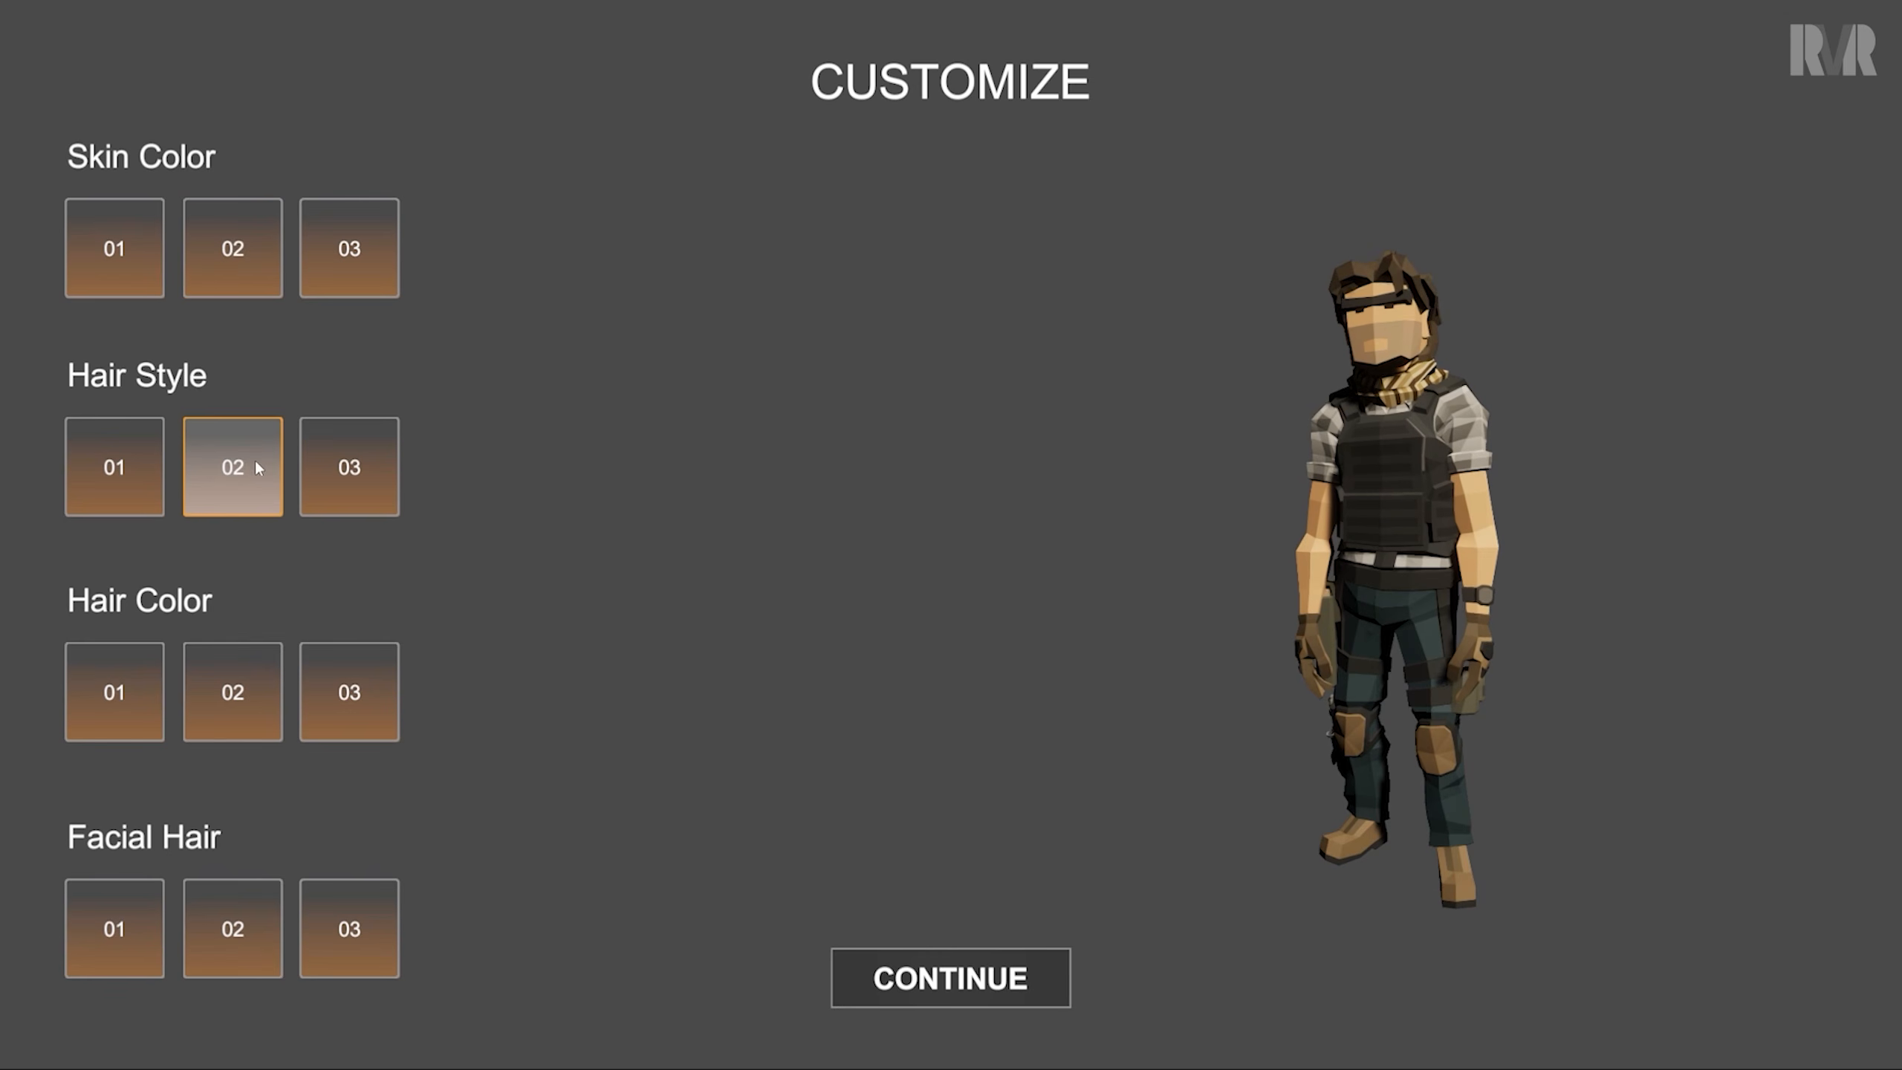
left_click(318, 463)
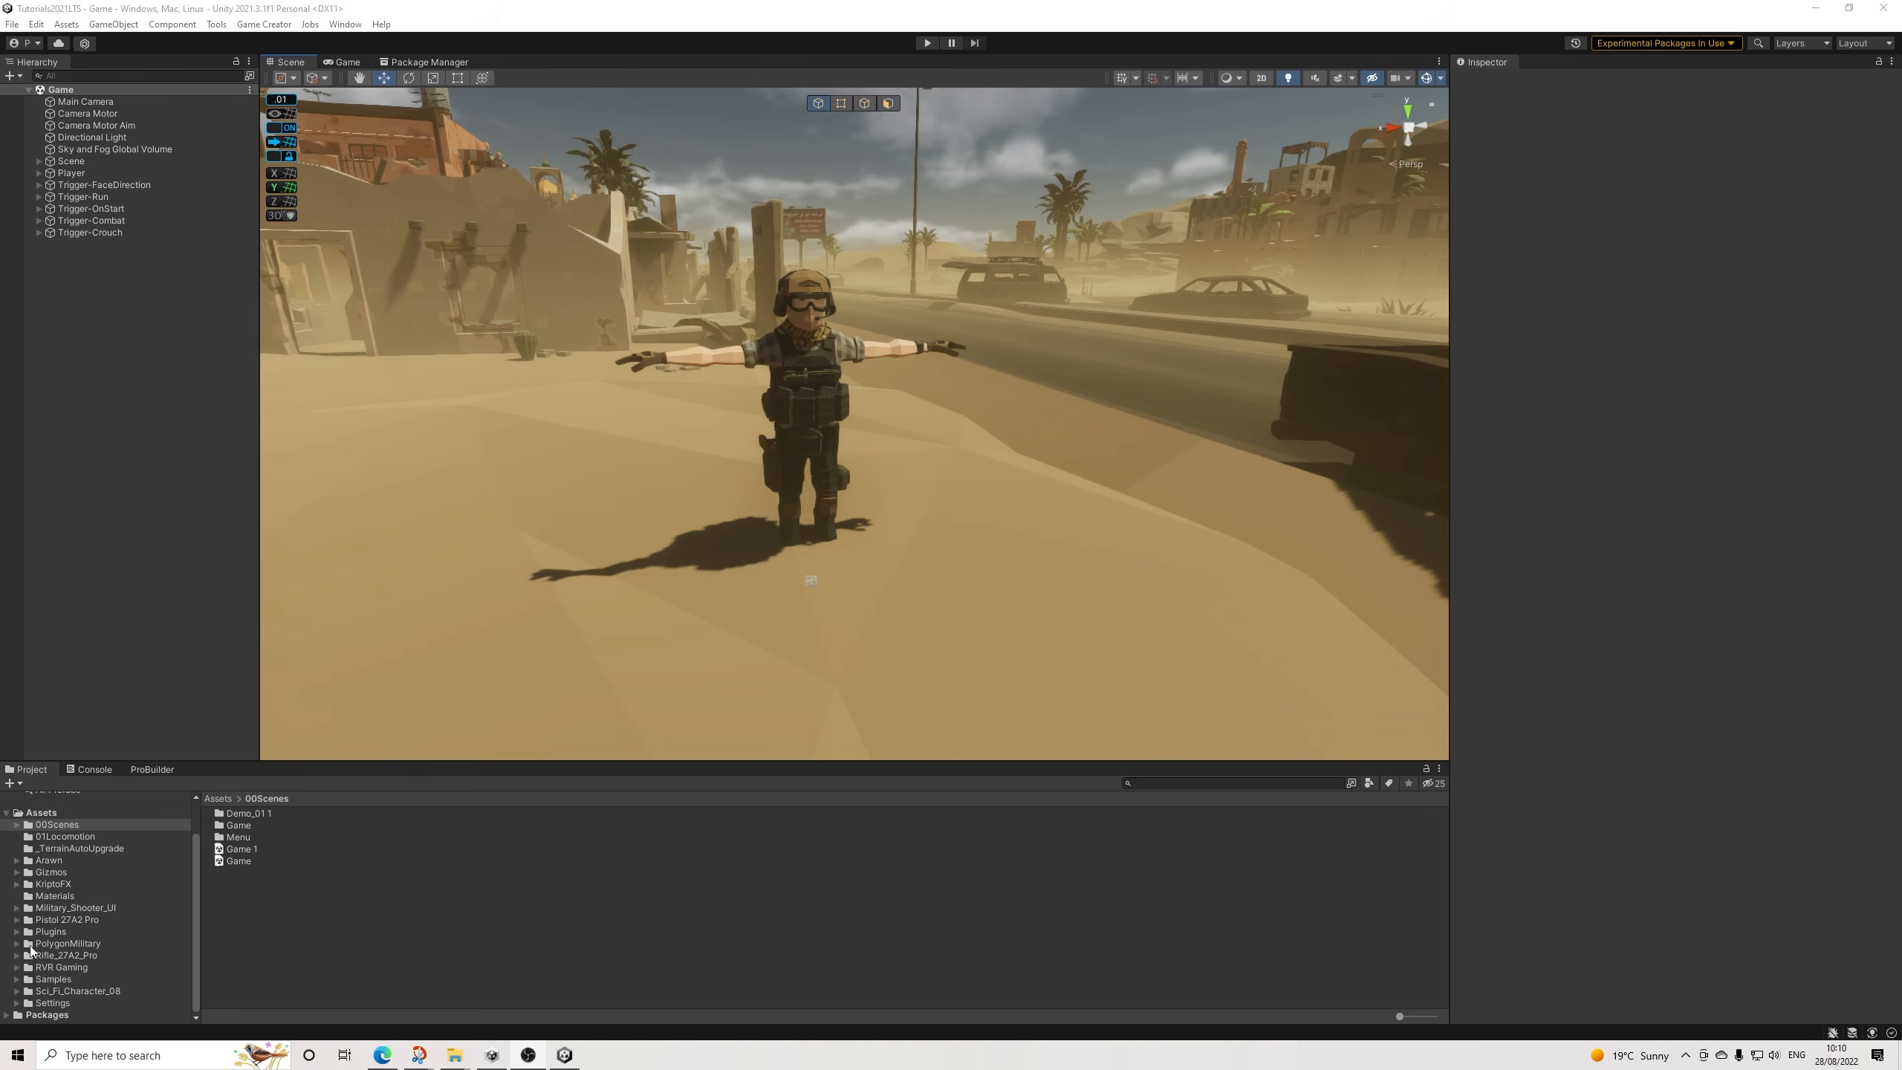
Open the MainMenu scene from the MainMenuSettings folder inside RVR Gaming.
left_click(61, 967)
double_click(272, 825)
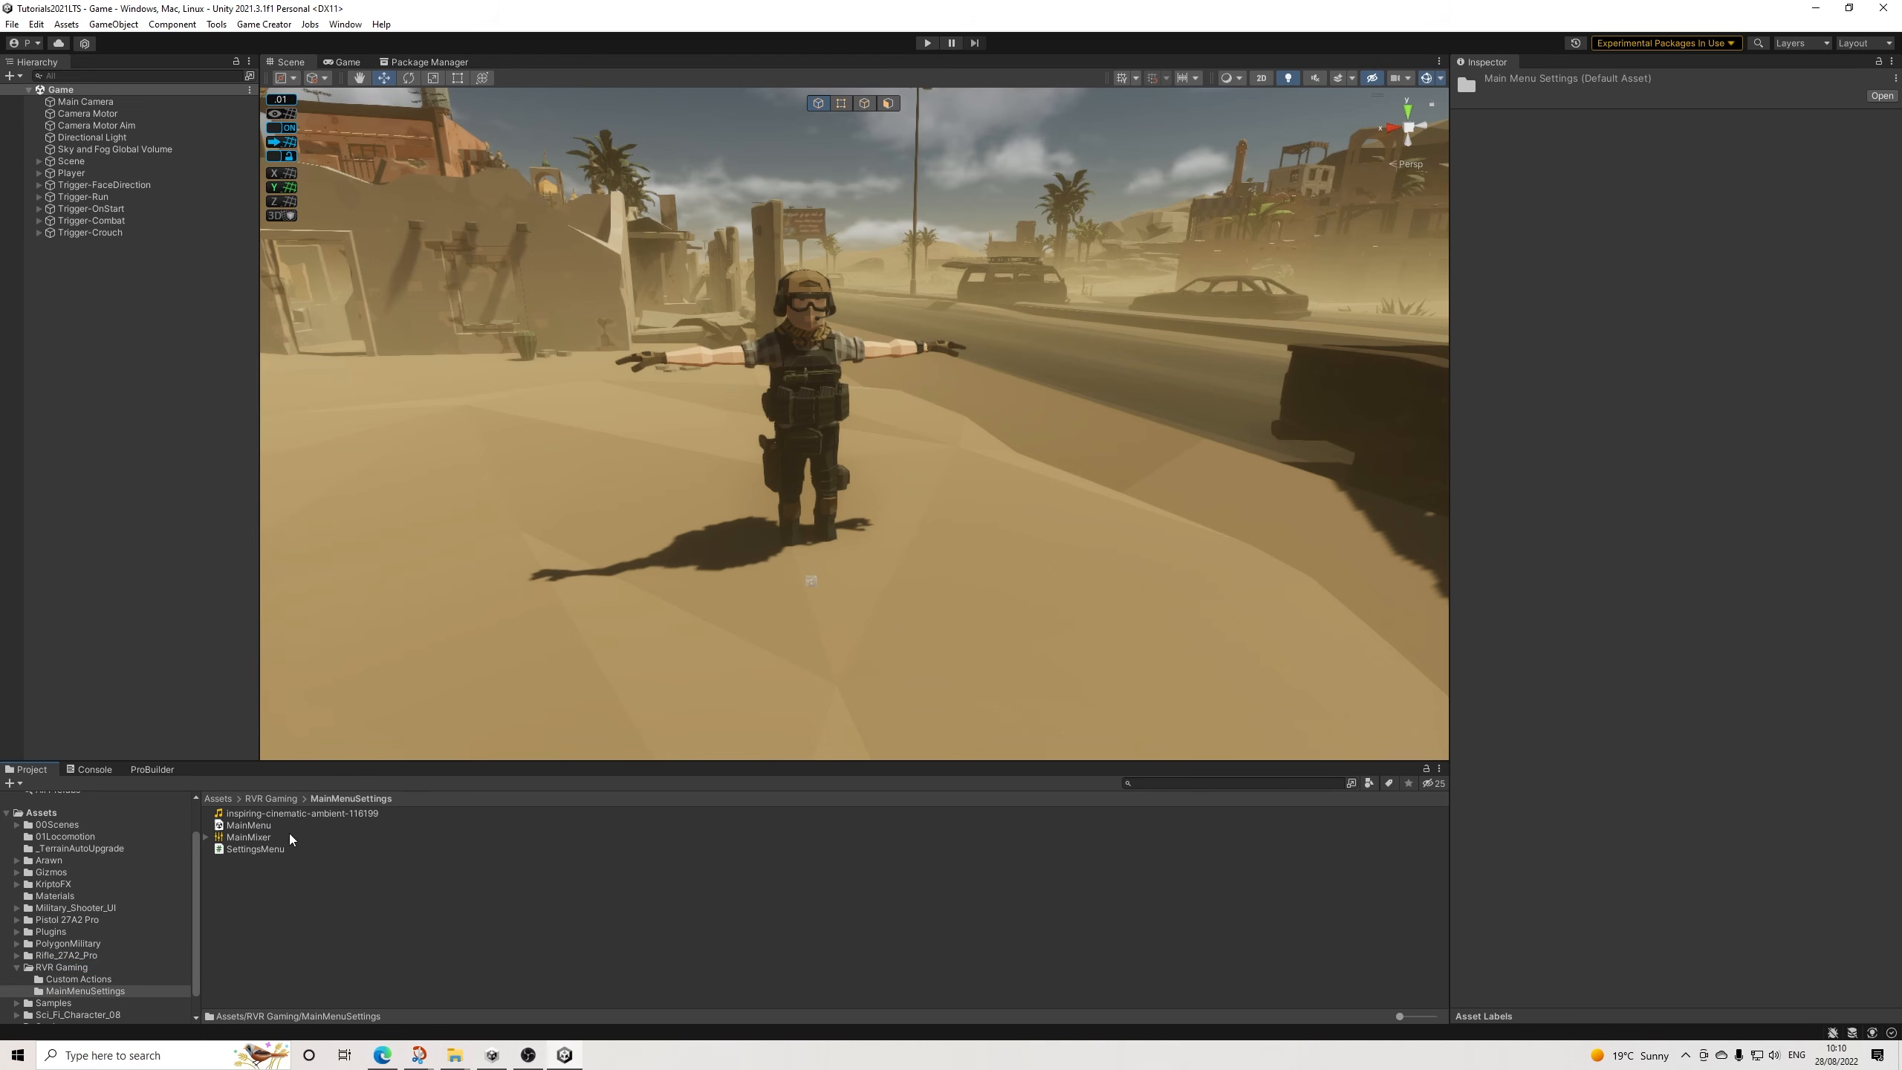
double_click(266, 824)
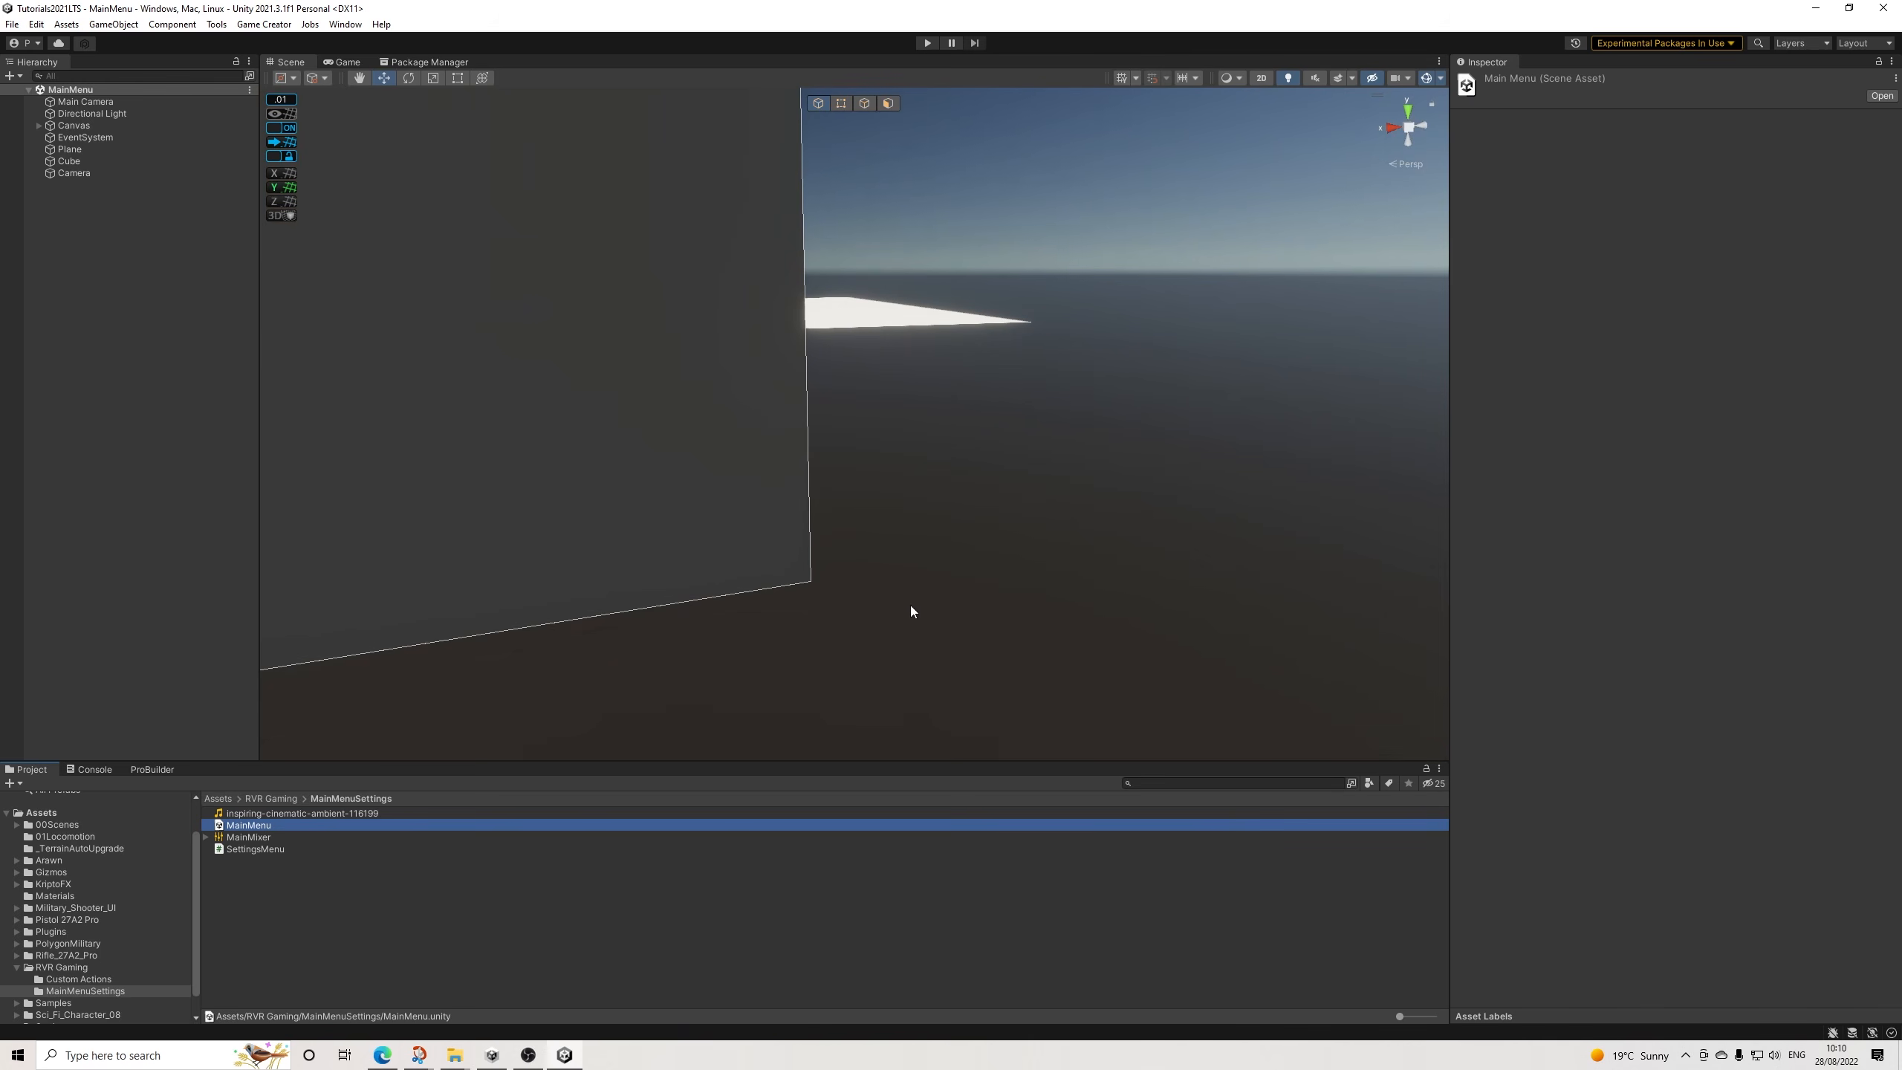
Run the MainMenu scene, lower the Volume slider to about the middle and browse the available resolutions.
left_click(928, 42)
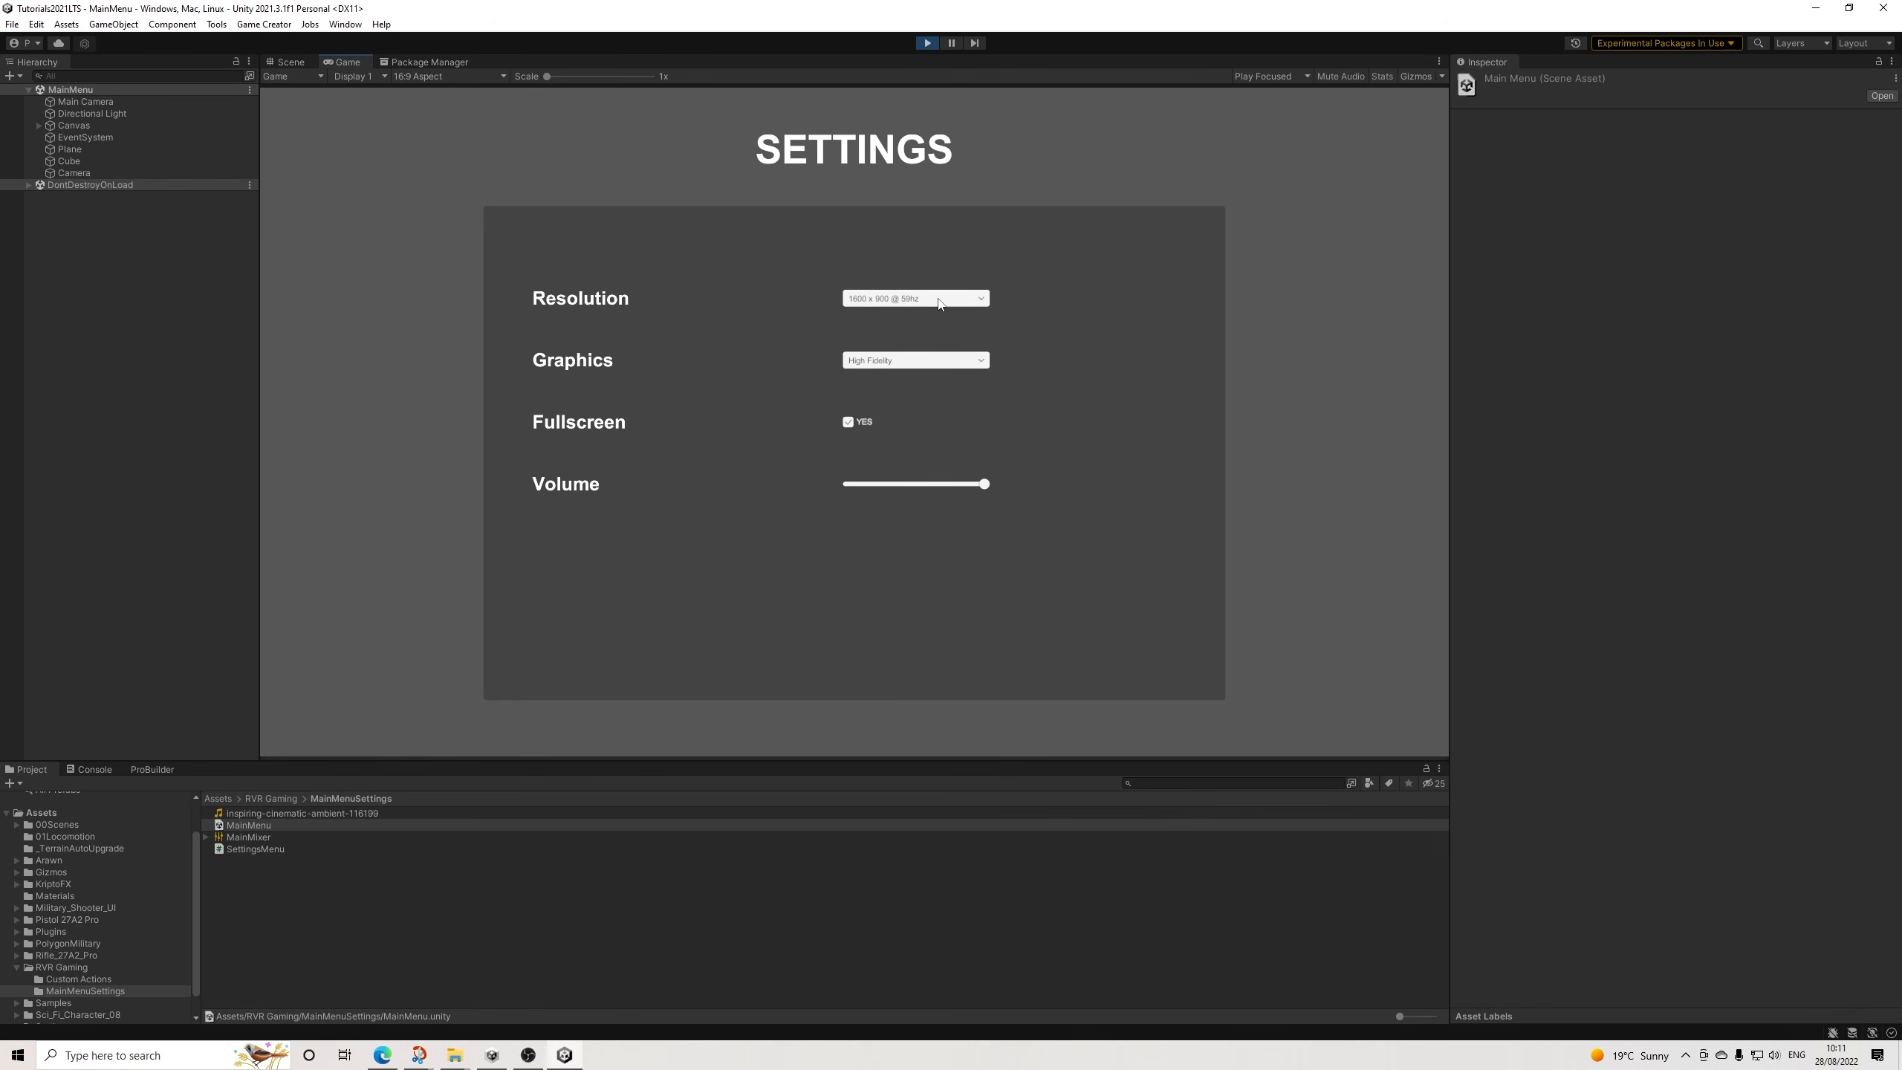
left_click(962, 298)
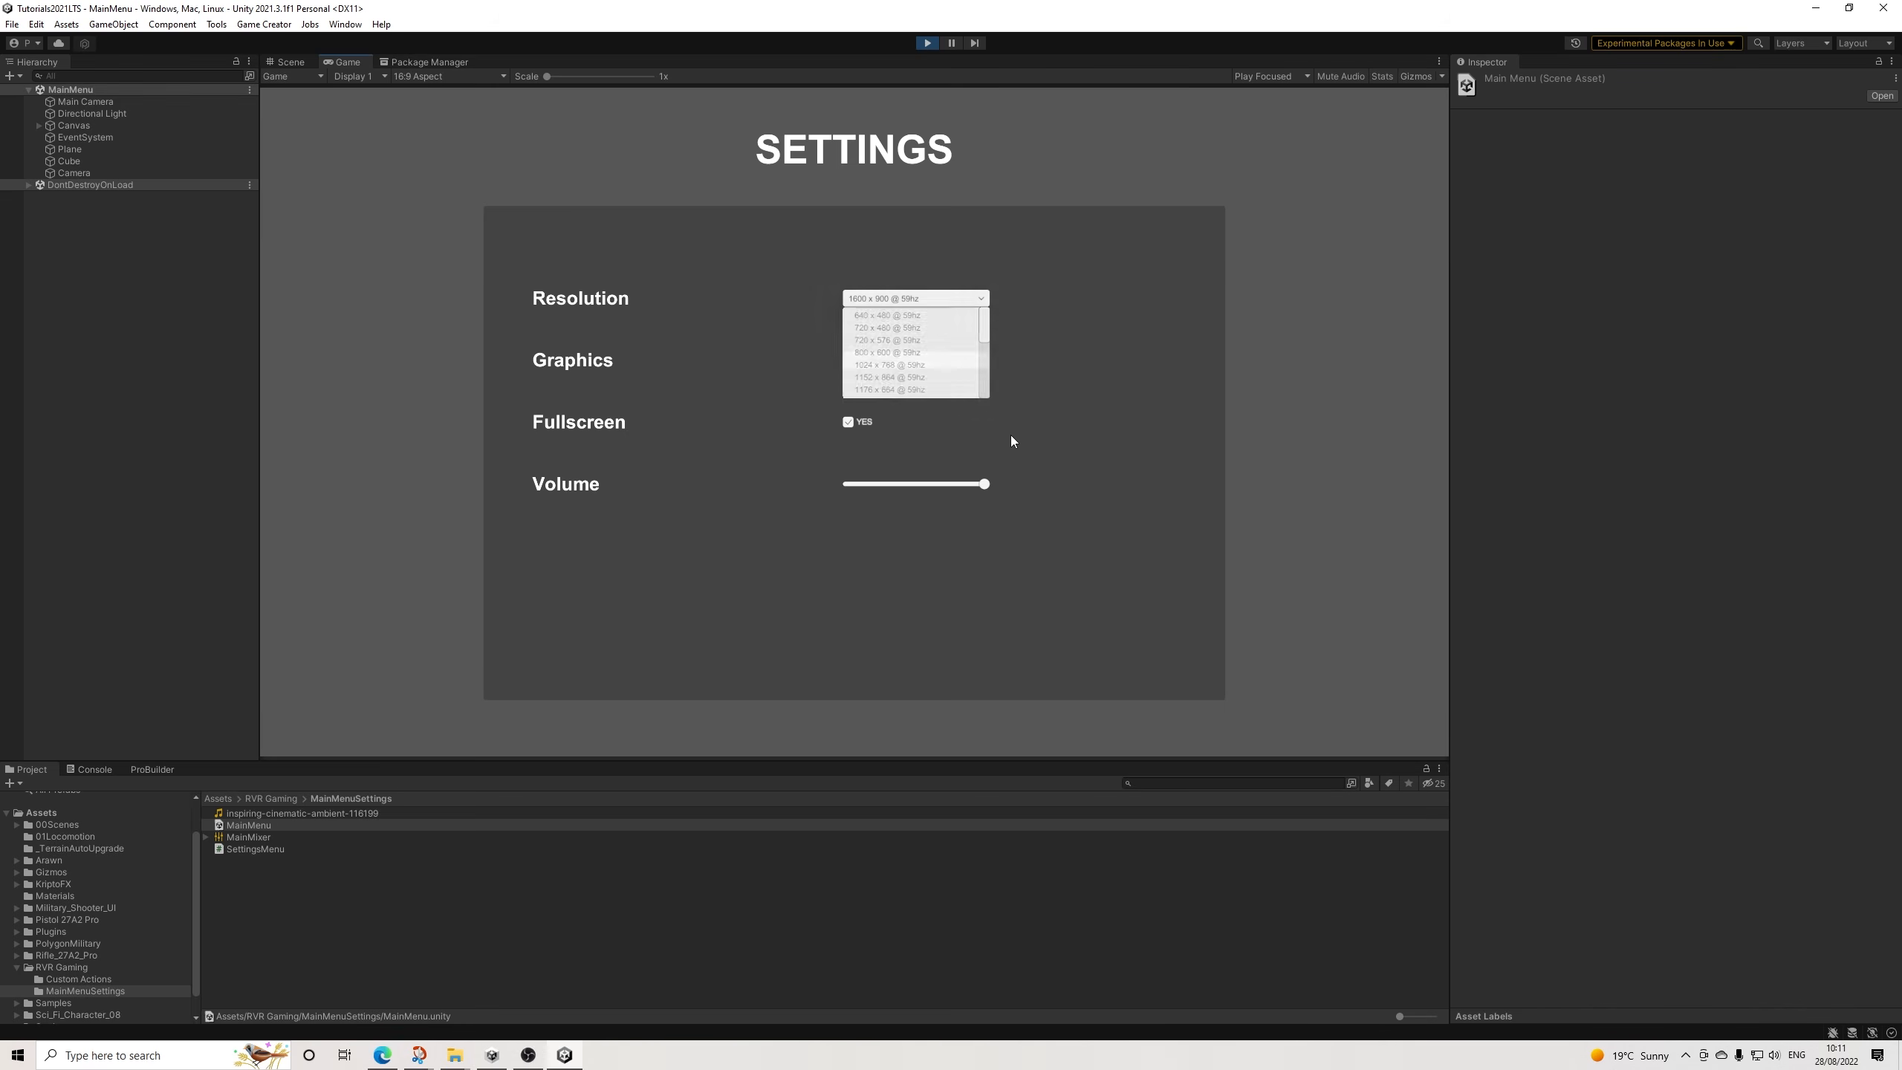
left_click(983, 486)
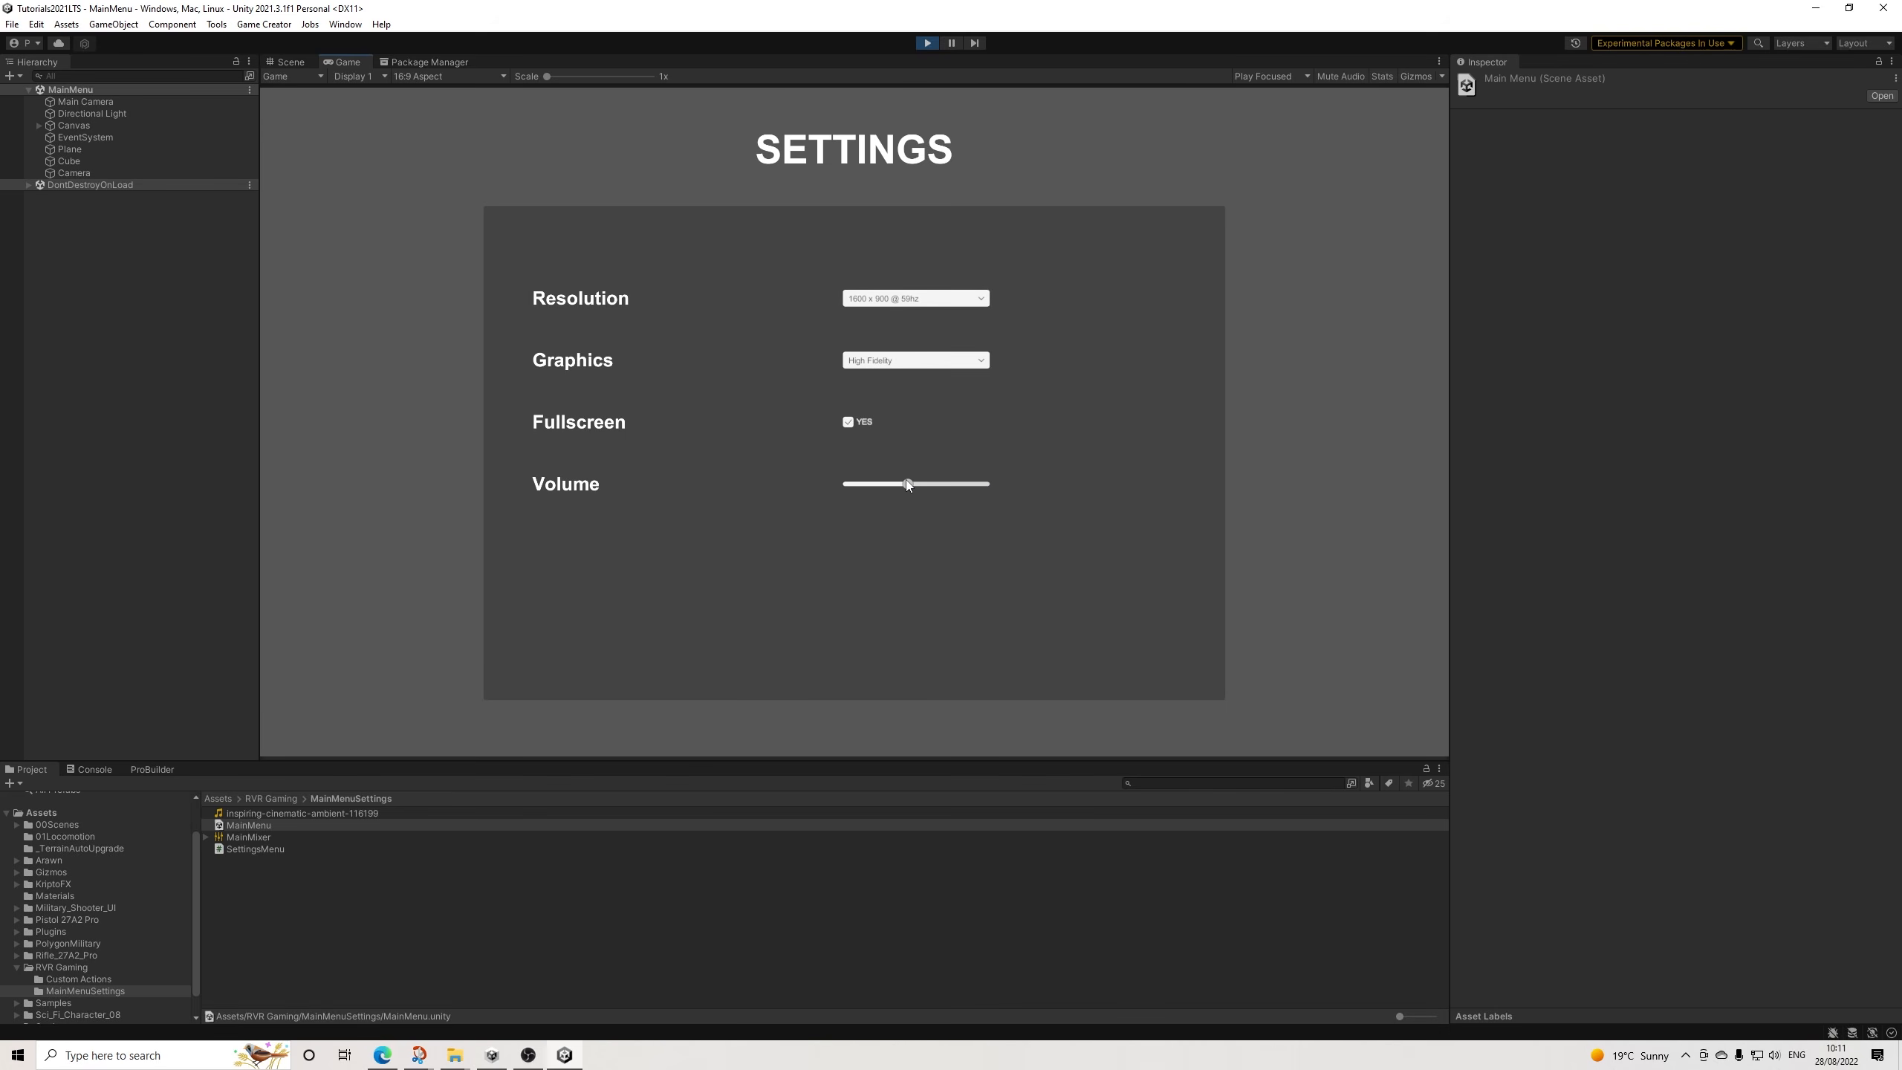
left_click(982, 299)
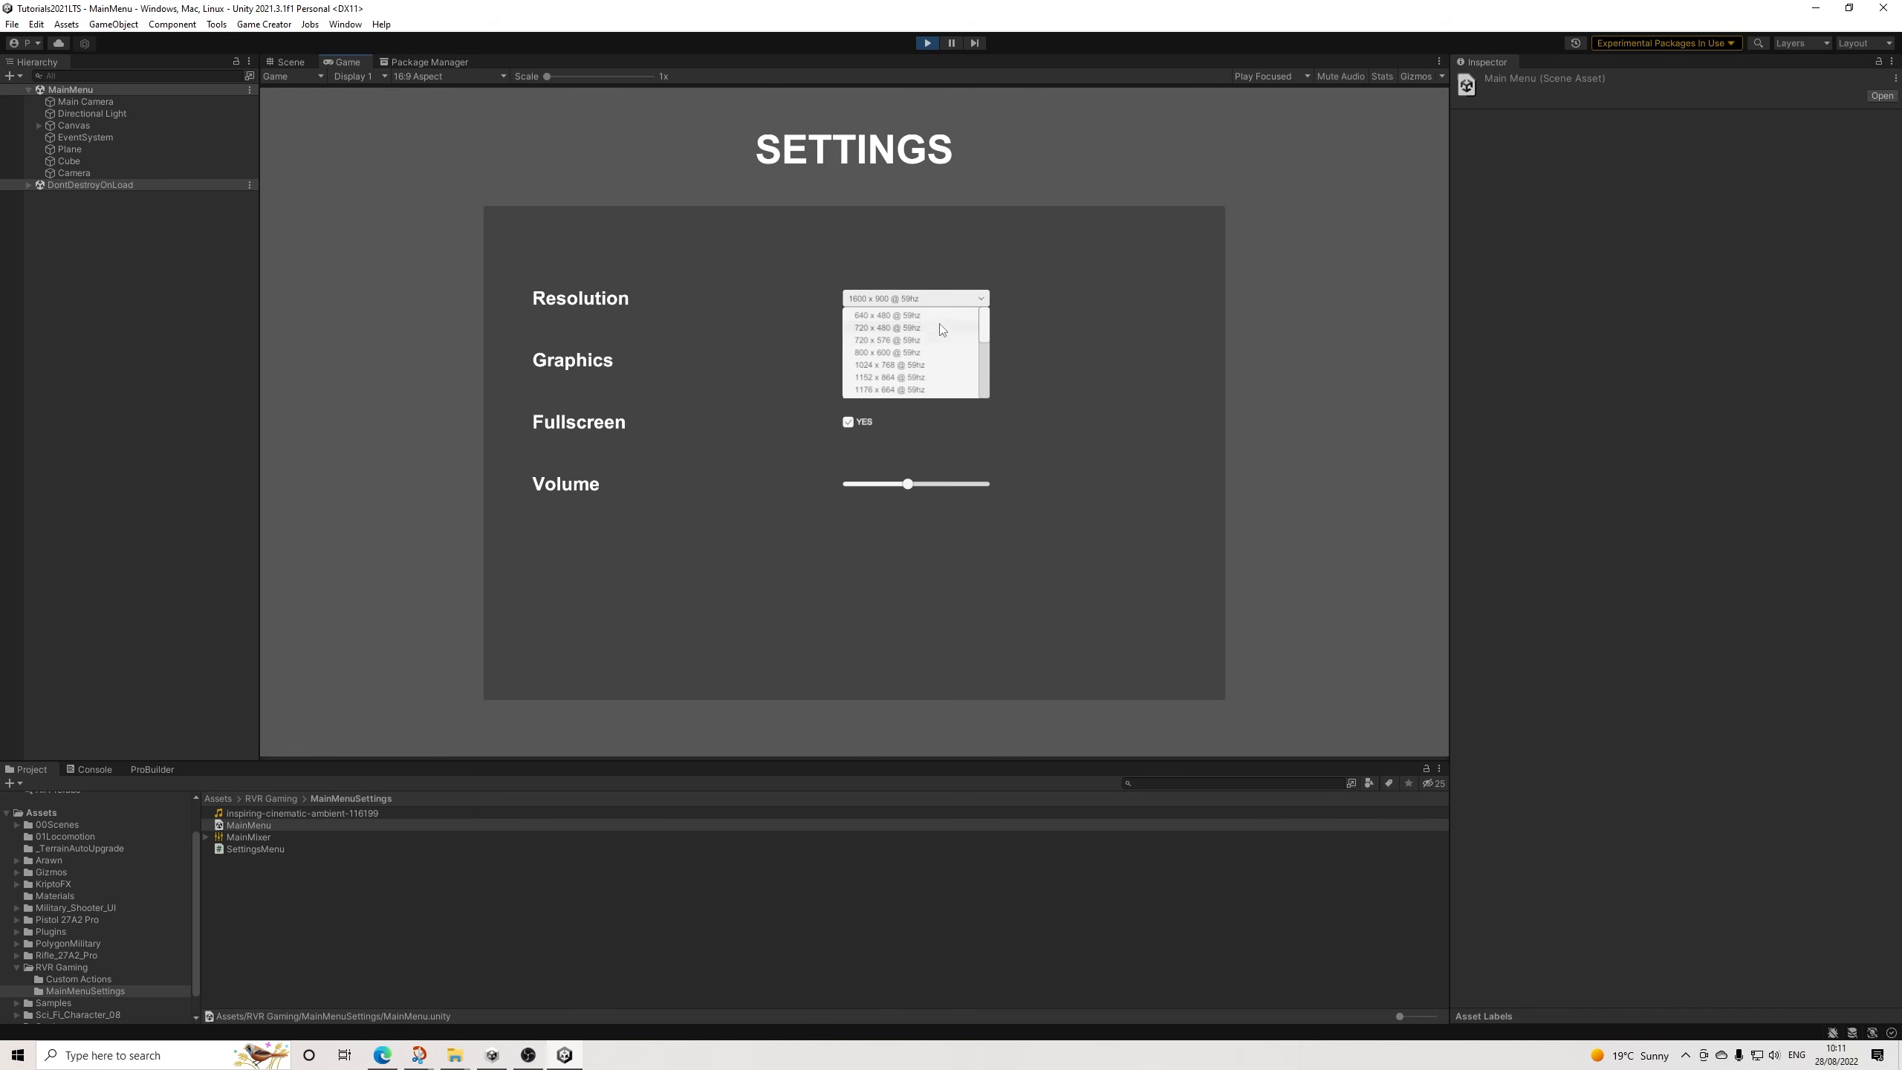
left_click_drag(985, 327, 985, 372)
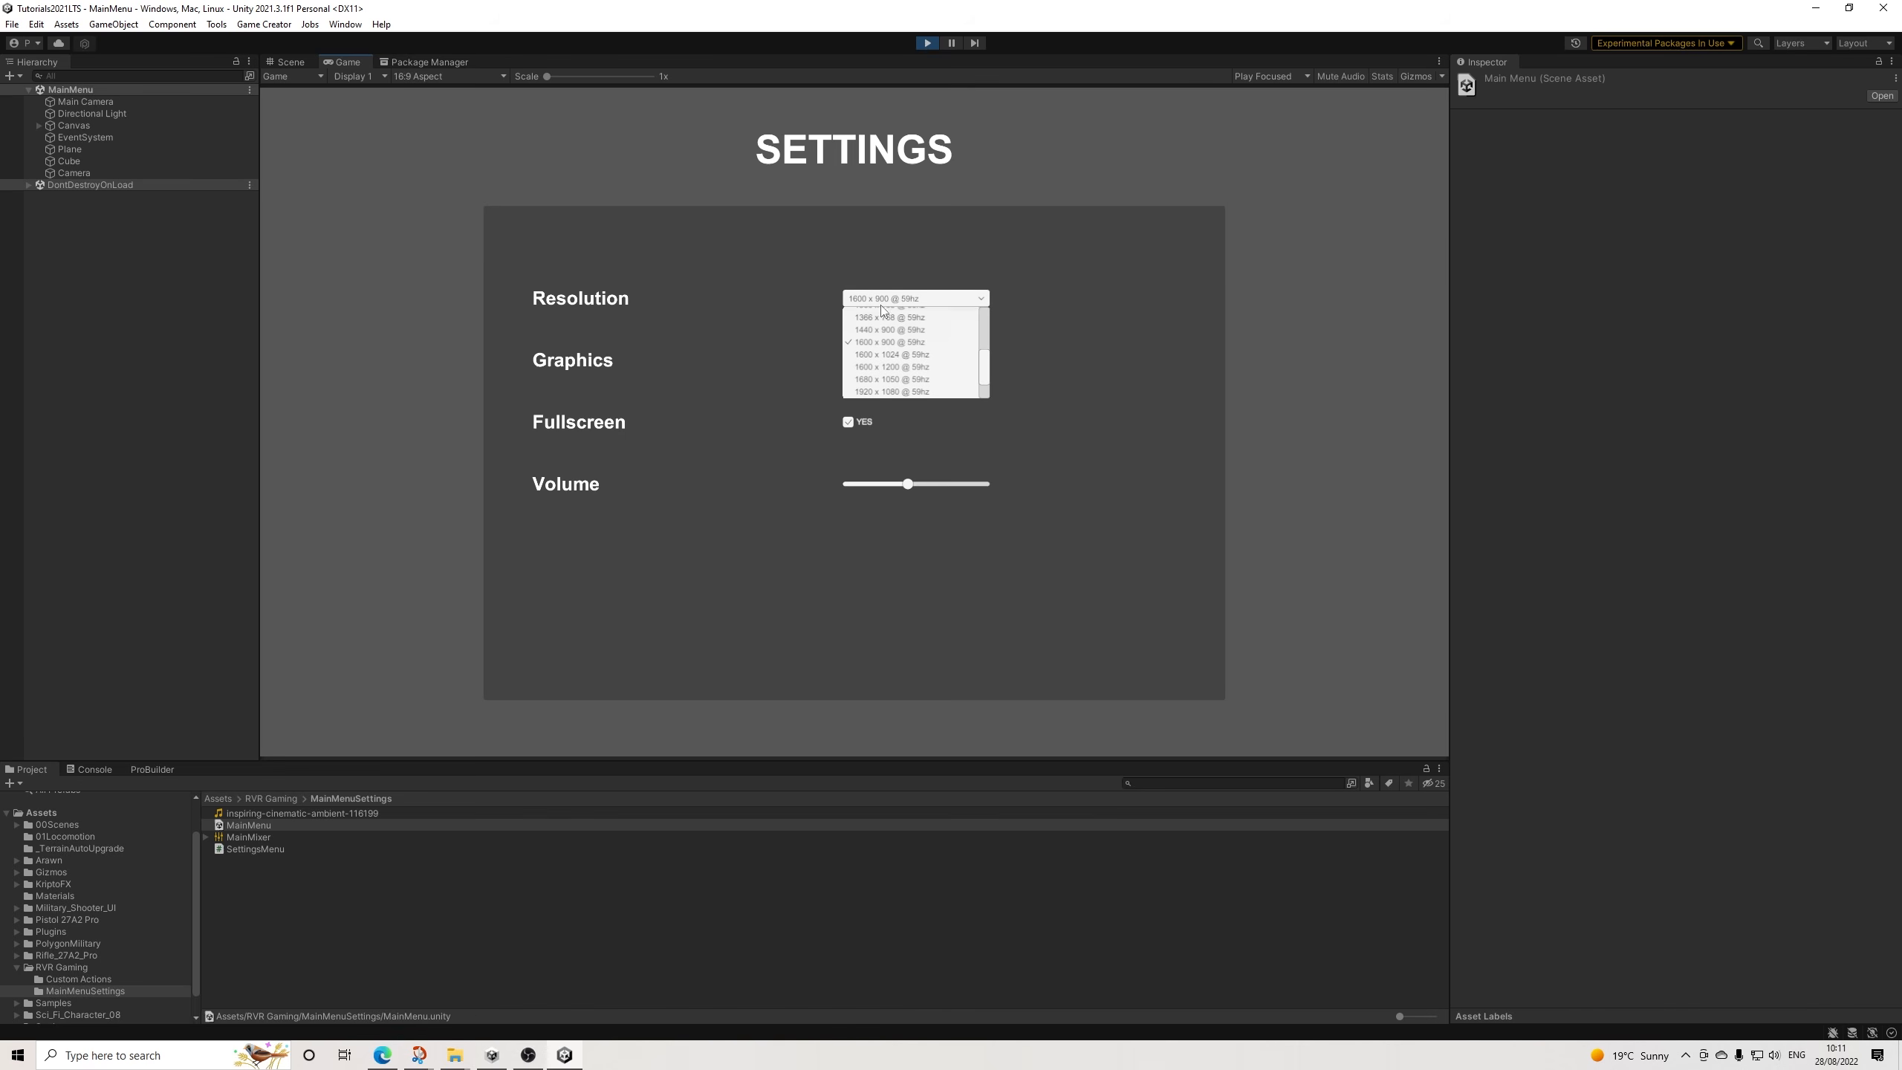
left_click(1183, 315)
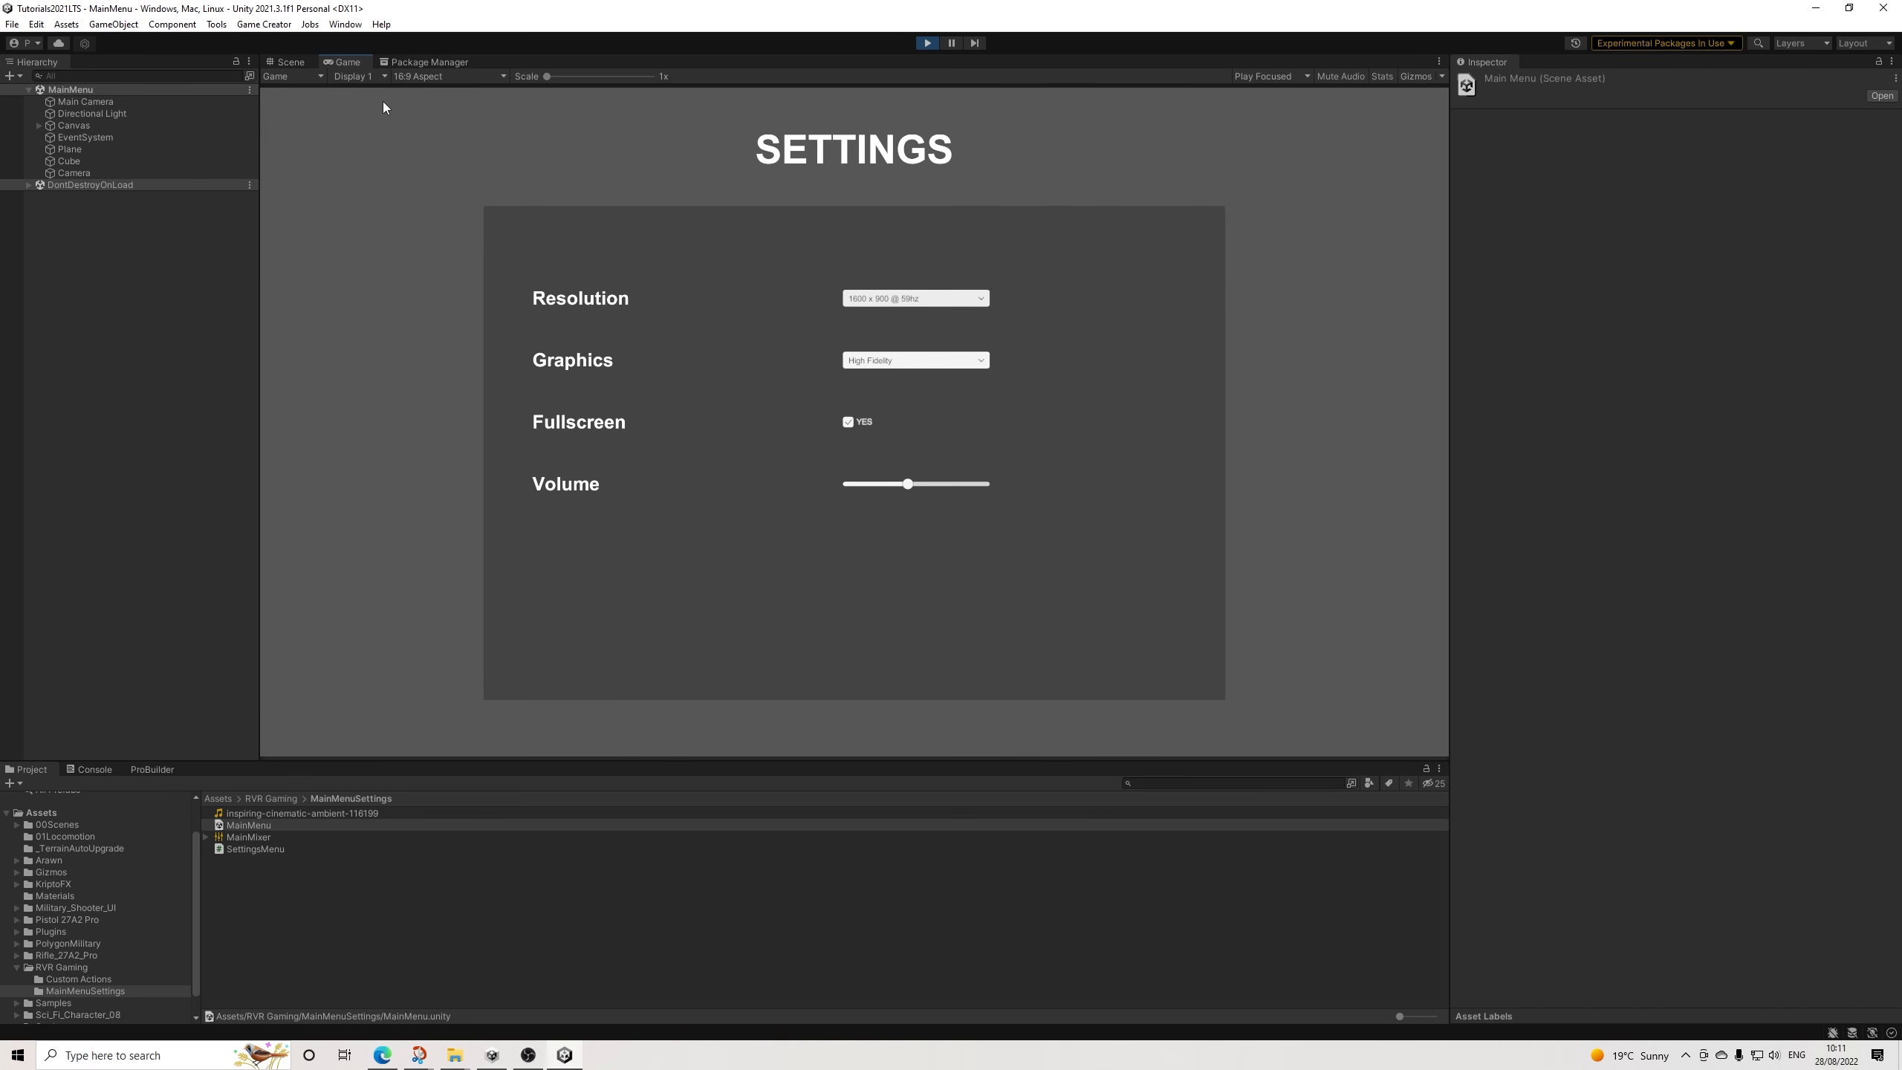
Review the Resolution and Graphics options in the running settings menu, nudge the volume, and stop the play test.
left_click(913, 300)
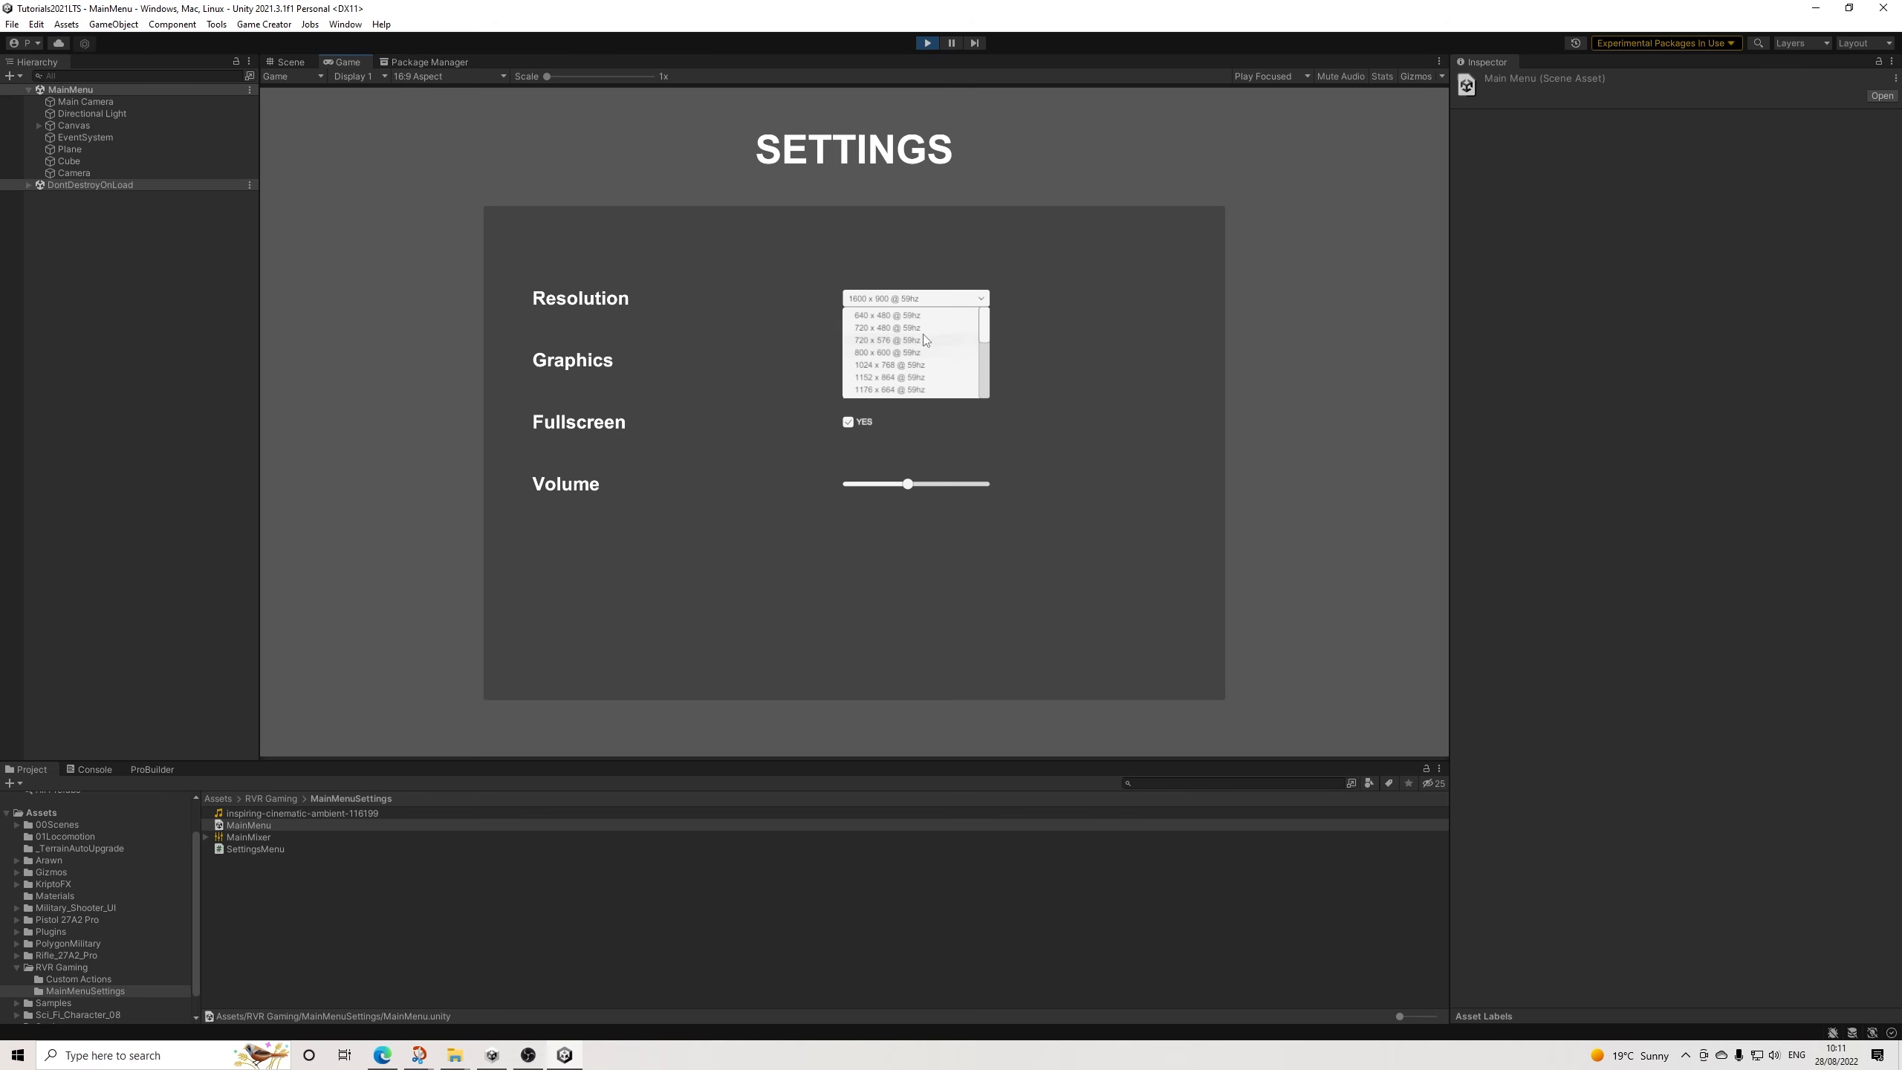
left_click(734, 243)
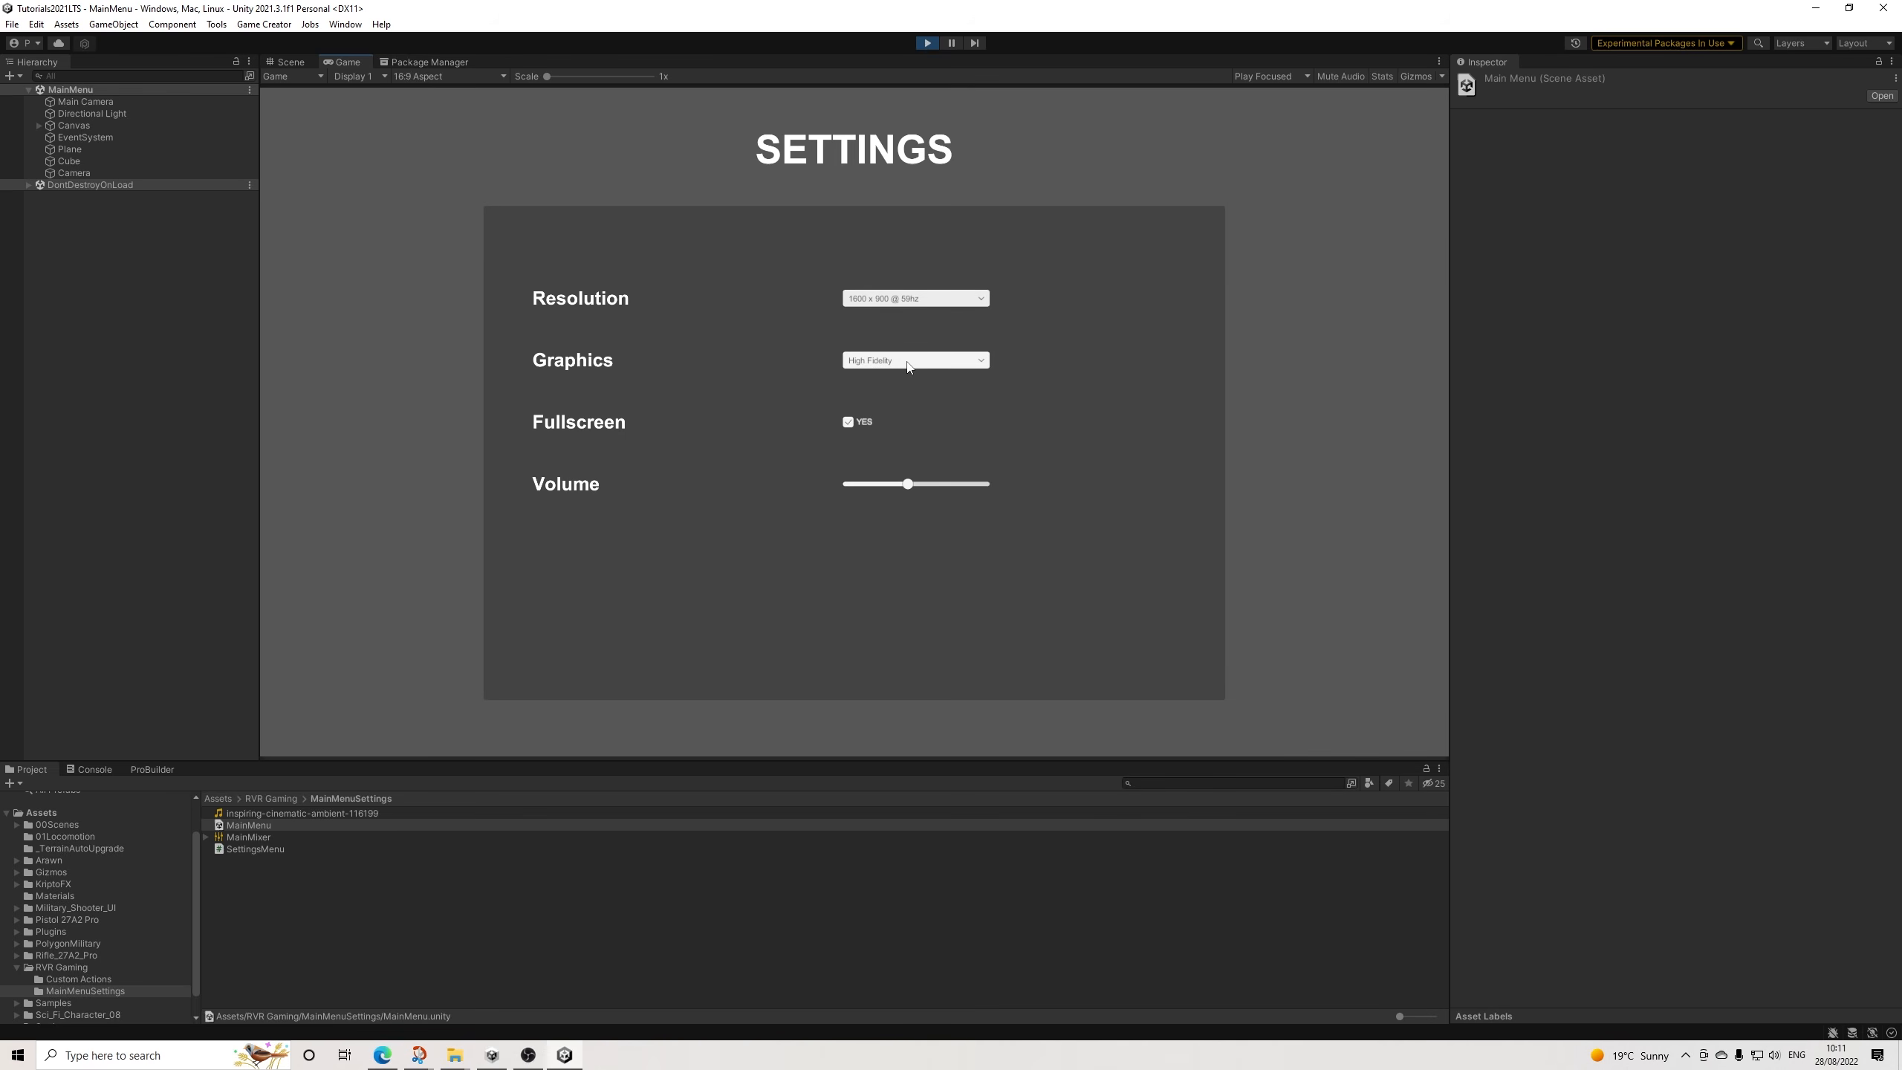
left_click(971, 367)
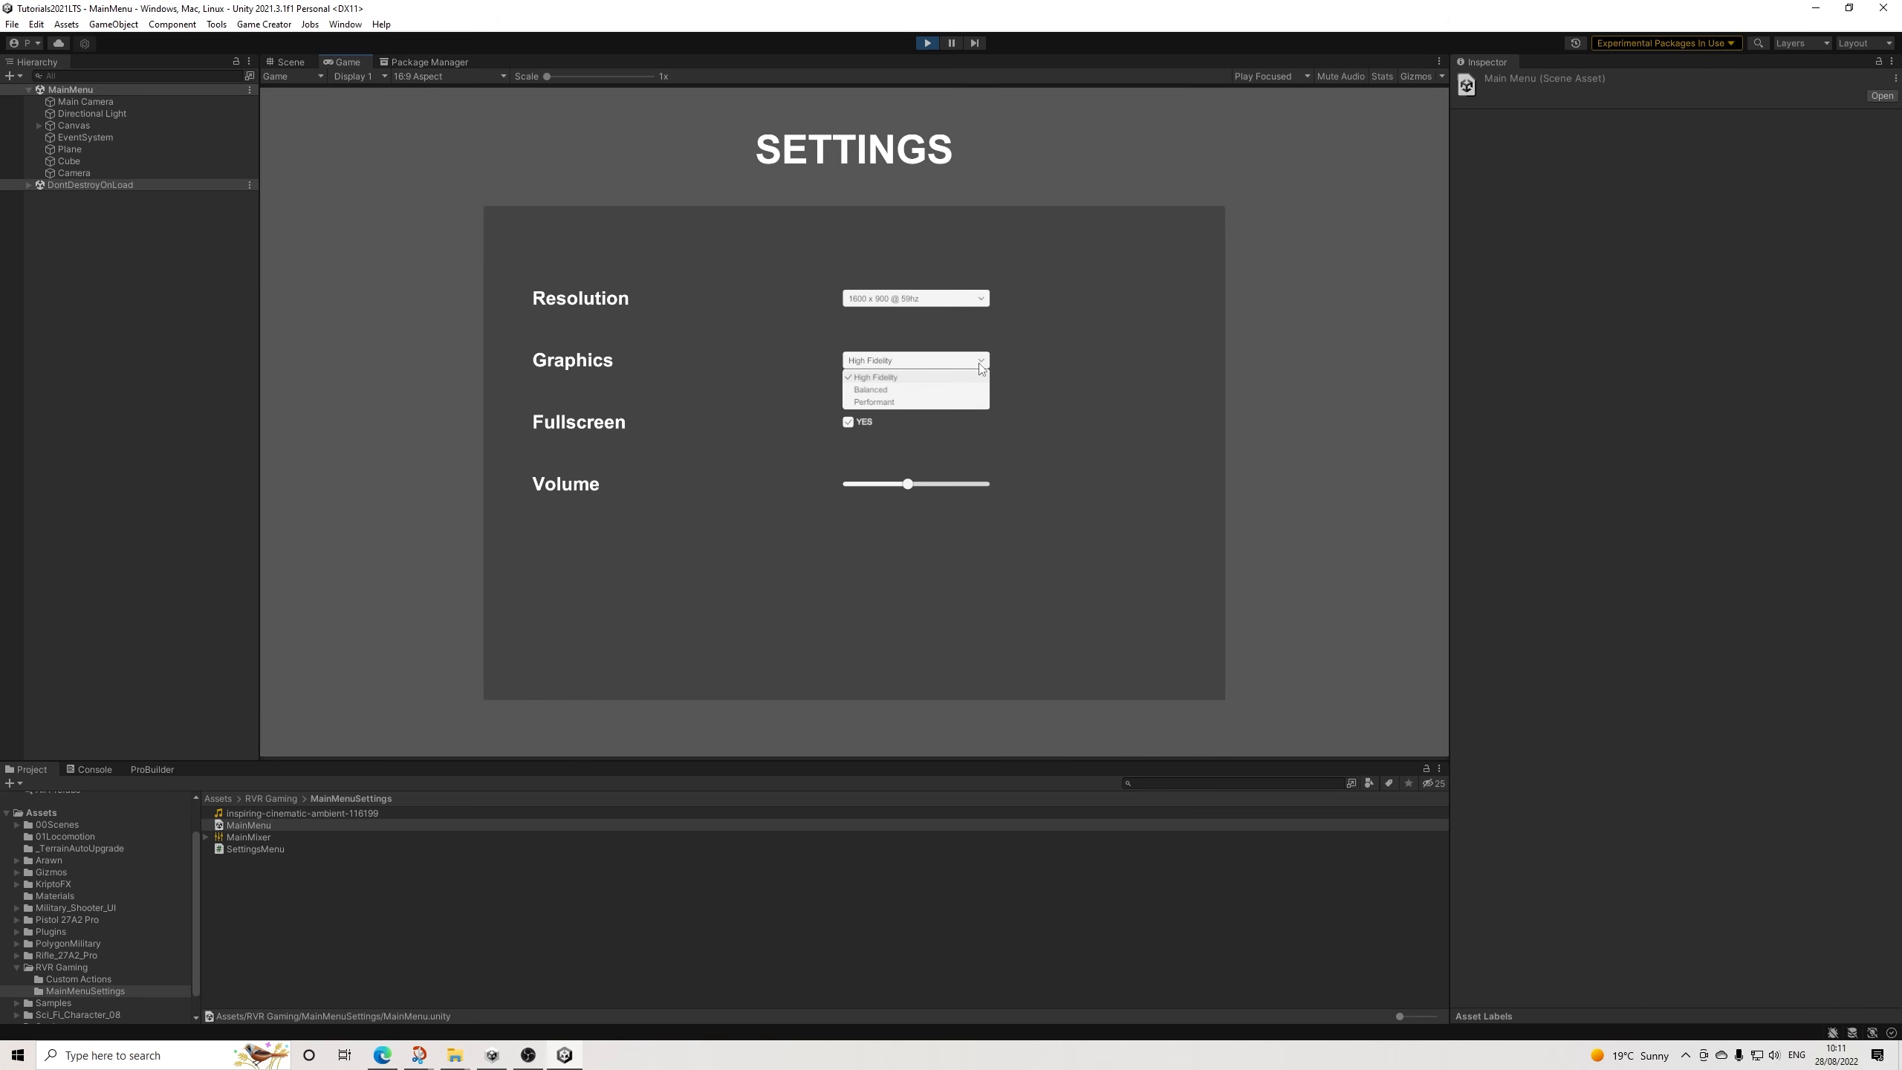
left_click(1047, 365)
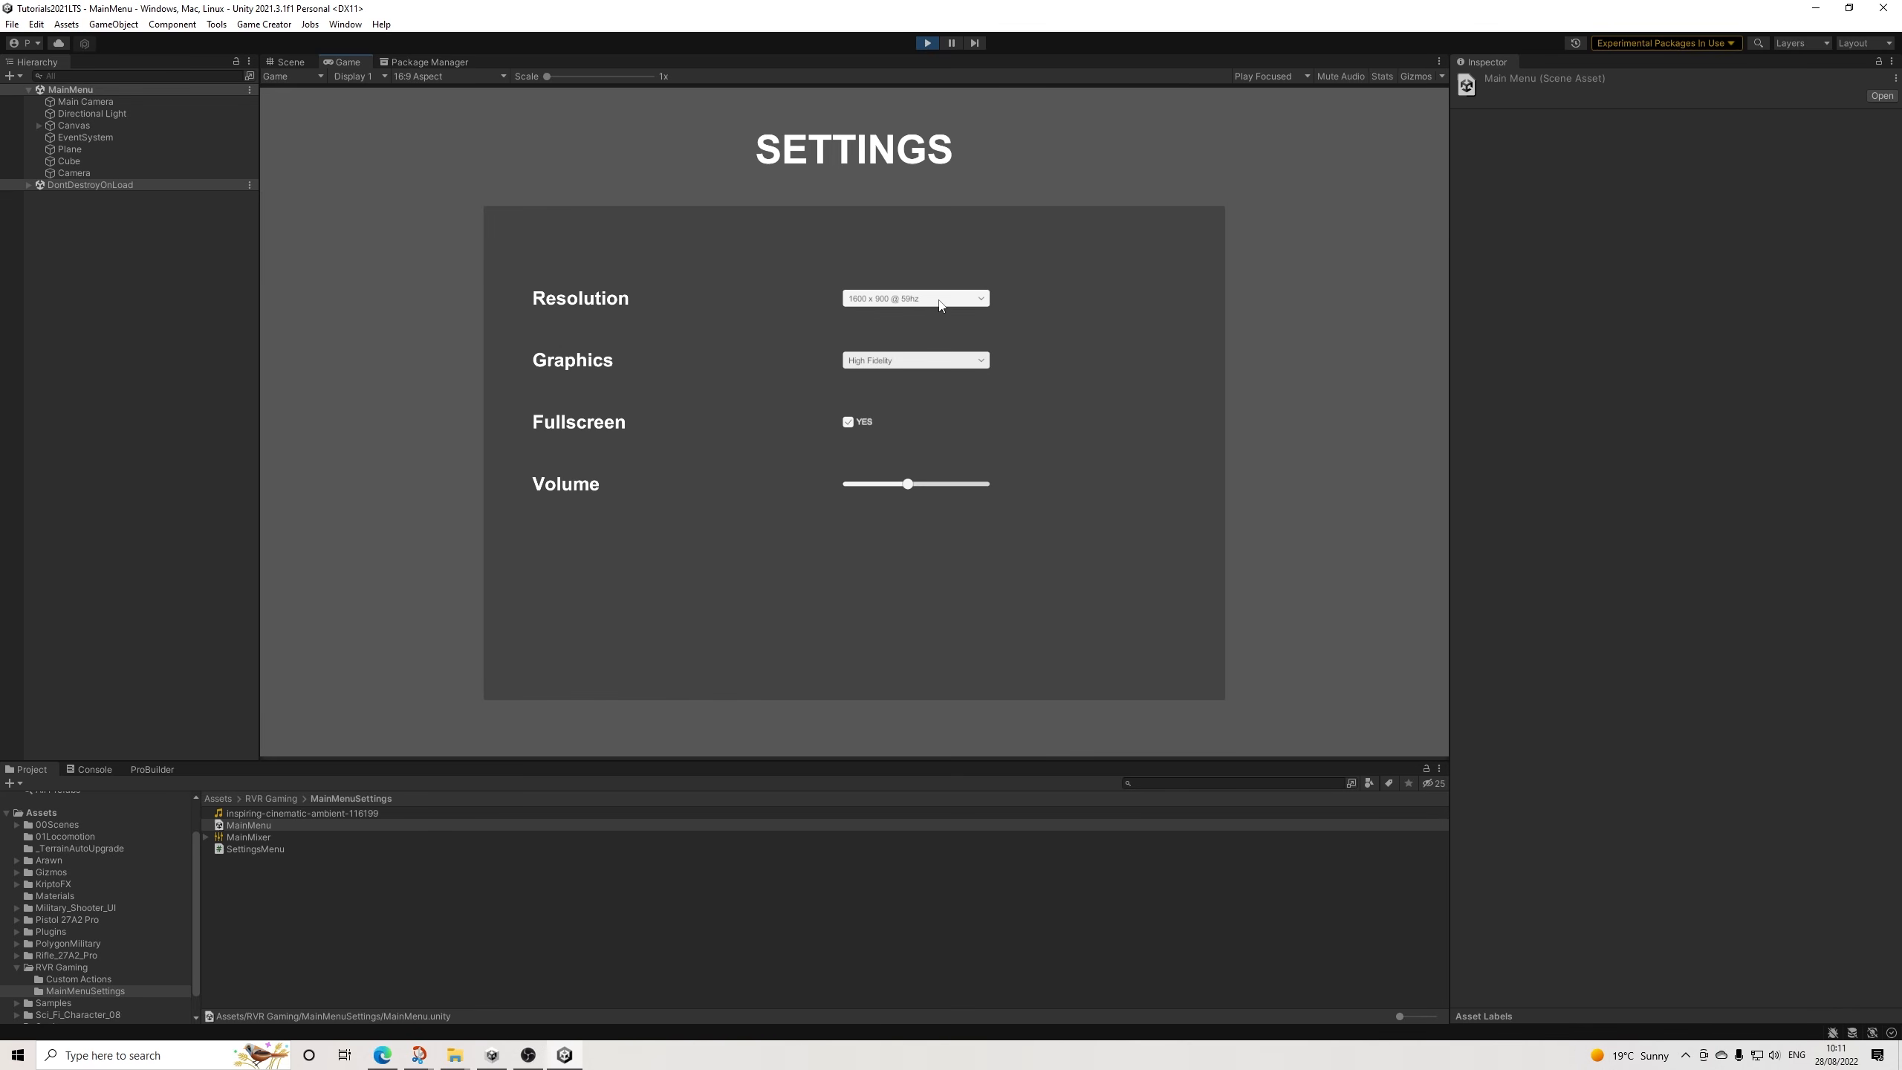
mouse_move(909, 484)
left_mouse_down()
mouse_move(992, 488)
mouse_move(913, 485)
left_mouse_up()
left_click(985, 299)
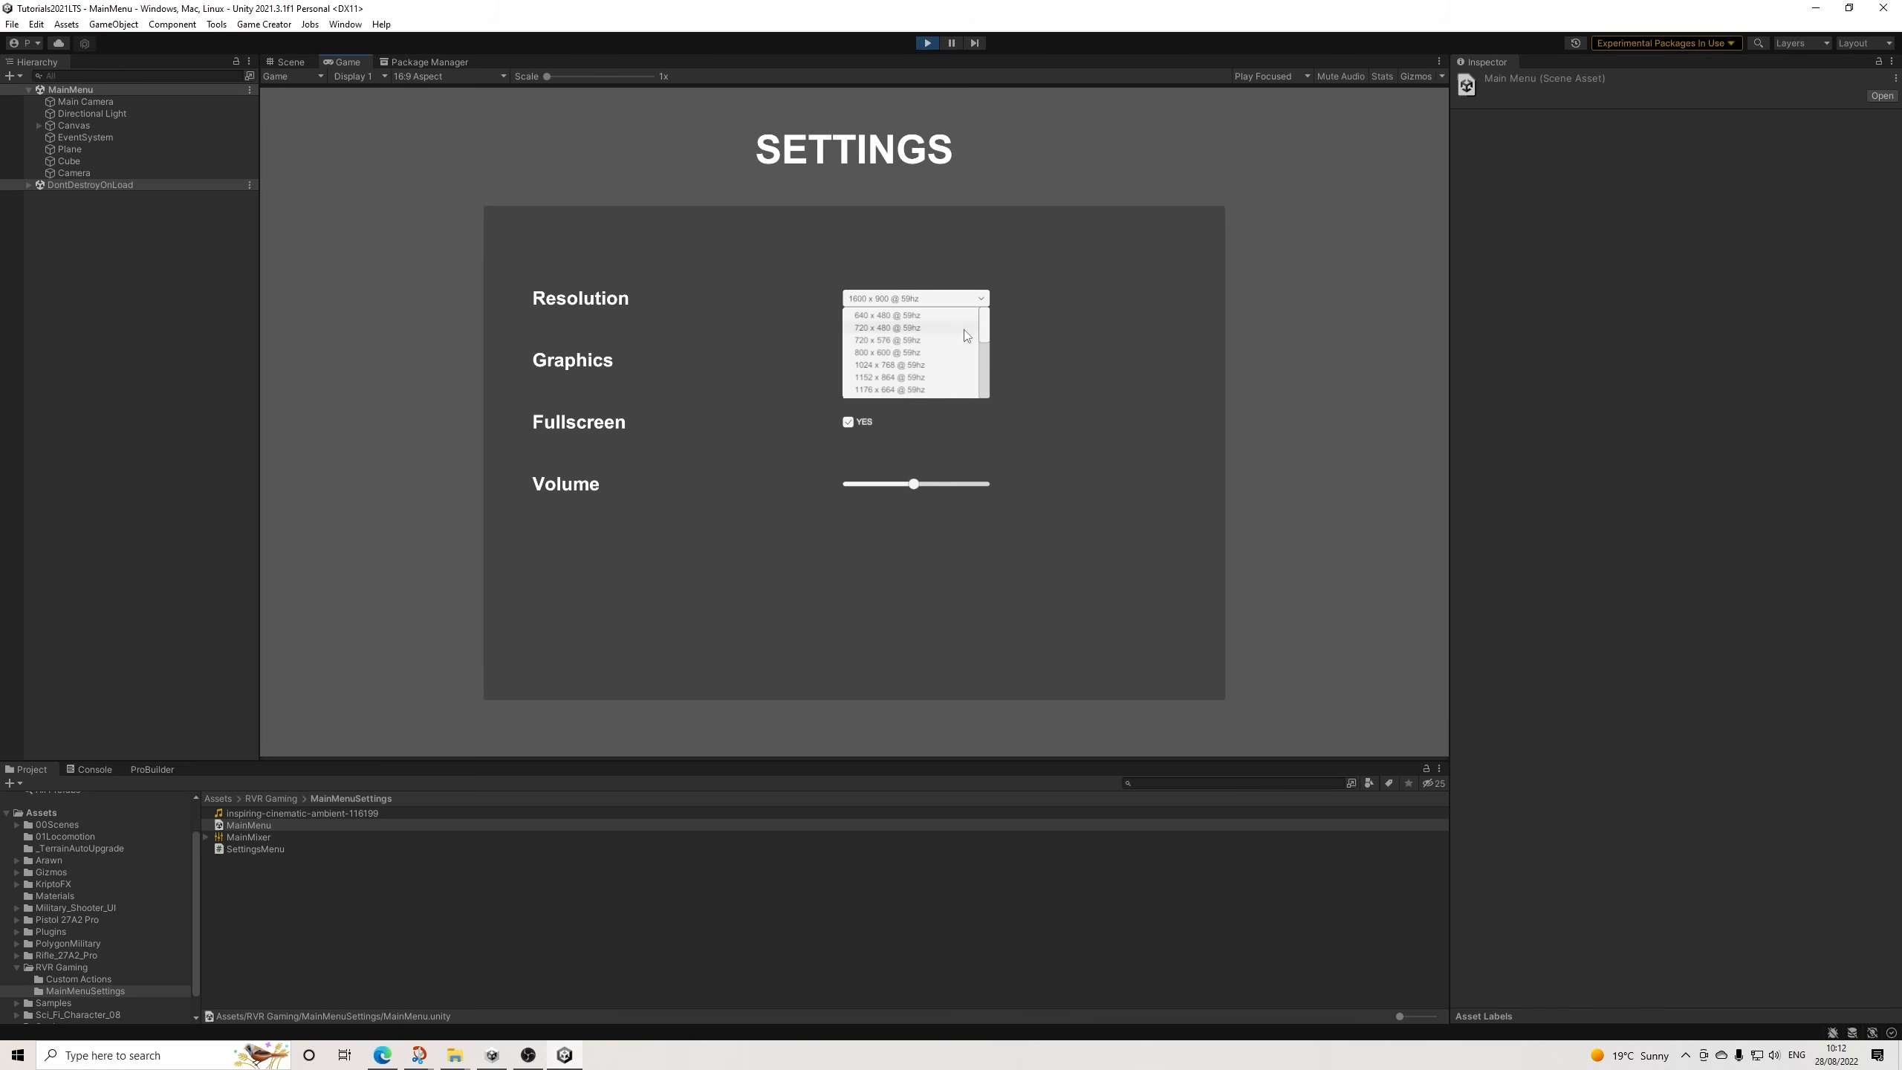
left_click(1129, 342)
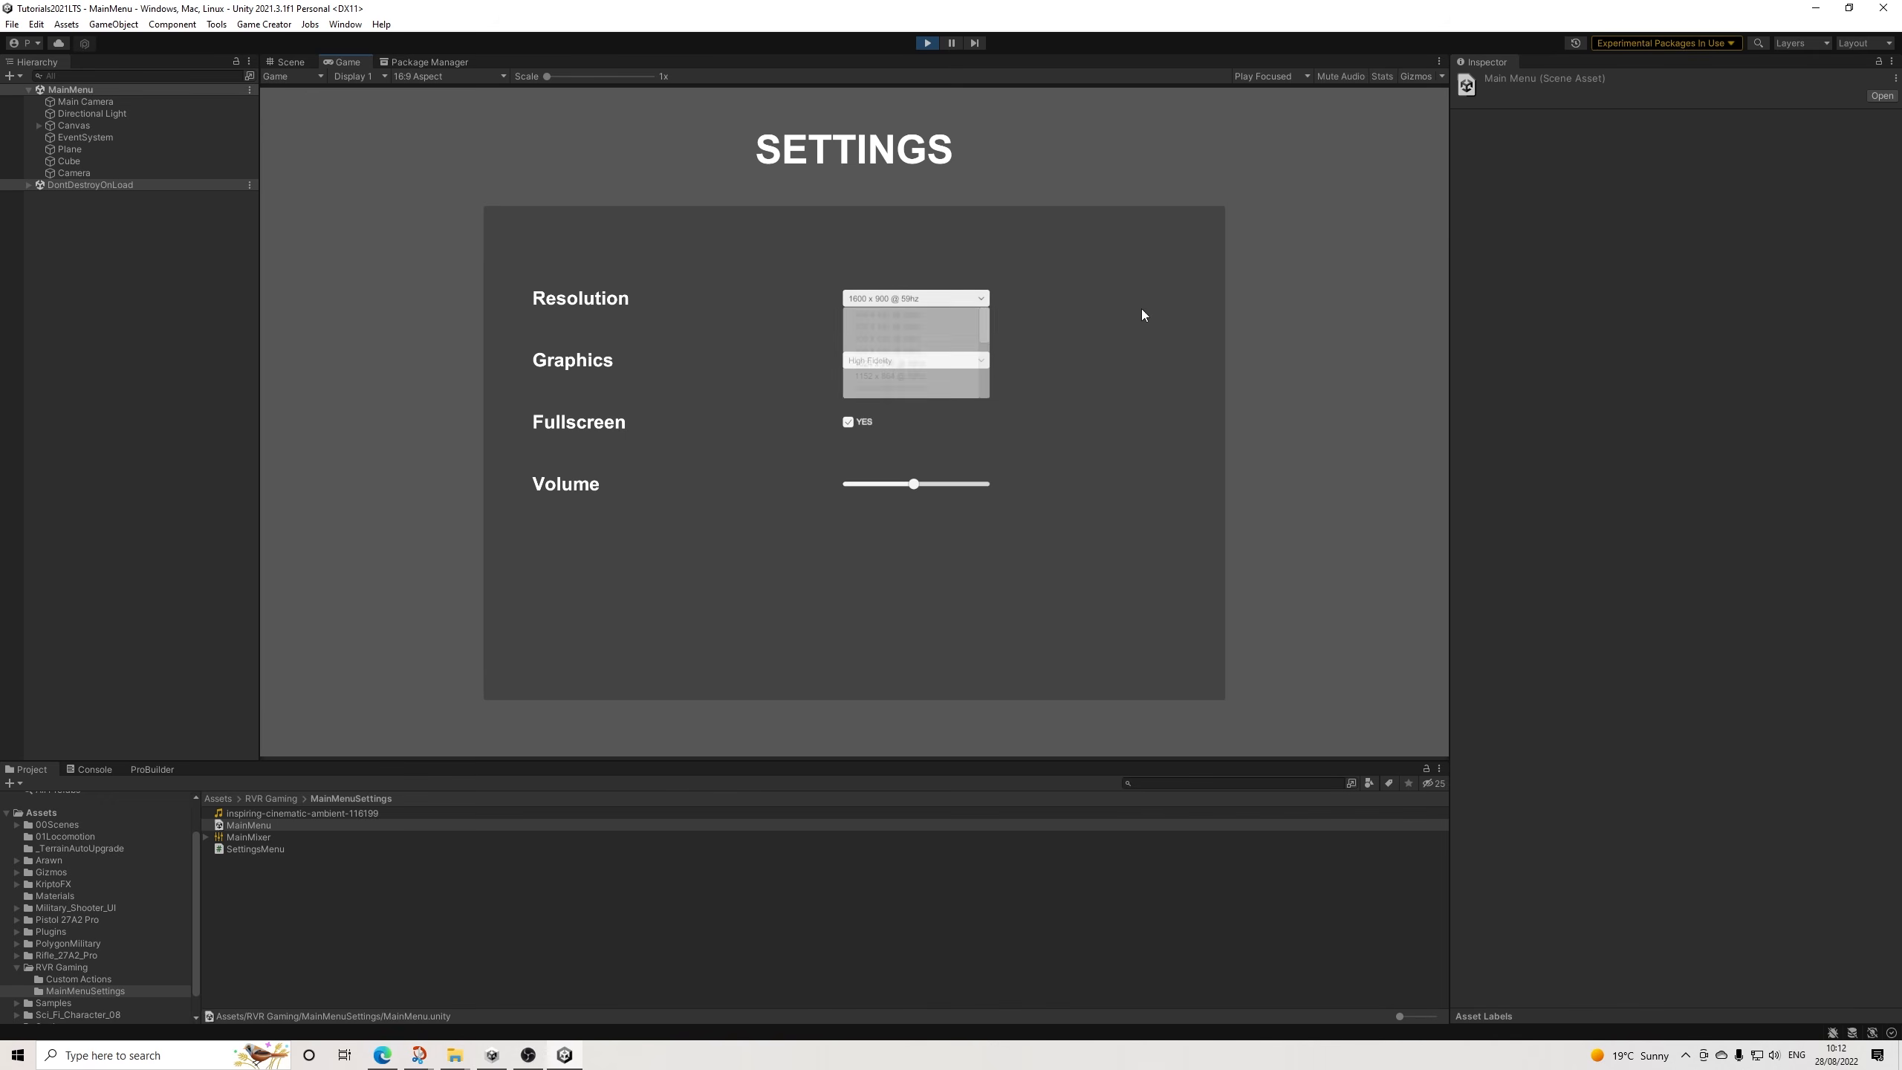
left_click(926, 43)
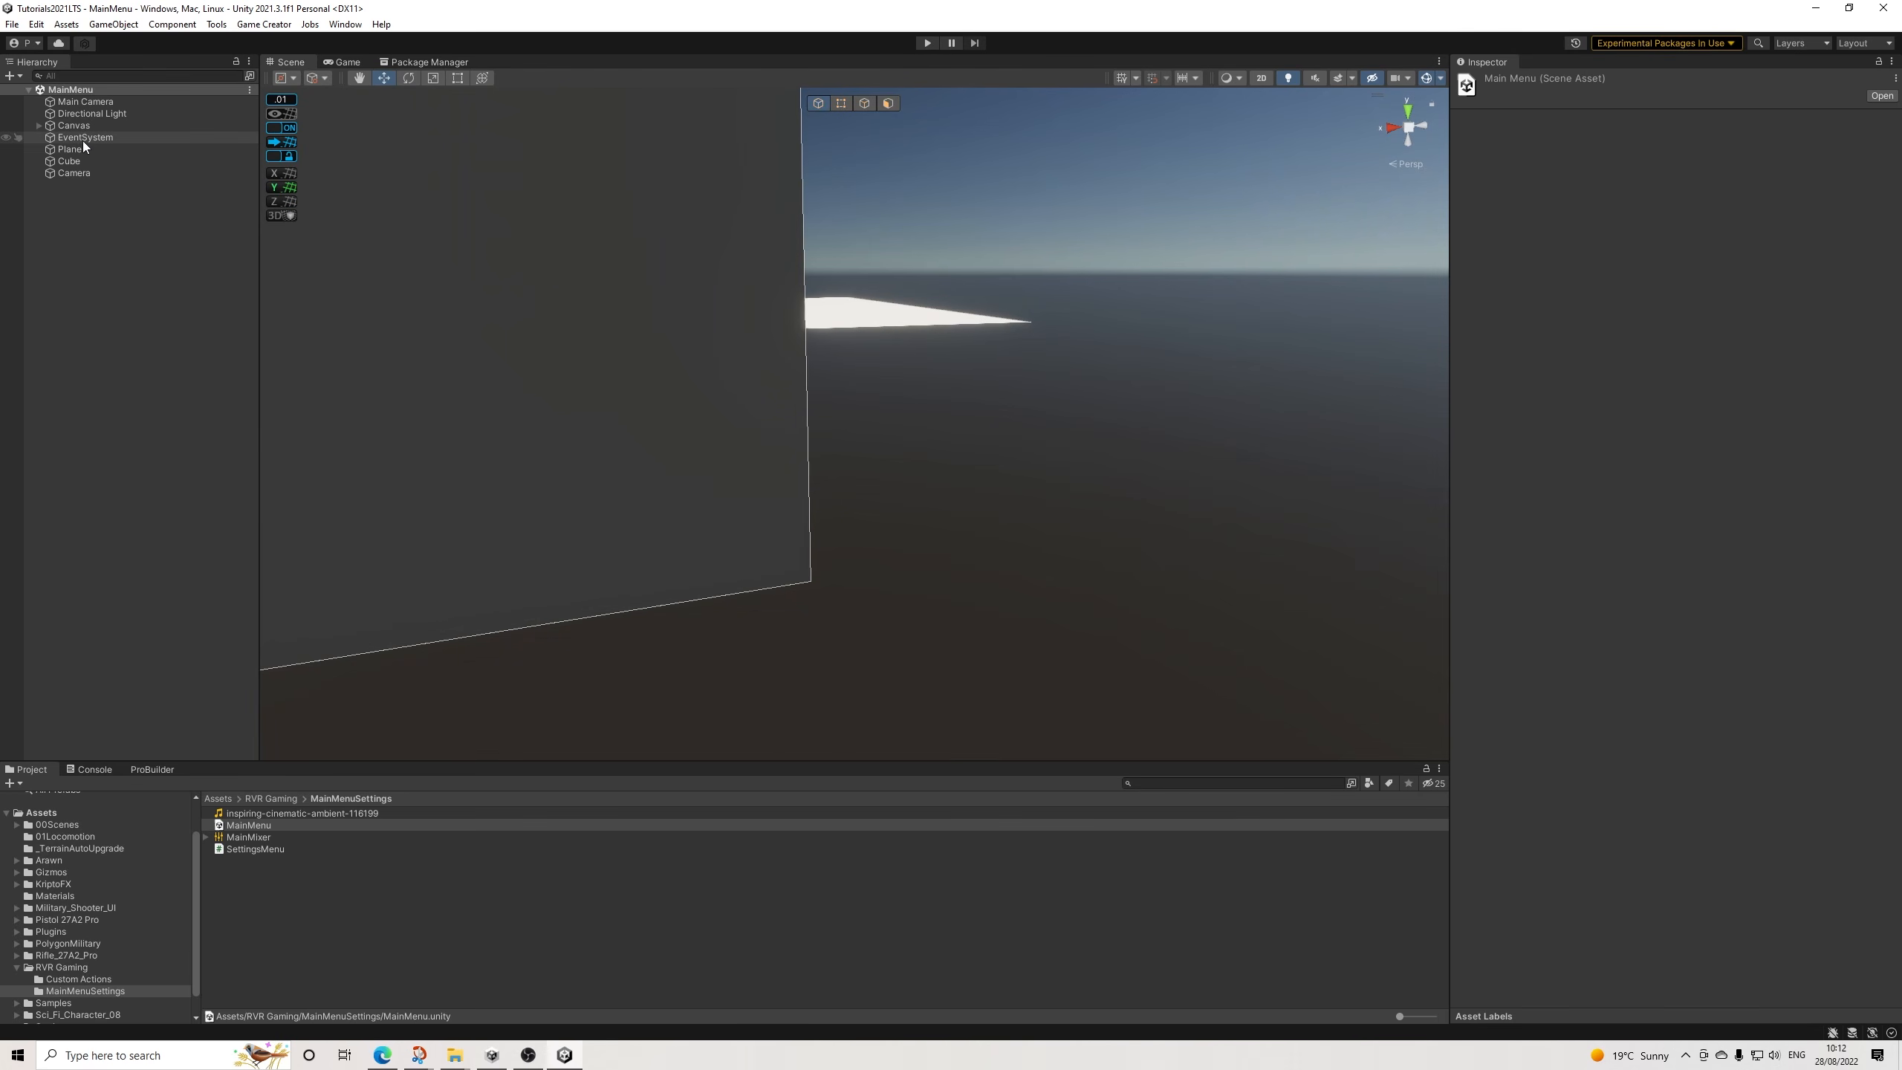
Duplicate the MainMenu scene asset and move the copy into the 00Scenes folder.
left_click(253, 837)
left_click(260, 826)
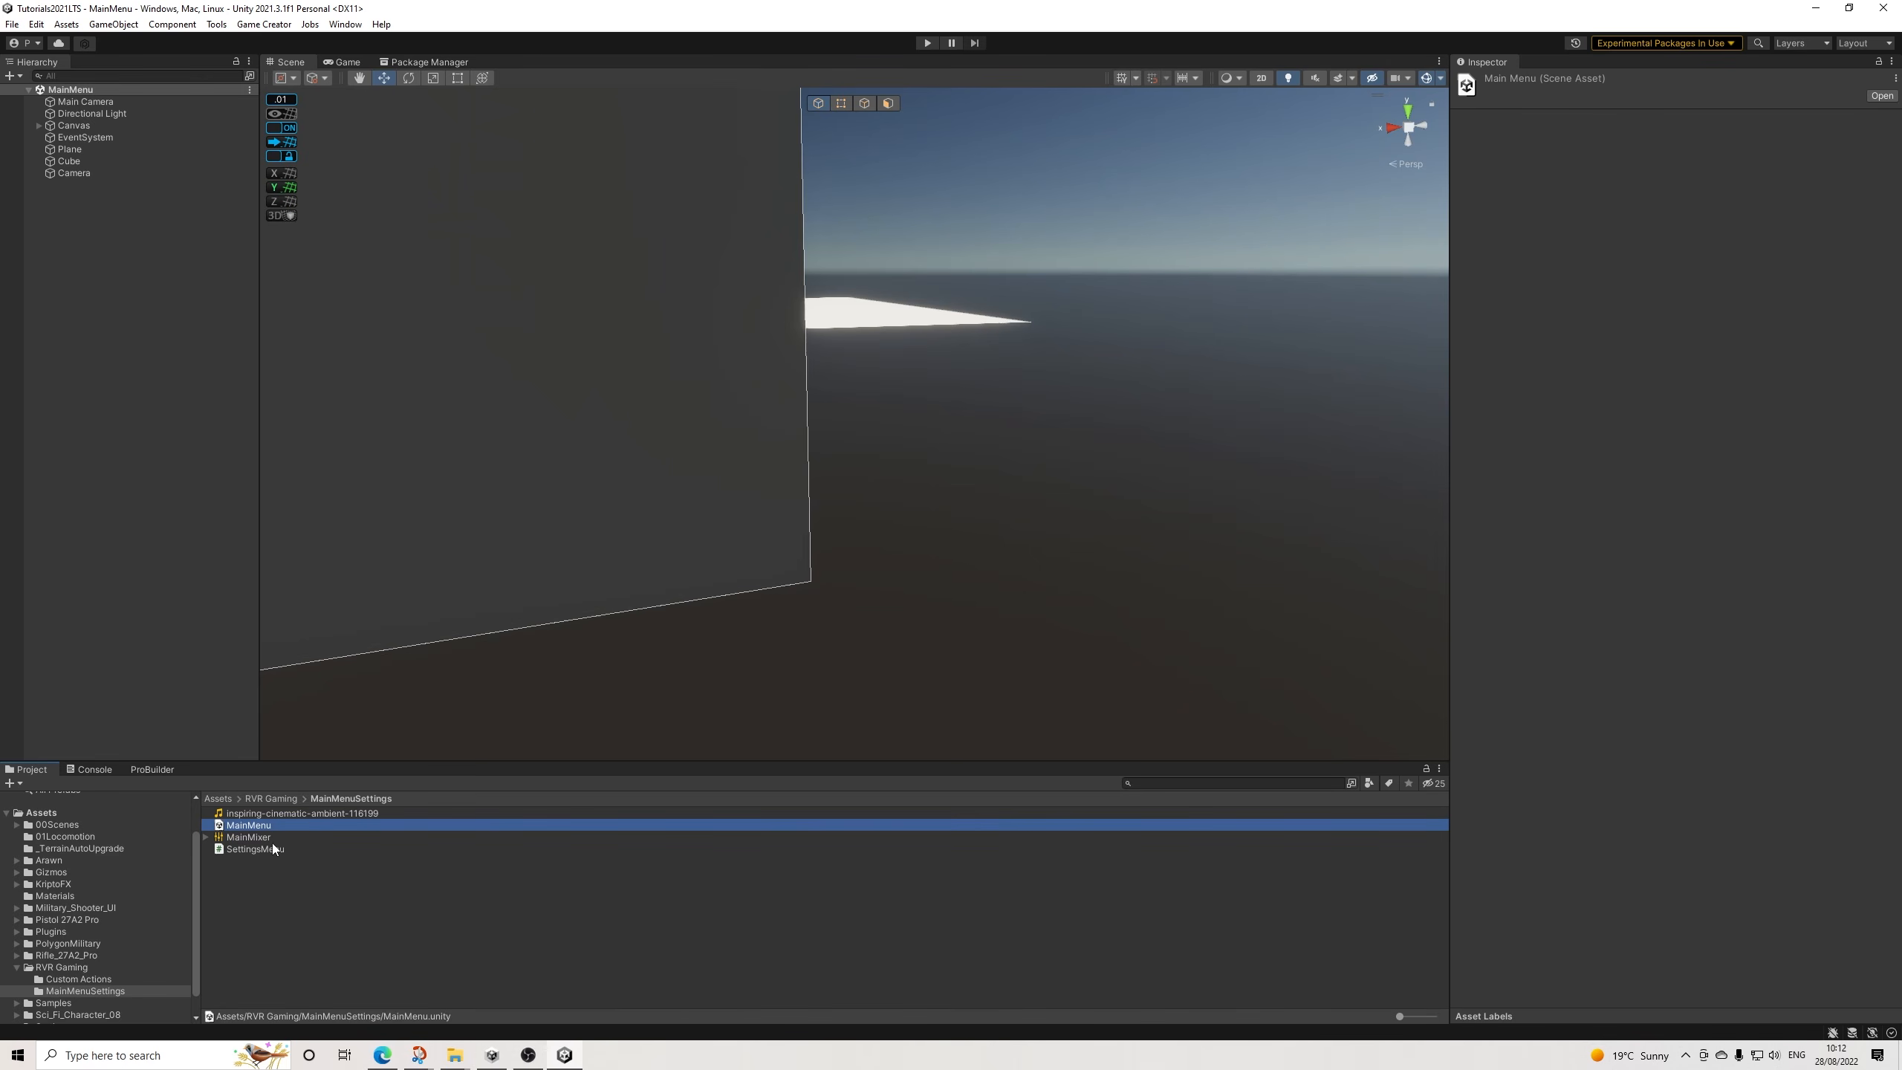
key("ctrl+d")
scroll(152, 877, "up", 2)
left_click_drag(263, 835, 68, 868)
left_click(68, 853)
Rename the copied main menu scene in 00Scenes as 00MainMenu.
right_click(252, 872)
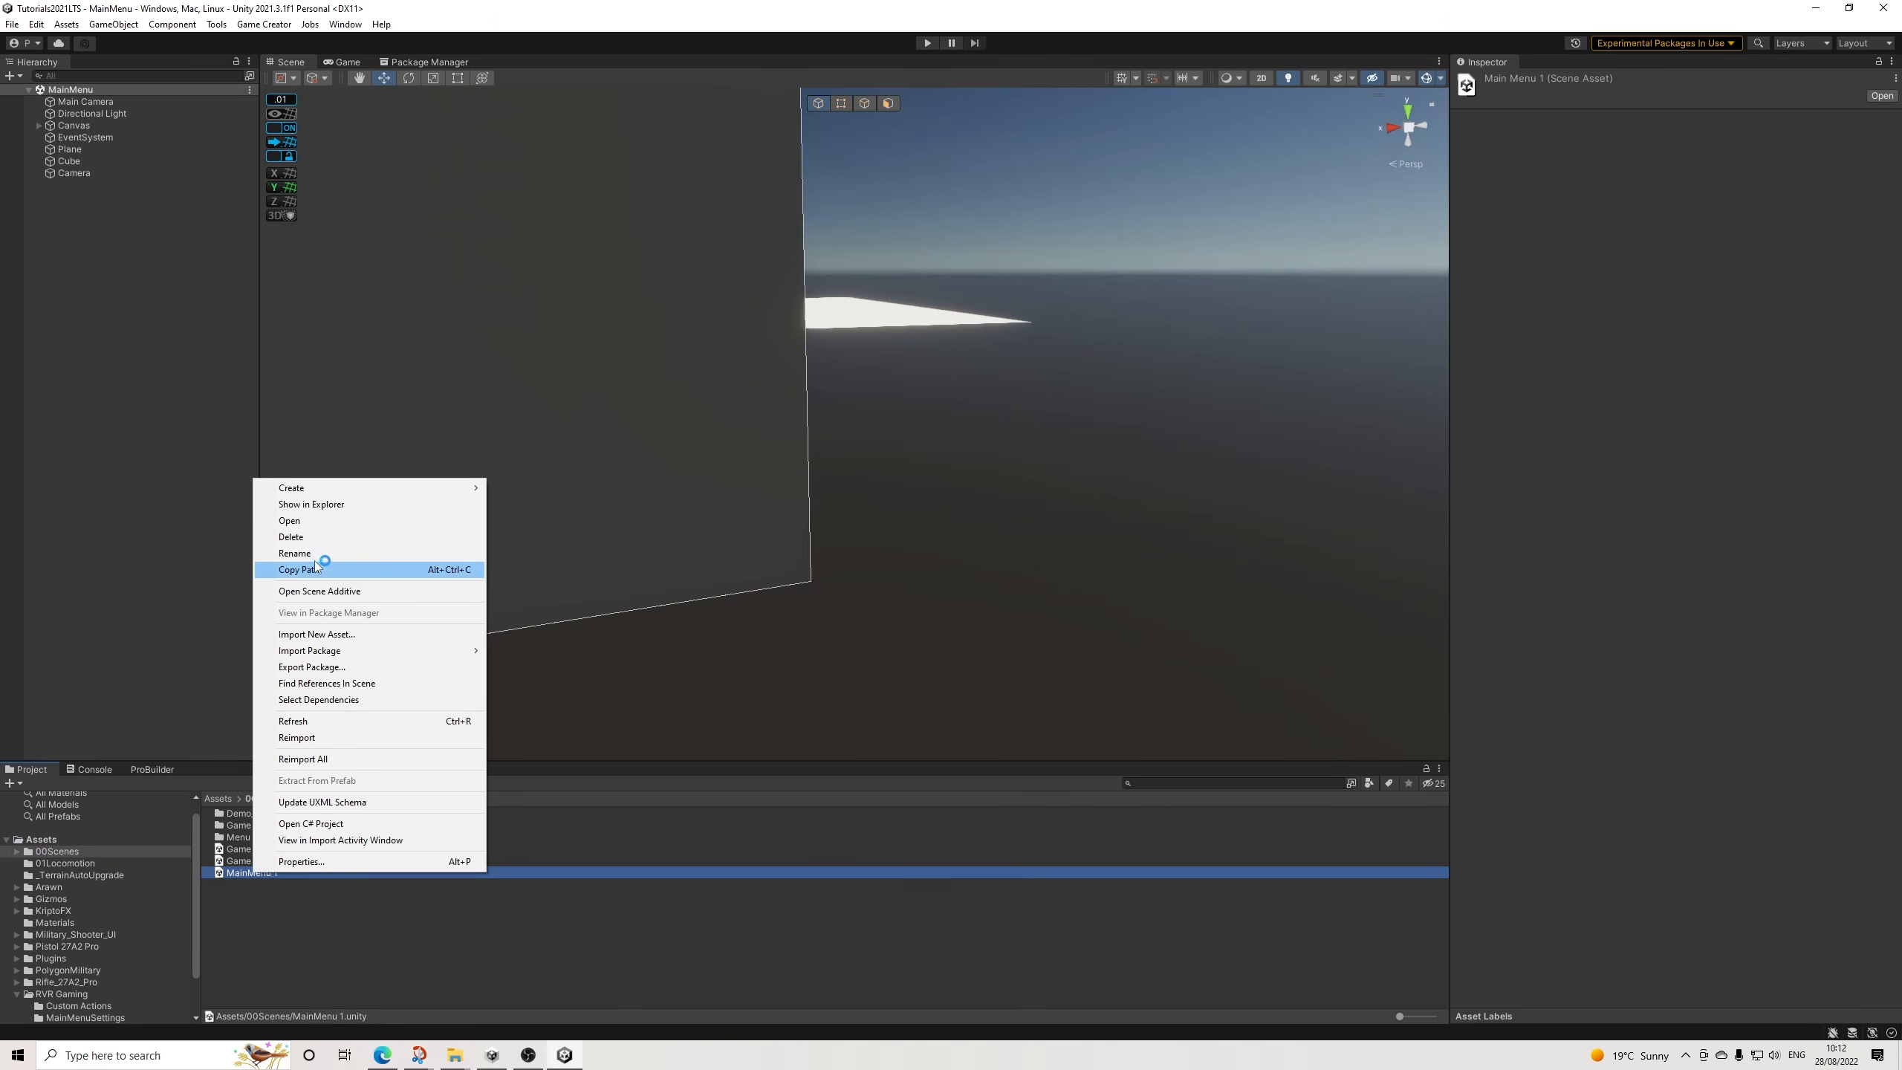
left_click(299, 553)
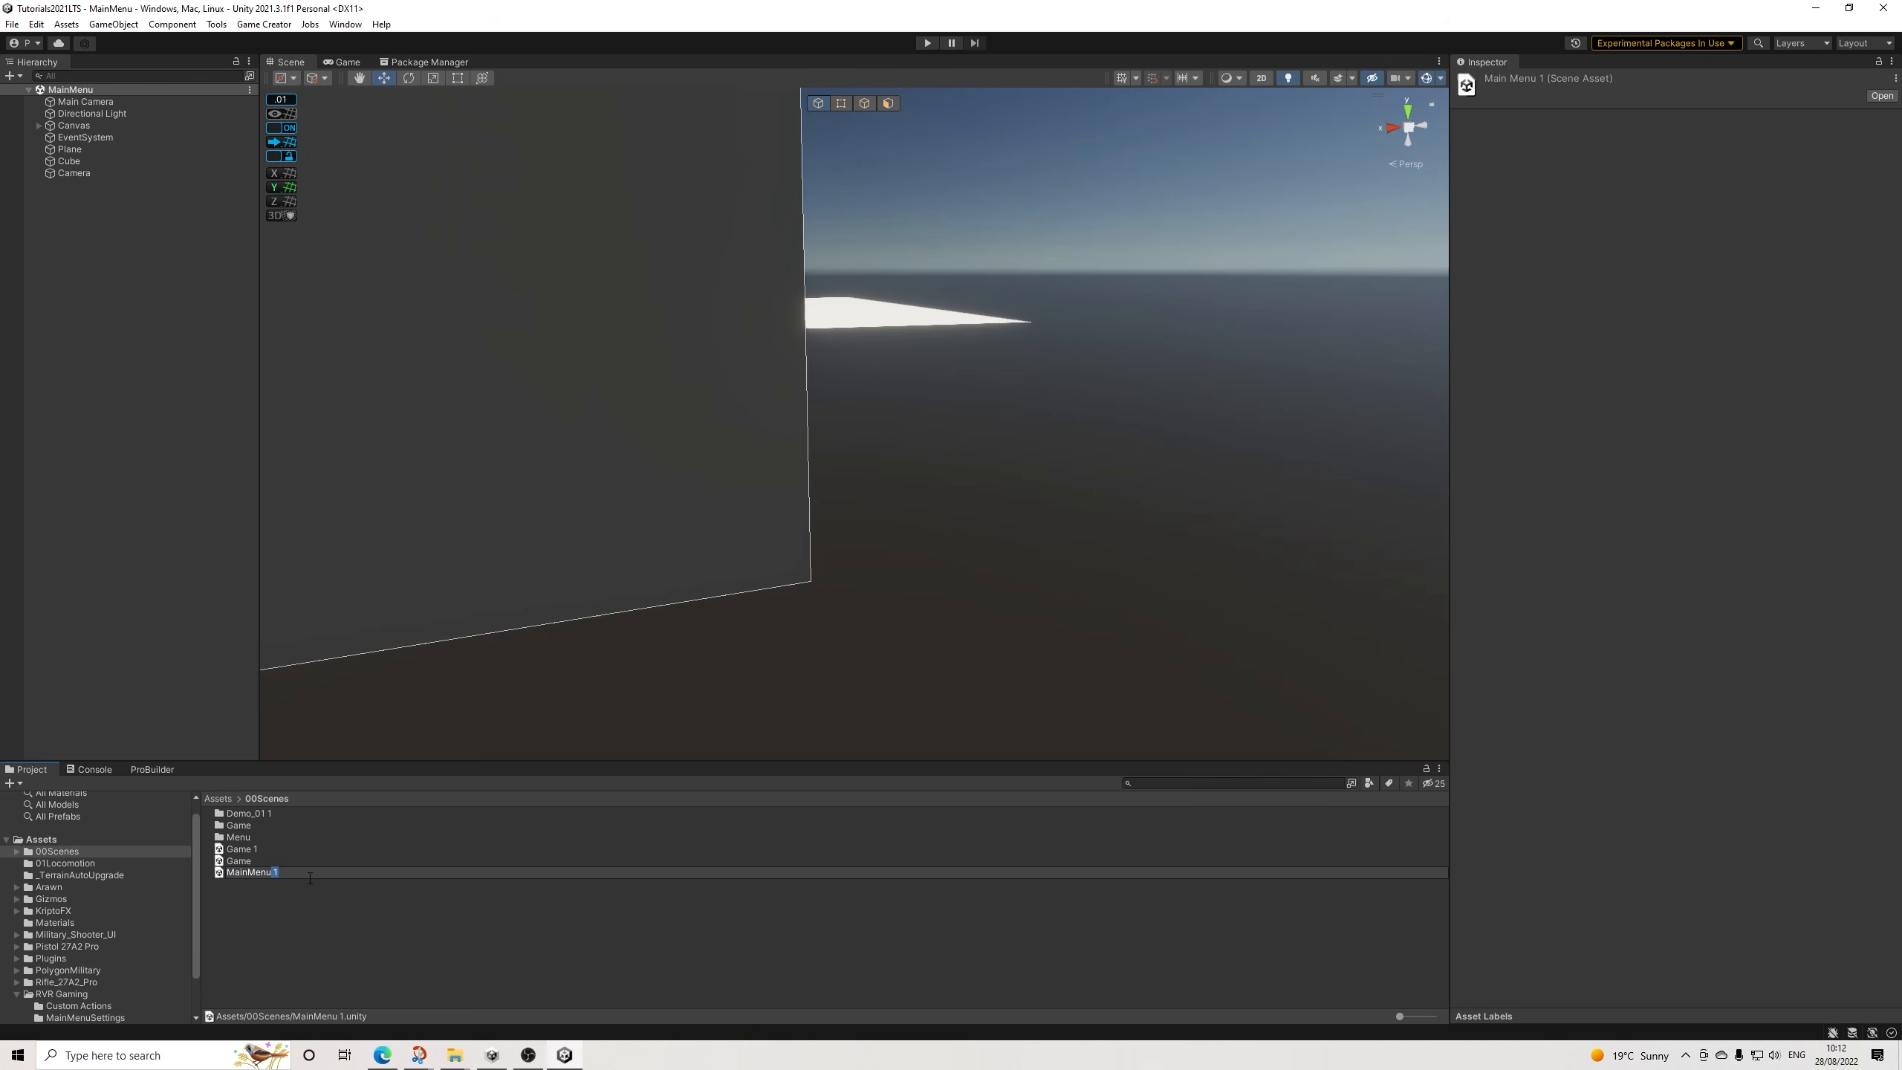
type("00")
key("Return")
Rename the Game scene asset in 00Scenes as 01Game.
right_click(246, 873)
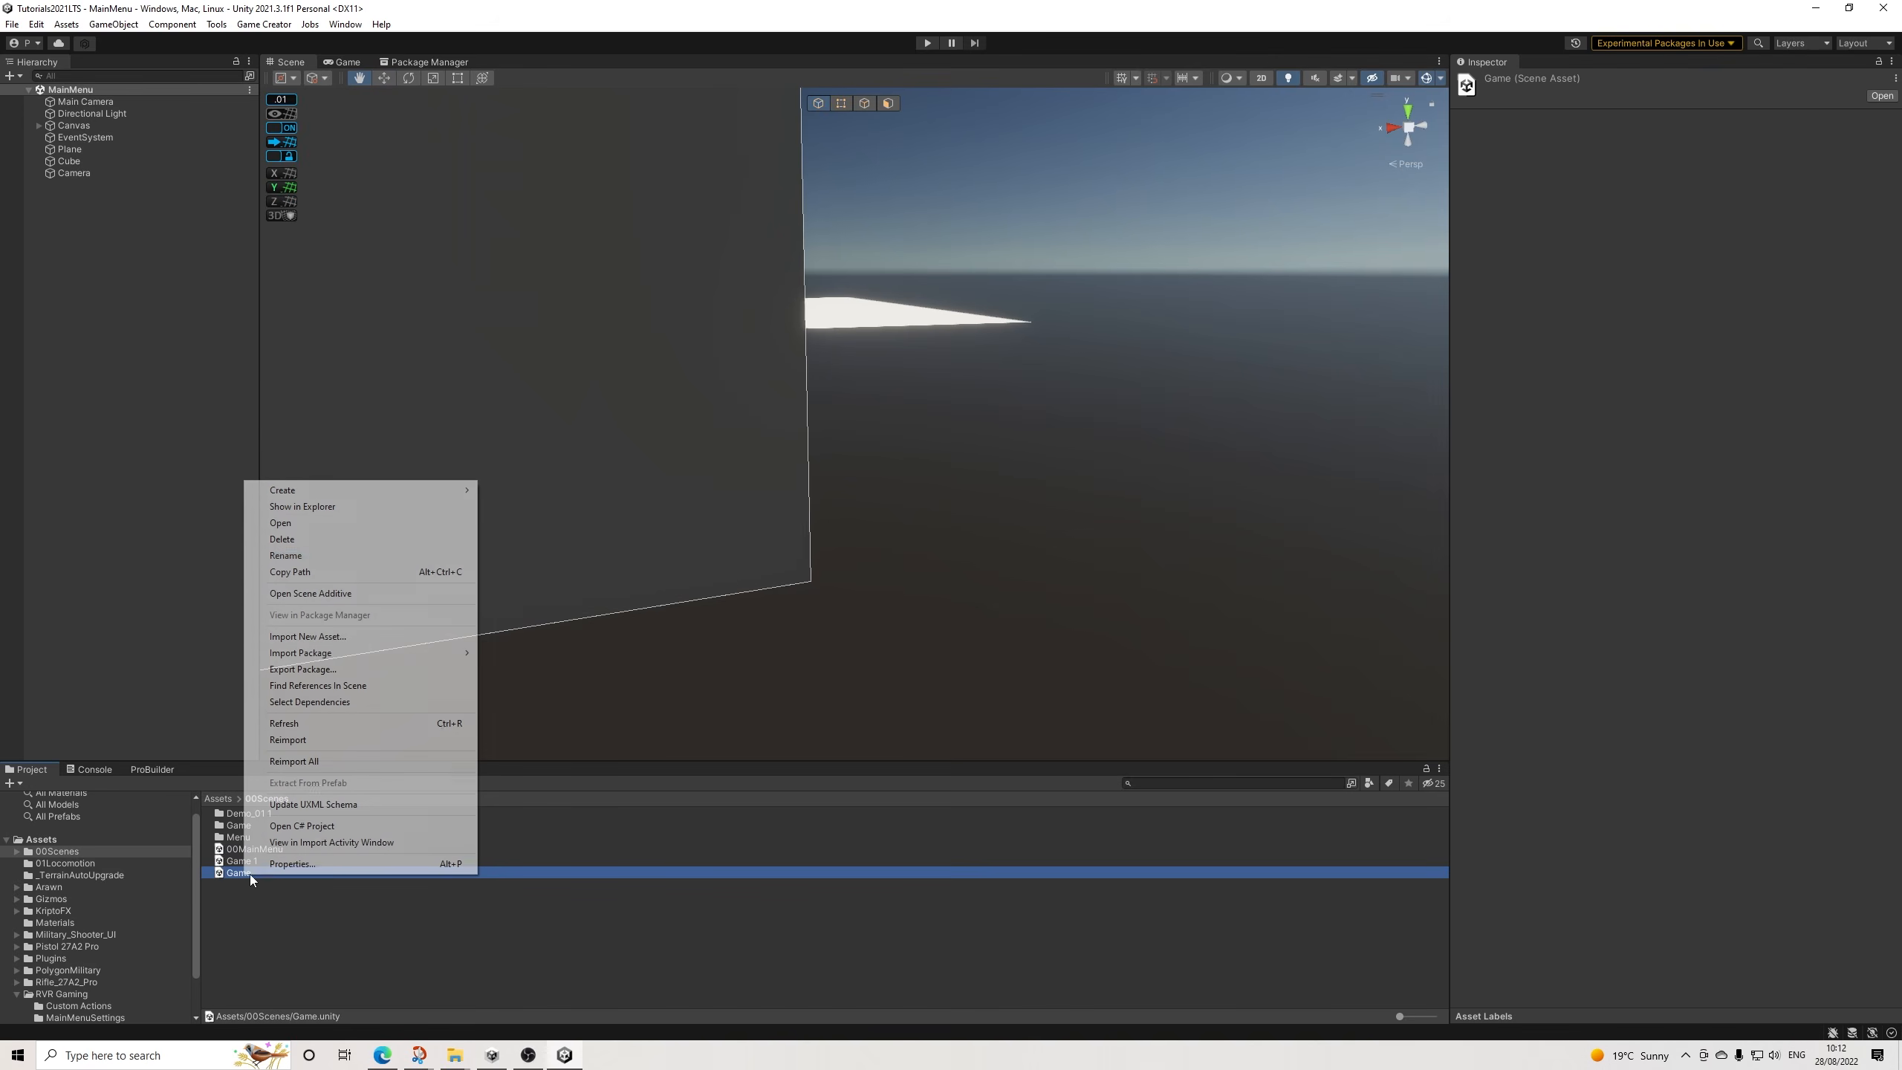
left_click(276, 560)
type("01Game")
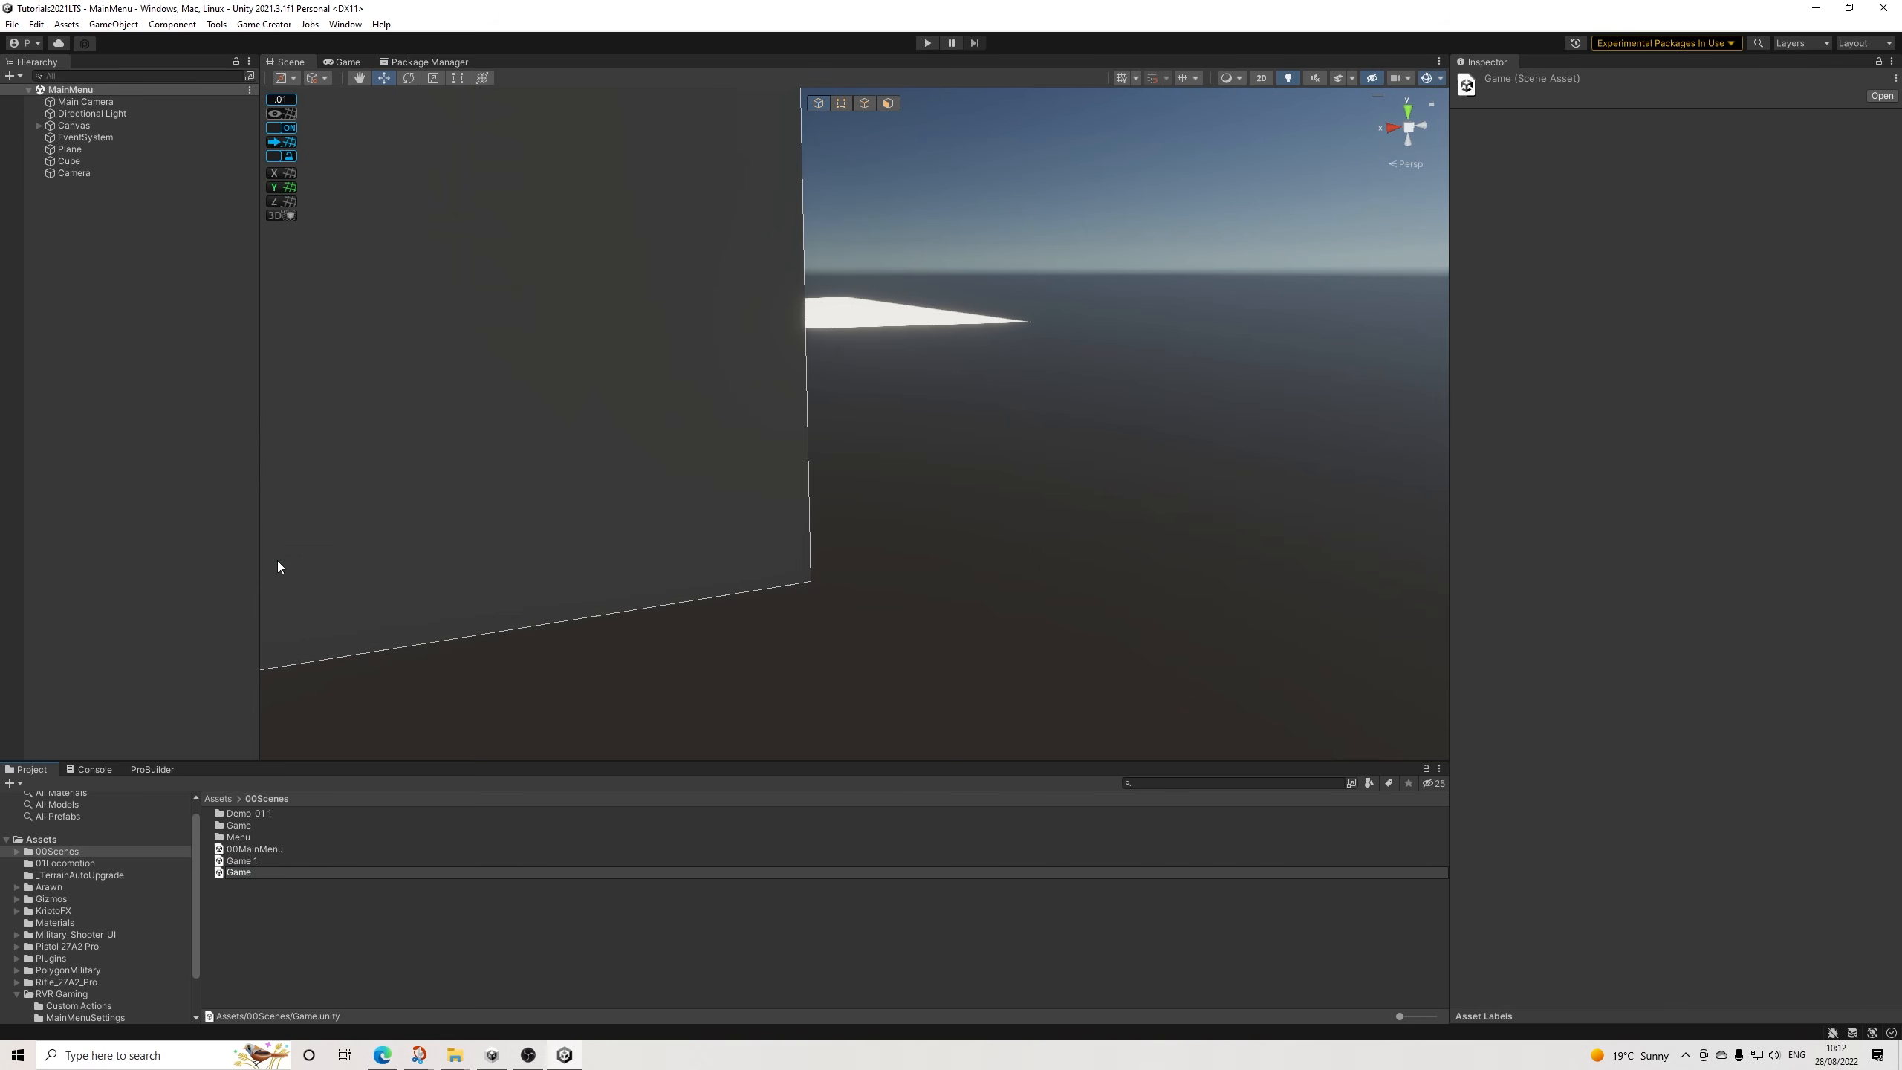
key("Return")
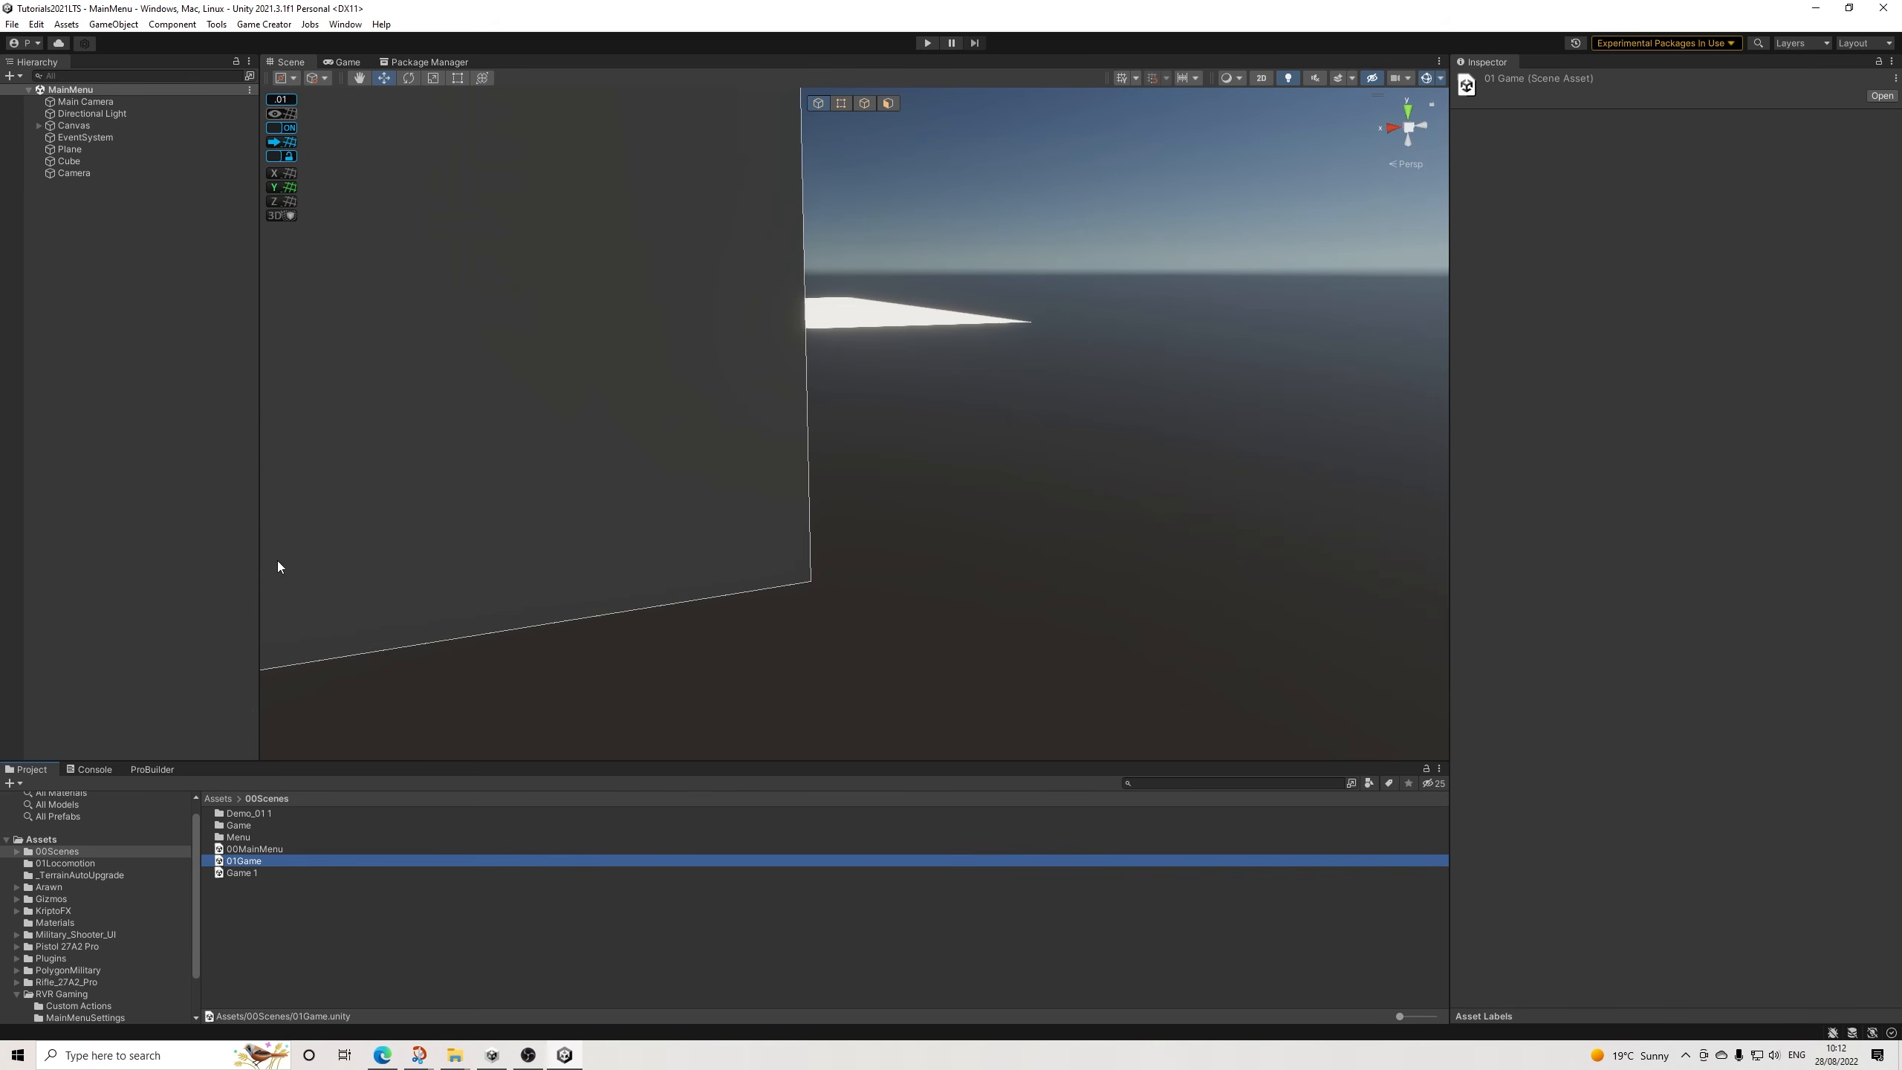
Open the 00MainMenu scene from the 00Scenes folder.
left_click(272, 849)
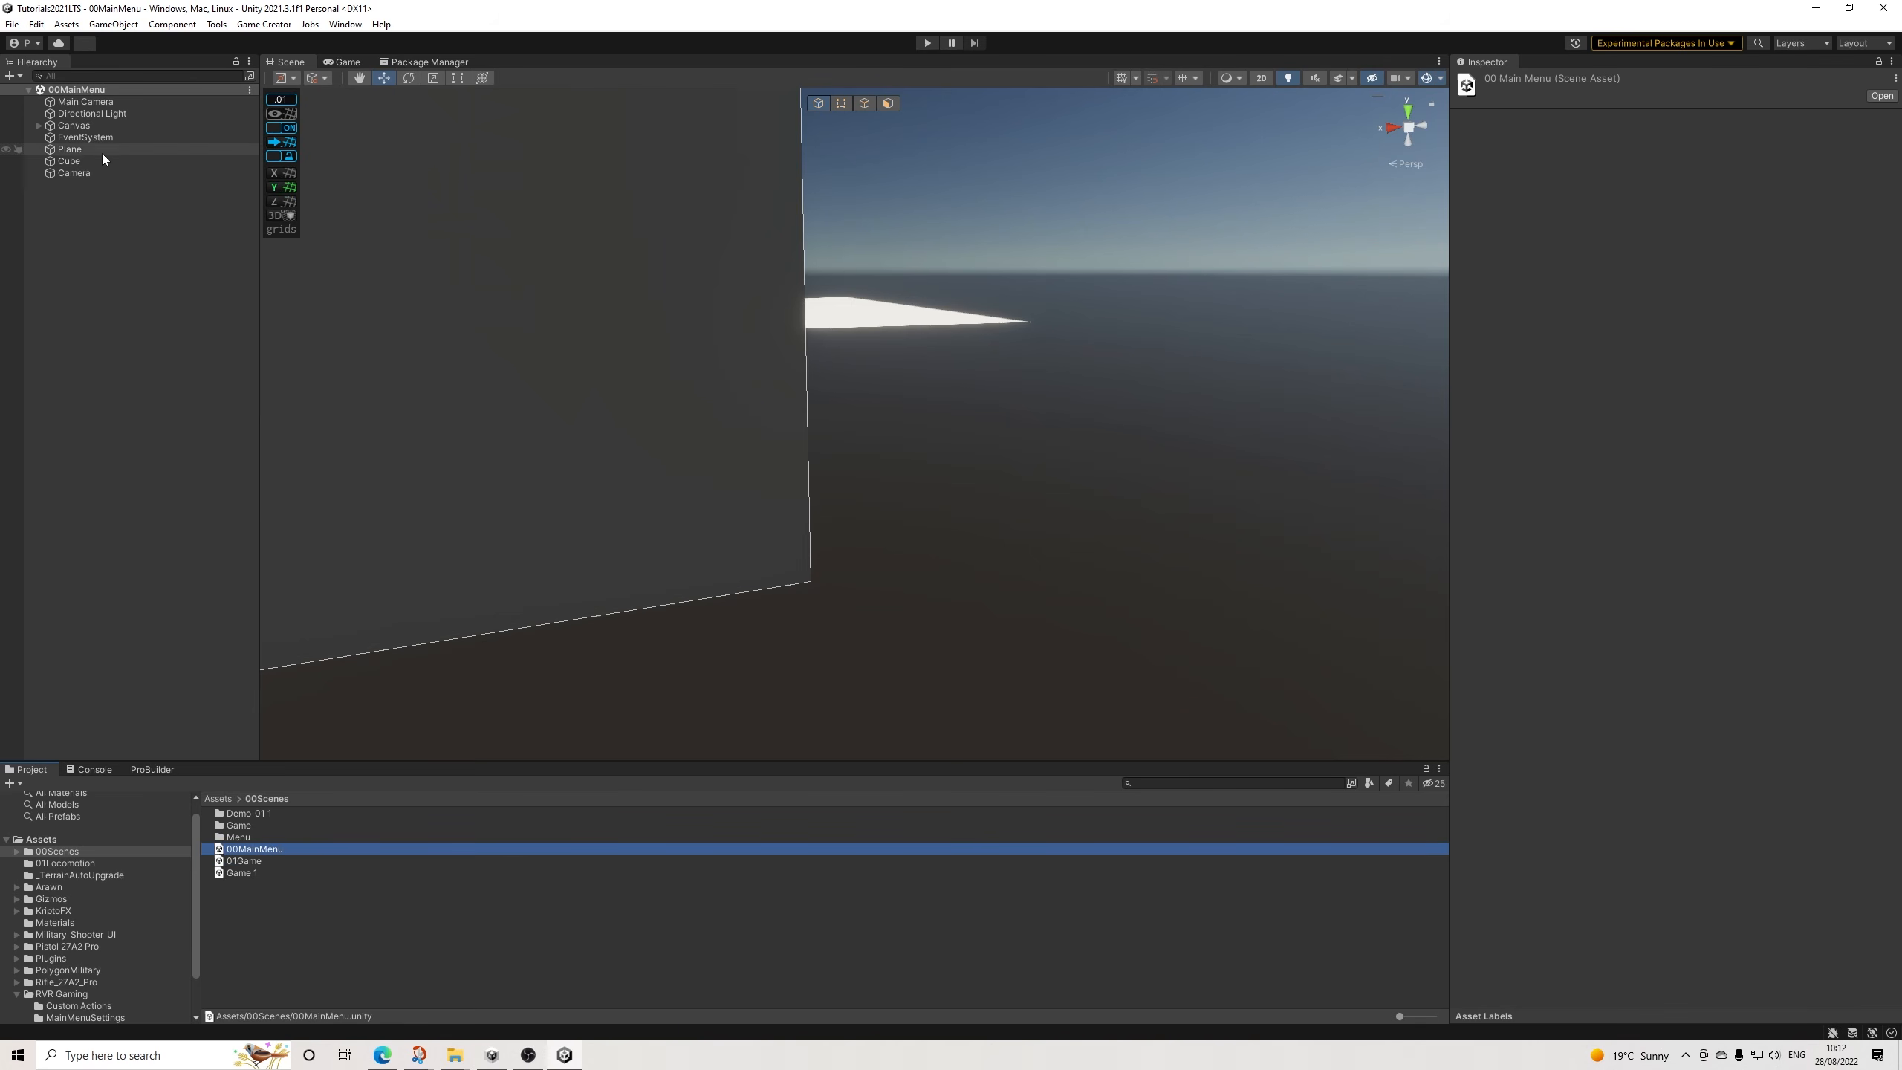
scroll(584, 367, "down", 3)
scroll(657, 362, "down", 3)
middle_click_drag(639, 360, 786, 491)
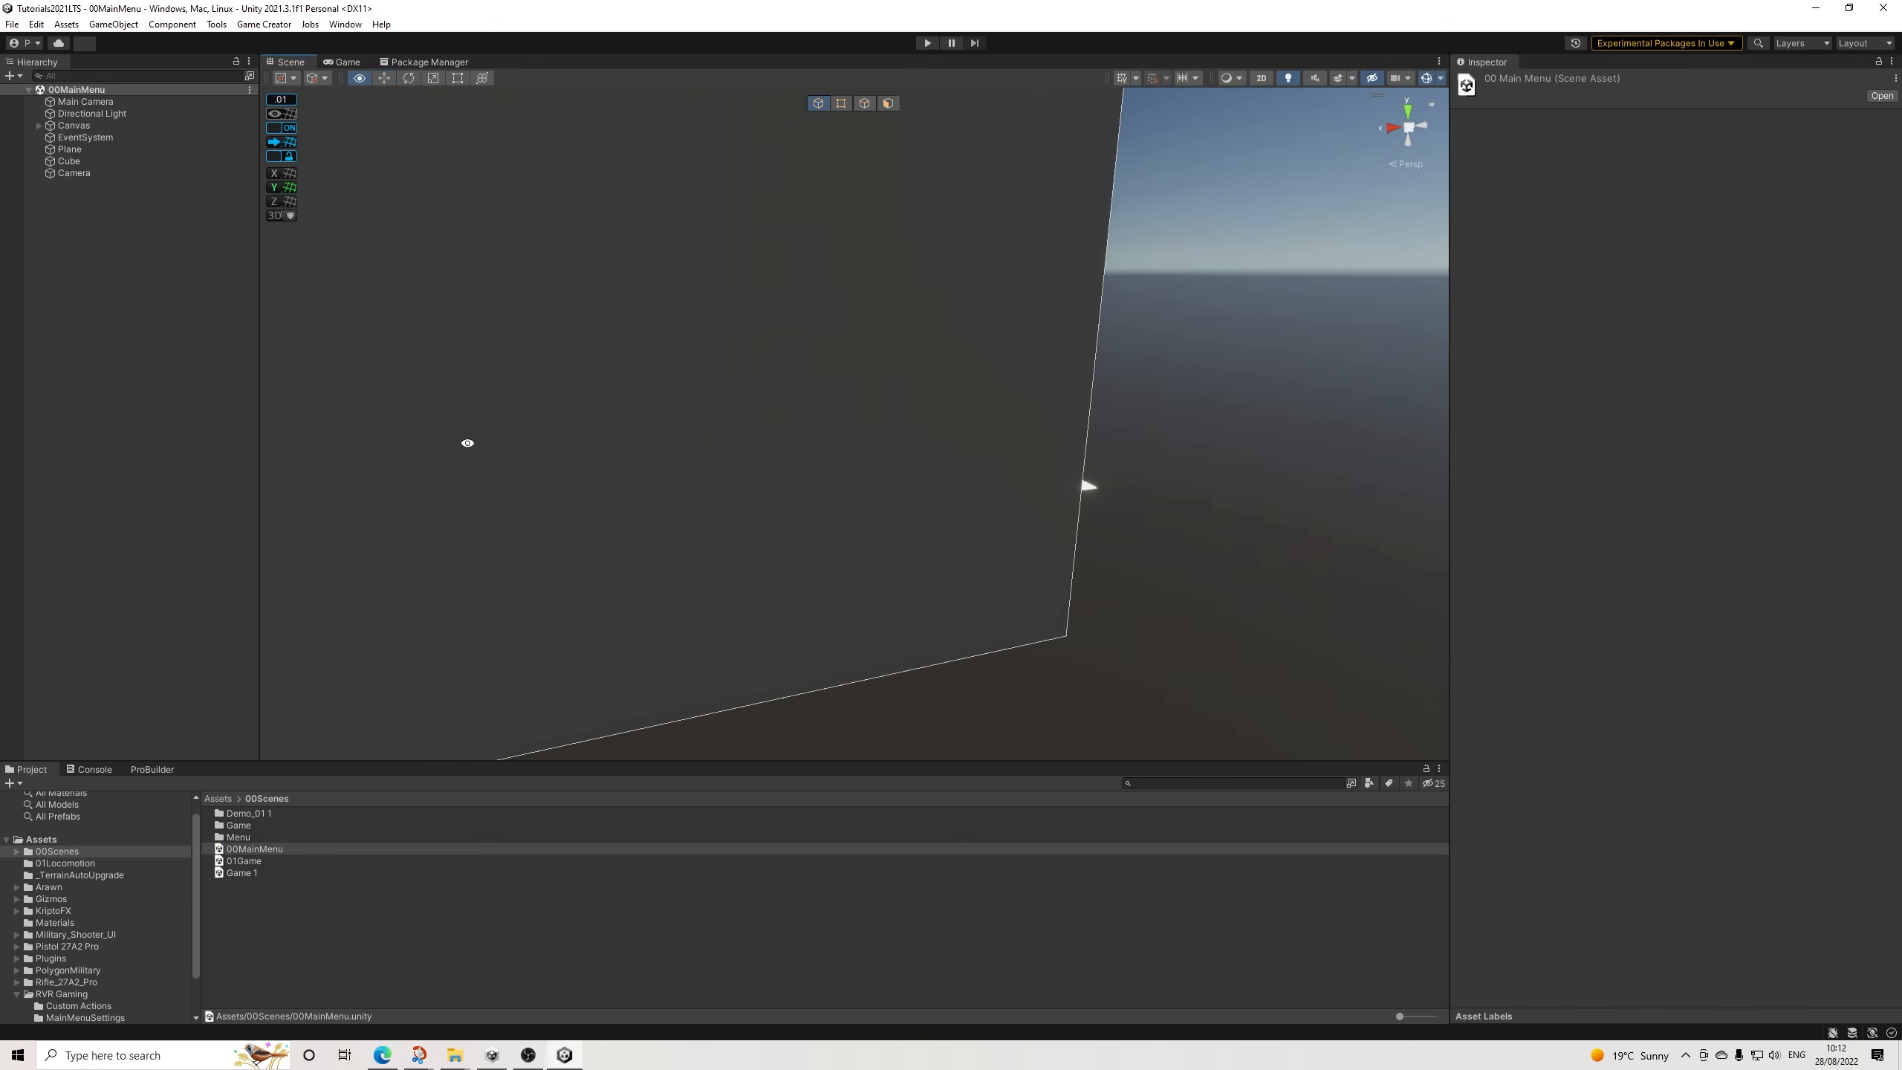
Set the Canvas Scaler's reference resolution on the Canvas to 3840 x 2160.
left_click(69, 126)
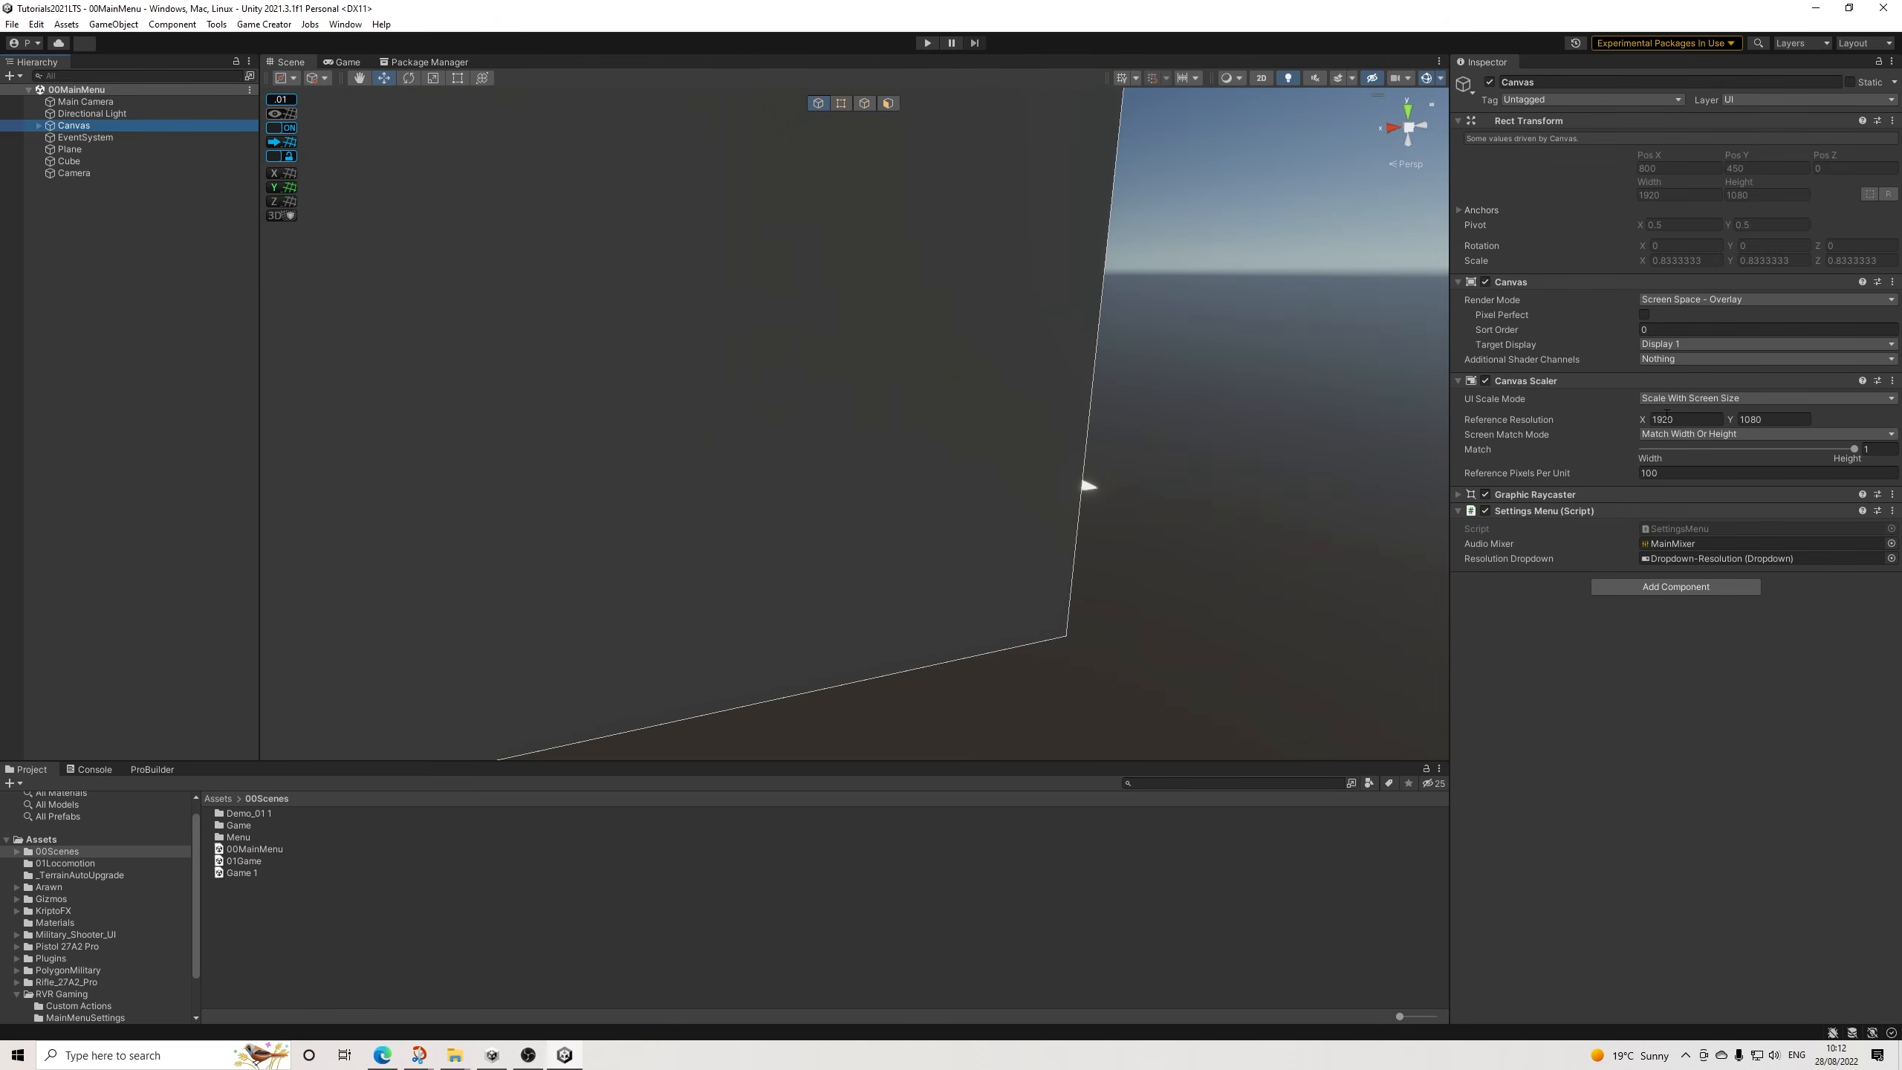
left_click(1714, 419)
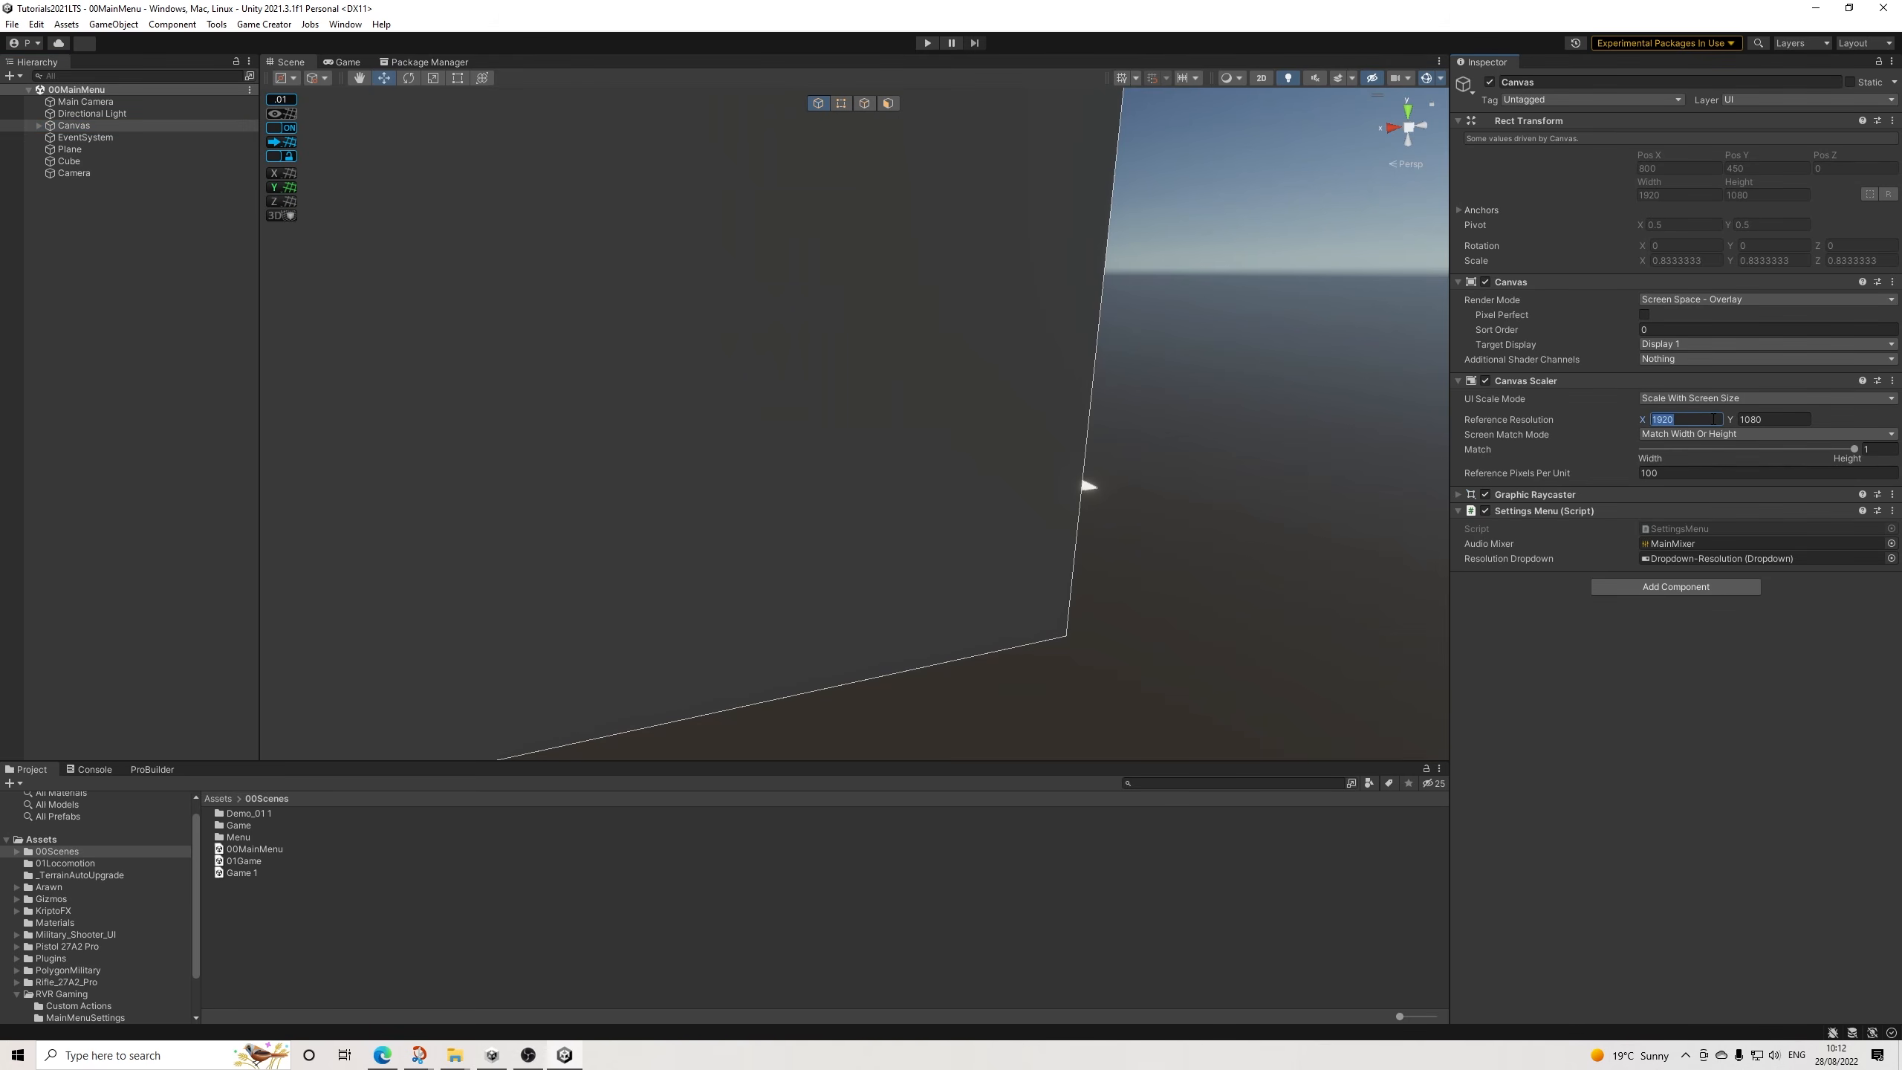
type("2840")
key("Tab")
type("2160")
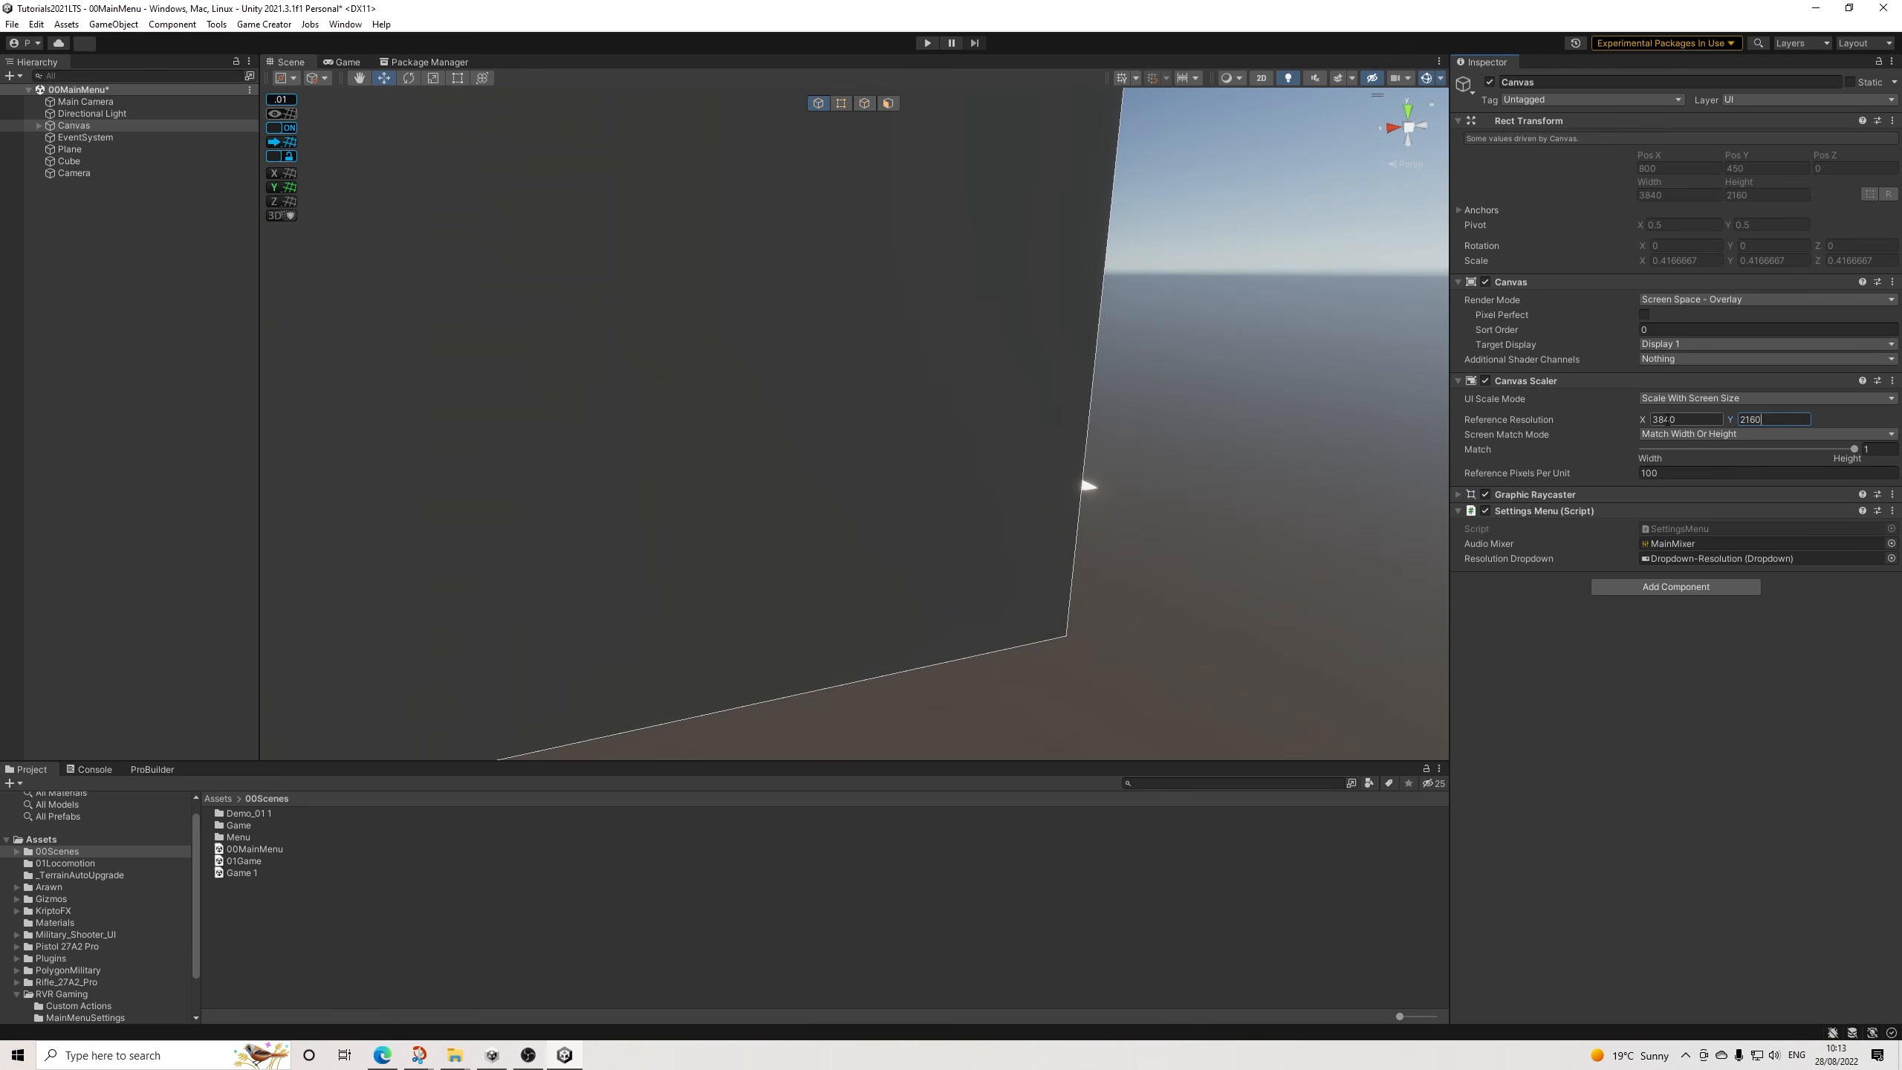
Examine the whole settings canvas from the front in the Scene view and check its layout in the Game view.
scroll(1013, 365, "down", 5)
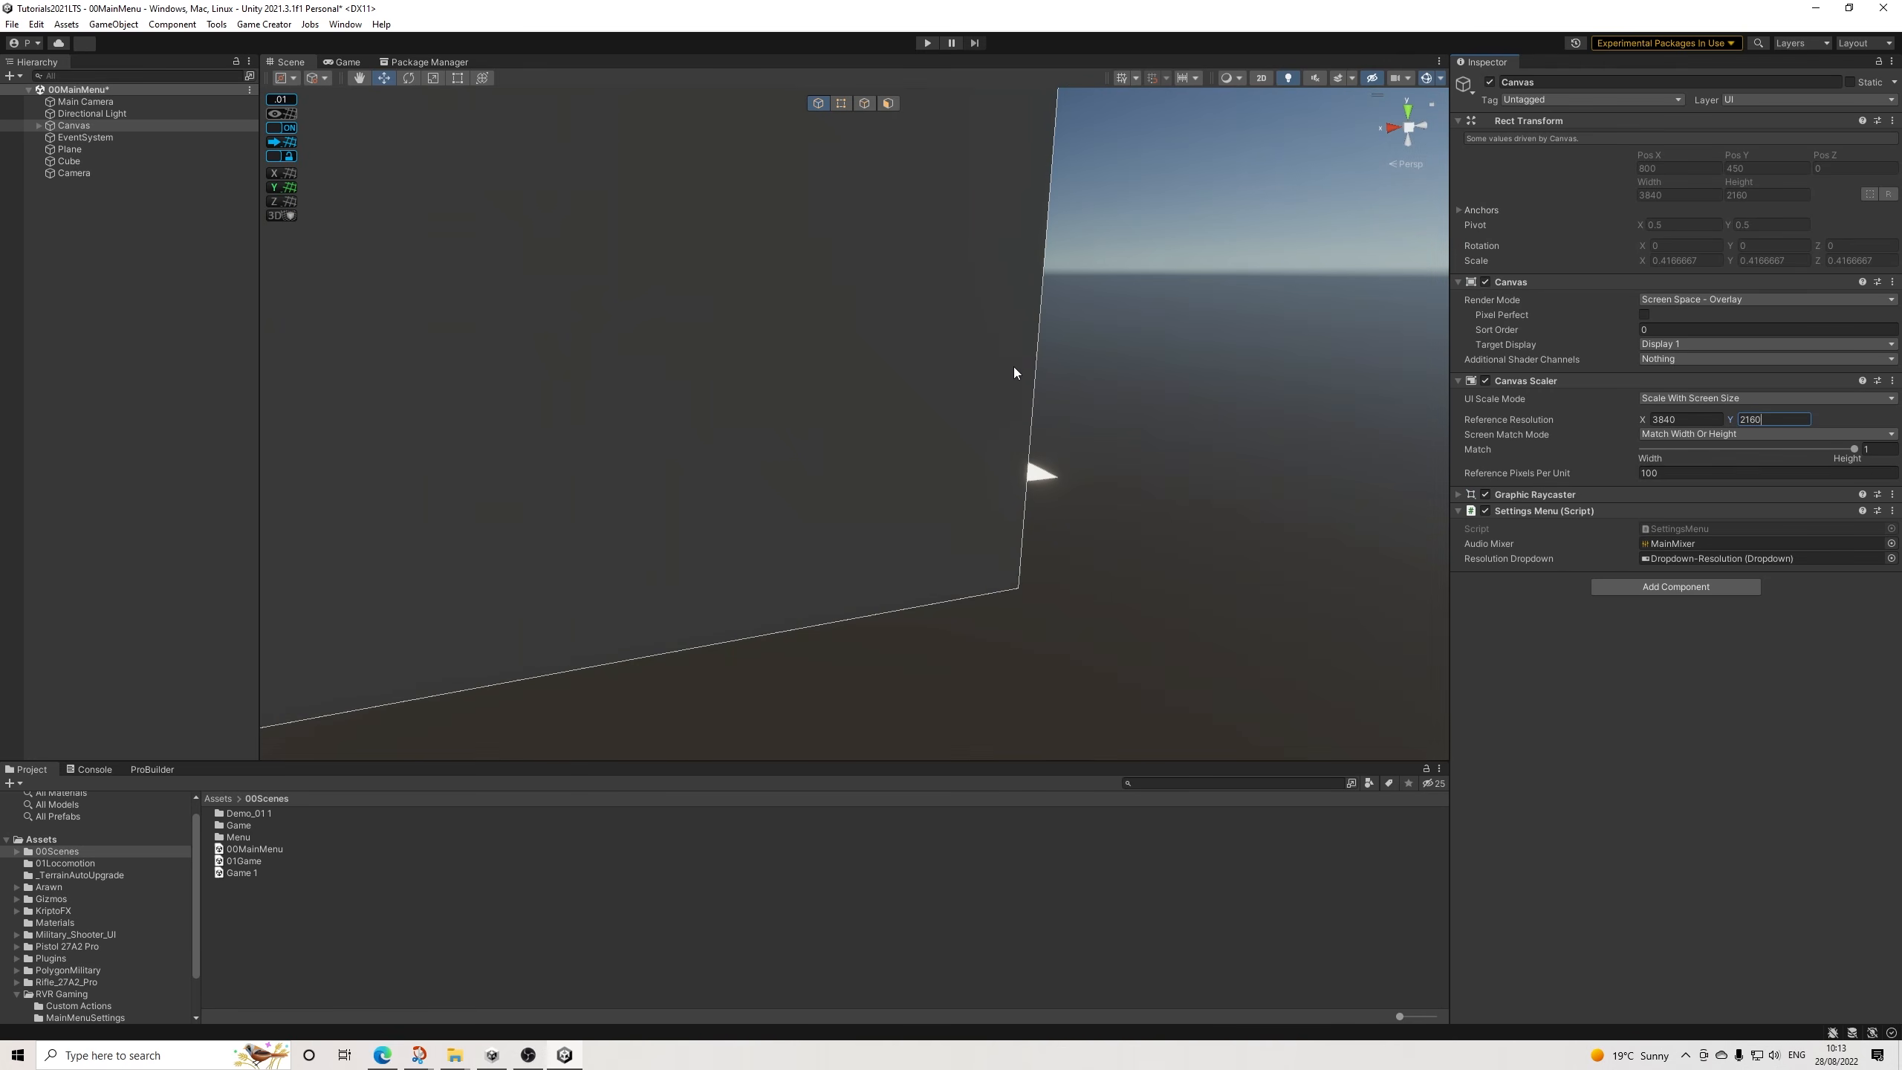
scroll(1052, 455, "down", 3)
middle_click_drag(679, 405, 784, 466)
left_click_drag(599, 392, 974, 509, "alt")
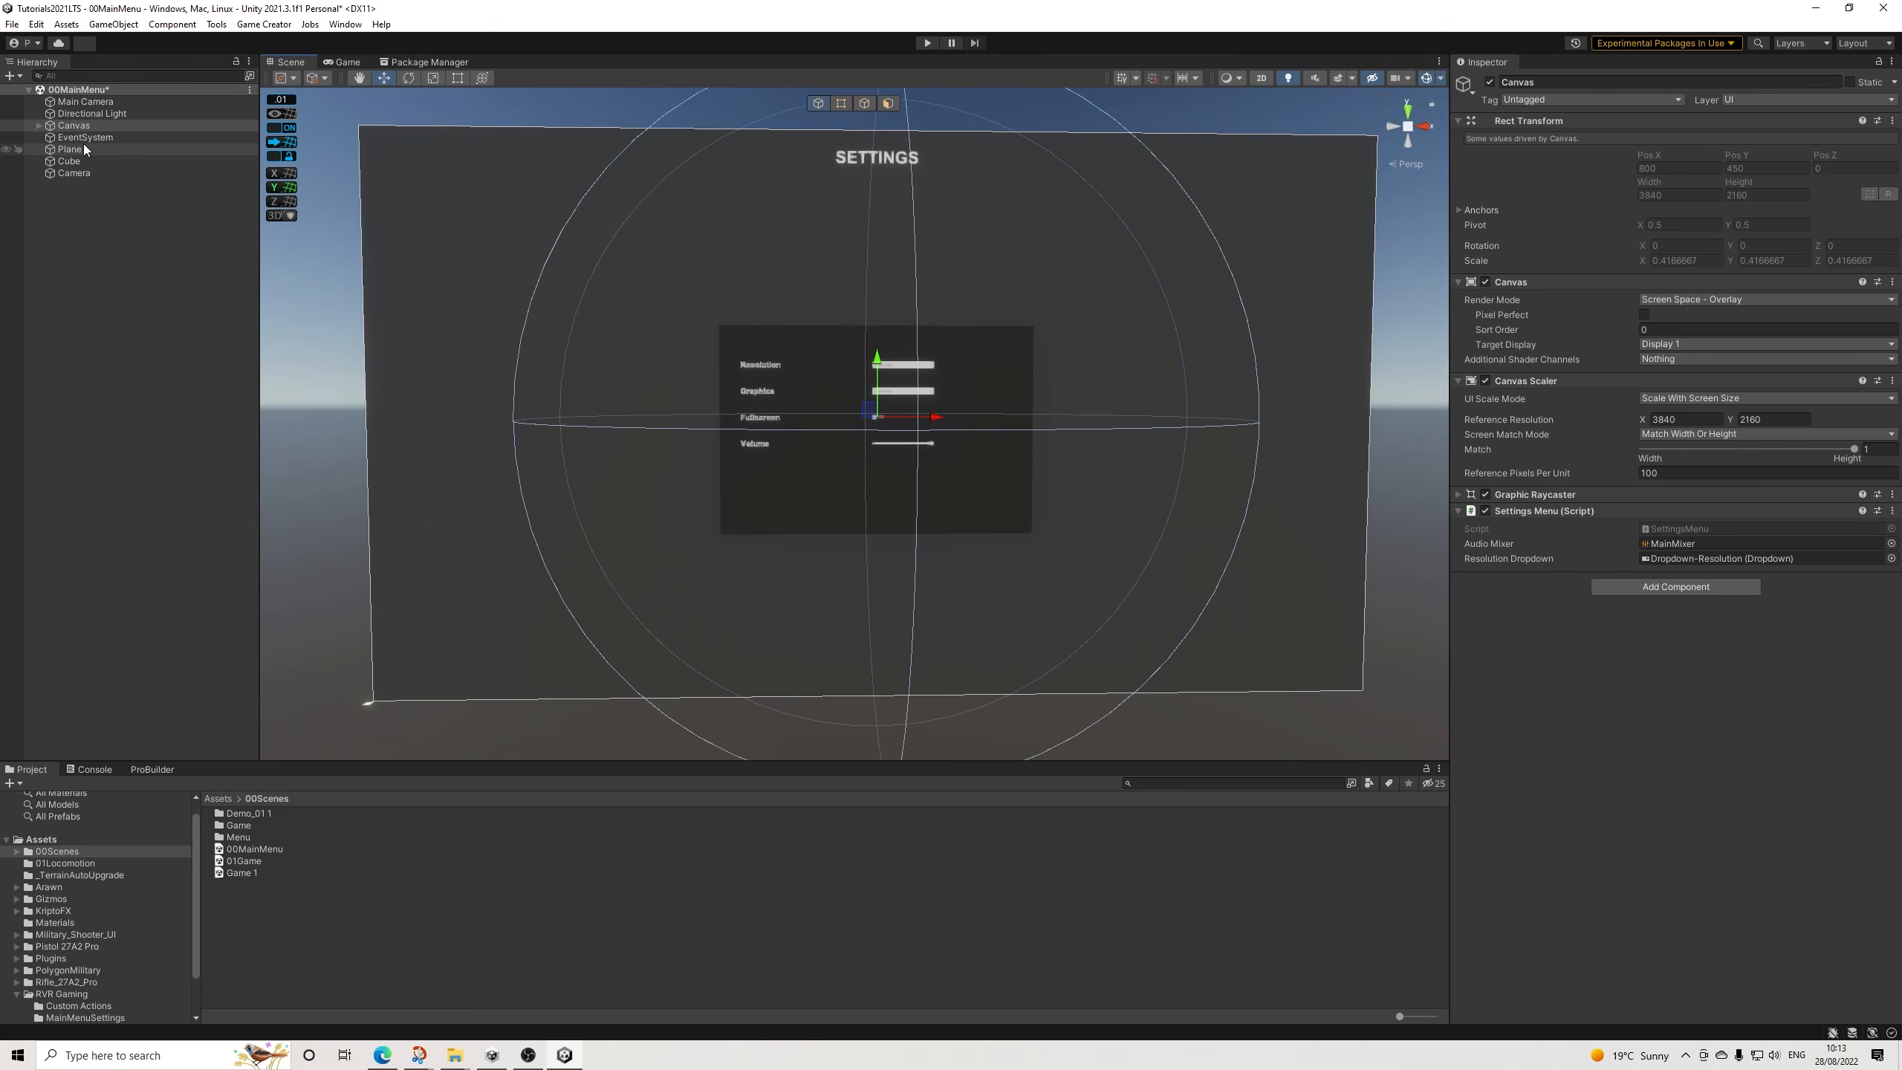
left_click(349, 62)
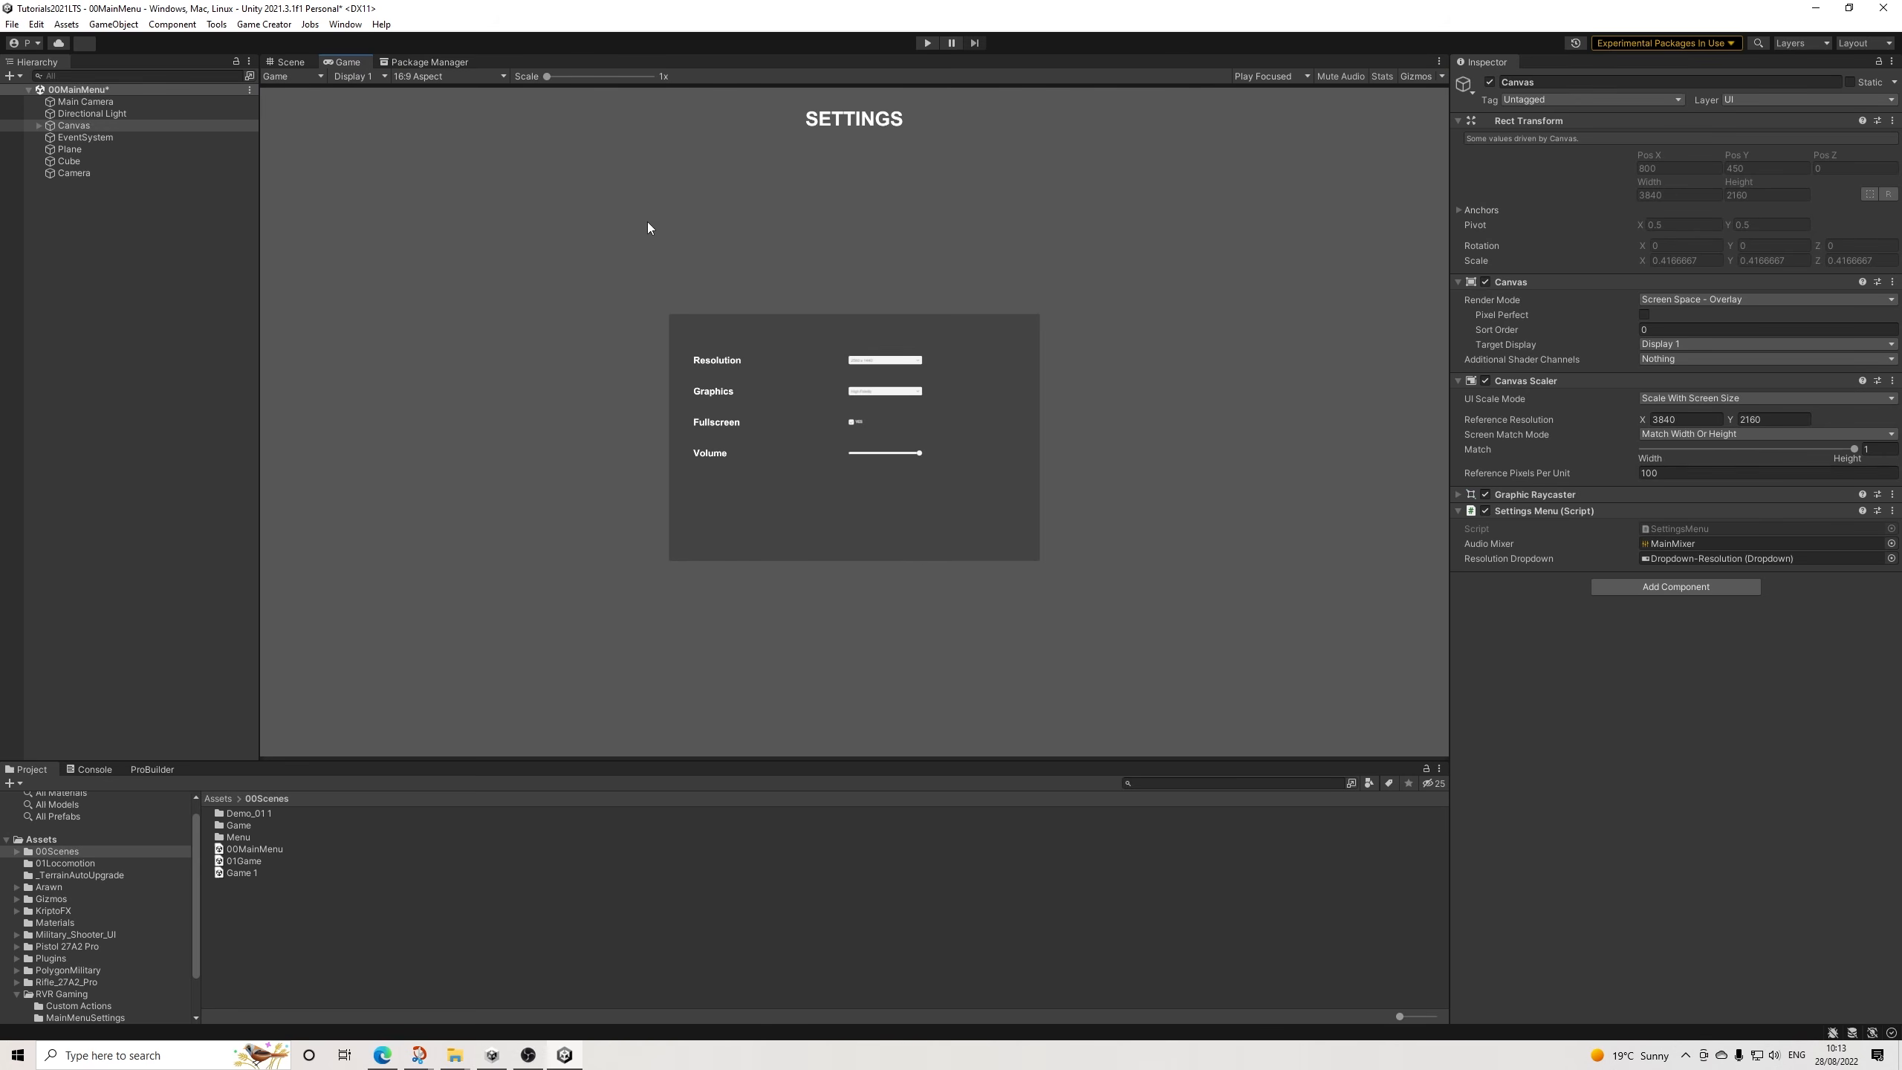
Examine the Canvas's Image-BG, BGMusic and Panel-Content children, and open the Military_Shooter_UI asset folder.
left_click(39, 125)
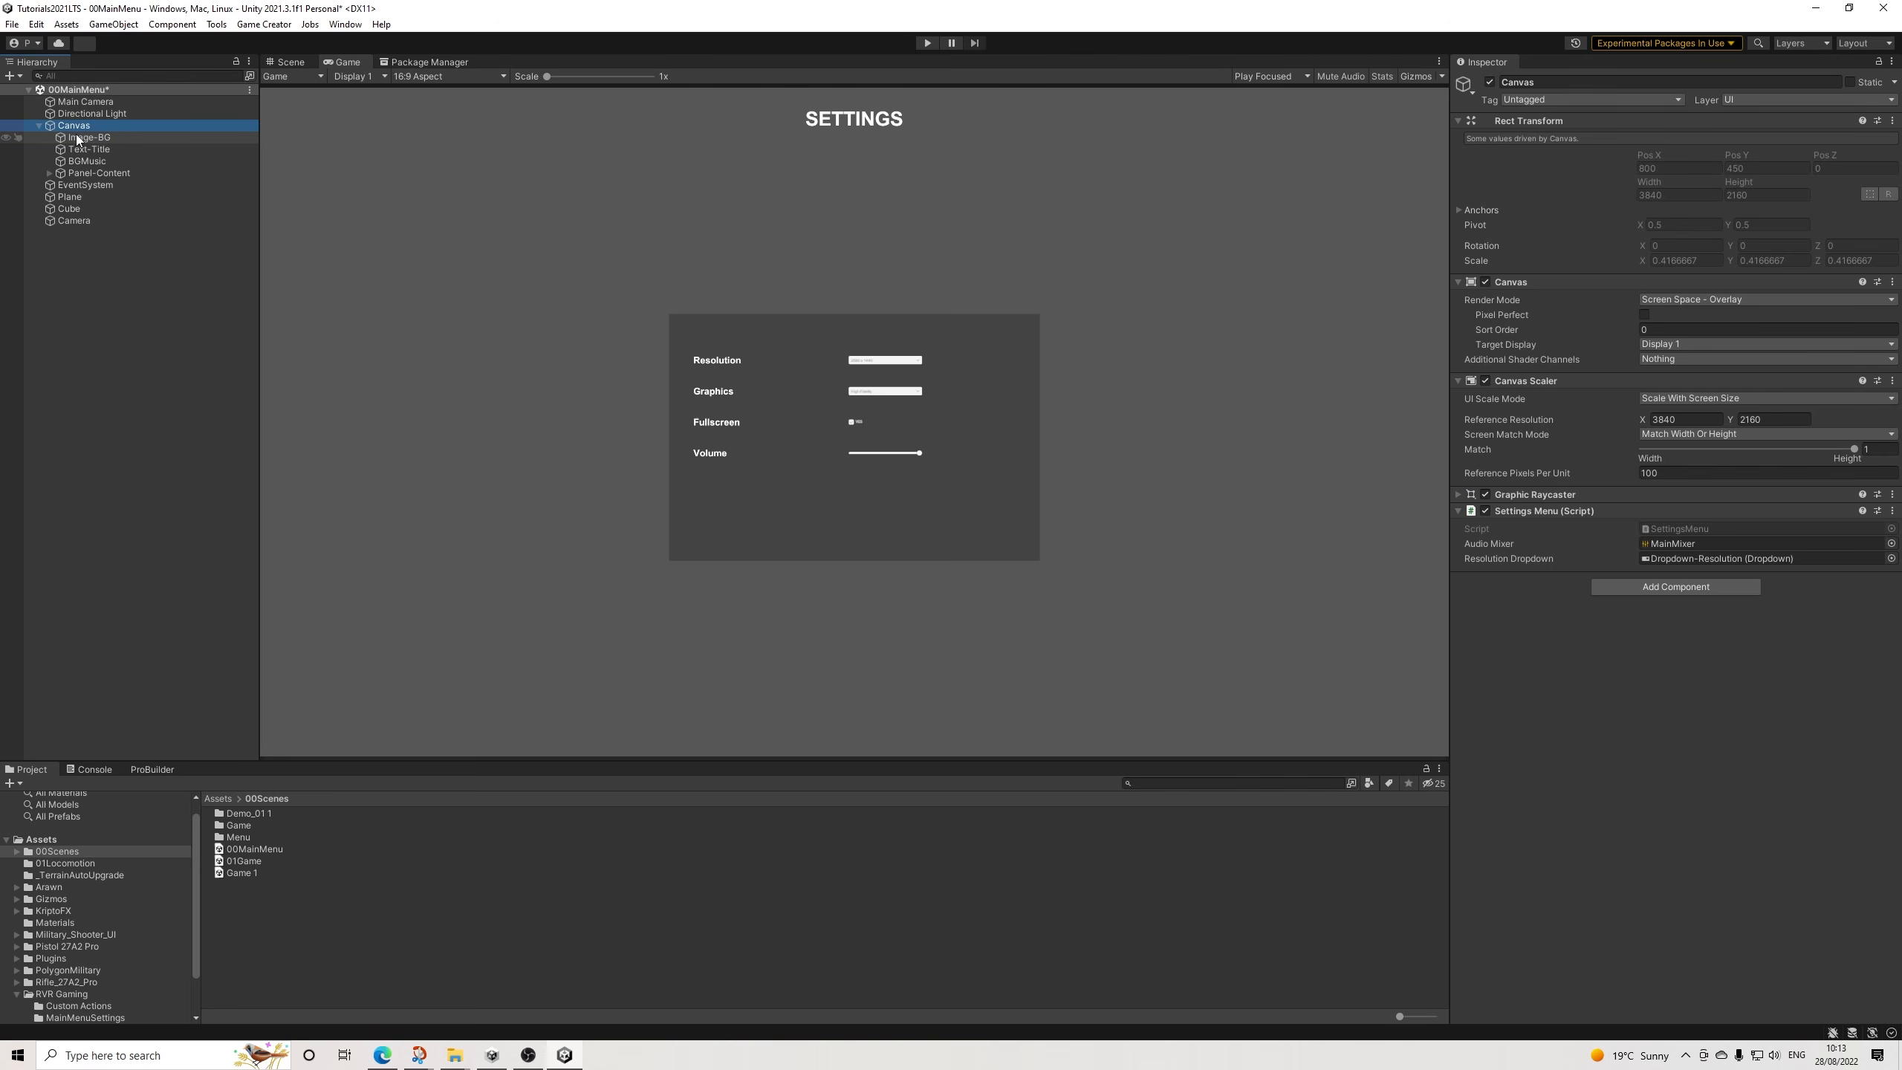
left_click(77, 139)
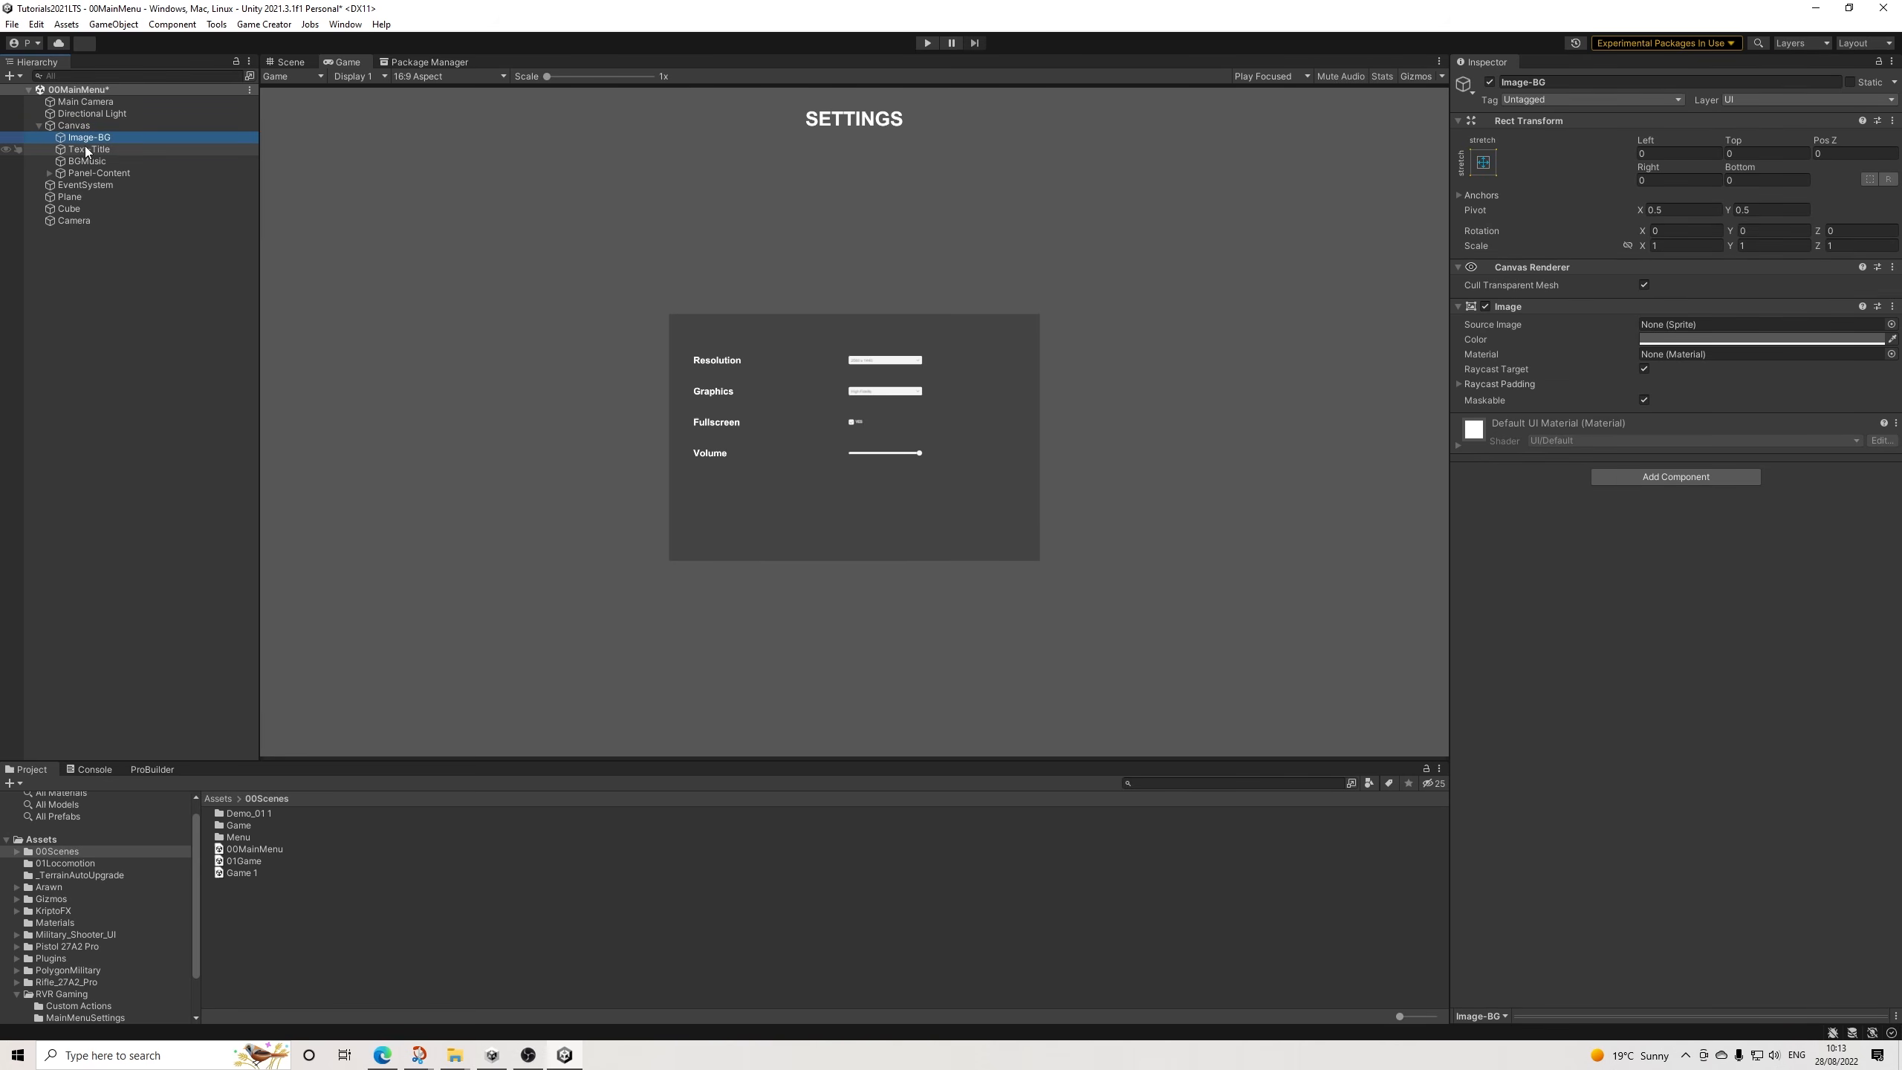
left_click(74, 125)
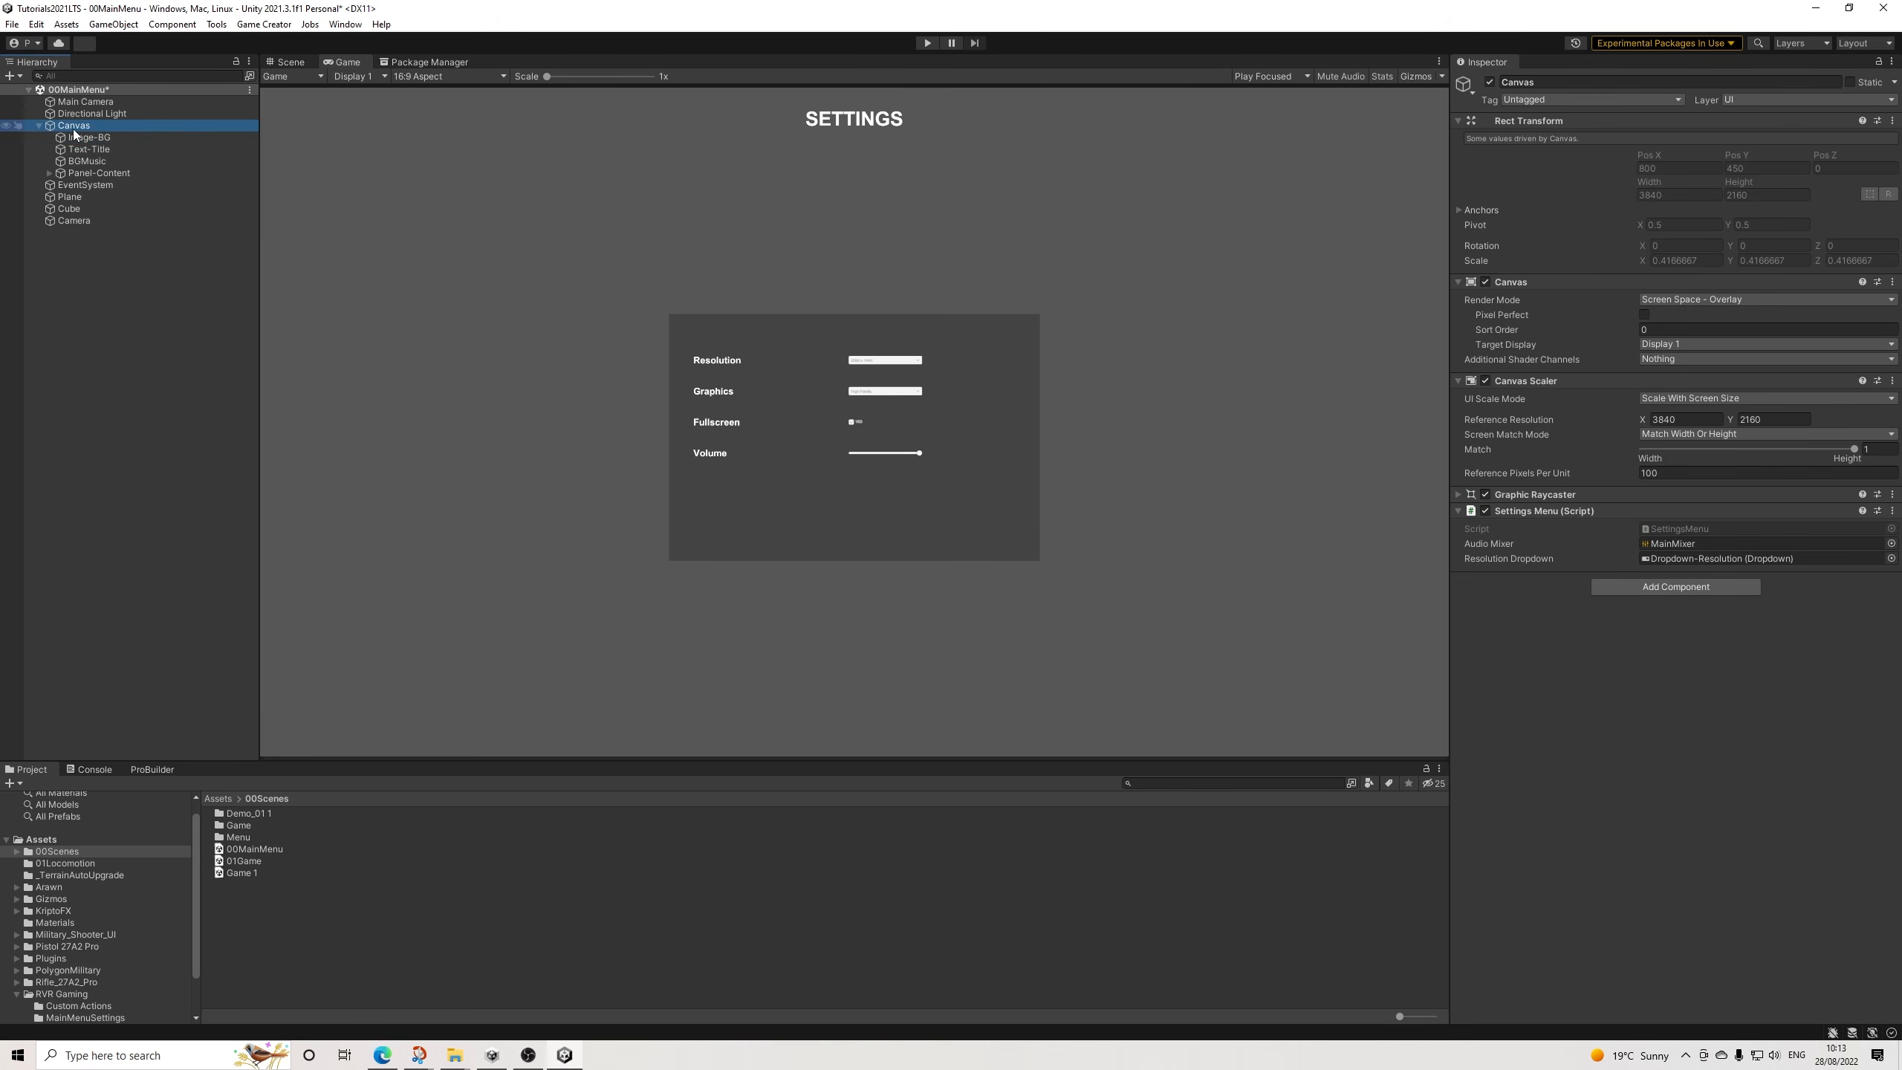
left_click(91, 173)
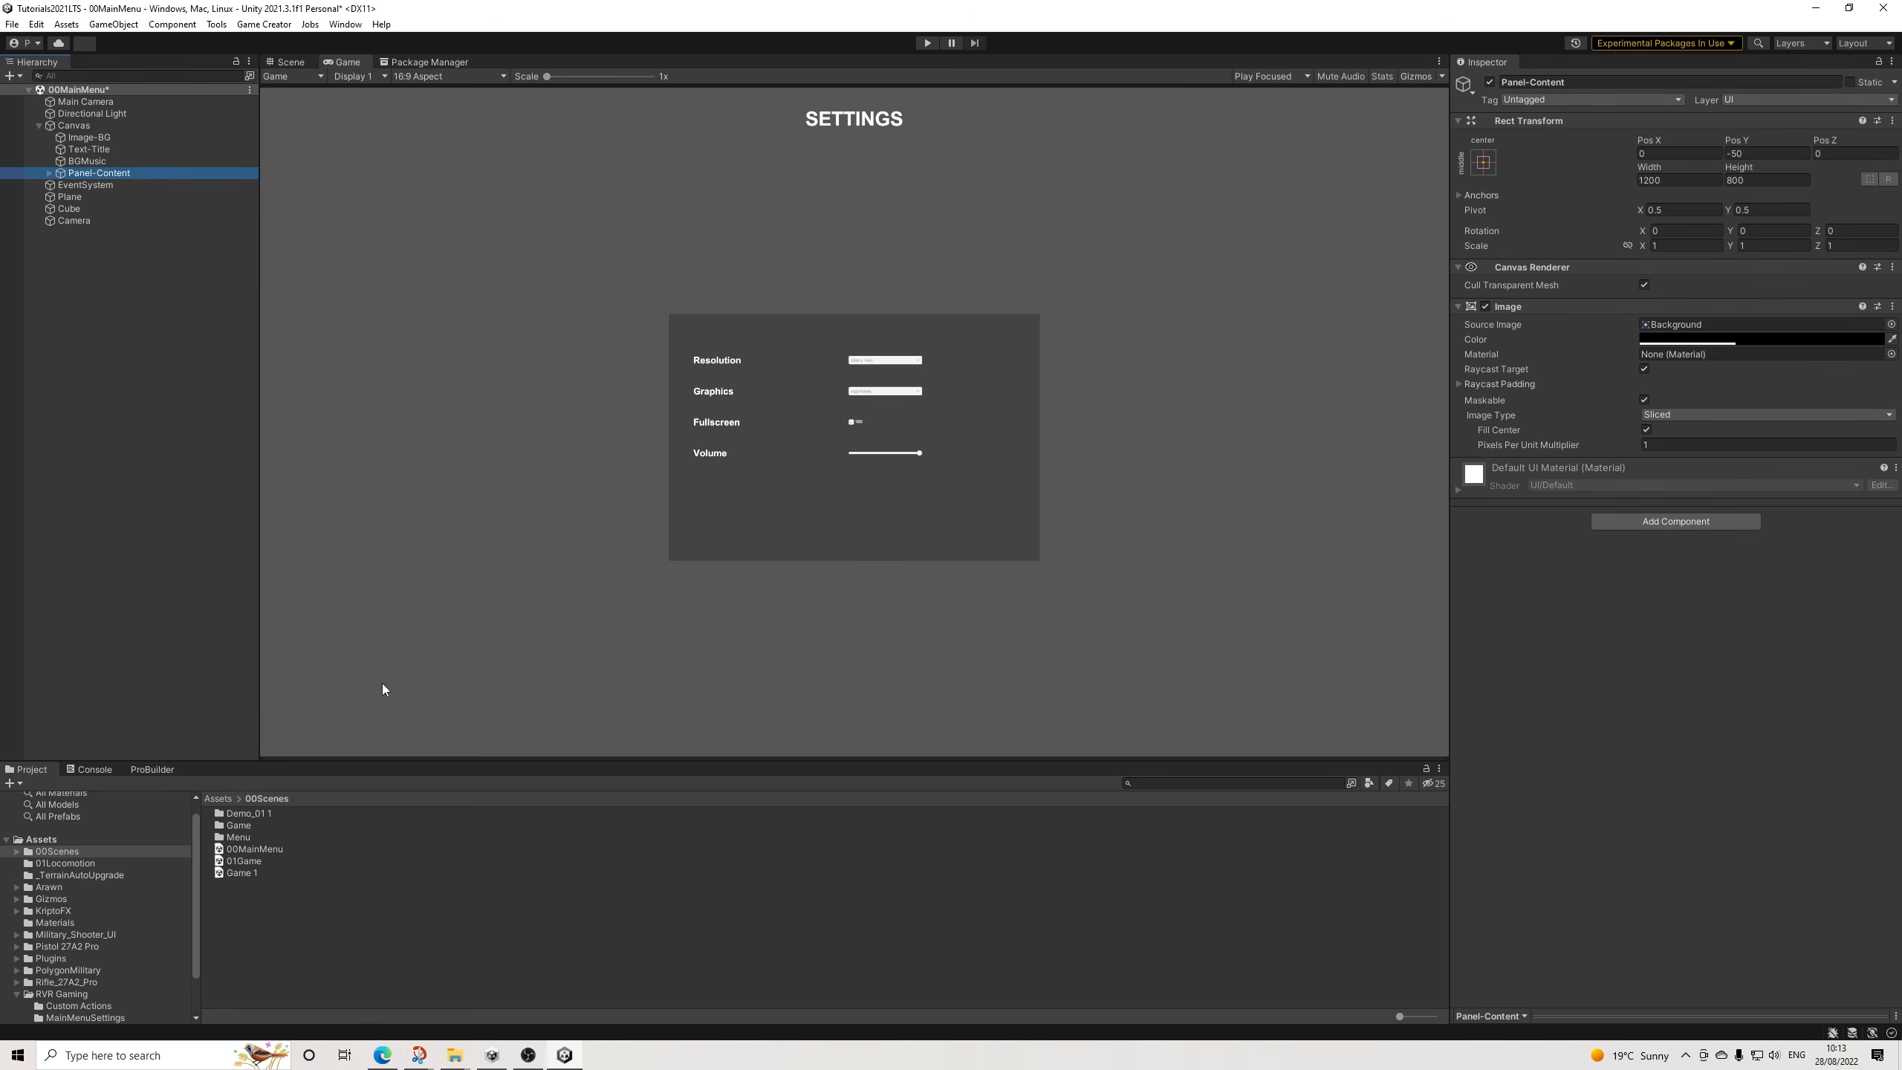
left_click(16, 993)
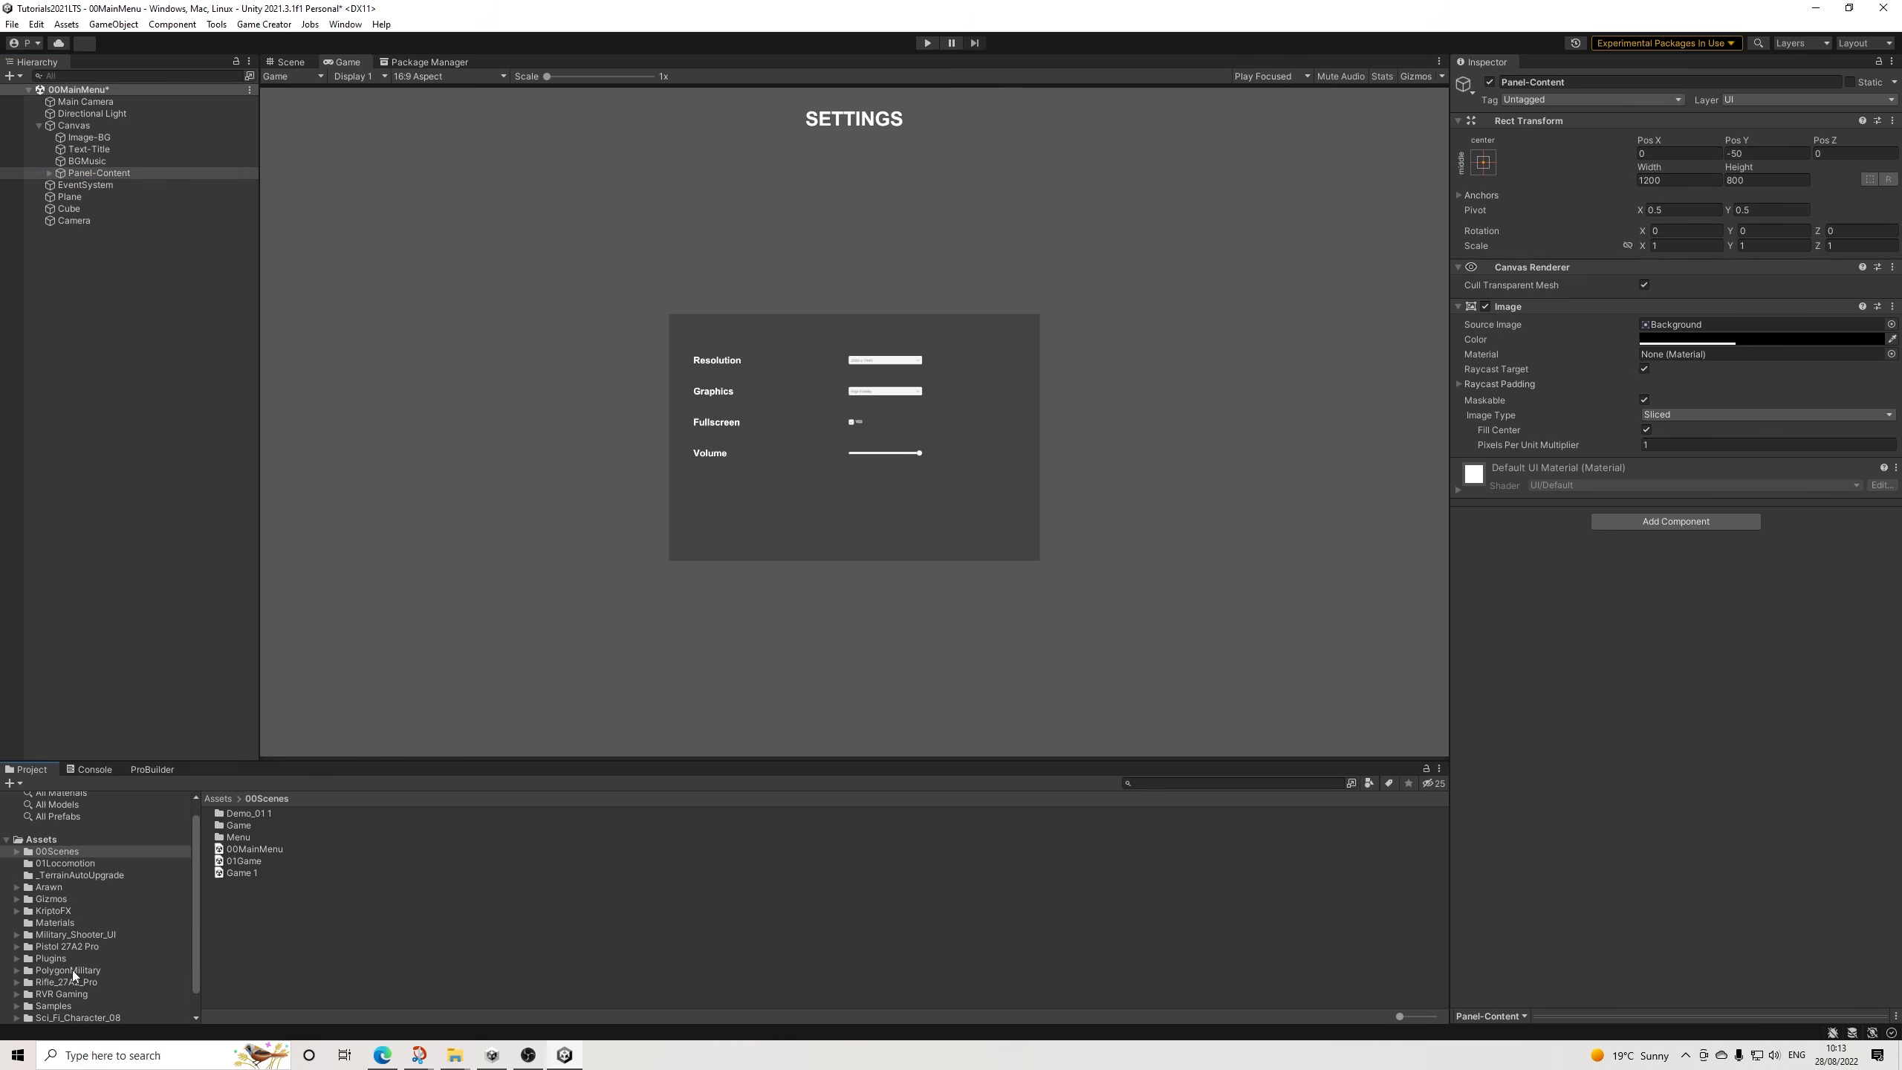
left_click(98, 938)
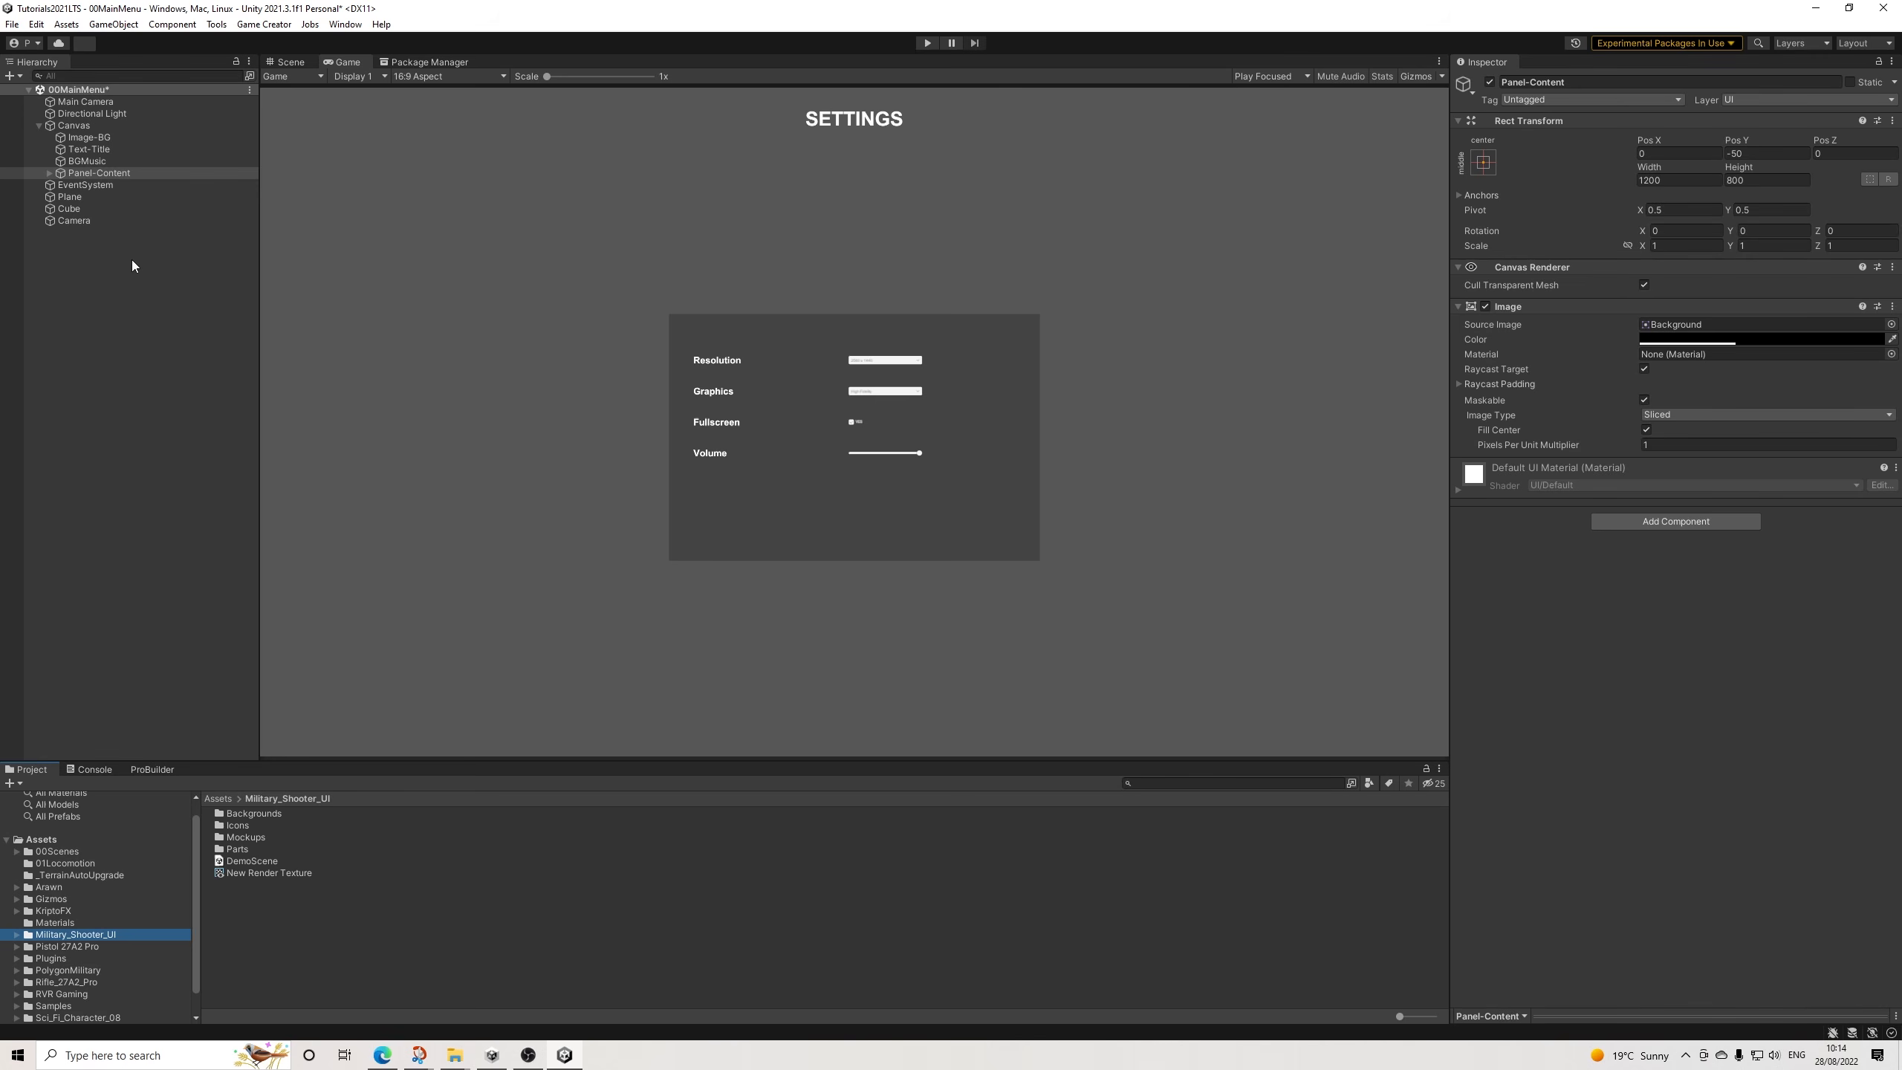
left_click(84, 162)
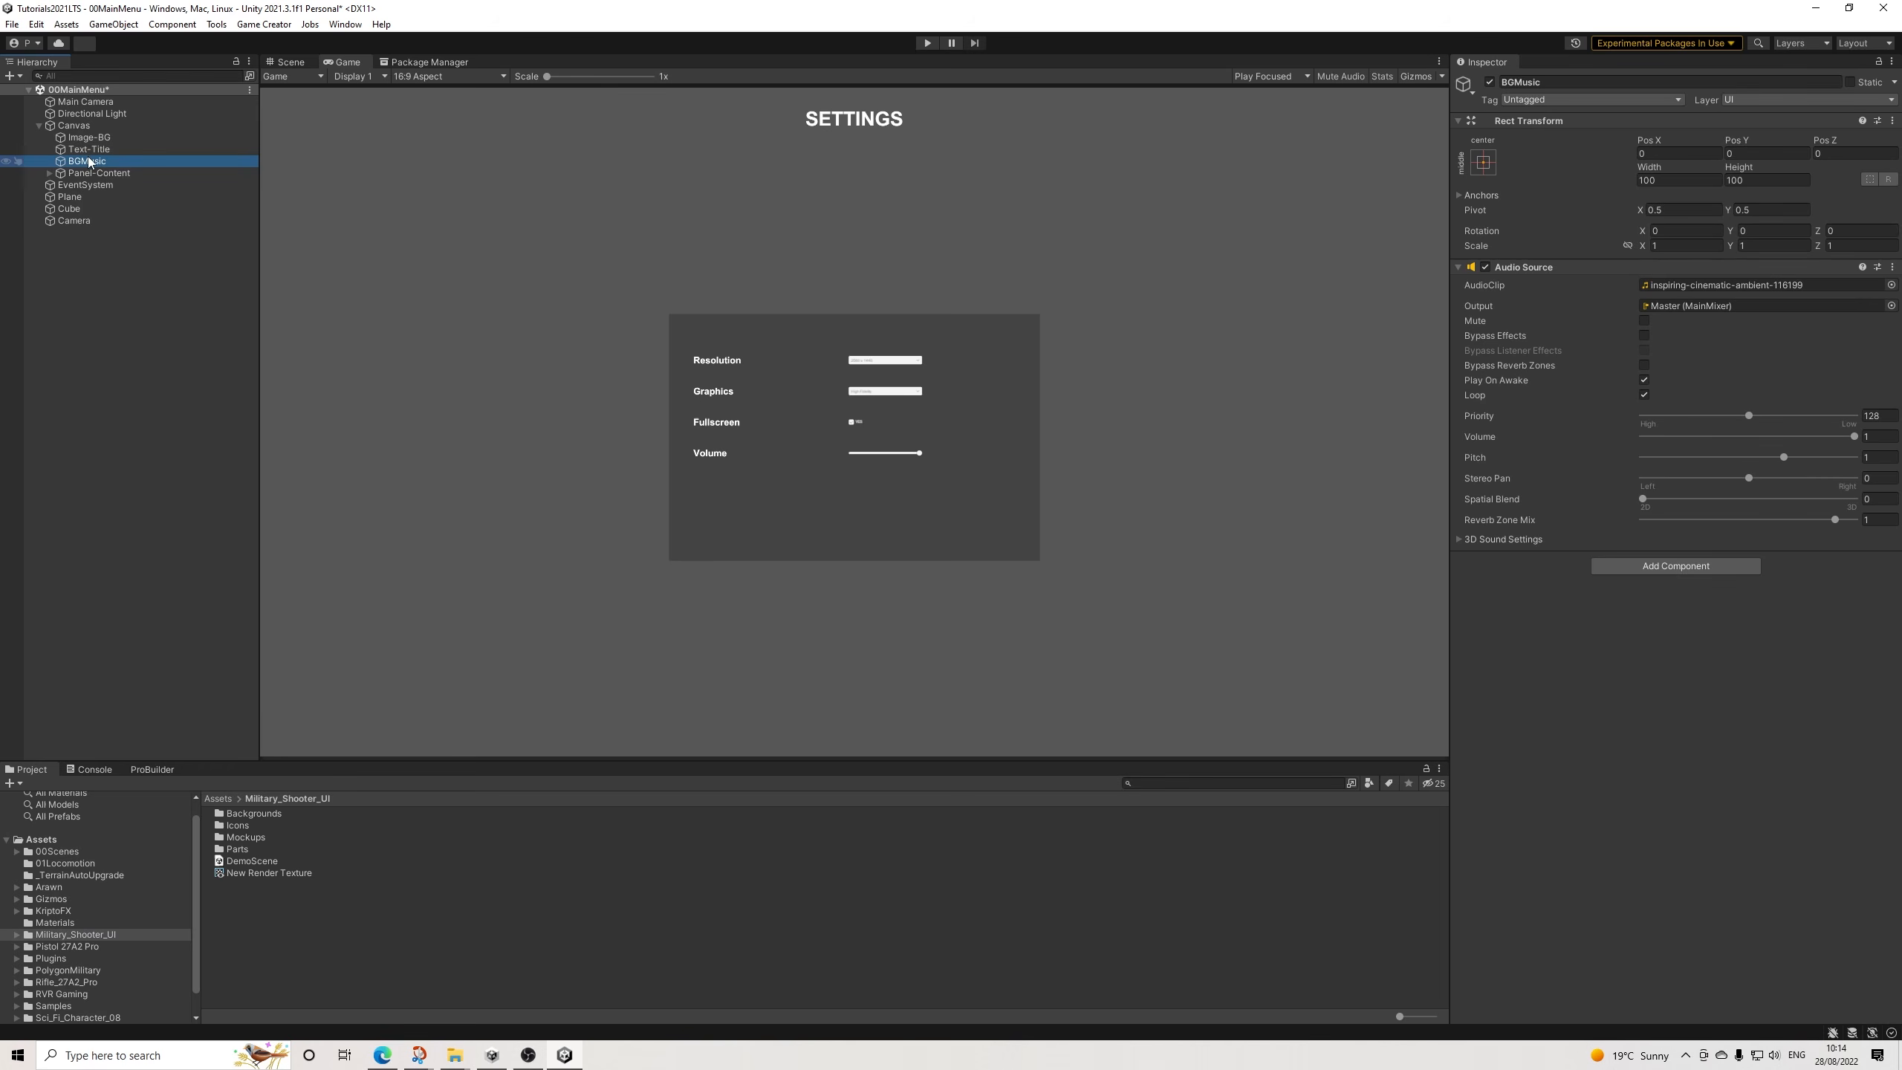
key("Up")
key("Up")
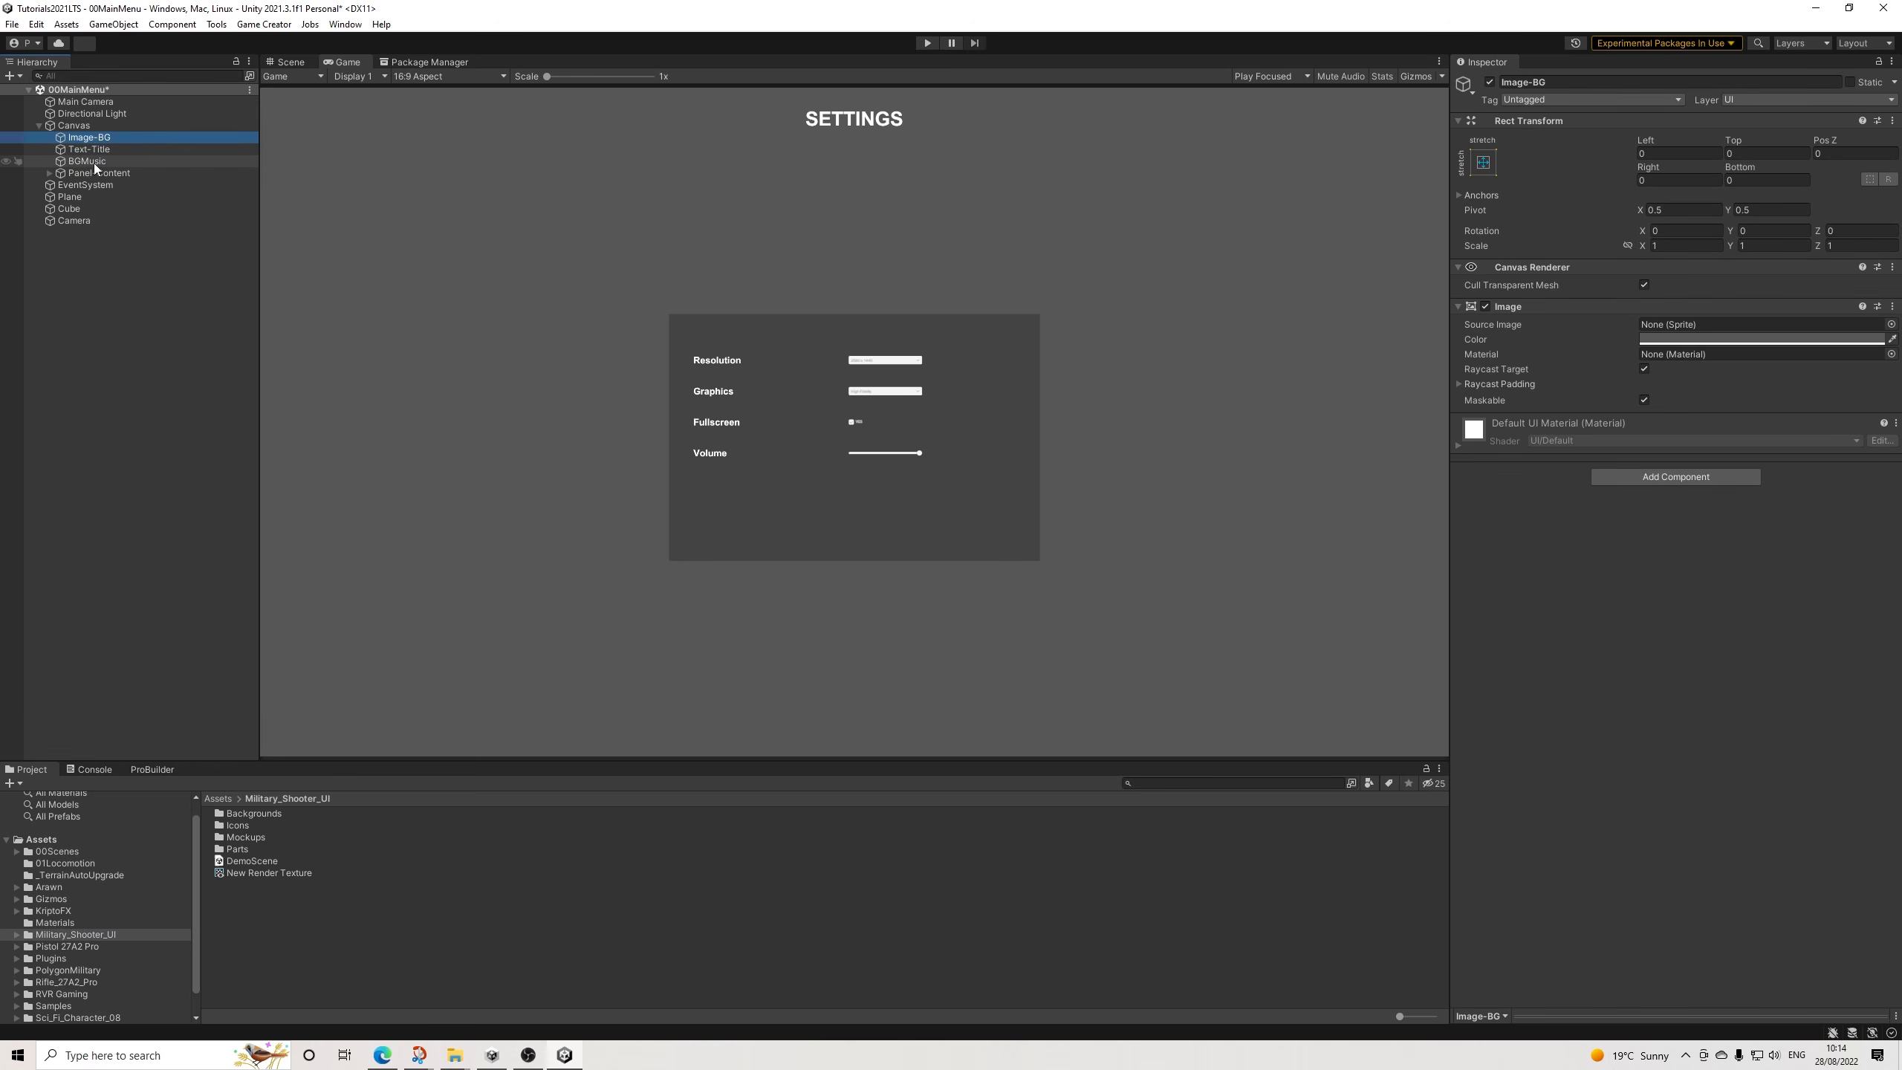
left_click(95, 163)
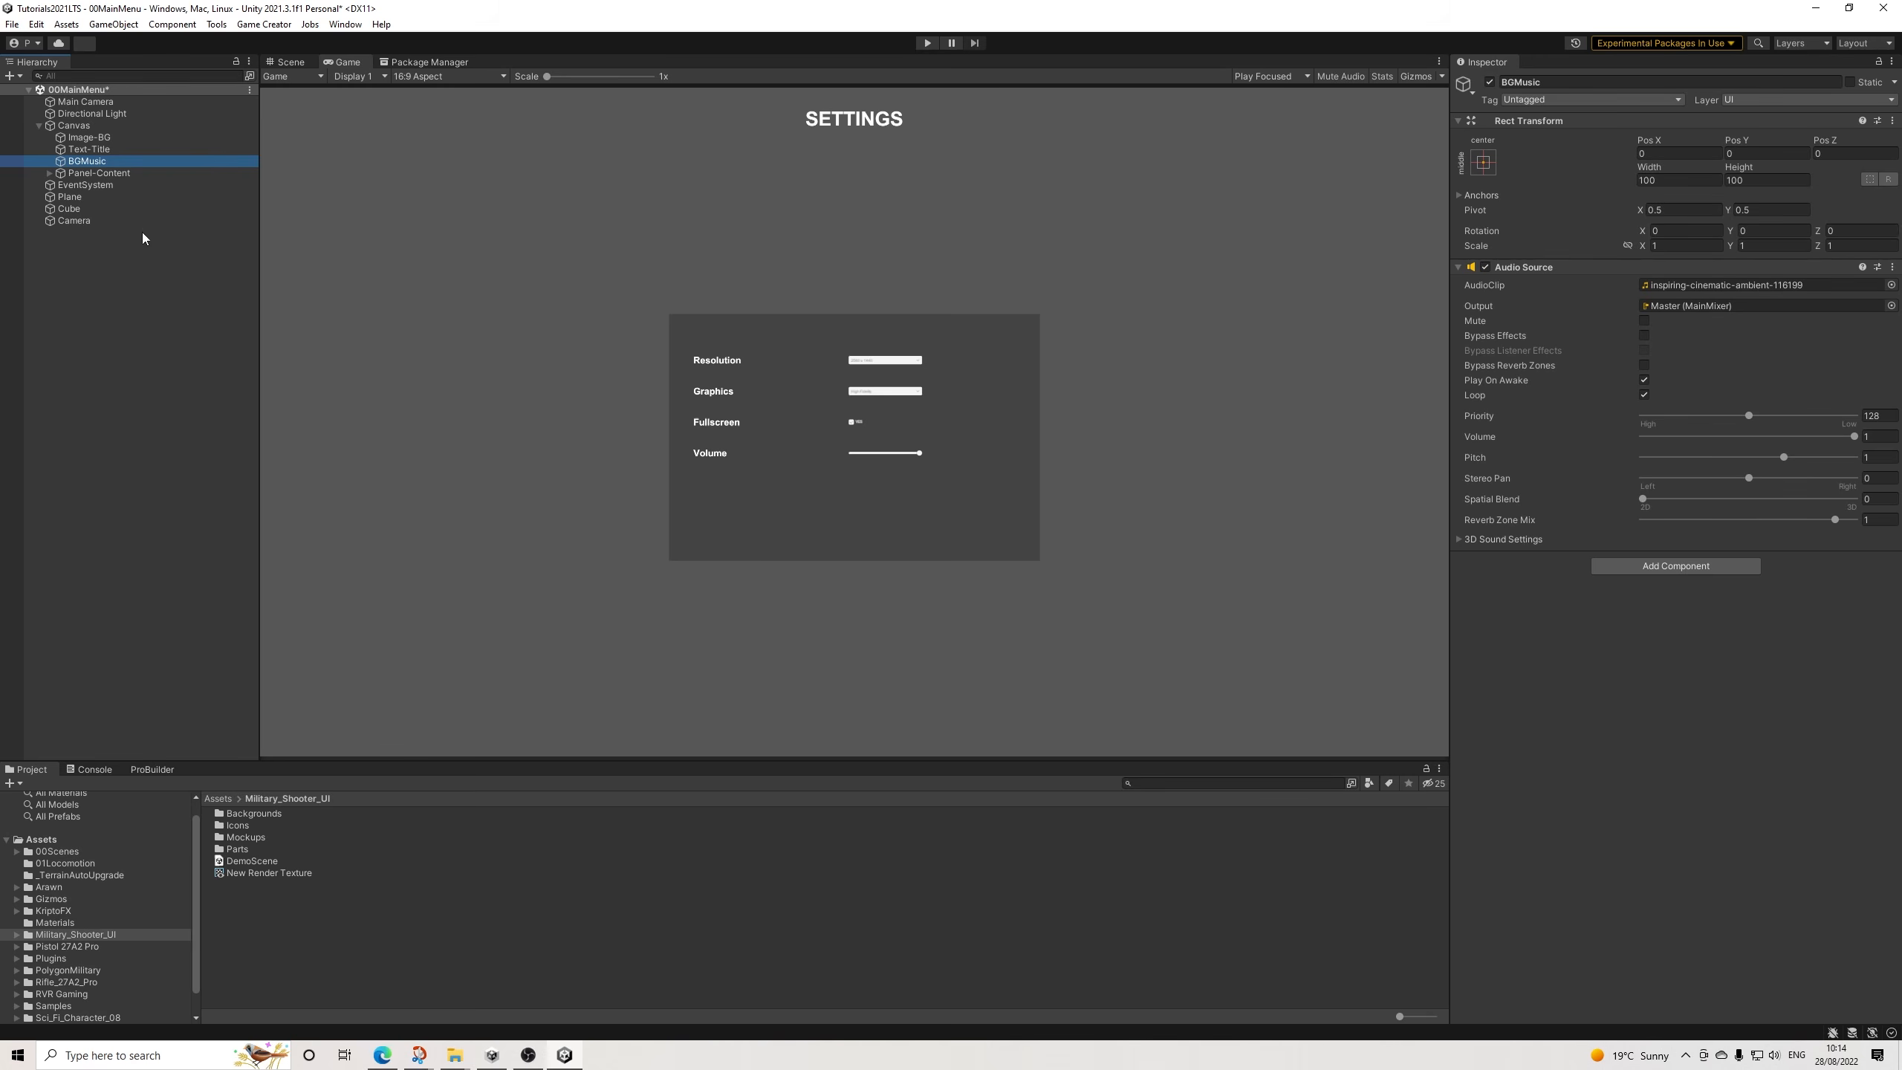
left_click(89, 138)
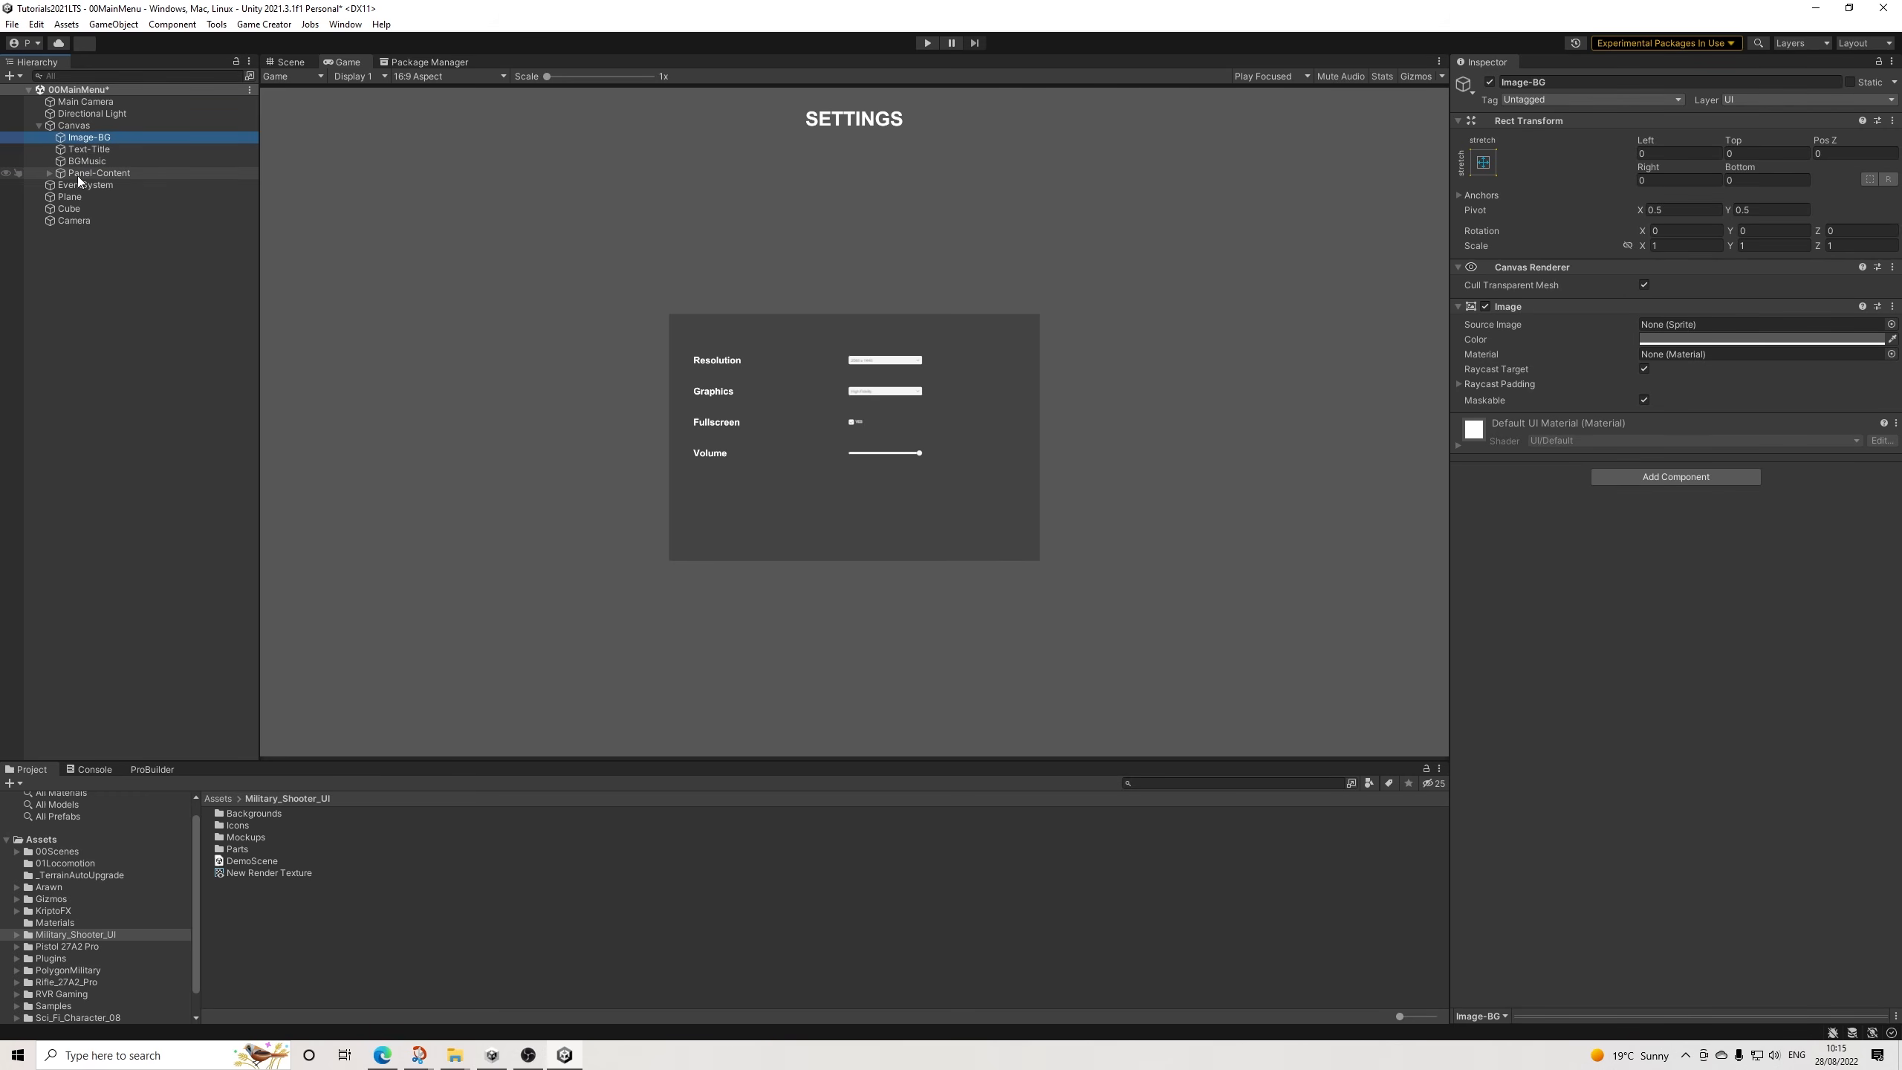
Nest Text-Title under Panel-Content and rename that panel Panel-Settings.
left_click_drag(95, 149, 107, 175)
left_click(110, 175)
left_click(101, 161)
left_click(1533, 83)
double_click(1537, 81)
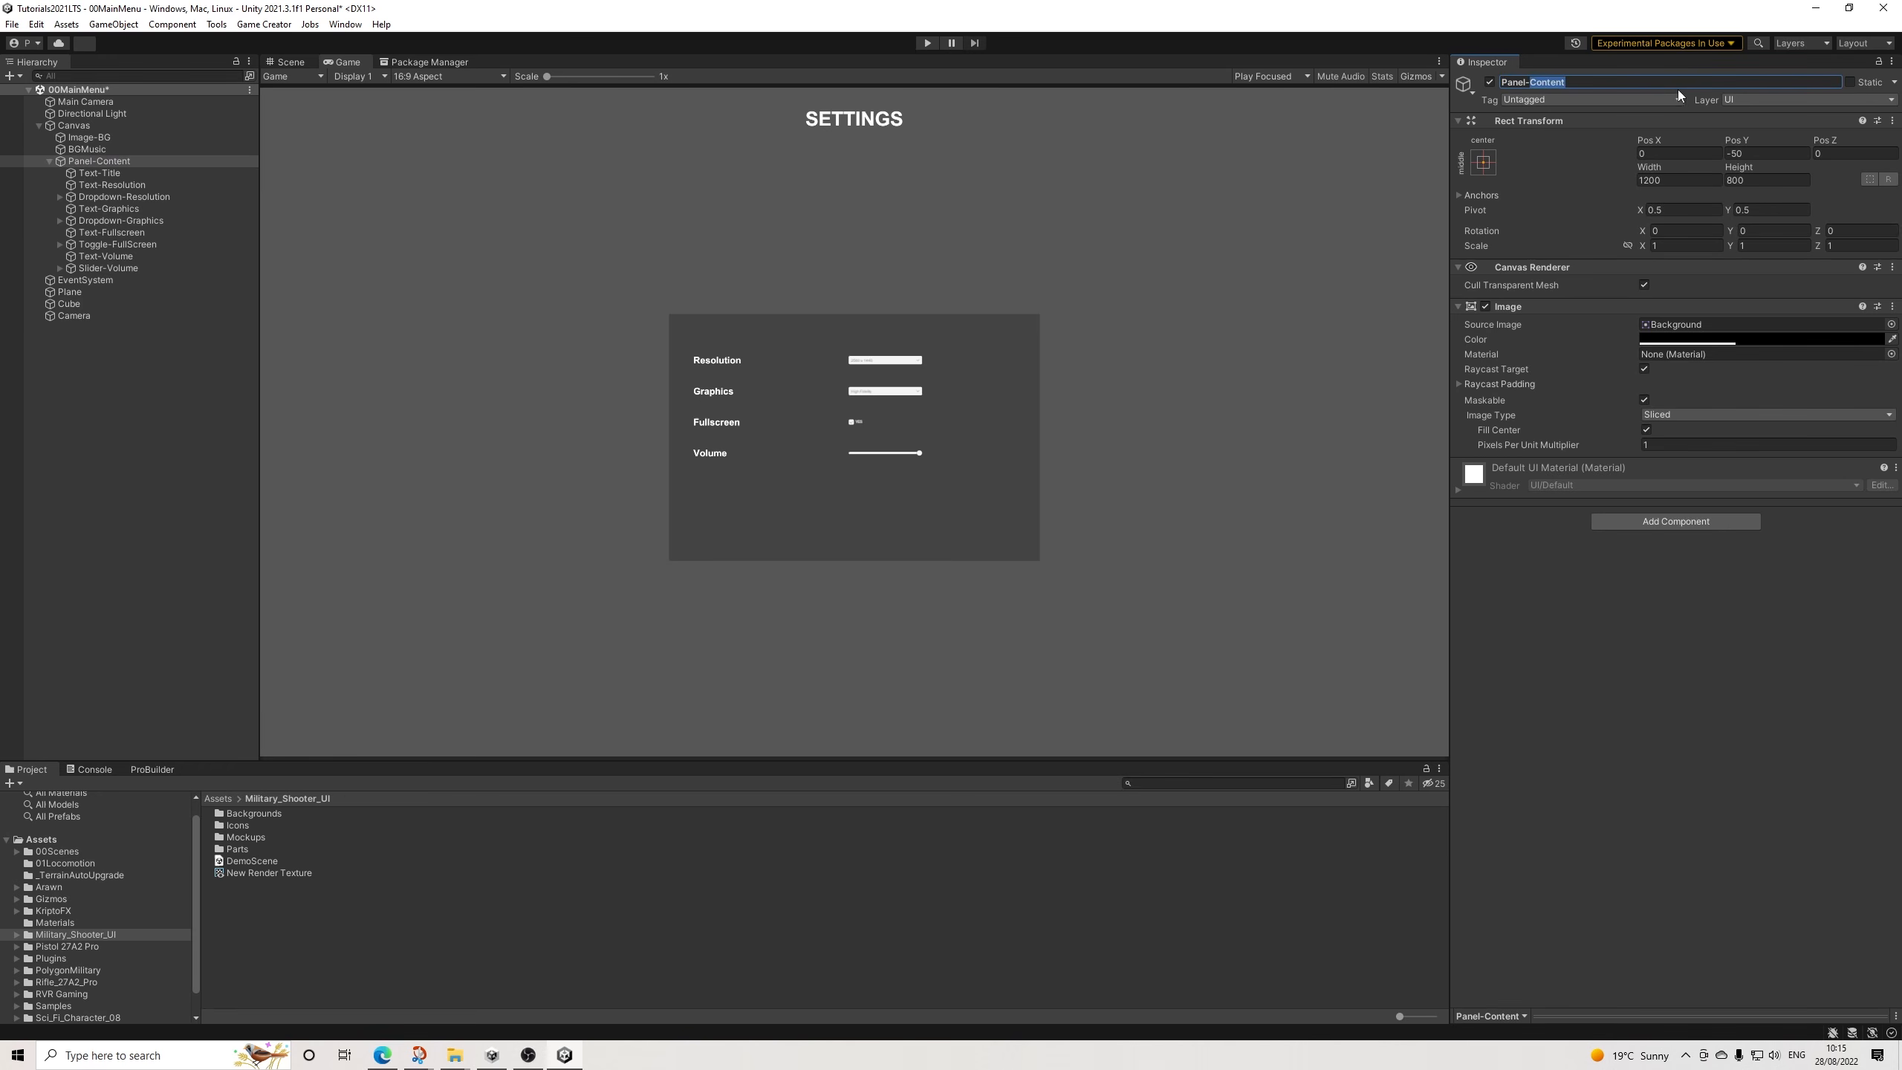
type("Seetin")
key("BackSpace")
key("BackSpace")
key("BackSpace")
key("BackSpace")
type("ttings")
key("Return")
Add a Canvas Group component to Panel-Settings.
left_click(1658, 522)
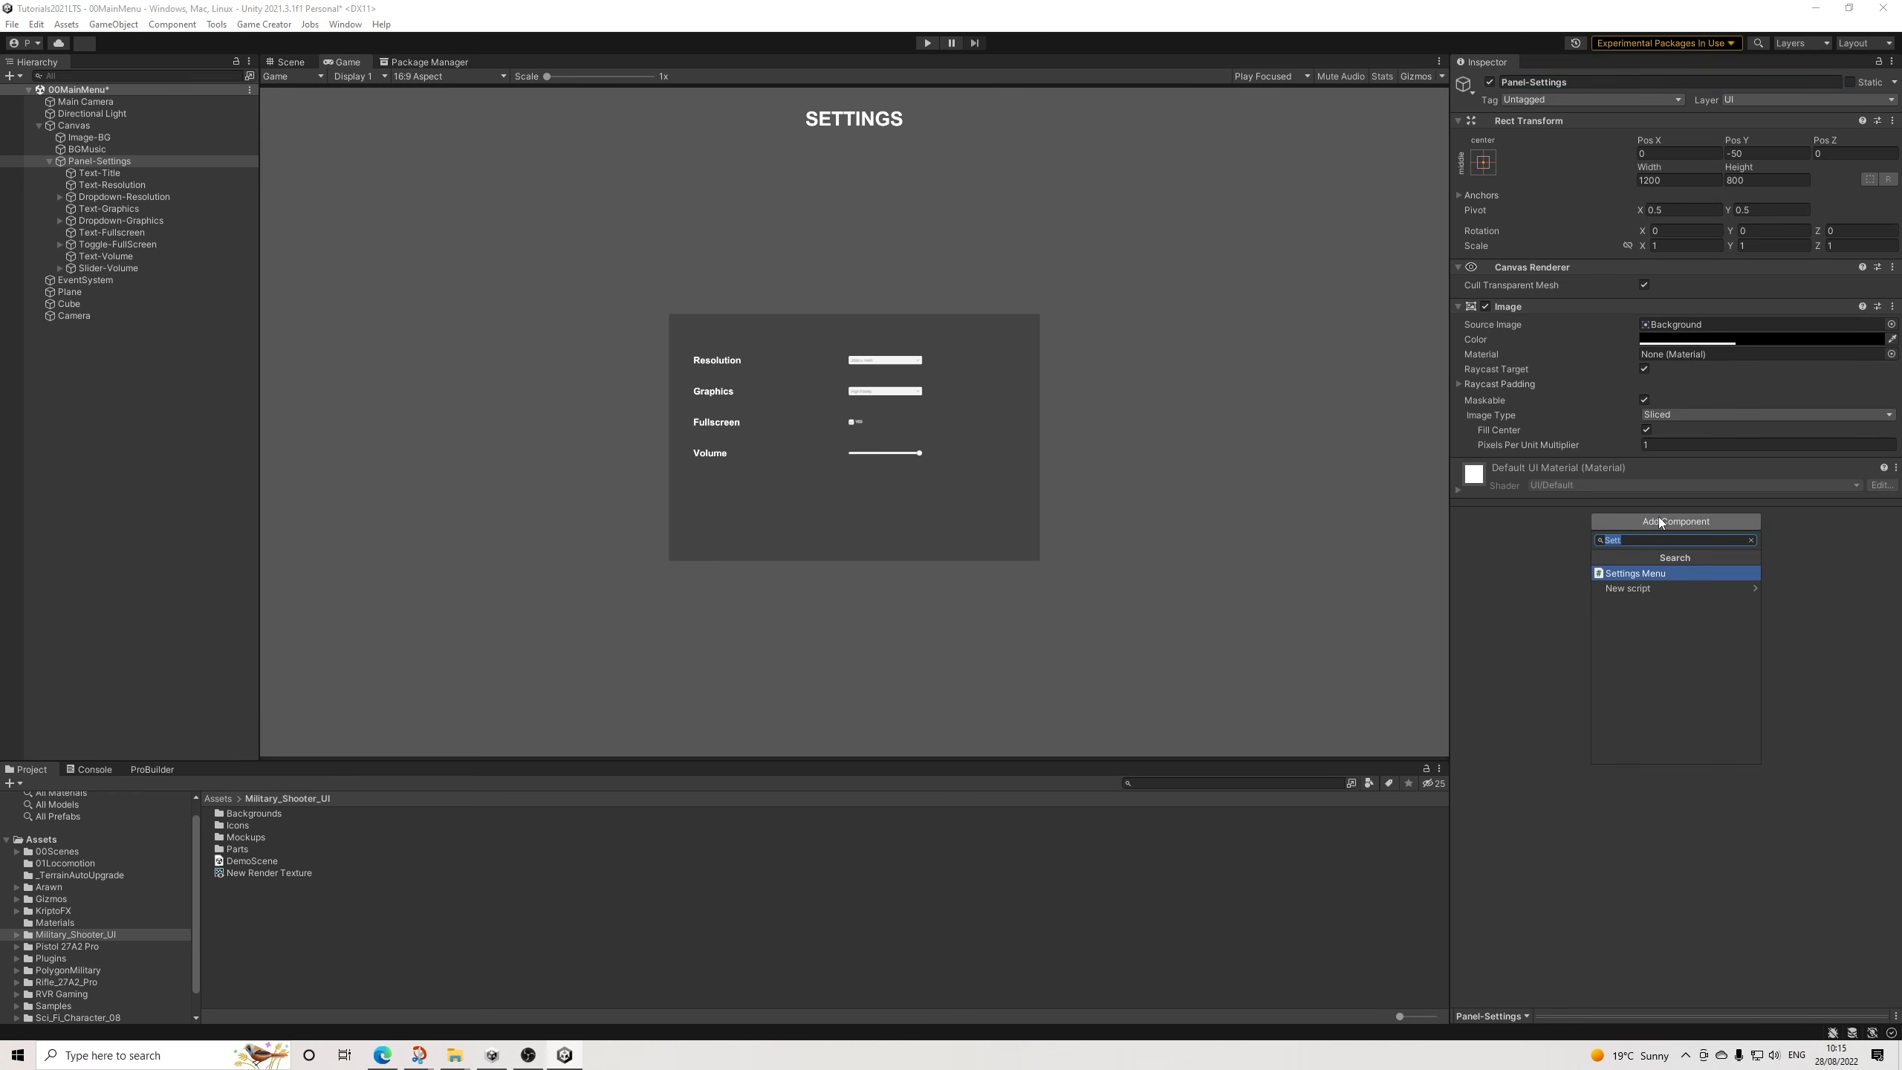
type("Group")
key("Return")
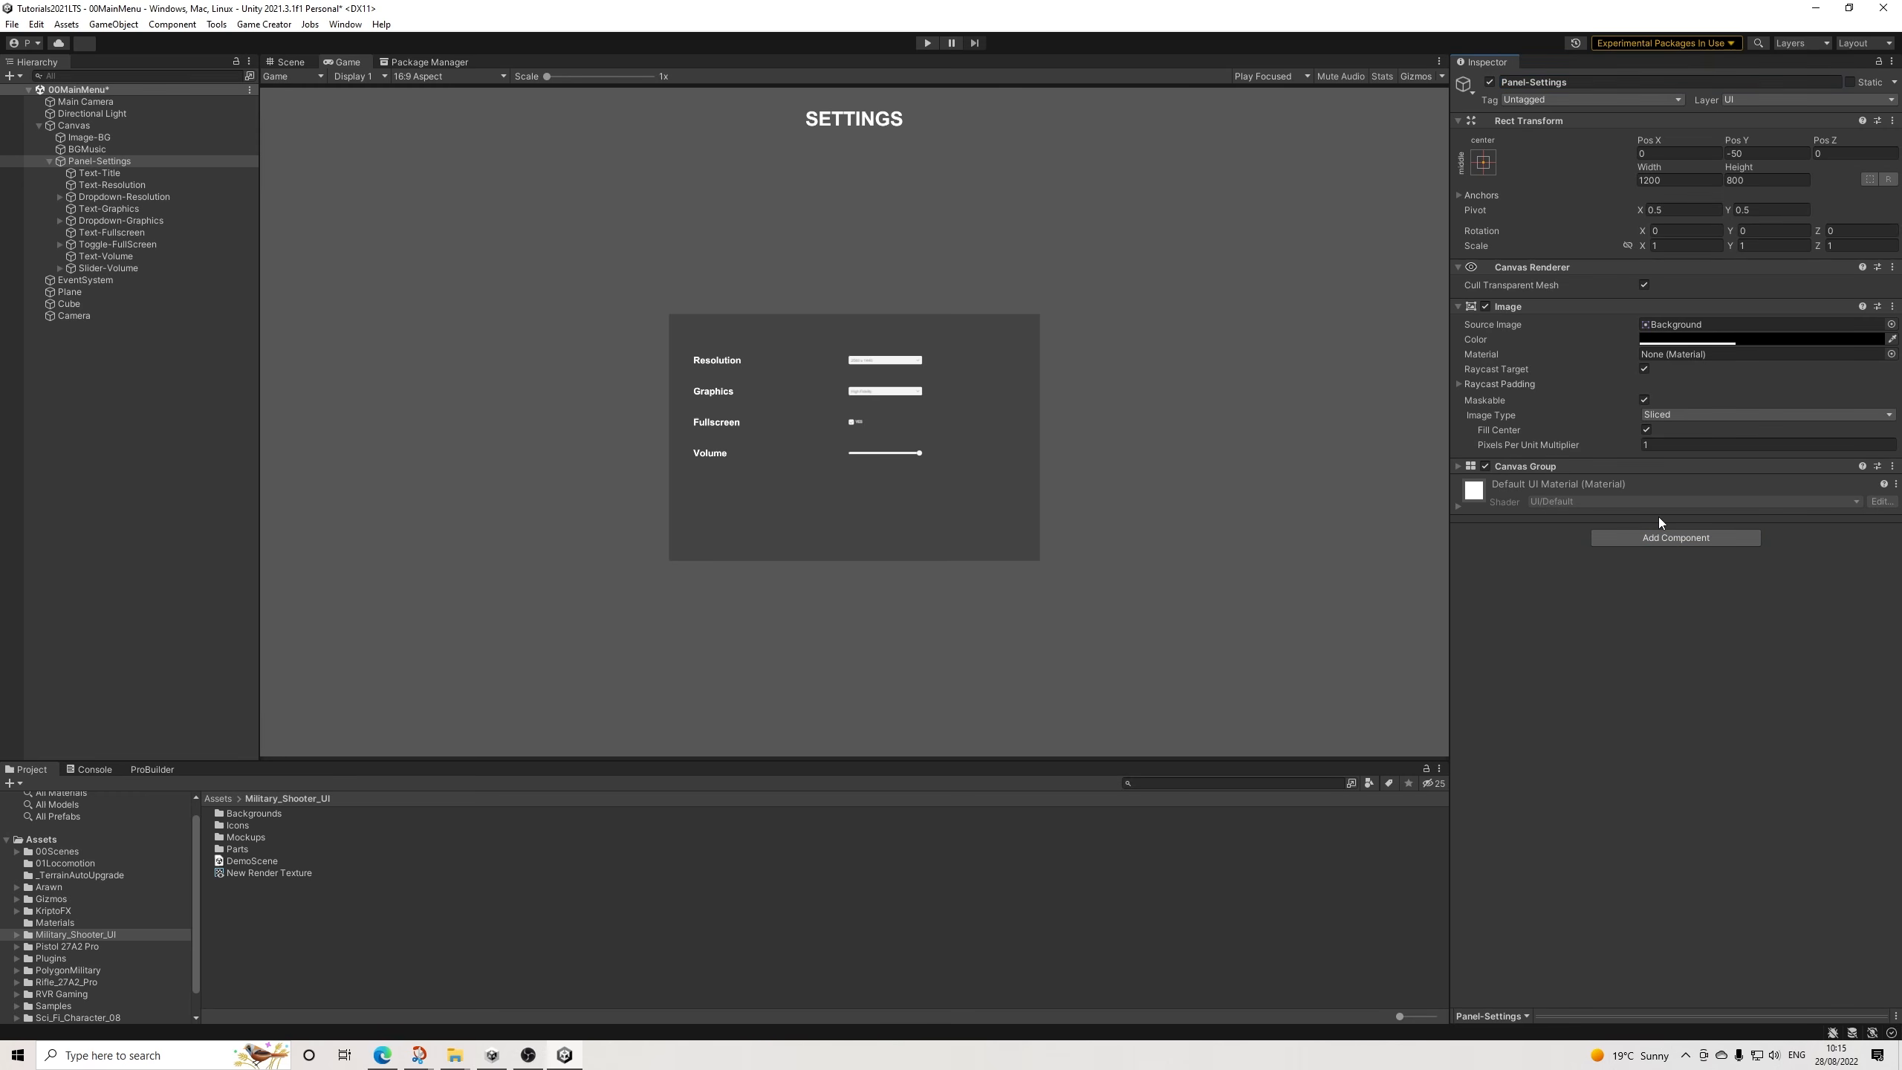
Set the Canvas Group's alpha on Panel-Settings to 0 and disable Interactable and Blocks Raycasts.
left_click(1600, 468)
left_click(1657, 483)
type("0")
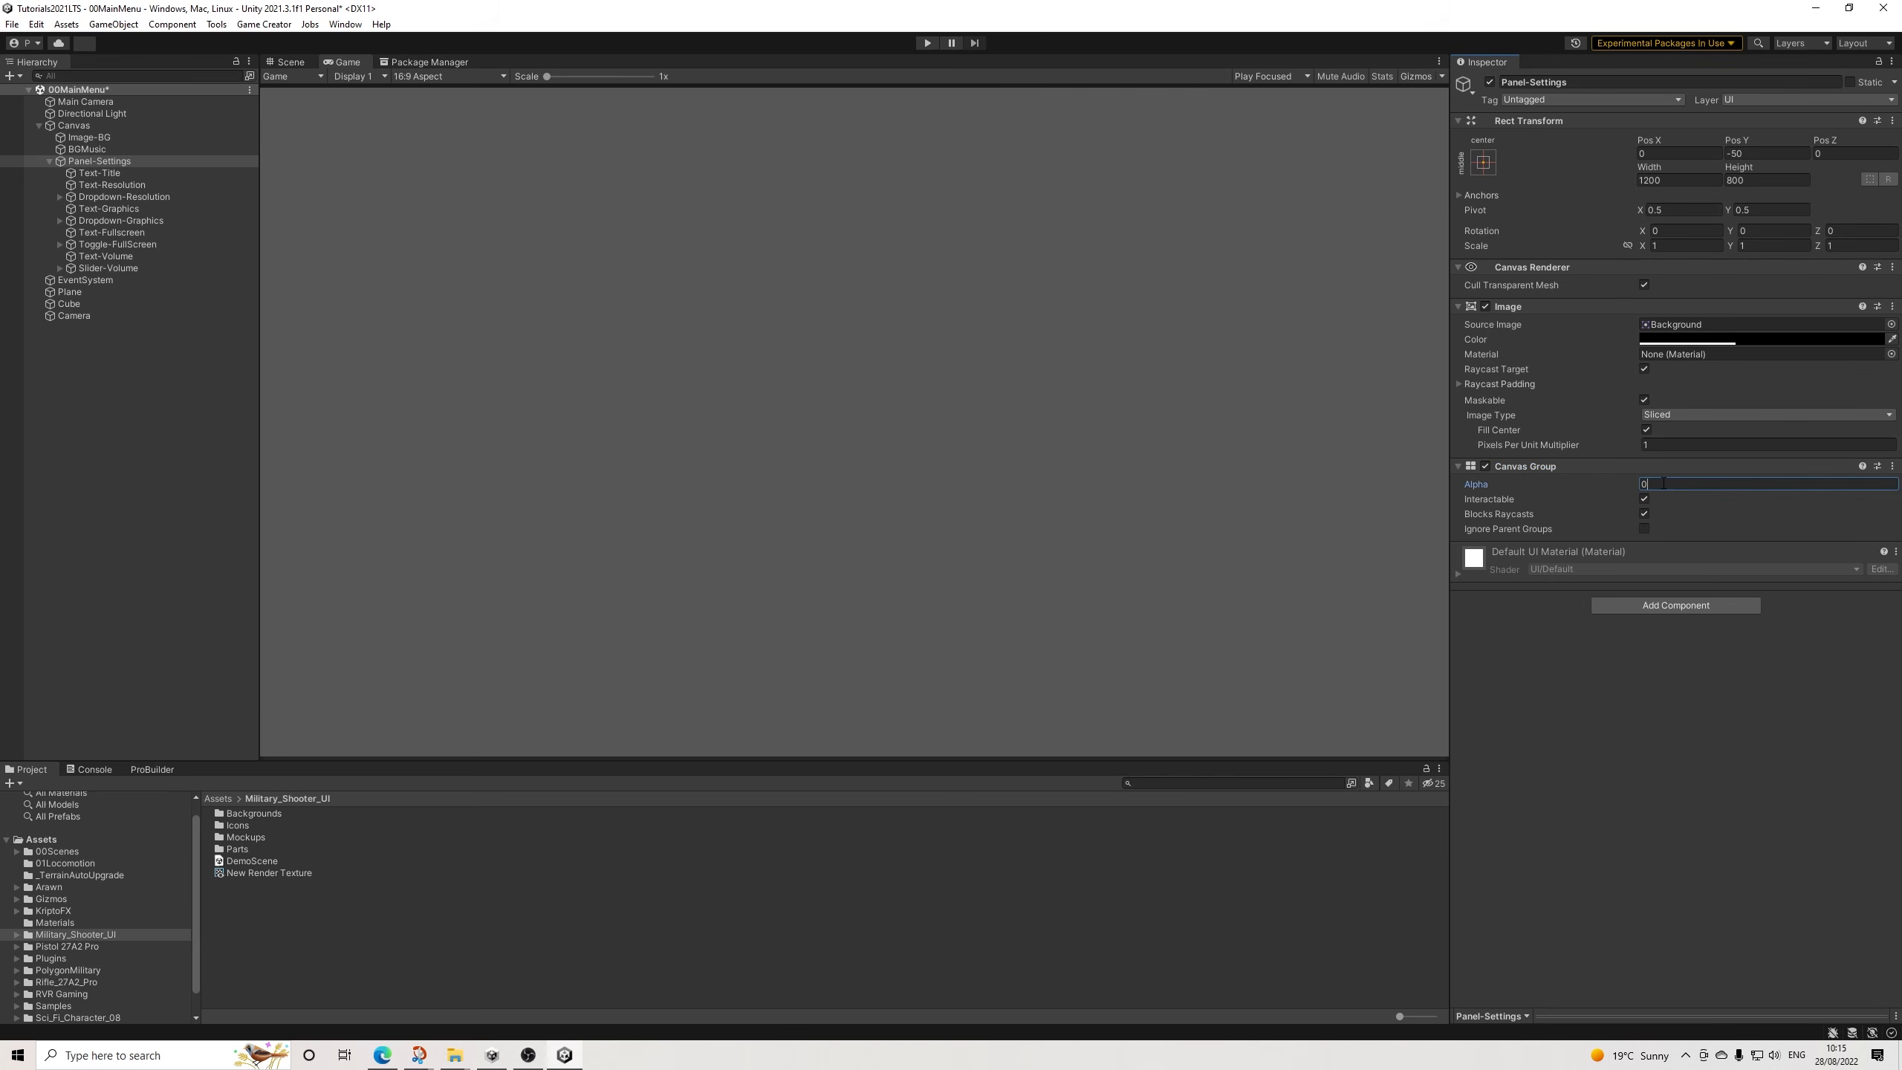
left_click(1643, 499)
left_click(1643, 514)
left_click(50, 161)
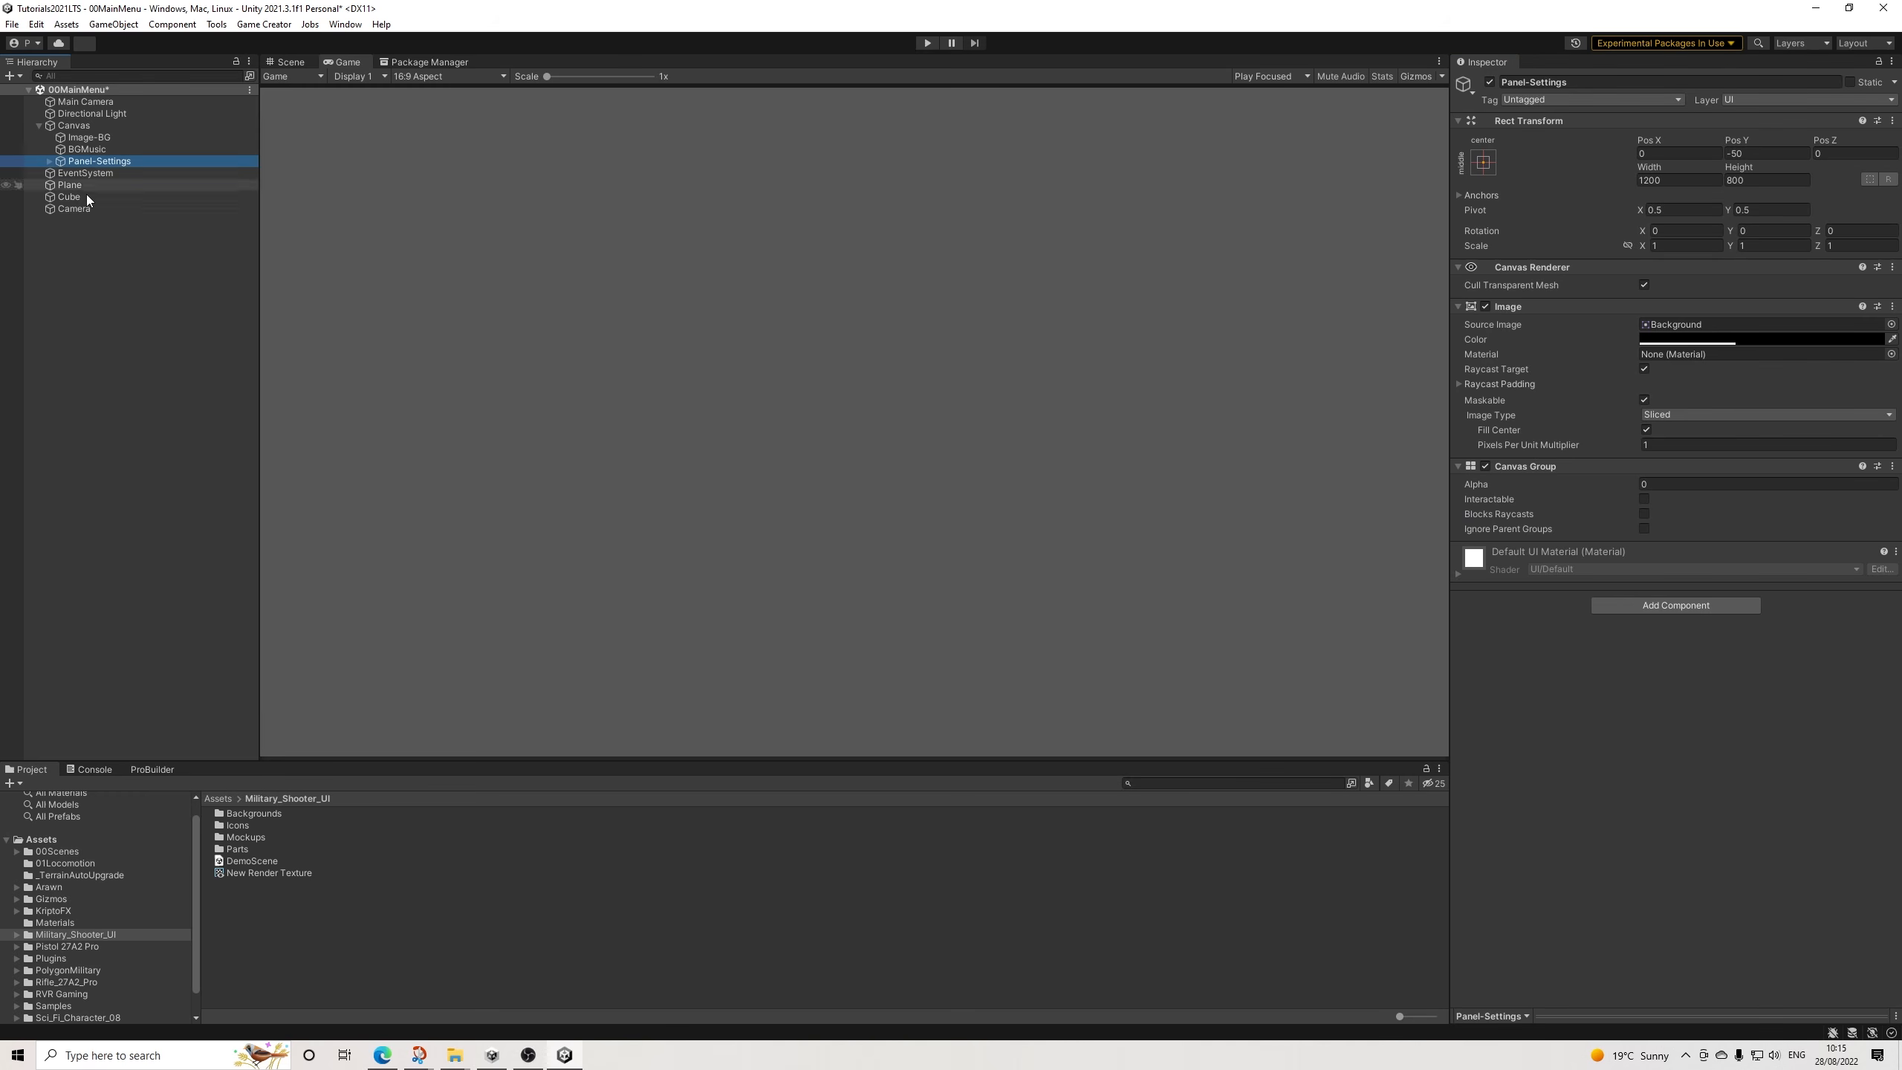
Create a Game Creator UI Button as a child of the Canvas.
right_click(75, 124)
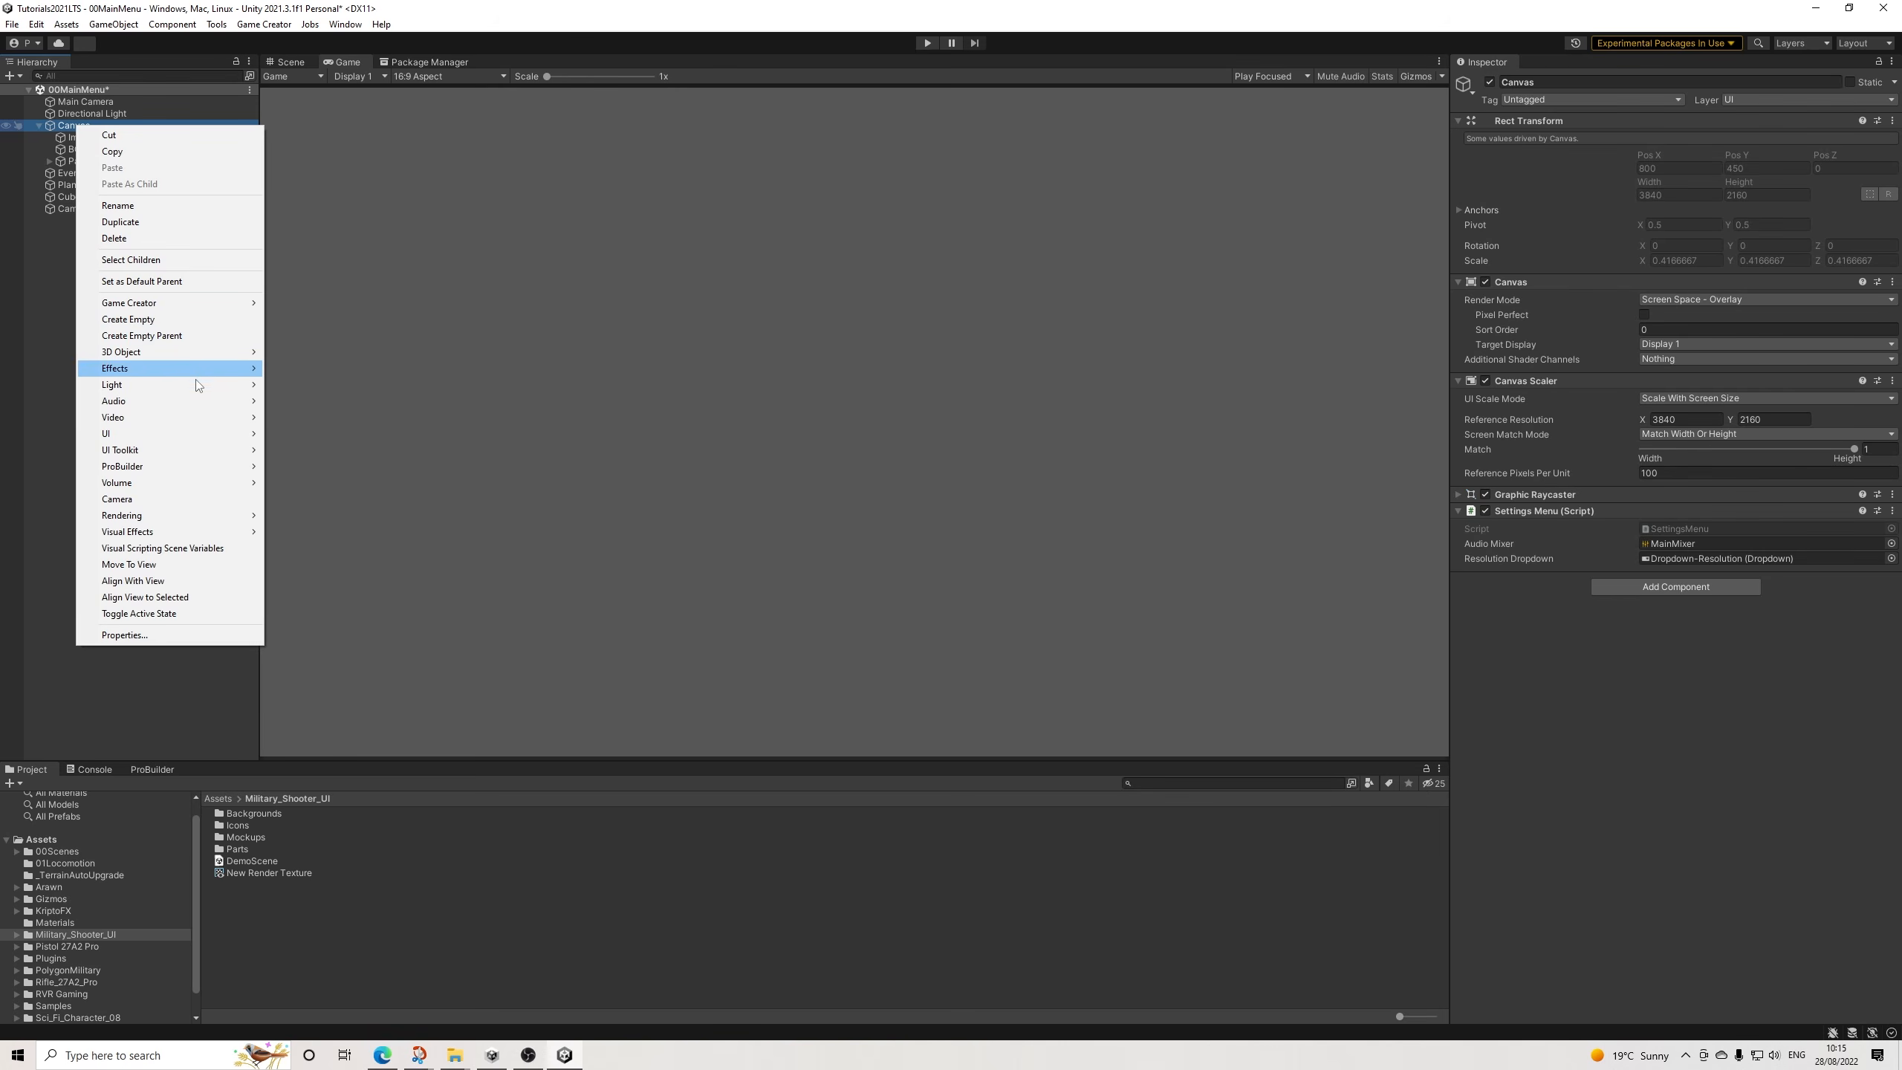
mouse_move(247, 427)
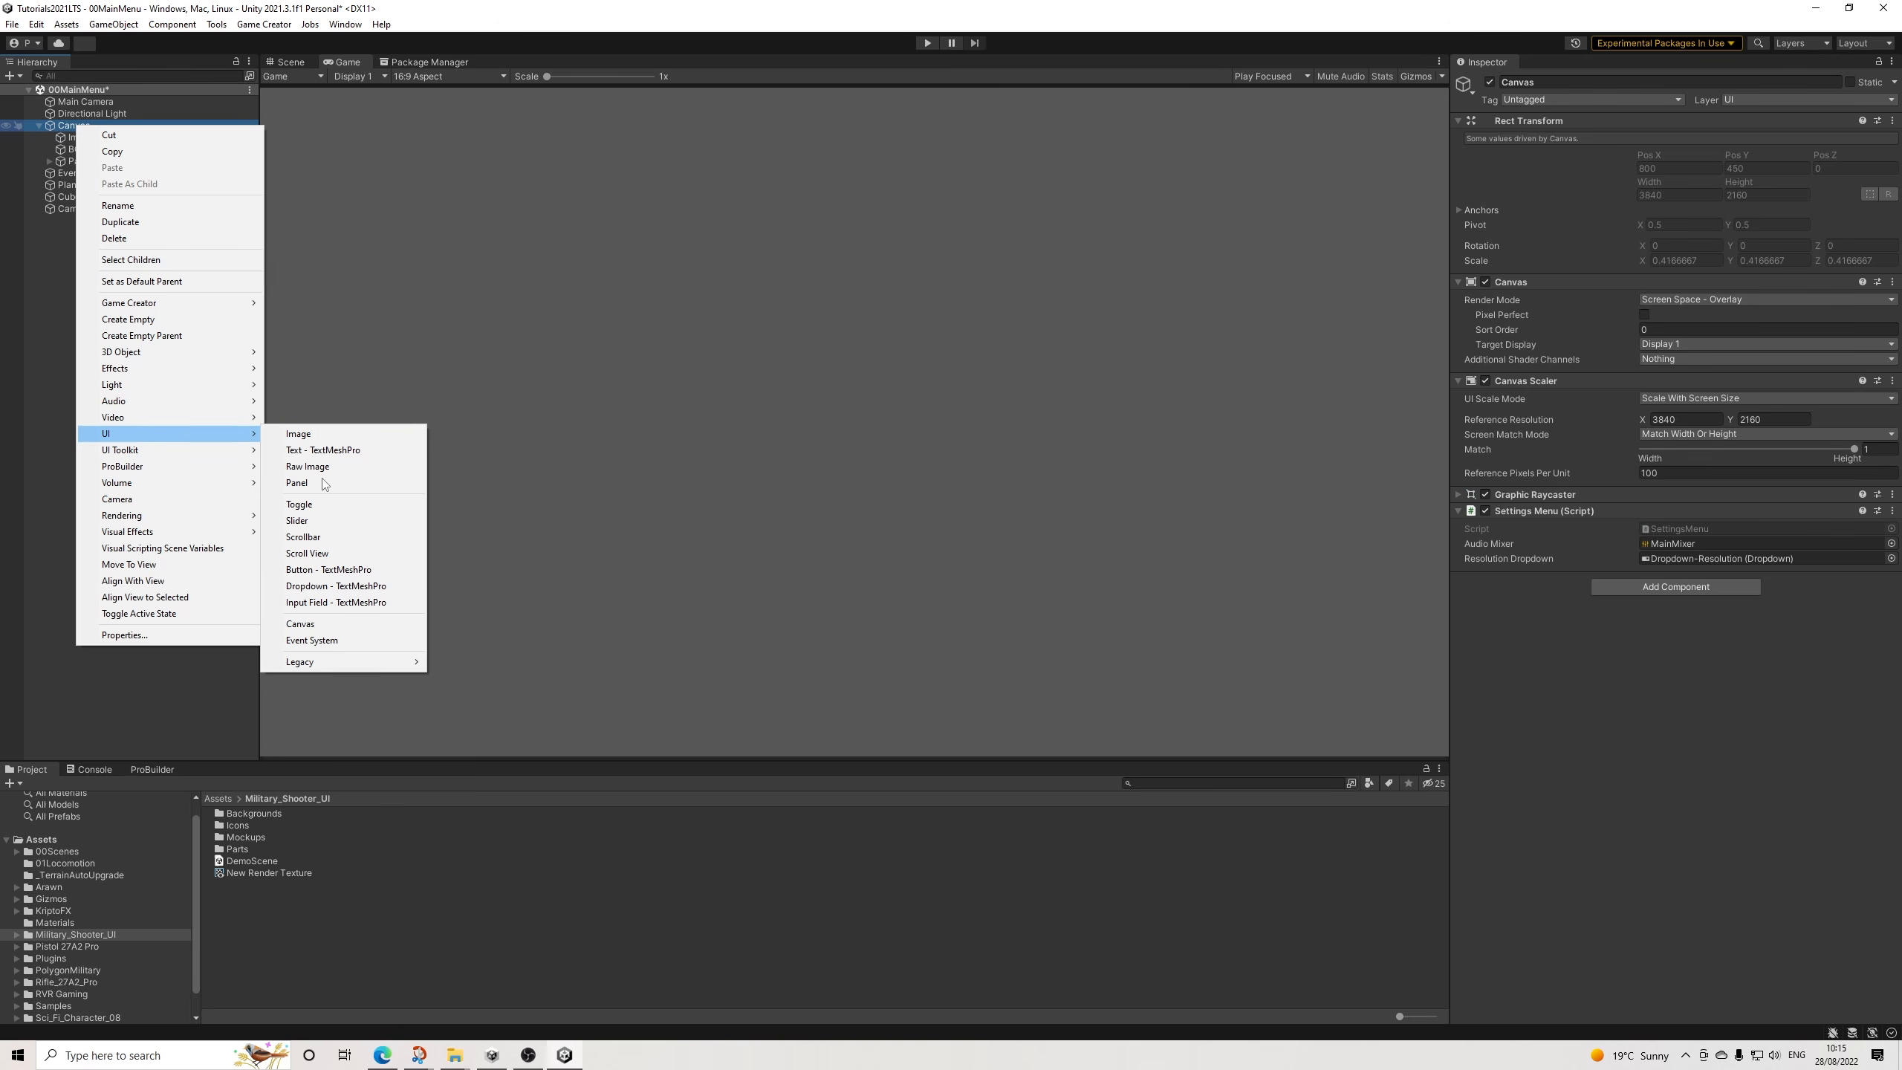
mouse_move(208, 301)
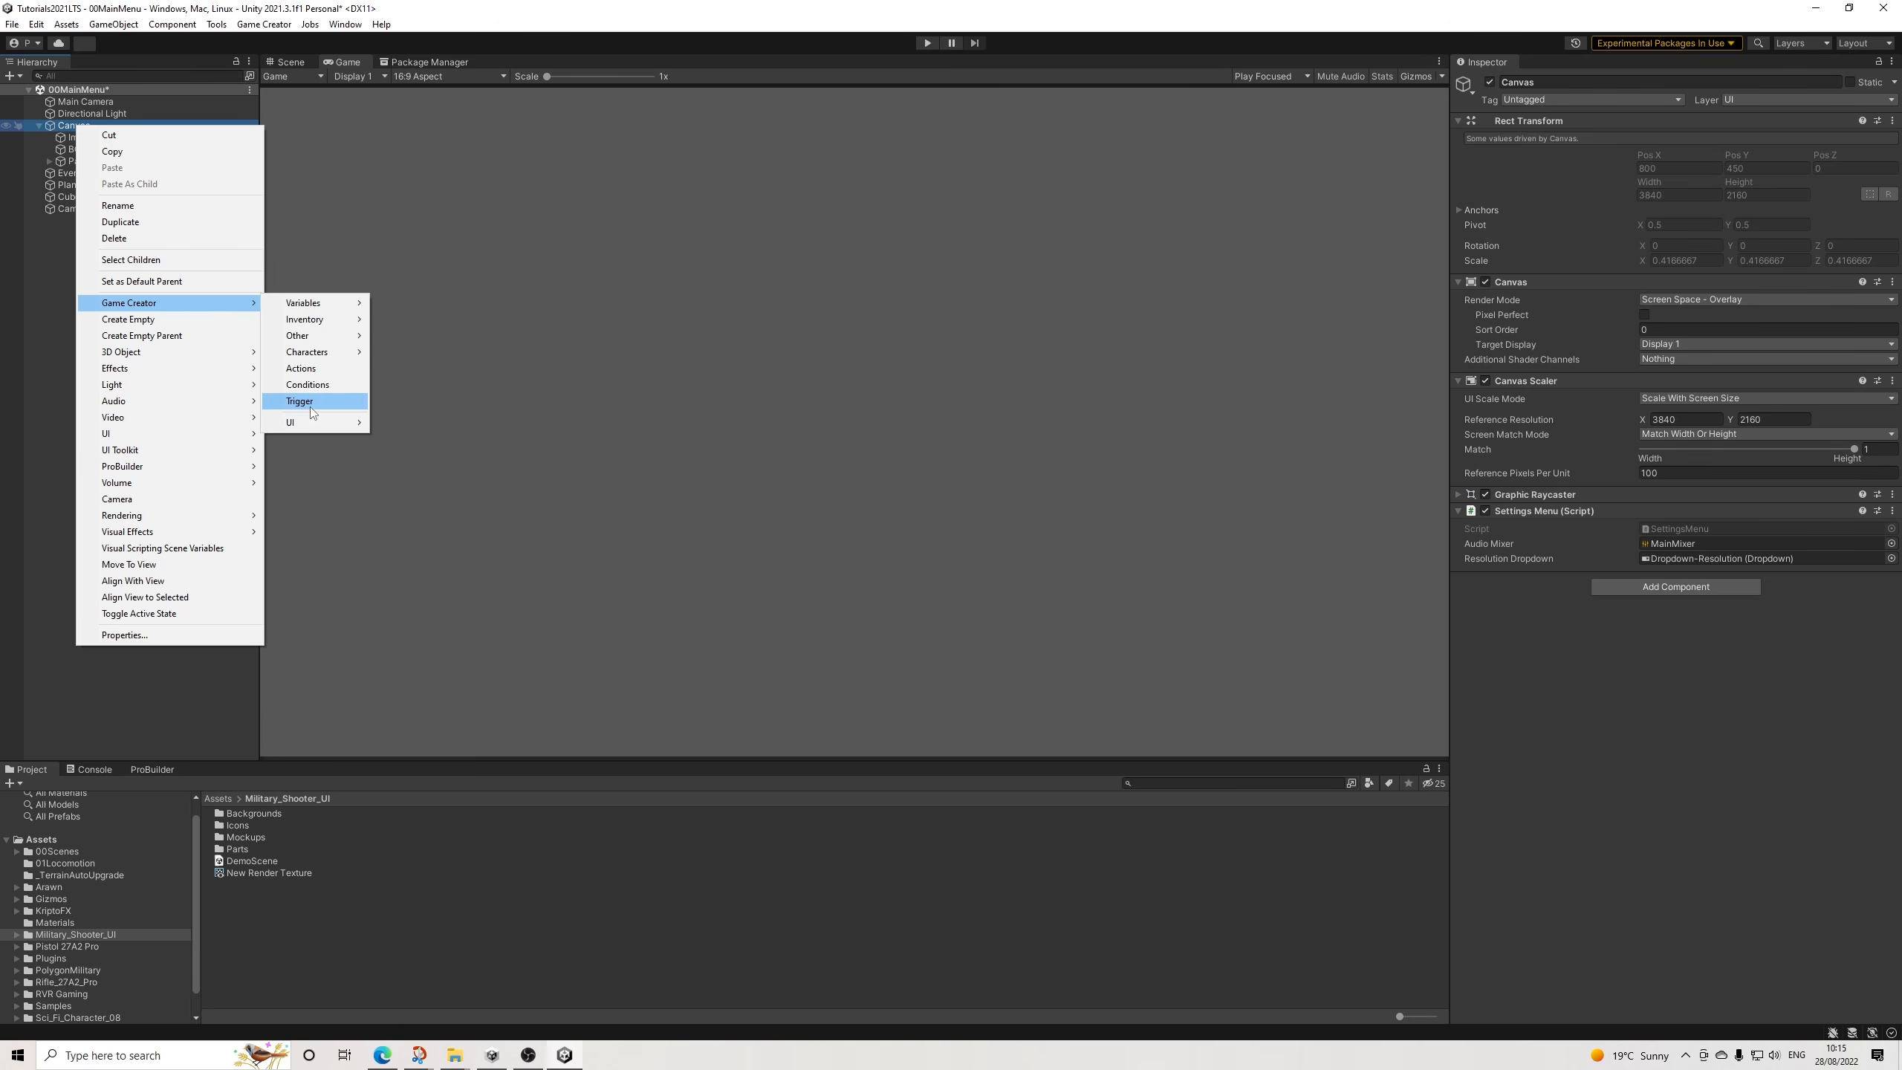
mouse_move(336, 428)
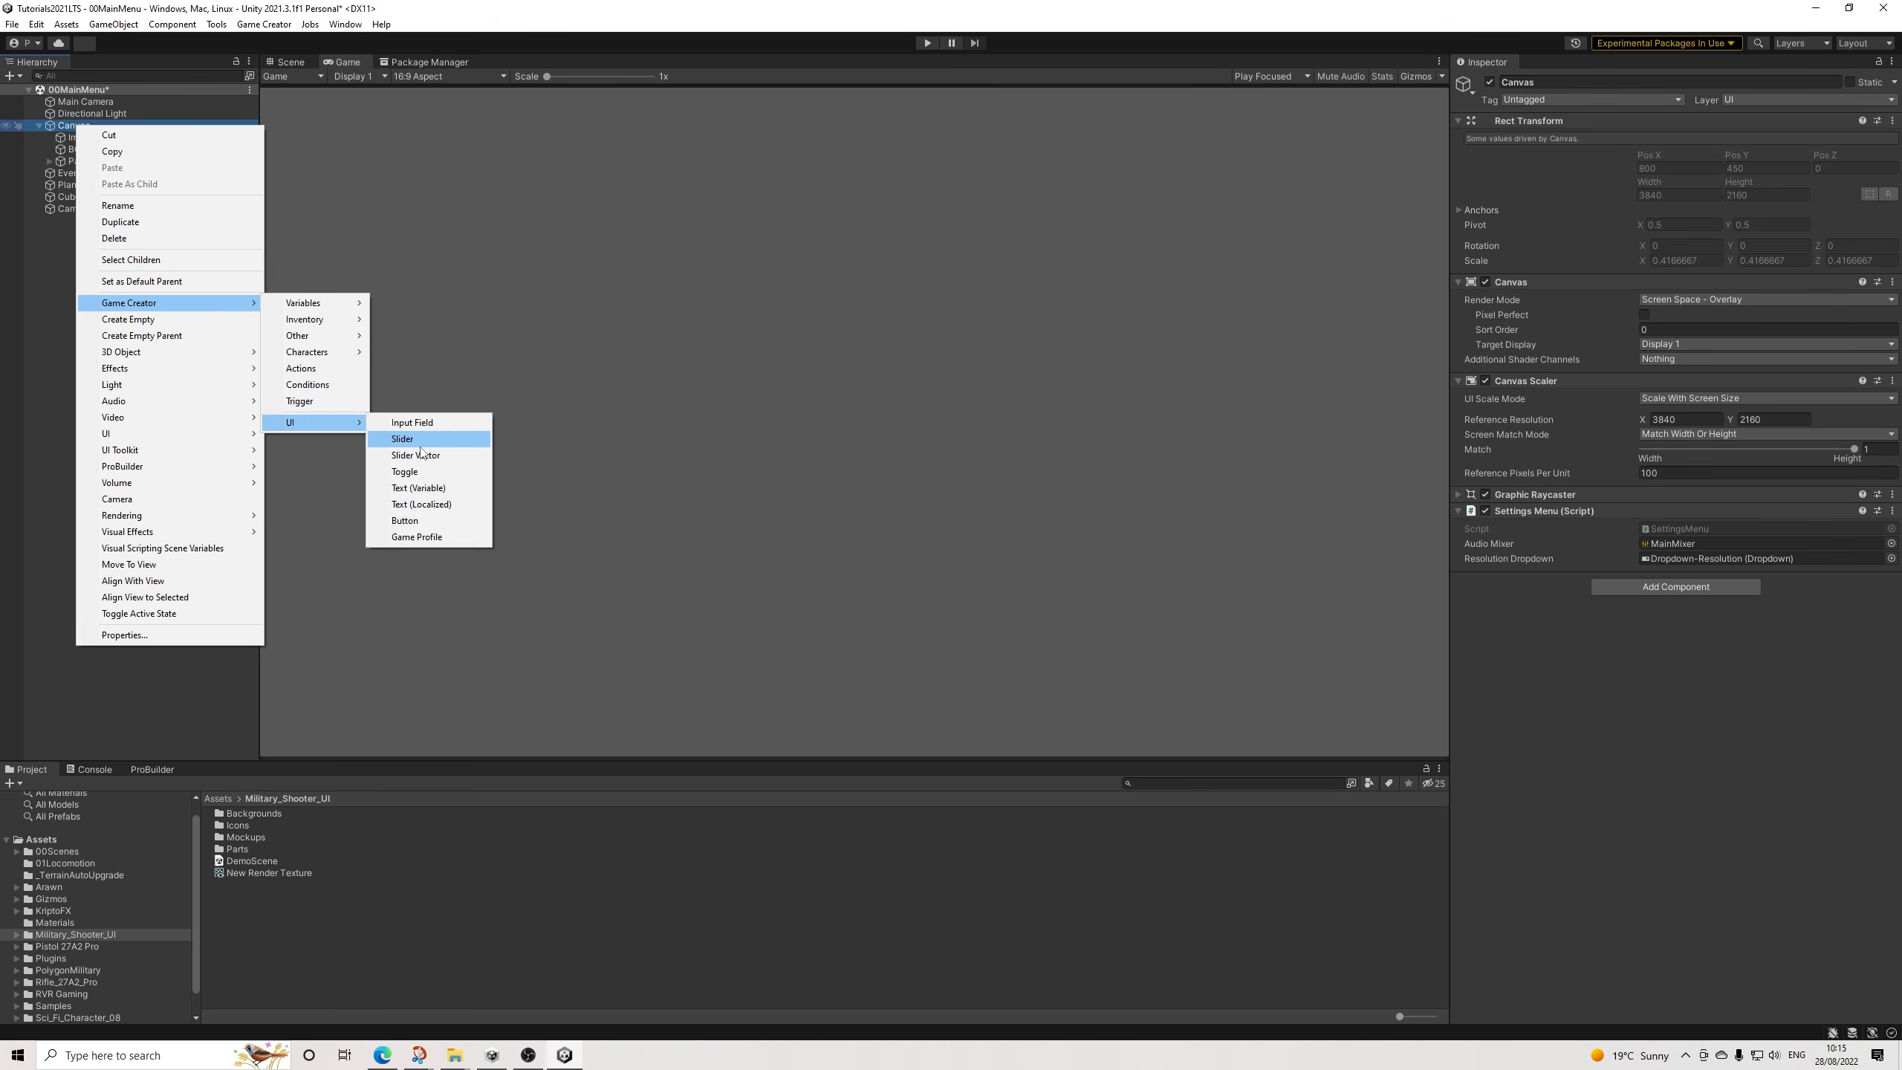
left_click(404, 520)
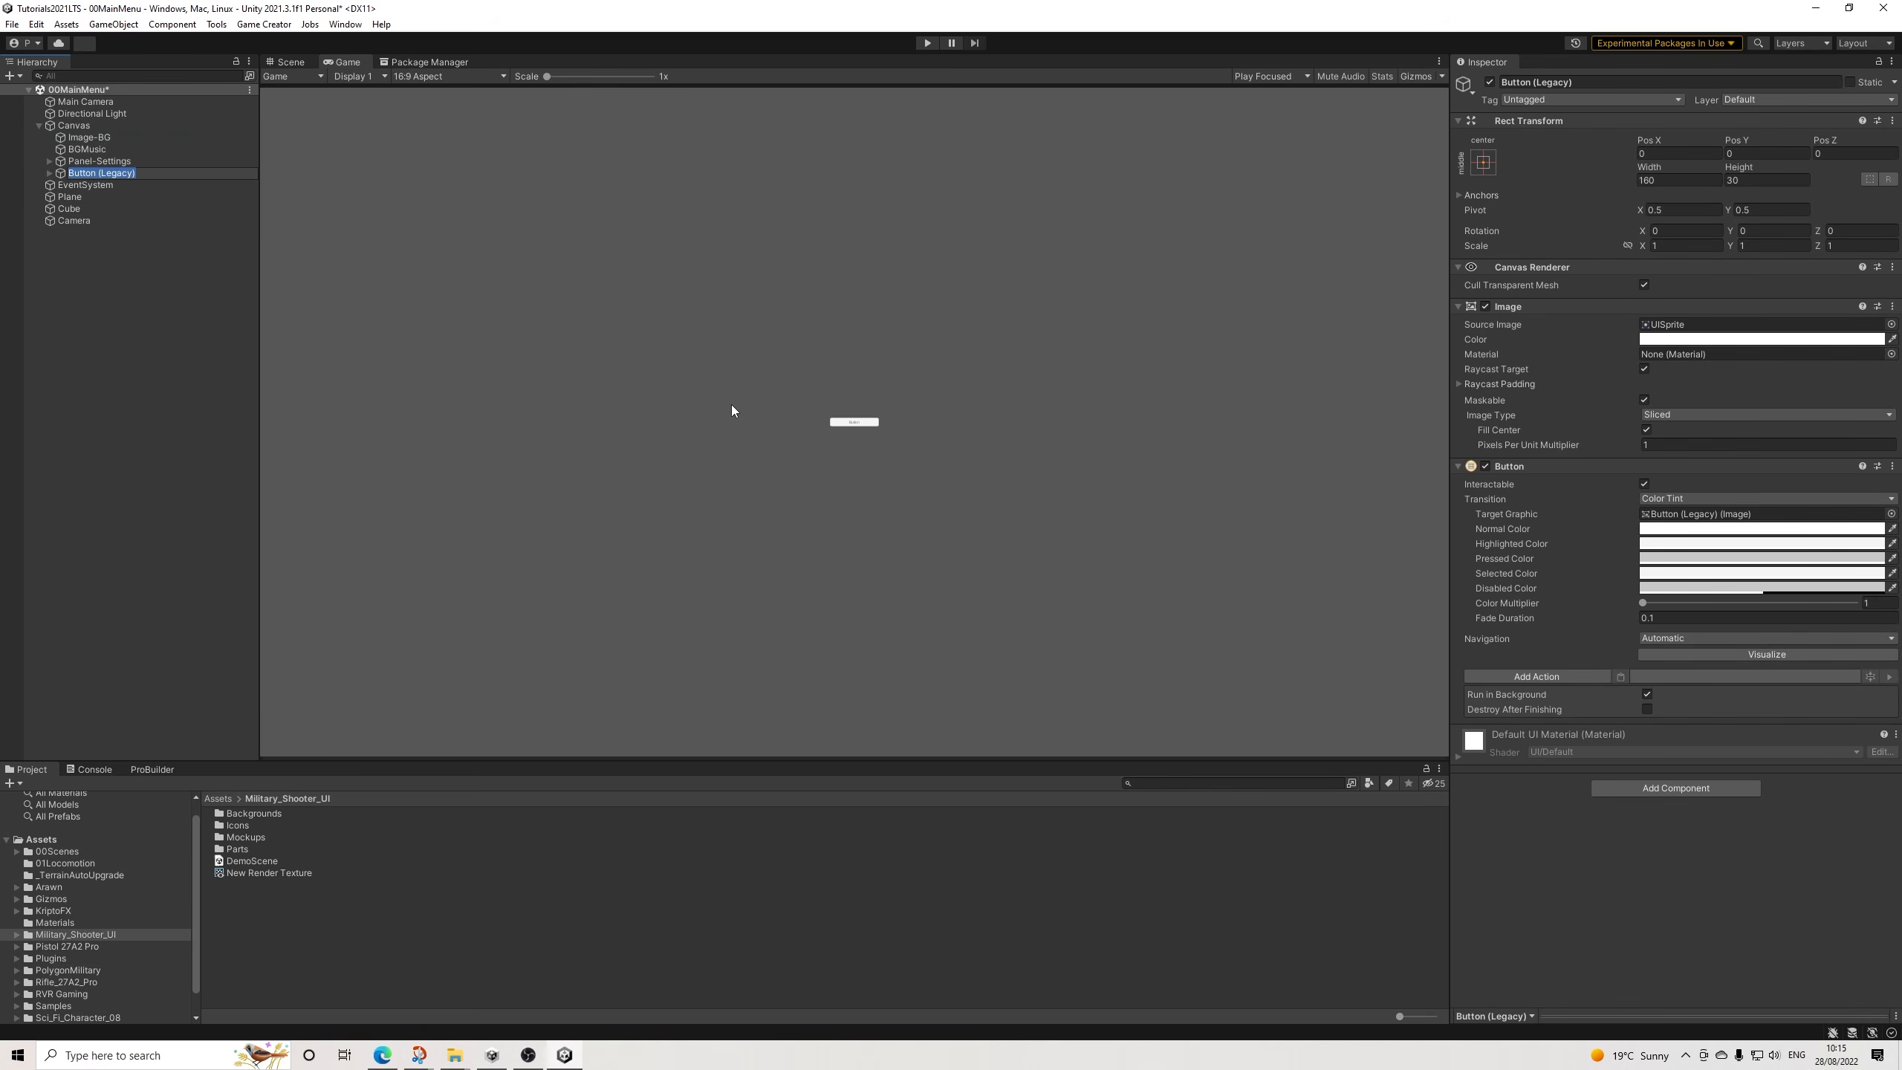
Set the button's size to 480 x 120 and reorder it directly after Image-BG among the Canvas's children.
left_click(1694, 181)
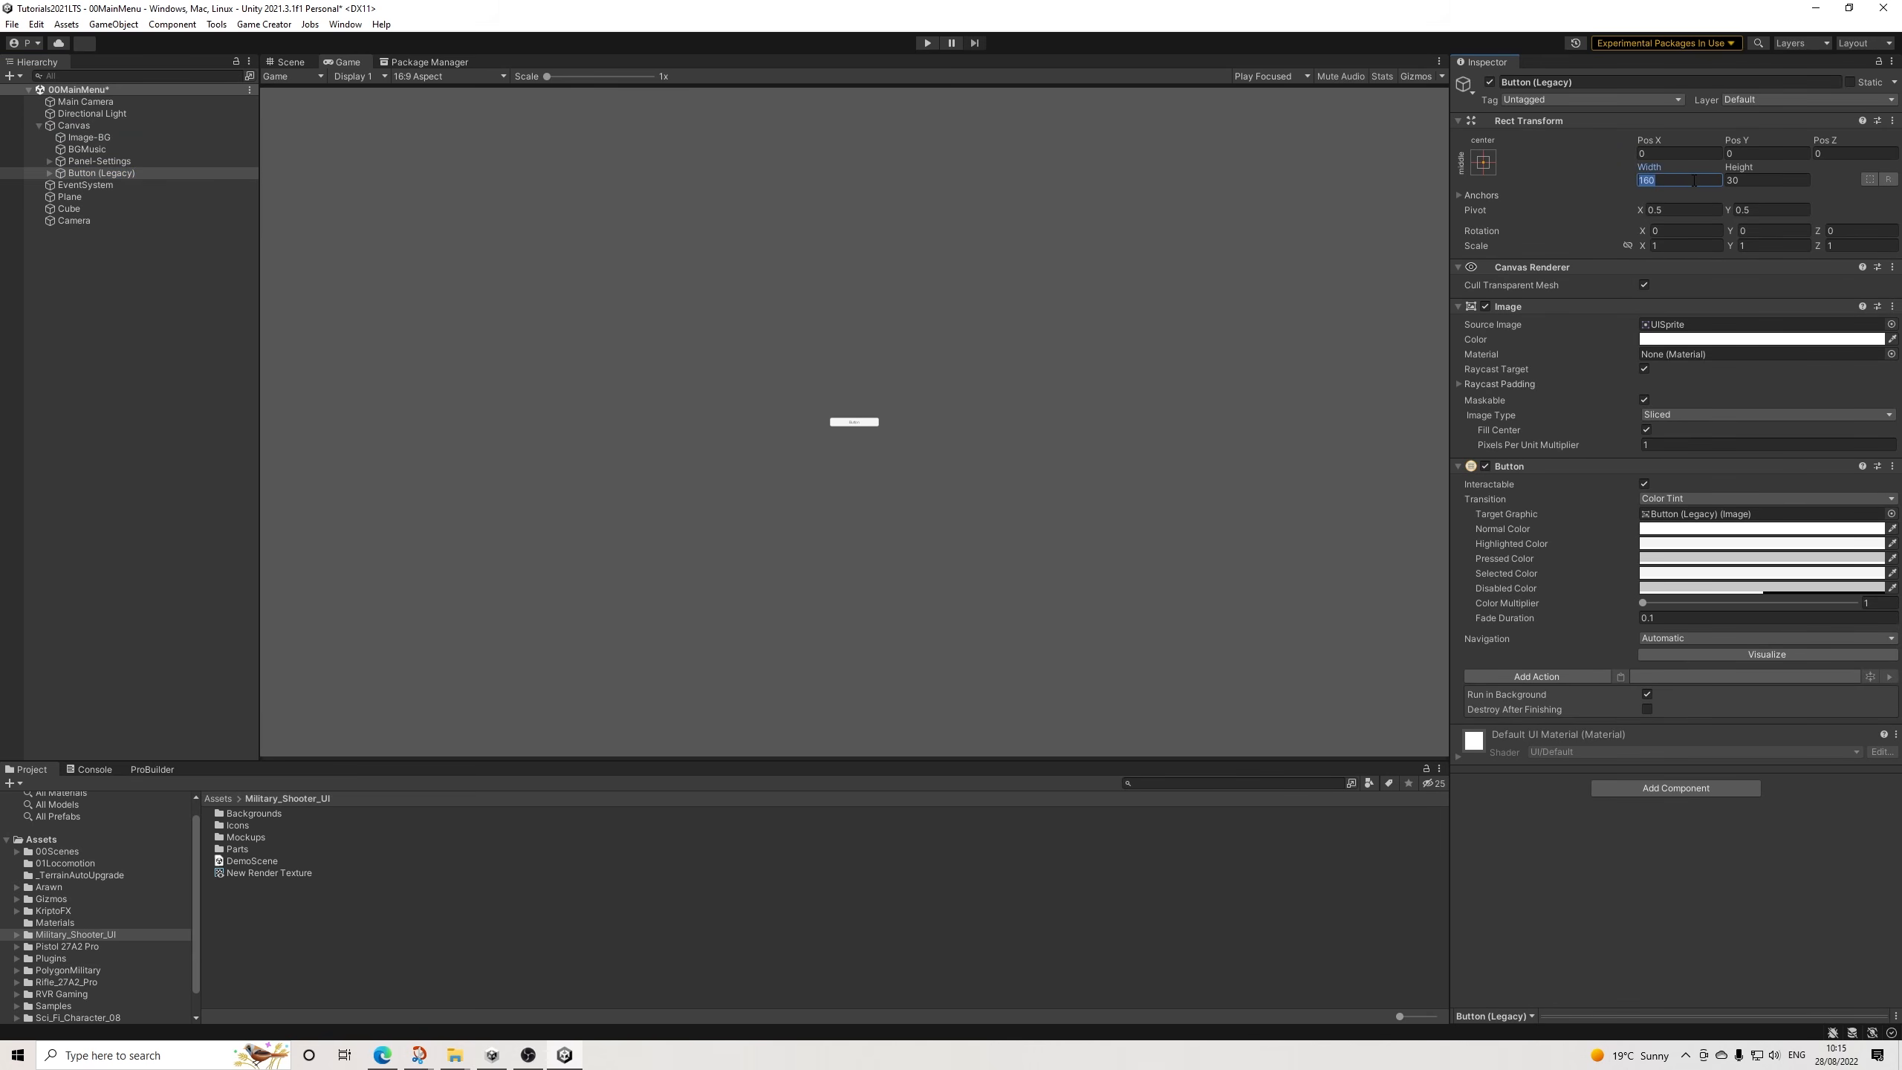
type("480")
key("Tab")
type("100")
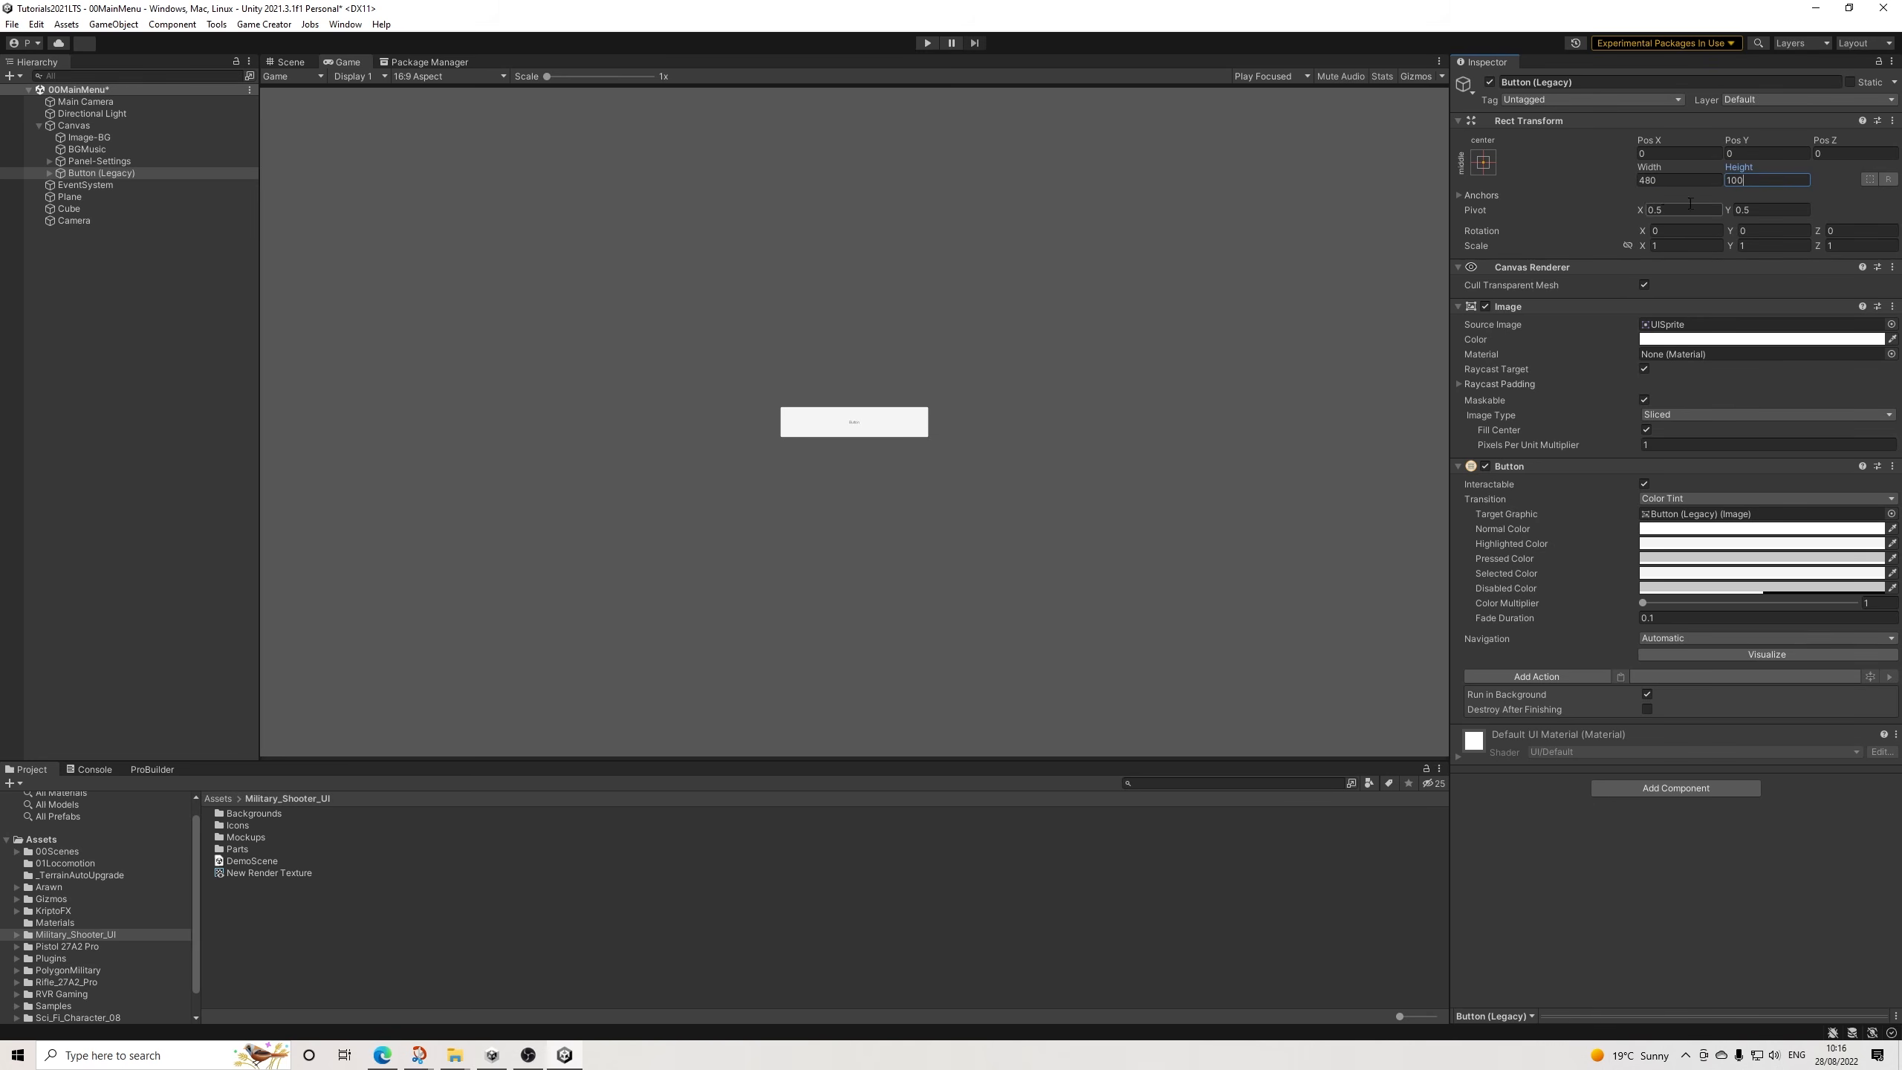
left_click_drag(1731, 181, 1815, 181)
type("20")
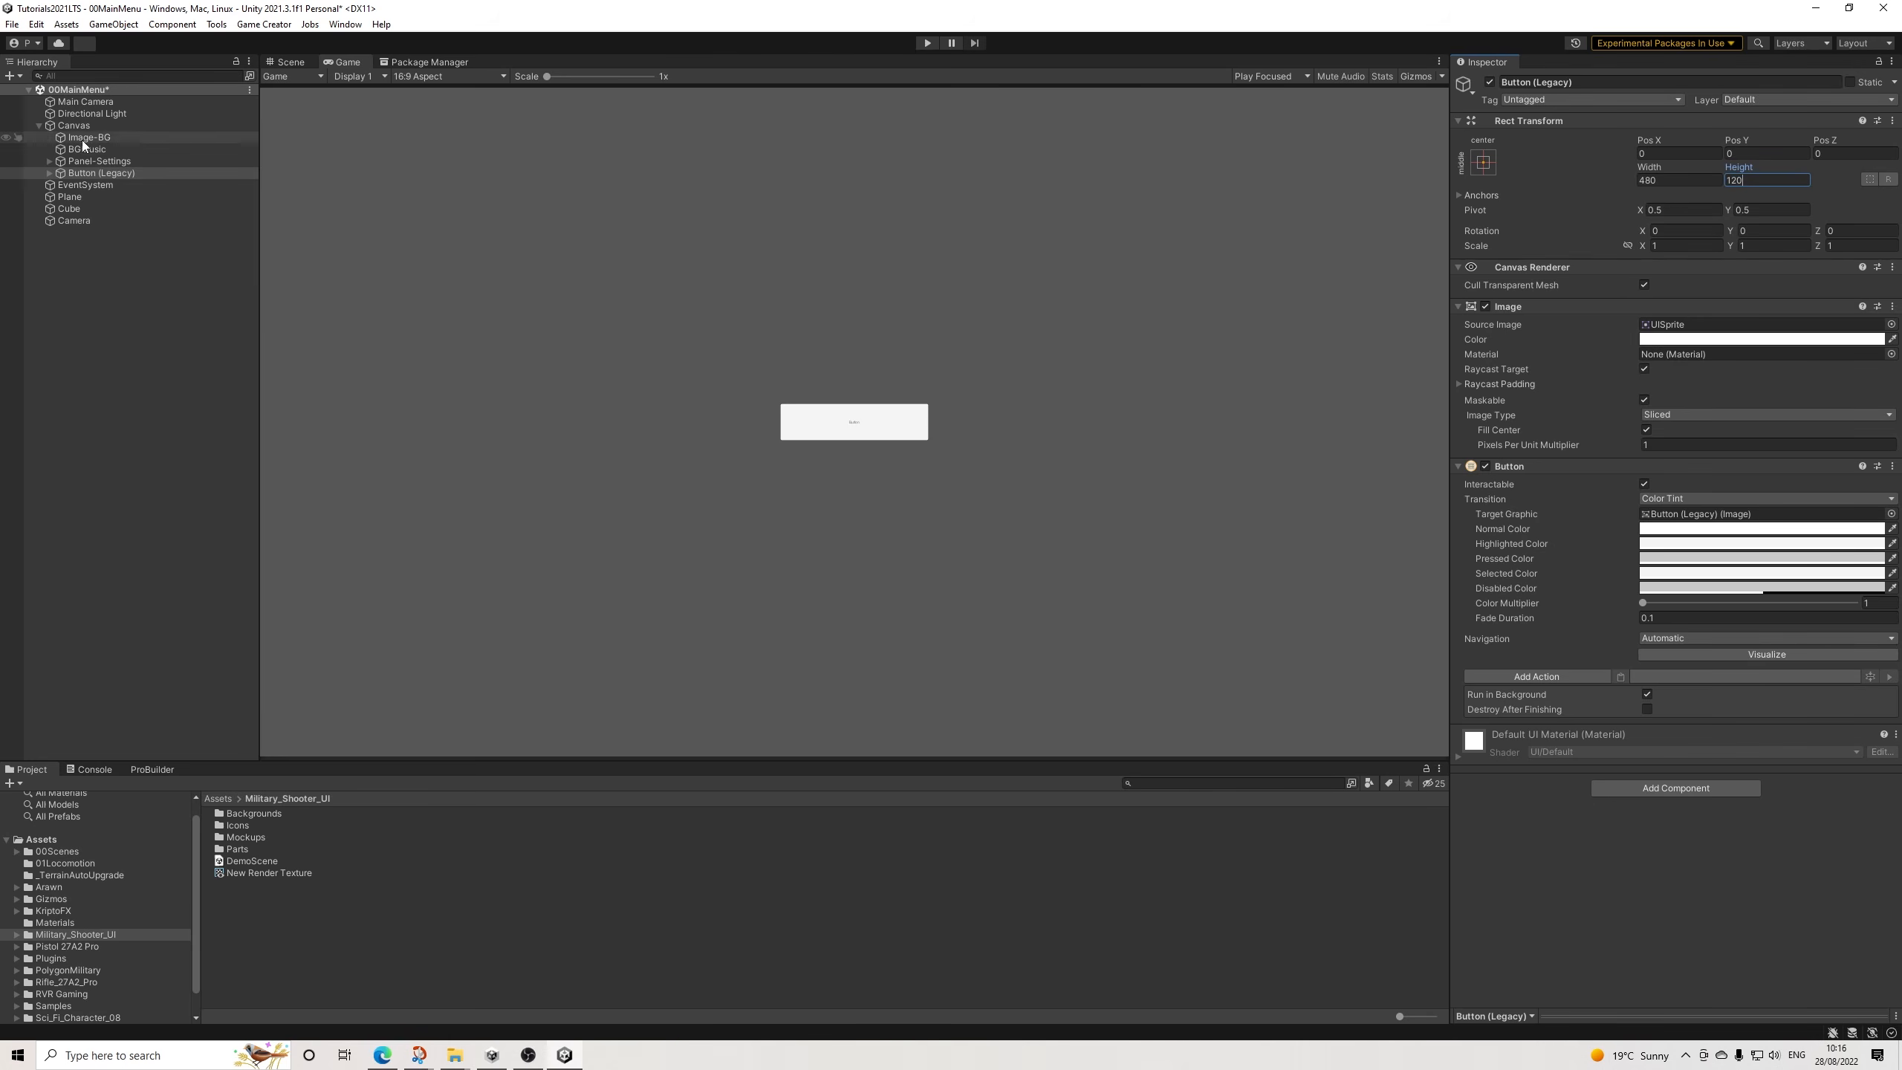
mouse_move(97, 171)
left_mouse_down()
mouse_move(116, 141)
mouse_move(93, 148)
left_mouse_up()
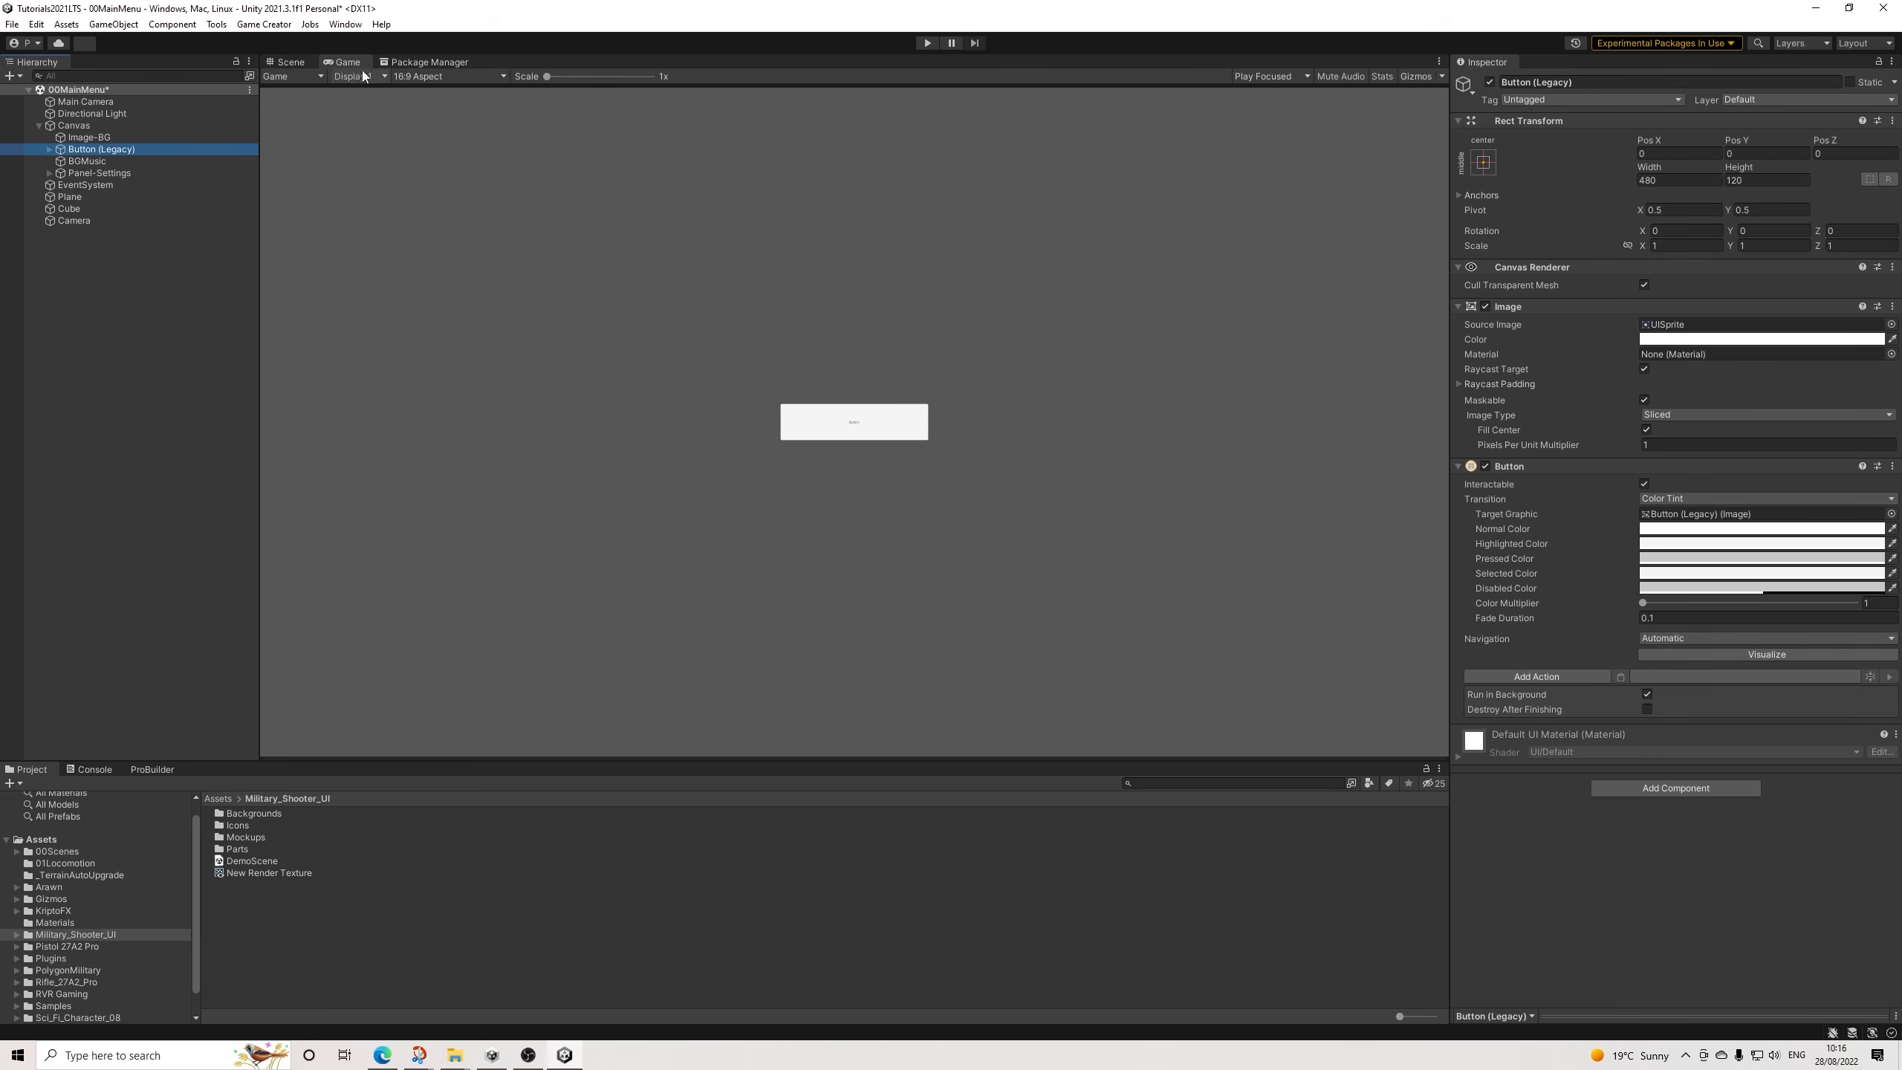
Move the button to the canvas's lower-left area in 2D view, anchor it bottom-left and set its position to X 375, Y 600.
left_click(300, 63)
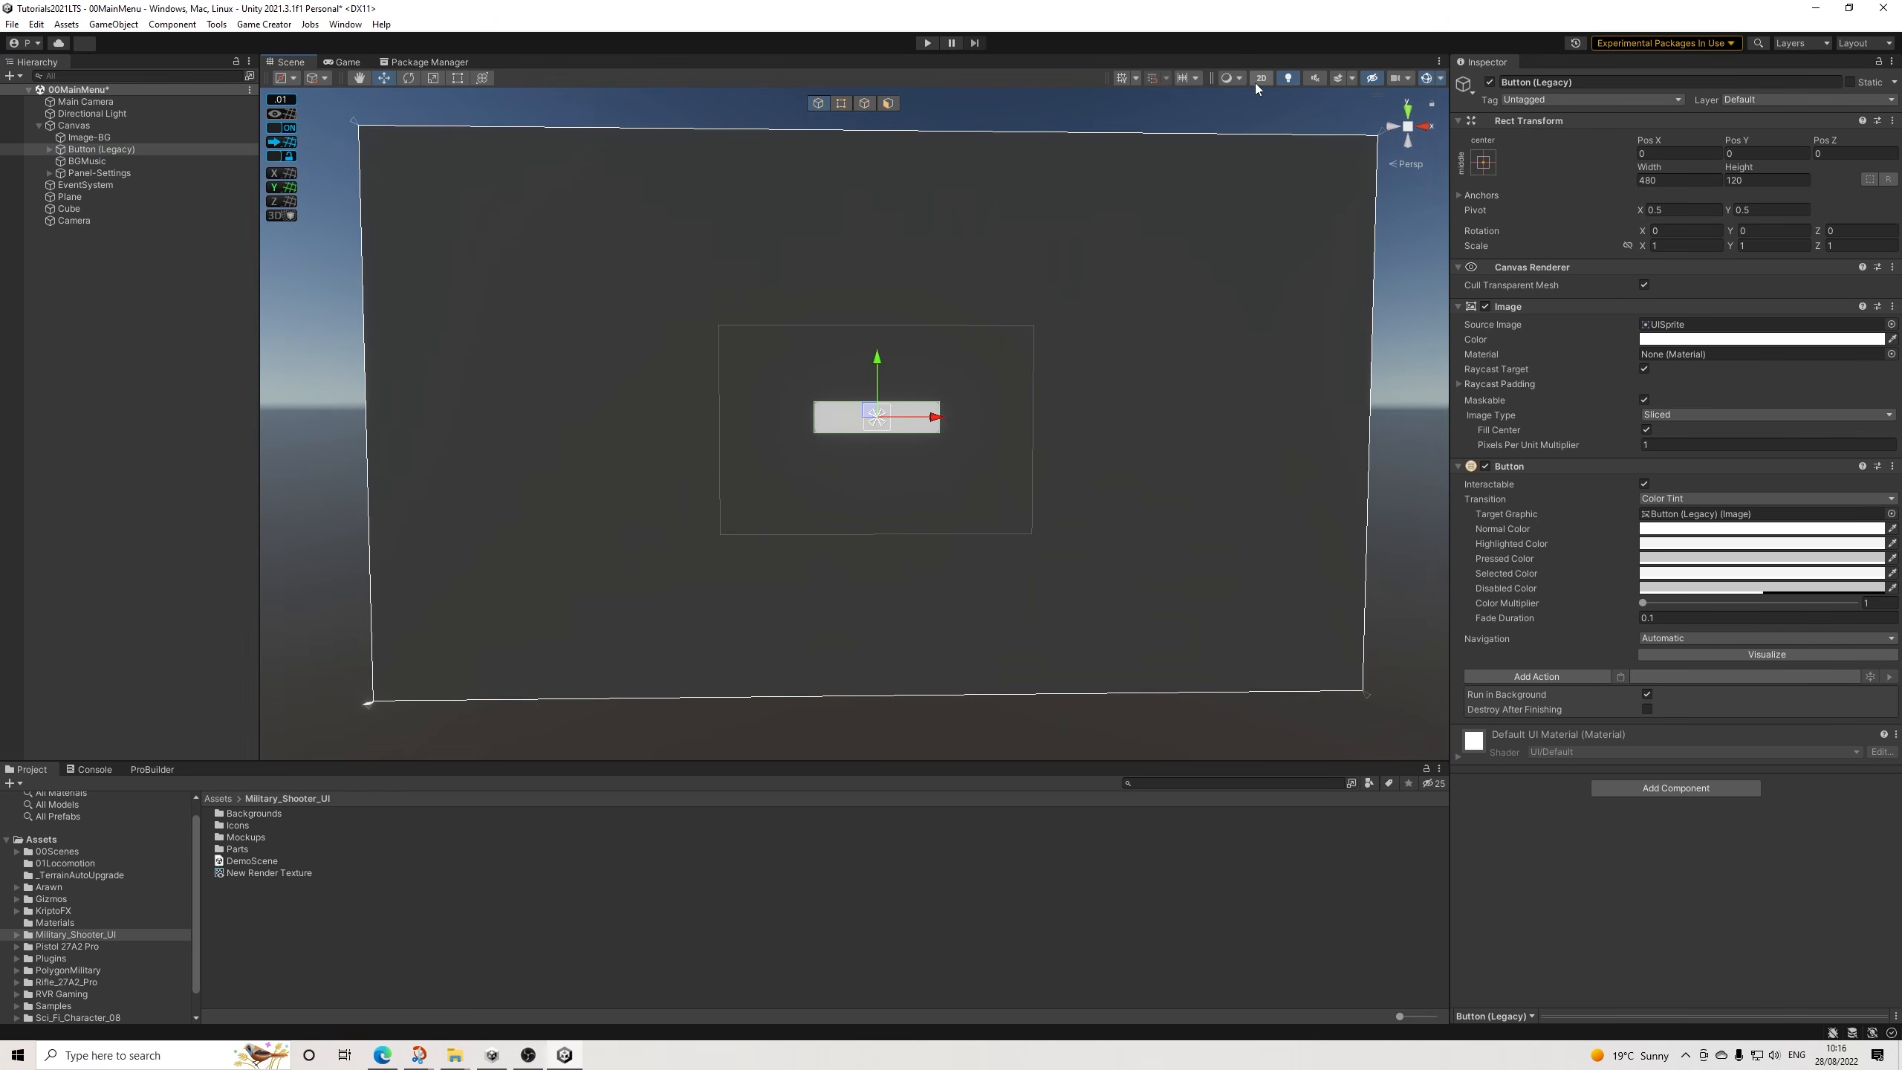
left_click(1255, 81)
scroll(888, 365, "up", 7)
left_click_drag(832, 448, 369, 596)
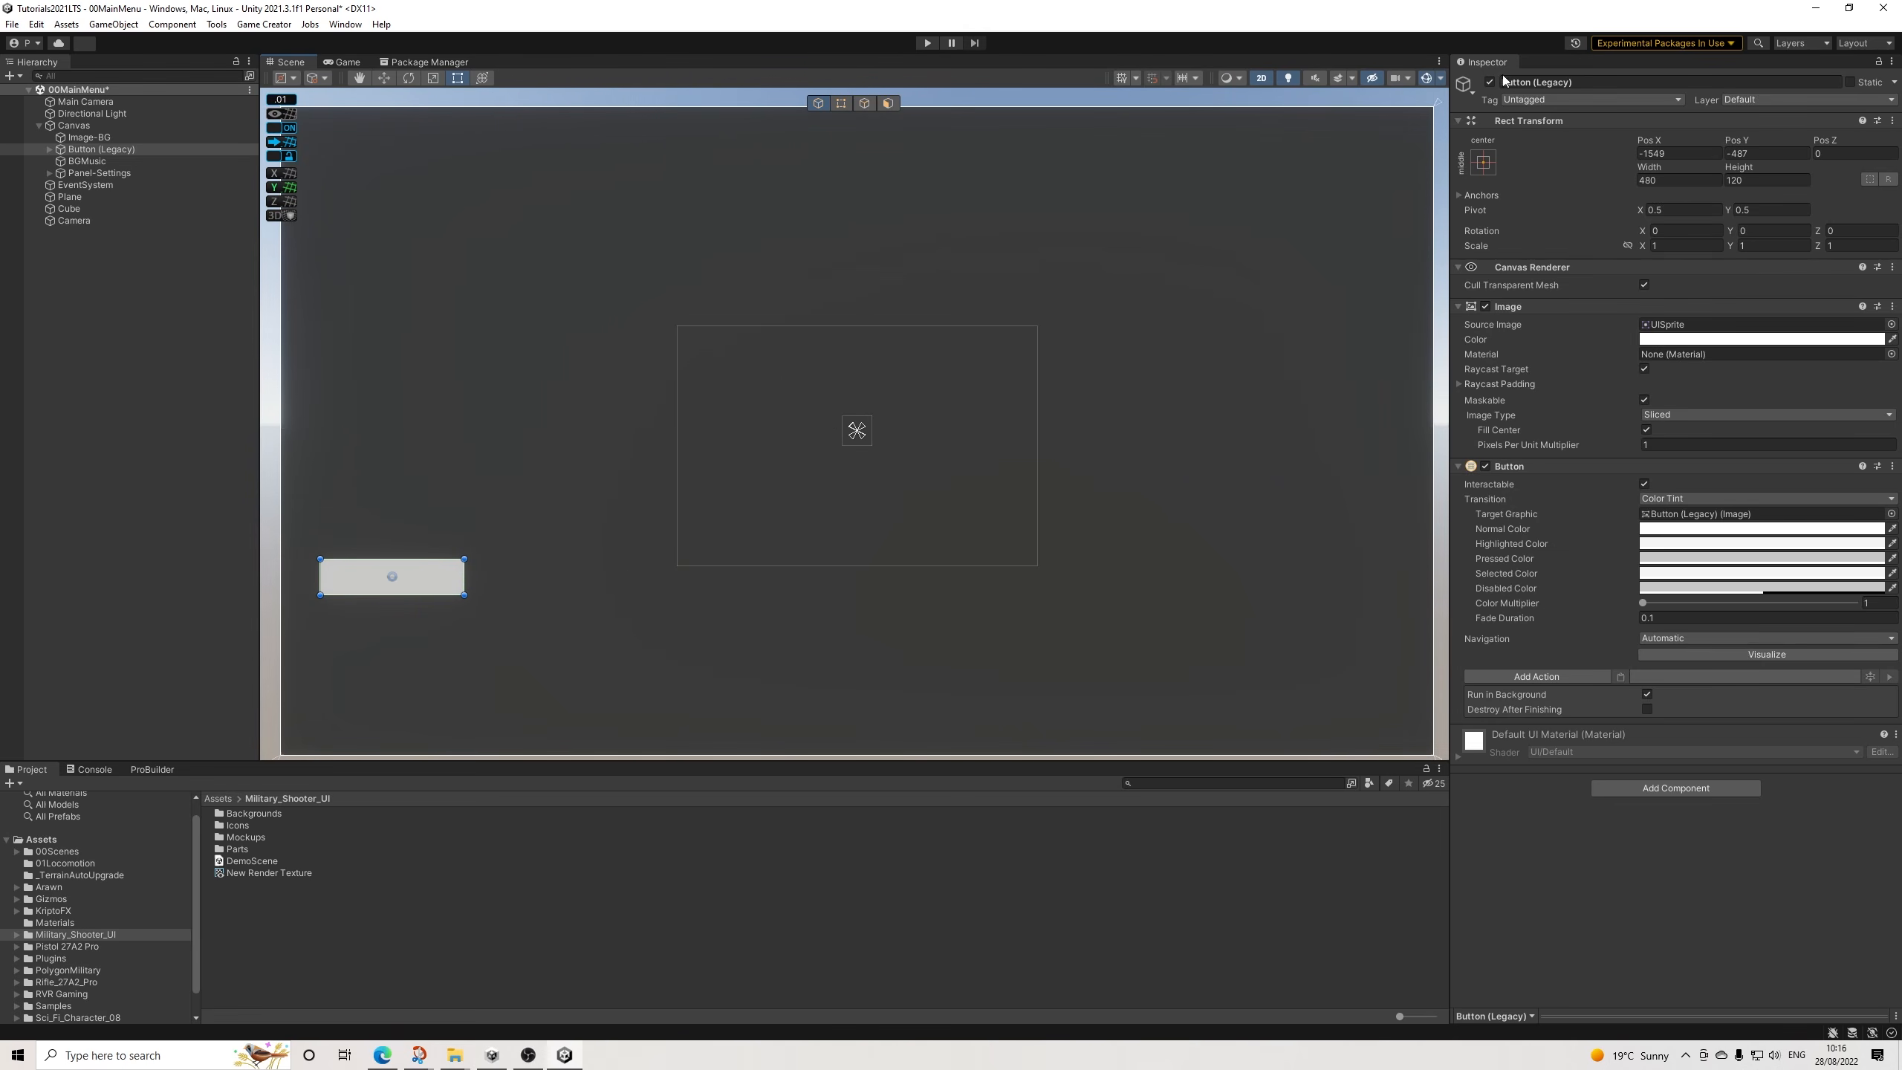
left_click(1483, 162)
left_click(1535, 343)
left_click(1677, 154)
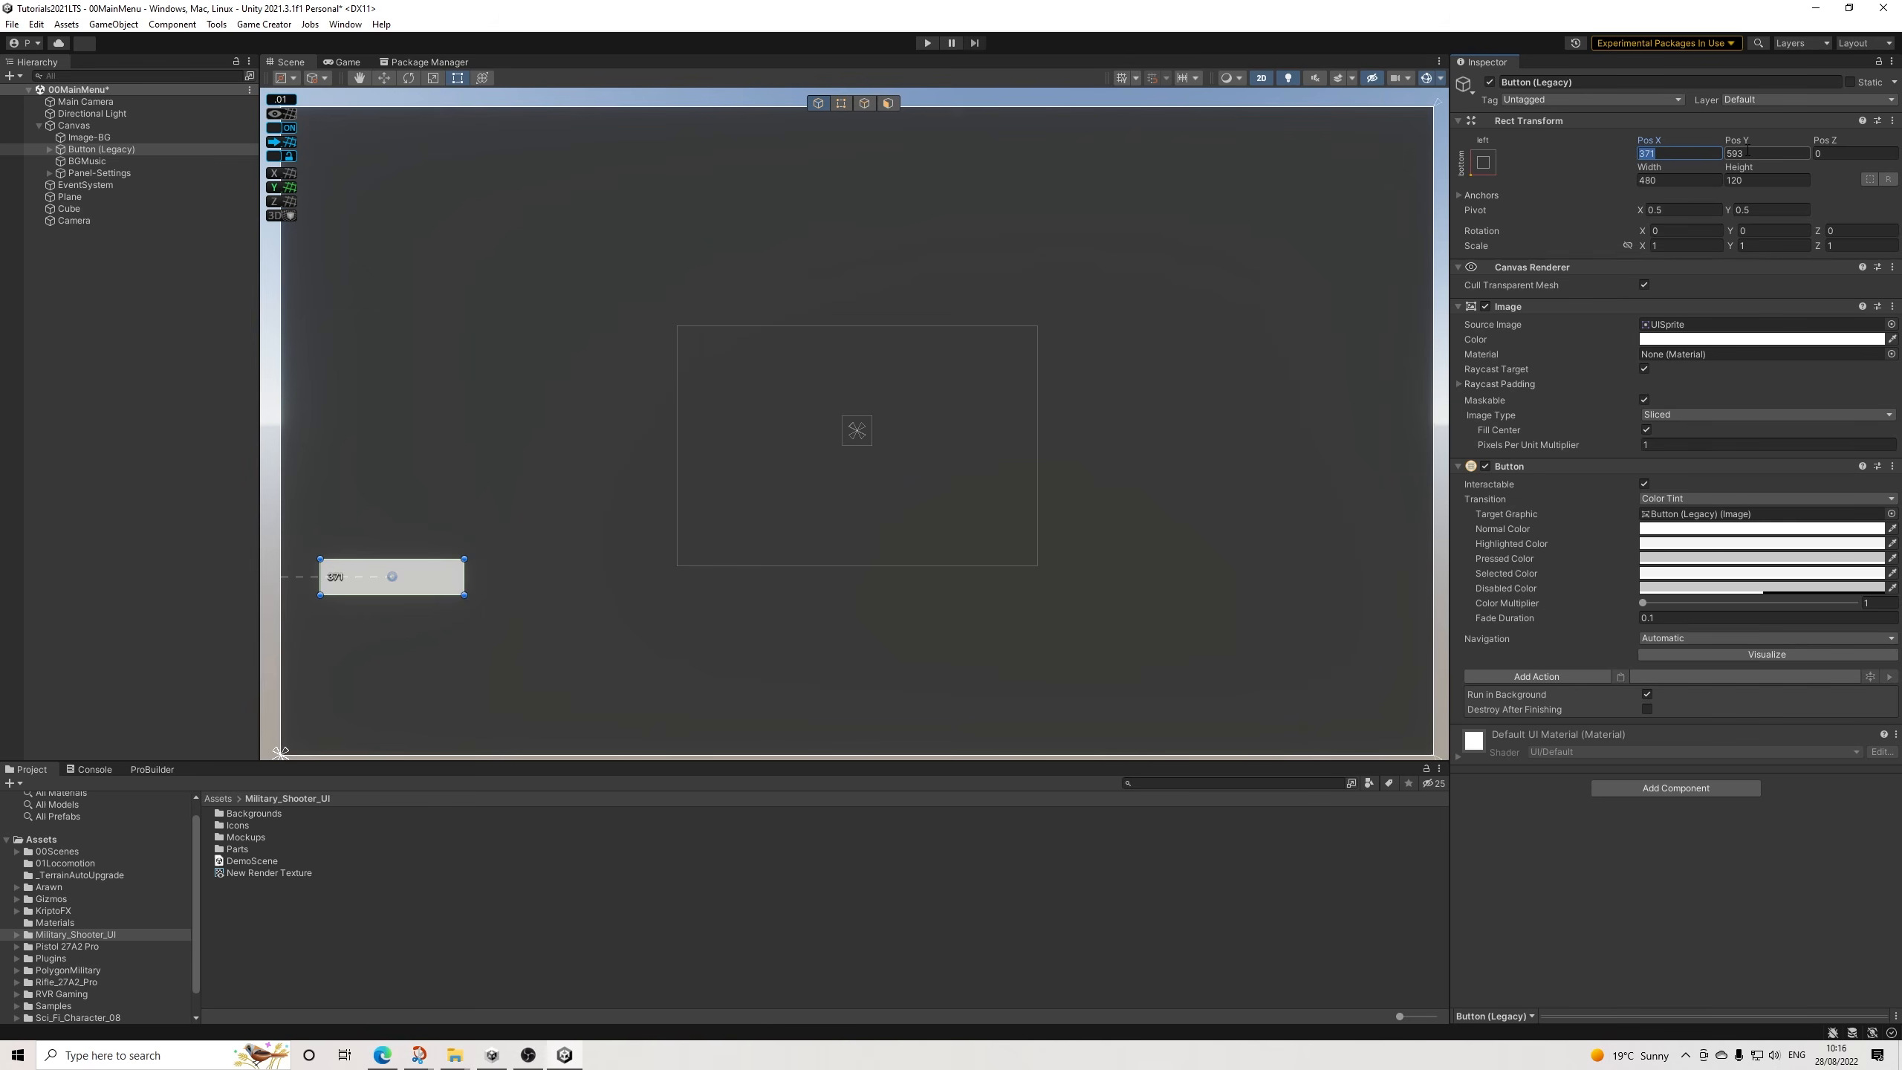
type("375")
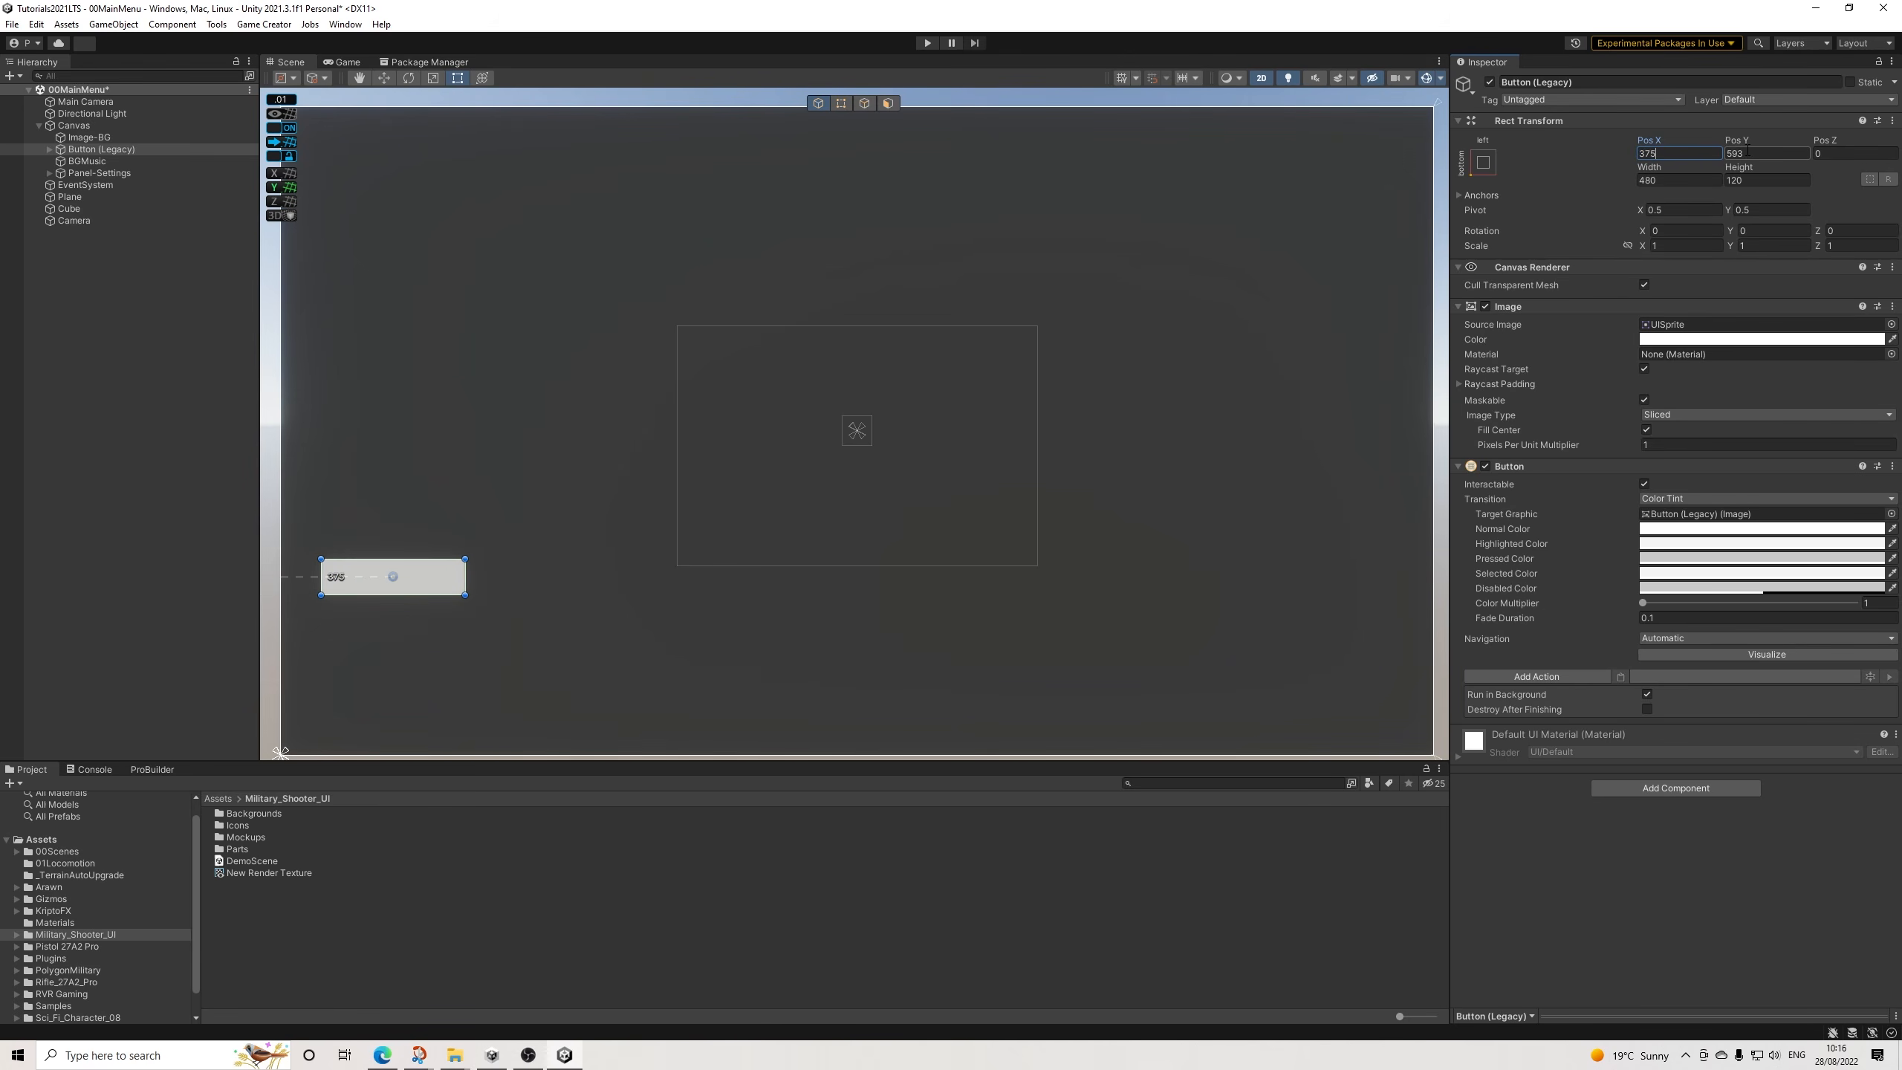
key("Tab")
type("600")
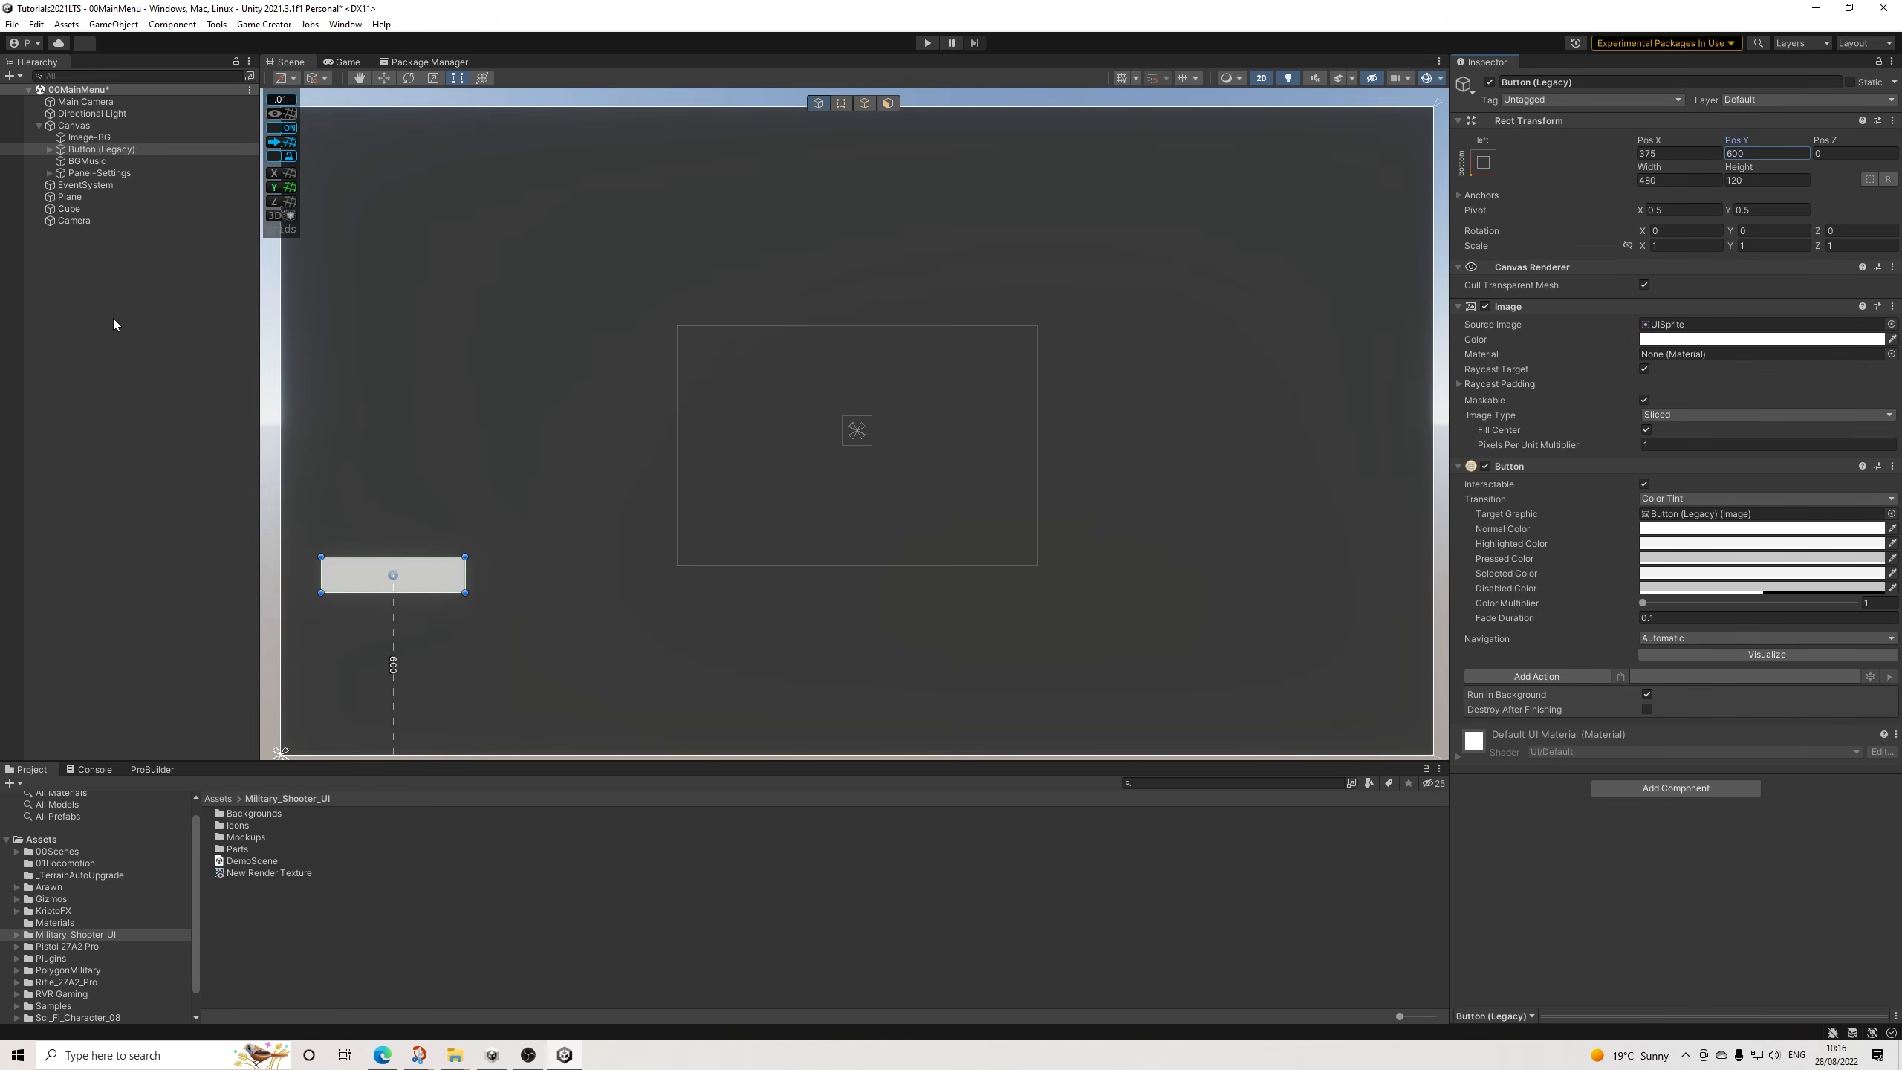
Change the text of the button's Text (Legacy) child to PLAY.
left_click(113, 148)
left_click(50, 149)
left_click(107, 161)
left_click(1589, 361)
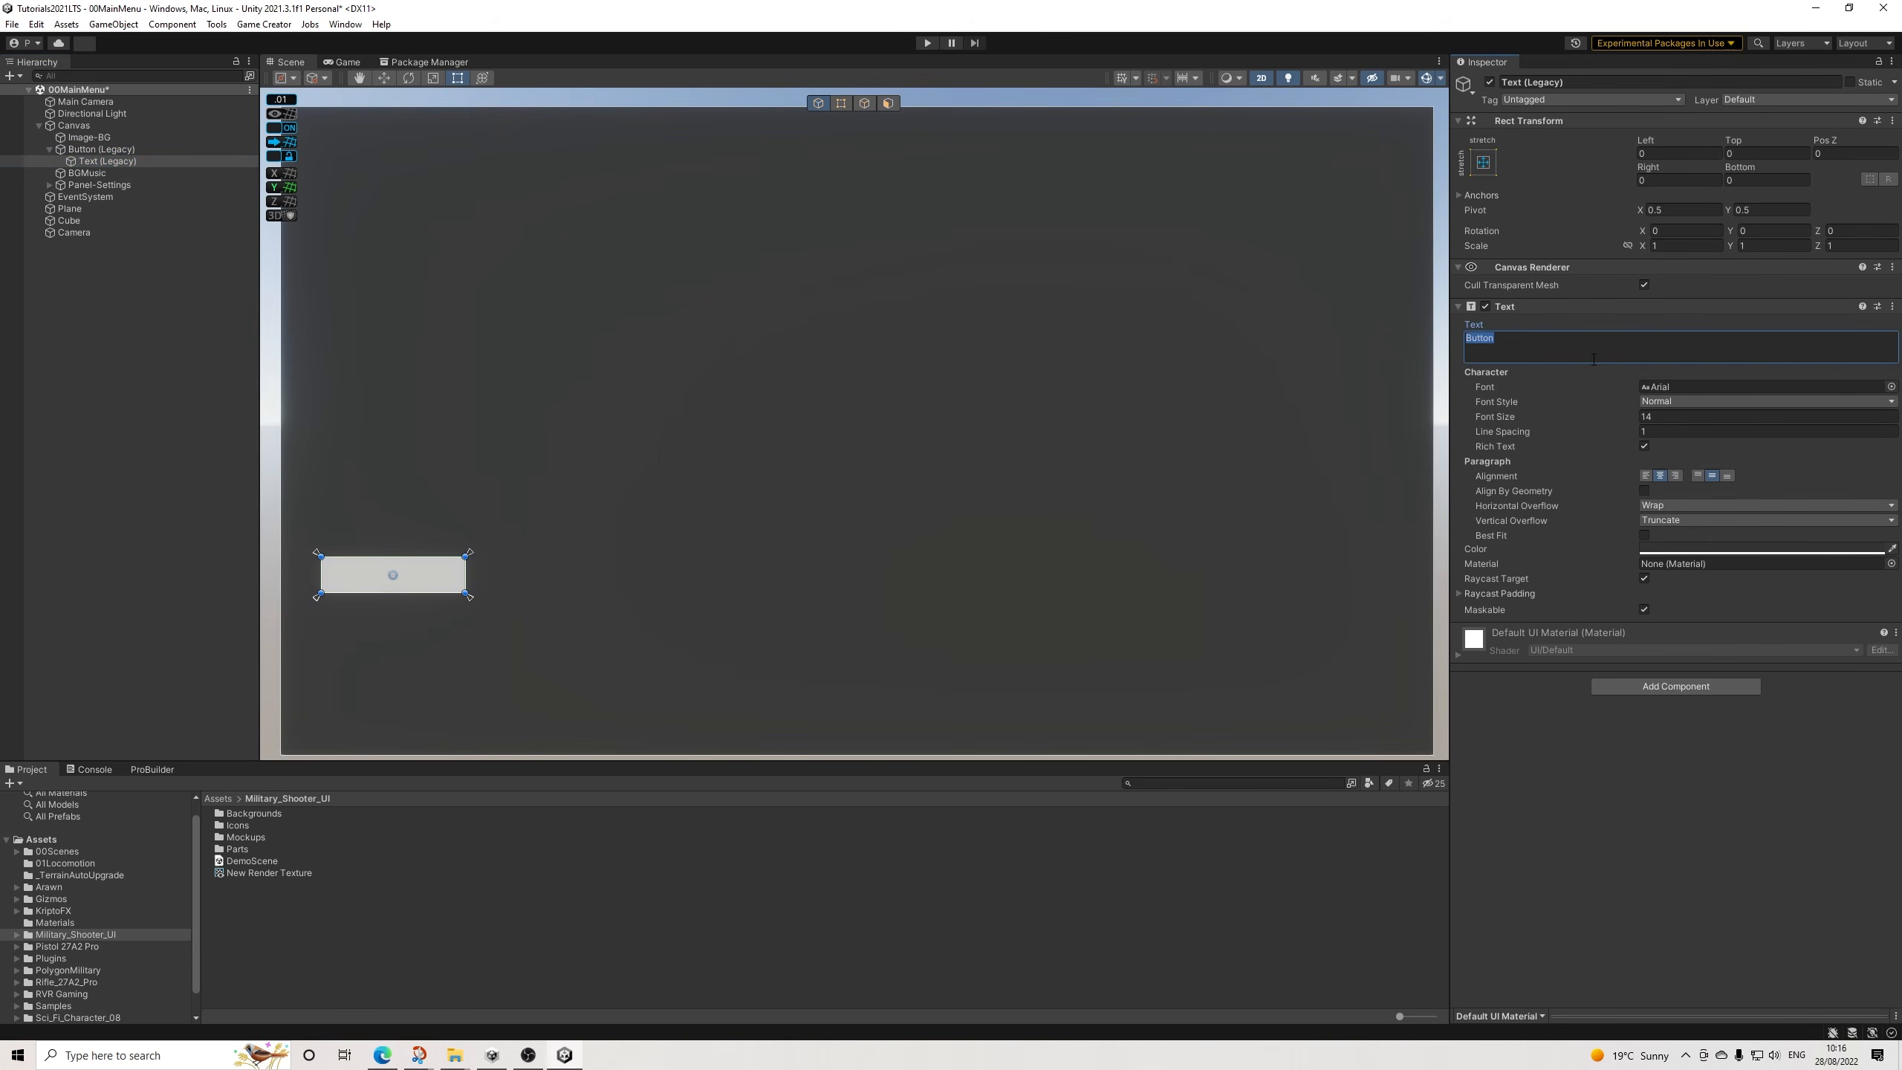
type("PLAY")
Make the PLAY label bold at font size 81 and check it in the Game view.
left_click(1663, 400)
left_click(1679, 434)
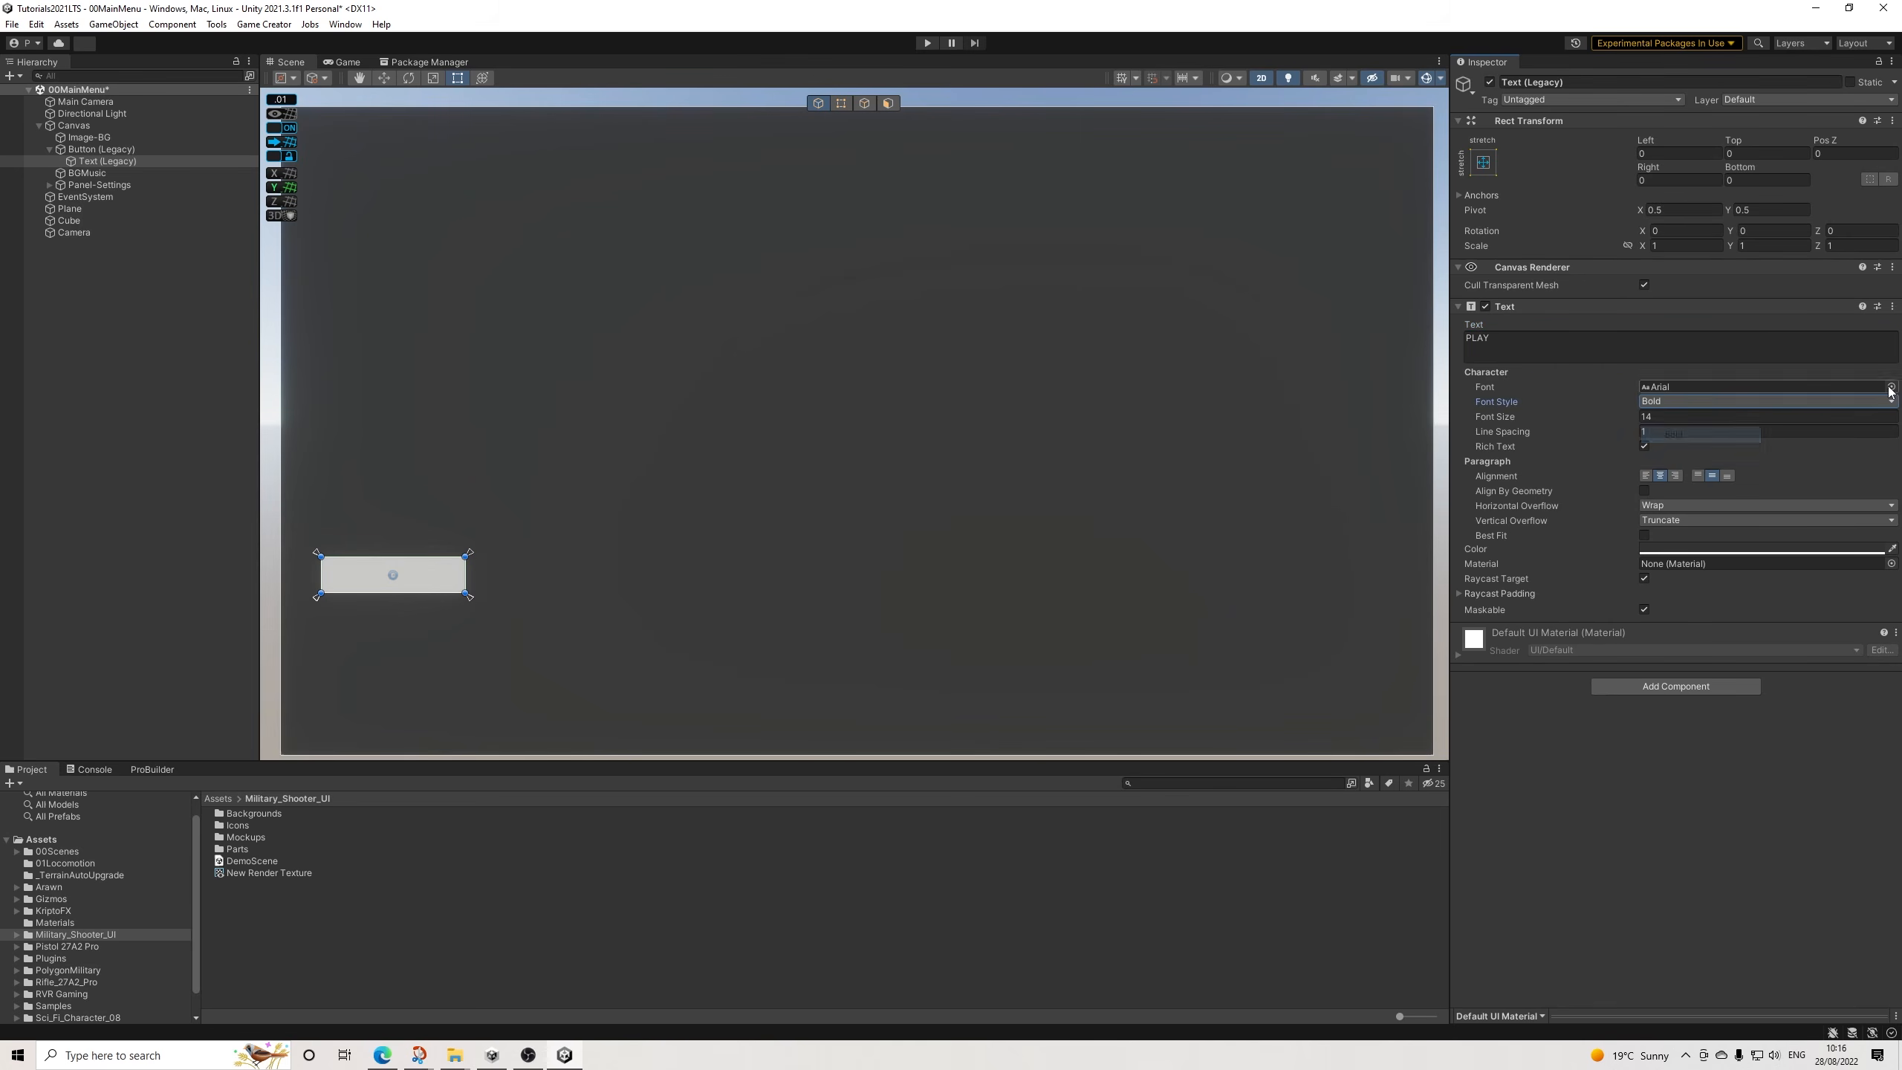
left_click(1677, 417)
type("84")
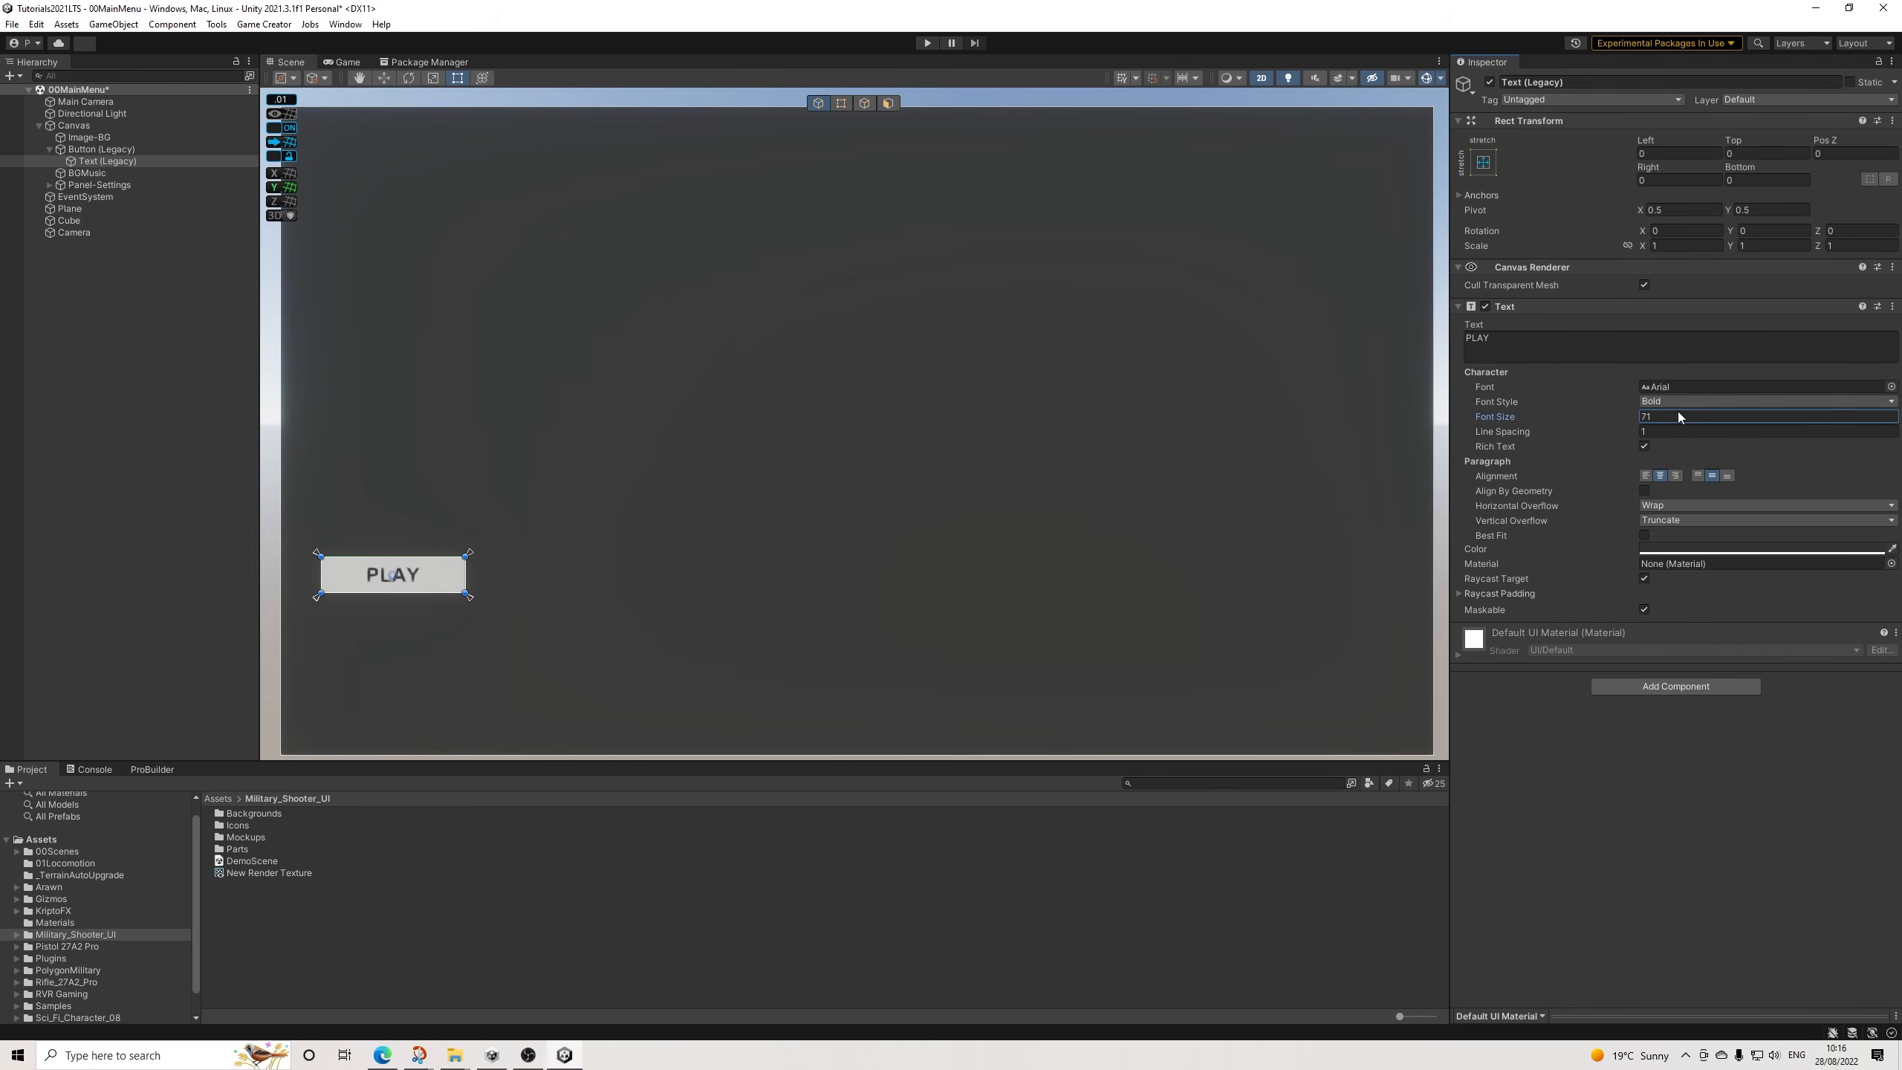
key("BackSpace")
type("1")
left_click(349, 63)
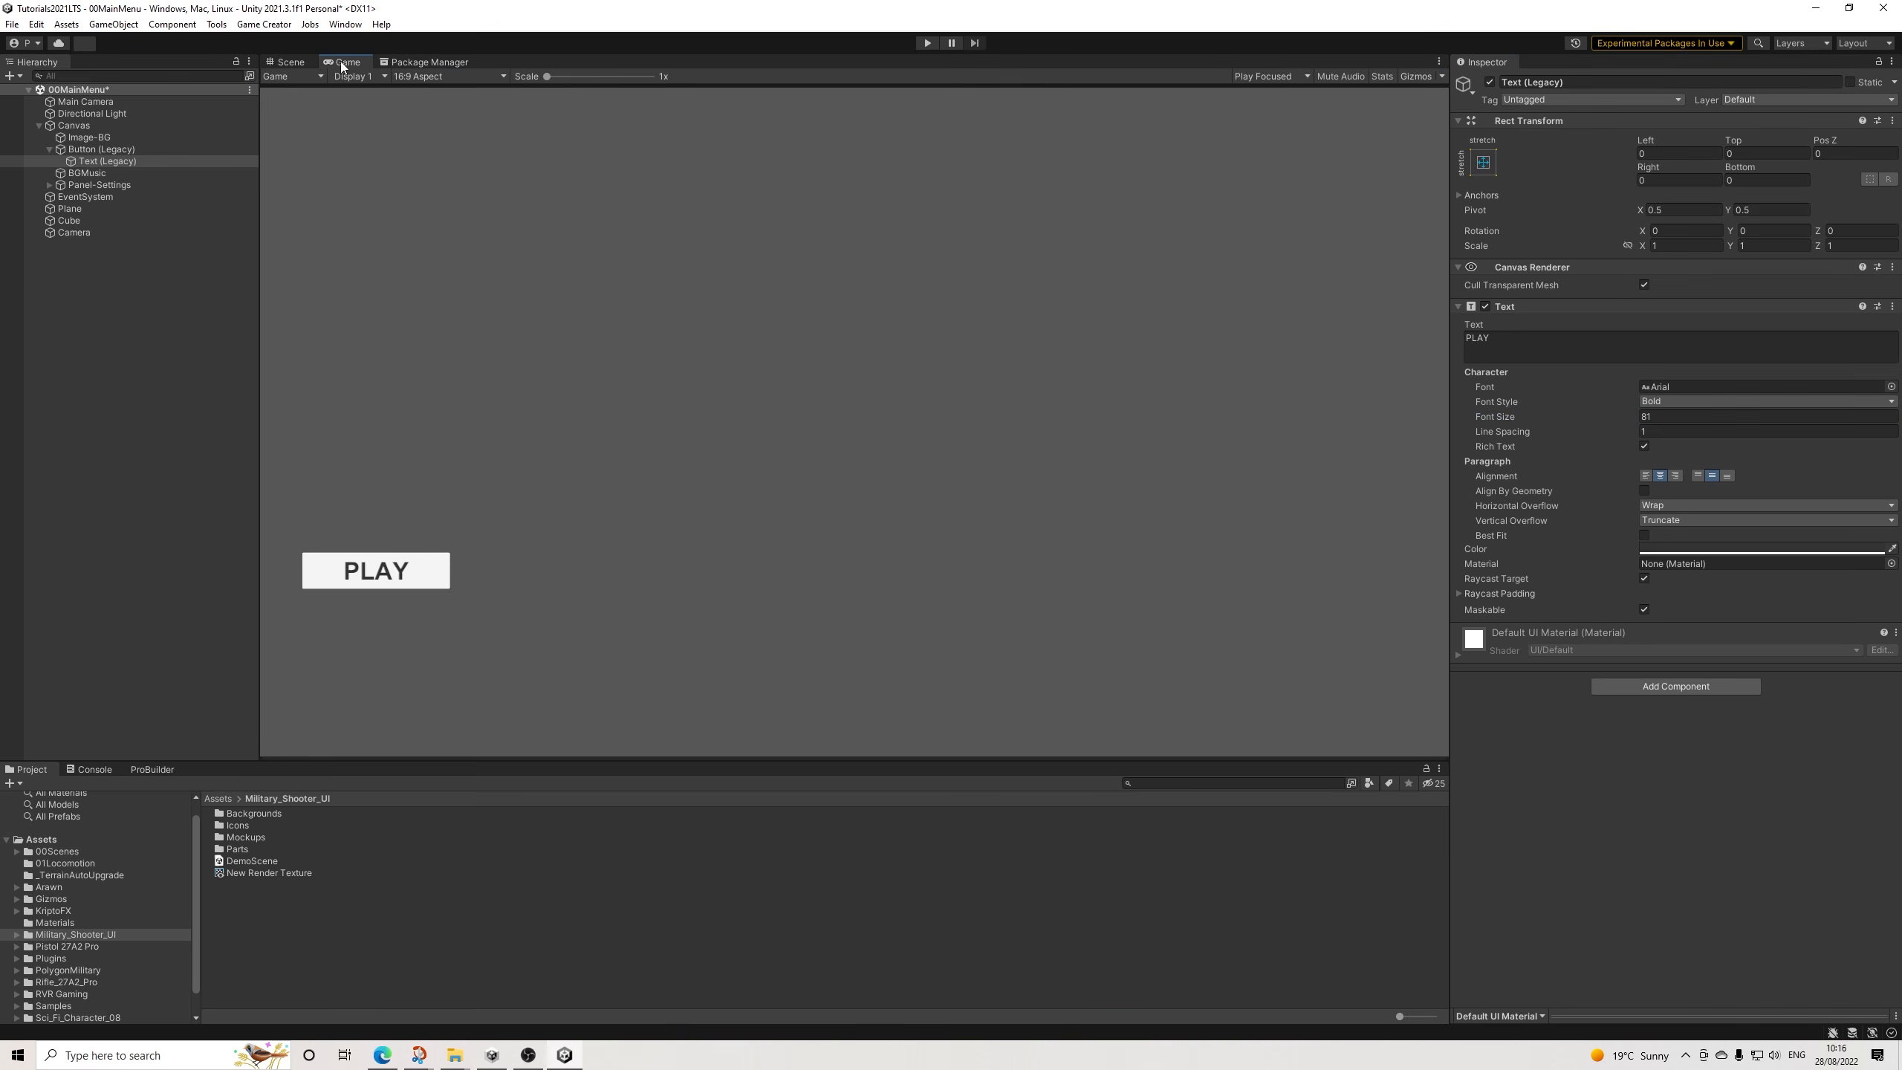
Return to the Scene view and open the Parts folder of the Military_Shooter_UI assets.
left_click(289, 63)
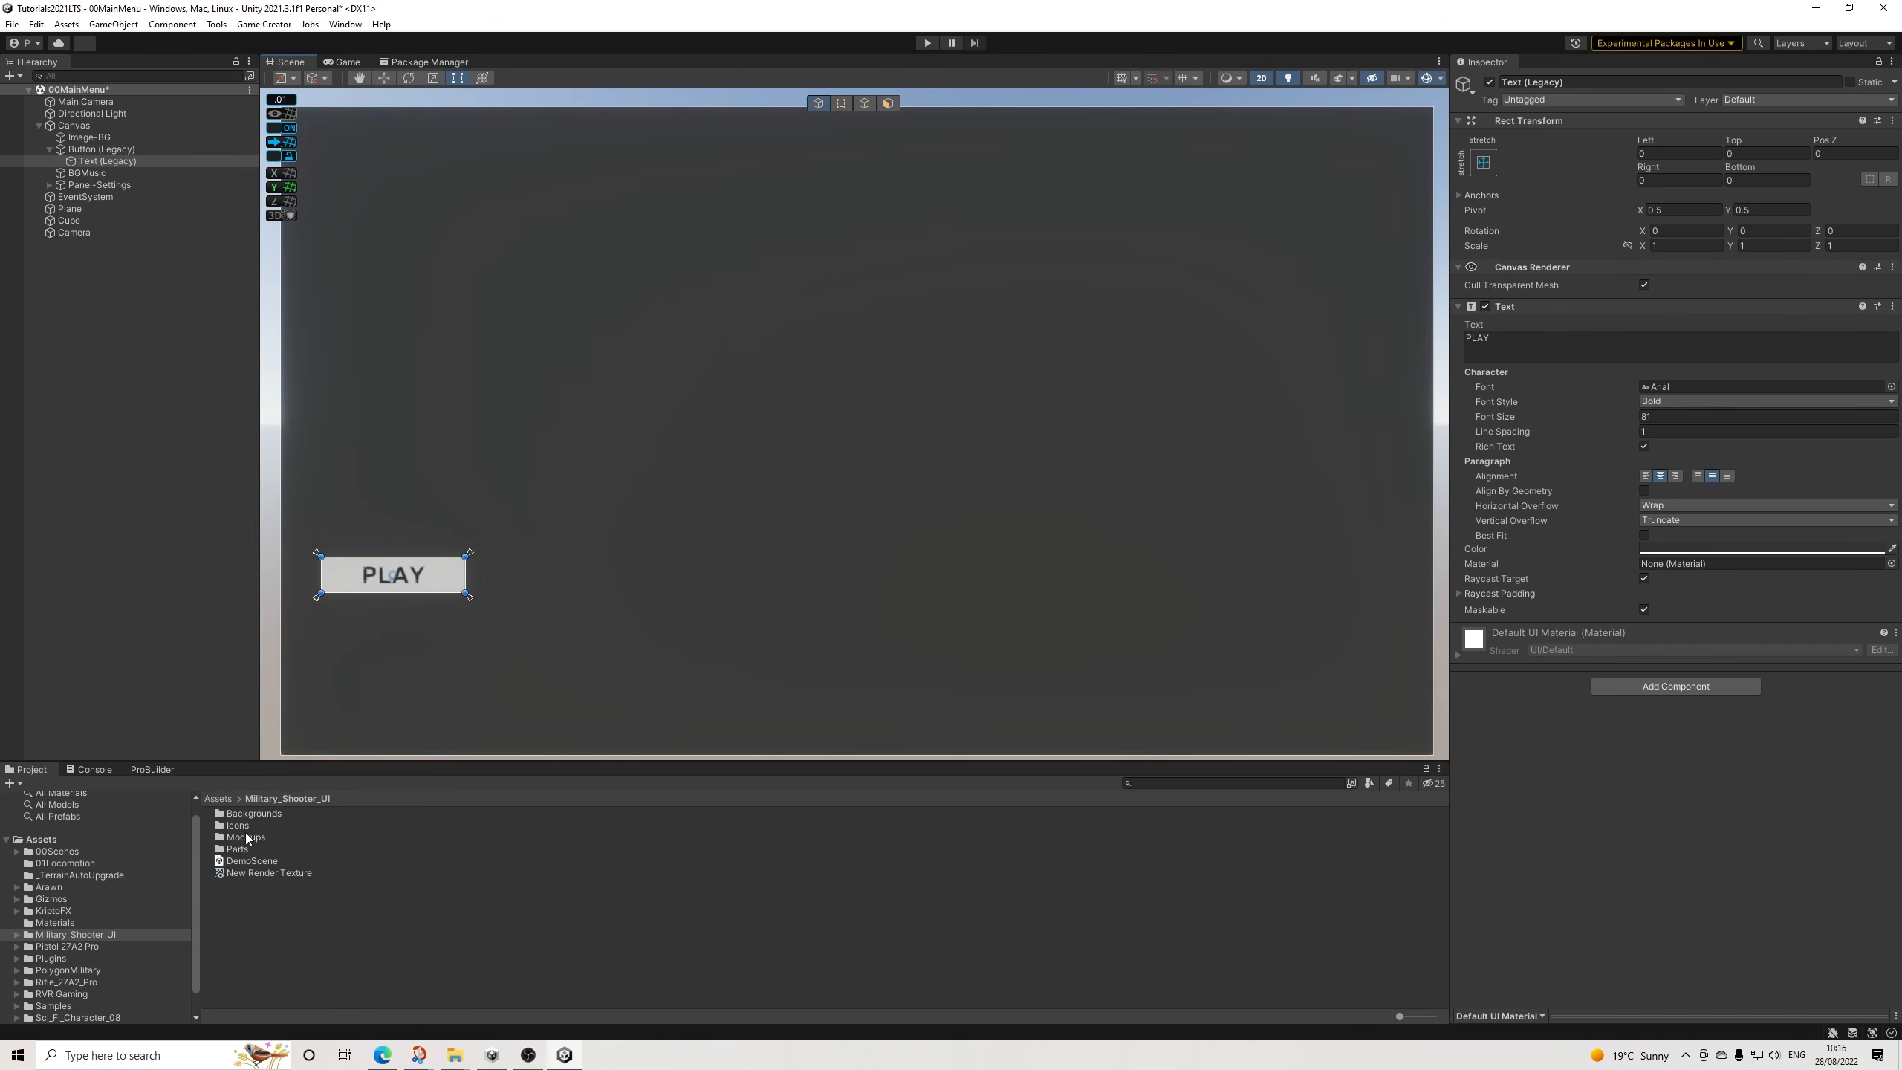
double_click(238, 850)
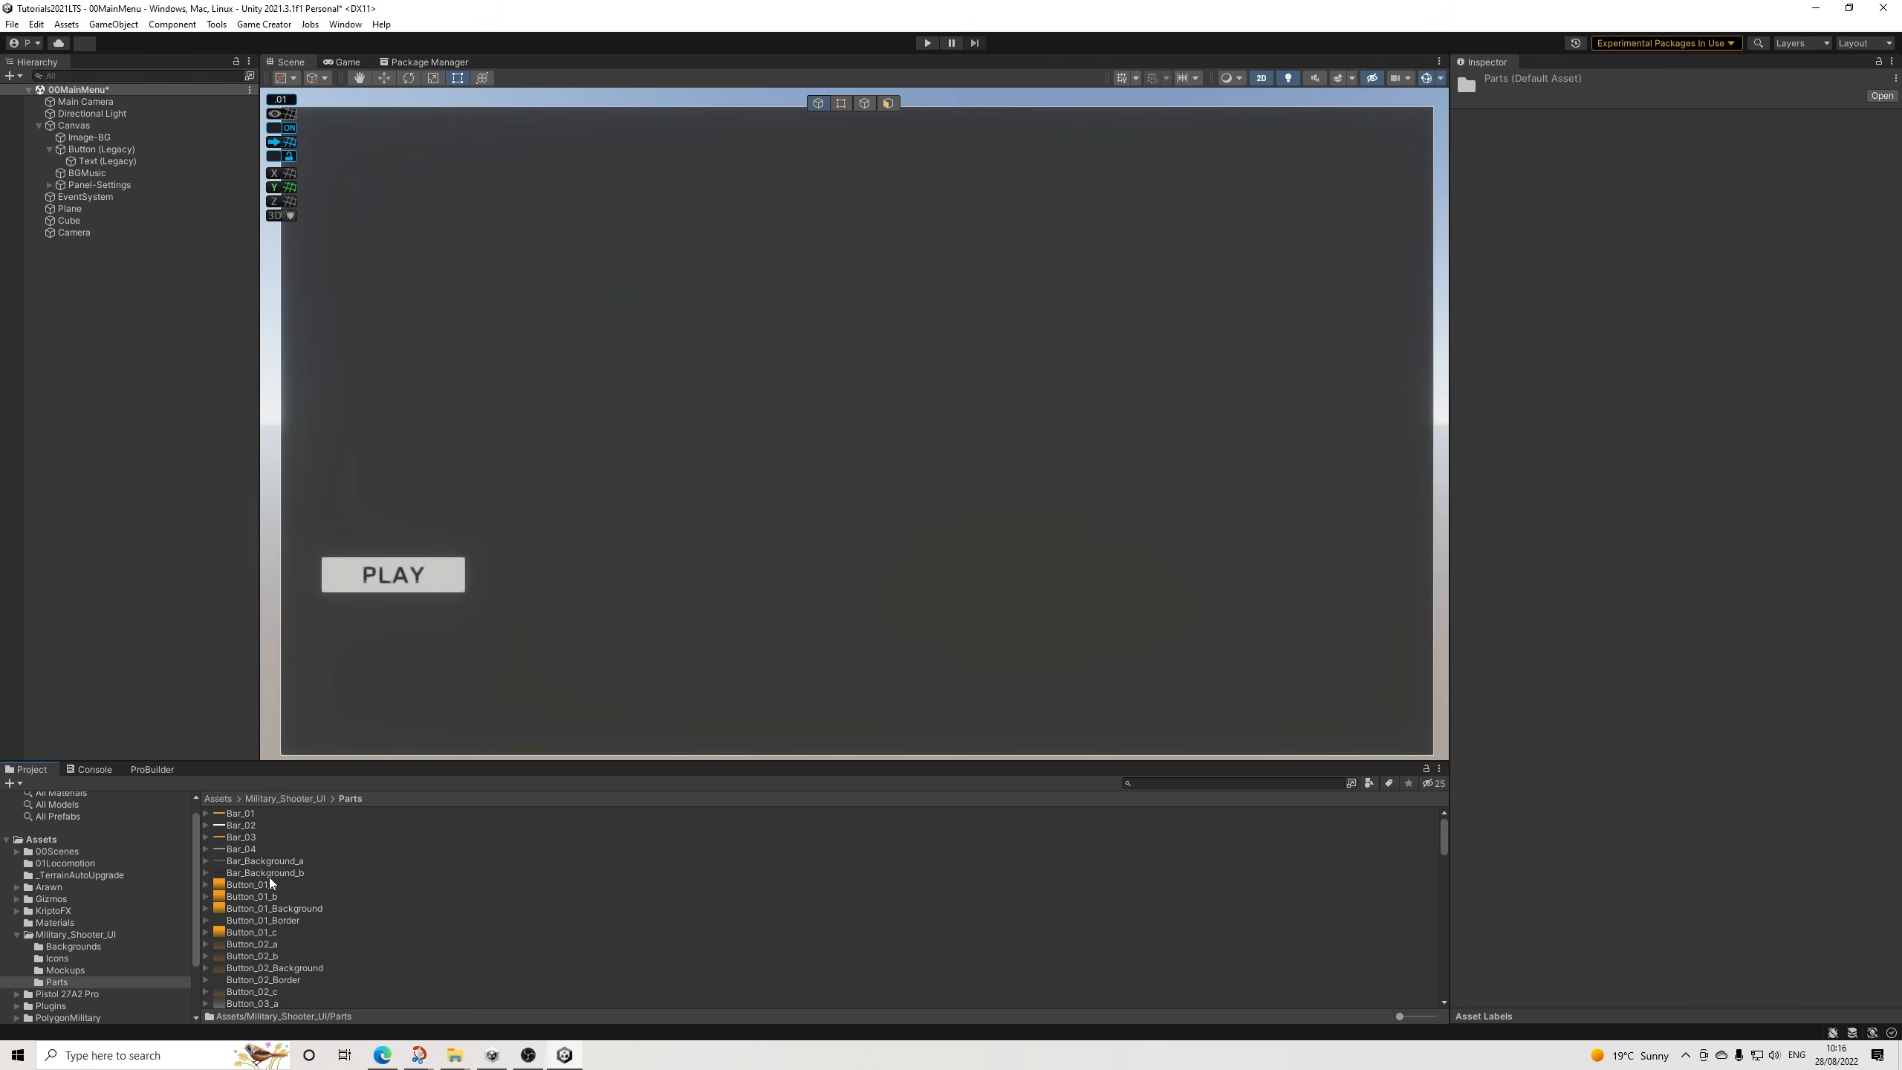
scroll(258, 883, "down", 4)
scroll(262, 880, "up", 4)
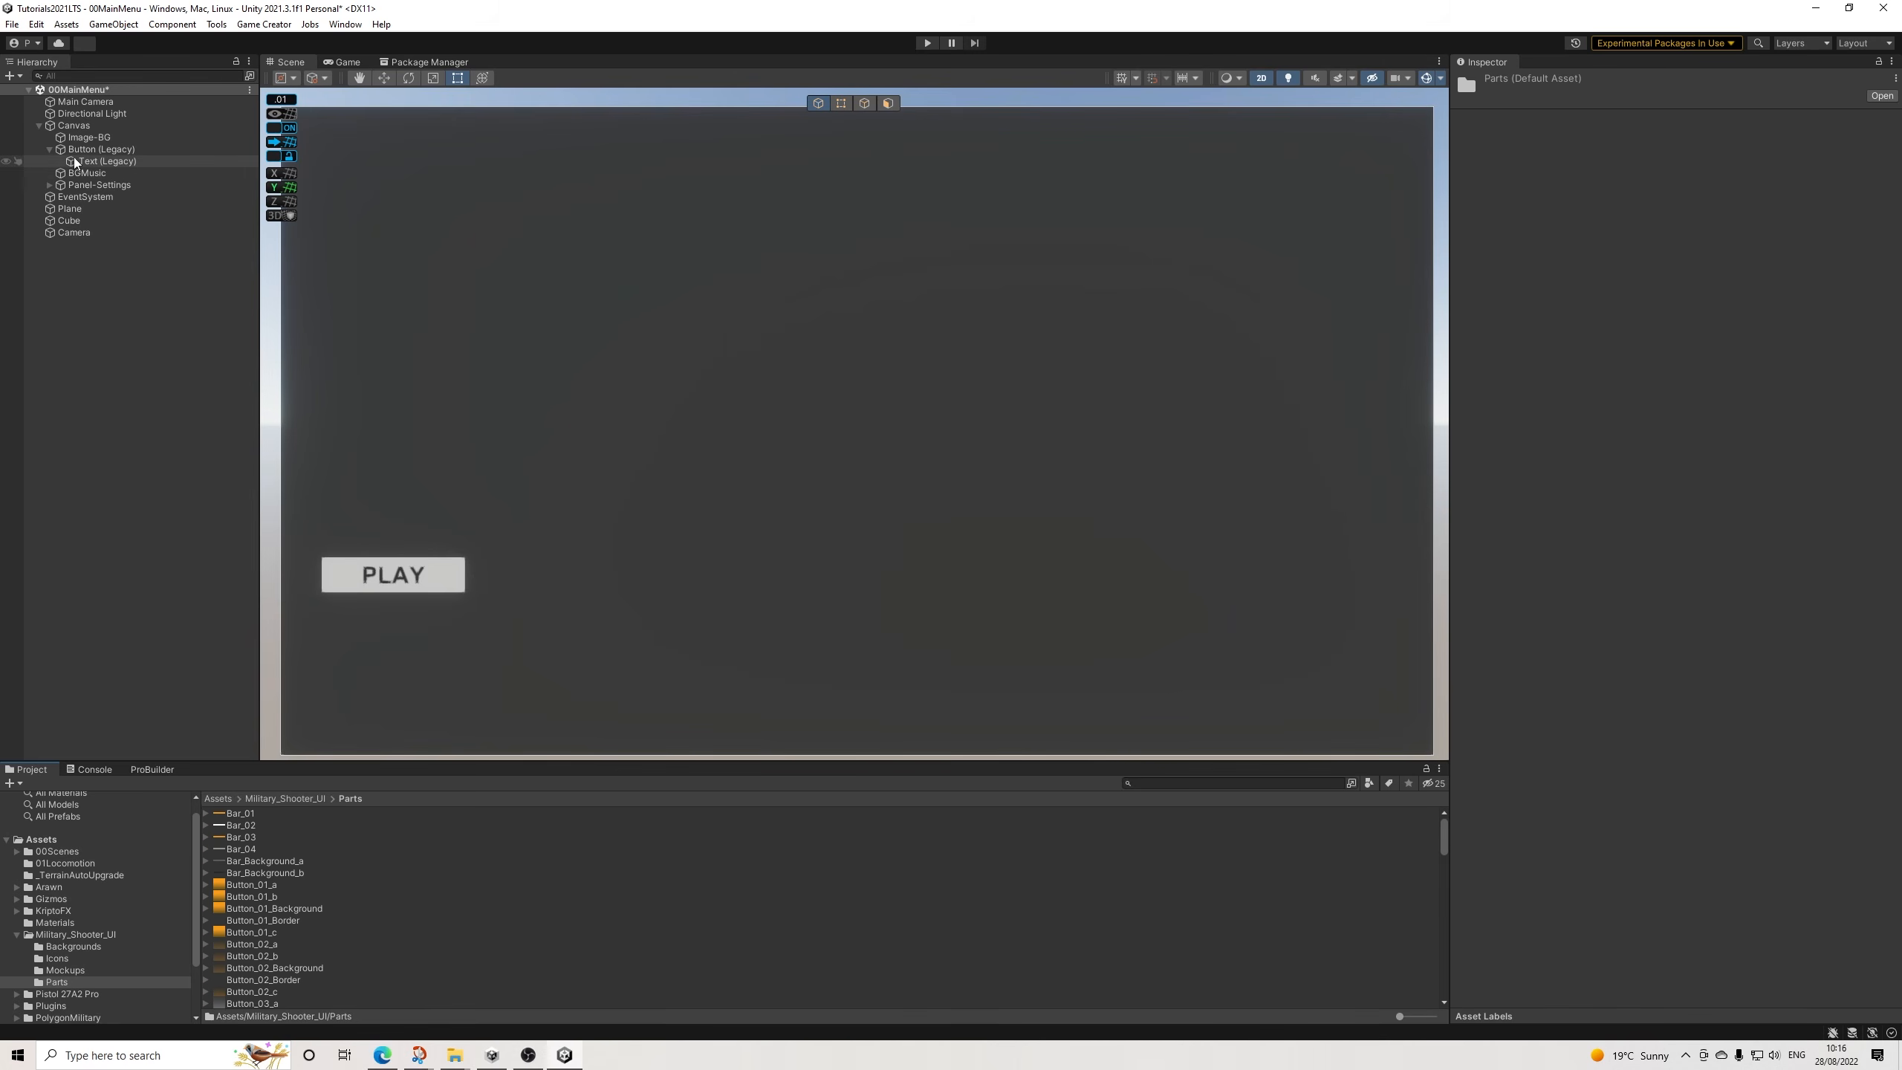
Set the transition of Button (Legacy) to Sprite Swap.
left_click(103, 150)
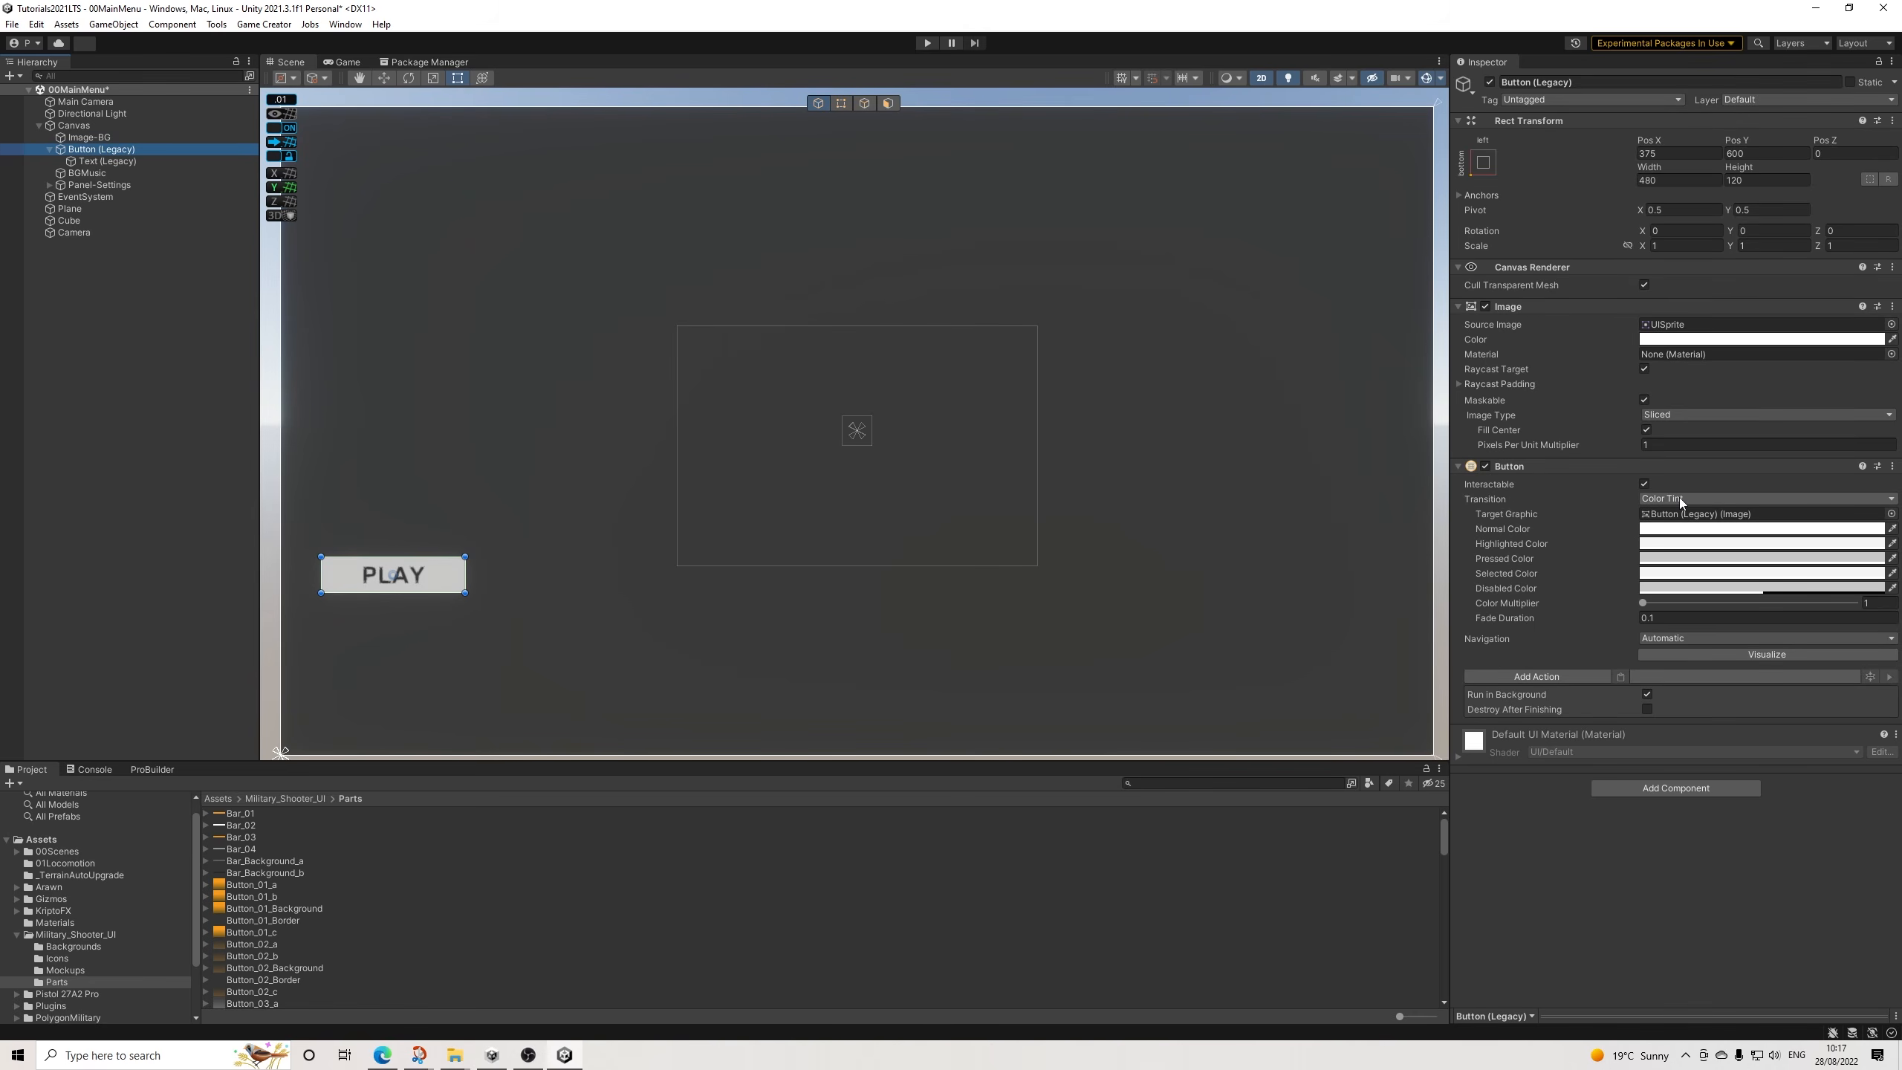
left_click(1681, 499)
left_click(1684, 549)
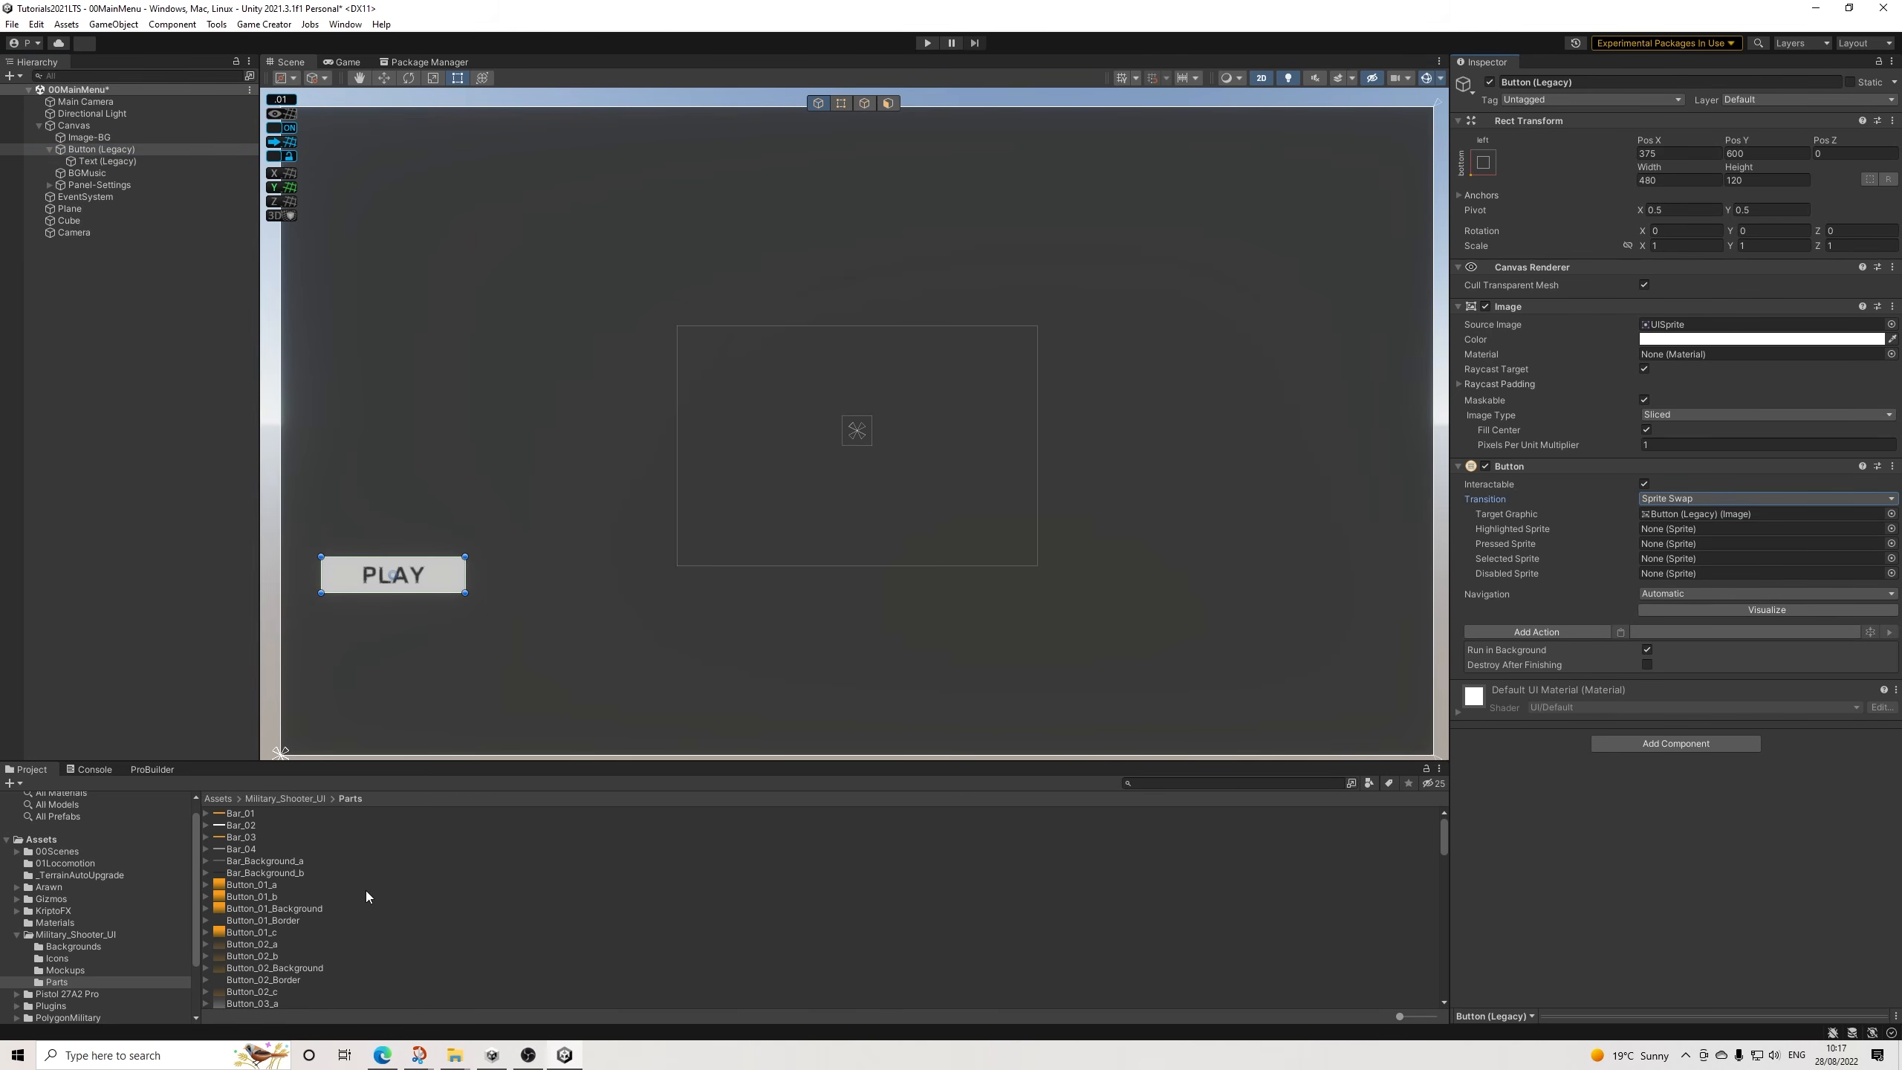
Look through the frame and panel sprites in the Parts folder for one that suits the button.
scroll(265, 967, "down", 4)
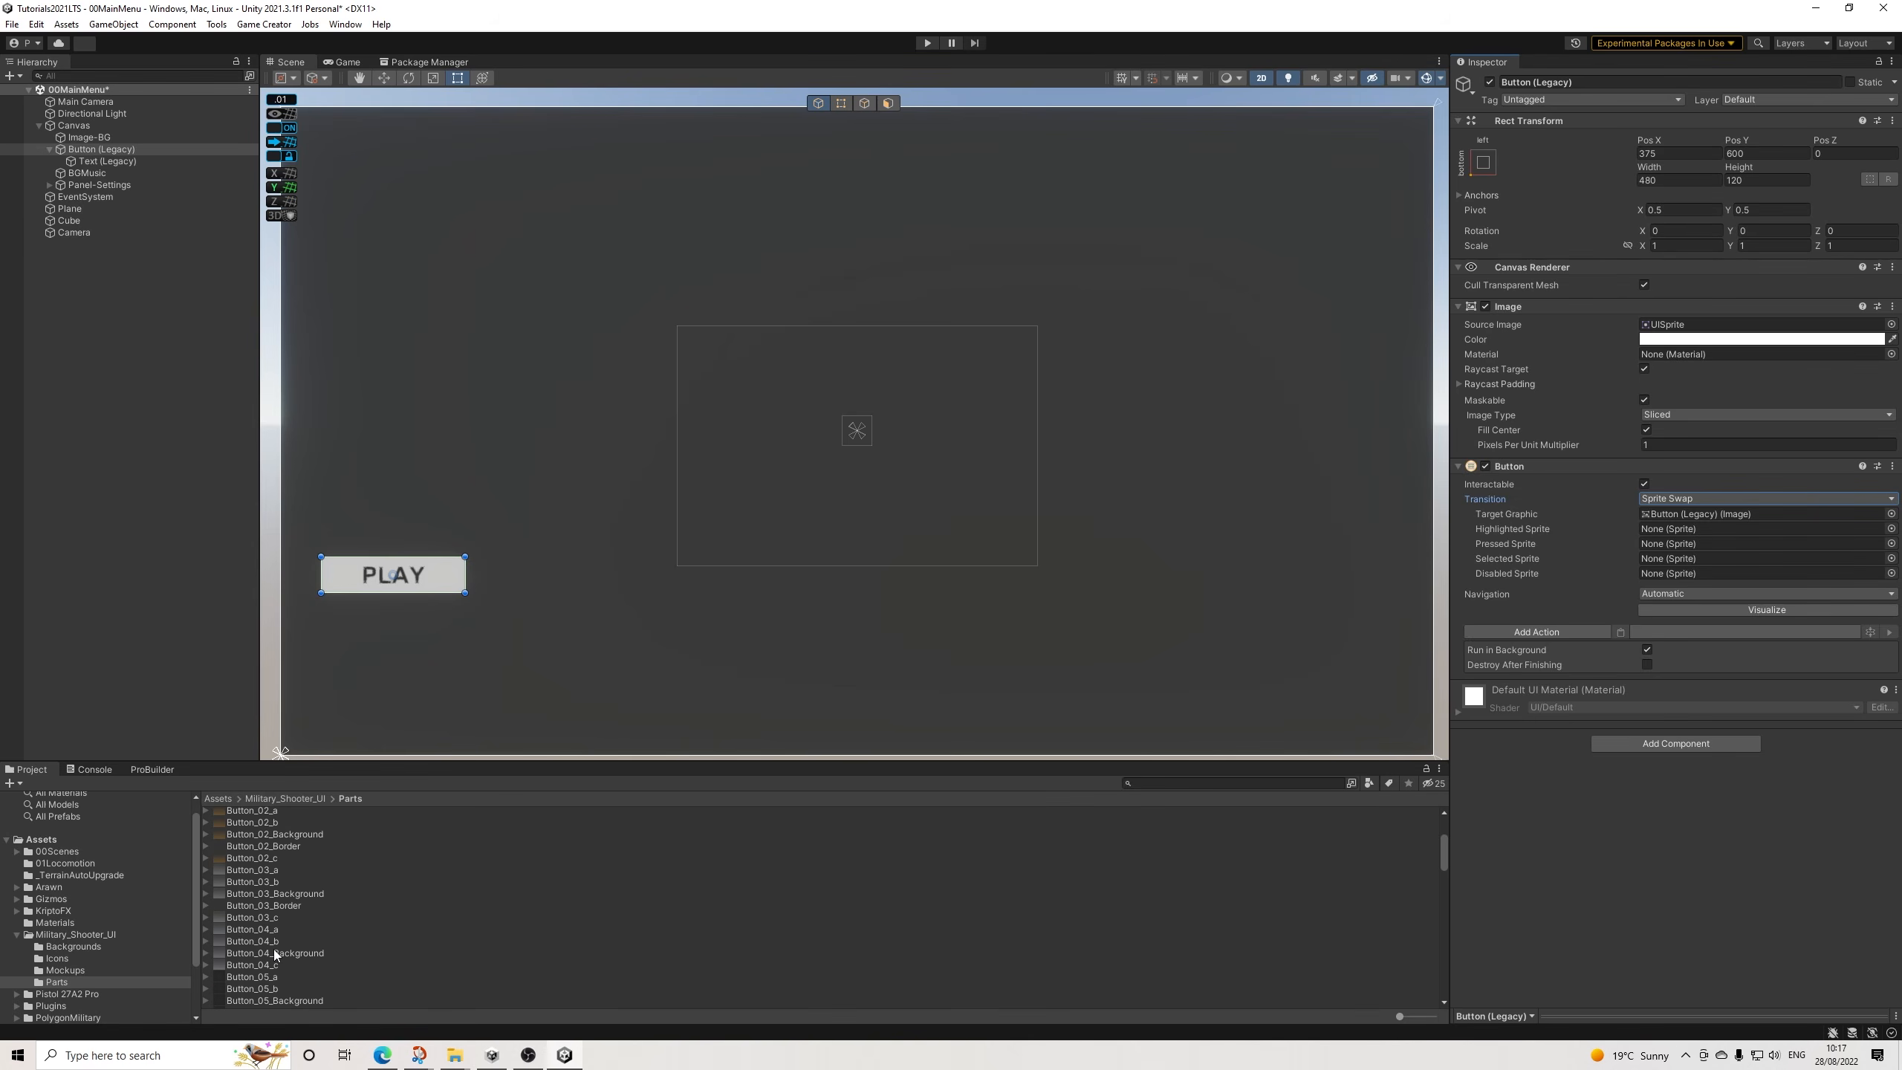
scroll(271, 947, "down", 8)
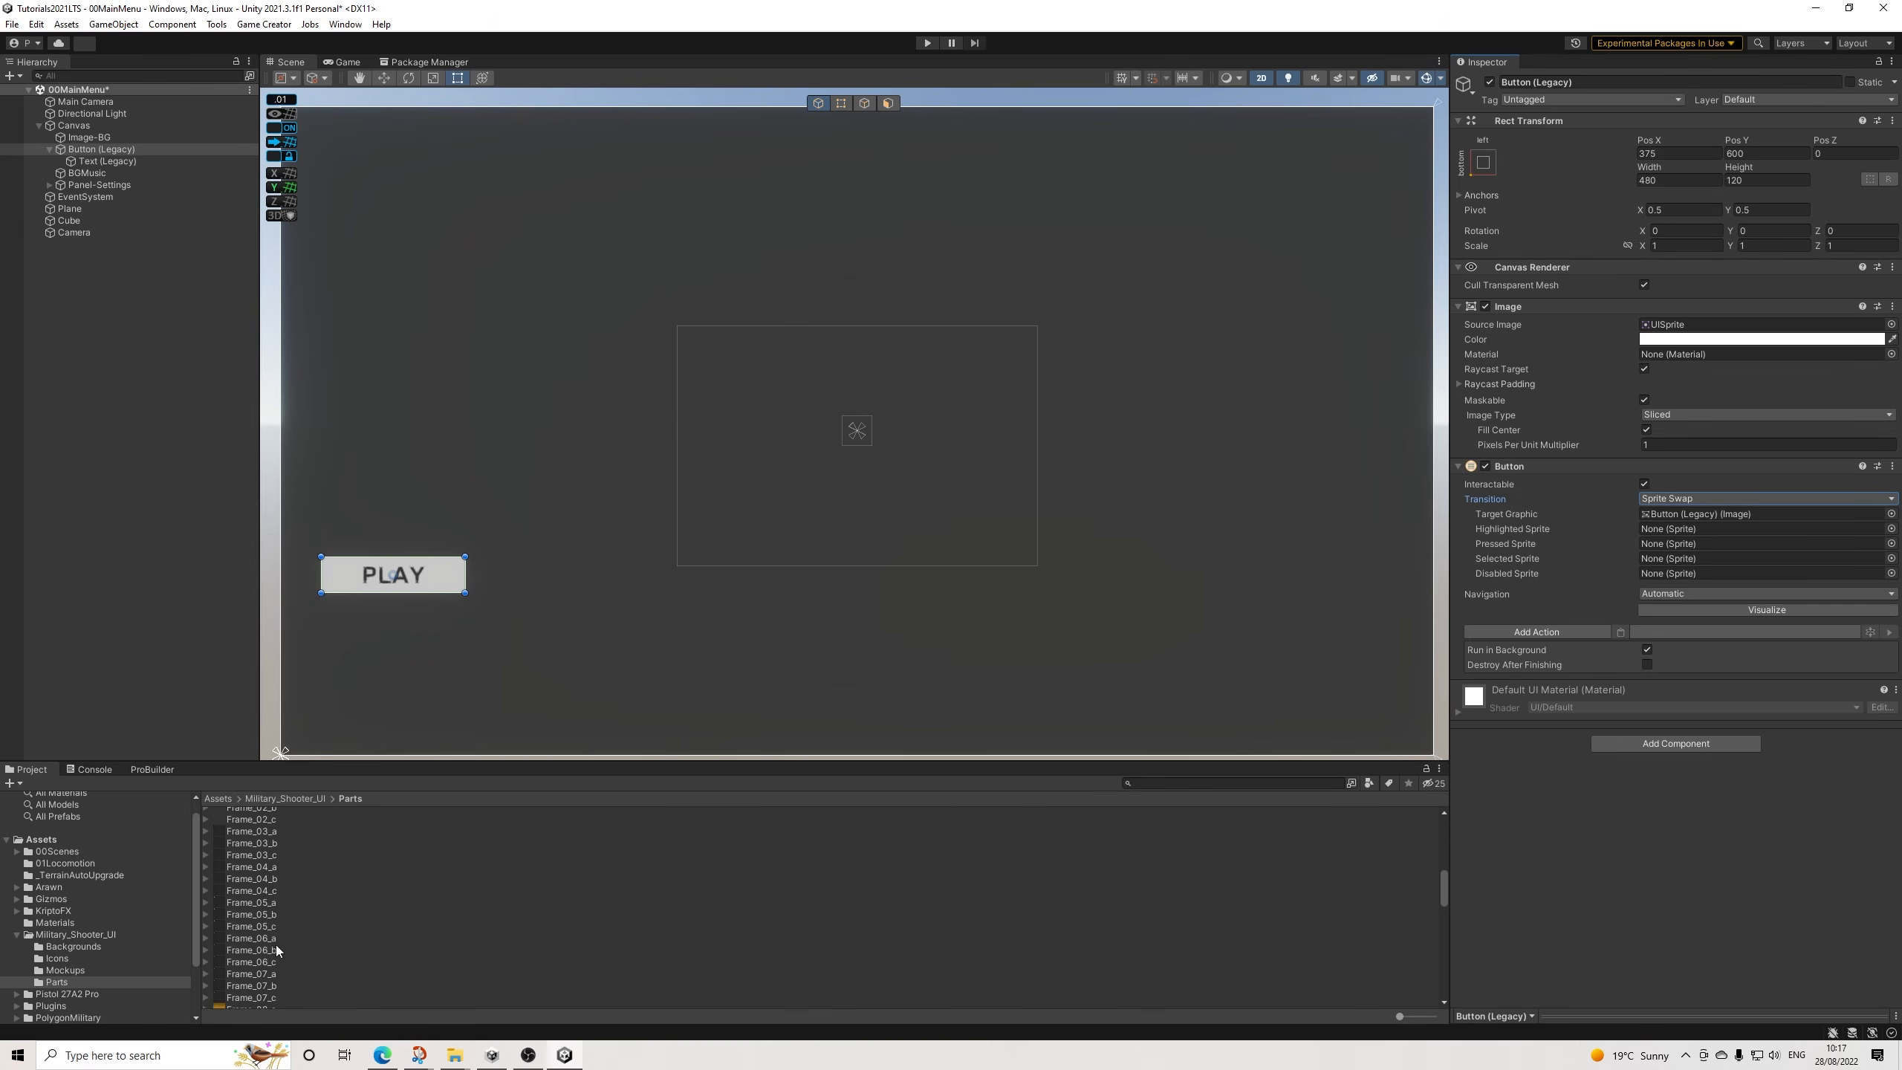
scroll(276, 946, "down", 4)
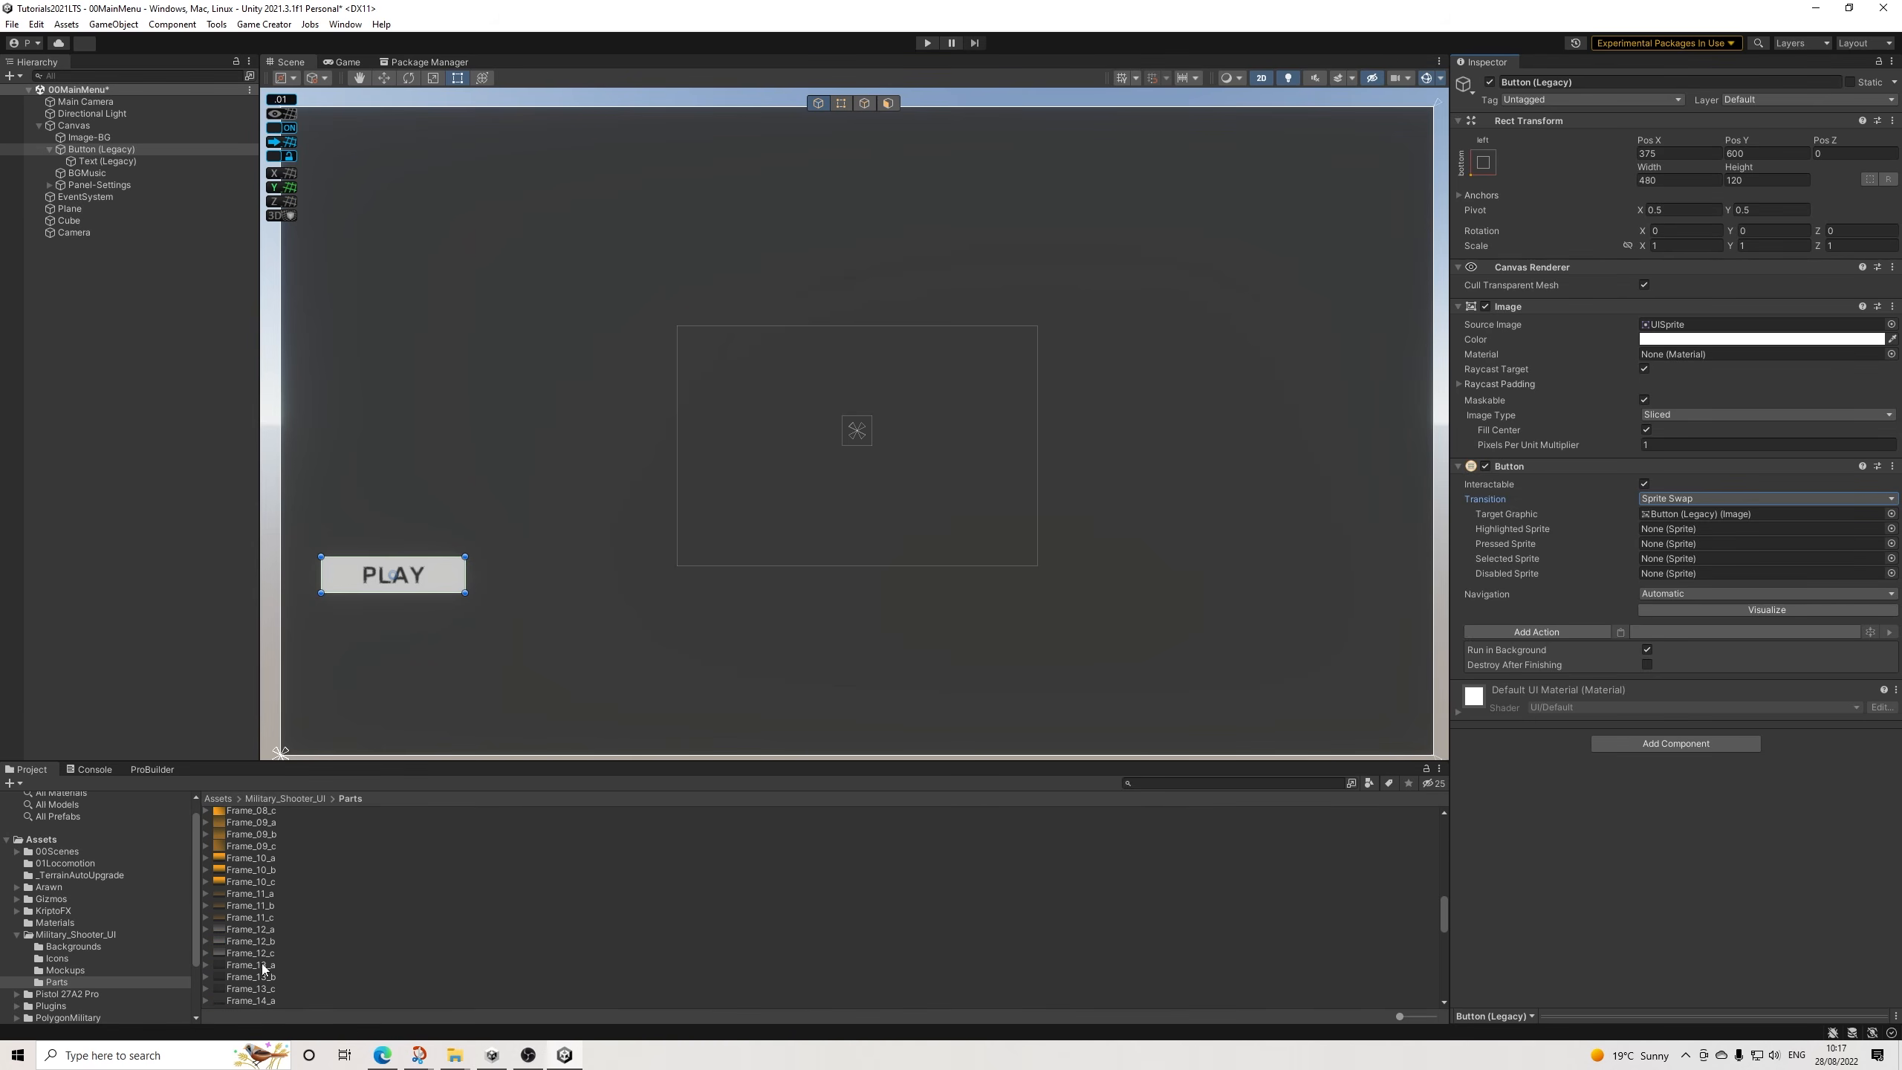
scroll(268, 957, "down", 5)
left_click(277, 916)
key("Down")
key("Down")
key("Down")
key("Down")
key("Down")
key("Down")
key("Down")
key("Down")
key("Down")
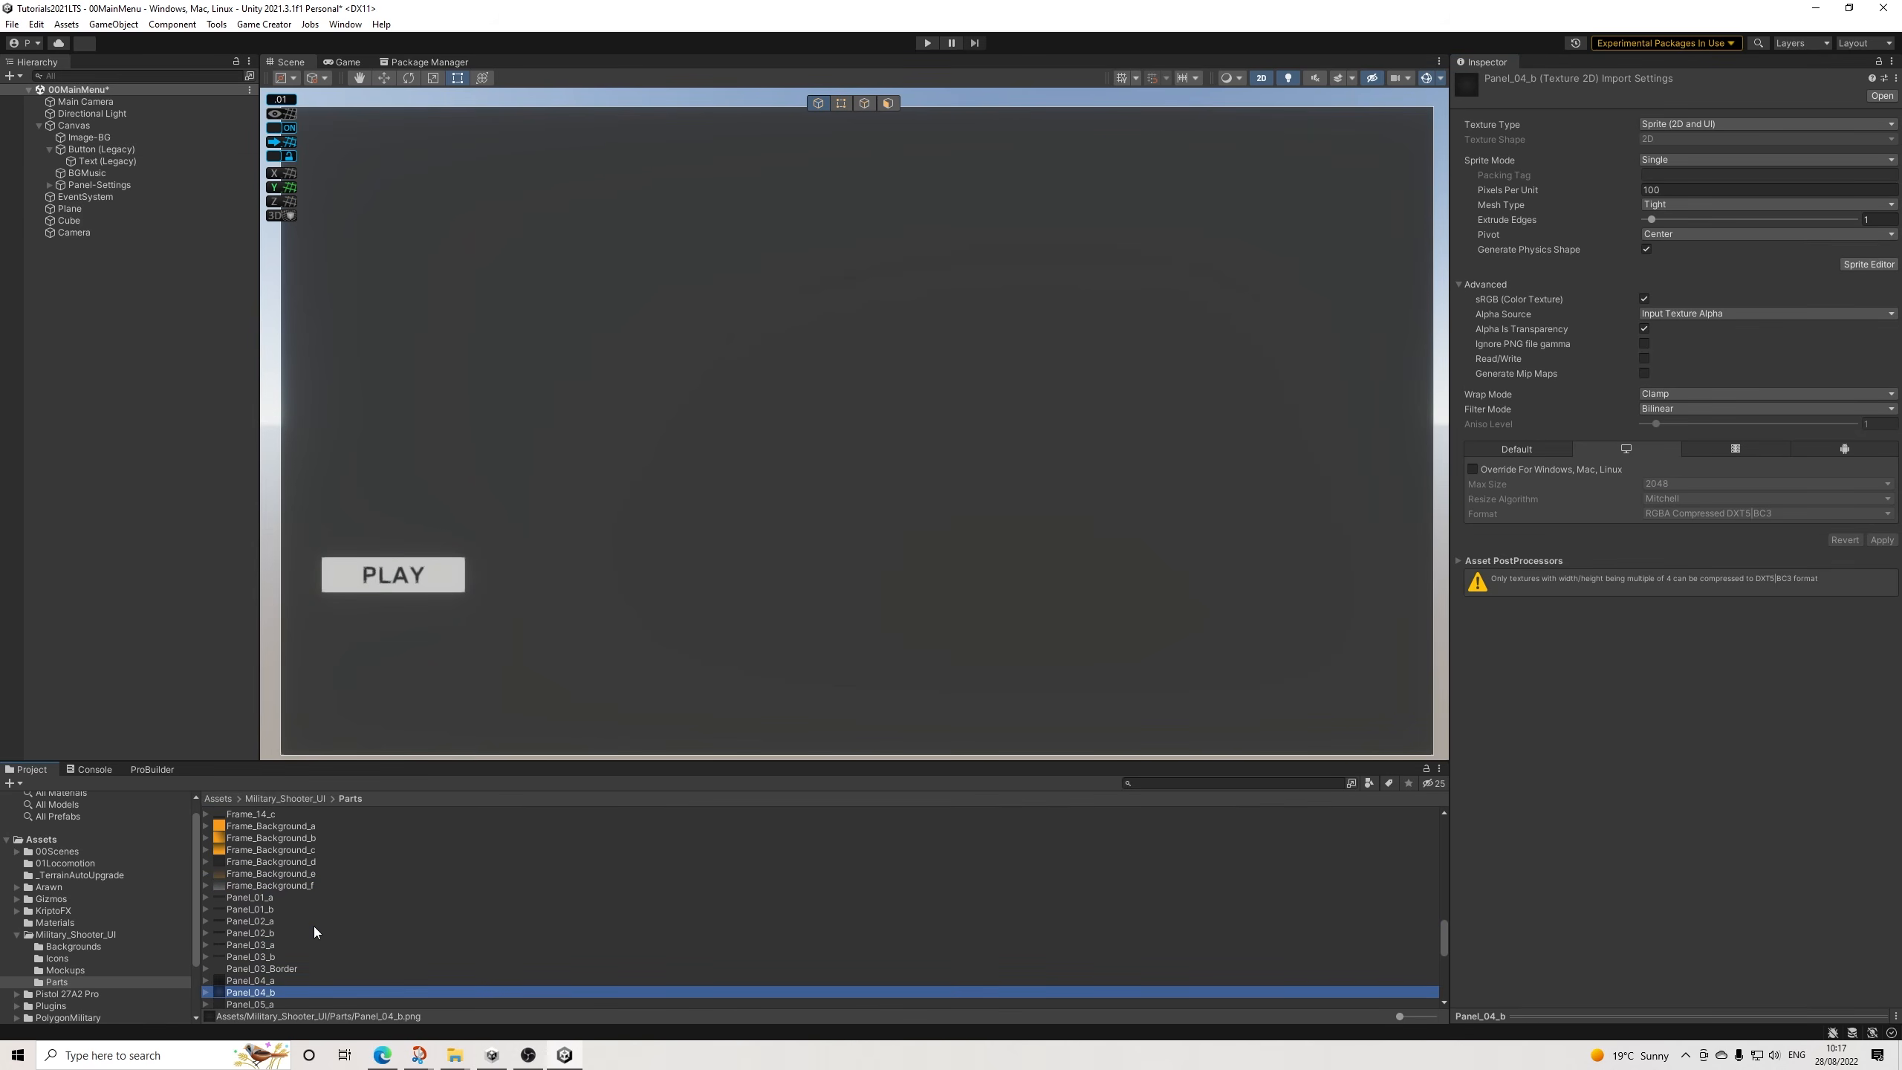
key("Up")
Expand the texture preview and inspect the Panel_03_b and Panel_03_Border sprites.
left_click(1609, 1012)
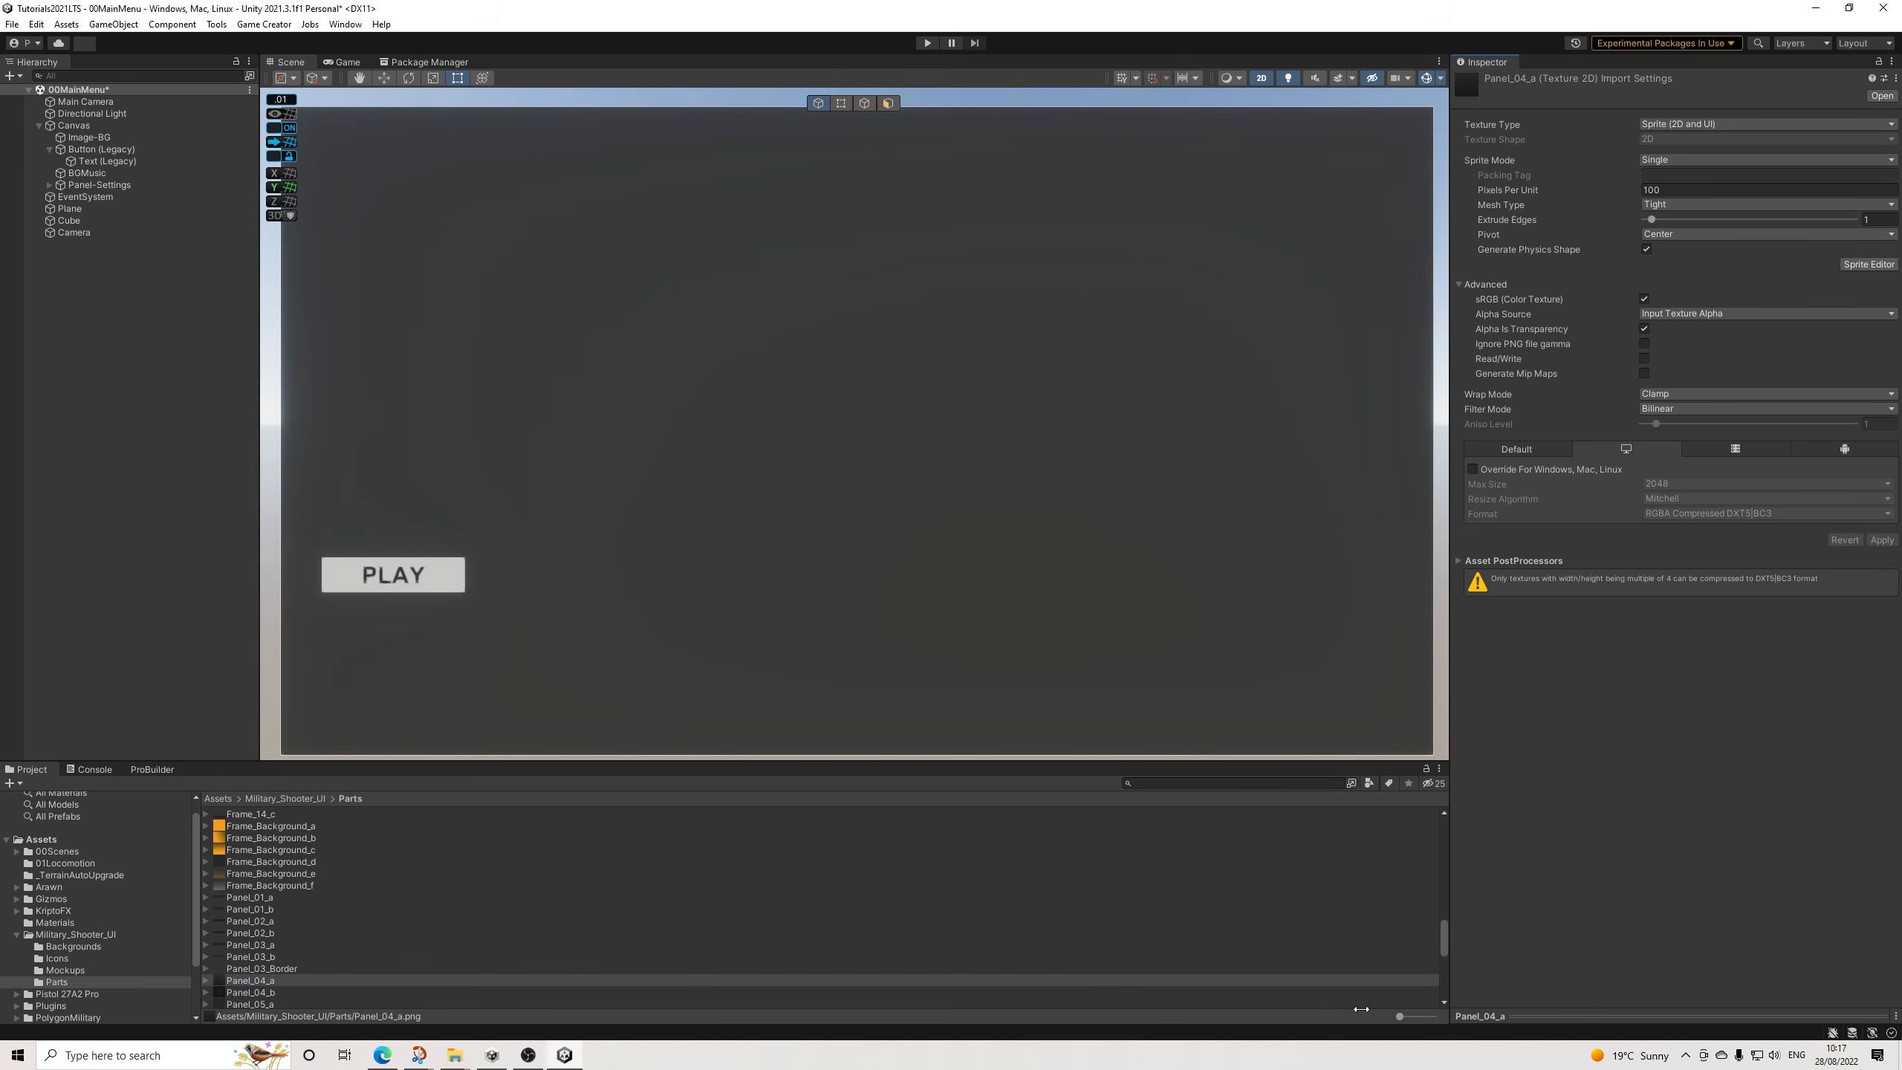
left_click(1500, 1015)
left_click(292, 956)
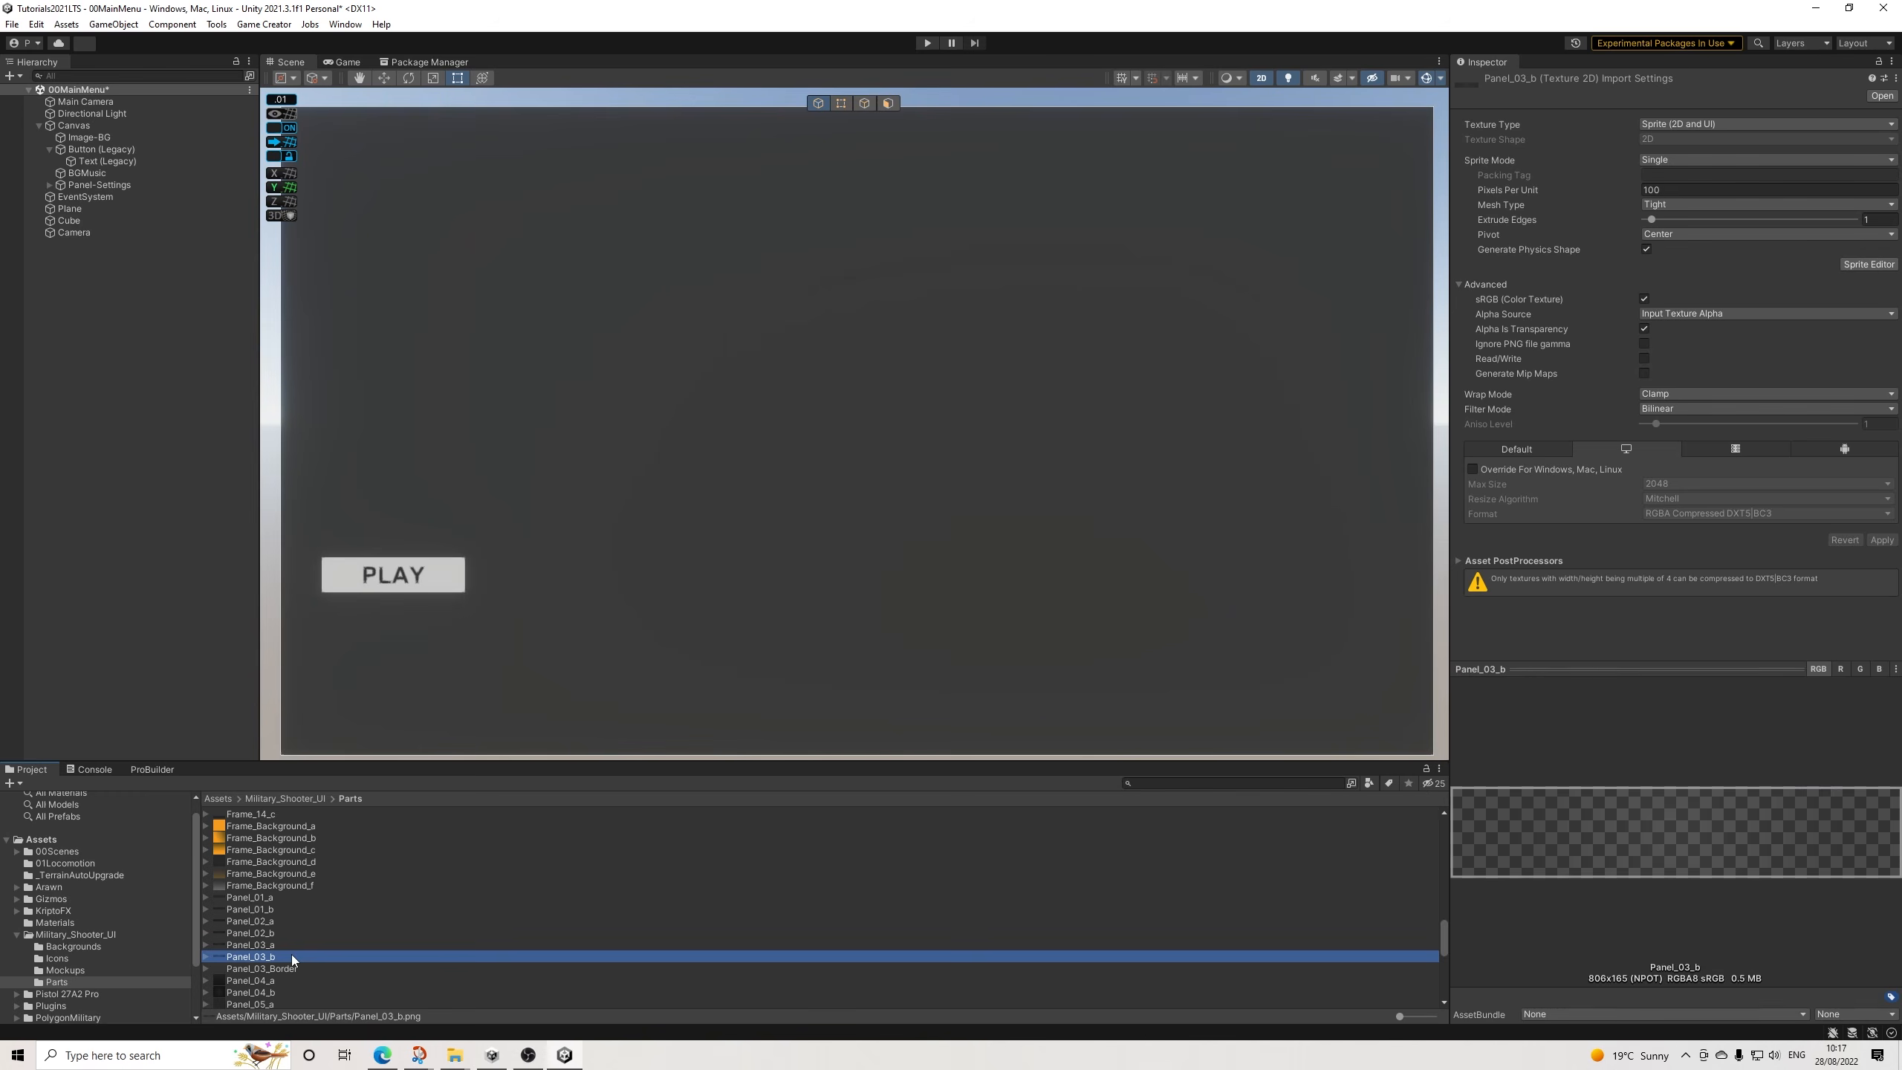
key("Down")
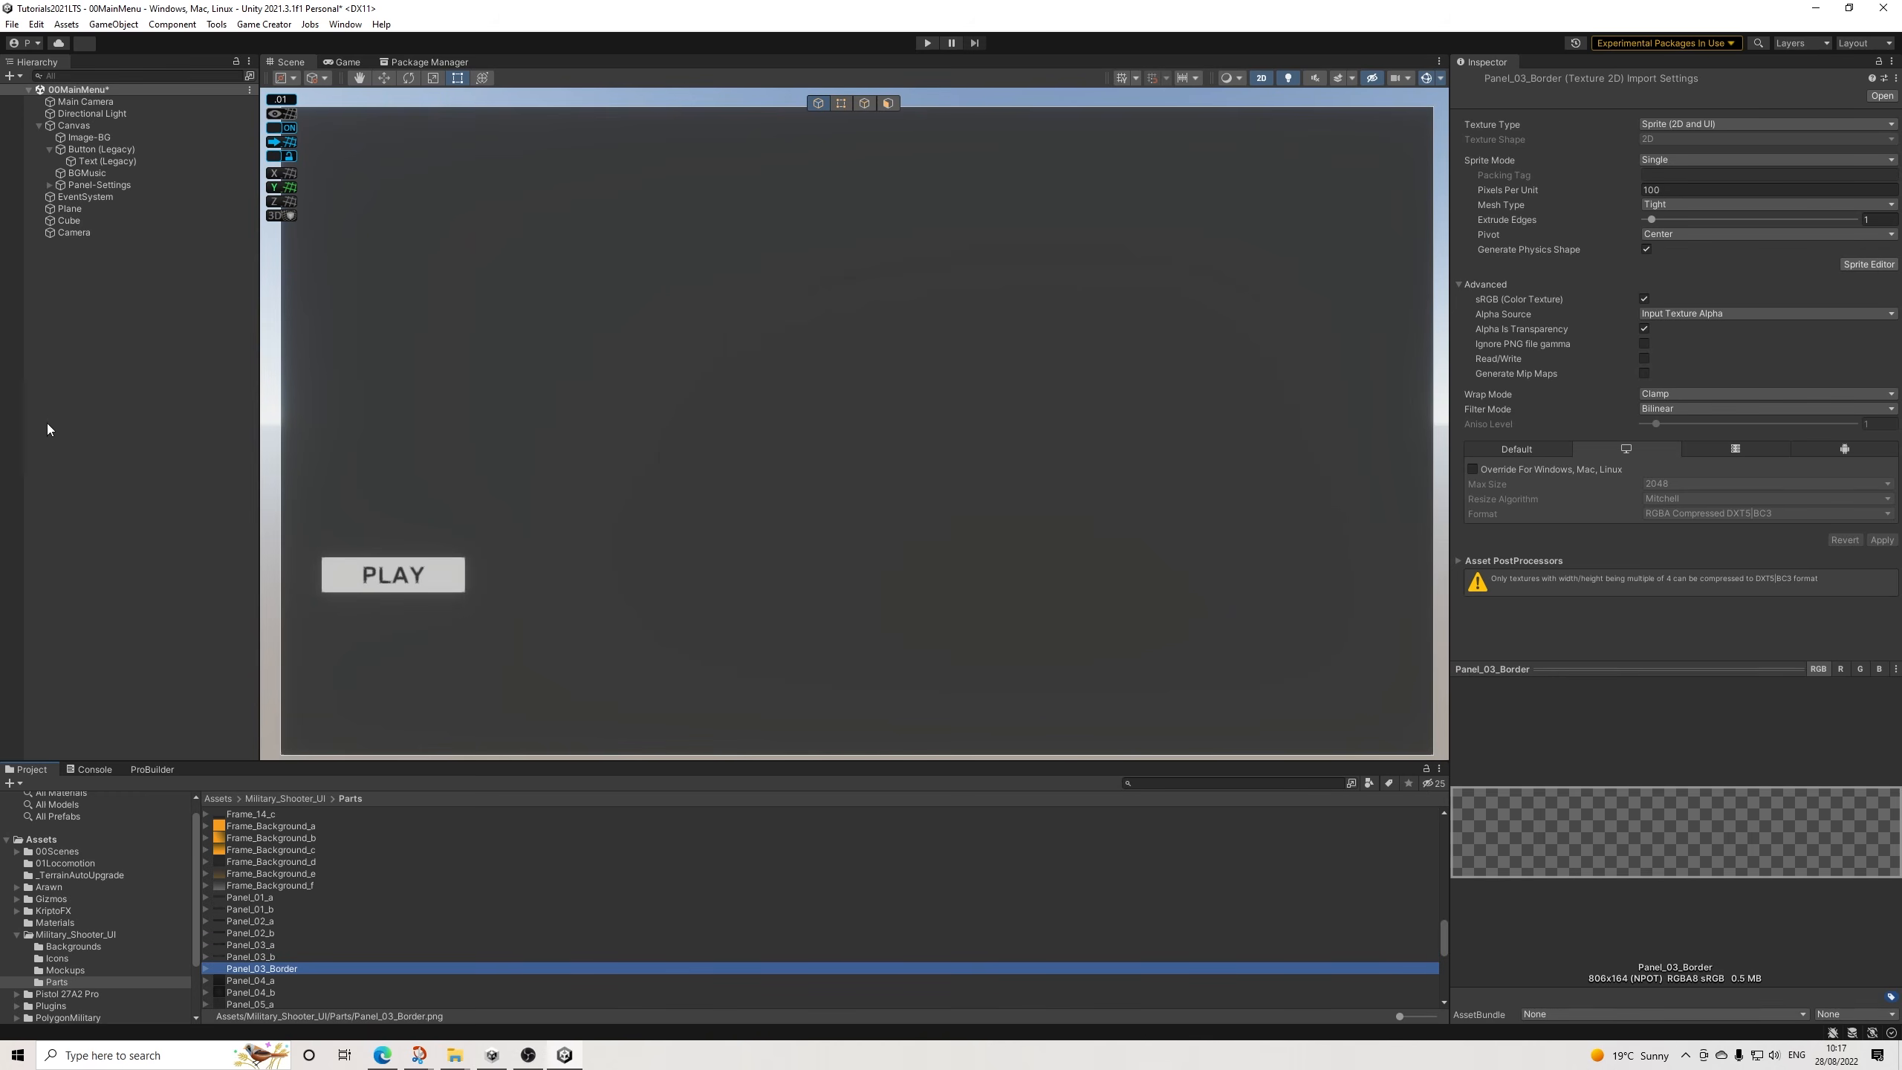
Add an Image child to Button (Legacy) and assign Panel_03_Border as its source image.
right_click(104, 152)
mouse_move(229, 464)
left_click(323, 465)
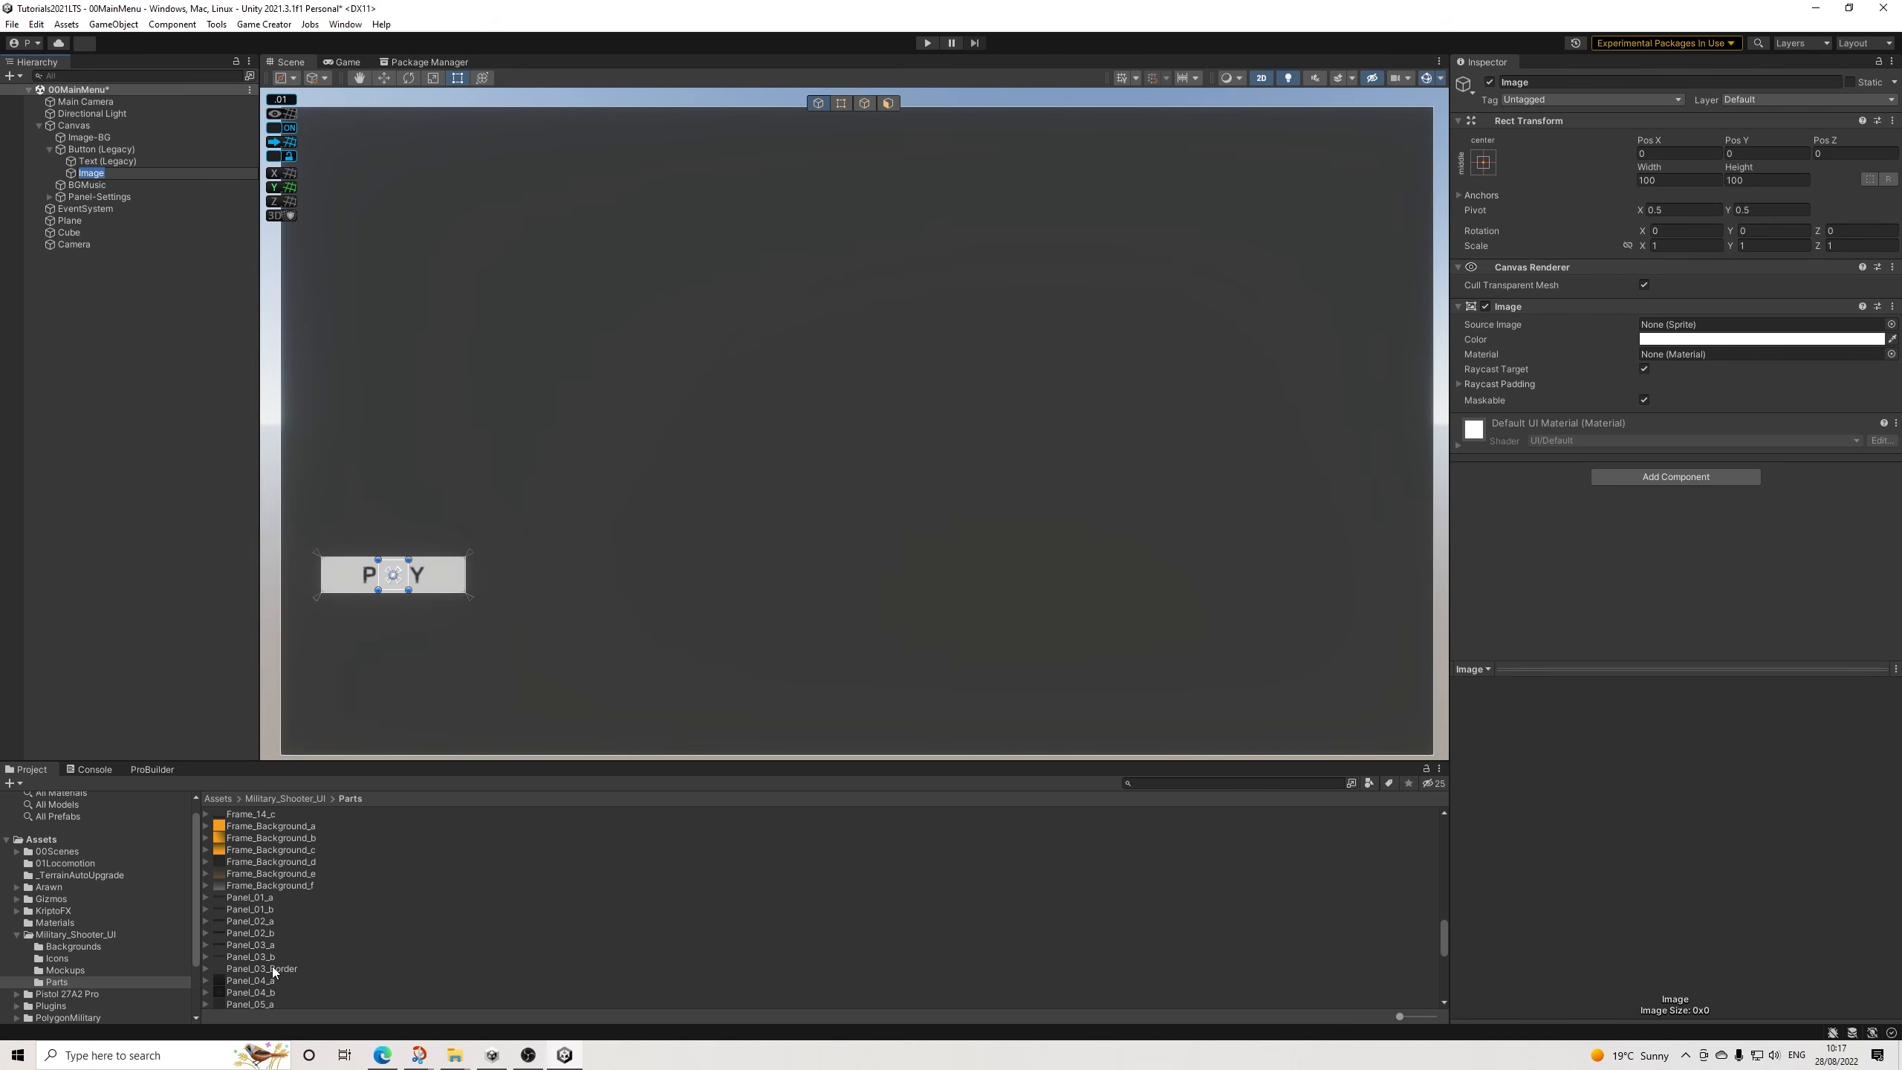
left_click_drag(271, 970, 1696, 327)
Set the child Image's size to 480 x 120 to match the button.
left_click(108, 150)
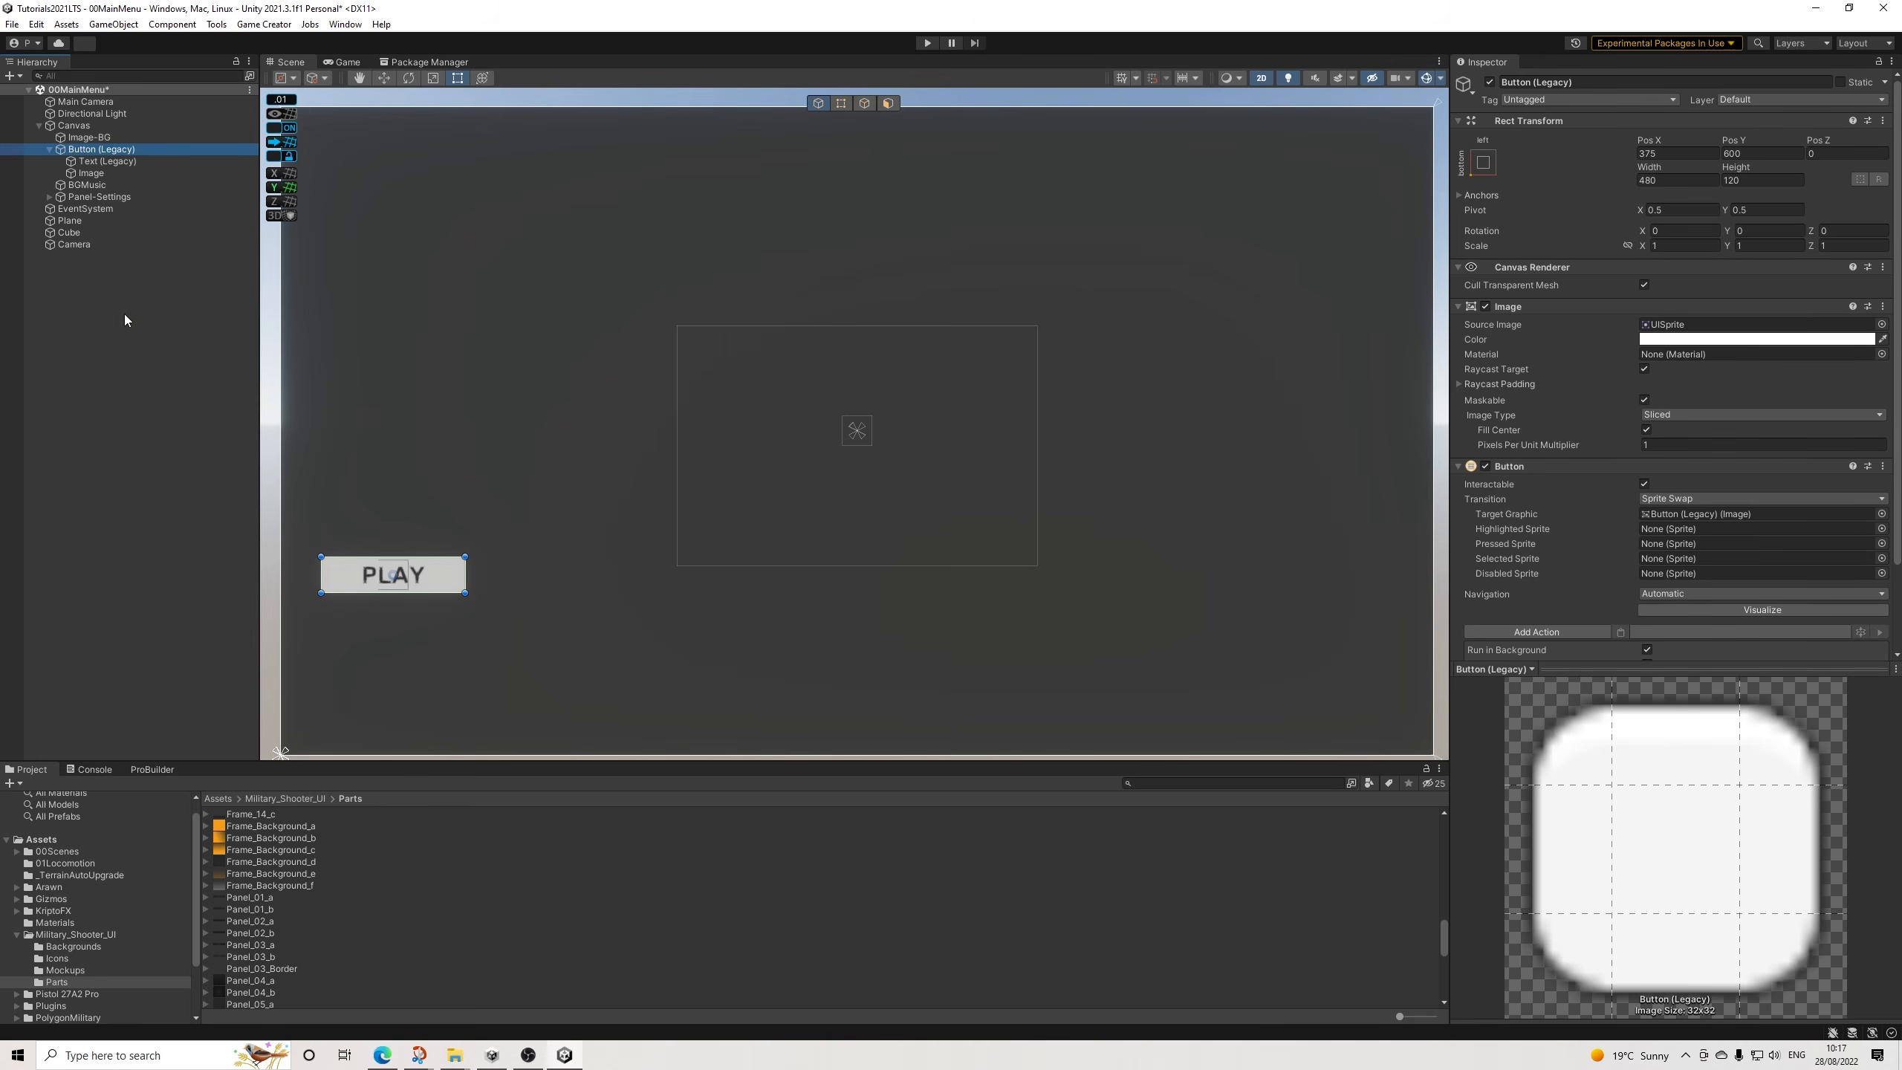
left_click(91, 173)
left_click(1674, 181)
type("480")
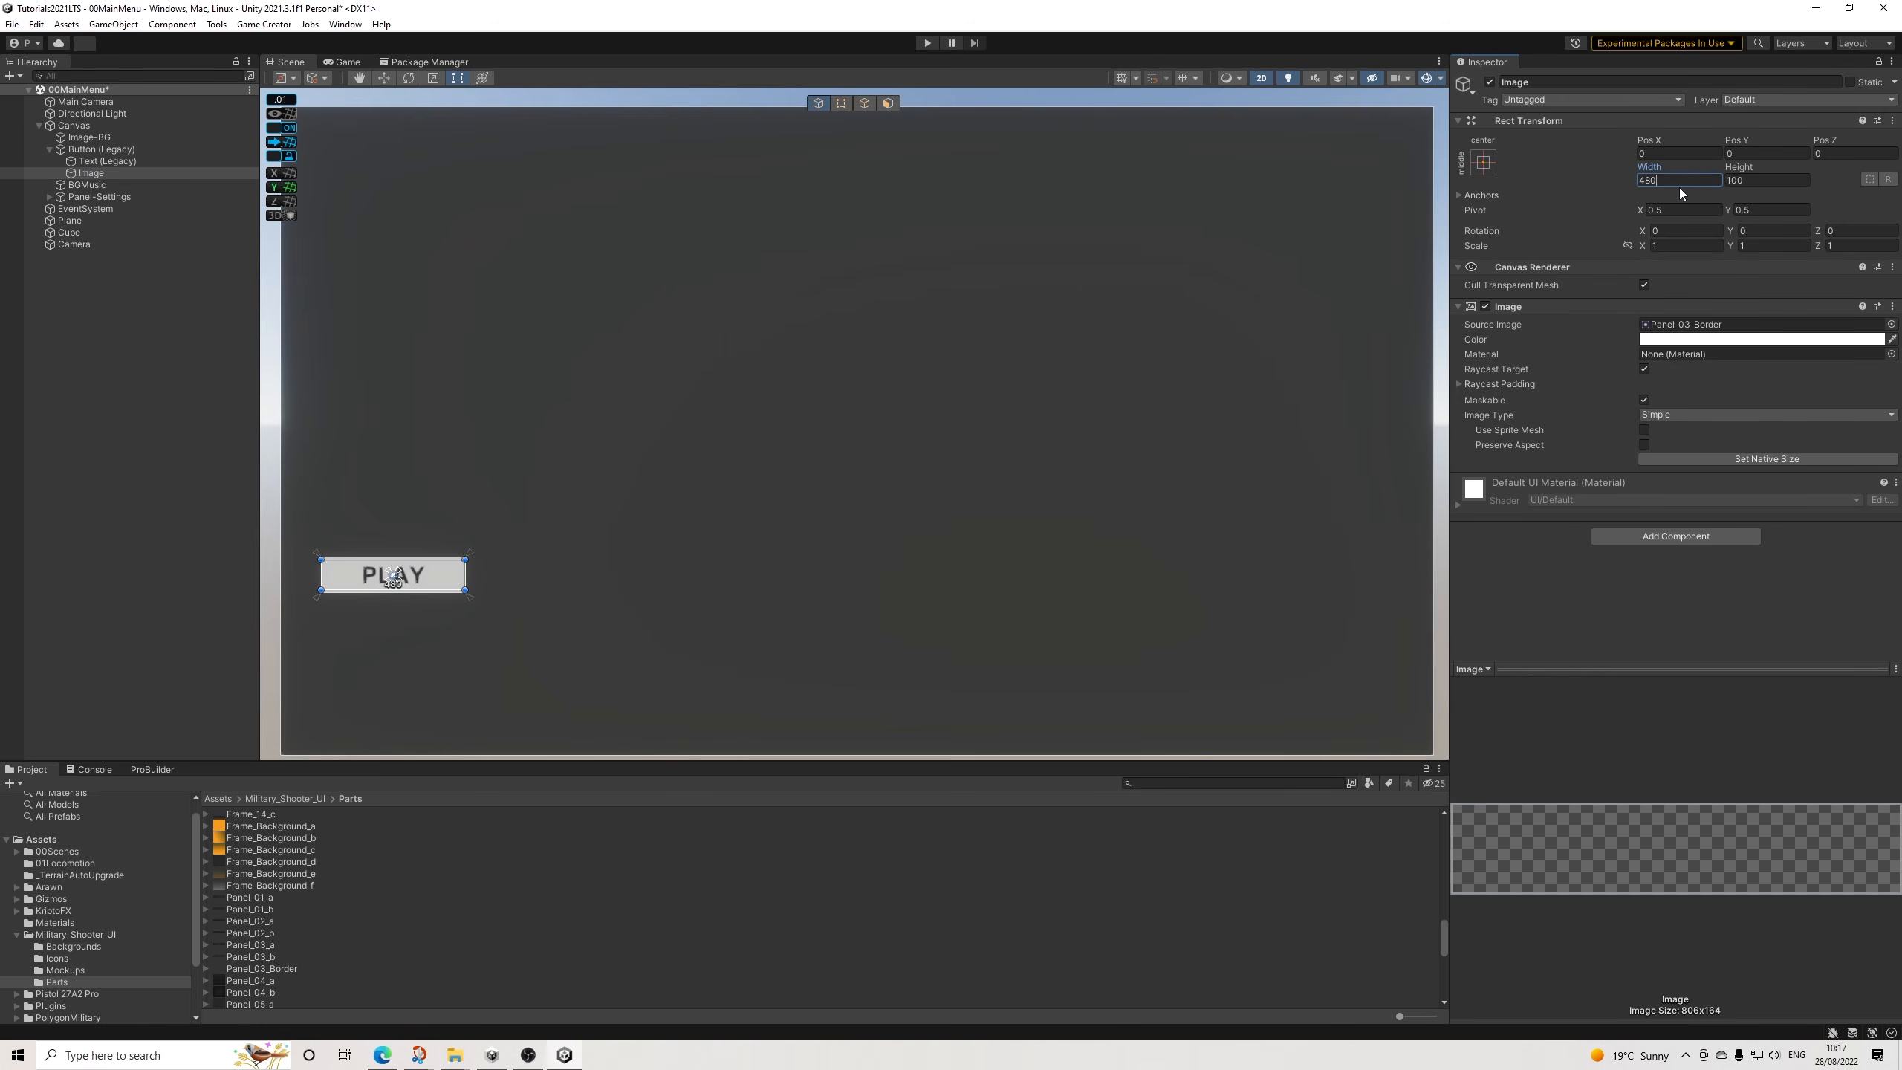
key("Tab")
type("120")
Preview the panel sprites around Panel_02_a and Panel_02_b as candidates for the button's background.
left_click(99, 149)
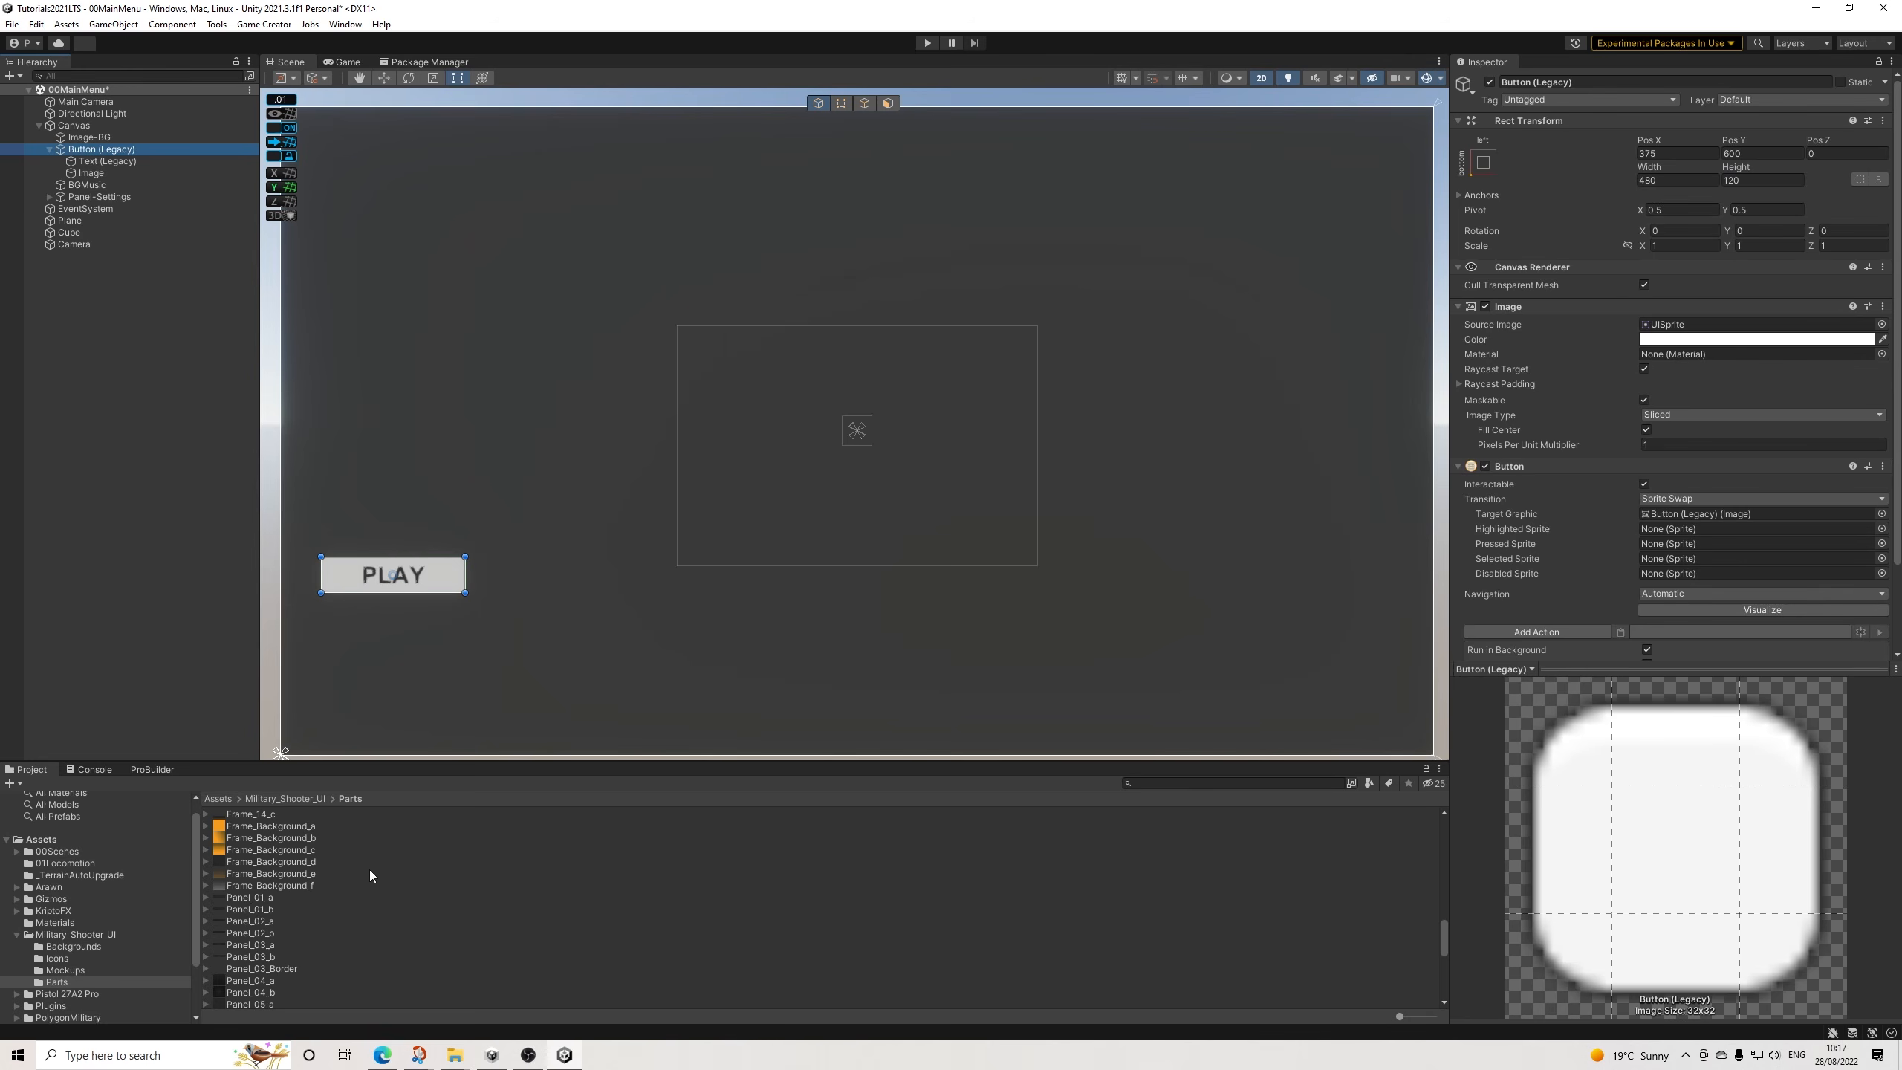
left_click(297, 968)
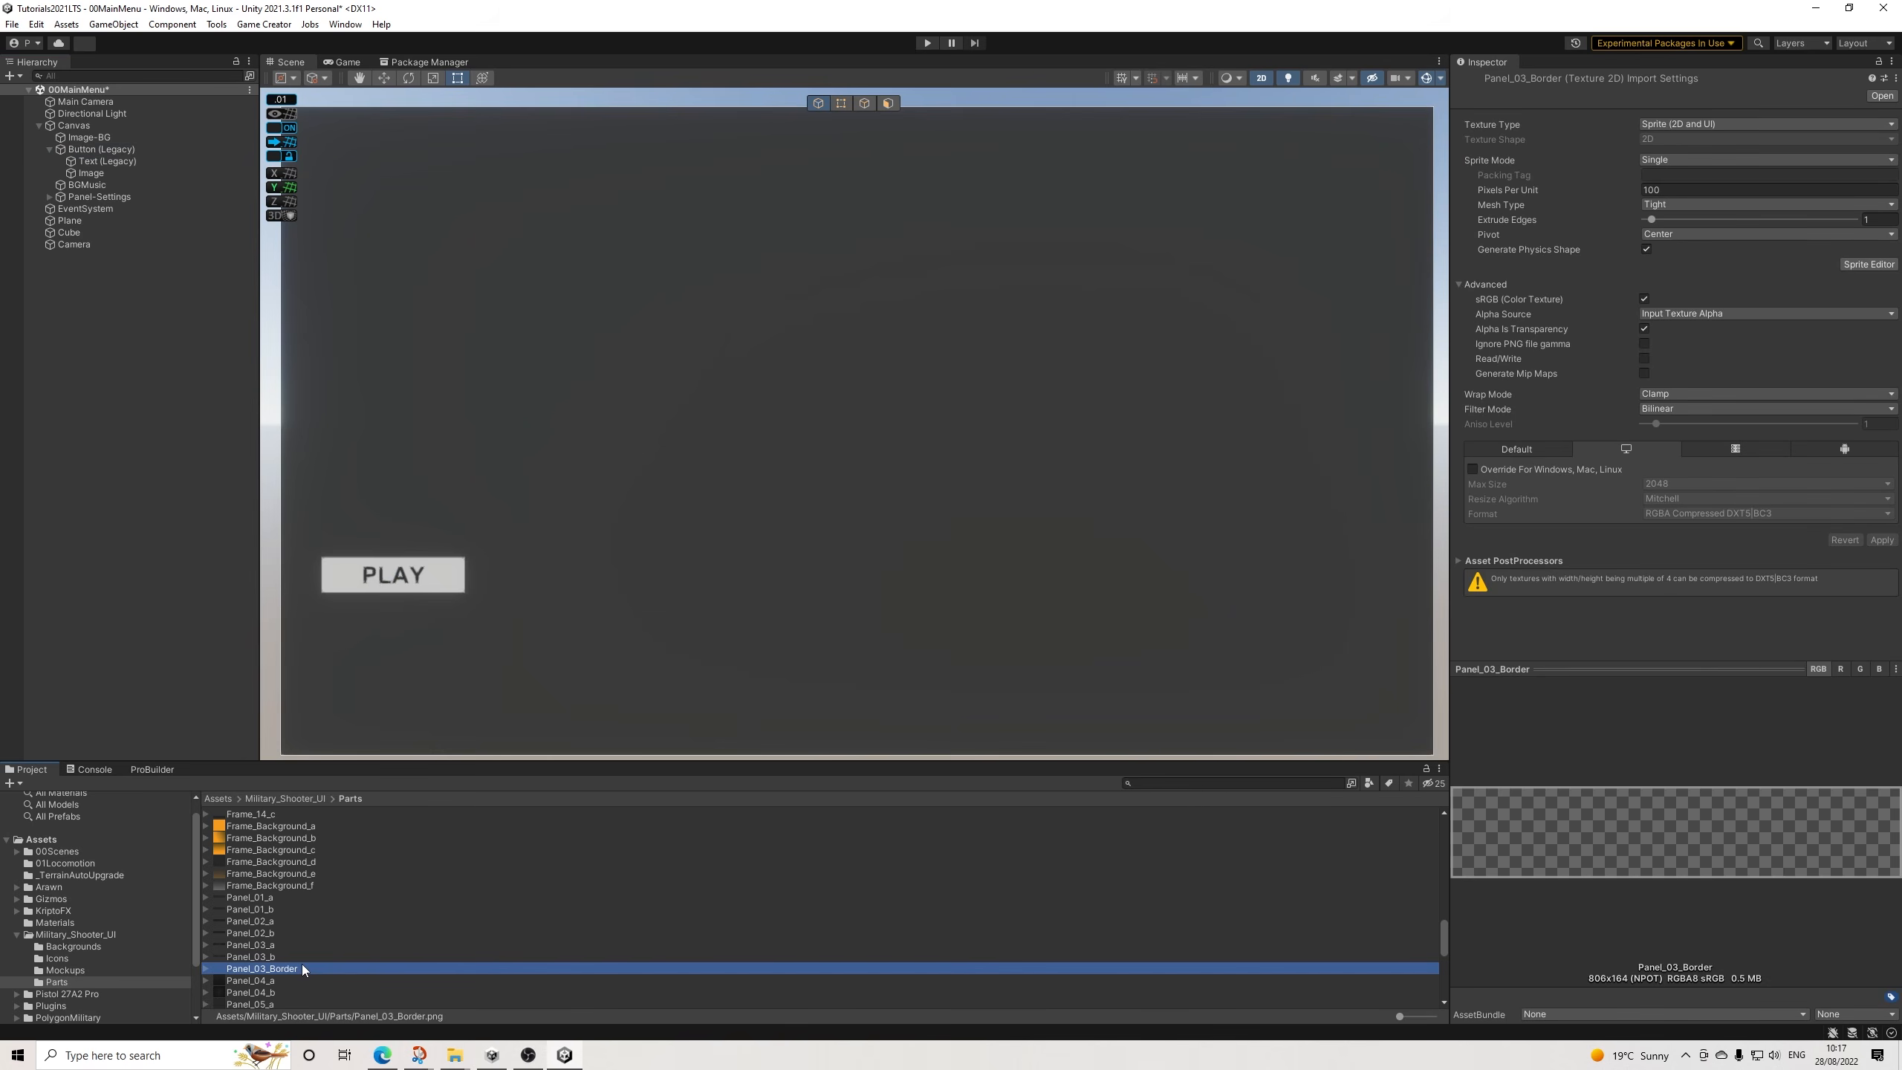
key("Up")
key("Up")
key("Up")
key("Up")
key("Down")
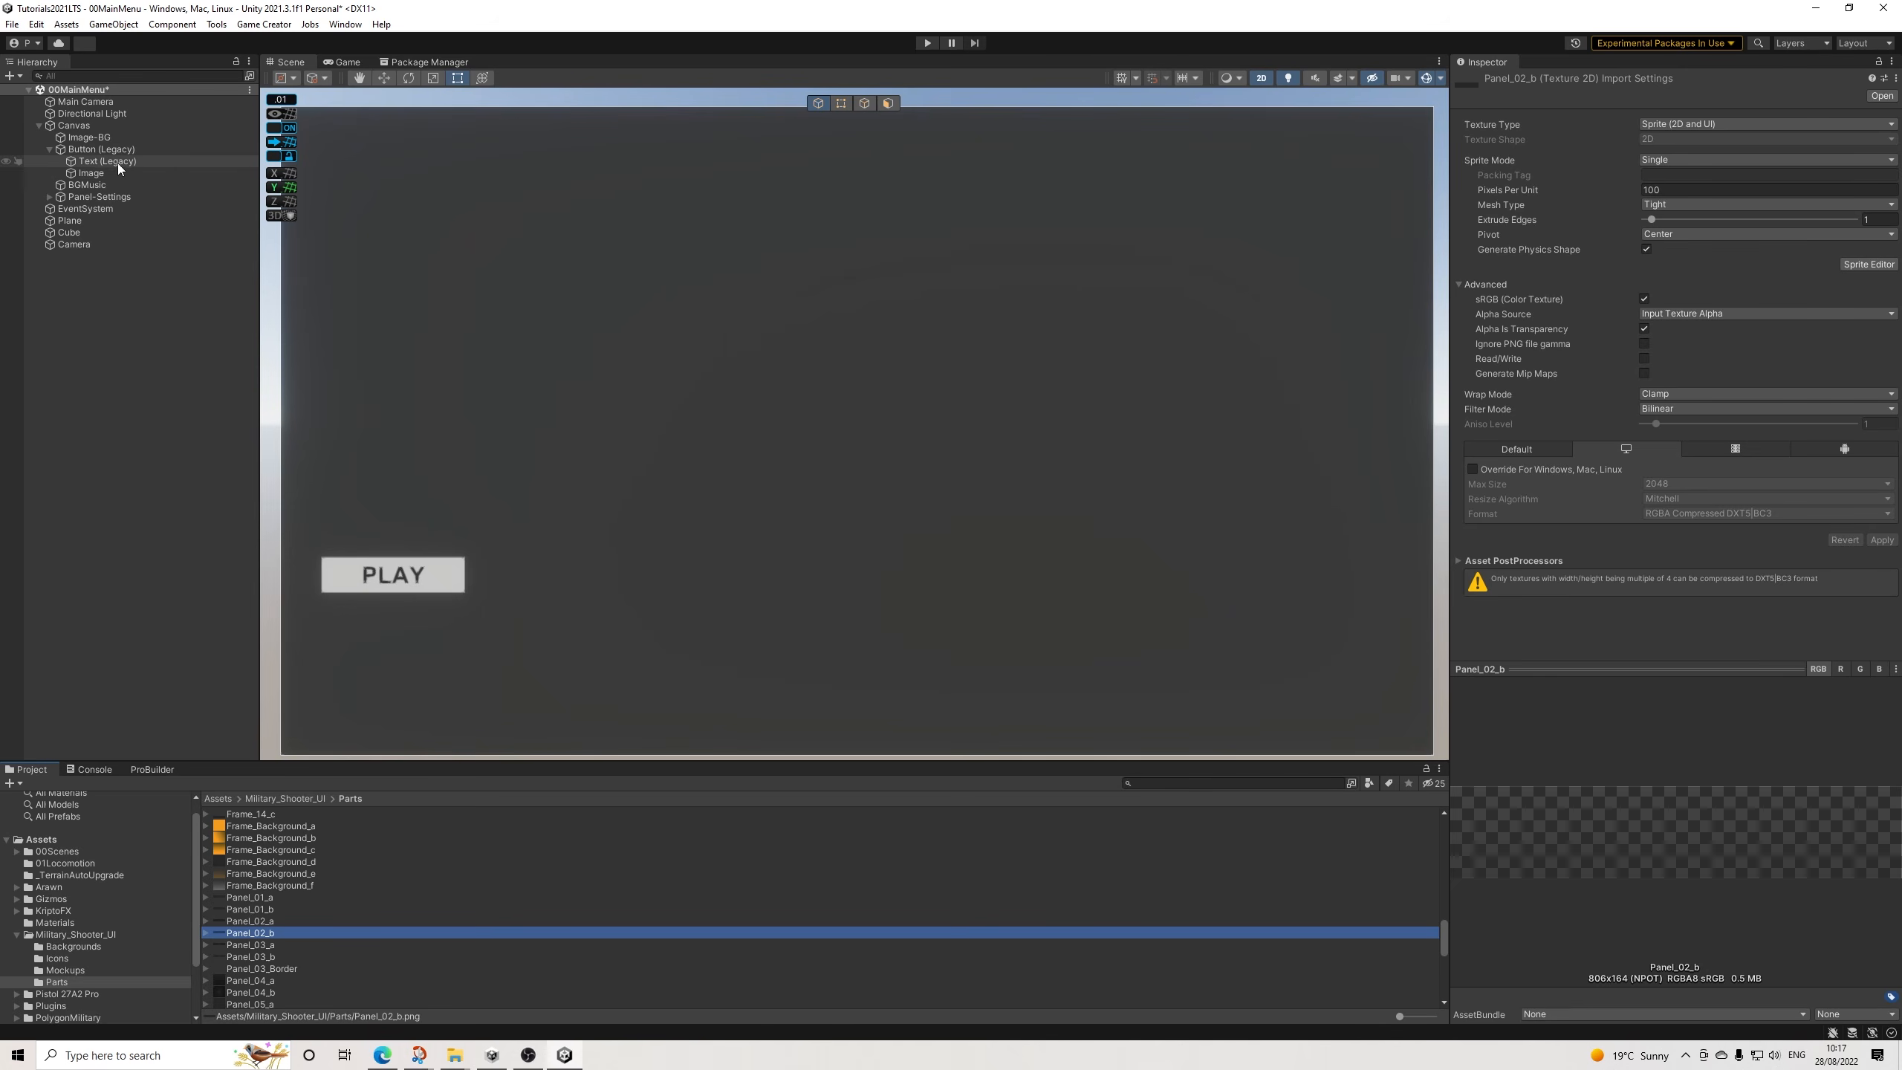
left_click(86, 173)
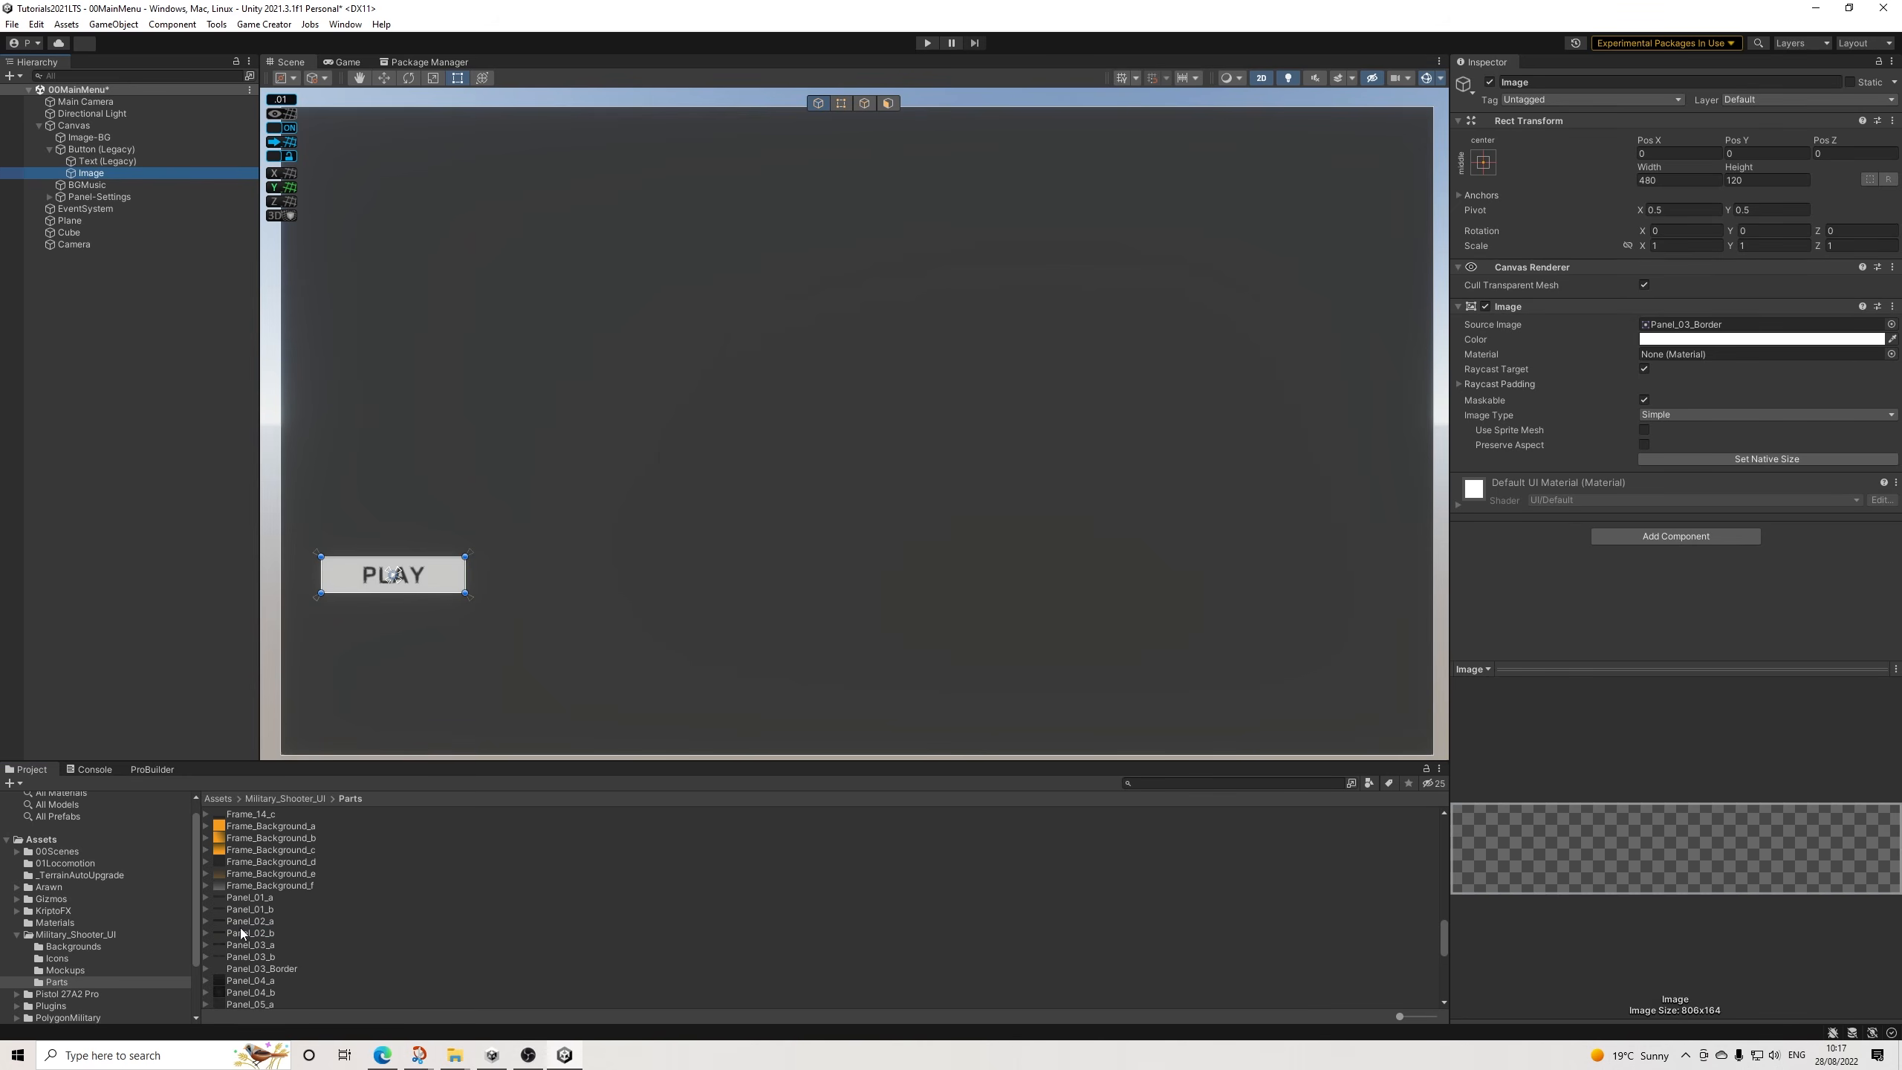
left_click_drag(266, 938, 423, 776)
left_click(105, 161)
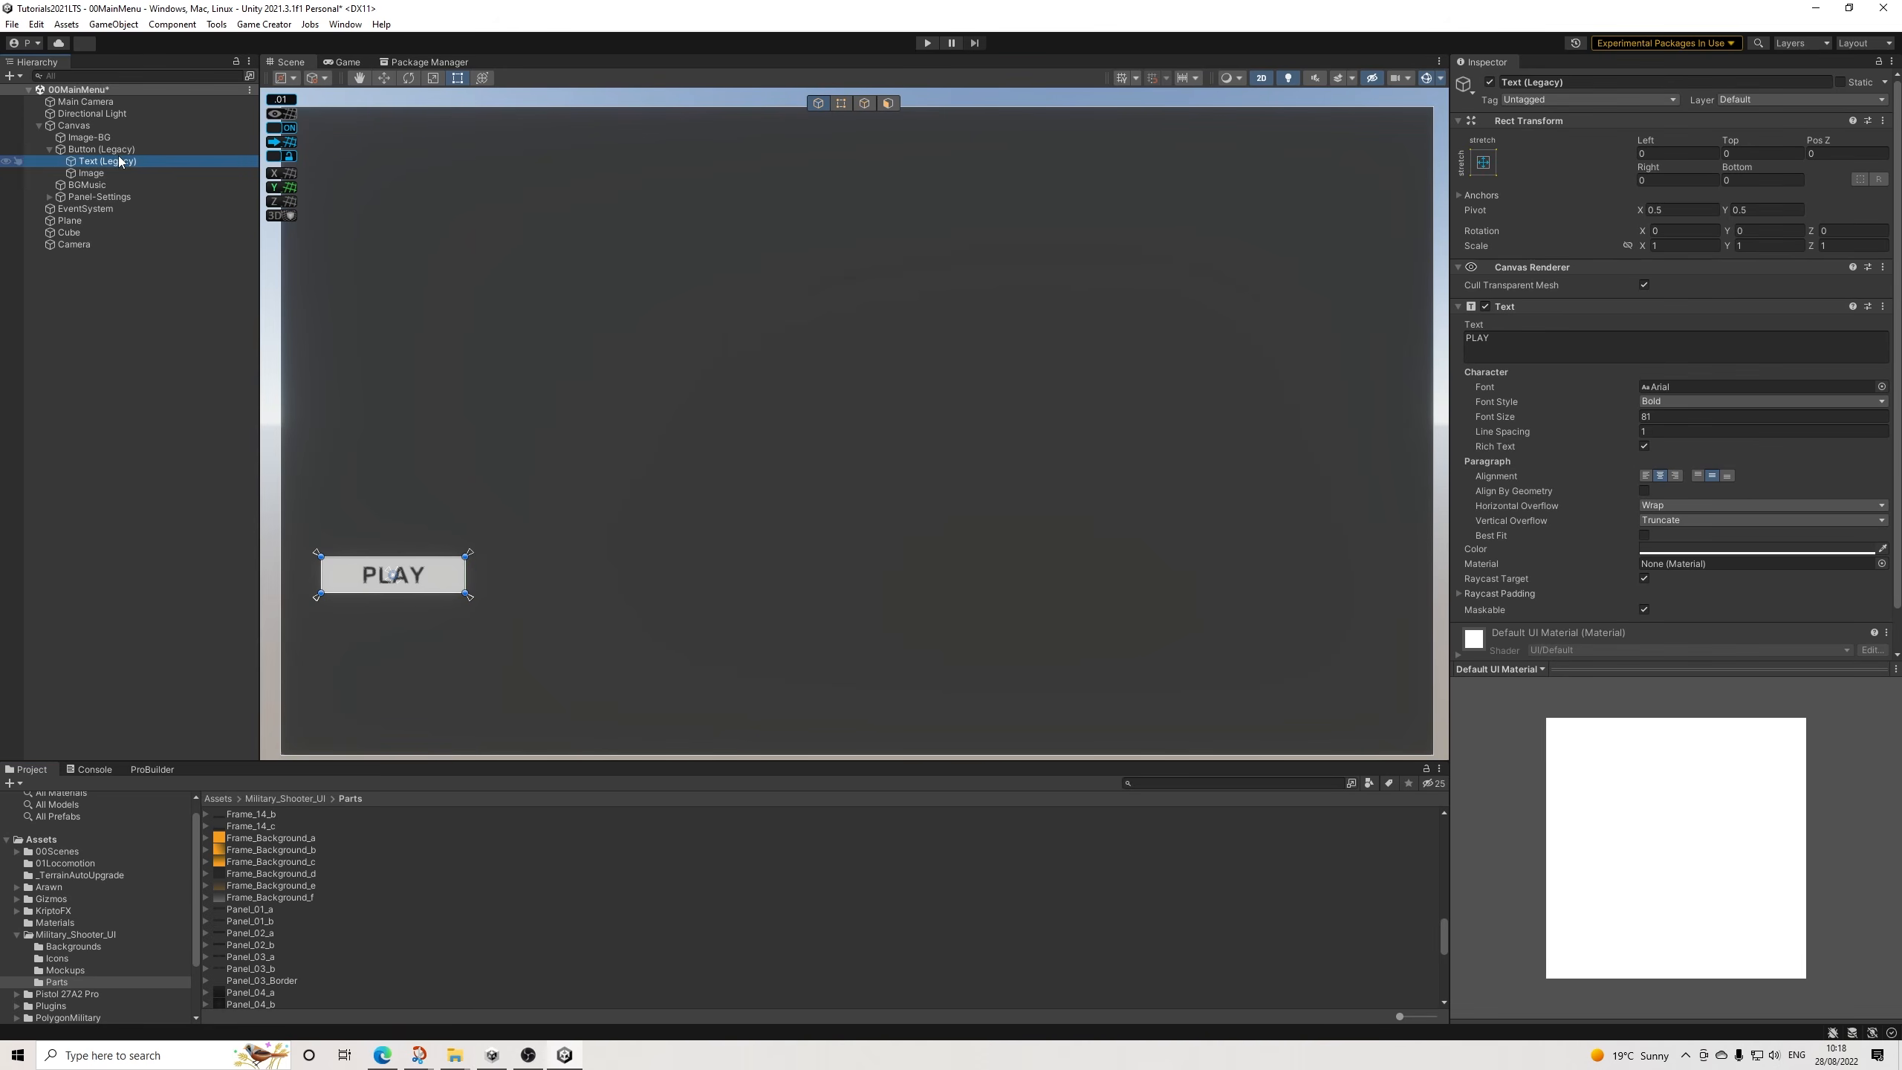
left_click_drag(266, 930, 1593, 324)
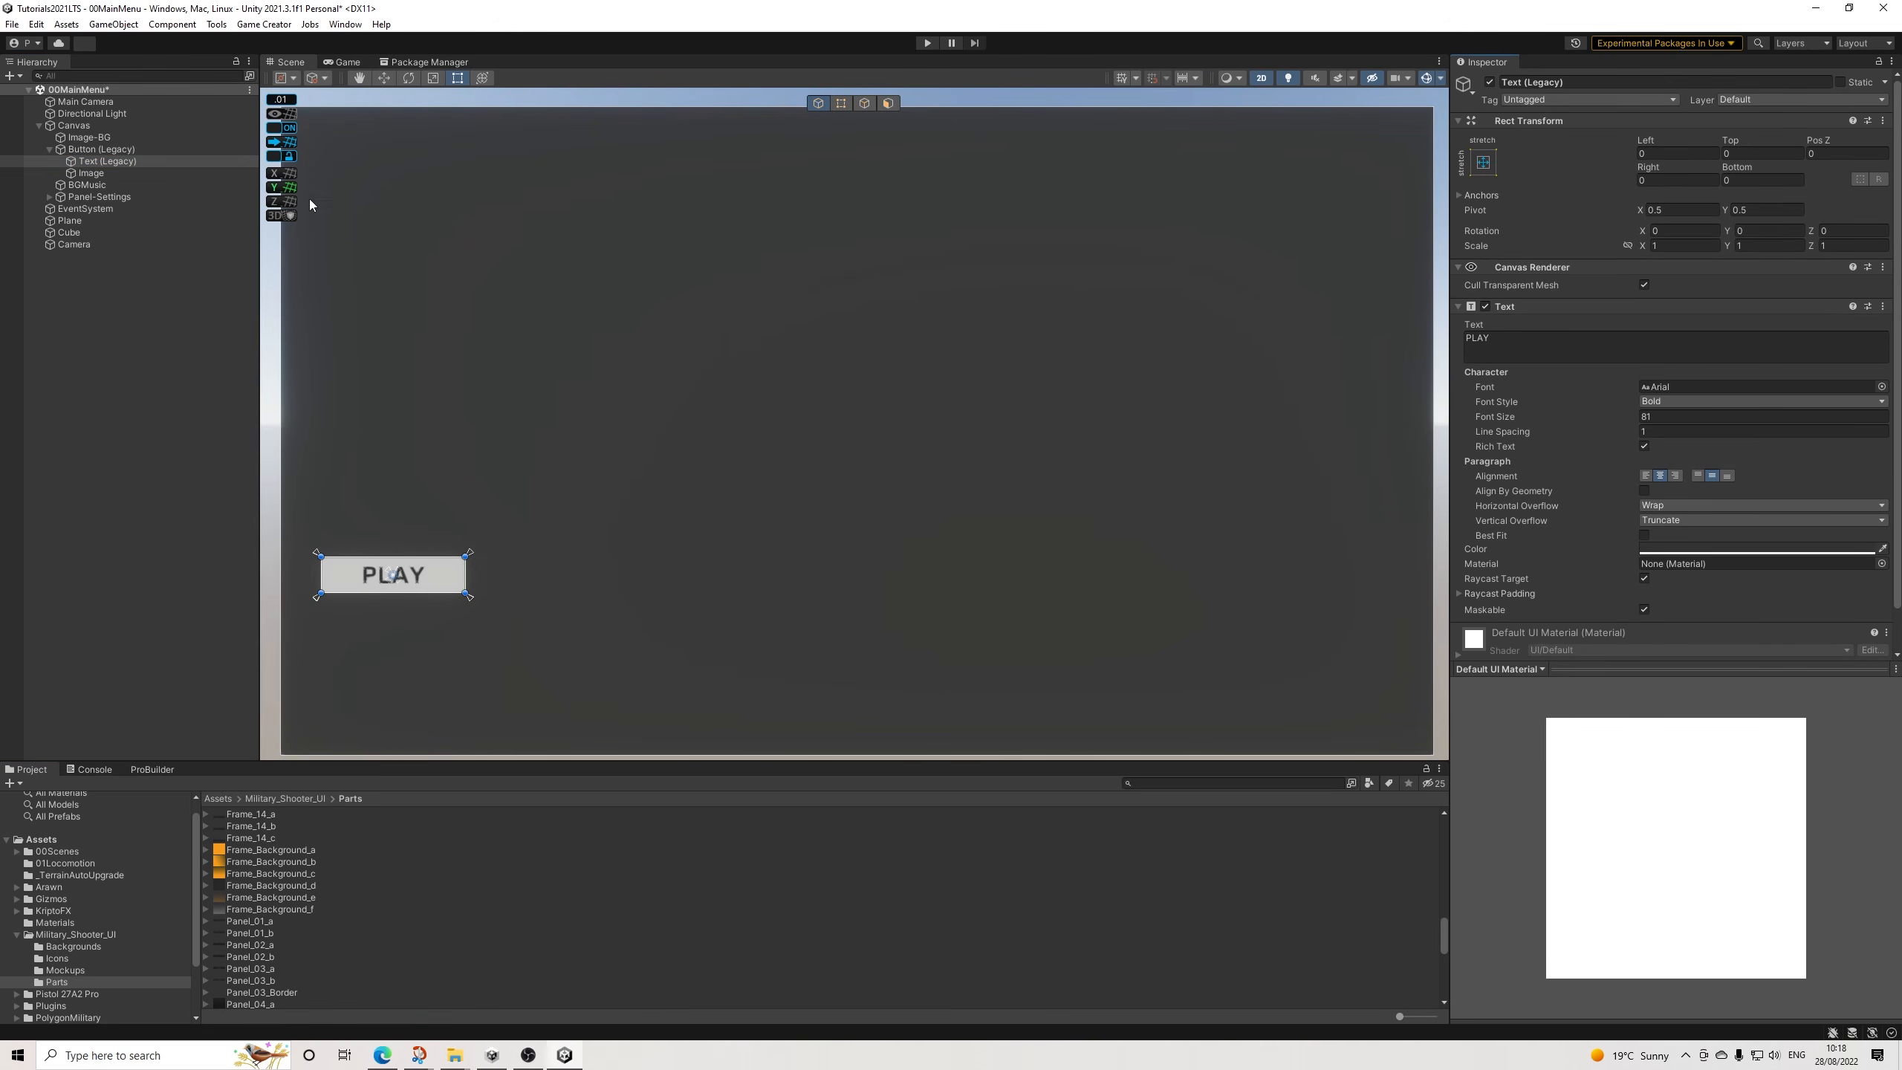
Assign Panel_02_a as the source image of Button (Legacy).
left_click(127, 151)
left_click_drag(261, 946, 1679, 328)
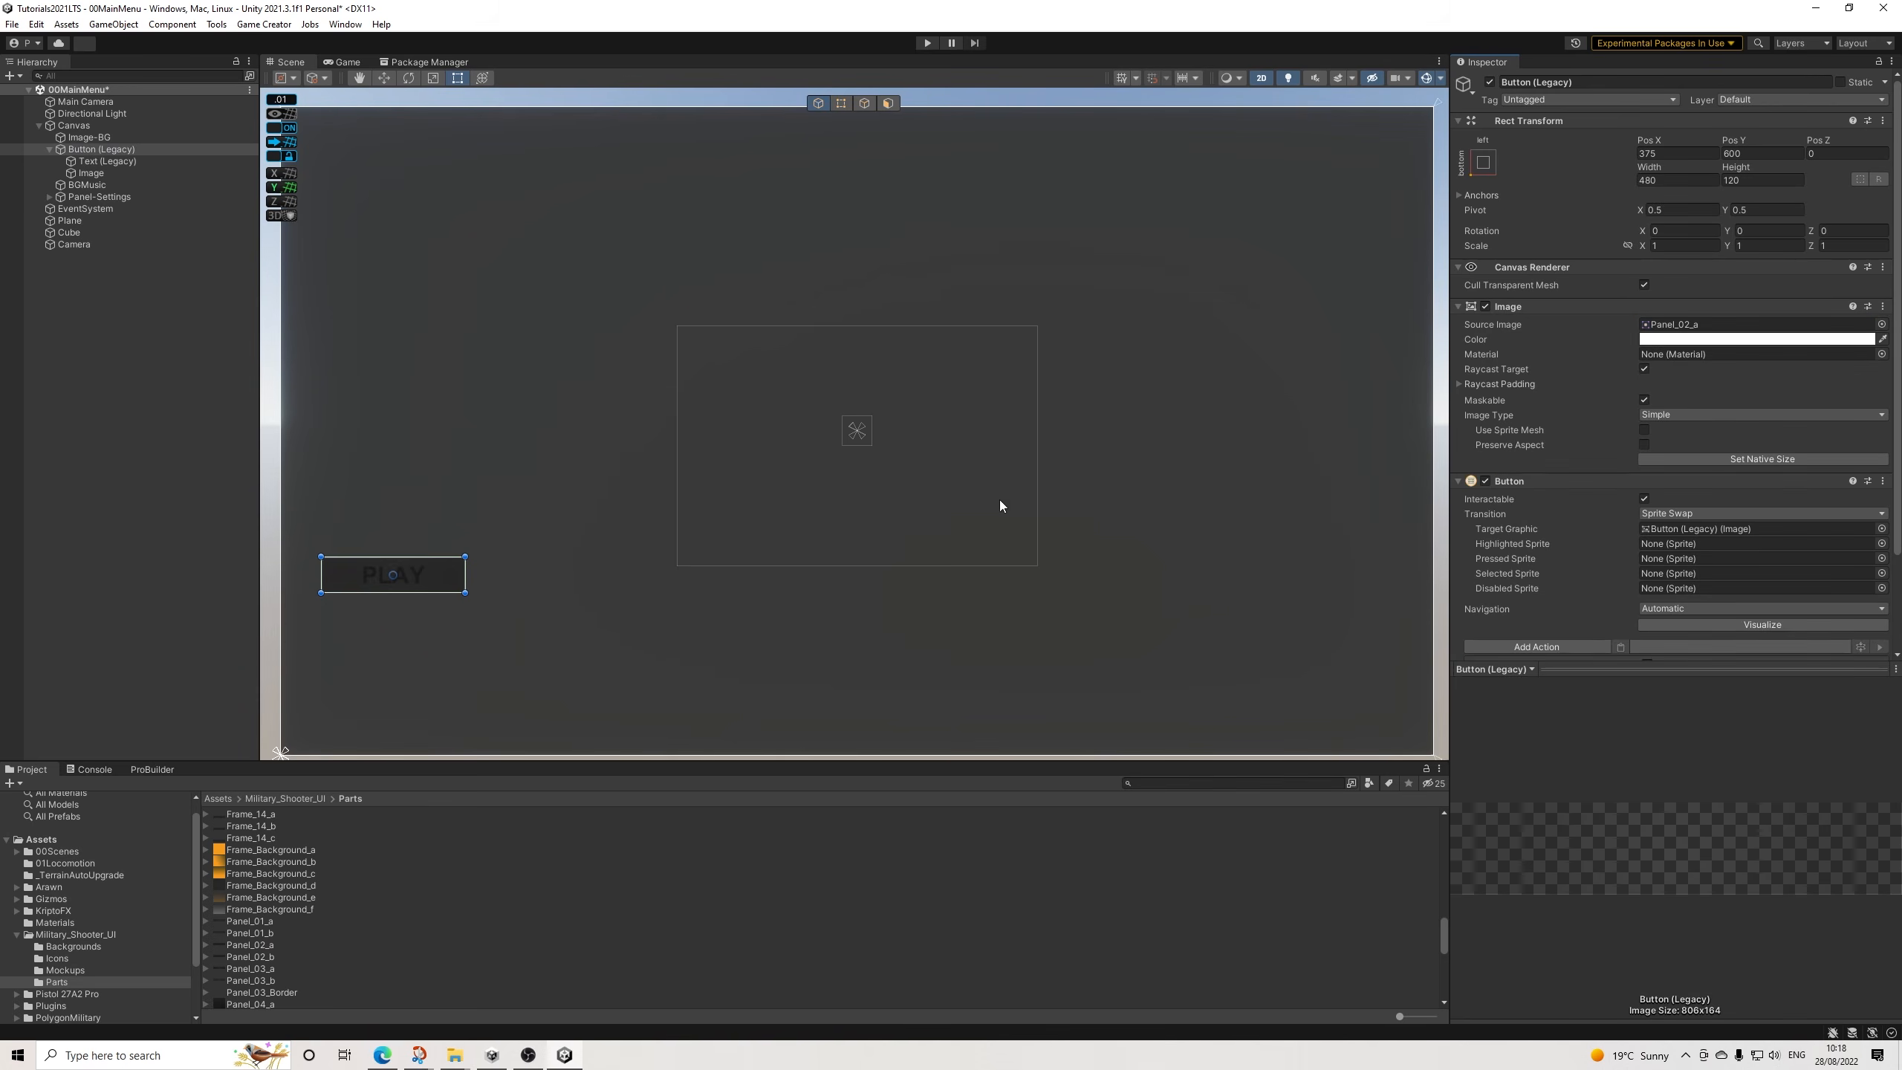
left_click(313, 533)
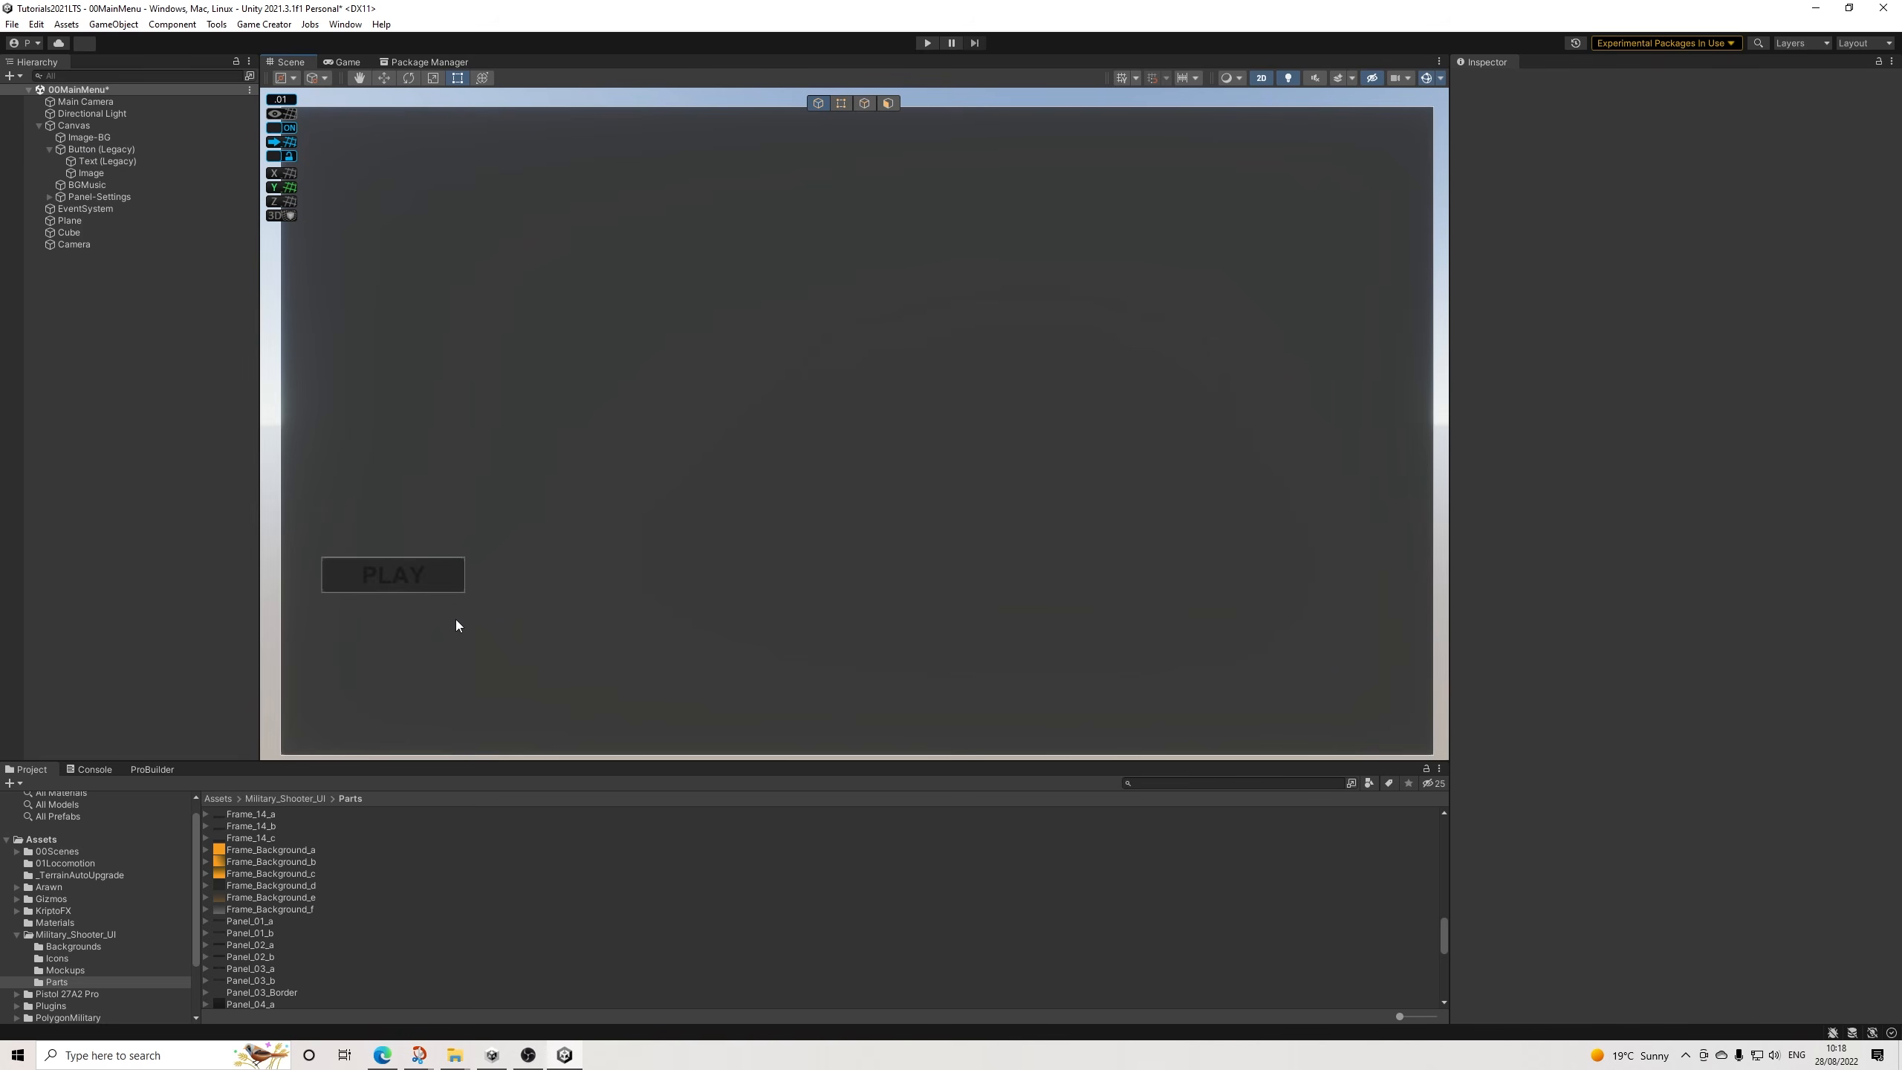
Change the PLAY text color to white (FFFFFF) and check the button in the Game view.
left_click(94, 161)
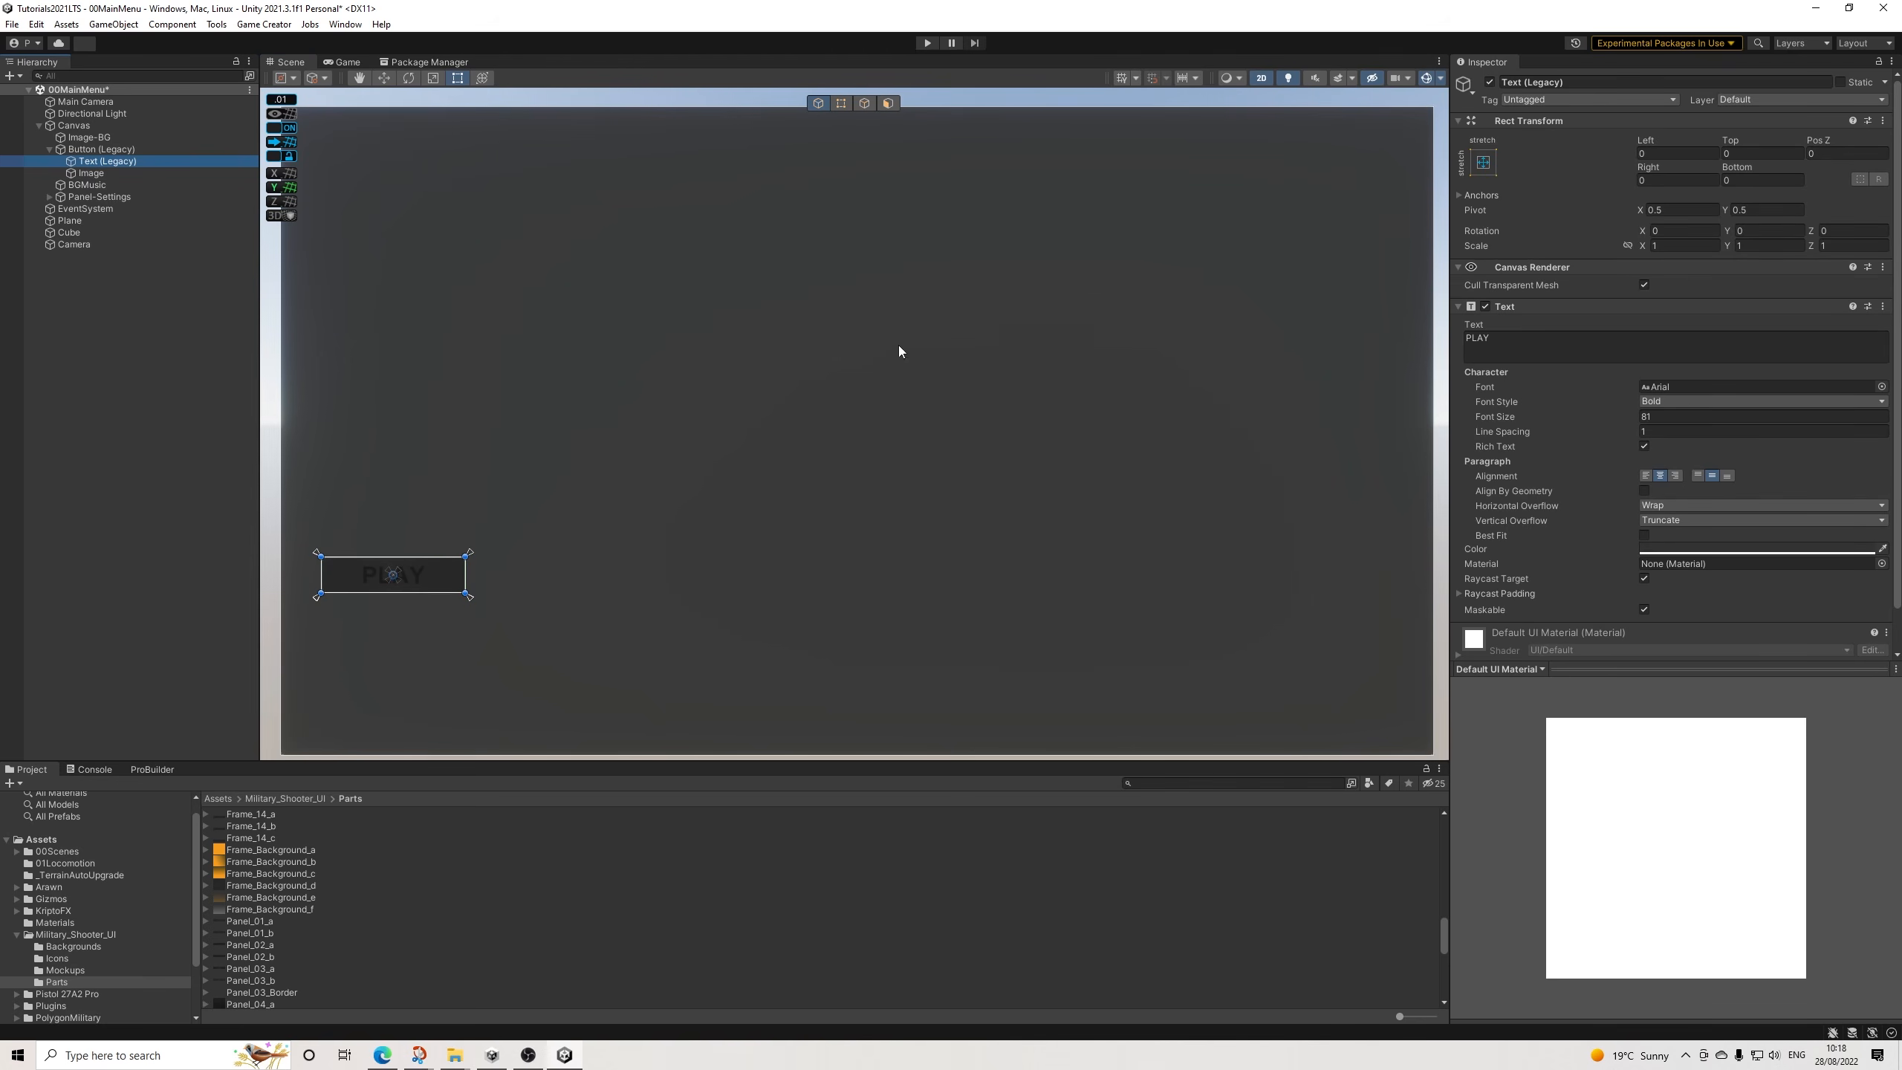
left_click(1669, 548)
left_click_drag(1735, 649, 1701, 621)
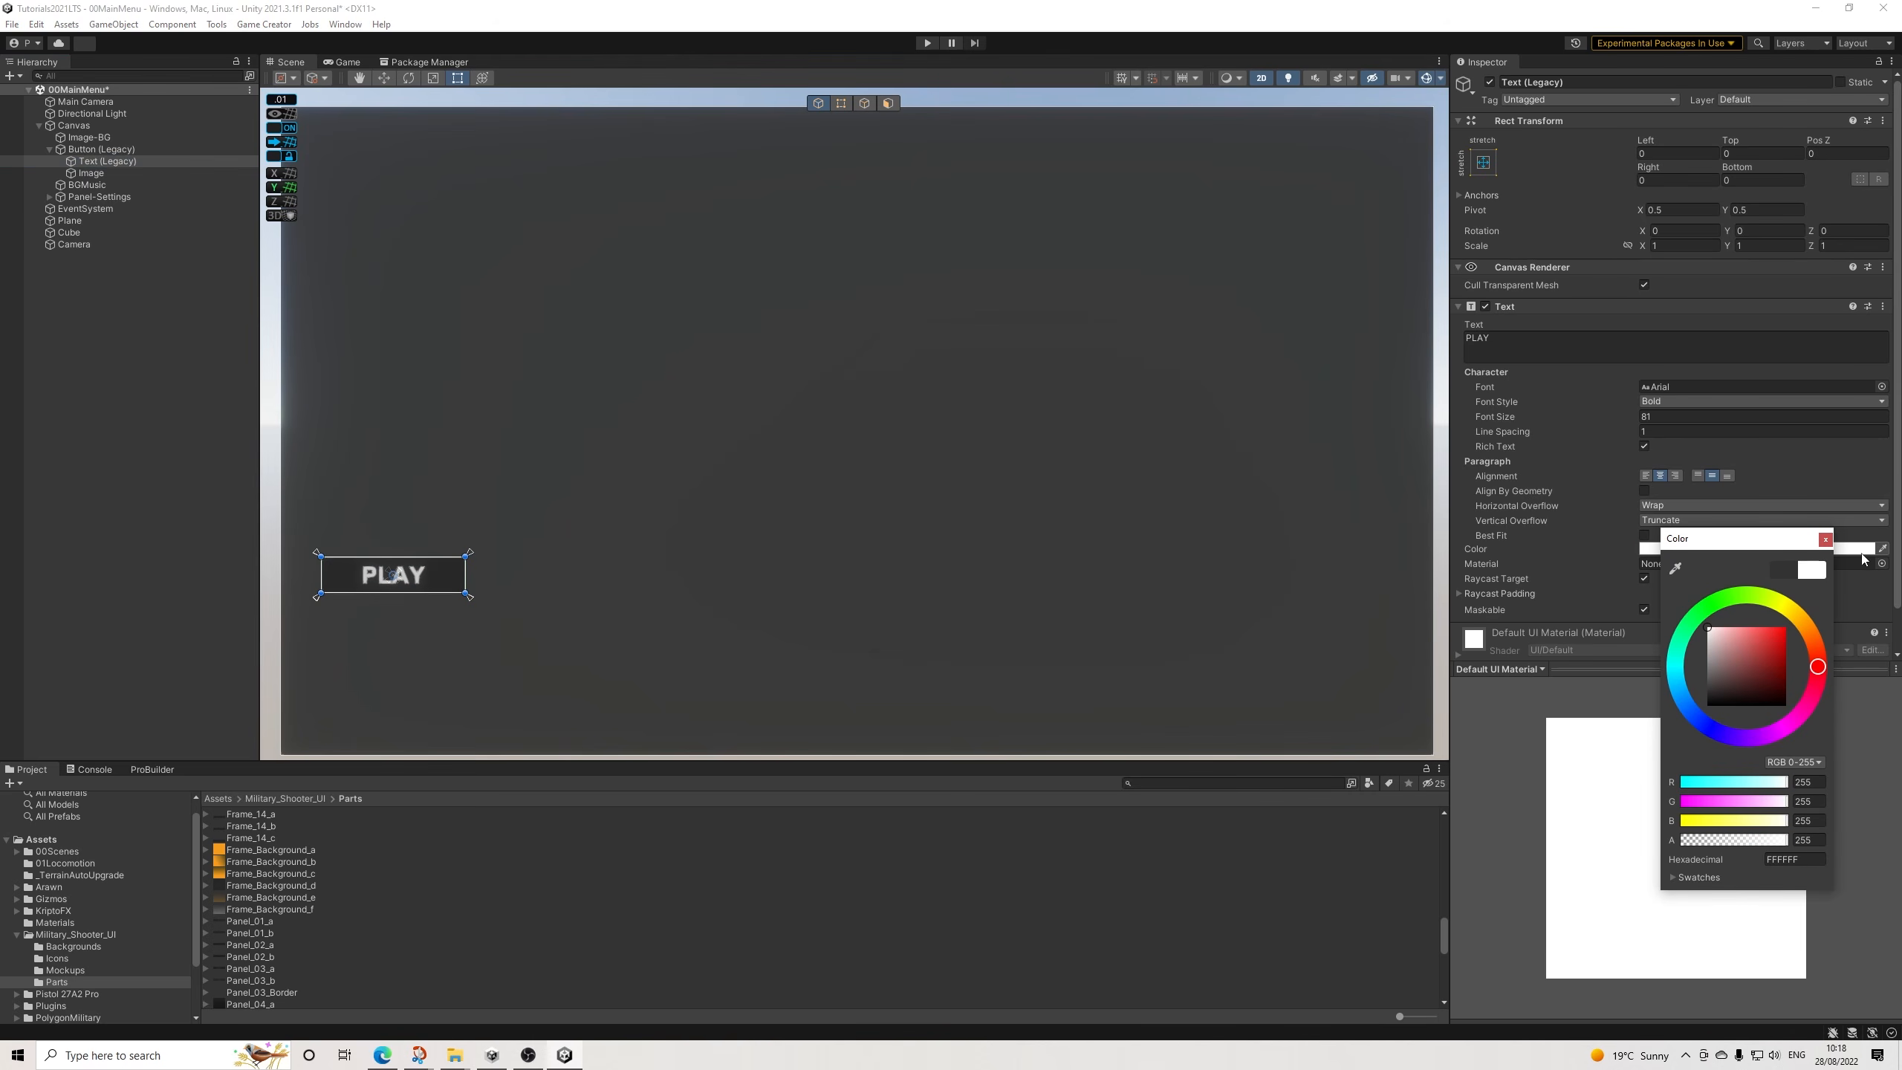
left_click(1825, 538)
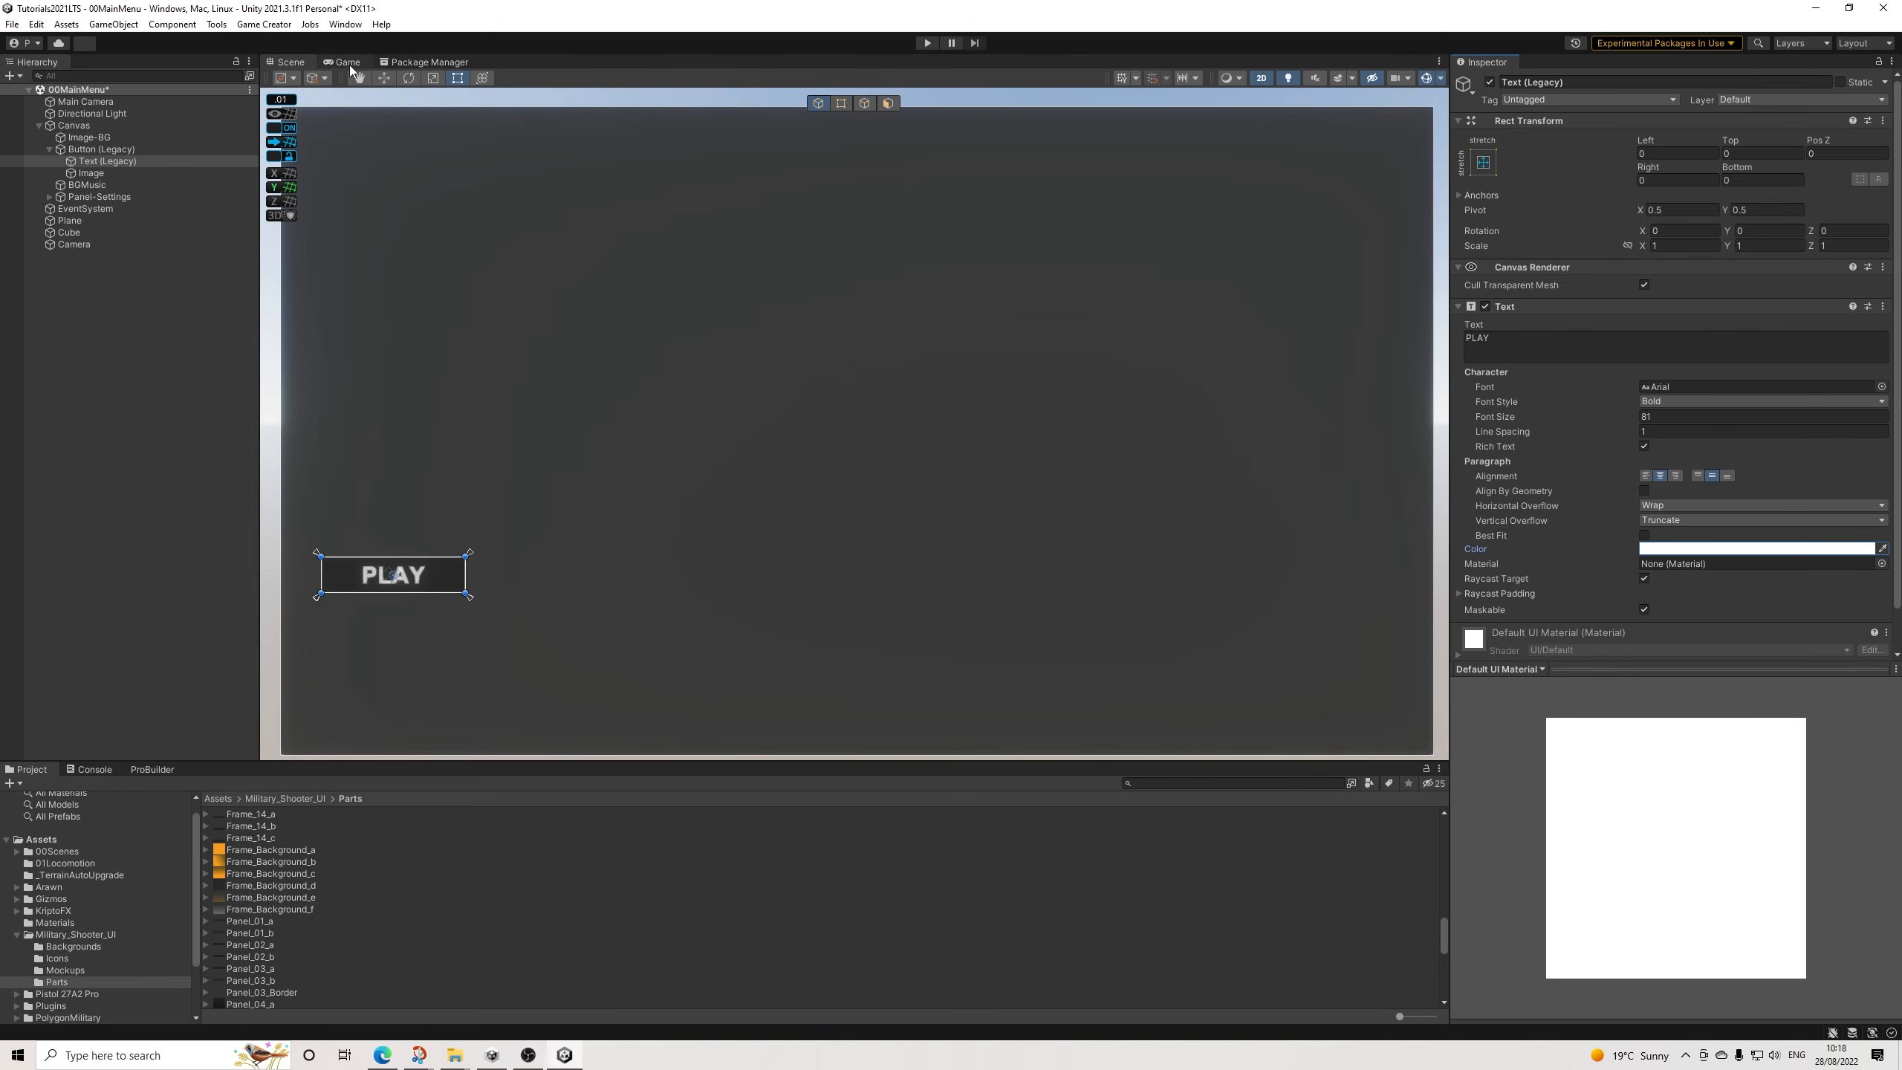
left_click(341, 63)
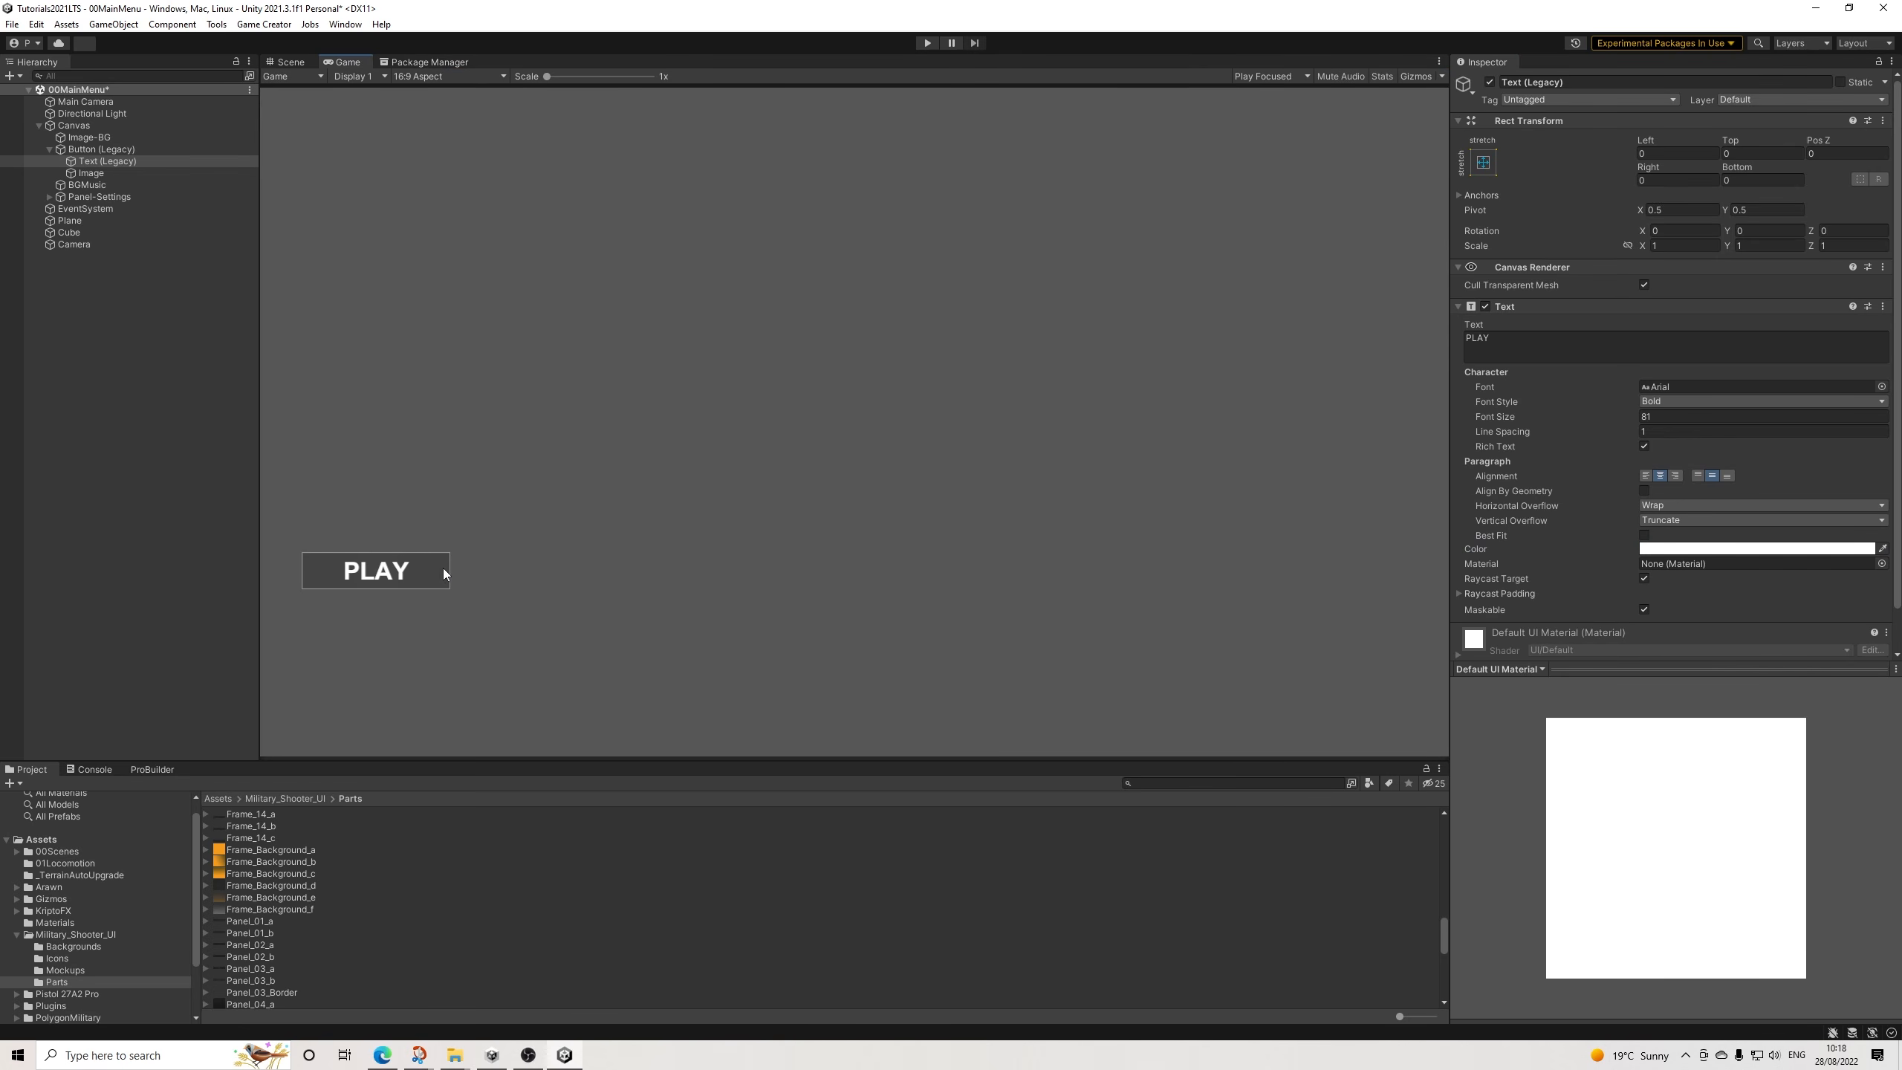
Back in the Scene view, inspect Image-BG and open the Backgrounds folder of the Military_Shooter_UI assets.
left_click(289, 62)
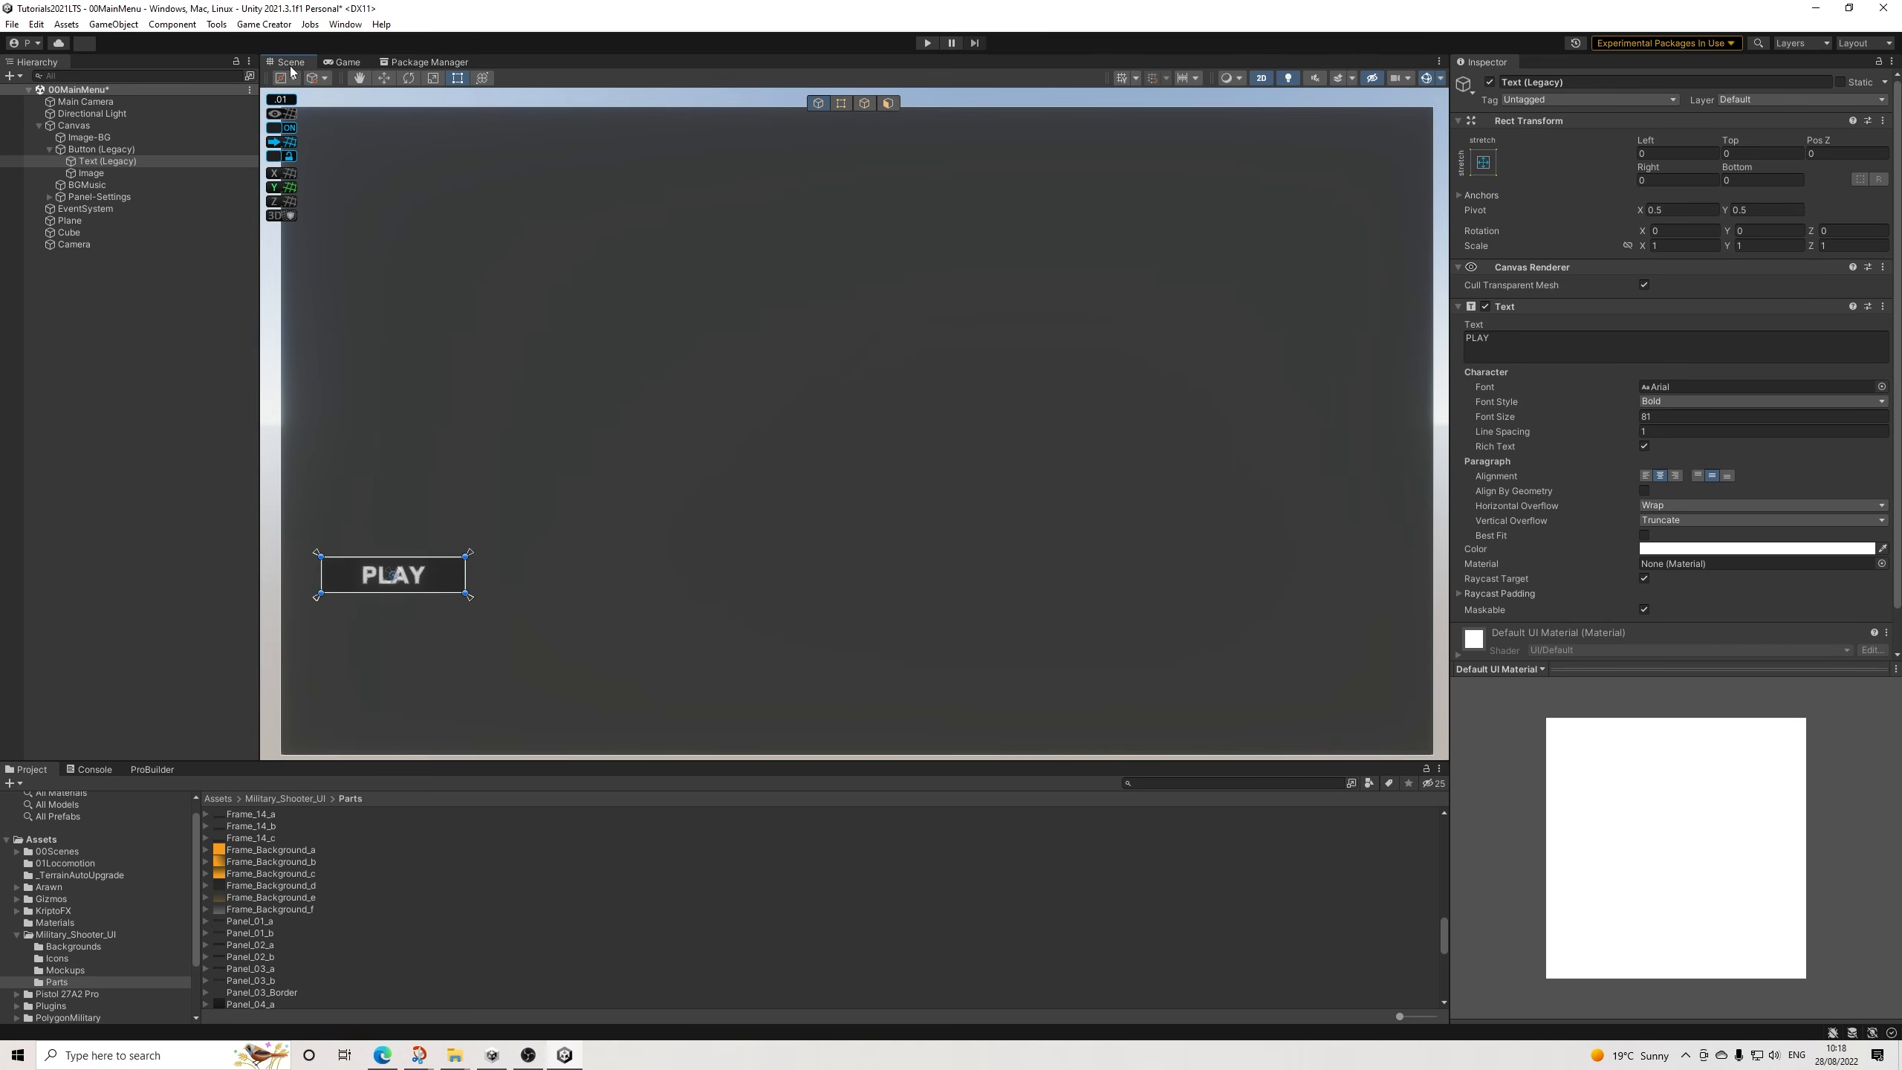
left_click(91, 173)
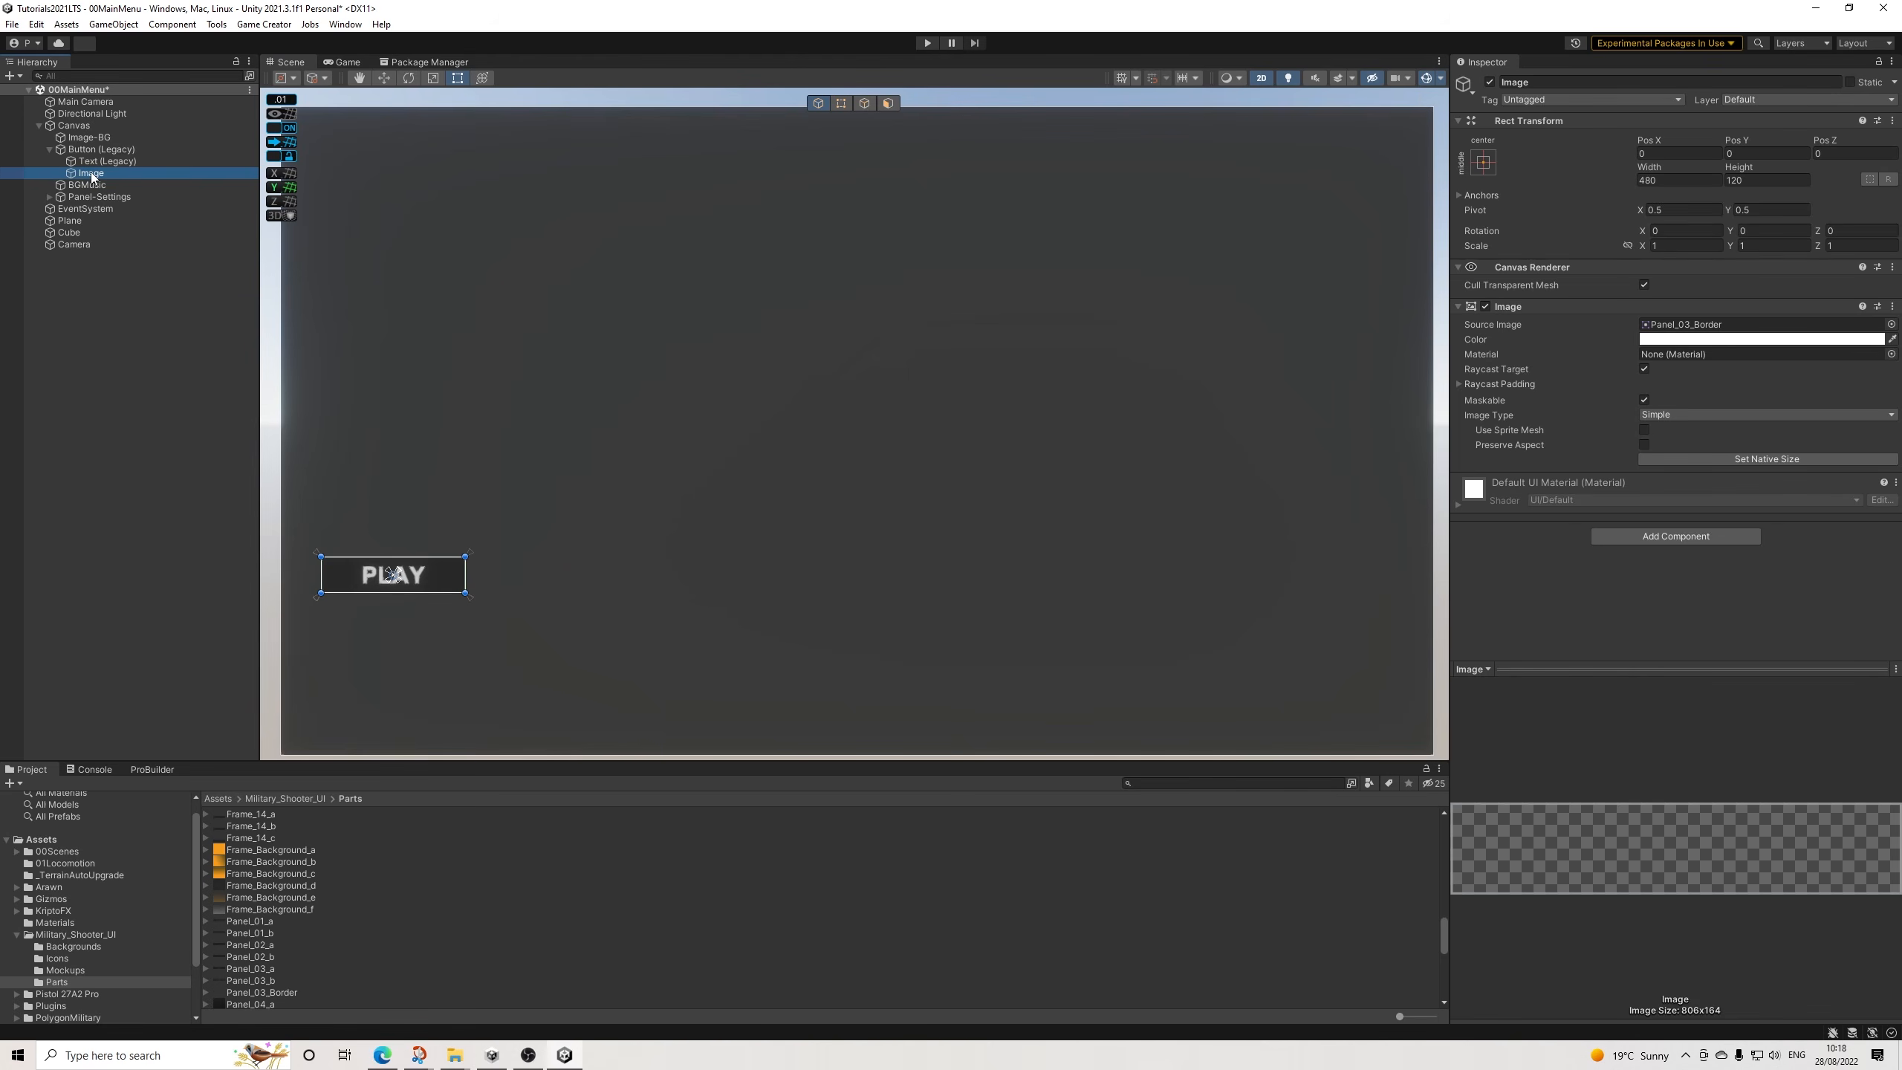
left_click(94, 137)
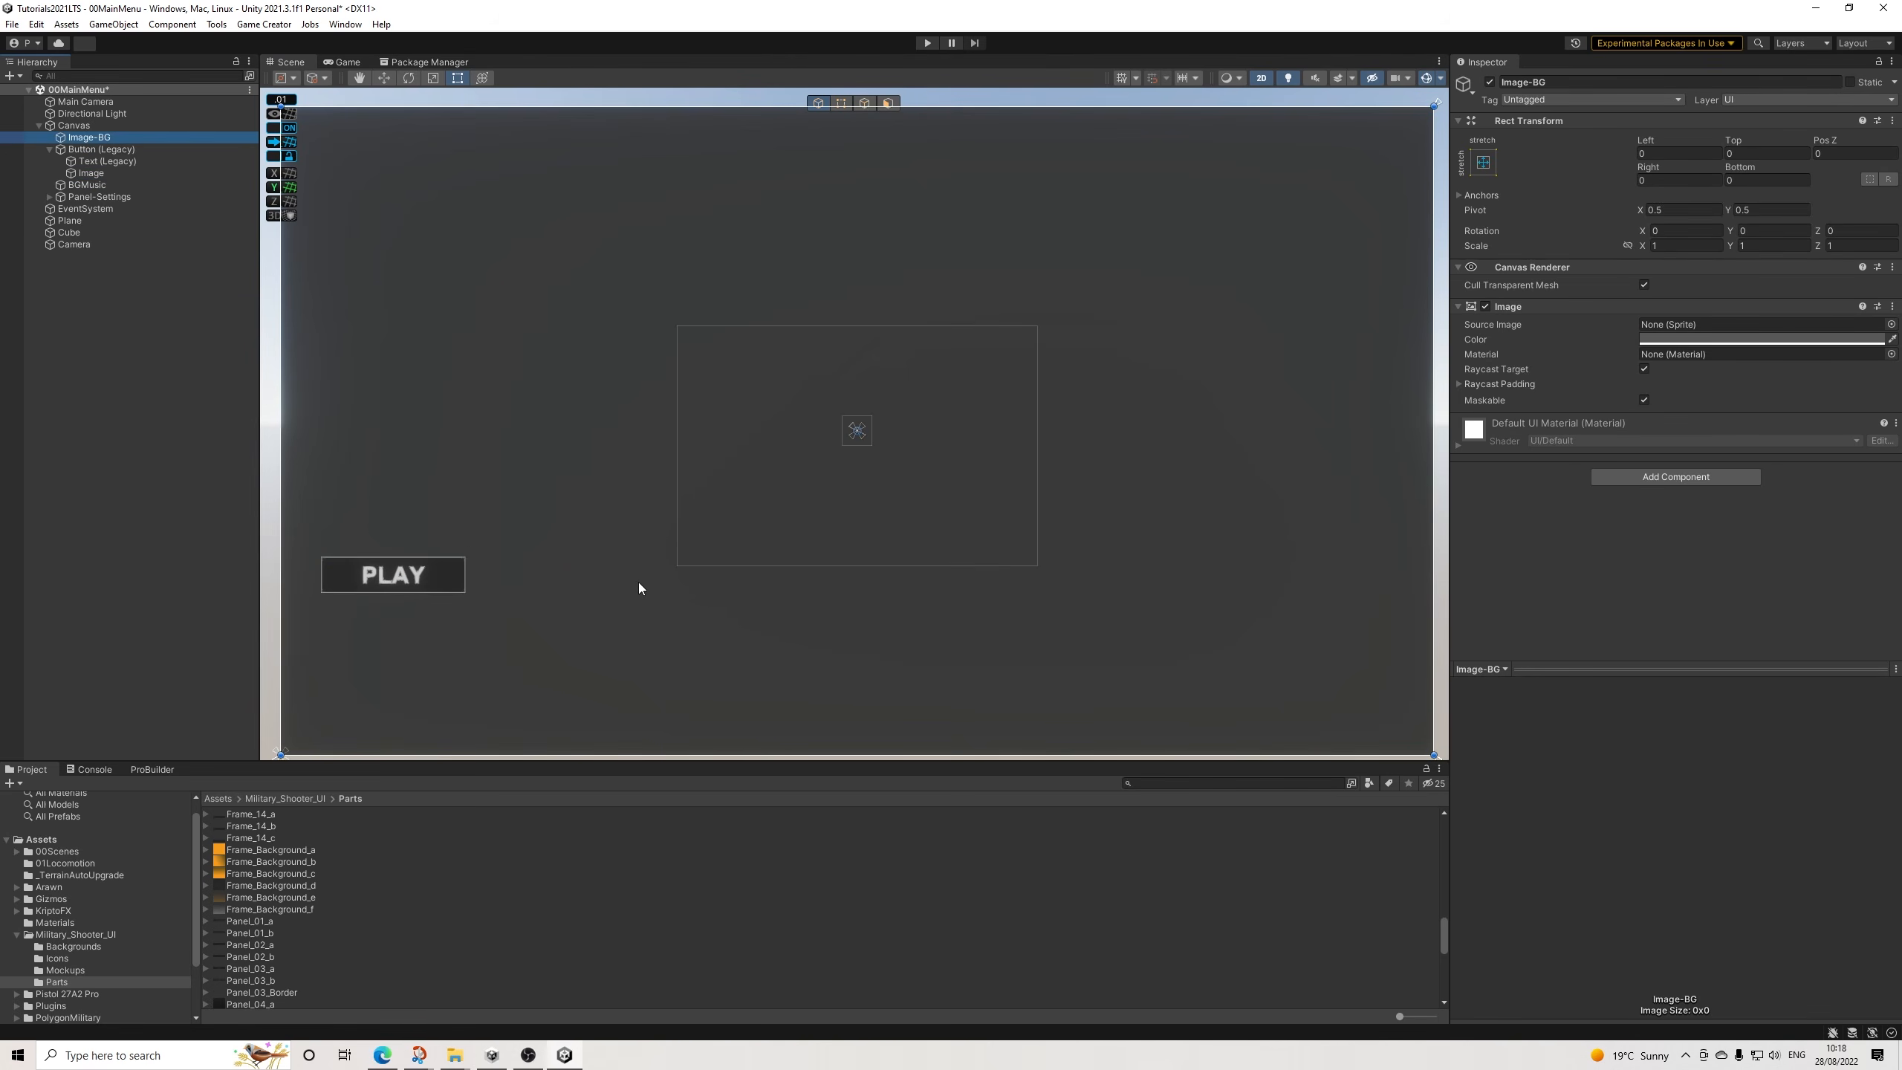
left_click(309, 796)
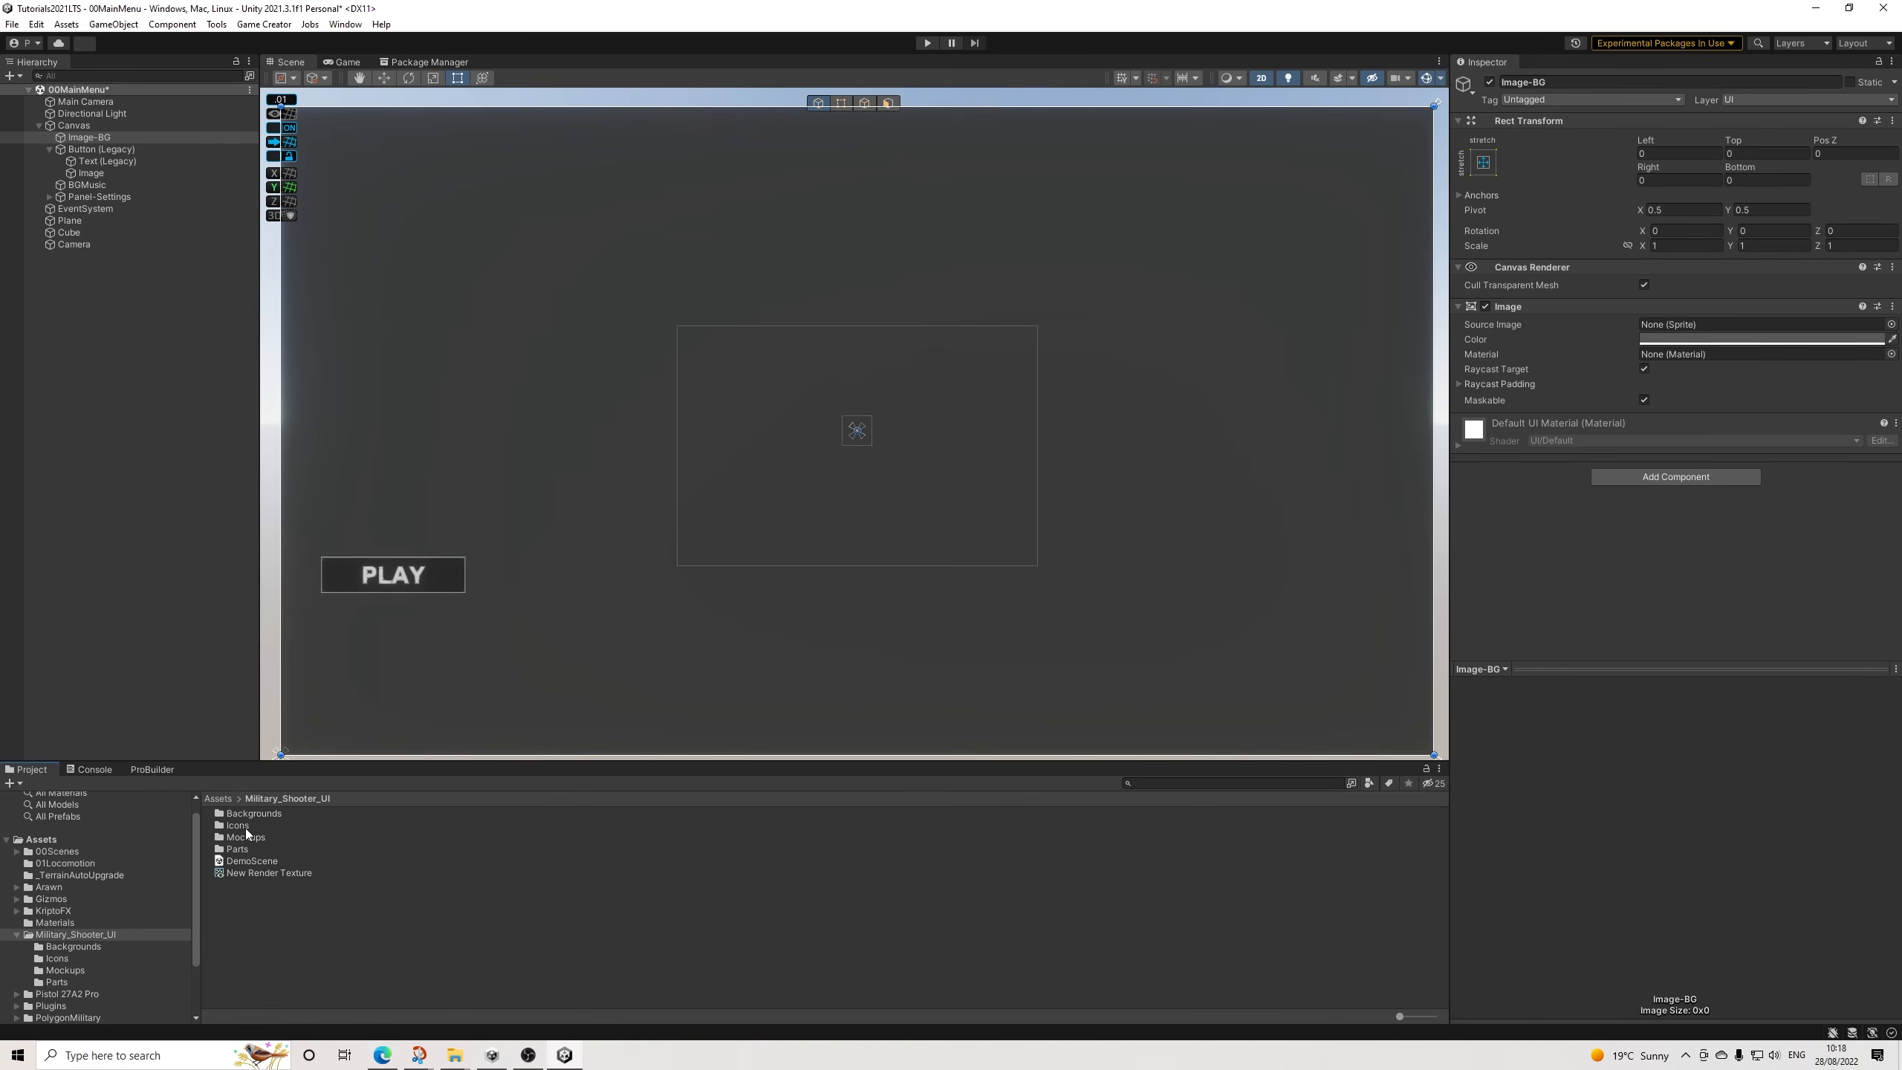
double_click(254, 813)
Preview the background textures from Background_01_a to Background_04_b and compare them.
left_click(258, 815)
key("Down")
key("Down")
key("Down")
key("Down")
key("Down")
key("Down")
key("Down")
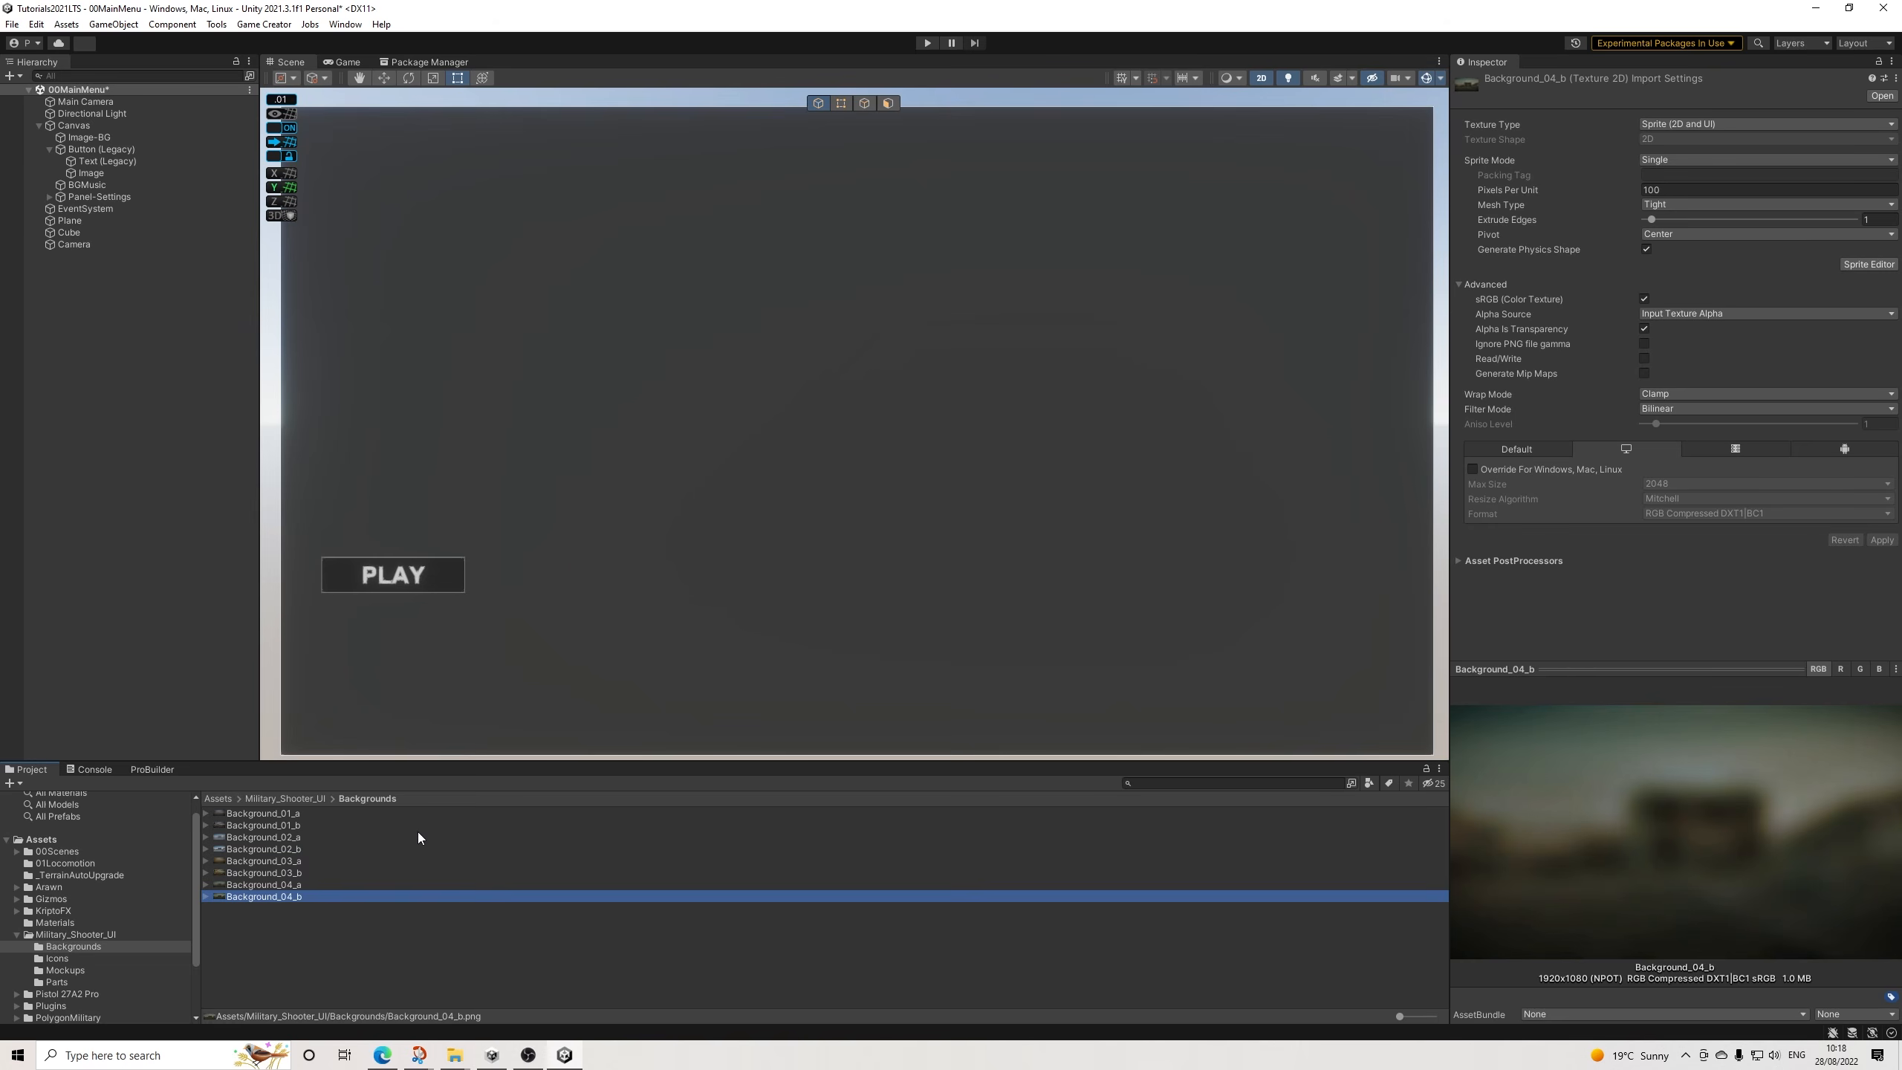
key("Up")
key("Up")
key("Up")
key("Down")
key("Up")
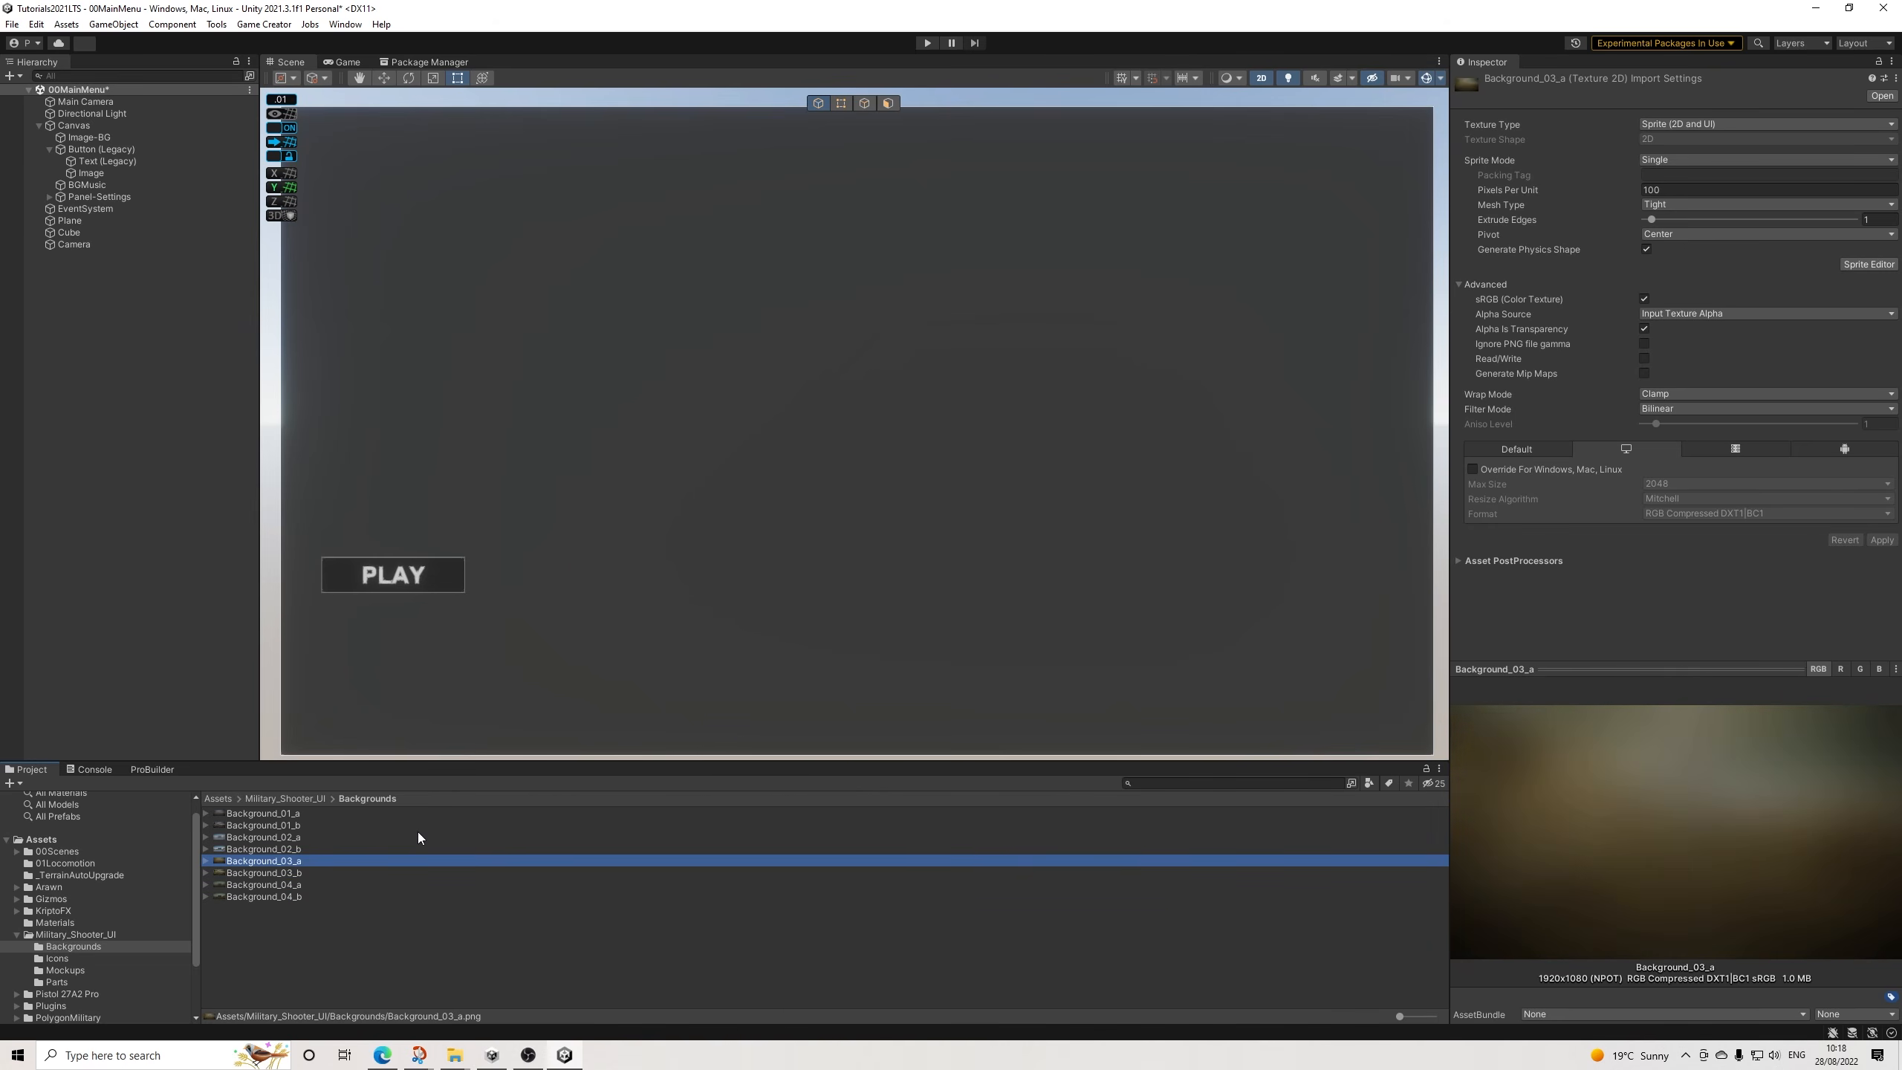
key("Up")
key("Up")
key("Up")
key("Up")
key("Down")
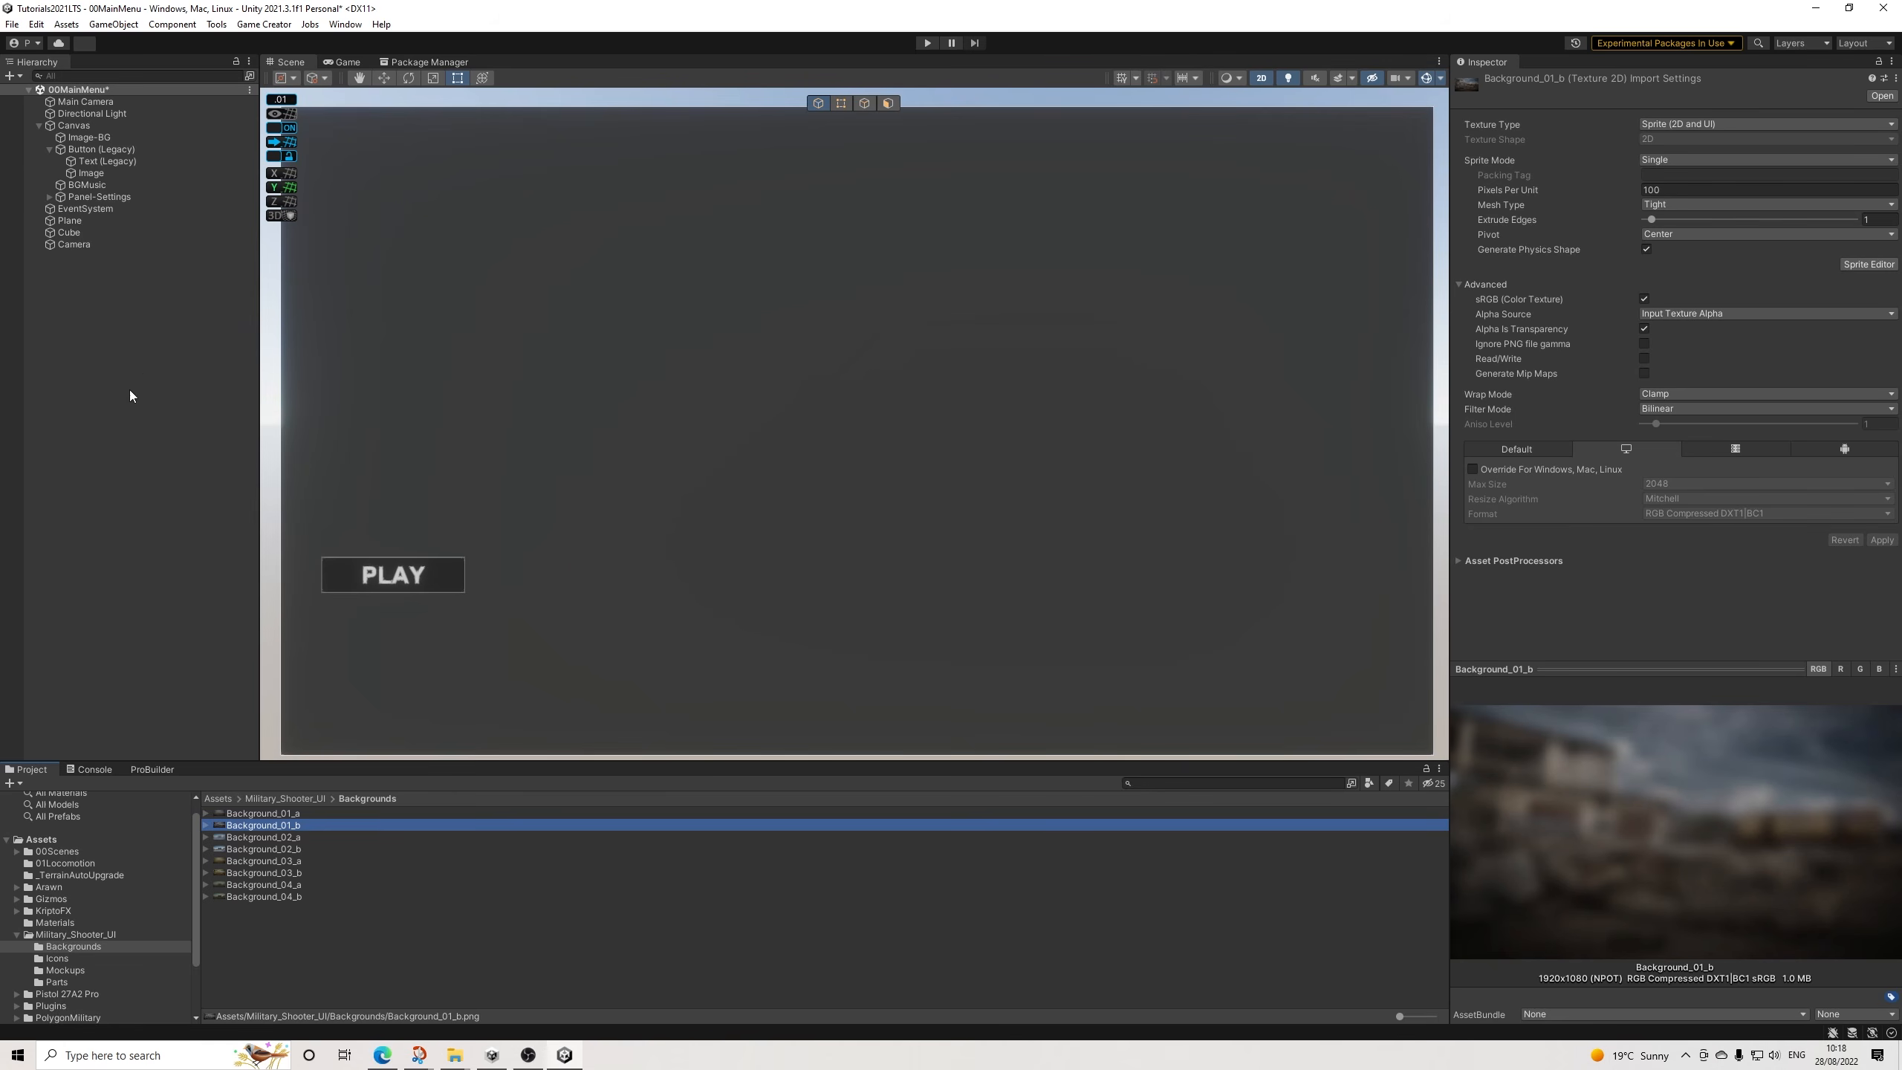
left_click(97, 149)
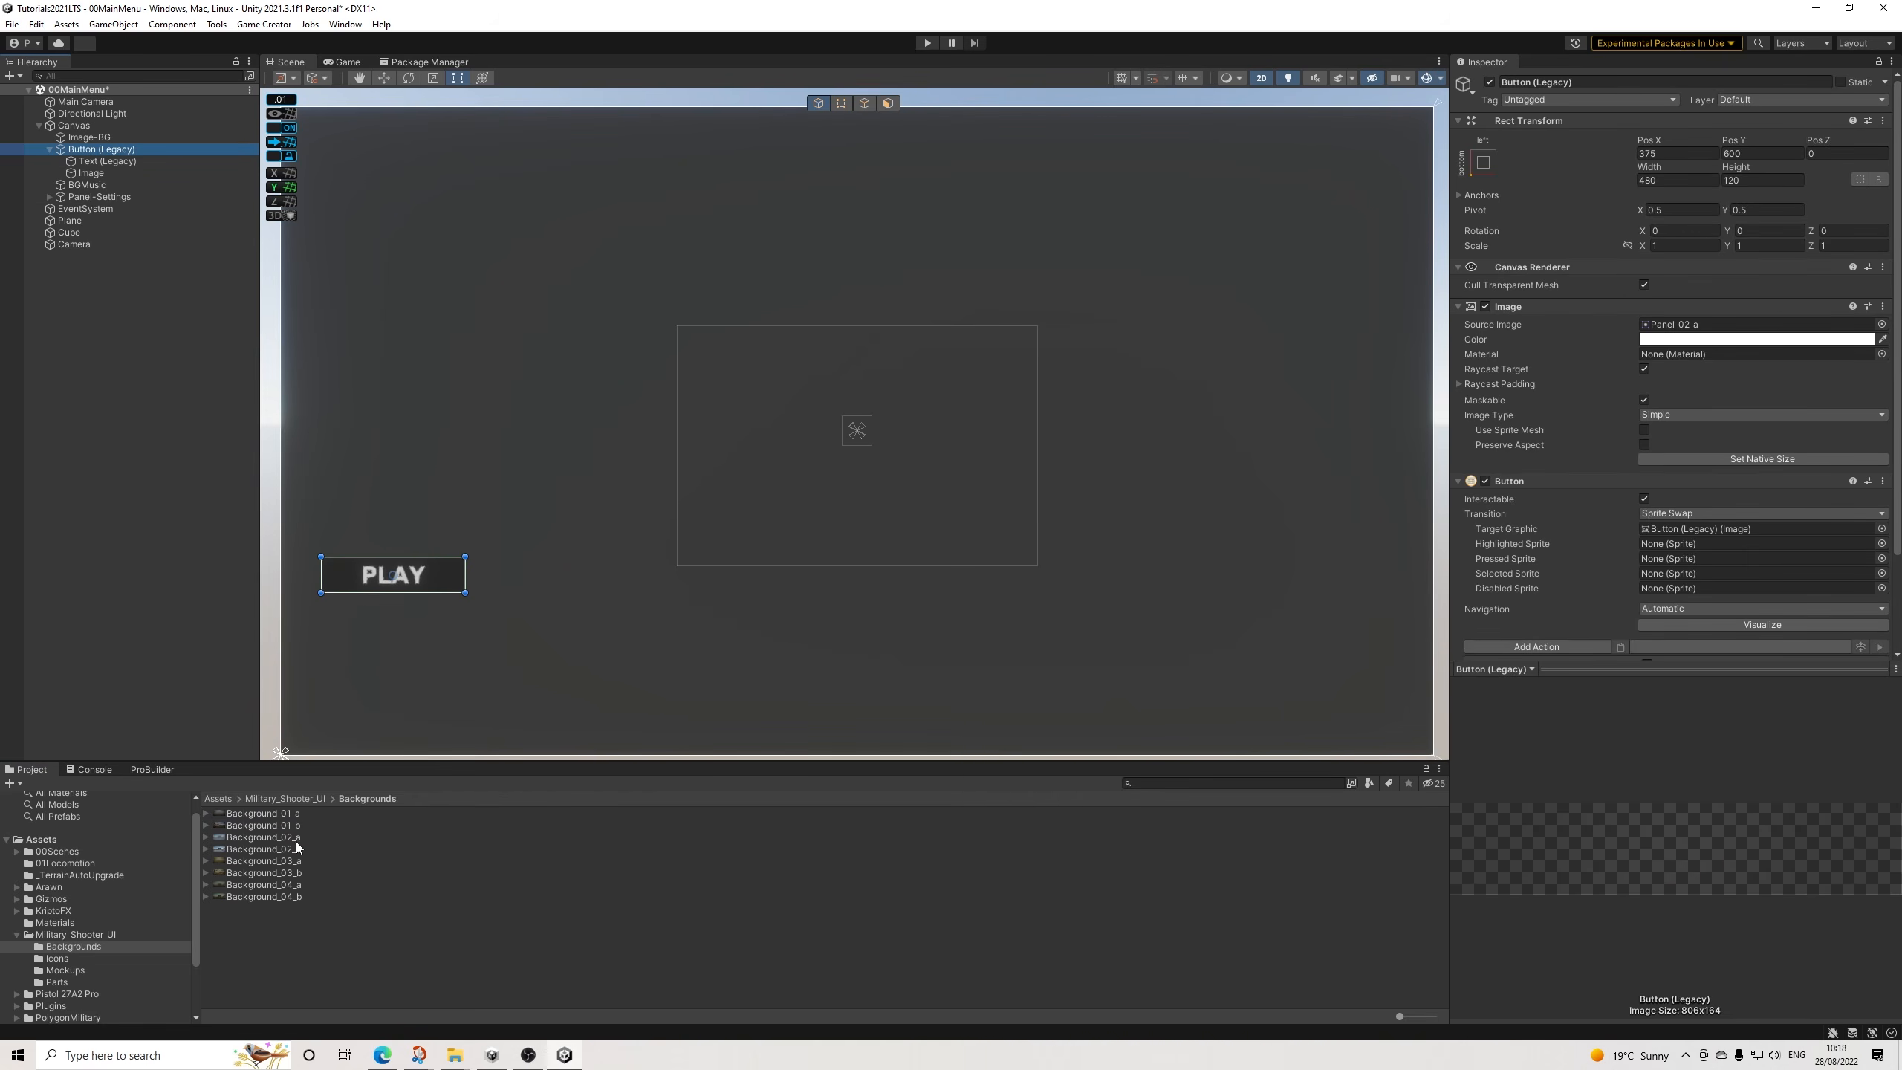
Assign the Background_03_b sprite as the source image of Image-BG.
left_click_drag(283, 869, 1707, 281)
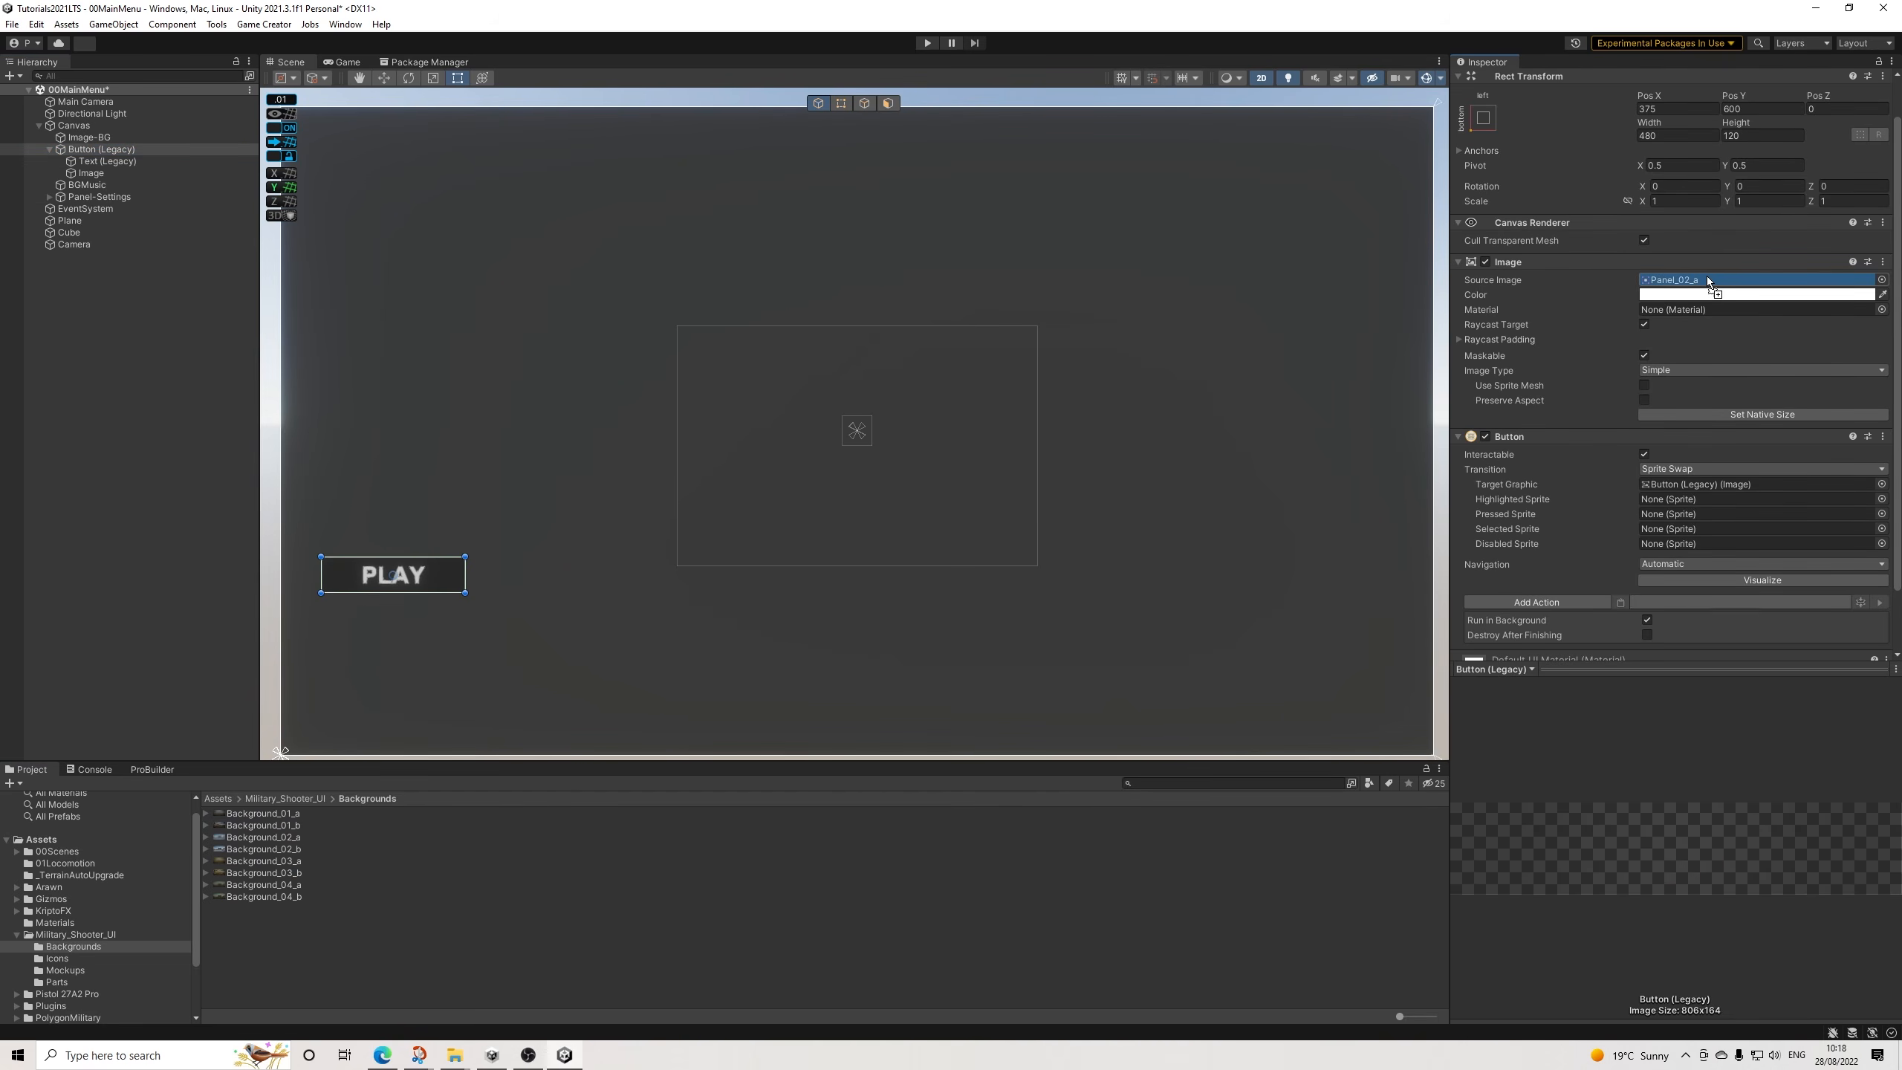
left_click_drag(1708, 281, 1706, 281)
left_click(90, 138)
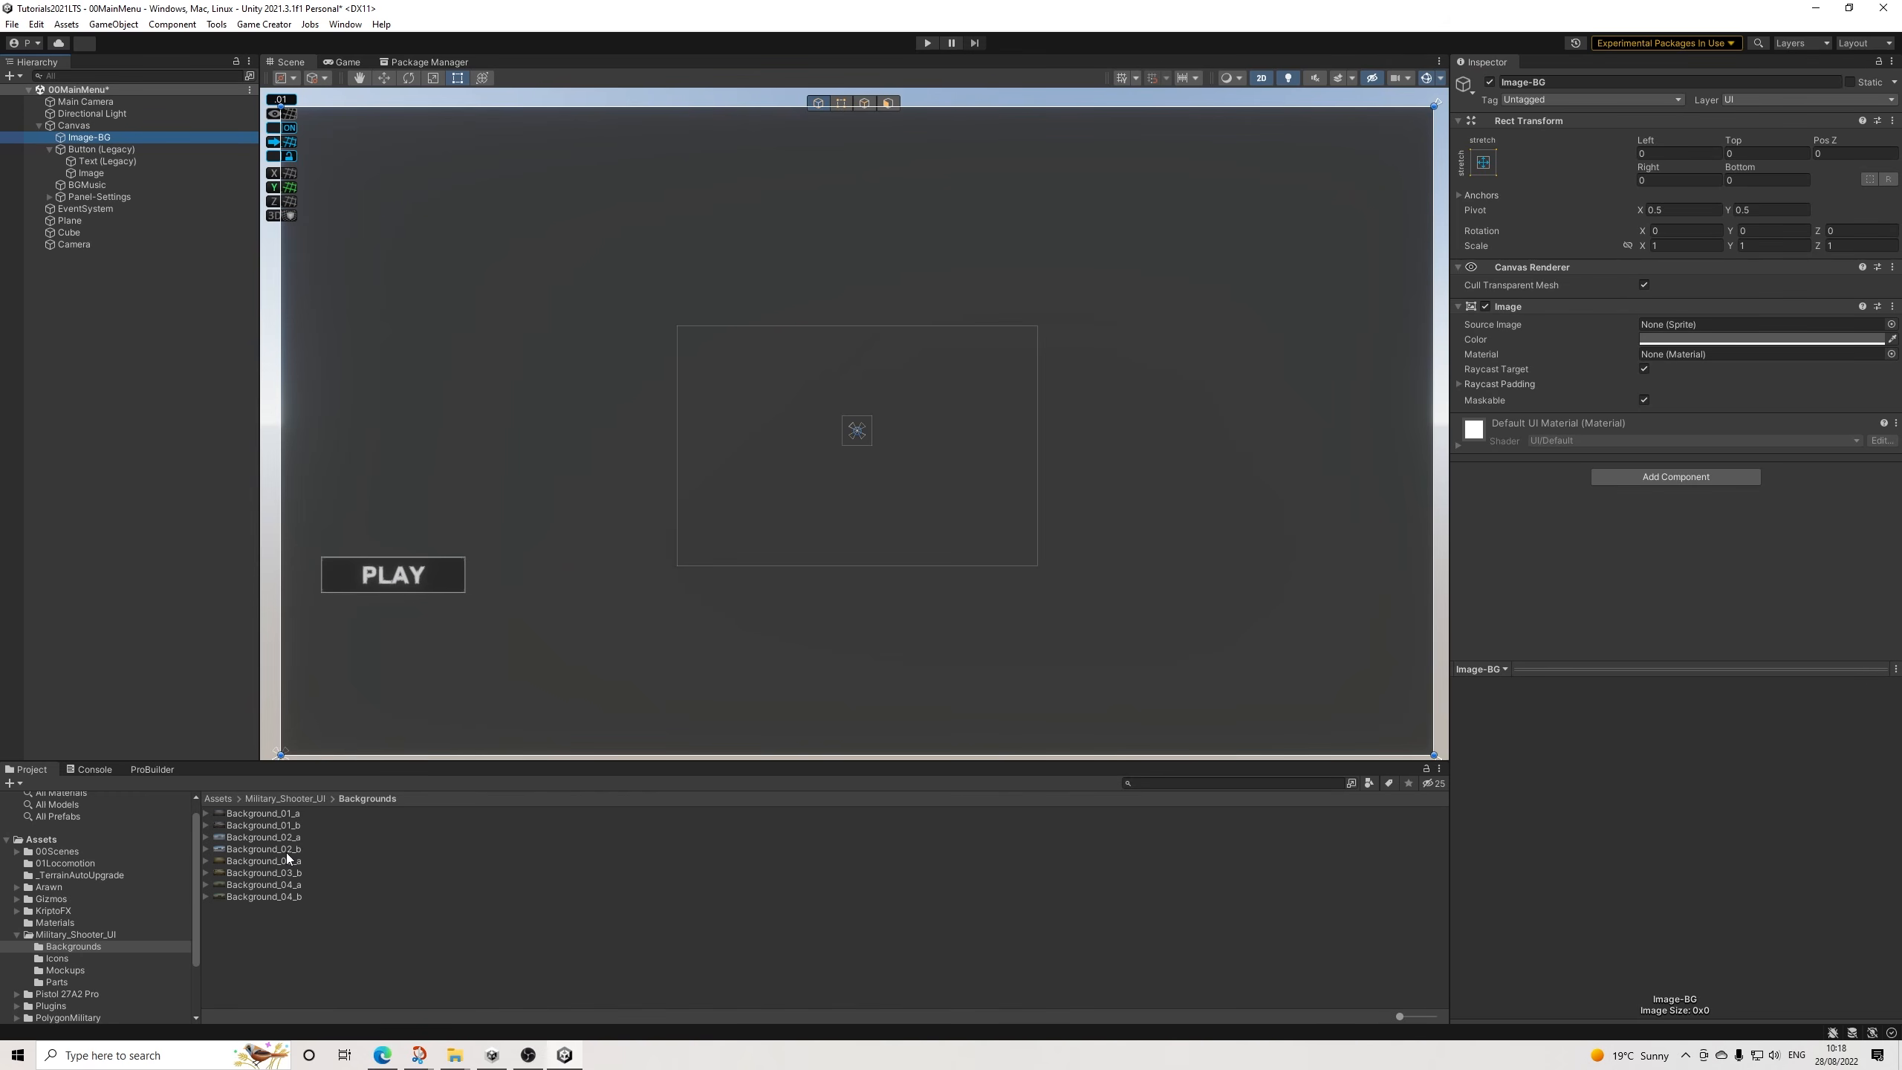
left_click_drag(294, 871, 1672, 328)
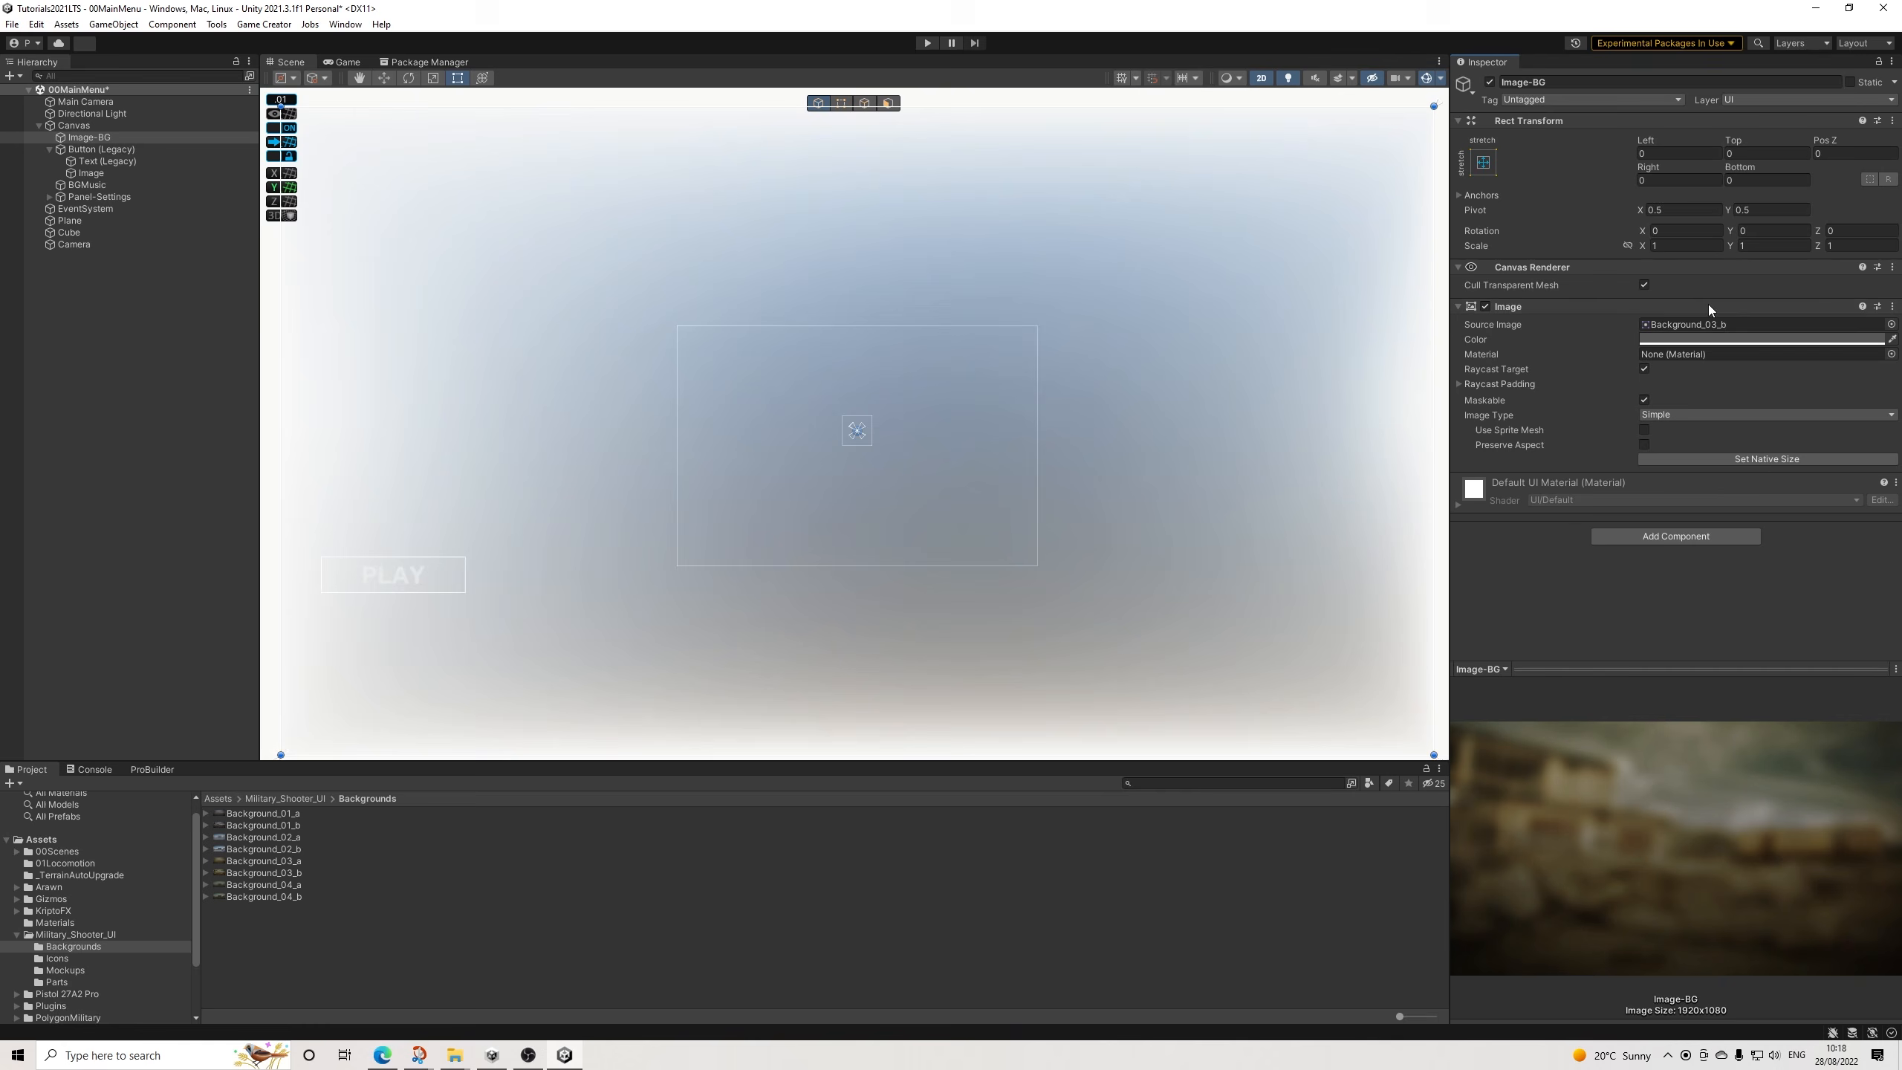
Set the Image-BG image color to white (FFFFFF).
left_click(1677, 340)
left_click_drag(1724, 424, 1606, 343)
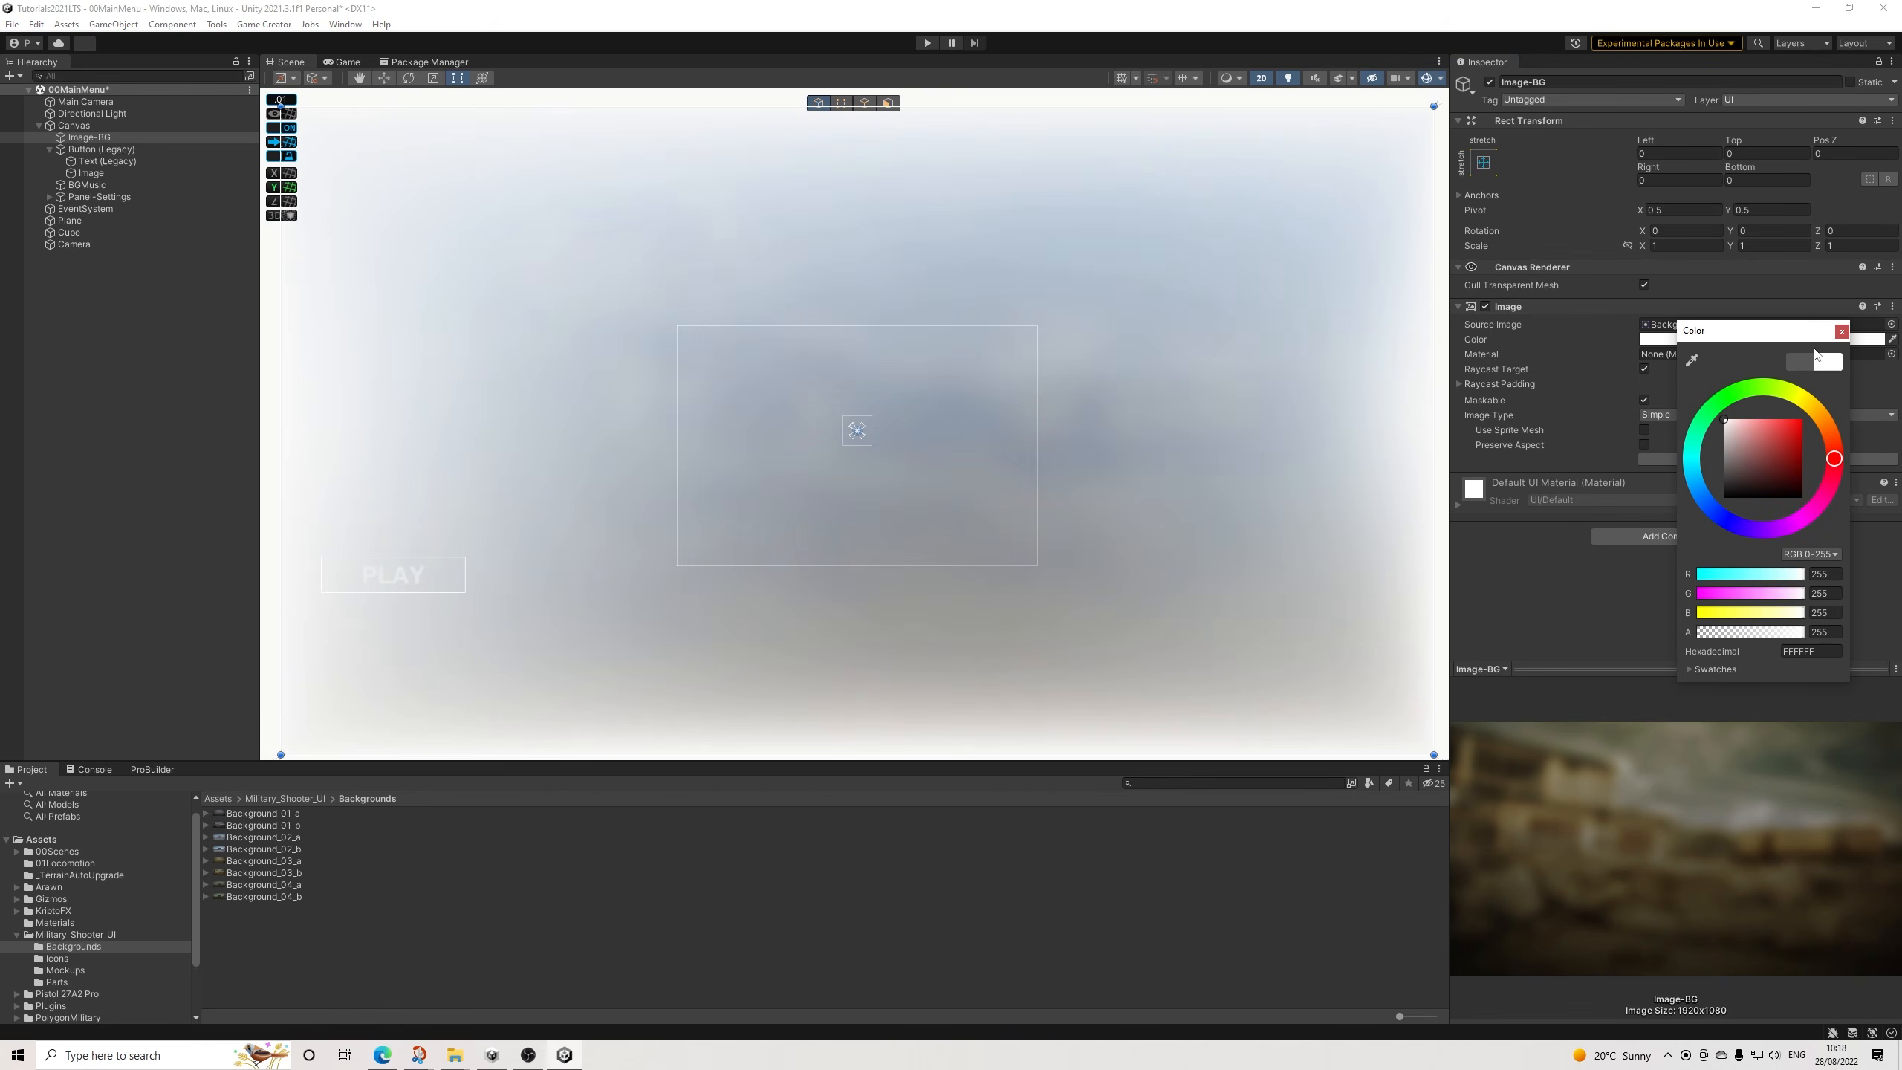
left_click(1841, 331)
Turn off scene lighting in the Scene view and check the background image in the Game view before returning to the Scene view.
left_click(1288, 79)
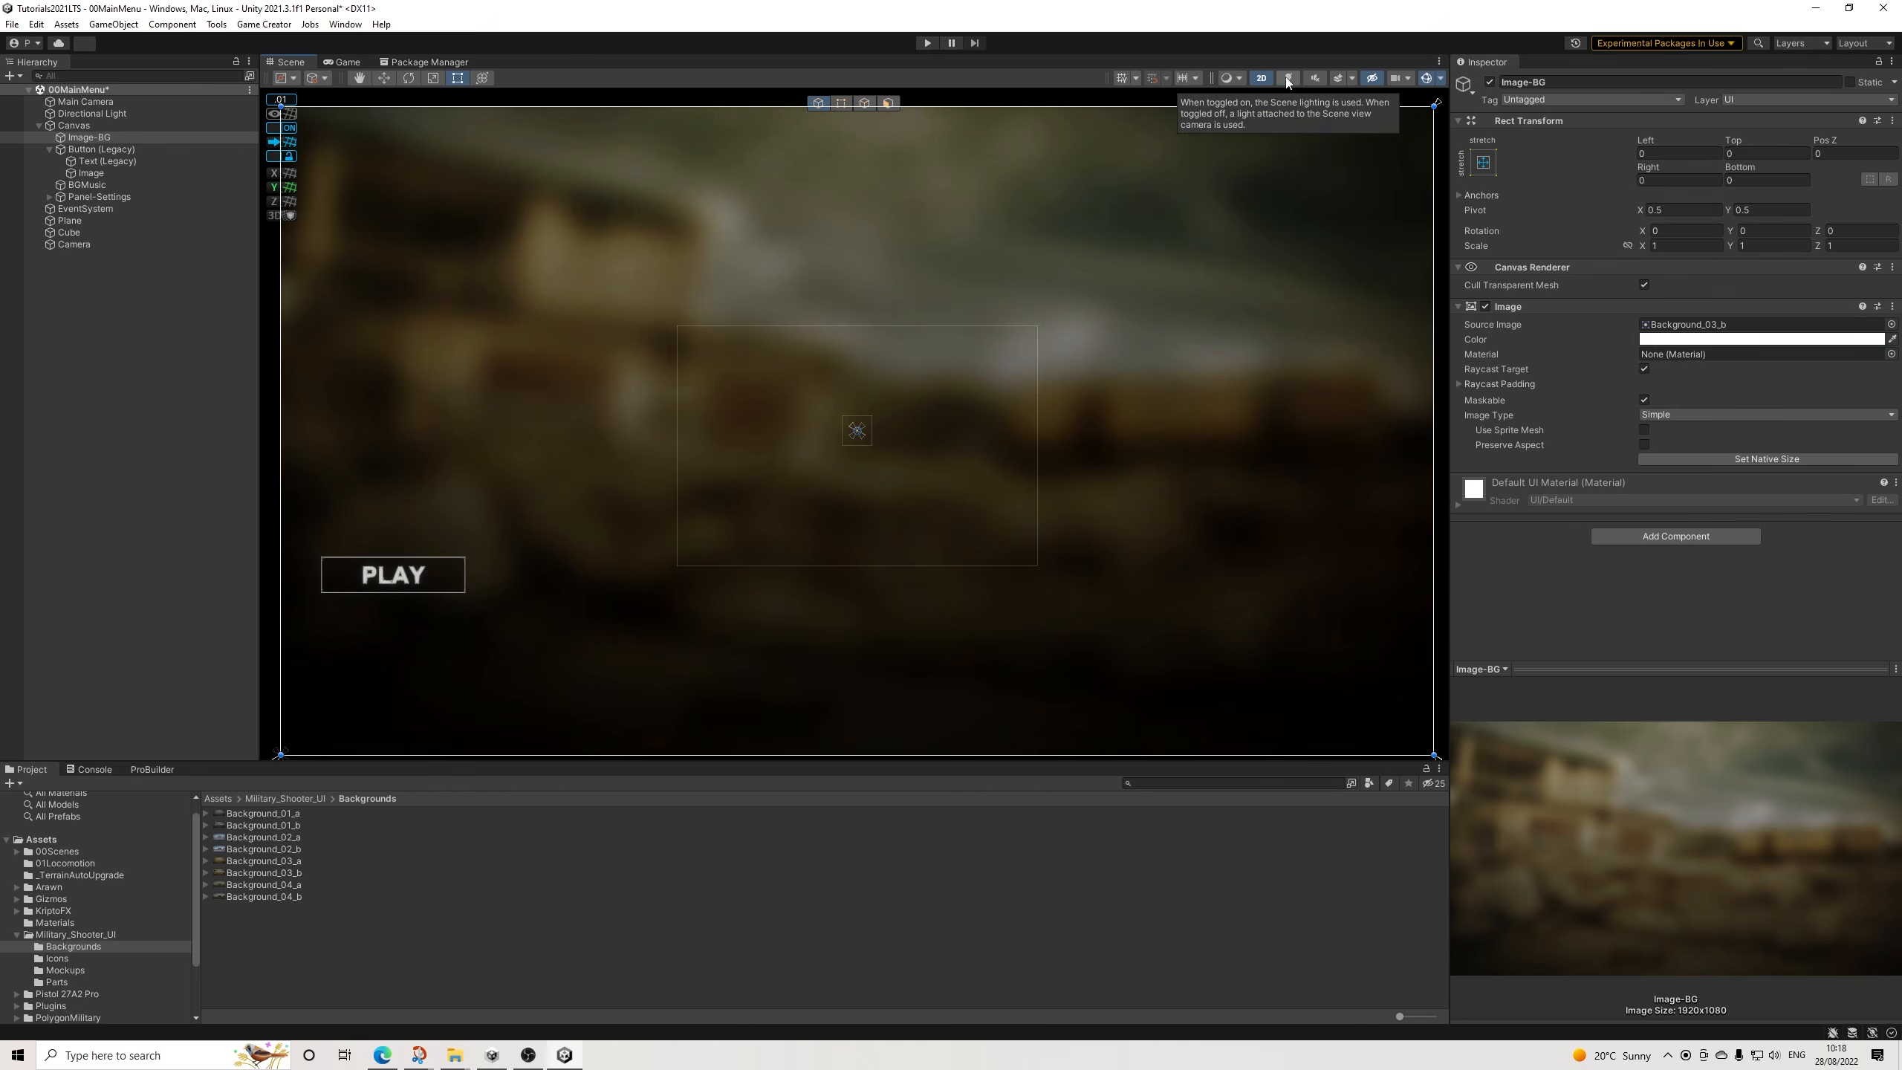
scroll(1073, 367, "down", 3)
scroll(1063, 371, "up", 1)
scroll(1132, 371, "down", 1)
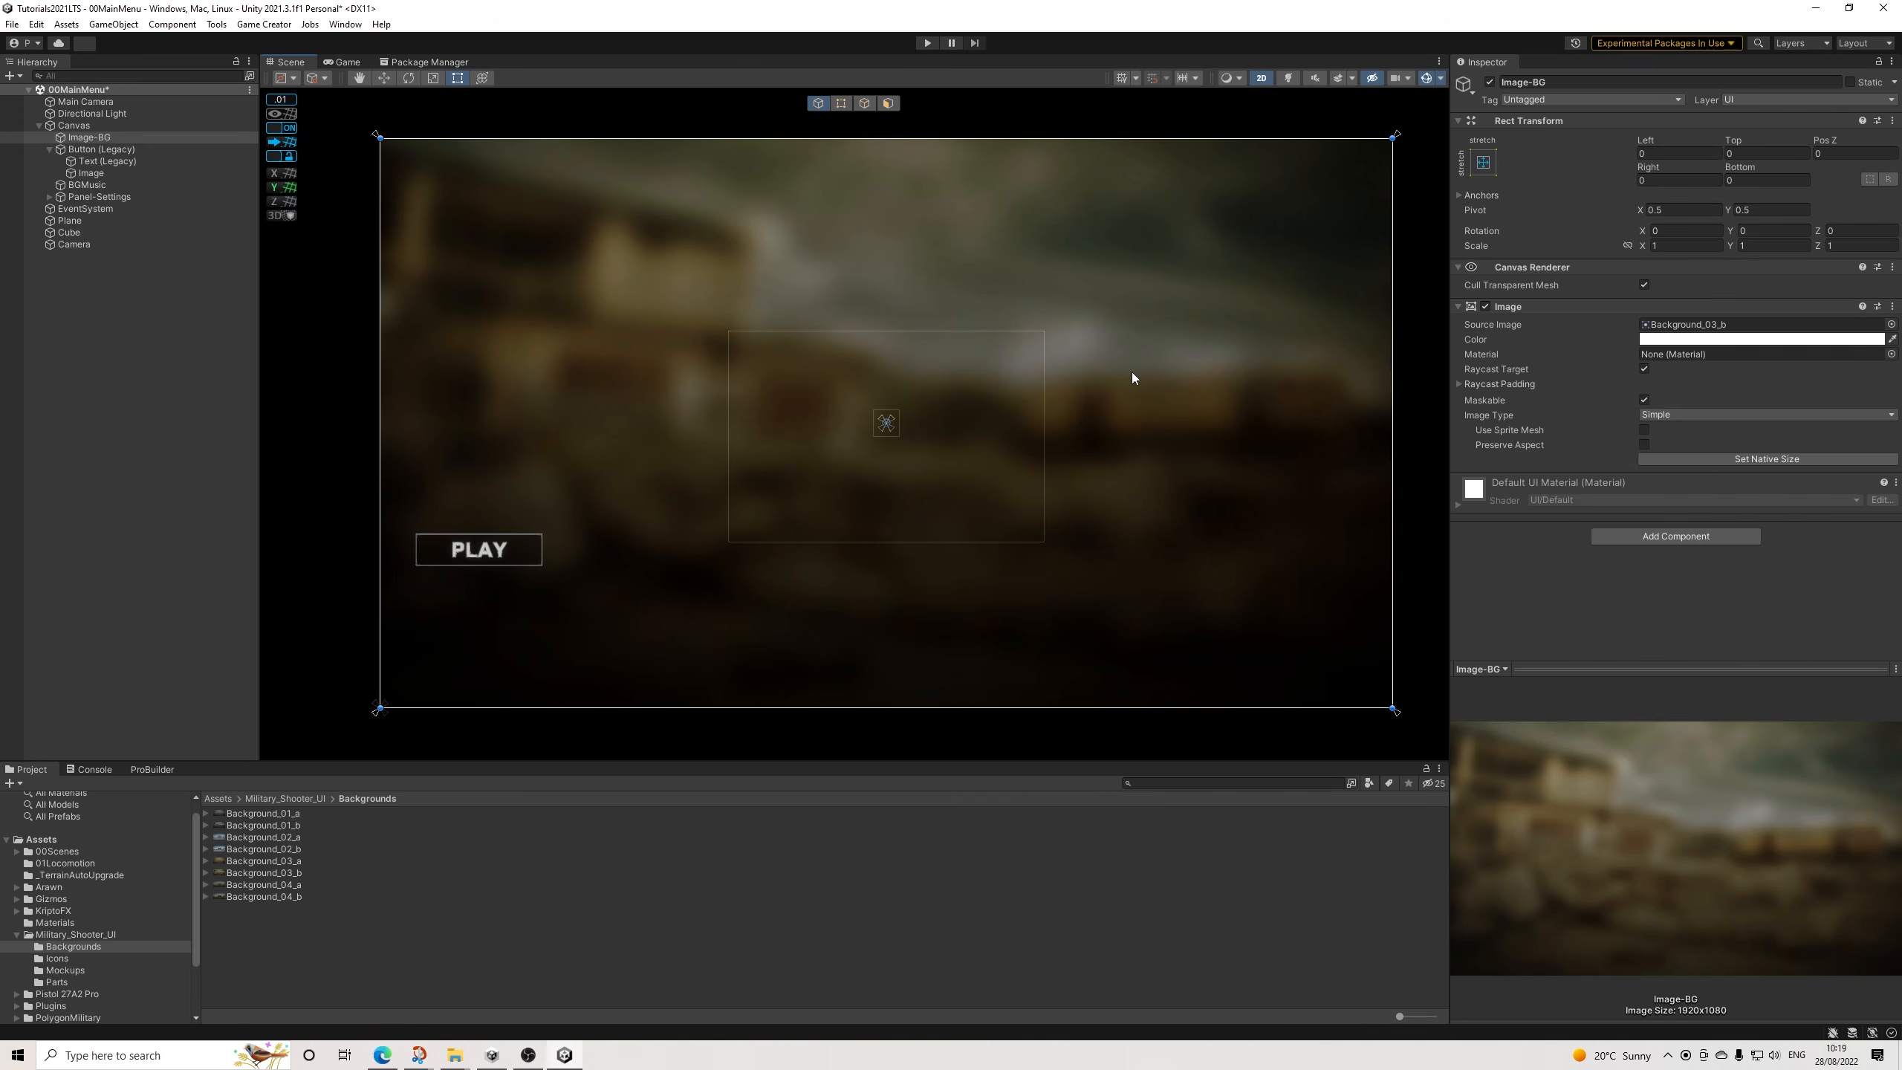
left_click(1414, 314)
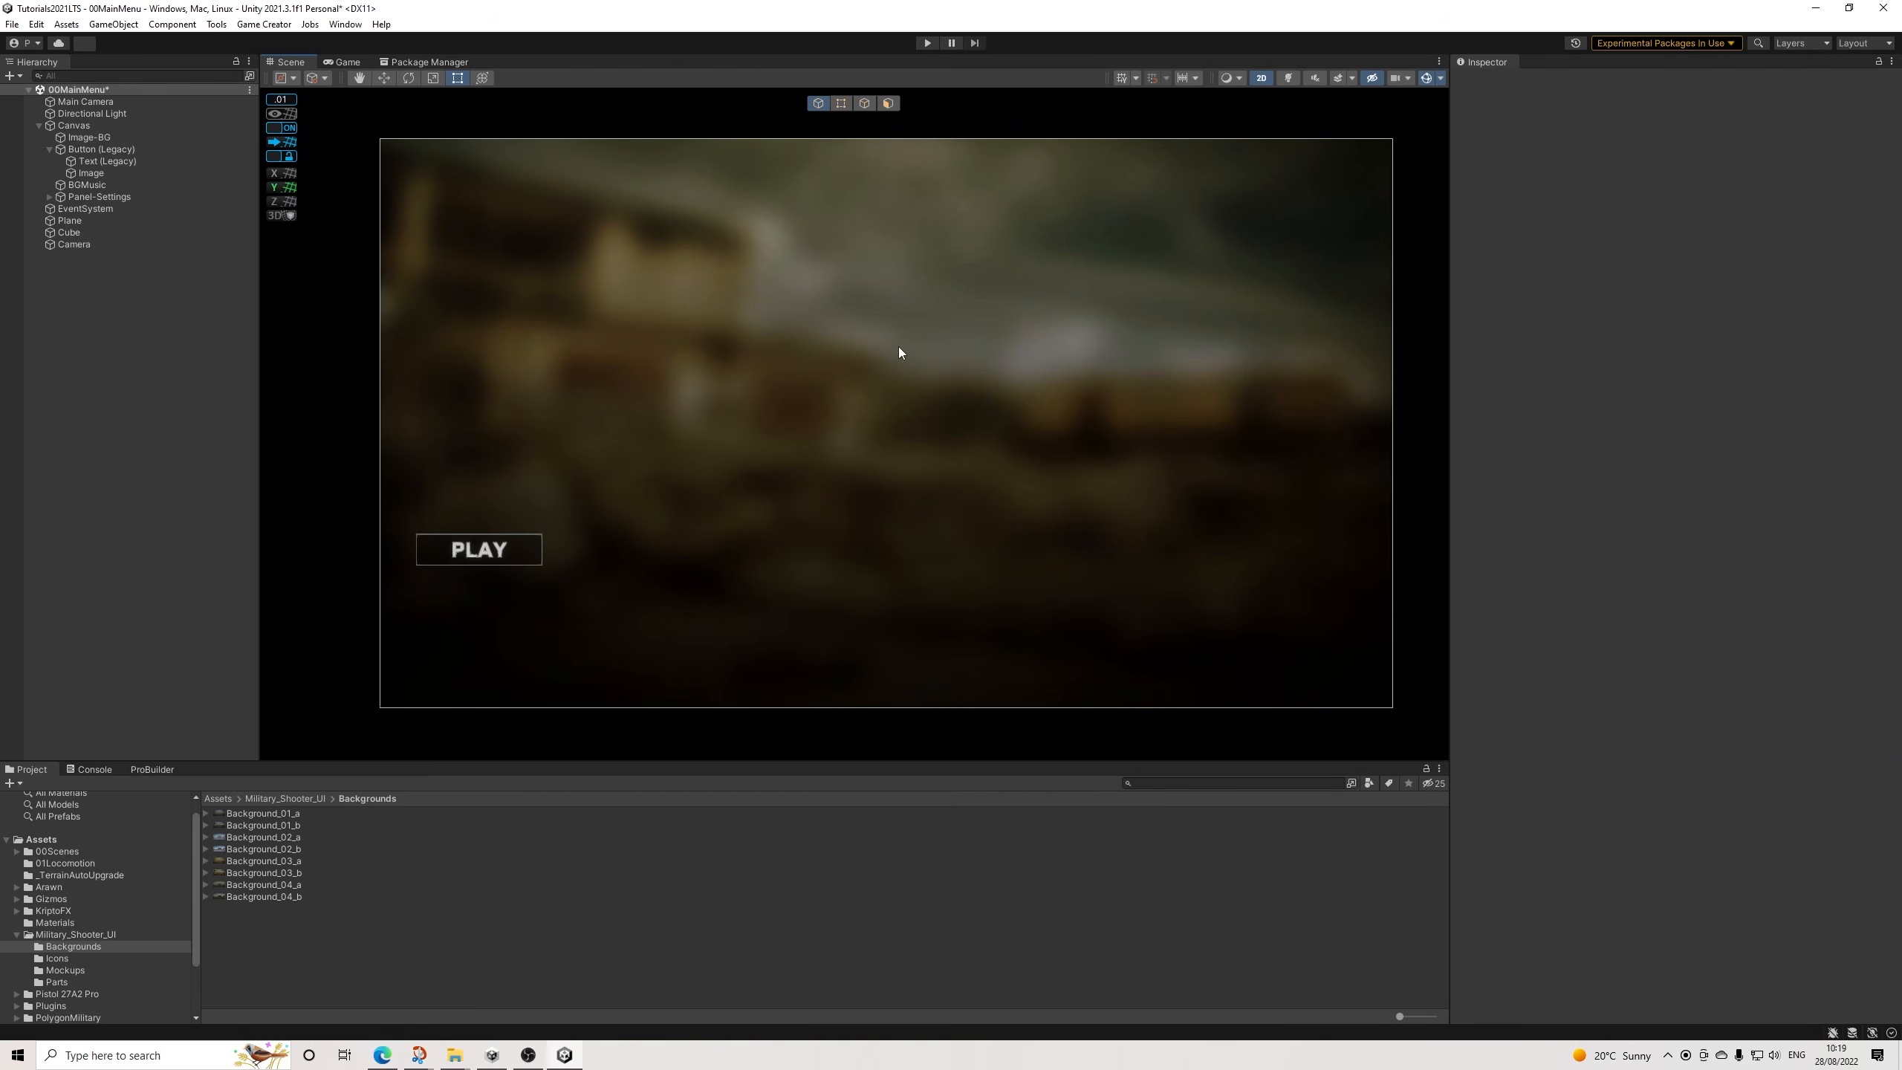
left_click(348, 63)
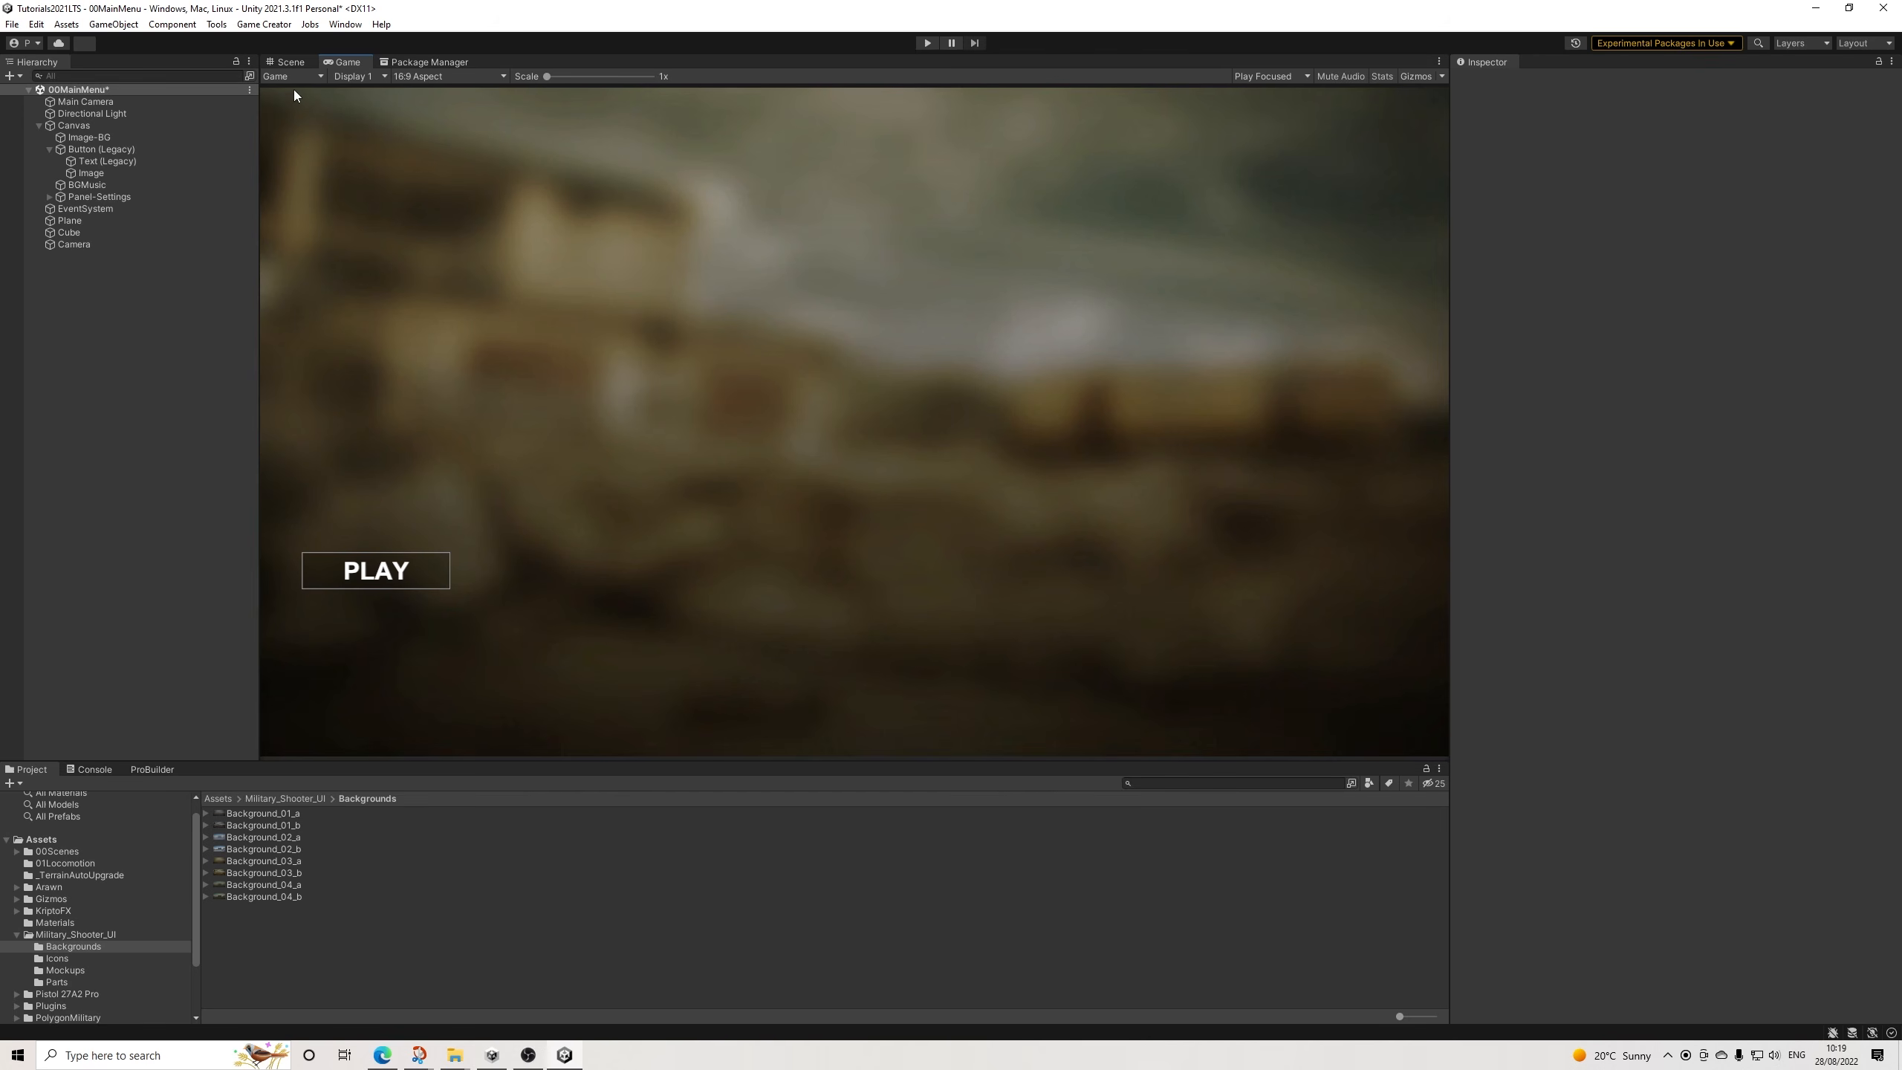
left_click(292, 62)
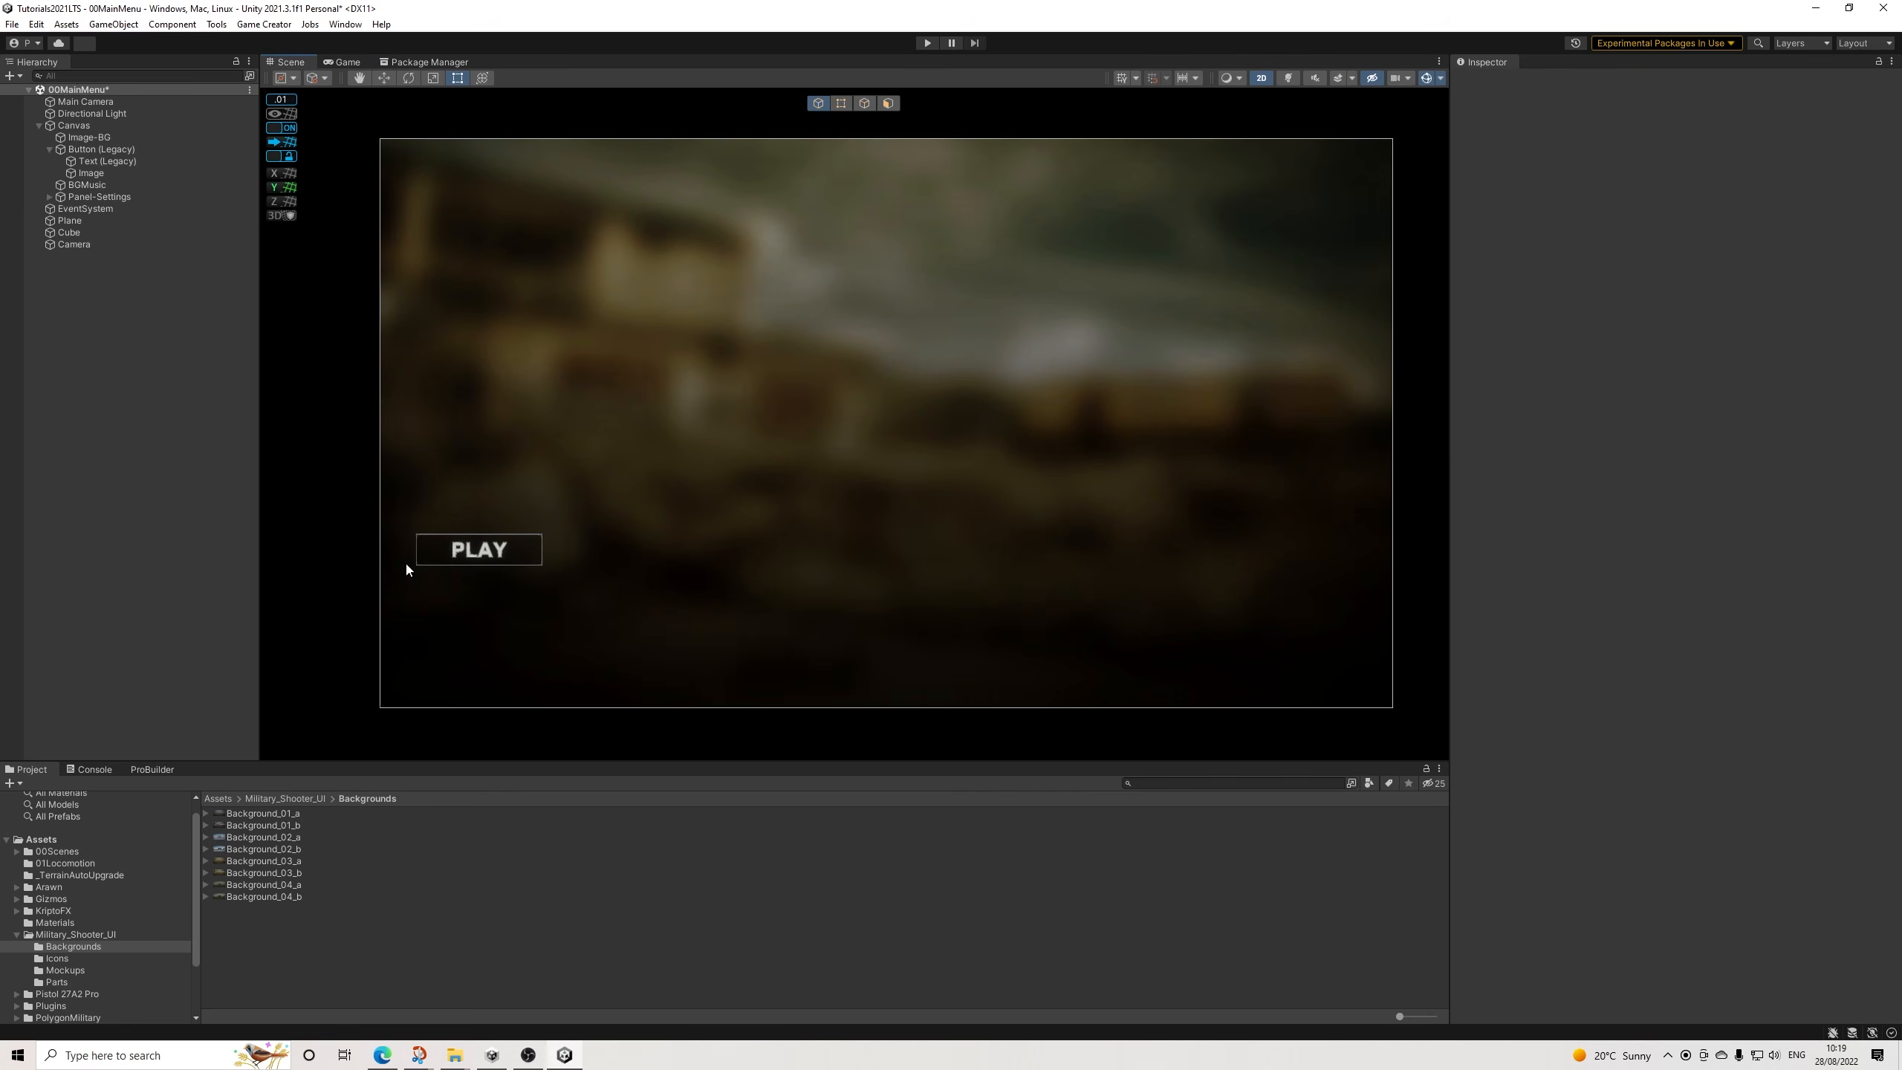
Assign the Panel_02_a sprite from the Parts folder as the Disabled Sprite of Button (Legacy).
left_click(105, 150)
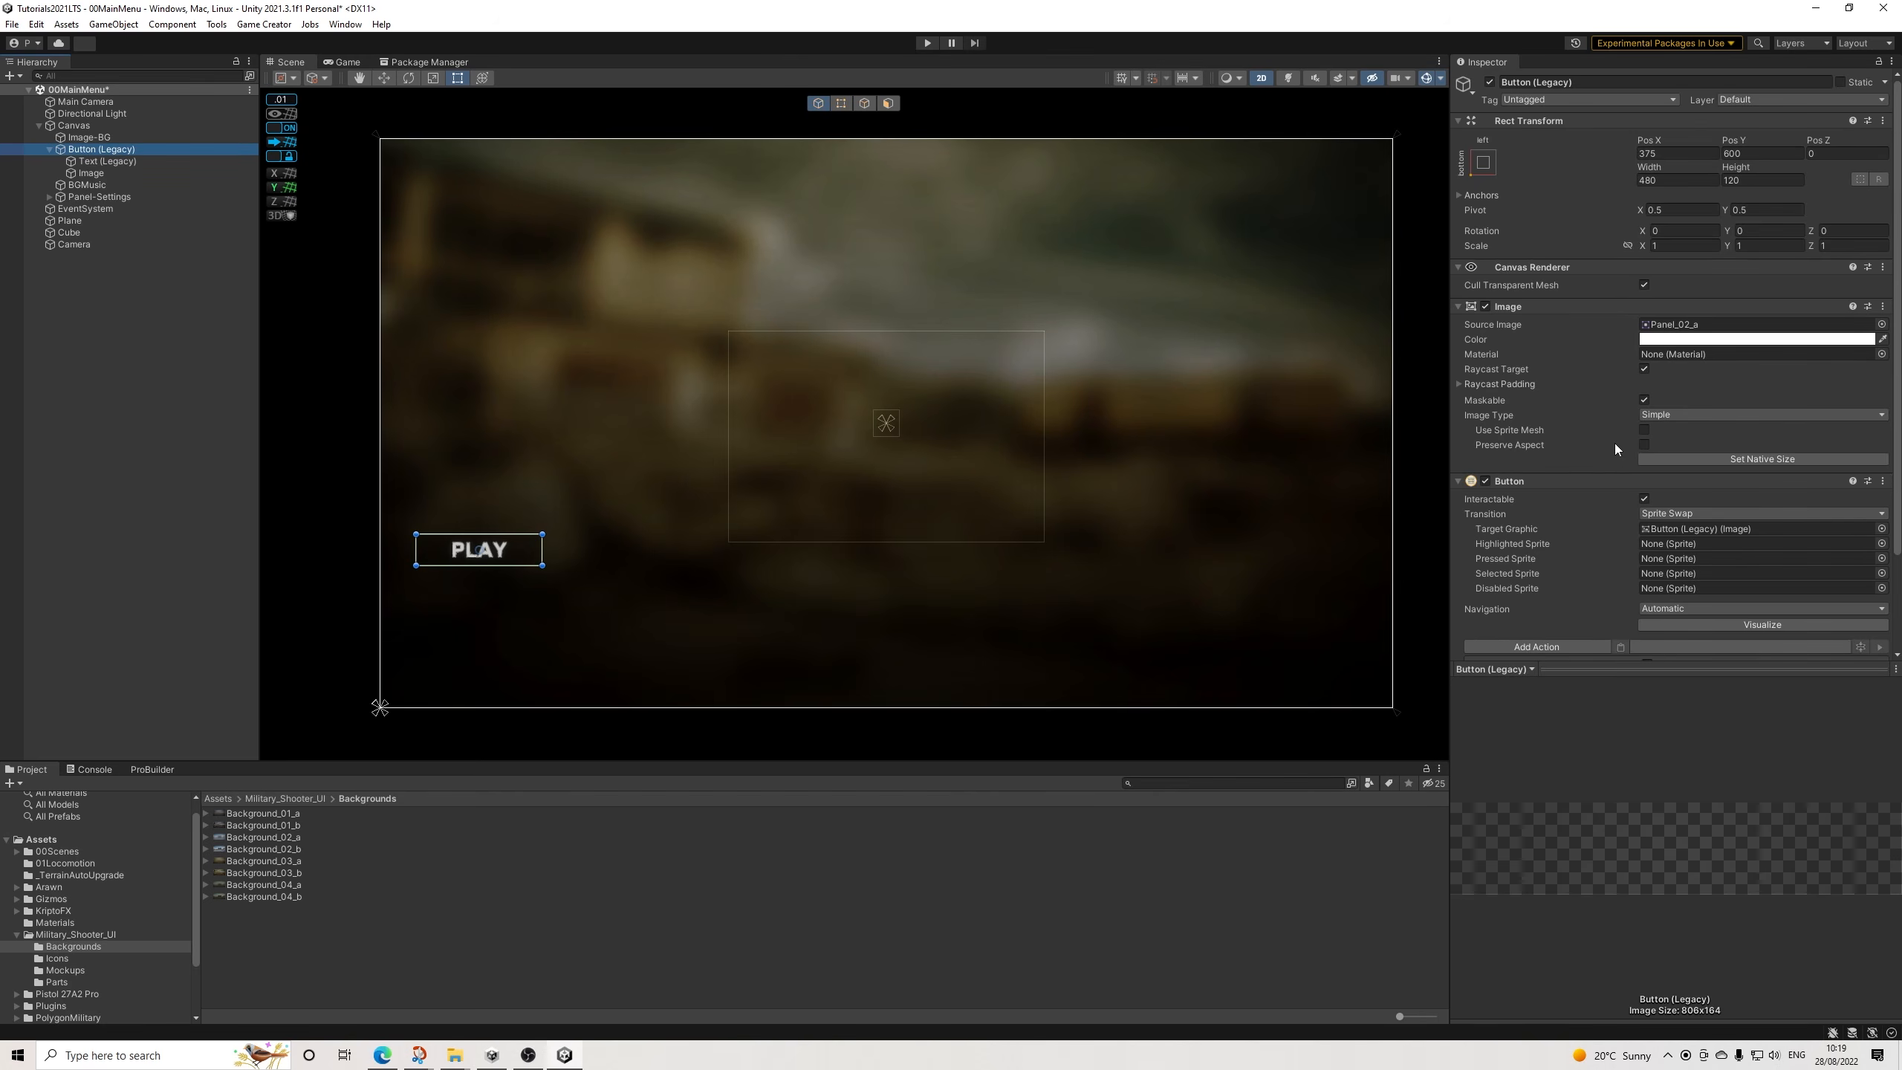
scroll(1688, 500, "down", 3)
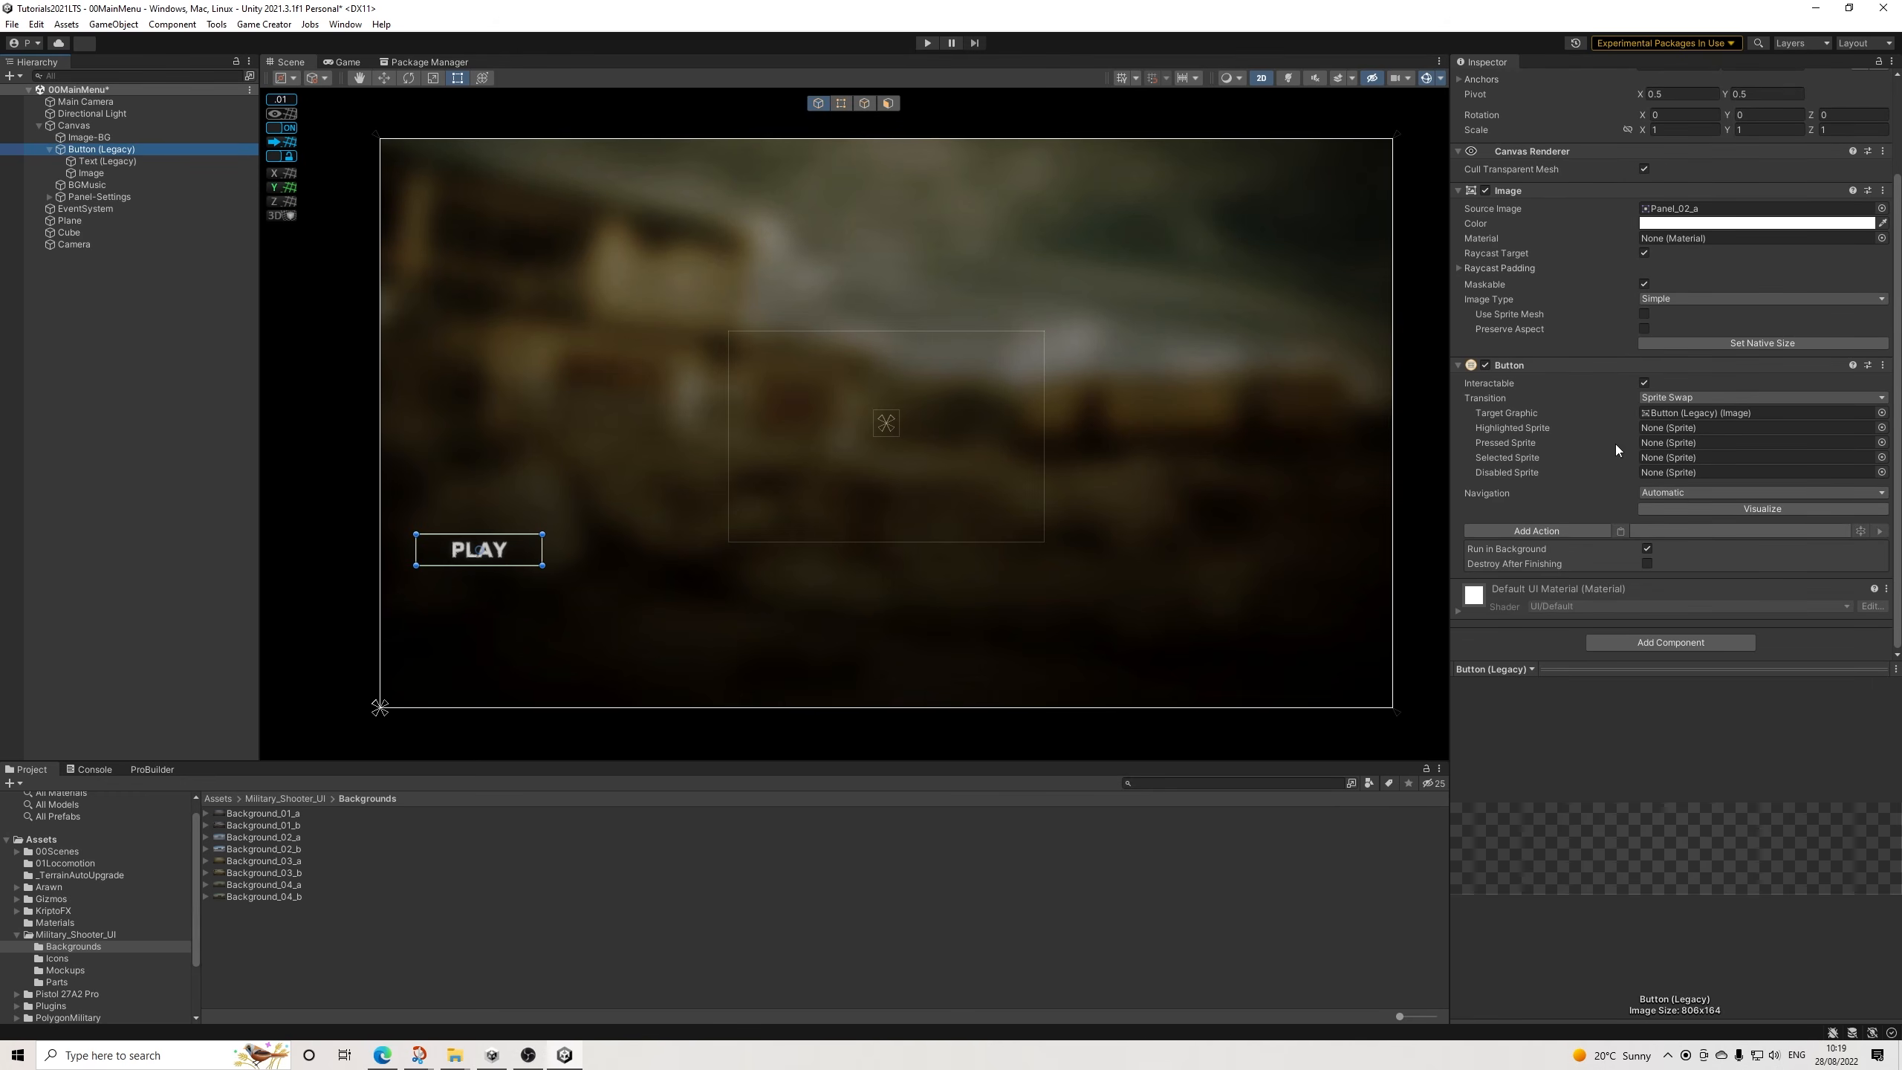
left_click(1692, 208)
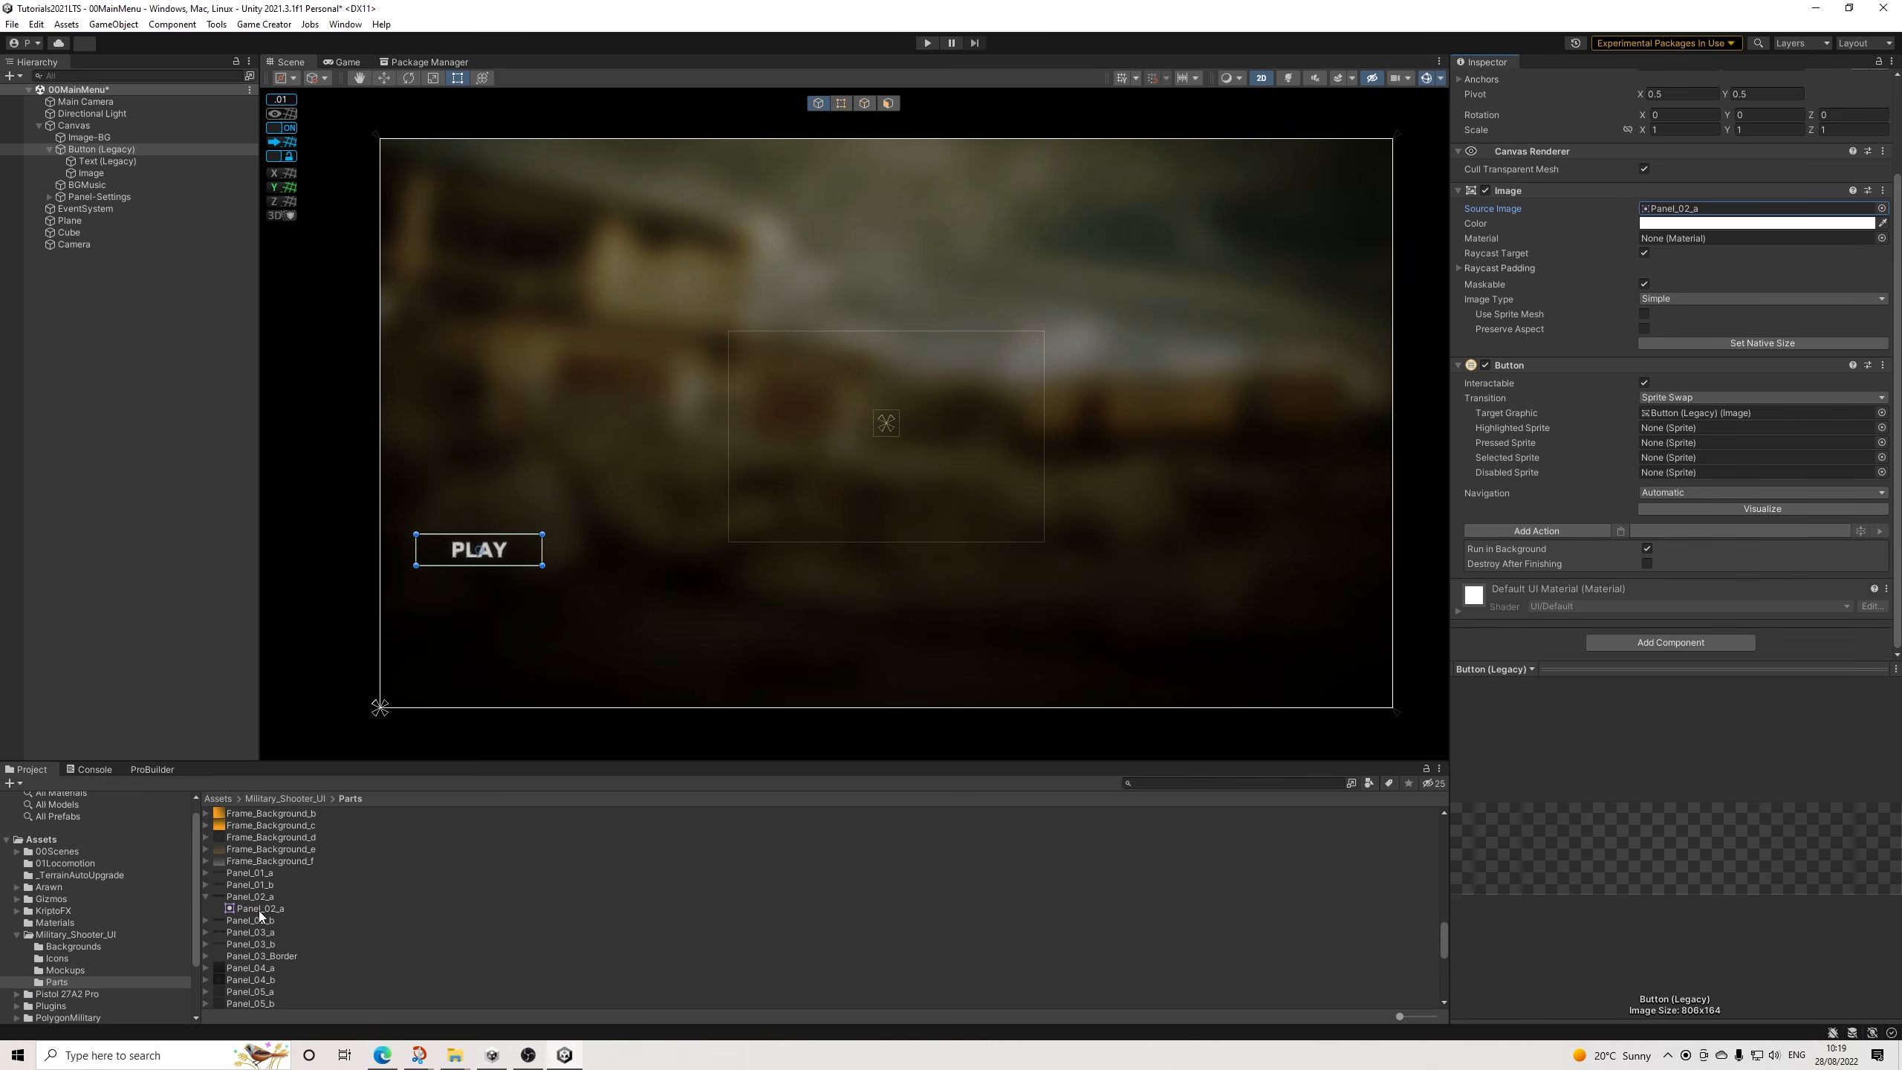
left_click_drag(263, 910, 1685, 479)
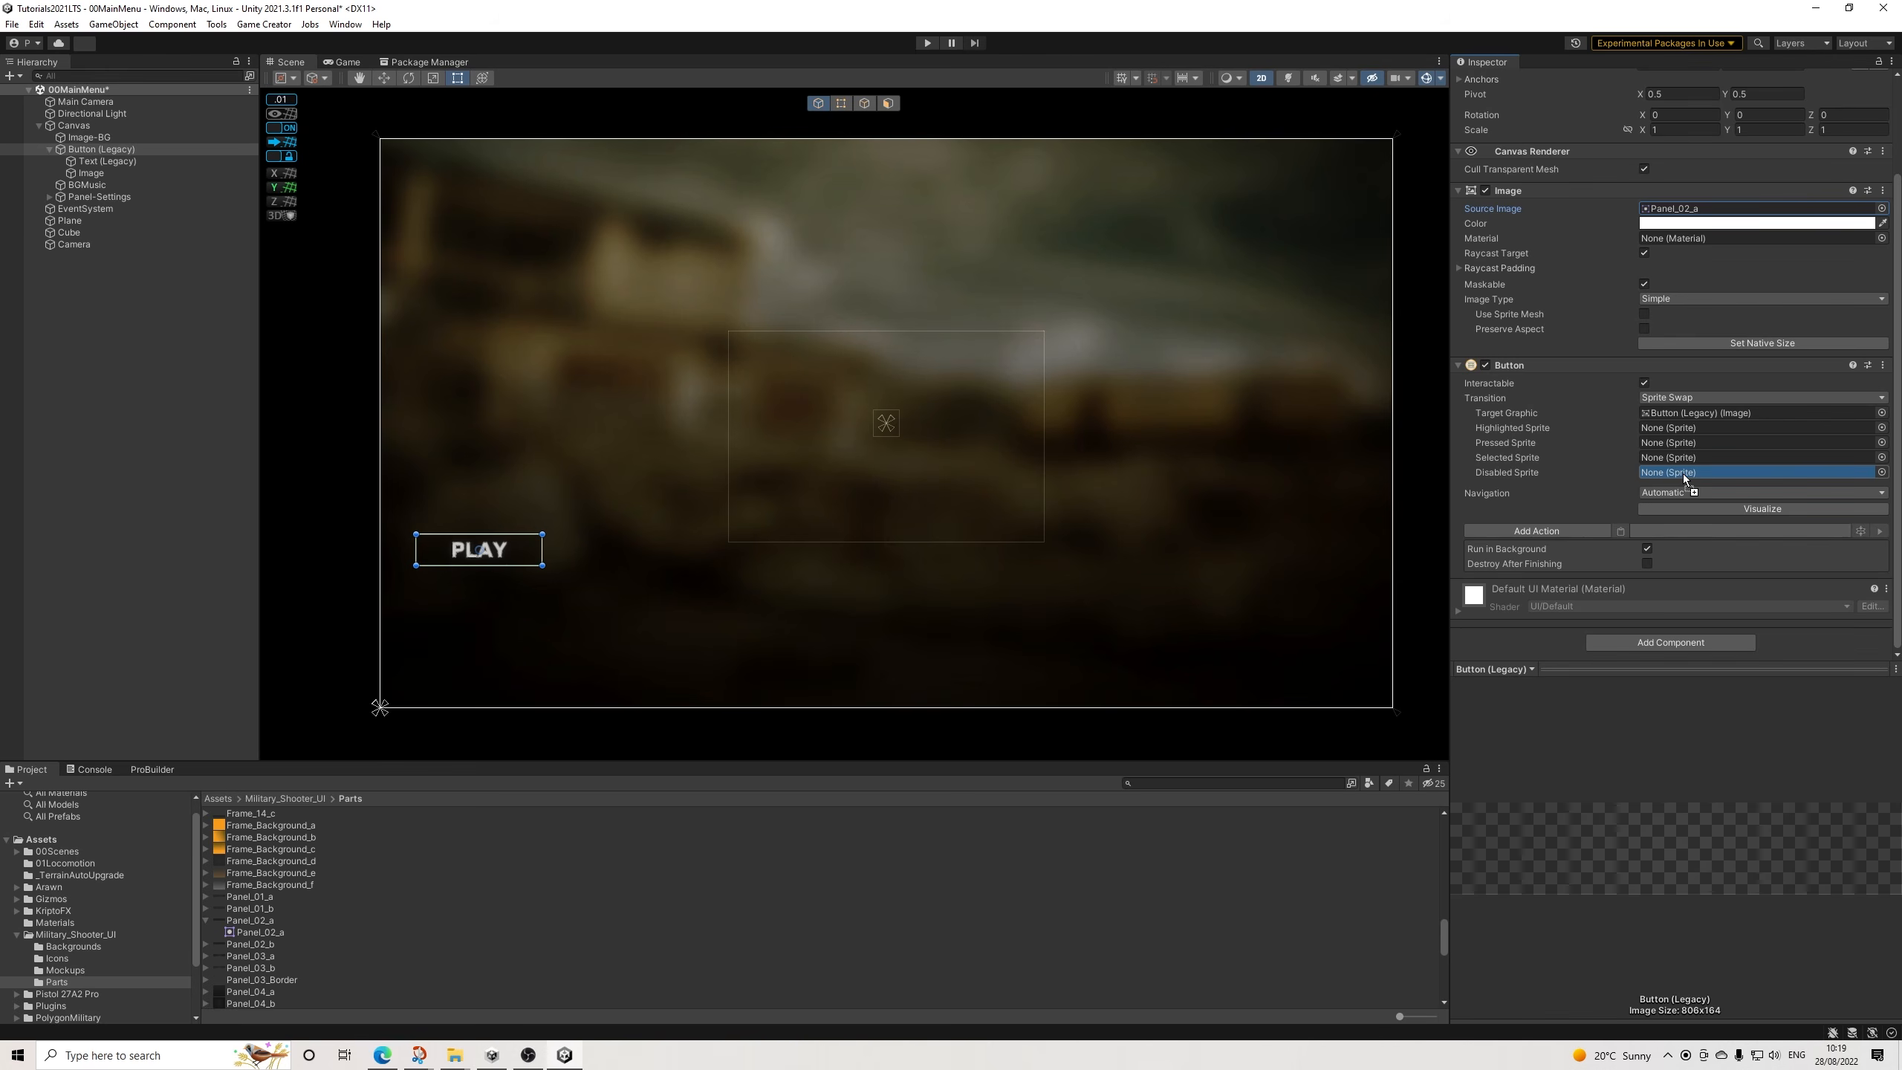
left_click_drag(1684, 476, 1683, 477)
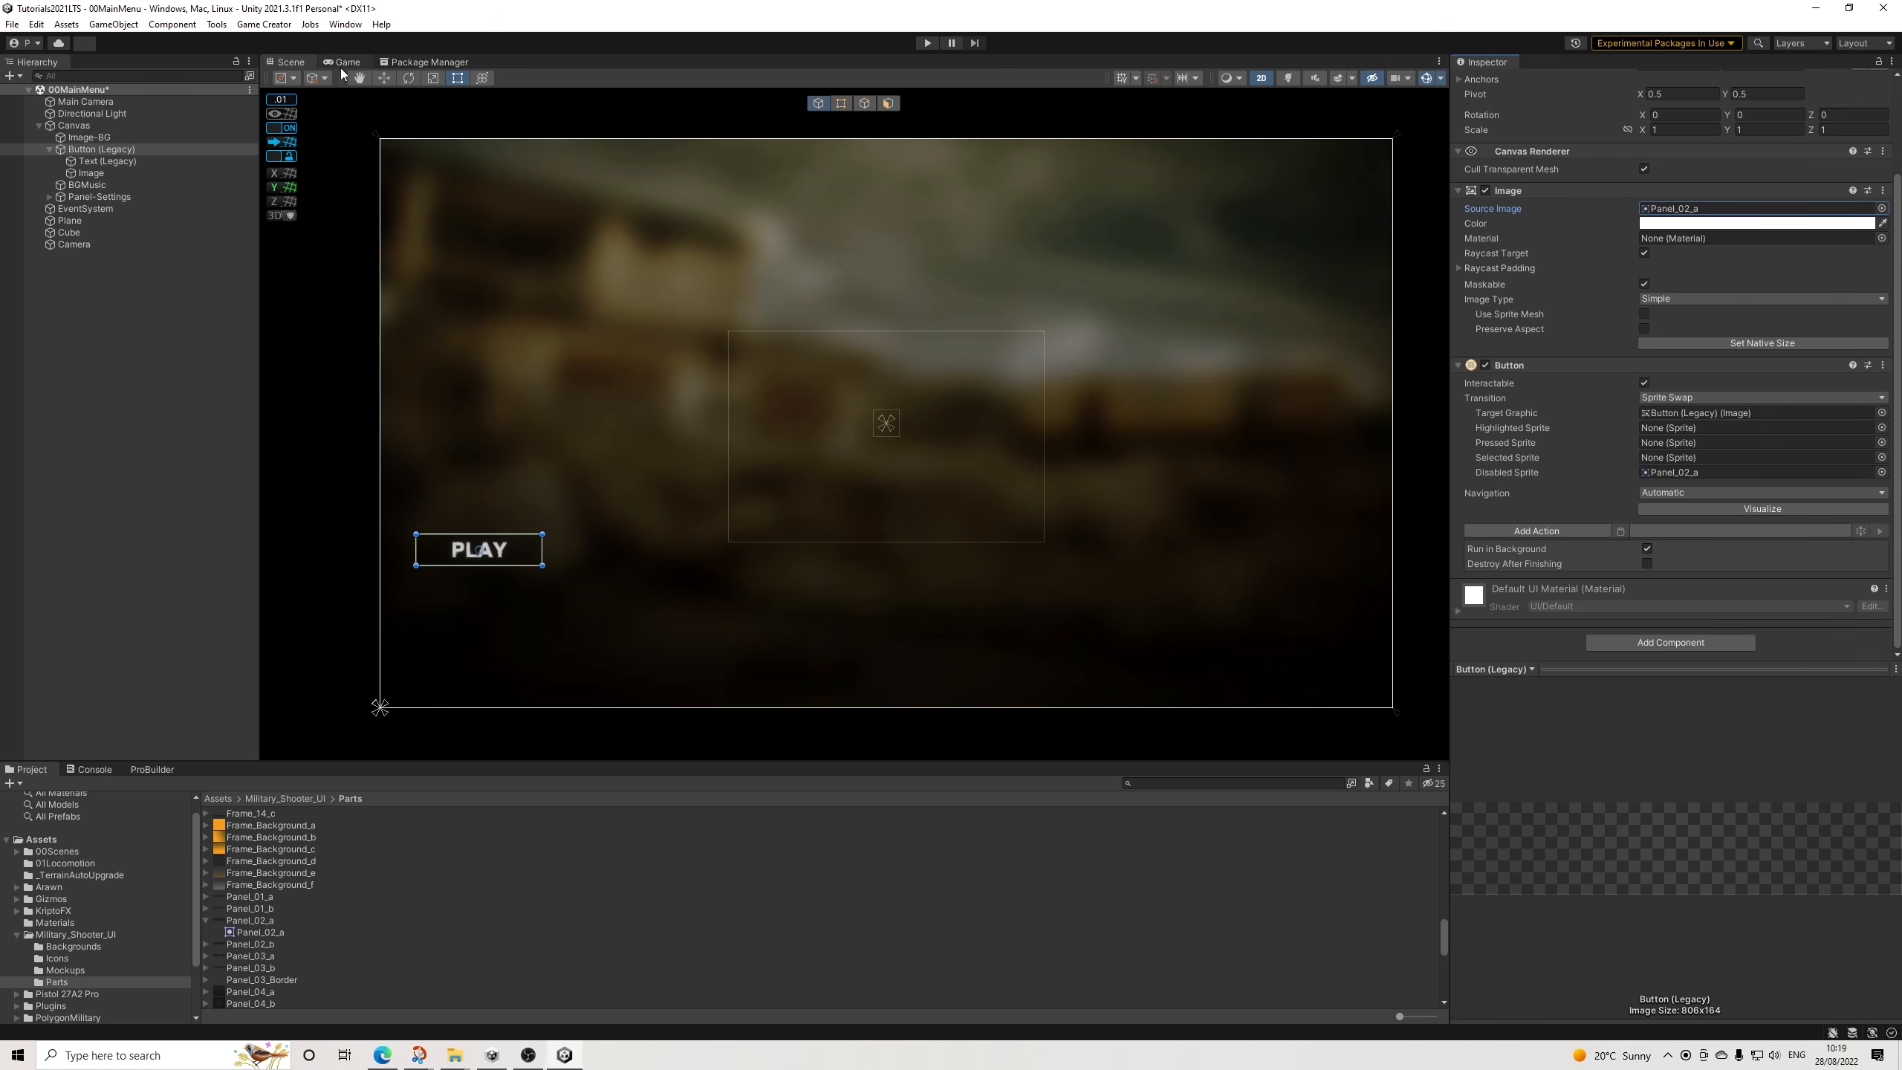
Try Frame_Background_a, Frame_Background_b and Frame_Background_c as the source image of Button (Legacy) and compare them in the Game view.
left_click_drag(290, 830, 1684, 214)
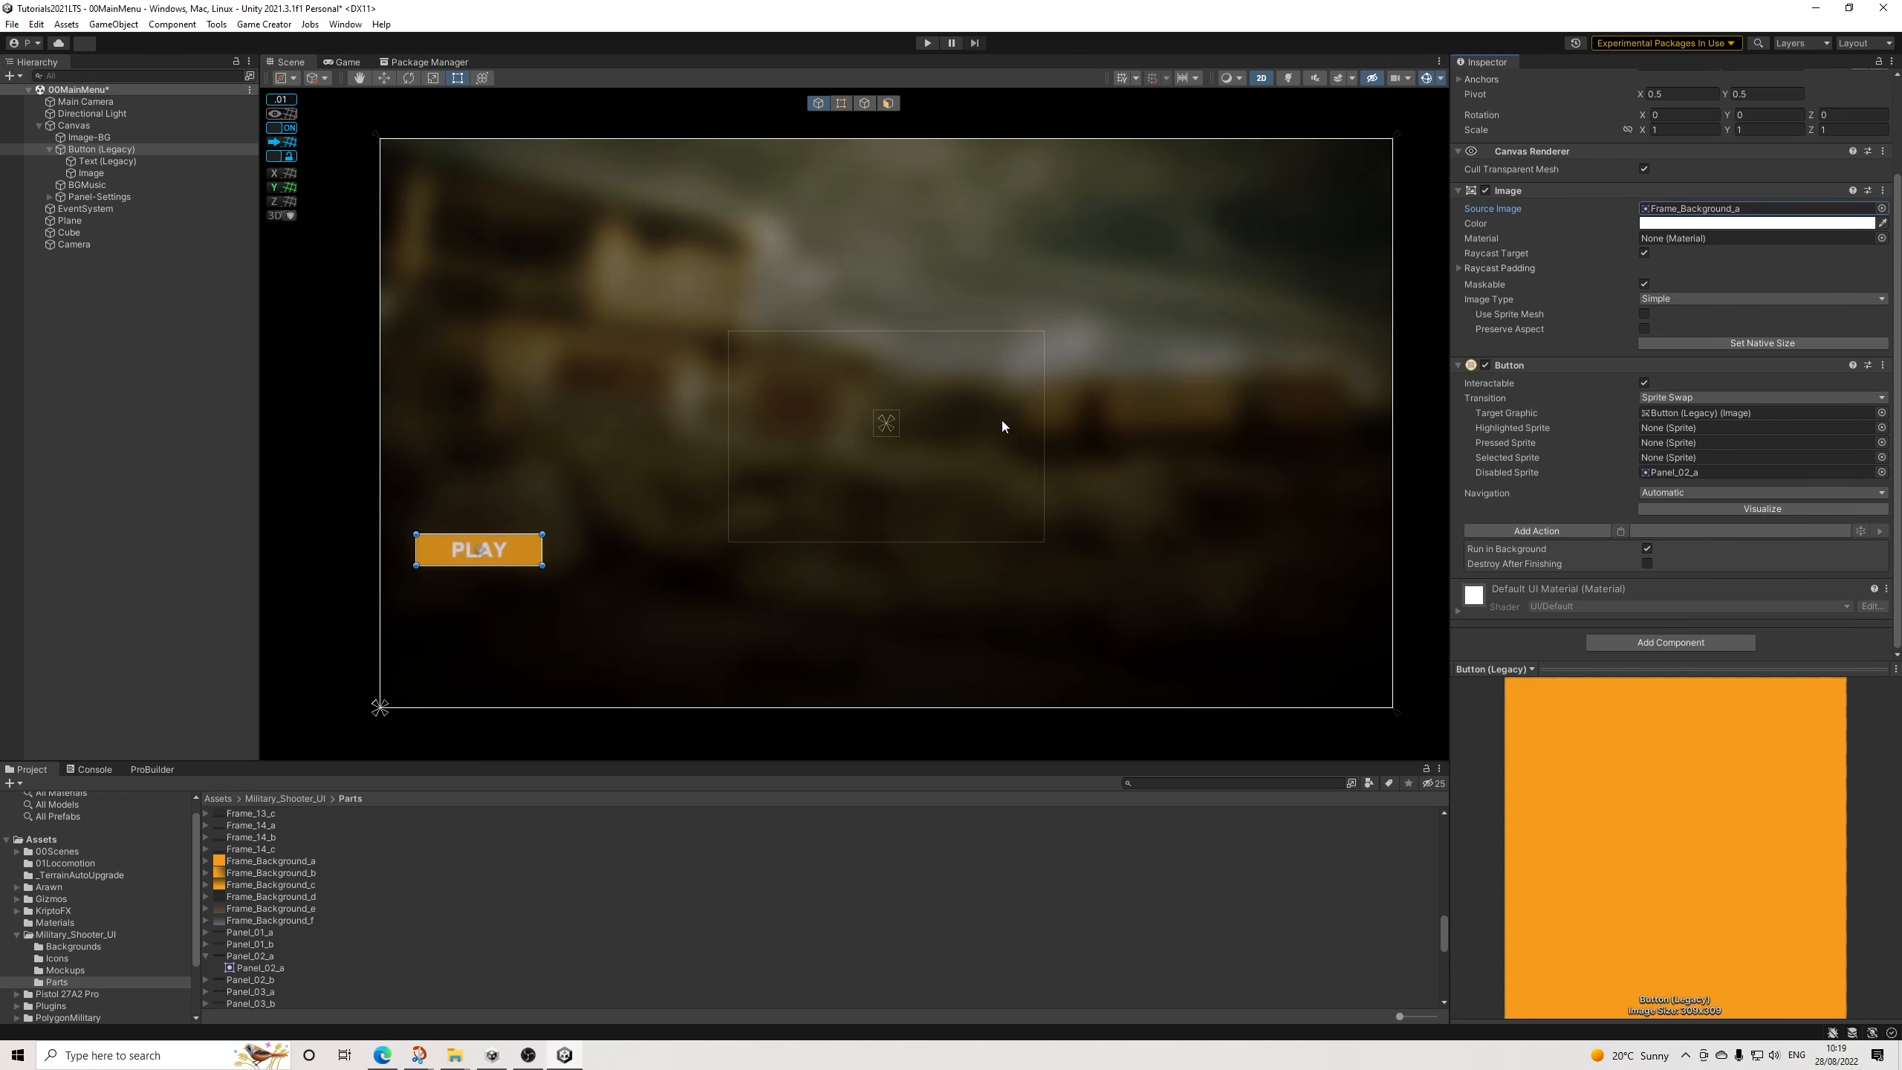
left_click(341, 63)
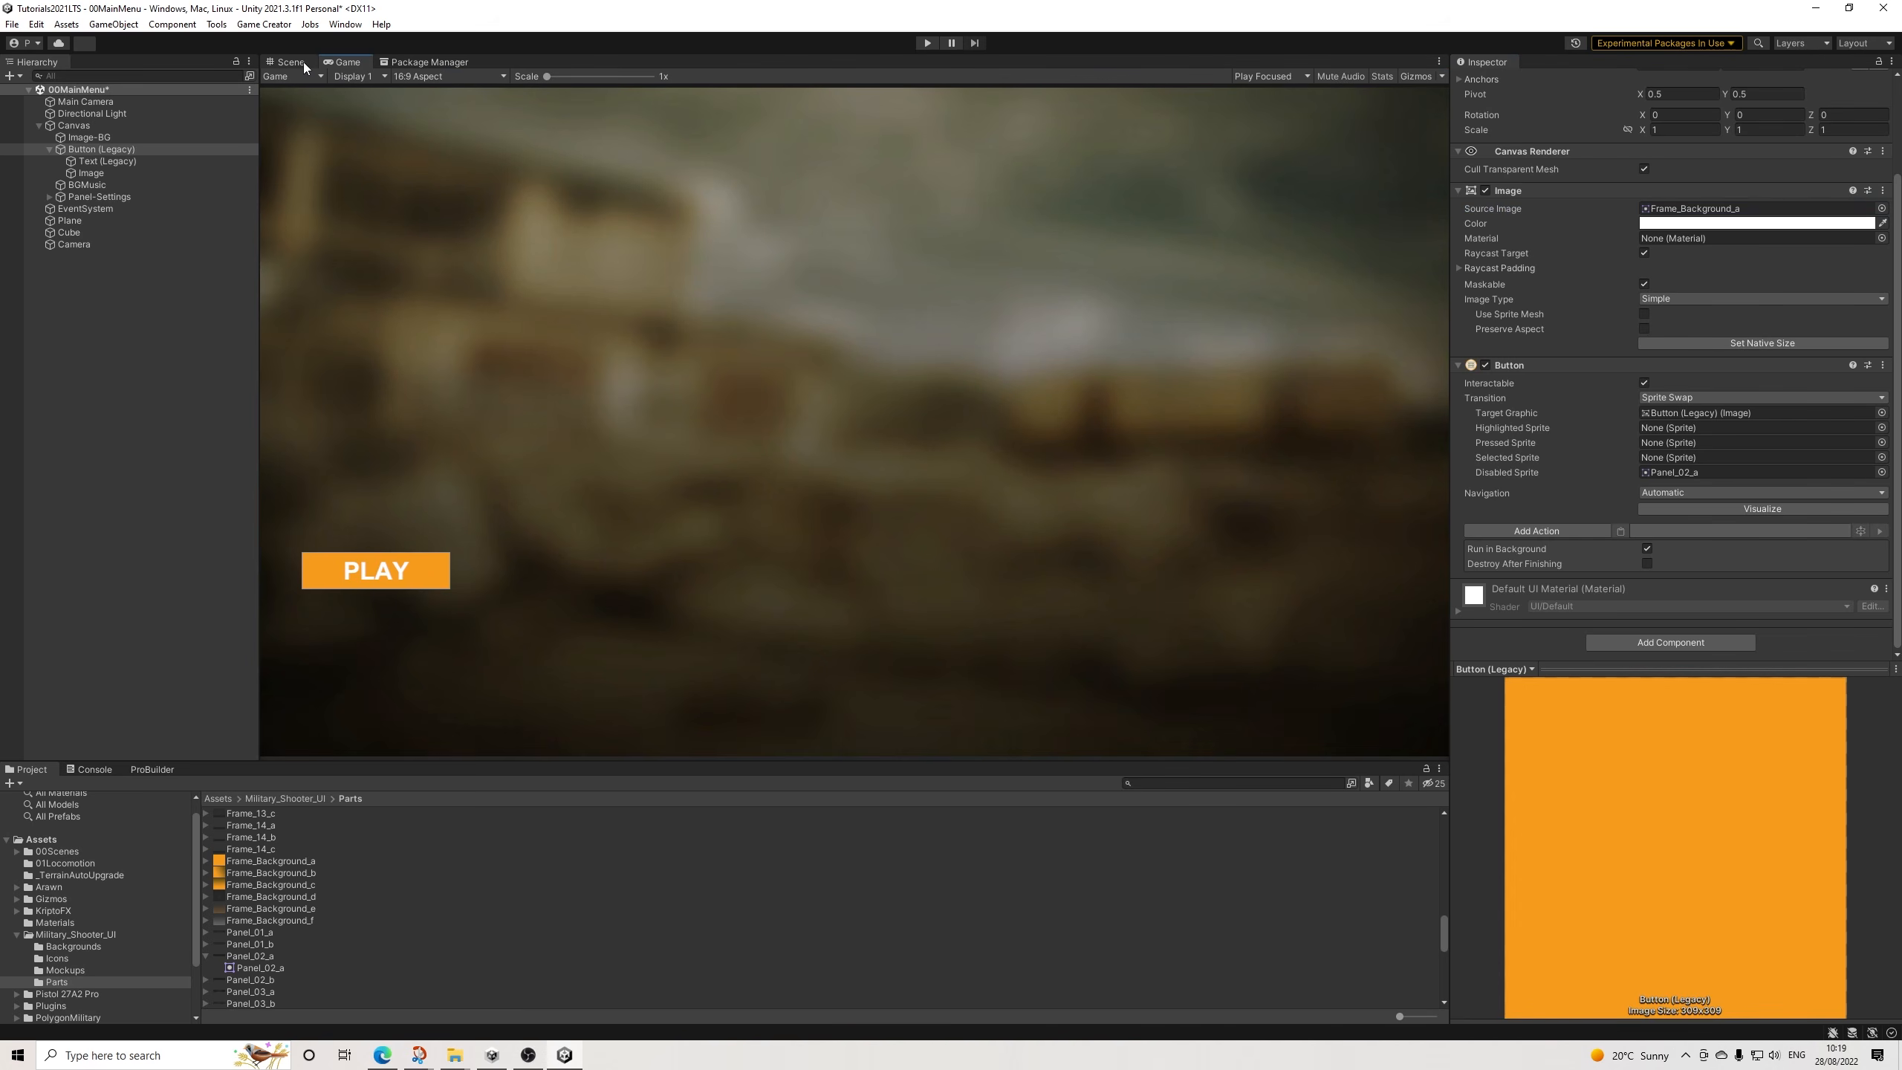
left_click_drag(282, 879, 1683, 219)
left_click_drag(285, 896, 1680, 217)
Set the button's Highlighted Sprite to Frame_Background_b, its Pressed and Selected Sprites to Frame_Background_a, and its source image to Panel_02_a.
left_click_drag(301, 886, 1670, 428)
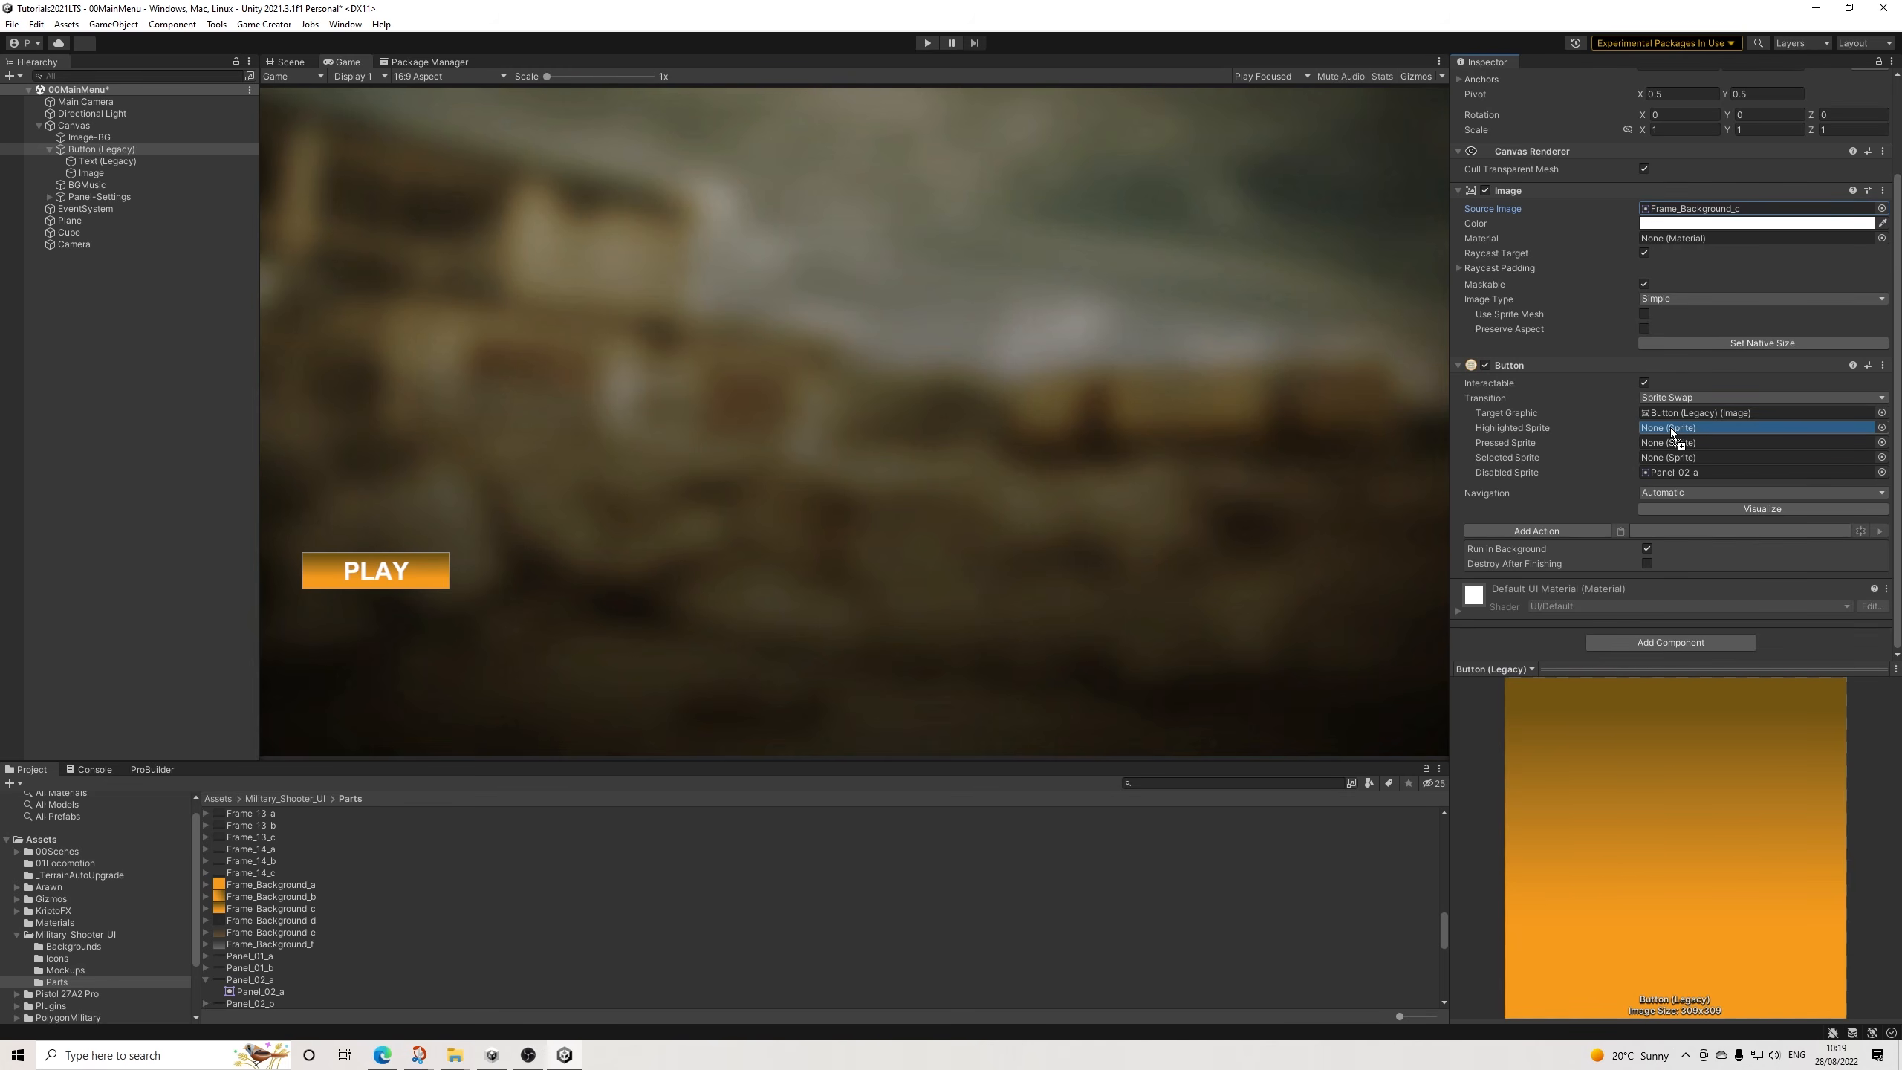
left_click_drag(1669, 428, 1670, 429)
left_click_drag(308, 892, 1658, 444)
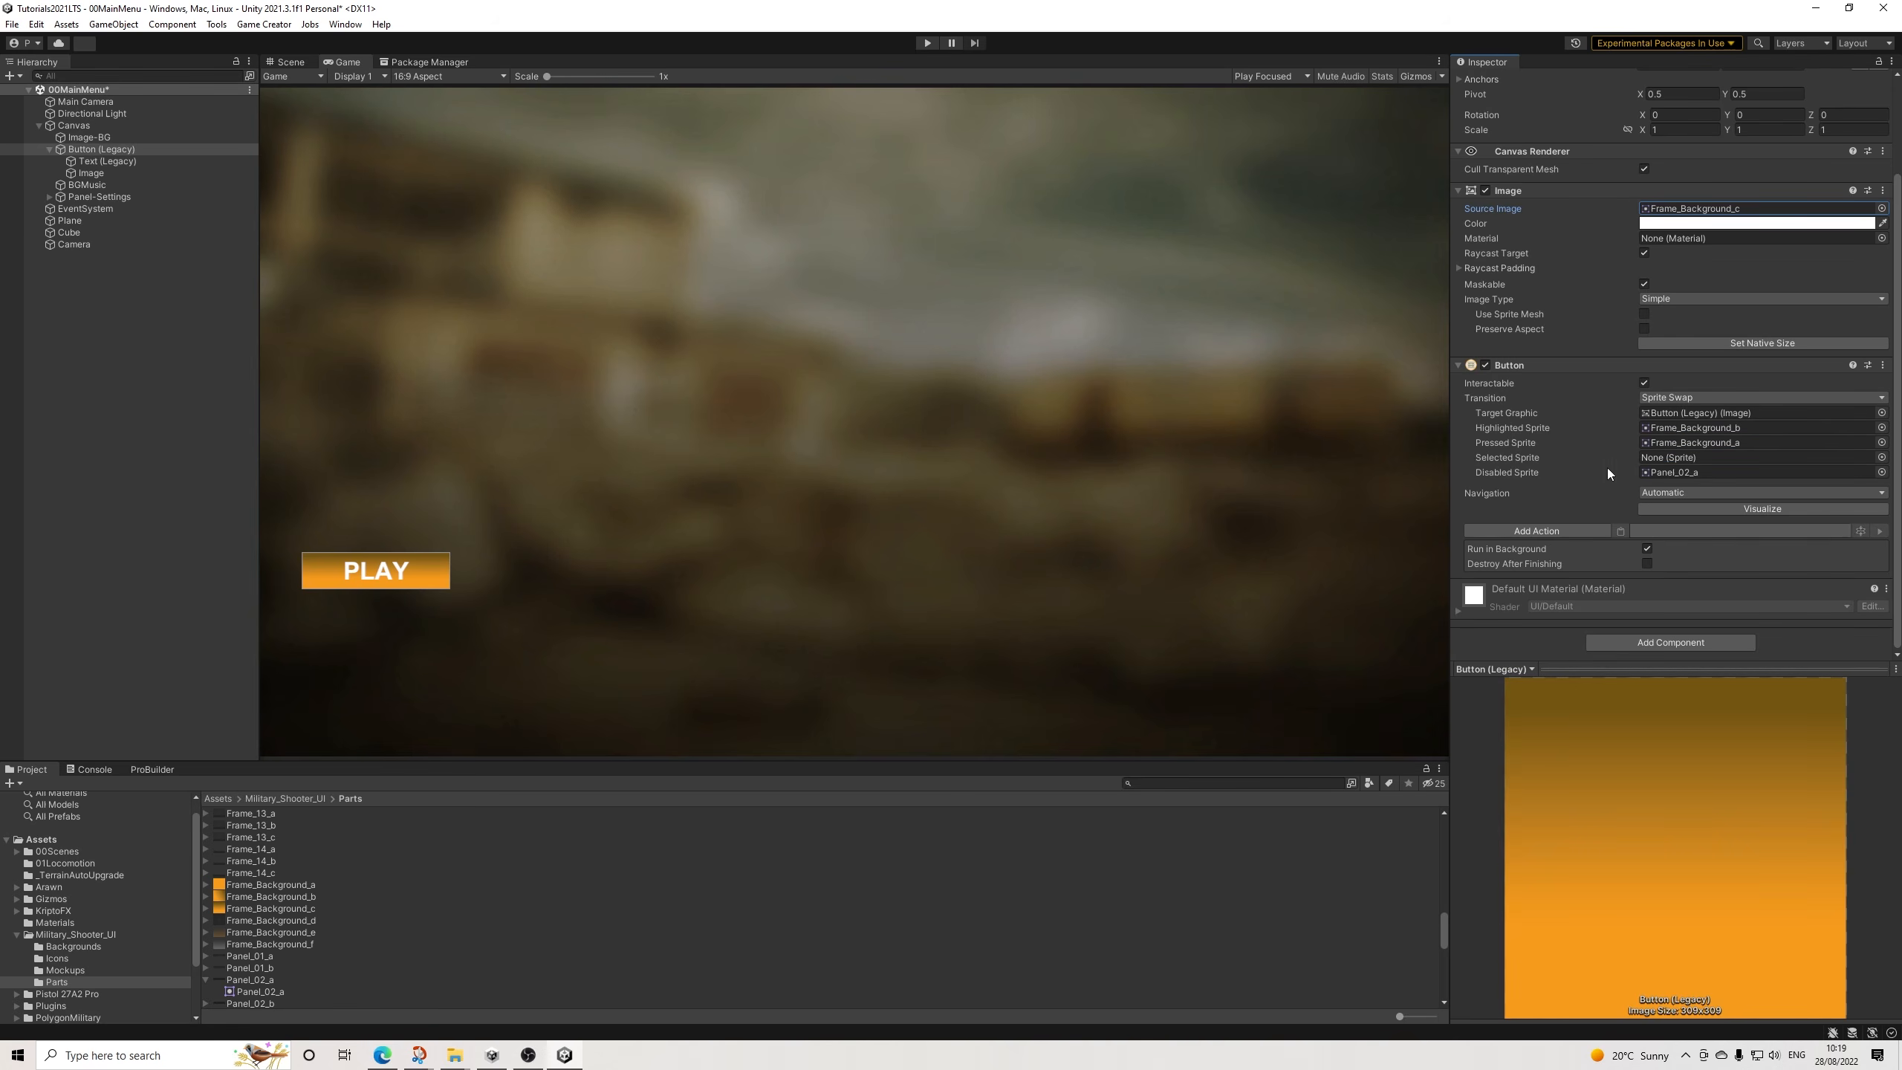
left_click_drag(307, 892, 1700, 454)
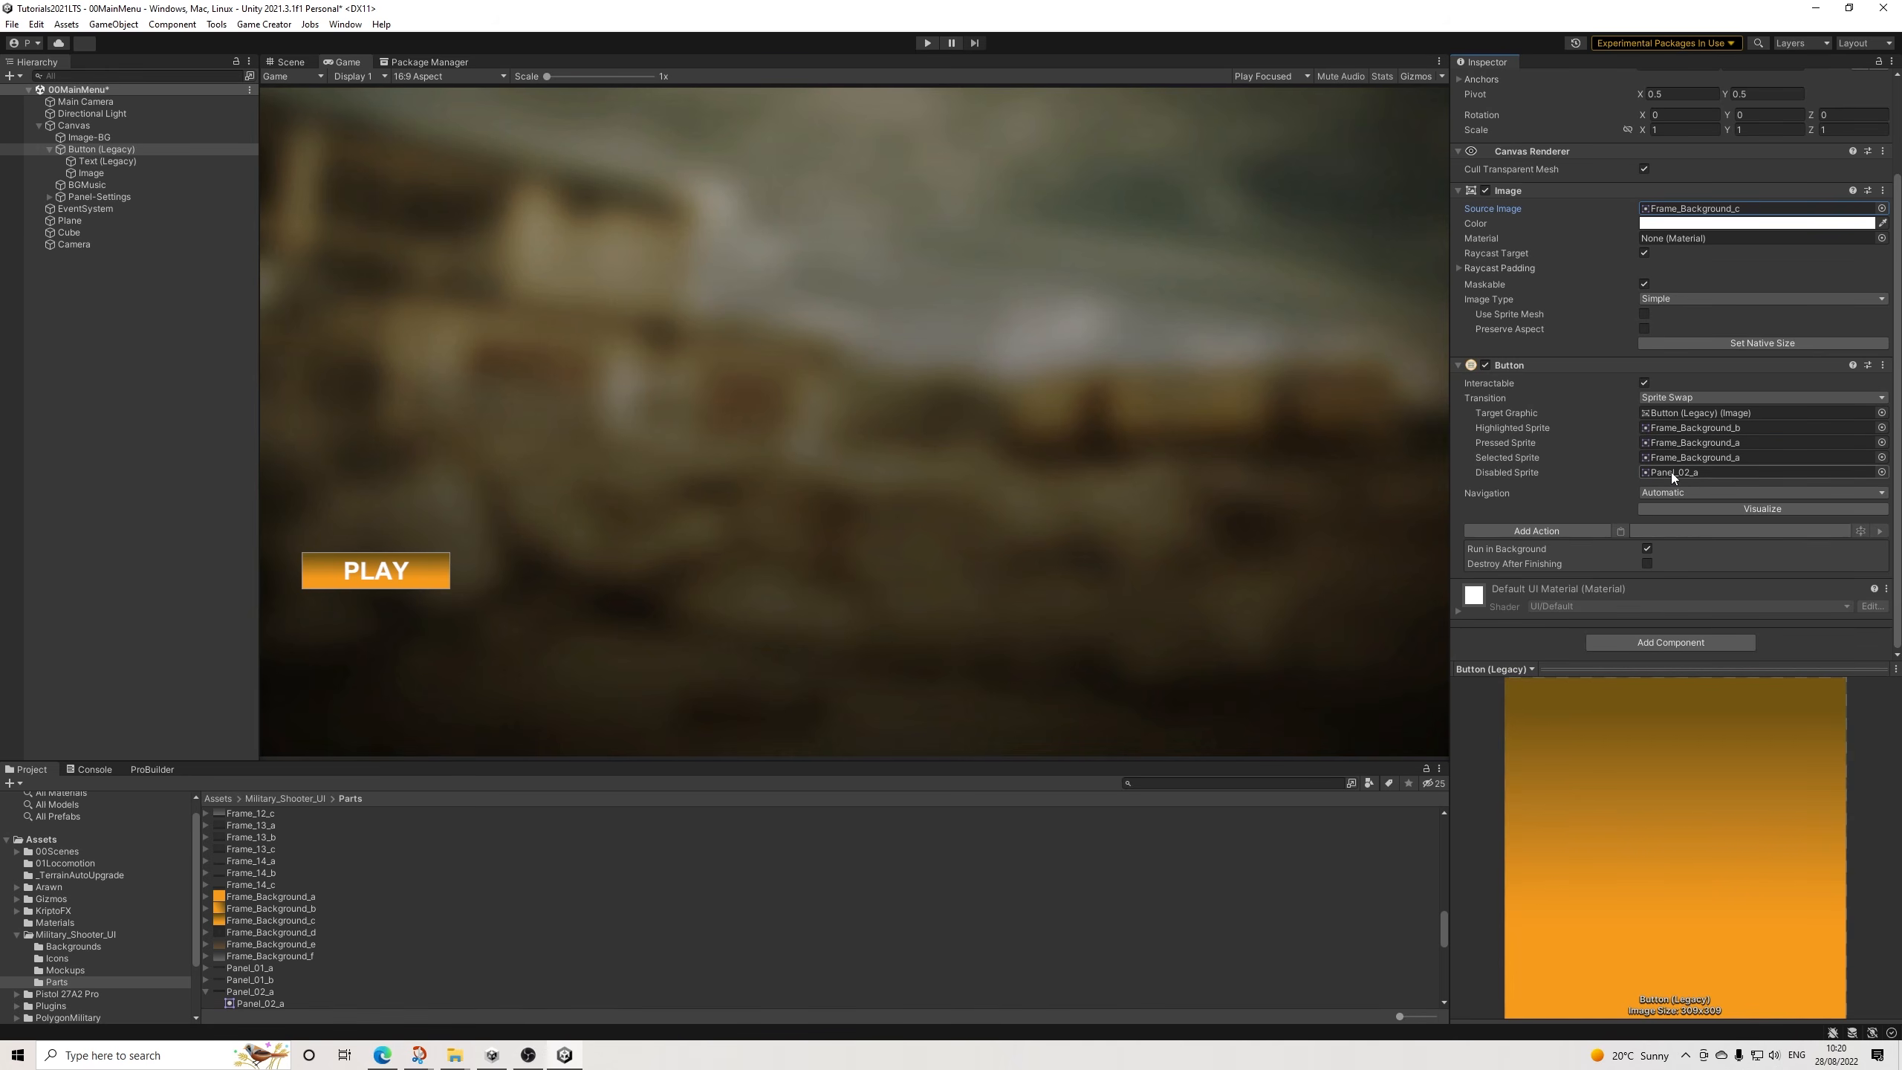
left_click(1670, 473)
left_click_drag(272, 912, 1711, 217)
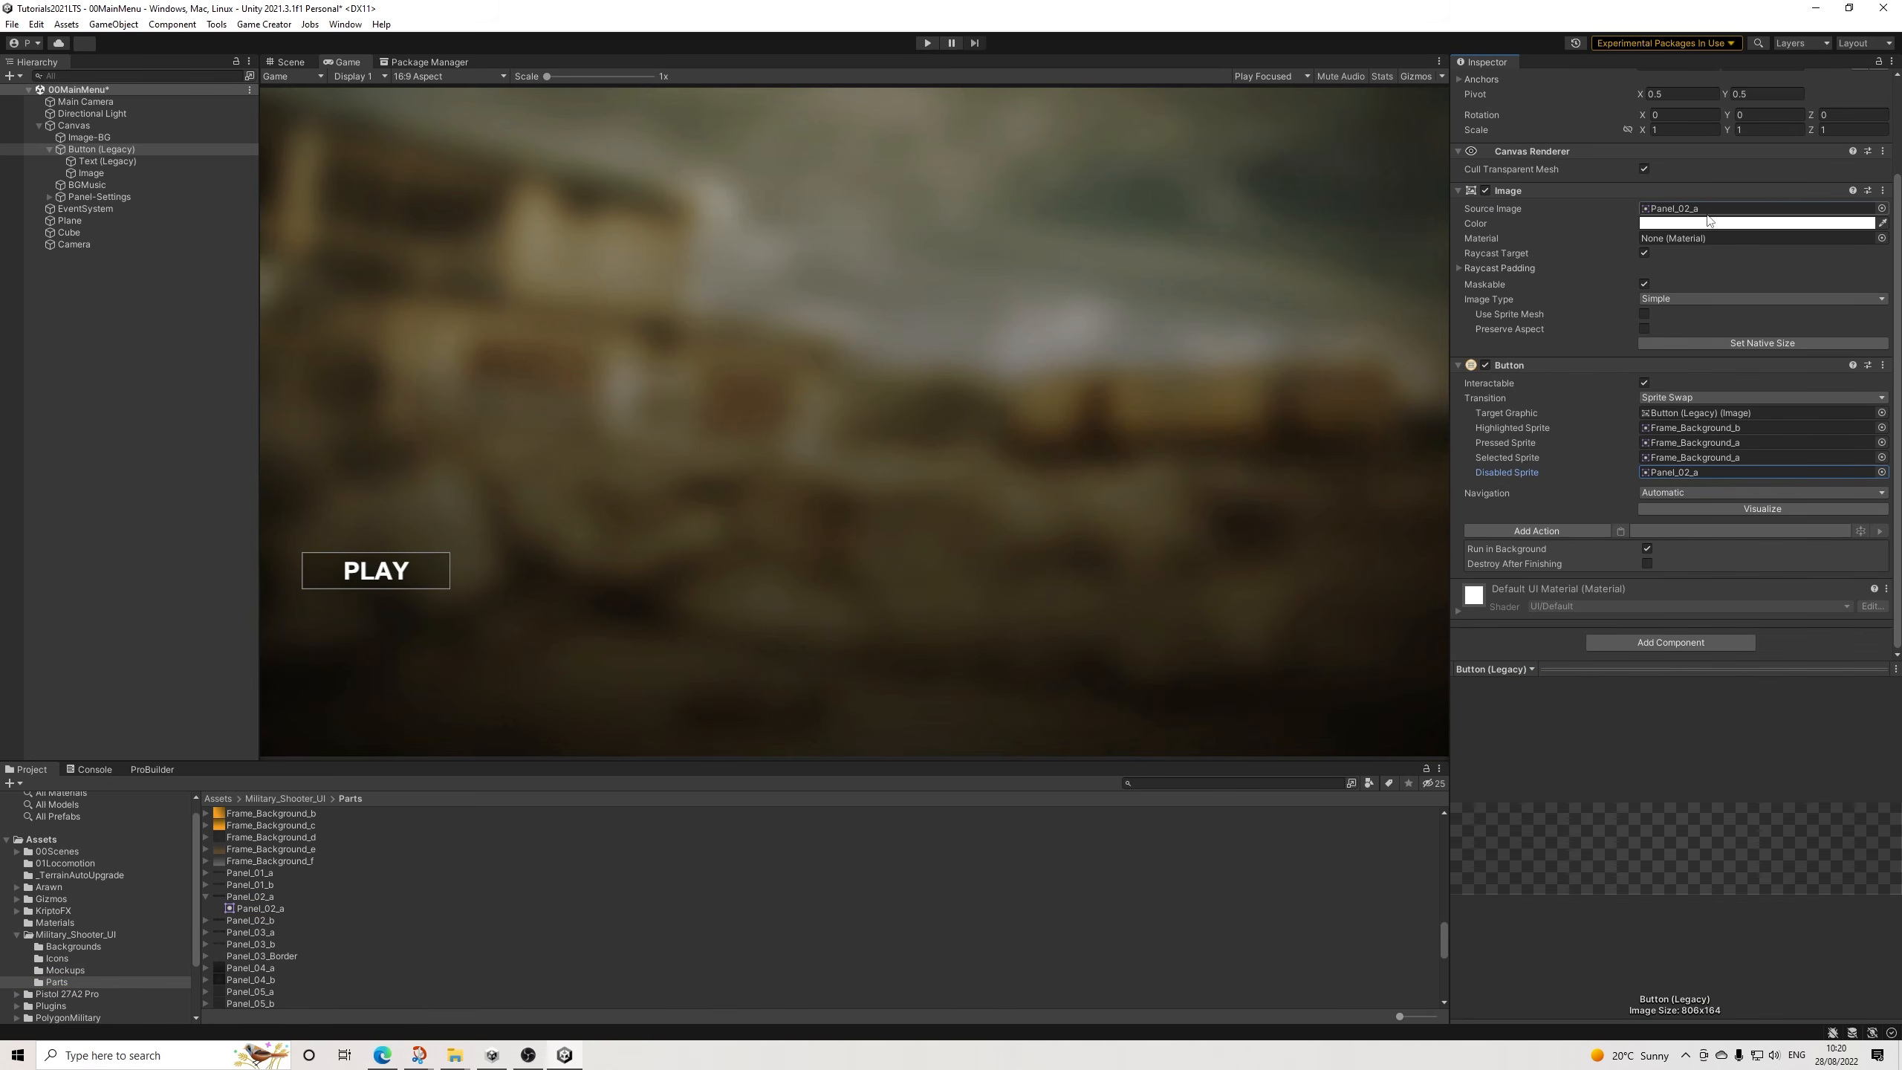
Run the scene to test the PLAY button's highlighted and pressed sprites, stop it and mute the game audio.
left_click(927, 43)
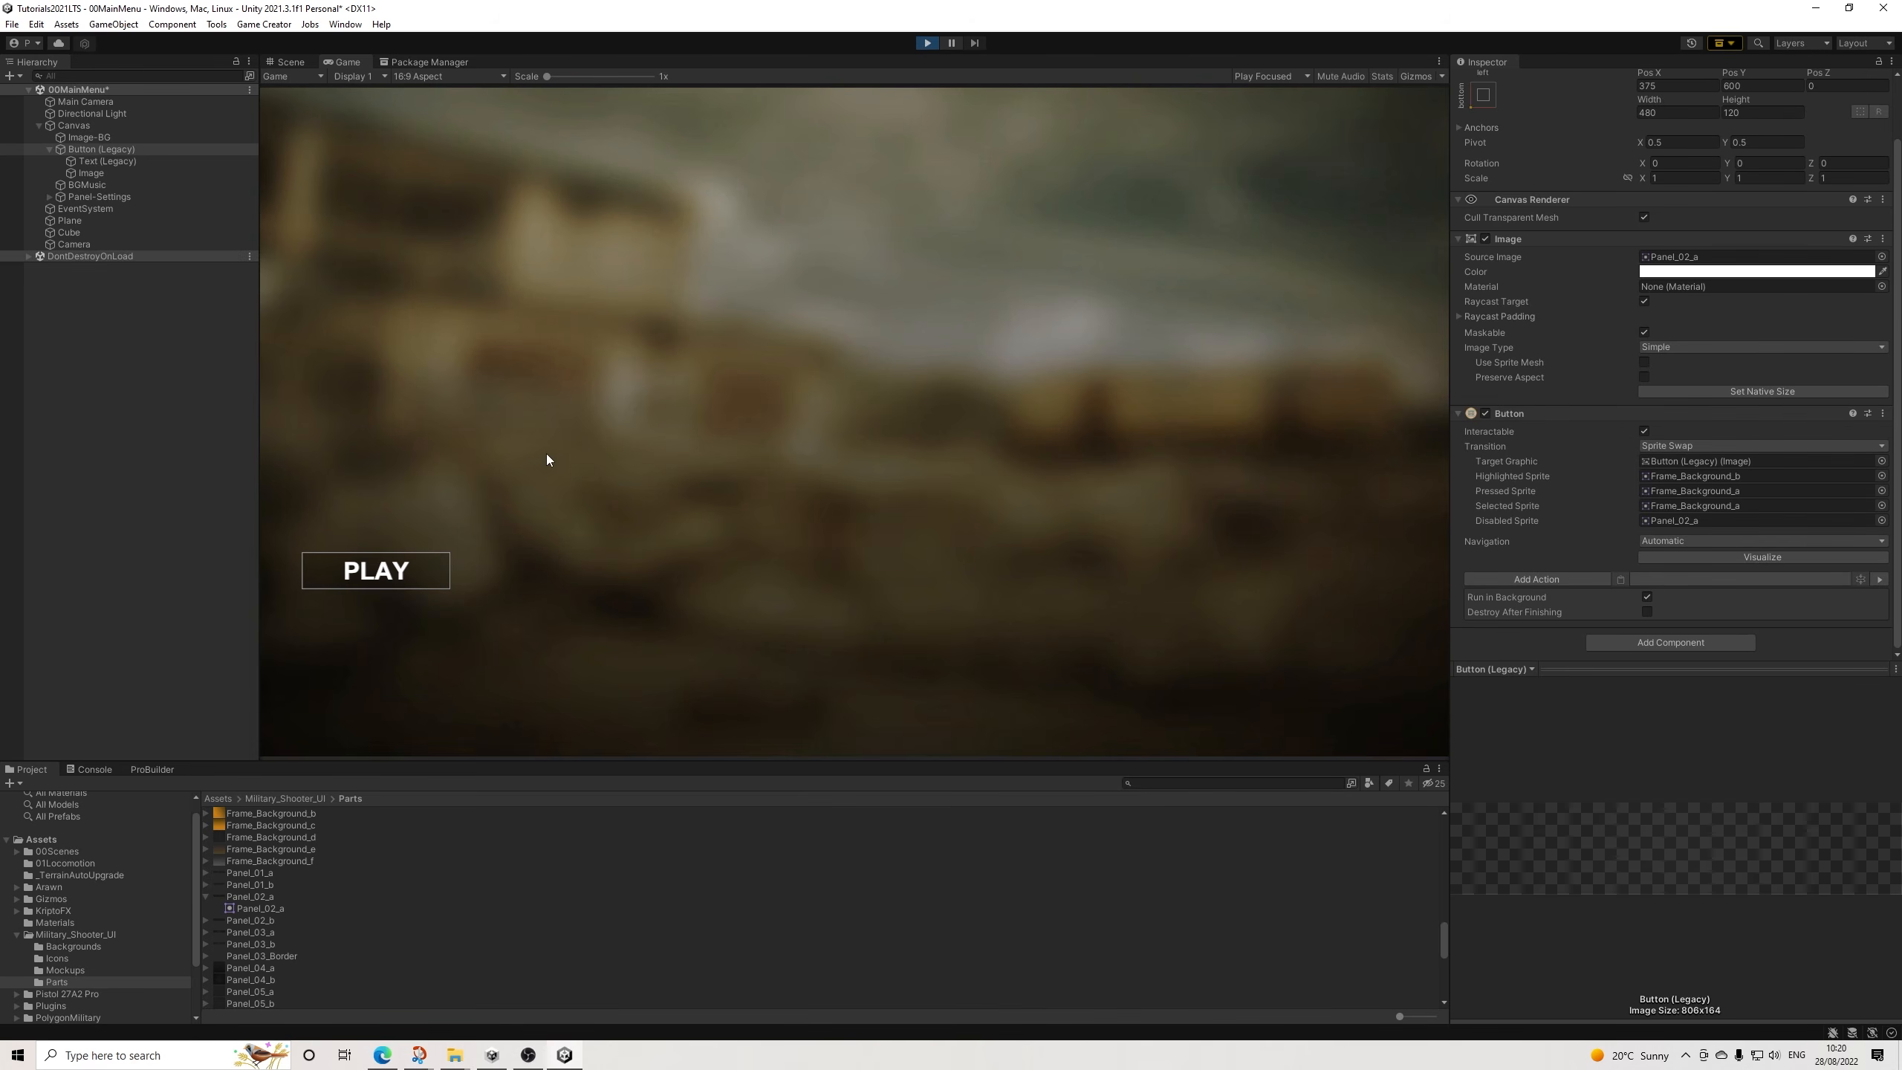
left_click(414, 570)
left_click(545, 674)
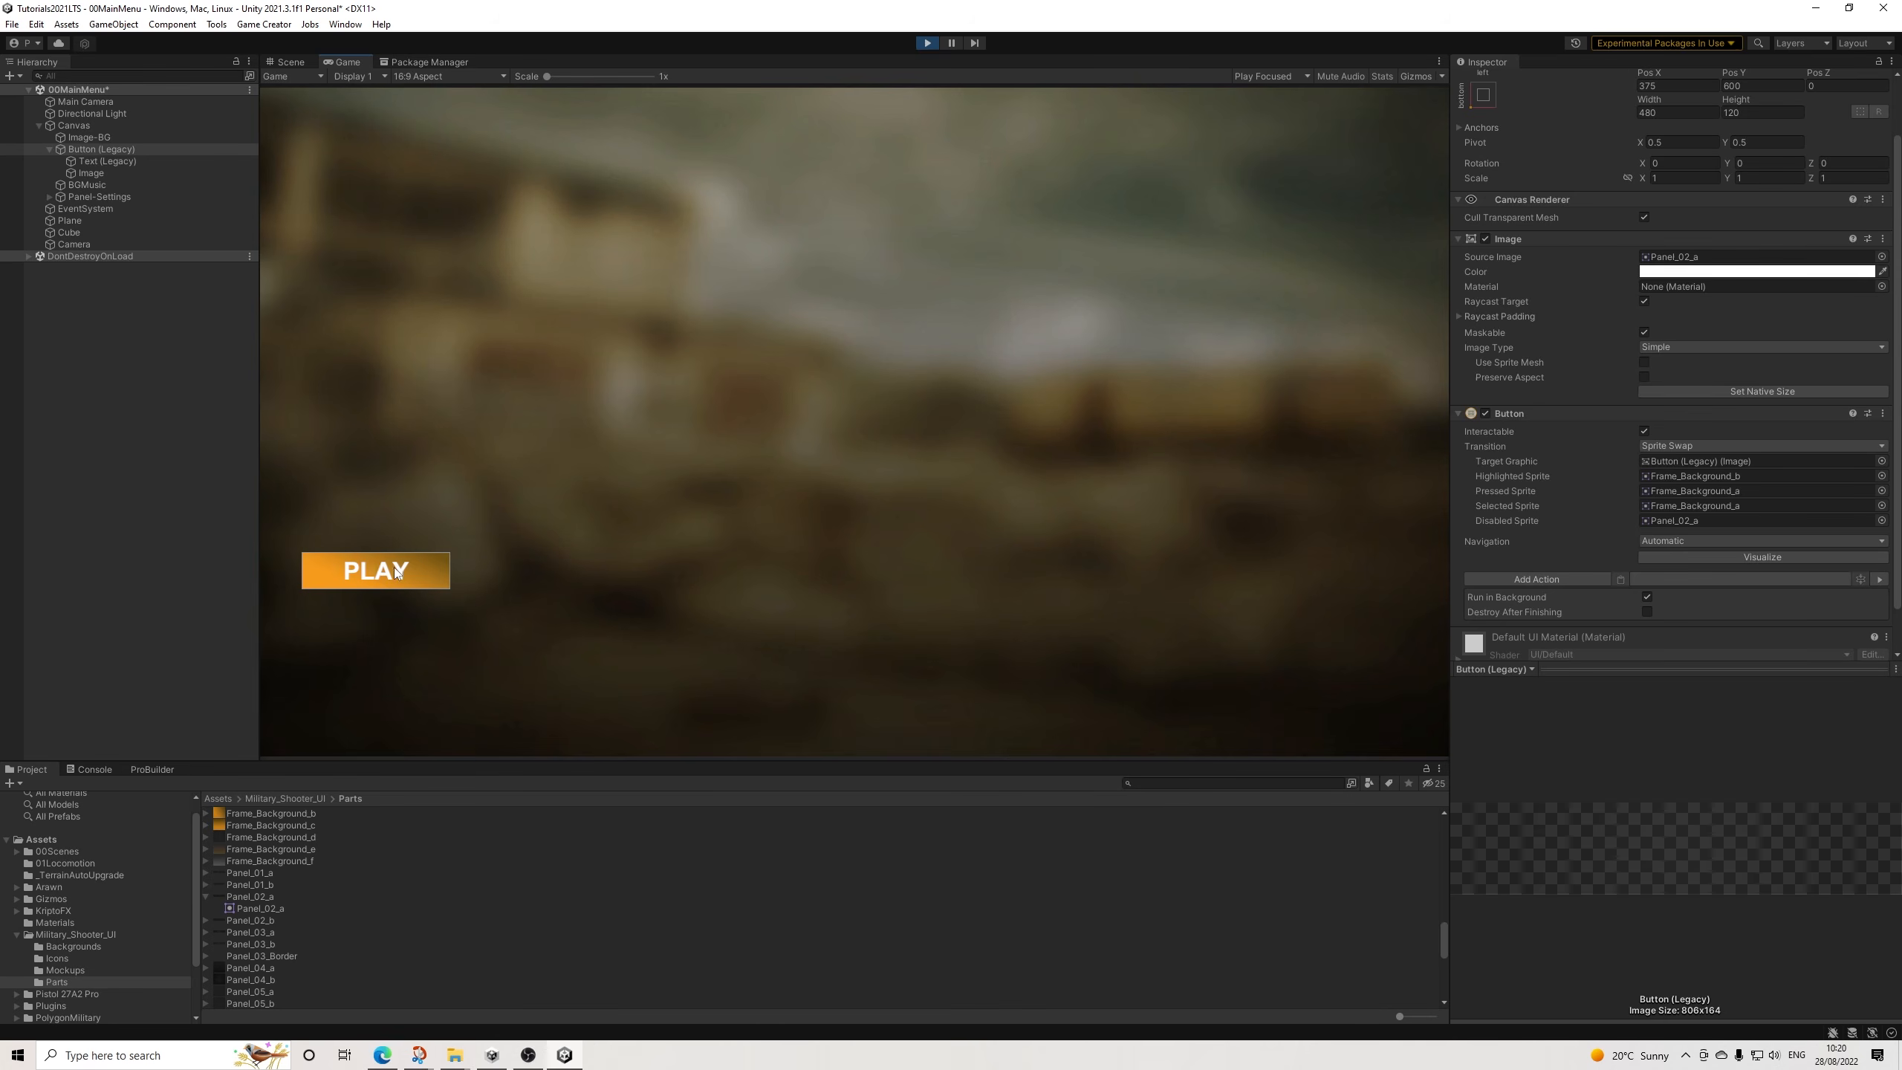
left_click(395, 572)
left_click(563, 584)
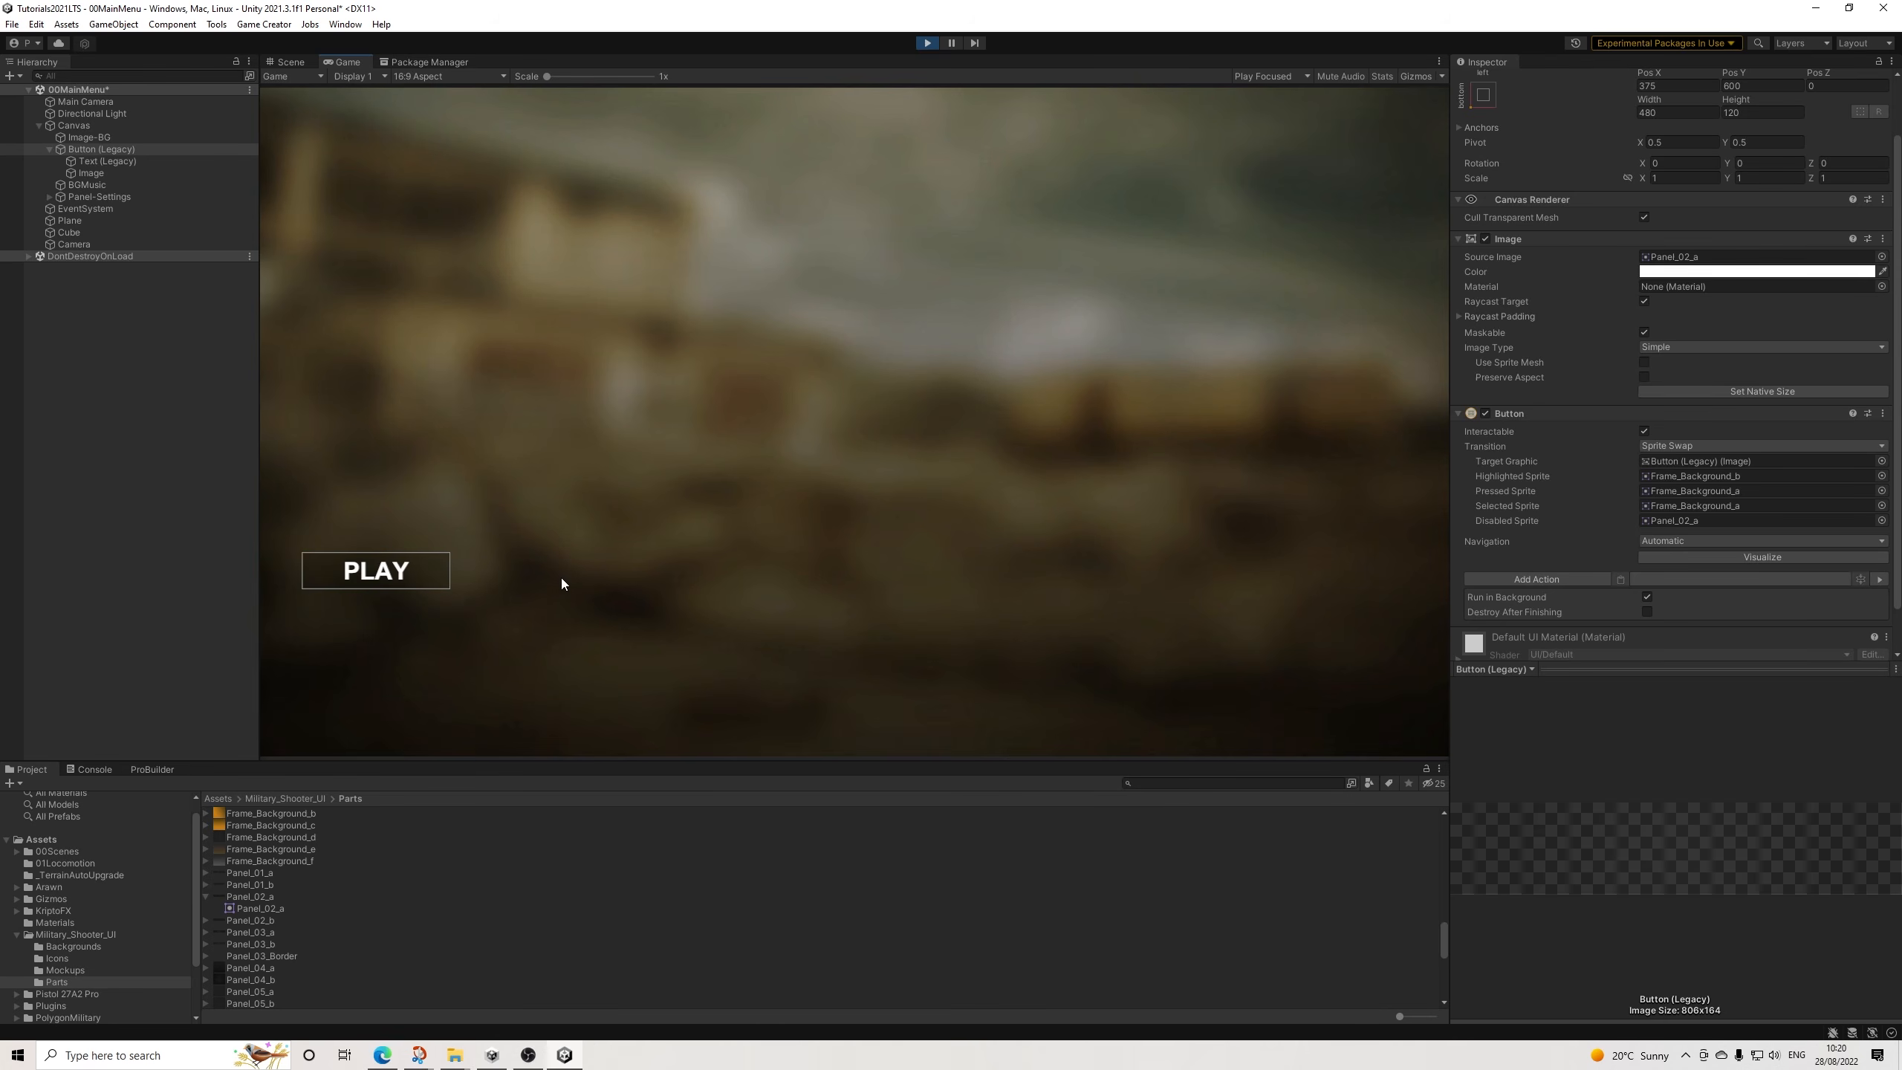
left_click(927, 47)
left_click(1340, 78)
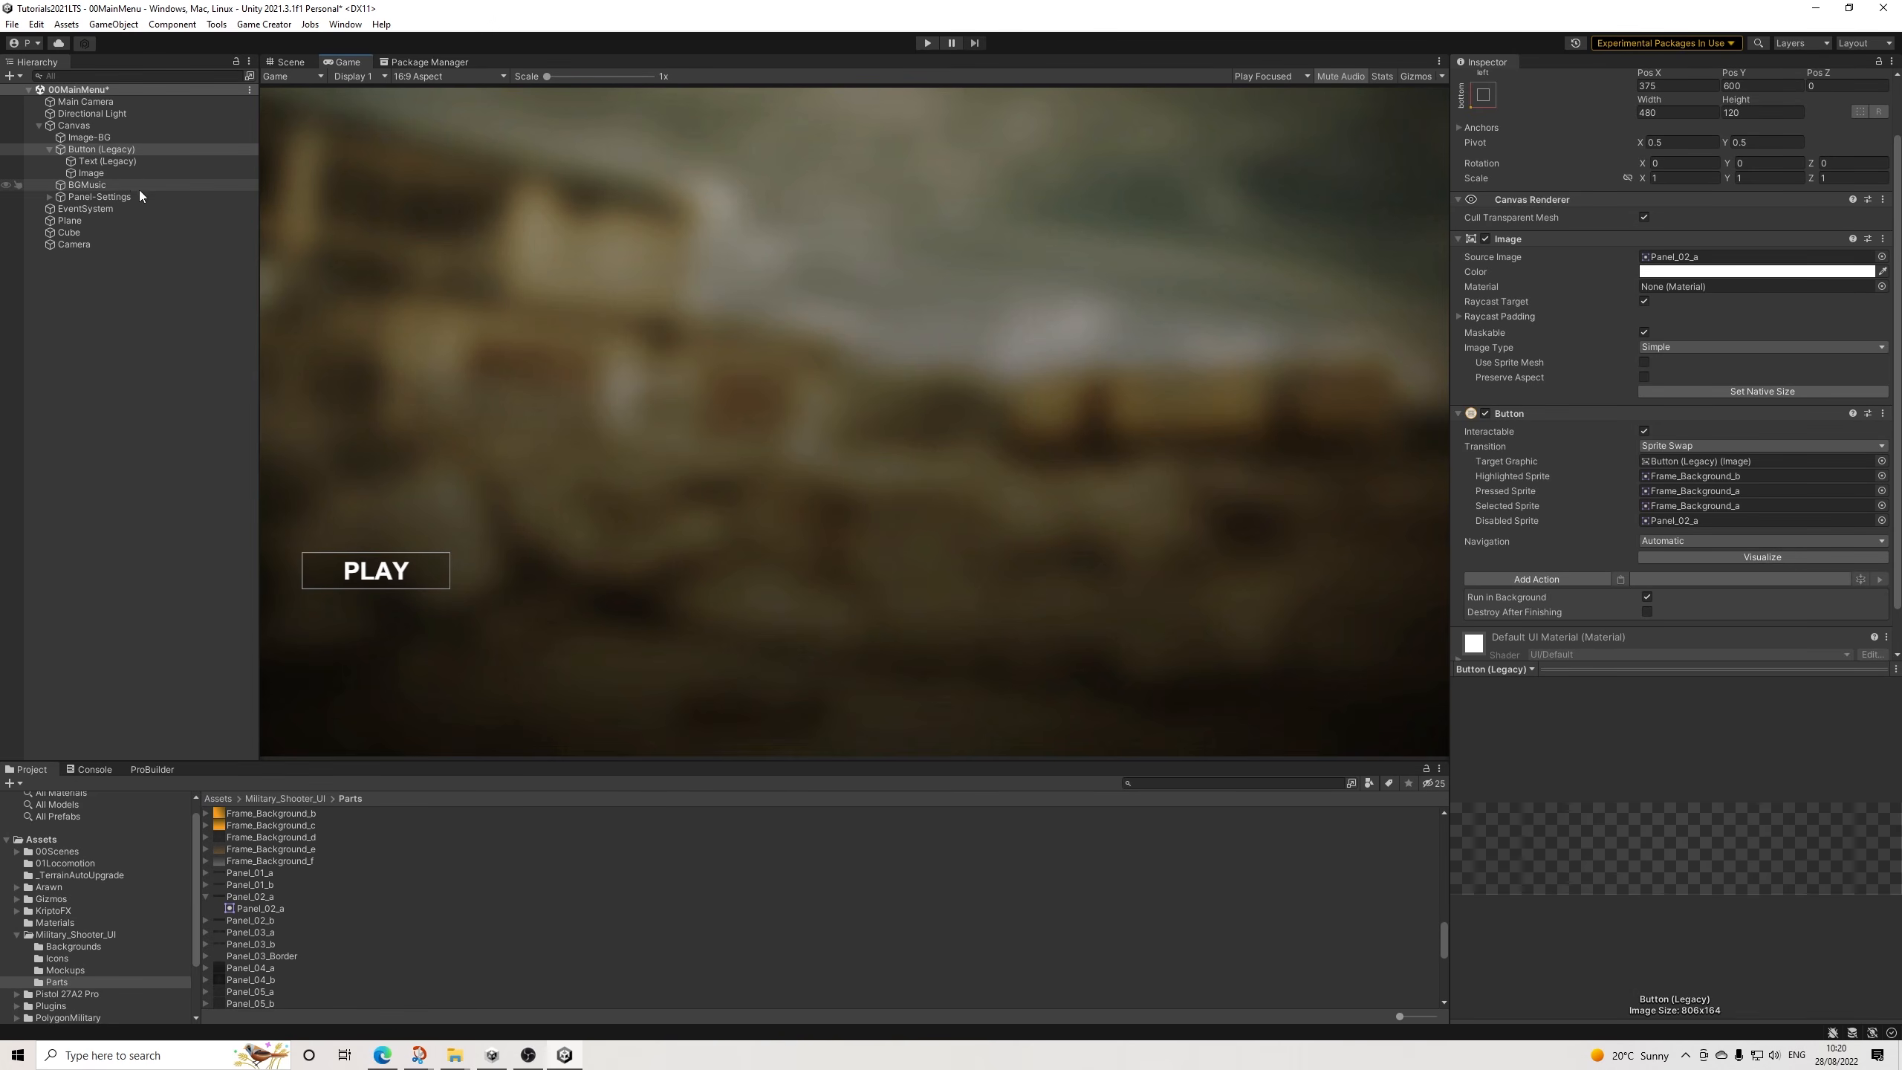
Back in the Scene view, duplicate Button (Legacy) twice and place both copies directly below the original in the hierarchy.
left_click(50, 150)
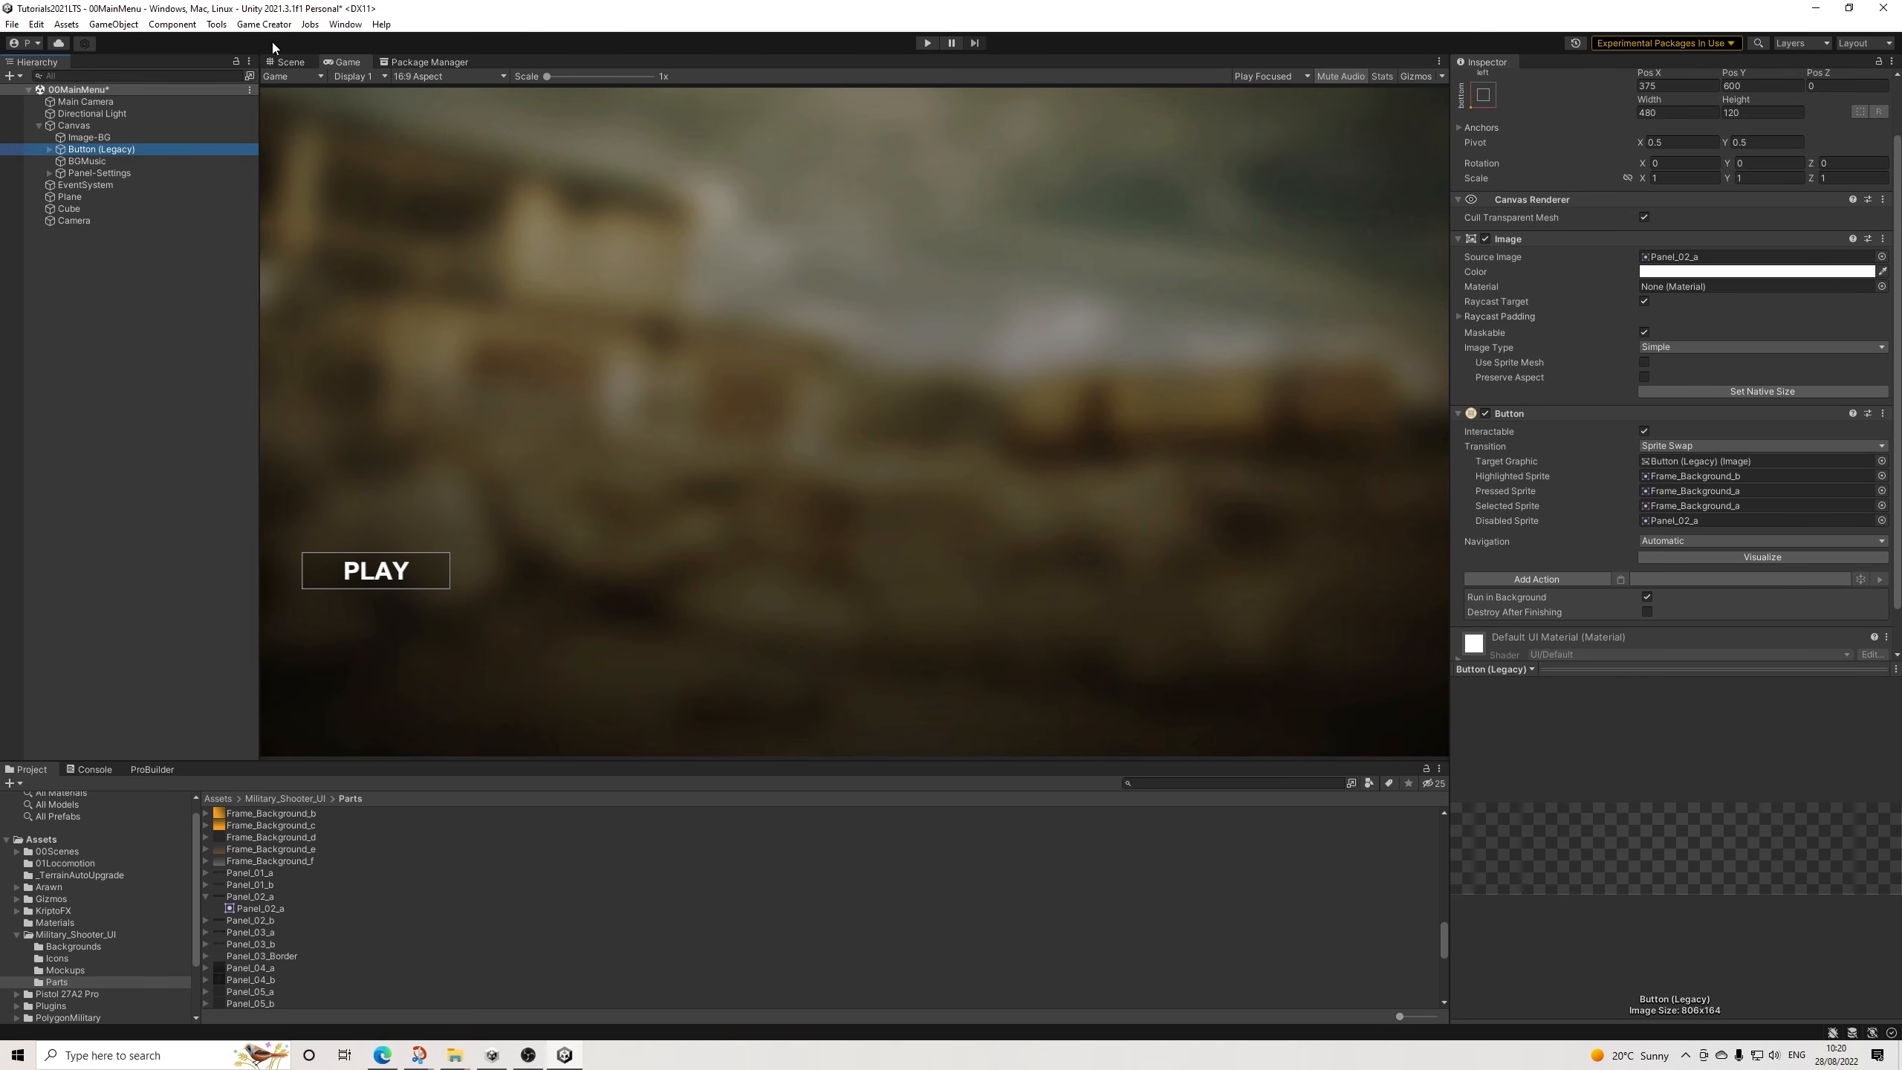
left_click(288, 61)
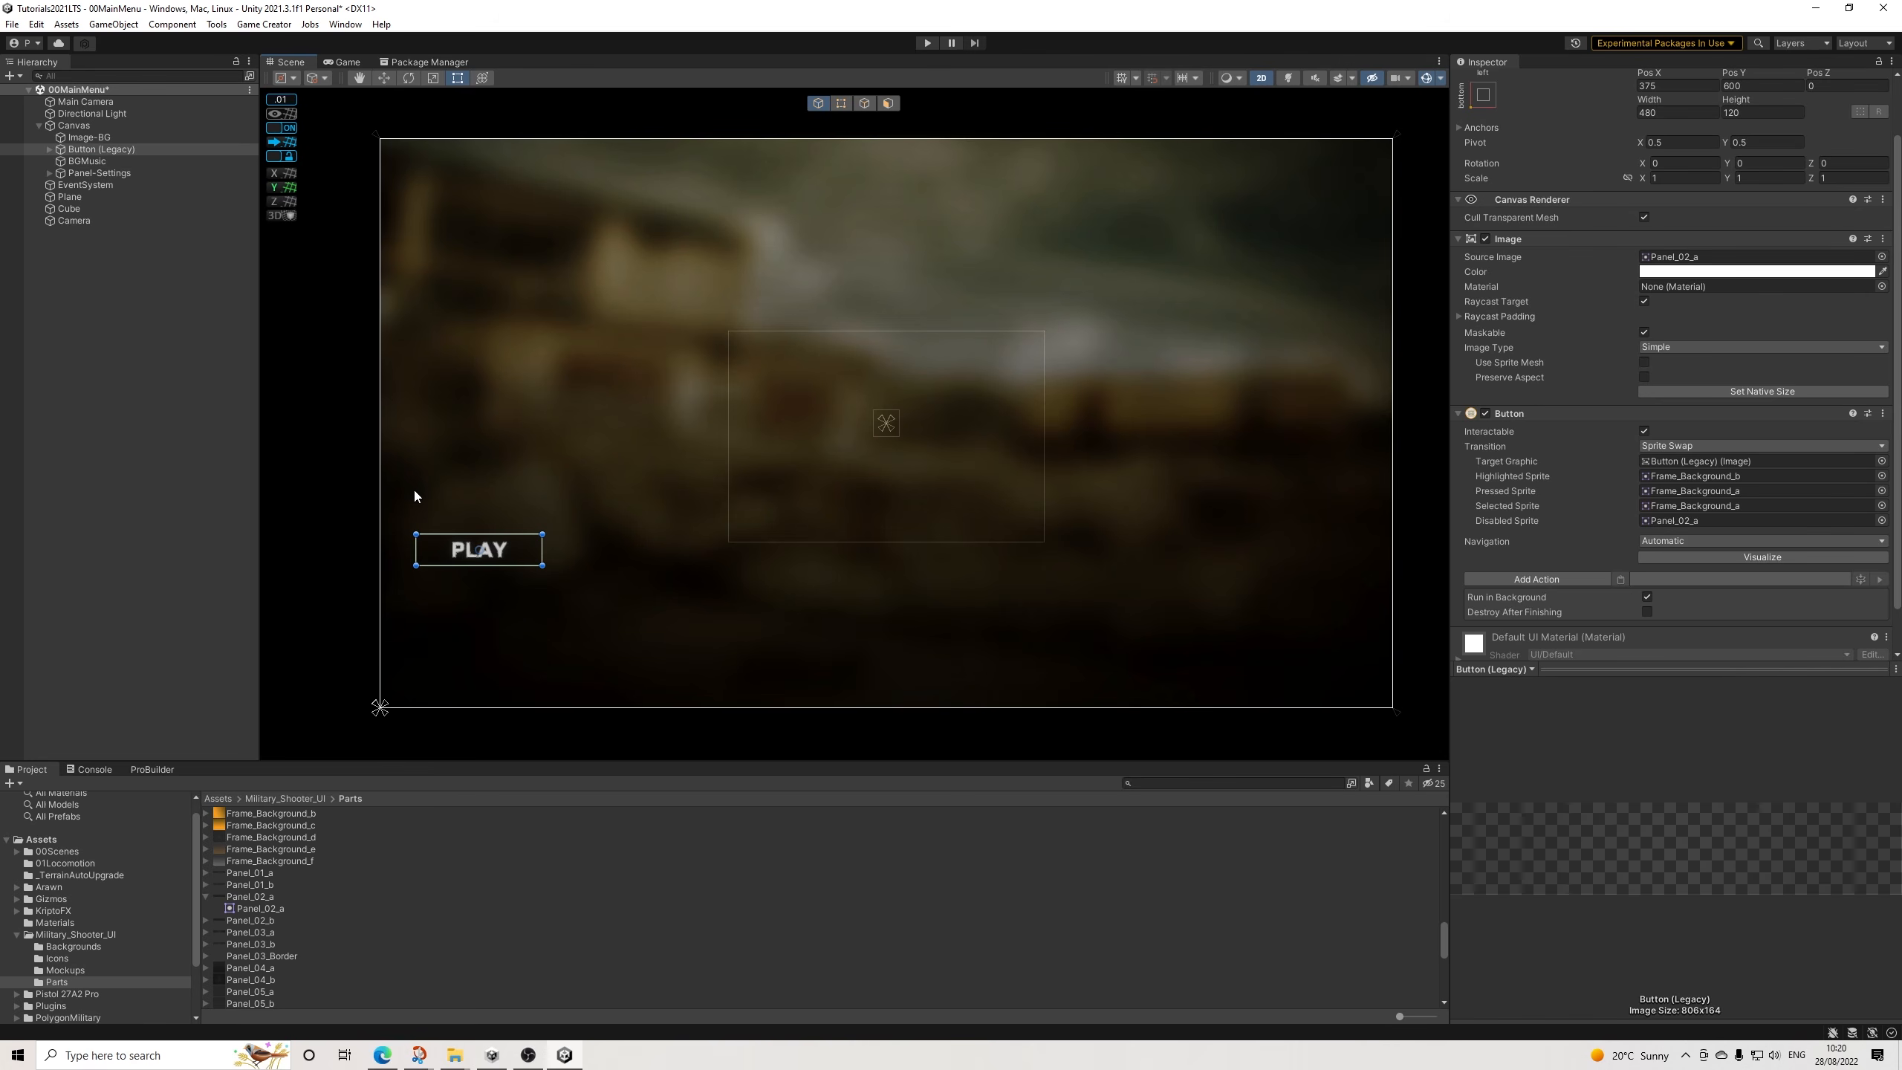
scroll(463, 510, "up", 3)
scroll(660, 531, "down", 1)
middle_click_drag(725, 522, 641, 535)
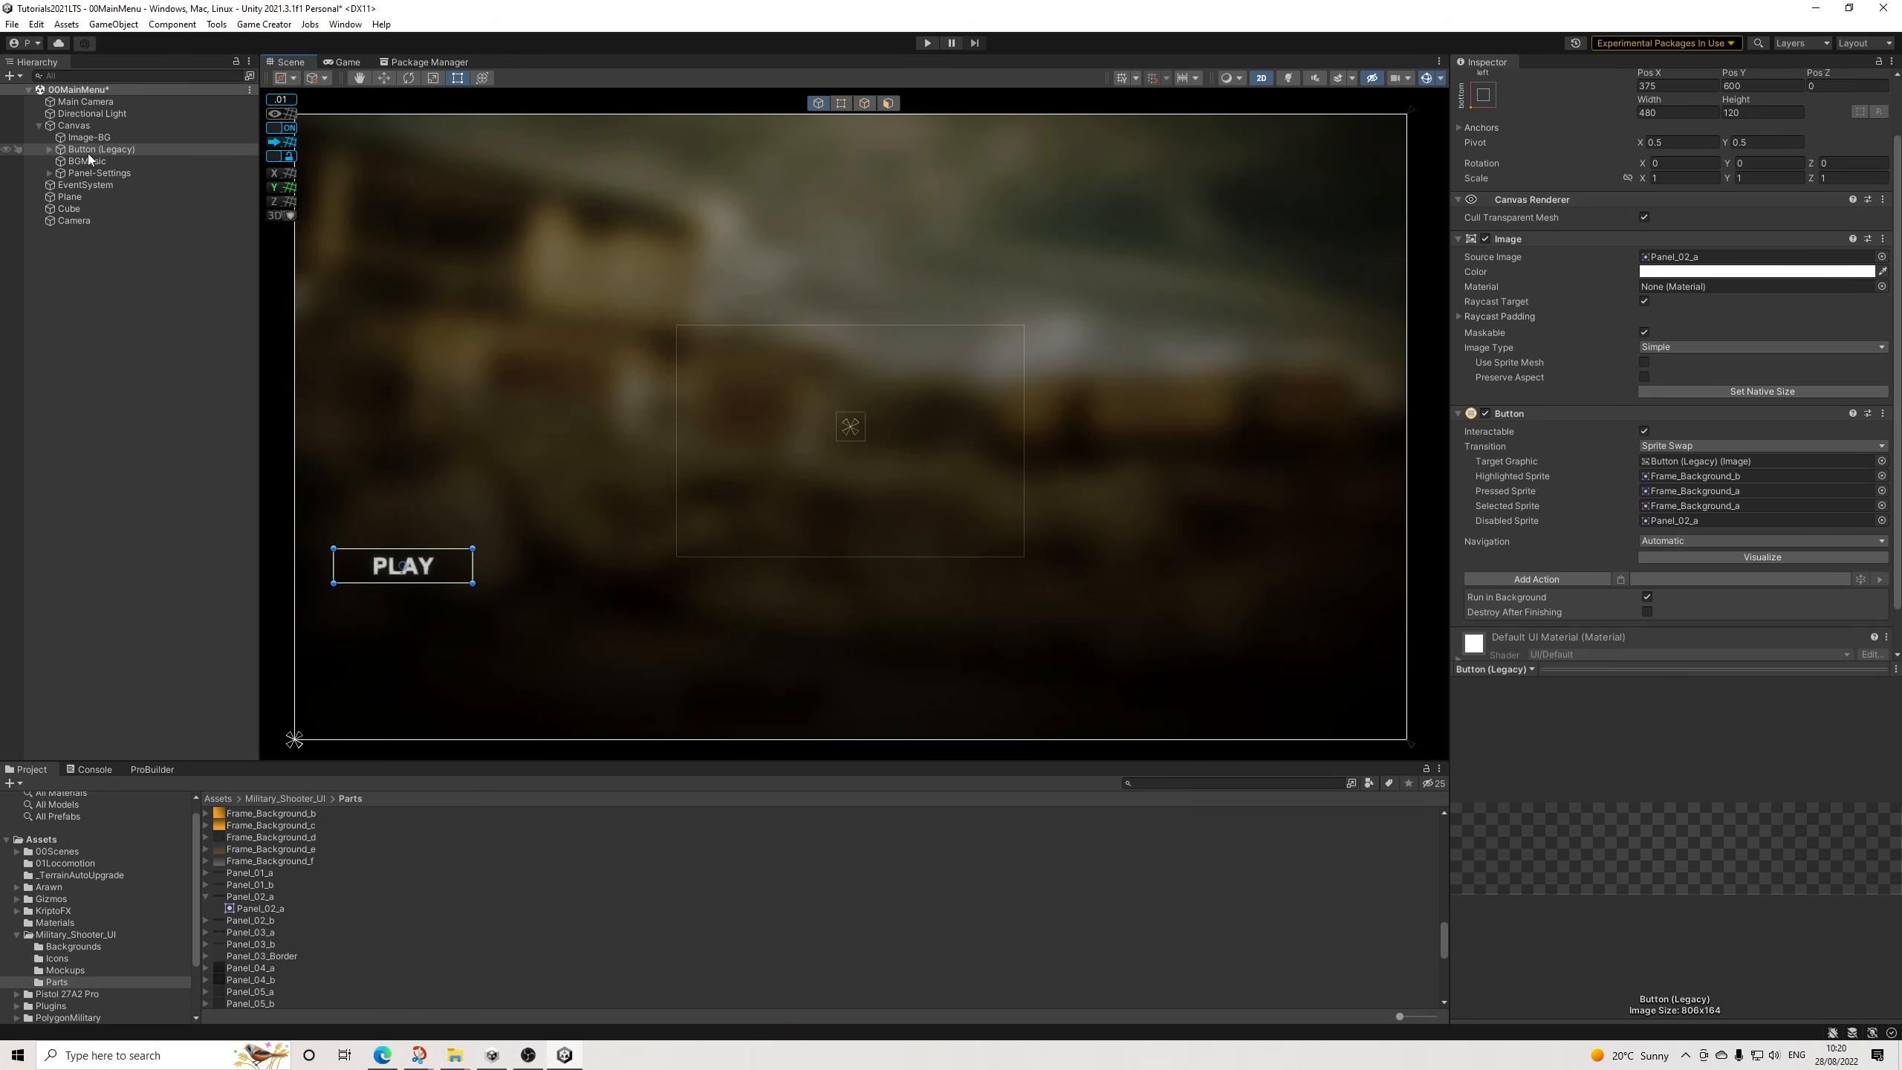
key("ctrl+d")
key("ctrl+d")
left_click(105, 188, "shift")
left_click_drag(106, 187, 93, 154)
Rename the original Button (Legacy) as Button-Play.
left_click(116, 152)
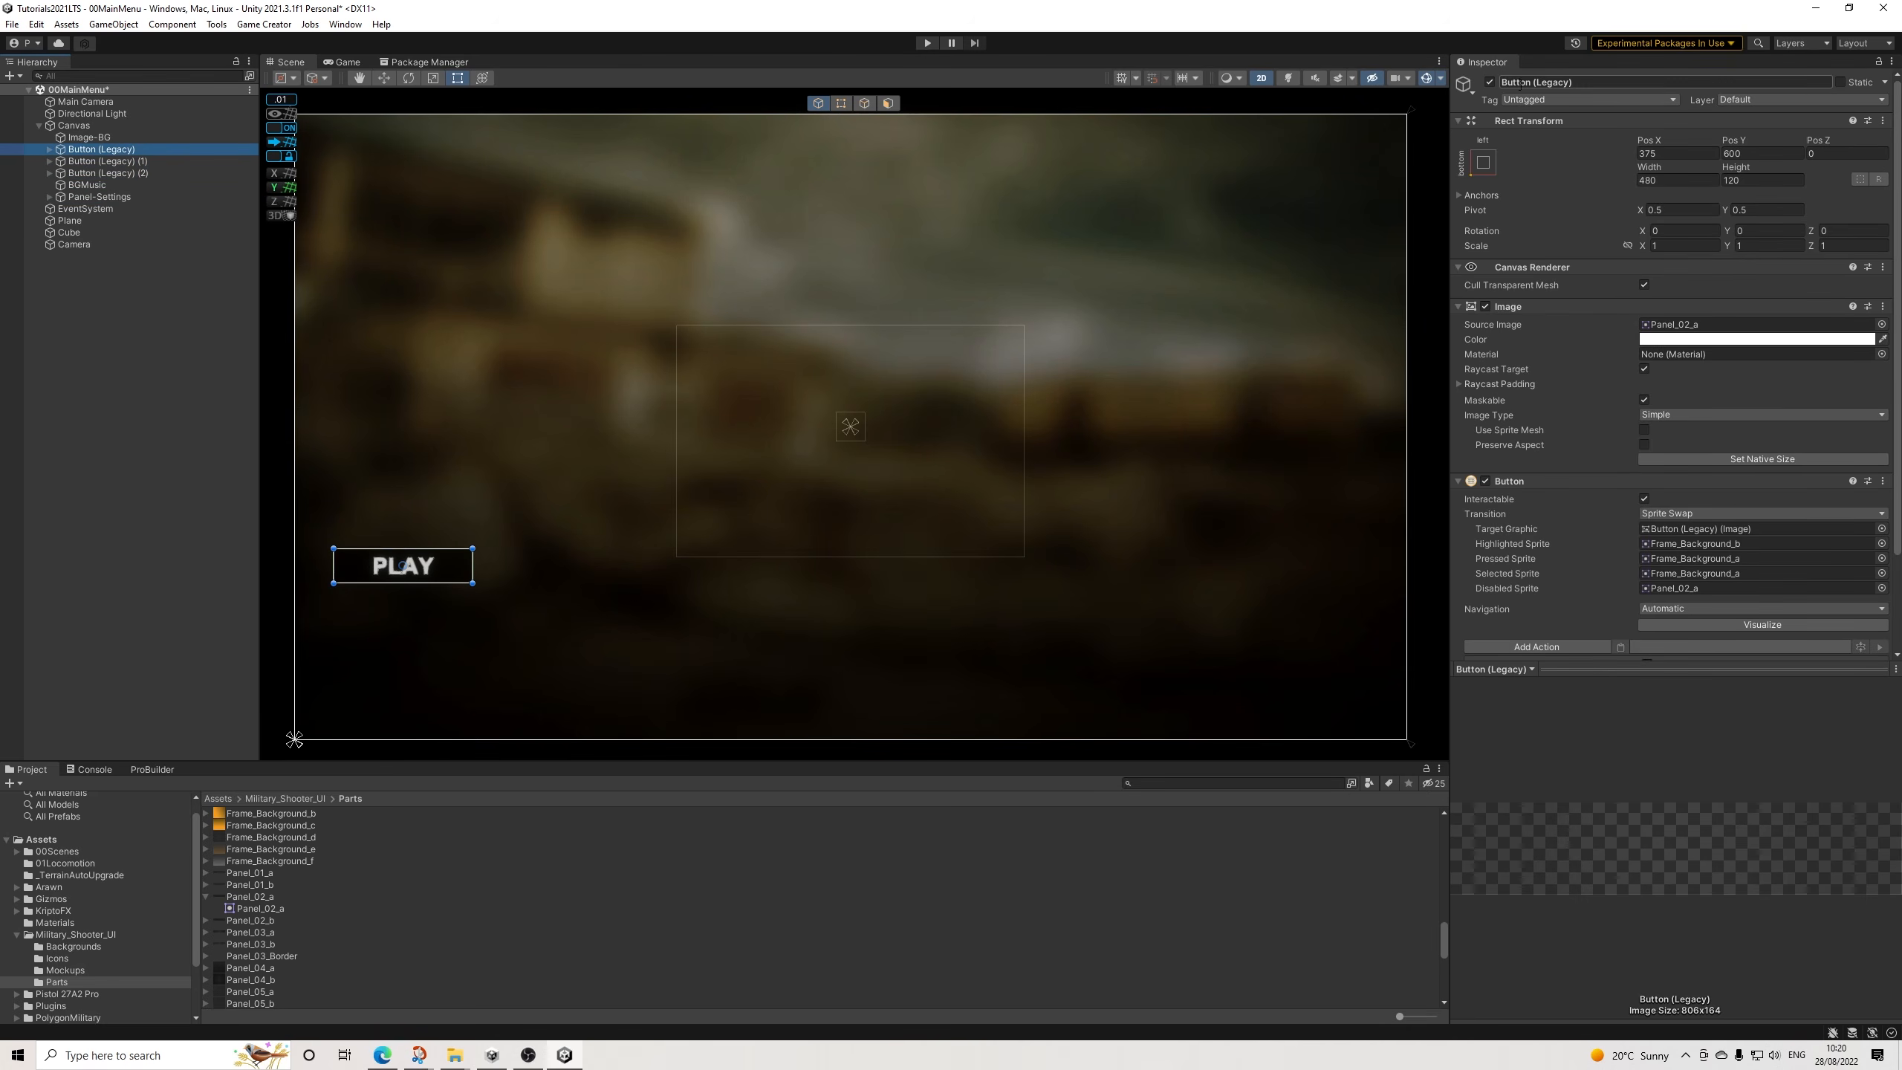
double_click(1532, 82)
type("-Play")
key("Return")
Rename the first duplicate, Button (Legacy) (1), as Button-Options.
left_click(148, 162)
double_click(1564, 83)
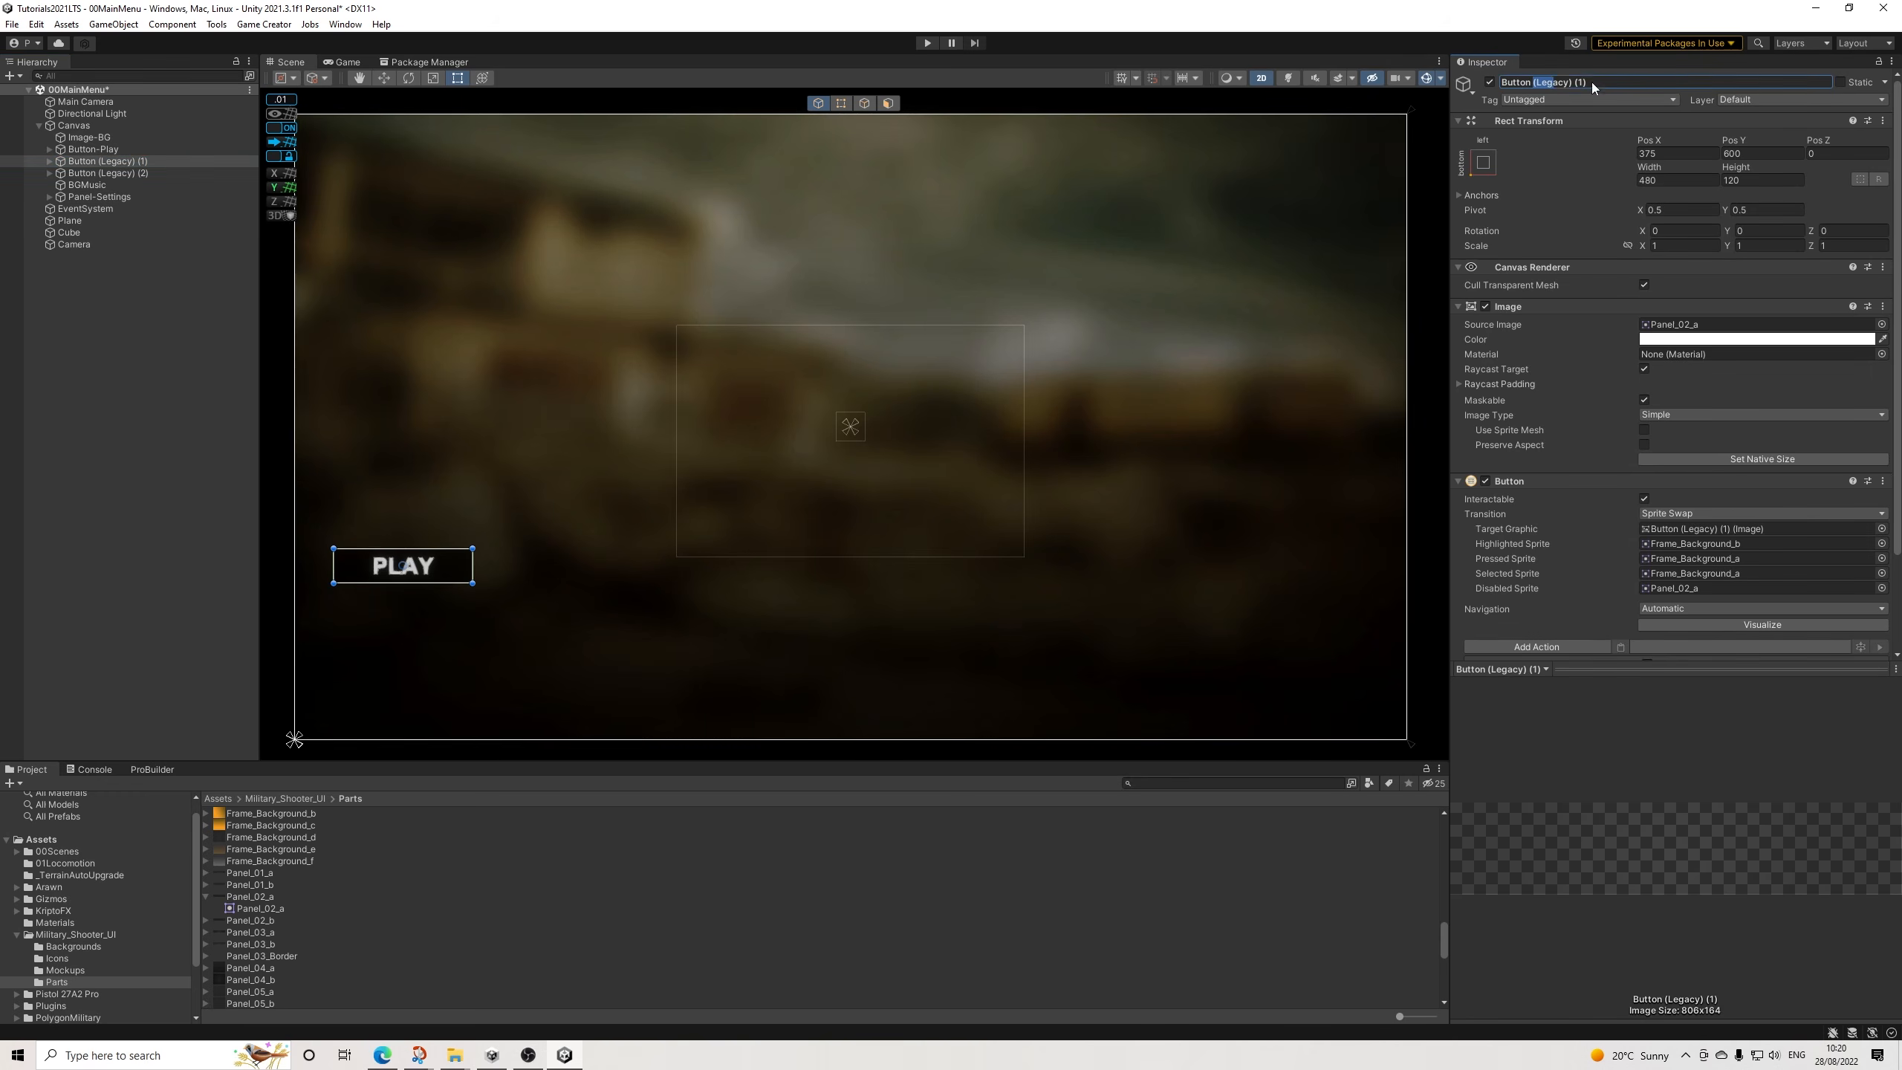
key("BackSpace")
type("-Options")
key("Return")
Rename the second duplicate, Button (Legacy) (2), as Button-Quit.
left_click(122, 172)
left_click_drag(1532, 84, 1745, 82)
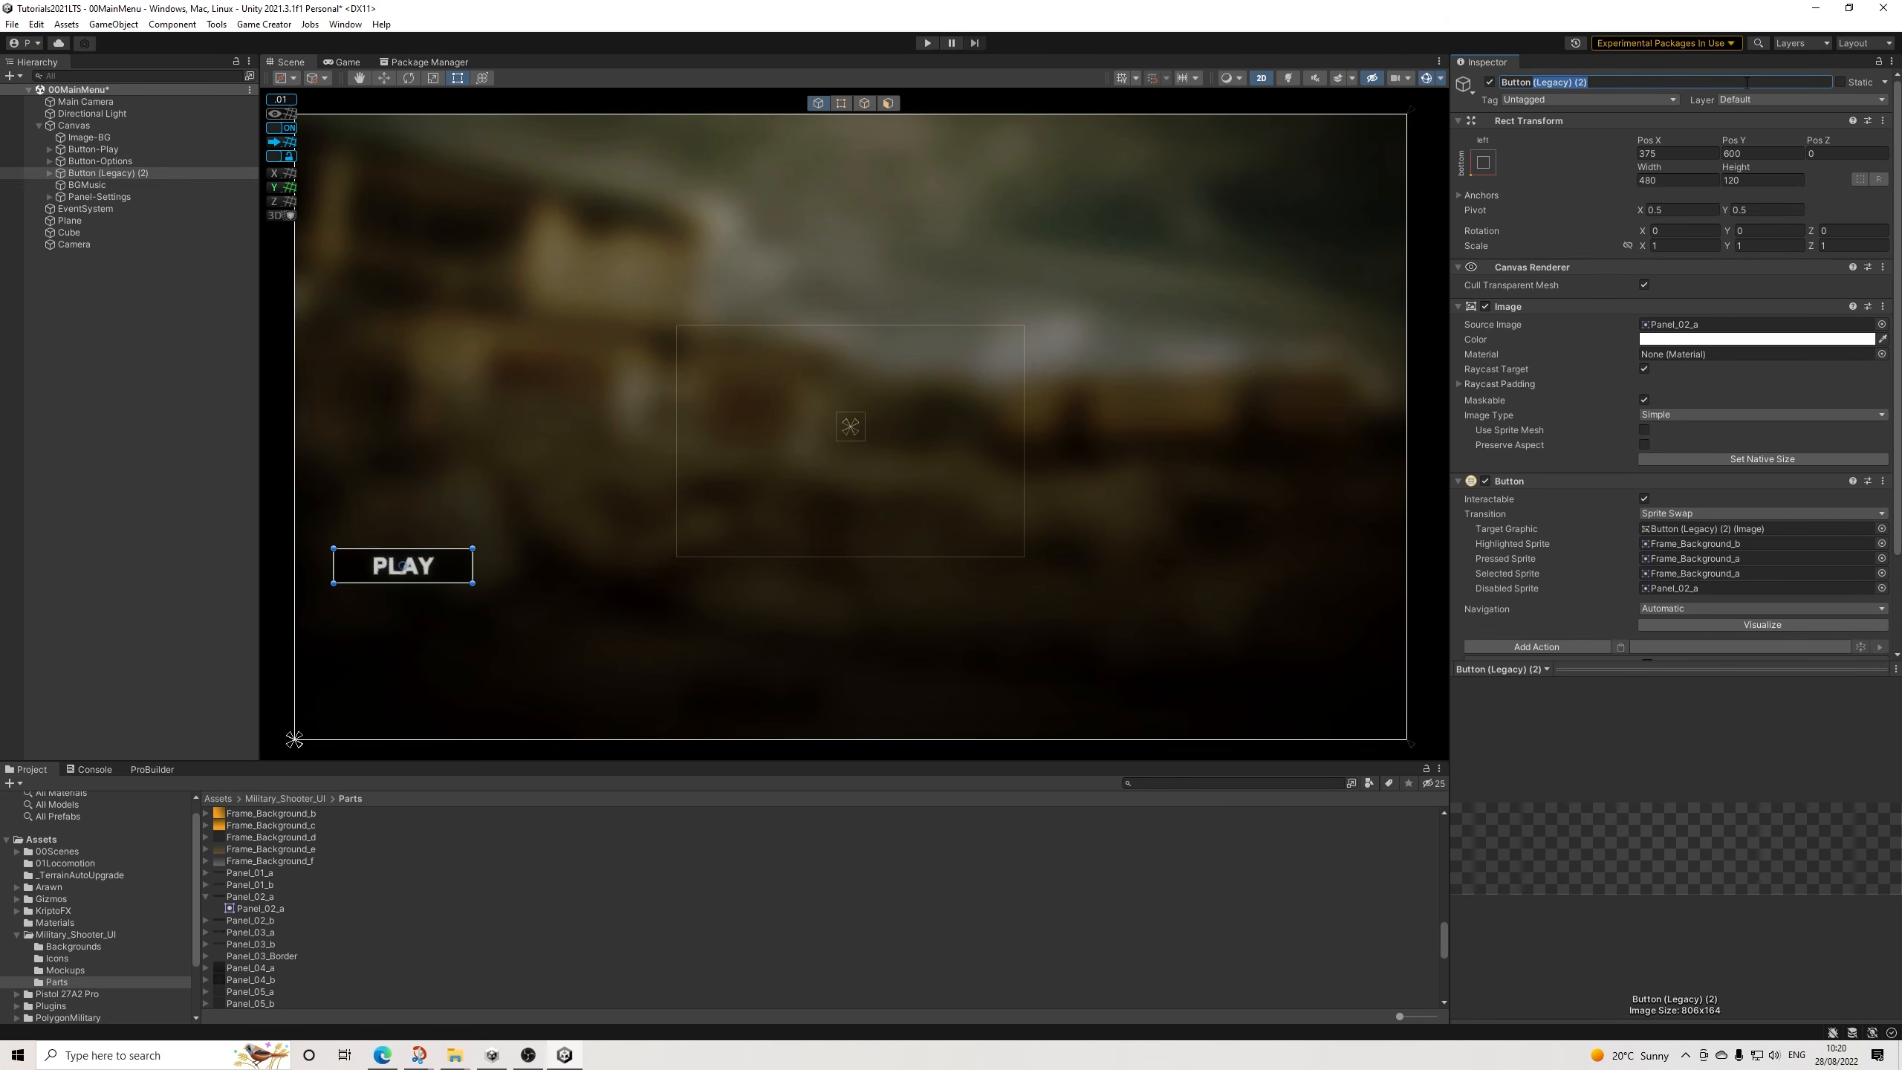
key("BackSpace")
type("-Quit")
key("Return")
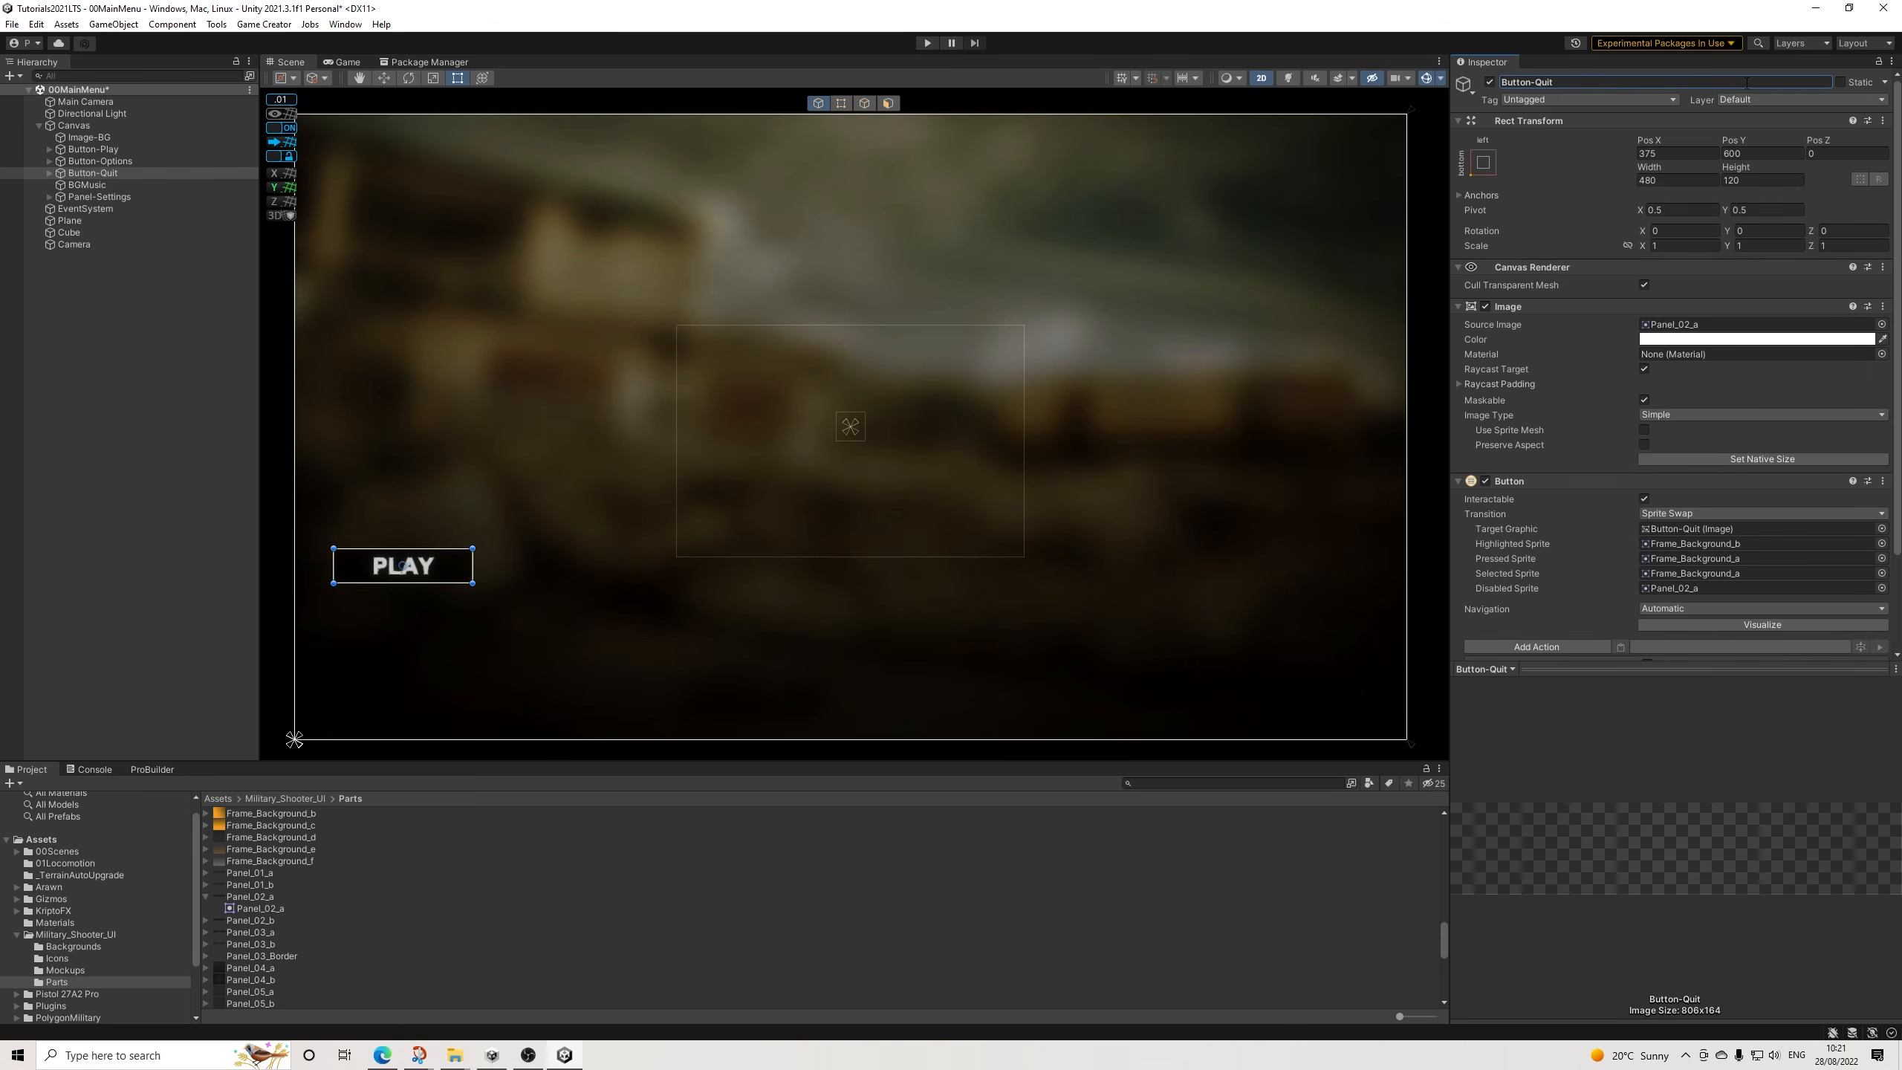
Position Button-Options below the PLAY button by trying Pos Y values of 450 and 400 and settling on 425.
left_click(95, 161)
left_click(1768, 147)
type("450")
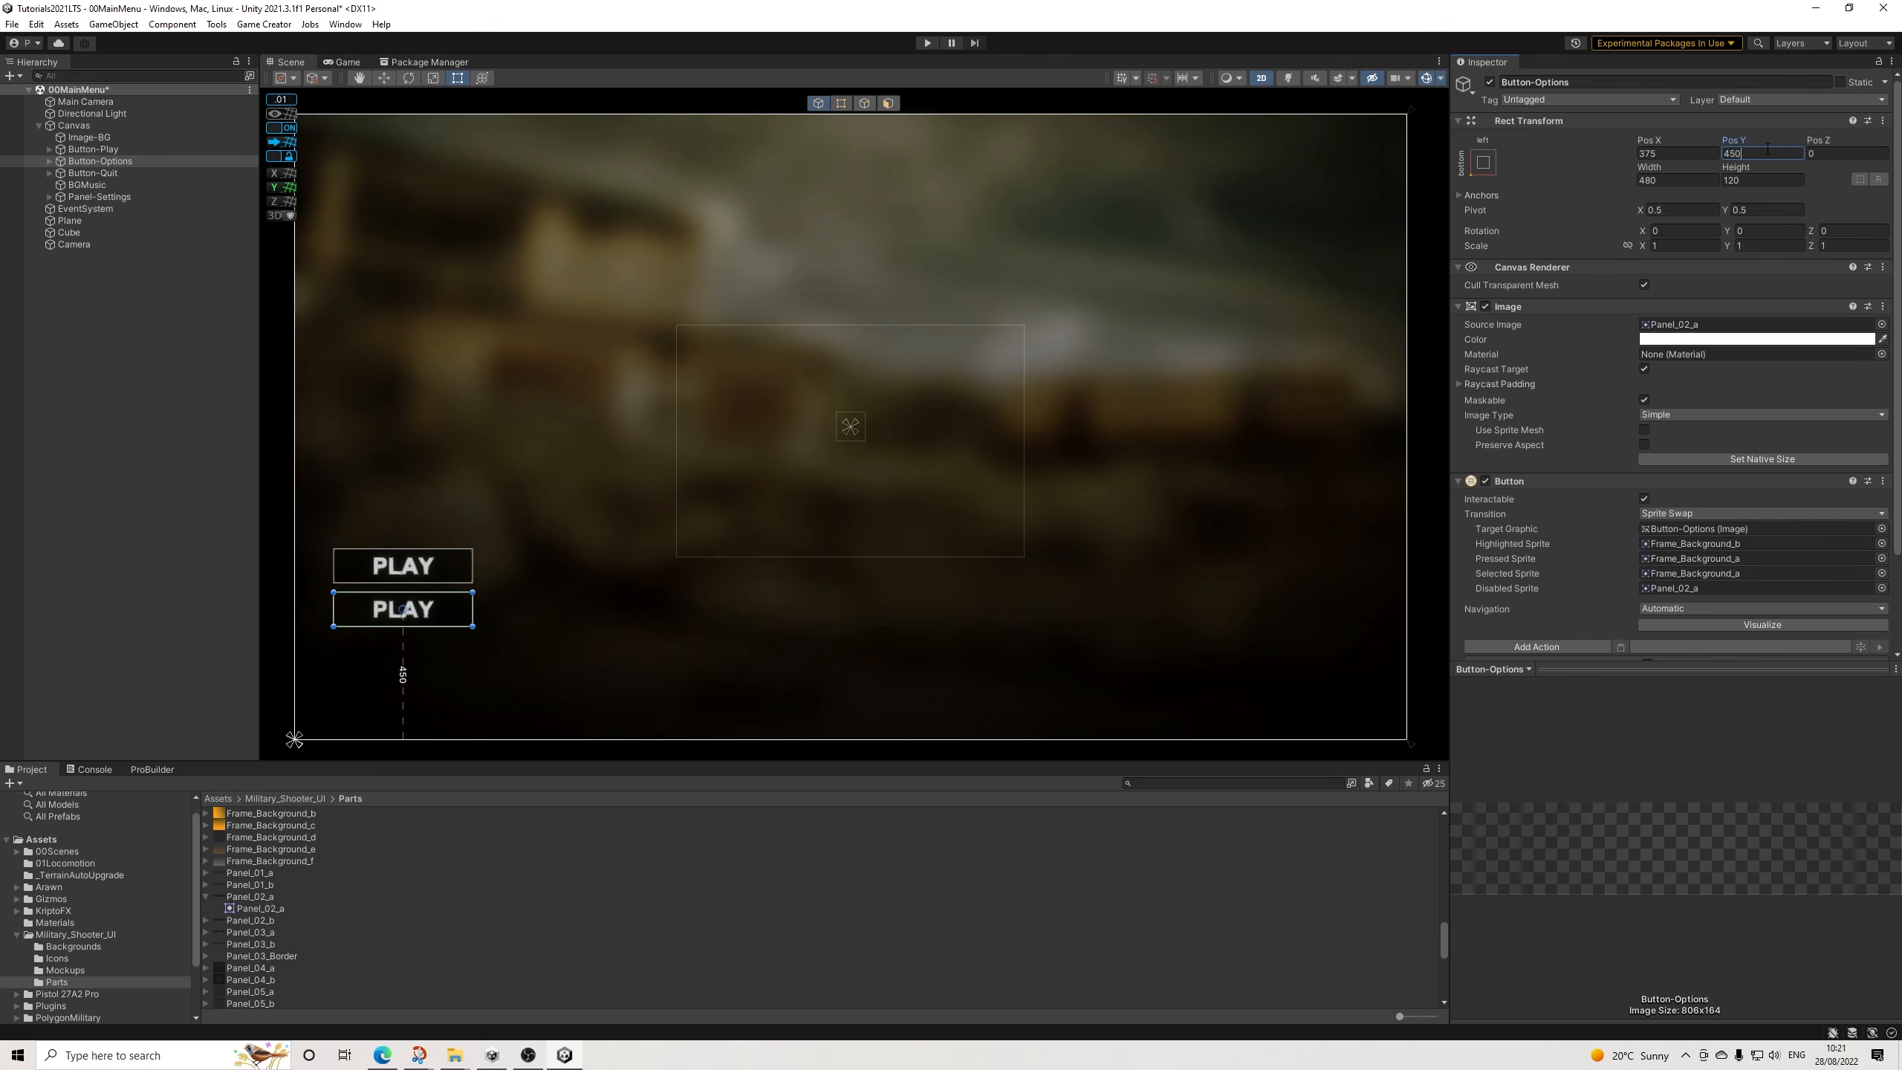
key("BackSpace")
key("BackSpace")
type("00")
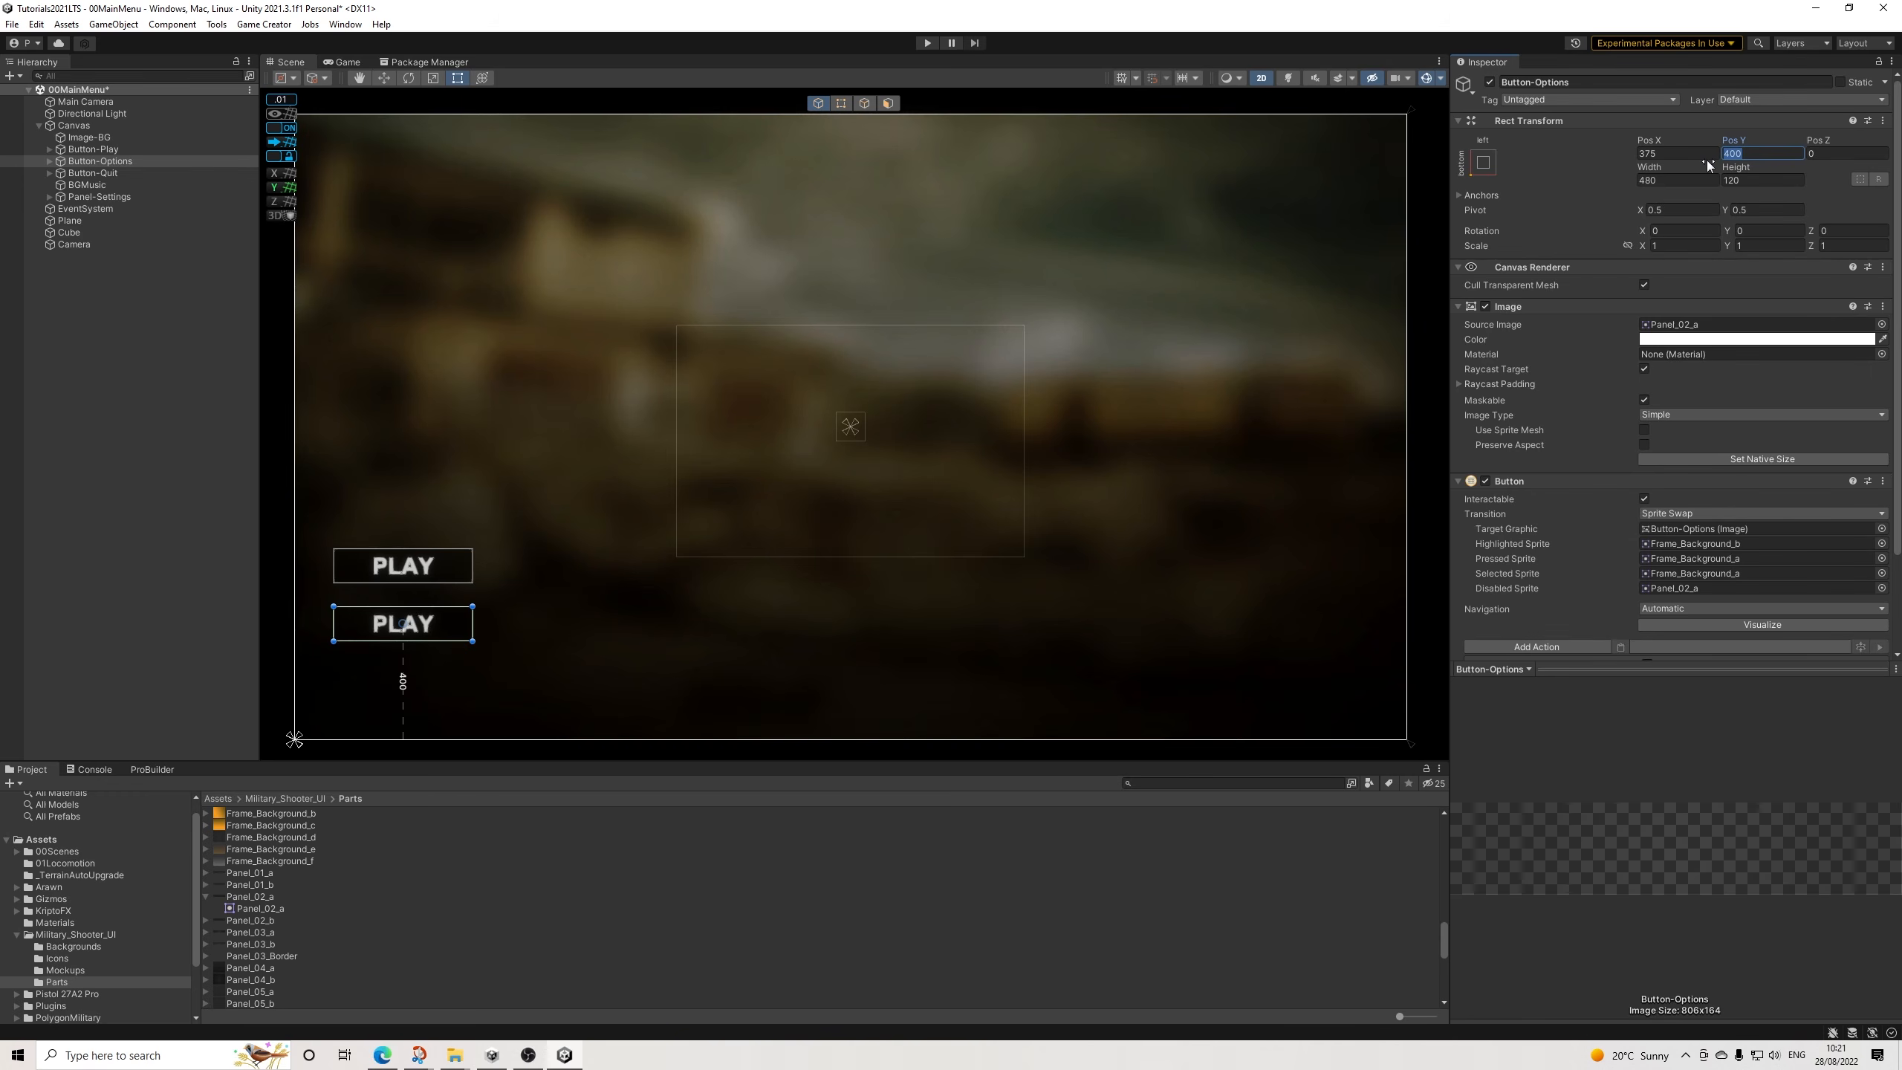
type("450")
key("Return")
type("425")
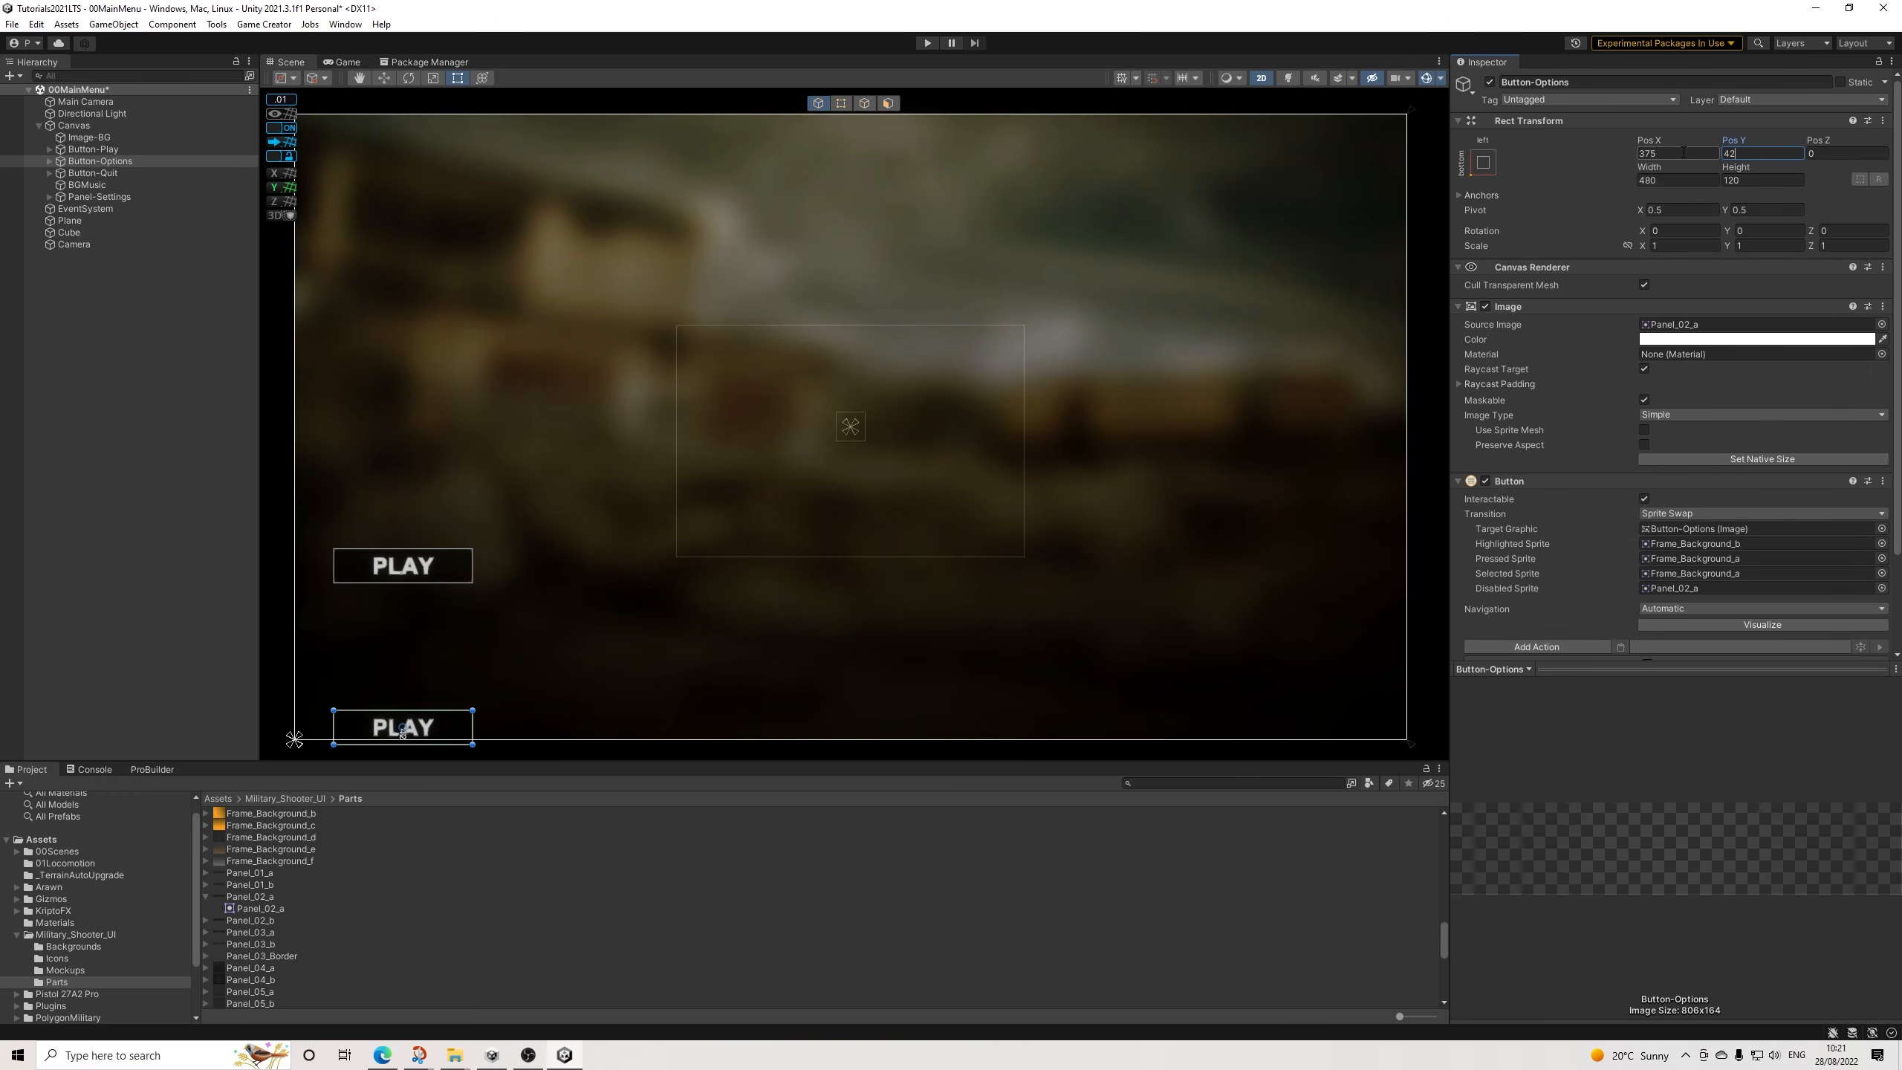
Position Button-Quit below Button-Options by trying Pos Y values of 375, 325, 300 and 275 and settling on 250.
left_click(99, 174)
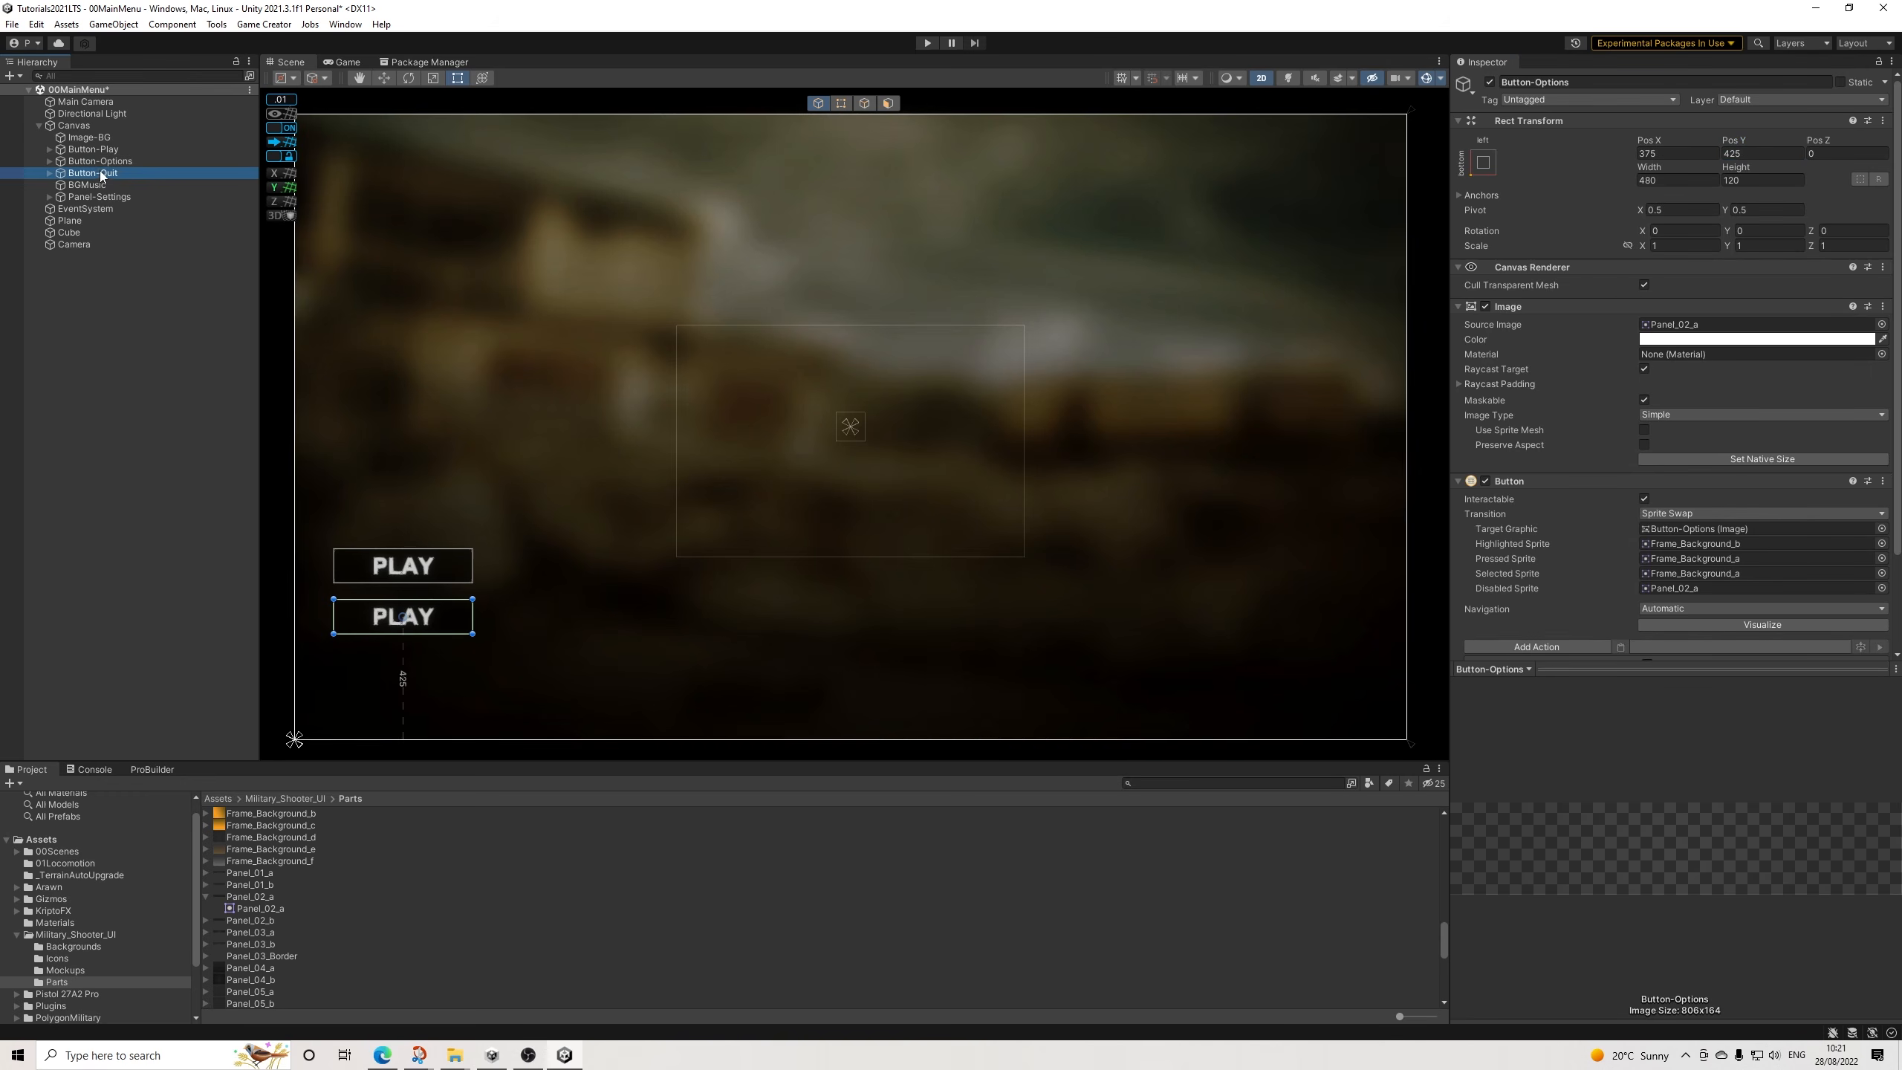
left_click(1767, 153)
double_click(1768, 153)
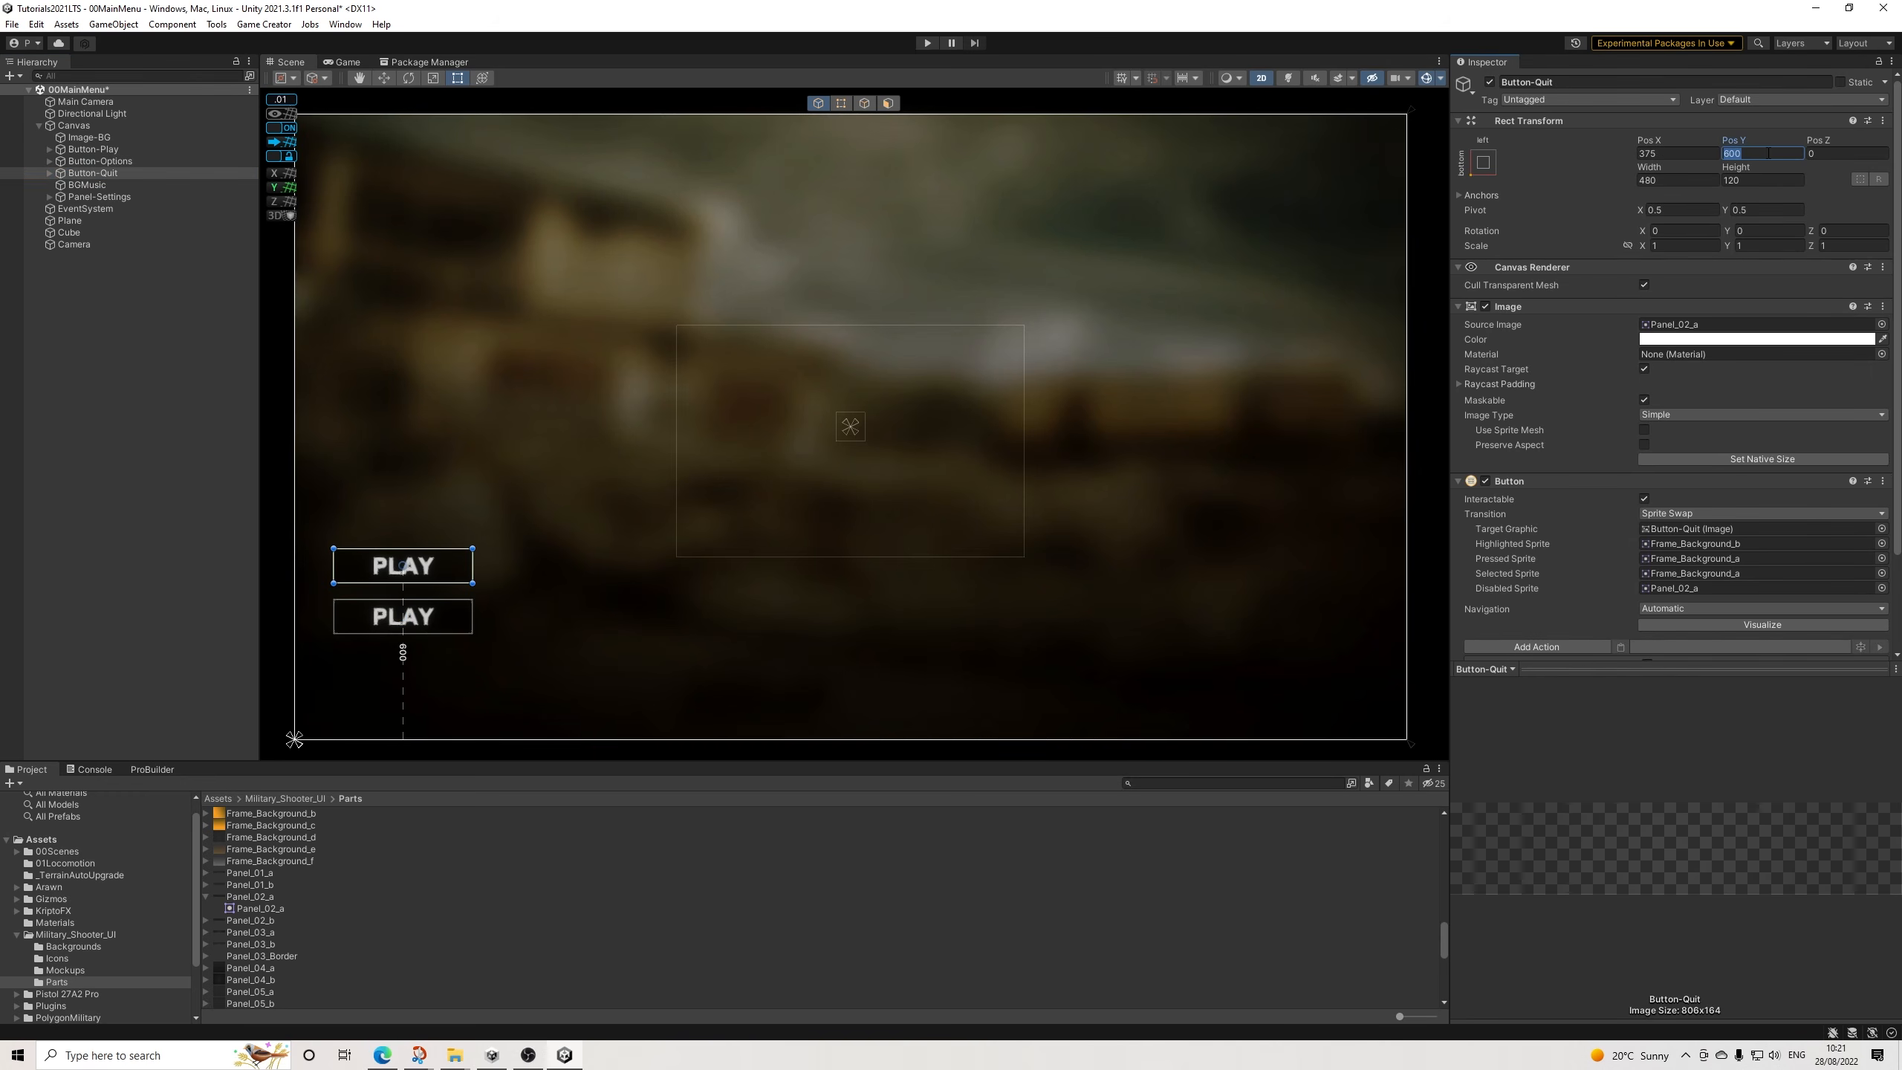
type("375")
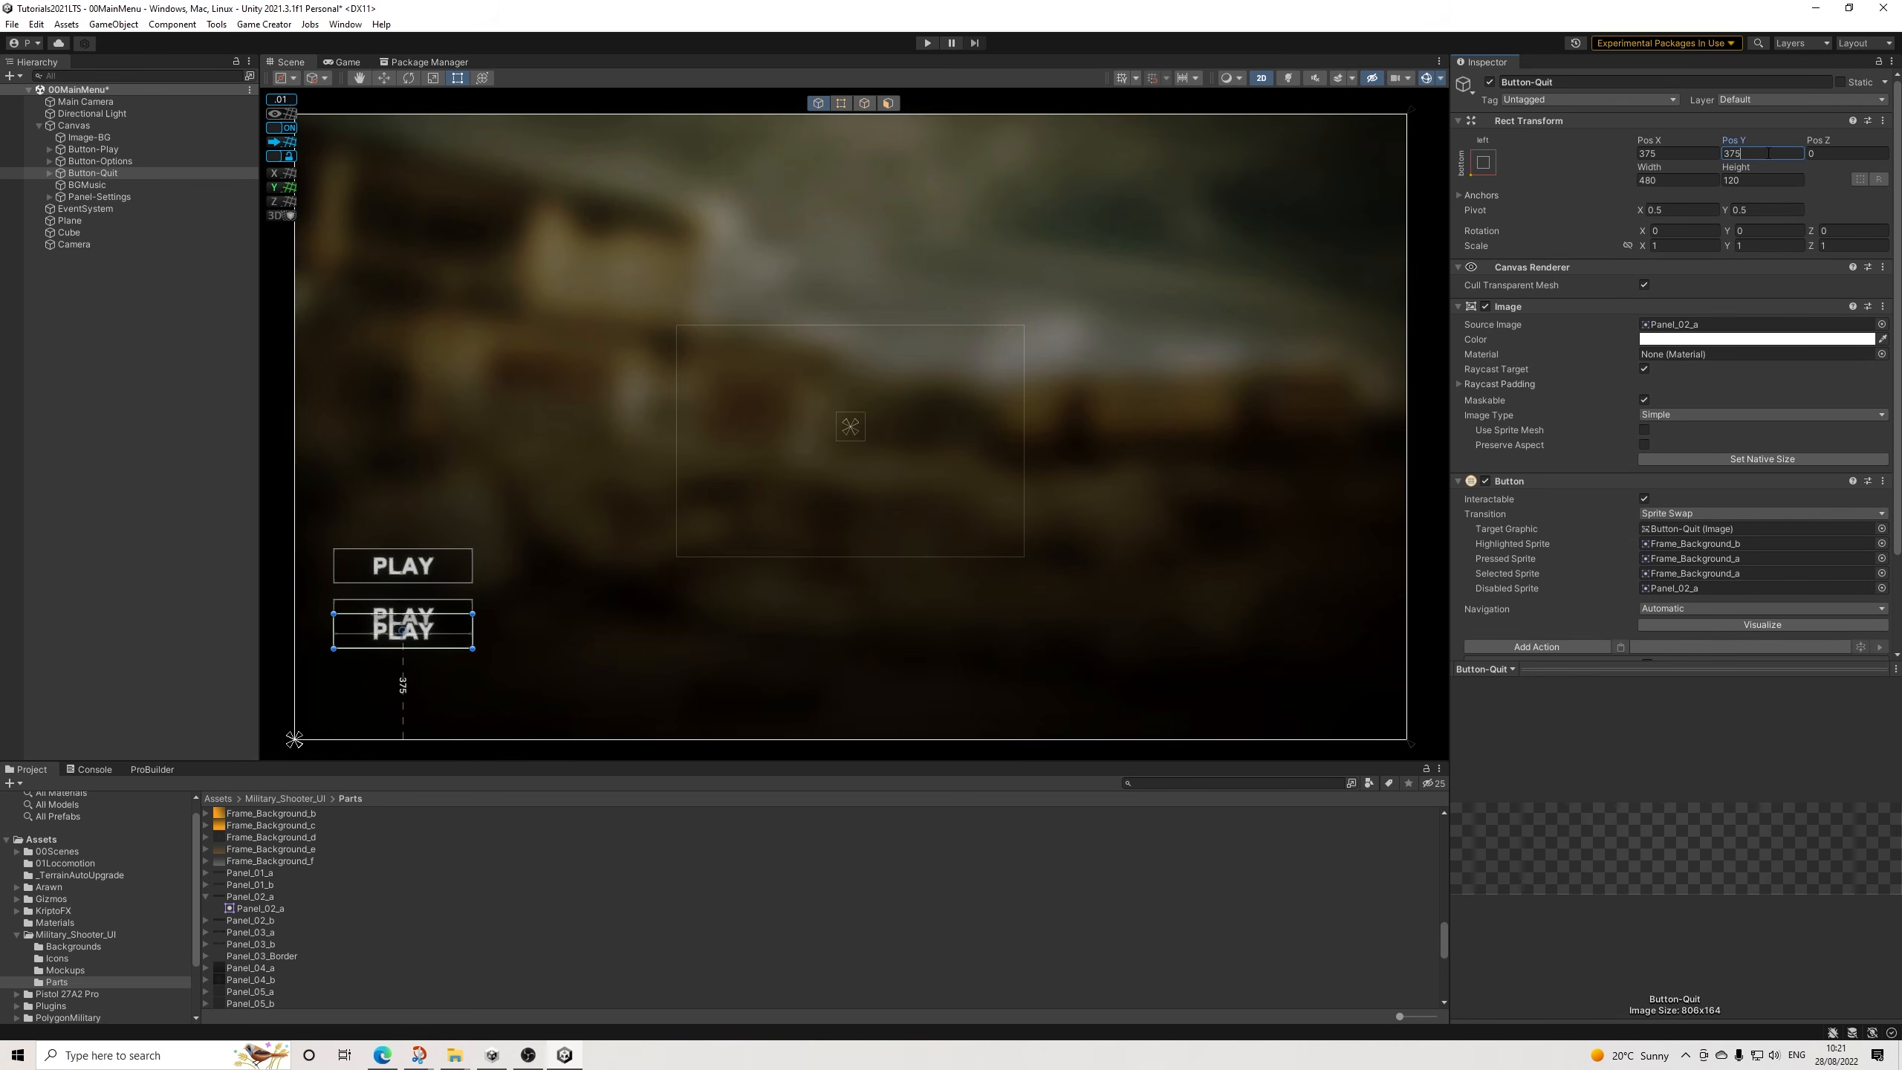
key("BackSpace")
key("BackSpace")
type("25")
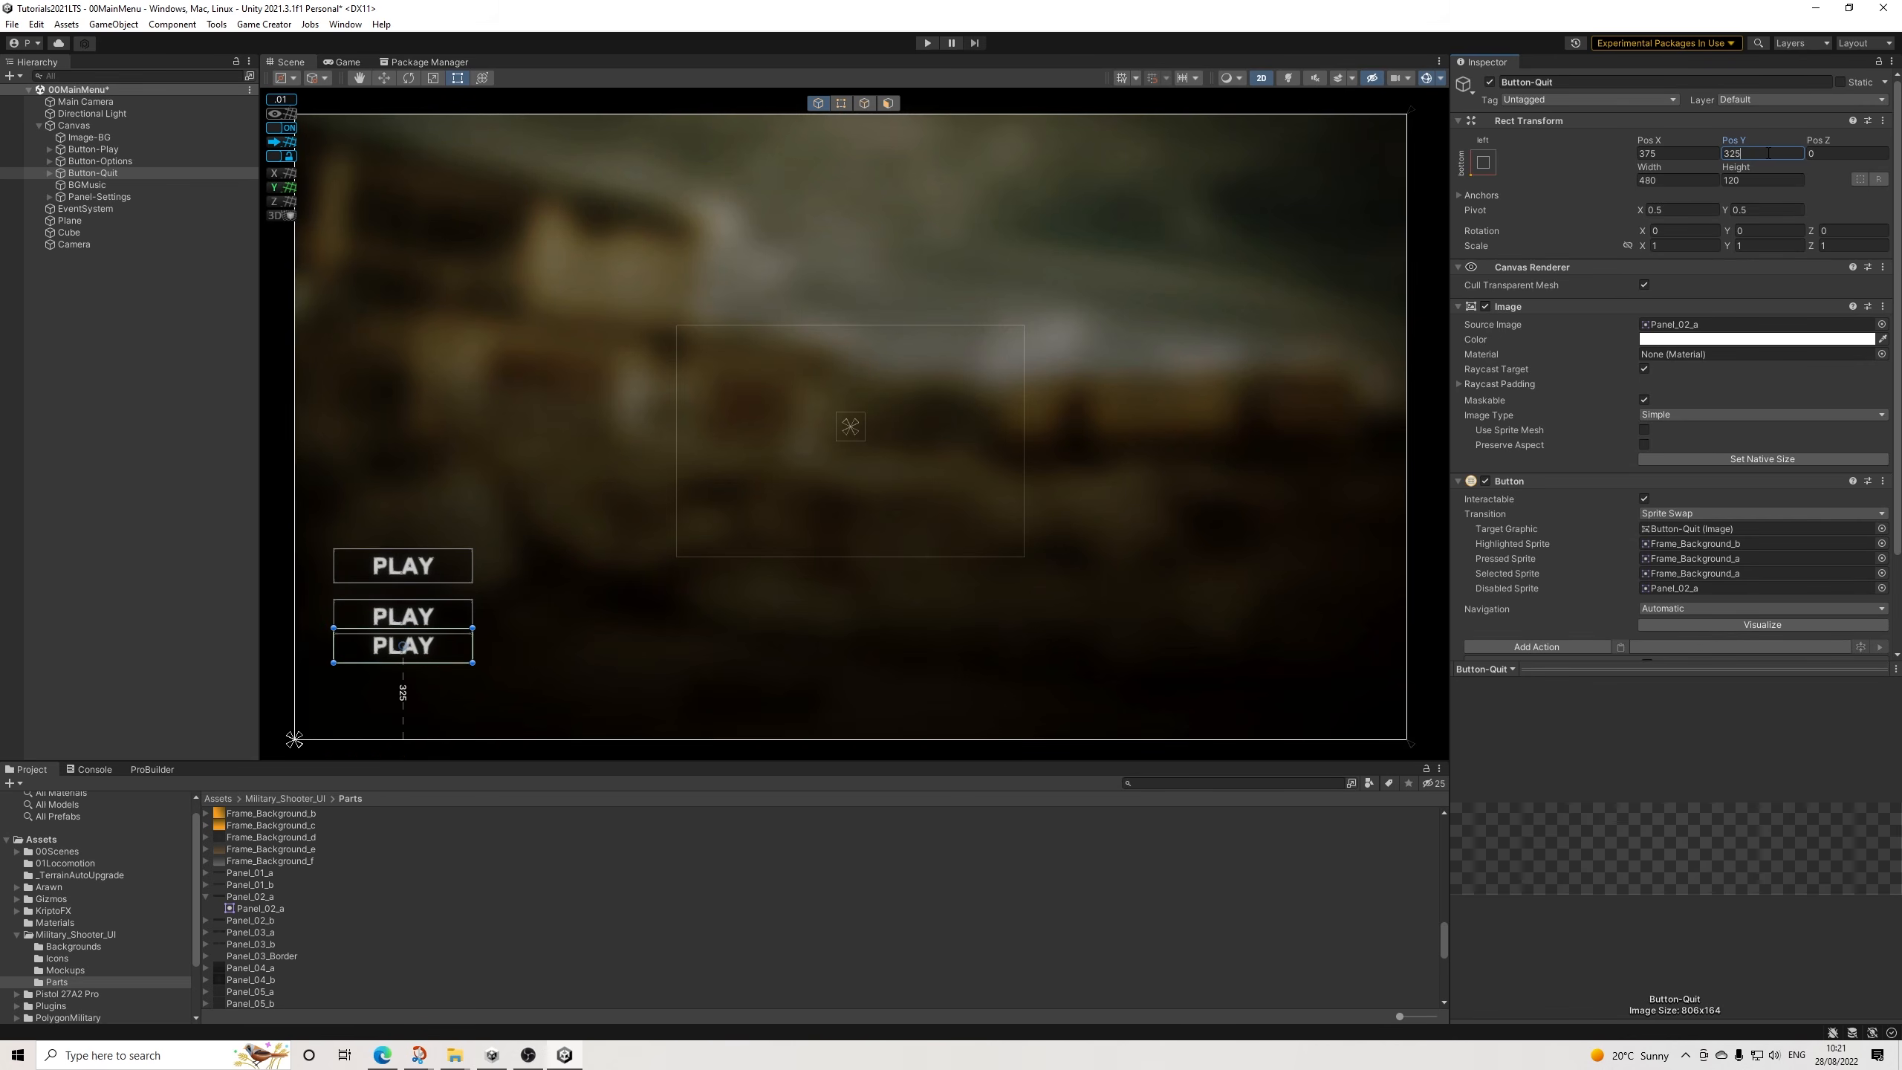
key("BackSpace")
key("BackSpace")
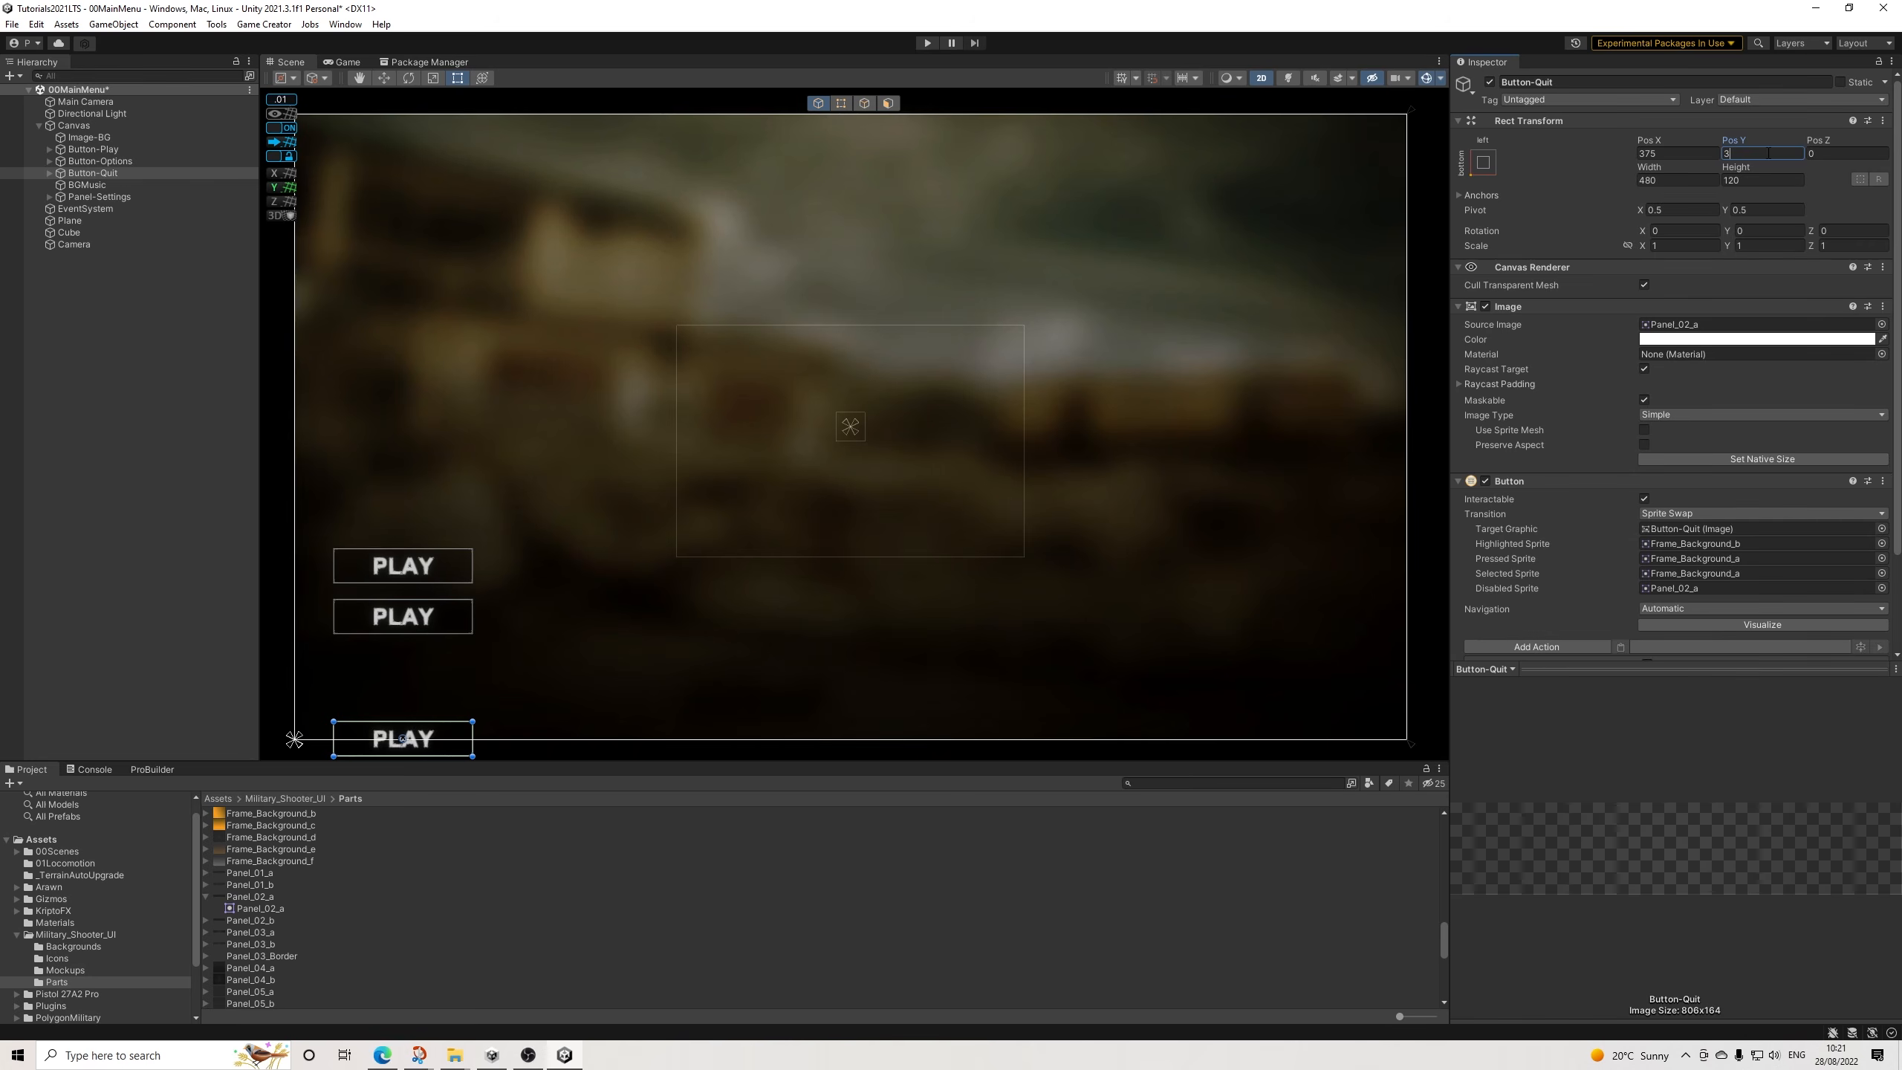
type("00")
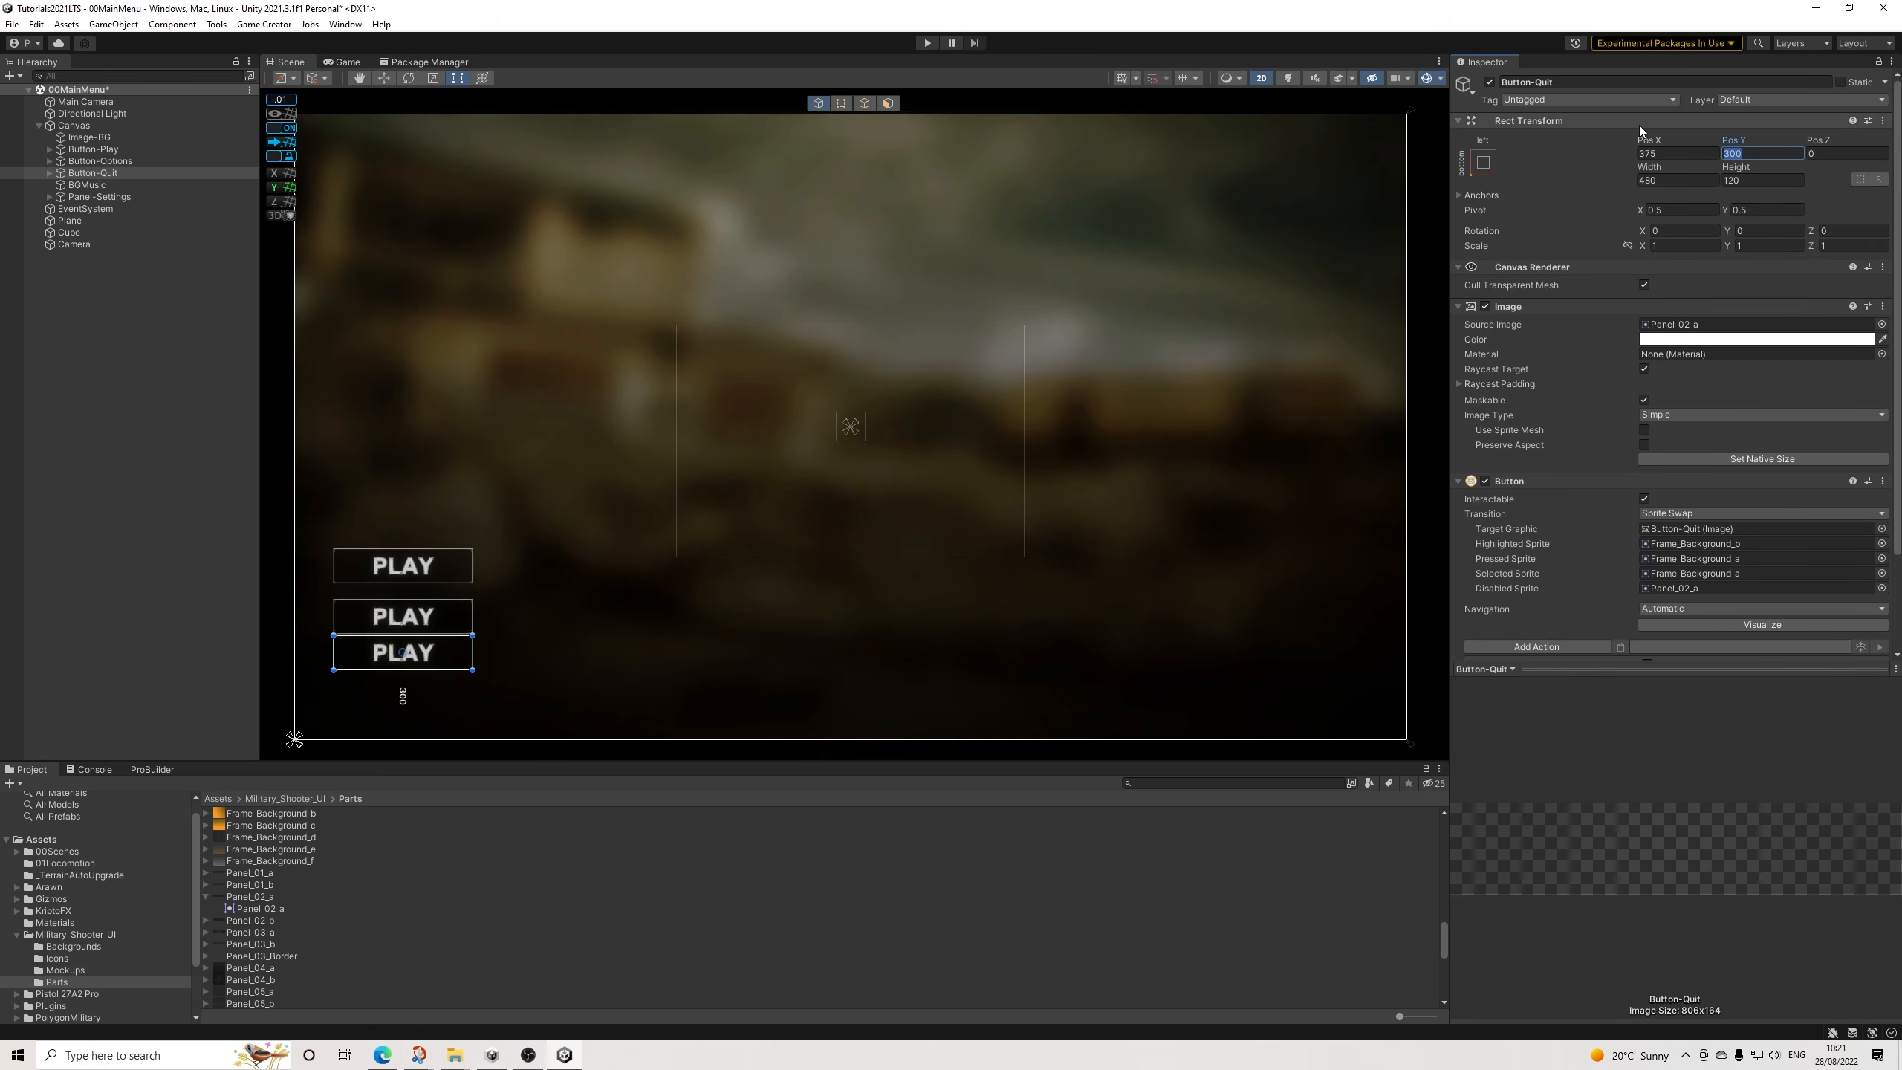
key("BackSpace")
key("BackSpace")
key("BackSpace")
type("275")
key("Return")
type("250")
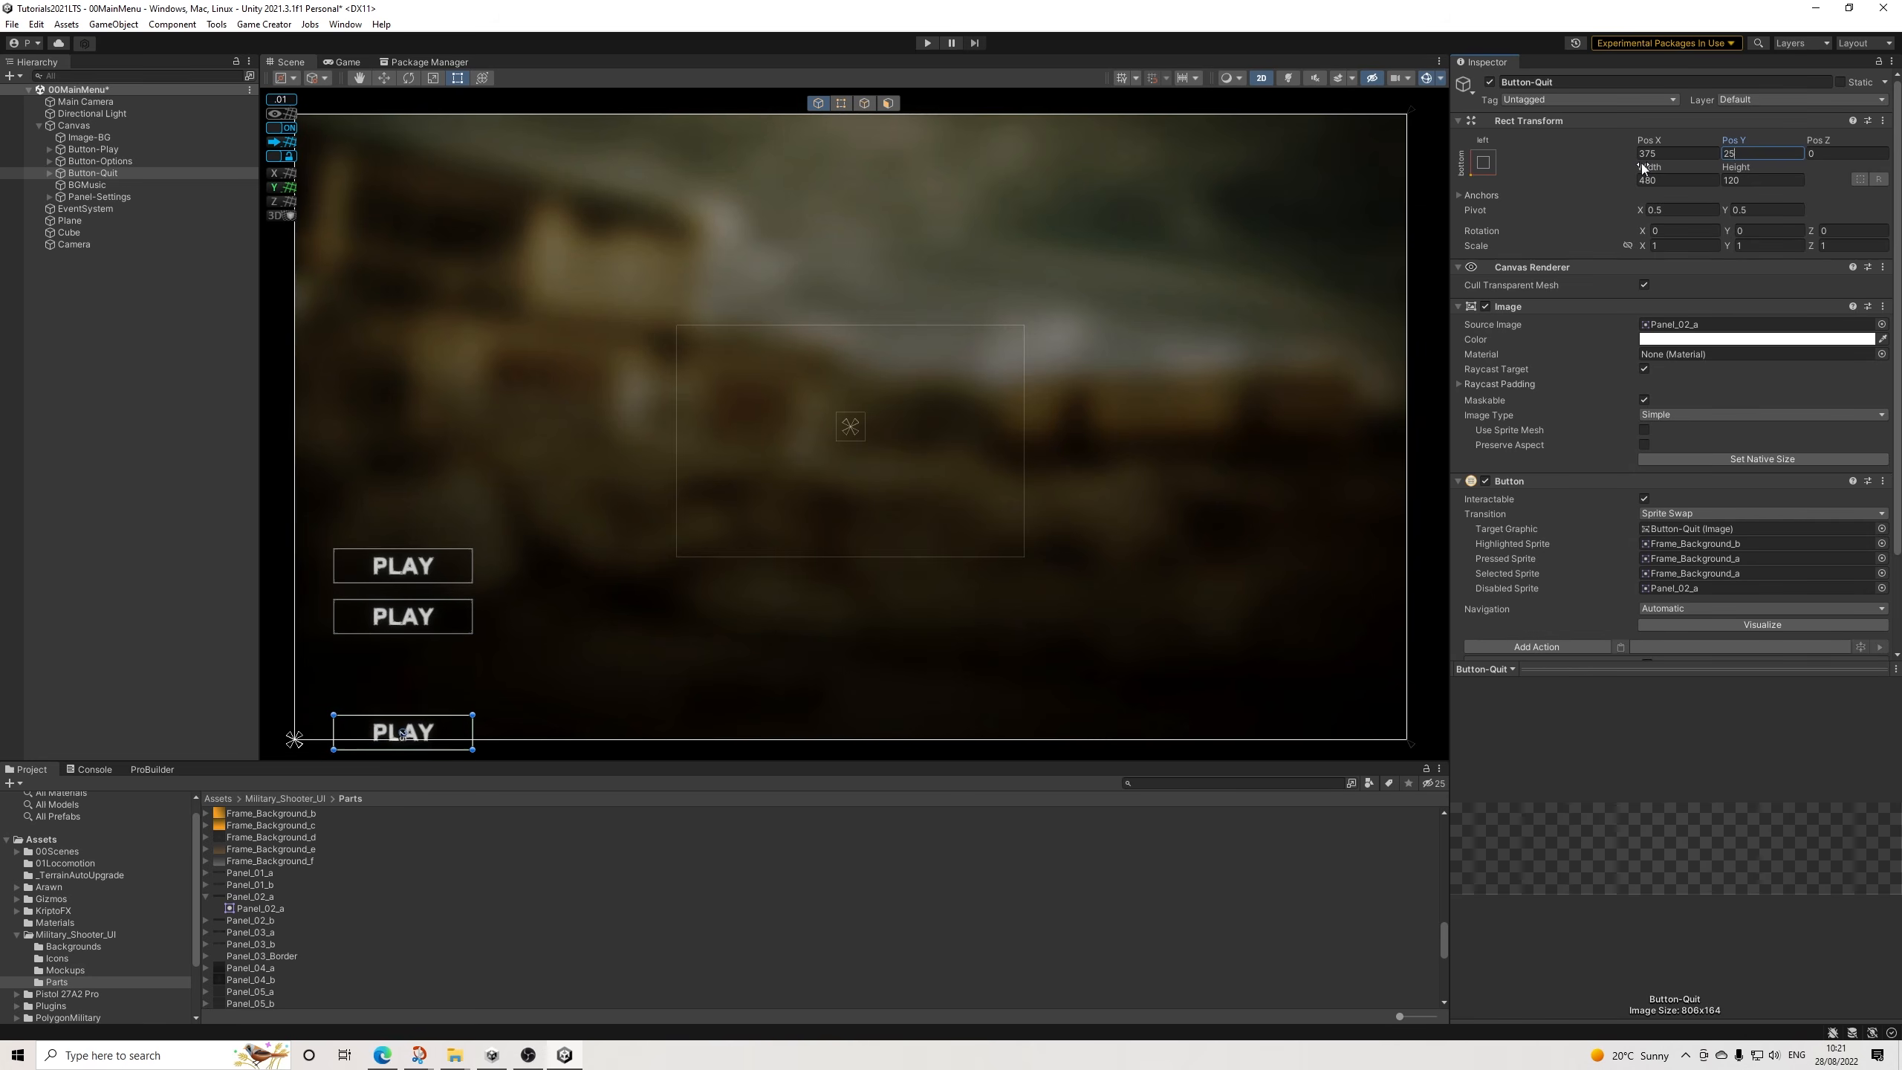
left_click(129, 331)
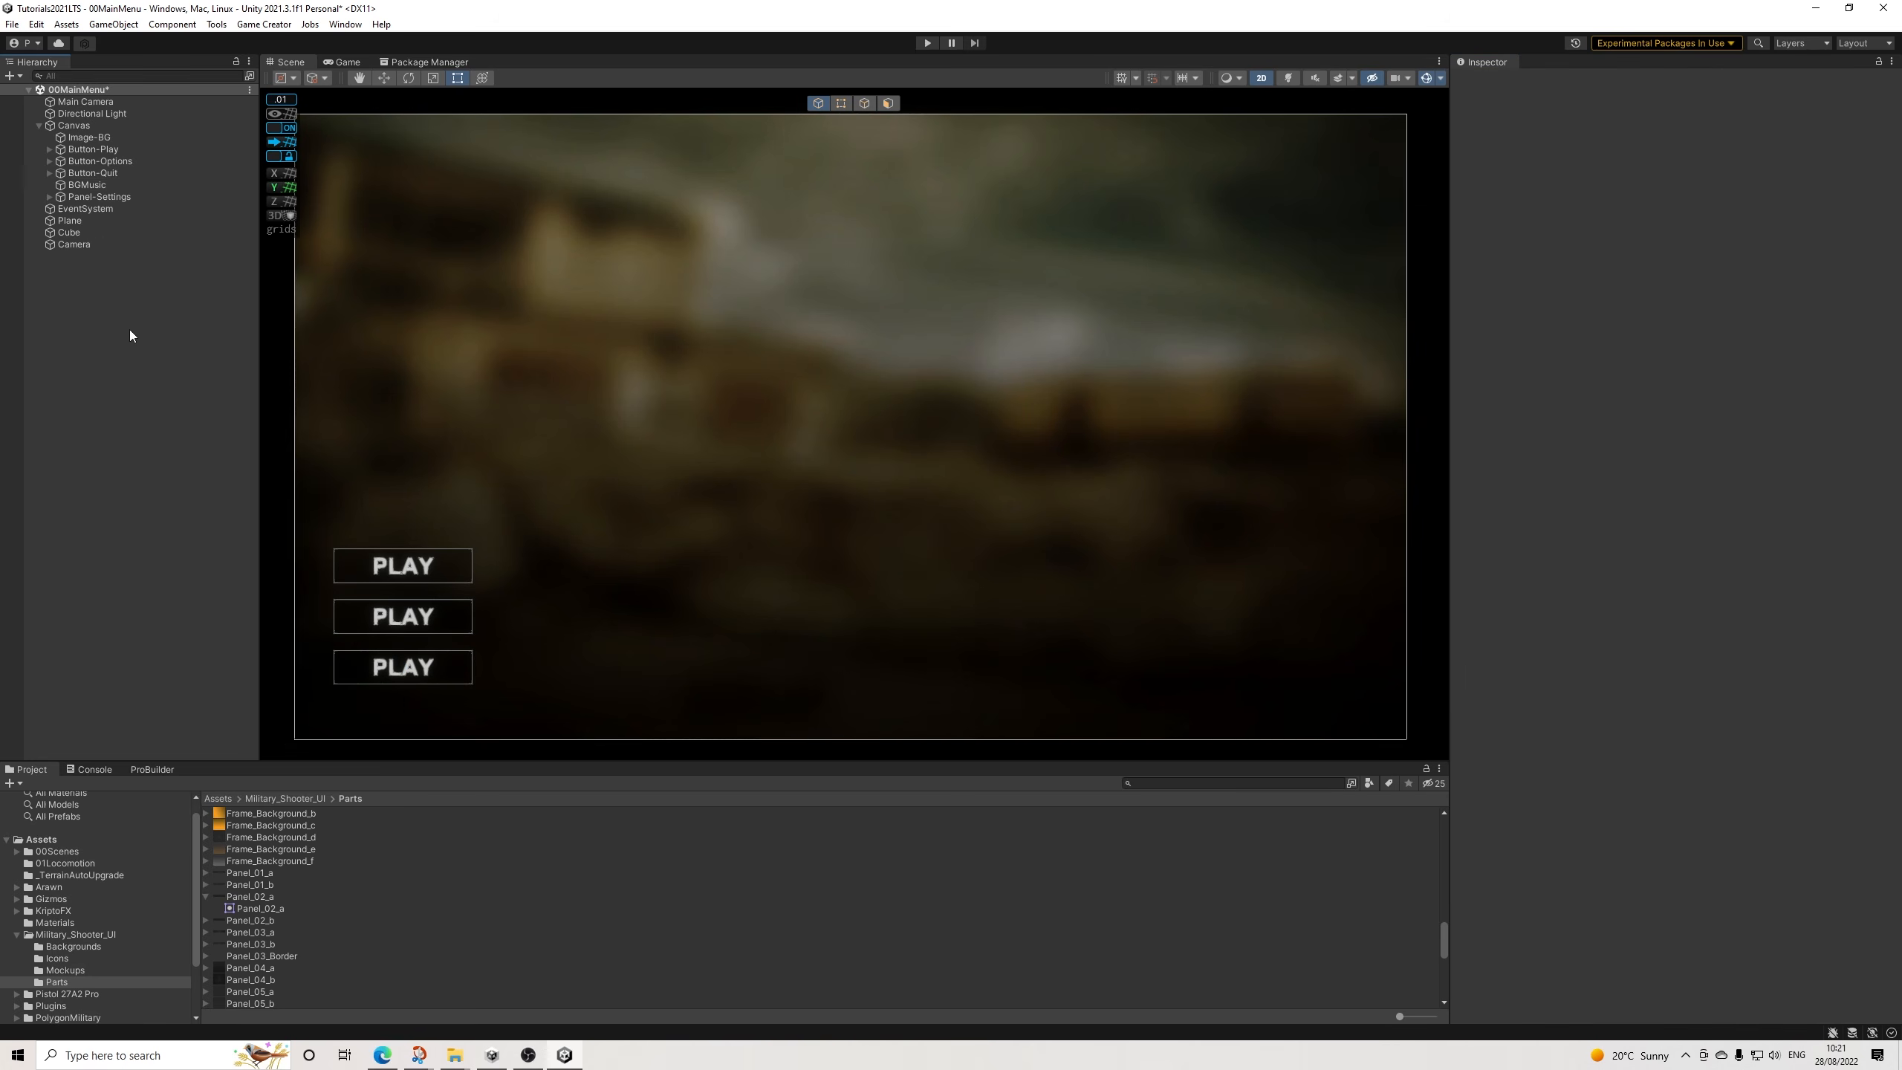
Change the text label of Button-Quit to QUIT.
left_click(104, 172)
left_click(49, 173)
left_click(104, 184)
left_click(1557, 336)
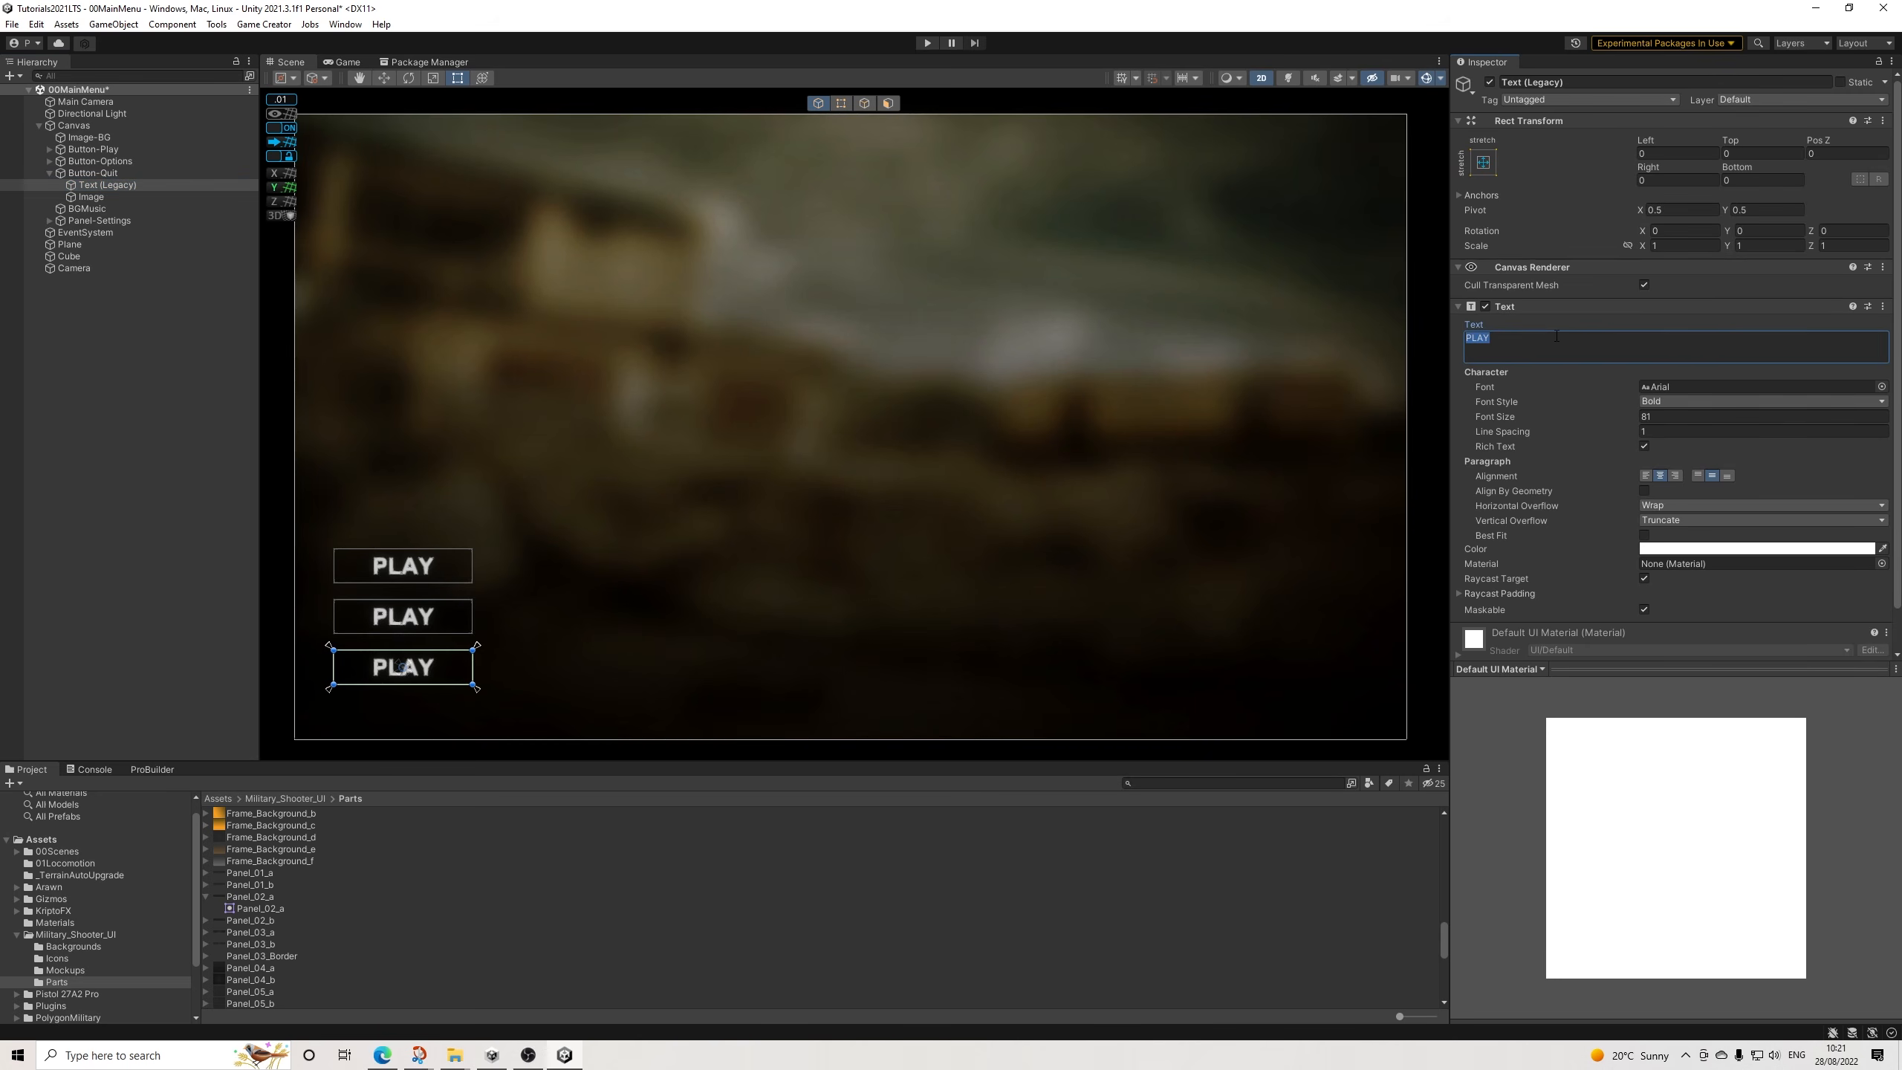
type("QUIT")
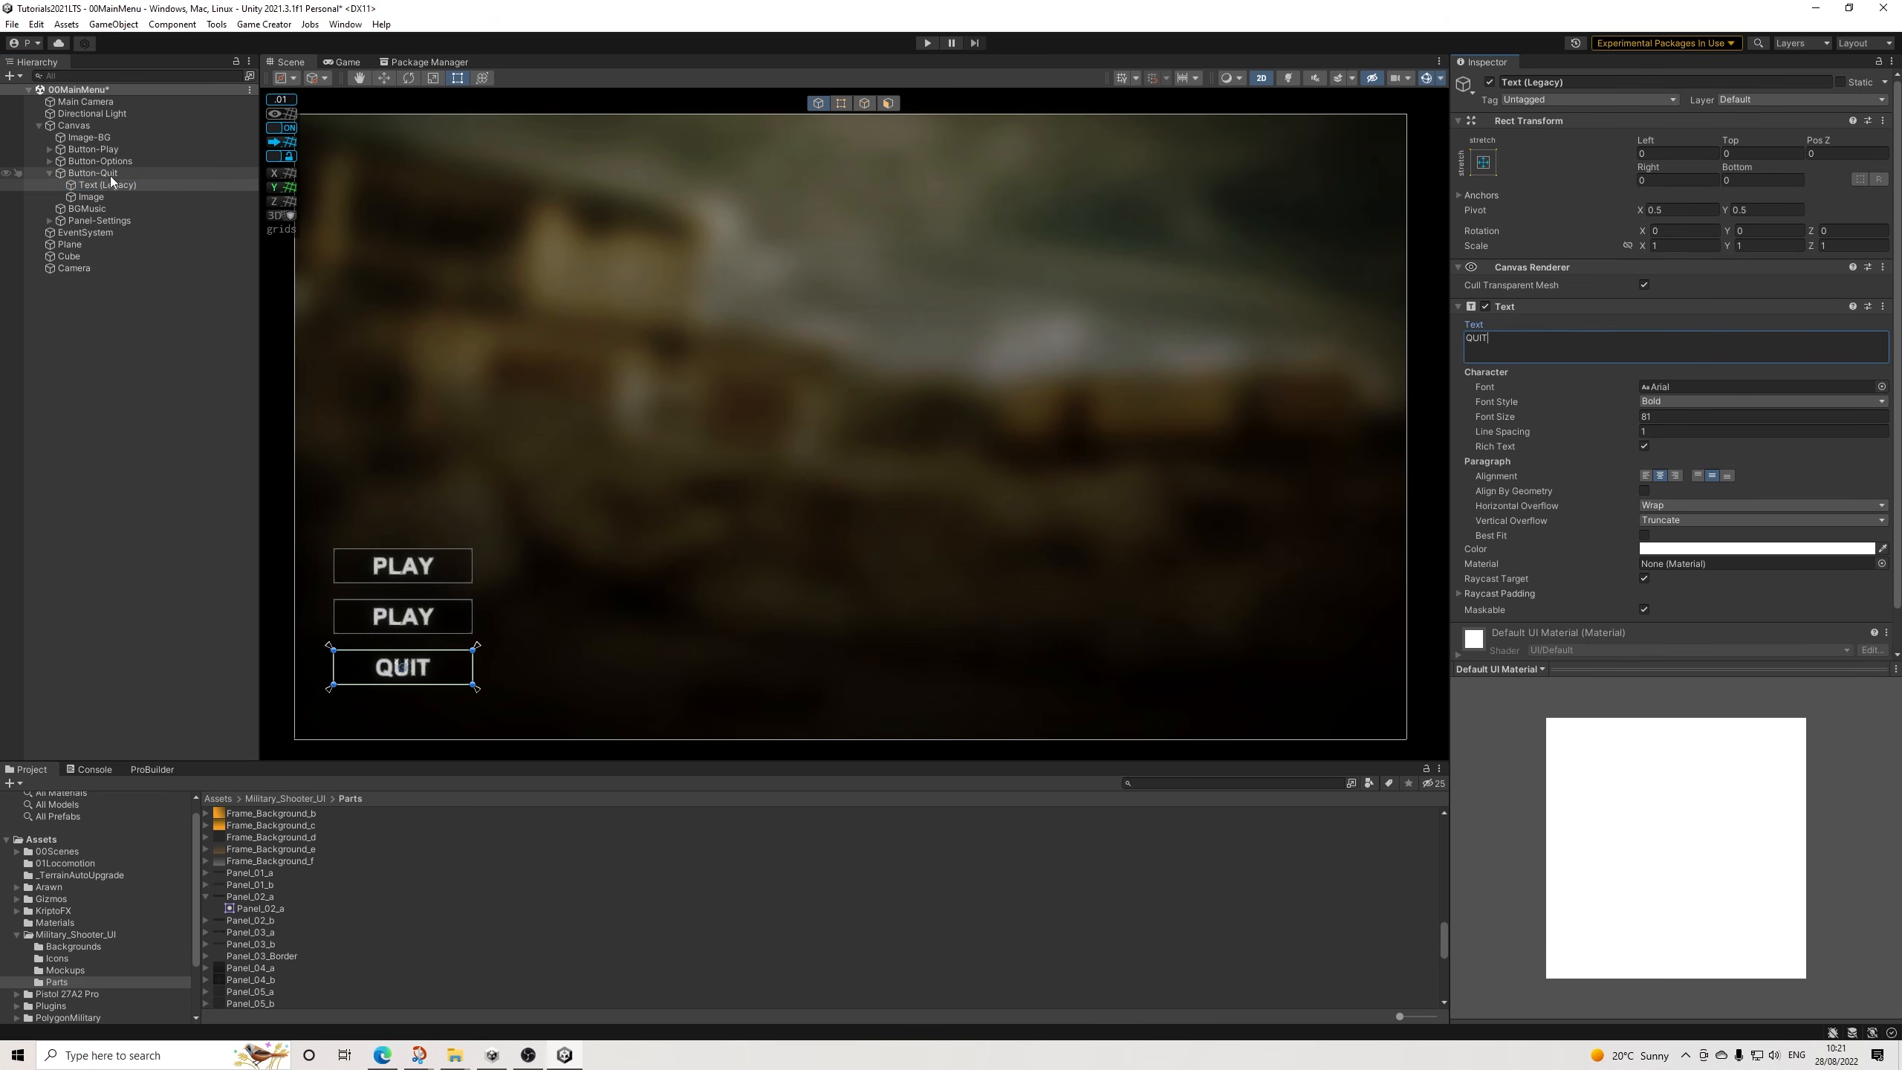
Change the text label of Button-Options to OPTIONS.
left_click(57, 161)
left_click(51, 161)
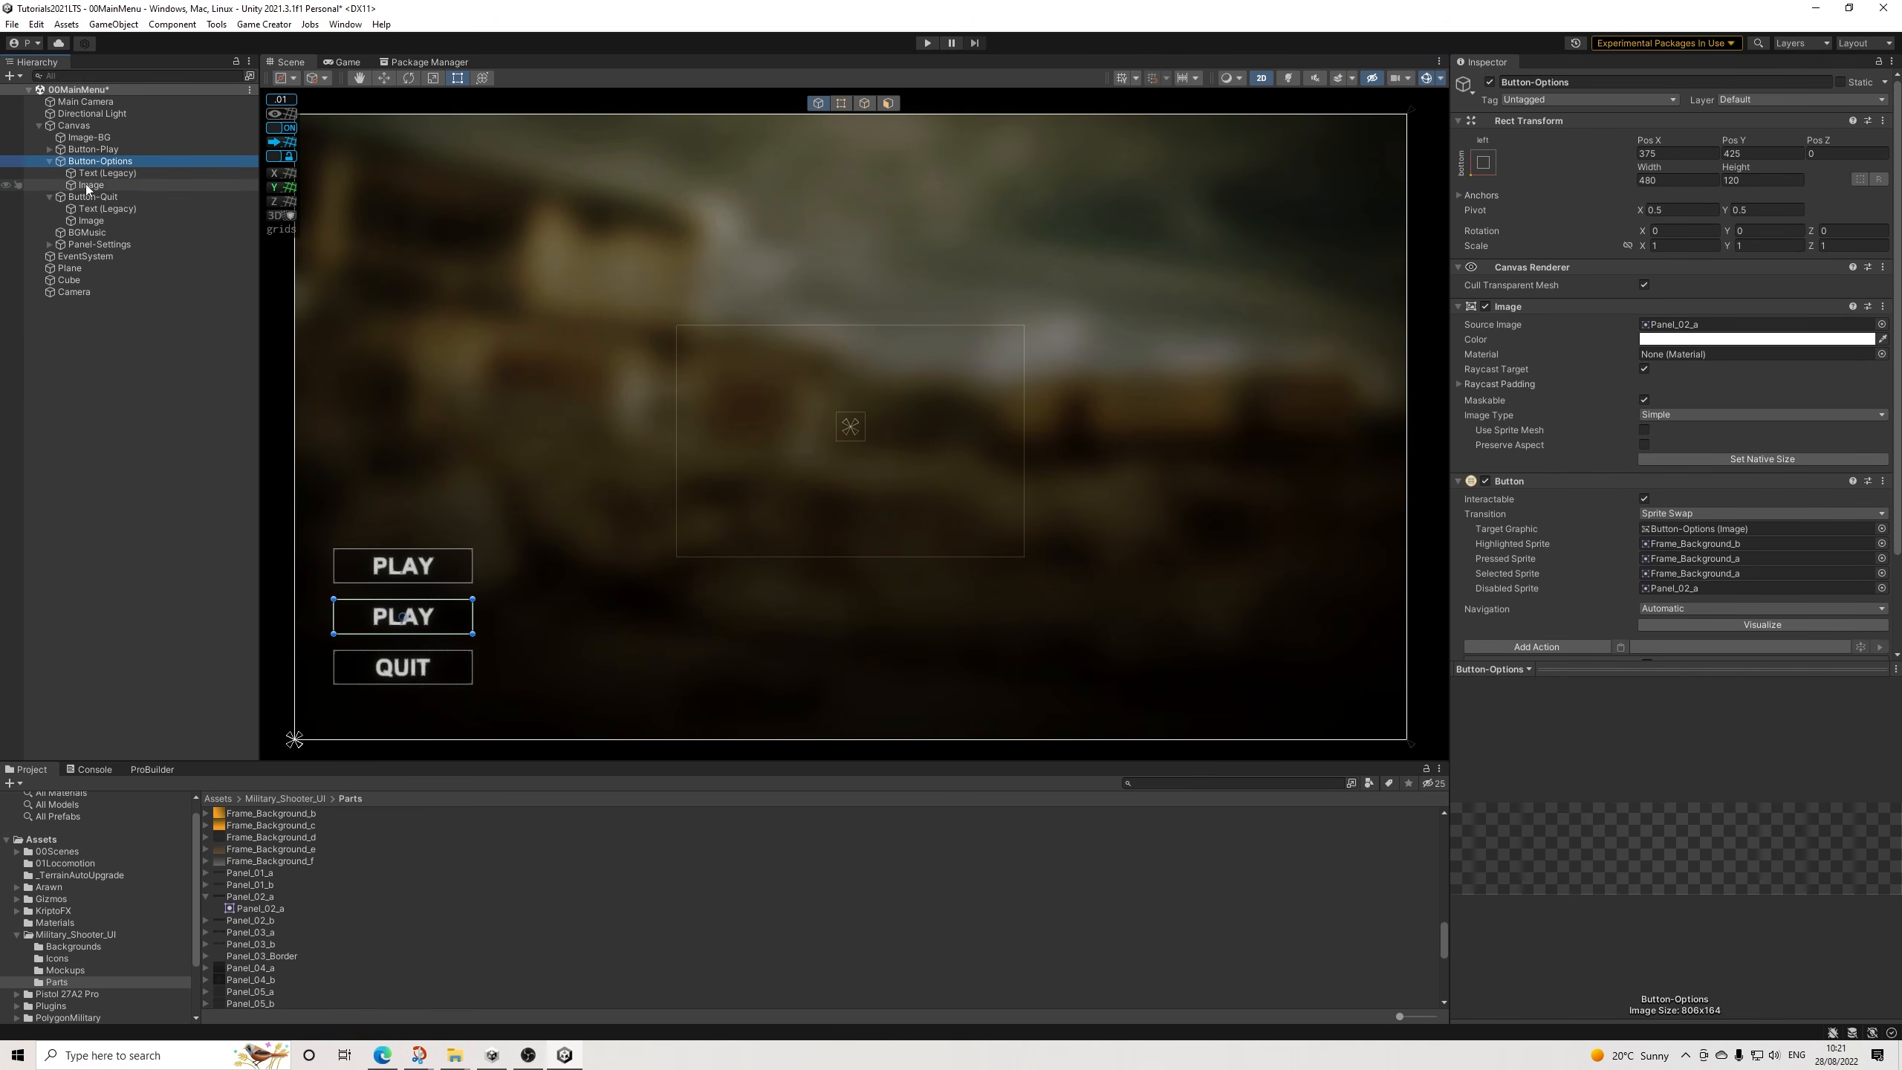
left_click(101, 174)
left_click(1661, 357)
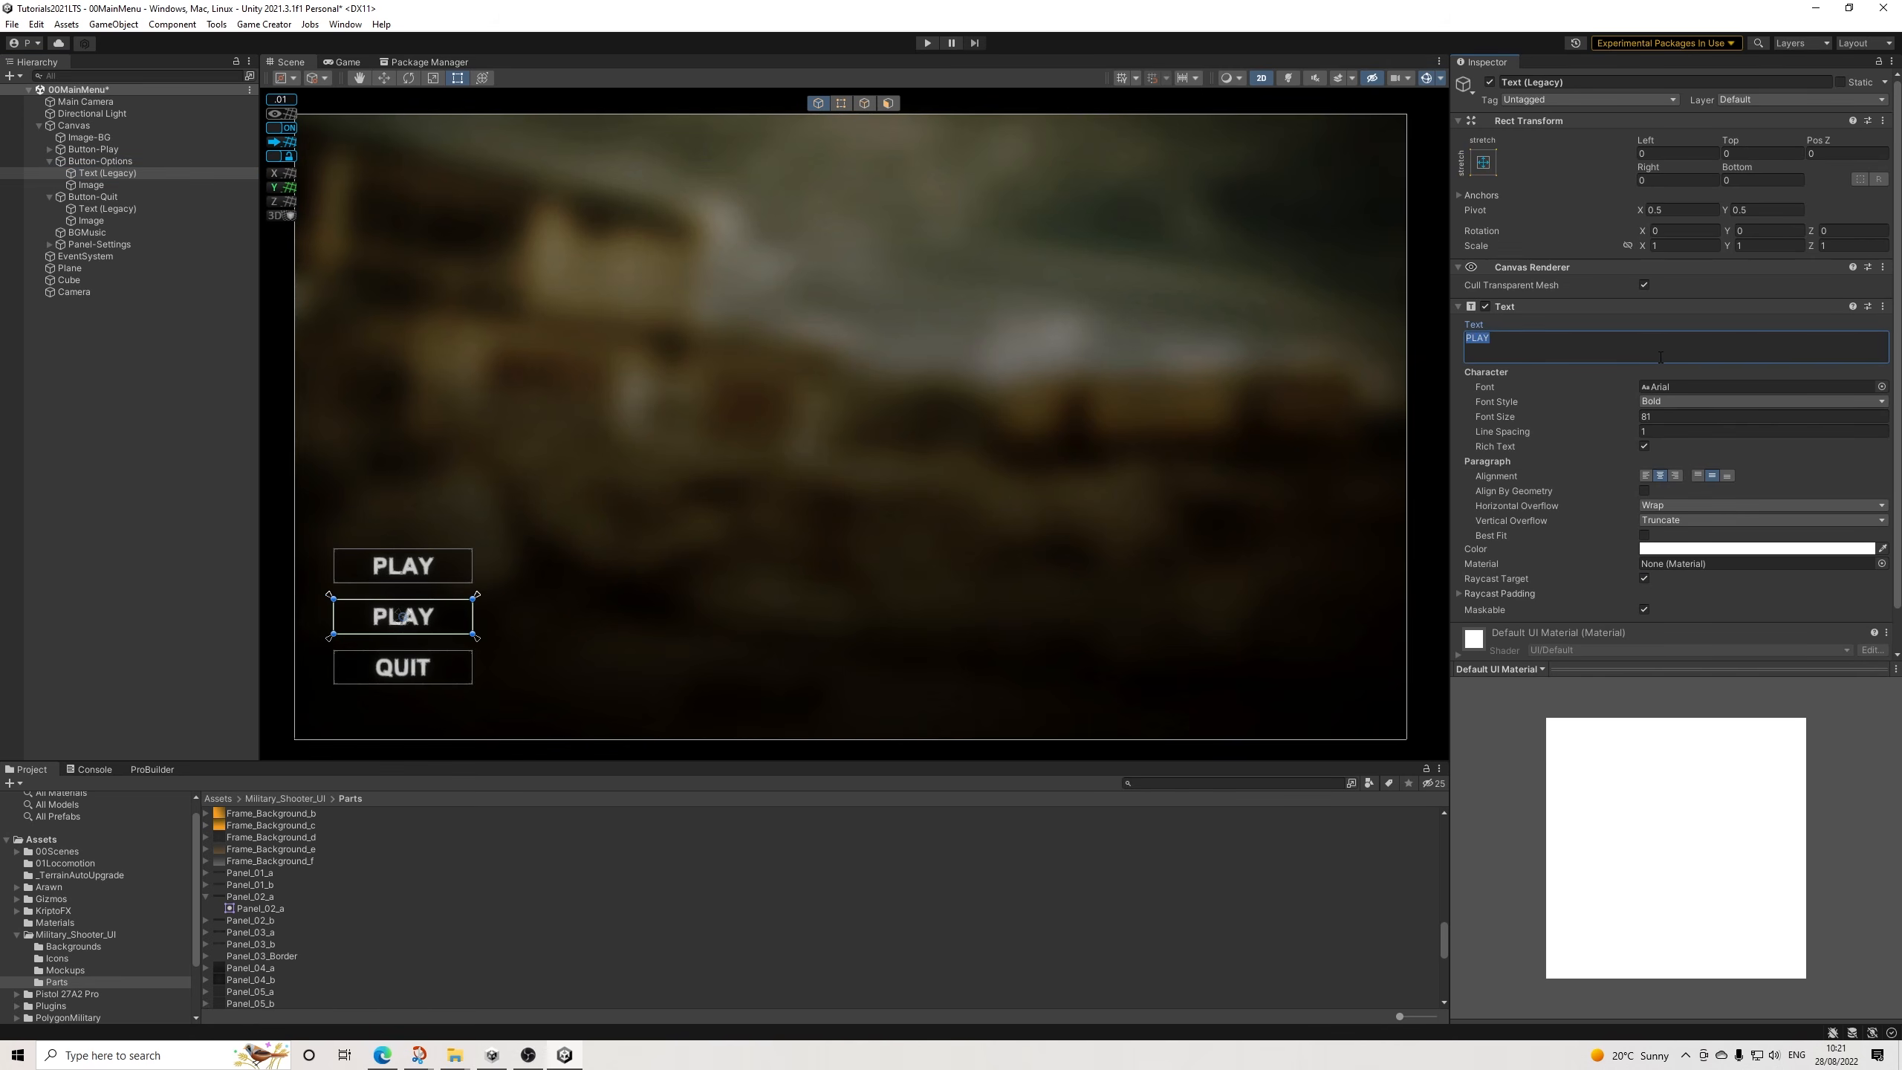
type("OPTIONS")
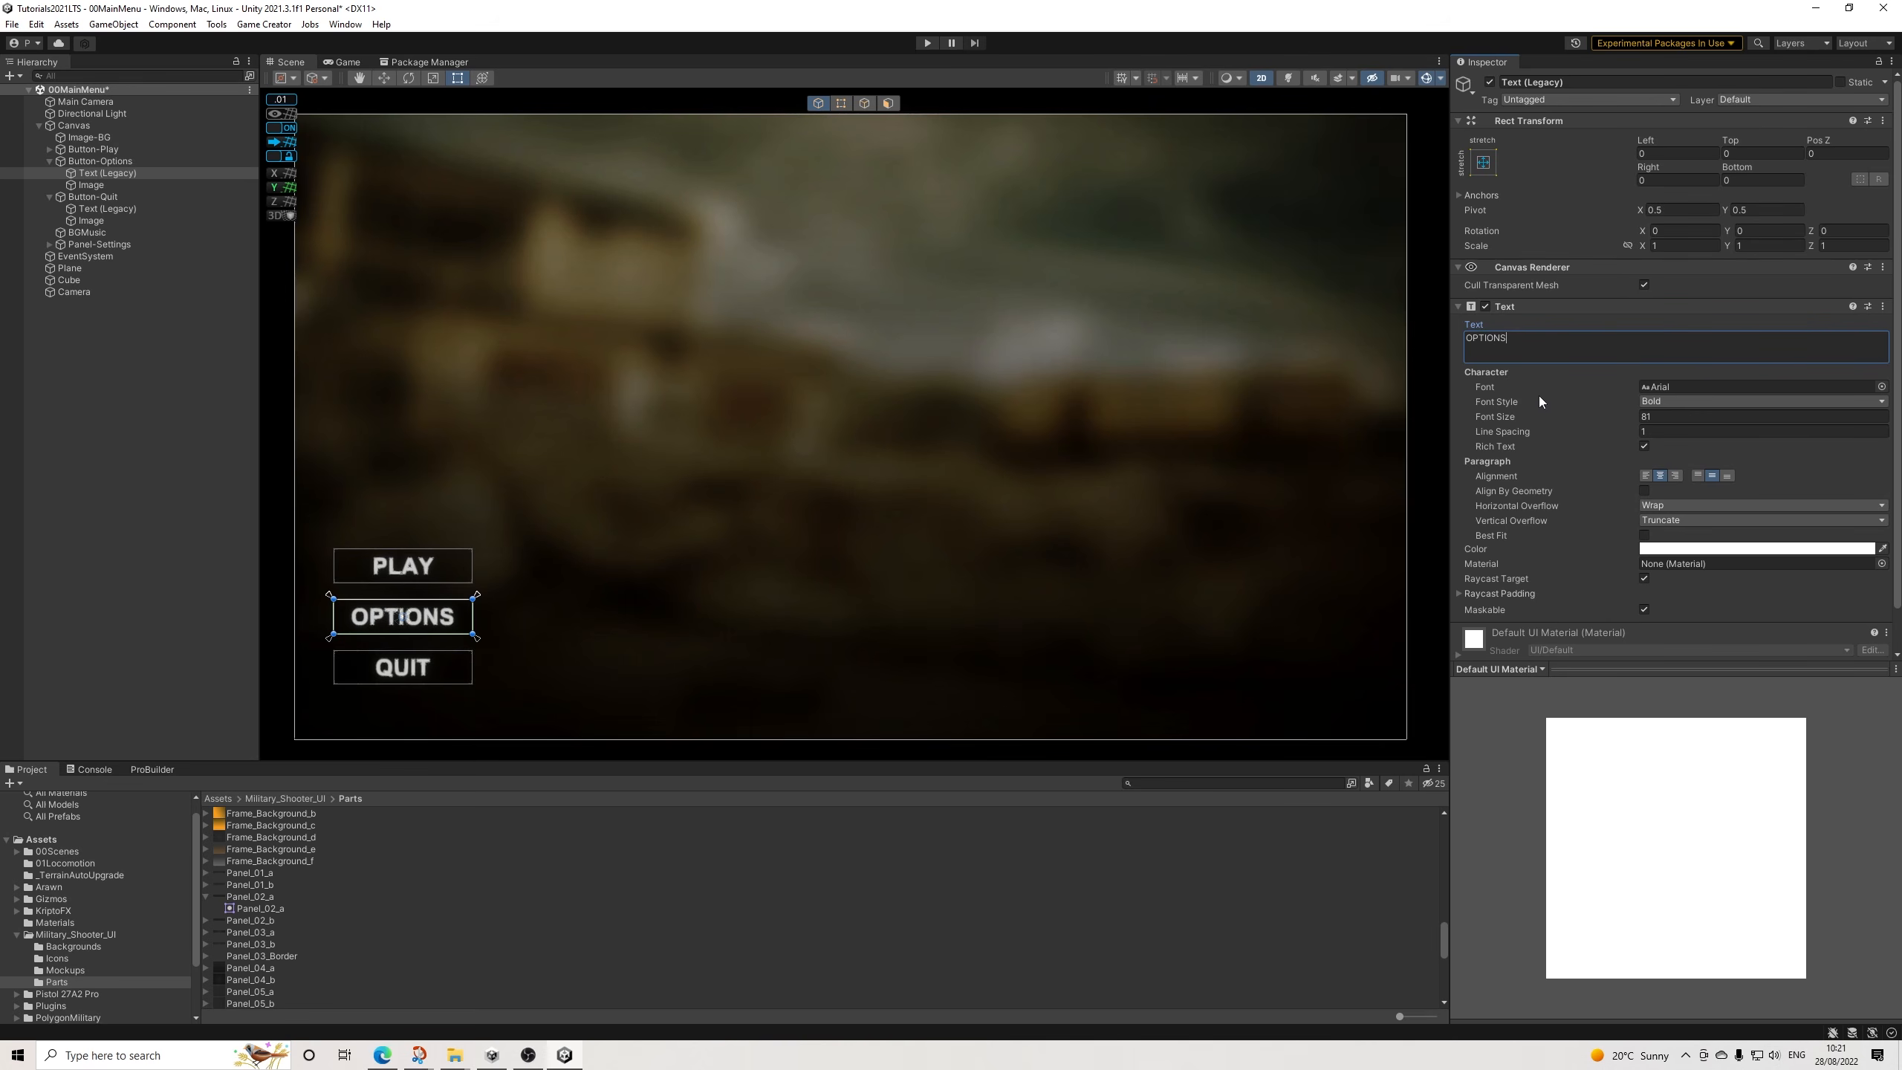
Reduce the OPTIONS label's font size, trying 77 and settling on 73.
left_click(1690, 414)
type("77")
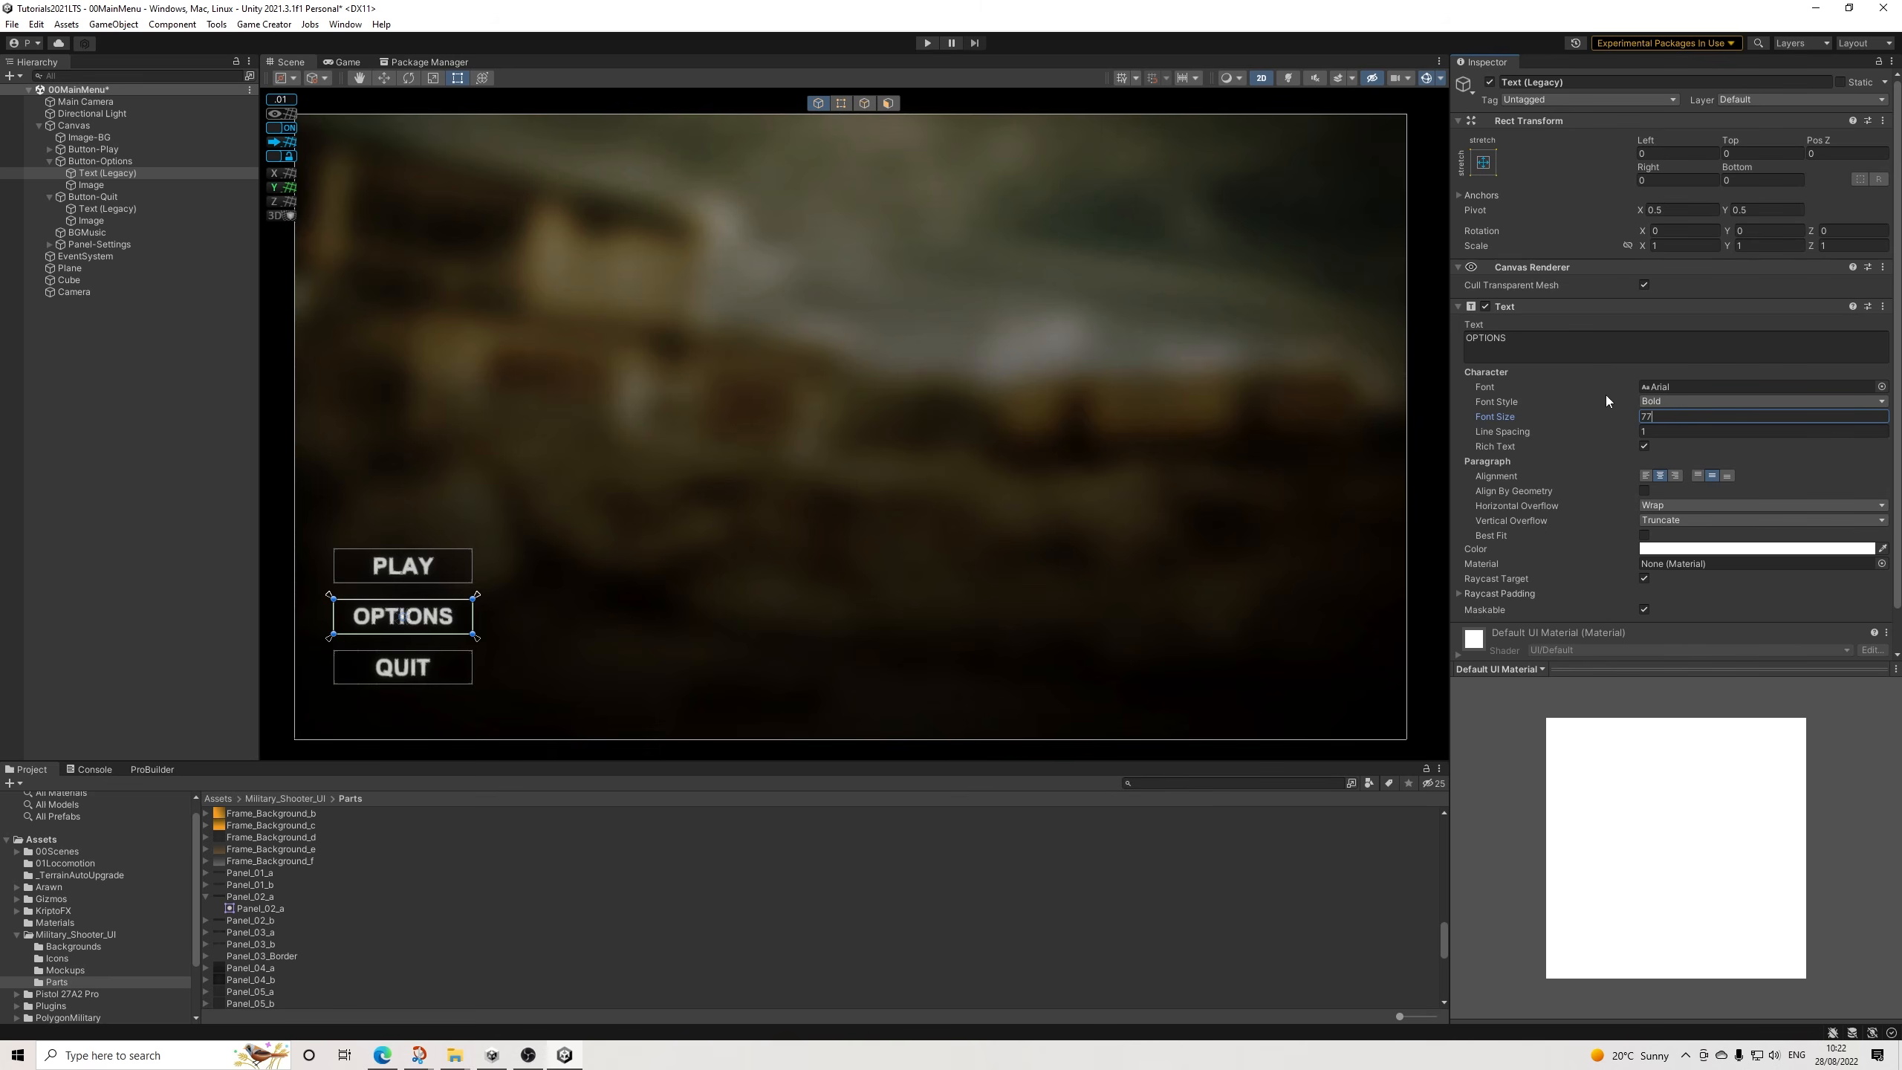
key("BackSpace")
type("3")
left_click(140, 356)
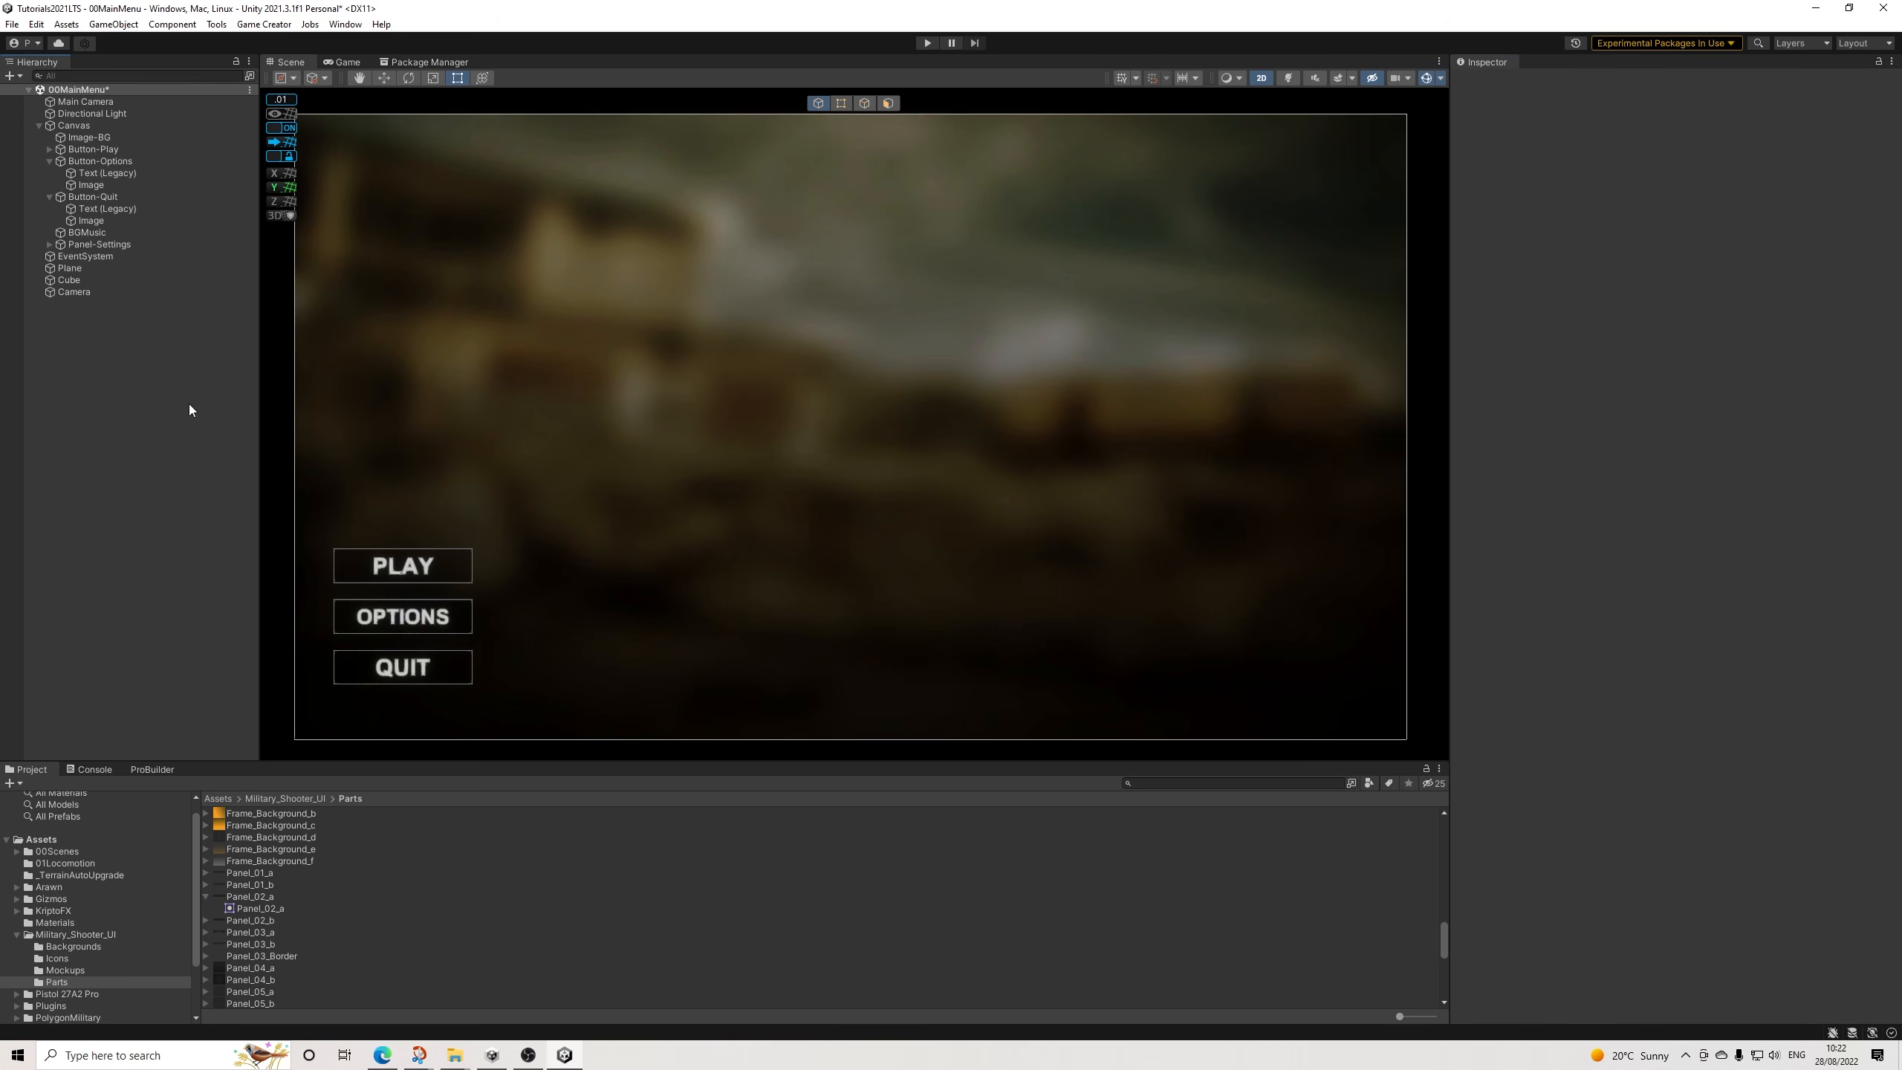
Collapse the Button-Options and Button-Quit entries in the scene hierarchy.
left_click(78, 198)
left_click(49, 161)
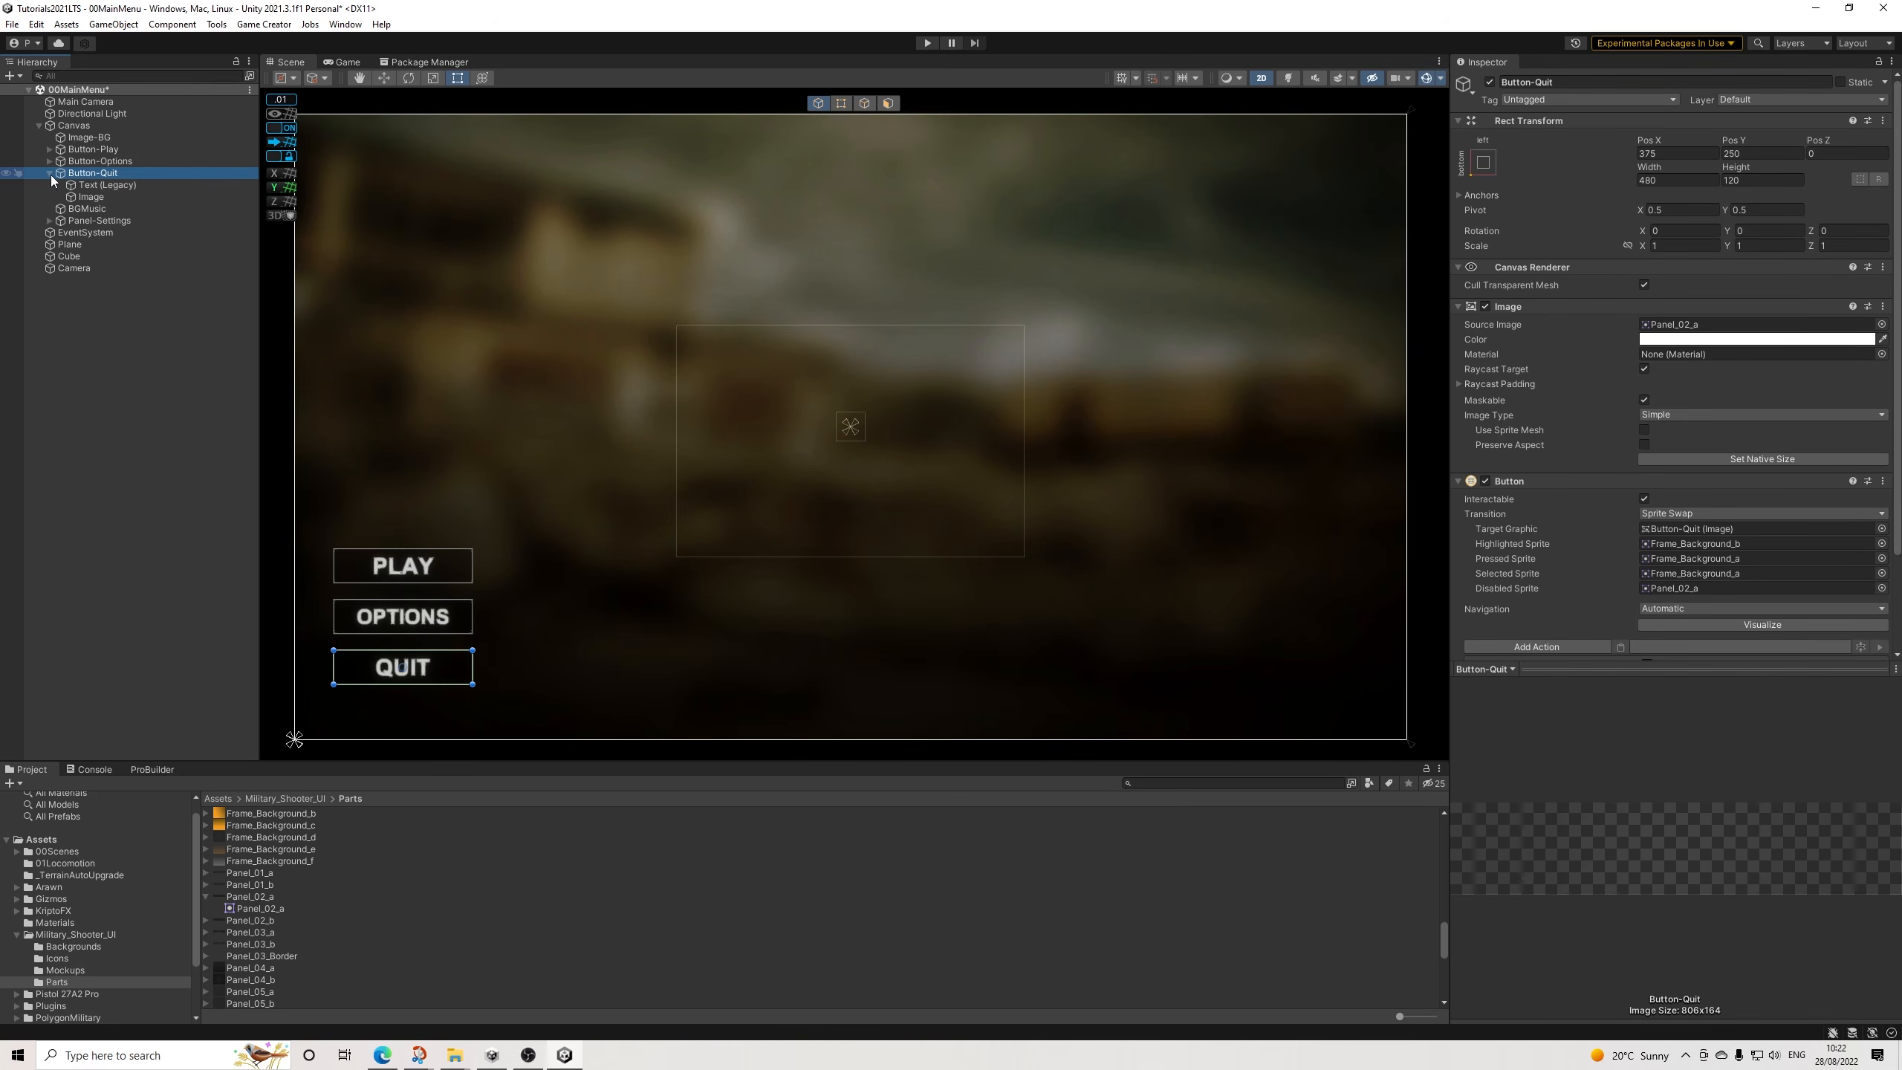
left_click(50, 173)
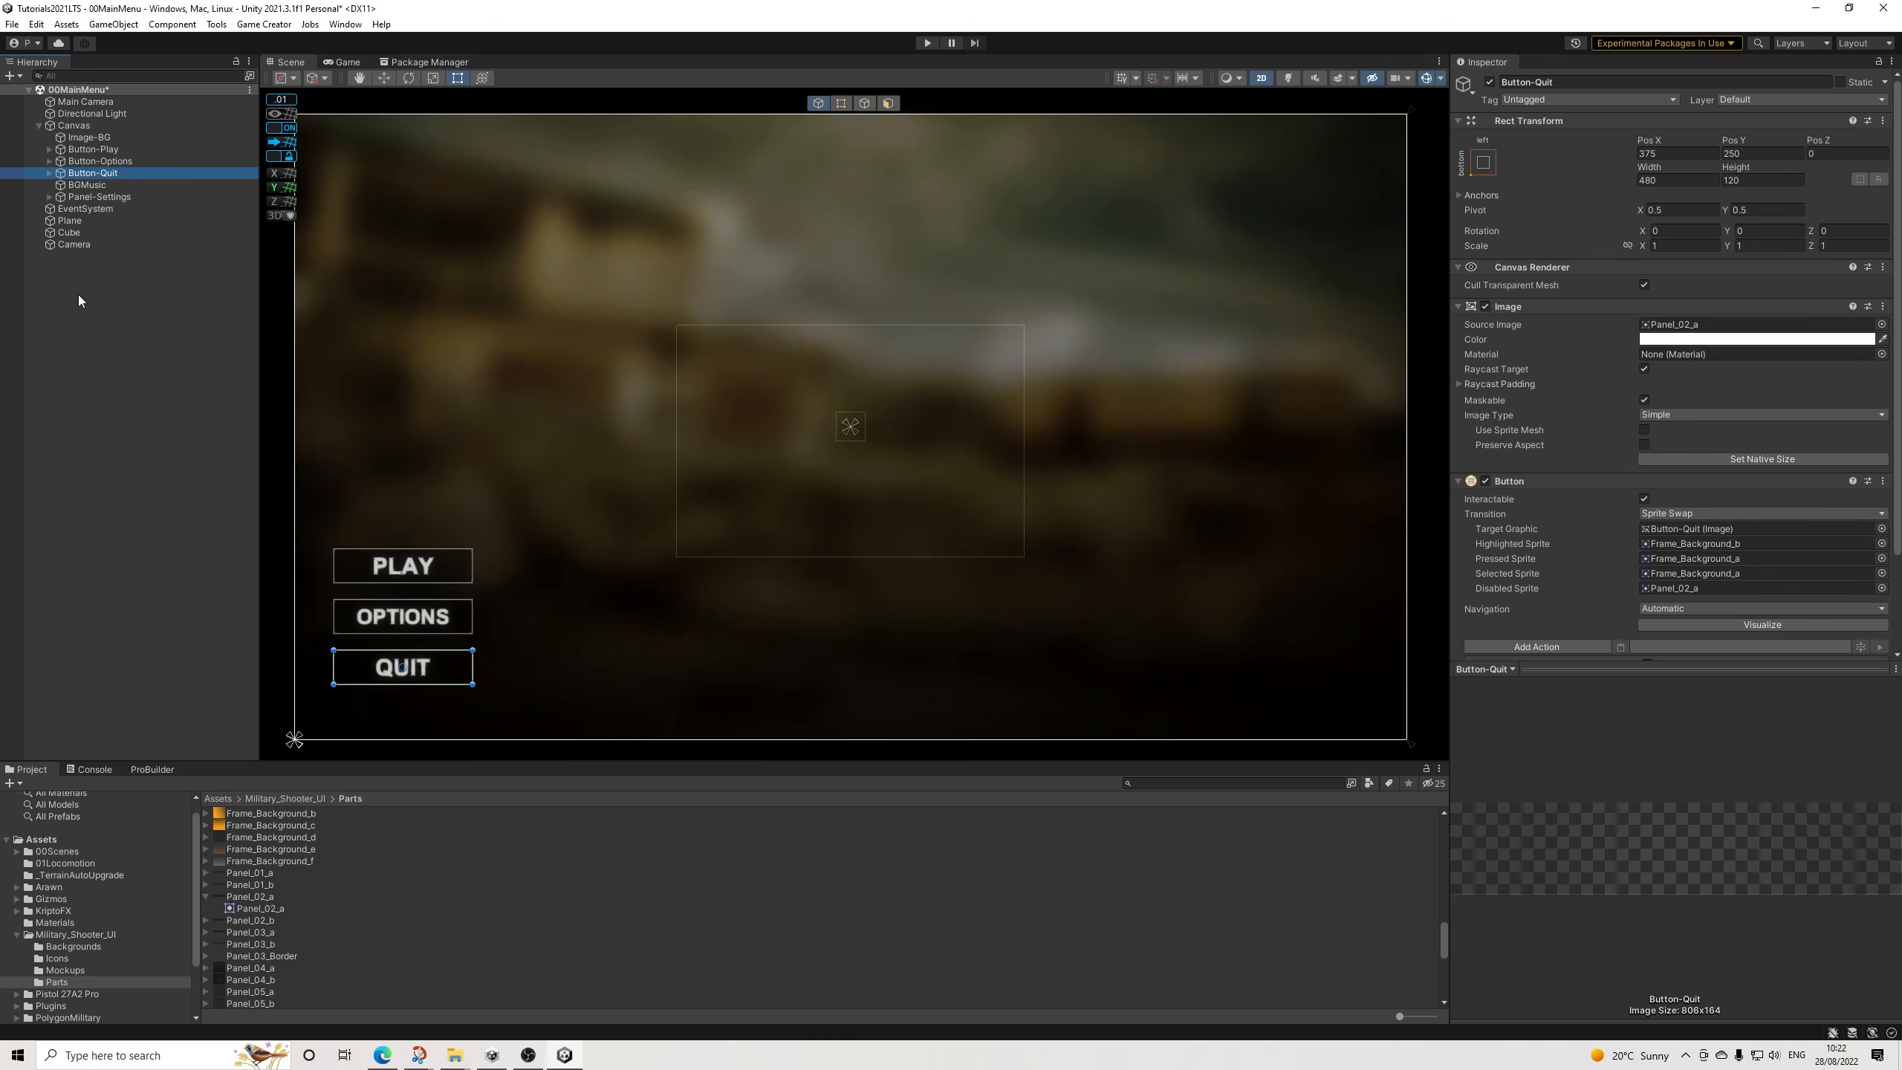
Add a UI Panel under the Canvas and name it Panel-QuitPopup.
right_click(84, 125)
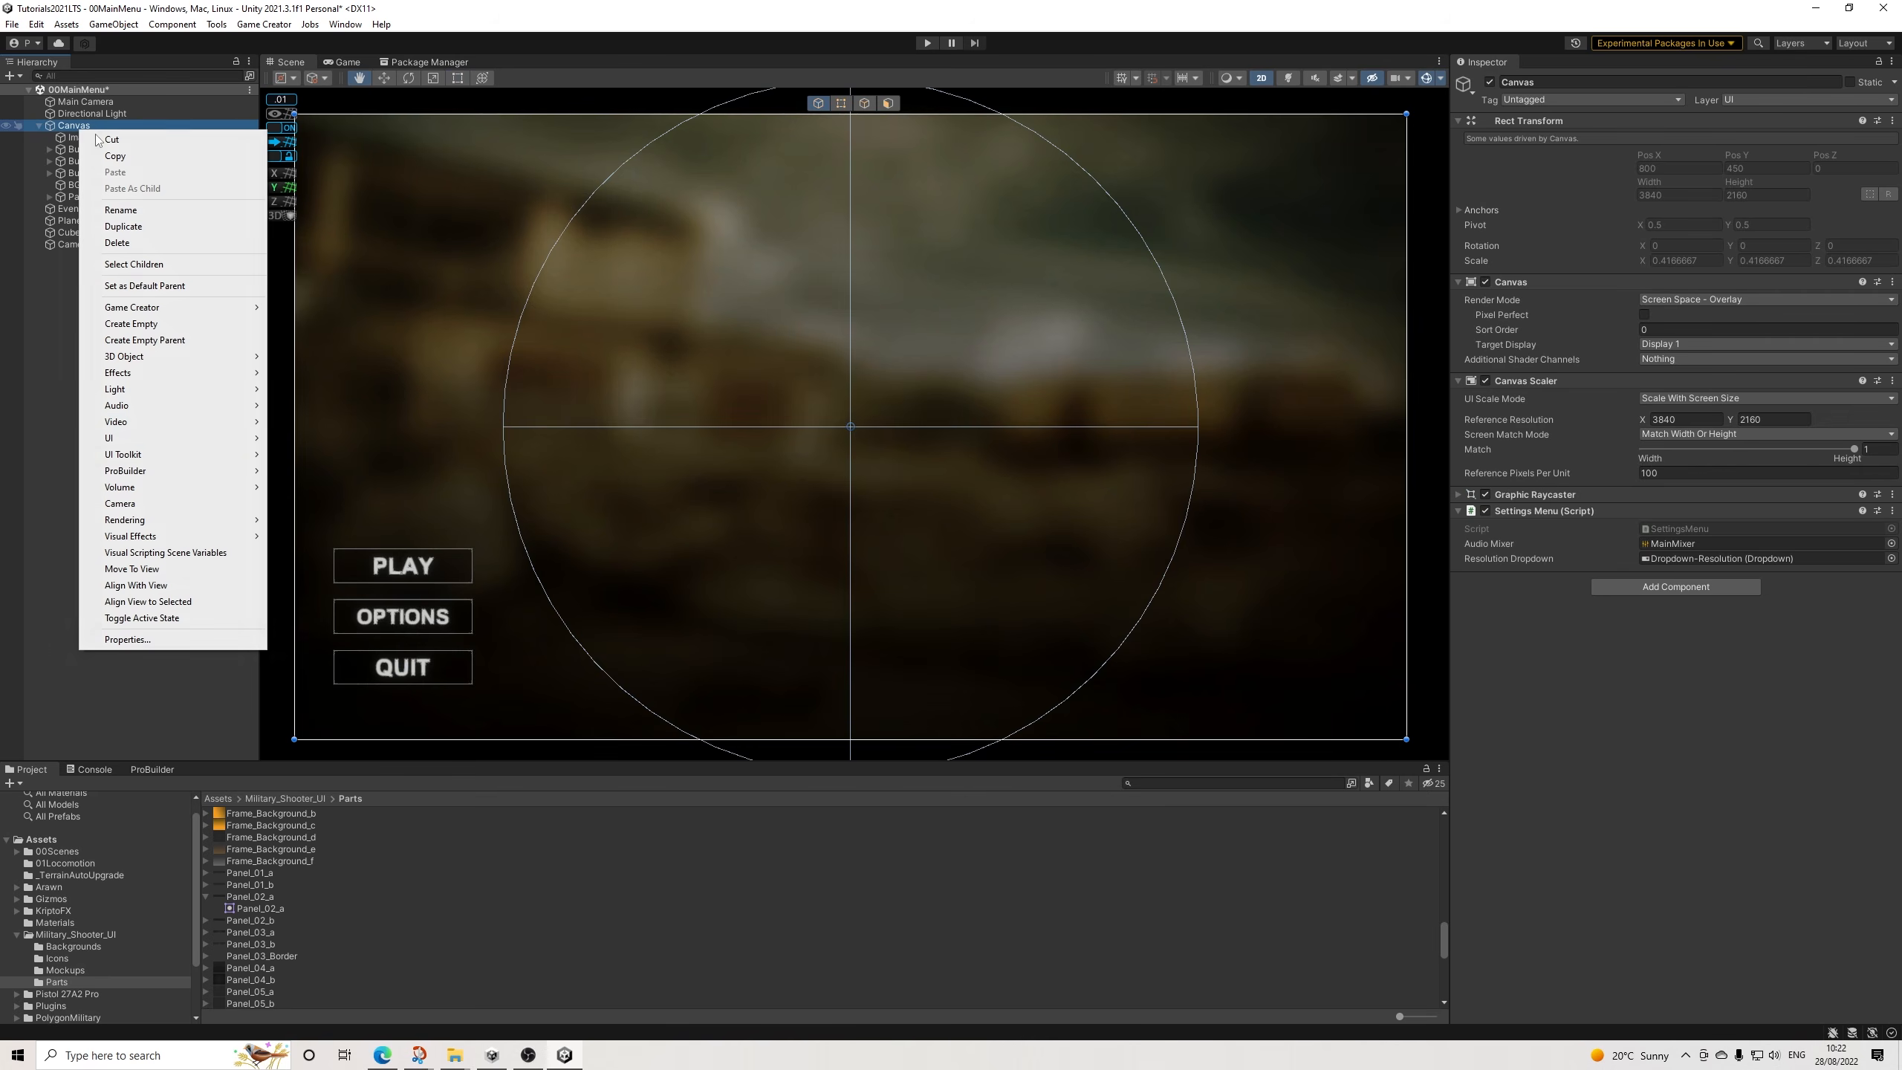
mouse_move(206, 436)
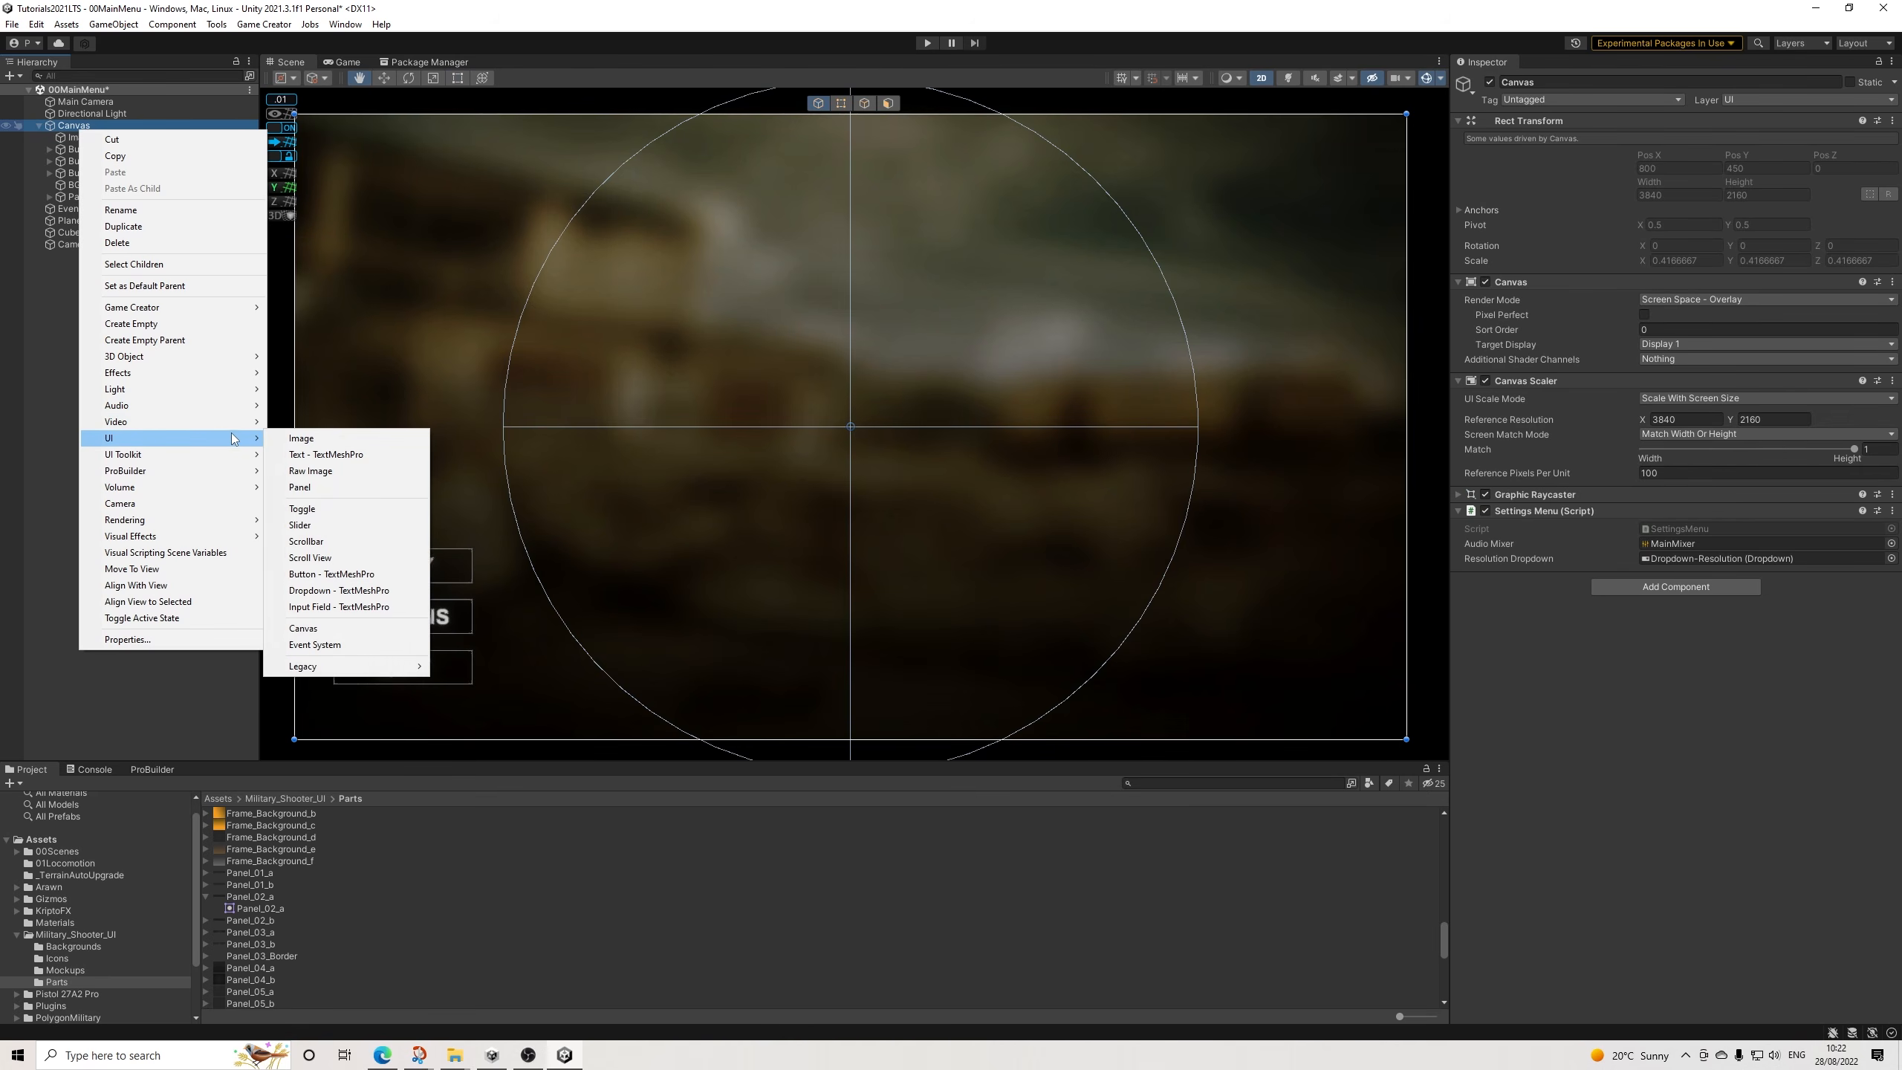
left_click(301, 486)
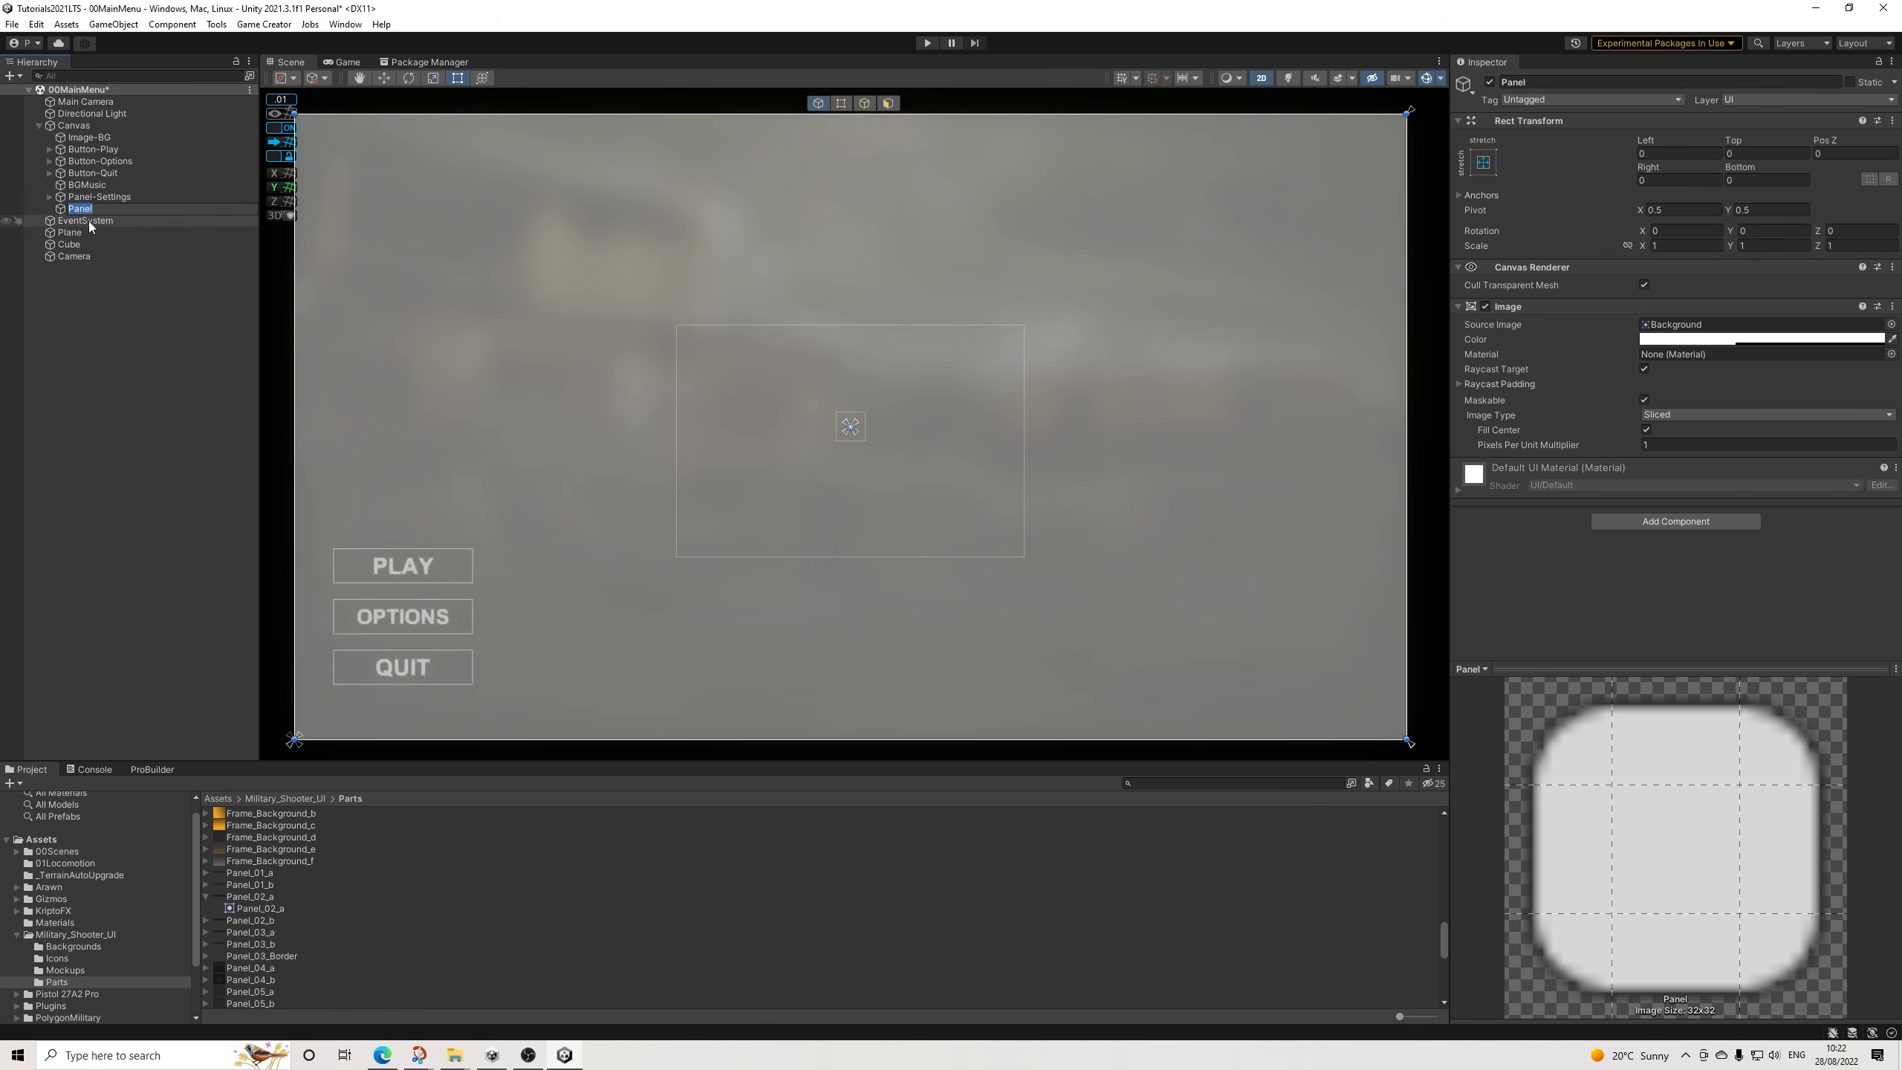
key("Right")
type("-QuitPpo")
type("up")
key("Return")
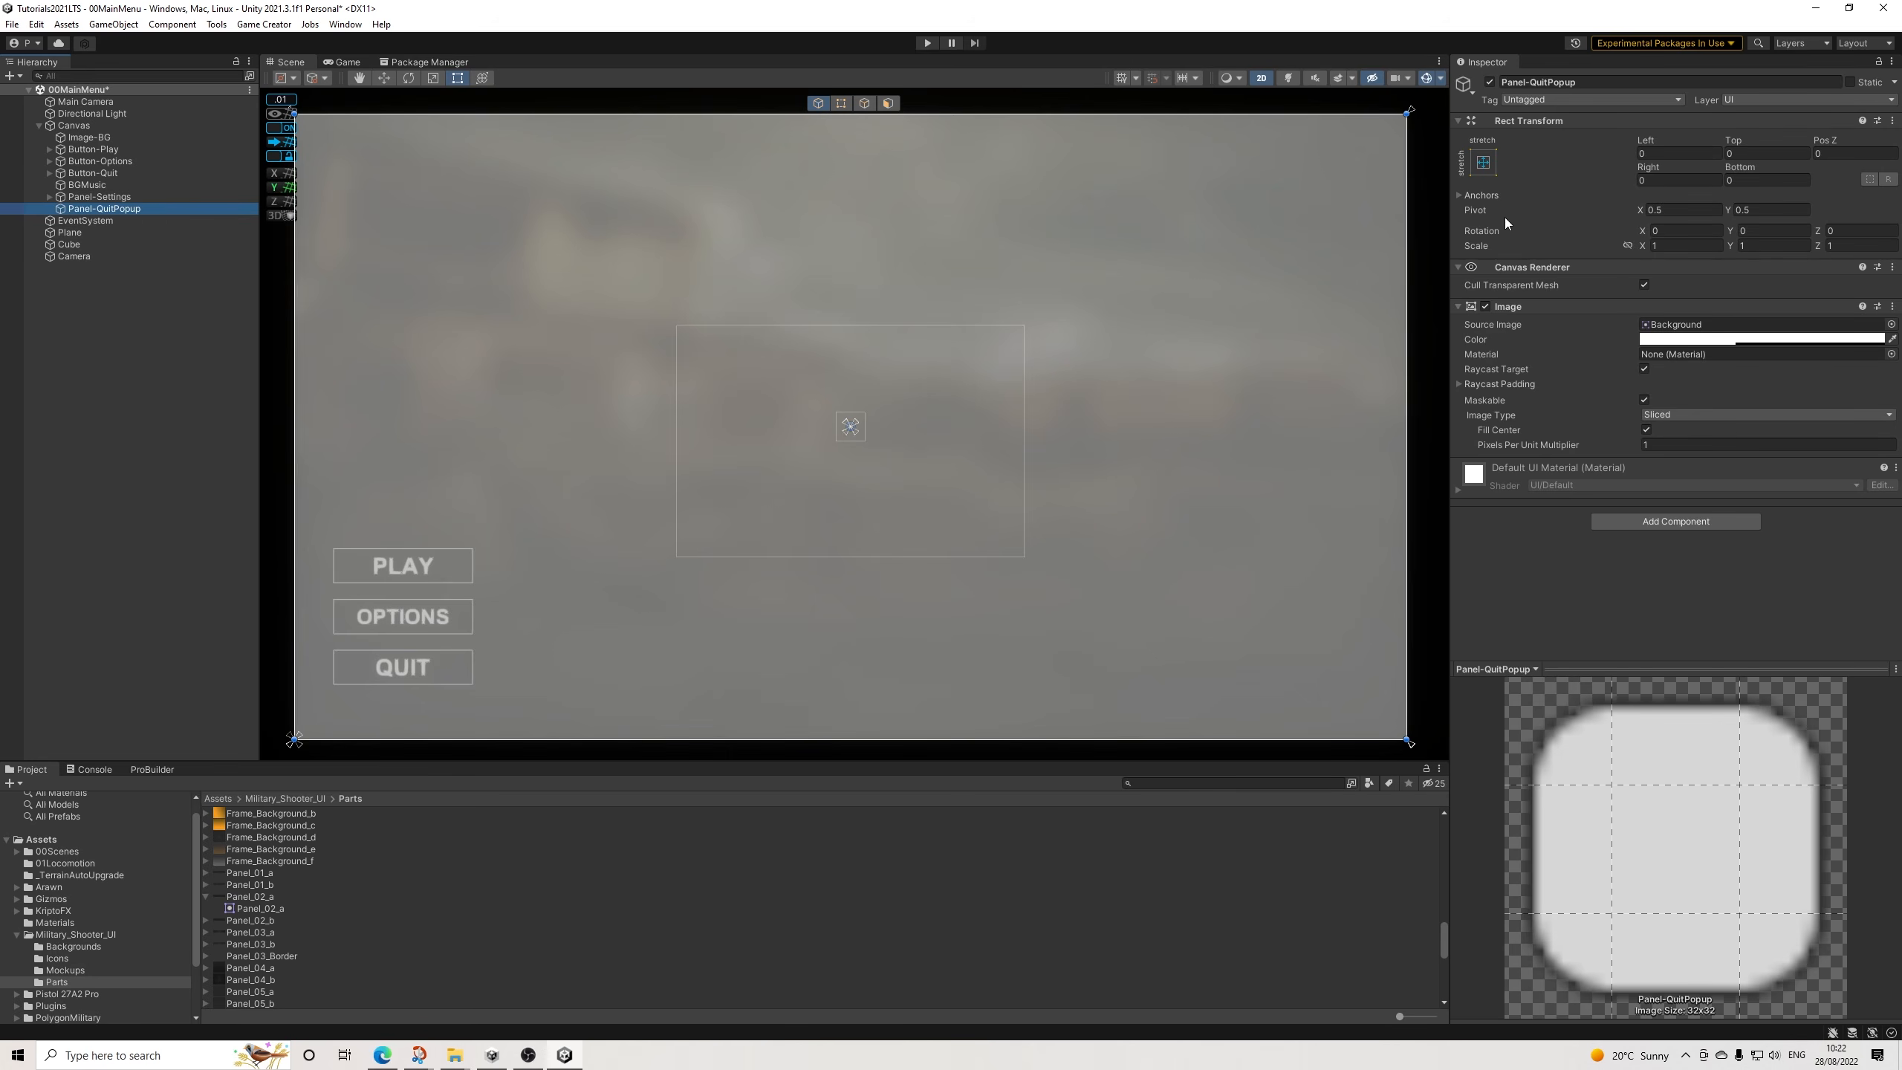
Anchor Panel-QuitPopup to the middle center and set its width, trying 800 and 1000 and settling on 1200.
left_click(1485, 166)
left_click(1568, 310)
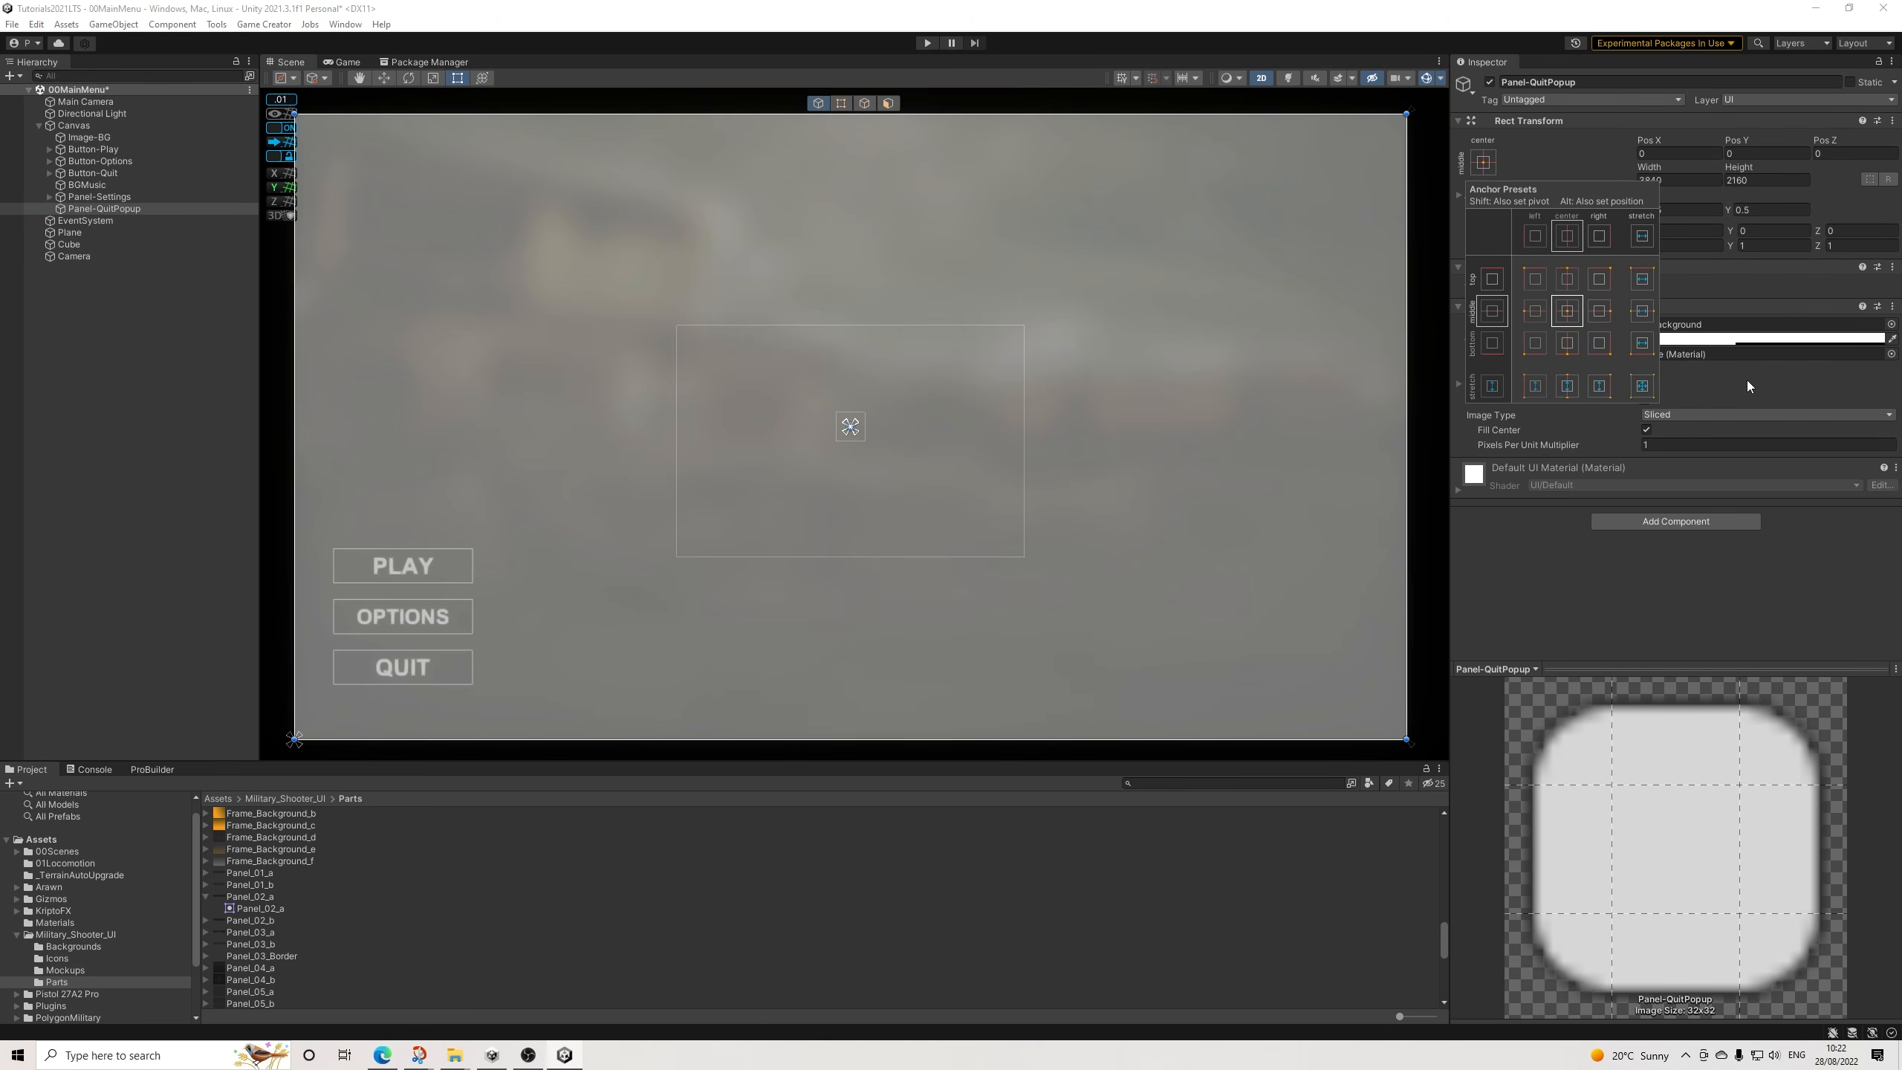
left_click(1694, 181)
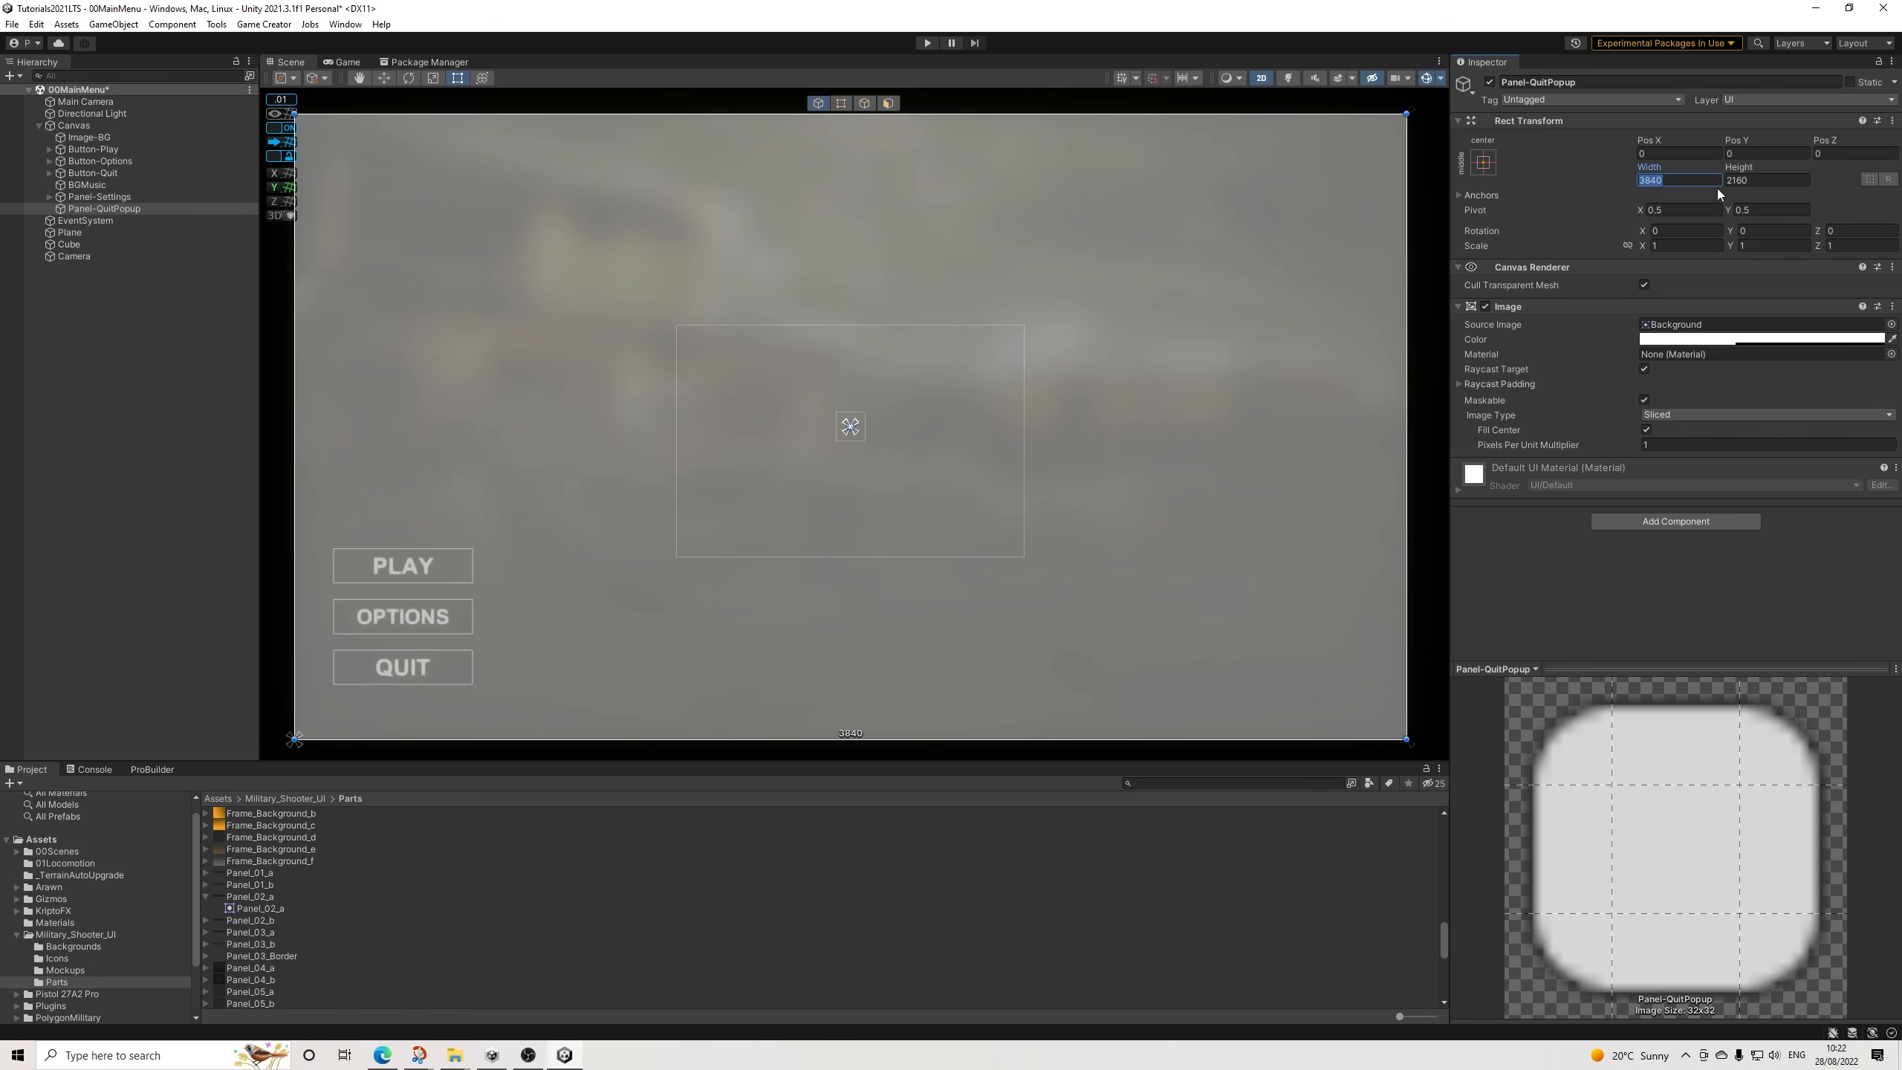
type("800")
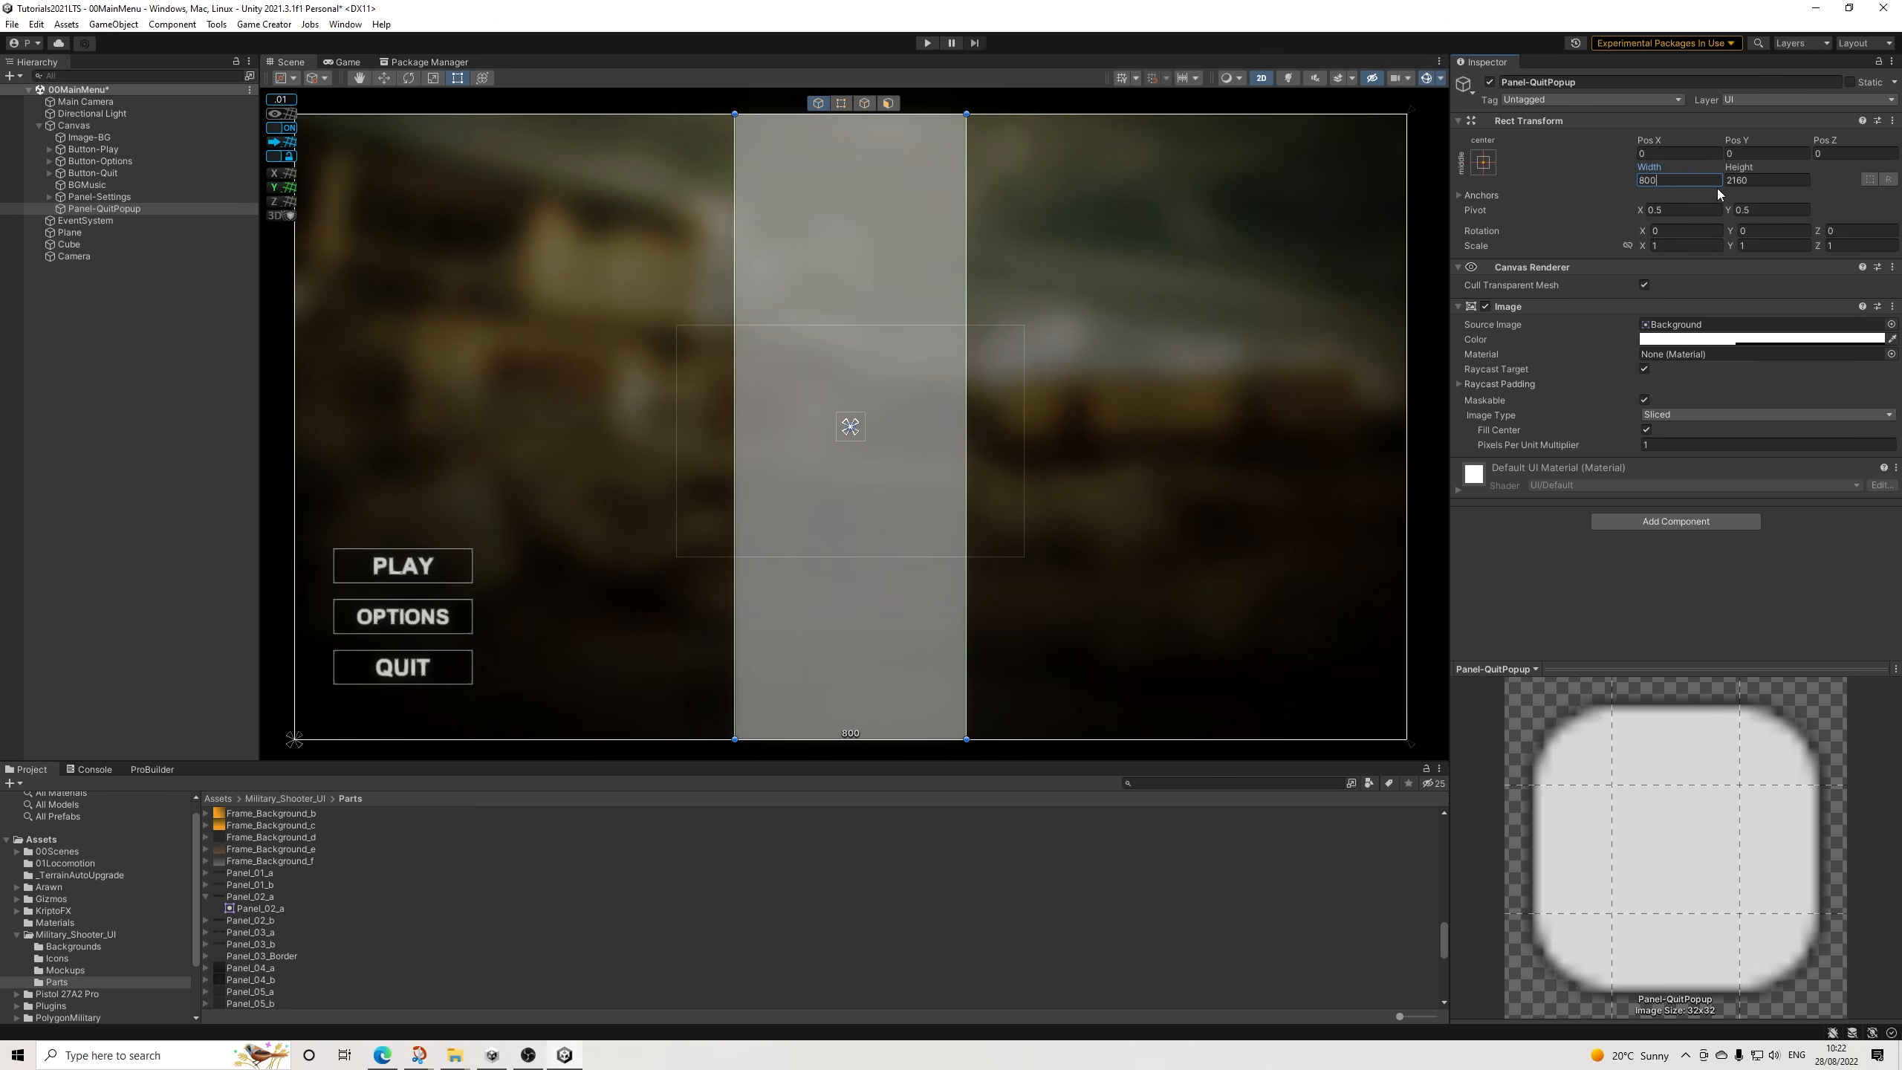
key("BackSpace")
key("BackSpace")
key("BackSpace")
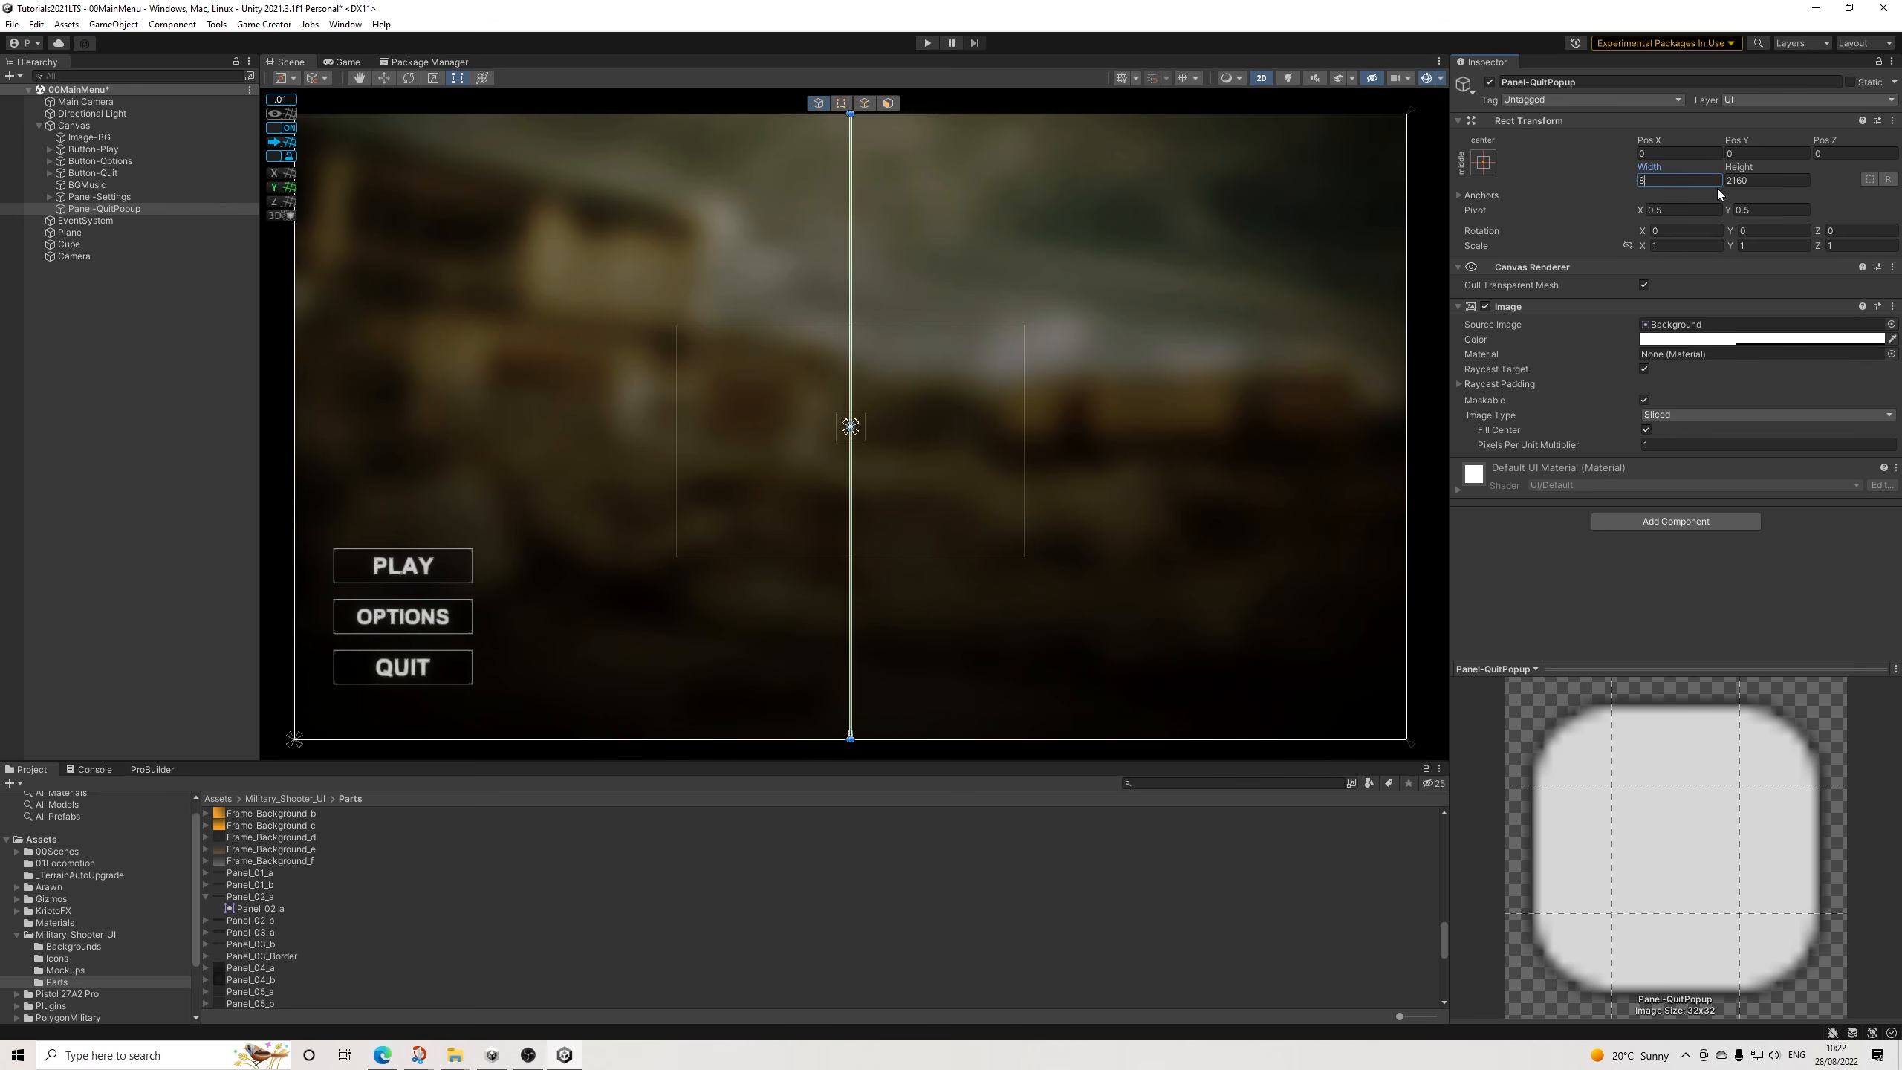
type("1000")
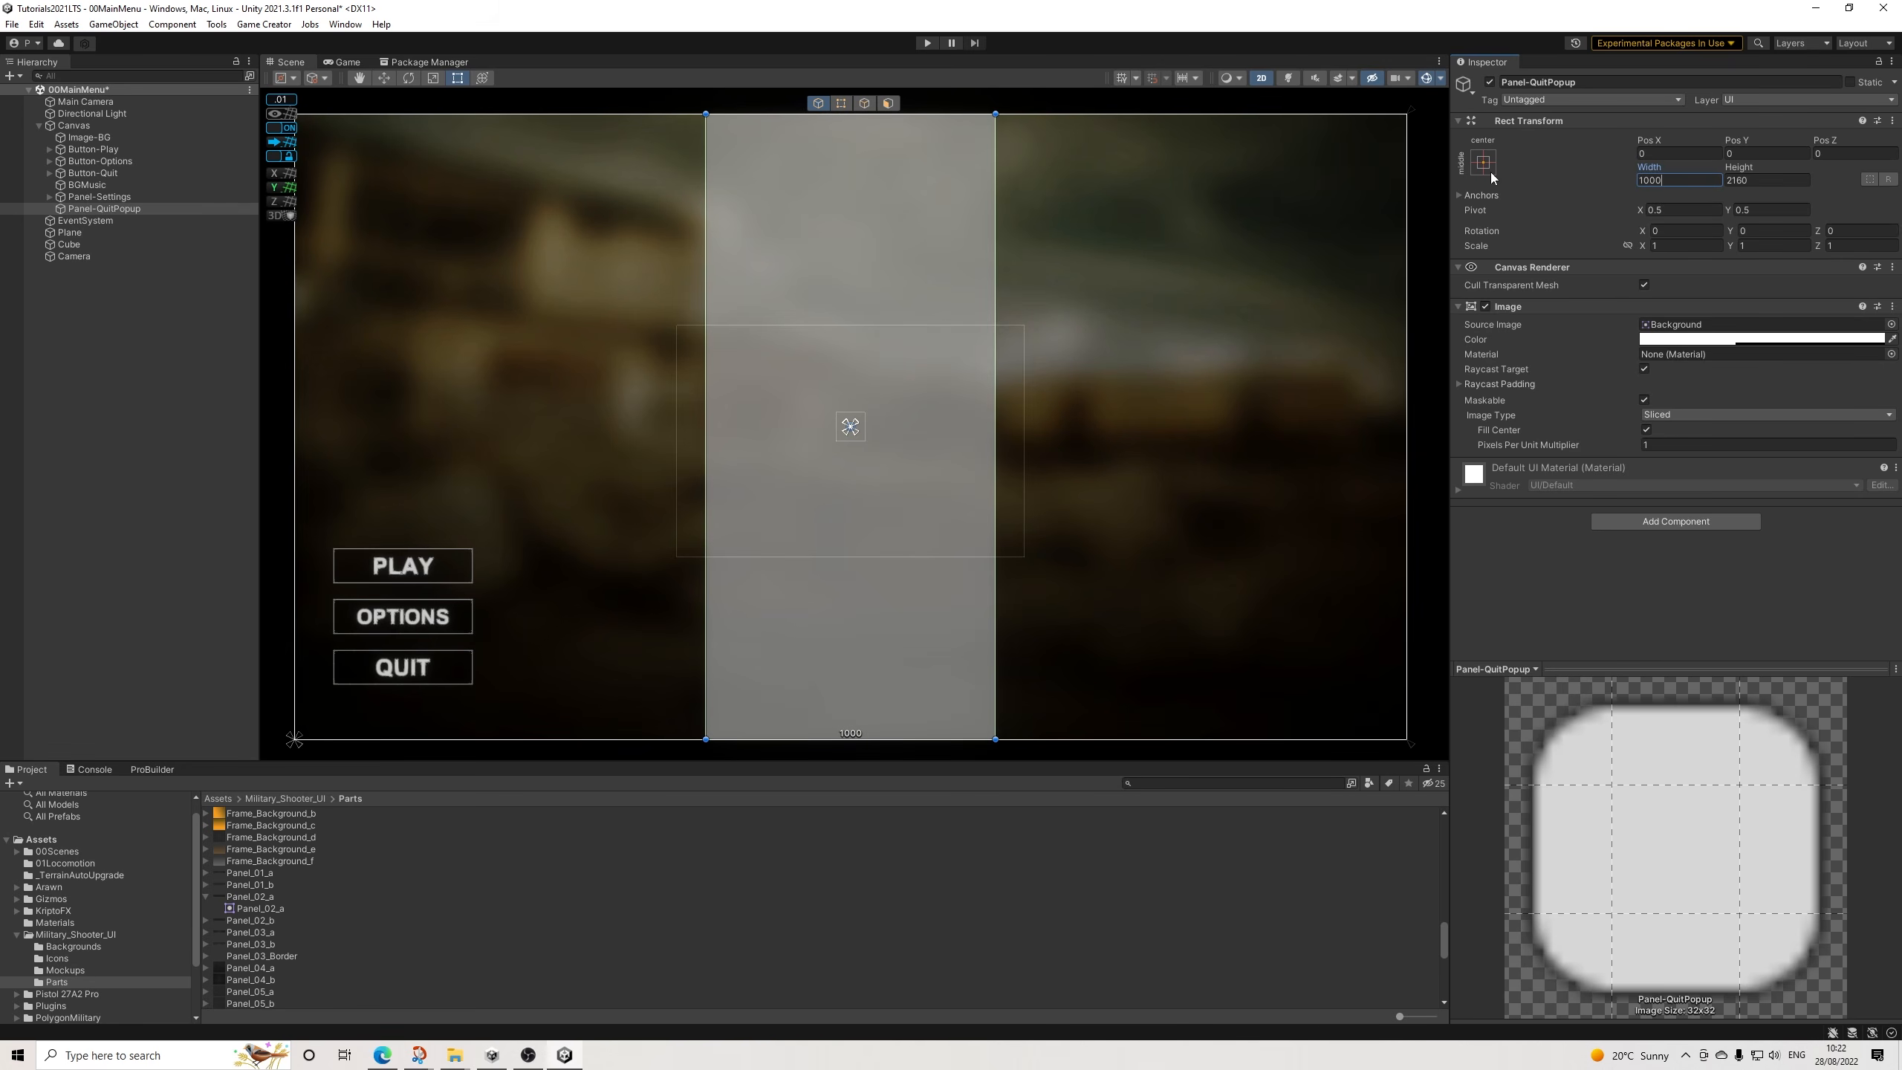
key("BackSpace")
key("BackSpace")
key("BackSpace")
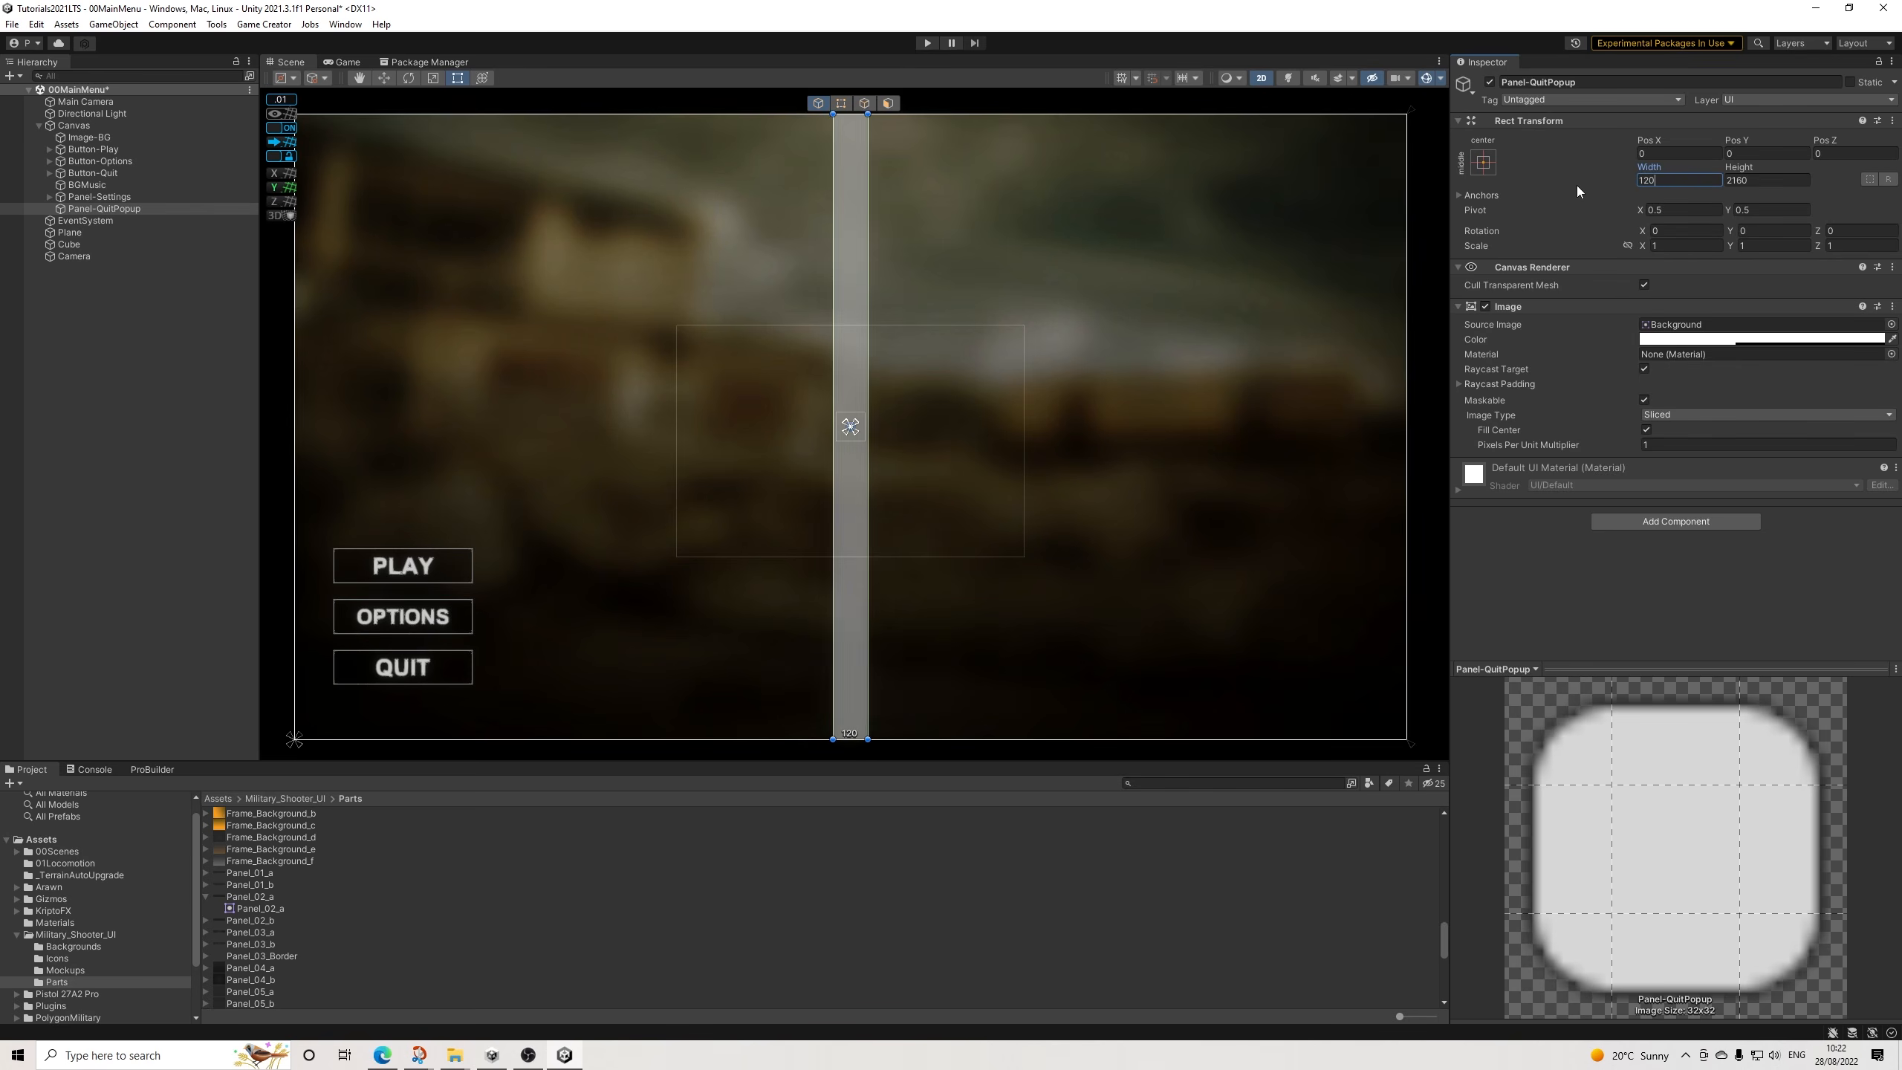
type("200")
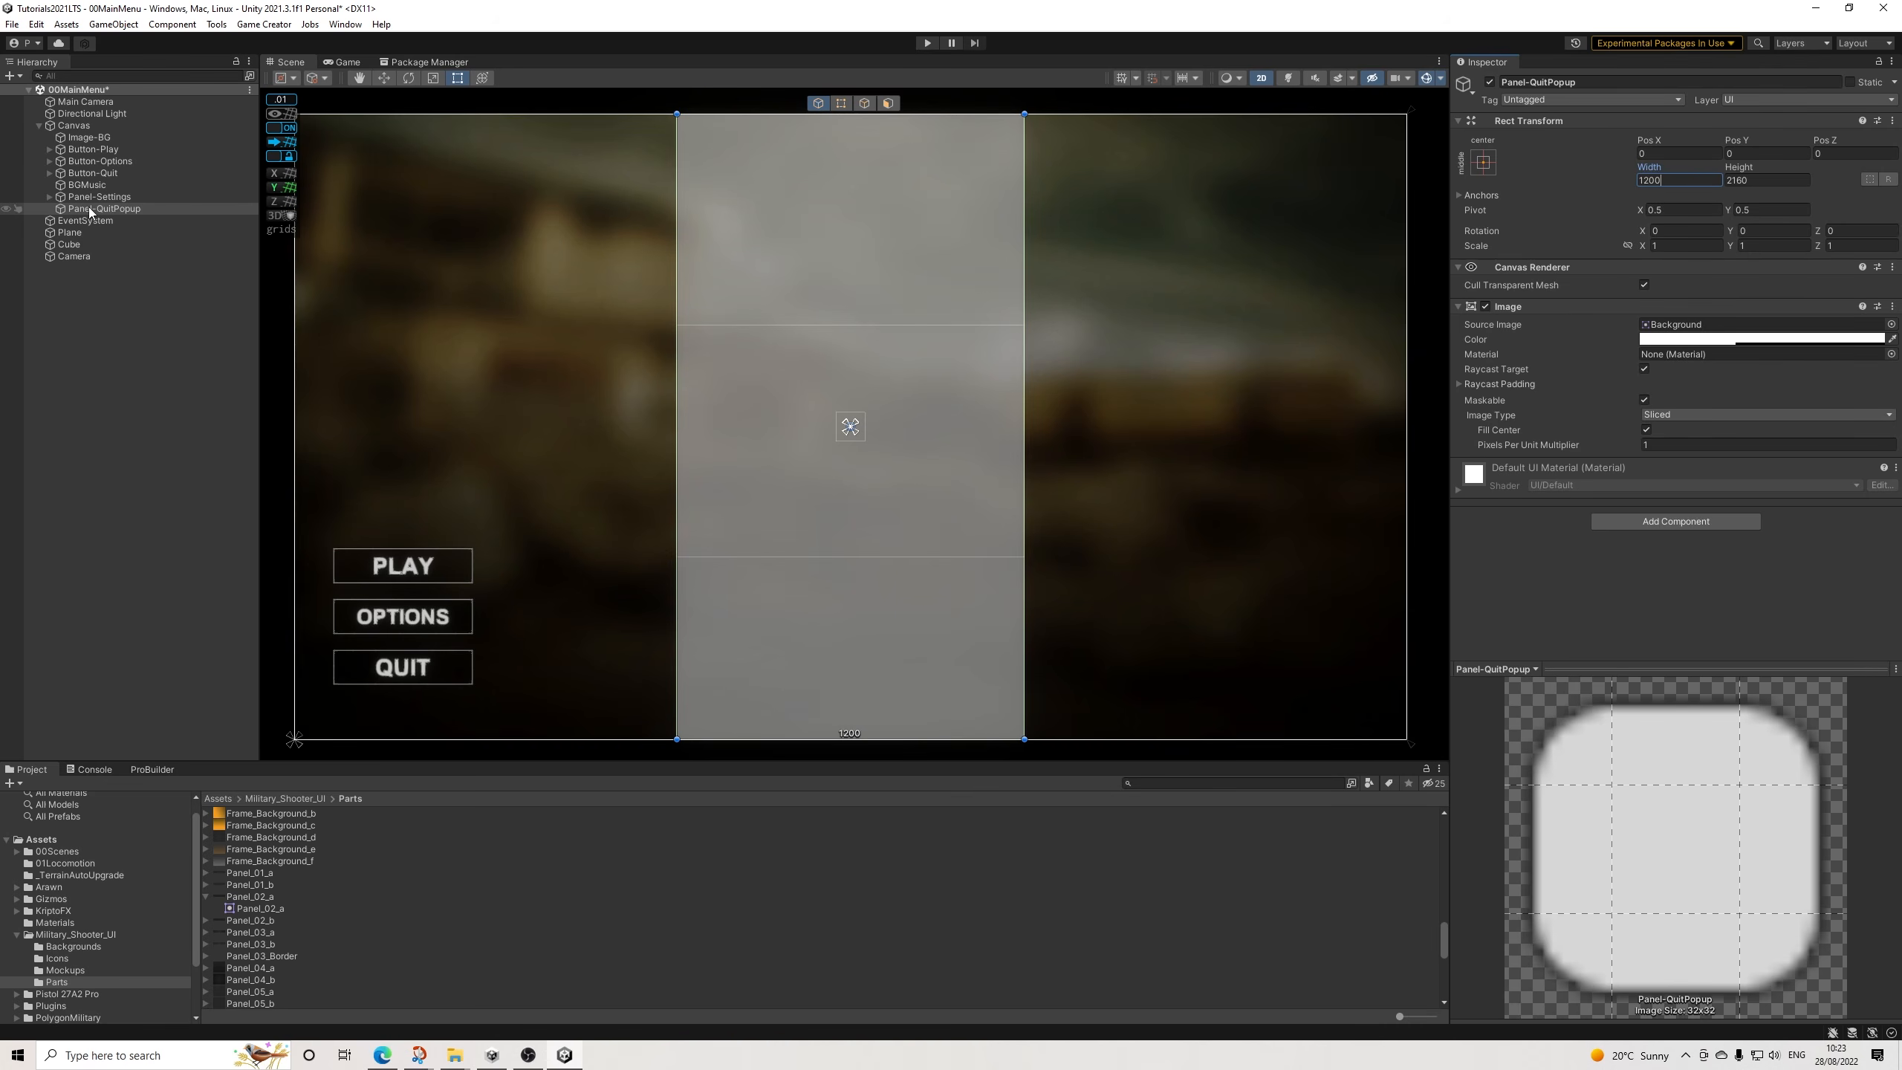
Duplicate Panel-QuitPopup and remove the (1) suffix from the copy's name.
left_click(110, 212)
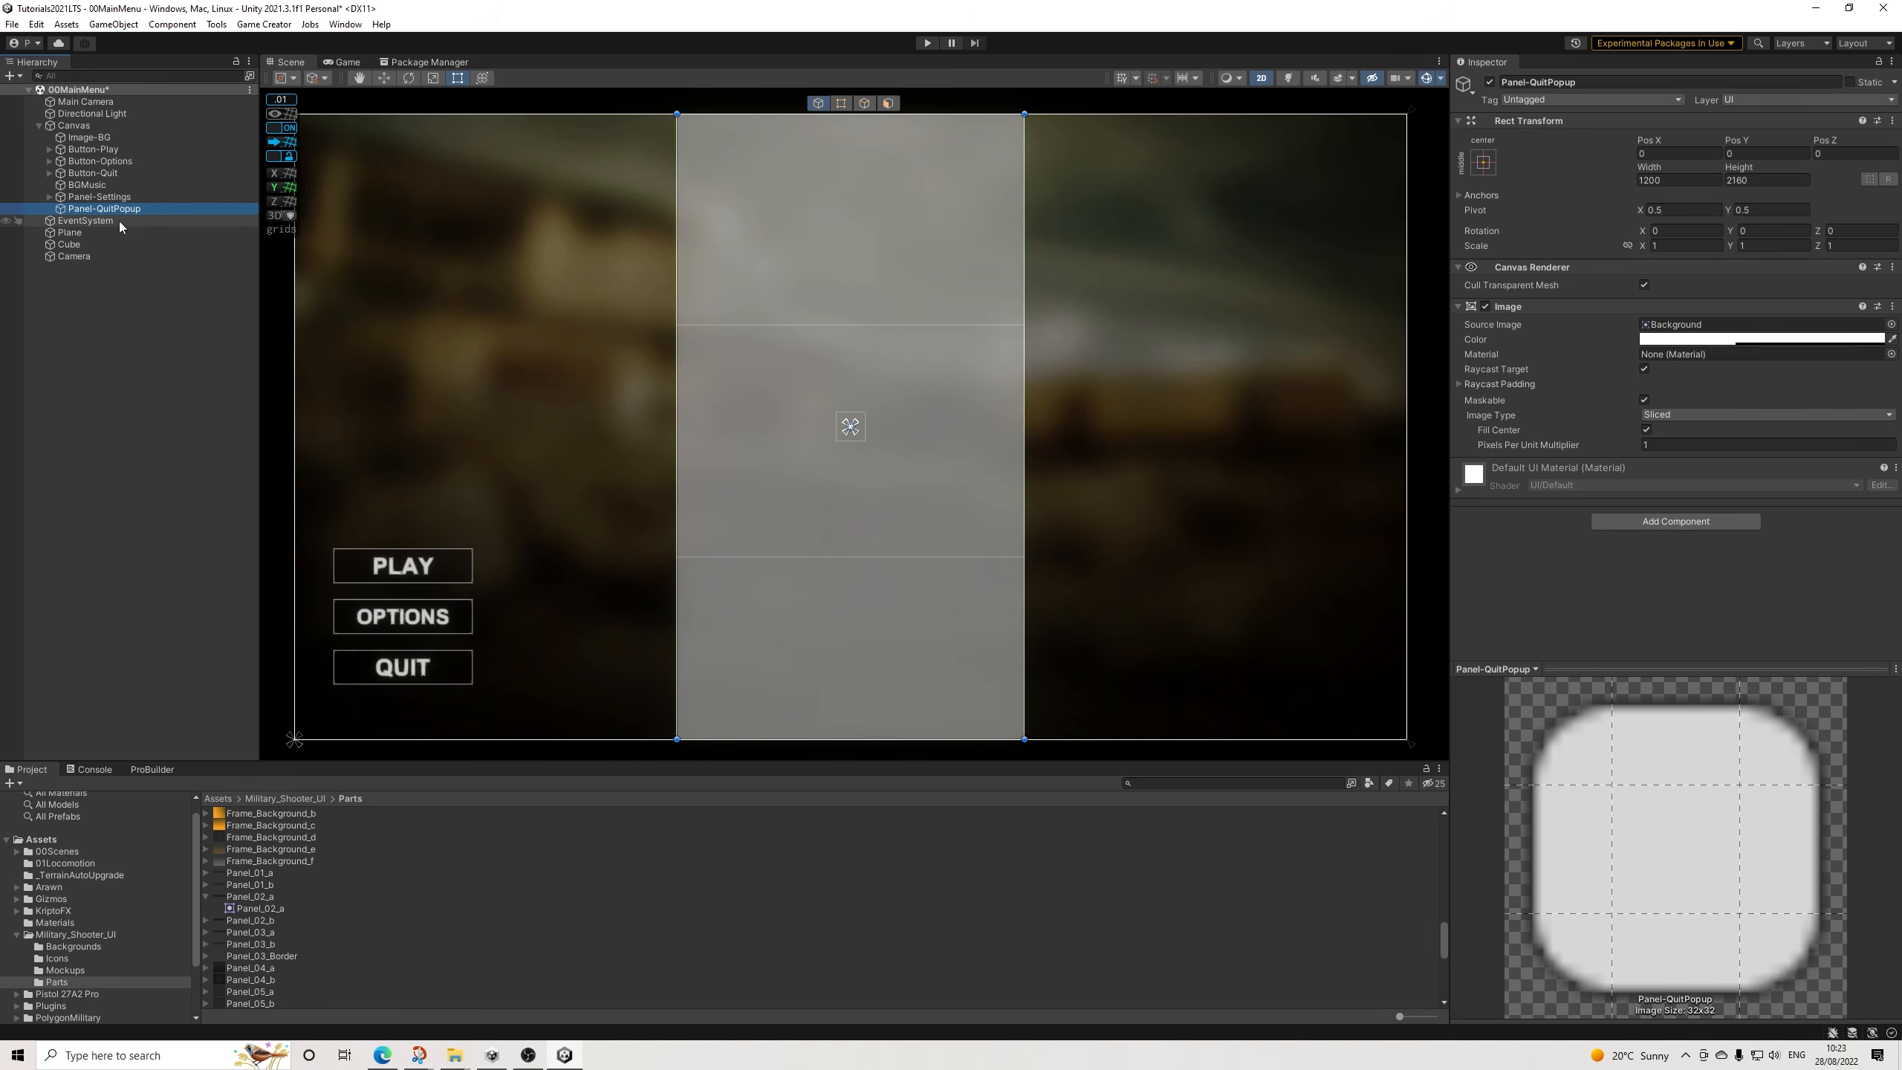
key("ctrl+d")
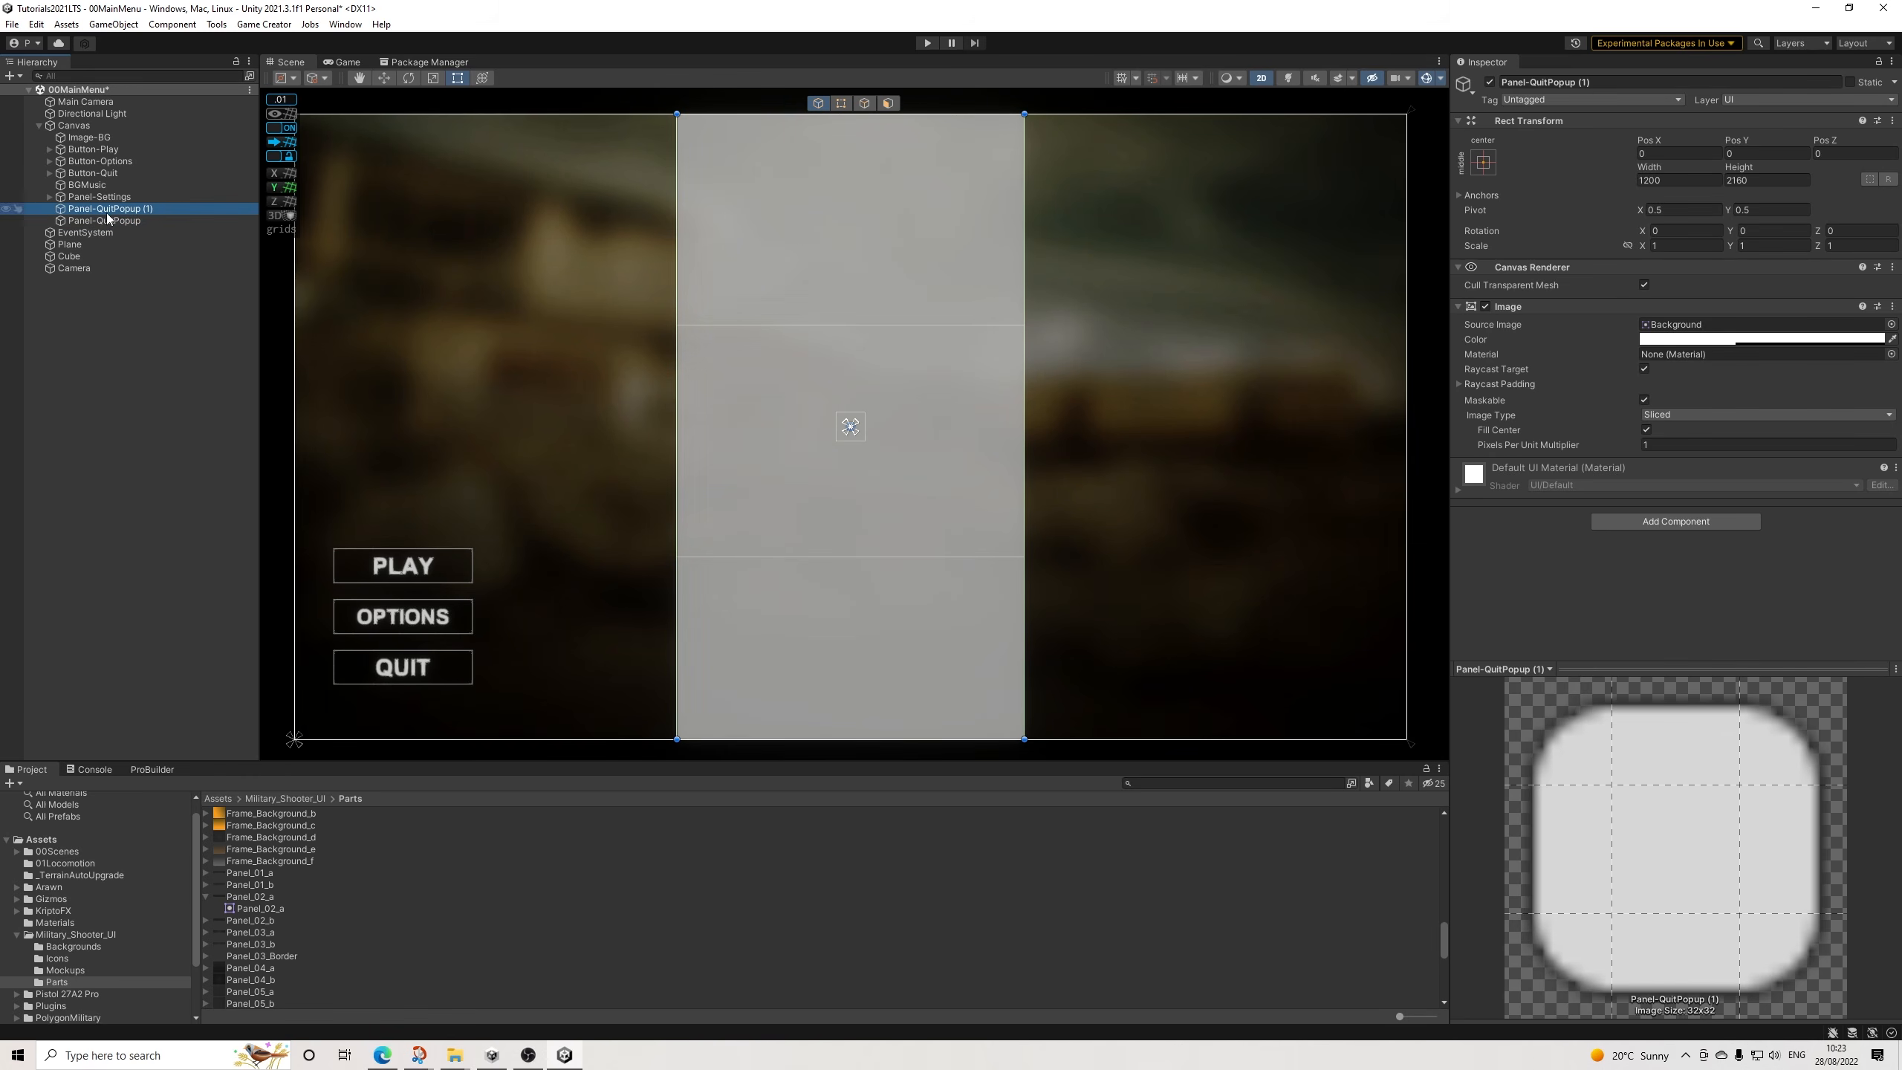
double_click(1597, 83)
key("BackSpace")
Stretch the duplicated panel across the whole canvas with stretch anchors in both directions and Left and Right offsets of 0.
left_click(1684, 193)
left_click(1684, 182)
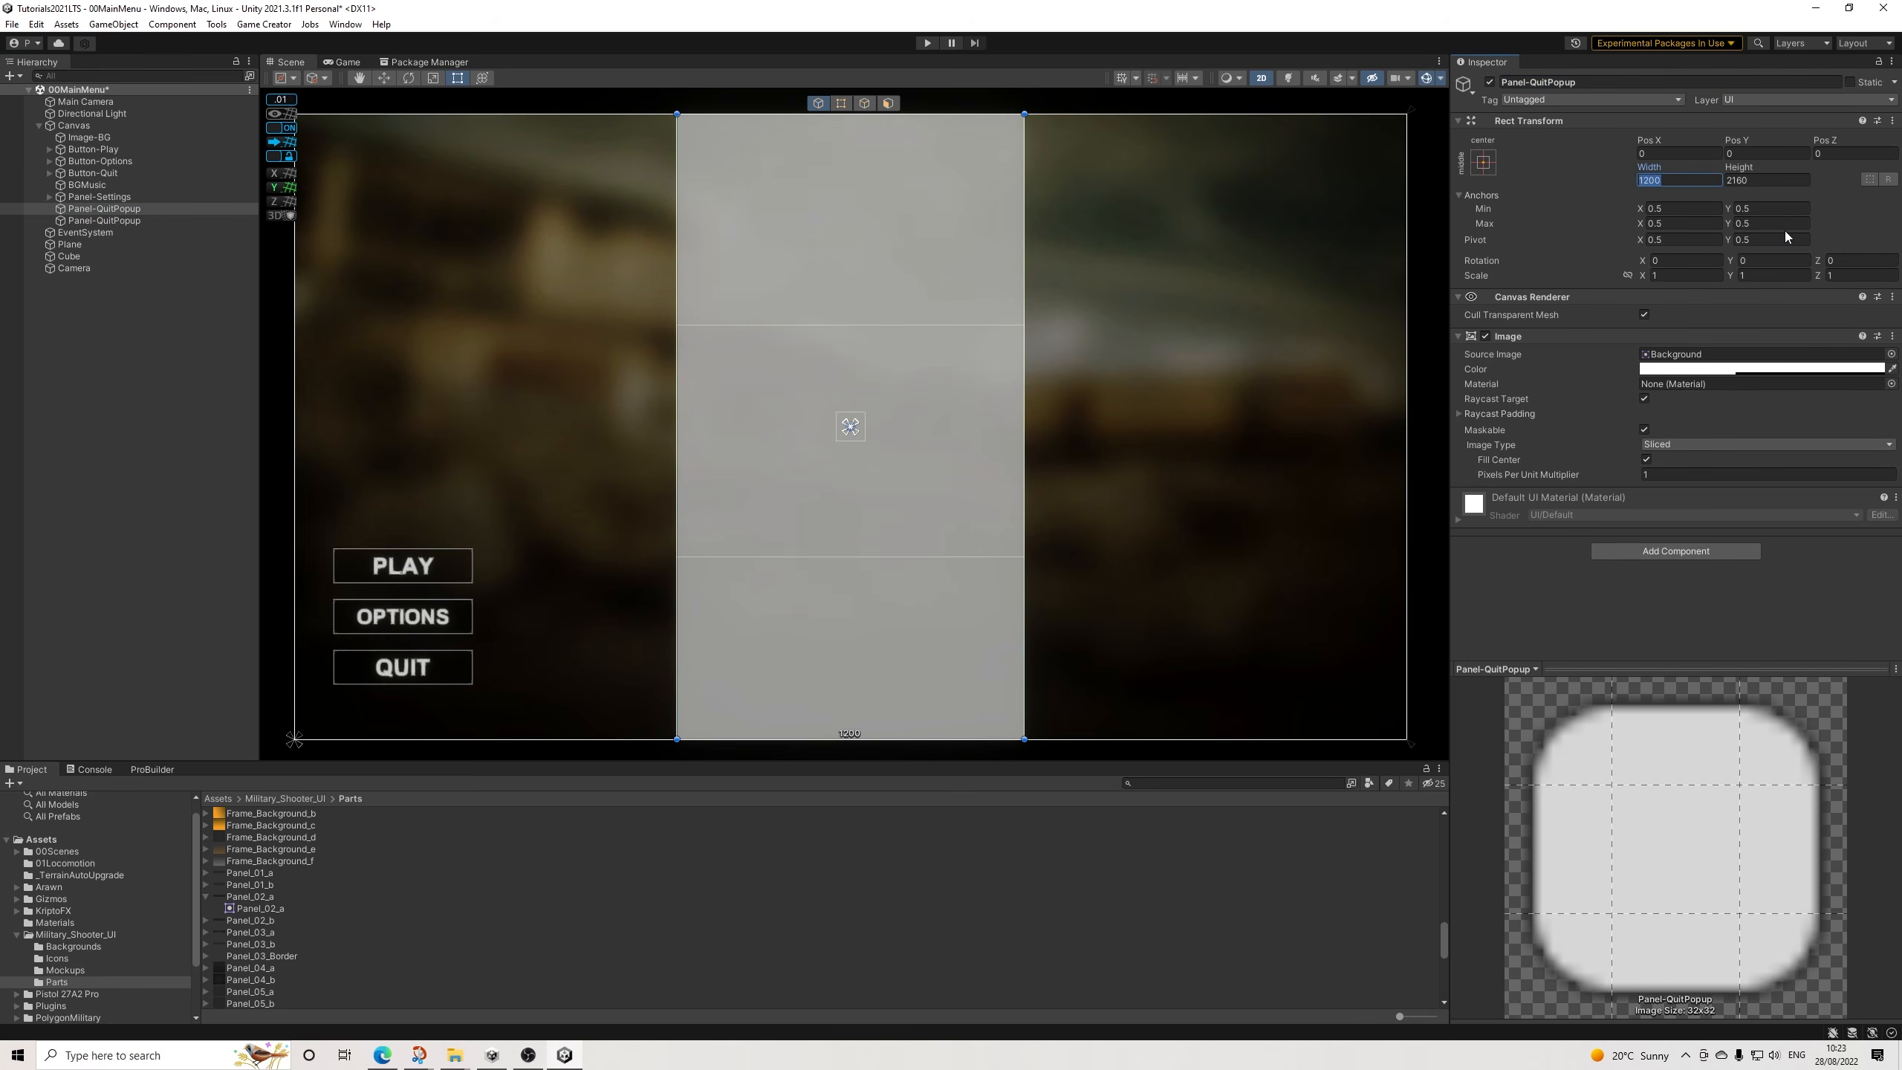
left_click(1484, 162)
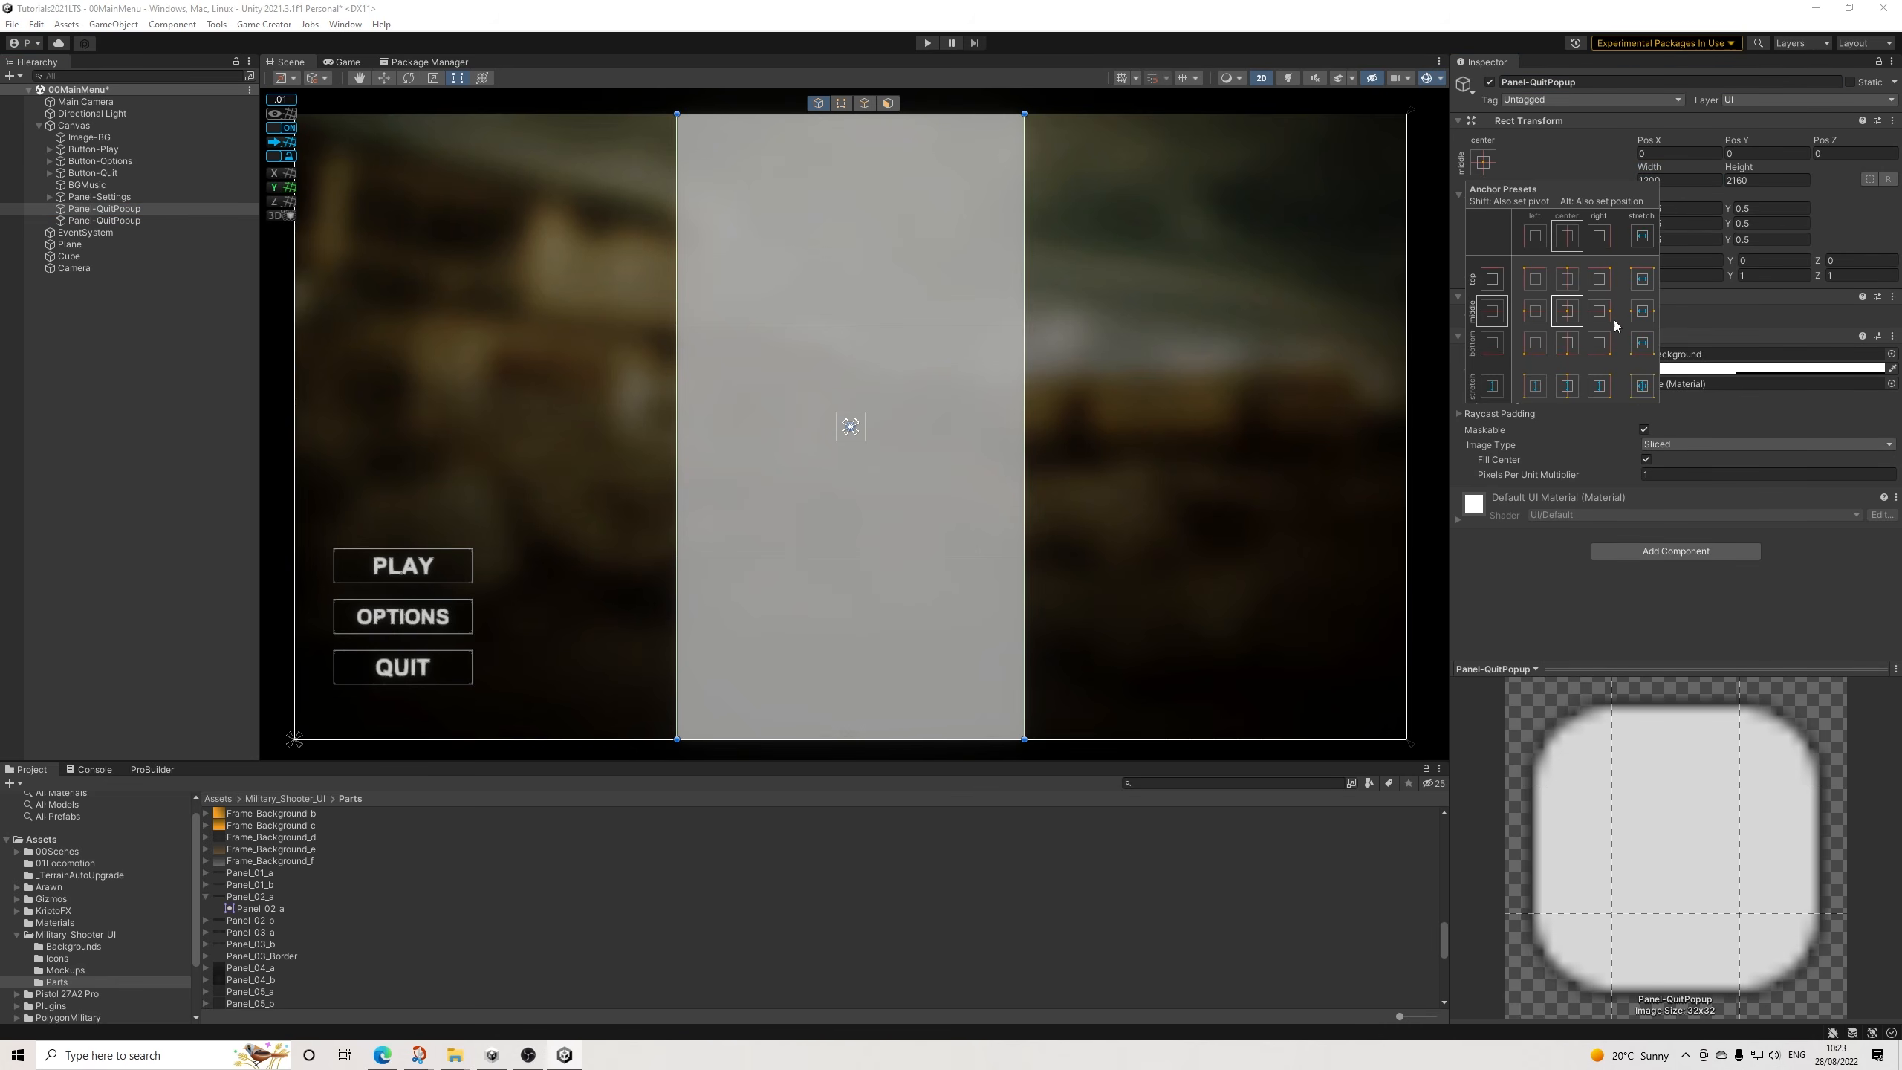
left_click(1642, 385)
left_click(1715, 155)
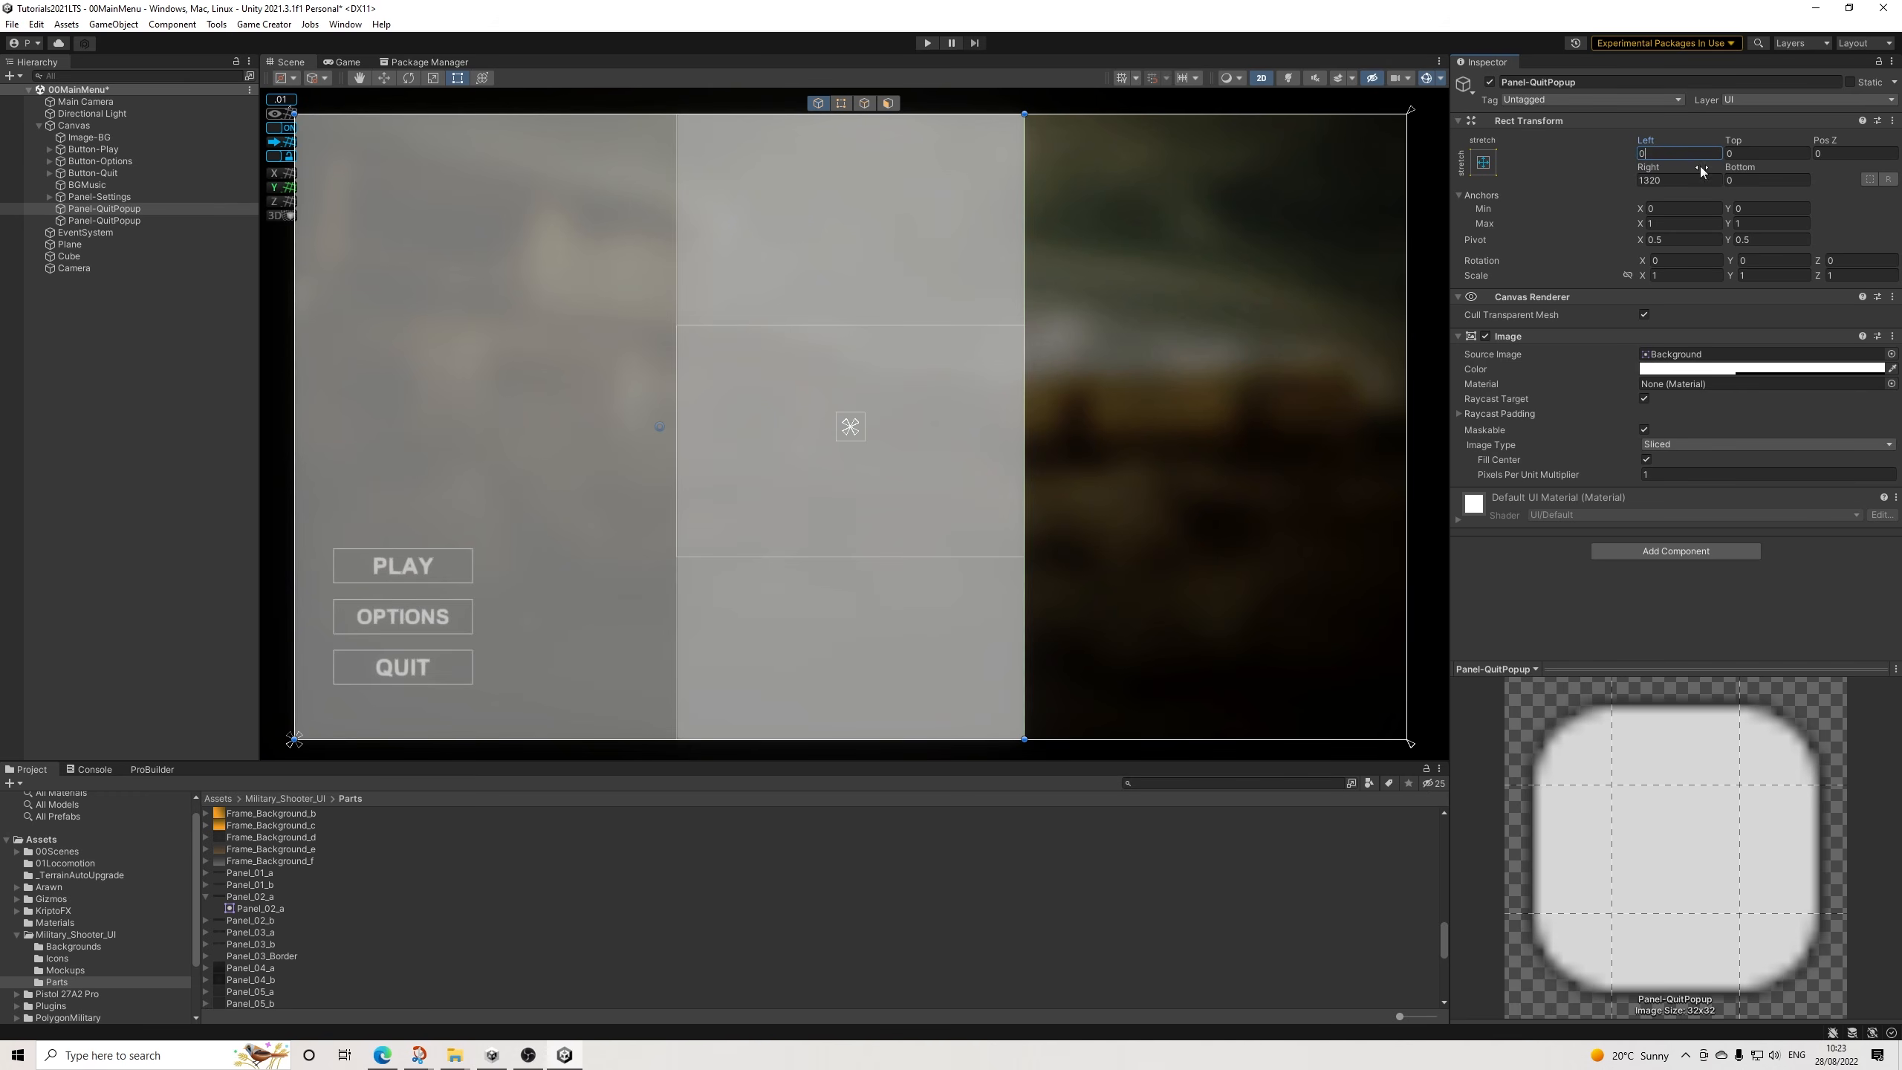
left_click(1678, 180)
type("0")
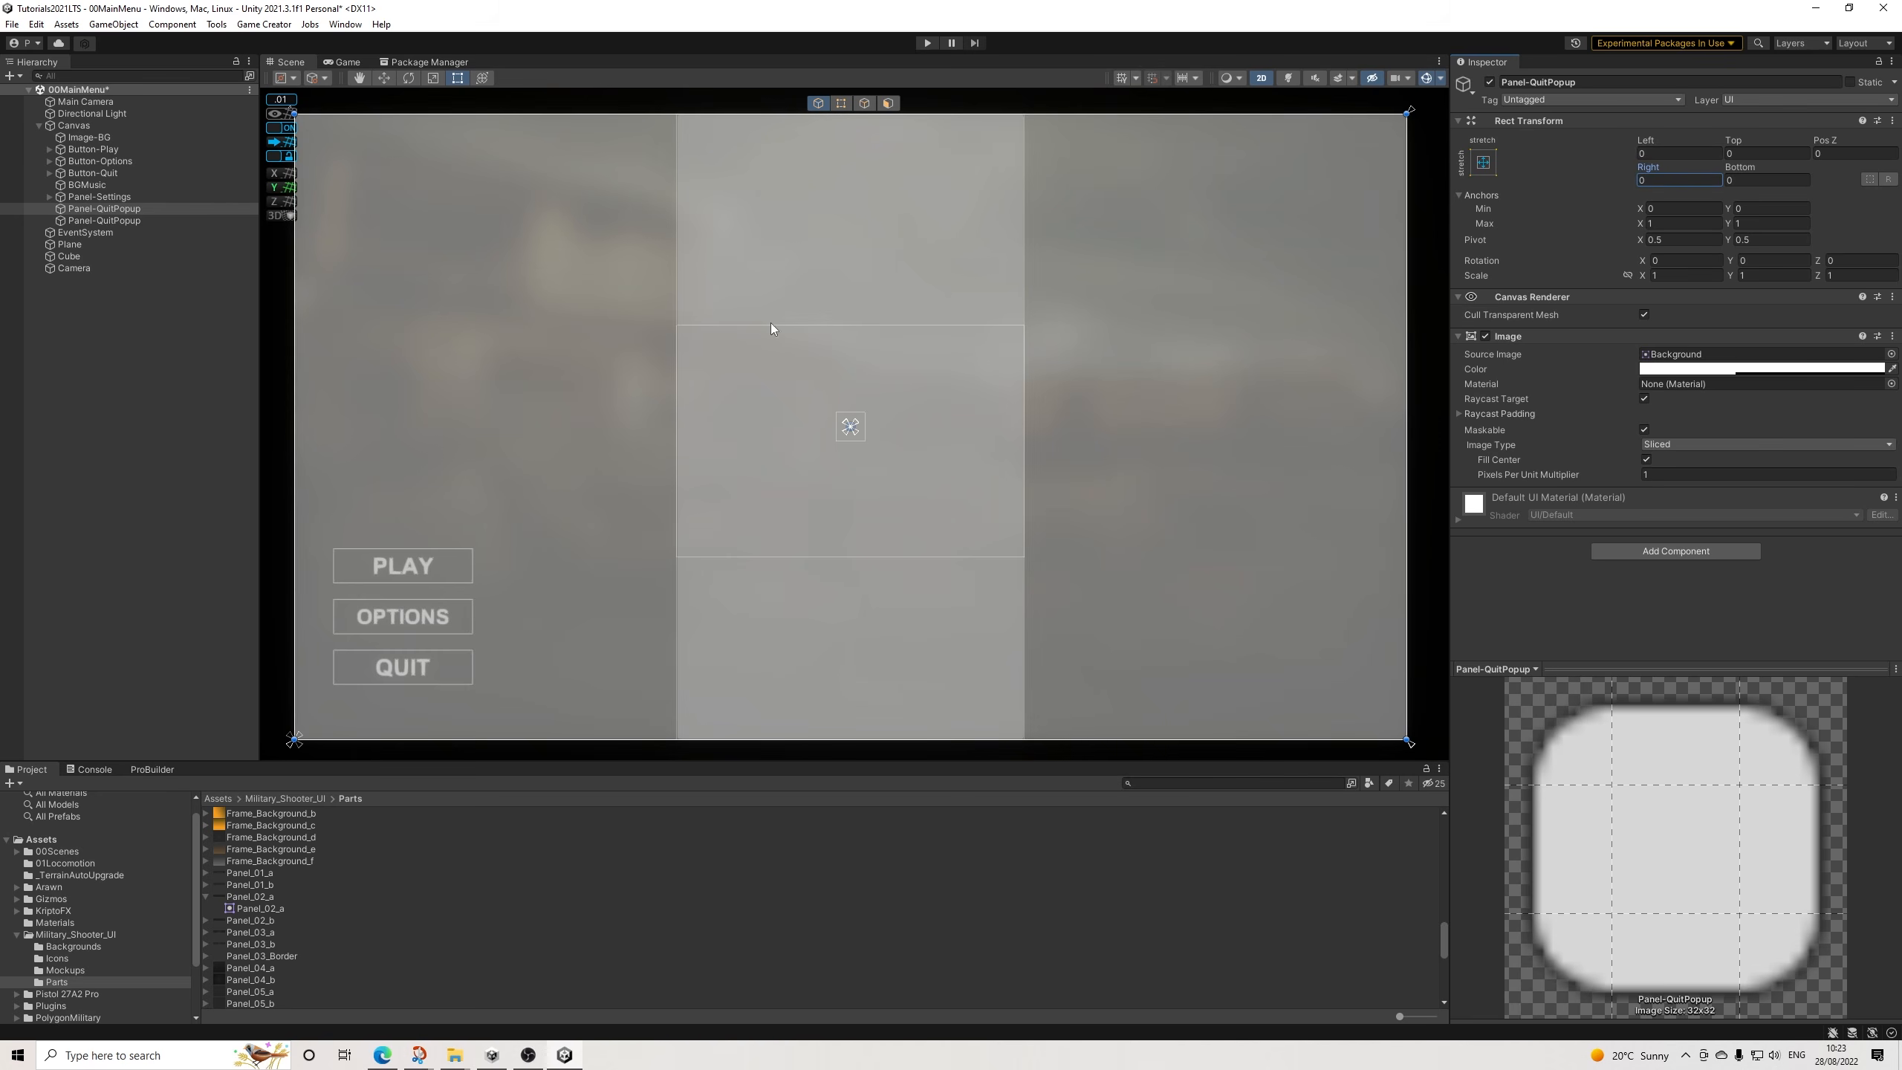
Nest the 1200-wide popup panel under the full-canvas Panel-QuitPopup and rename the child BG.
left_click_drag(116, 220, 124, 210)
left_click(1610, 83)
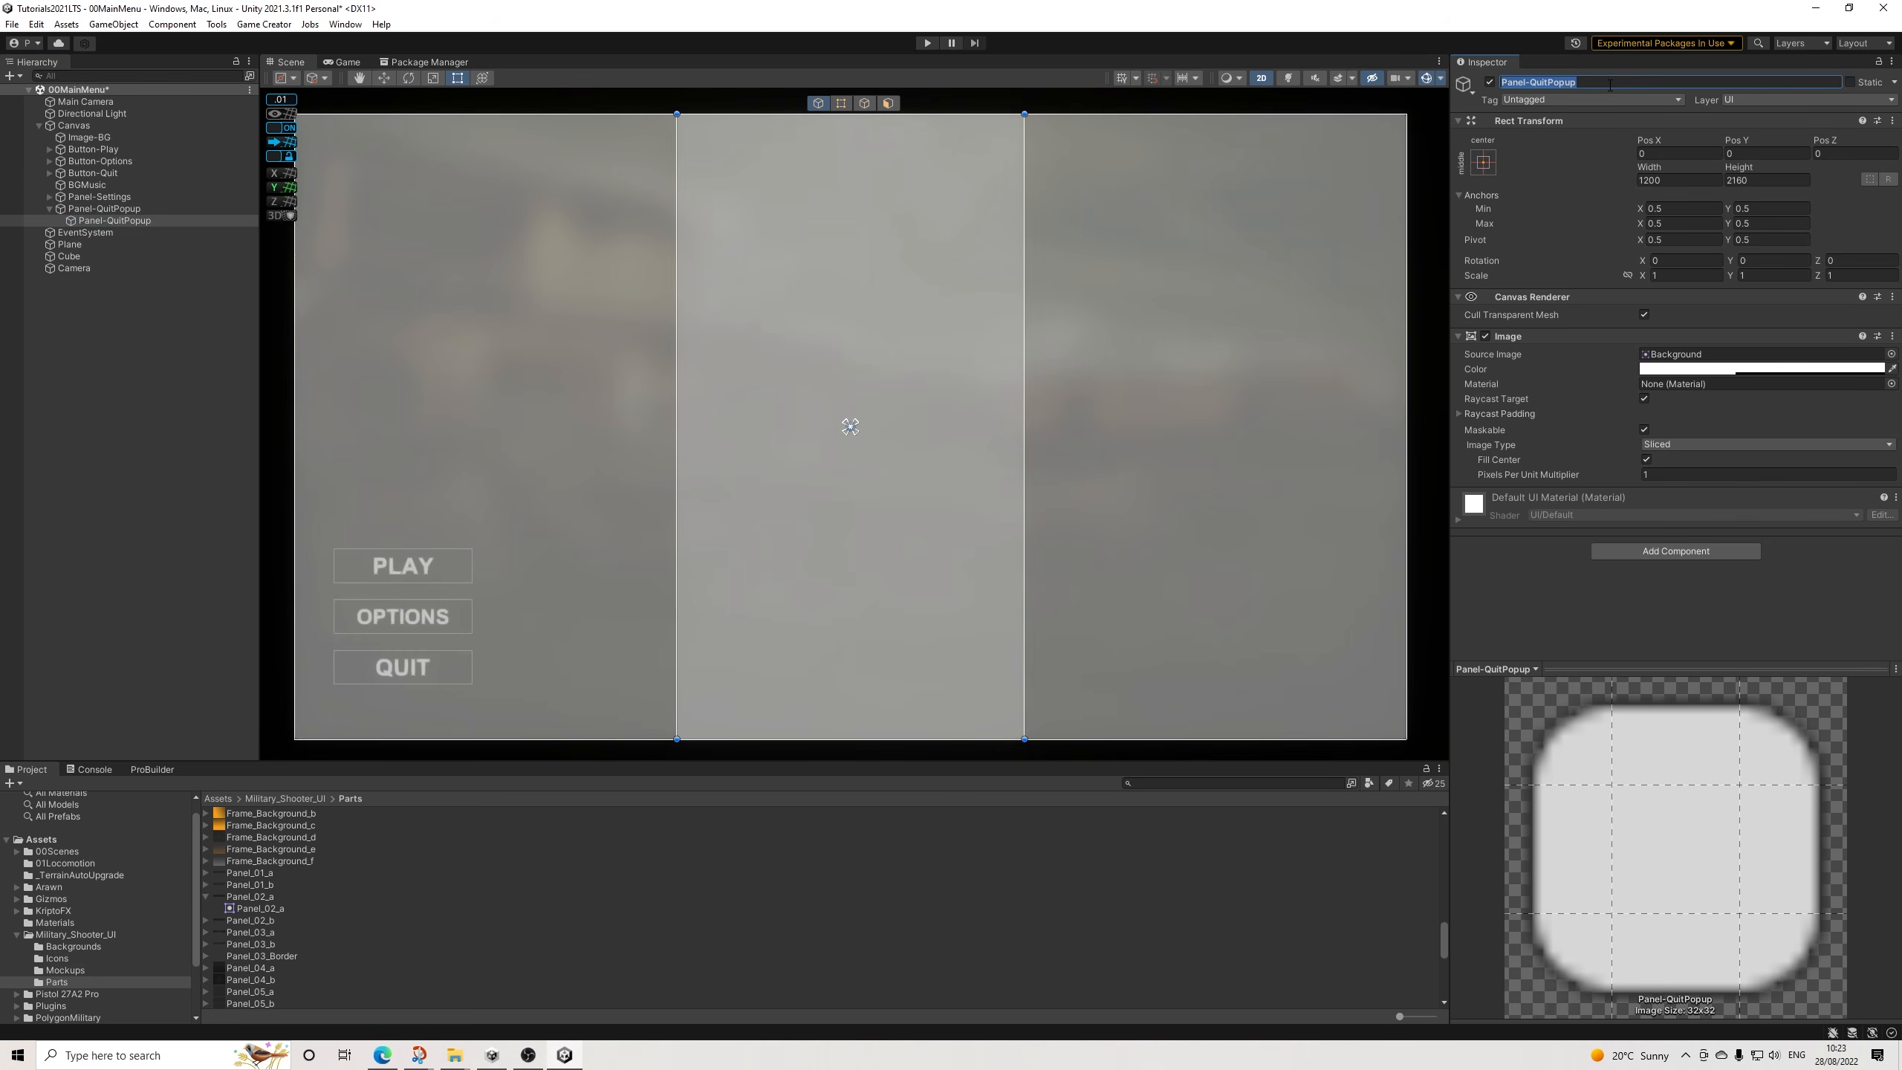
type("Pa")
type("BG")
key("Return")
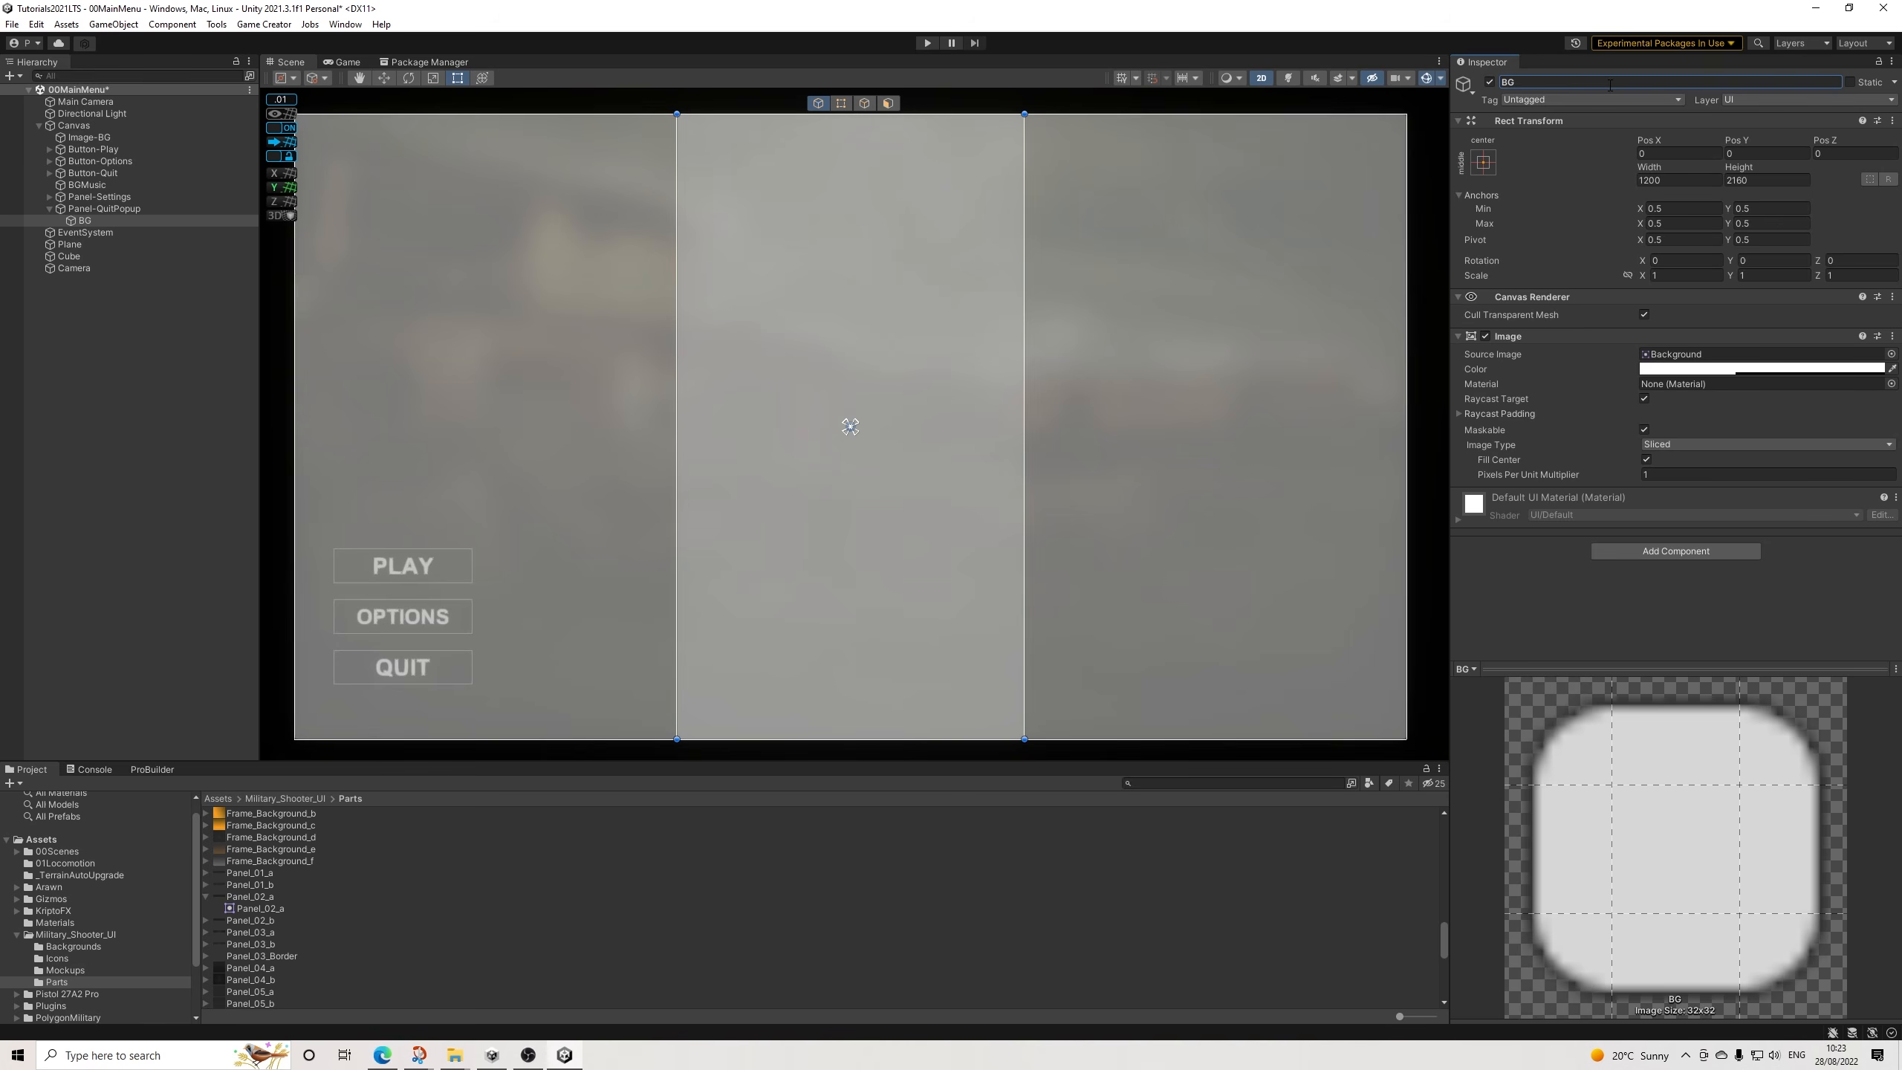
Set Panel-QuitPopup's image color to black (000000) with an alpha of 233.
left_click(224, 209)
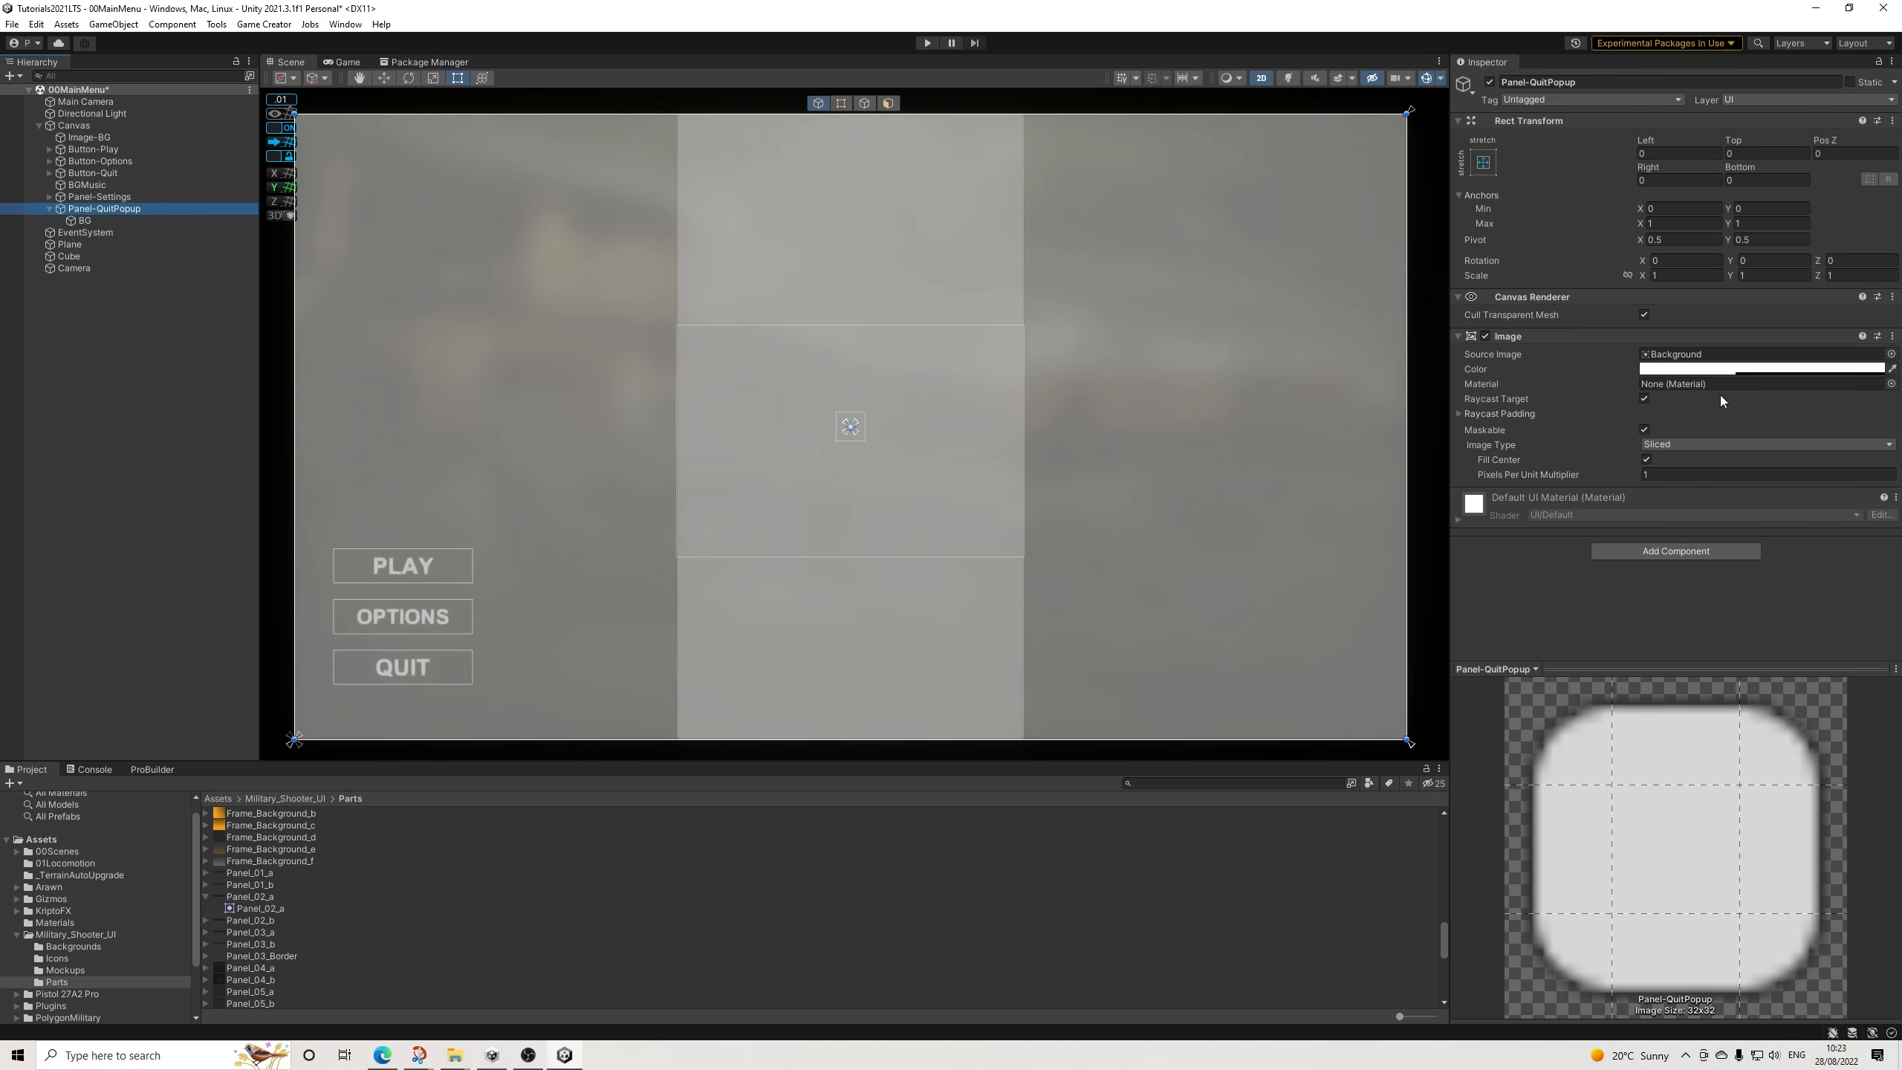
left_click(1721, 368)
left_click_drag(1804, 497, 1663, 594)
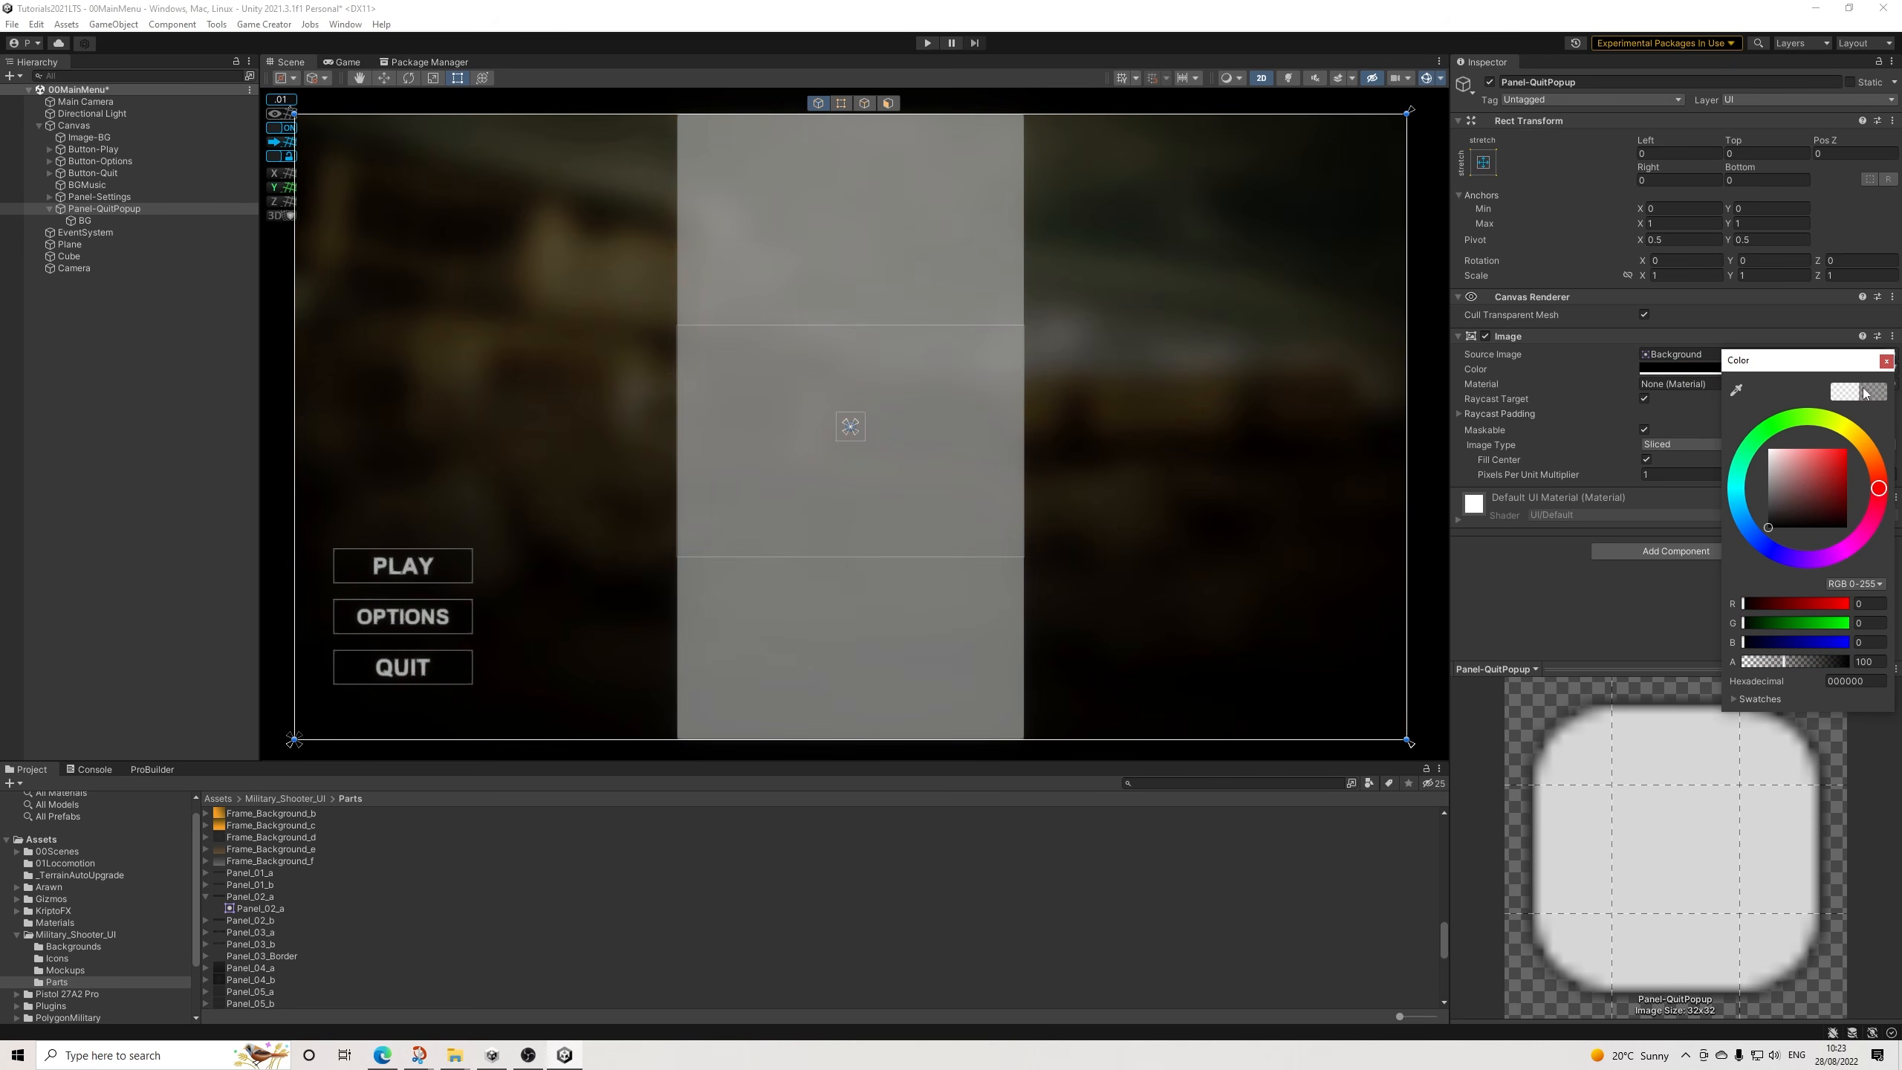
left_click(1886, 361)
left_click(1748, 369)
left_click_drag(1786, 656, 1842, 655)
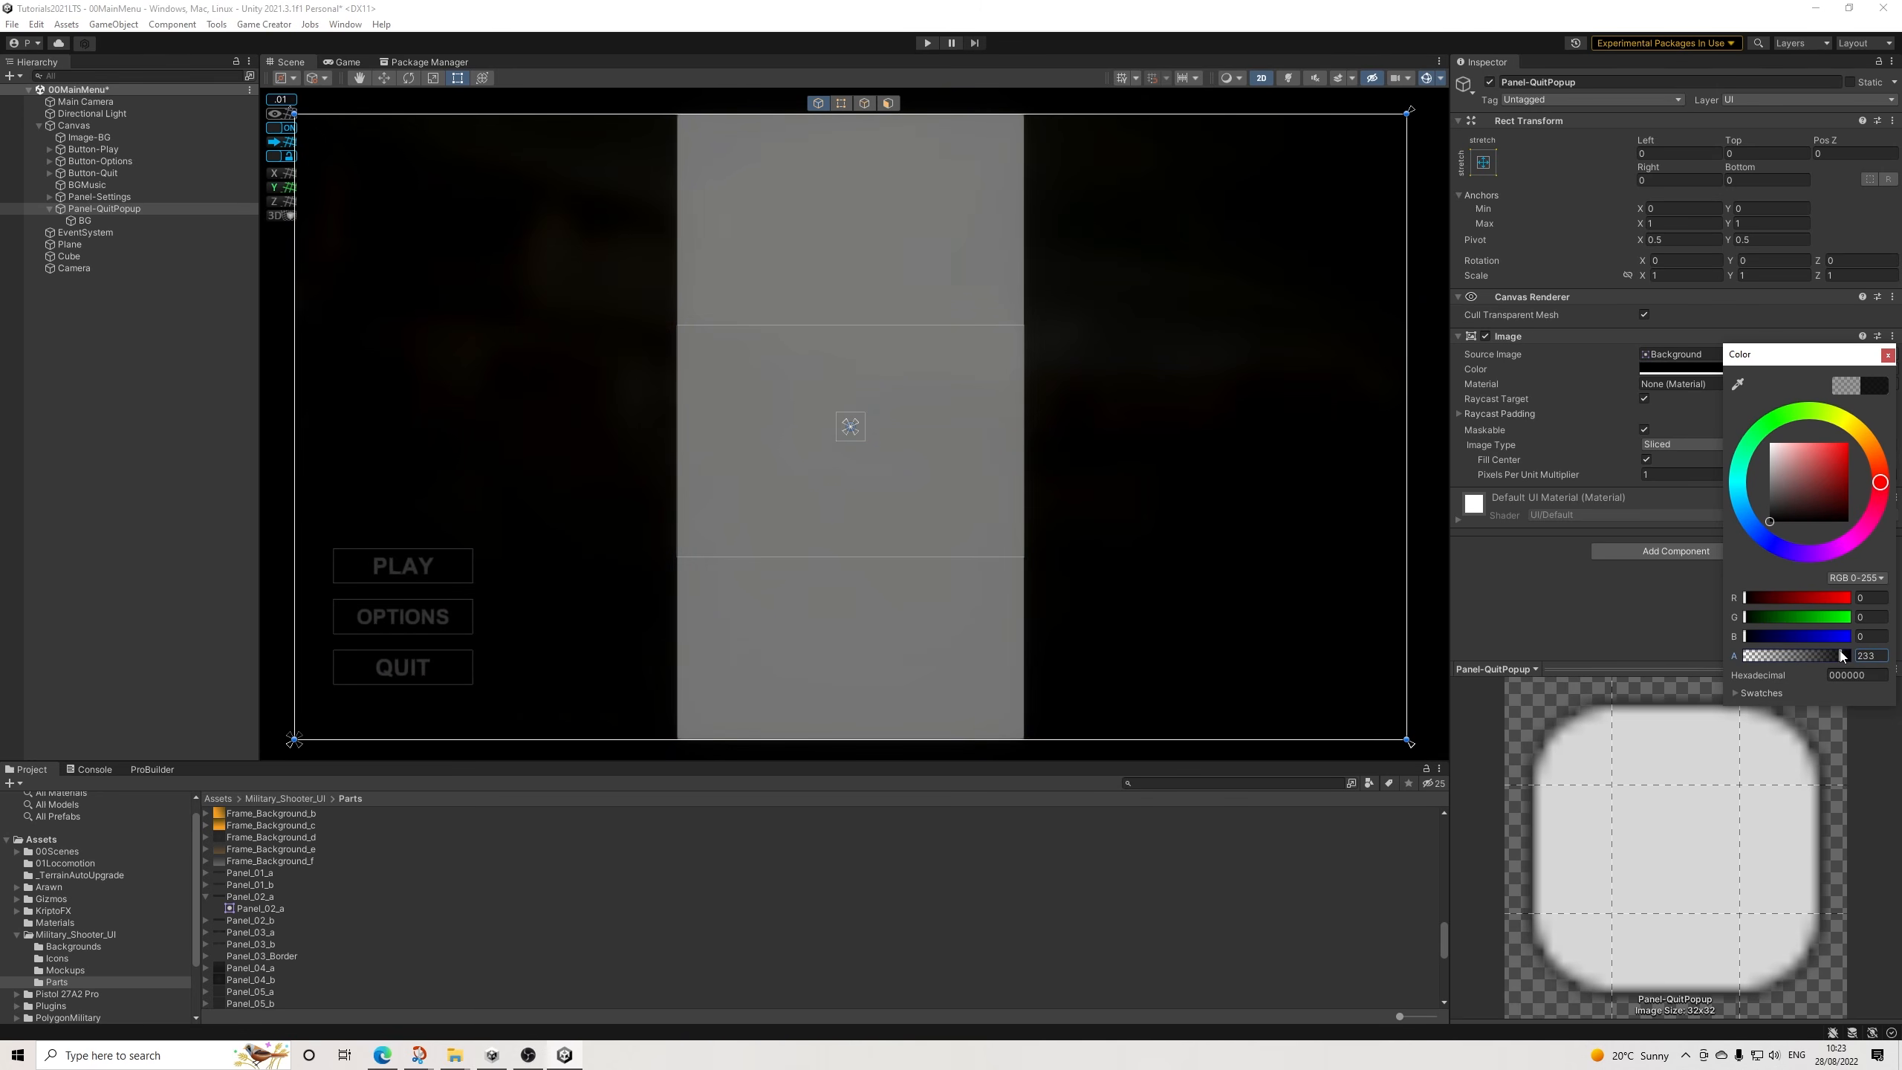
left_click(1888, 356)
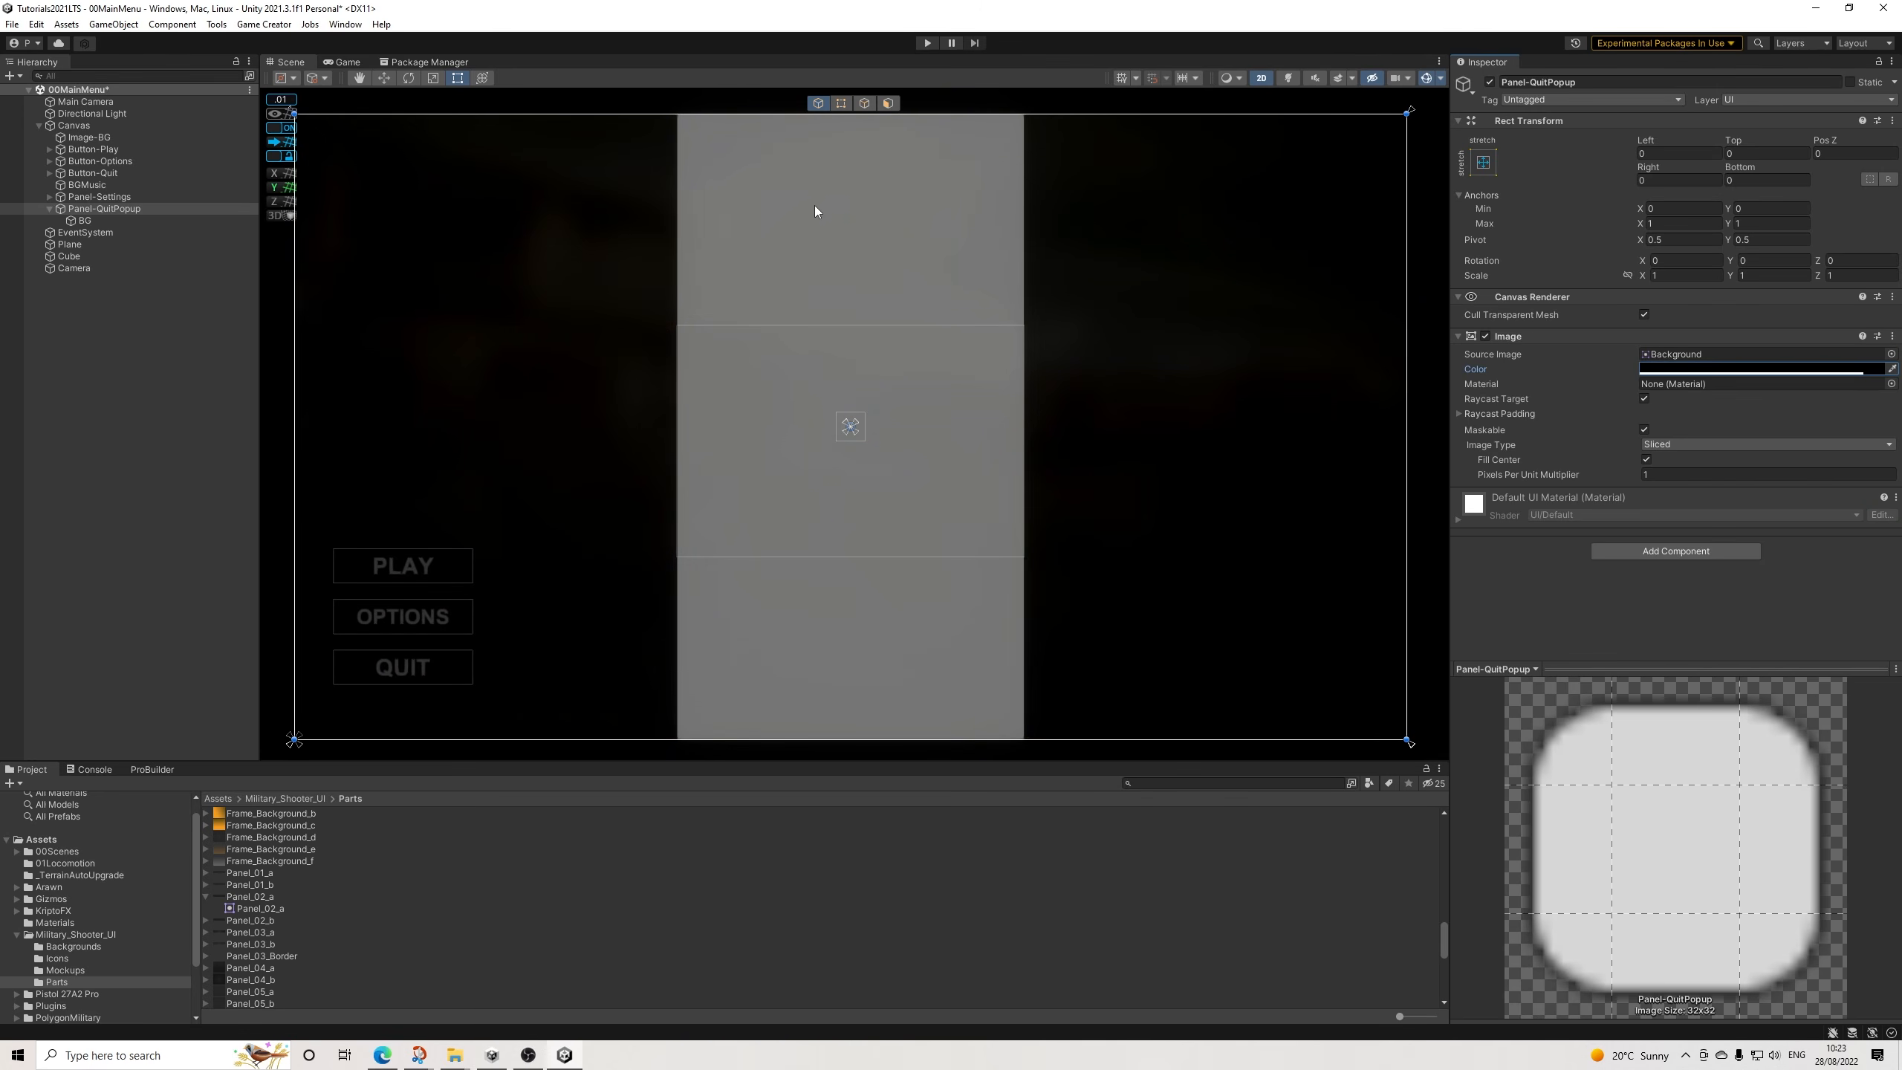
Look through the Frame sprites in the Parts folder and make the BG panel's white color fully opaque at alpha 255.
left_click(105, 209)
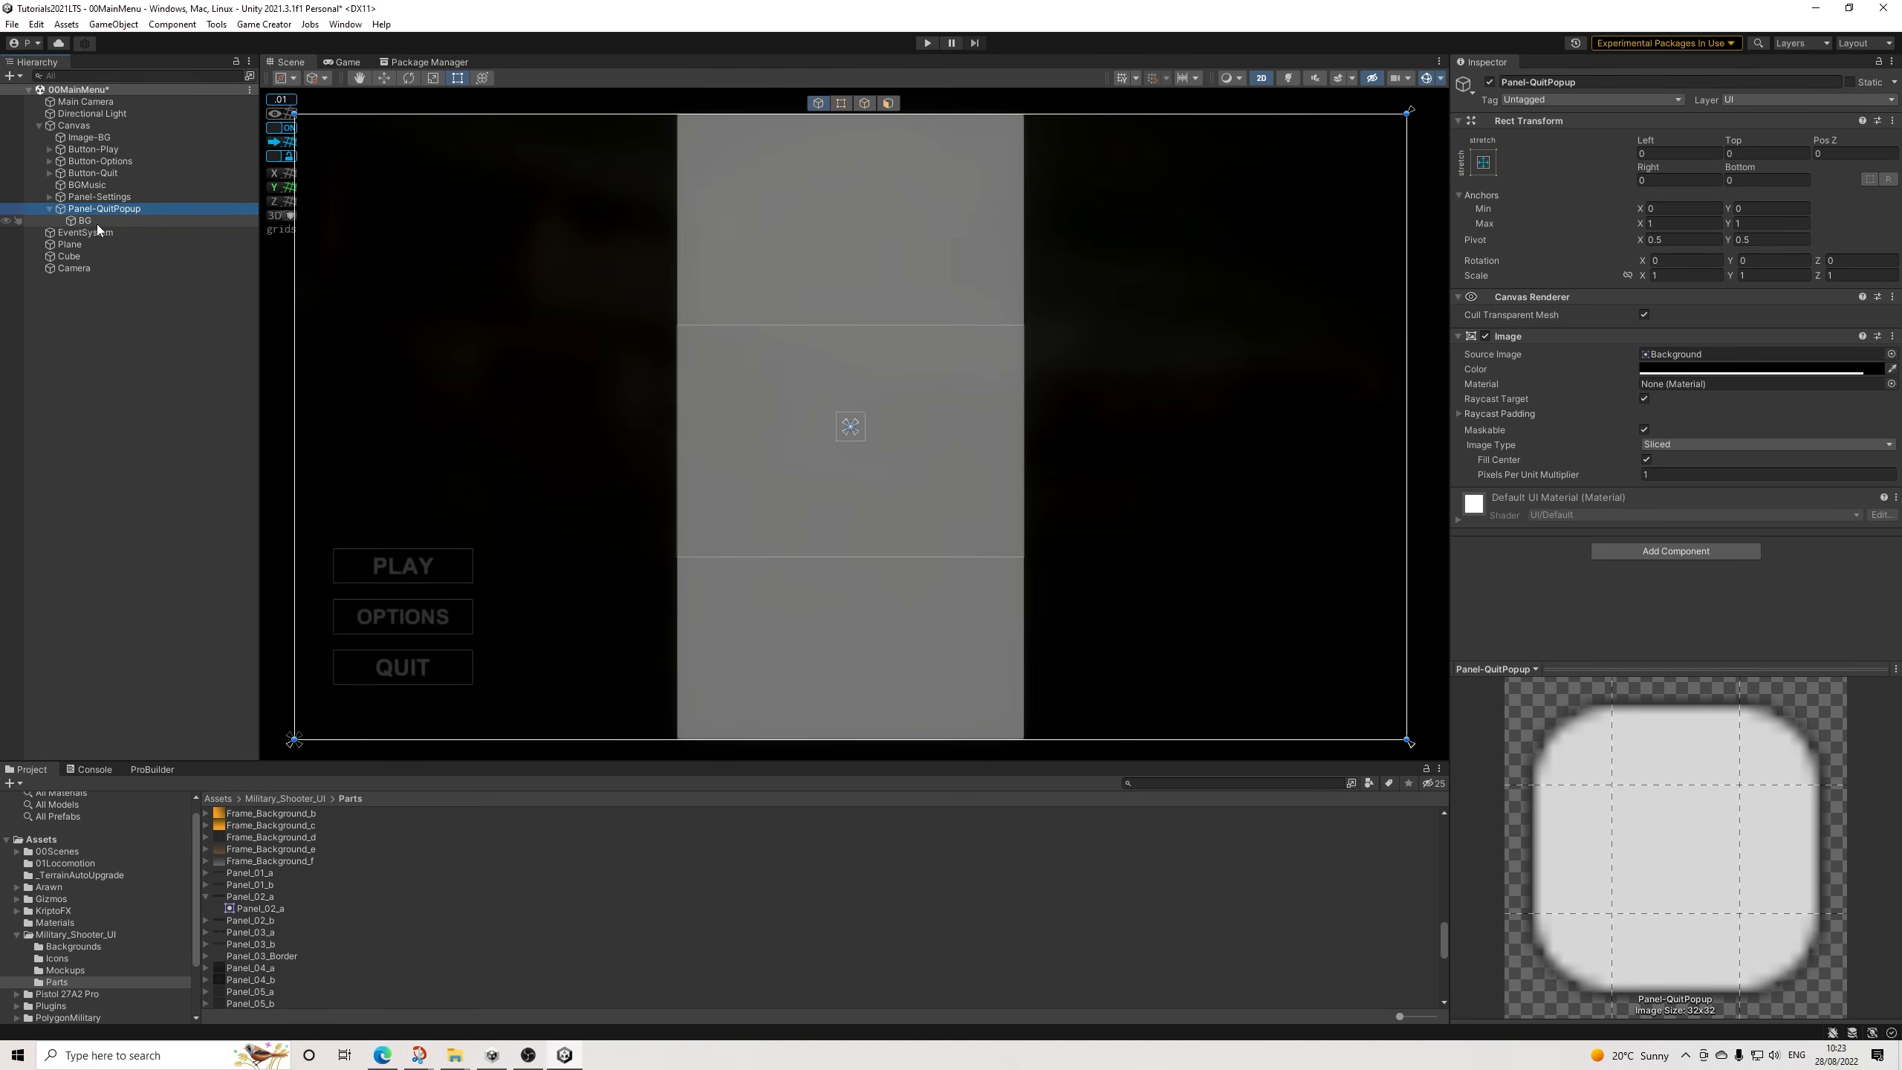
left_click(83, 220)
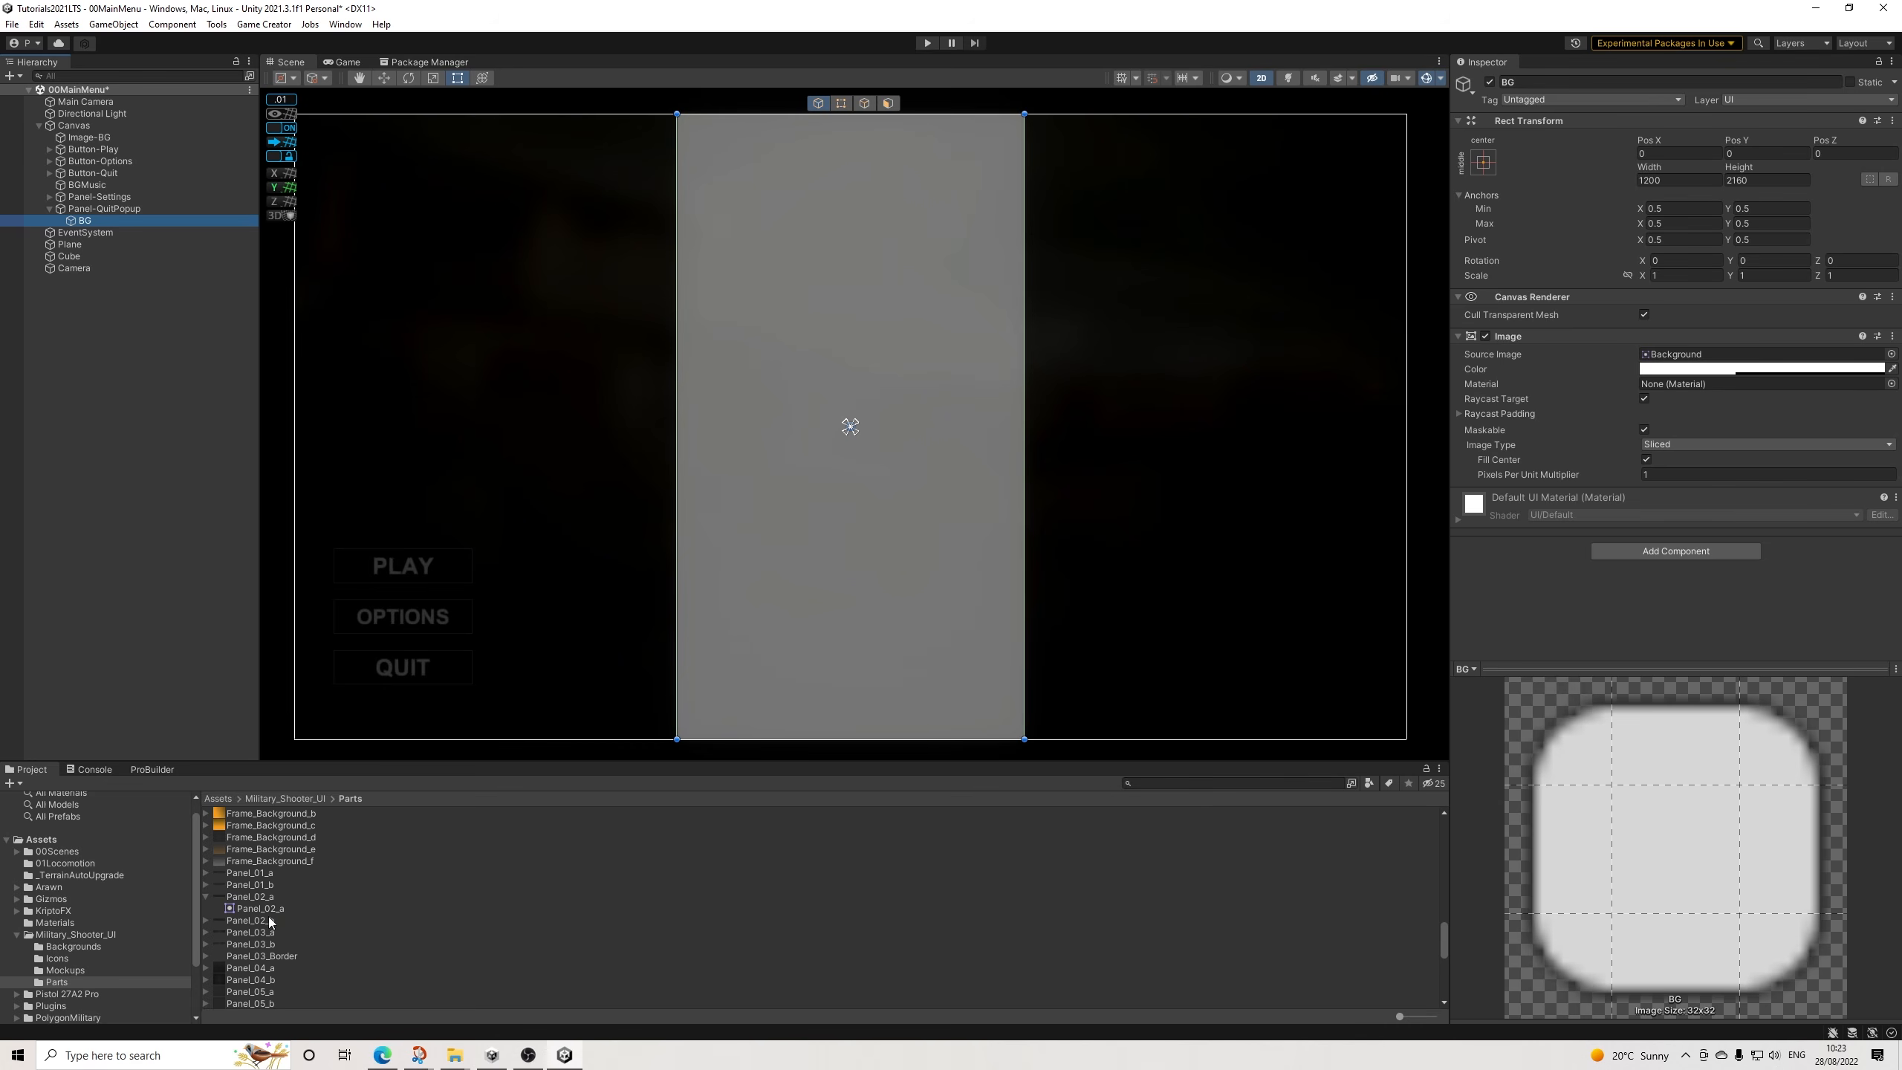
scroll(268, 915, "up", 2)
scroll(267, 915, "up", 3)
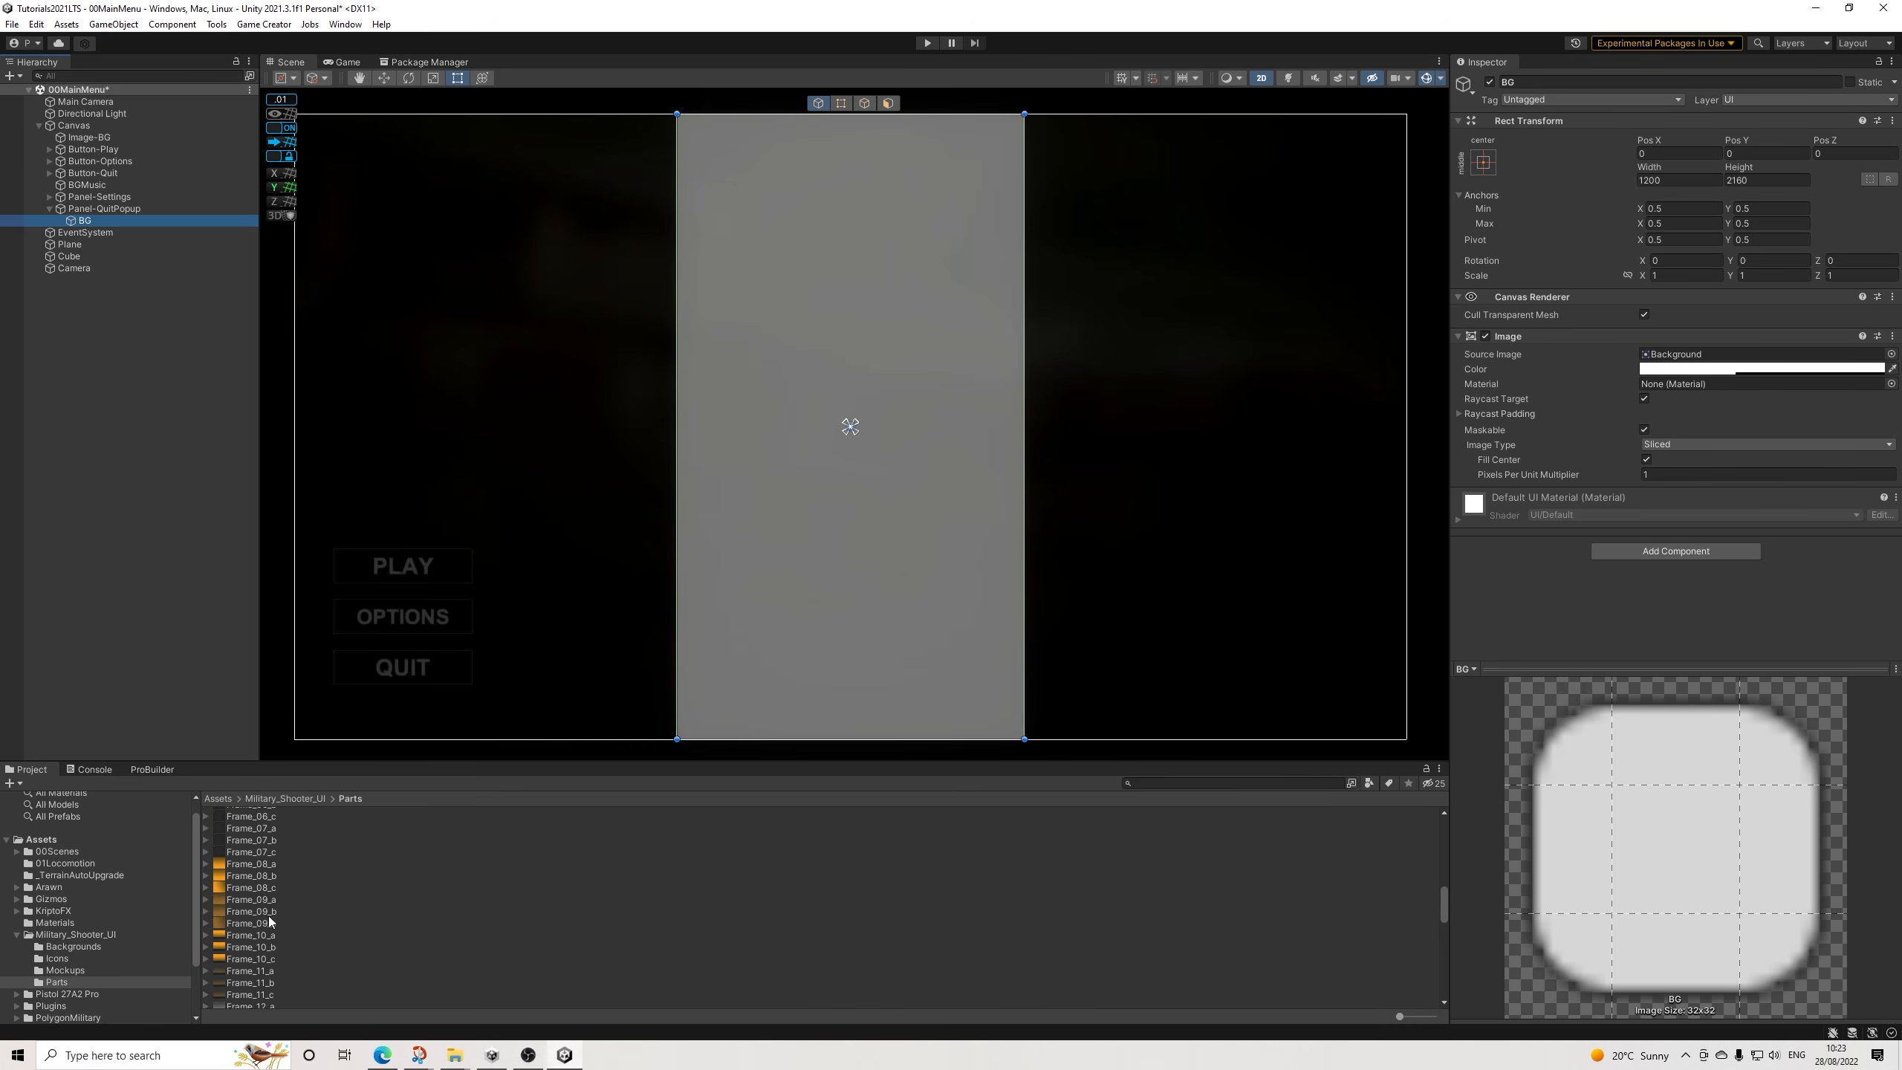
scroll(267, 912, "down", 3)
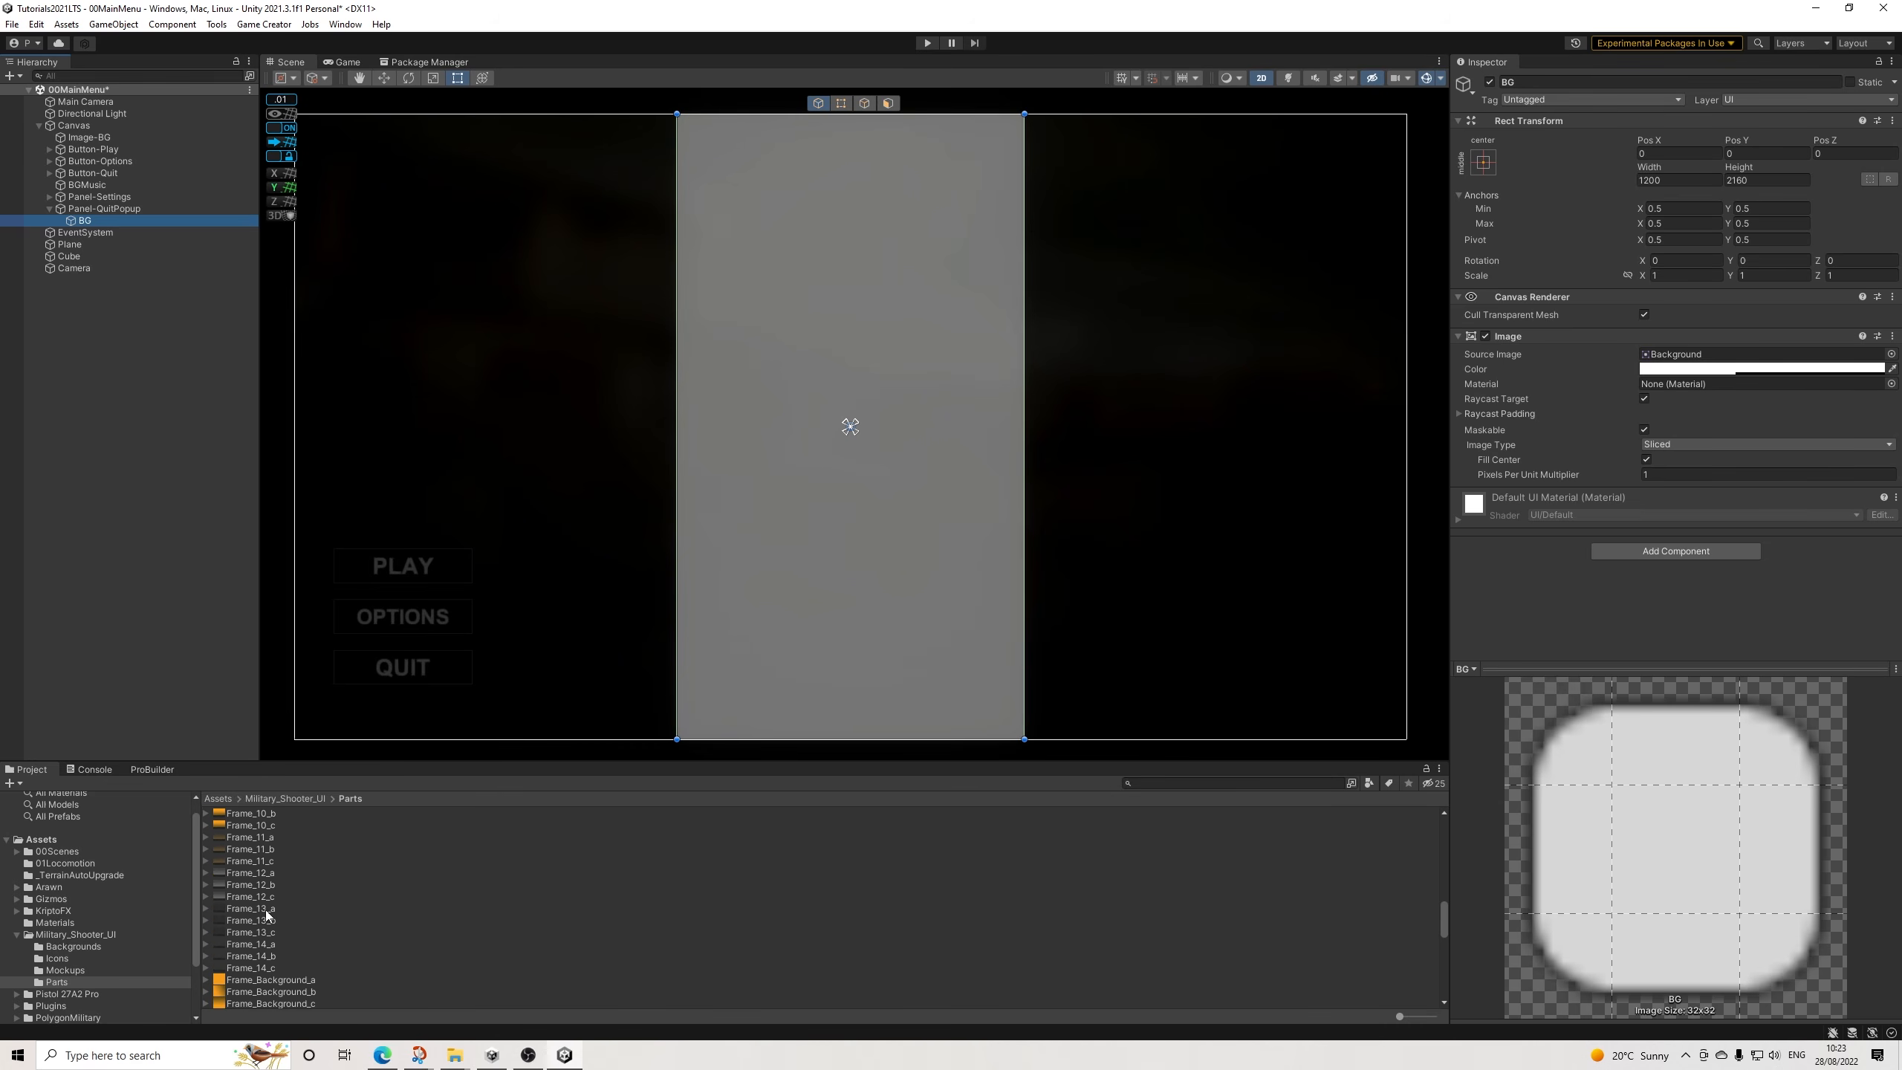
left_click(1744, 370)
left_click_drag(1786, 658, 1859, 658)
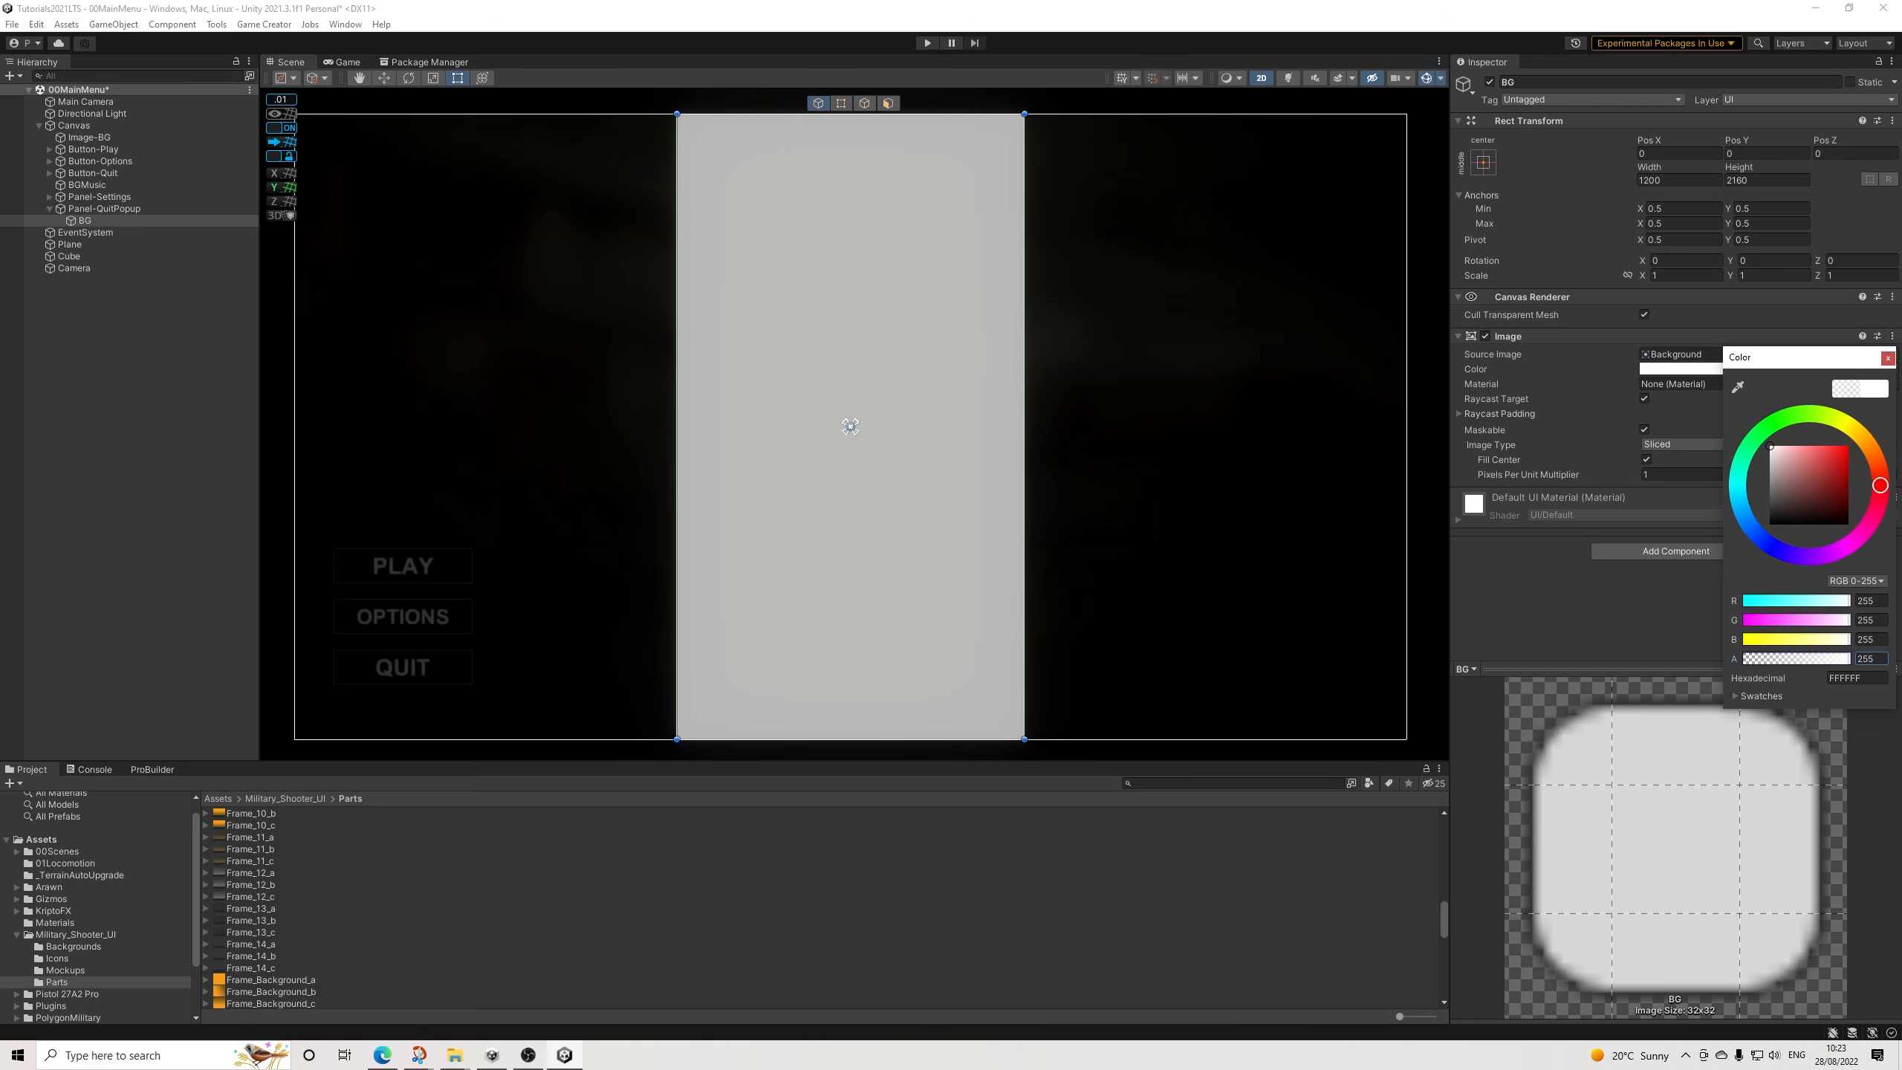
left_click(1888, 359)
Look through the Panel sprites in the Parts folder and darken the BG panel's color to grey 4D4D4D.
scroll(306, 899, "down", 8)
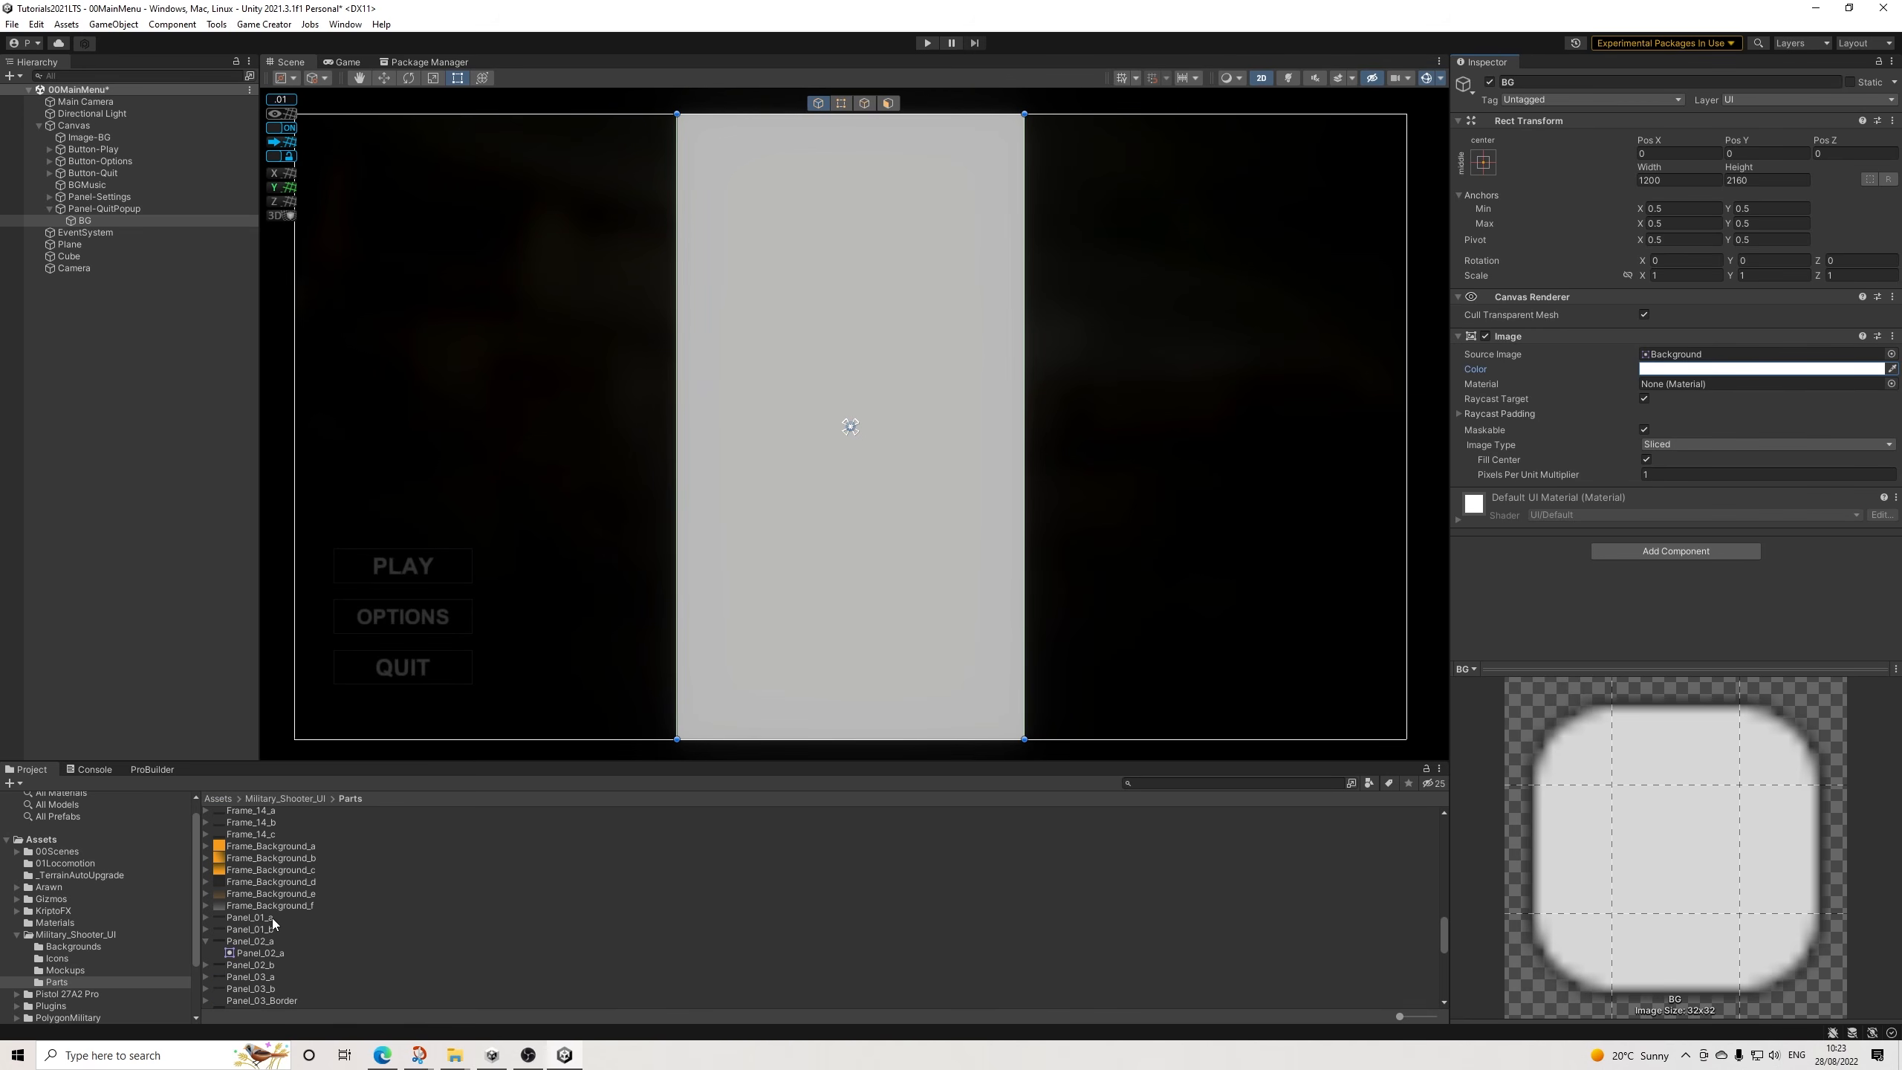
scroll(287, 904, "down", 15)
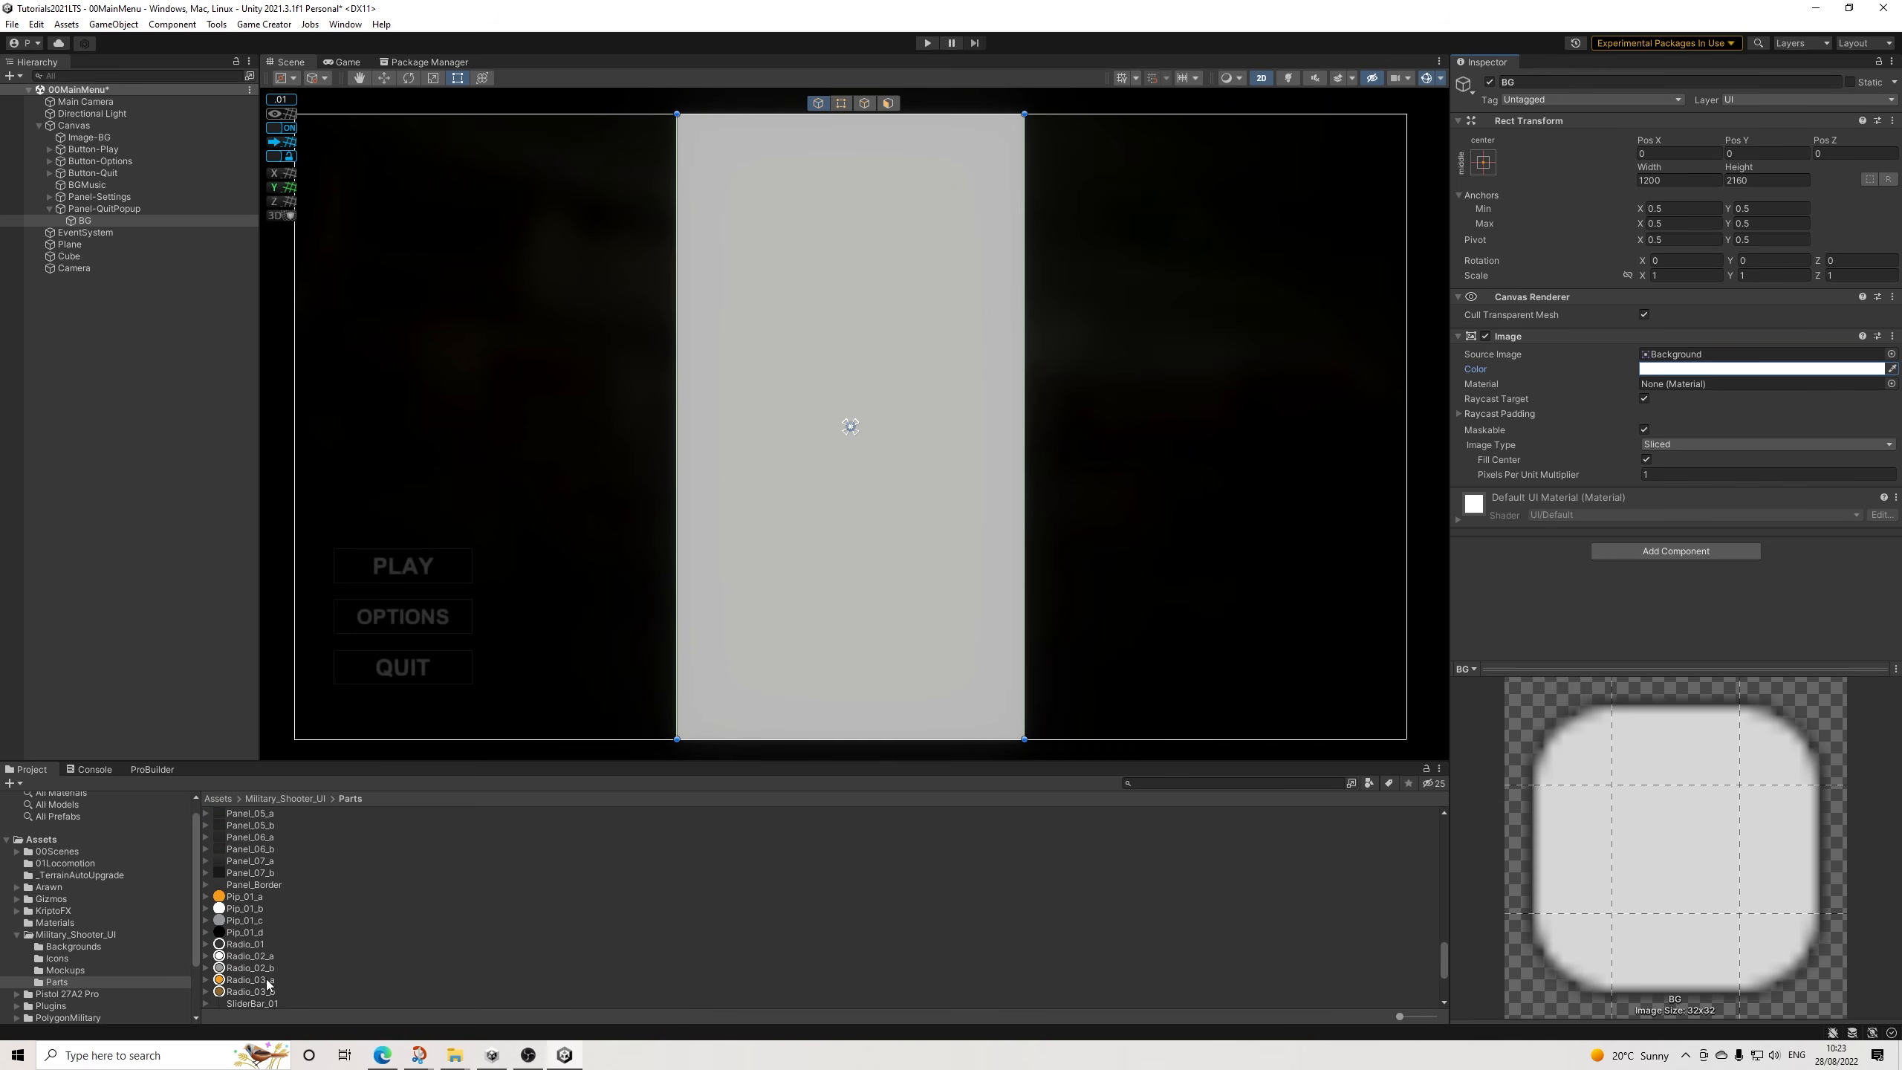
scroll(247, 974, "up", 10)
left_click(1726, 369)
left_click_drag(1792, 503, 1738, 510)
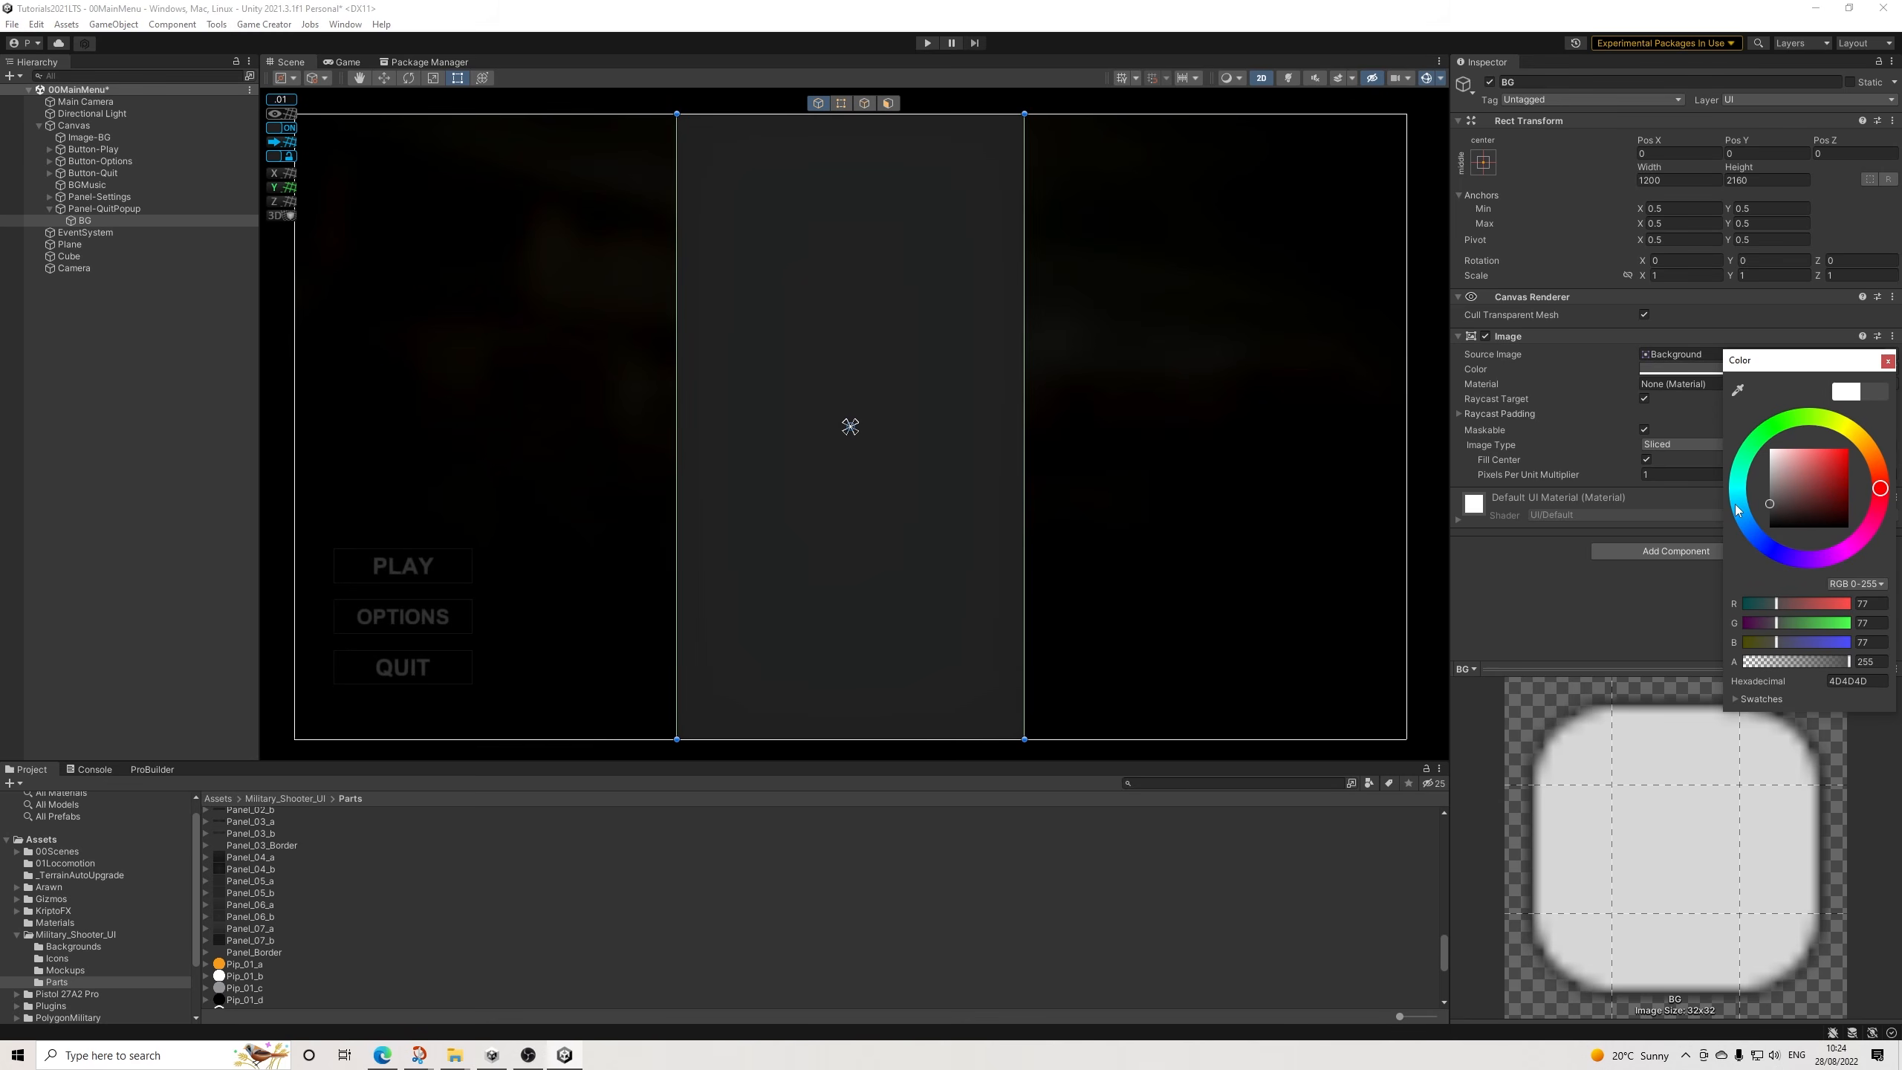
left_click(1887, 361)
left_click(1389, 111)
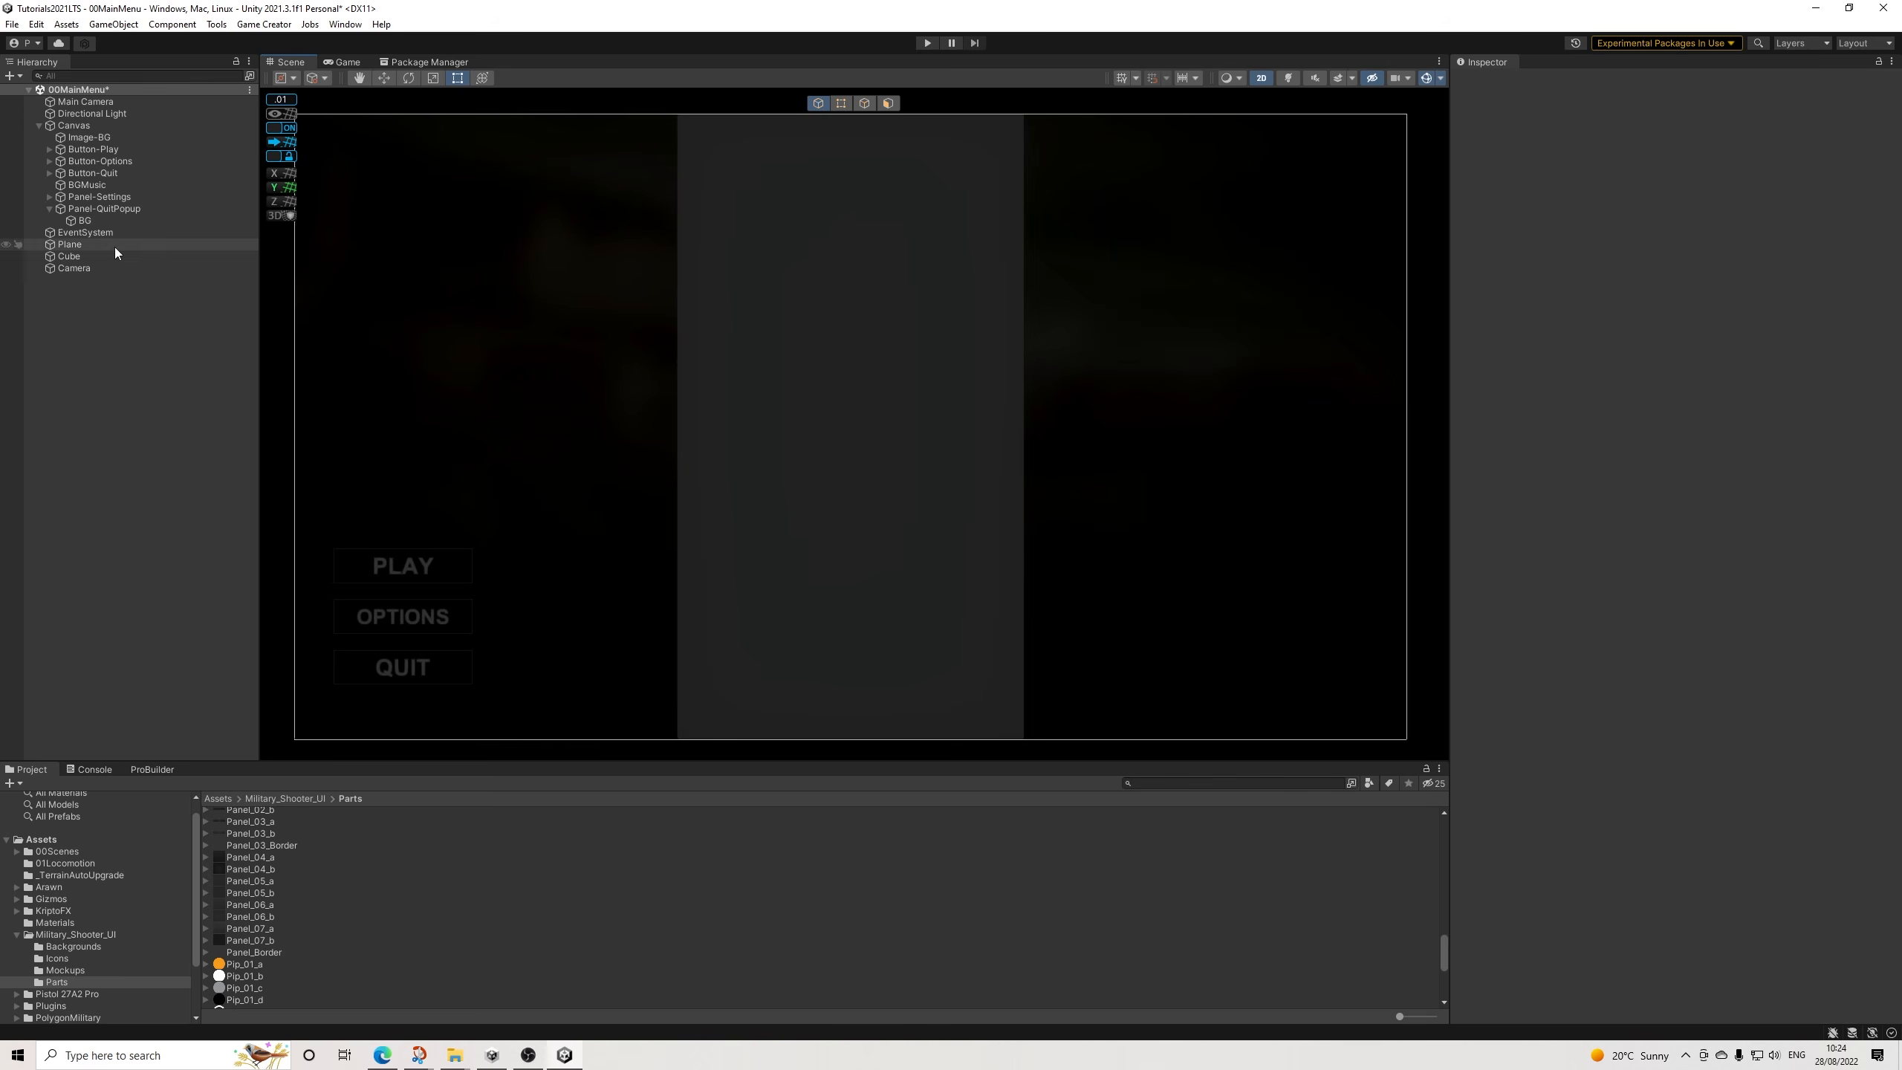
Lighten the BG panel's color to grey 686868.
left_click(78, 220)
left_click(1689, 368)
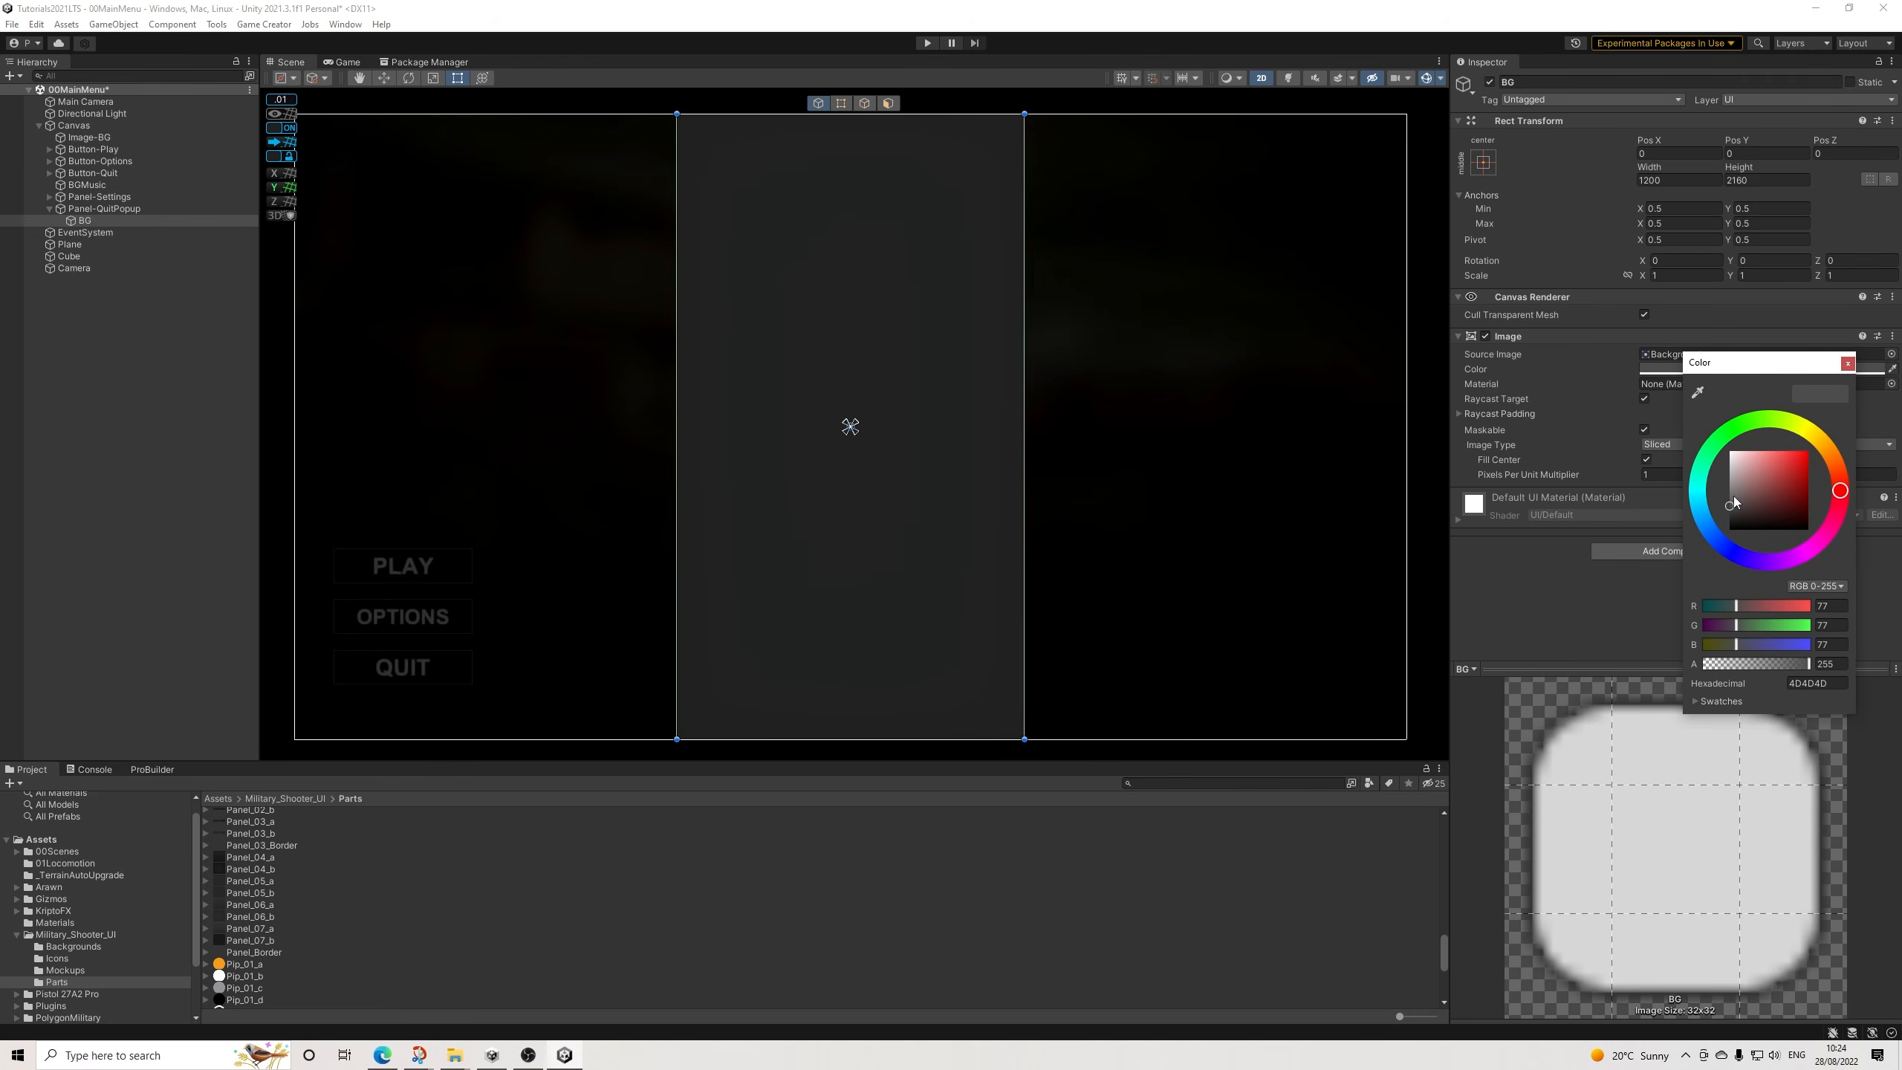
left_click_drag(1735, 498, 1715, 498)
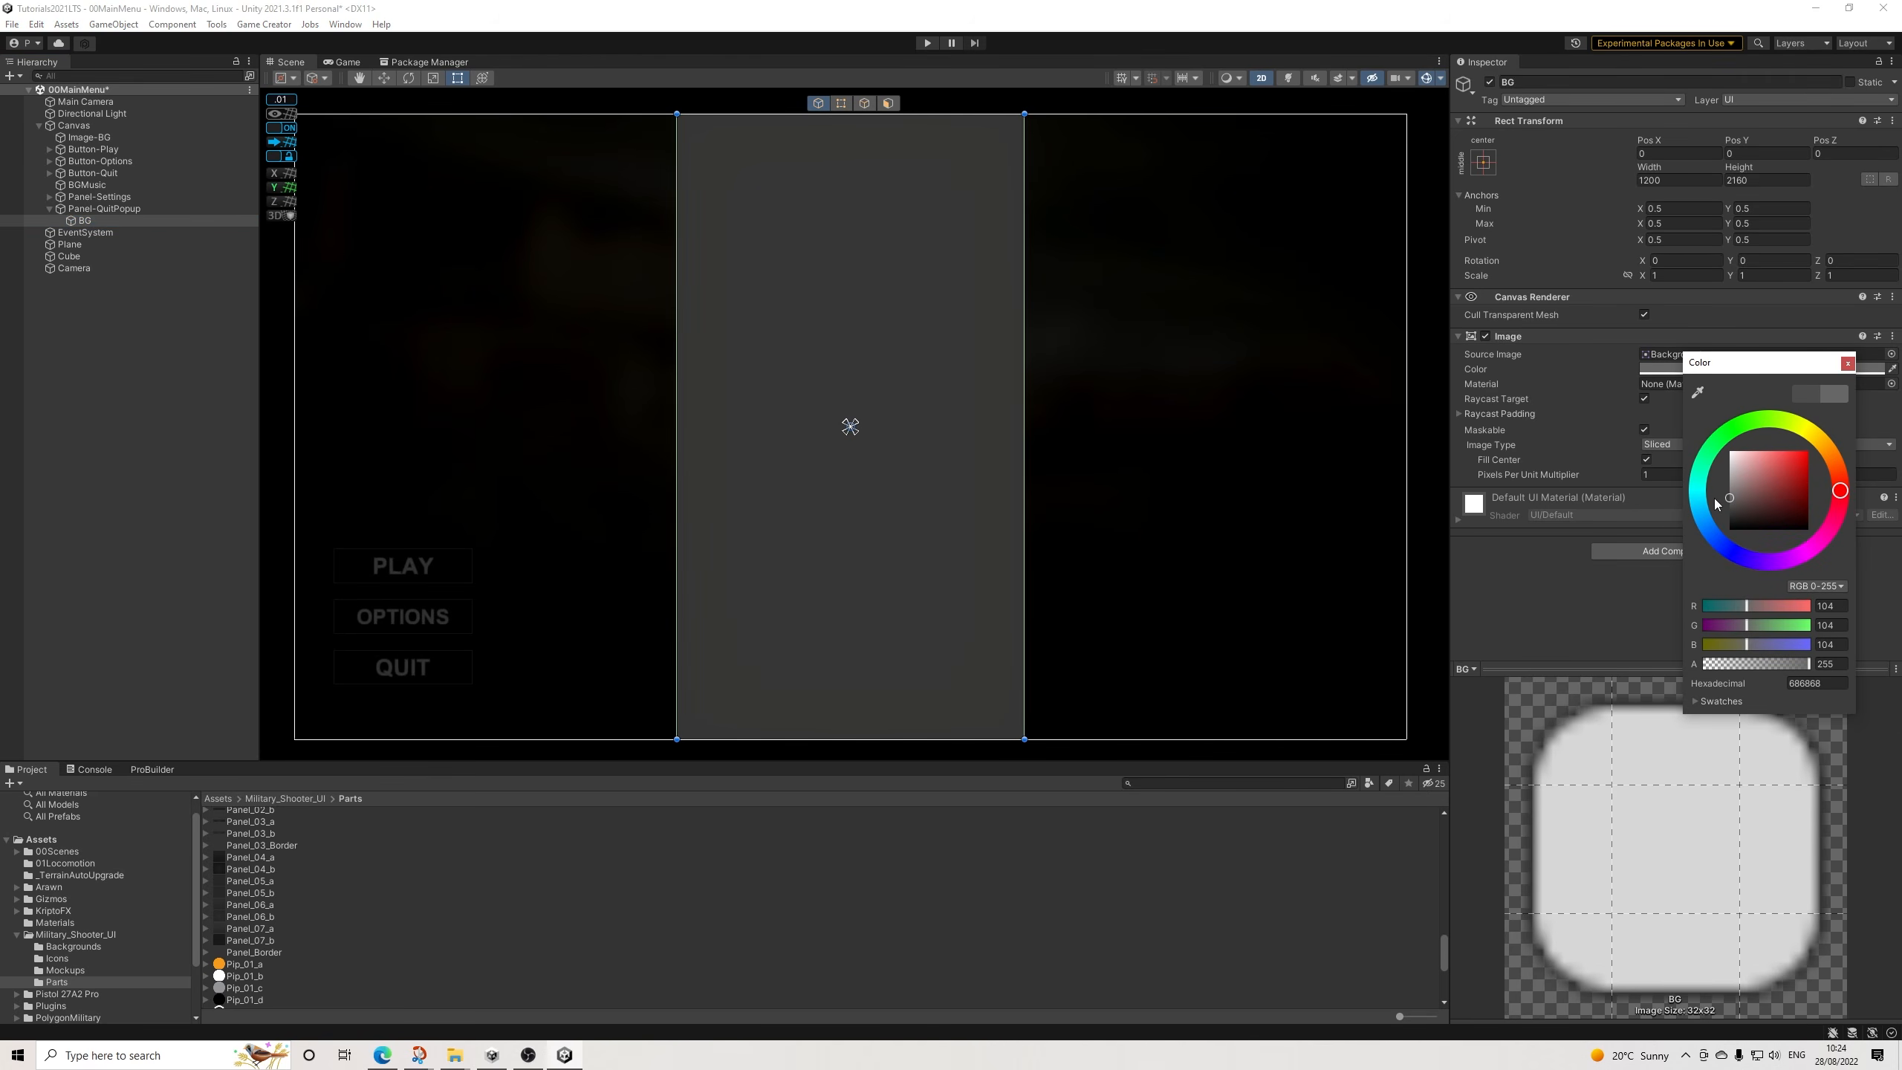
left_click(1847, 362)
left_click(1061, 129)
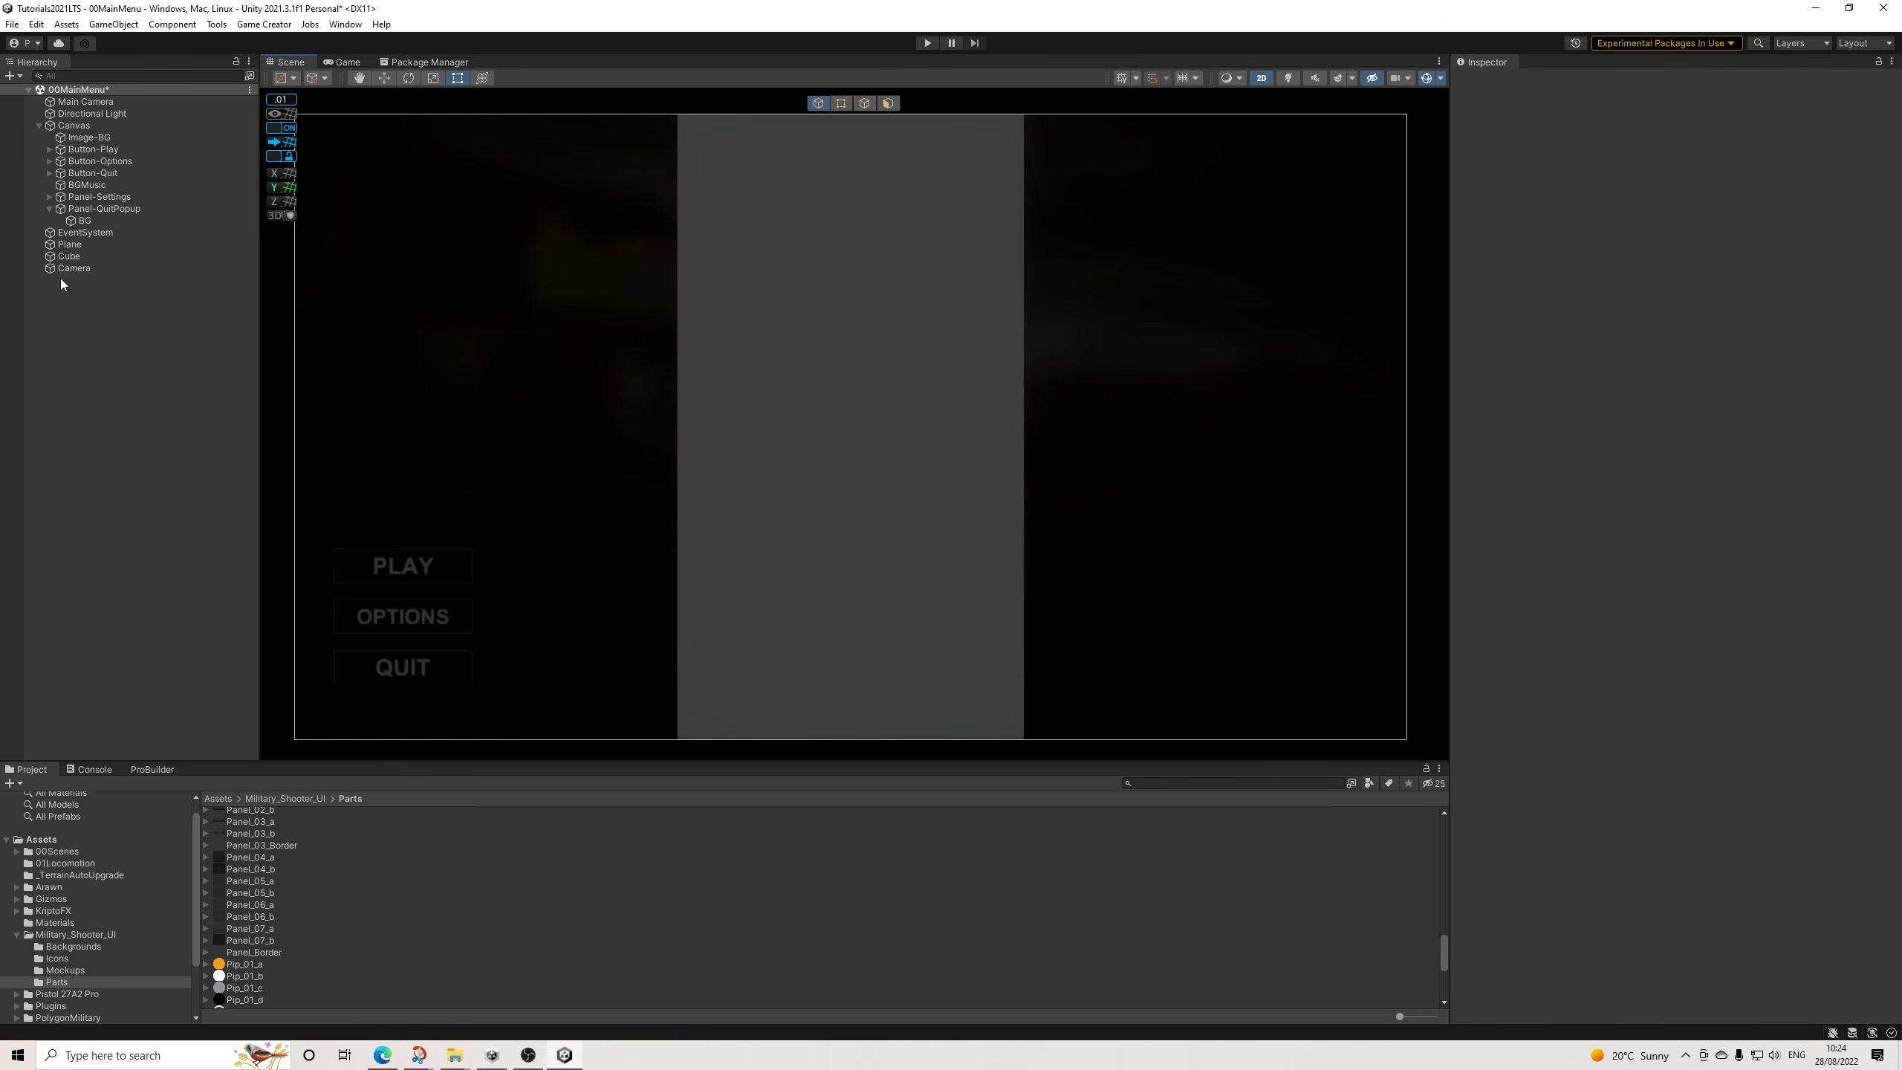
right_click(90, 209)
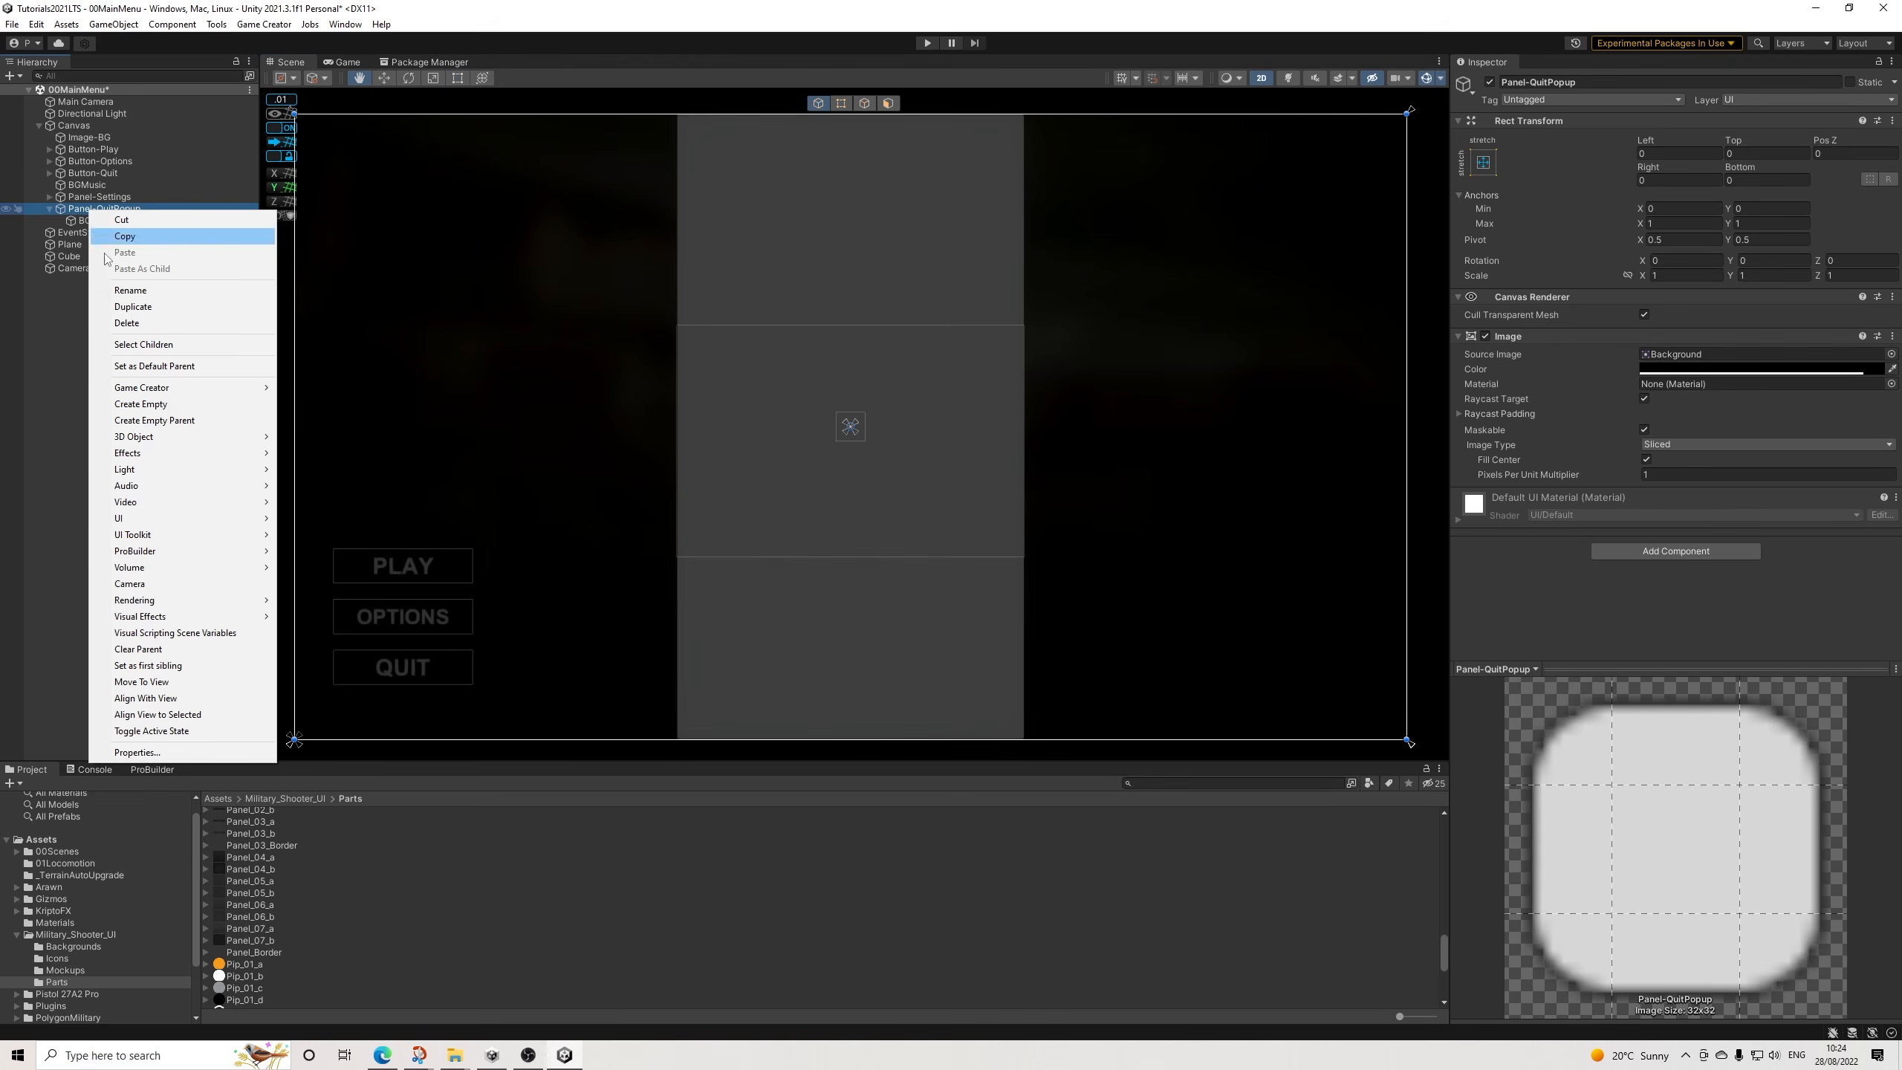
mouse_move(197, 510)
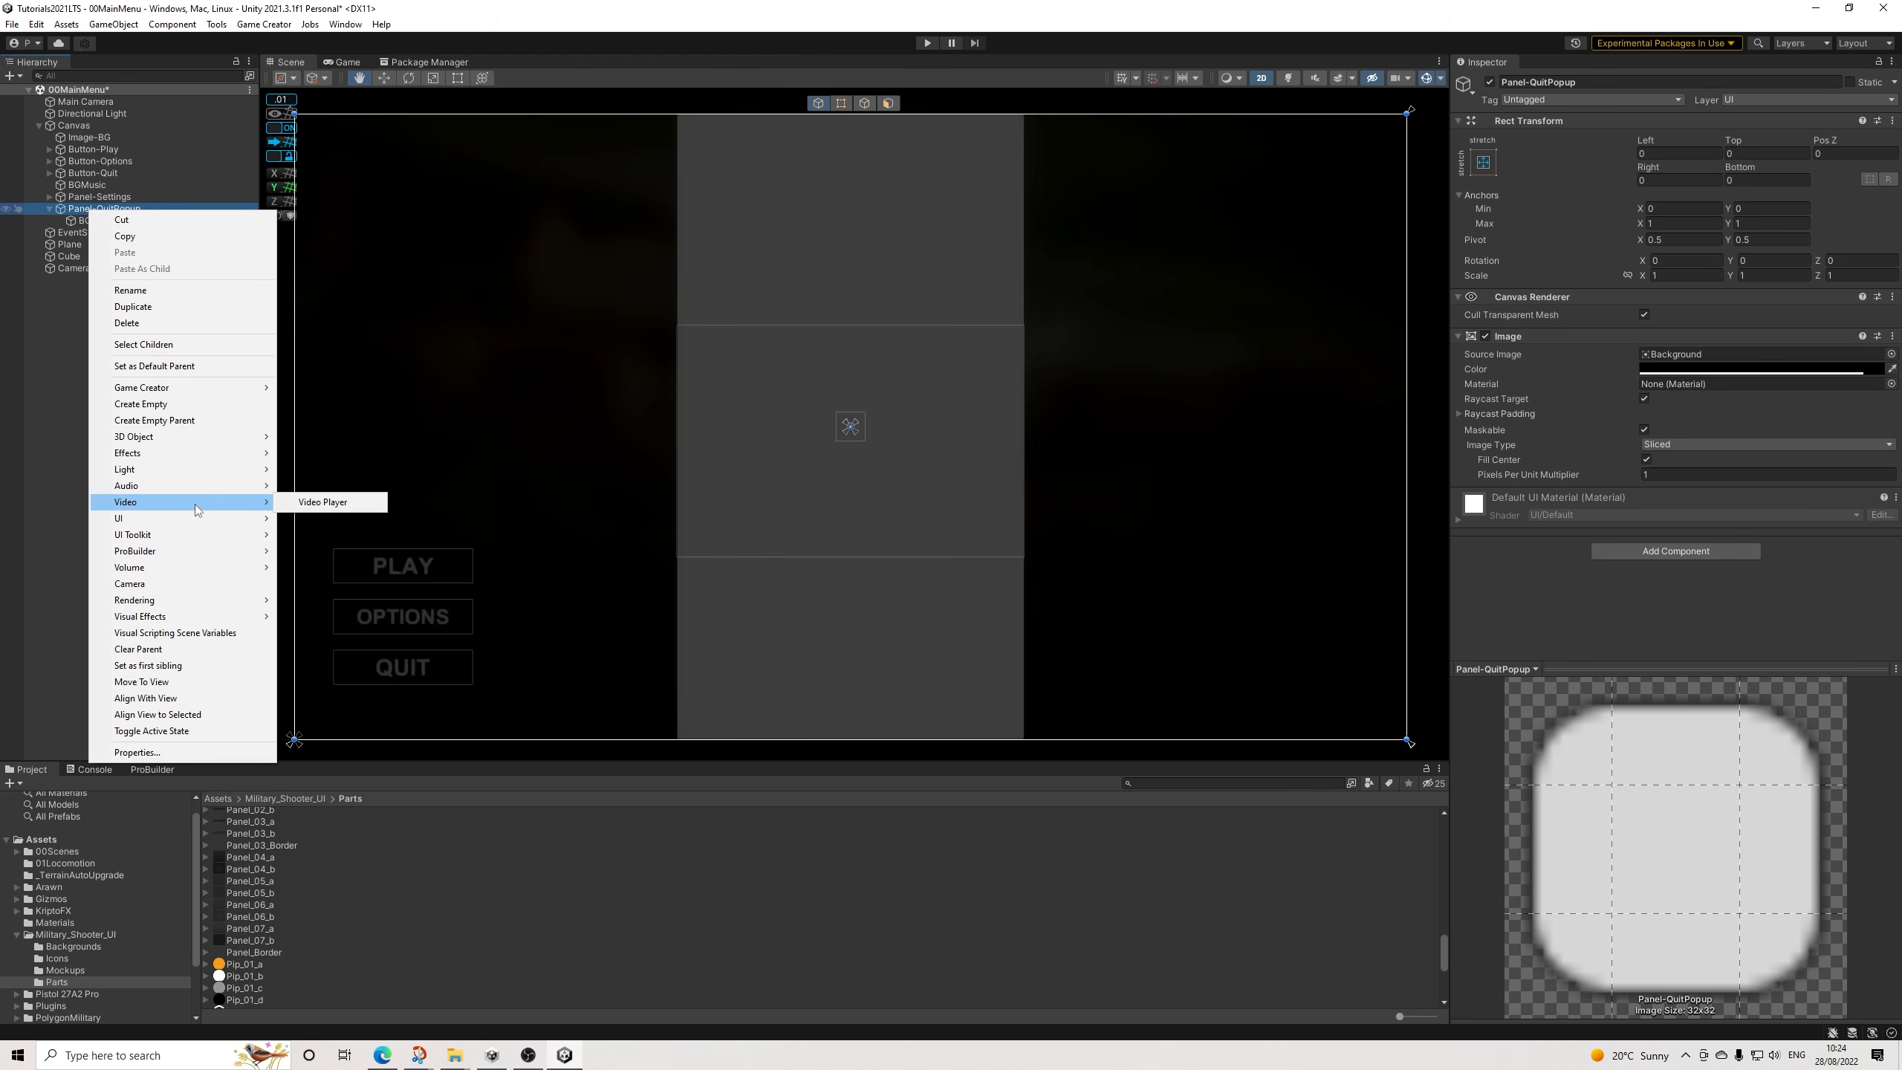
mouse_move(219, 391)
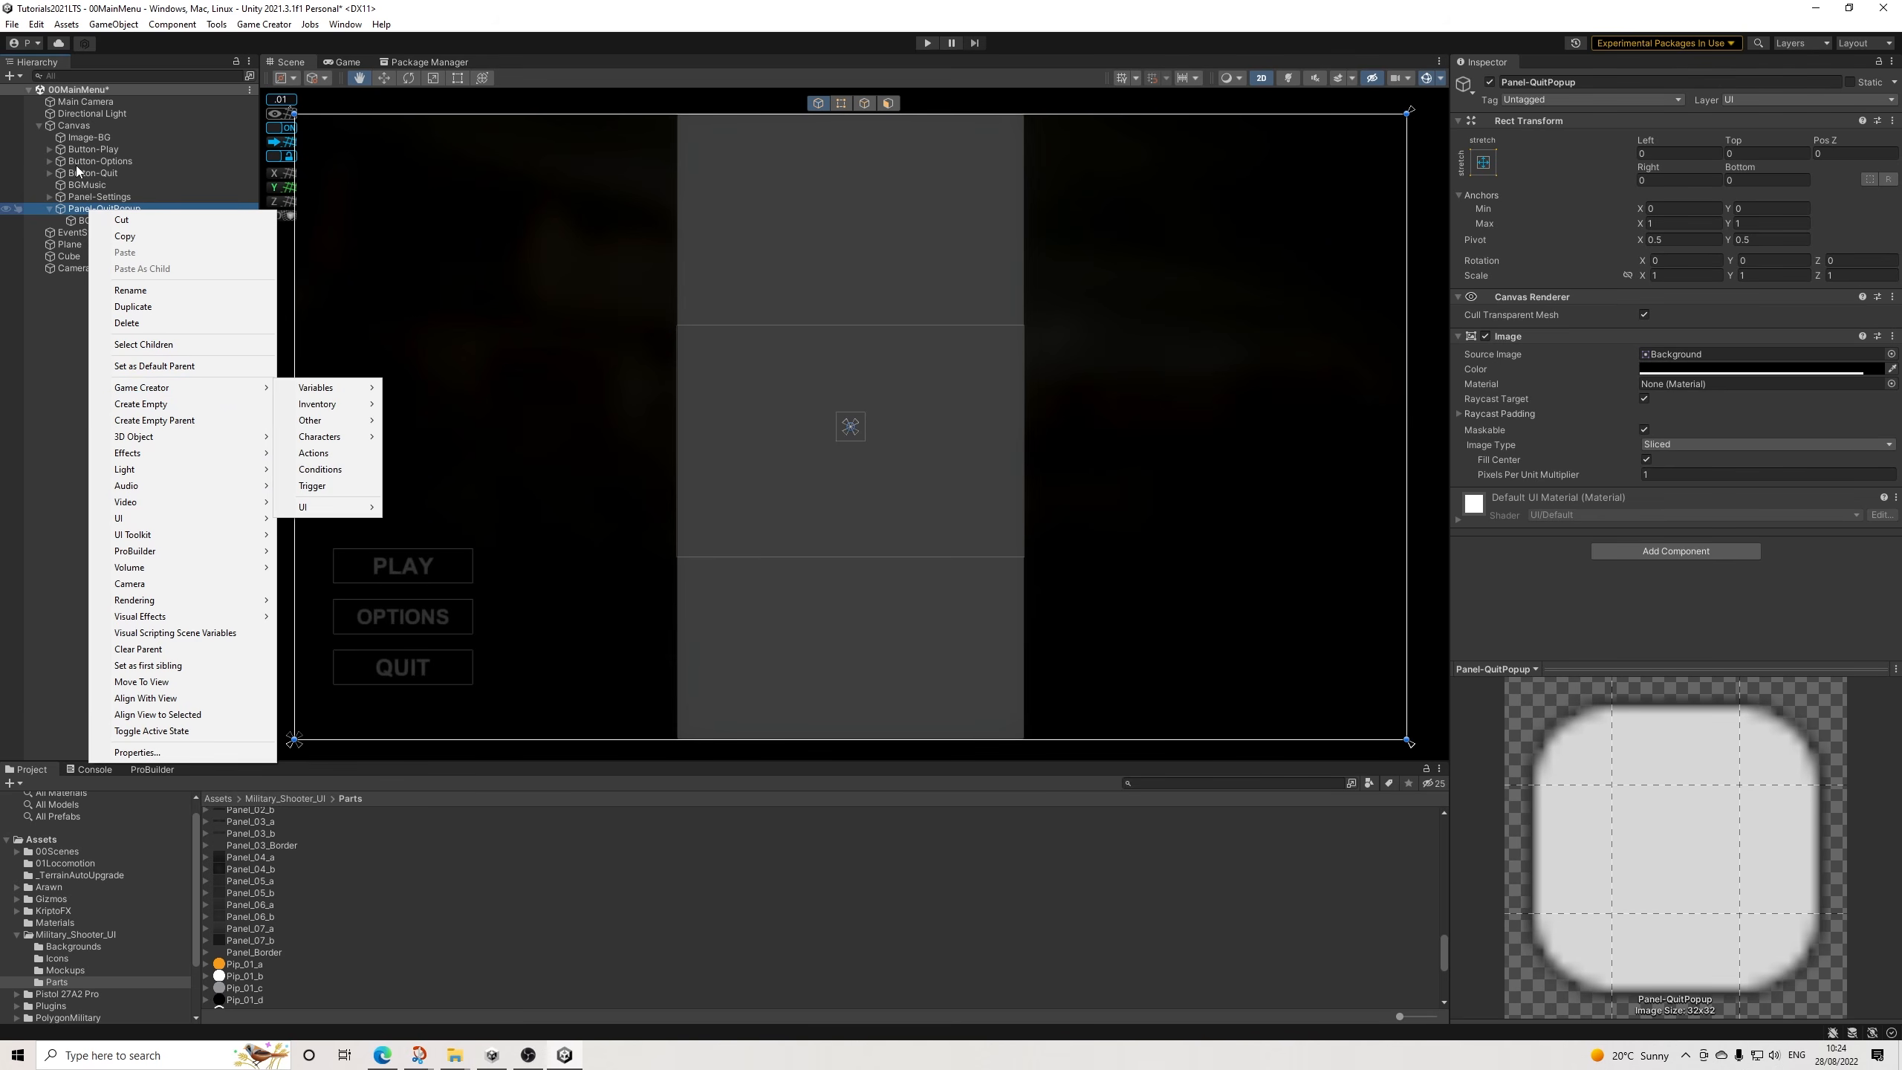
Copy the main menu's Button-Play and paste it as a child of Panel-QuitPopup.
left_click(91, 150)
right_click(97, 150)
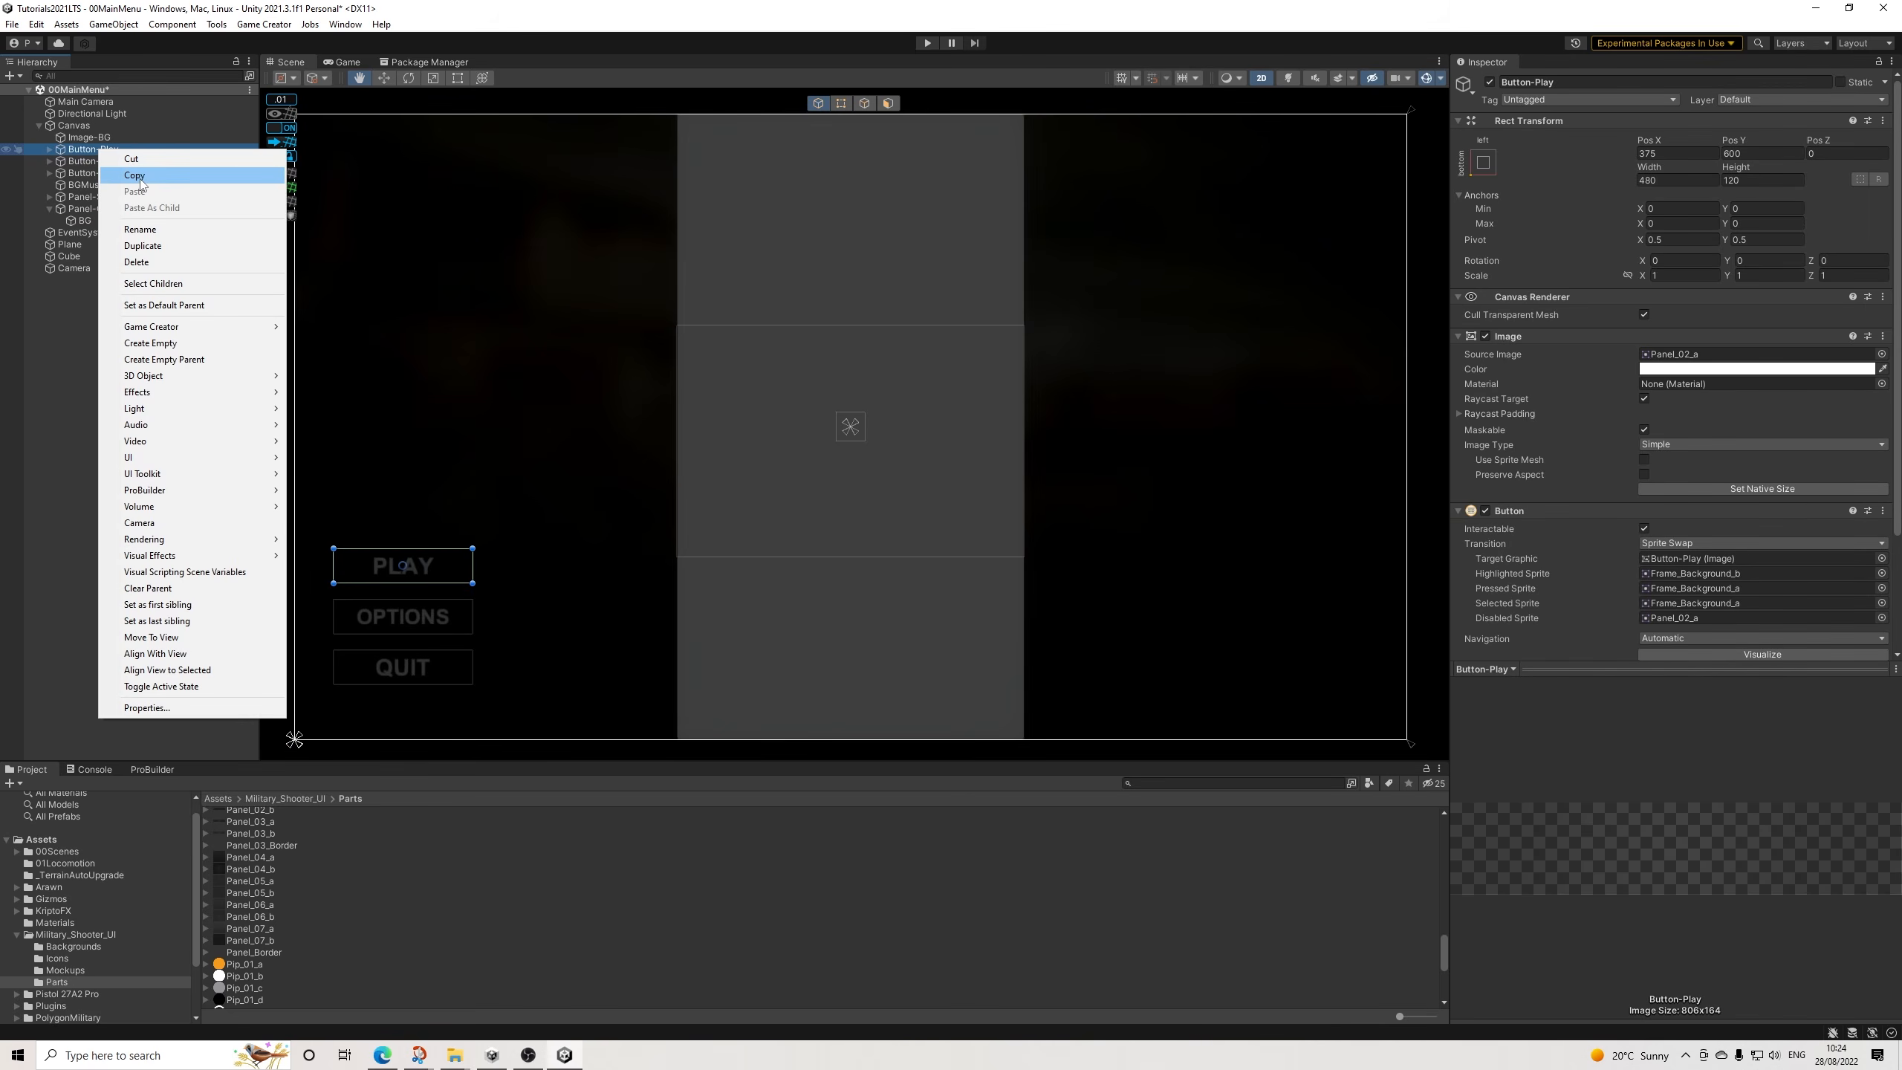
left_click(134, 175)
left_click(97, 209)
right_click(83, 210)
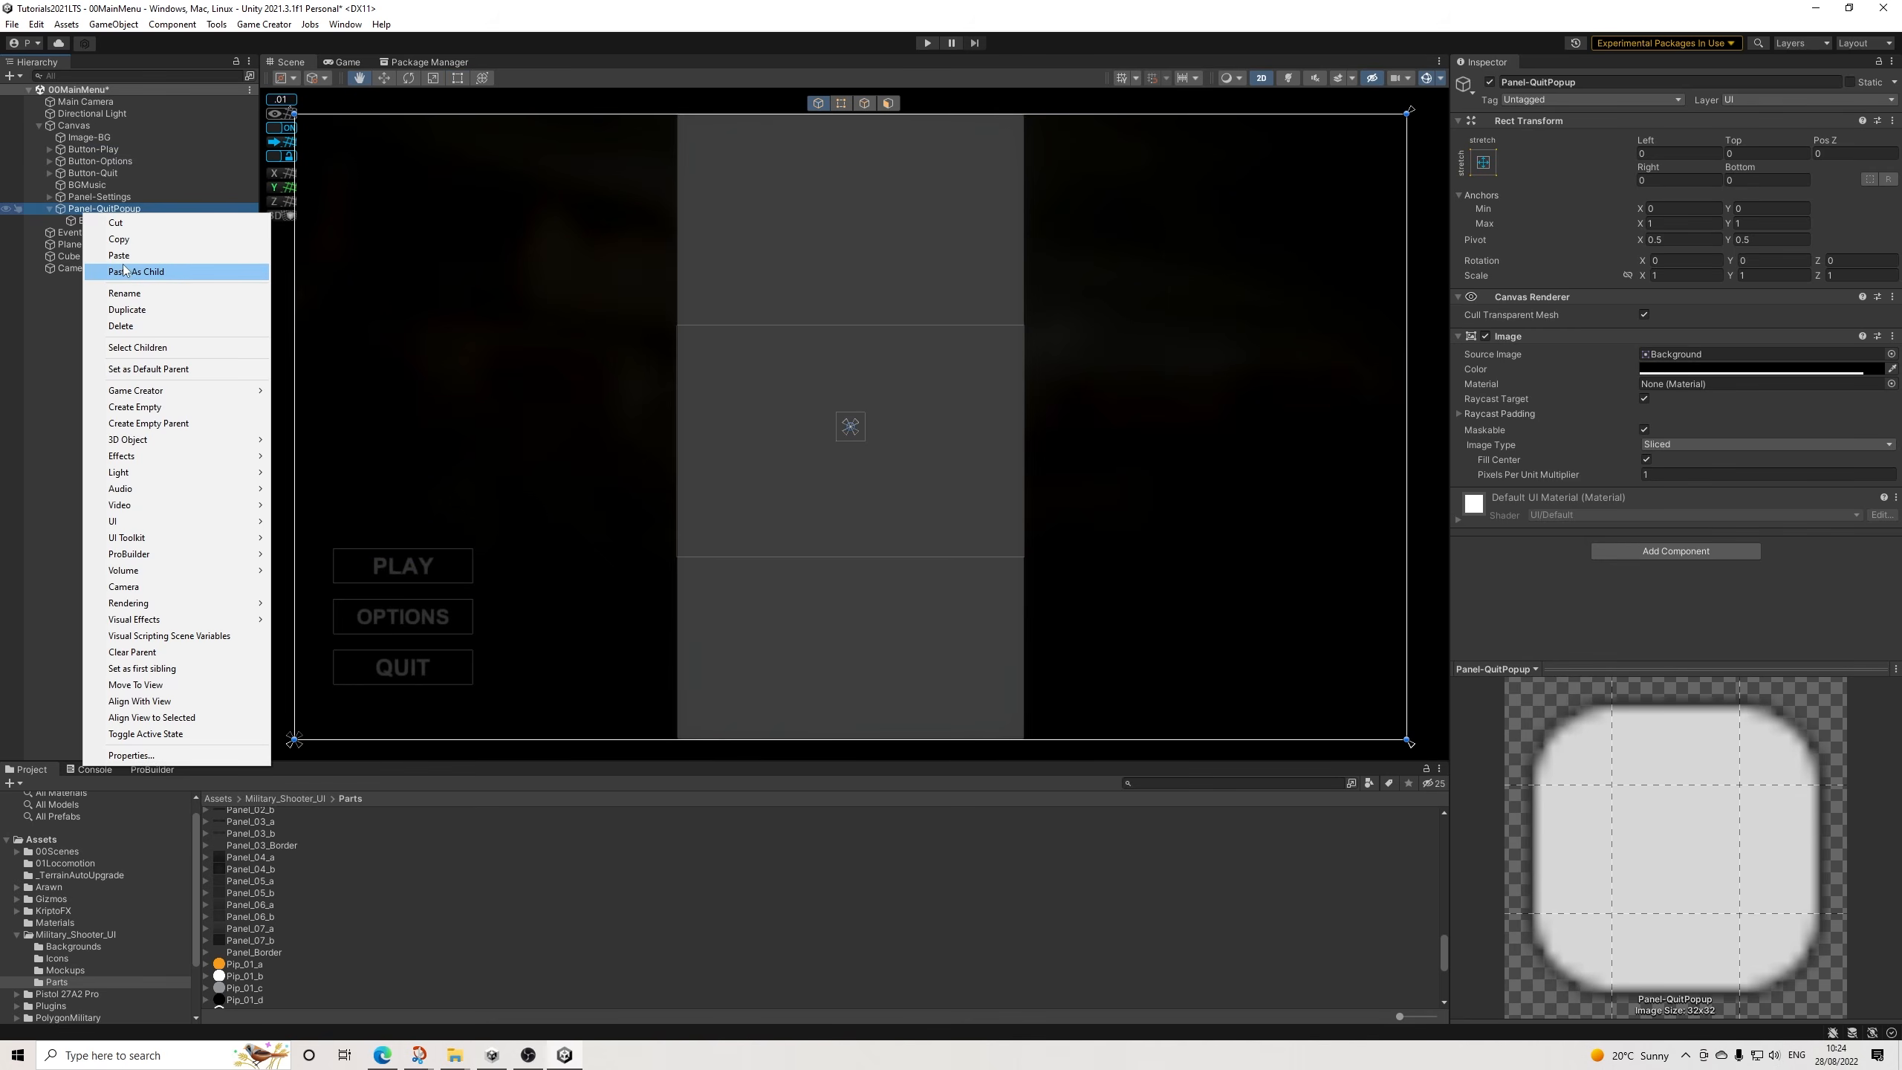
left_click(125, 272)
Move the pasted Button-Play onto the lower left half of the BG panel and anchor it to the middle center.
left_click_drag(360, 669, 811, 509)
left_click(1478, 173)
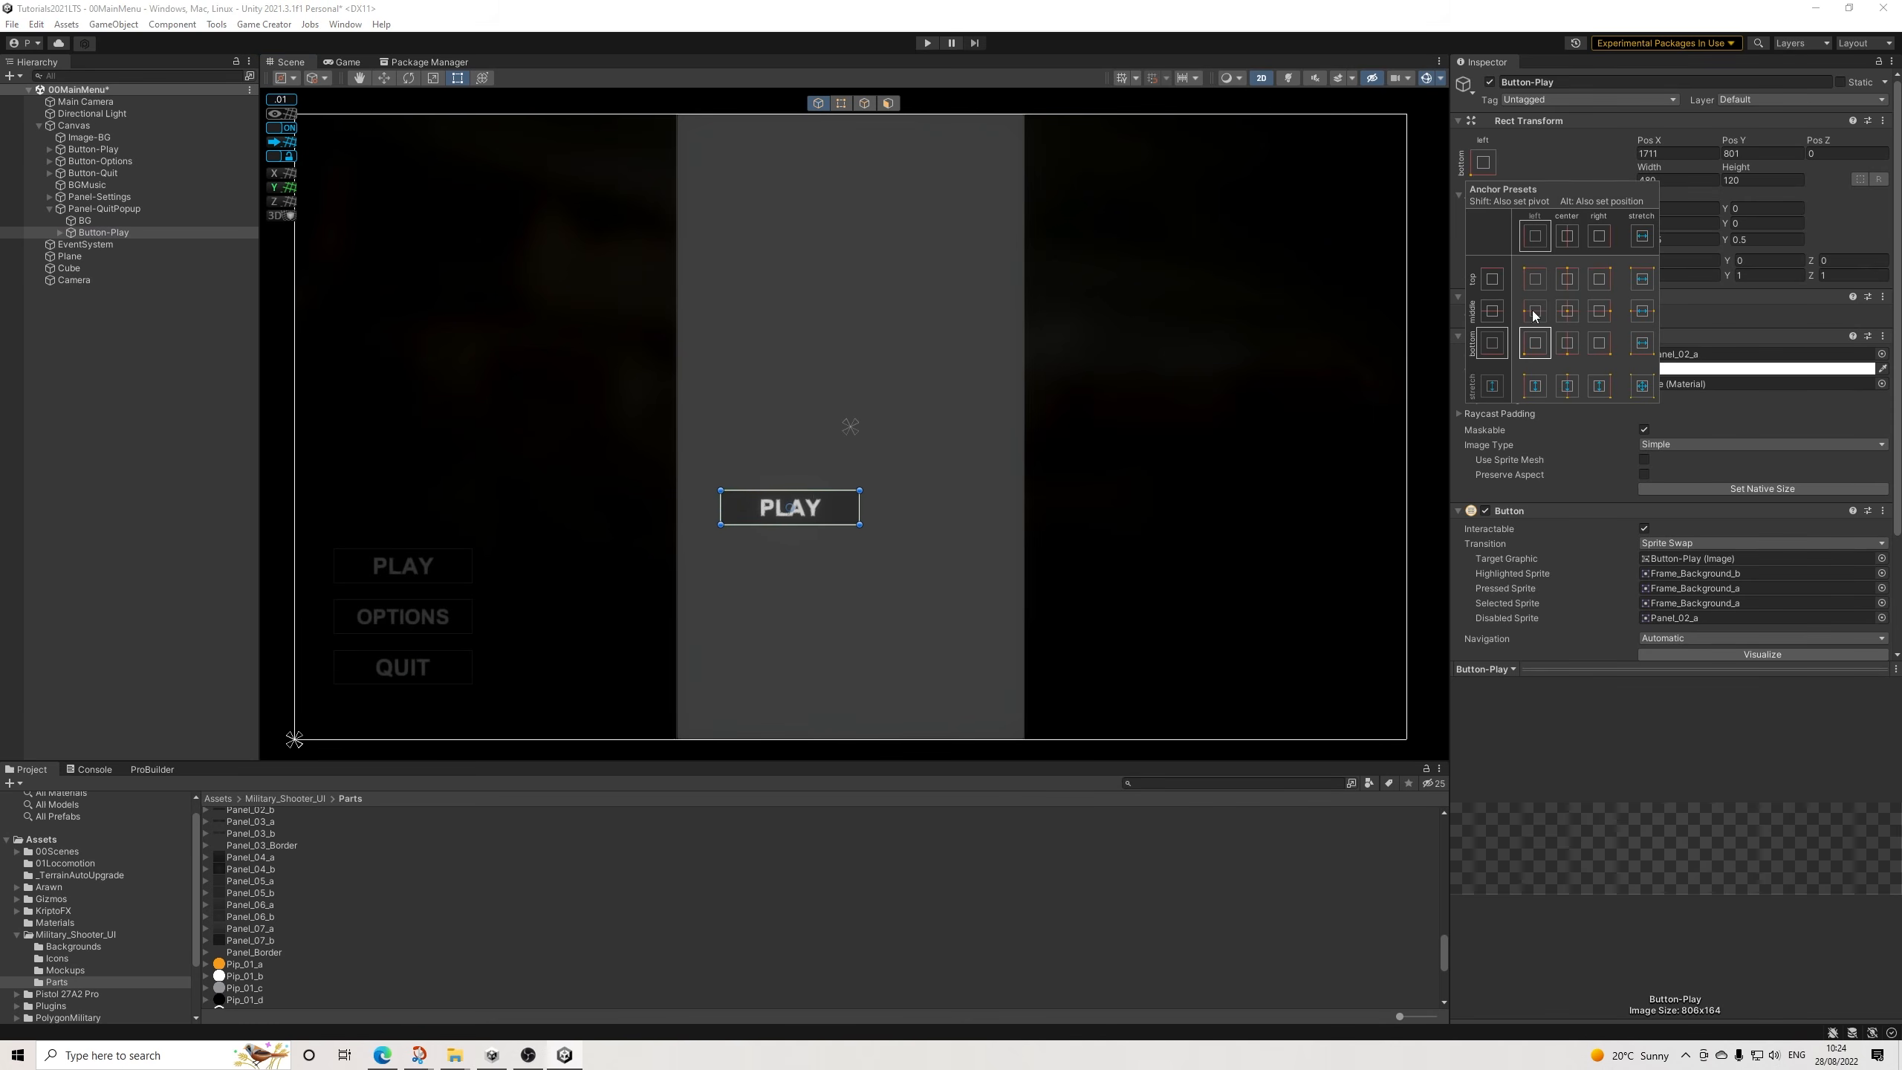
left_click(1563, 313)
mouse_move(776, 521)
left_mouse_down()
mouse_move(781, 478)
mouse_move(782, 517)
left_mouse_up()
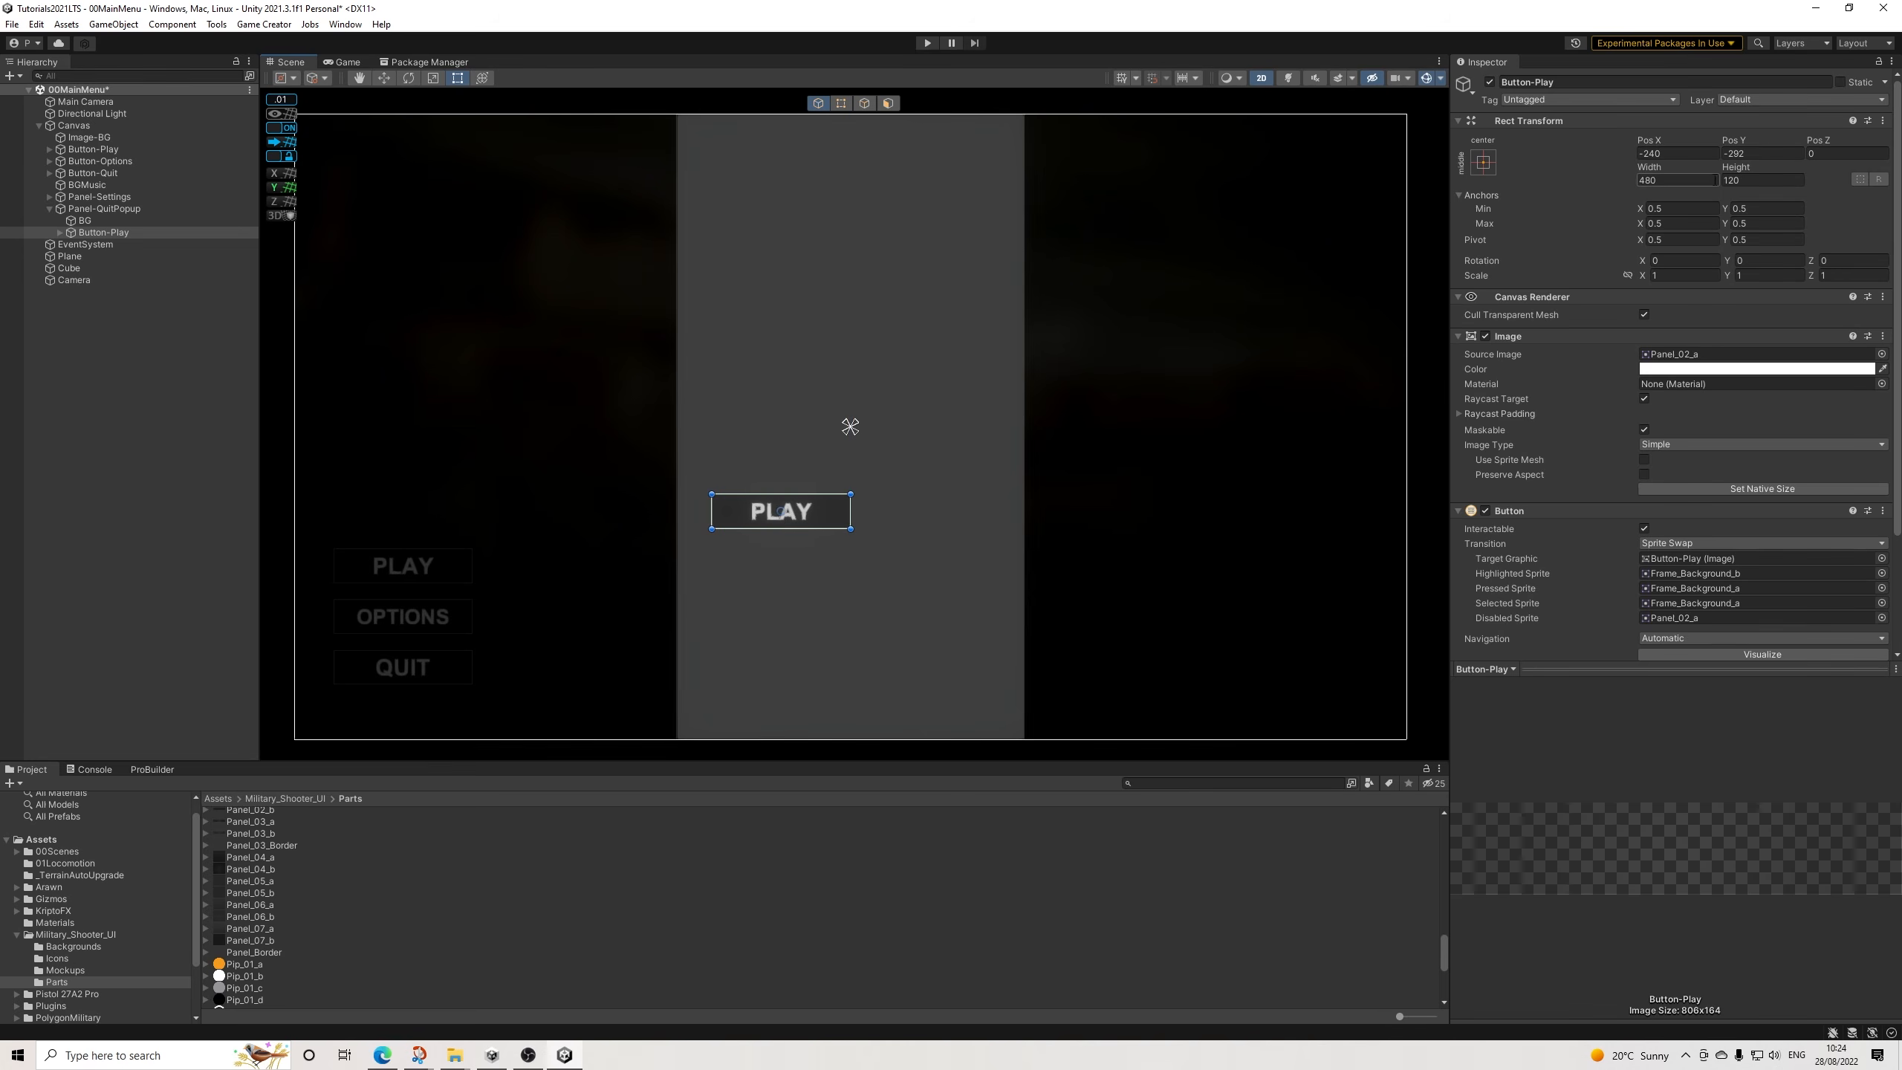
Position the popup's Button-Play at Pos Y -300 and Pos X -275, trying -250 for X first.
left_click(1761, 154)
type("-300")
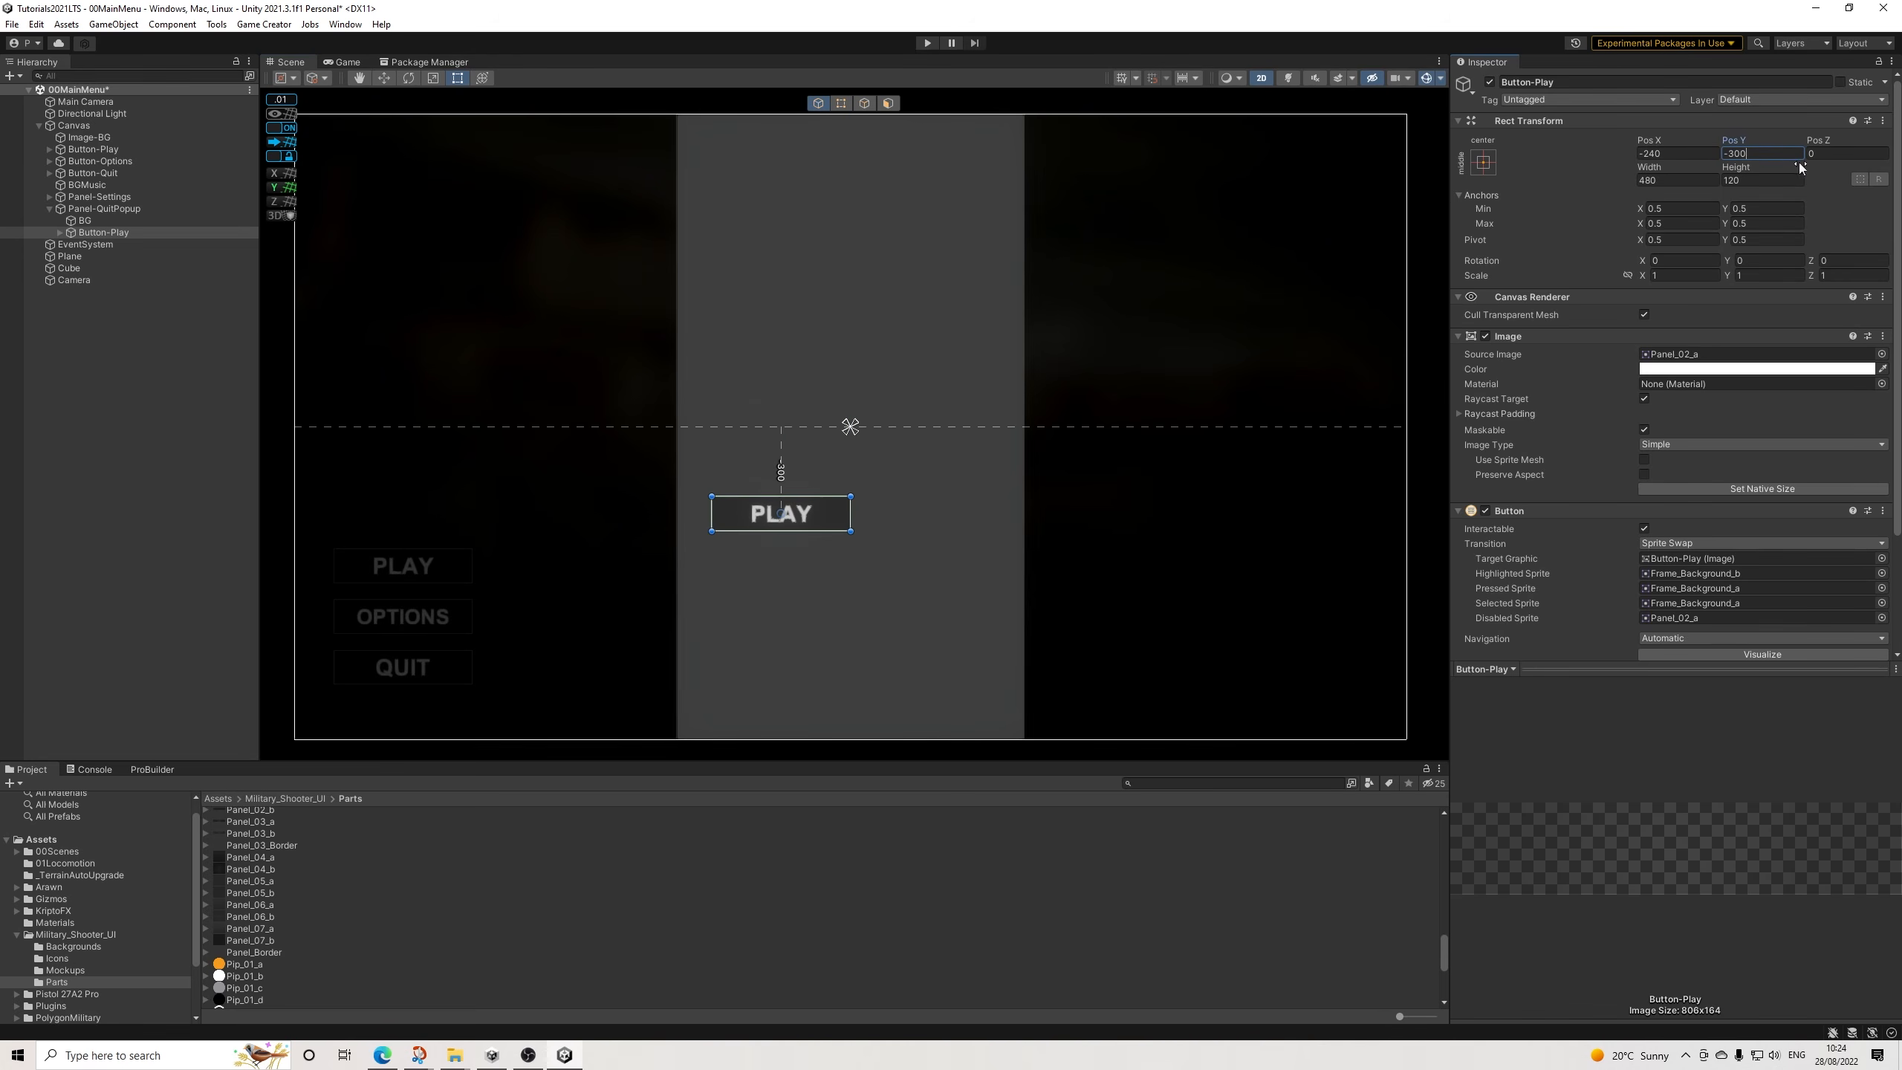
left_click(1681, 153)
type("-250")
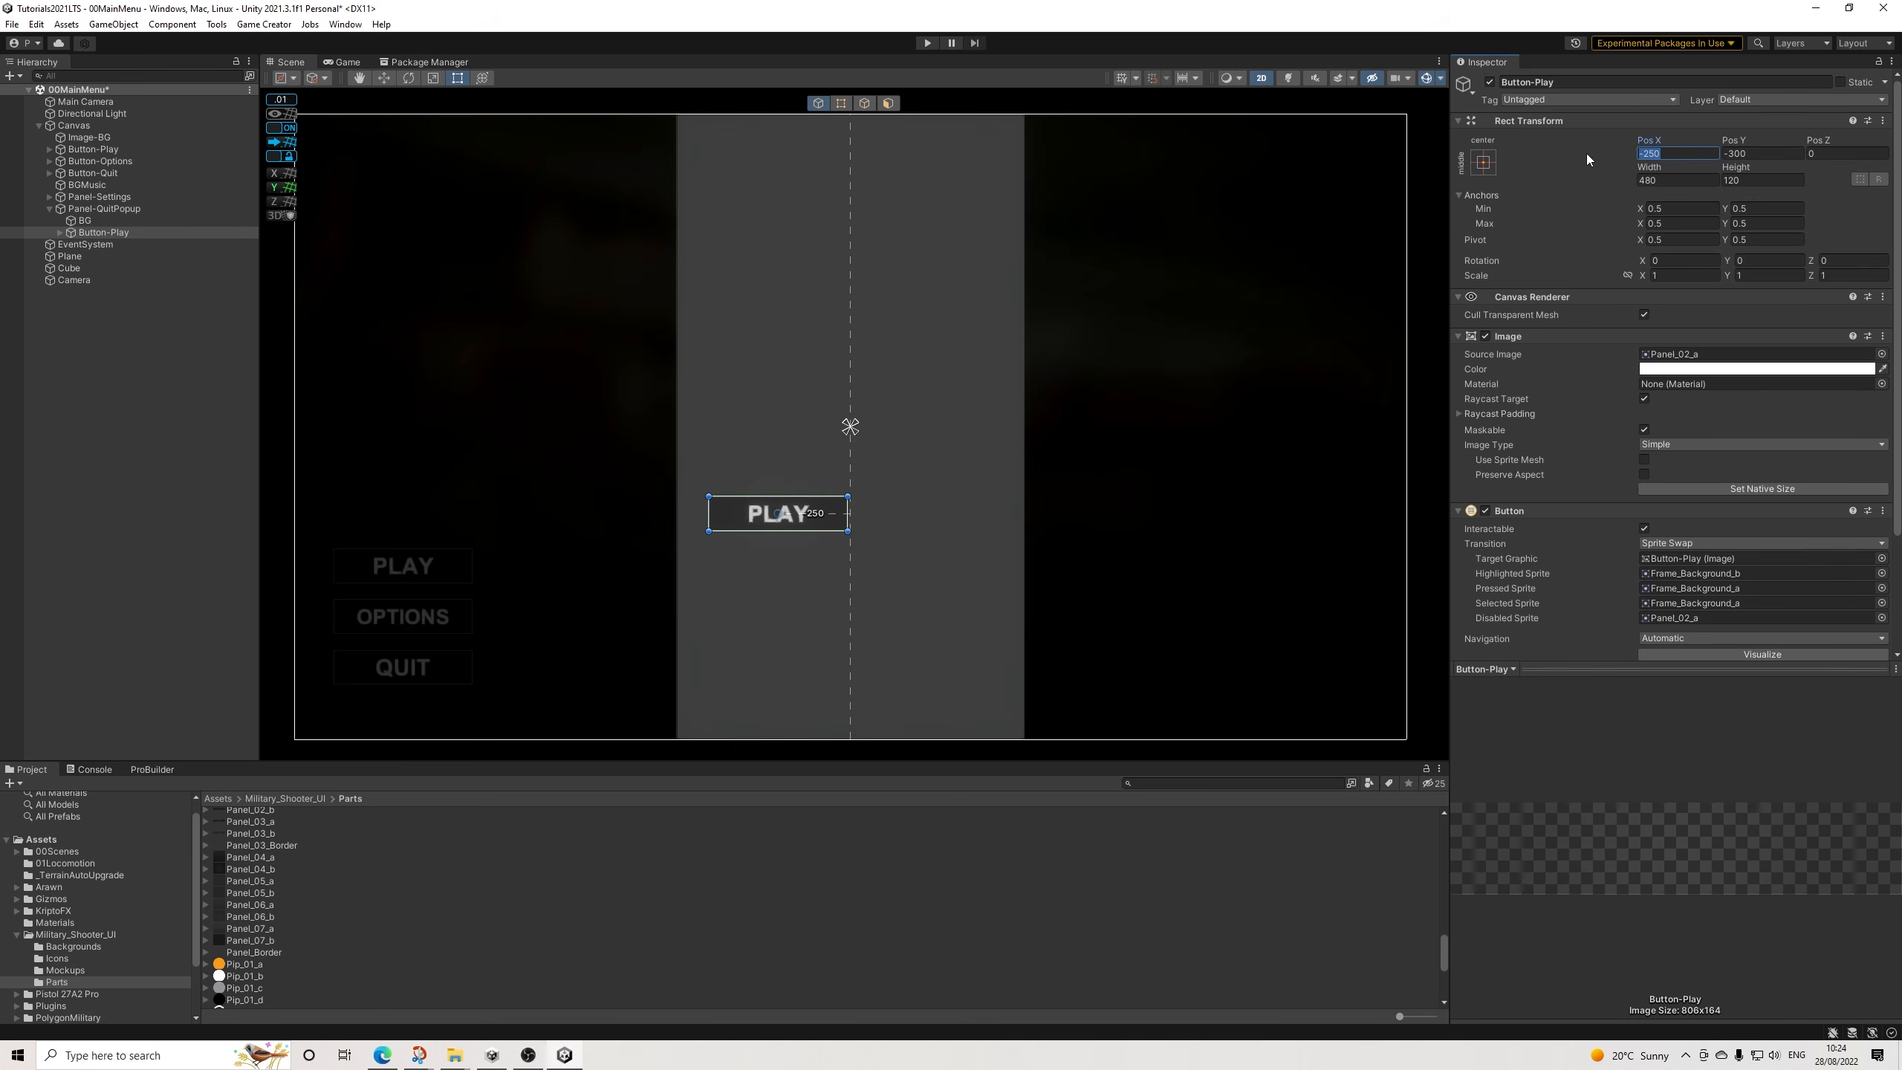
type("-275")
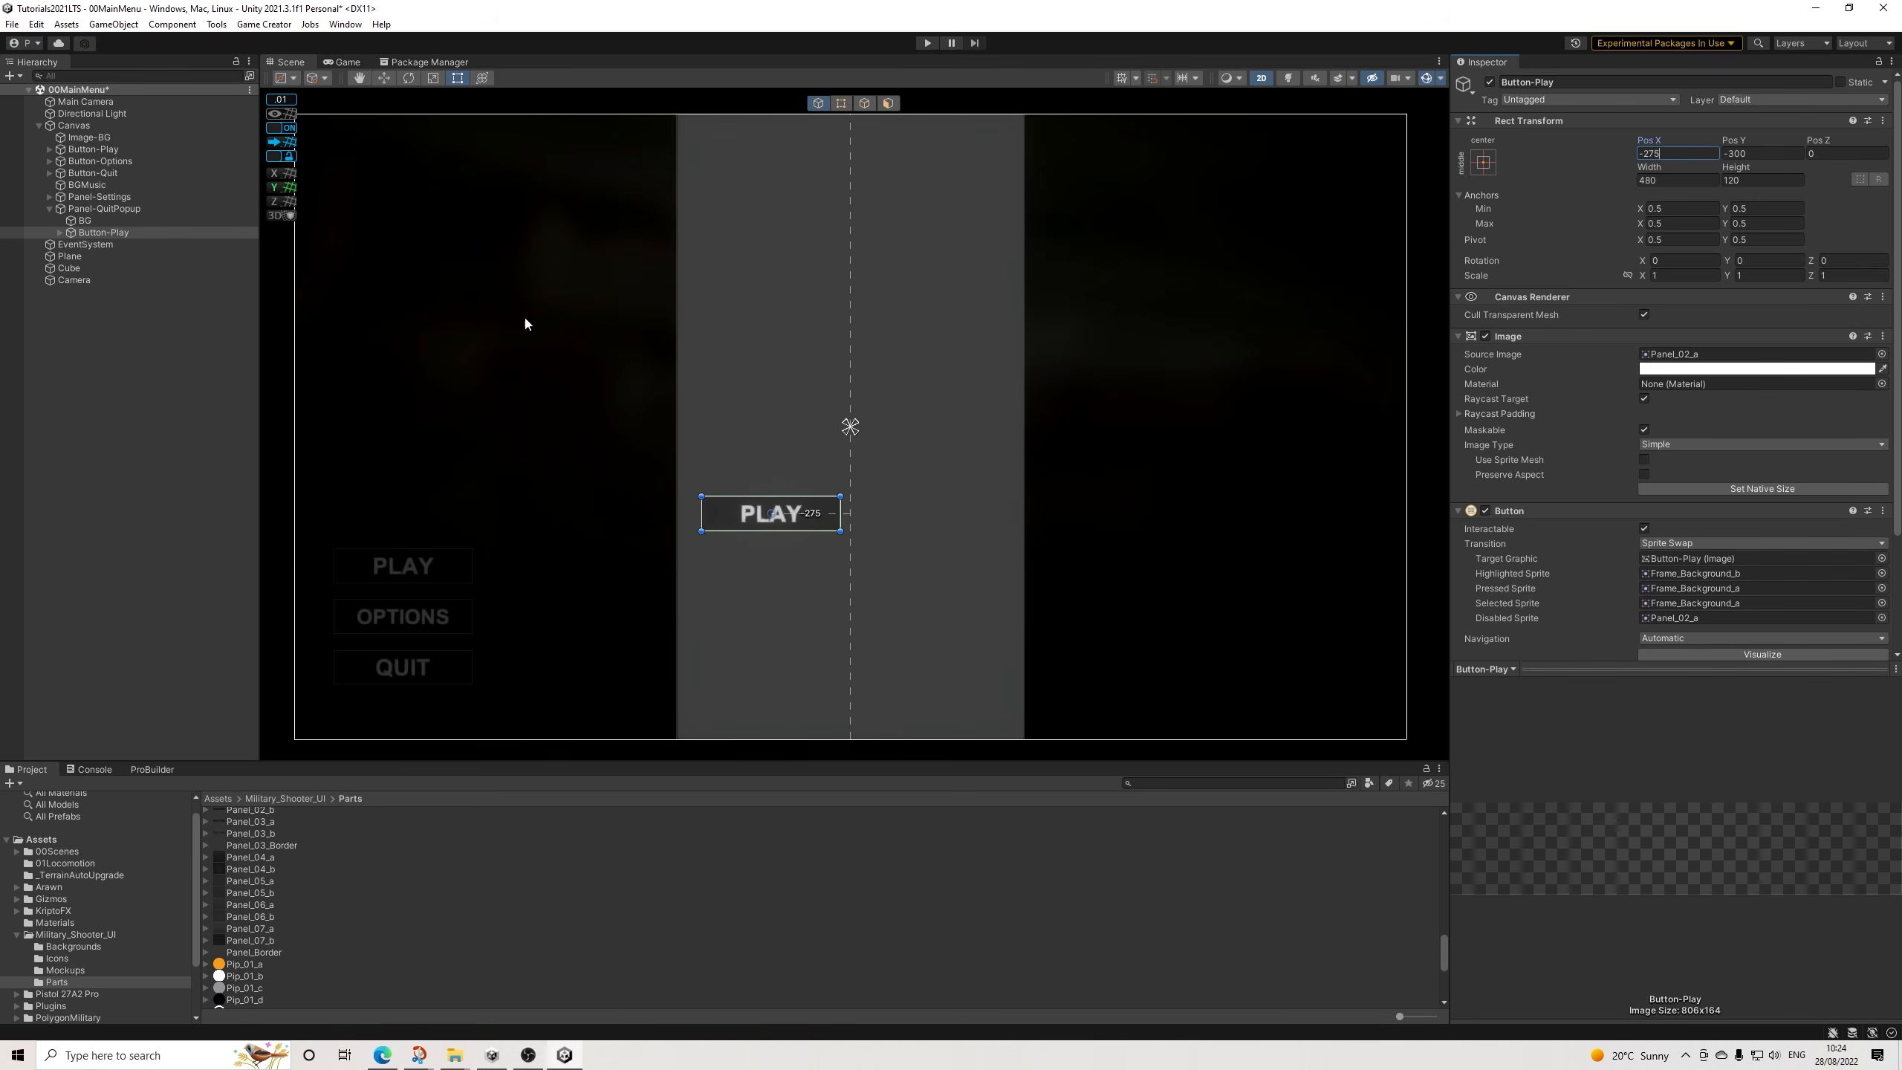
Duplicate the popup's Button-Play and set the copy's Pos X to 275.
left_click(93, 236)
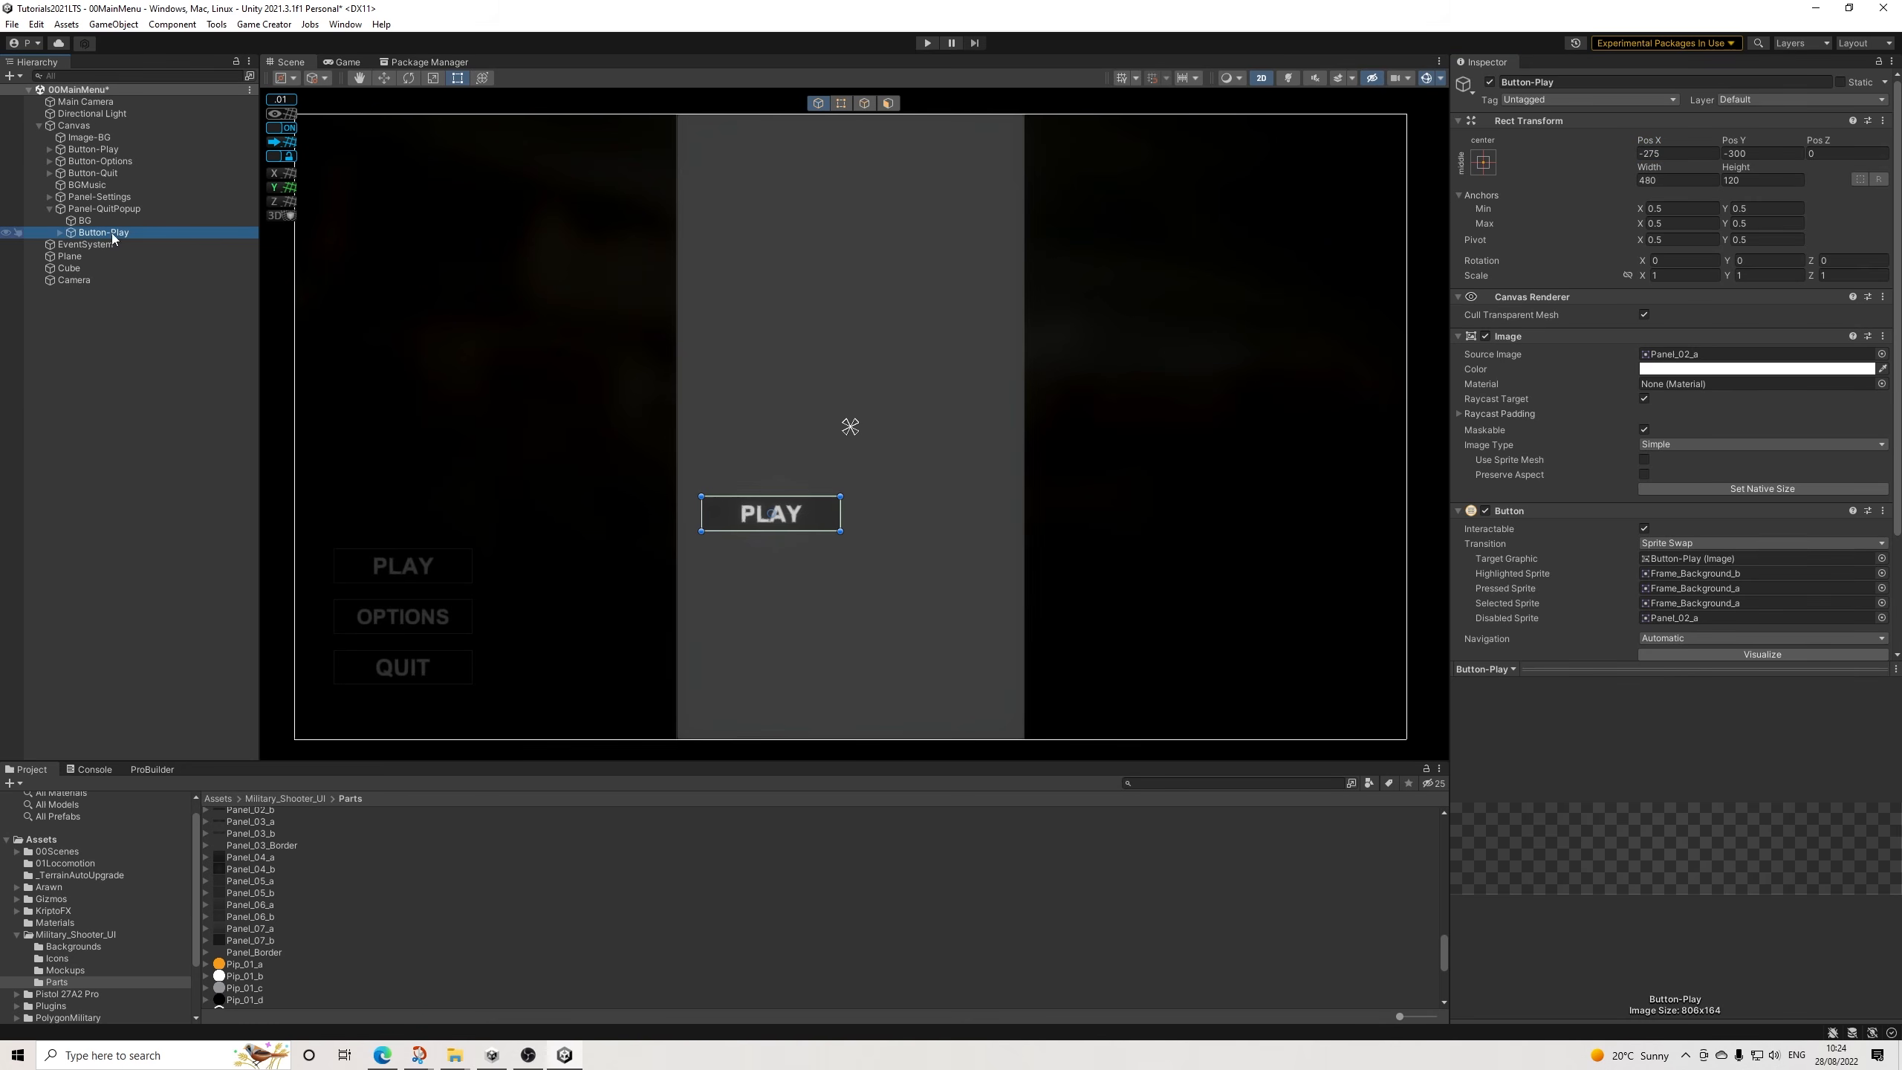
key("ctrl+d")
left_click(1681, 154)
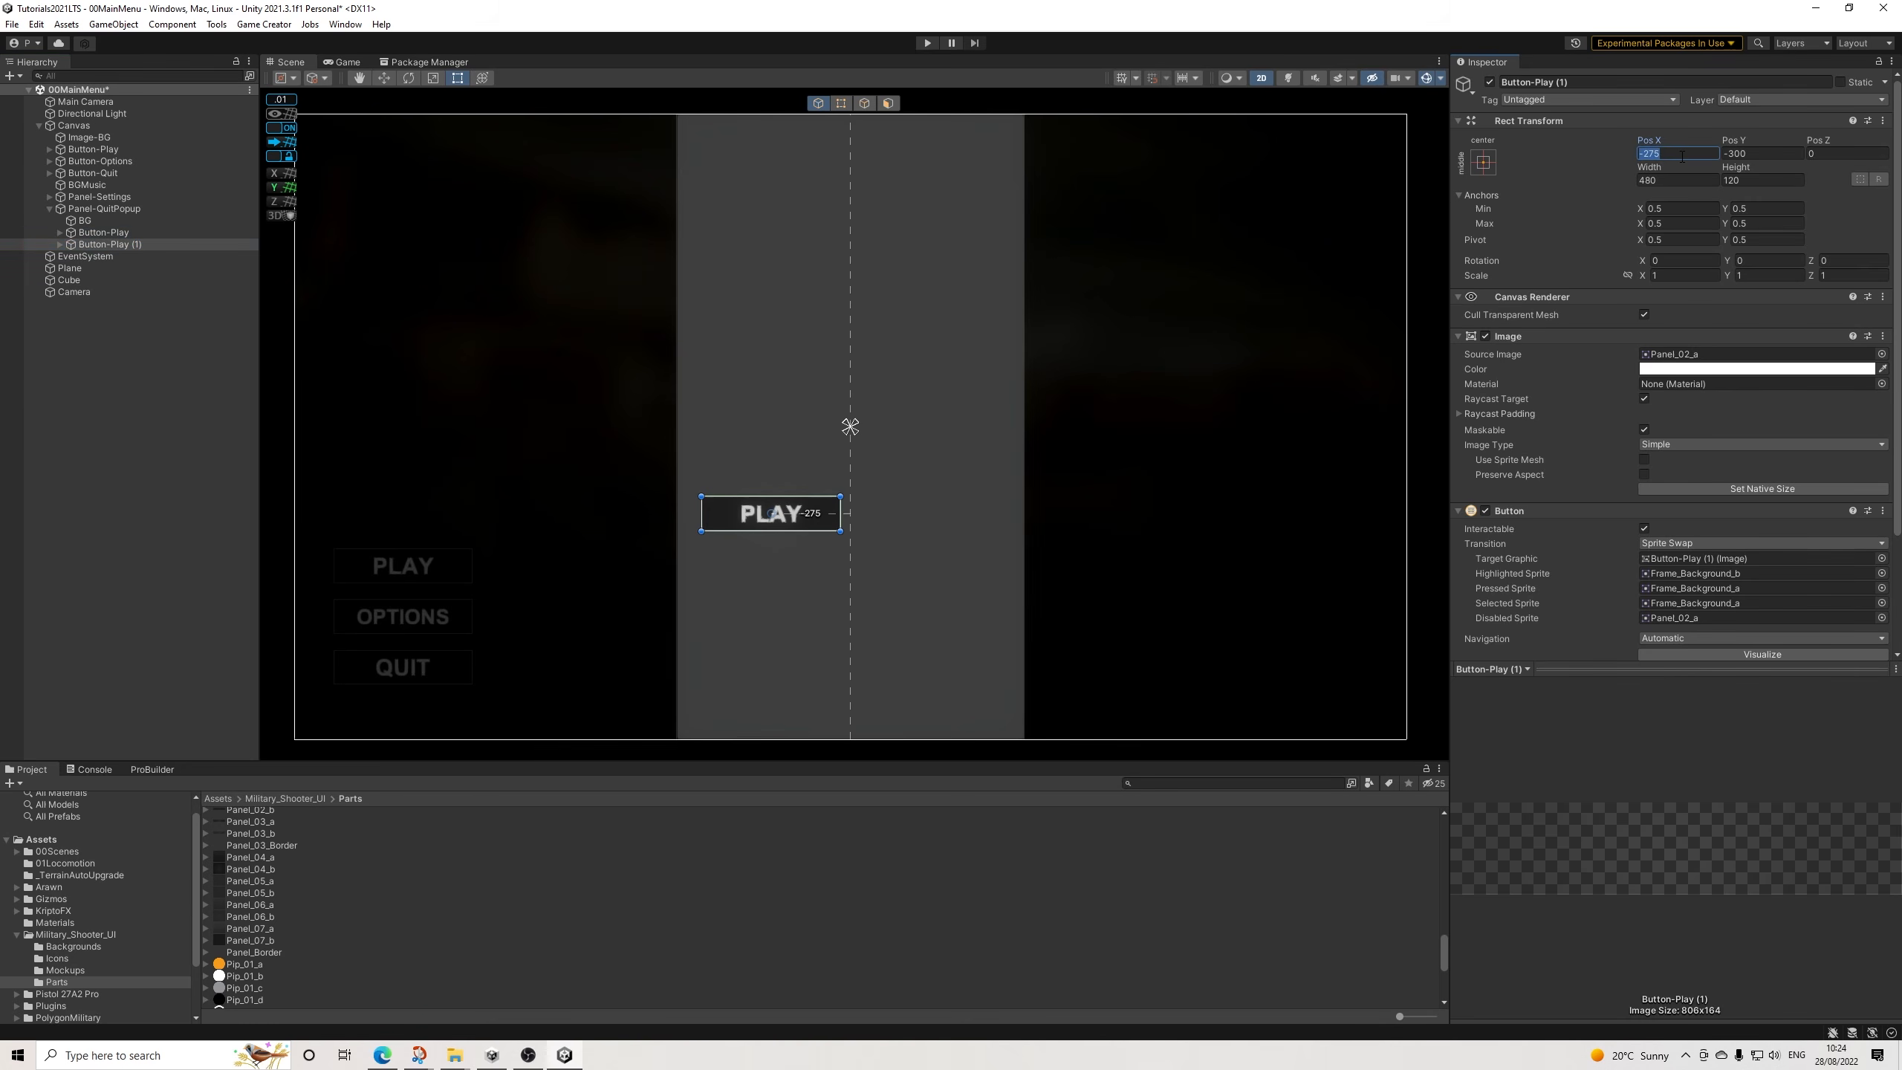
key("Left")
key("Delete")
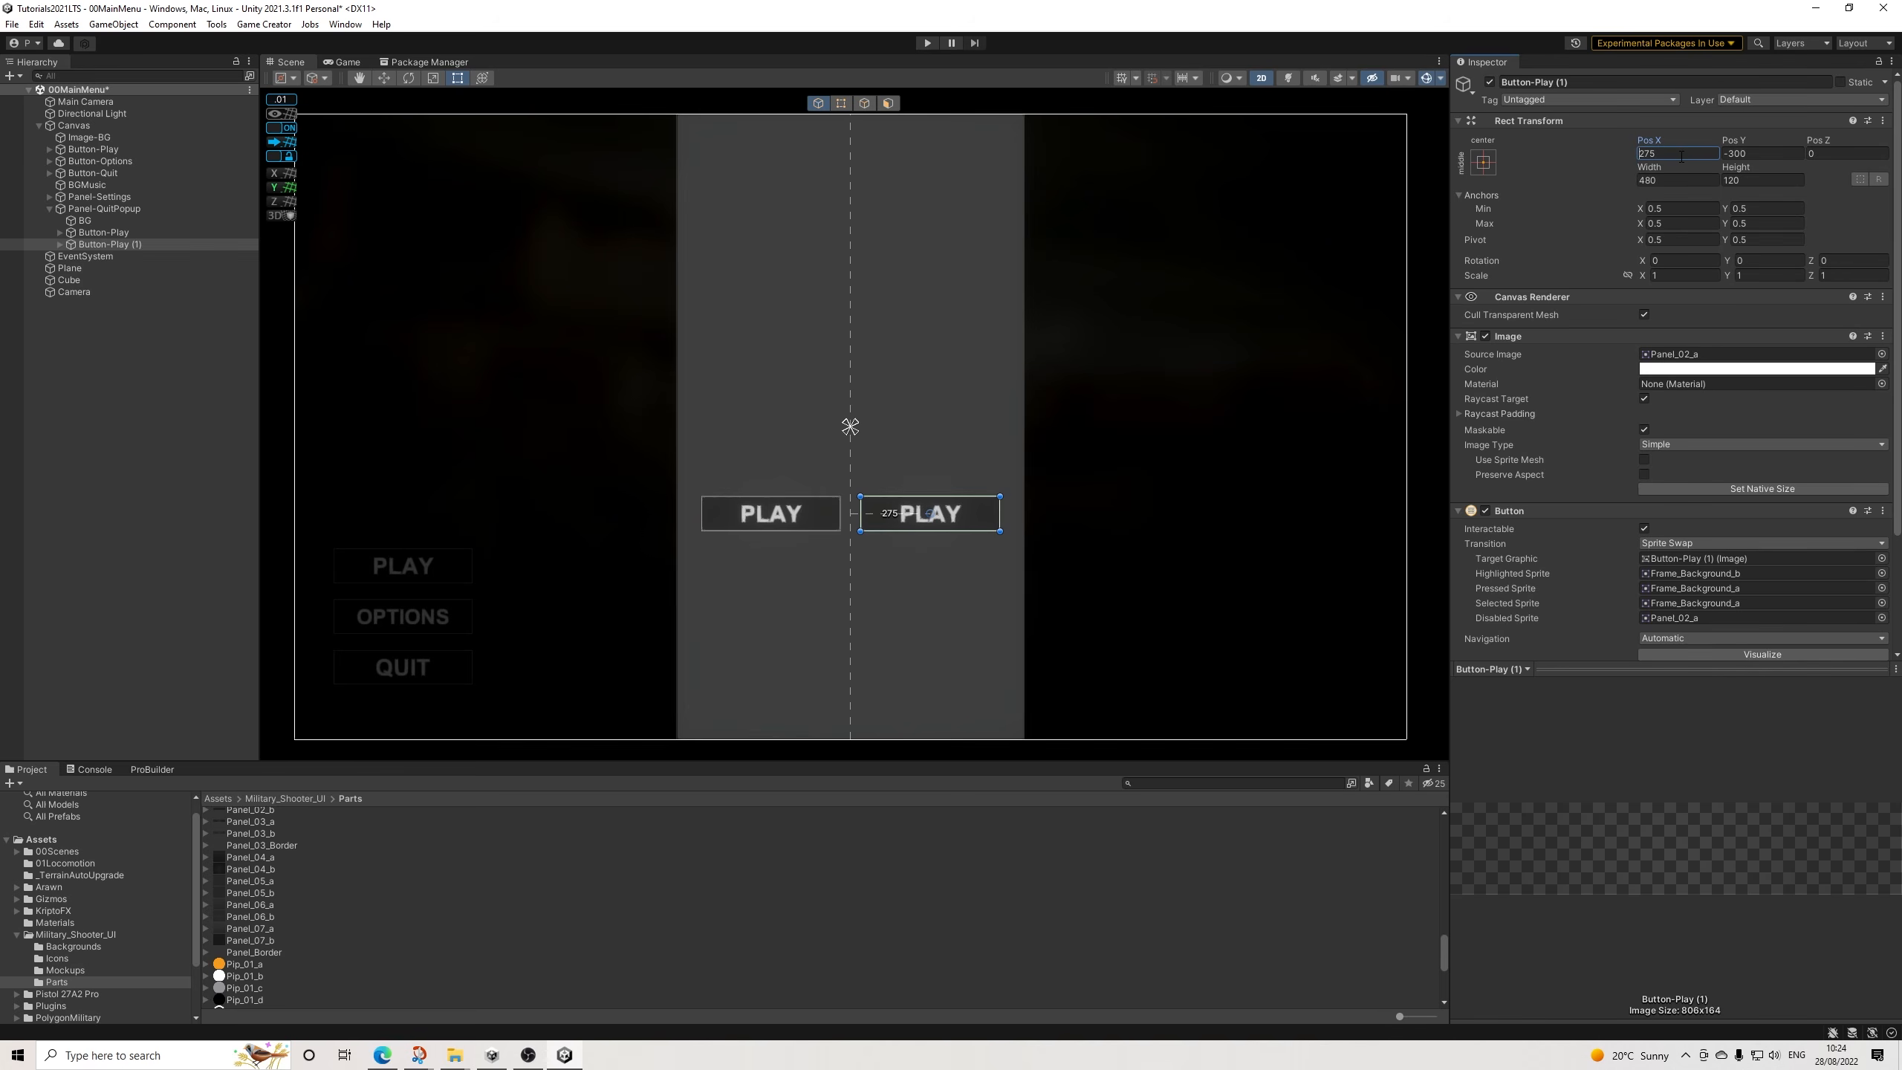
Change the label text of the popup's original Button-Play to YES.
left_click(68, 232)
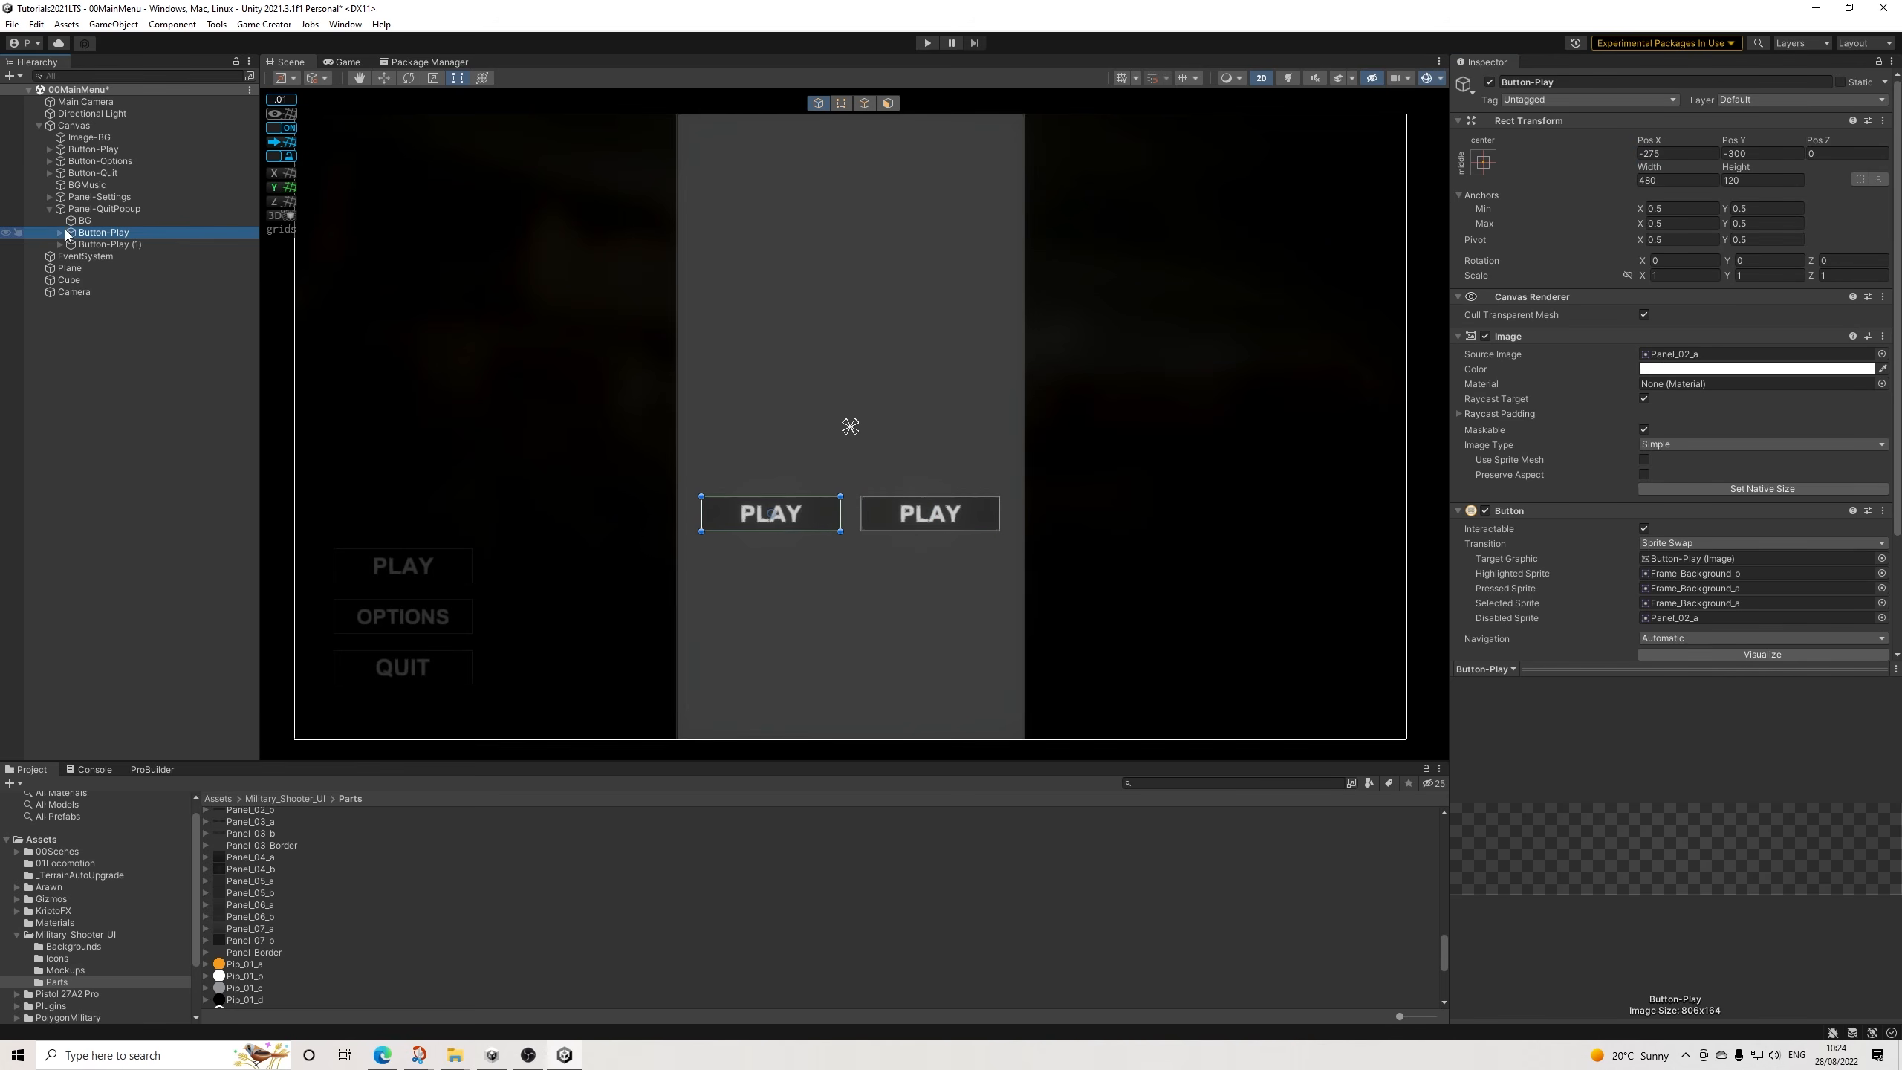
left_click(60, 232)
left_click(105, 245)
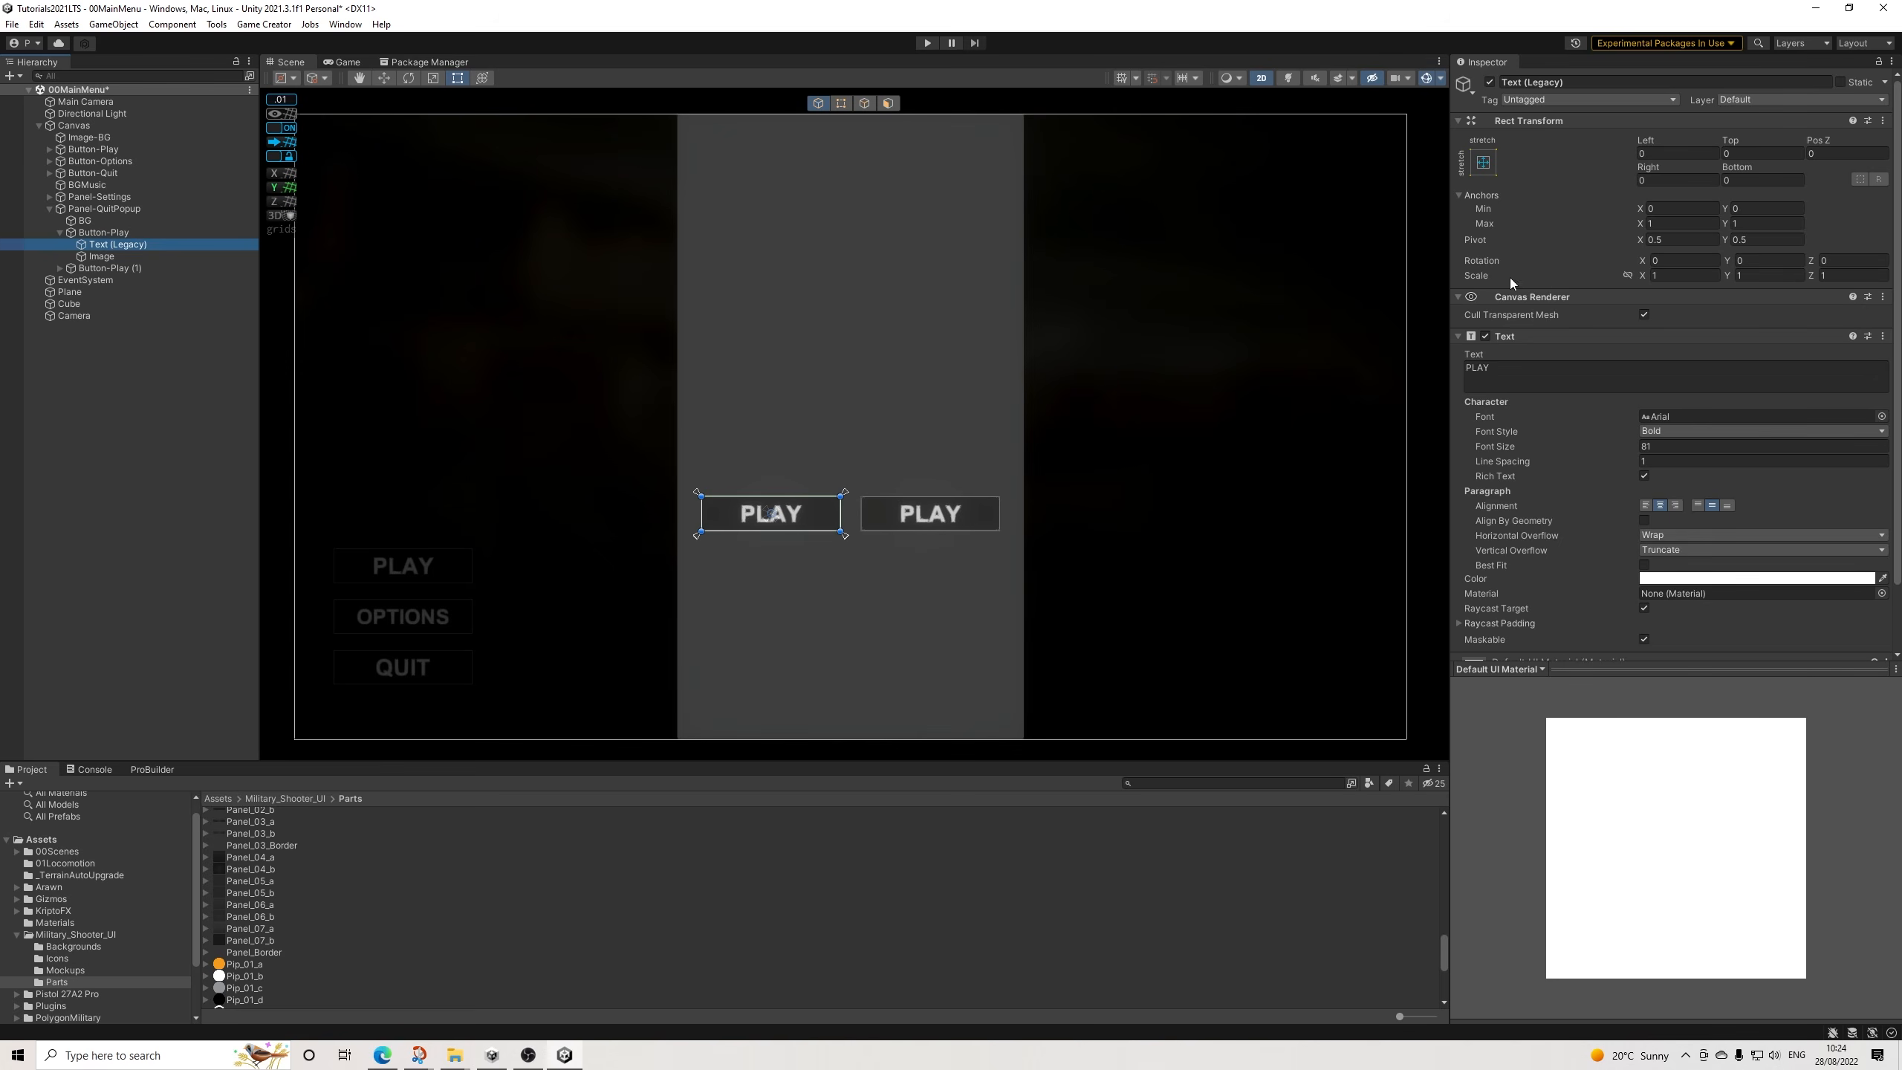
left_click(1503, 373)
type("YES")
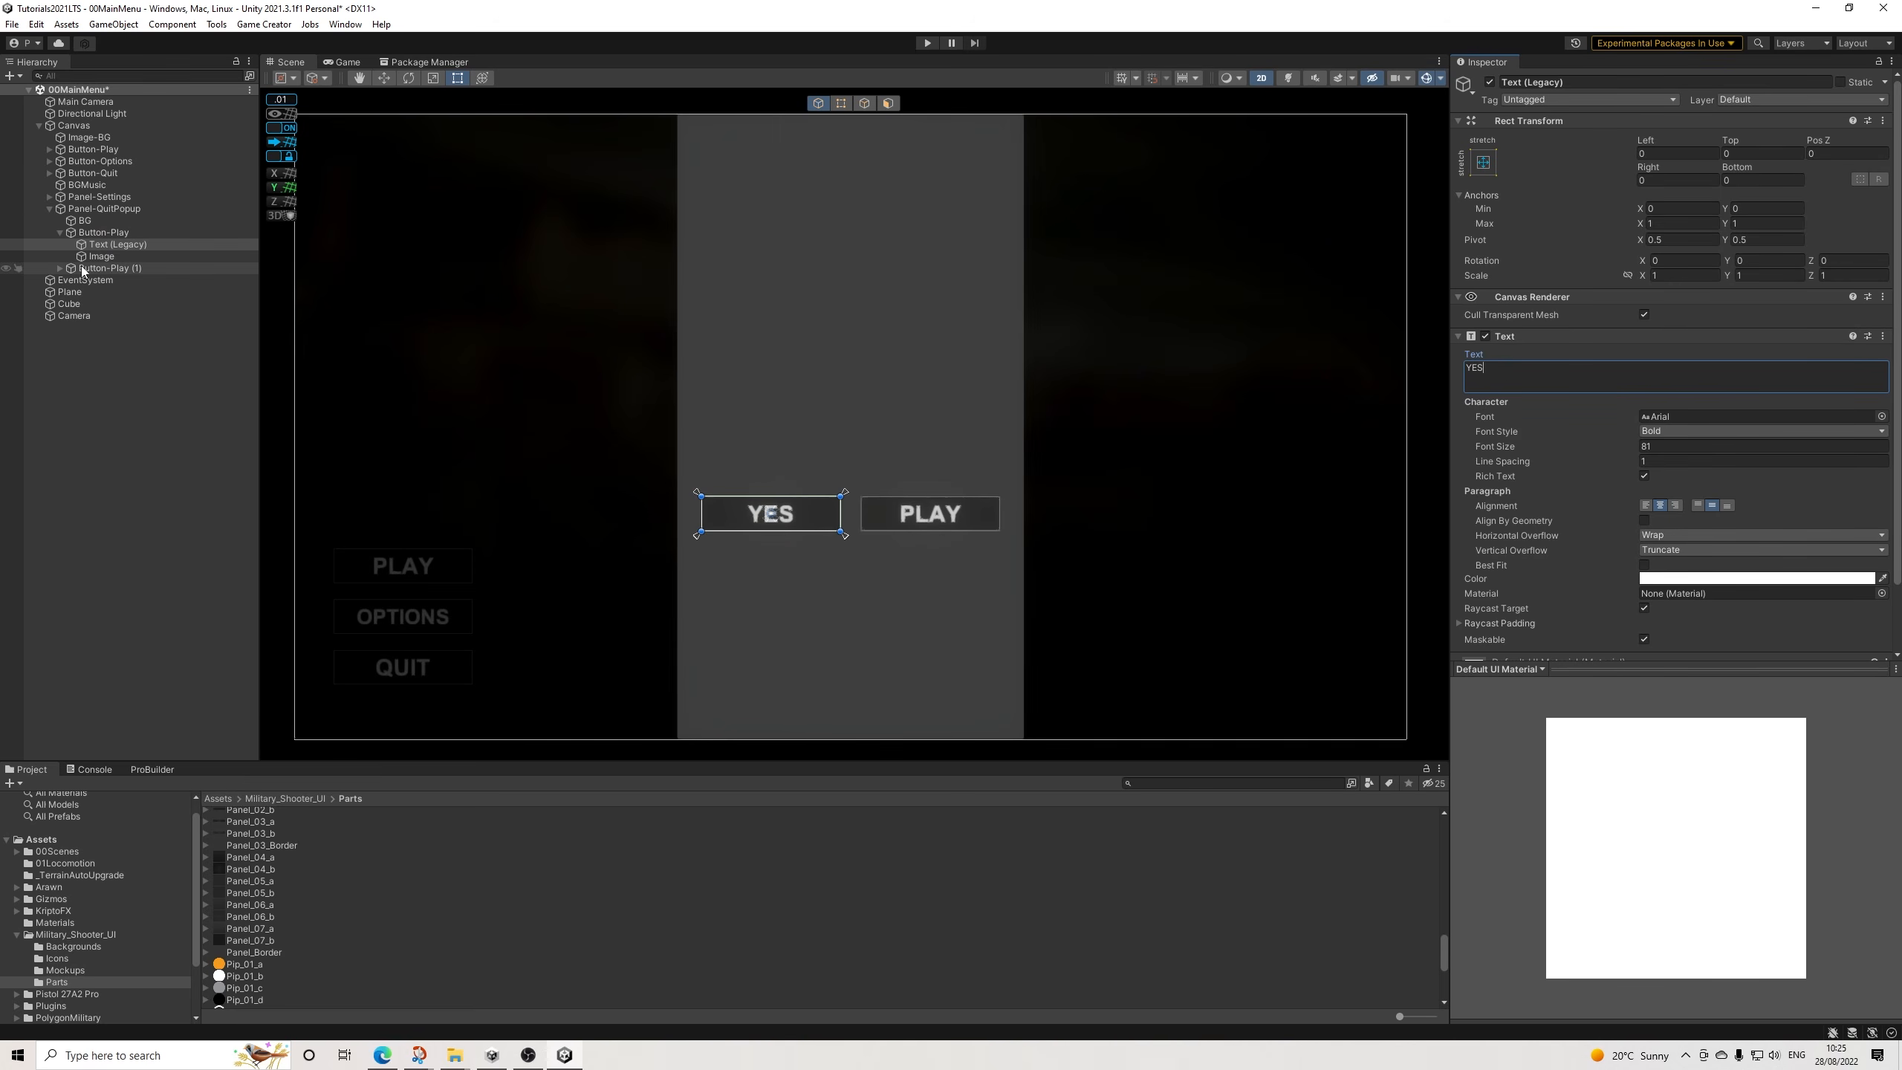
Change the label text of the popup's Button-Play (1) to NO.
left_click(61, 268)
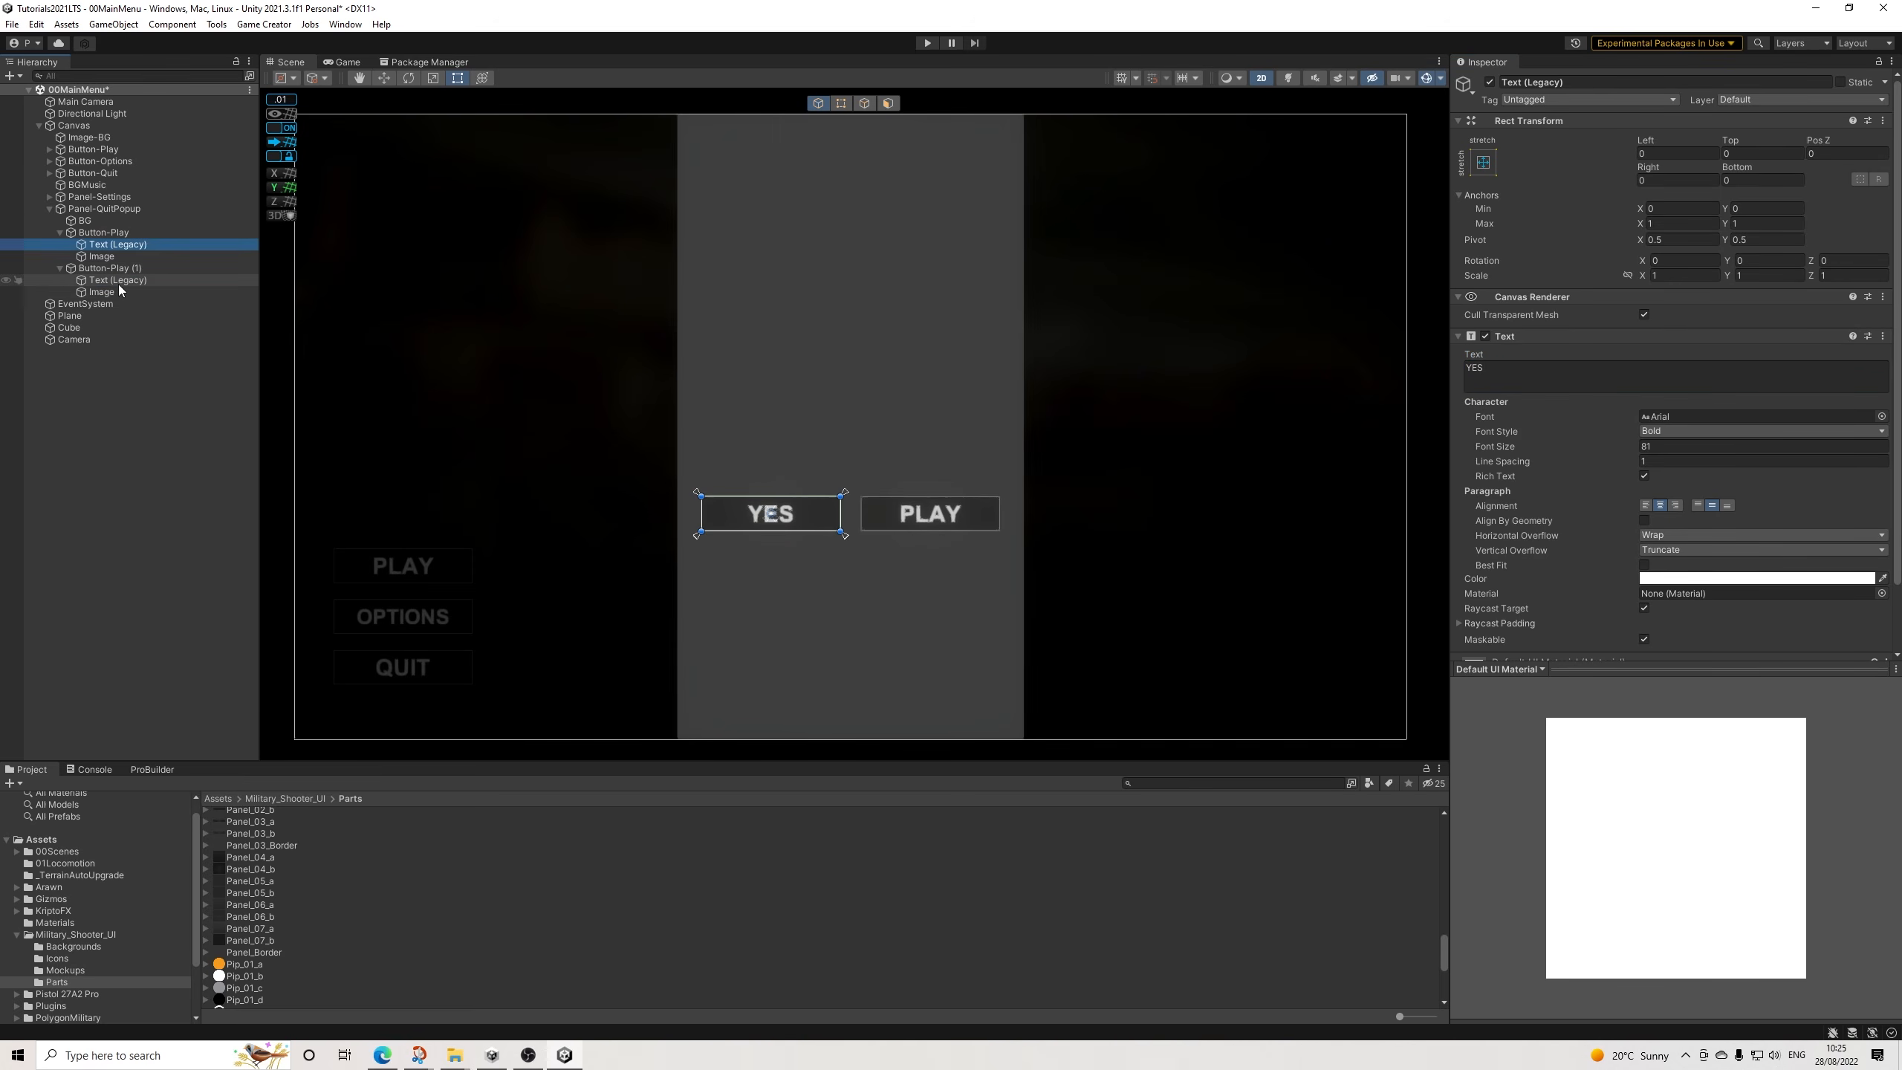
left_click(124, 282)
left_click(1600, 369)
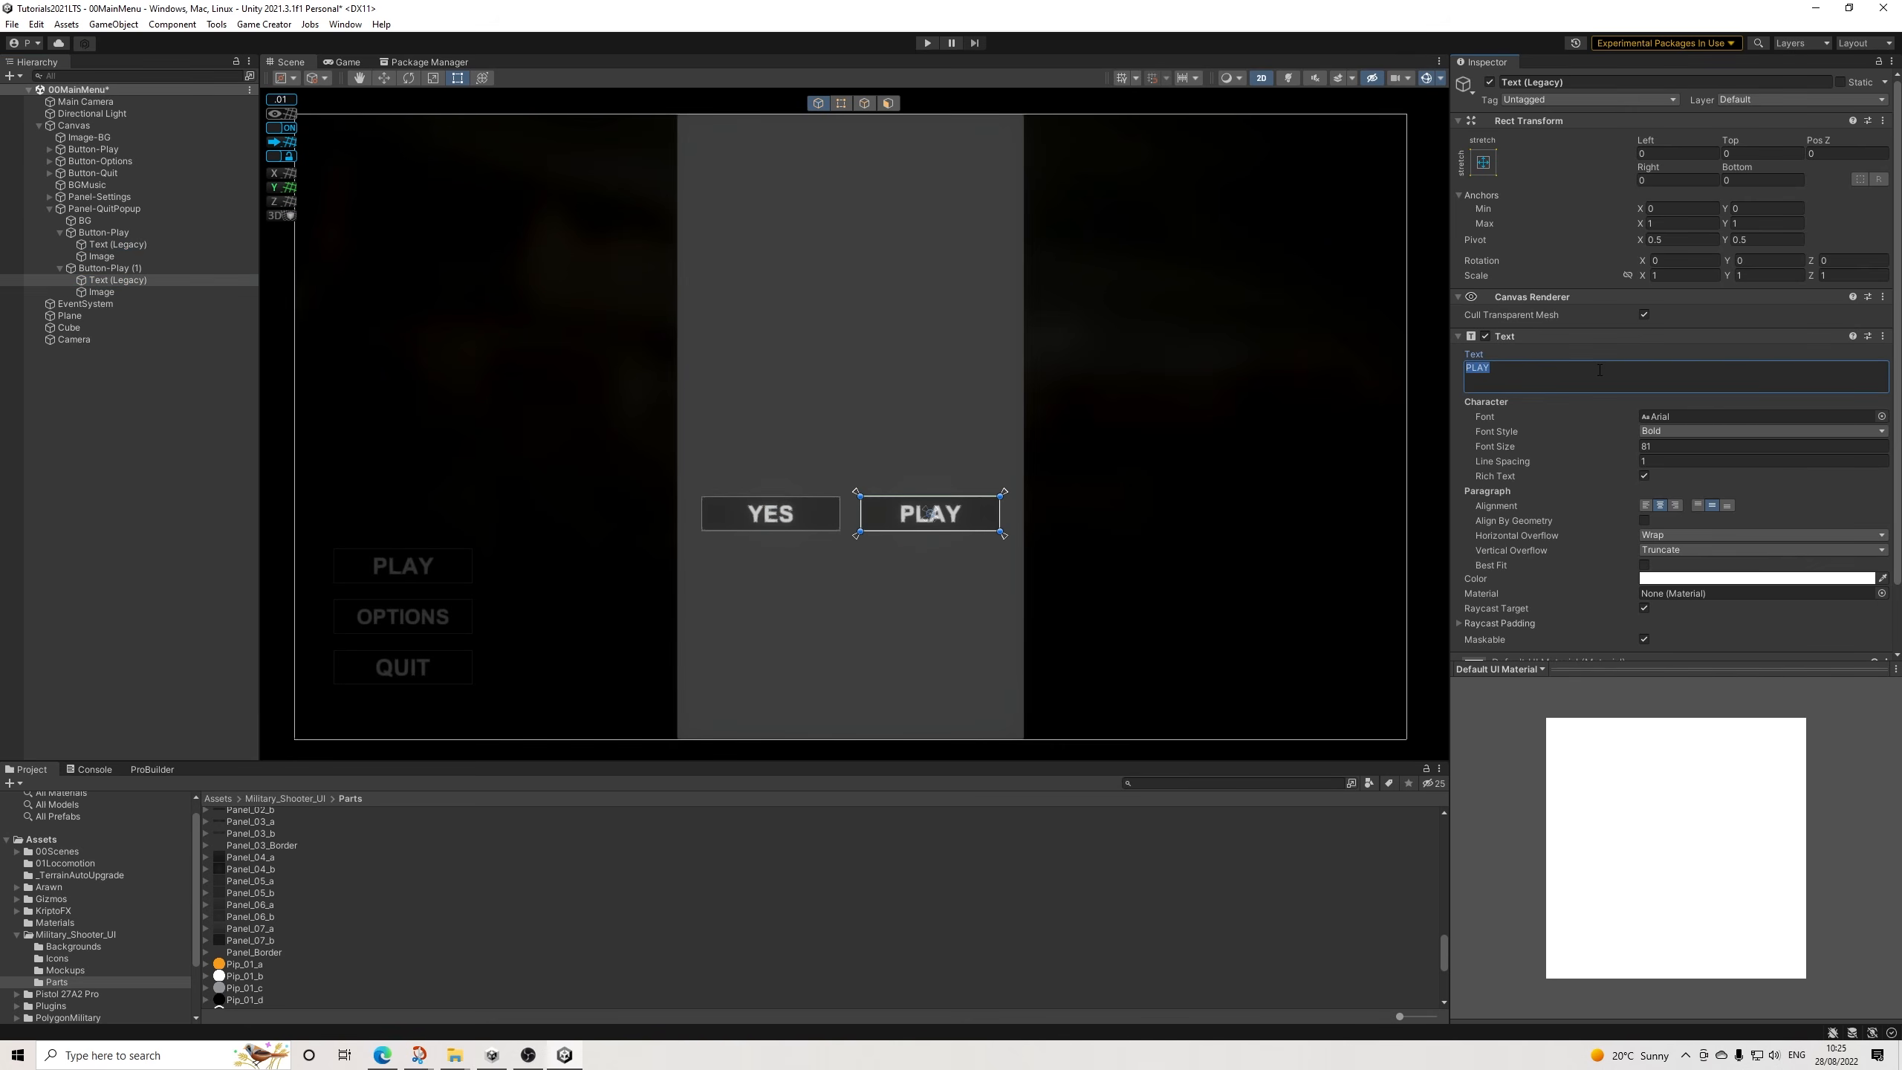
type("NO")
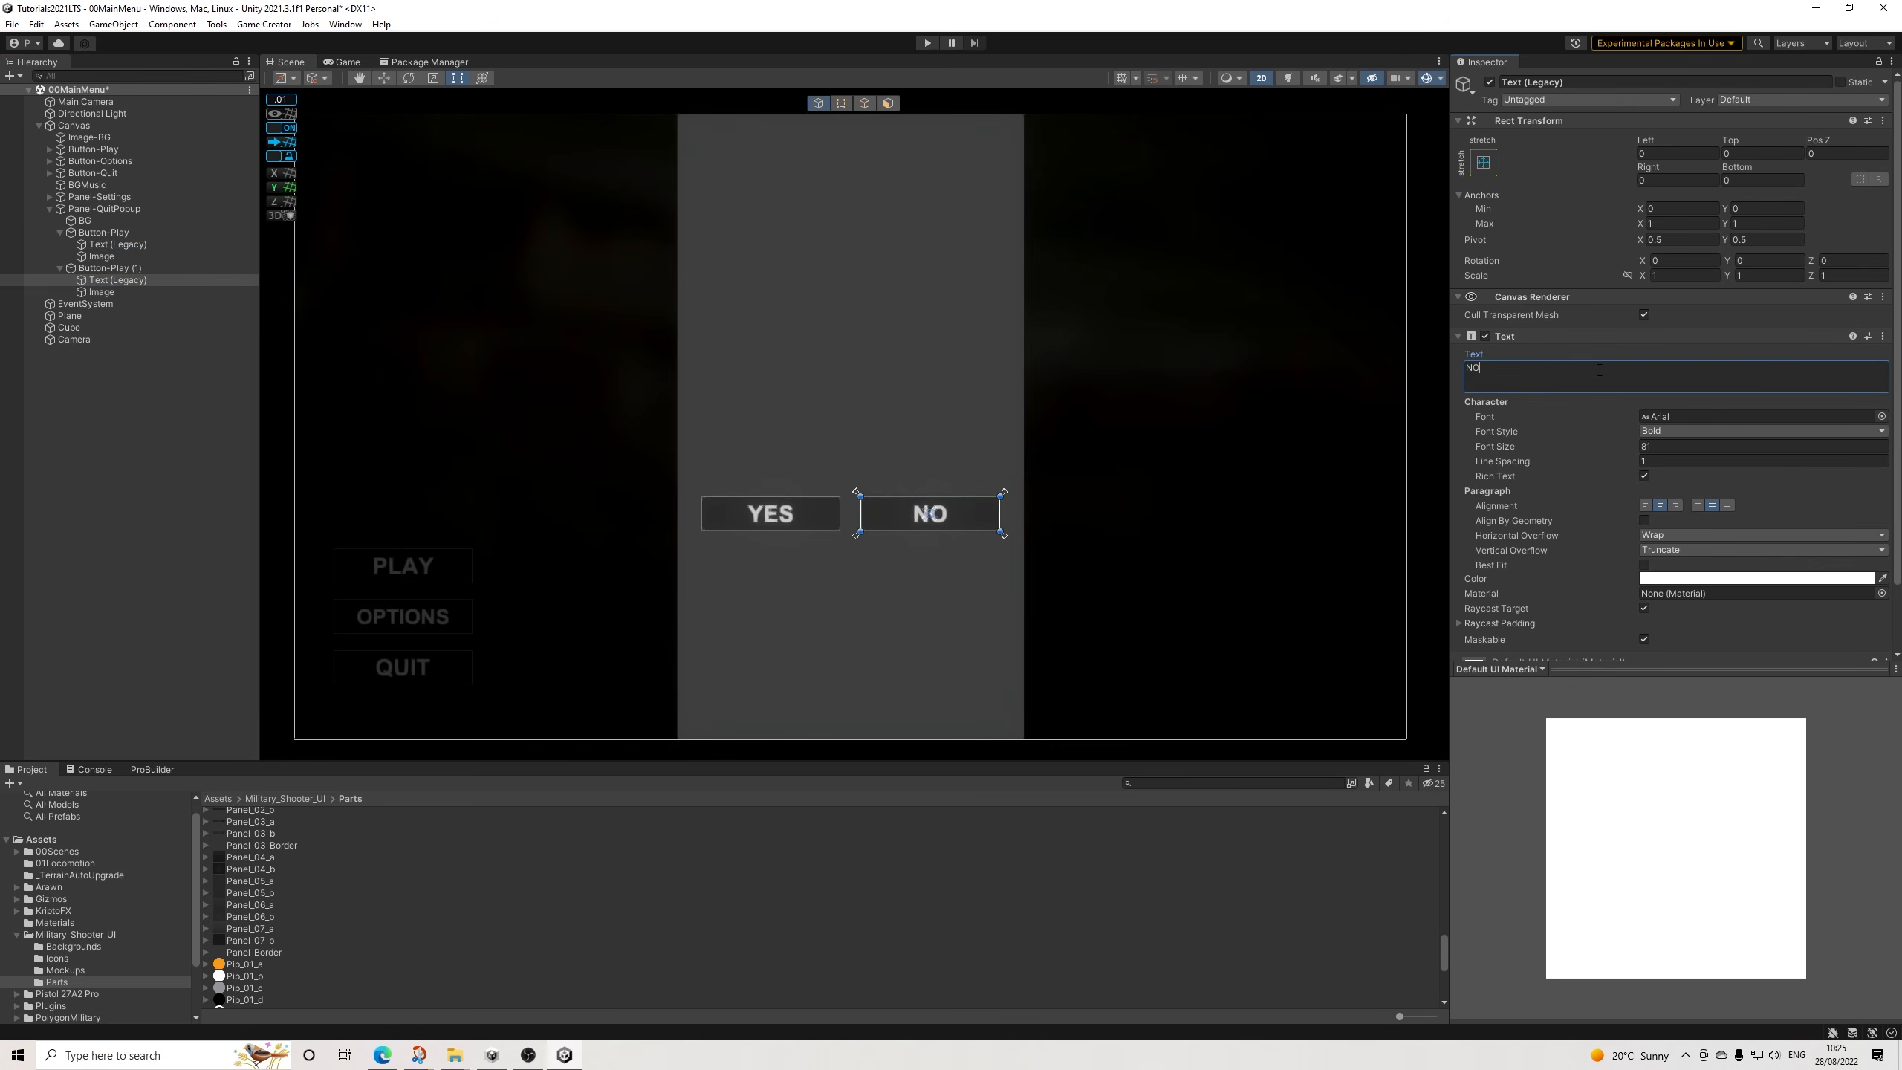
Rename the popup's original Button-Play to Button-Yes.
left_click(125, 233)
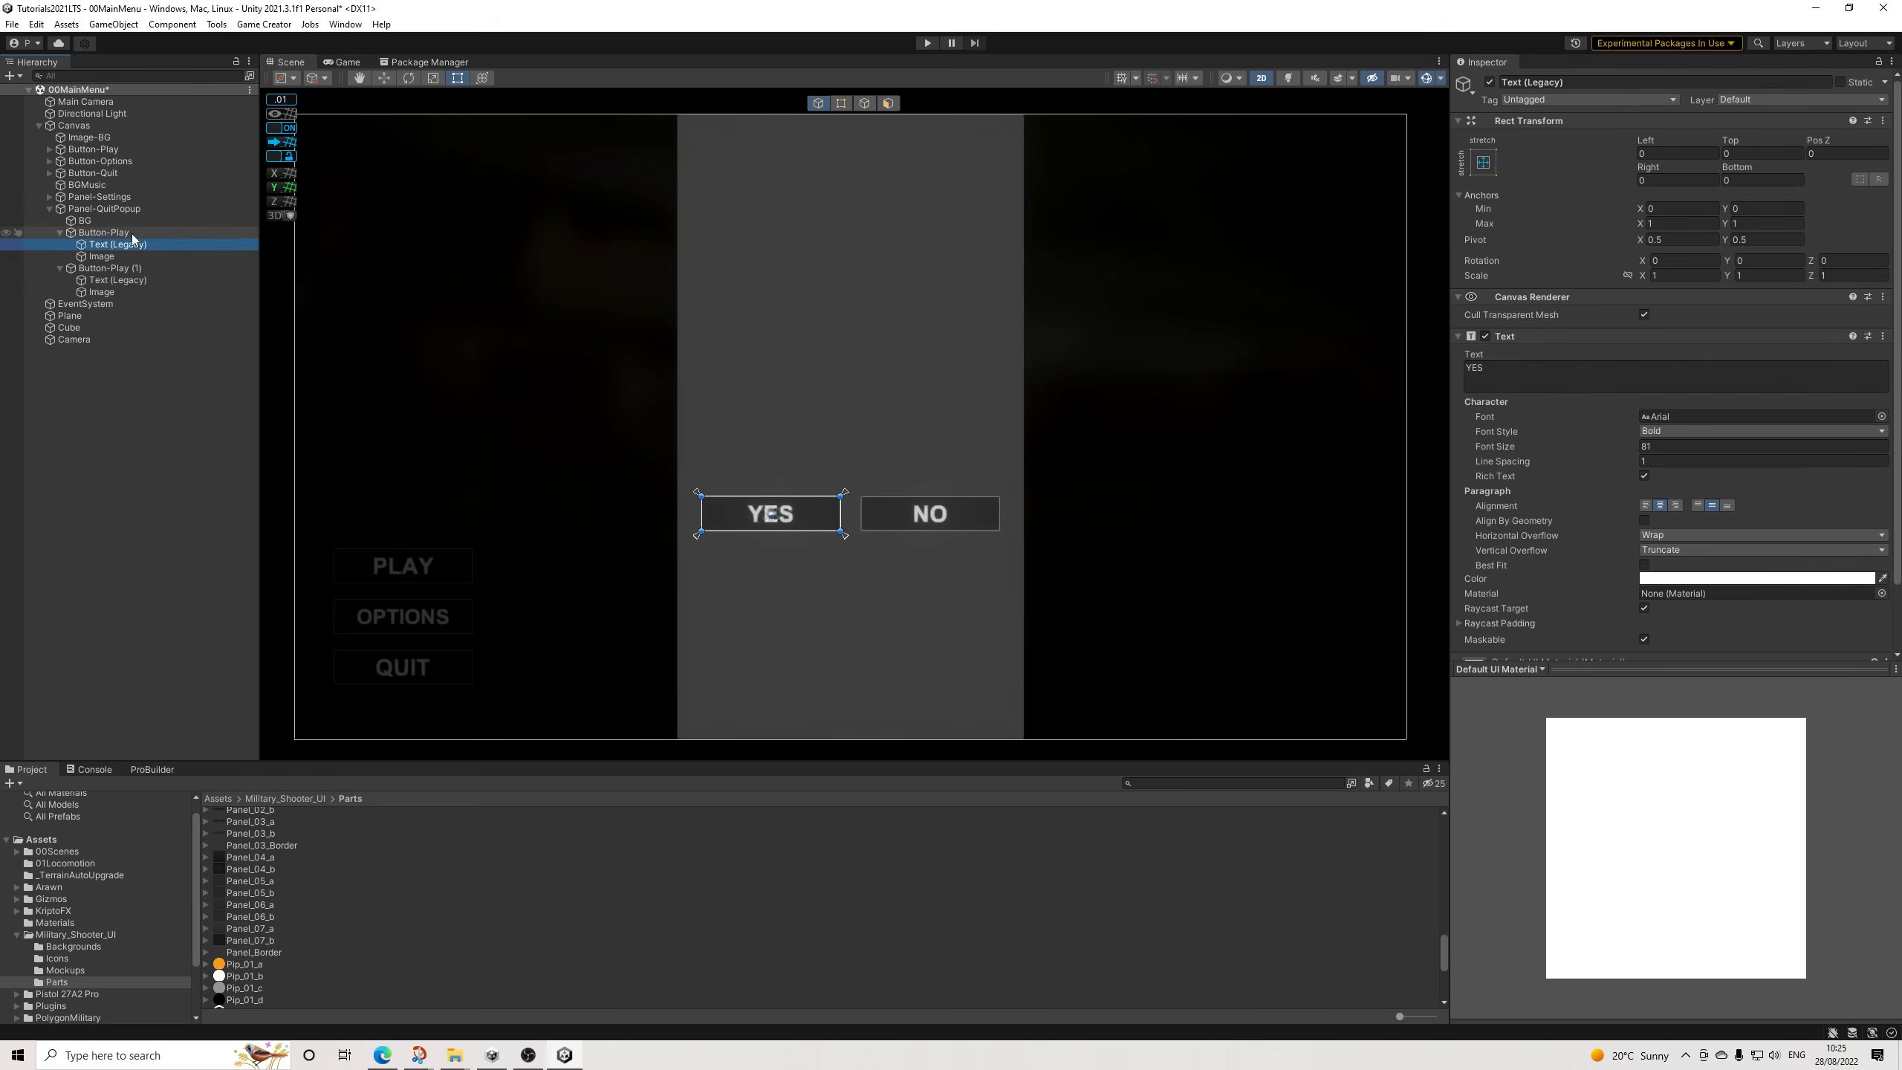
left_click(1537, 83)
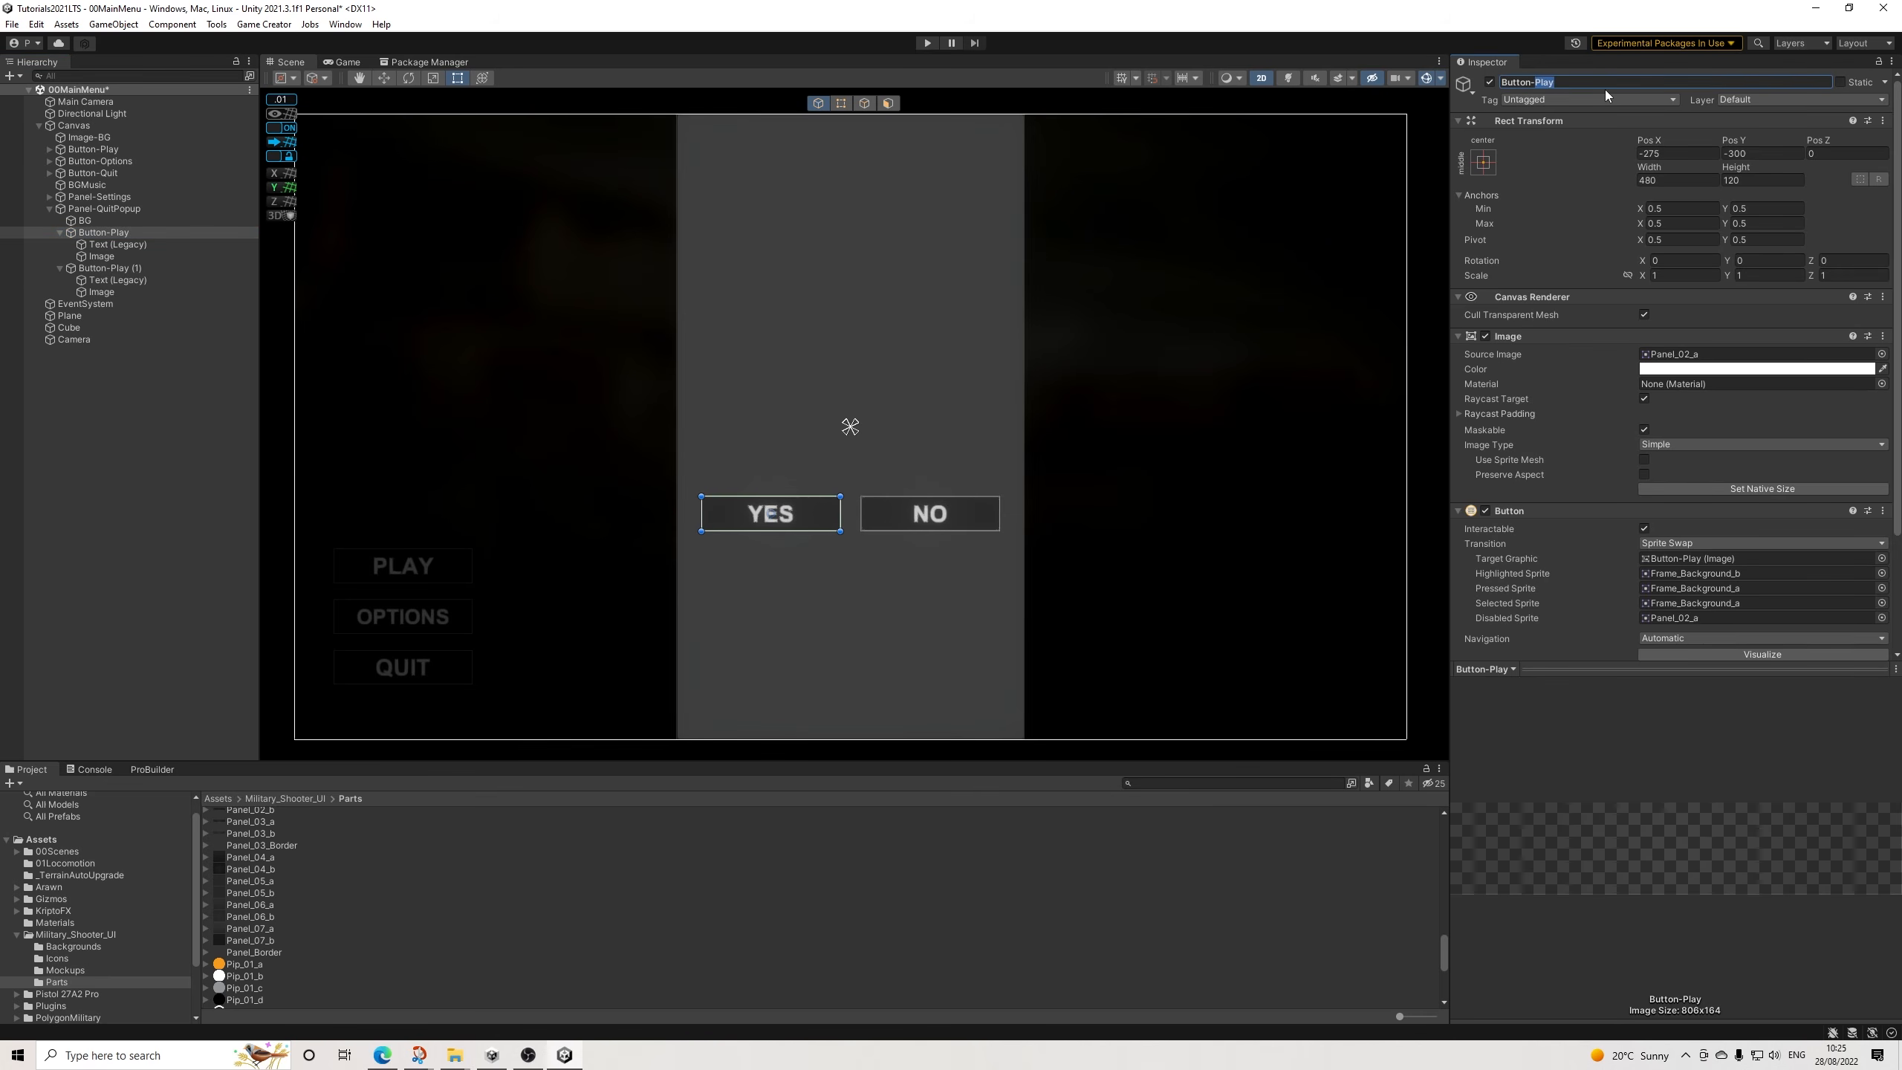
type("Yes")
key("Return")
Rename the popup's Button-Play (1) to Button-No, correcting a first entry of Button-Yes.
left_click(125, 268)
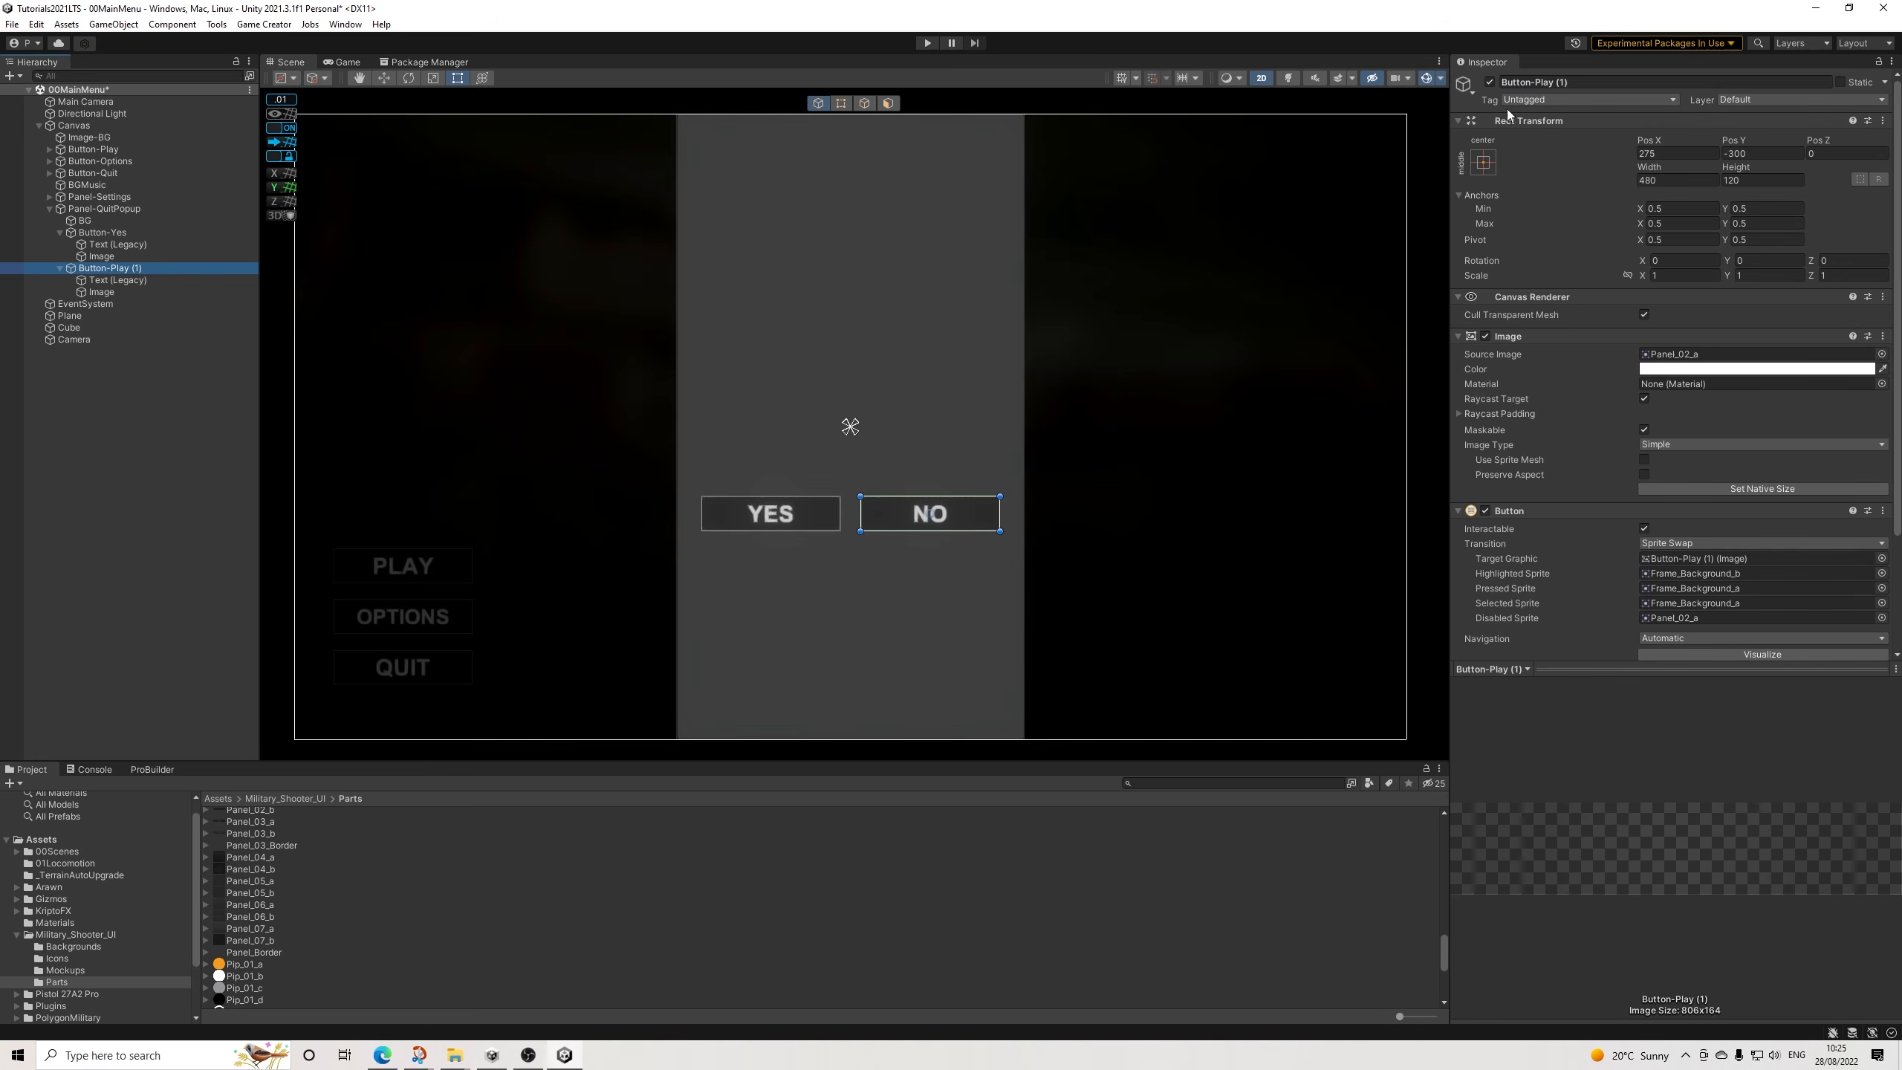
left_click_drag(1531, 83, 1676, 95)
type("Yes")
key("Return")
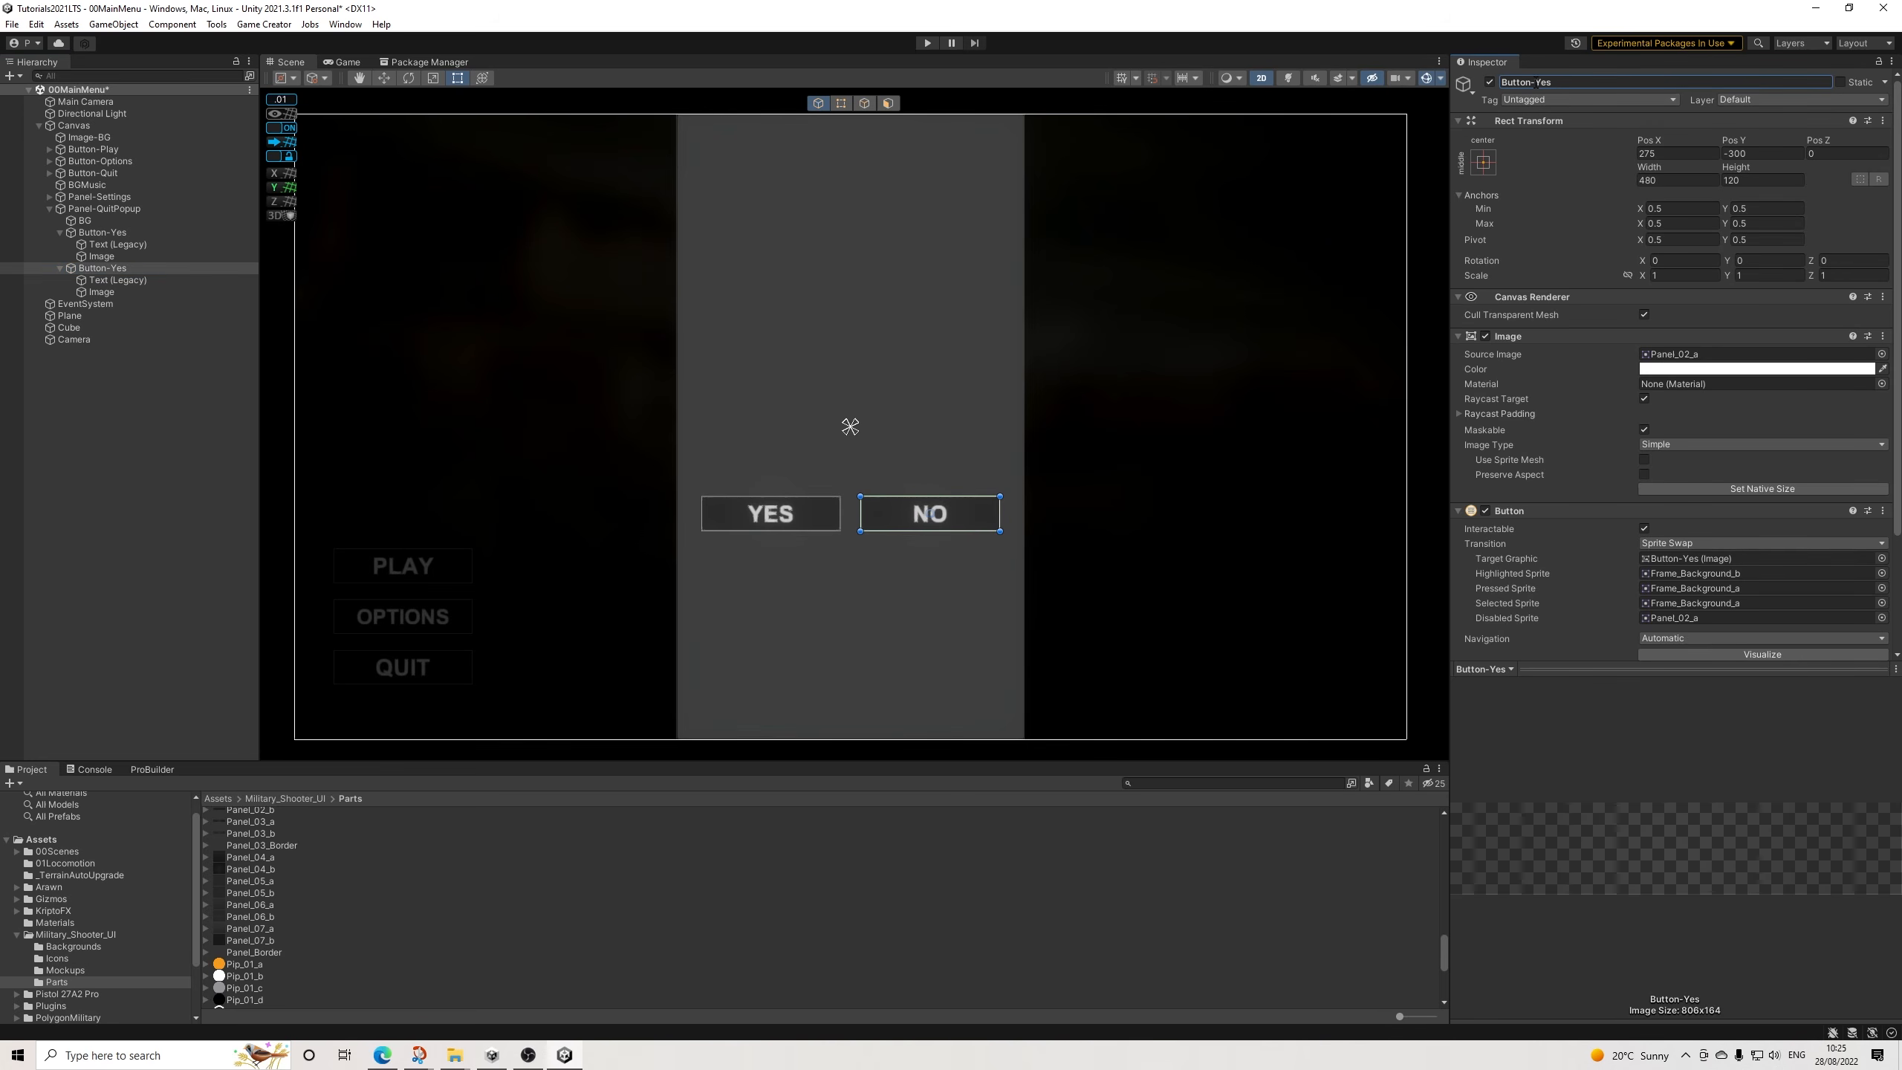
type("No")
key("Return")
Add a legacy Text element to Panel-QuitPopup and place it directly after BG in the hierarchy.
right_click(80, 208)
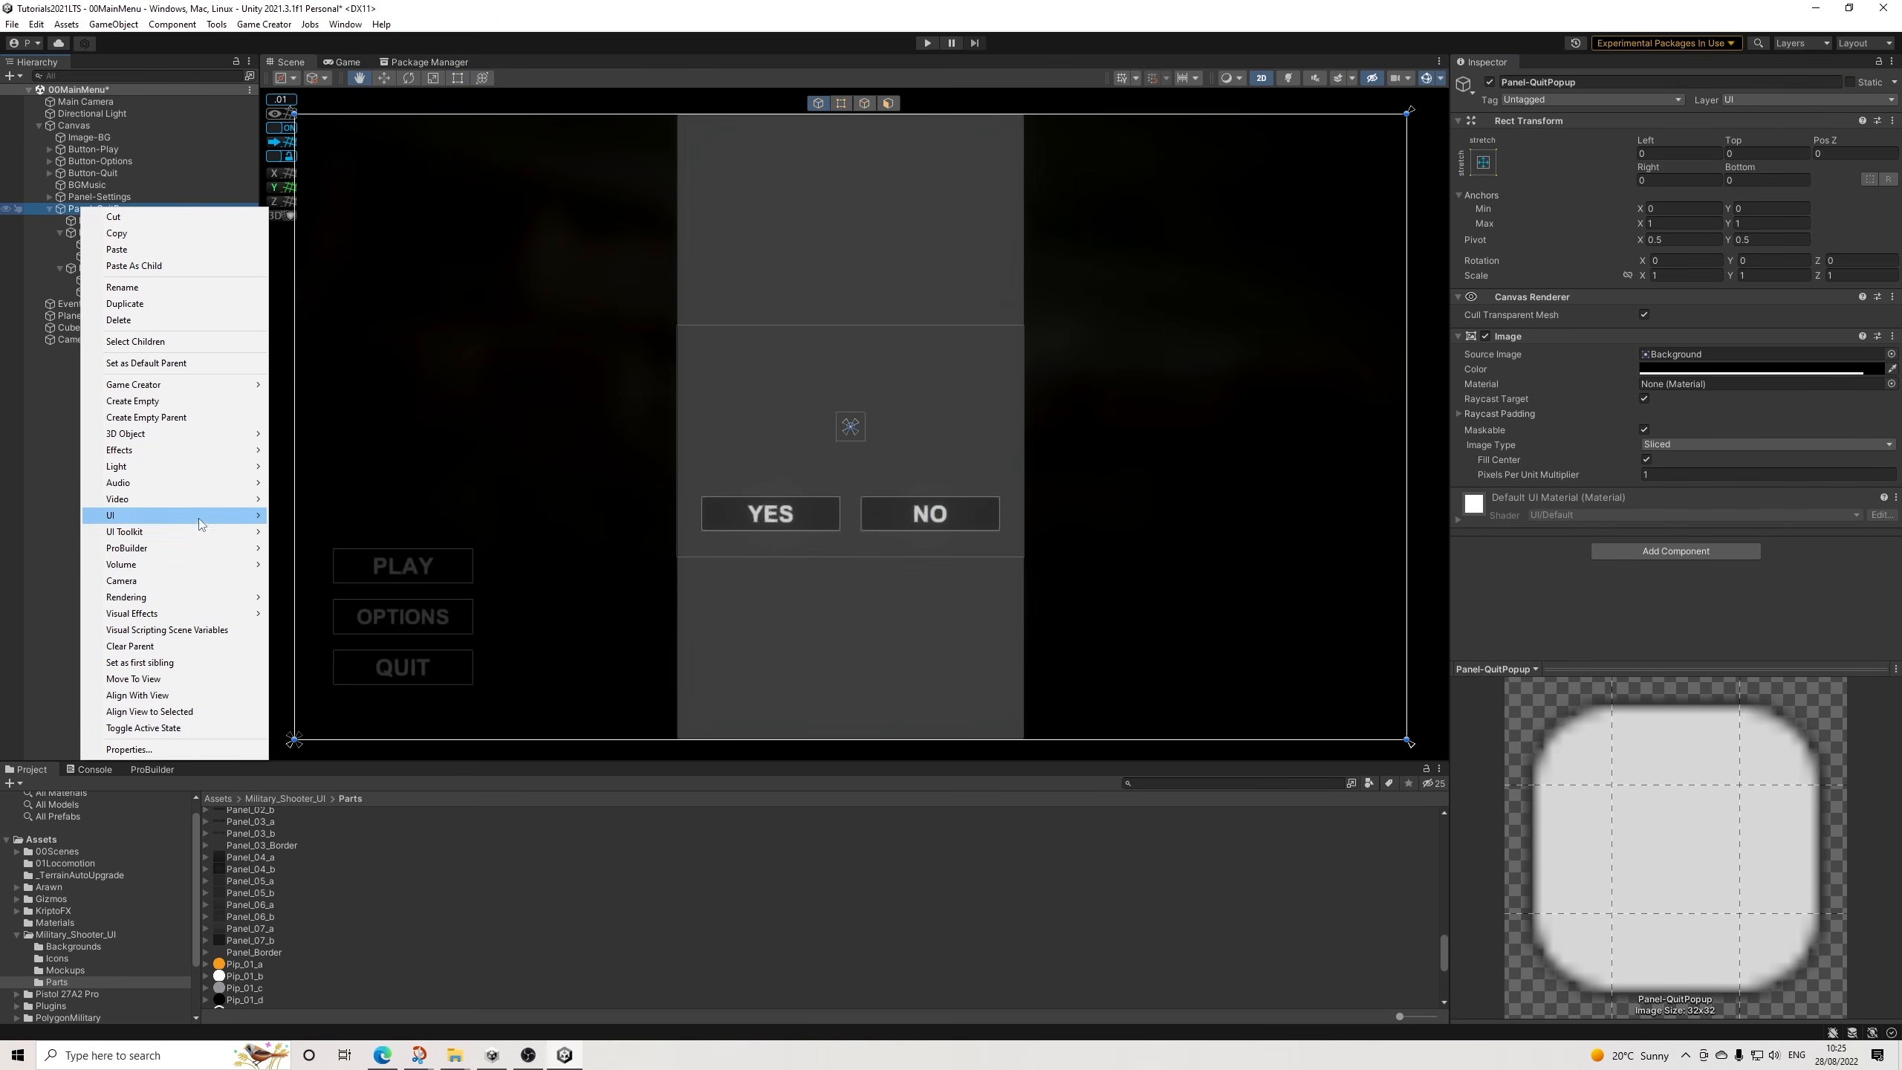
mouse_move(227, 515)
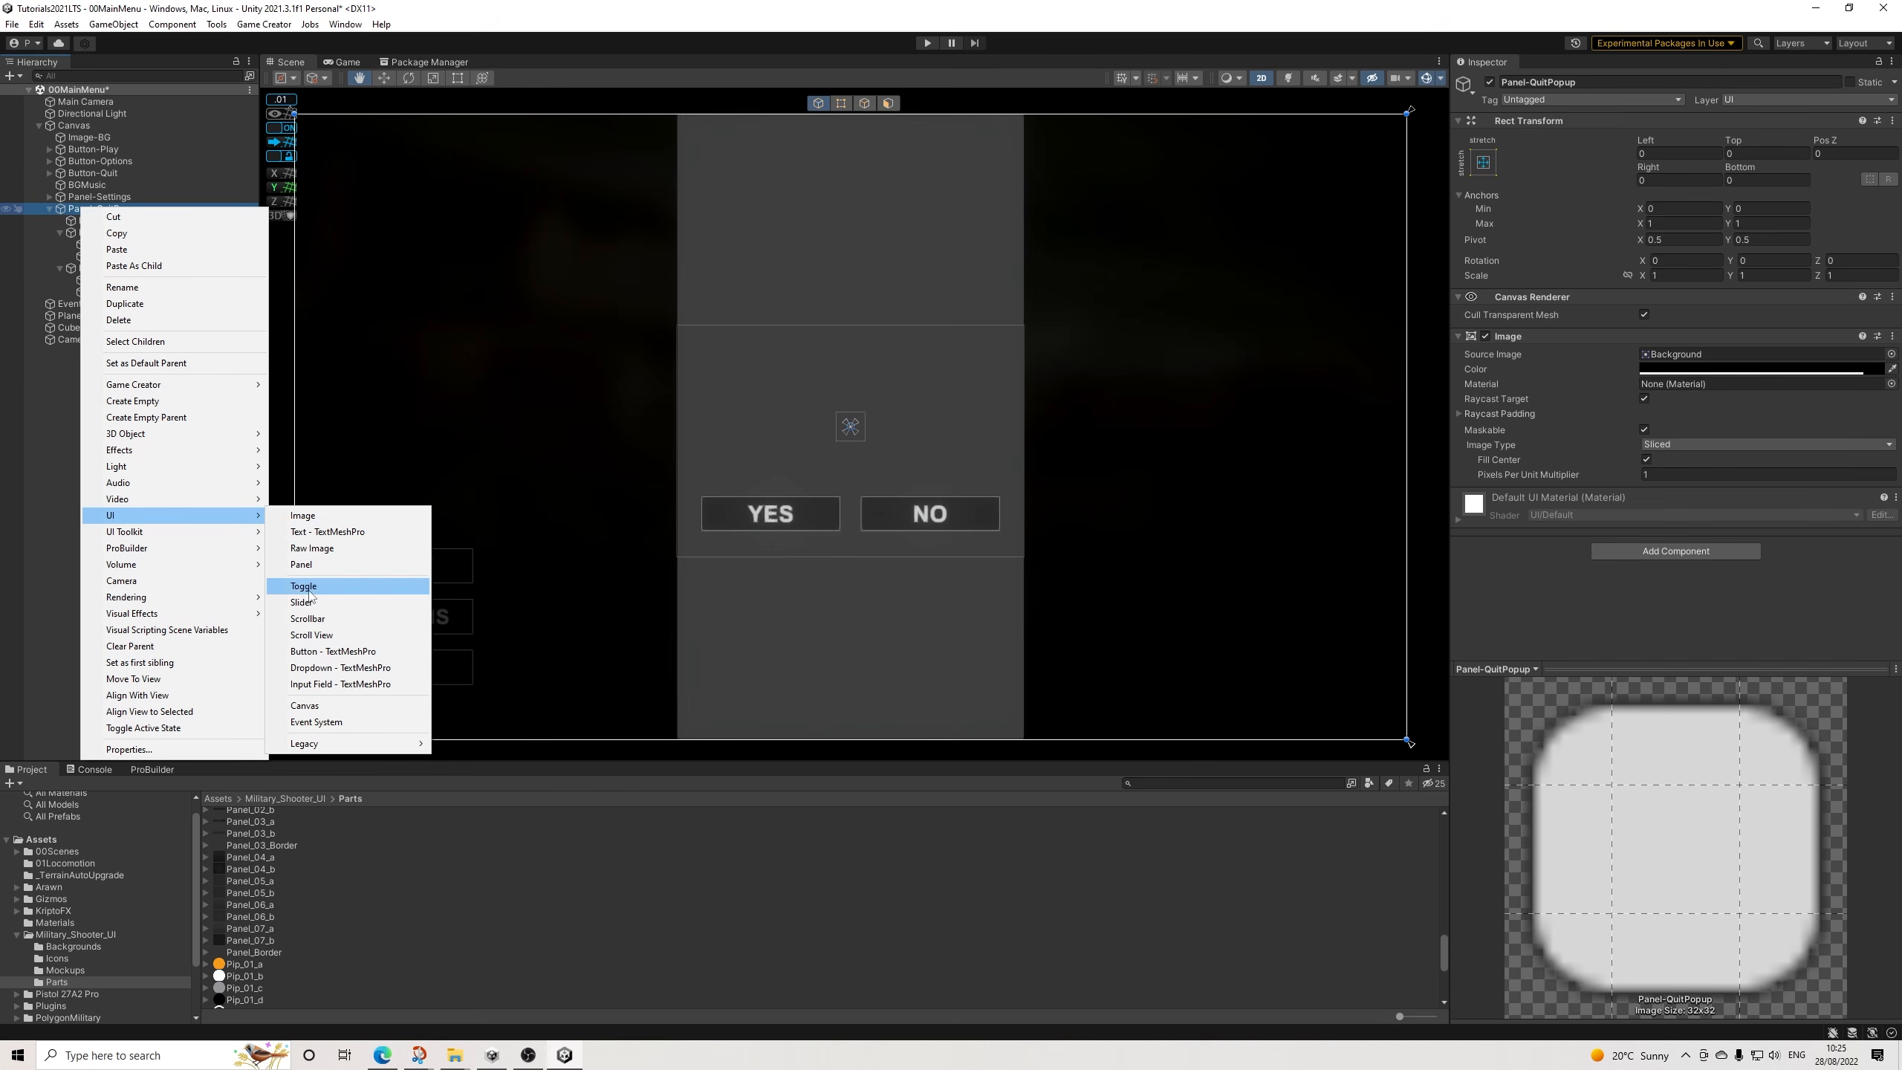
mouse_move(346, 745)
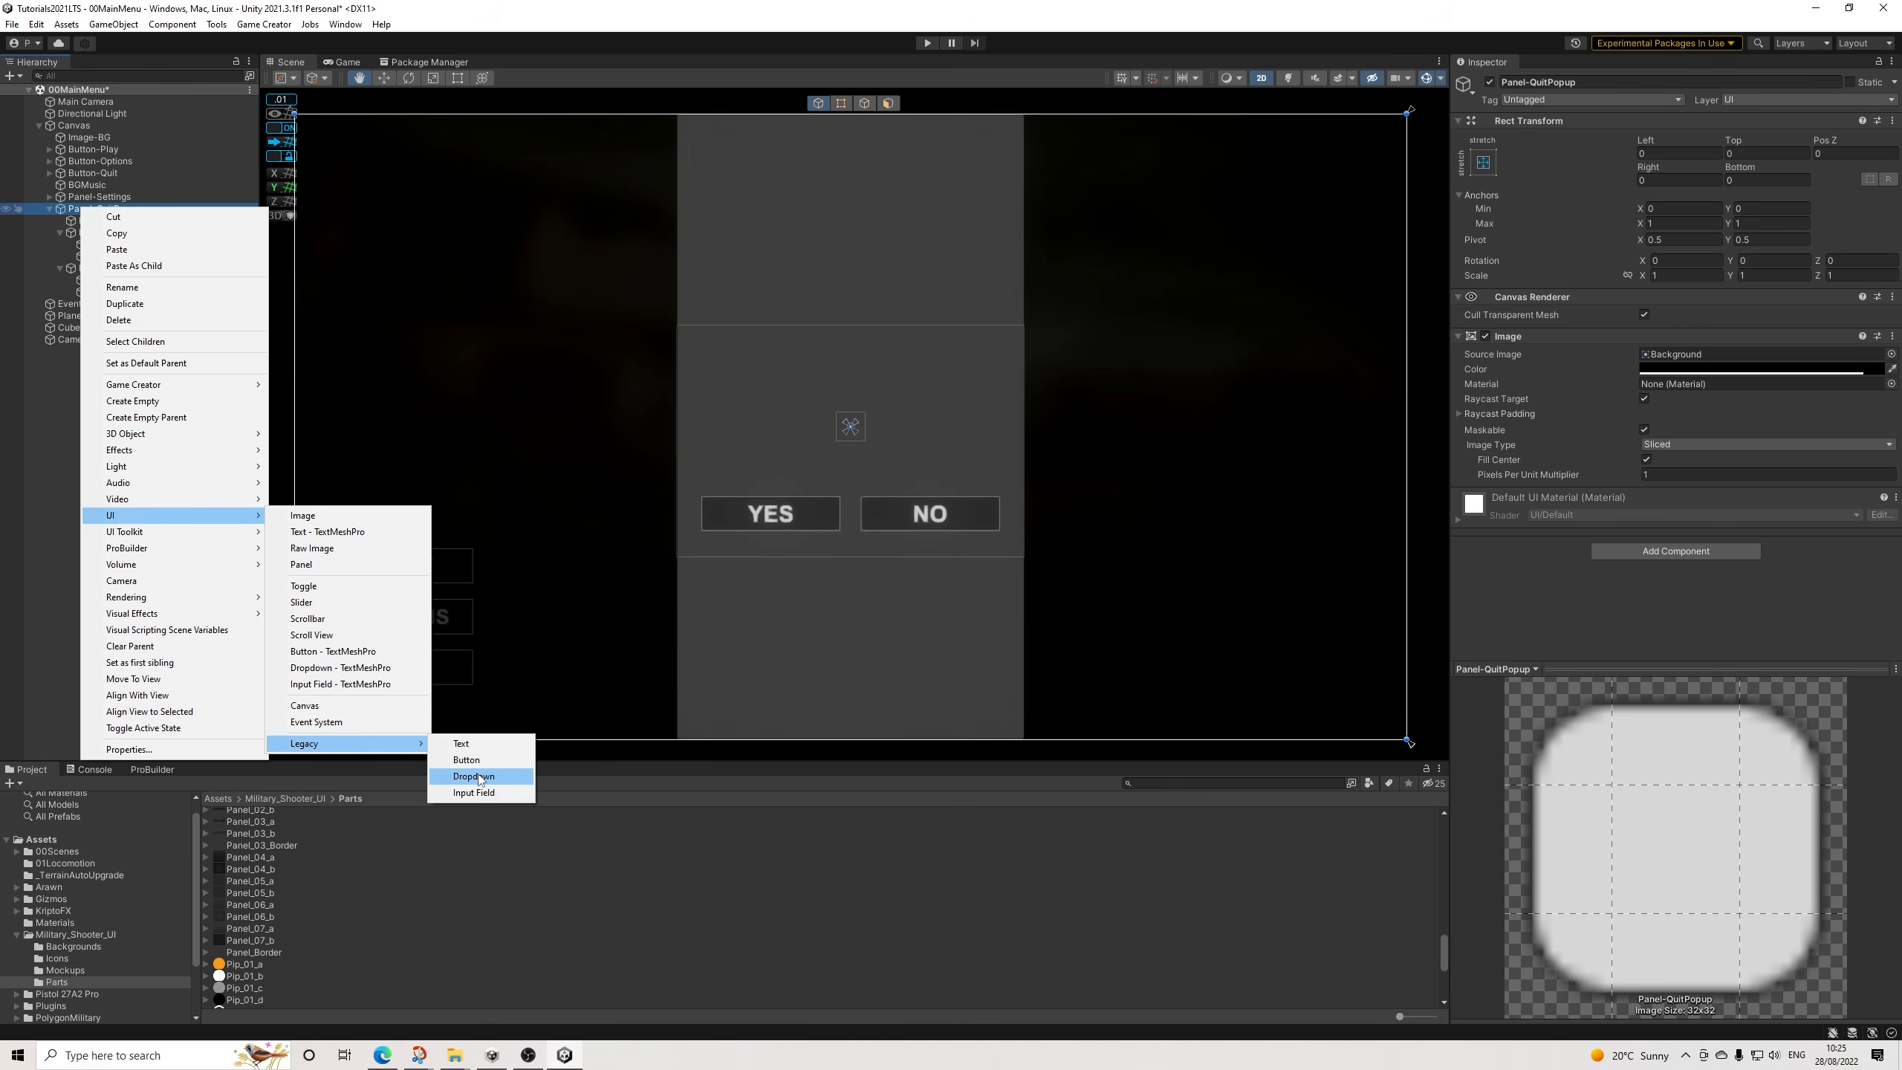
left_click(462, 743)
left_click(107, 385)
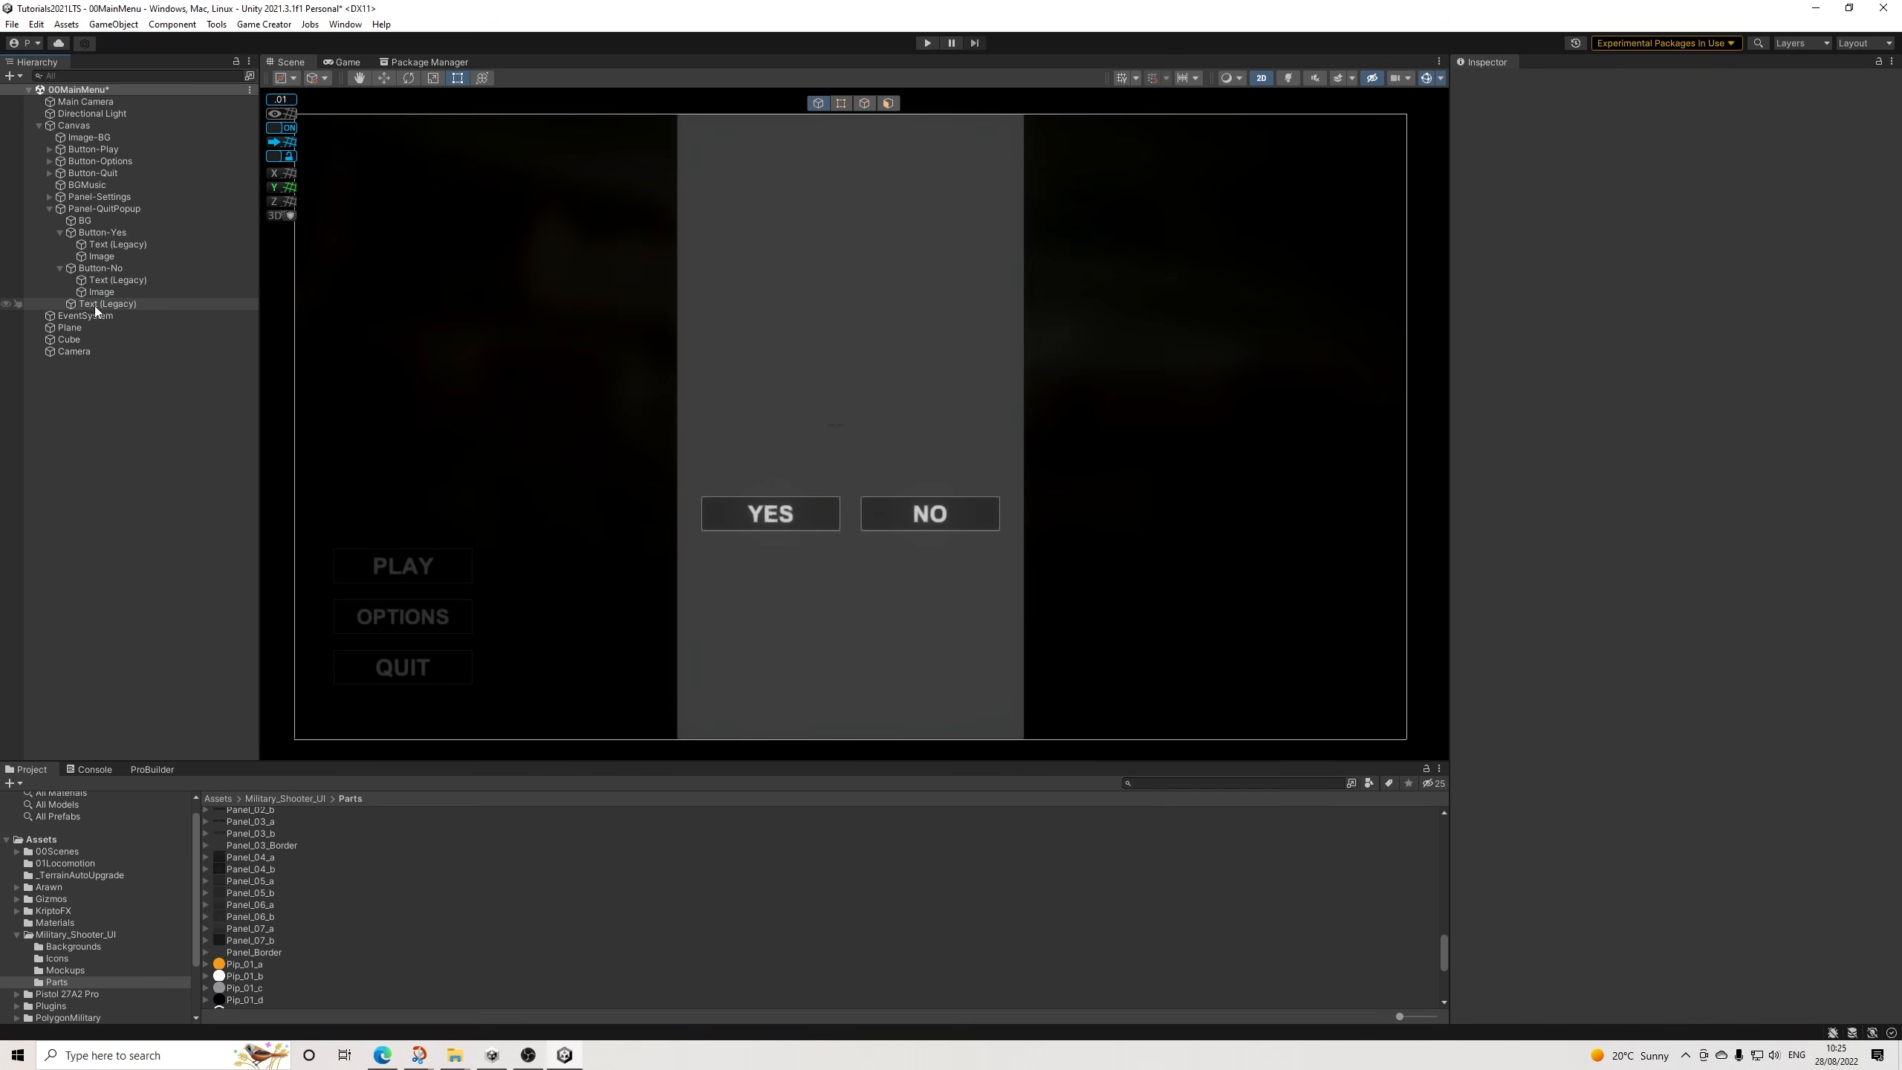
left_click(86, 303)
left_click_drag(87, 303, 90, 232)
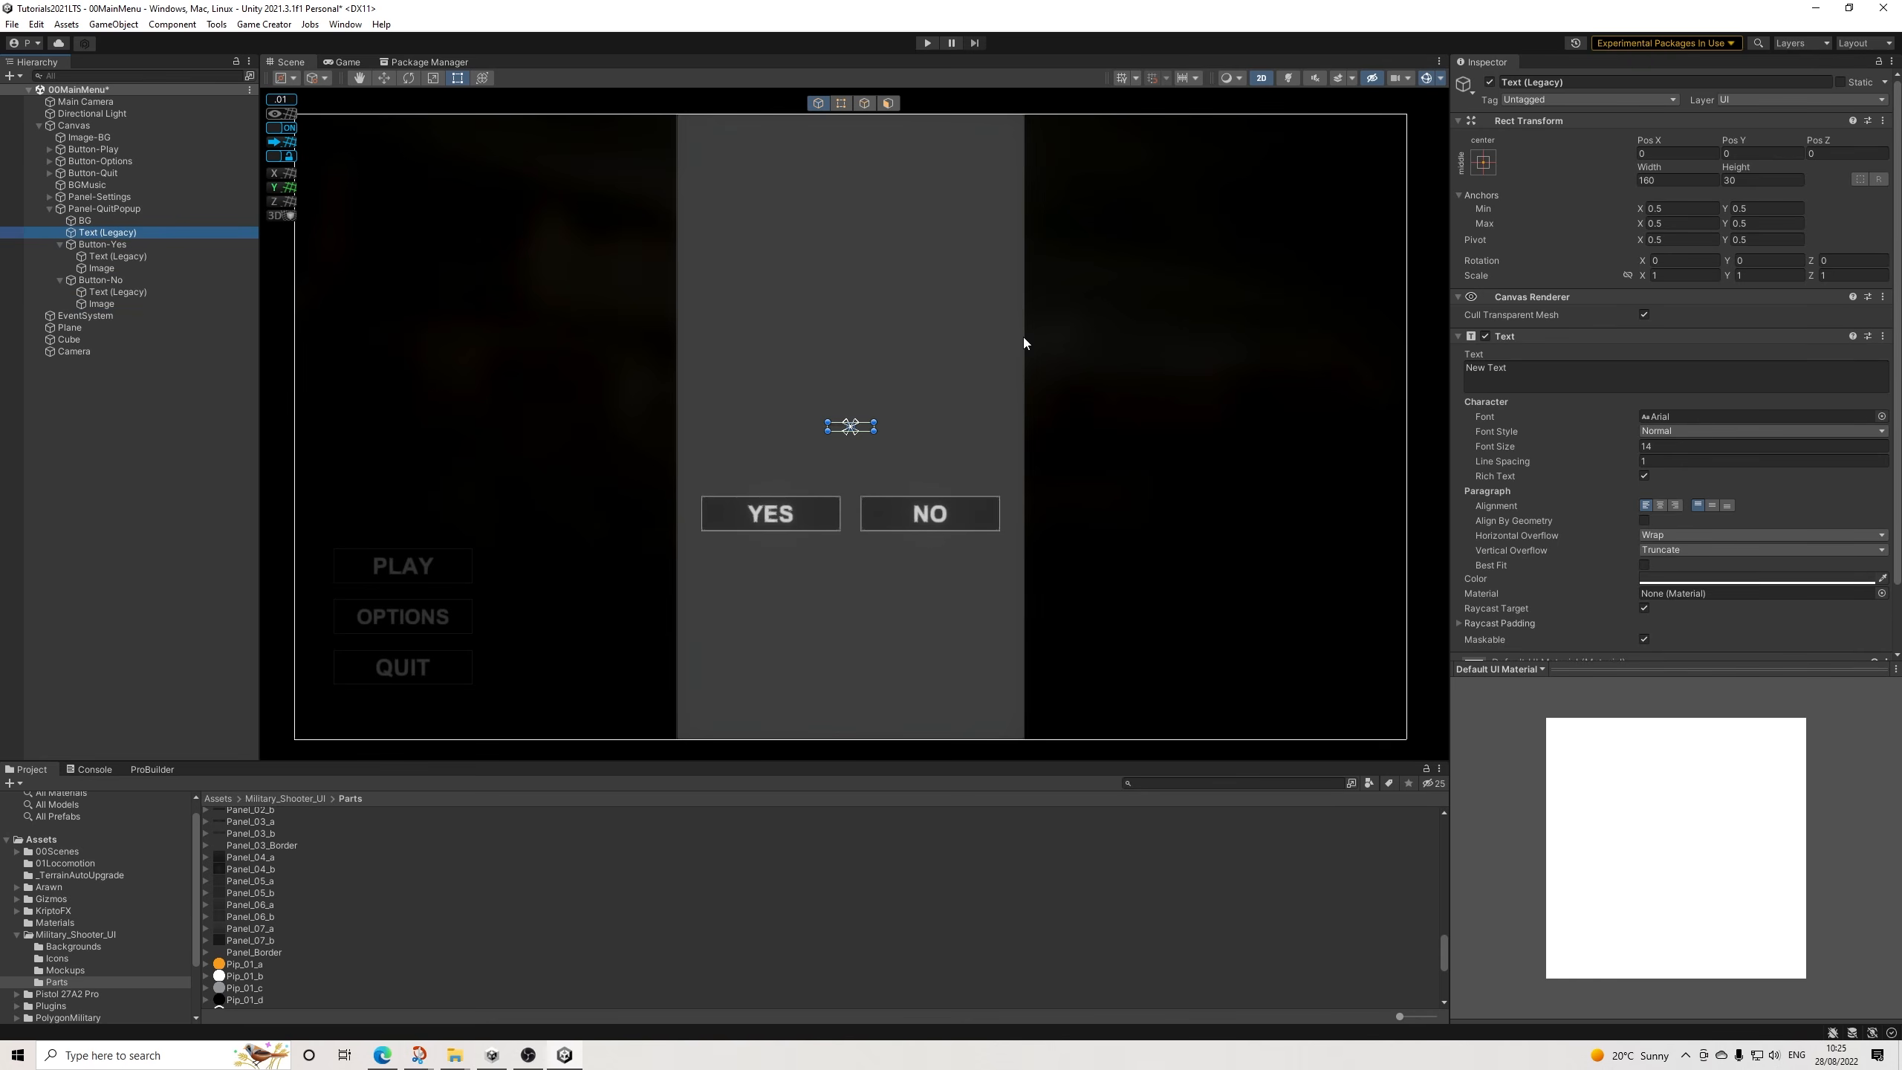
Center the popup text both ways and enlarge its box to the BG's width, about 1200 by 184.
left_click(1660, 506)
left_click(1712, 507)
left_click_drag(821, 418, 677, 377)
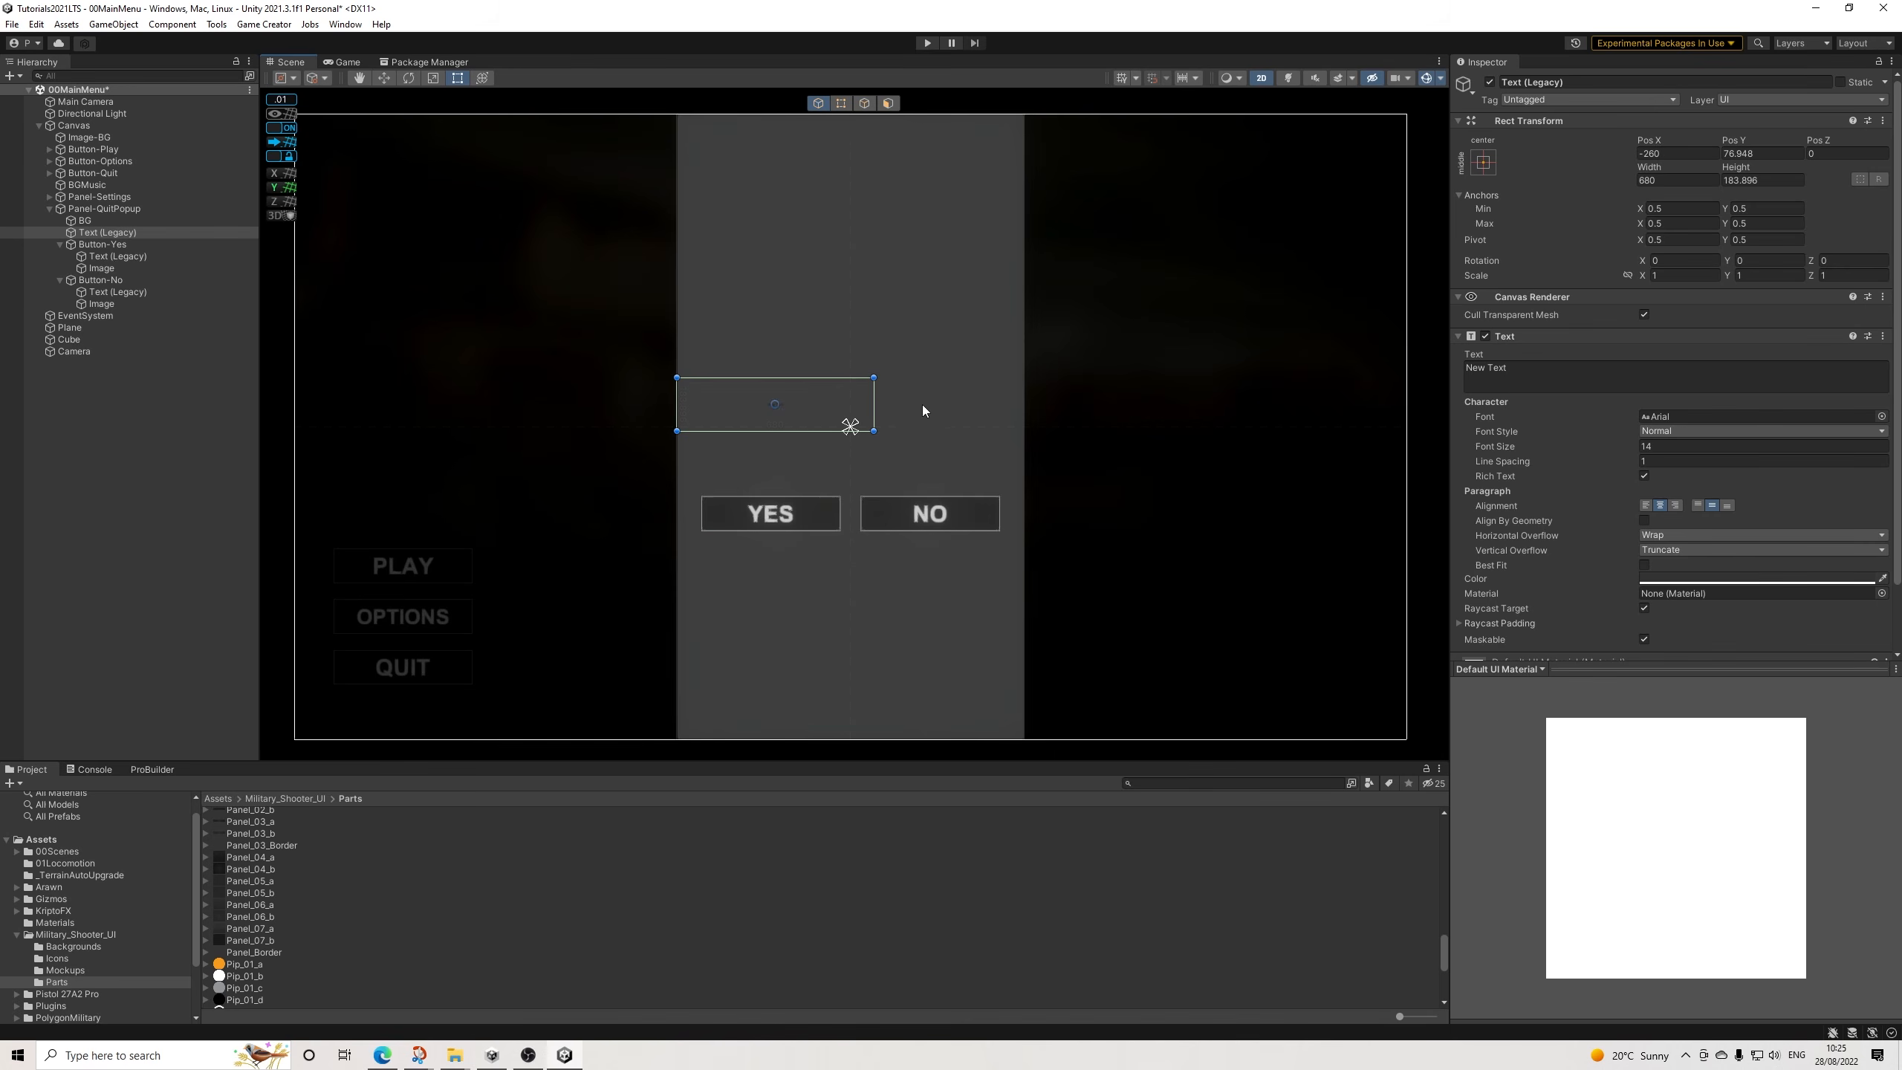
left_click_drag(872, 405, 1022, 402)
Set the popup text to ARE YOU SURE? in white at font size 107 and move it to the popup's center.
left_click(1535, 371)
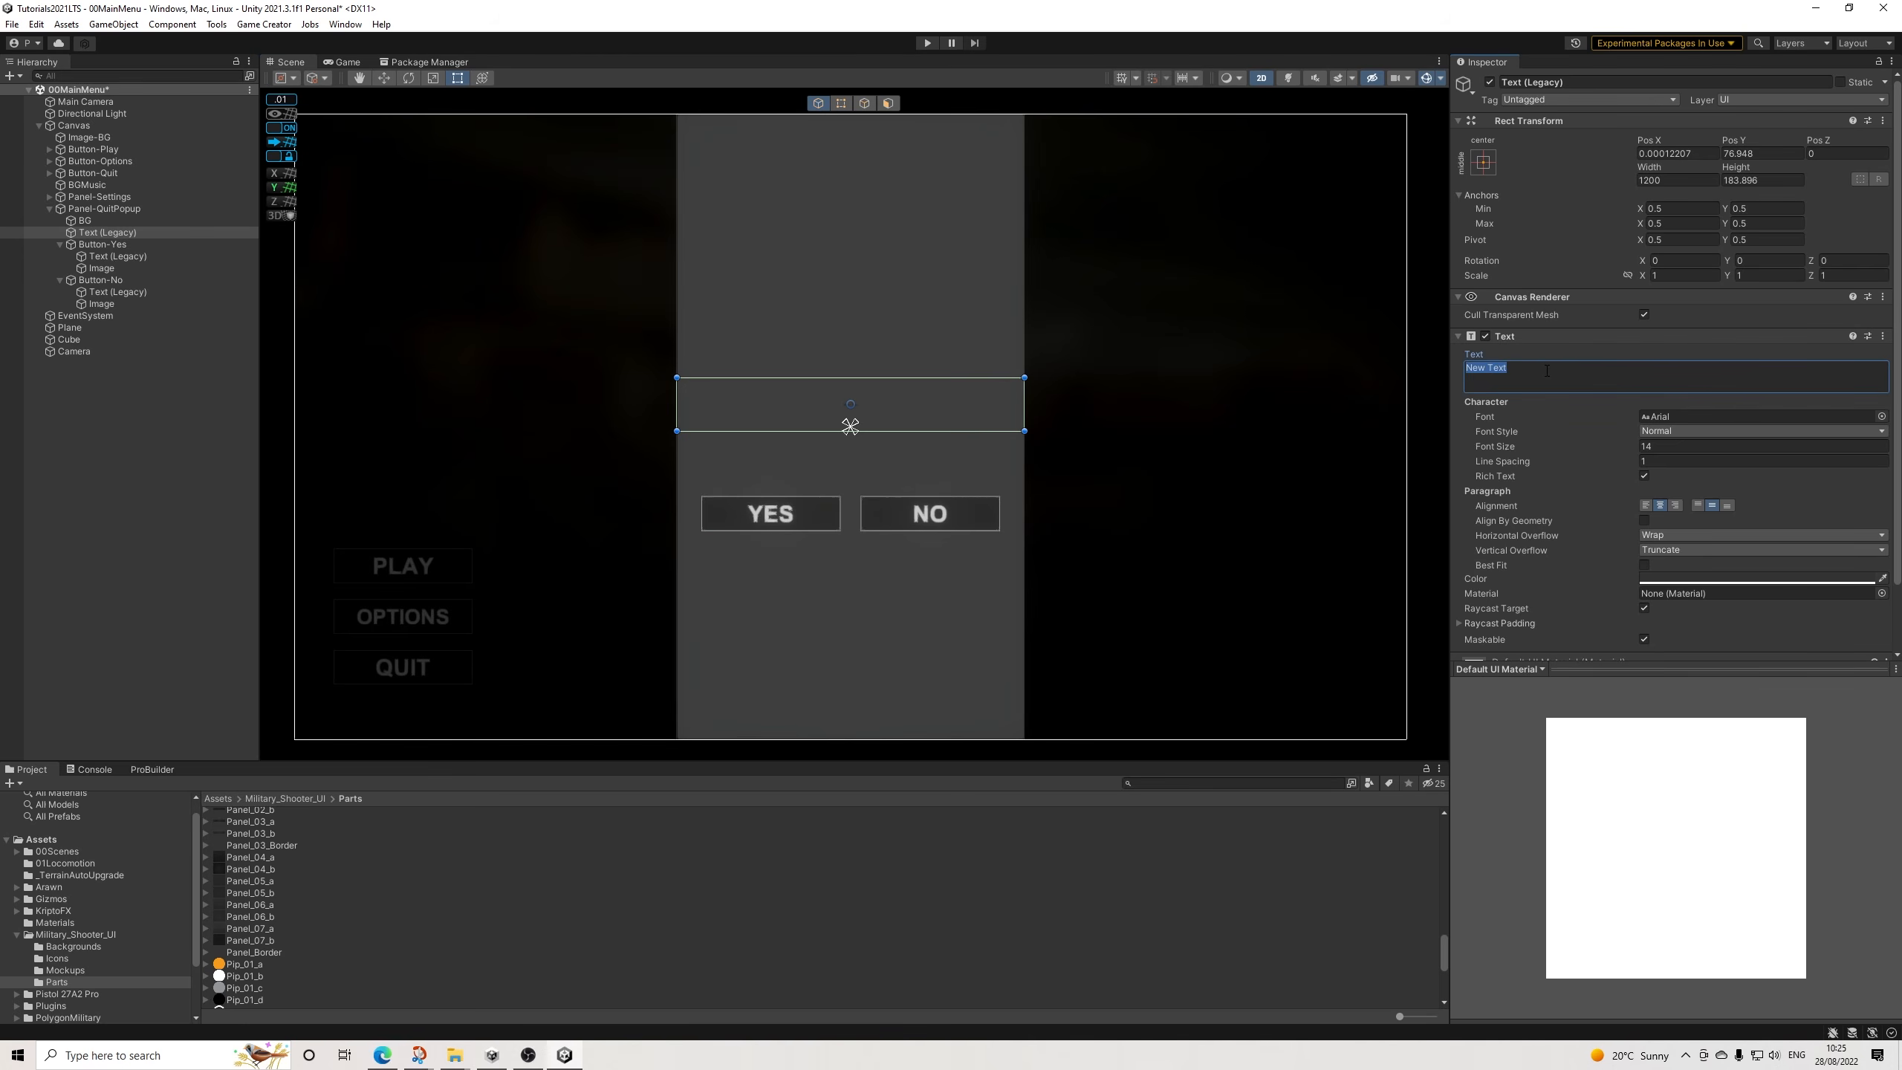
type("AR")
left_click(1684, 580)
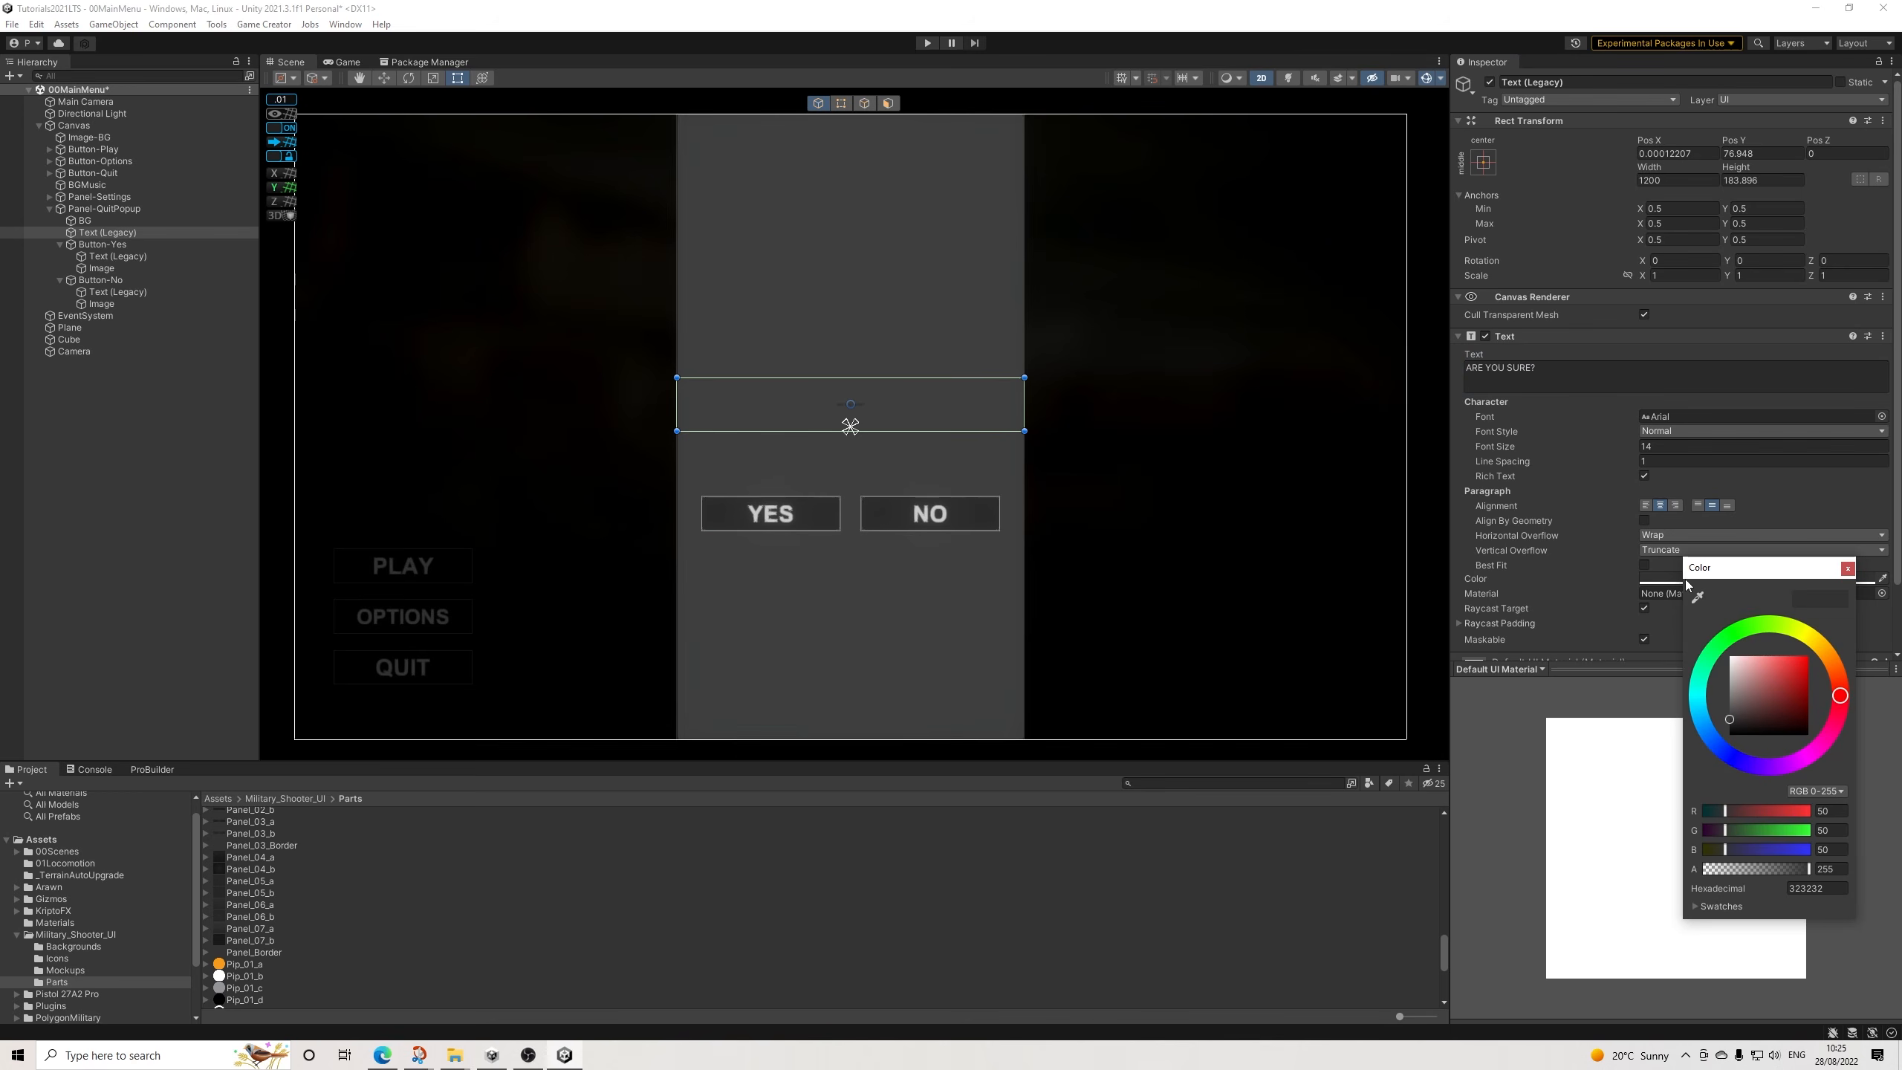
left_click(1847, 568)
left_click_drag(1633, 446, 1690, 454)
left_click_drag(875, 404, 881, 426)
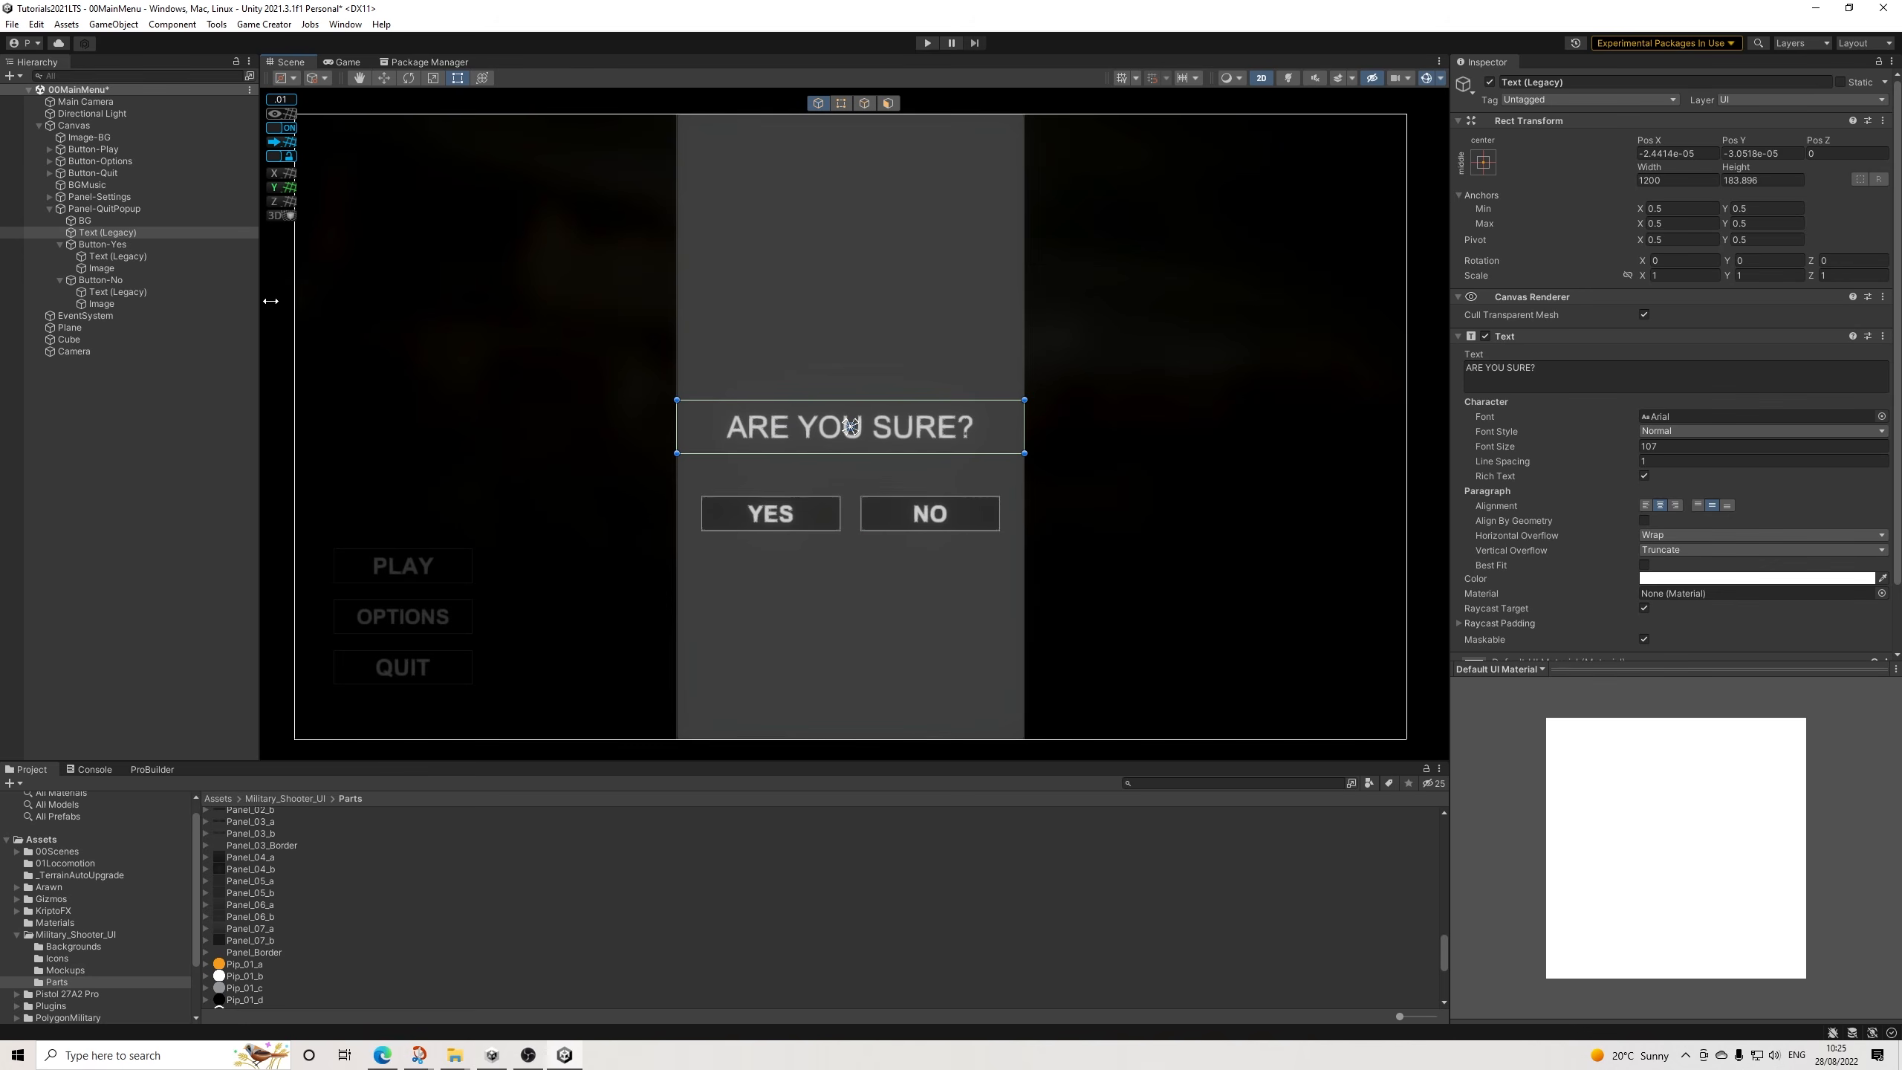
Collapse both answer buttons in the hierarchy and add an Exit the game action to Button-Yes.
left_click(91, 247)
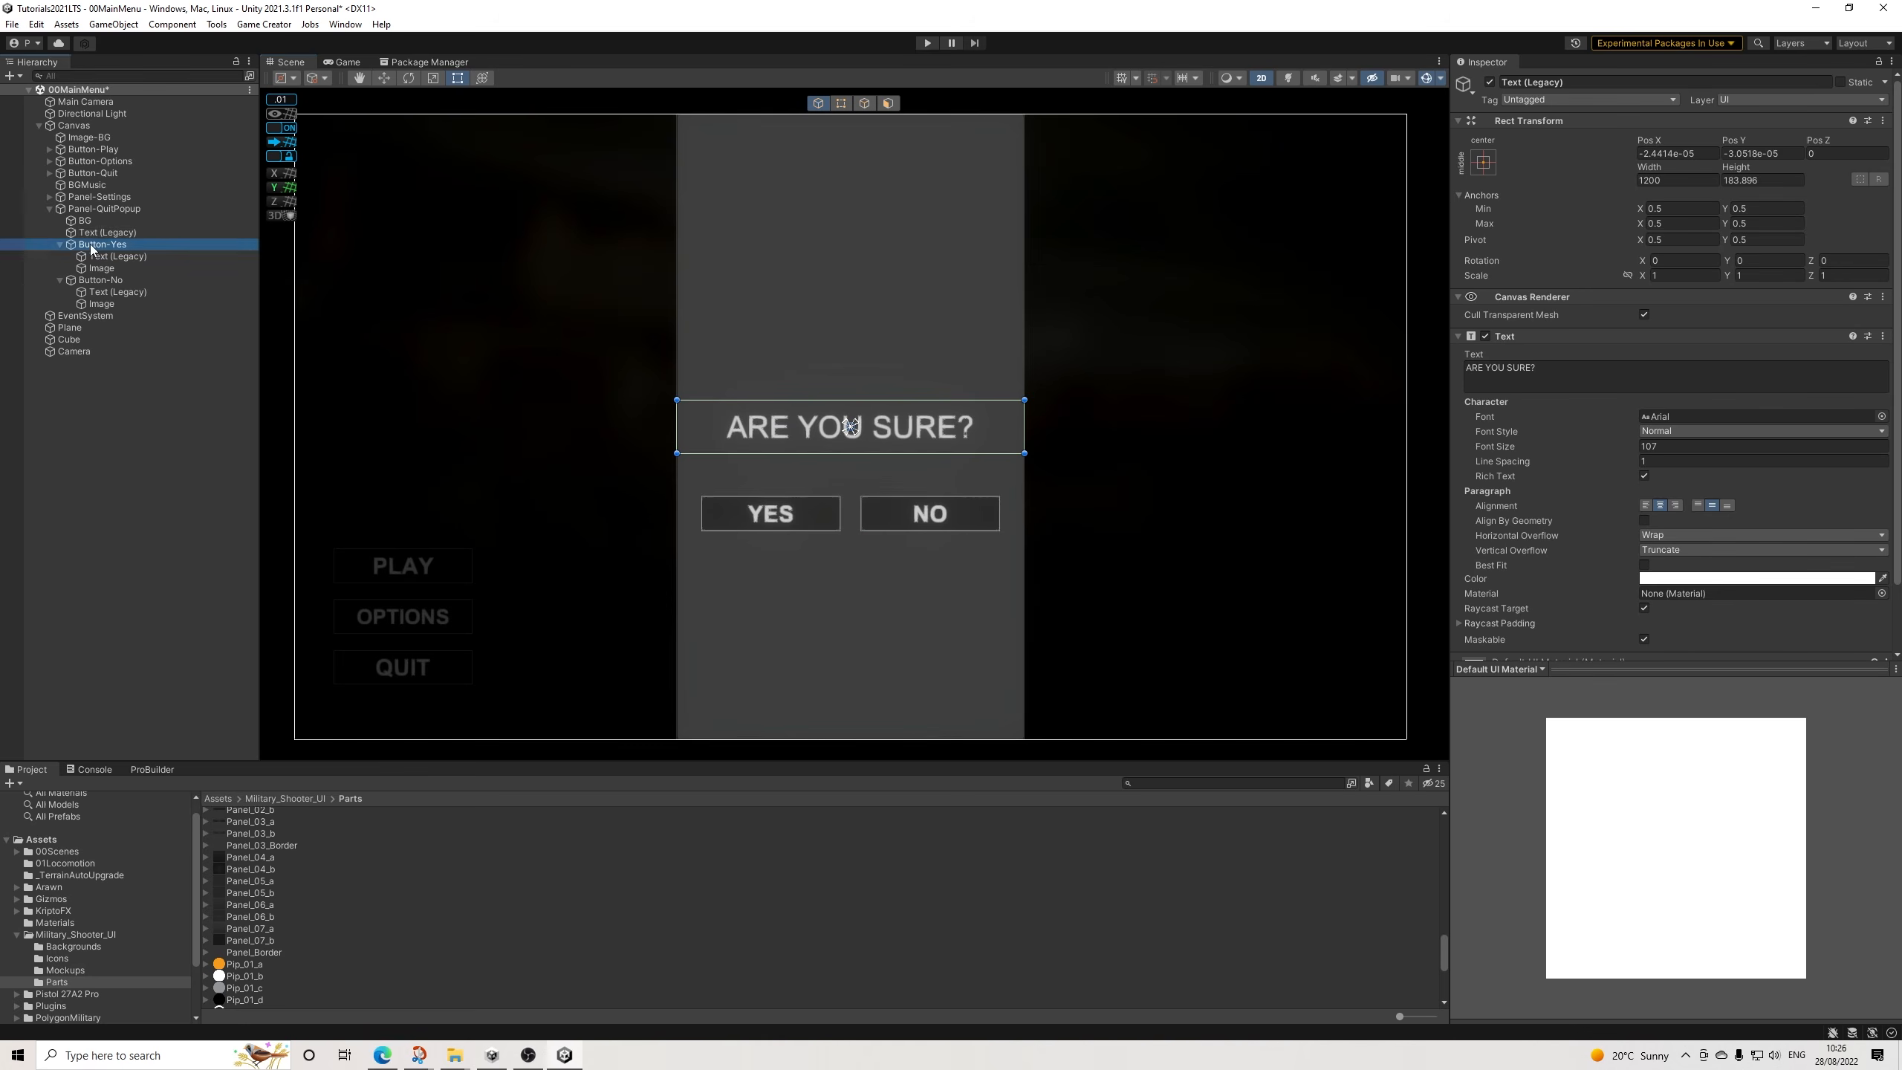
left_click(60, 245)
left_click(59, 256)
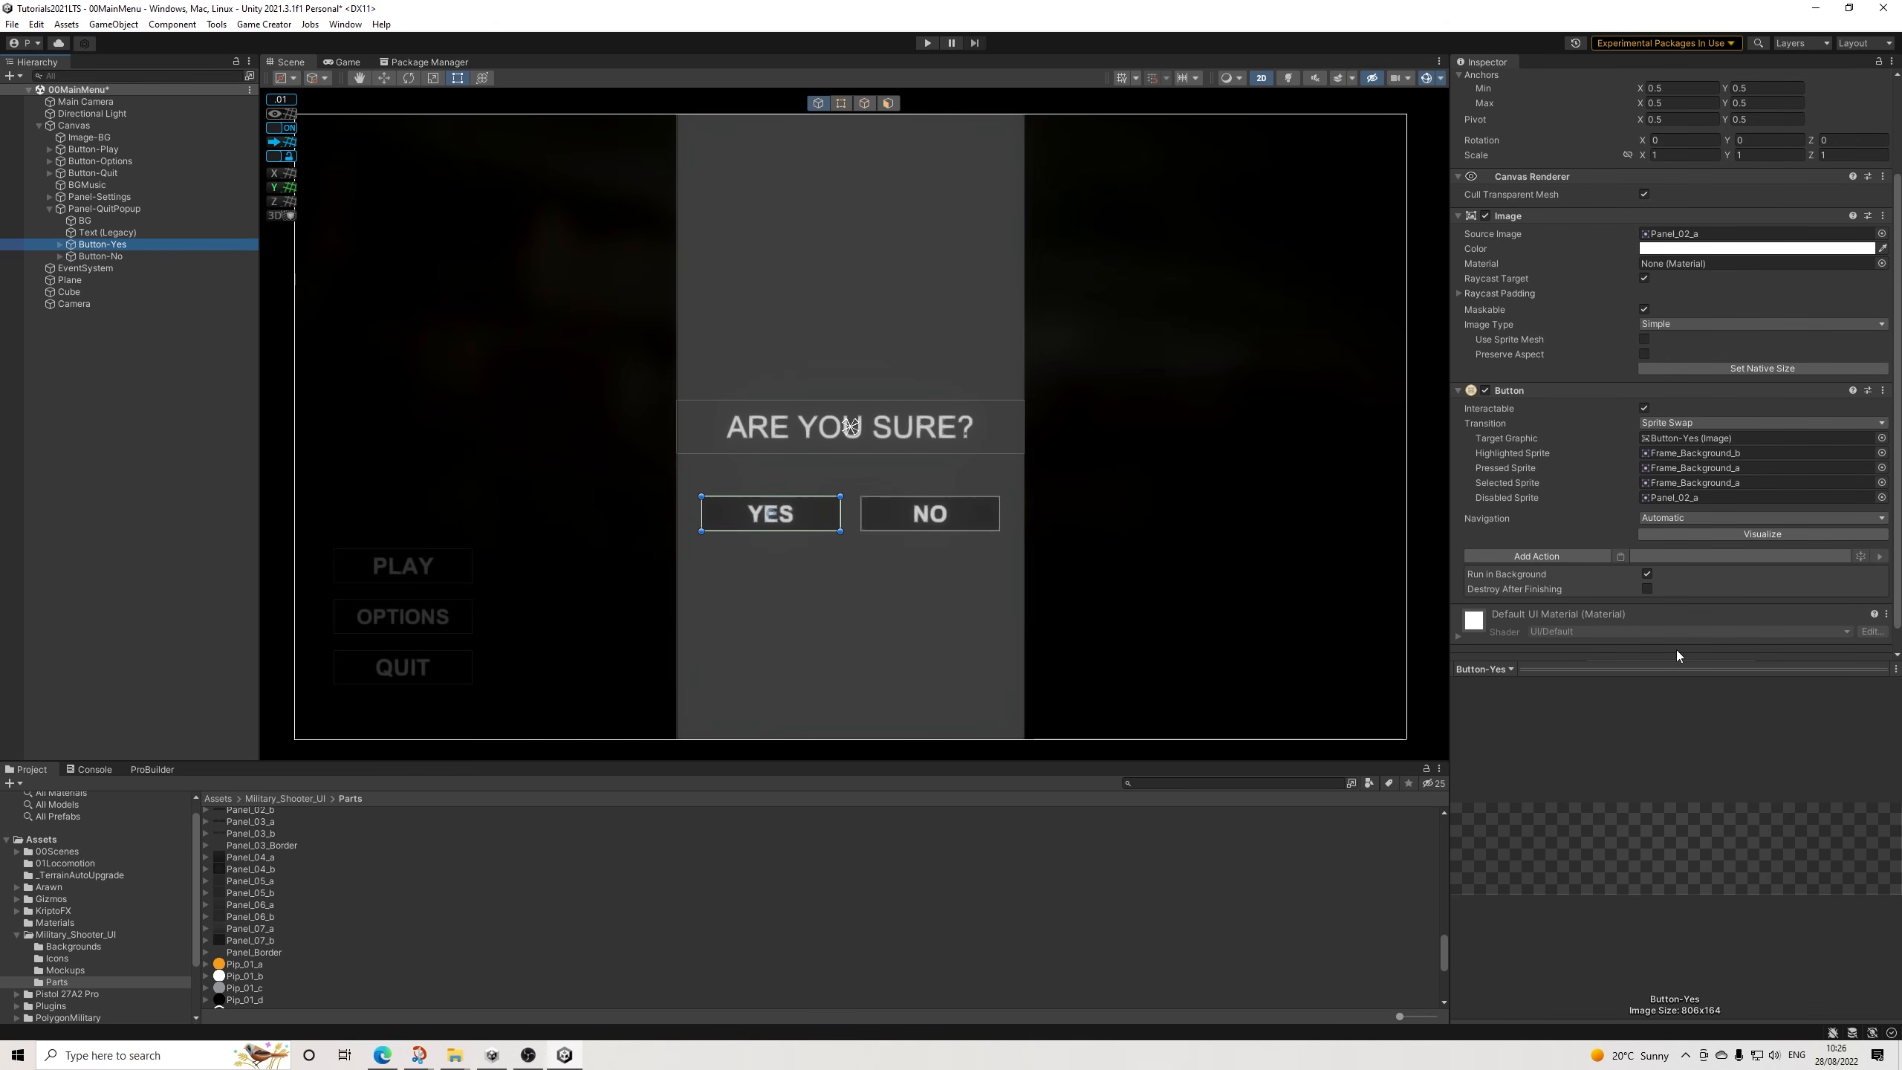
scroll(1688, 645, "down", 3)
left_click(1549, 531)
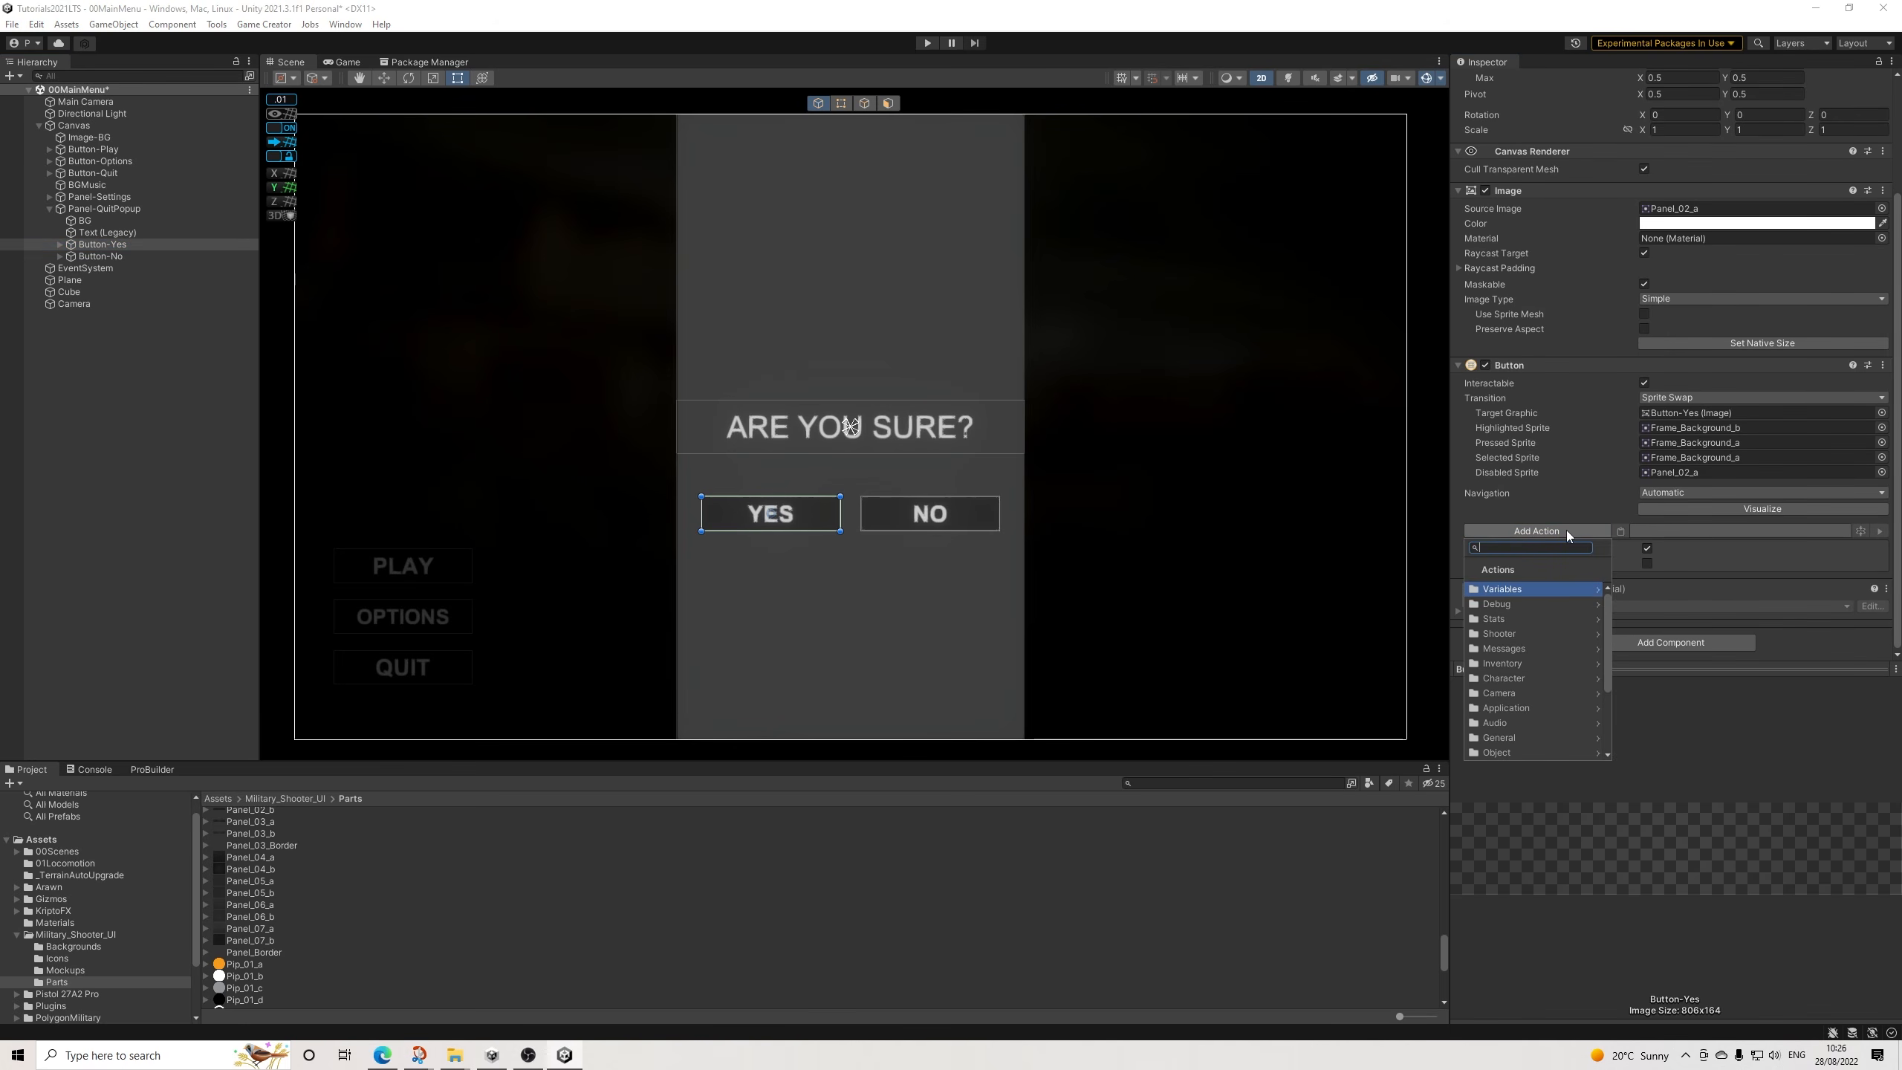
type("exit")
key("Return")
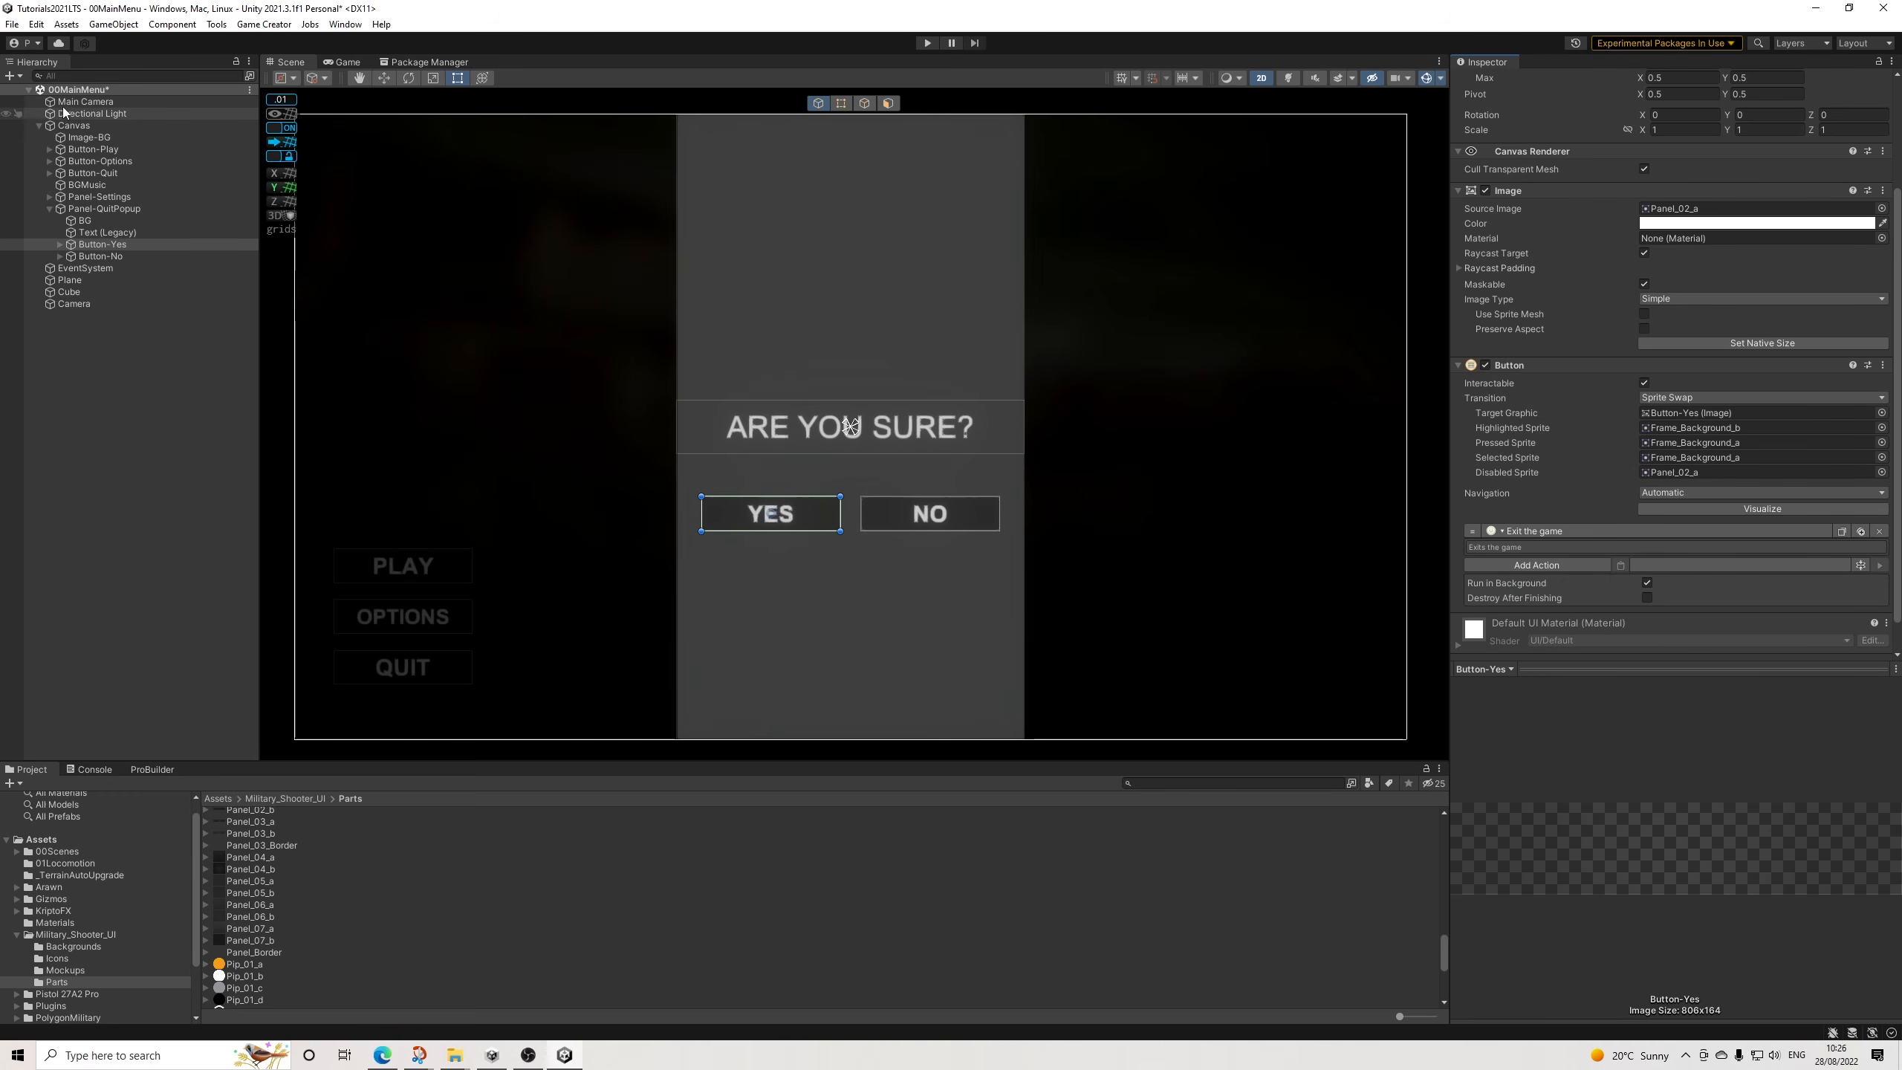
Add a Canvas Group action to Button-No and try to assign Panel-QuitPopup as its canvas group.
left_click(97, 256)
left_click(1586, 533)
type("group")
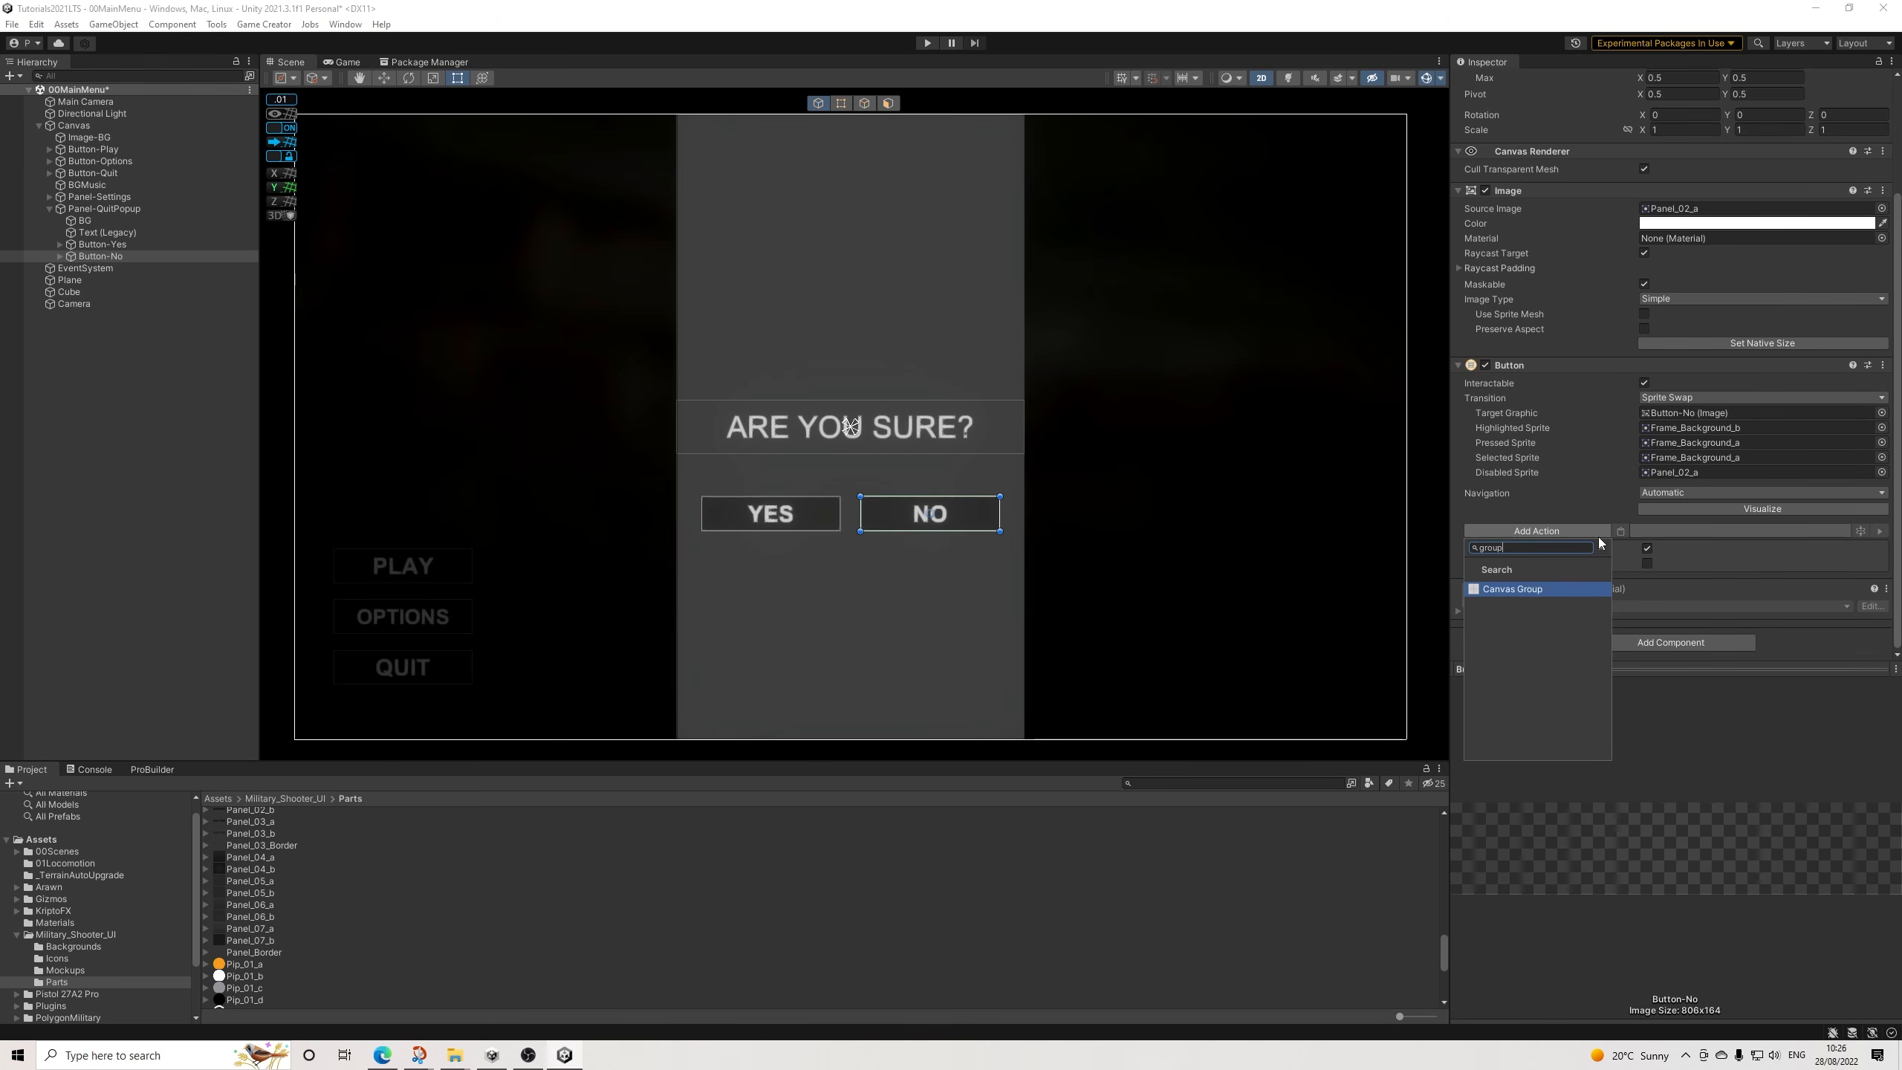
key("Return")
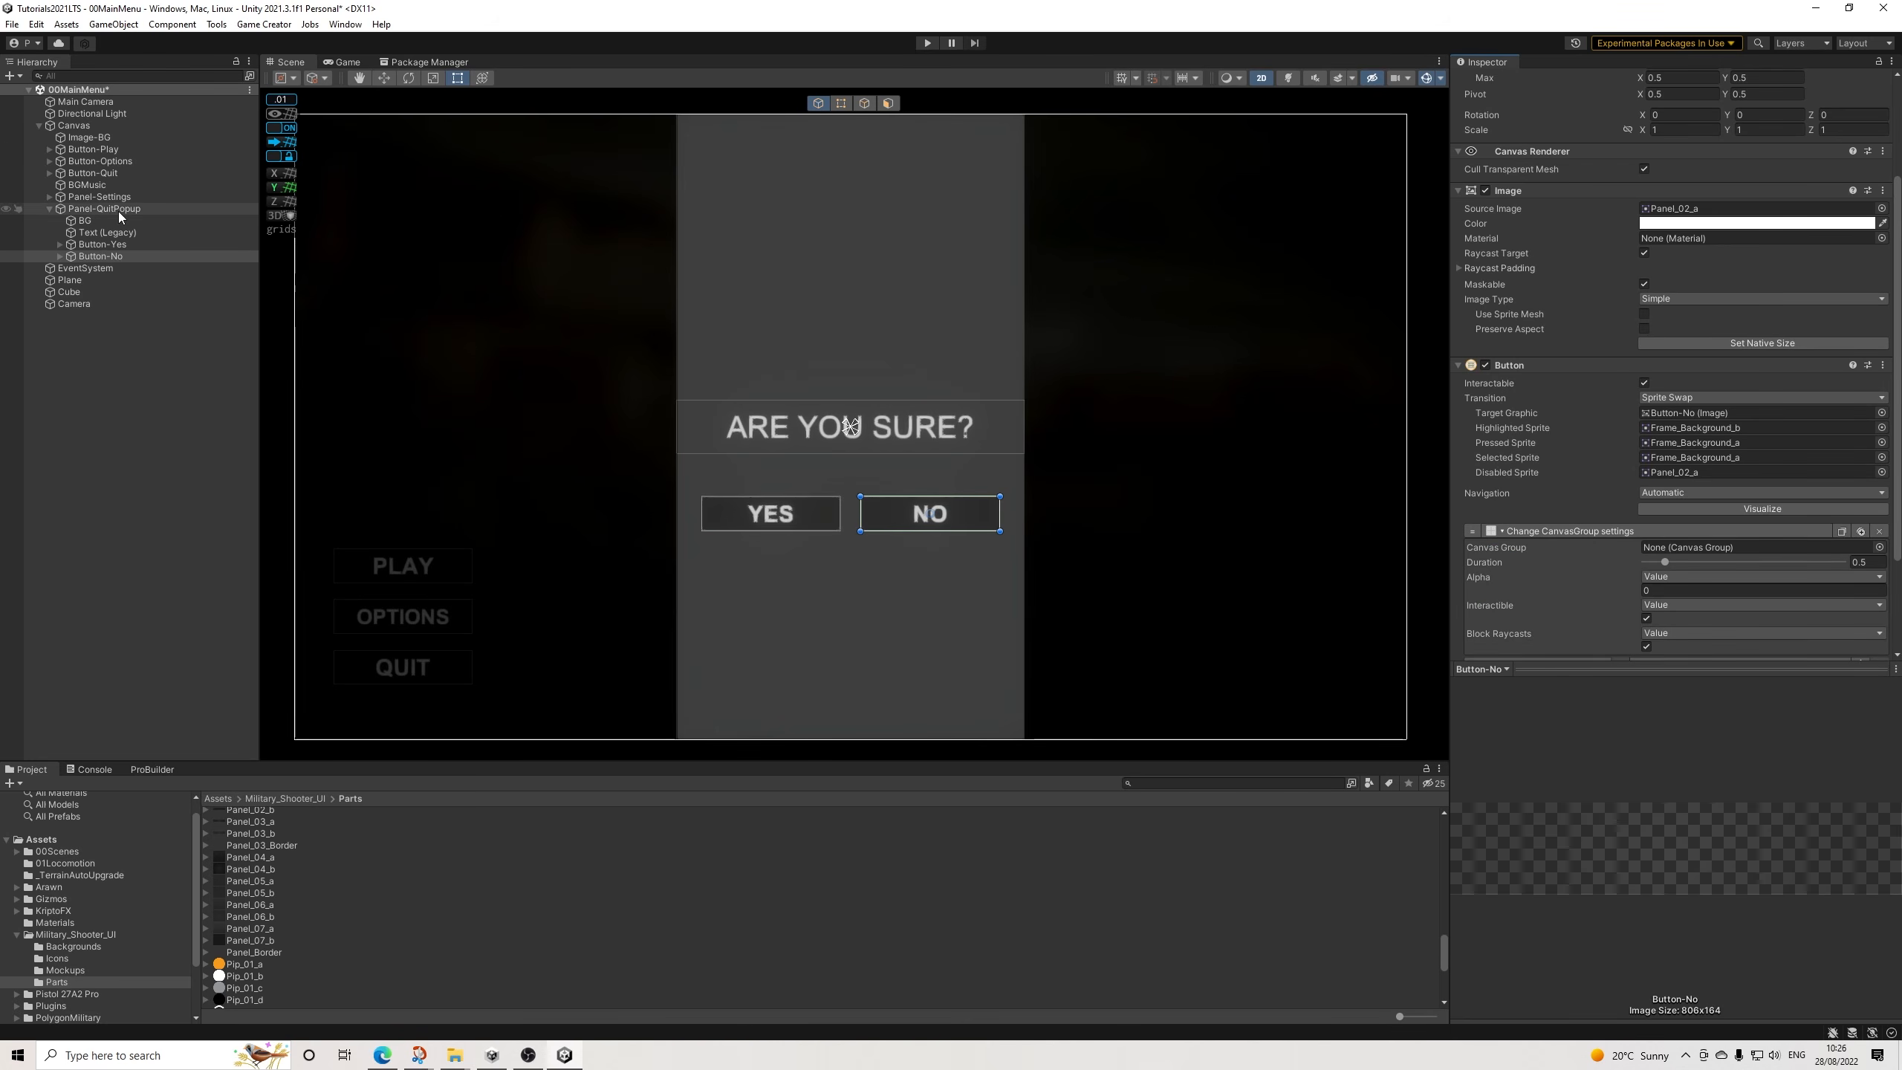
left_click_drag(119, 209, 1764, 514)
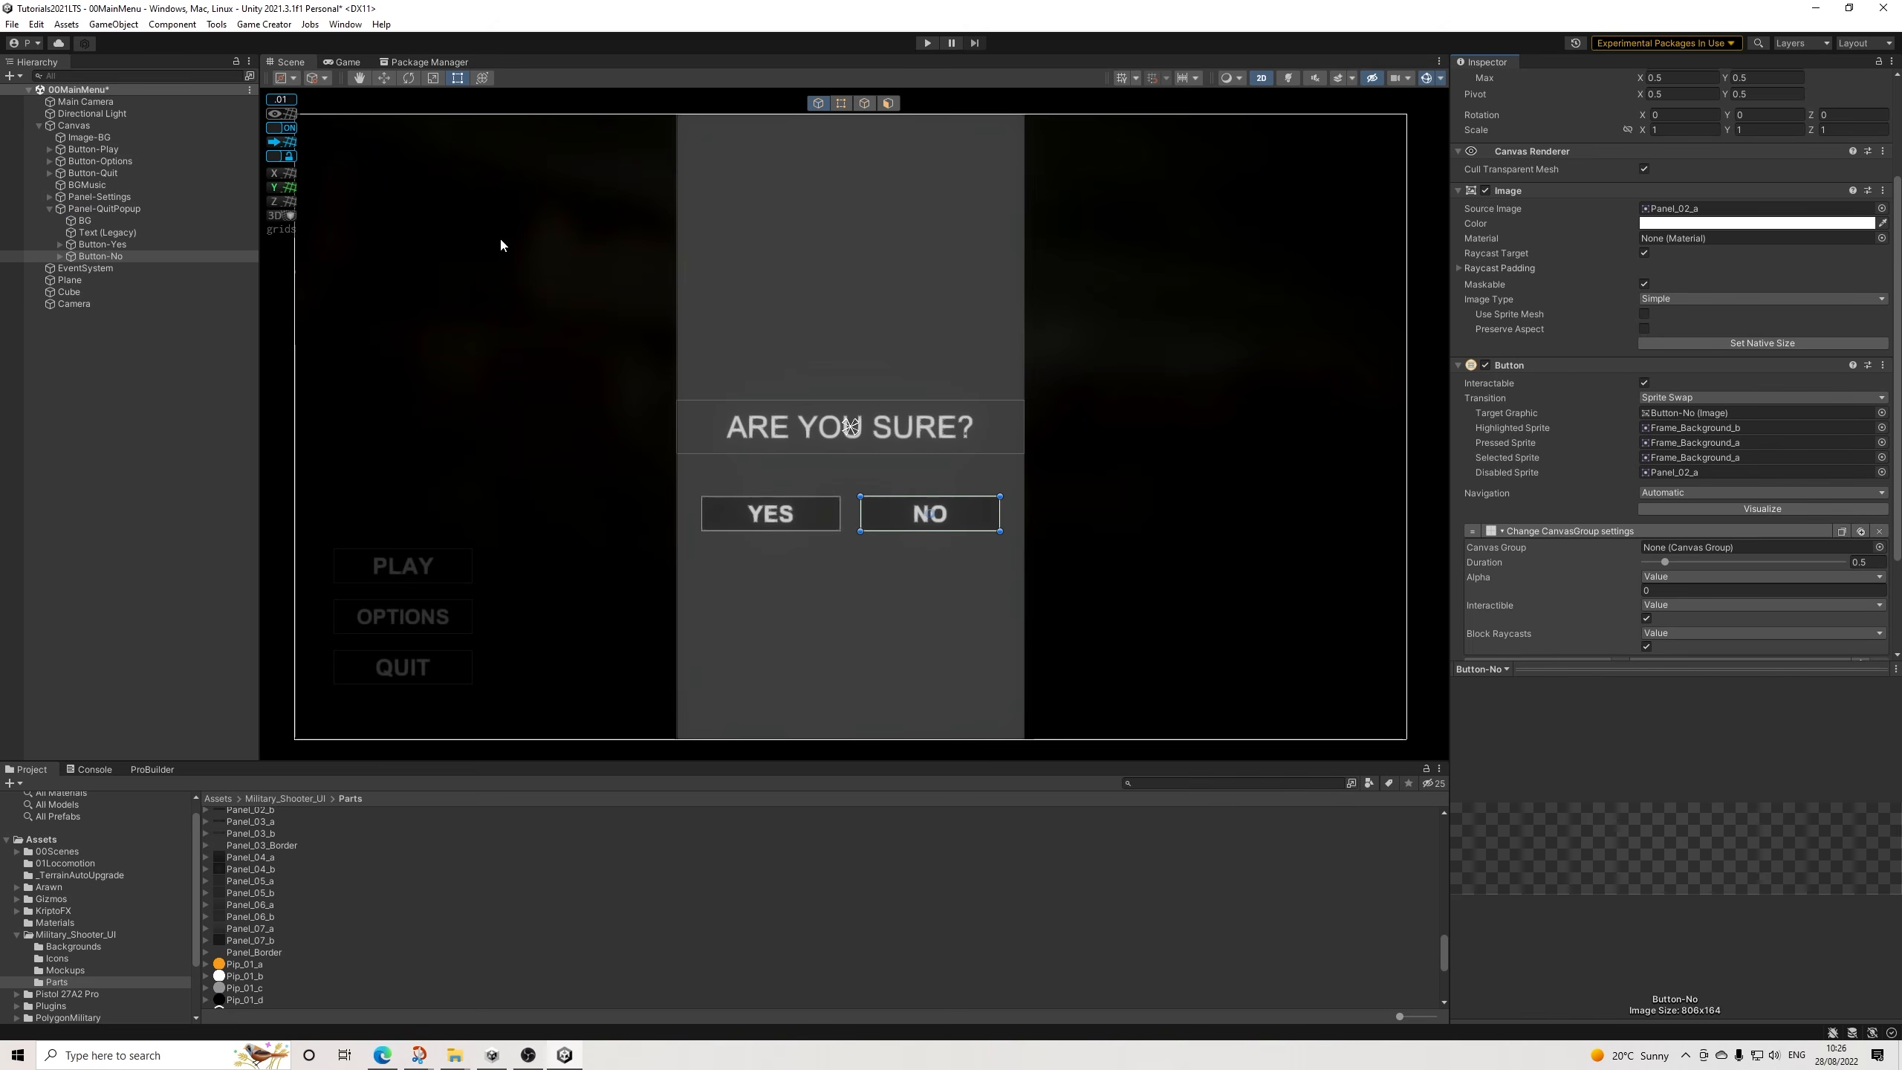
Add a Canvas Group component to Panel-QuitPopup, leaving Interactable and Blocks Raycasts enabled.
left_click(102, 207)
left_click(1643, 552)
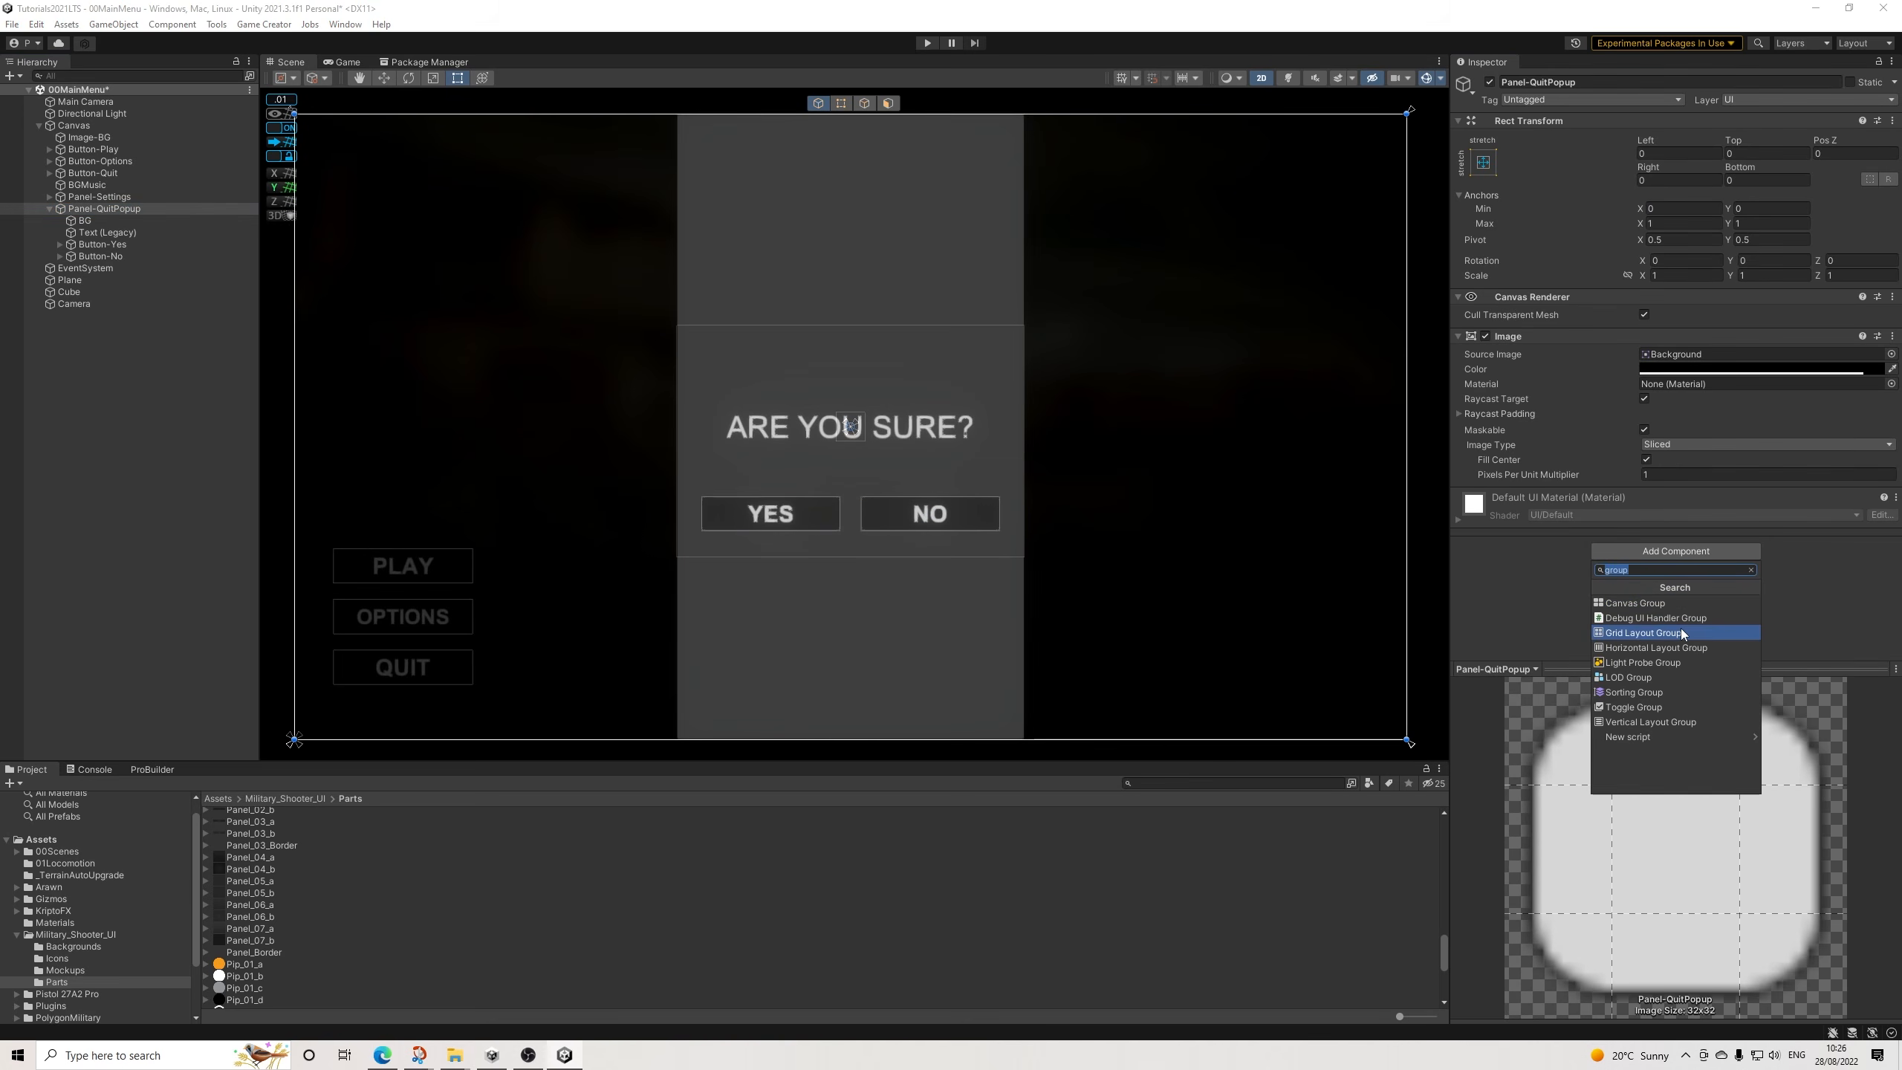
type("cuop")
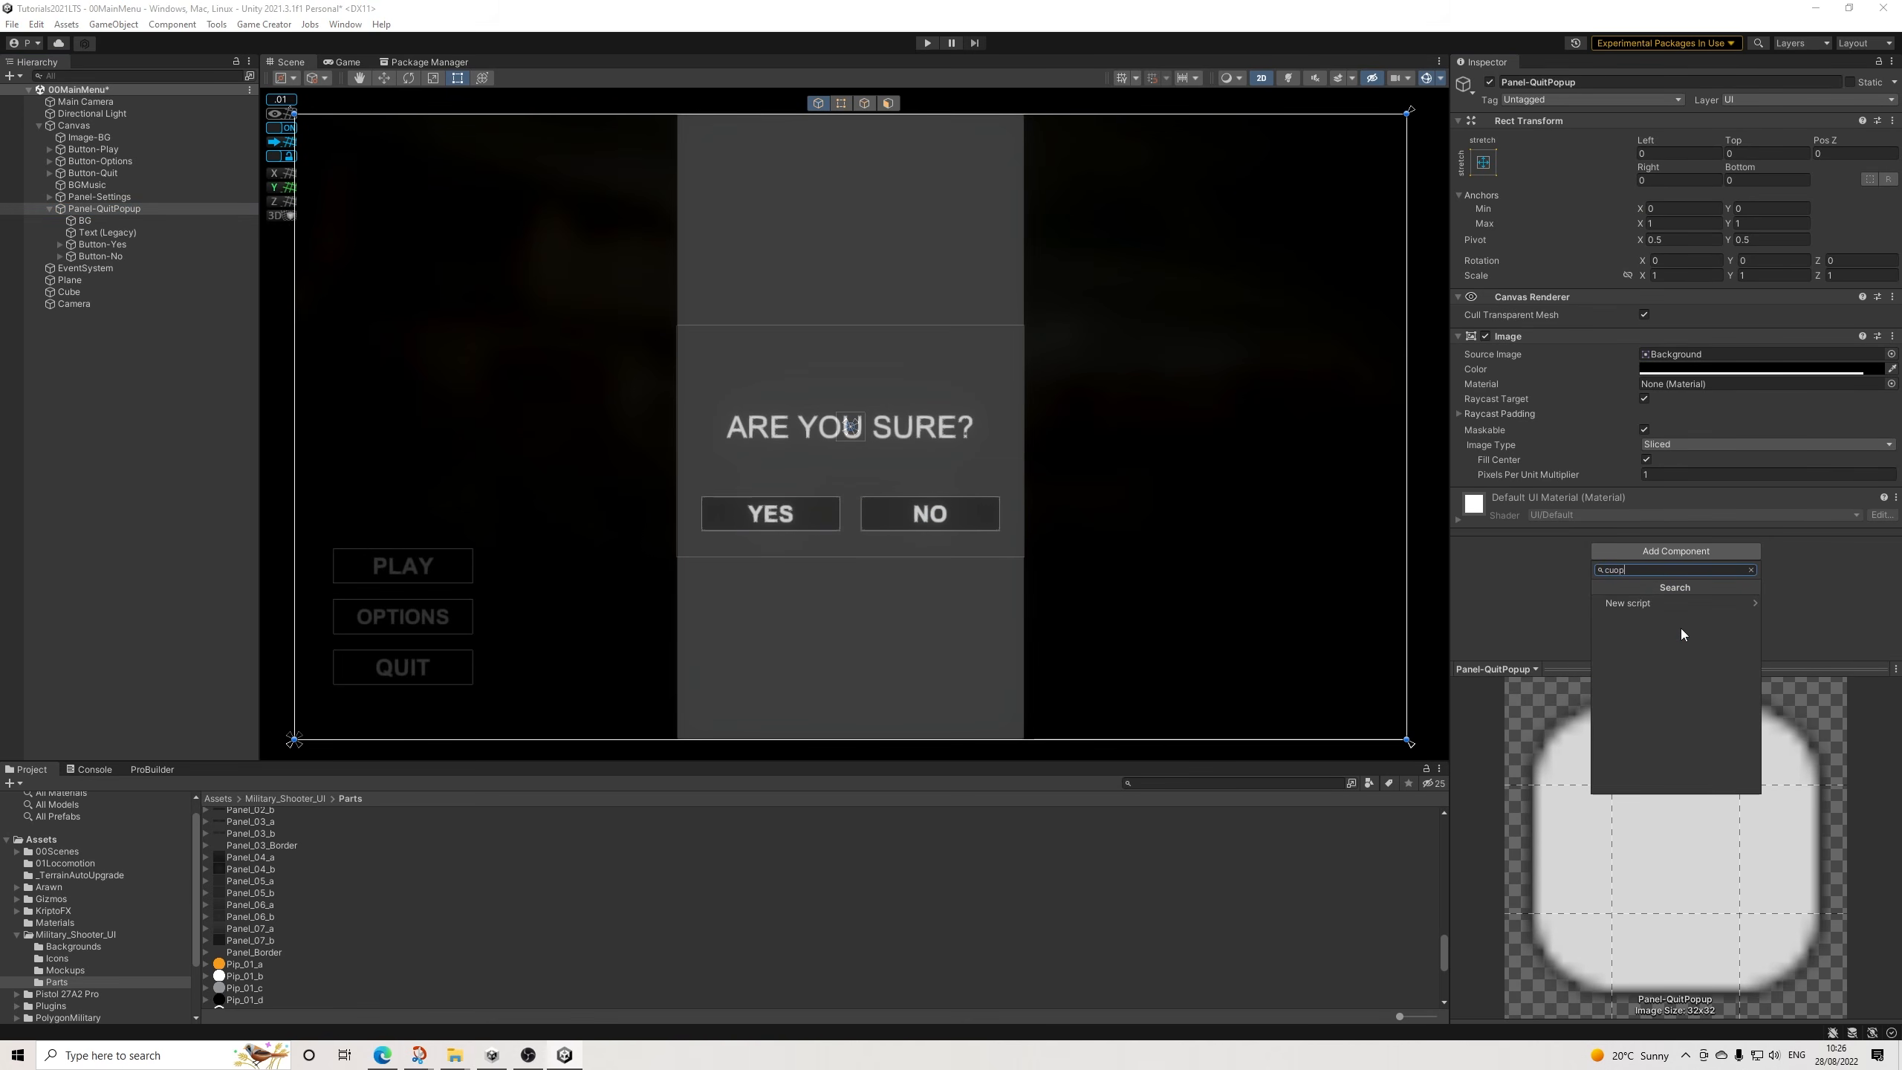
key("BackSpace")
type("cavn")
key("BackSpace")
key("BackSpace")
key("BackSpace")
key("BackSpace")
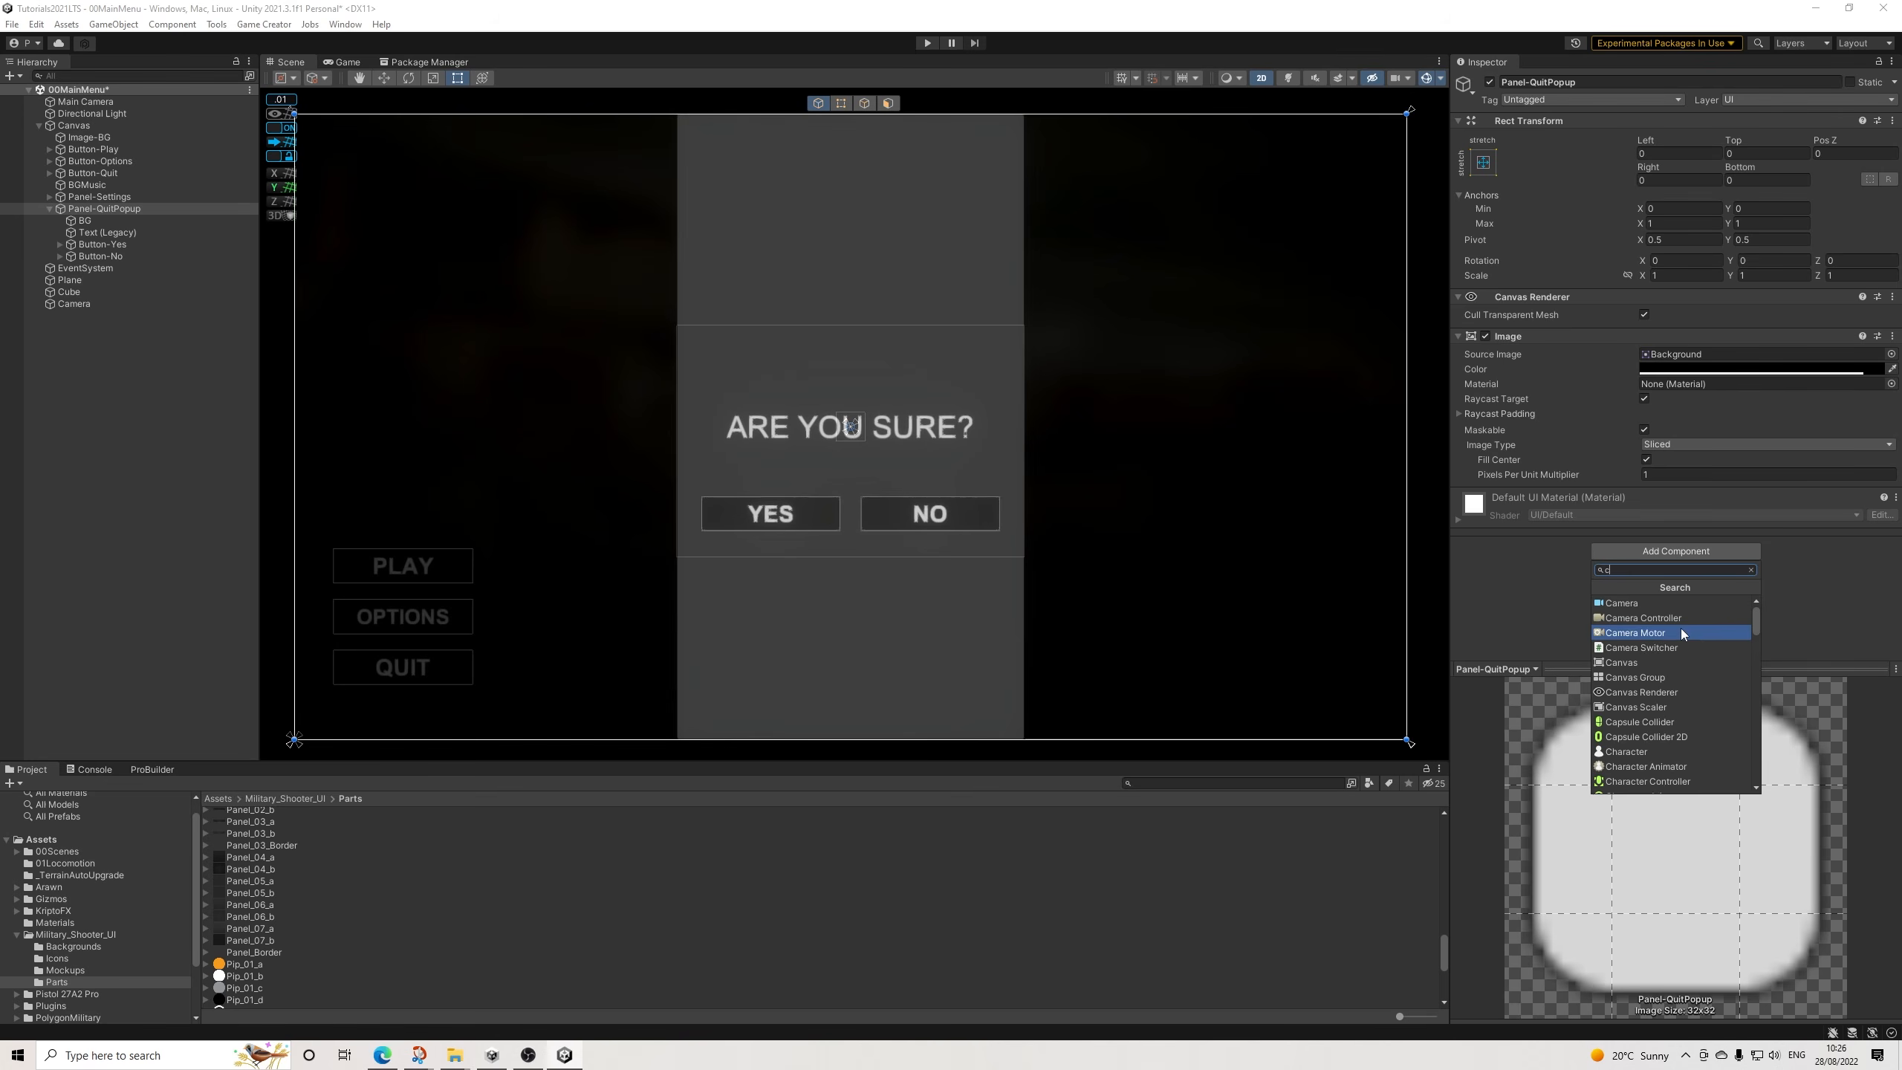
type("group")
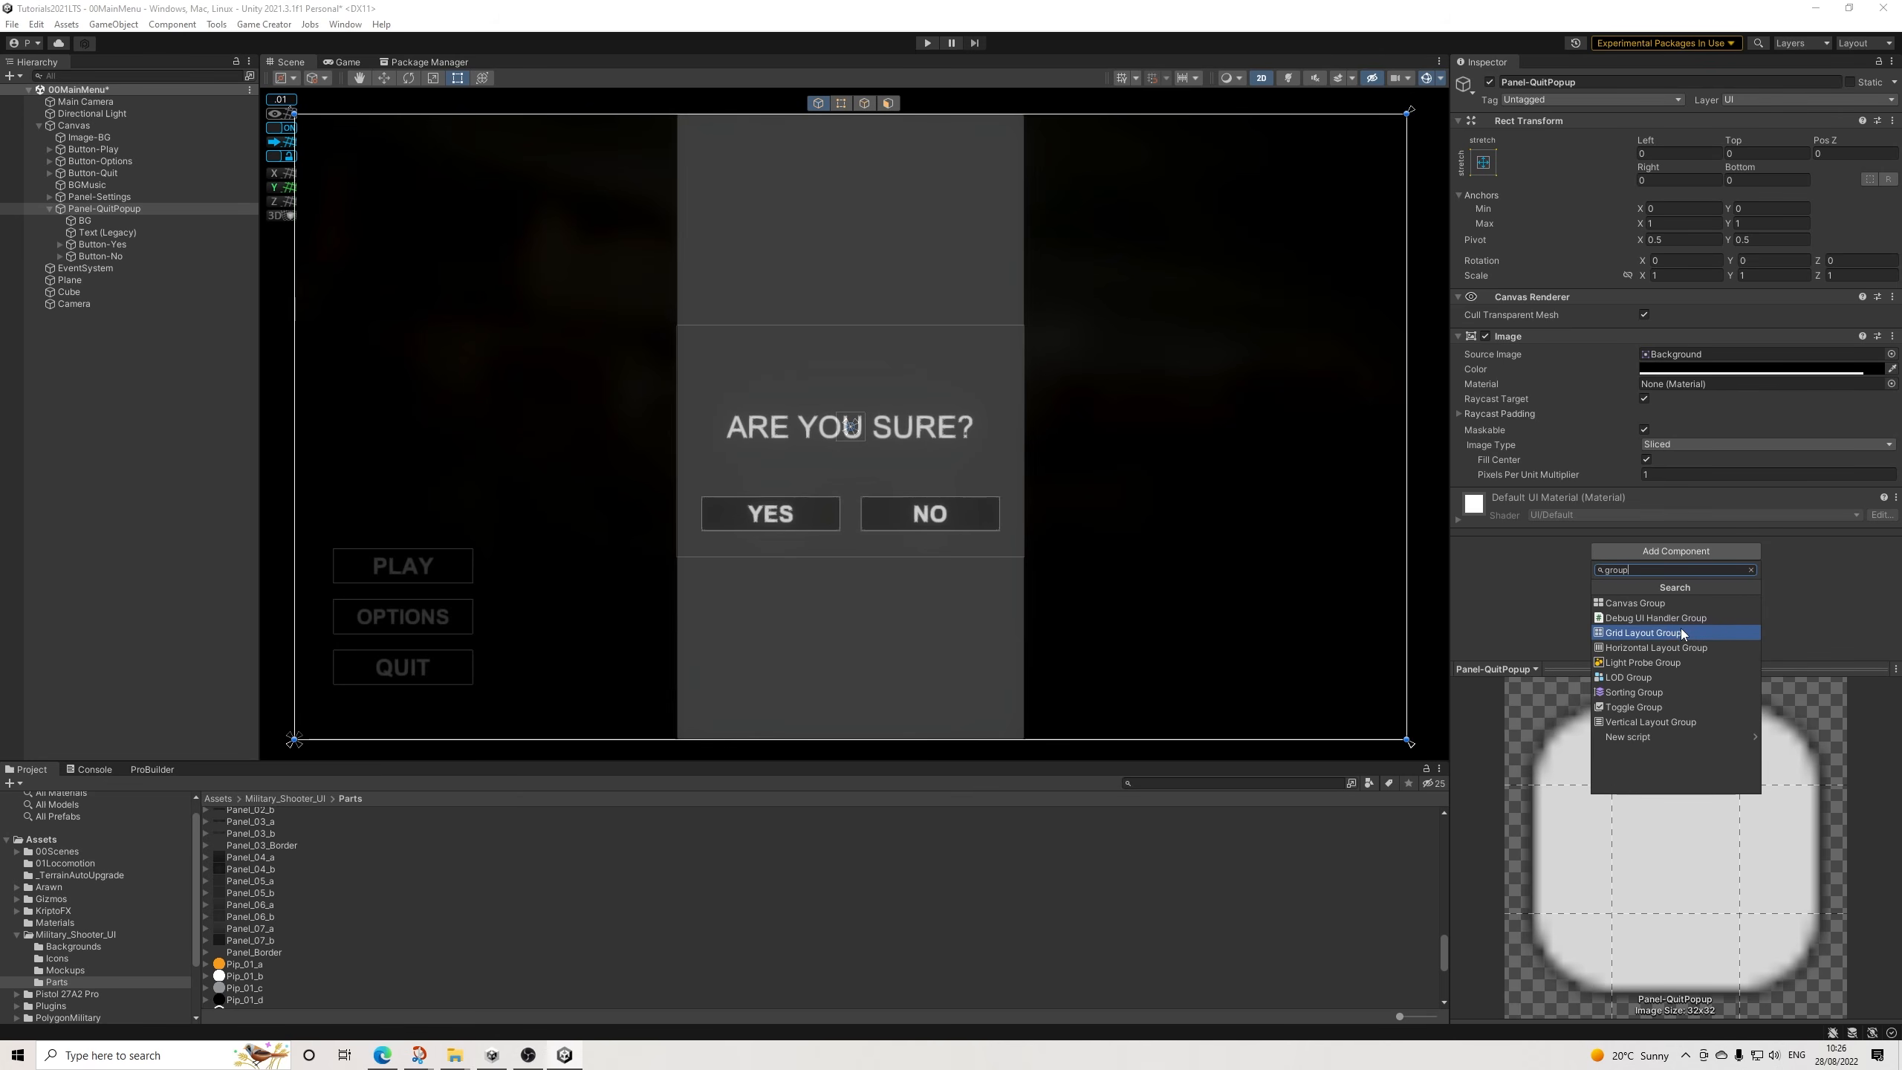
key("Up")
key("Up")
key("Up")
key("Down")
key("Return")
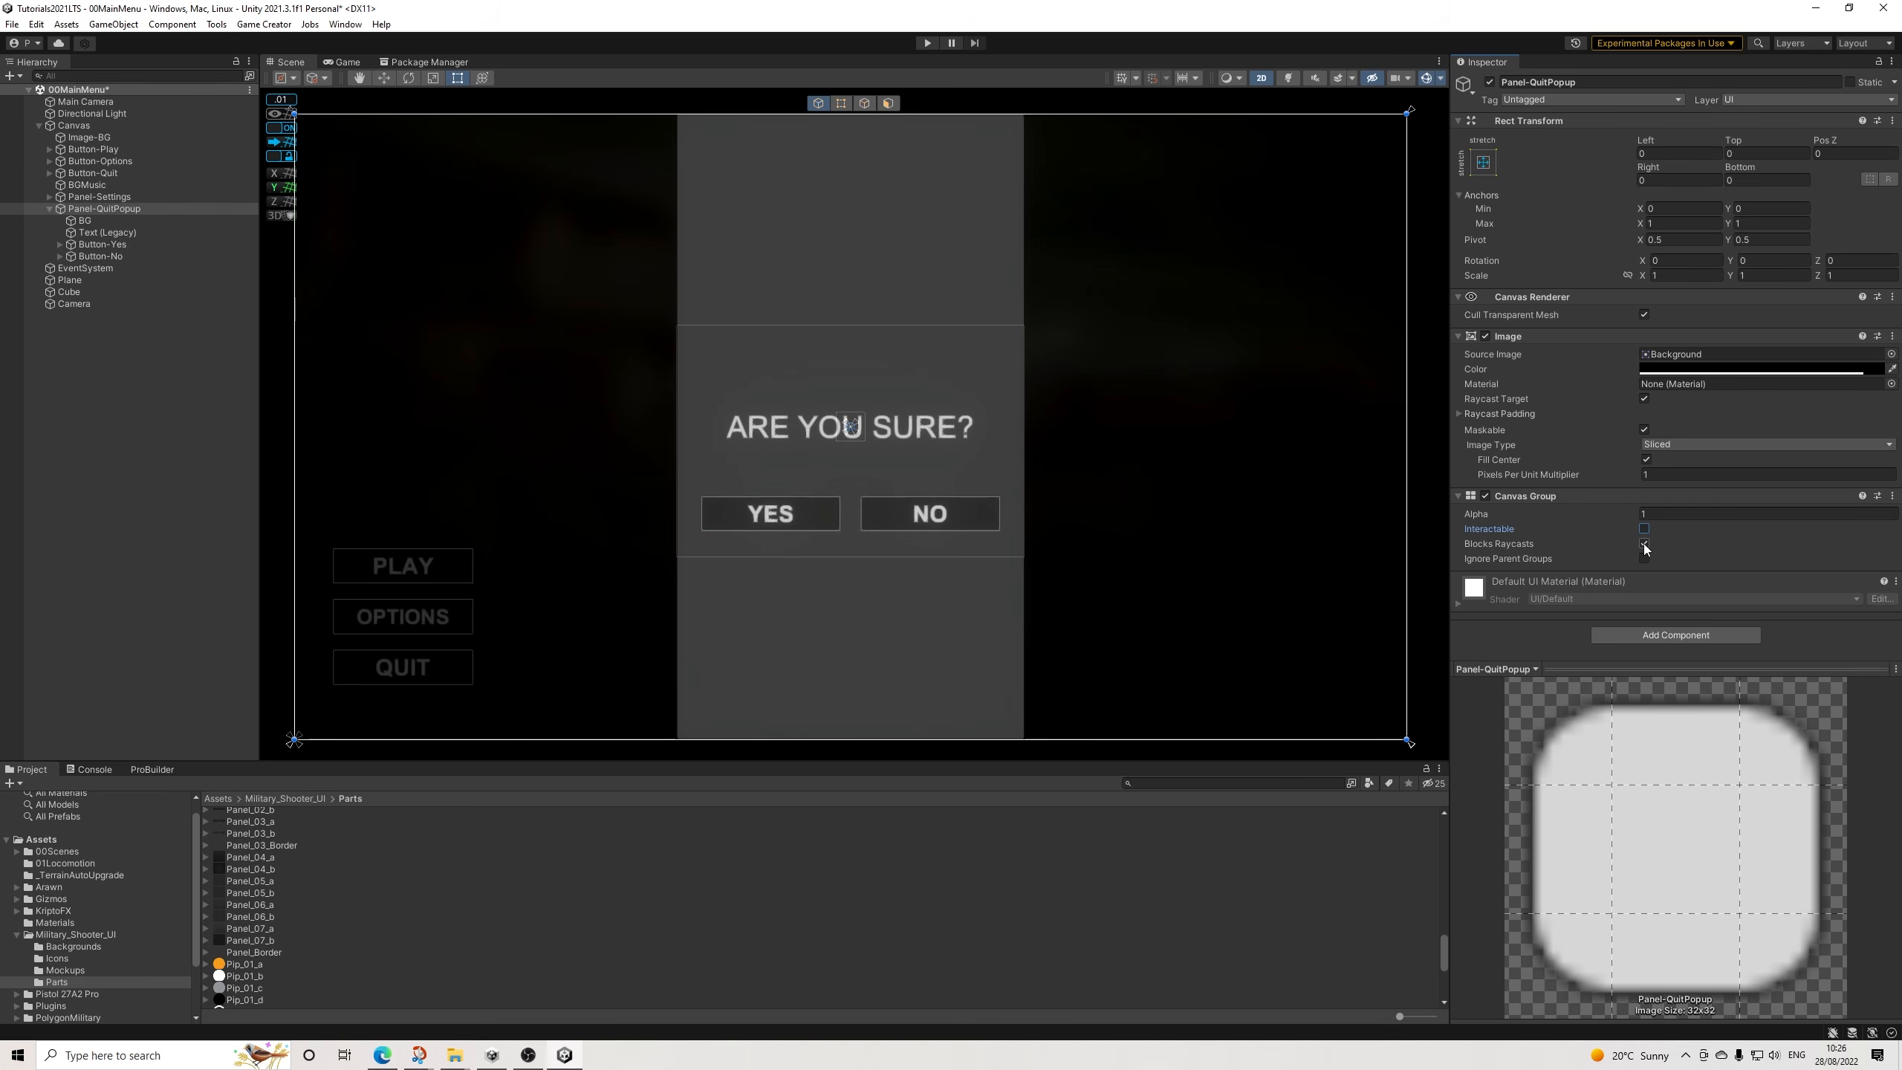
left_click(1644, 544)
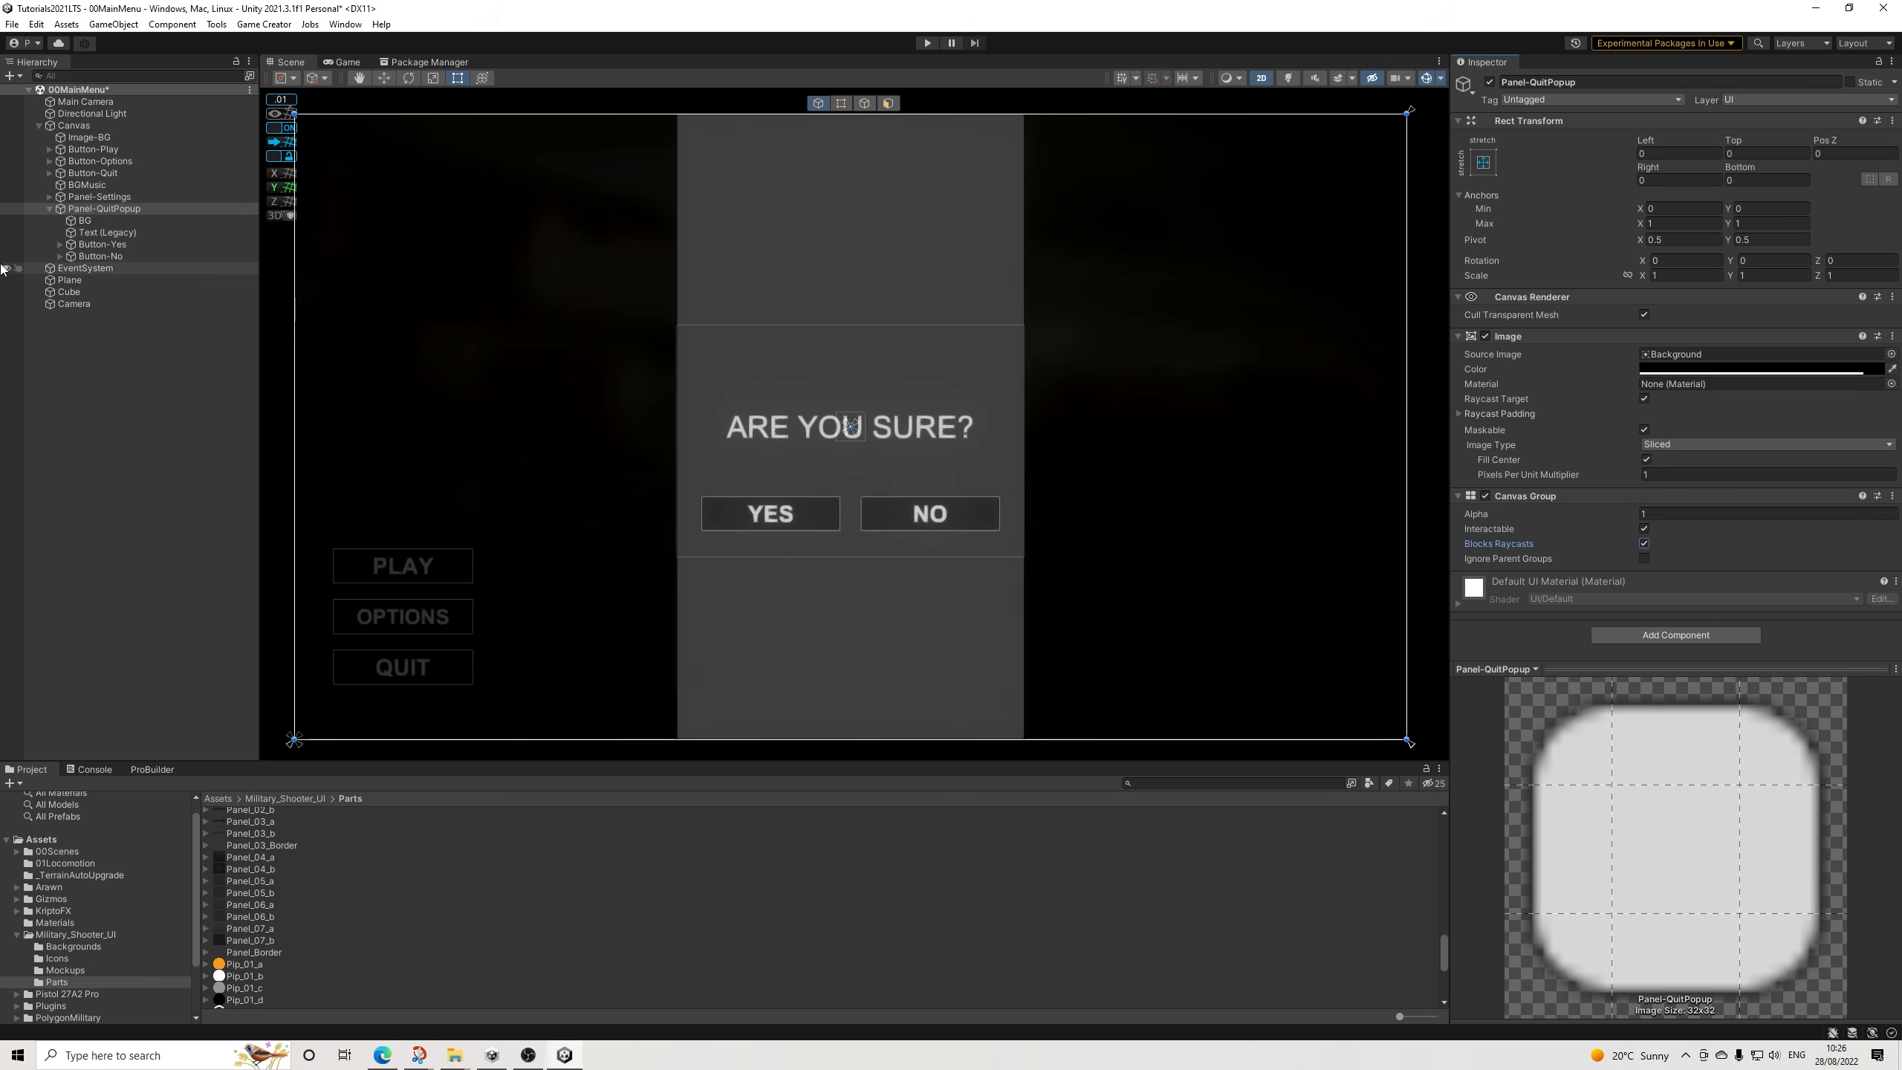
Assign Panel-QuitPopup to Button-No's CanvasGroup action, with duration 0.1 and Interactible and Block Raycasts disabled.
left_click(116, 258)
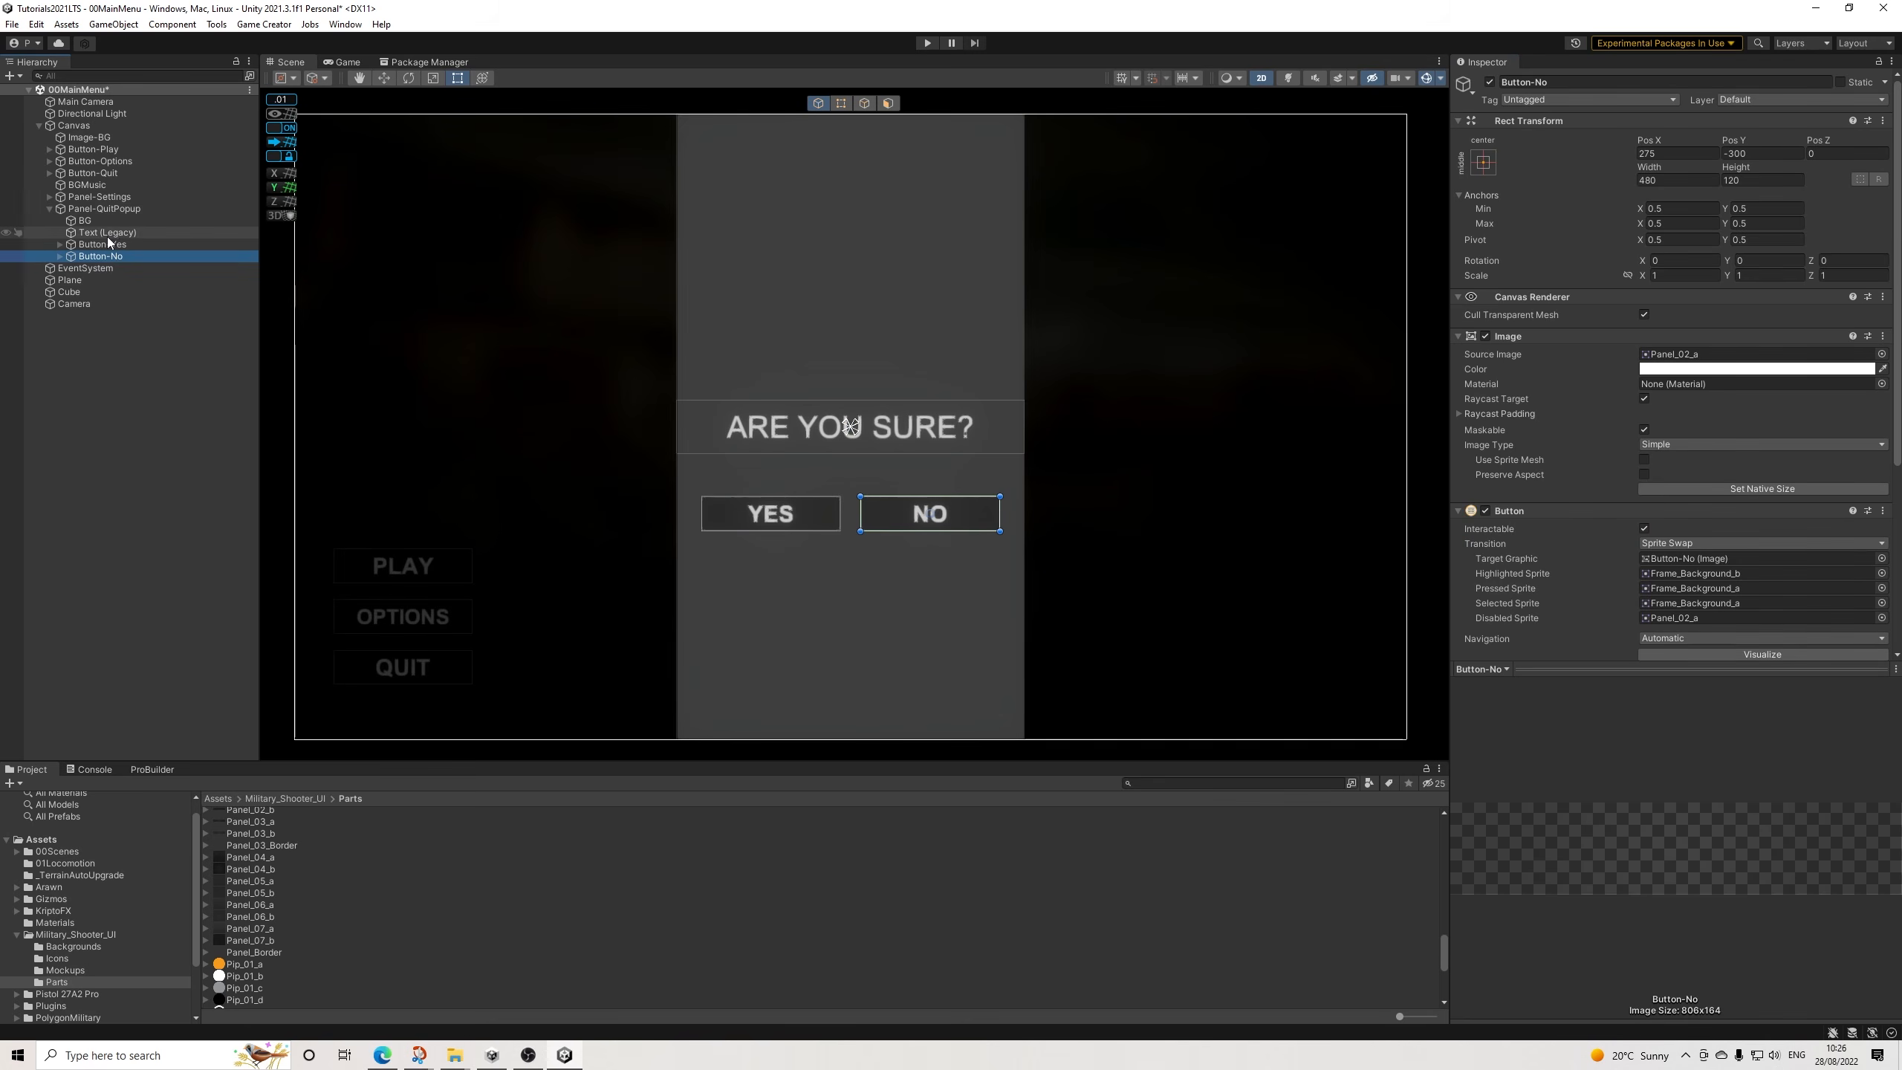
scroll(1662, 507, "down", 2)
scroll(1662, 507, "down", 6)
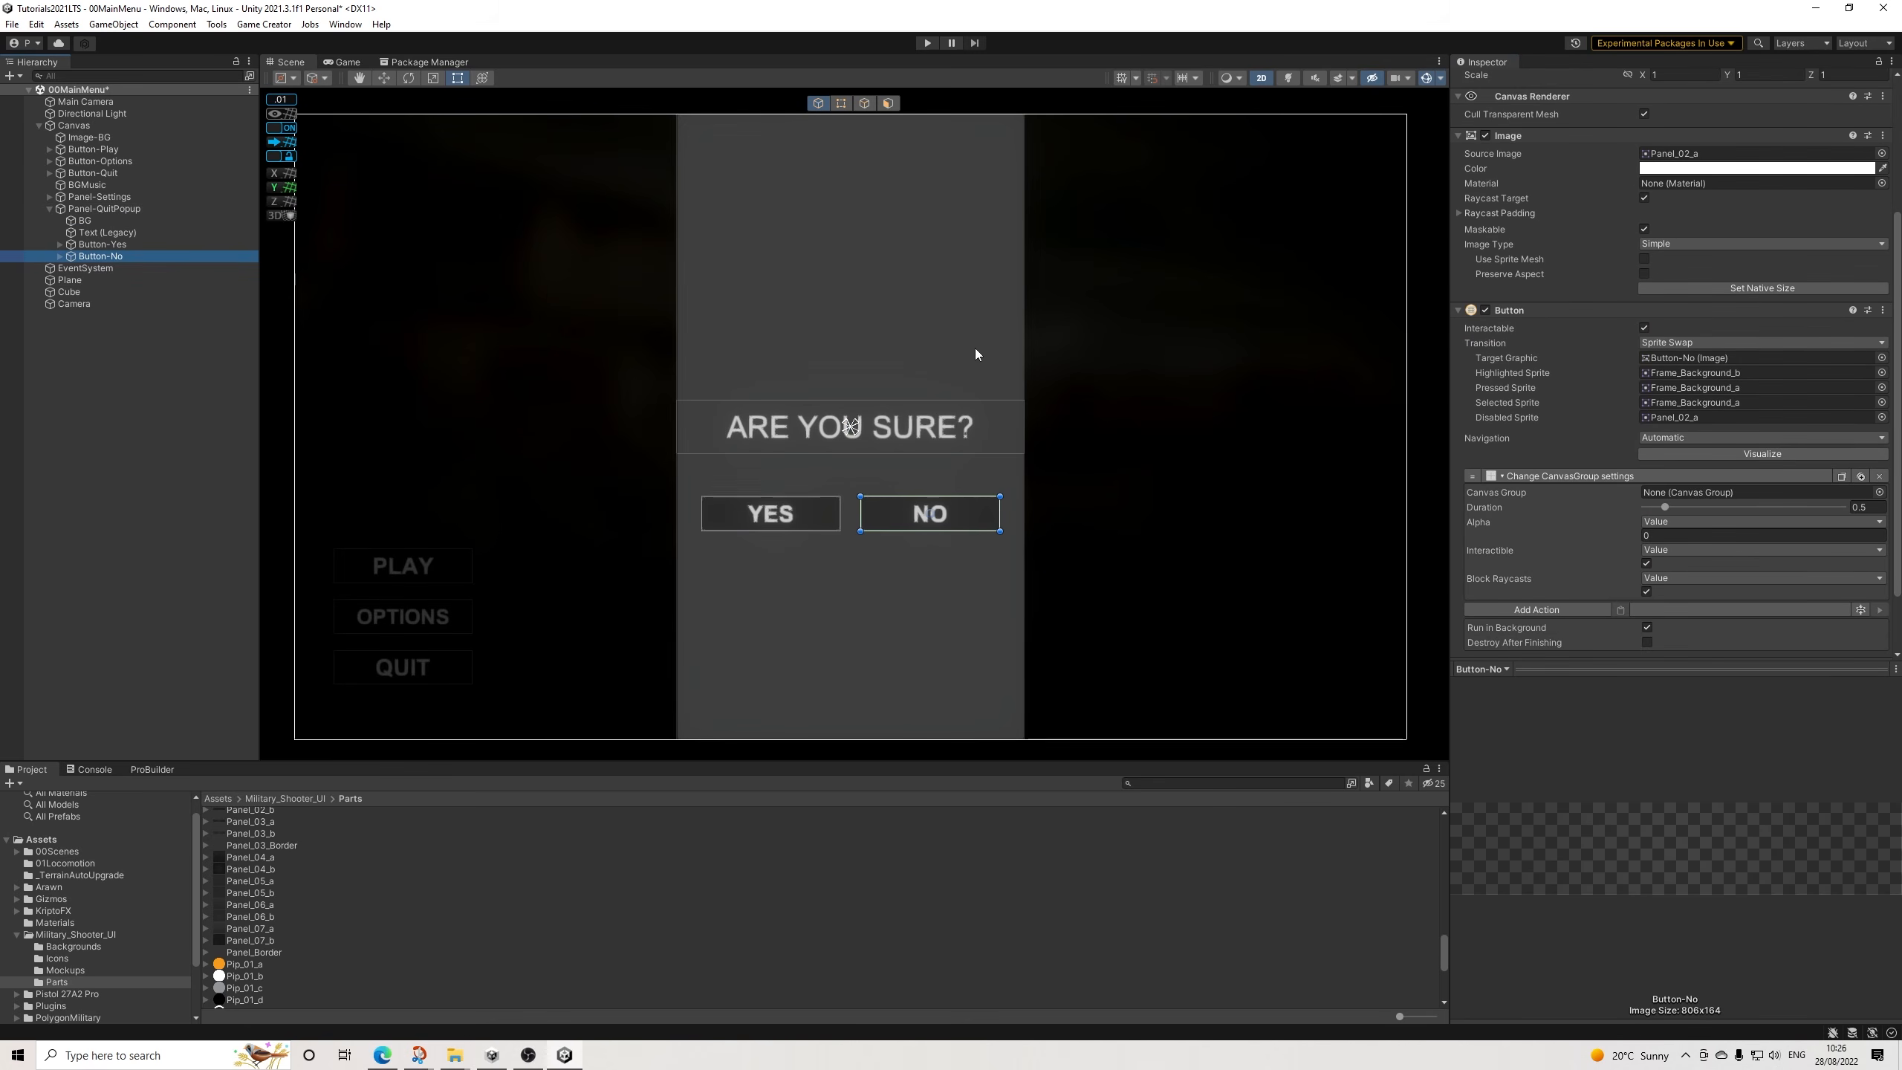
left_click_drag(110, 207, 1765, 494)
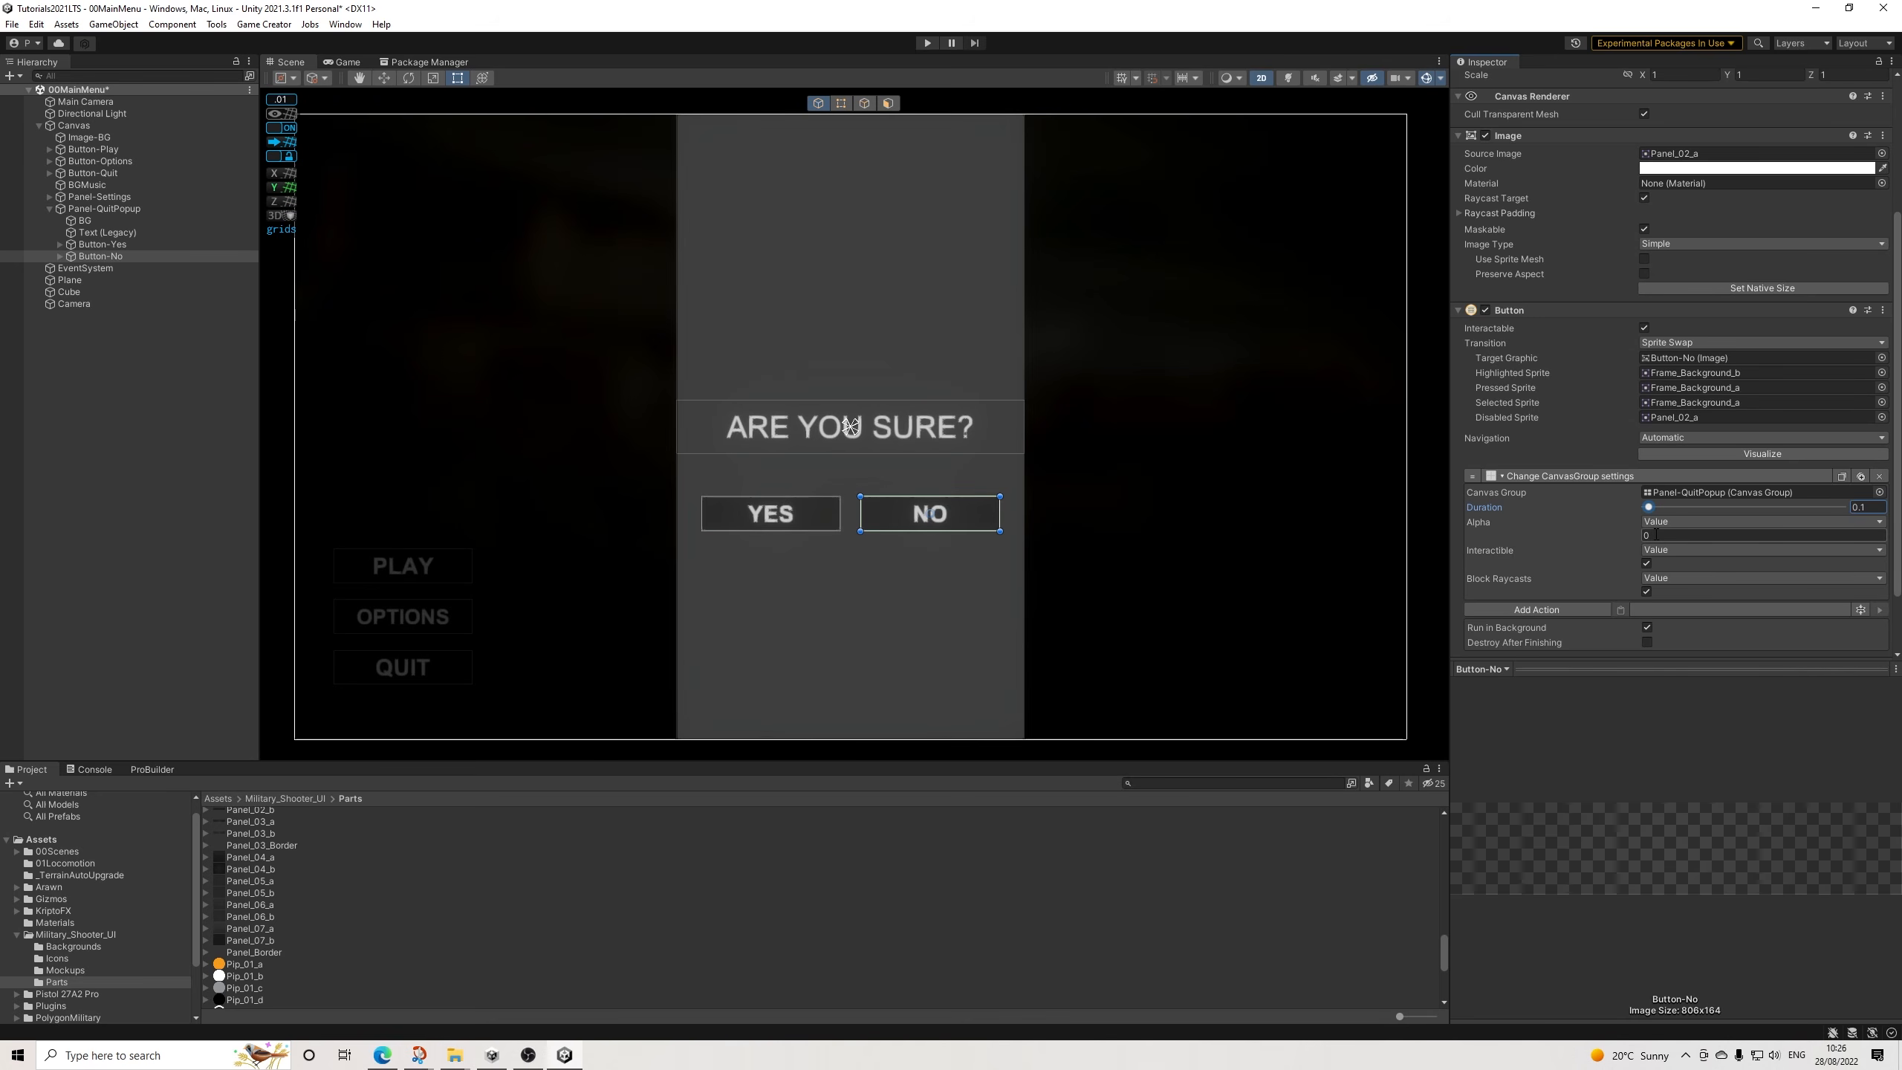
left_click(1645, 562)
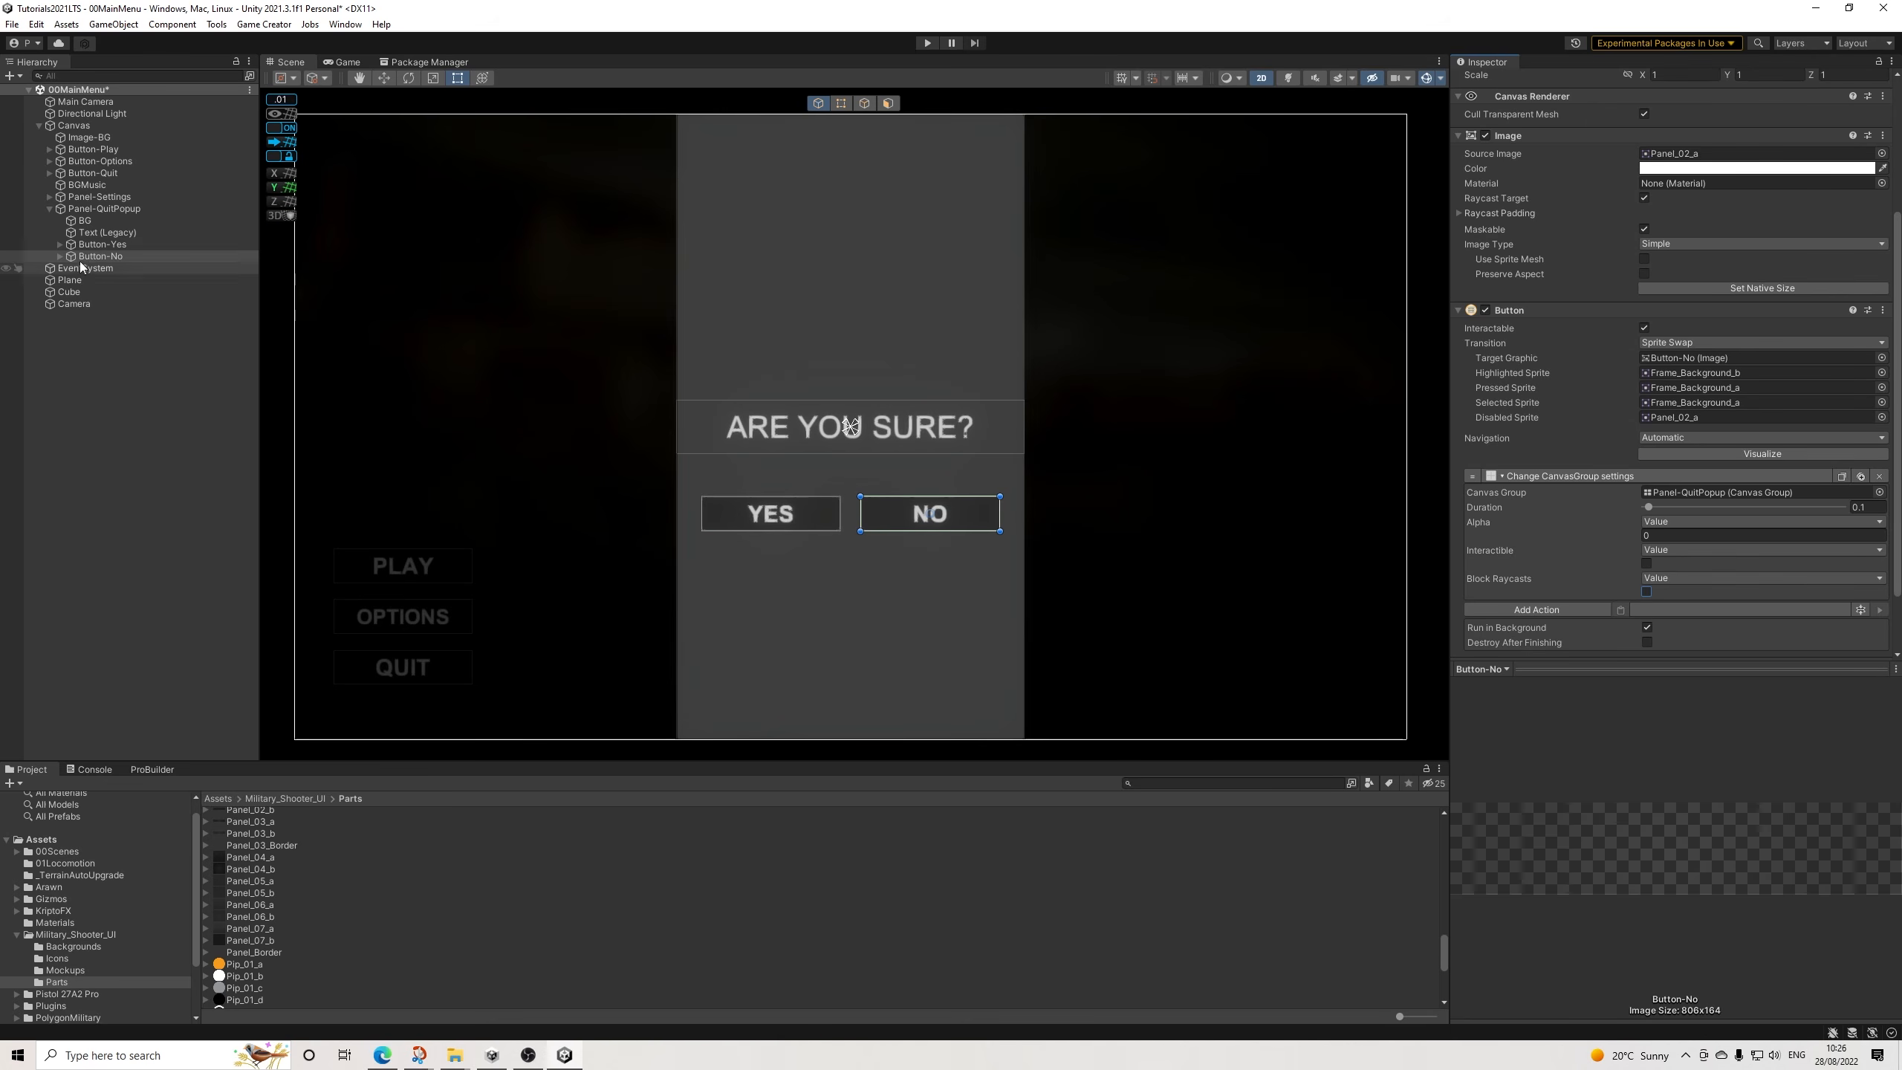
Disable Interactable and Blocks Raycasts on Panel-QuitPopup's Canvas Group and set its Alpha to 0.
left_click(104, 209)
left_click(1643, 529)
left_click(1643, 539)
left_click(1690, 513)
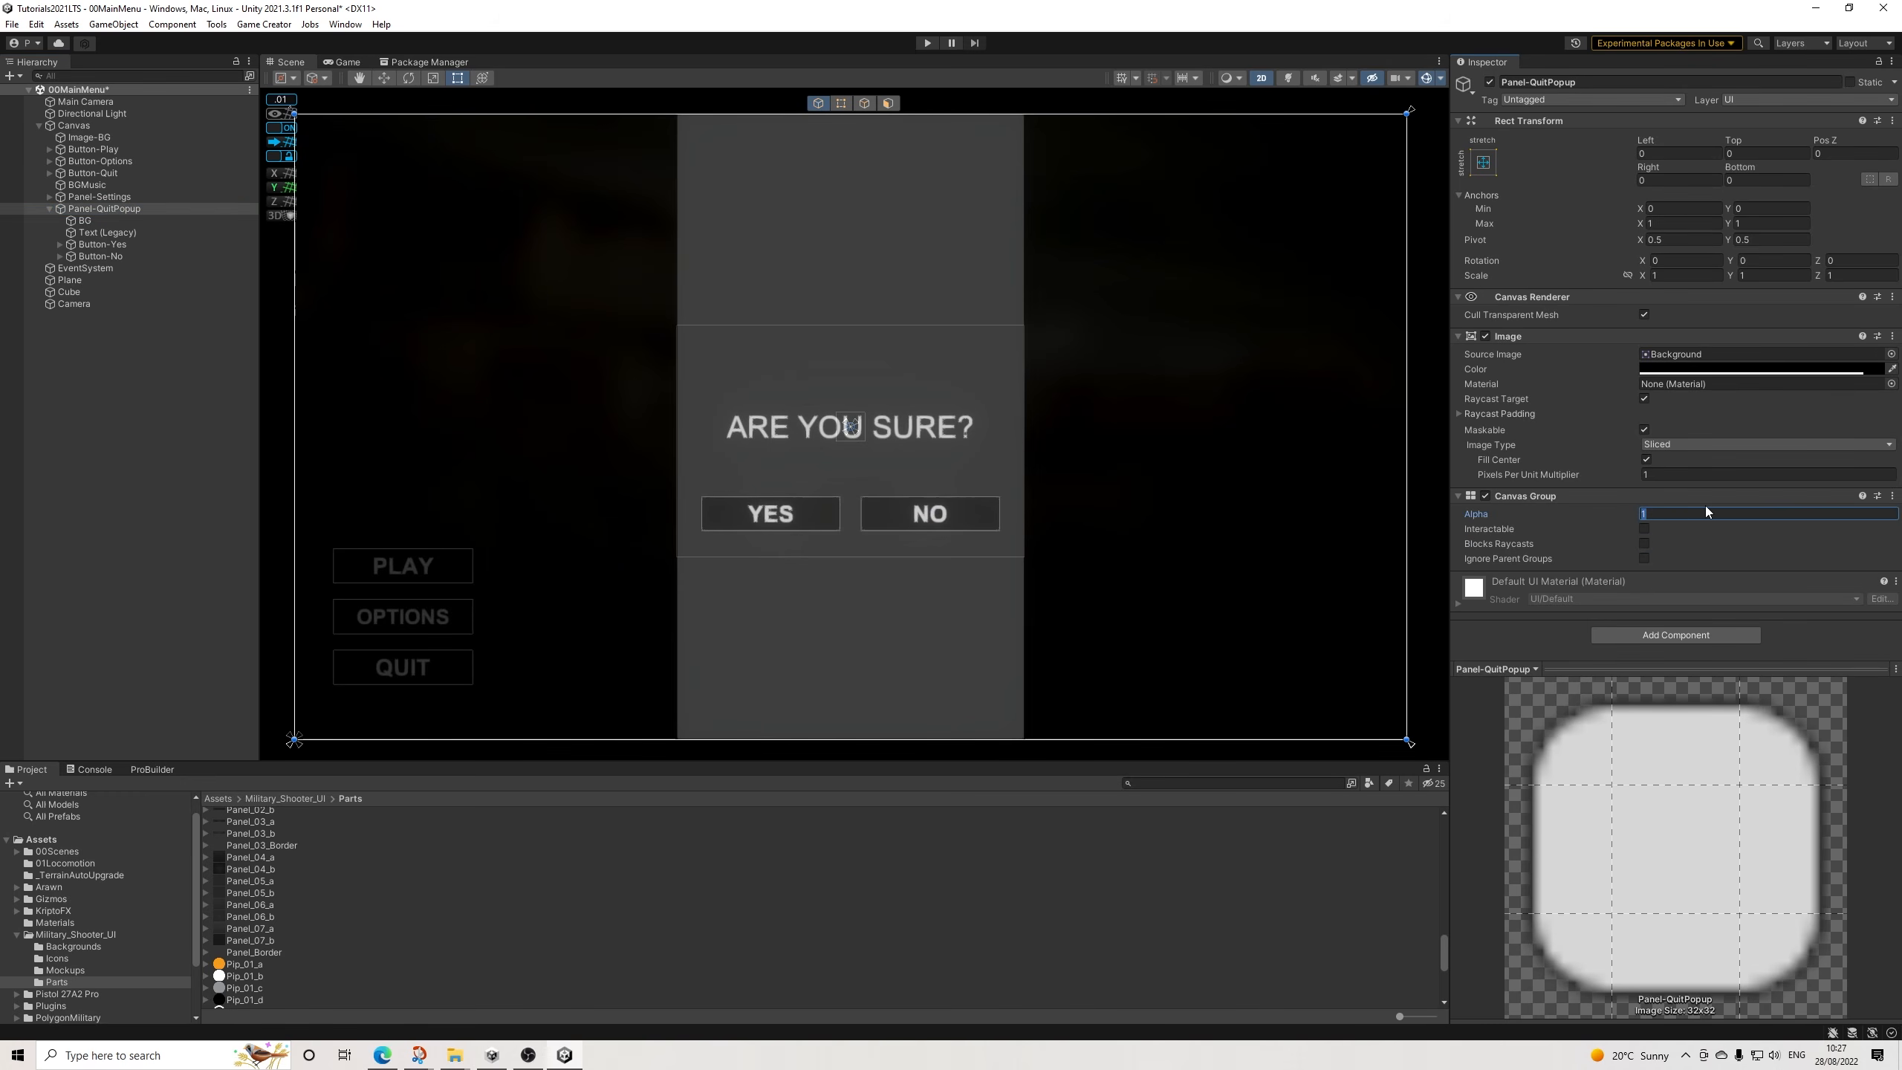
type("0")
Copy the Change CanvasGroup settings action from Button-No and paste it as an action on Button-Quit.
left_click(100, 256)
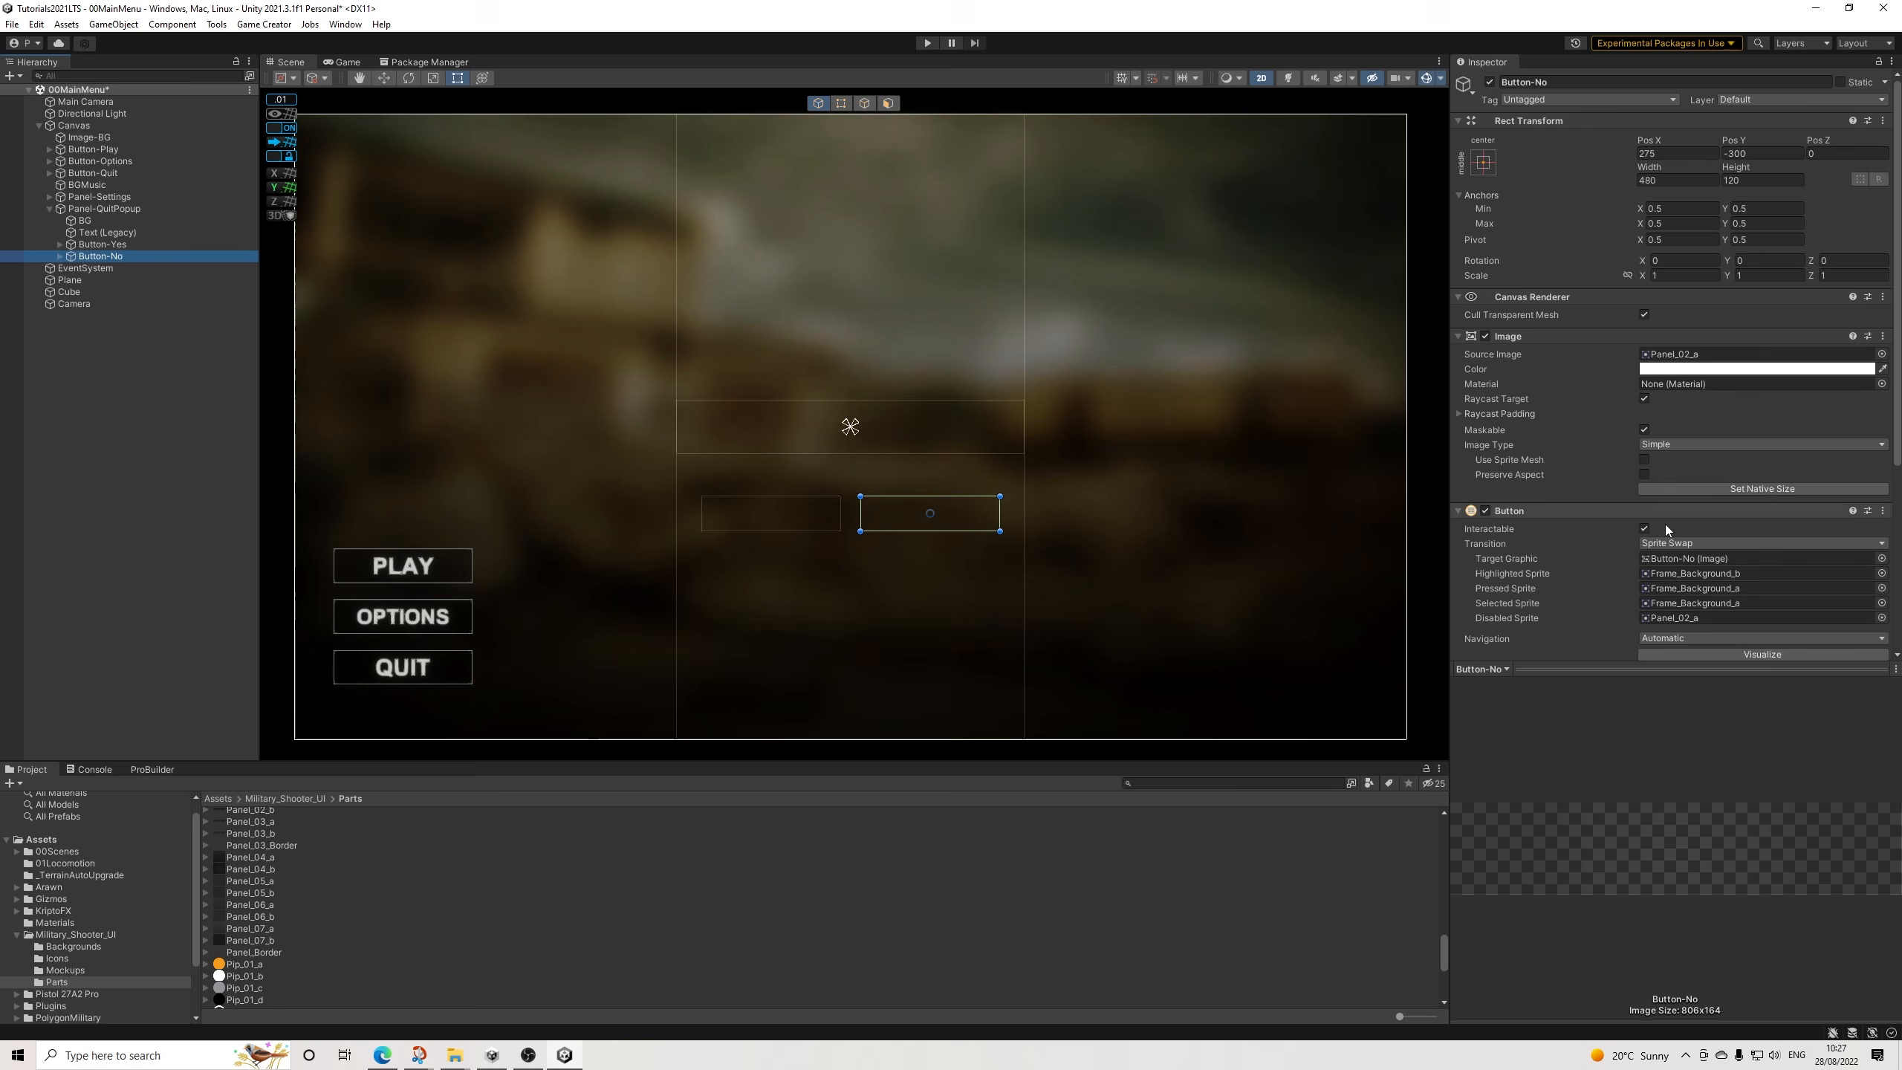
scroll(1797, 573, "down", 5)
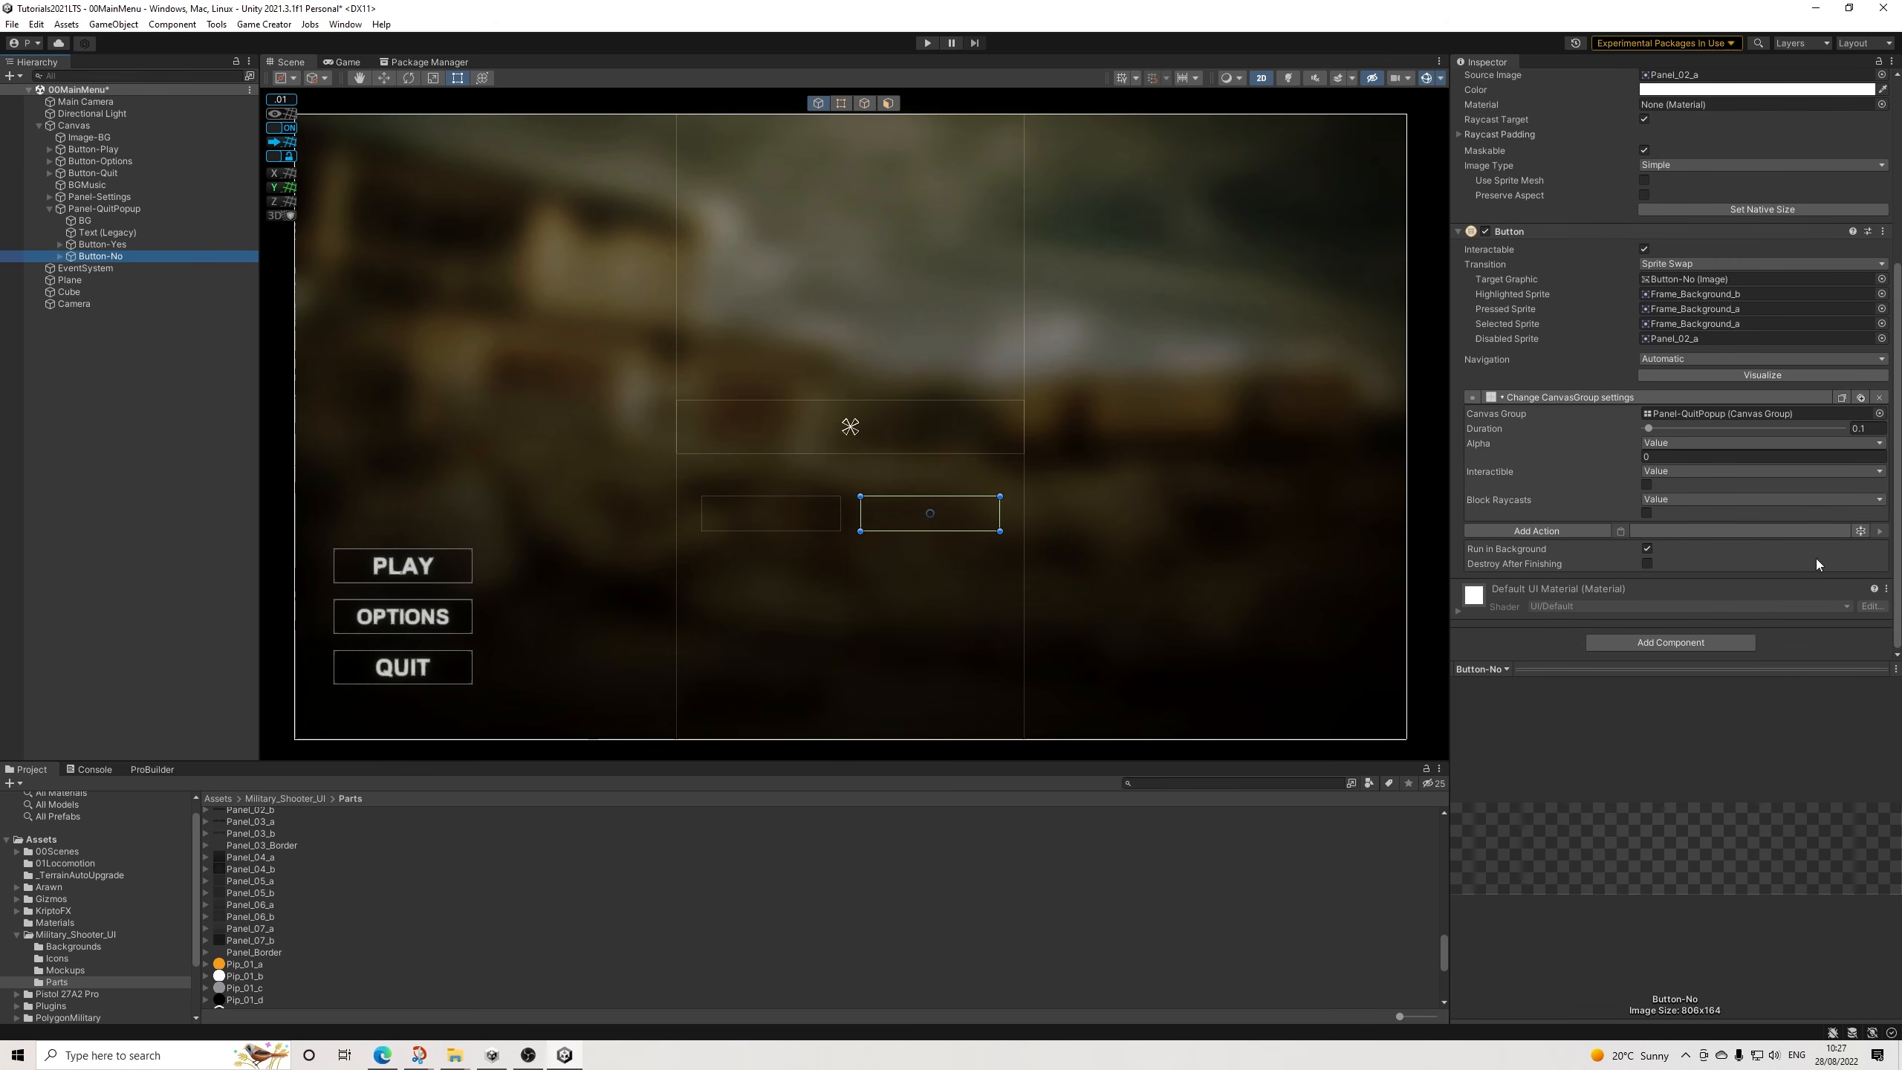
left_click(1839, 396)
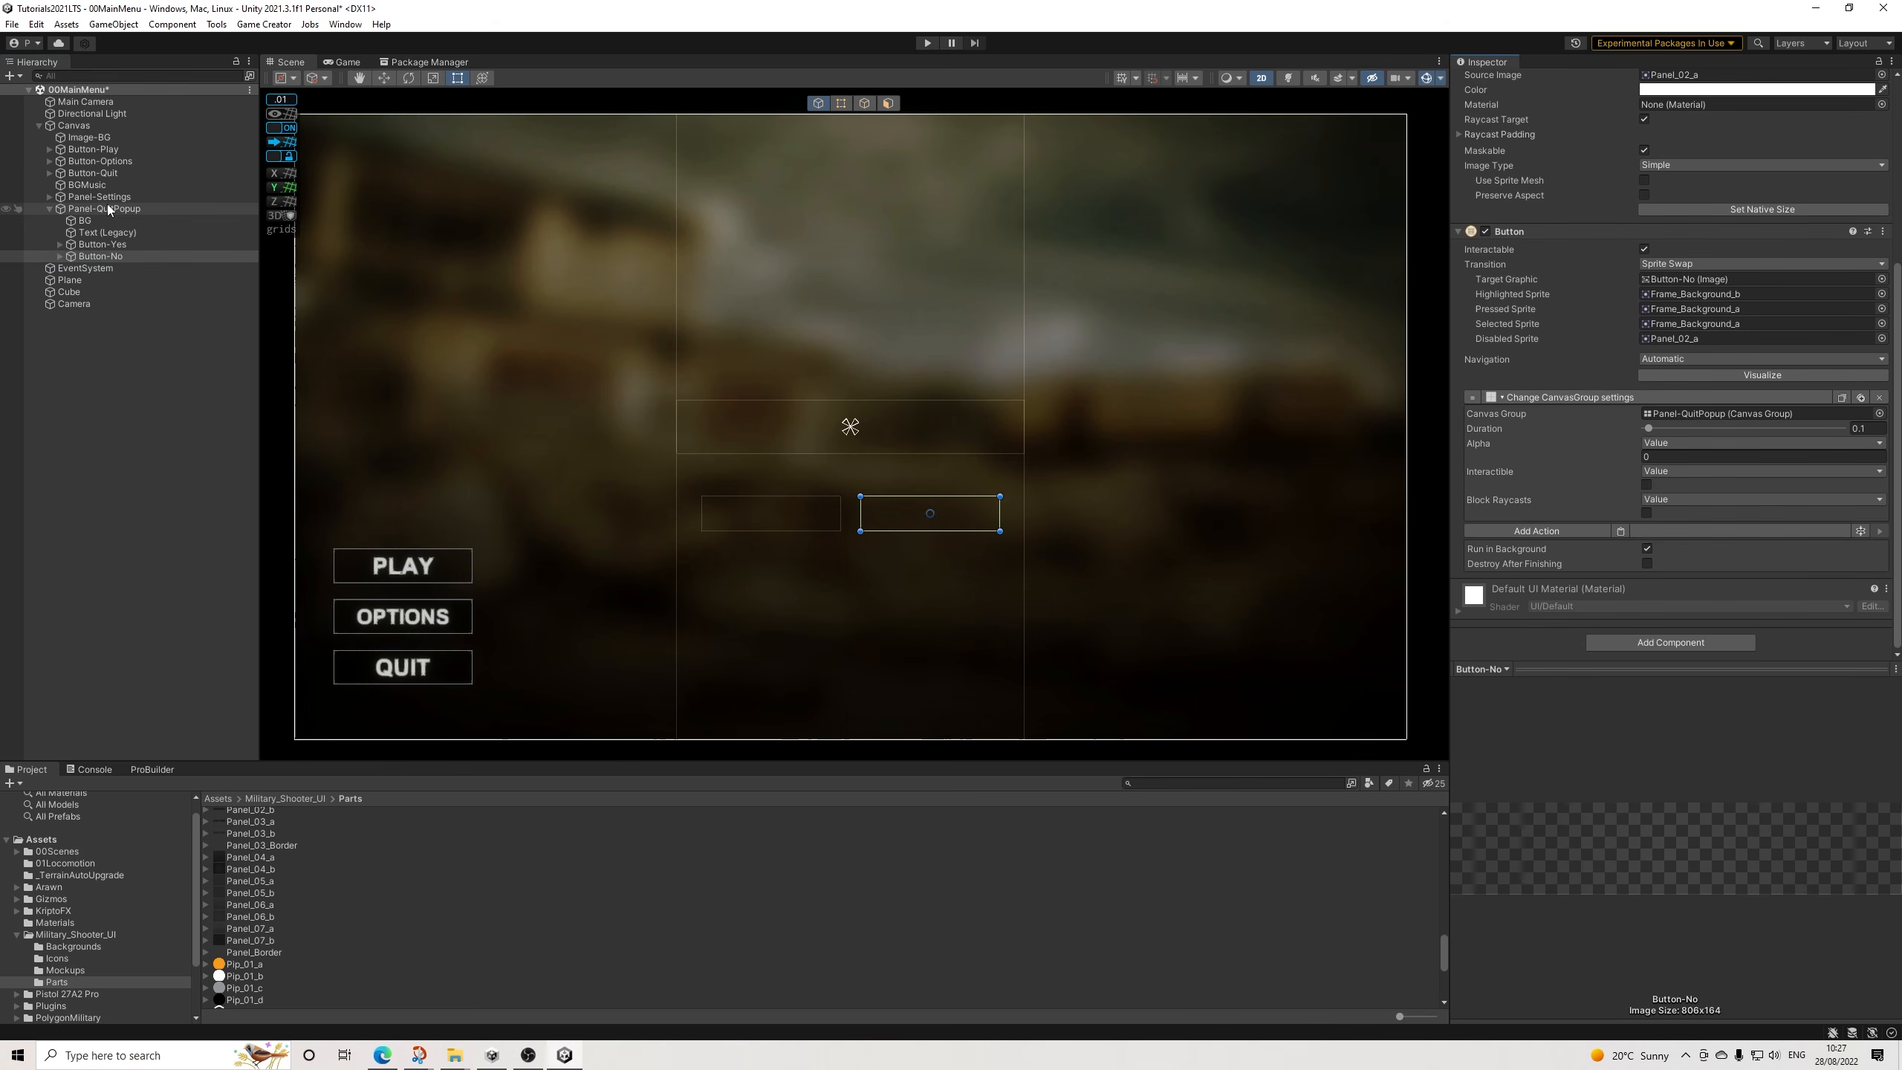
left_click(102, 172)
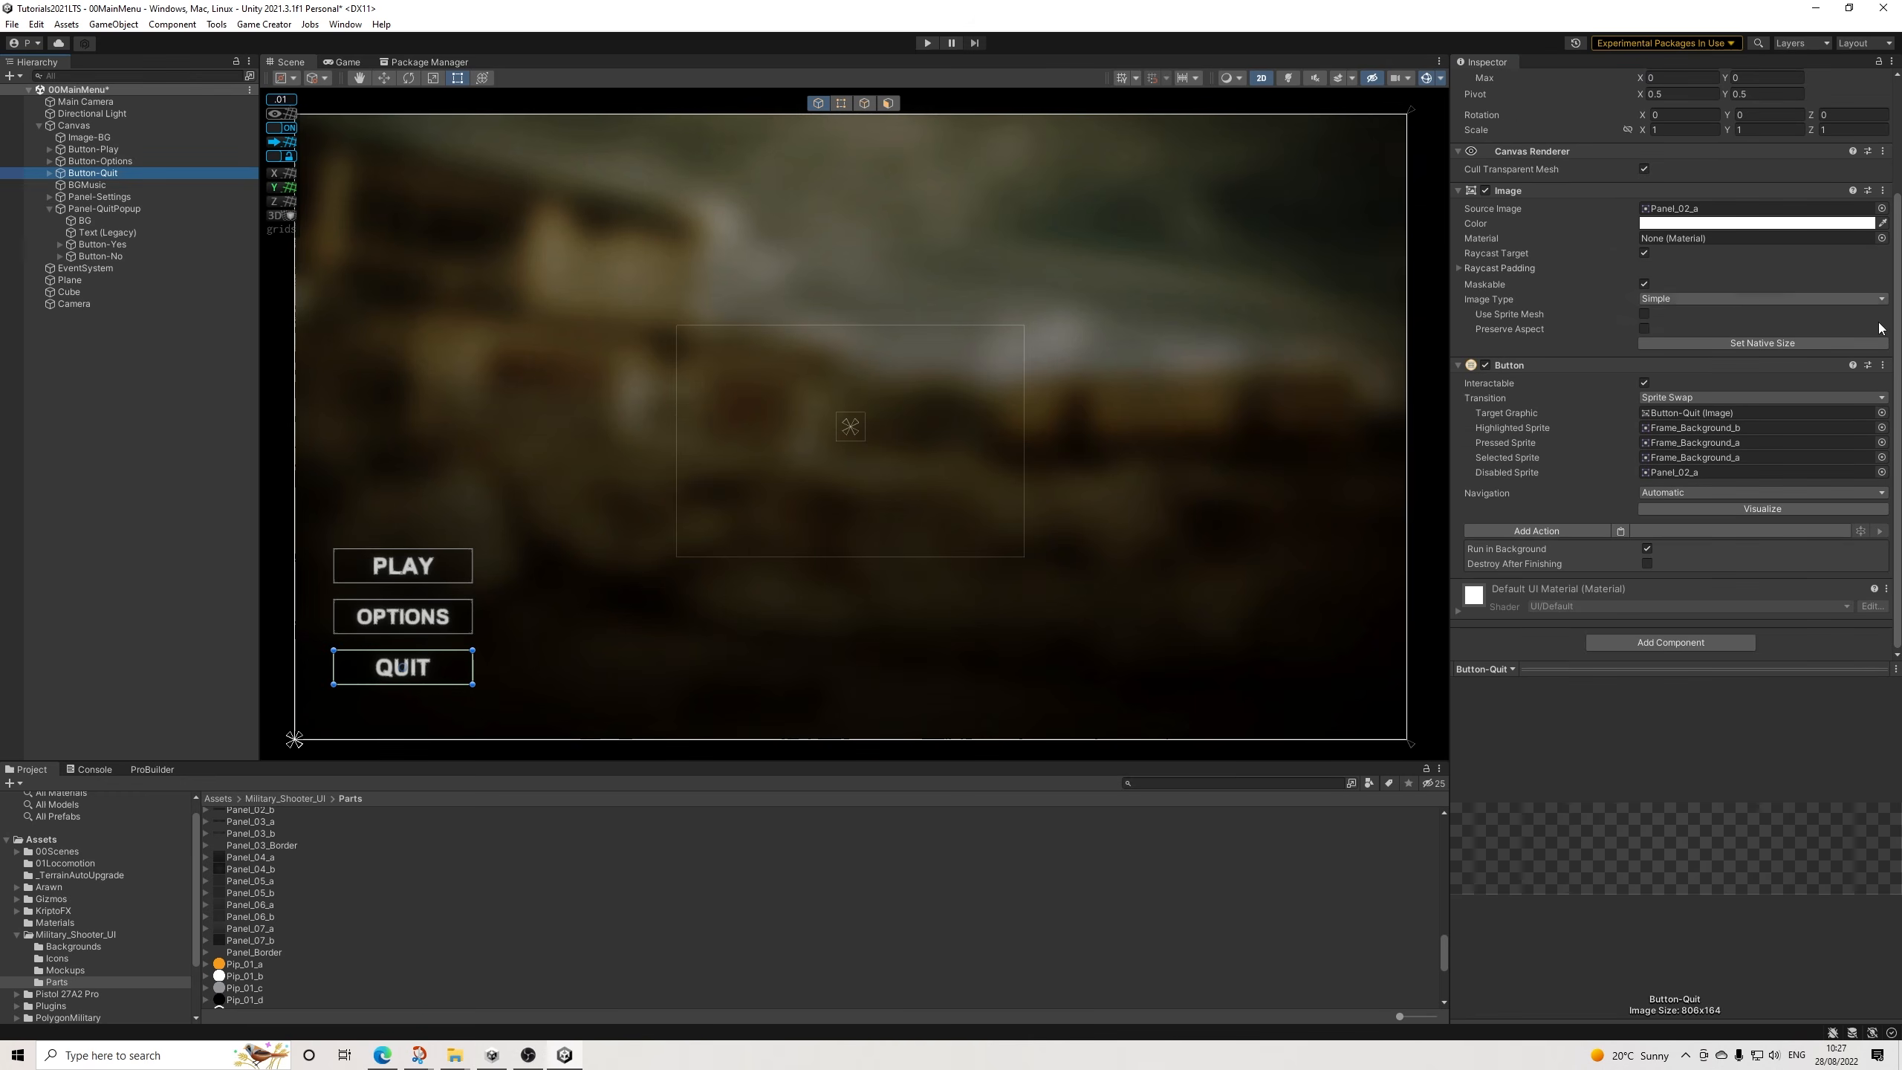
left_click(1621, 531)
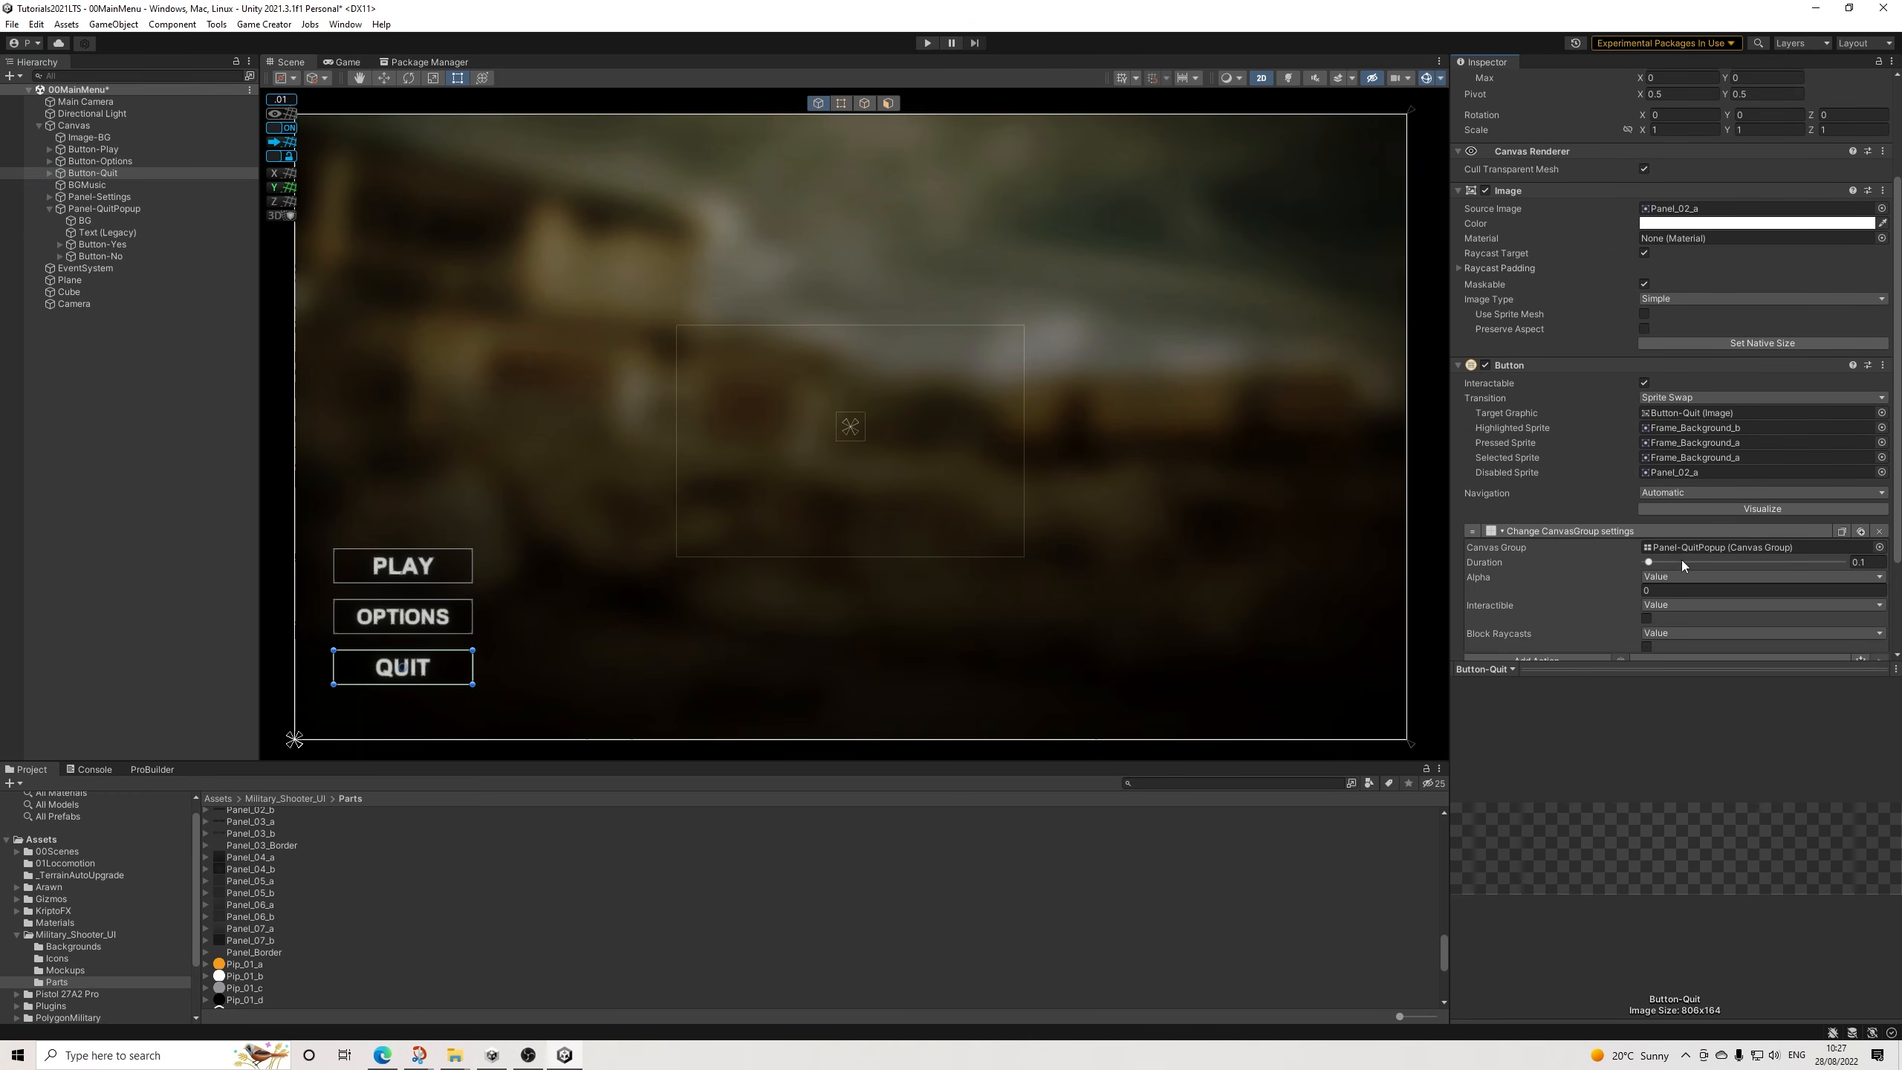
Set Button-Quit's CanvasGroup action to alpha 1 with Interactible and Block Raycasts enabled, and save the scene.
left_click(1845, 591)
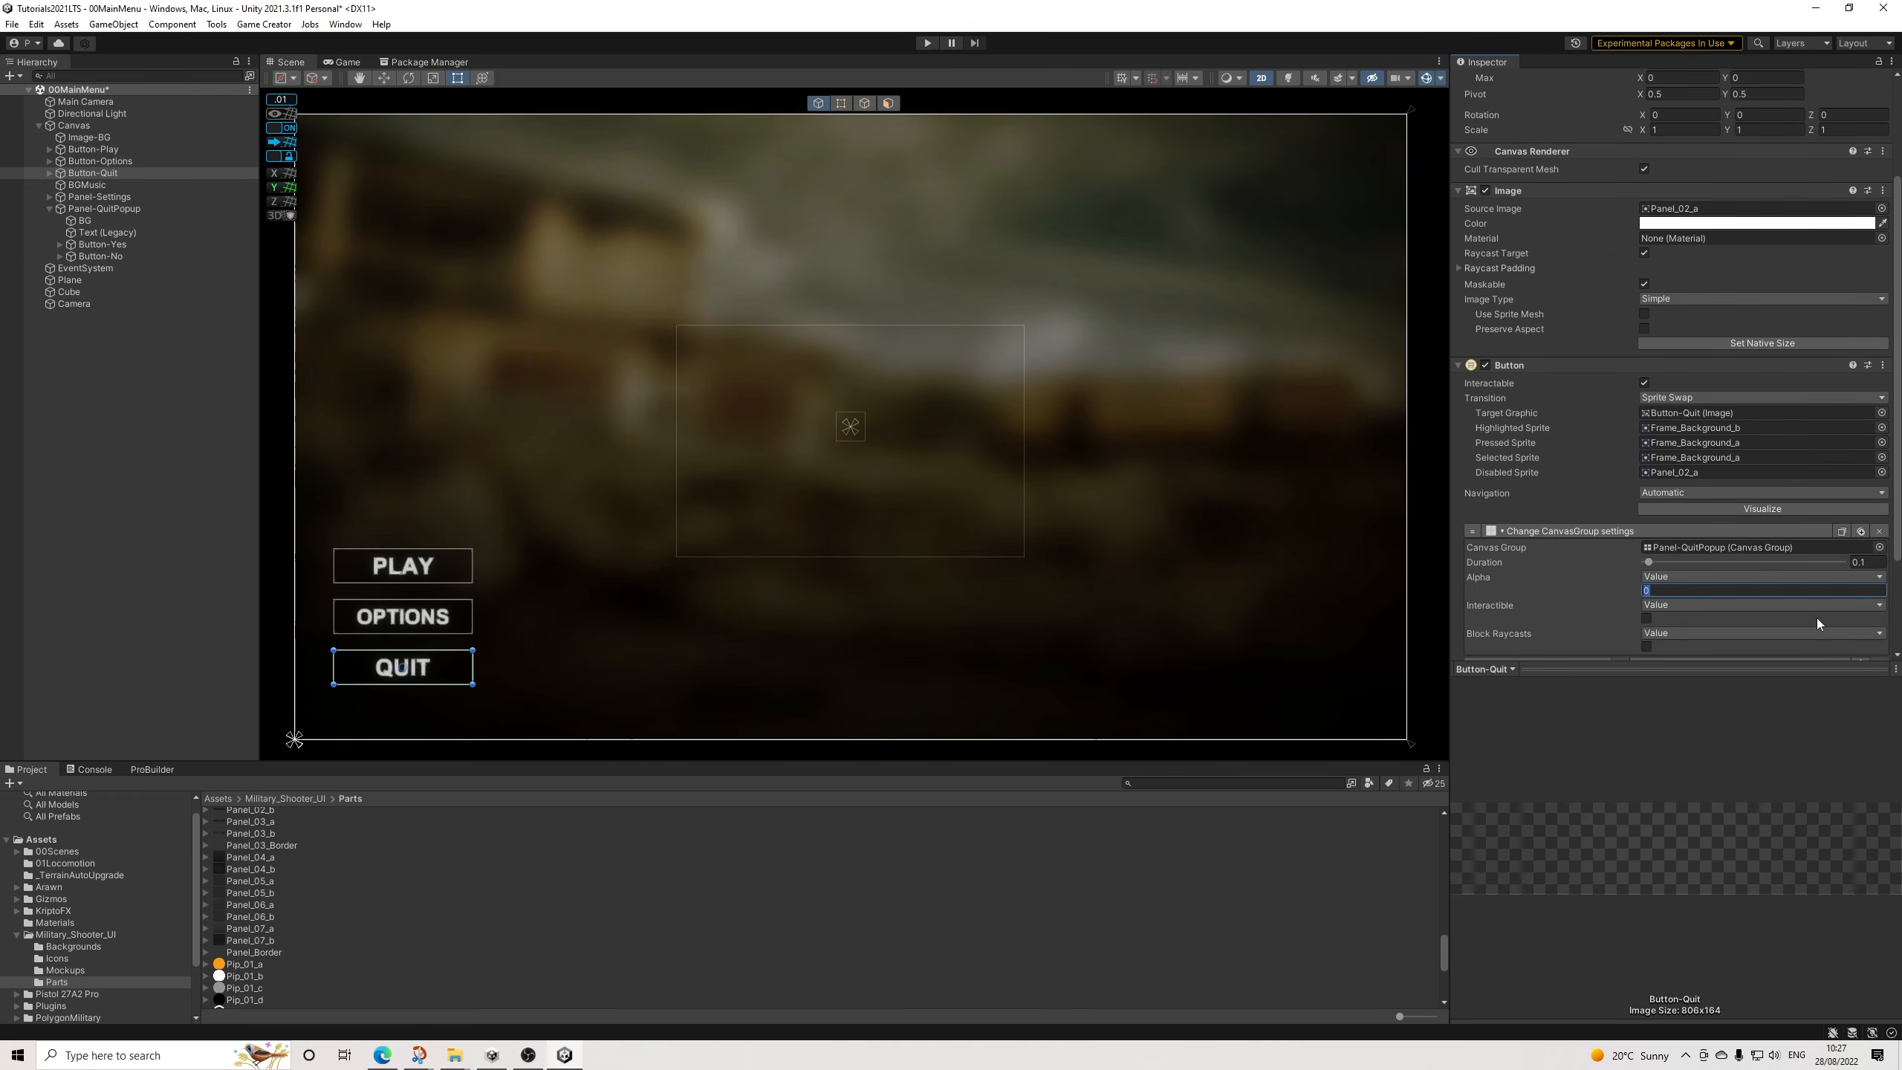
left_click(1647, 619)
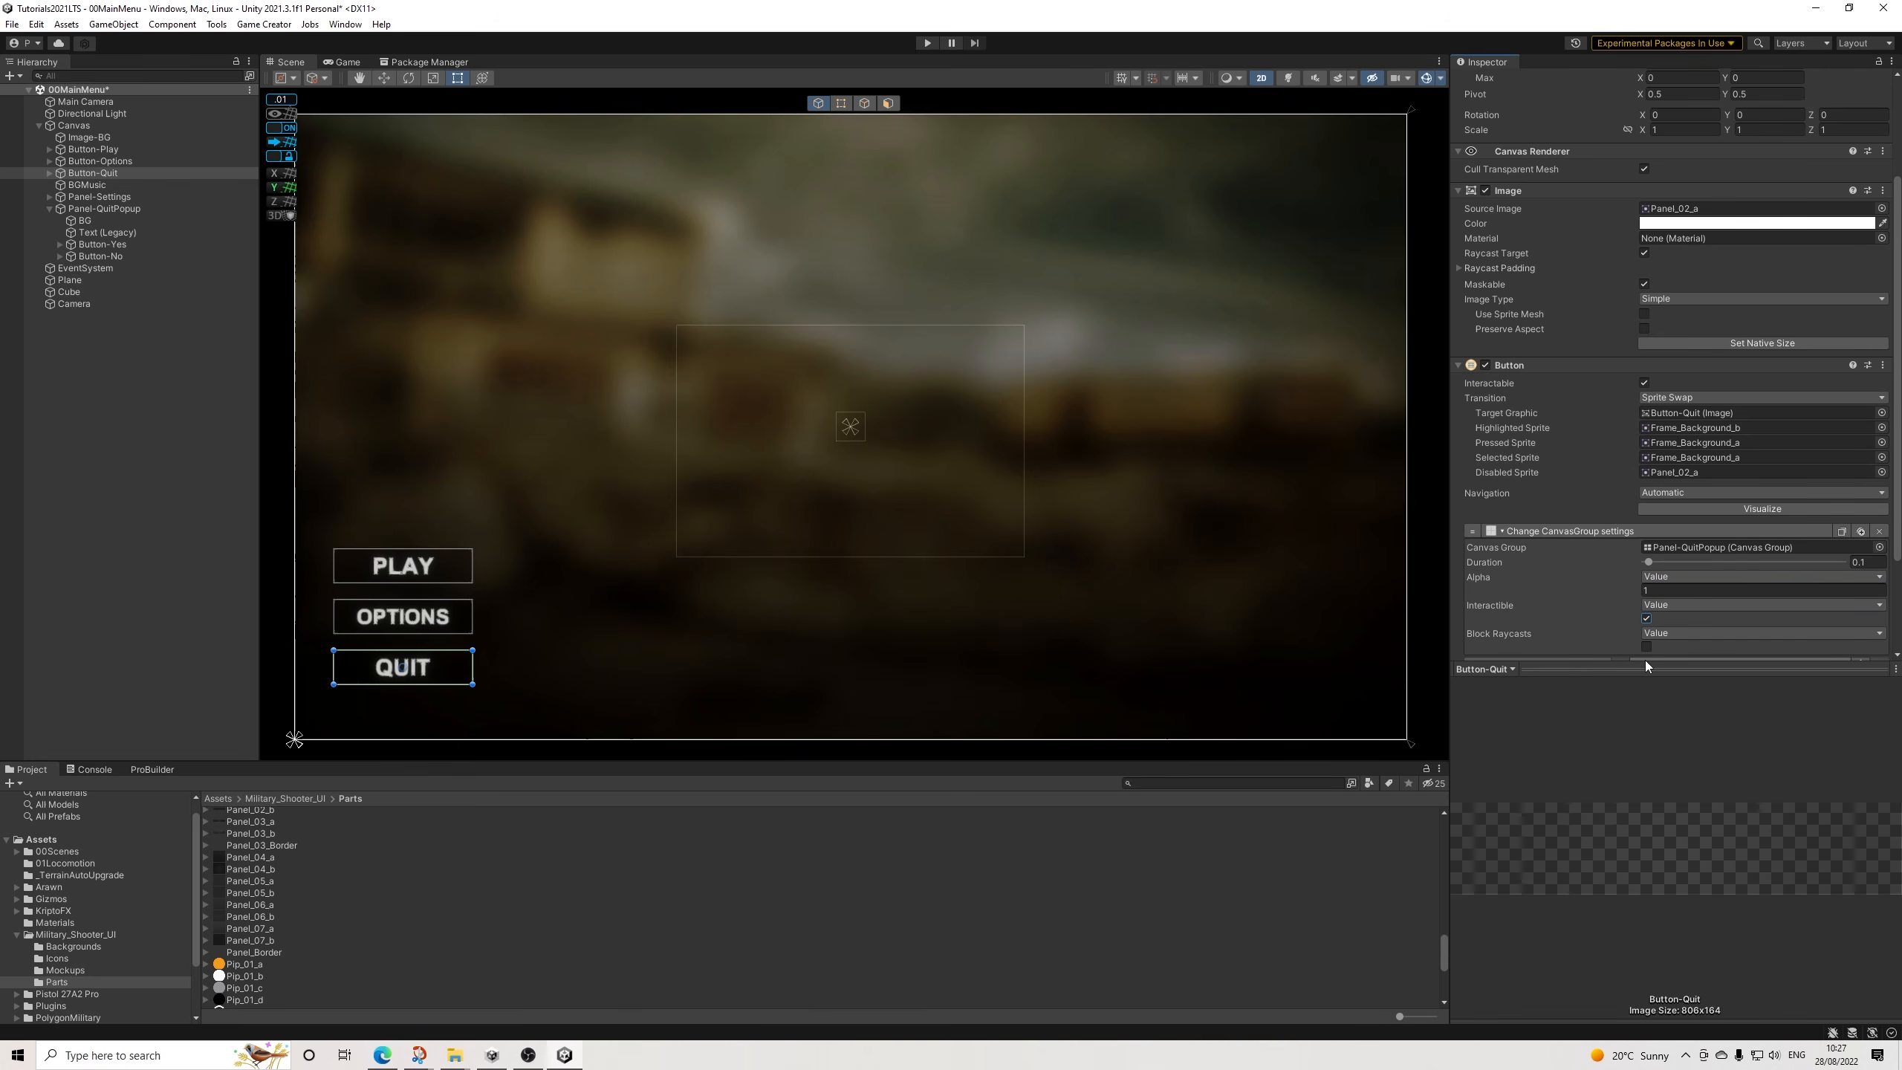
left_click(12, 24)
left_click(33, 96)
Run the scene to test Quit and the popup's No and Yes buttons, and check Button-Yes's action after stopping.
left_click(927, 43)
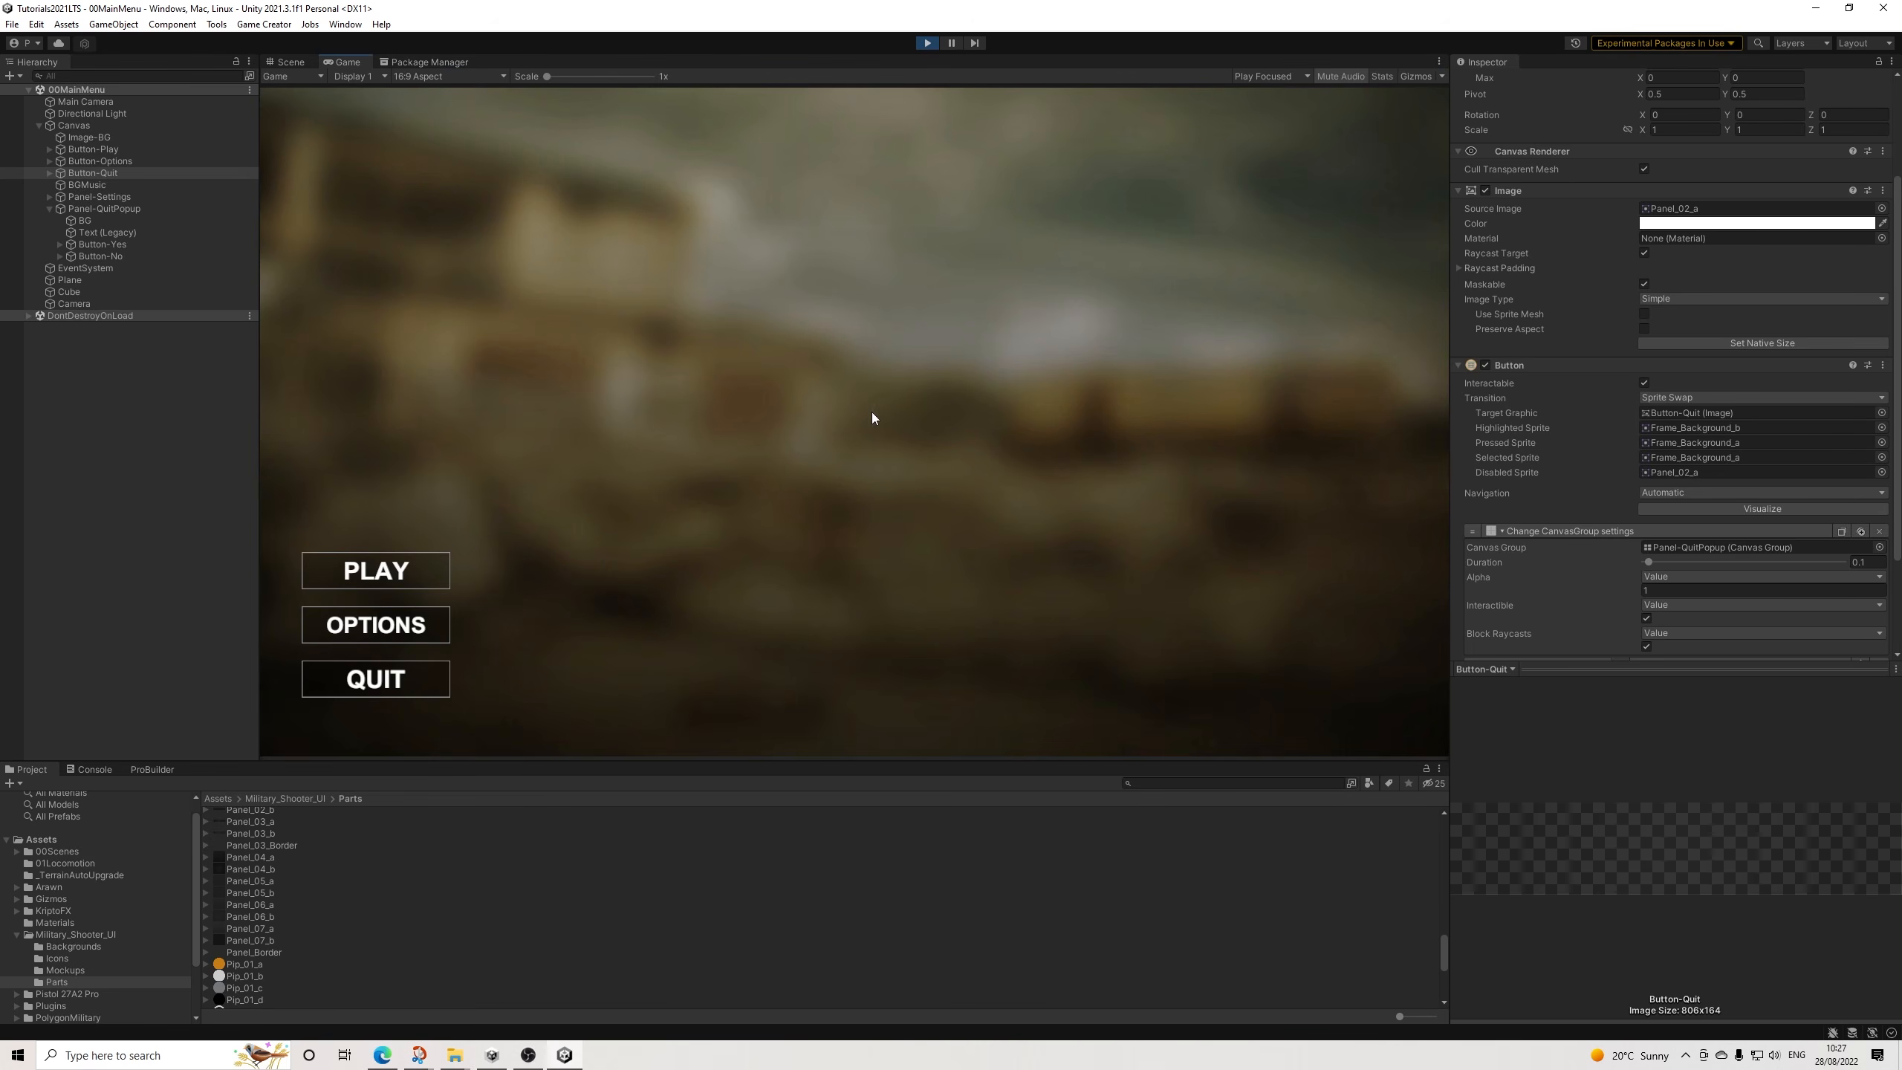
left_click(433, 678)
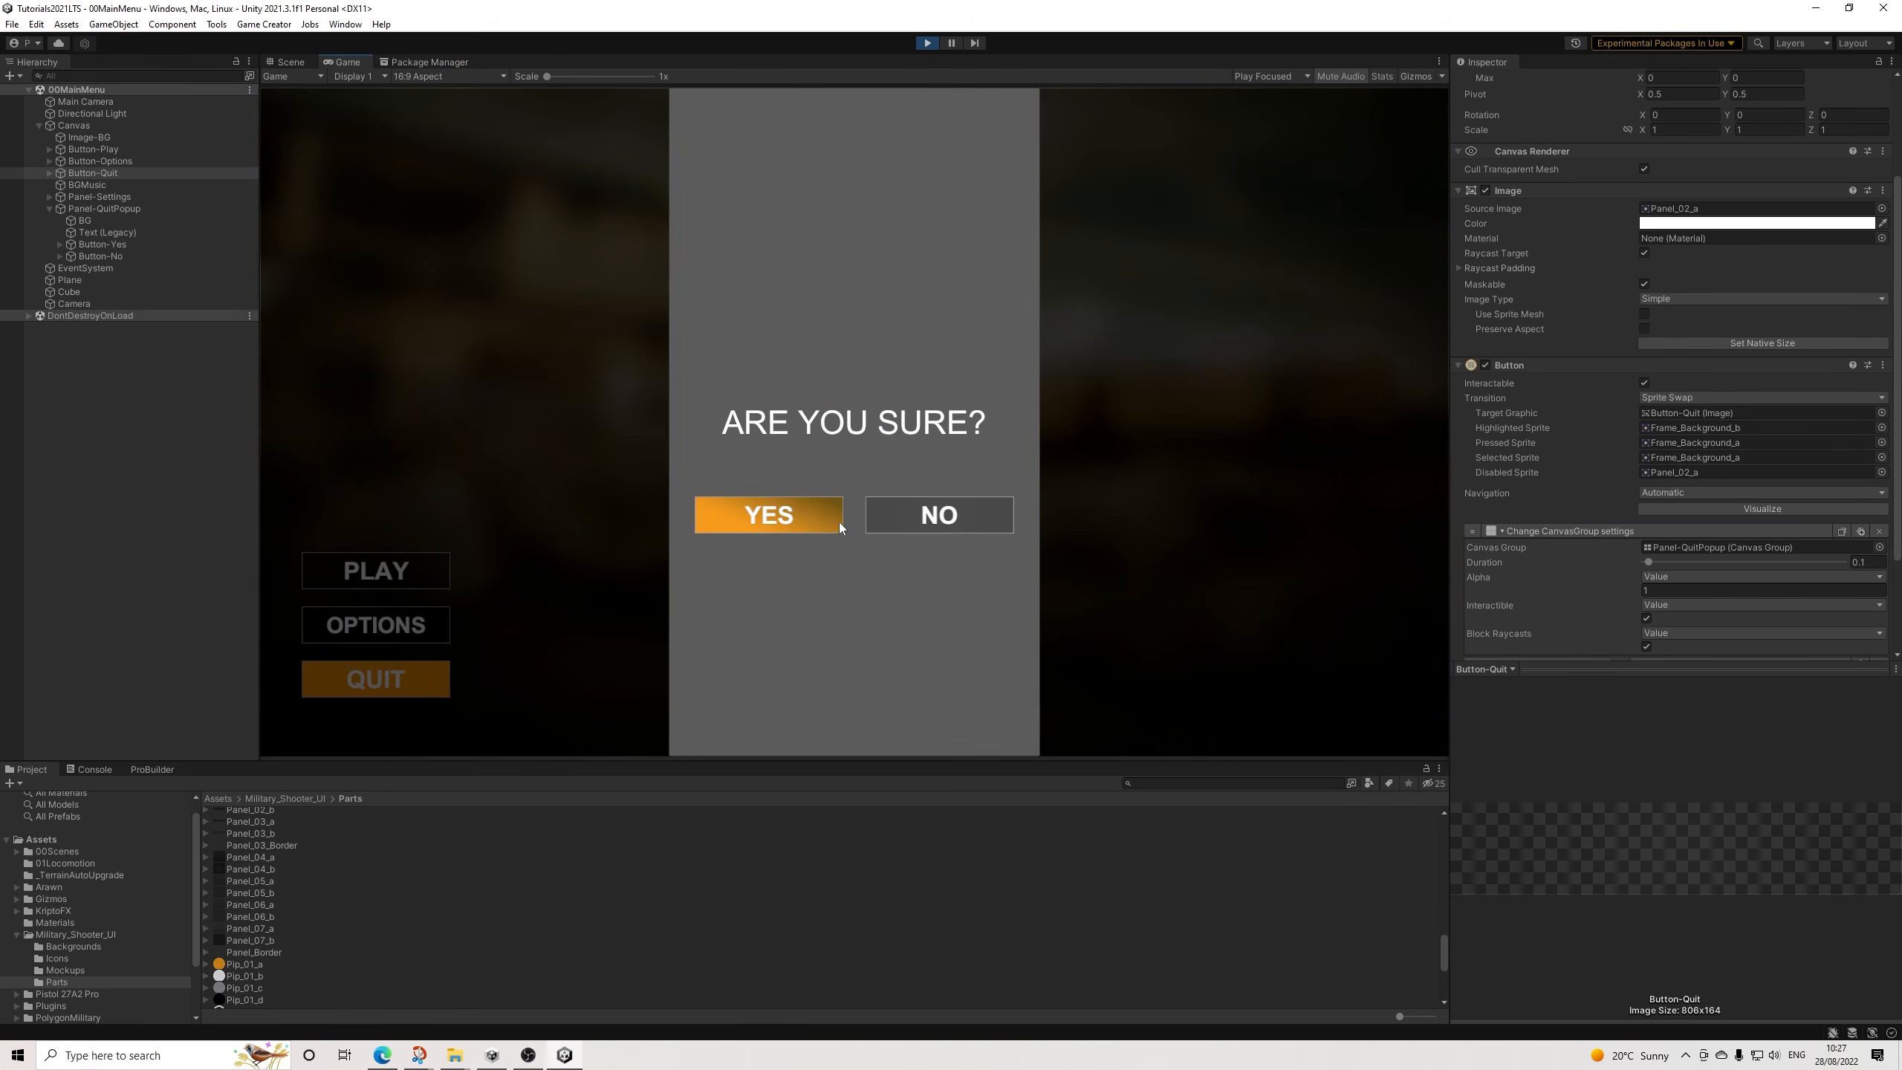
left_click(948, 521)
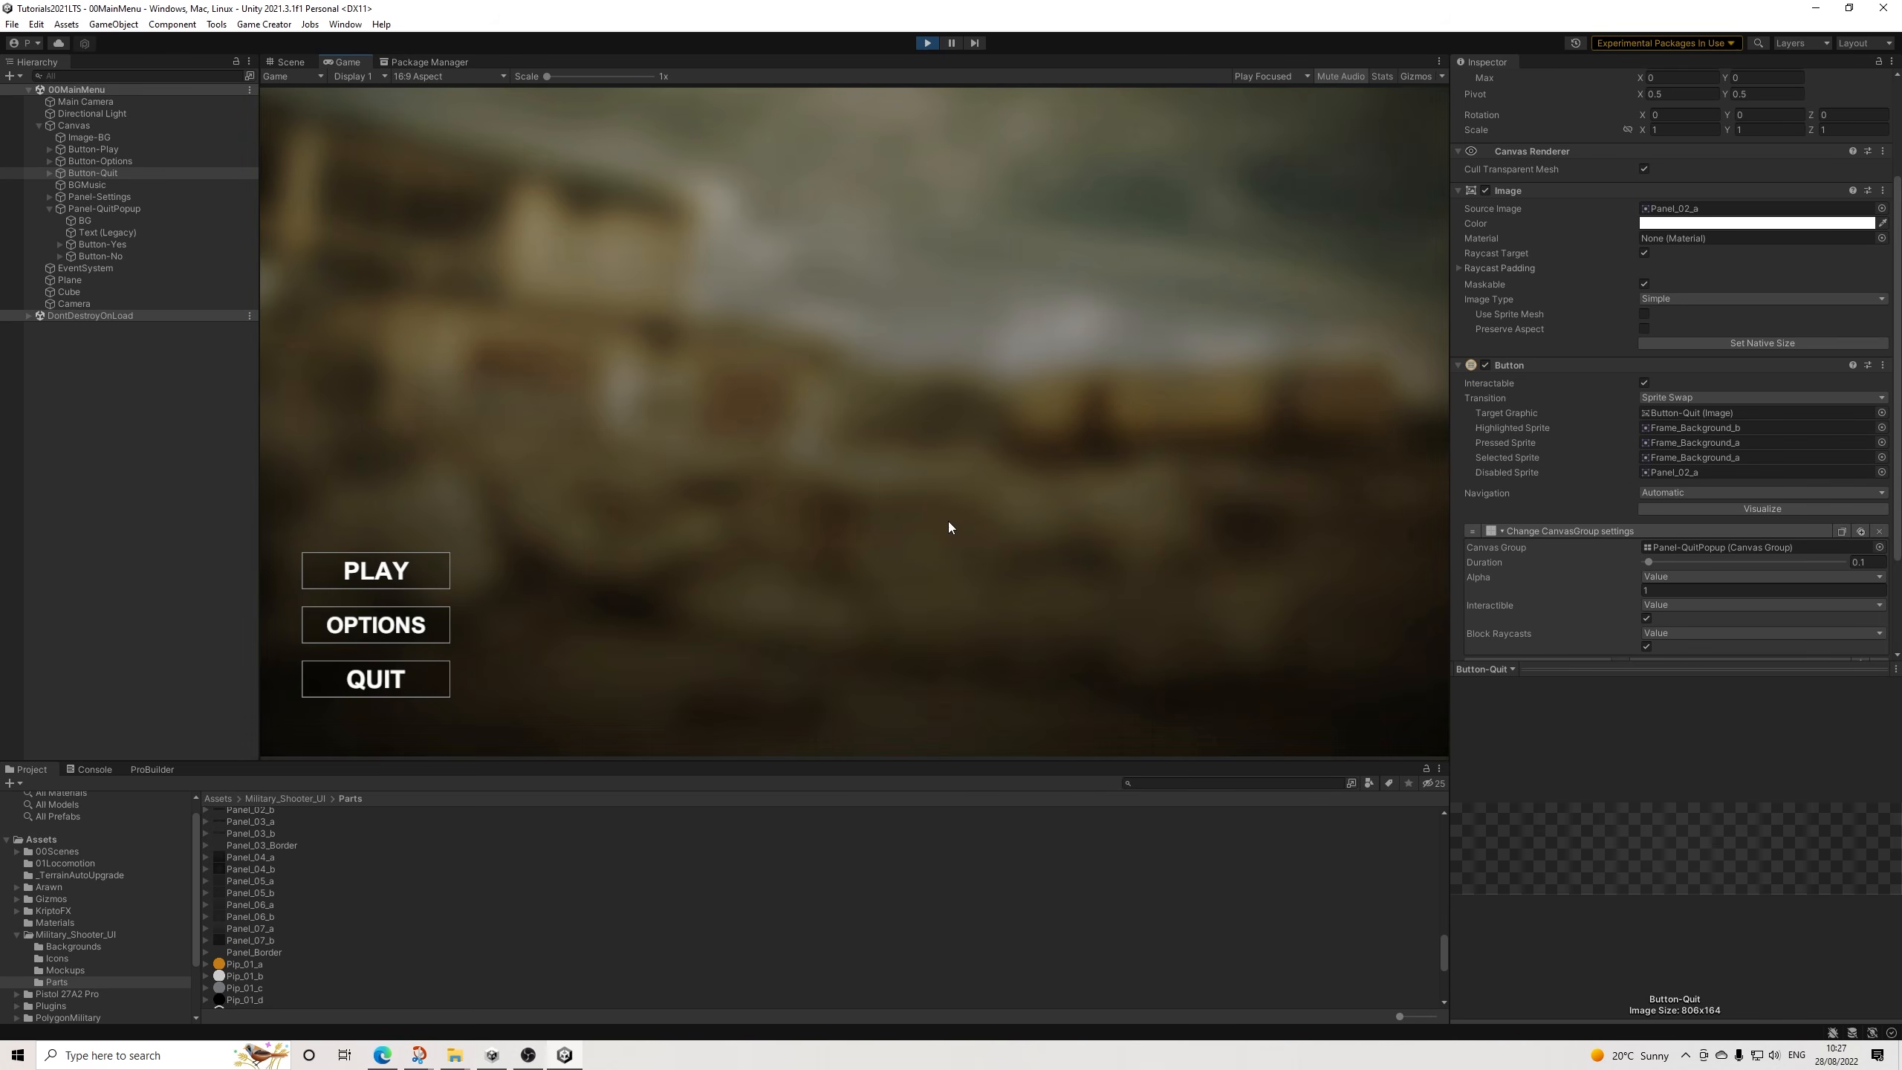
left_click(425, 672)
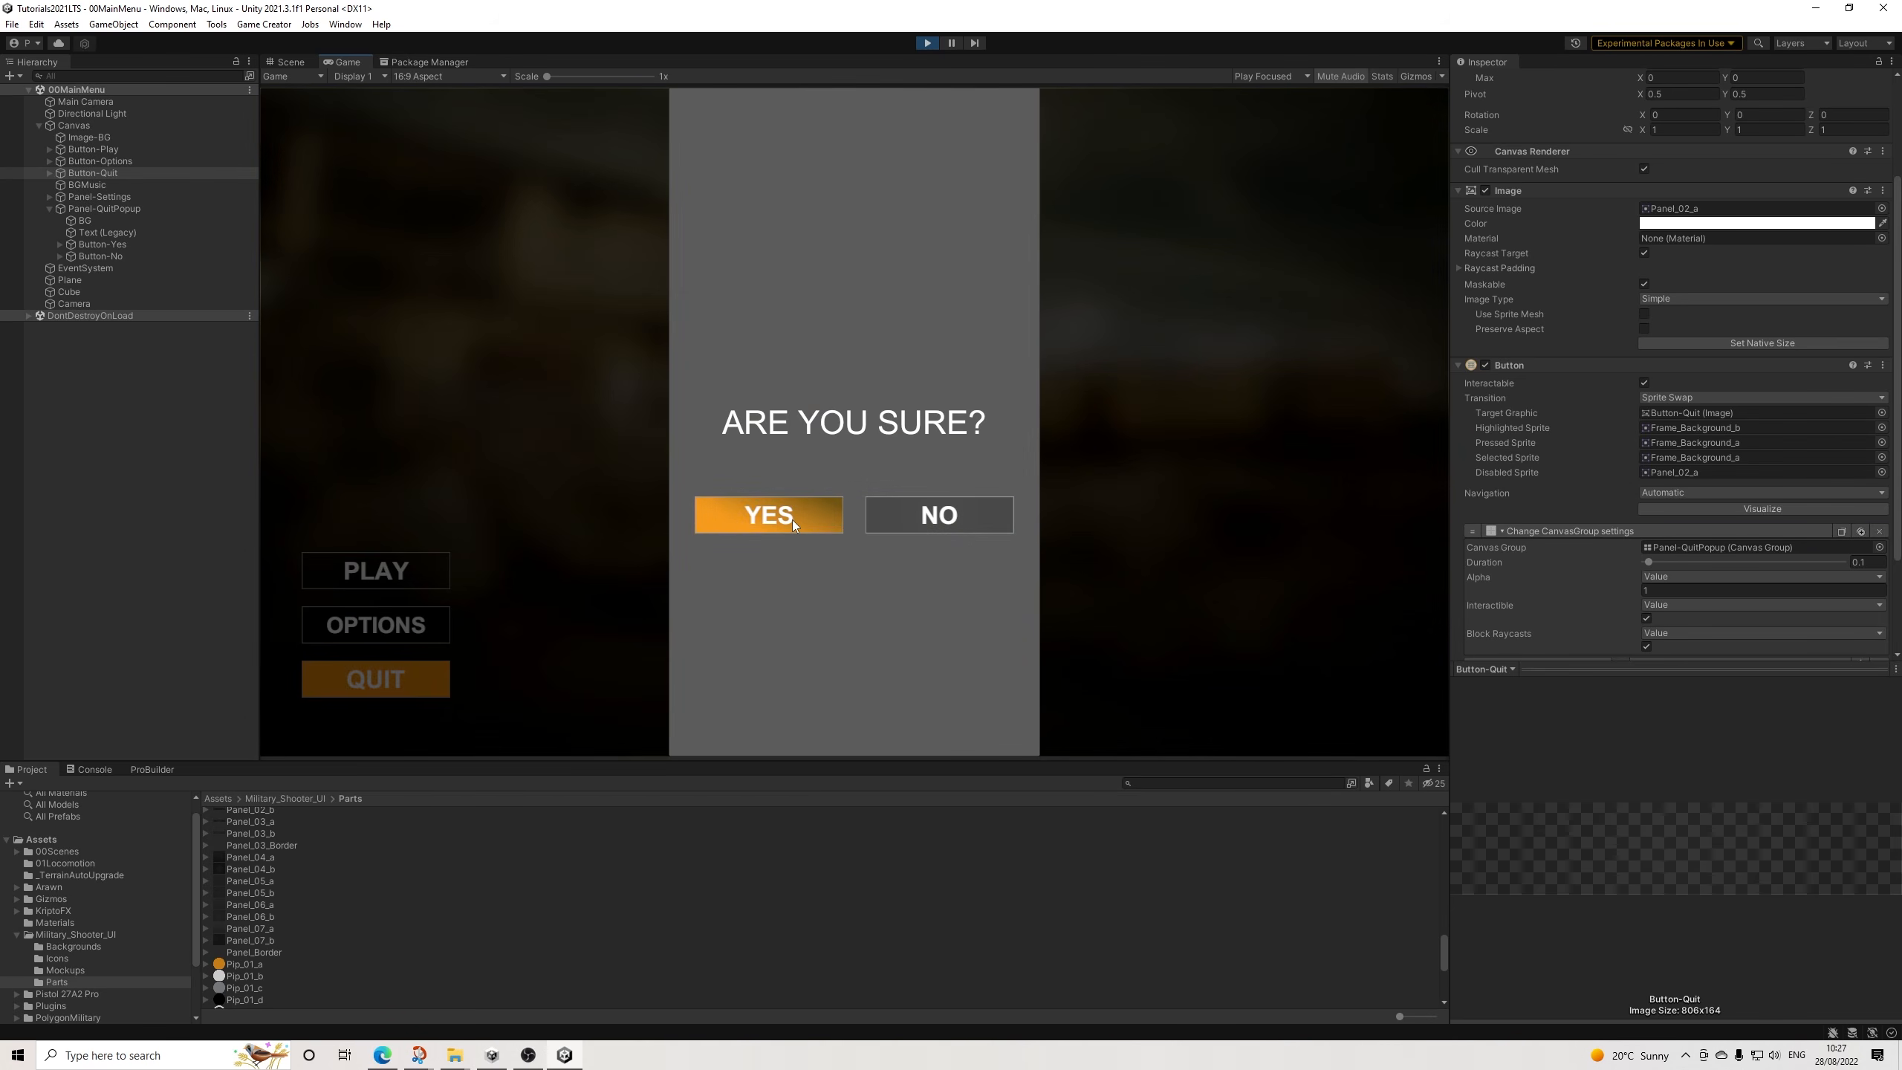
left_click(792, 521)
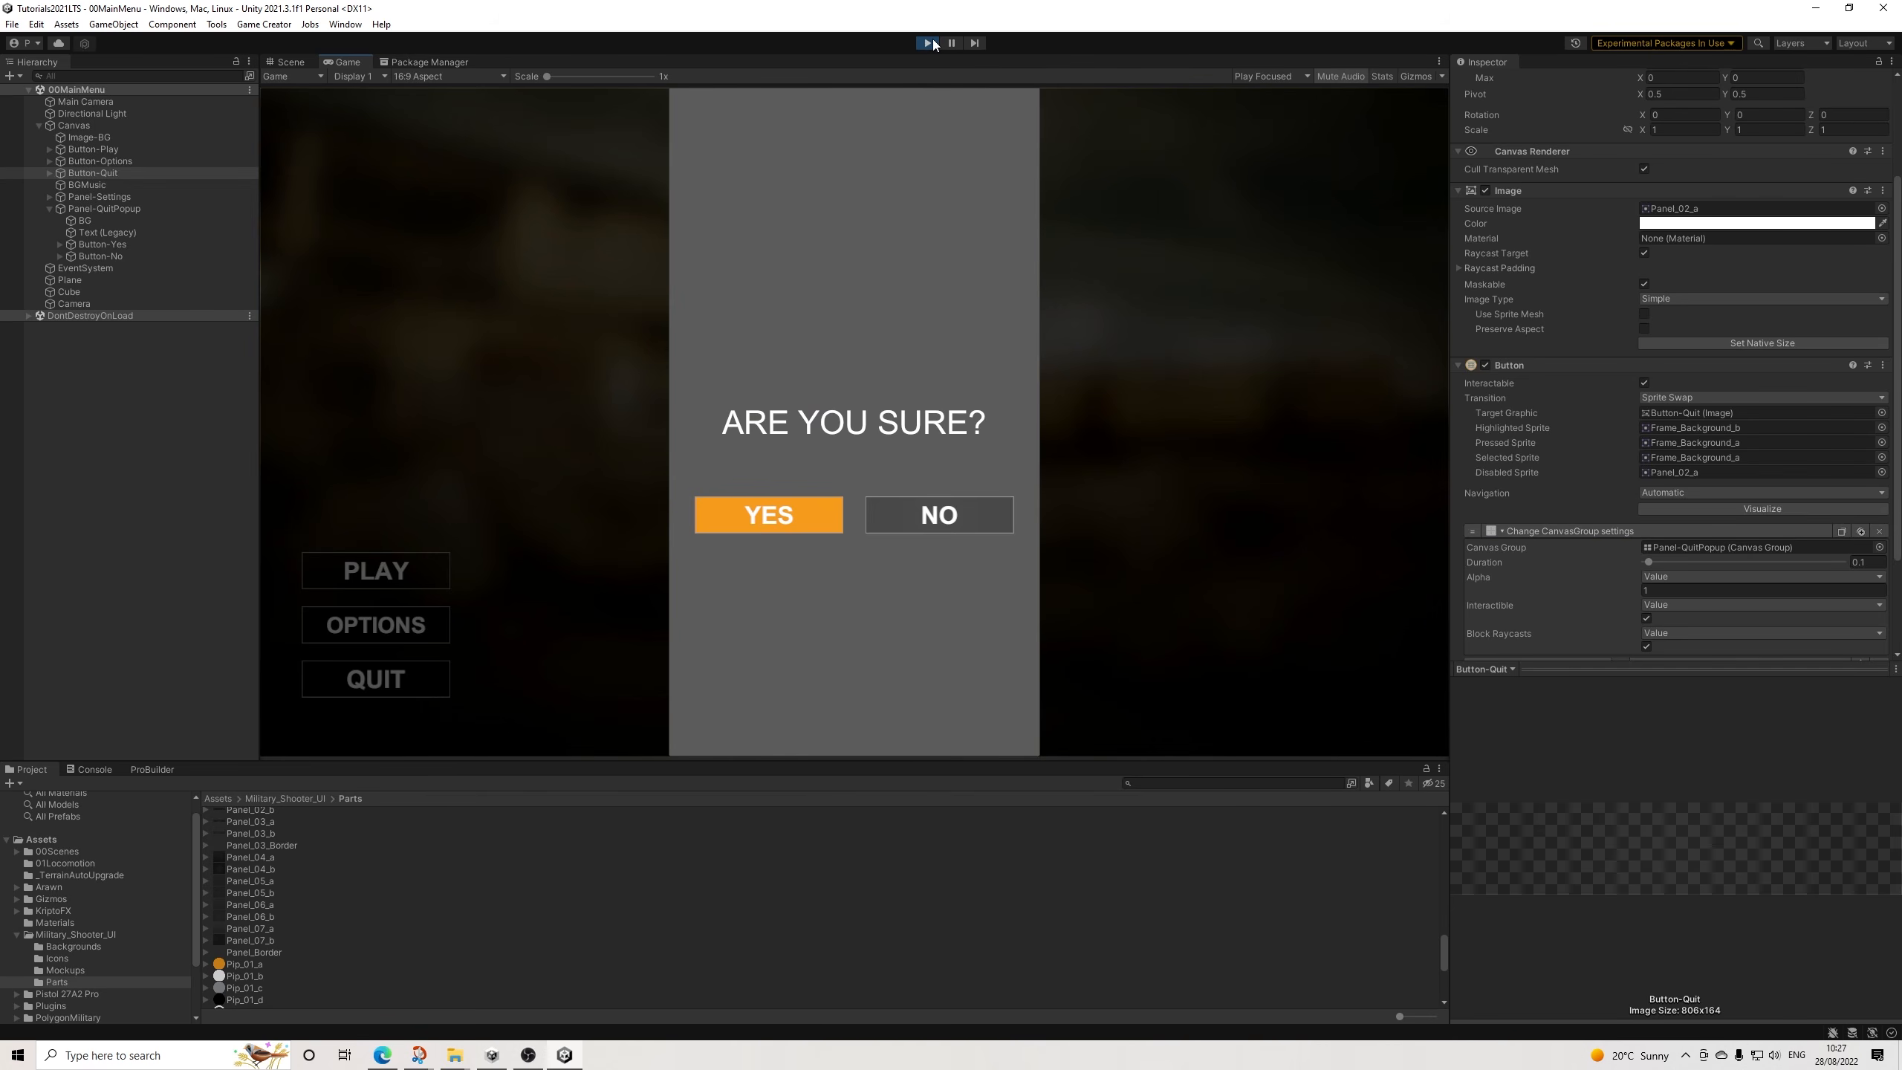
left_click(929, 506)
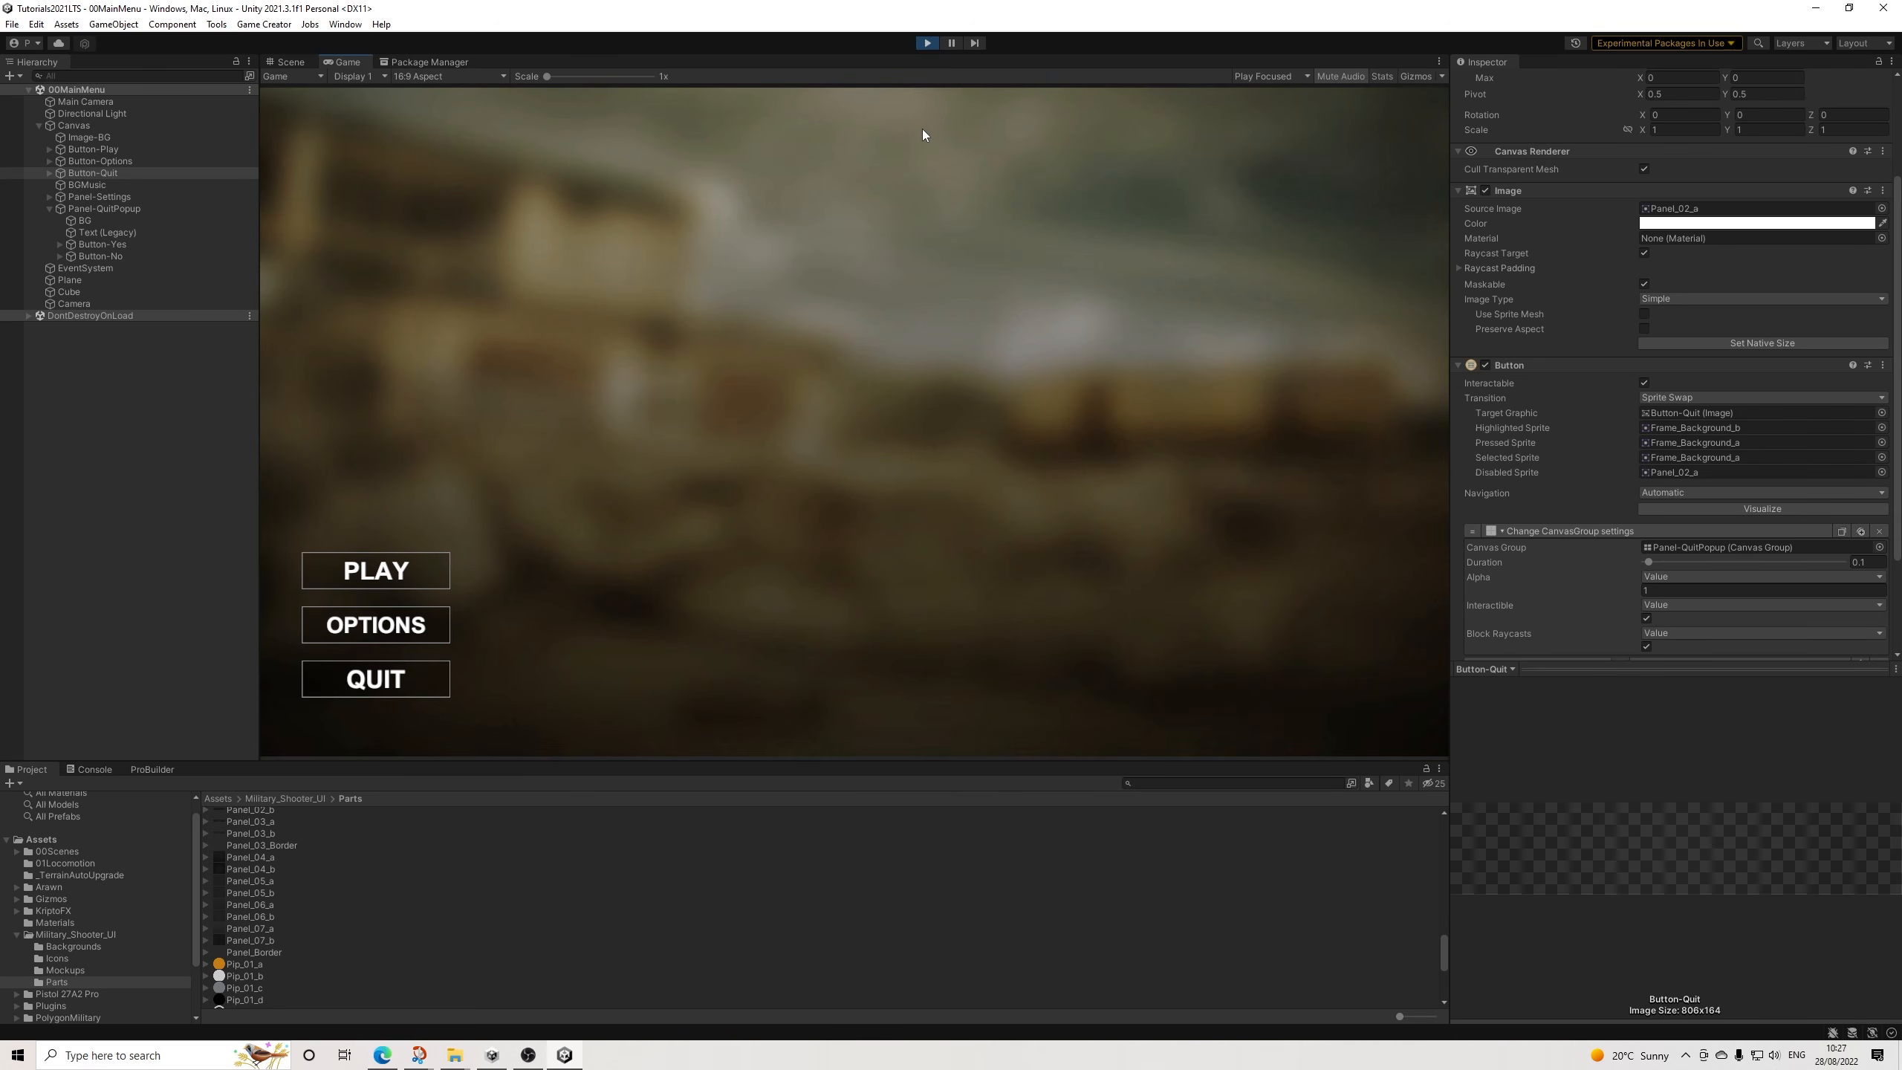
left_click(390, 679)
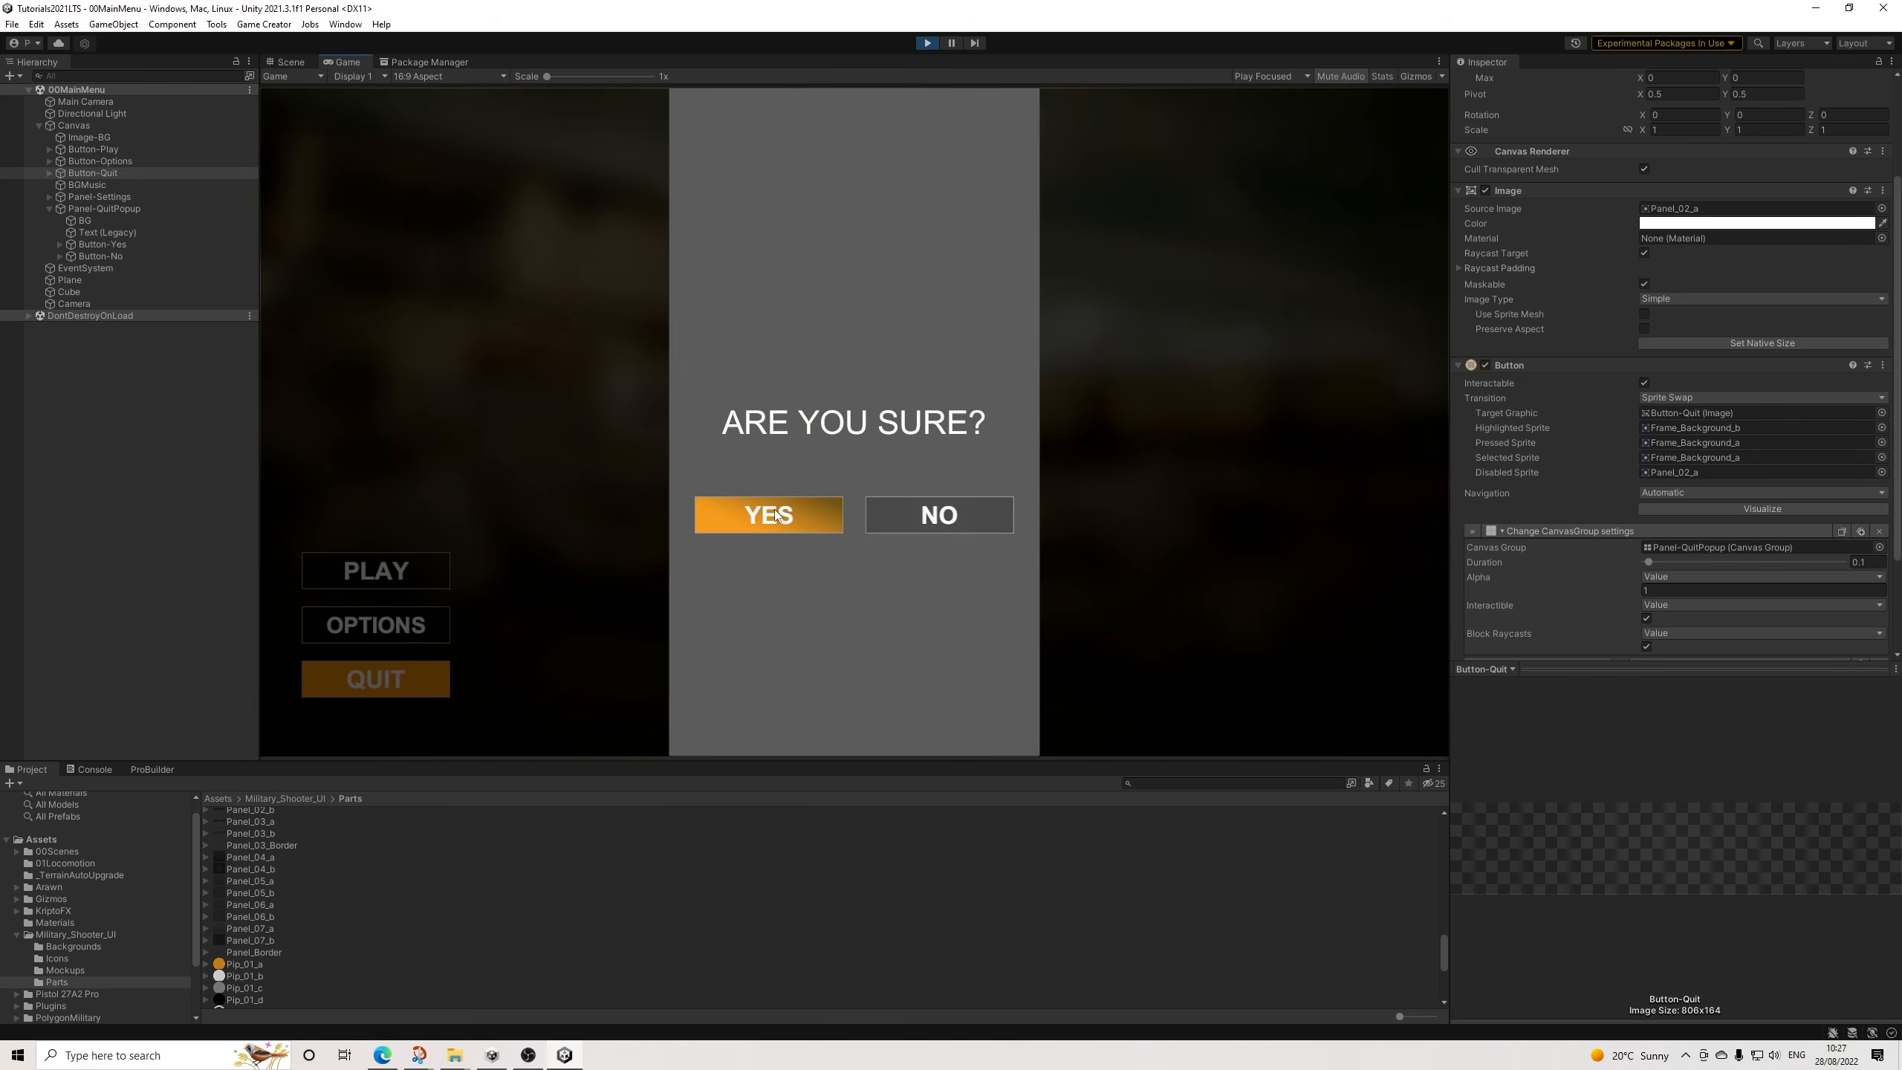
left_click(927, 42)
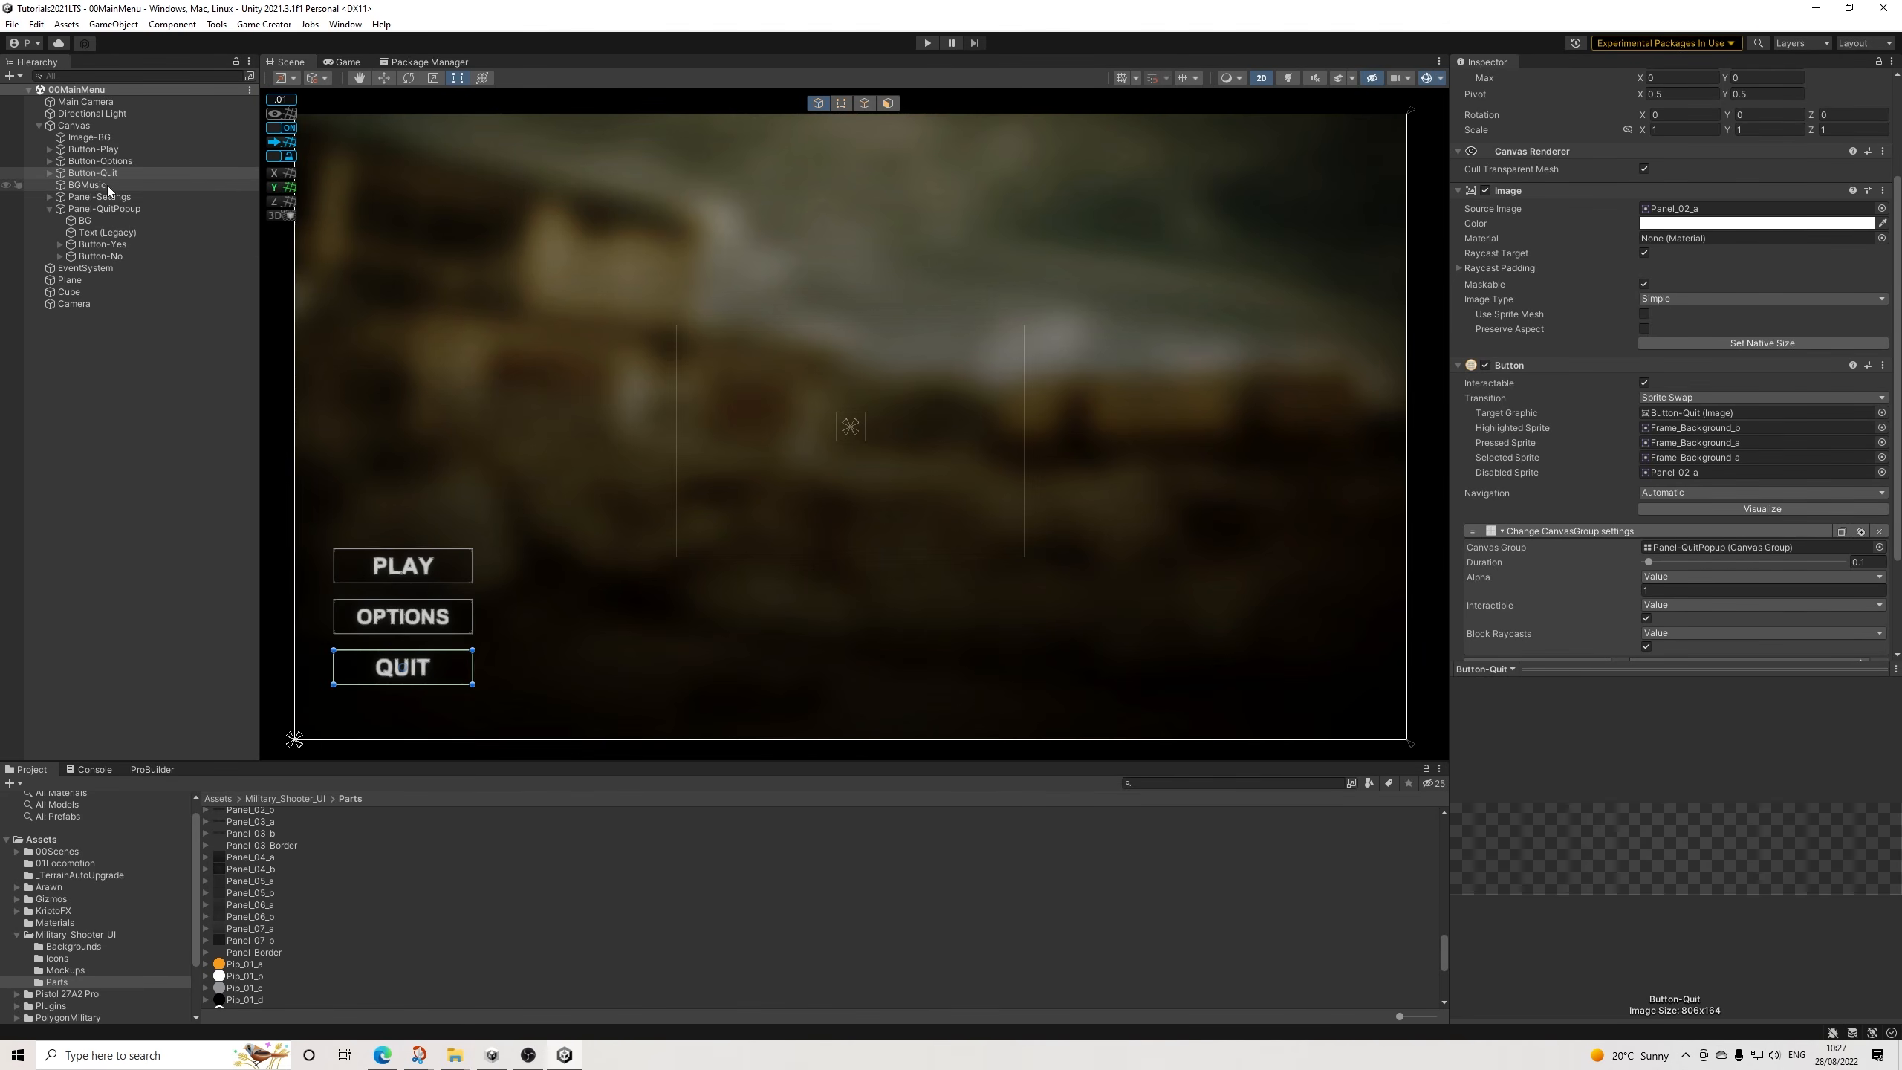
left_click(110, 246)
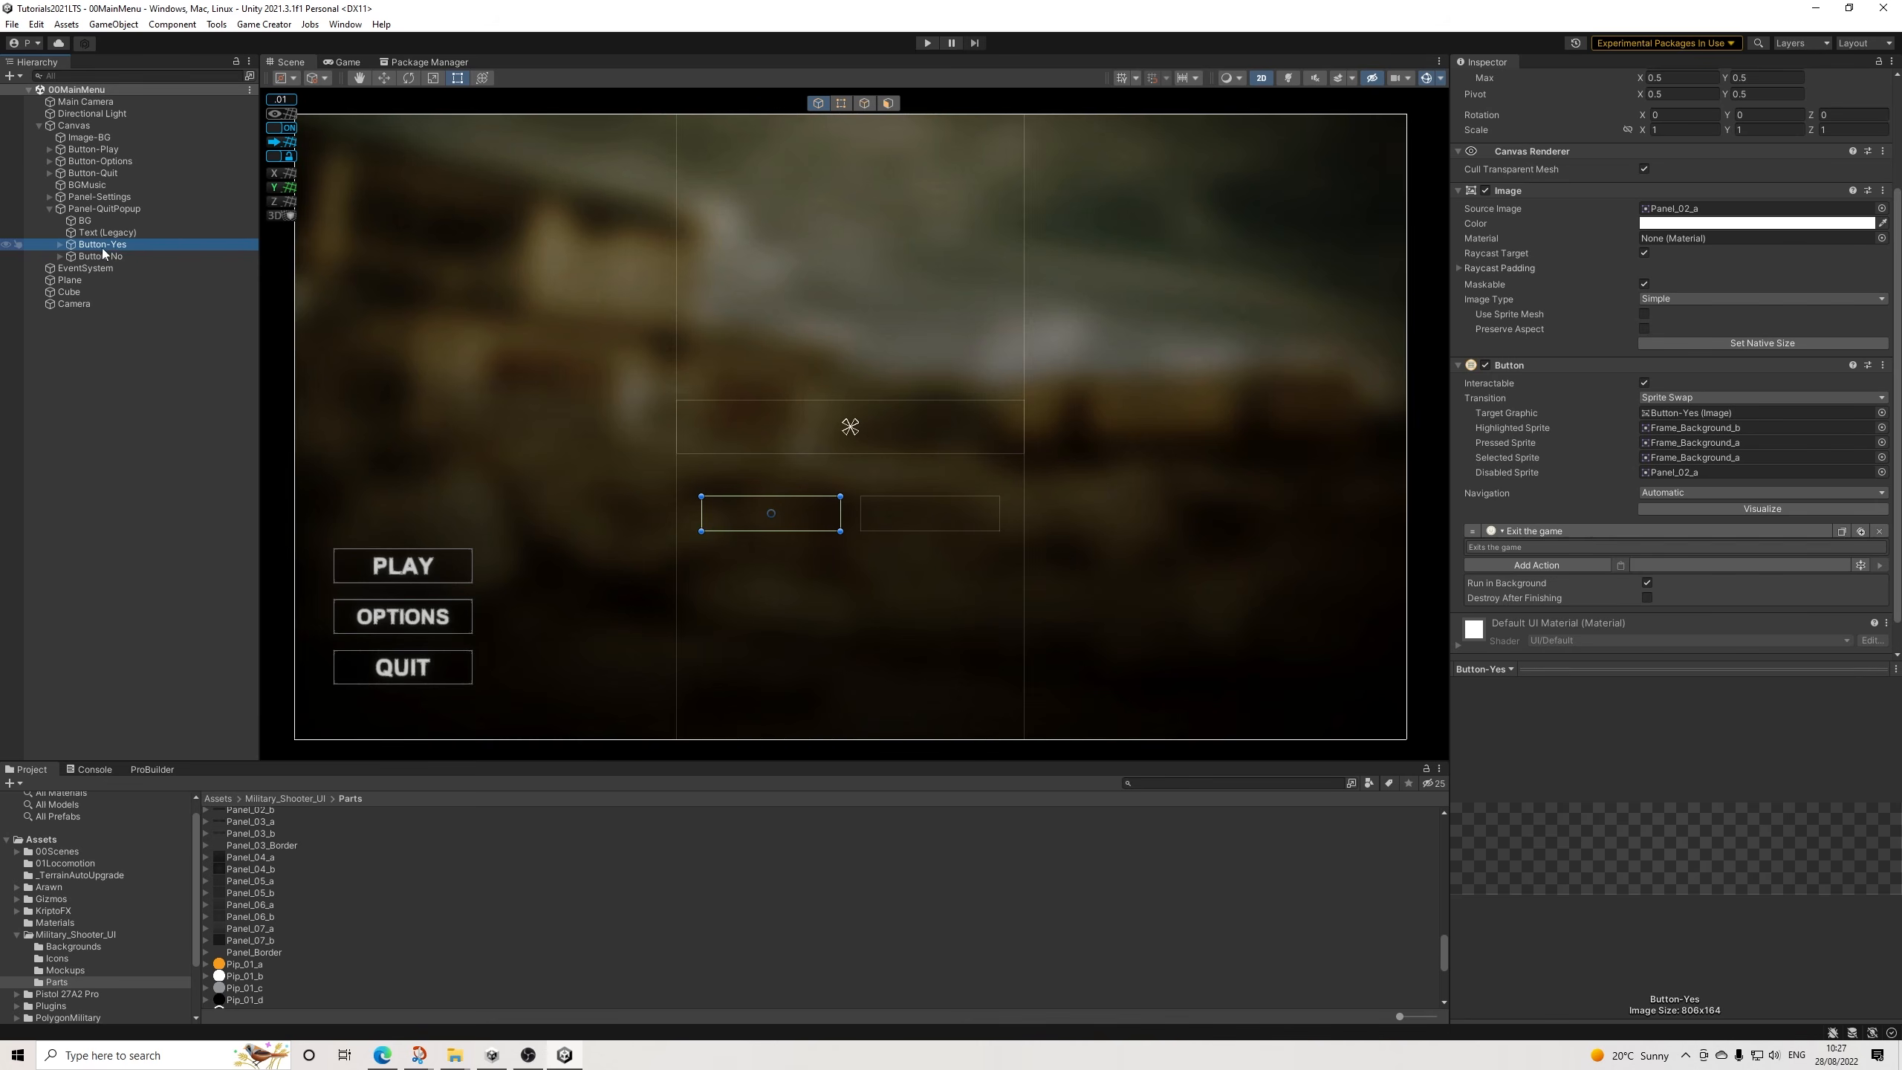
Duplicate Panel-QuitPopup as Panel-PlayPopup and place the copy directly above the original in the hierarchy.
left_click(50, 208)
left_click(90, 150)
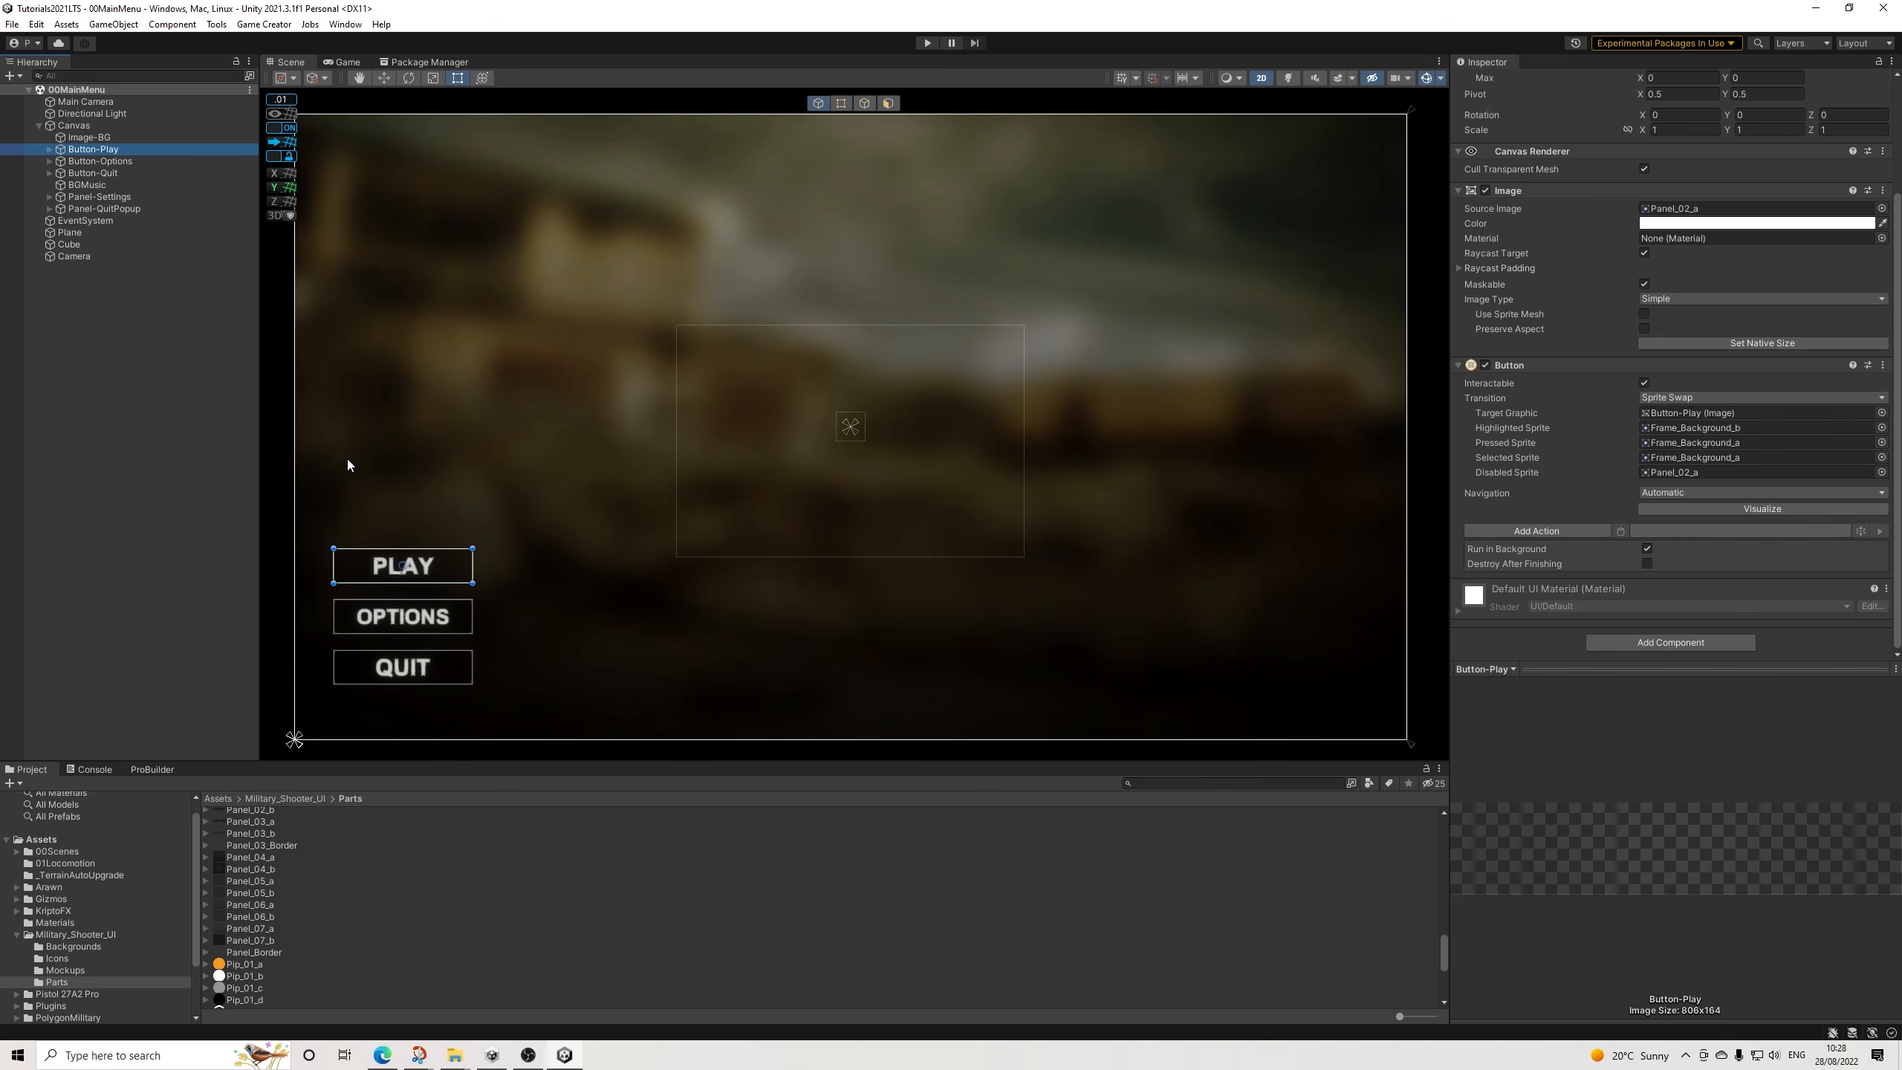
right_click(110, 208)
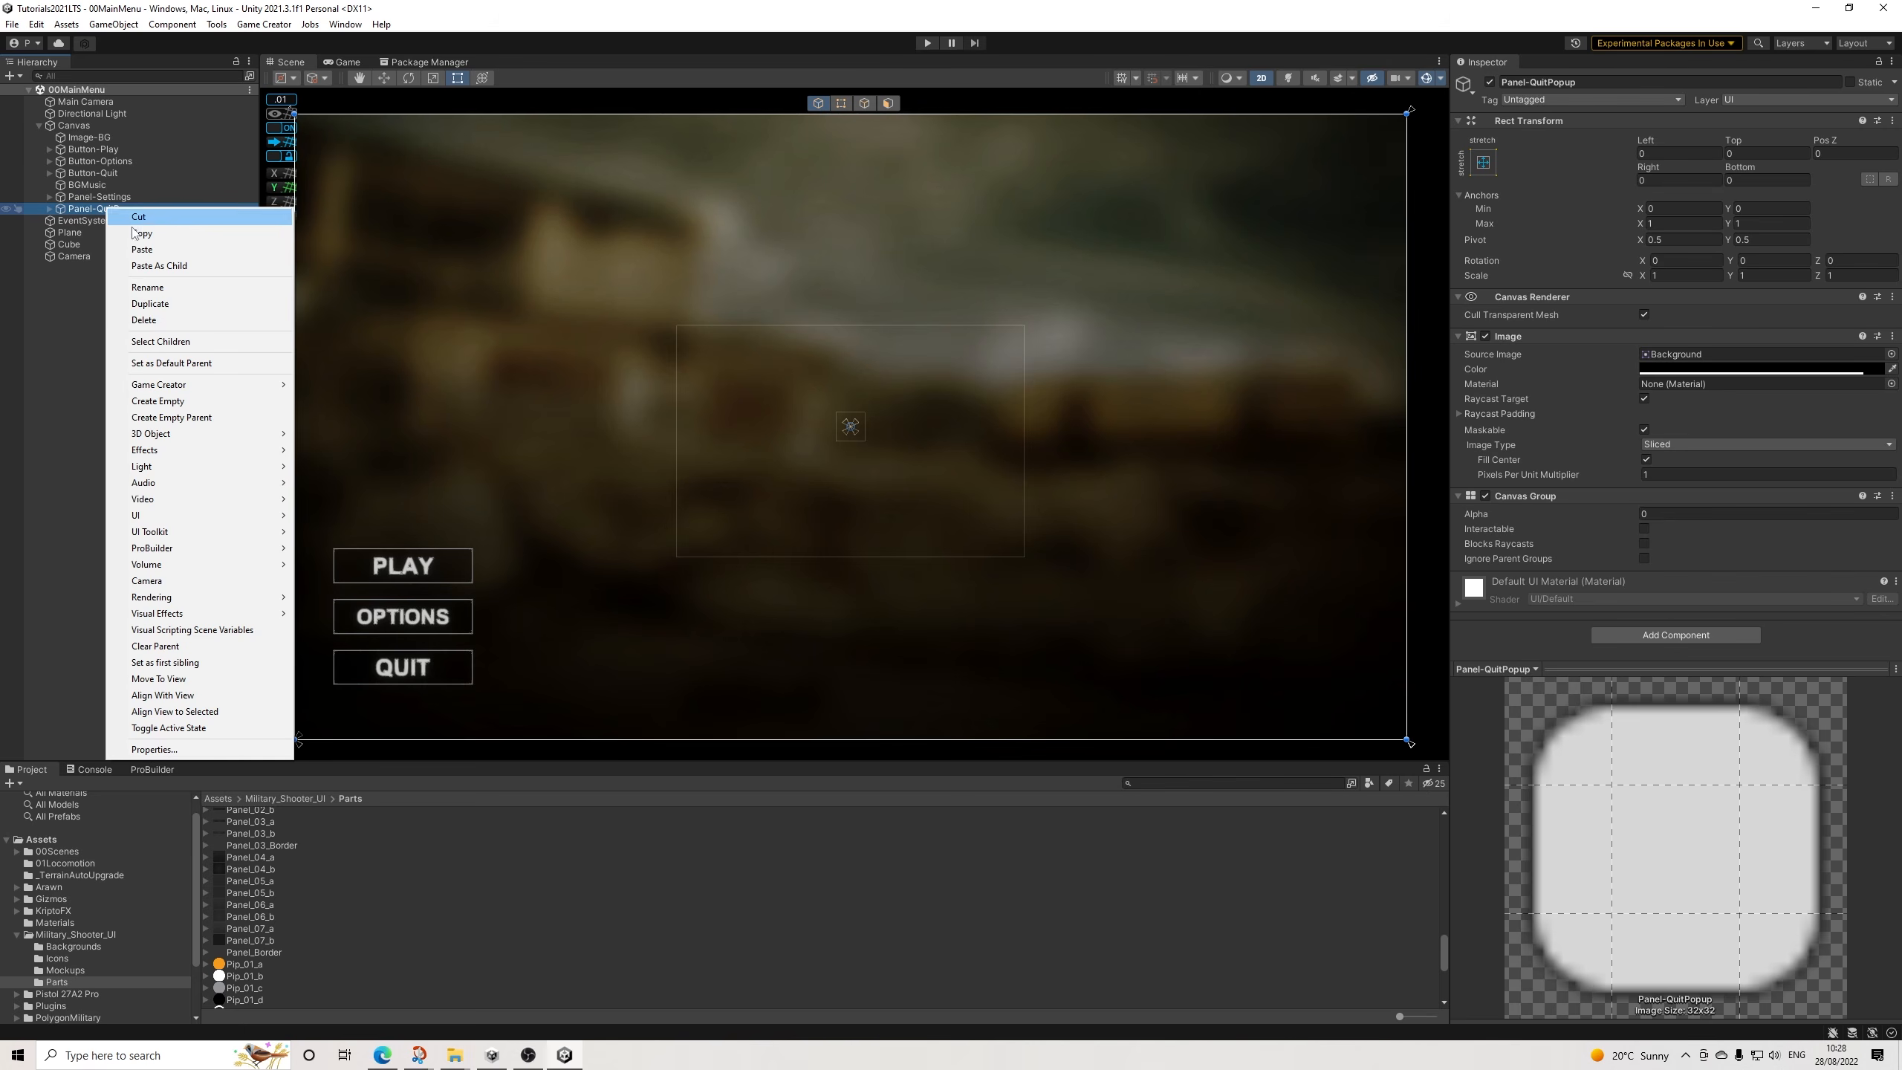
left_click(146, 303)
left_click_drag(1526, 83, 1758, 104)
type("-")
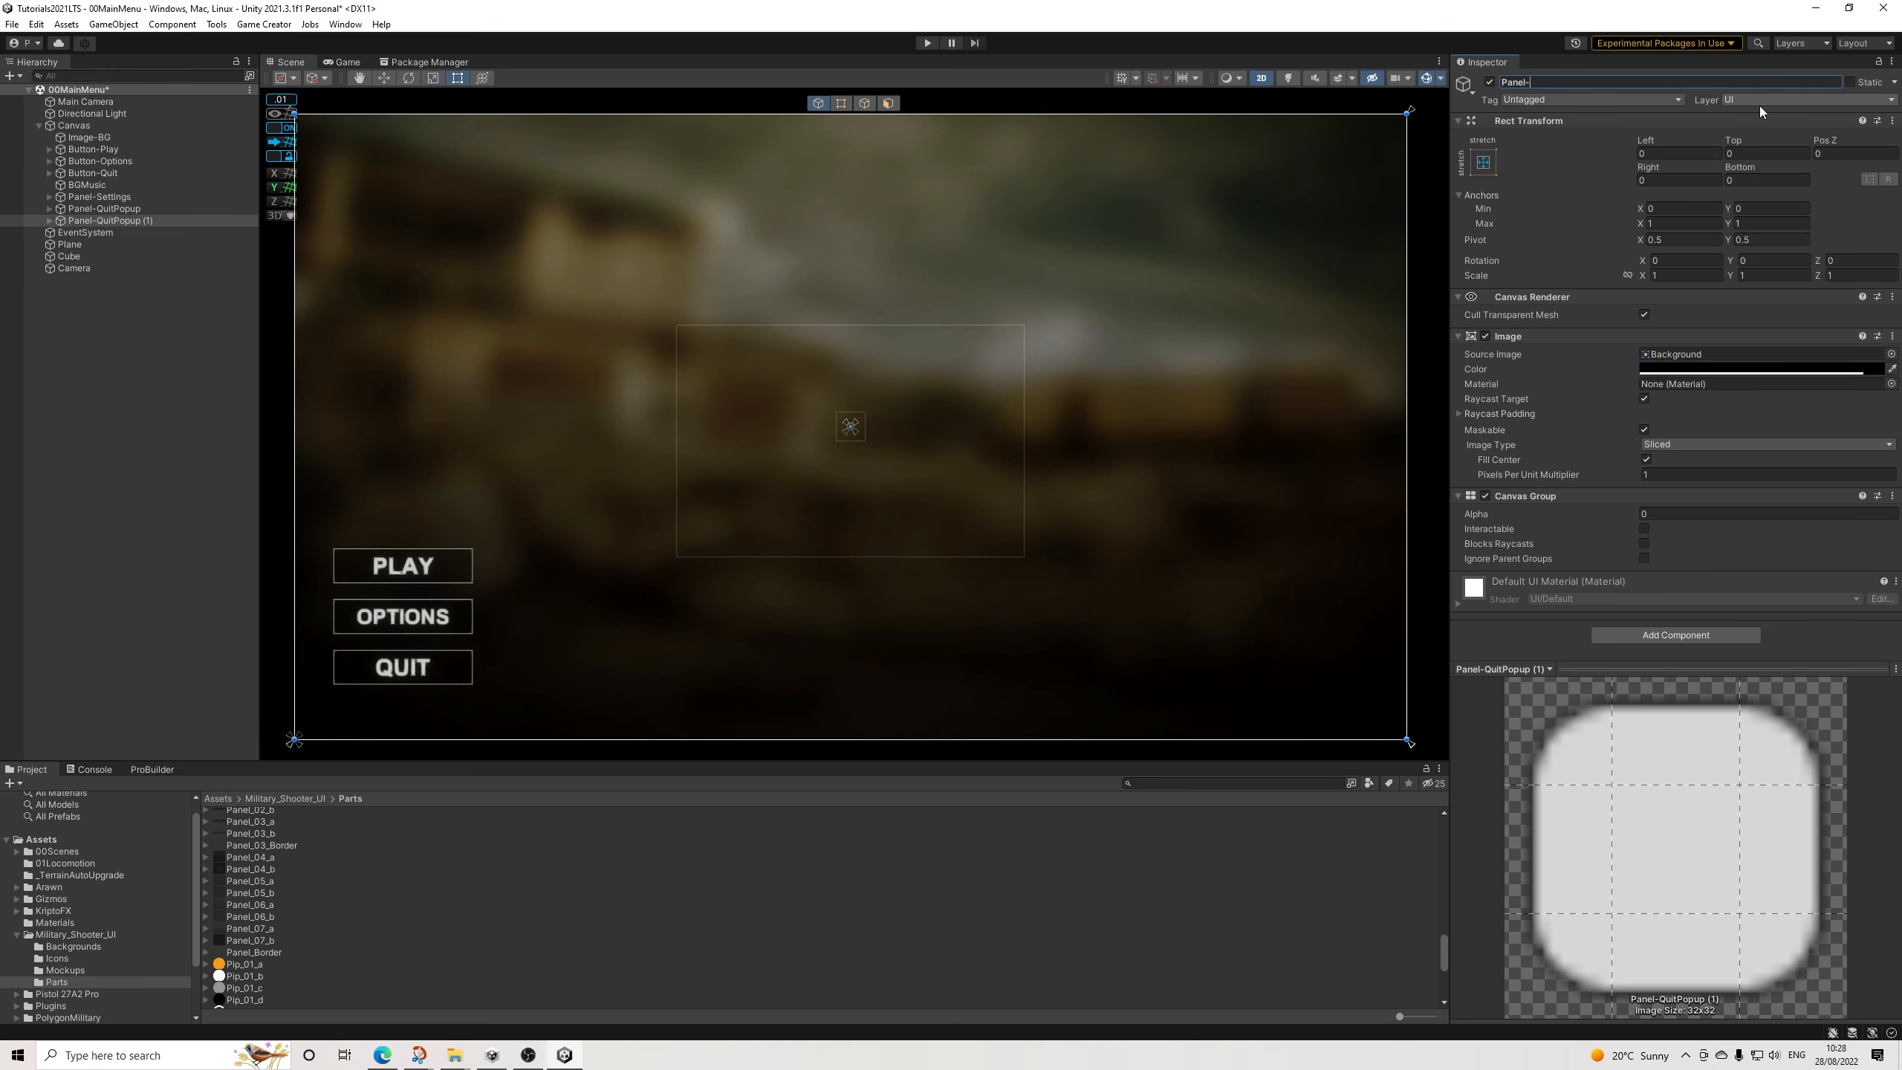
type("PlayPopup")
key("Return")
left_click_drag(111, 220, 106, 208)
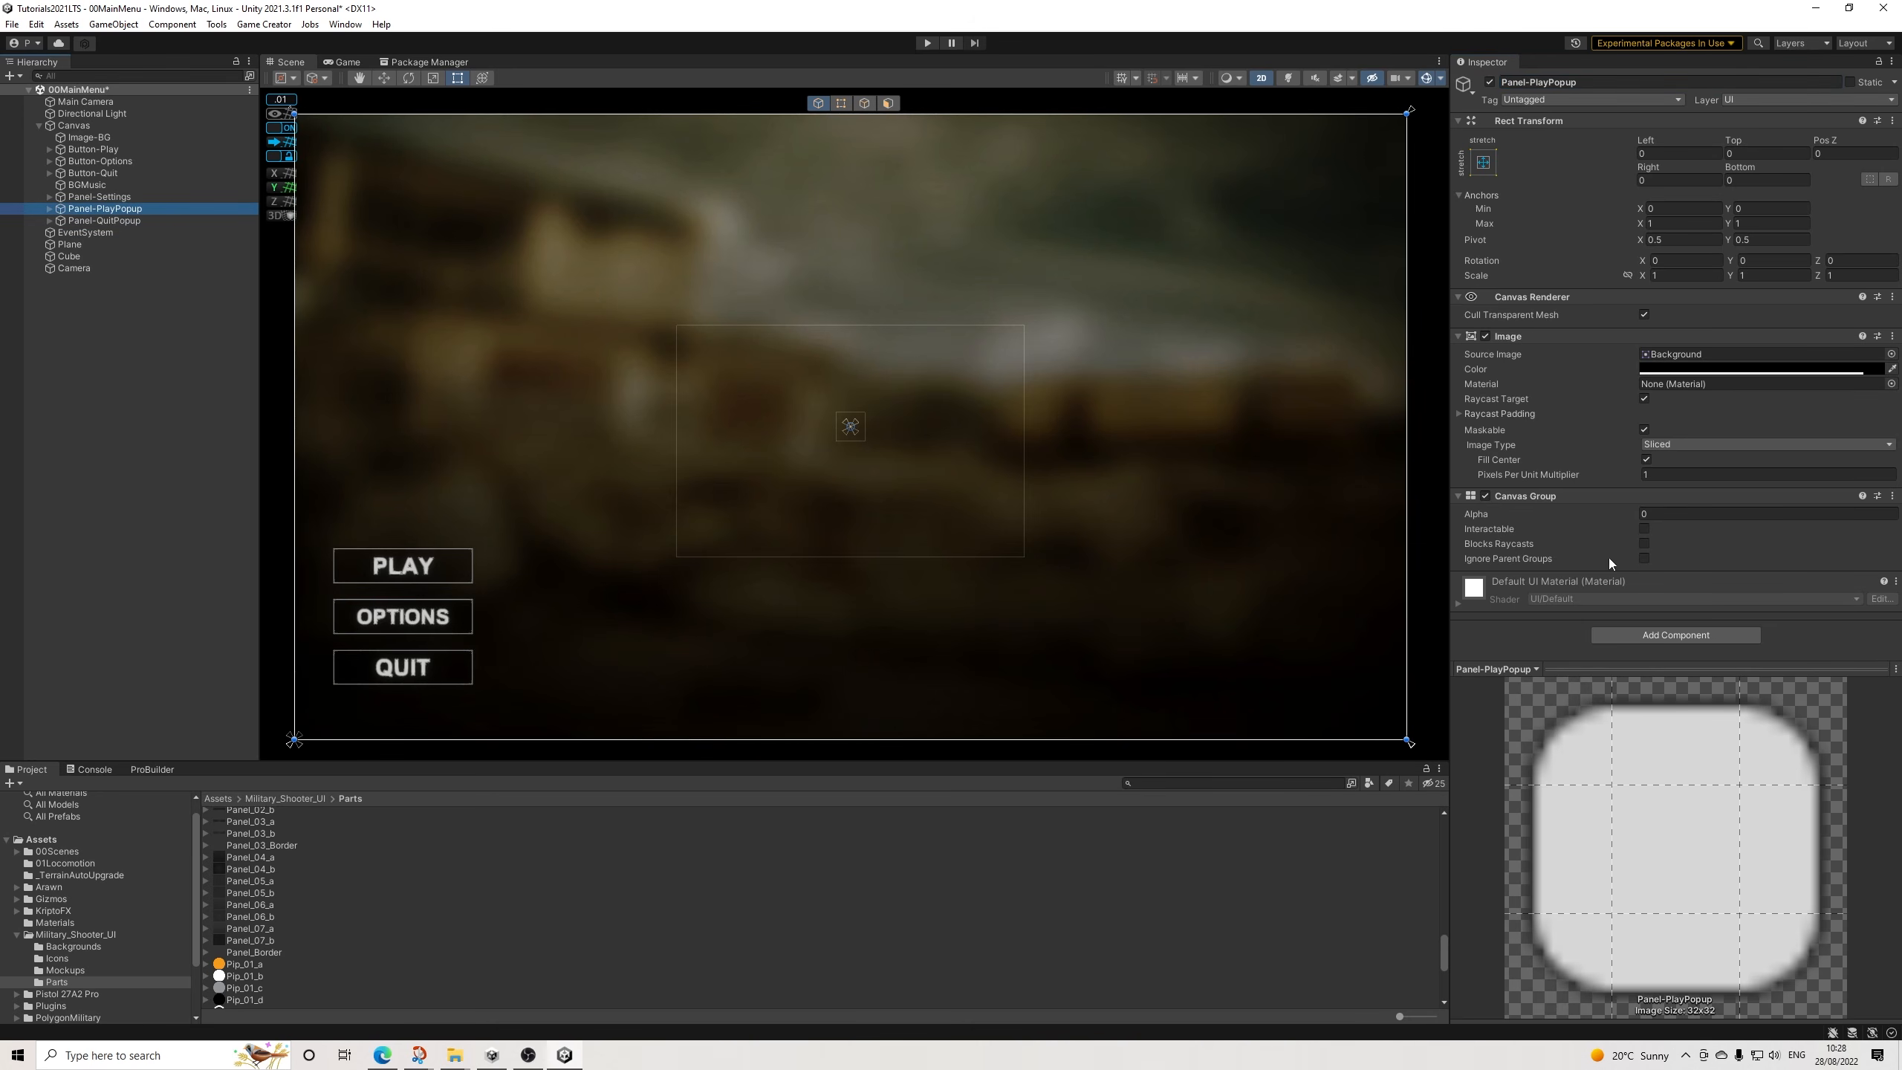
Set Panel-PlayPopup's Canvas Group Alpha to 1 and expand the panel's children in the hierarchy.
left_click(1660, 514)
type("1")
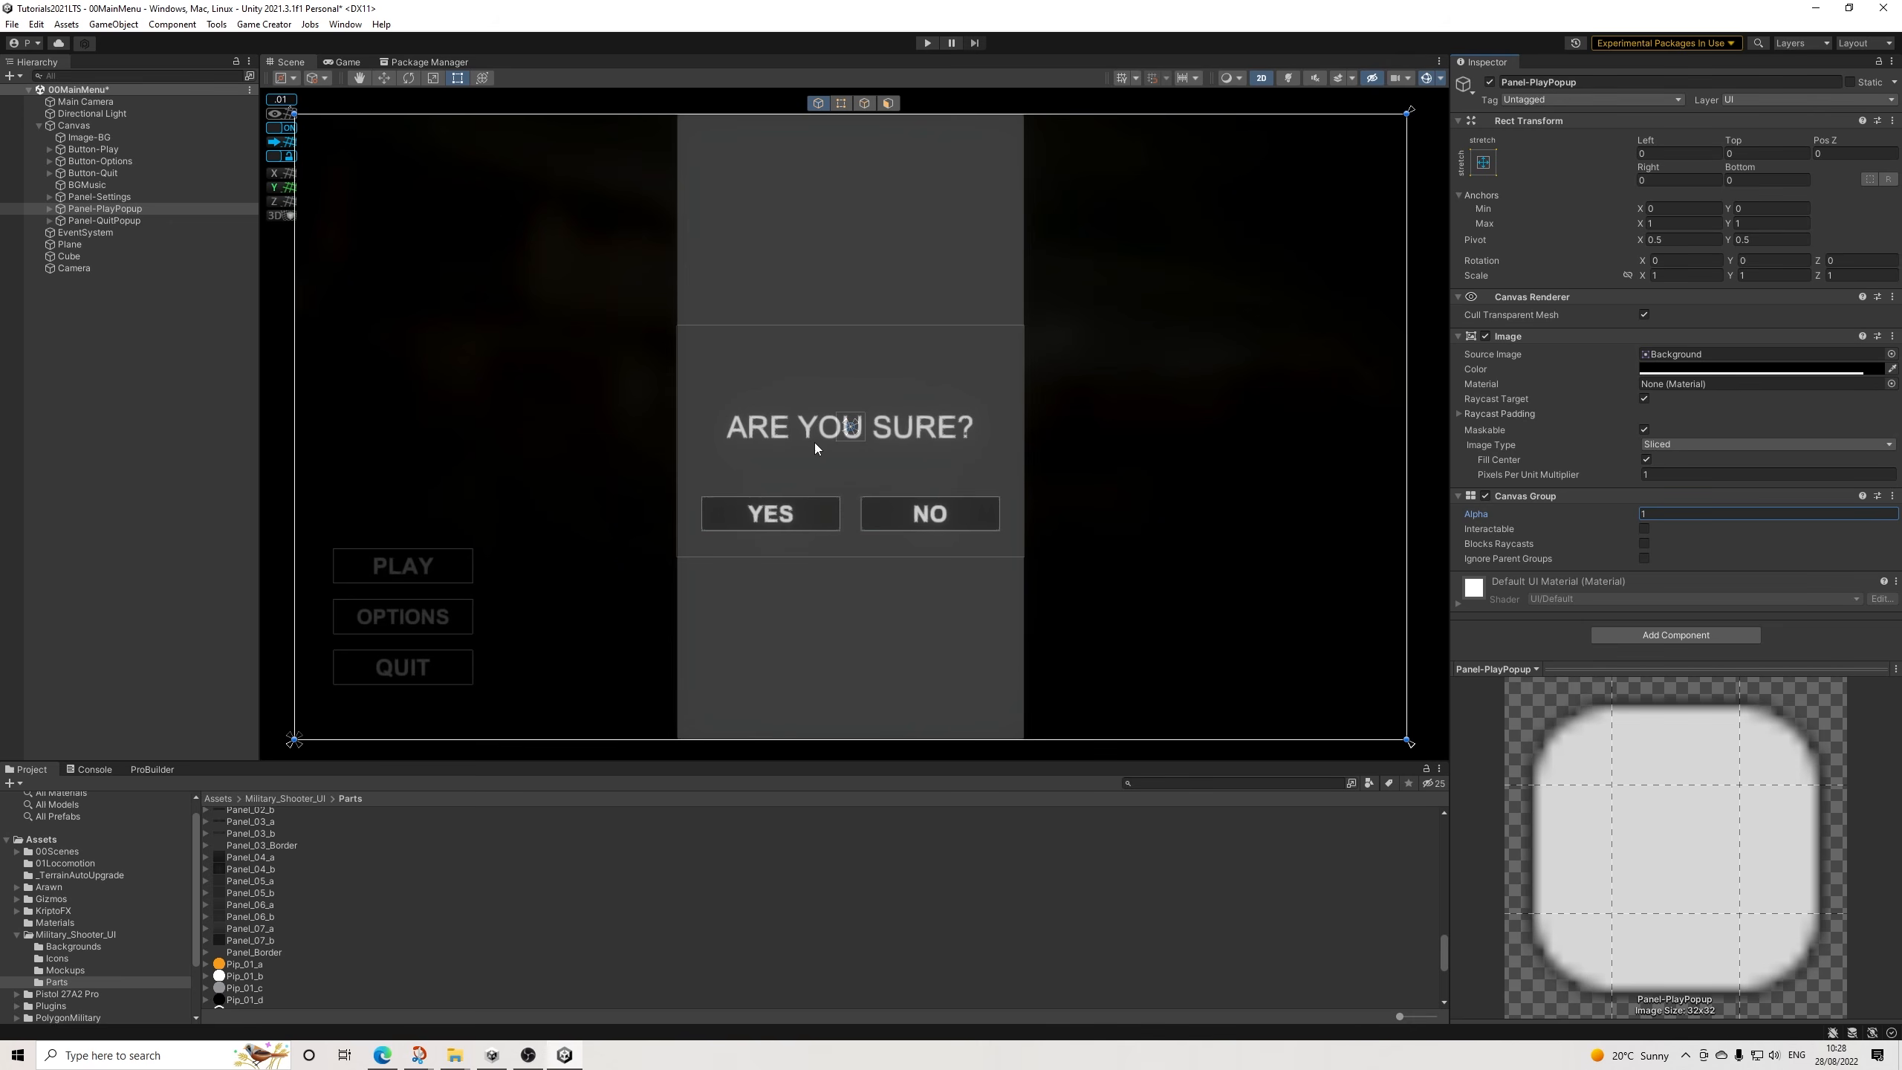
left_click(51, 208)
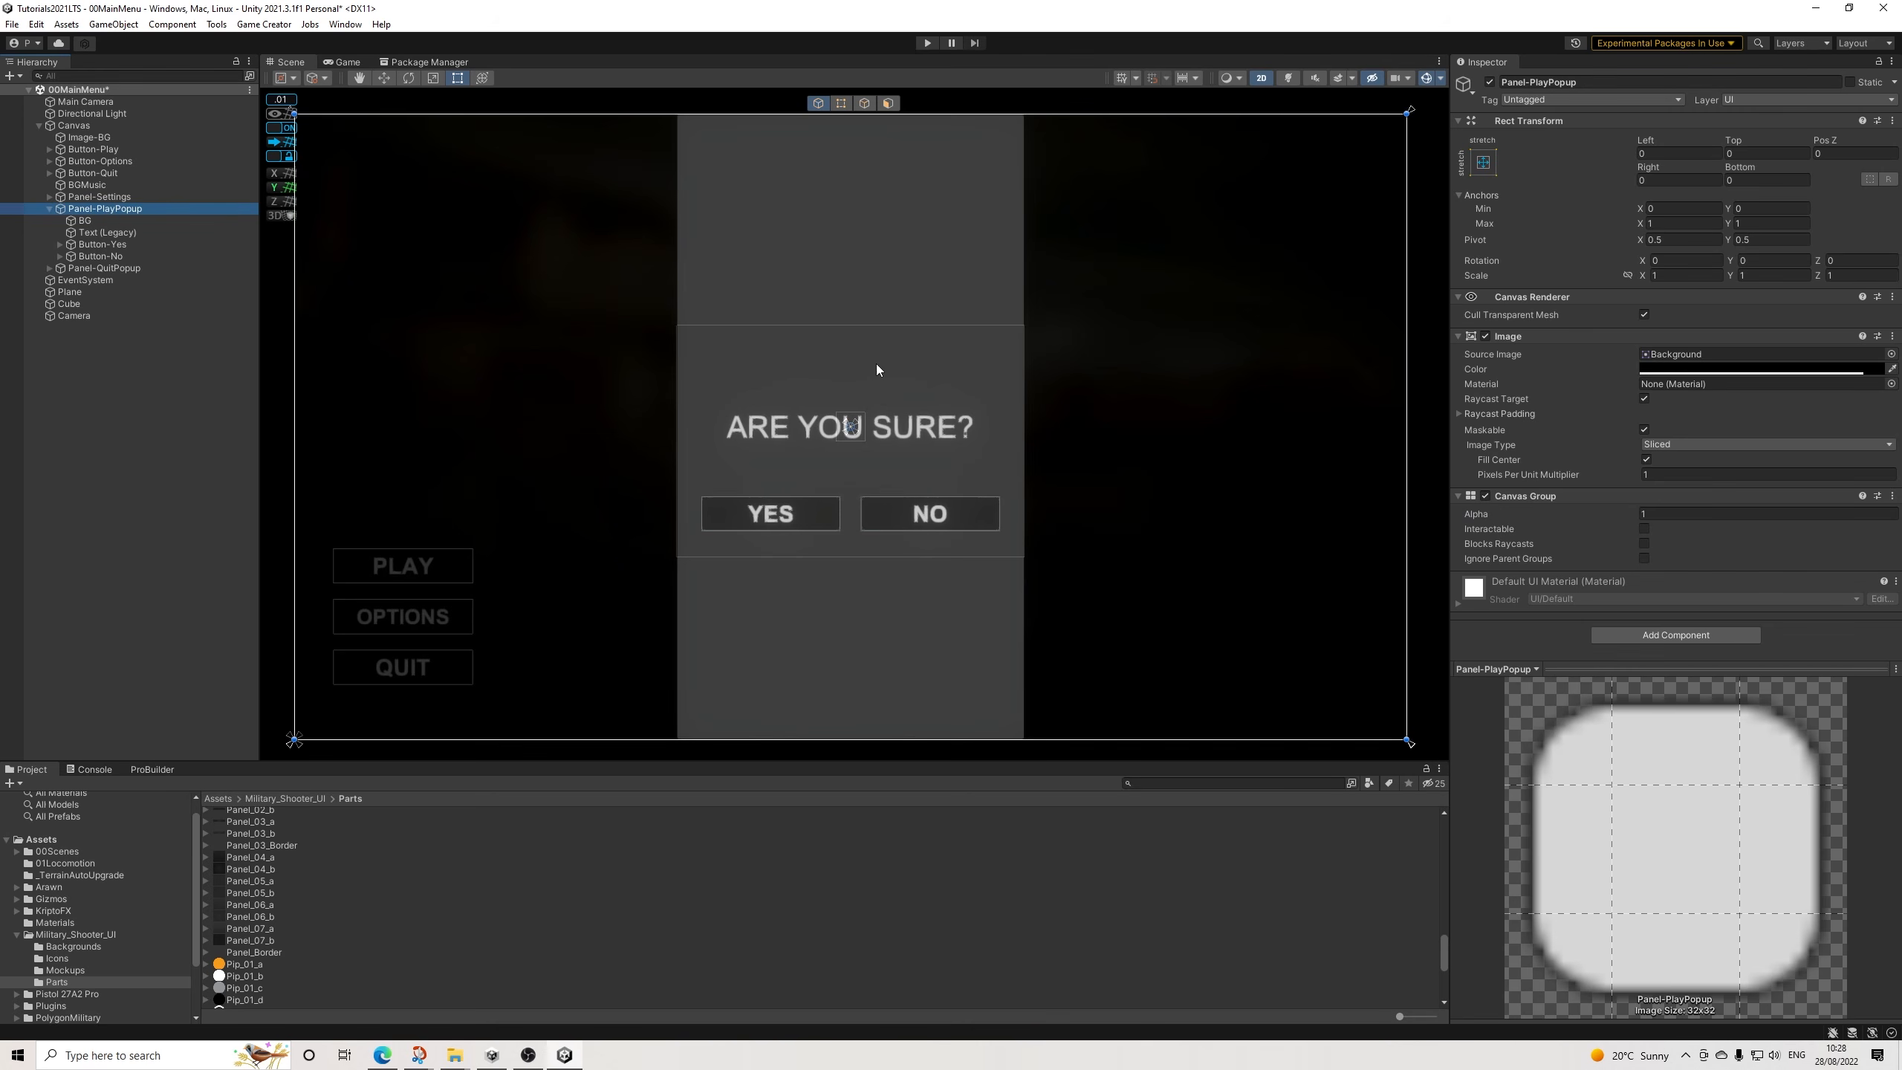
Change Panel-PlayPopup's heading text to SELECT and move it up to a Pos Y of about 367.
left_click(135, 244)
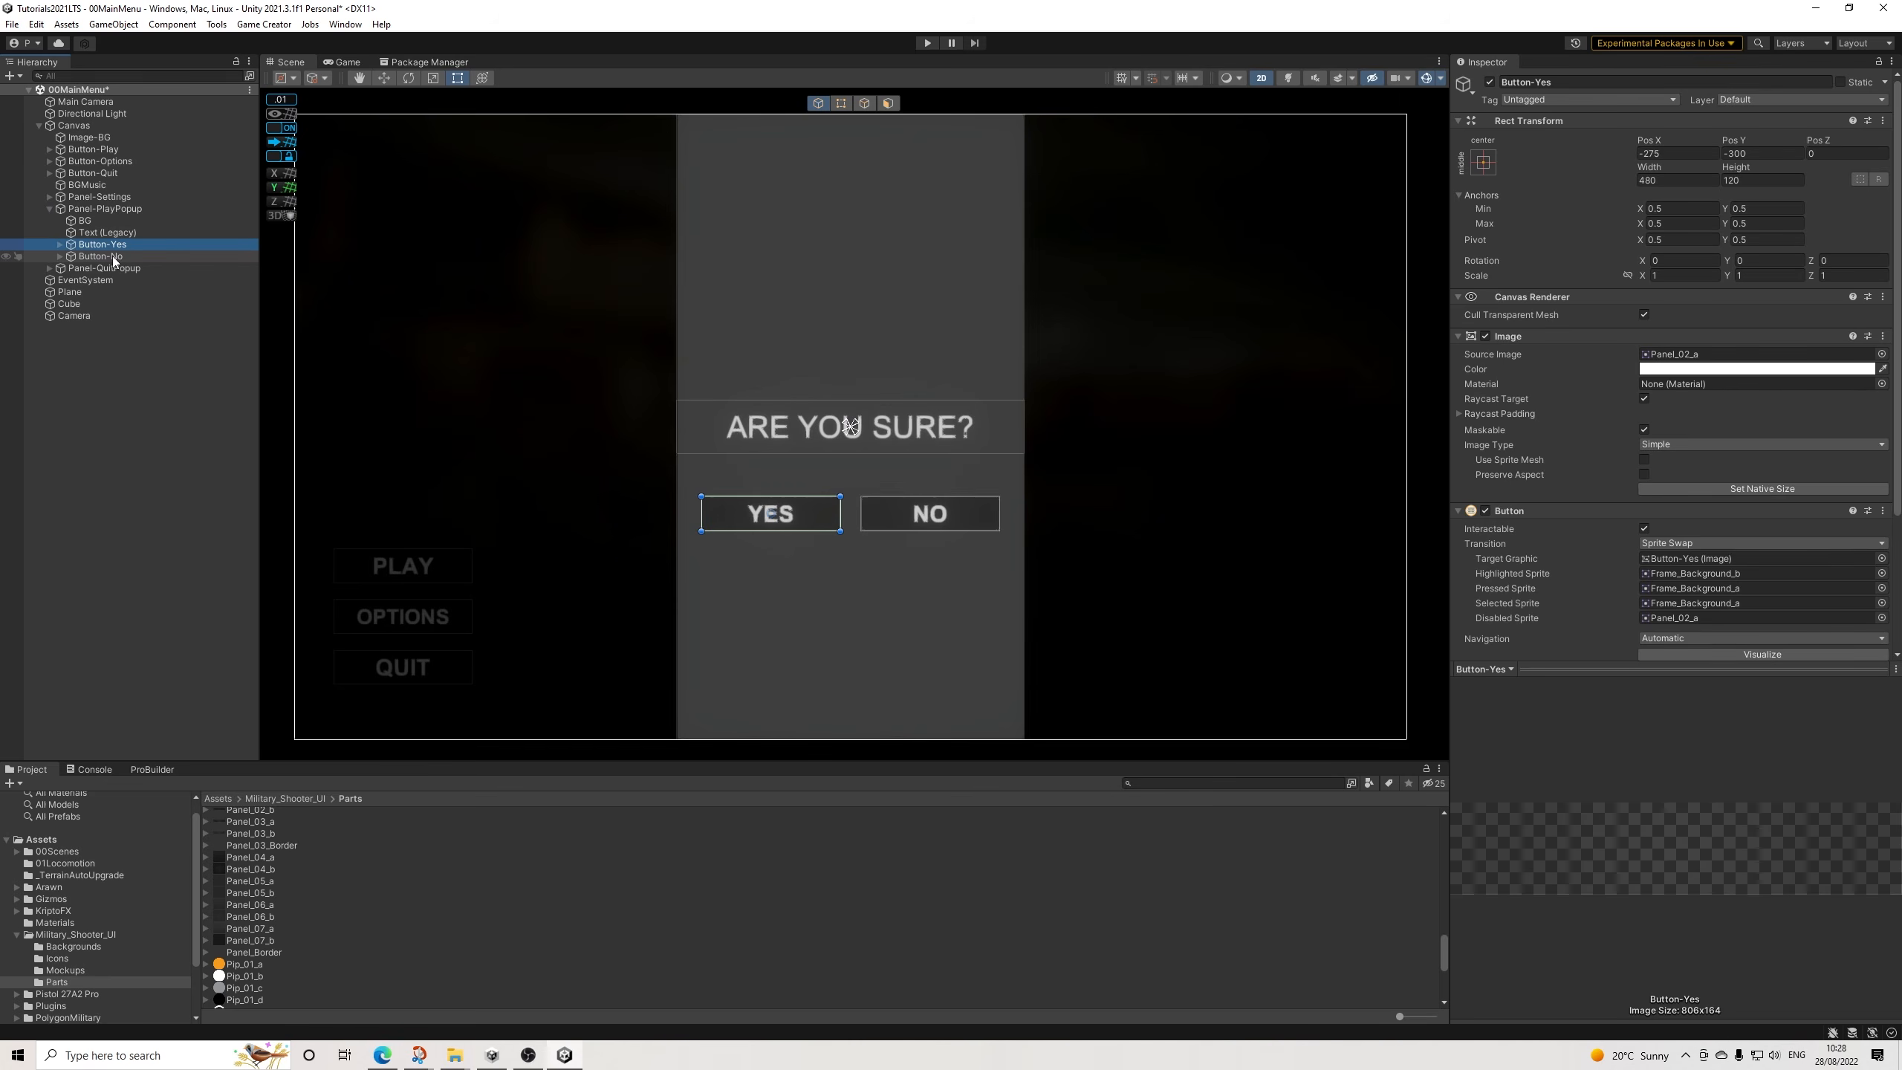
left_click(107, 232)
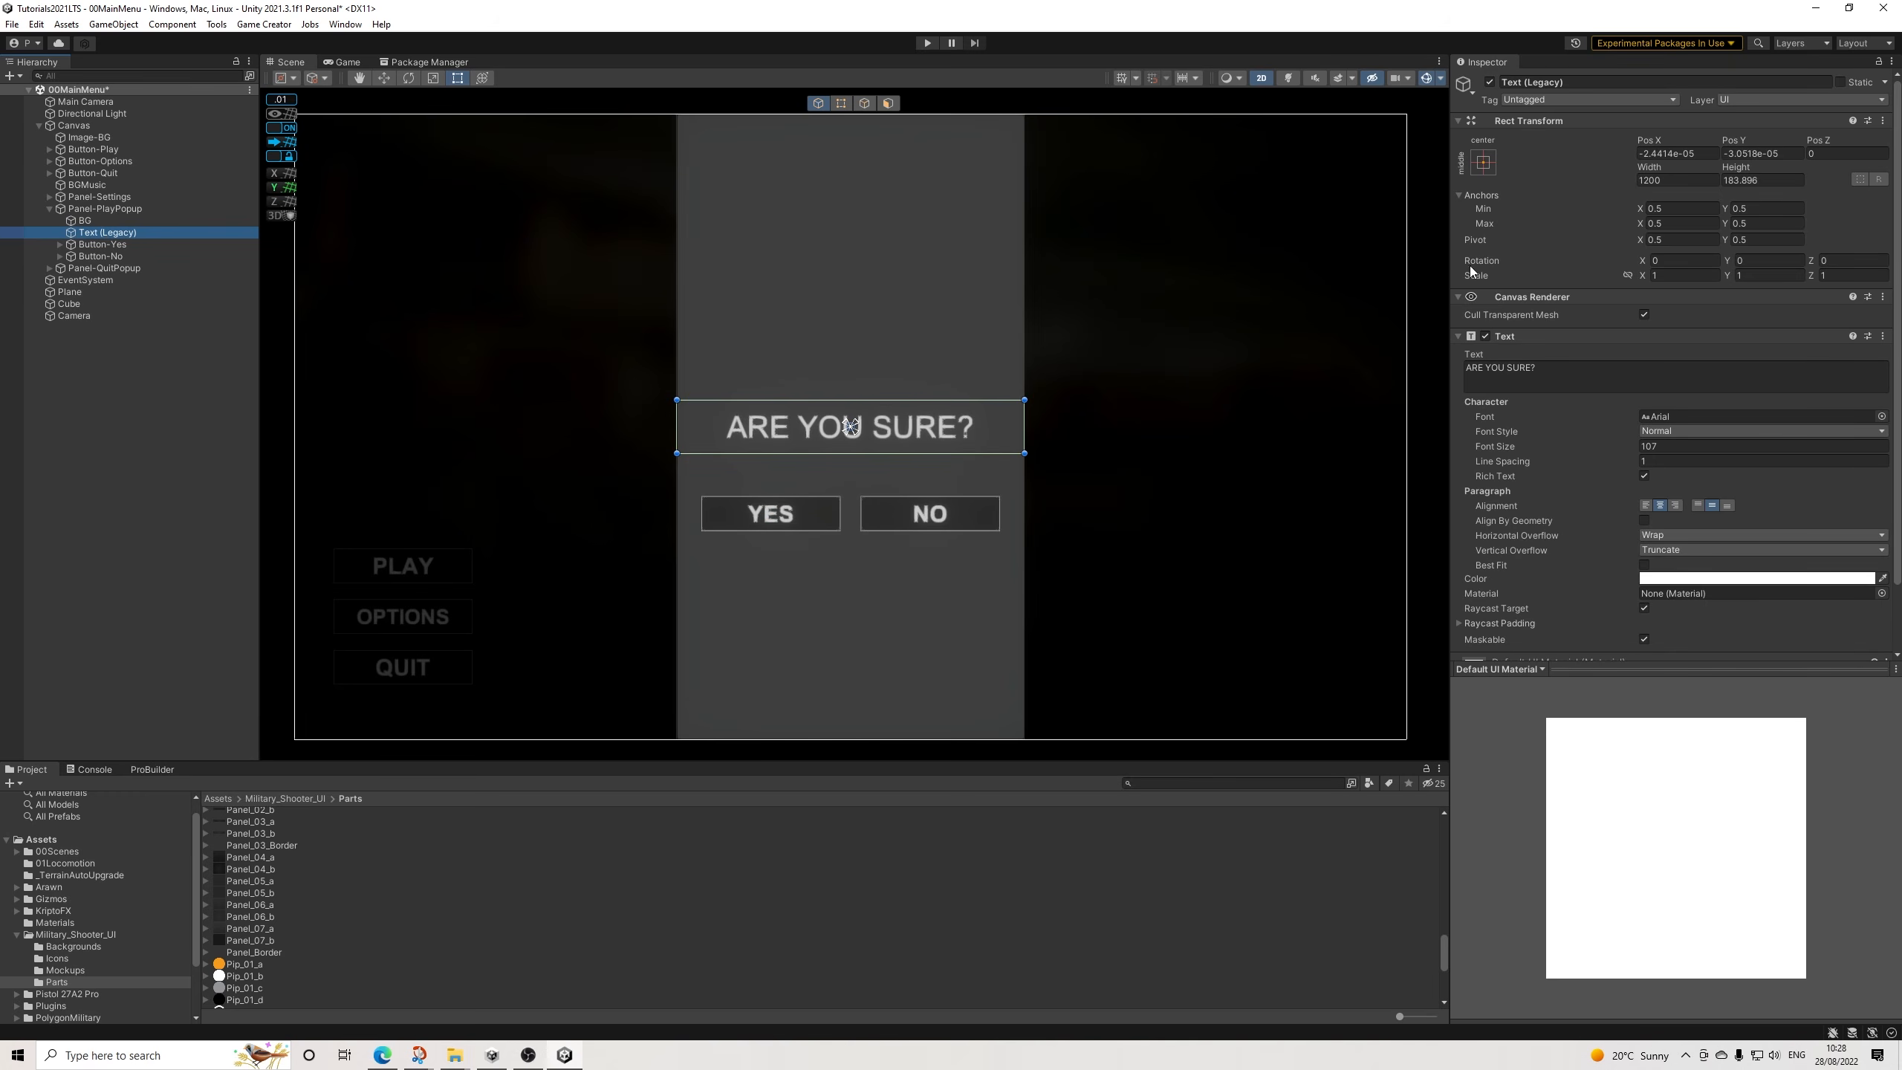
left_click(1554, 383)
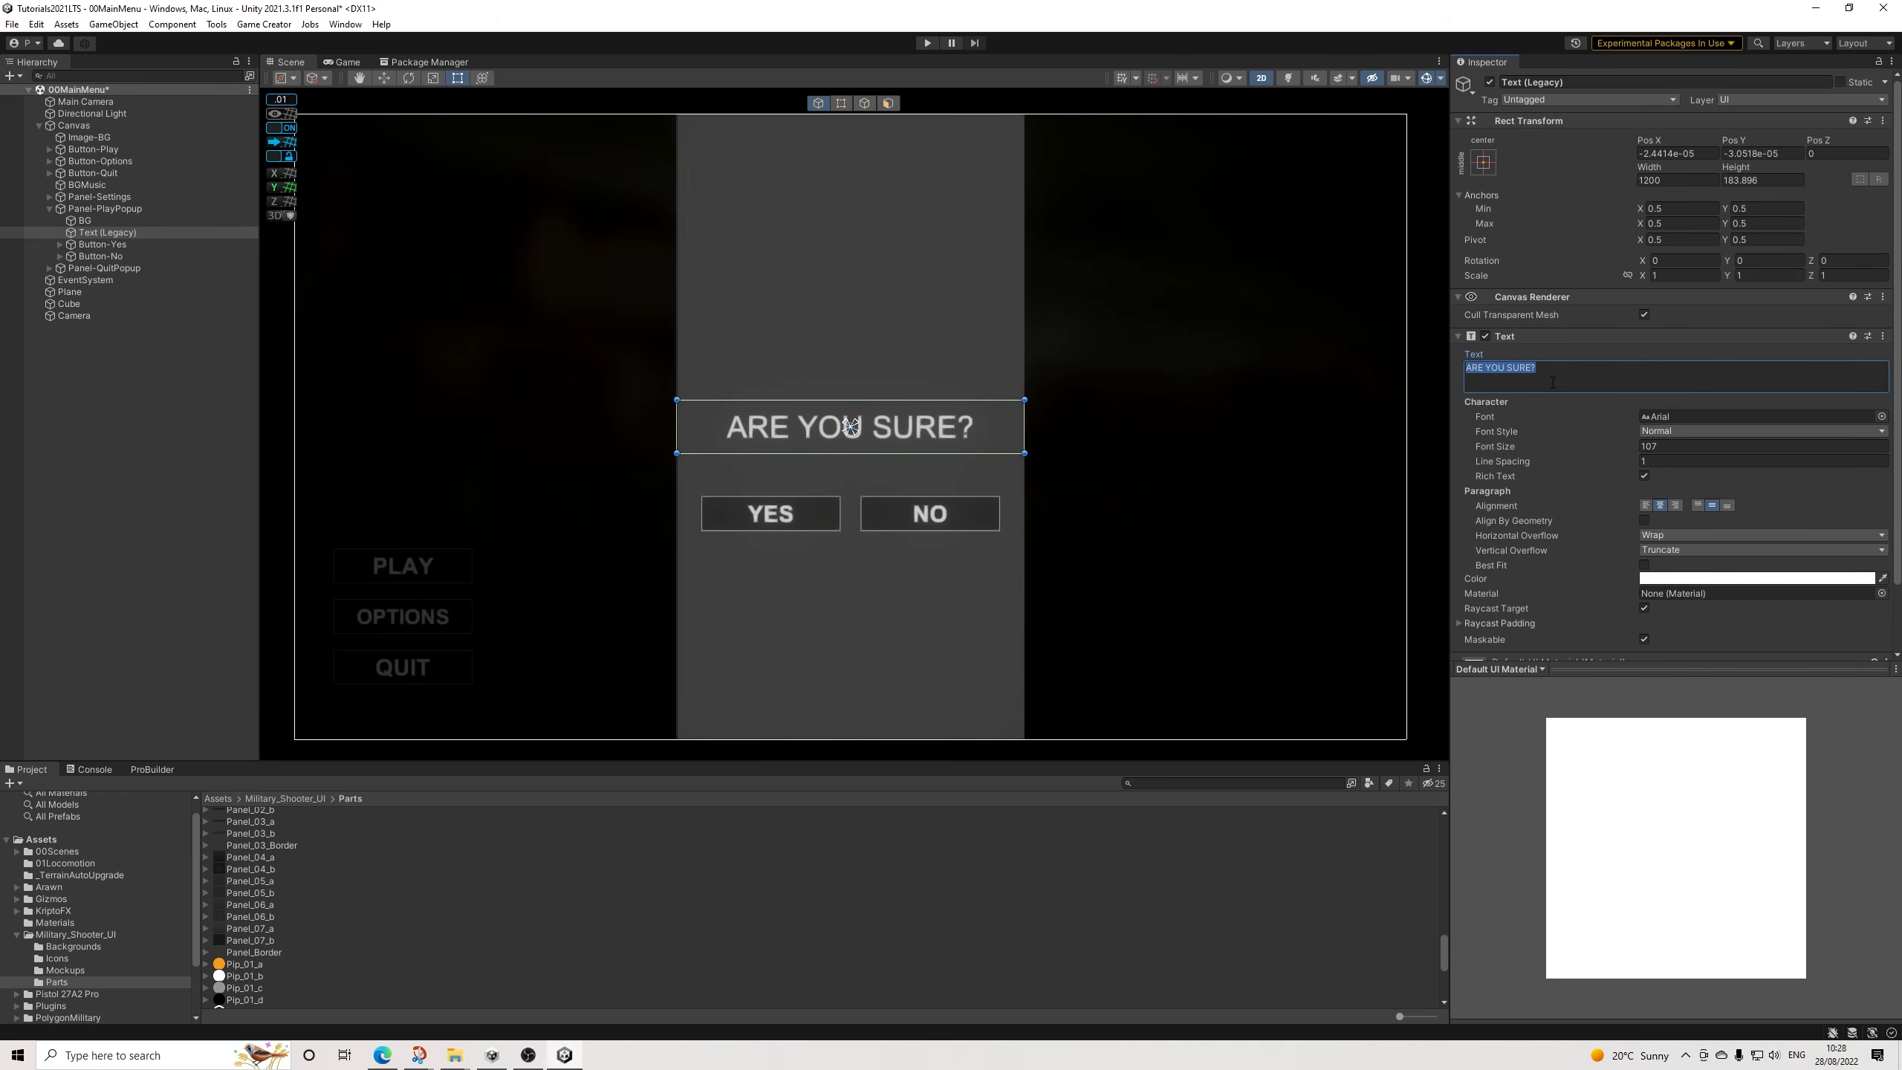
type("Select")
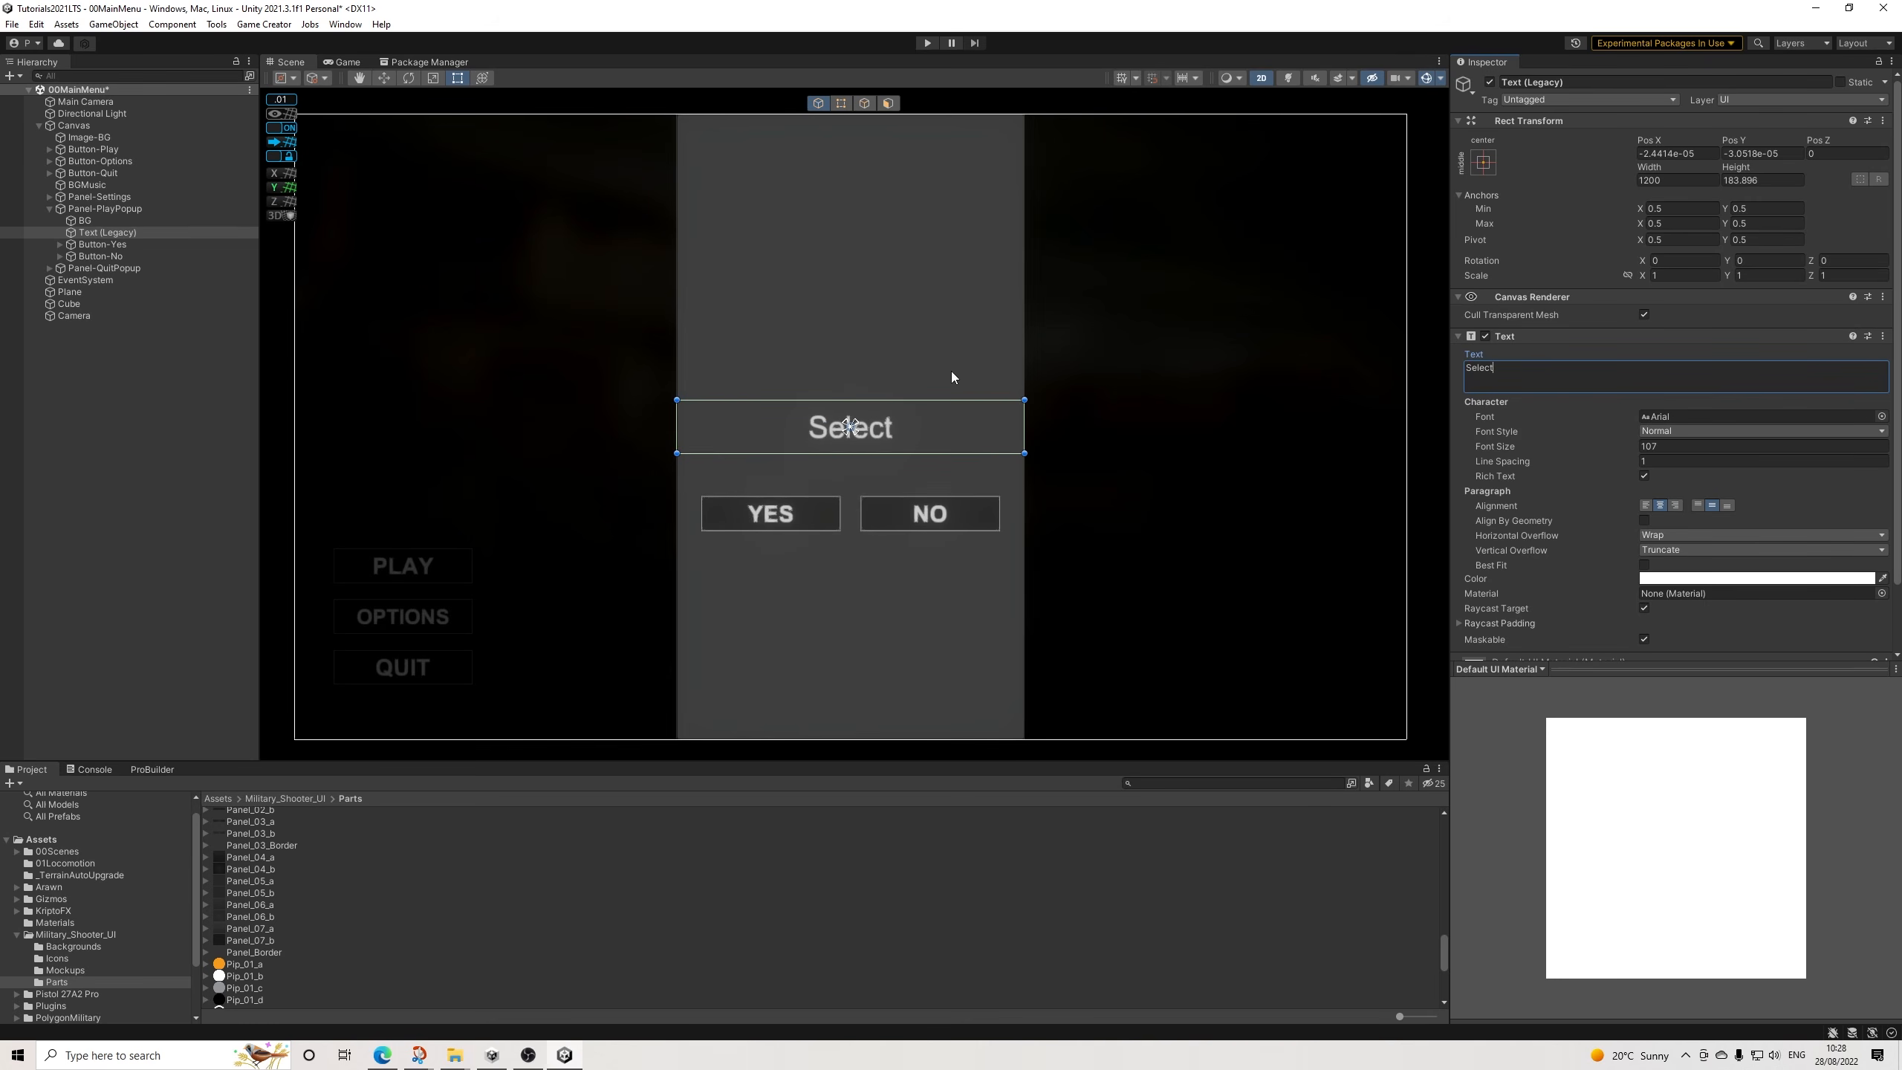
type("SELECT")
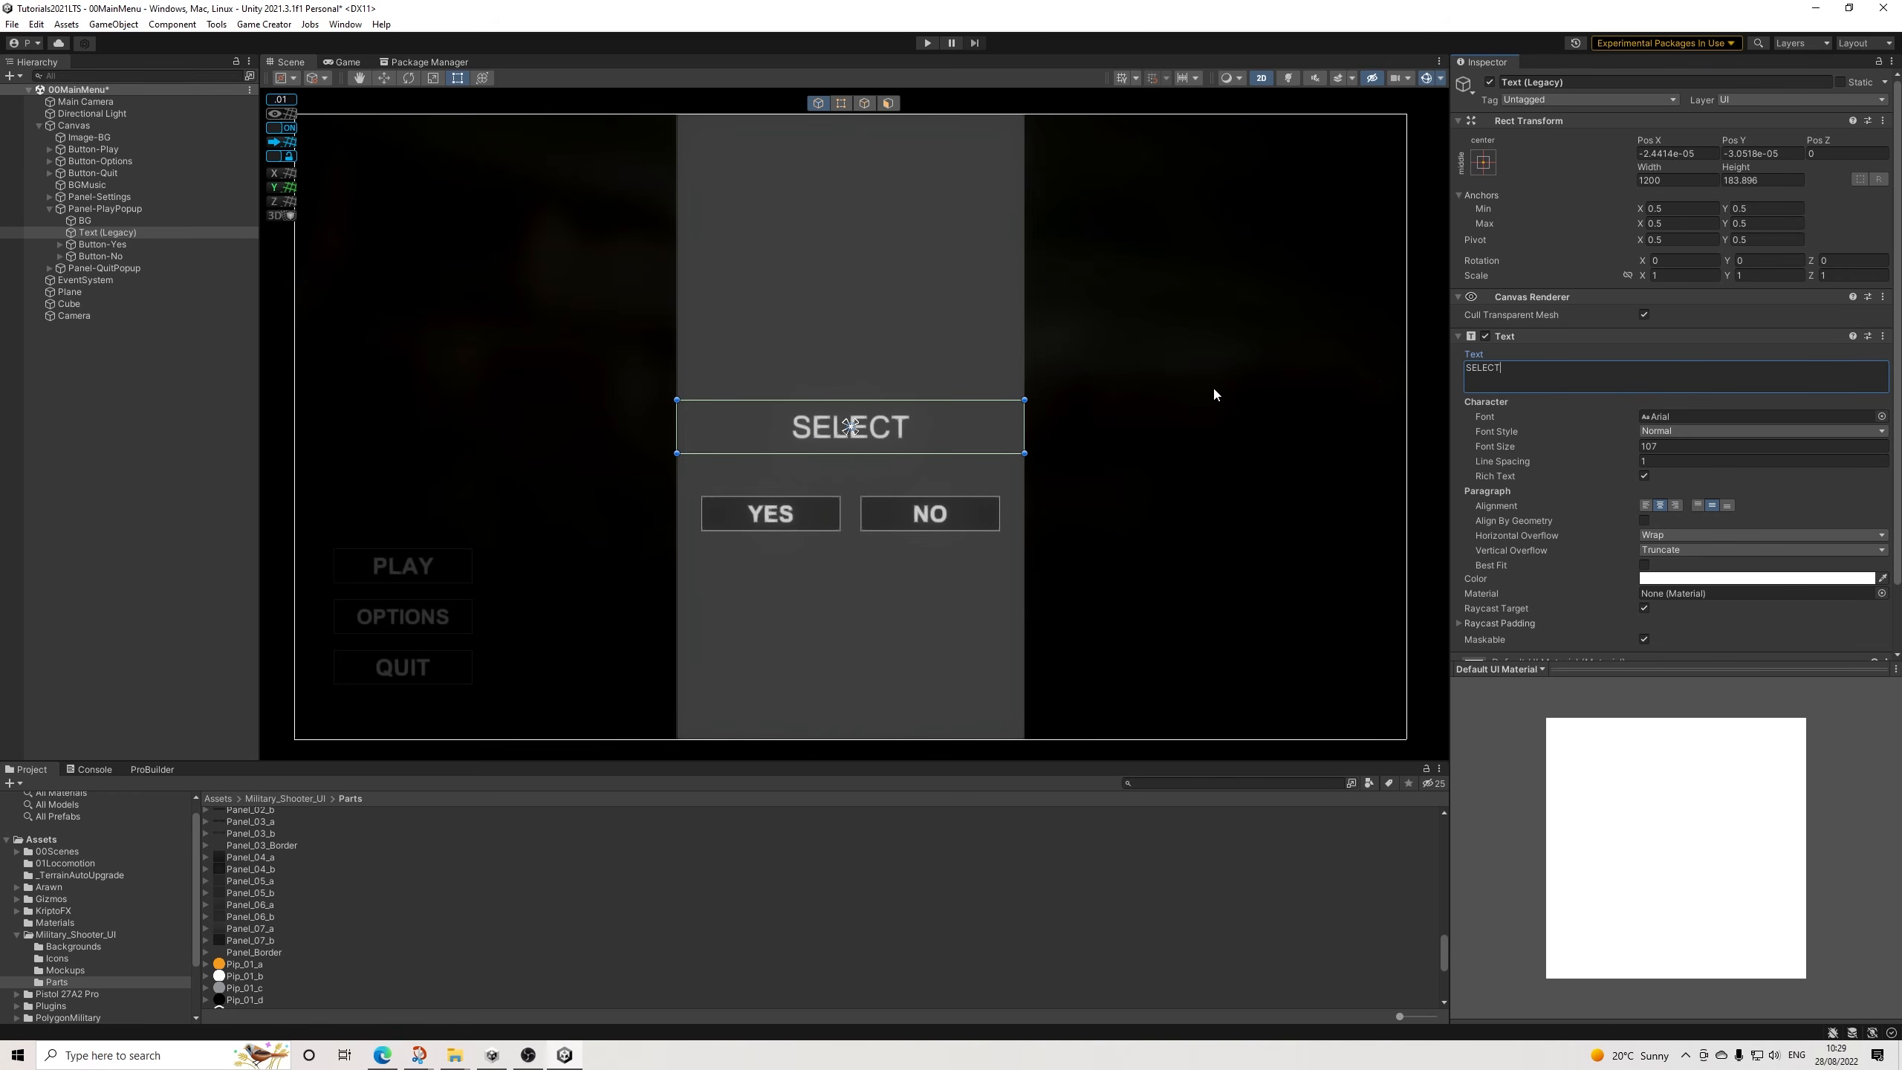
left_click_drag(869, 418, 873, 309)
Move Panel-PlayPopup's Button-Yes to the panel's centre at Pos Y 0 and rename it Button-Continue.
left_click(105, 244)
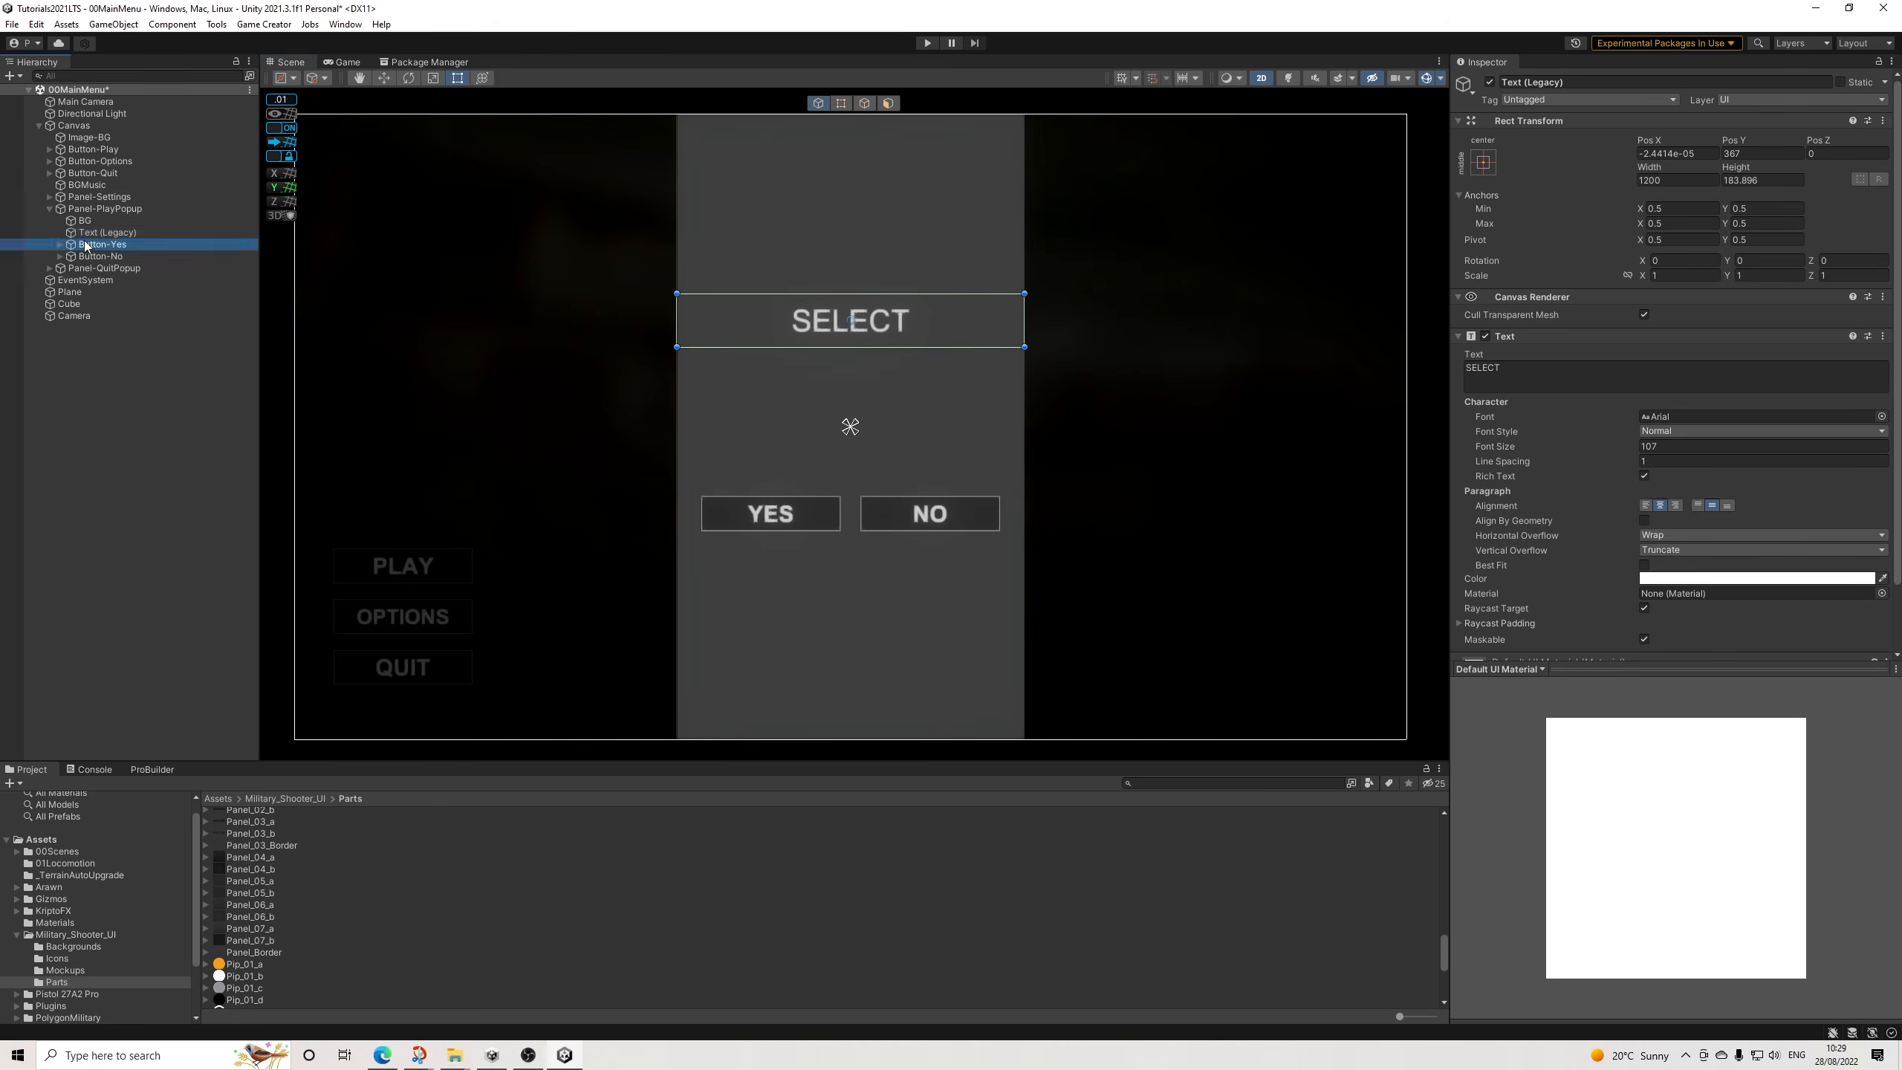
left_click_drag(812, 497, 884, 428)
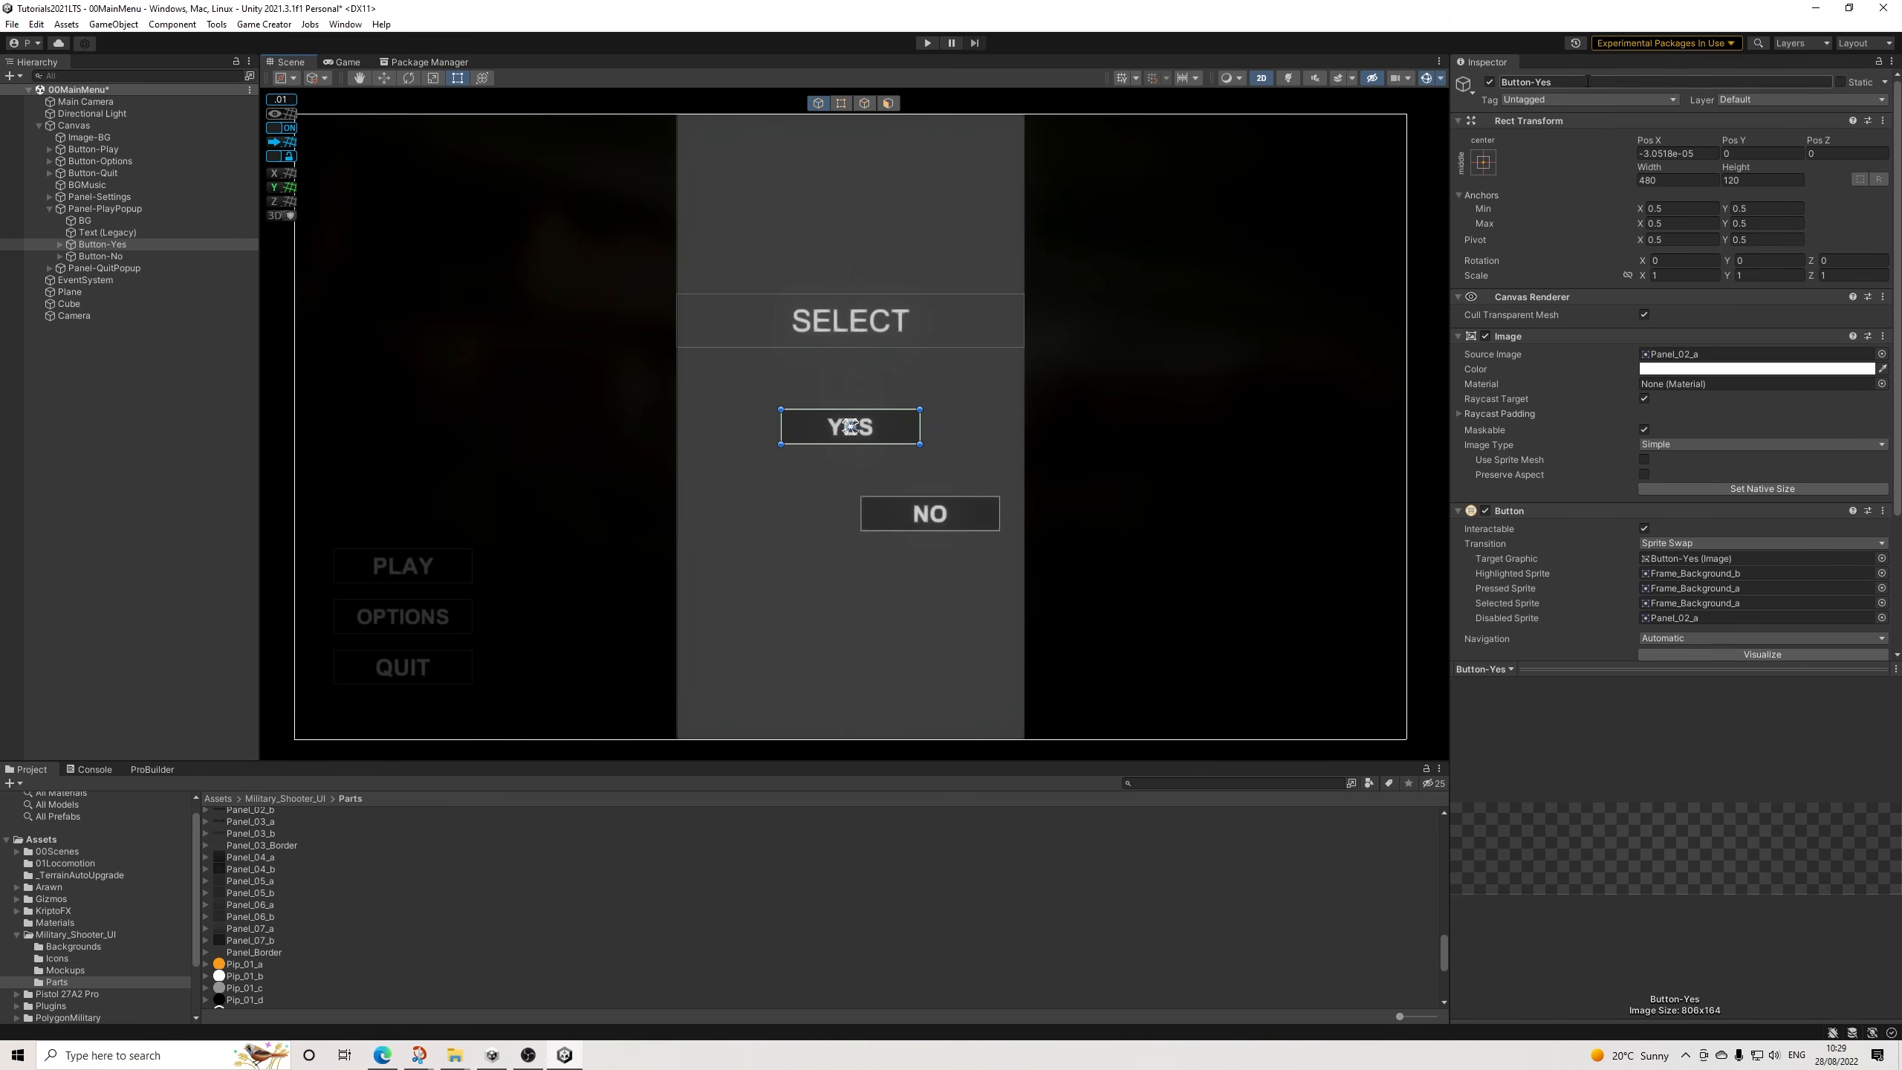
scroll(1677, 396, "down", 5)
scroll(1587, 375, "up", 5)
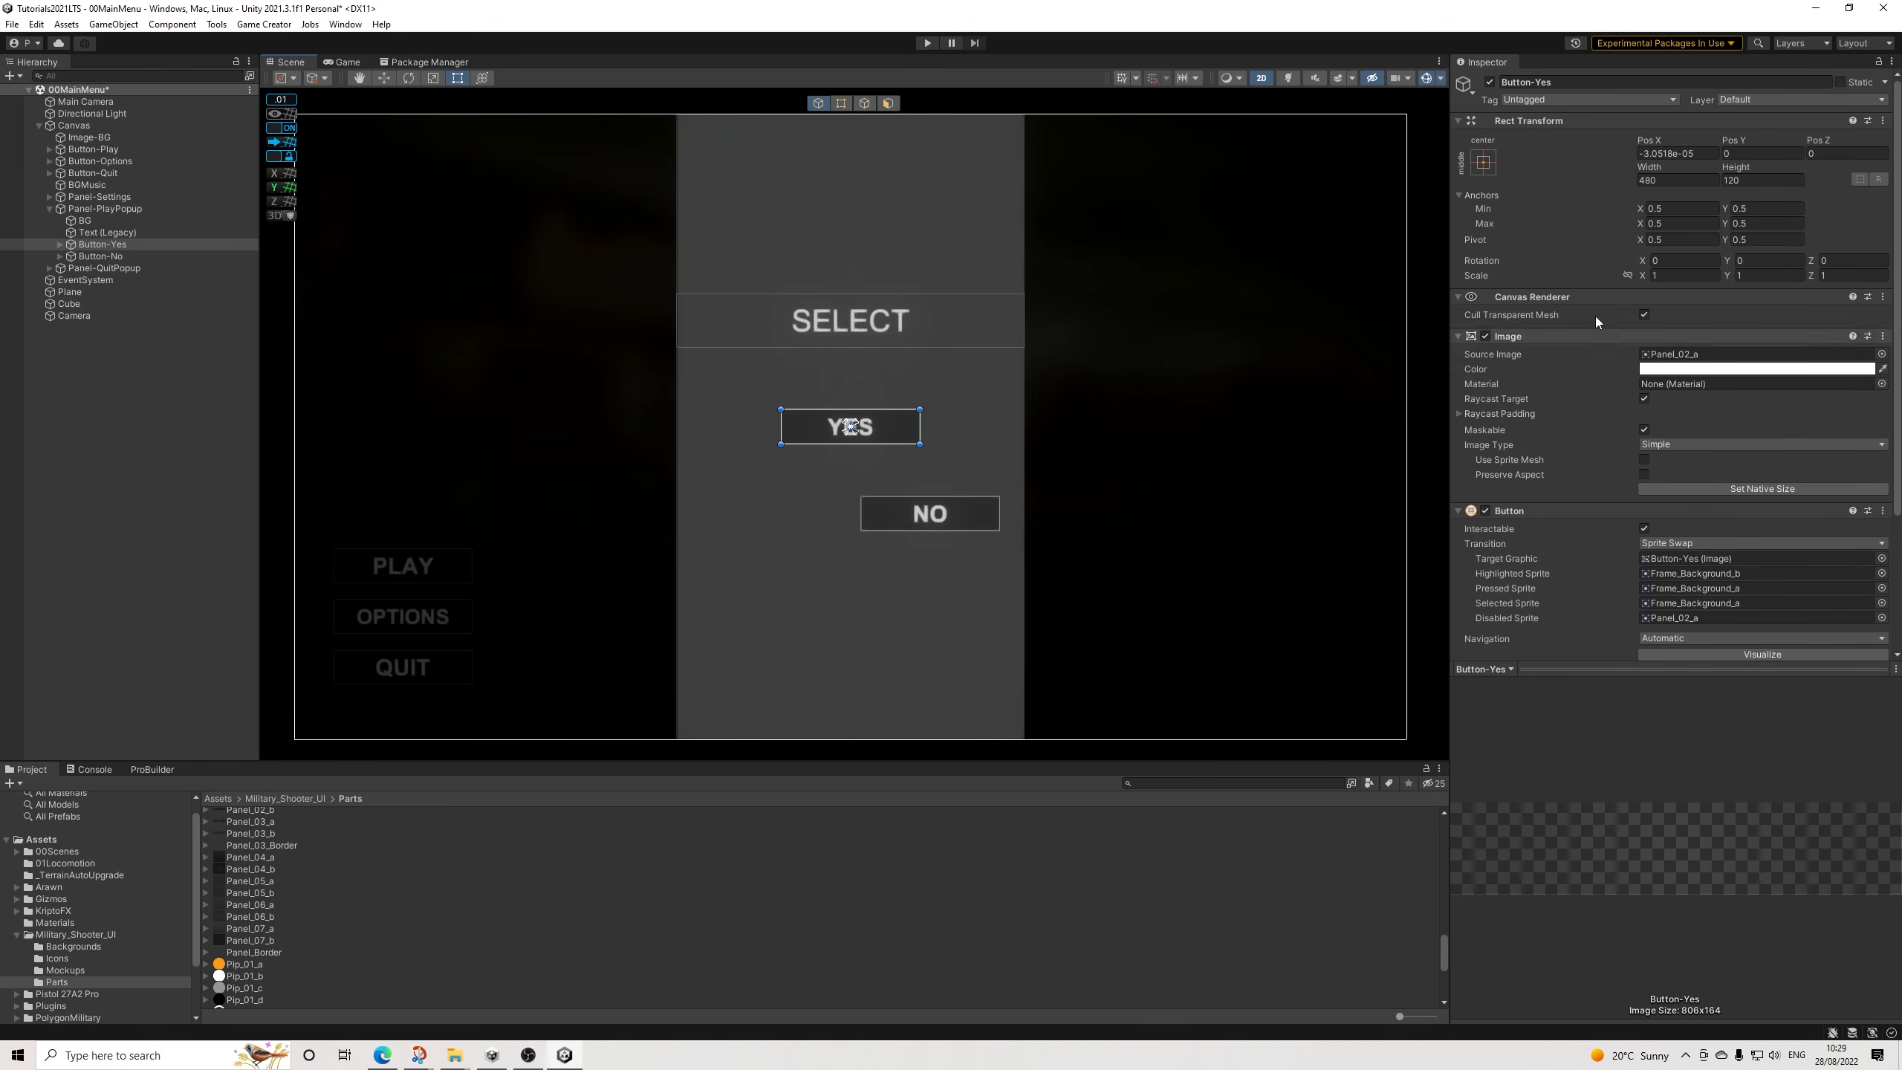
double_click(1608, 82)
type("Continu")
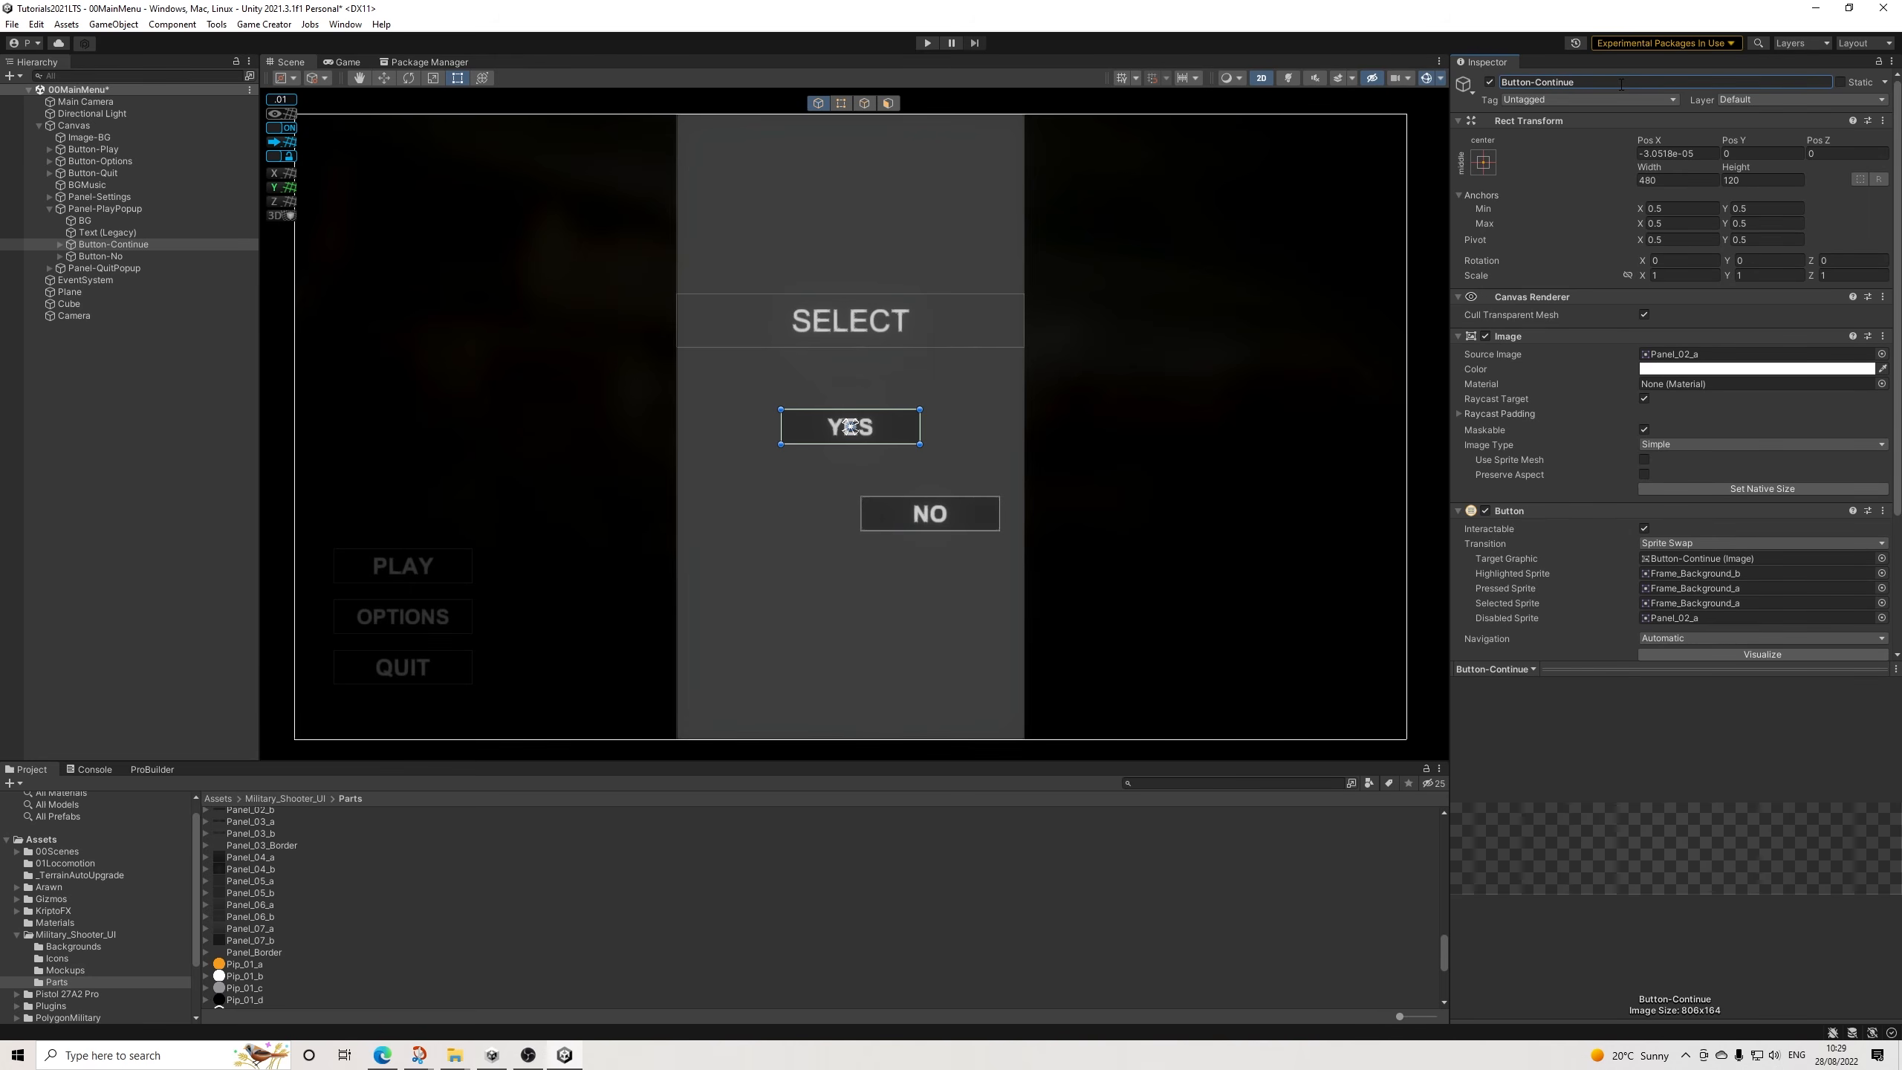
Change Button-Continue's label text to CONTINUE and set its font size to 60.
left_click(58, 242)
left_click(114, 256)
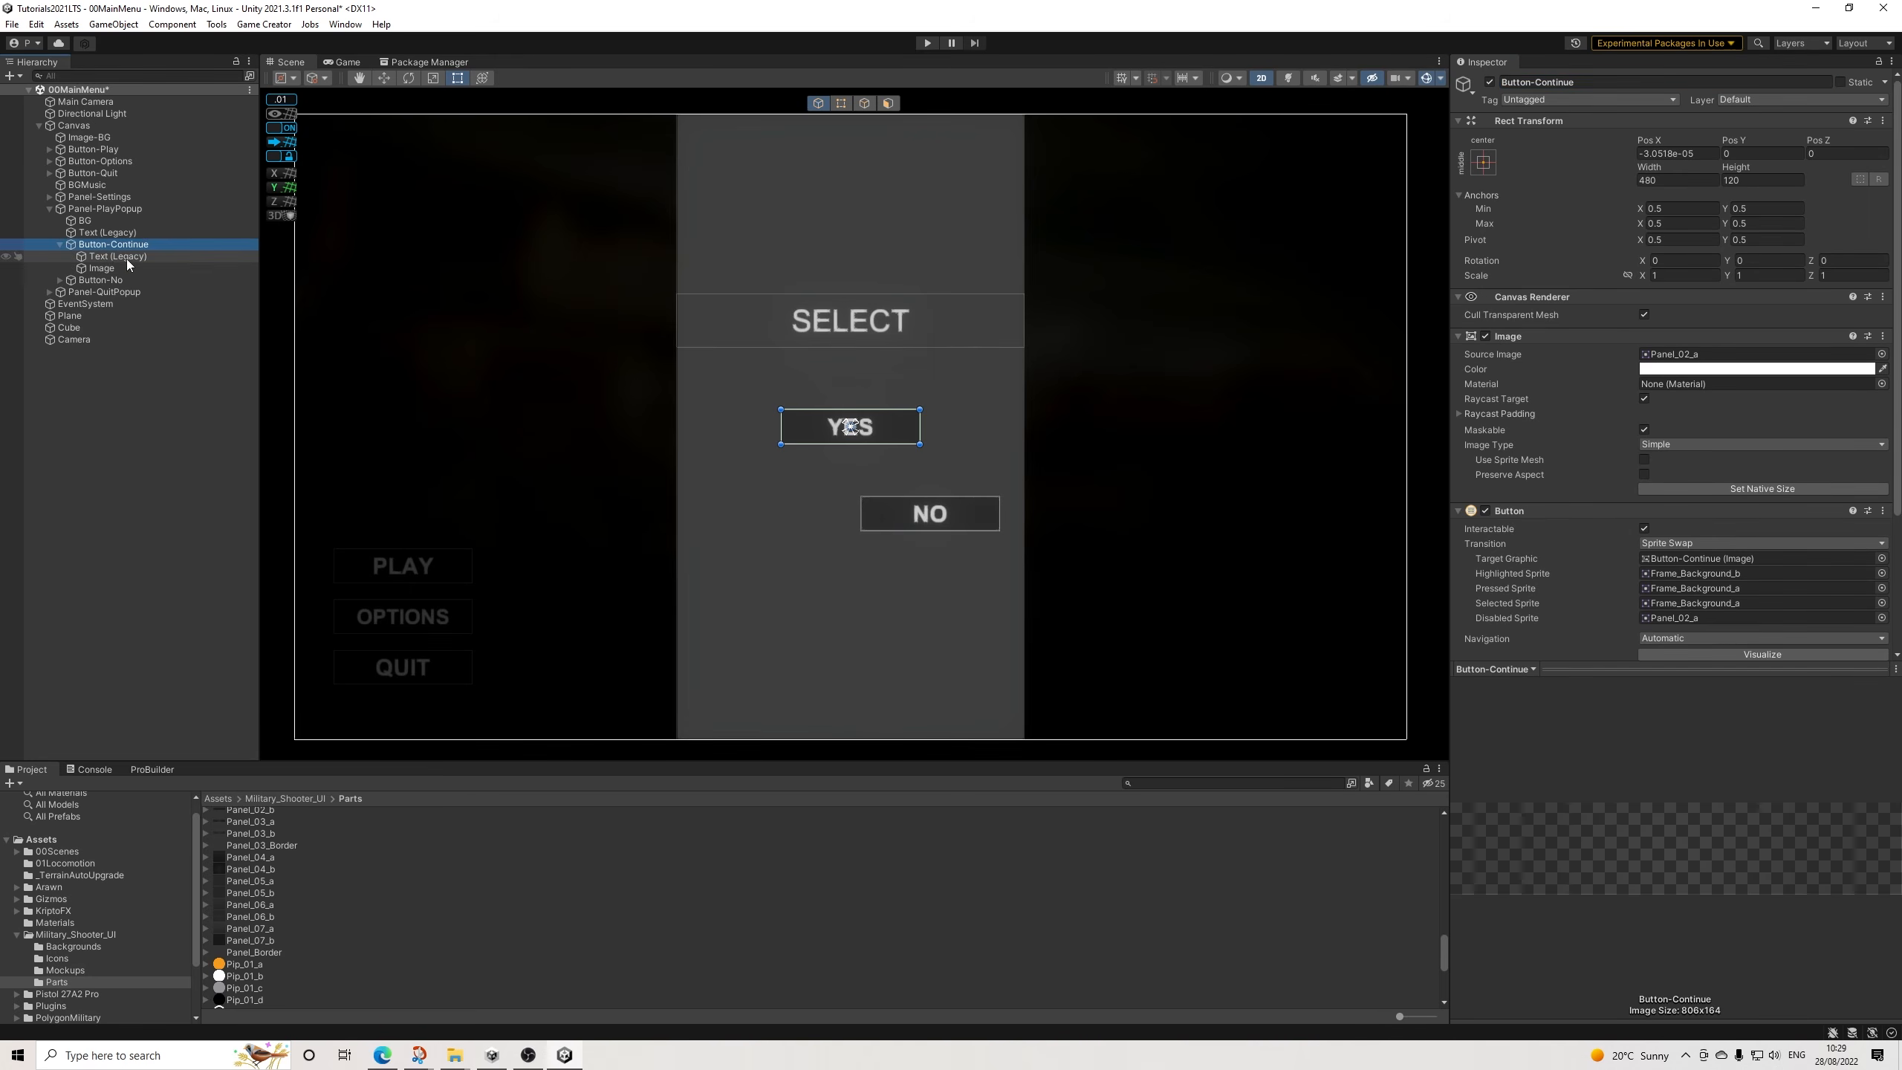
left_click(1542, 375)
type("COND")
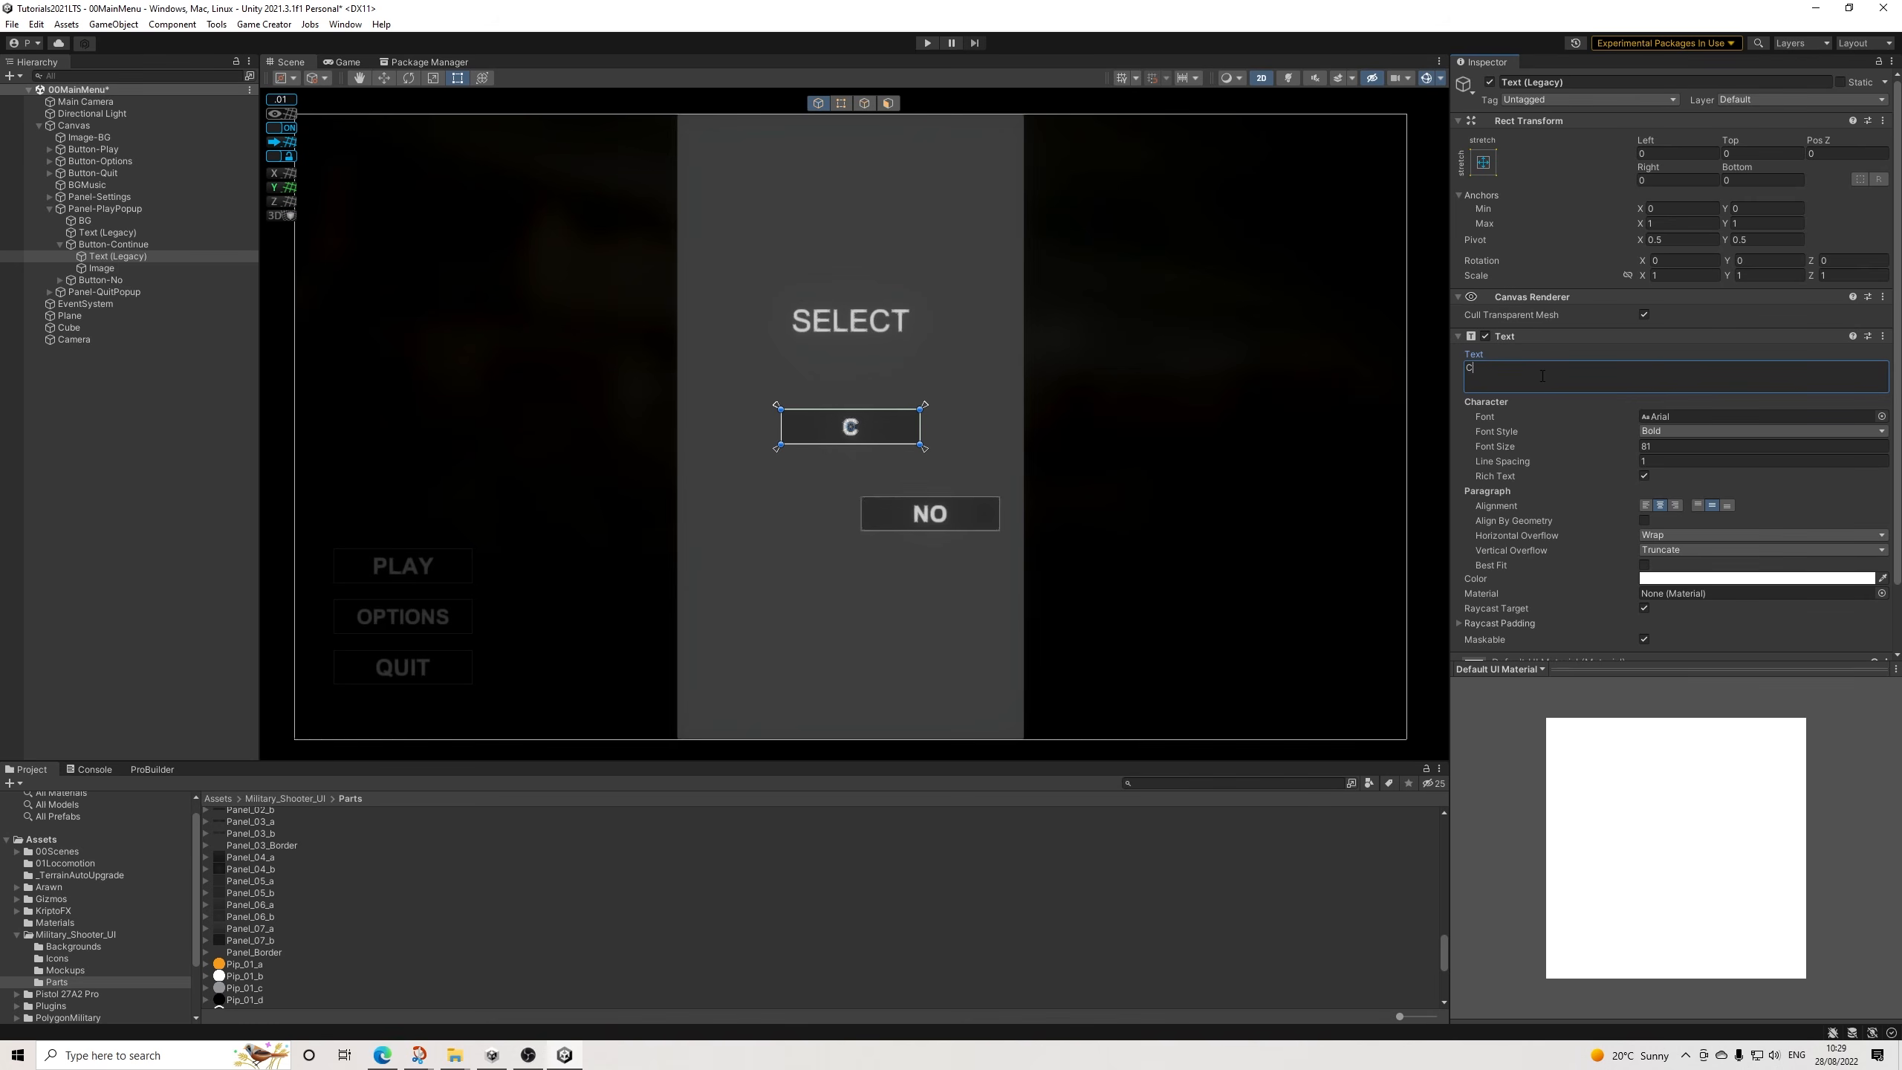
key("BackSpace")
type("TIUE")
key("BackSpace")
key("BackSpace")
type("n")
key("BackSpace")
type("NUE")
left_click(1686, 447)
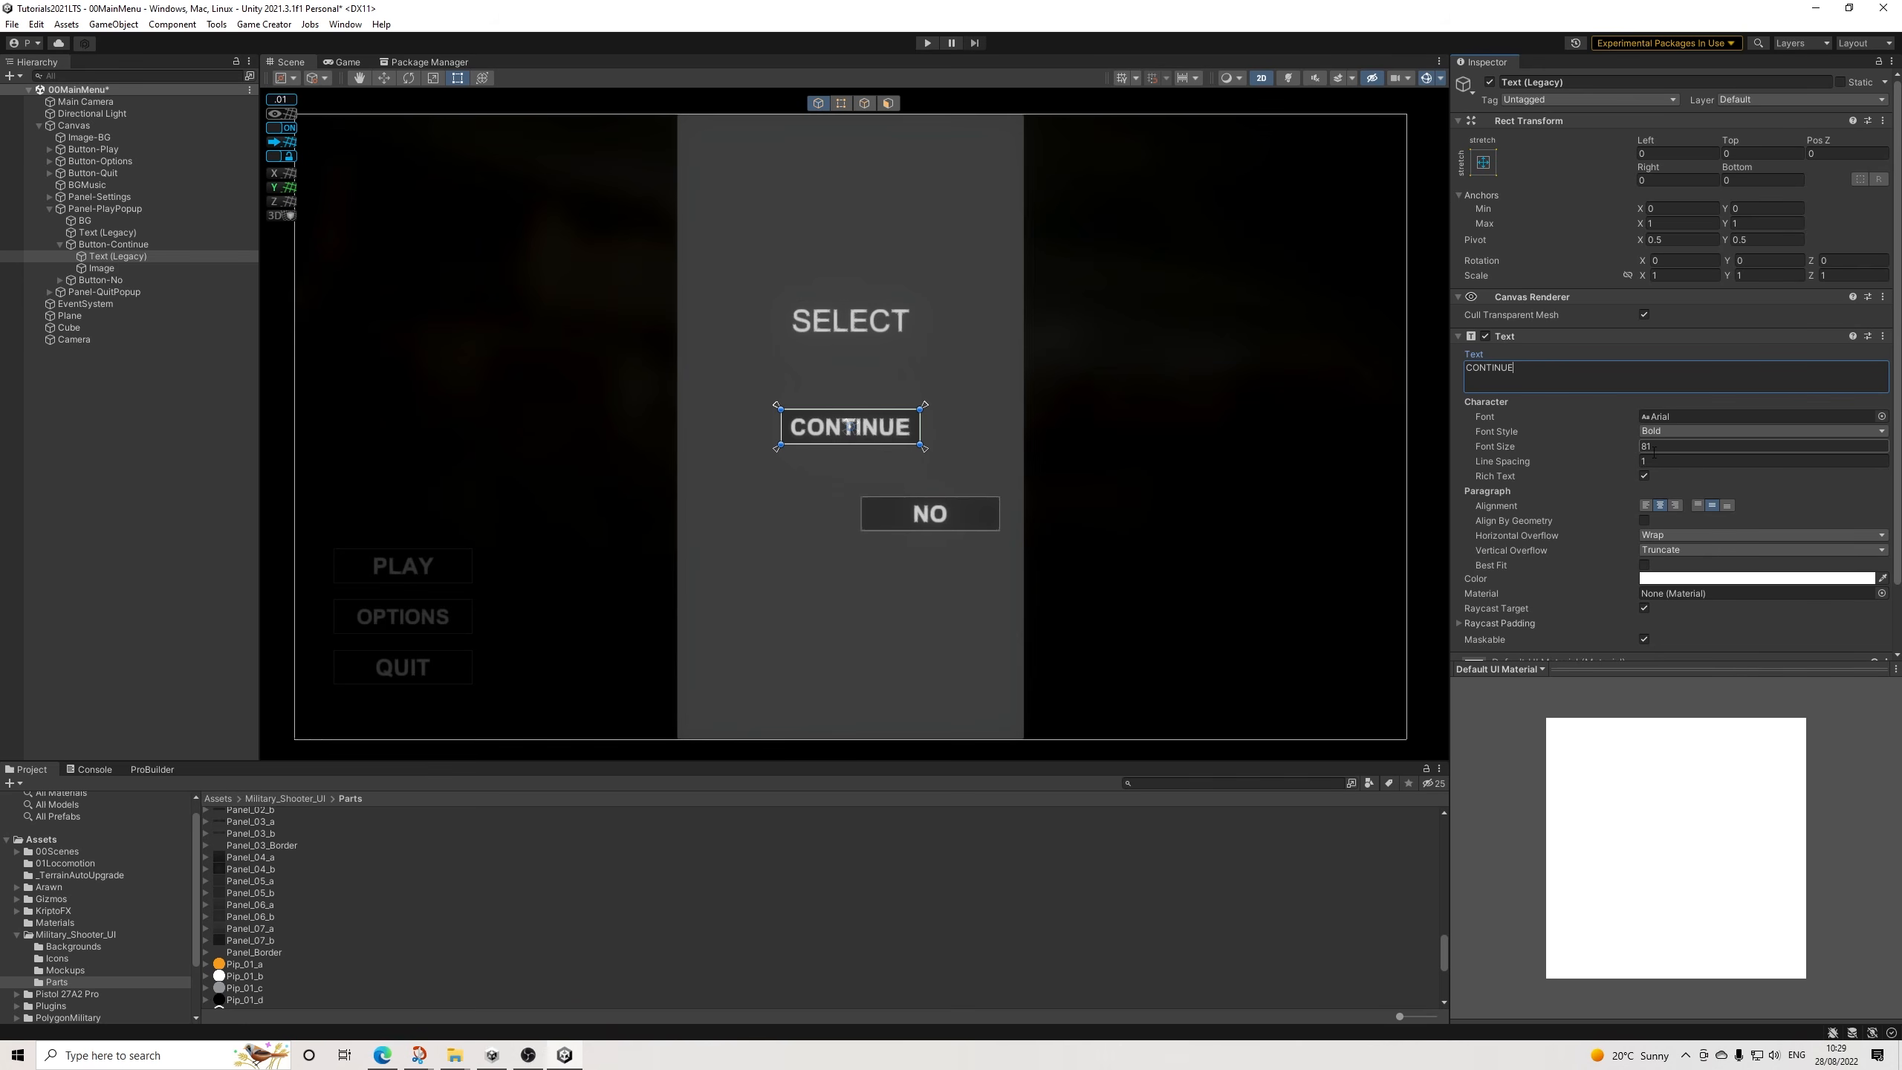
type("60")
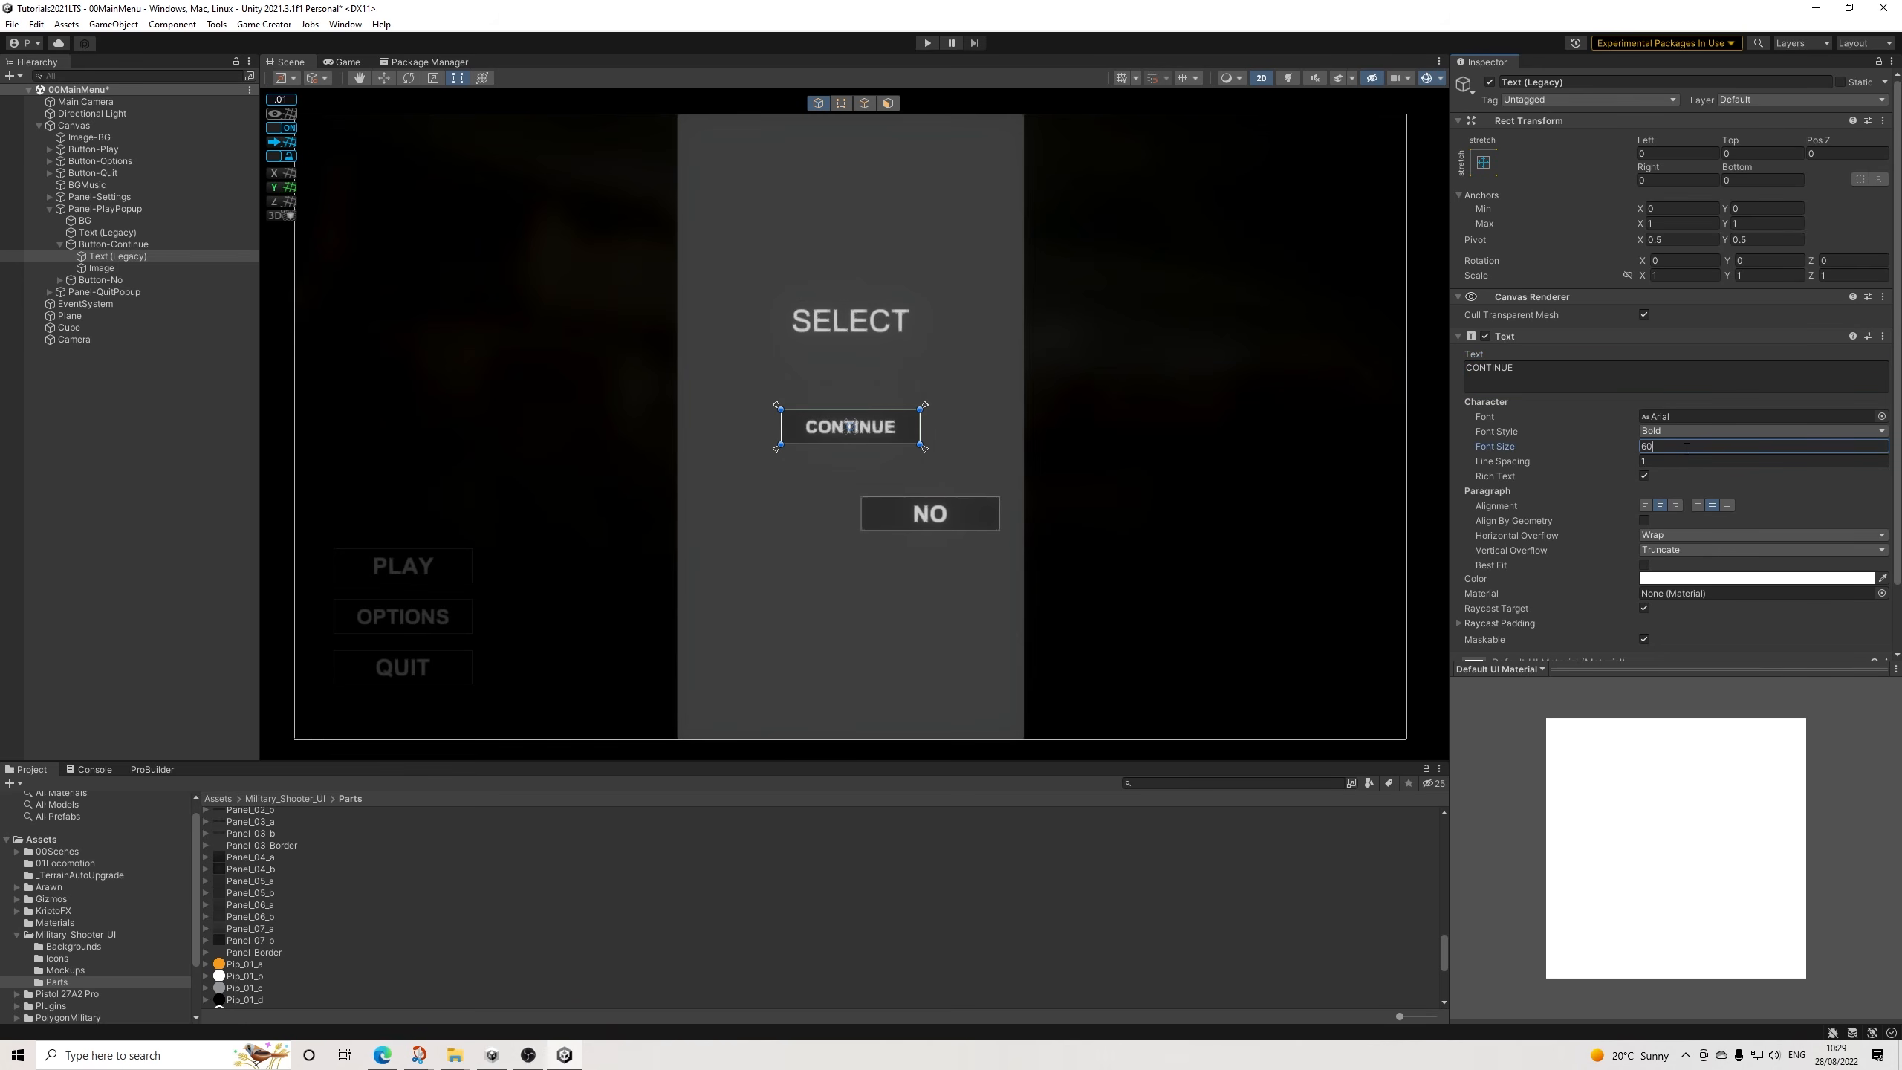
Examine Button-No's image colour, Interactable state and Sprite Swap settings against the sprites in the Parts folder.
left_click(98, 281)
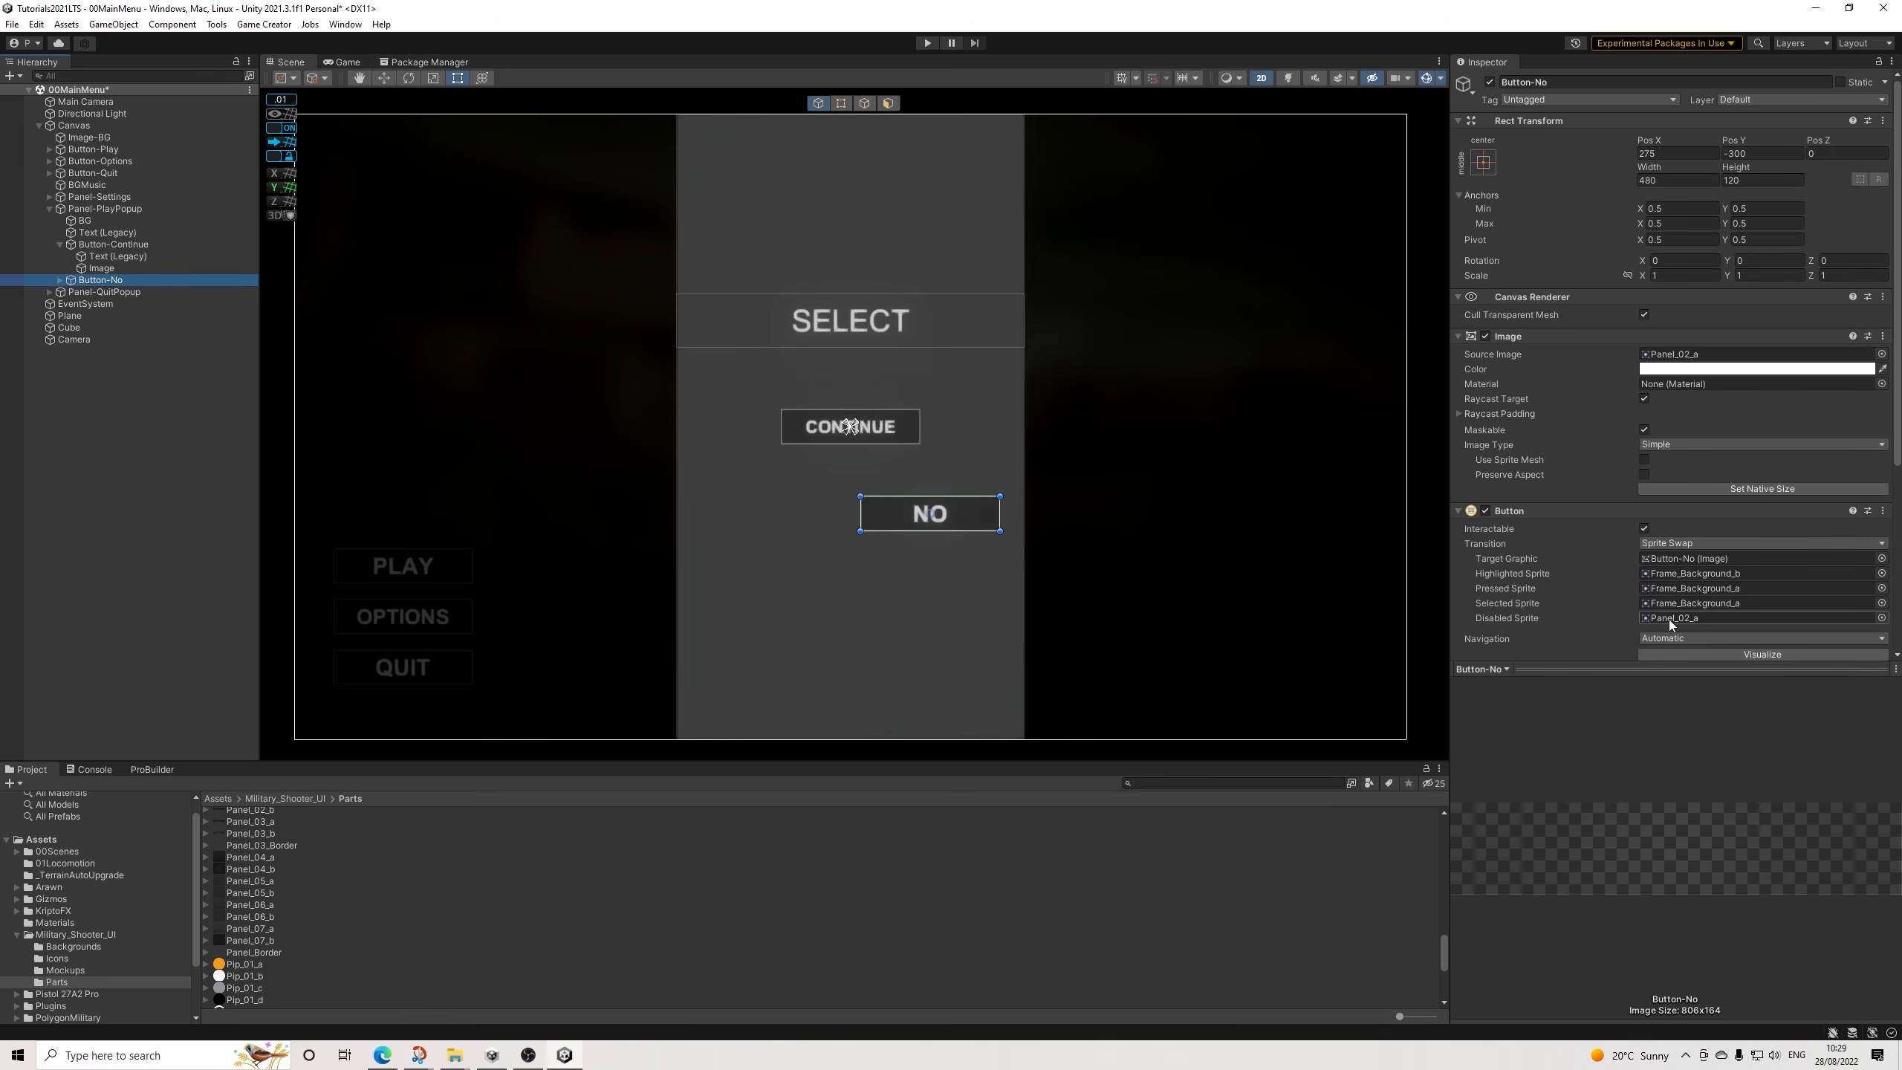
scroll(256, 908, "down", 5)
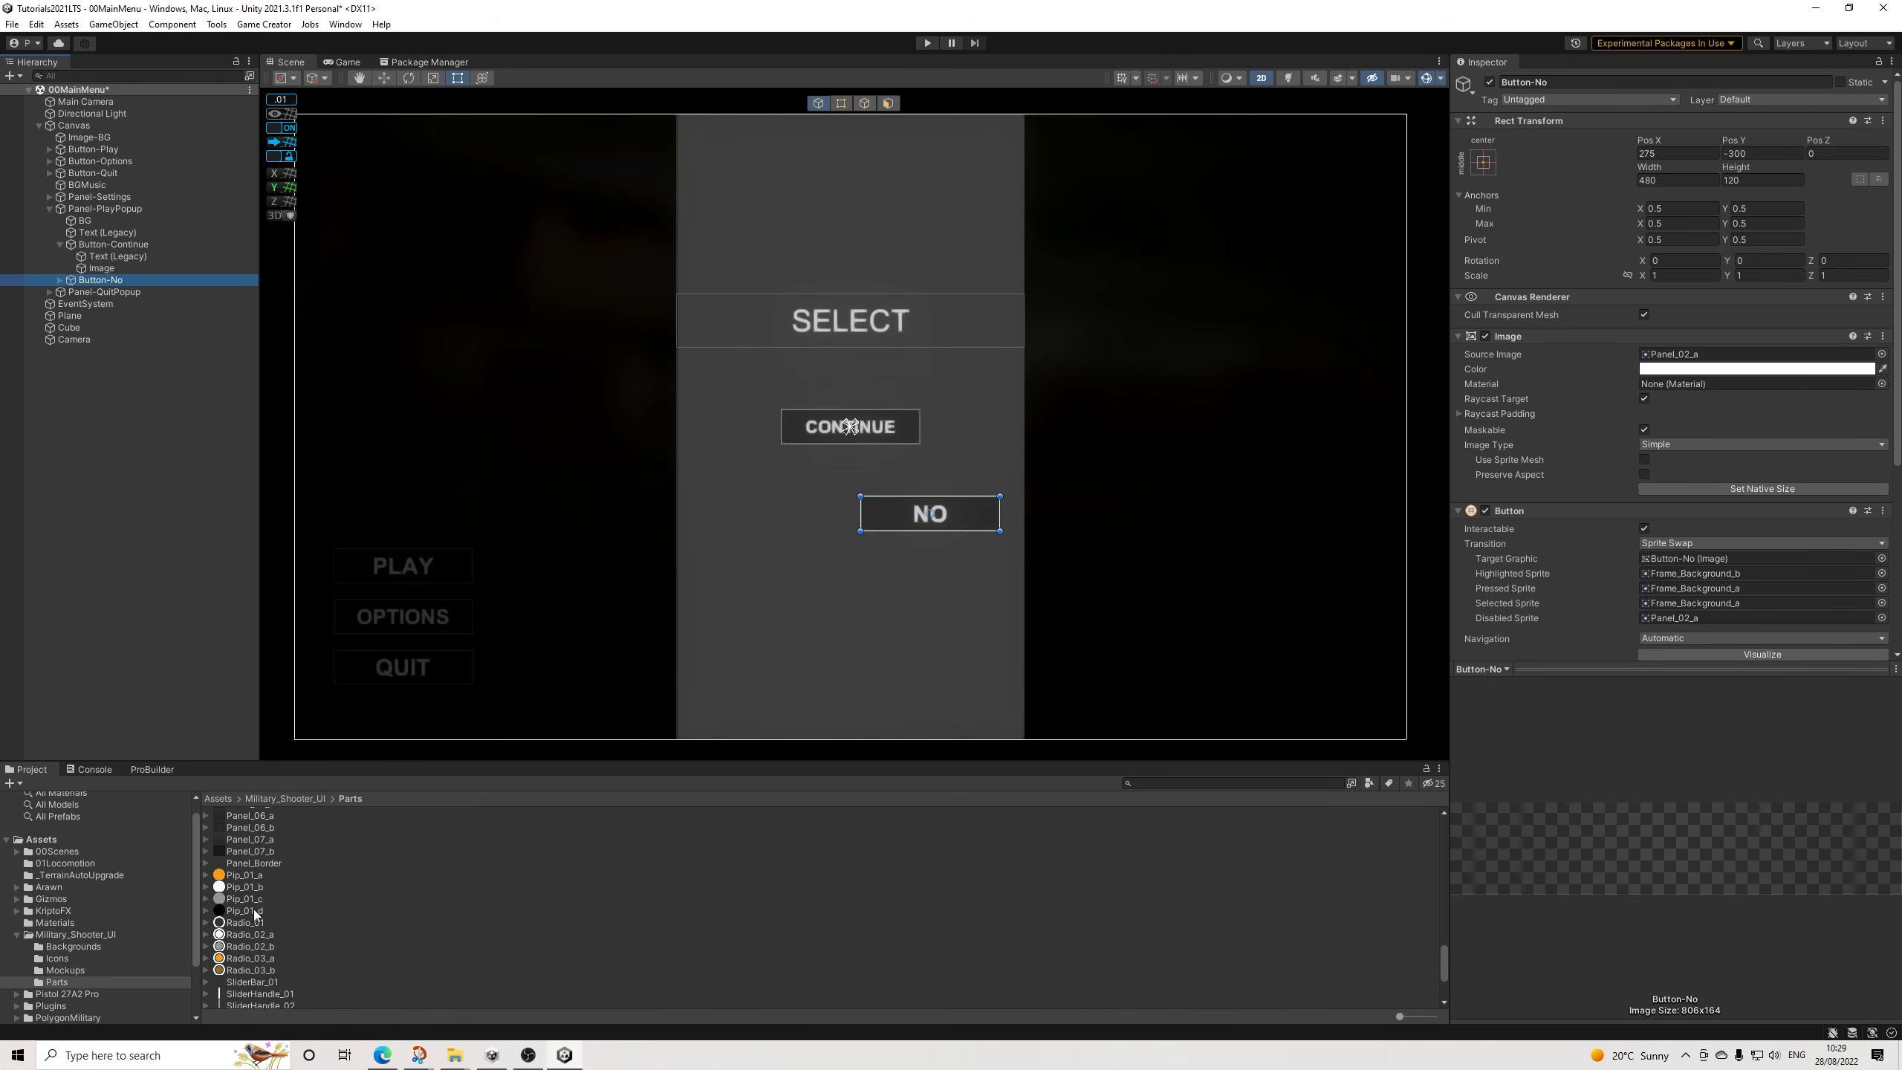
scroll(256, 908, "up", 6)
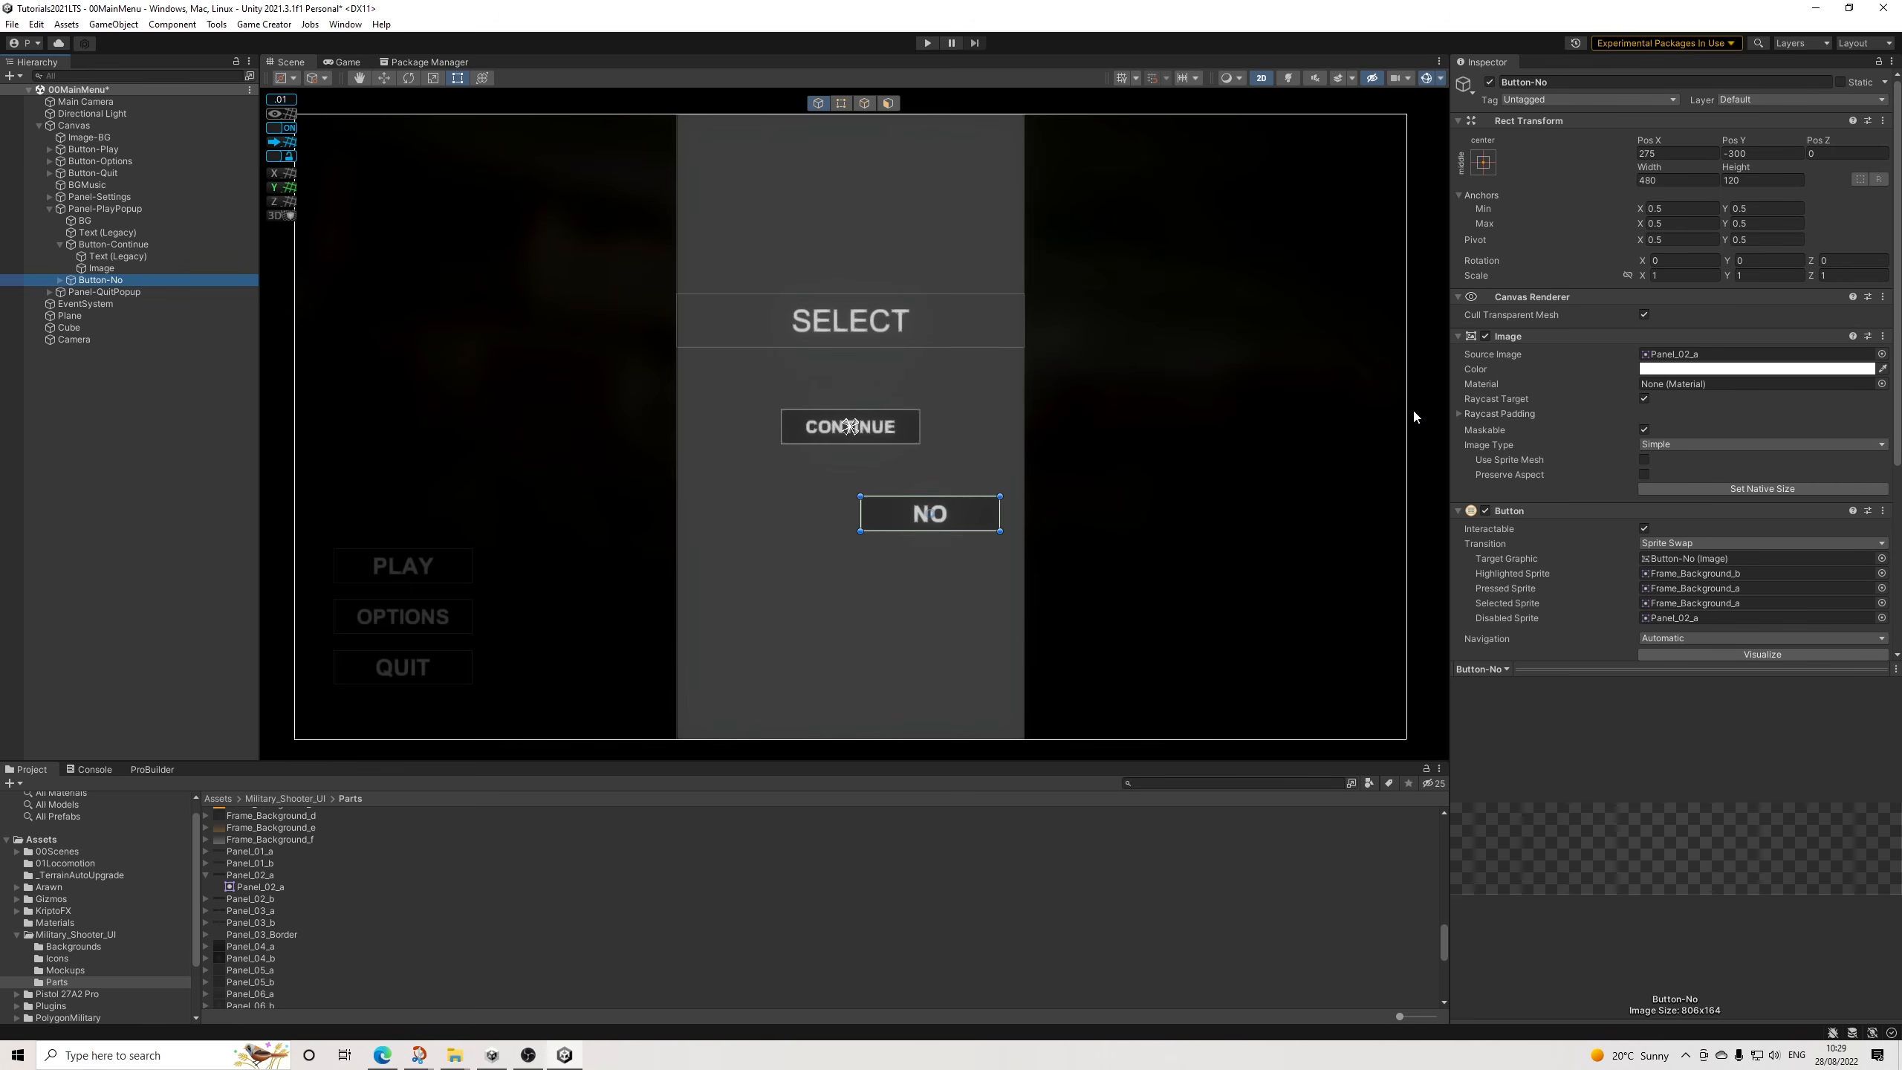
left_click(1756, 369)
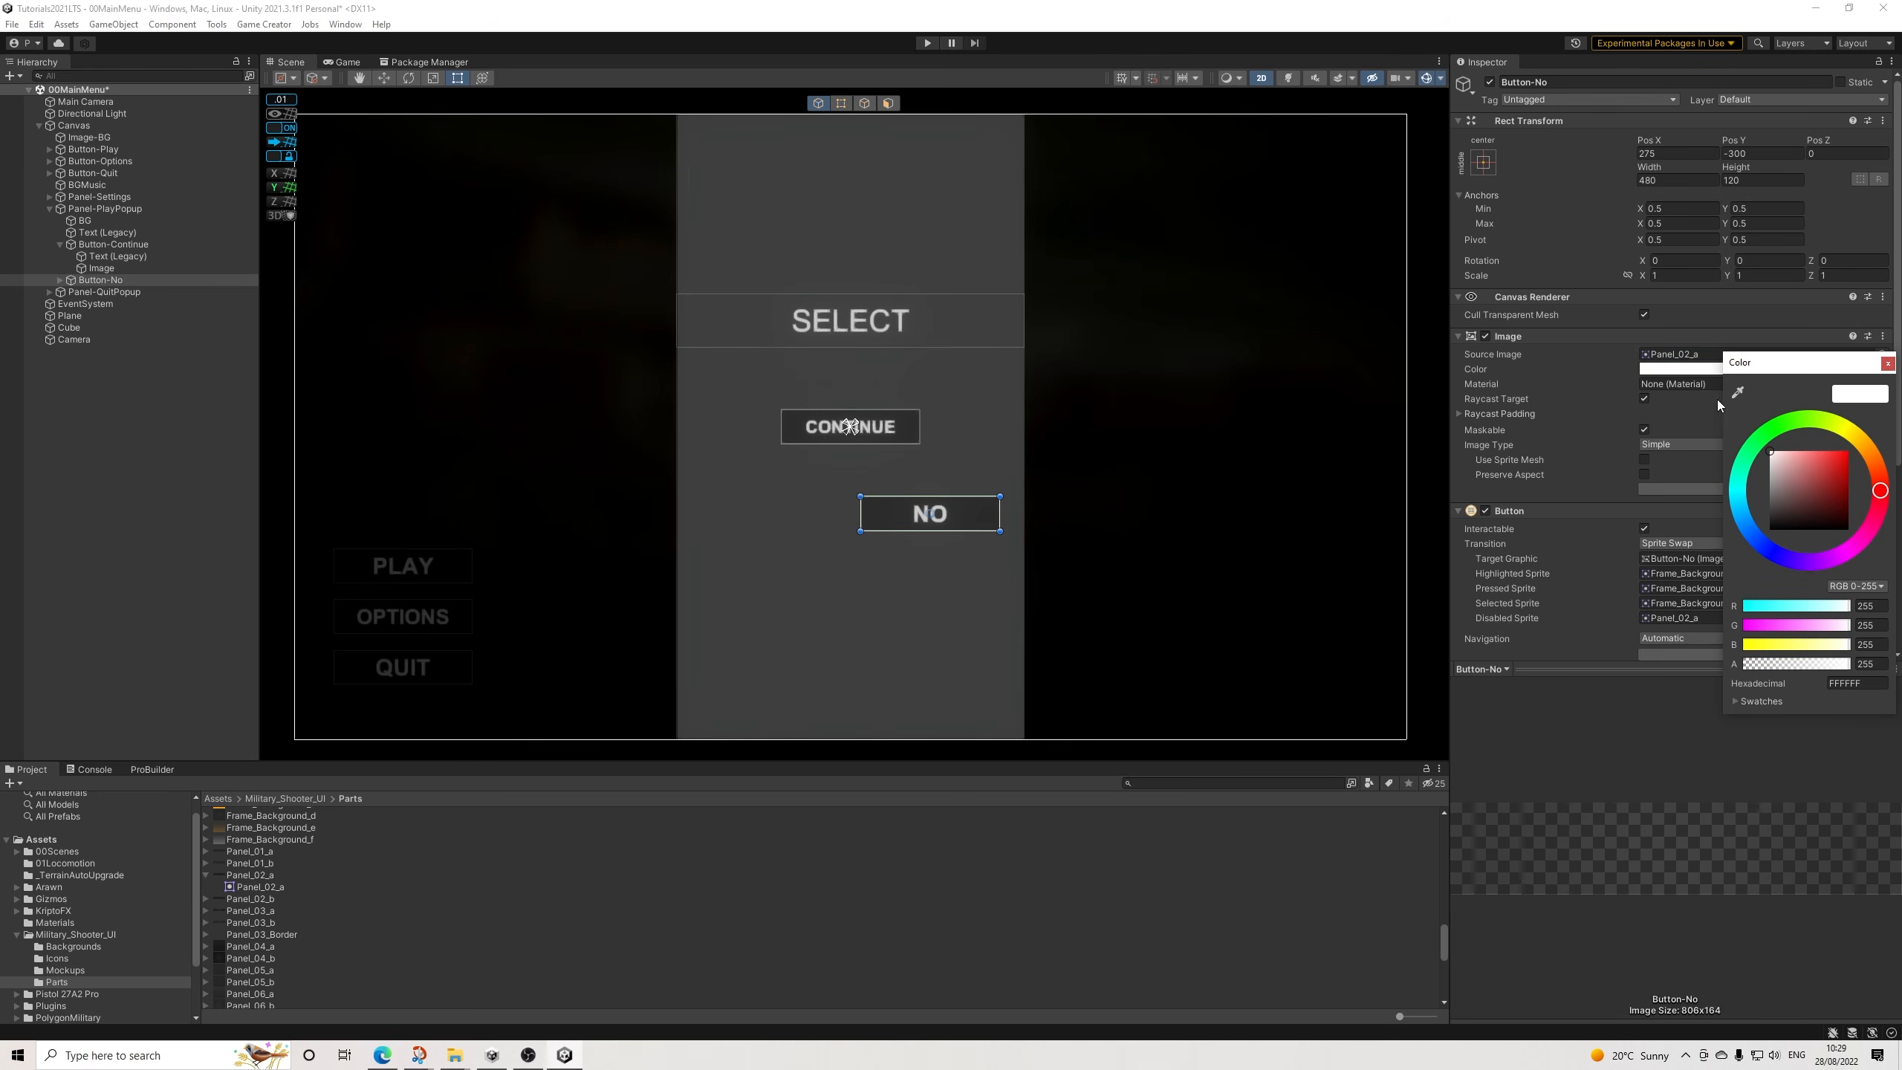
left_click(1889, 364)
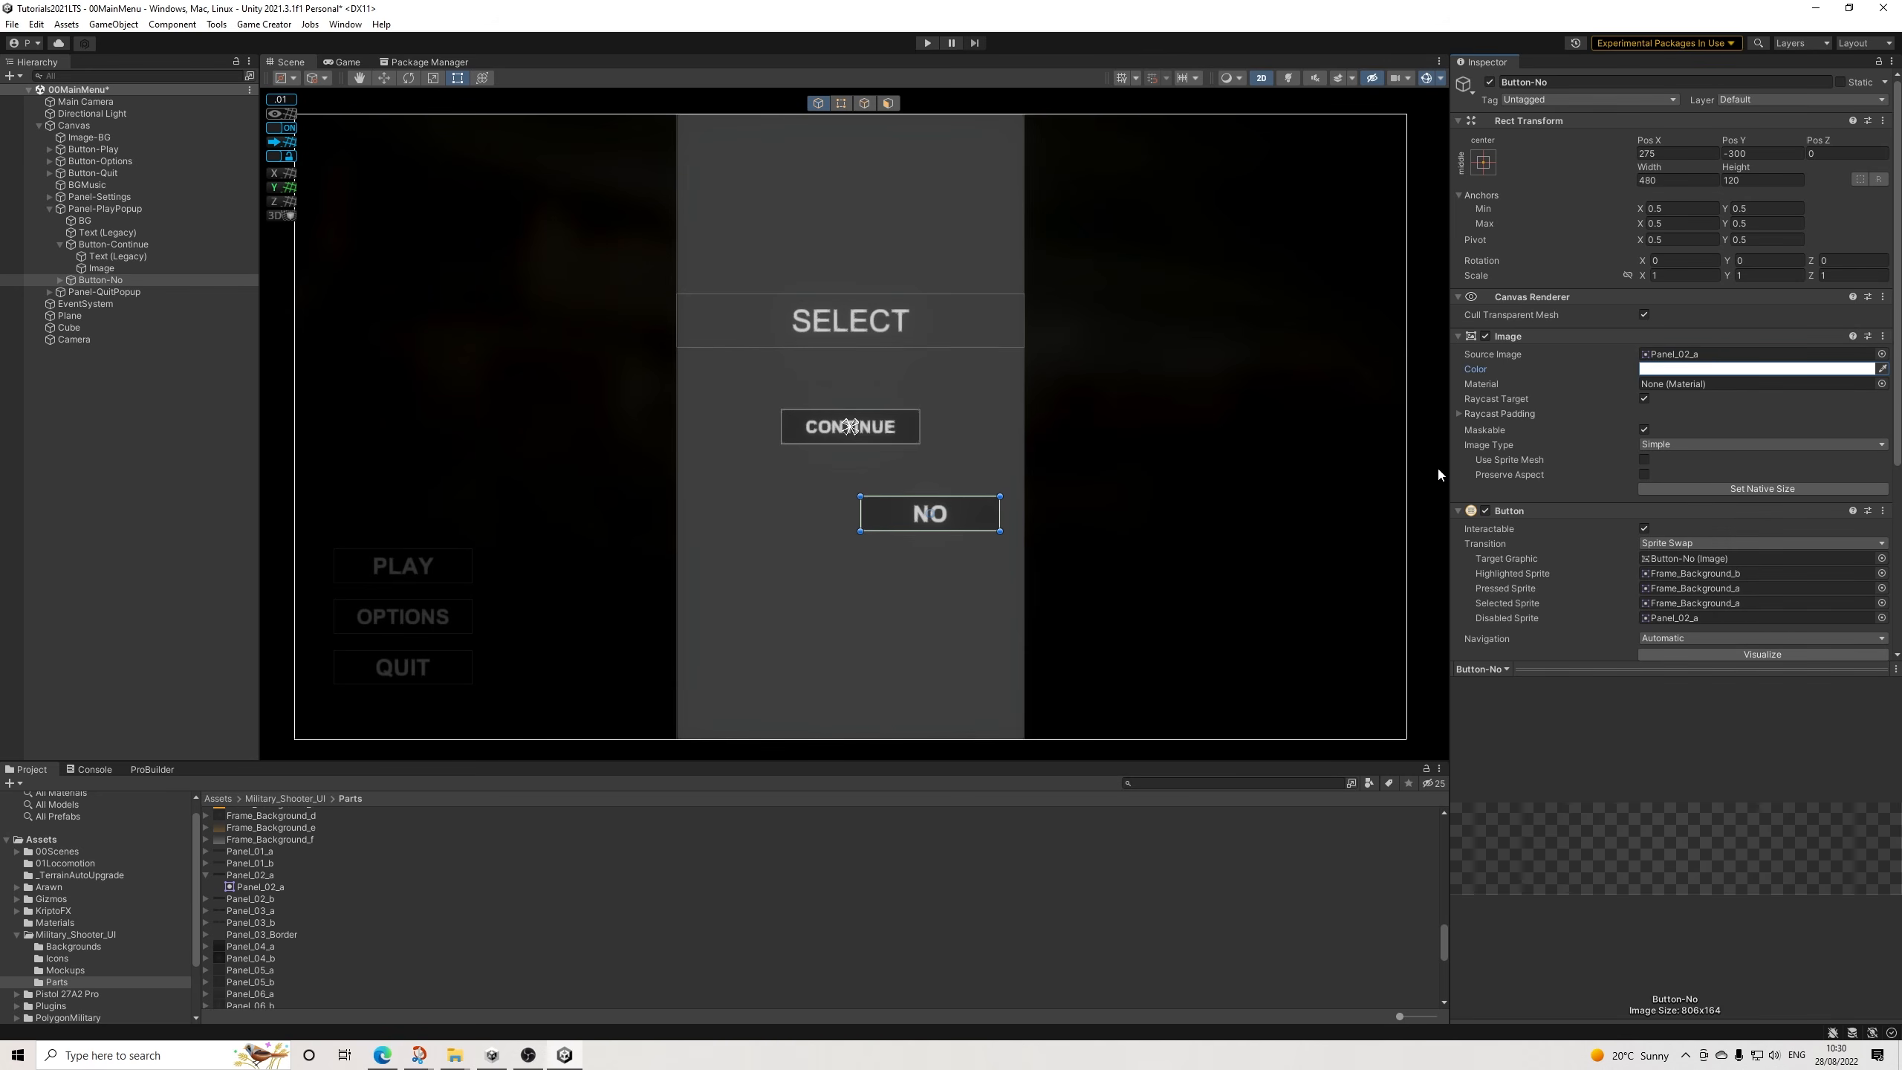
left_click(1643, 528)
left_click(1644, 529)
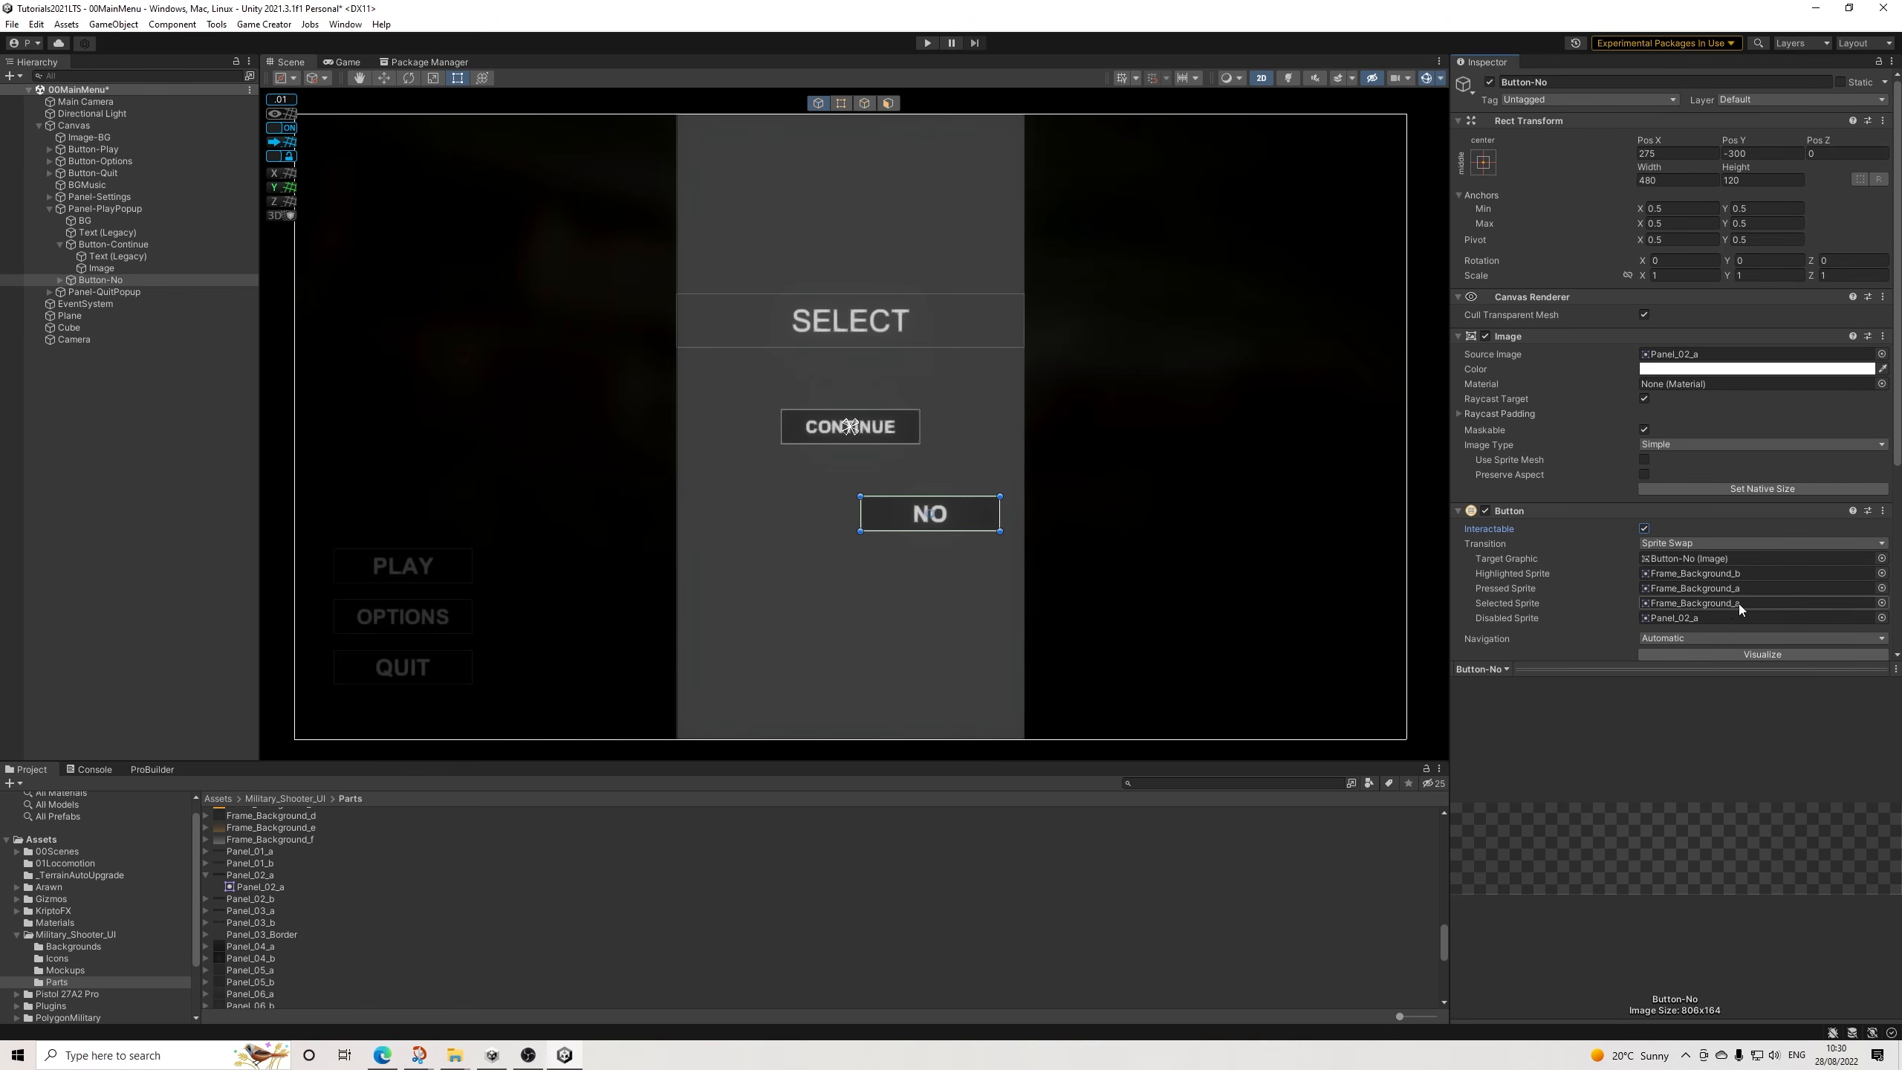
scroll(1733, 605, "down", 1)
scroll(1689, 569, "down", 1)
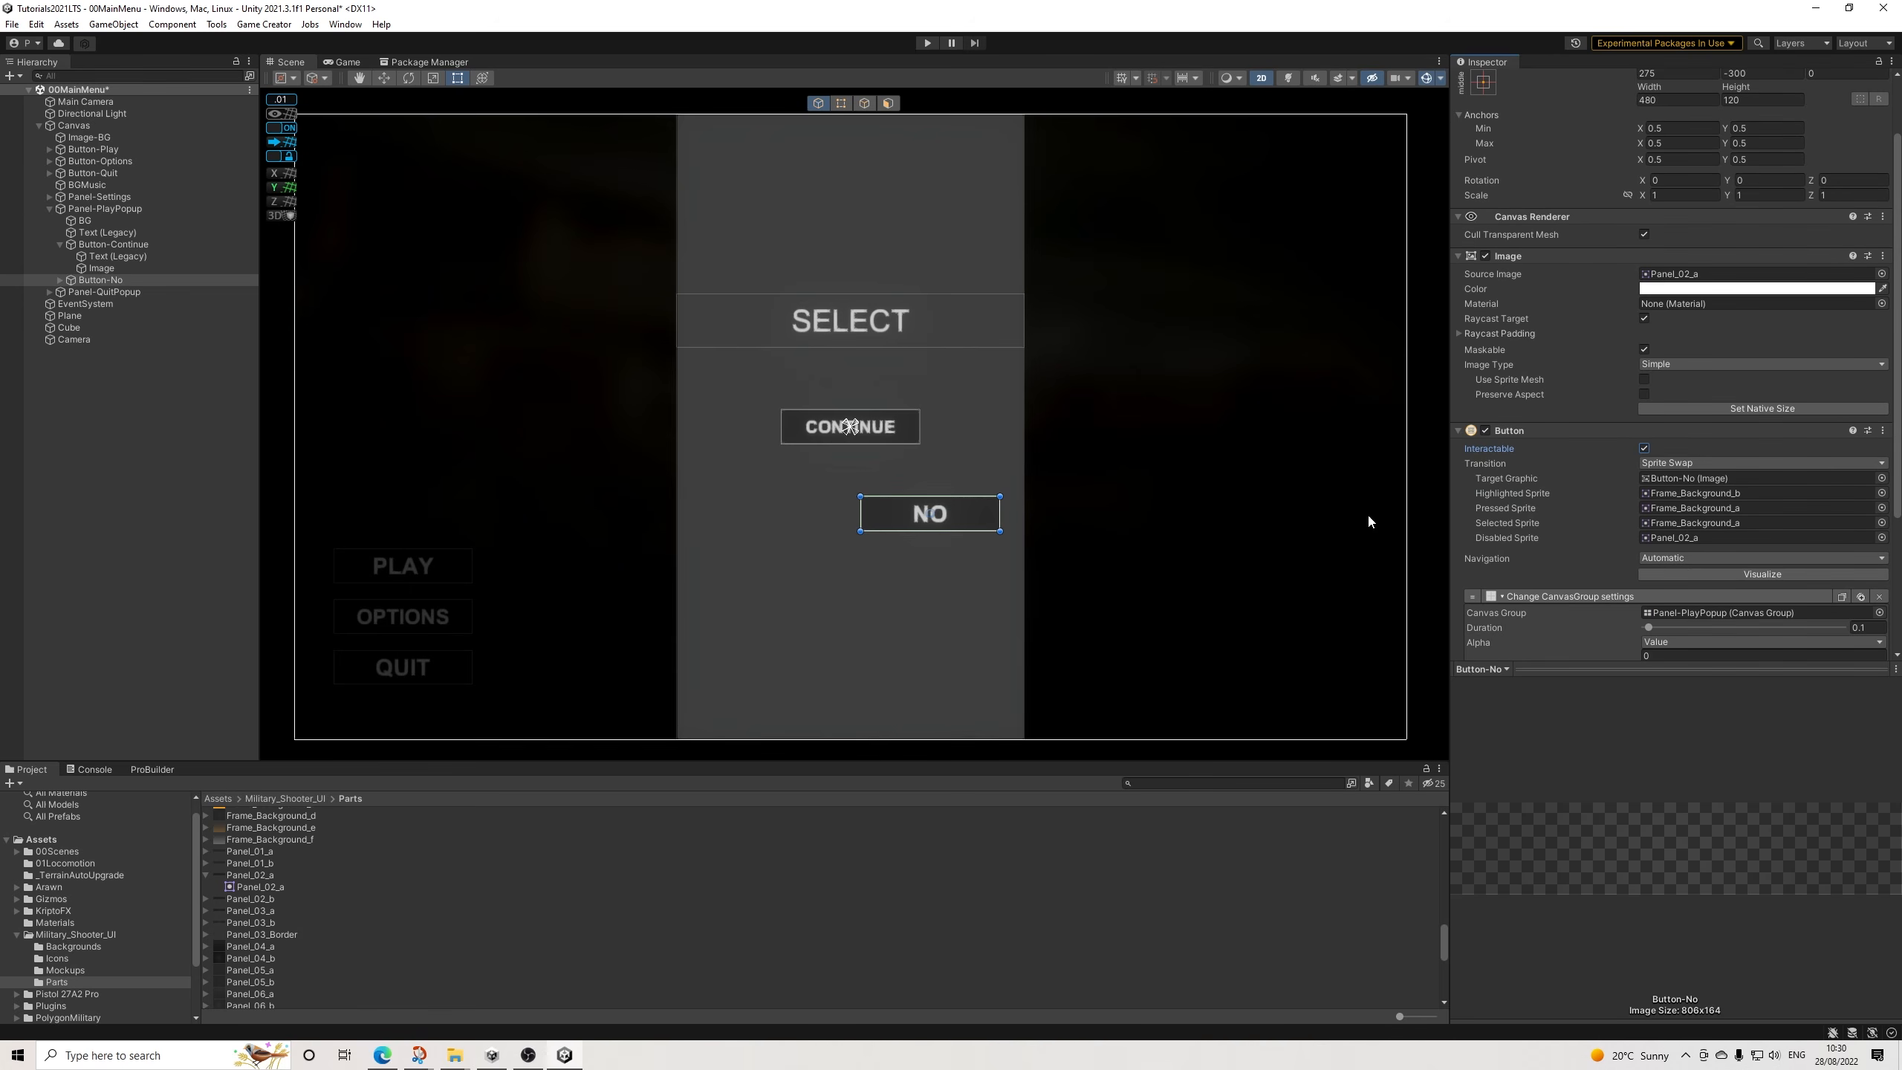
left_click(1685, 291)
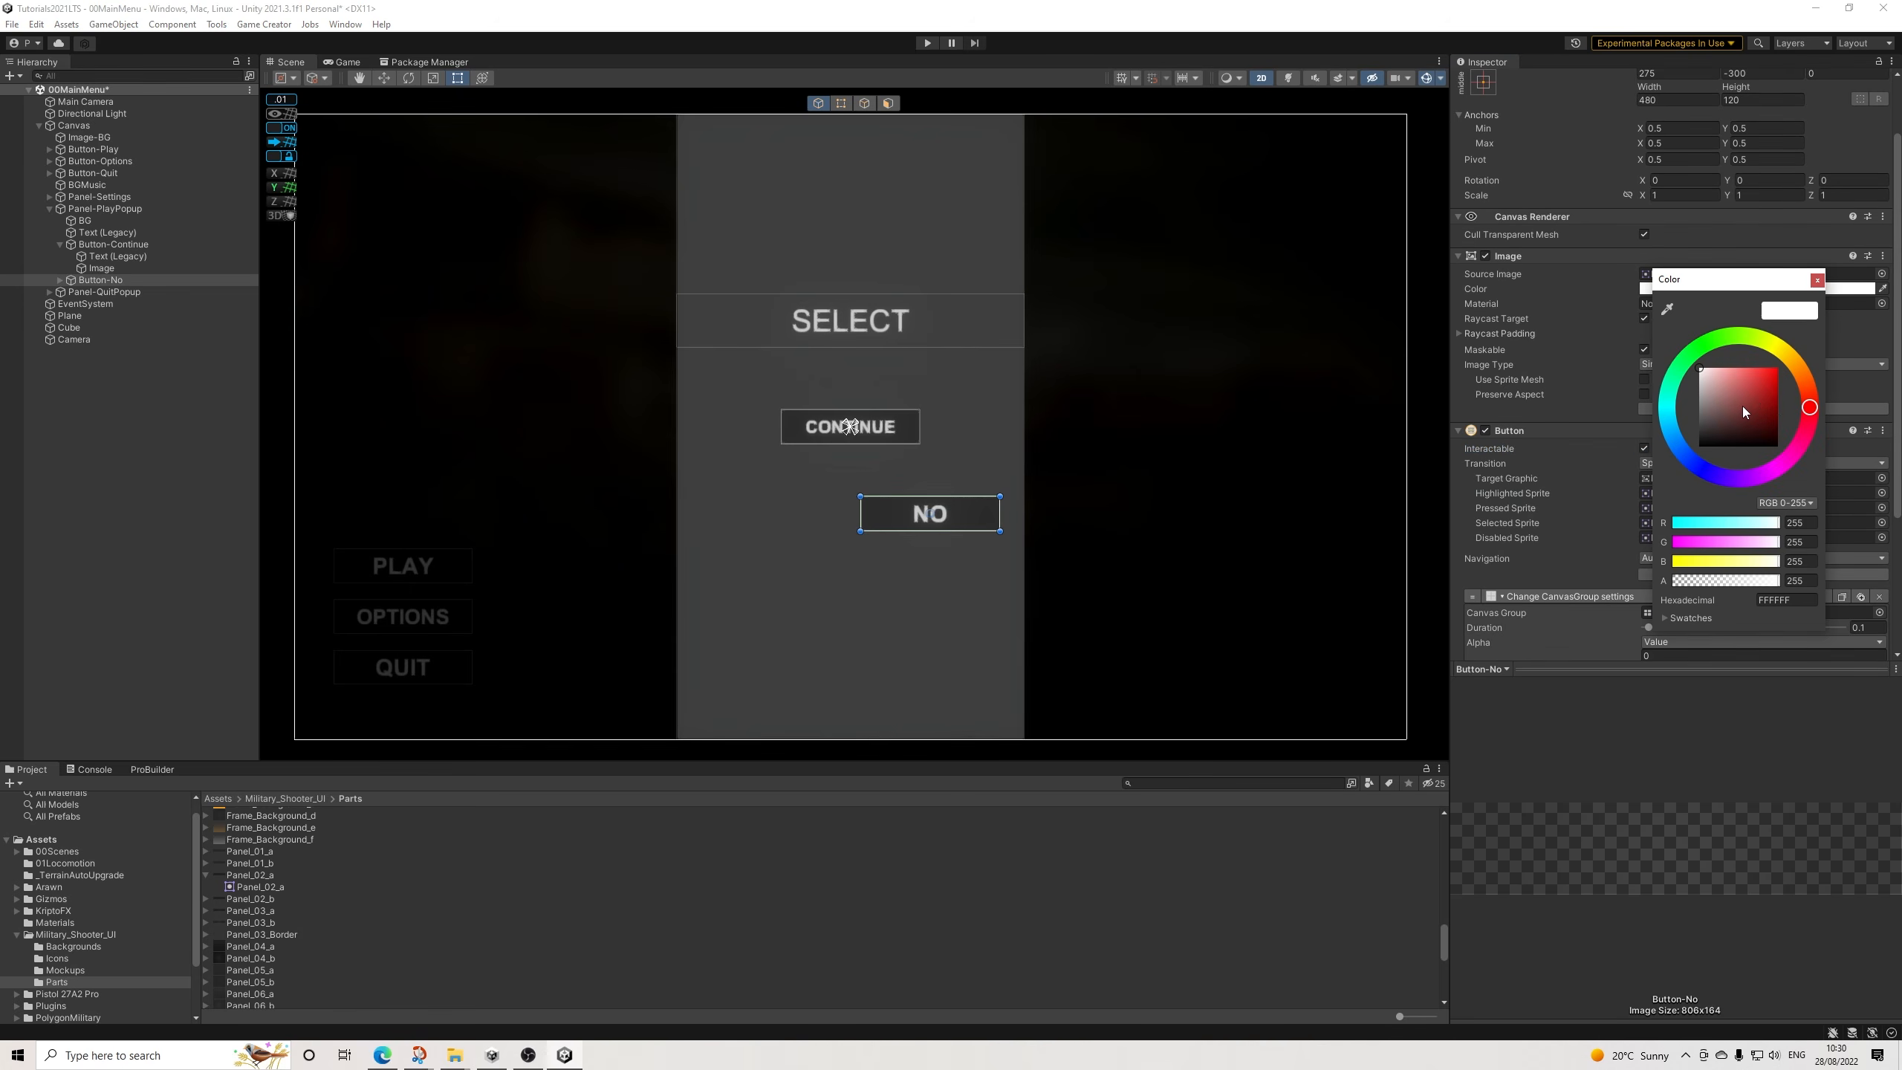
left_click(1816, 279)
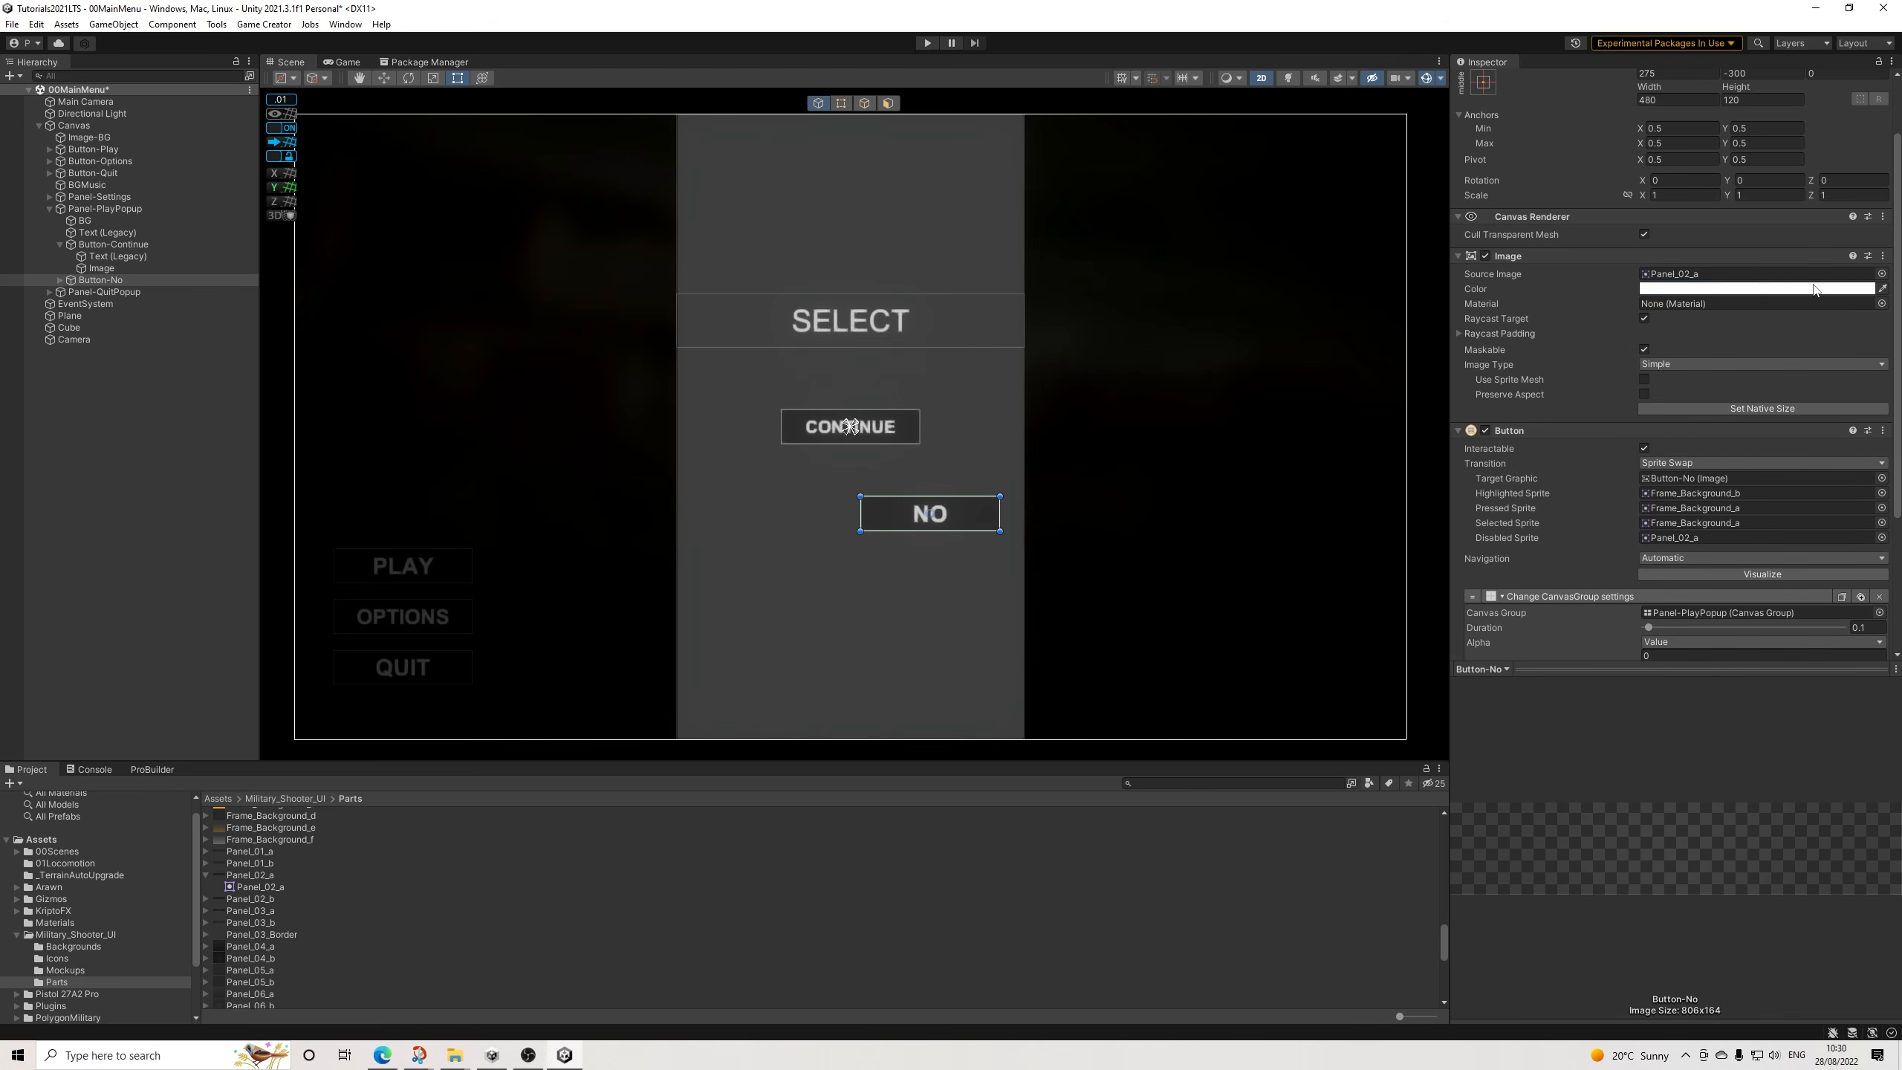
scroll(254, 927, "down", 1)
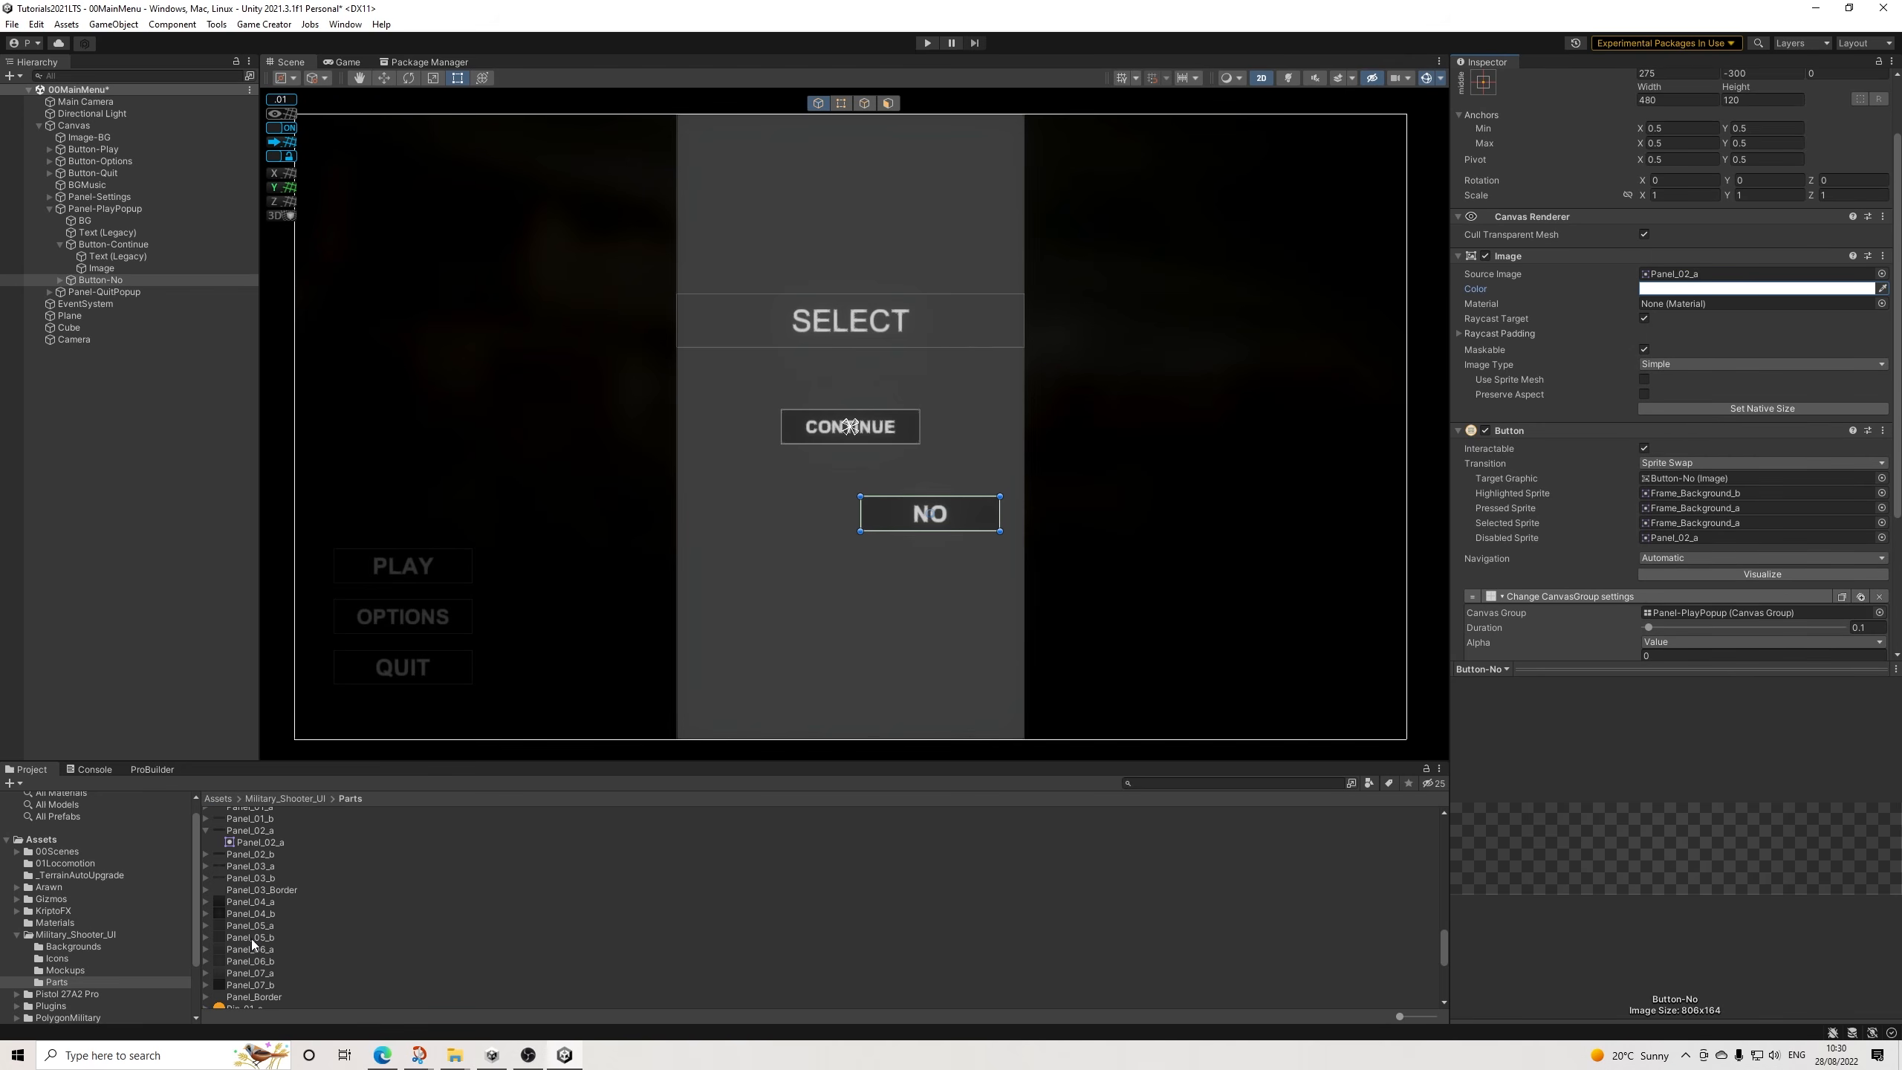
scroll(250, 946, "down", 4)
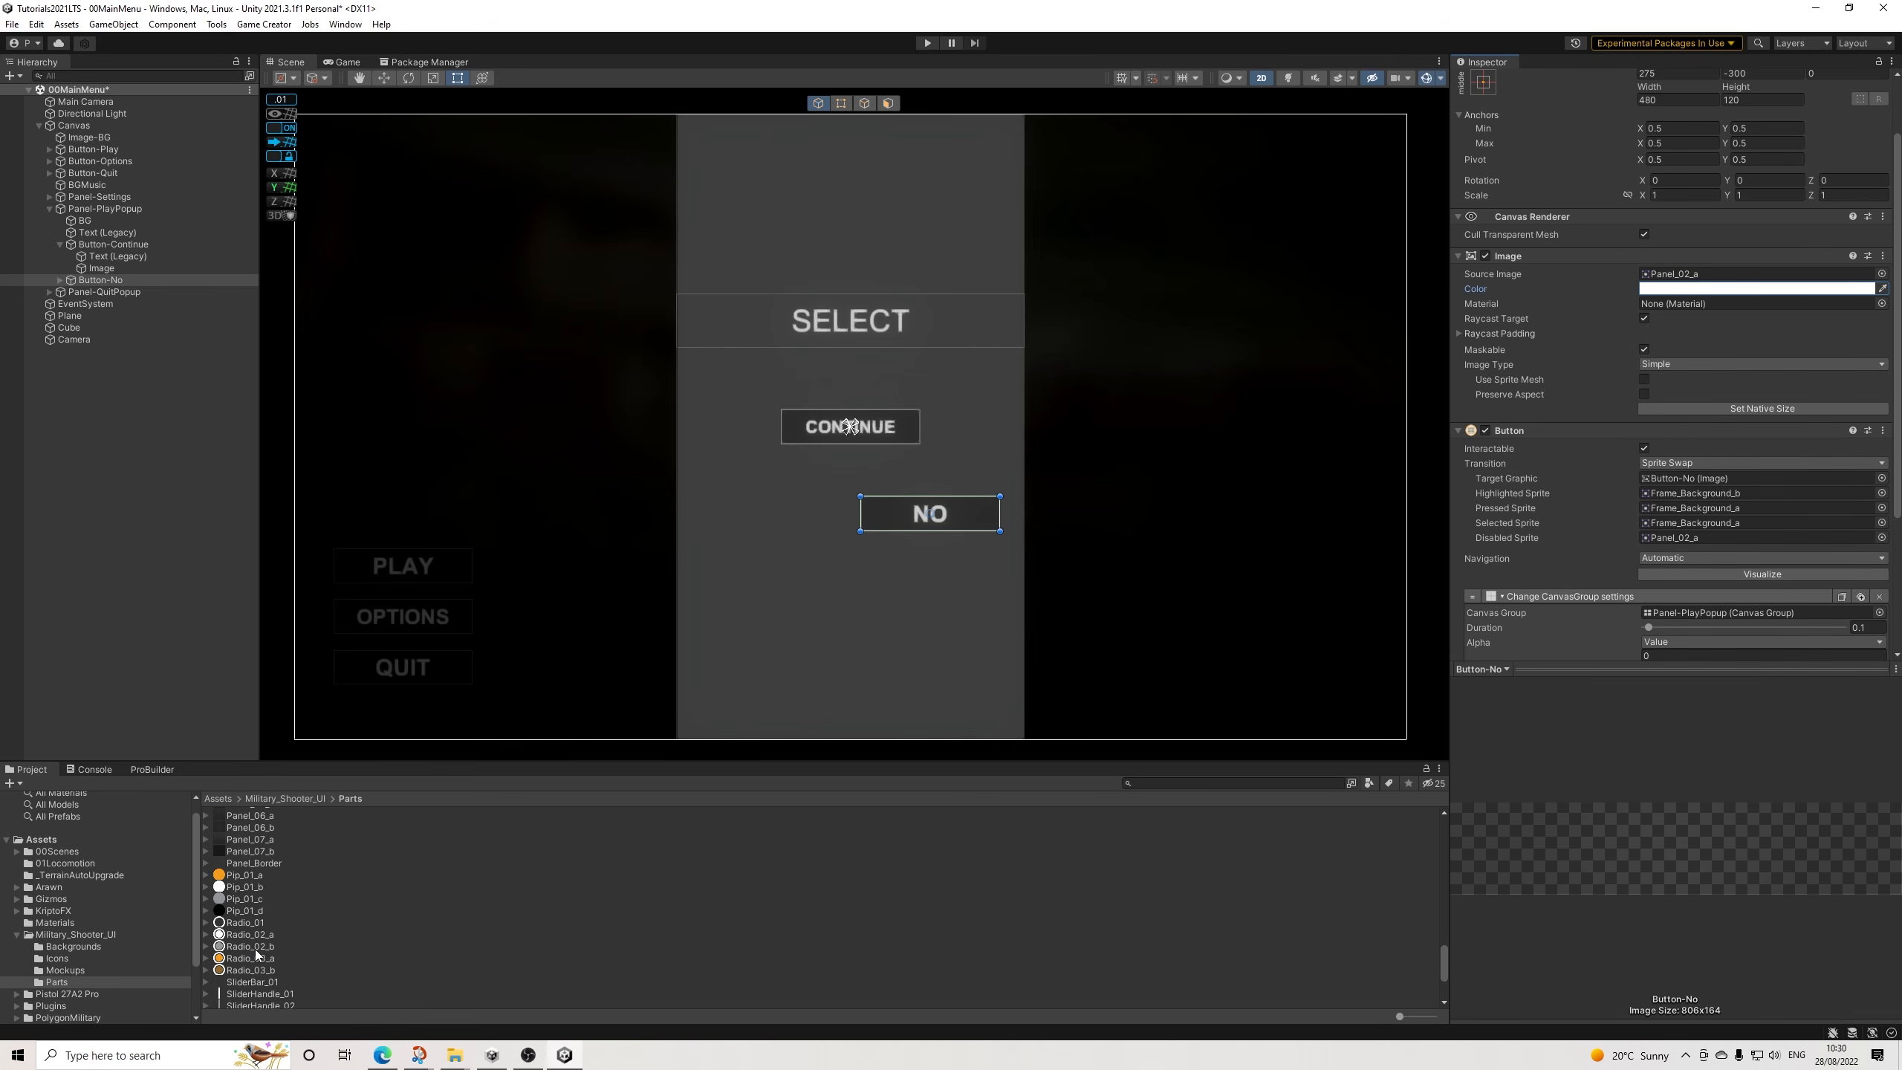
scroll(256, 949, "up", 5)
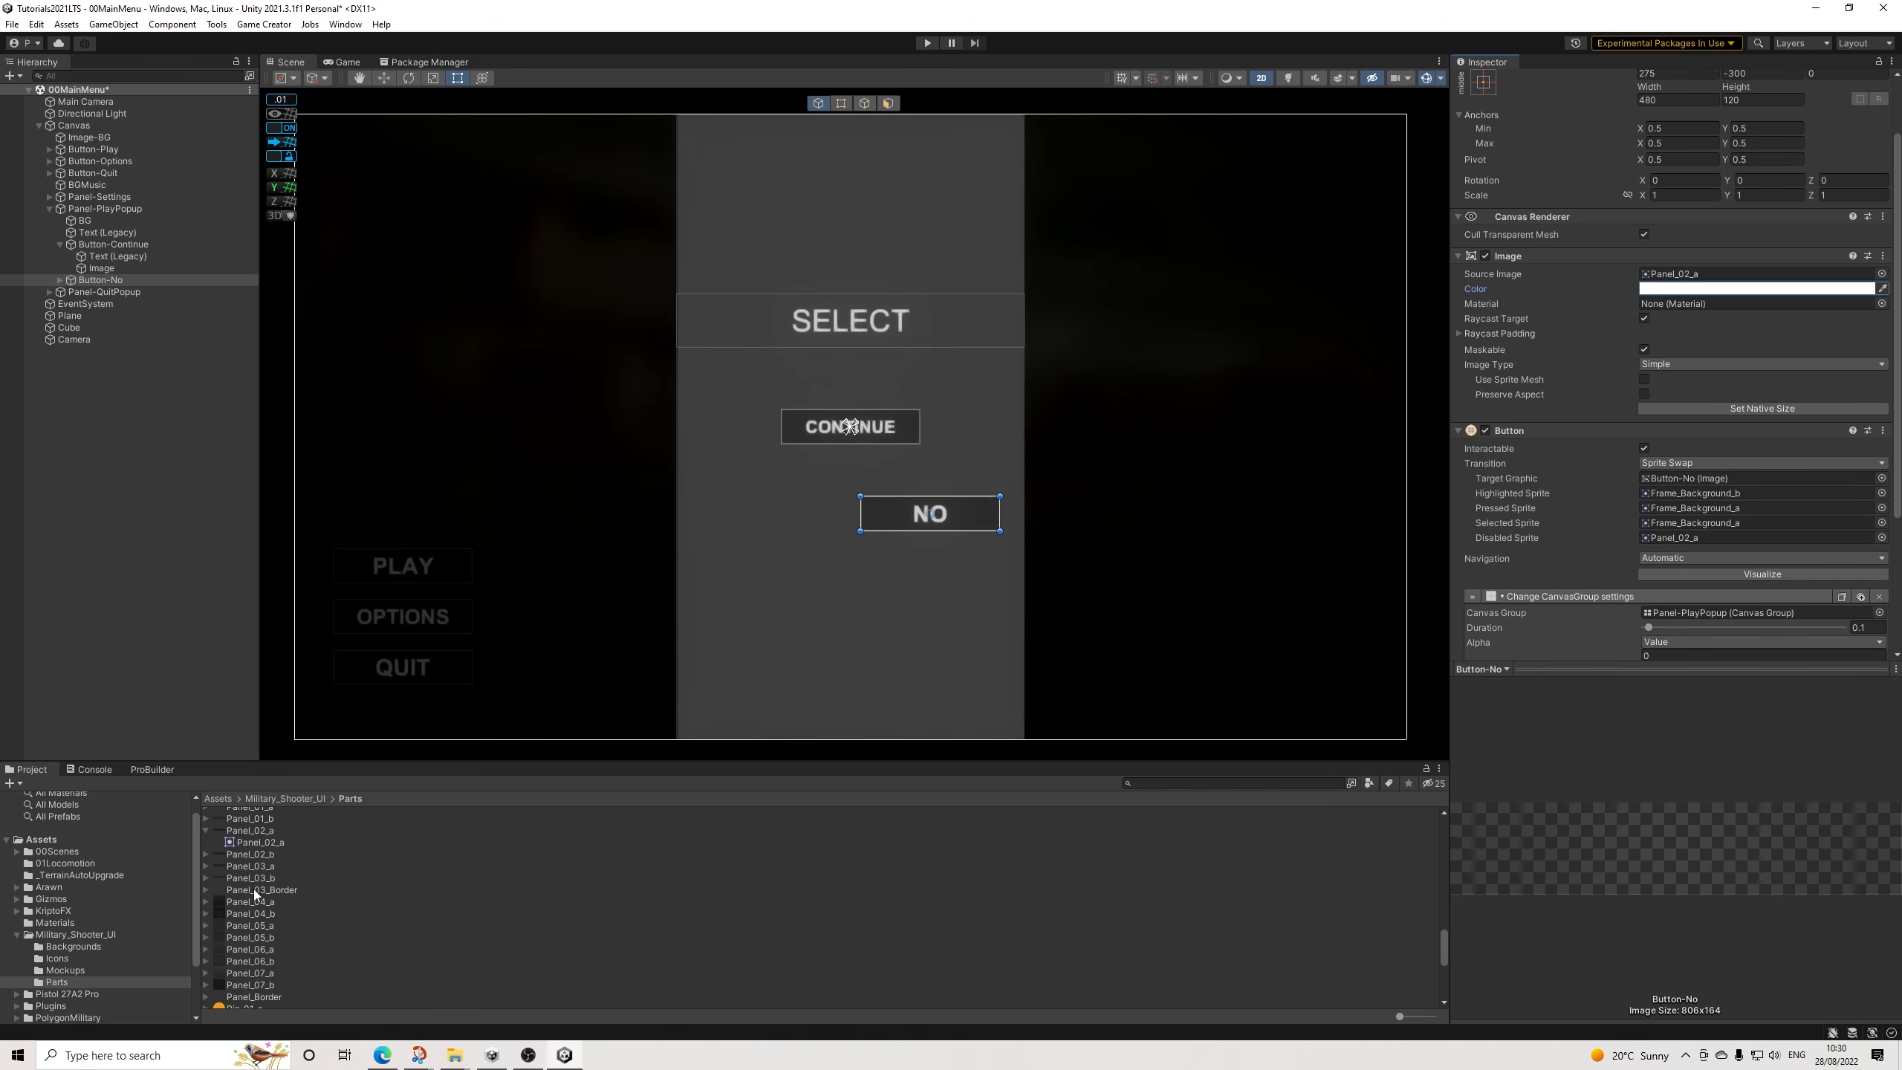
Preview the Military_Shooter_UI Parts textures one by one, from the Panel sprites back through the frames, dividers and buttons to Bar_01.
left_click(248, 914)
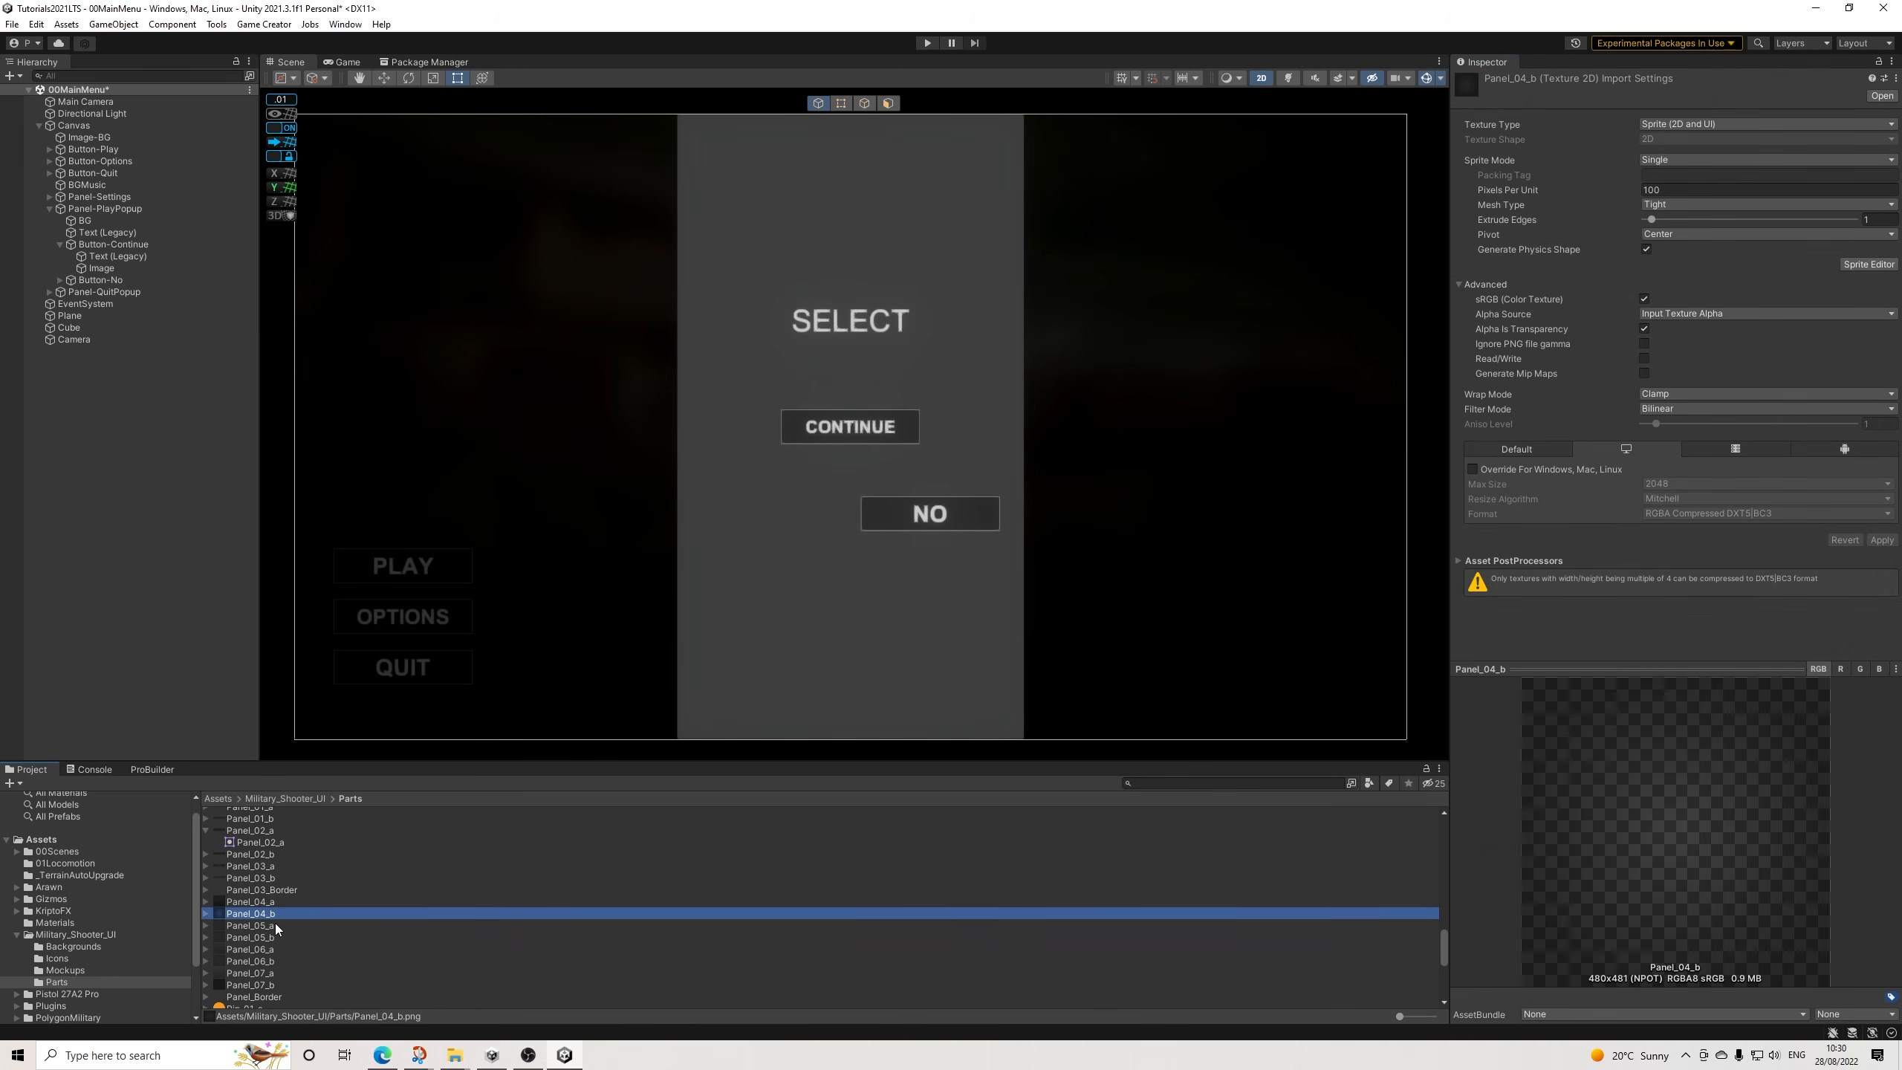
key("Down")
key("Down")
key("Down")
key("Down")
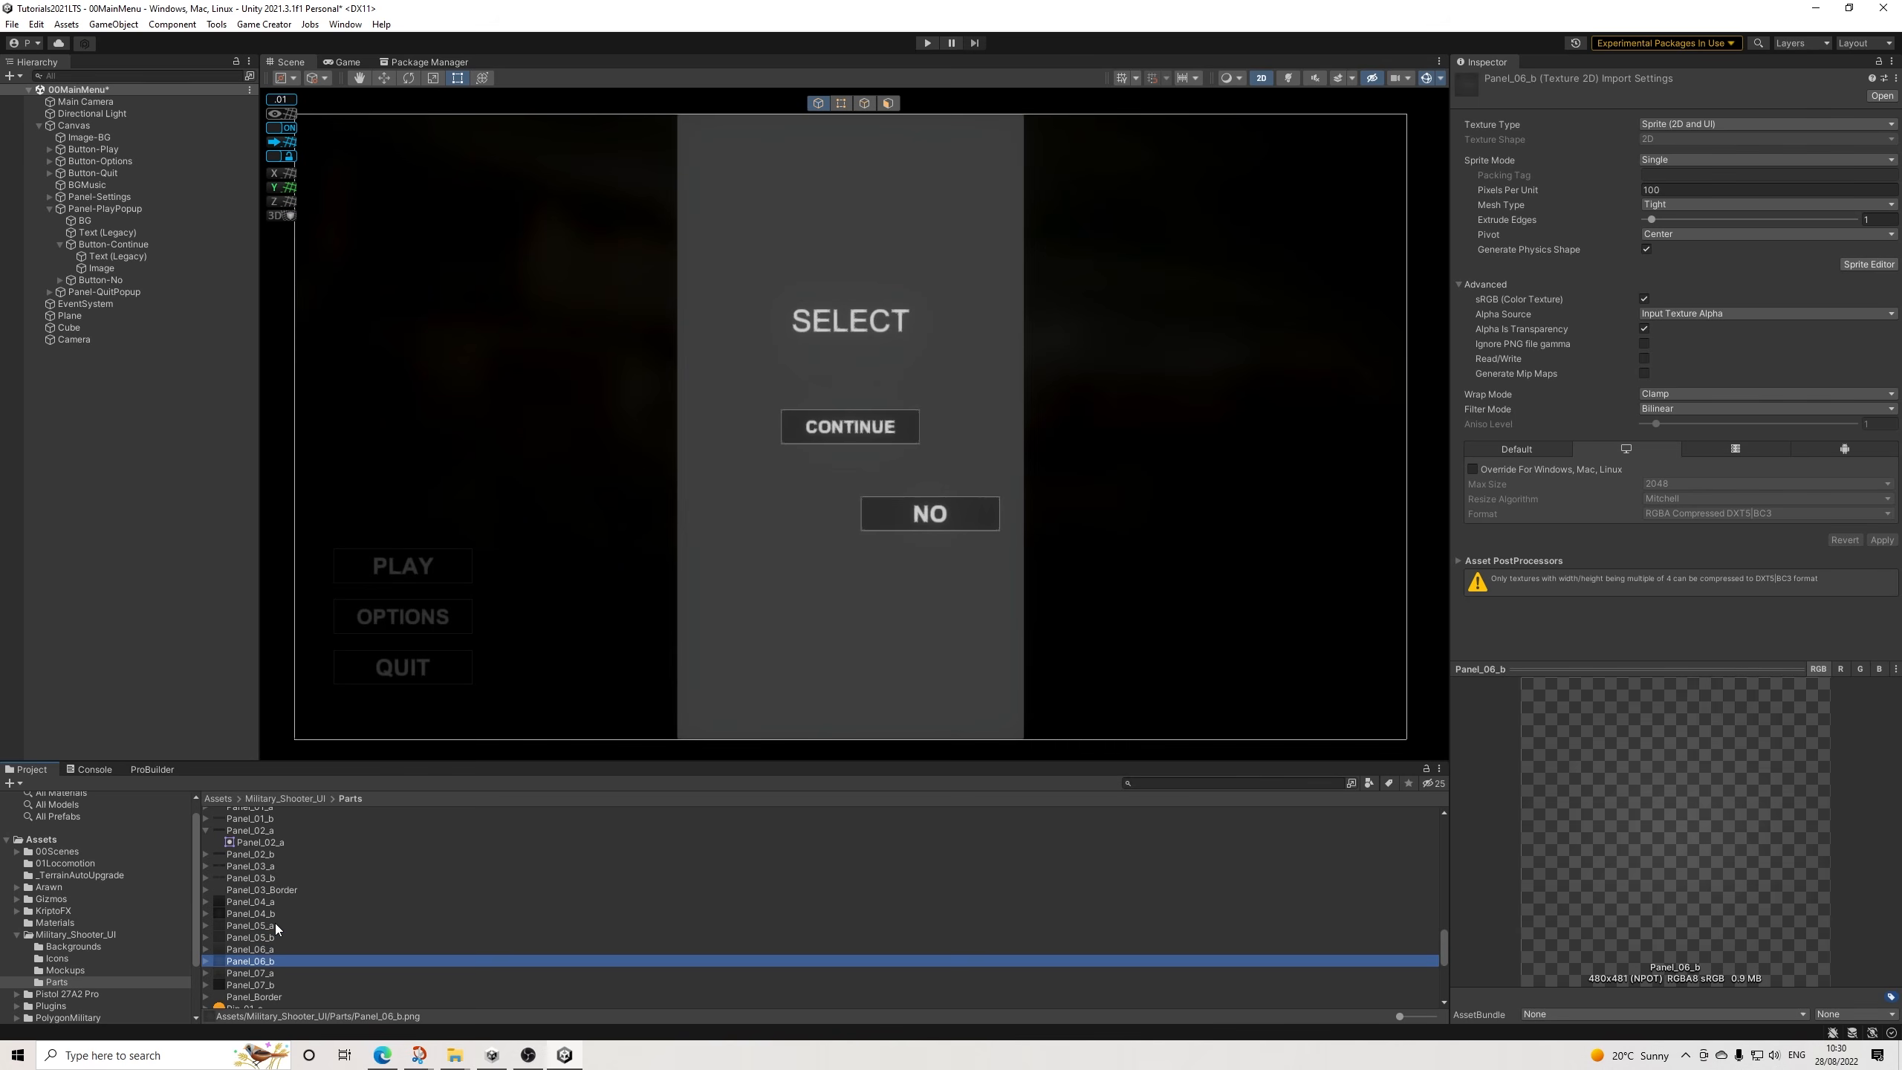
key("Up")
key("Up")
key("Up")
key("Up")
key("Up")
key("Up")
key("Up")
key("Up")
key("Up")
key("Up")
key("Up")
key("Up")
key("Up")
key("Up")
key("Up")
key("Up")
key("Up")
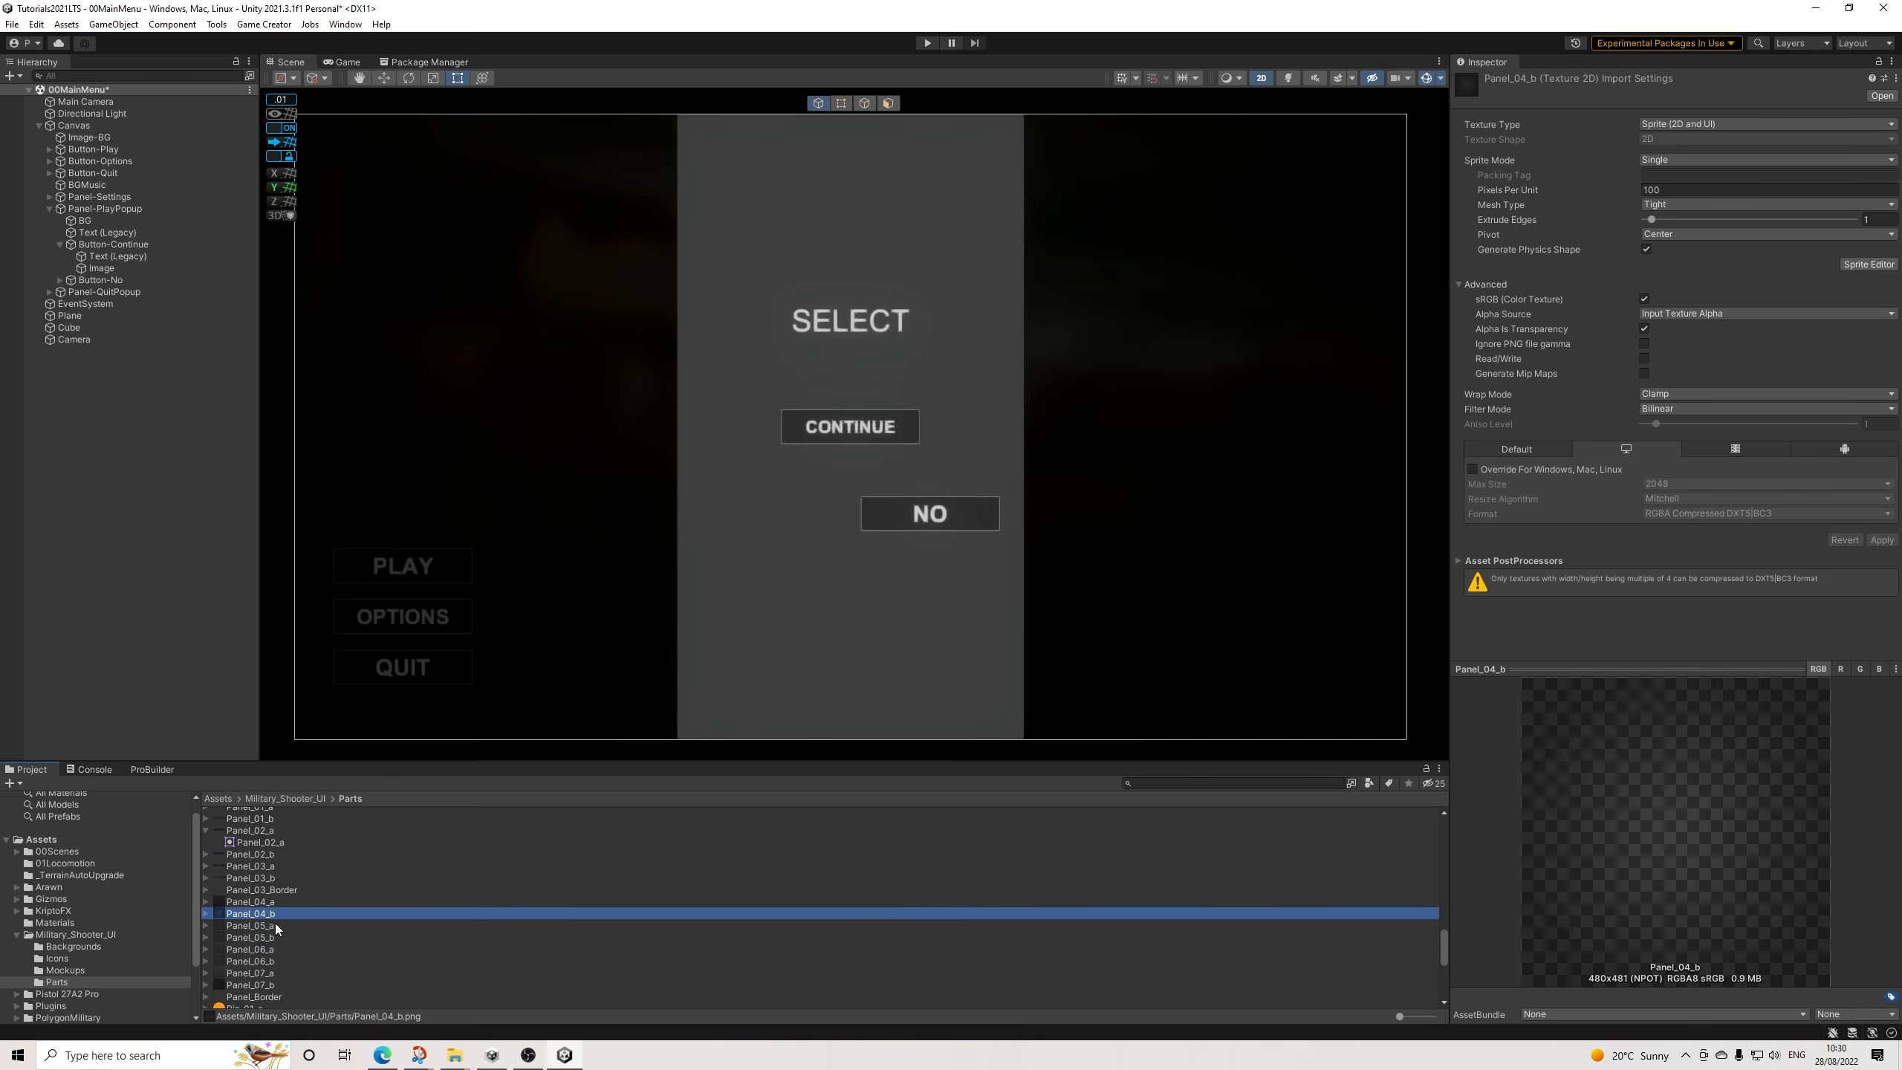
key("Up")
key("Up")
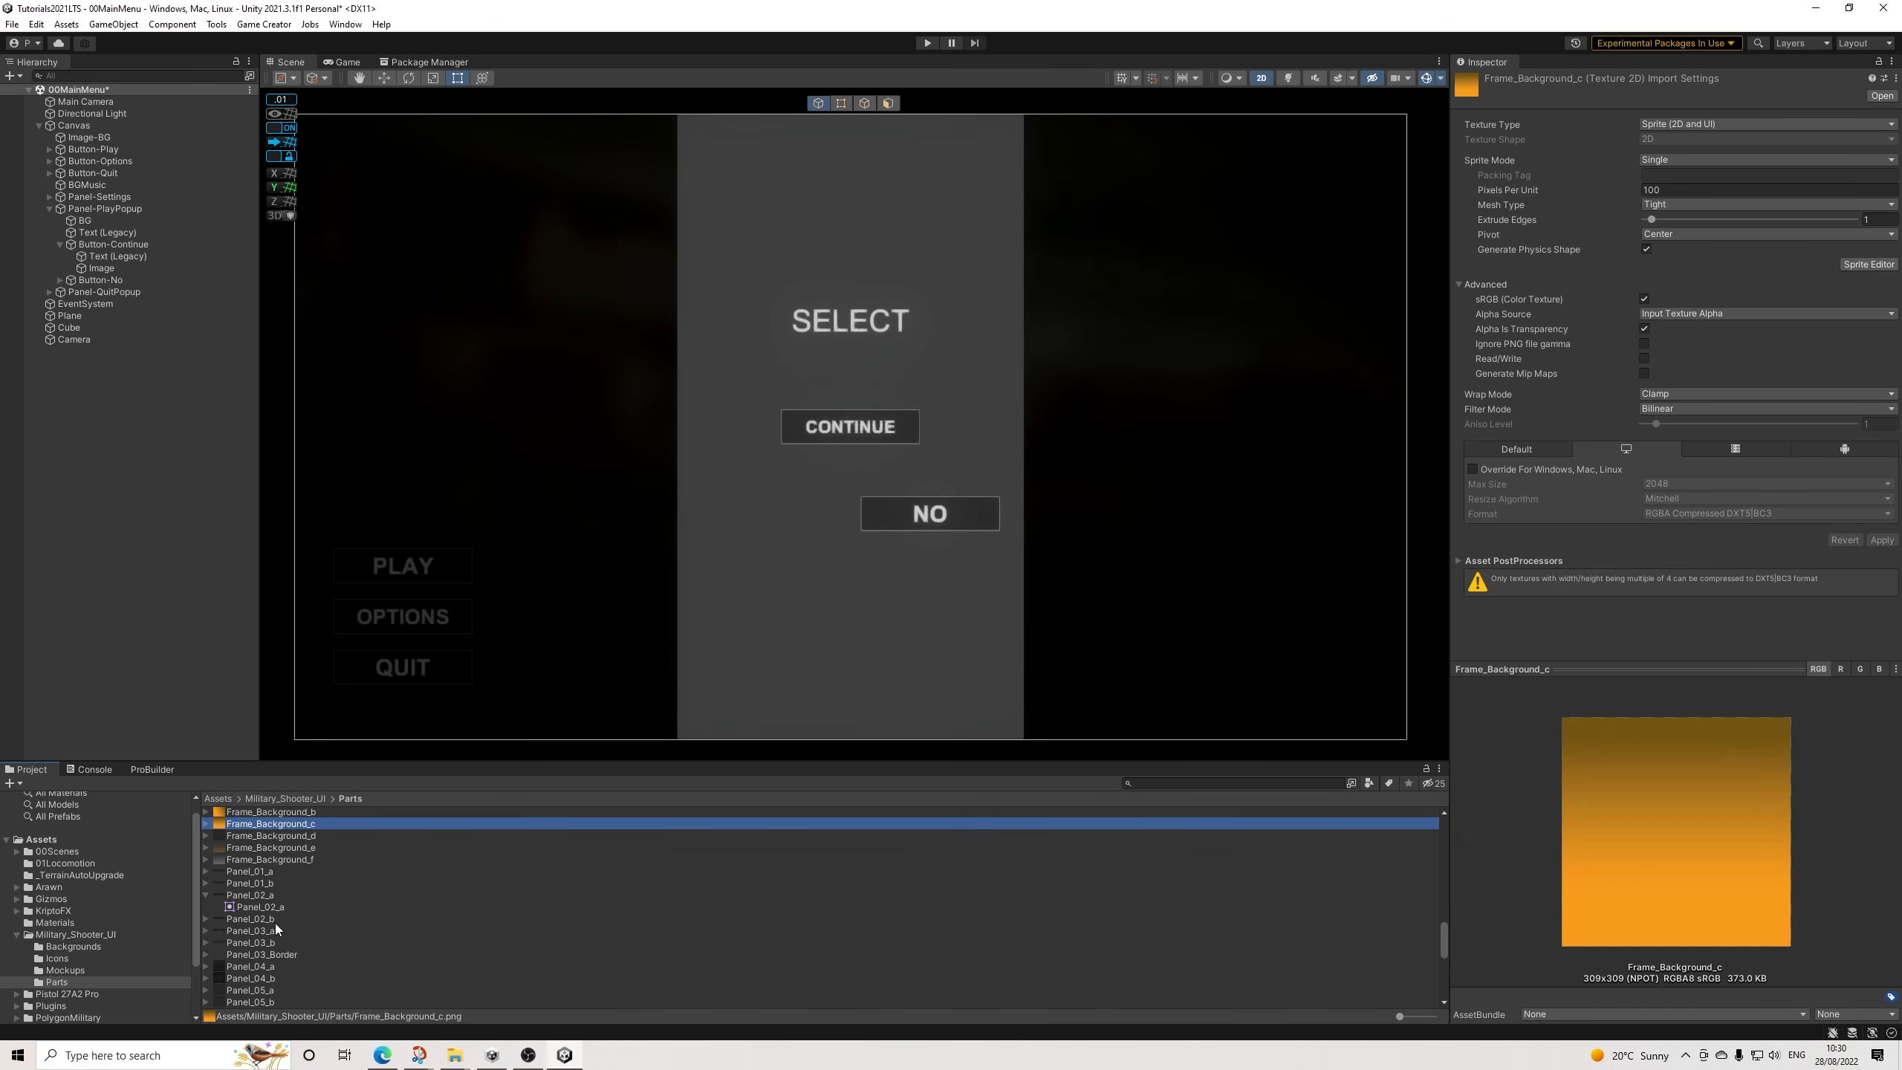
key("Up")
key("Up")
key("Up")
key("Up")
key("Up")
key("Up")
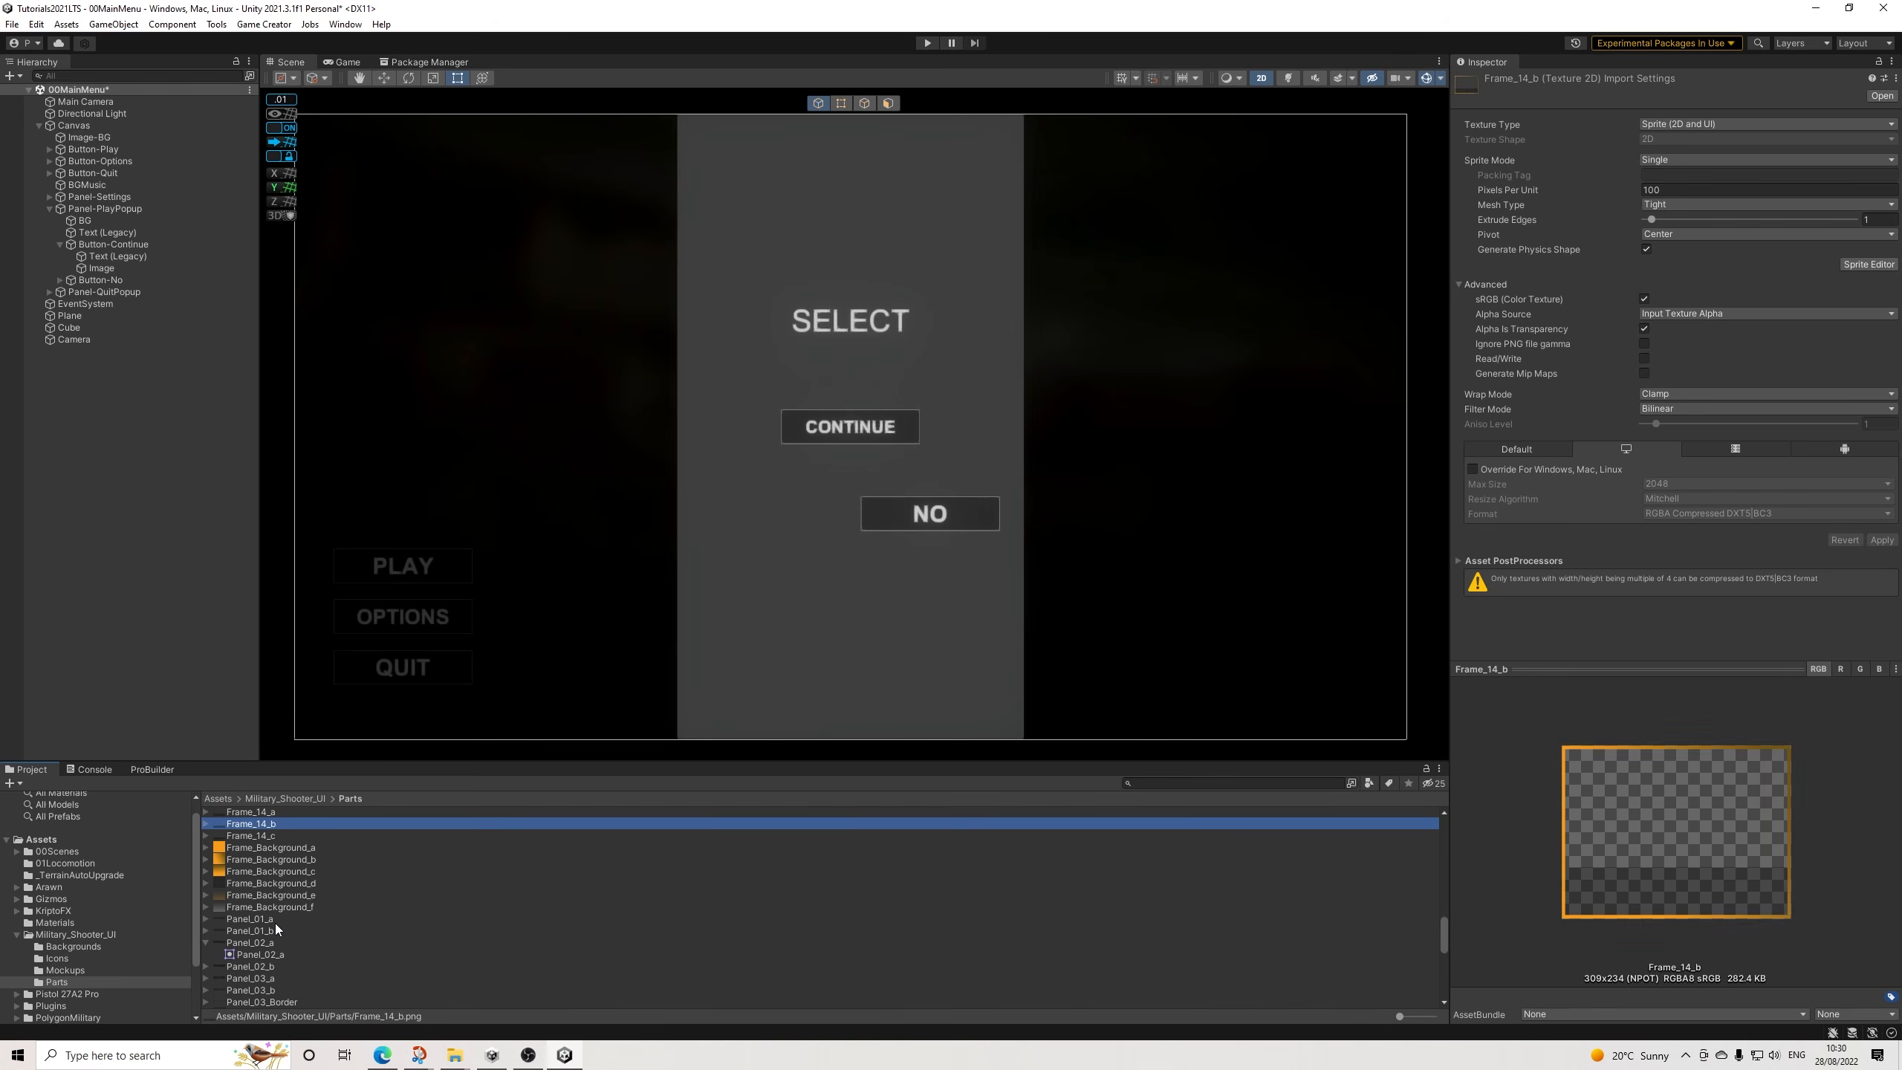
key("Up")
key("Up")
key("Up")
key("Up")
key("Up")
key("Up")
key("Up")
key("Up")
key("Up")
key("Up")
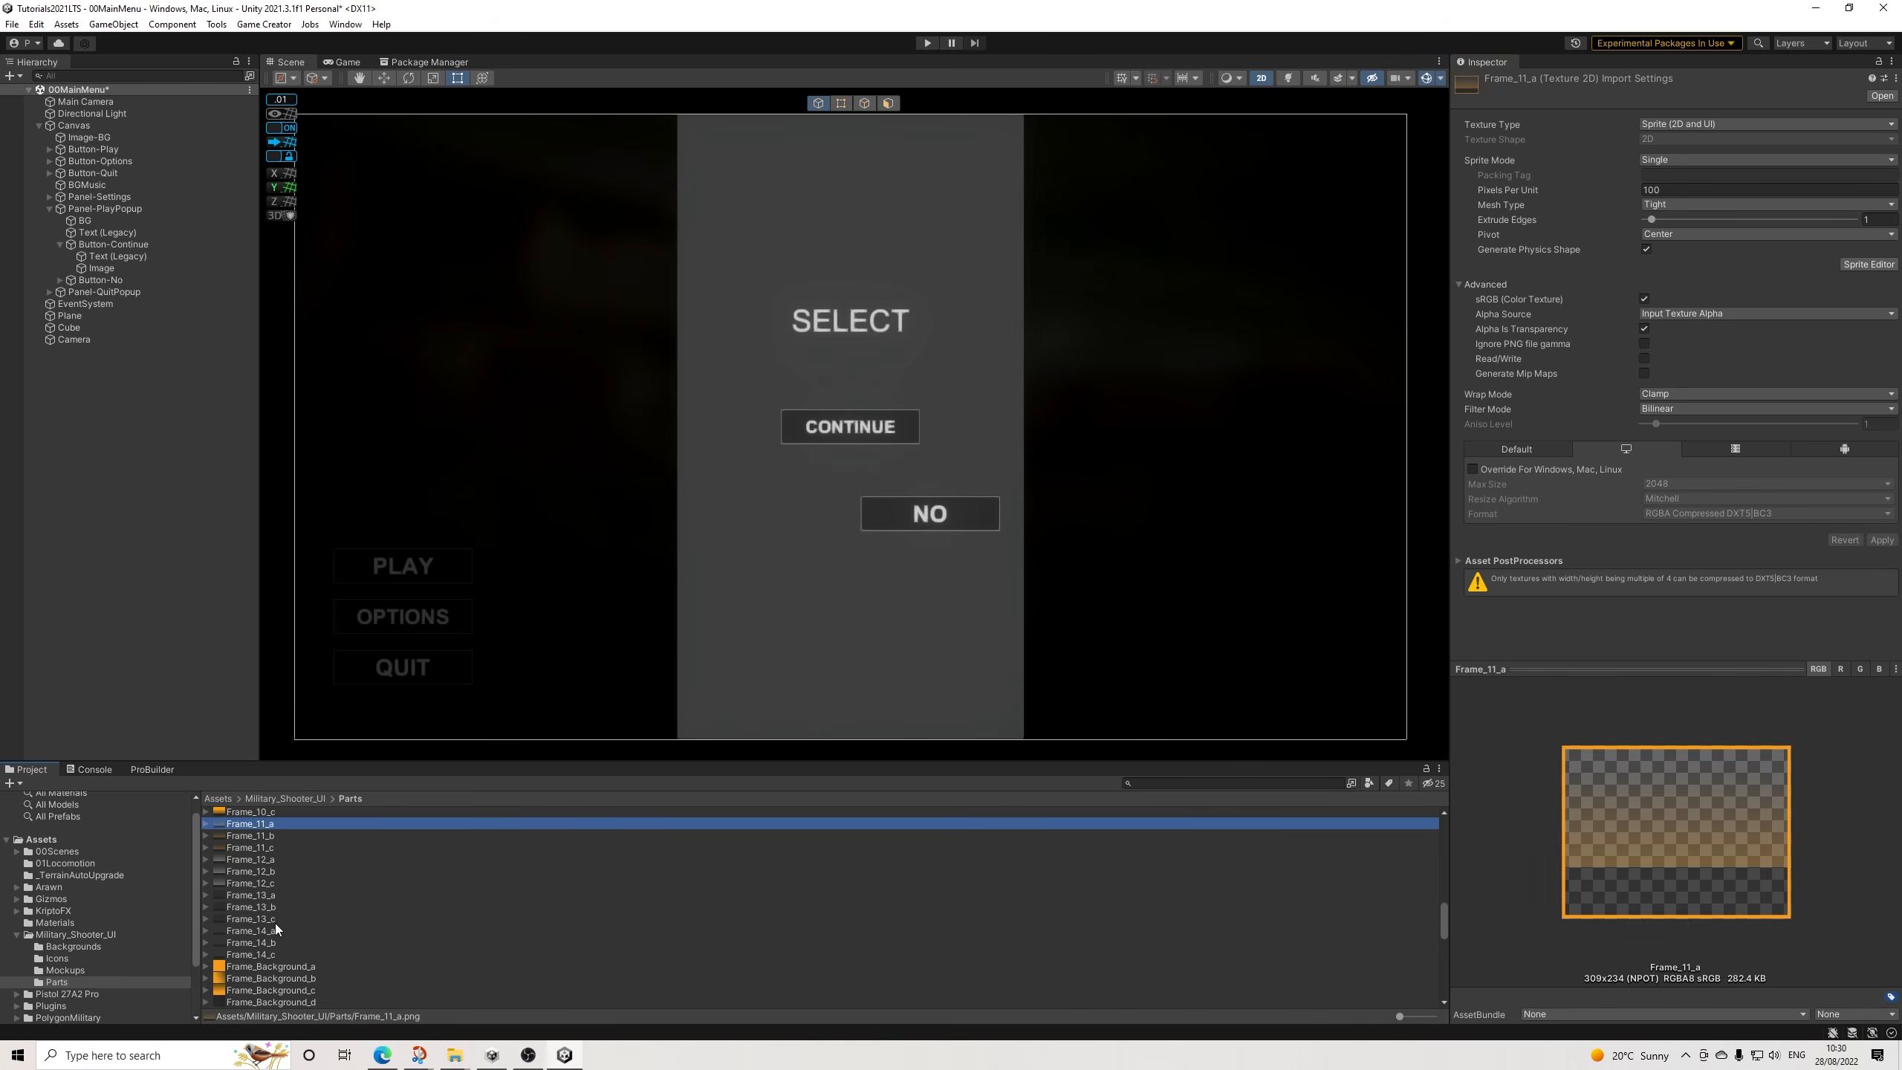
key("Up")
key("Up")
key("Up")
key("Up")
key("Up")
key("Up")
key("Up")
key("Up")
key("Up")
key("Up")
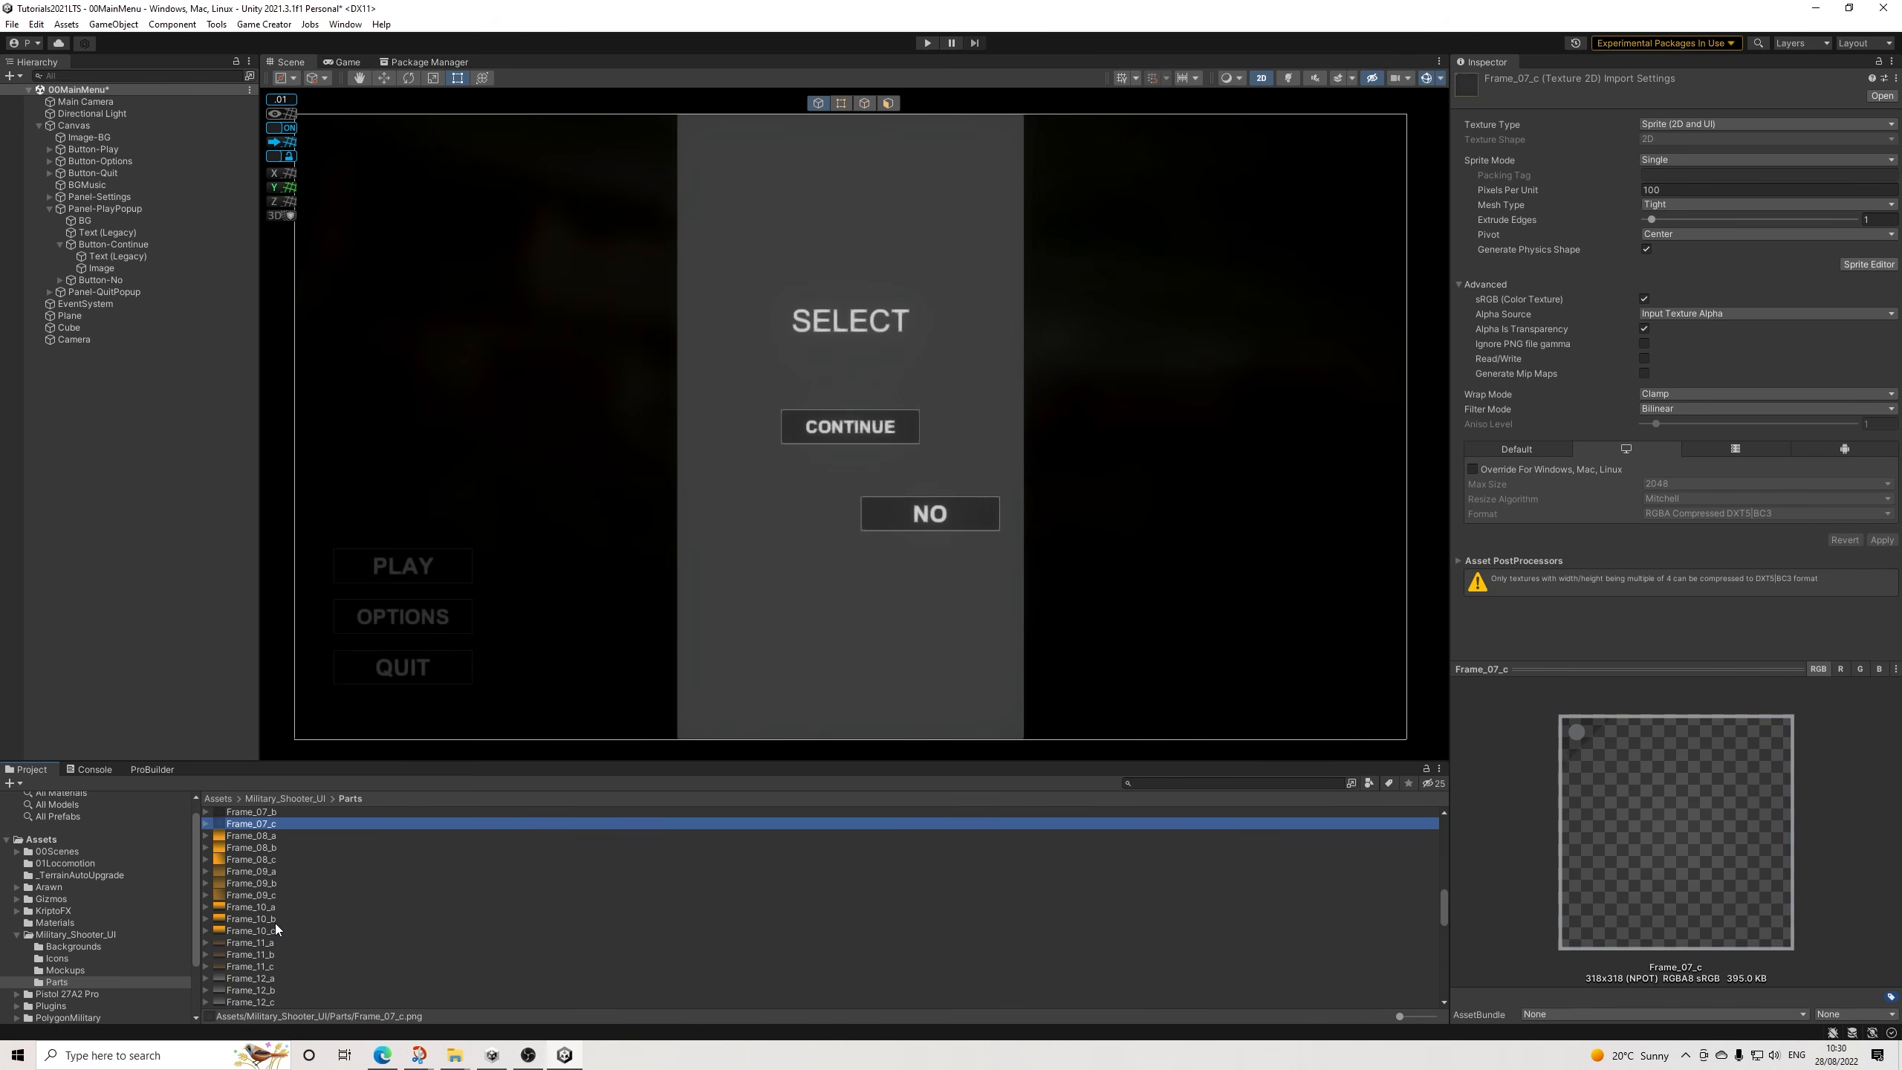
key("Up")
key("Up")
key("Up")
key("Up")
key("Up")
key("Up")
key("Up")
key("Up")
key("Up")
key("Up")
key("Up")
key("Up")
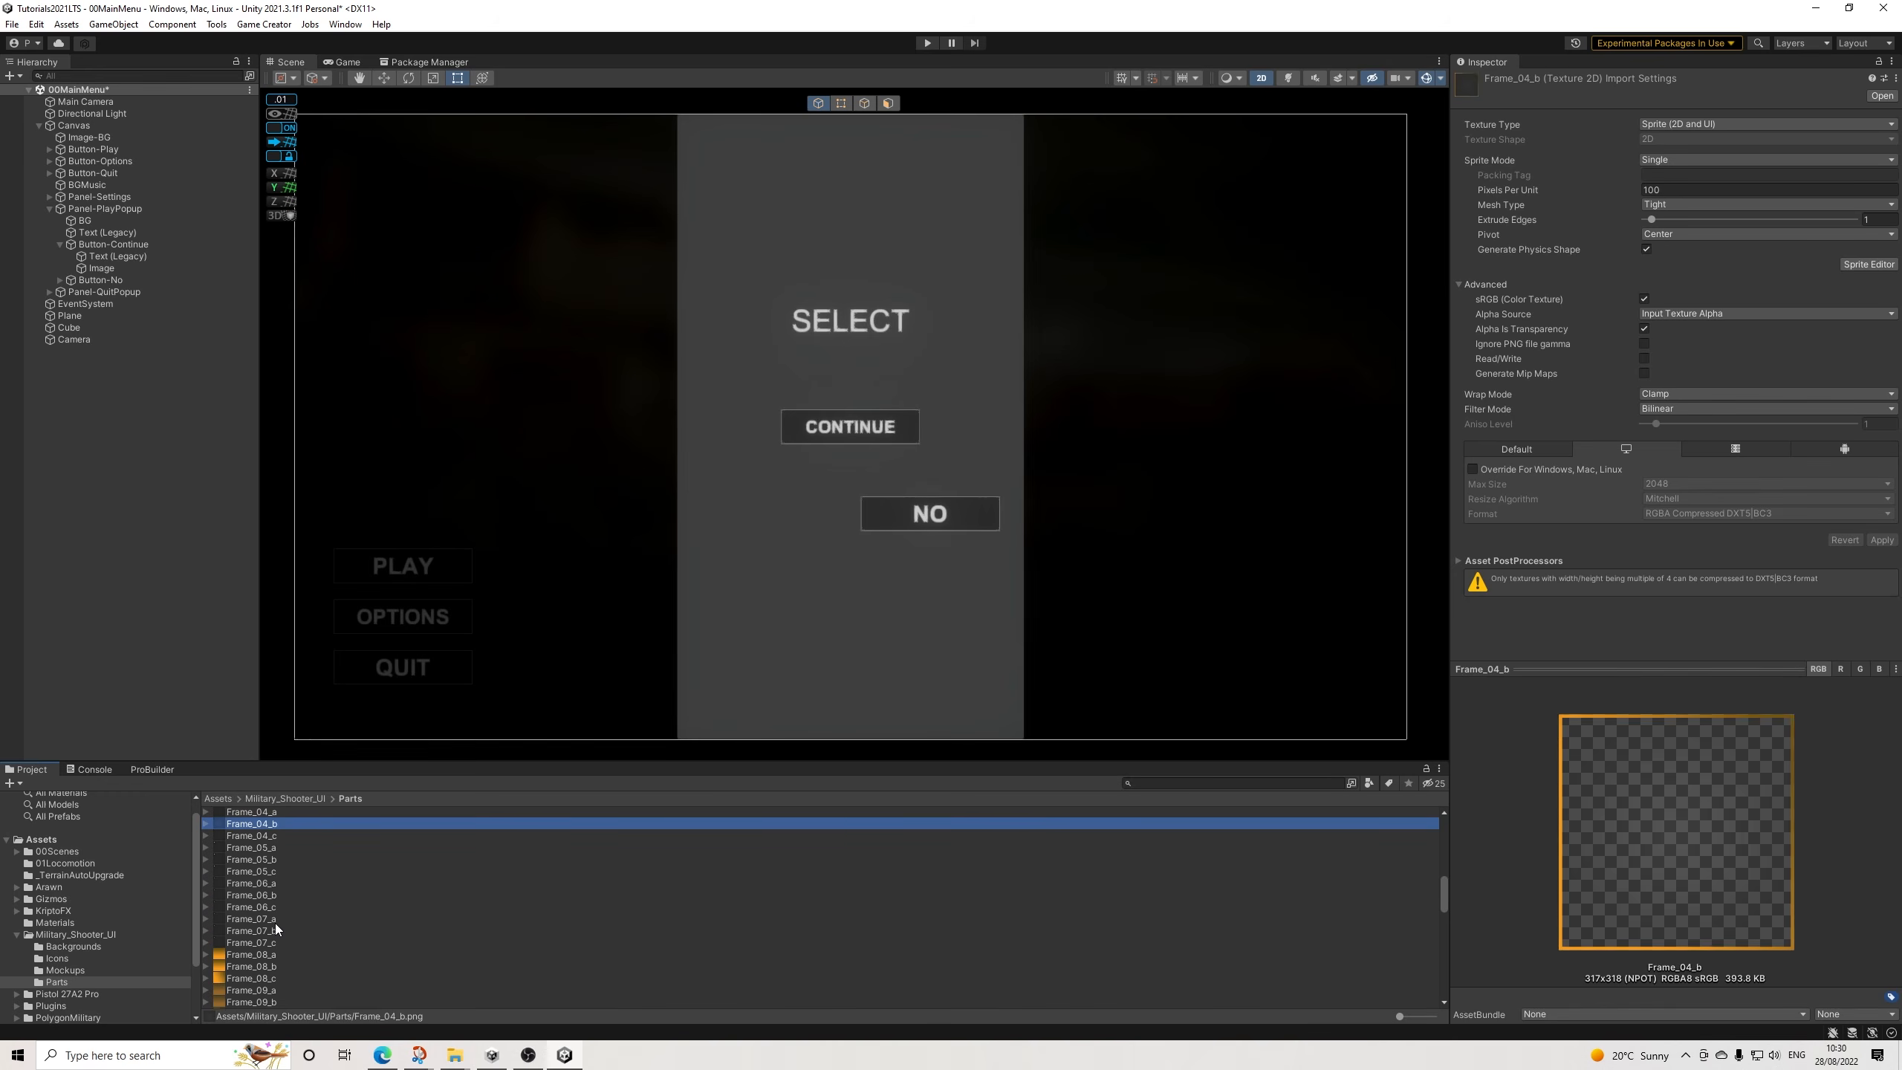
key("Up")
key("Up")
key("Up")
key("Up")
key("Up")
key("Up")
key("Up")
key("Up")
key("Up")
key("Up")
key("Up")
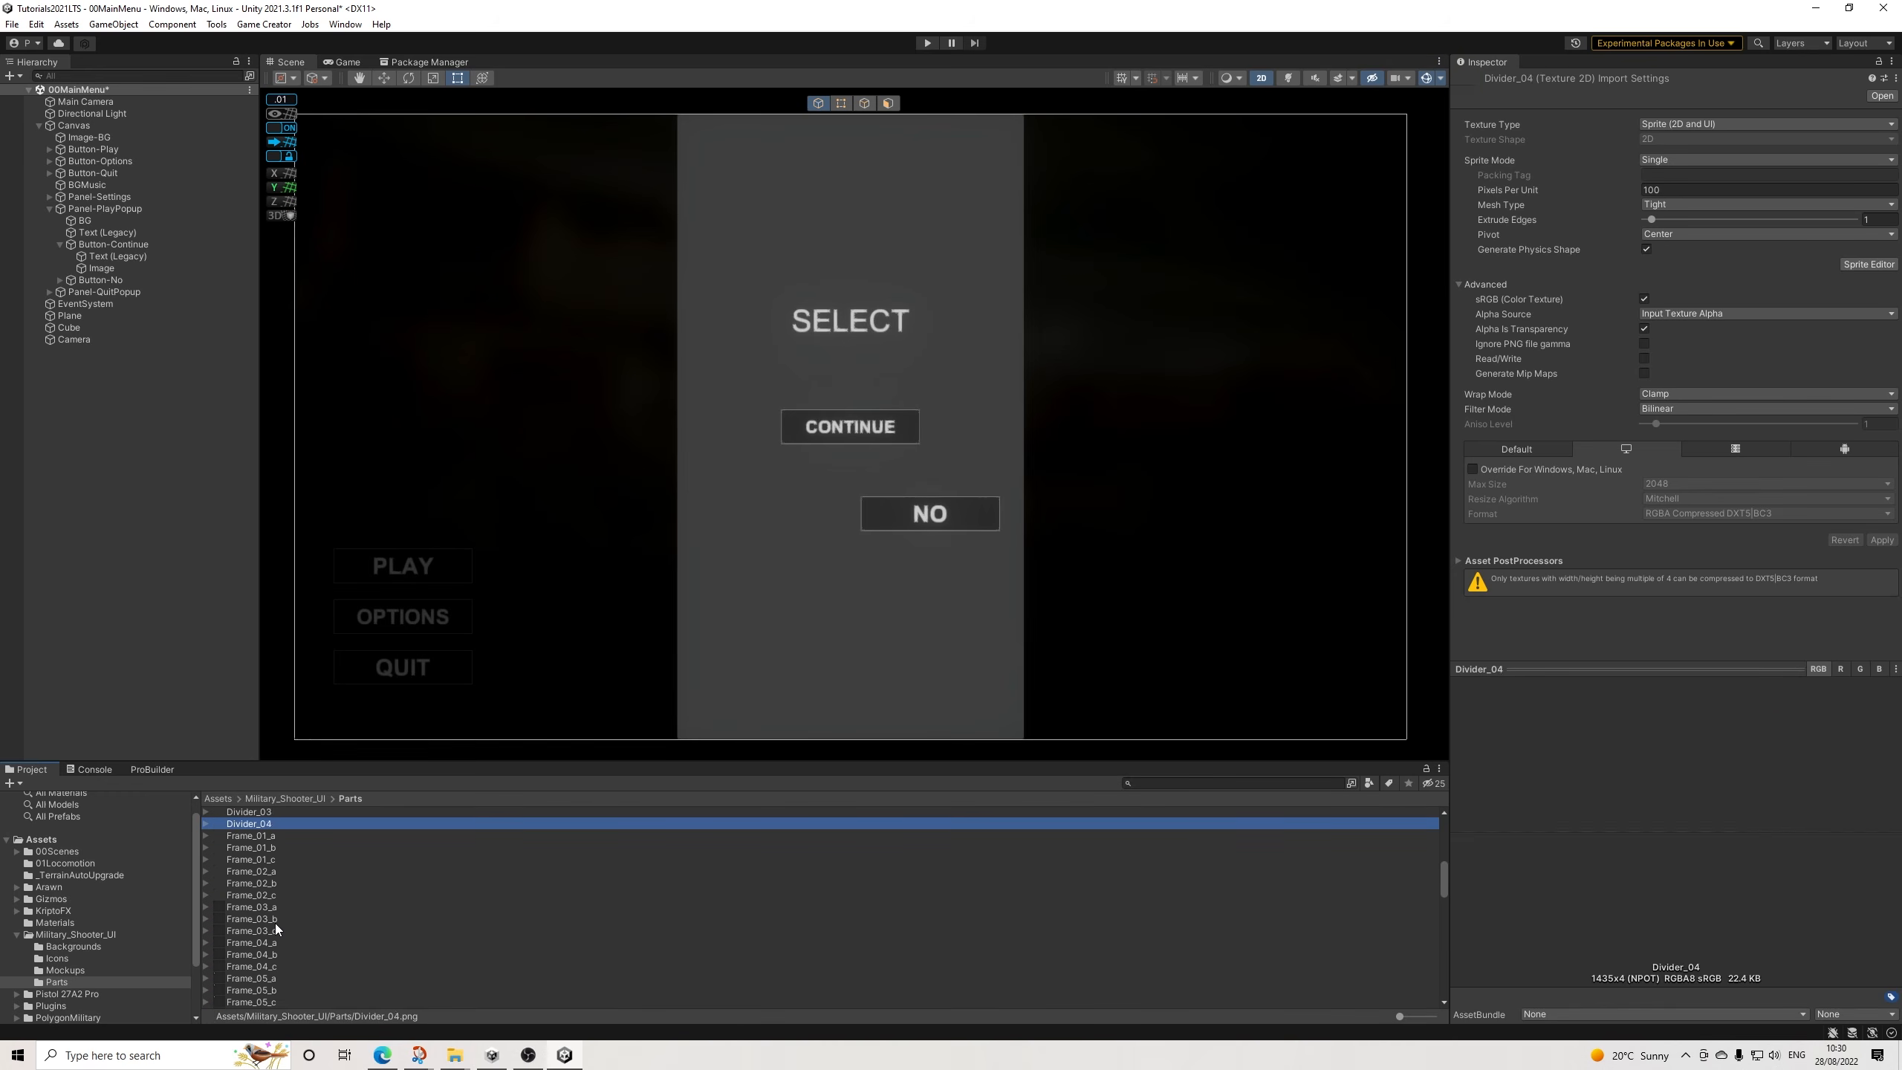
key("Up")
key("Up")
key("Up")
key("Up")
key("Up")
key("Up")
key("Up")
key("Up")
key("Up")
key("Up")
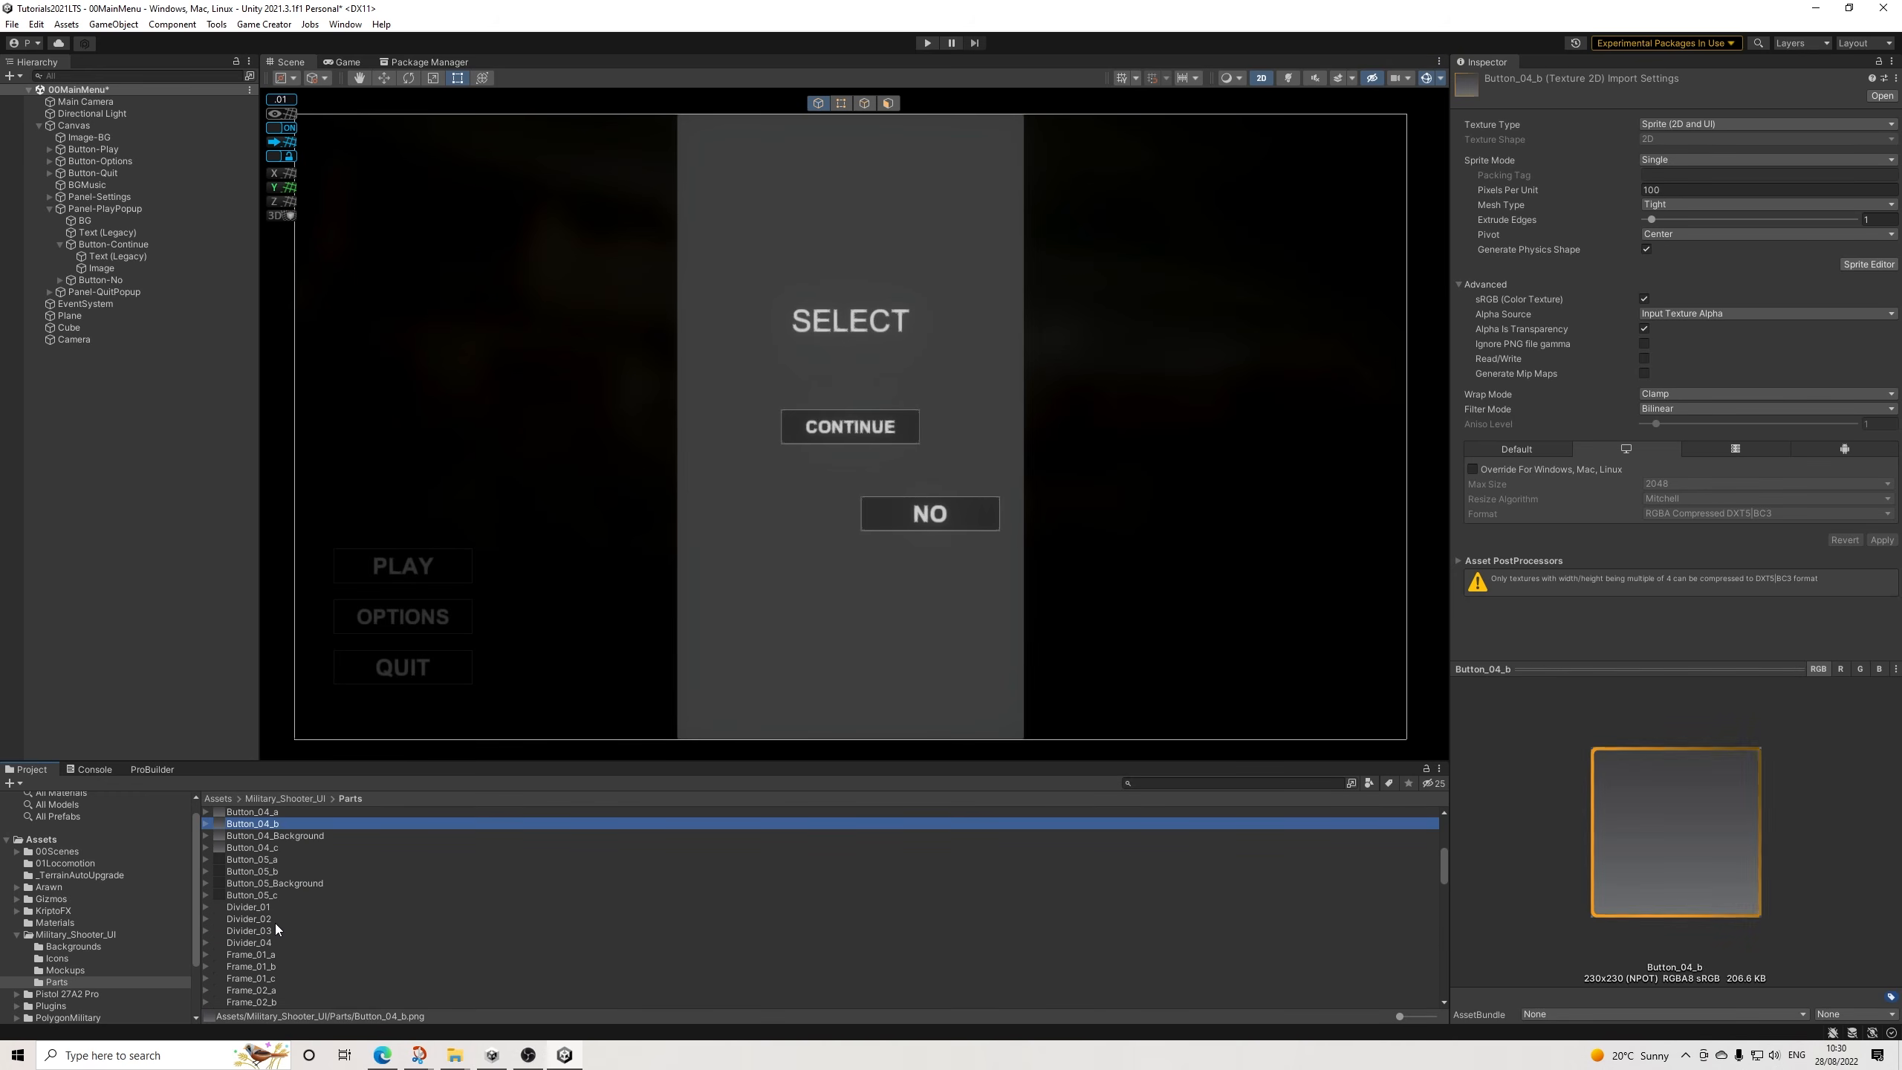
key("Up")
key("Up")
key("Up")
key("Up")
key("Up")
key("Up")
key("Up")
key("Up")
key("Up")
key("Up")
key("Up")
key("Up")
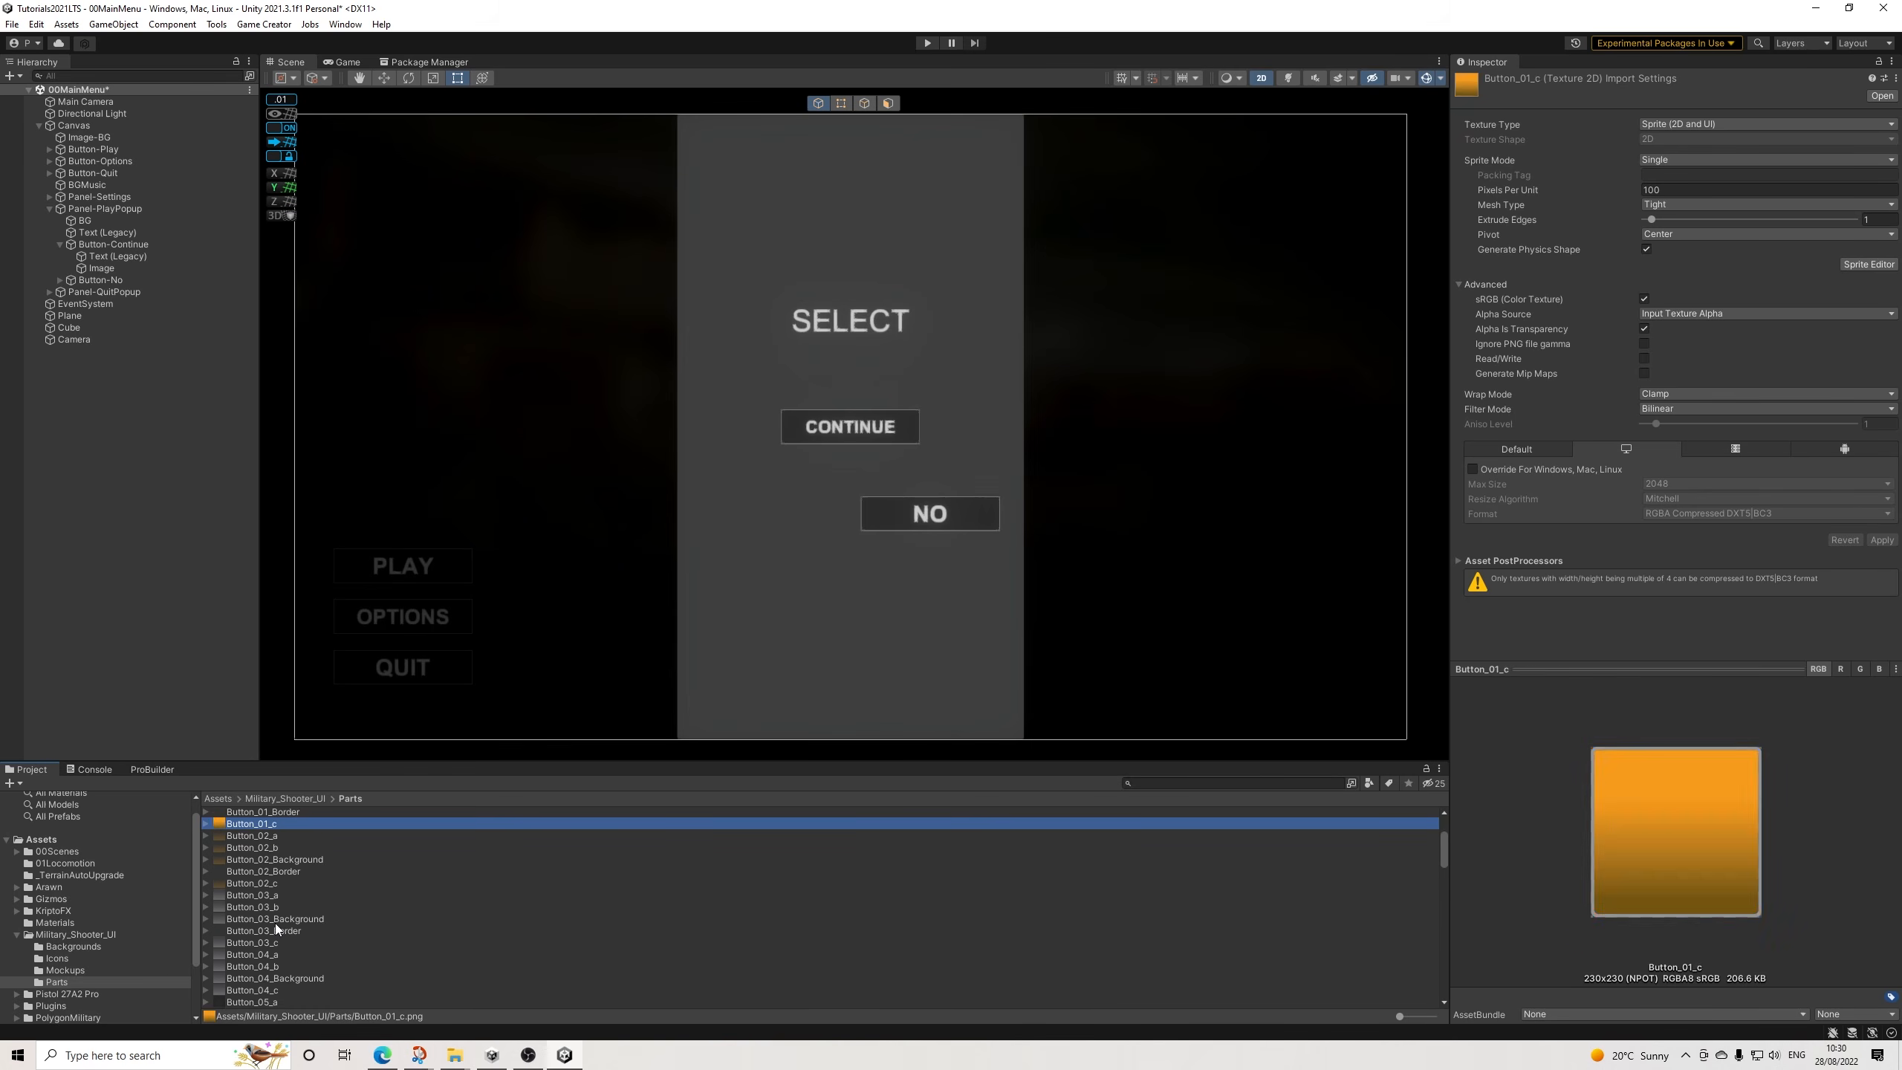
key("Up")
key("Up")
key("Up")
key("Up")
key("Up")
key("Up")
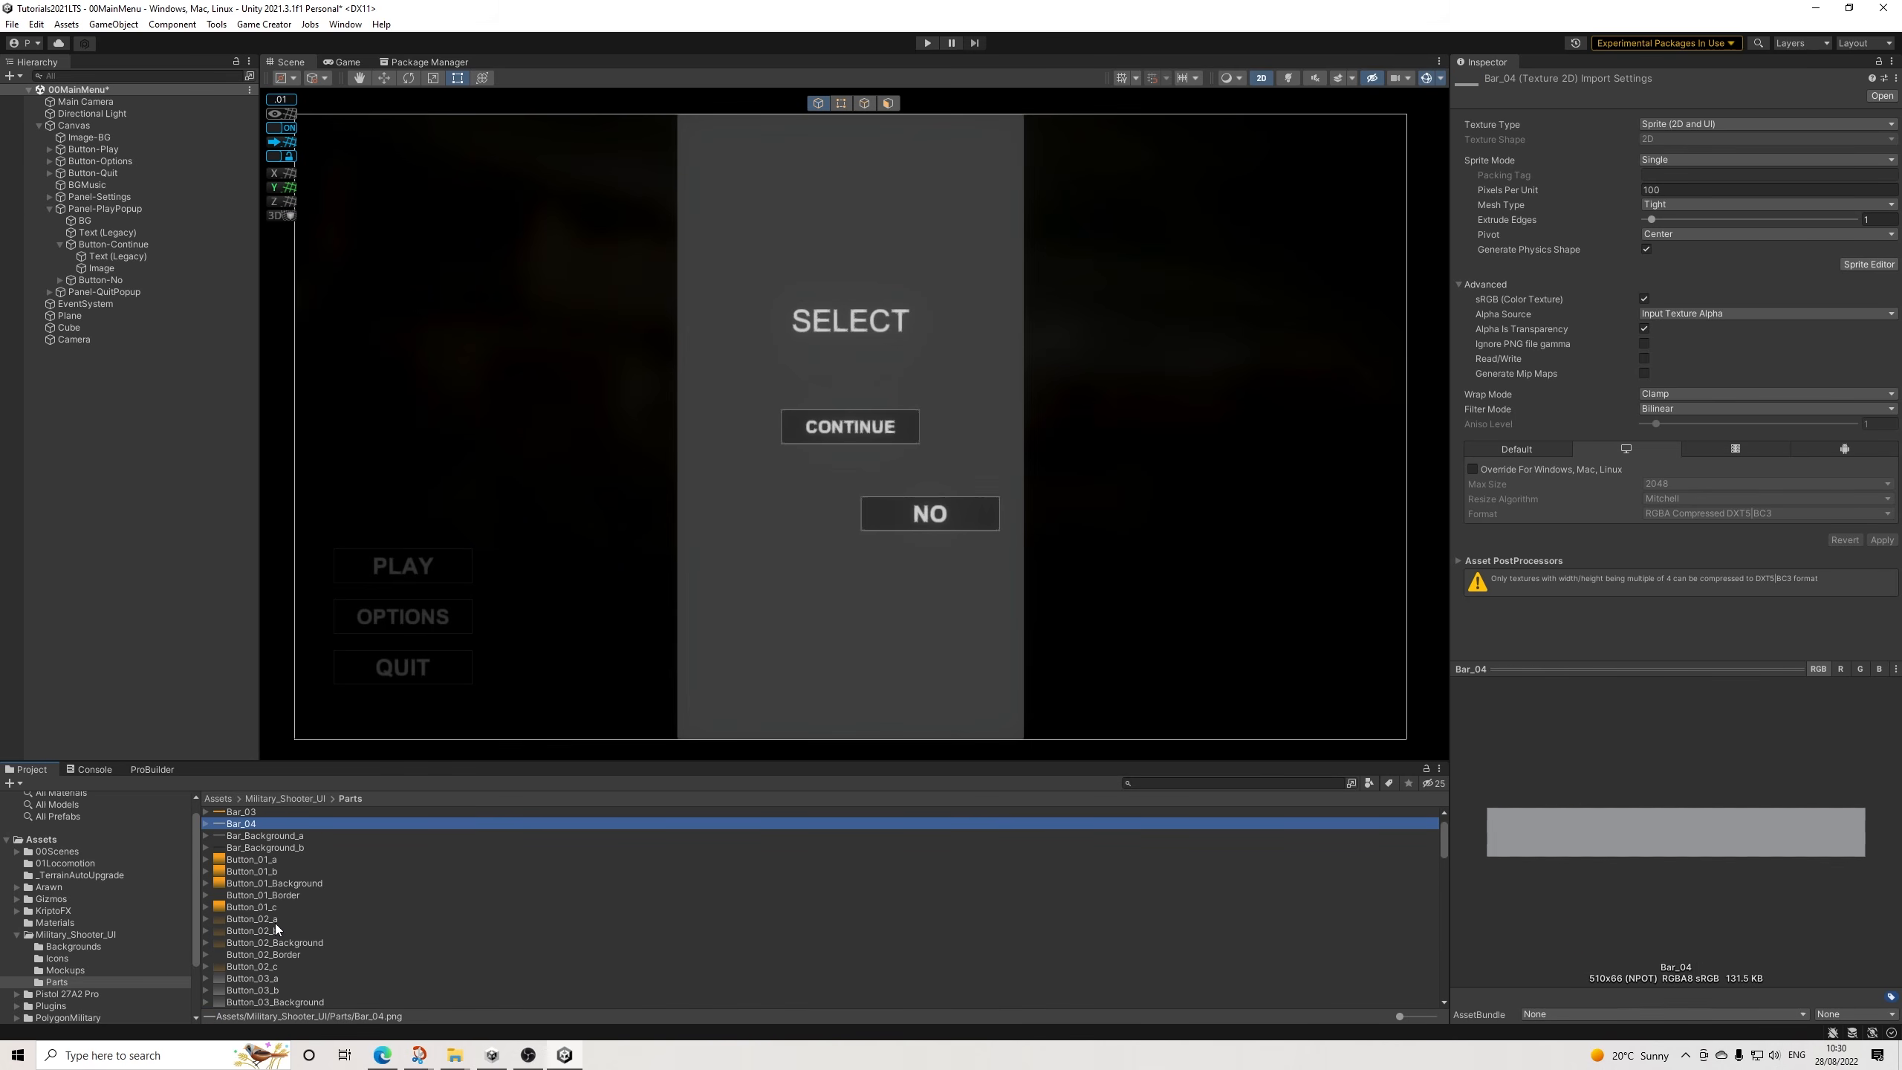
key("Up")
key("Up")
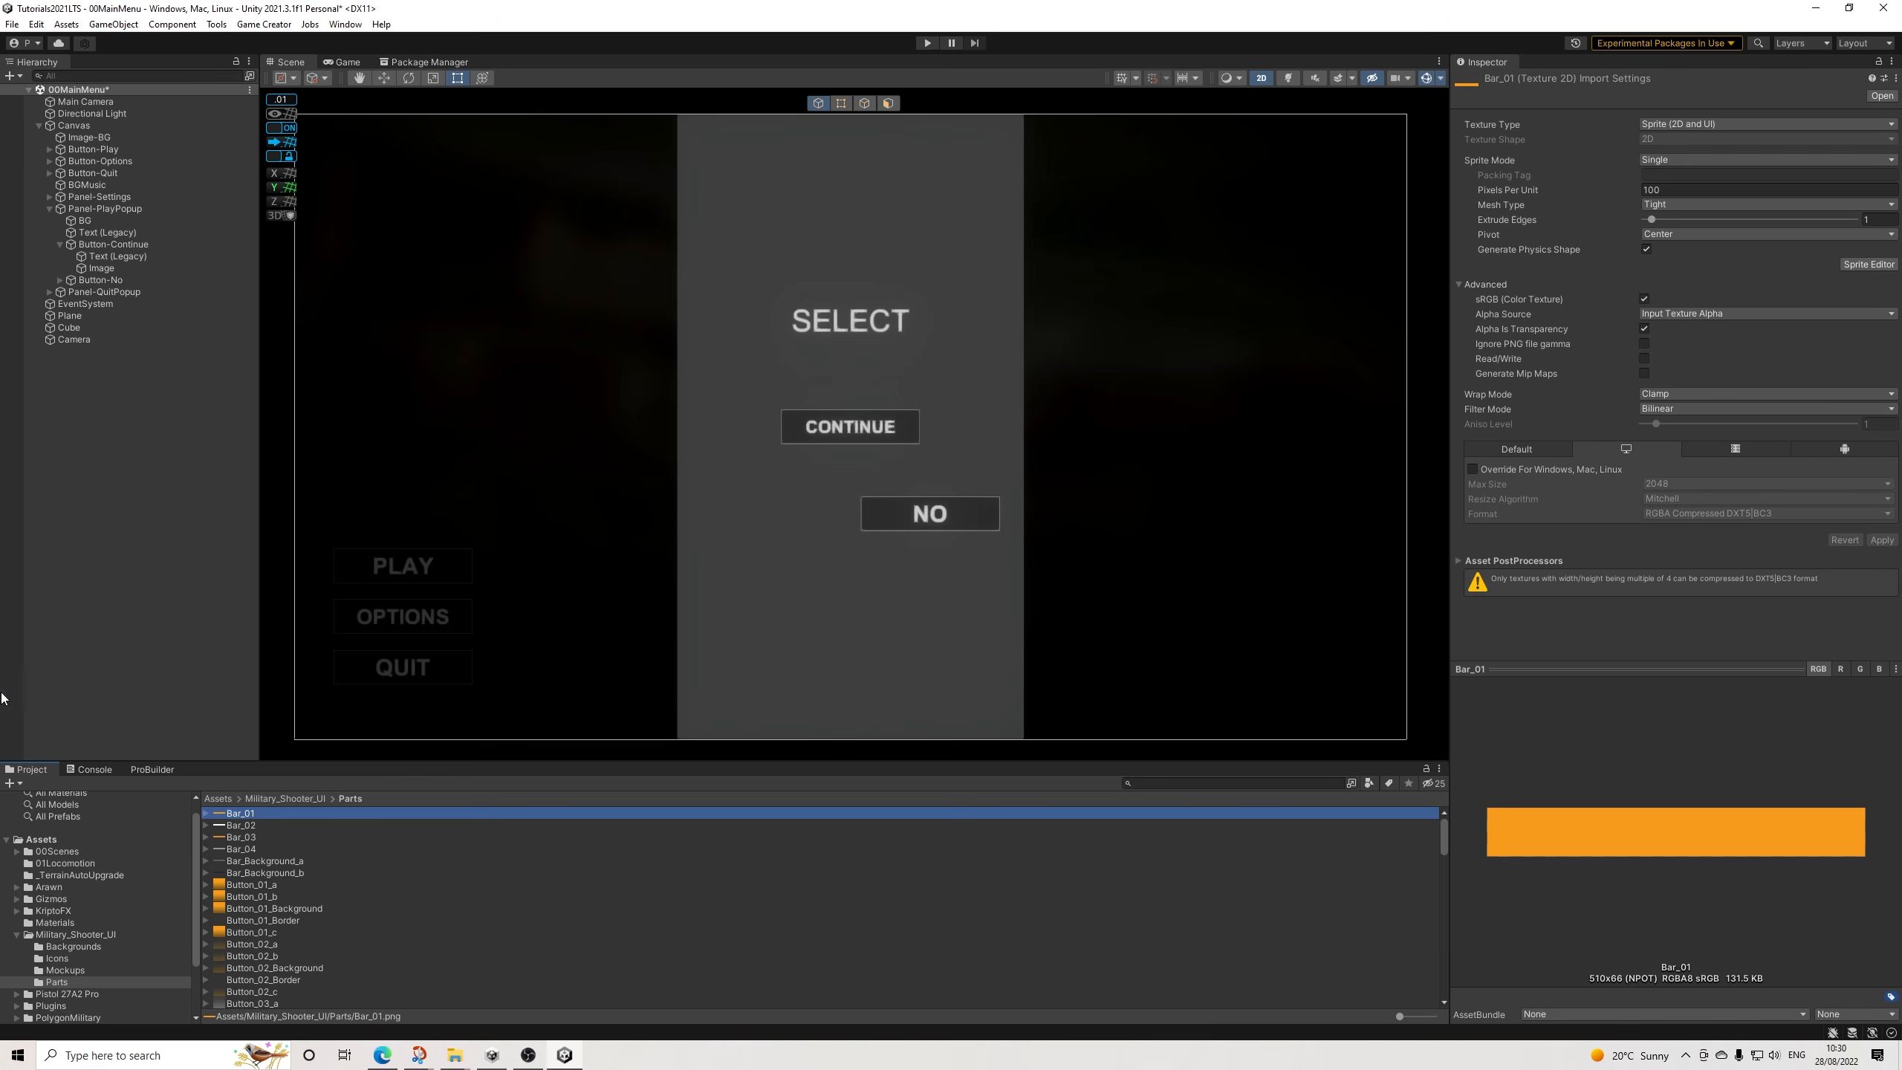
Collapse the preview area below the component properties and add a Canvas Group component to Panel-PlayPopup's Button-No.
left_click(107, 245)
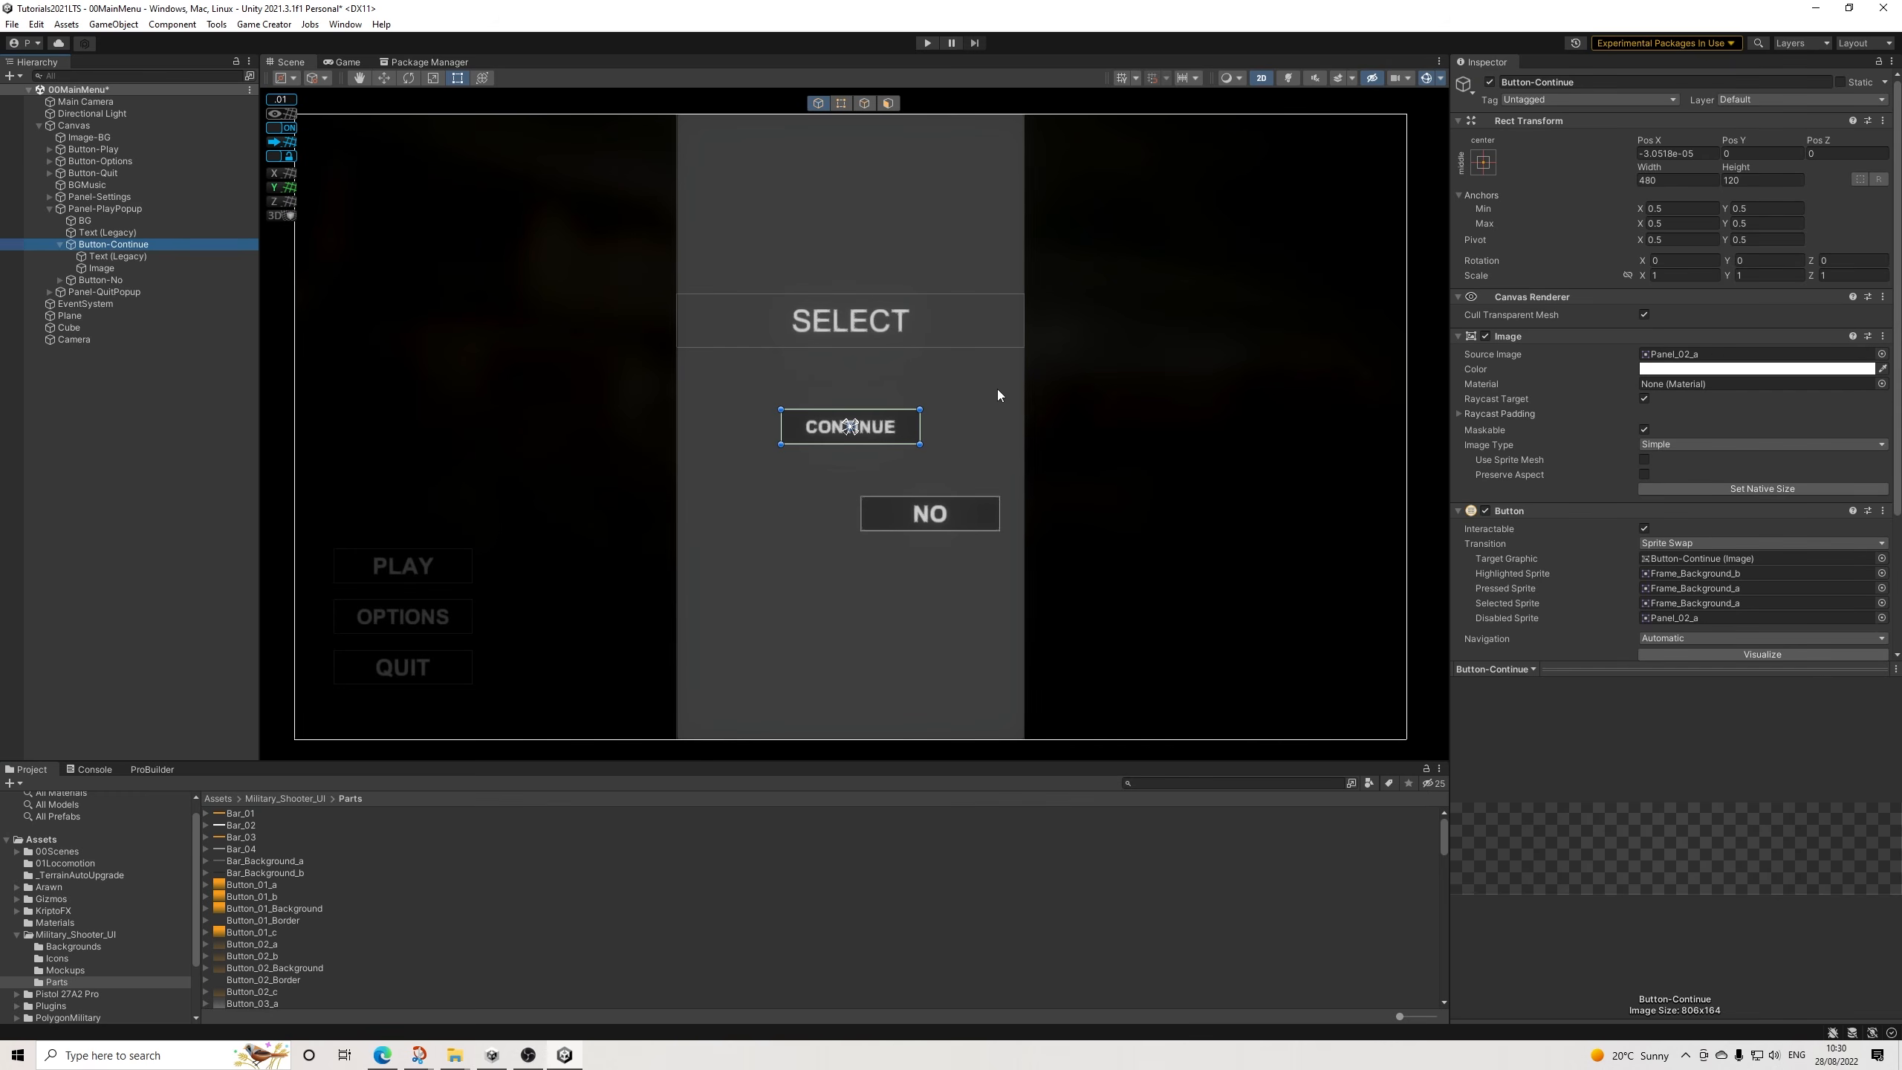
scroll(1618, 501, "down", 2)
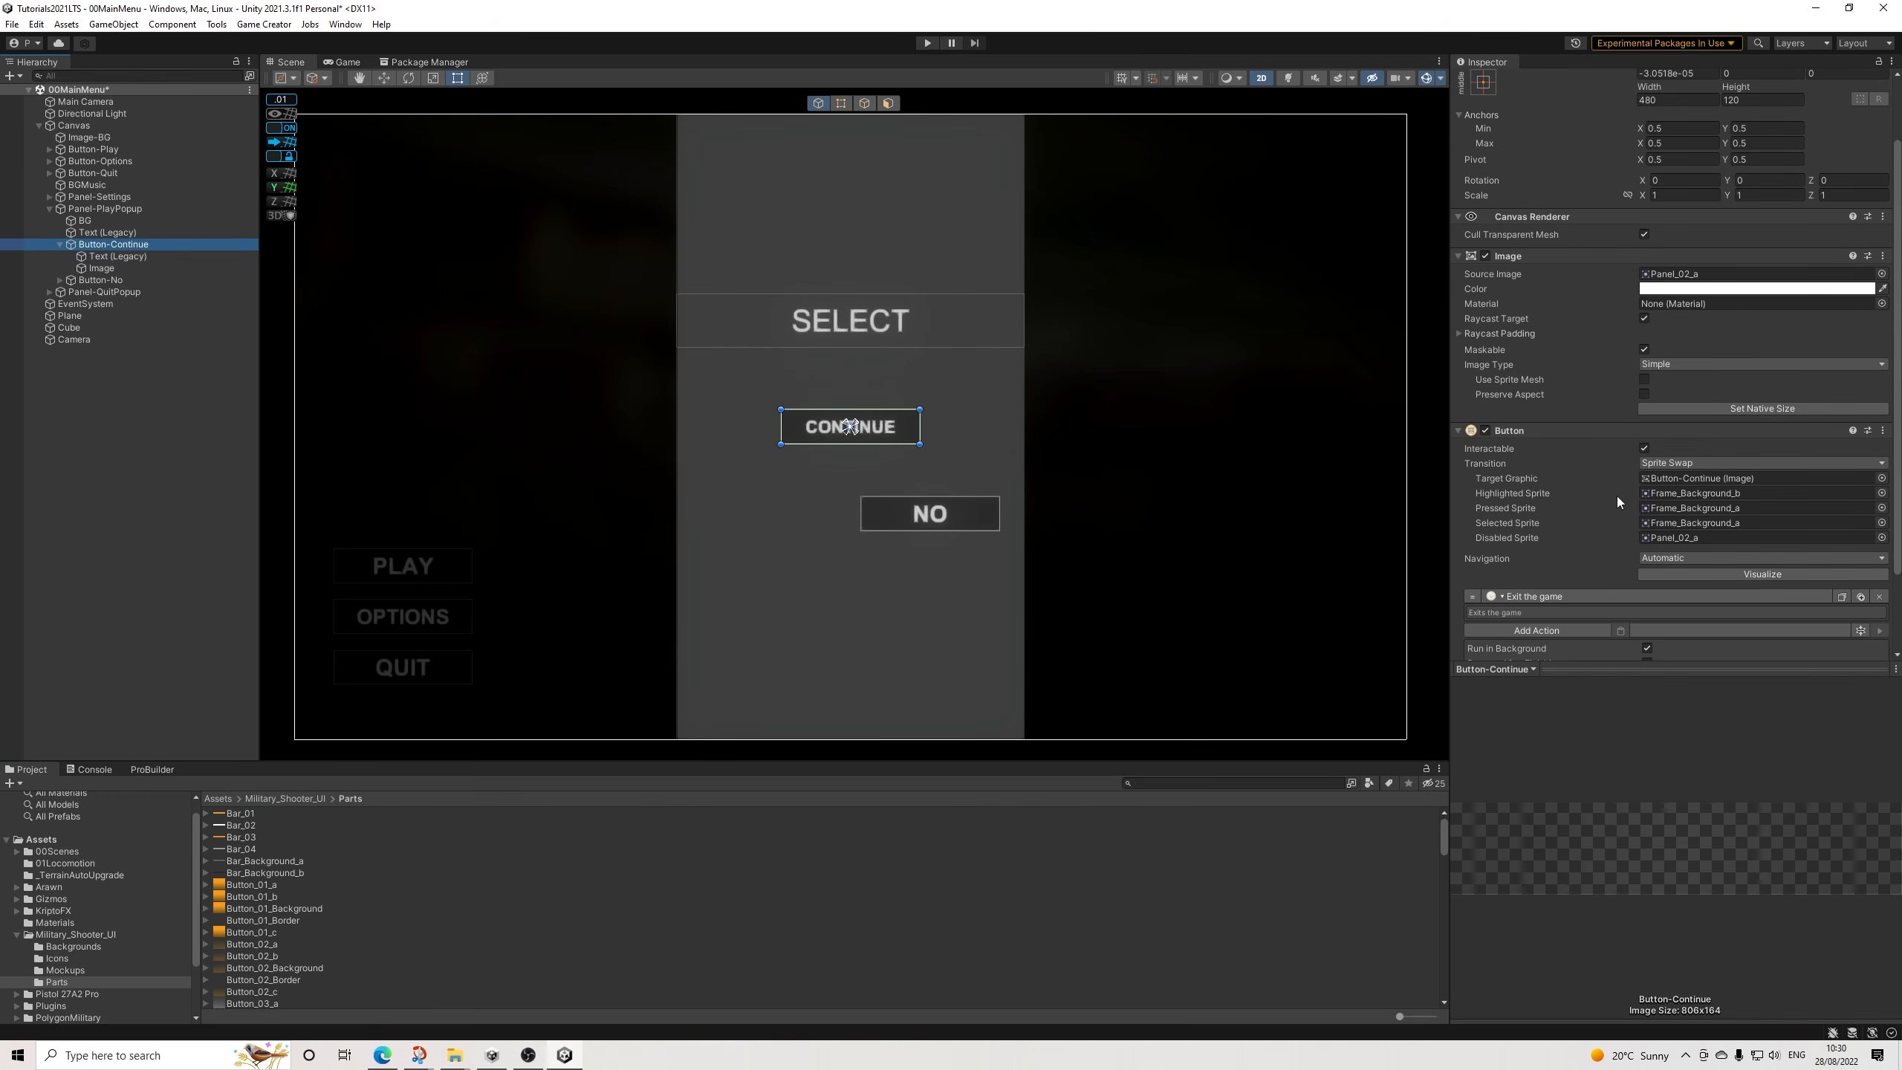
left_click(1610, 667)
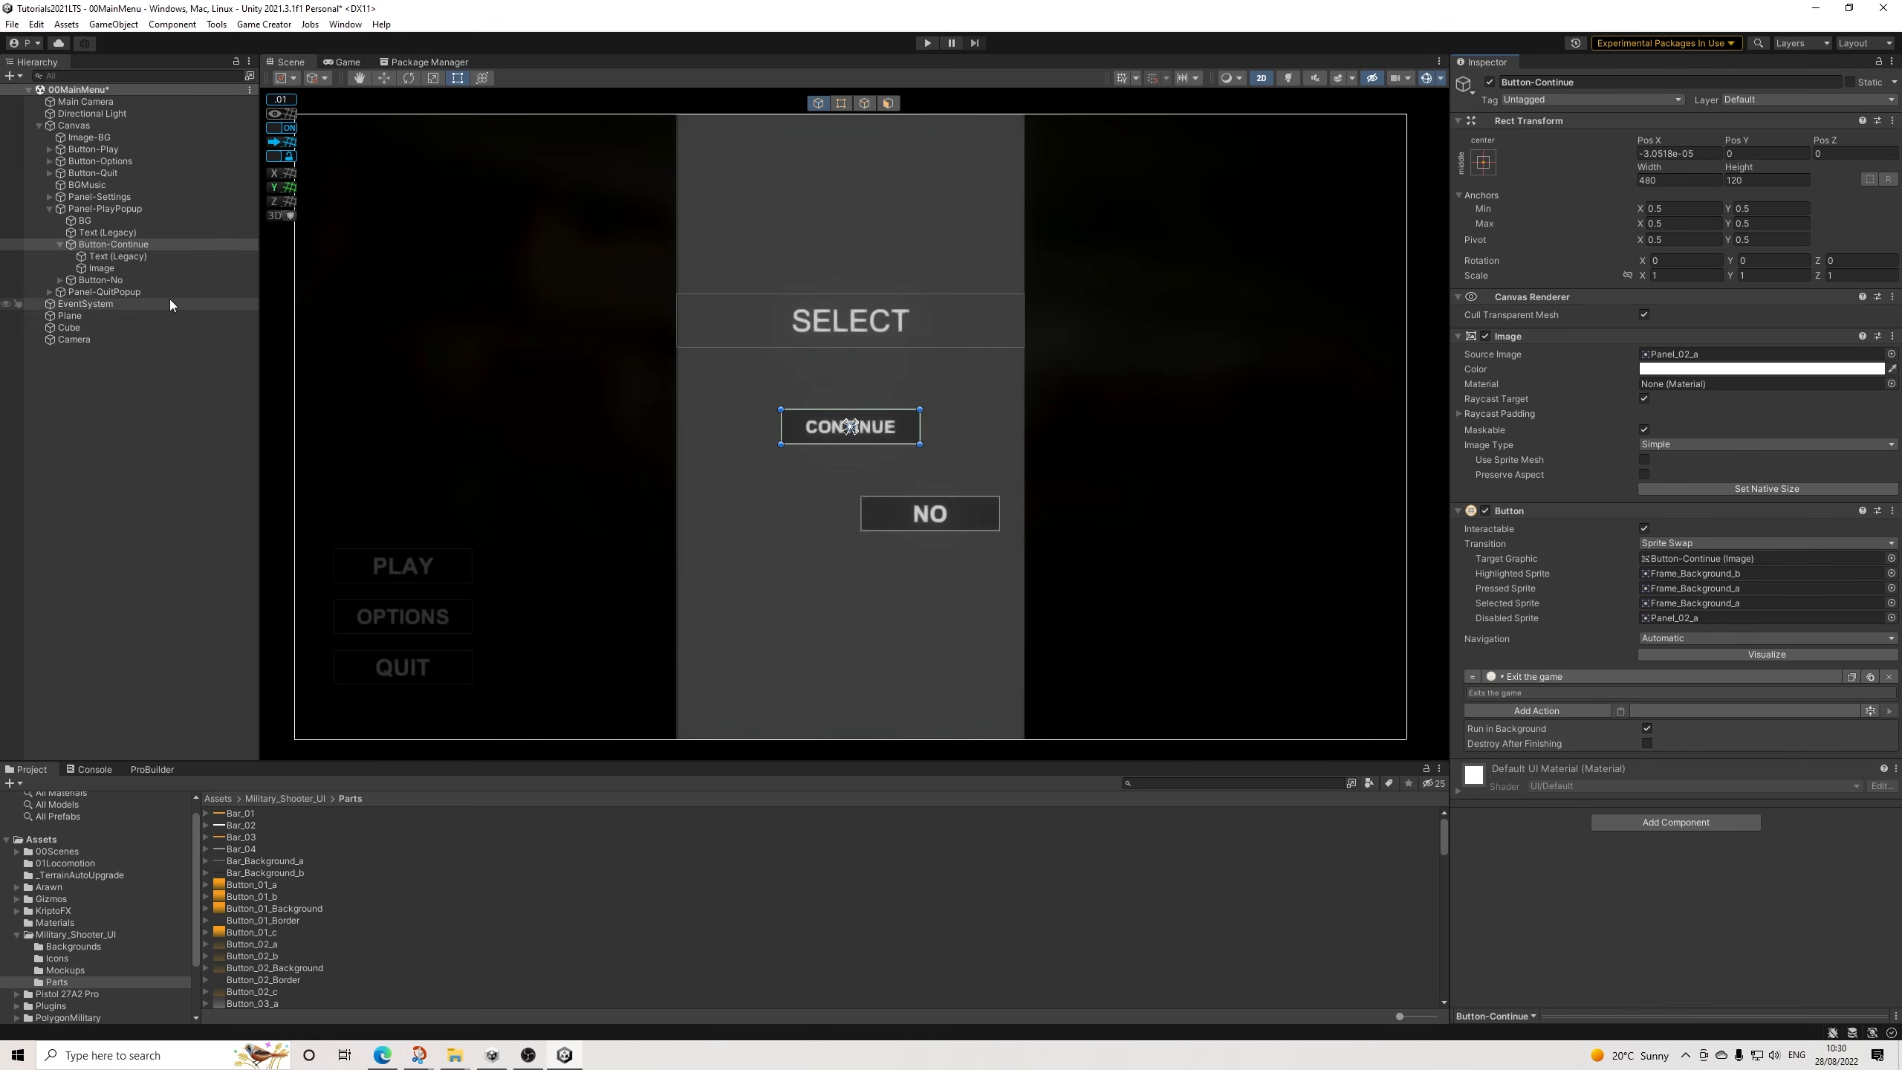
left_click(83, 279)
left_click(1680, 925)
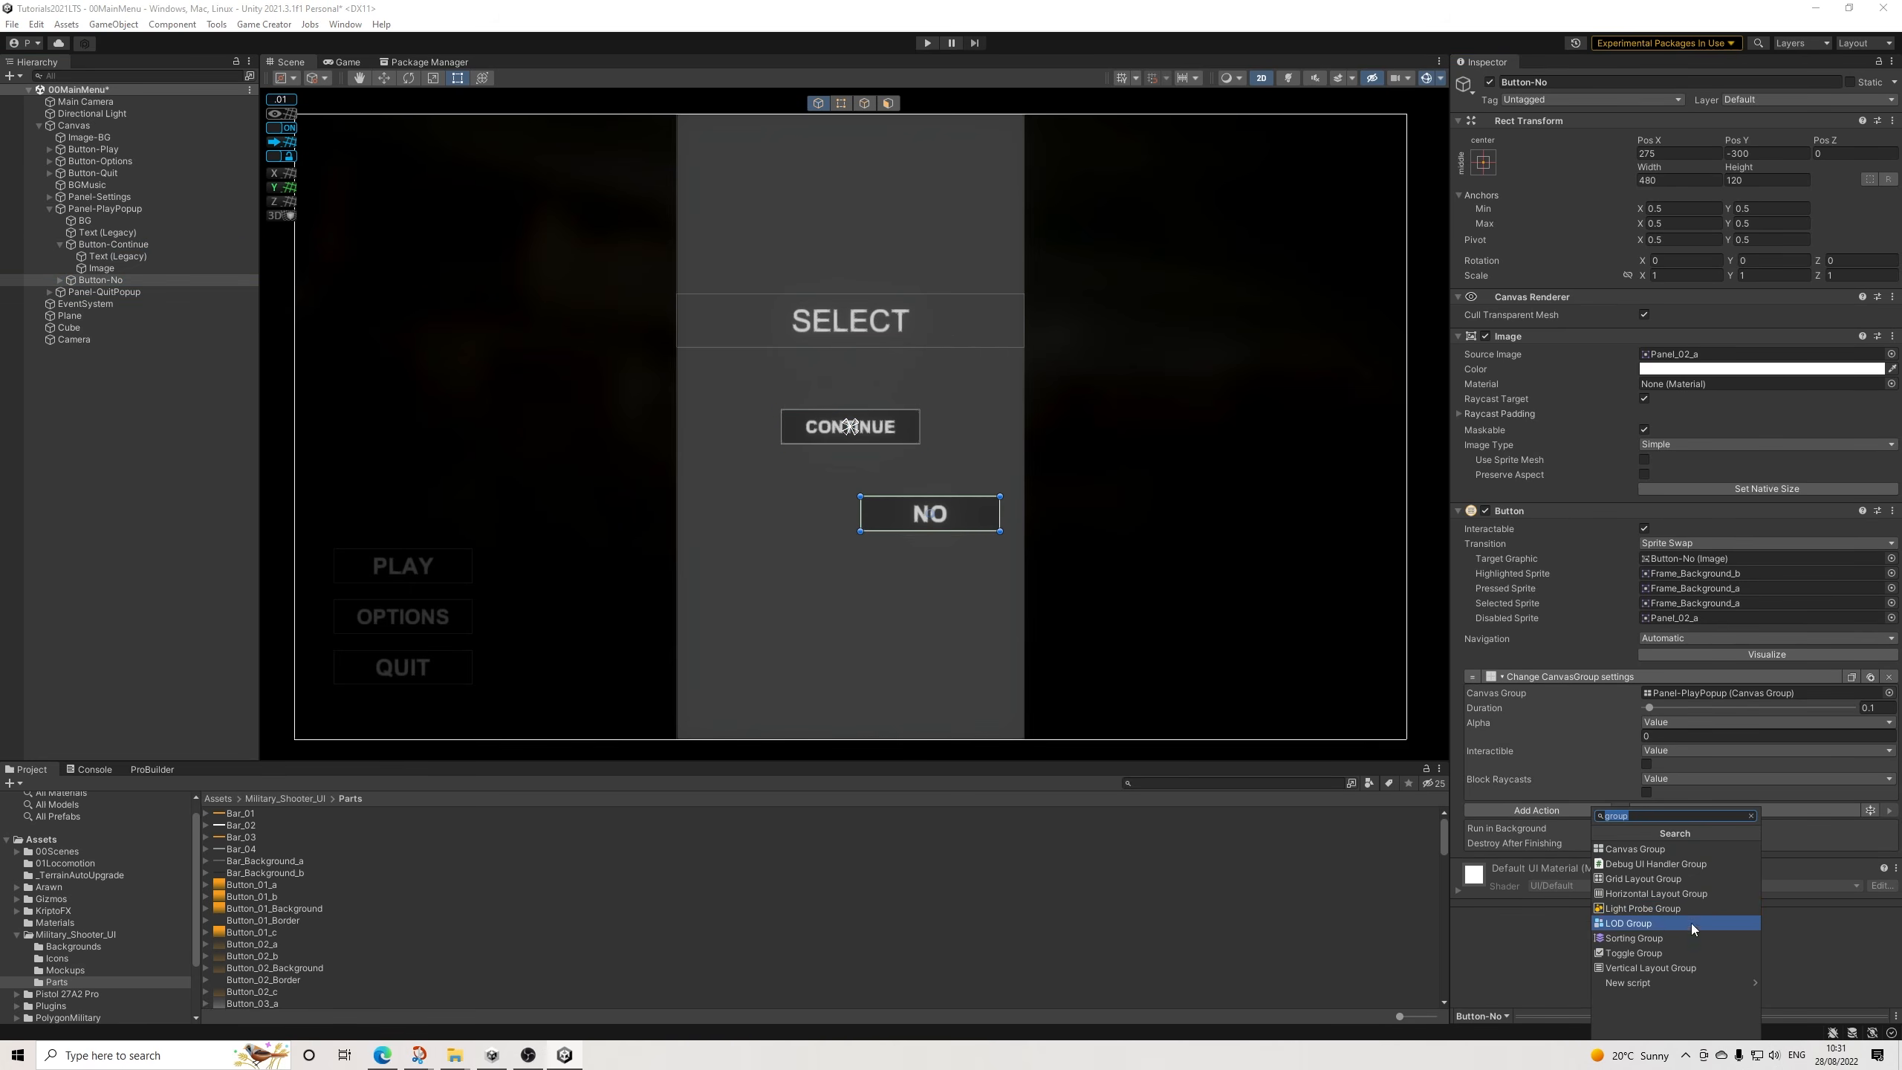
type("group")
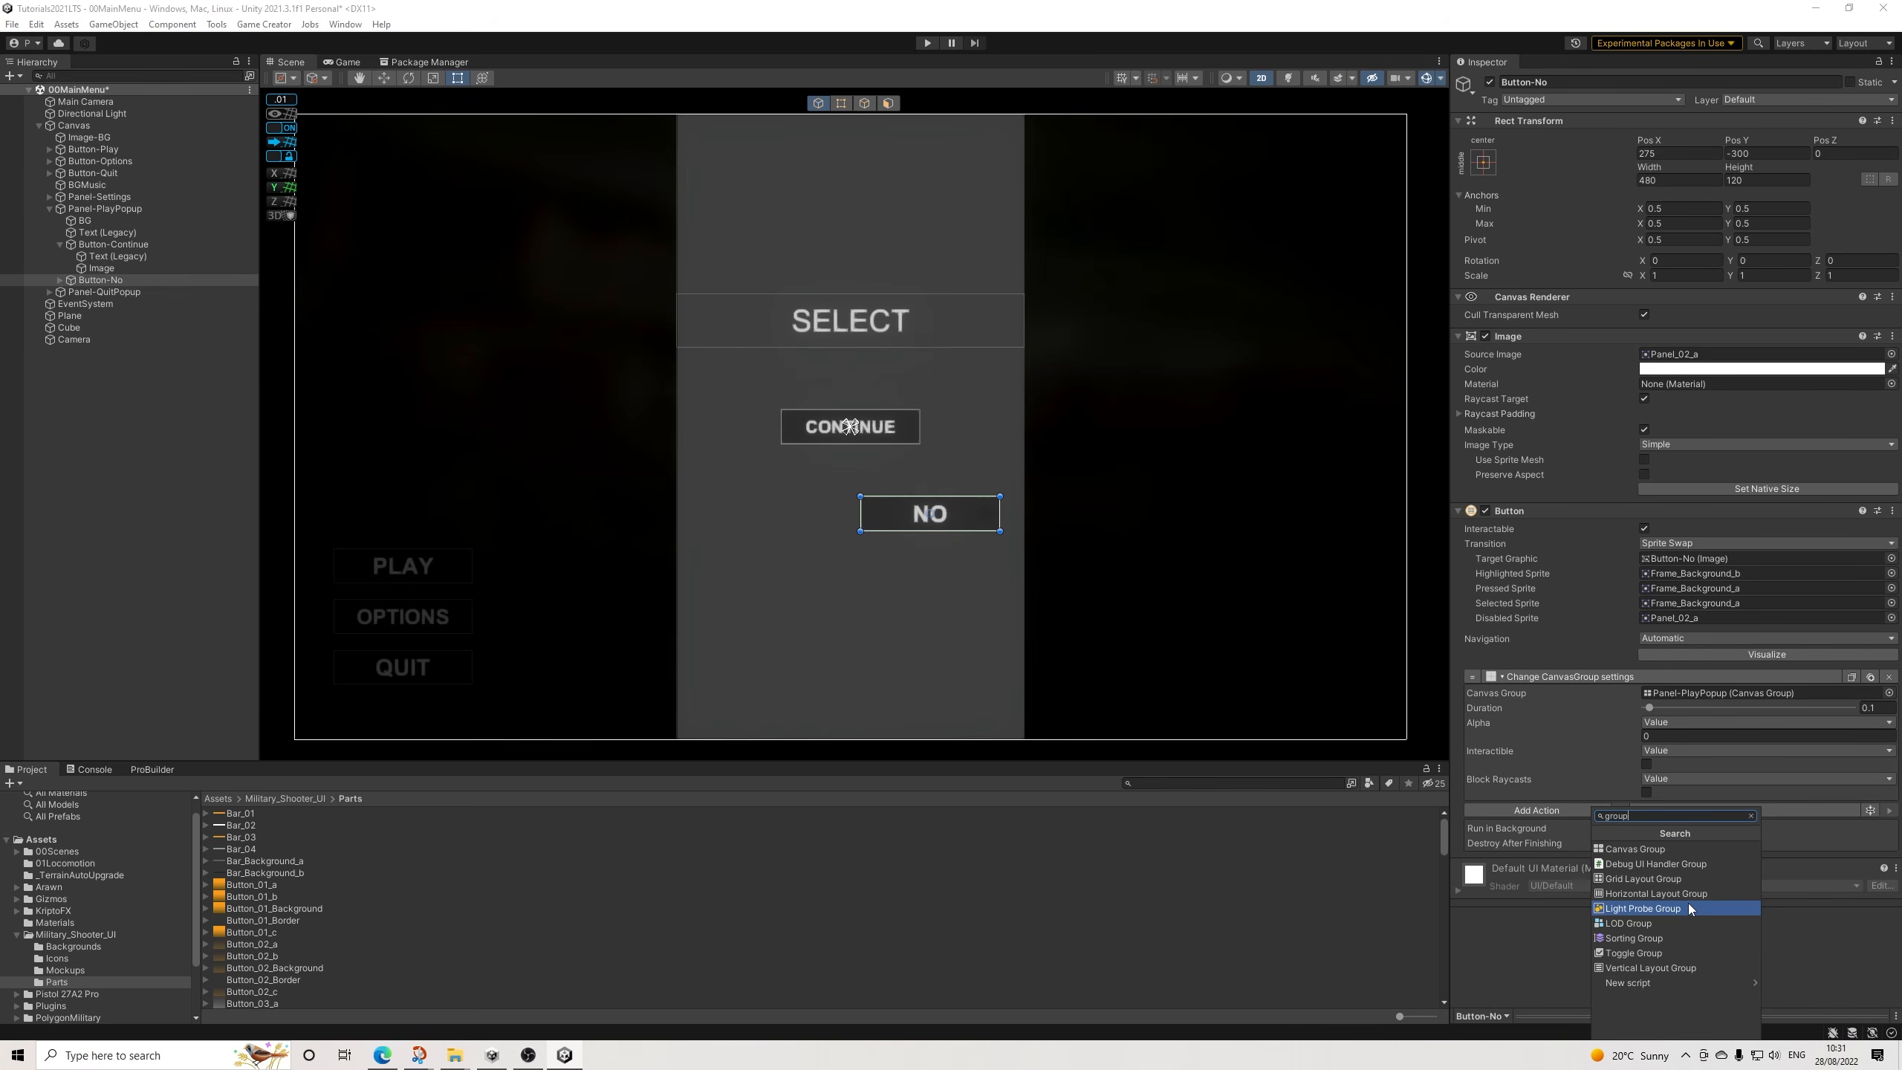
left_click(1650, 850)
Try dimming Button-No by setting its Canvas Group Alpha to 0.5 and then lowering it to 0.3.
left_click(1667, 884)
type("0.5")
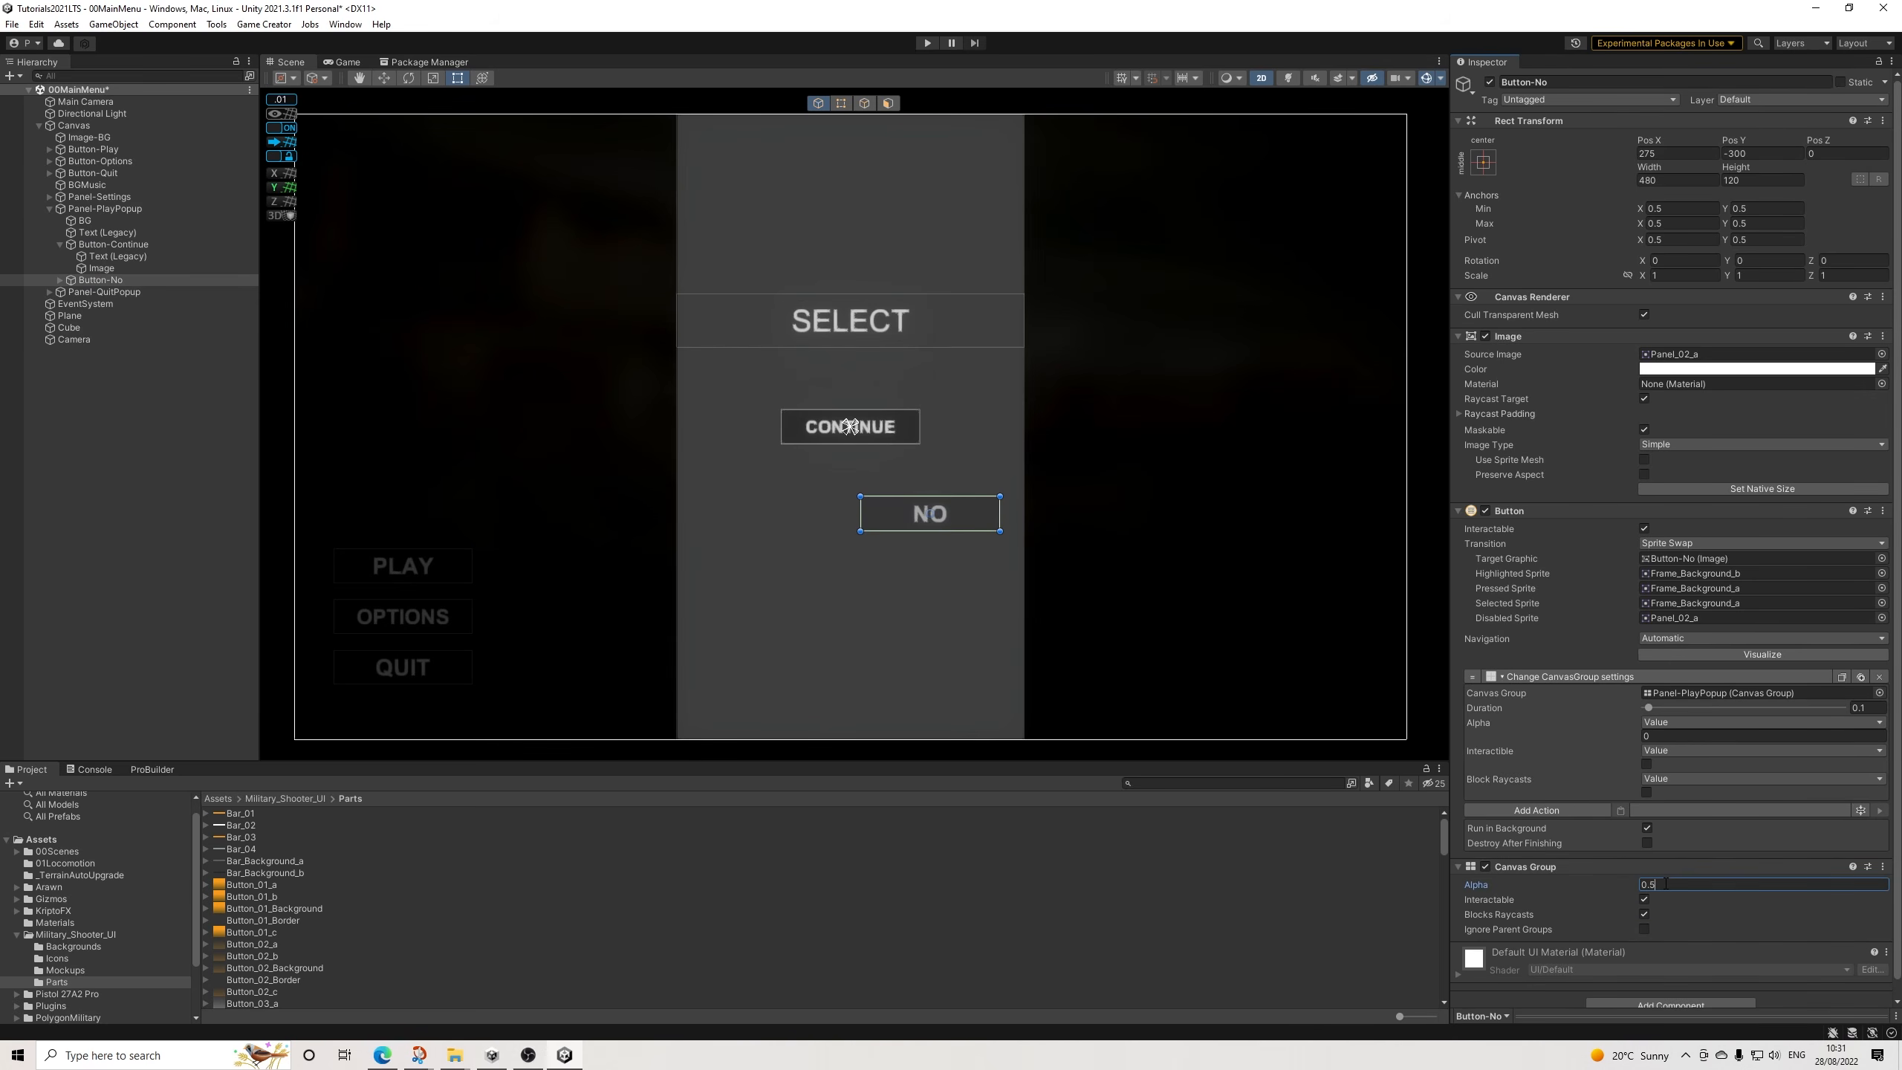
key("BackSpace")
type("2")
left_click(924, 780)
left_click(1420, 516)
left_click(1421, 512)
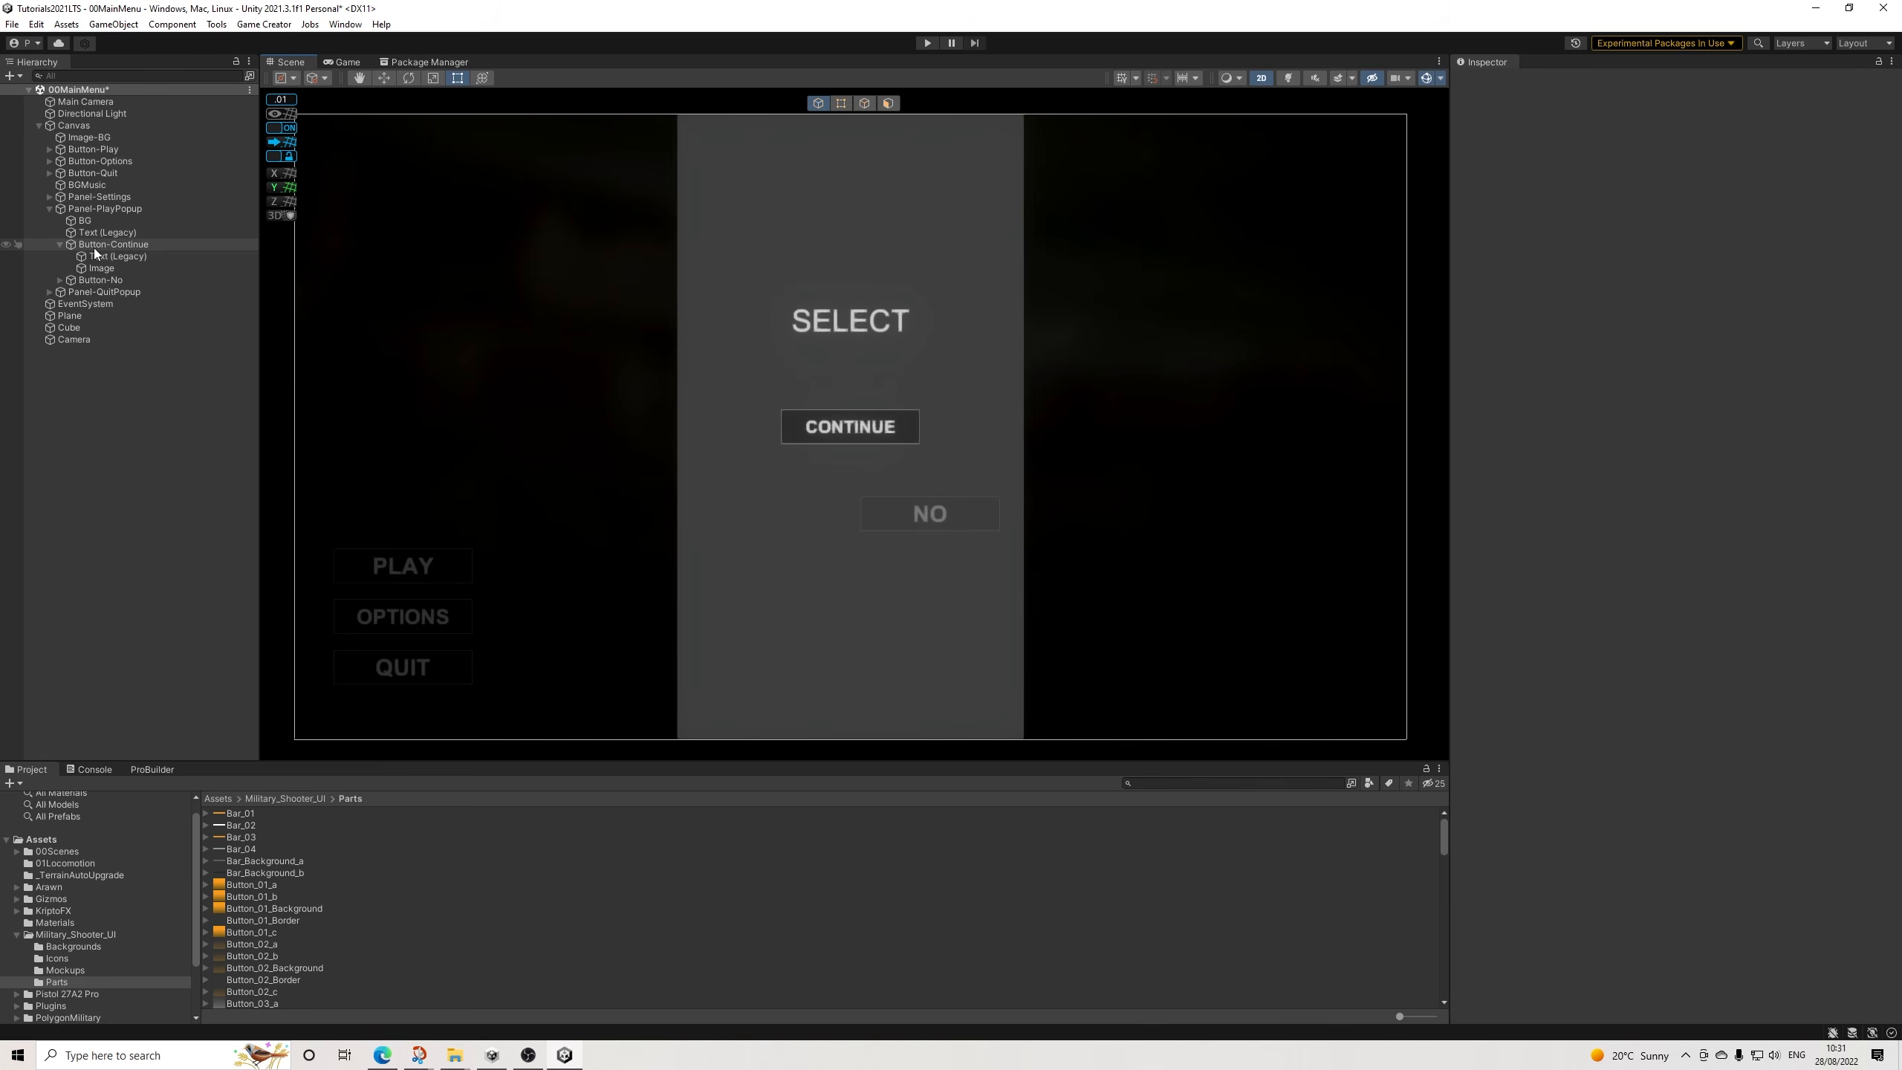
Collapse Button-Continue's children in the hierarchy and set Button-No's Canvas Group Alpha to 1.
left_click(61, 244)
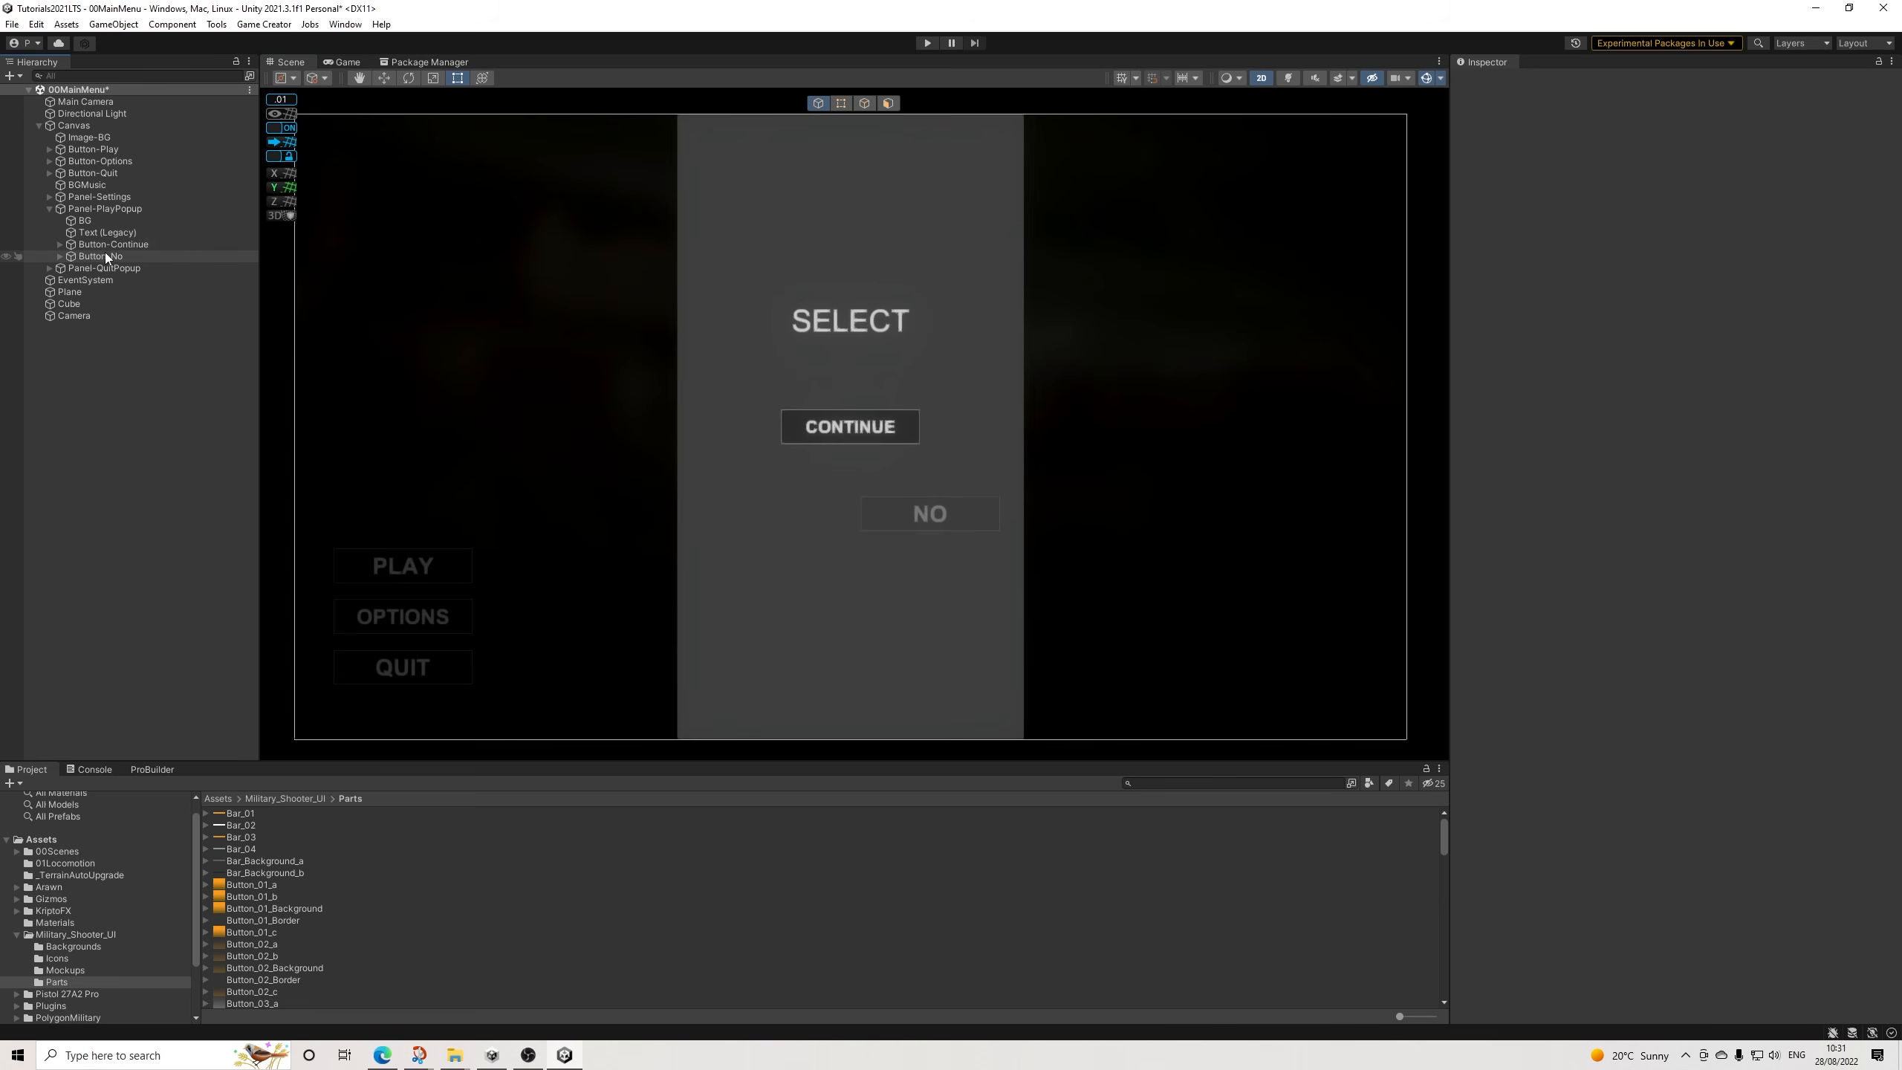
left_click(104, 256)
left_click(1677, 884)
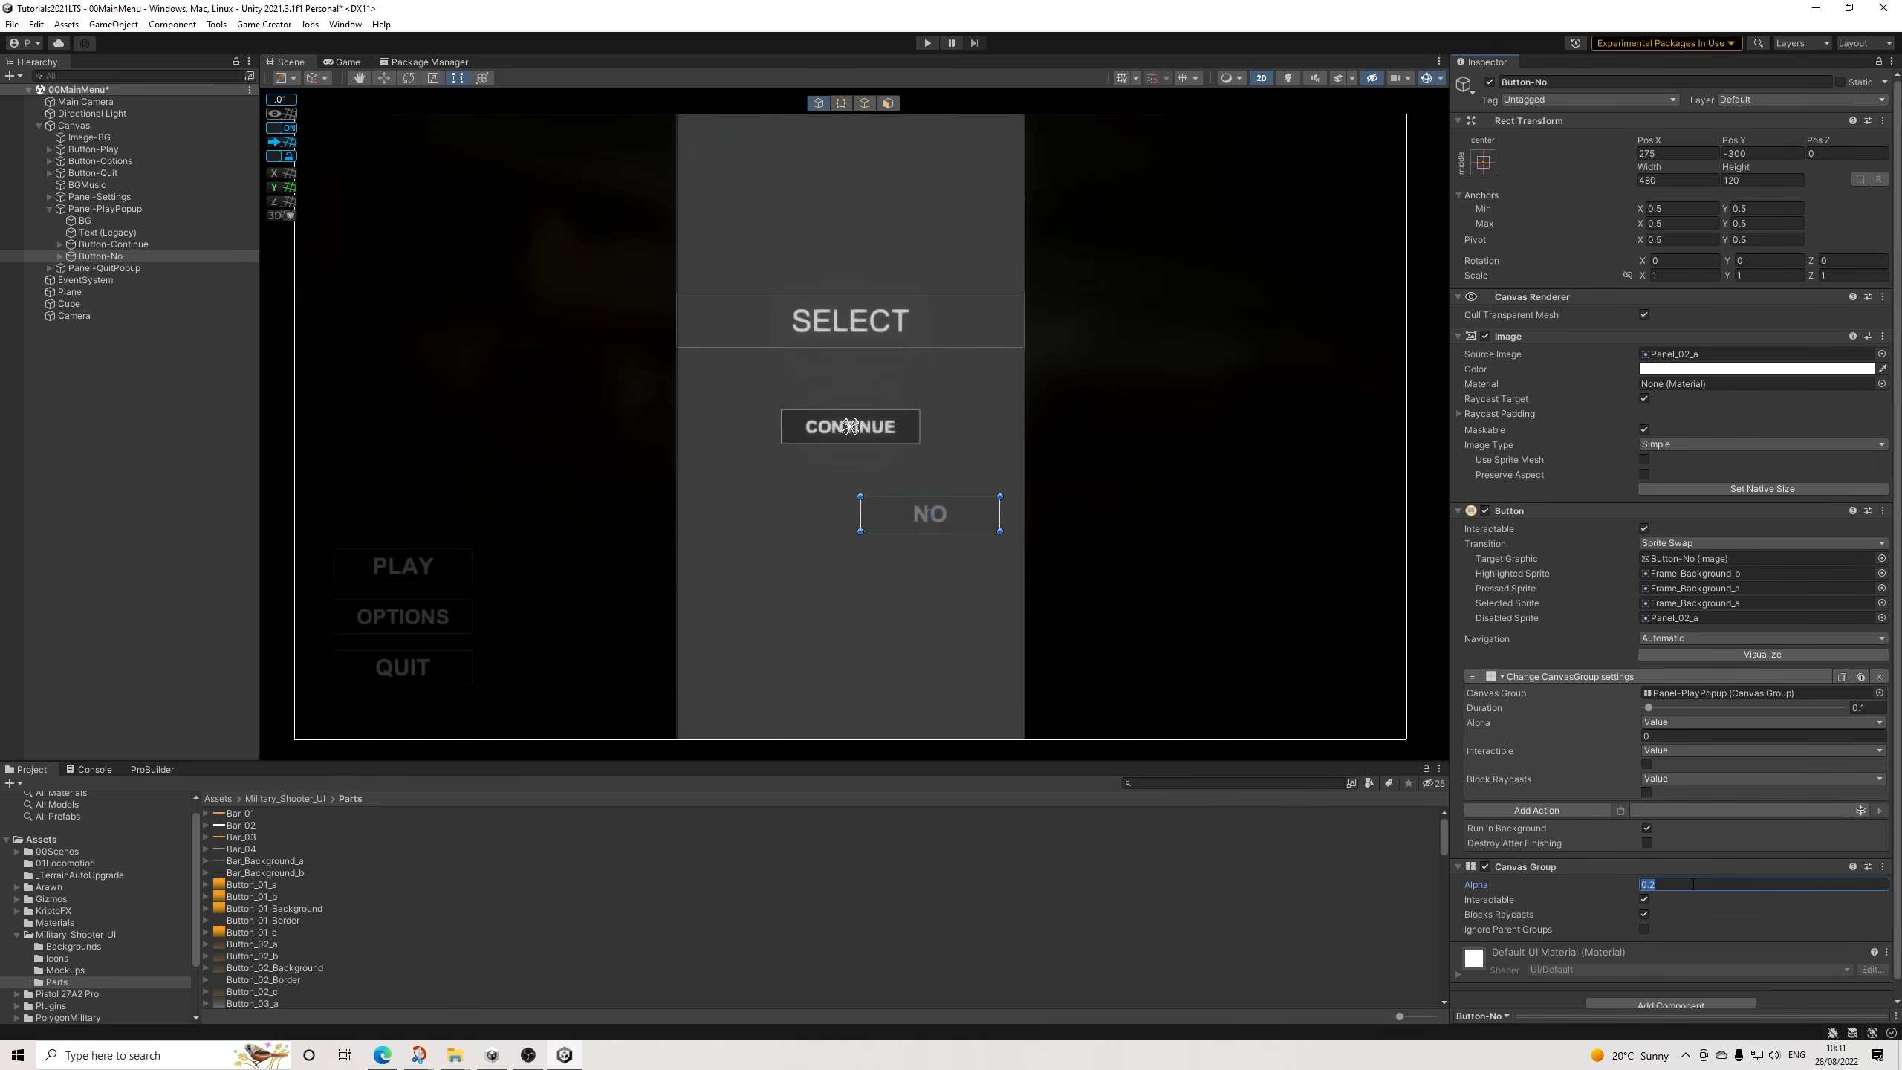
type("1")
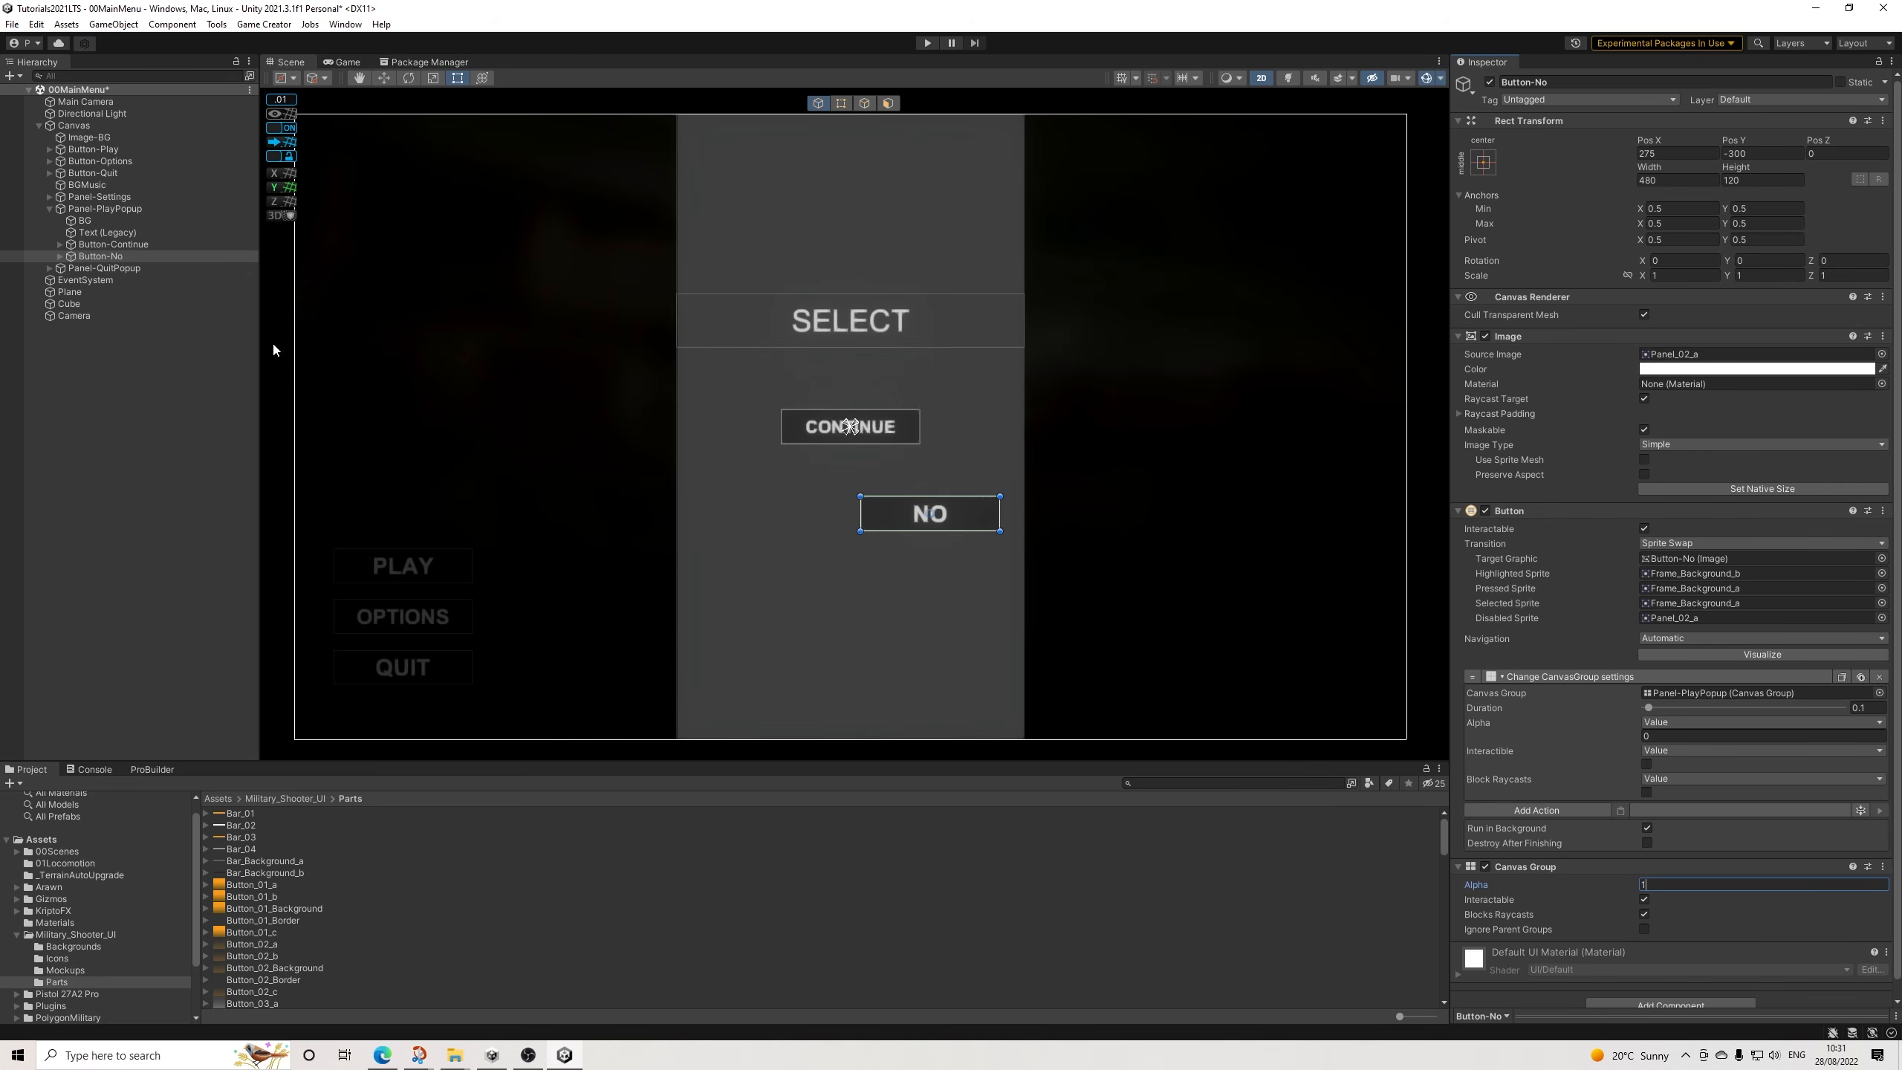
Add a Canvas Group component to Button-Continue in Panel-PlayPopup.
left_click(116, 245)
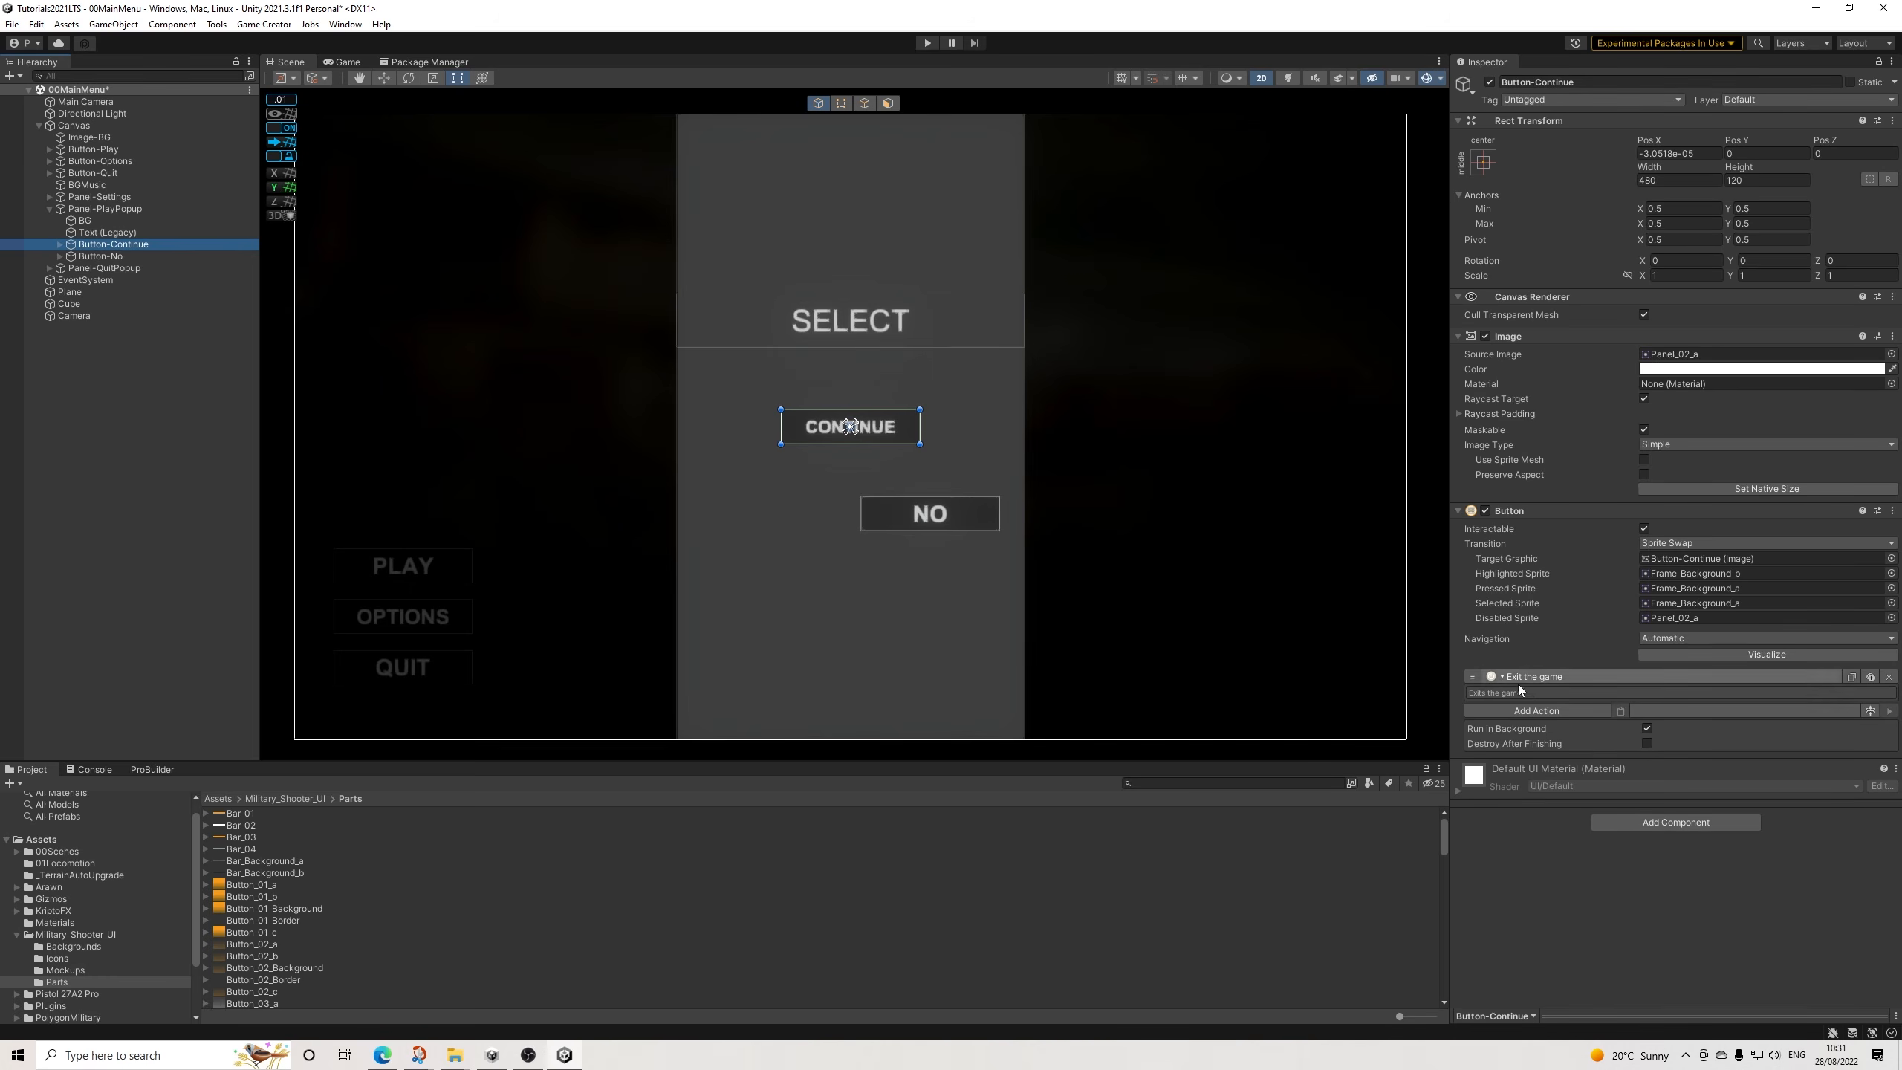
left_click(1639, 822)
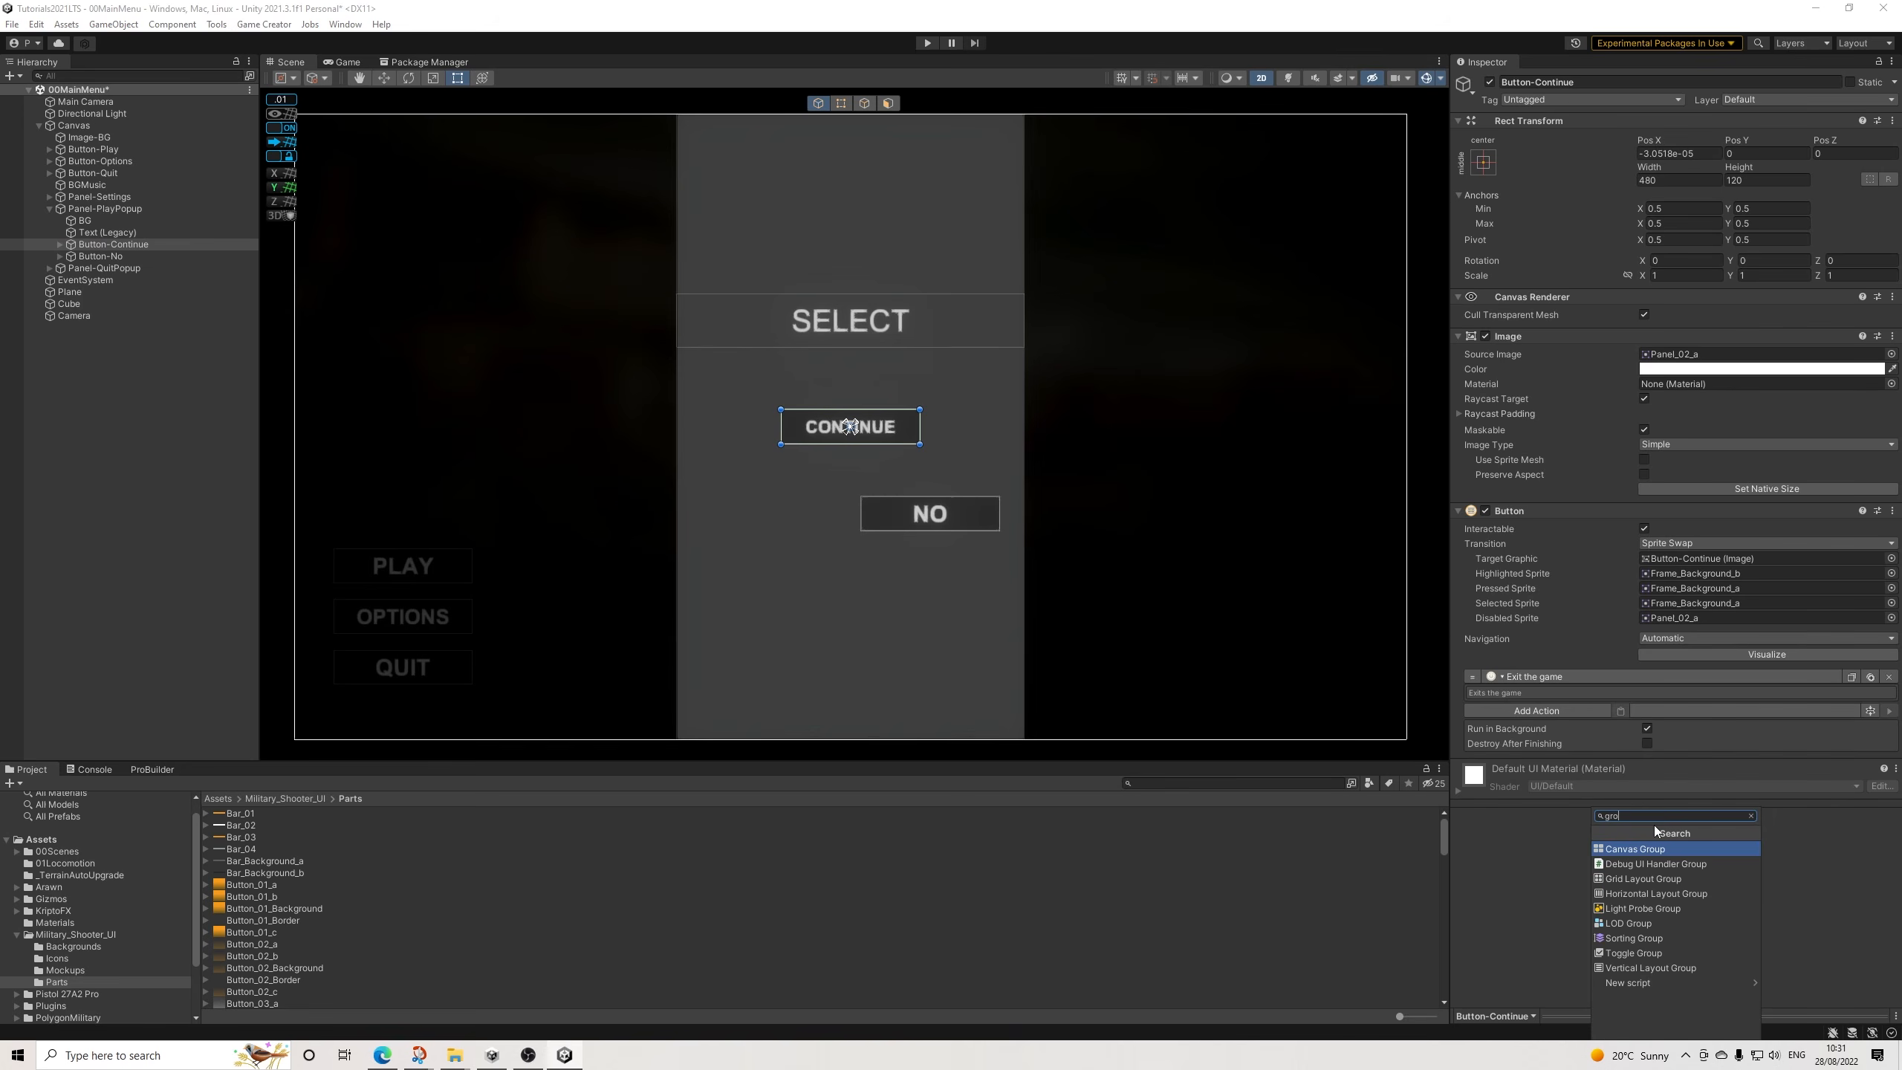
key("Return")
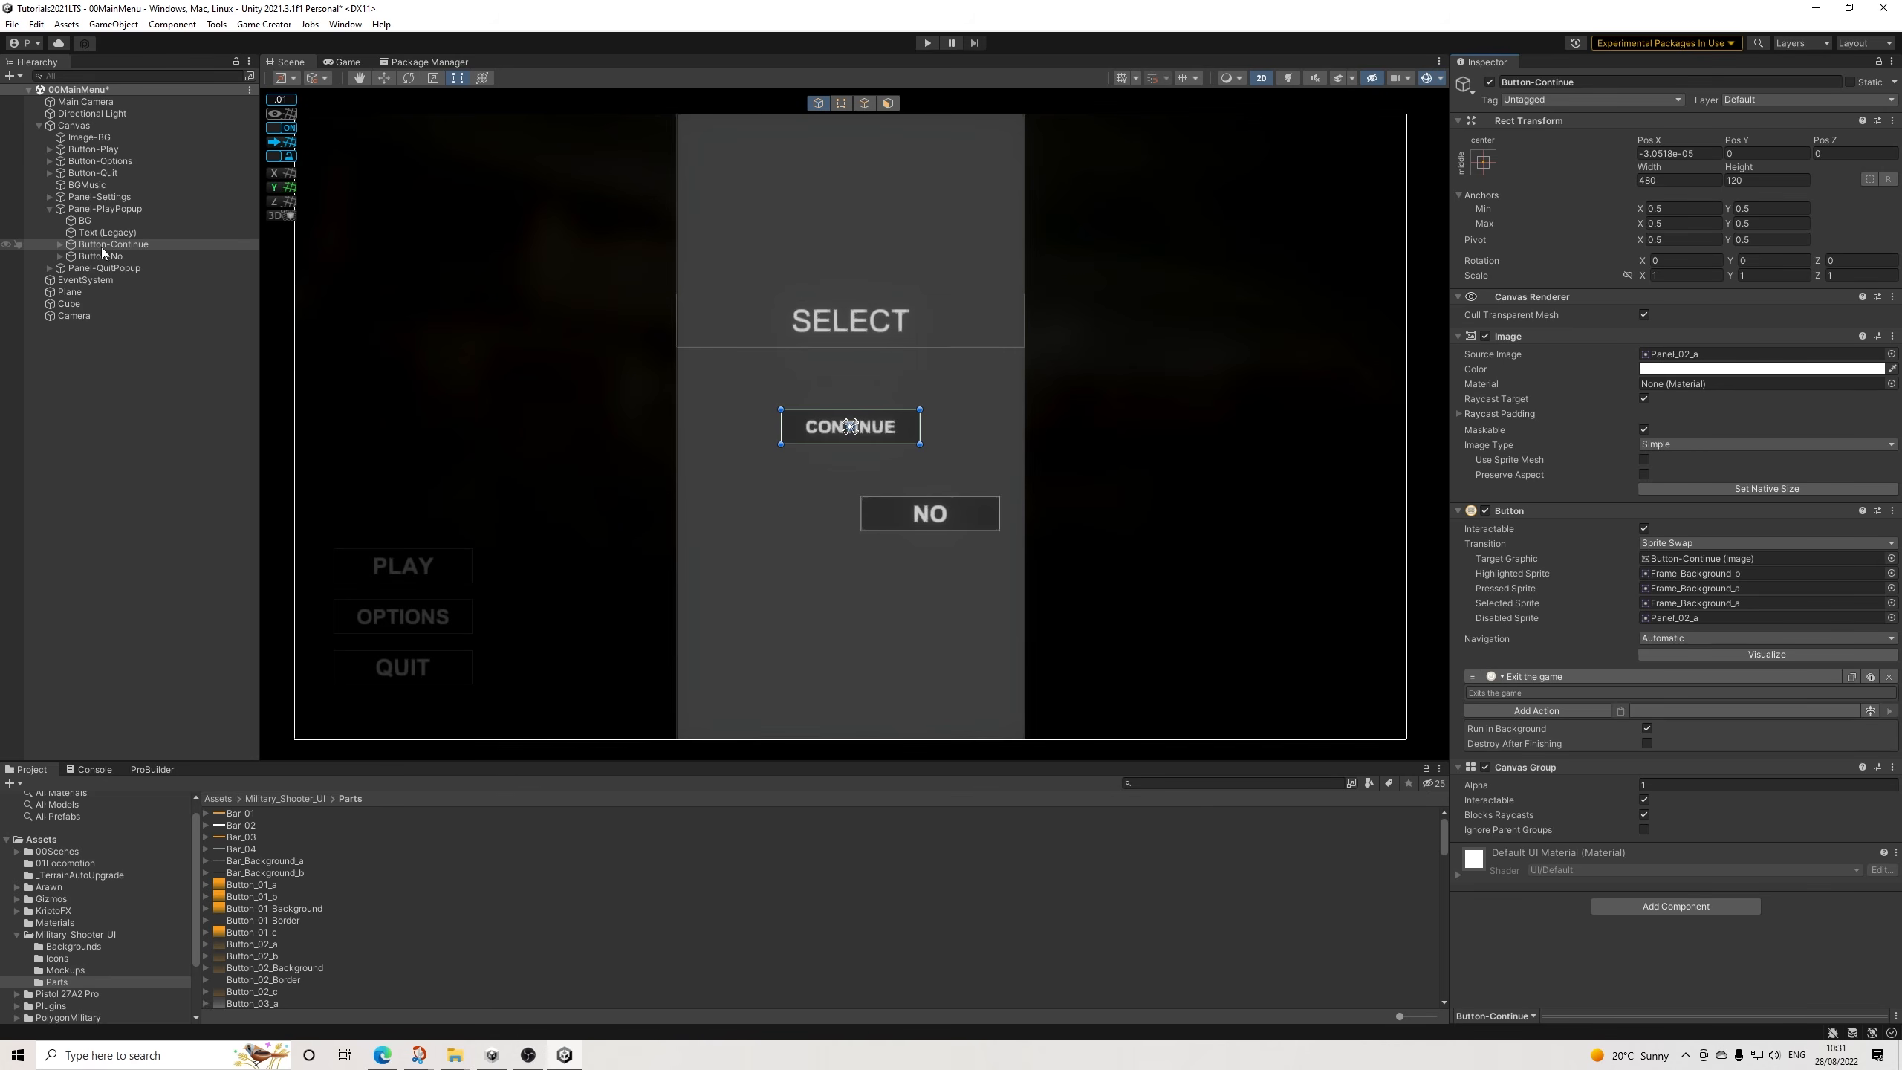
Replace Button-Continue's Exit the game action with a Load Last Game action.
left_click(1889, 677)
left_click(1520, 676)
type("load")
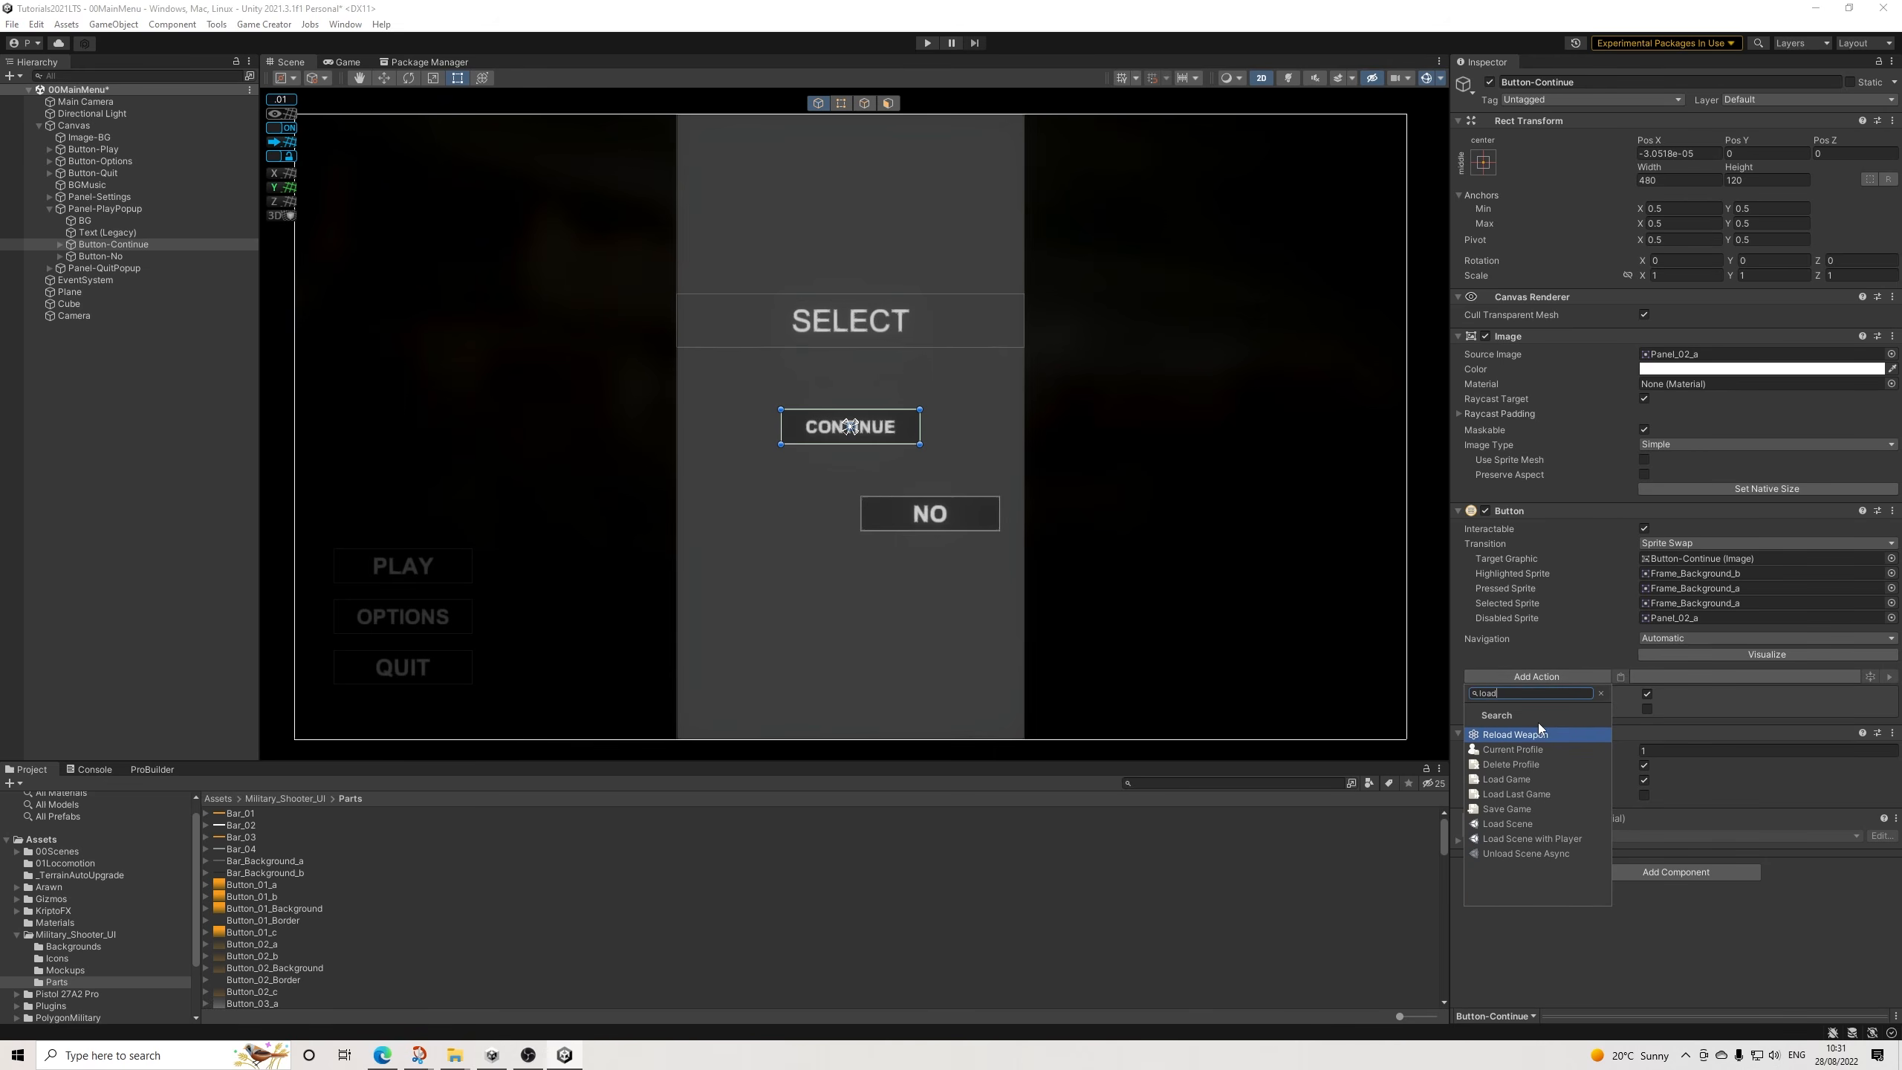
left_click(1514, 796)
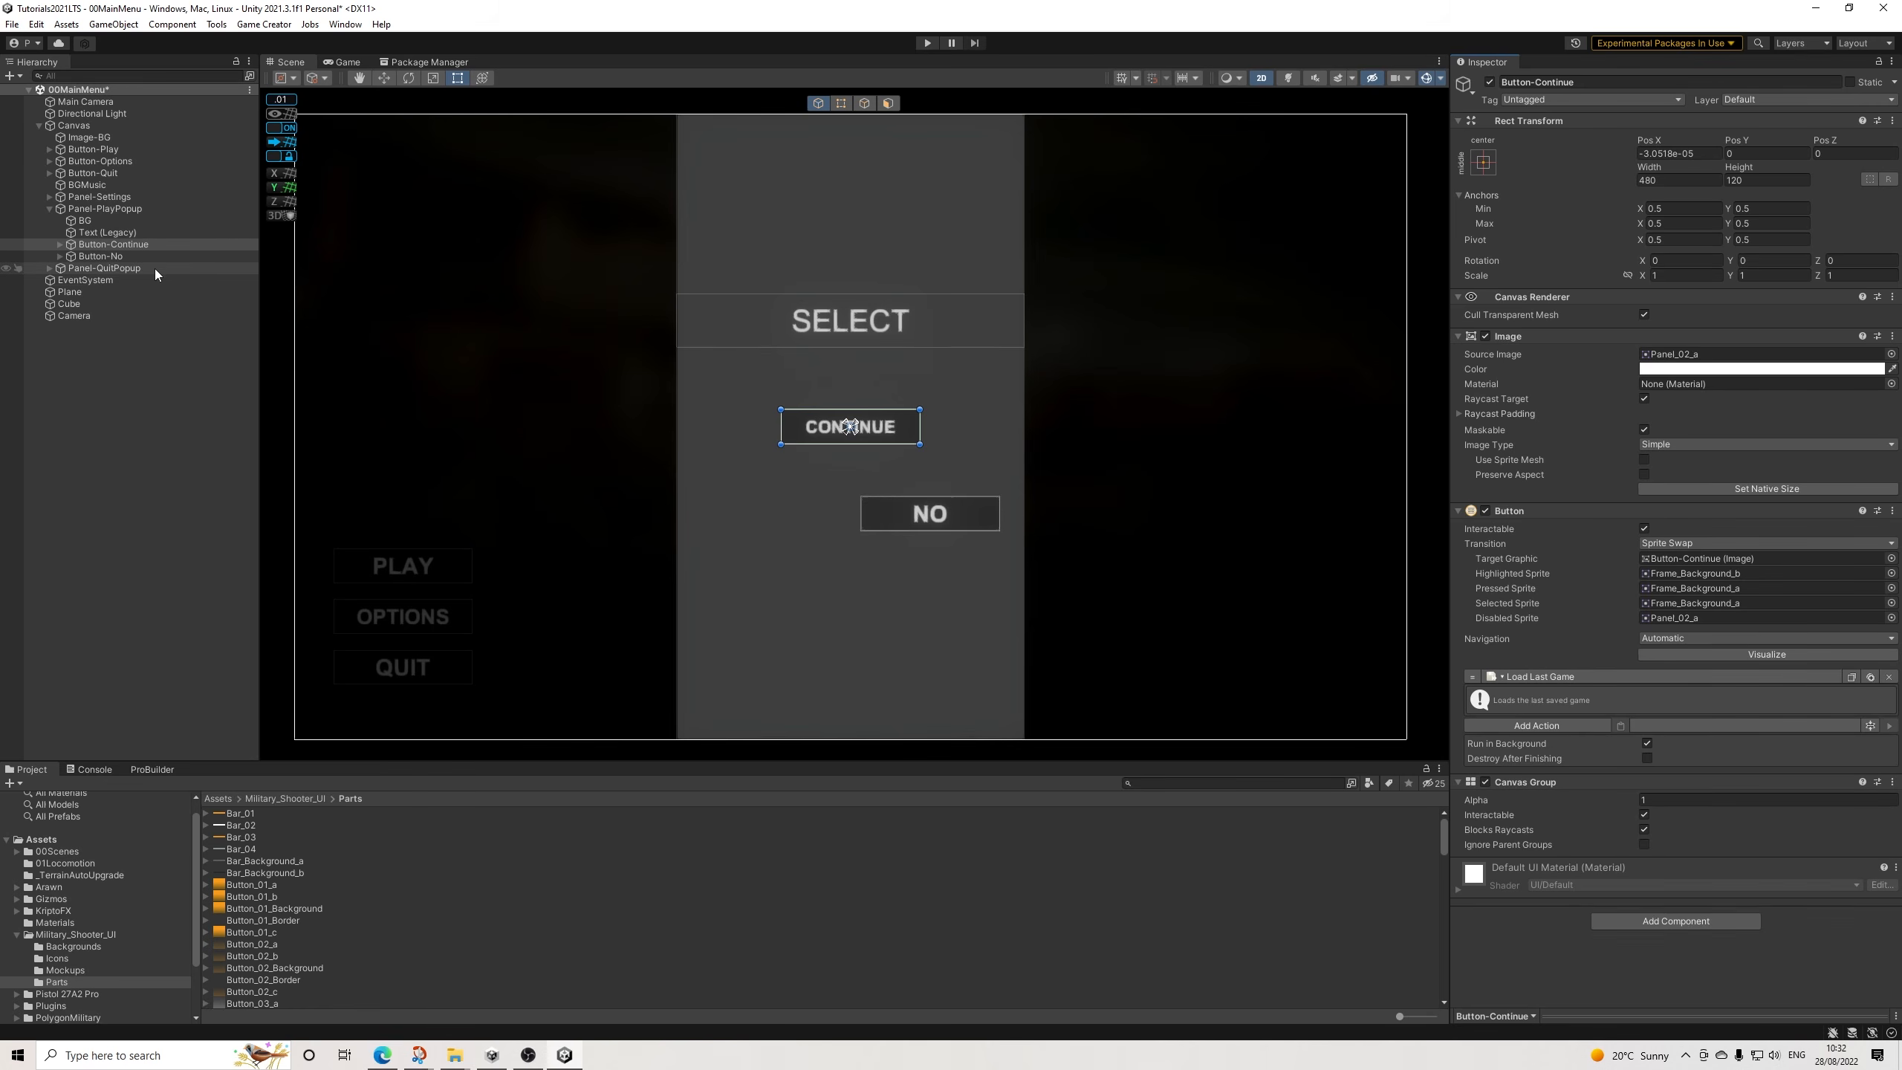
Duplicate Button-Continue and rename the copy Button-NewGame.
left_click(133, 245)
key("ctrl+d")
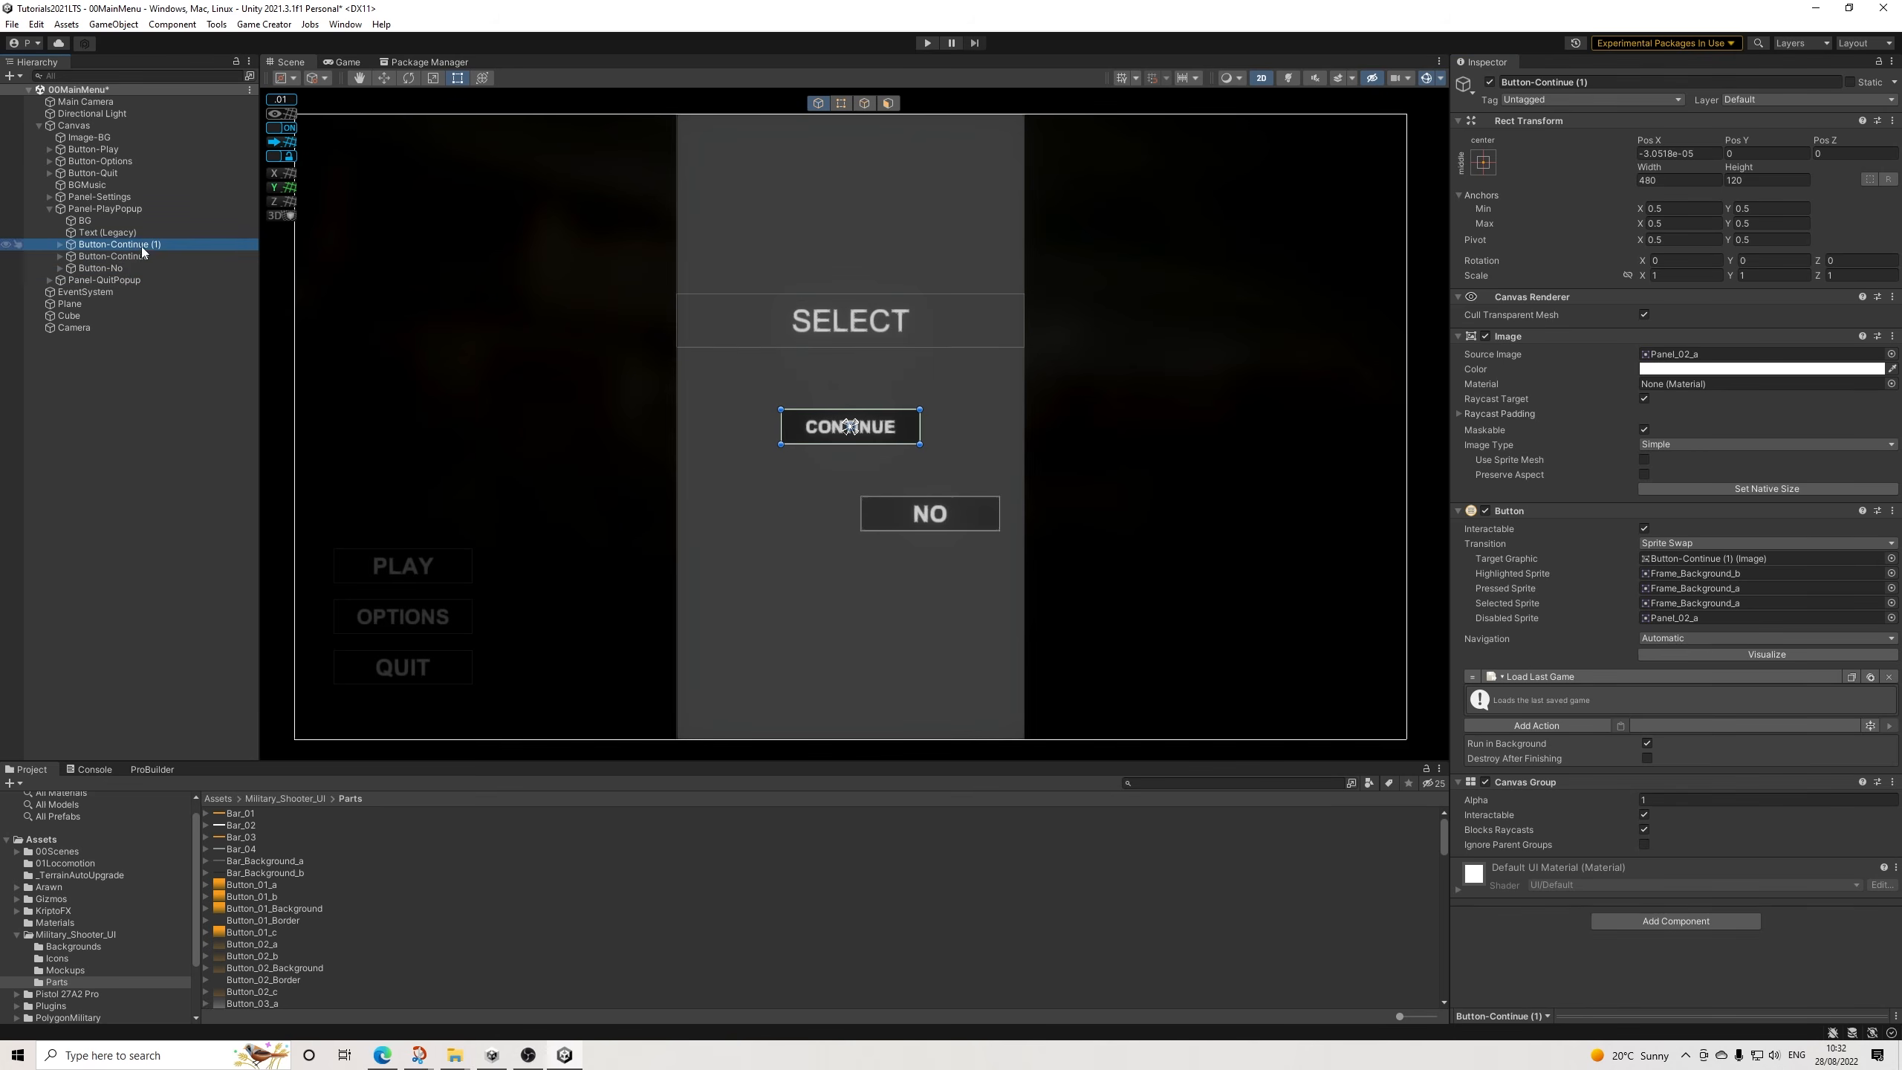
left_click(1596, 83)
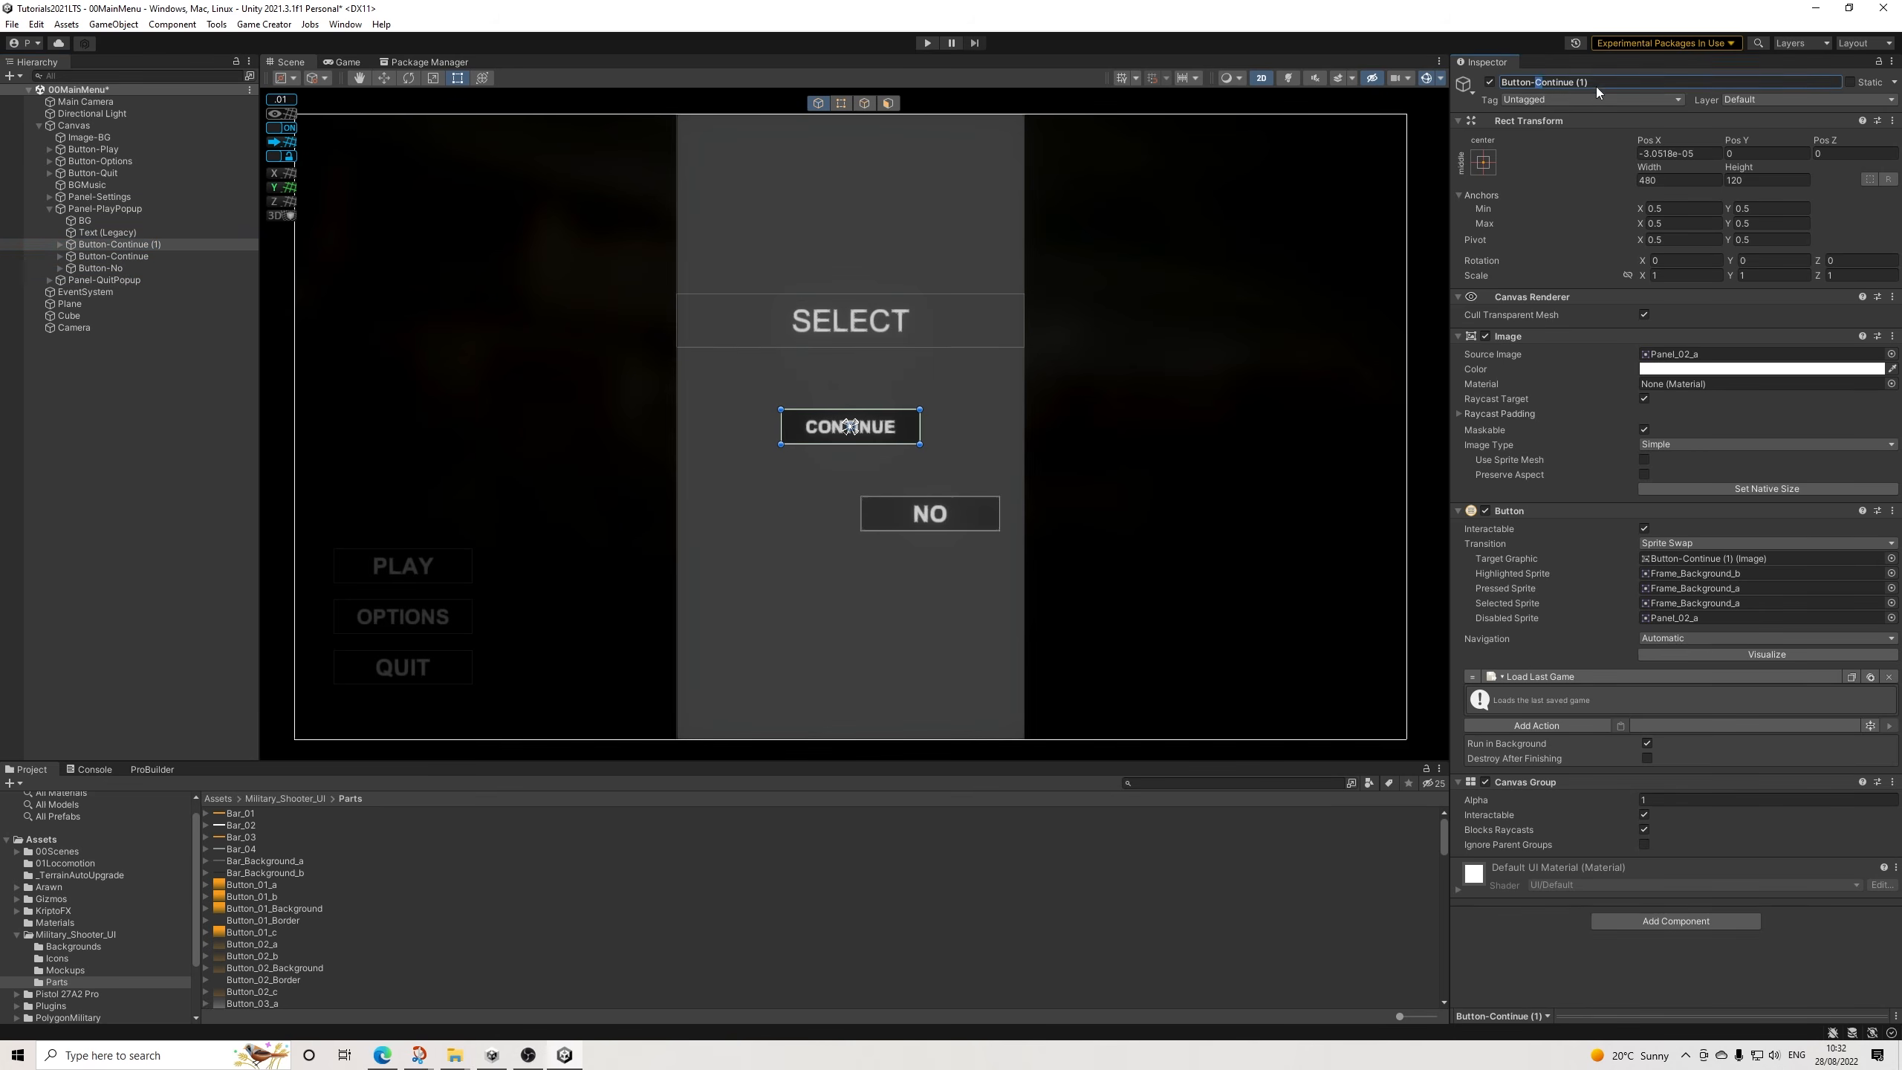
type("NewGame")
key("Return")
Set Button-NewGame's child text to NEW GAME and collapse the button's children in the hierarchy.
left_click(60, 245)
left_click(116, 256)
left_click(1532, 368)
key("ctrl+a")
type("NEW GAME")
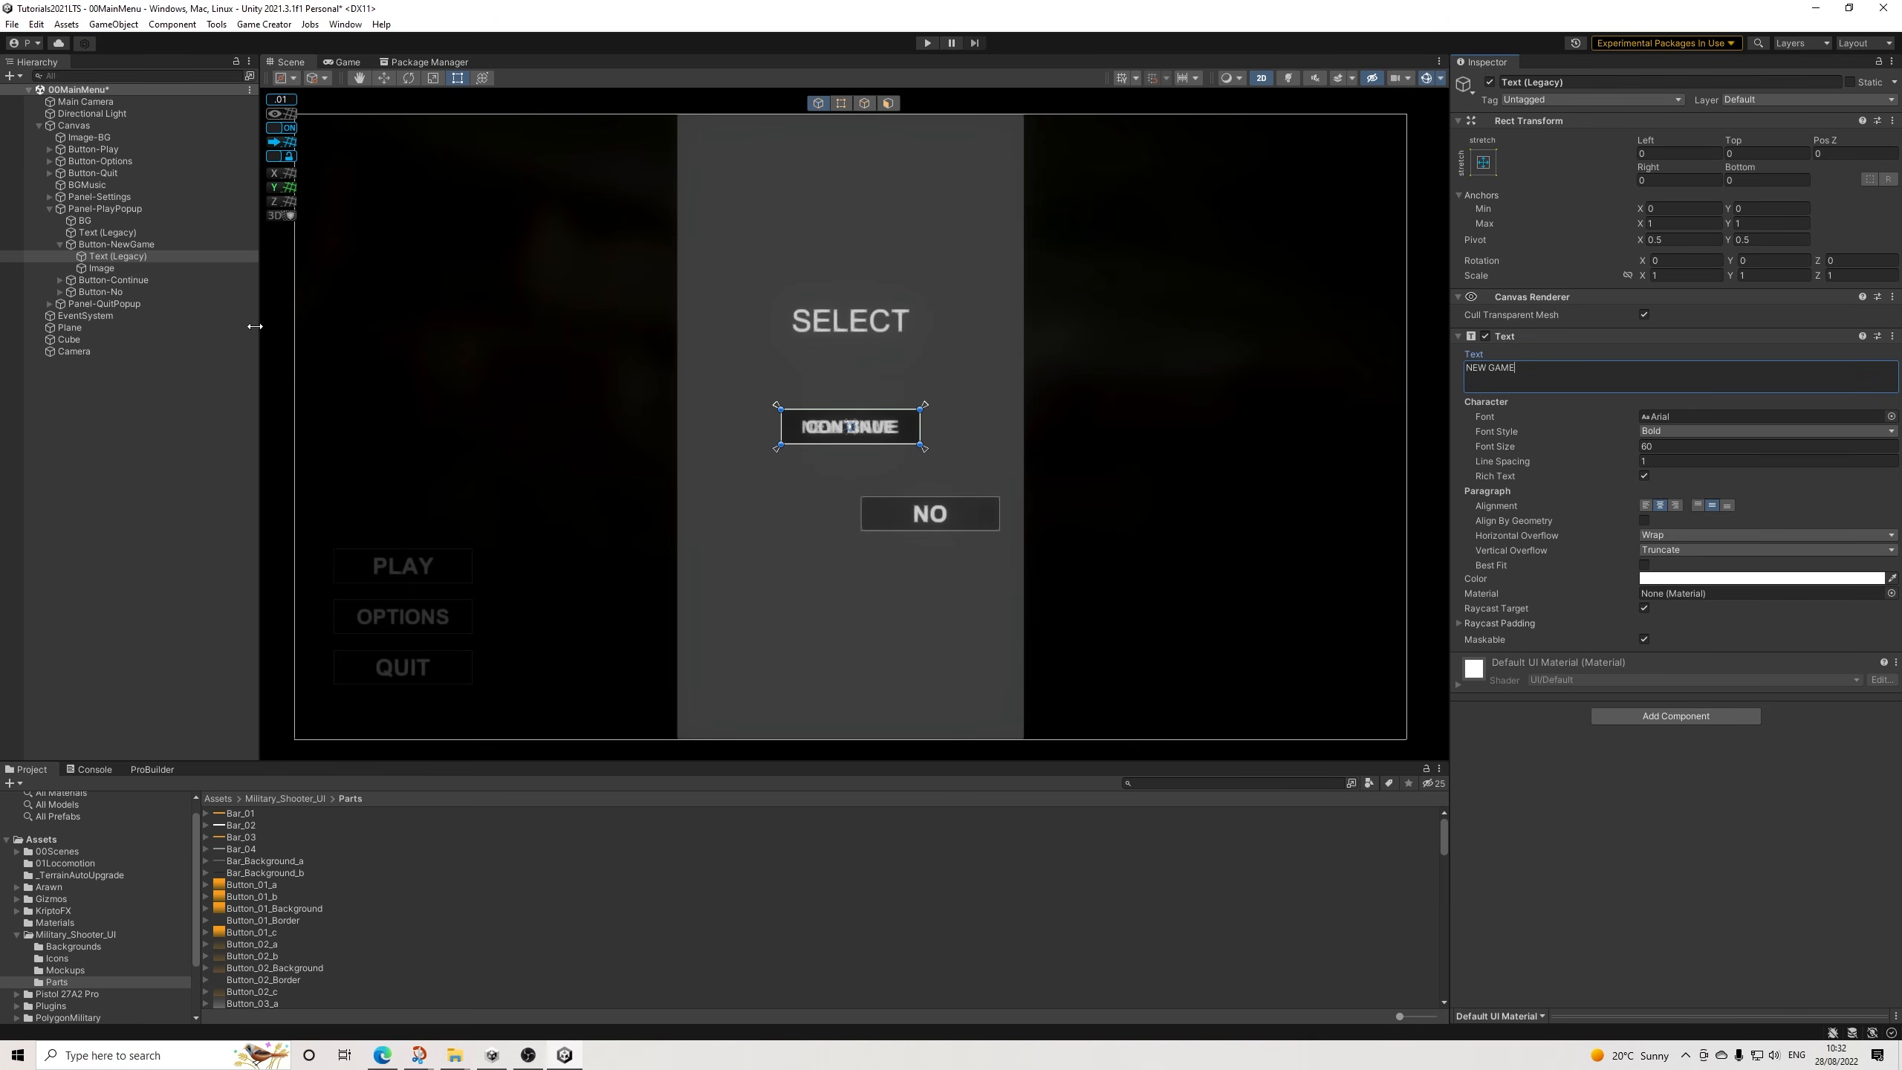
left_click(112, 245)
left_click(61, 245)
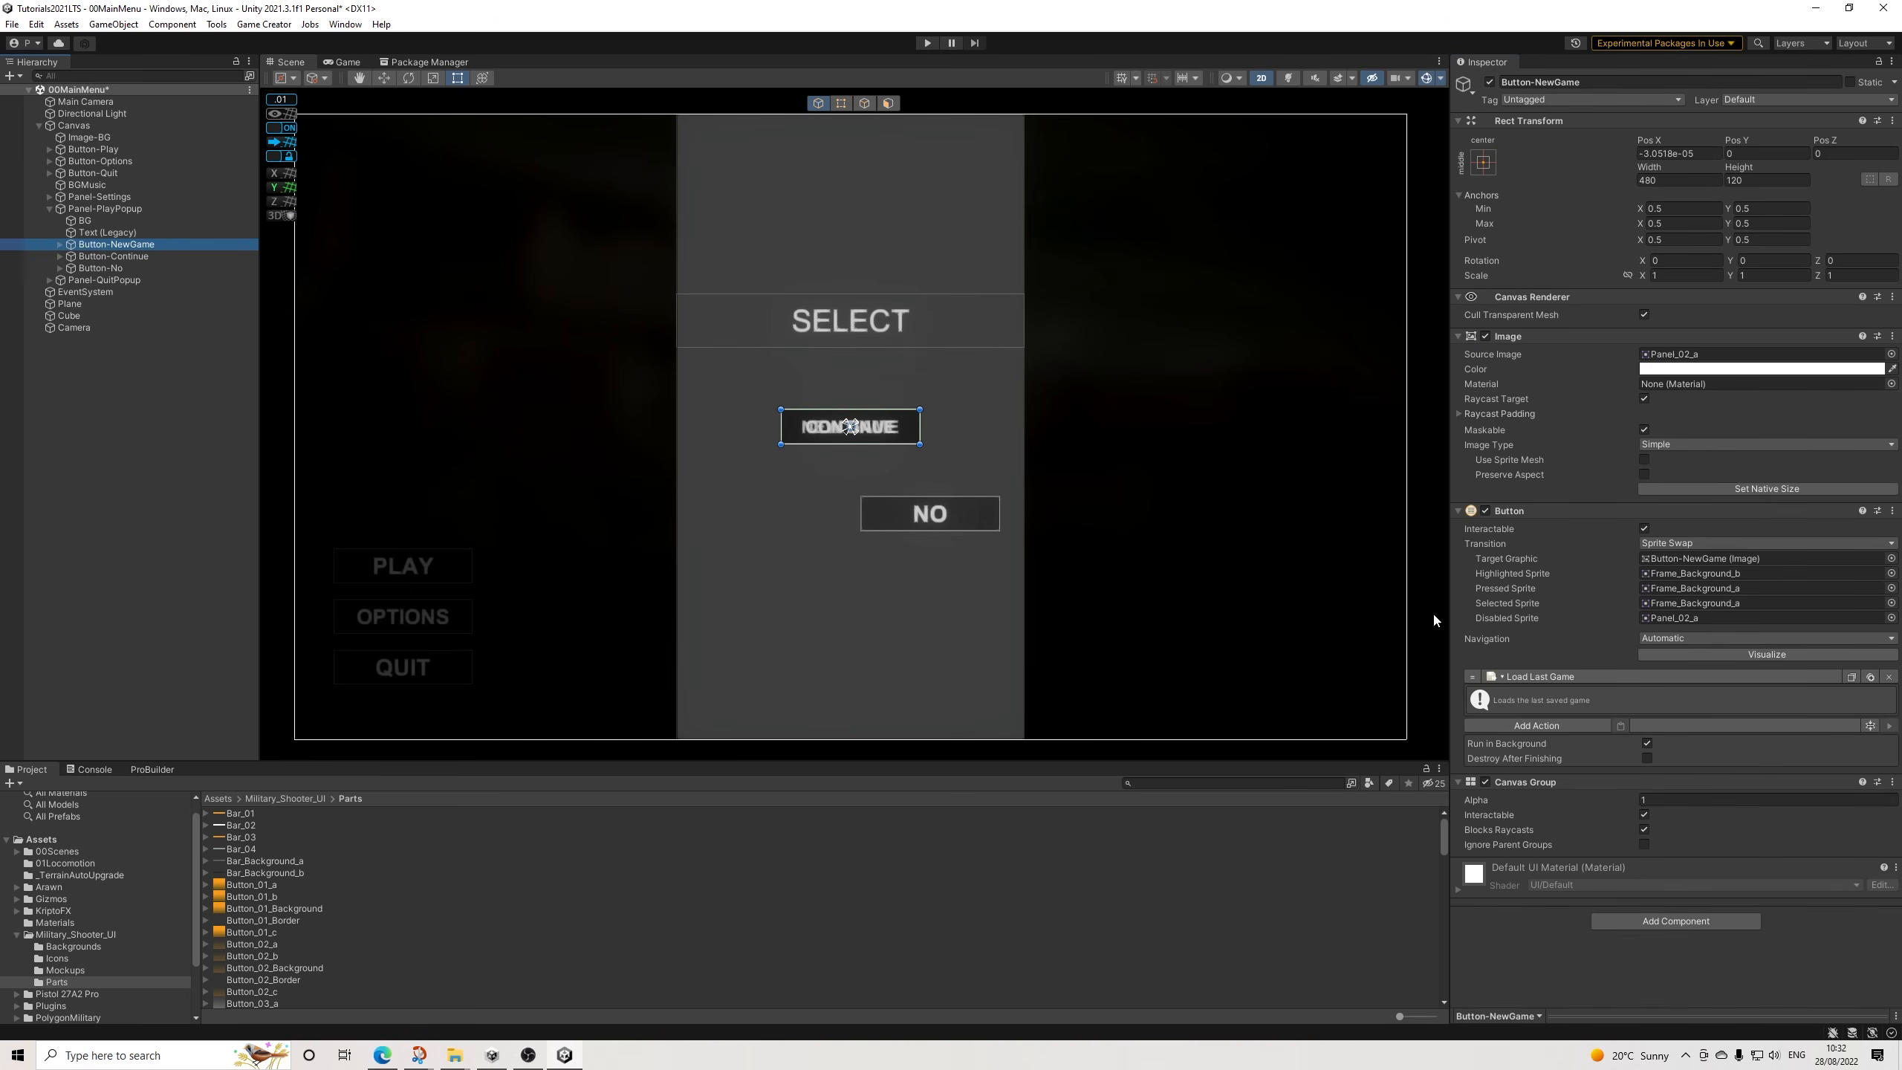
Replace Button-NewGame's Load Last Game action with Change CanvasGroup settings, using Alpha 1 and Duration 0.1.
left_click(1889, 679)
left_click(1548, 678)
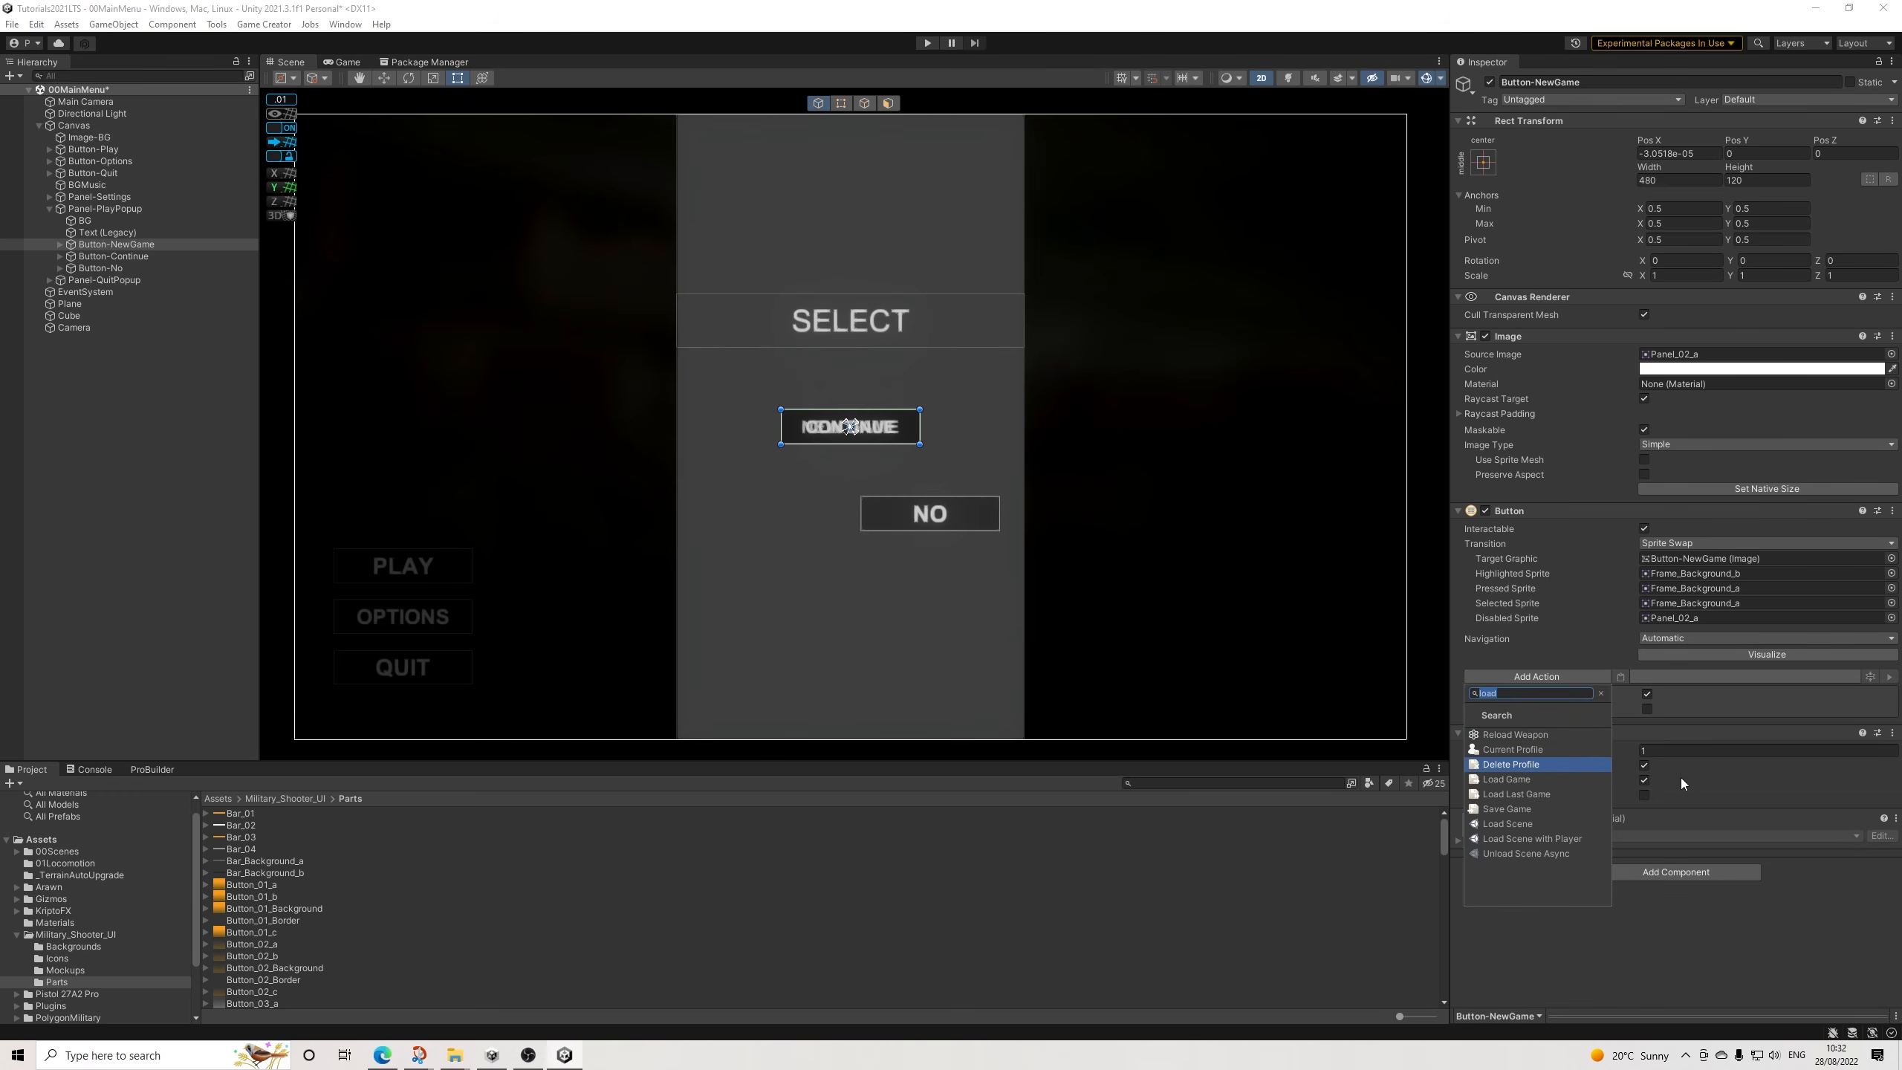
type("canv")
key("Return")
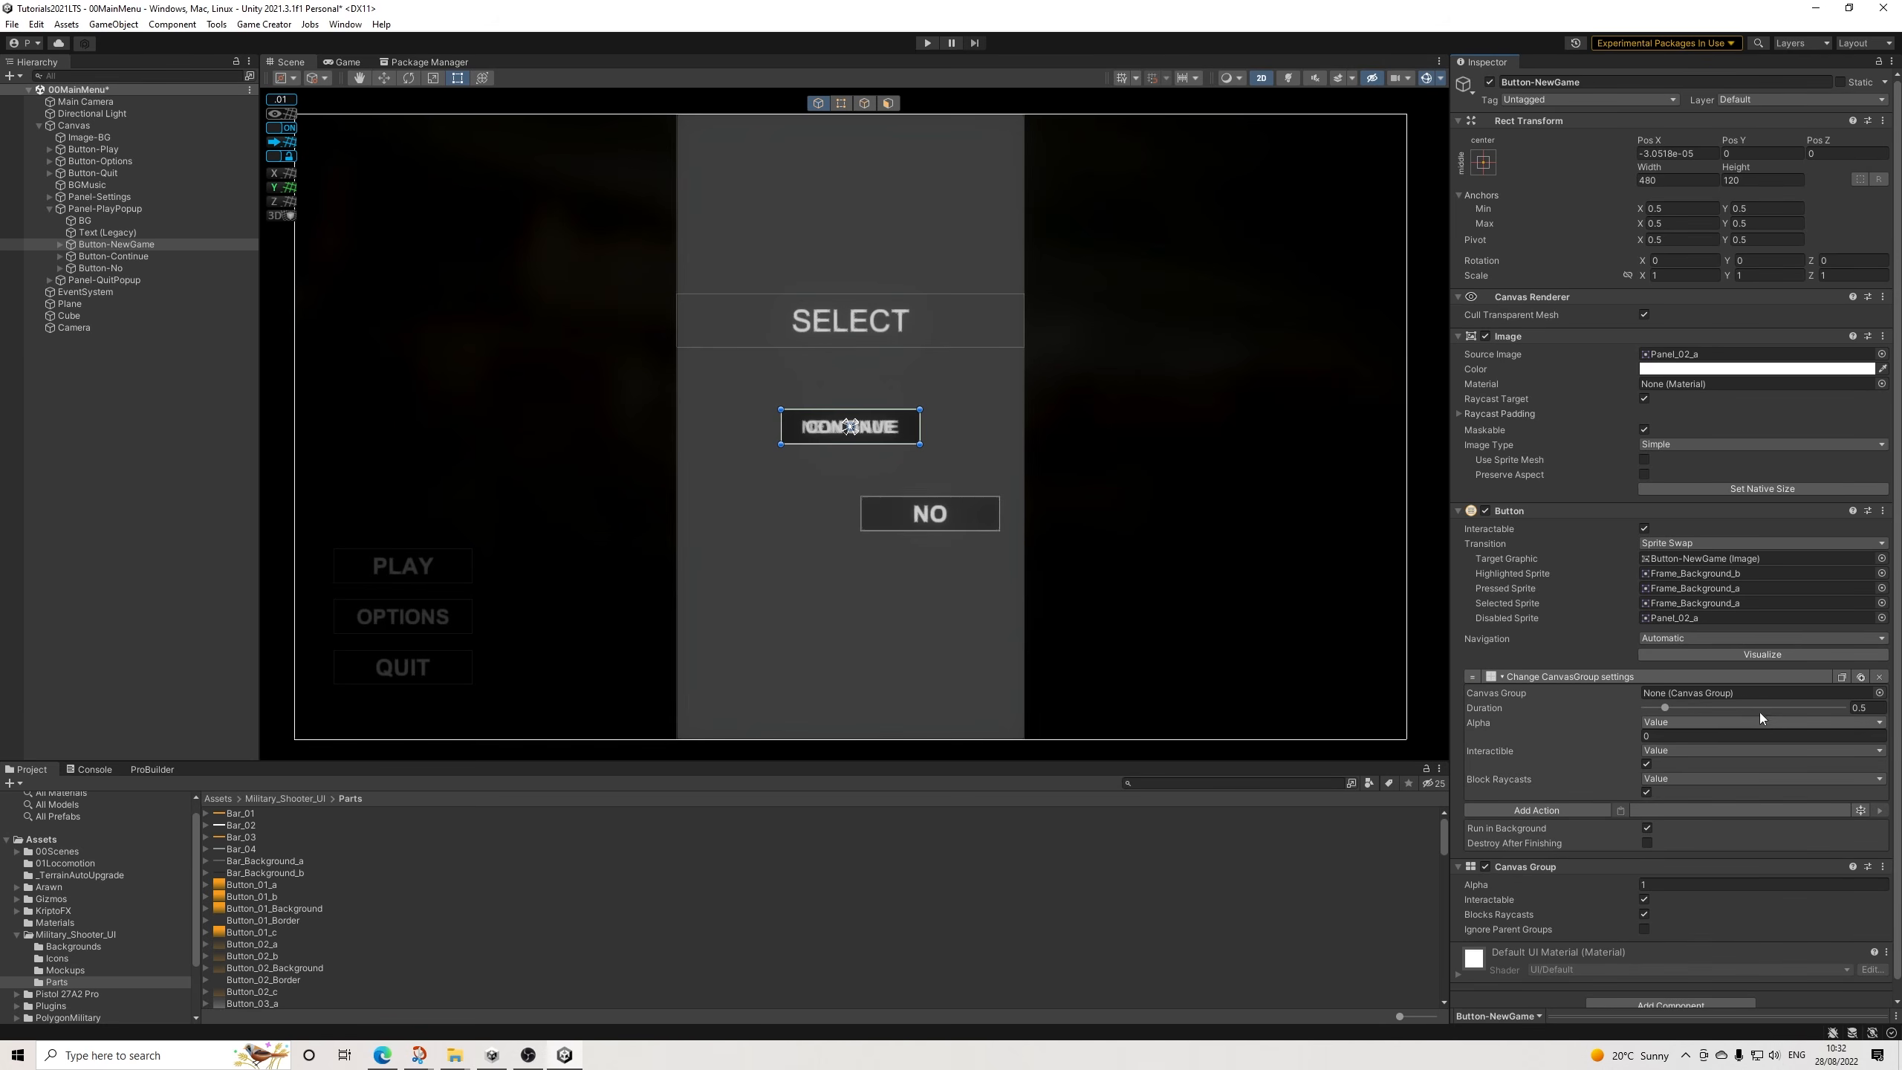
left_click(1675, 737)
left_click(1877, 708)
type("0.")
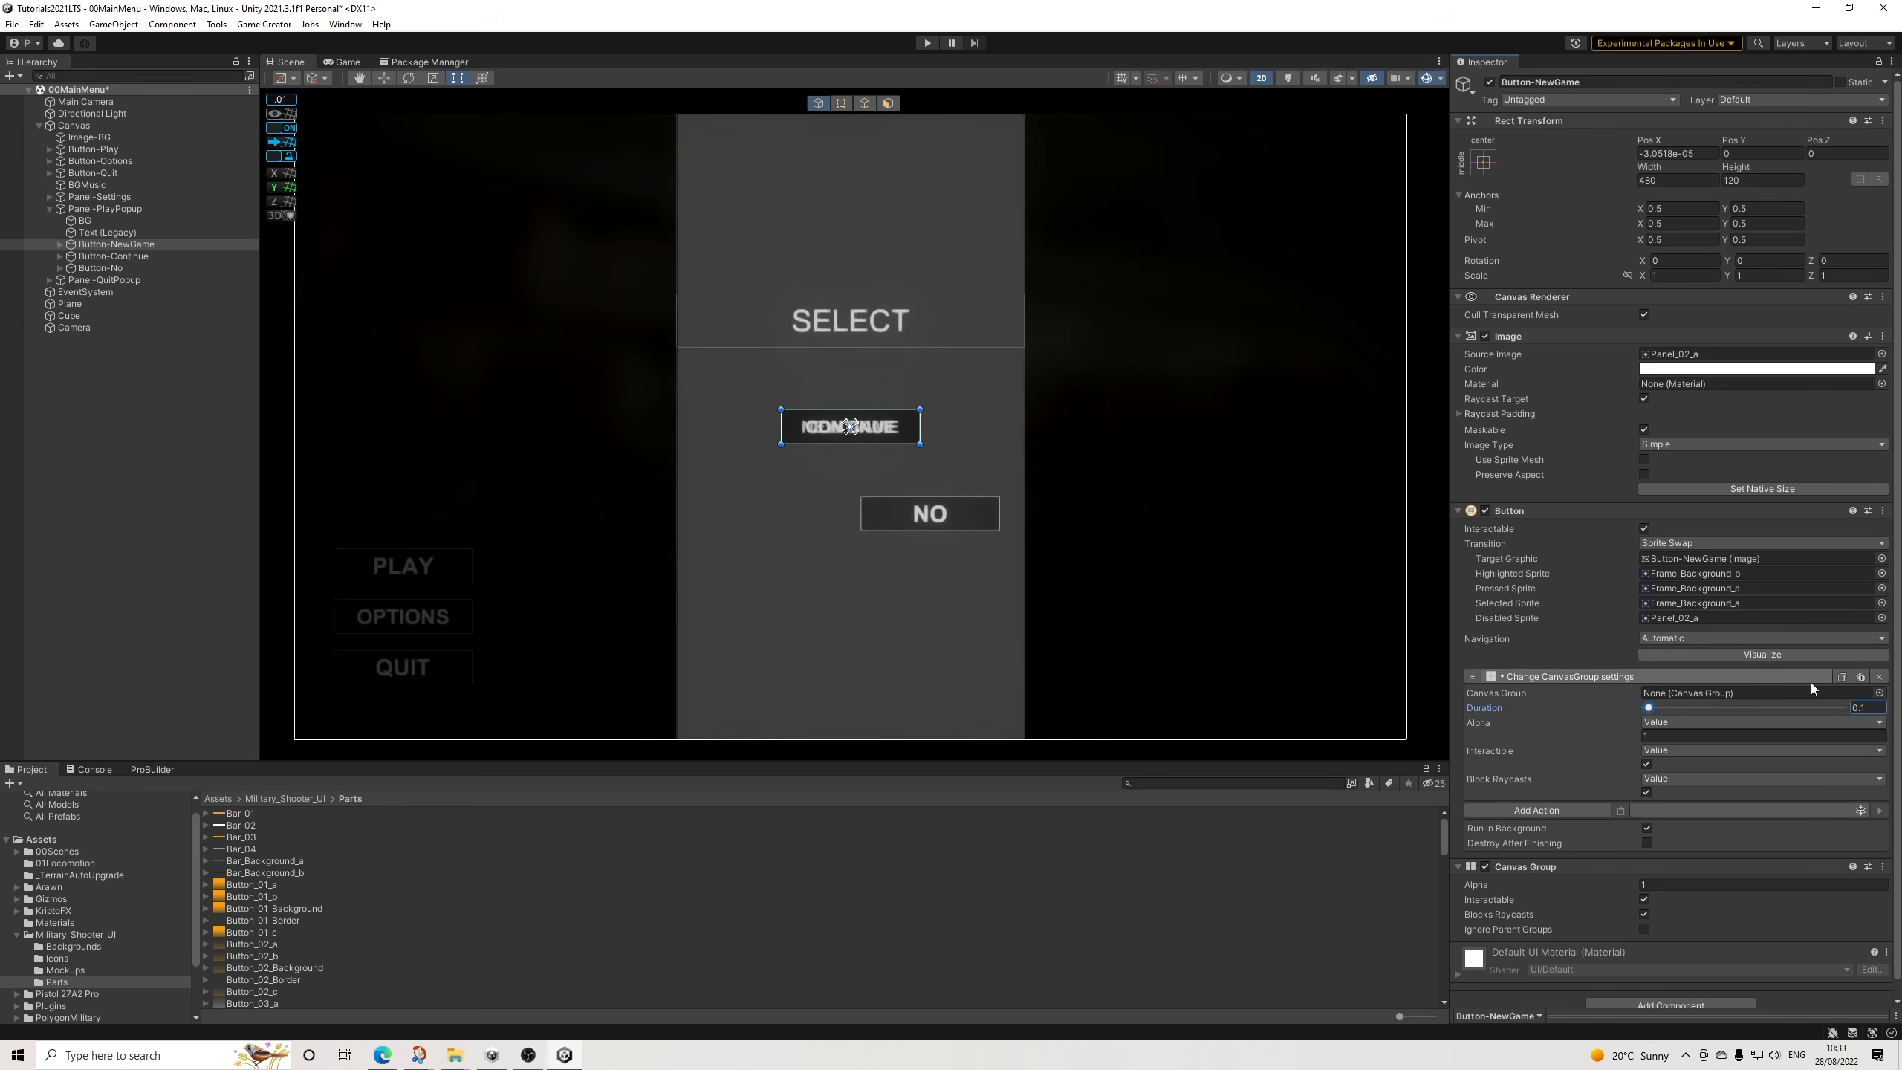
Create a UI Panel under Canvas and name it Panel-CharacterCustomization.
right_click(75, 125)
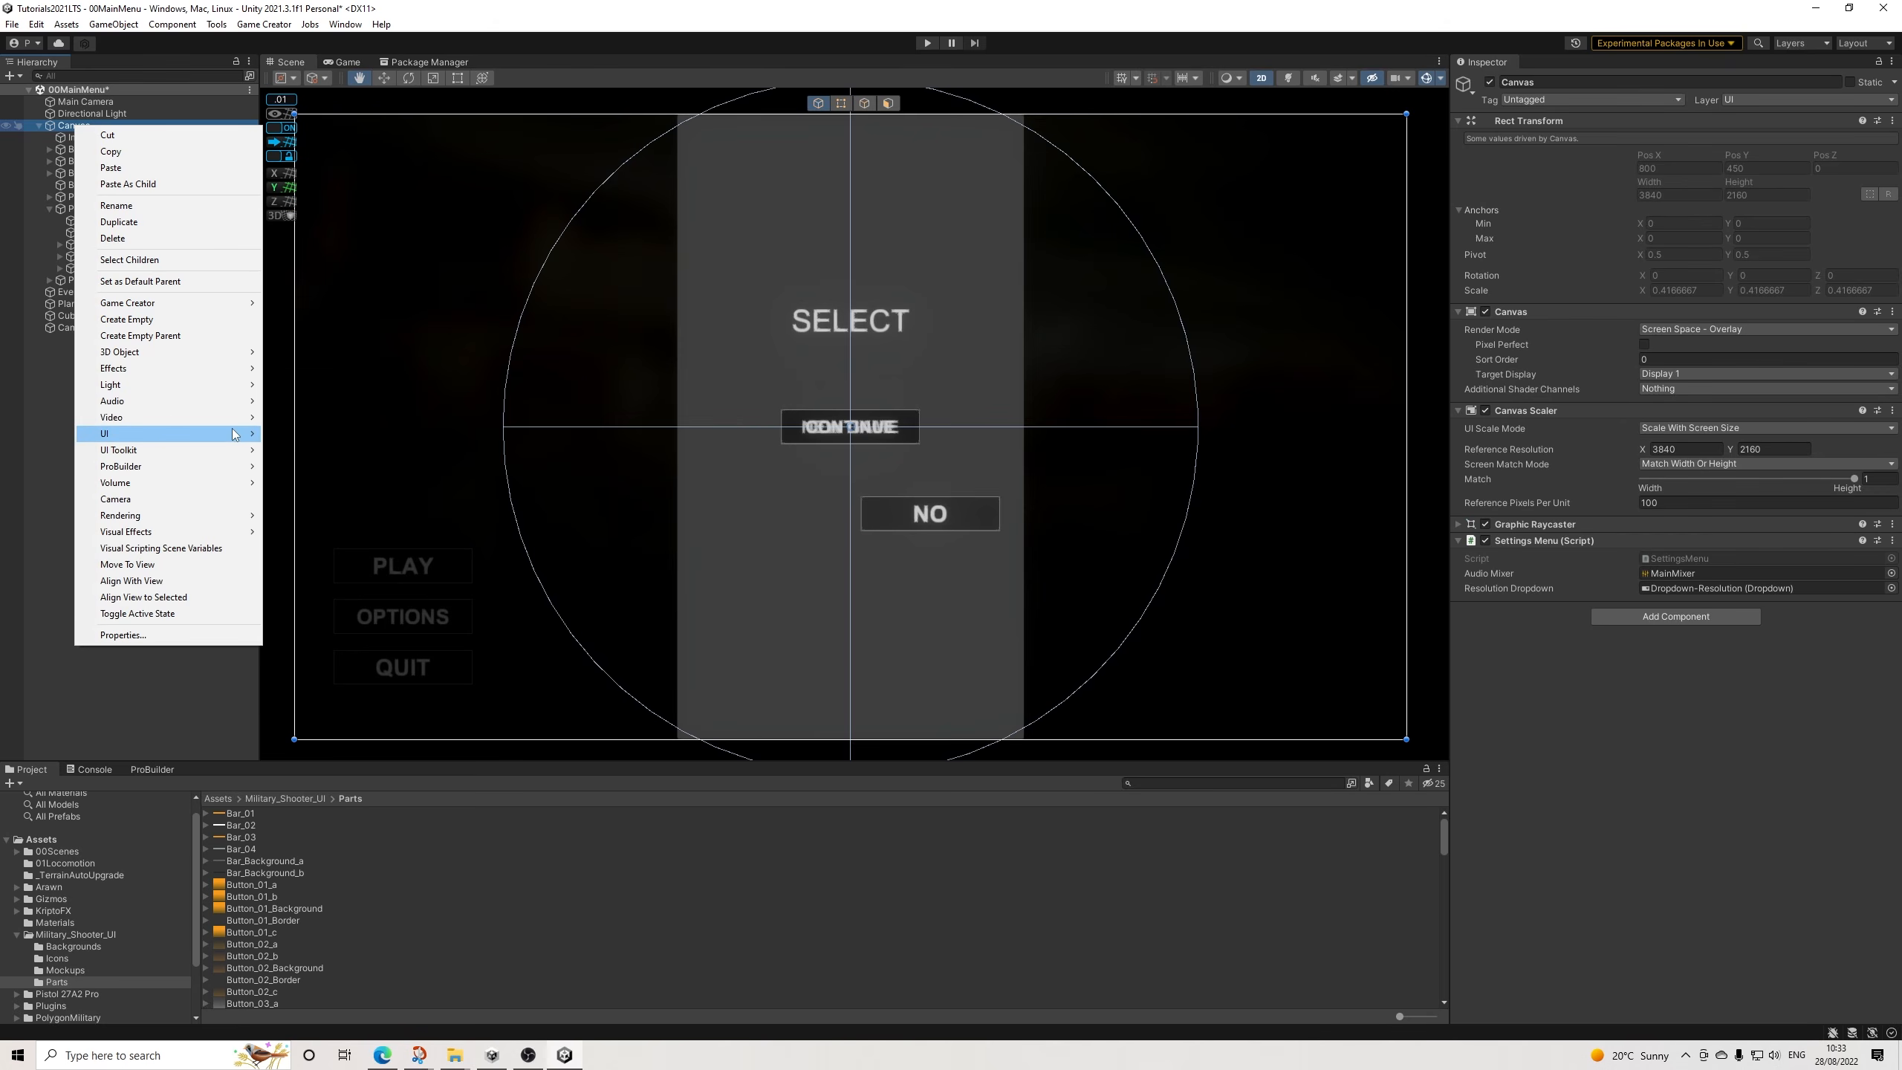
mouse_move(229, 434)
left_click(303, 479)
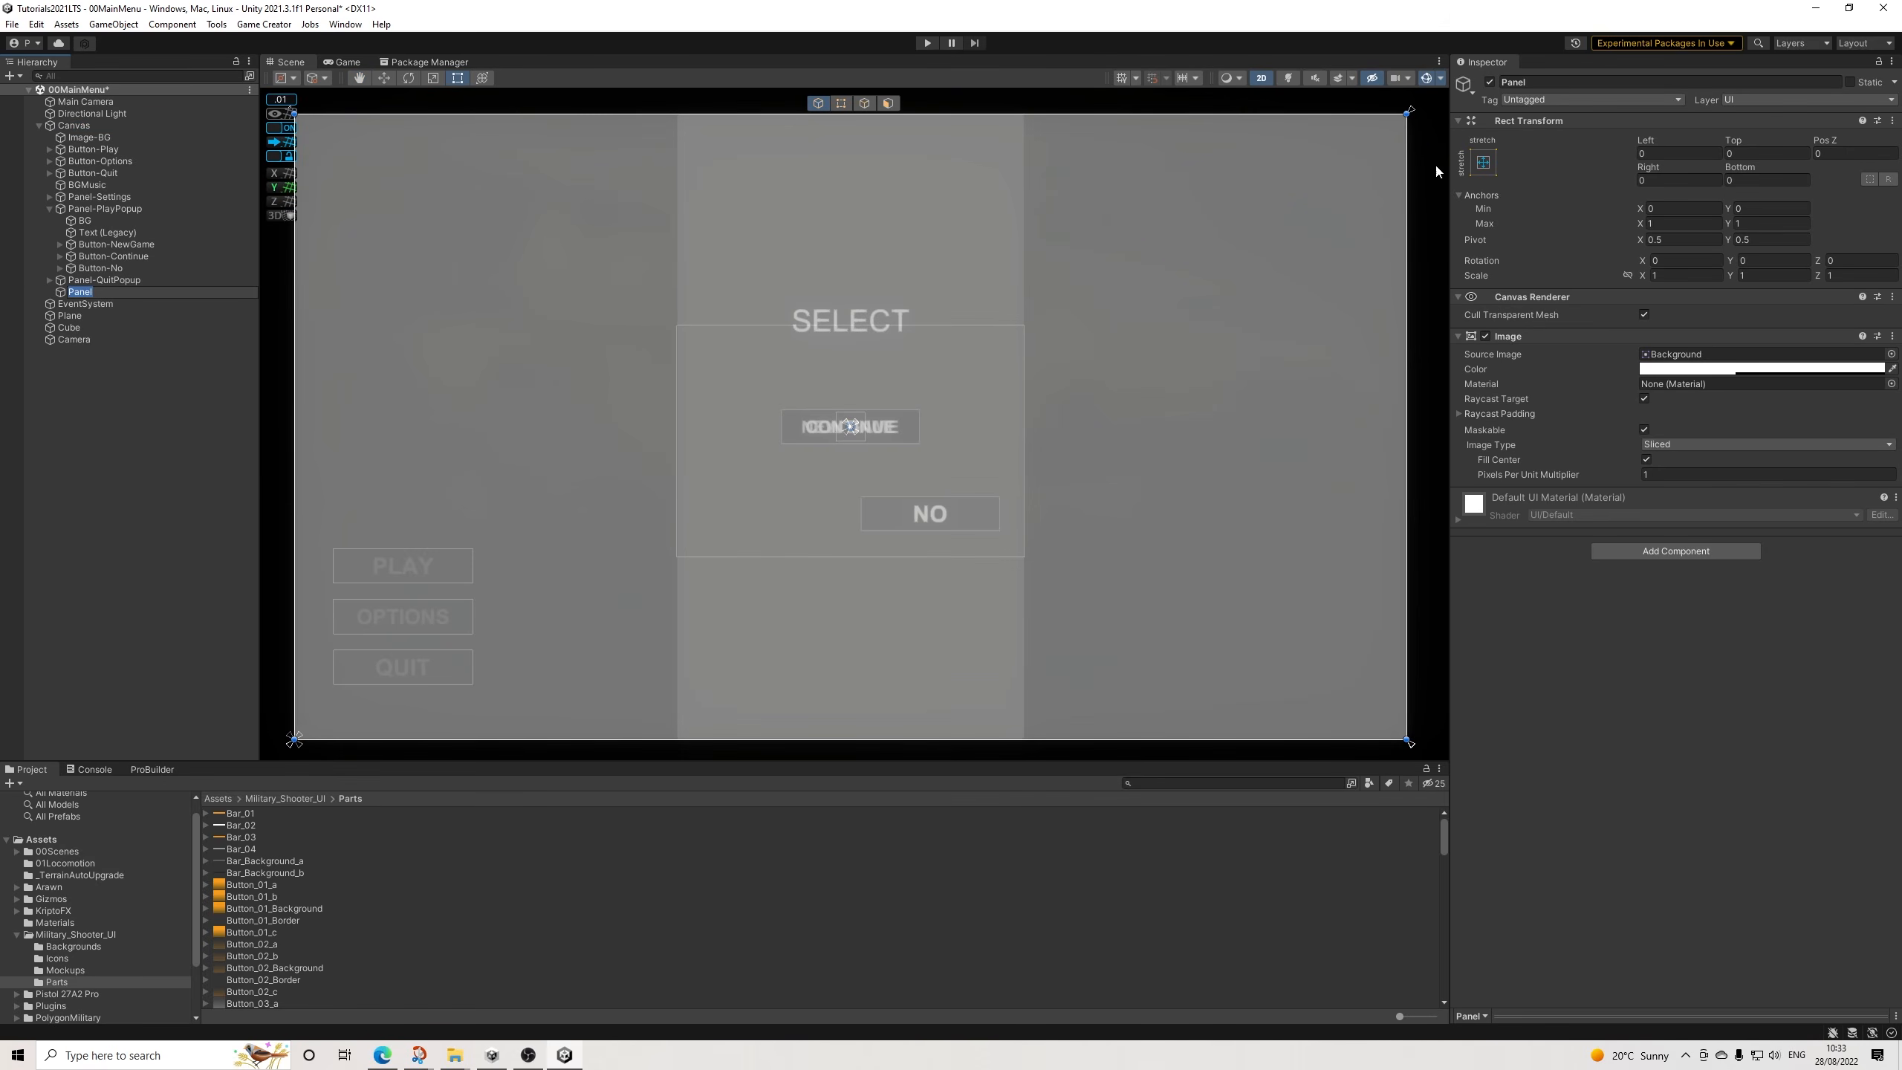
left_click(1553, 82)
type("-CharacterCustomization")
key("Return")
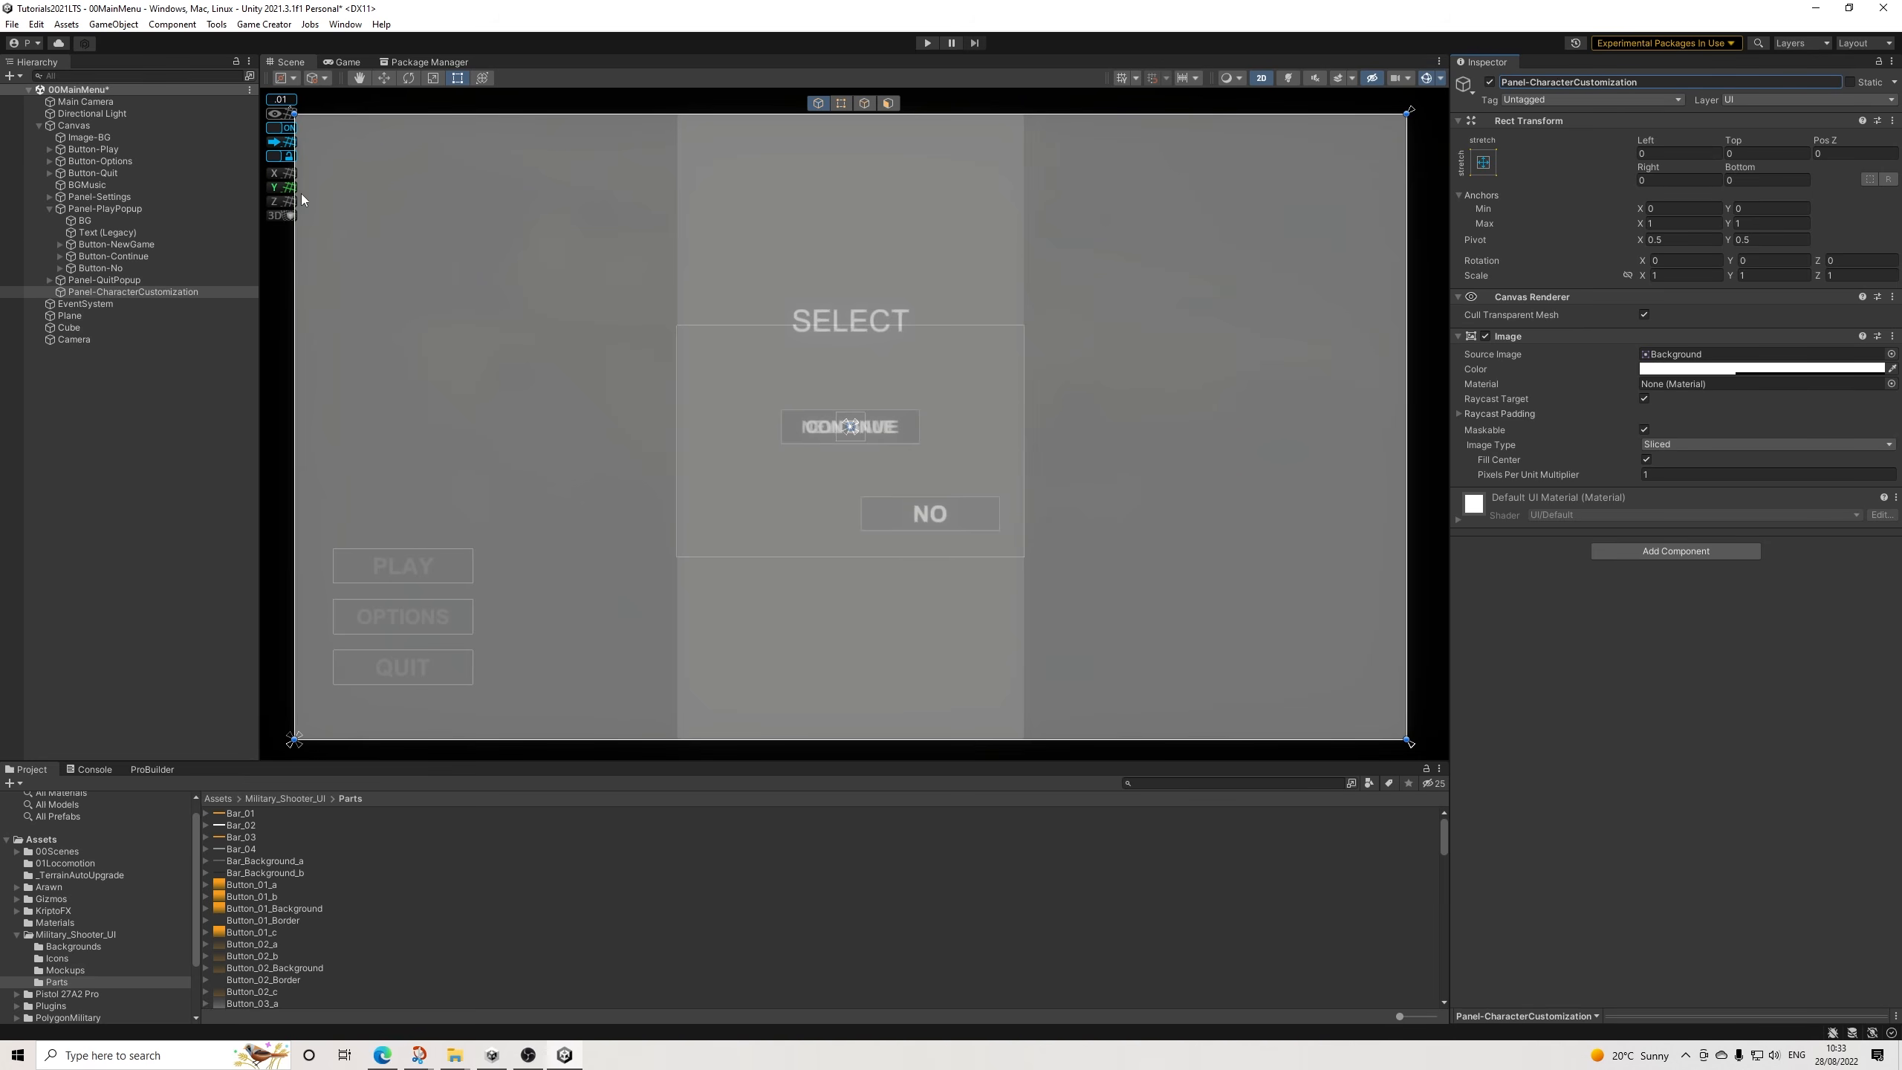
Add a Canvas Group component to Panel-CharacterCustomization.
left_click(1628, 553)
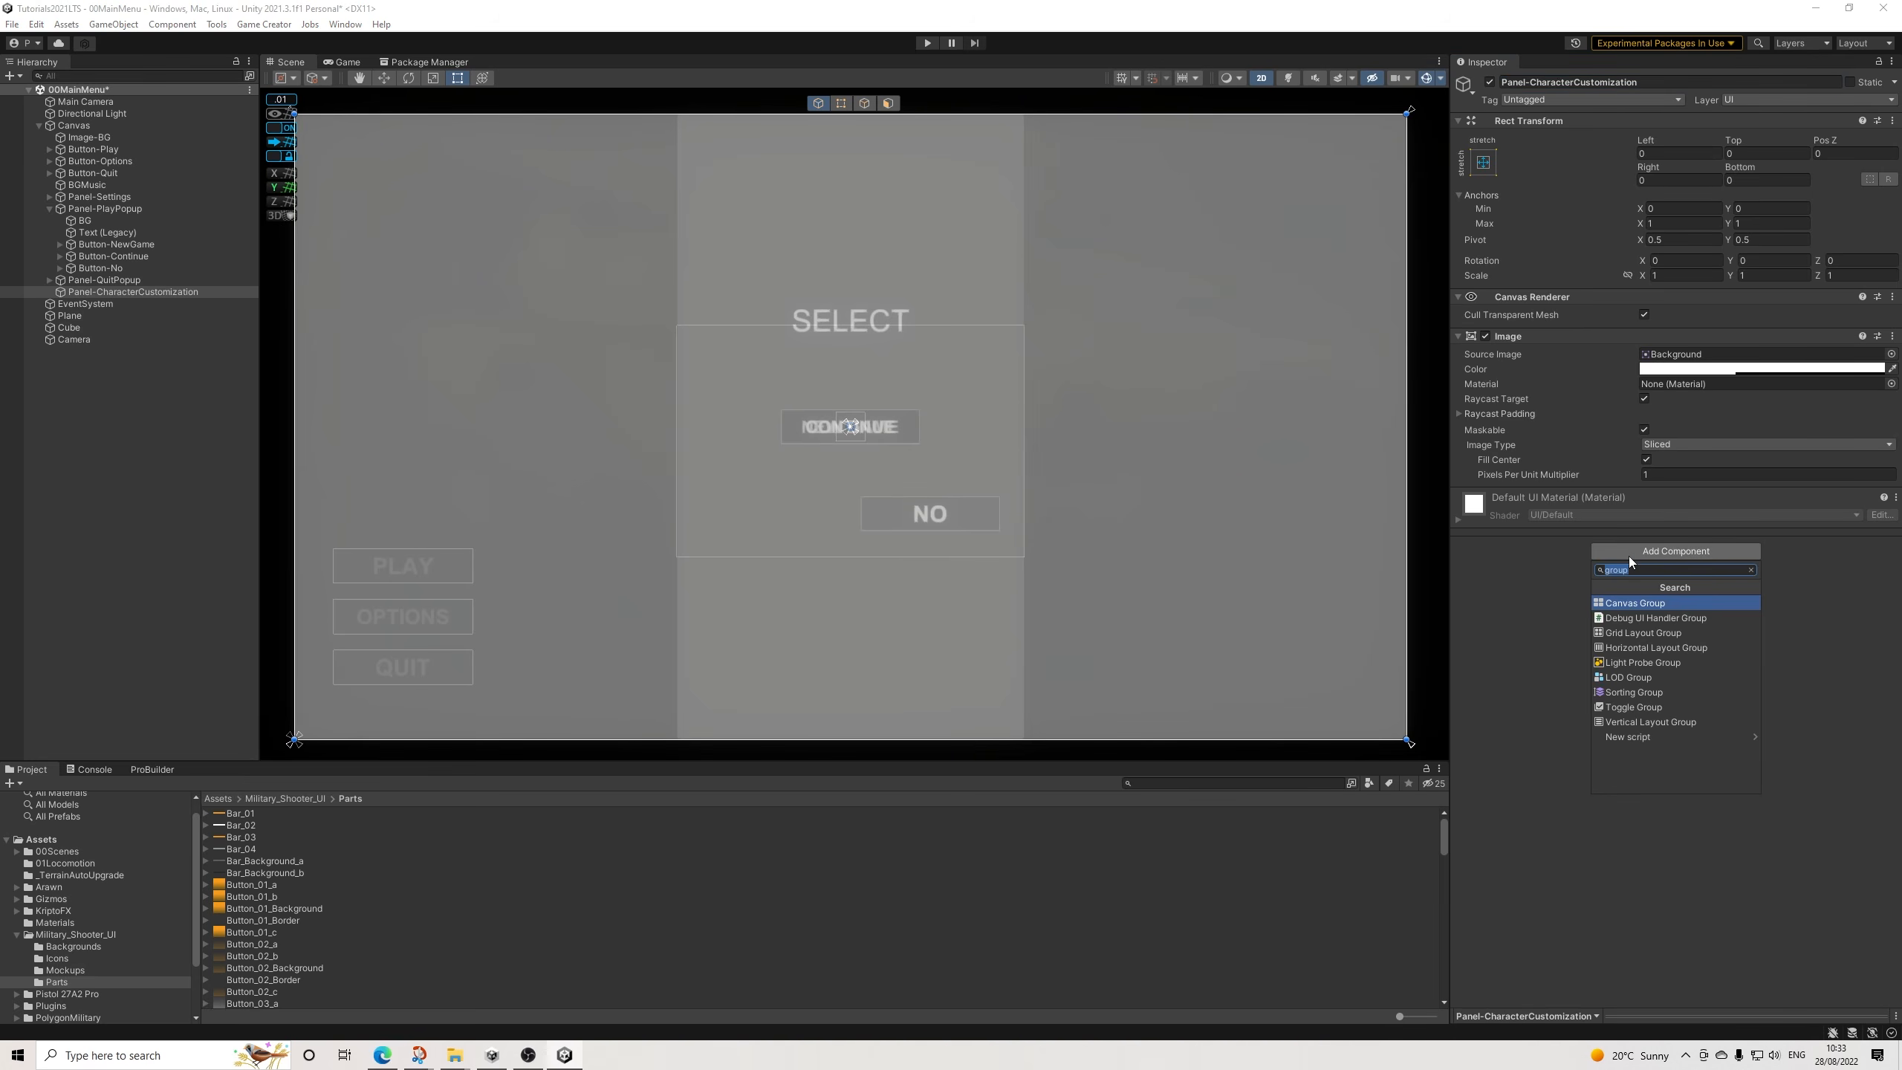
type("#")
key("Return")
key("BackSpace")
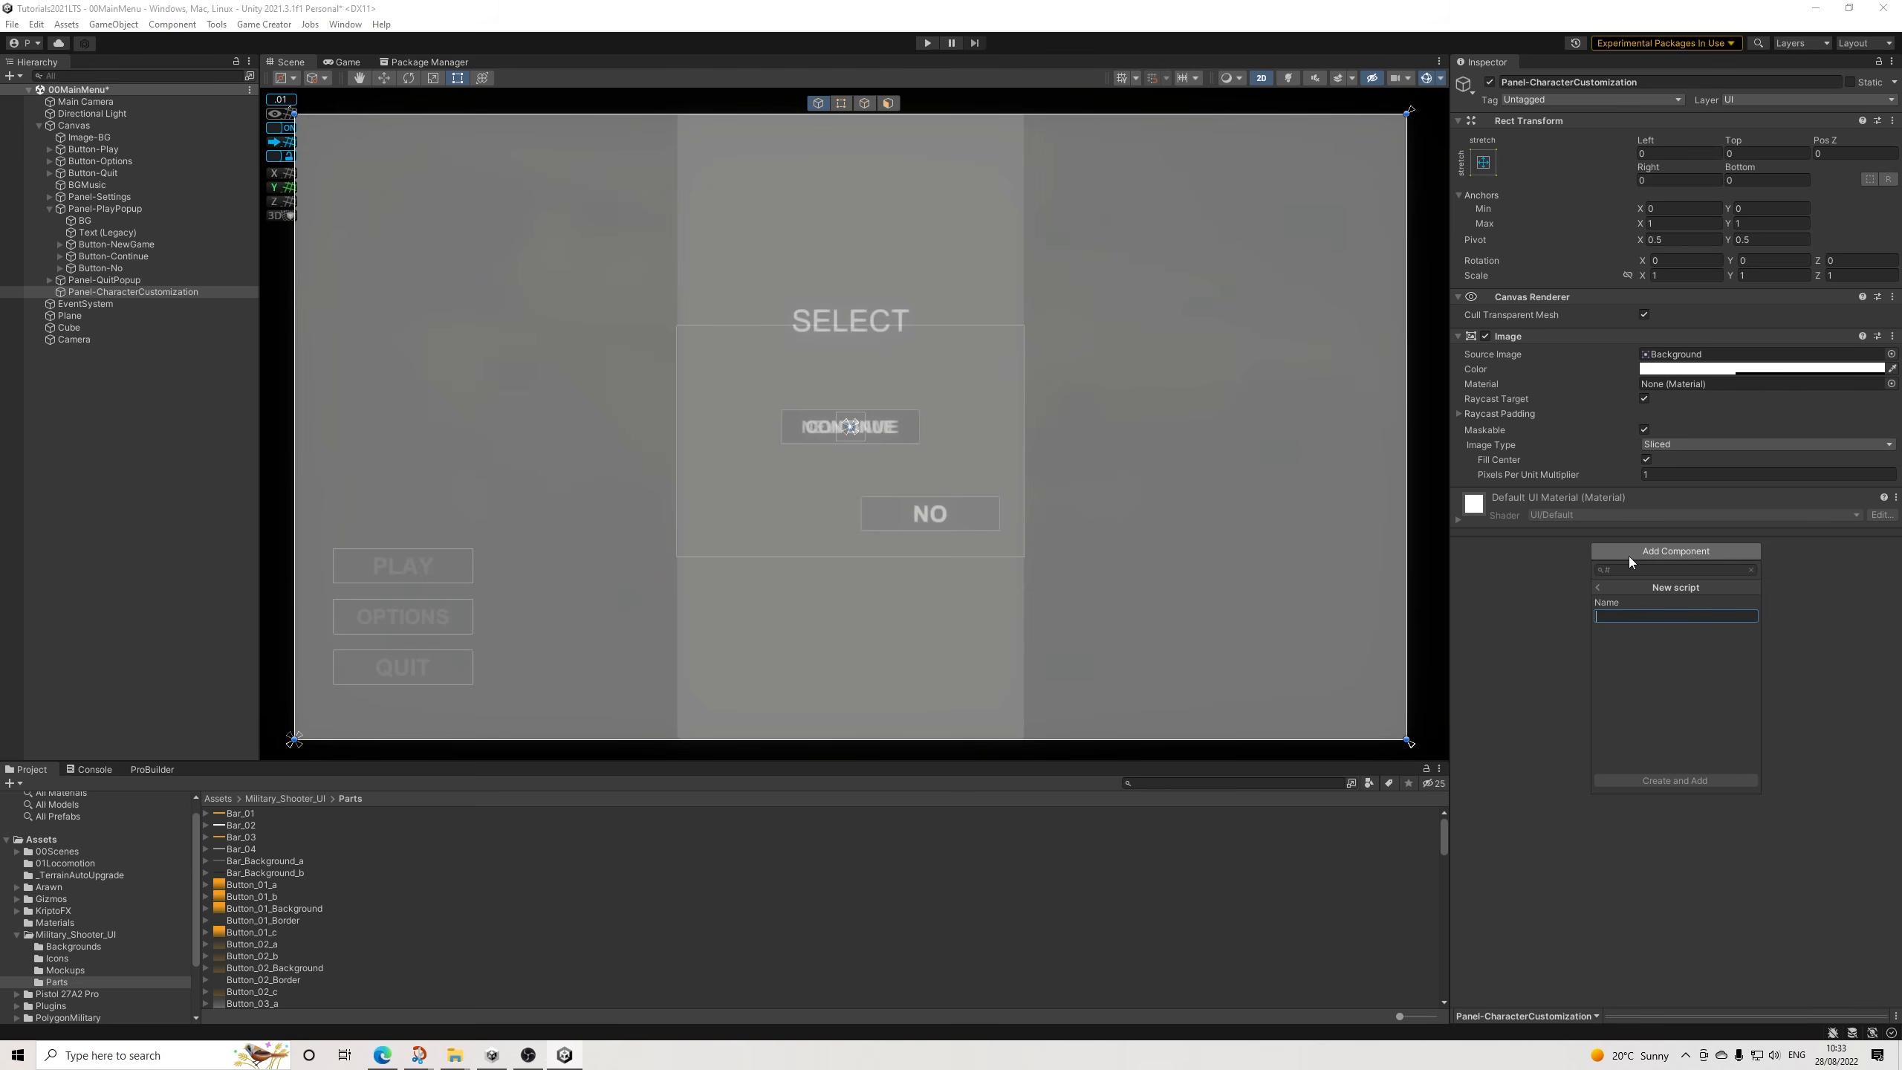
left_click(1603, 590)
left_click(1639, 570)
type("group")
key("Return")
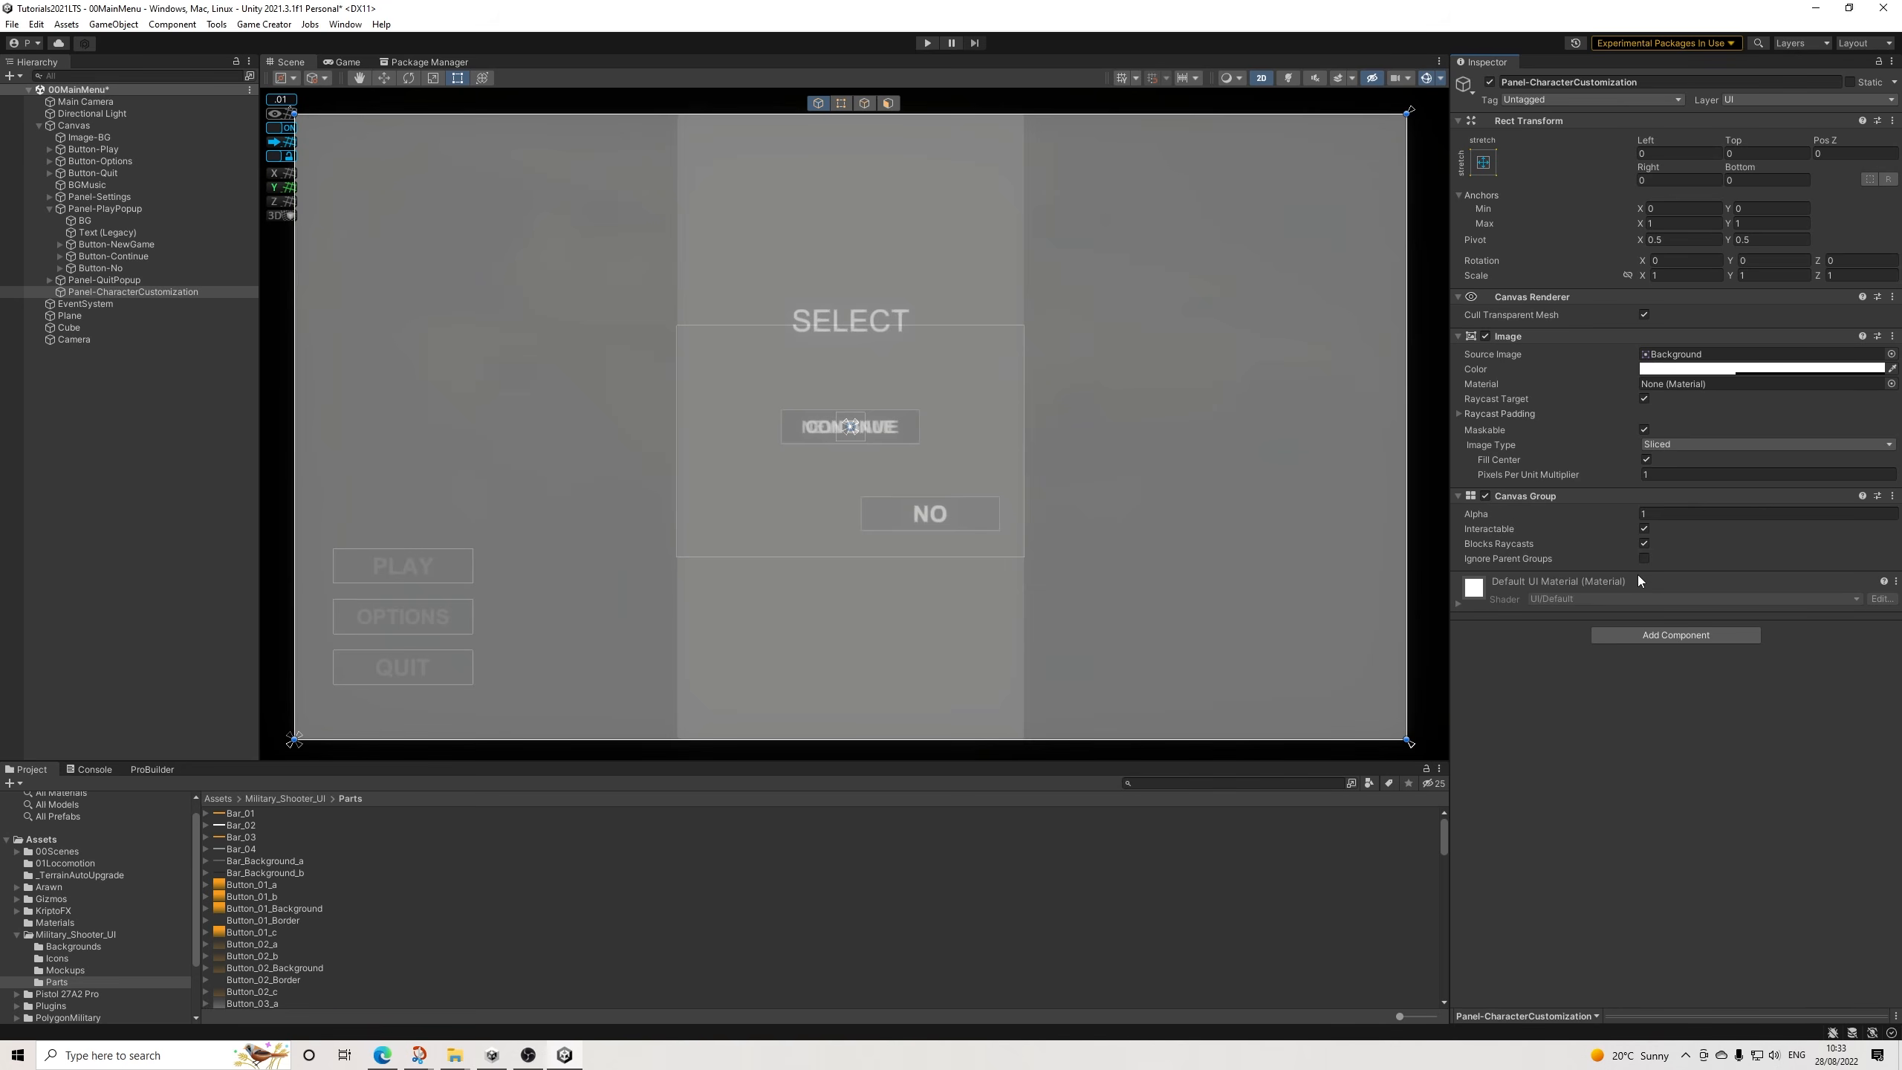
Set Panel-CharacterCustomization's Canvas Group Alpha to 0 and turn off Interactable and Blocks Raycasts.
left_click(1649, 514)
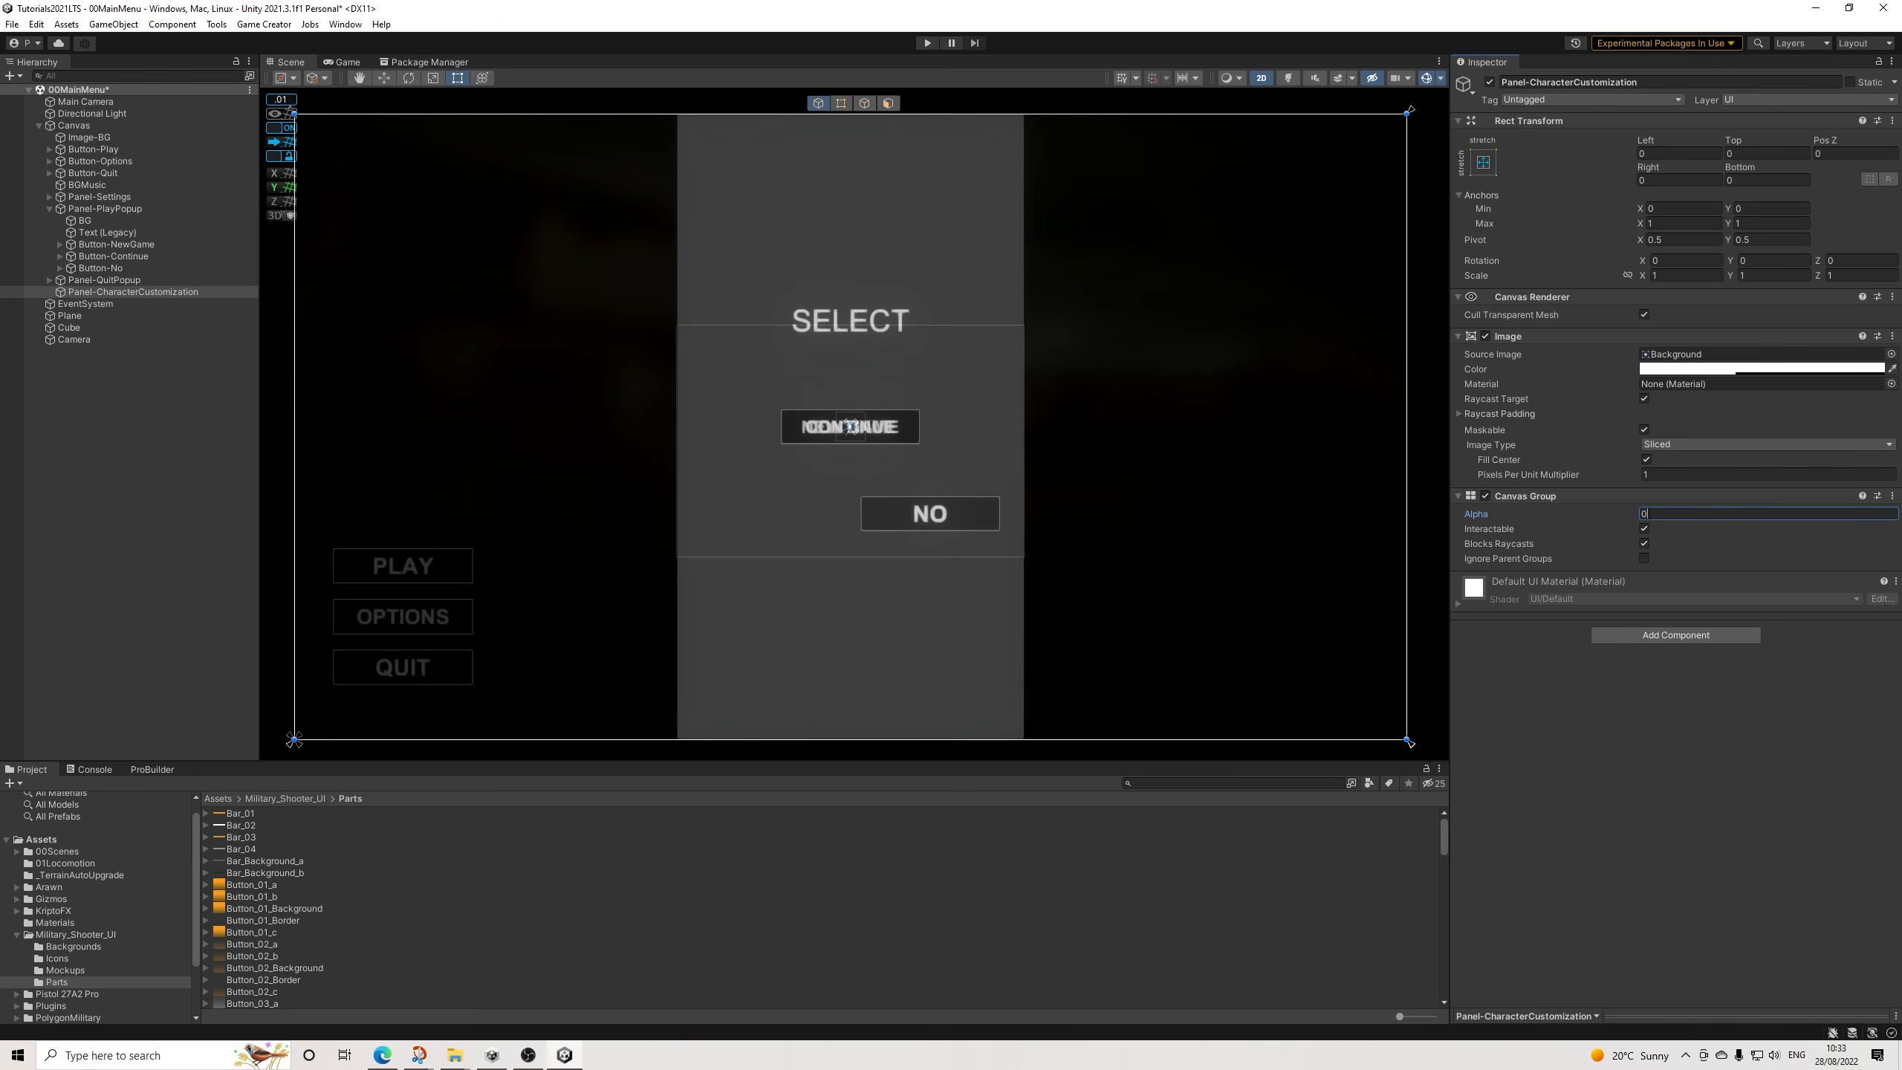
left_click(1644, 529)
left_click(1644, 543)
Assign Panel-CharacterCustomization as the Canvas Group of Button-NewGame's Change CanvasGroup settings action.
left_click(118, 245)
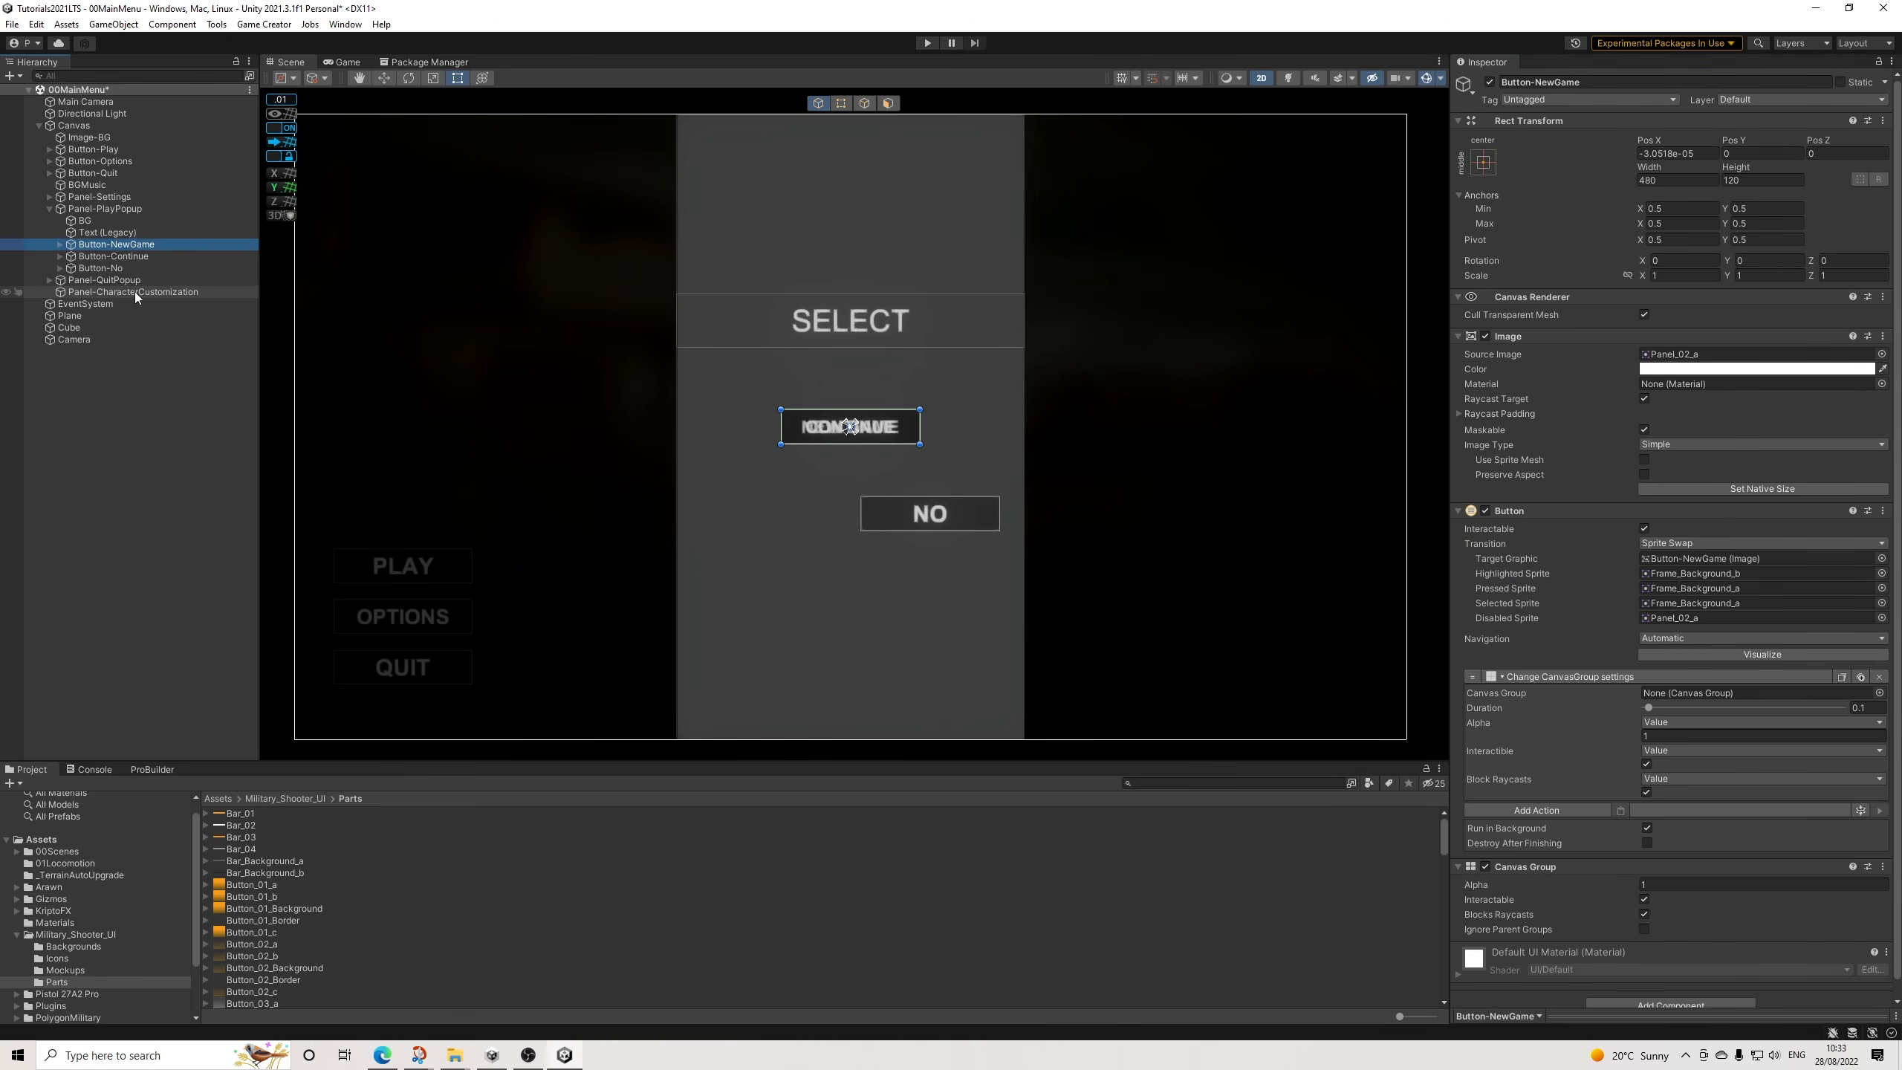
left_click_drag(137, 291, 1701, 691)
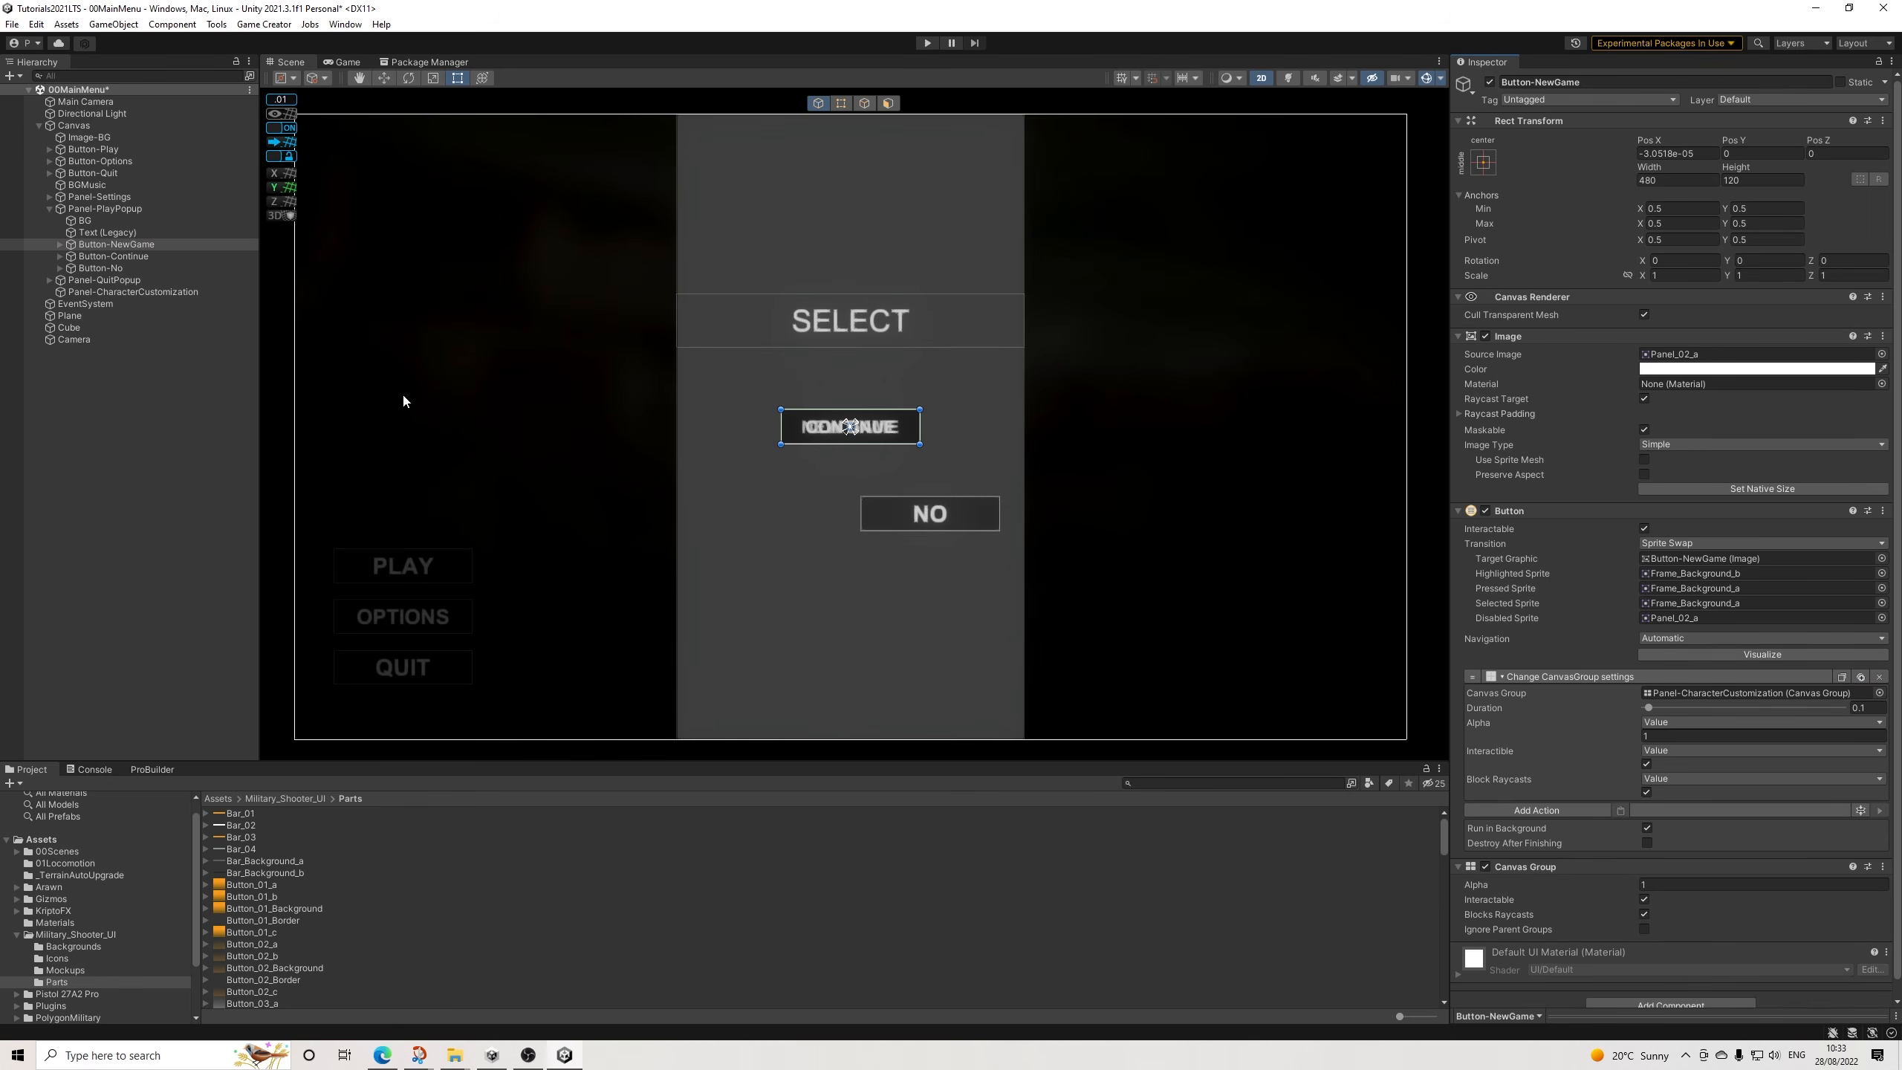
Rename Button-No to Button-Load and move it centred below the Continue button at about Pos Y -195.
left_click(113, 256)
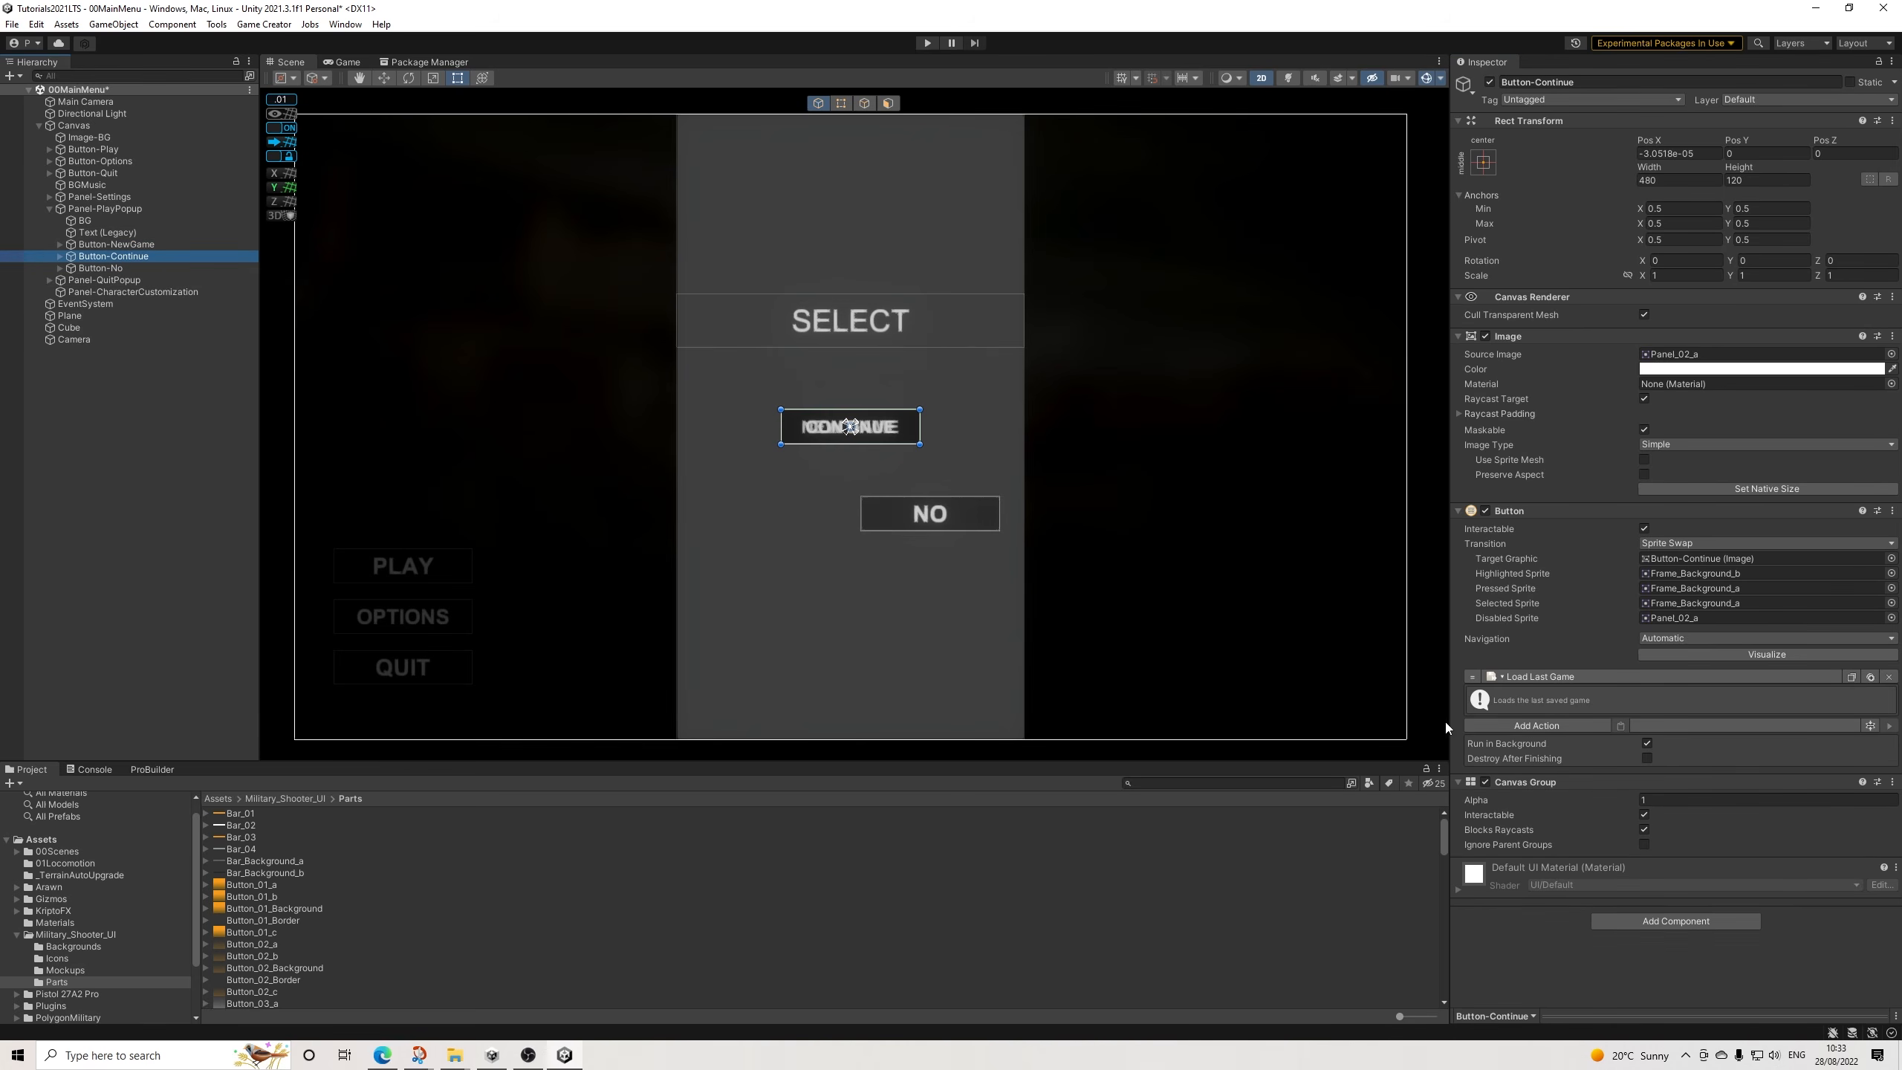
left_click(133, 246)
left_click(129, 256)
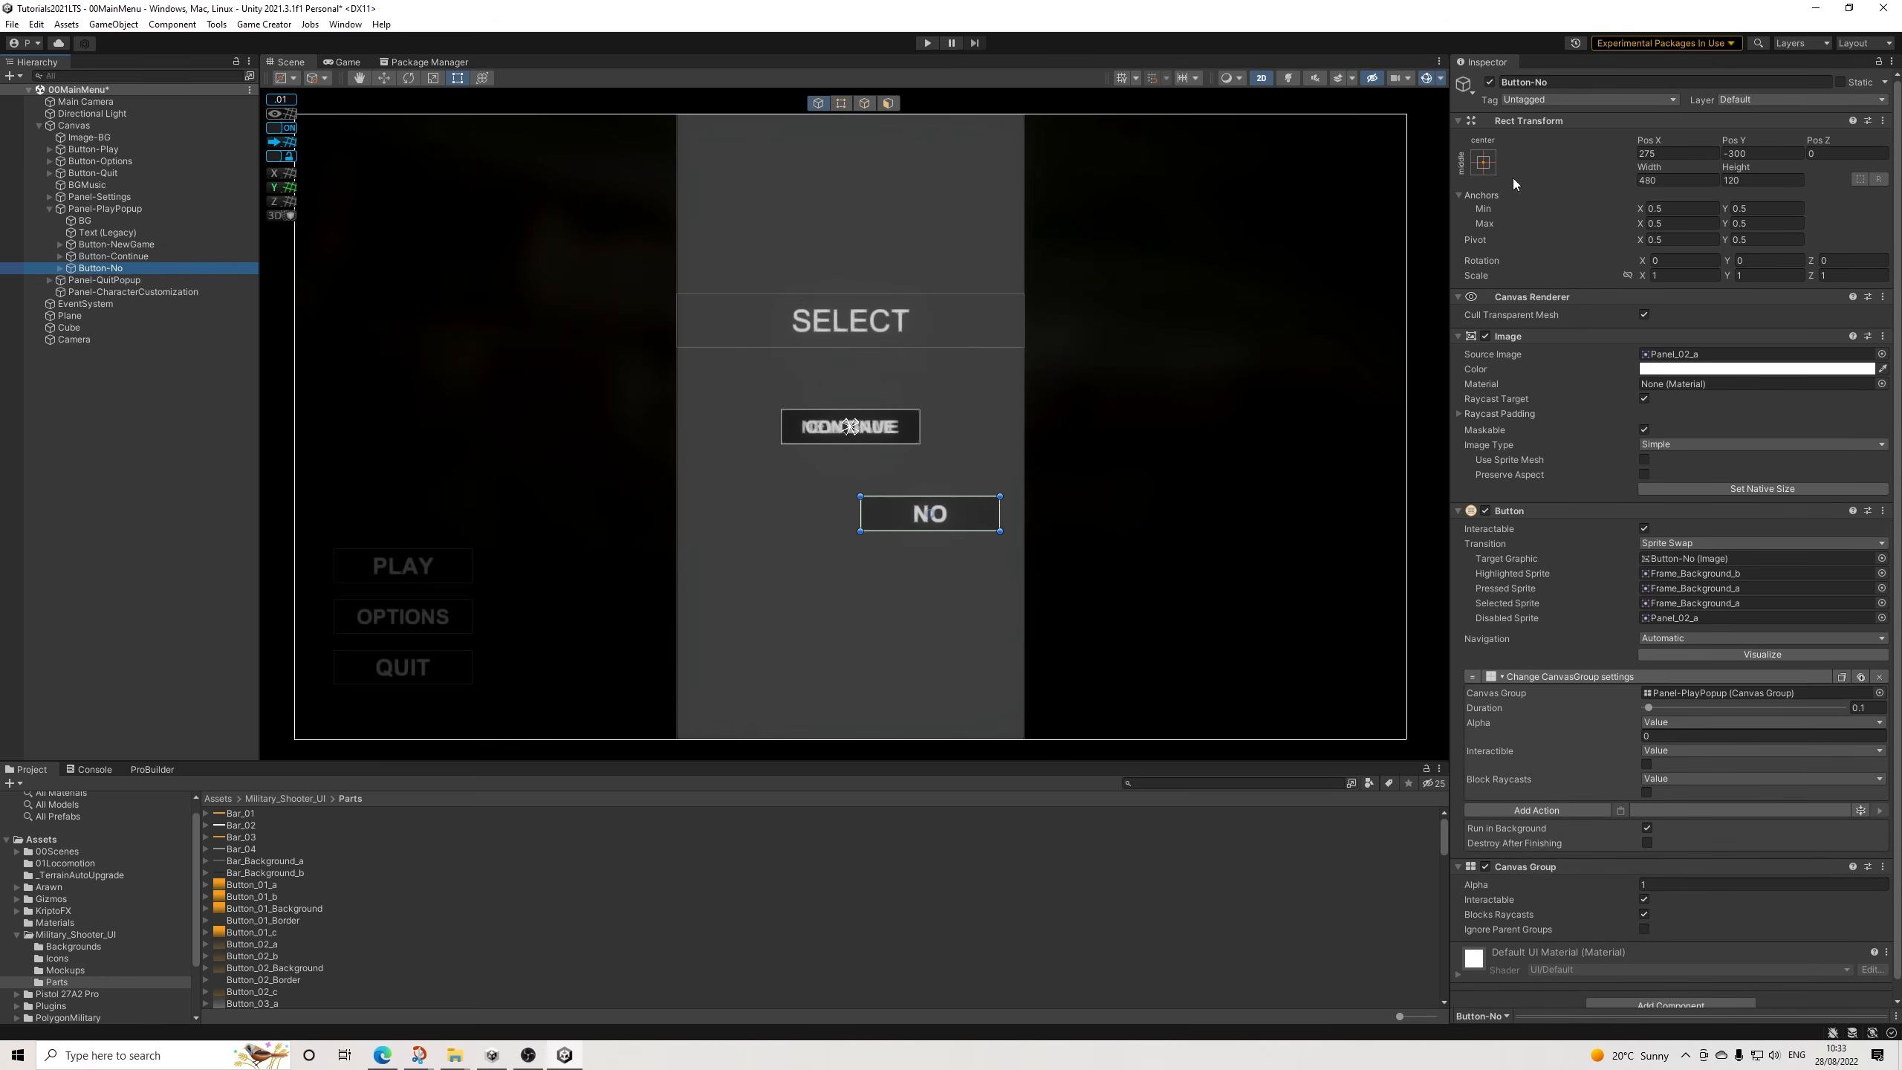
double_click(1632, 84)
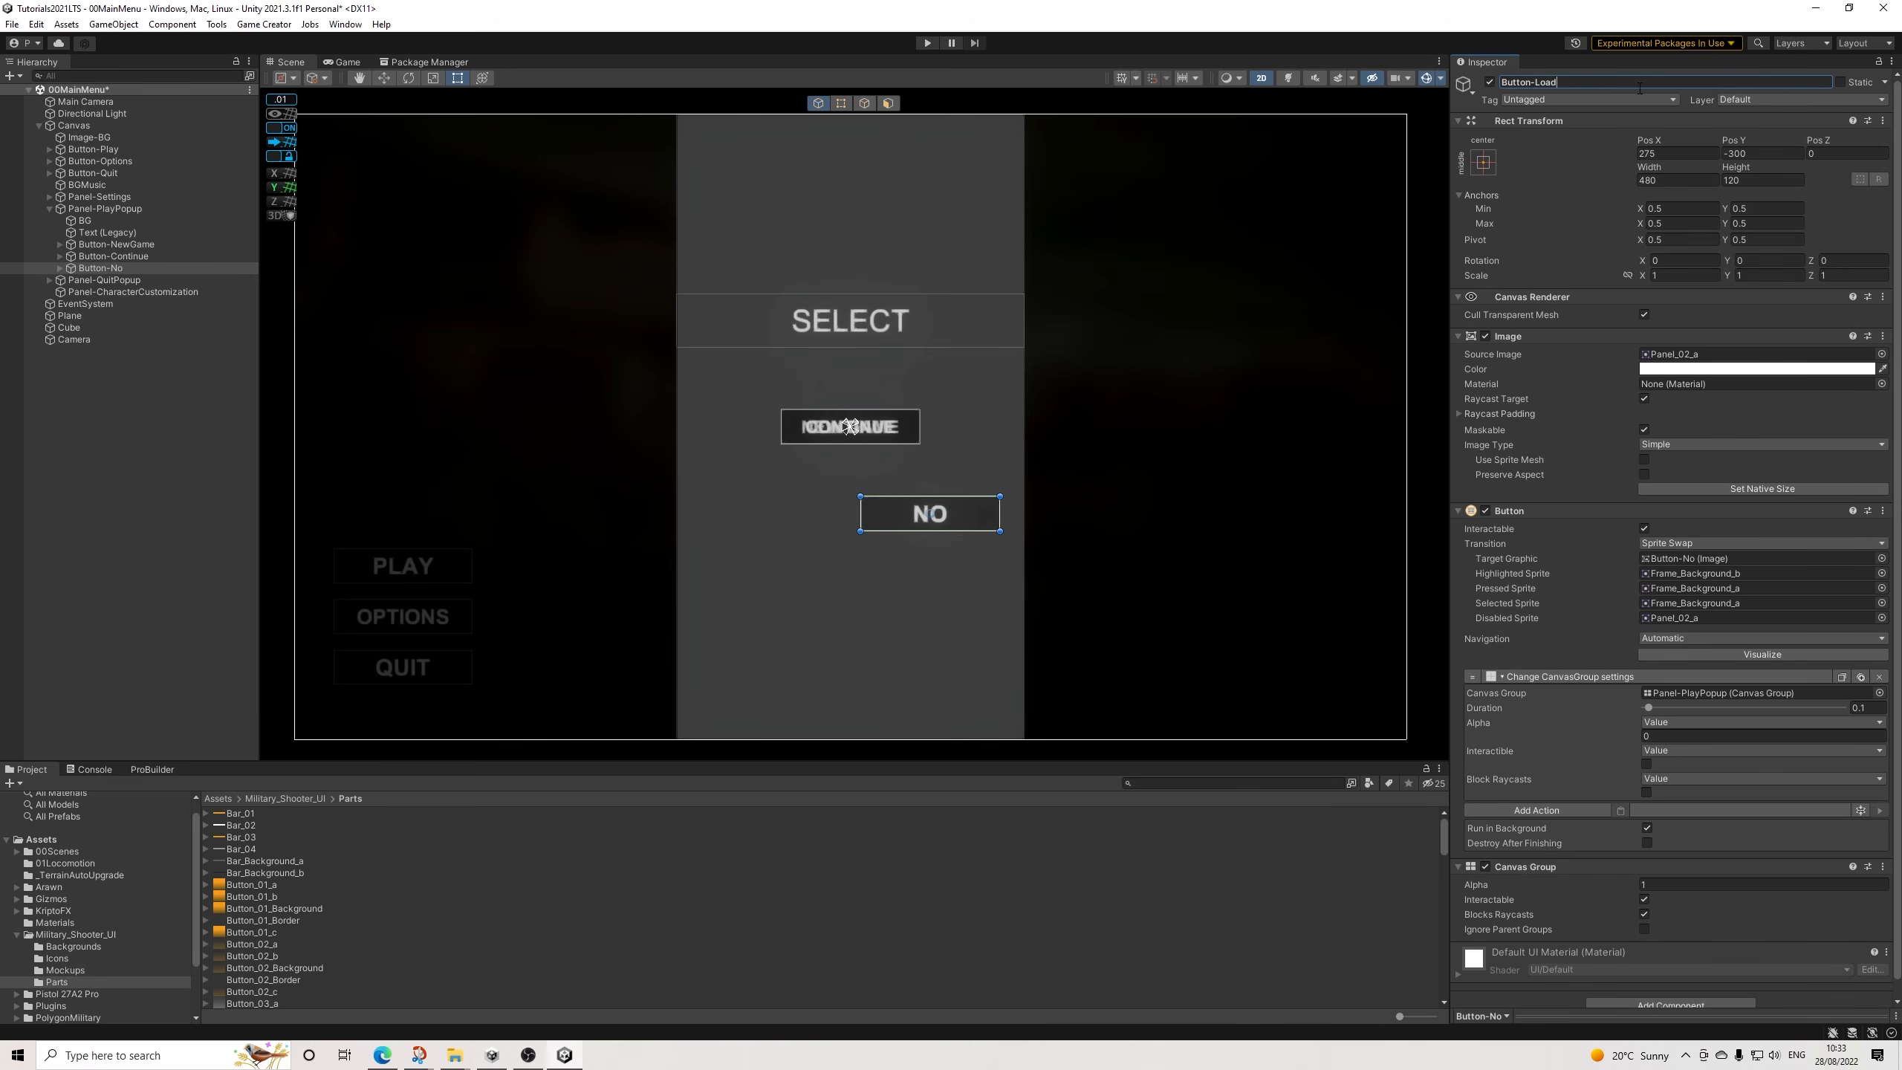
key("Return")
left_click_drag(959, 519, 872, 487)
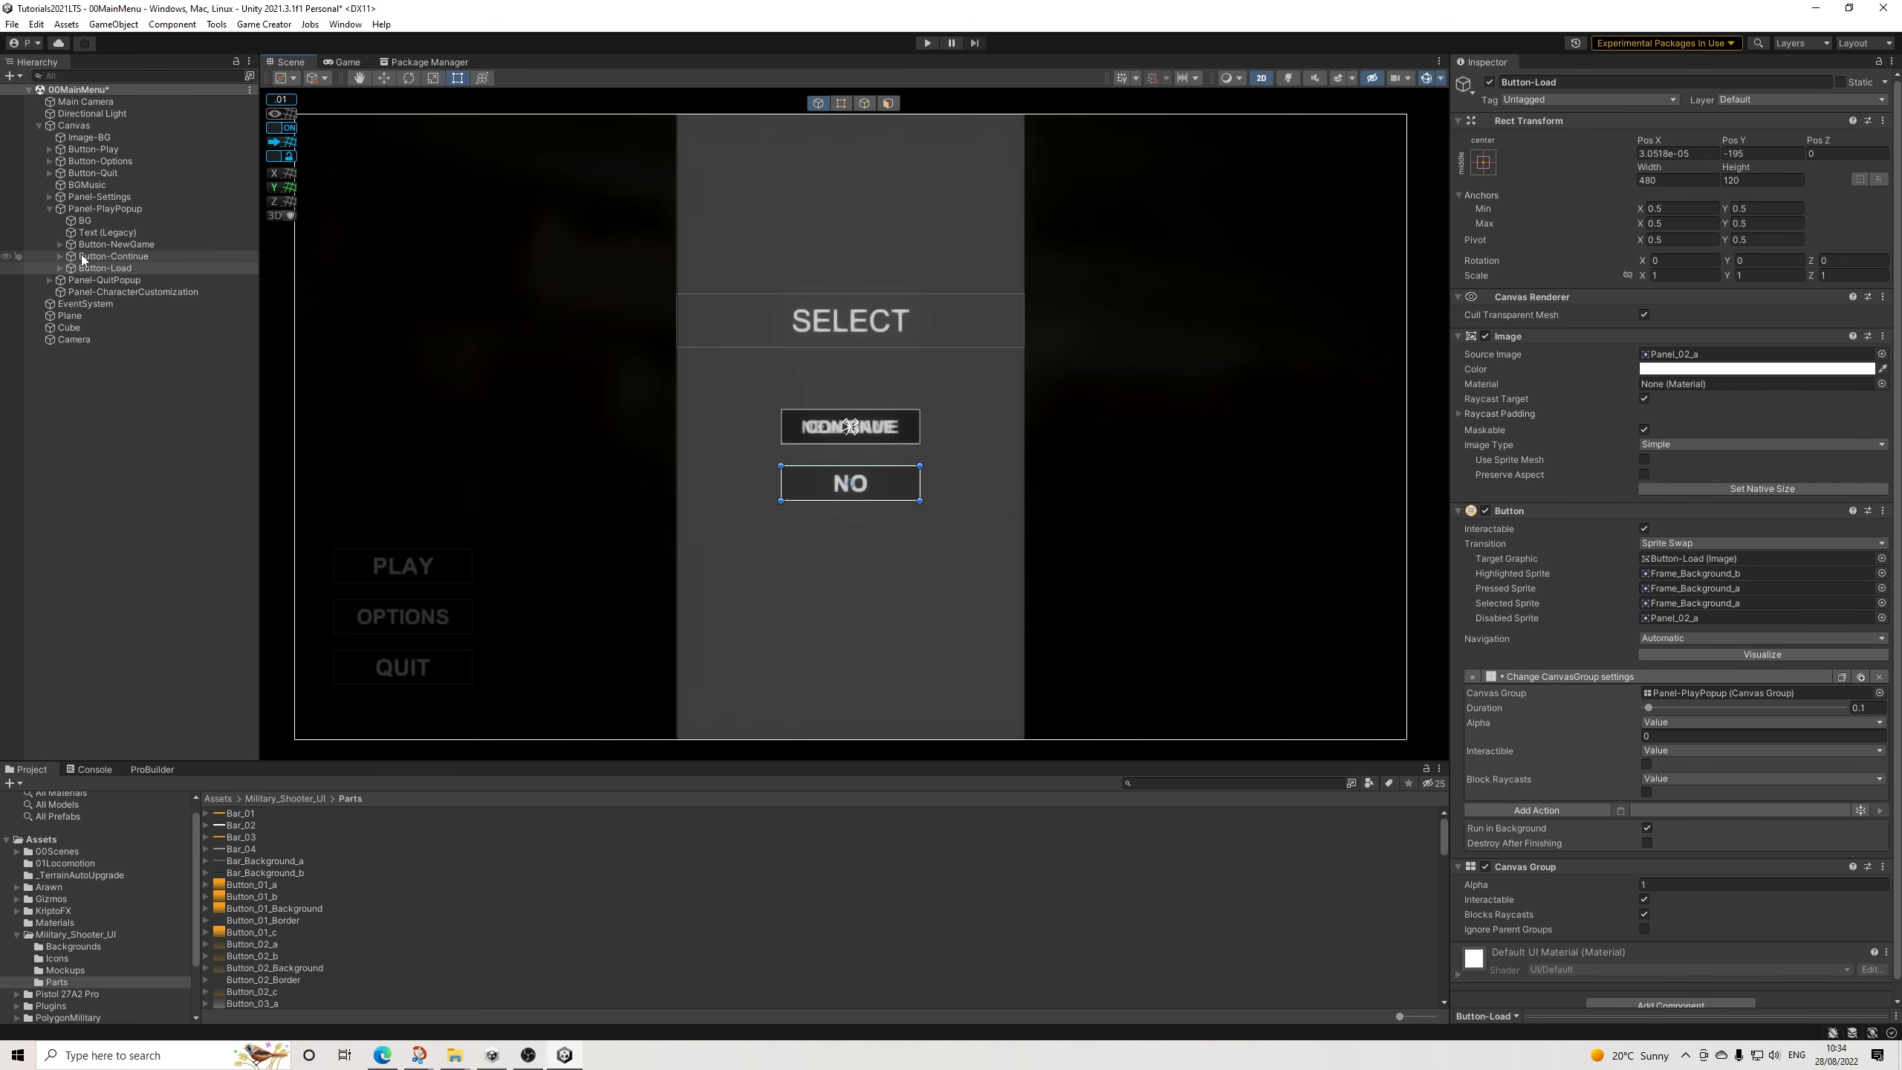
Set Button-Load's child text to LOAD GAME with font size 60, matching Button-NewGame's text.
left_click(61, 244)
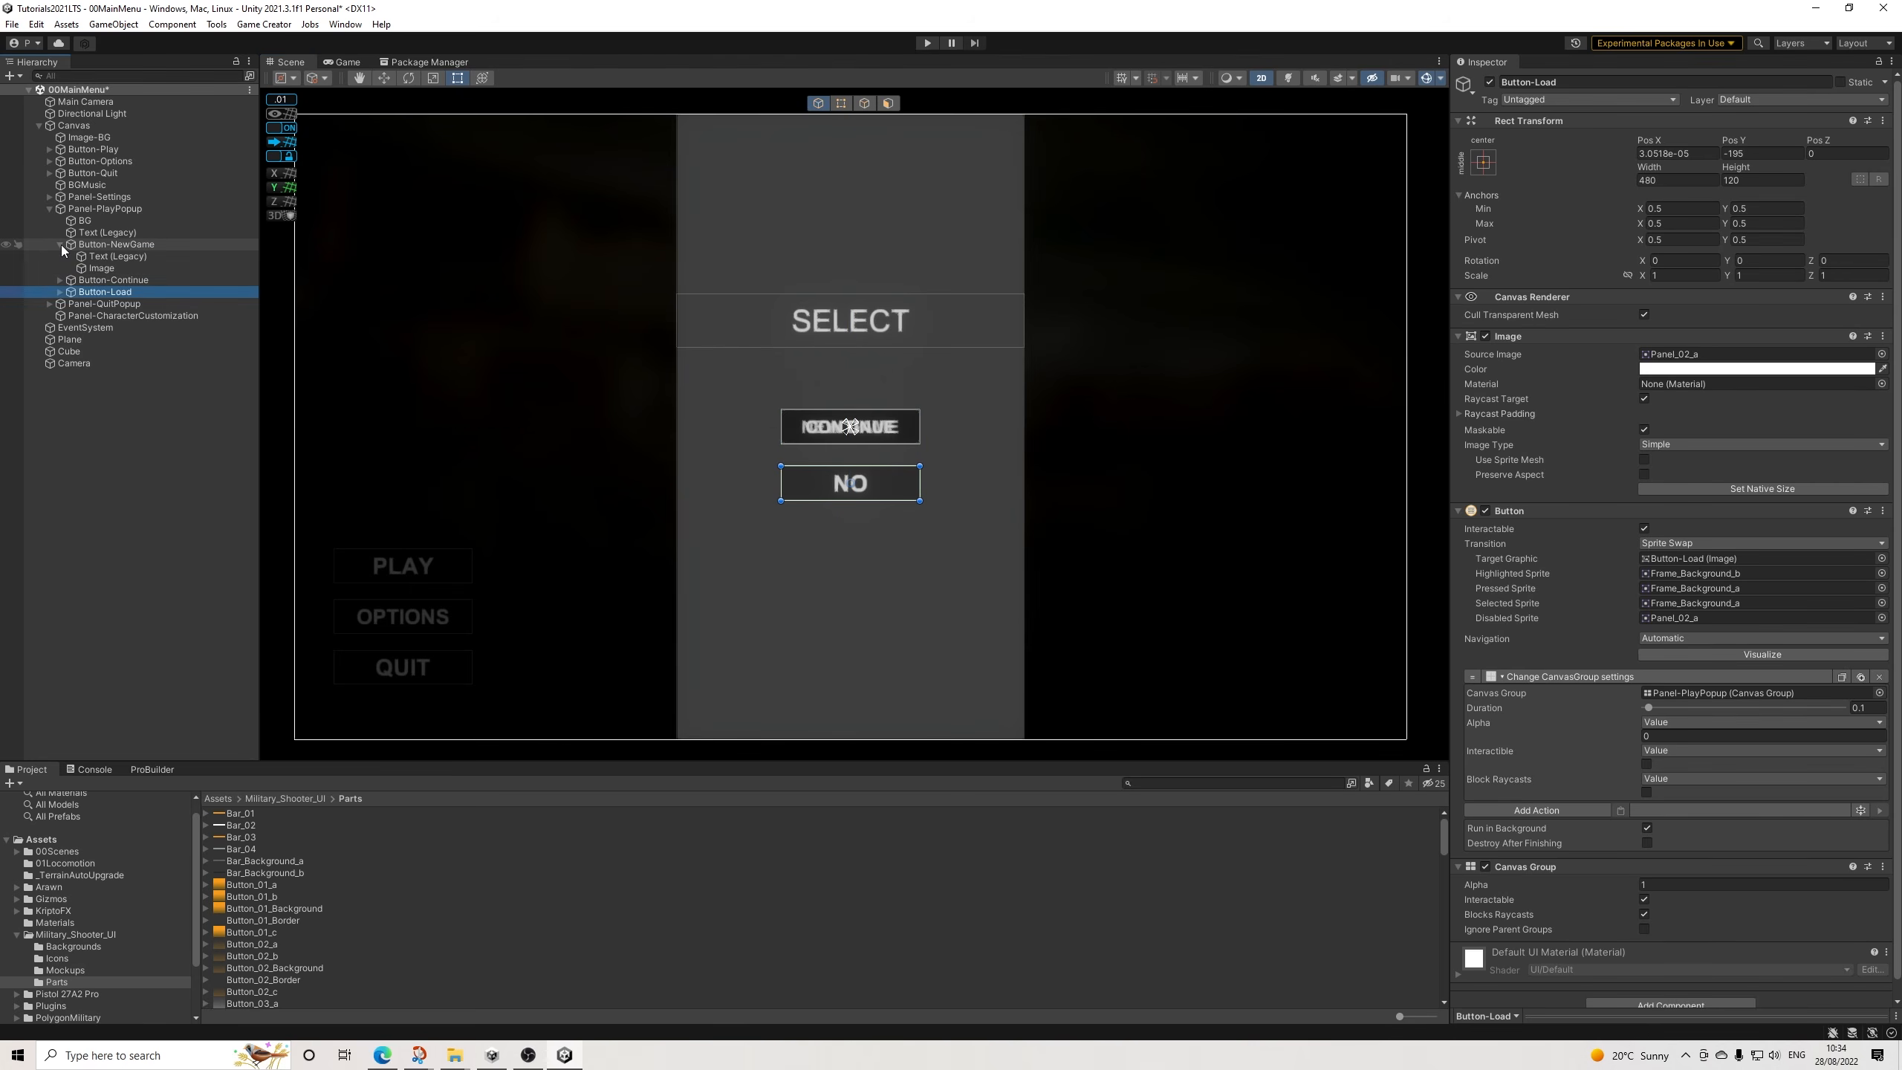
left_click(91, 258)
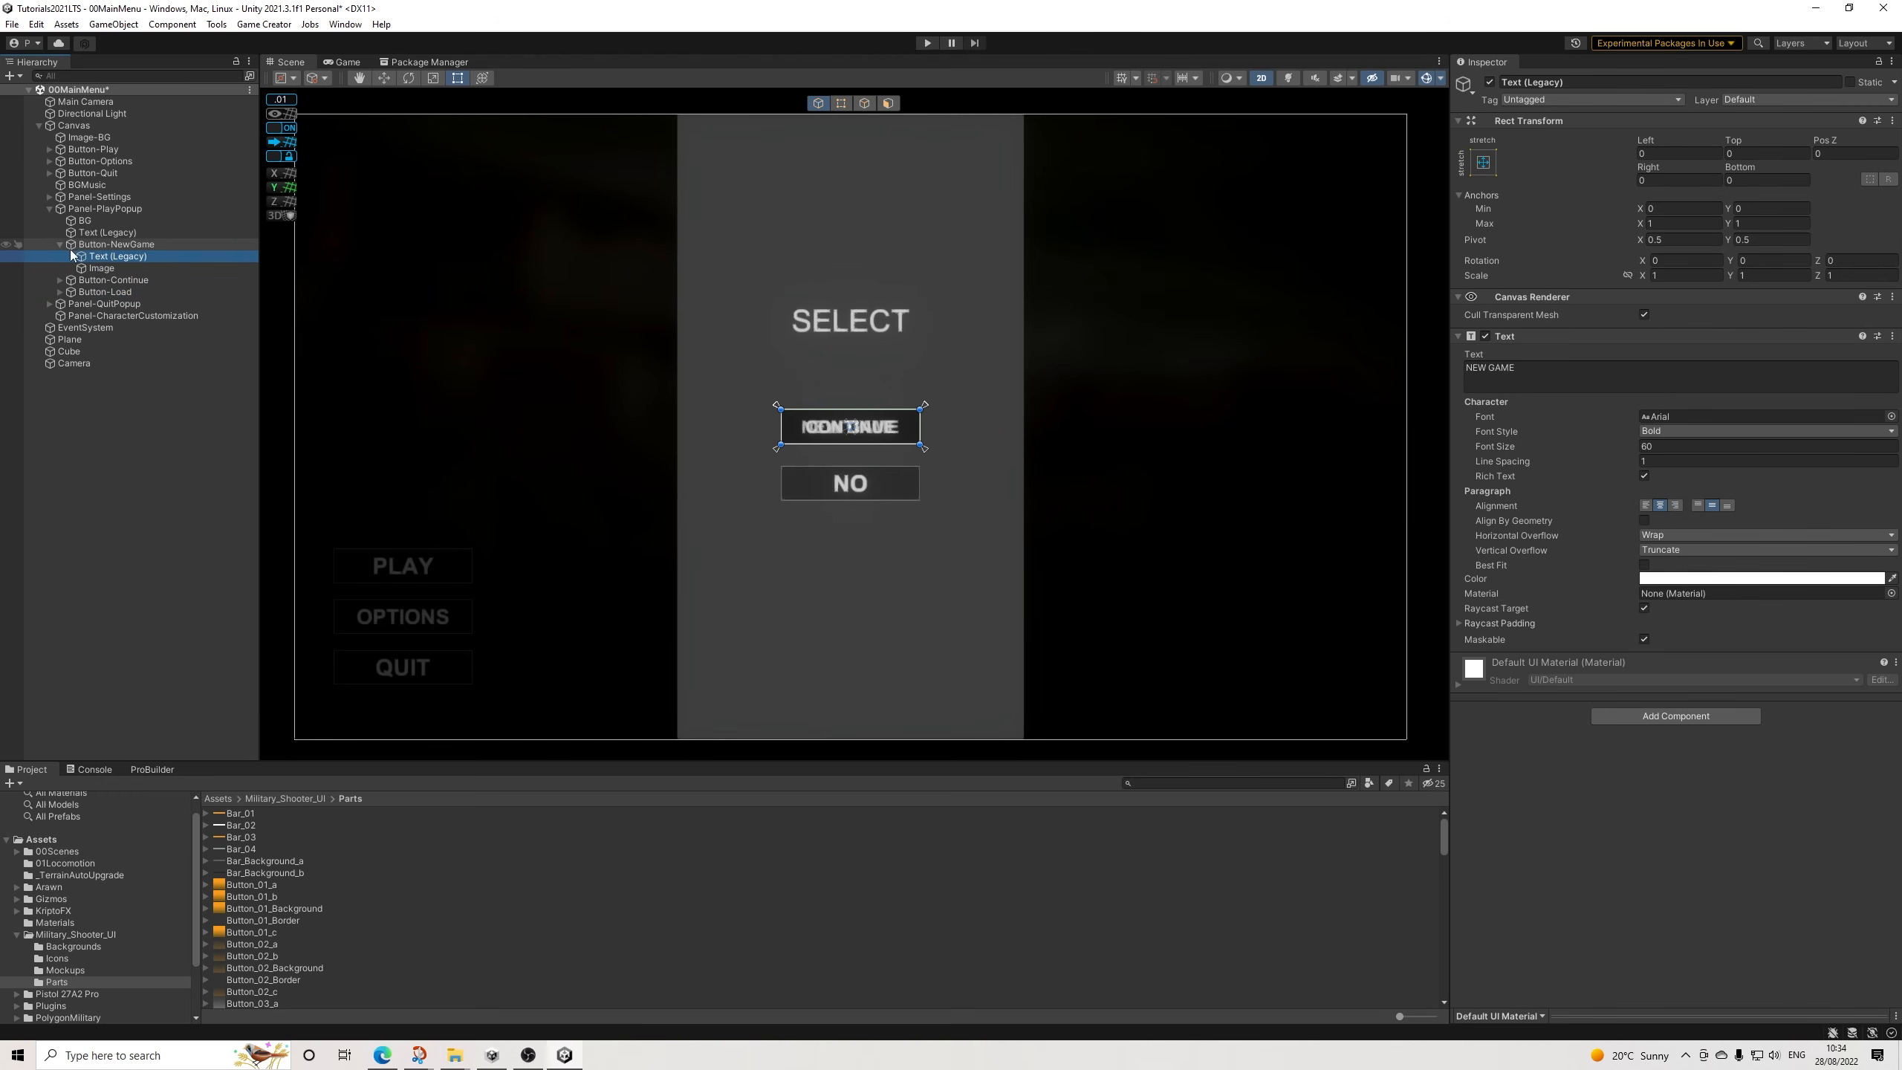
left_click(60, 244)
left_click(90, 267)
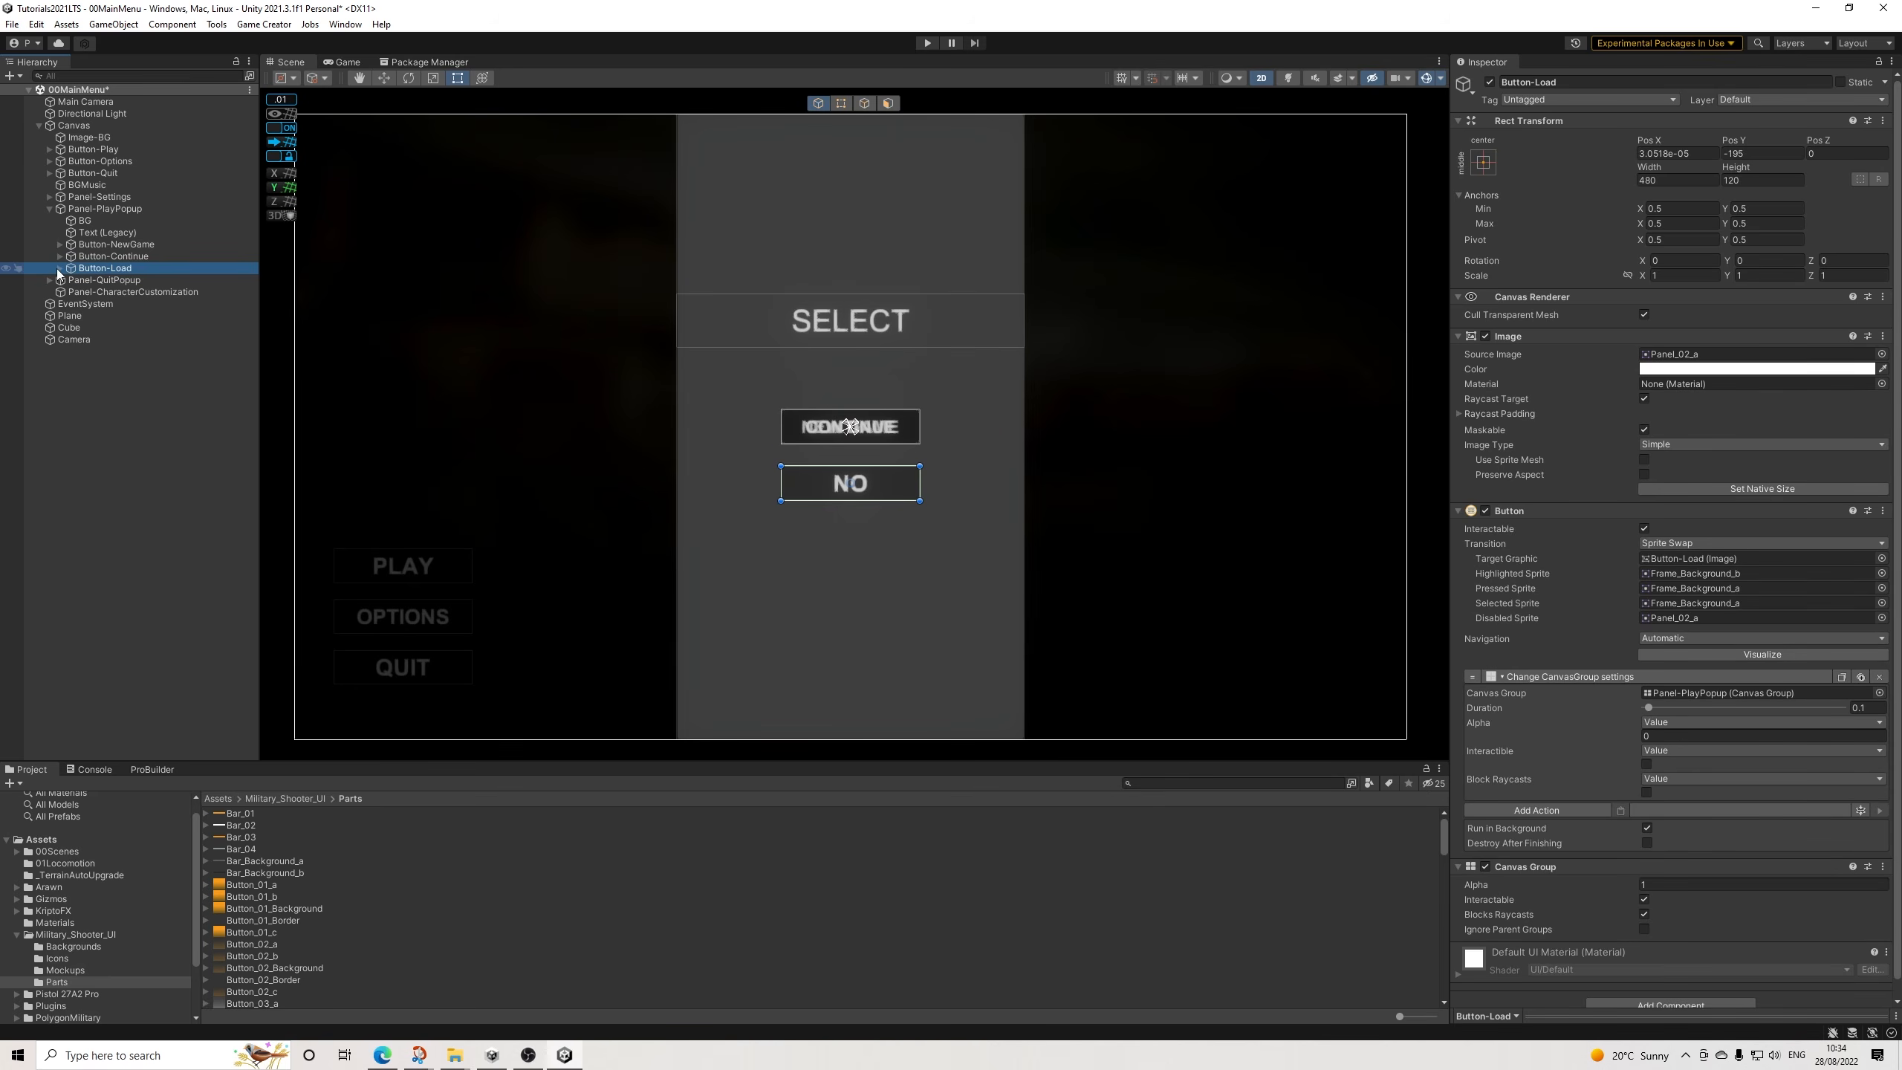
left_click(60, 267)
left_click(104, 281)
left_click(1533, 373)
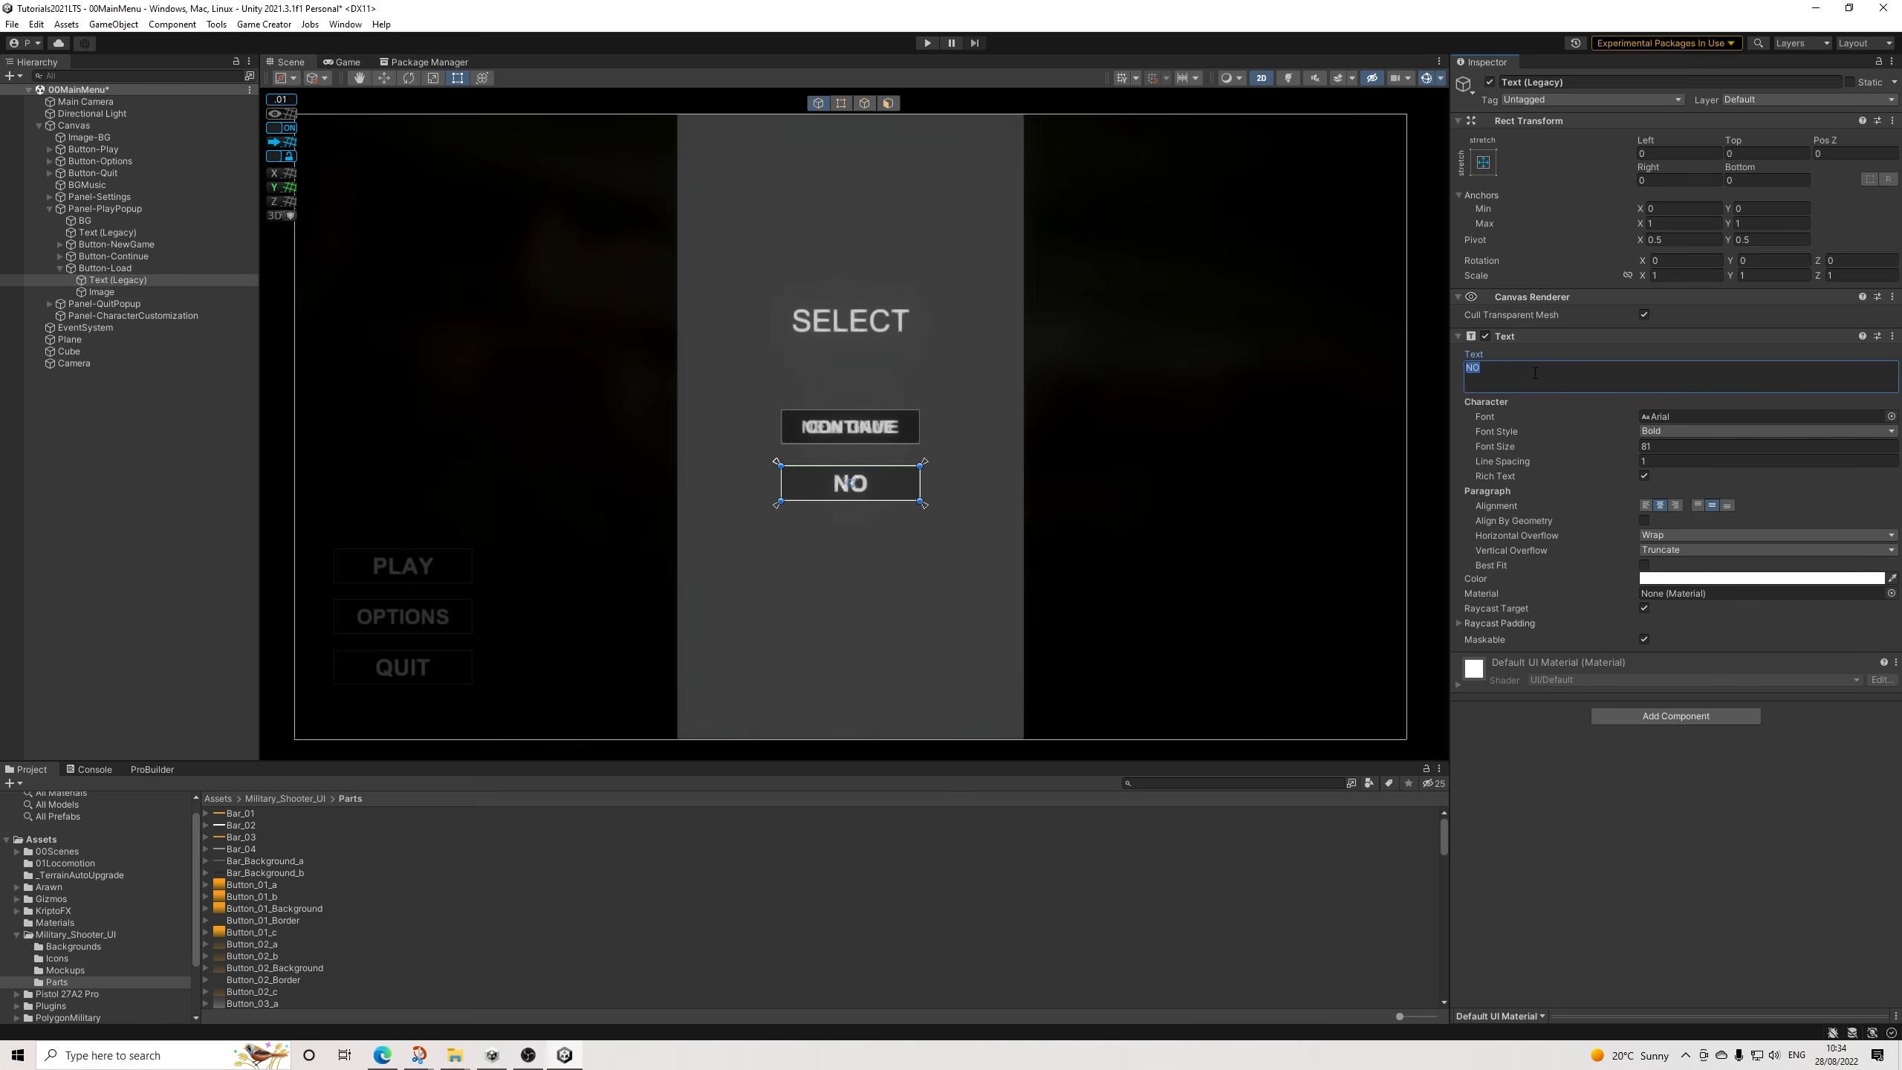
type("LOAD G")
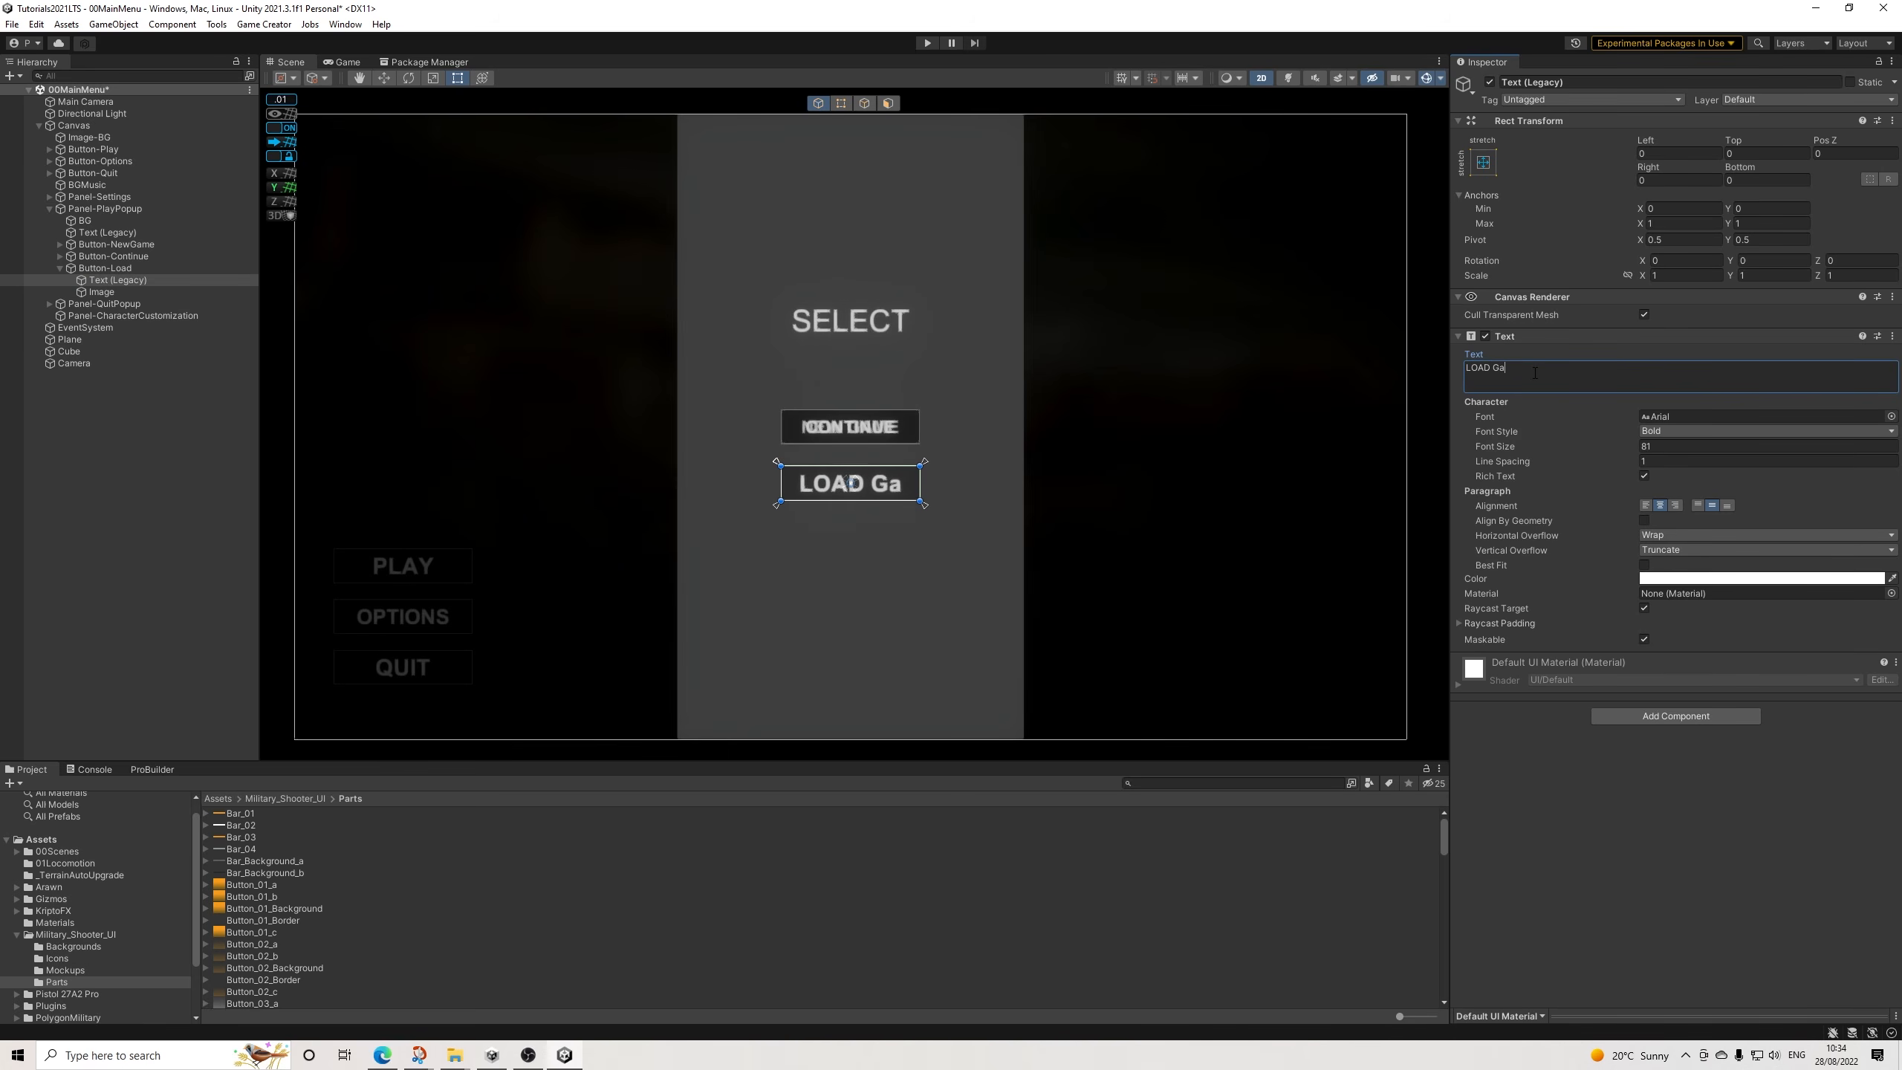
type("AME")
left_click(1686, 443)
type("60")
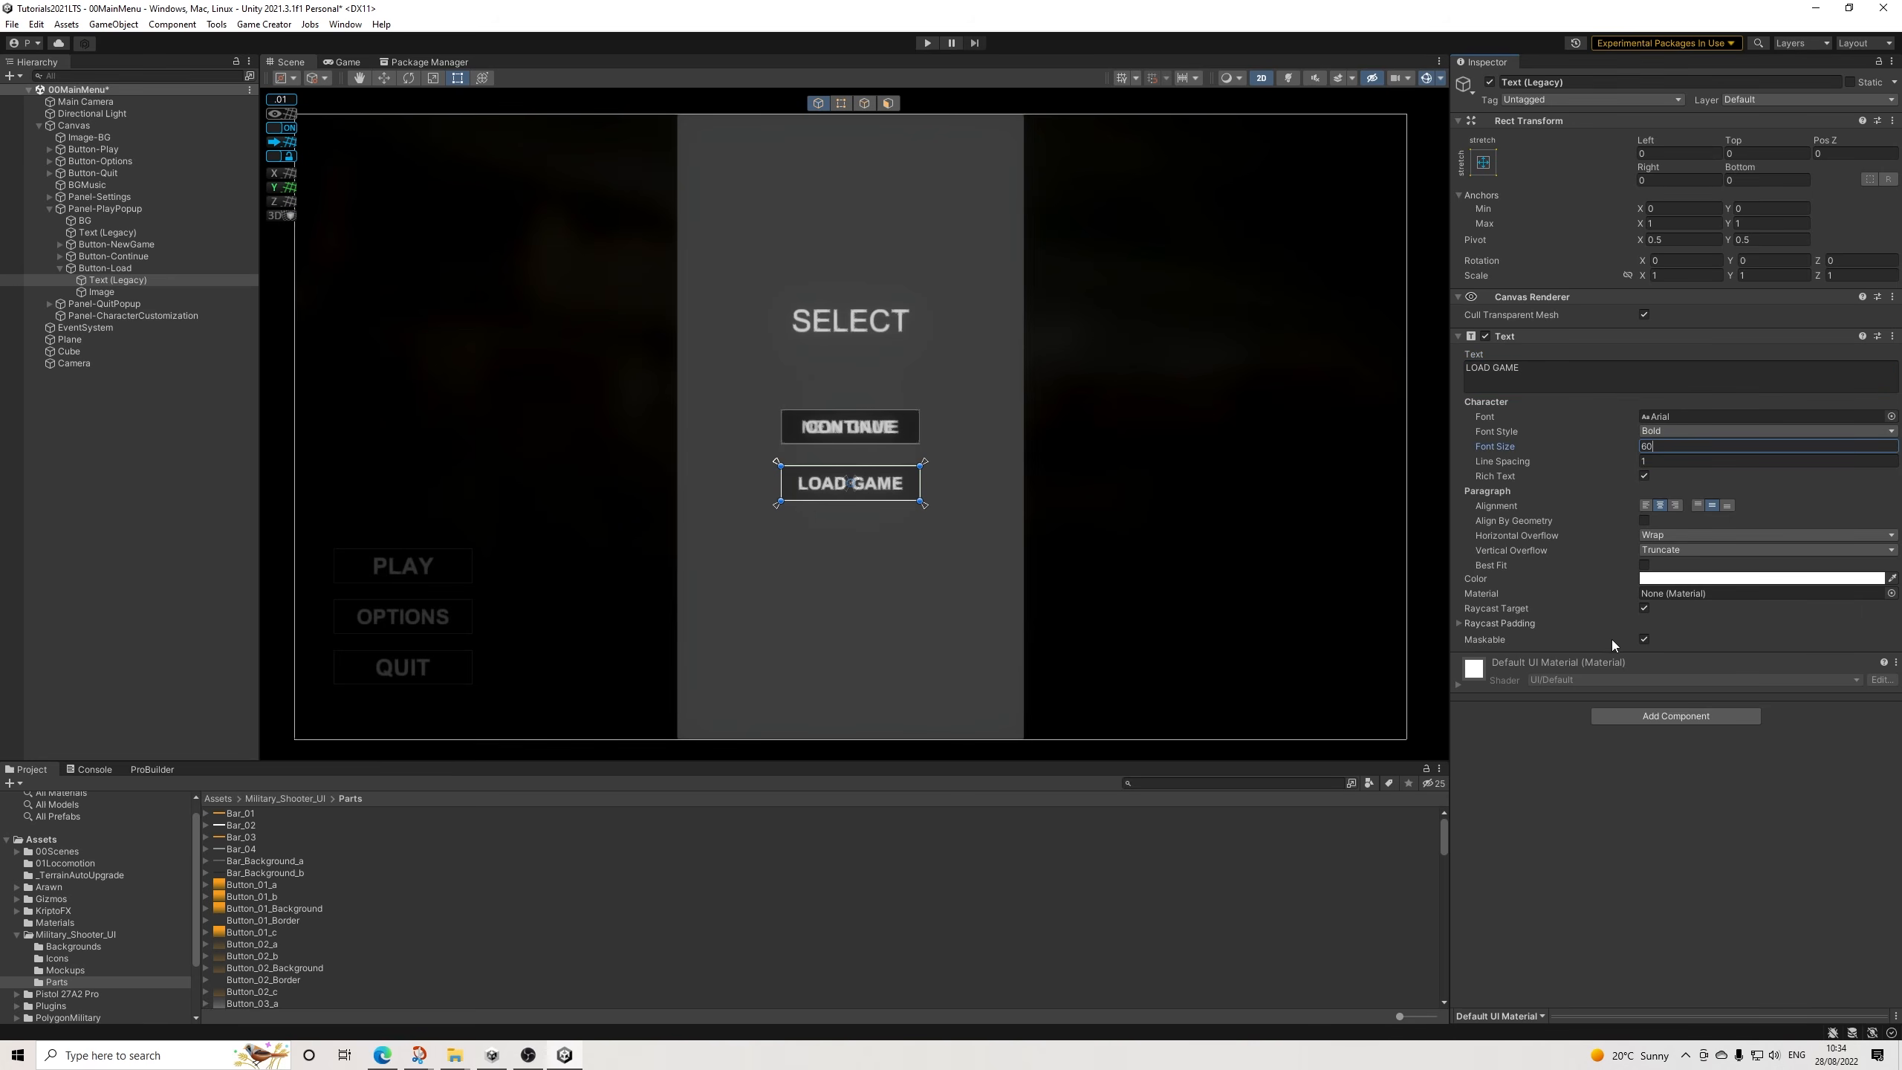
Remove the Change CanvasGroup settings action from Button-Load.
left_click(105, 267)
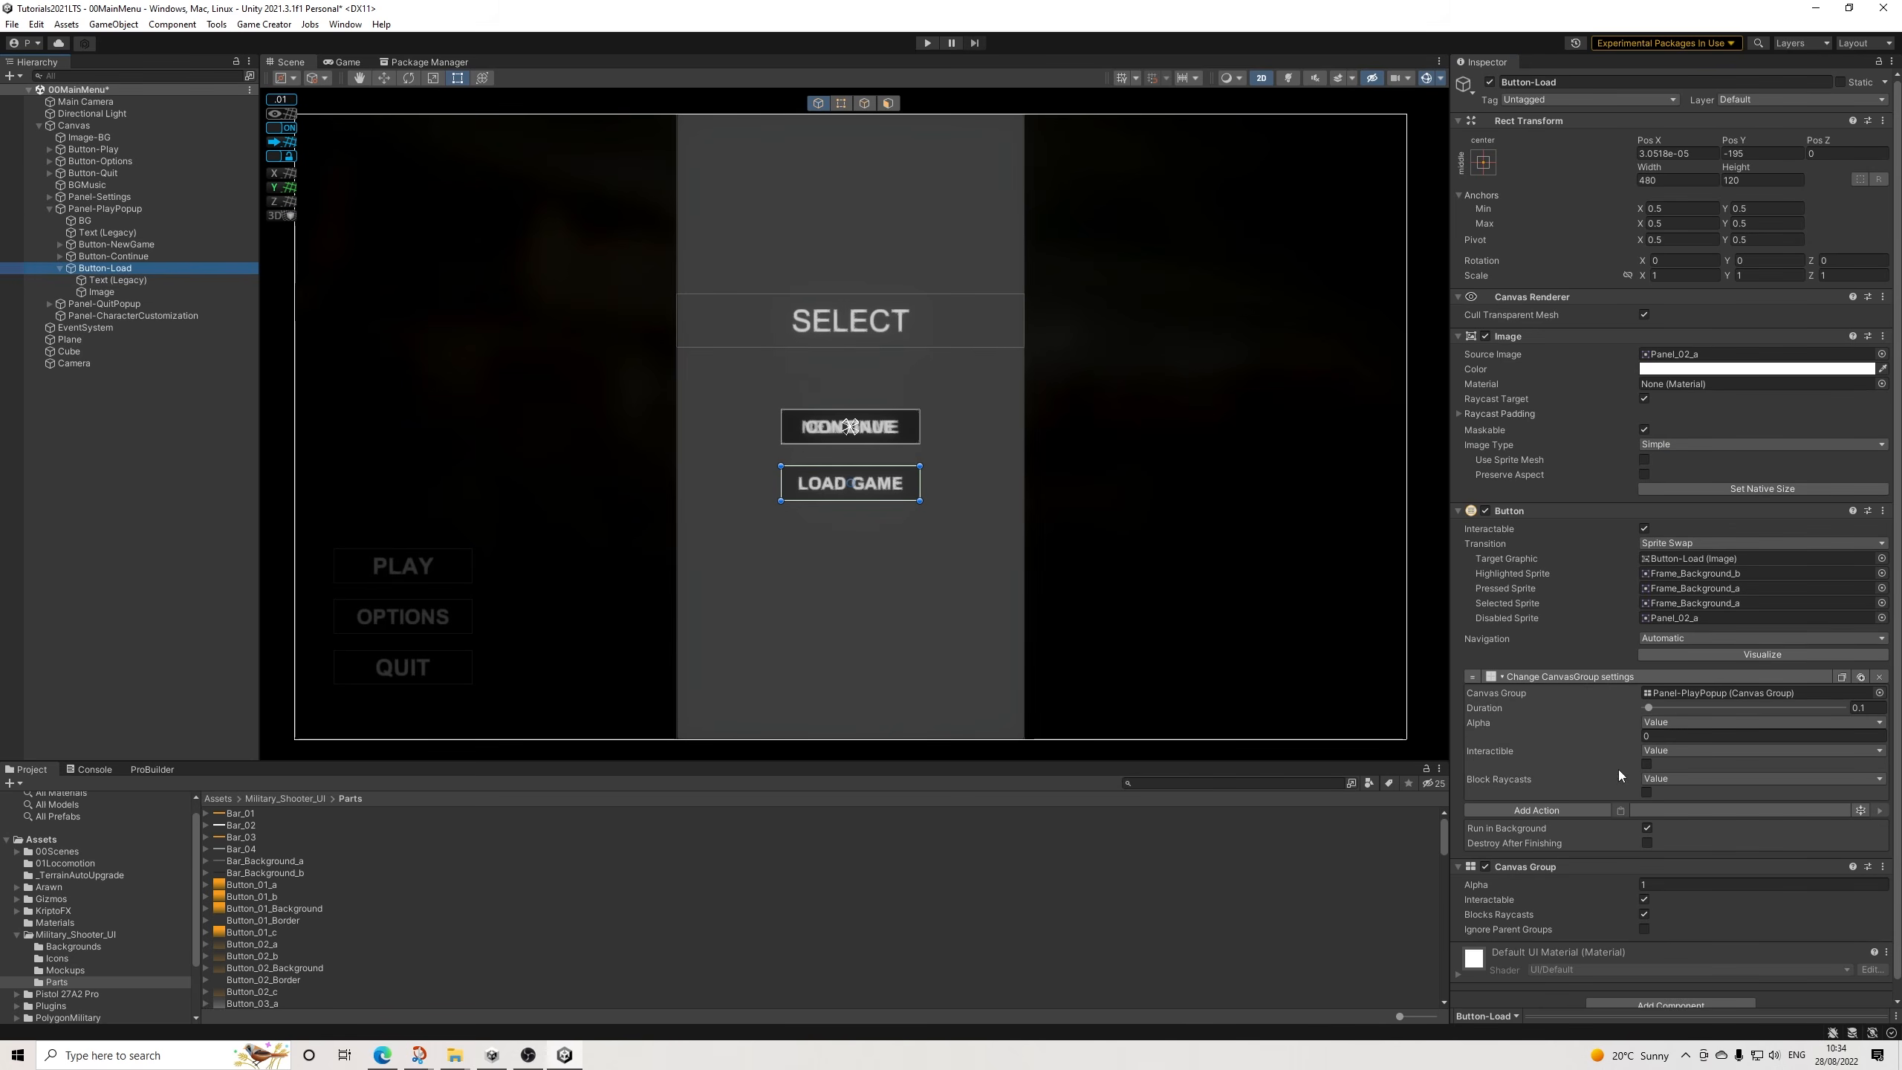
left_click(1879, 677)
left_click(1560, 677)
key("BackSpace")
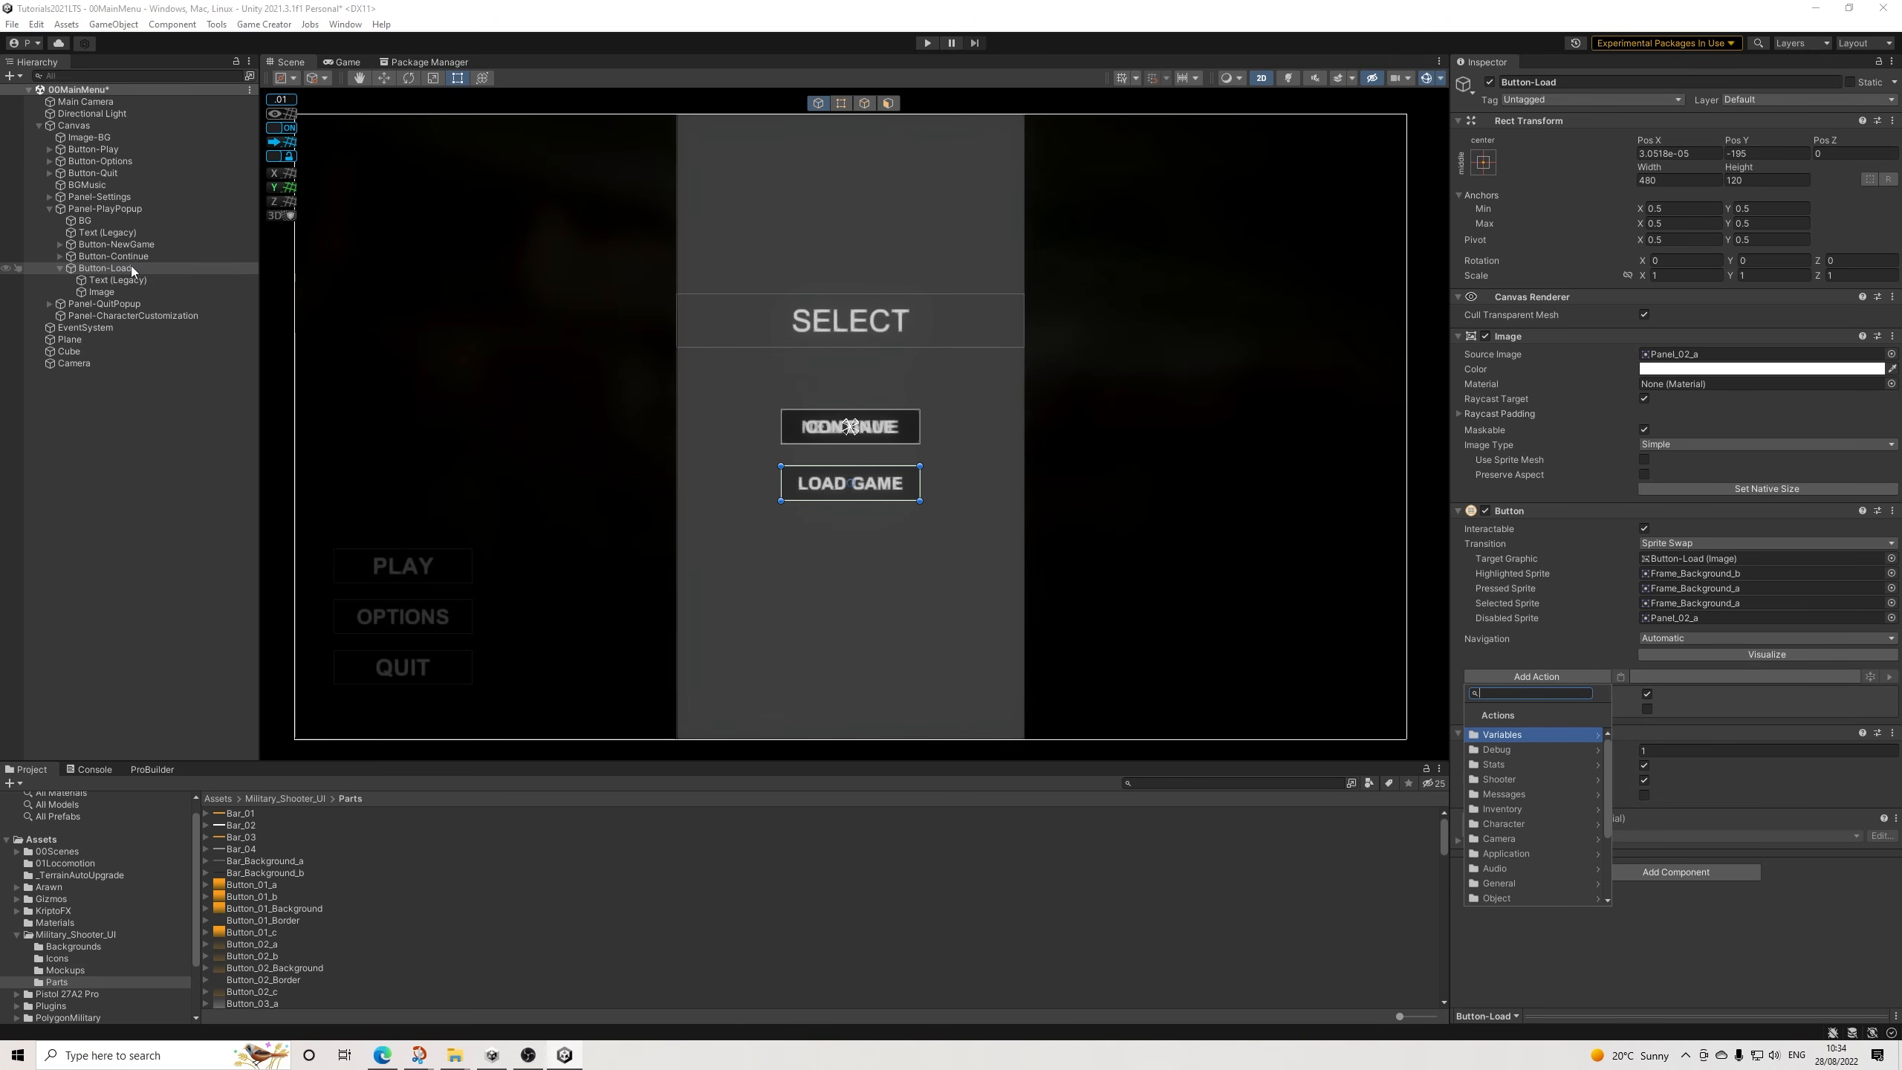
Copy the Change CanvasGroup settings action from Button-NewGame and paste it into Button-Load's actions.
left_click(131, 245)
left_click(1841, 679)
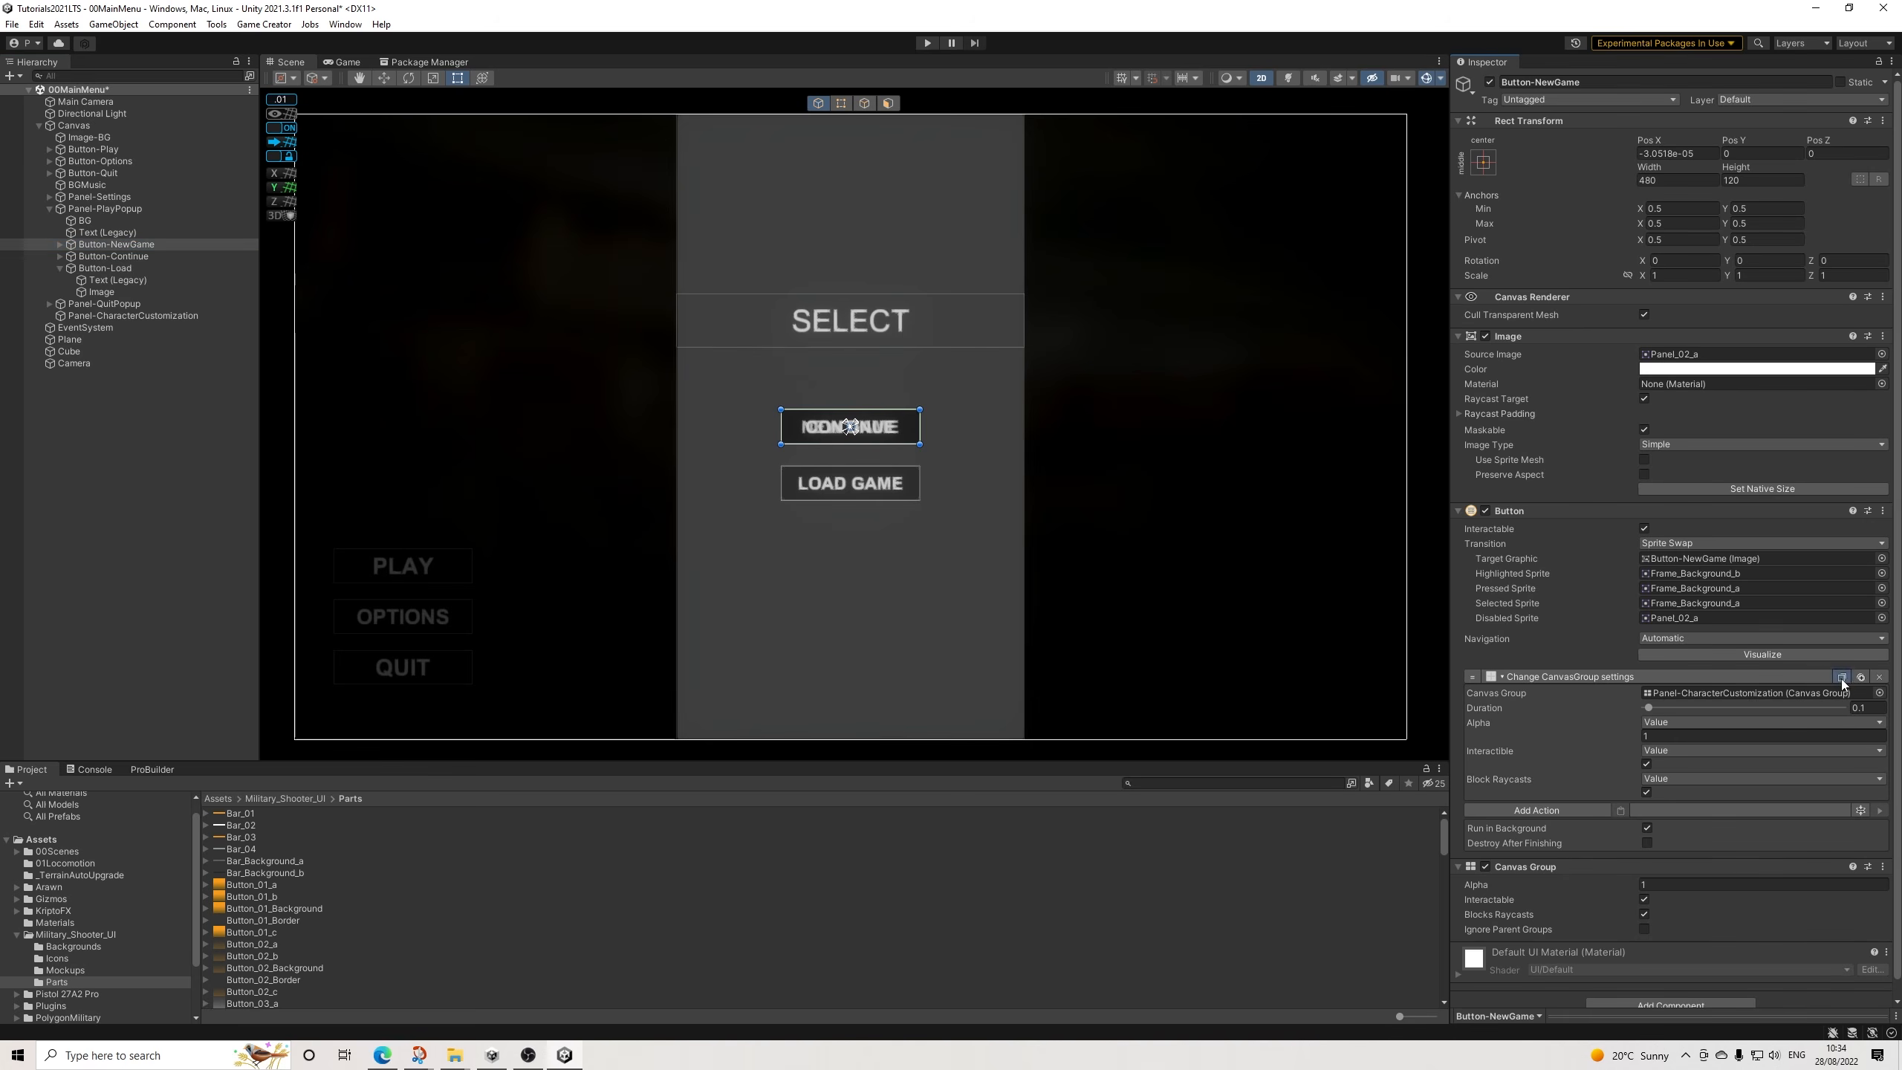
left_click(114, 269)
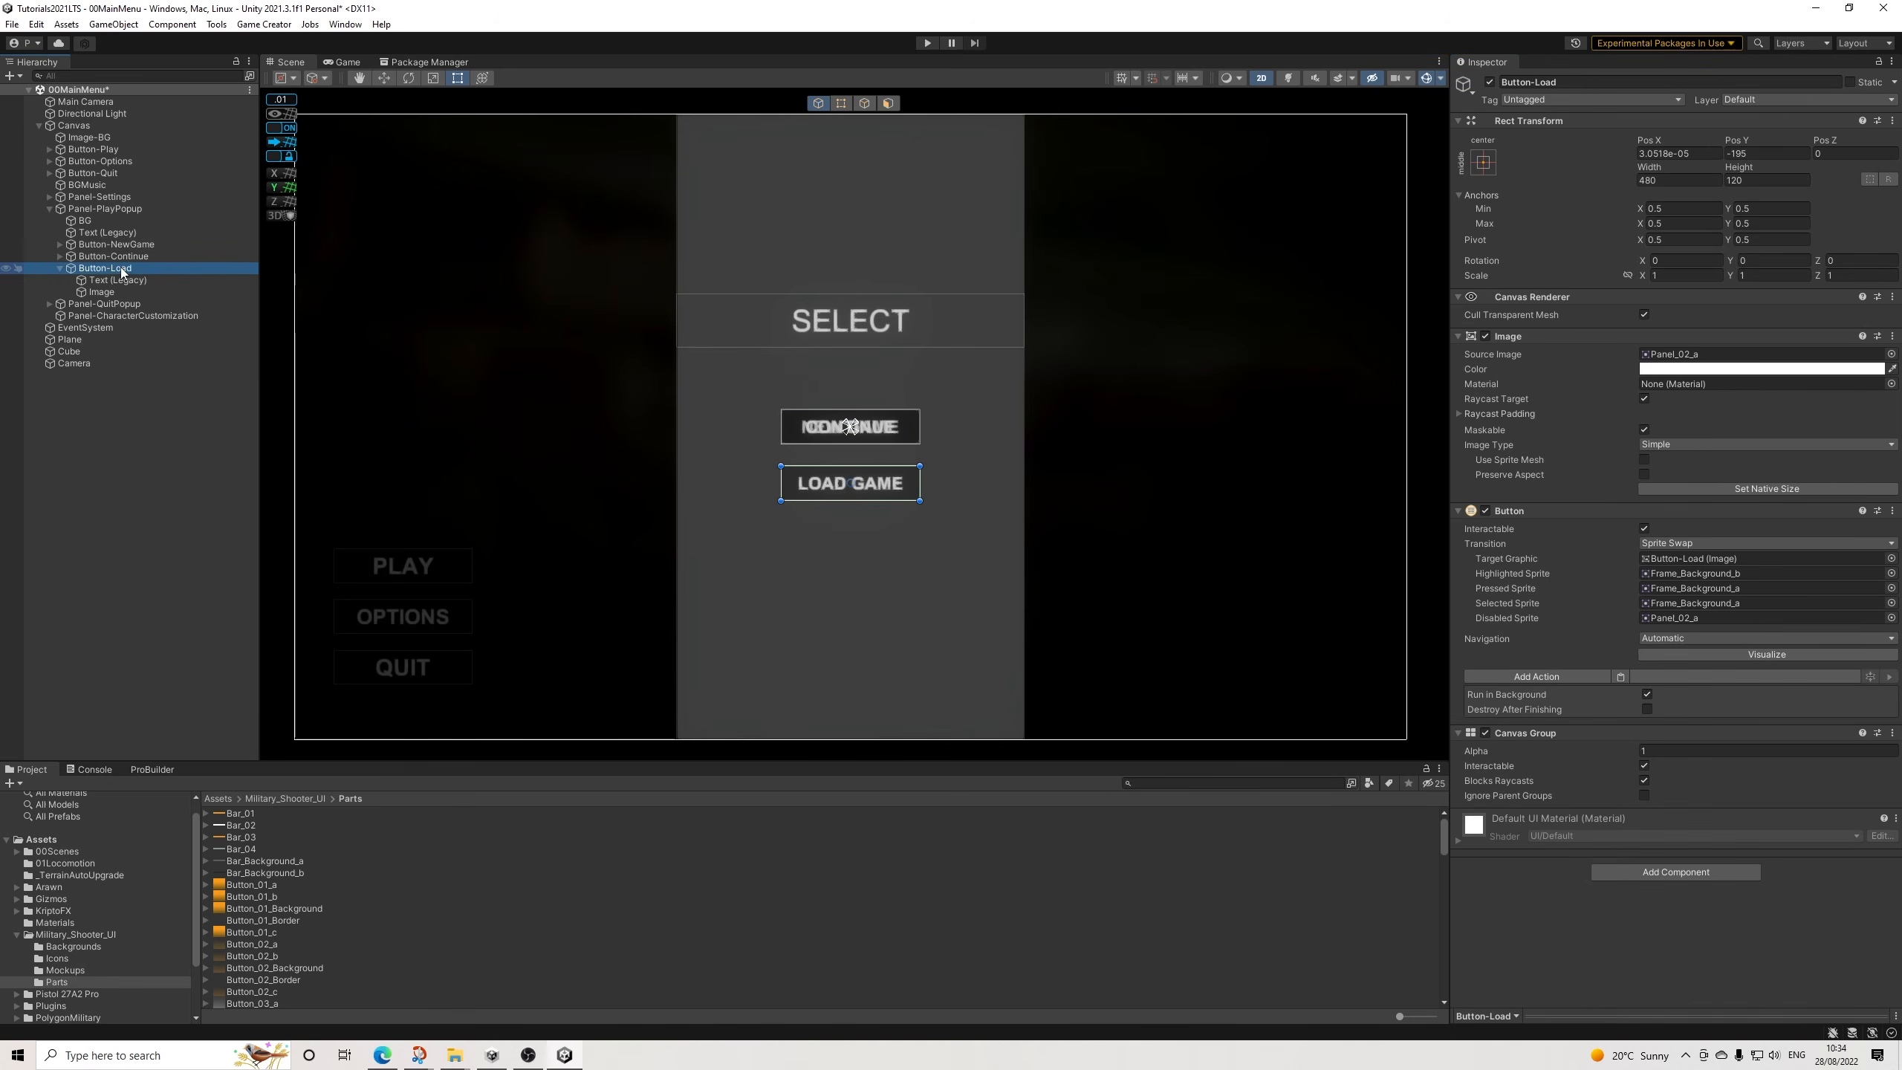
left_click(1619, 678)
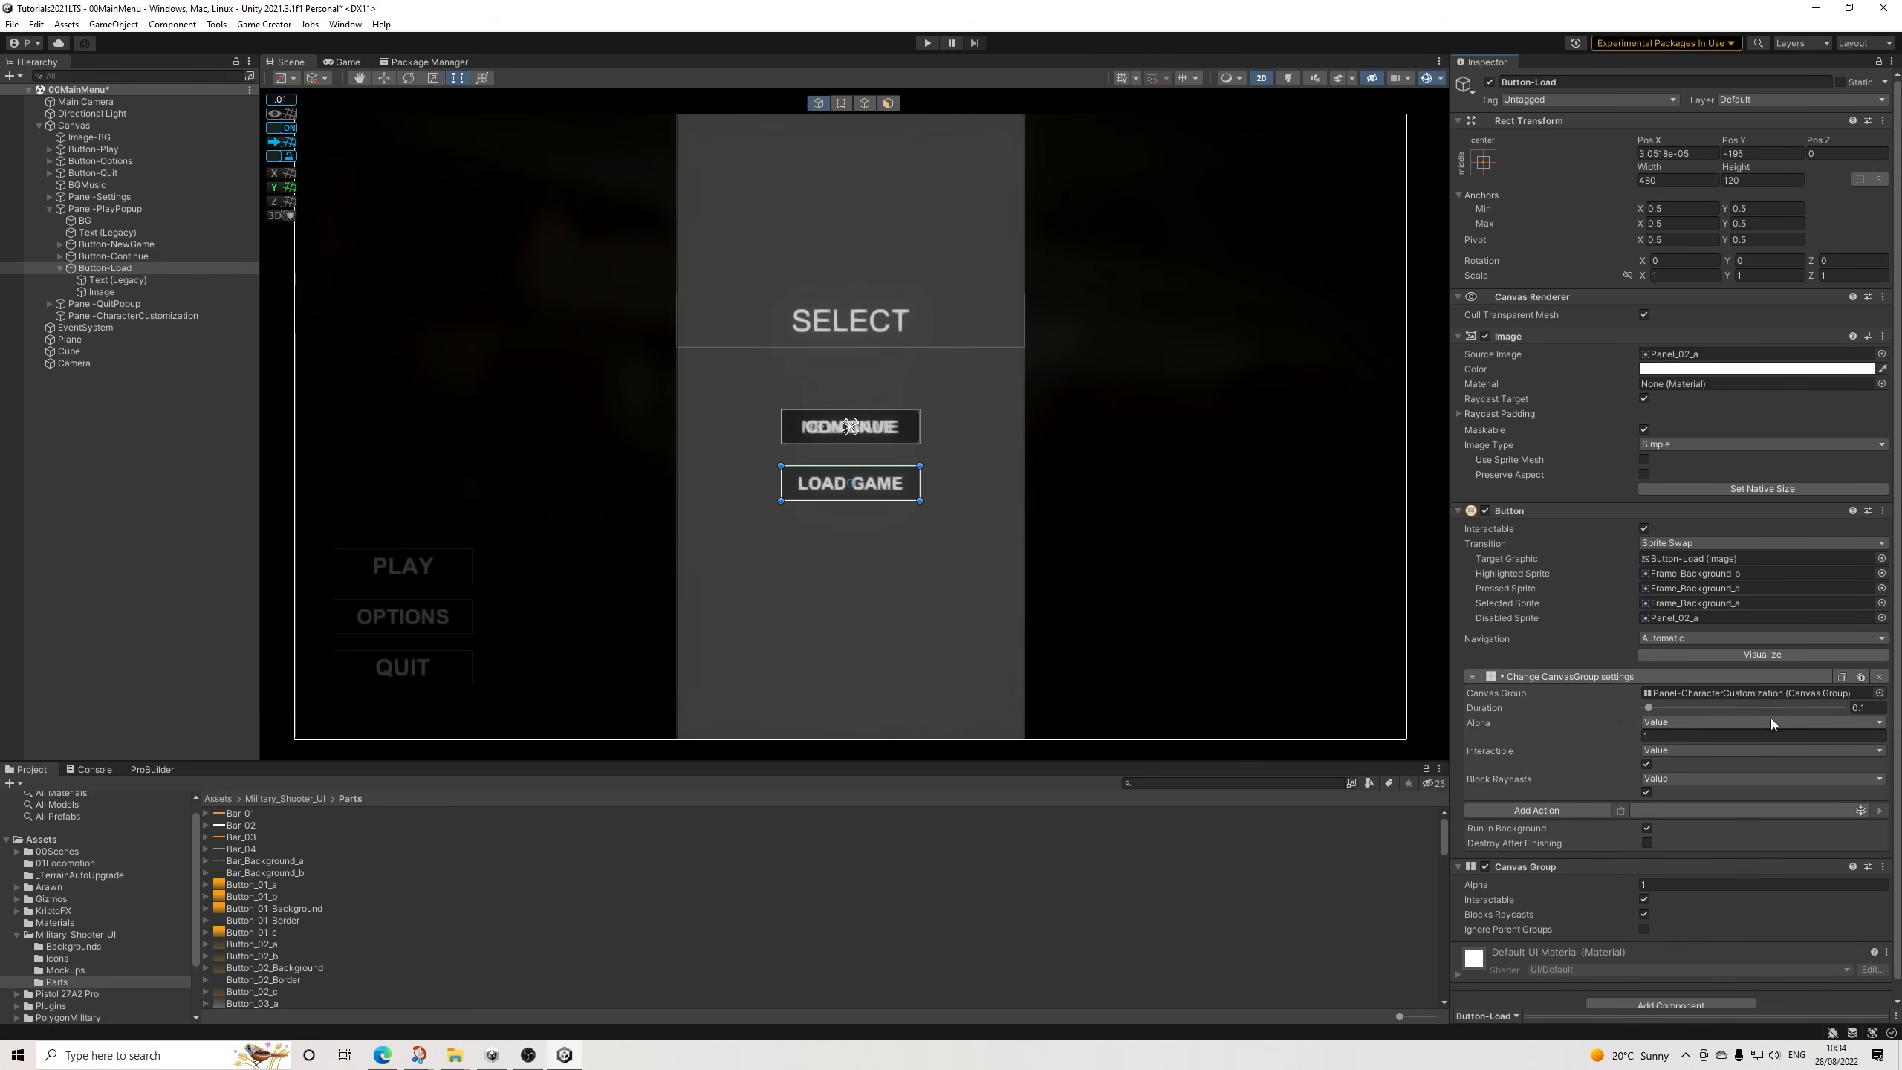
Duplicate Panel-CharacterCustomization and rename the copy Panel-LoadGame.
left_click(60, 268)
left_click(116, 291)
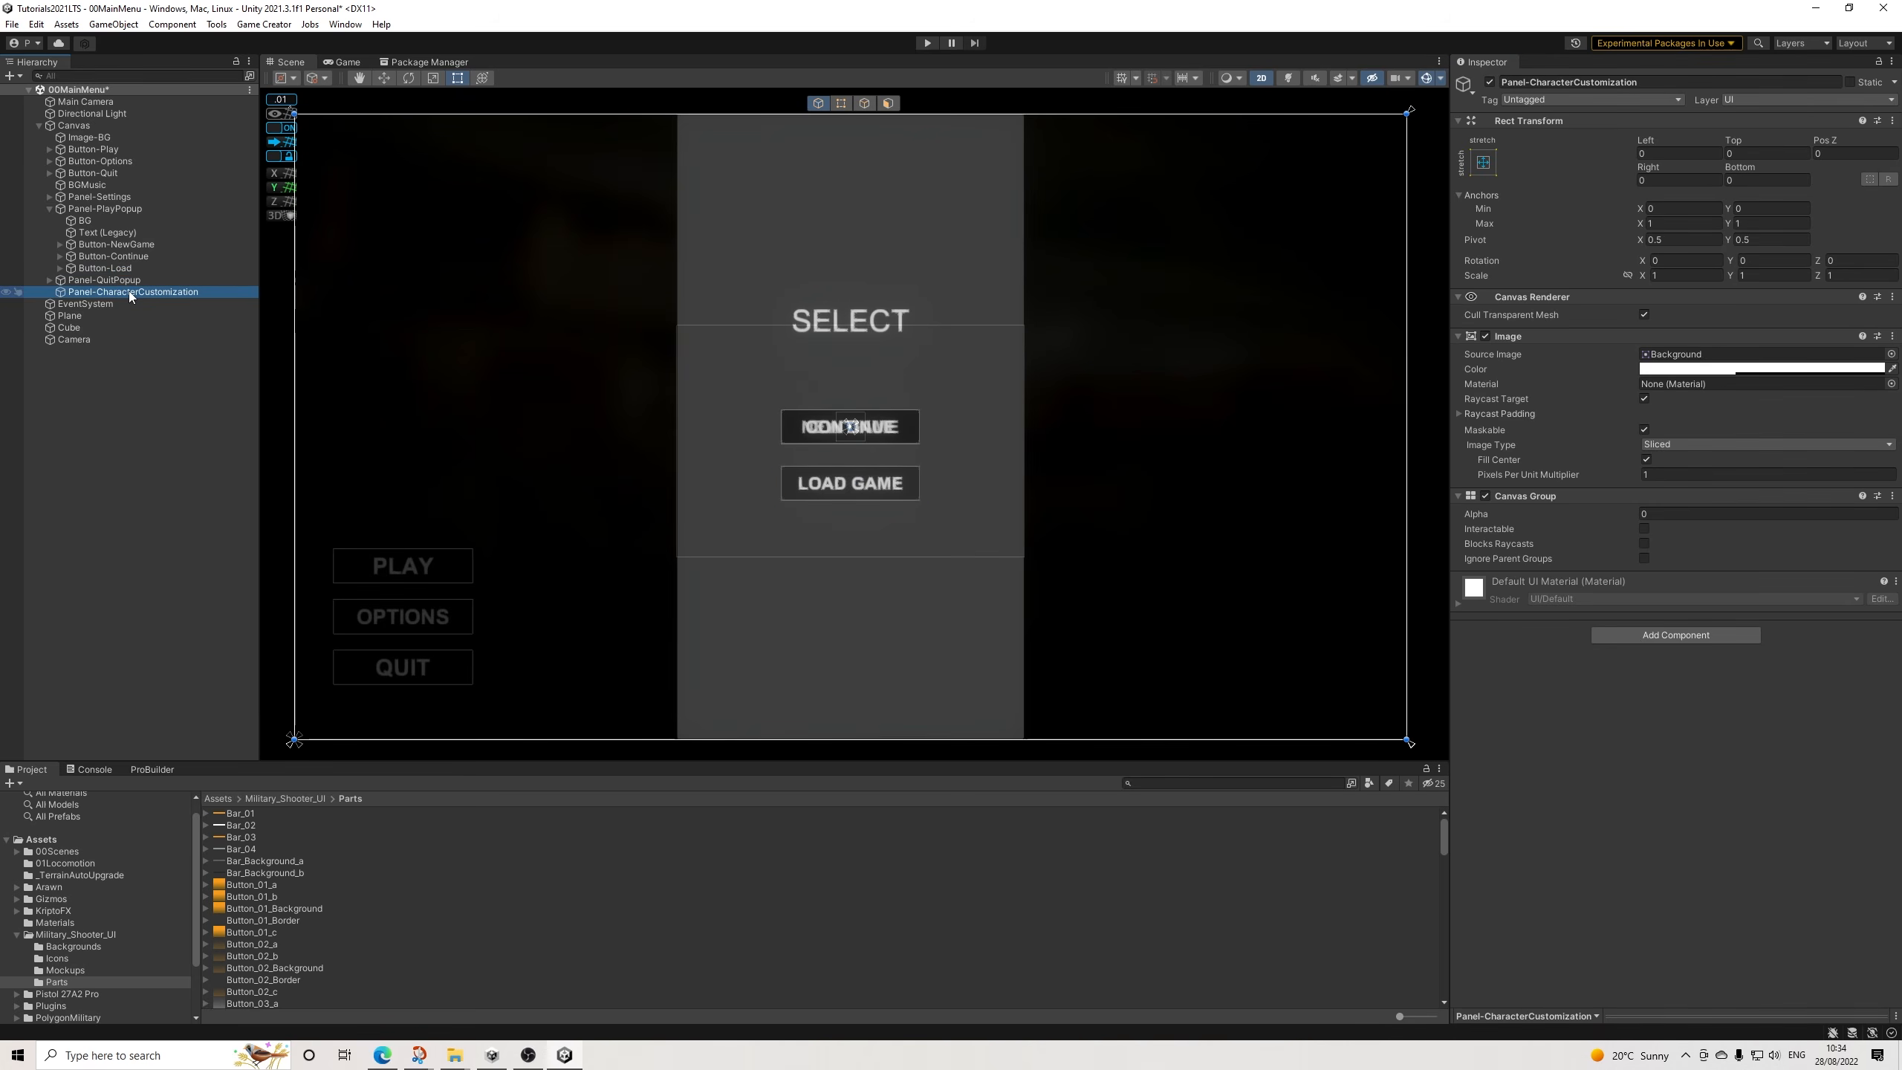
key("ctrl+d")
left_click_drag(1529, 81, 1792, 115)
type("LO")
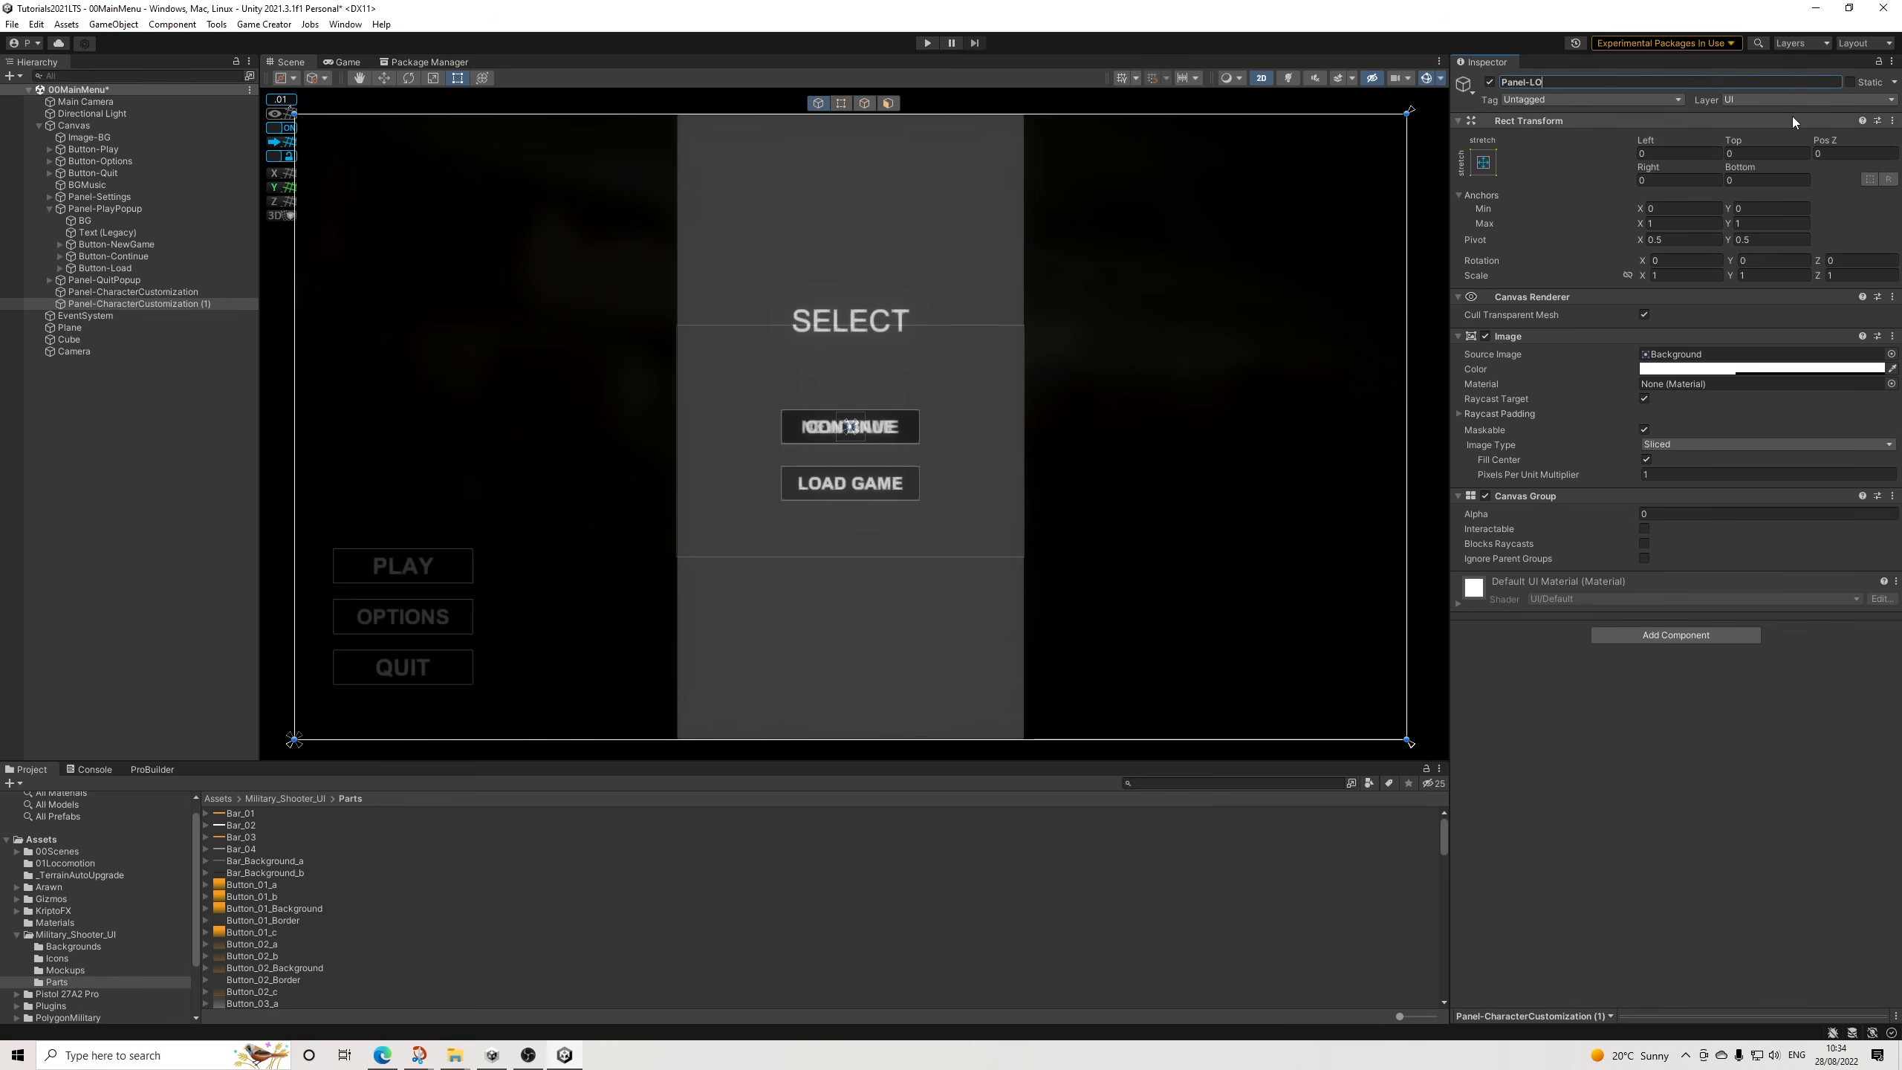
key("BackSpace")
type("oadGam")
type("e")
key("Return")
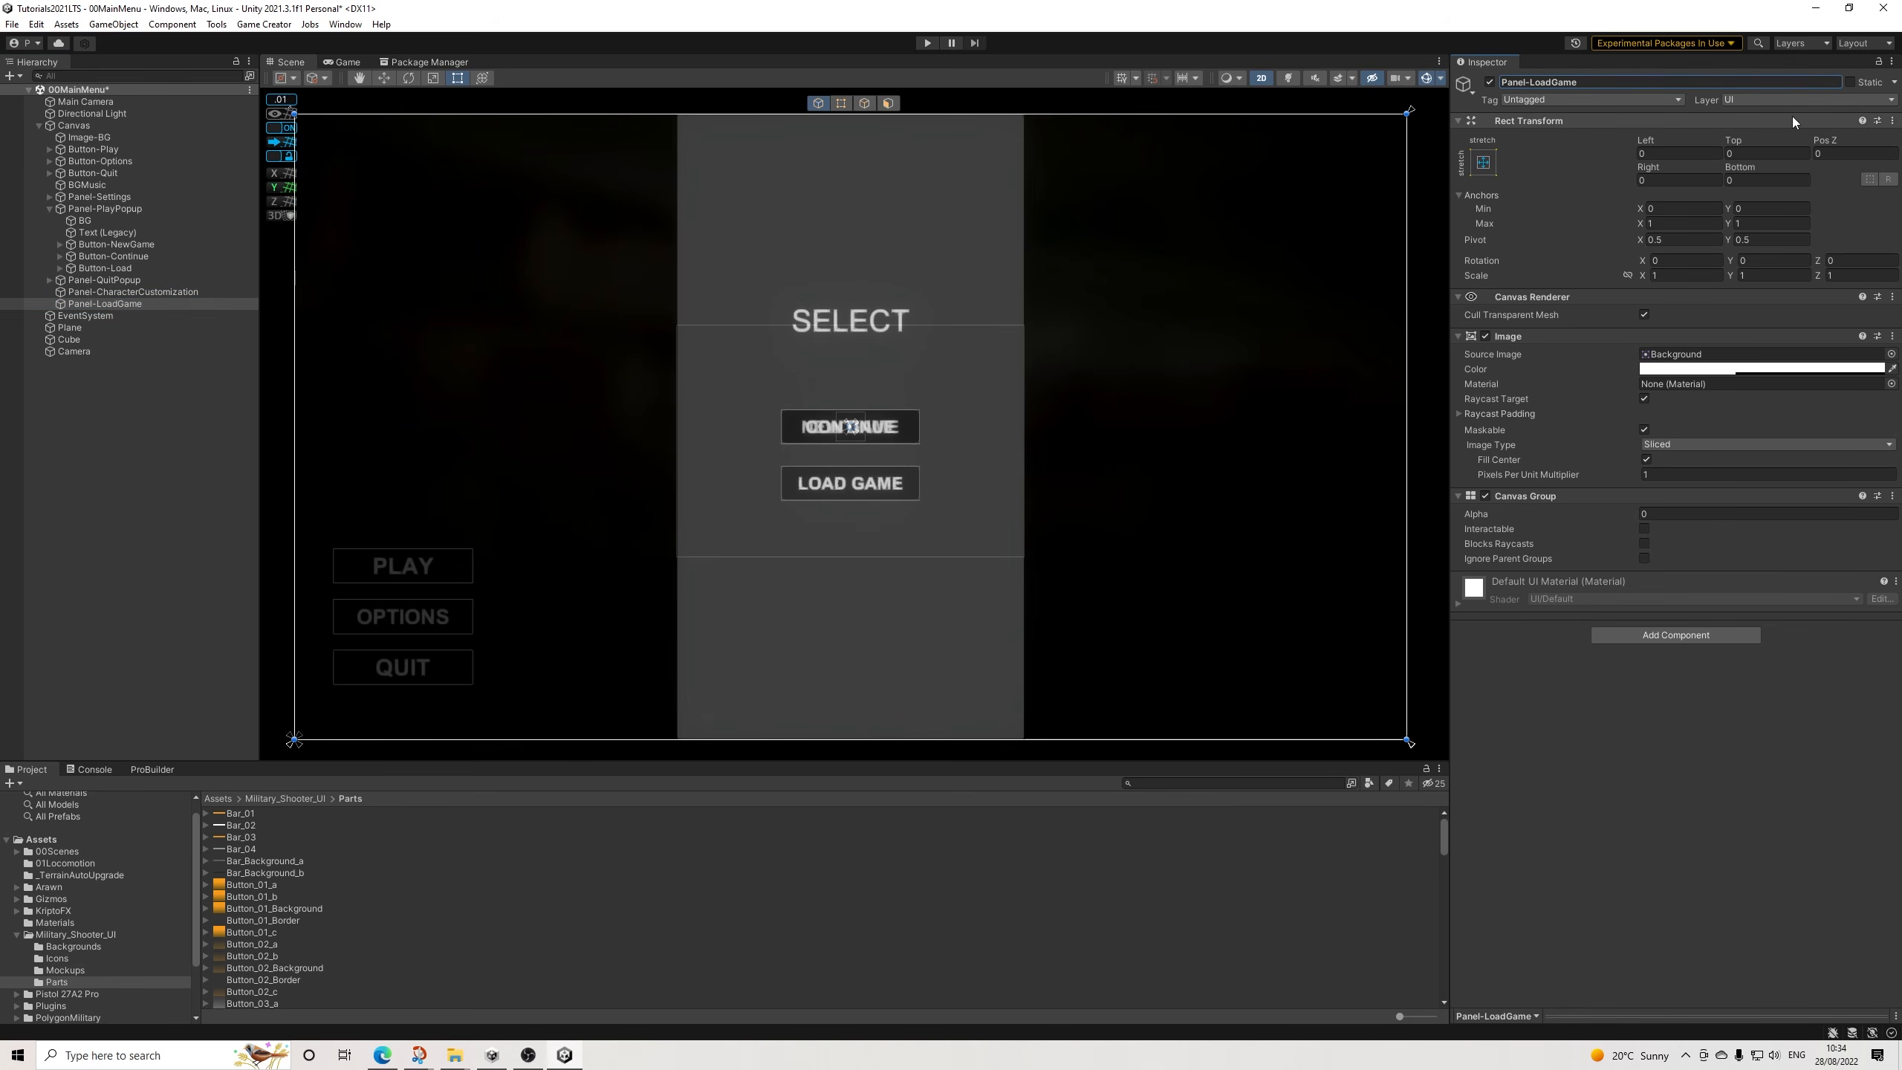
Assign Panel-LoadGame as the Canvas Group of Button-Load's Change CanvasGroup settings action.
left_click(122, 268)
left_click_drag(123, 303, 1751, 690)
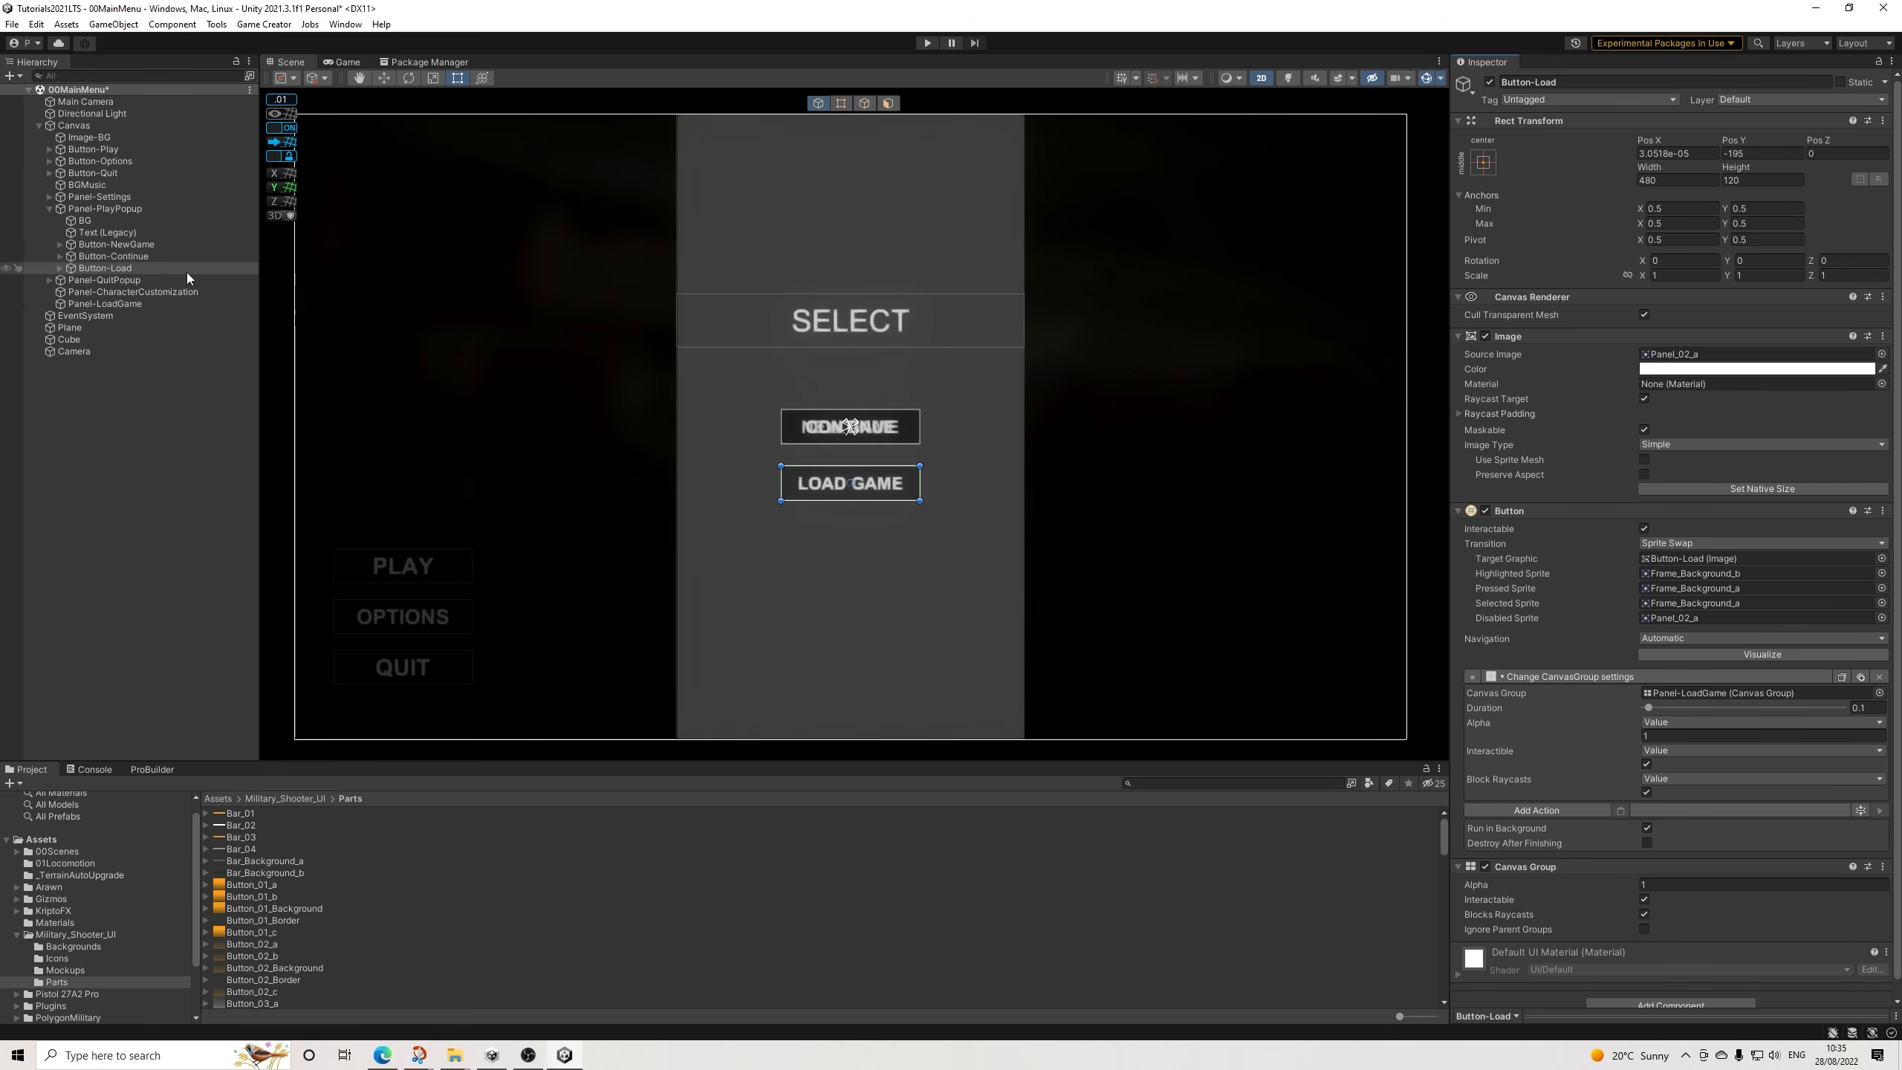
left_click(126, 256)
left_click(127, 268)
left_click(131, 255)
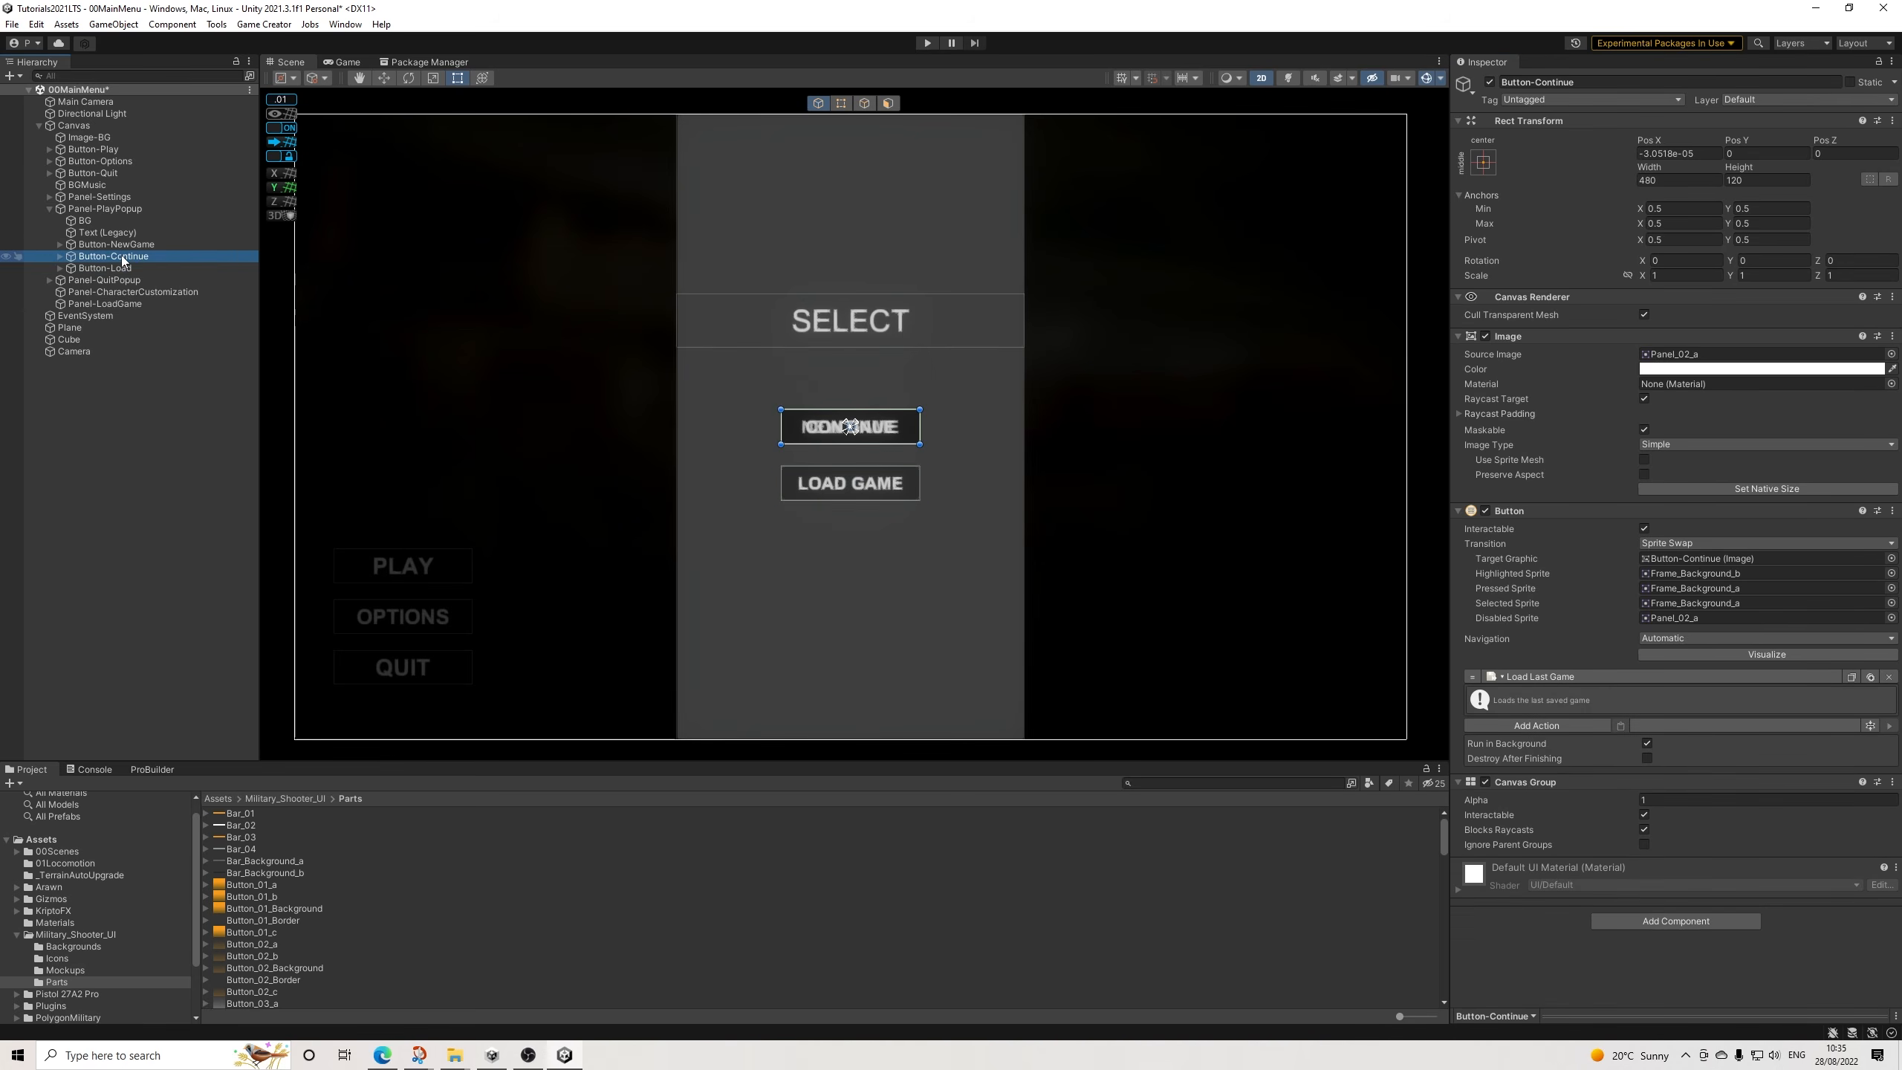
left_click(131, 247)
left_click(126, 256)
left_click(126, 247)
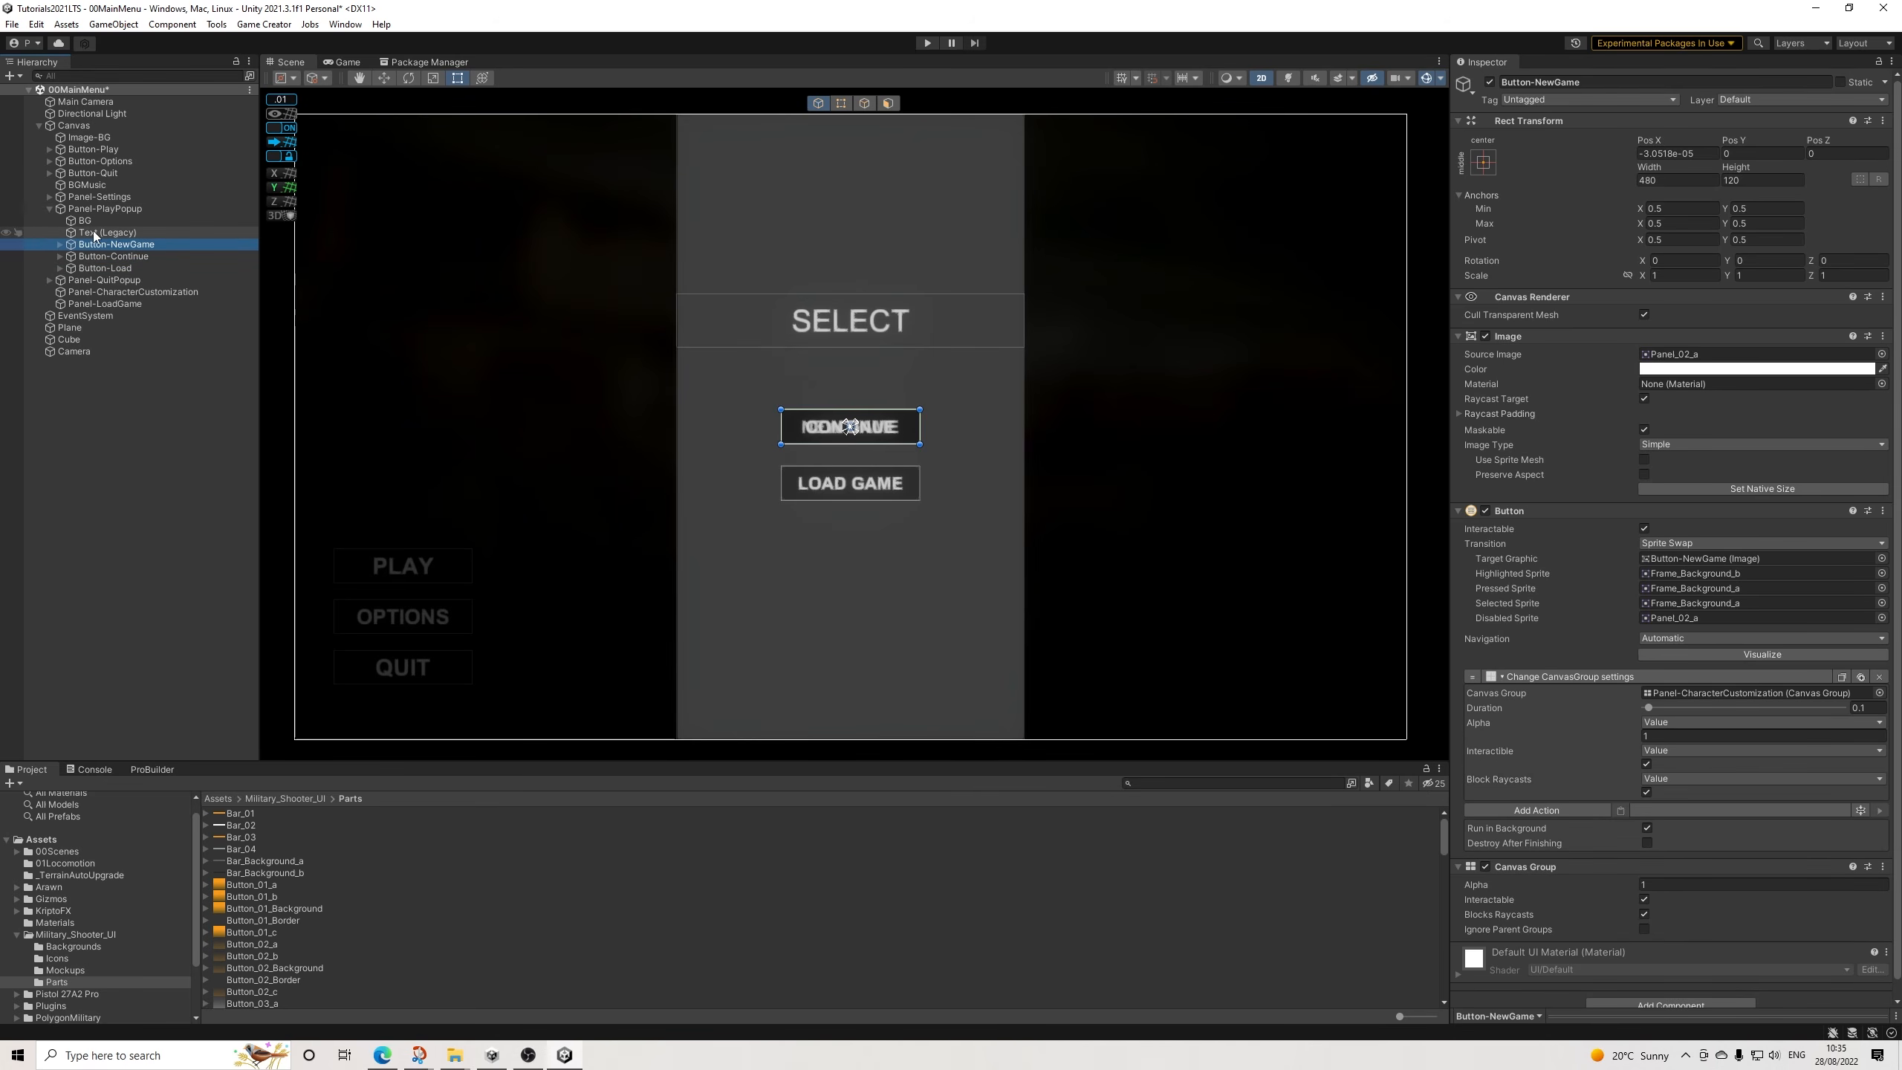
Add a Call Conditions action to Button-Play.
left_click(107, 149)
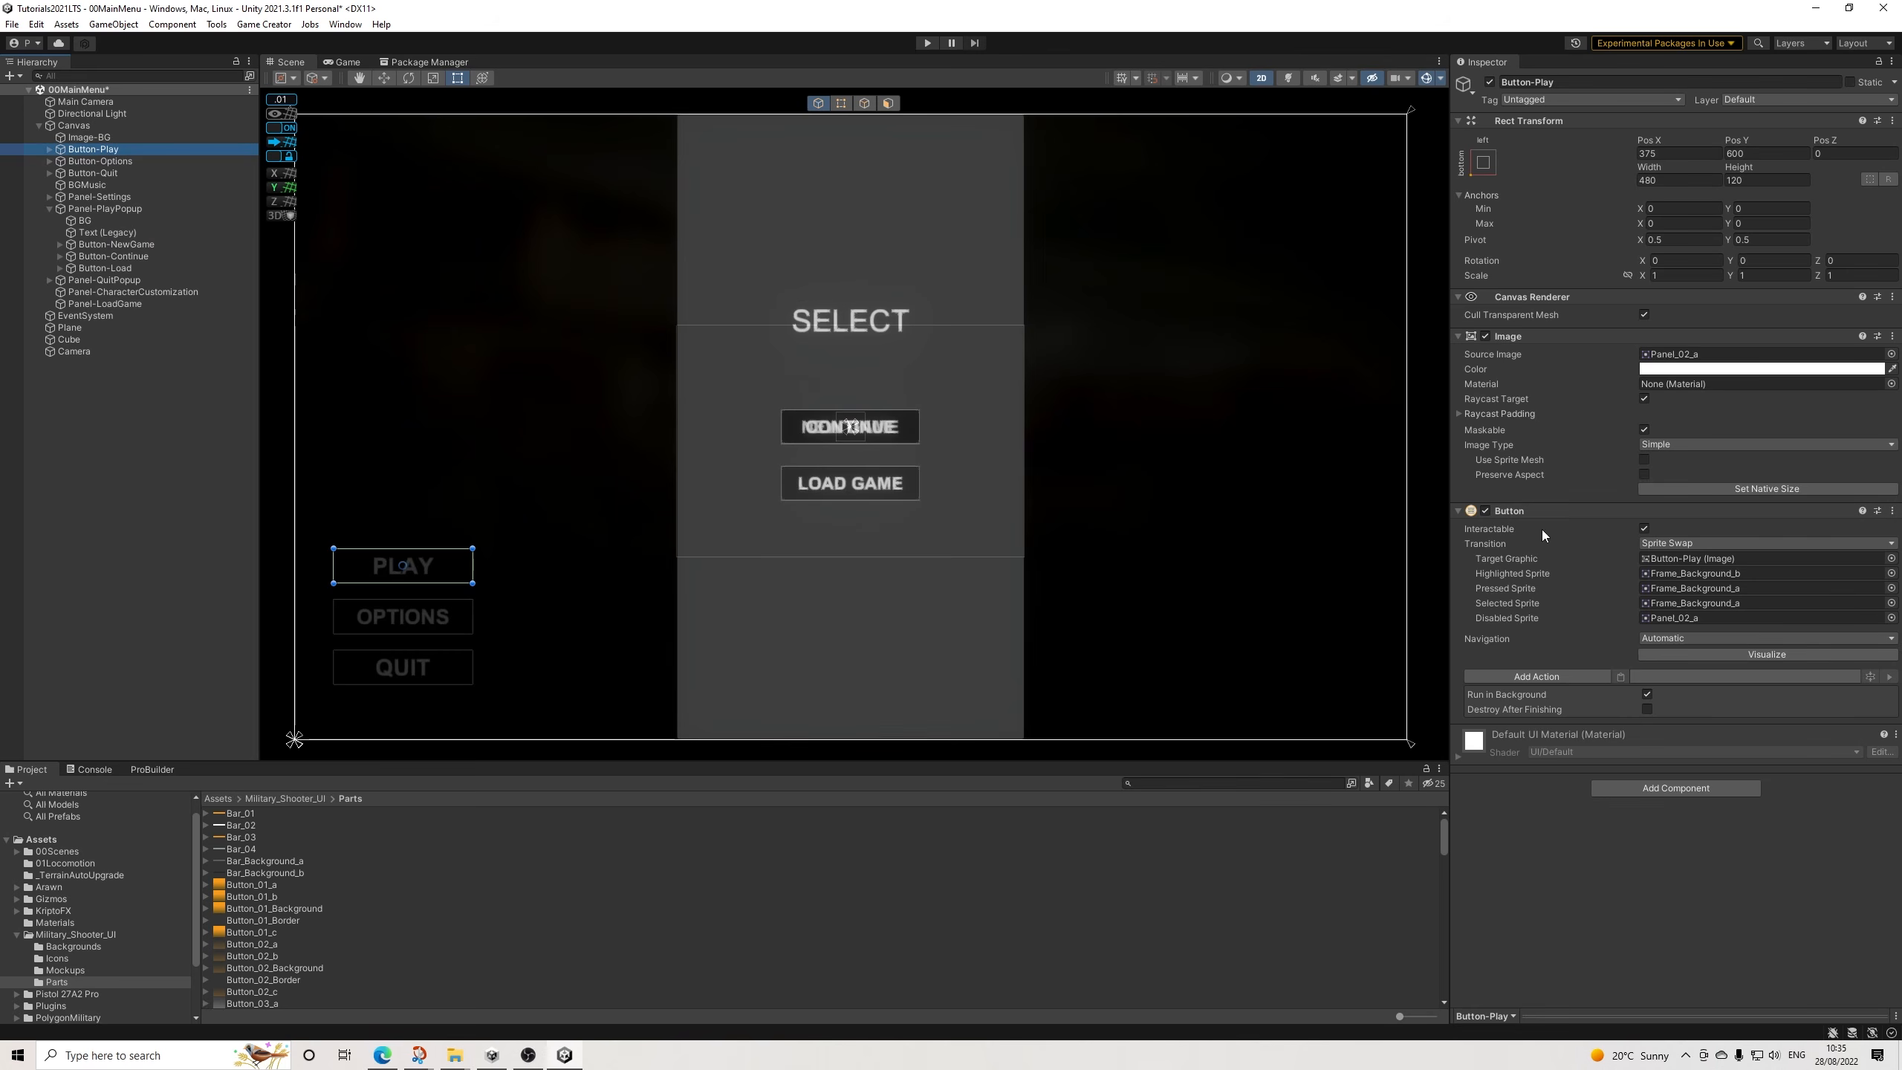
left_click(1560, 674)
type("call")
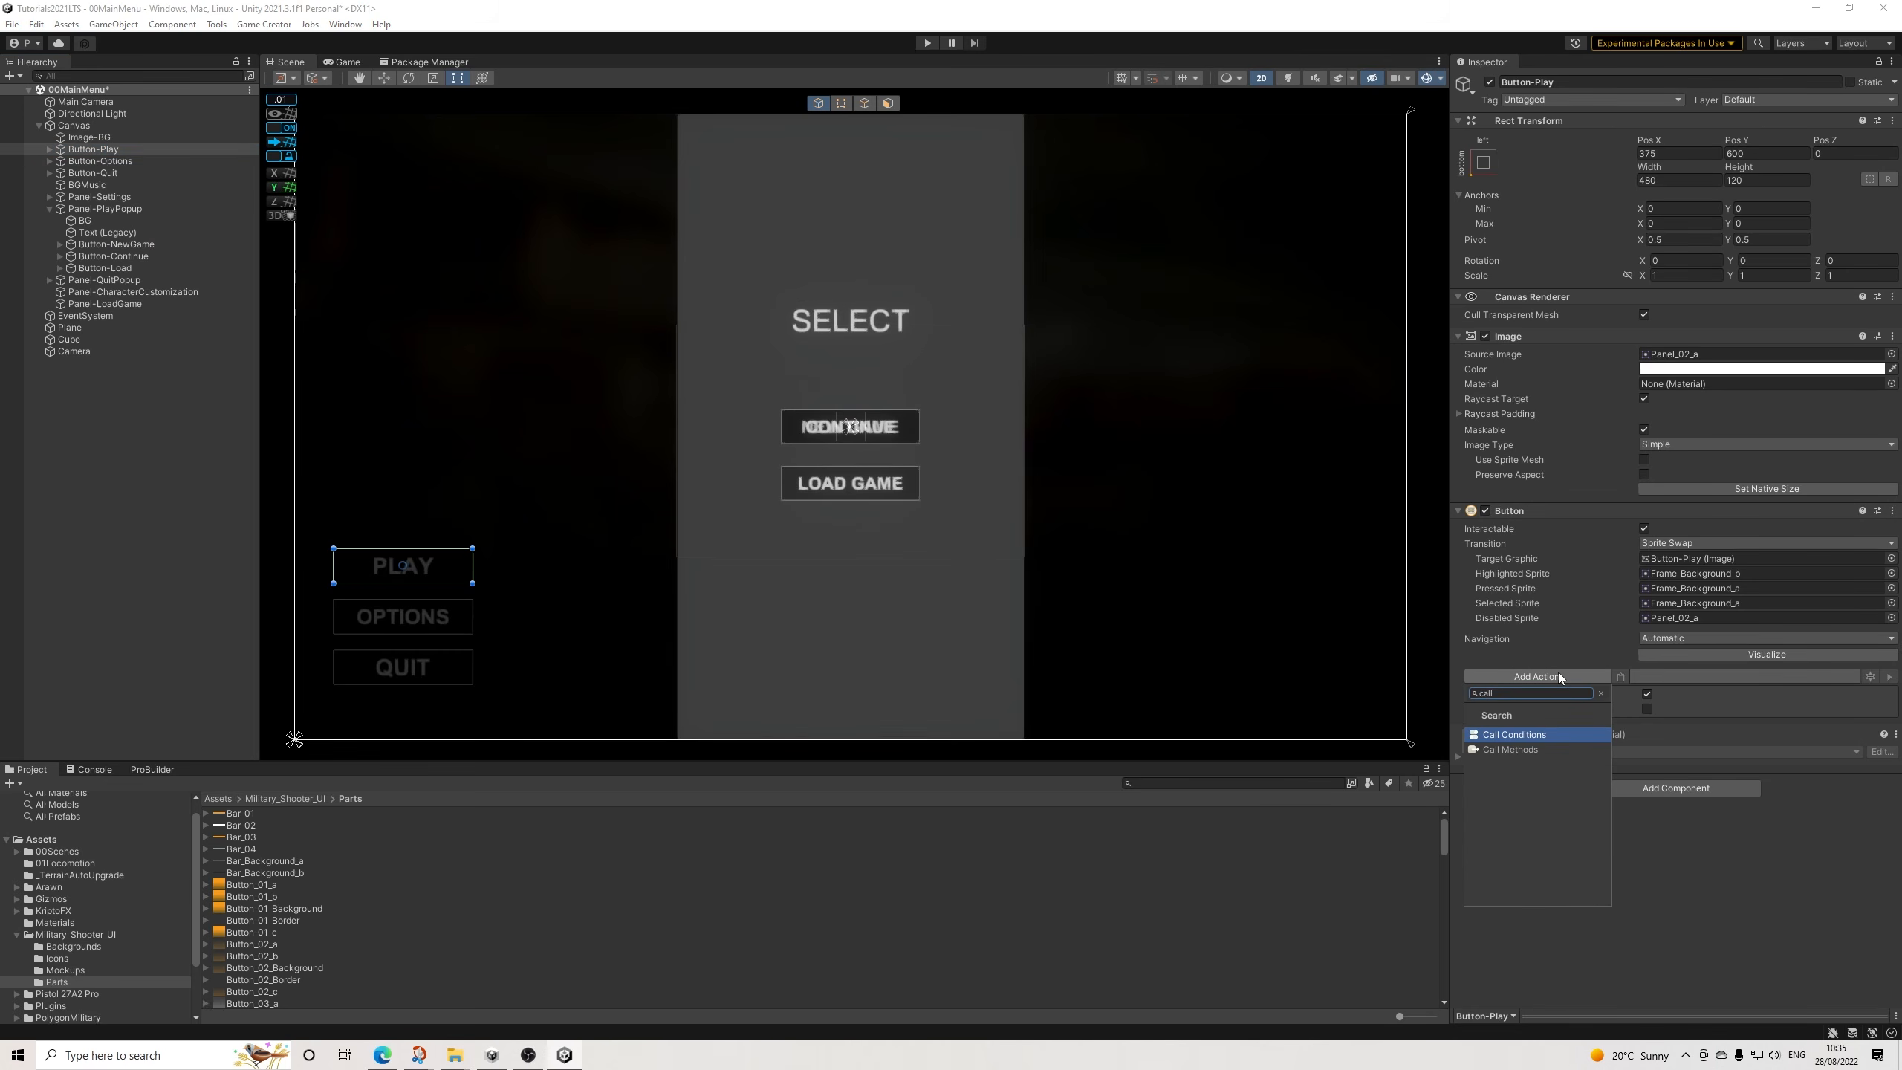
key("Return")
Create a Game Creator Conditions object as a child of Button-Play.
right_click(105, 153)
mouse_move(241, 330)
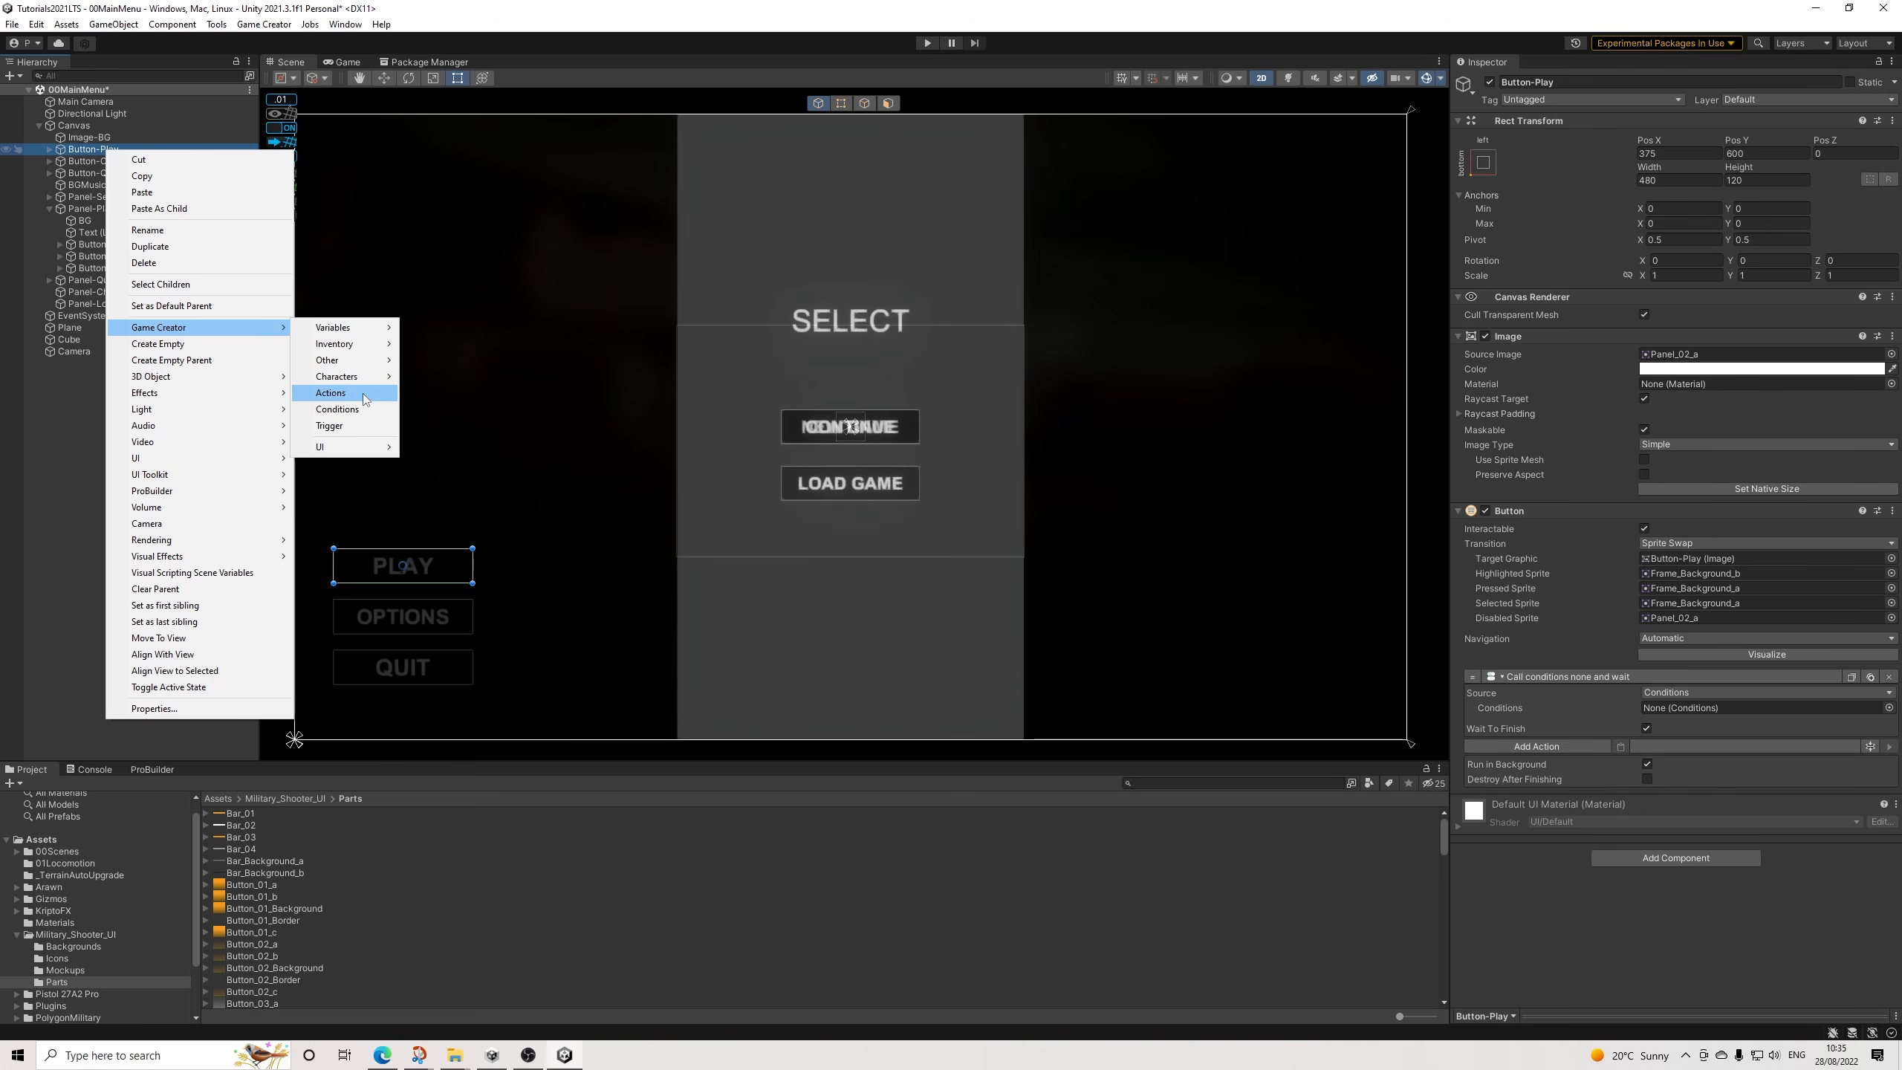
left_click(337, 409)
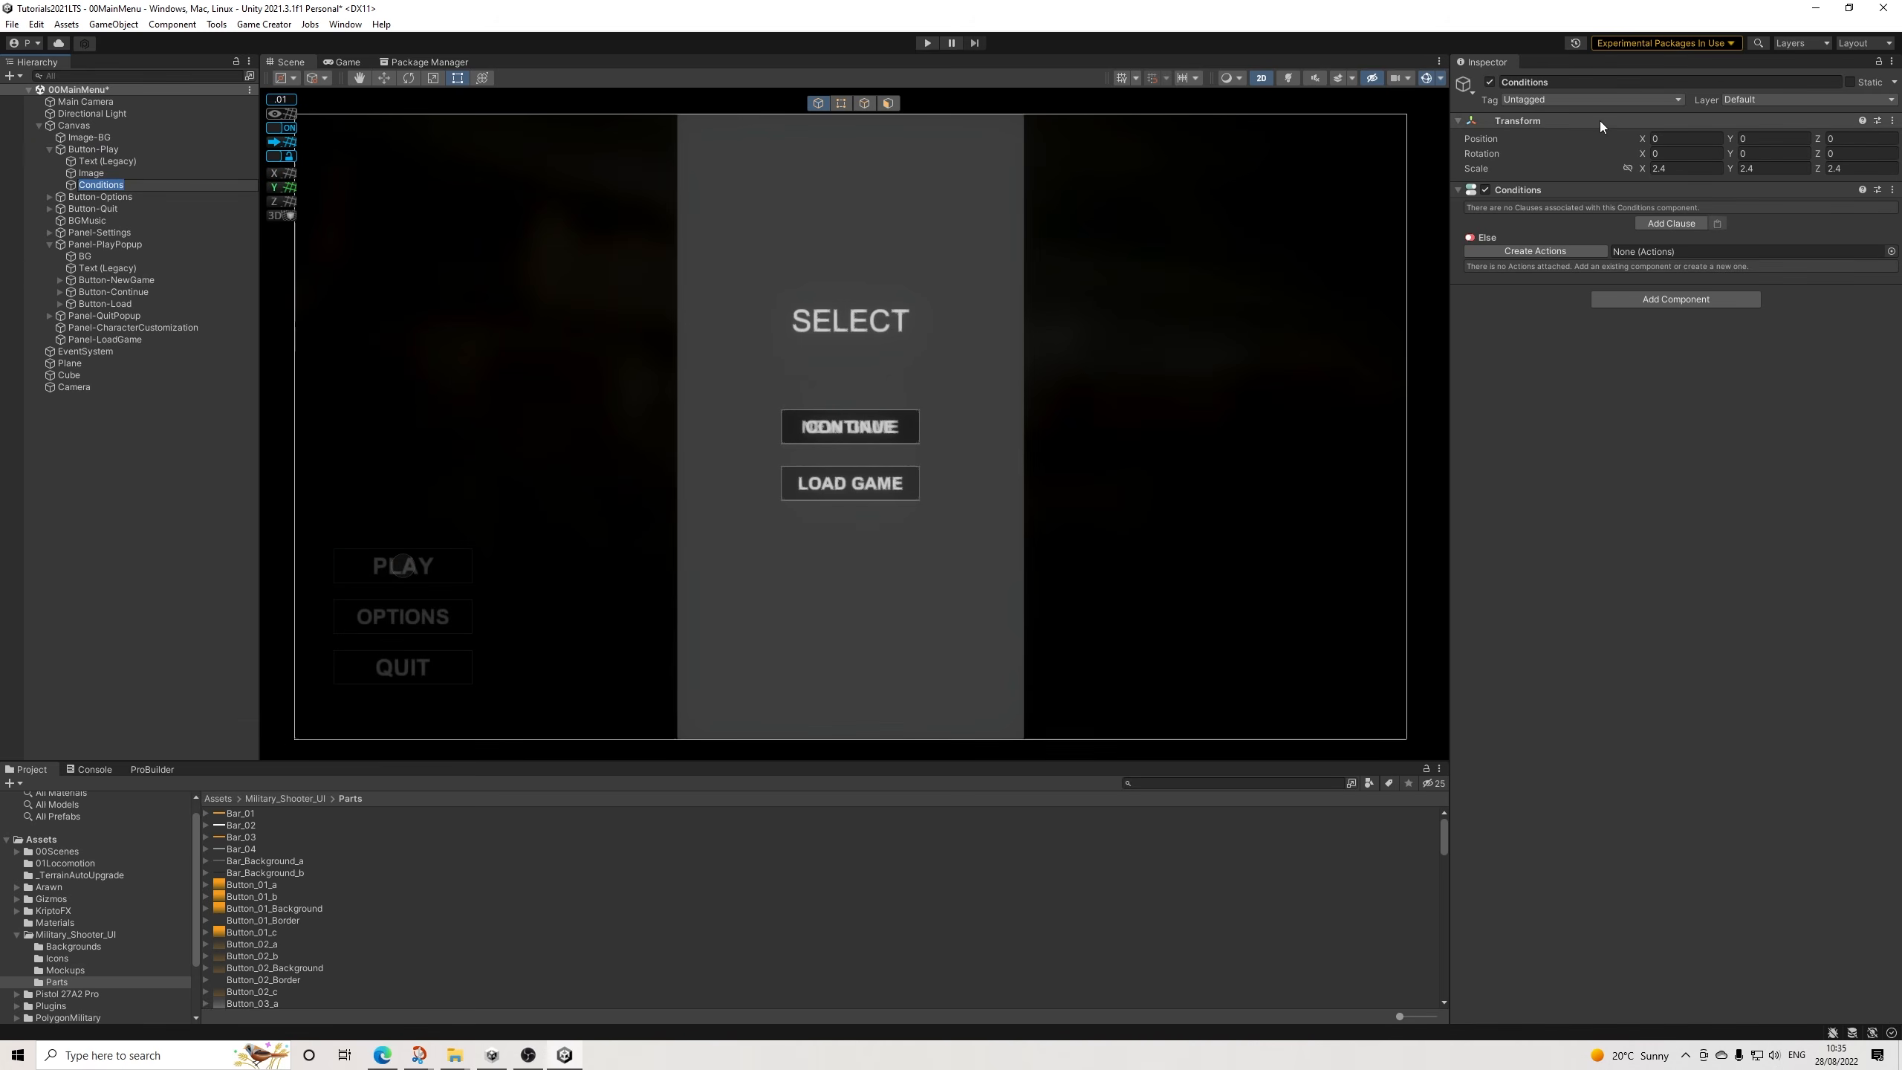
Add a clause to the Conditions object and give it the ConditionHasSaveGame condition.
left_click(1671, 224)
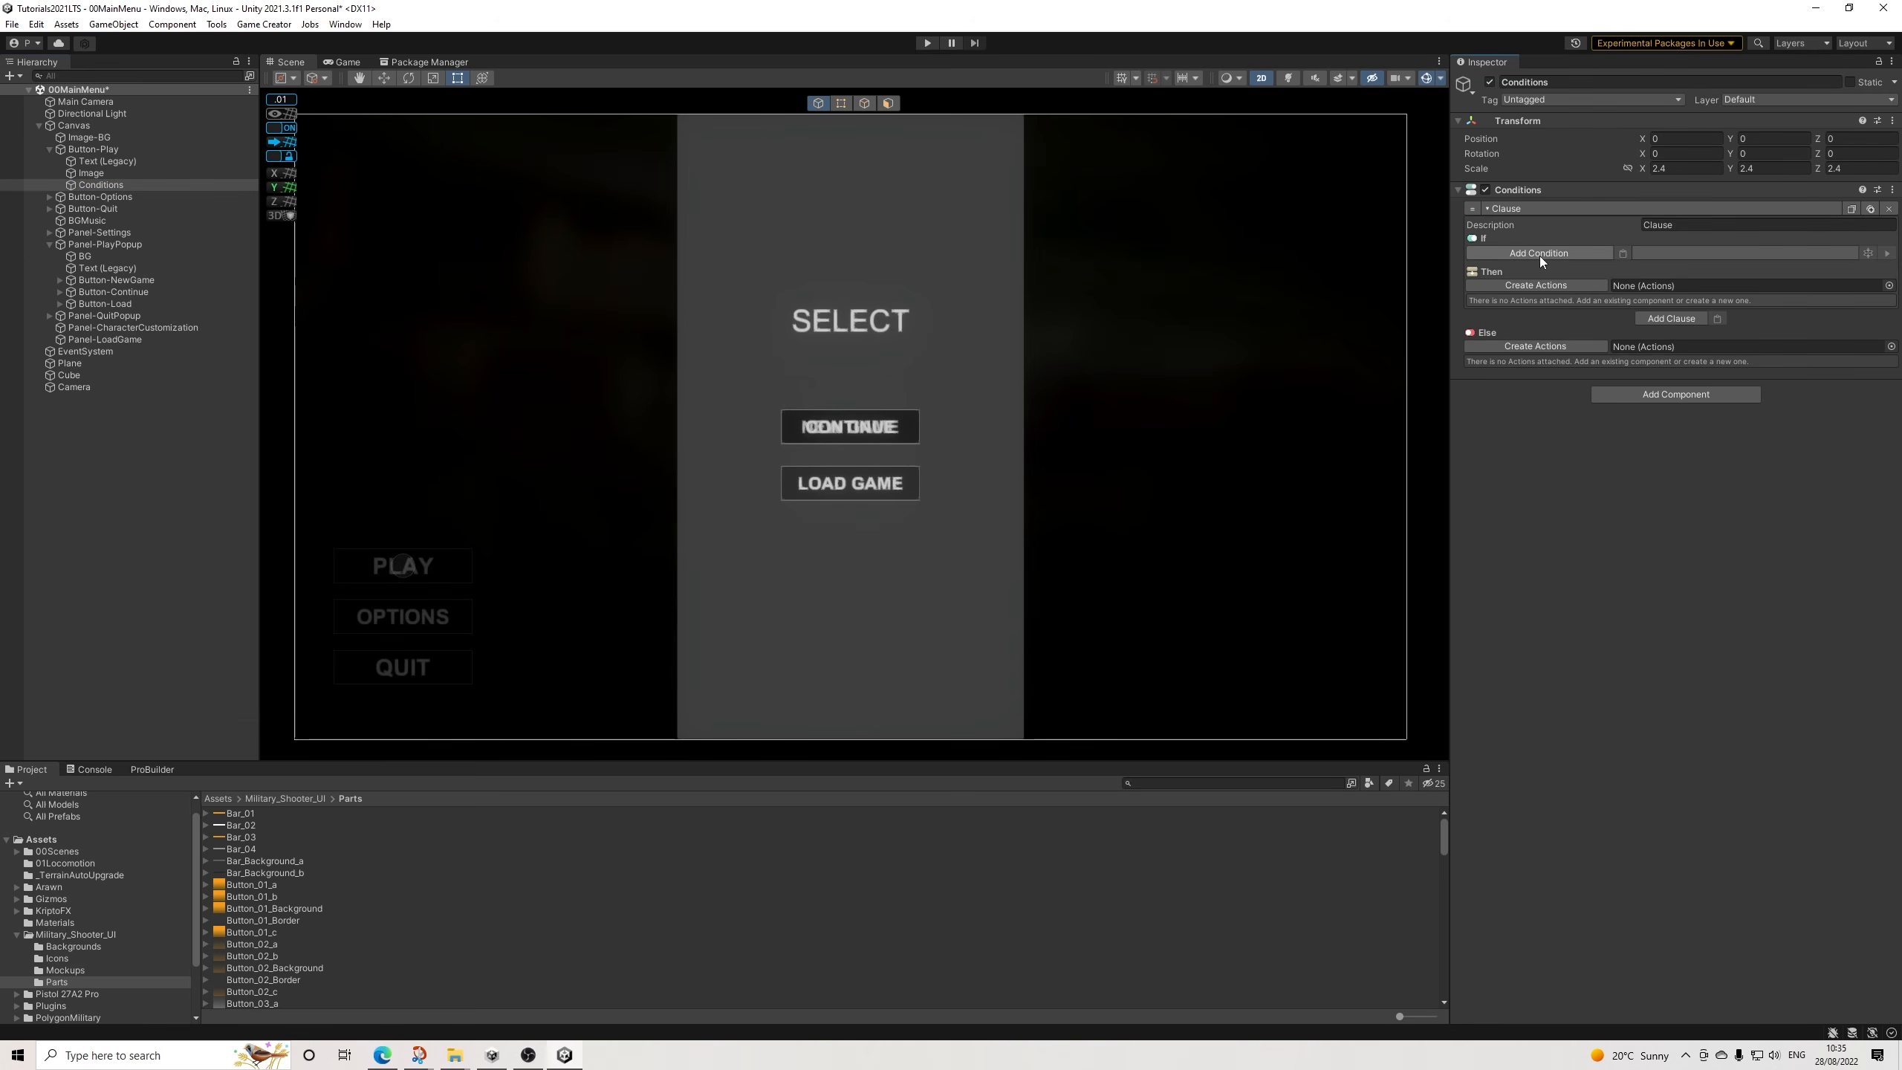
left_click(1539, 254)
key("BackSpace")
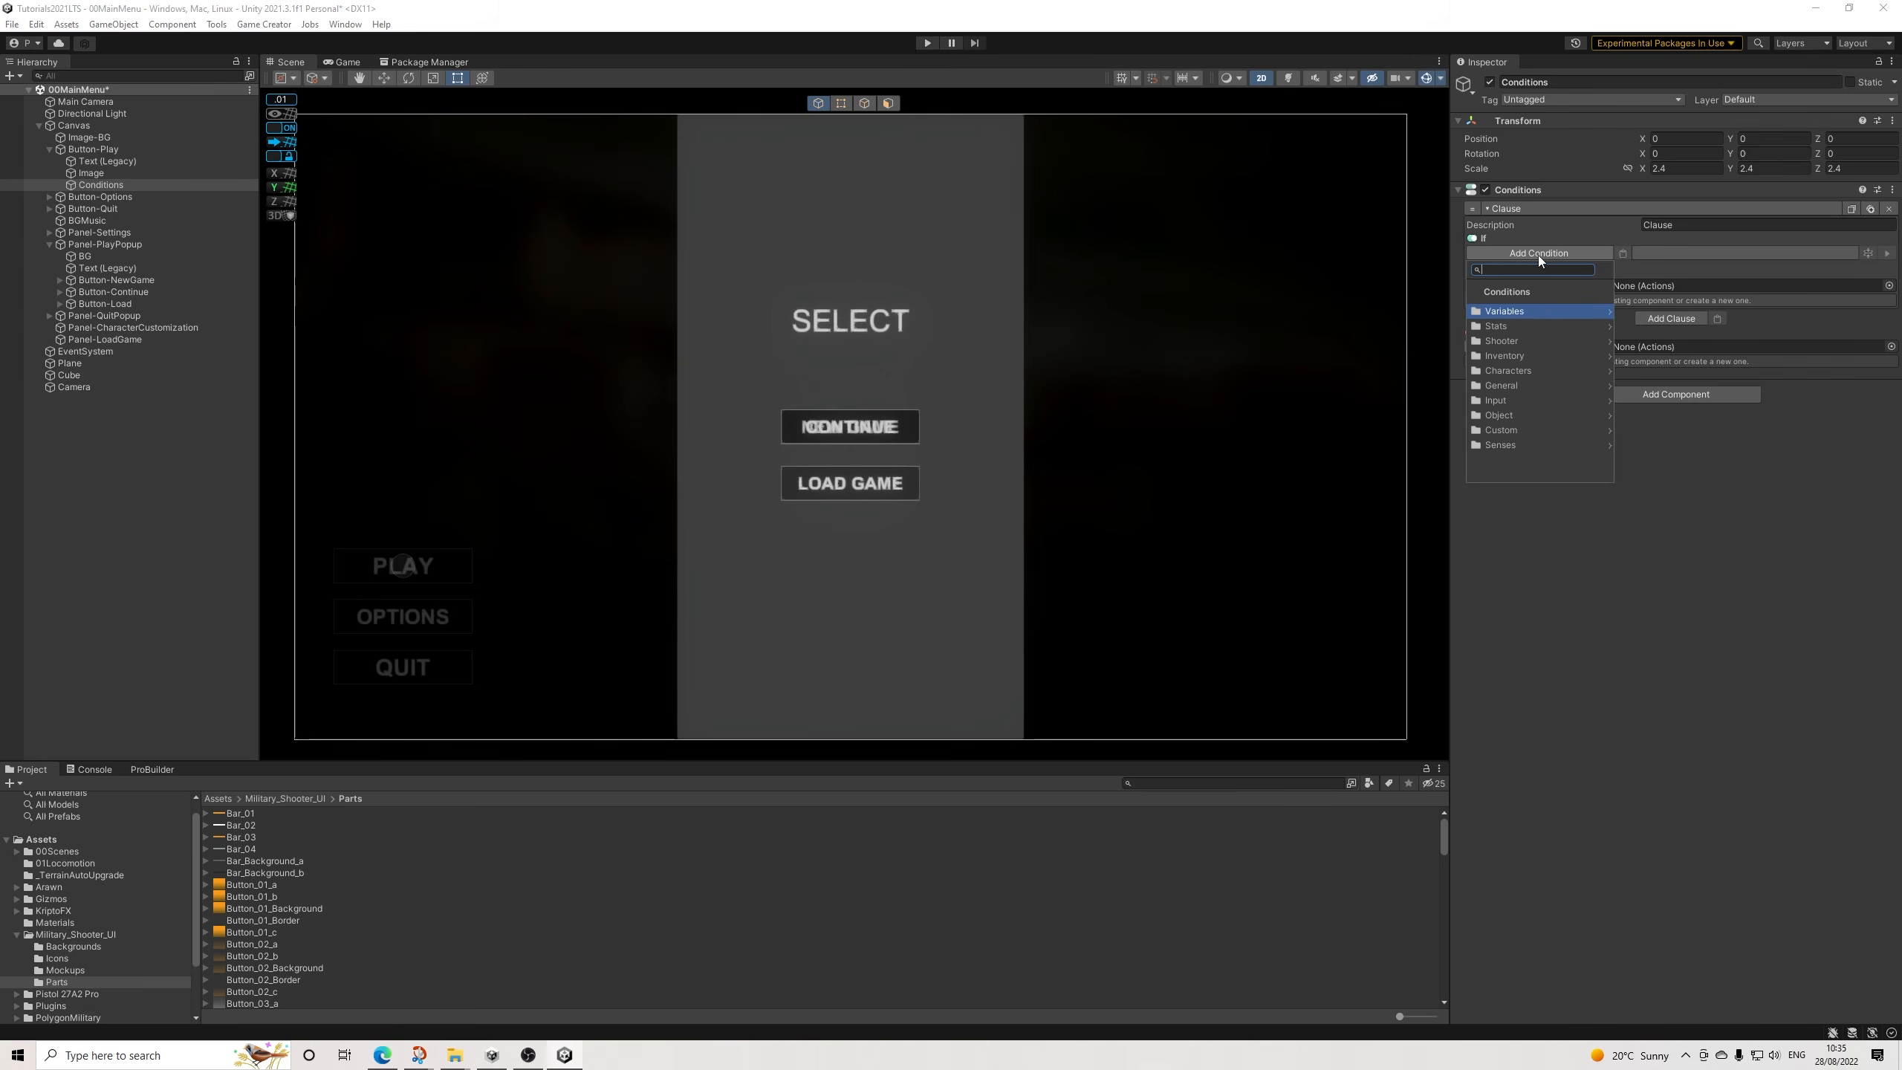
left_click(1511, 386)
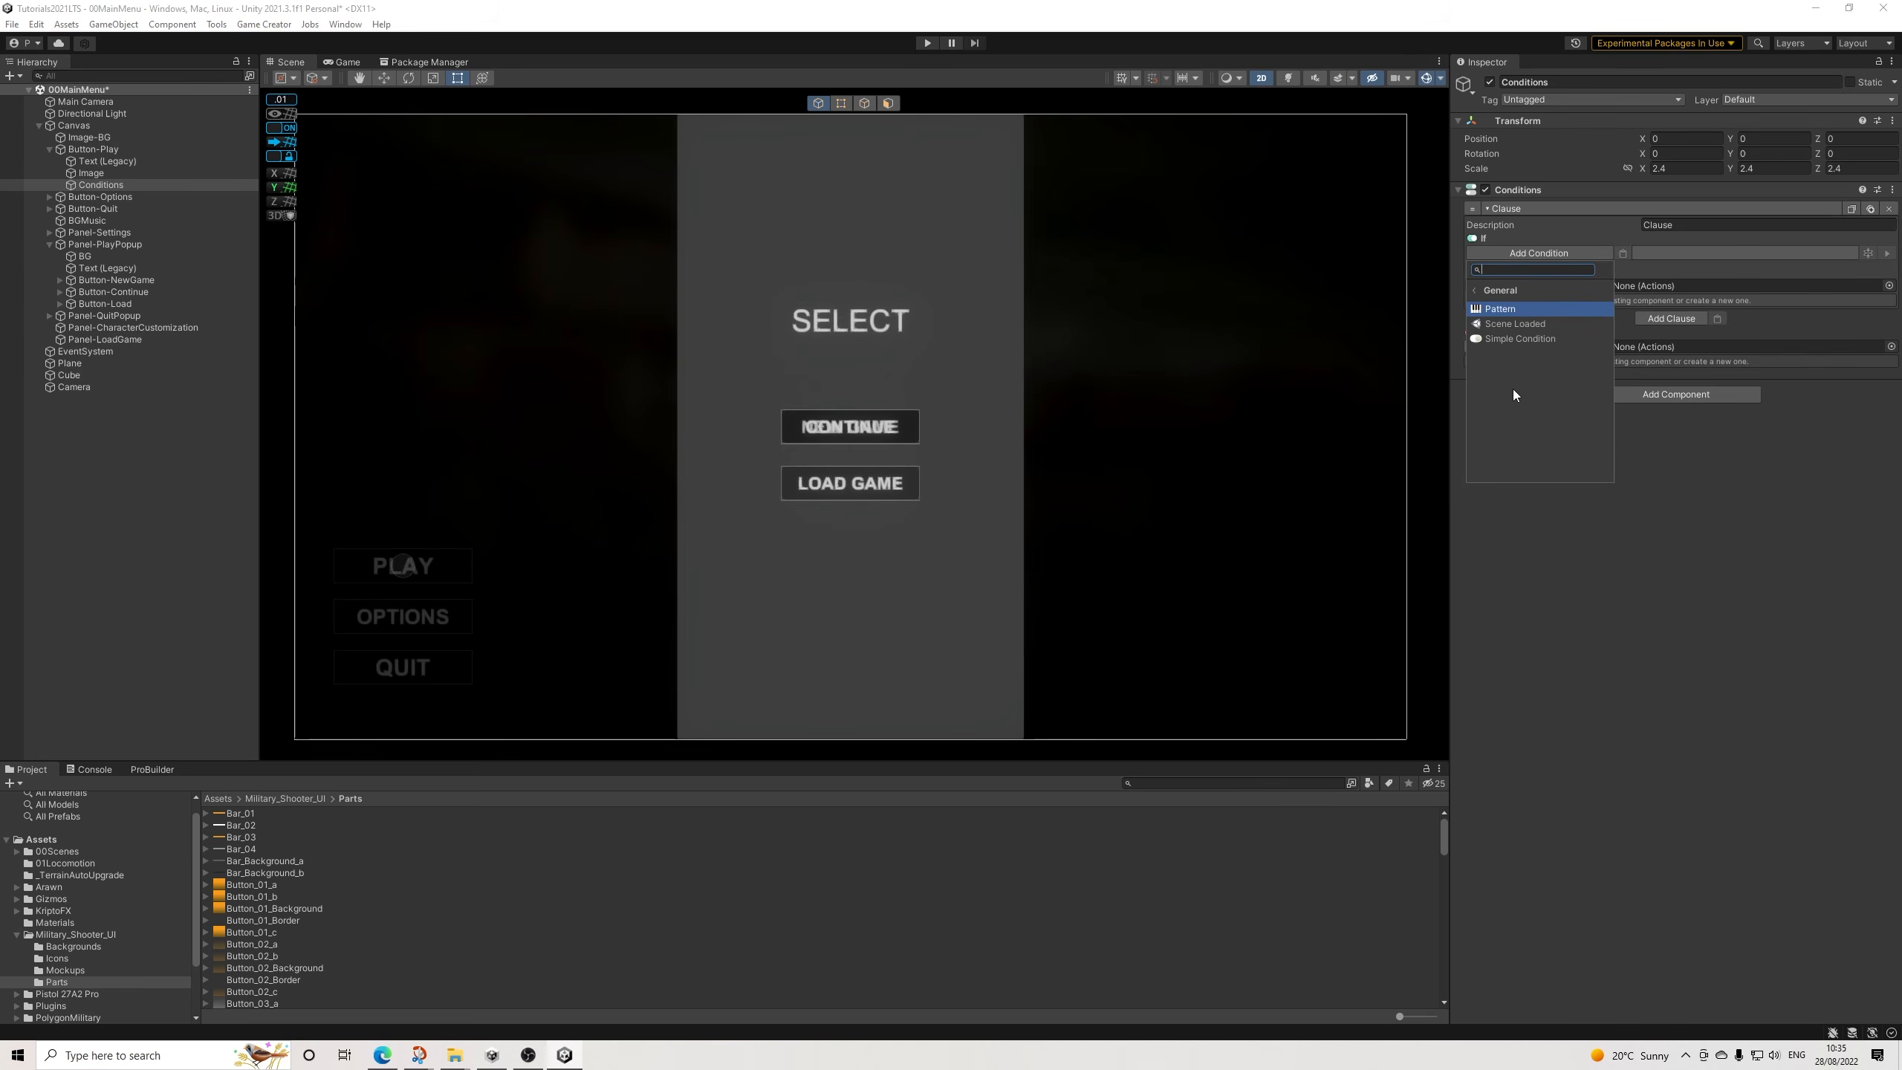
left_click(1500, 288)
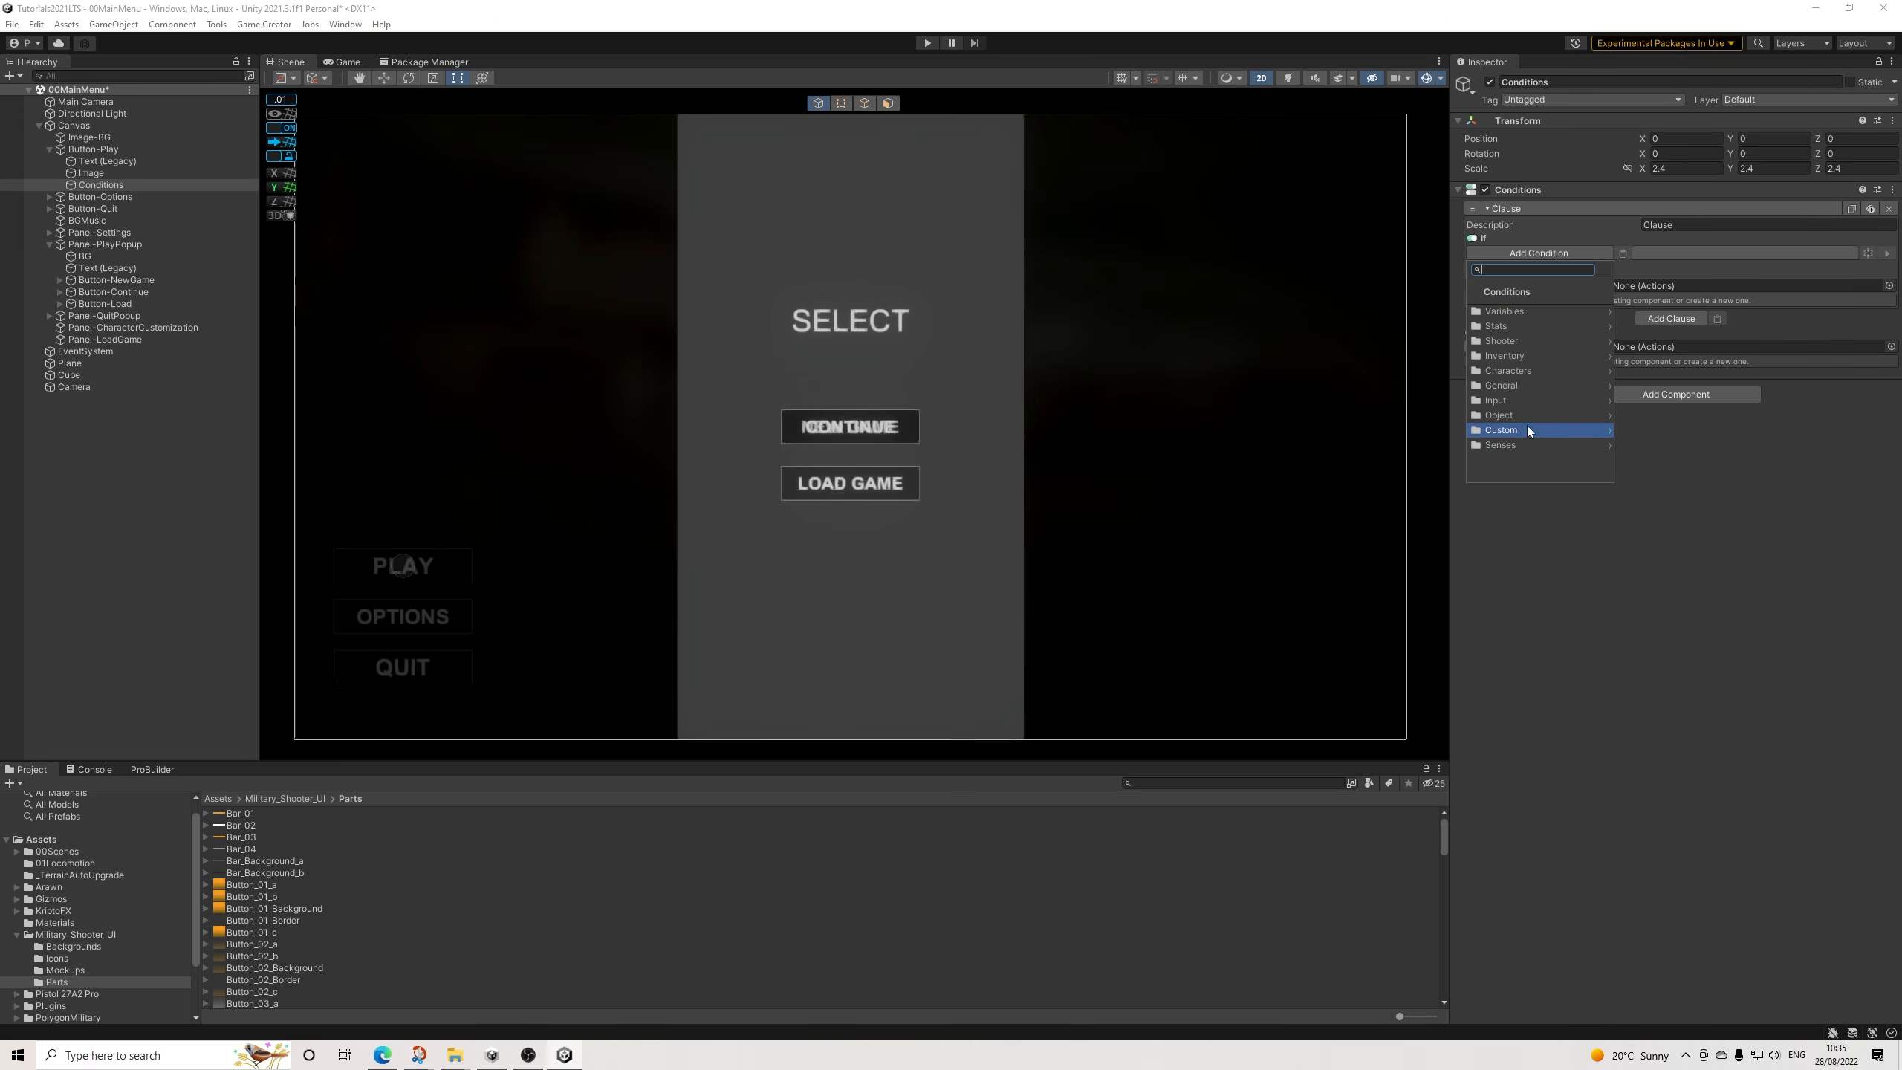
type("sav")
key("Return")
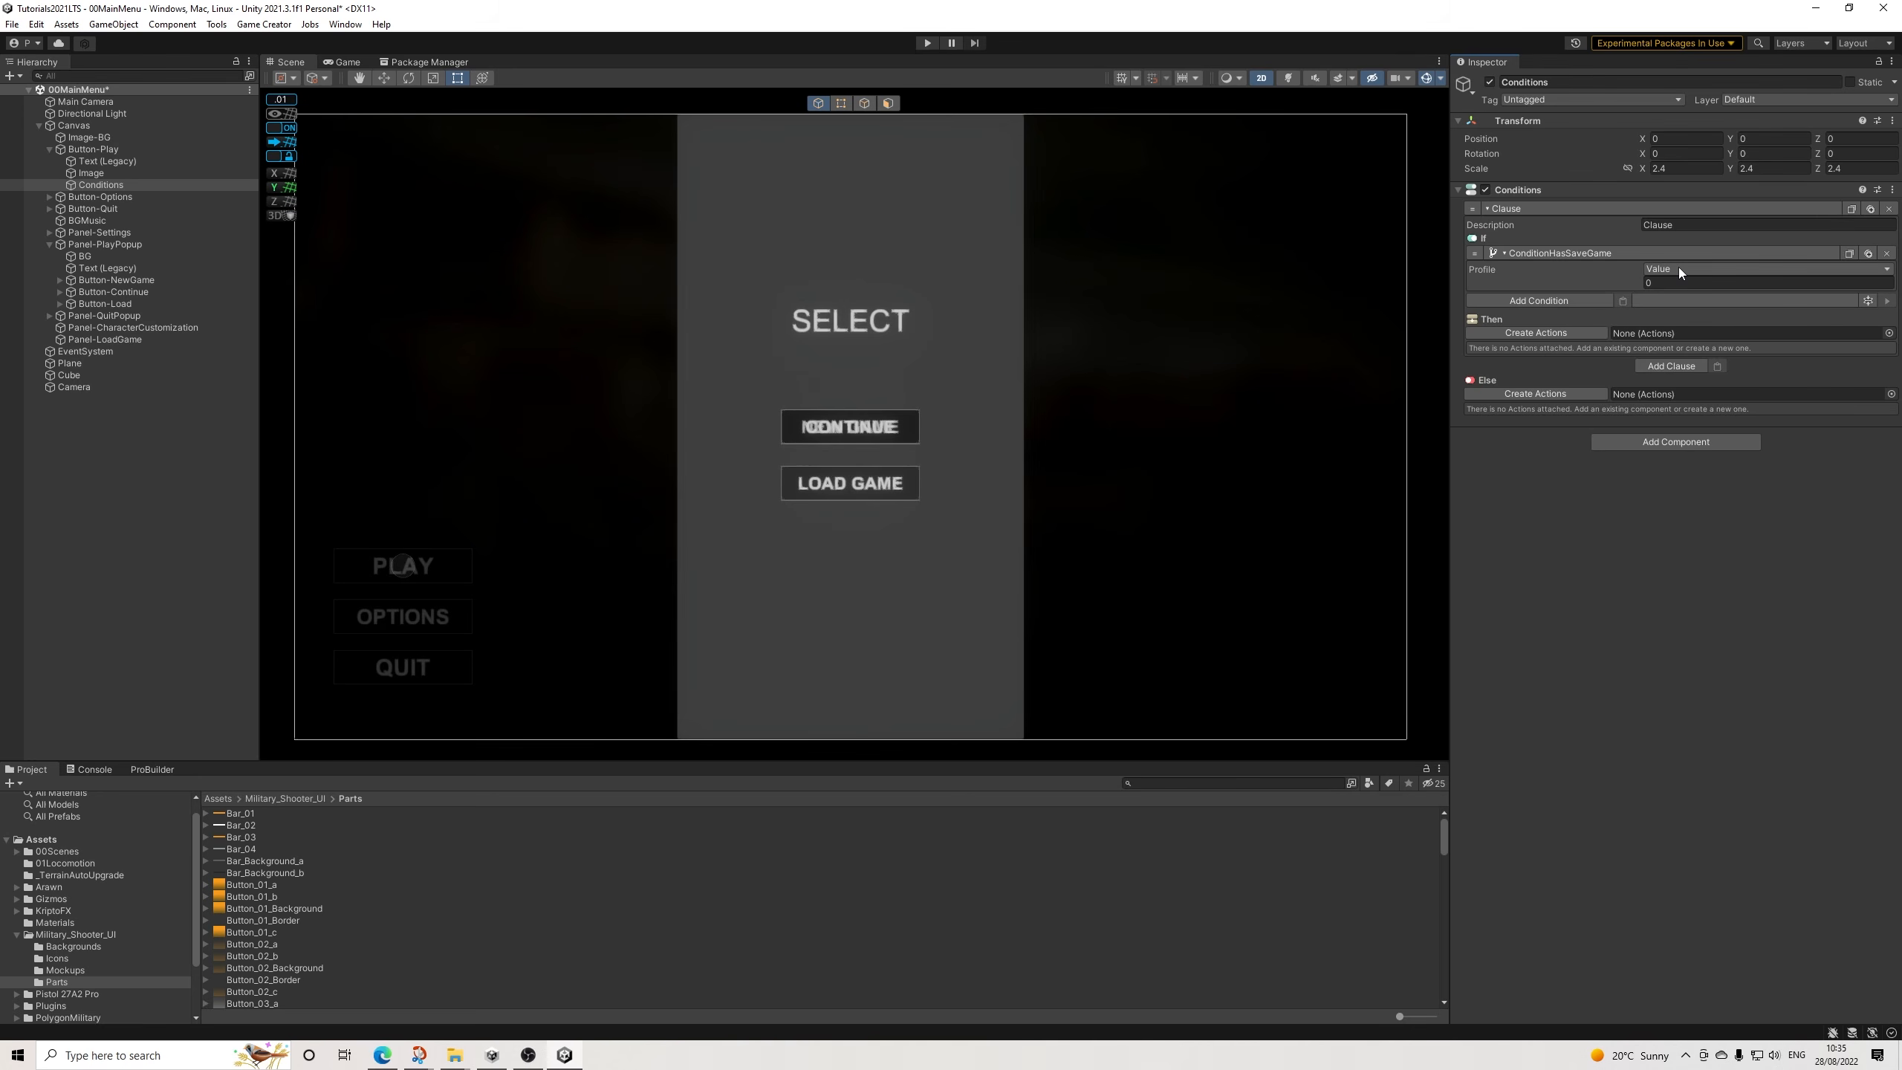
Create the clause's Then actions with a Change CanvasGroup settings action for Button-NewGame, duration 0, Interactible and Block Raycasts off.
left_click(1571, 332)
left_click(1582, 349)
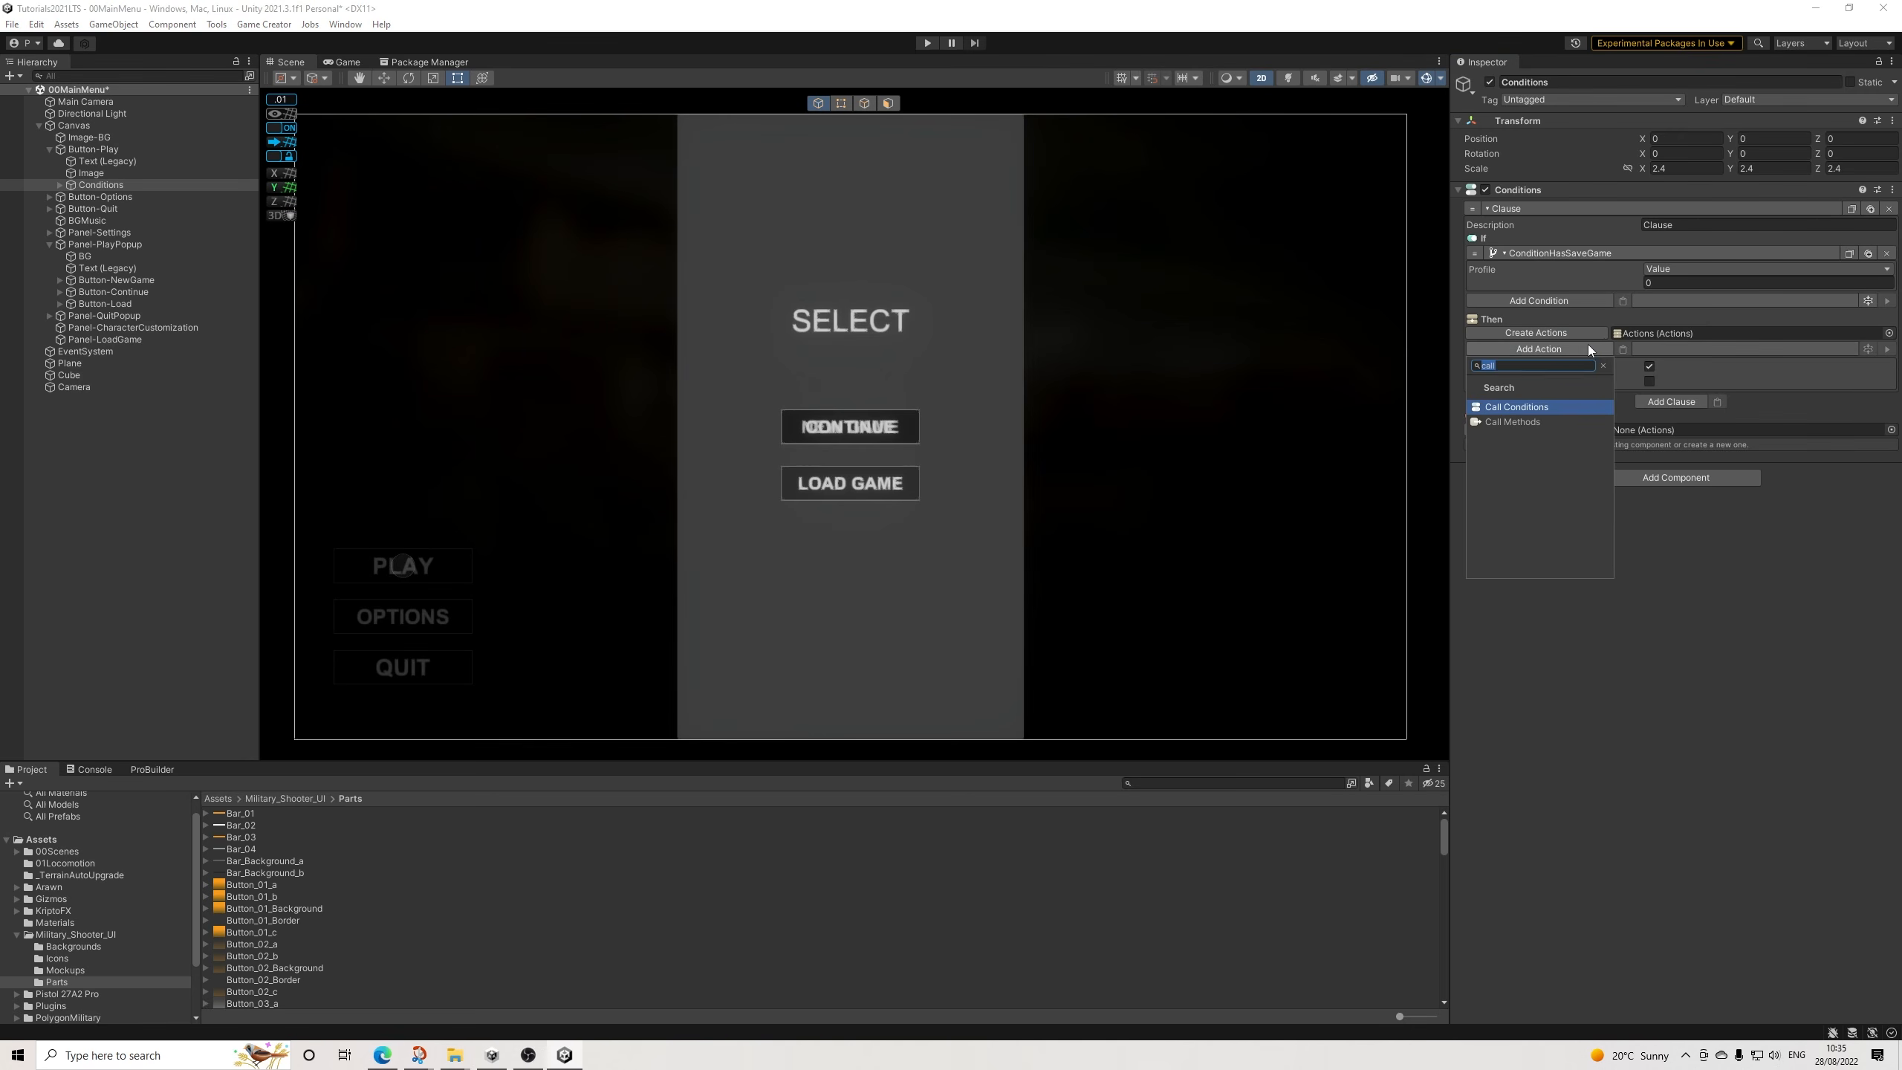
type("grou")
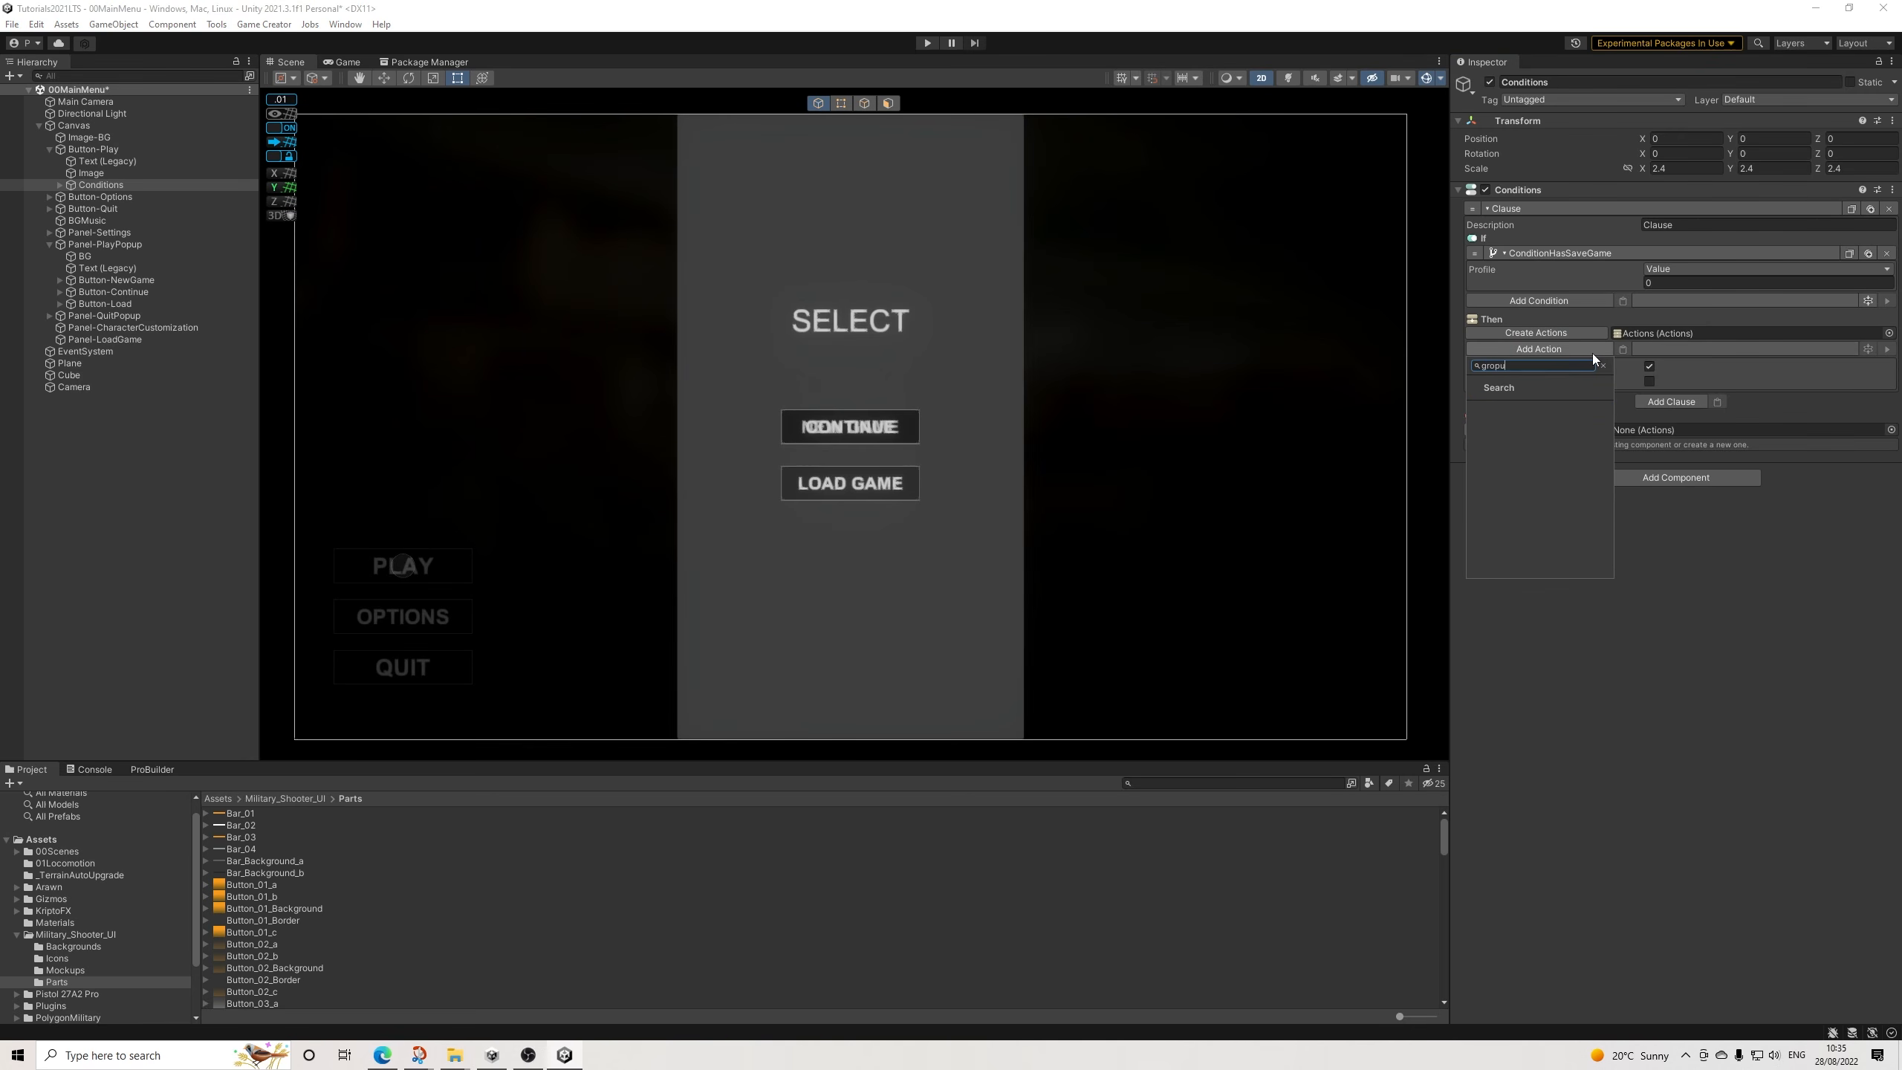
key("Return")
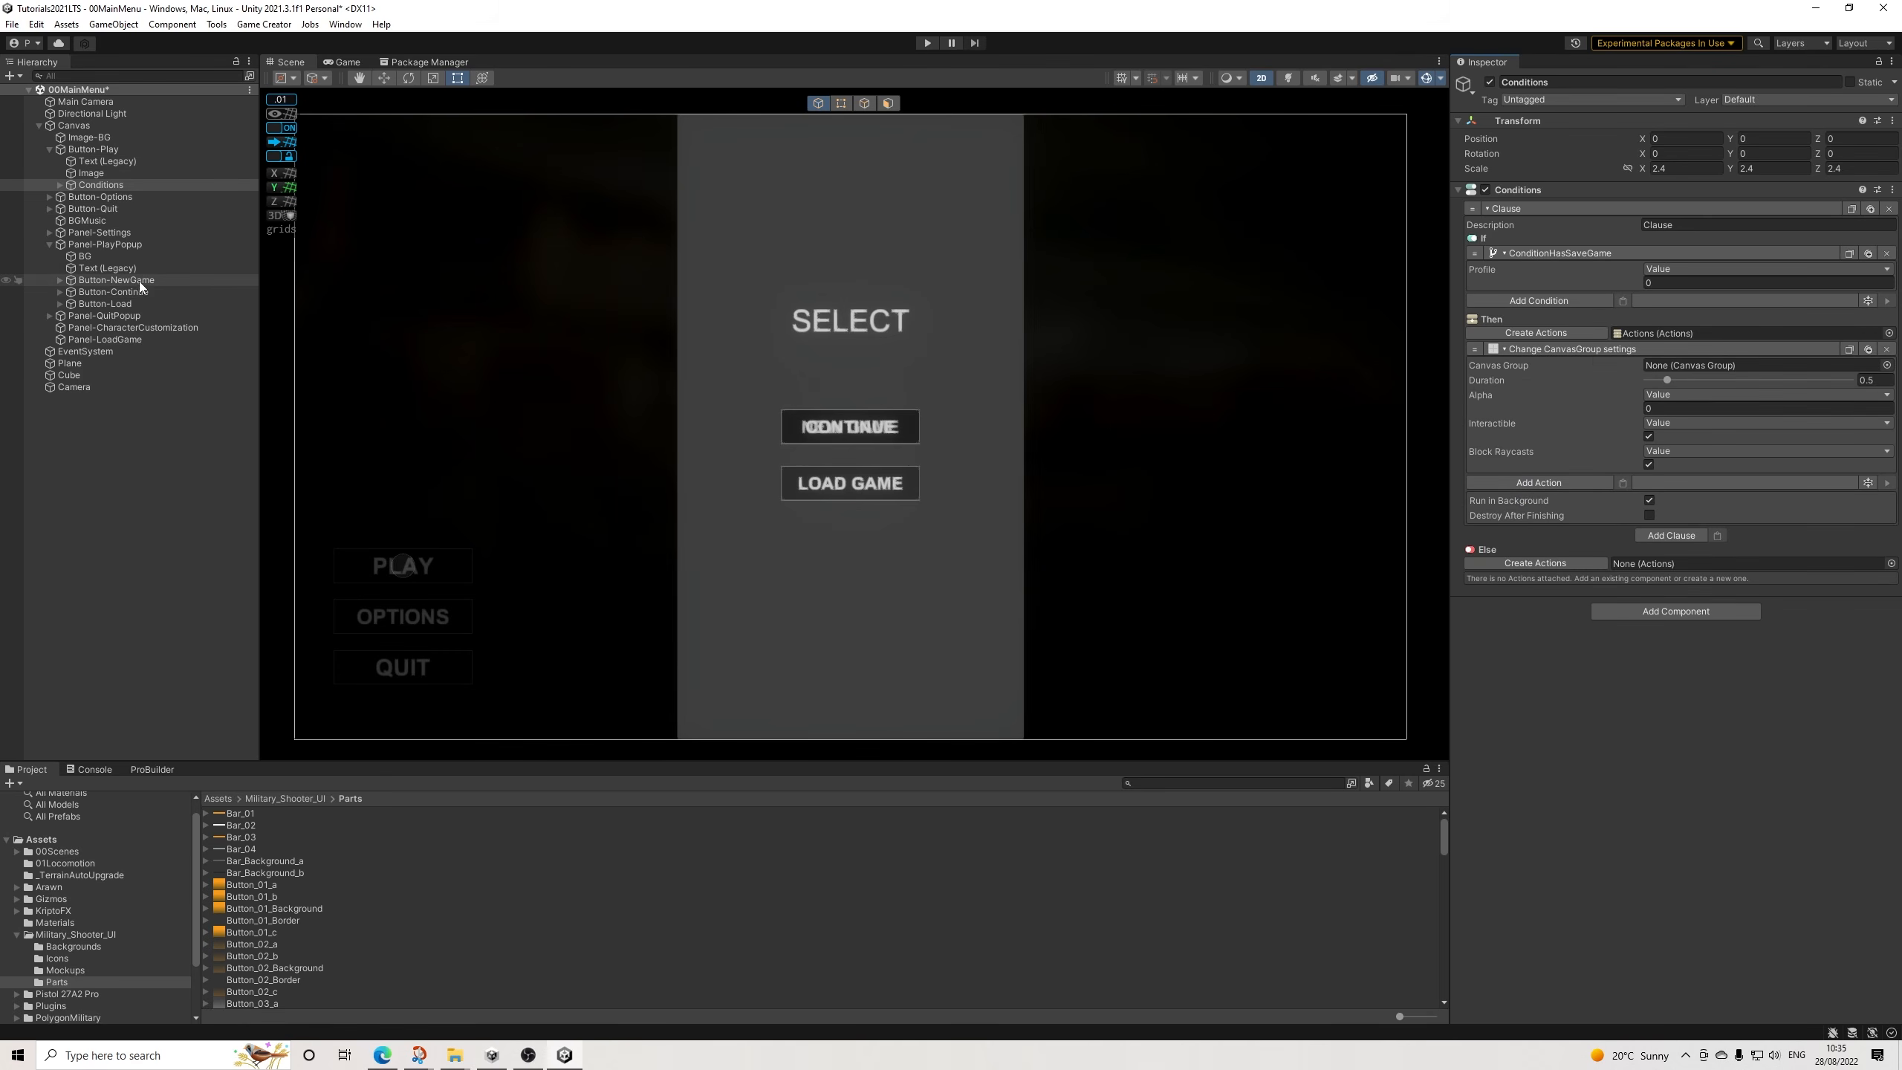
left_click_drag(138, 281, 1705, 366)
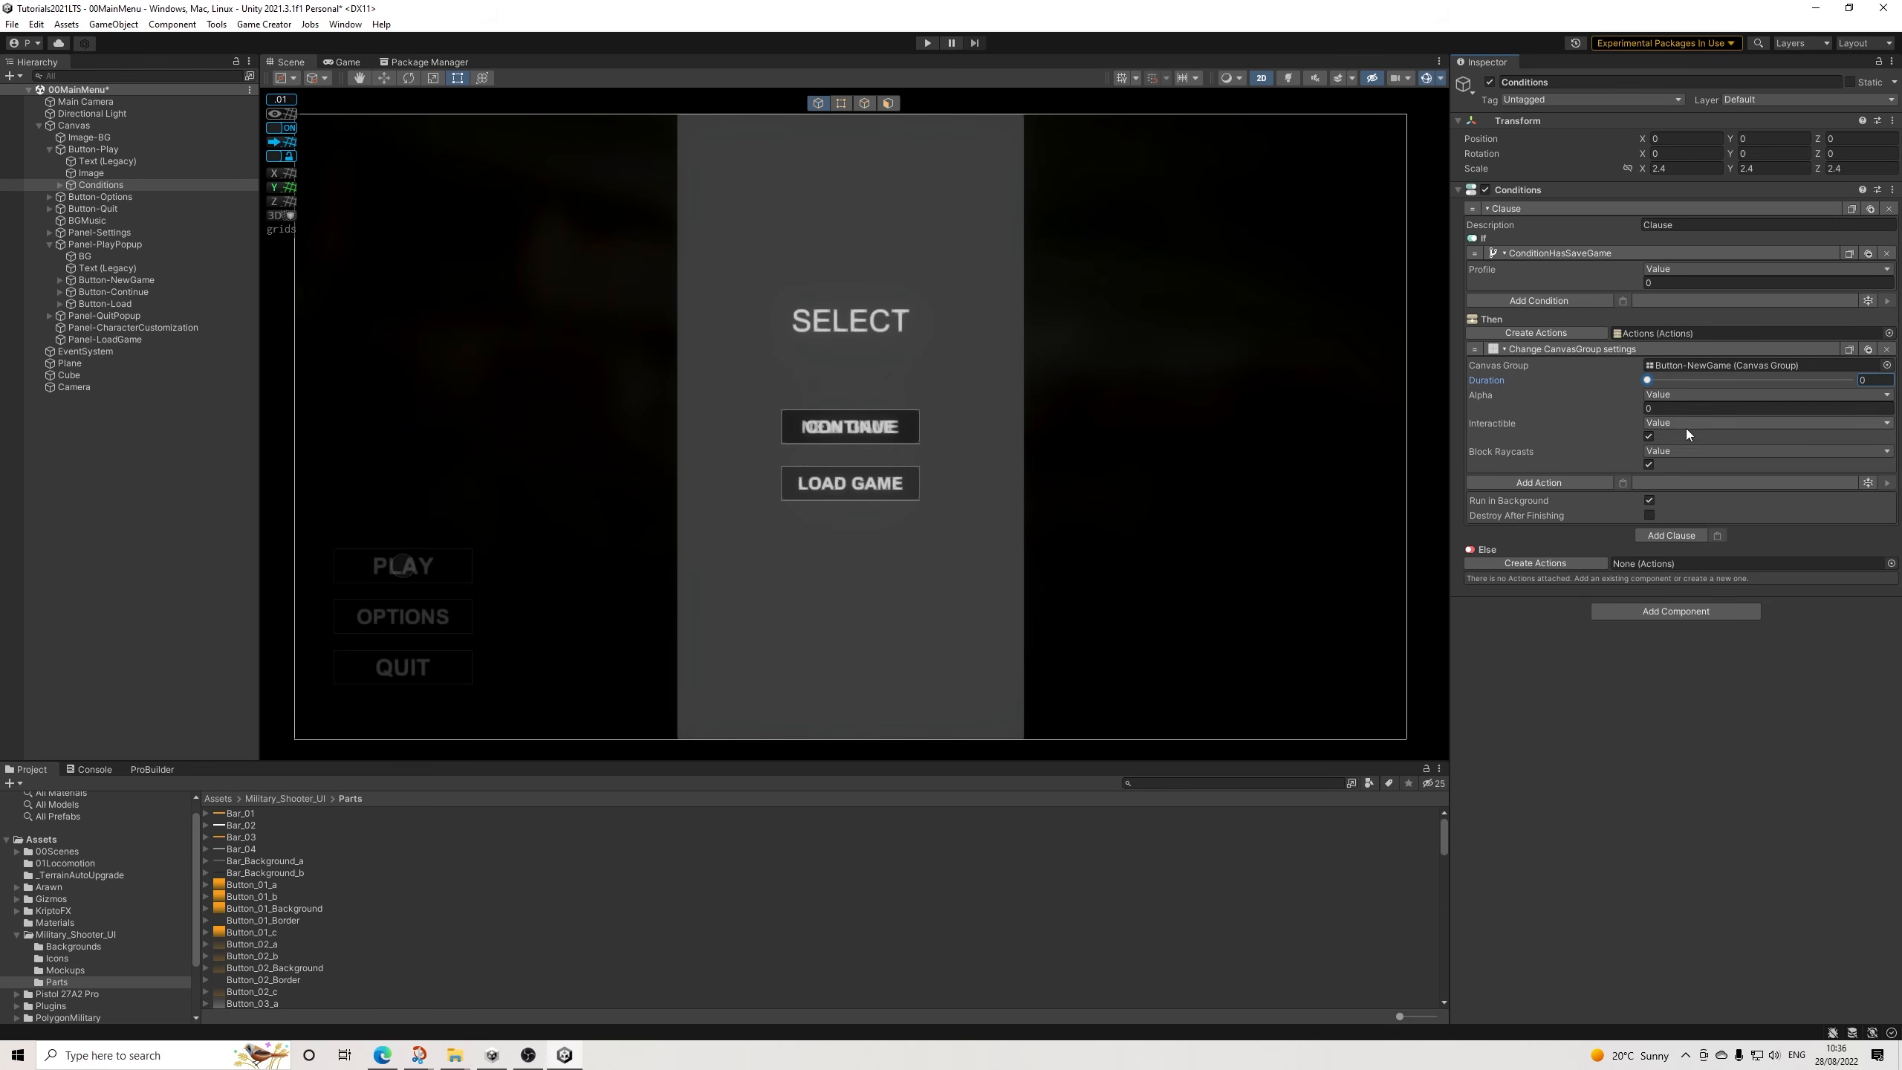
left_click(1647, 465)
Duplicate the Then CanvasGroup action for Button-Continue and Button-Load, with alpha 1 and Interactible and Block Raycasts enabled.
left_click(1868, 349)
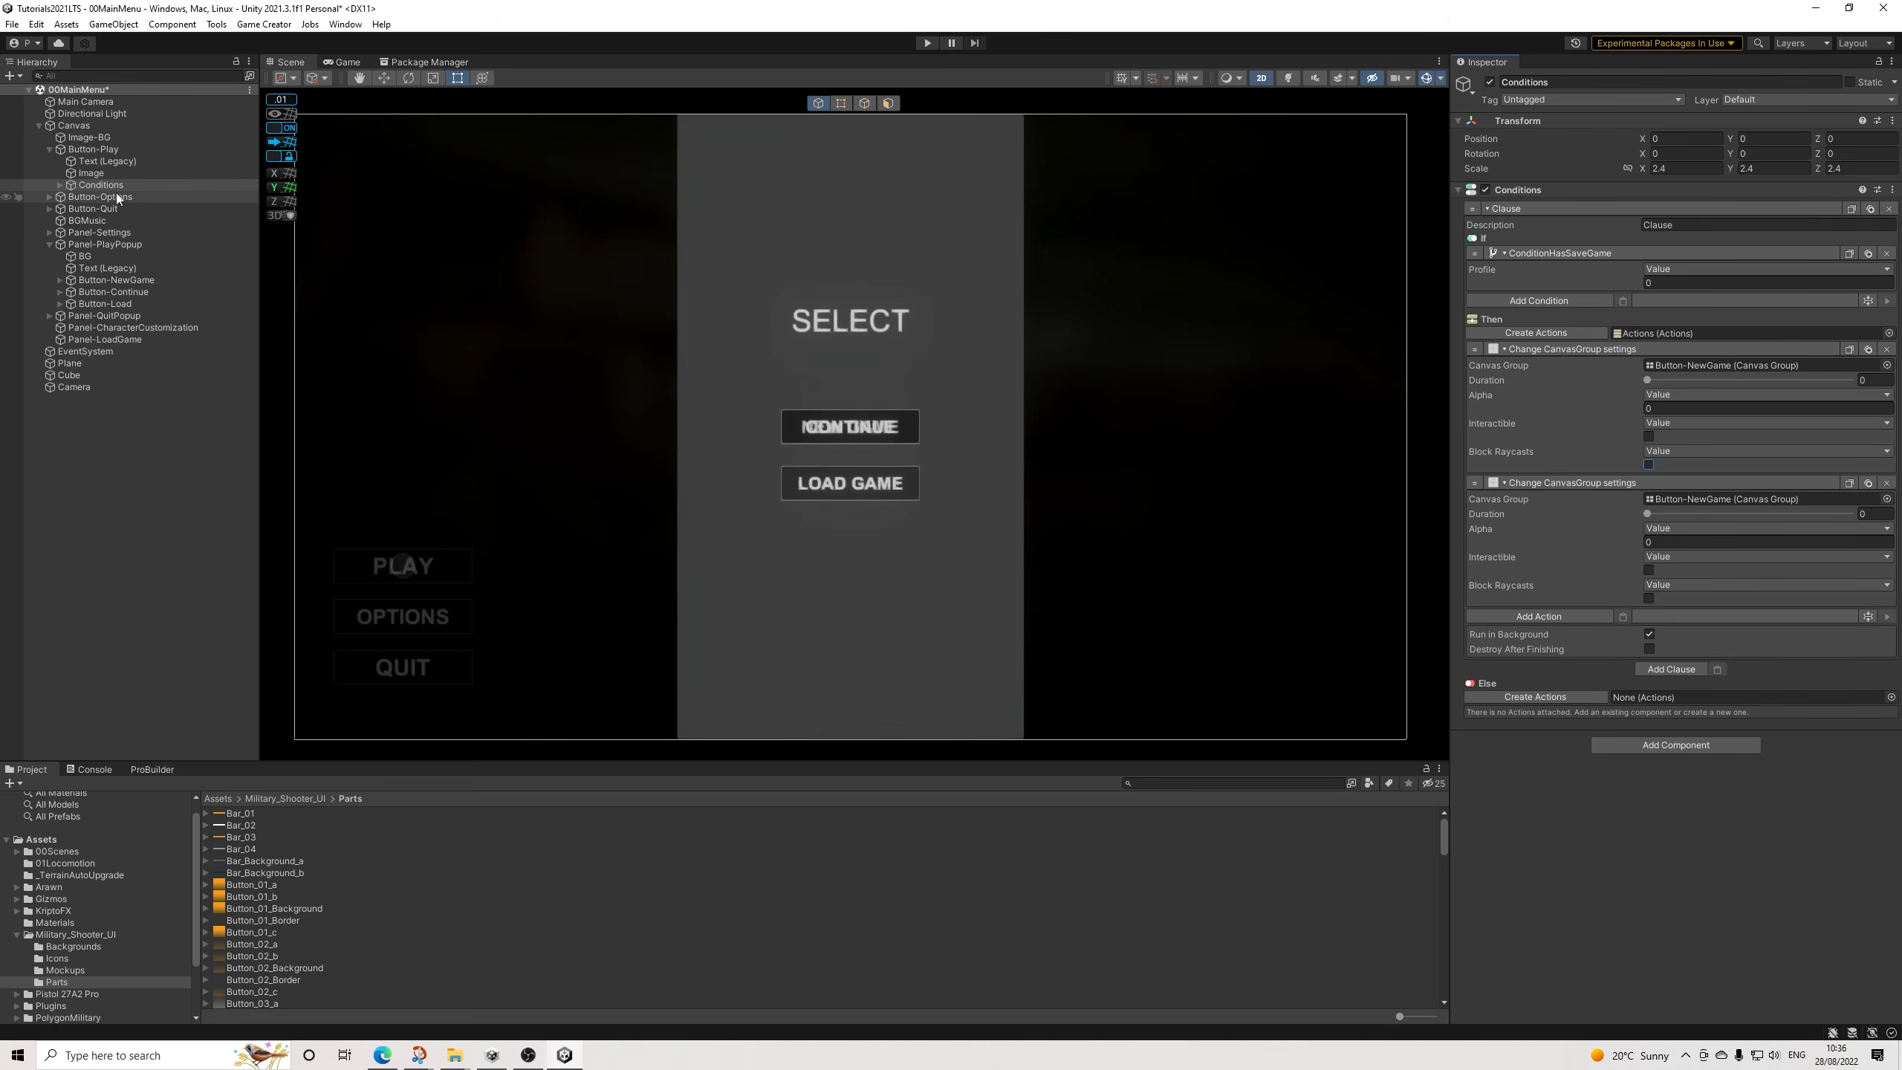
left_click_drag(122, 291, 1719, 501)
left_click(1872, 513)
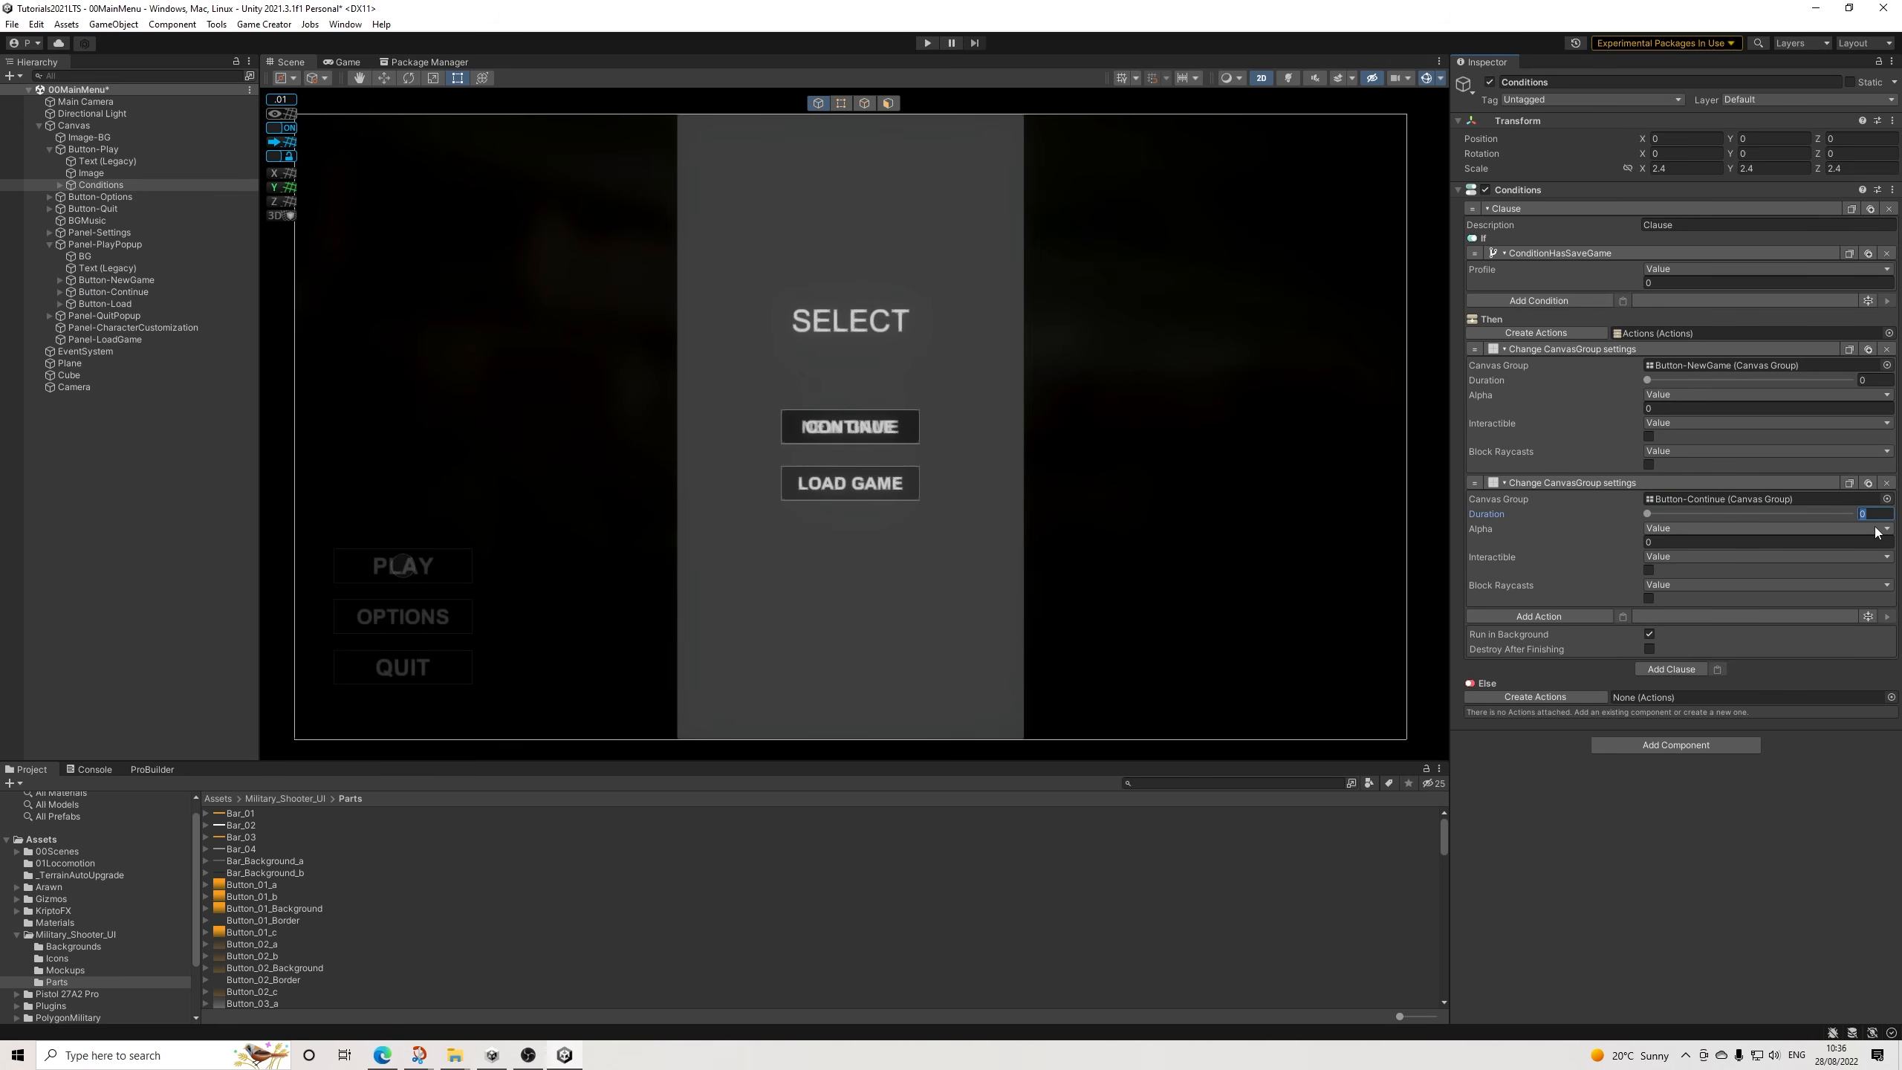
left_click(1734, 554)
left_click(1737, 541)
type("1")
left_click(1648, 569)
left_click(1648, 597)
left_click(1868, 483)
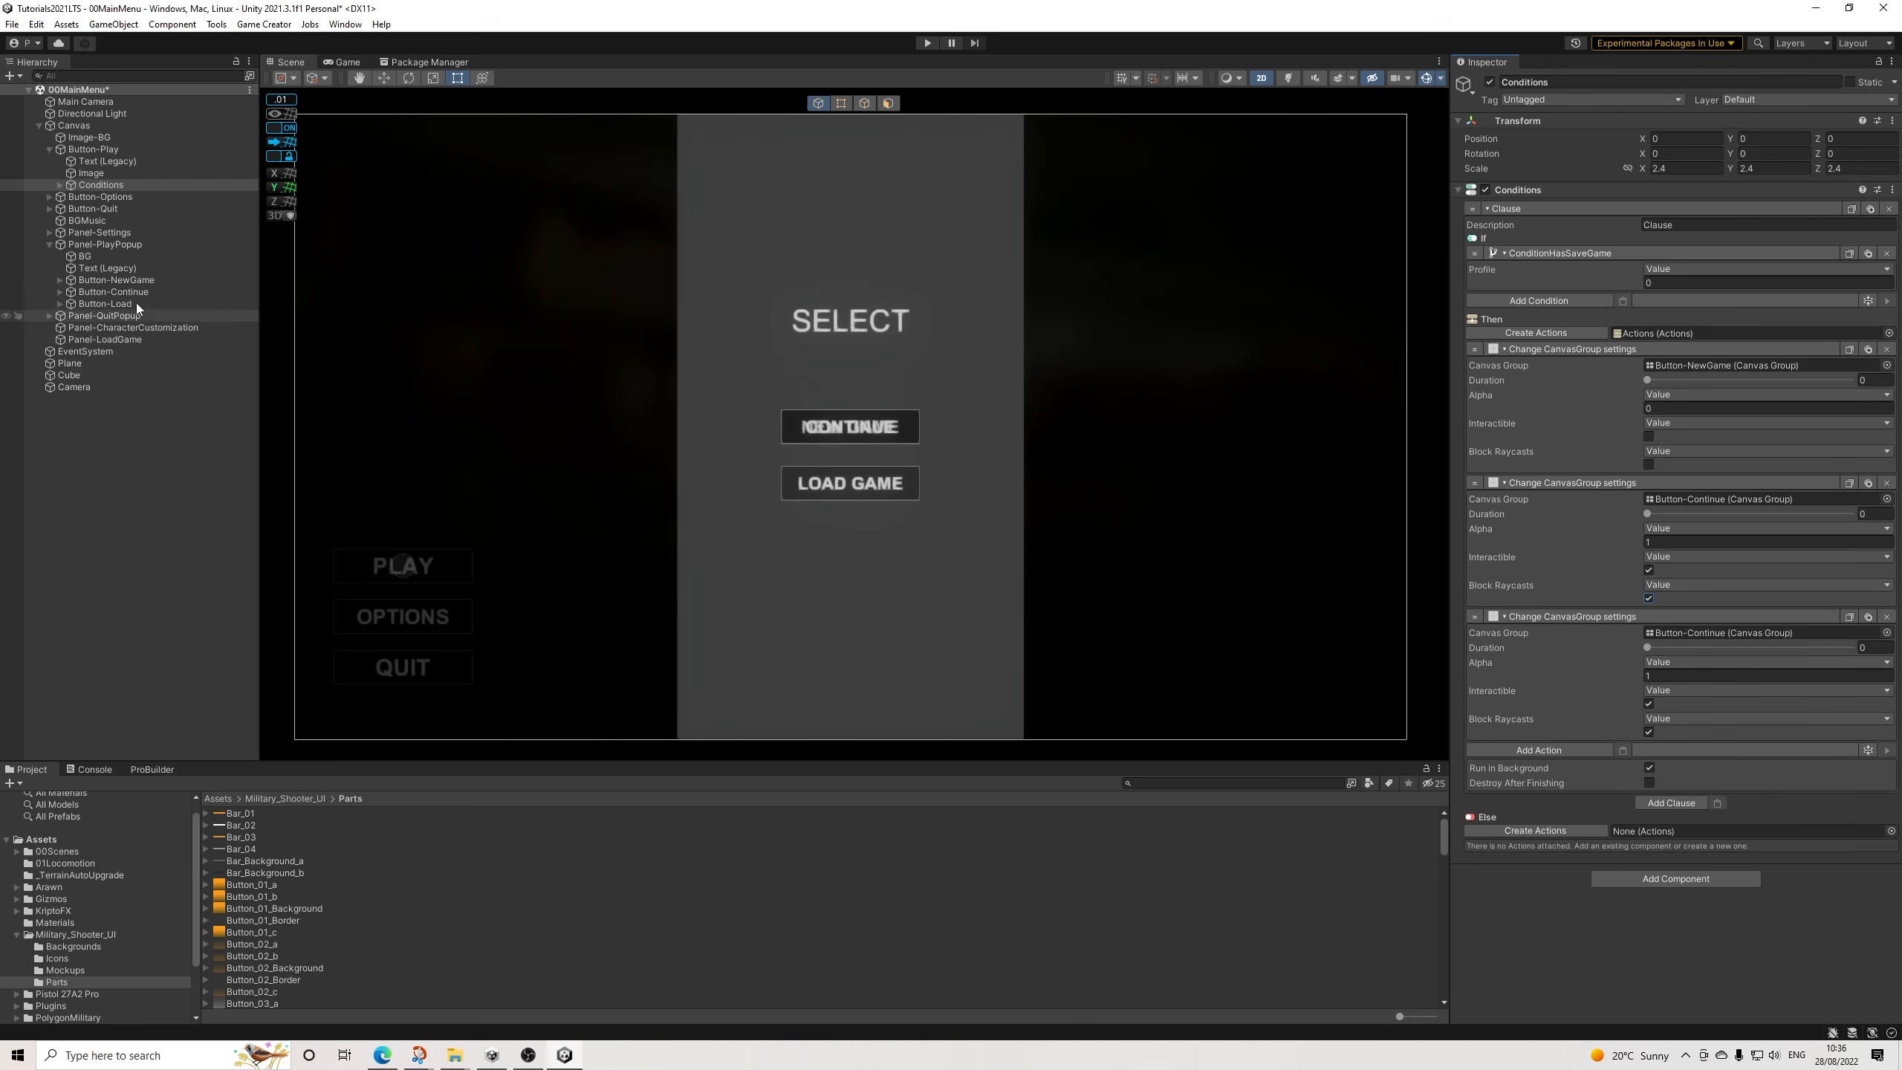
left_click_drag(115, 303, 1705, 635)
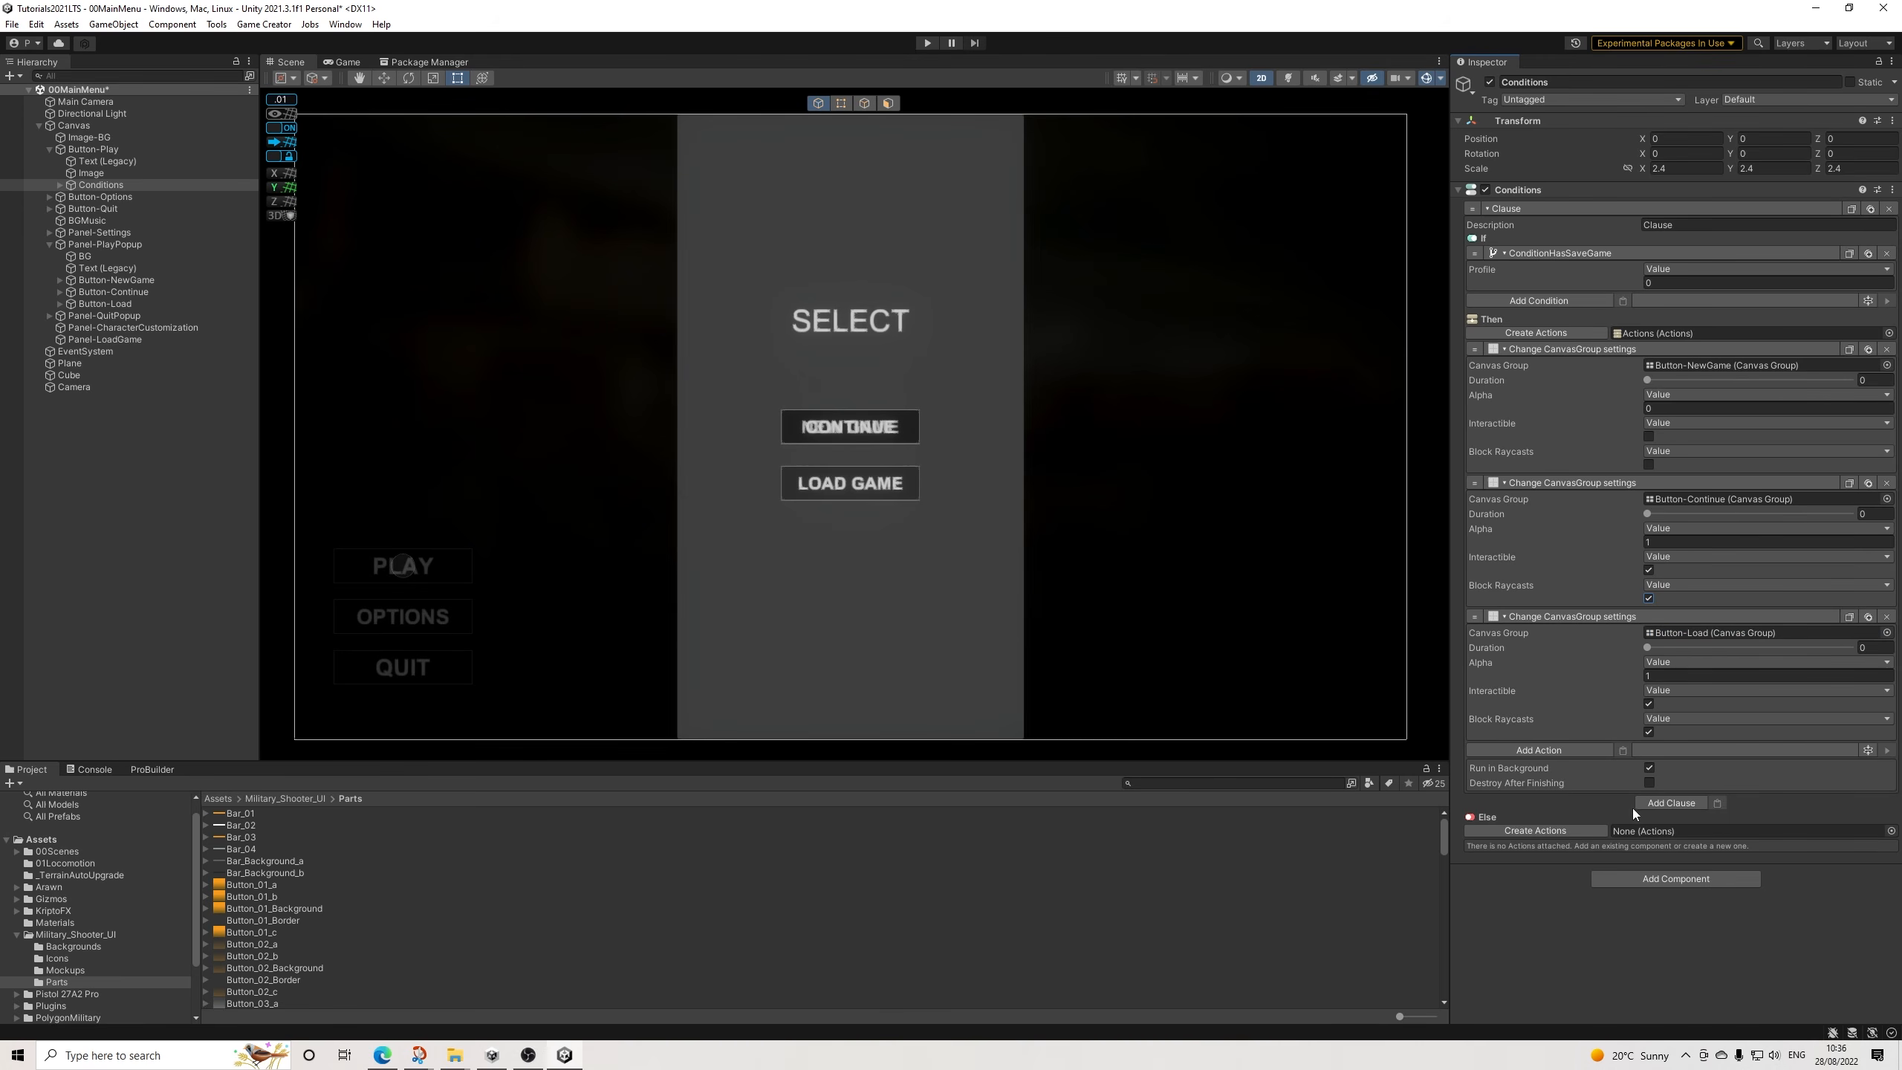
Create the Else actions and paste in copies of the Button-NewGame, Button-Continue and Button-Load CanvasGroup actions.
left_click(1575, 830)
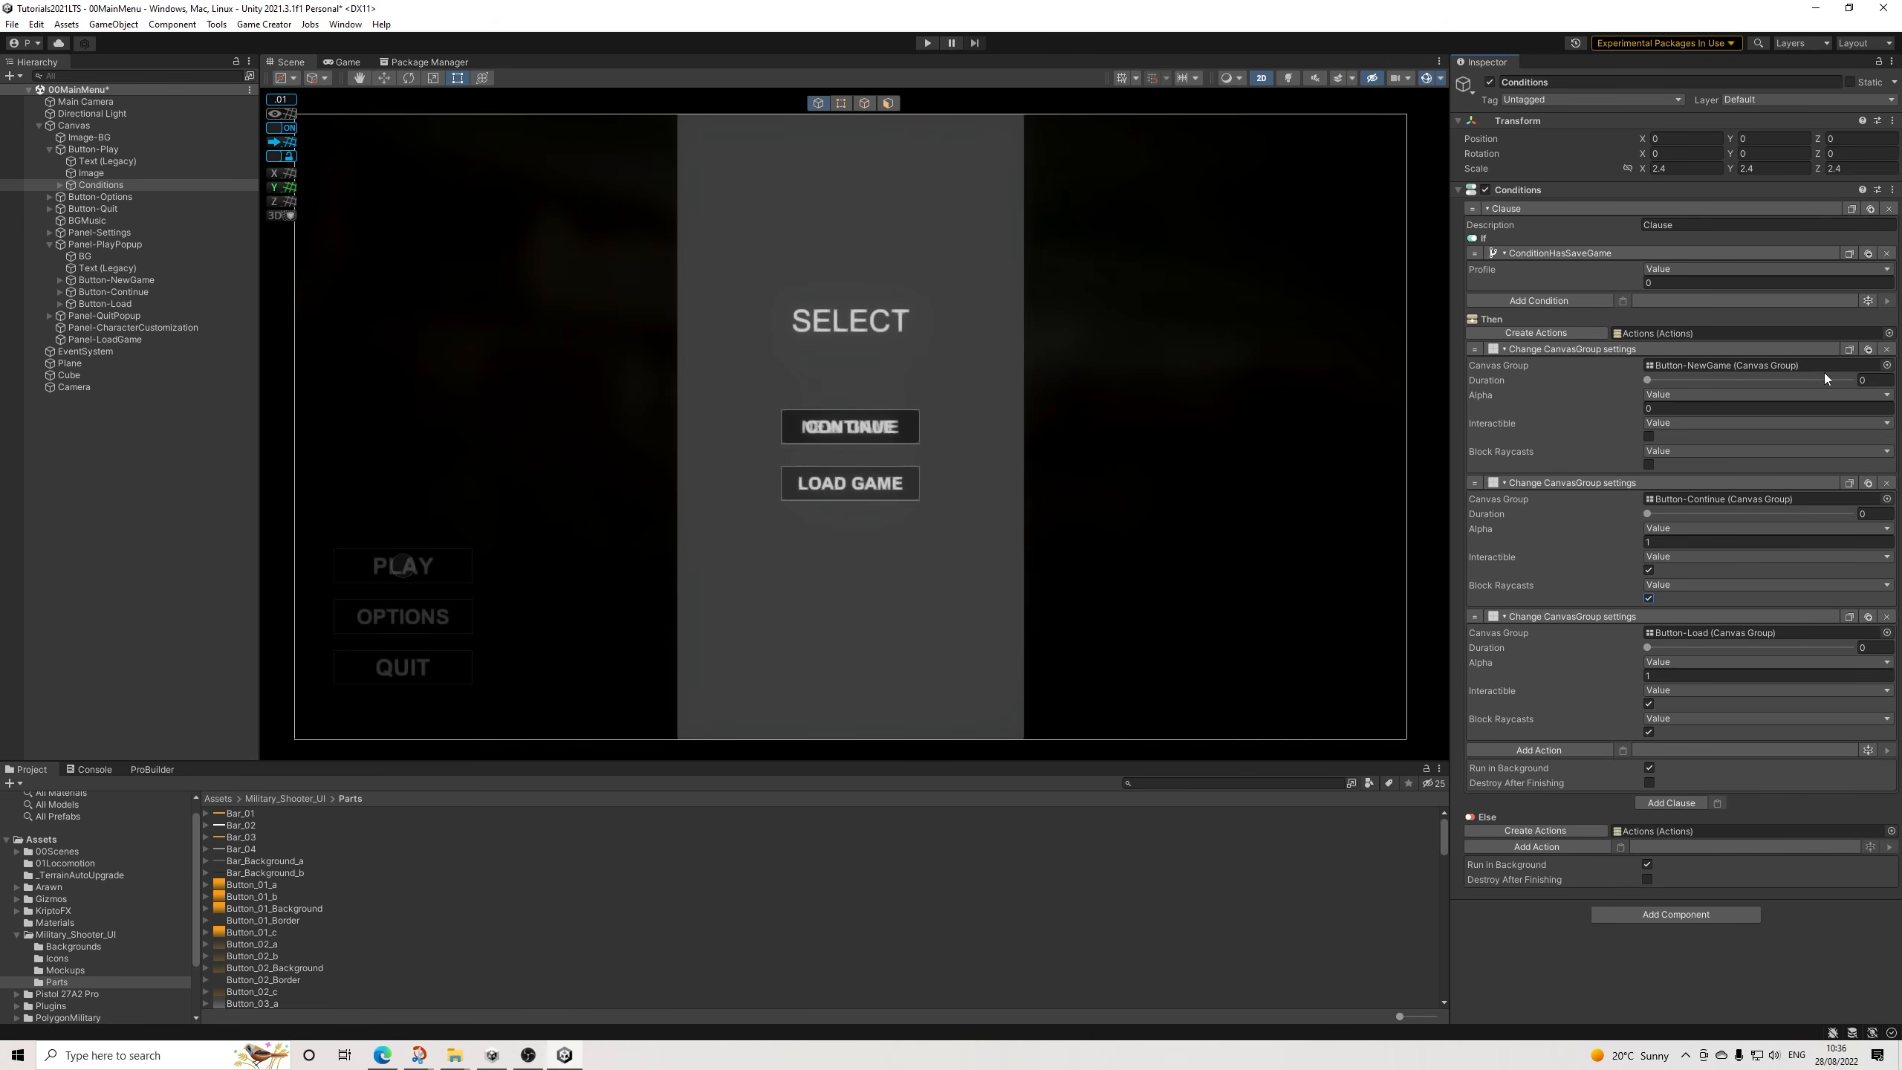
left_click(1621, 844)
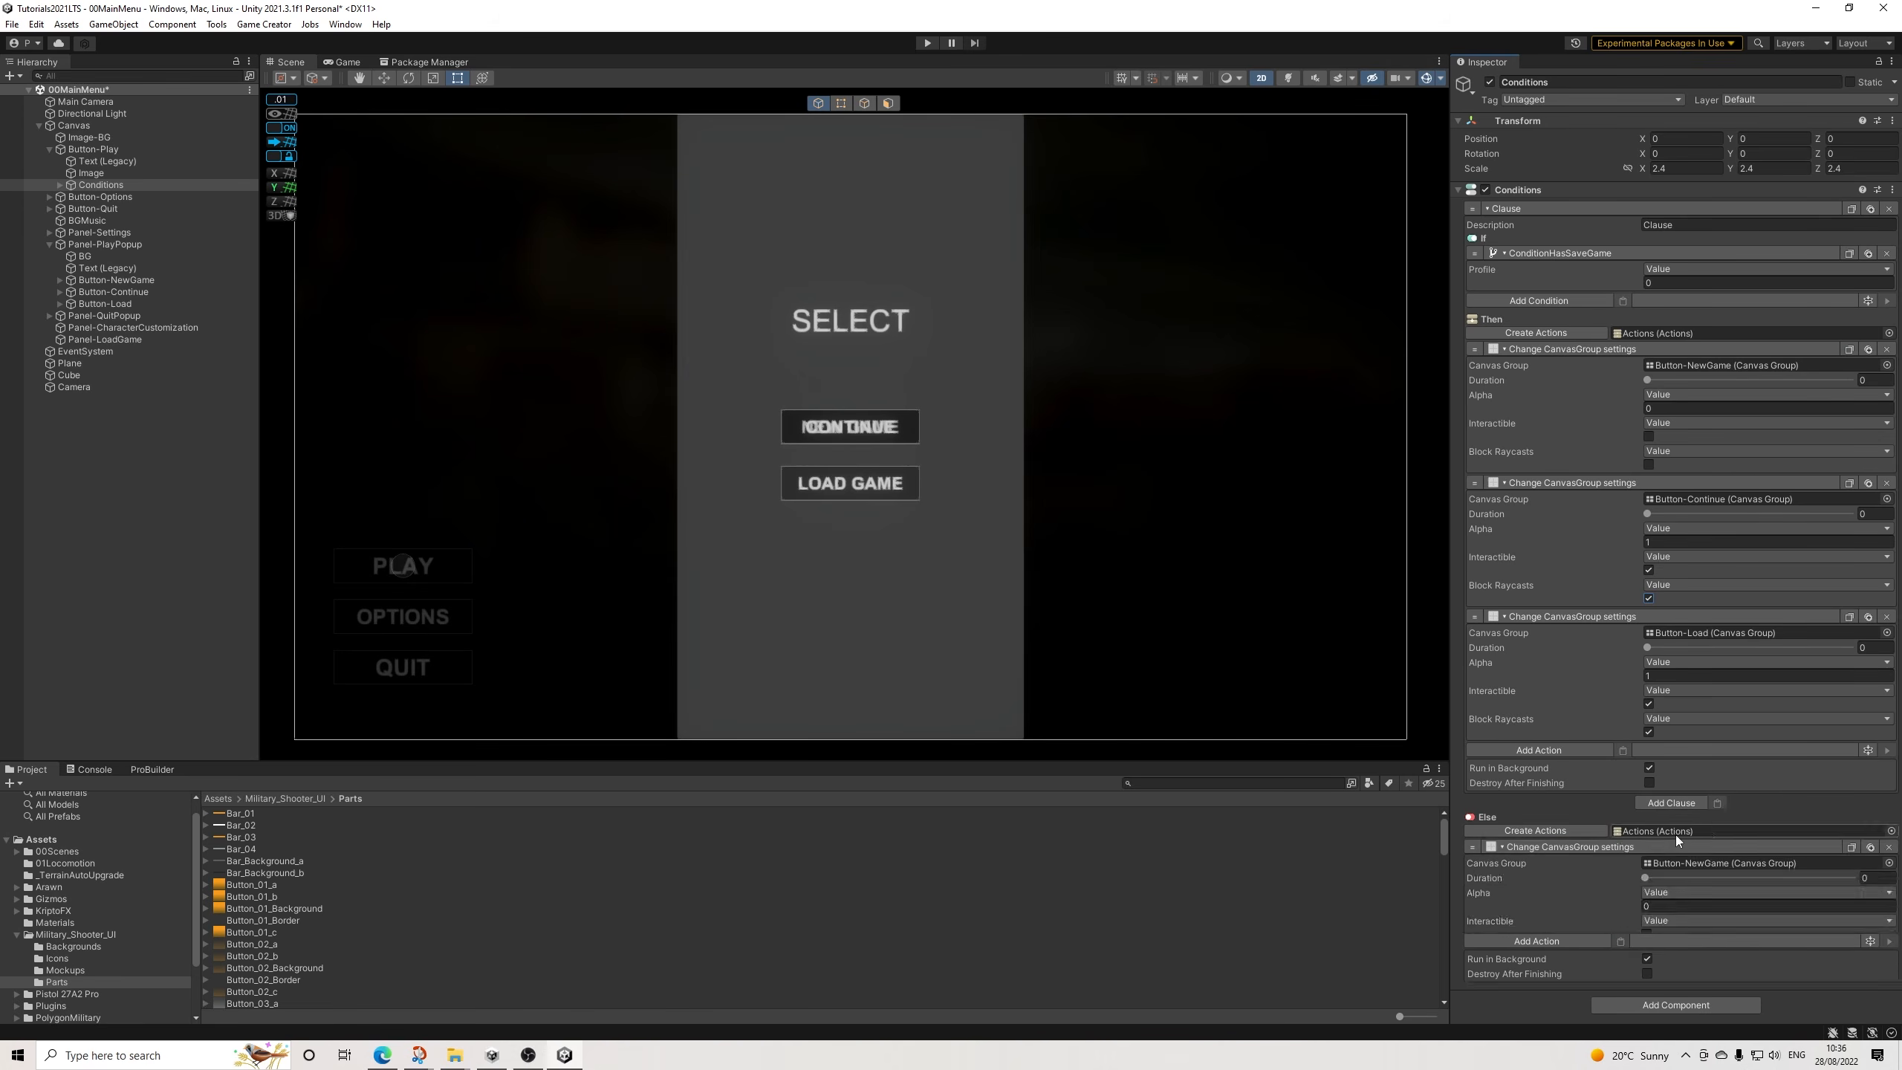
left_click(1840, 483)
scroll(1735, 633, "down", 1)
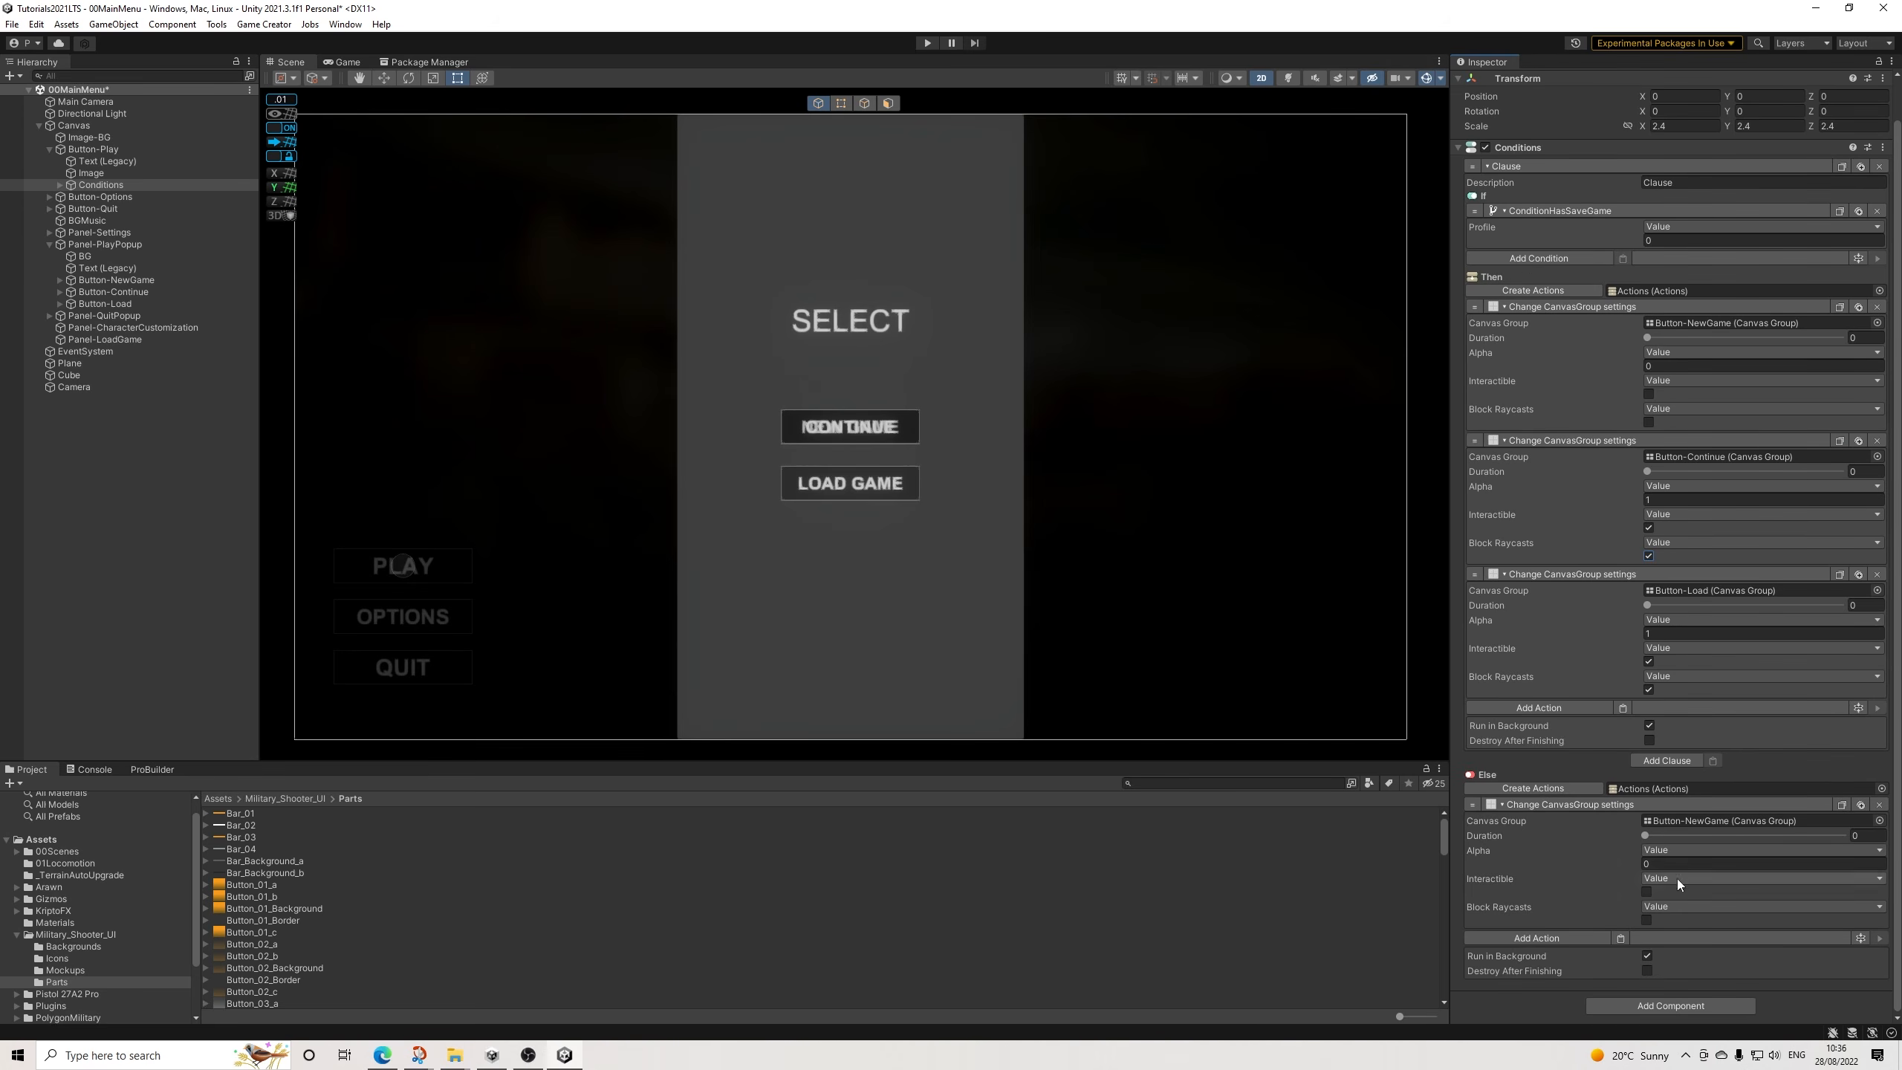
left_click(1619, 939)
scroll(1700, 791, "down", 3)
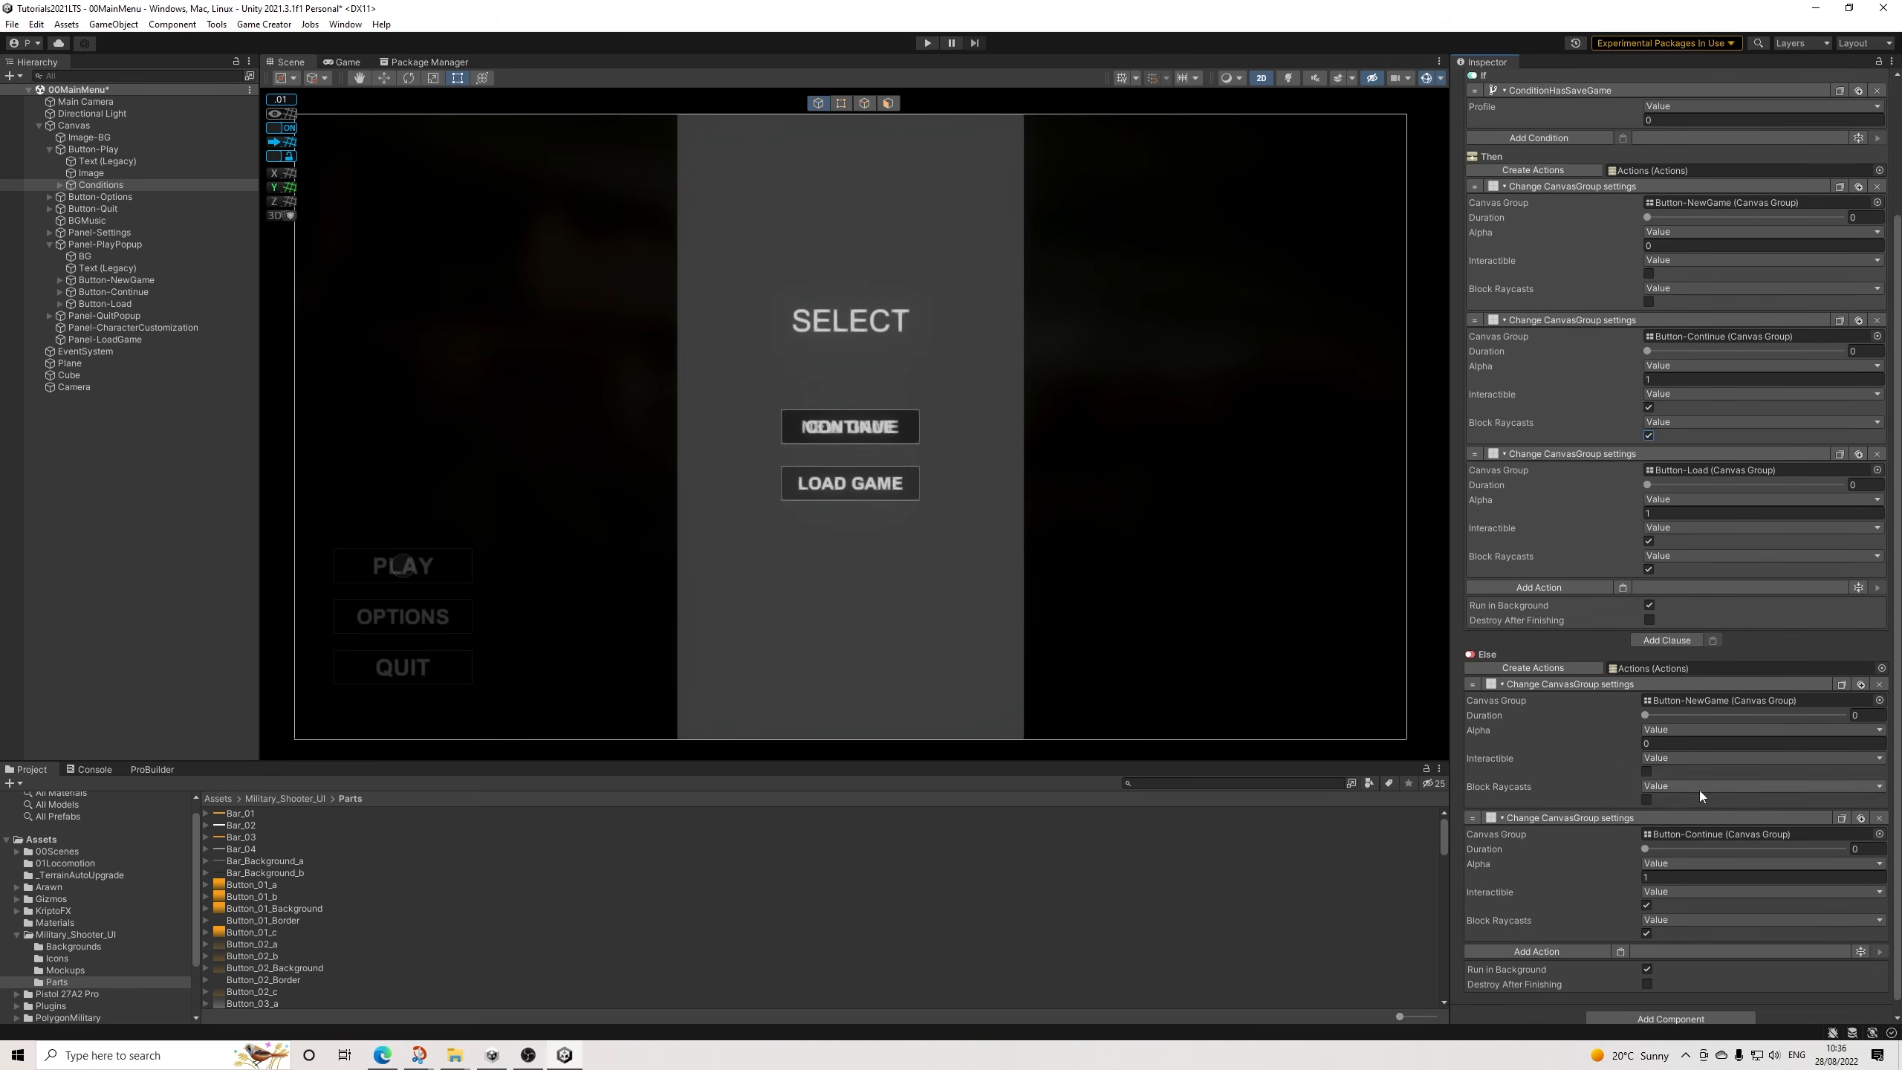
left_click(1620, 940)
scroll(1677, 899, "down", 3)
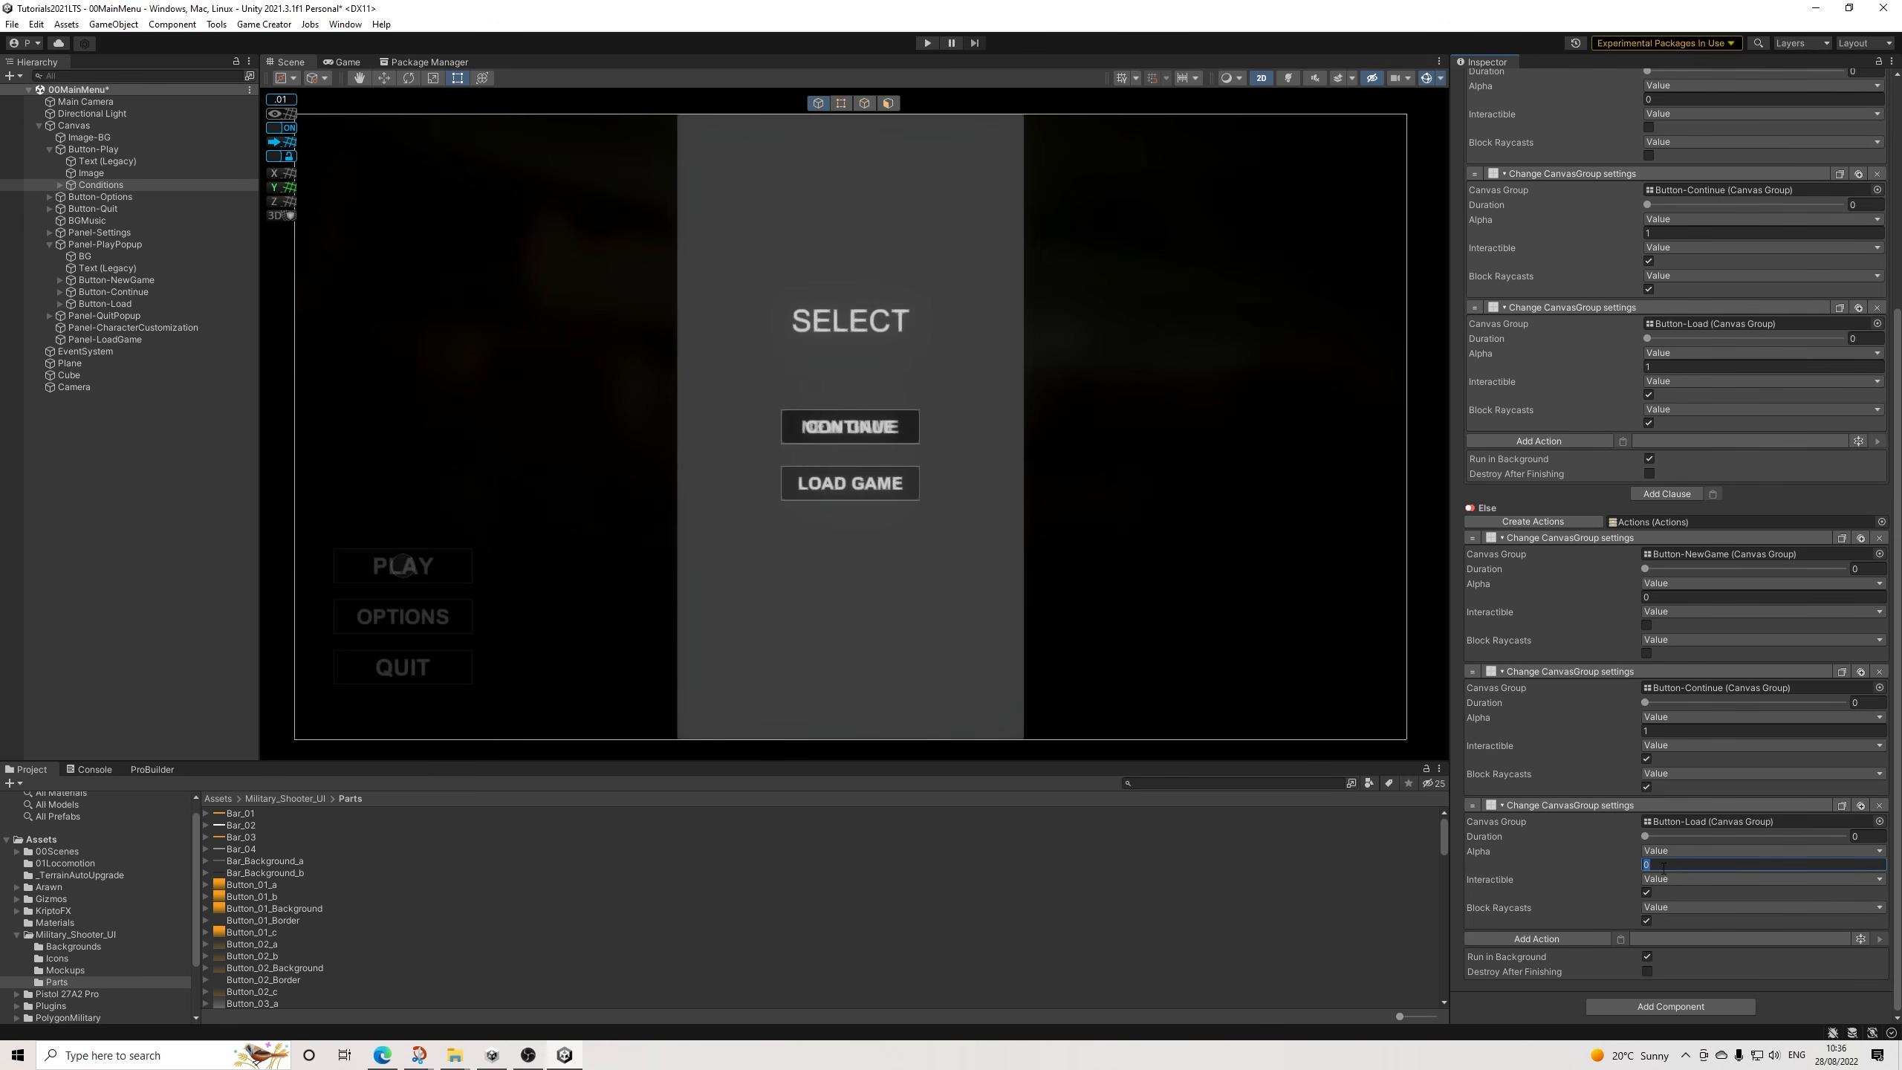
In the Else actions, set alpha to 0.3 for Button-Load and 0 for Button-Continue, with Interactible and Block Raycasts off for both.
type("0")
left_click(1645, 892)
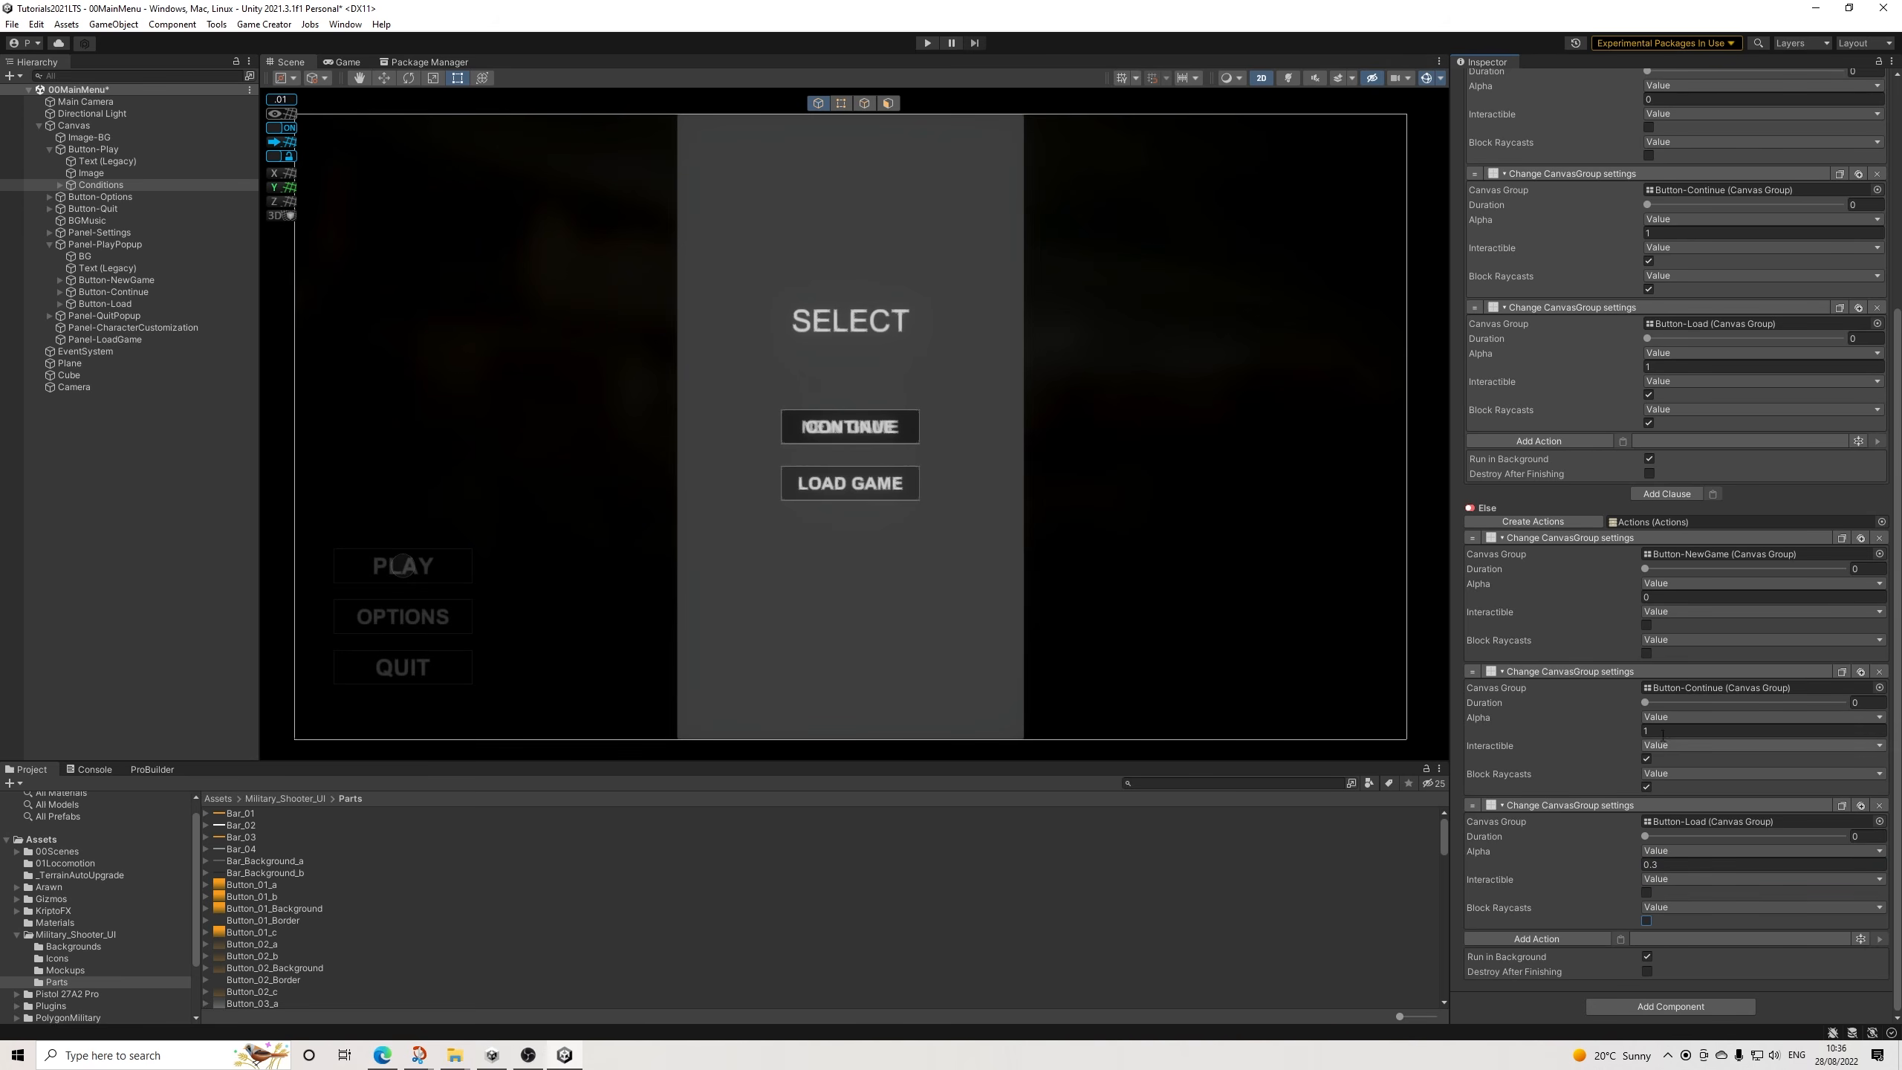
left_click(1646, 759)
left_click(1672, 729)
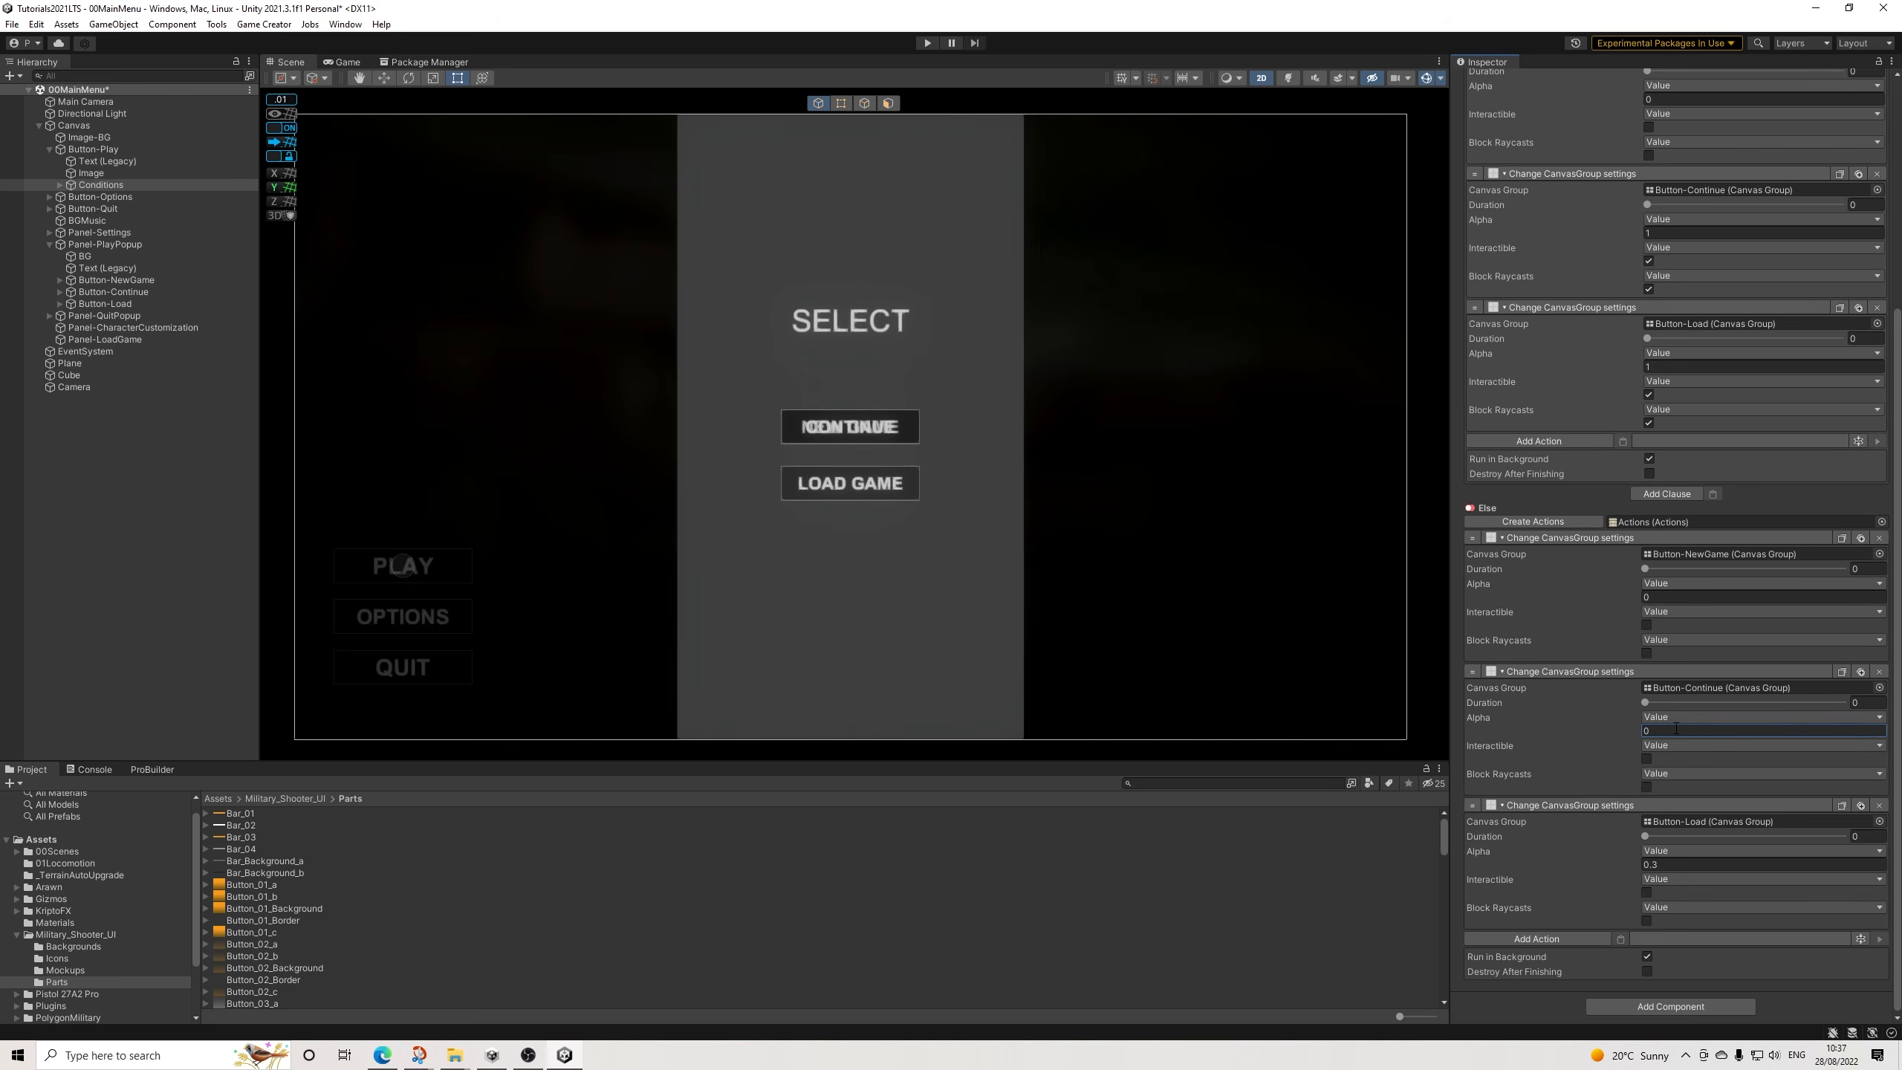
In the Else actions, set Button-NewGame's alpha to 1 and enable its Interactible and Block Raycasts.
left_click(1662, 597)
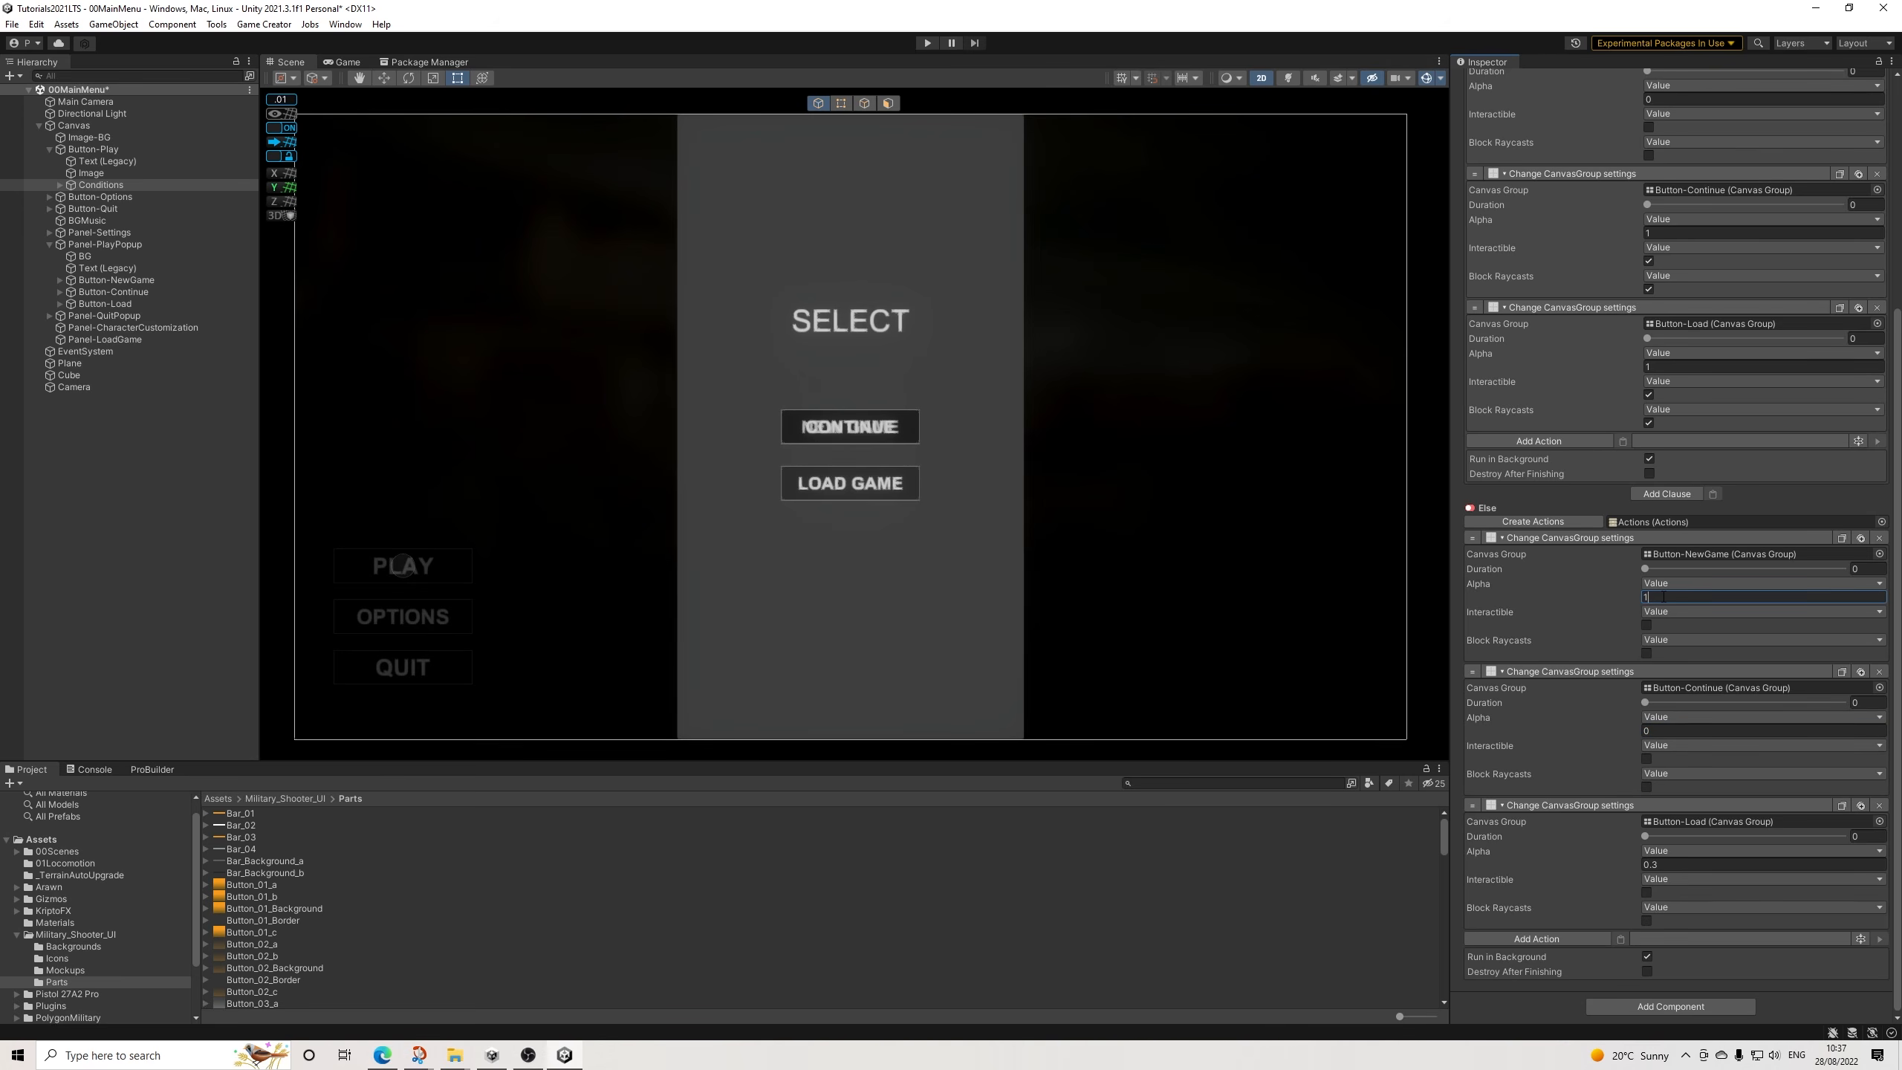
key("Return")
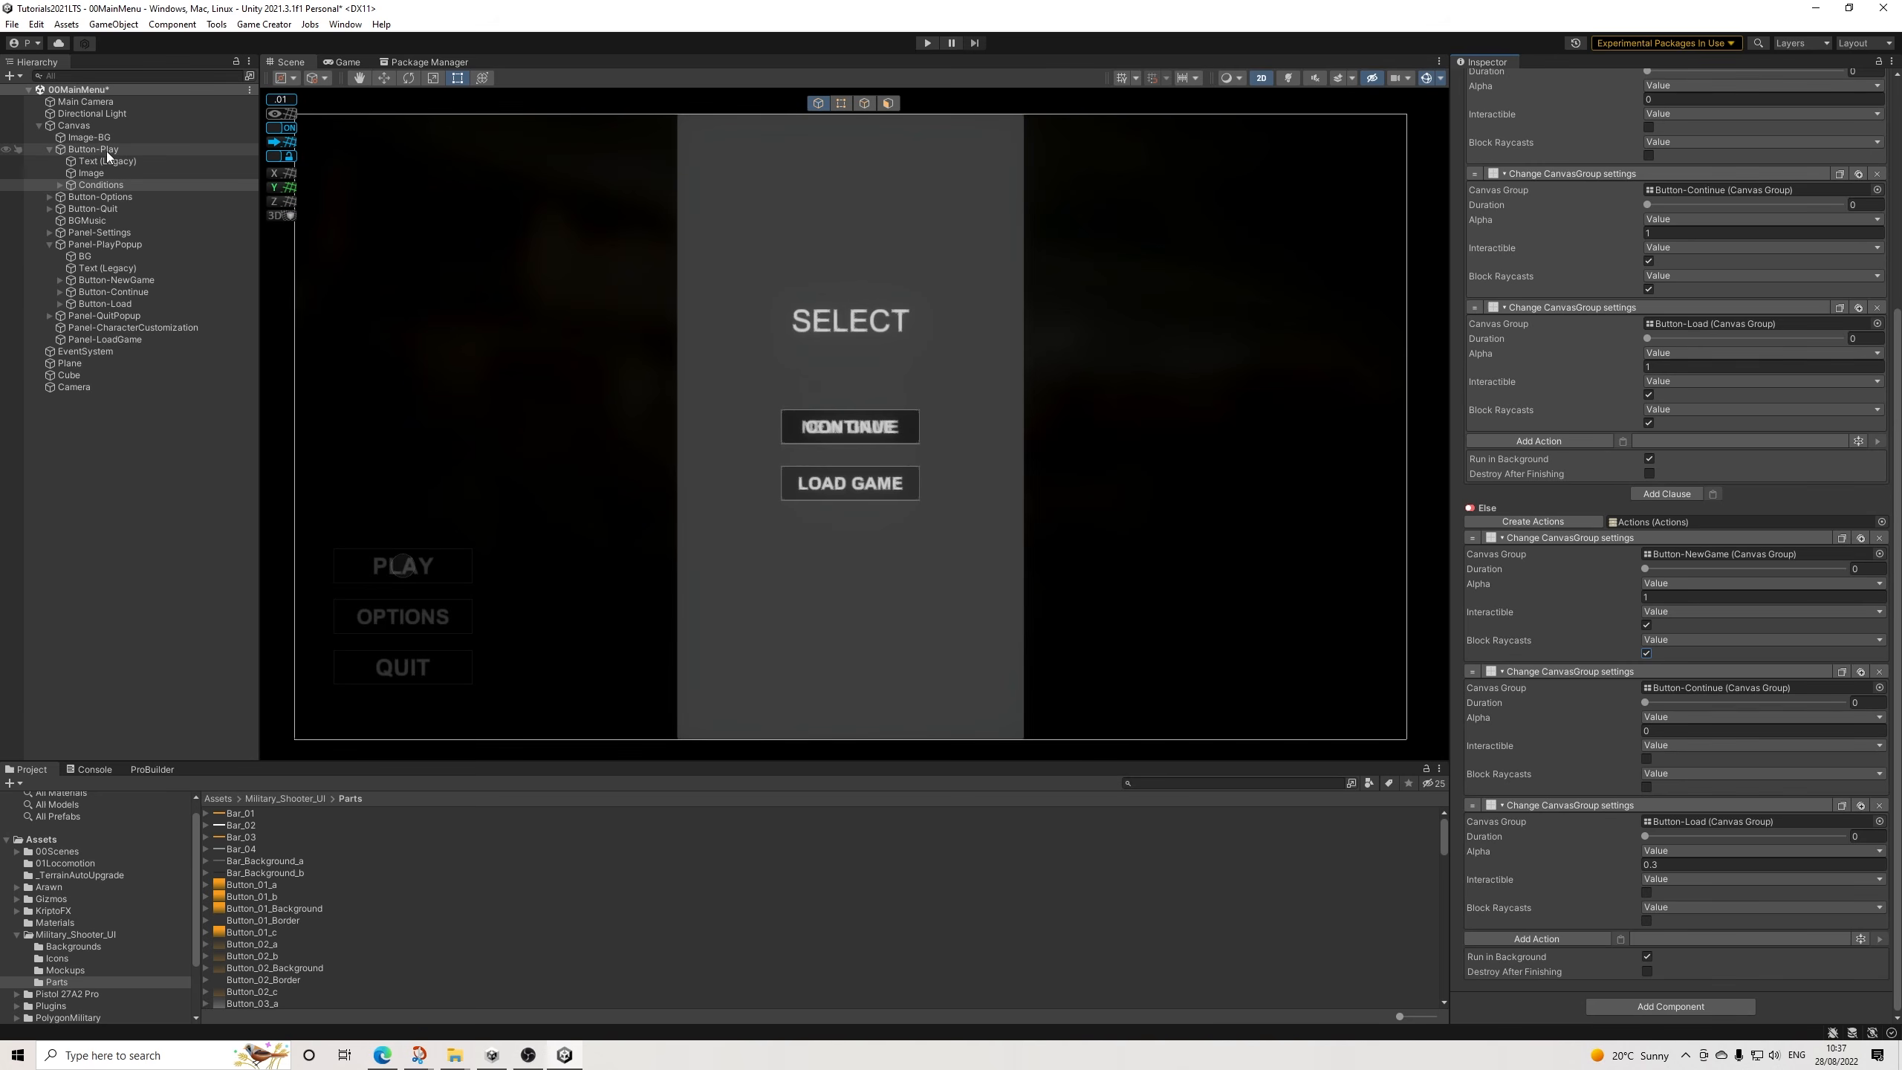
Set the Canvas Groups of Button-NewGame, Button-Continue and Button-Load to alpha 1, Interactable on and Blocks Raycasts off.
left_click(113, 278)
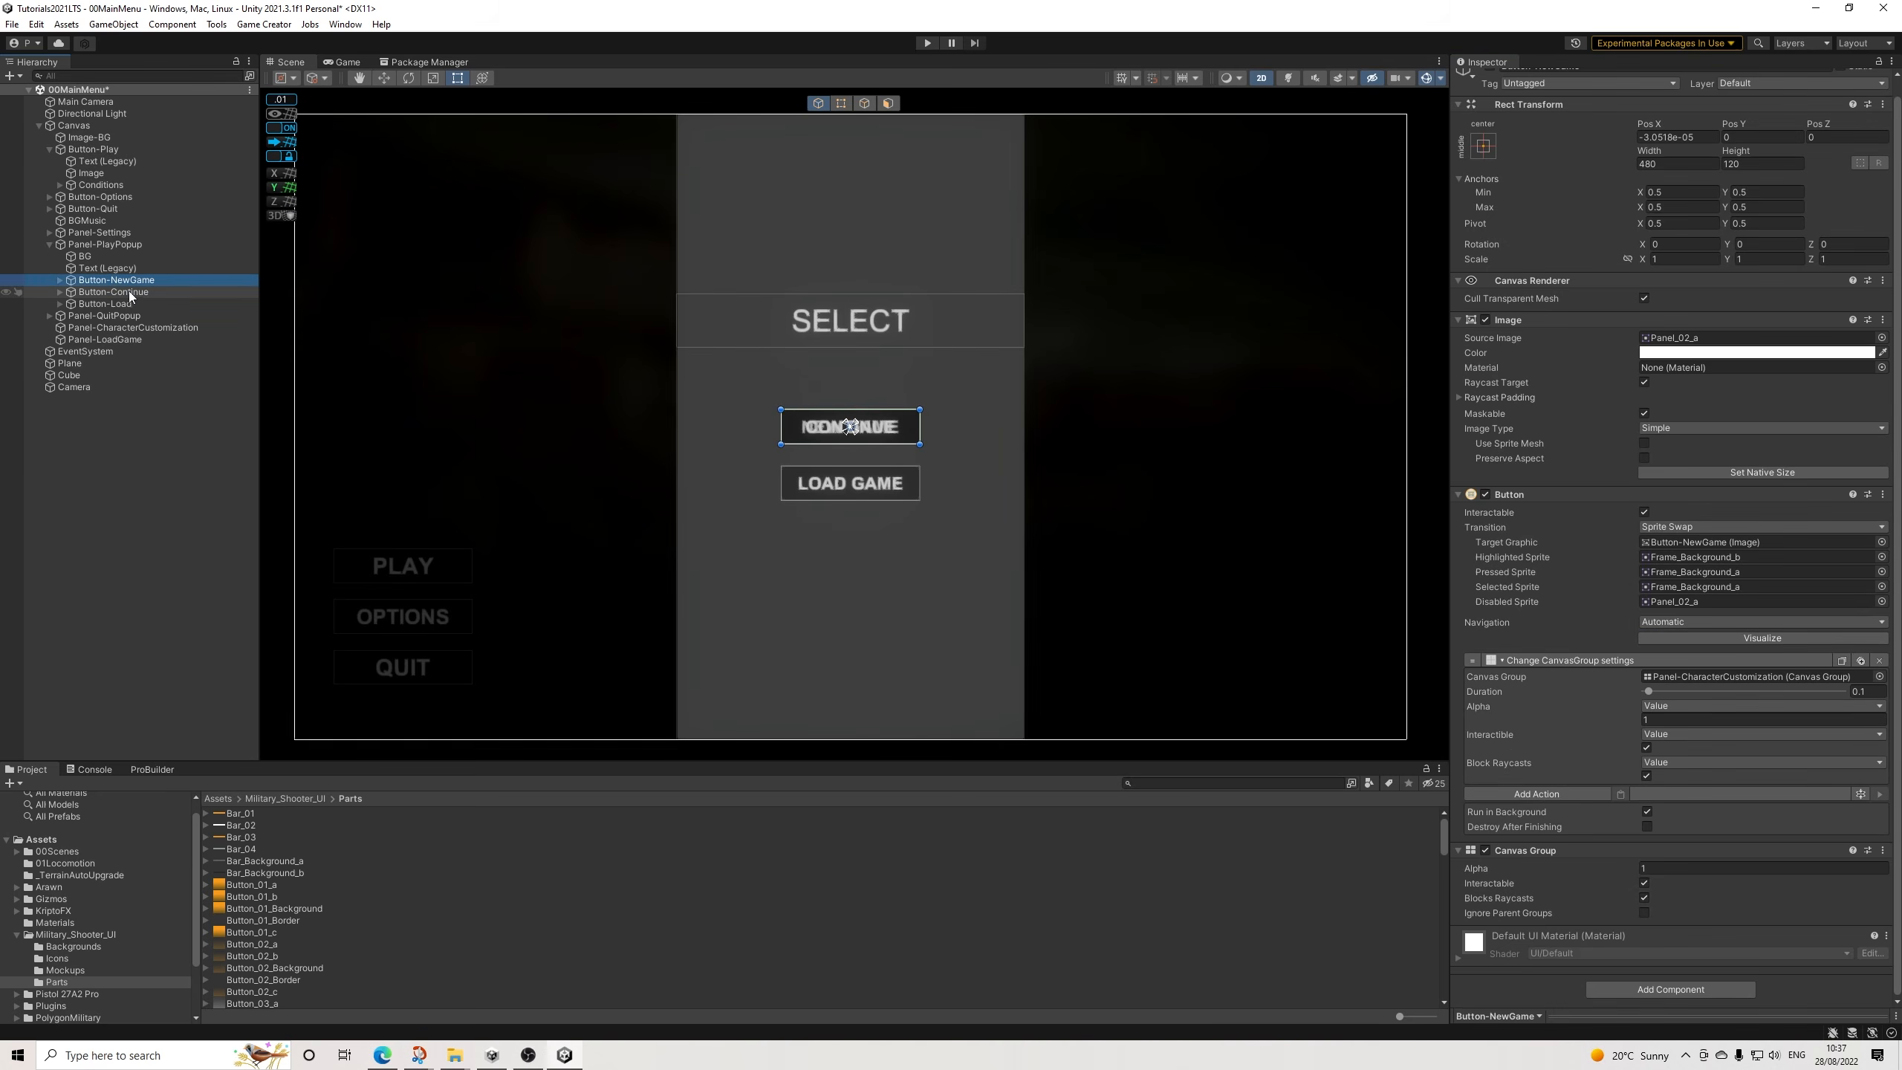
left_click(135, 292, "ctrl")
left_click(119, 303, "ctrl")
left_click(1677, 563)
type("0")
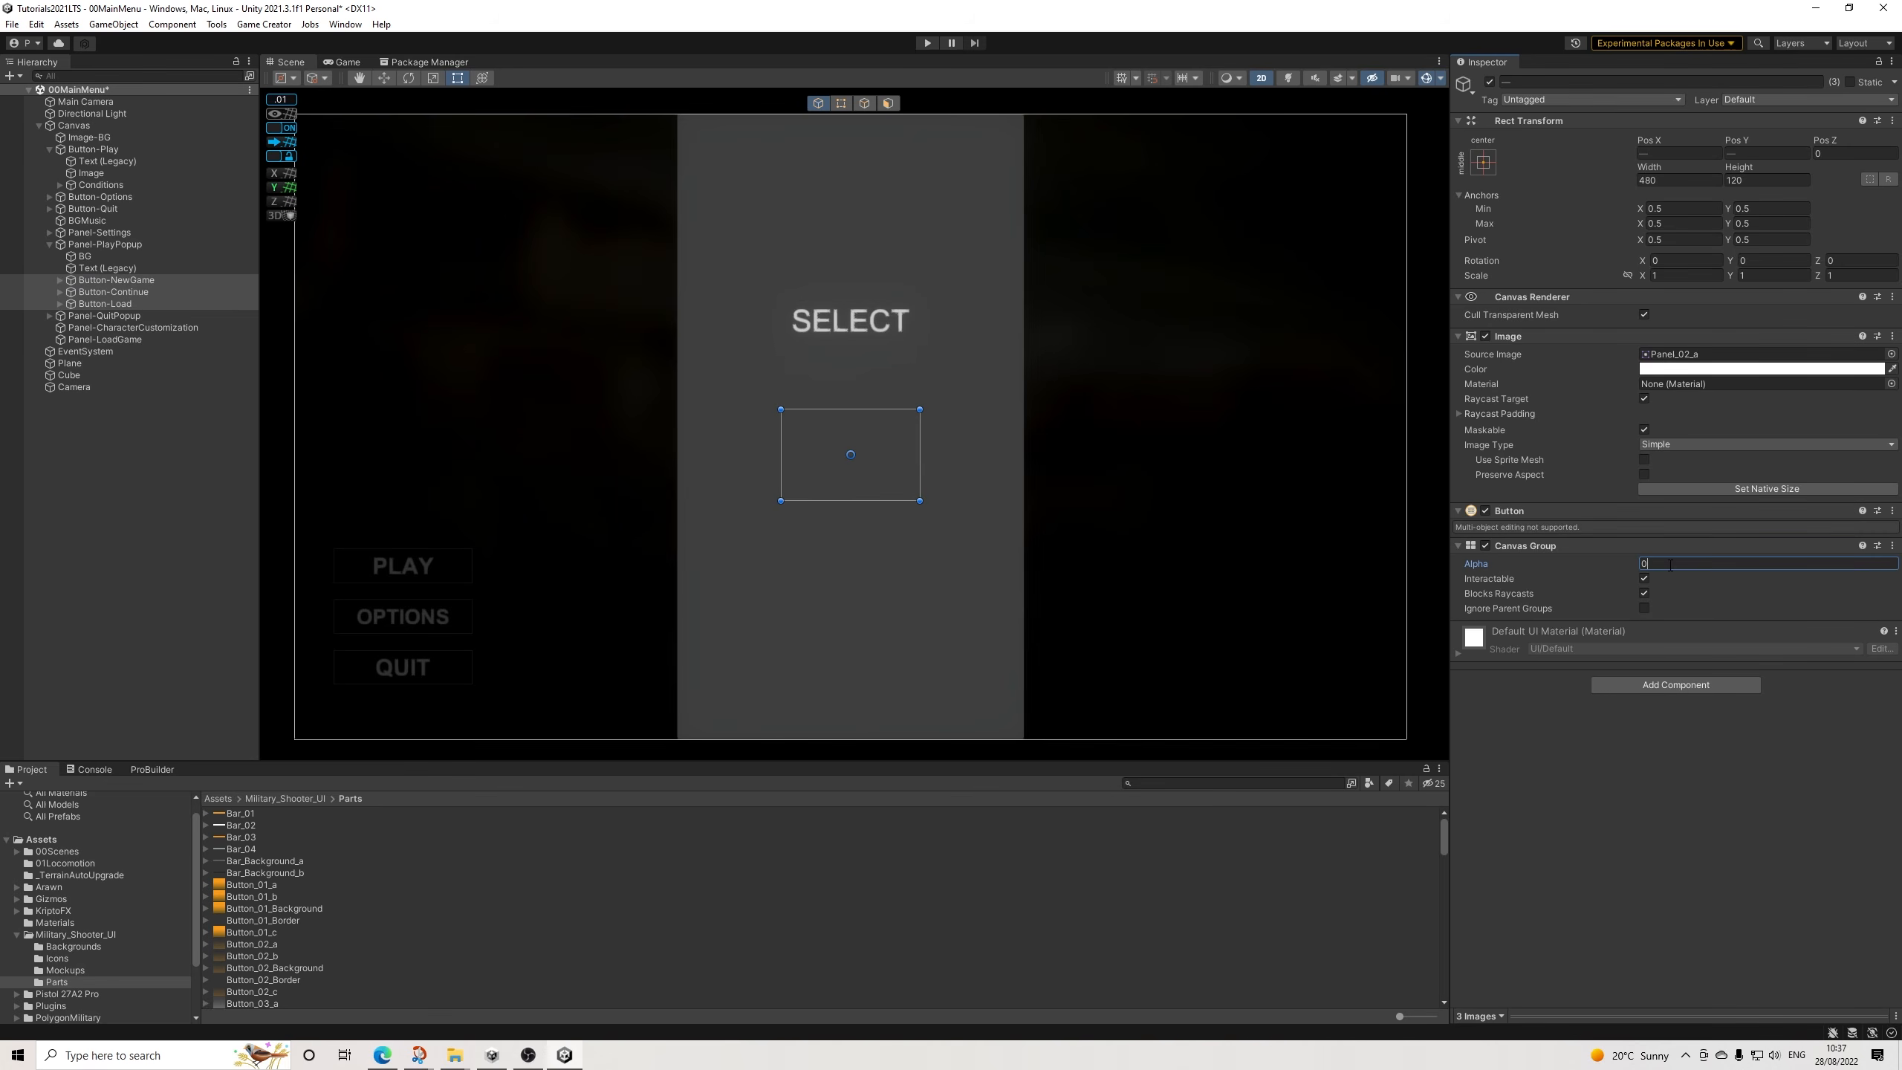
left_click(1645, 578)
left_click(1644, 594)
left_click(1661, 564)
type("1")
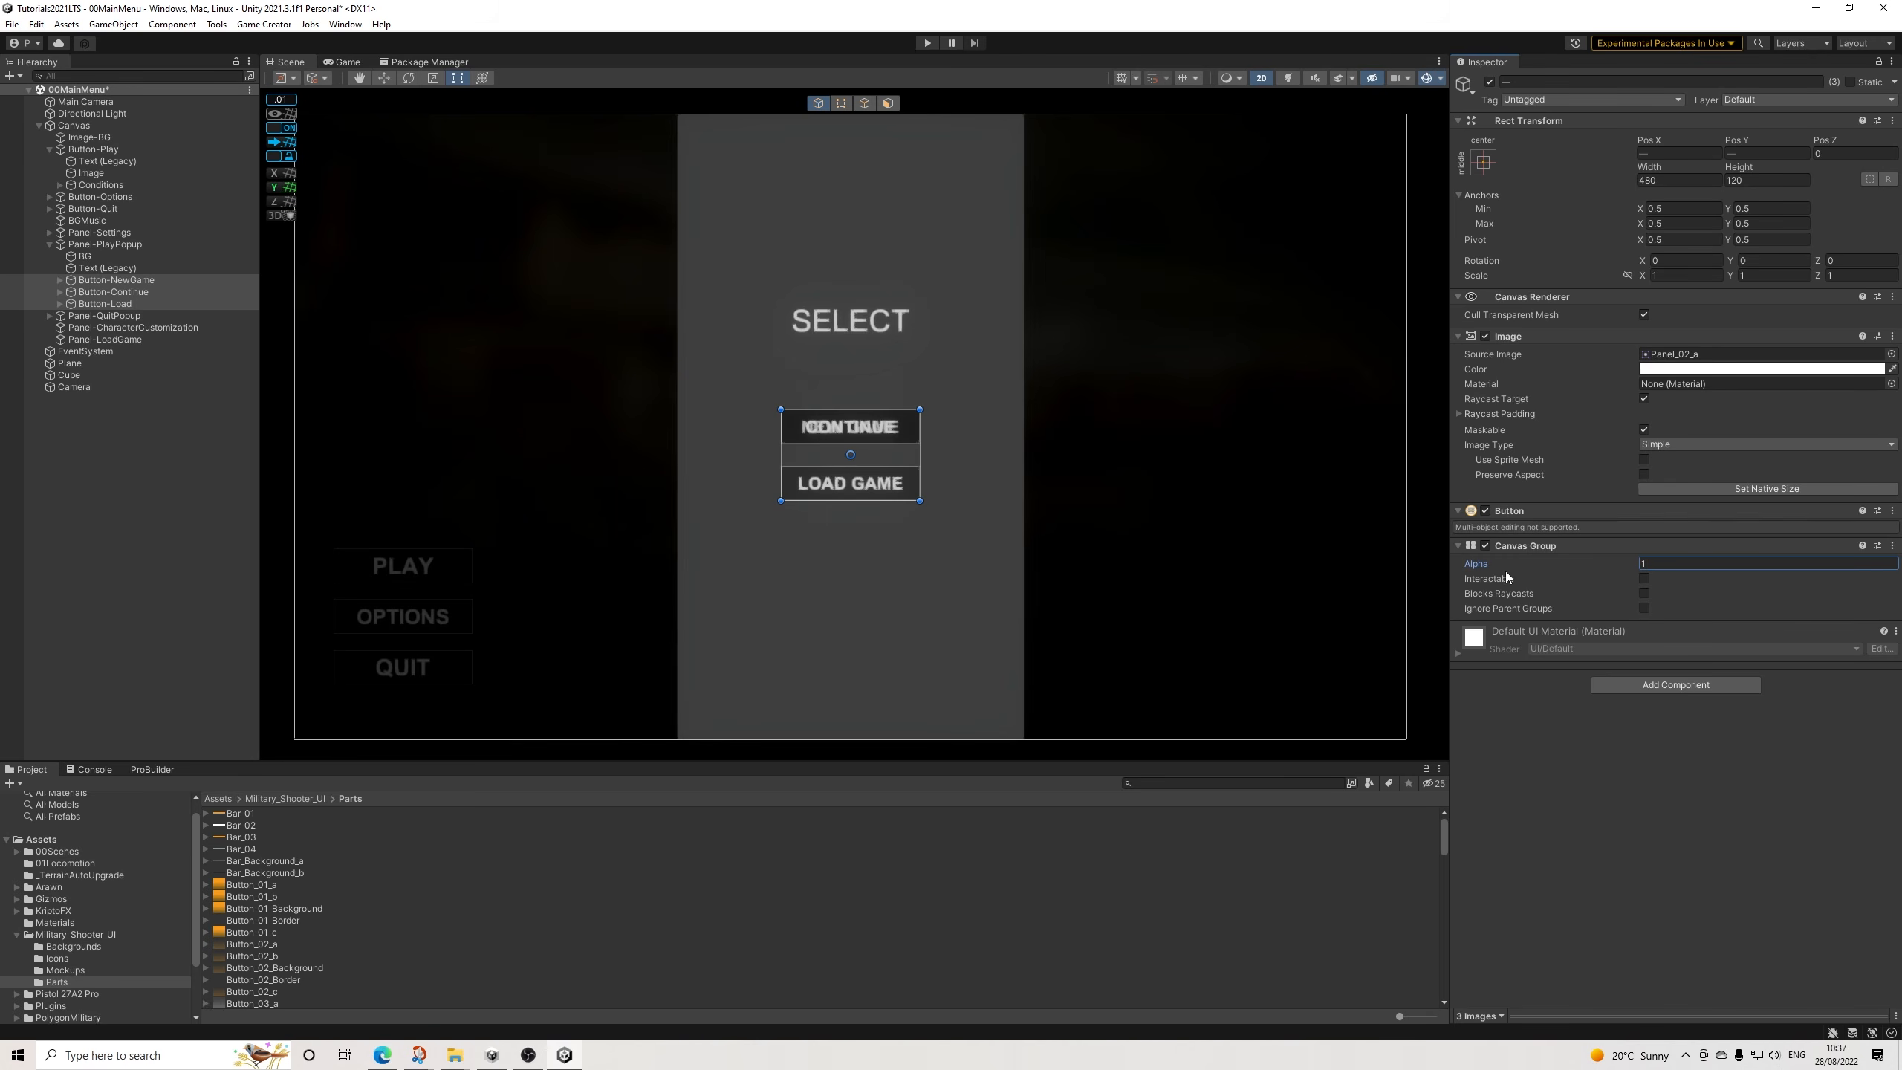
left_click(1644, 578)
Hide Panel-PlayPopup by setting its Canvas Group alpha to 0.
left_click(104, 245)
left_click(1686, 513)
type("0")
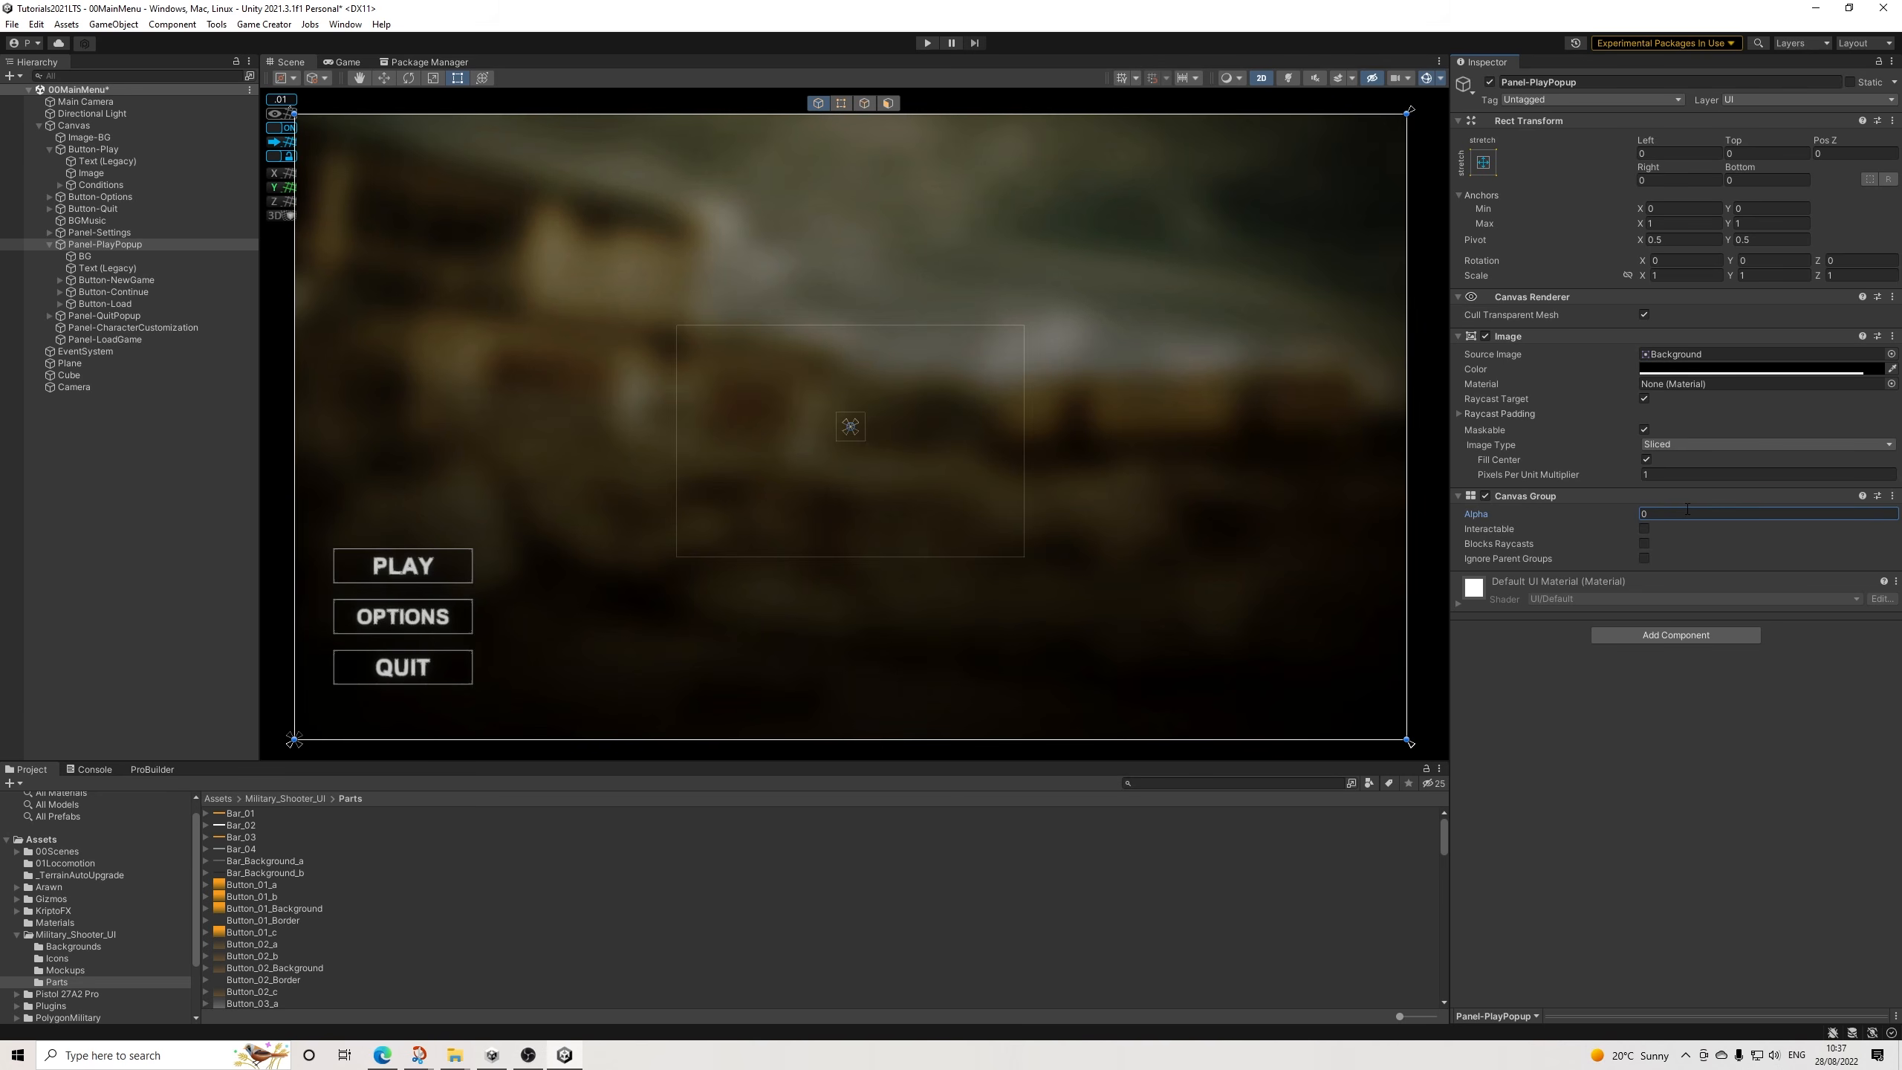
Assign the Conditions child object to the call conditions action on Button-Play.
left_click(95, 149)
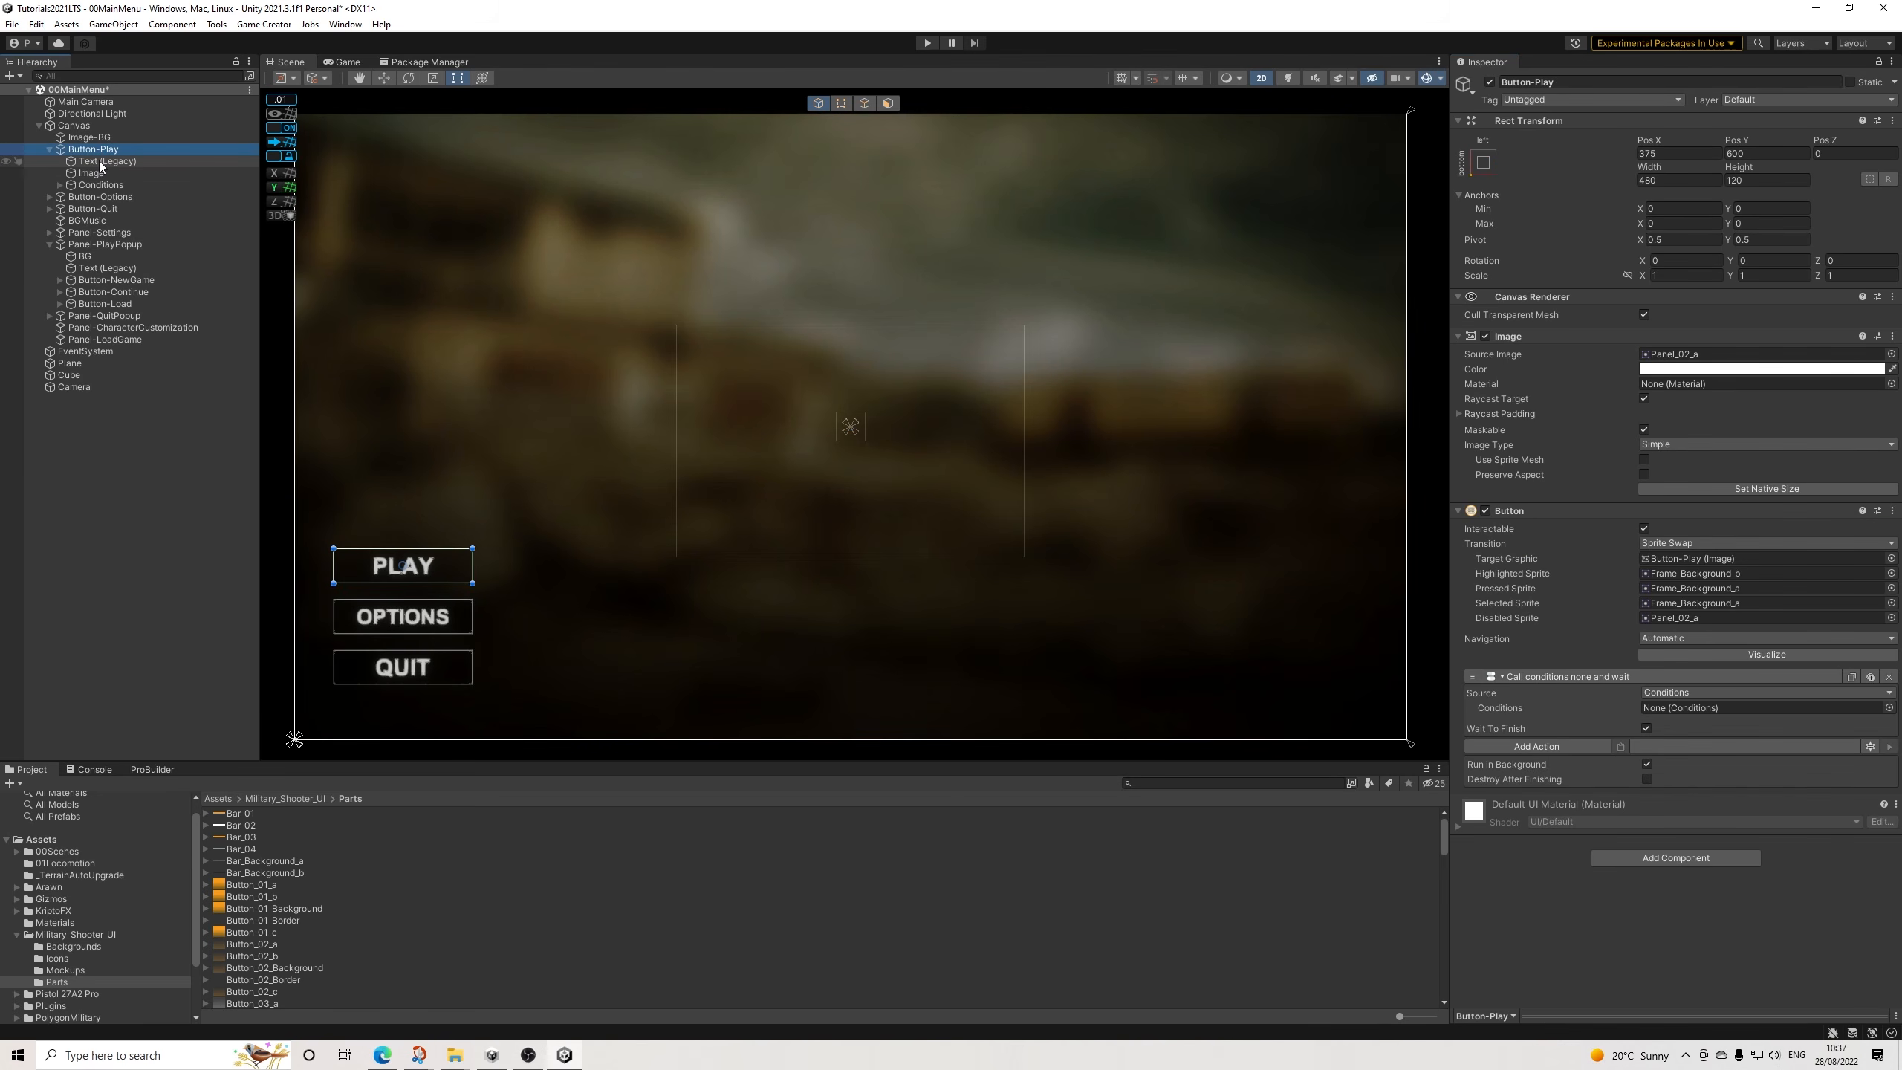
left_click_drag(95, 185, 1689, 707)
Duplicate the Button-Load CanvasGroup action in the Then actions of Conditions and make the copy target Panel-PlayPopup.
left_click(104, 186)
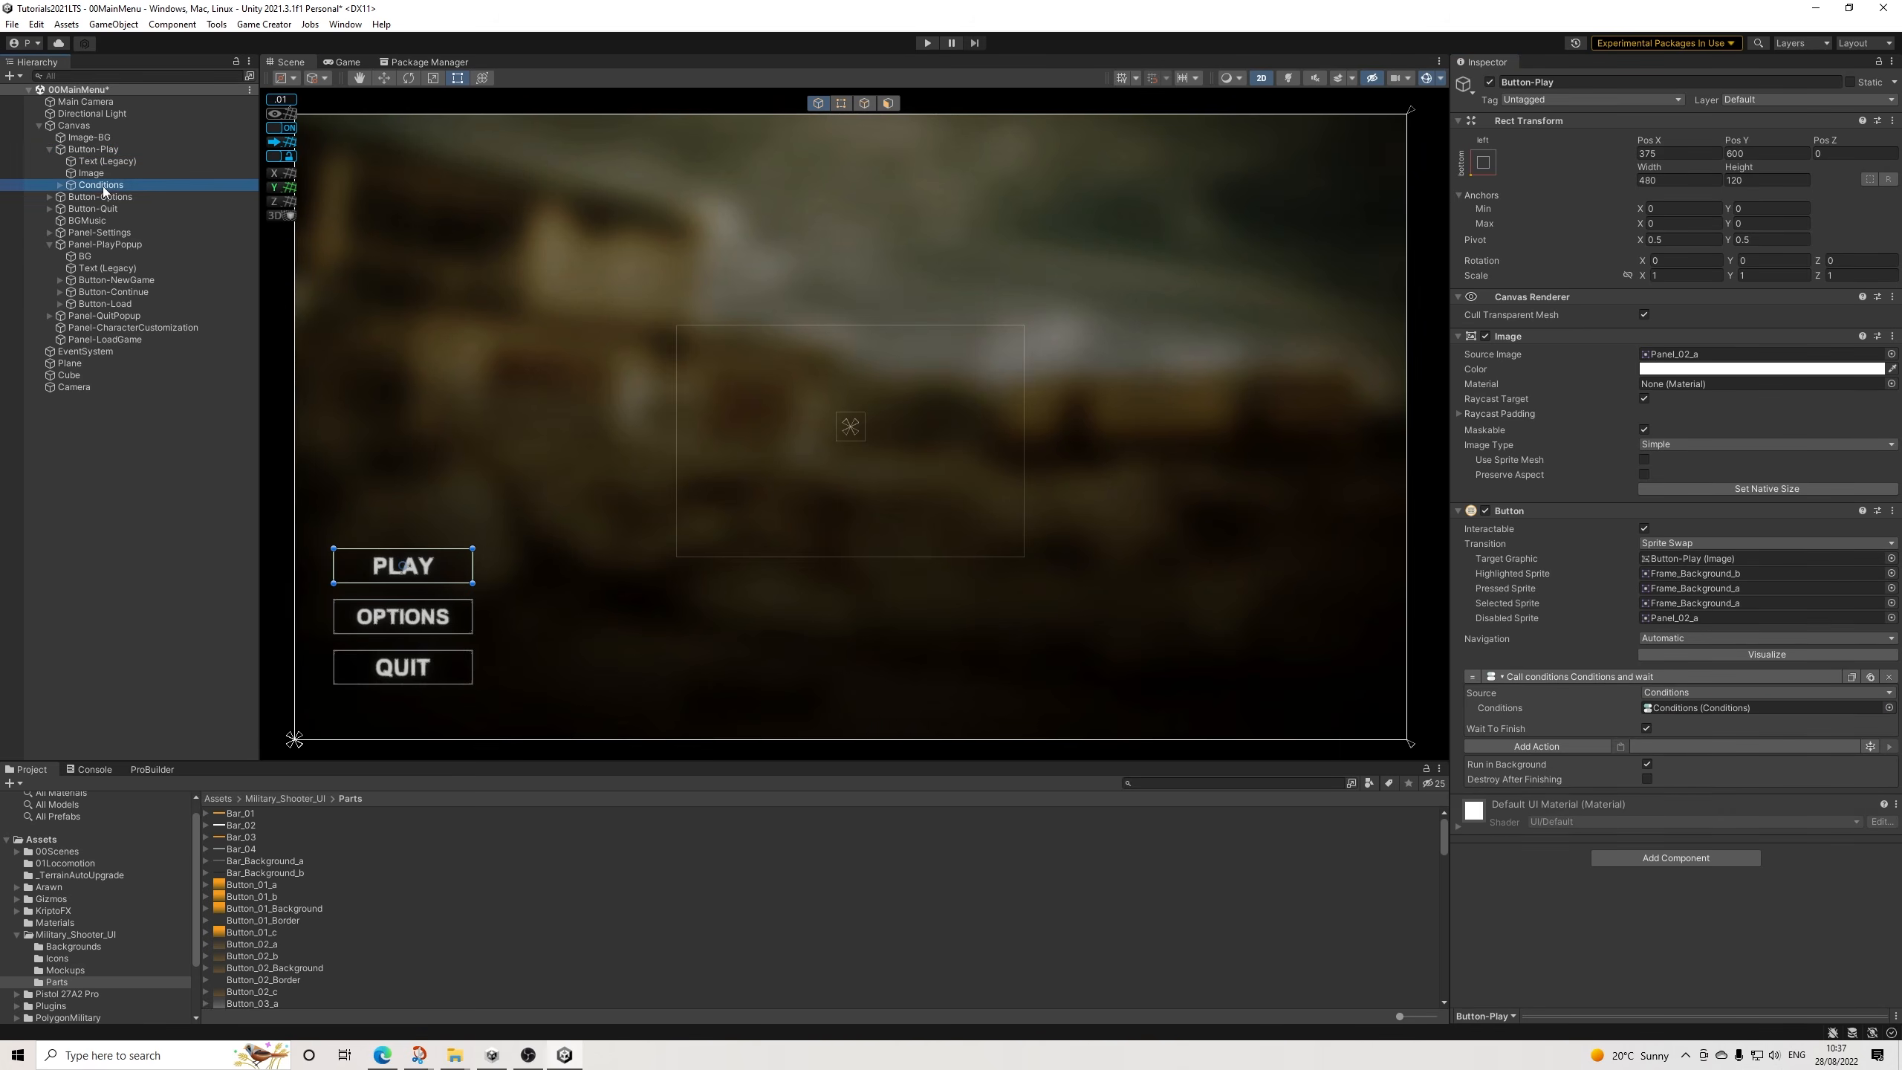
scroll(1817, 684, "down", 2)
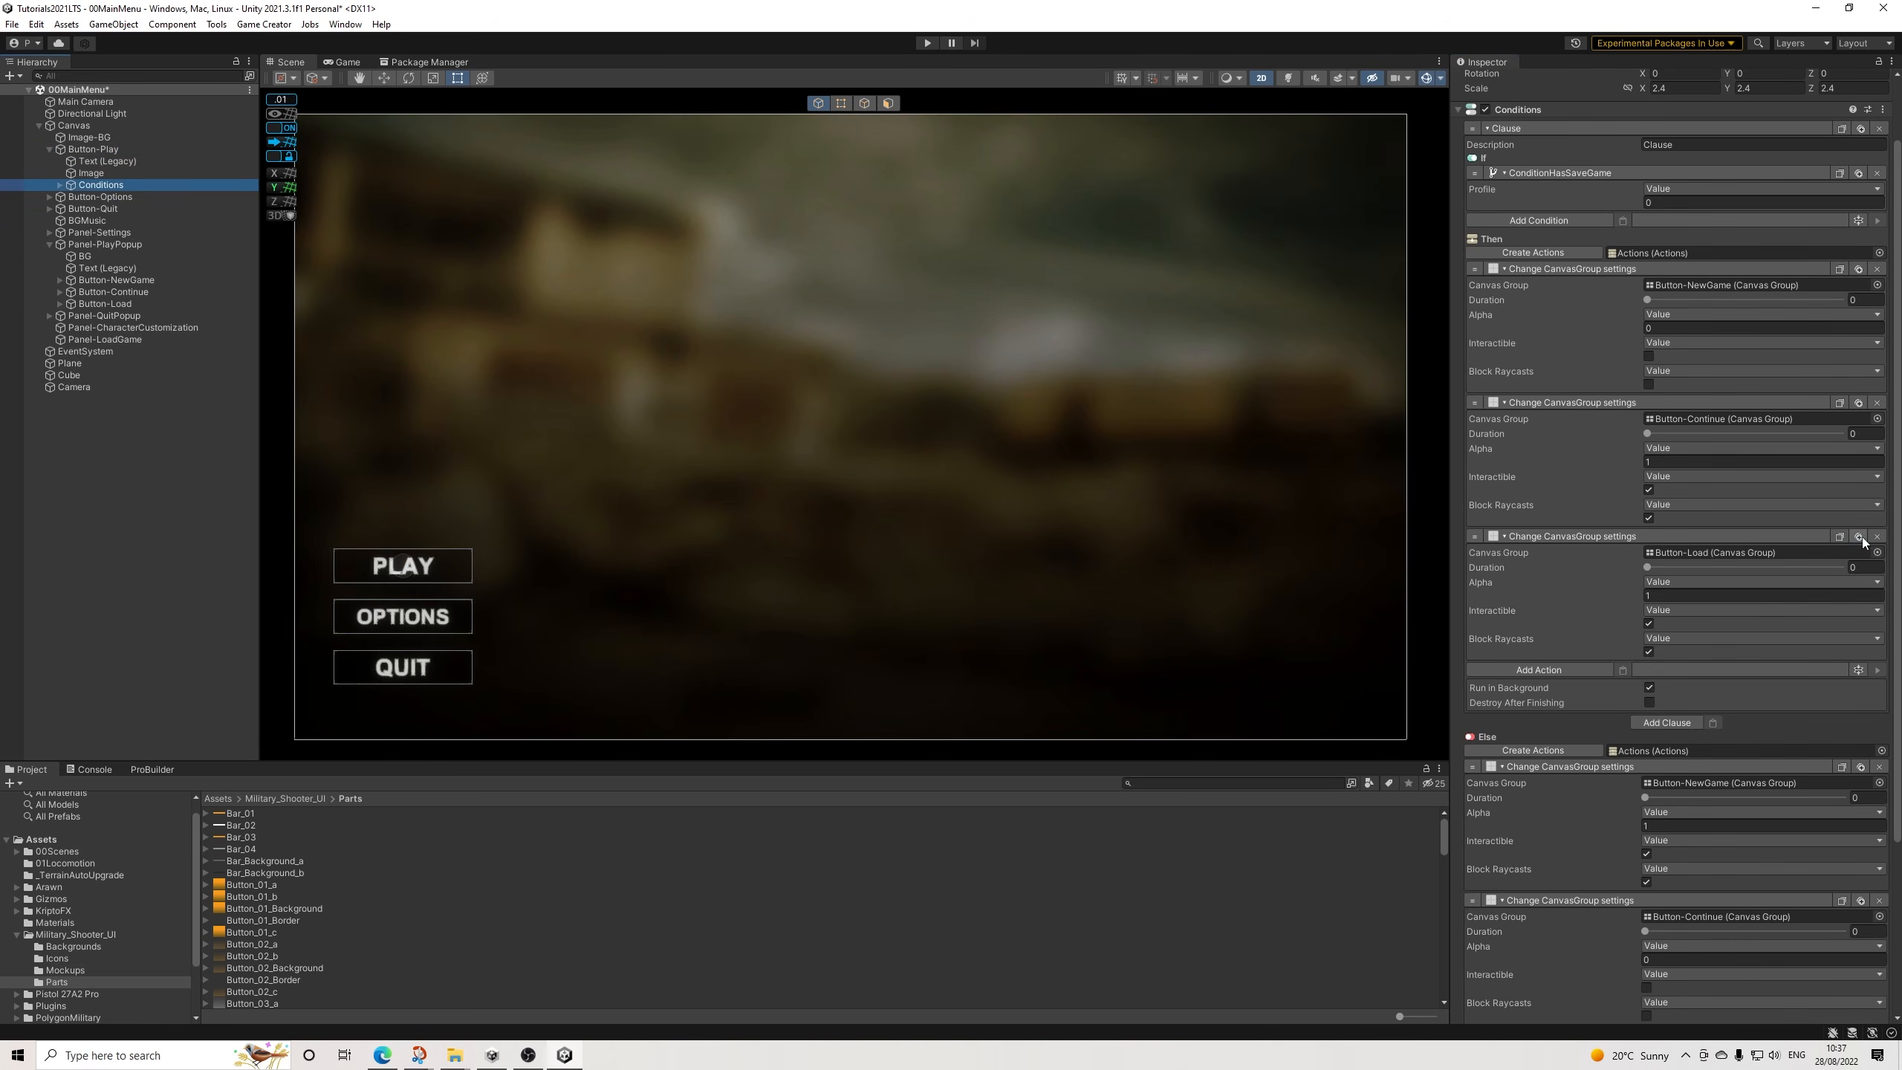
left_click(1858, 537)
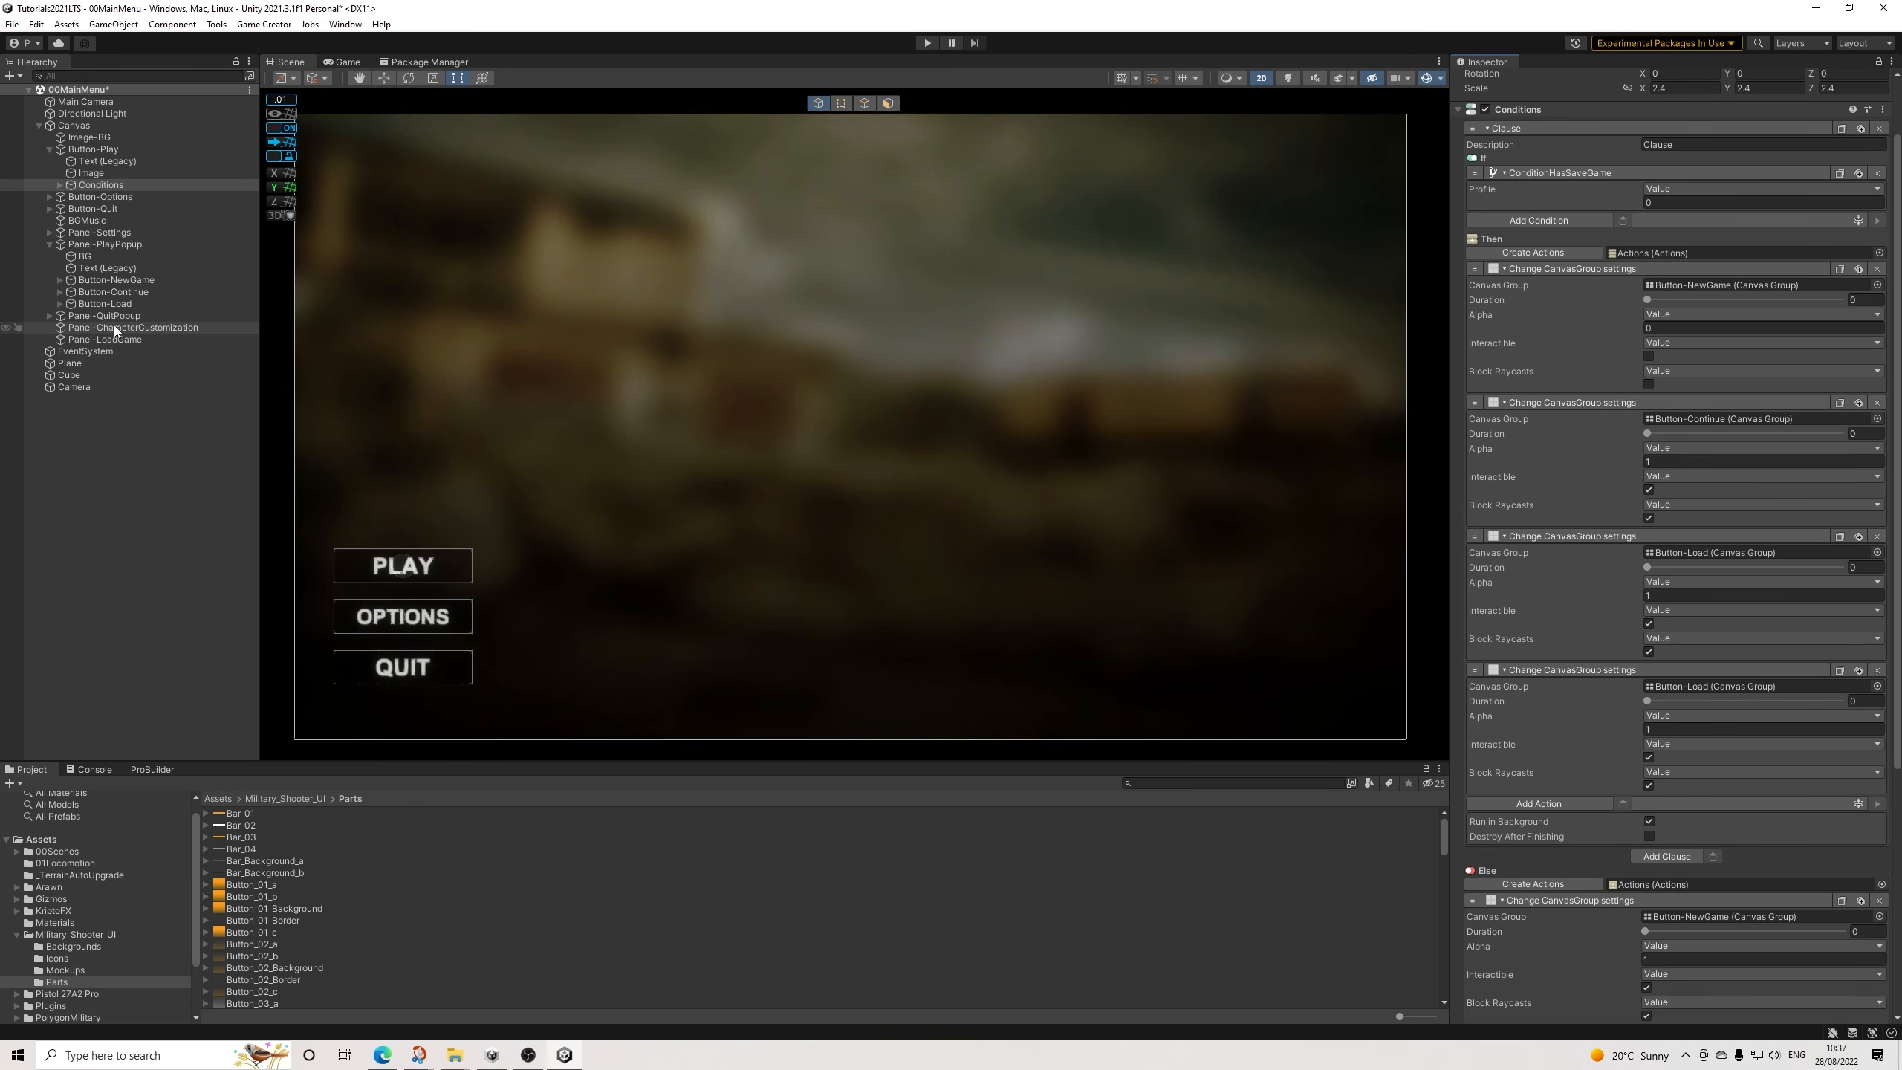
left_click_drag(113, 245, 1711, 690)
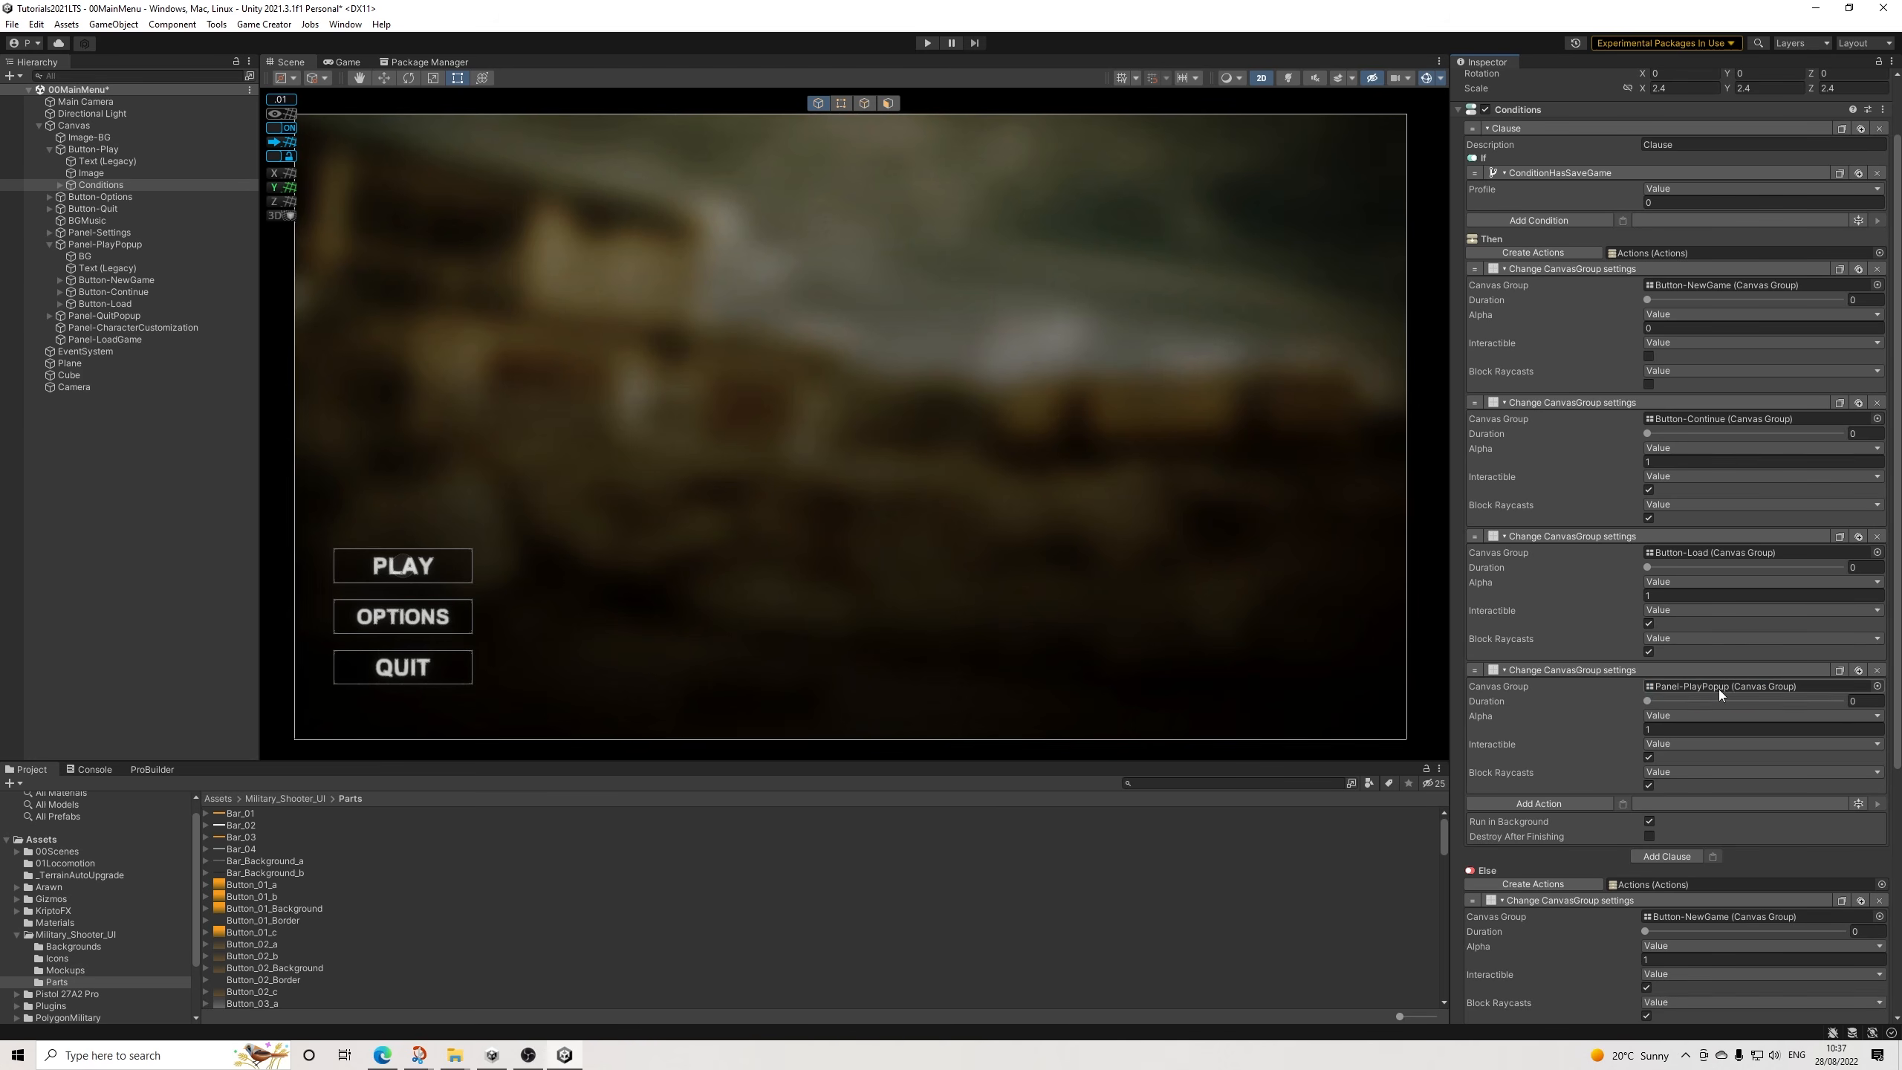
Copy the Panel-PlayPopup CanvasGroup action into the Else actions and save the scene.
scroll(1860, 670, "down", 8)
left_click(1839, 308)
left_click(1620, 938)
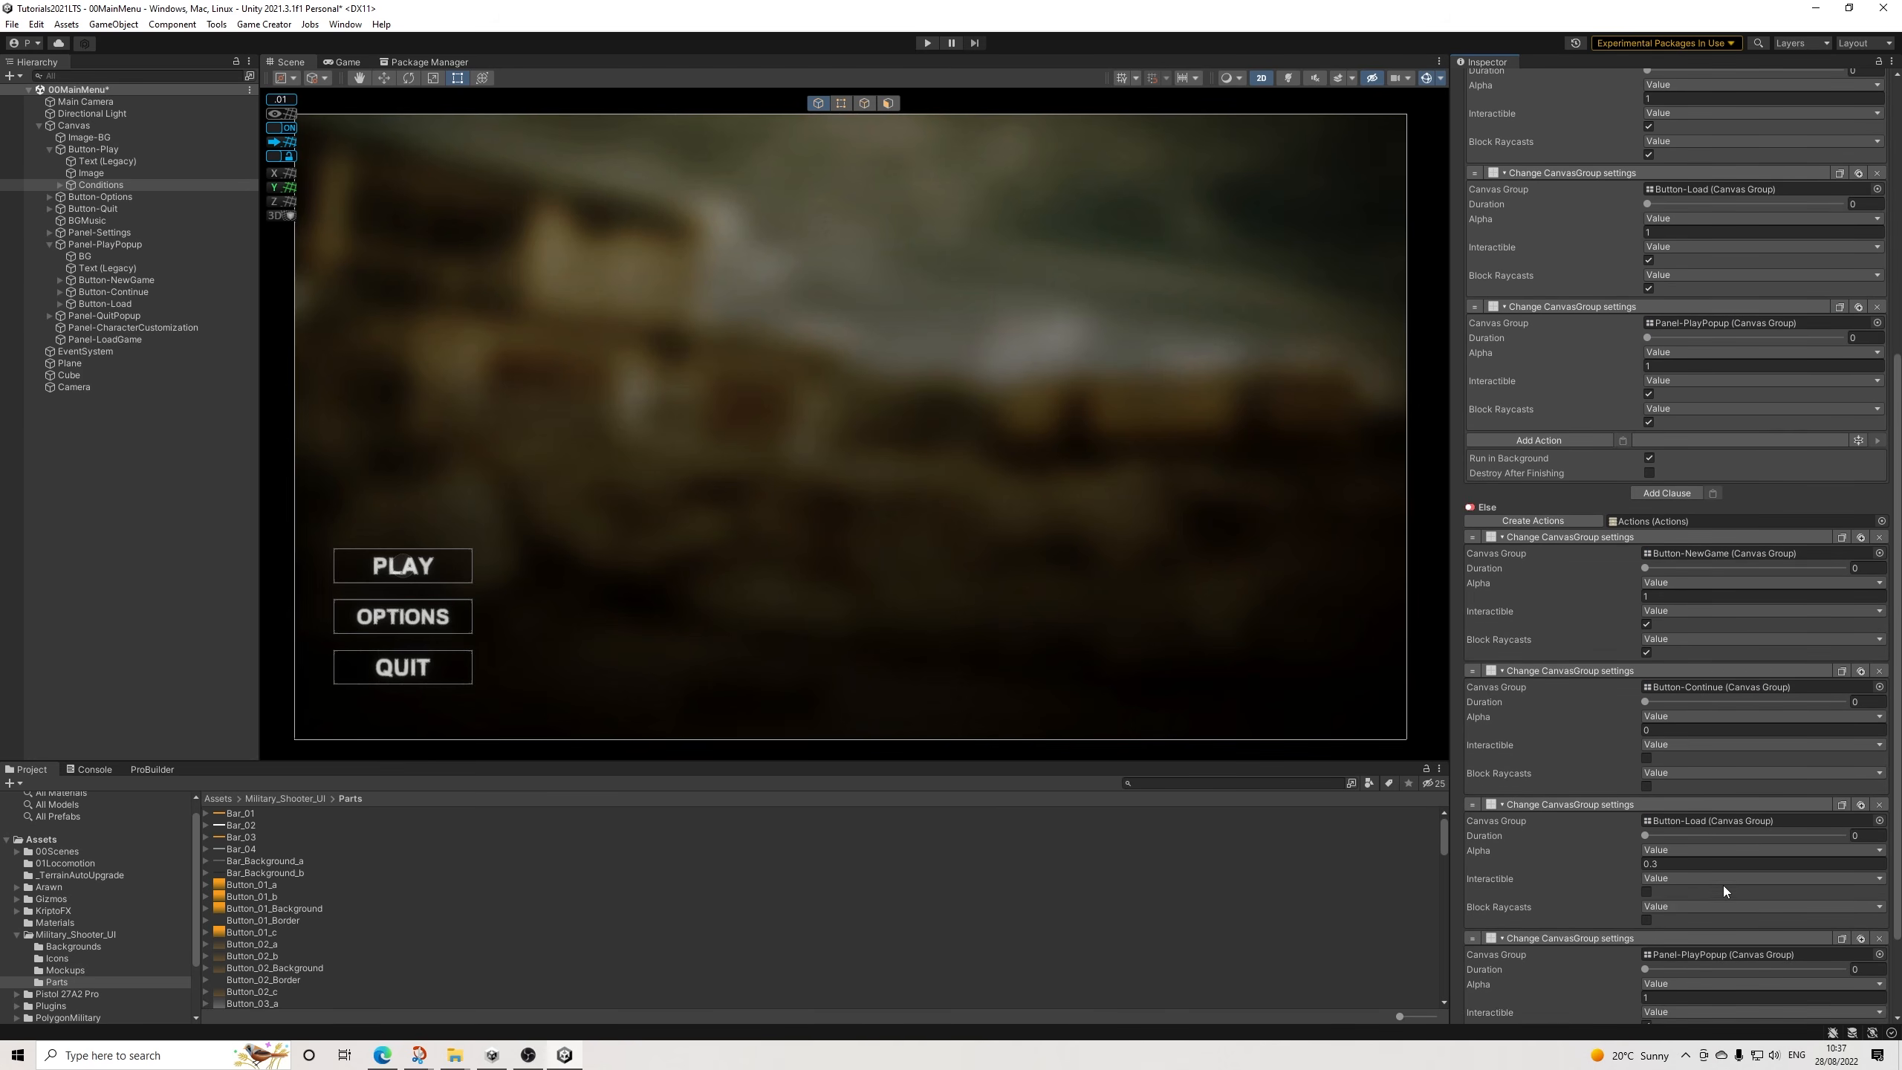
scroll(1721, 887, "down", 3)
left_click(12, 24)
left_click(39, 109)
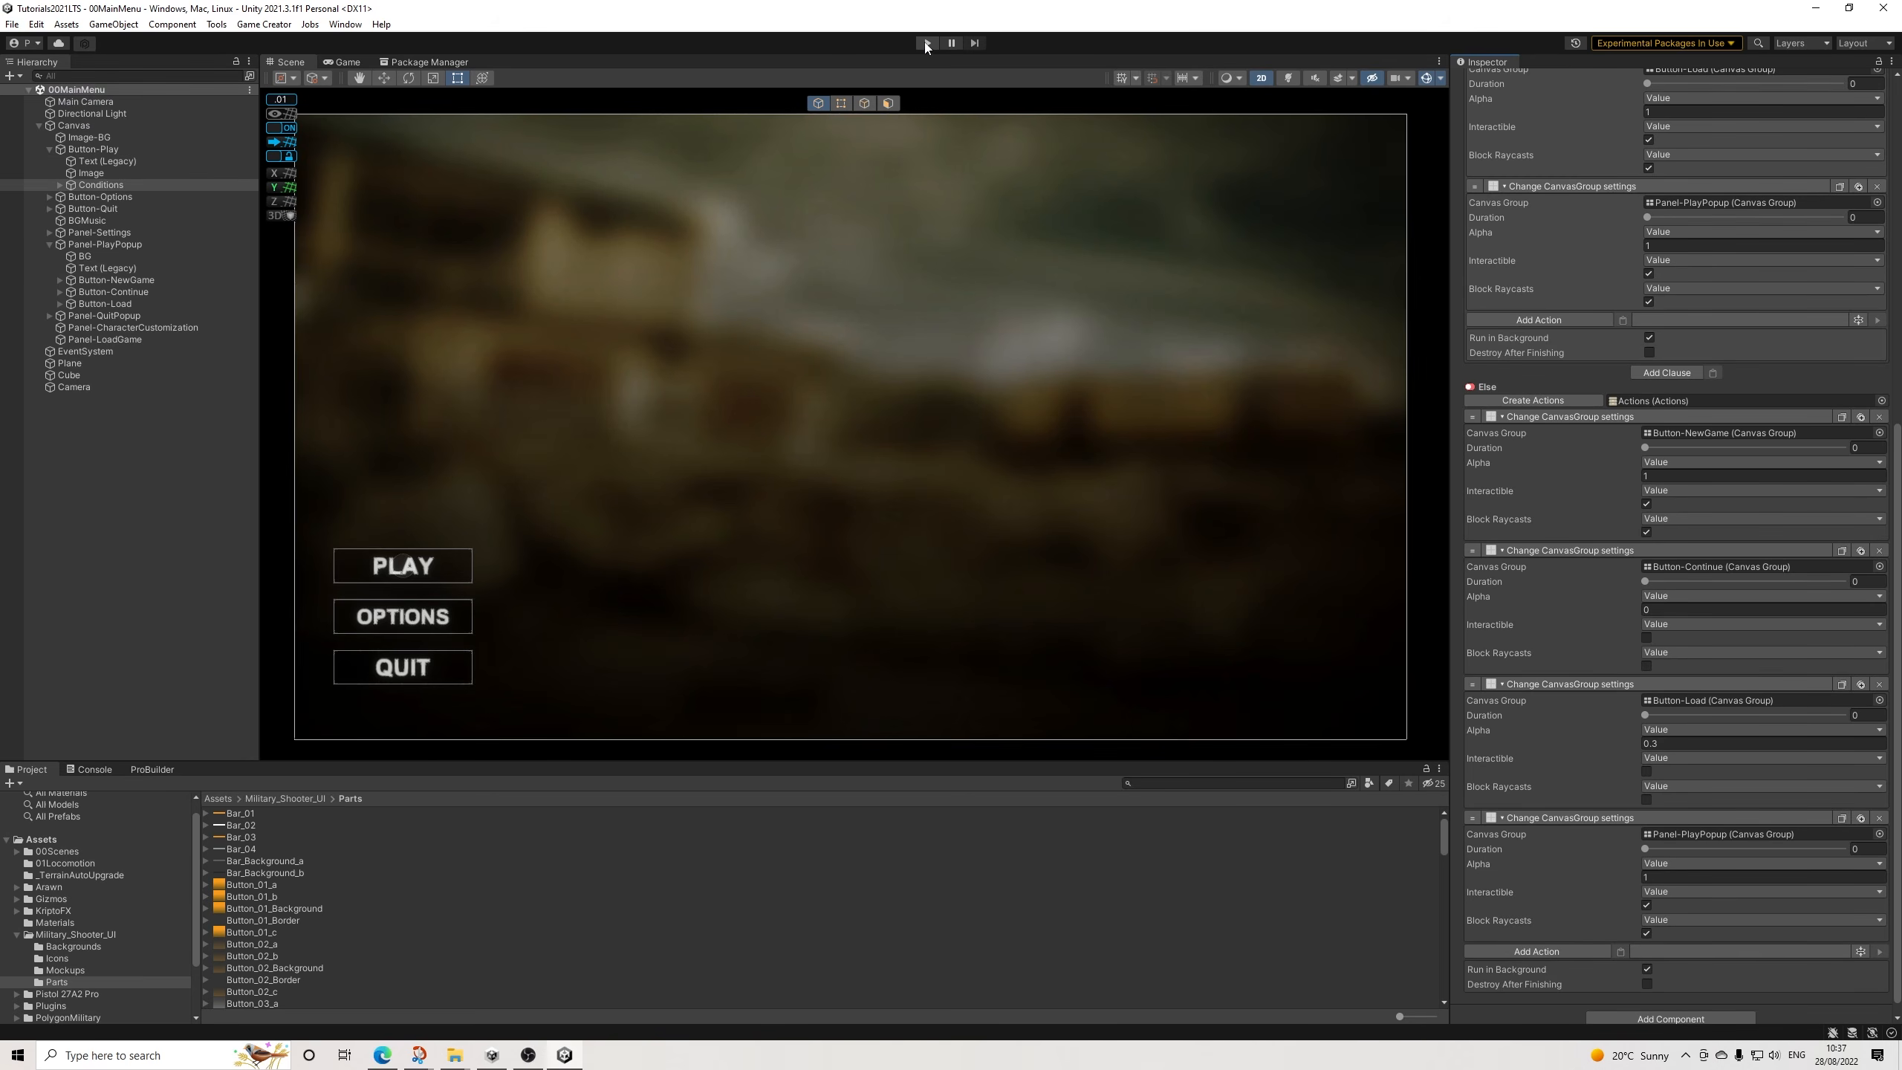
Run the game to test opening the Play popup and choosing New Game, and stop the run.
left_click(923, 42)
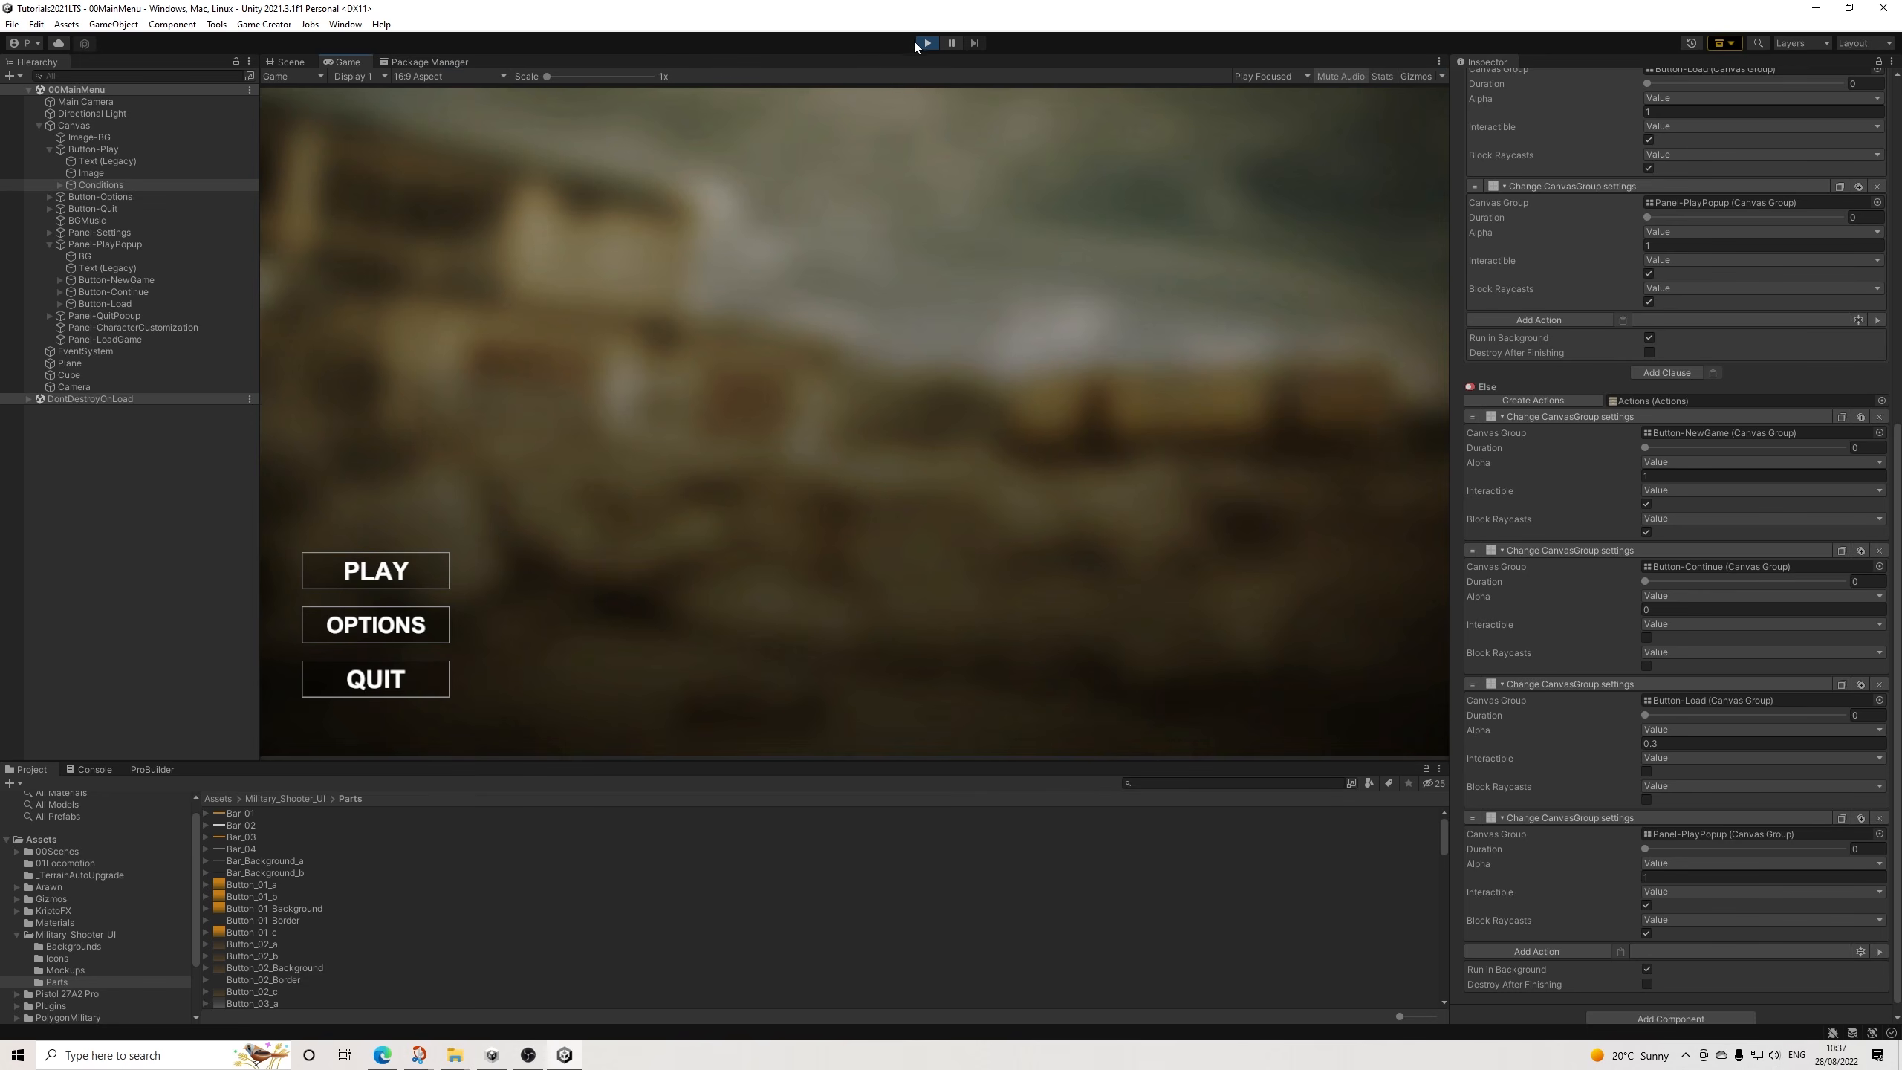
left_click(439, 565)
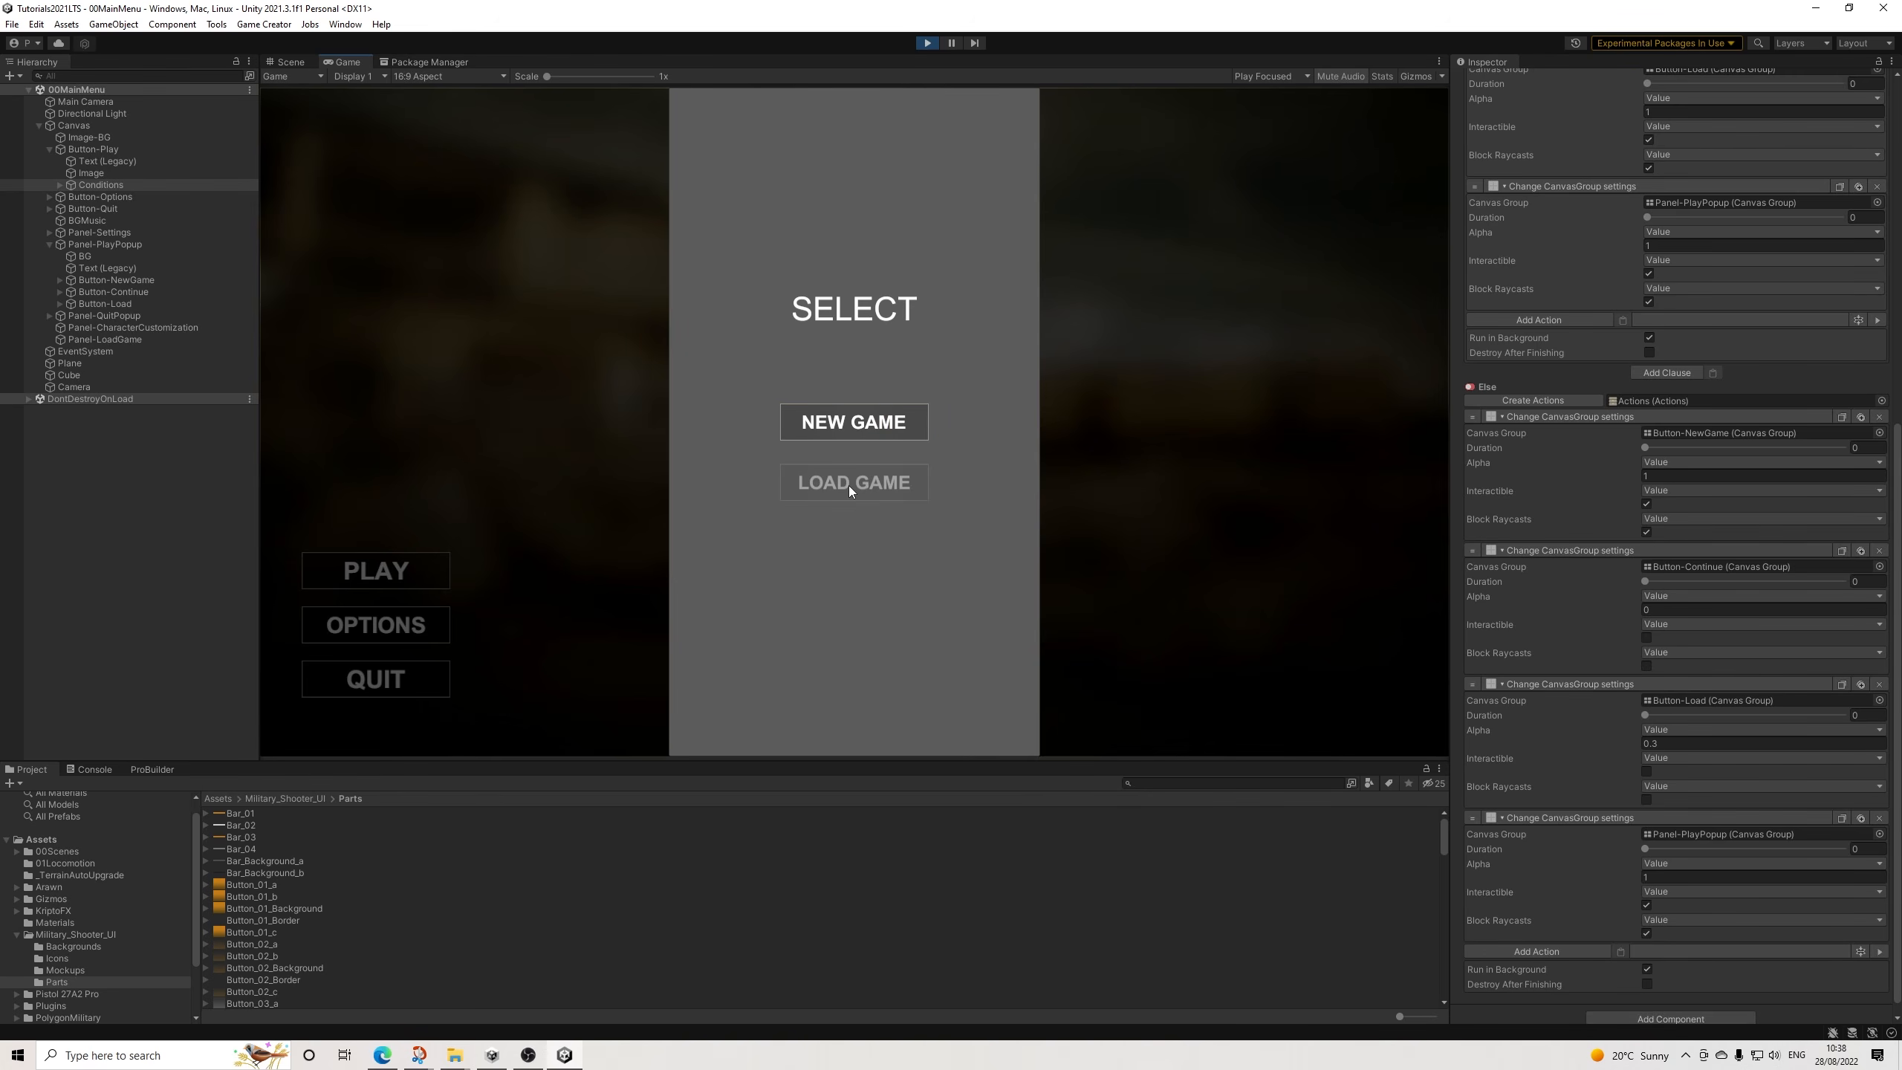
left_click(867, 426)
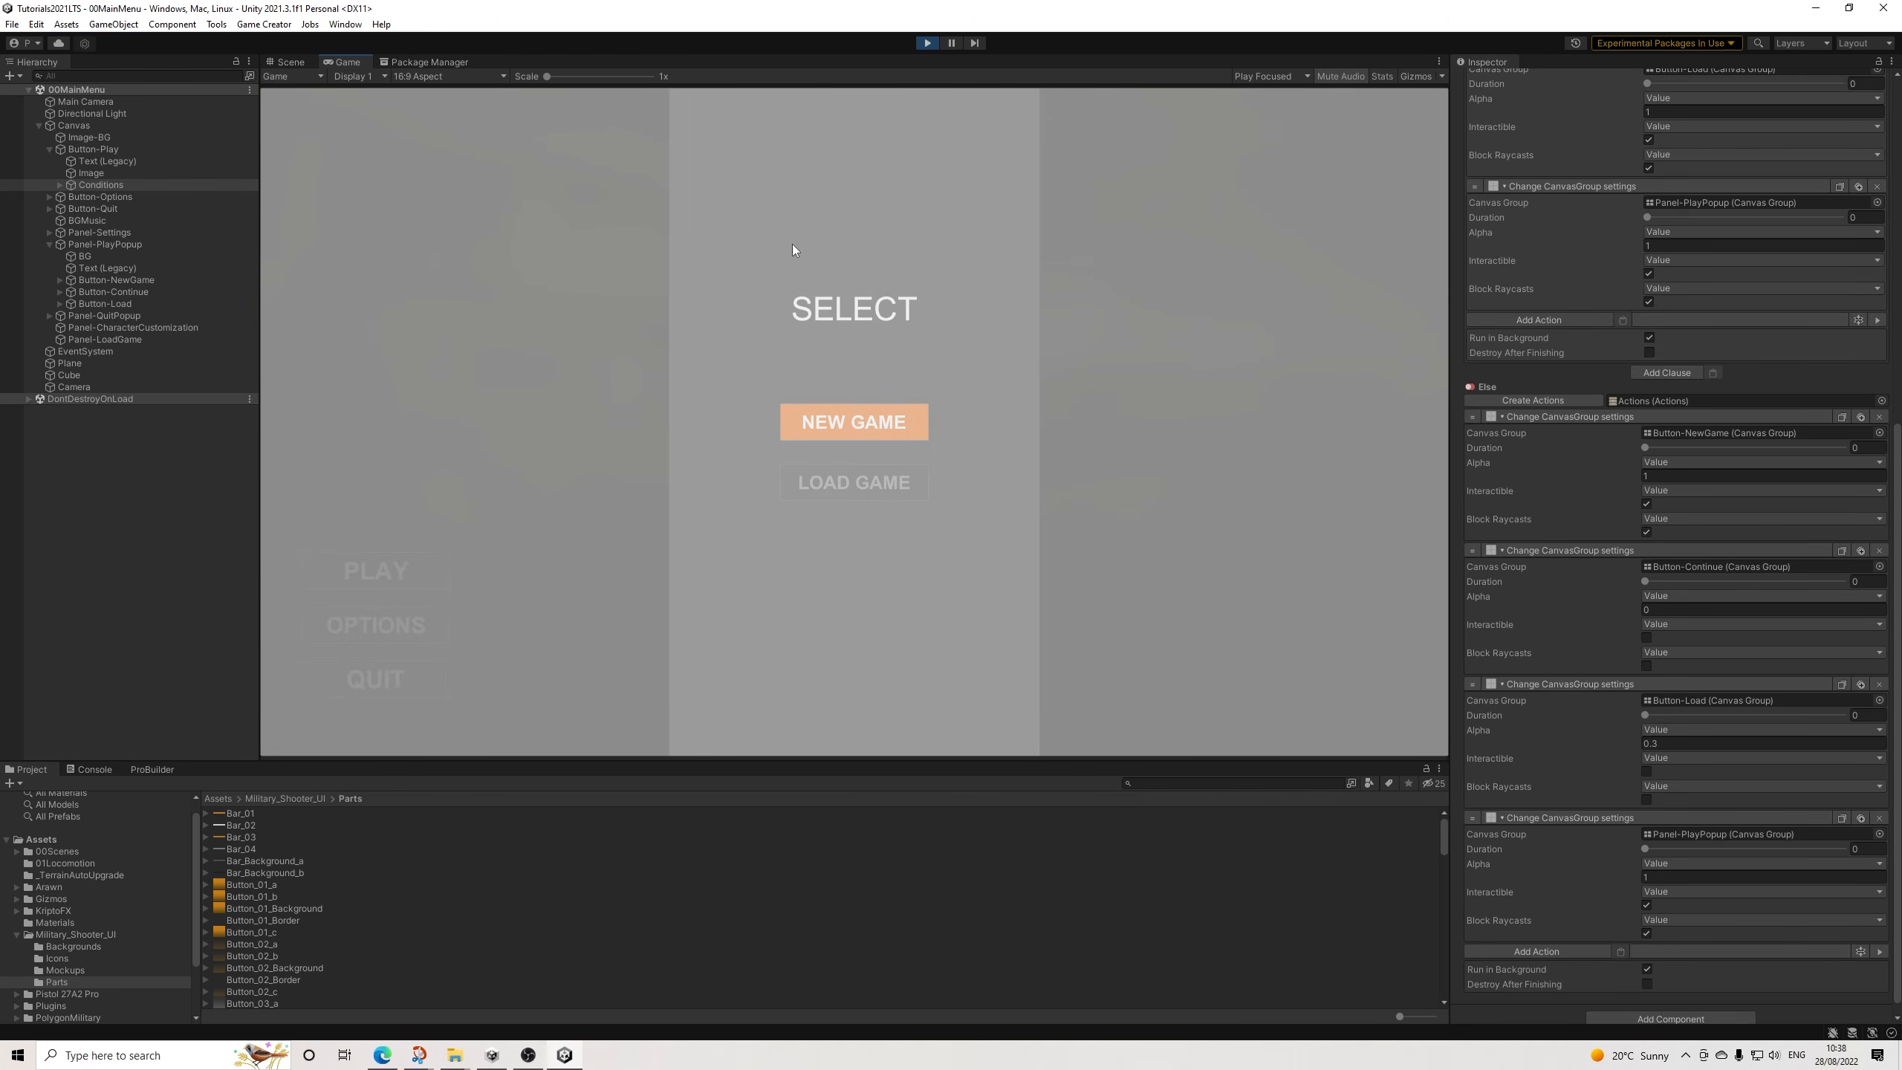
left_click(928, 43)
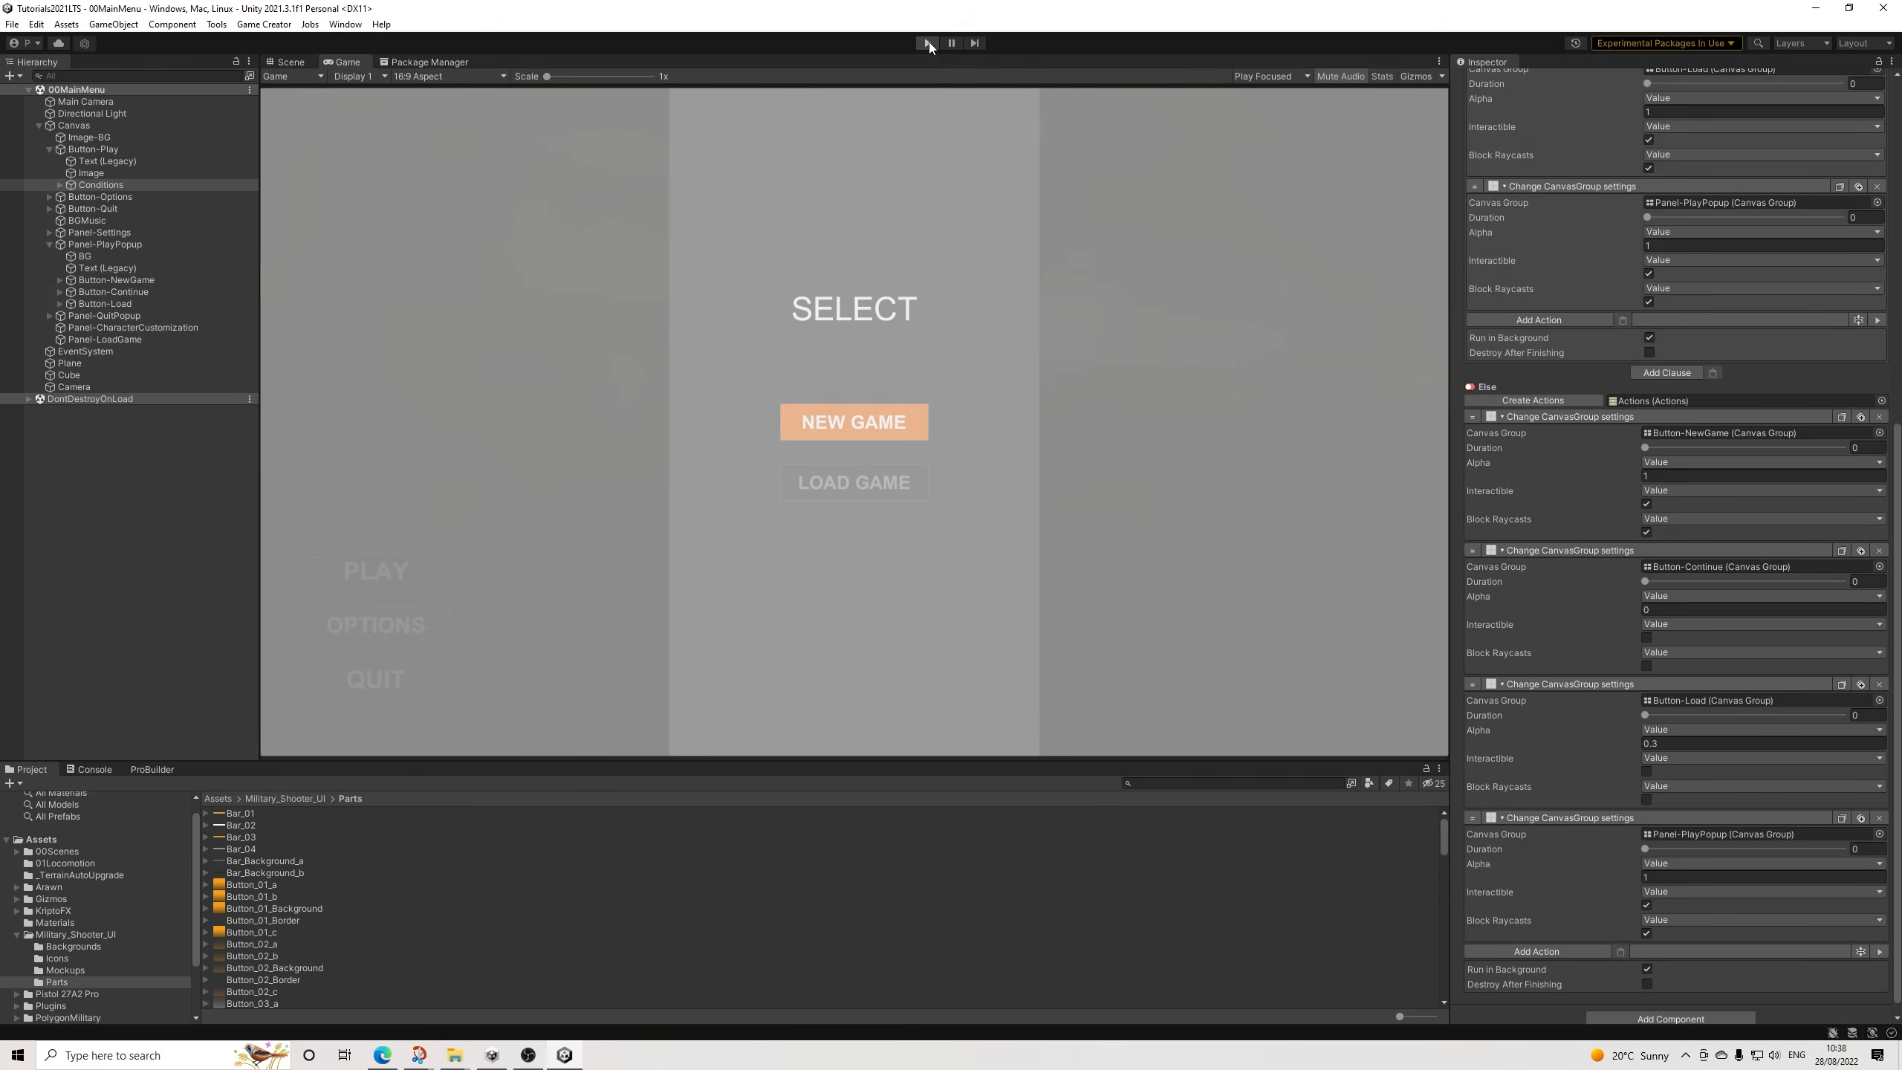
Show Panel-PlayPopup in the scene again by setting its Canvas Group alpha to 1.
middle_click_drag(704, 309, 659, 315)
middle_click_drag(951, 440, 817, 365)
middle_click_drag(864, 463, 880, 442)
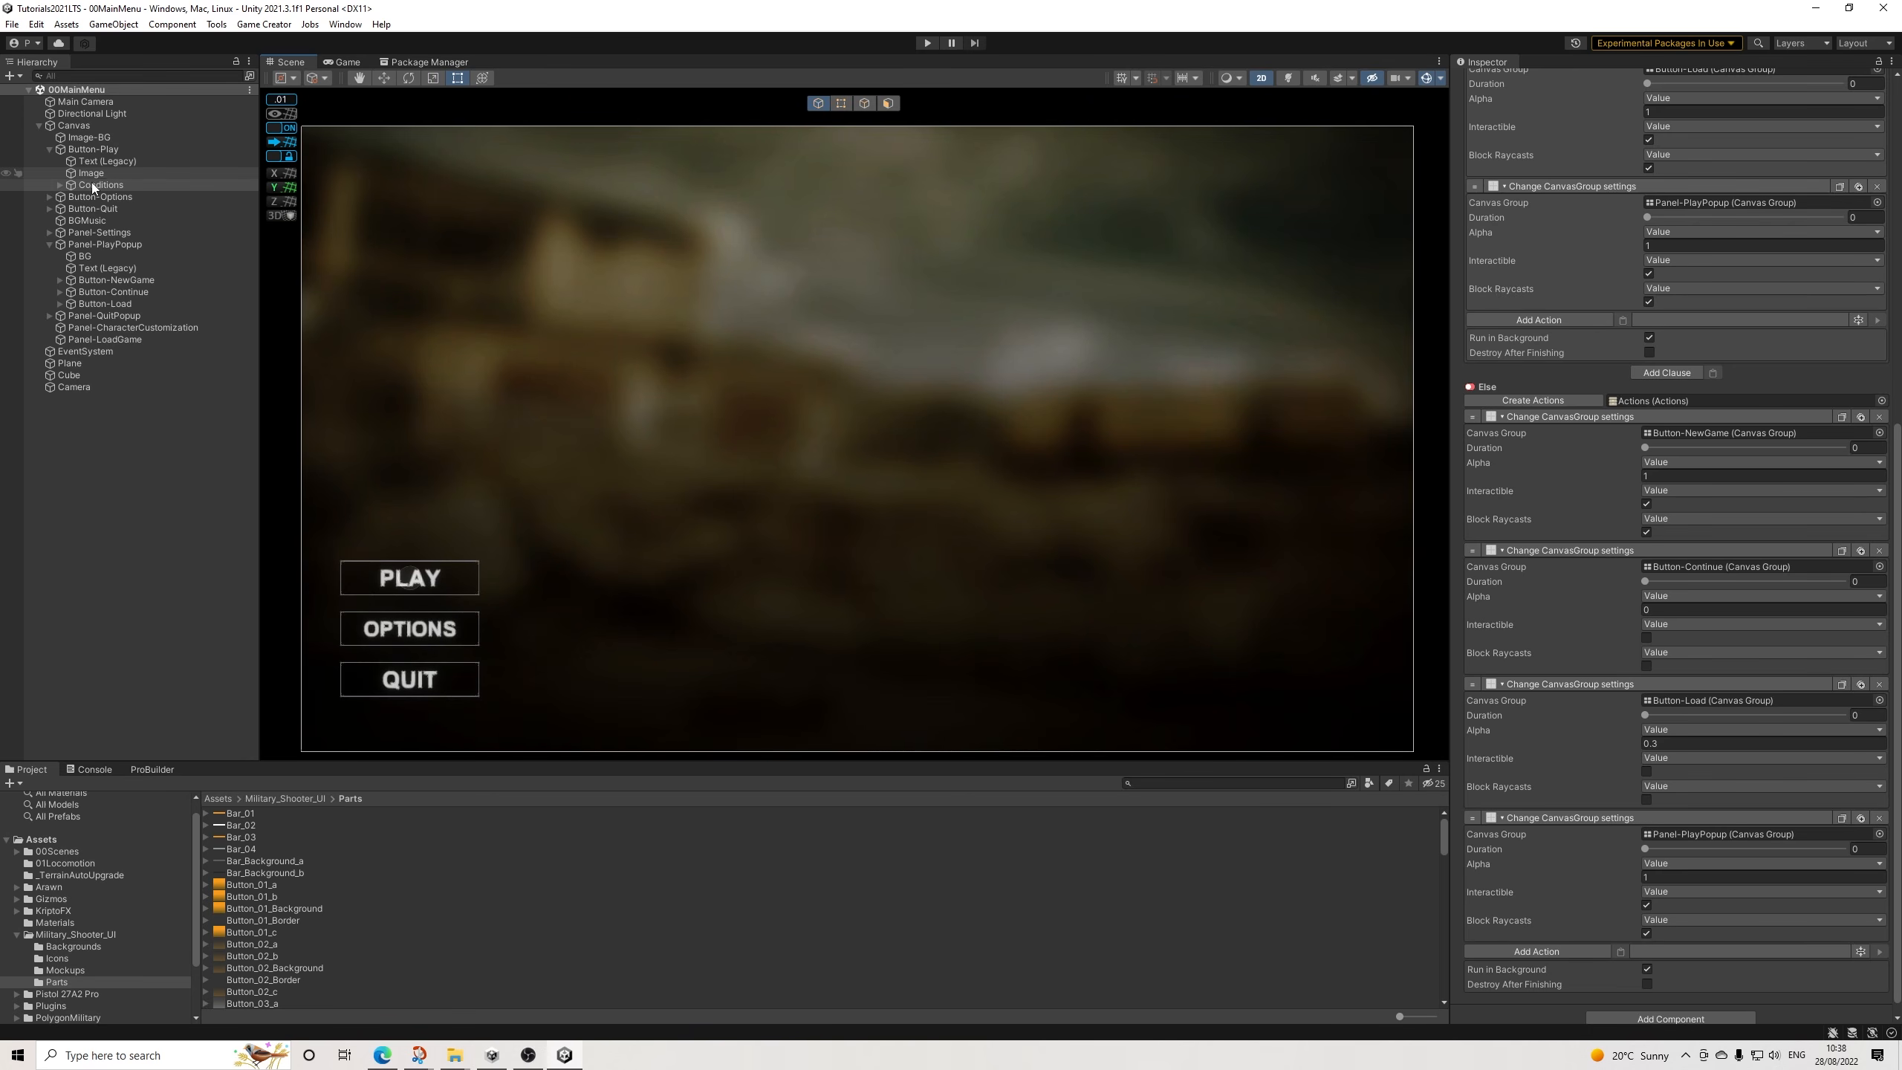
left_click(50, 244)
left_click(72, 246)
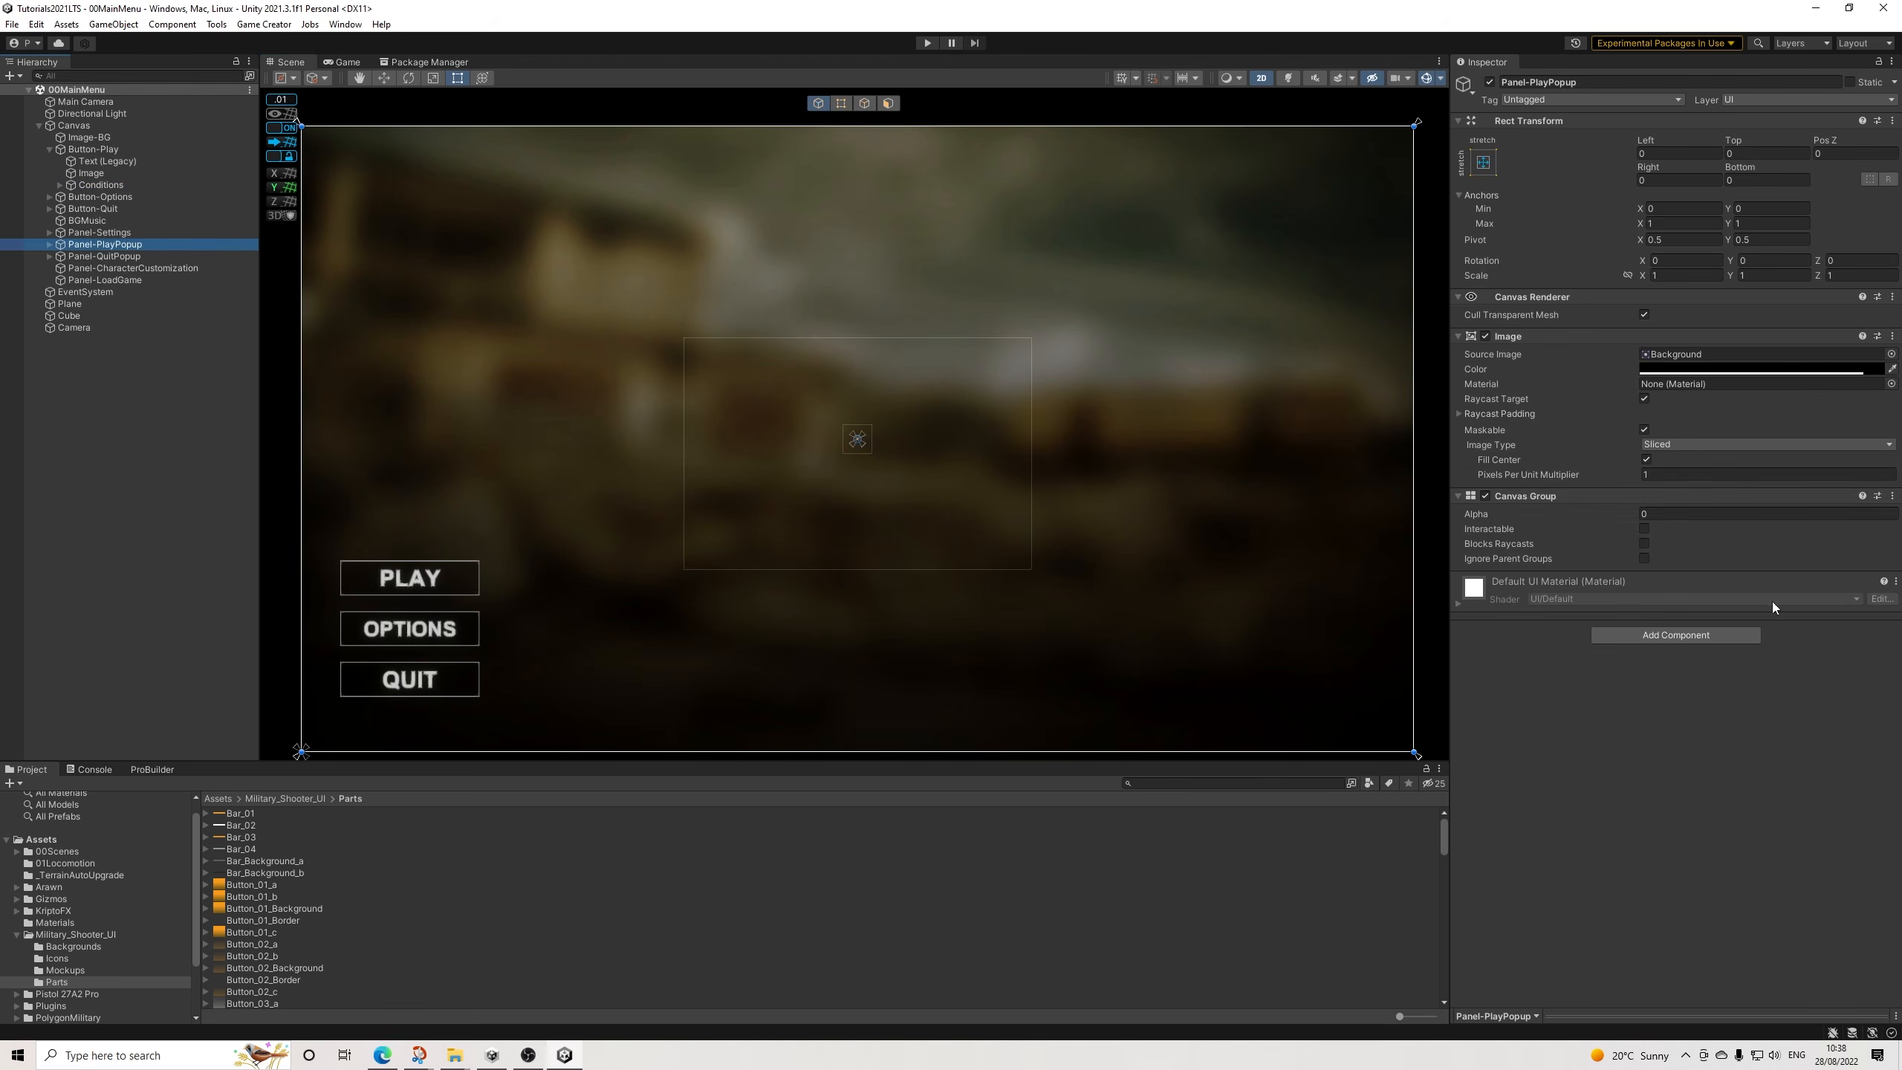
left_click(1661, 514)
type("1")
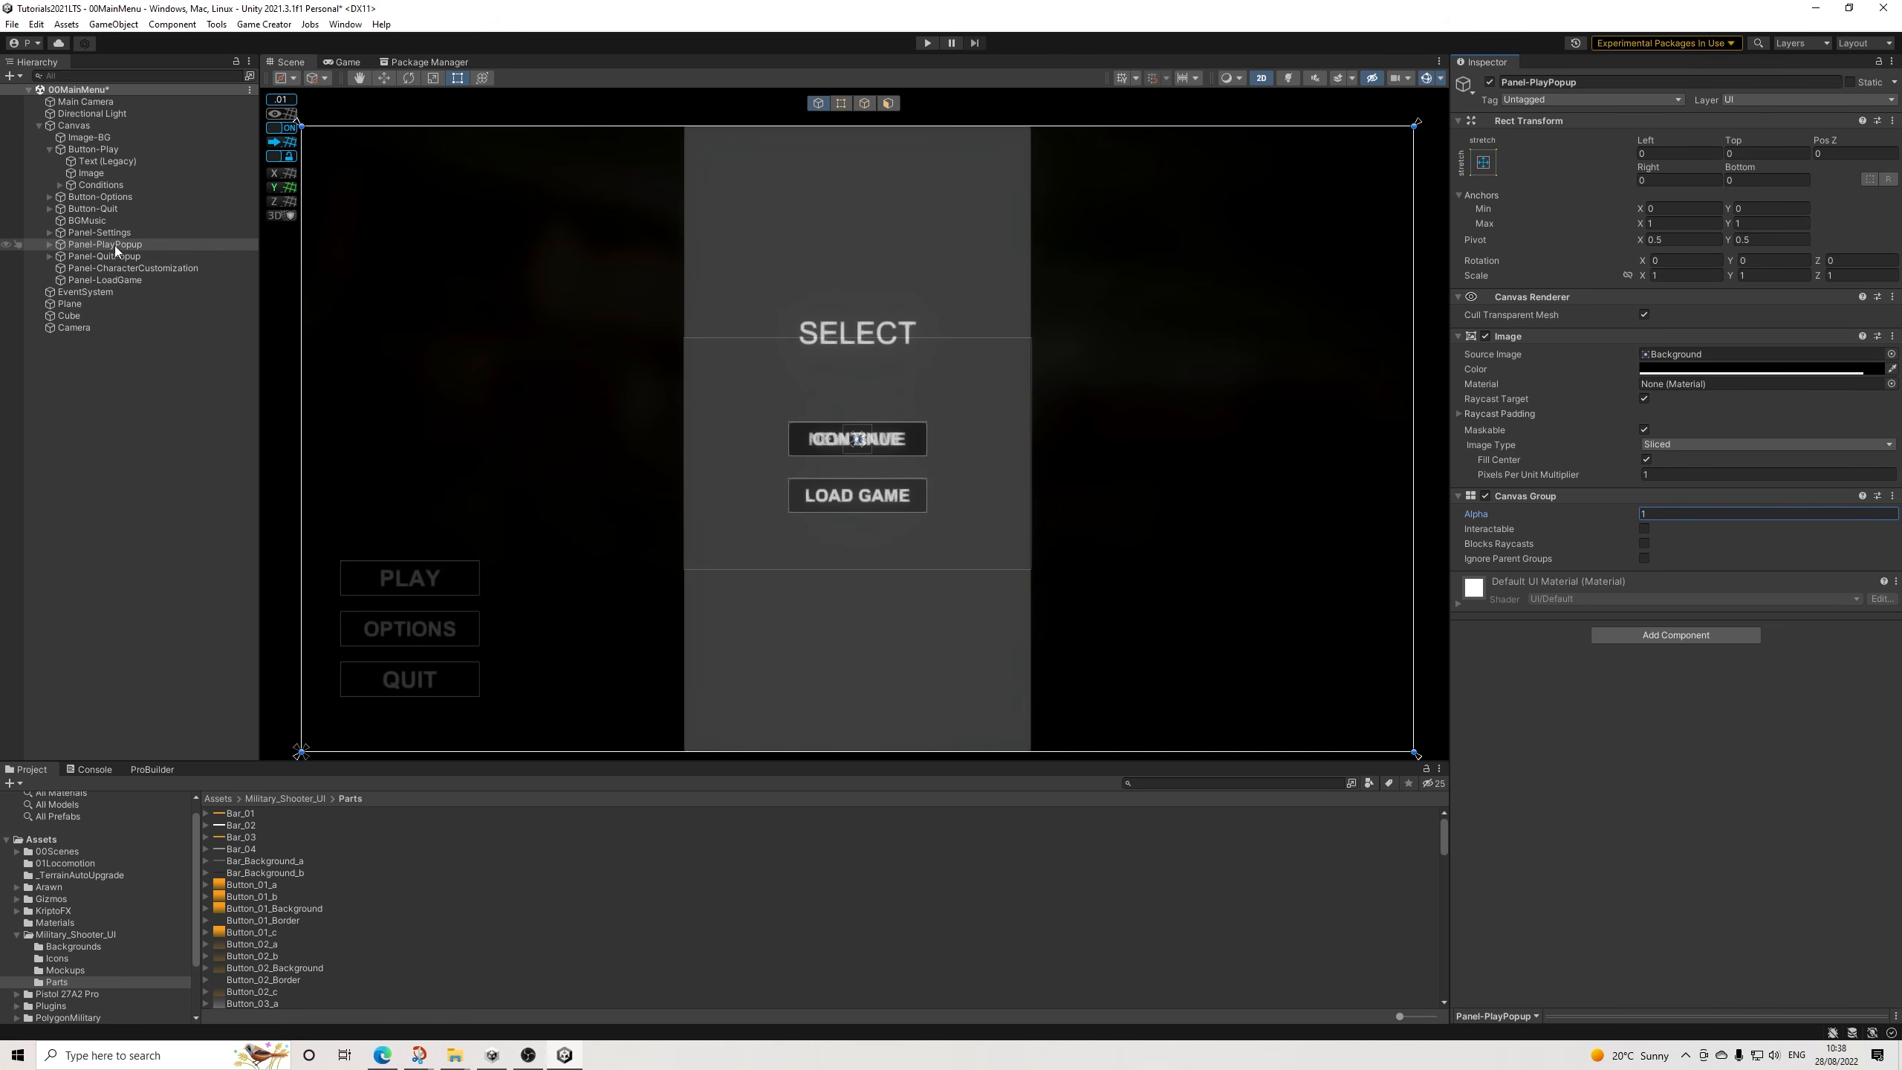
Preview the Pip_01_a sprite from the Military_Shooter_UI Parts folder.
left_click(49, 244)
scroll(311, 940, "down", 10)
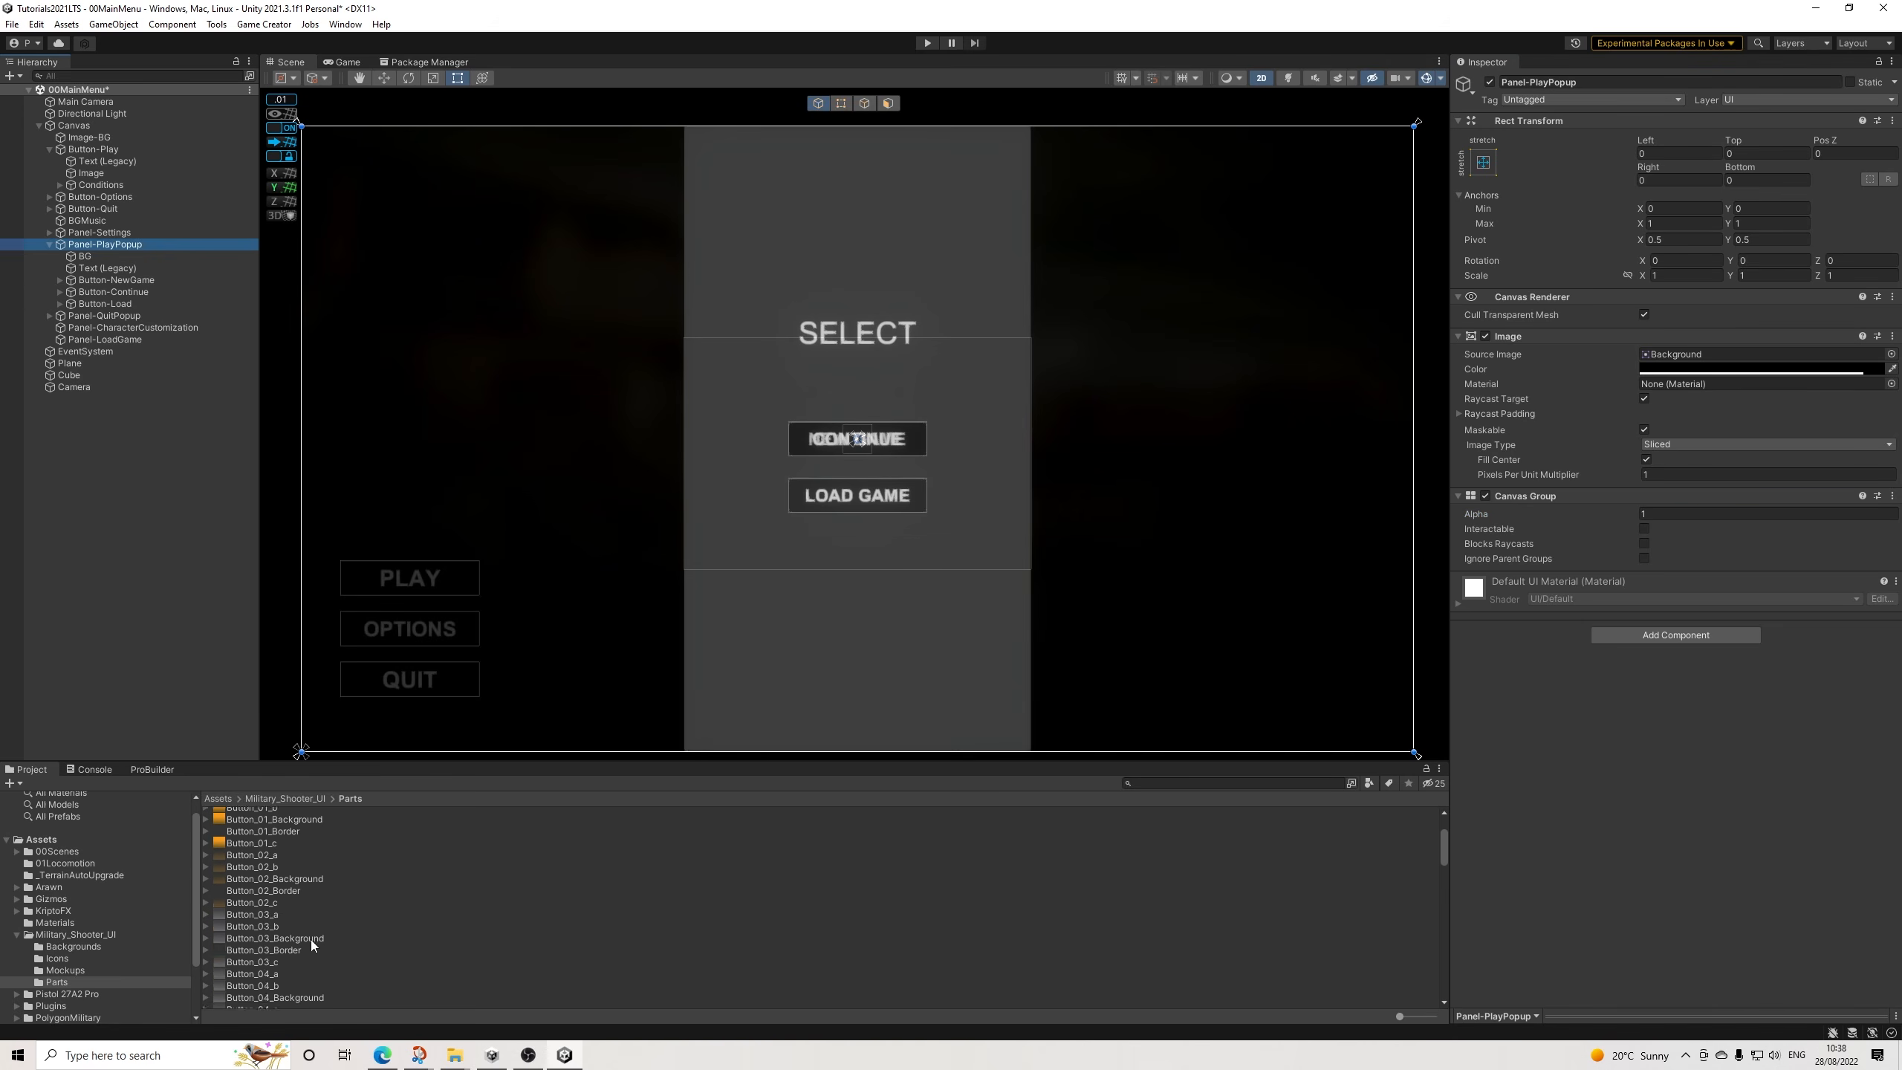
scroll(320, 939, "down", 10)
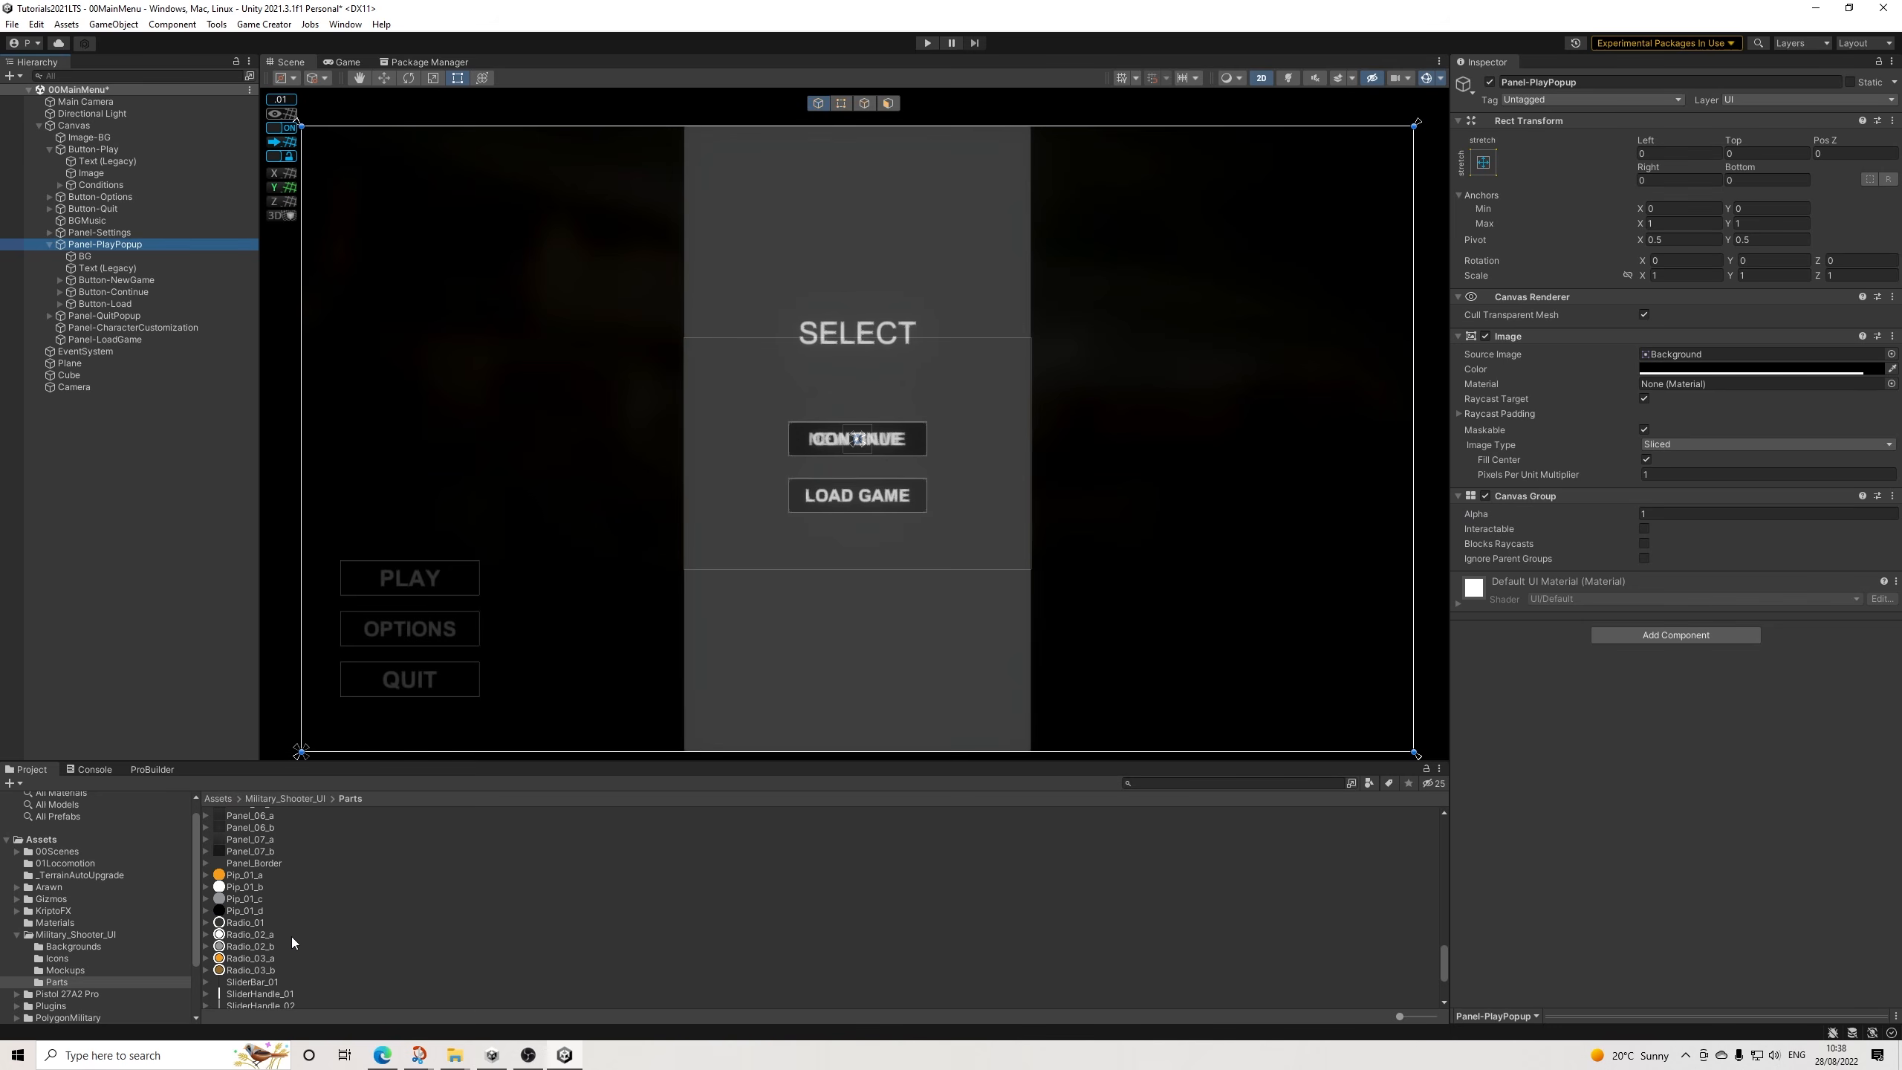
left_click(246, 875)
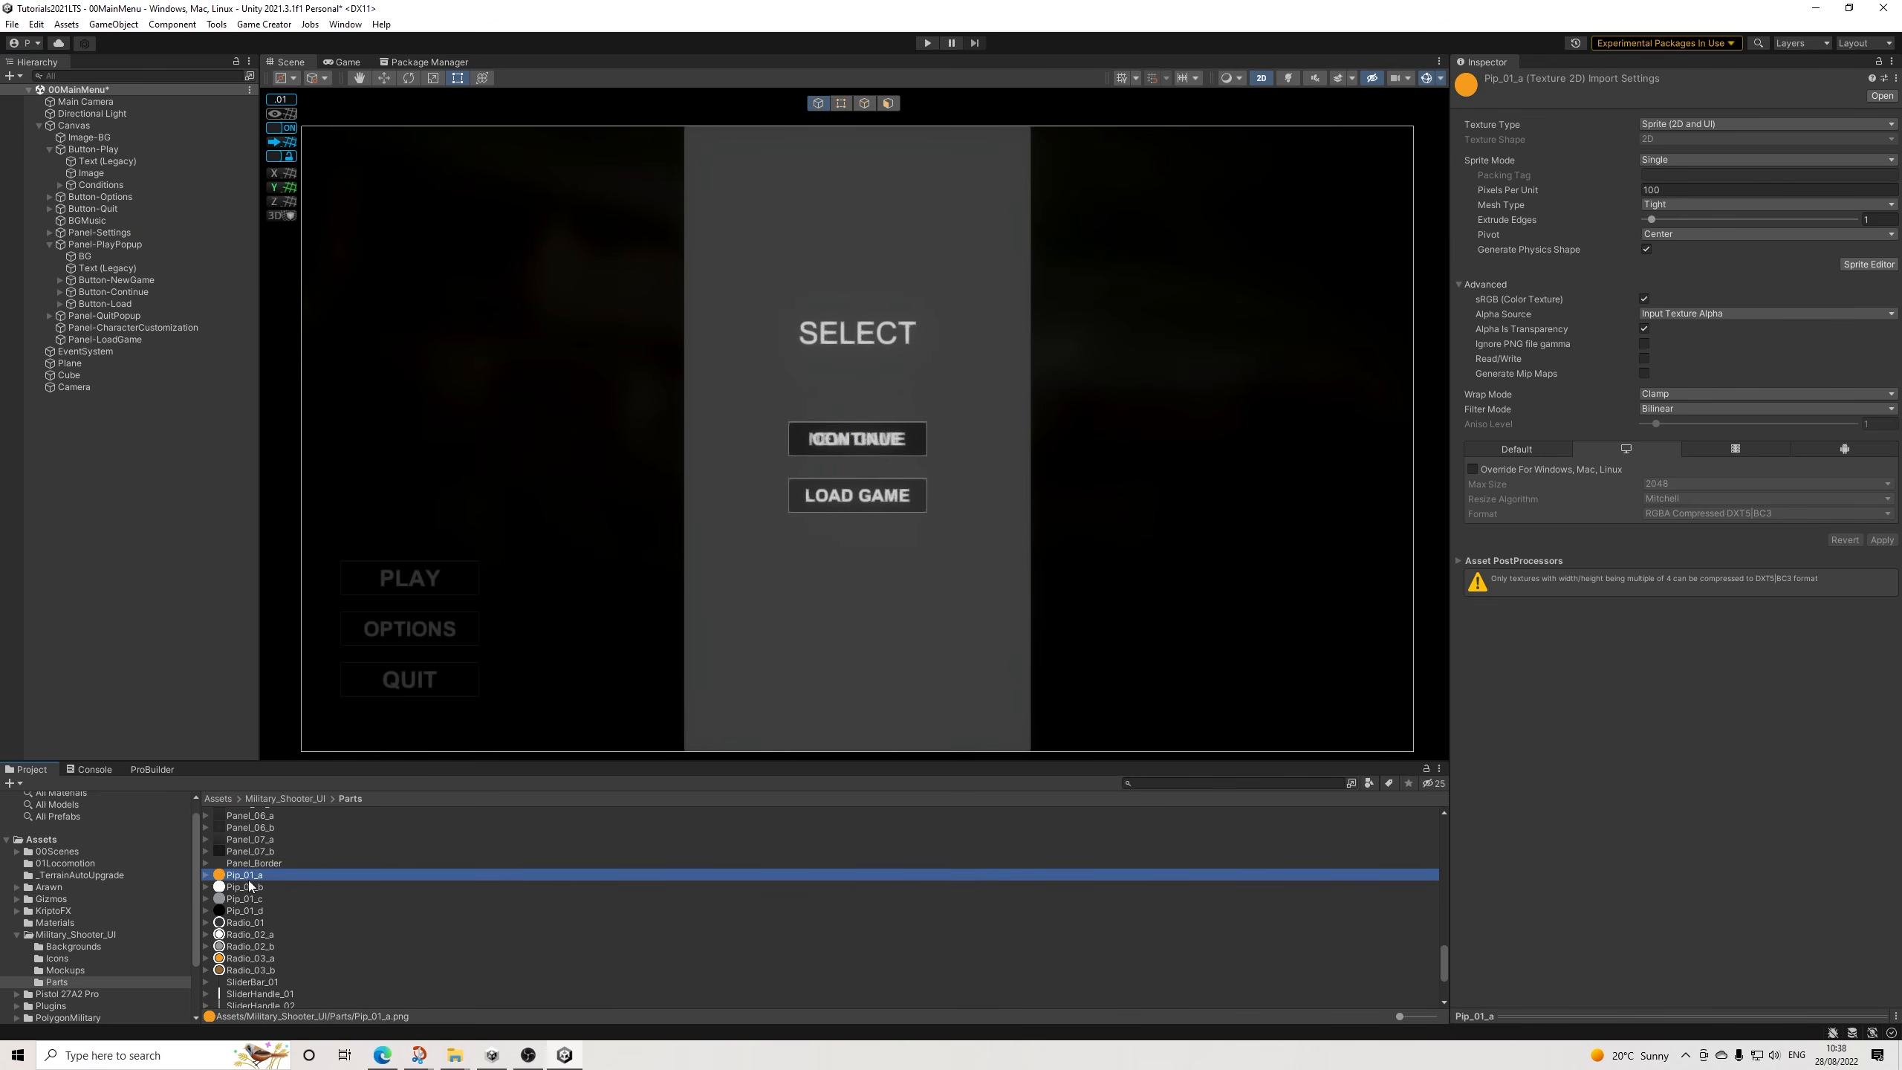
left_click(1530, 1014)
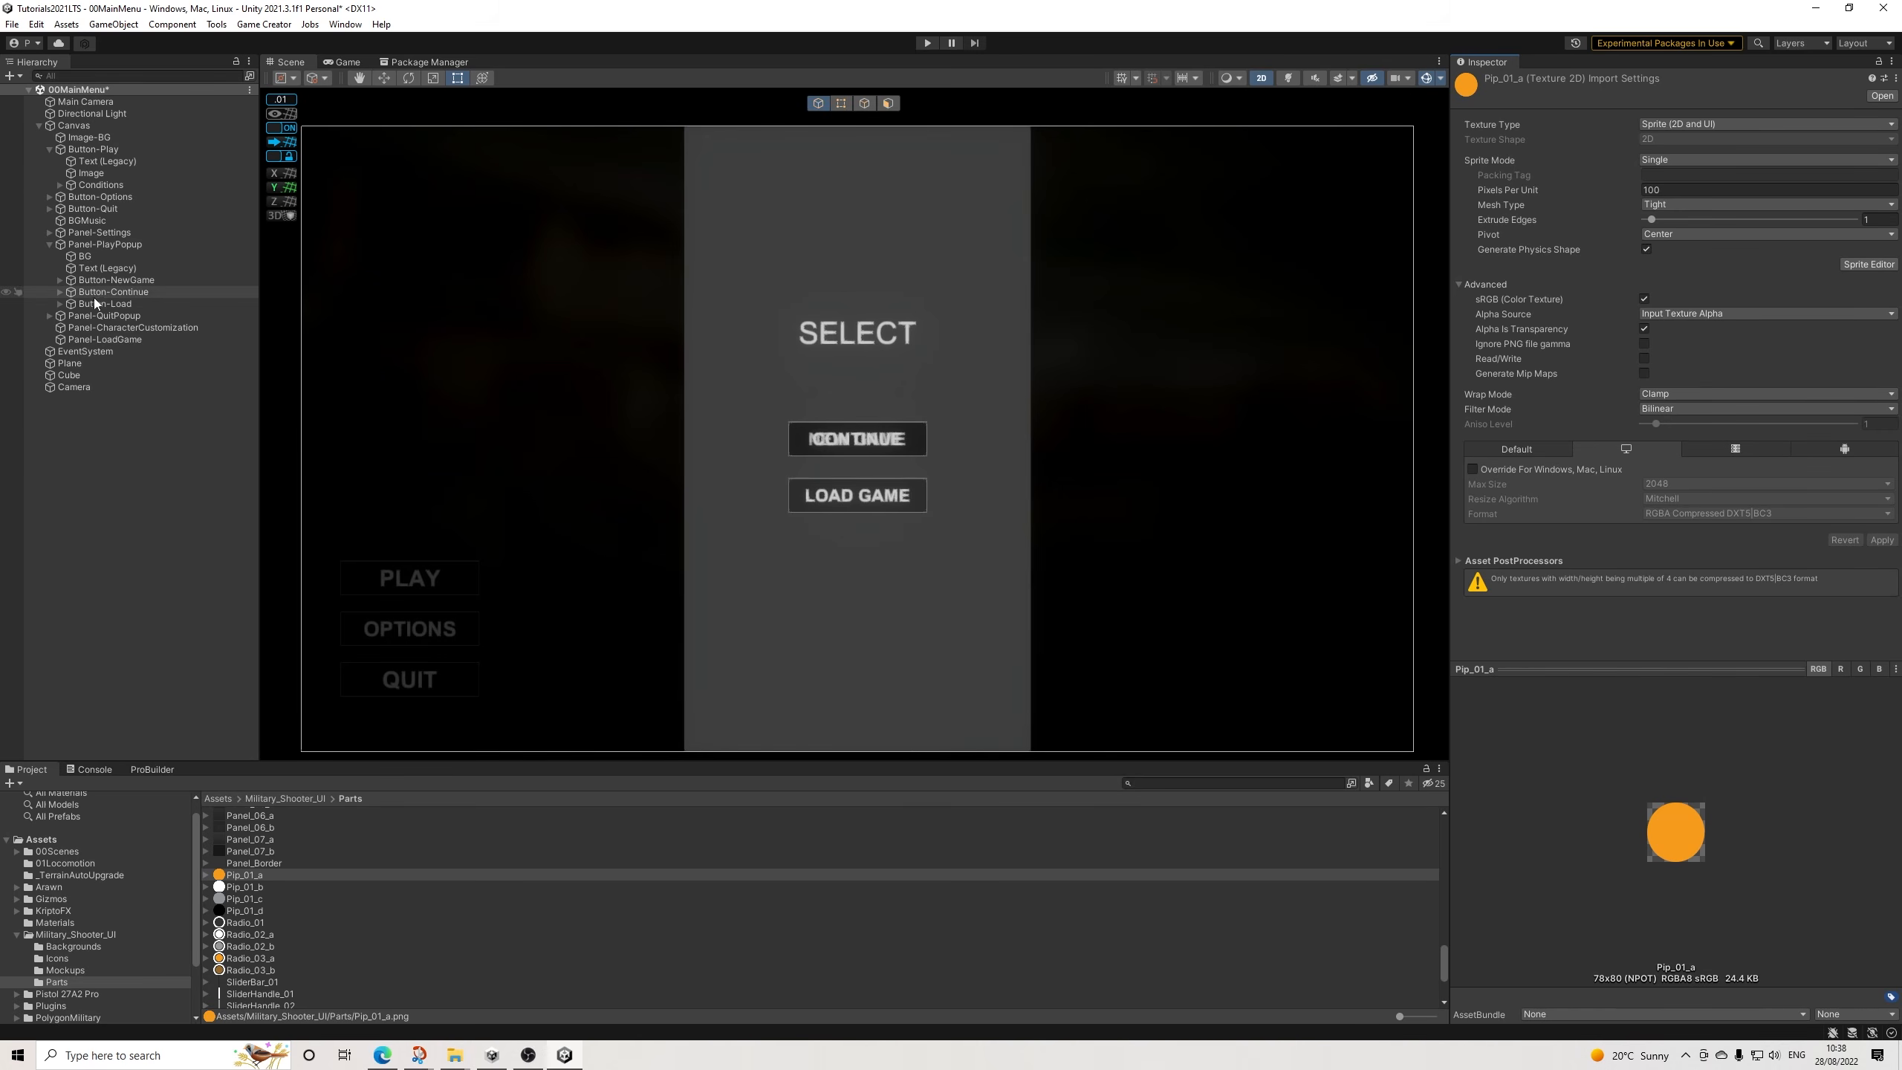
Duplicate Button-Load in Panel-PlayPopup and place the copy near the bottom of the grey panel.
left_click(61, 304)
key("ctrl+d")
left_click_drag(864, 497, 872, 718)
left_click(60, 316)
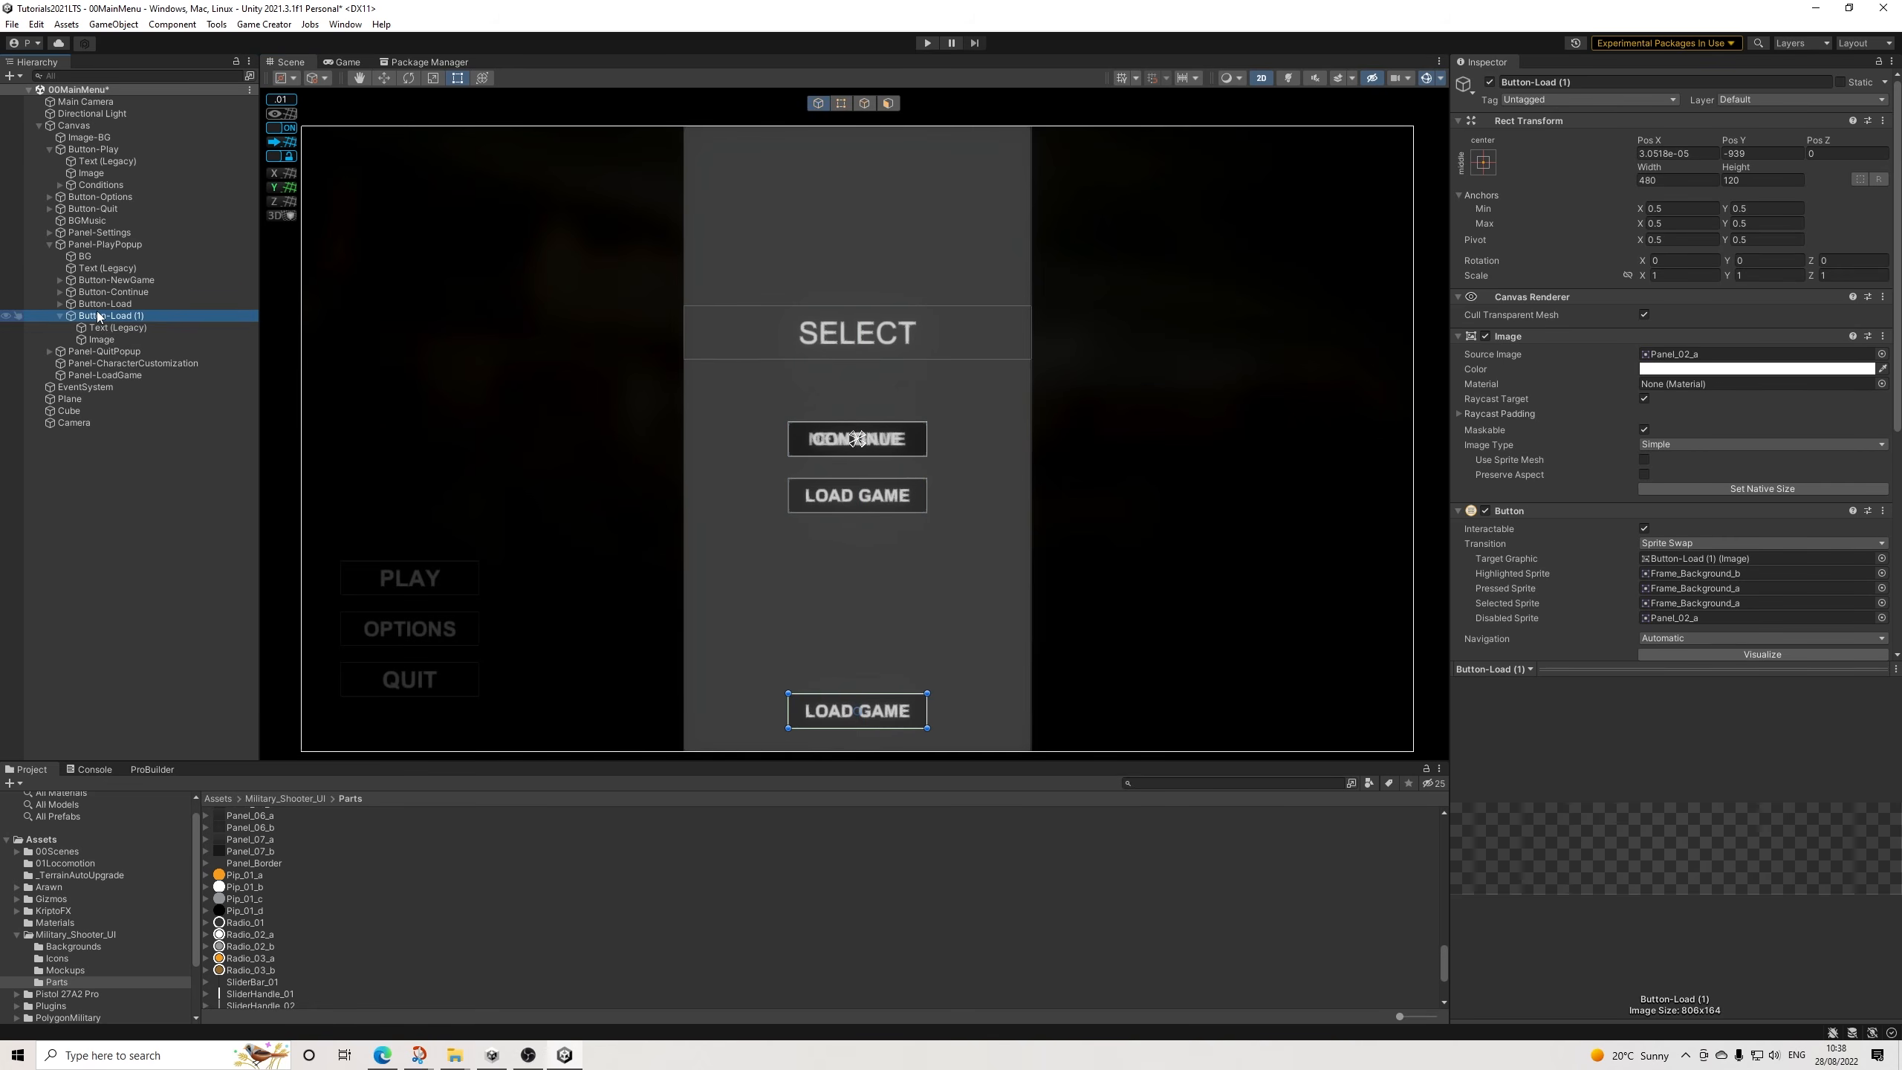
Retarget the duplicated button's Change CanvasGroup action to Panel-PlayPopup, with Interactible and Blocks Raycasts off.
left_click(1595, 672)
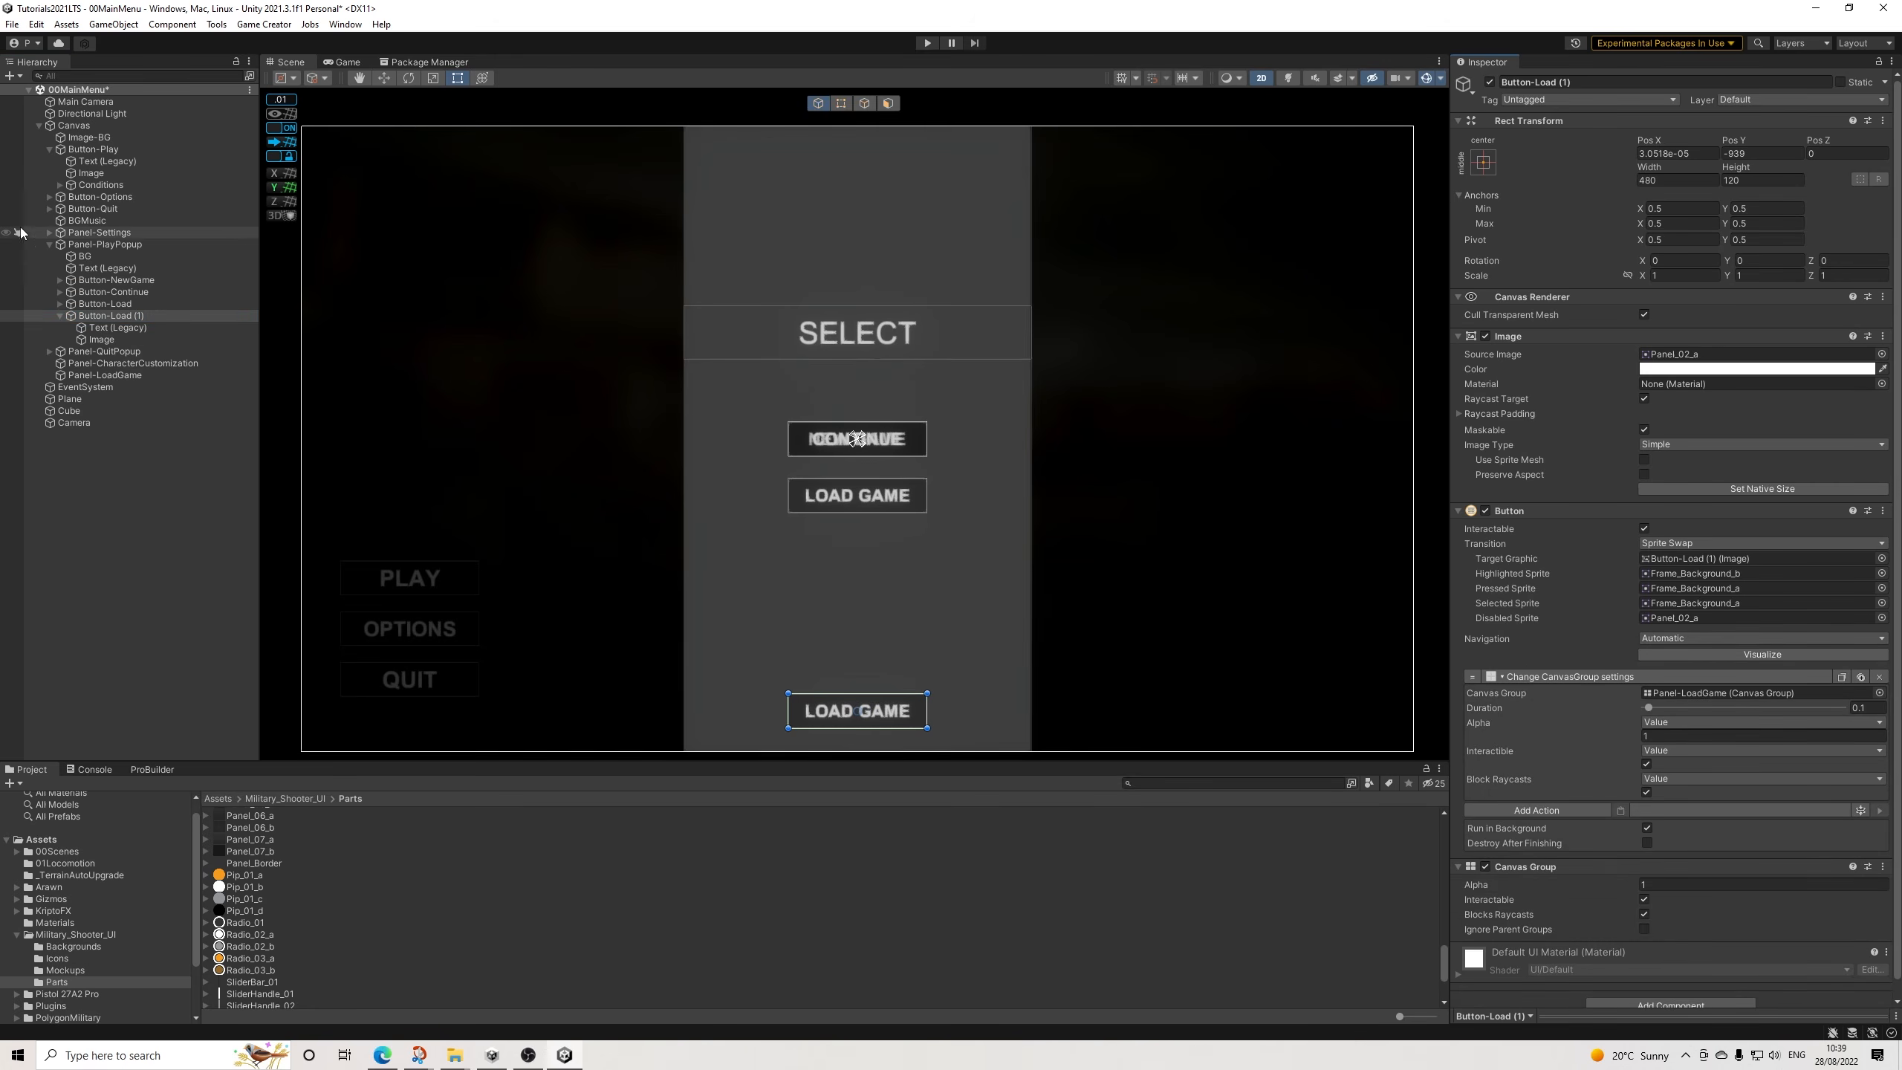
left_click_drag(119, 244, 1736, 694)
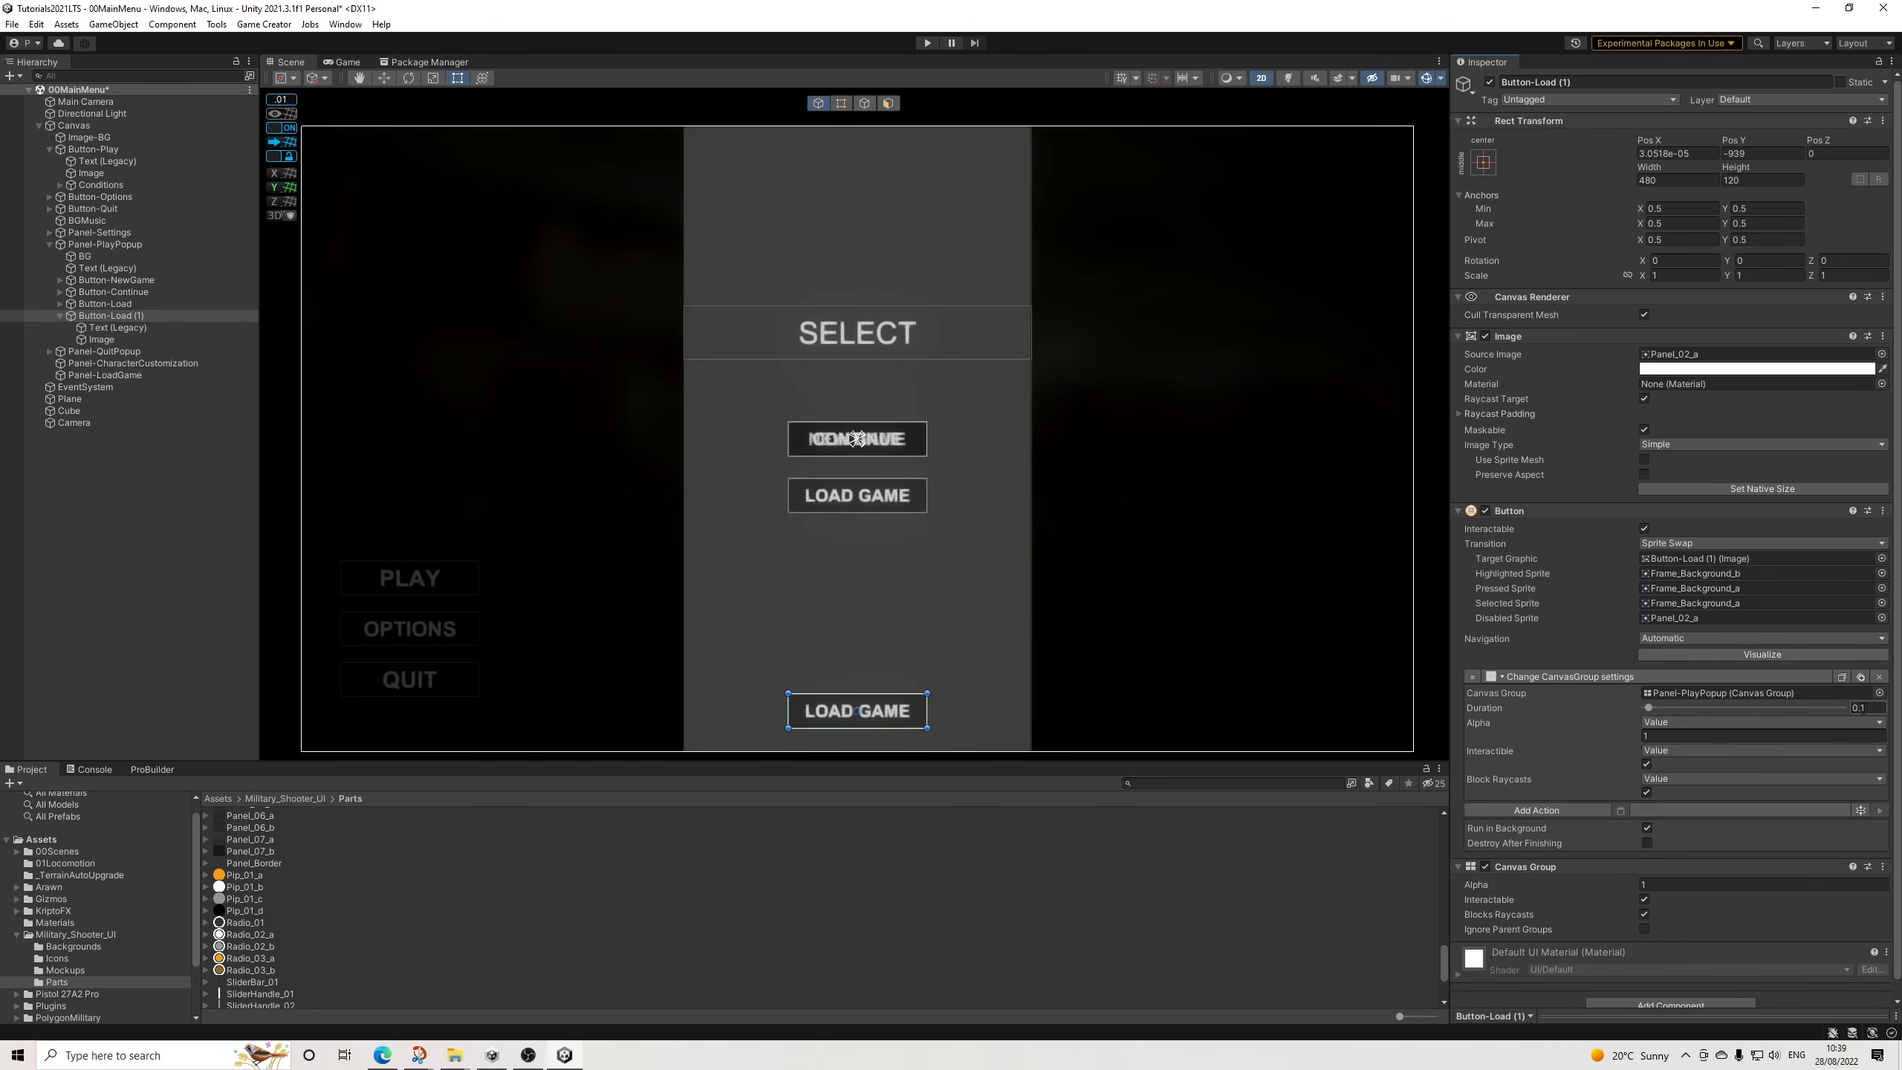
left_click(1859, 707)
left_click(1644, 765)
Rename the duplicated load button to Button-Return.
left_click(1542, 84)
type("Button-R")
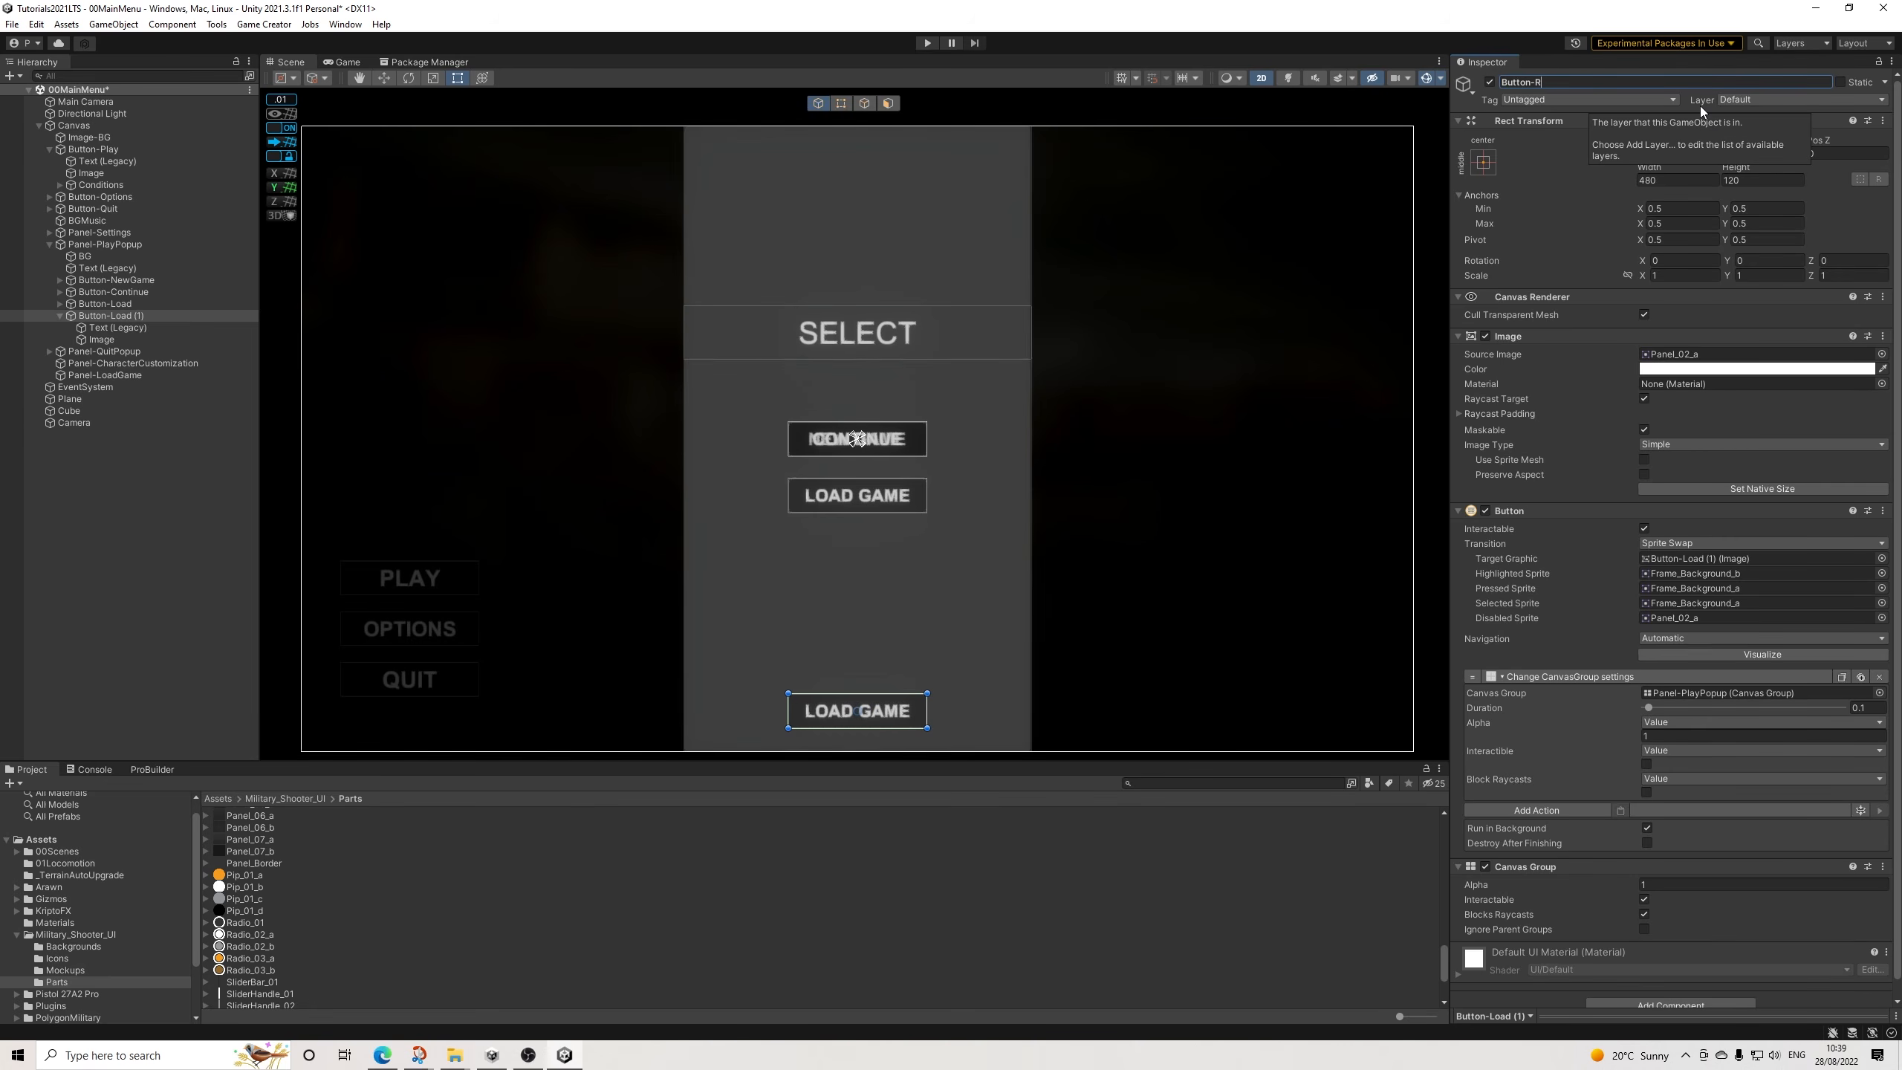
type("eturn")
key("Return")
Change the label text of Button-Return to RETURN.
left_click(123, 326)
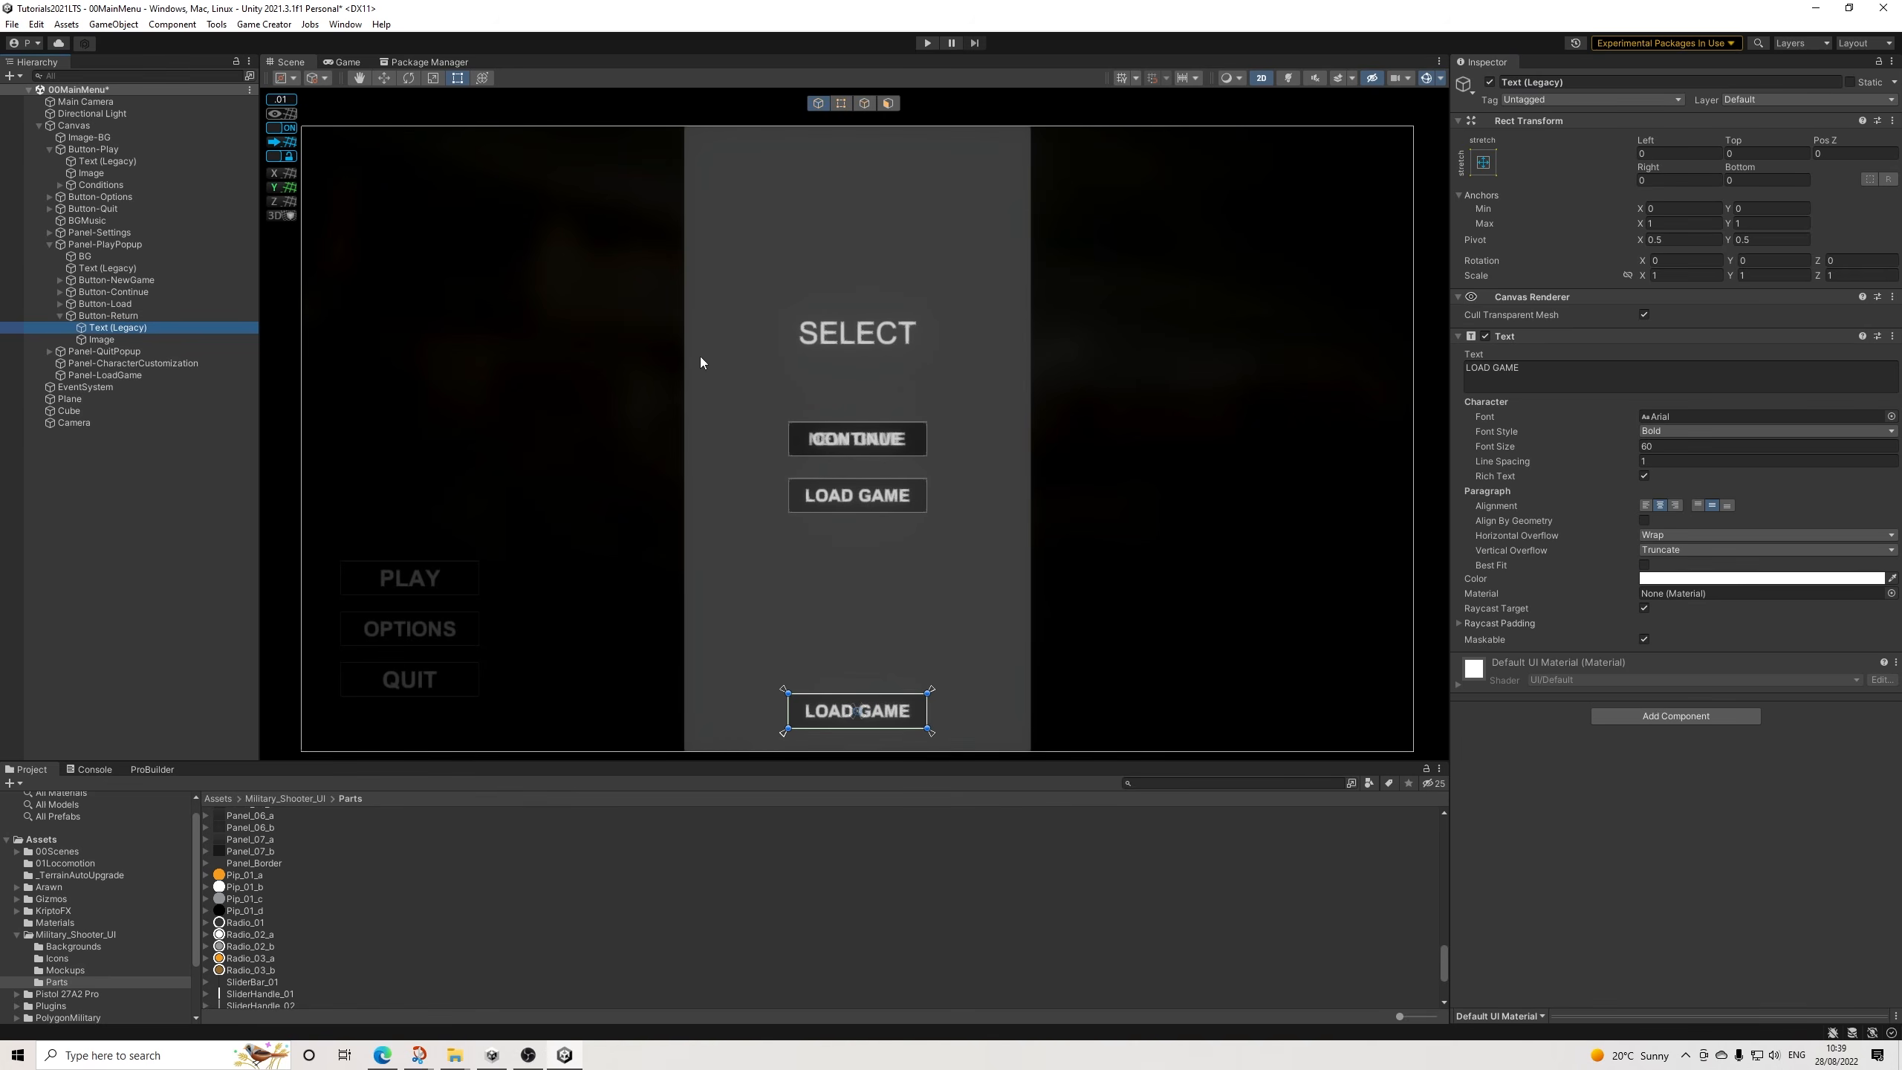
left_click(1539, 365)
type("R")
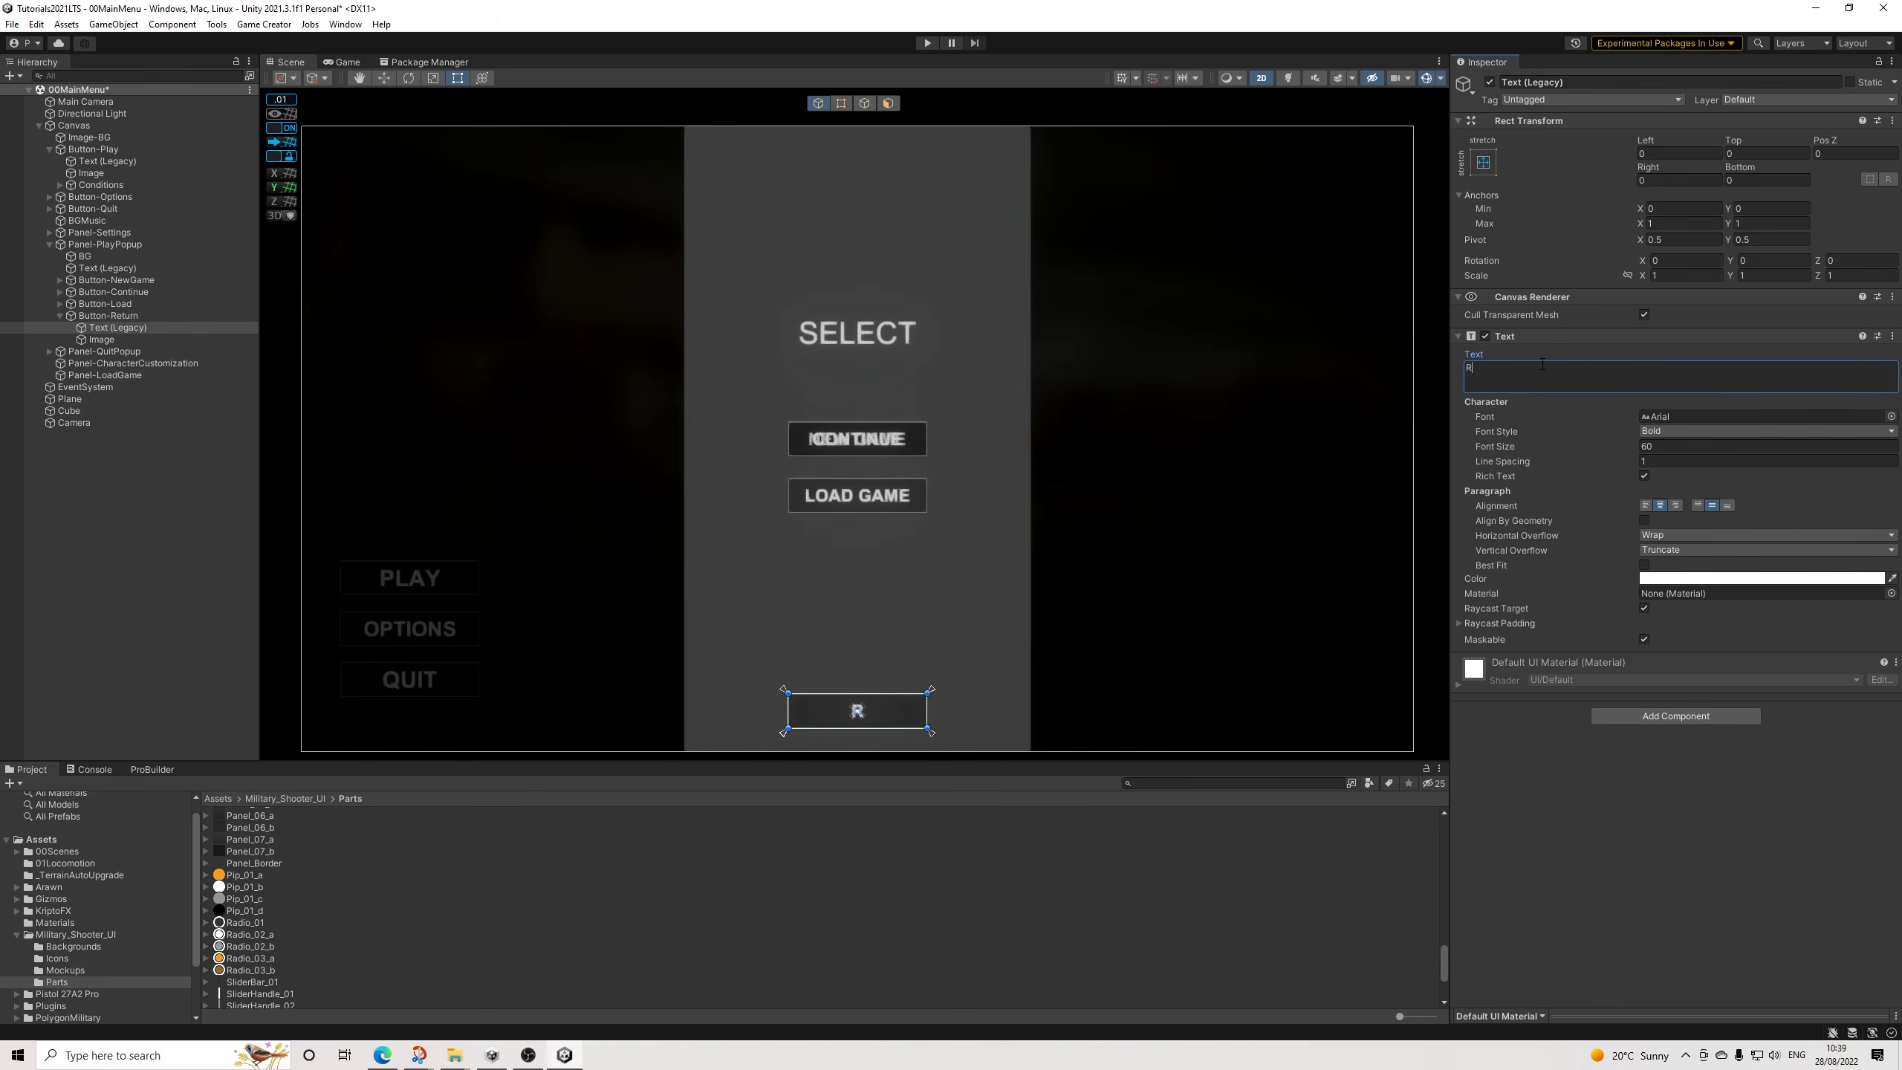
type("ETURN")
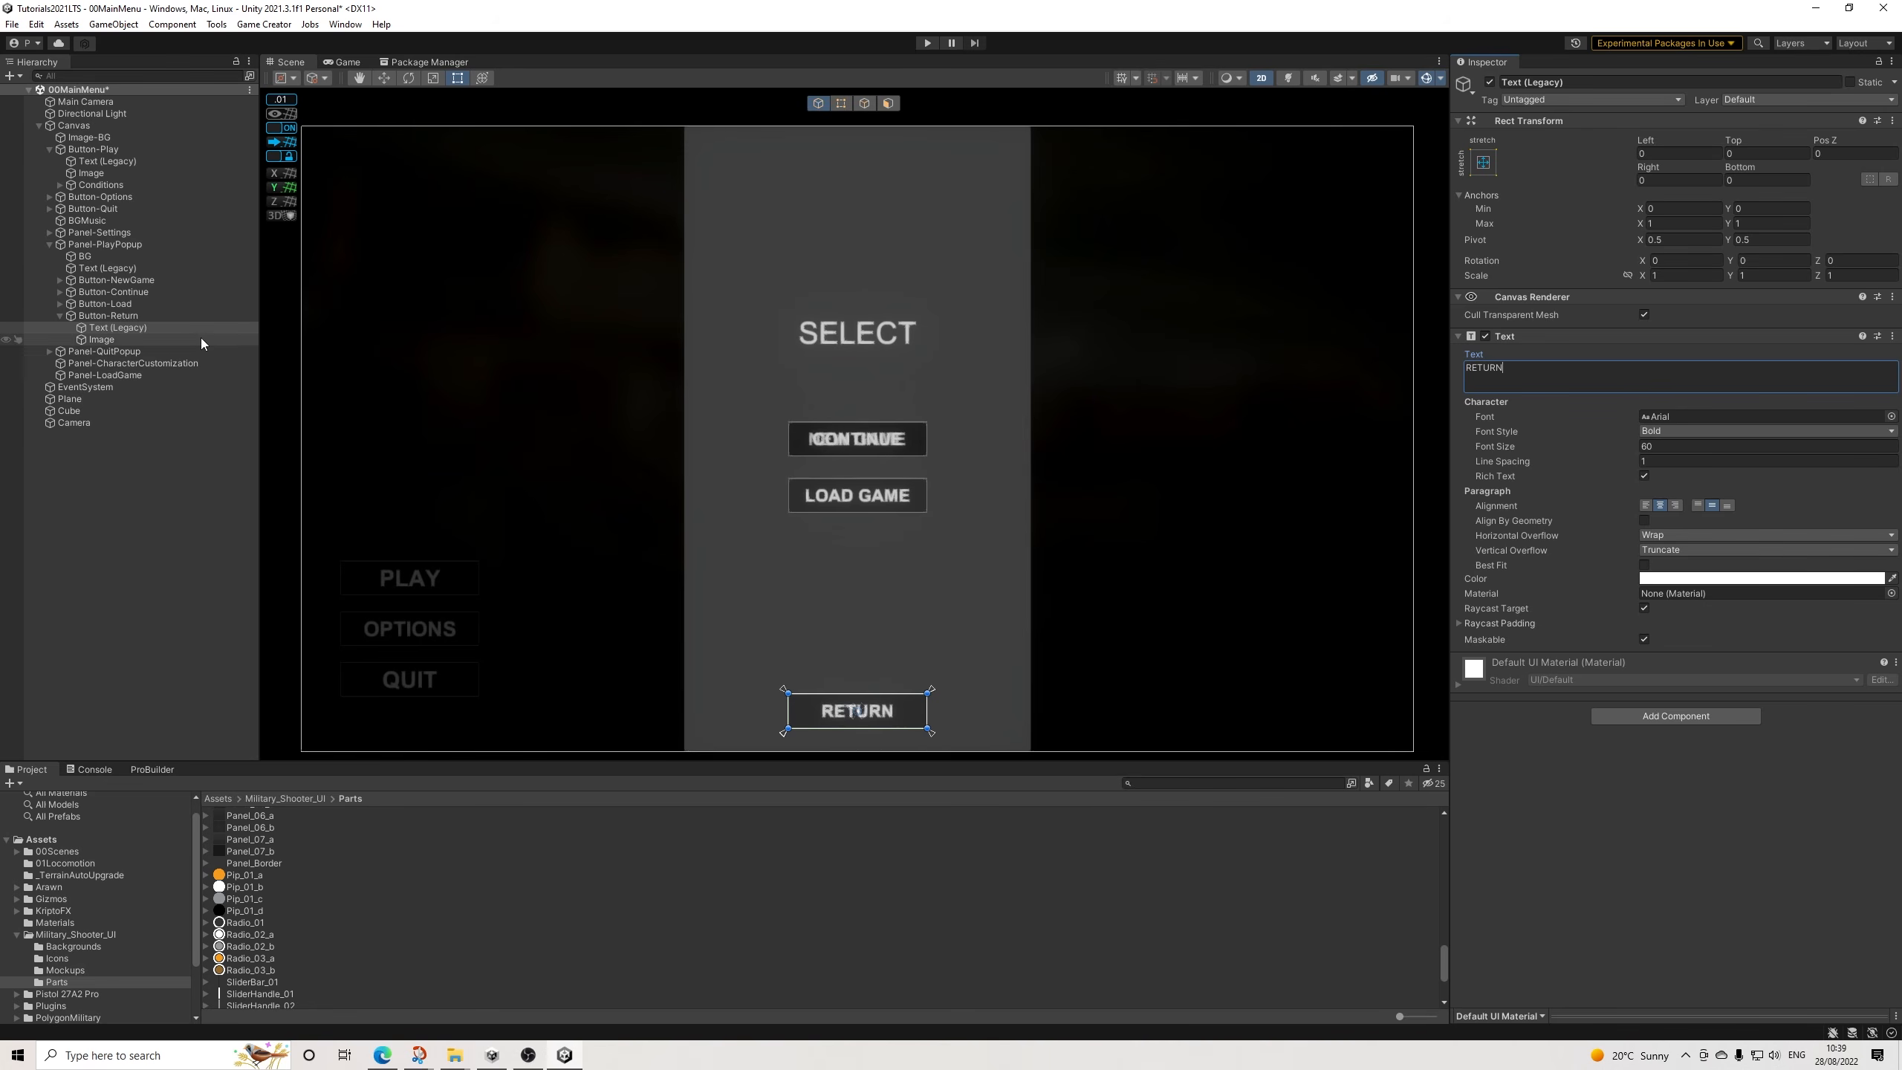
left_click(110, 316)
left_click(103, 335)
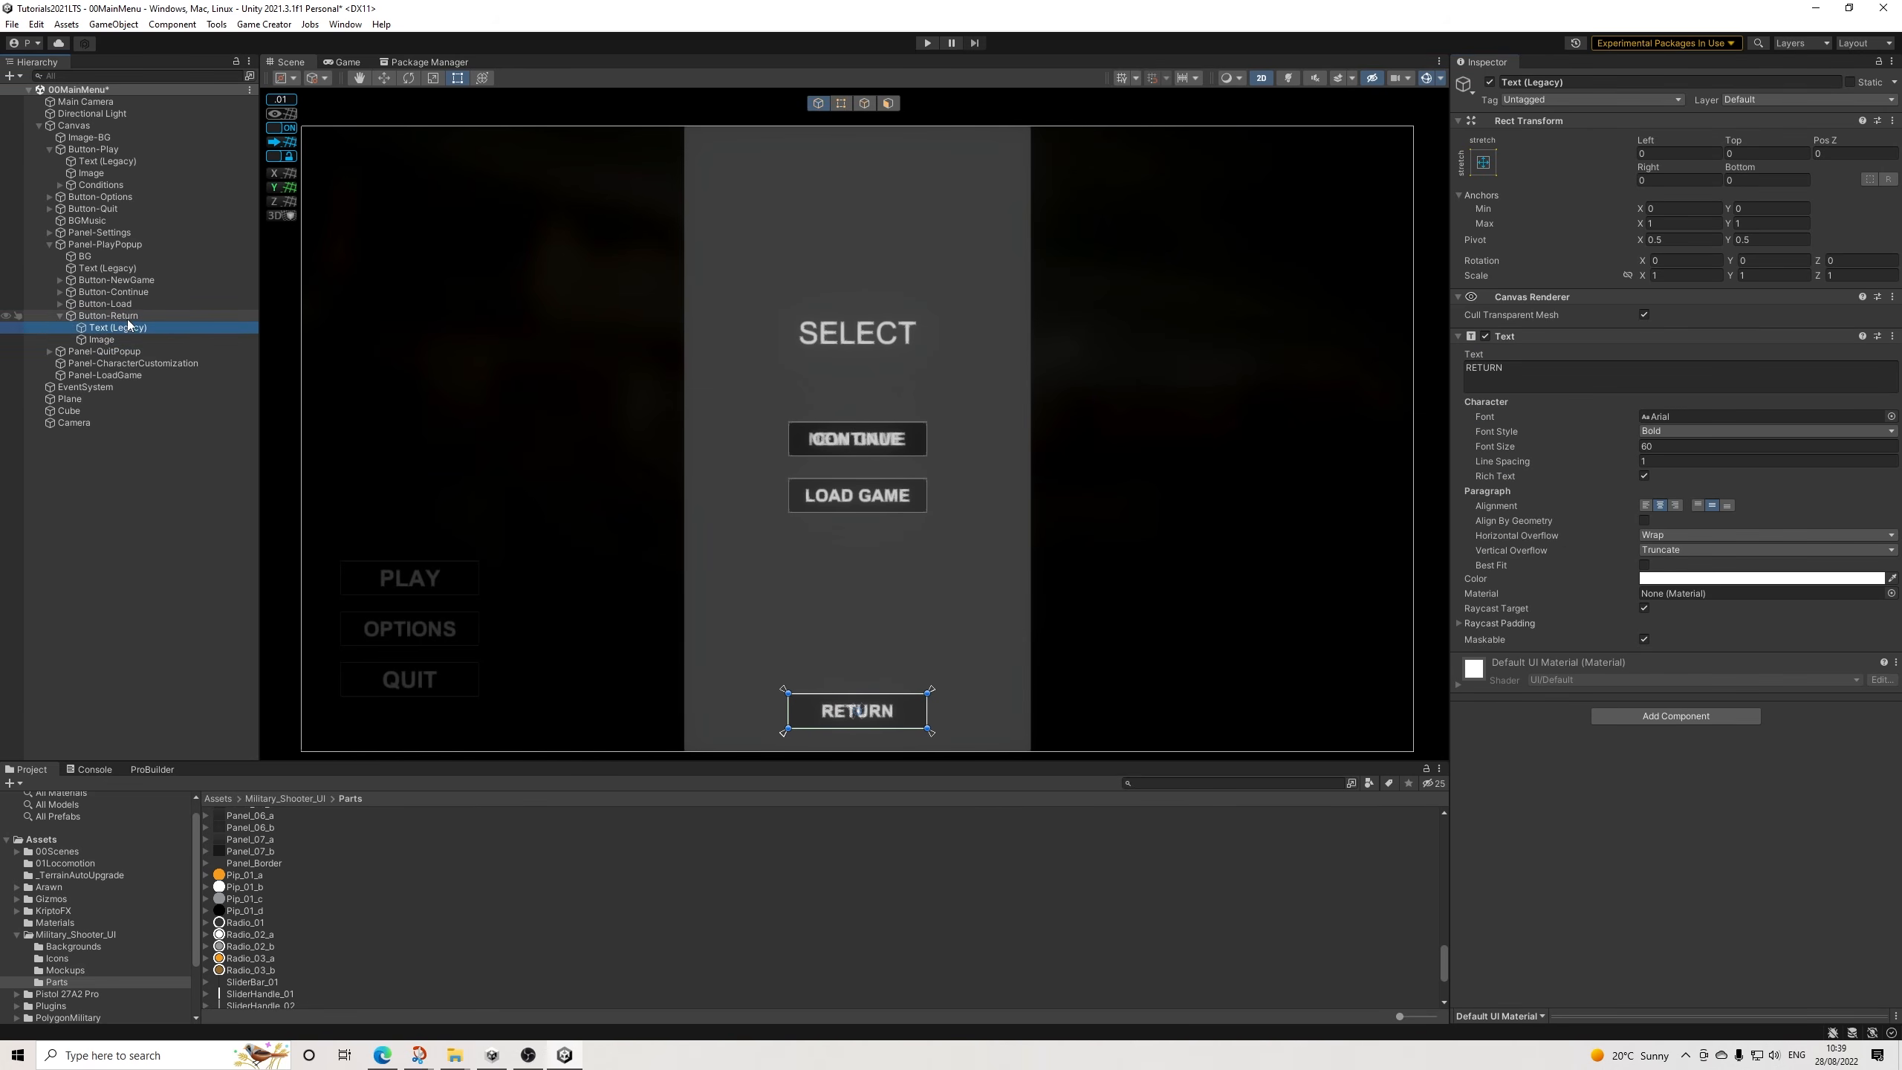
Set the Alpha value in Button-Return's Change CanvasGroup action to 0.
left_click(73, 316)
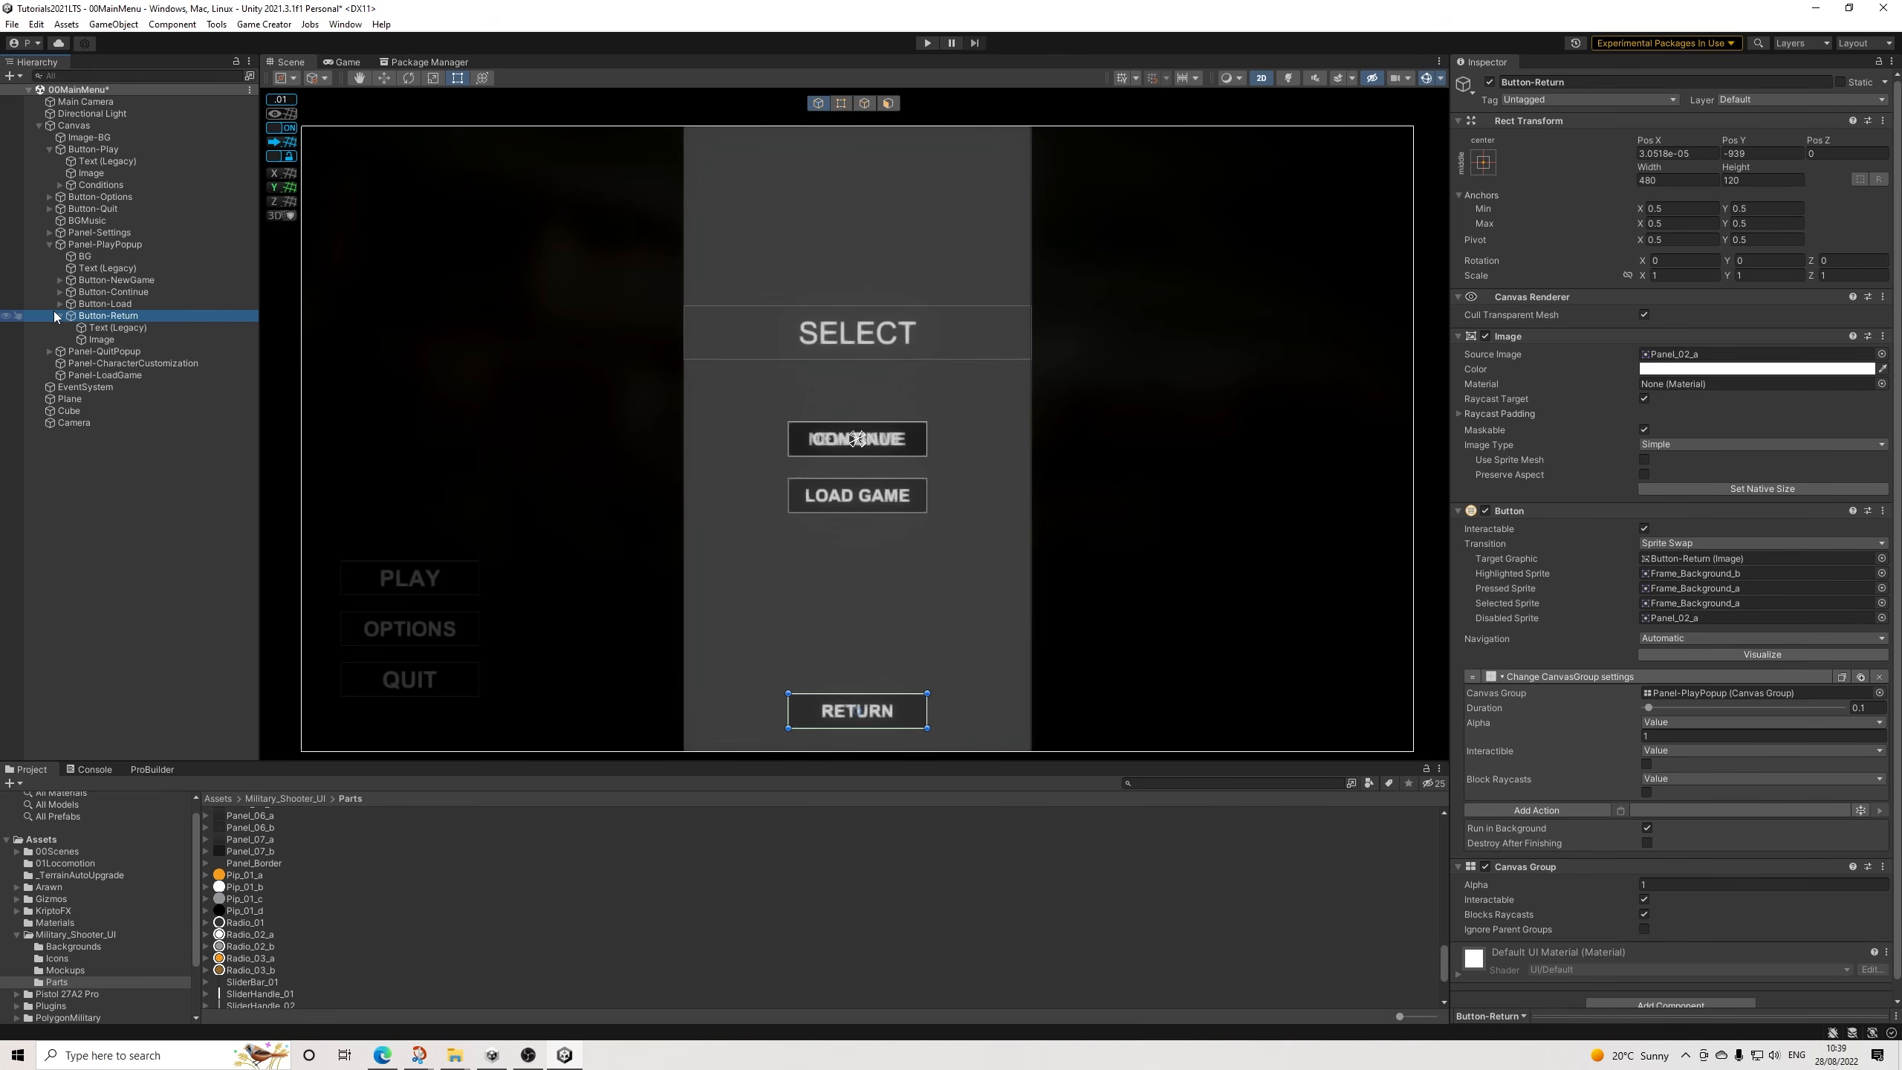
left_click(1677, 735)
type("0")
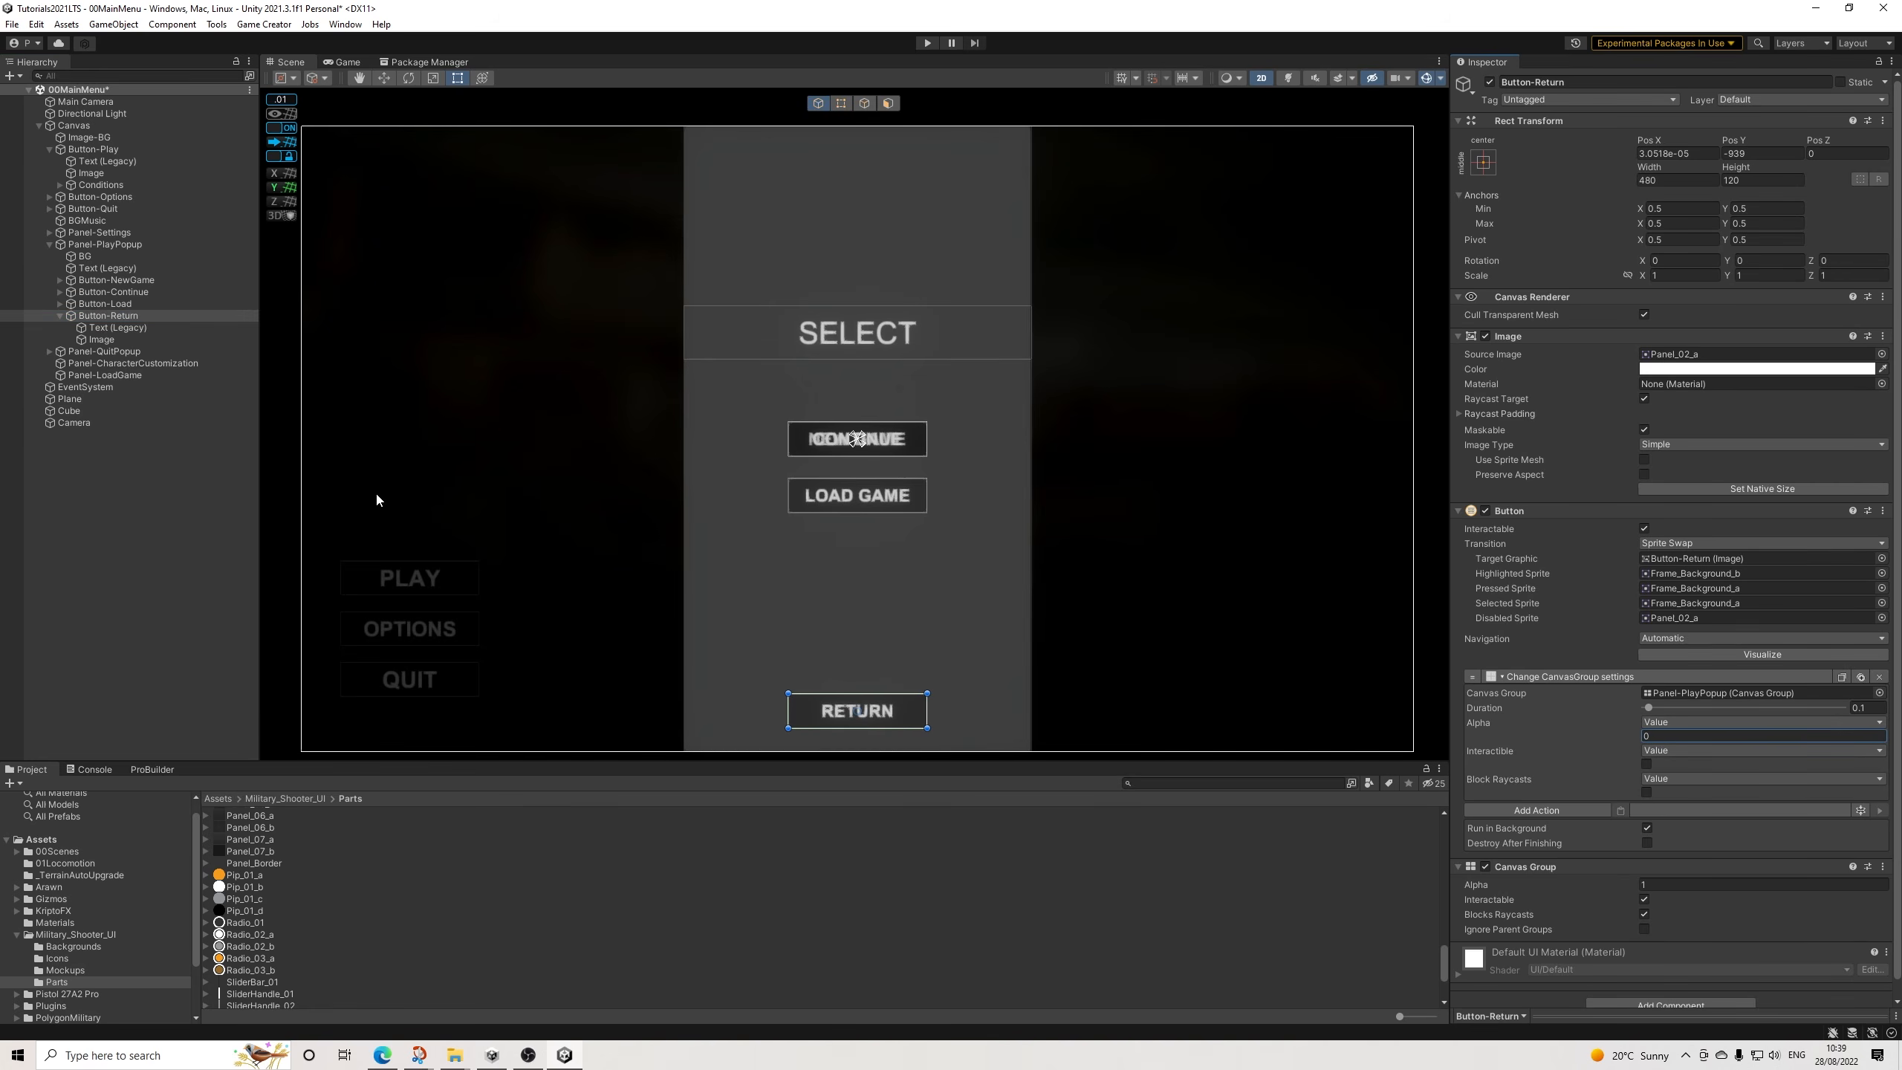
left_click(60, 315)
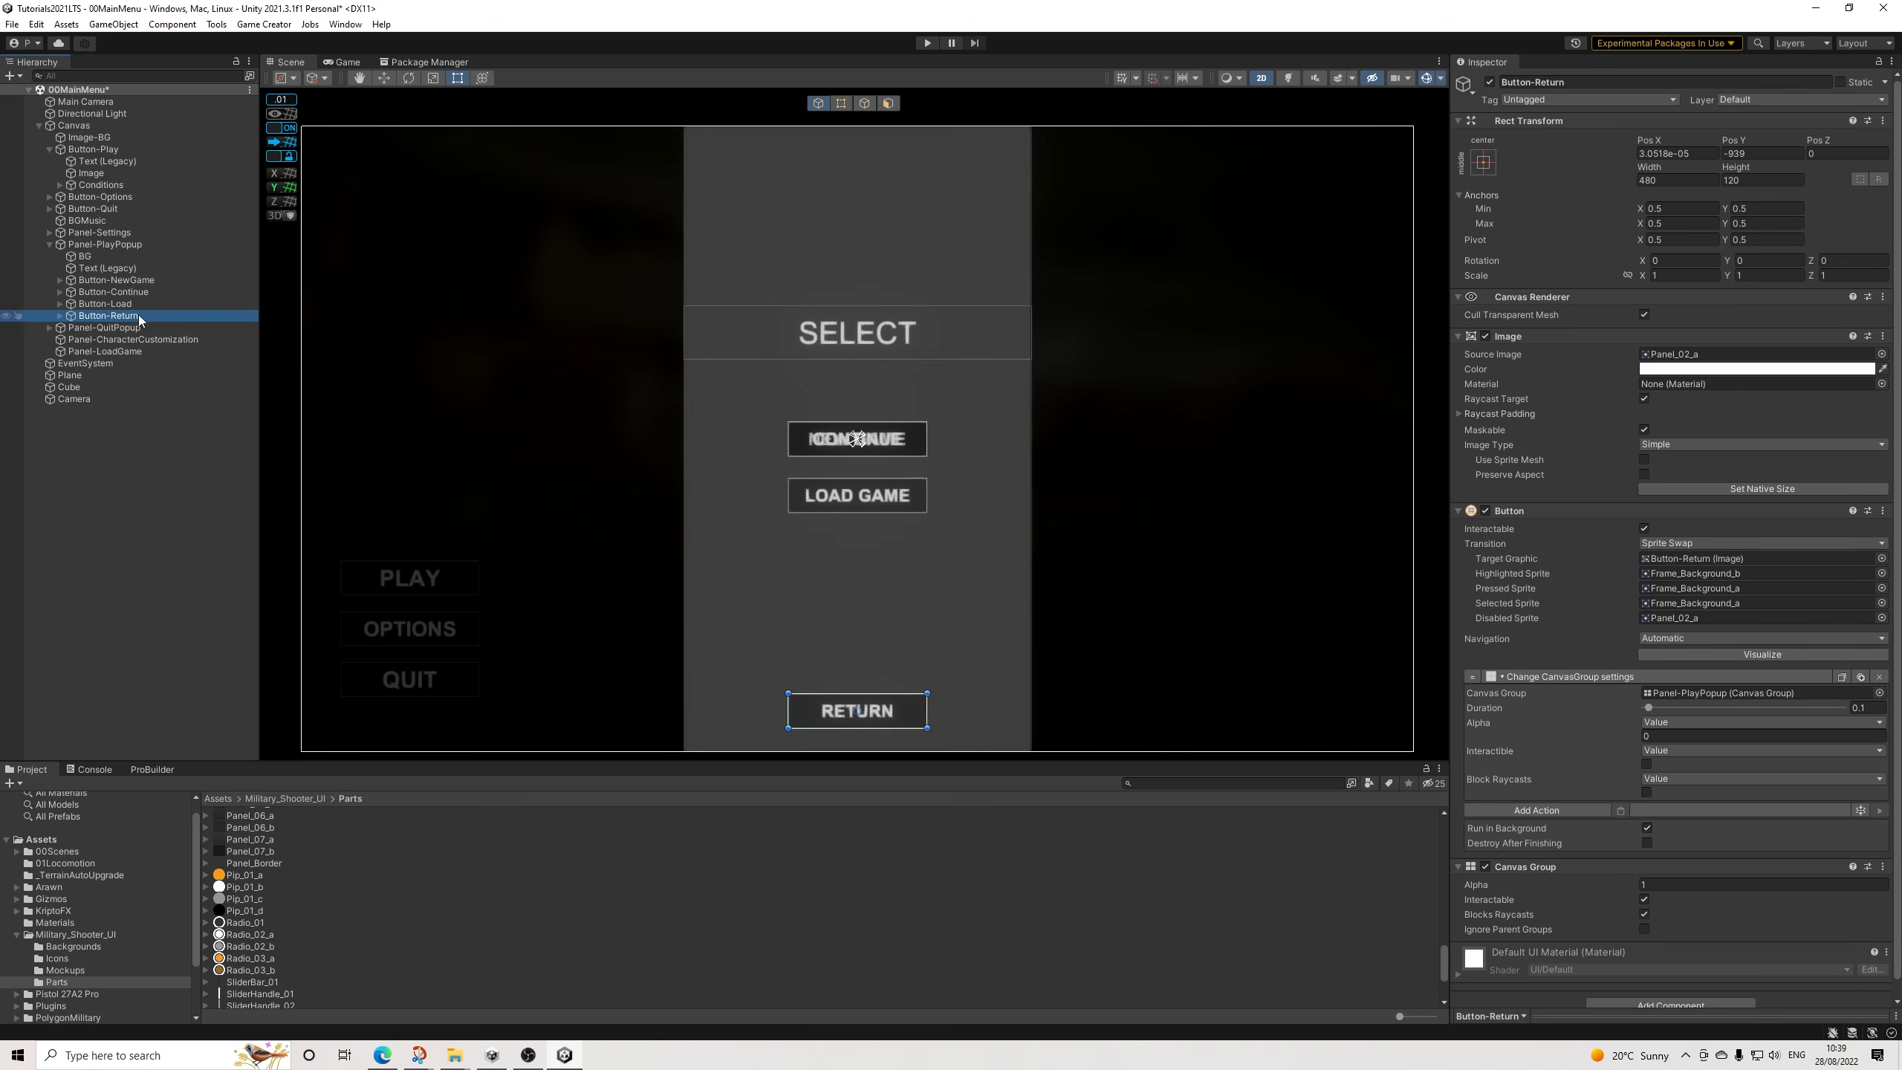
left_click(126, 305)
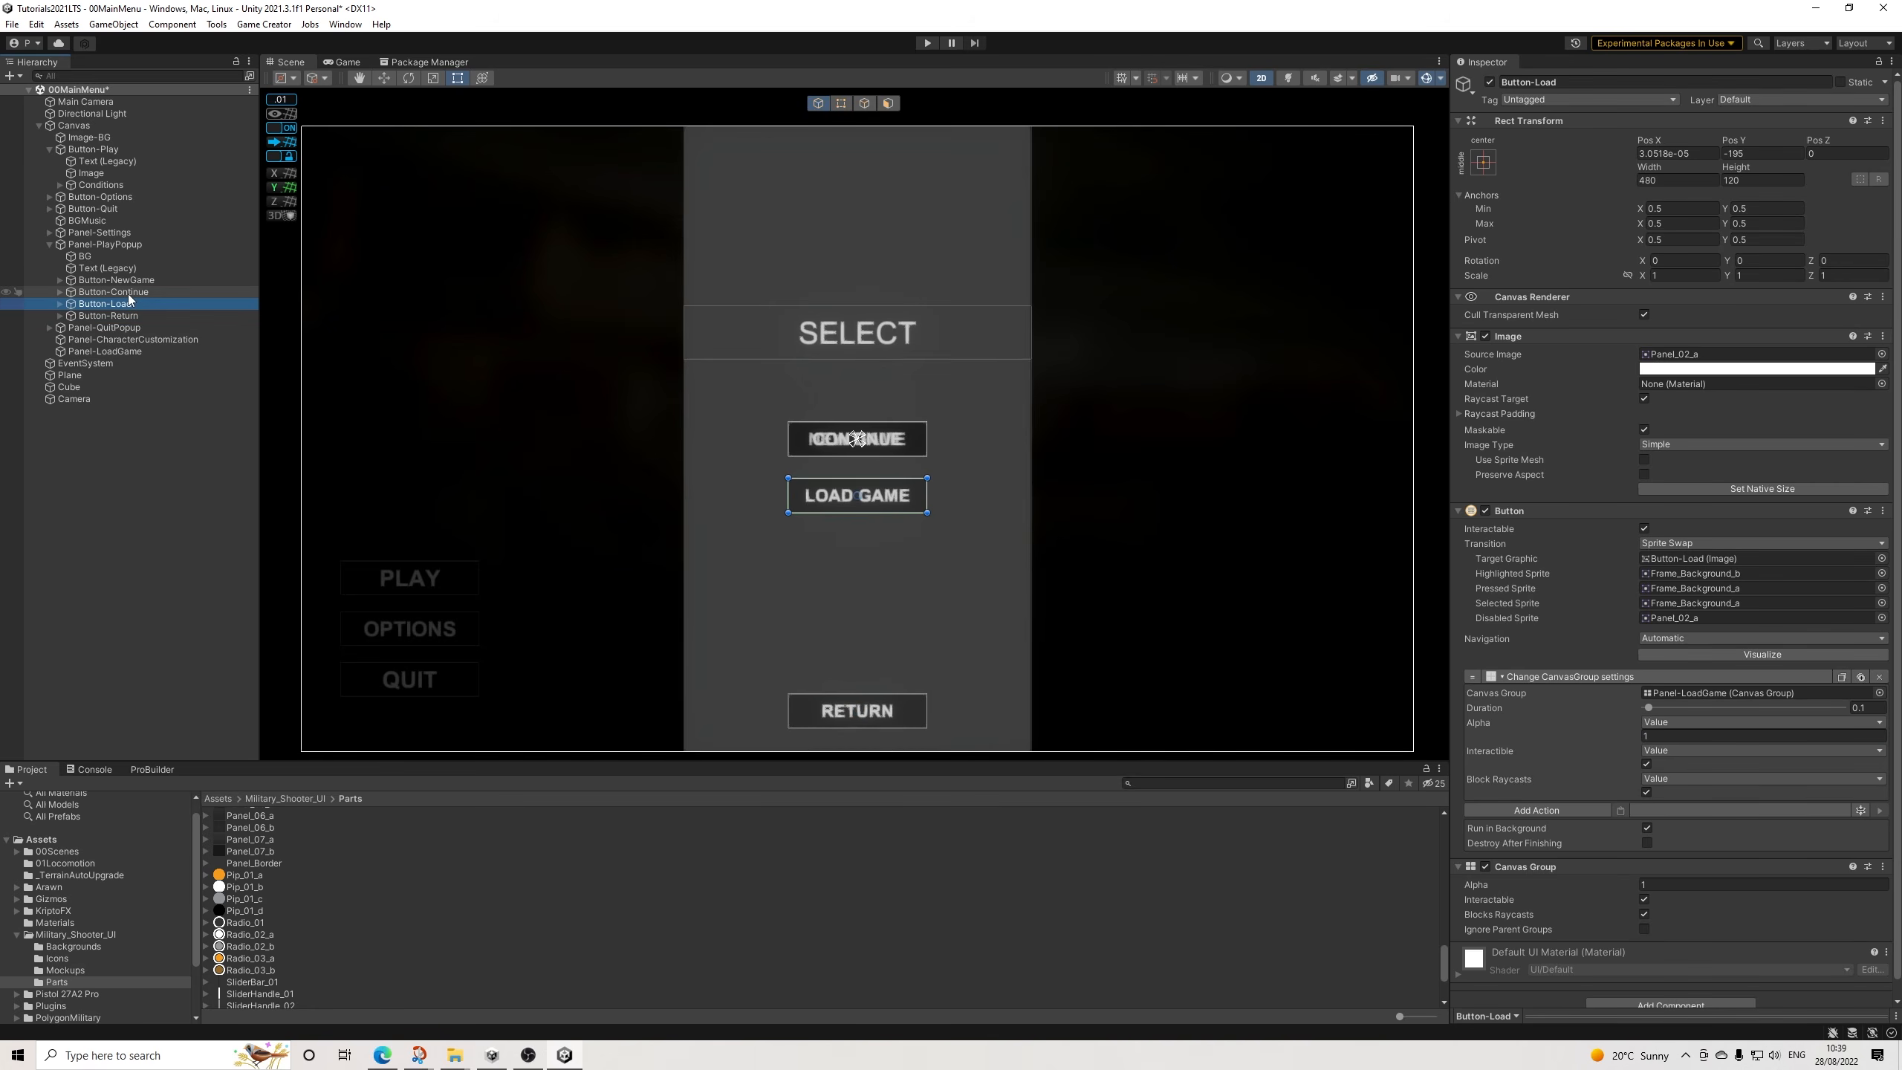
left_click(127, 293)
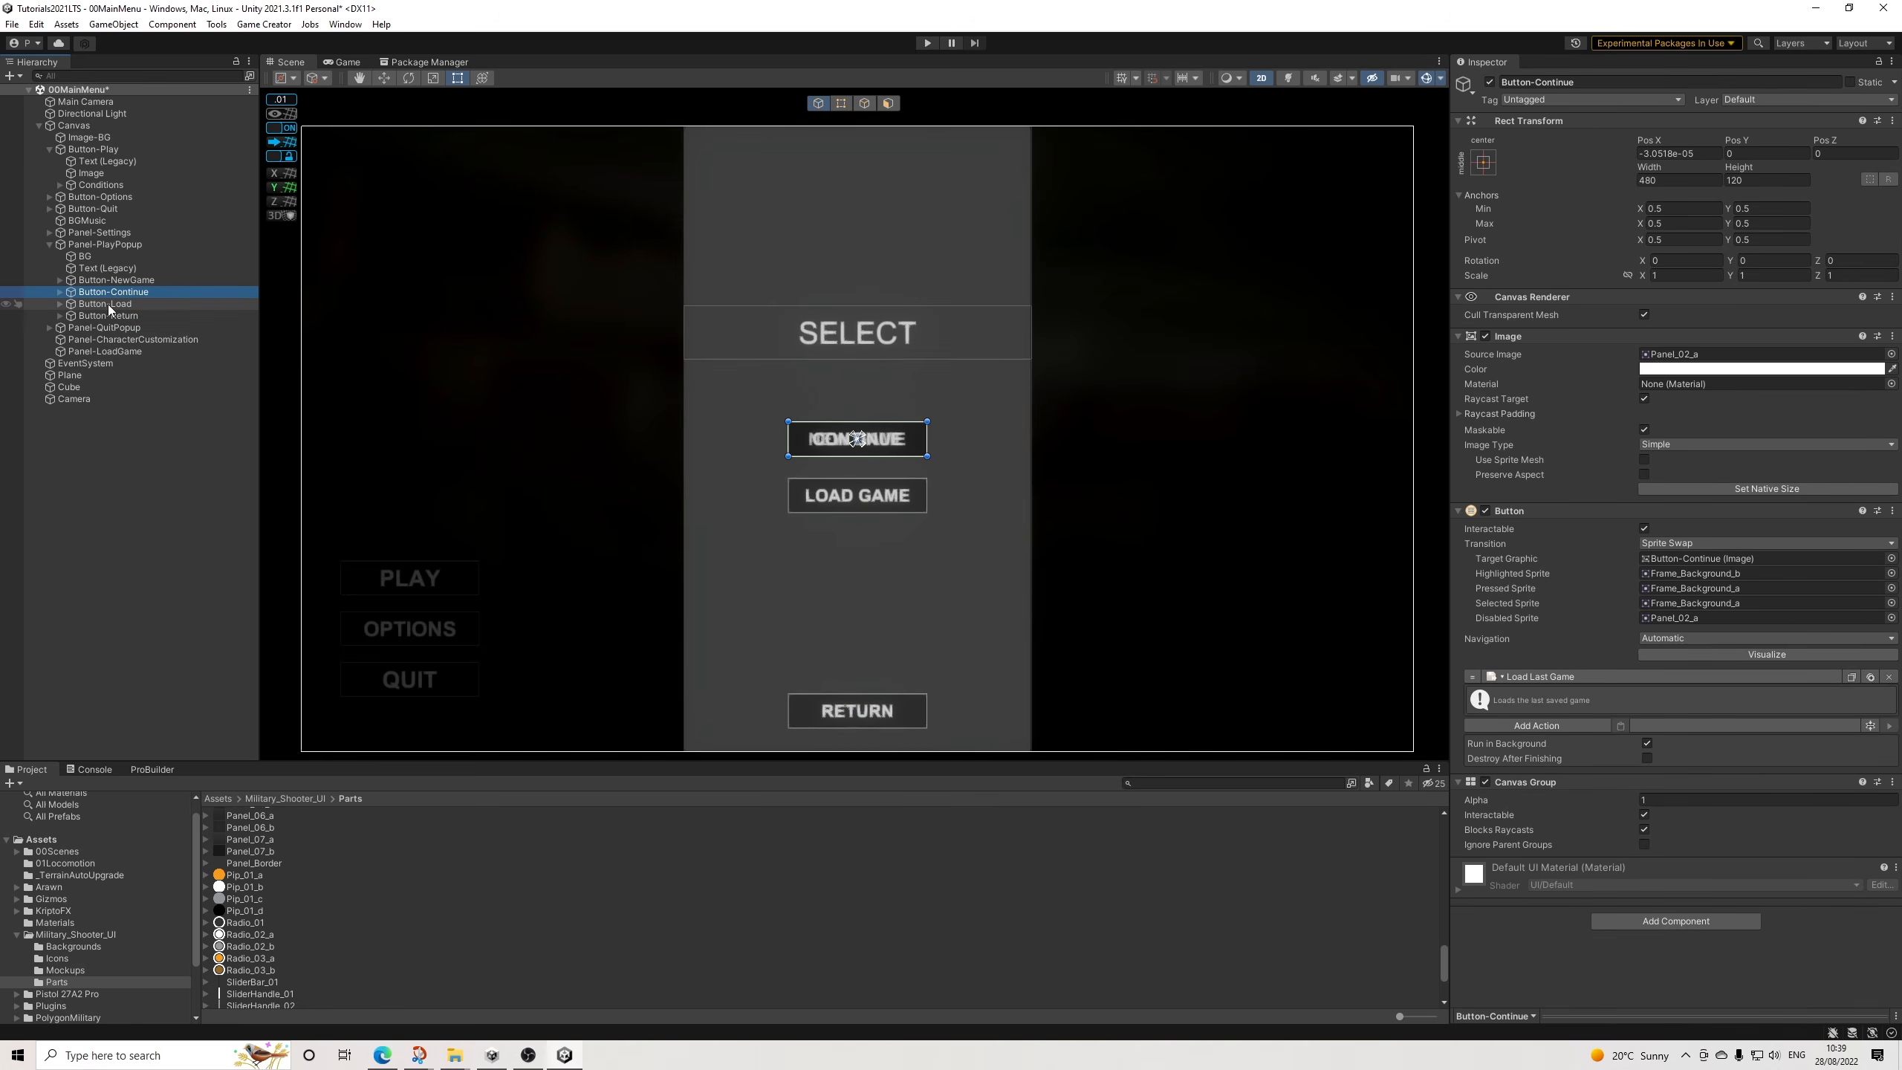
left_click(104, 245)
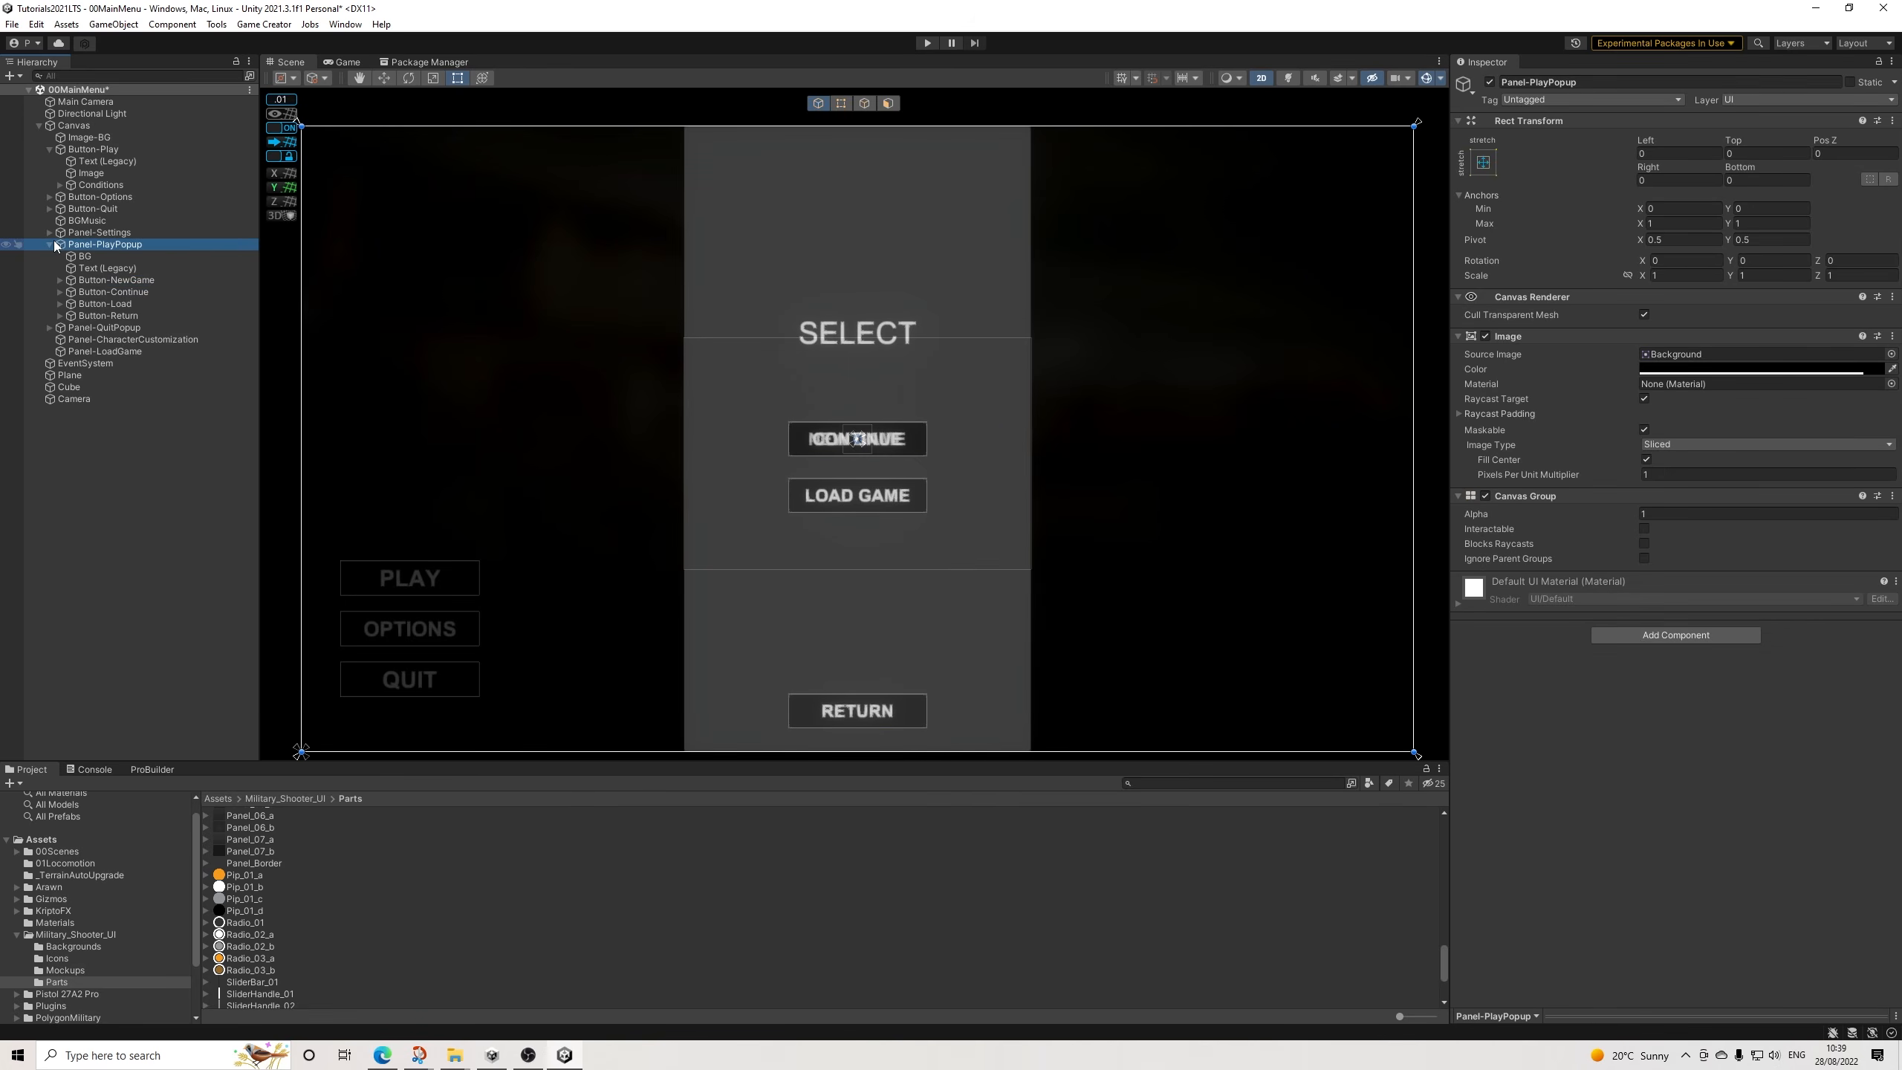
left_click(1650, 513)
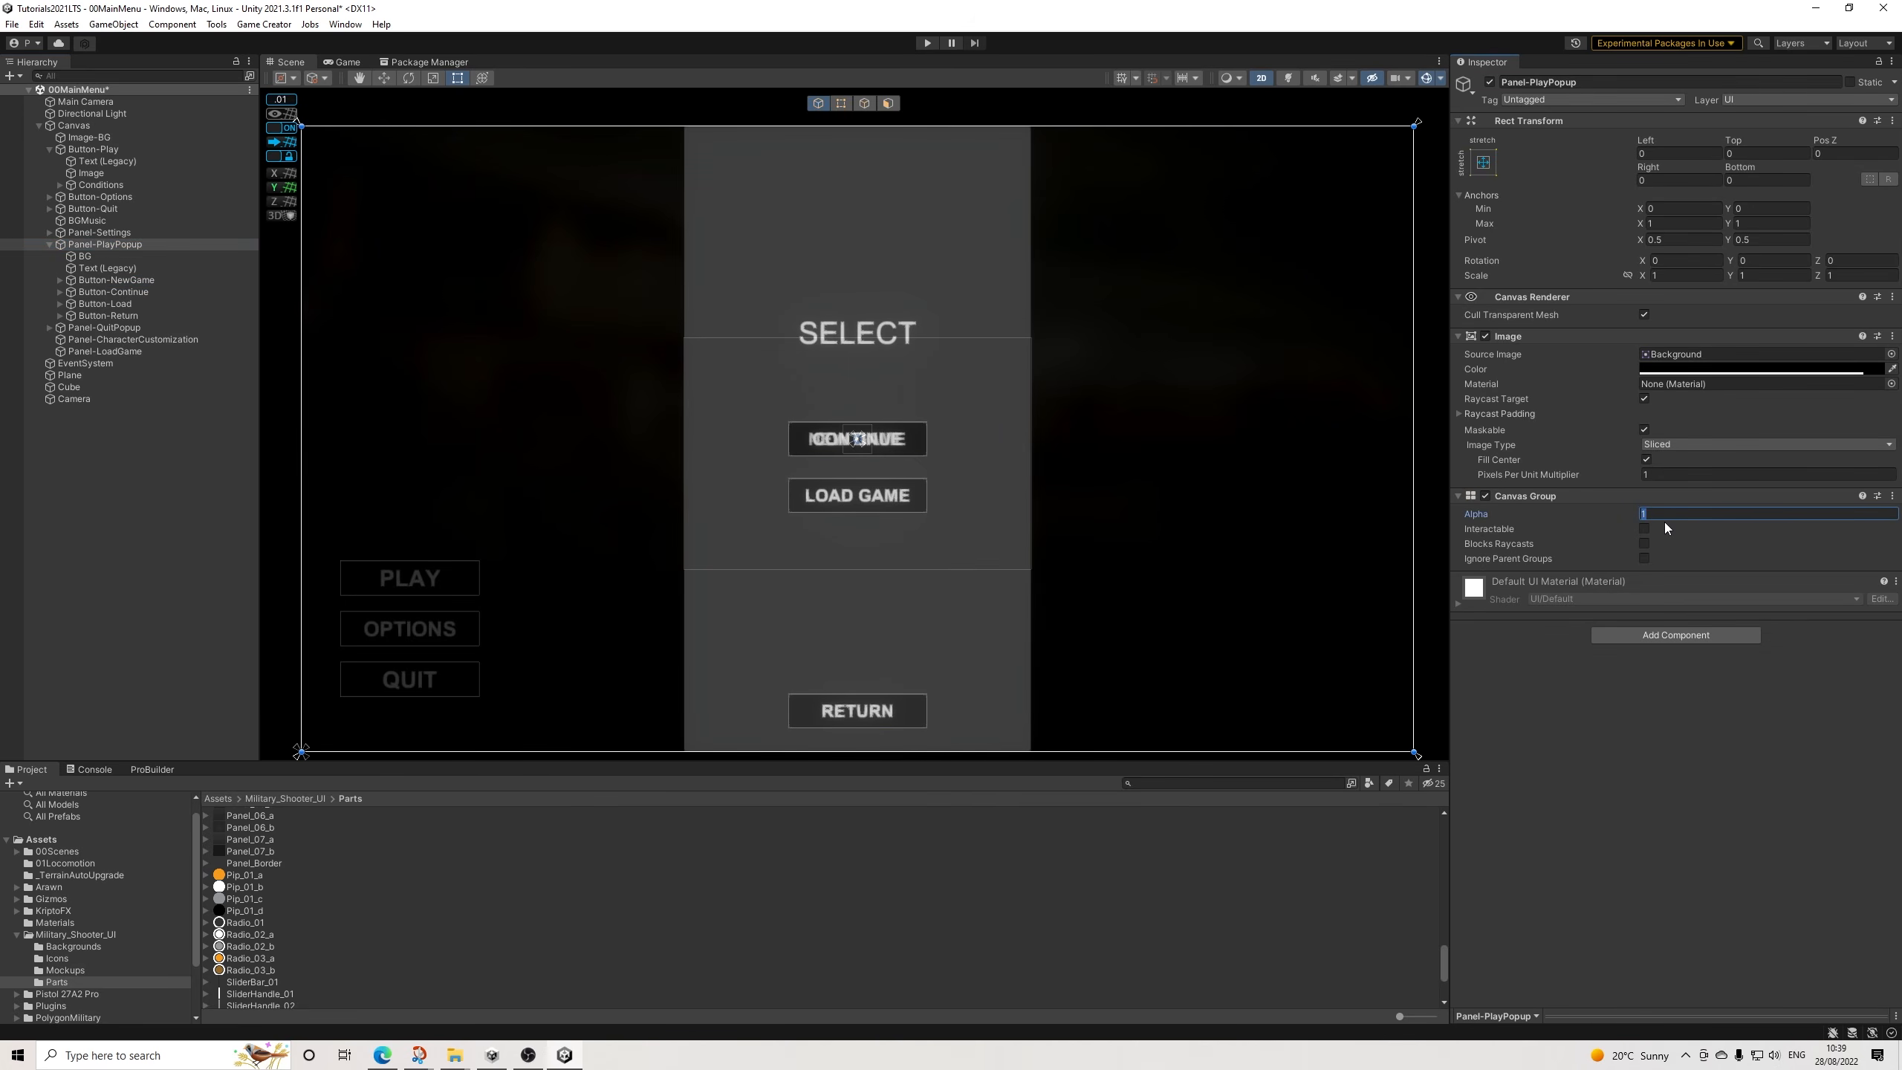
Narrow Panel-LoadGame from both sides to match the grey popup background, with Left and Right offsets of about 1320.
left_click(126, 350)
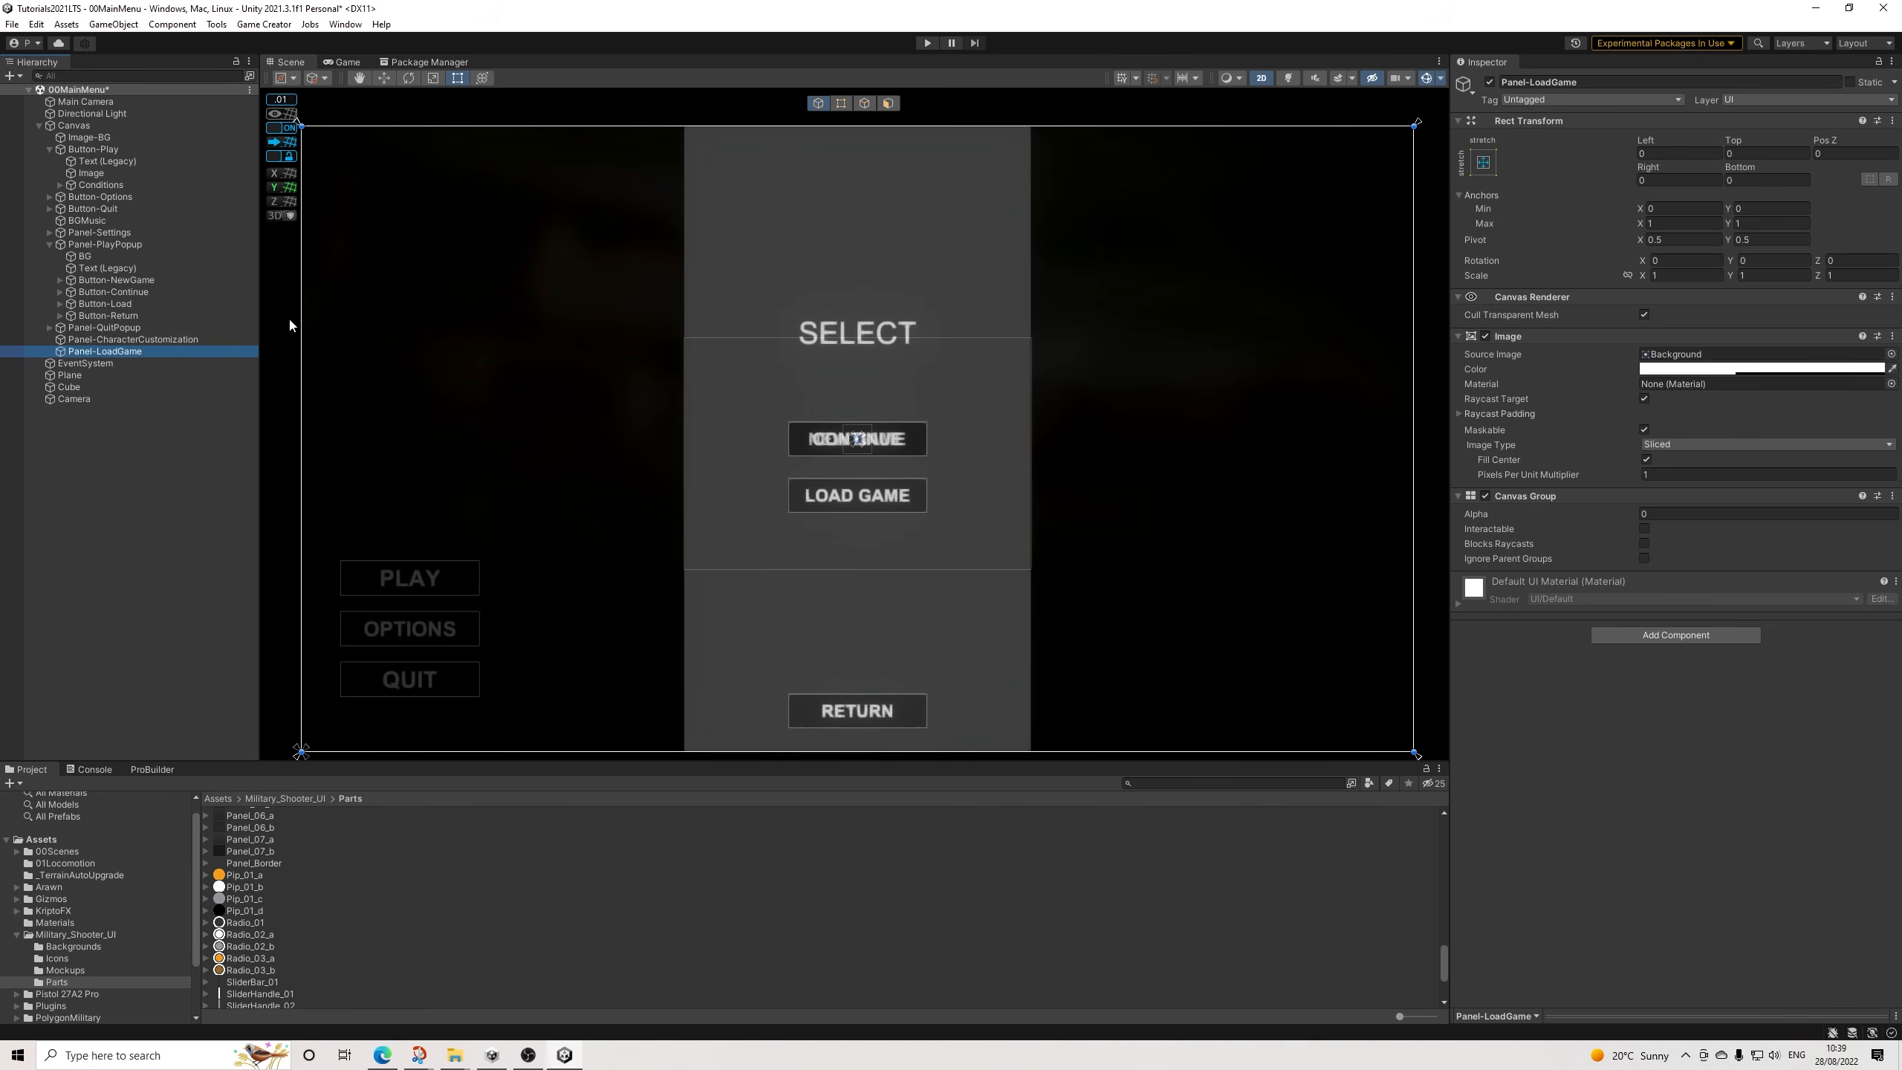
left_click_drag(302, 319, 684, 353)
left_click_drag(1405, 363, 1026, 390)
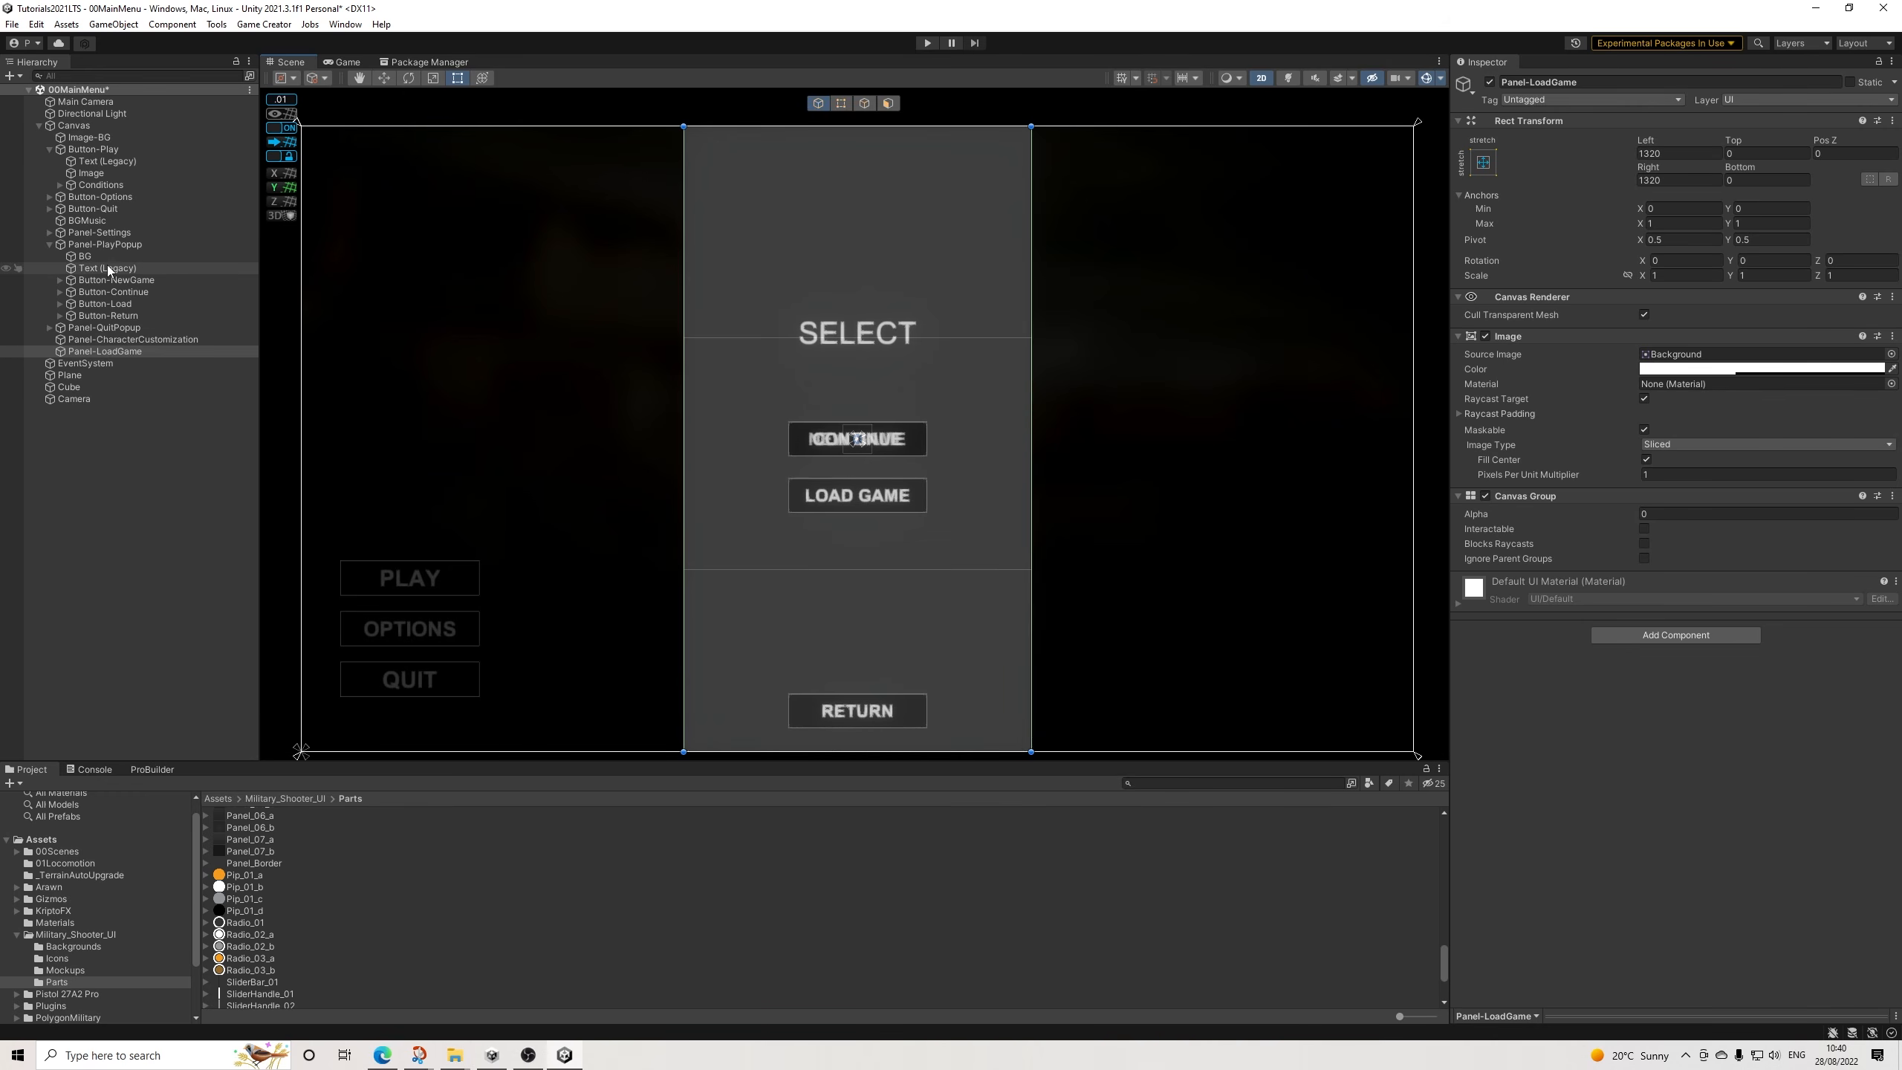
Copy the hexadecimal colour value of the BG image in Panel-PlayPopup.
left_click(88, 256)
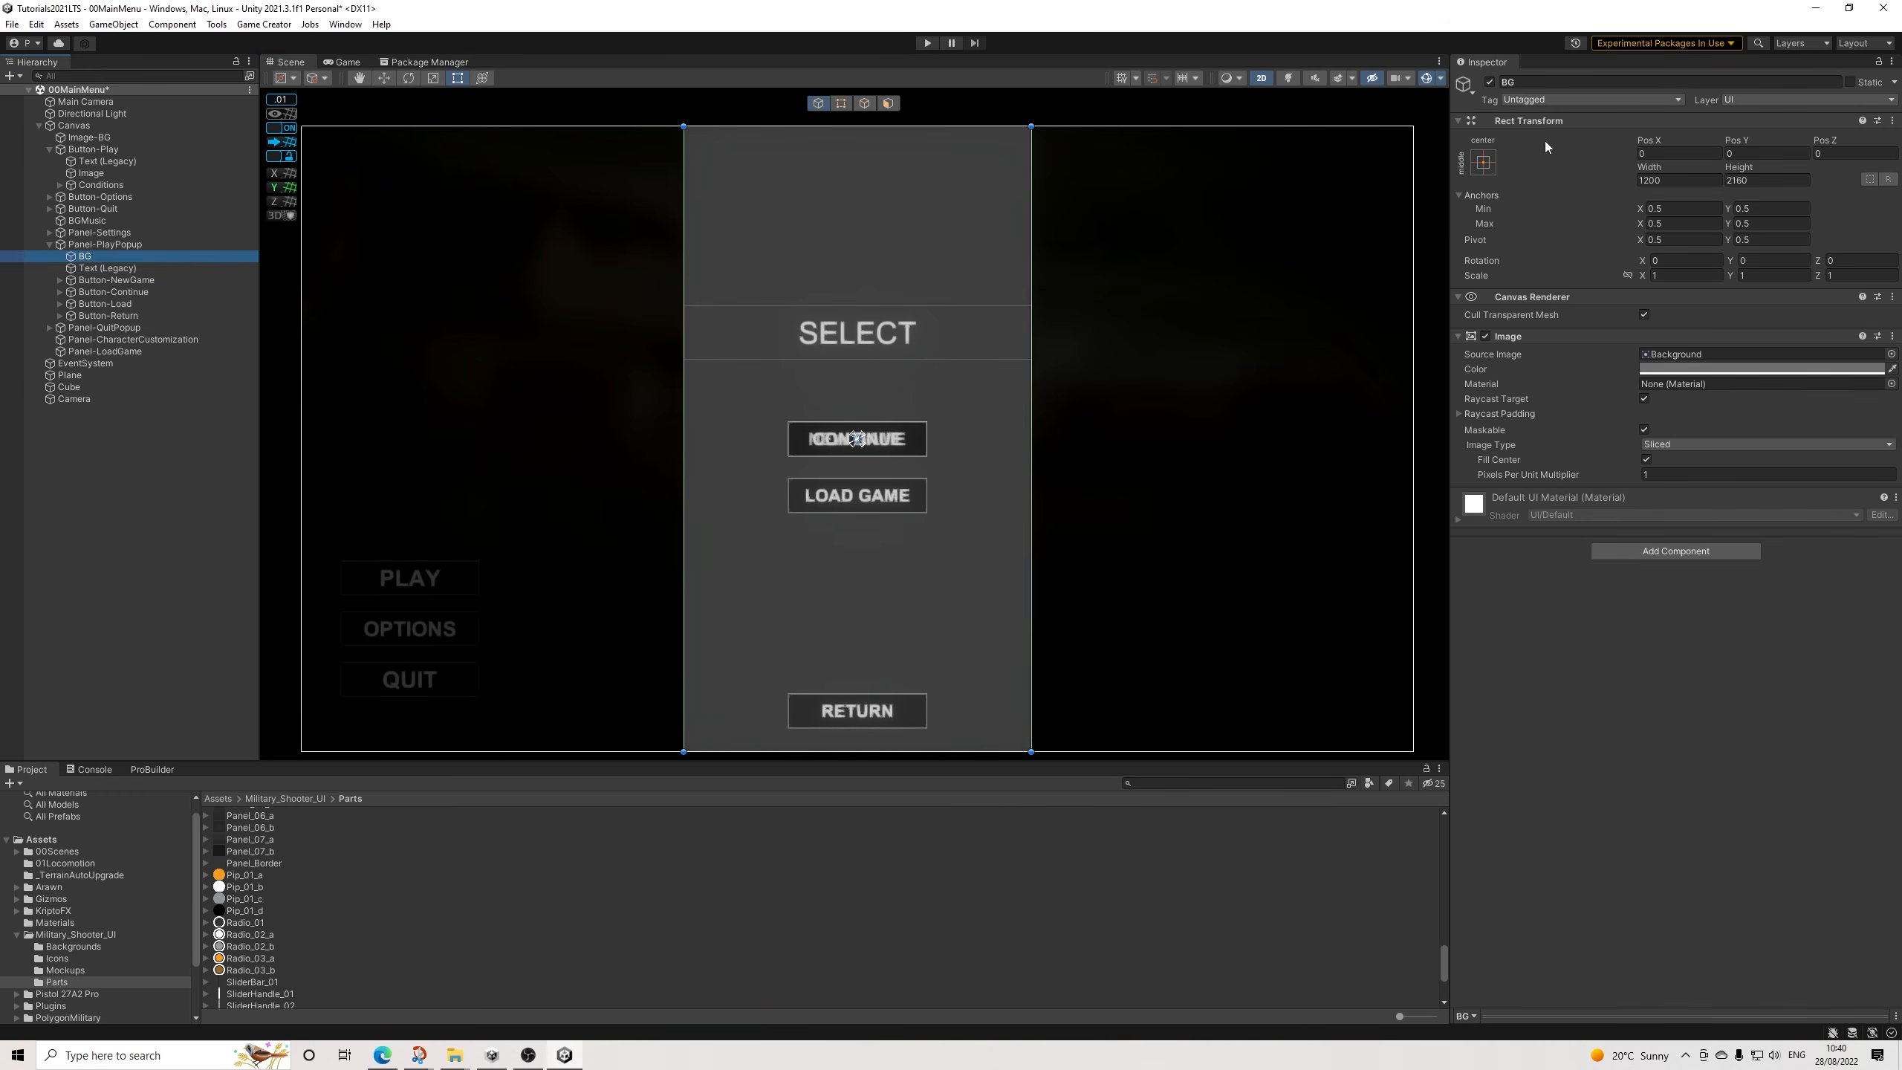
left_click(1536, 83)
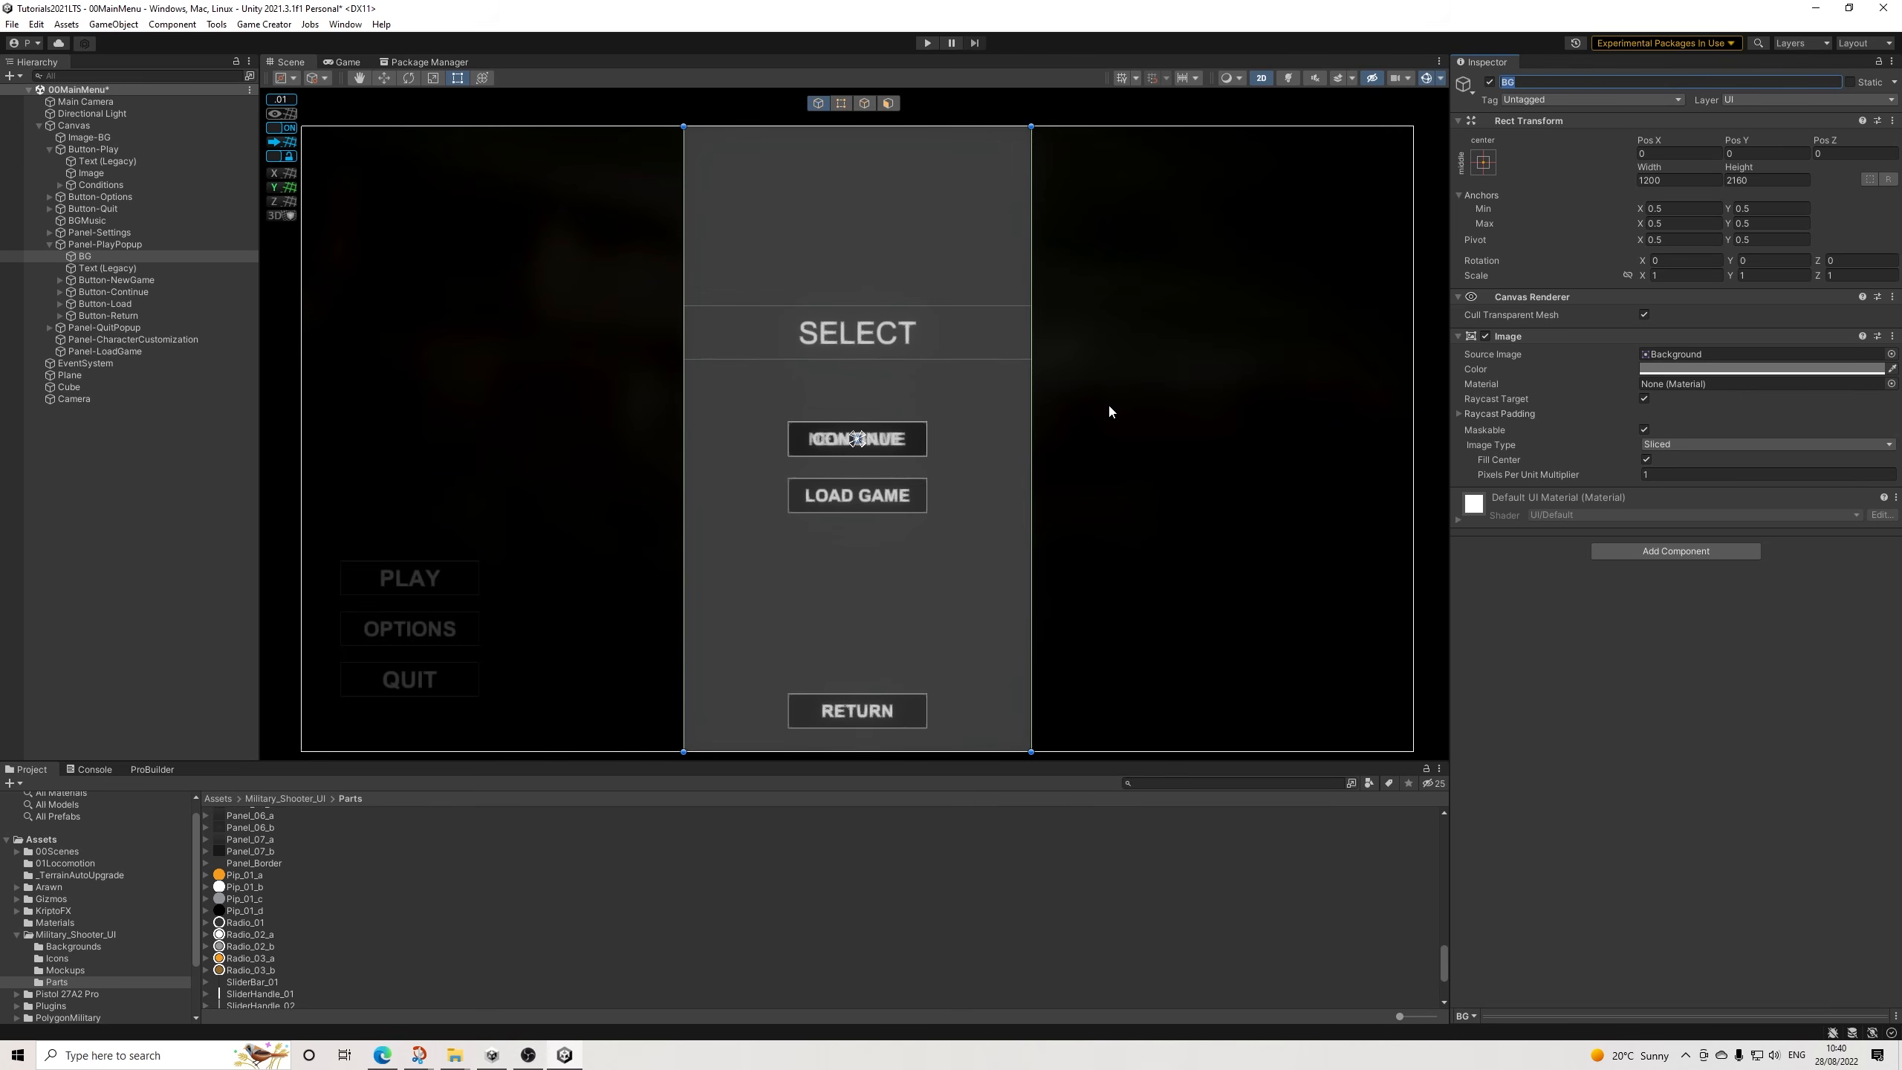
left_click(1712, 367)
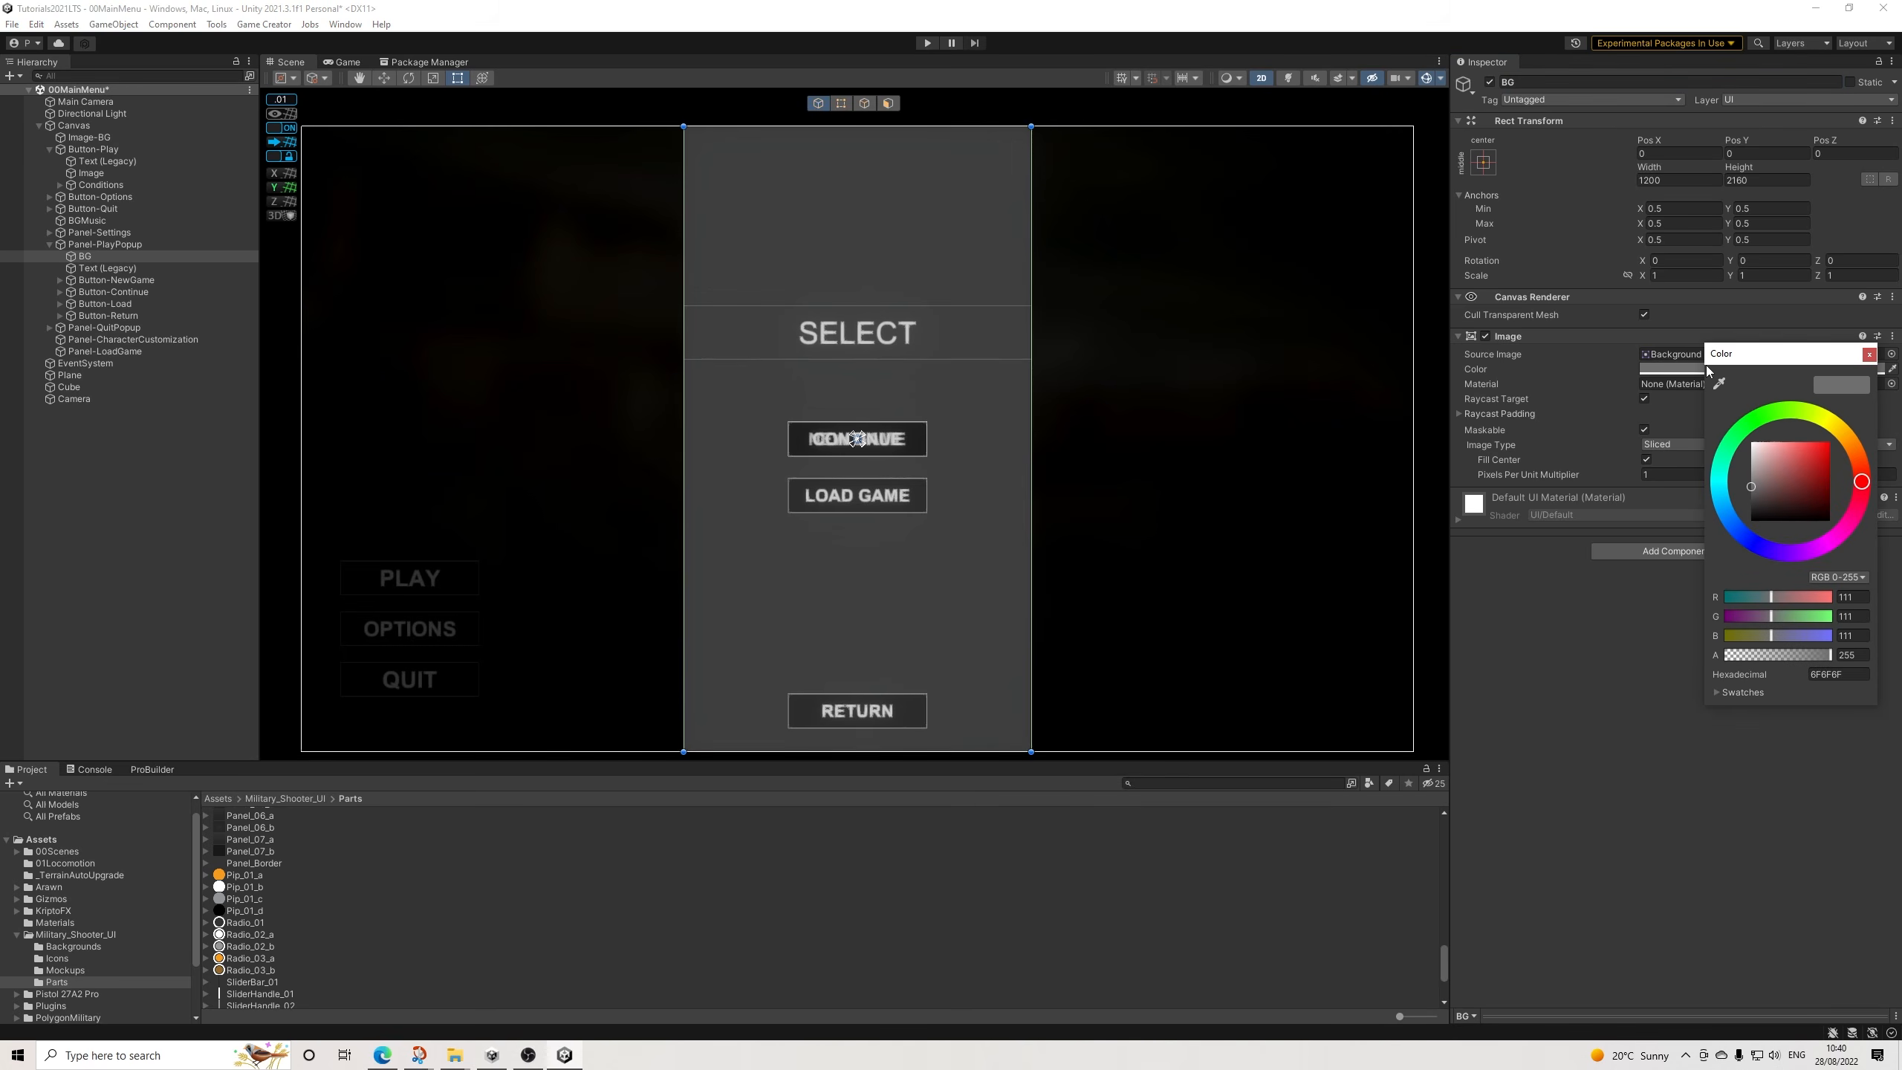
left_click(1857, 674)
key("ctrl+c")
left_click(1869, 354)
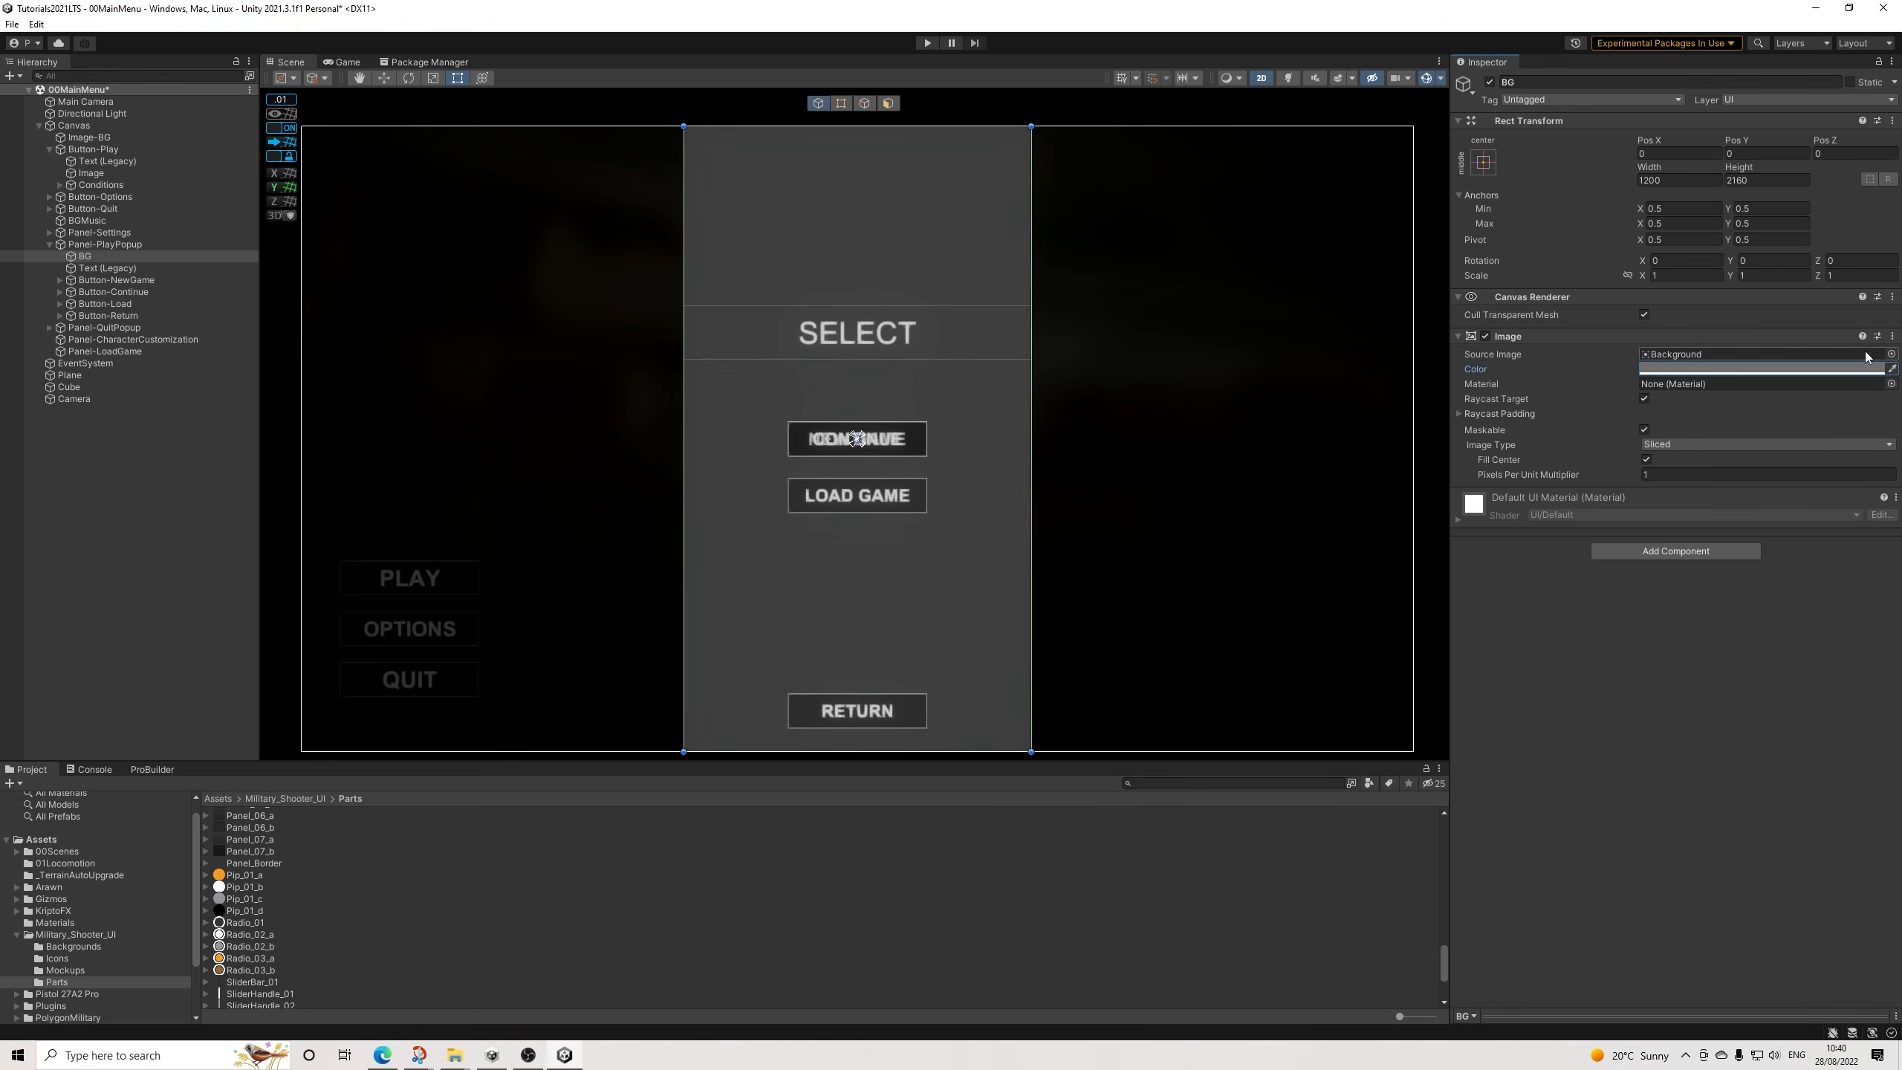
Set Panel-LoadGame's image colour to 6F6F6F with an alpha of 255.
left_click(113, 351)
left_click(1681, 368)
left_click_drag(1817, 656, 1865, 658)
left_click(1880, 676)
key("ctrl+v")
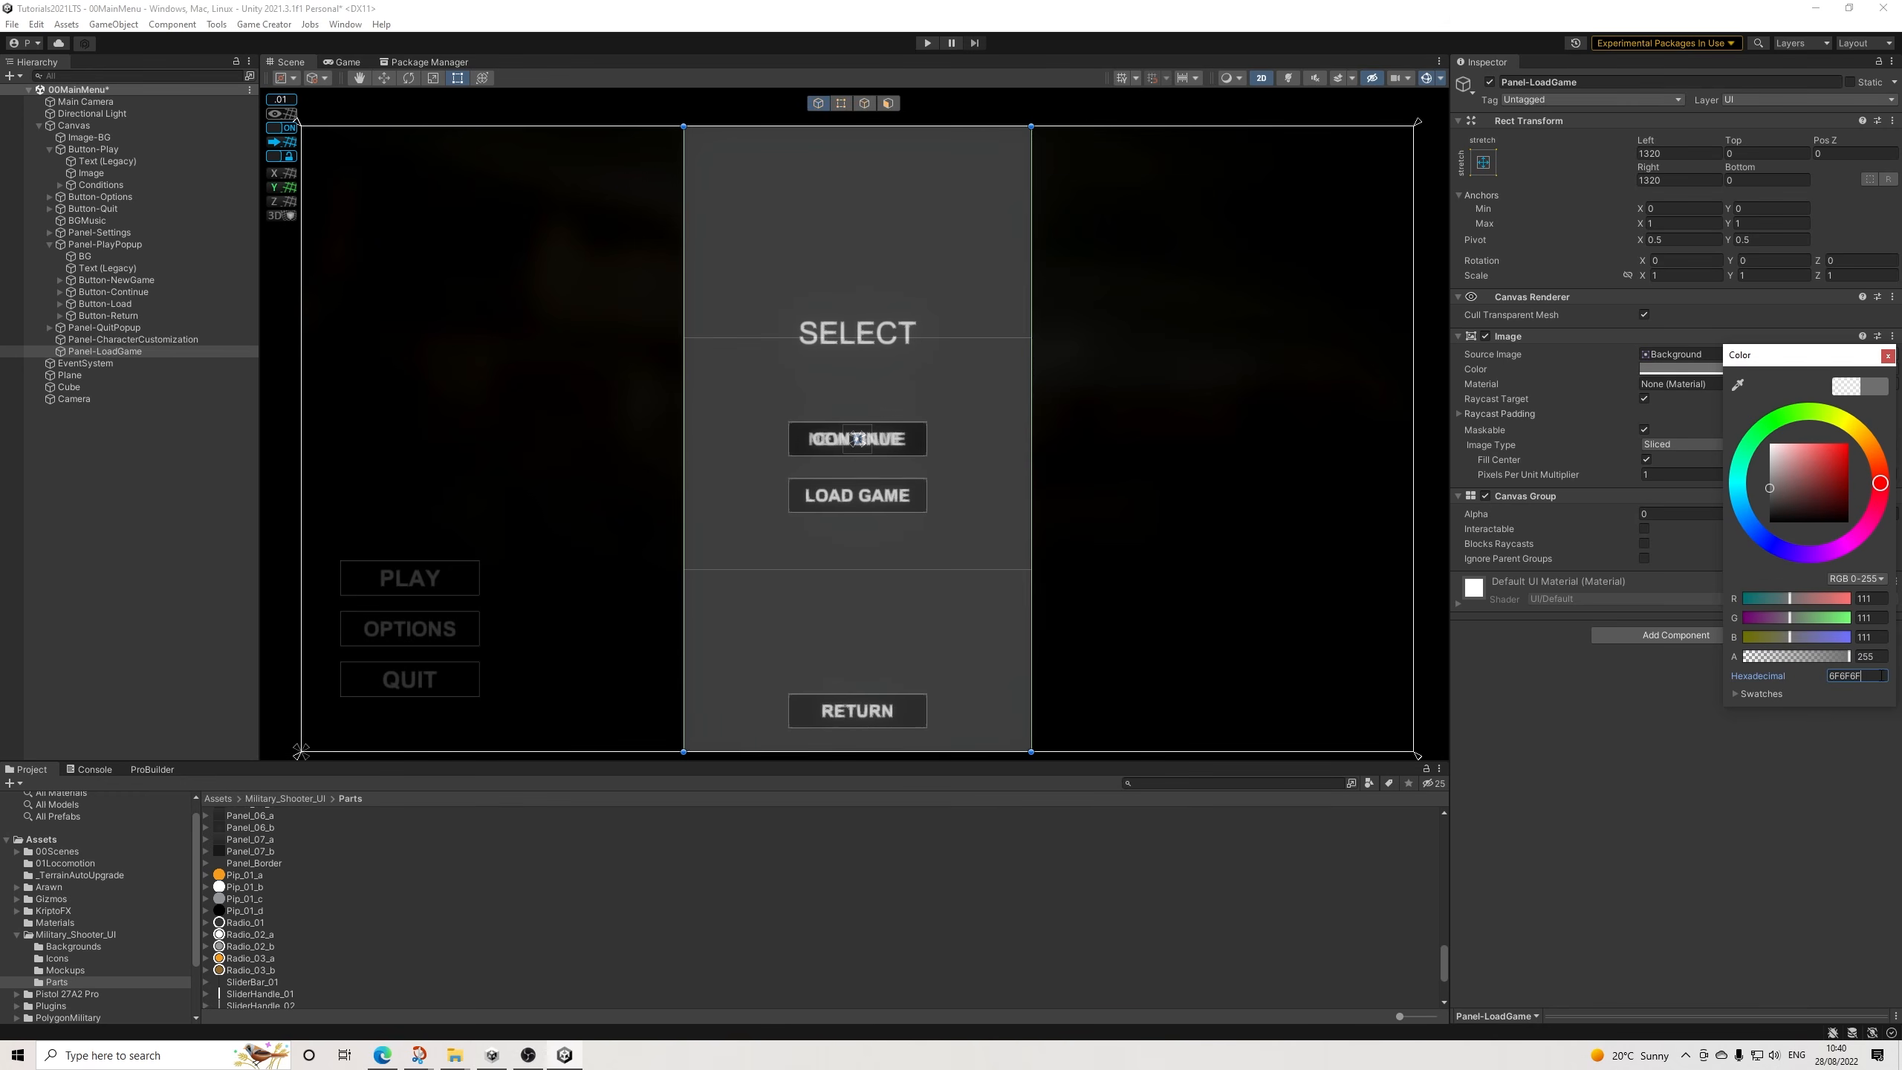
left_click(1888, 355)
Set the Canvas Group Alpha of Panel-LoadGame to 1, leaving Interactable off.
left_click(1675, 513)
type("1")
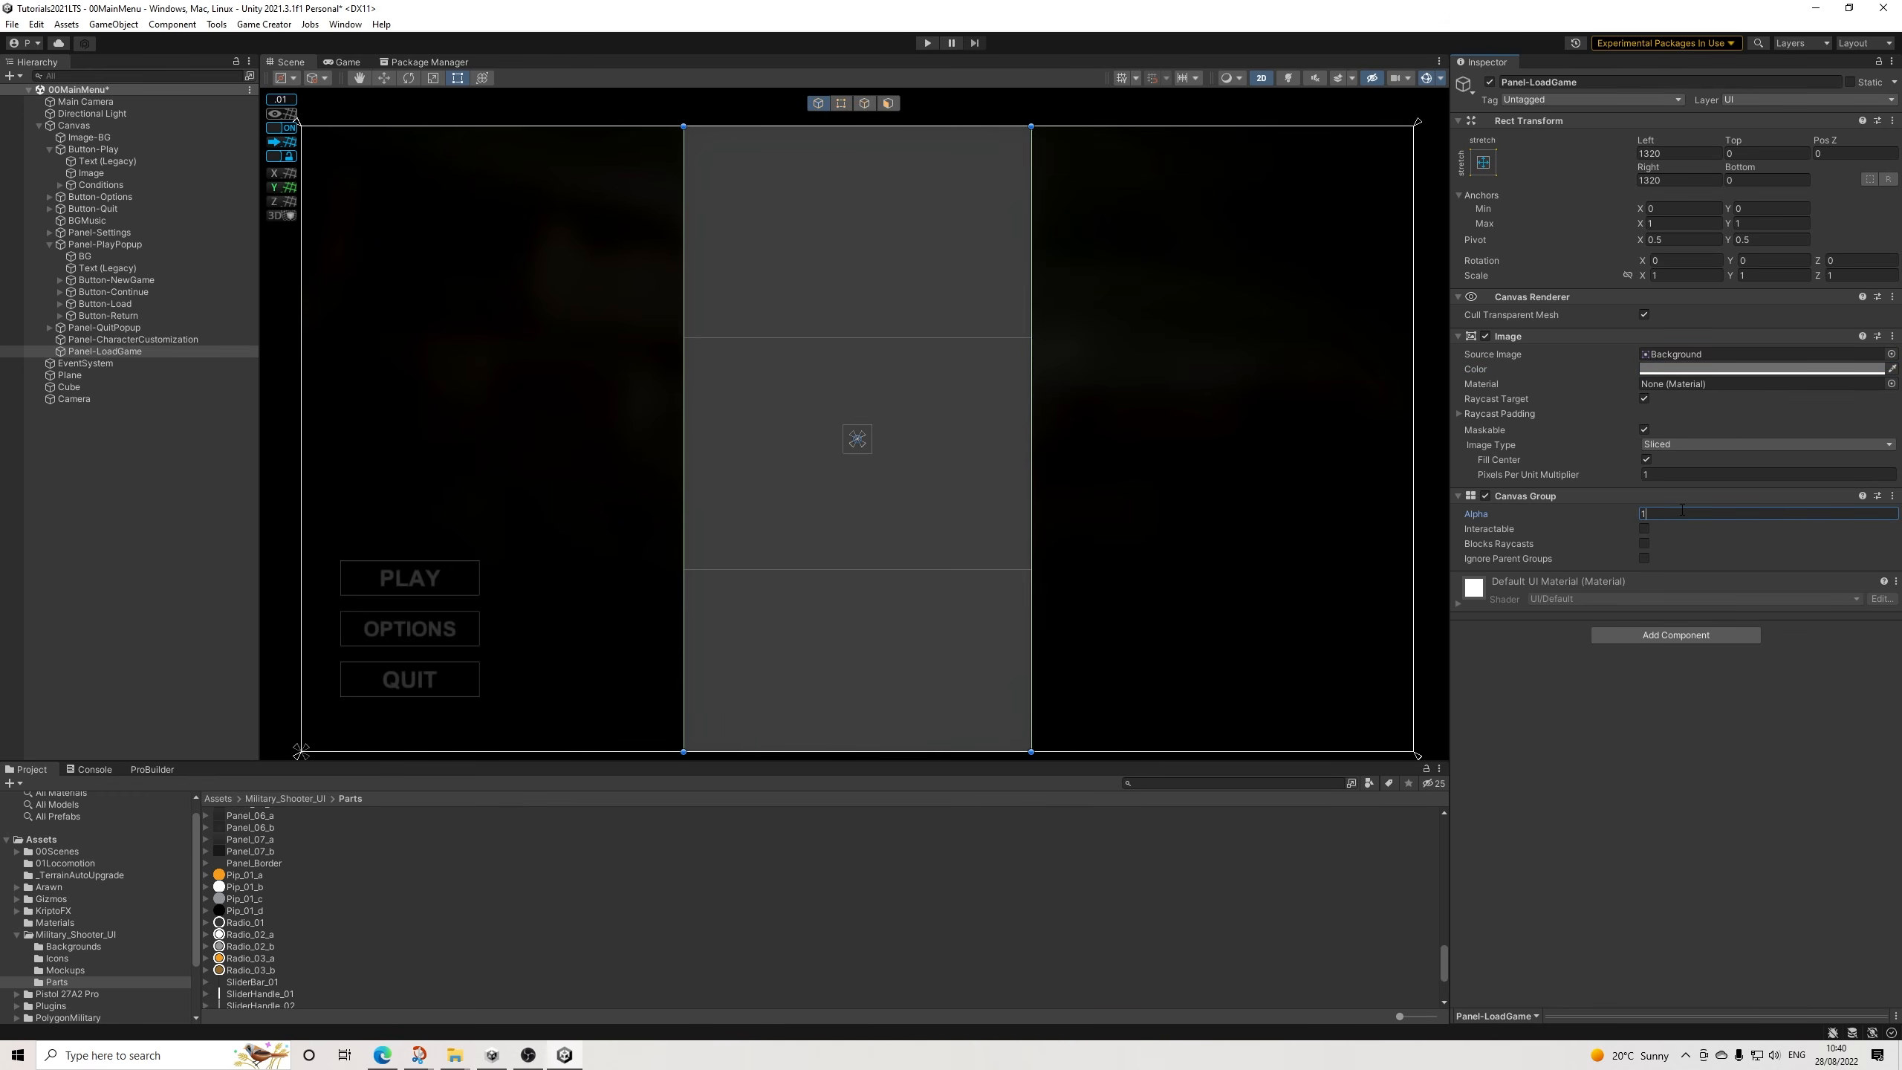
left_click(1644, 529)
left_click(1644, 530)
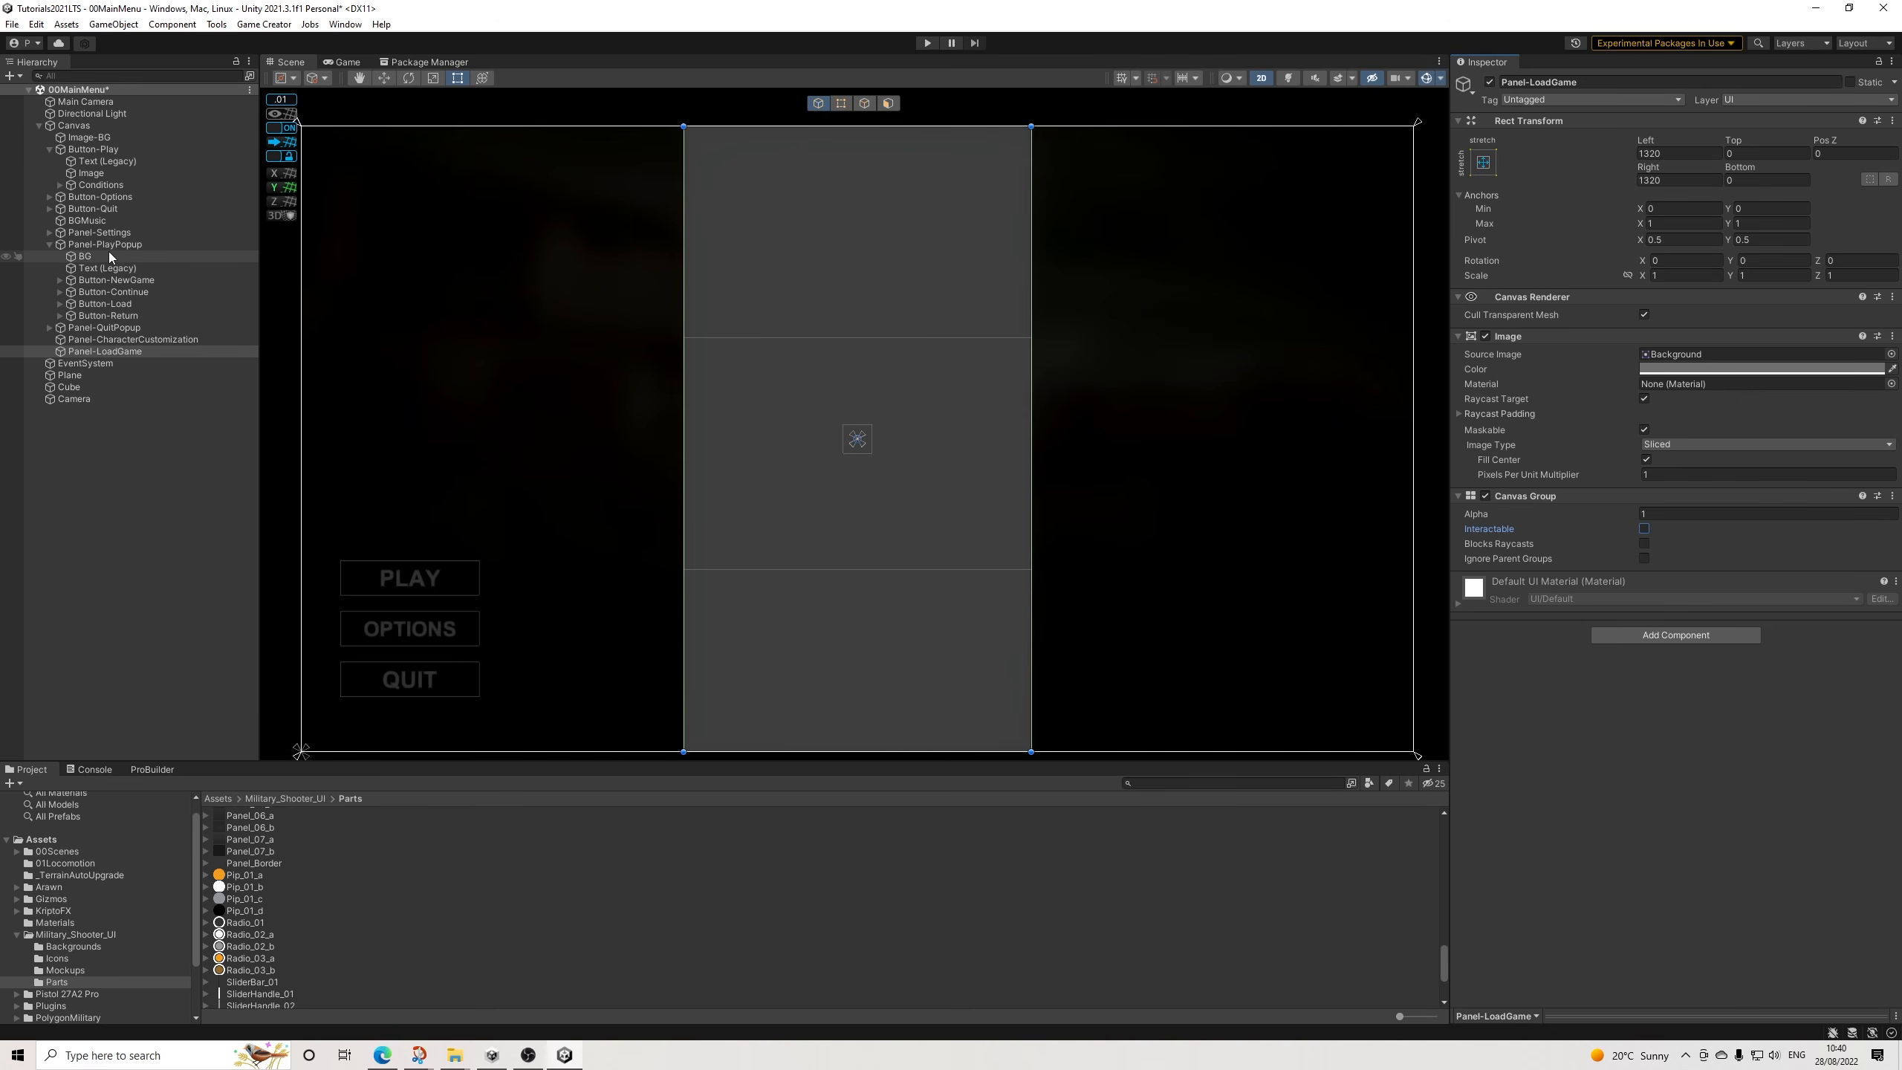
Duplicate the title text and the NewGame, Continue, Load and Return buttons from Panel-PlayPopup and parent the copies to Panel-LoadGame.
left_click(94, 268)
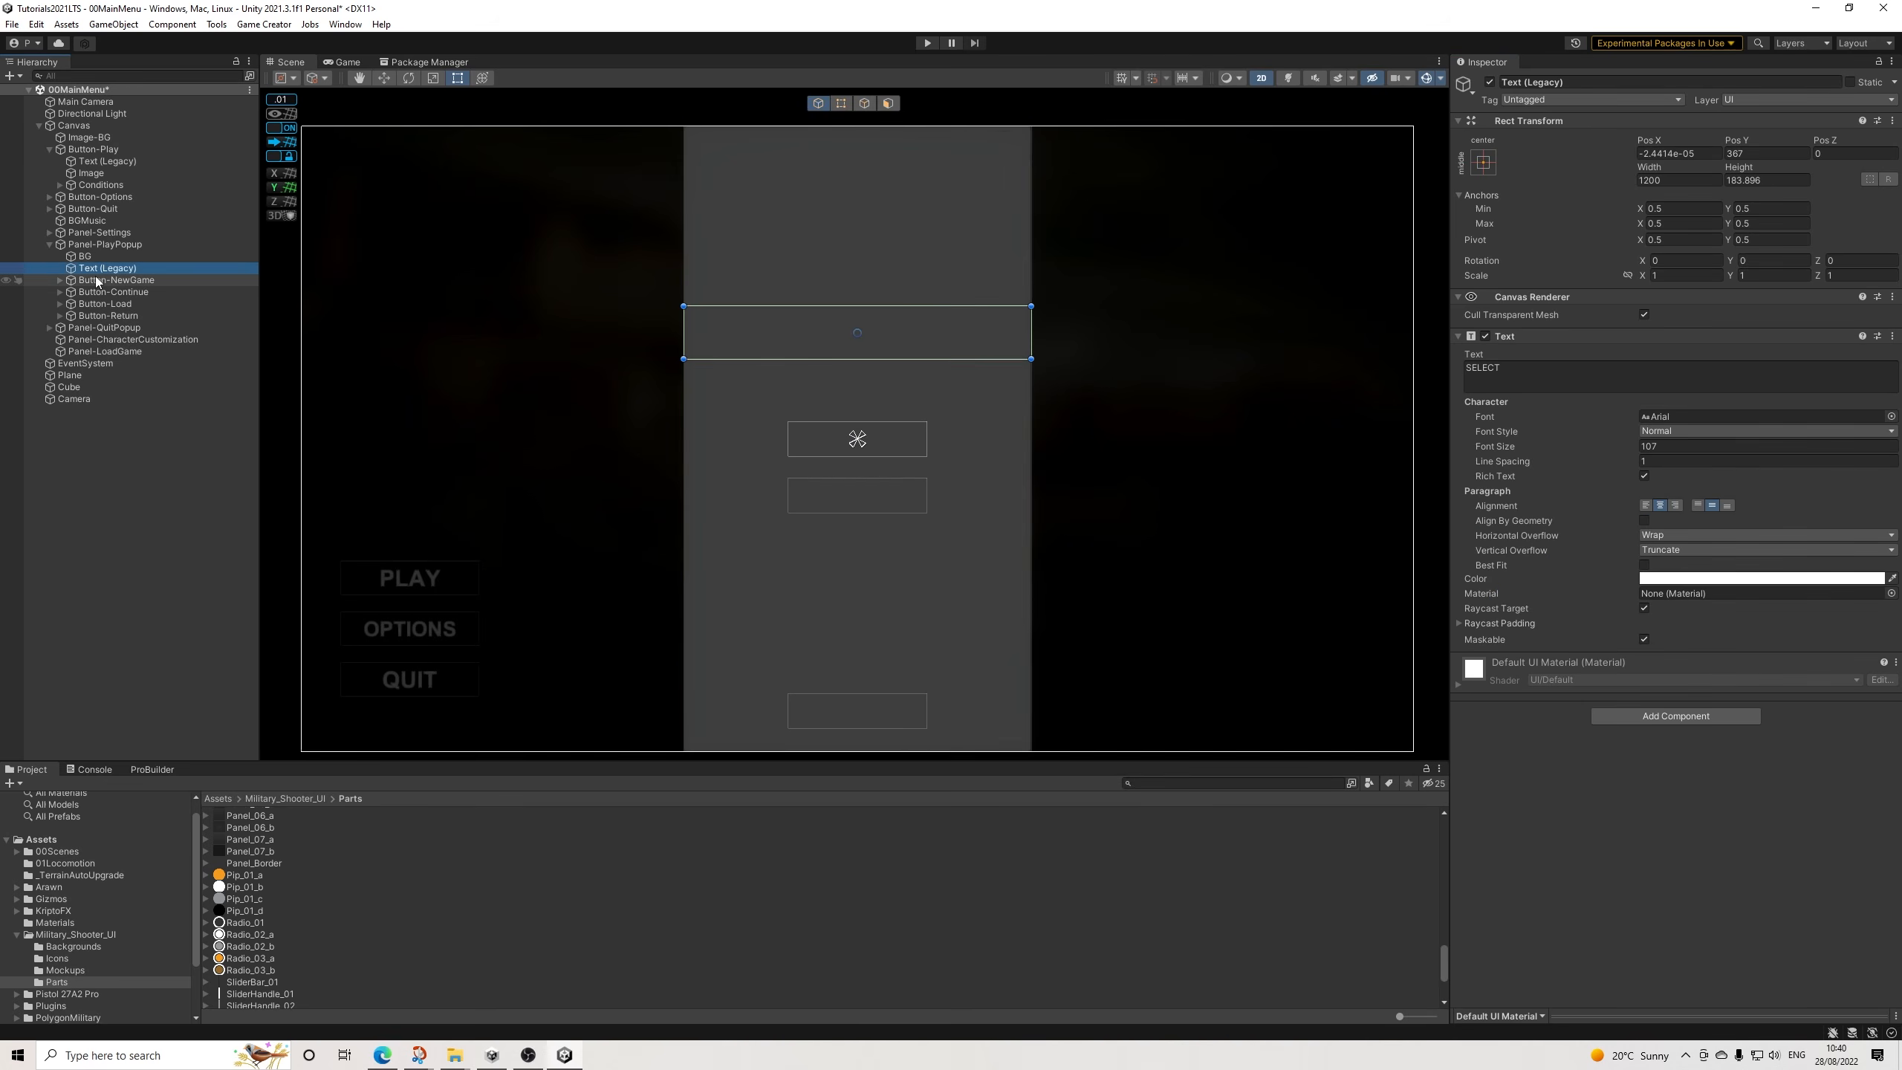
left_click(110, 281, "ctrl")
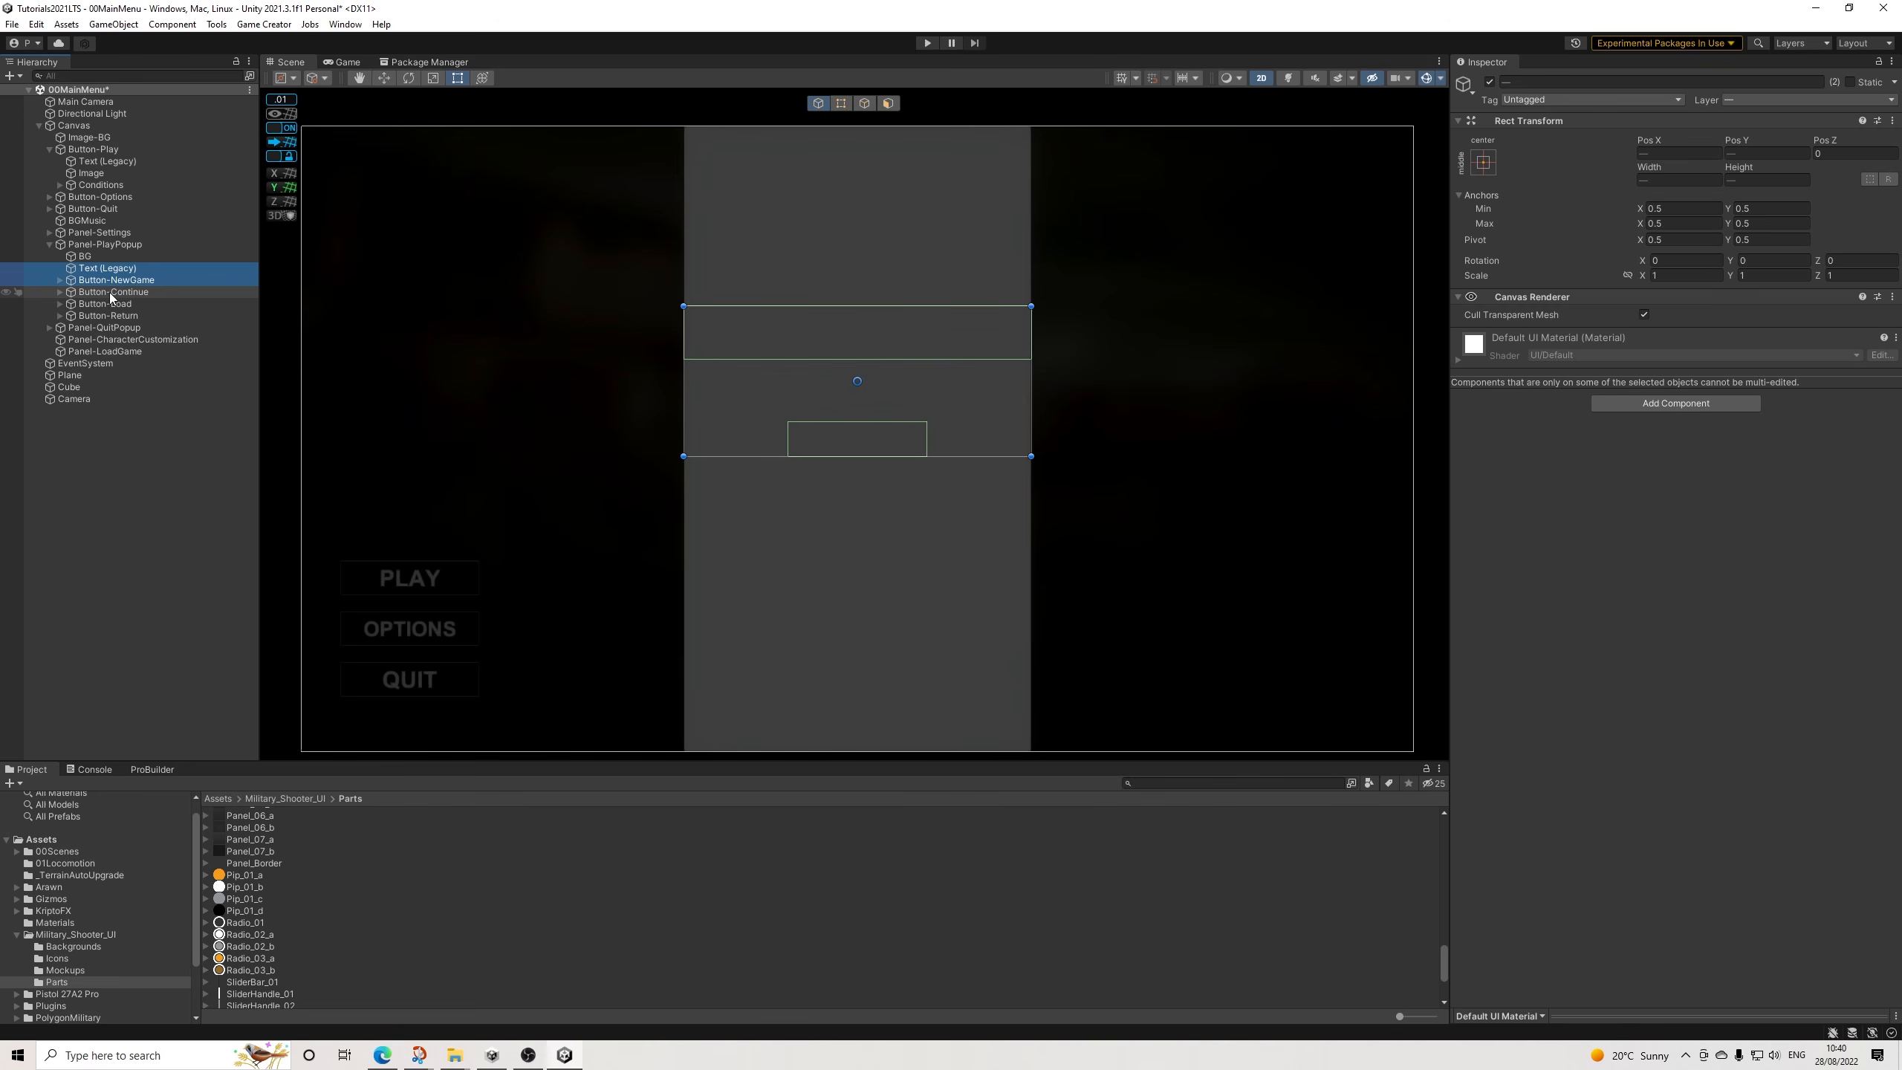
left_click(109, 294, "ctrl")
left_click(116, 304, "ctrl")
left_click(111, 319, "ctrl")
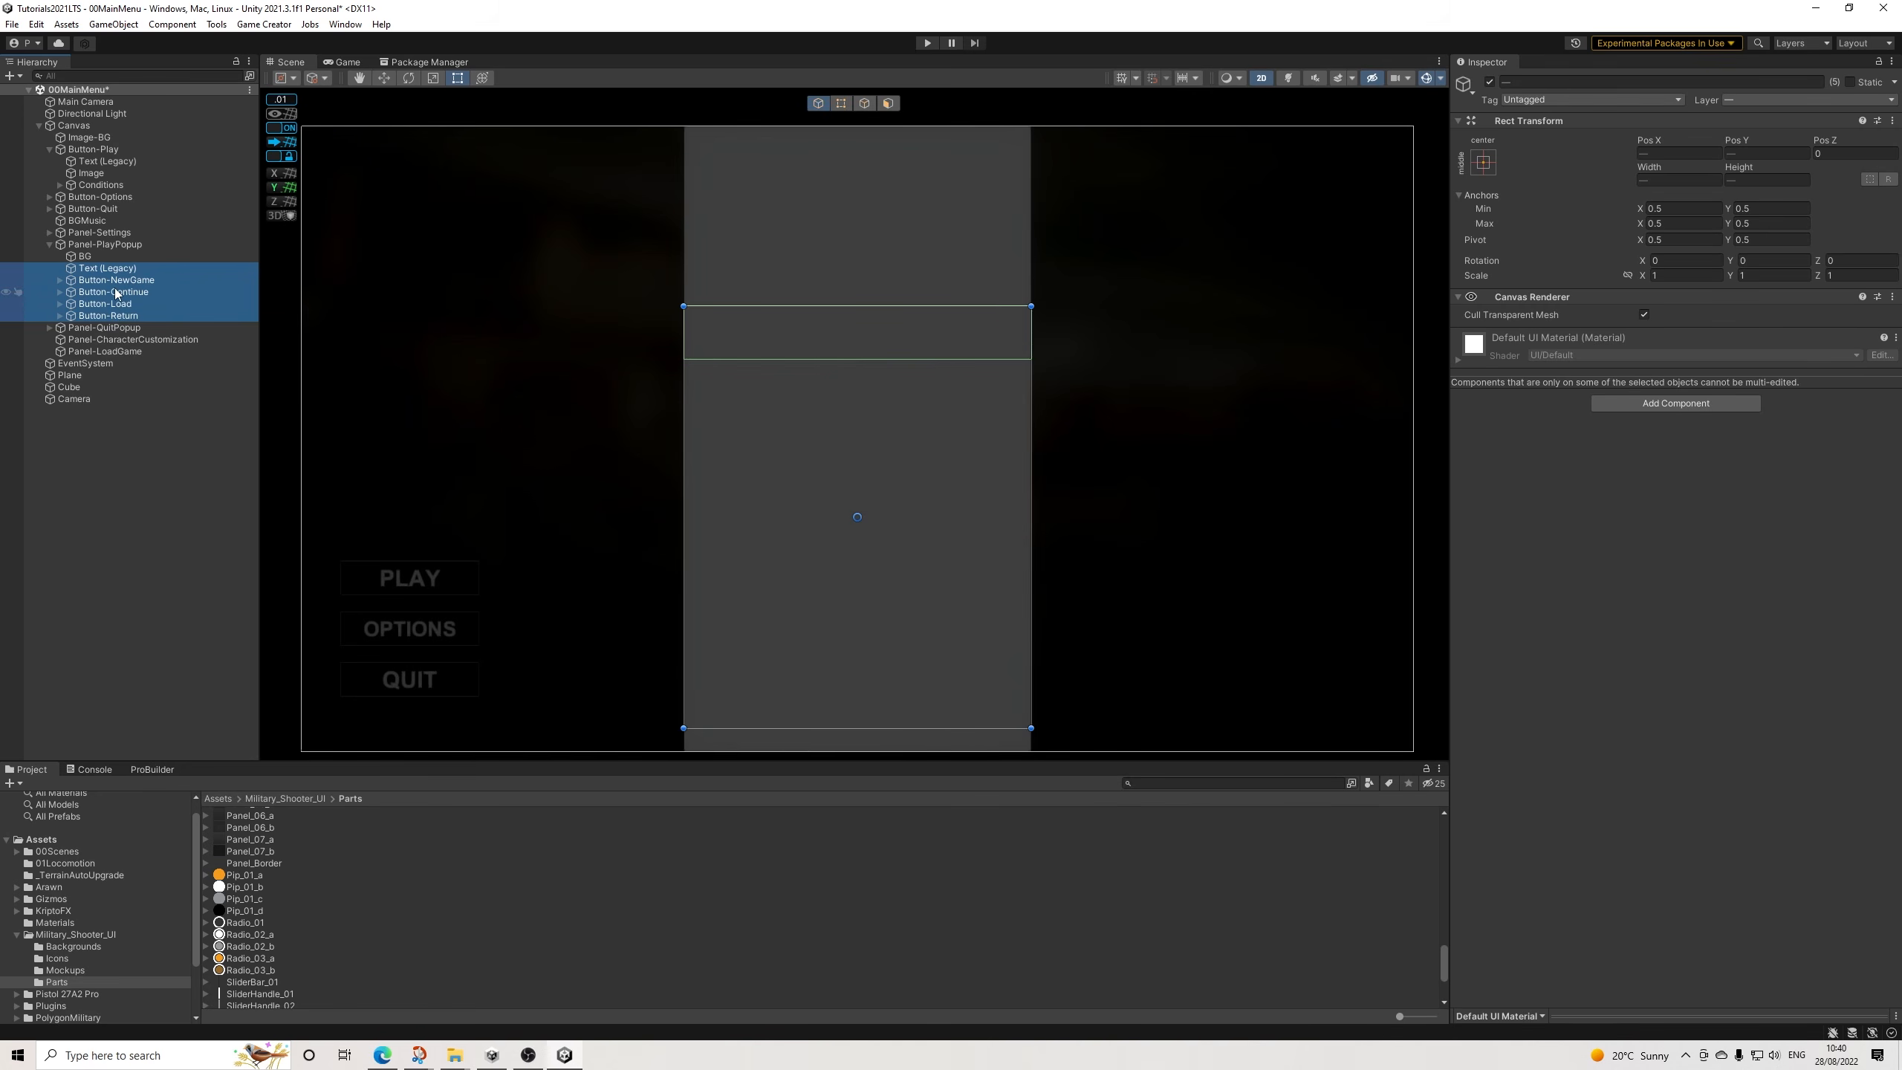
key("ctrl+d")
left_click_drag(112, 352, 119, 411)
left_click(127, 354)
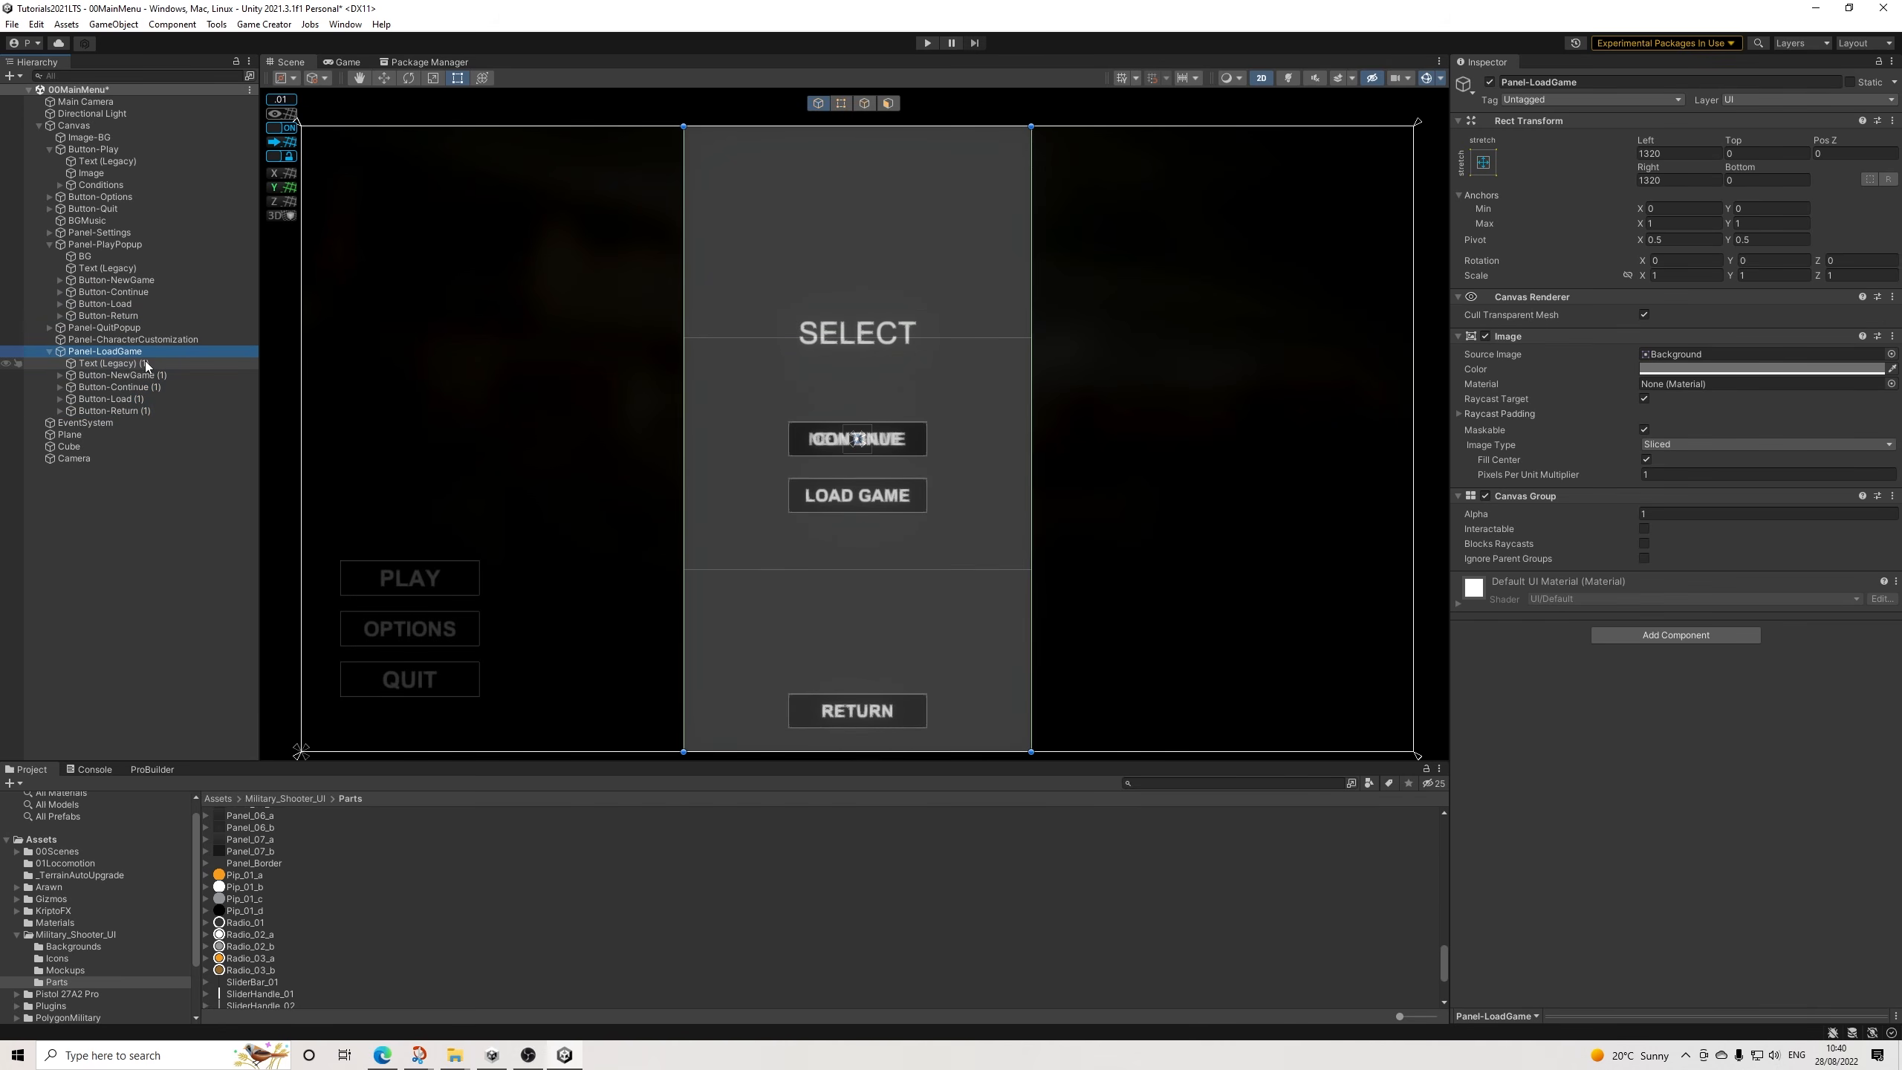
Rename the NewGame button copy in Panel-LoadGame as Button-SaveSlot01.
left_click(116, 364)
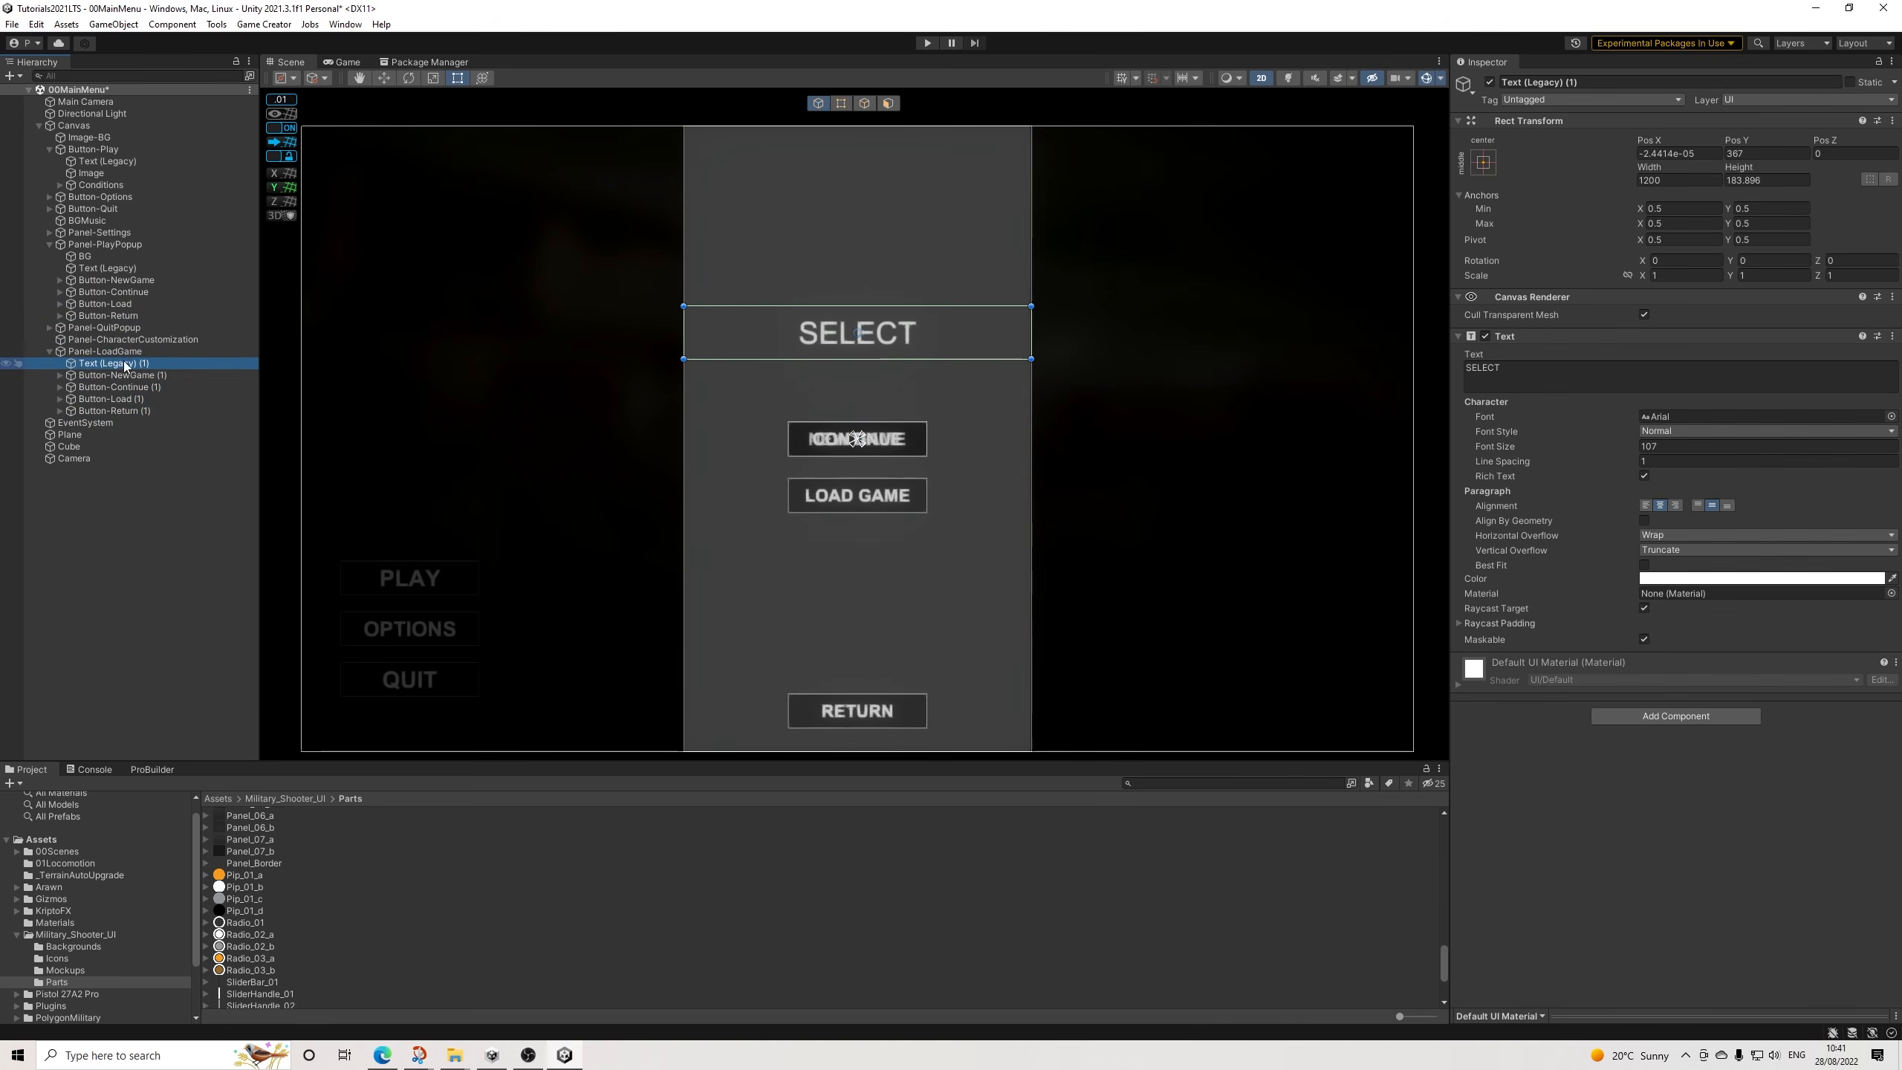
left_click(110, 377)
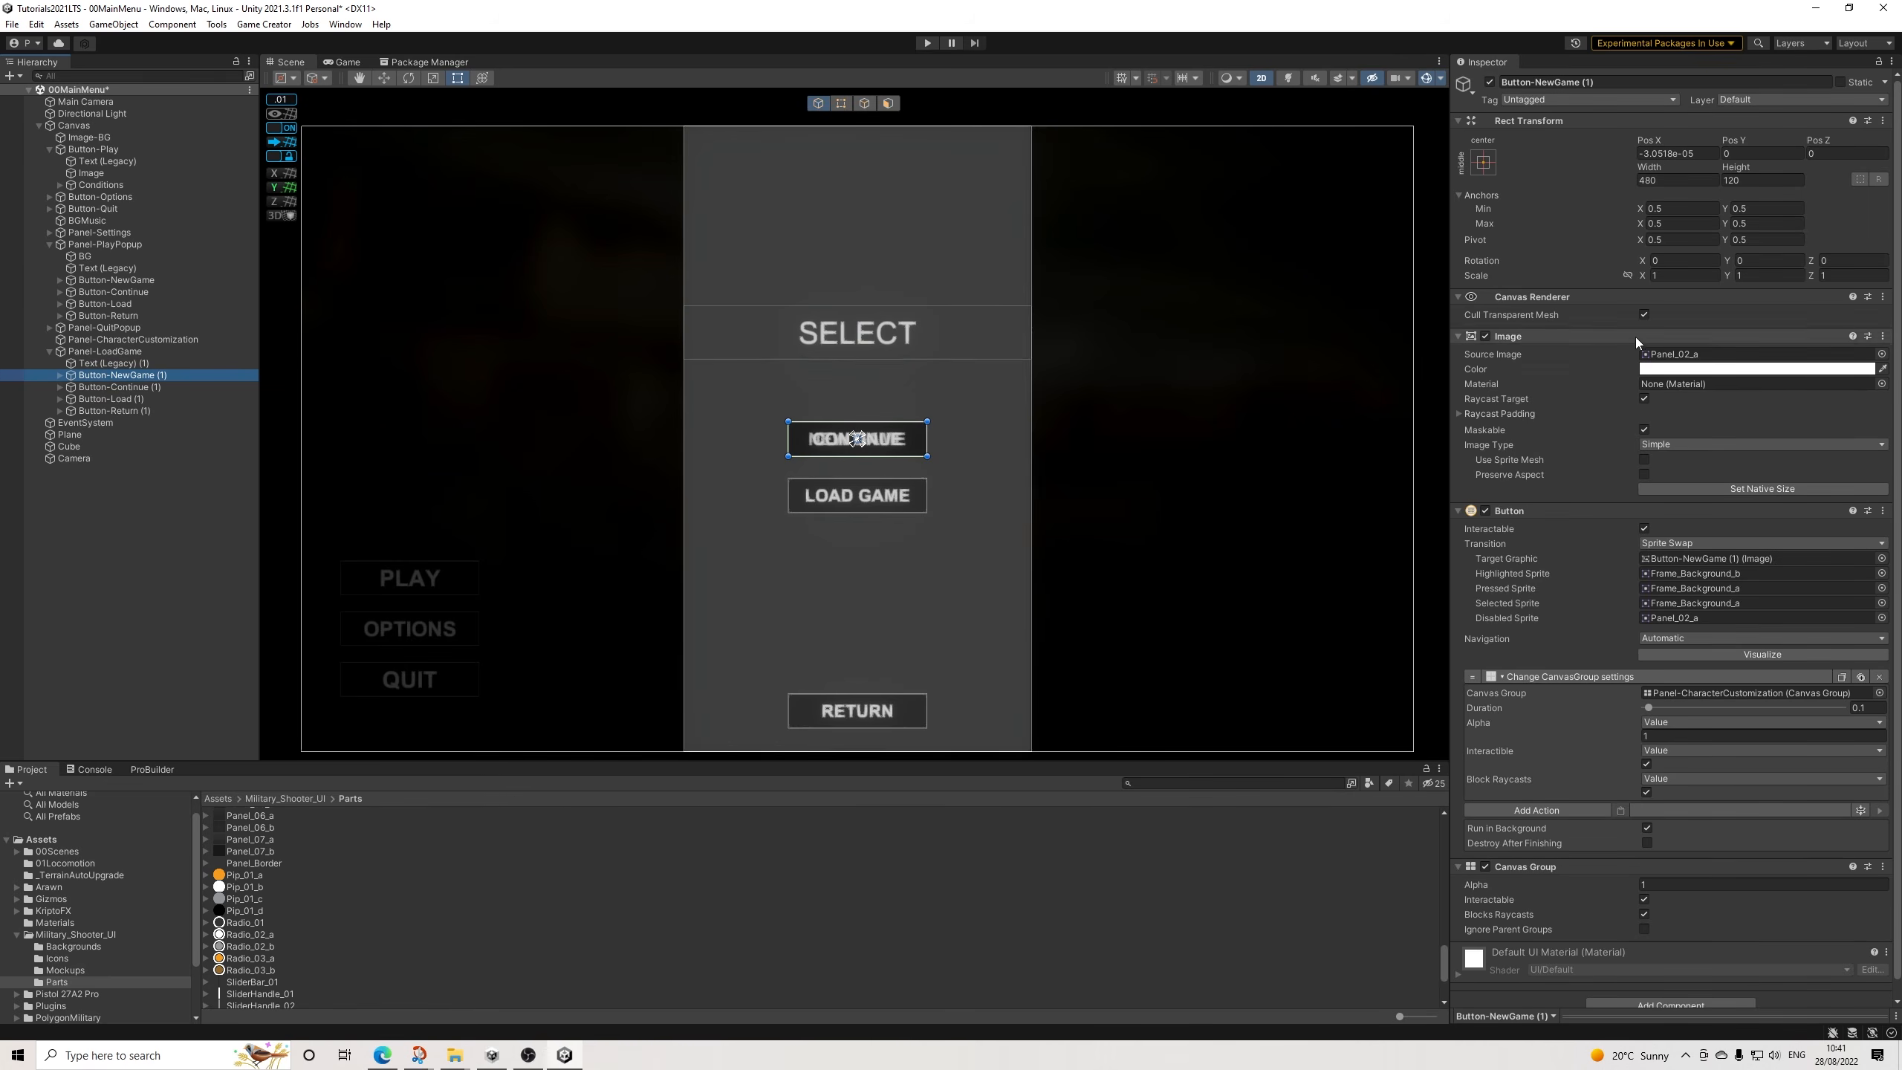
left_click(1627, 83)
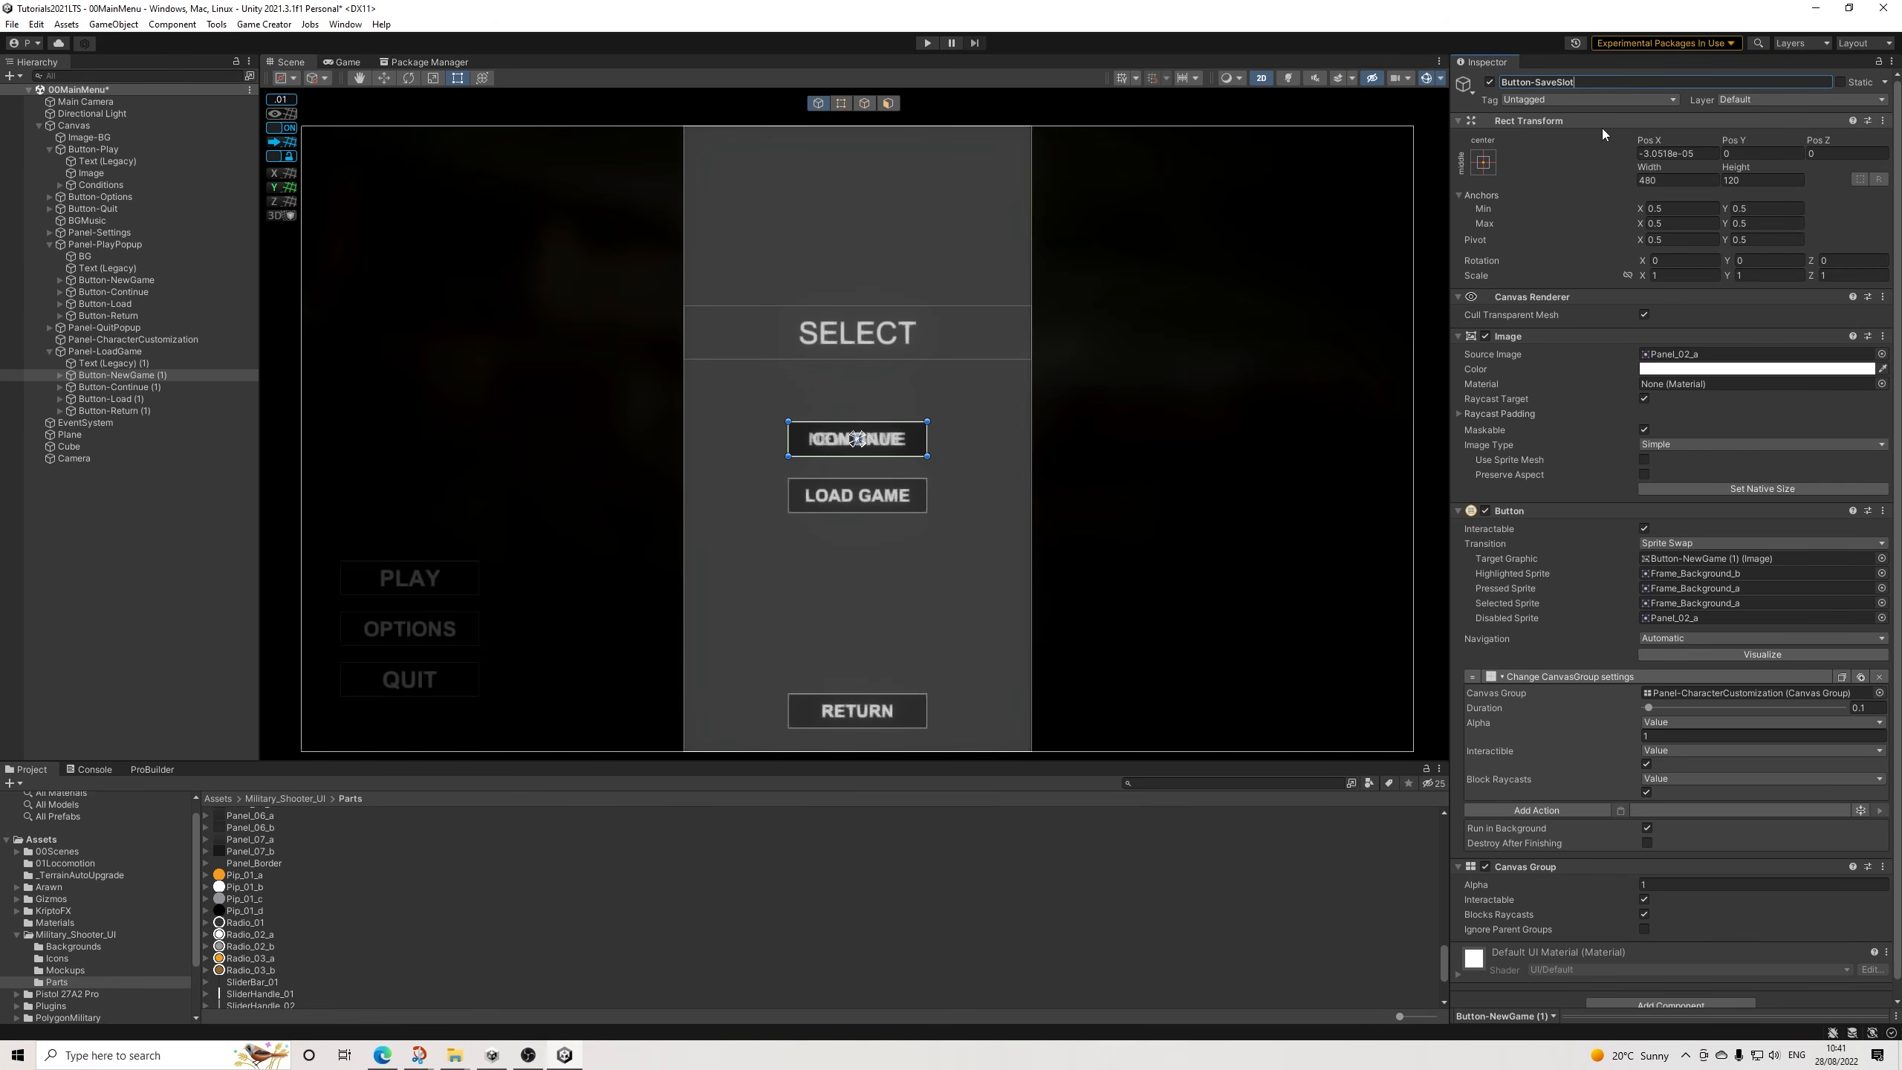
type("1")
key("Return")
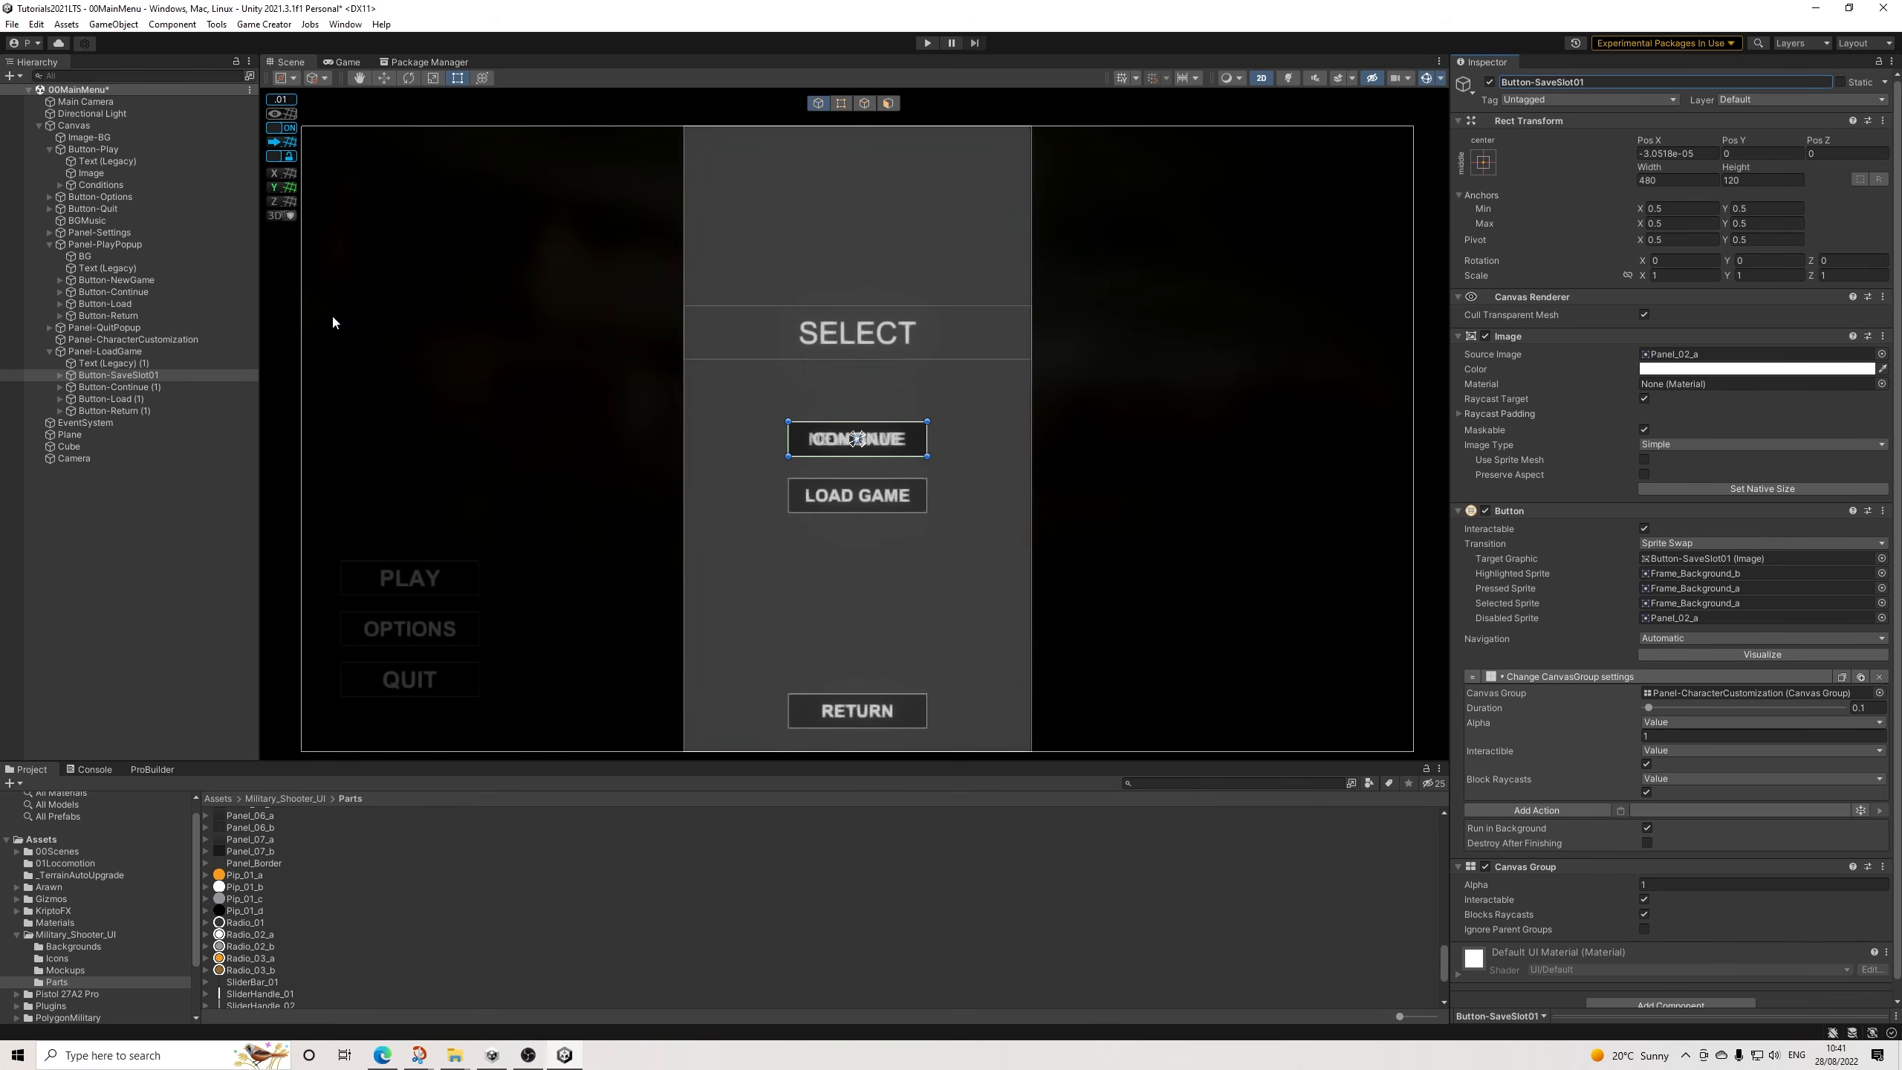
Rename the Continue button copy in Panel-LoadGame as Button-SaveSlot03.
left_click(167, 386)
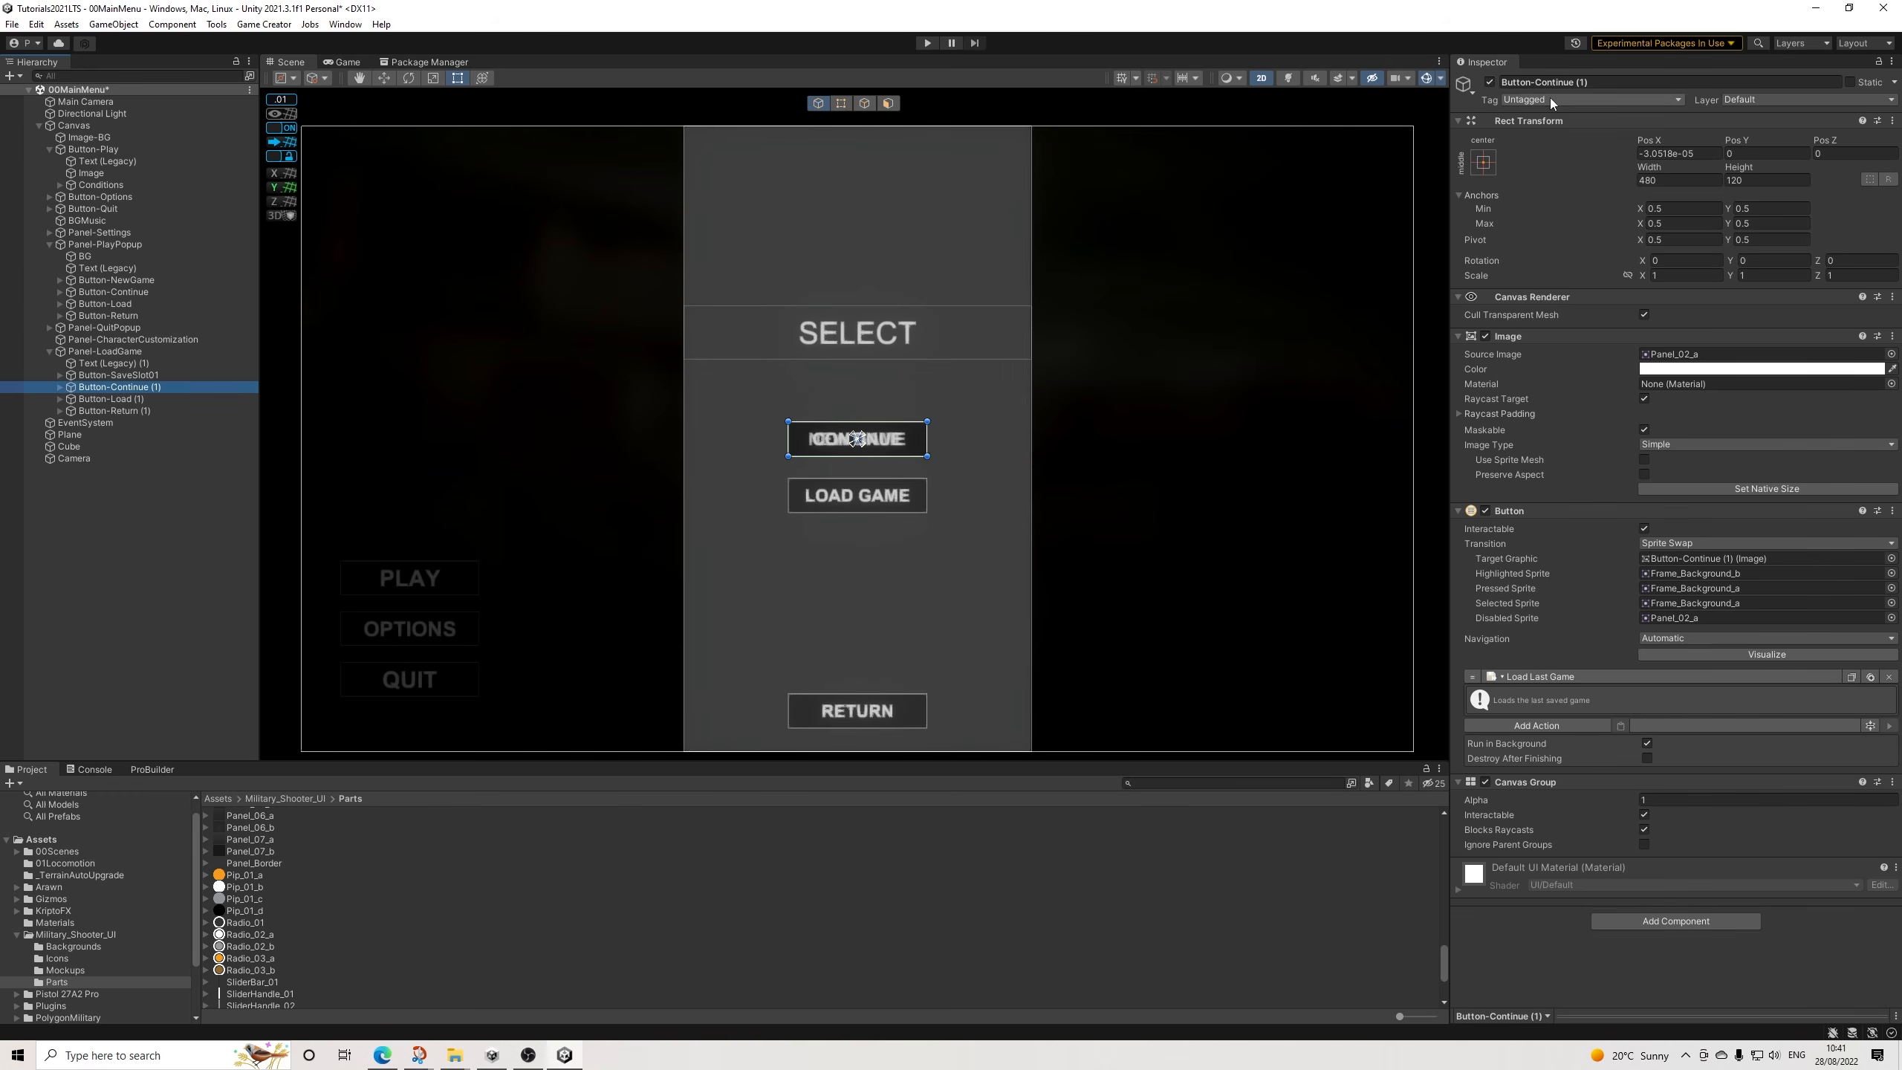
left_click_drag(1536, 82, 1638, 101)
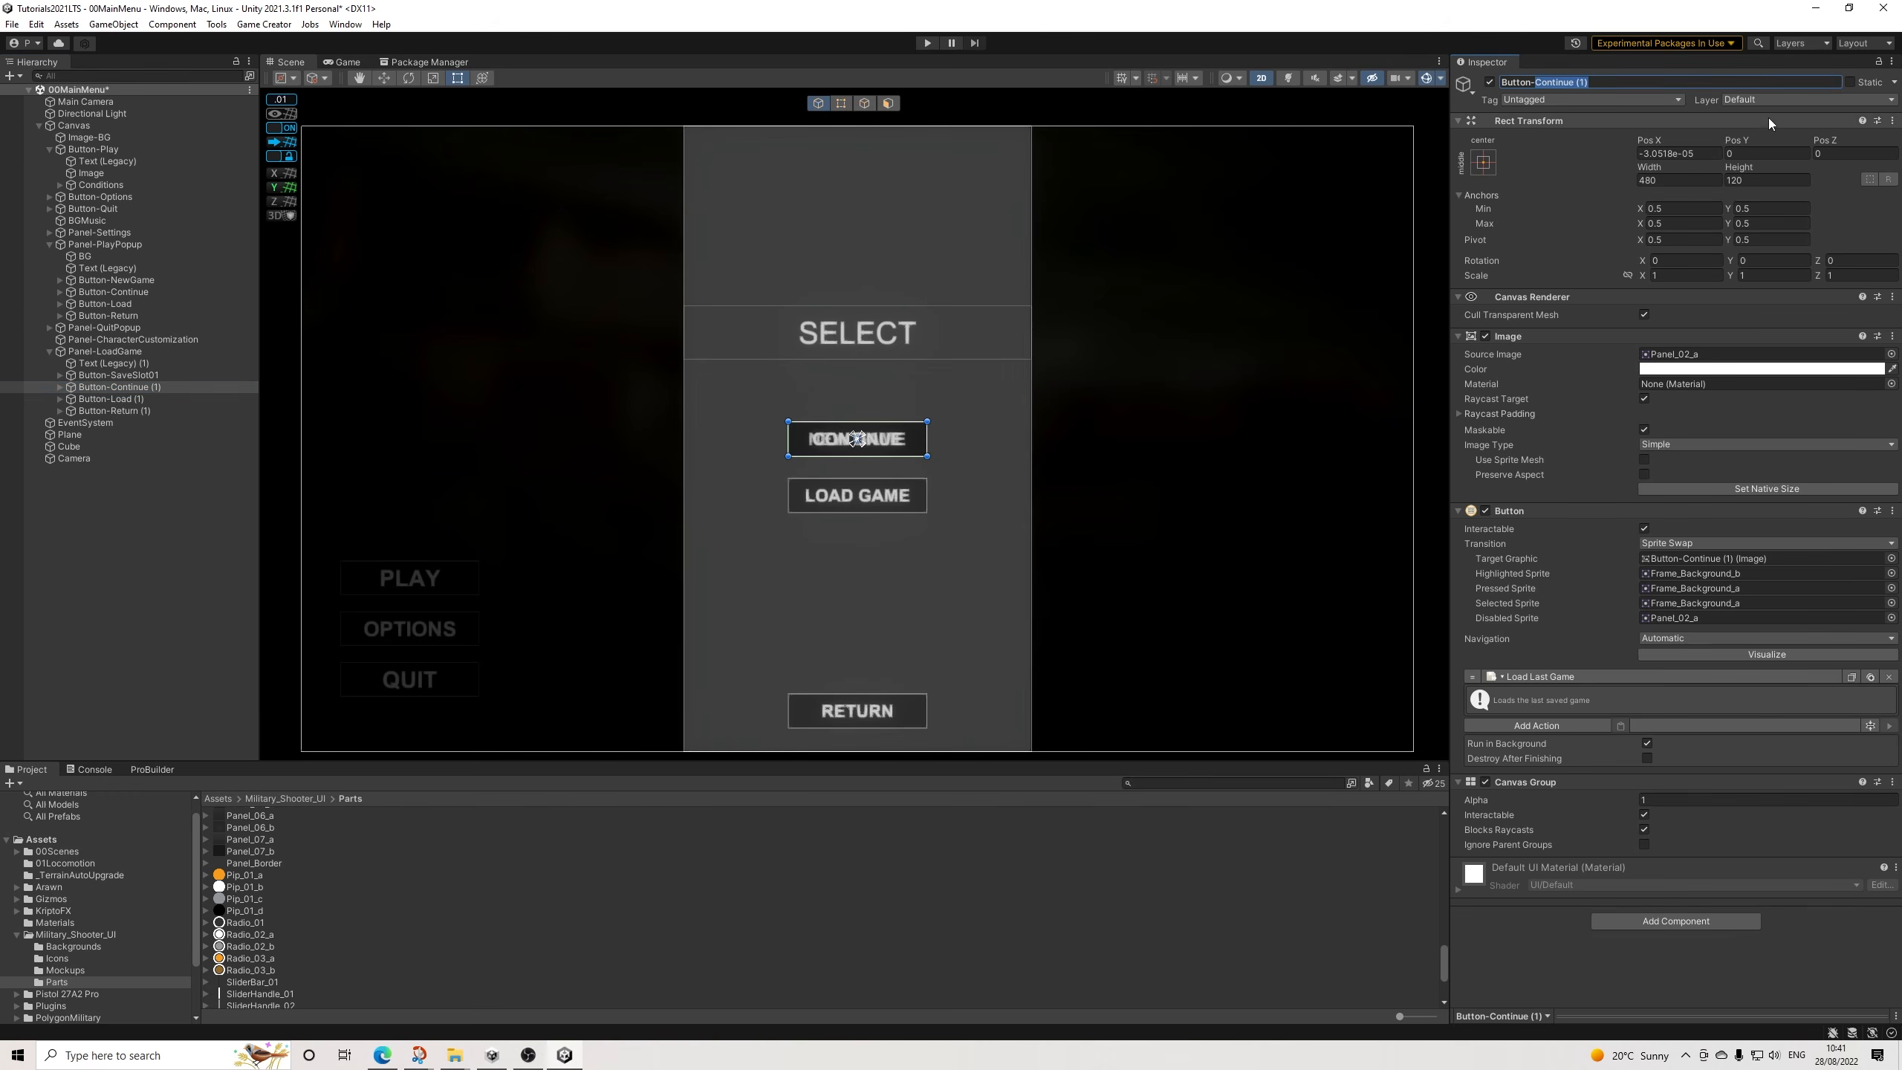
type("SaveSlot03")
key("Return")
Rename the Load button copy as Button-SaveSlot02 and reorder it between Button-SaveSlot01 and Button-SaveSlot03 in the hierarchy.
left_click(202, 398)
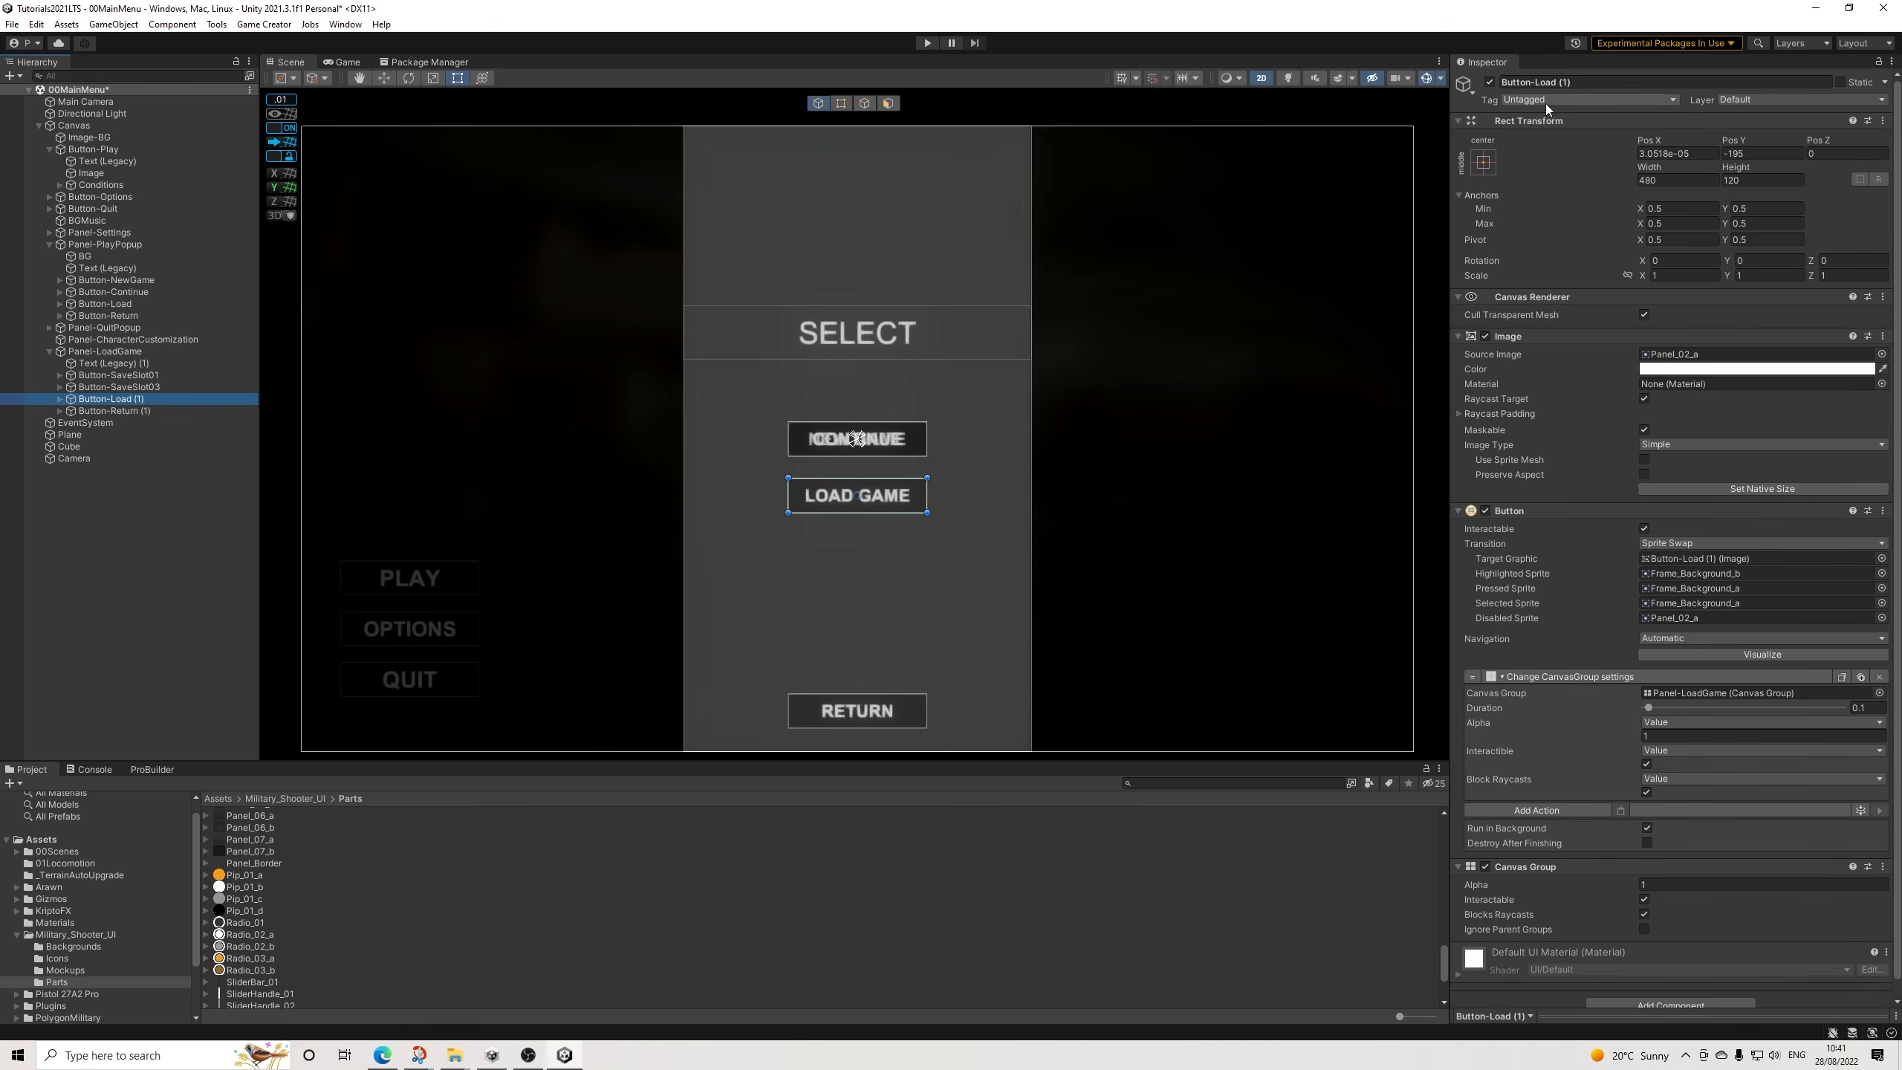
left_click_drag(1533, 82, 1712, 85)
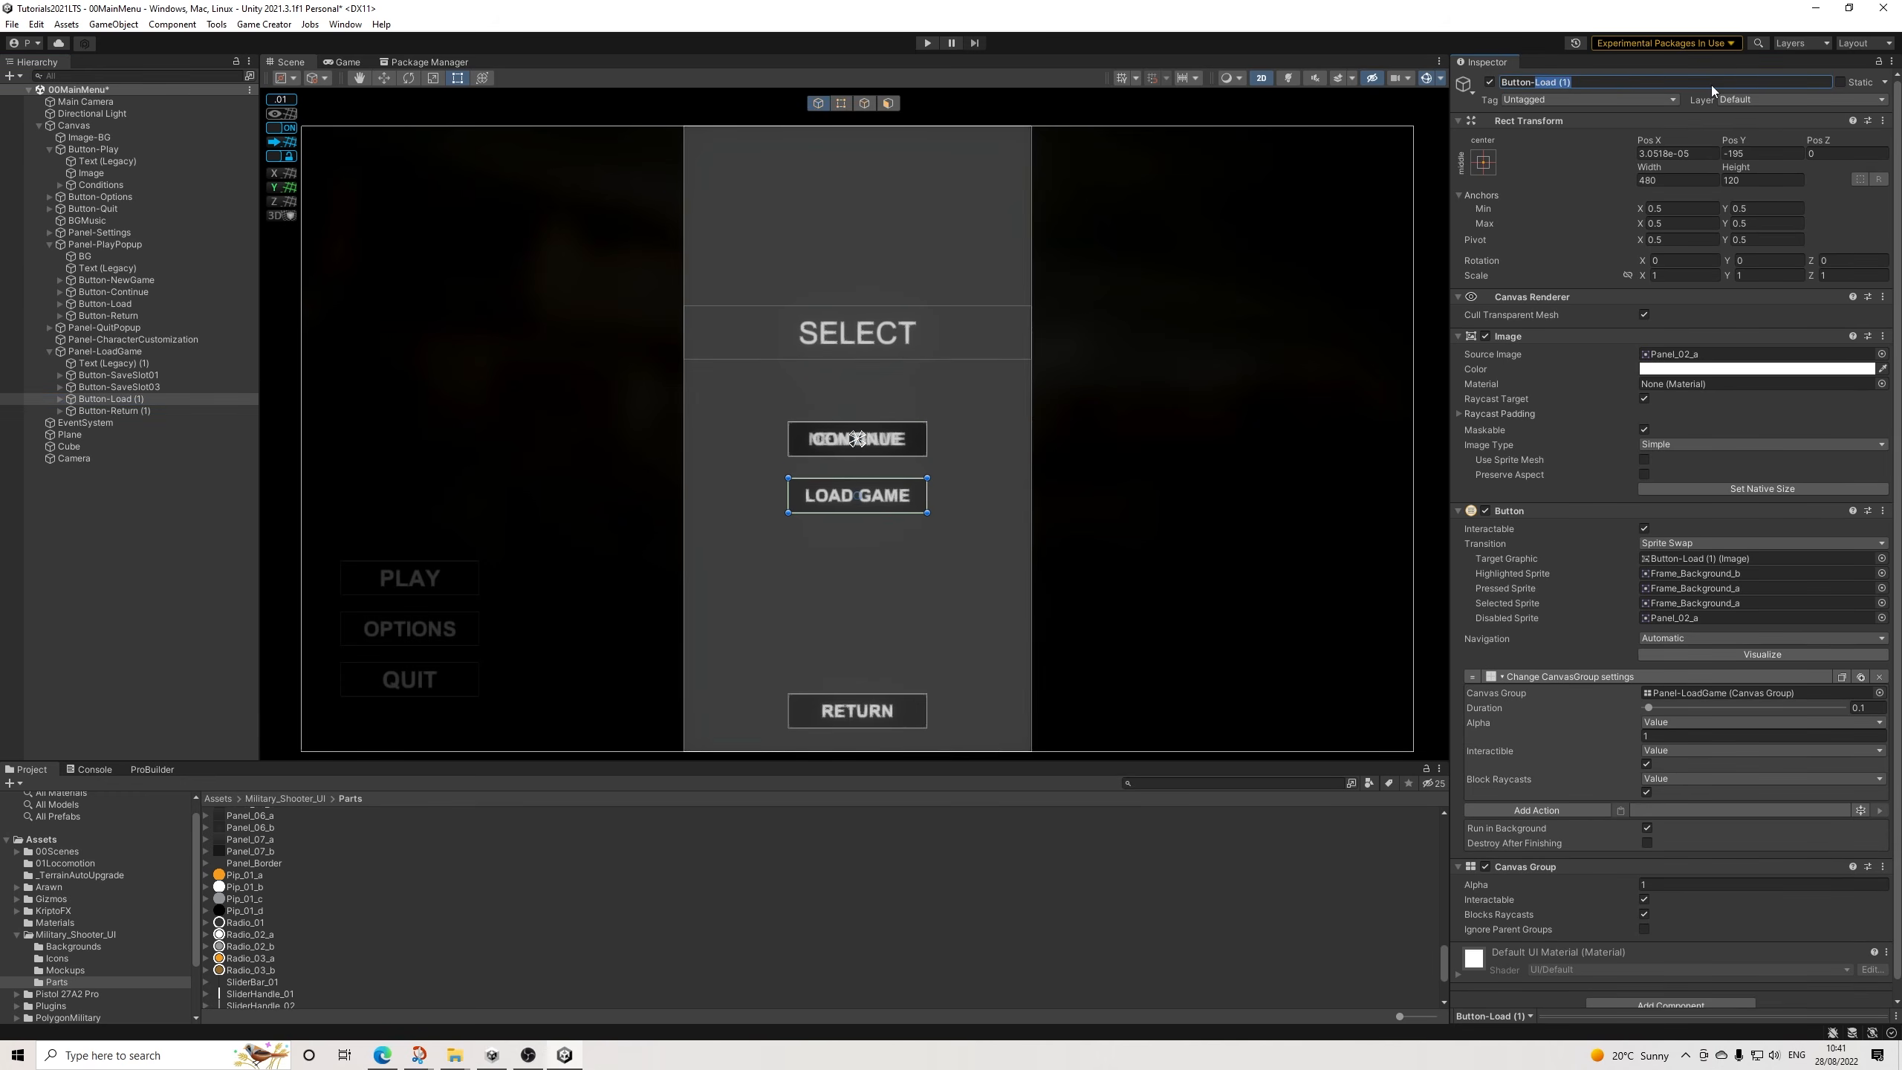
type("SaveSlot02")
key("Return")
left_click_drag(157, 396, 159, 380)
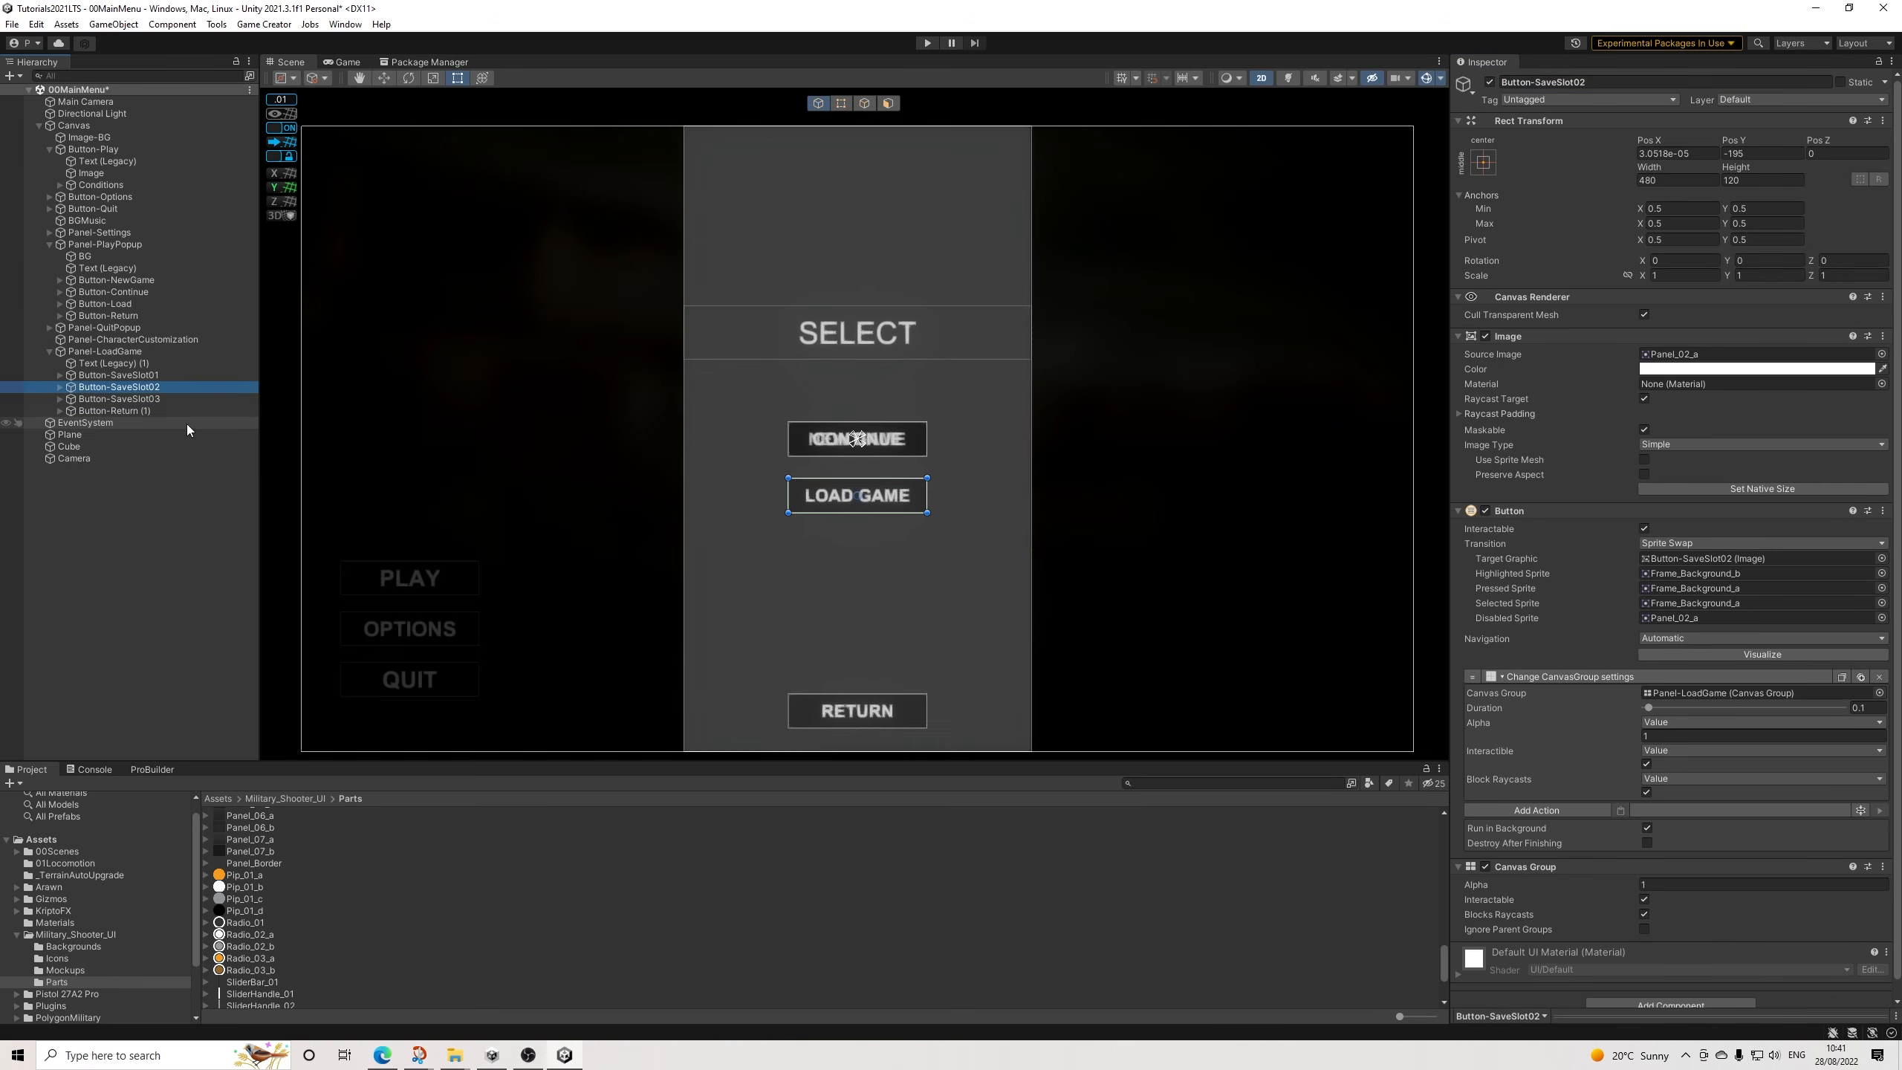
left_click(131, 377)
left_click(131, 385)
left_click(132, 397)
left_click(143, 386)
left_click(141, 376)
left_click(149, 398)
Rename the Return button copy in Panel-LoadGame as Button-Return and assign Panel-LoadGame as the target of its CanvasGroup action.
left_click(153, 410)
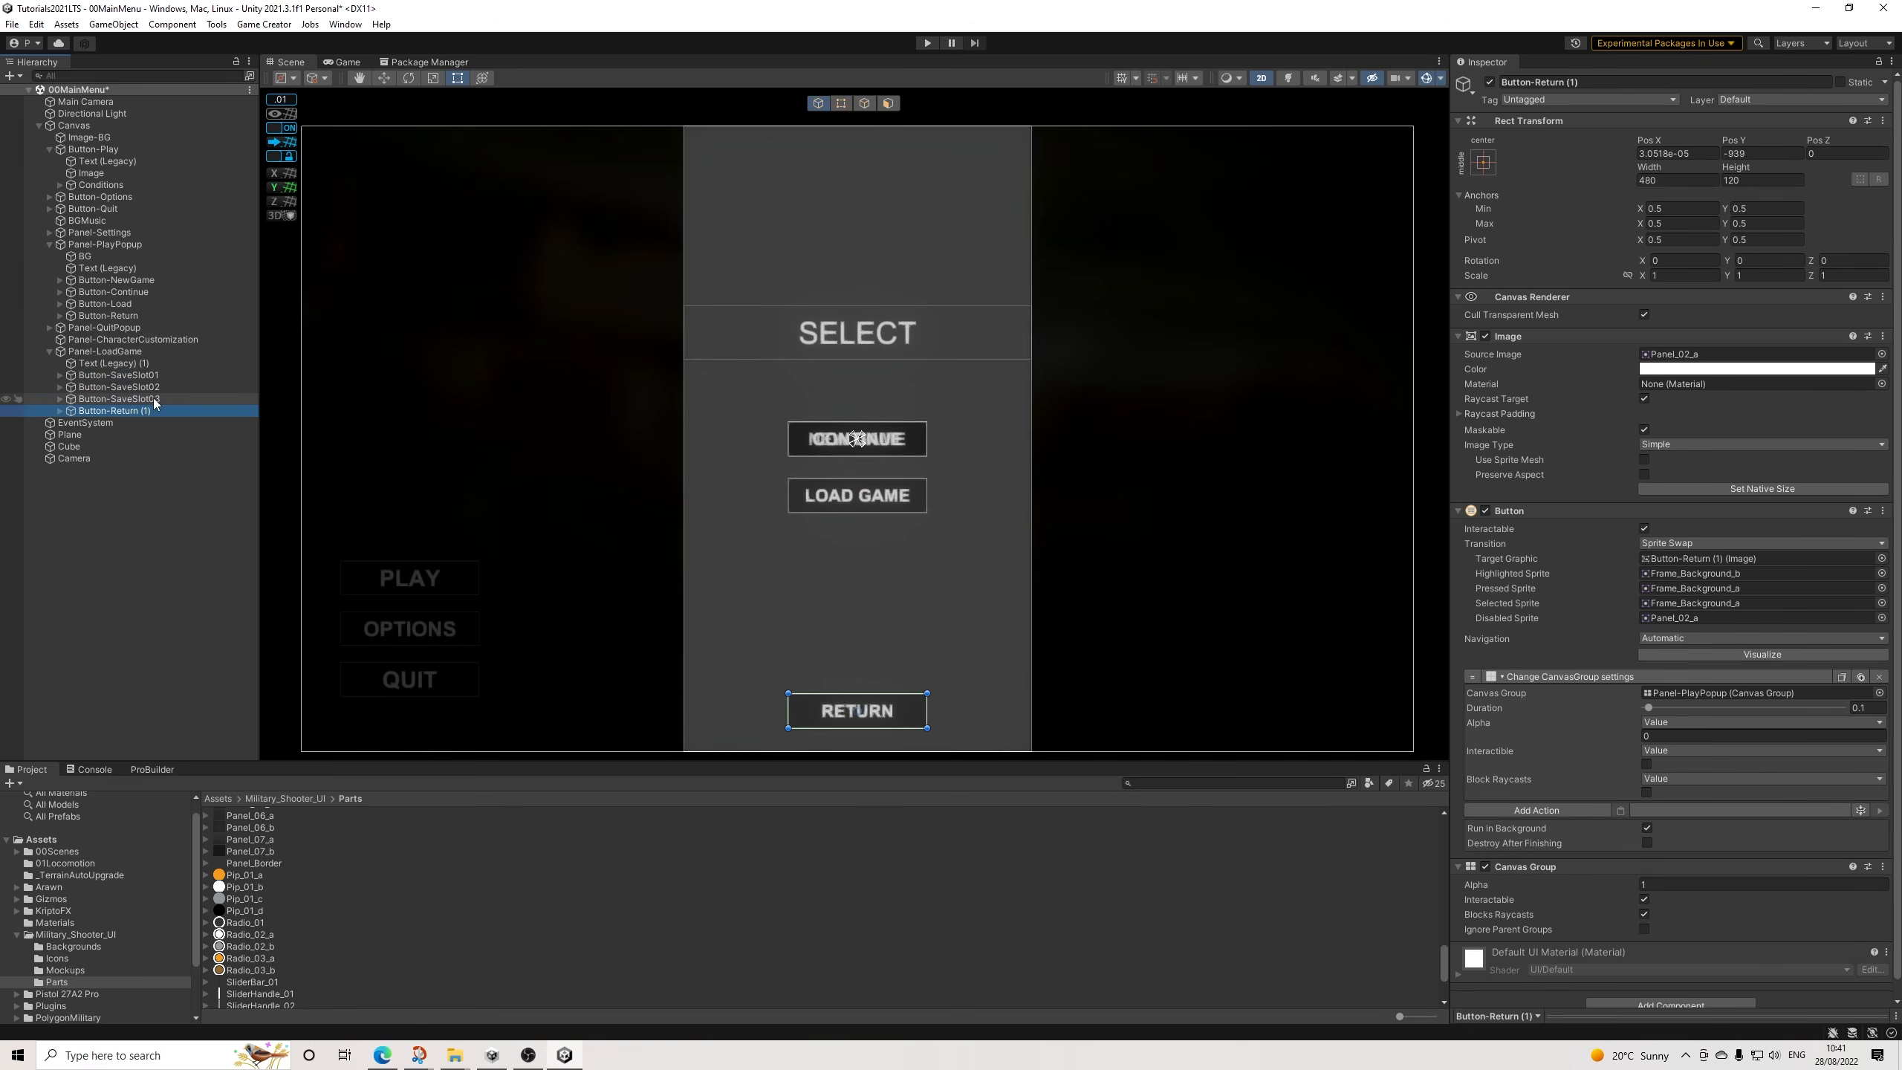
left_click(1681, 82)
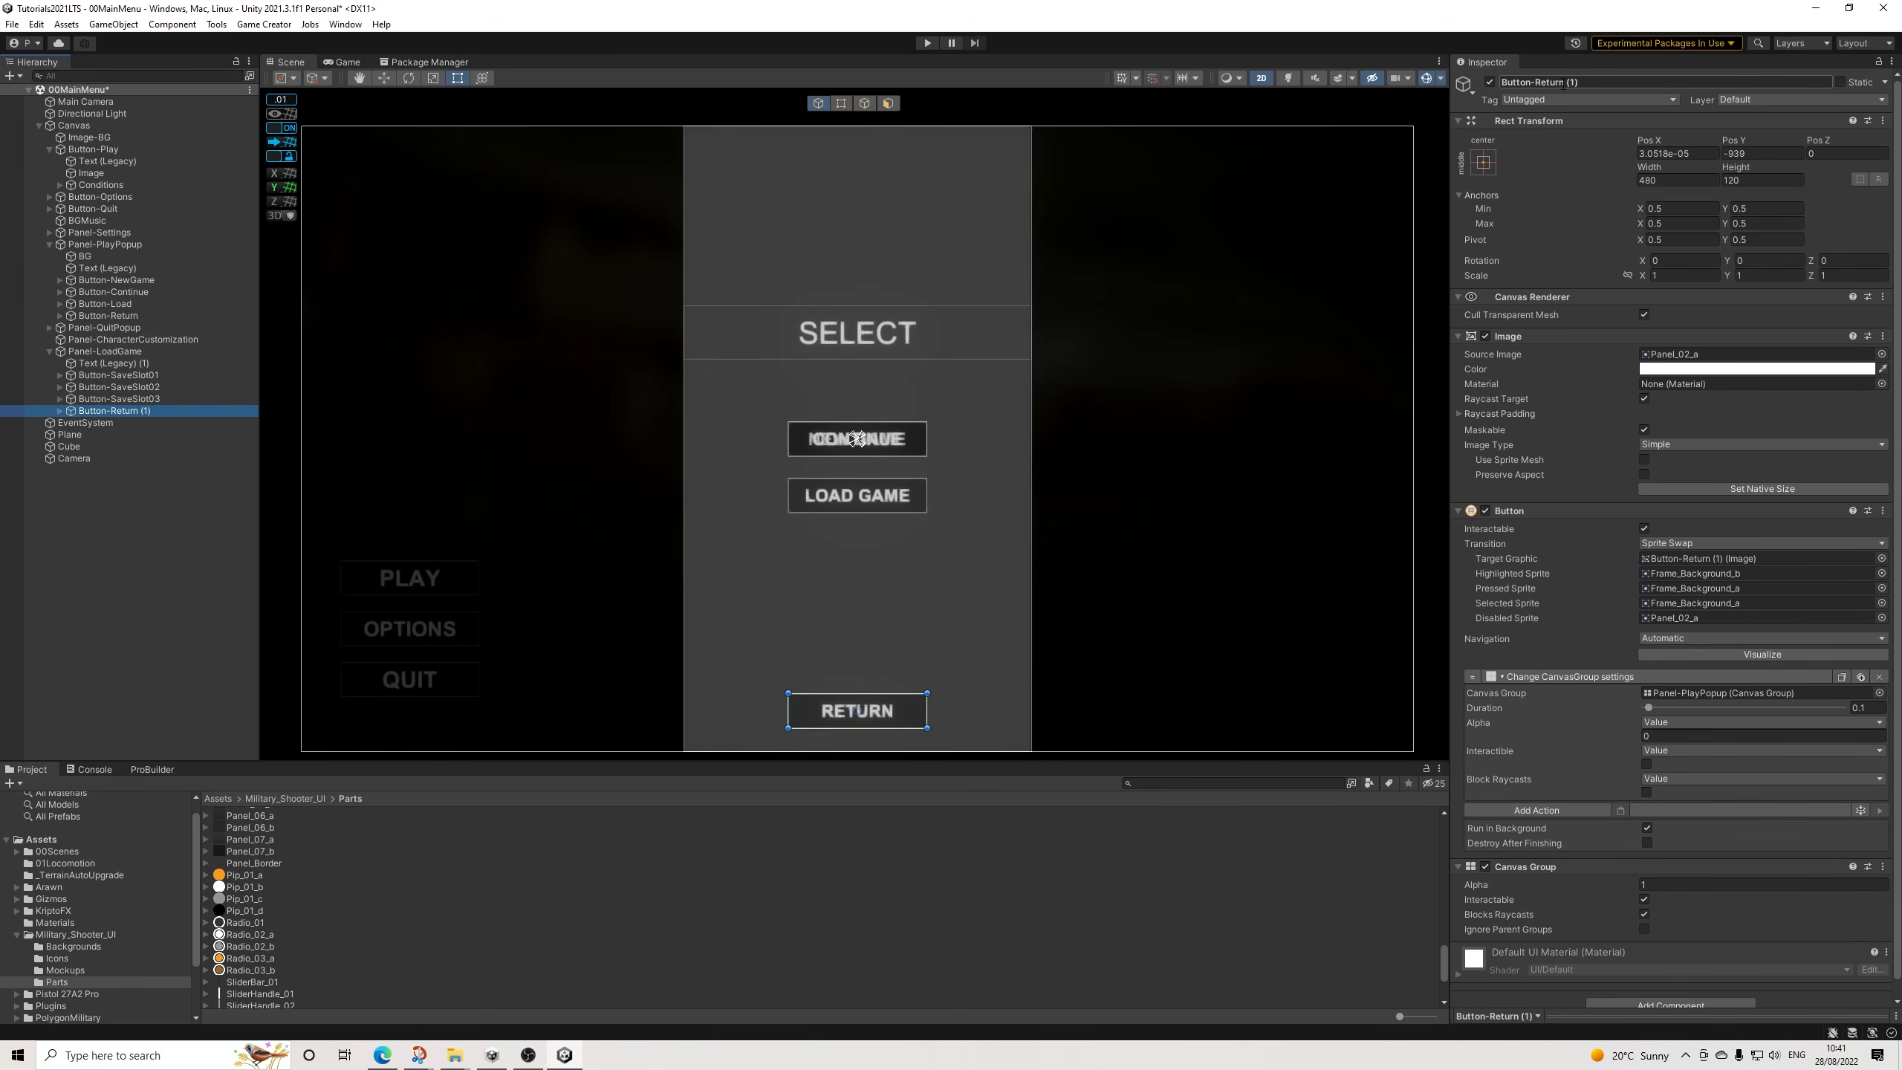
key("BackSpace")
key("BackSpace")
key("BackSpace")
key("BackSpace")
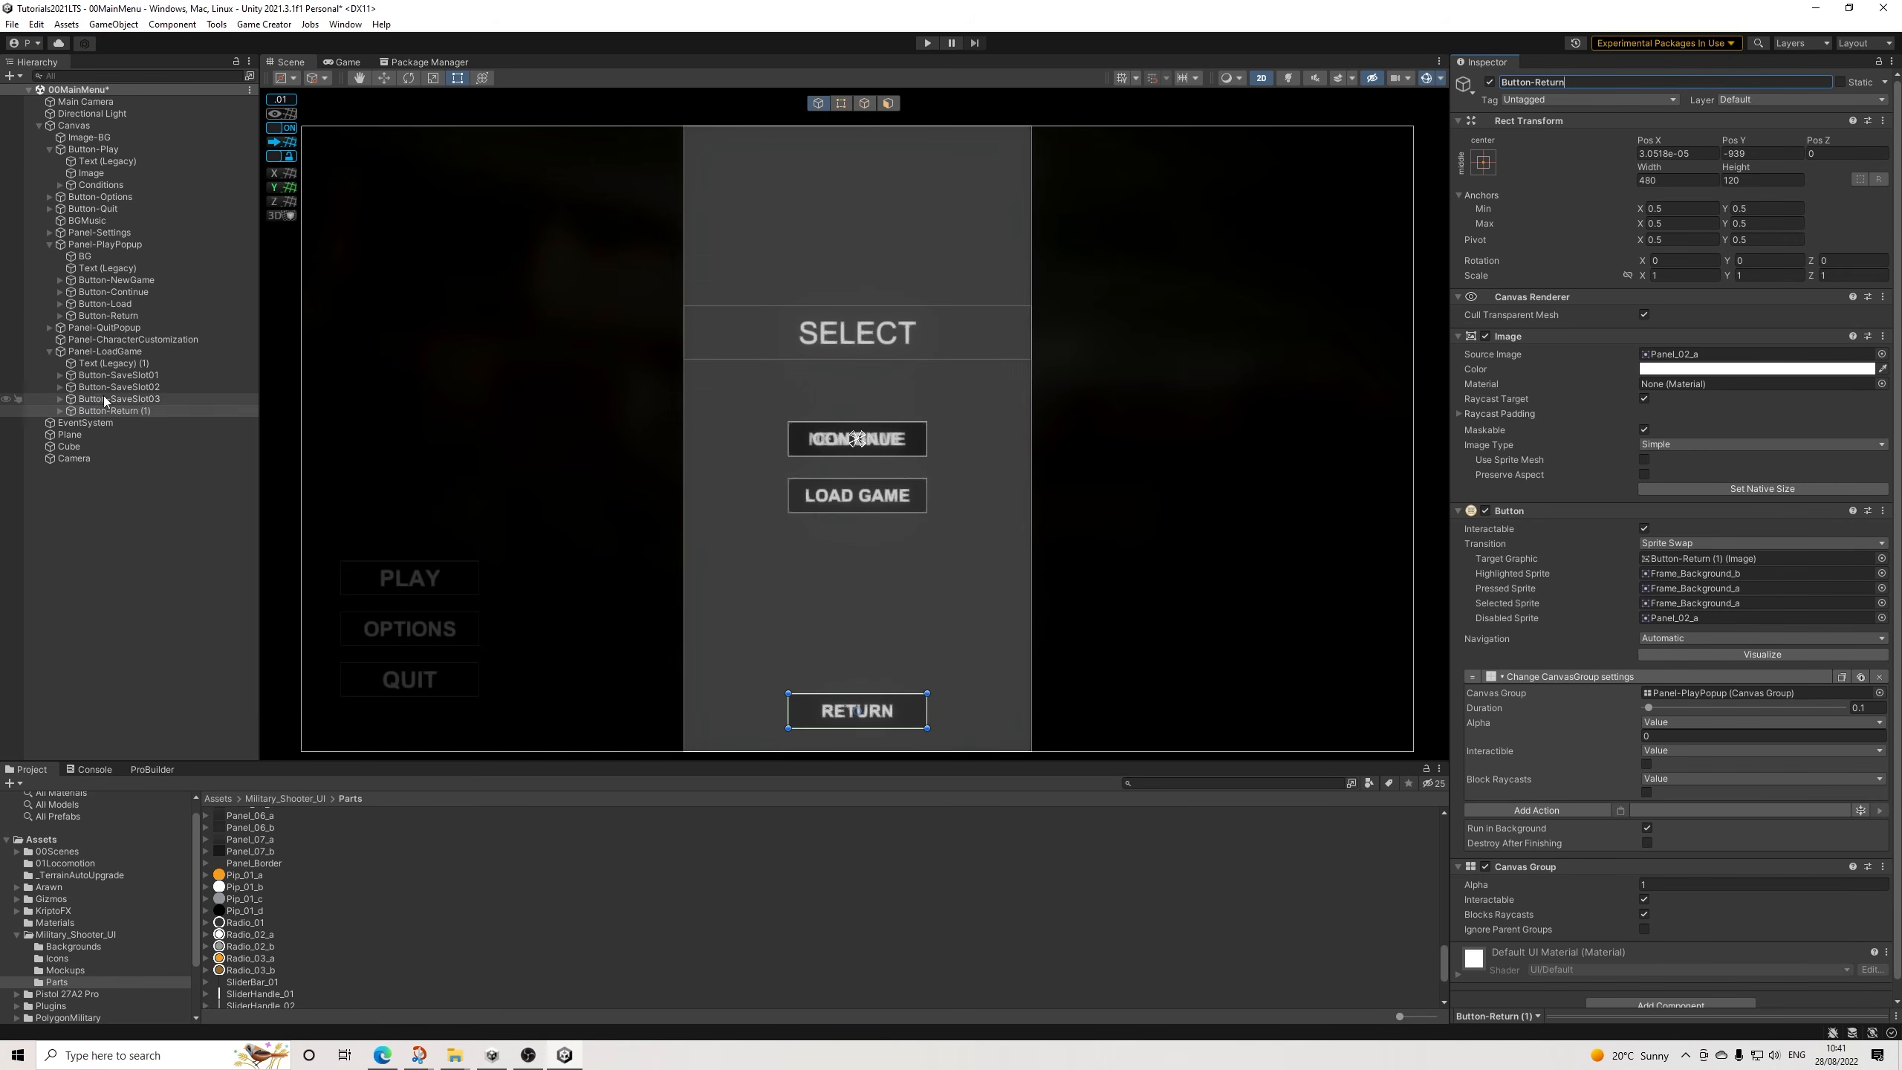
key("Return")
left_click_drag(1683, 635, 1705, 698)
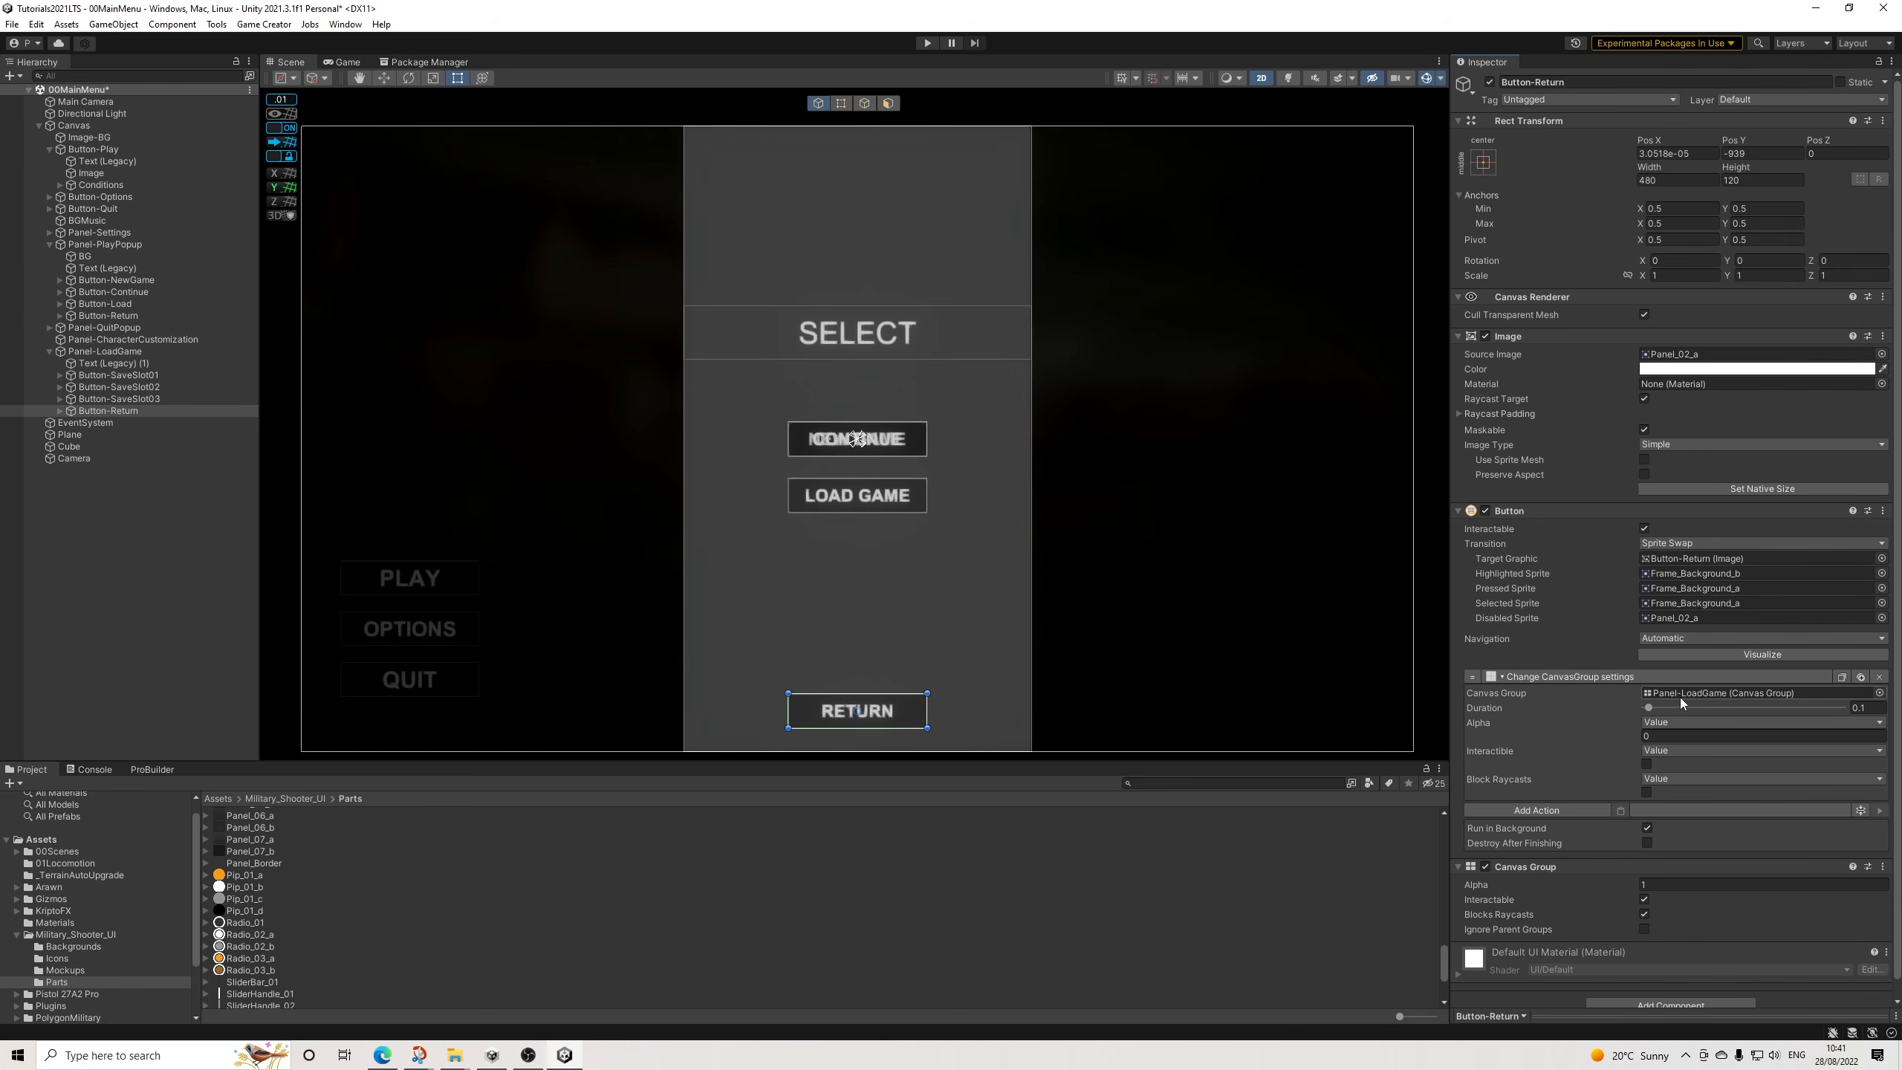
Move Button-SaveSlot03 straight down below the Load Game button, to a Pos Y of about -387.
left_click(141, 364)
left_click(137, 376)
left_click(139, 398)
left_click_drag(904, 436, 898, 560)
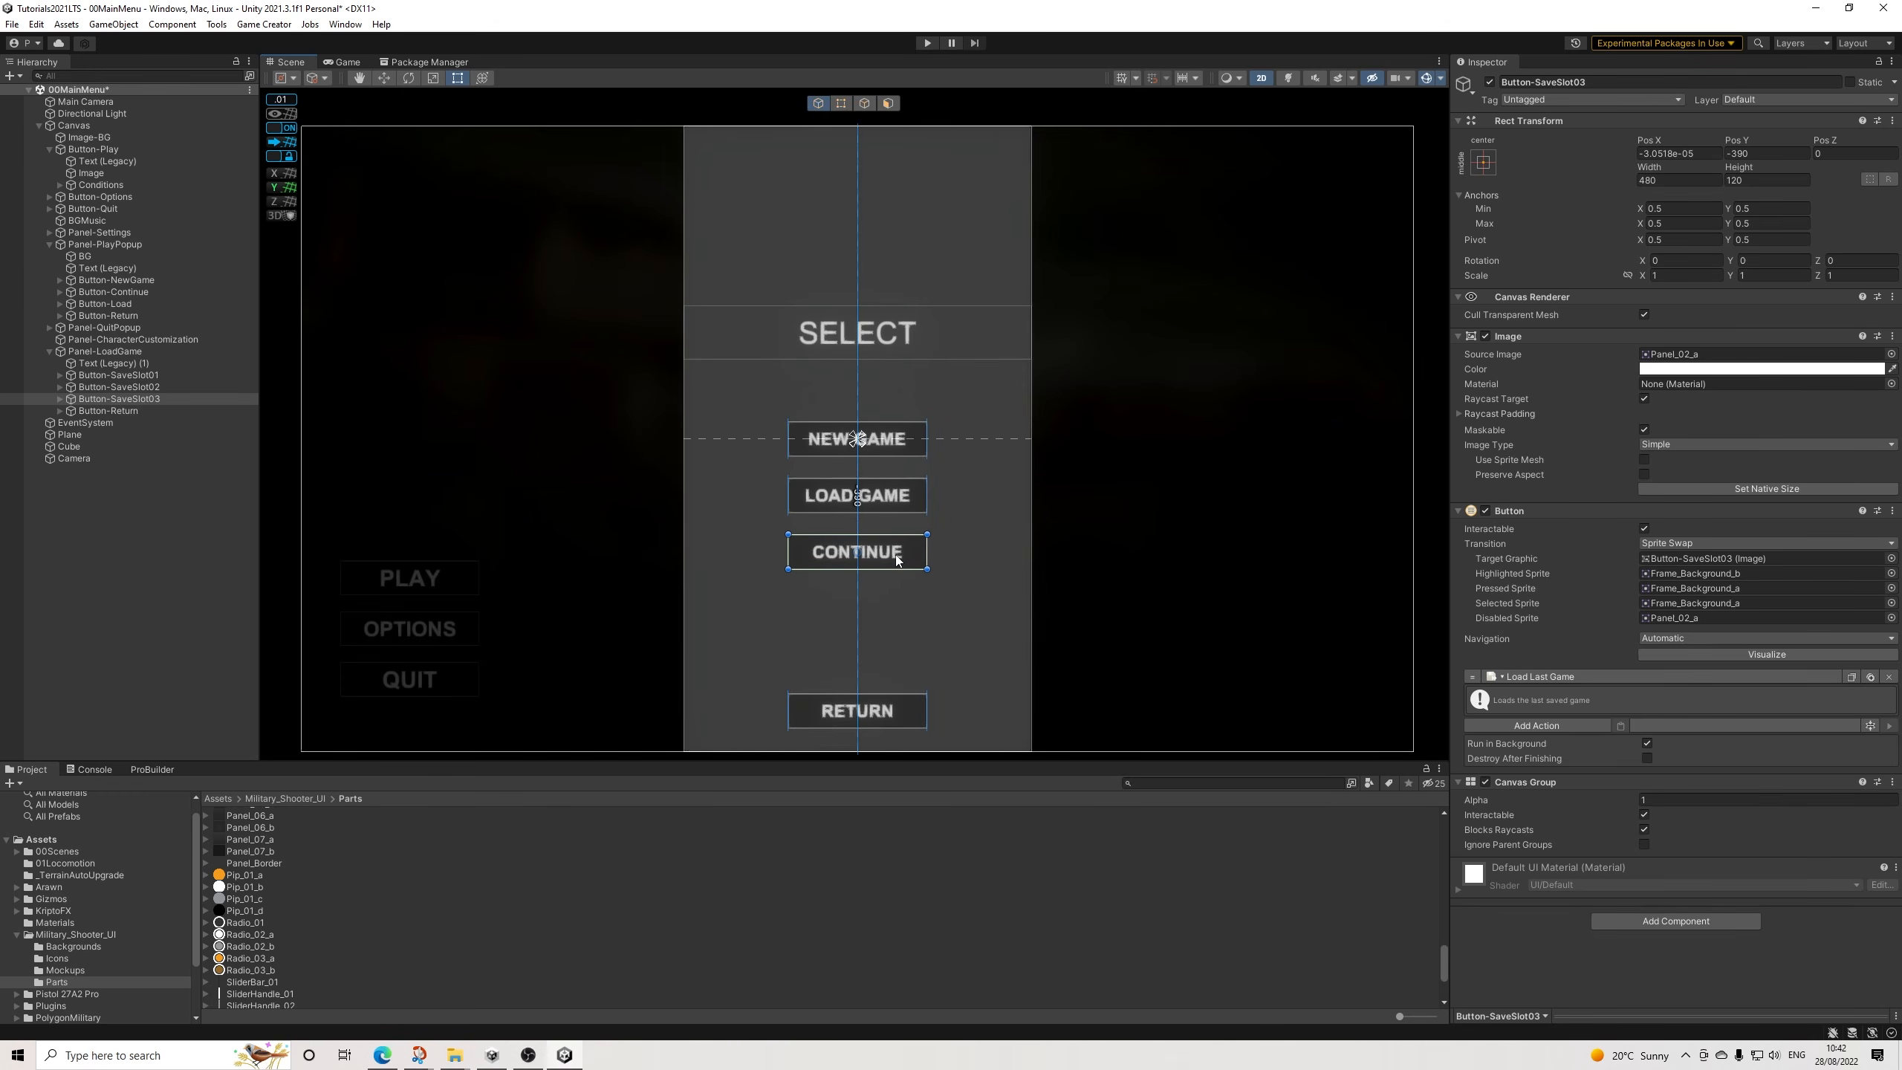
left_click_drag(899, 560, 899, 558)
left_click(1429, 381)
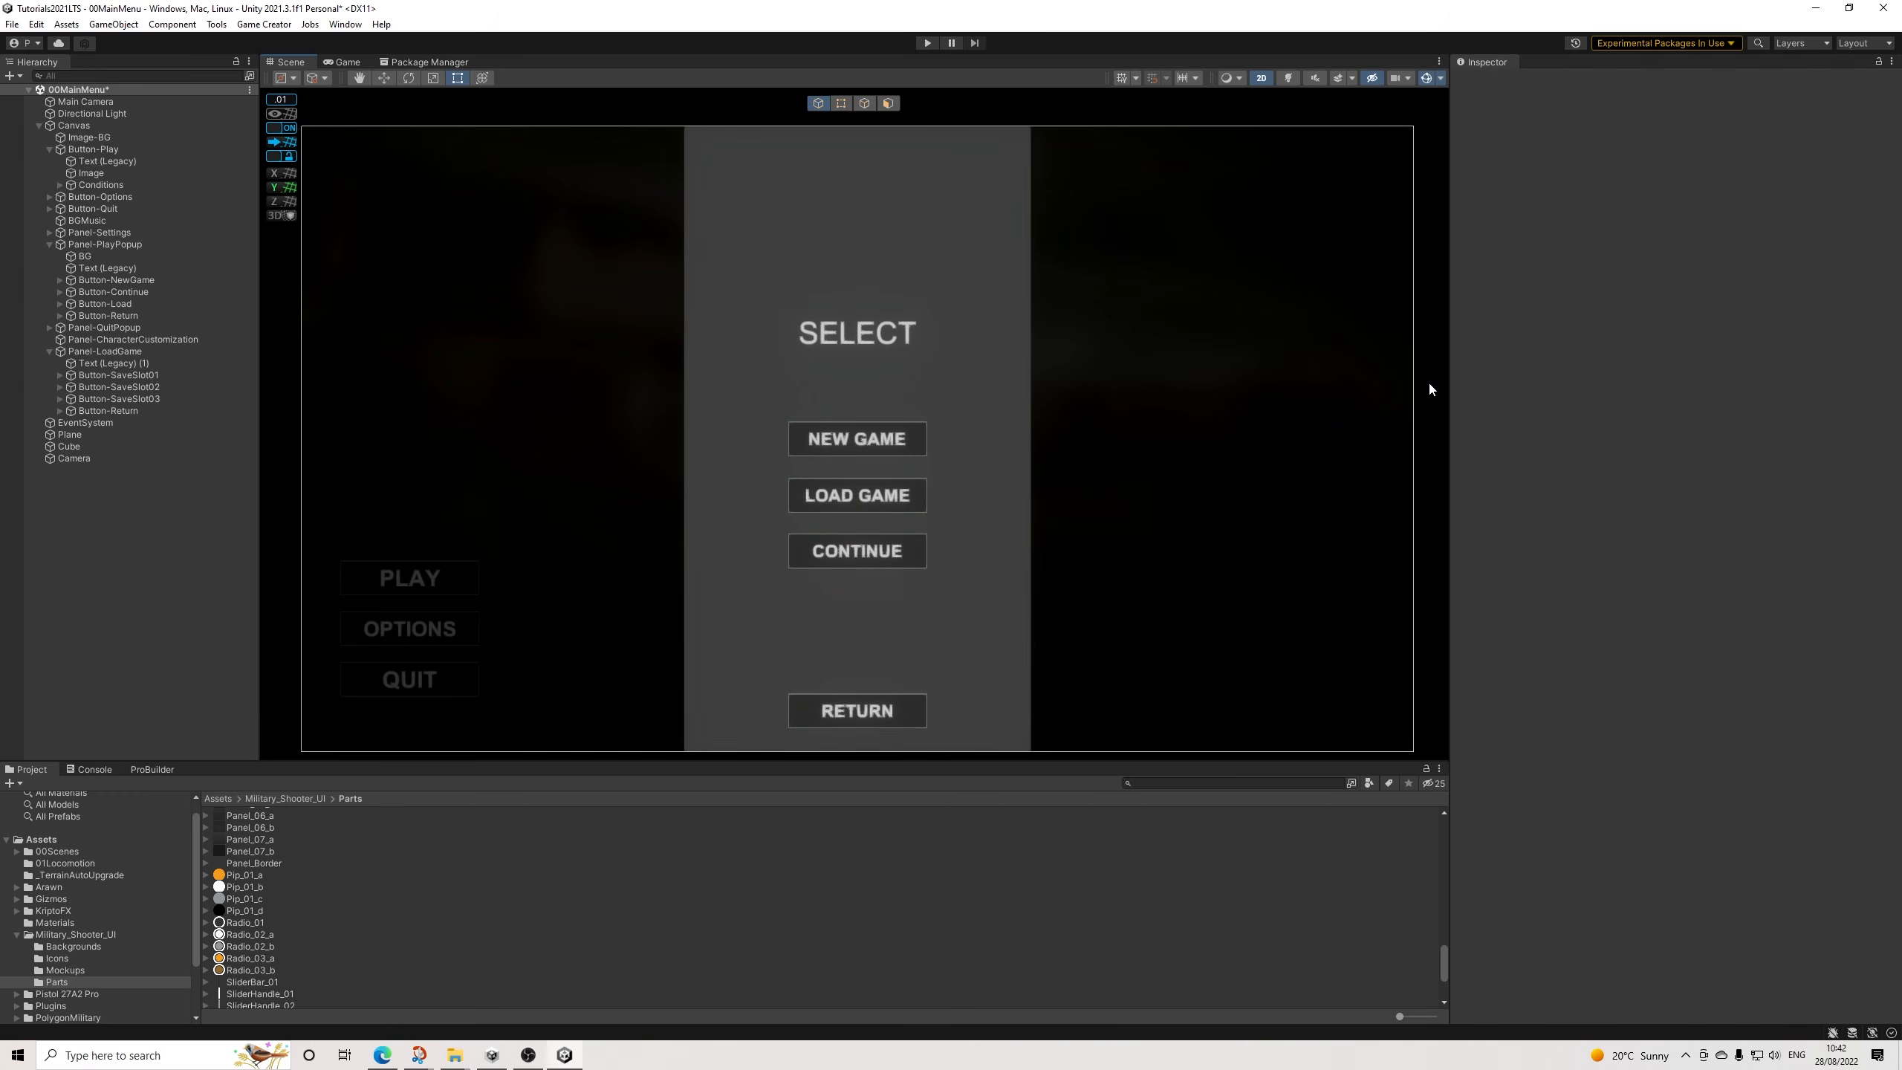
Set the label of Button-SaveSlot01 to "Save Slot 01" and copy that text.
left_click(118, 375)
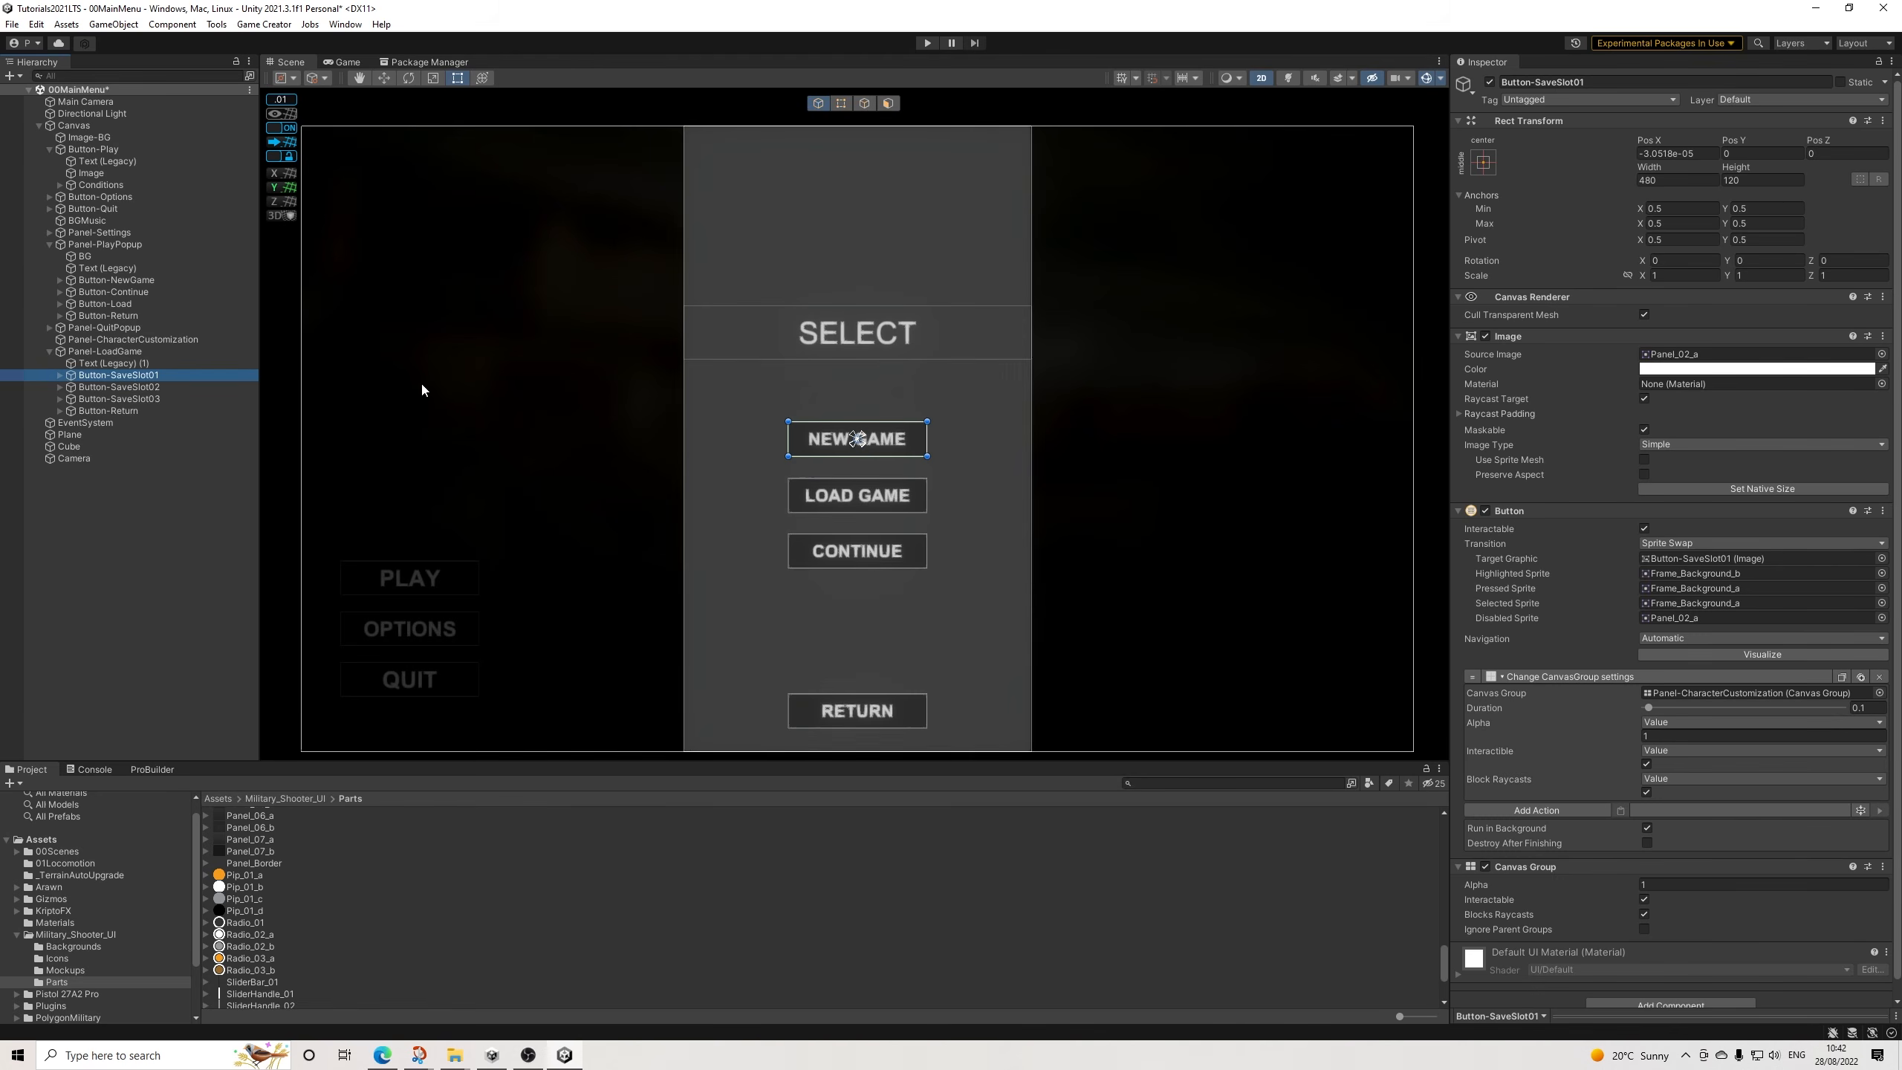
left_click(59, 374)
left_click(118, 386)
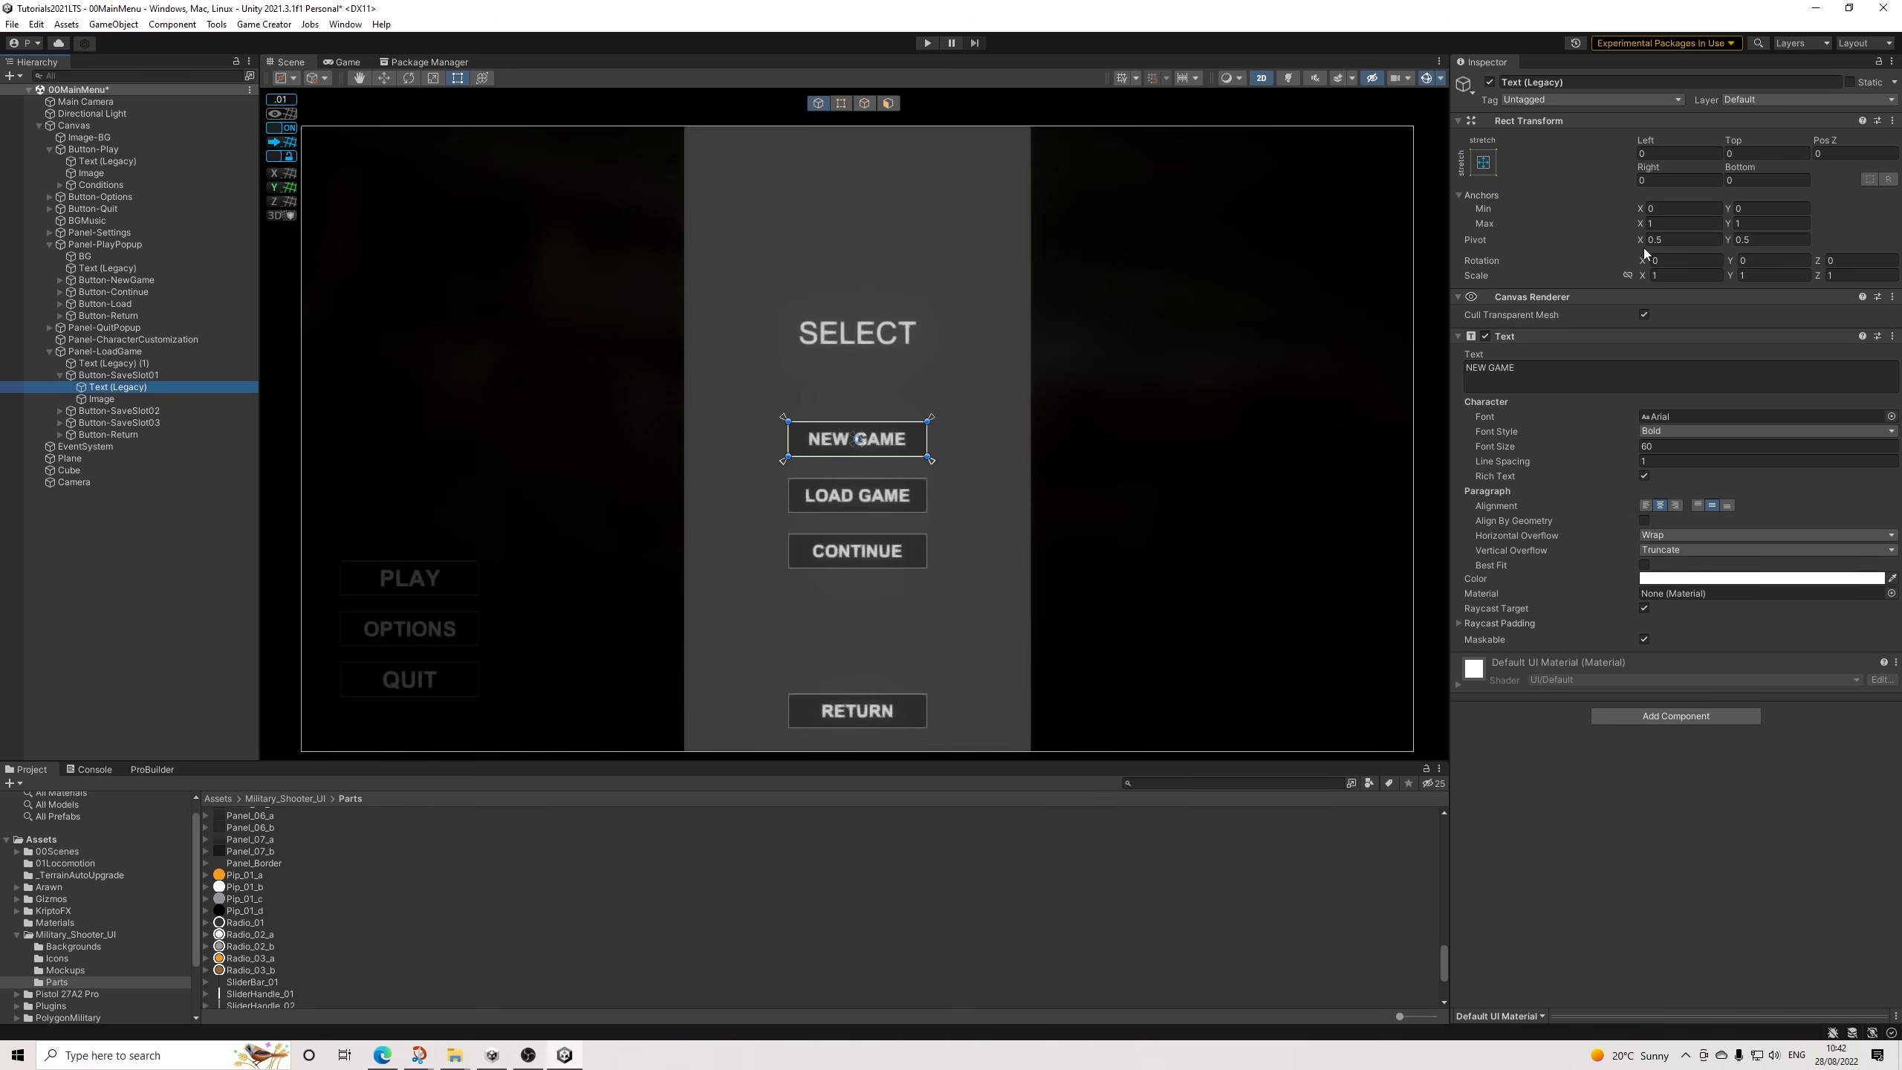
left_click(1551, 367)
type("Sav")
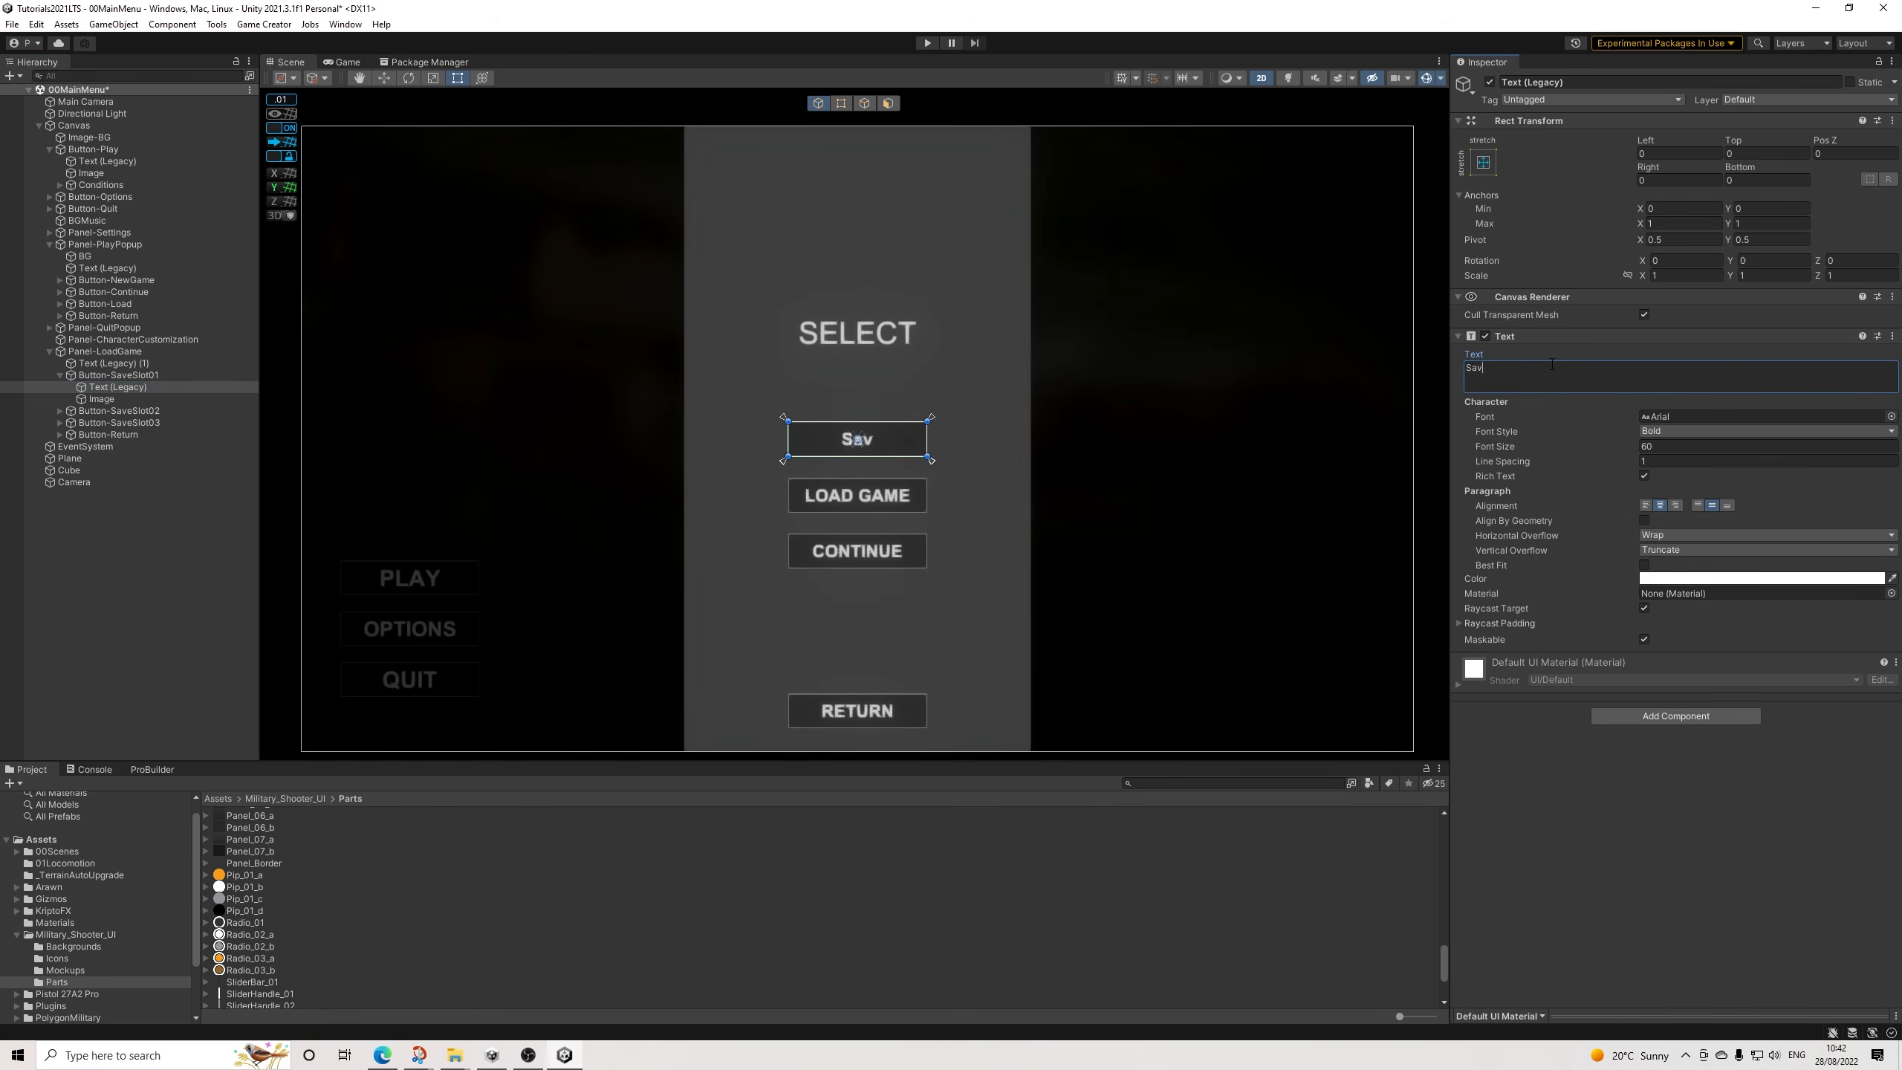
type("e Slot 01")
key("ctrl+a")
left_click(1540, 377)
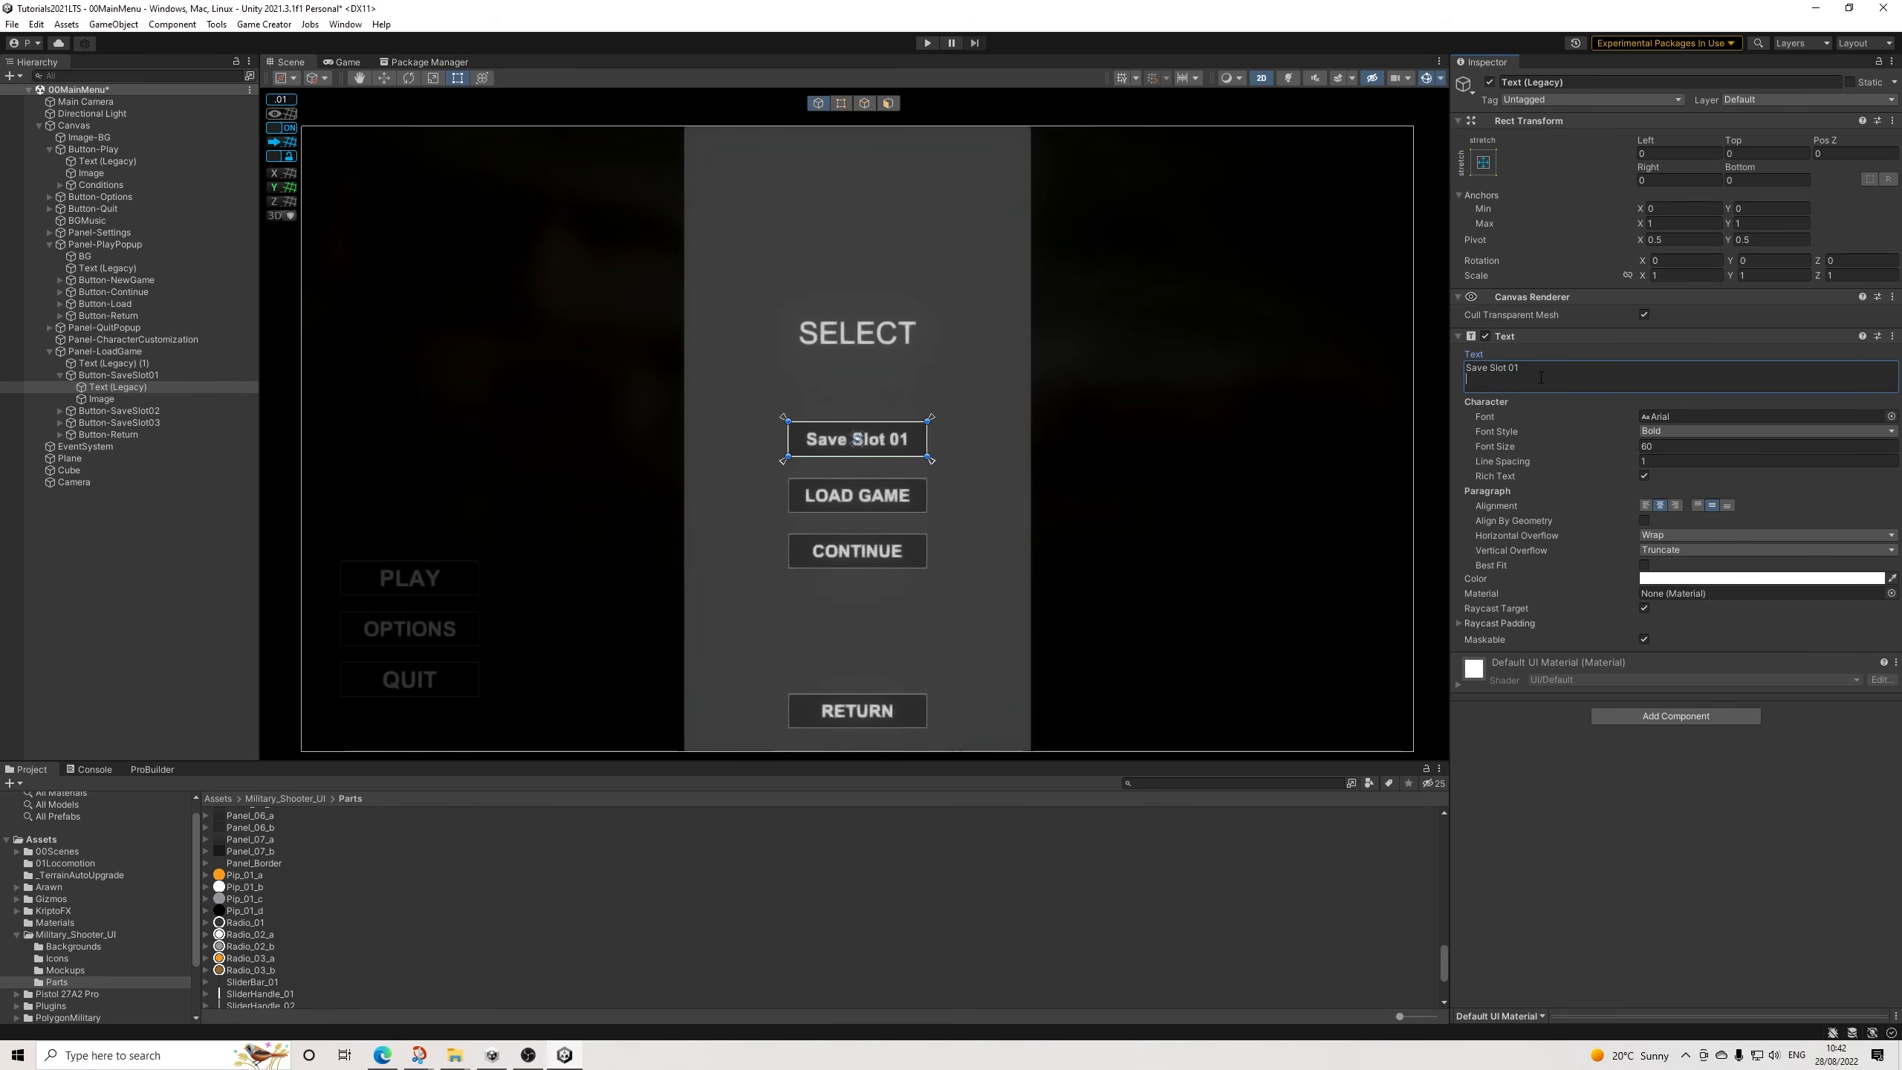
left_click_drag(1550, 362, 1421, 360)
key("ctrl+c")
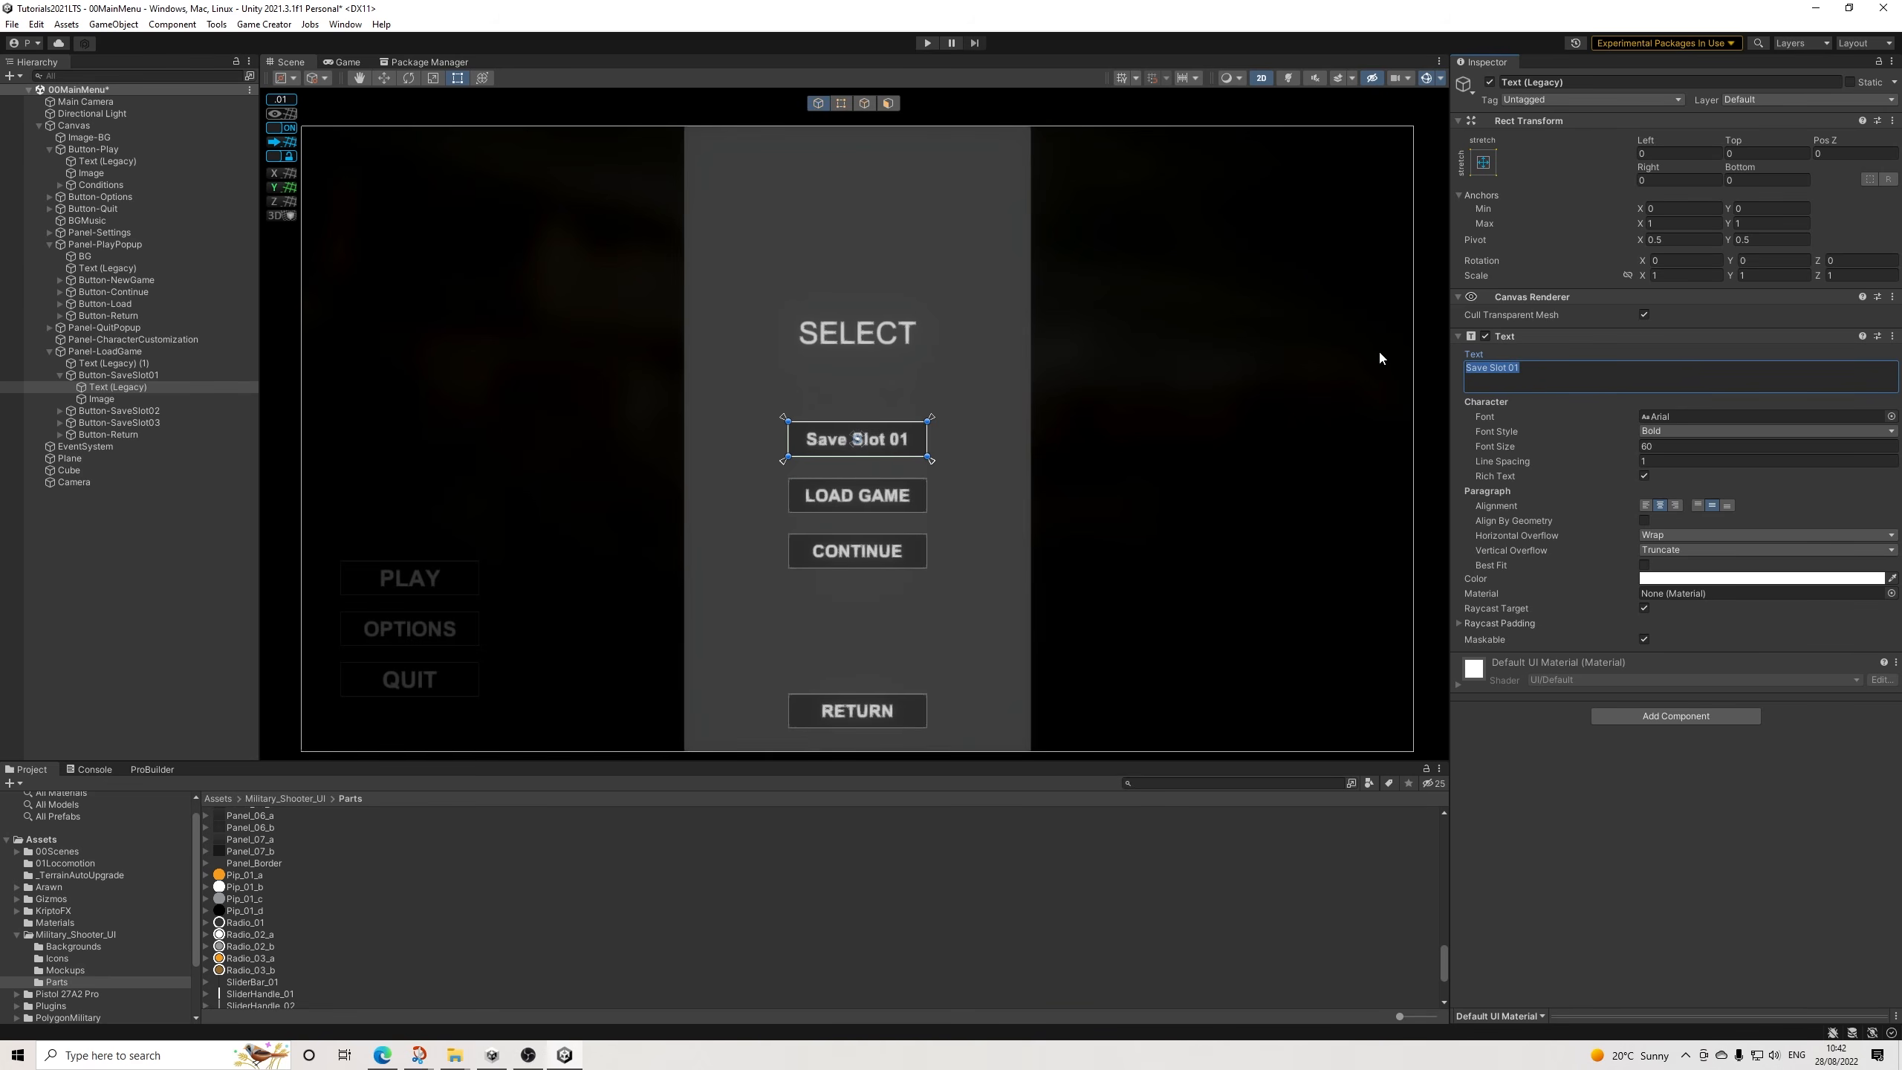
Set the label of Button-SaveSlot02 to "Save Slot 02" by adapting the copied text.
left_click(86, 410)
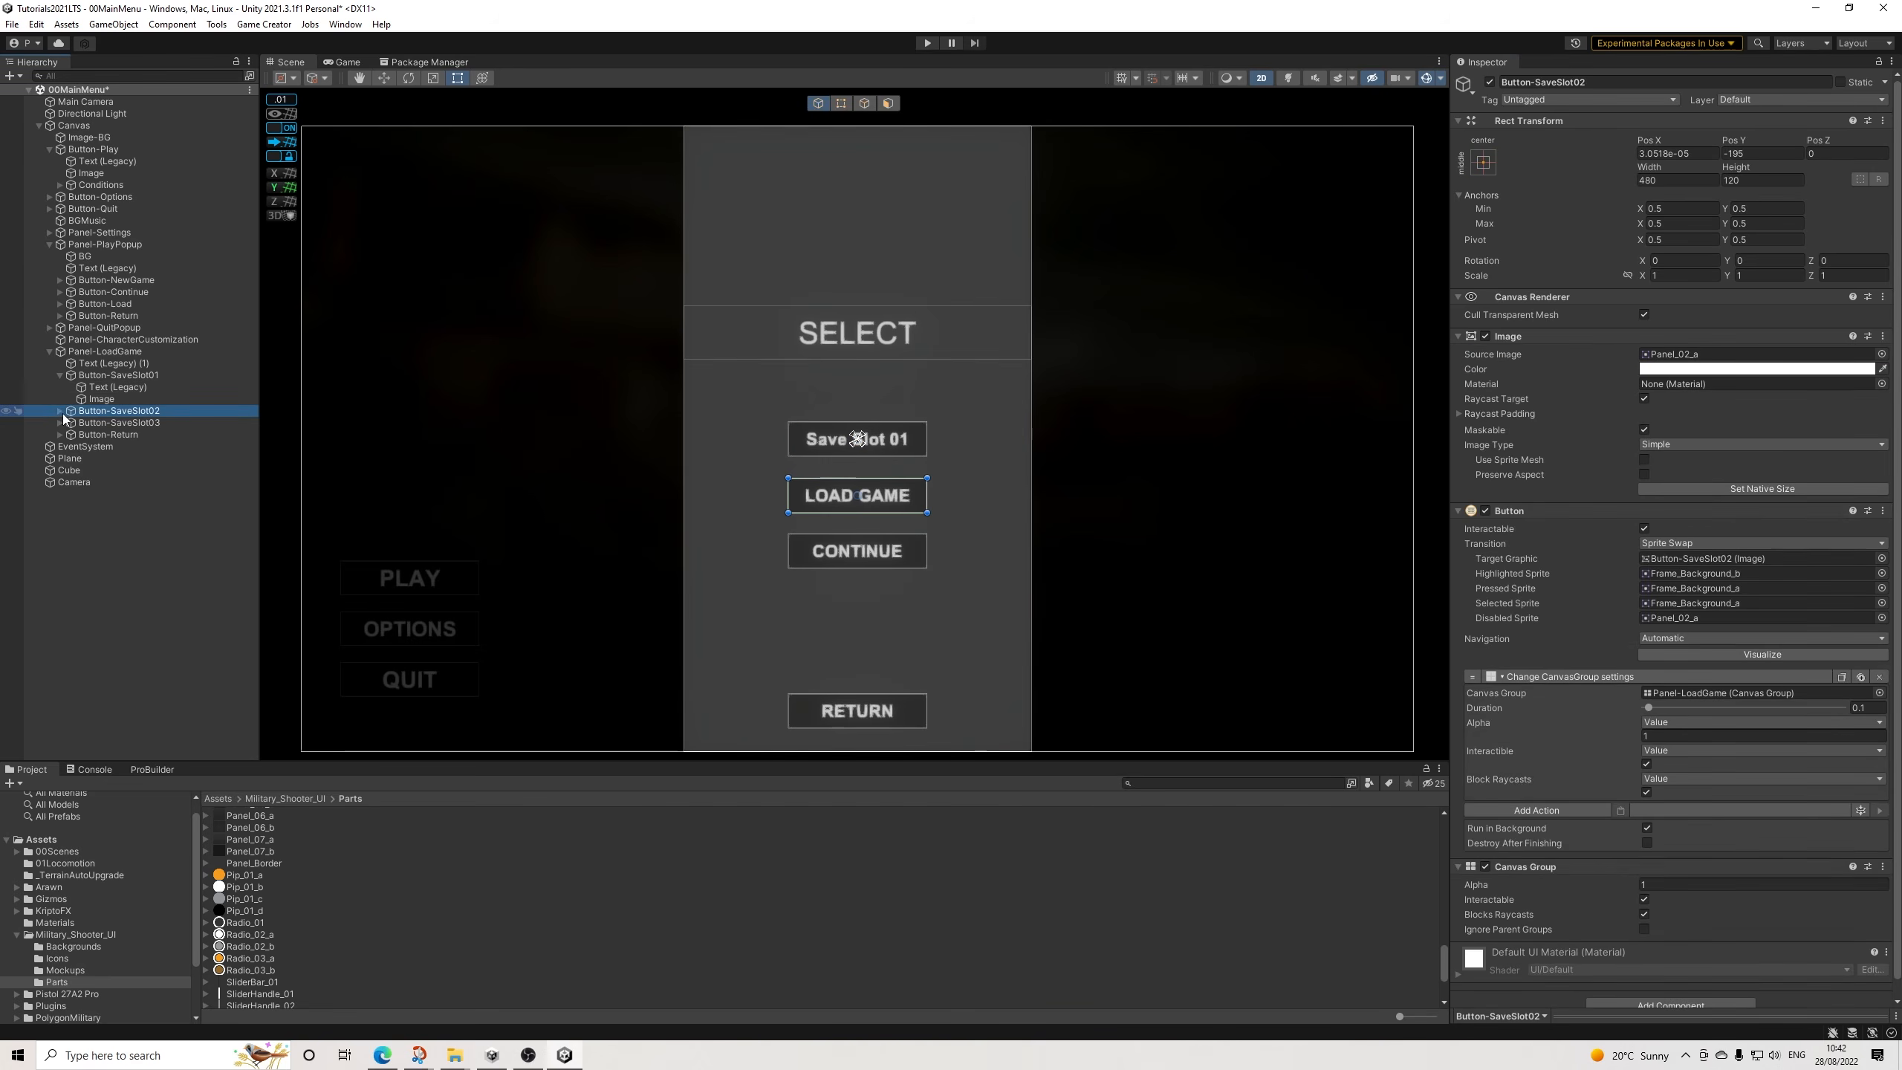
left_click(60, 410)
left_click(122, 424)
left_click(1603, 368)
key("ctrl+v")
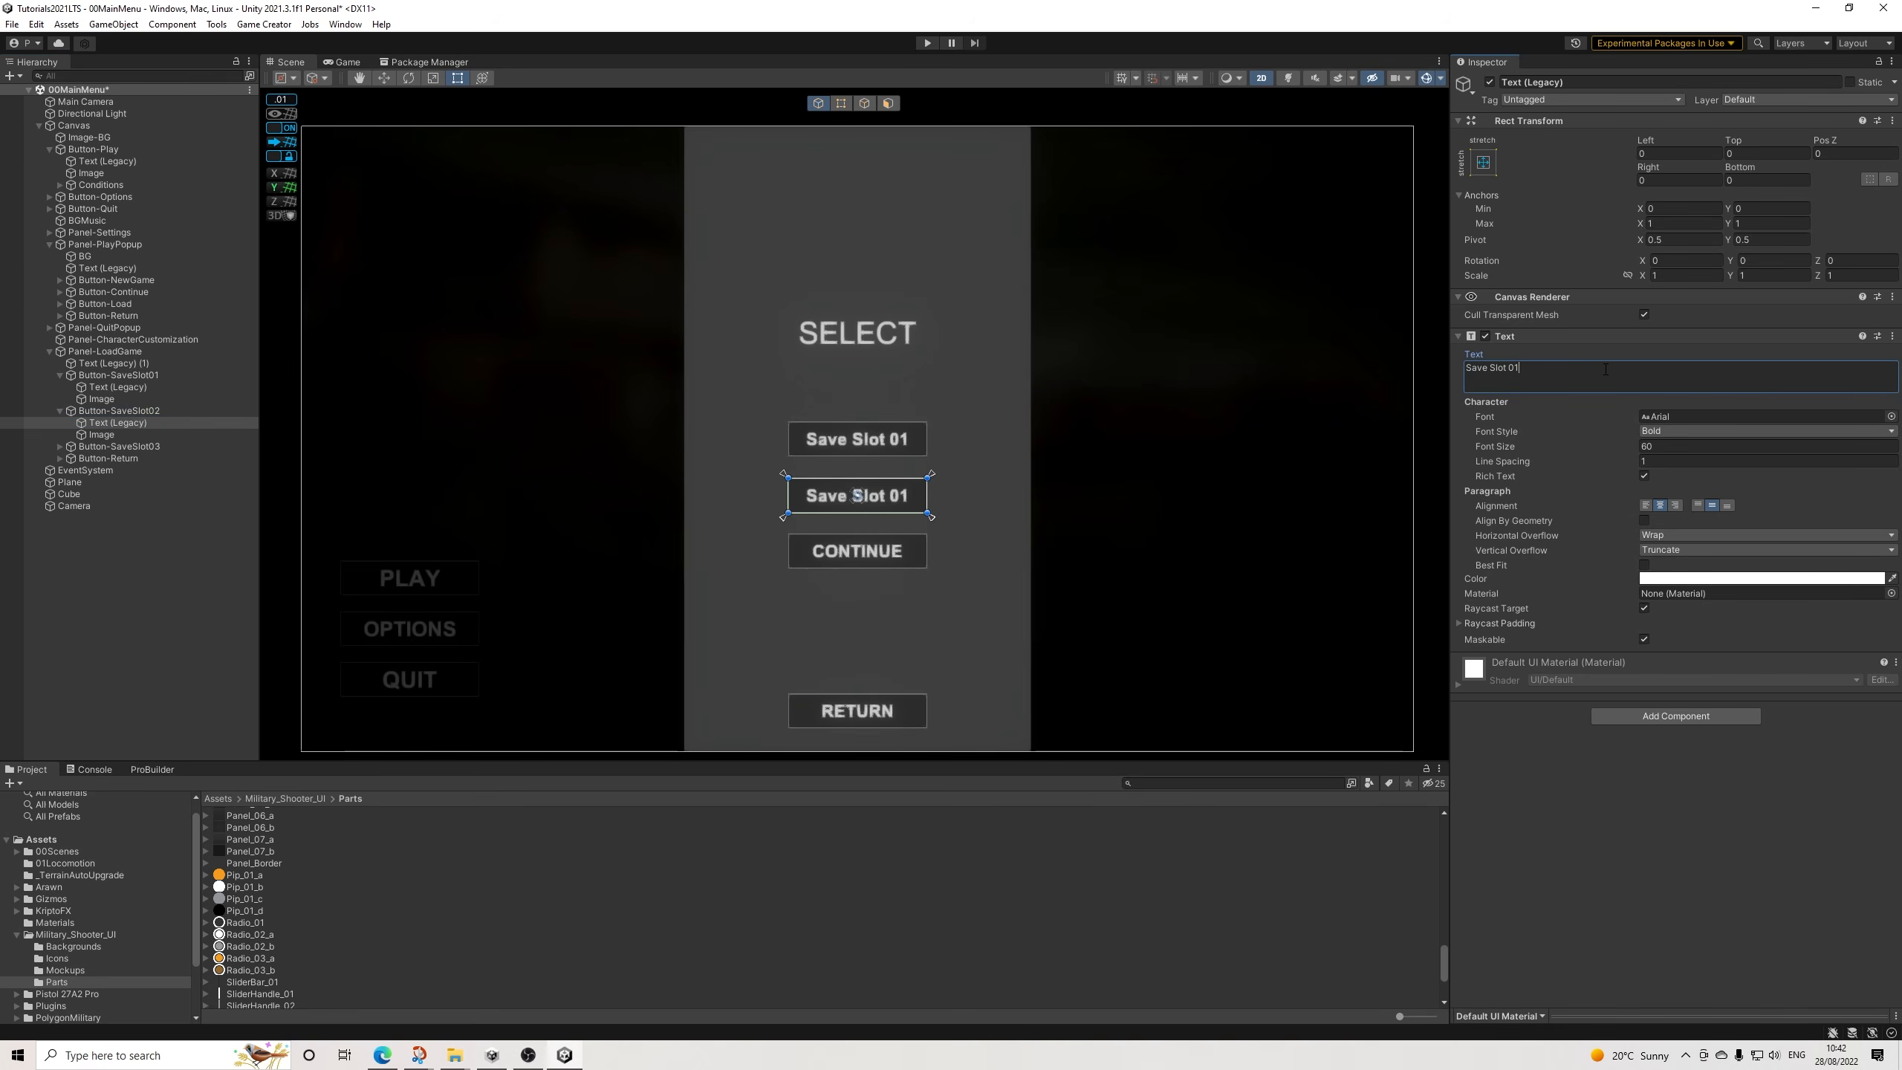
key("BackSpace")
type("2")
Set the label of Button-SaveSlot03 to "Save Slot 03" by adapting the copied text.
left_click(60, 446)
left_click(122, 459)
left_click(1534, 383)
key("ctrl+v")
key("BackSpace")
type("3")
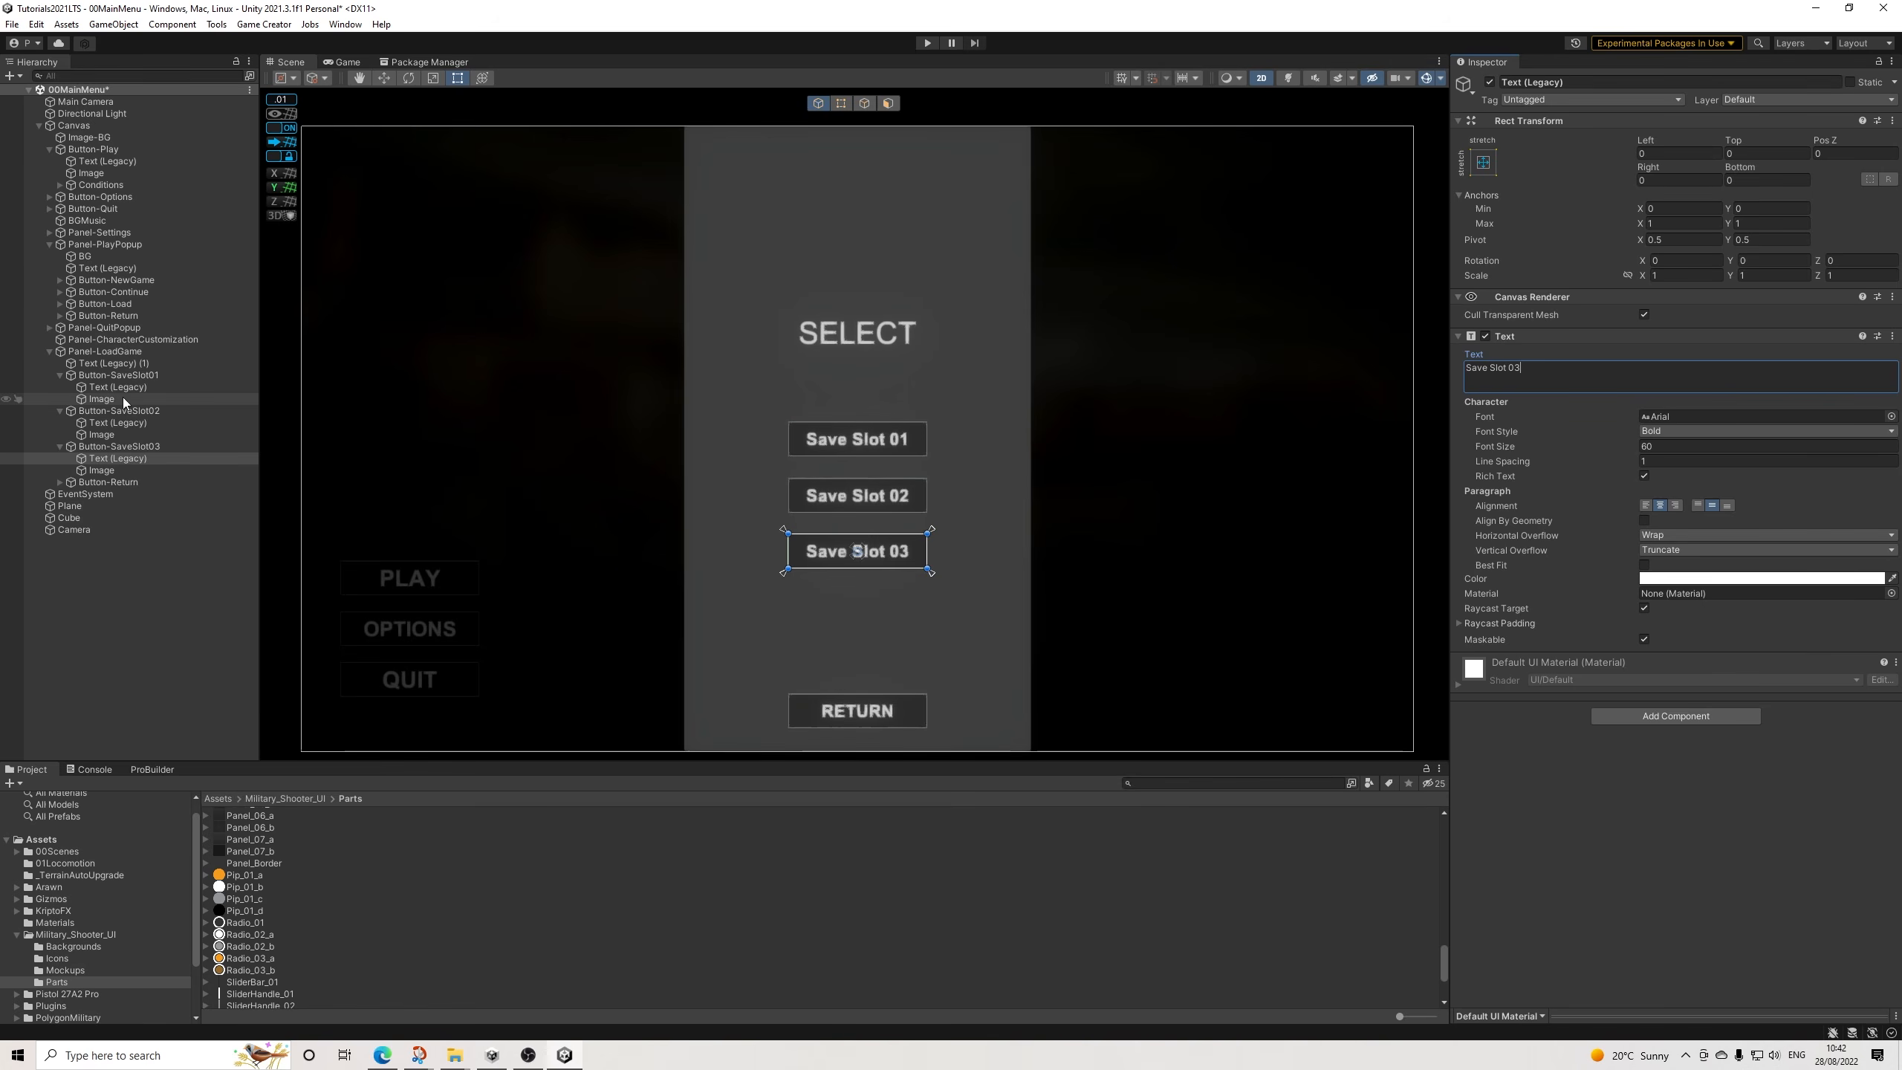
Replace Button-SaveSlot03's Load Last Game action with Load Game, turning off Use Current Profile and setting Select Profile to 3.
left_click(116, 446)
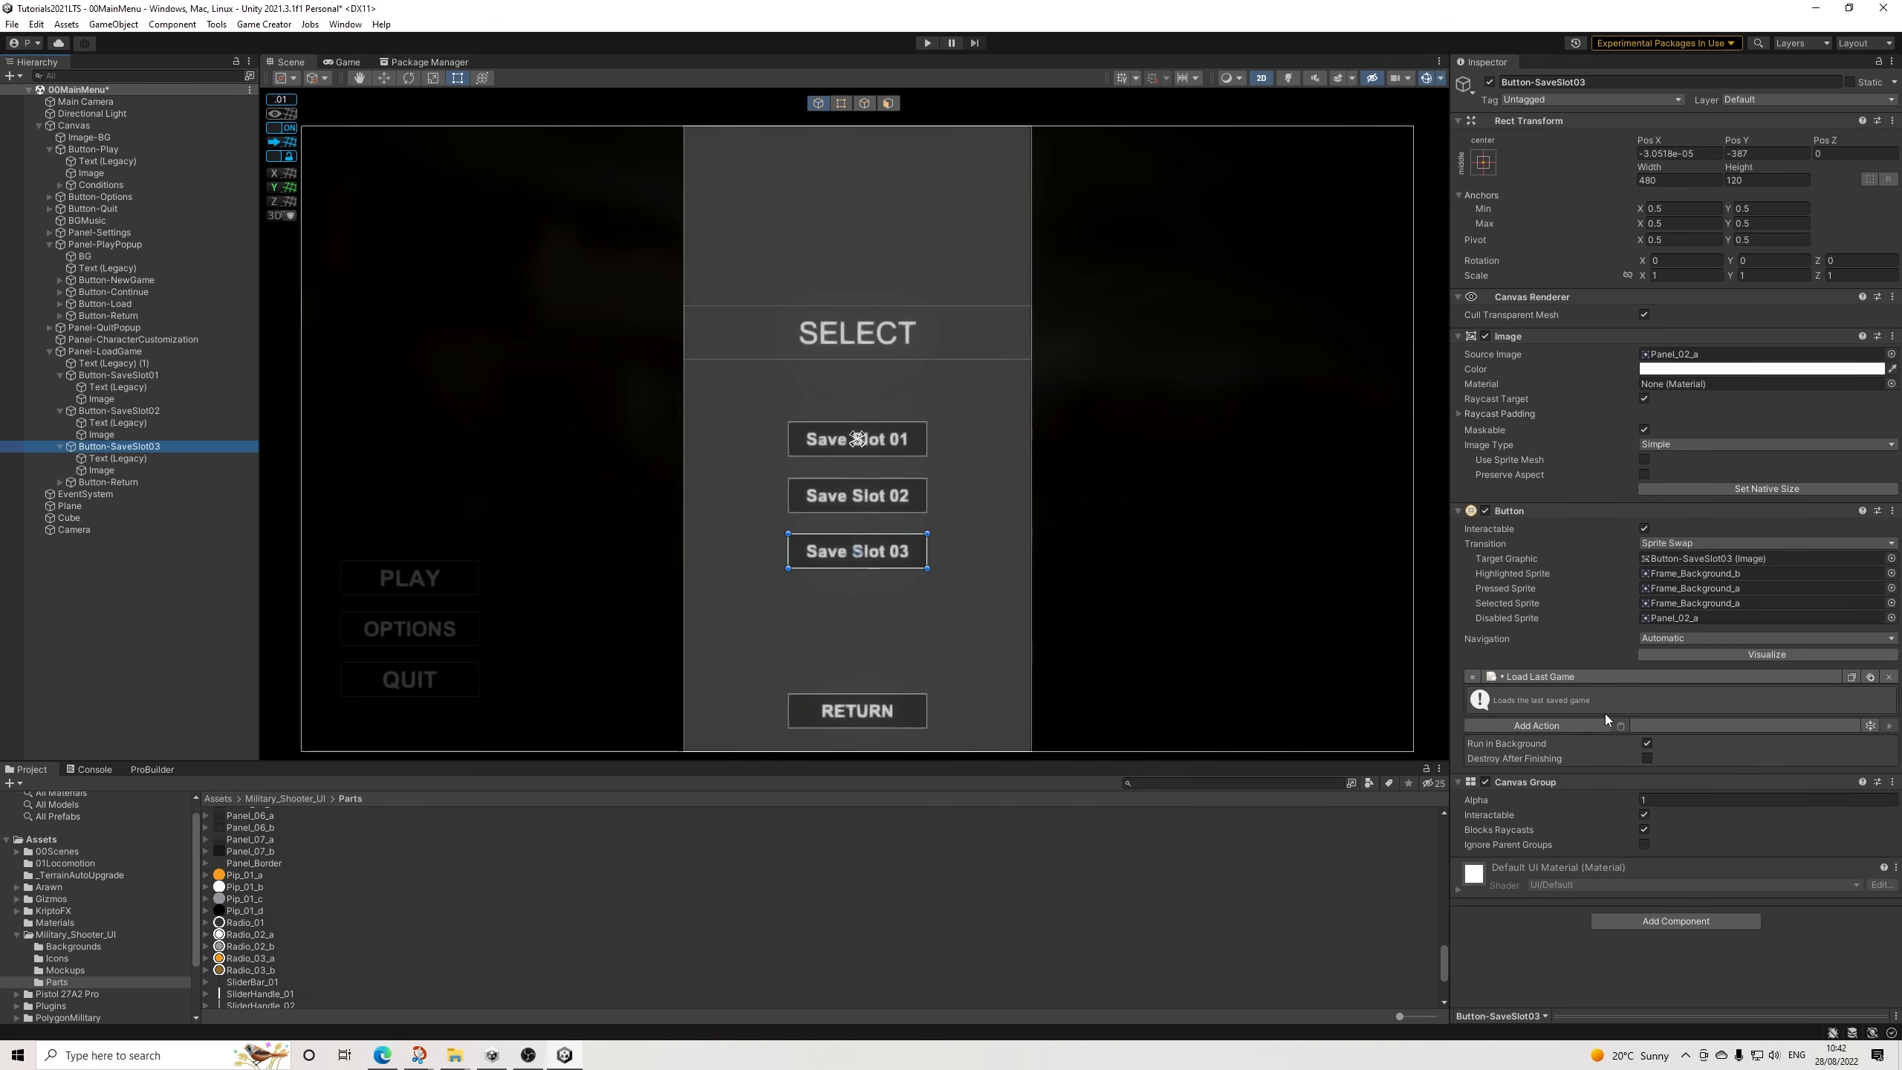
left_click(1888, 677)
left_click(1538, 676)
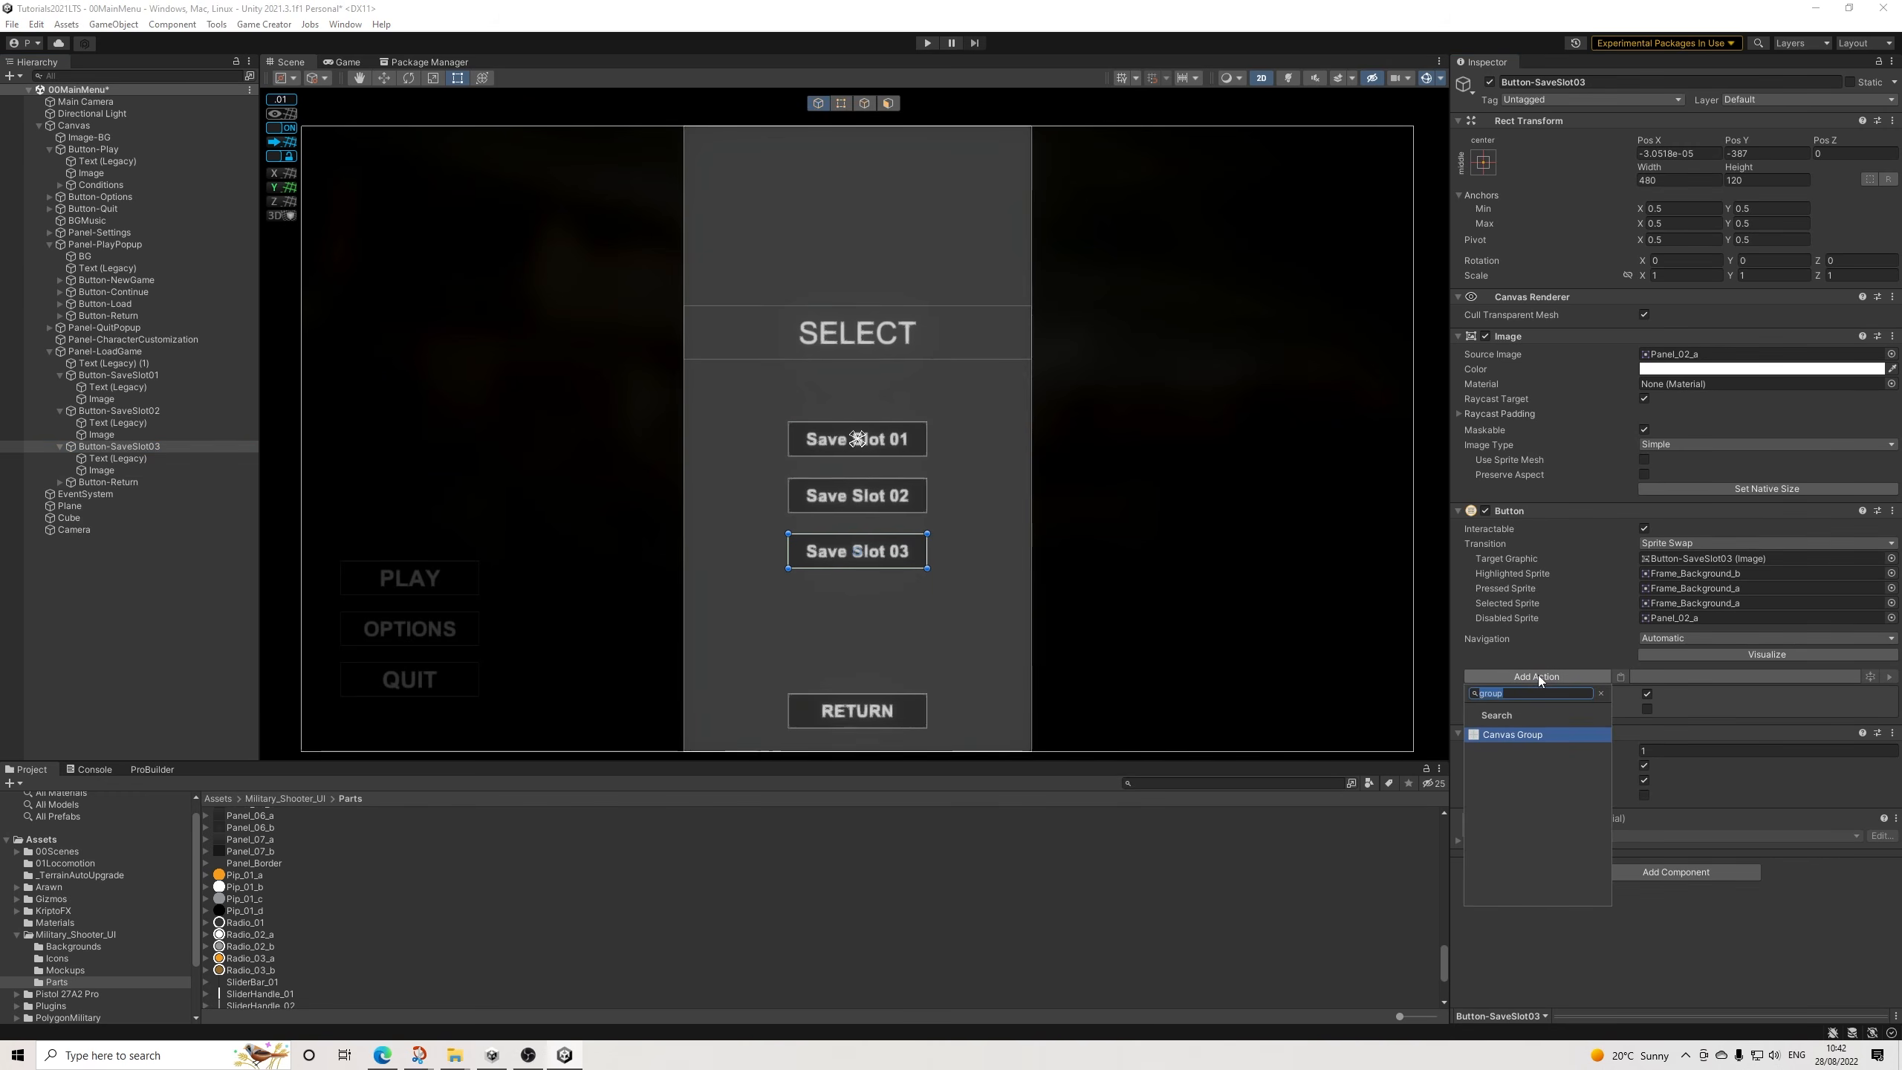
type("load")
key("Down")
key("Down")
key("Down")
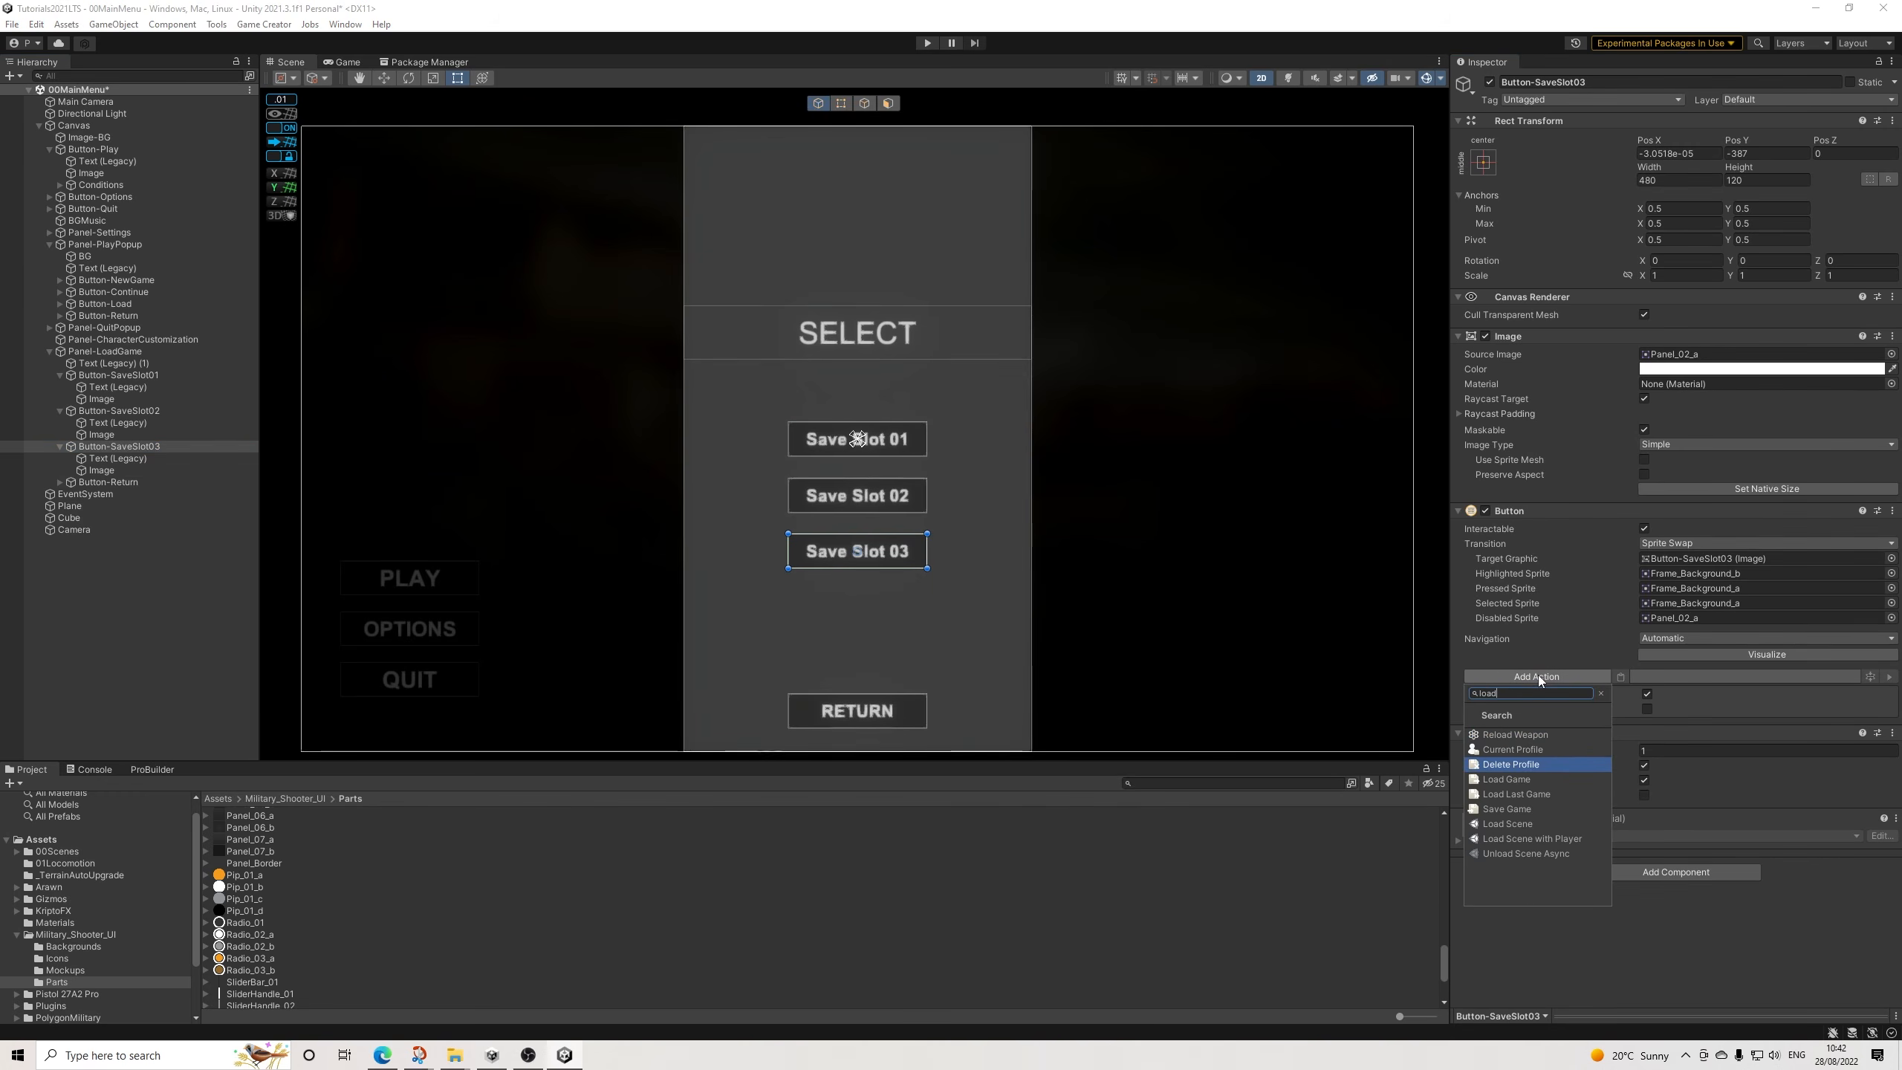
key("Return")
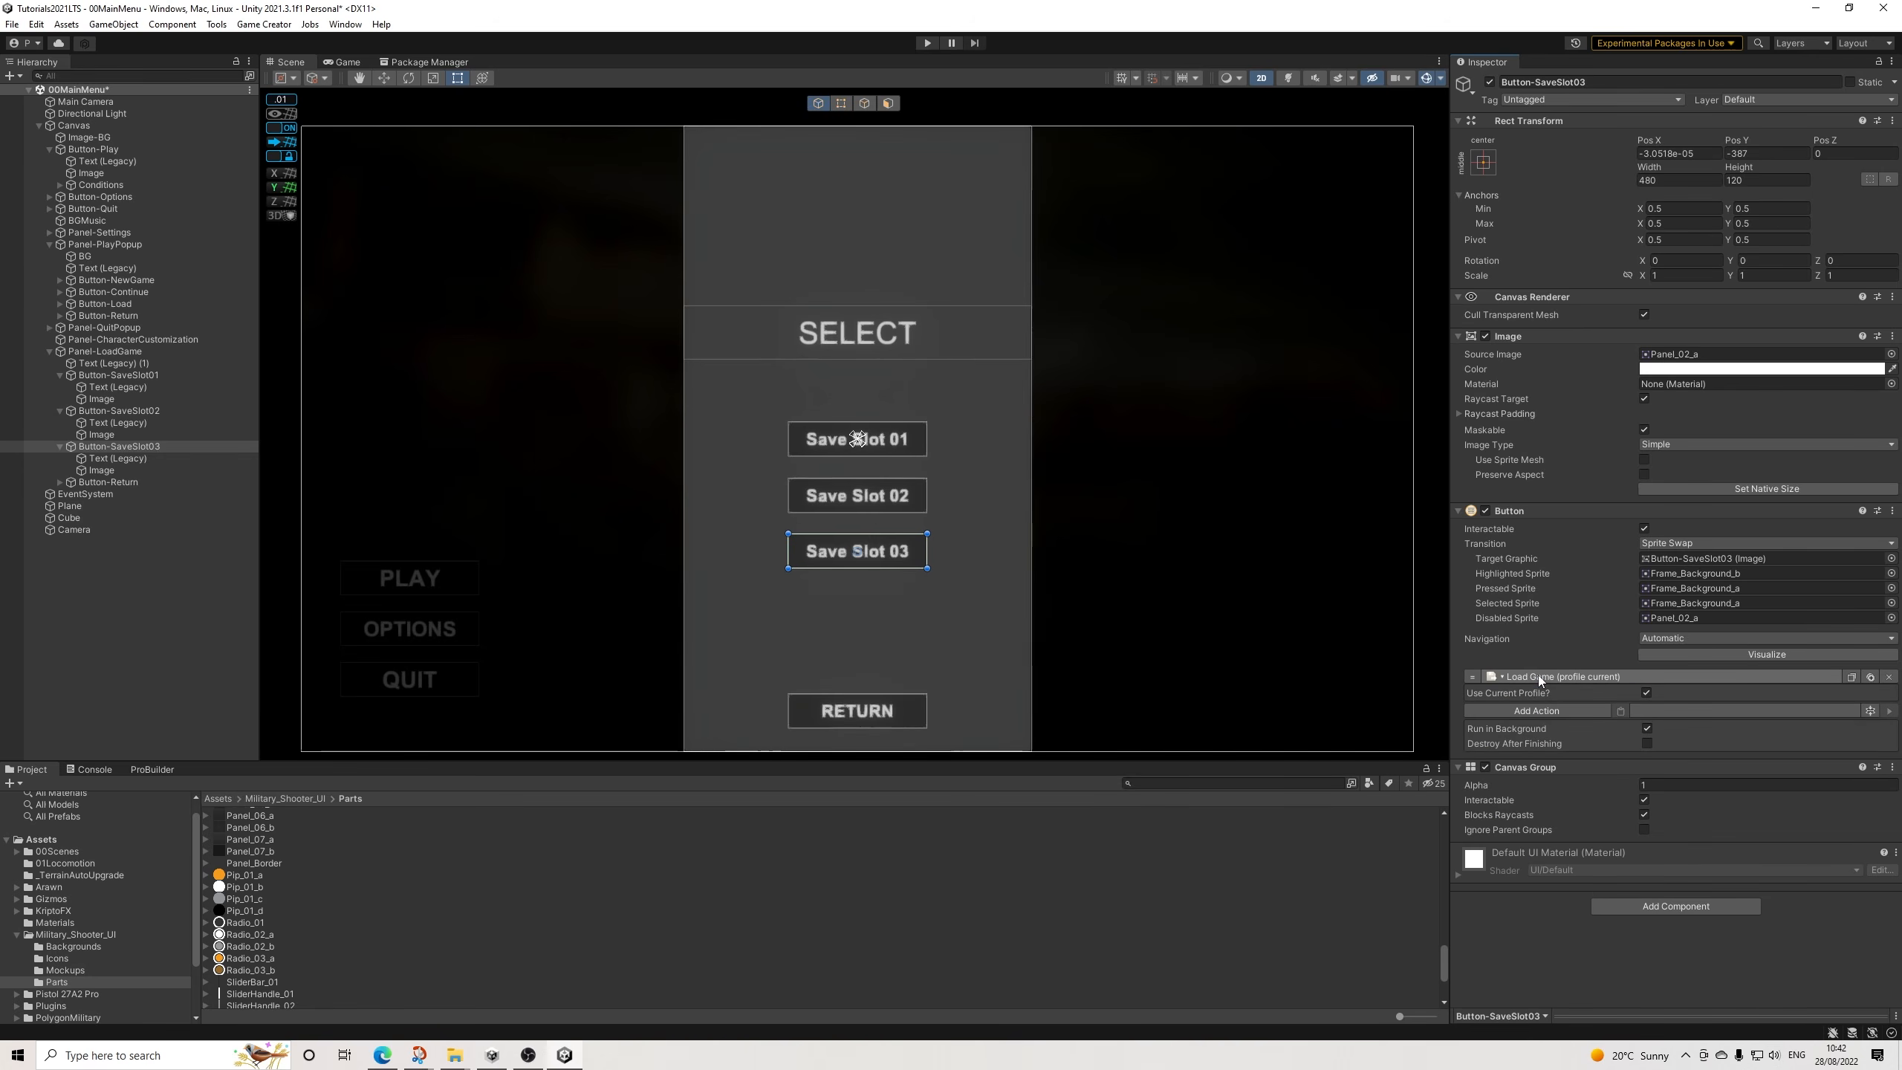
left_click(1644, 693)
left_click(1702, 708)
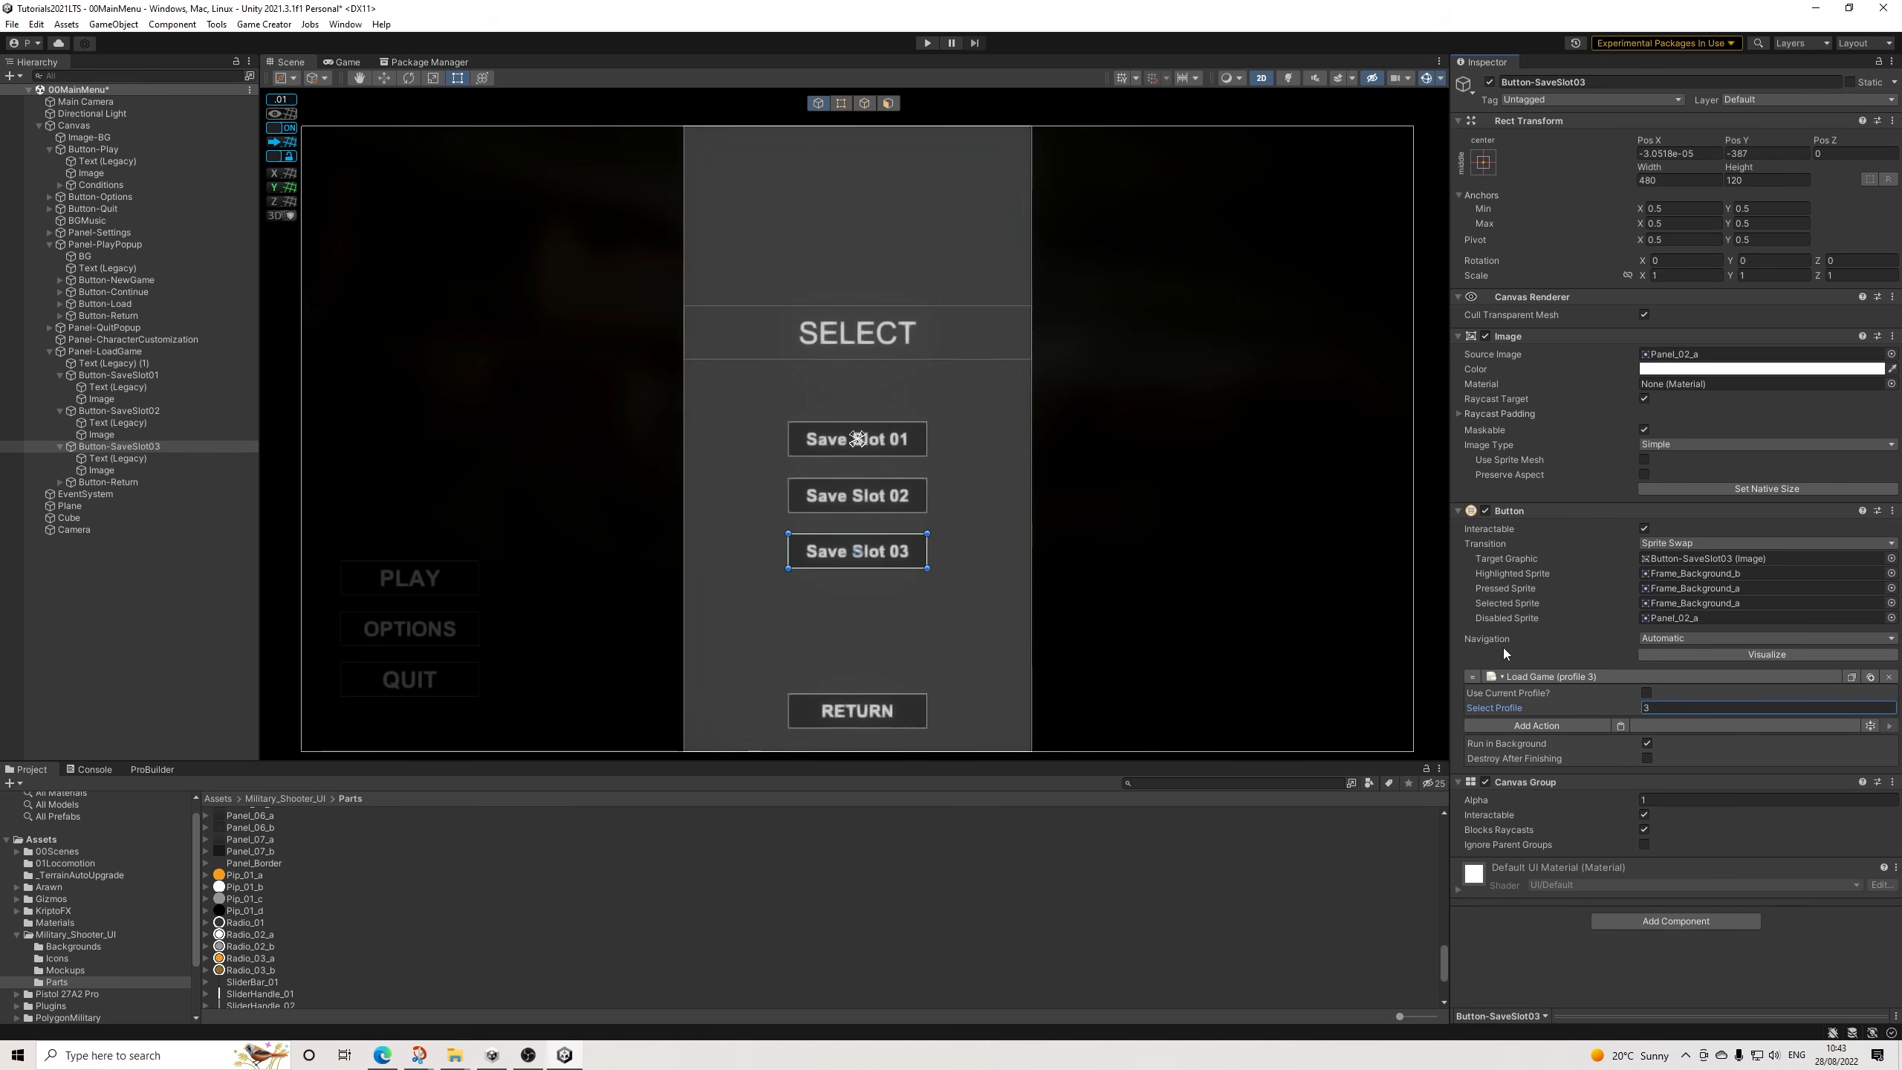
Replace Button-SaveSlot02's CanvasGroup action with the copied Load Game action and set its Select Profile to 1.
left_click(141, 414)
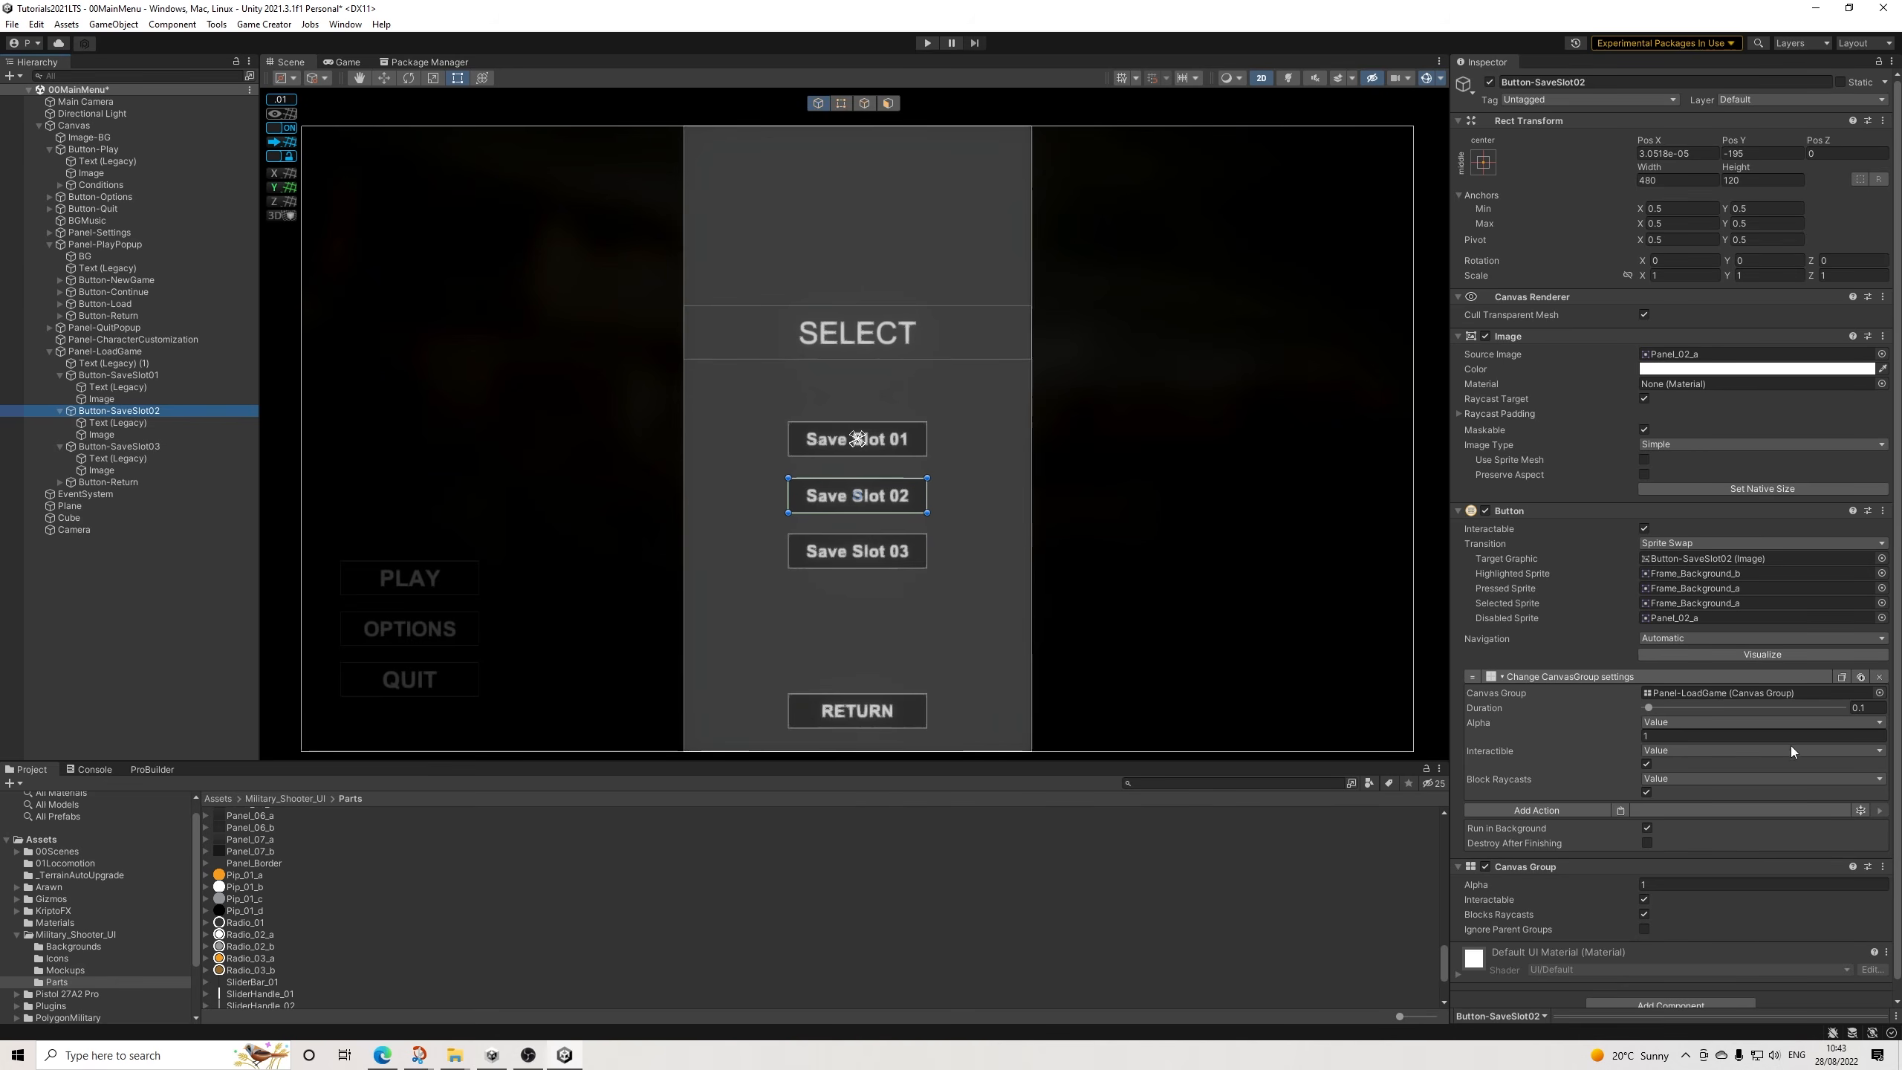
left_click(1878, 677)
left_click(1621, 677)
left_click(1629, 680)
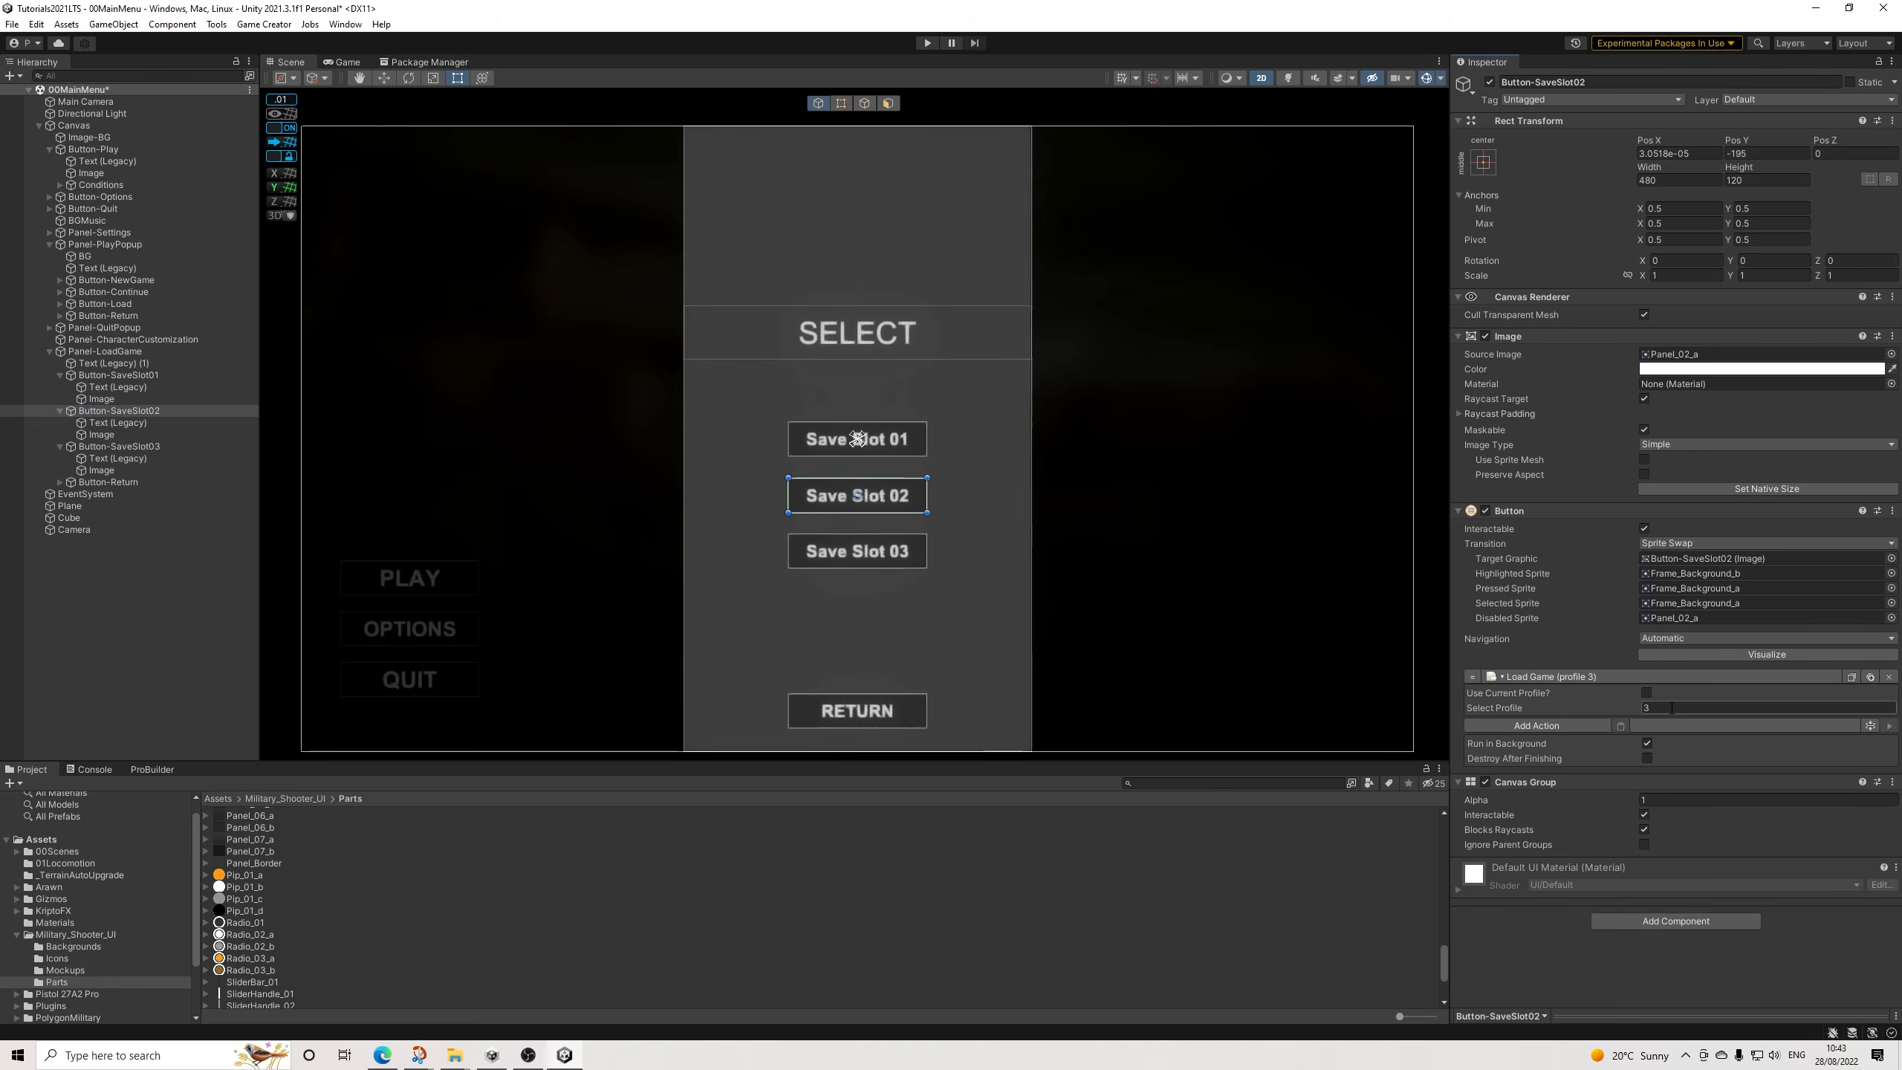
left_click(1676, 707)
type("2")
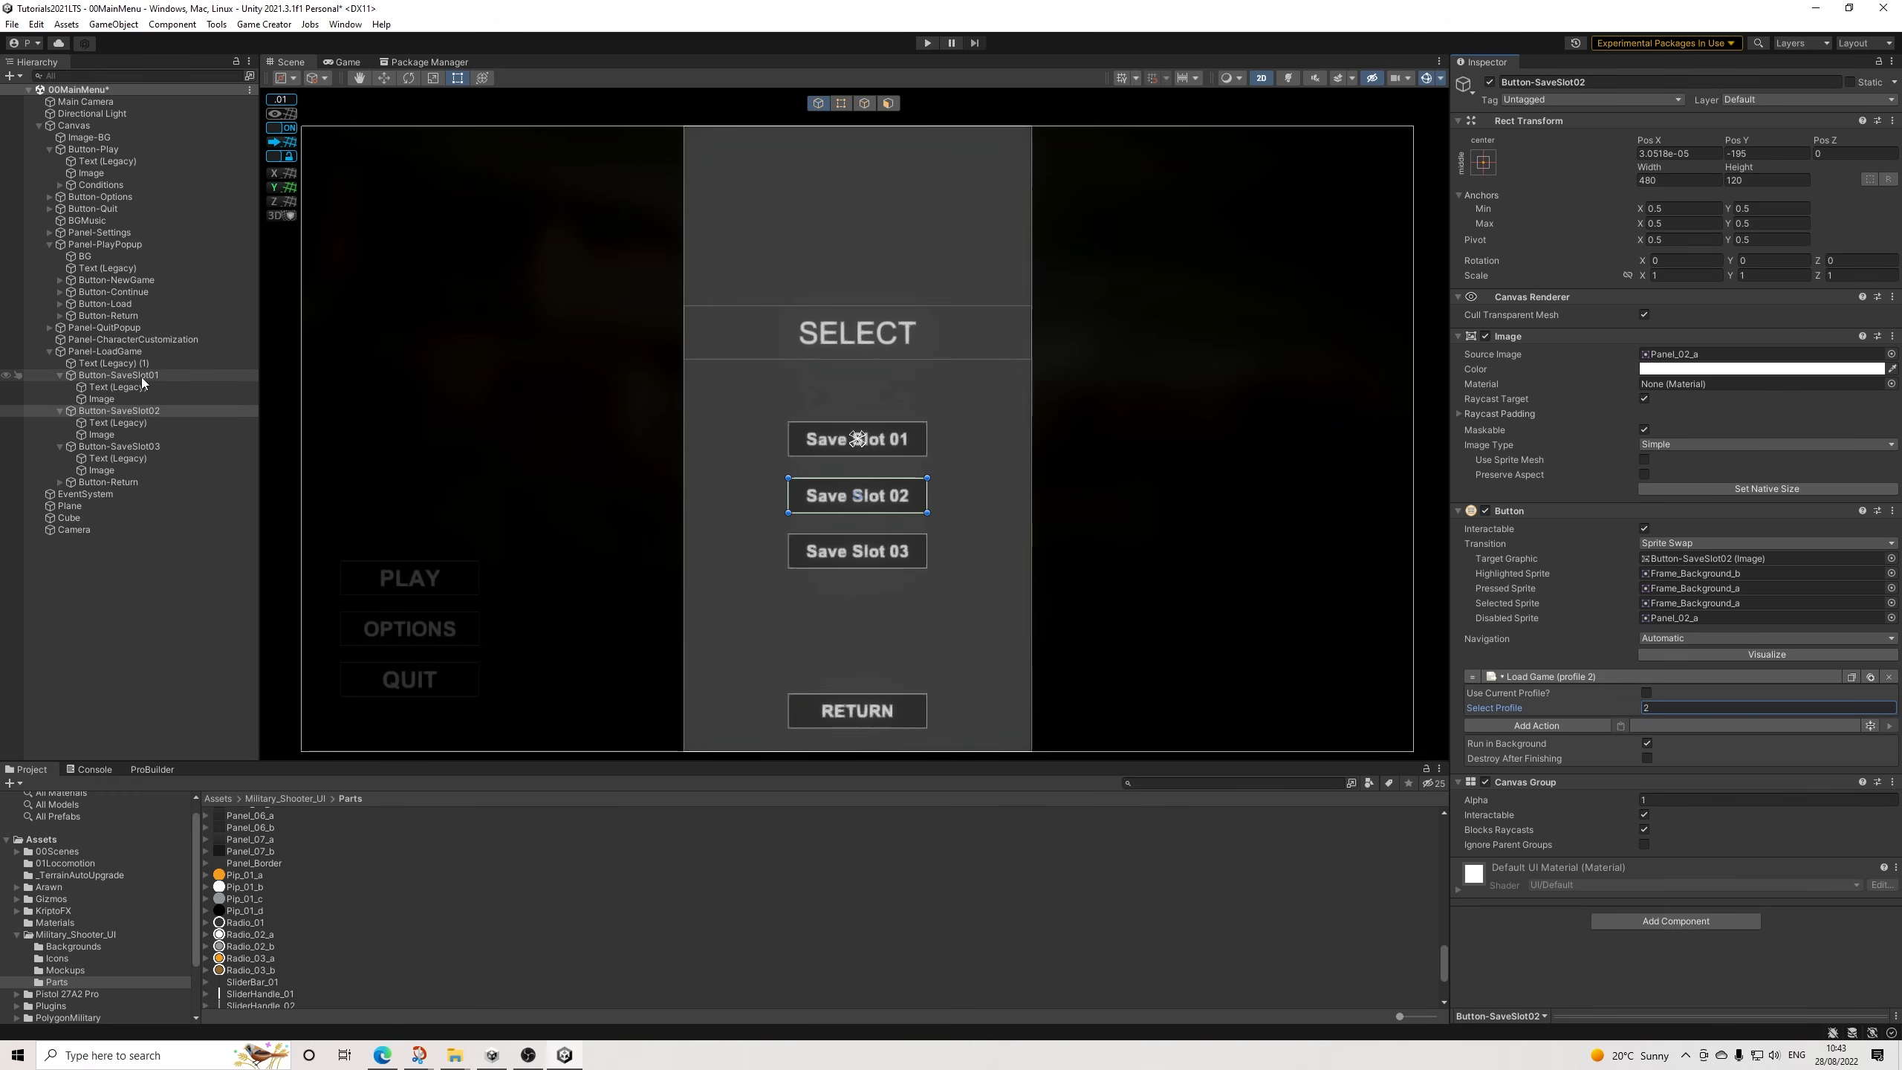
type("1")
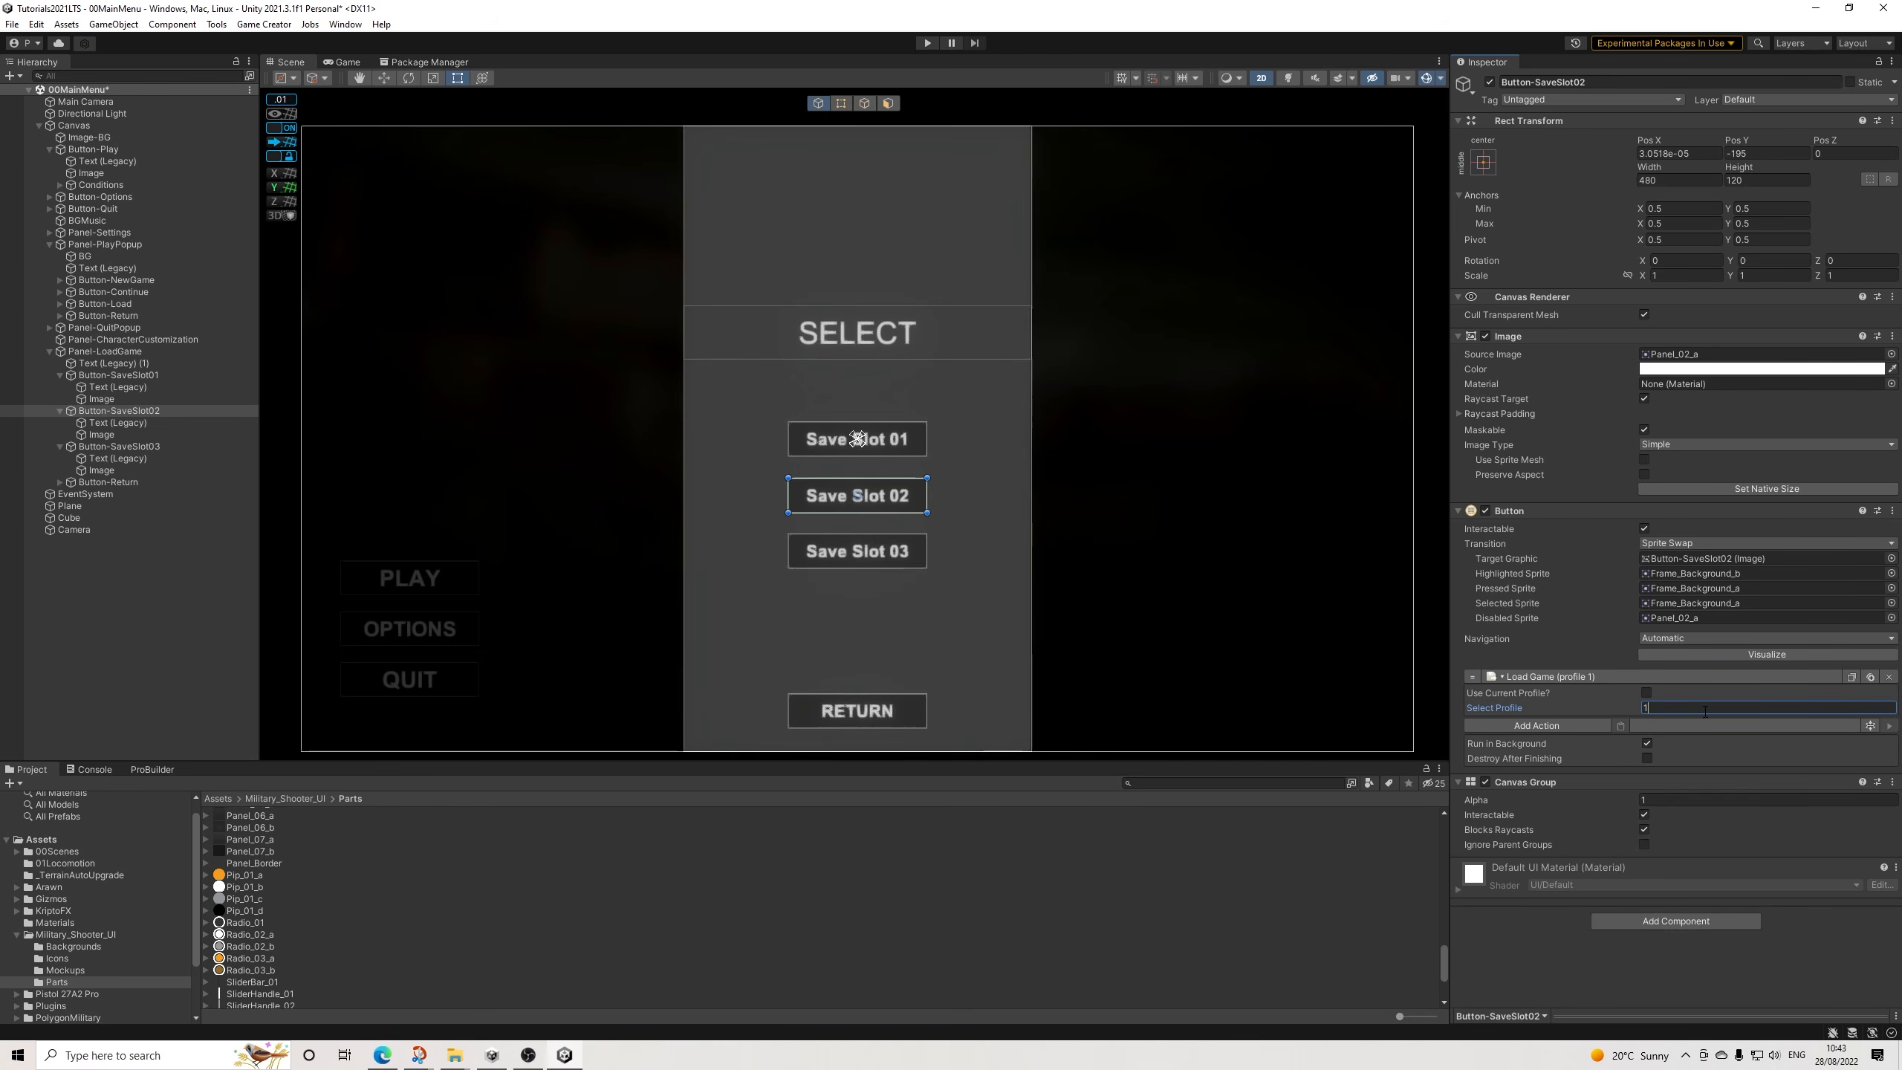
Open the Select Profile value of Button-SaveSlot03's Load Game action for editing.
left_click(104, 446)
left_click(1666, 706)
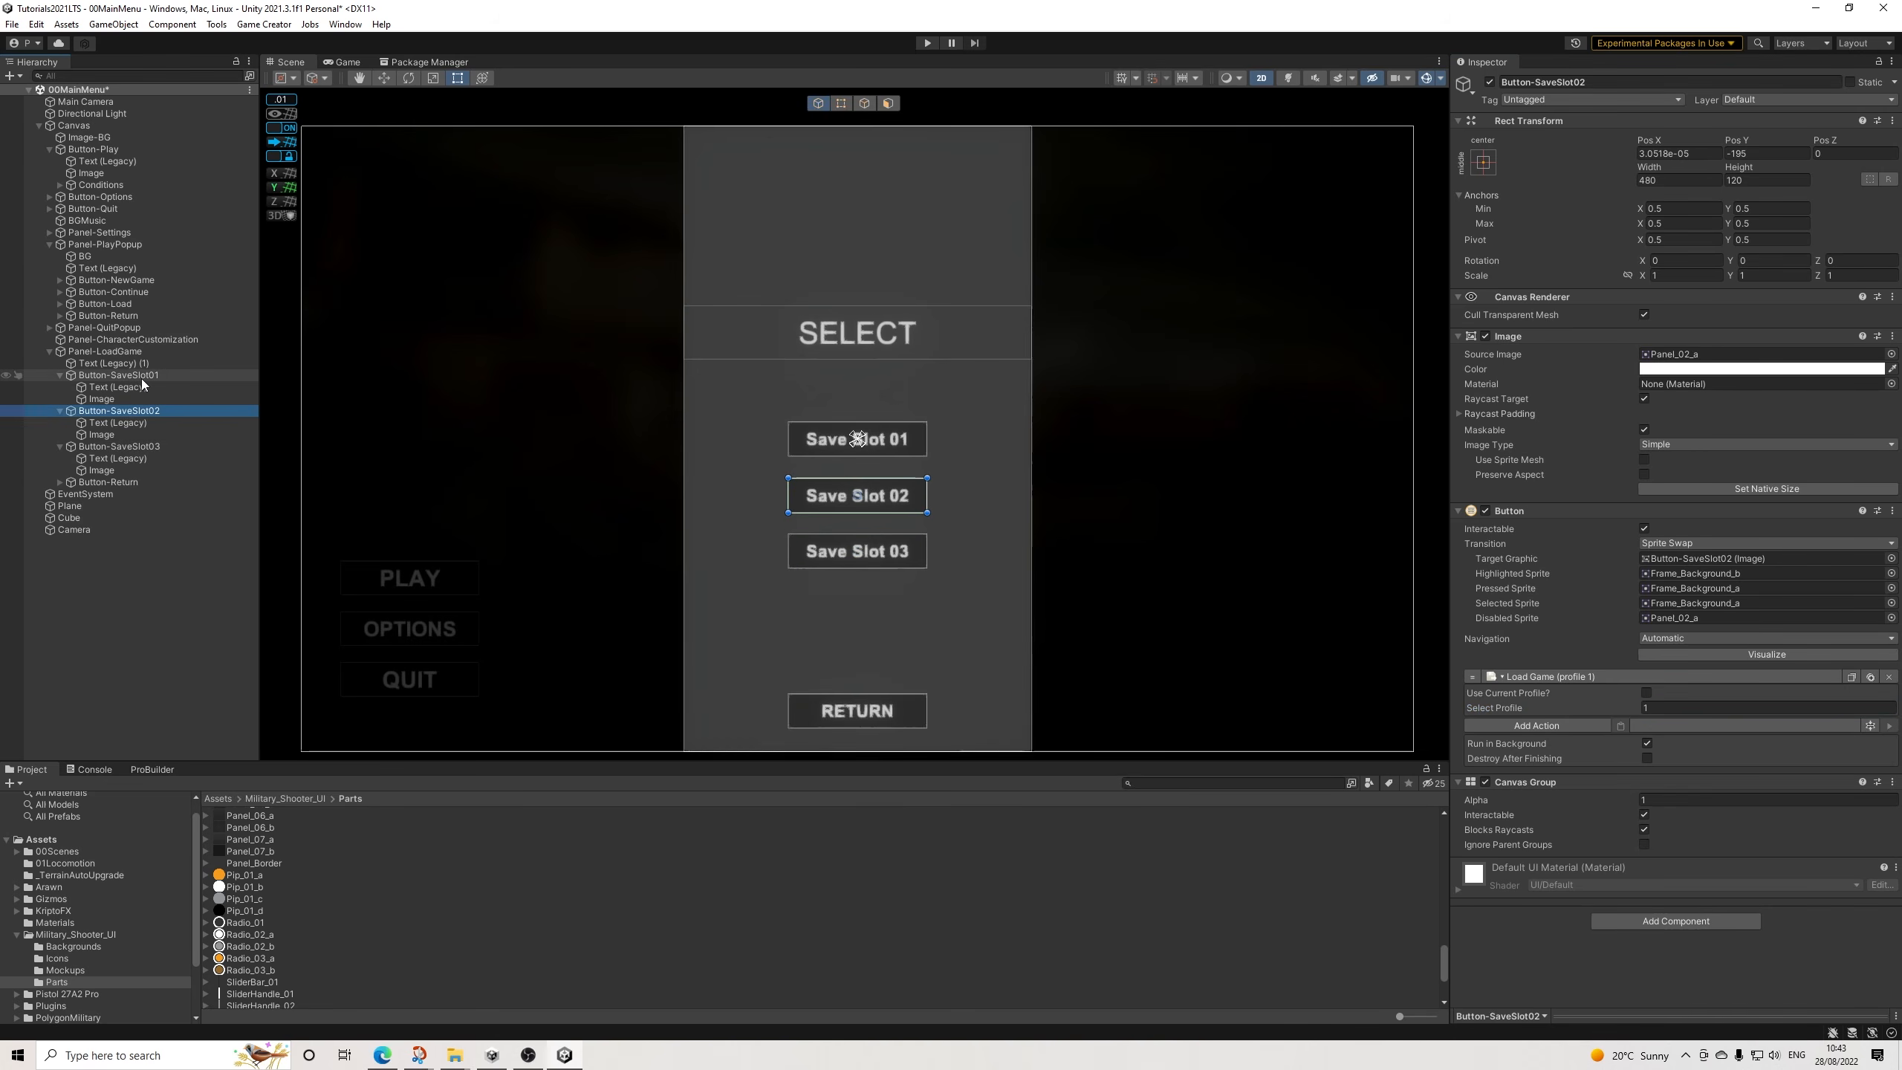
Replace Button-SaveSlot01's CanvasGroup action with the copied Load Game action and set its Select Profile to 0.
left_click(142, 375)
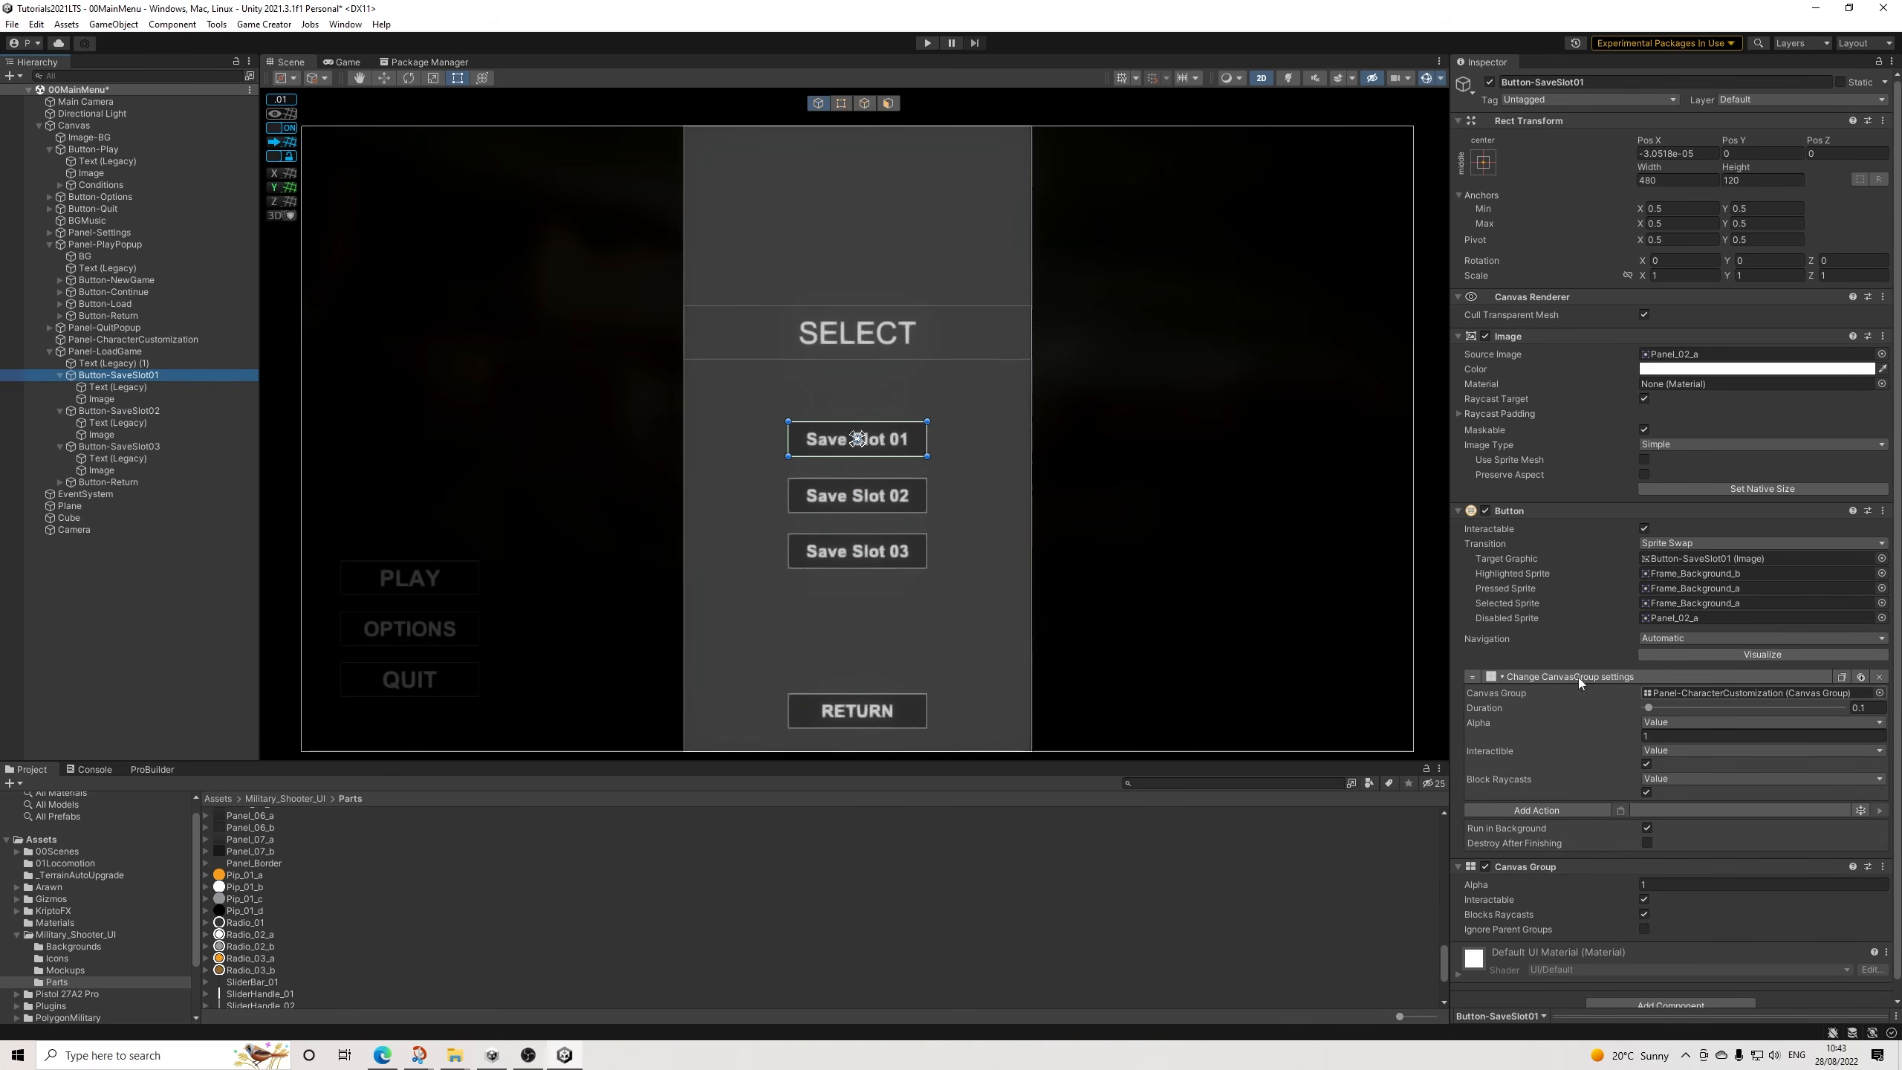
left_click(126, 411)
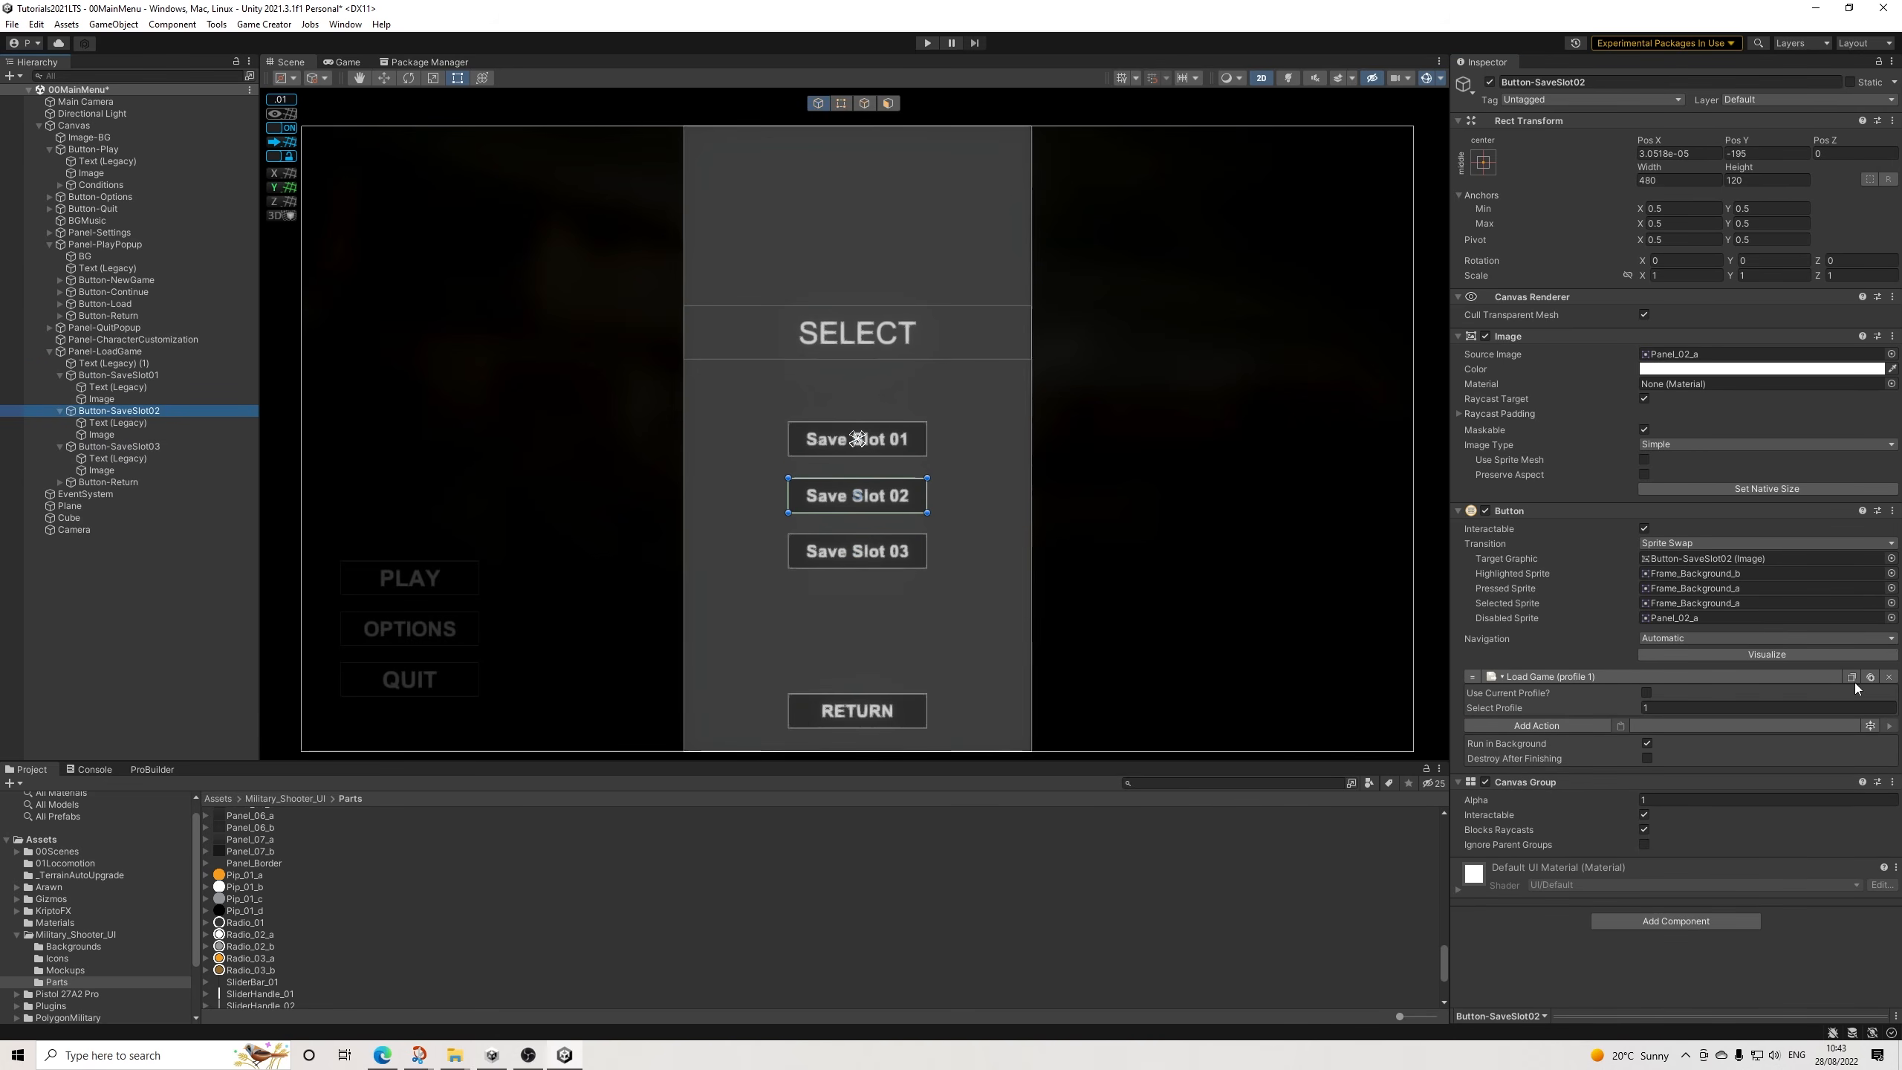
left_click(151, 375)
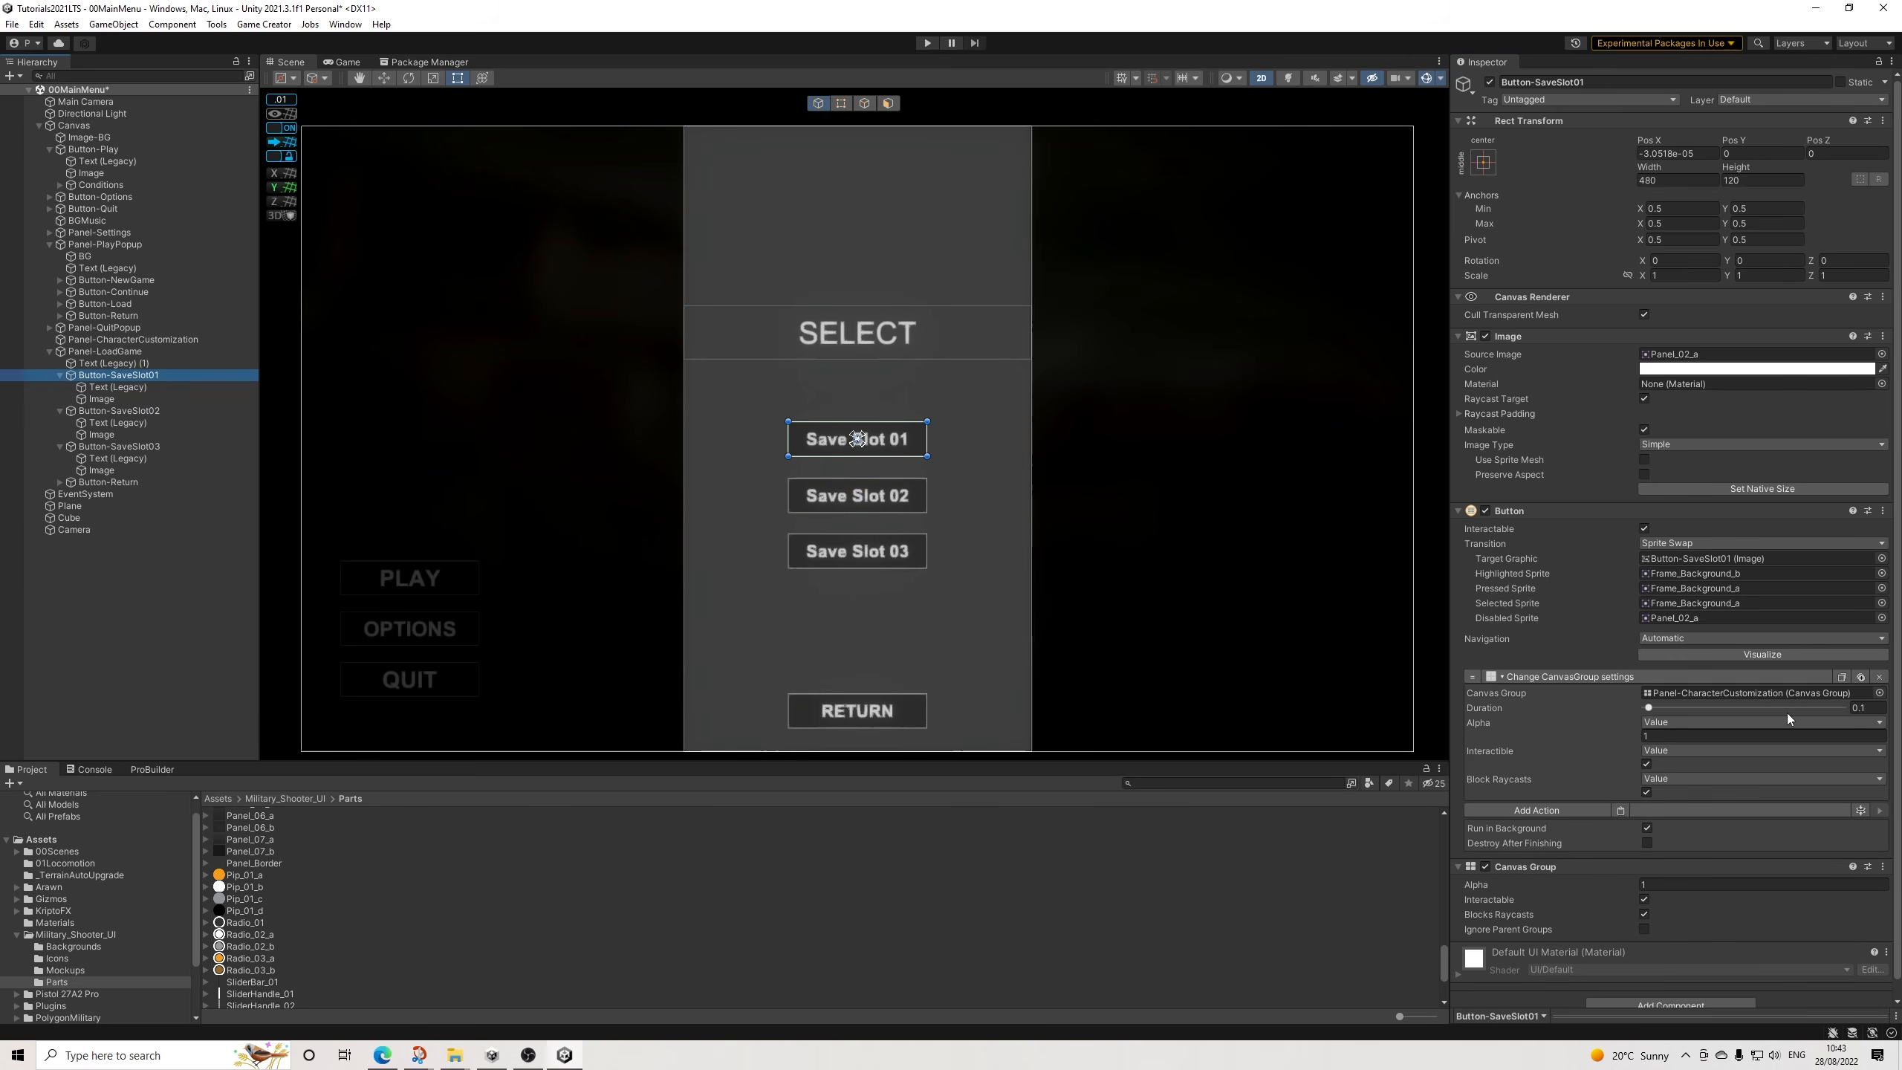
left_click(1880, 678)
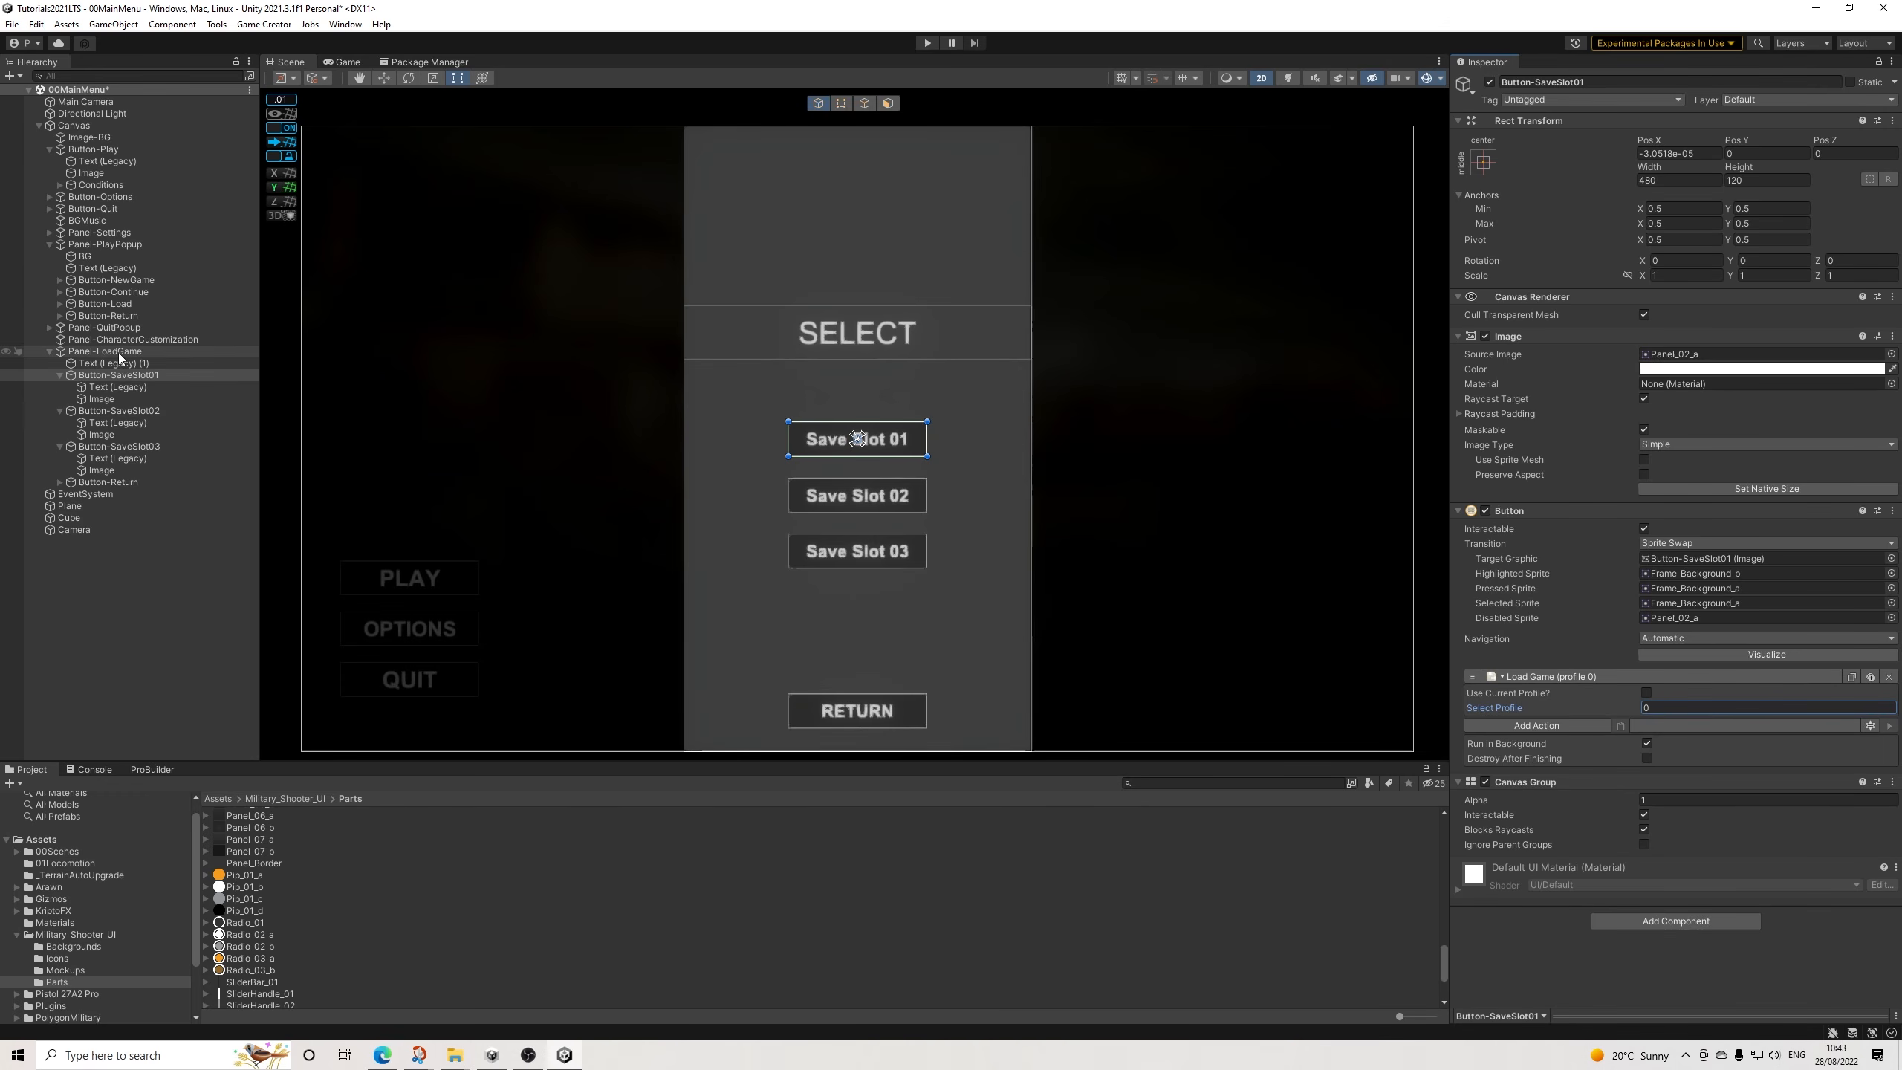
Add a Call Conditions action to Button-Load and place it above the existing Change CanvasGroup action.
left_click(116, 304)
left_click(1551, 811)
type("call")
key("Return")
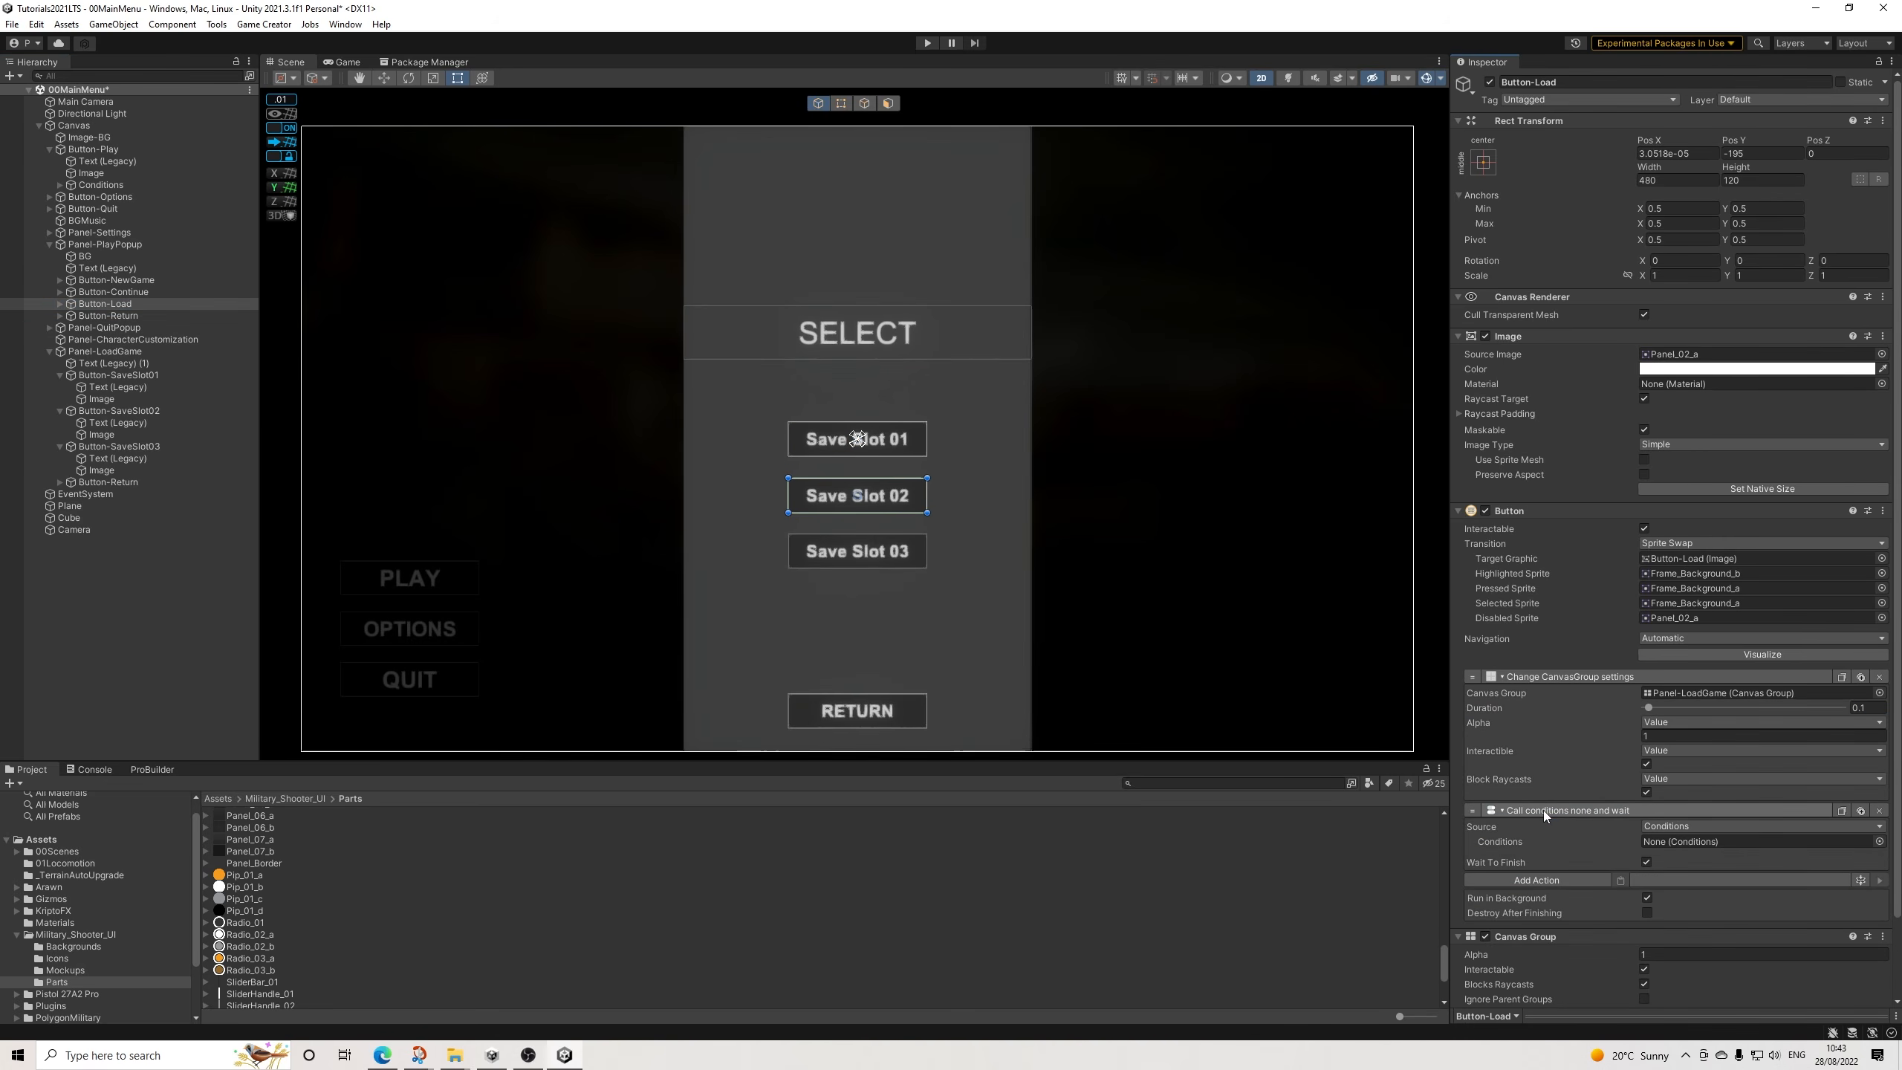
left_click_drag(1469, 741, 1471, 666)
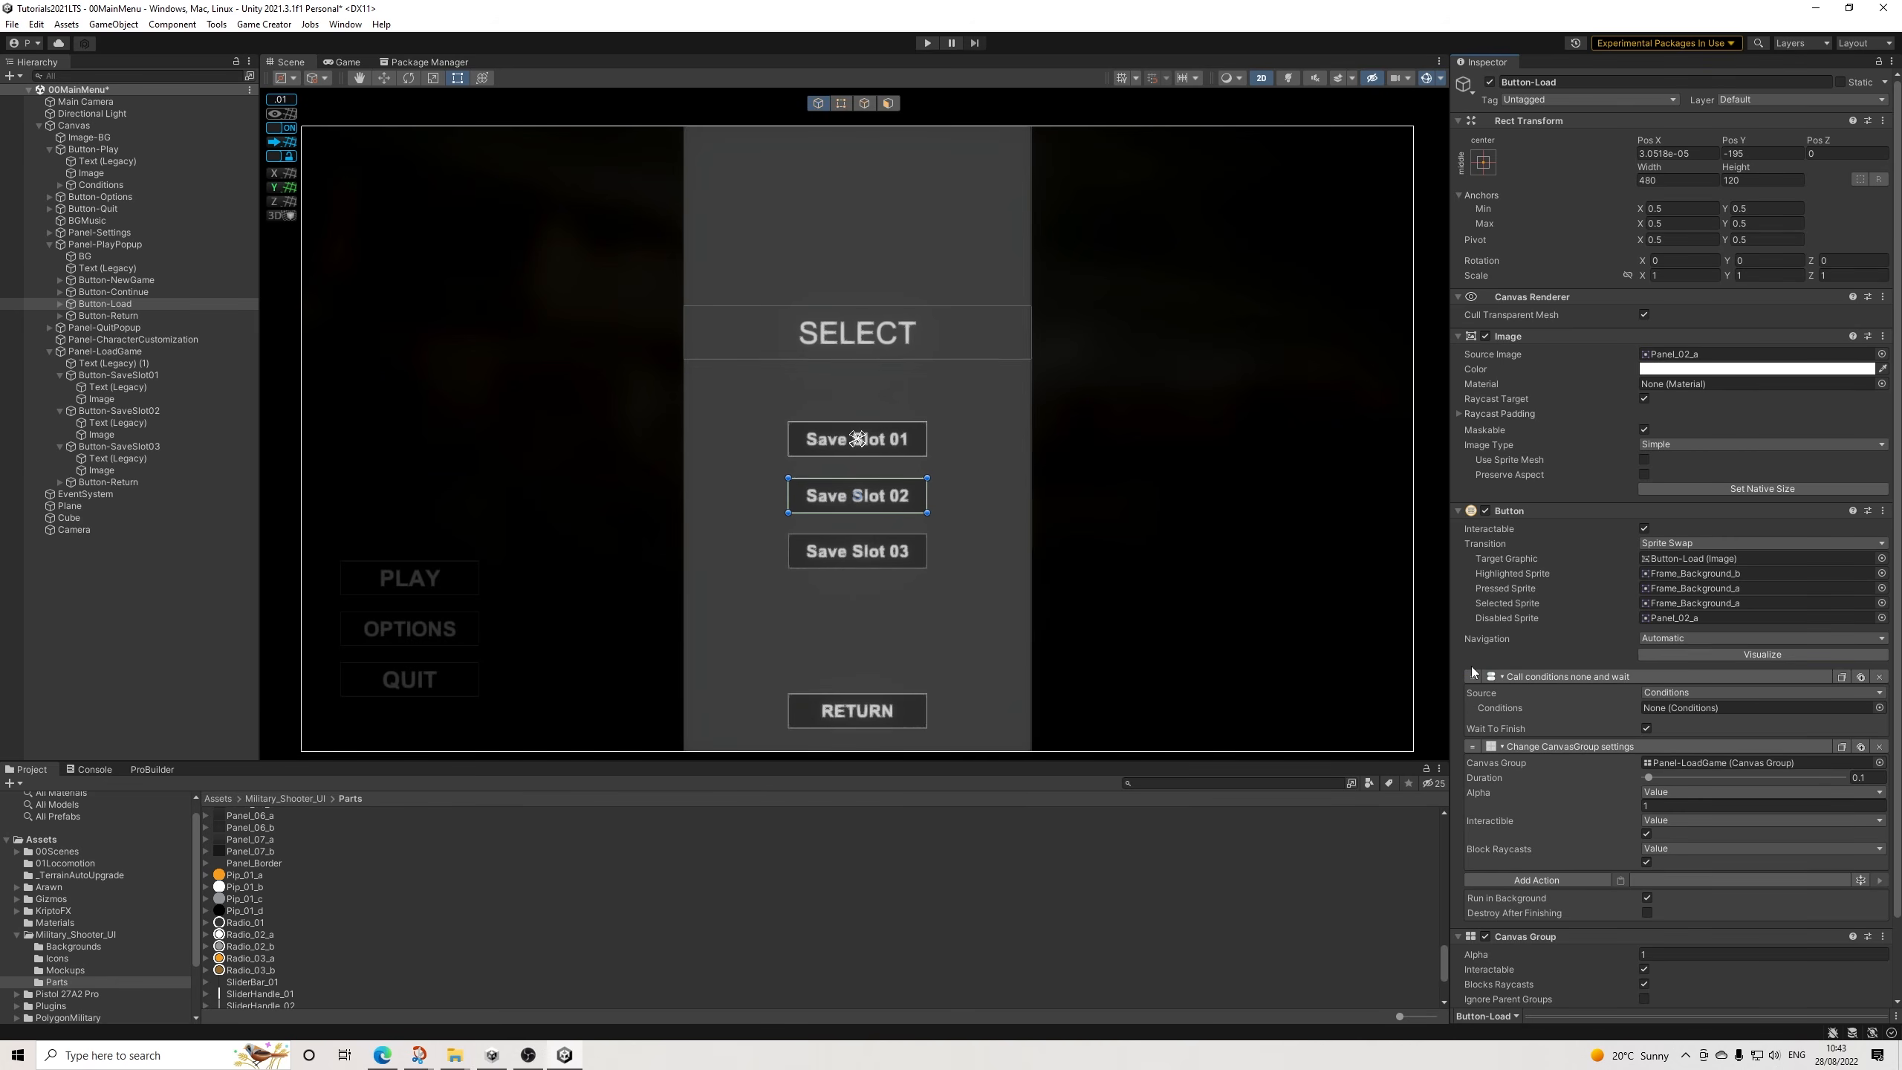
Create a Game Creator Conditions object named "Conditions" under Button-Load and assign it to the button's Call Conditions action.
right_click(120, 305)
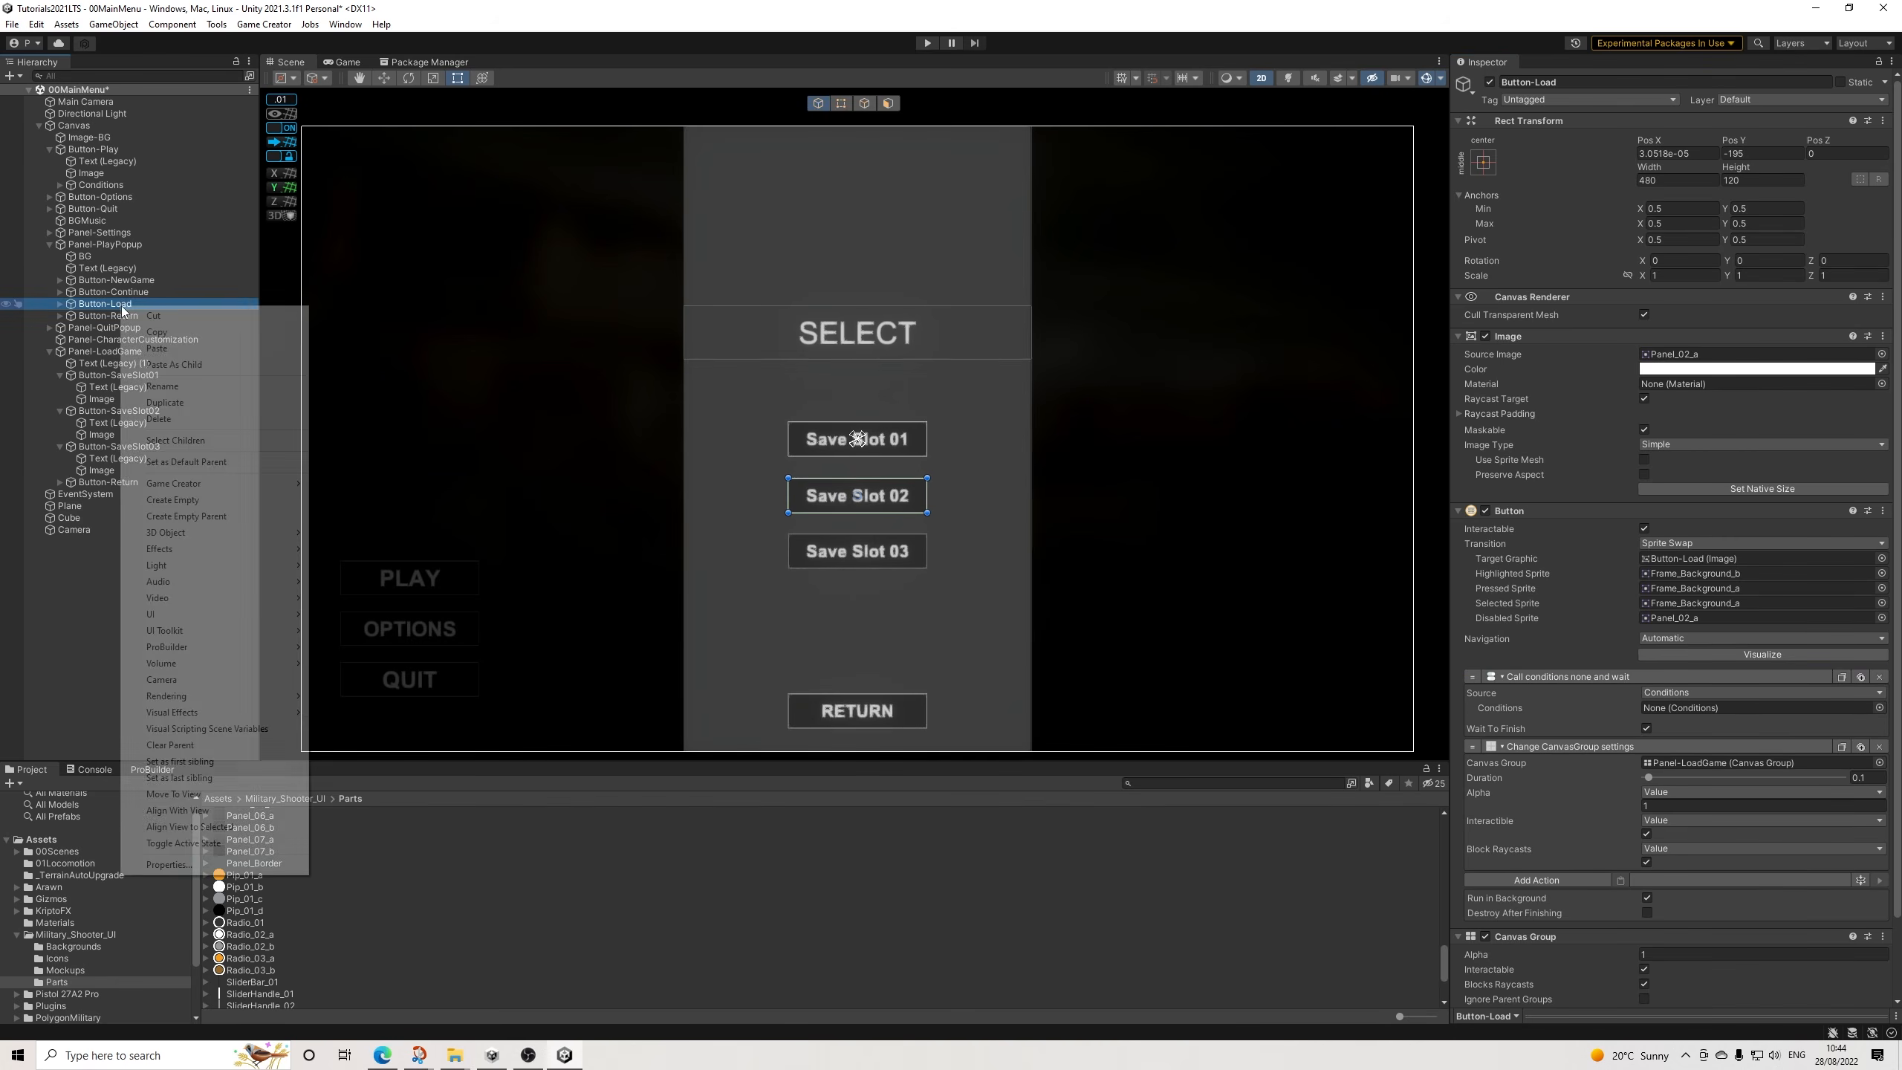
mouse_move(286, 486)
mouse_move(352, 565)
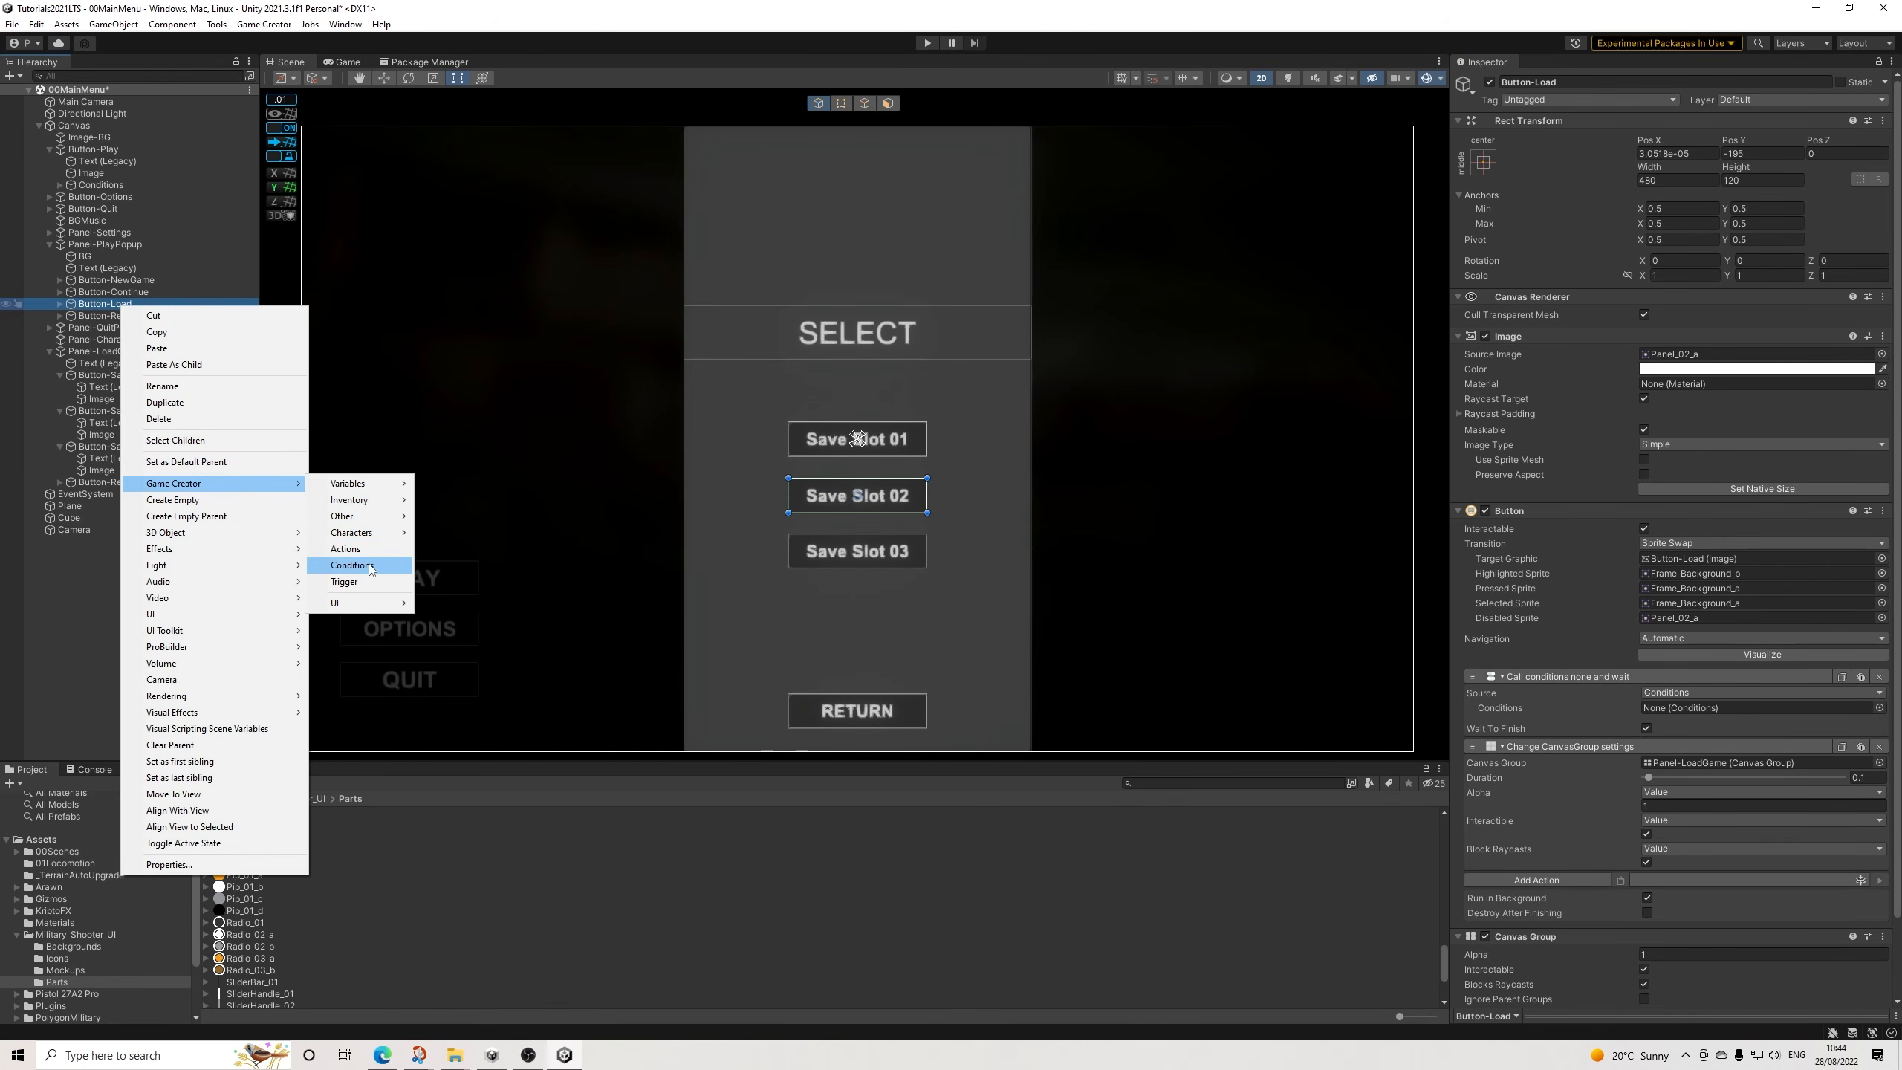
left_click(453, 565)
type("Conditions")
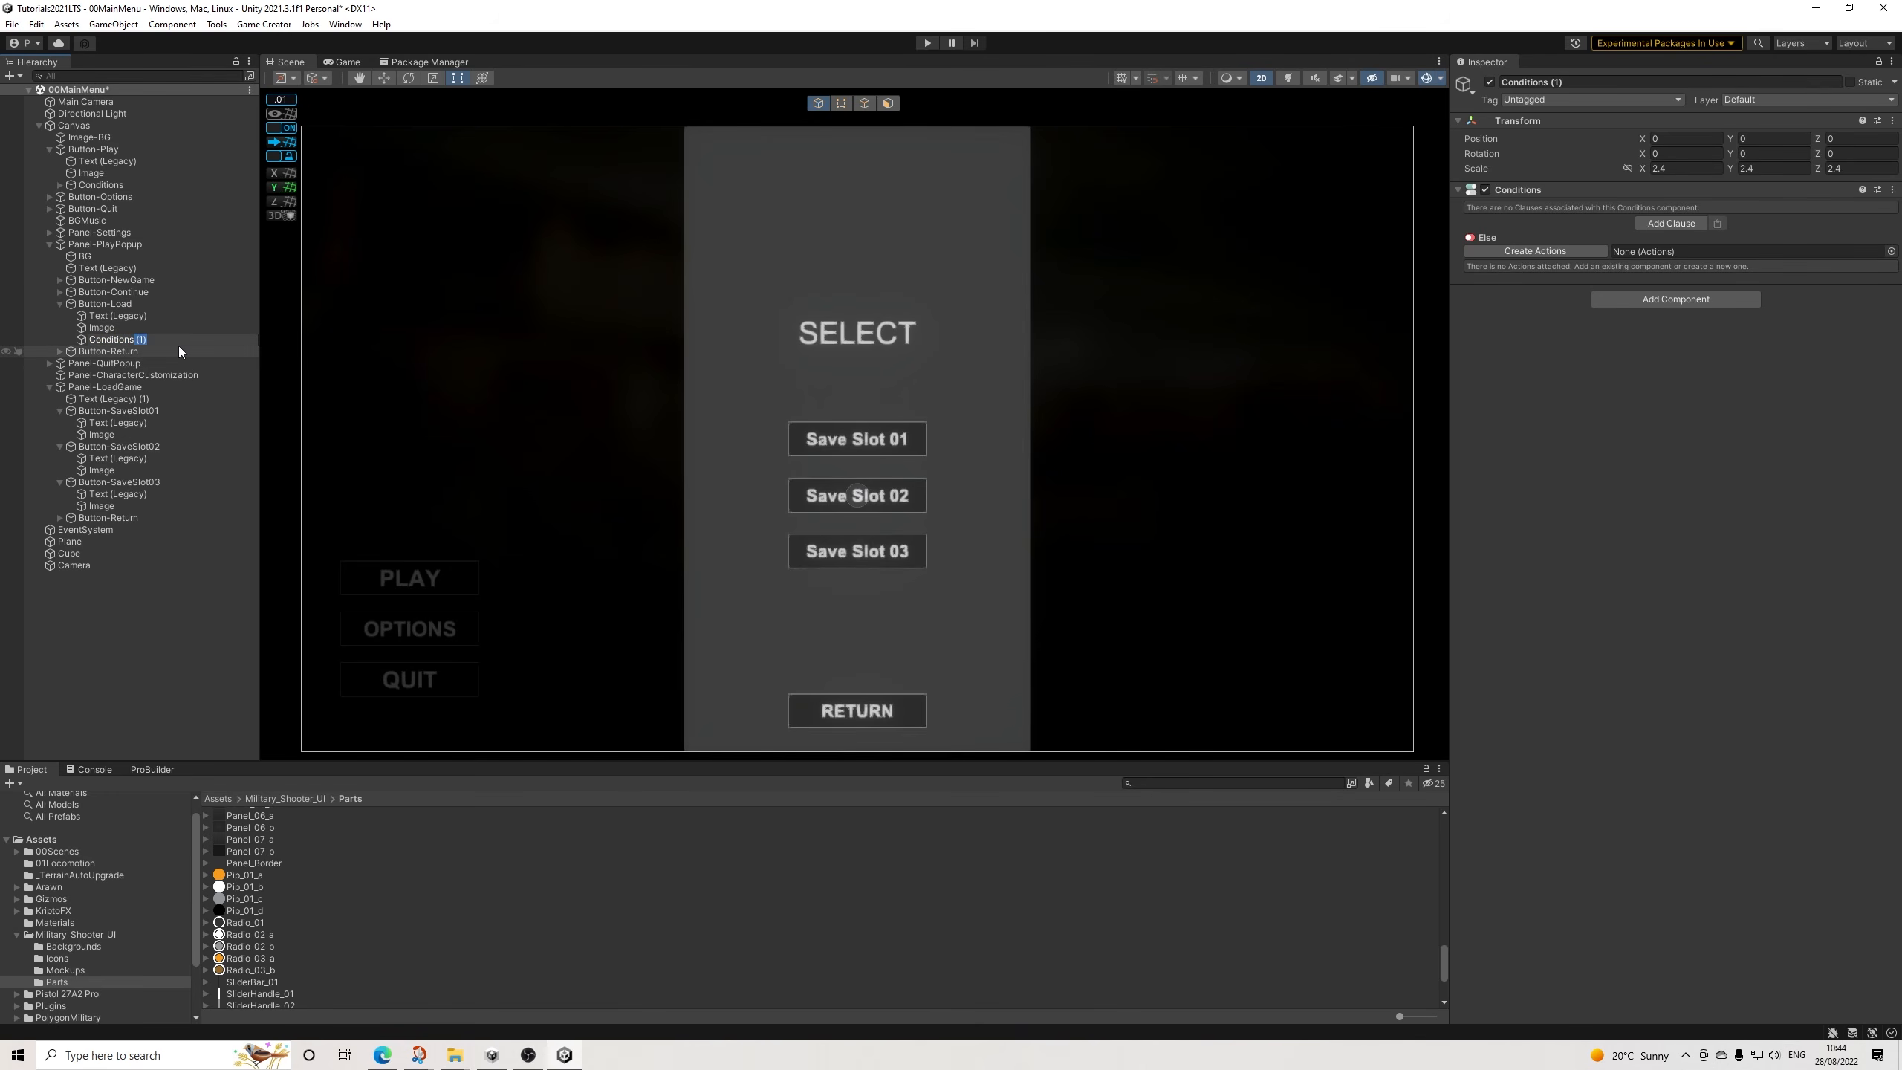
key("Return")
left_click(113, 298)
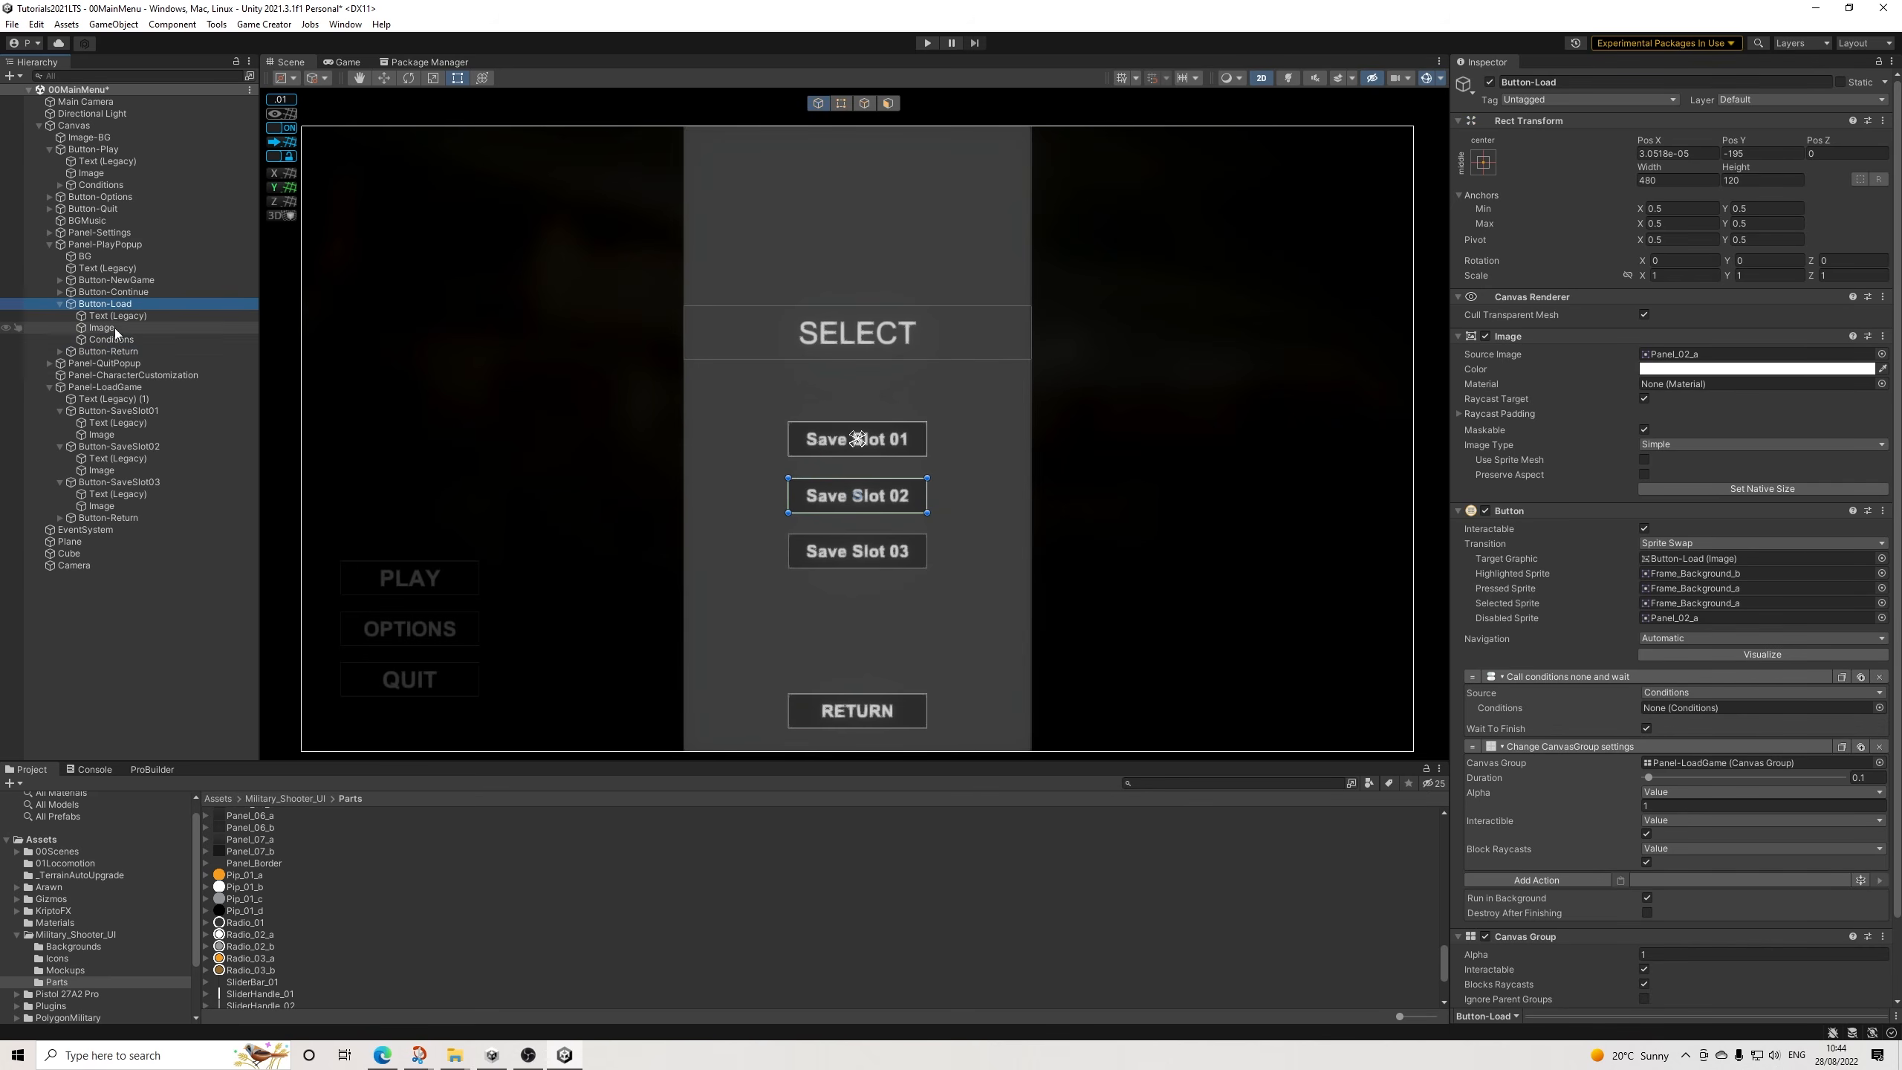
left_click_drag(101, 339, 1759, 708)
Add a clause to the new Conditions object that checks for a save game in profile 2, and create its Then actions.
left_click(110, 340)
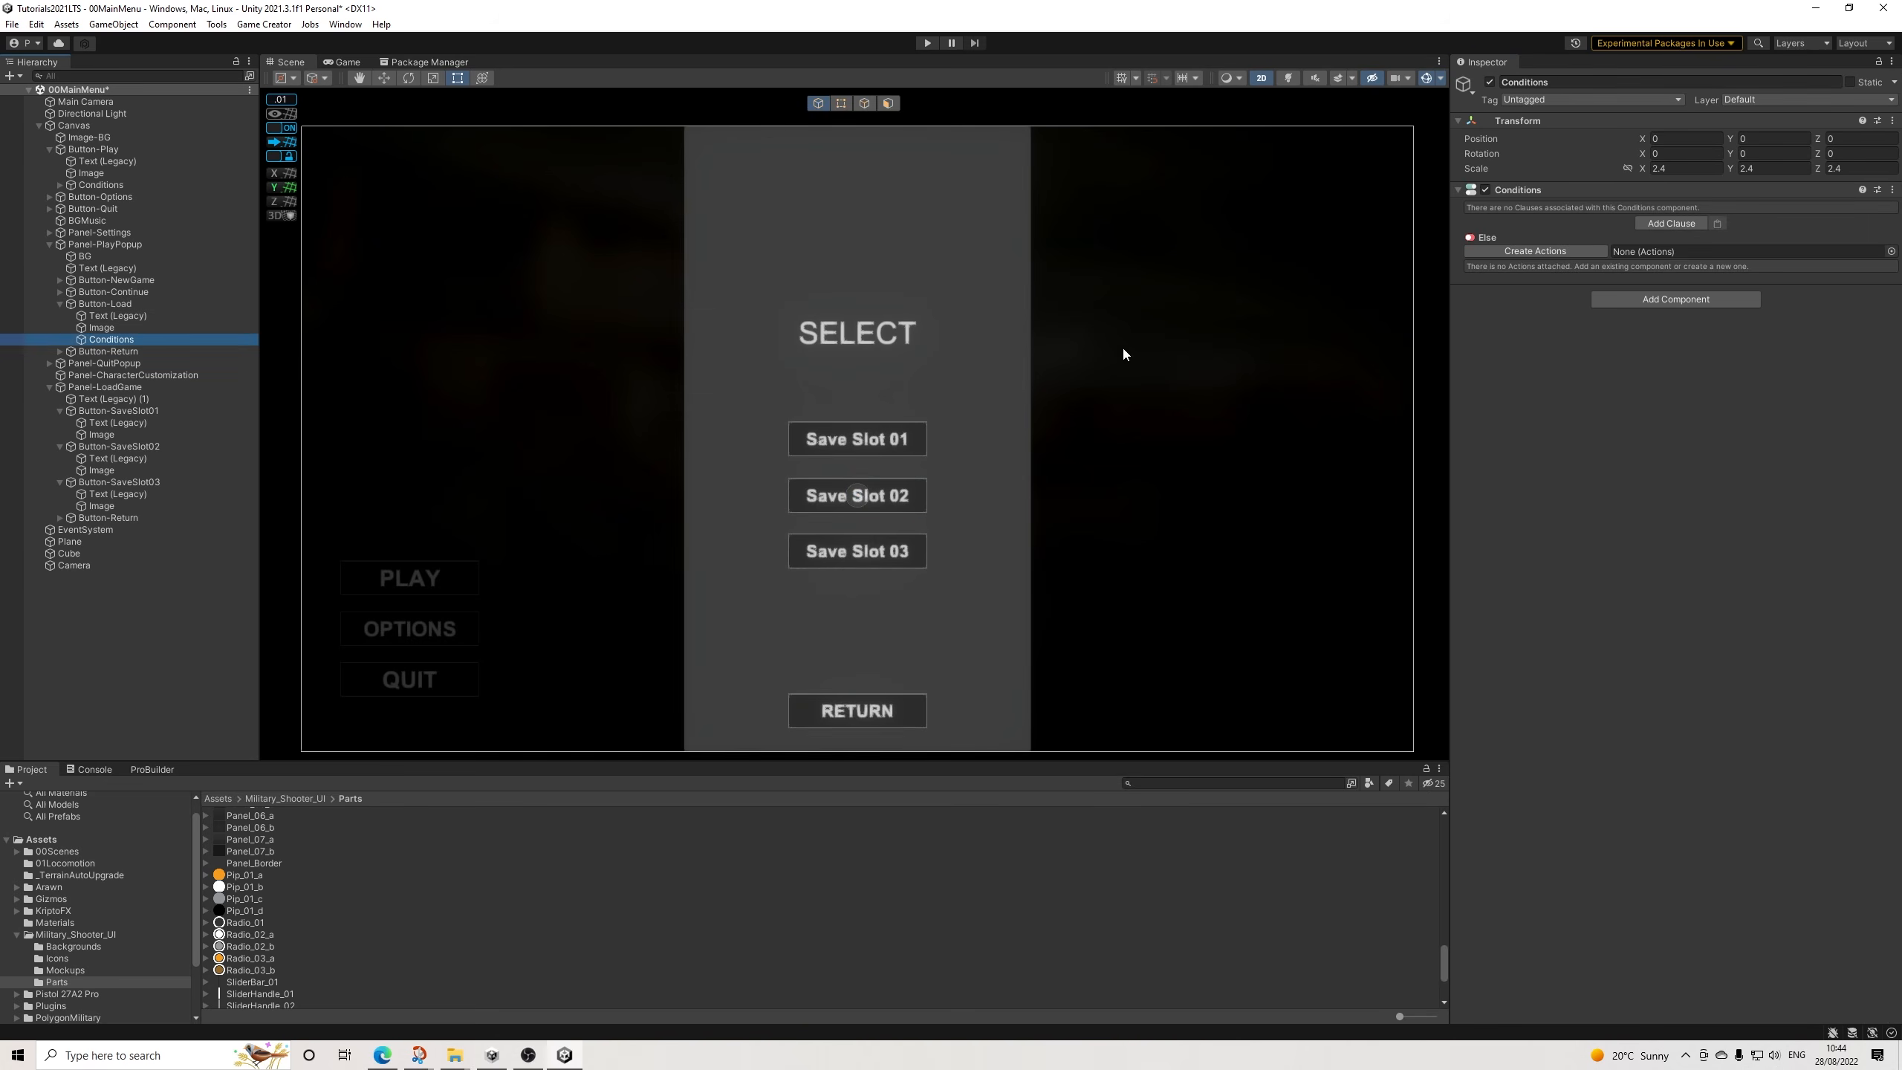
left_click(1658, 223)
left_click(1569, 253)
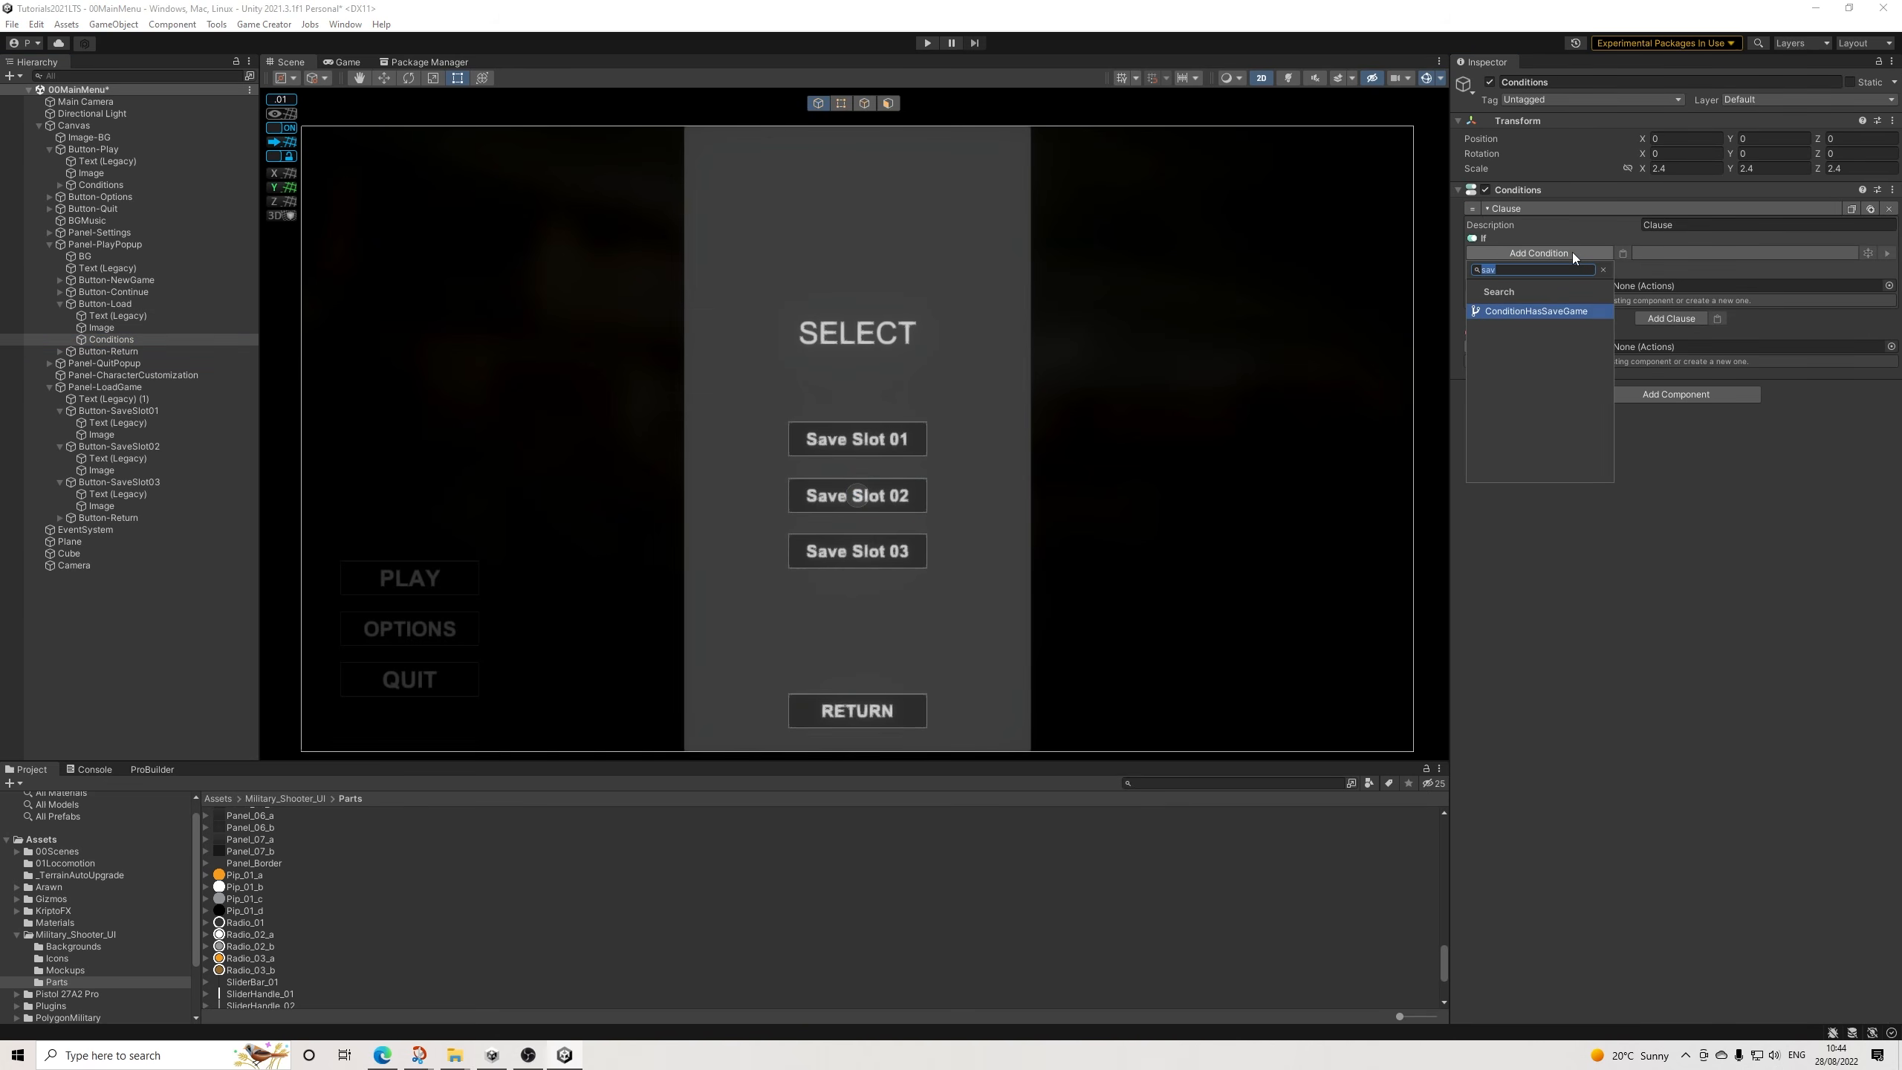
key("Return")
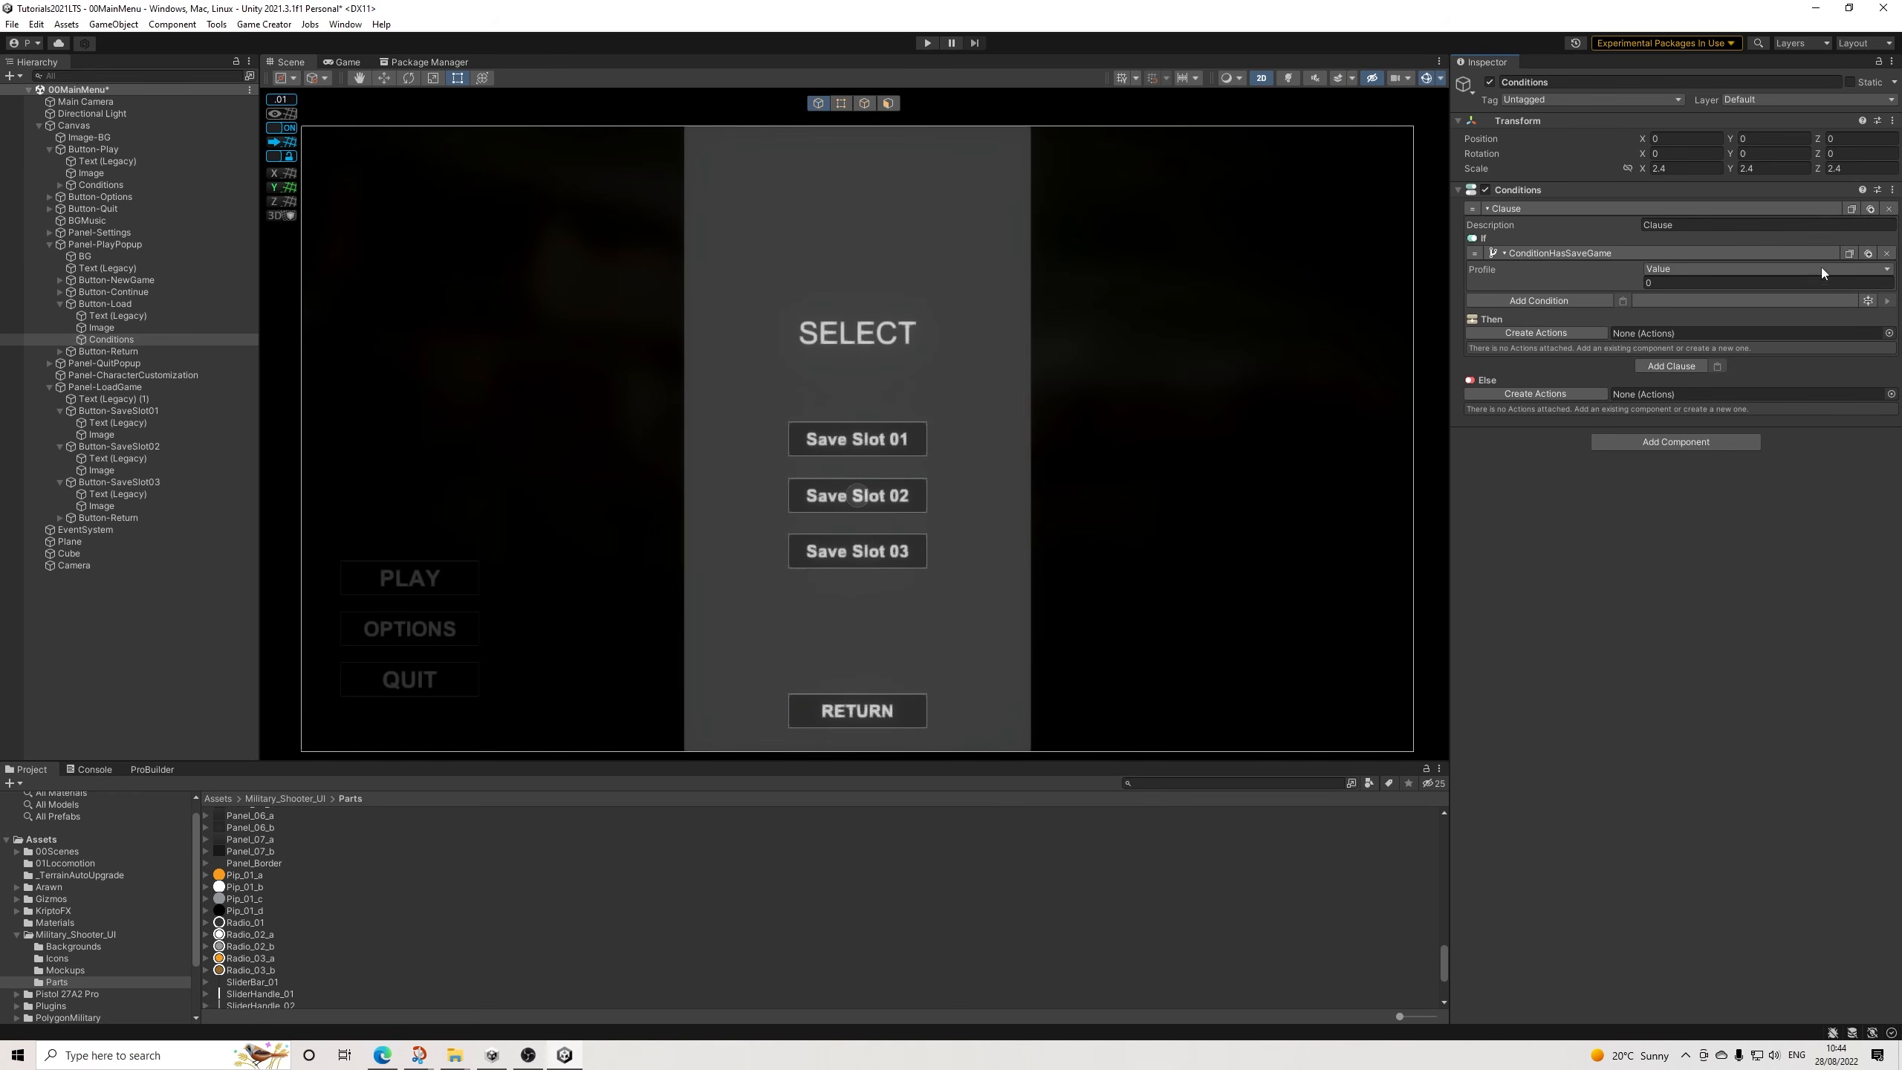
left_click(1590, 332)
left_click(1590, 350)
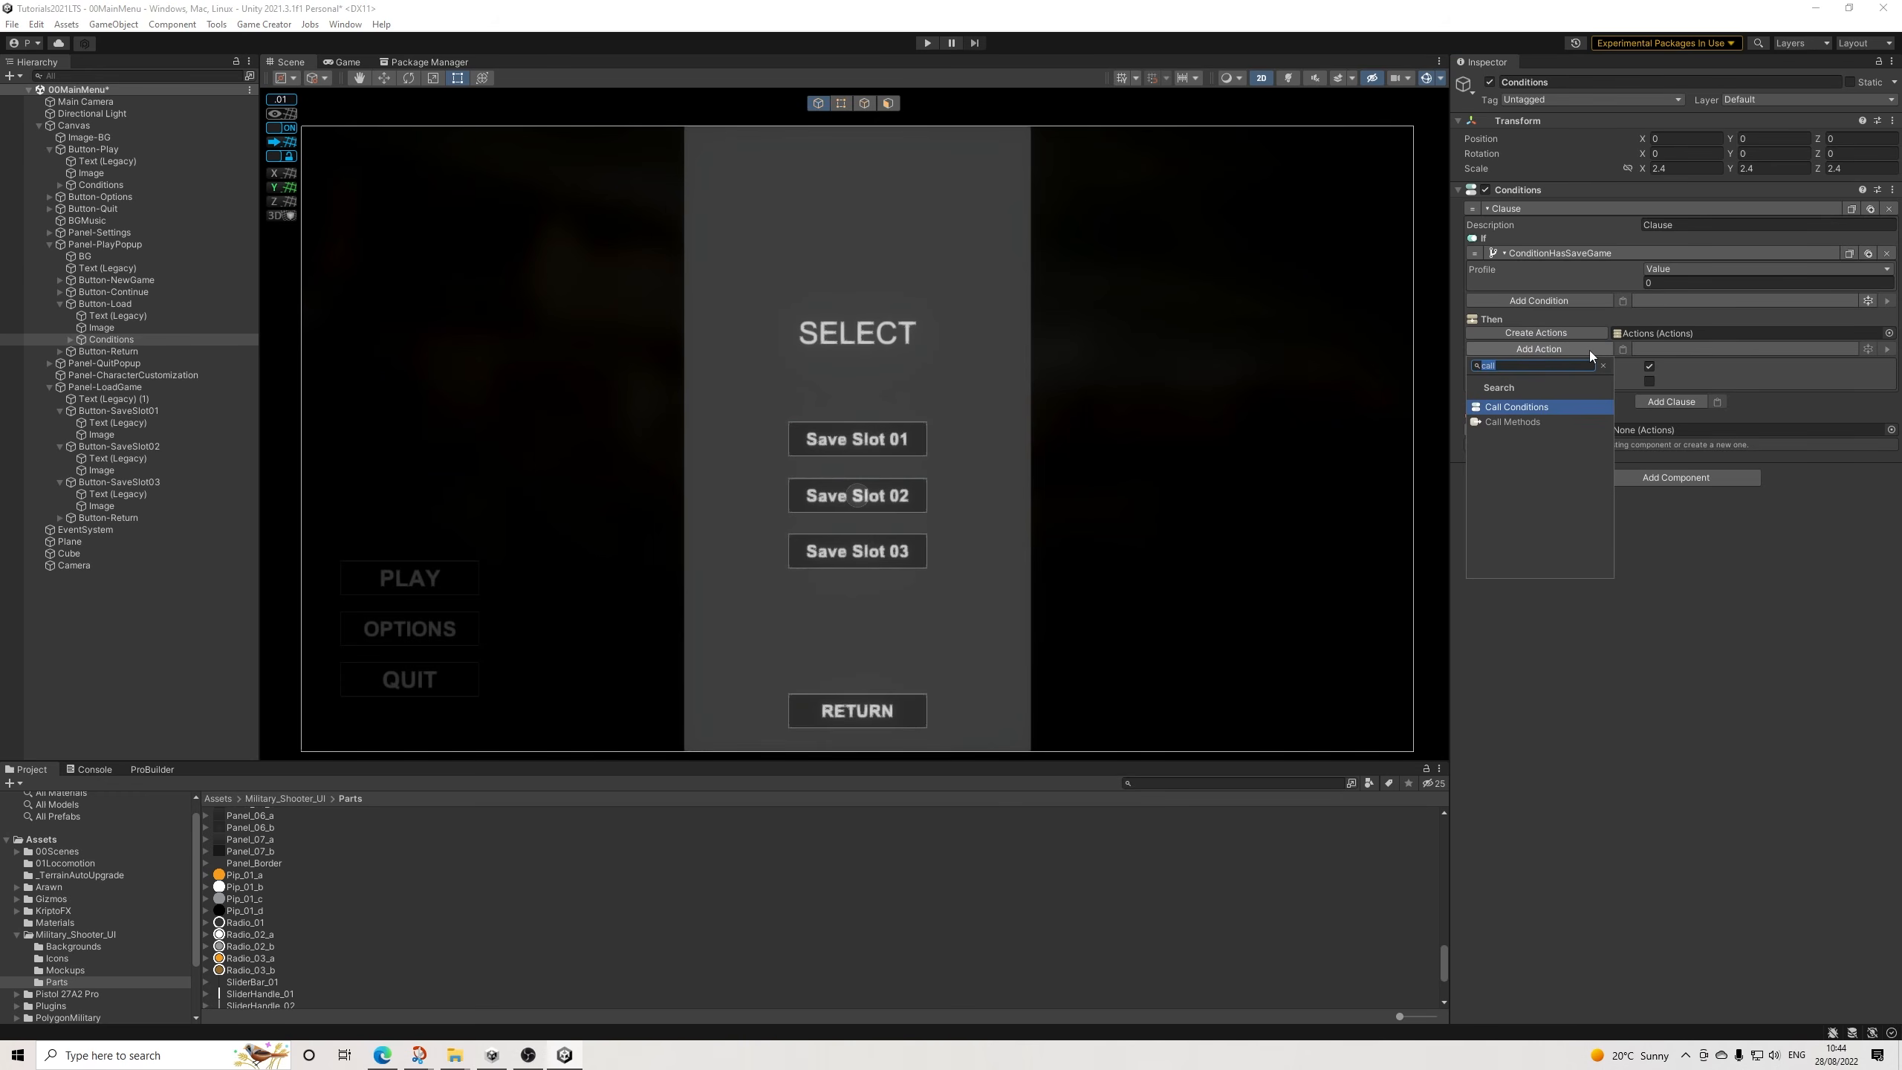
left_click(1764, 587)
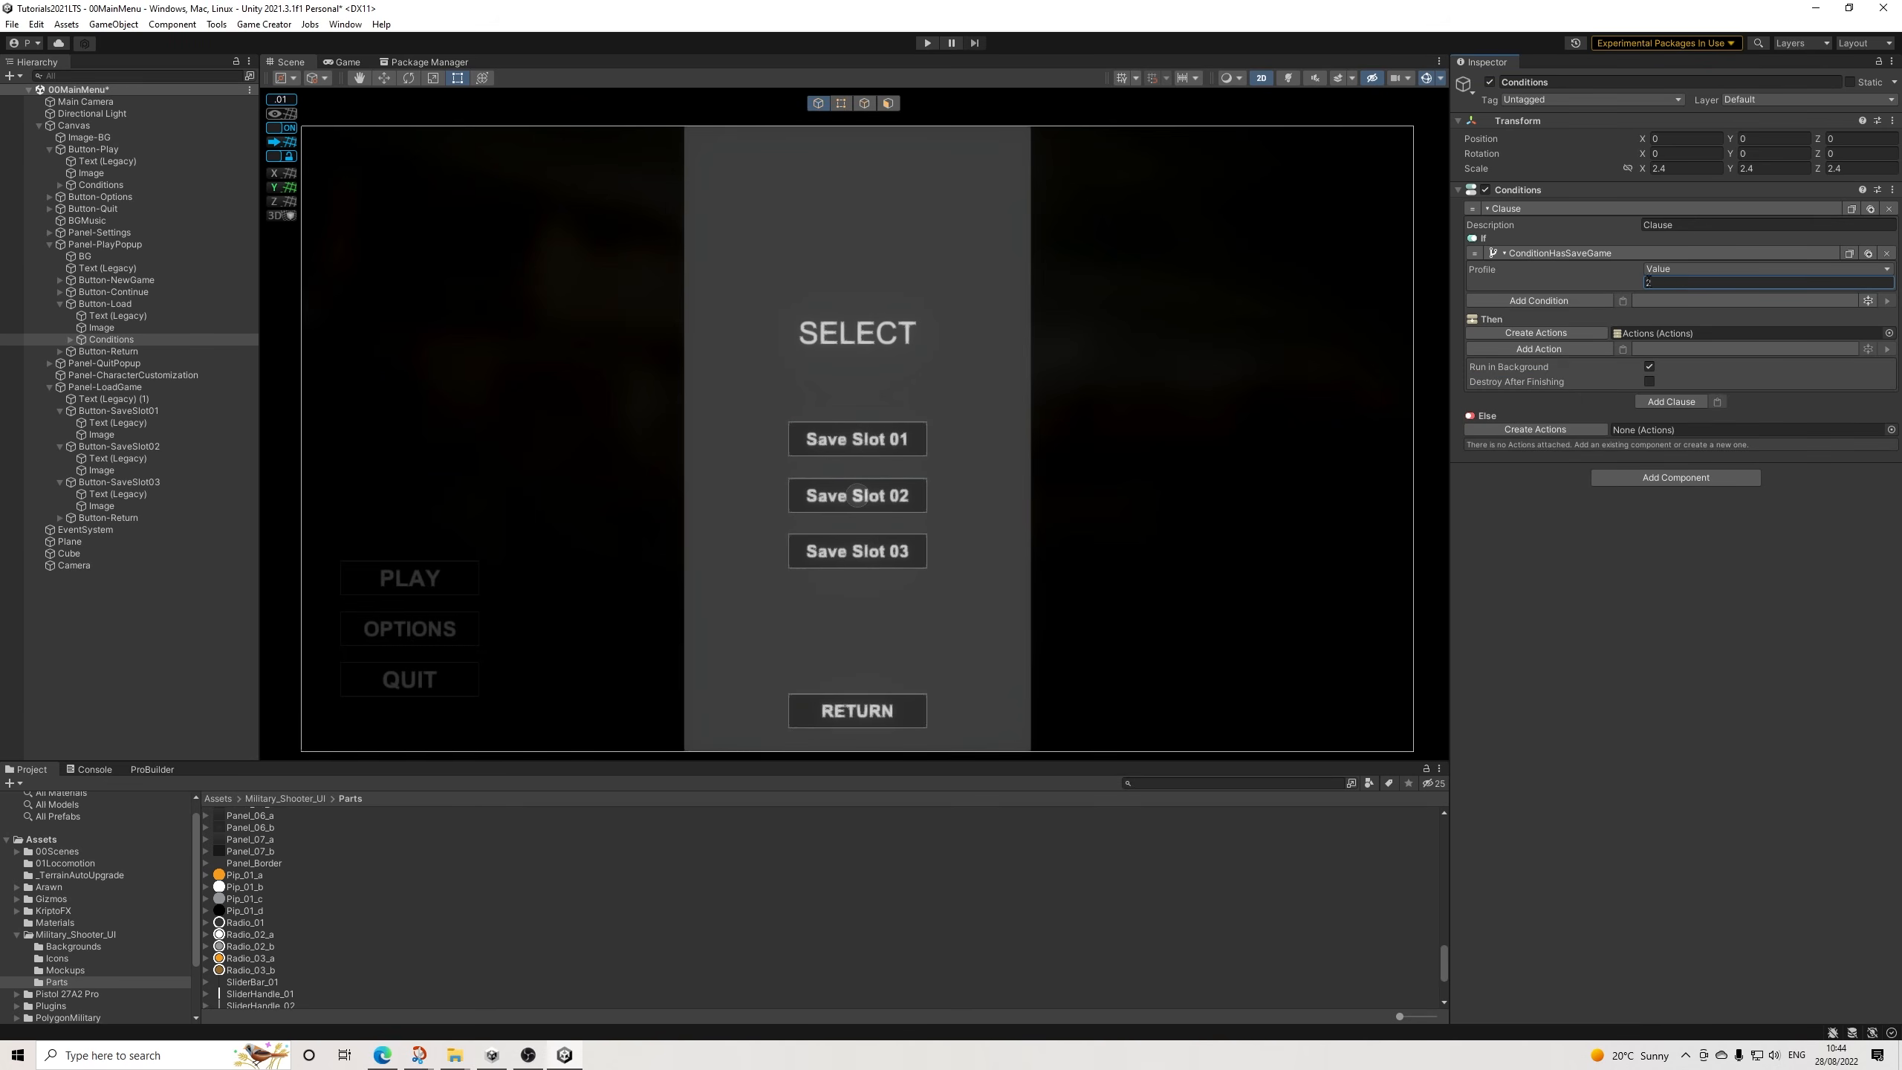
Add a Canvas Group action to the Then branch targeting Button-SaveSlot03, with duration 0 and alpha 1.
left_click(1542, 353)
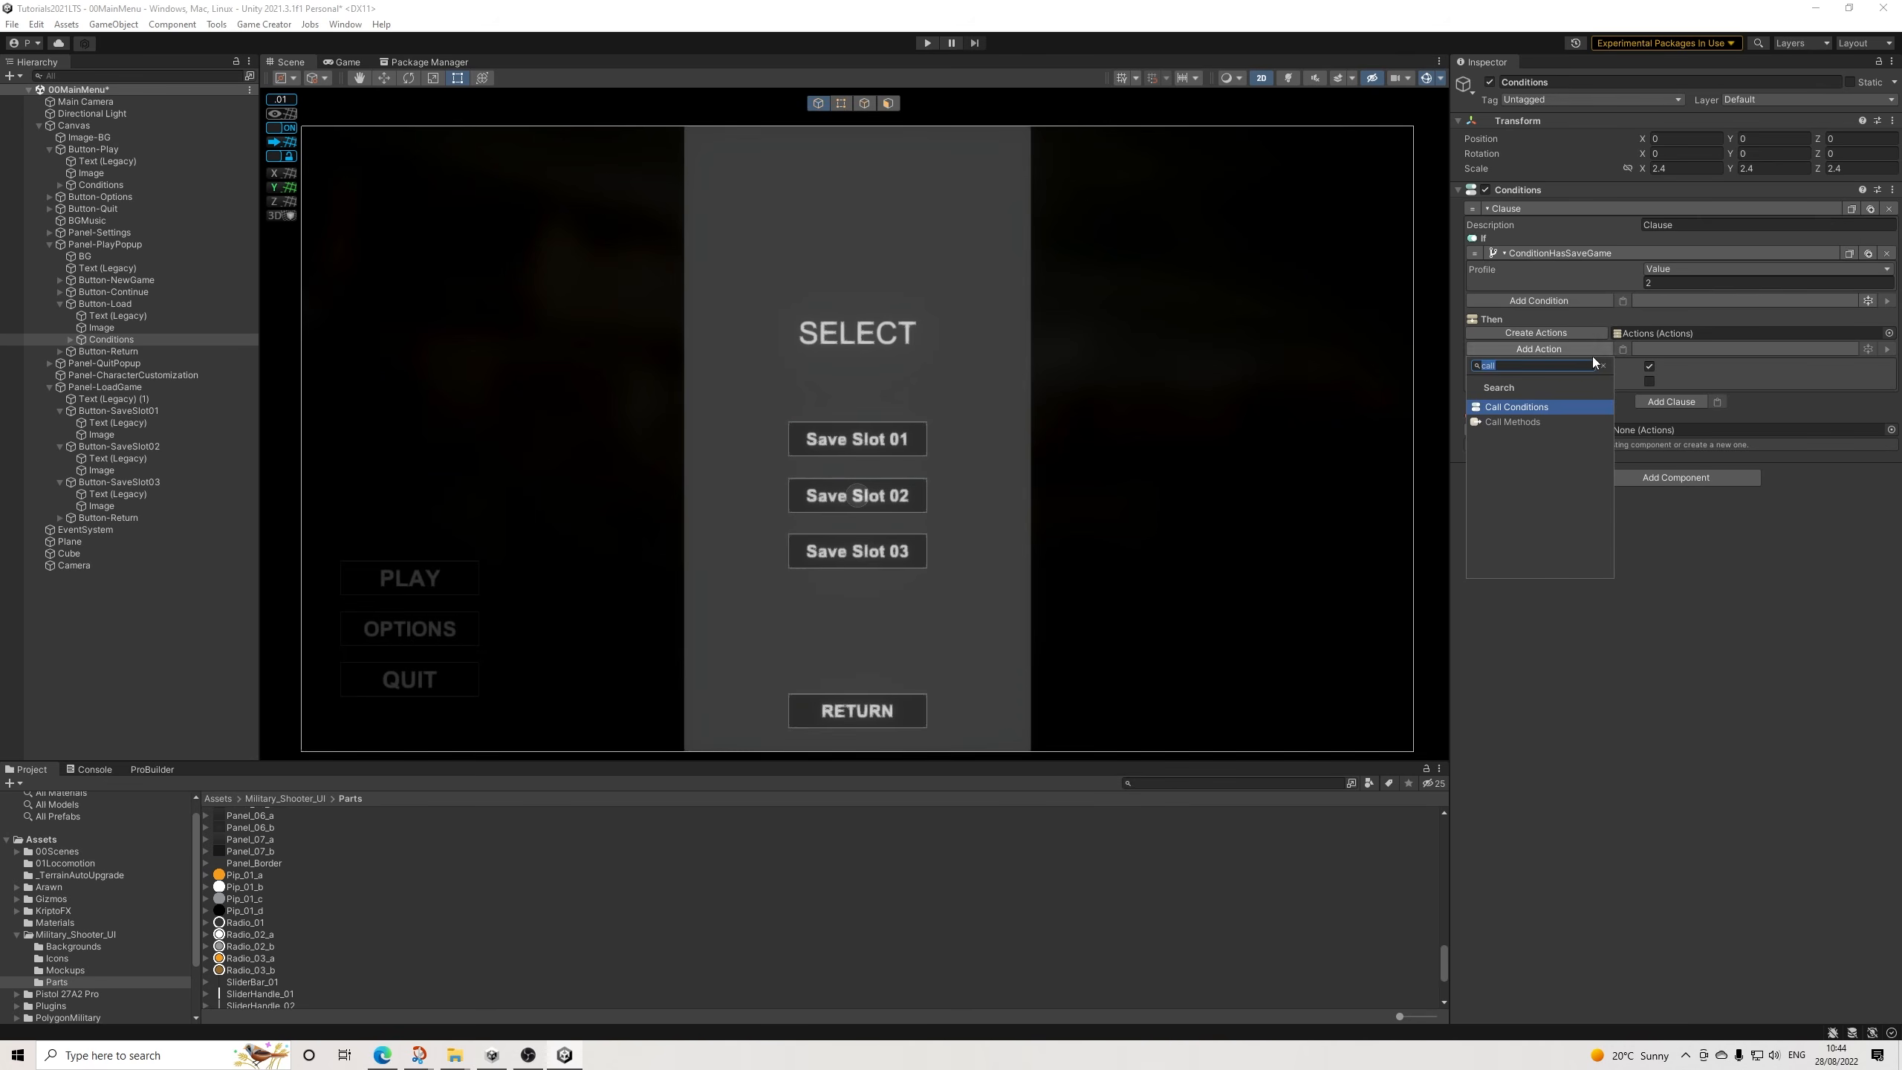
type("gro")
key("BackSpace")
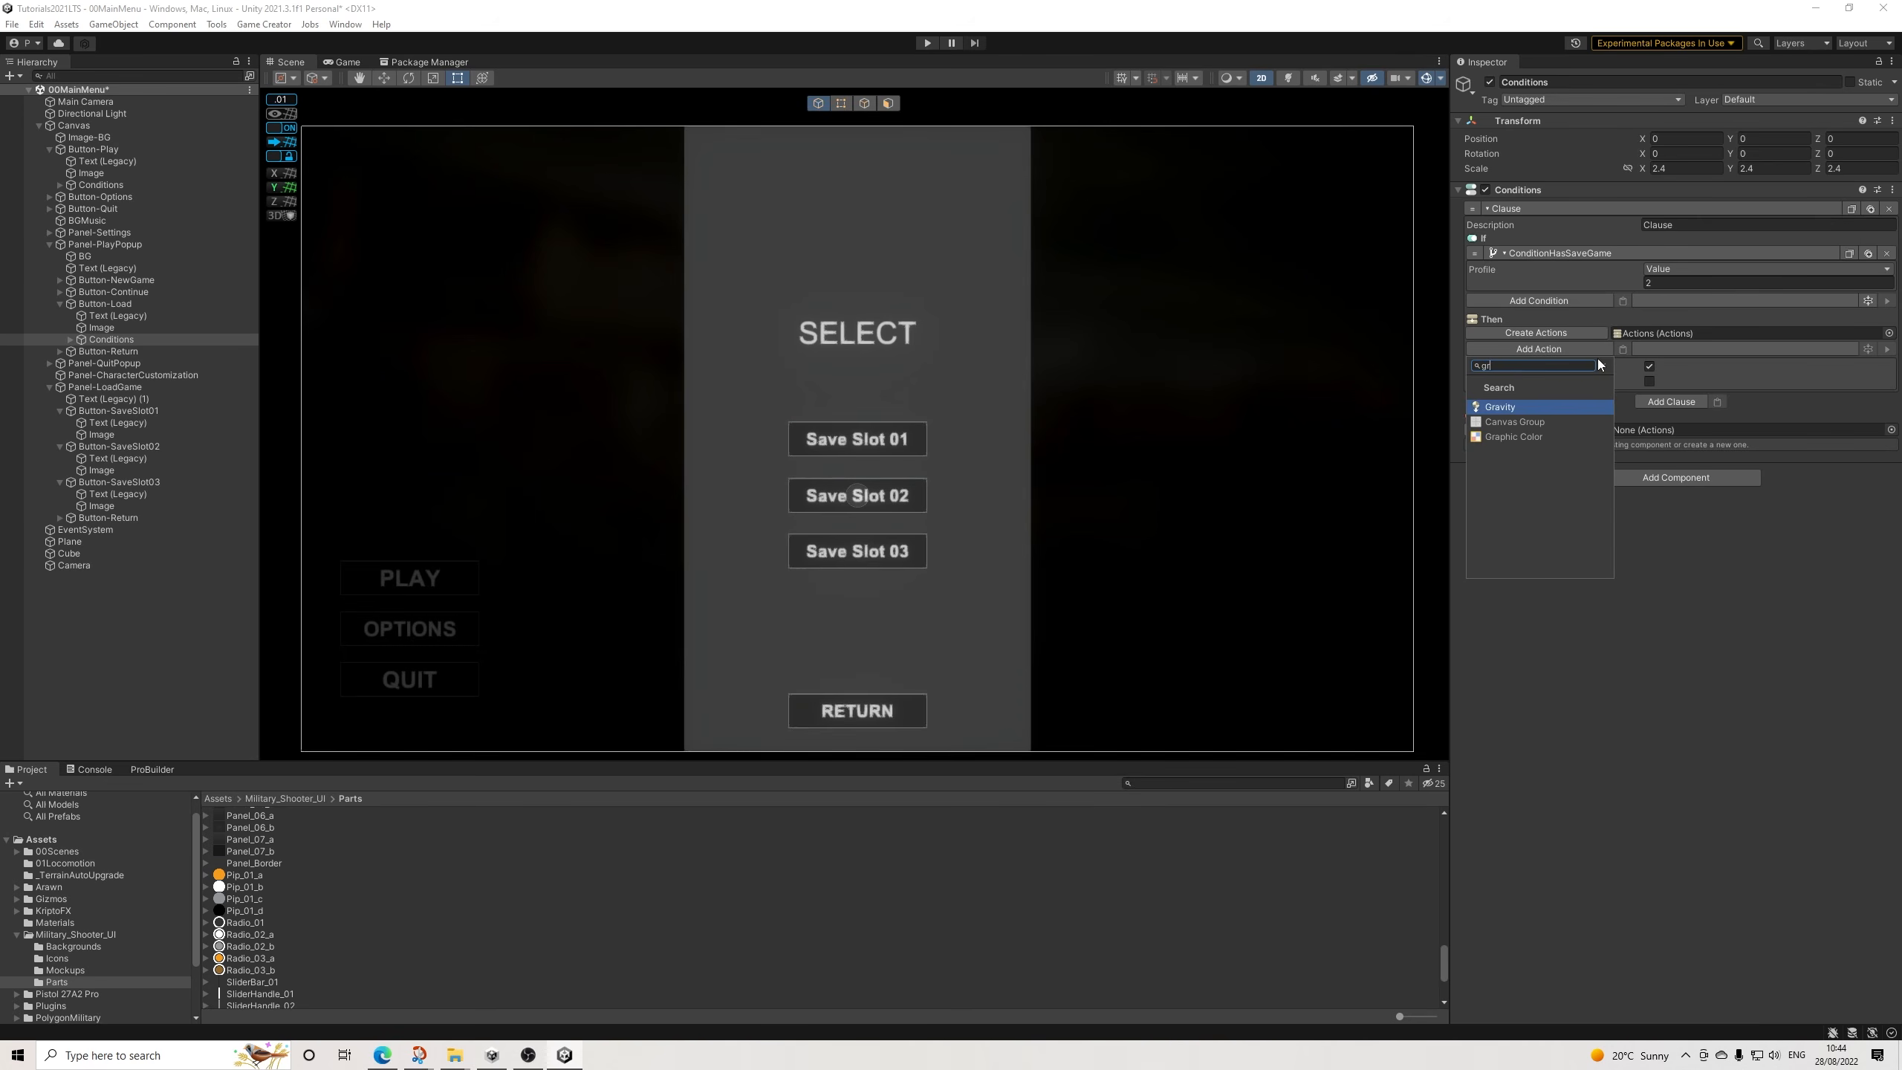
key("Down")
key("Return")
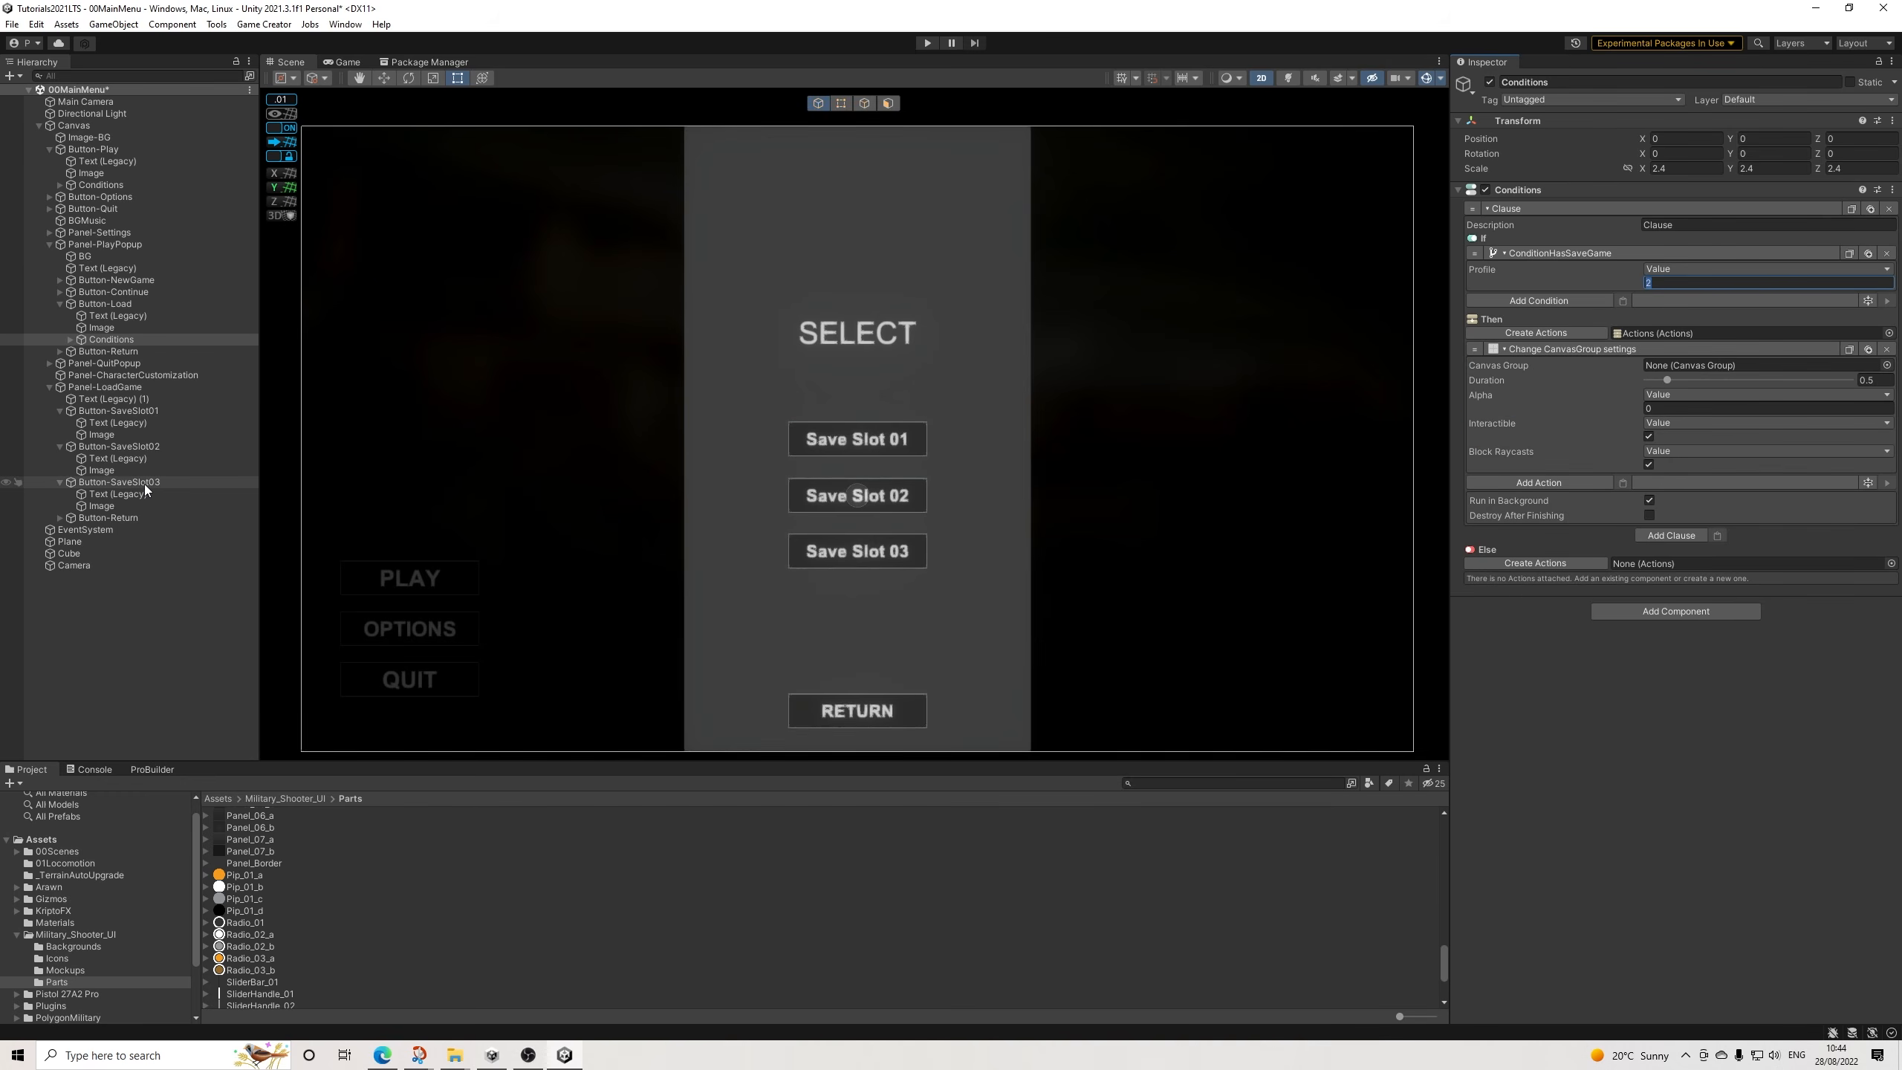
left_click_drag(144, 484, 1735, 366)
left_click(1858, 380)
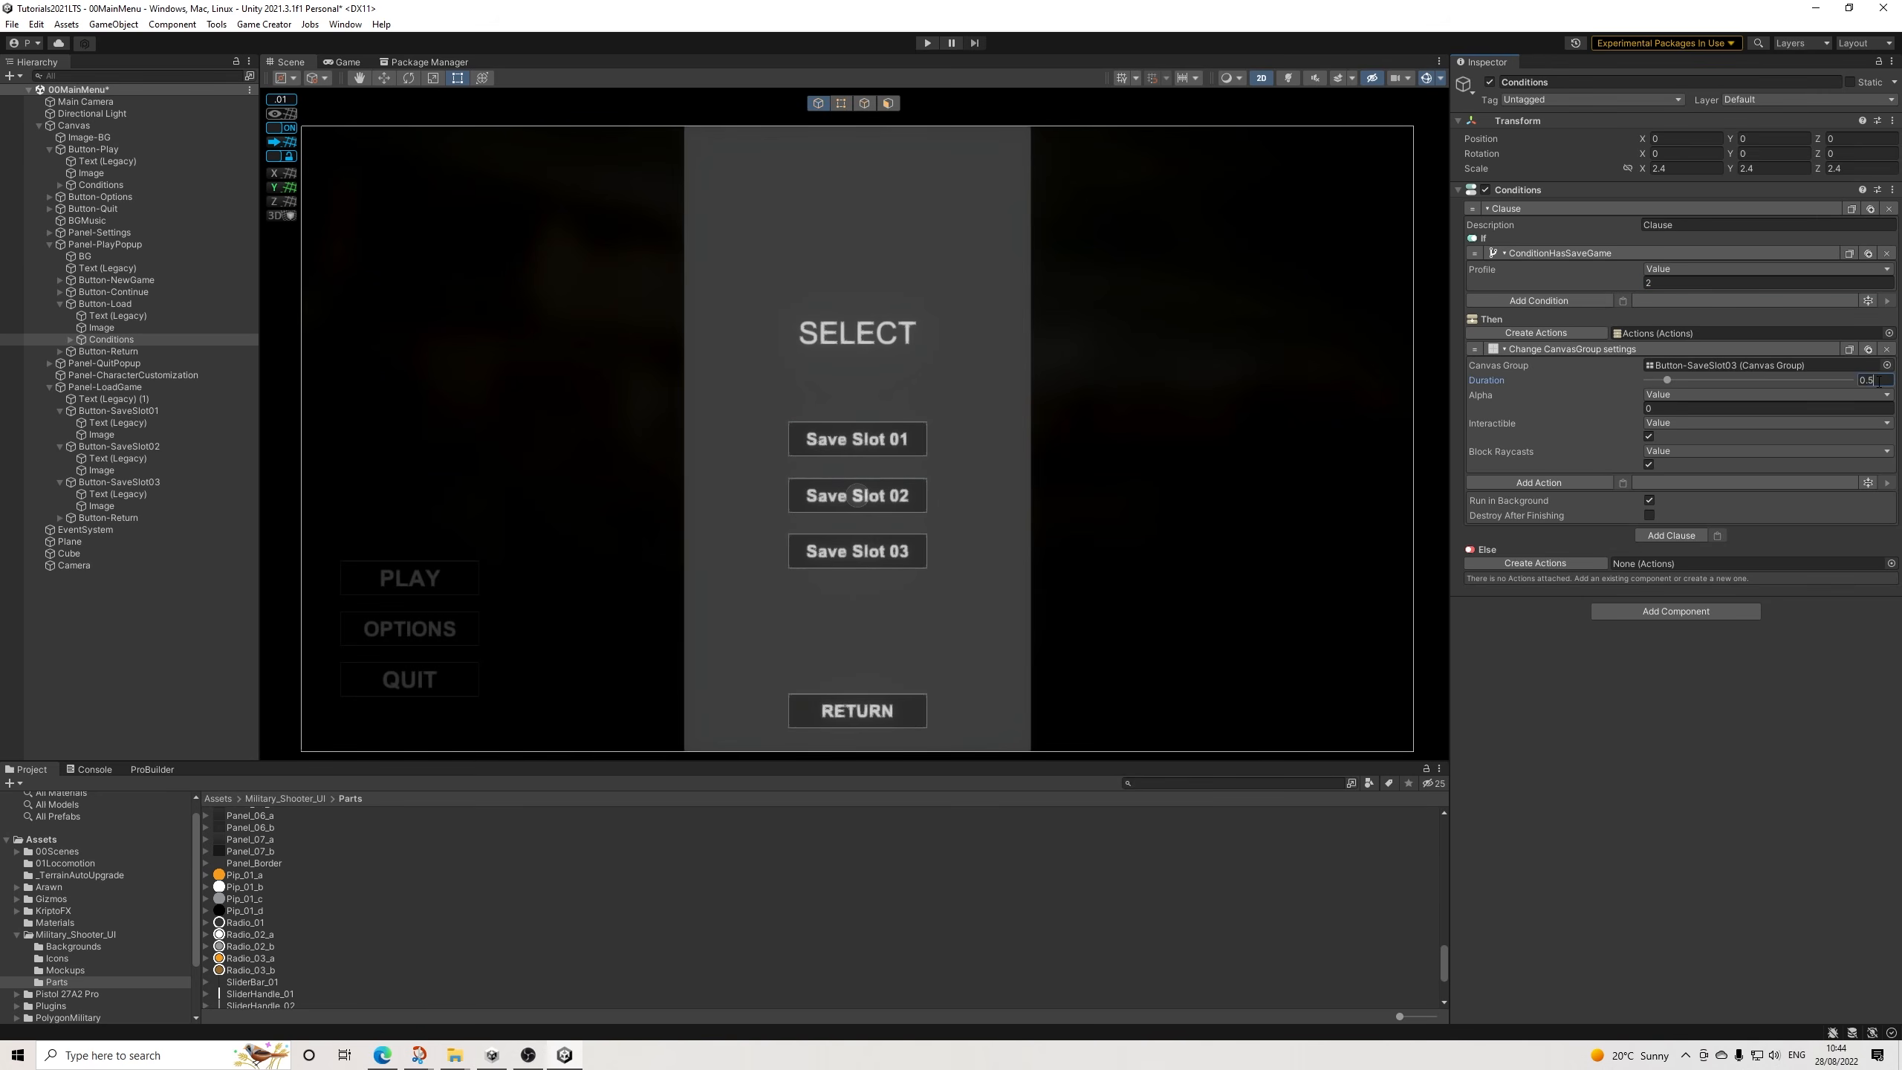
type("0")
left_click(1673, 407)
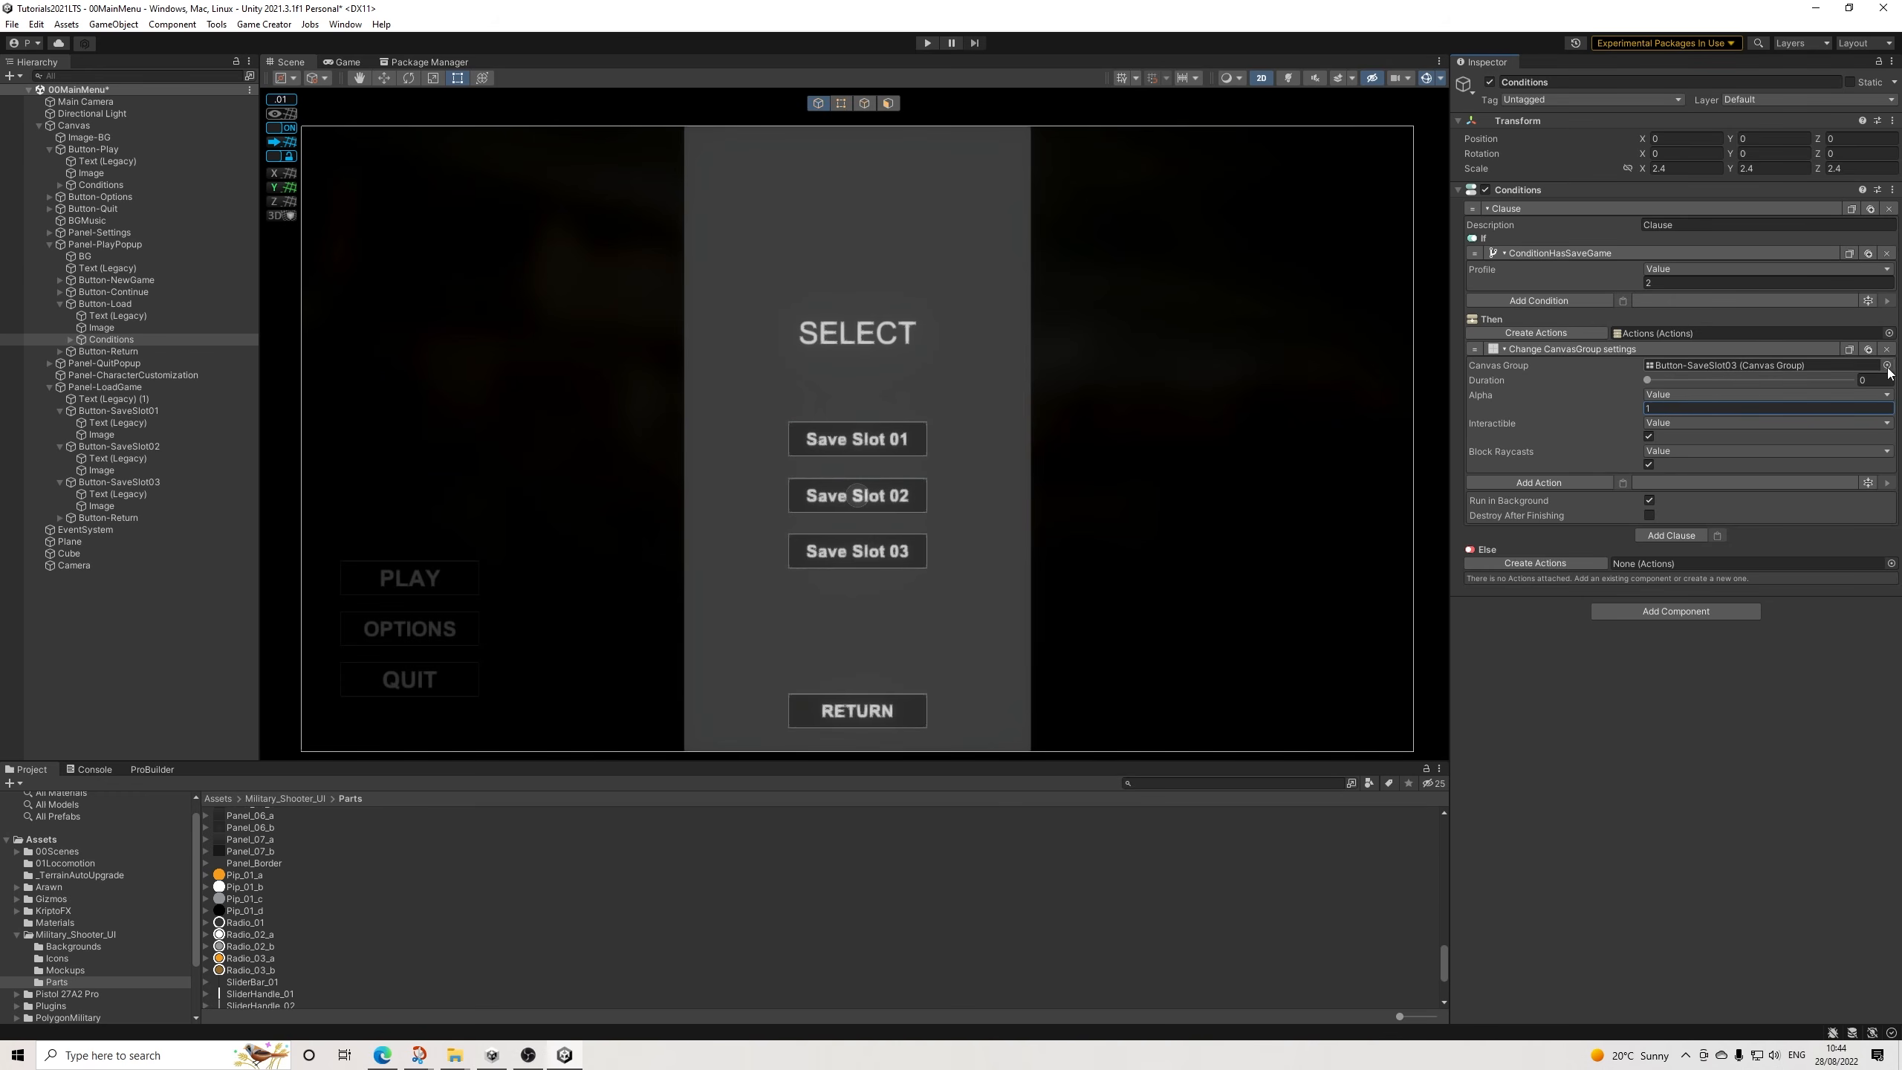
Create Else actions with a copy of the Button-SaveSlot03 CanvasGroup action, setting alpha to 0.3 and turning off Interactable and Block Raycasts.
left_click(1869, 349)
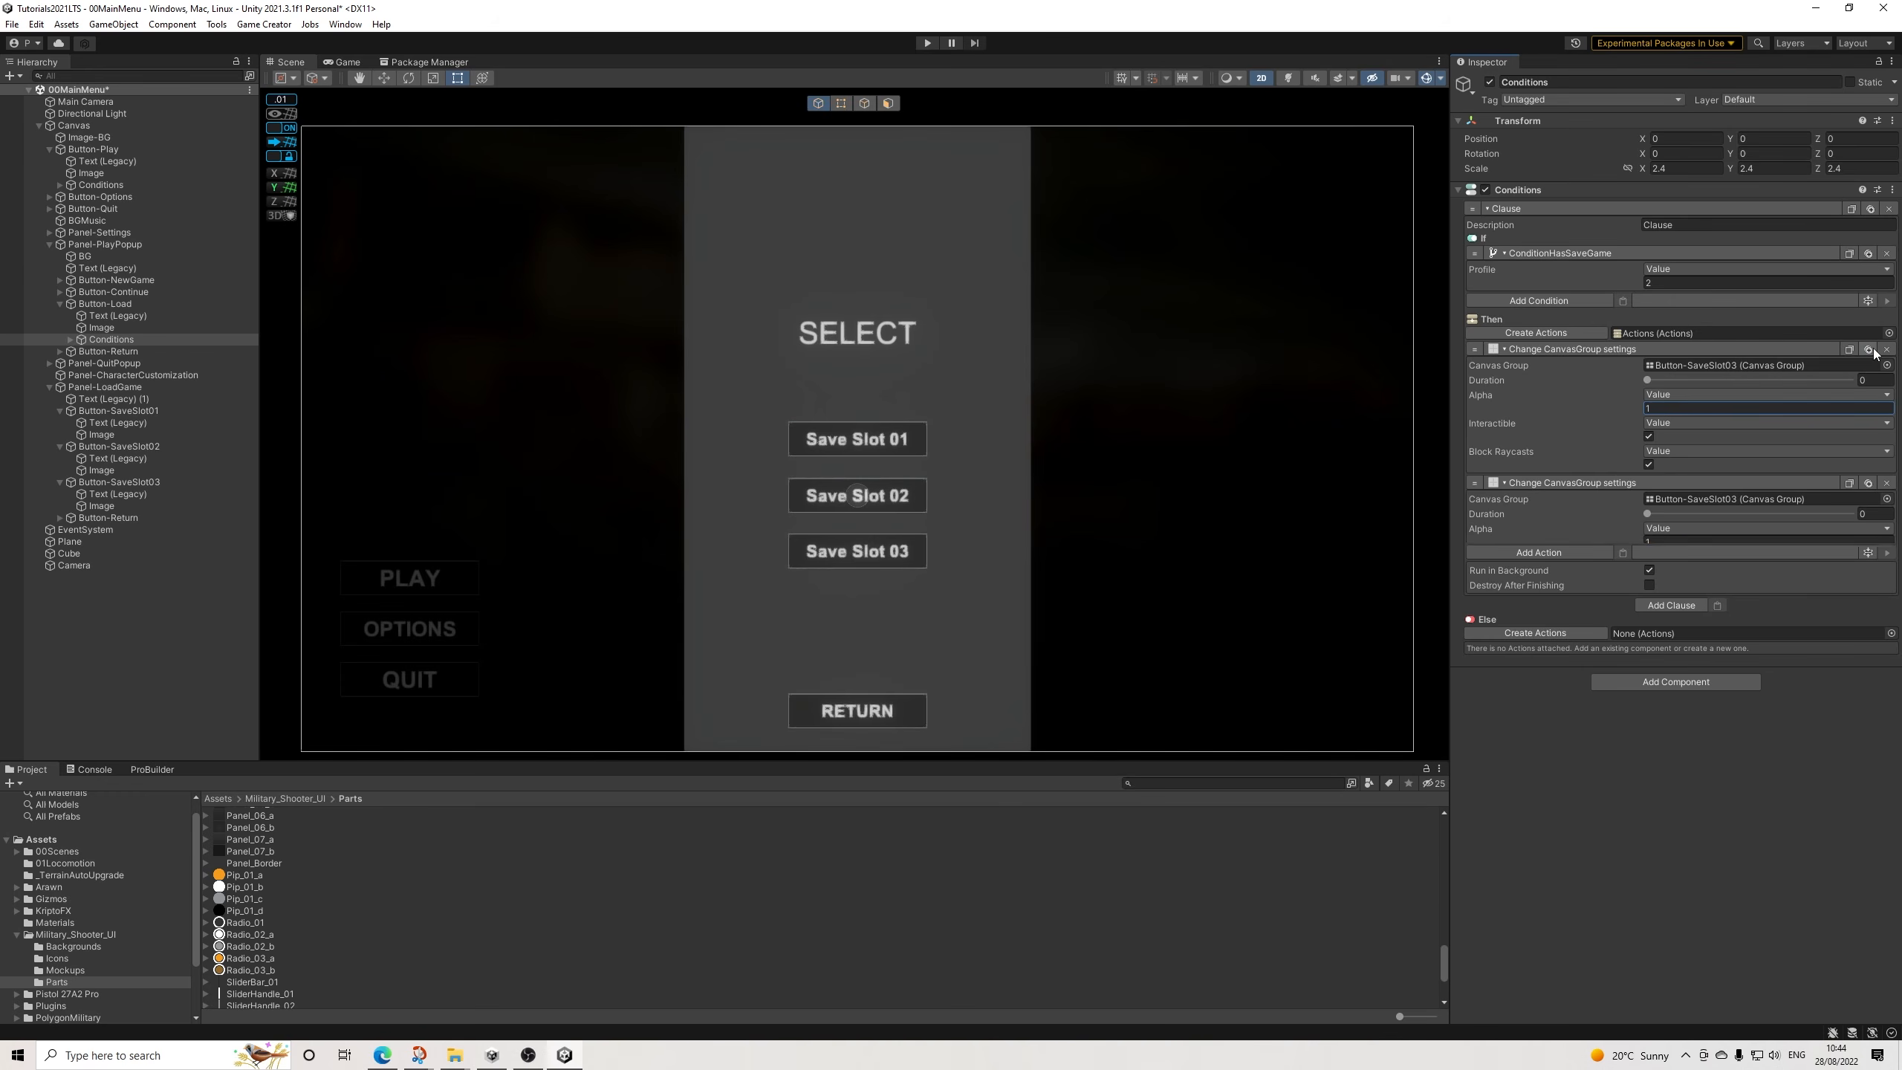
left_click(1886, 482)
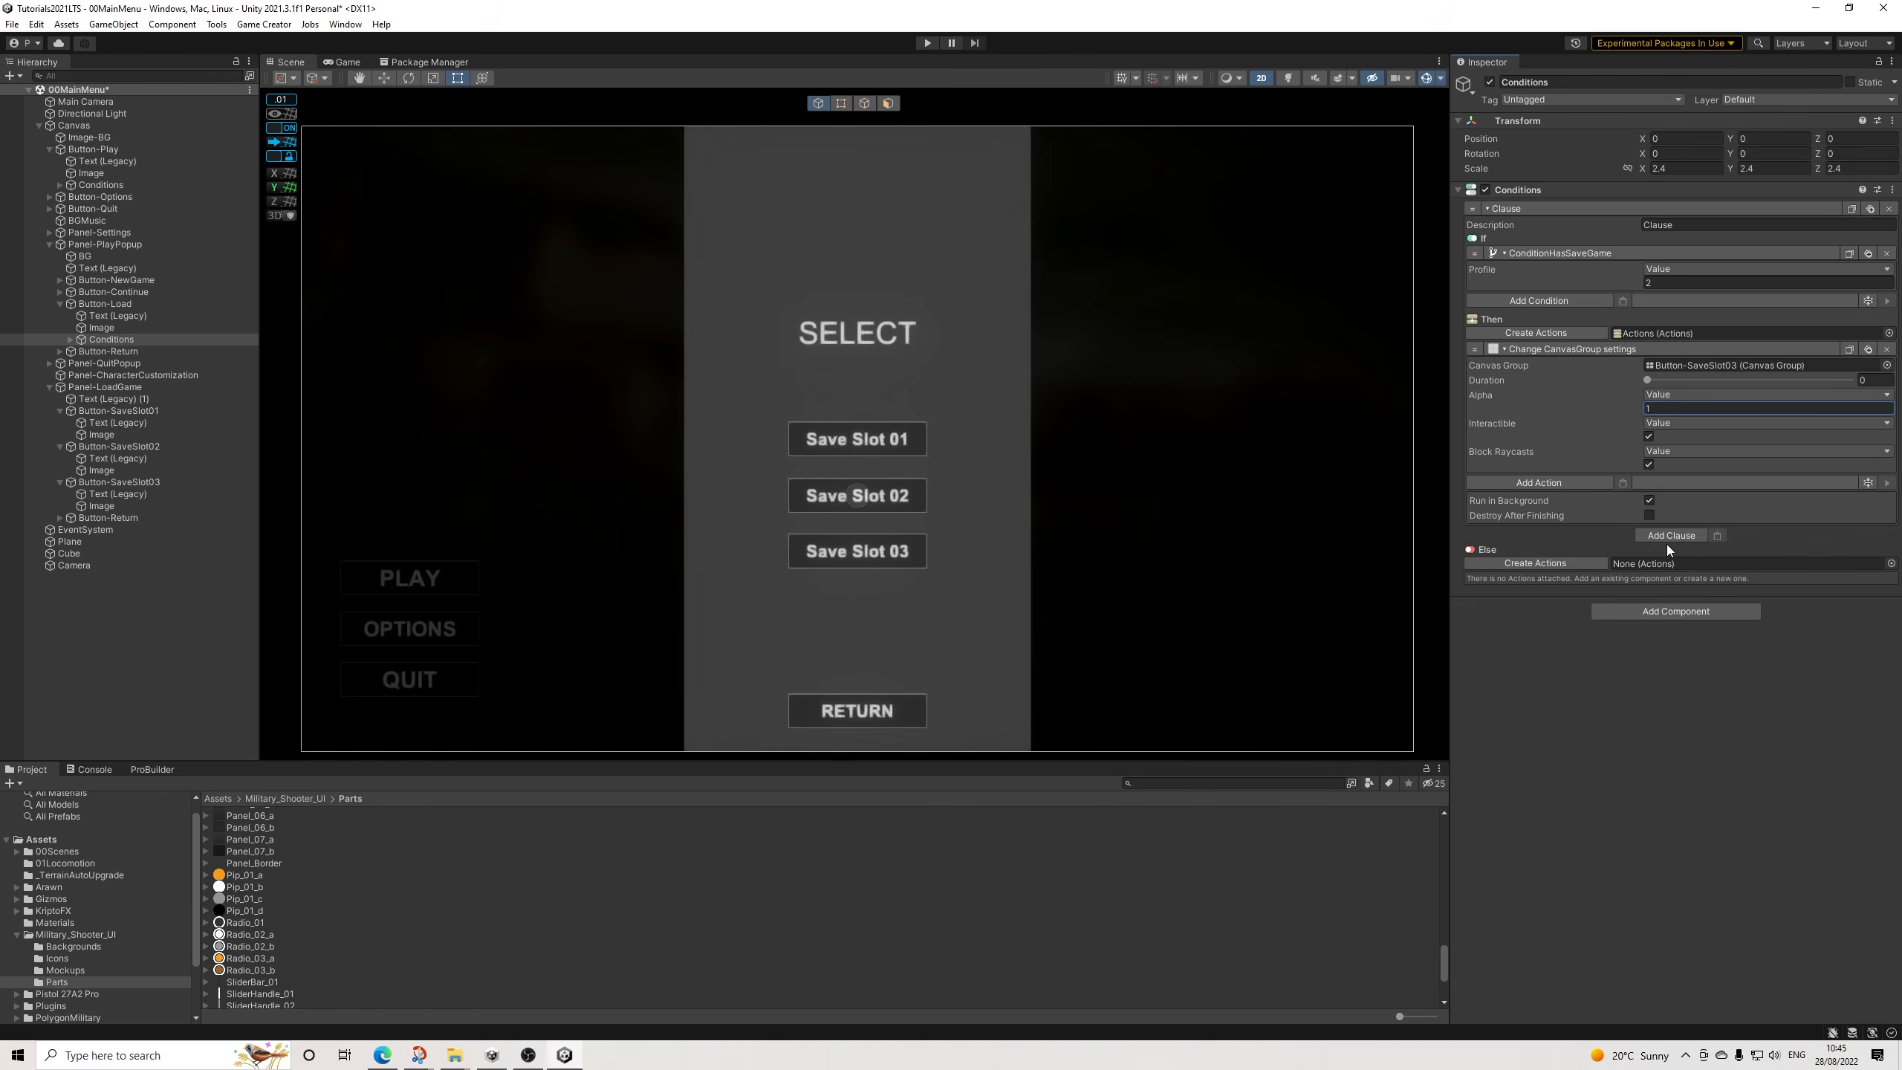
left_click(1554, 563)
left_click(1847, 350)
left_click(1619, 581)
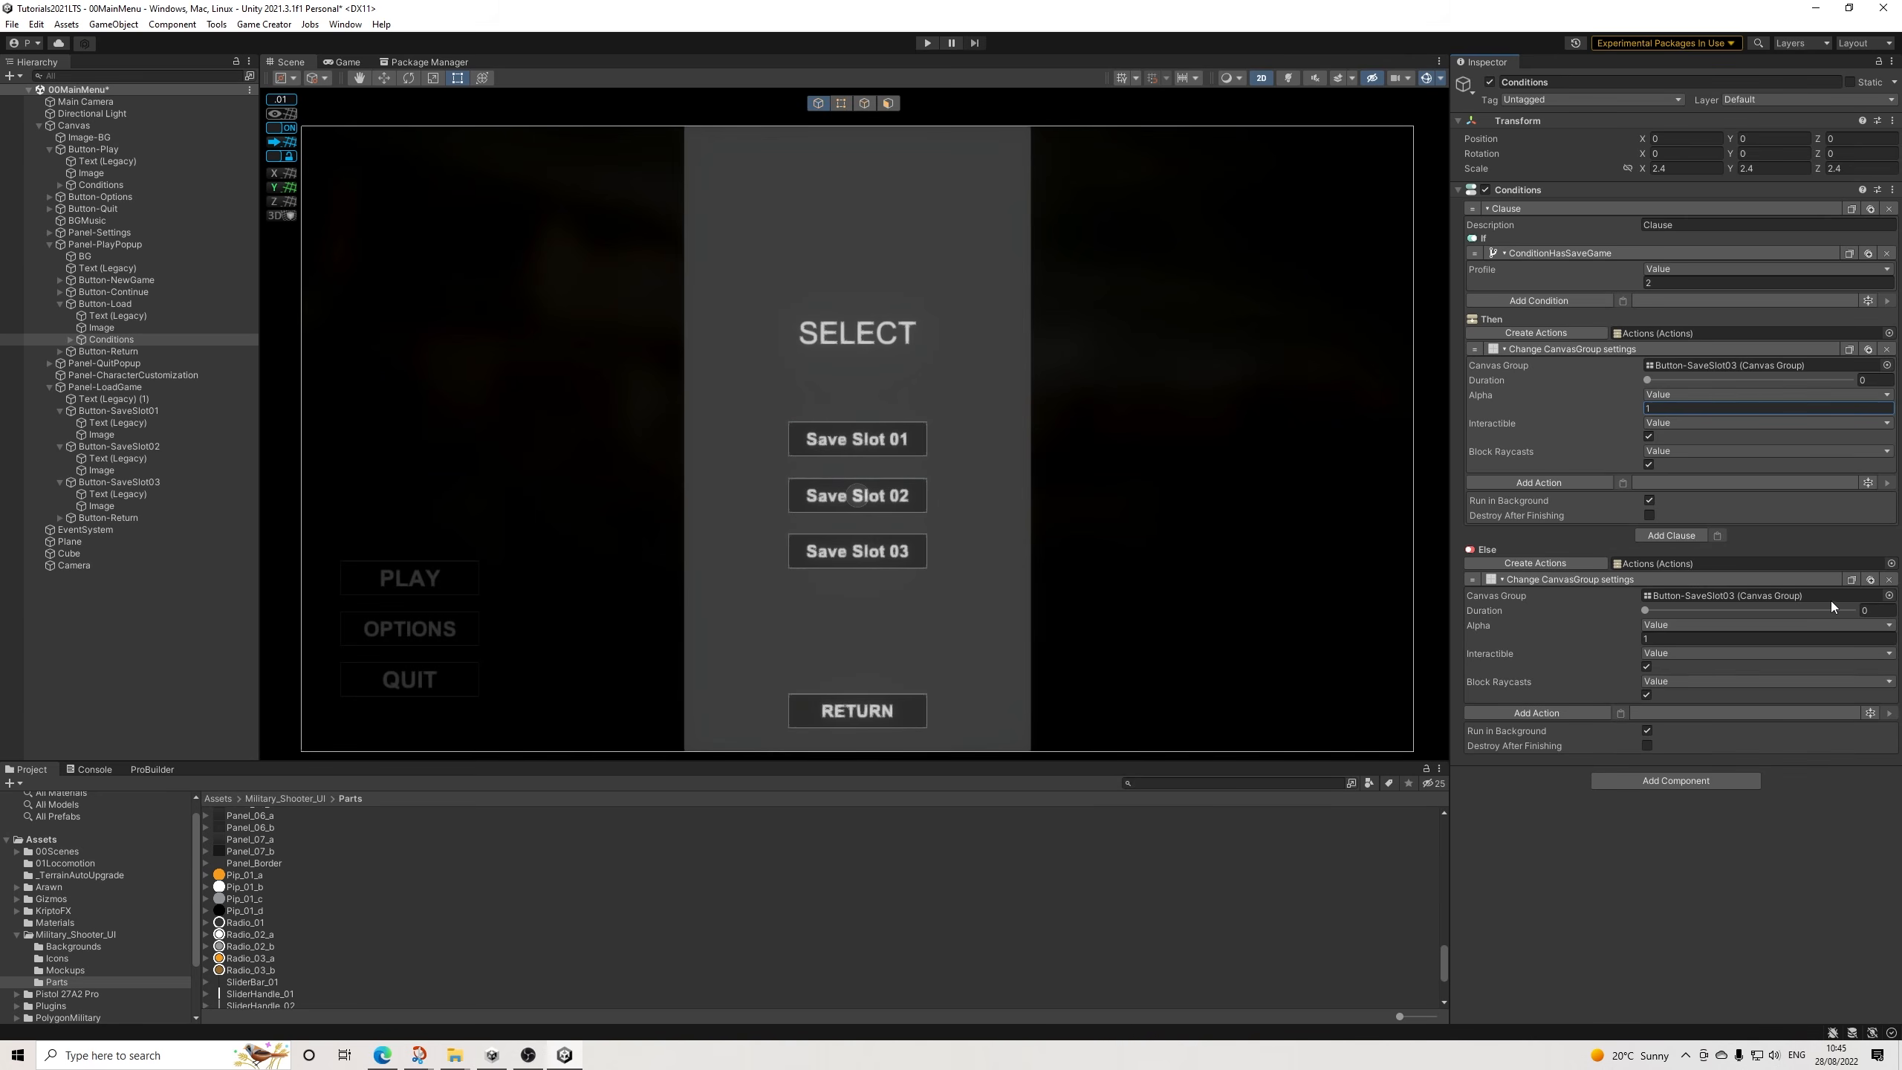
left_click(1728, 638)
type("0.3")
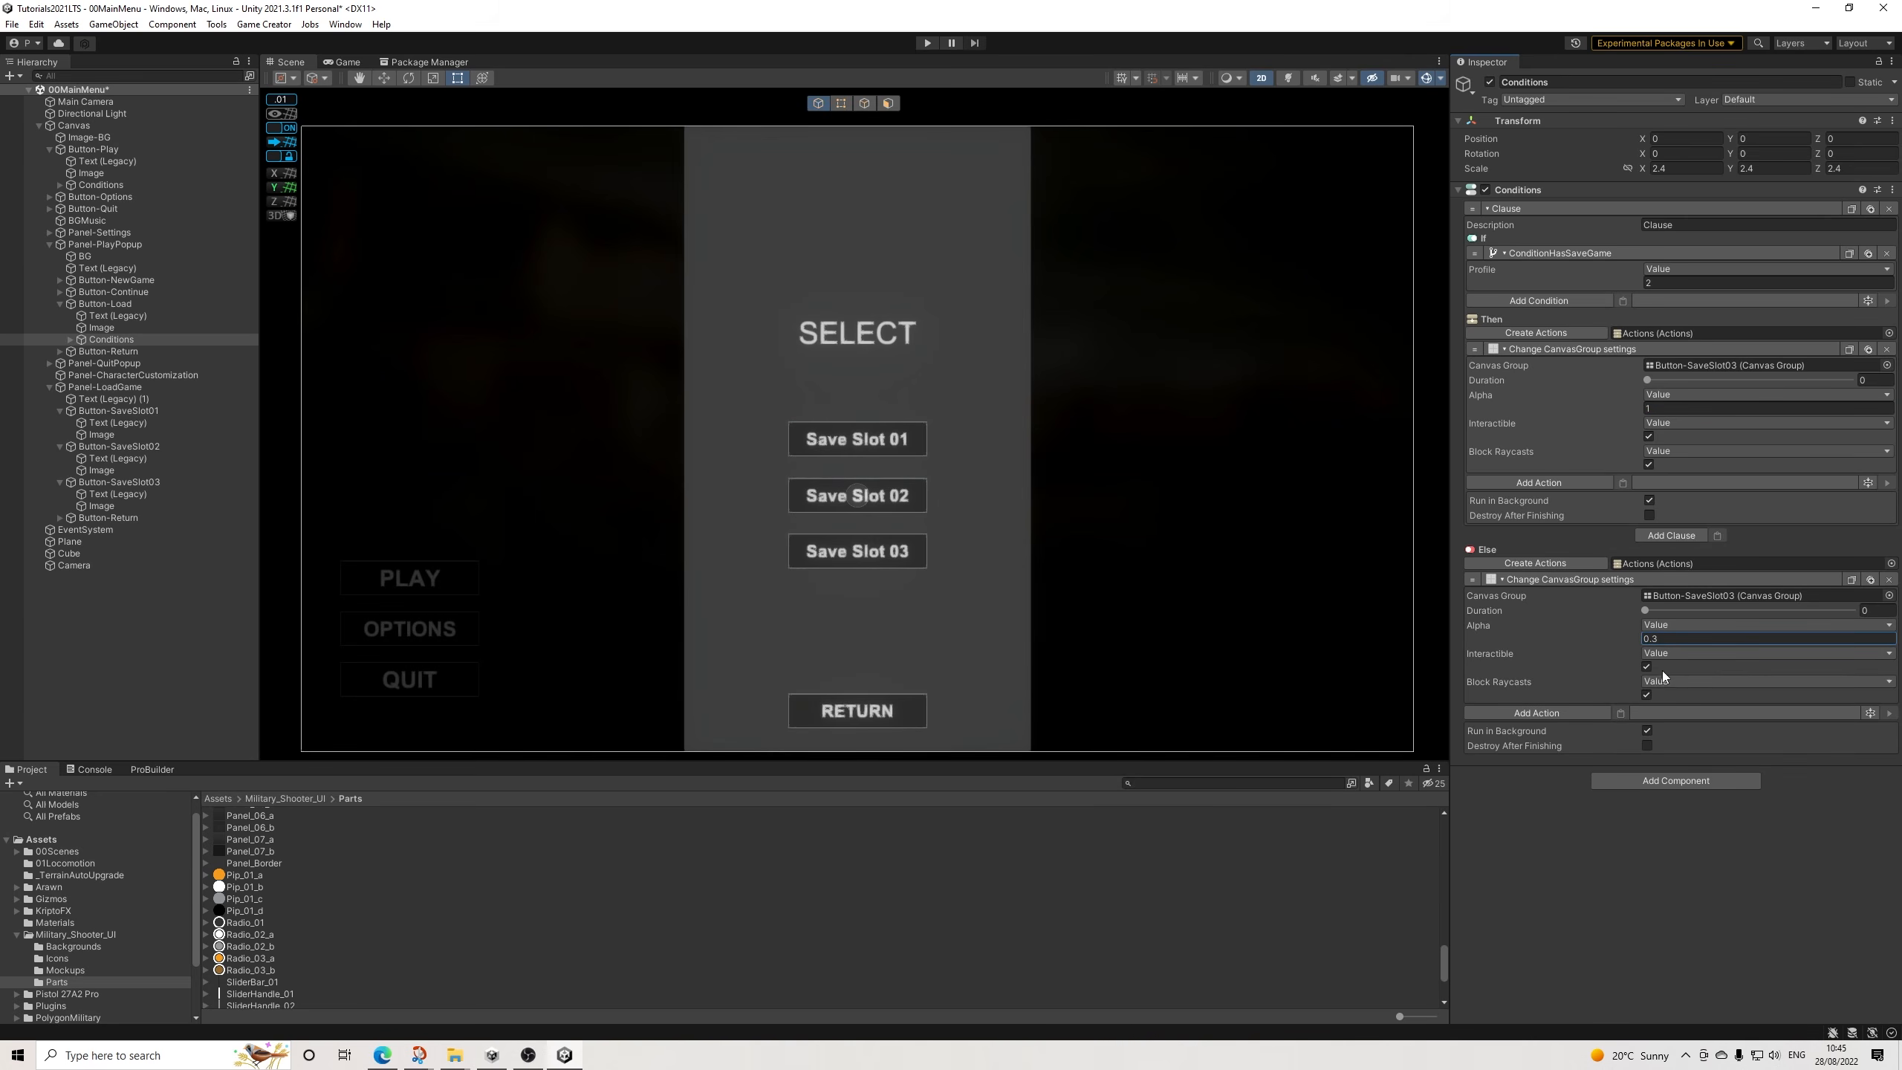
left_click(1644, 667)
Duplicate the Conditions object under Button-Load and name the copy "Conditions".
left_click(110, 339)
key("ctrl+d")
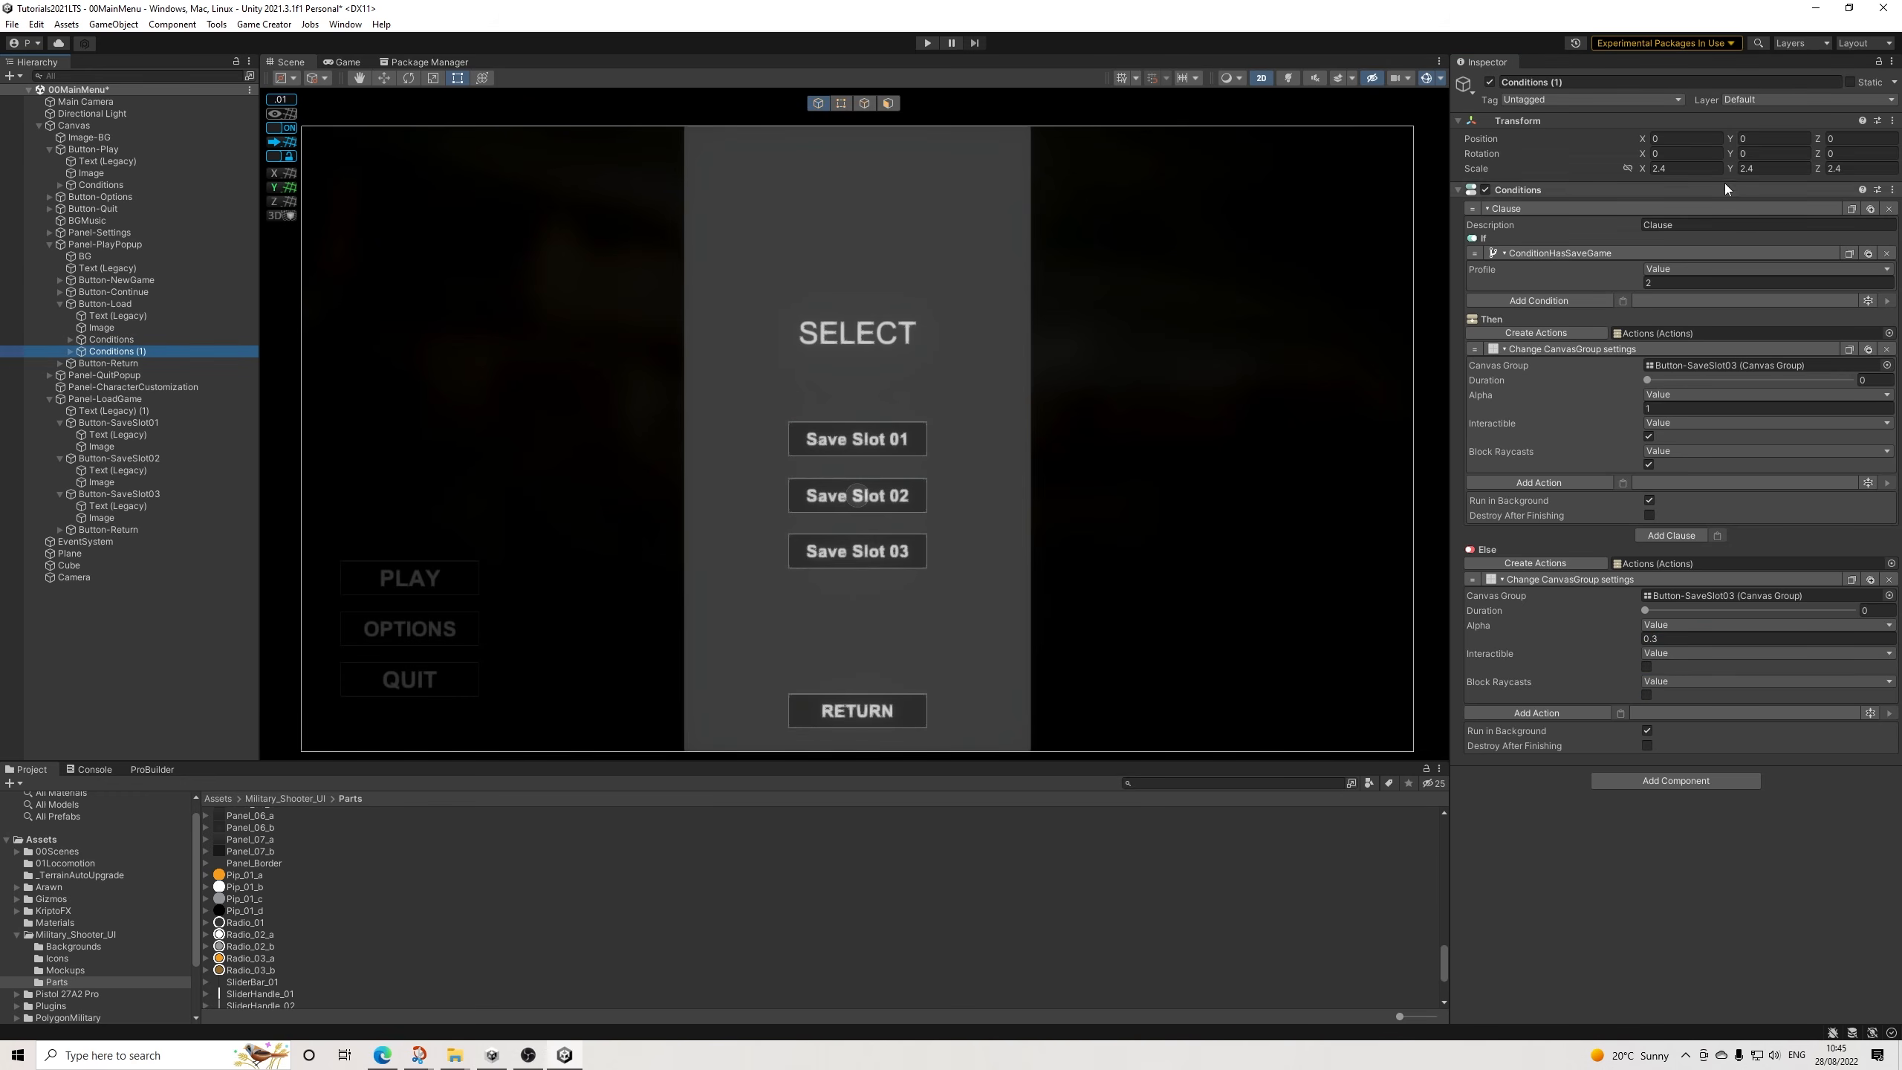
left_click(1556, 83)
key("BackSpace")
key("BackSpace")
key("BackSpace")
key("BackSpace")
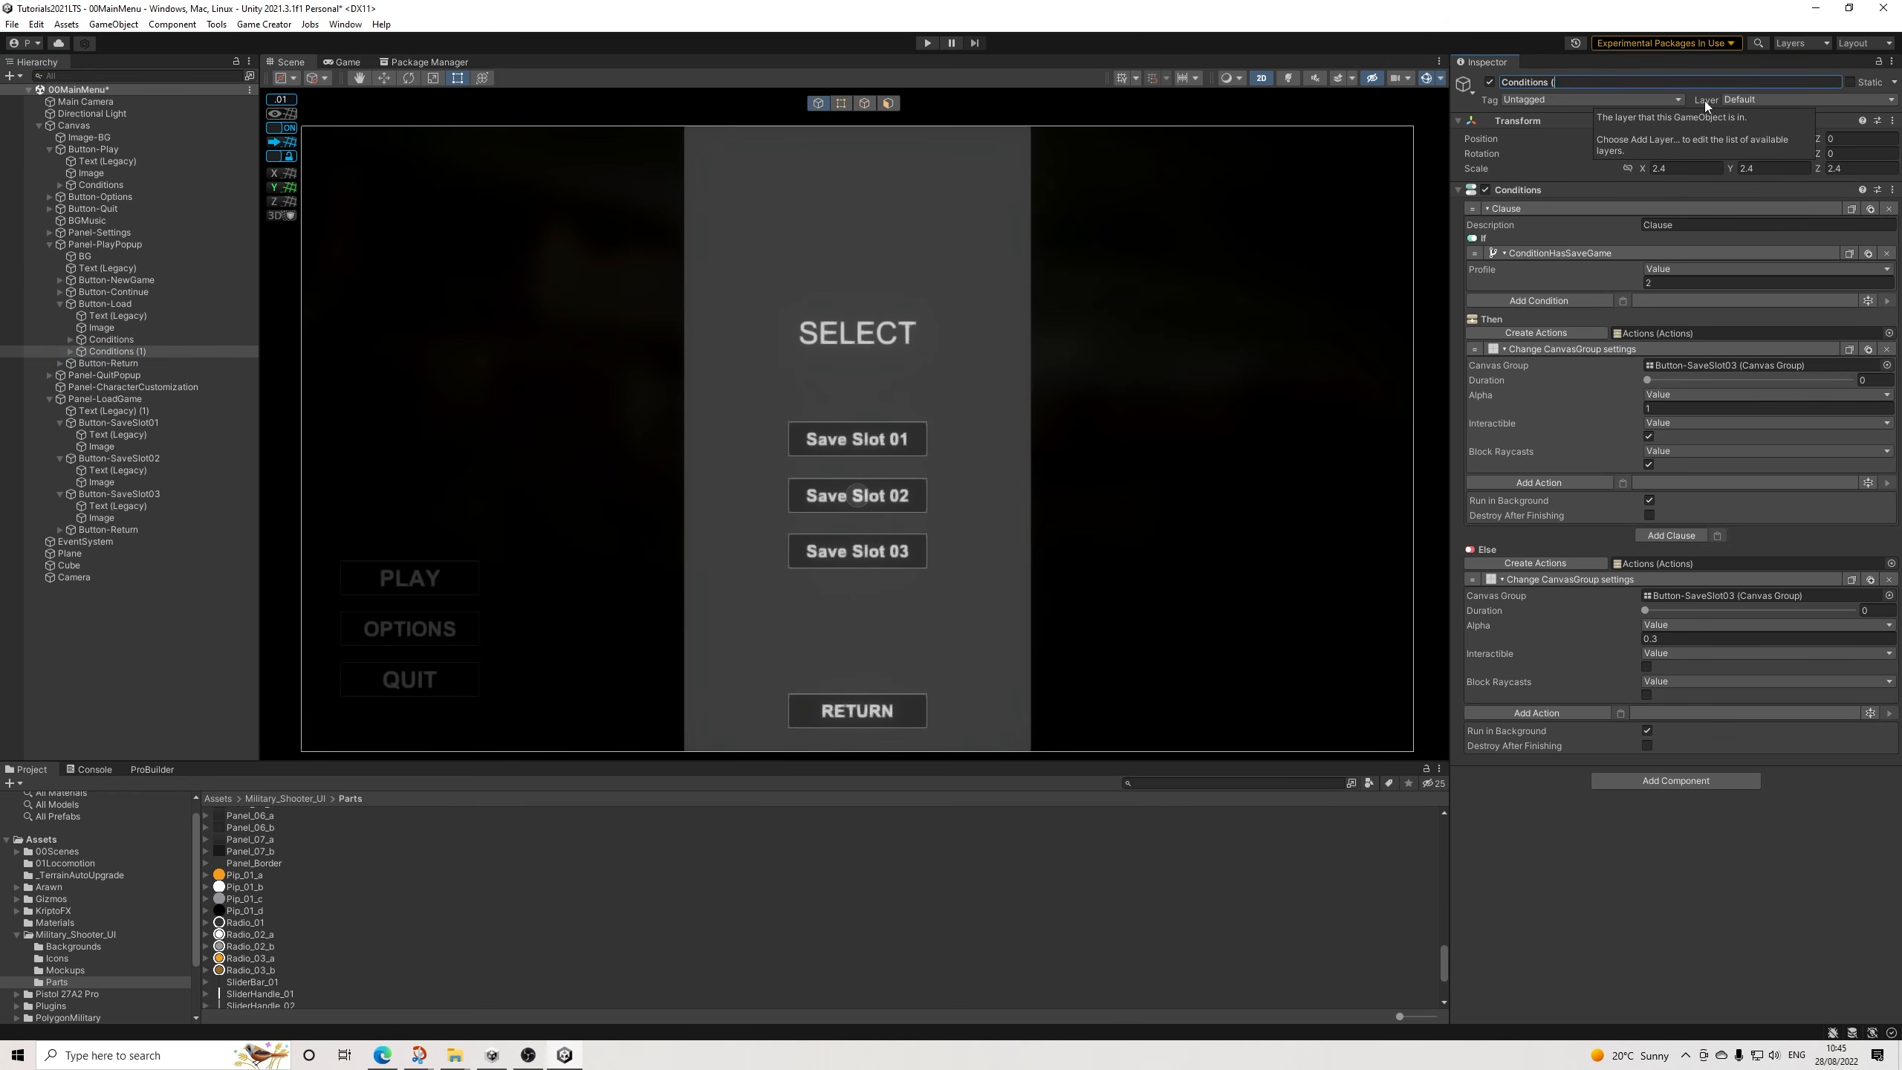
In the duplicated Conditions, set the save game profile to 1 and target Button-SaveSlot02 in both the Then and Else CanvasGroup actions.
left_click(1677, 286)
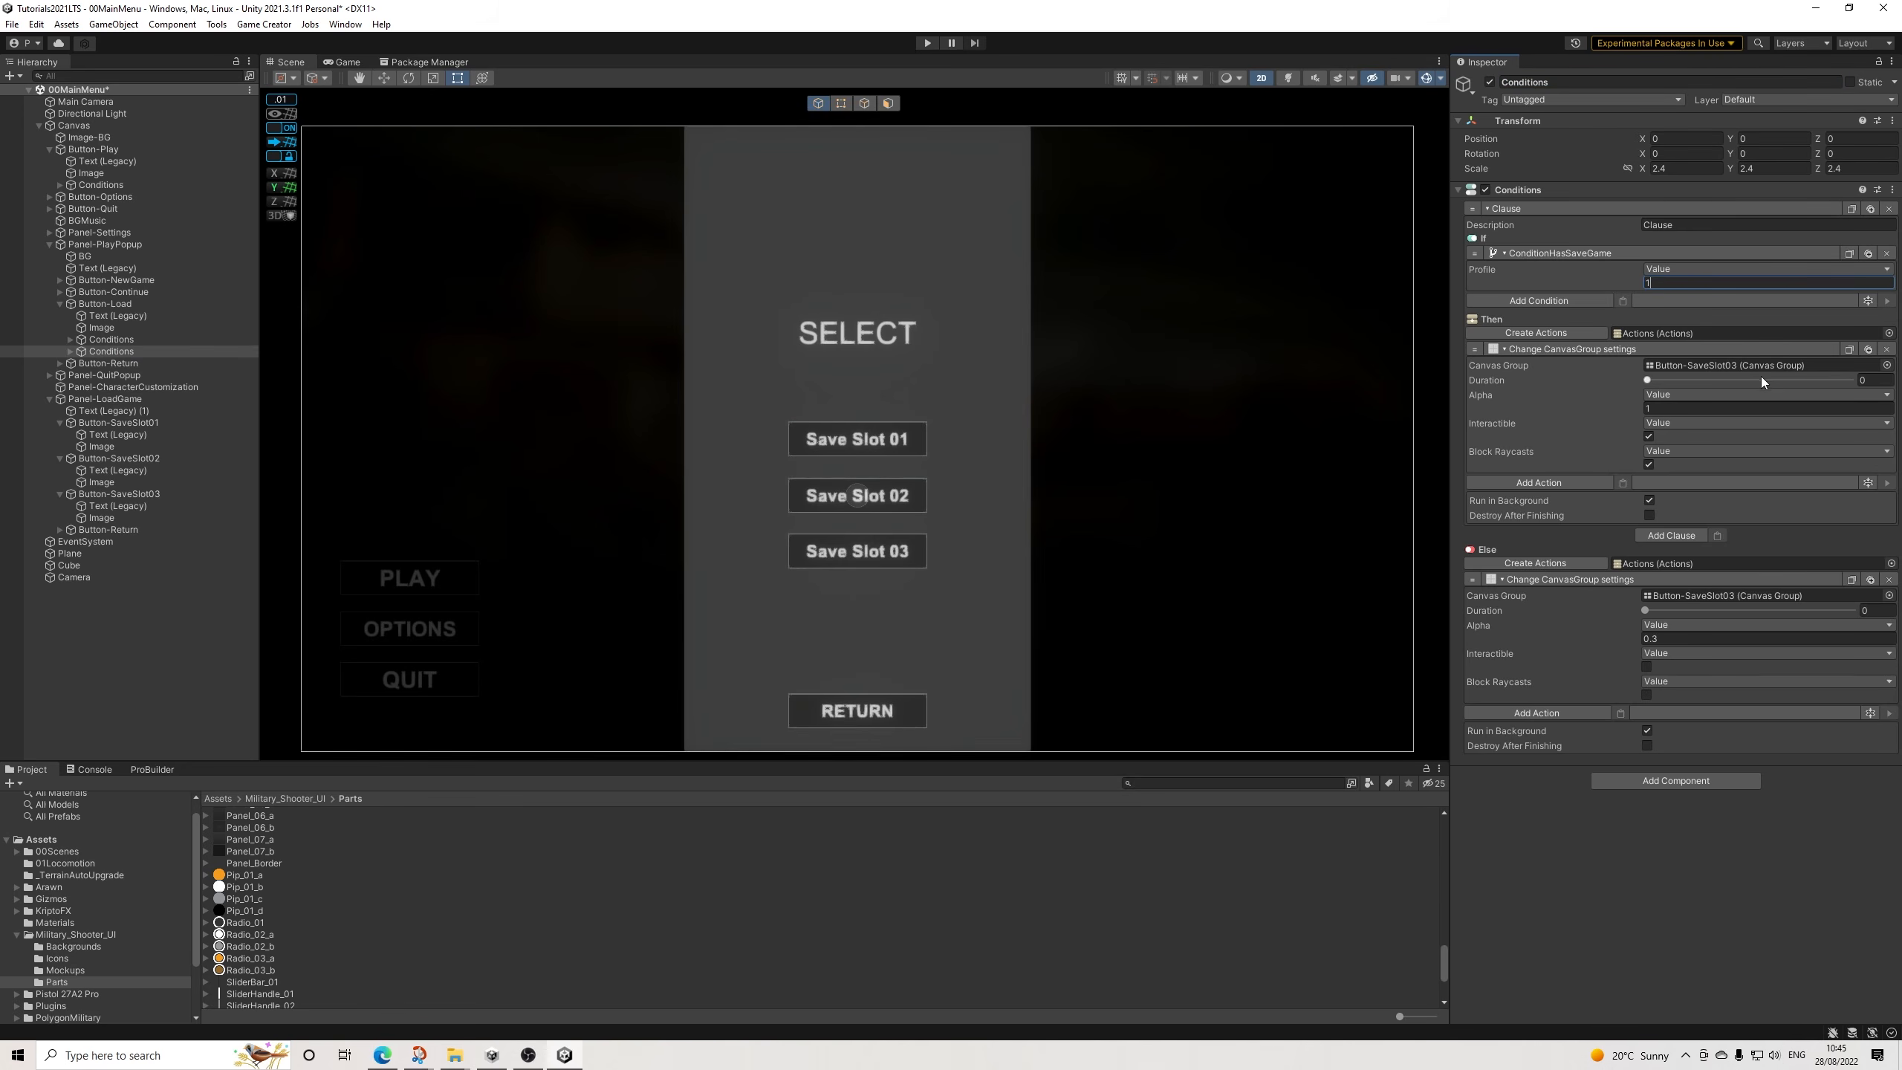
left_click_drag(142, 457, 1722, 371)
left_click_drag(155, 456, 1684, 595)
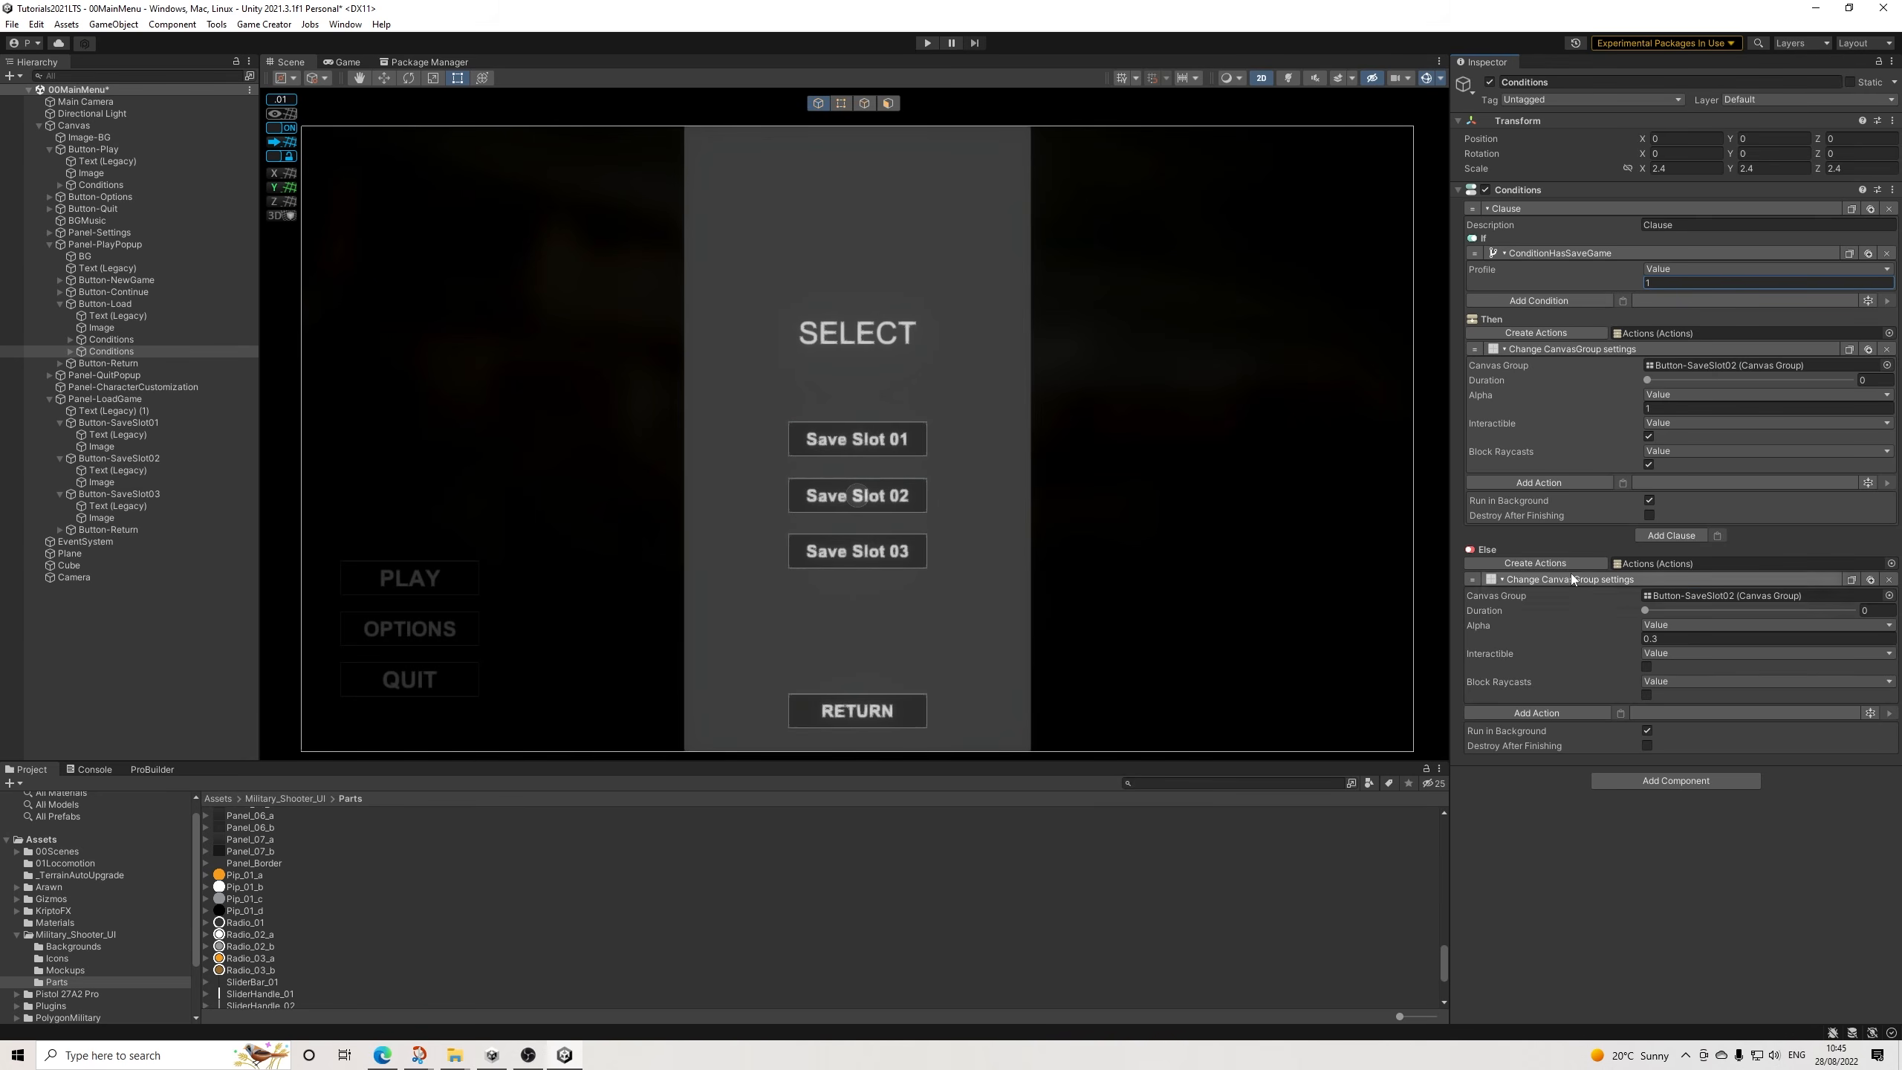
Duplicate Button-Load's Call Conditions action, assign the second Conditions object to the copy, and review both Conditions objects.
left_click(102, 303)
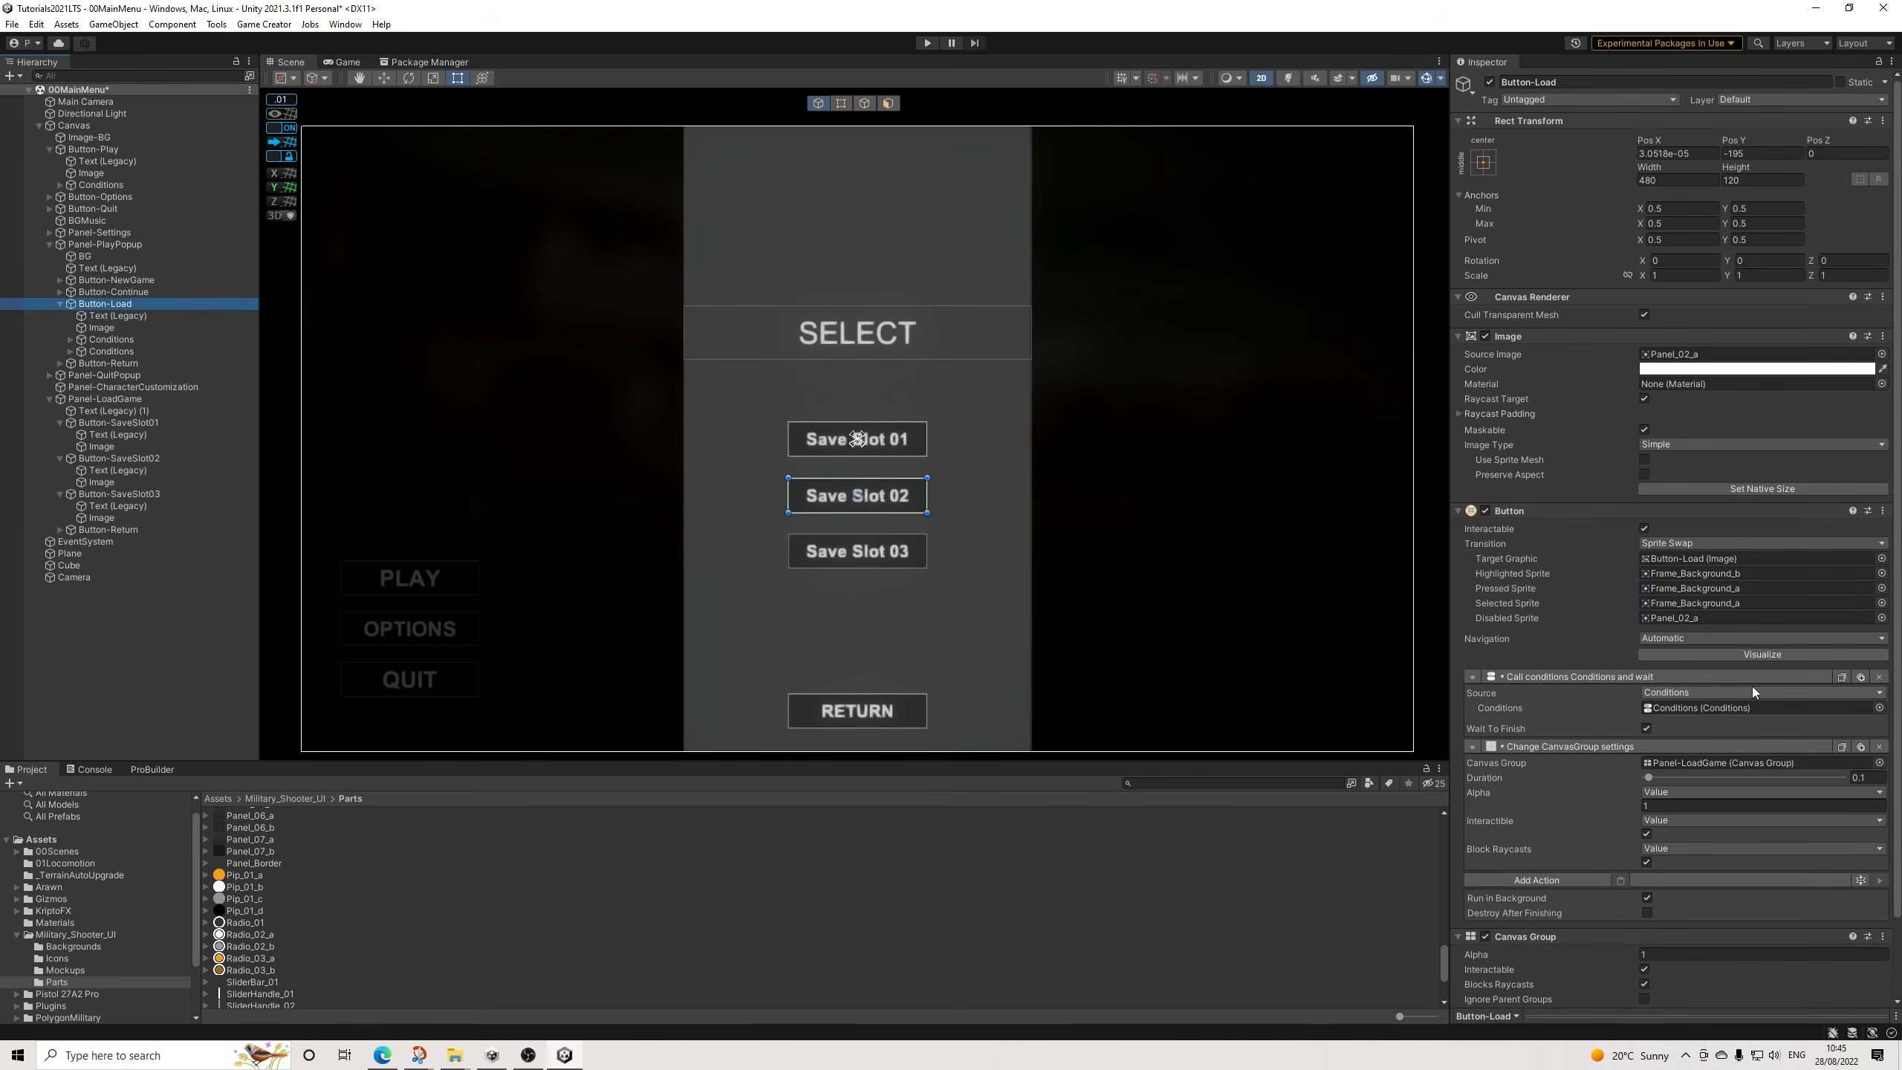
left_click(1861, 677)
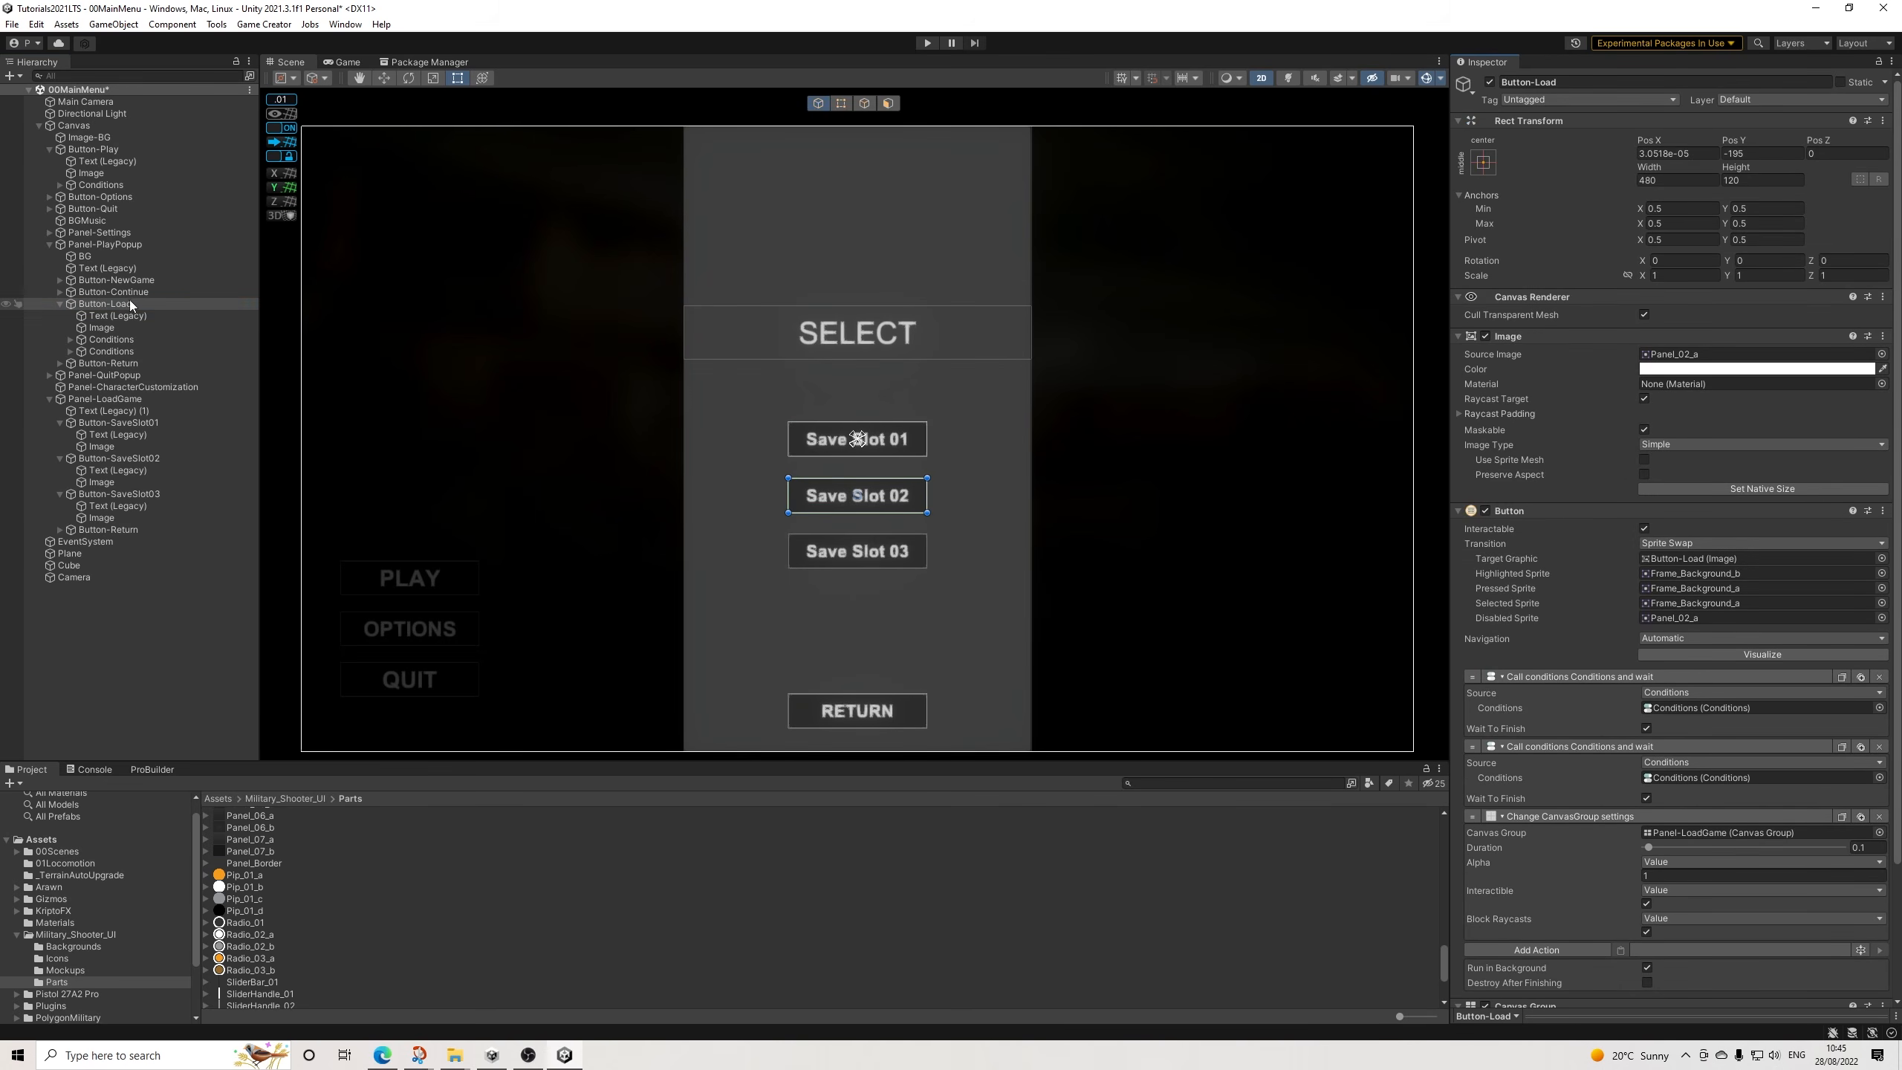
left_click_drag(113, 351, 1696, 779)
left_click(110, 349)
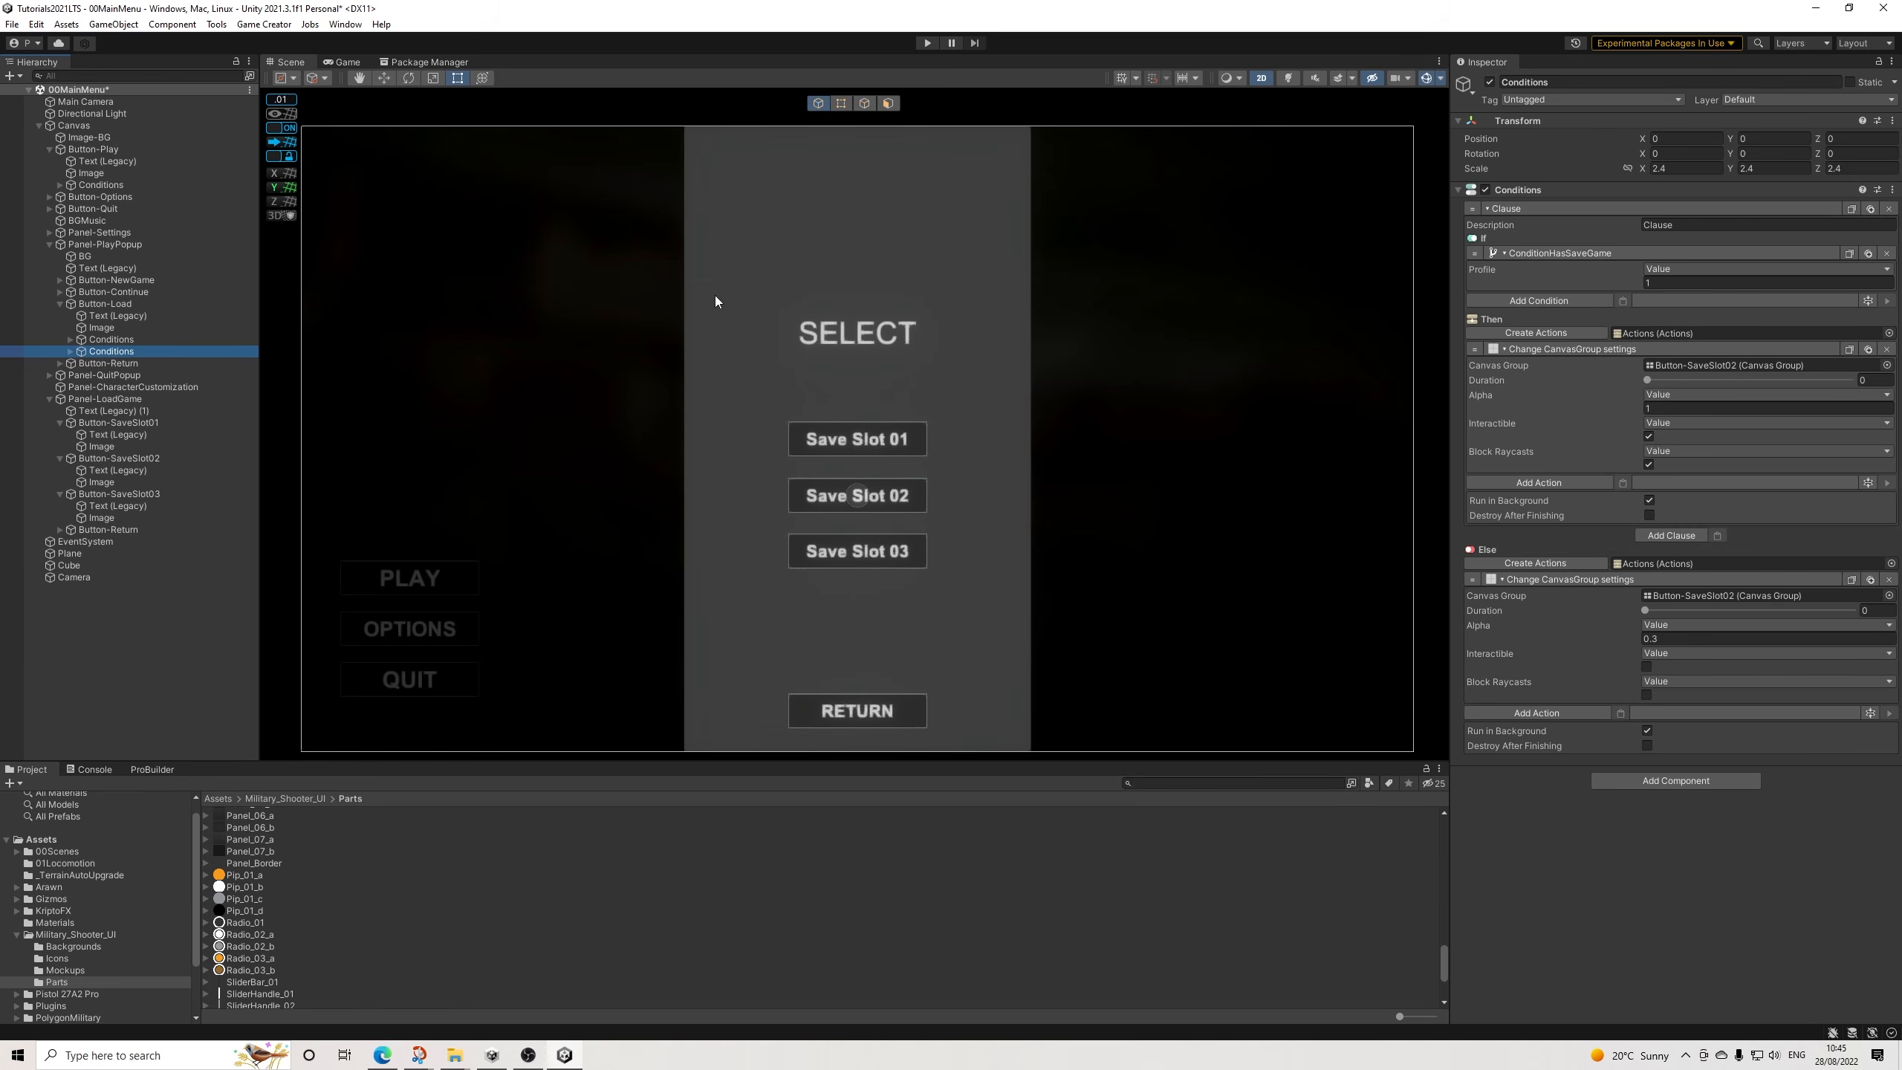
left_click(130, 340)
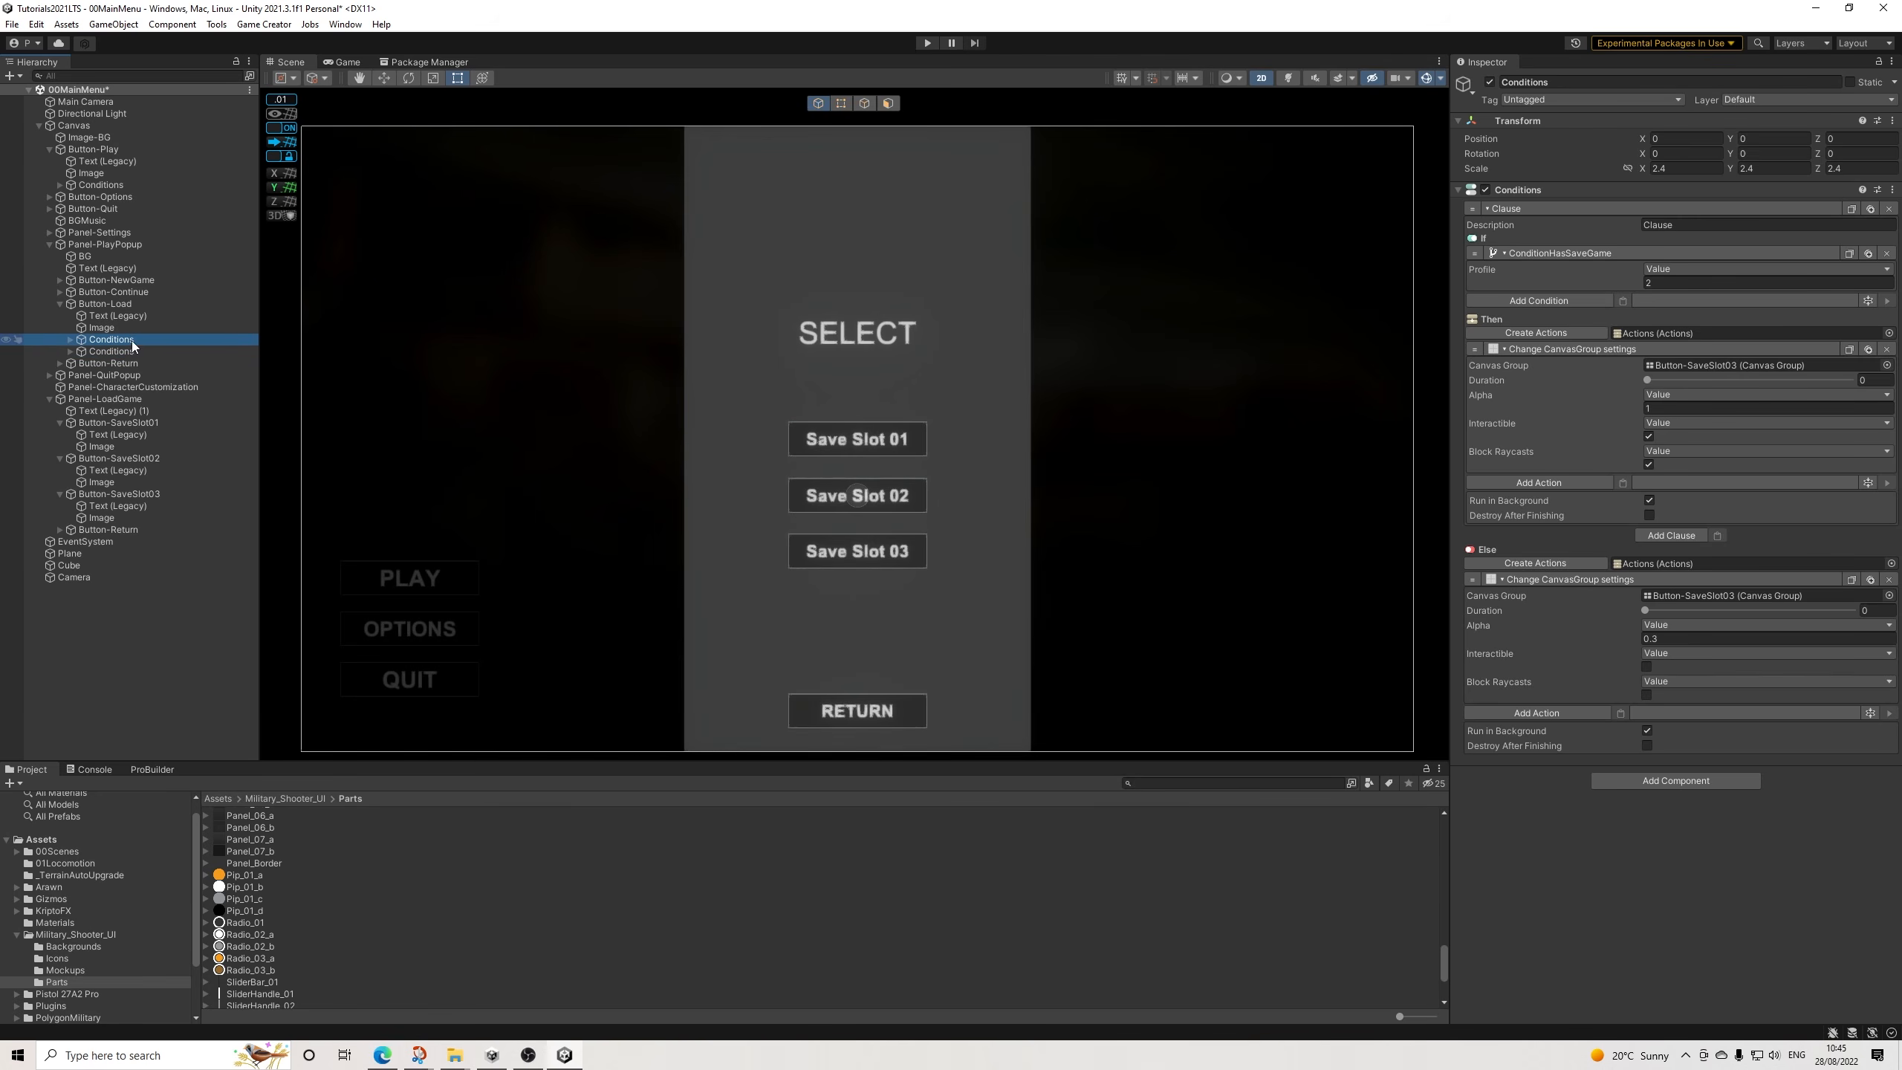
Collapse Button-Load and Panel-LoadGame in the object tree and set Panel-LoadGame's Canvas Group alpha to 0.
left_click(61, 304)
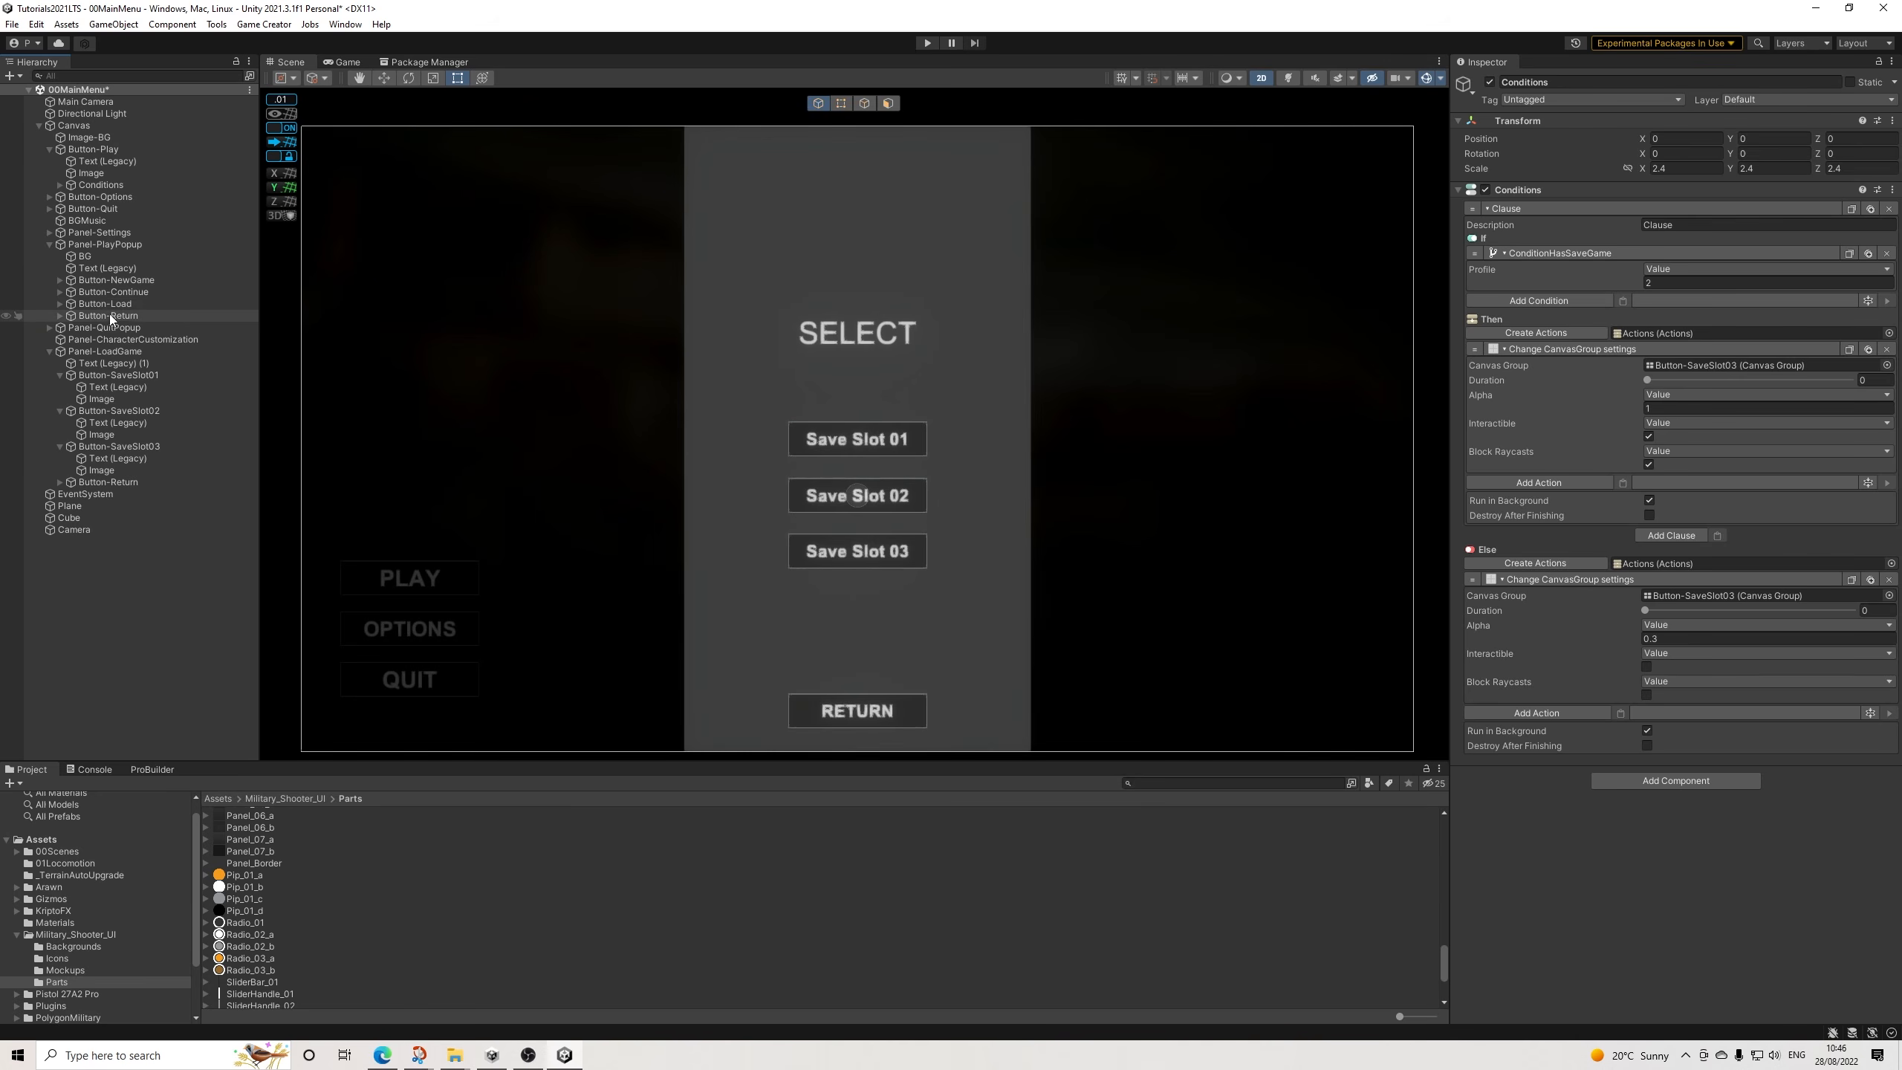
left_click(50, 352)
left_click(113, 351)
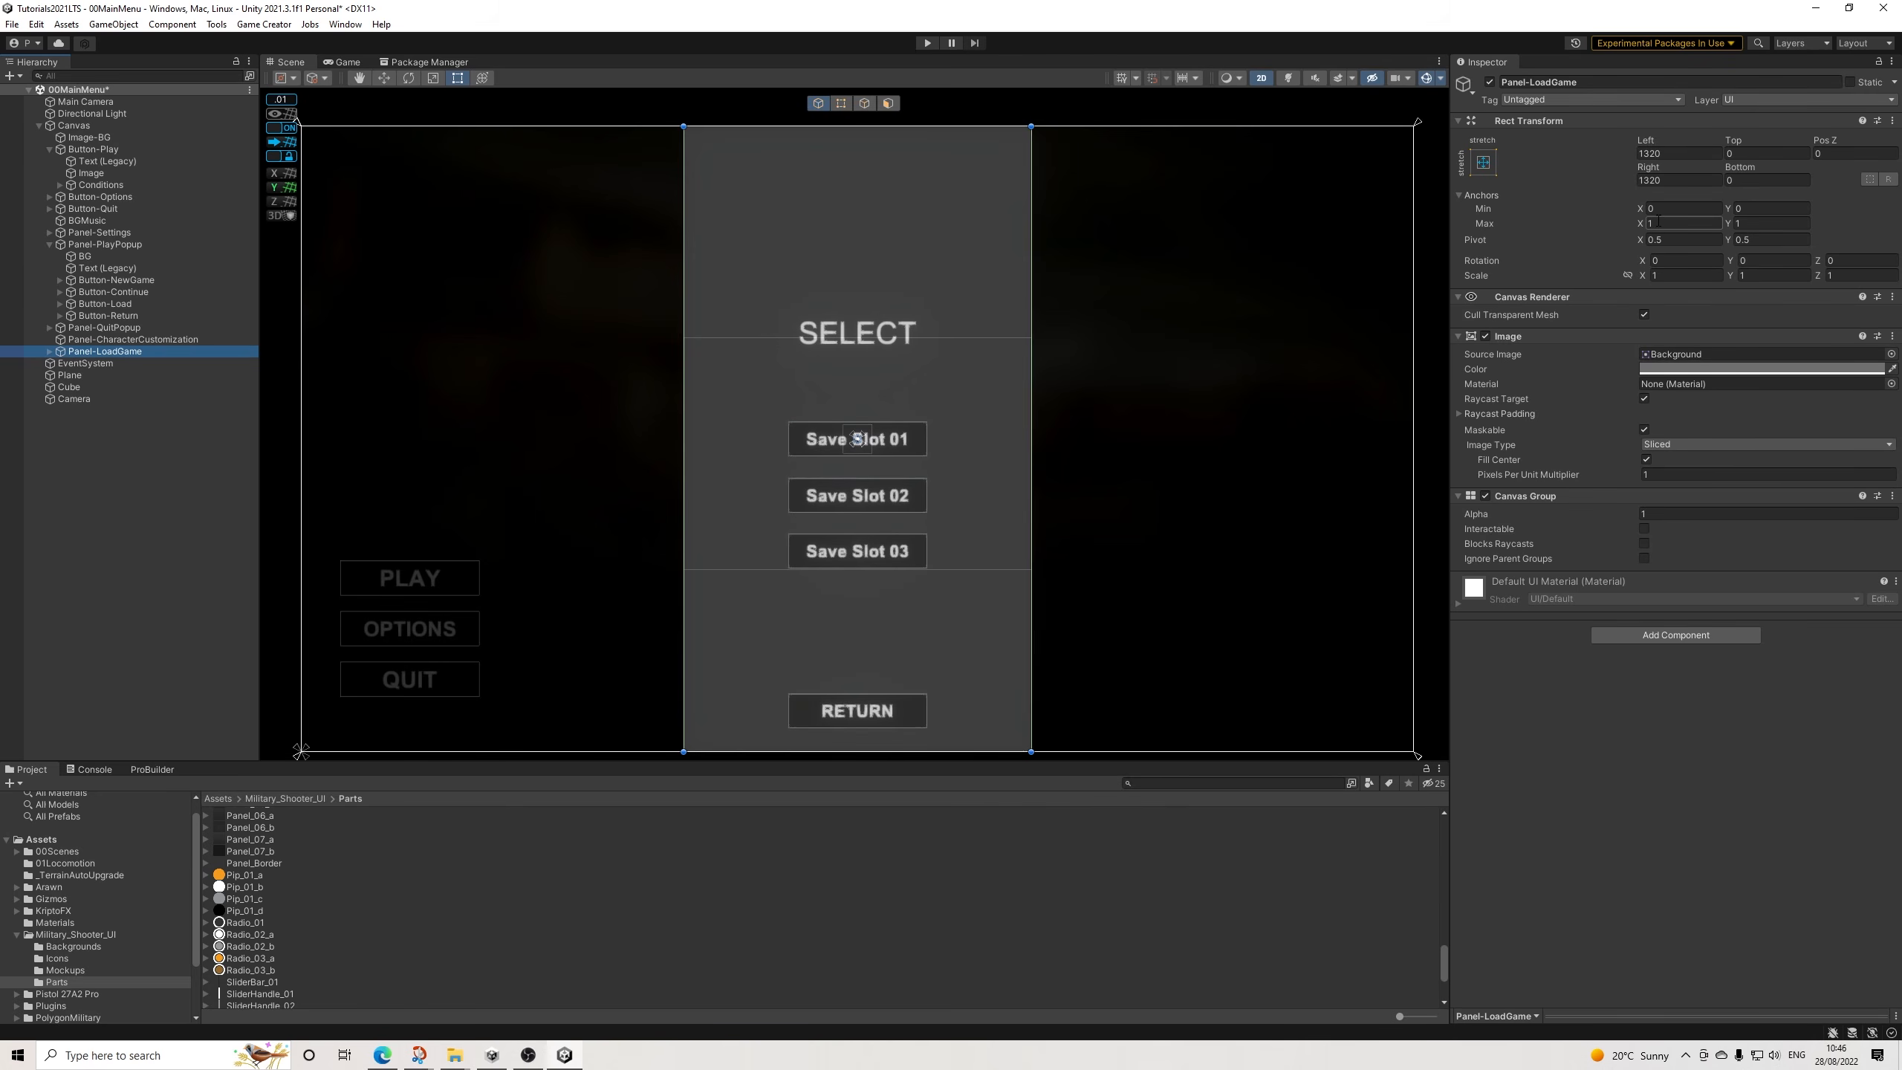
left_click(1679, 514)
type("0")
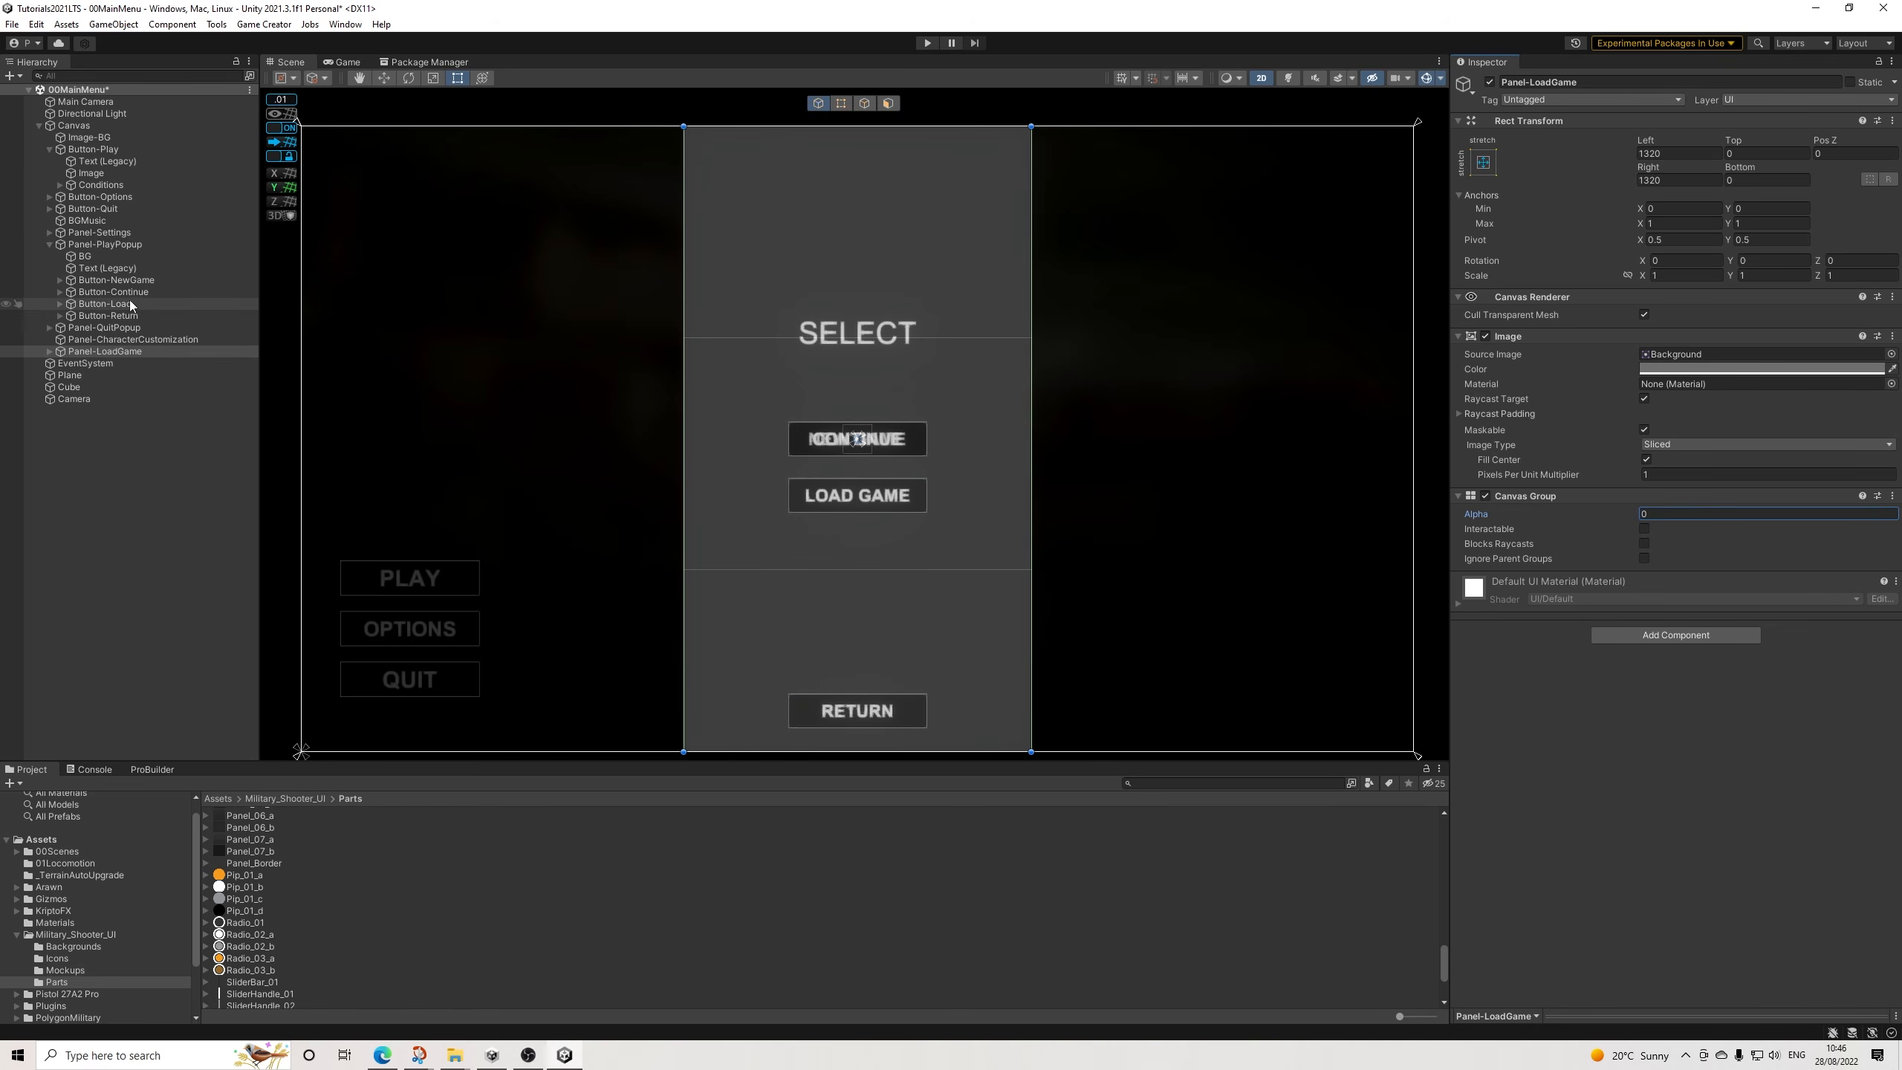
Set Panel-PlayPopup's Canvas Group alpha to 0 and collapse the panel in the object tree.
left_click(116, 245)
left_click(1673, 513)
type("0")
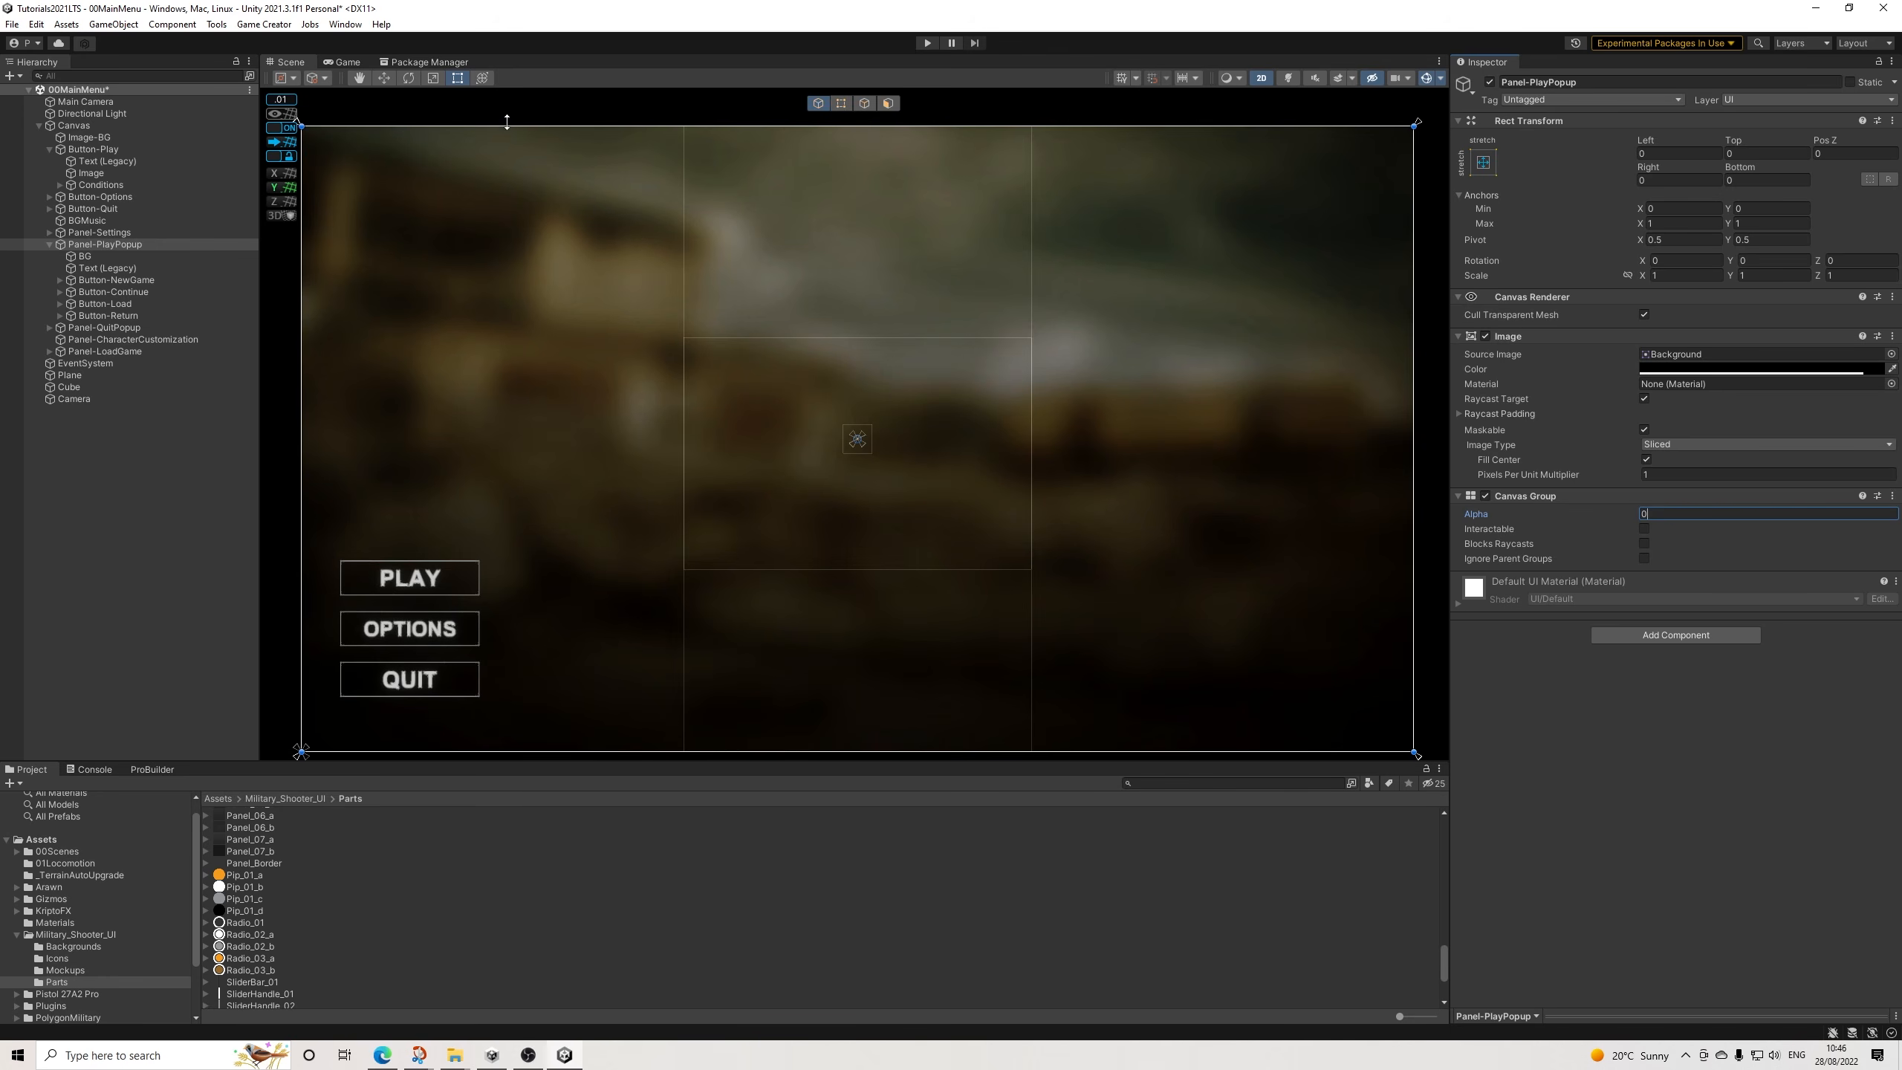
left_click(50, 245)
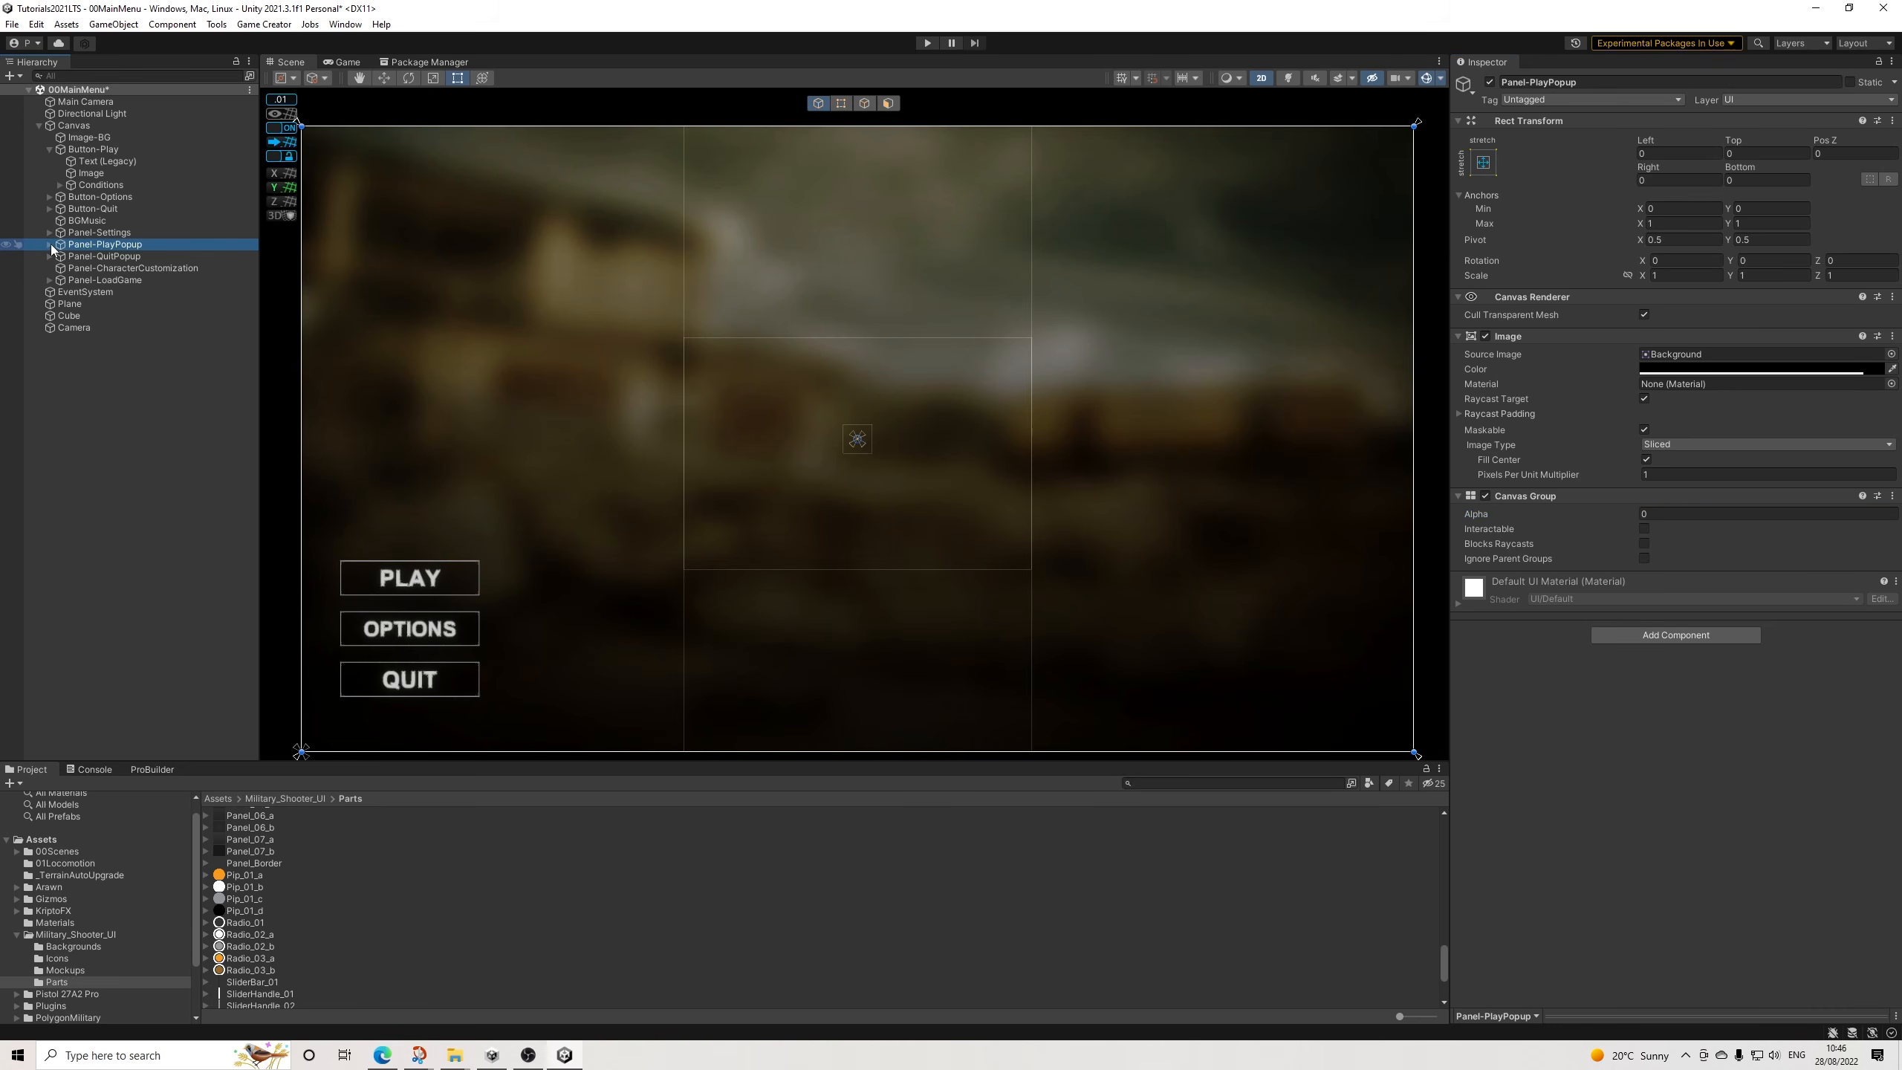
Match Panel-CharacterCustomization's image color to Panel-PlayPopup's, using black (000000) with an alpha of 233.
left_click(1874, 370)
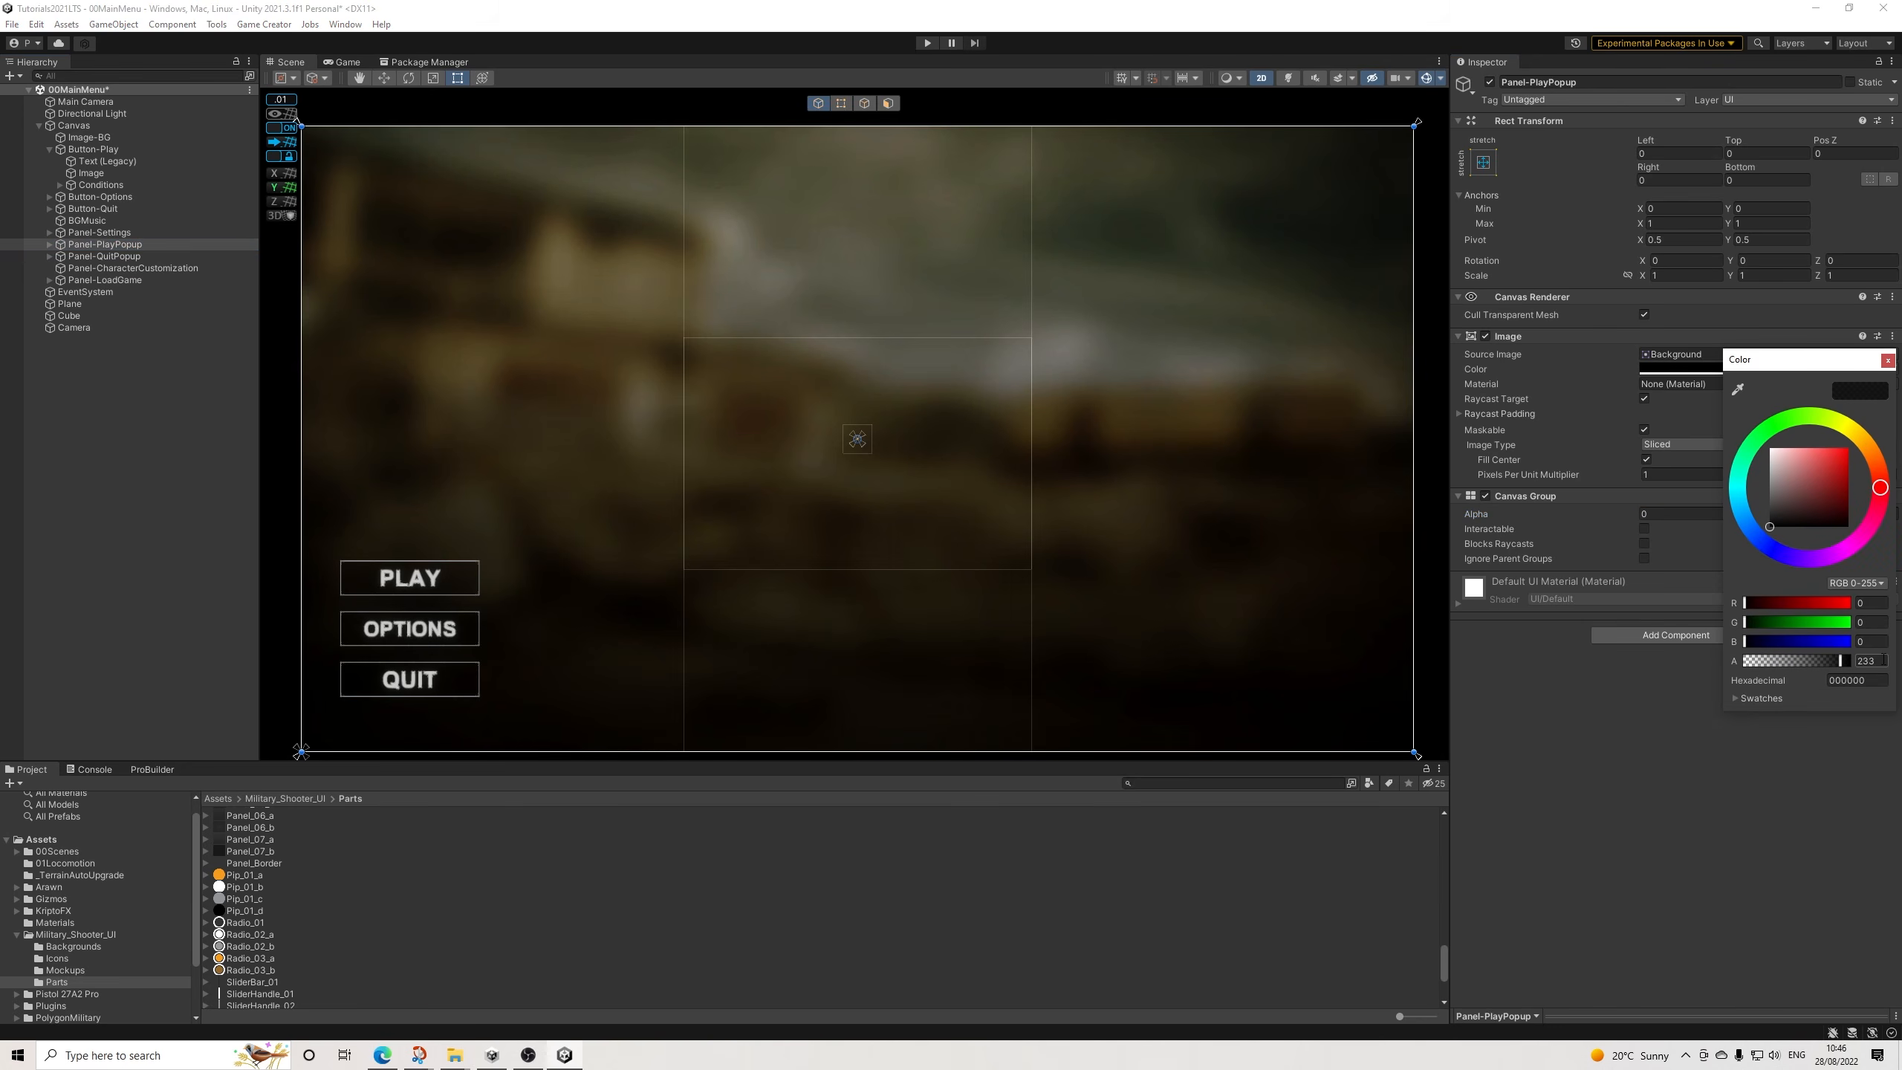
left_click(1887, 361)
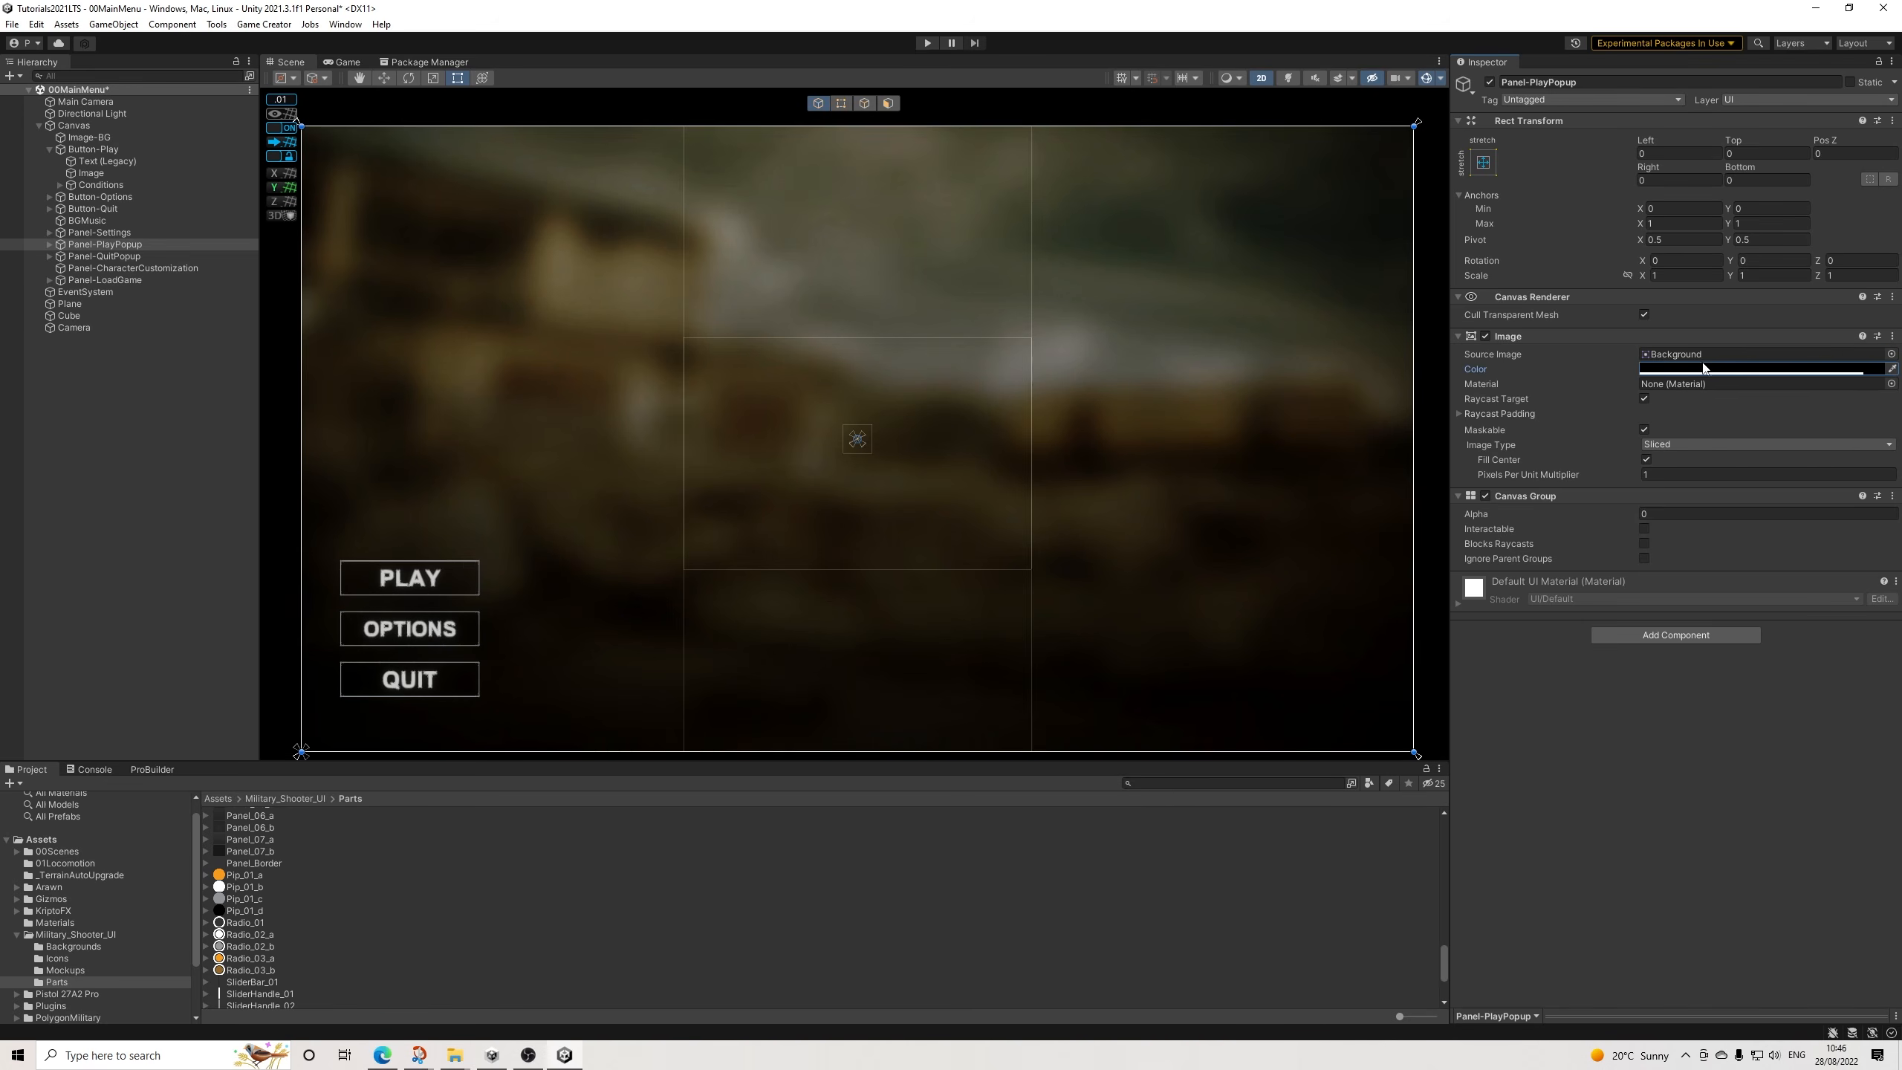
left_click(127, 267)
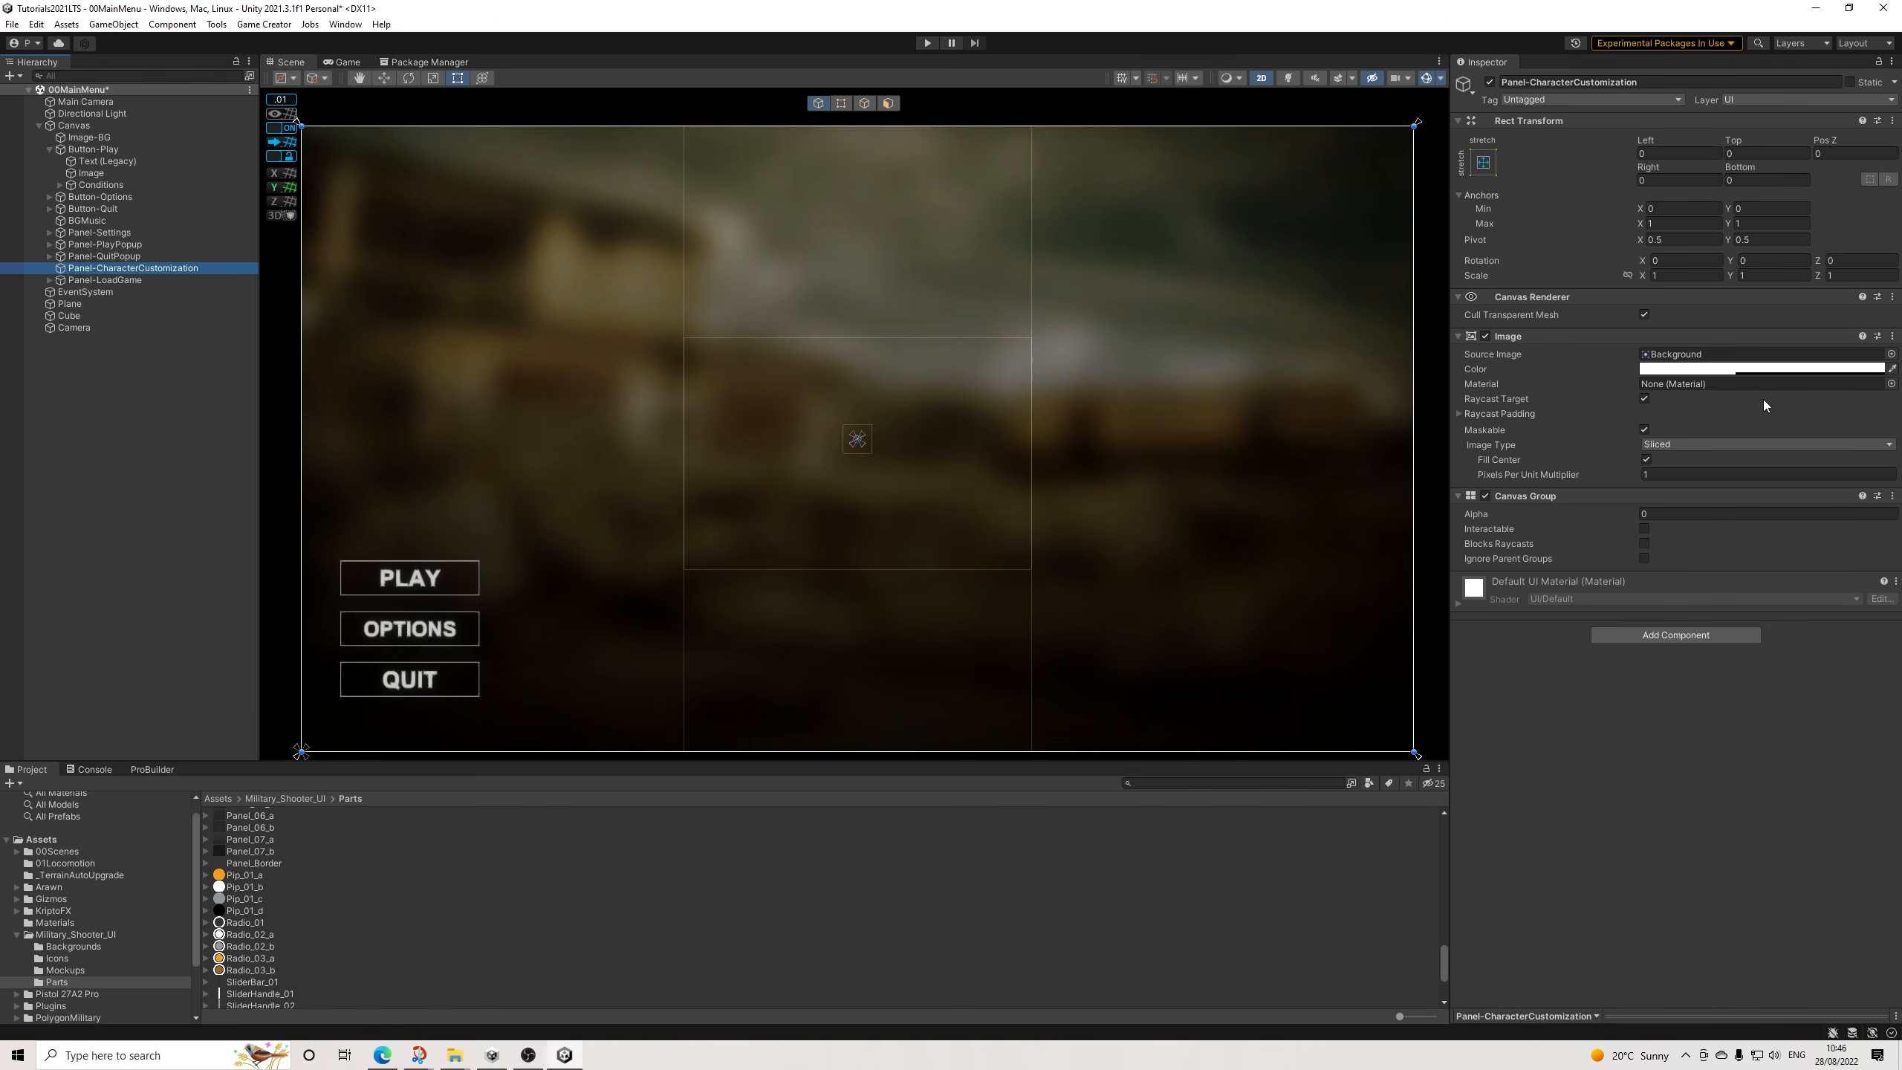
left_click(1760, 369)
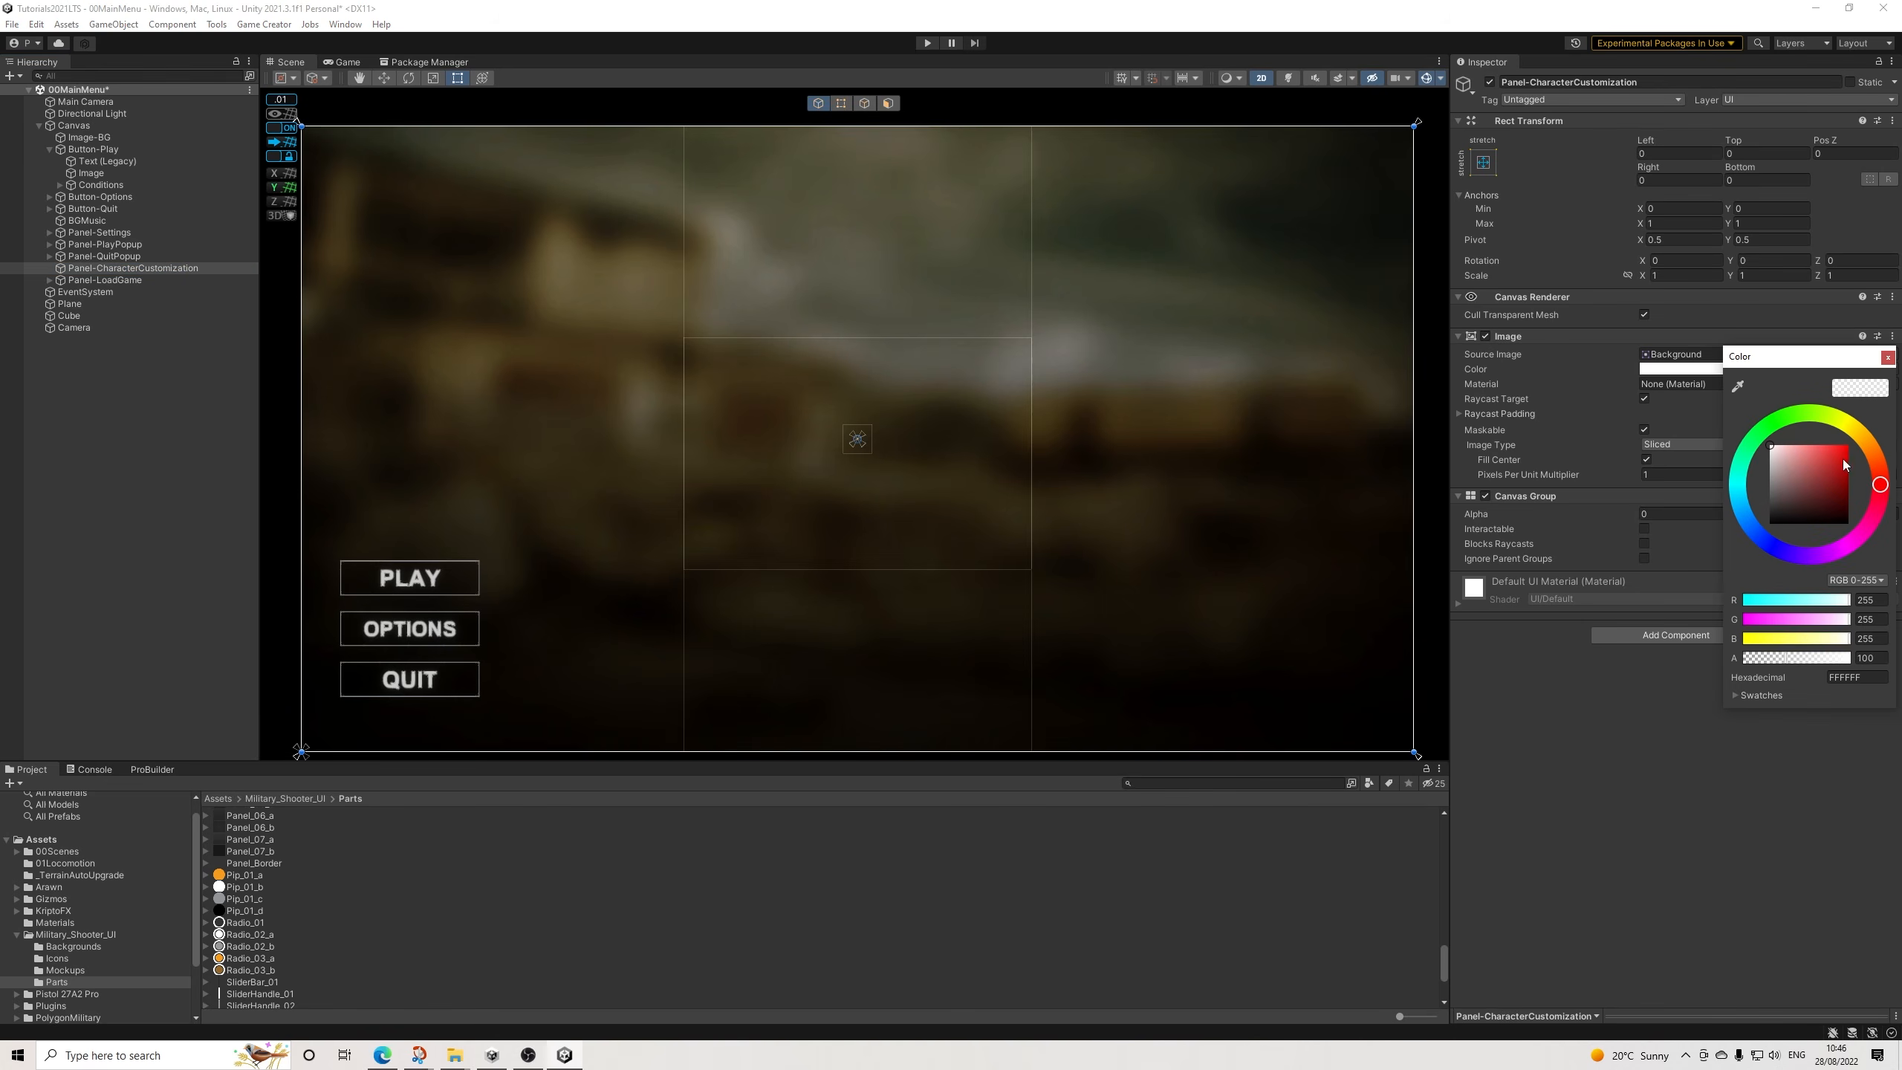
left_click(1882, 658)
type("233")
left_click_drag(1803, 516, 1652, 621)
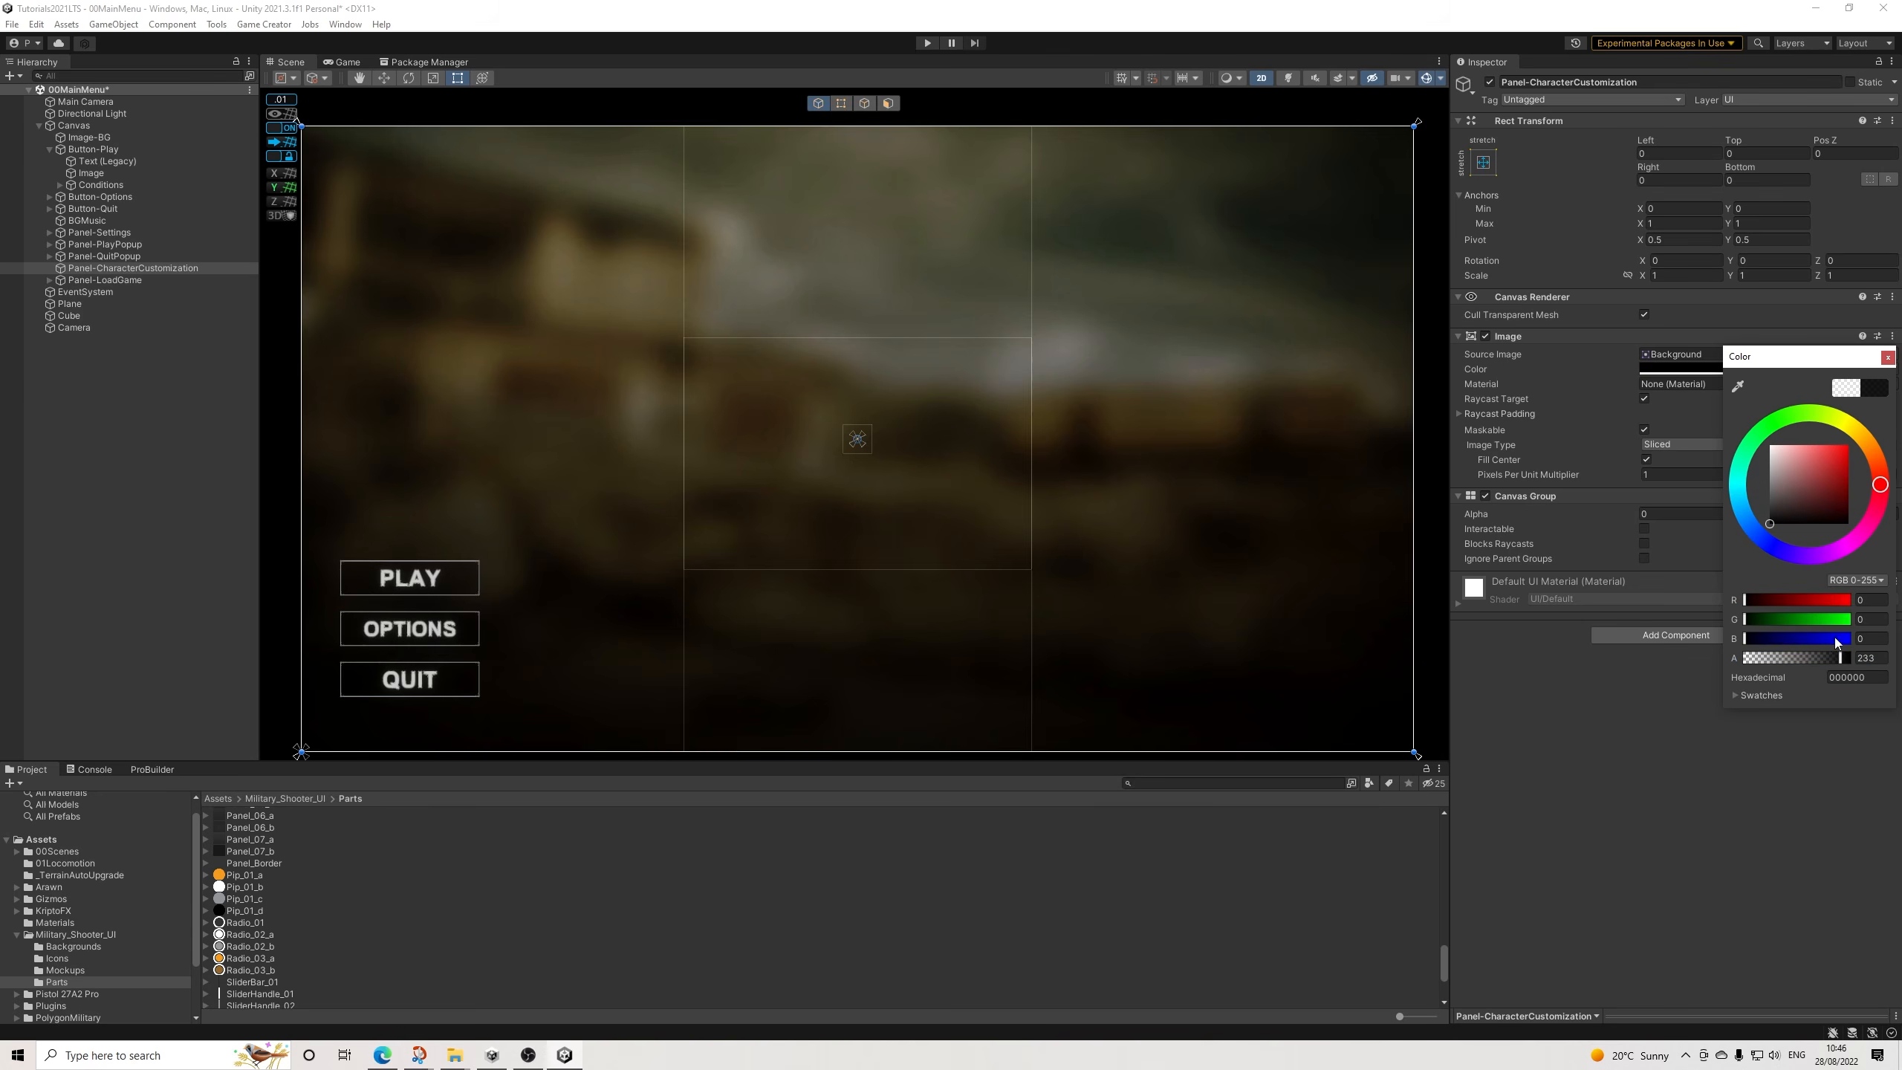
left_click(1887, 358)
Set Panel-CharacterCustomization's Canvas Group alpha to 1.
left_click(1660, 514)
type("1")
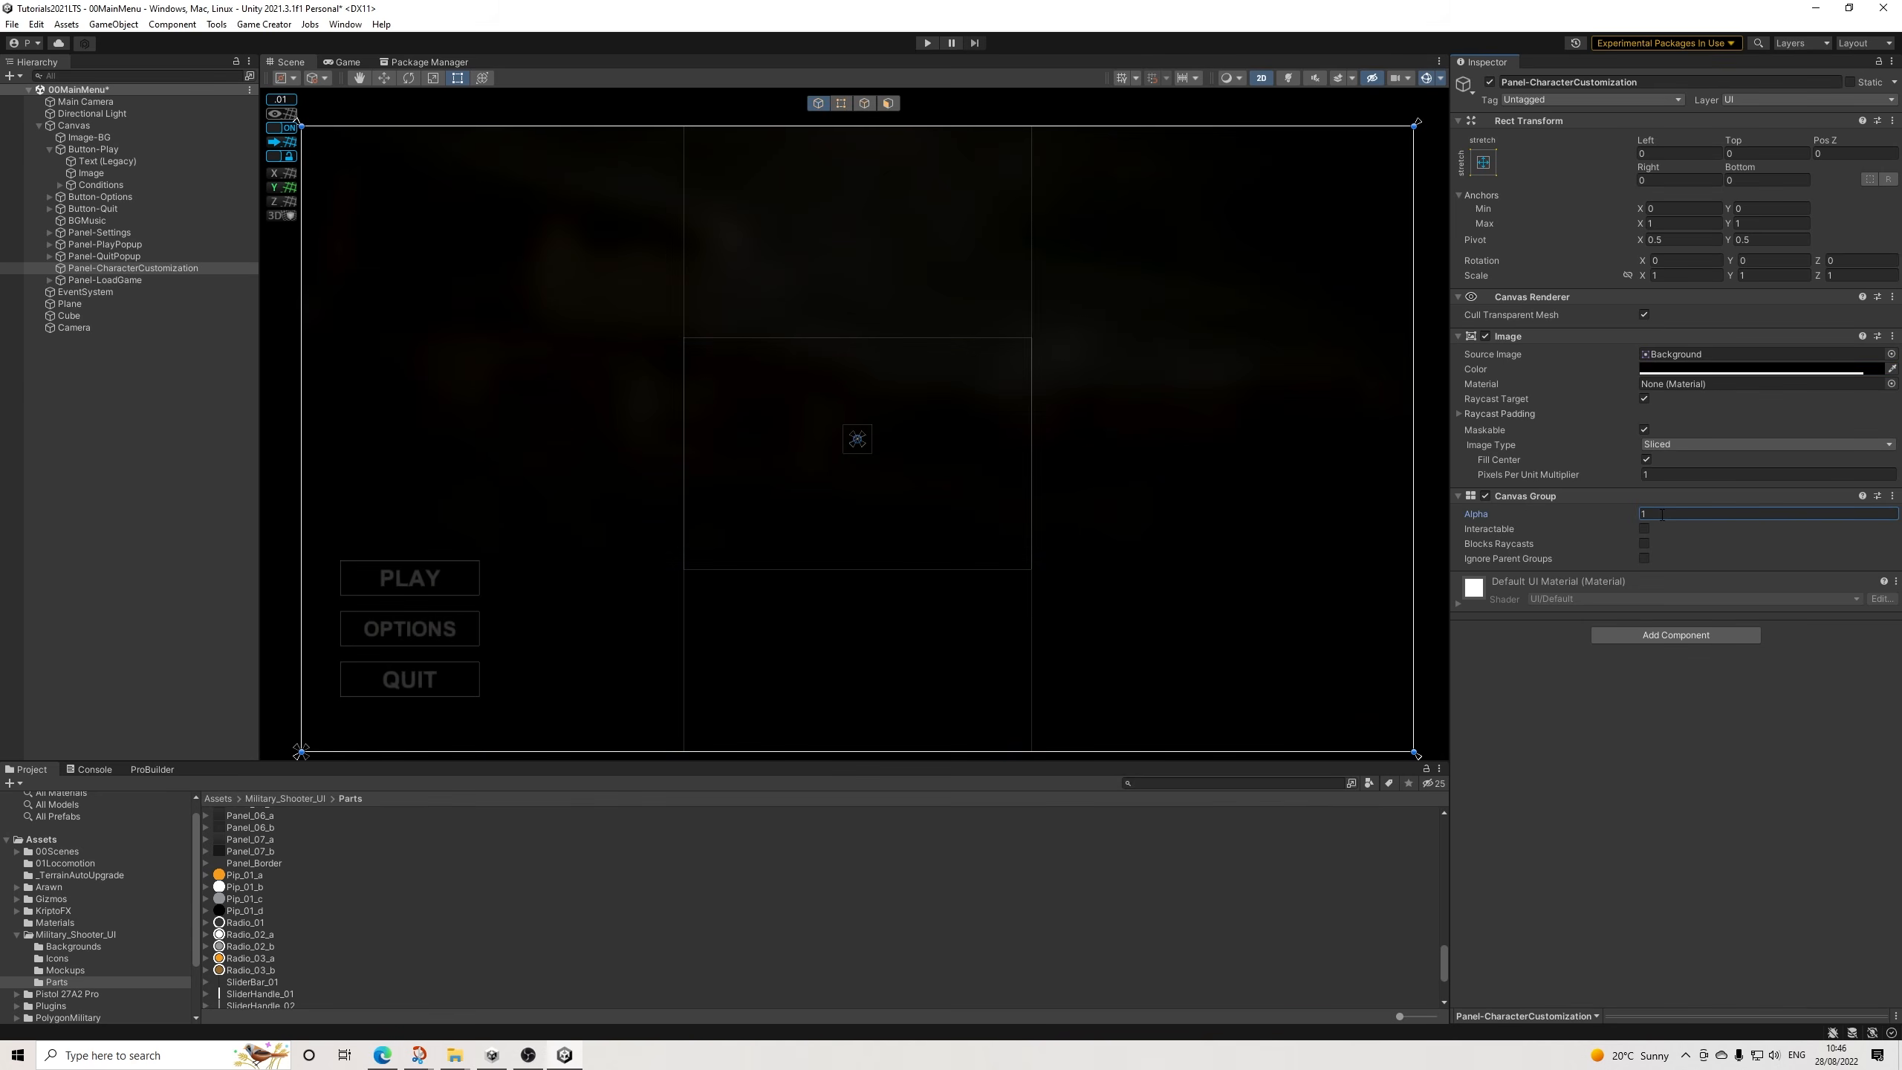
left_click(1661, 791)
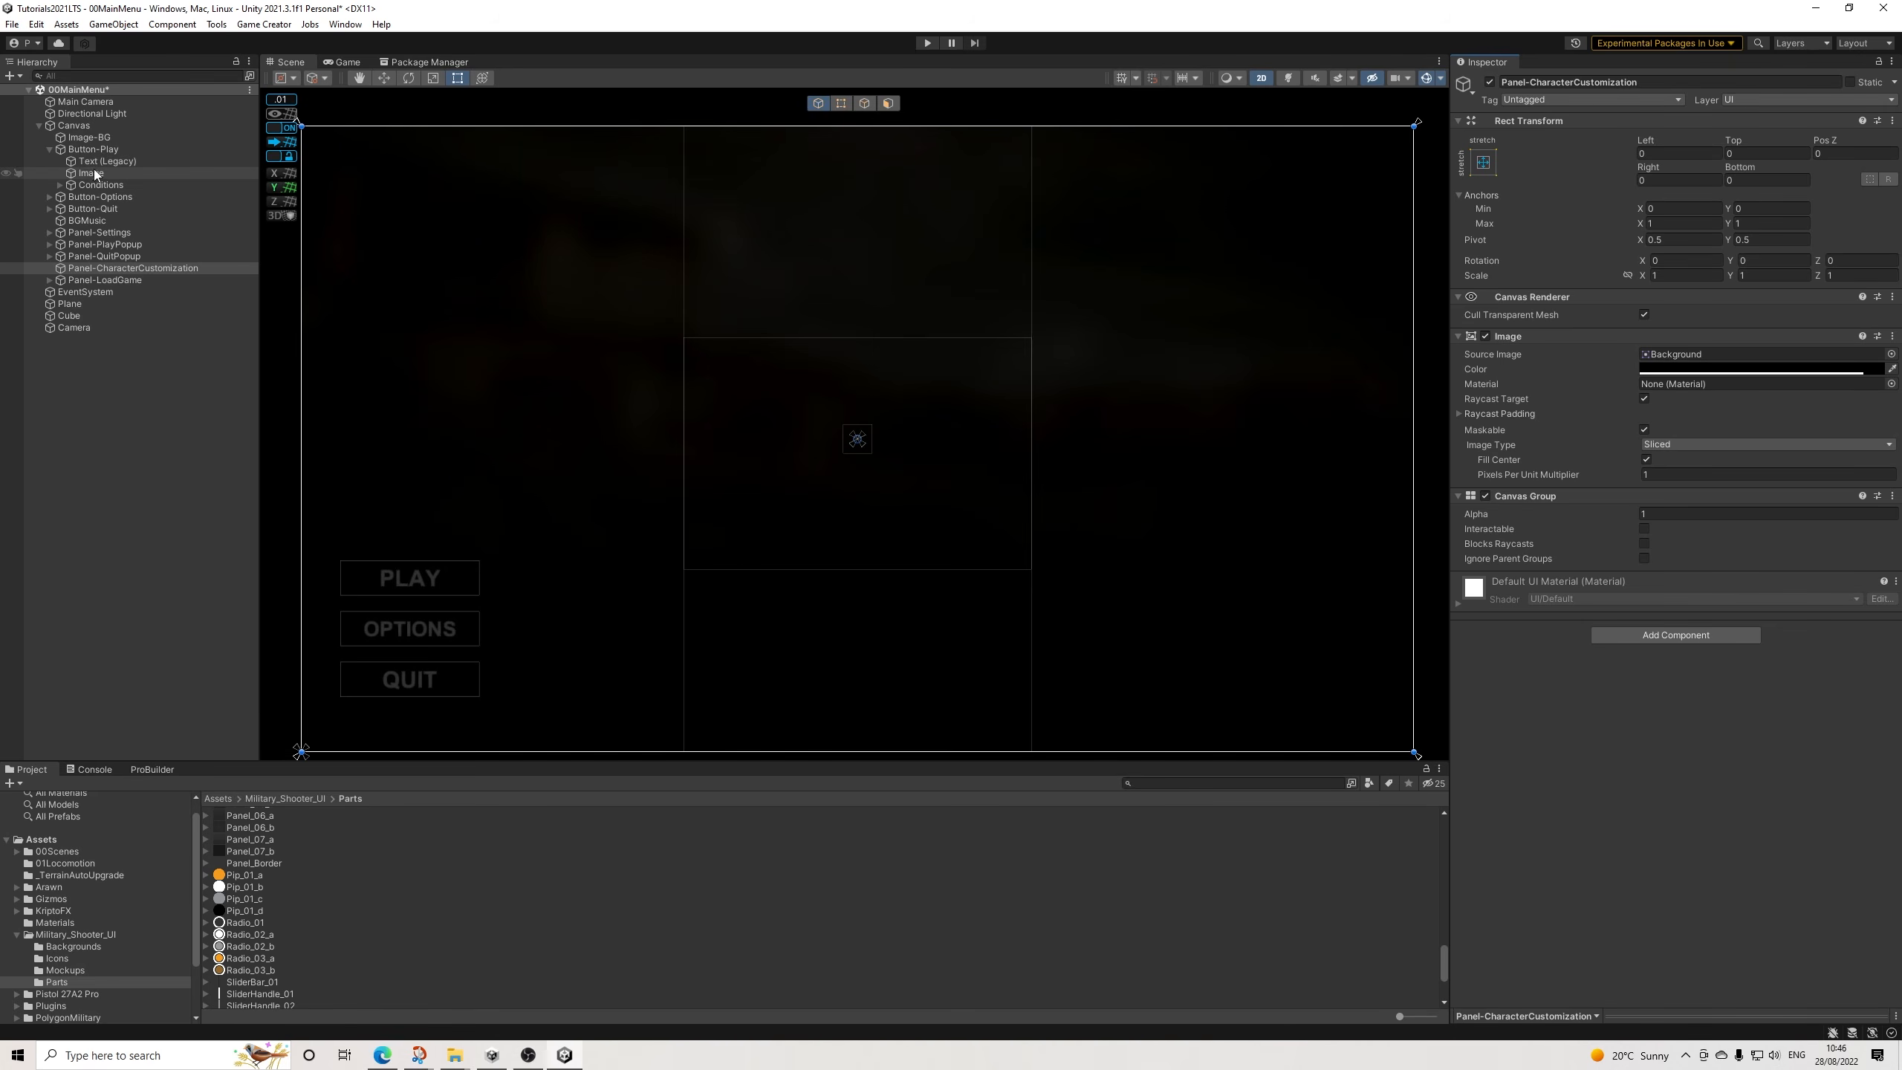
Duplicate Button-NewGame's CanvasGroup action, target the first at Panel-PlayPopup with duration 0, alpha 0, interactible and block raycasts off, and collapse both actions.
left_click(49, 244)
left_click(105, 279)
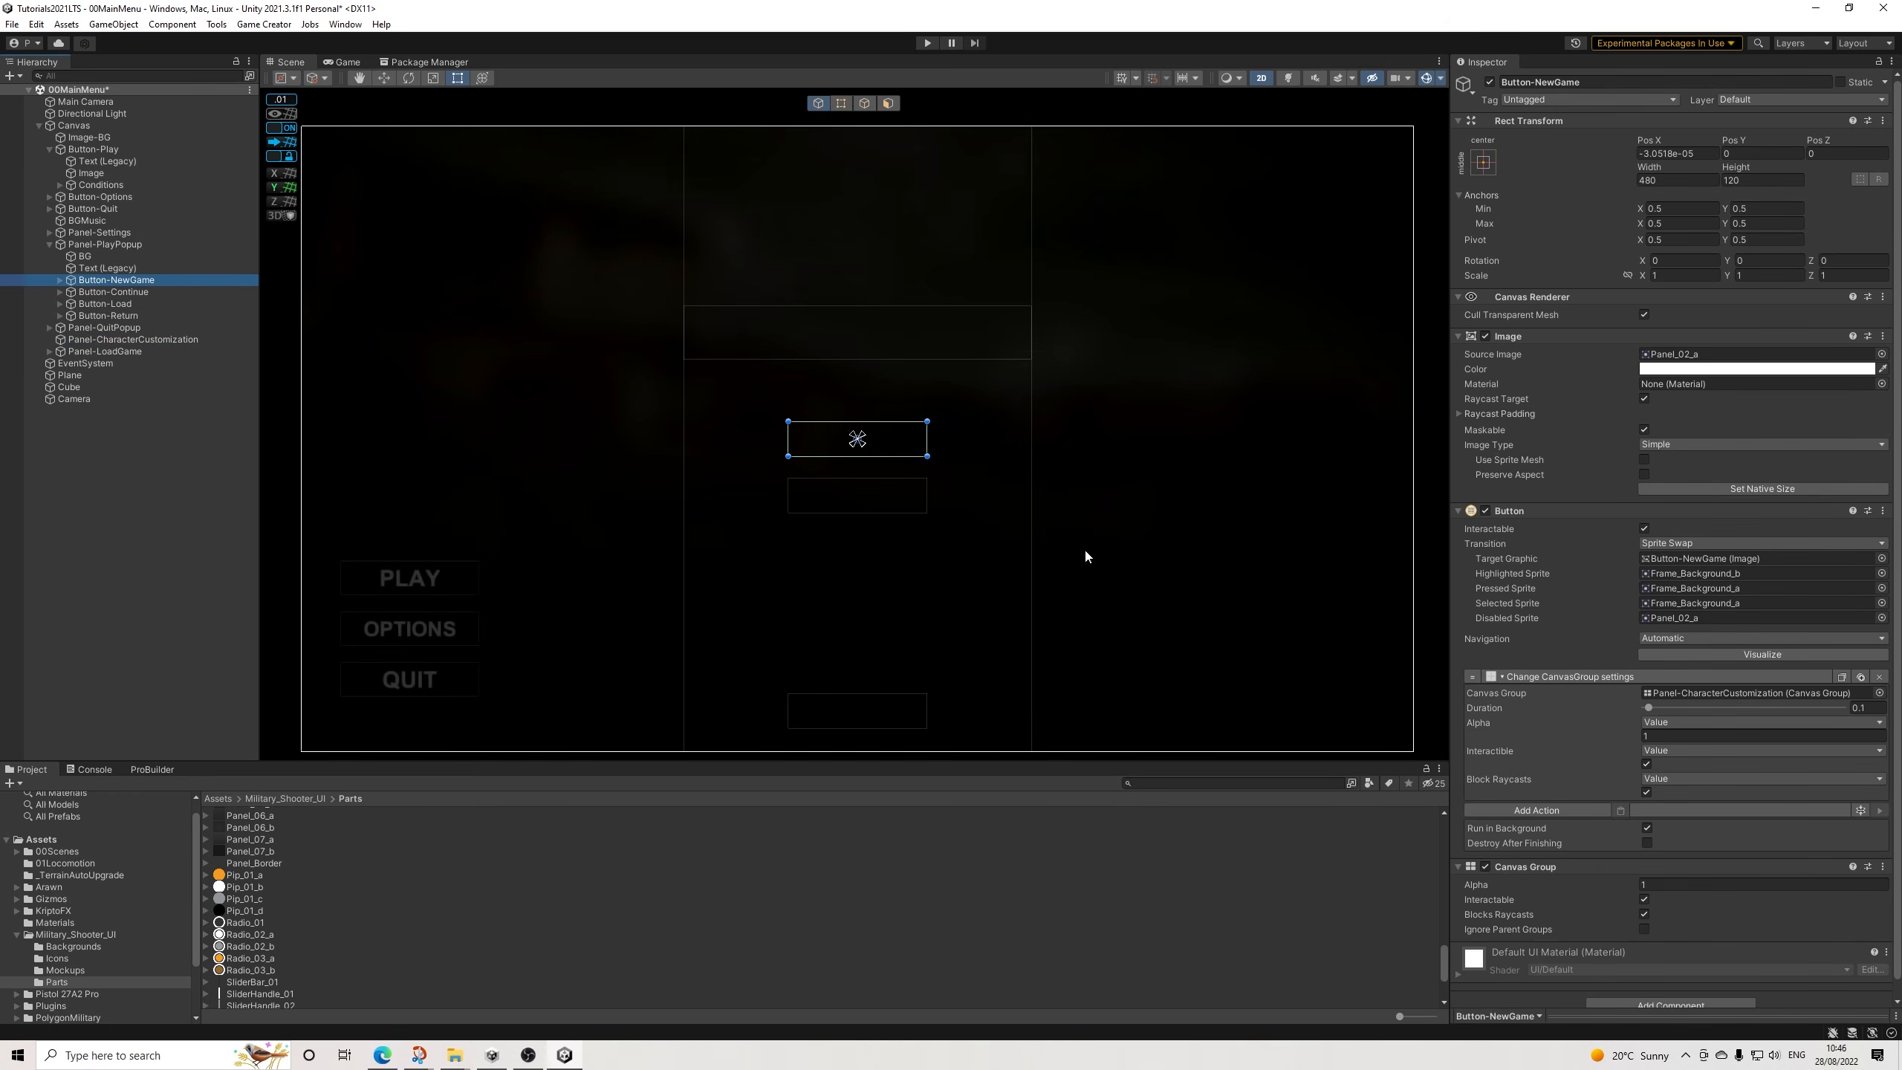
left_click(1861, 677)
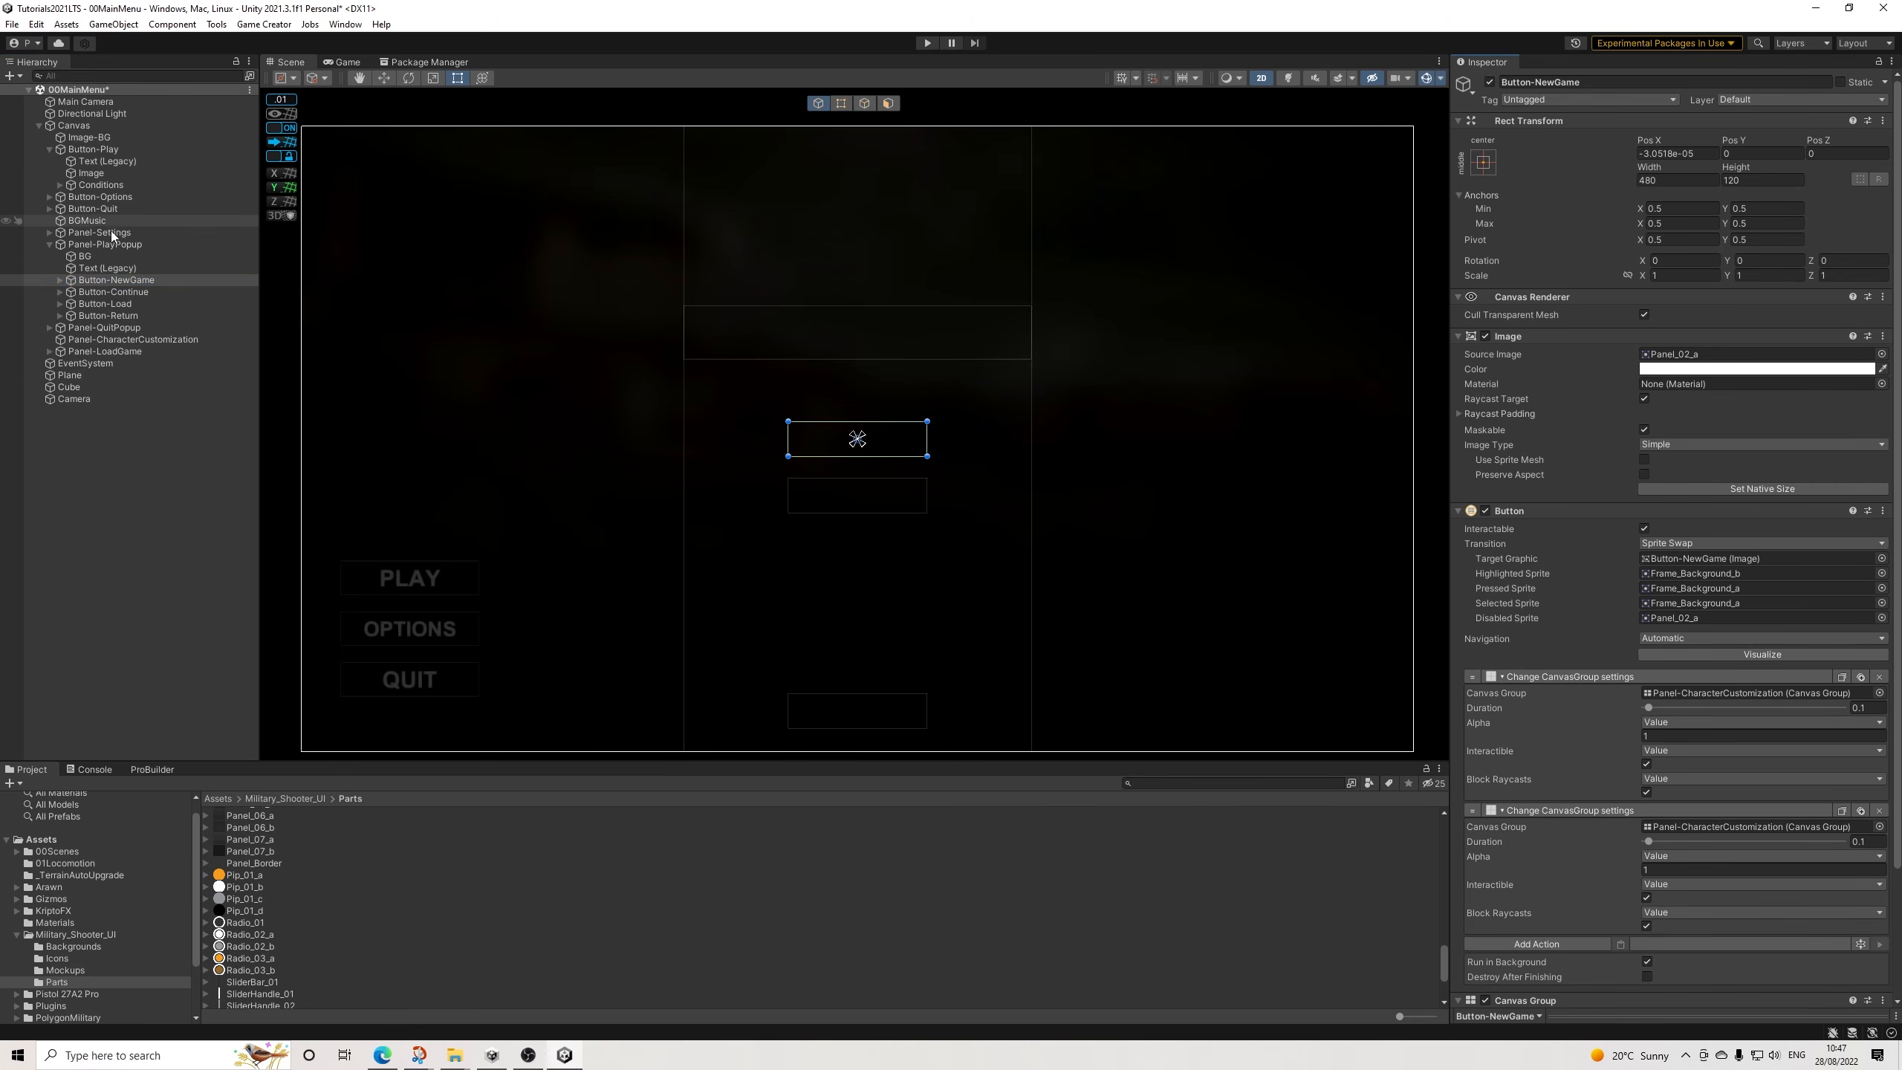
left_click_drag(104, 244, 1752, 694)
left_click(1865, 710)
type("0")
left_click(1658, 737)
type("0")
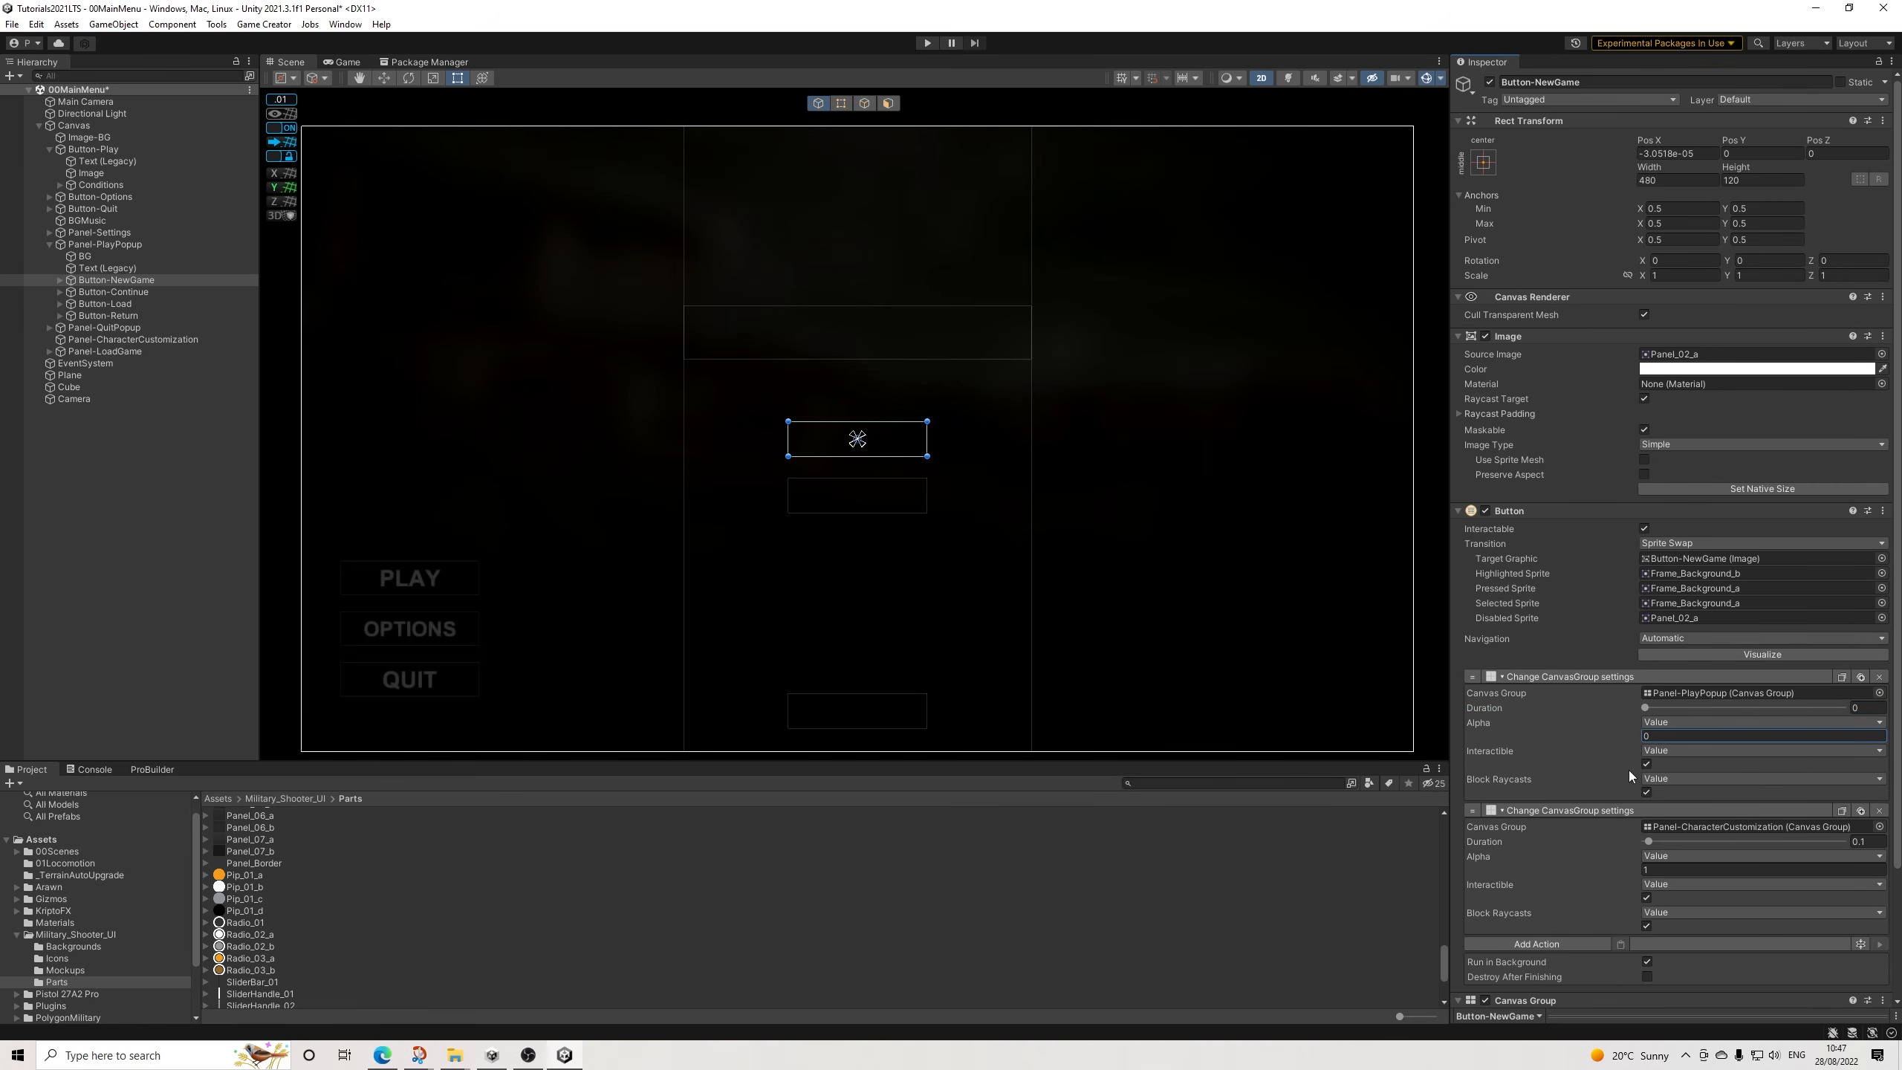
left_click(1647, 764)
left_click(1646, 792)
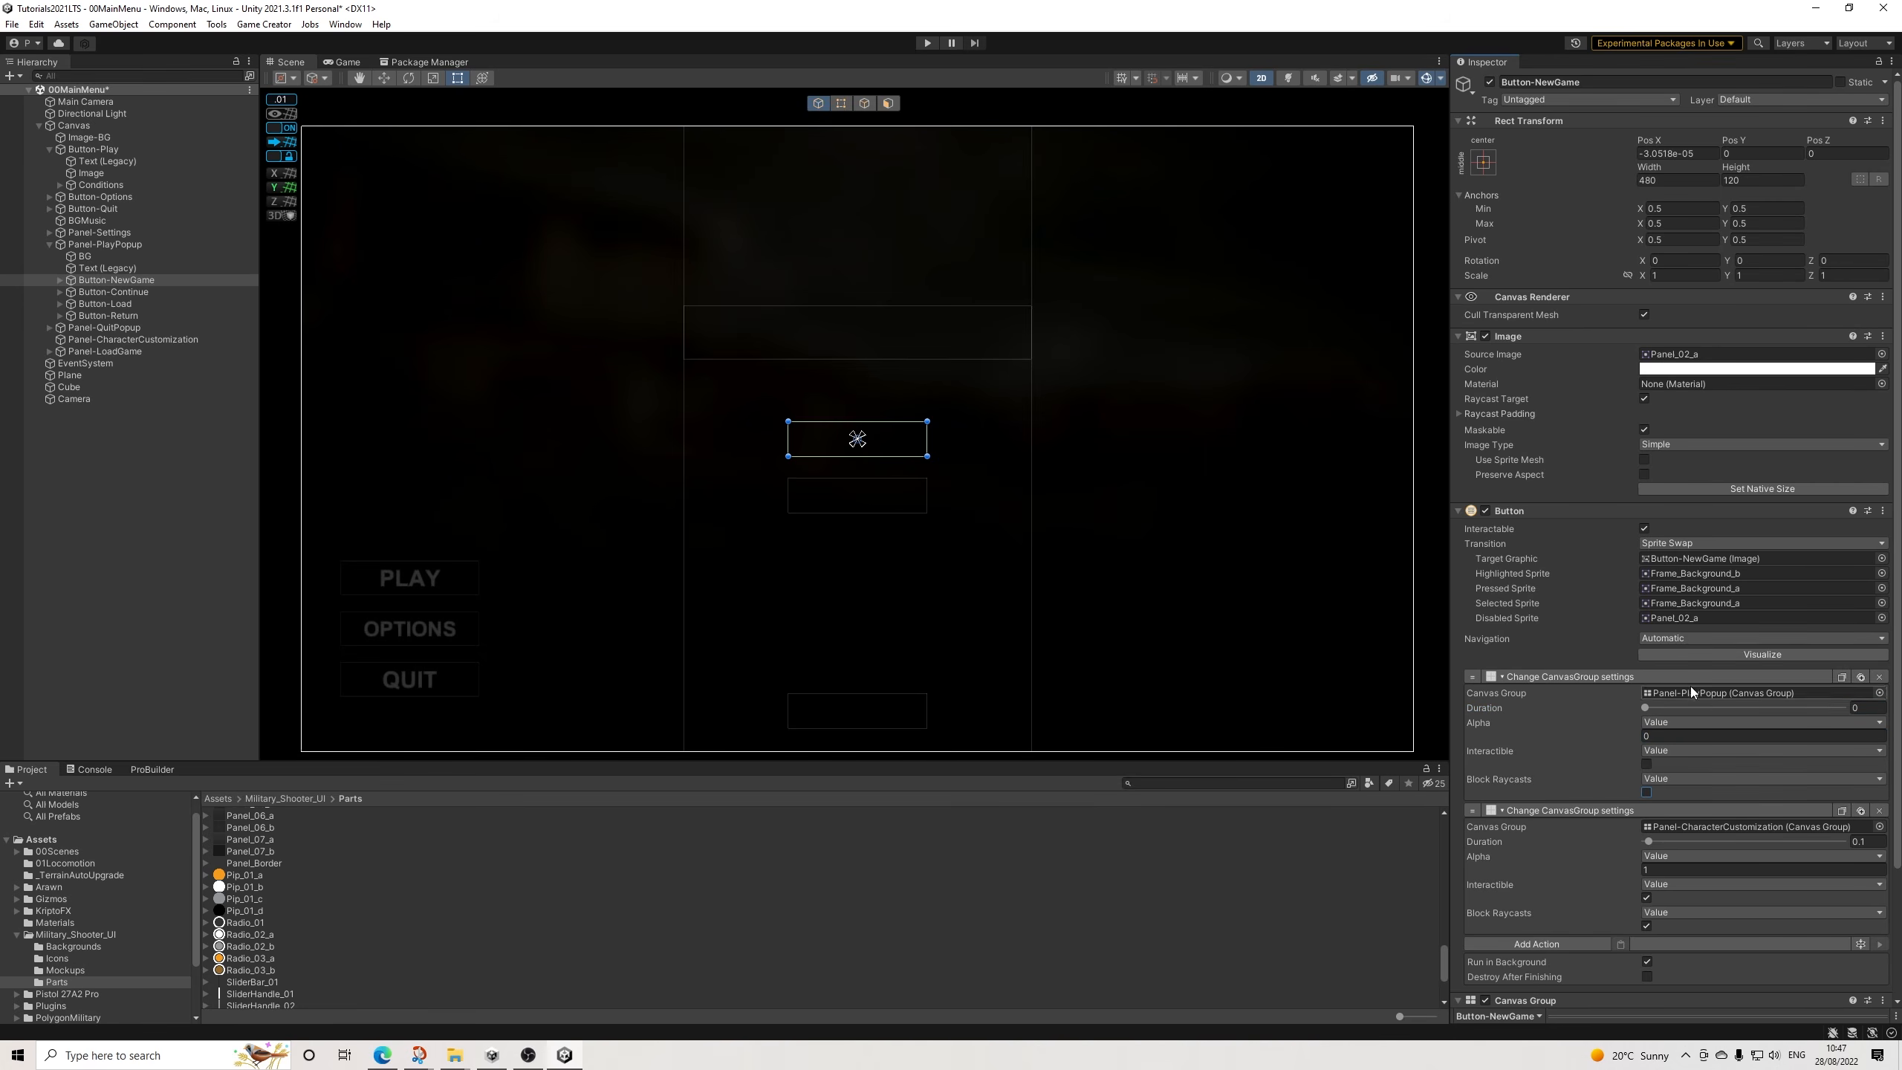
left_click(1579, 675)
left_click(1560, 697)
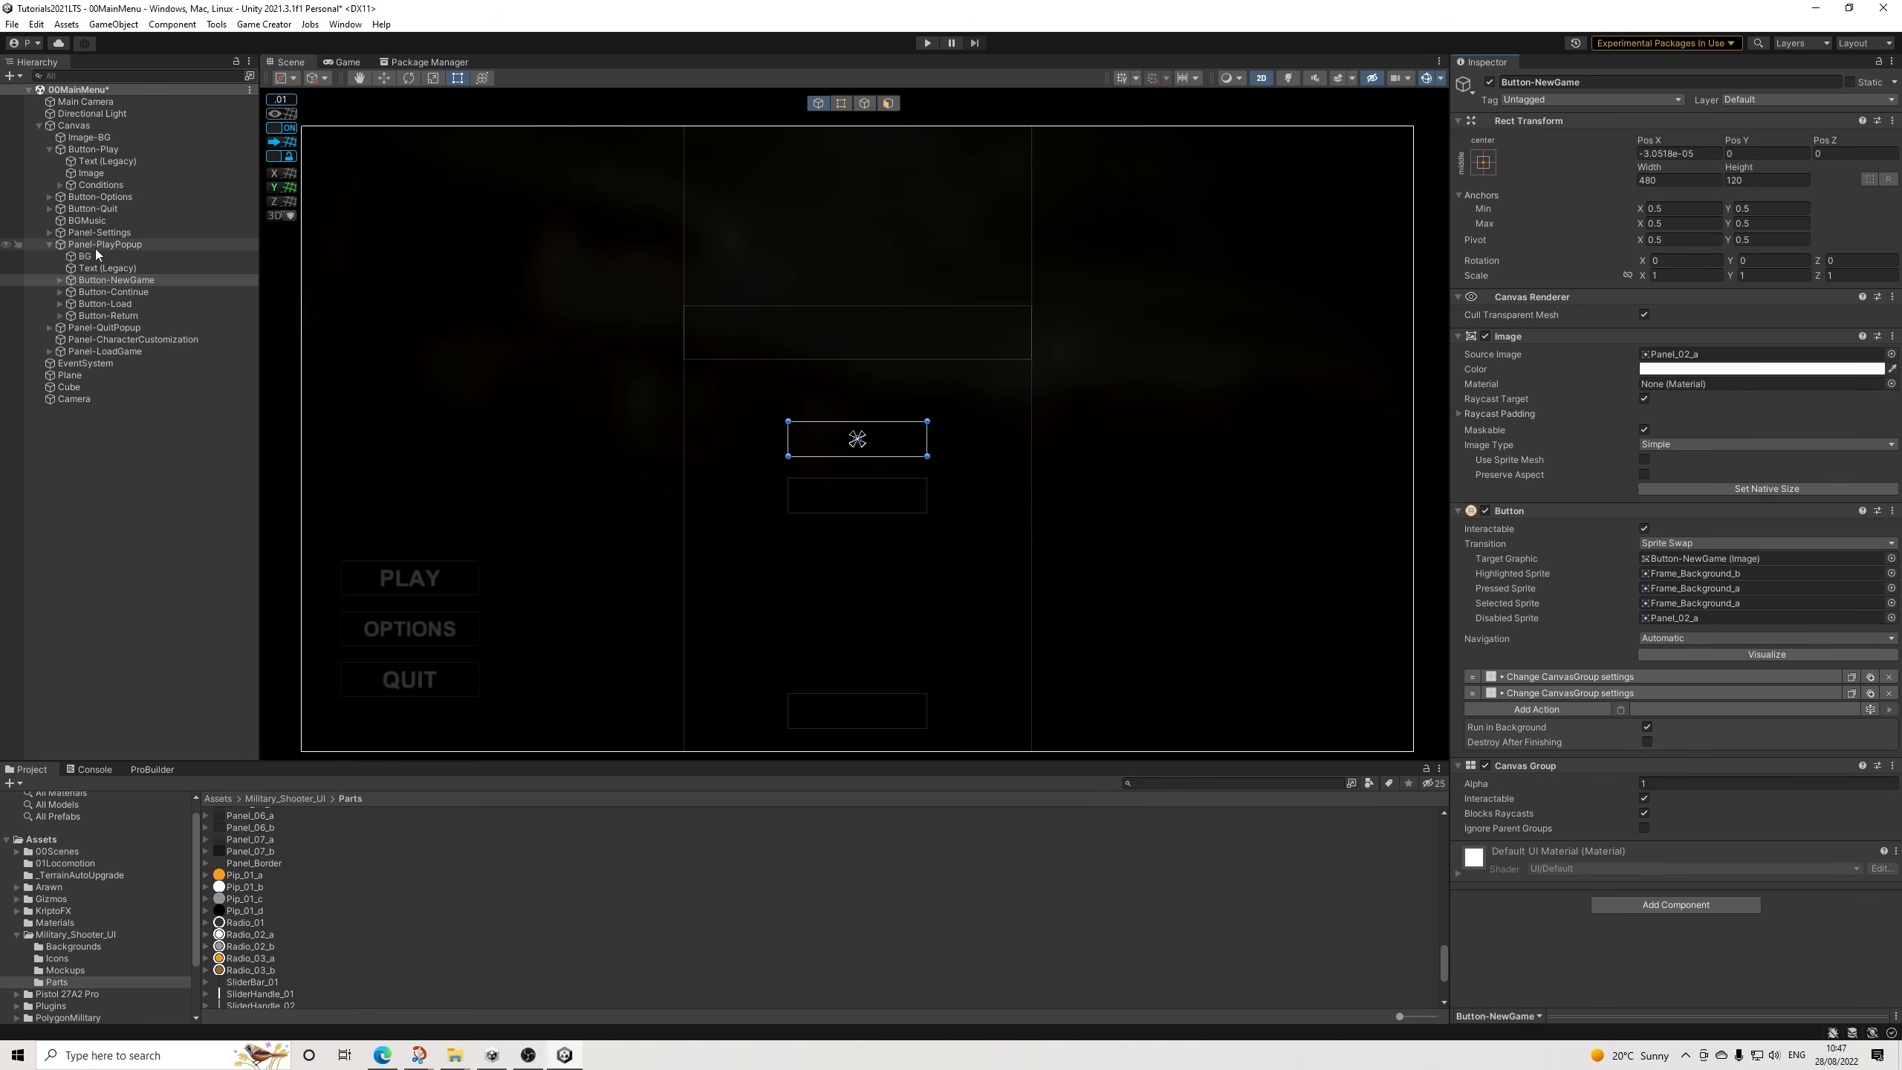
Move Panel-LoadGame above Panel-CharacterCustomization under Canvas, and collapse Panel-PlayPopup and Button-Play.
left_click(136, 339)
left_click_drag(147, 339, 110, 336)
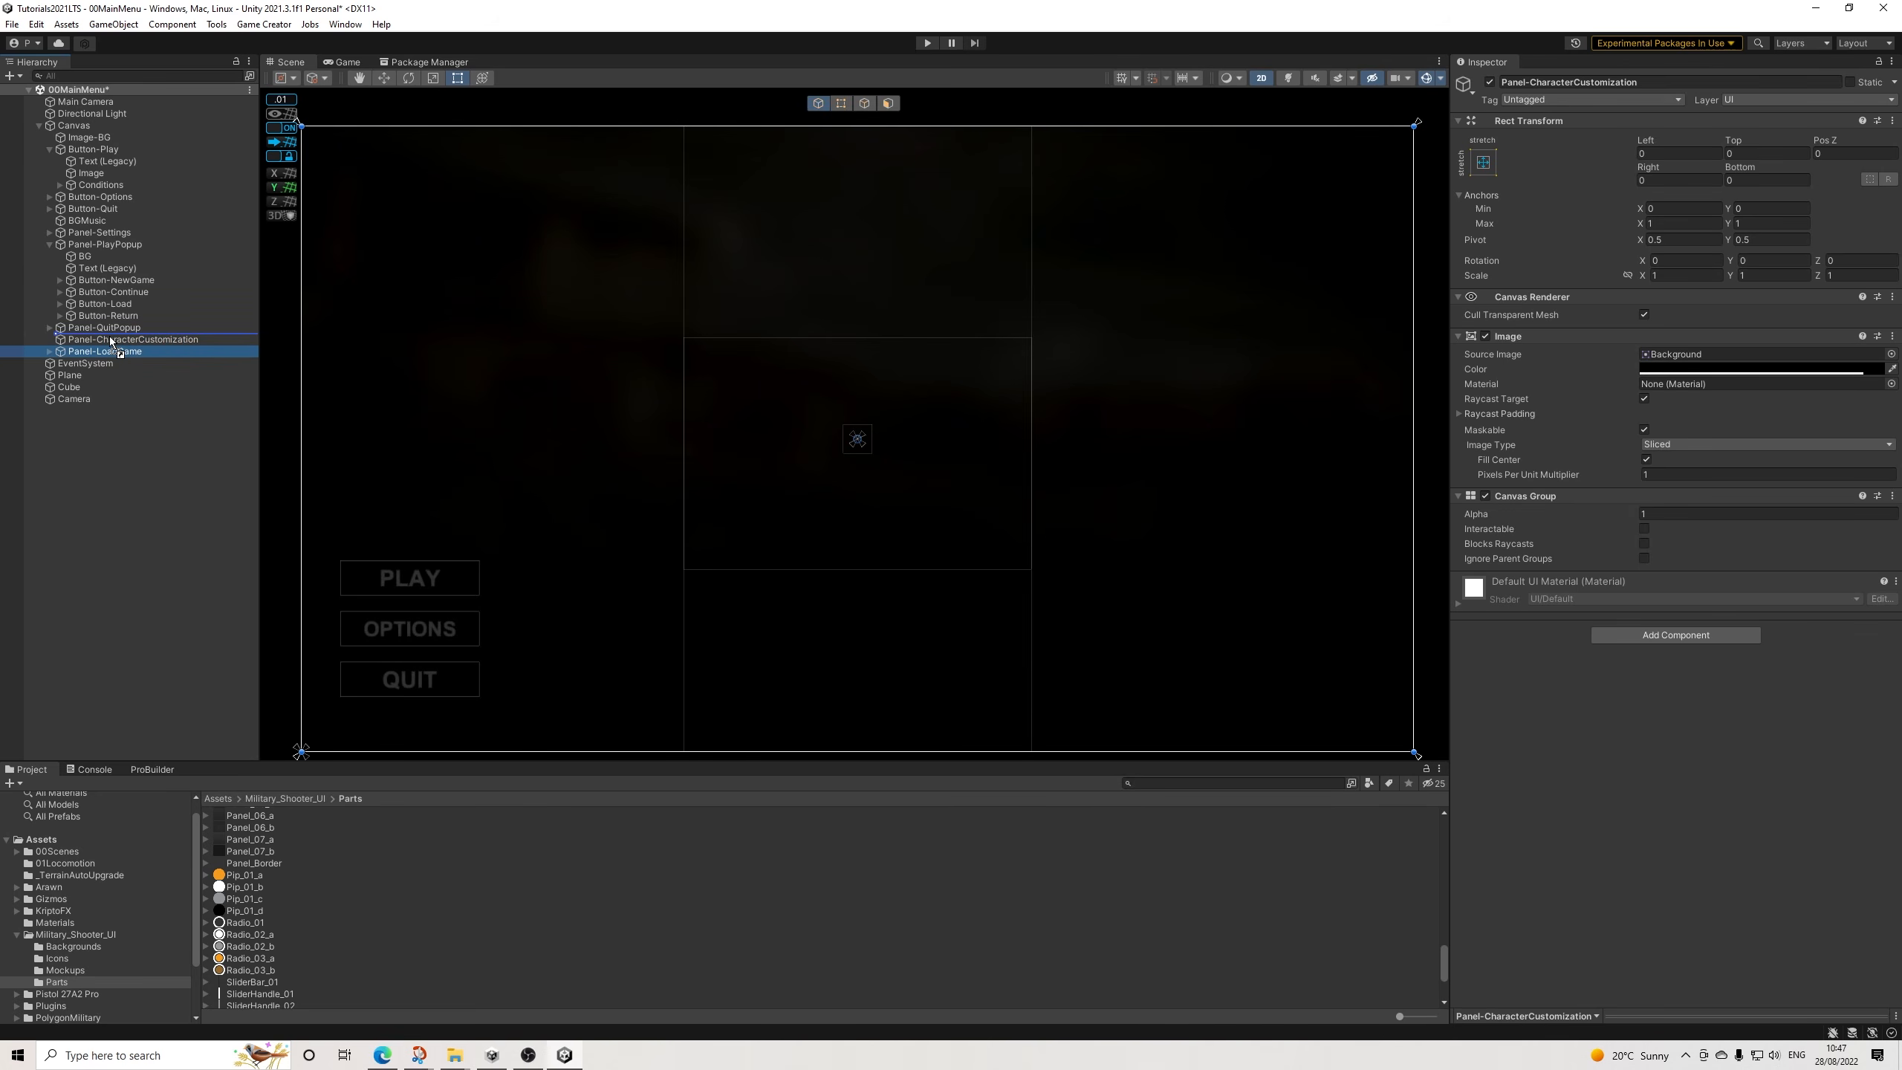
left_click(110, 338)
left_click(50, 243)
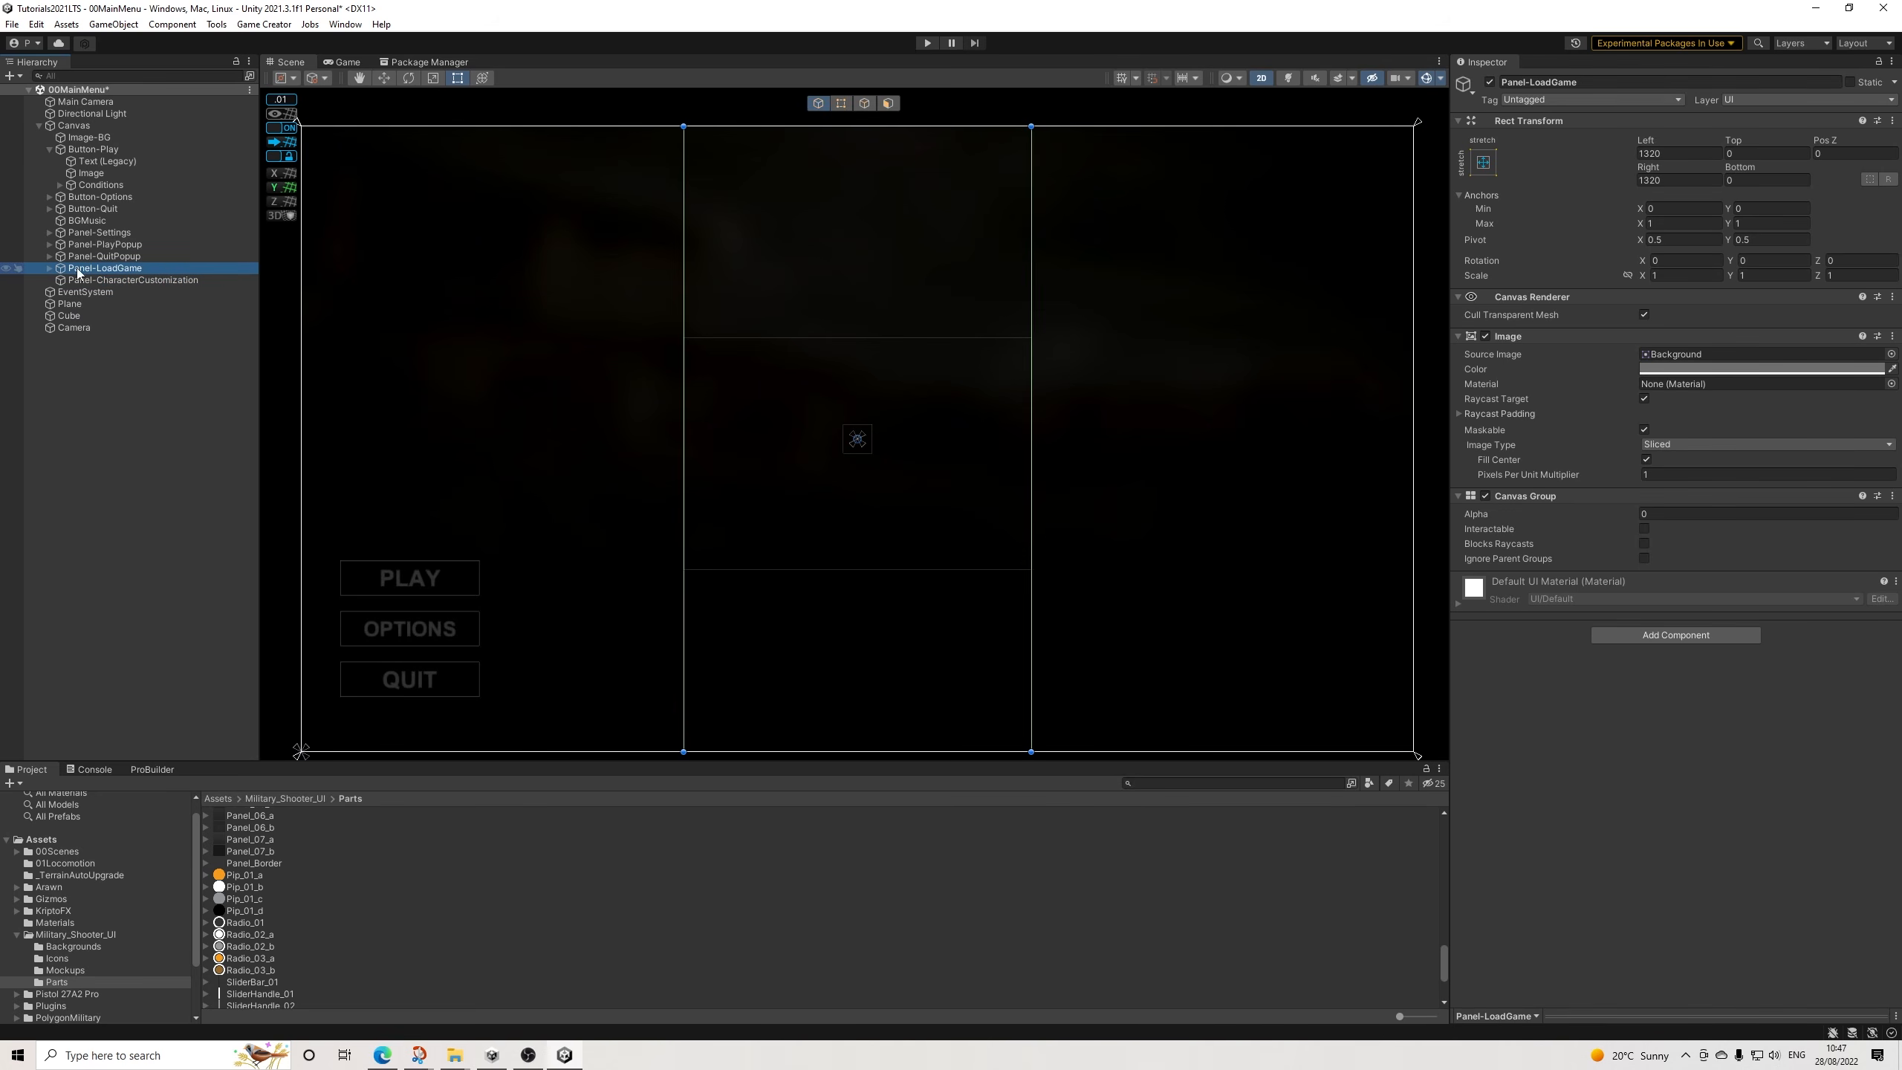
left_click(158, 282)
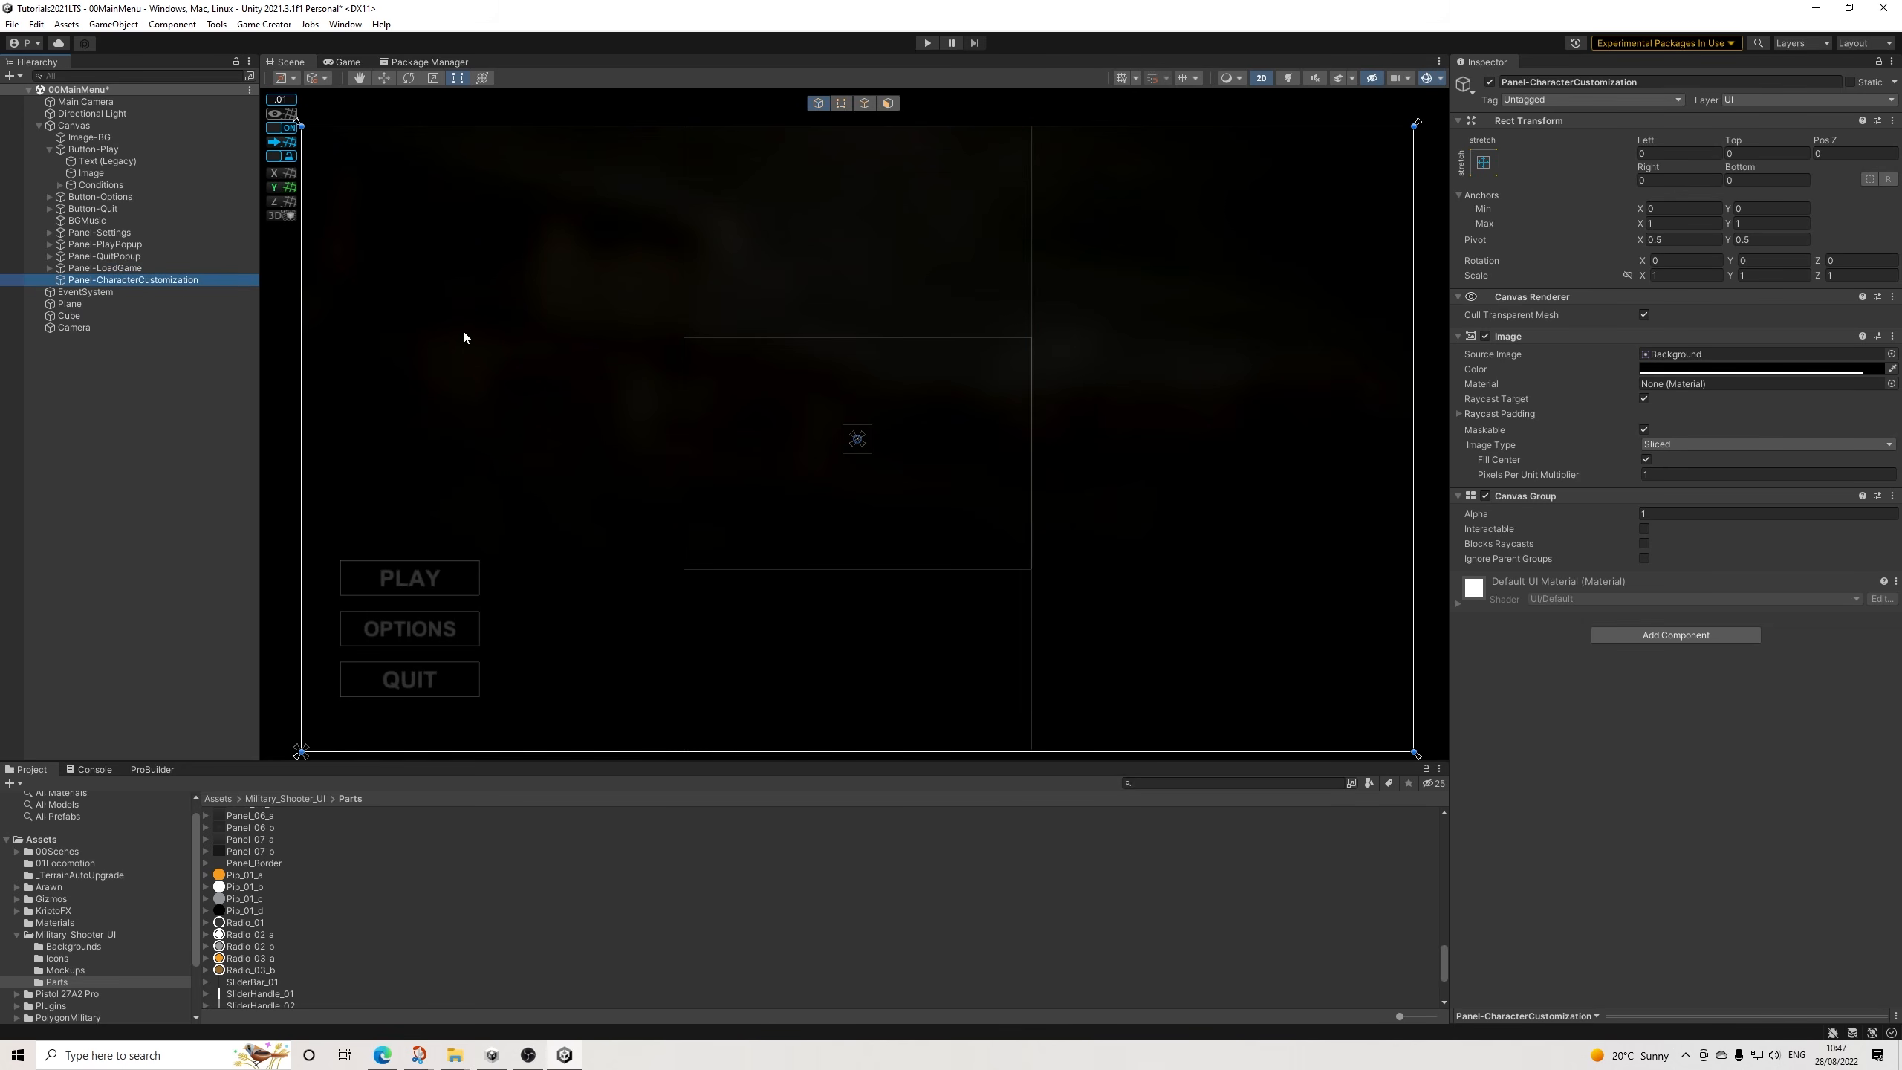
scroll(522, 374, "down", 1)
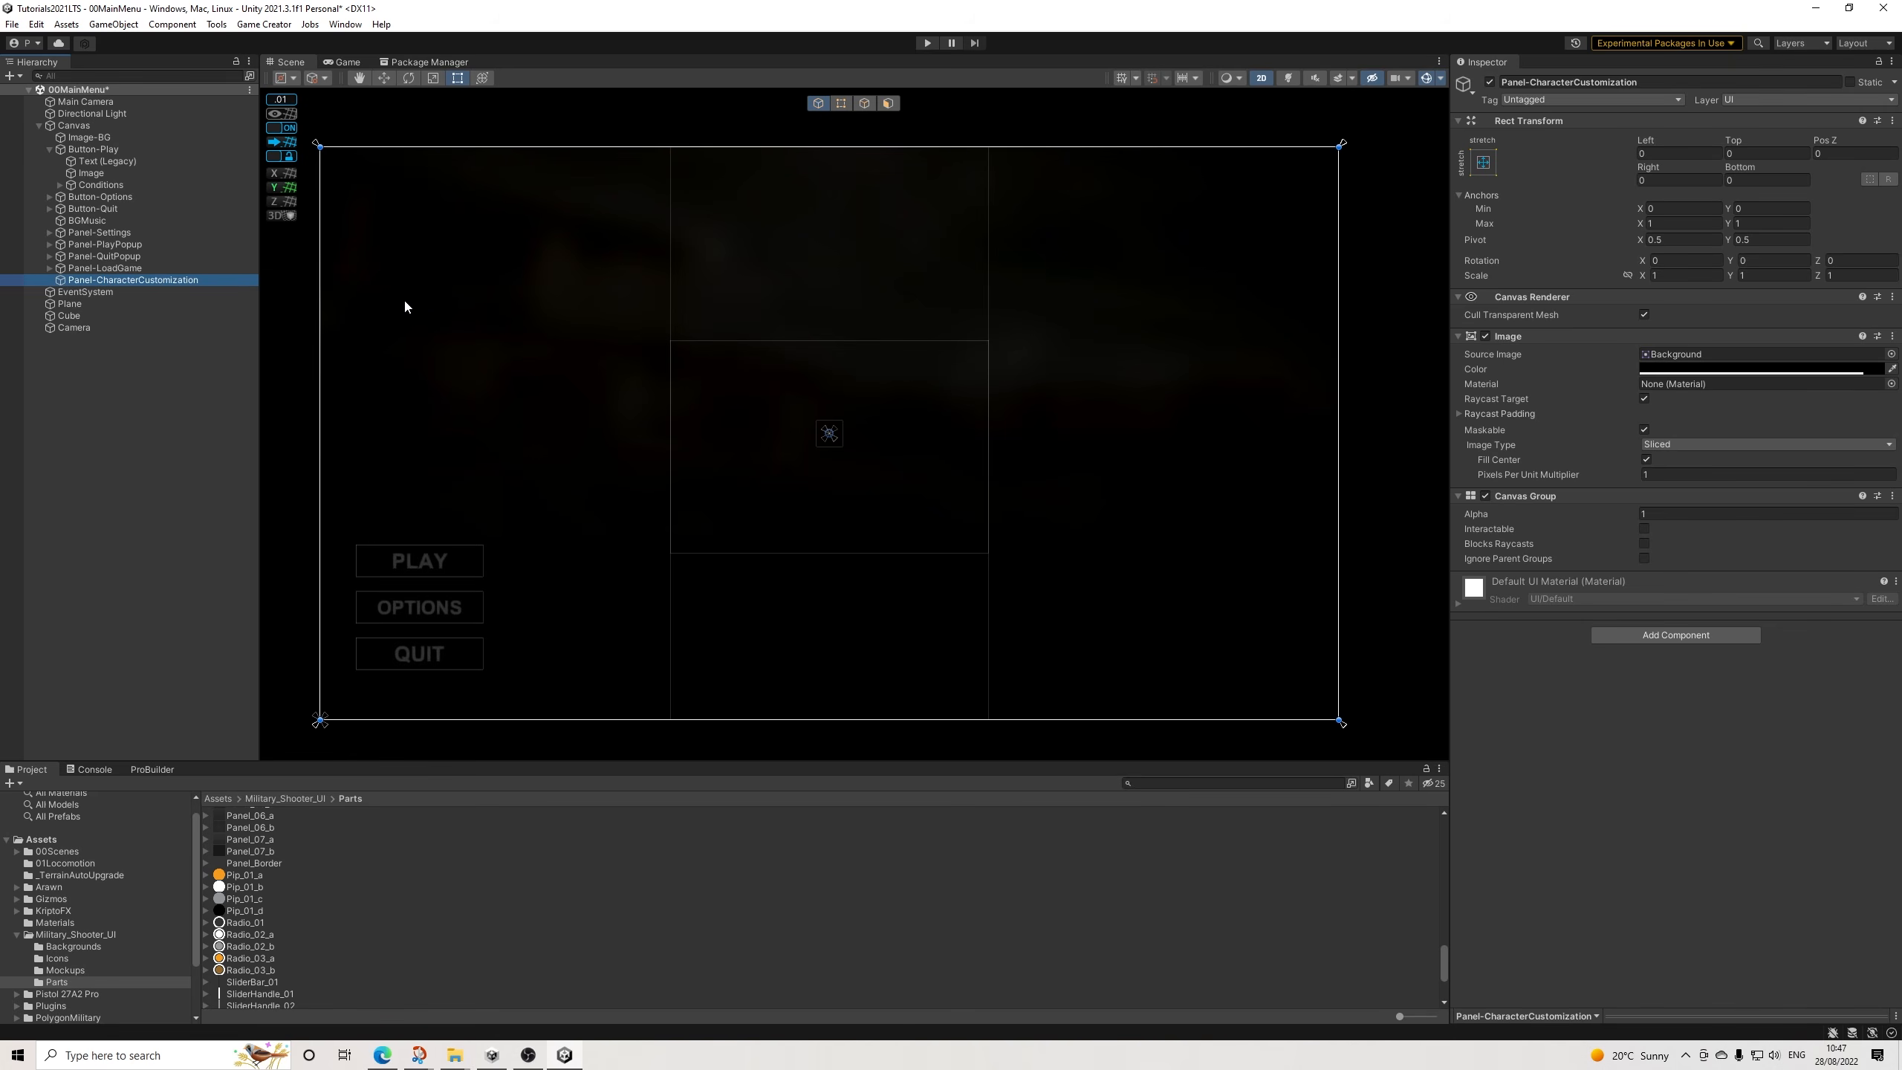
left_click(1383, 362)
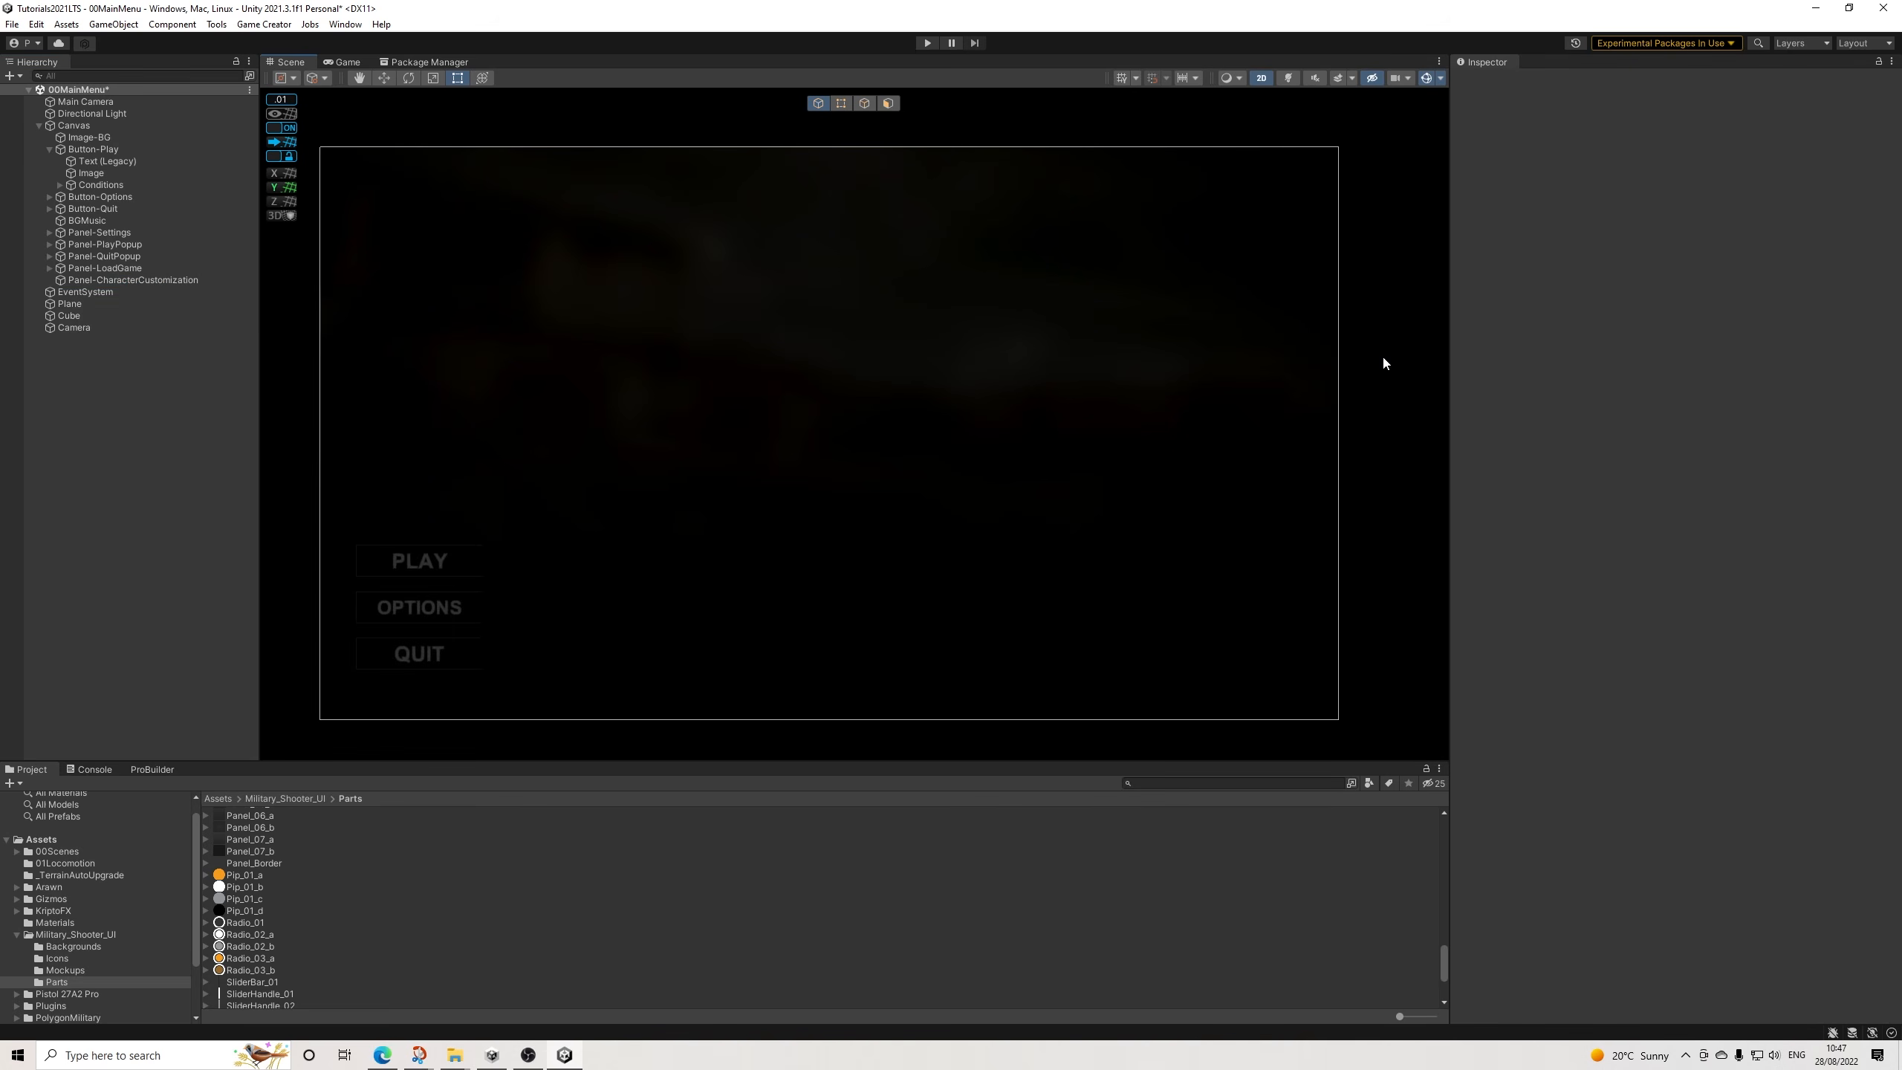
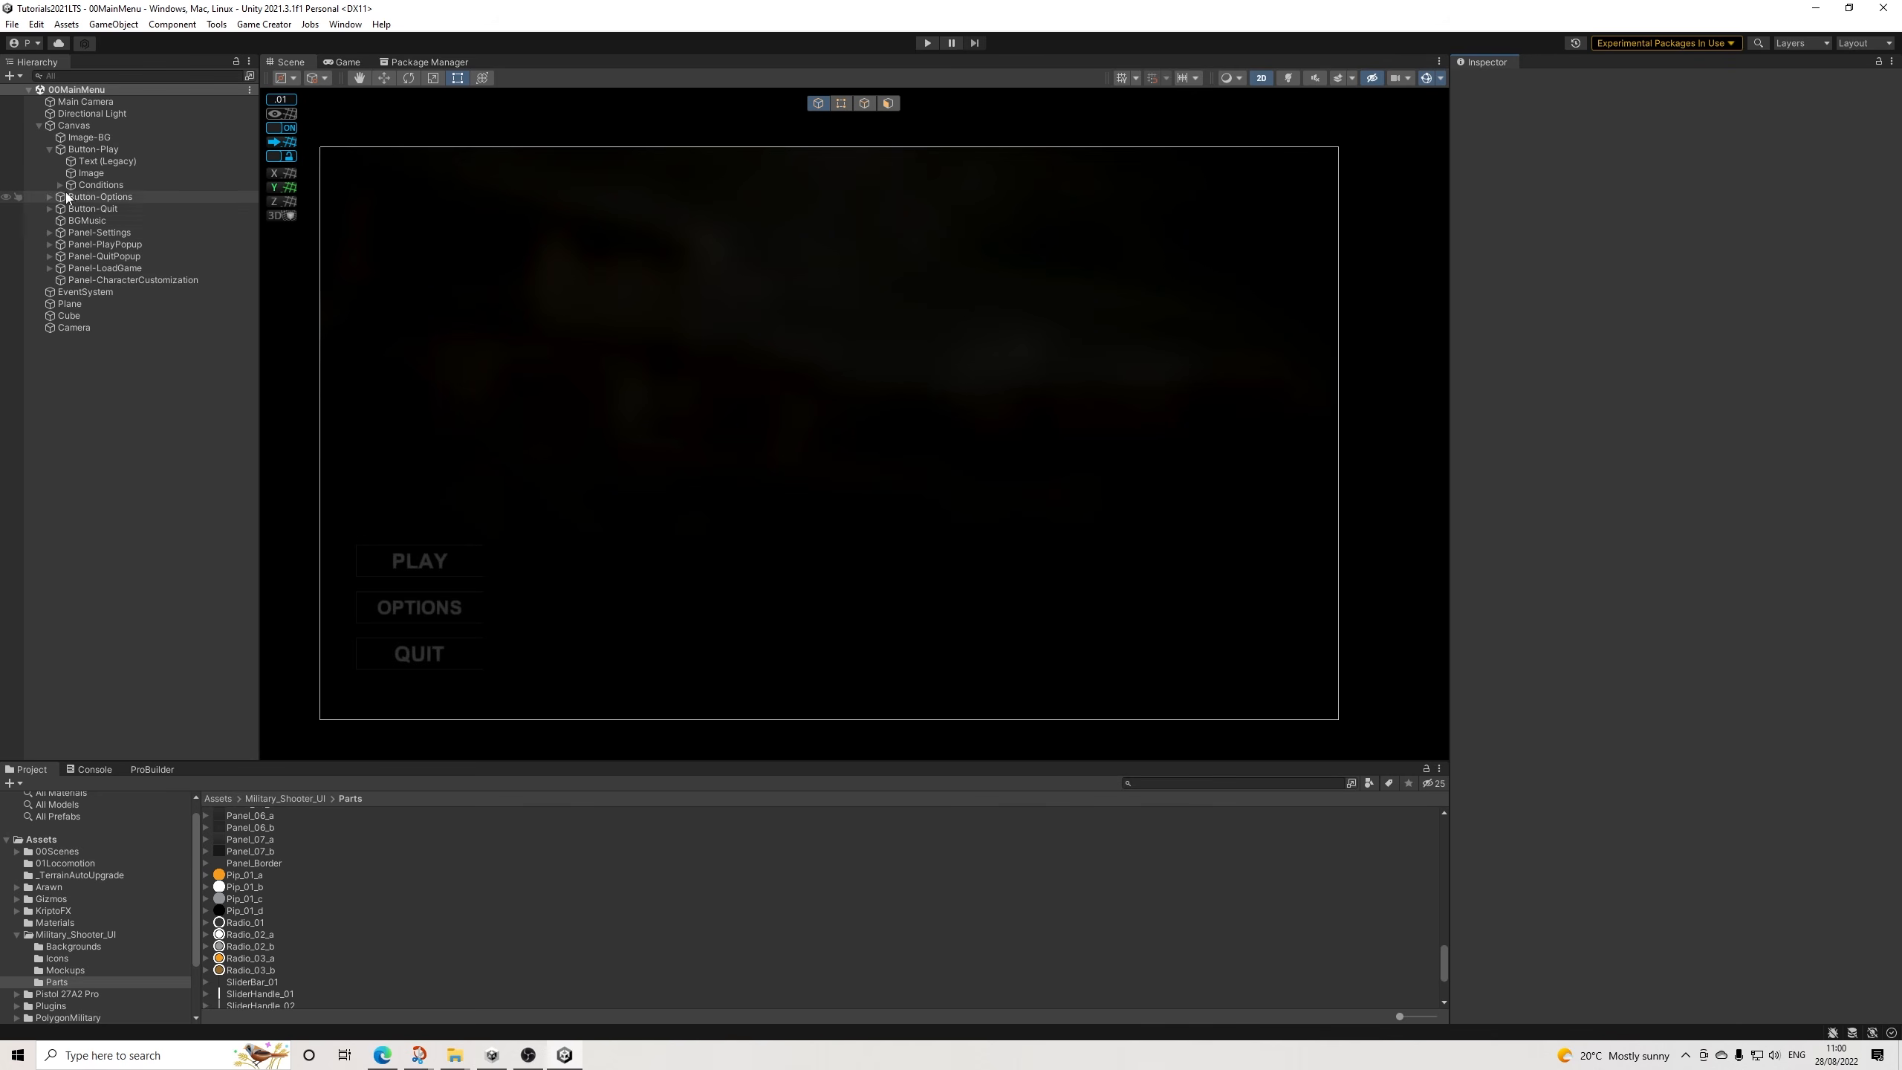
left_click(49, 150)
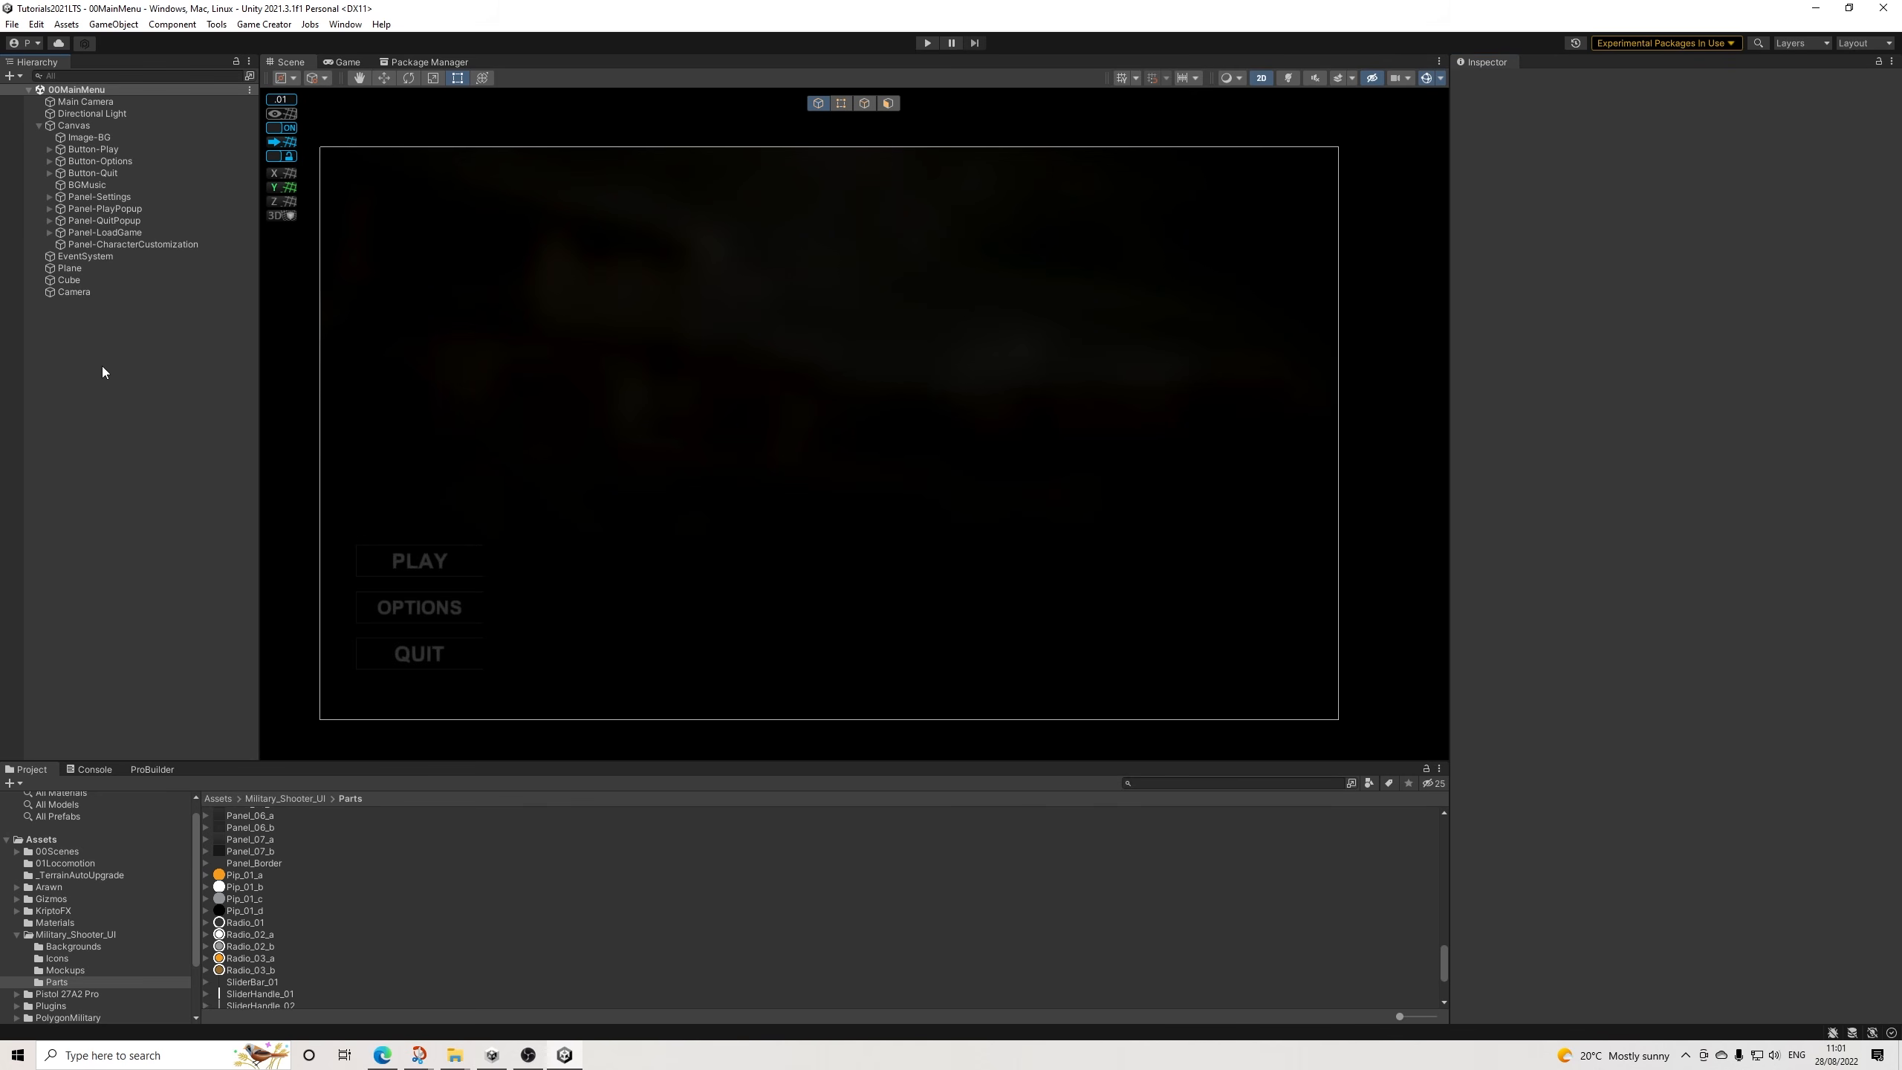
Frame the Plane in the scene, switch the view to 3D and turn on scene lighting.
left_click(76, 270)
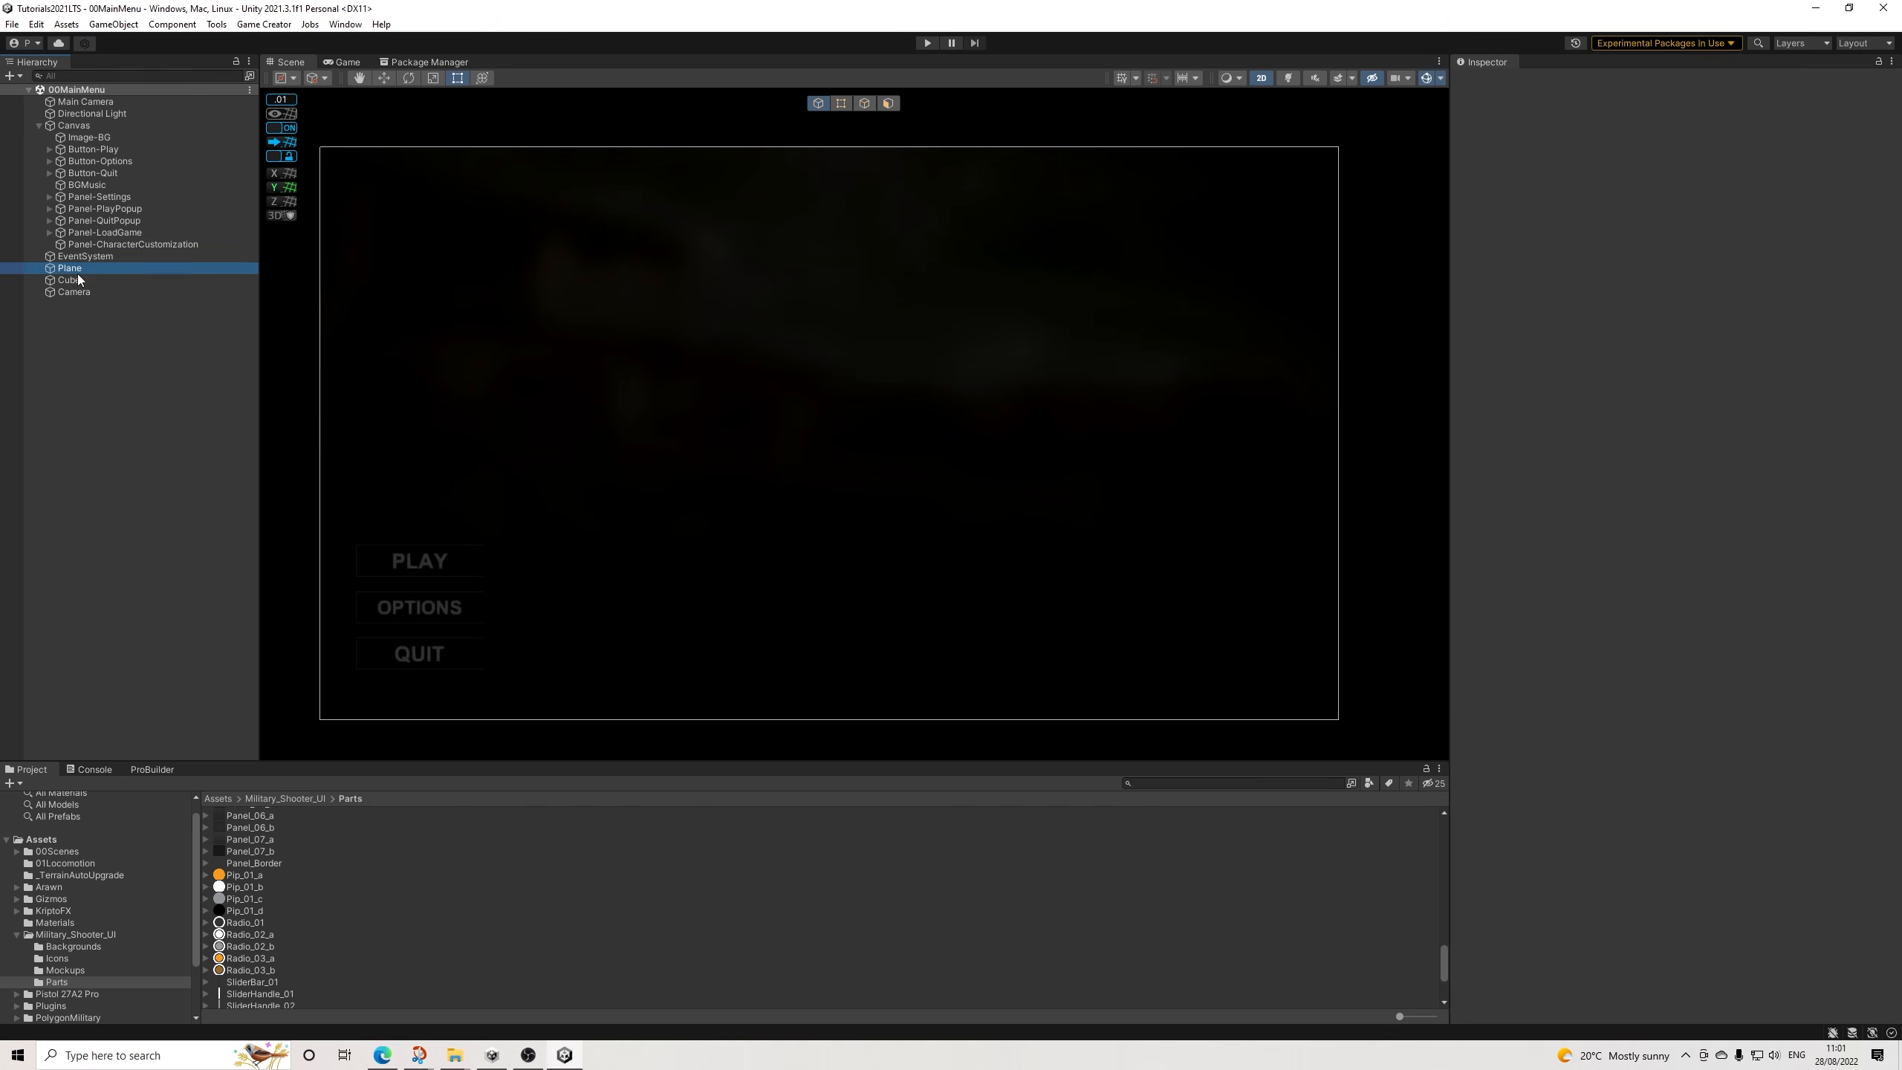
left_click(689, 61)
key("f")
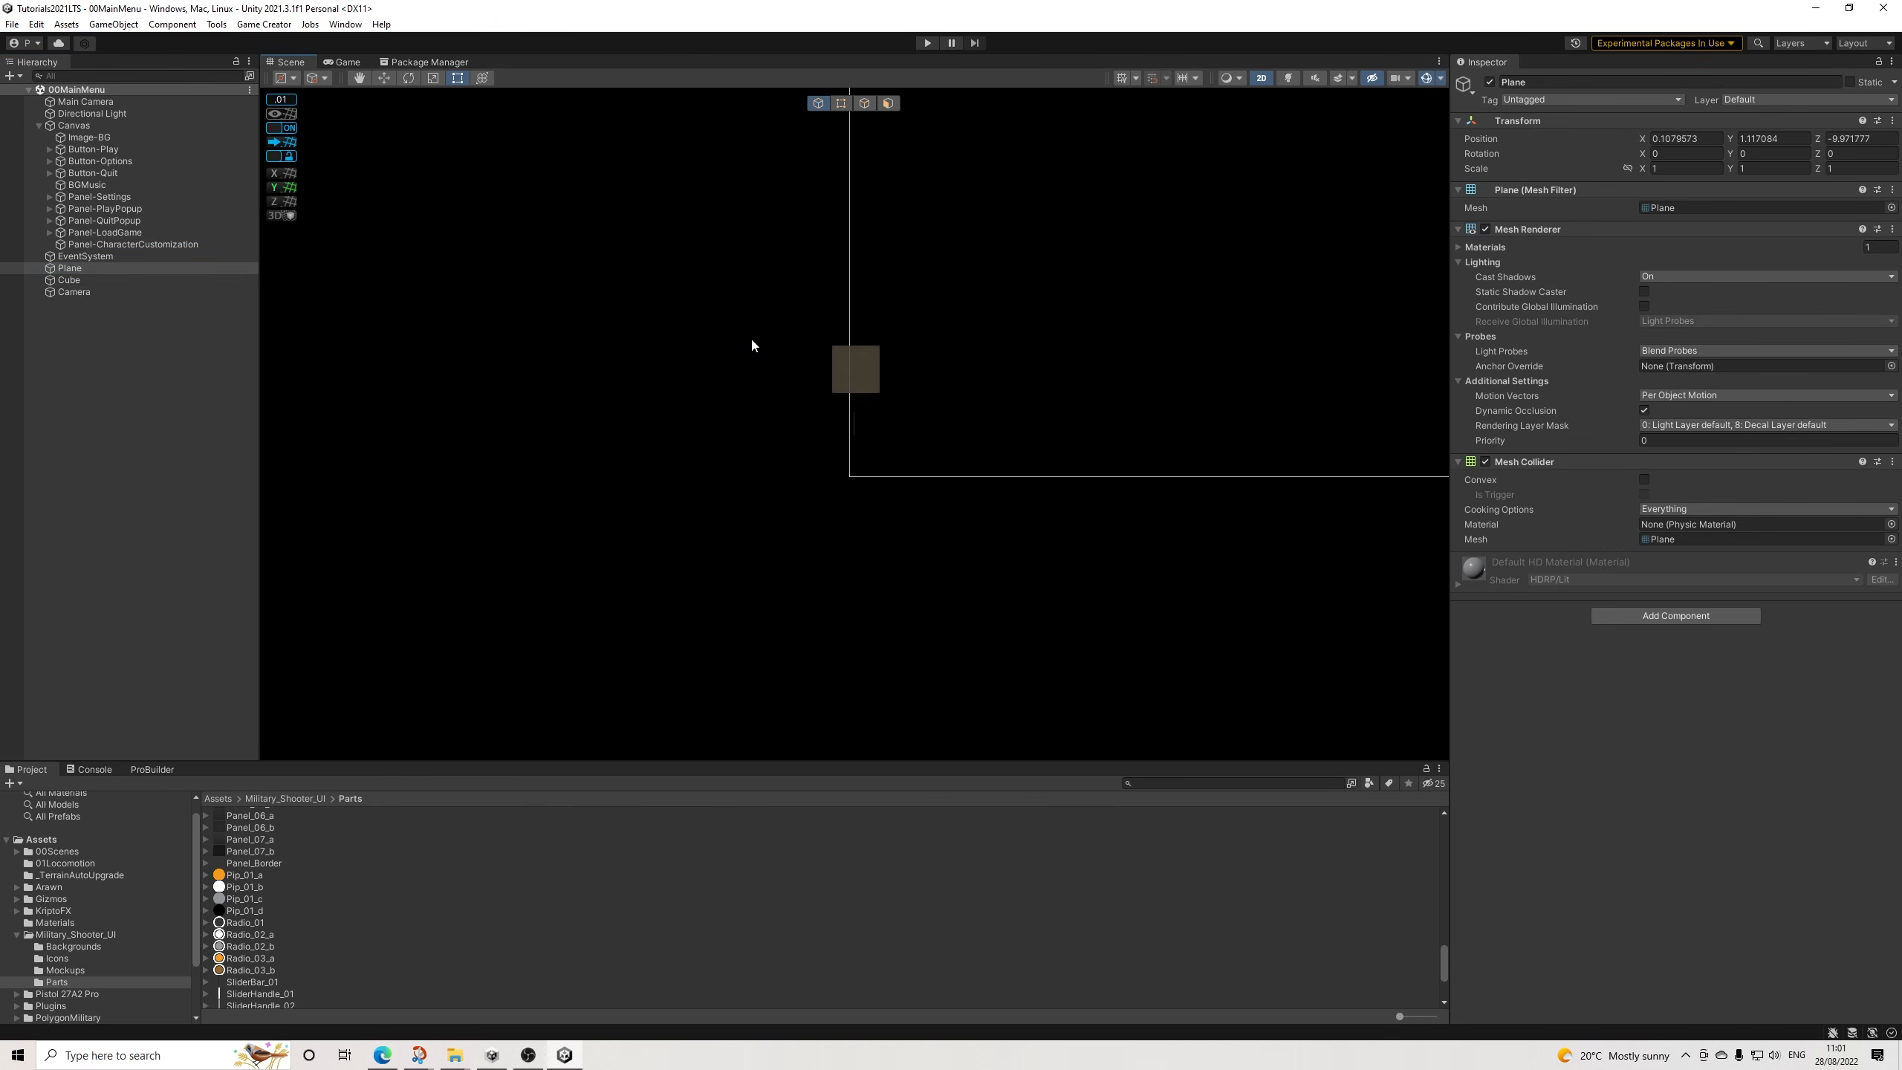
left_click(1262, 78)
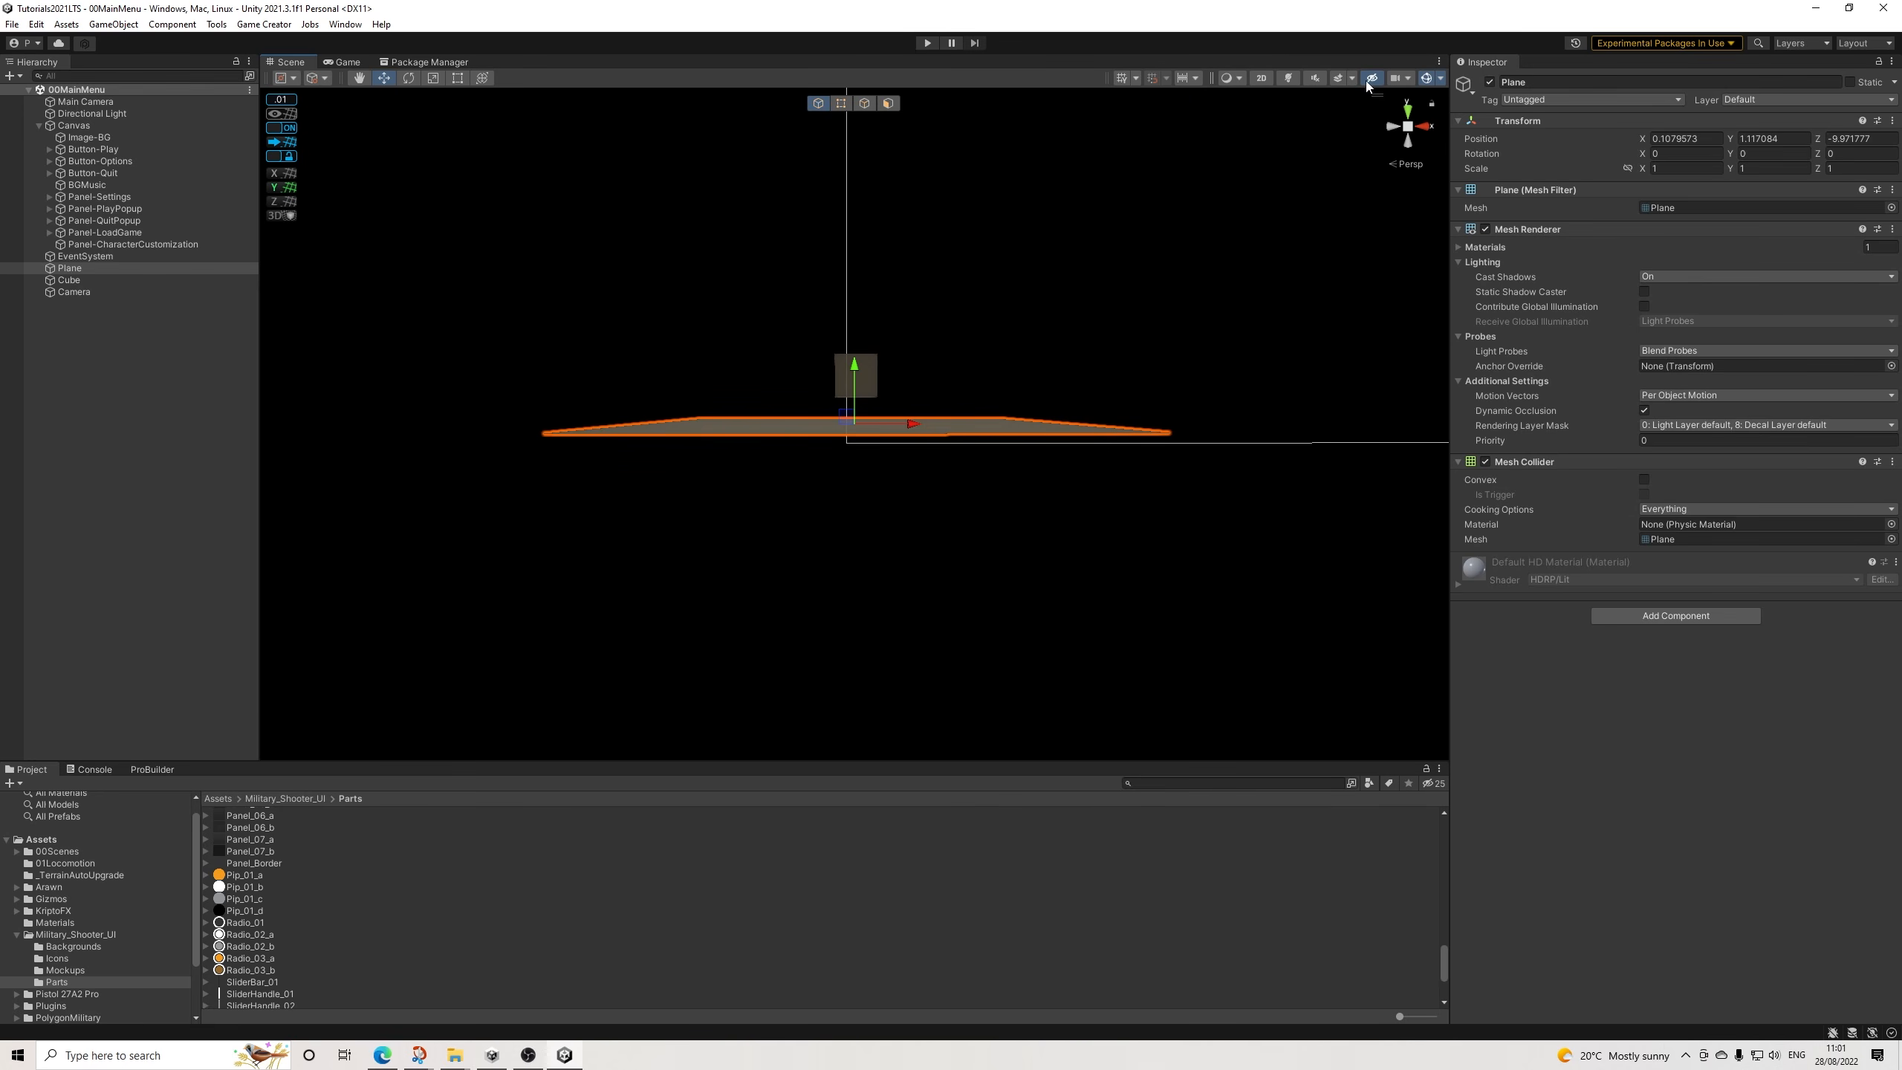
left_click(1290, 78)
Delete the Cube standing on the Plane.
left_click_drag(926, 309, 931, 415, "alt")
scroll(931, 415, "up", 4)
left_click_drag(1070, 386, 811, 431, "alt")
scroll(957, 417, "up", 12)
middle_click_drag(811, 419, 821, 478)
scroll(791, 487, "up", 6)
left_click_drag(790, 491, 875, 475, "alt")
left_click(876, 334)
left_click_drag(802, 339, 807, 384, "alt")
key("Delete")
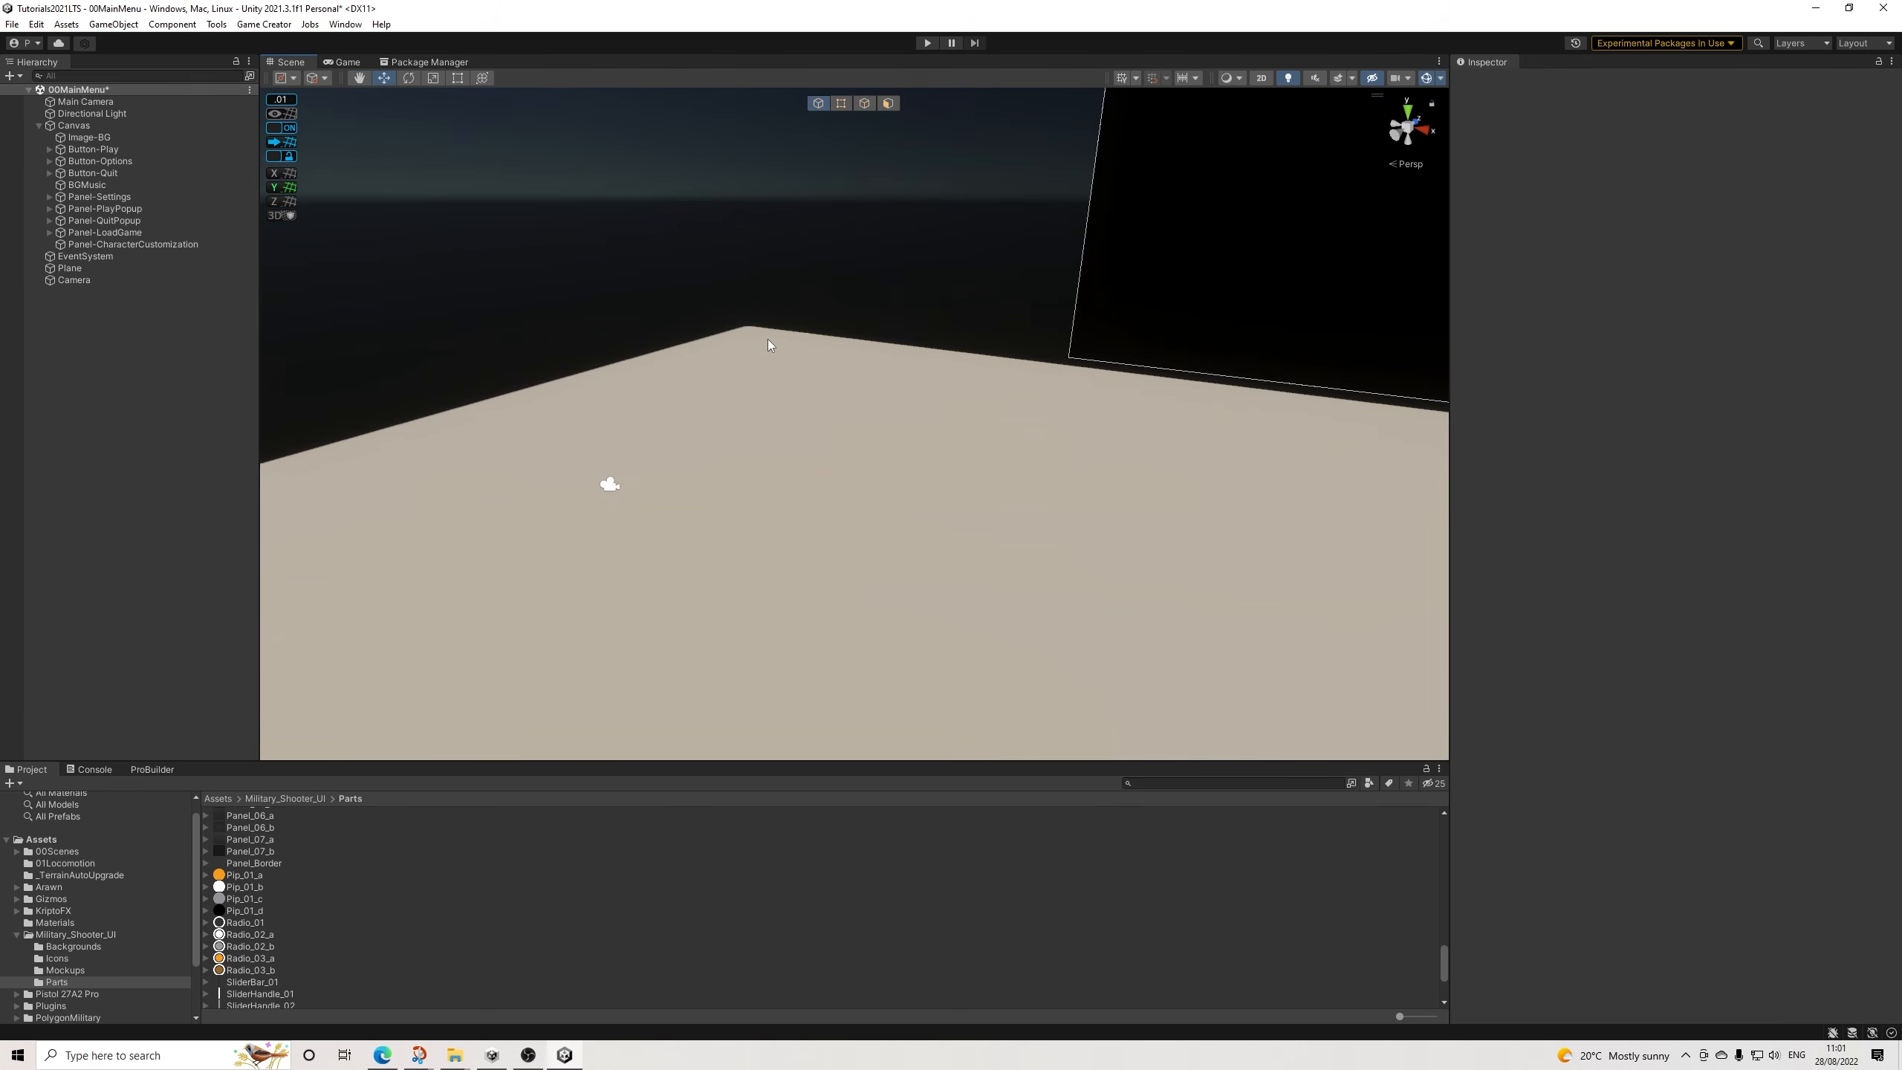
Show the contents of the 00Scenes folder and add a Character object to the scene's root level.
left_click(82, 268)
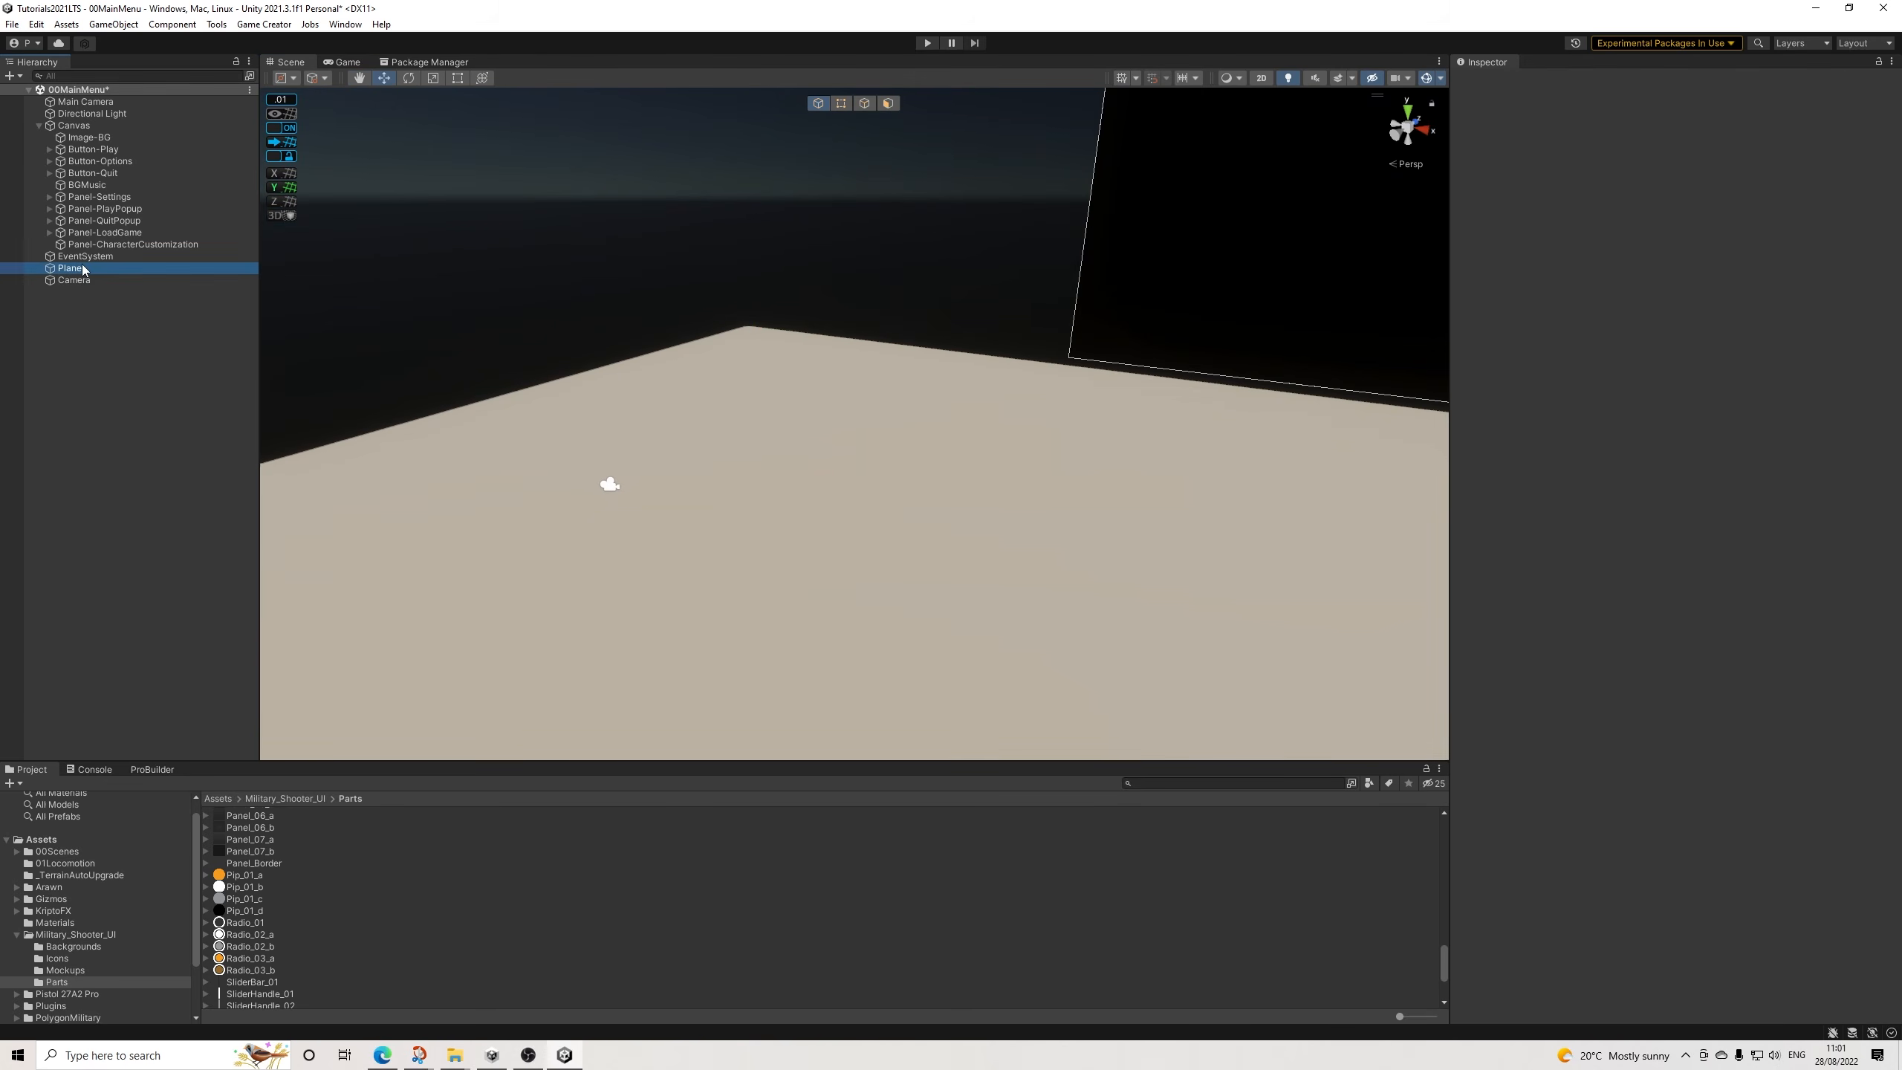
left_click_drag(779, 416, 439, 462, "alt")
left_click(162, 541)
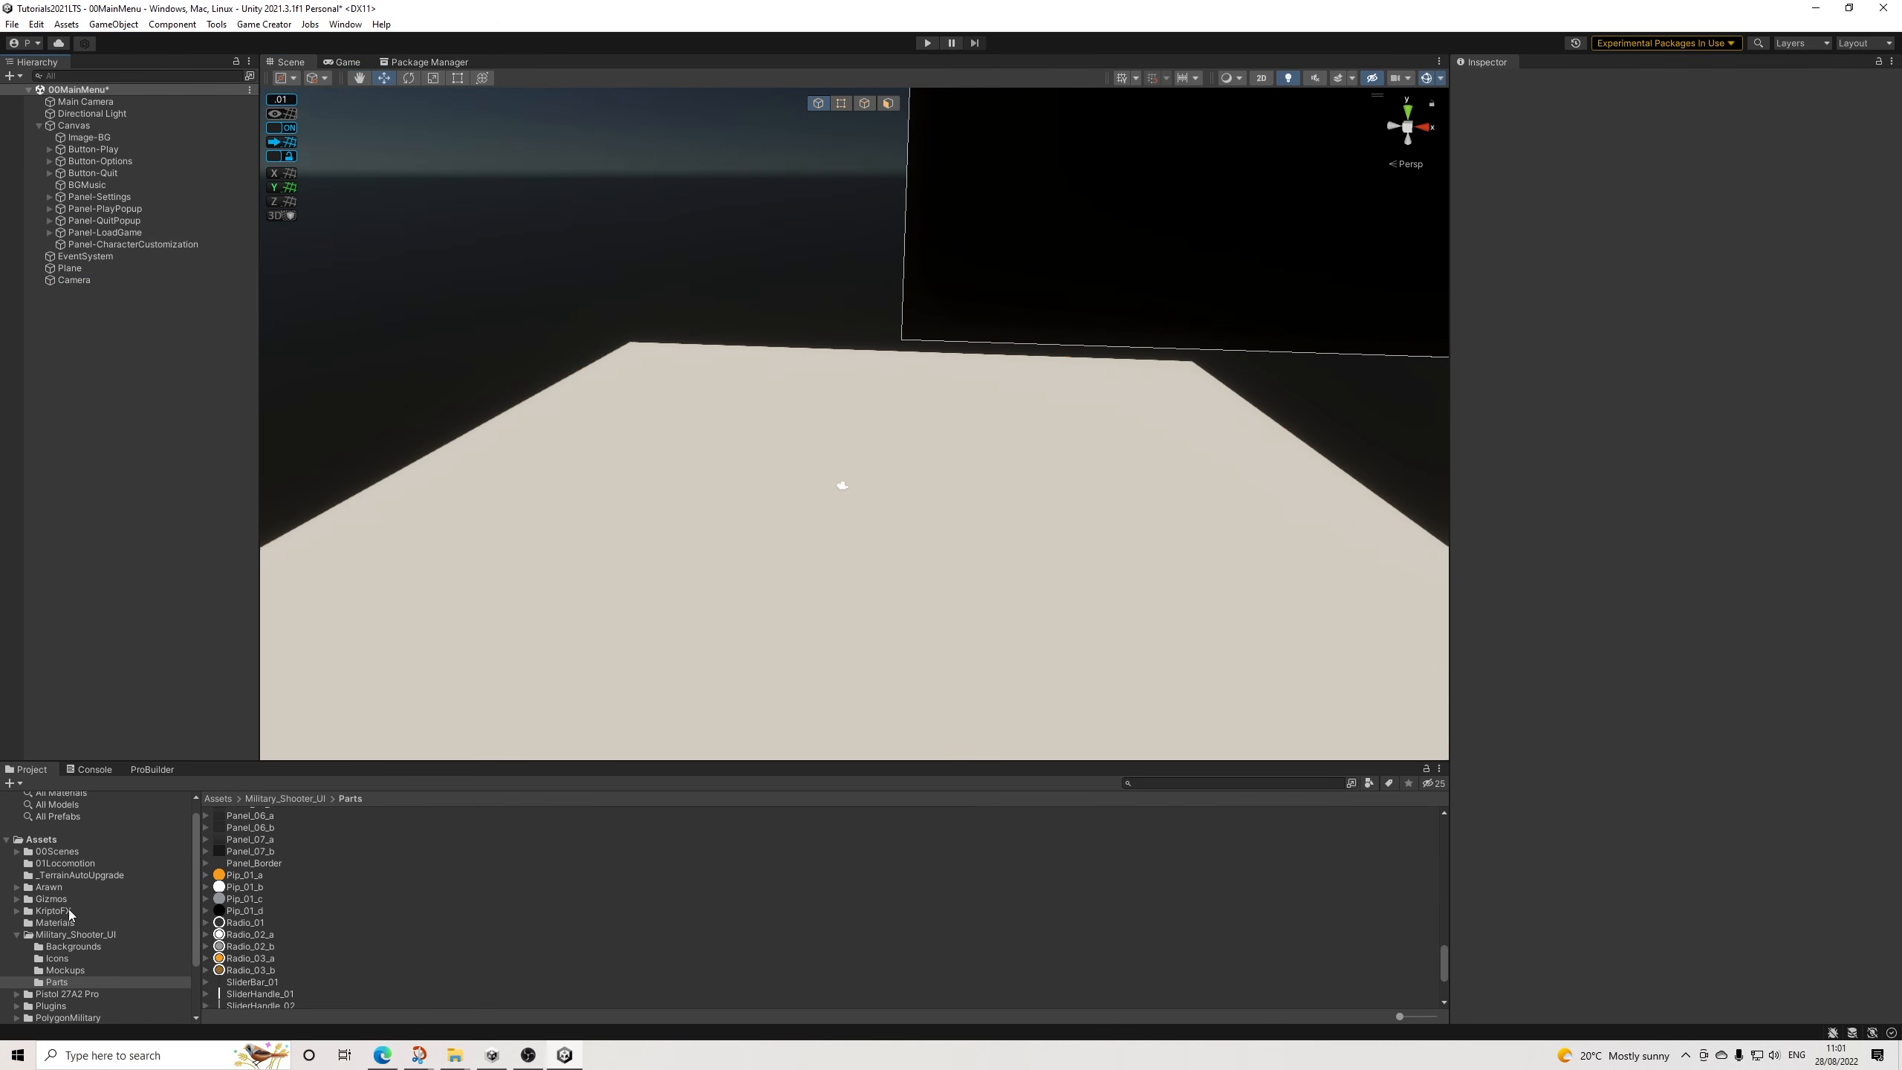
left_click(64, 853)
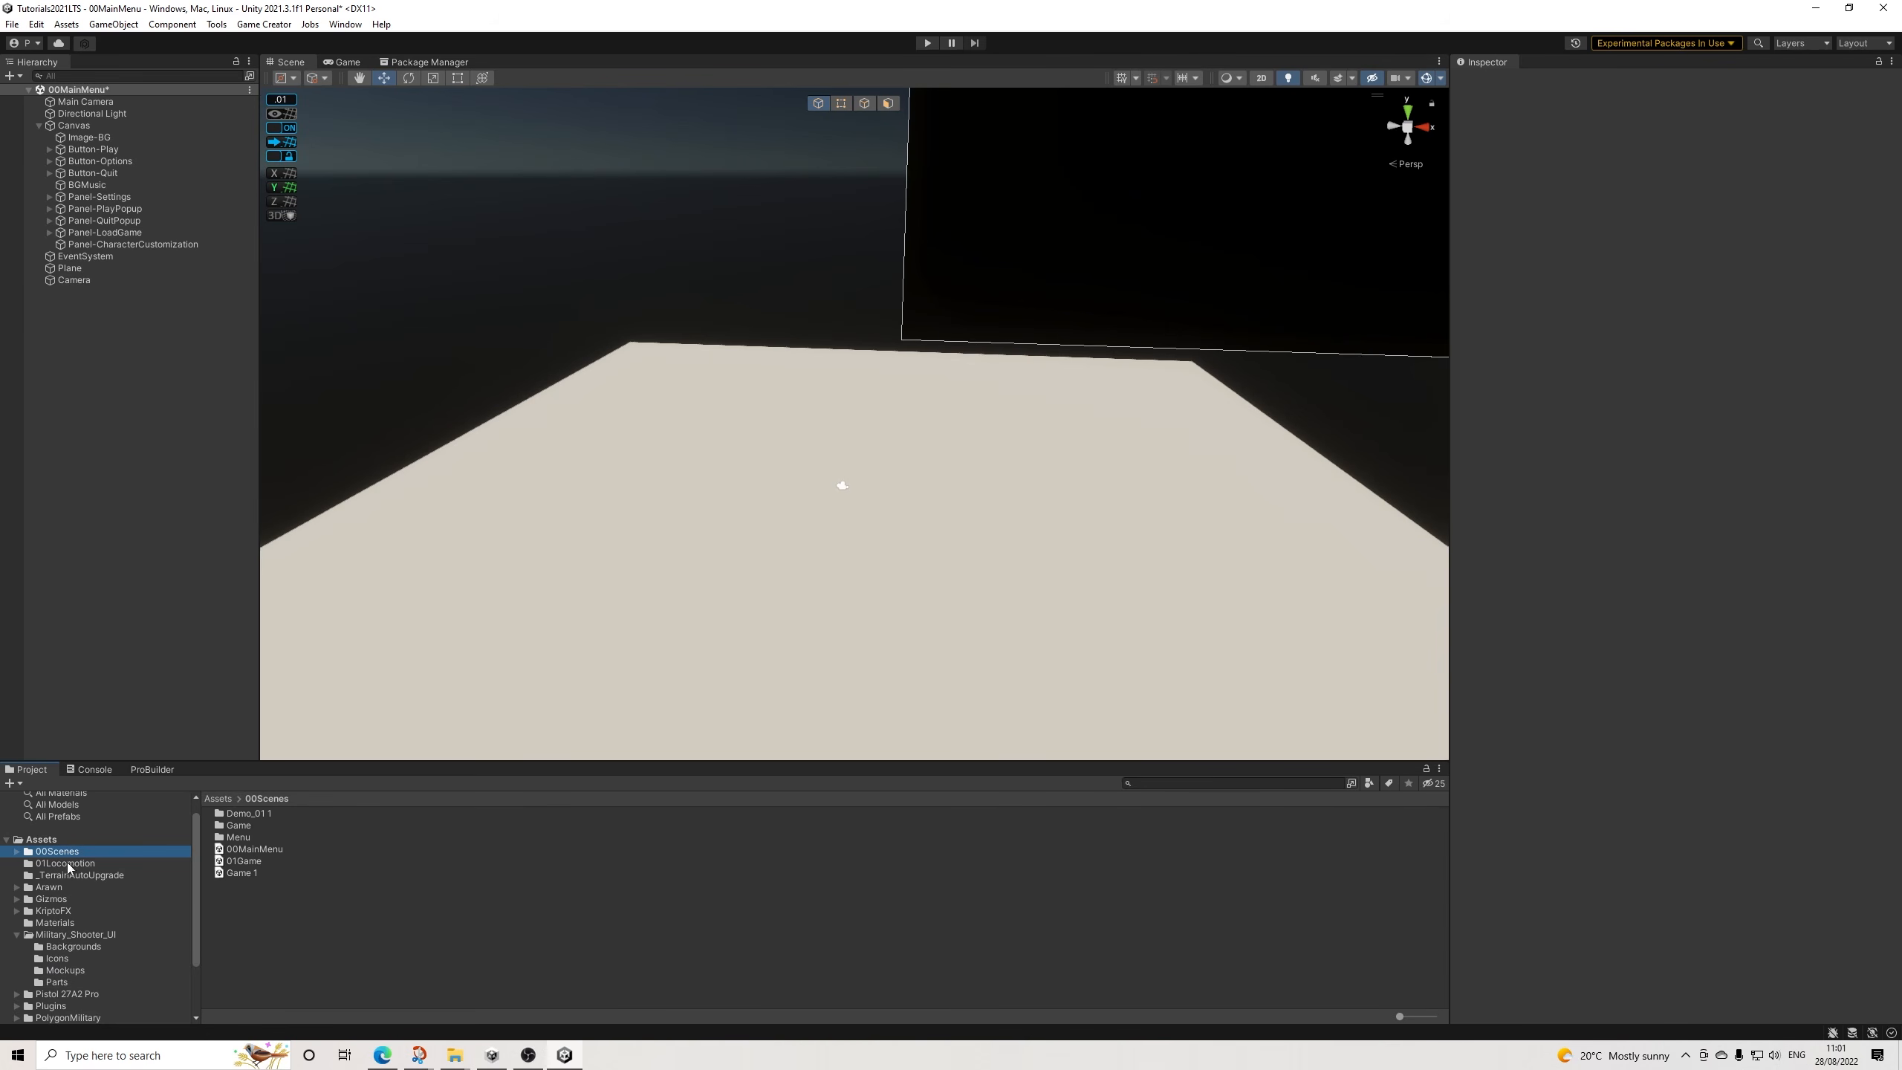
left_click(89, 333)
right_click(87, 322)
mouse_move(226, 496)
mouse_move(350, 551)
left_click(416, 544)
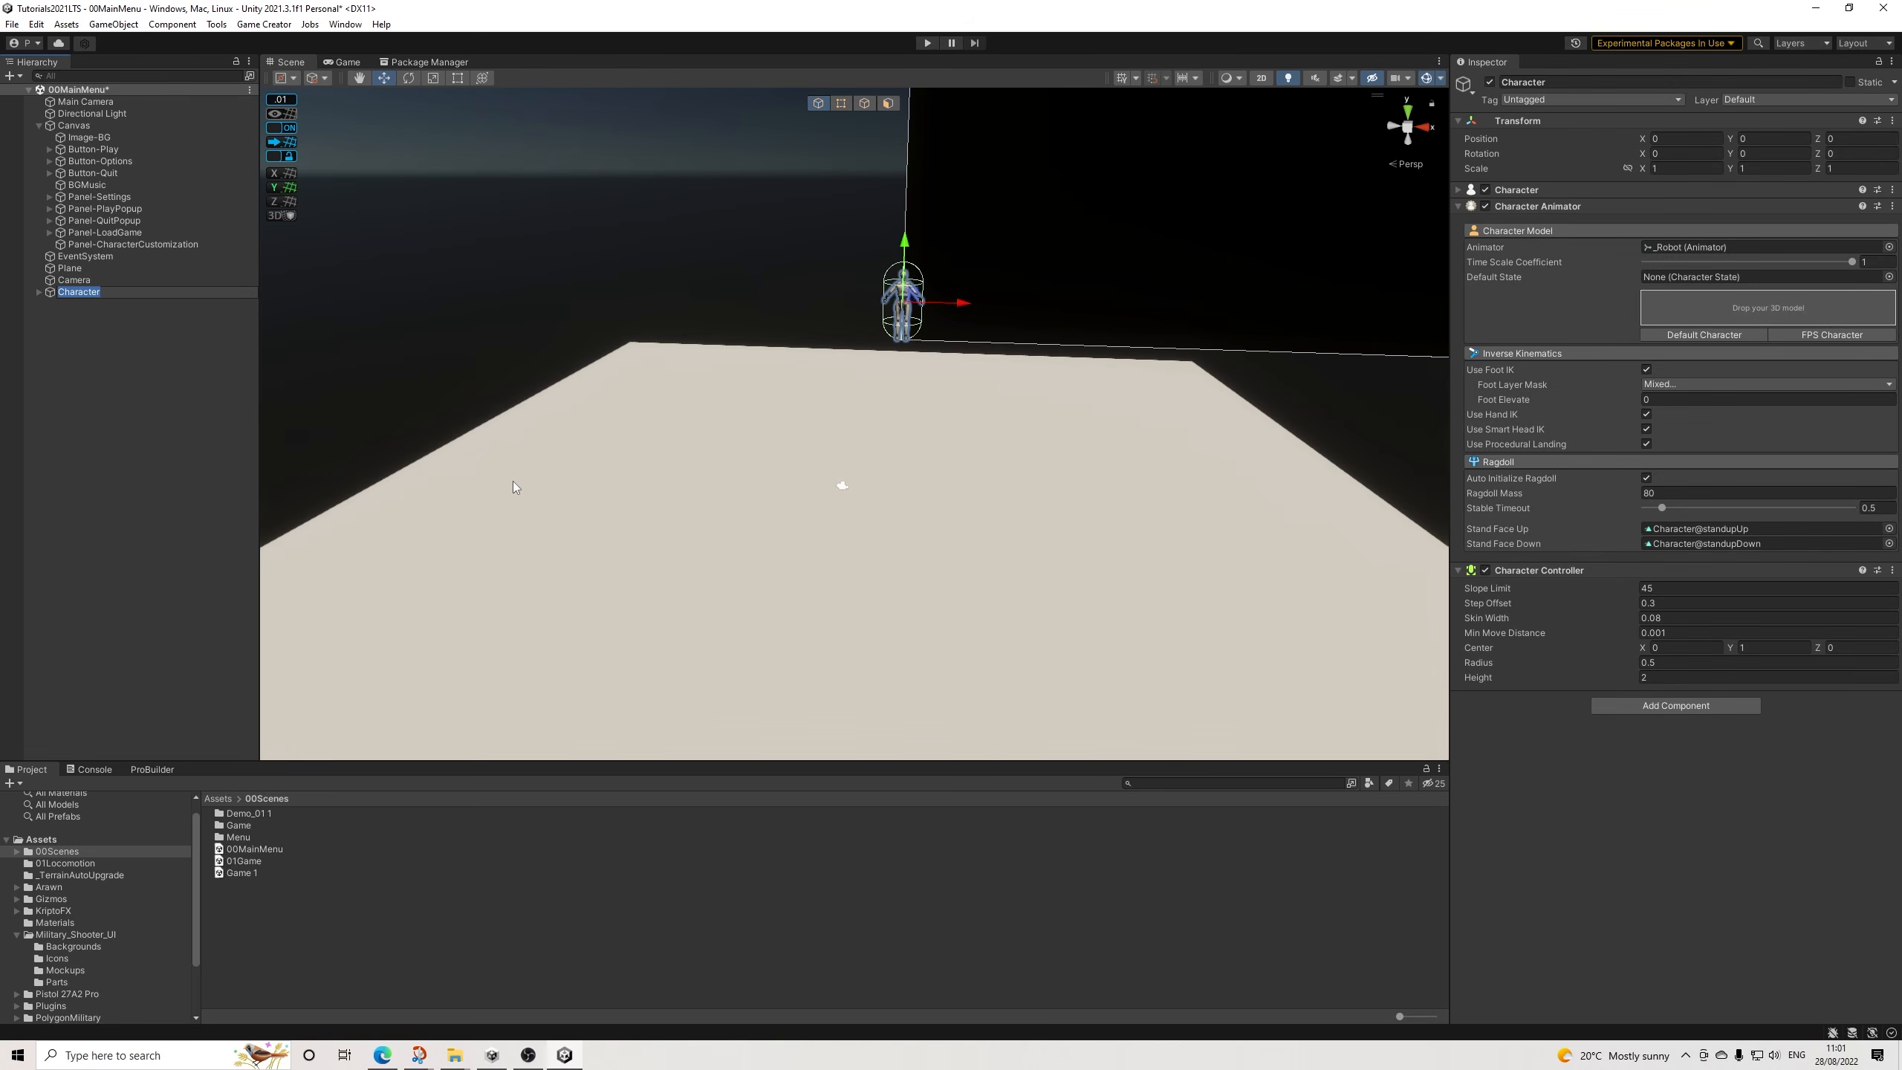
Move the Character onto the Plane at a Z position of about -10.8 and frame it in the scene.
left_click_drag(1041, 301, 883, 336, "alt")
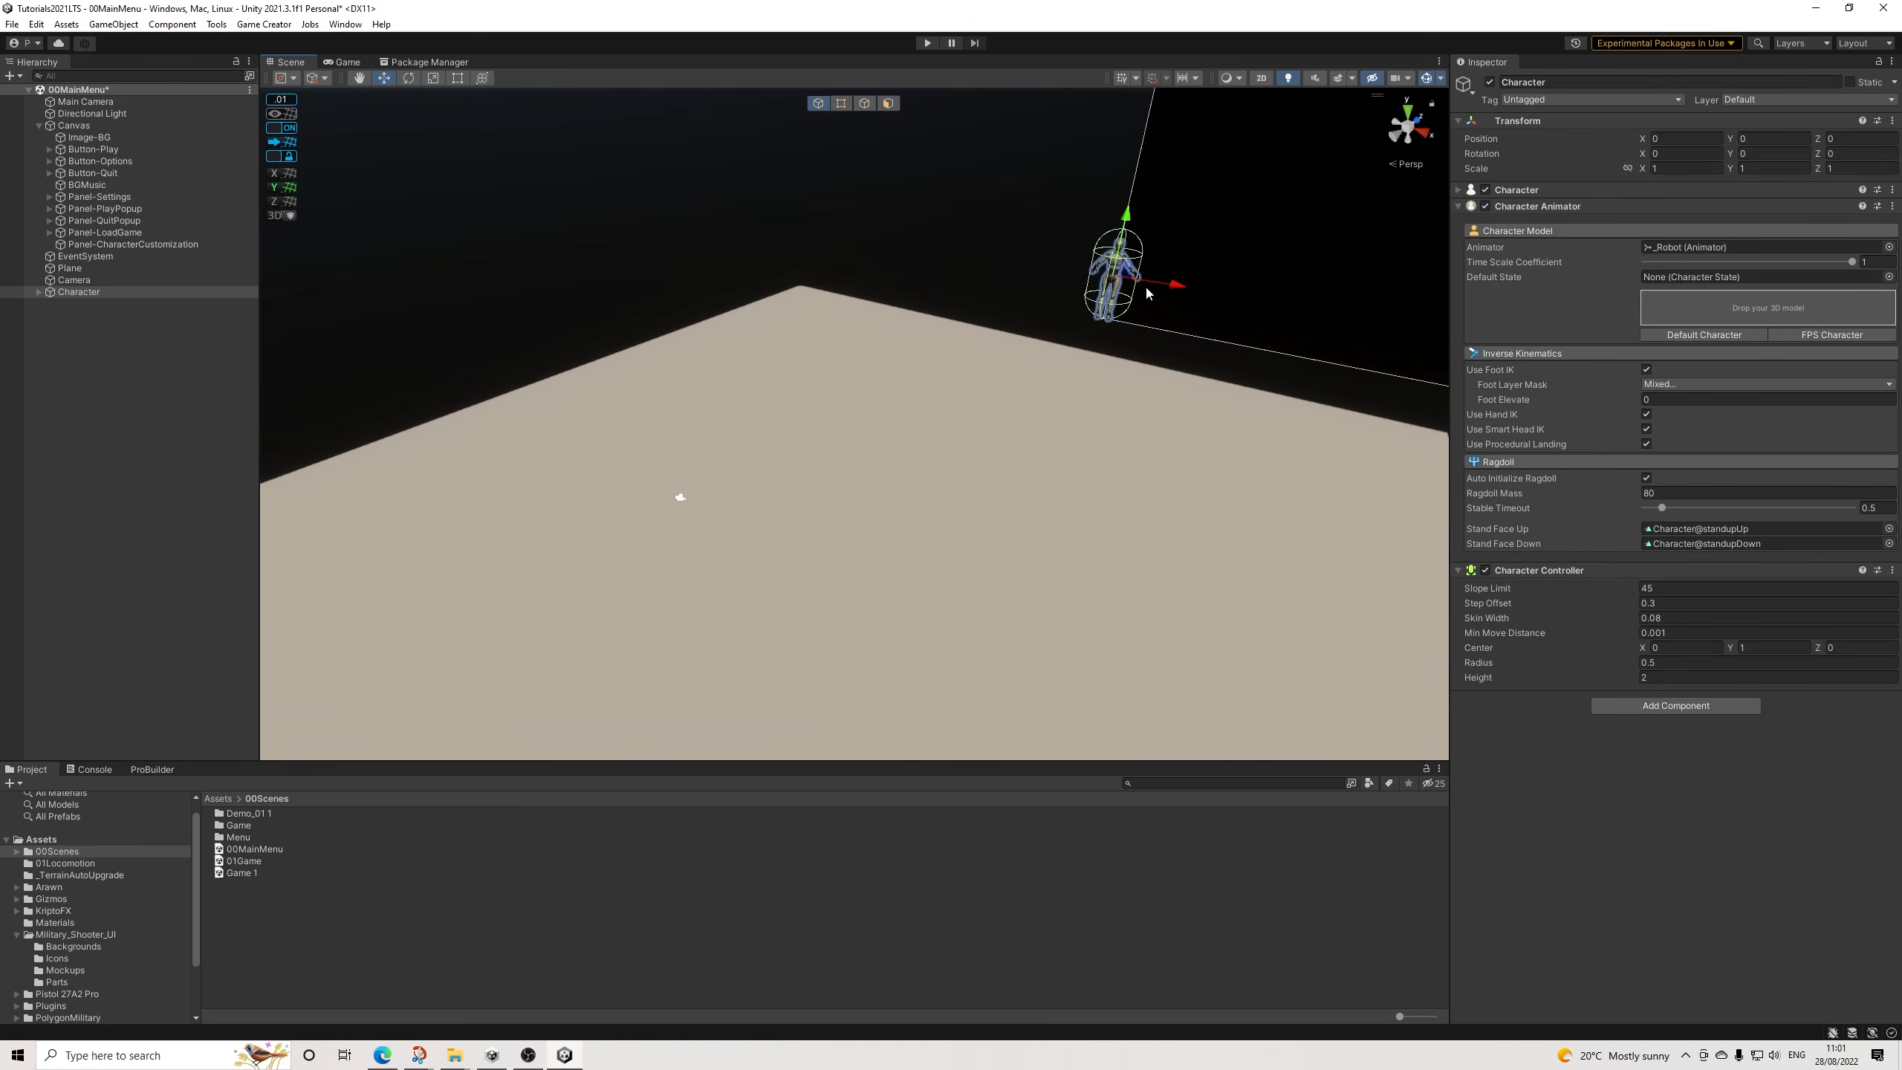
left_click_drag(1173, 281, 603, 474, "alt")
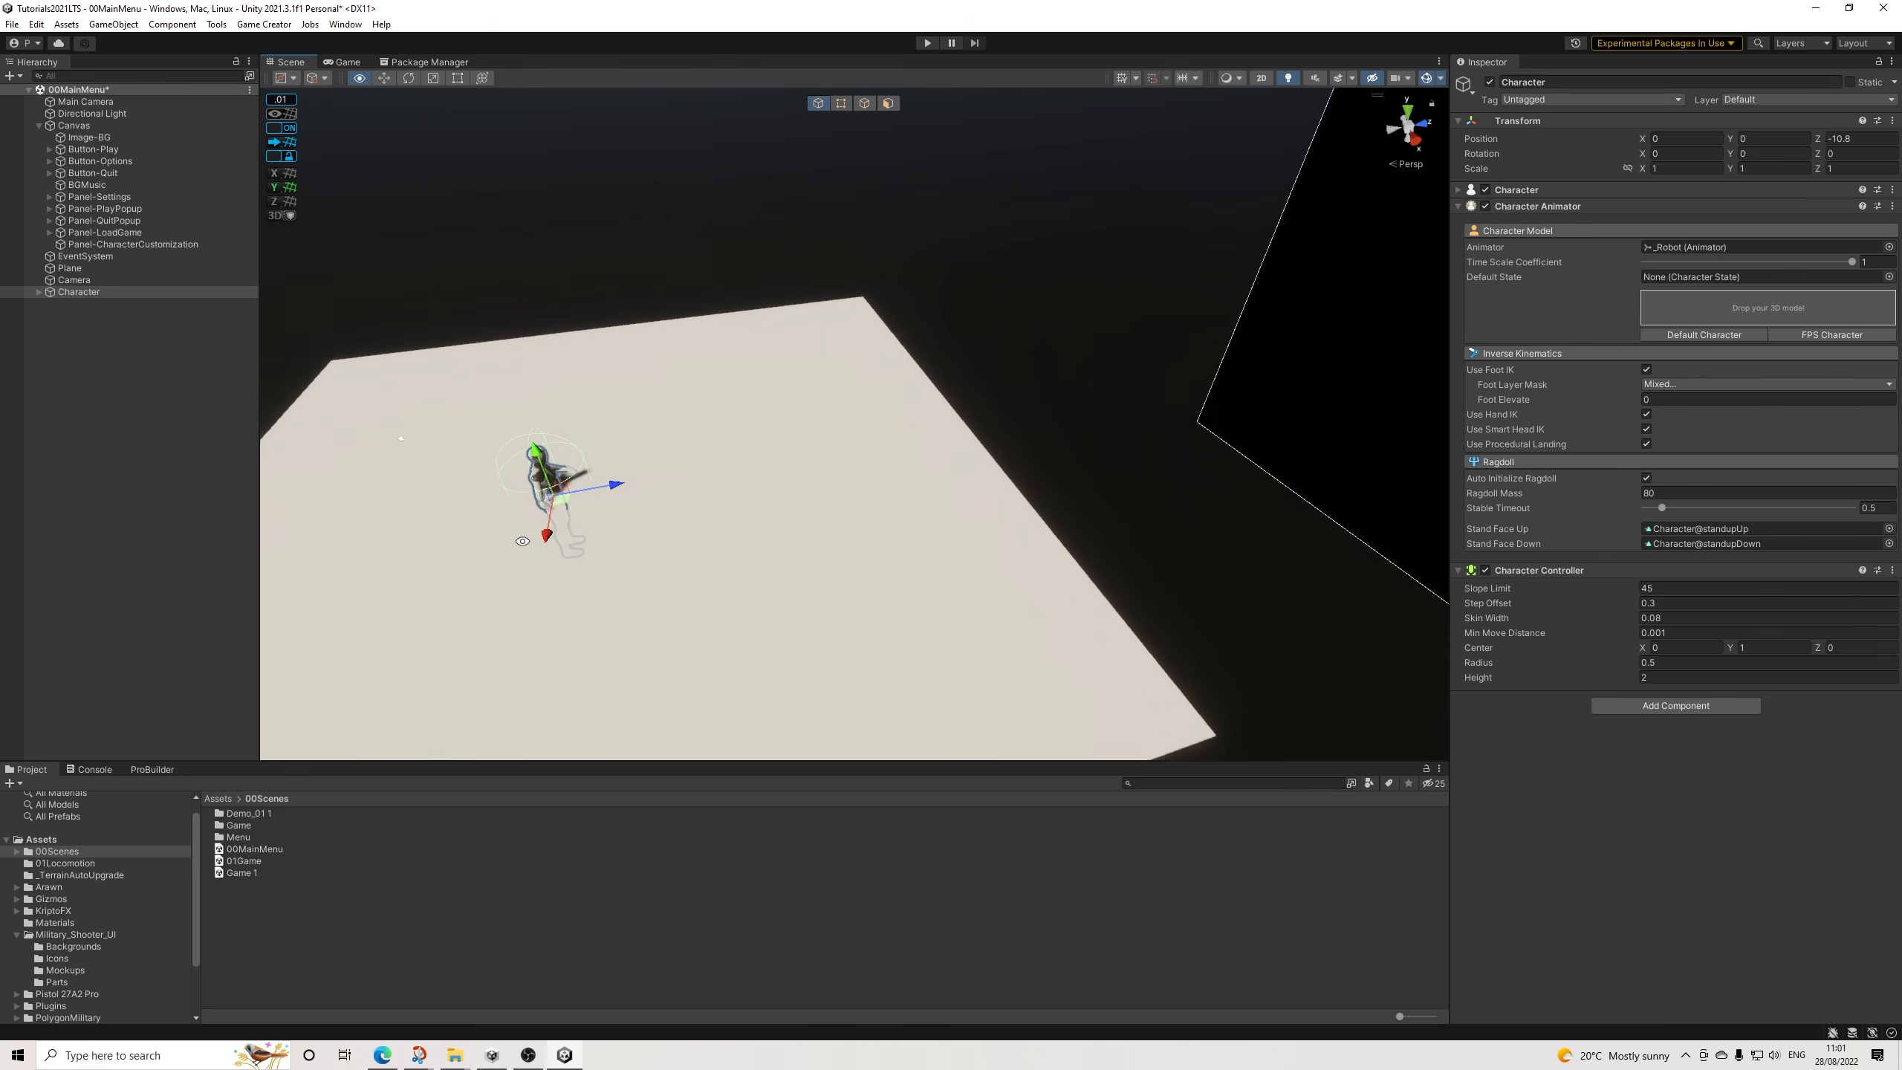
key("f")
Set the Plane's Y position to 0.
left_click(69, 267)
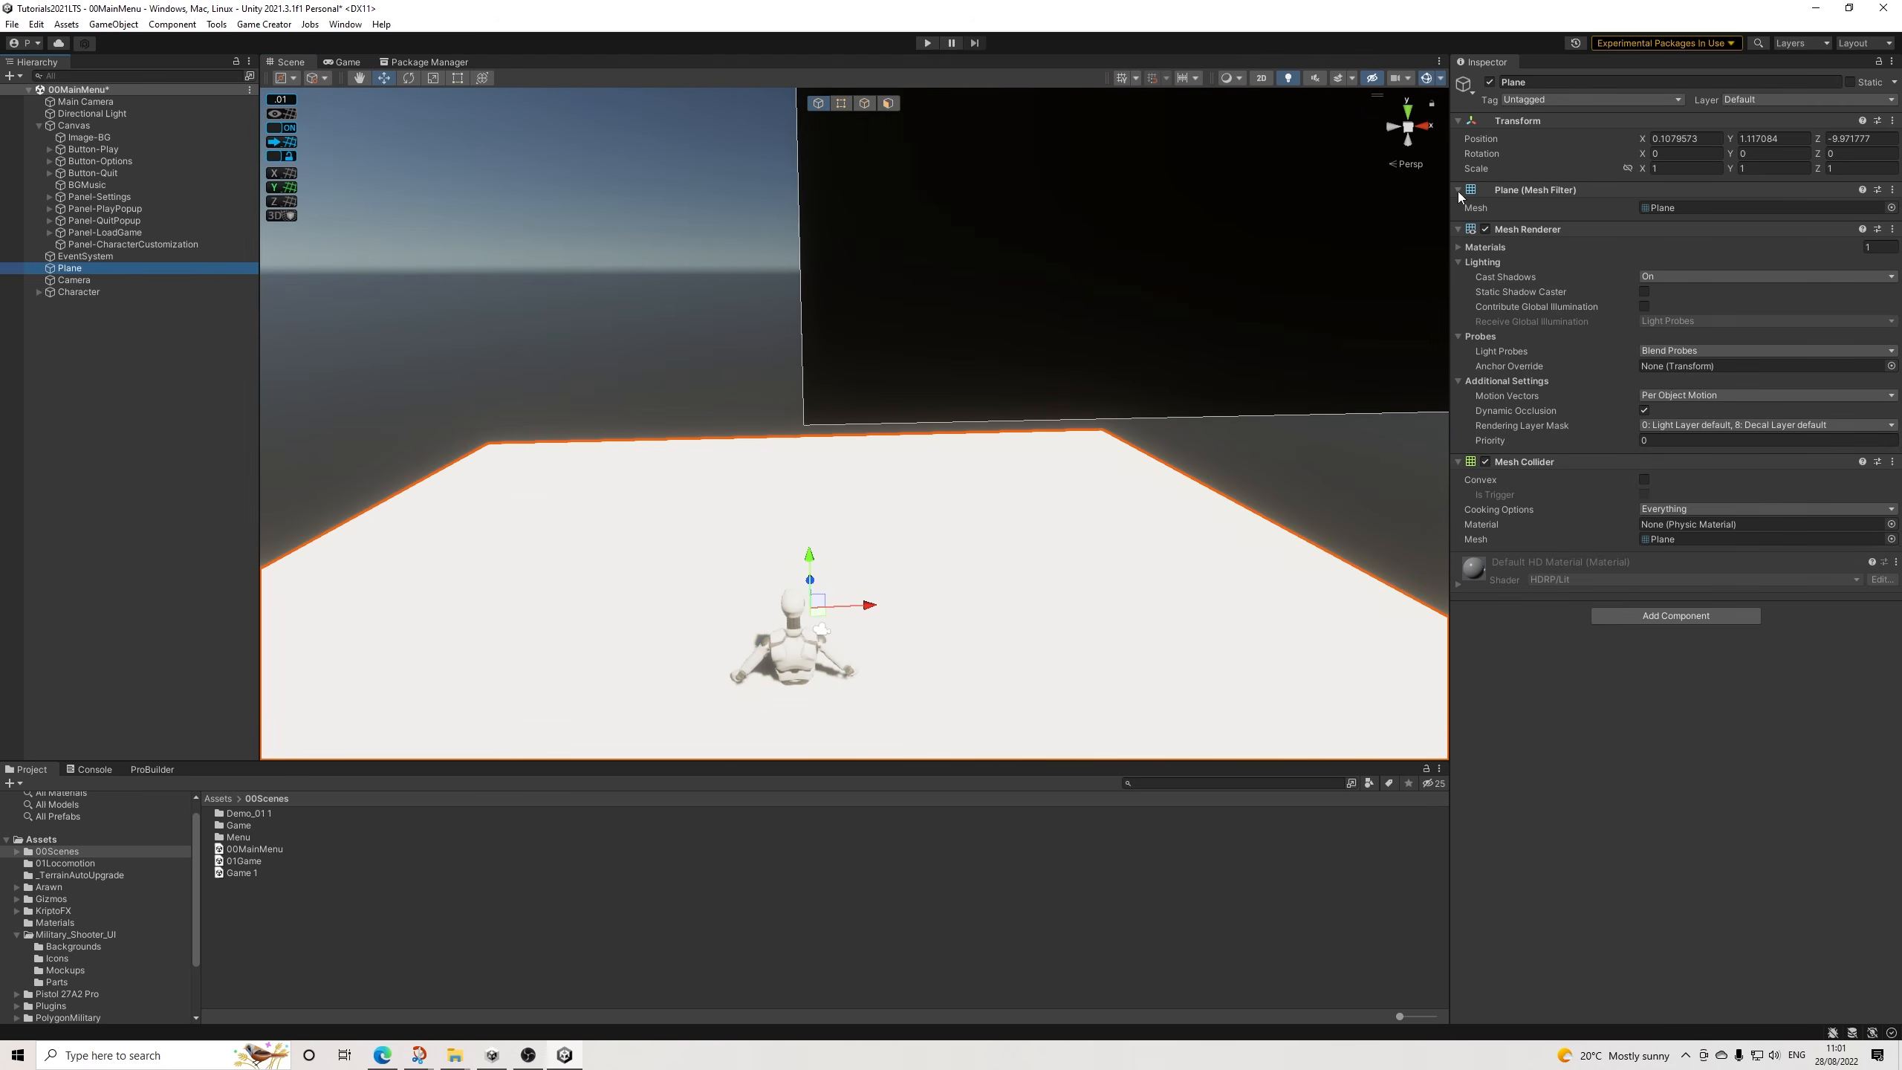
left_click(1776, 138)
type("0")
key("Return")
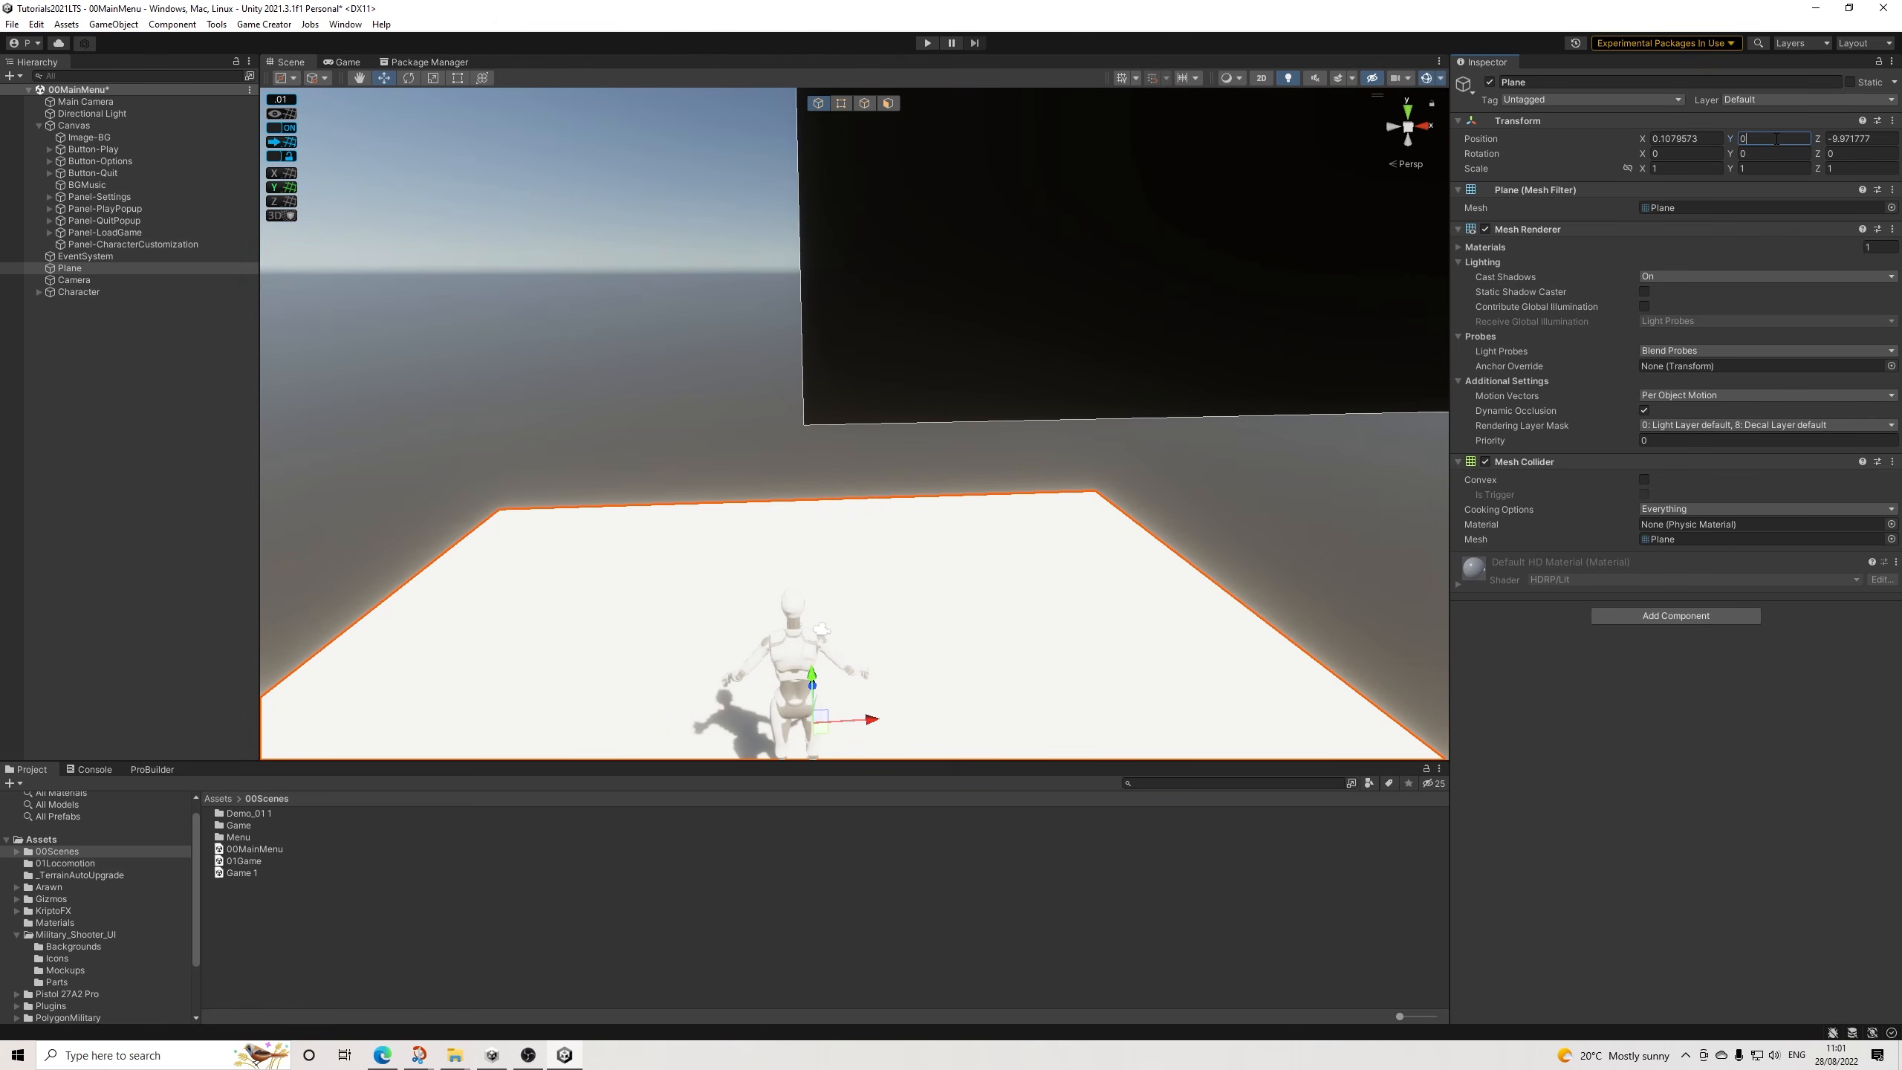
Rotate the Character to -180 degrees about the Y axis.
scroll(959, 464, "up", 3)
mouse_move(1080, 512)
left_mouse_down("alt")
mouse_move(1016, 518)
mouse_move(1054, 517)
left_mouse_up("alt")
key("e")
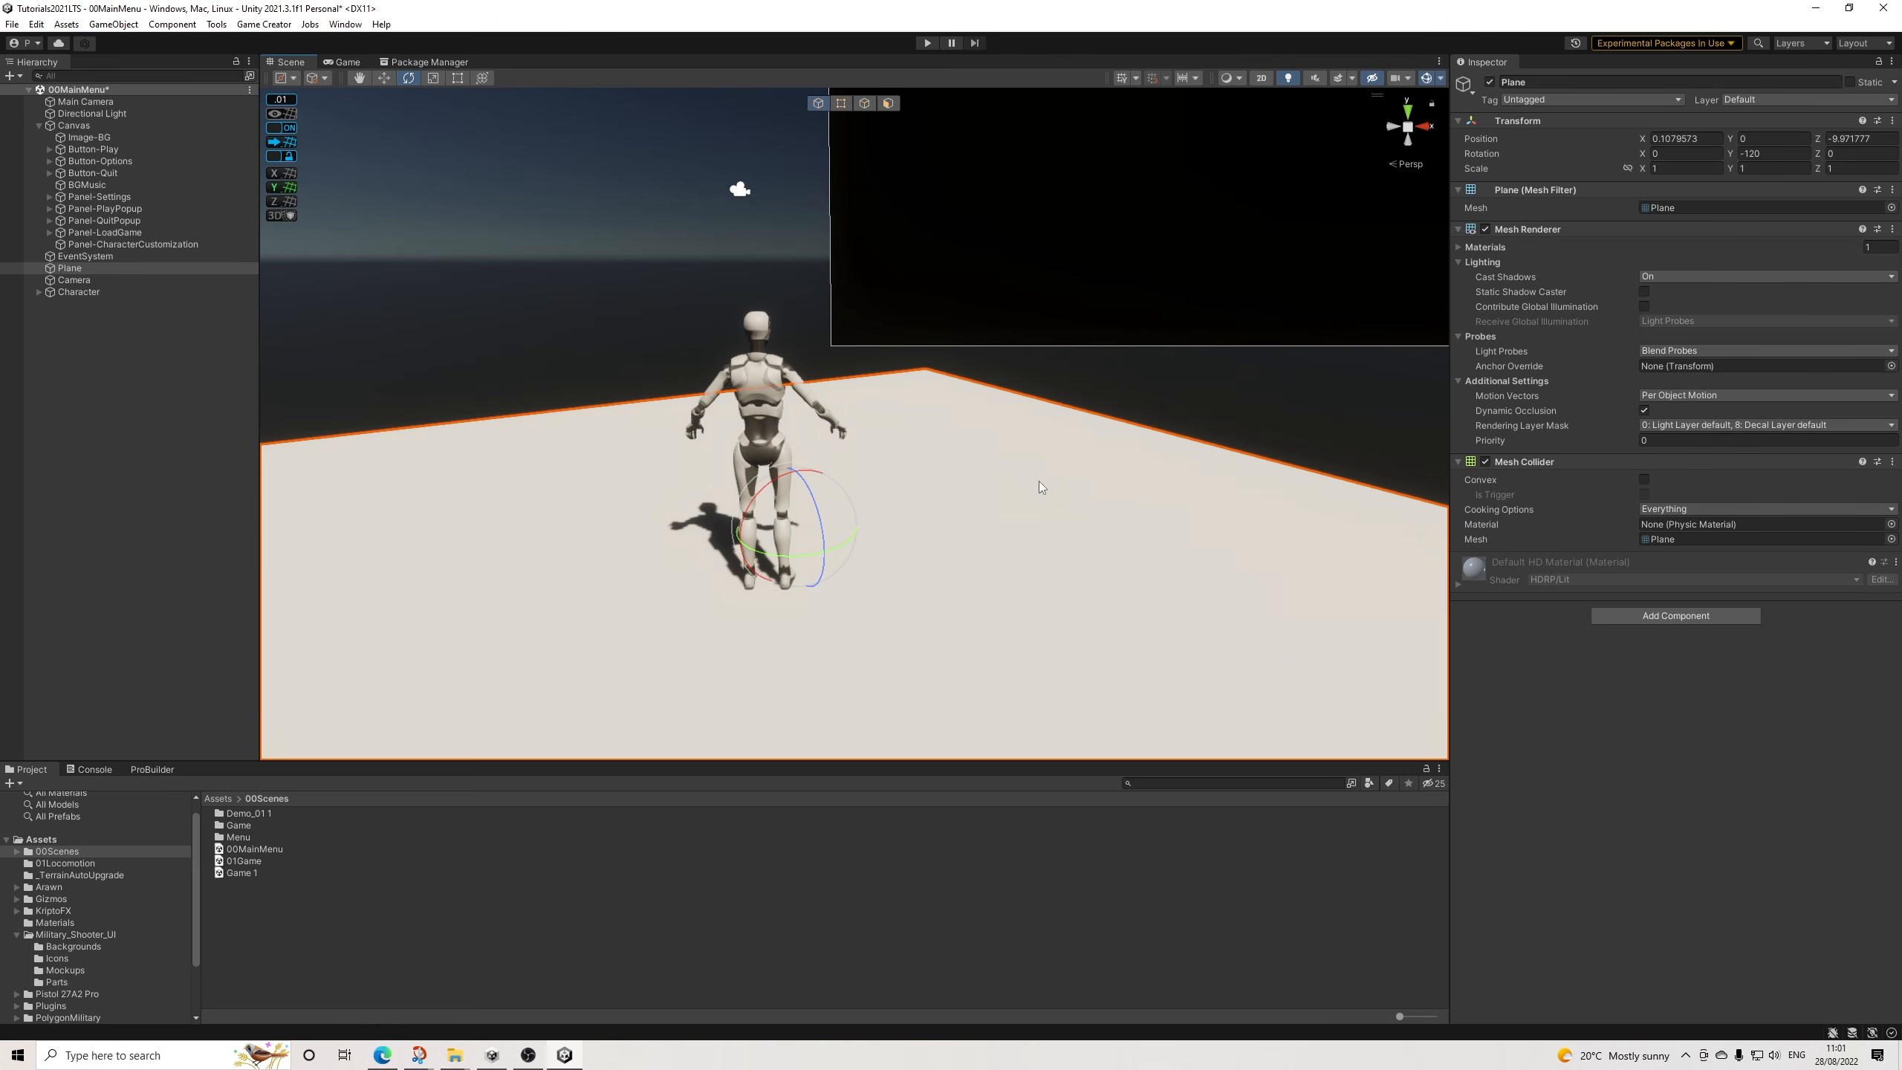
left_click(65, 303)
left_click(72, 292)
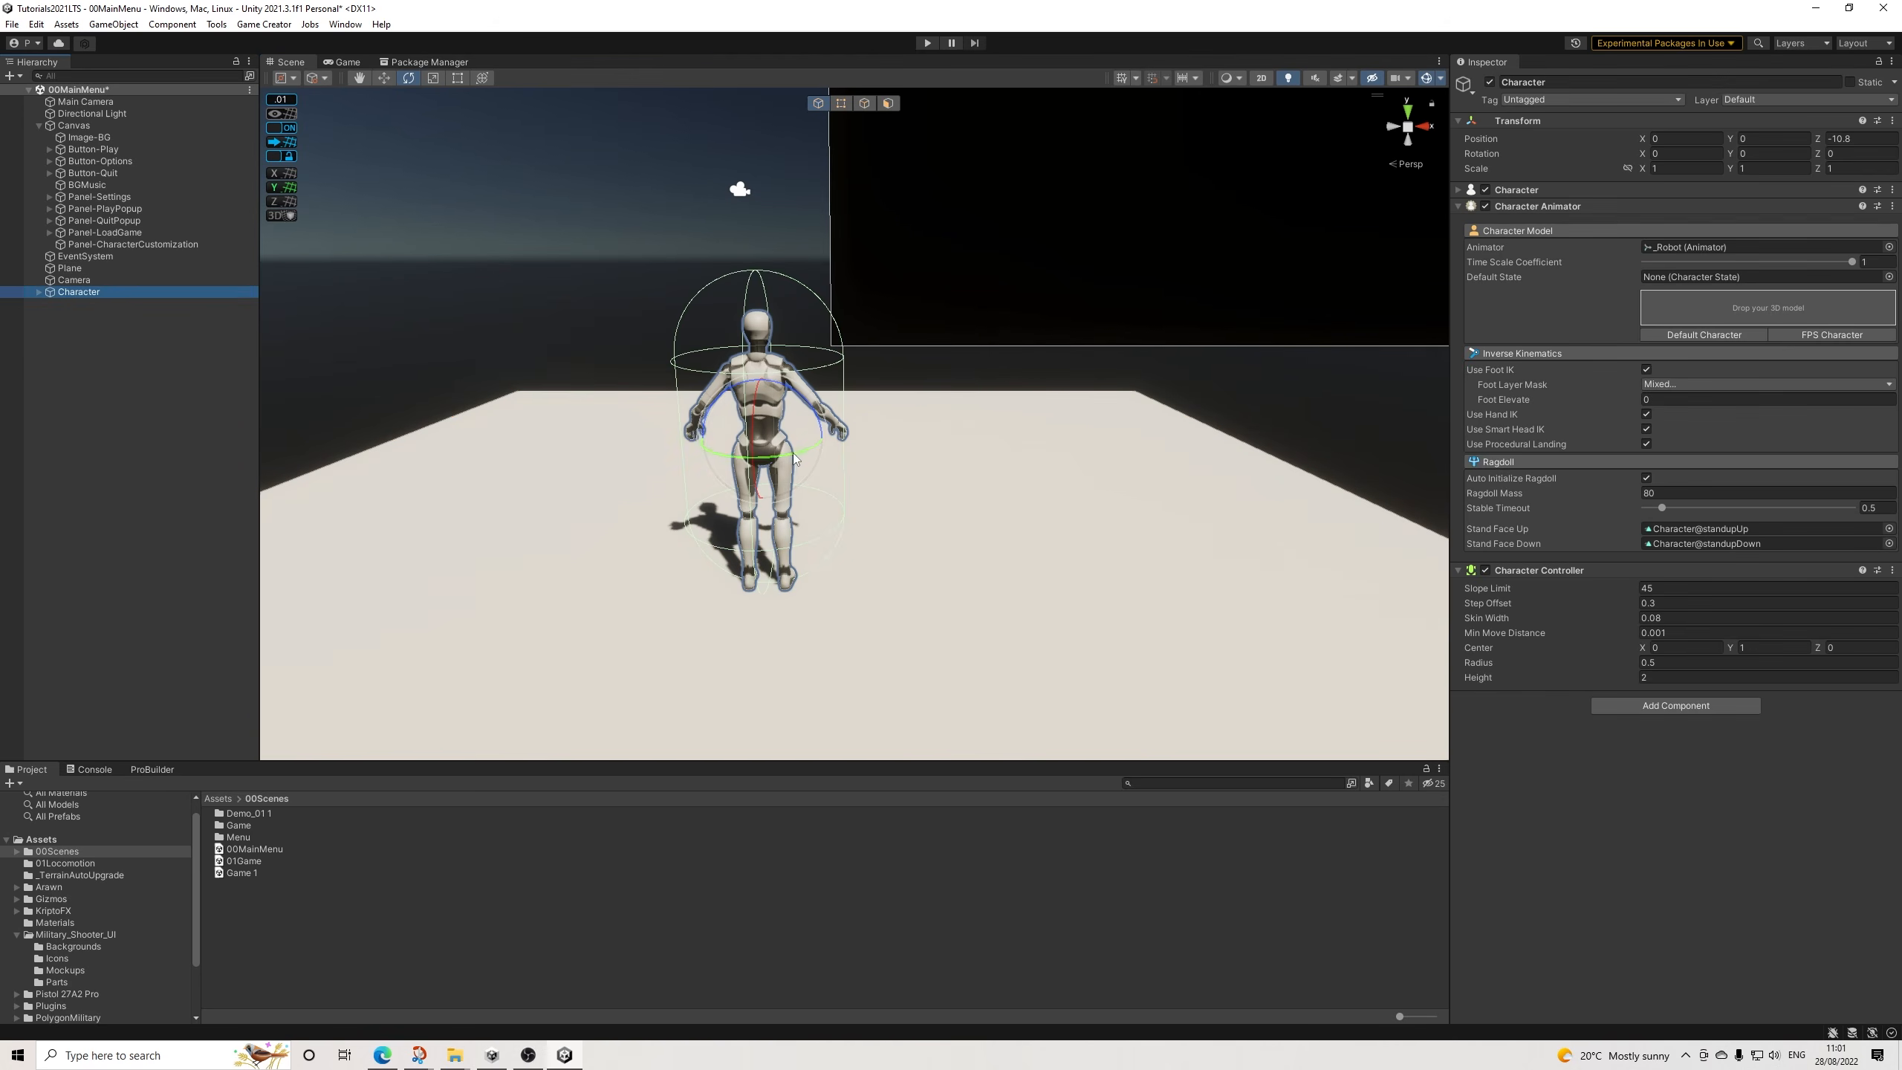
mouse_move(853, 392)
left_mouse_down("alt")
mouse_move(864, 445)
mouse_move(856, 375)
left_mouse_up("alt")
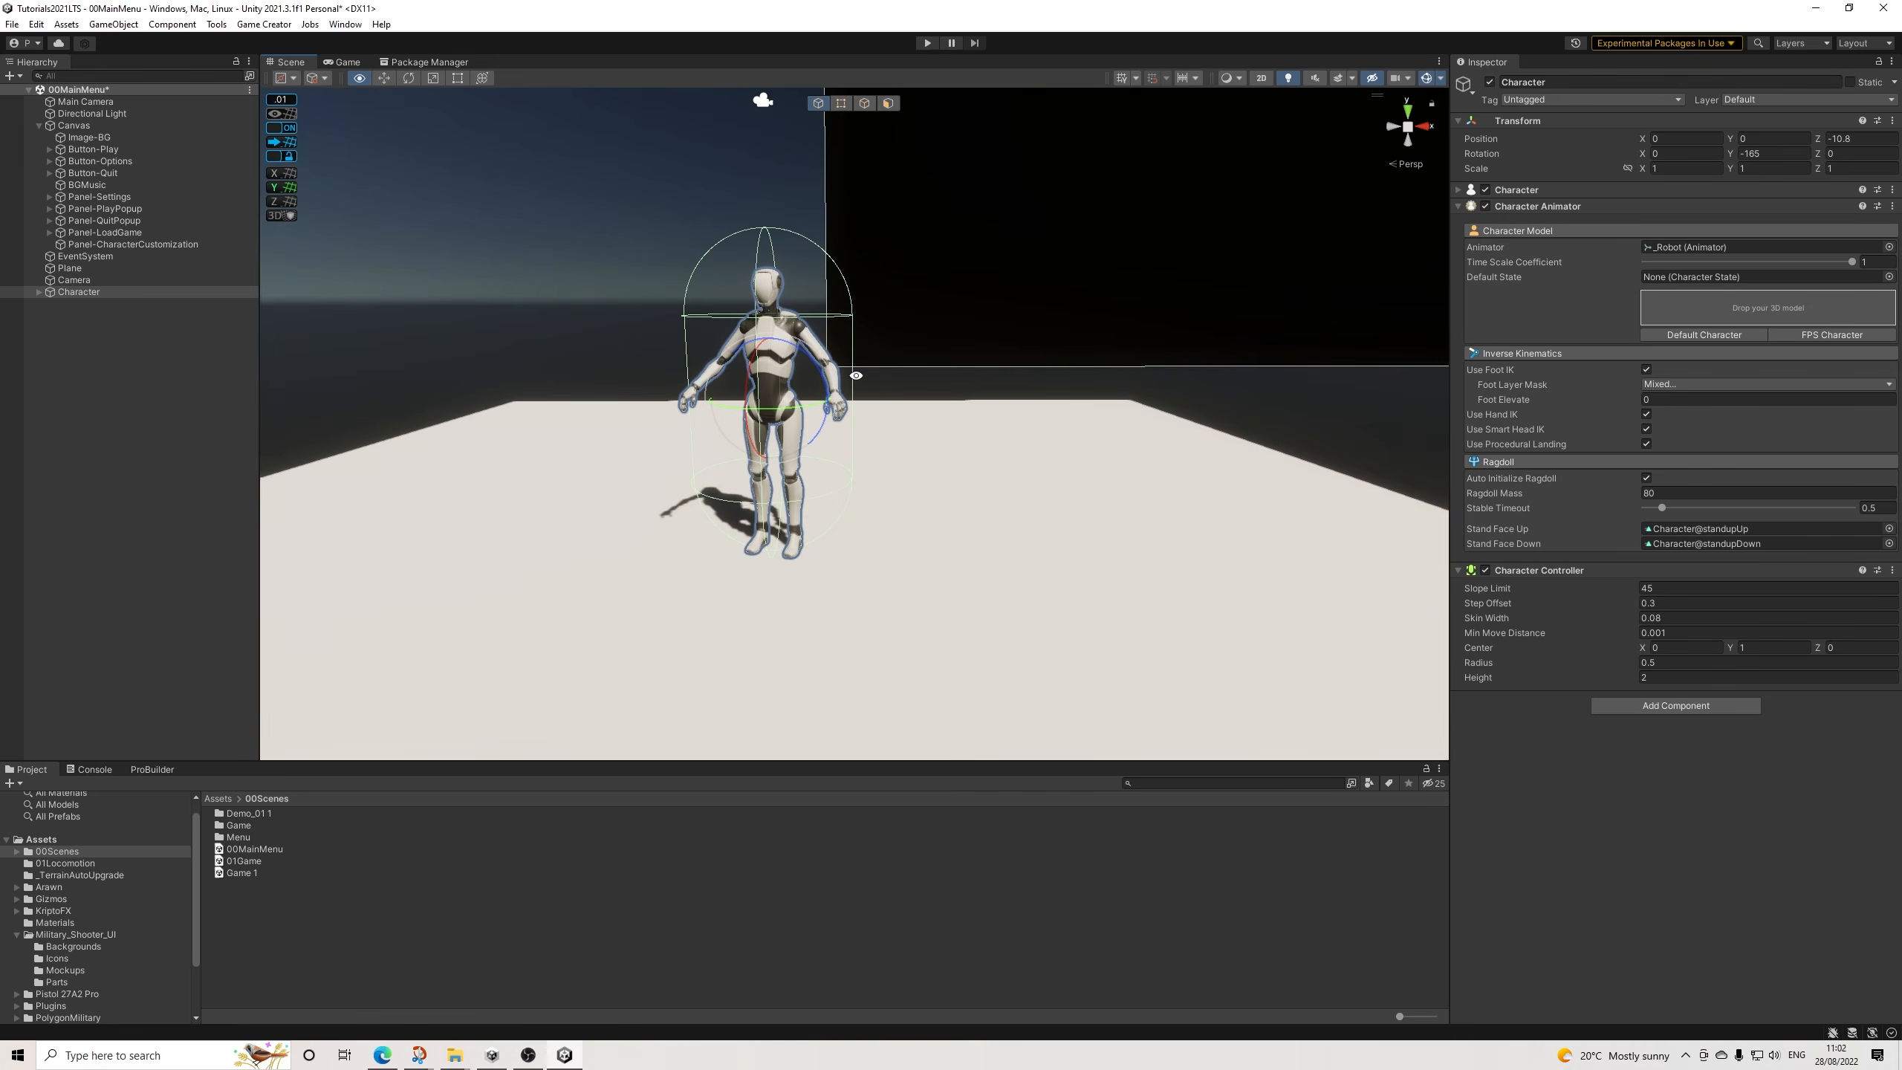
left_click(383, 80)
left_click(408, 81)
left_click_drag(795, 409, 824, 408)
left_click(383, 78)
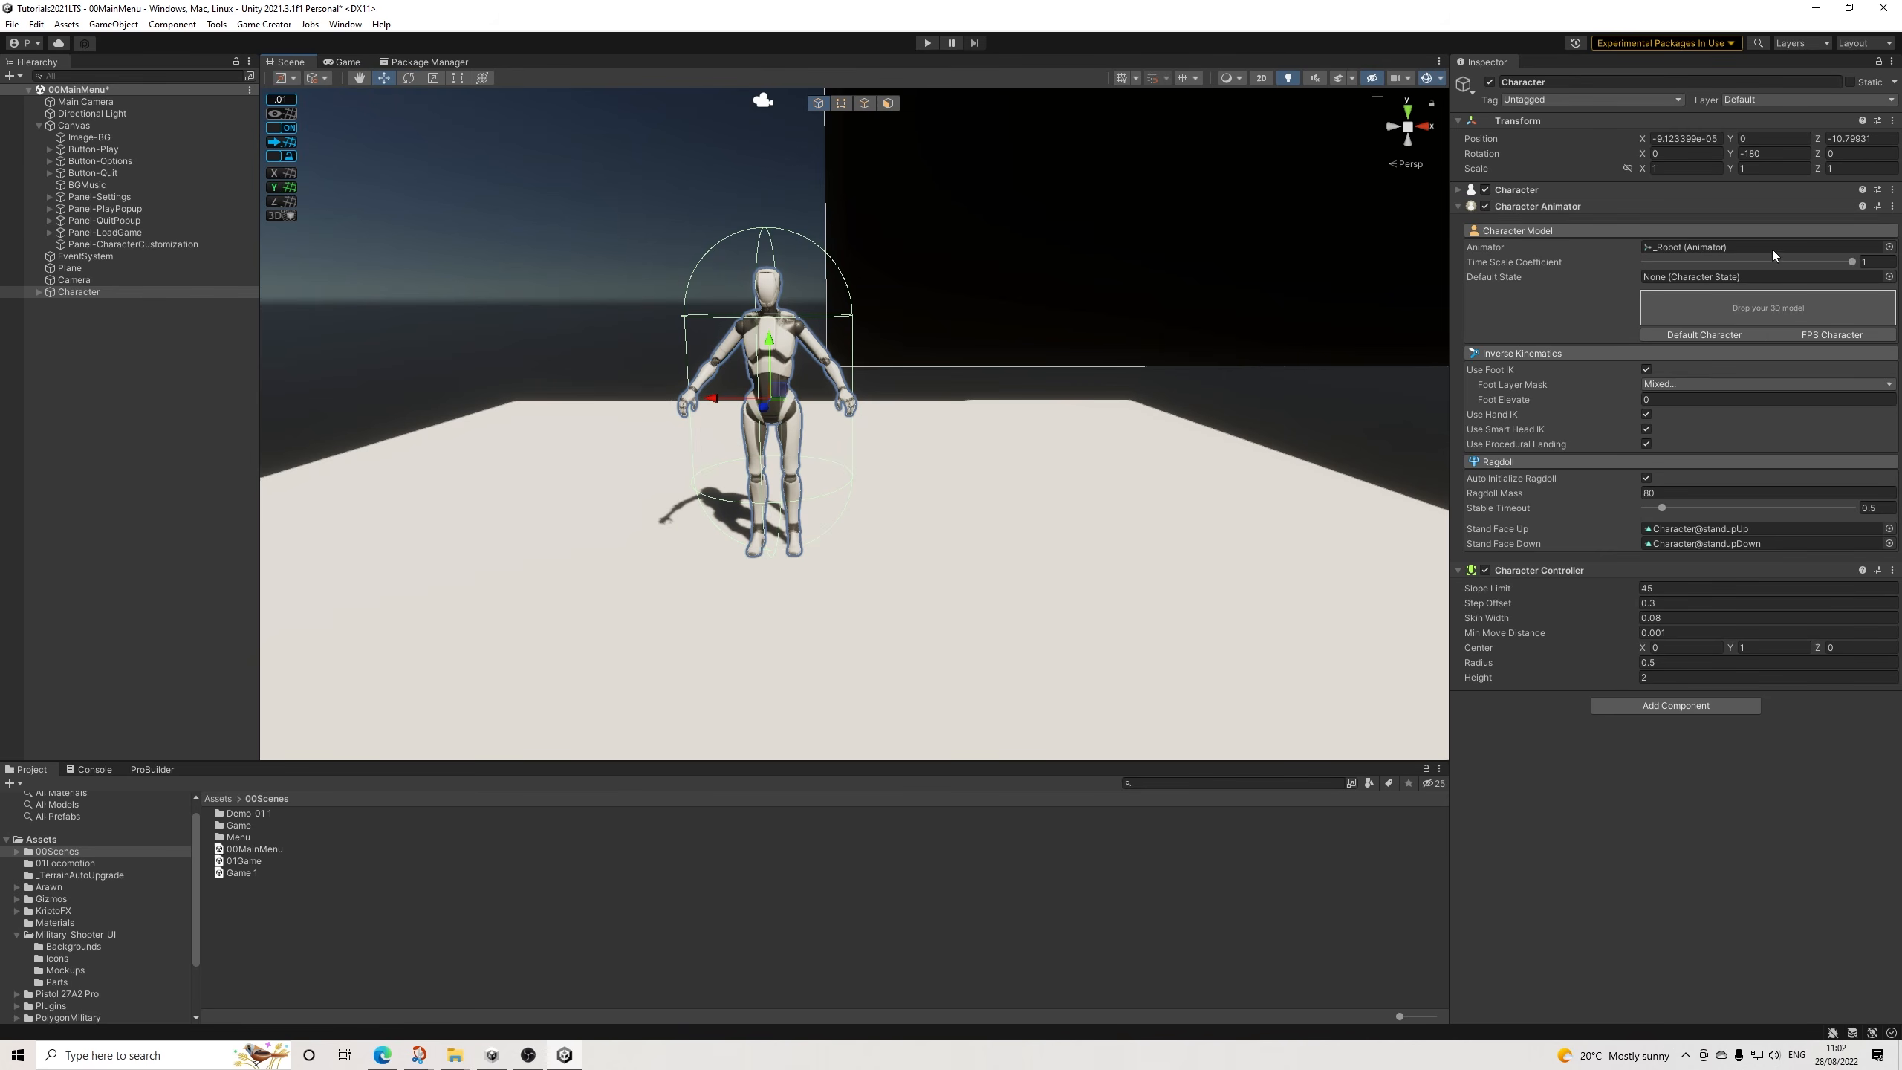
left_click(1686, 144)
Duplicate the Character twice and move the second copy along the X axis to about 2.16.
left_click_drag(872, 293, 875, 349, "alt")
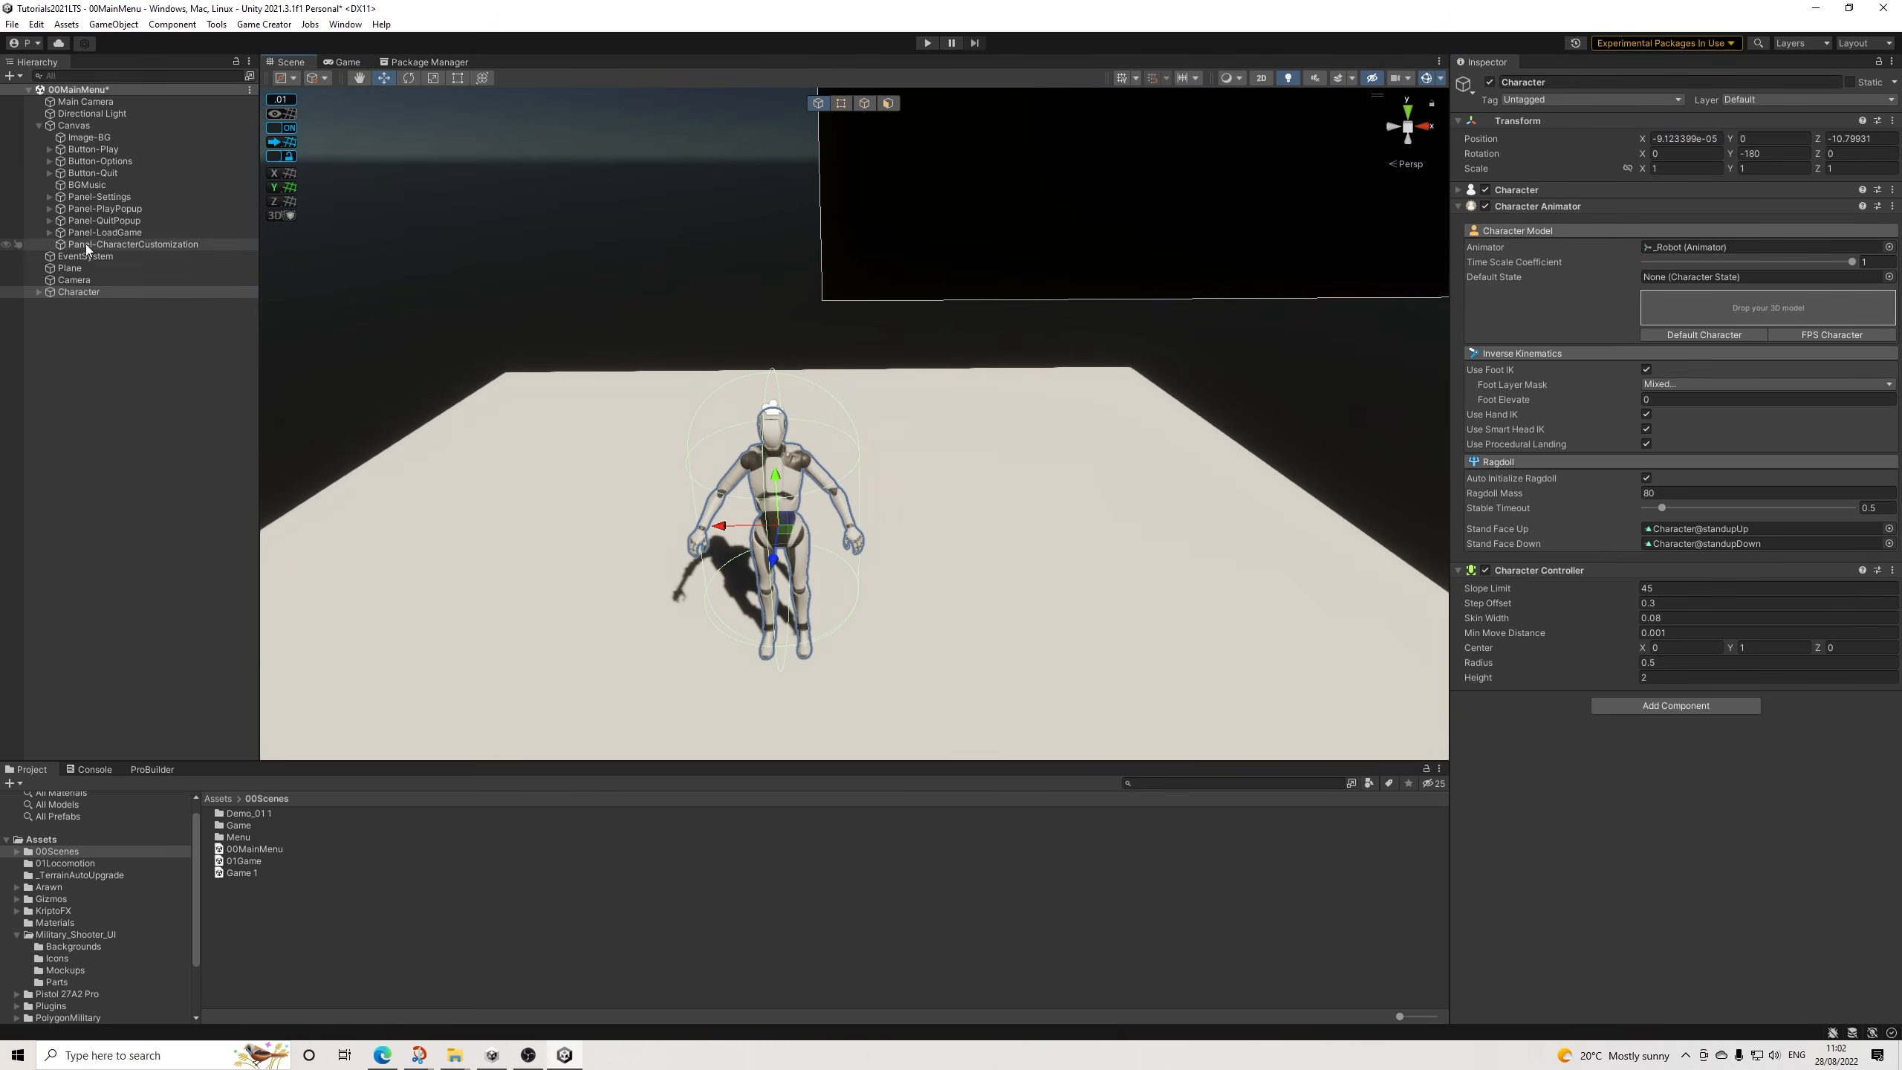
left_click(88, 293)
key("ctrl+d")
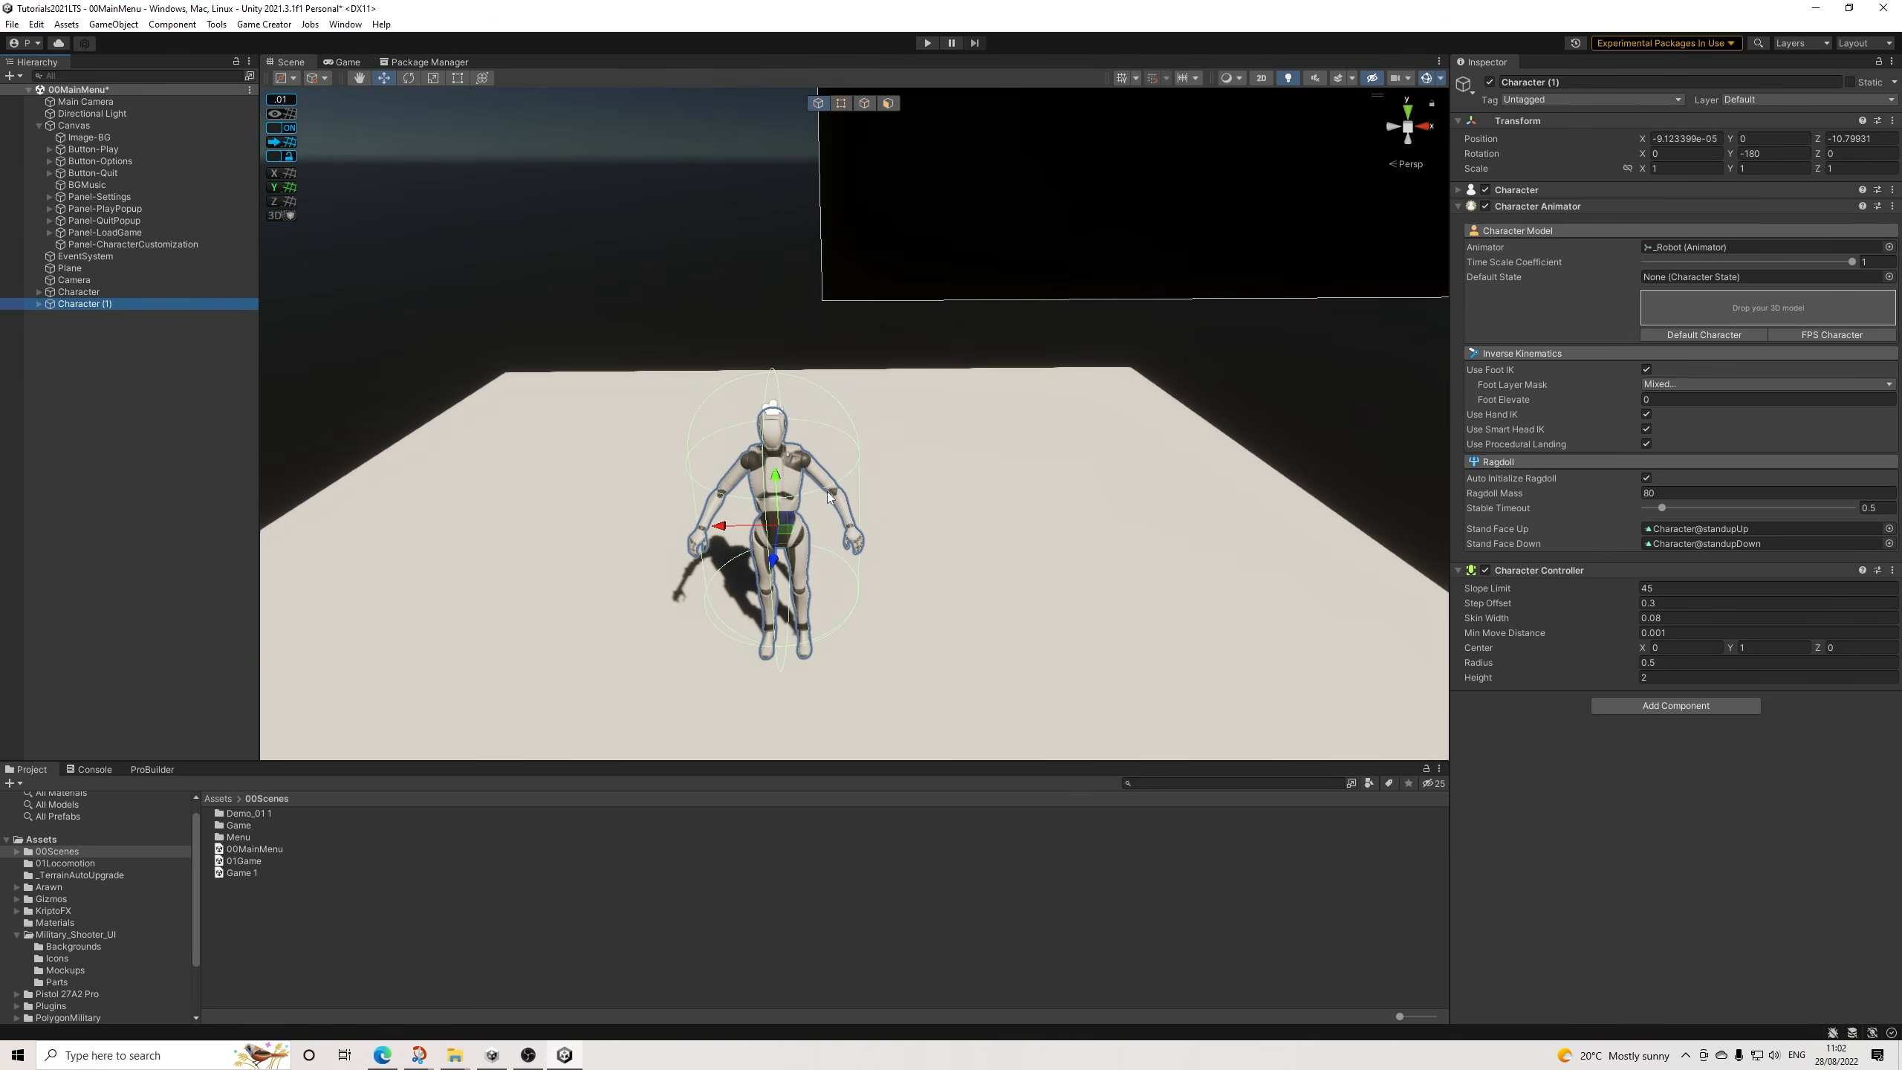
key("ctrl+d")
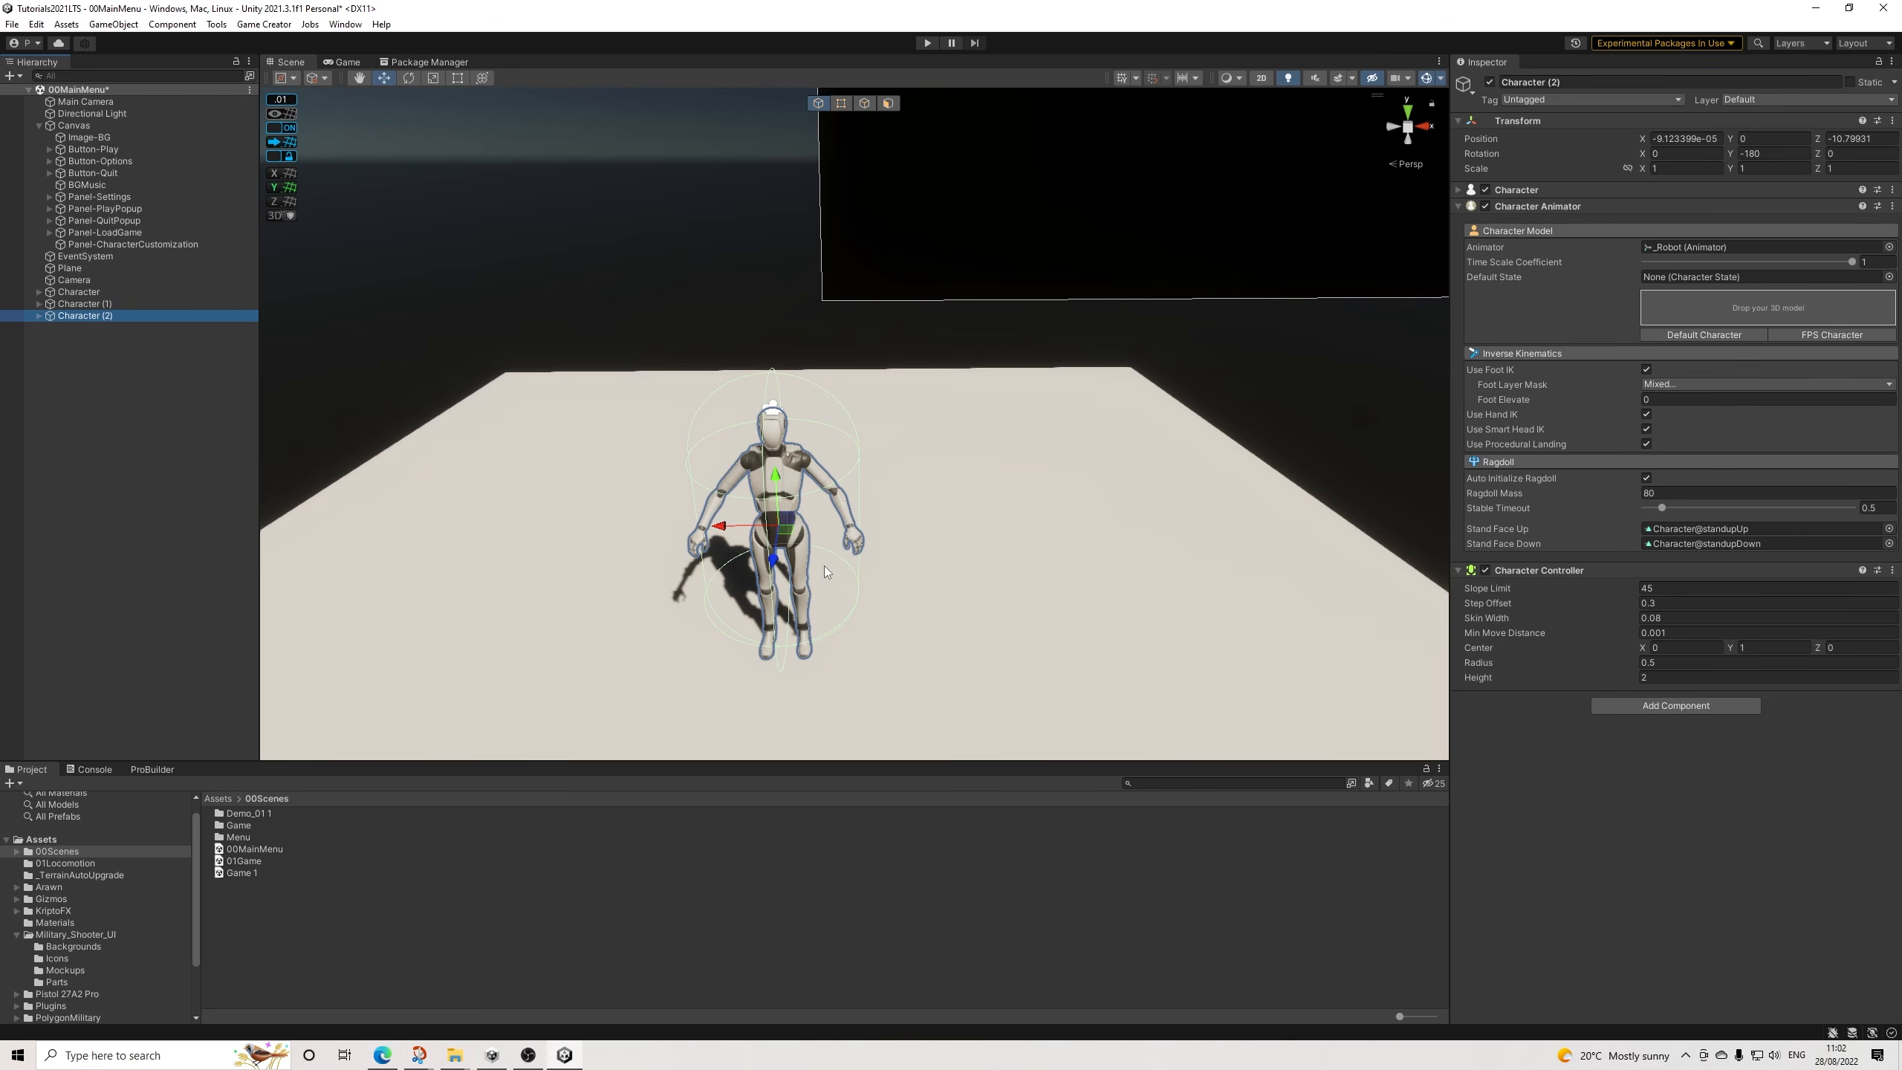
left_click_drag(731, 526, 1075, 522)
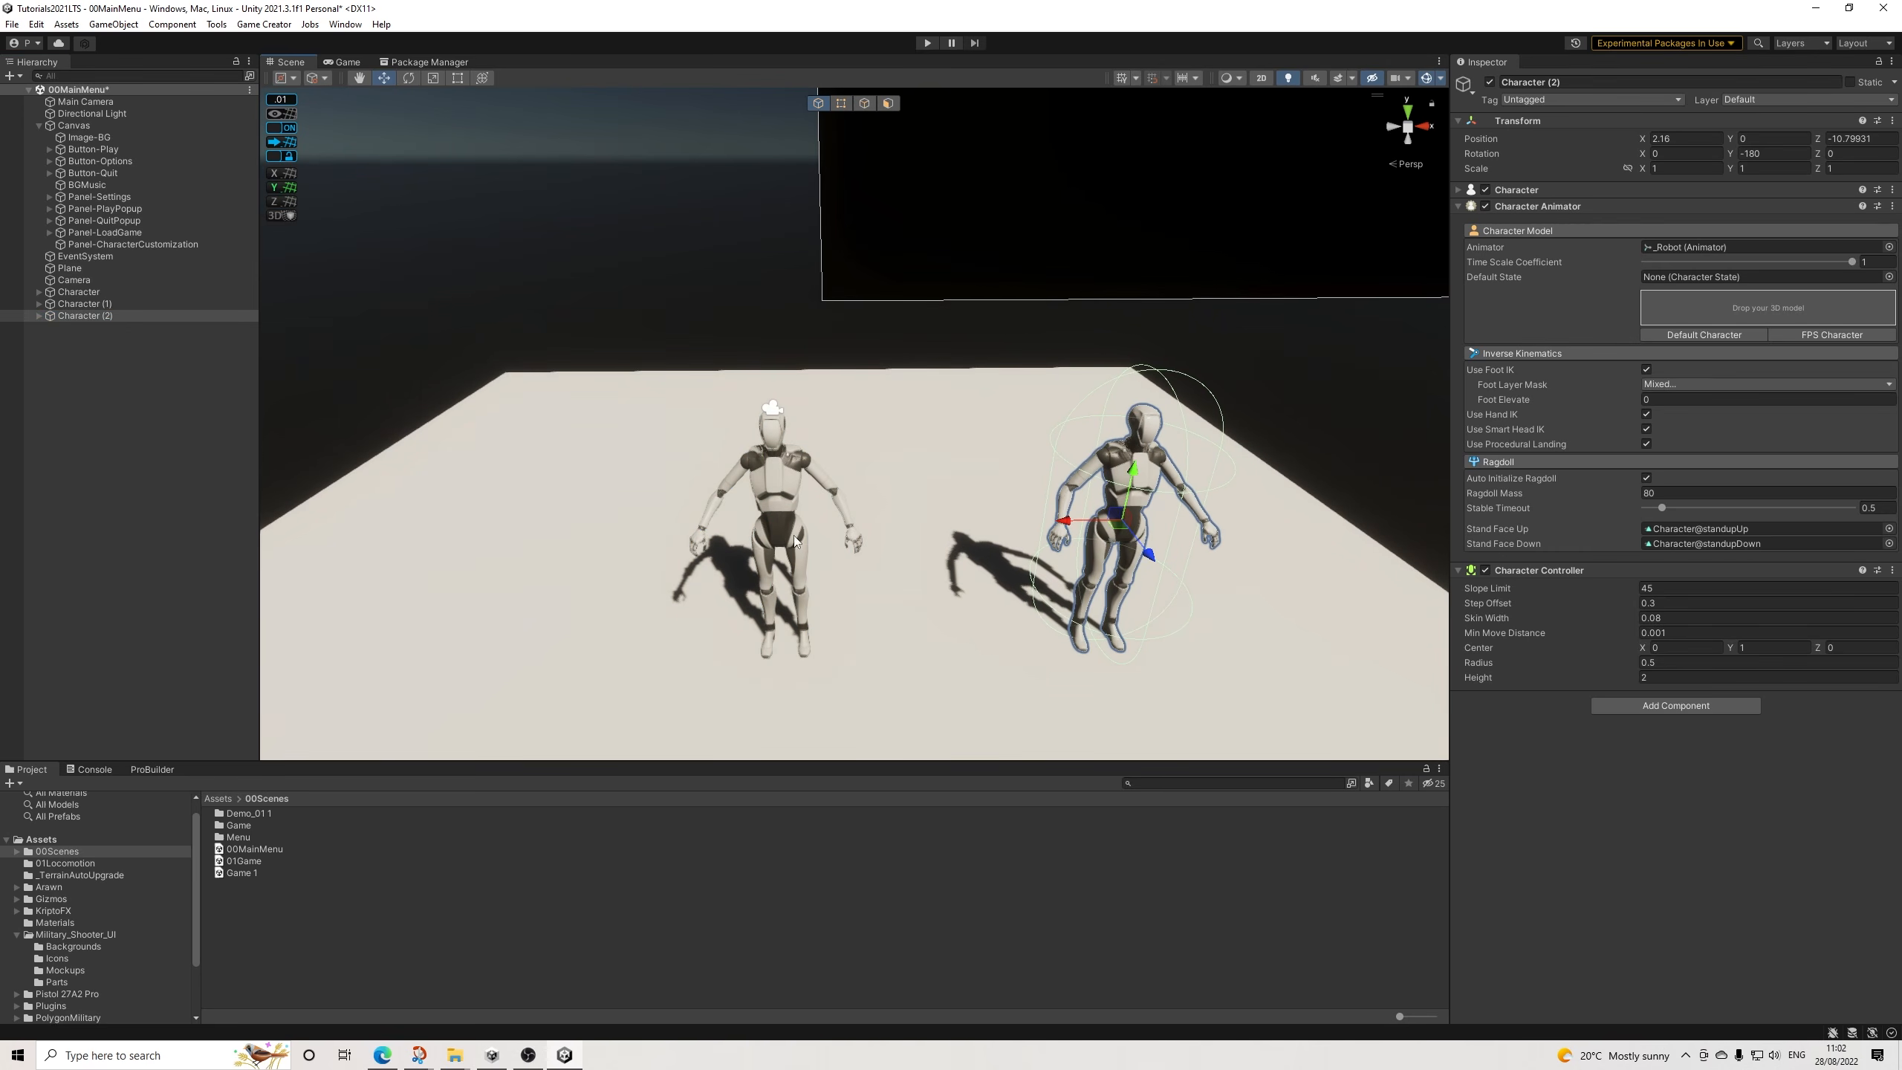
Move the original Character along the X axis to about -2.17, on the other side of the middle copy.
left_click(99, 294)
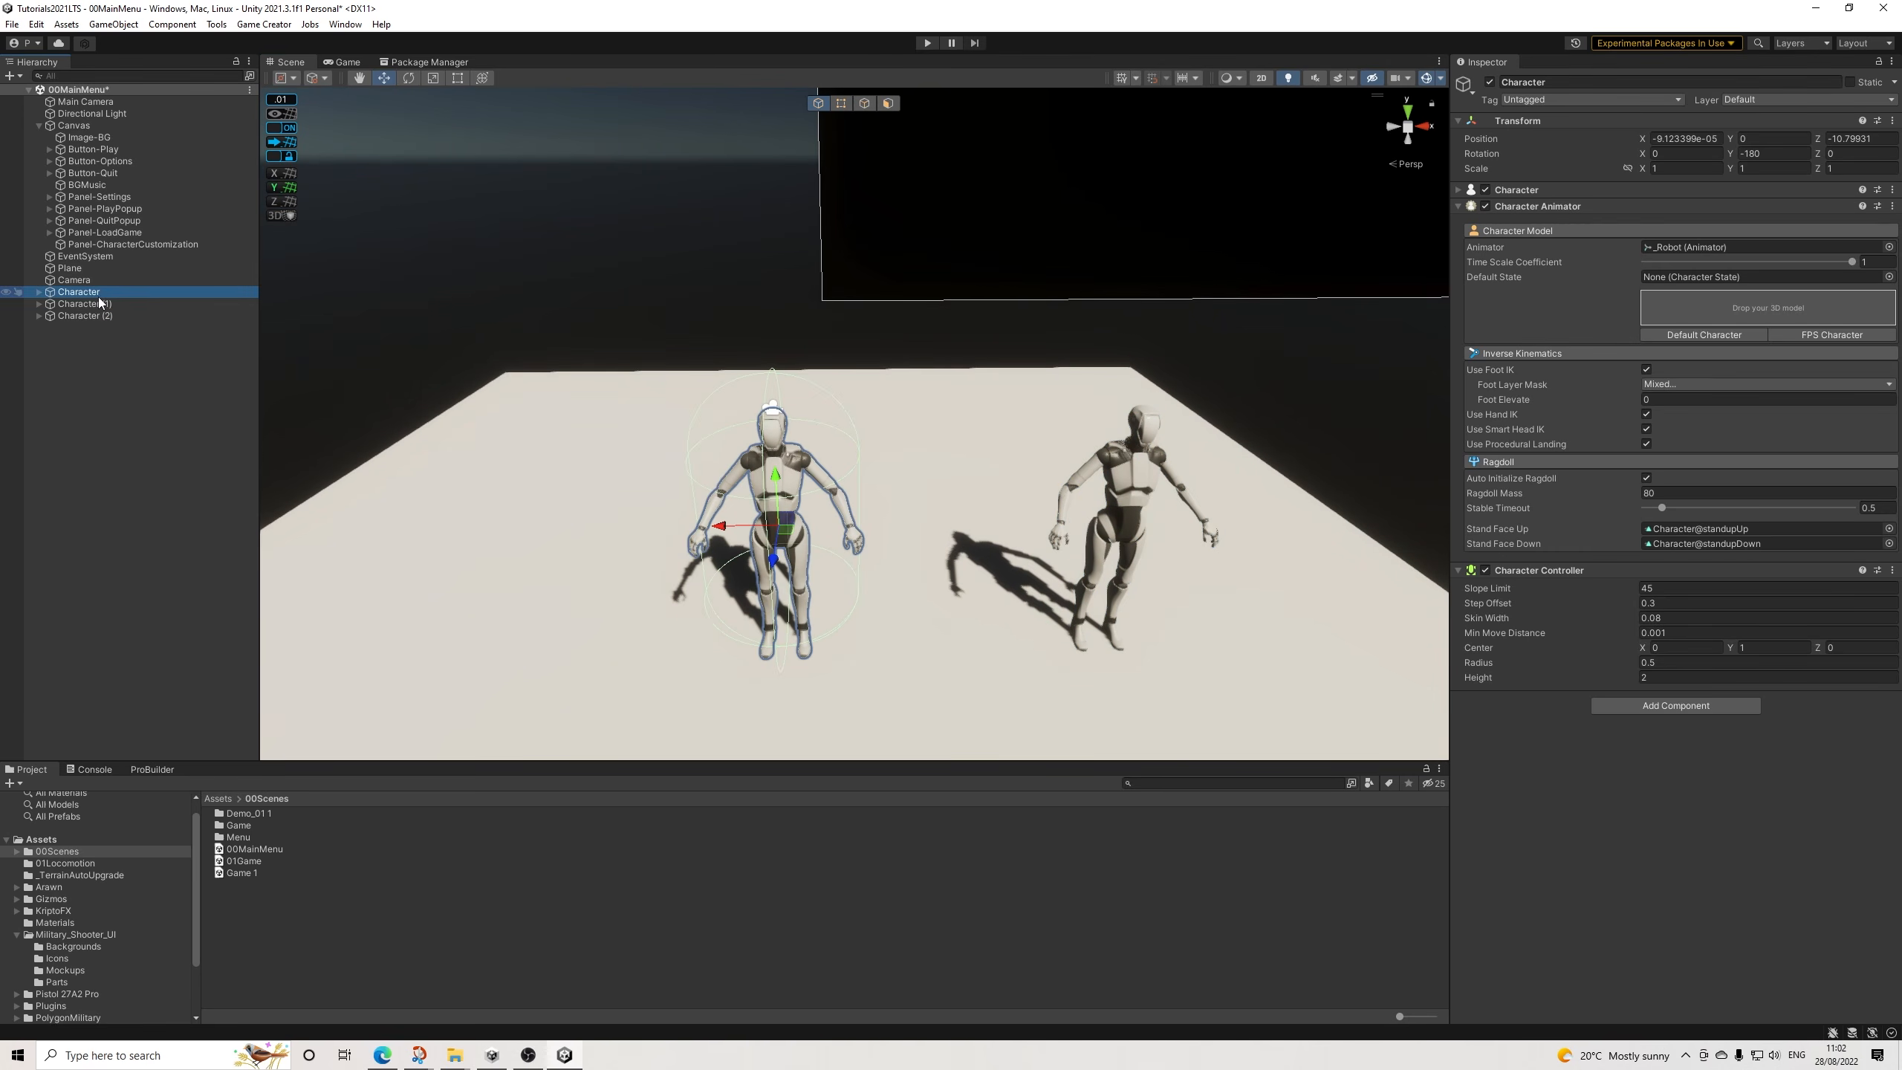
left_click_drag(728, 527, 370, 529)
left_click_drag(724, 545, 817, 527, "alt")
left_click_drag(539, 421, 529, 422)
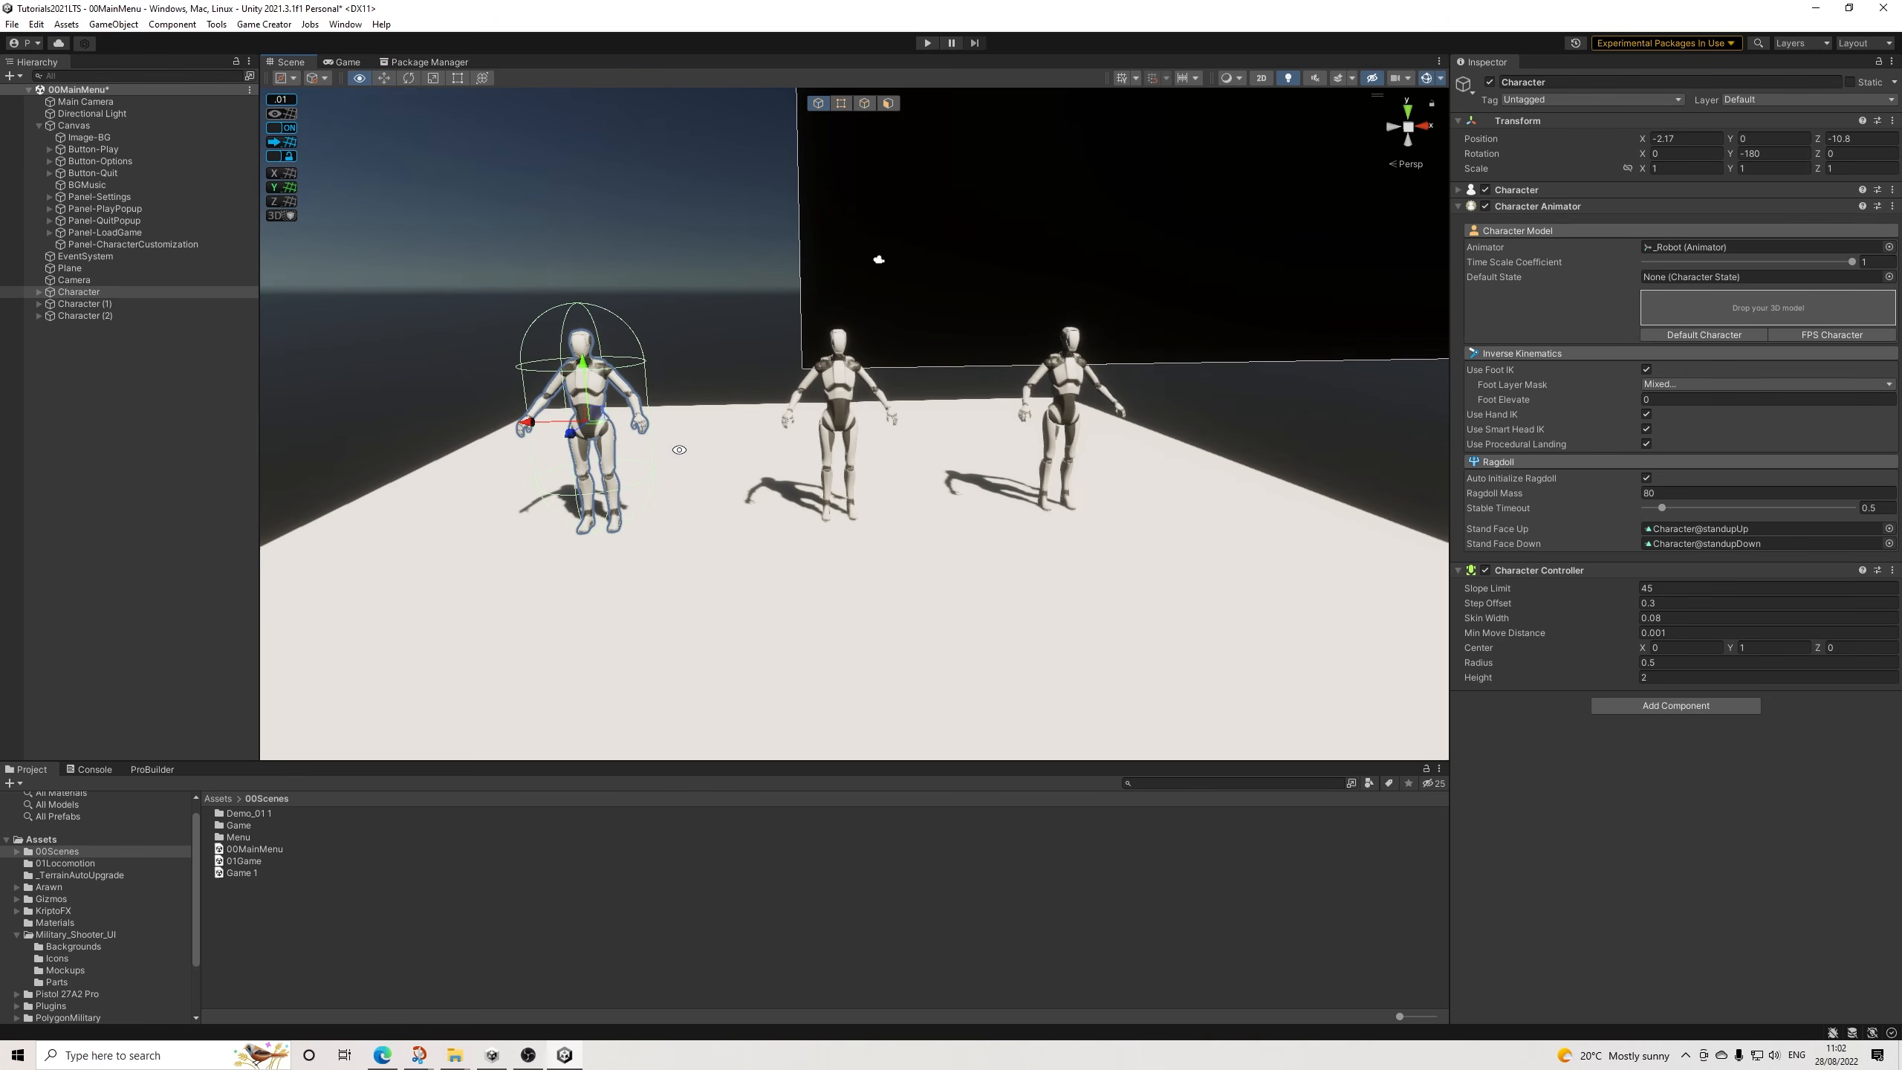
left_click_drag(679, 450, 687, 454, "alt")
scroll(687, 454, "up", 3)
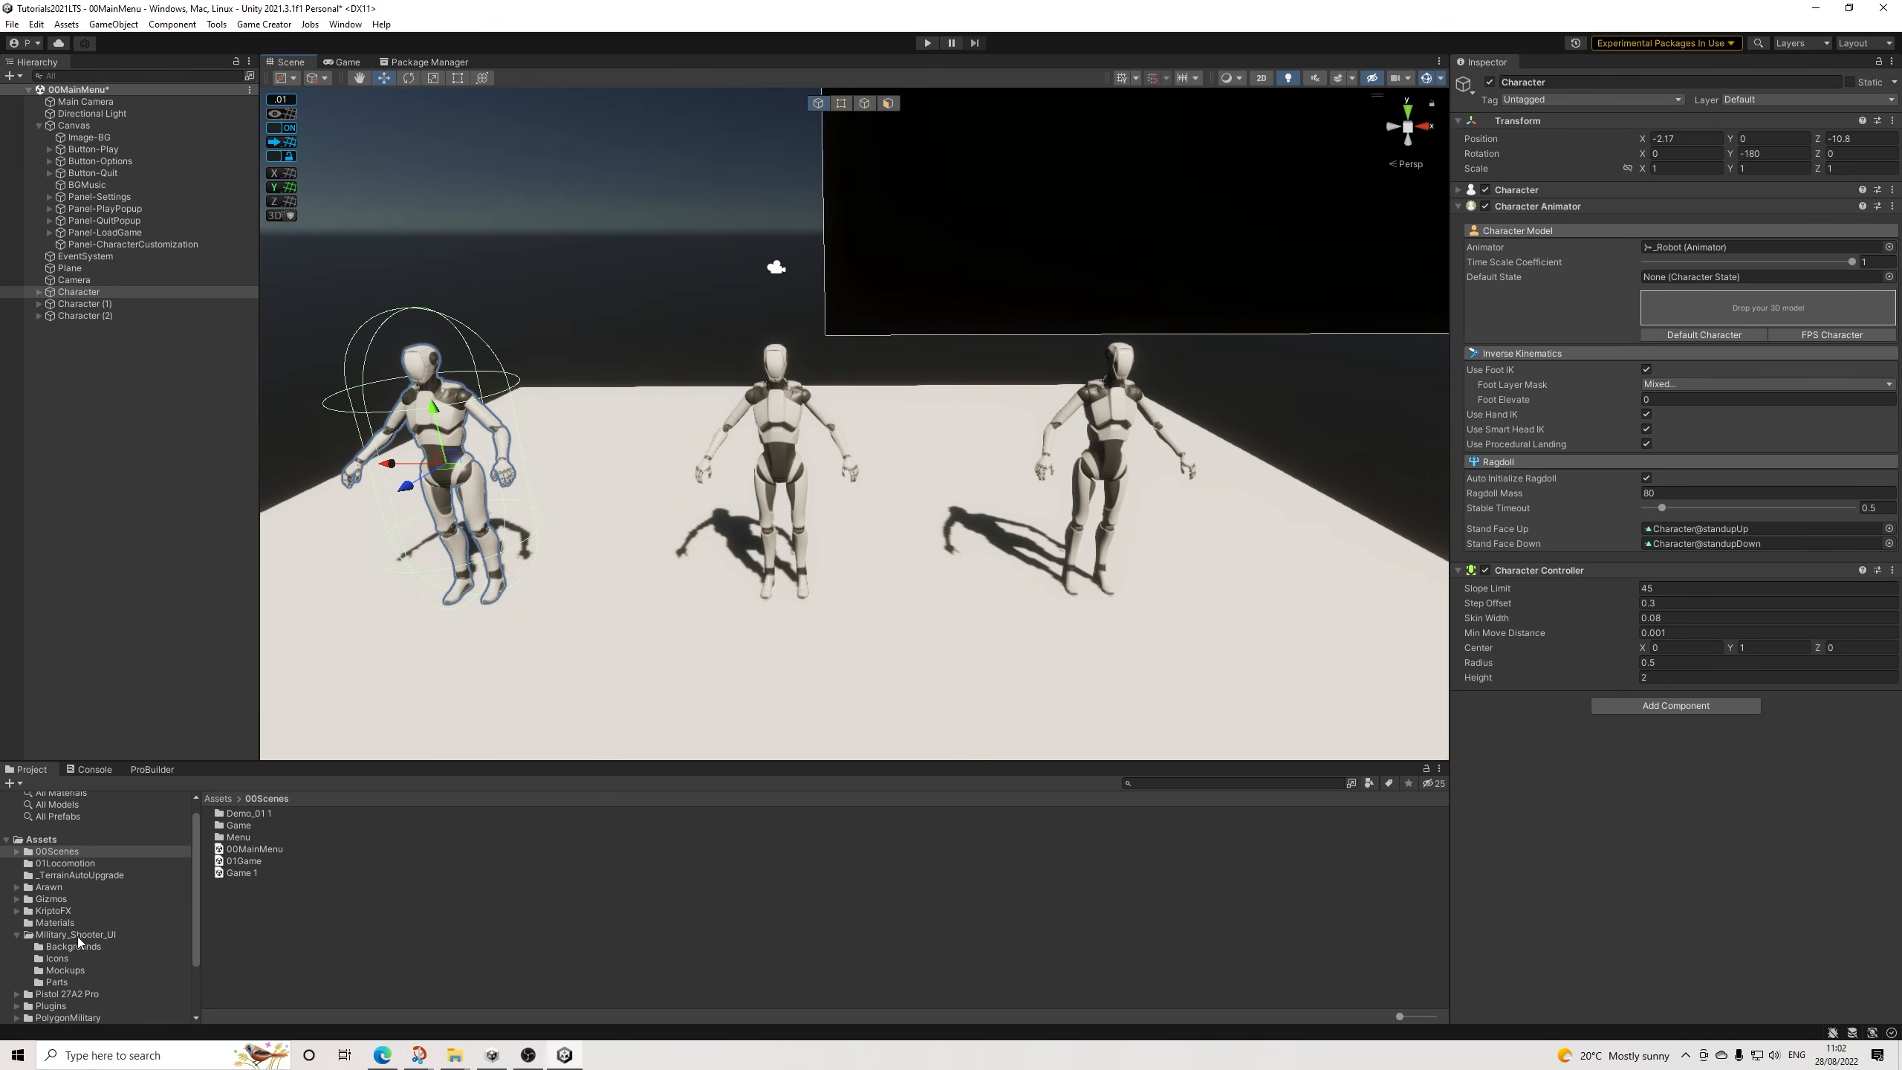
Show the contents of the PolygonMilitary/Prefabs/Characters folder.
scroll(74, 953, "down", 3)
left_click(60, 944)
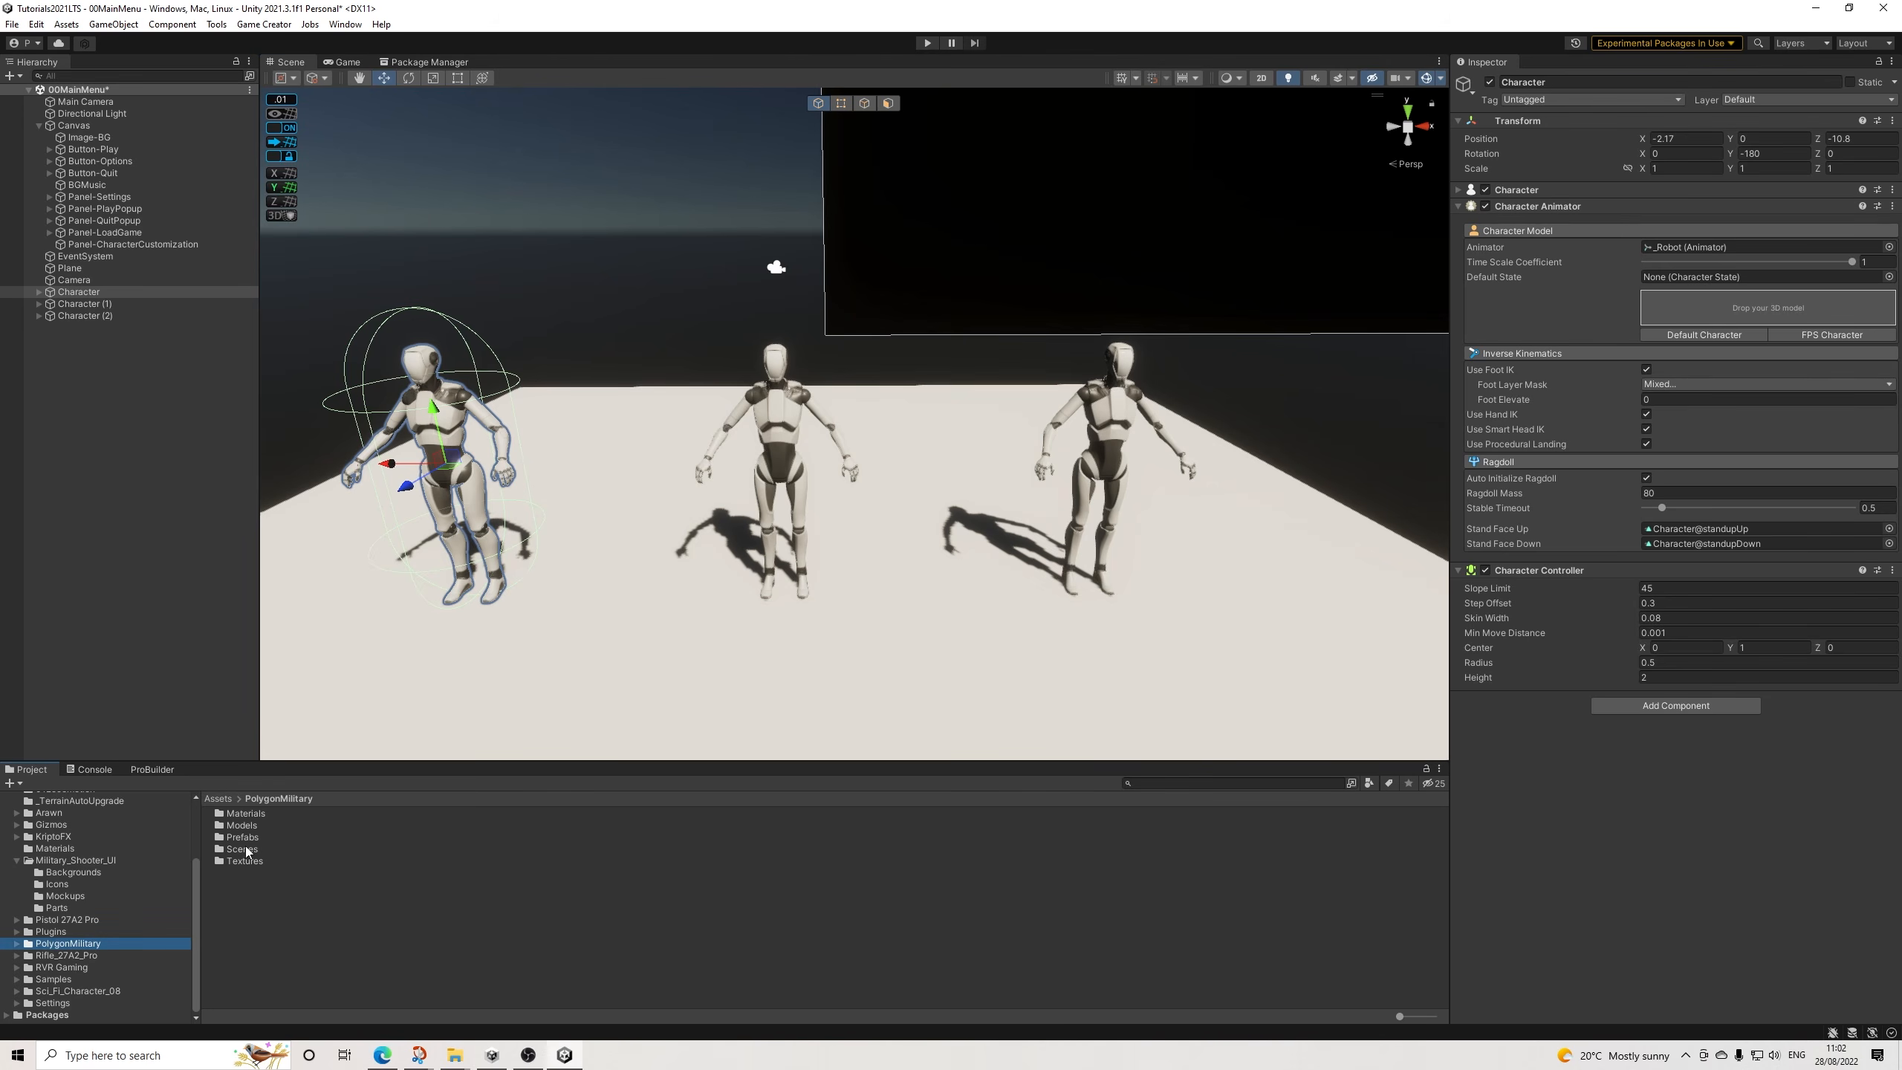
double_click(243, 837)
double_click(257, 827)
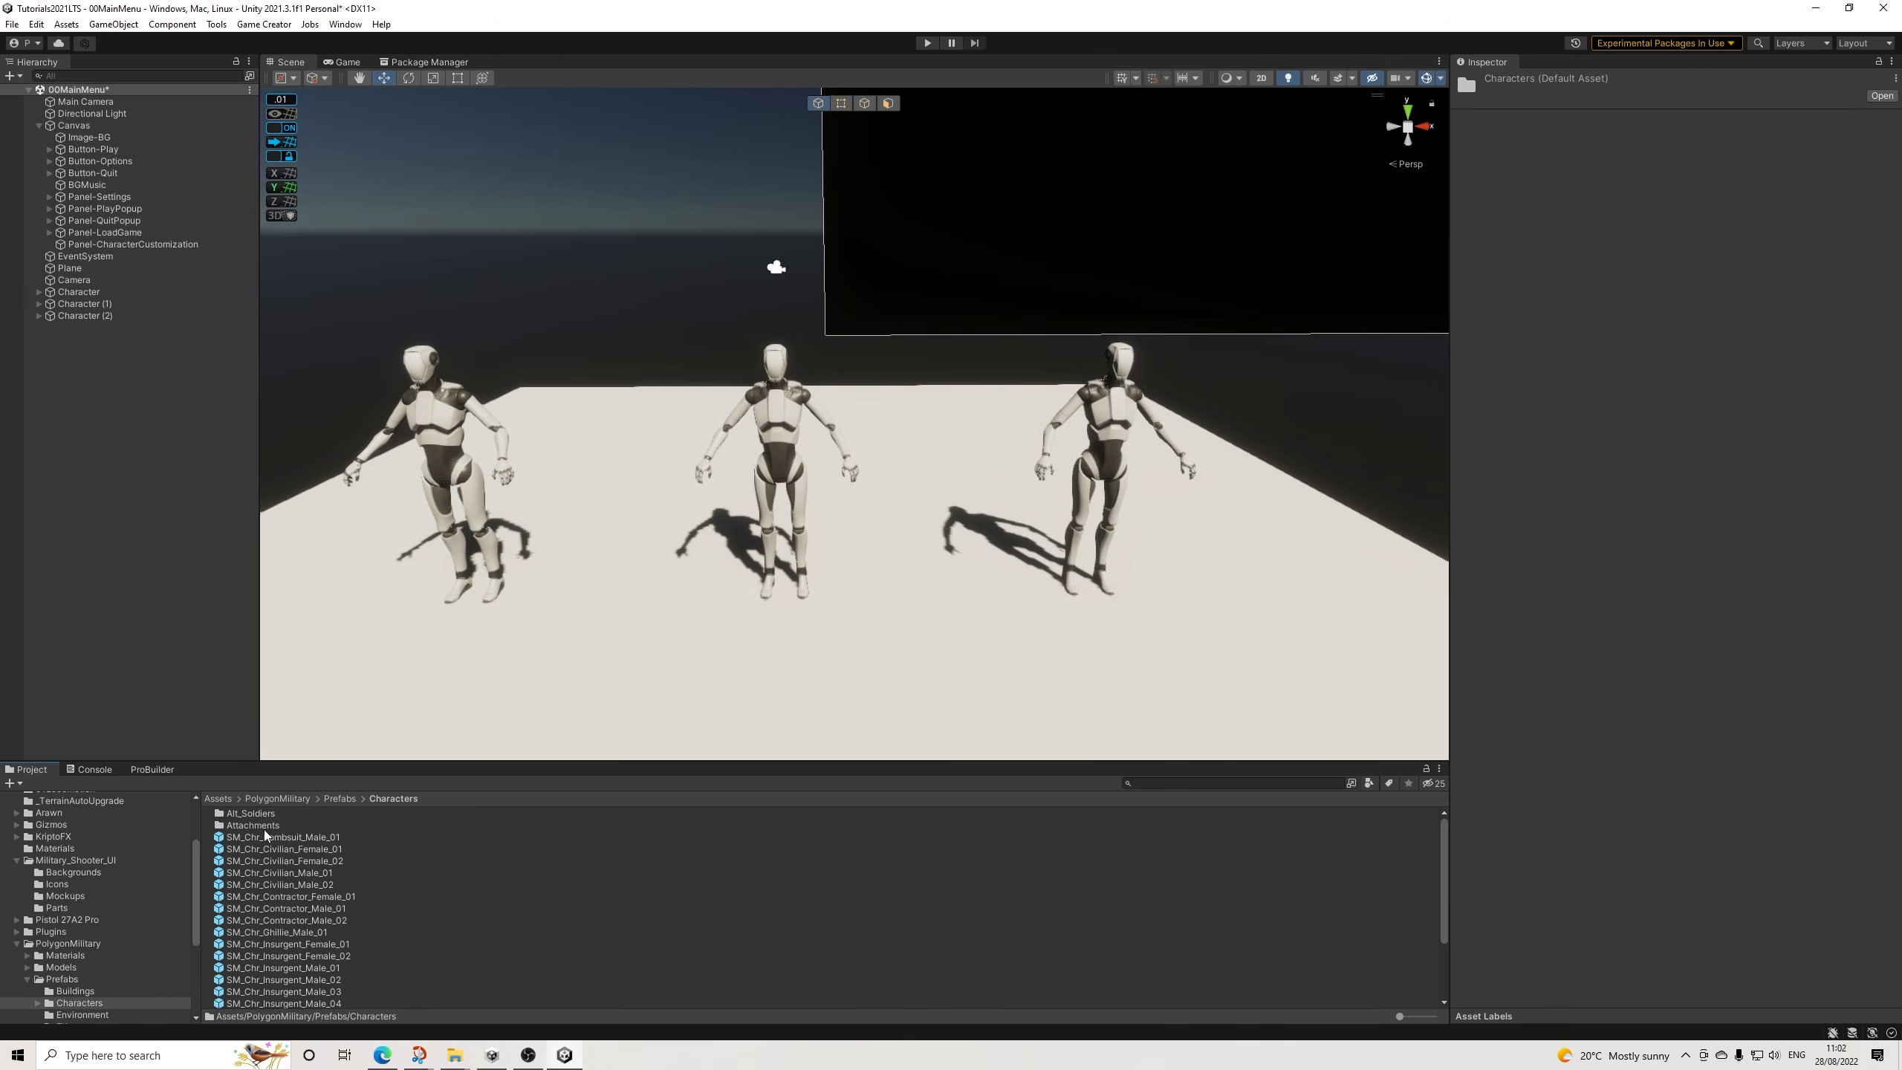
scroll(297, 854, "down", 2)
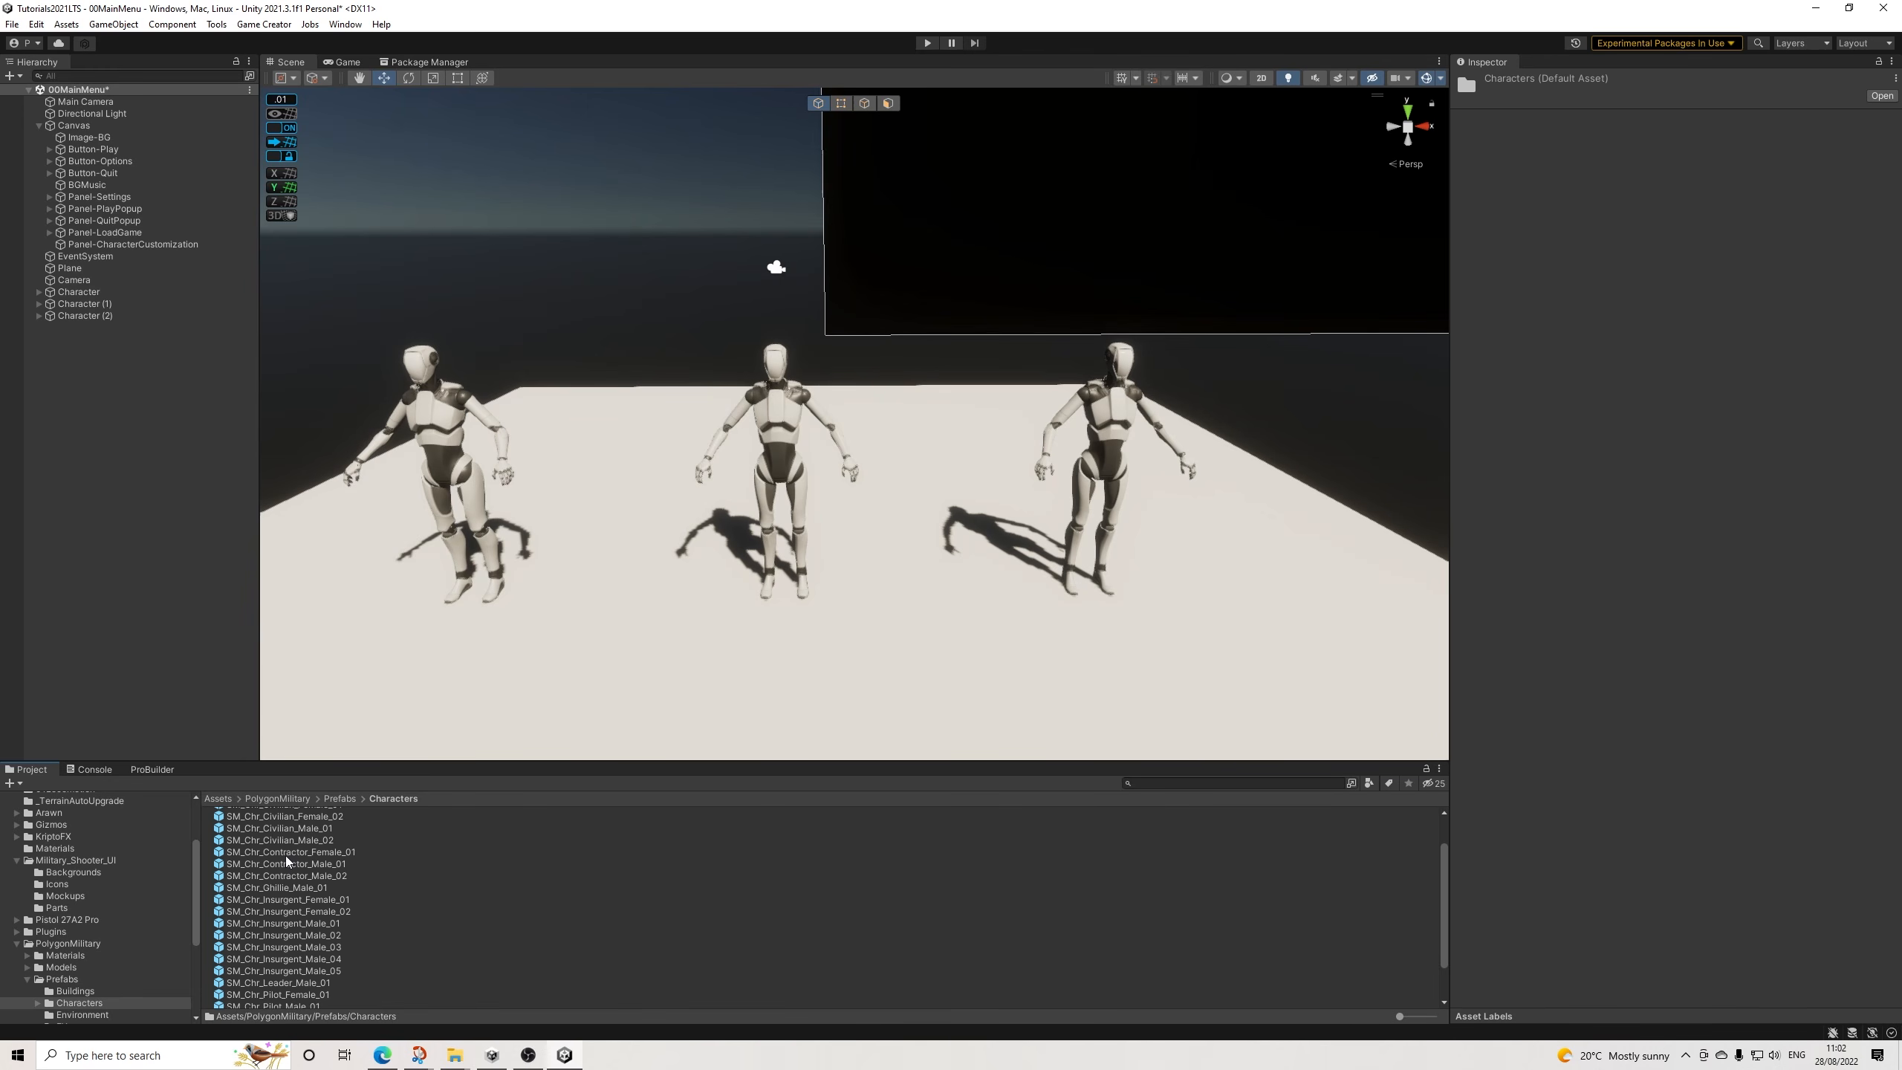
Place the SM_Chr_Contractor_Female_01 and SM_Chr_Contractor_Male_01 prefabs on the Plane in front of the robot characters.
left_click(324, 854)
left_click_drag(623, 656, 620, 657)
left_click_drag(336, 927, 756, 782)
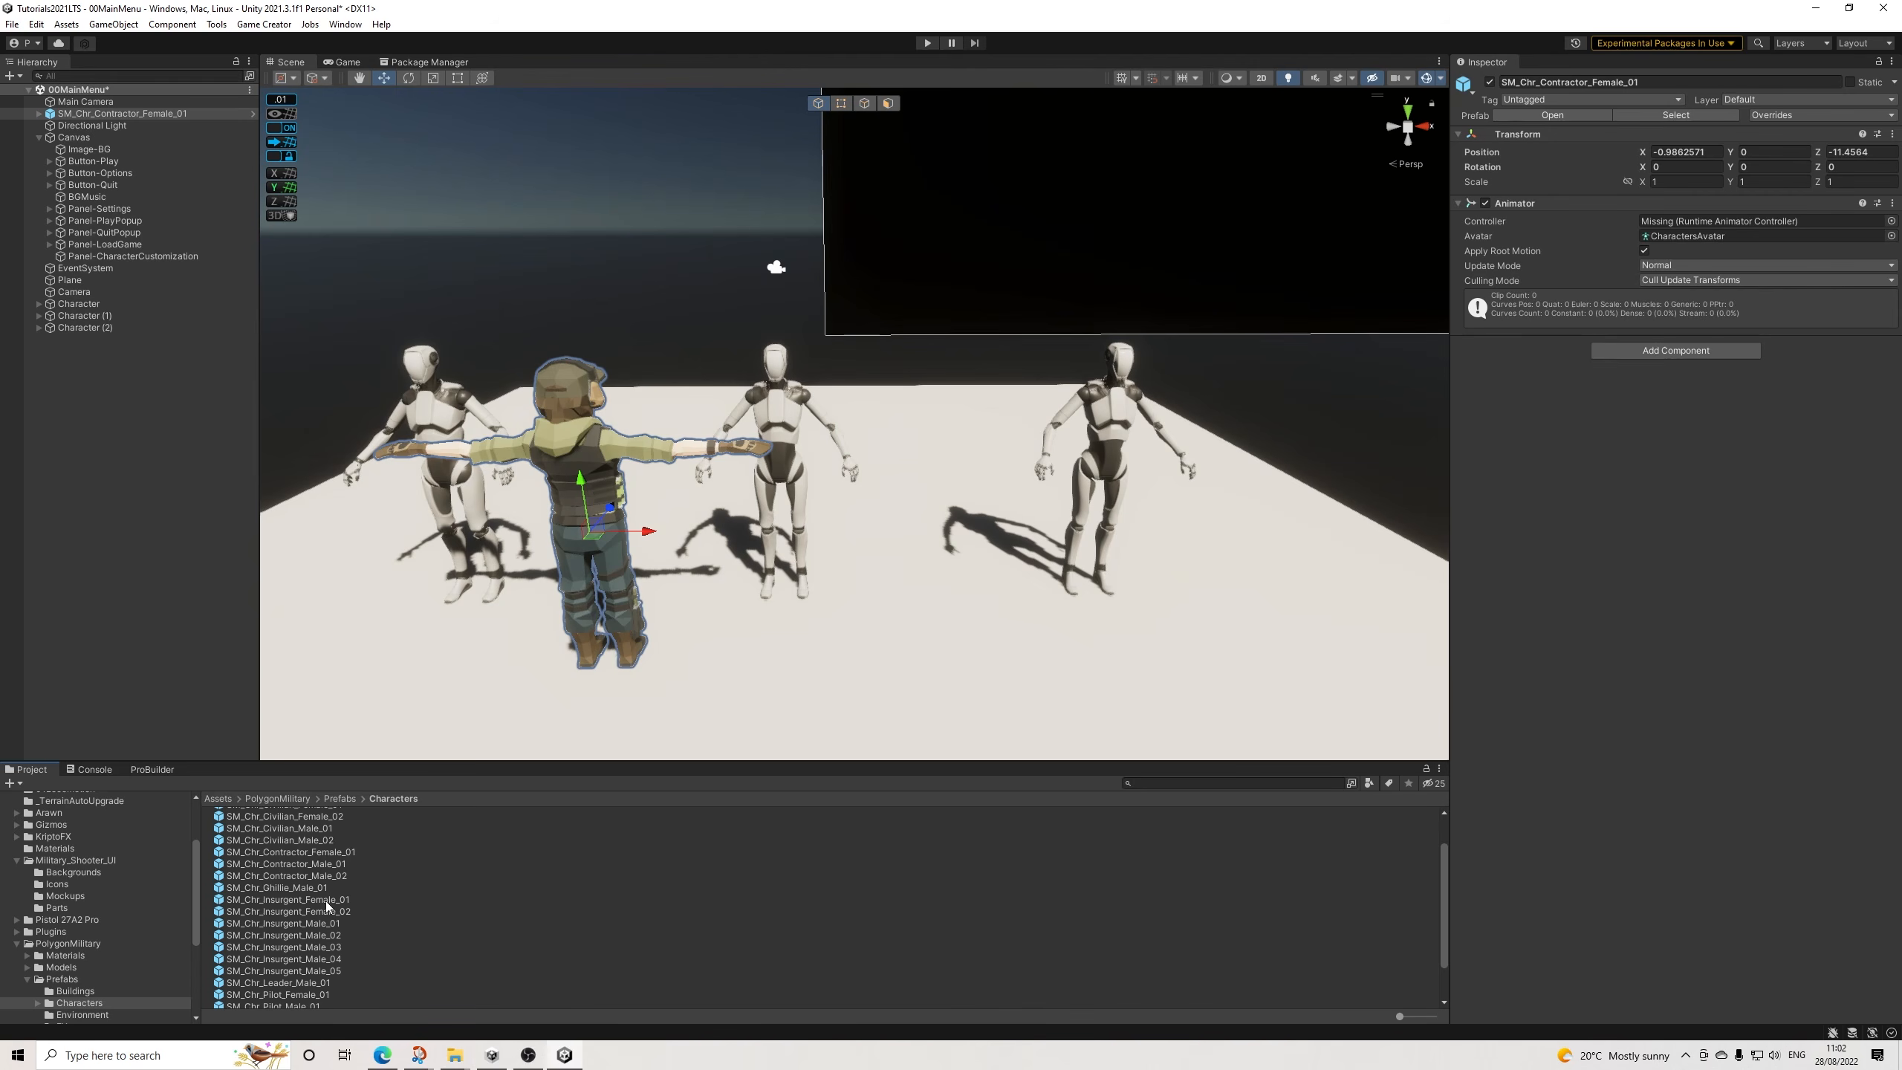
left_click_drag(335, 869, 1102, 672)
Rotate both contractor characters together to 180 degrees about the Y axis.
left_click(150, 125, "ctrl")
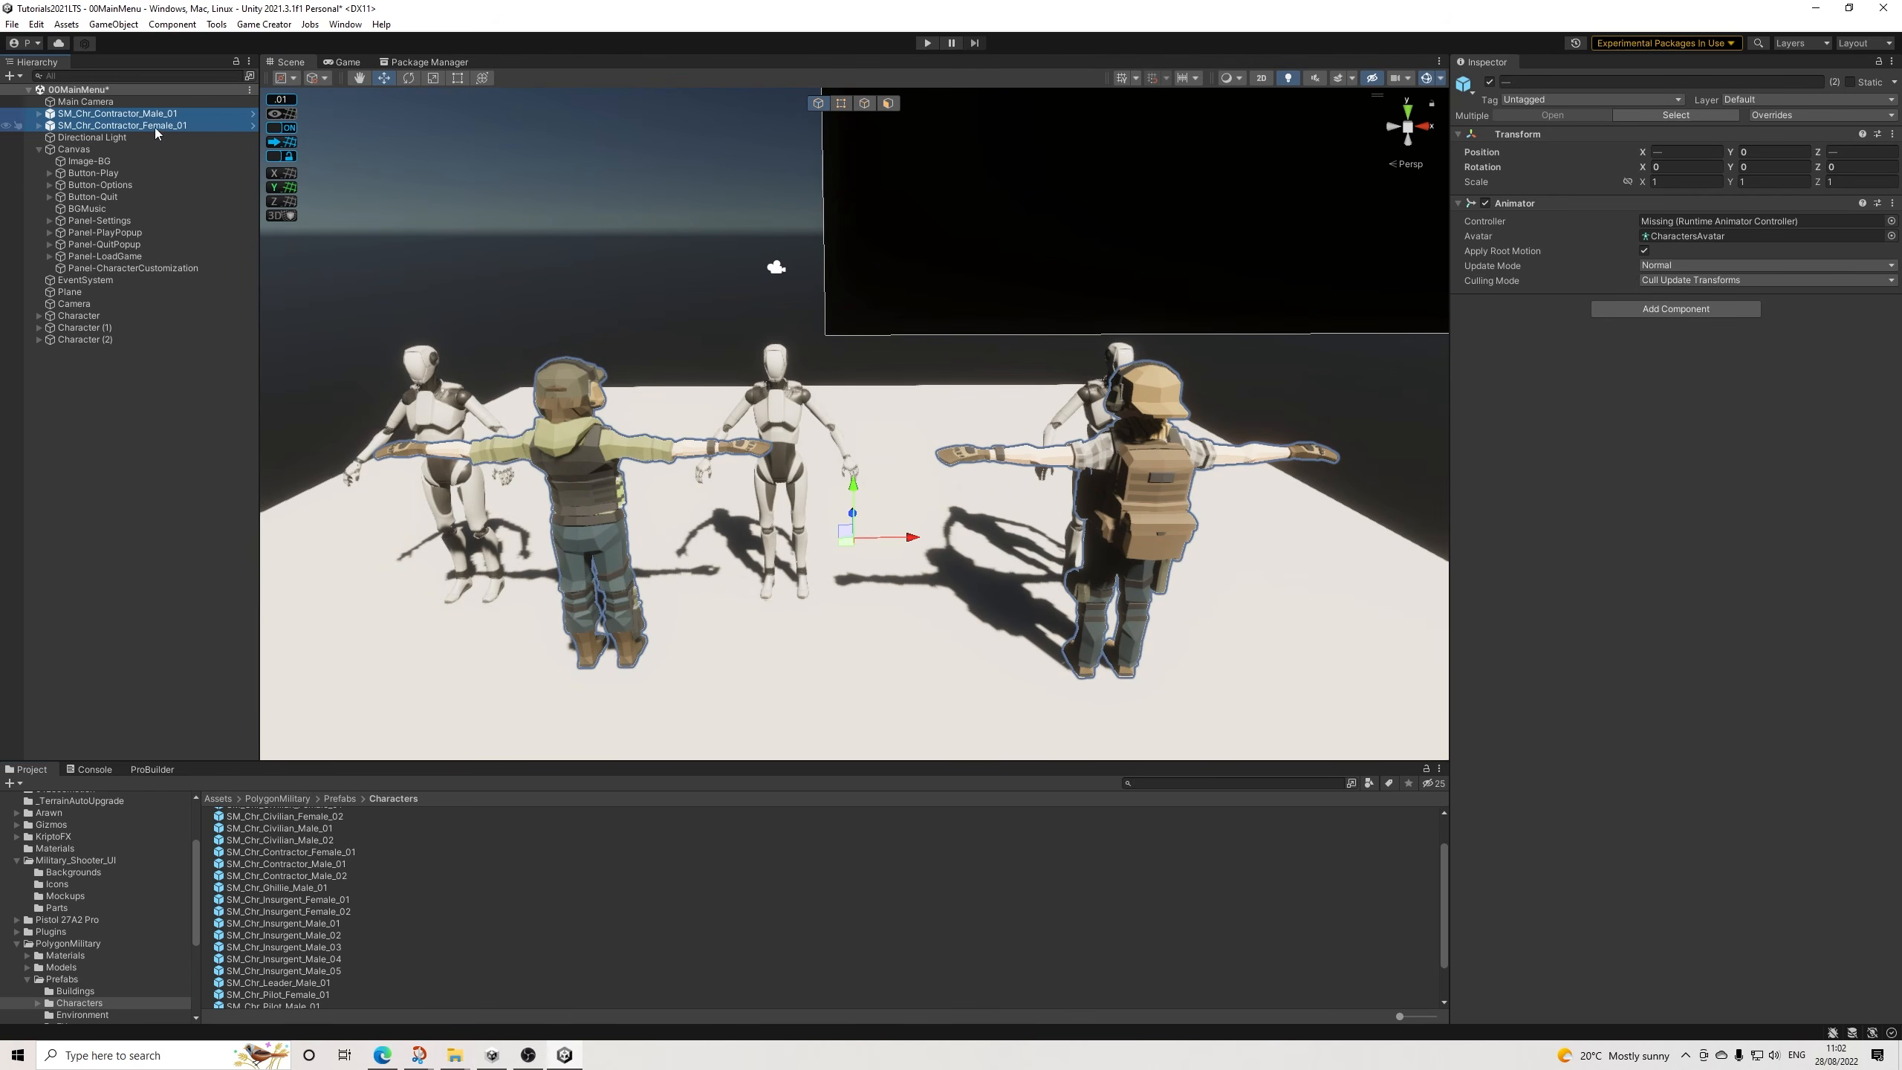
left_click(407, 78)
mouse_move(879, 565)
left_mouse_down()
mouse_move(545, 583)
mouse_move(871, 542)
left_mouse_up()
scroll(850, 479, "down", 10)
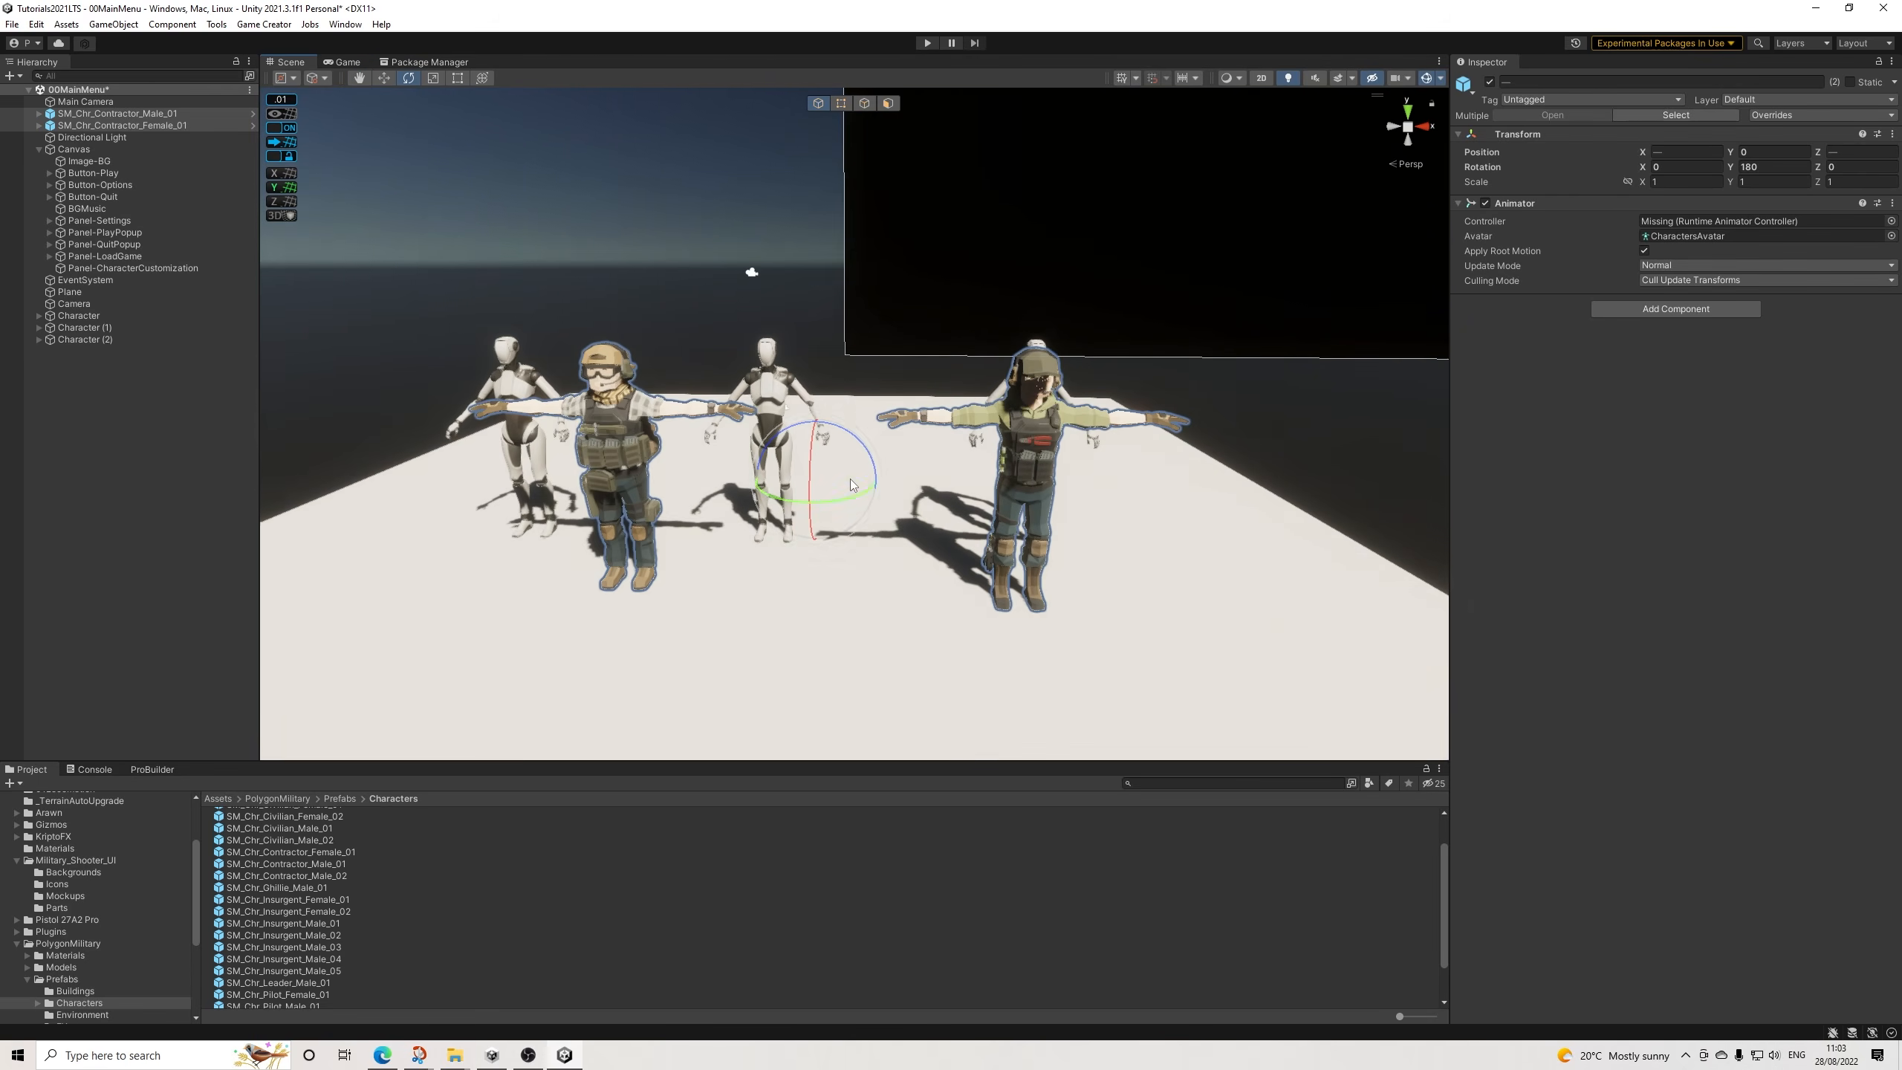
middle_click_drag(818, 522, 853, 528)
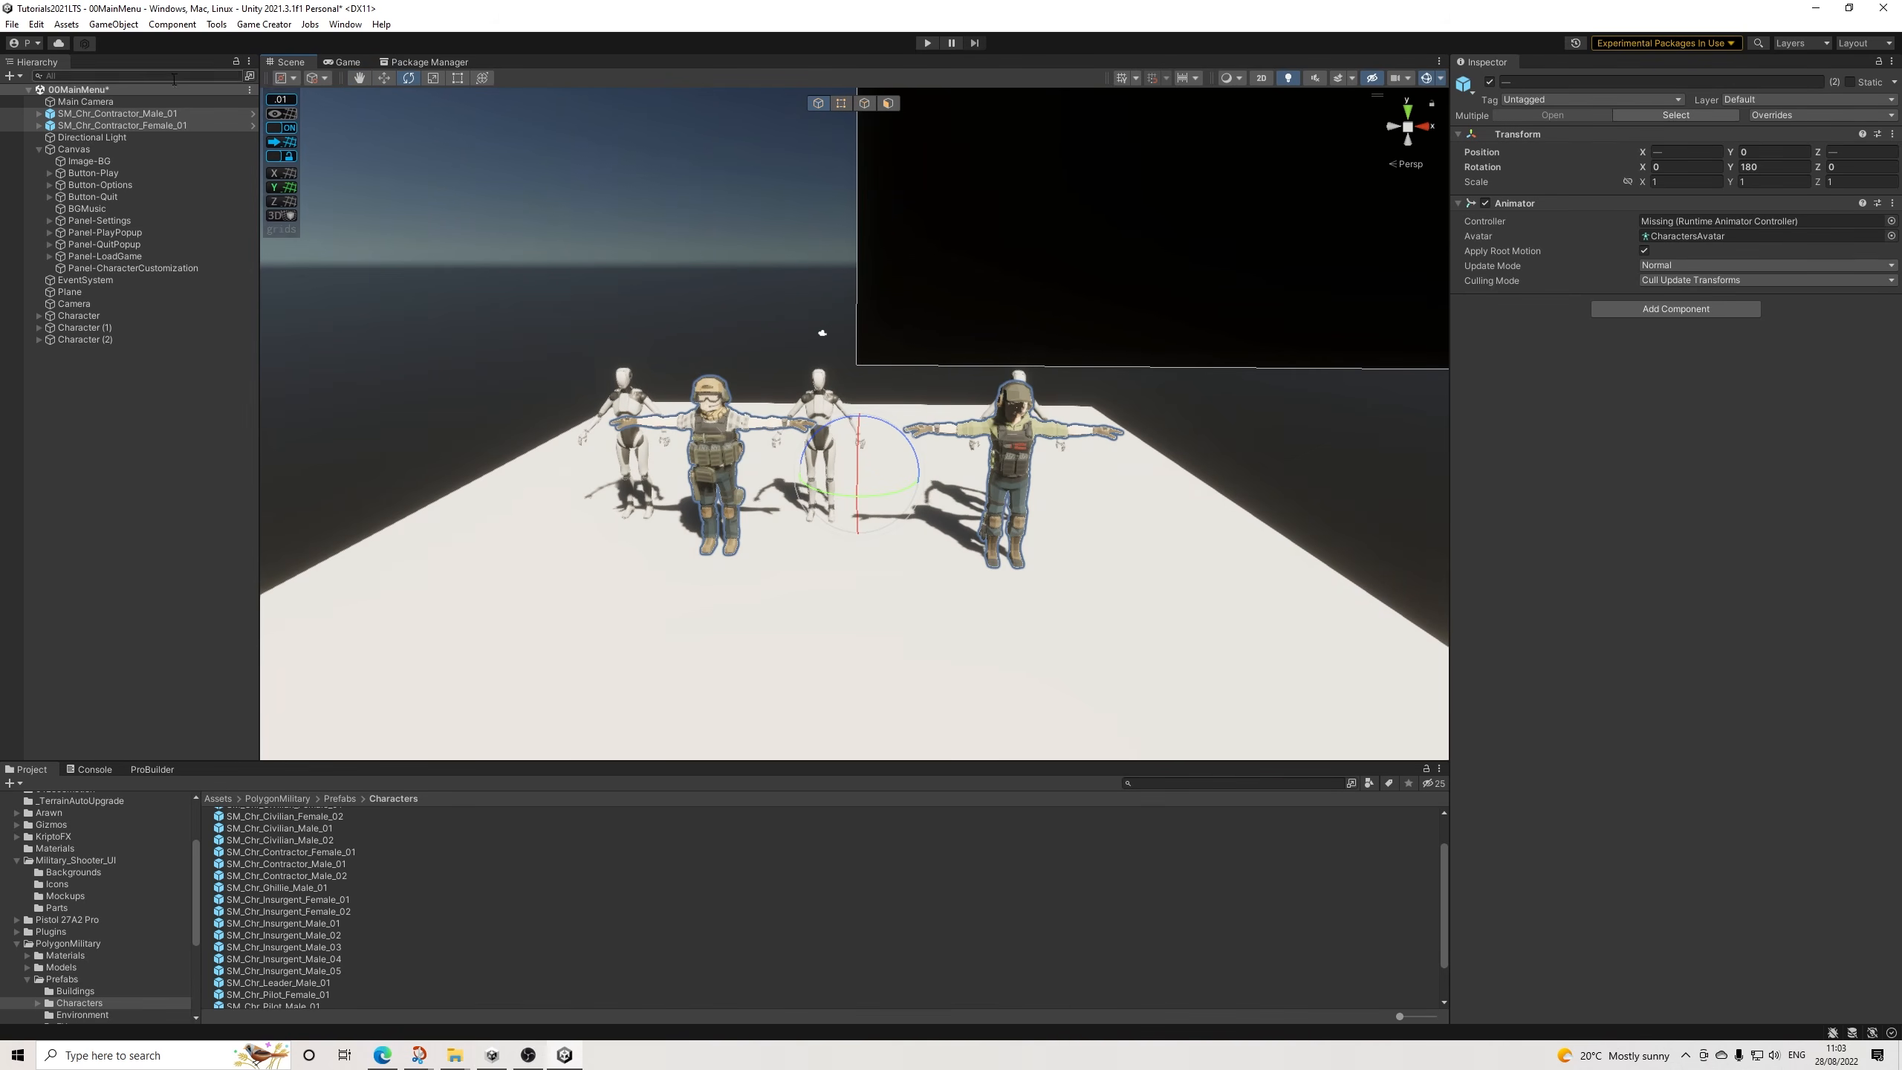
Unpack the prefabs of SM_Chr_Contractor_Male_01 and SM_Chr_Contractor_Female_01.
right_click(136, 115)
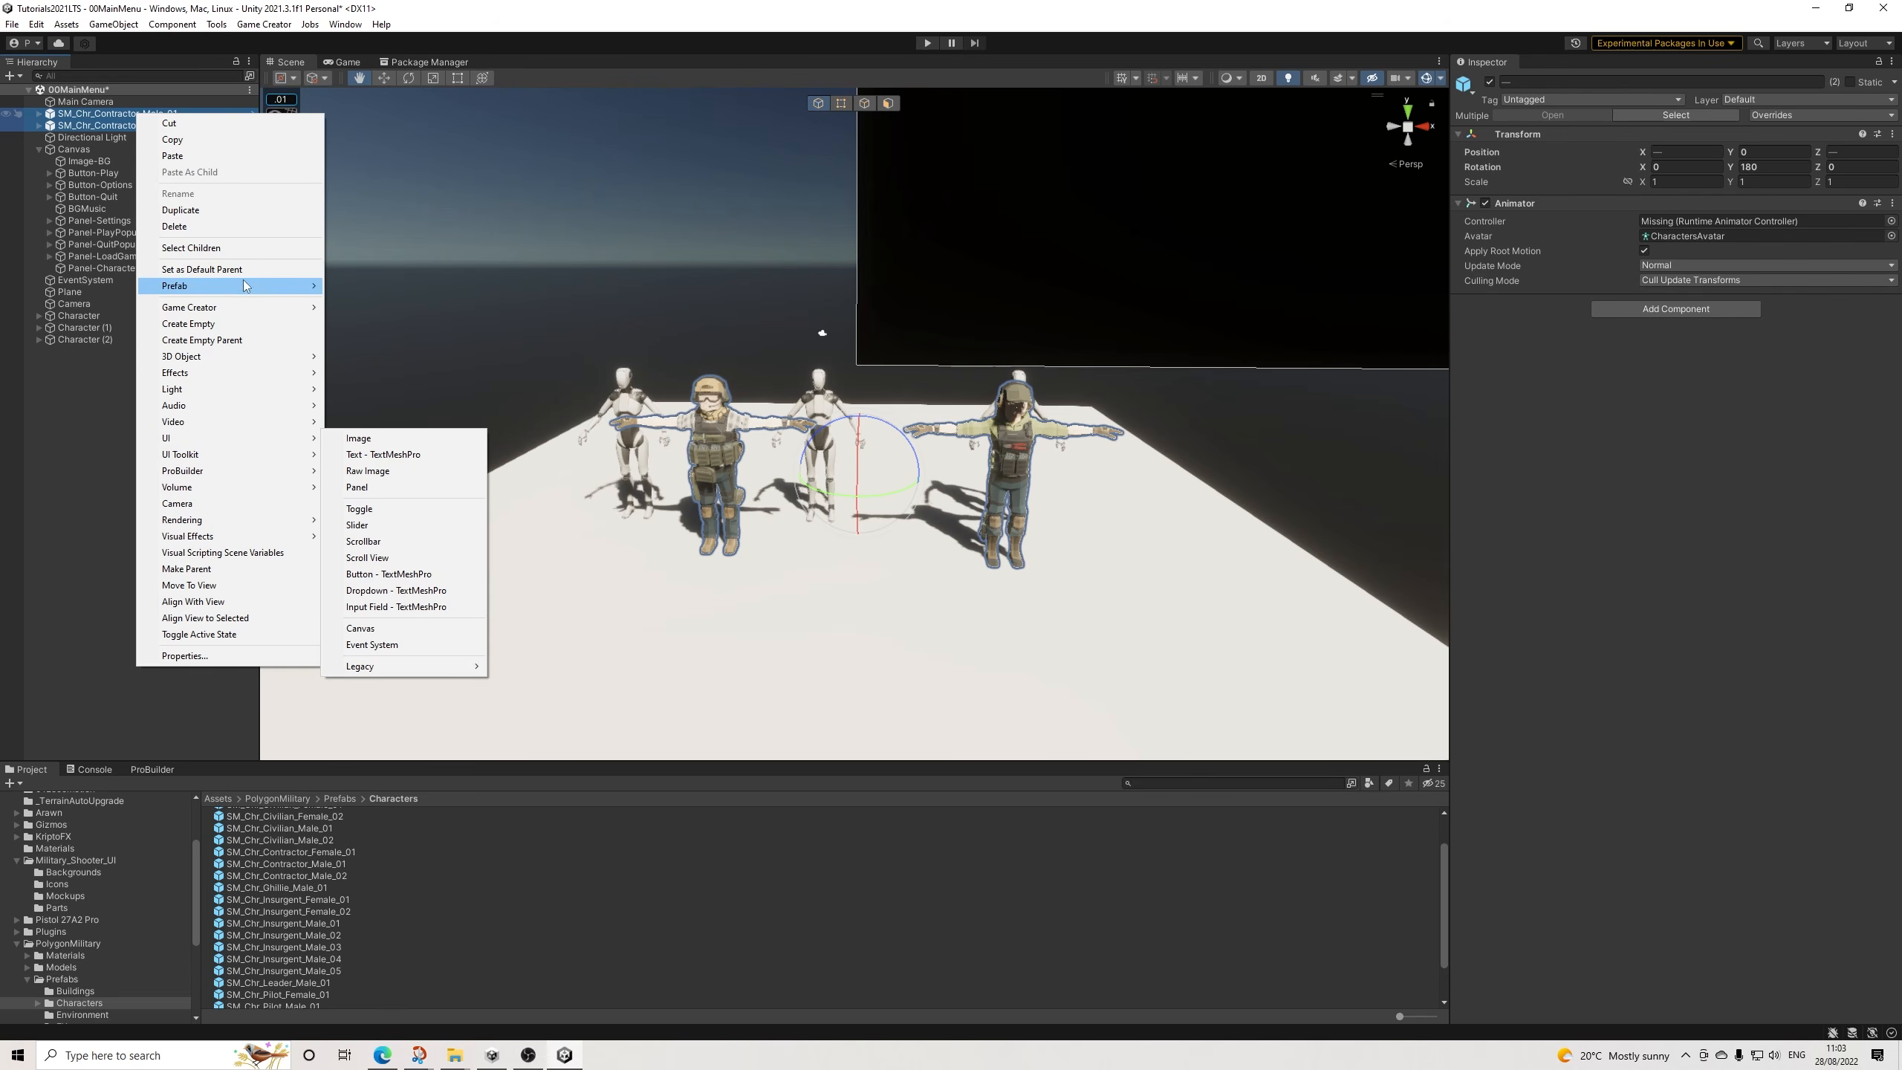
mouse_move(296, 285)
left_click(376, 303)
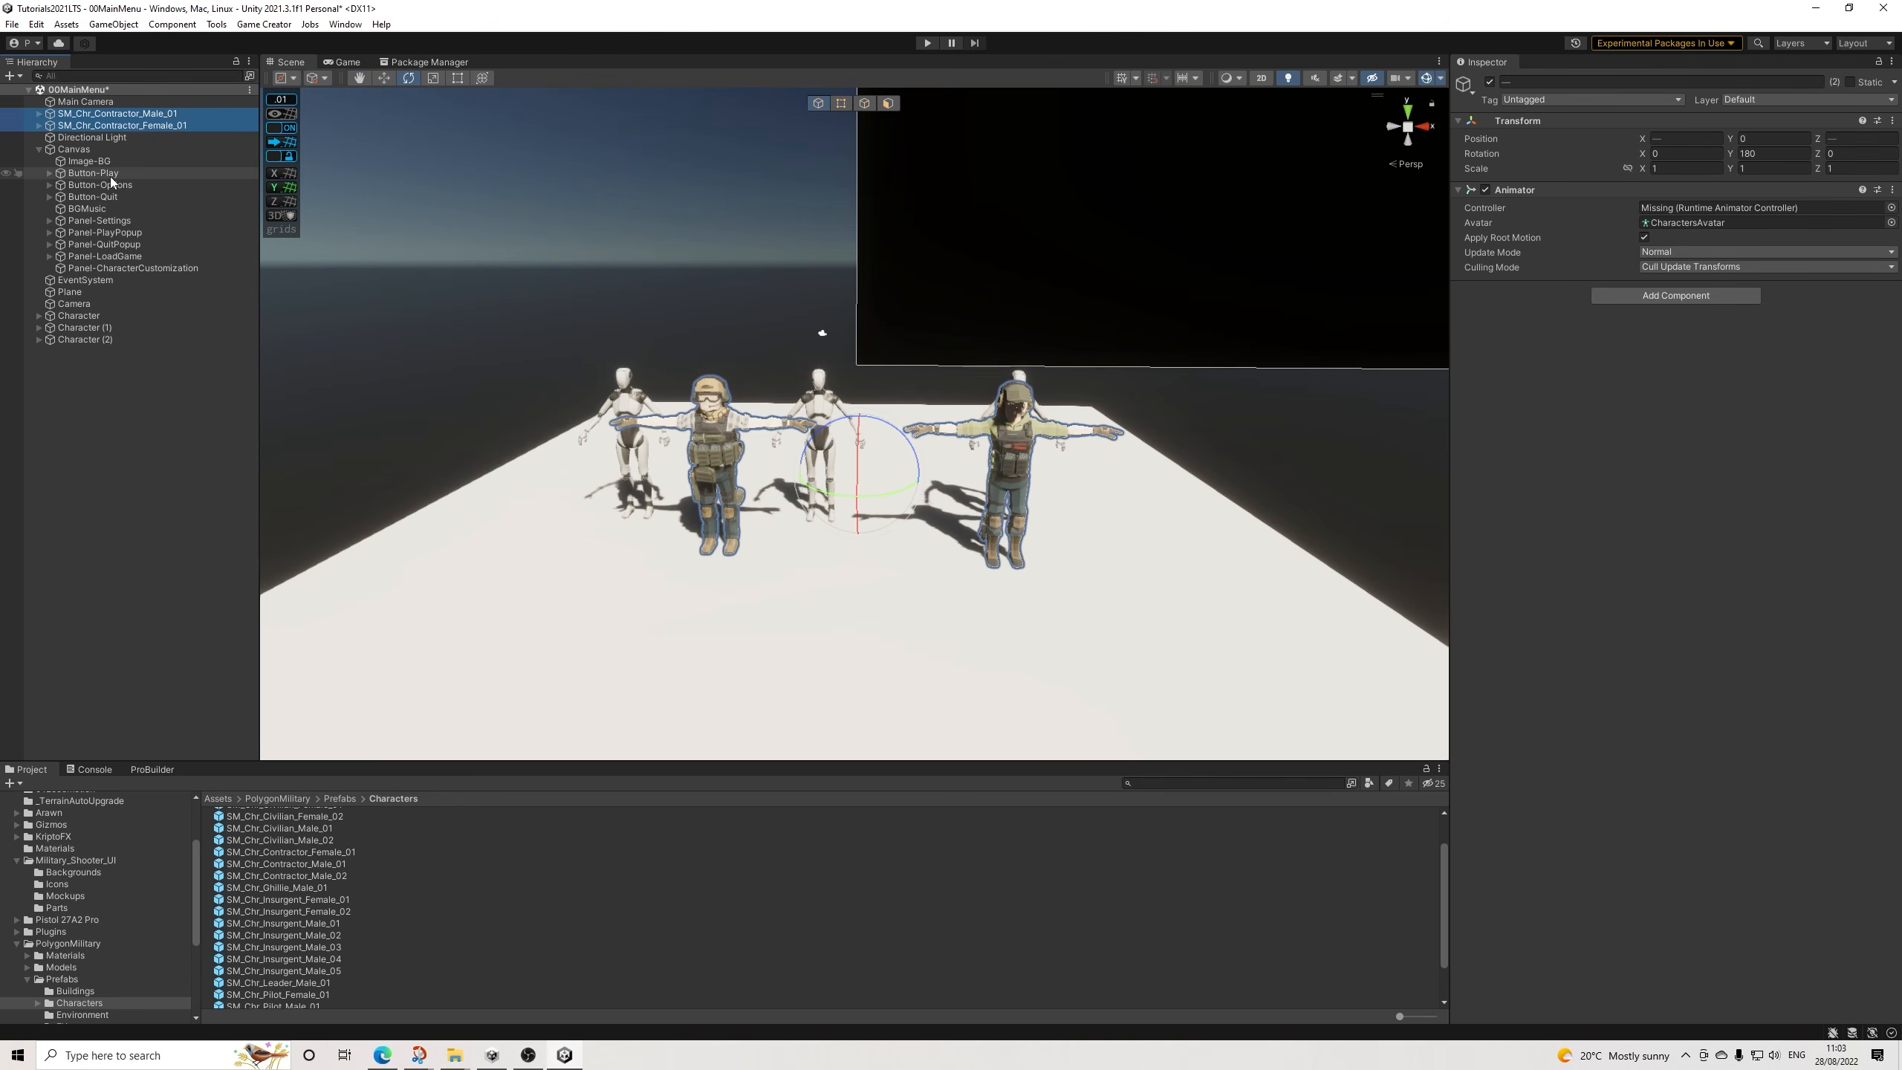
Delete the two SM_Chr_Attach_Pouch_02 objects and the four magazine pouches under Spine_01 of the male contractor.
left_click(117, 113)
key("f")
scroll(854, 442, "up", 5)
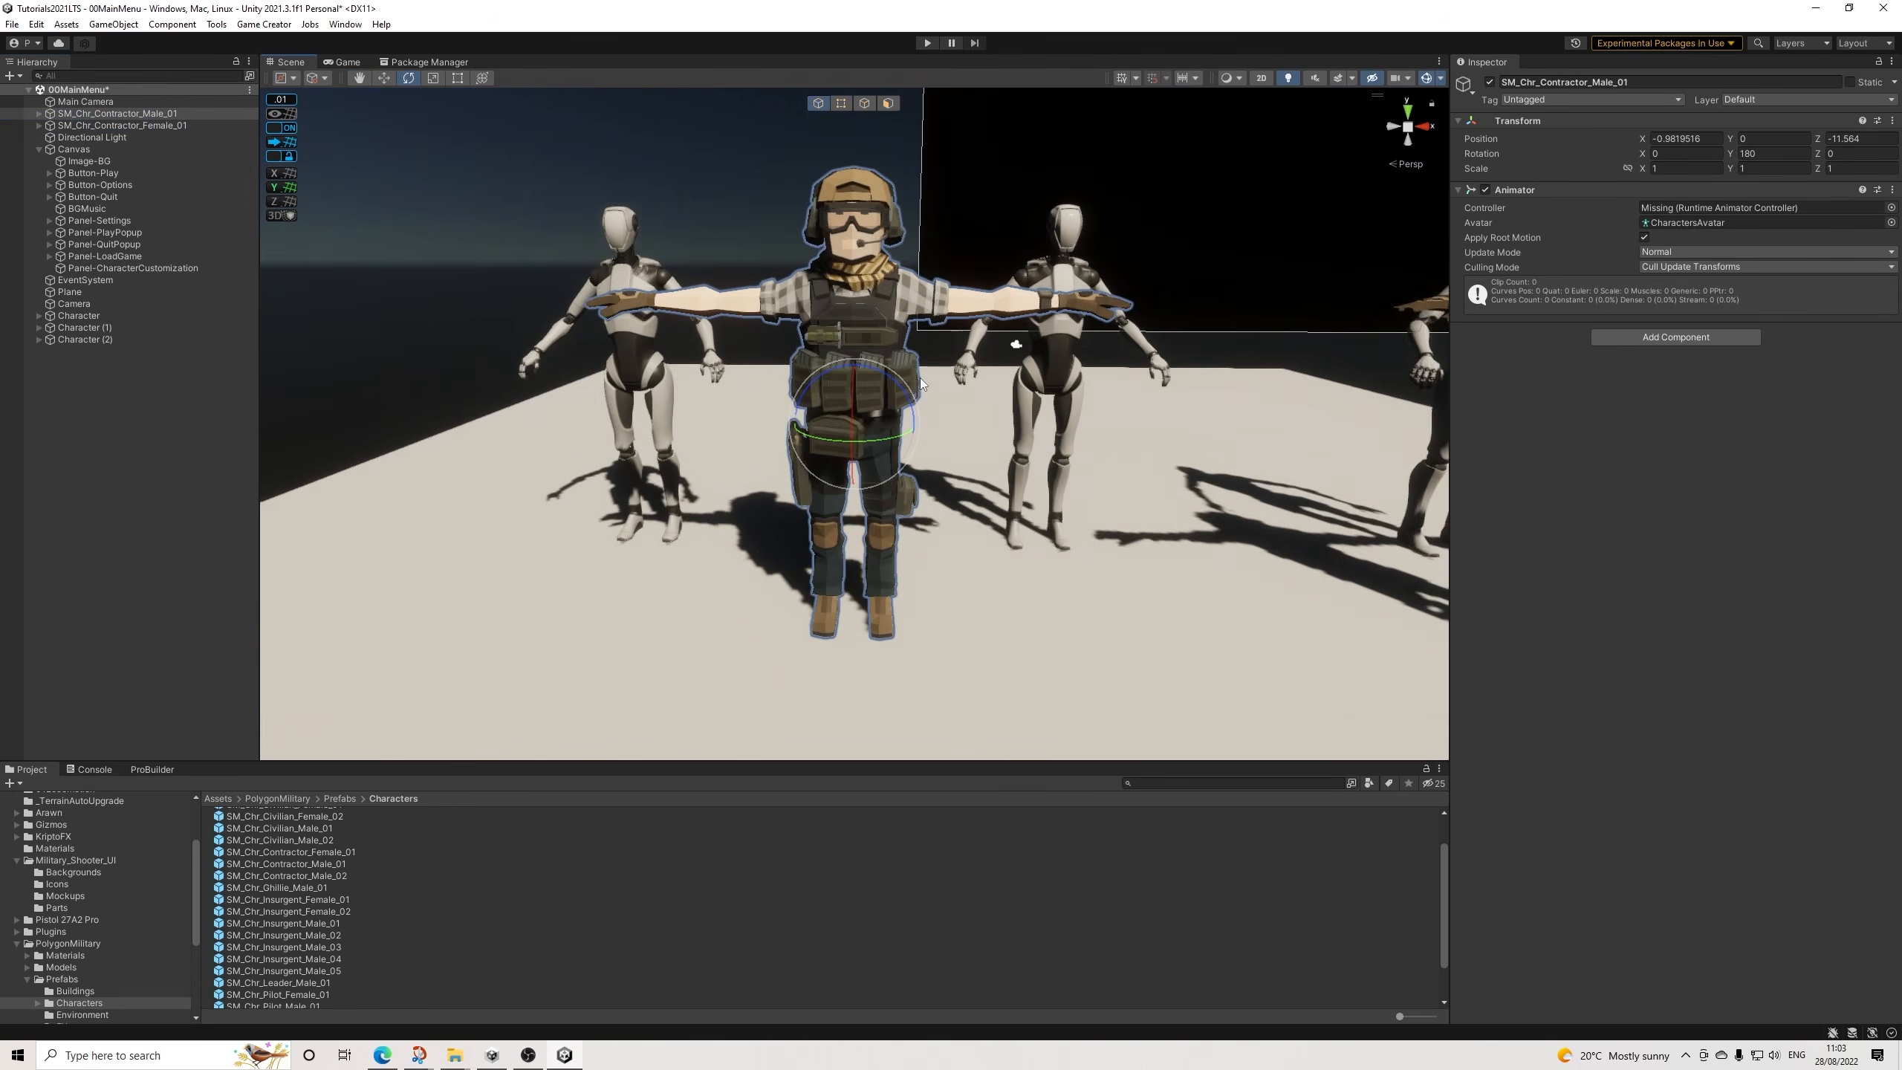
middle_click_drag(872, 359, 870, 463)
scroll(871, 464, "up", 1)
left_click_drag(889, 466, 904, 421, "alt")
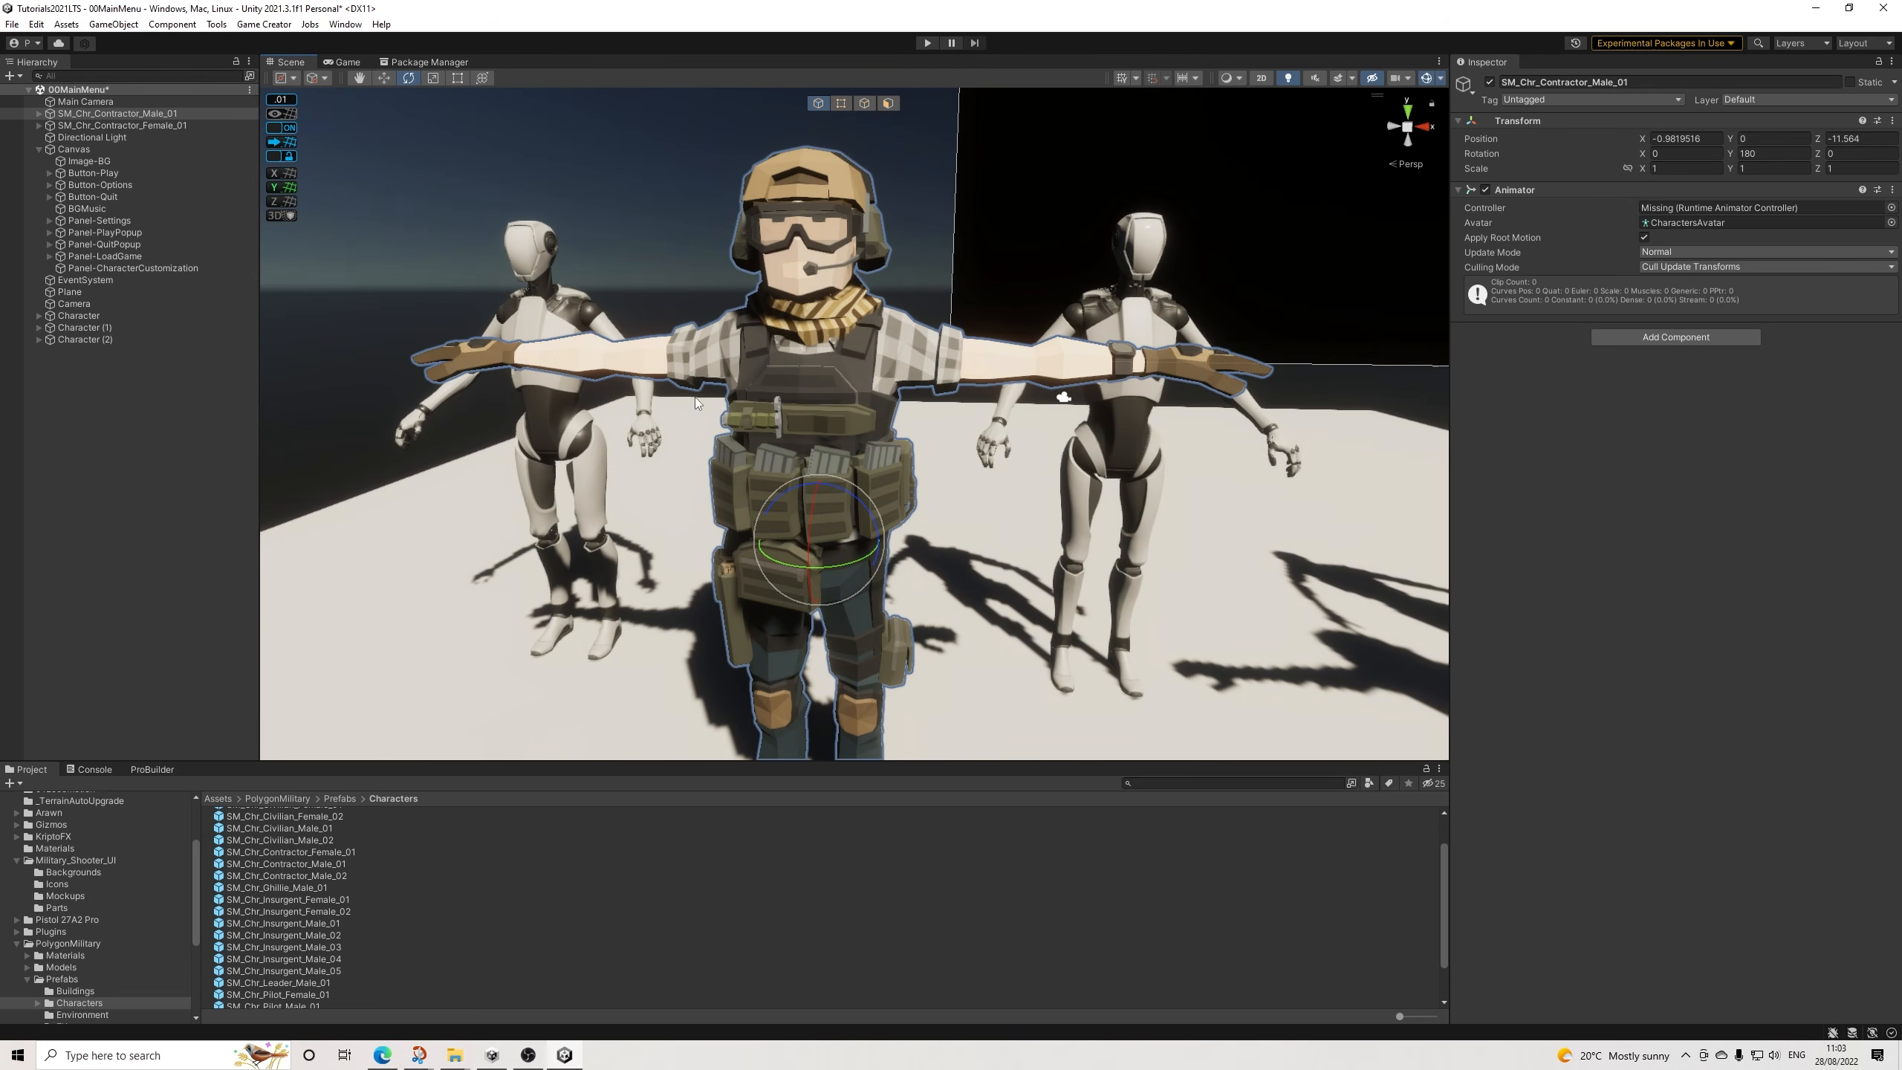
left_click(885, 487)
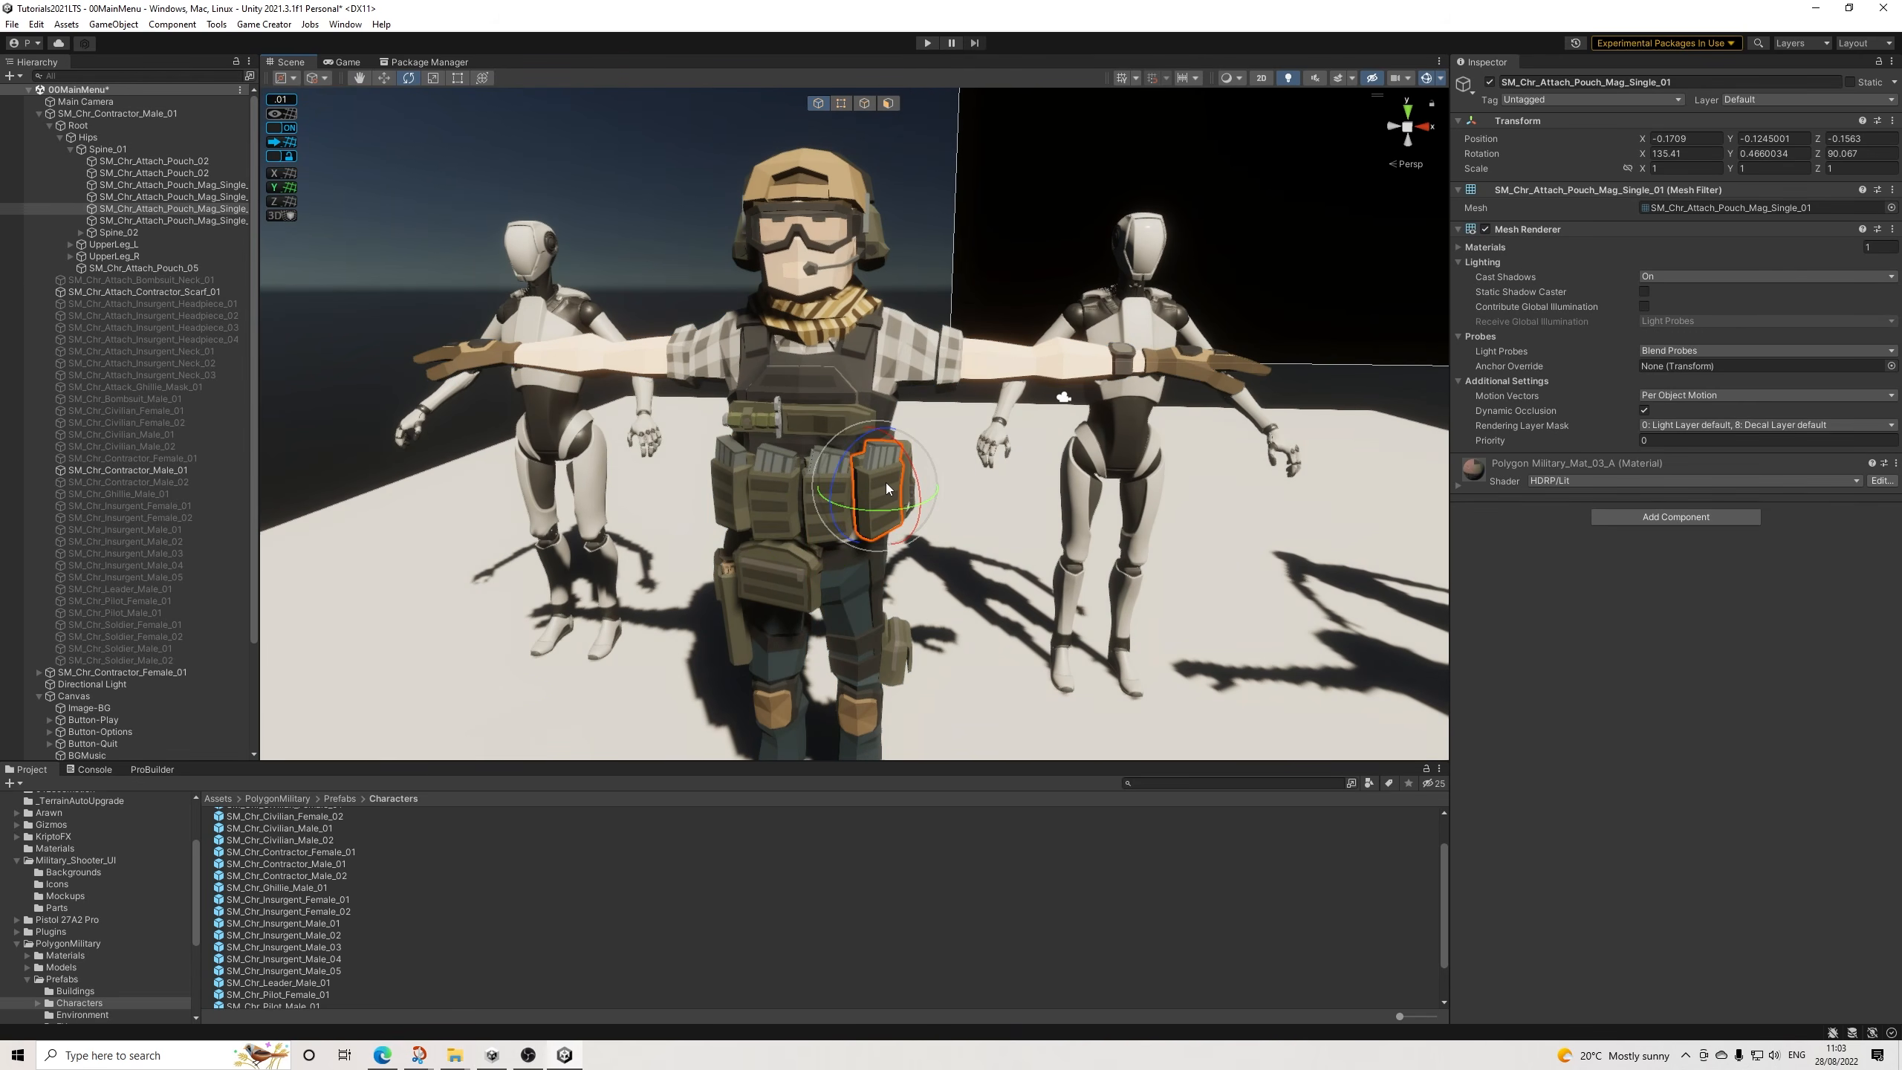
left_click(105, 162)
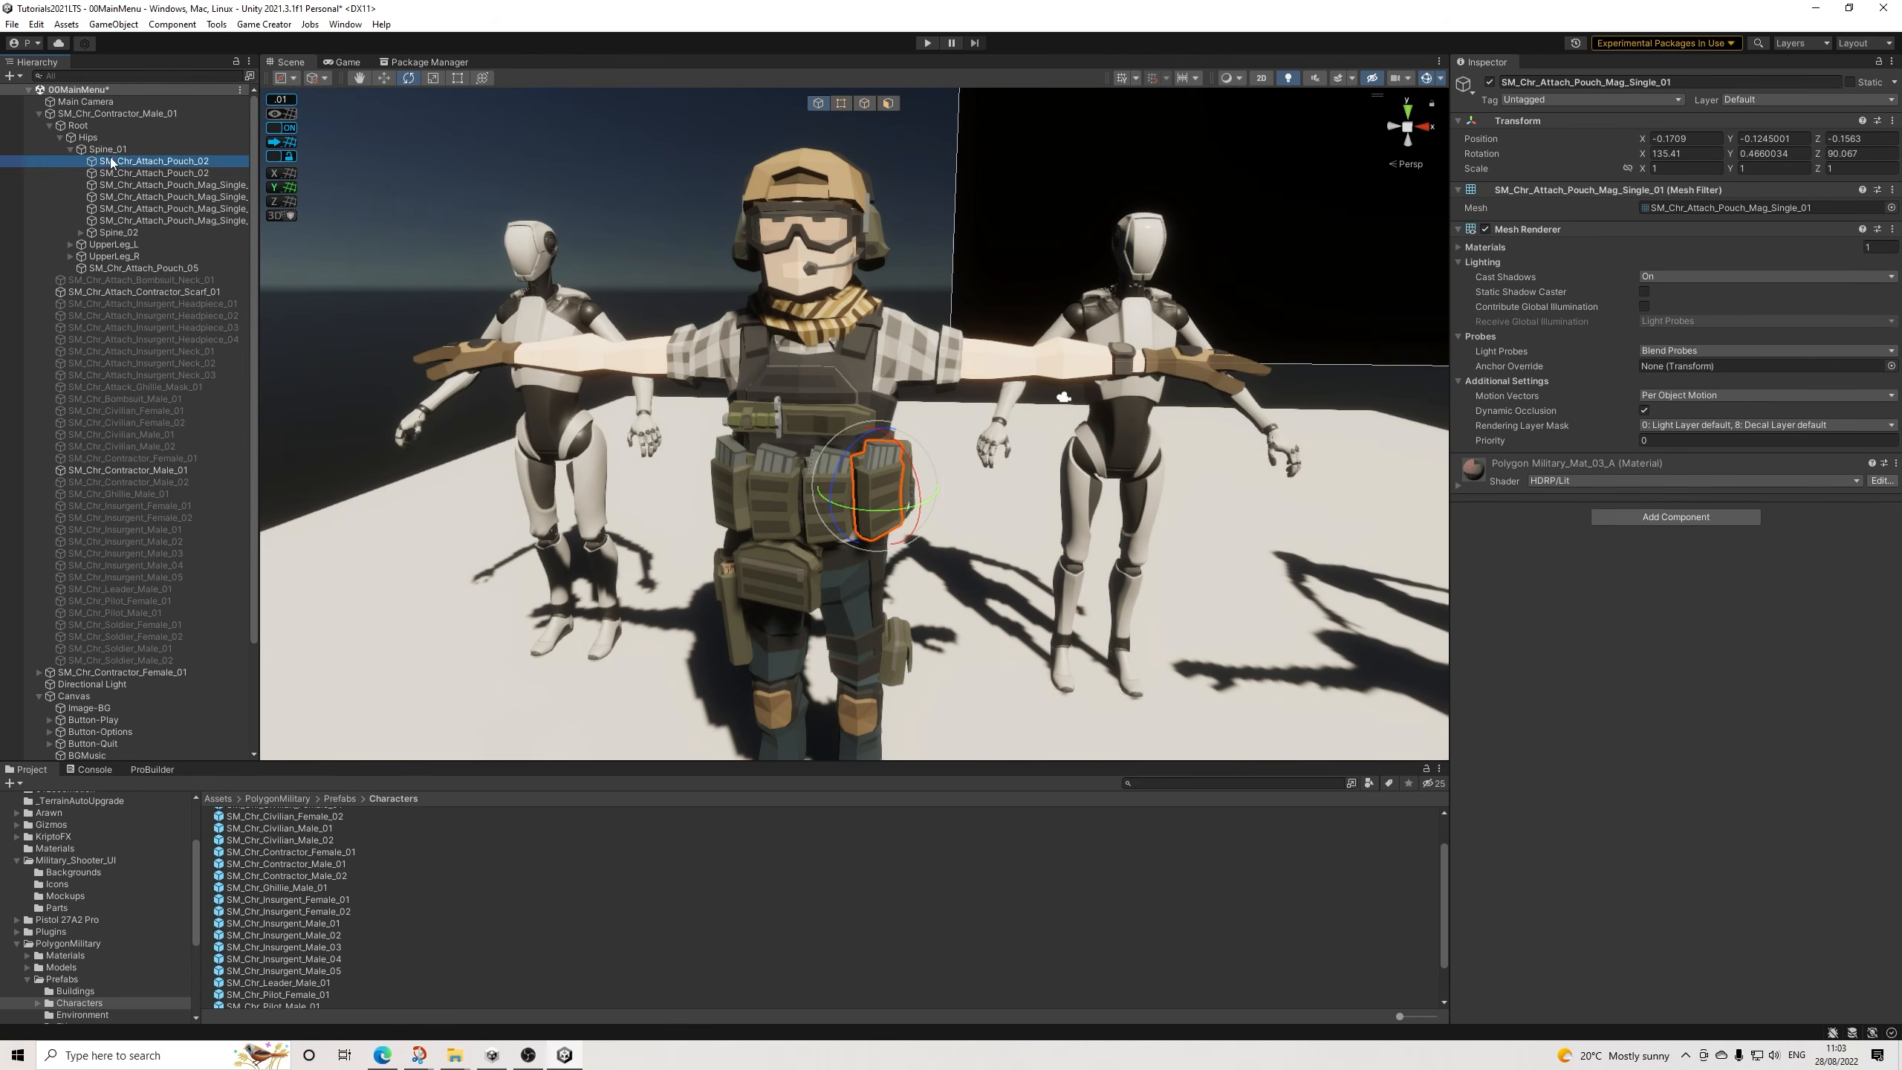
left_click(163, 220, "shift")
left_click_drag(921, 397, 1004, 405, "alt")
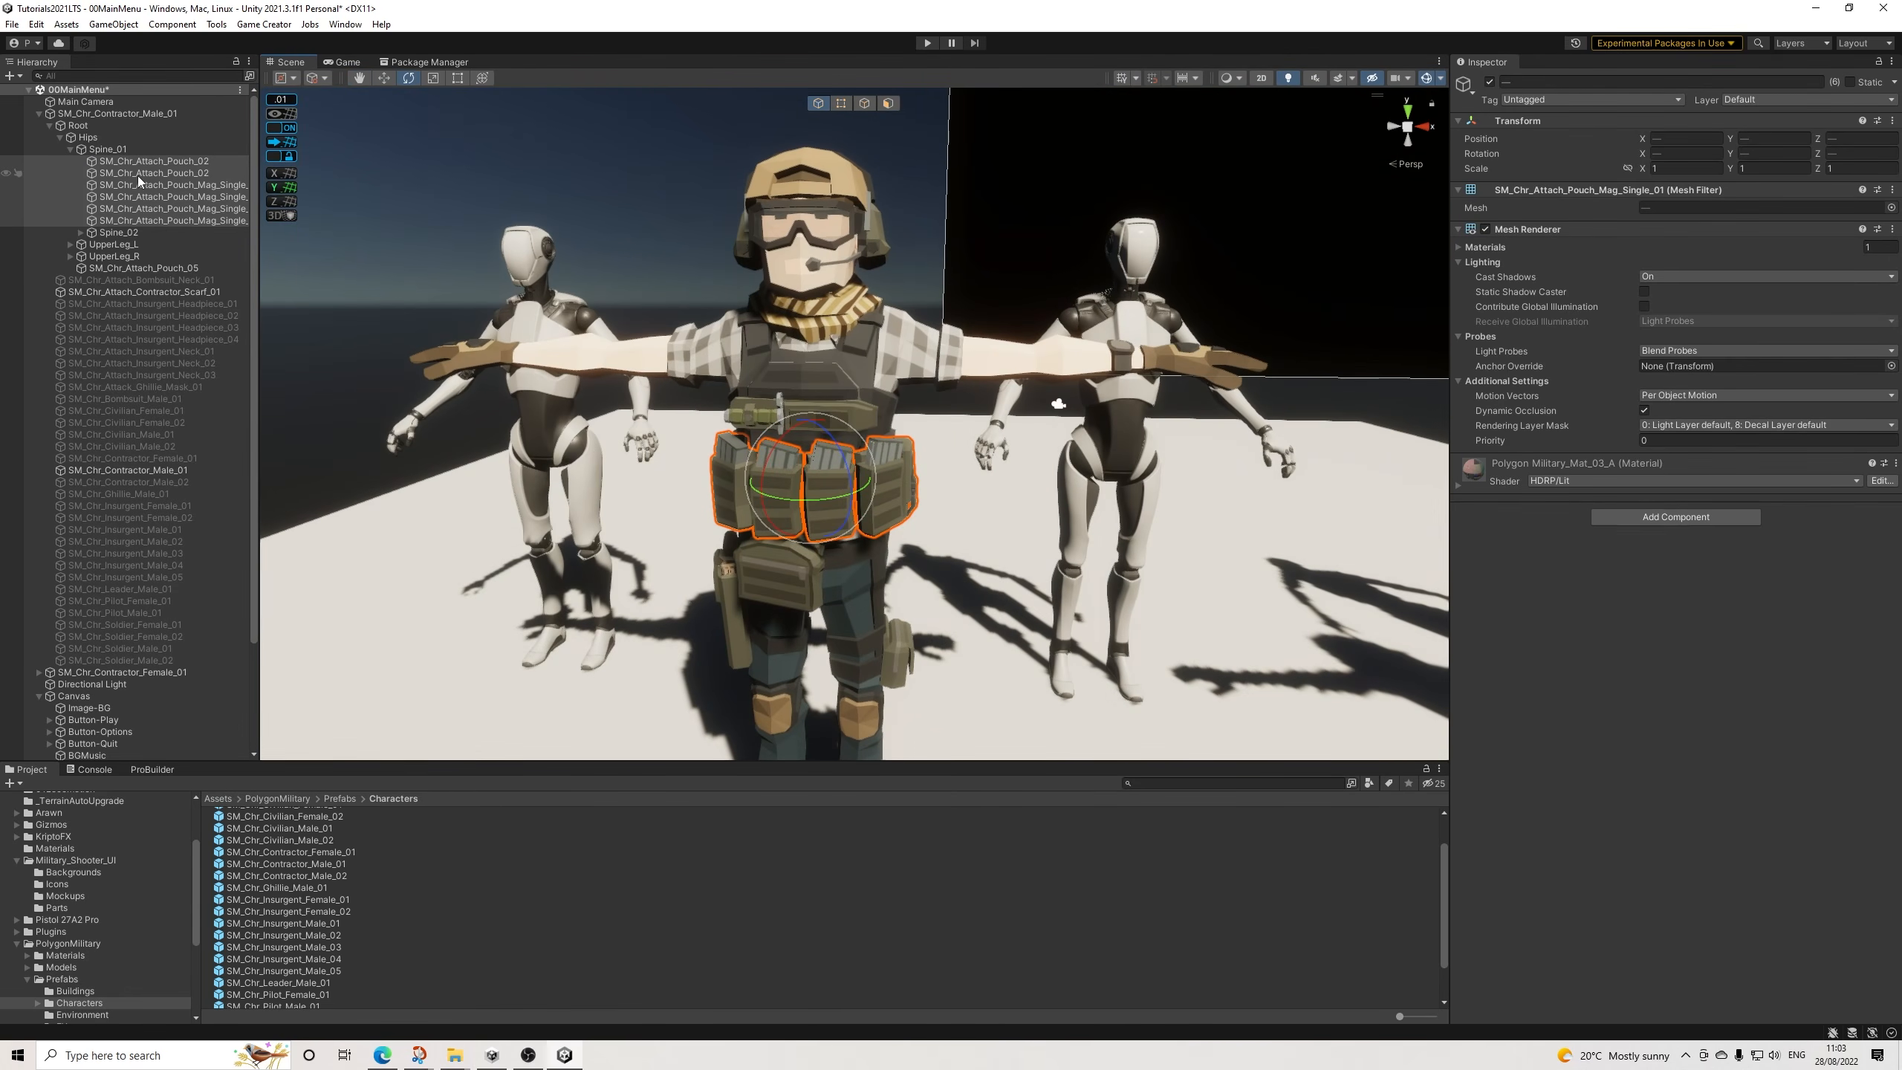
key("Delete")
Delete SM_Chr_Attach_Pouch_05 from the male contractor's hips and inspect the remaining gear.
left_click_drag(683, 421, 764, 525, "alt")
left_click(809, 529)
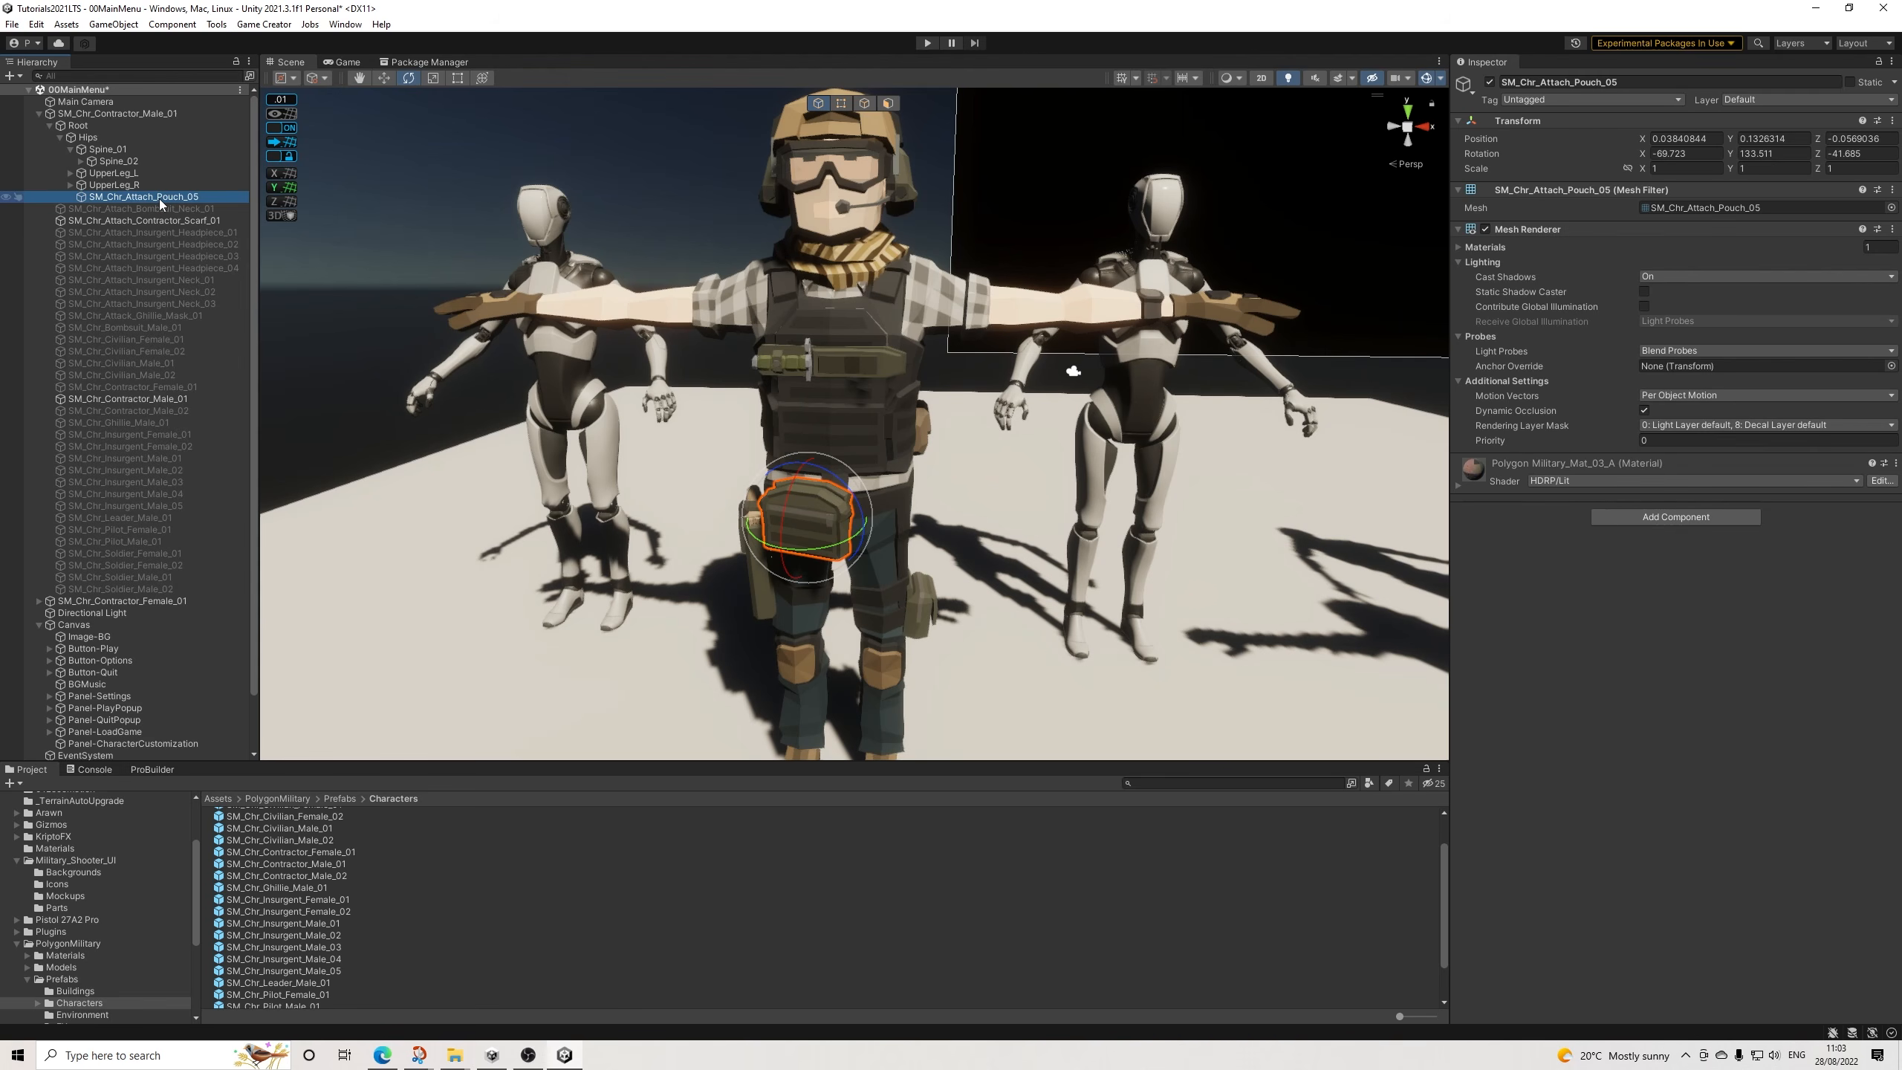
key("Delete")
left_click_drag(997, 521, 836, 459, "alt")
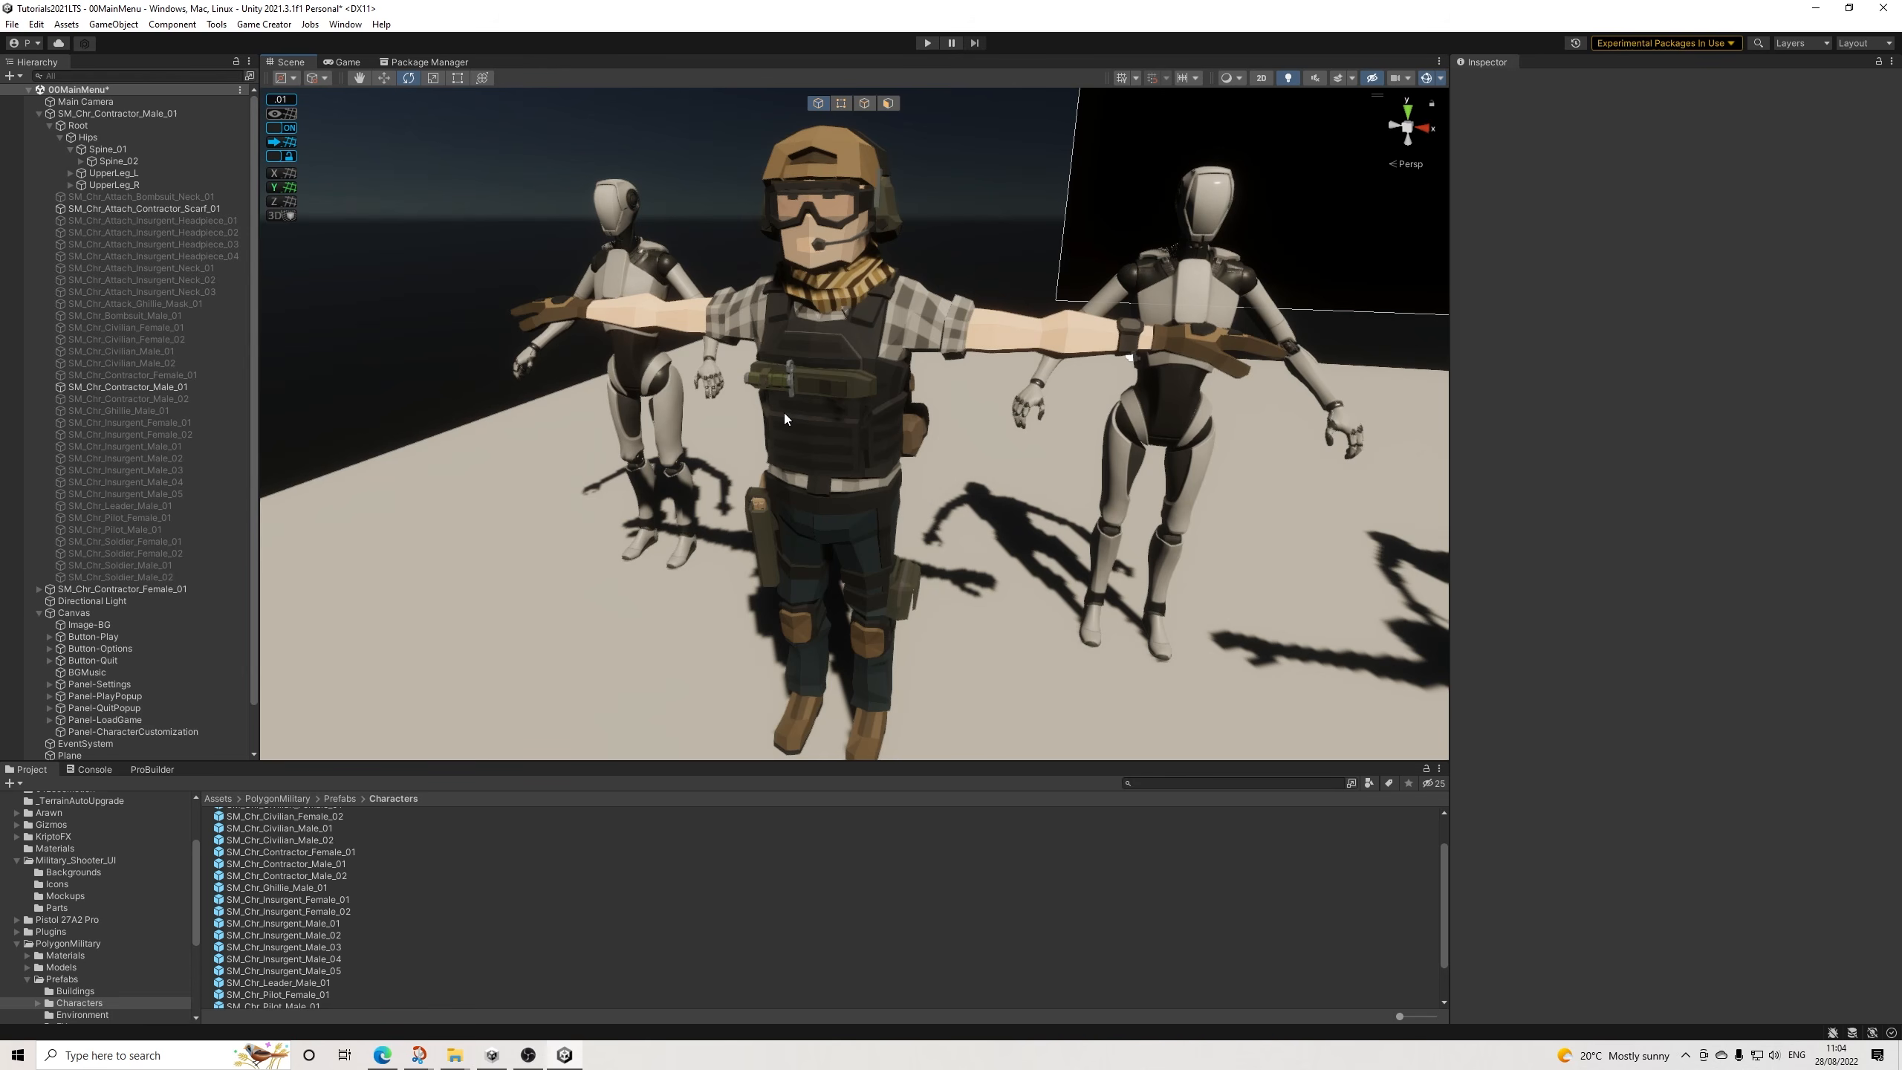
scroll(784, 413, "down", 2)
scroll(760, 412, "up", 9)
left_click_drag(760, 413, 815, 427, "alt")
scroll(817, 429, "down", 8)
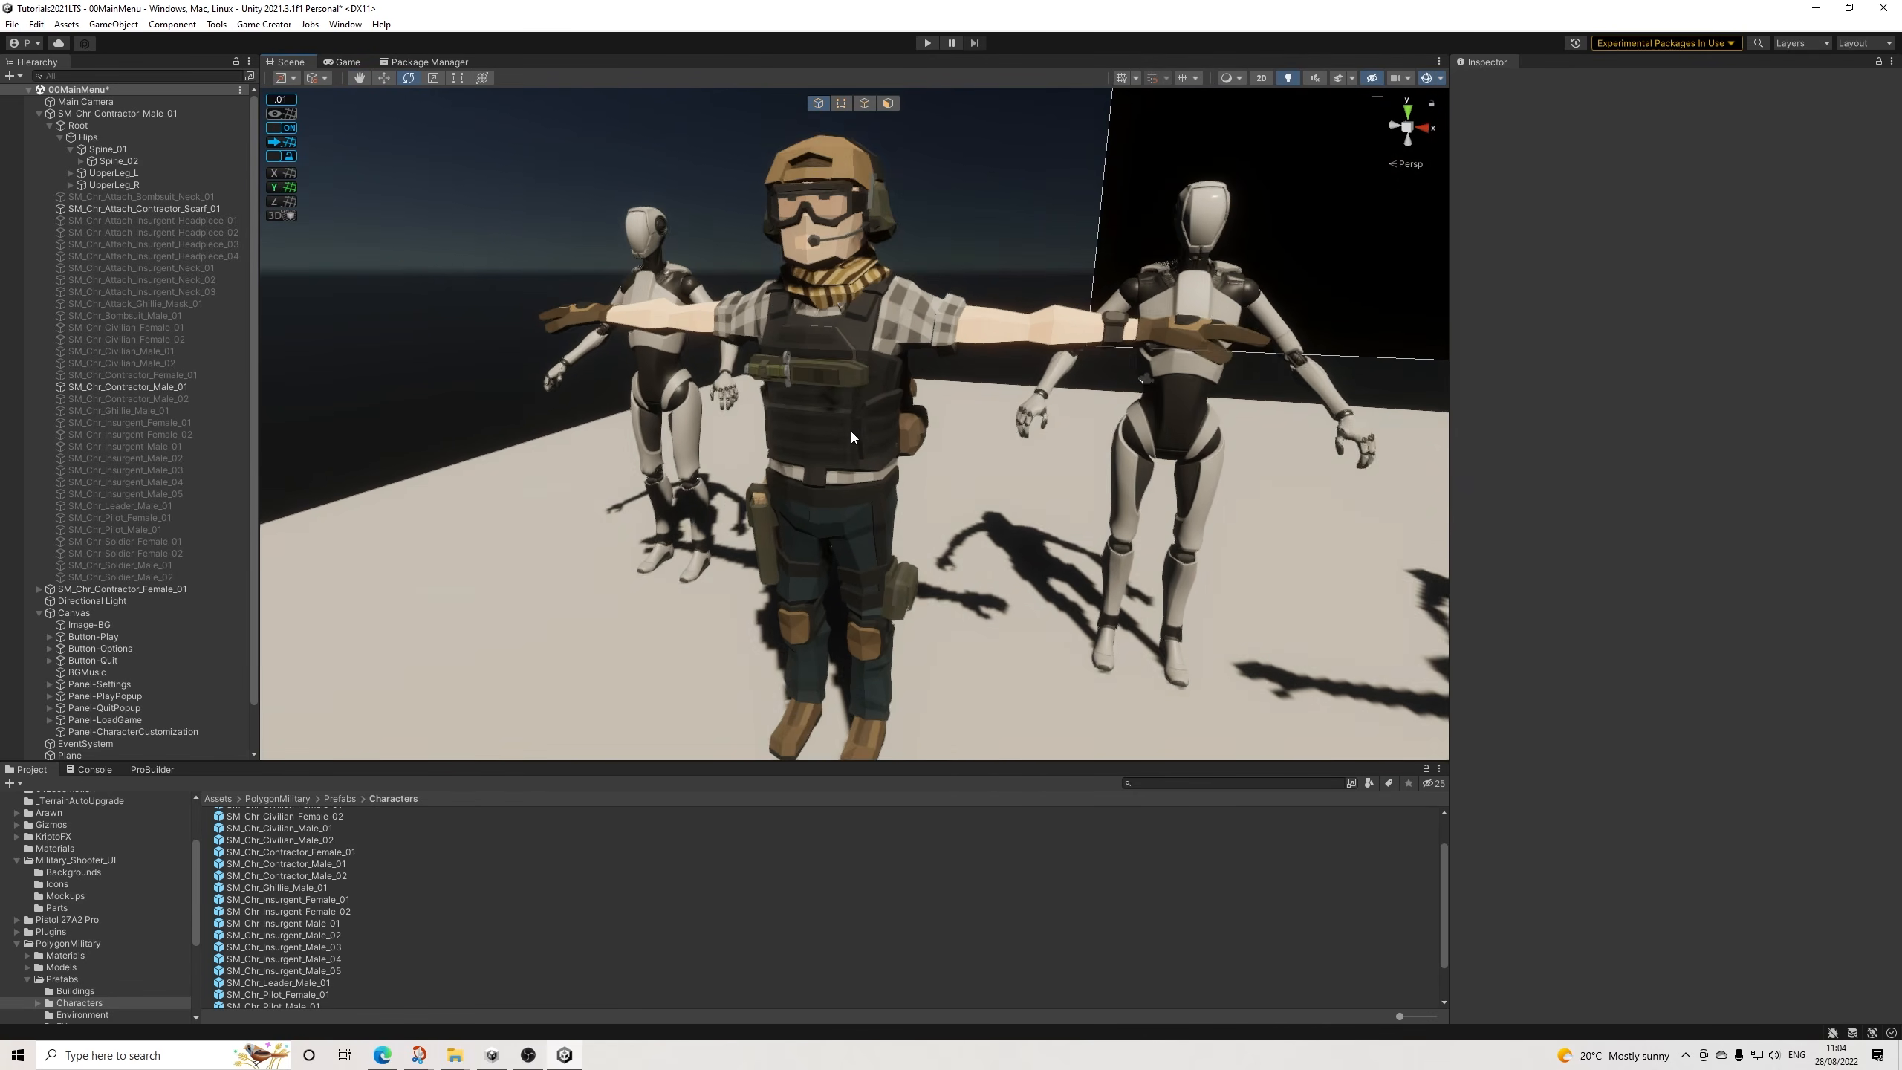
Delete both glowsticks and both magazine pouches under Spine_01 of the female contractor.
middle_click_drag(1168, 504, 846, 530)
left_click_drag(846, 530, 888, 489, "alt")
scroll(888, 489, "up", 2)
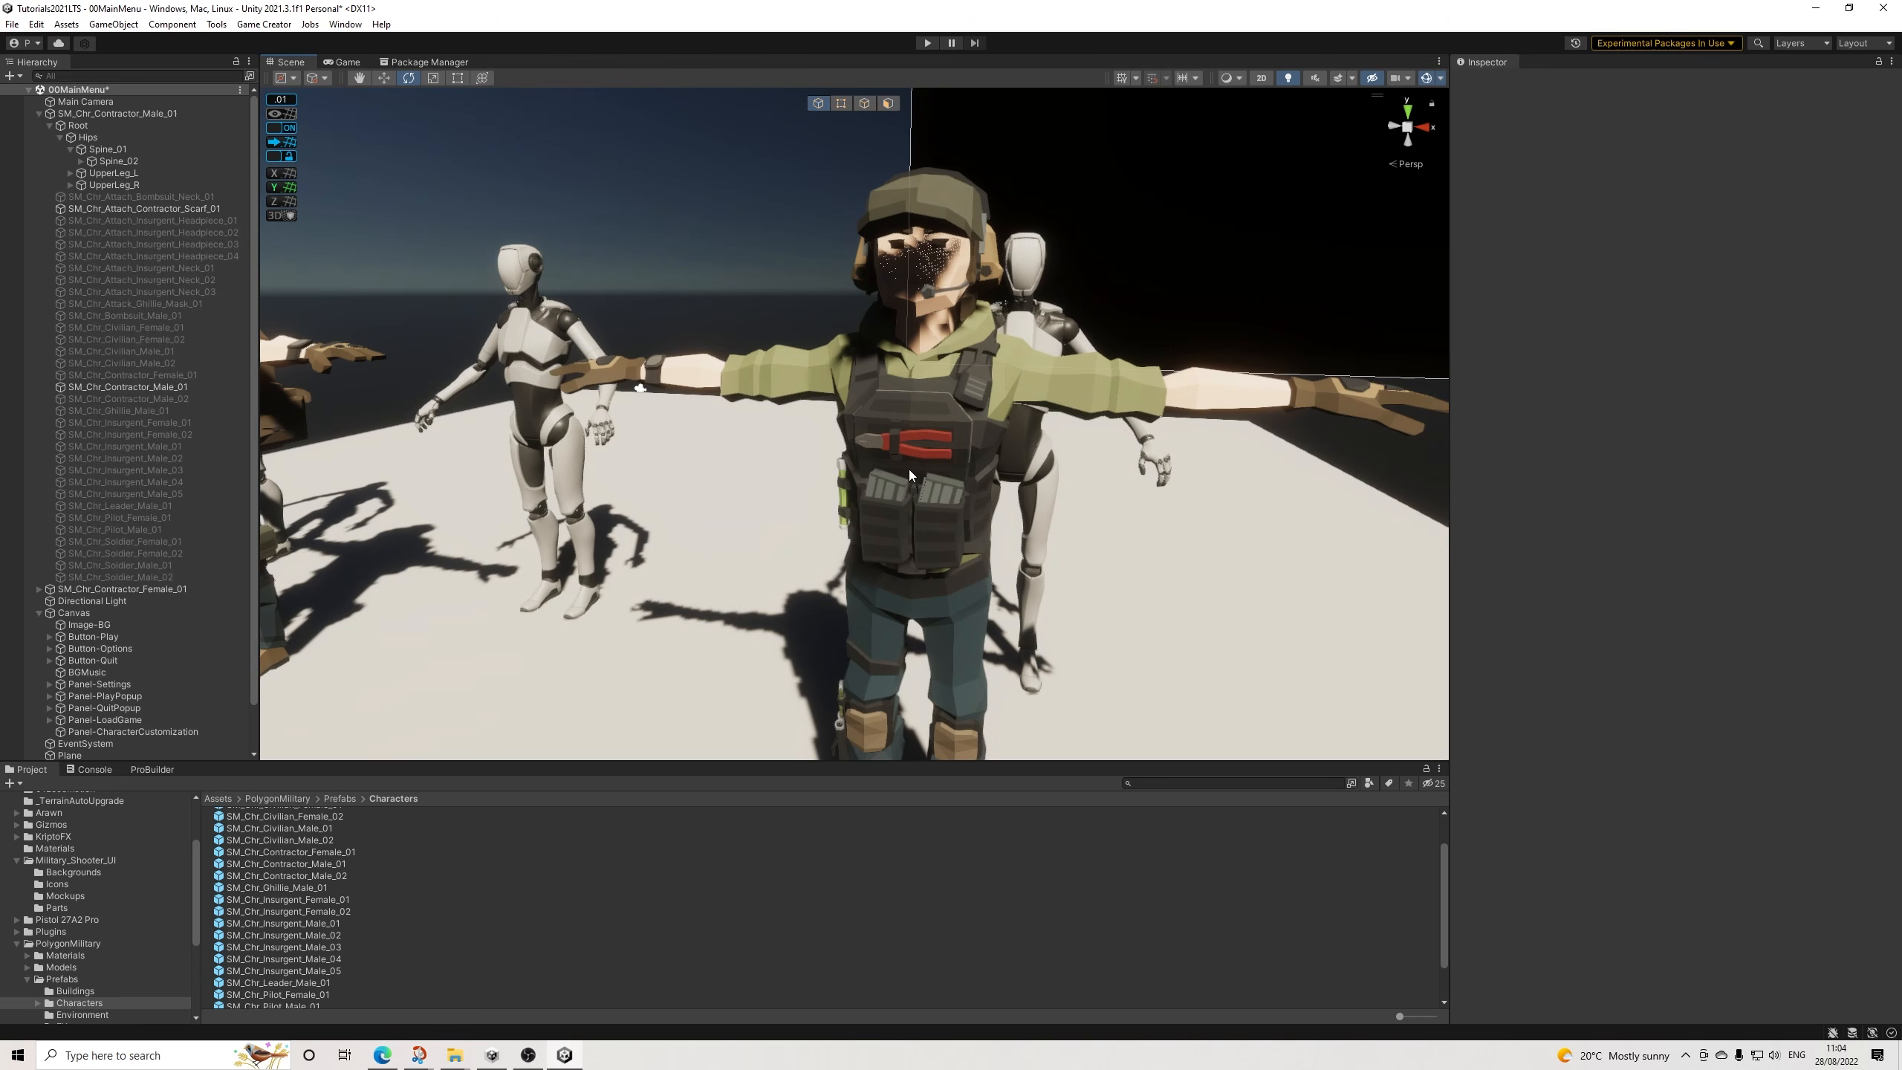
scroll(771, 483, "down", 3)
left_click_drag(668, 484, 941, 477, "alt")
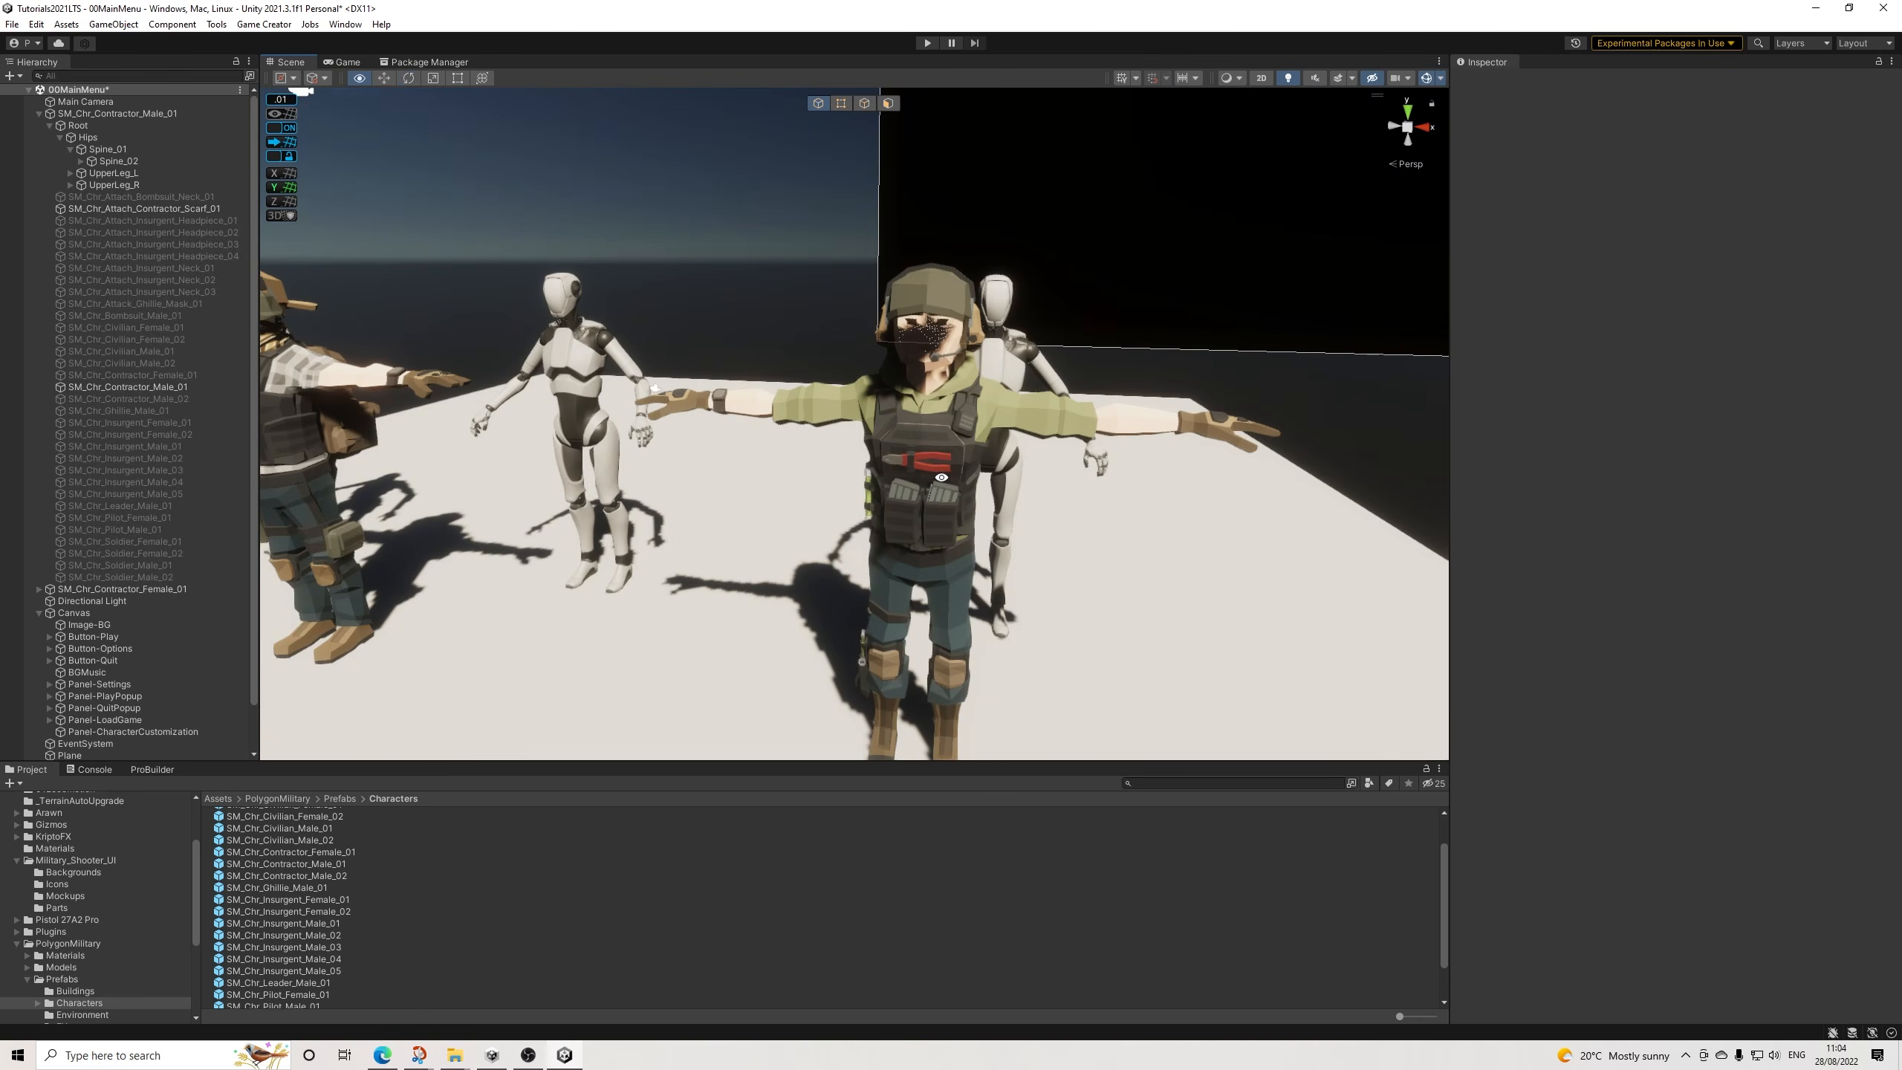
left_click(904, 500)
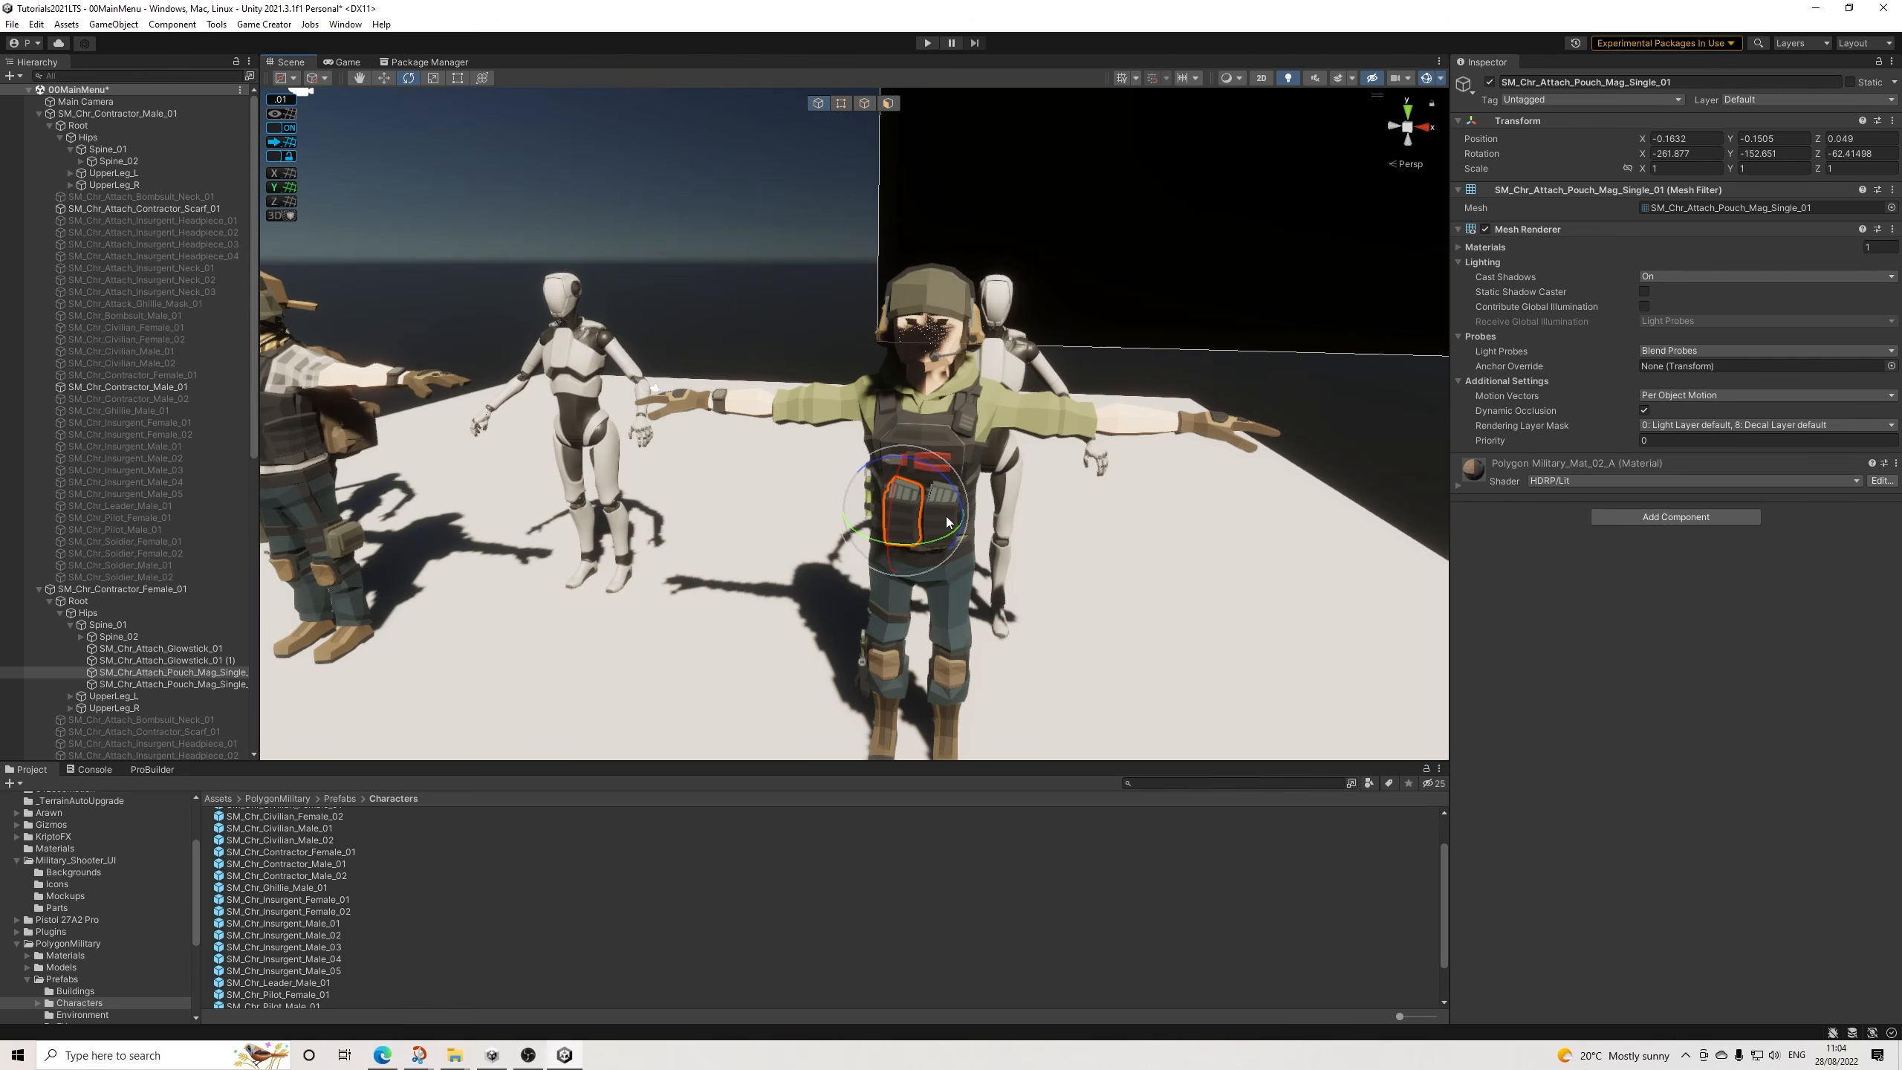
left_click(181, 681, "ctrl")
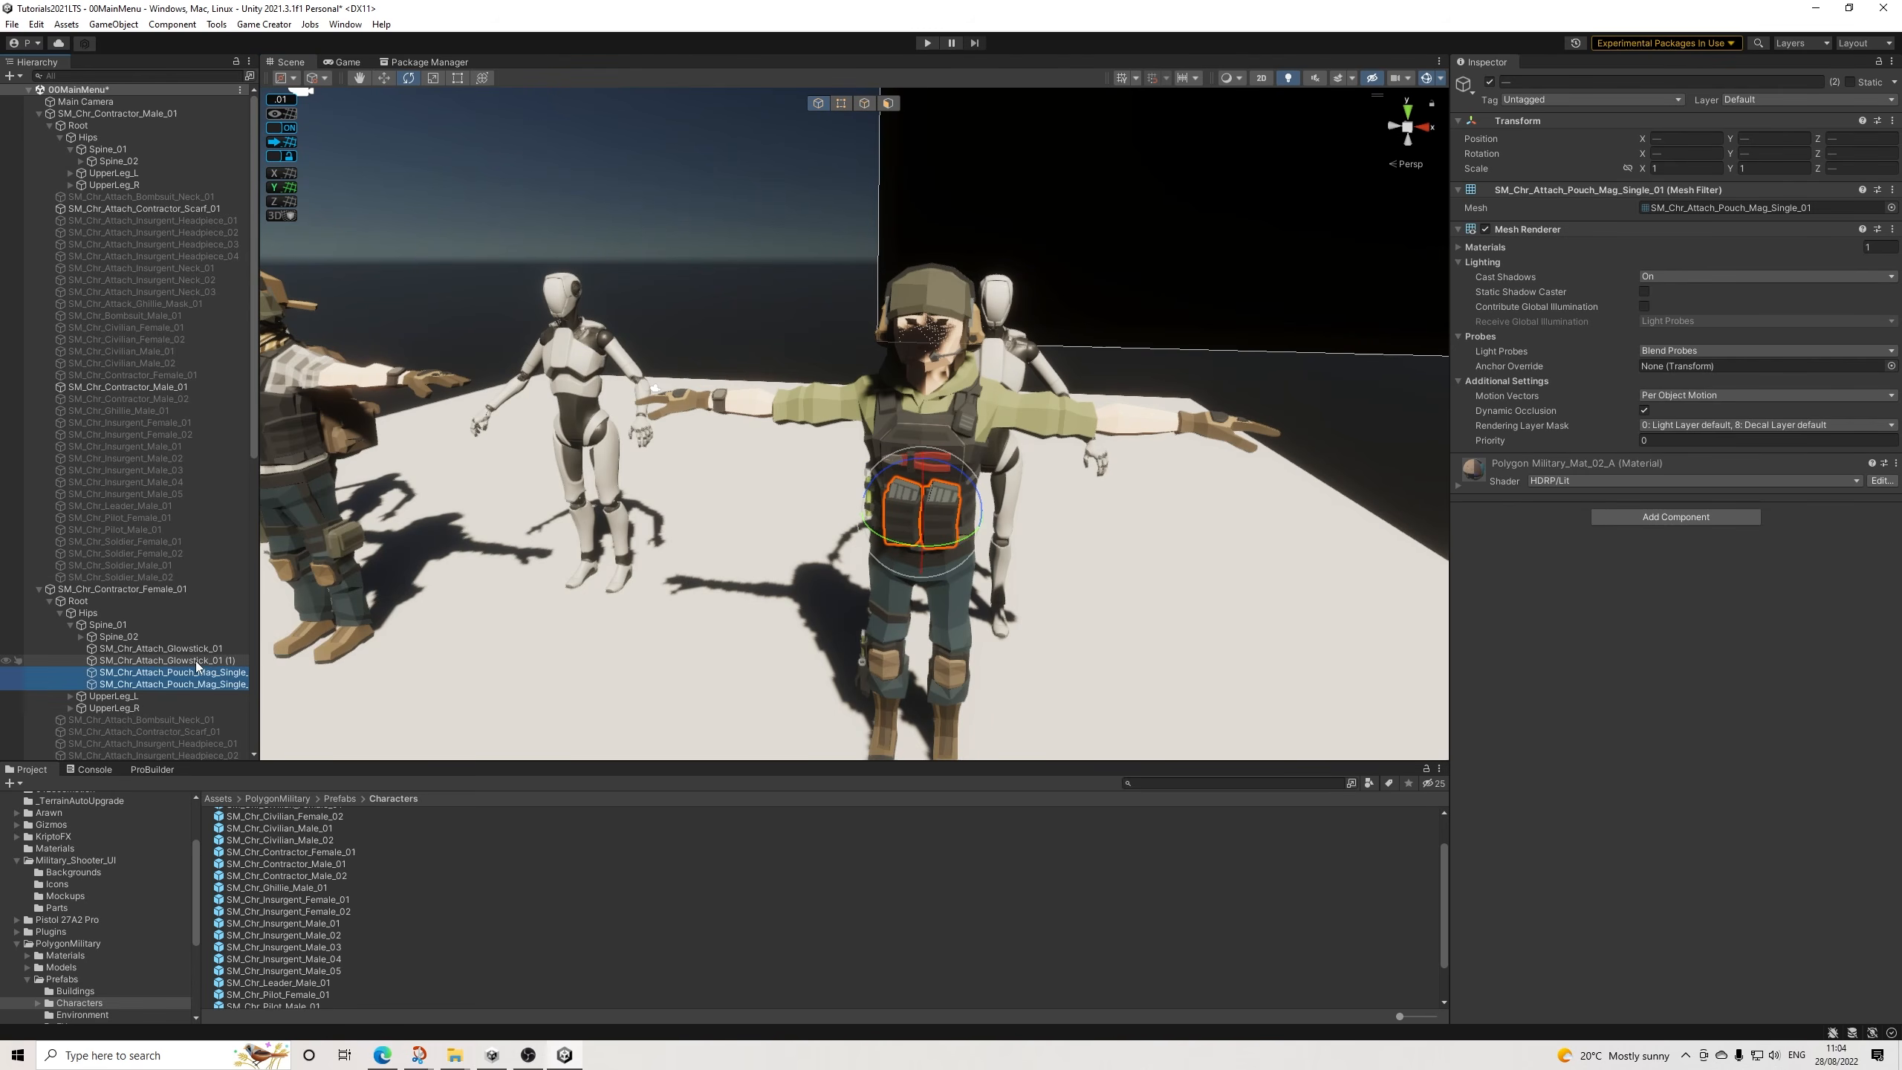
left_click(202, 650, "shift")
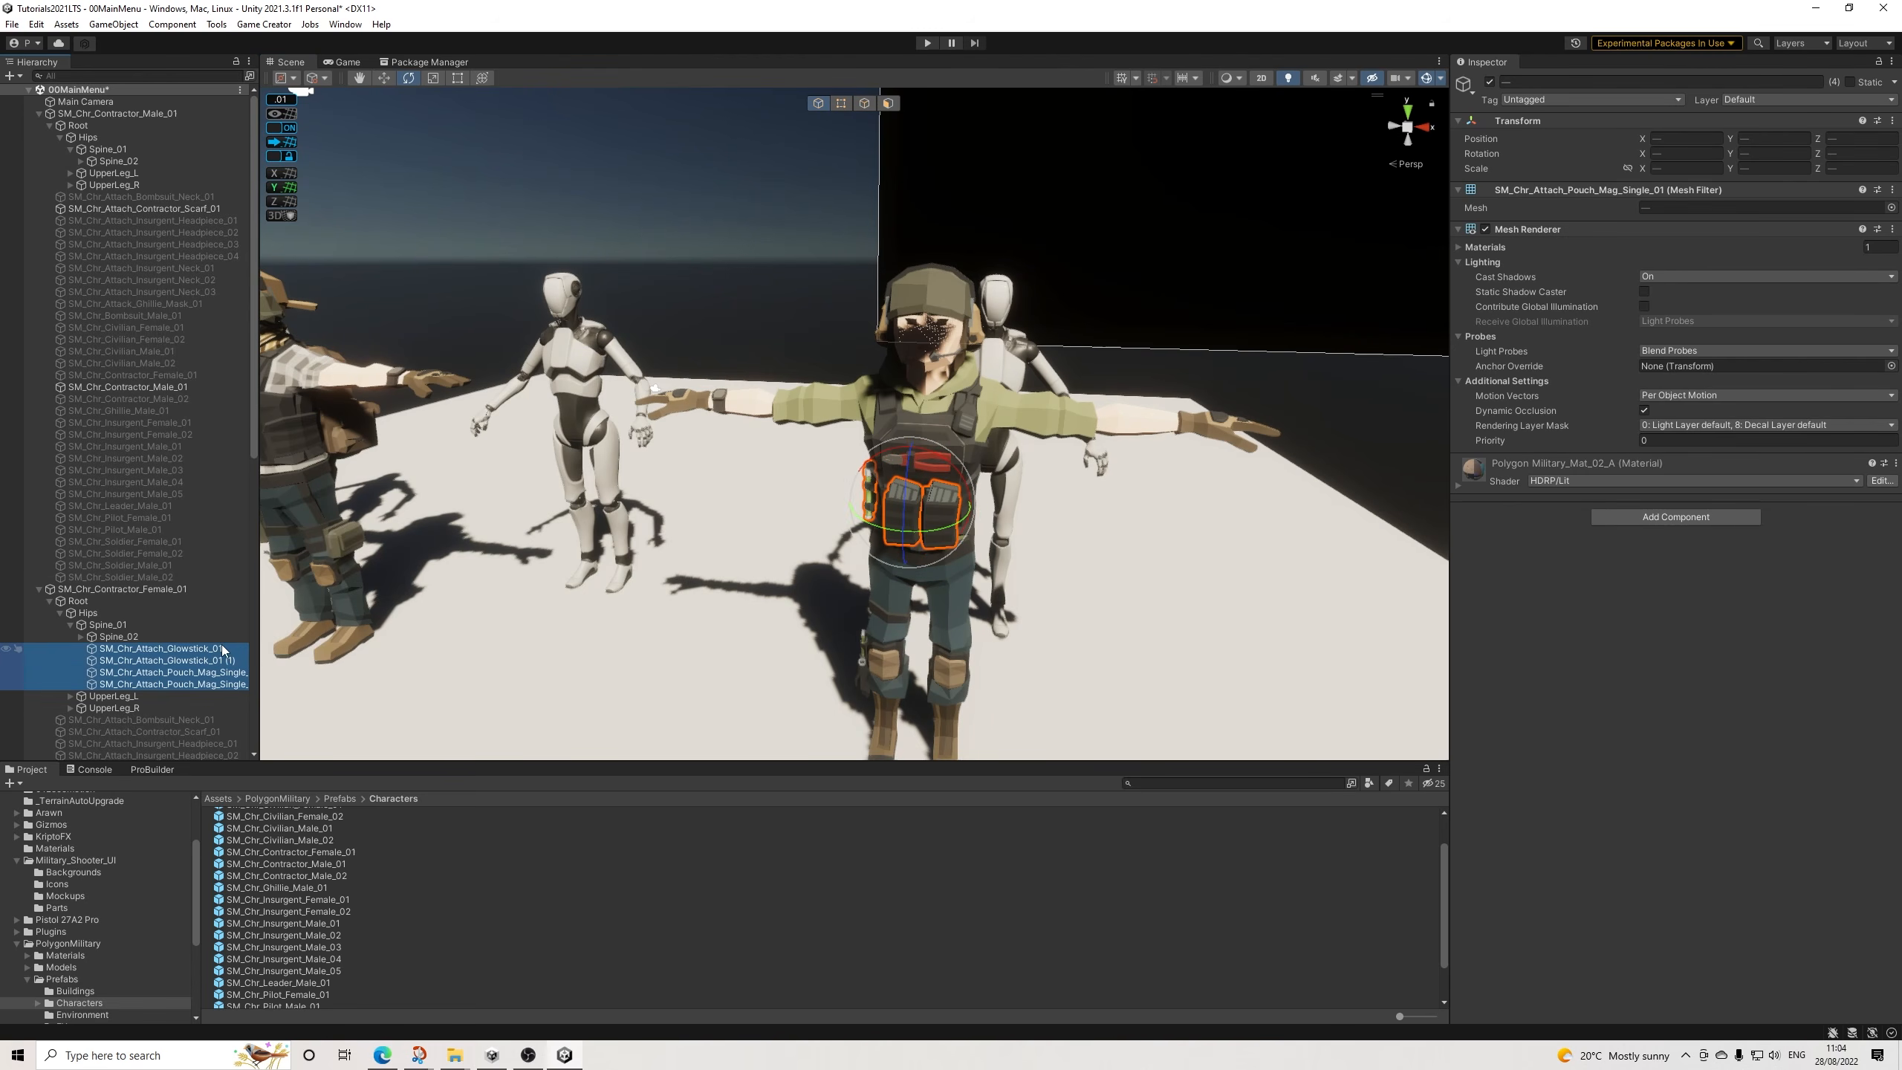
key("Delete")
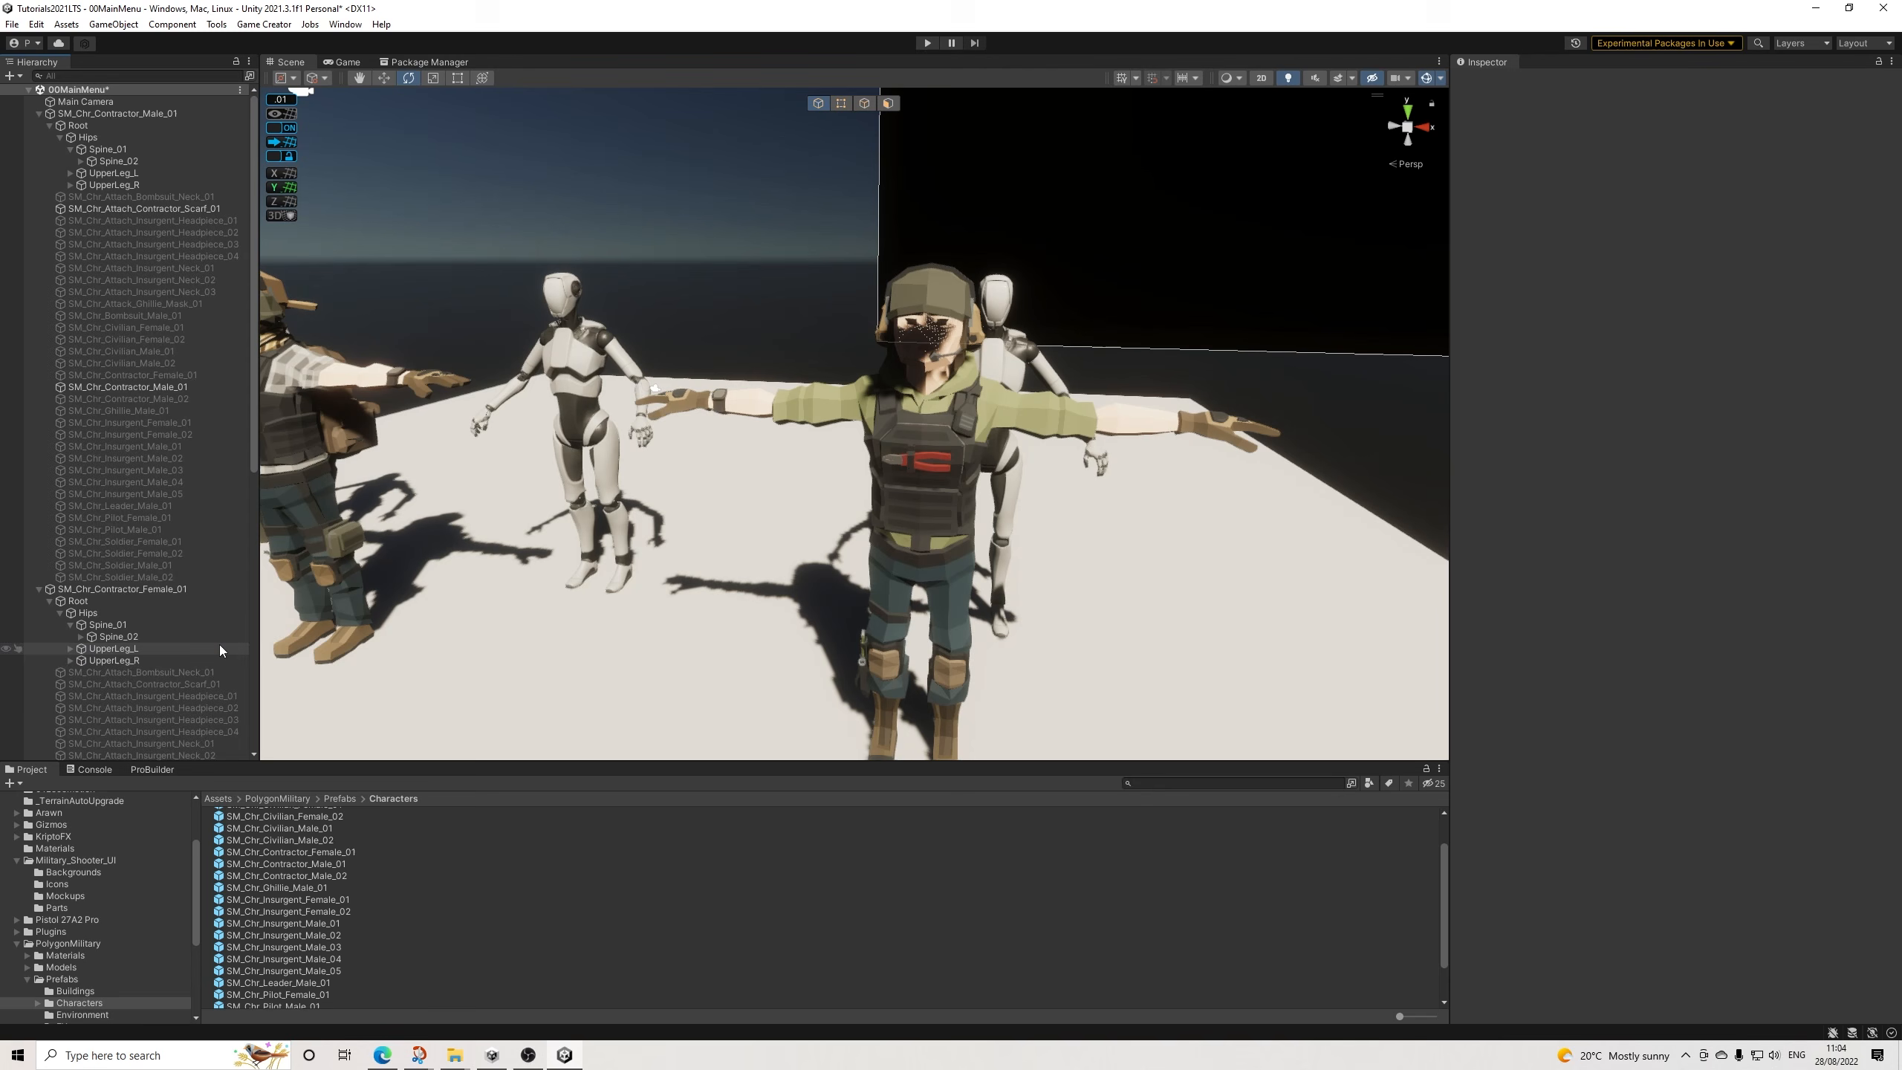
Copy SM_Chr_Attach_Knife_Sheath_01 from Spine_03 of the male contractor.
left_click(920, 468)
scroll(280, 611, "down", 2)
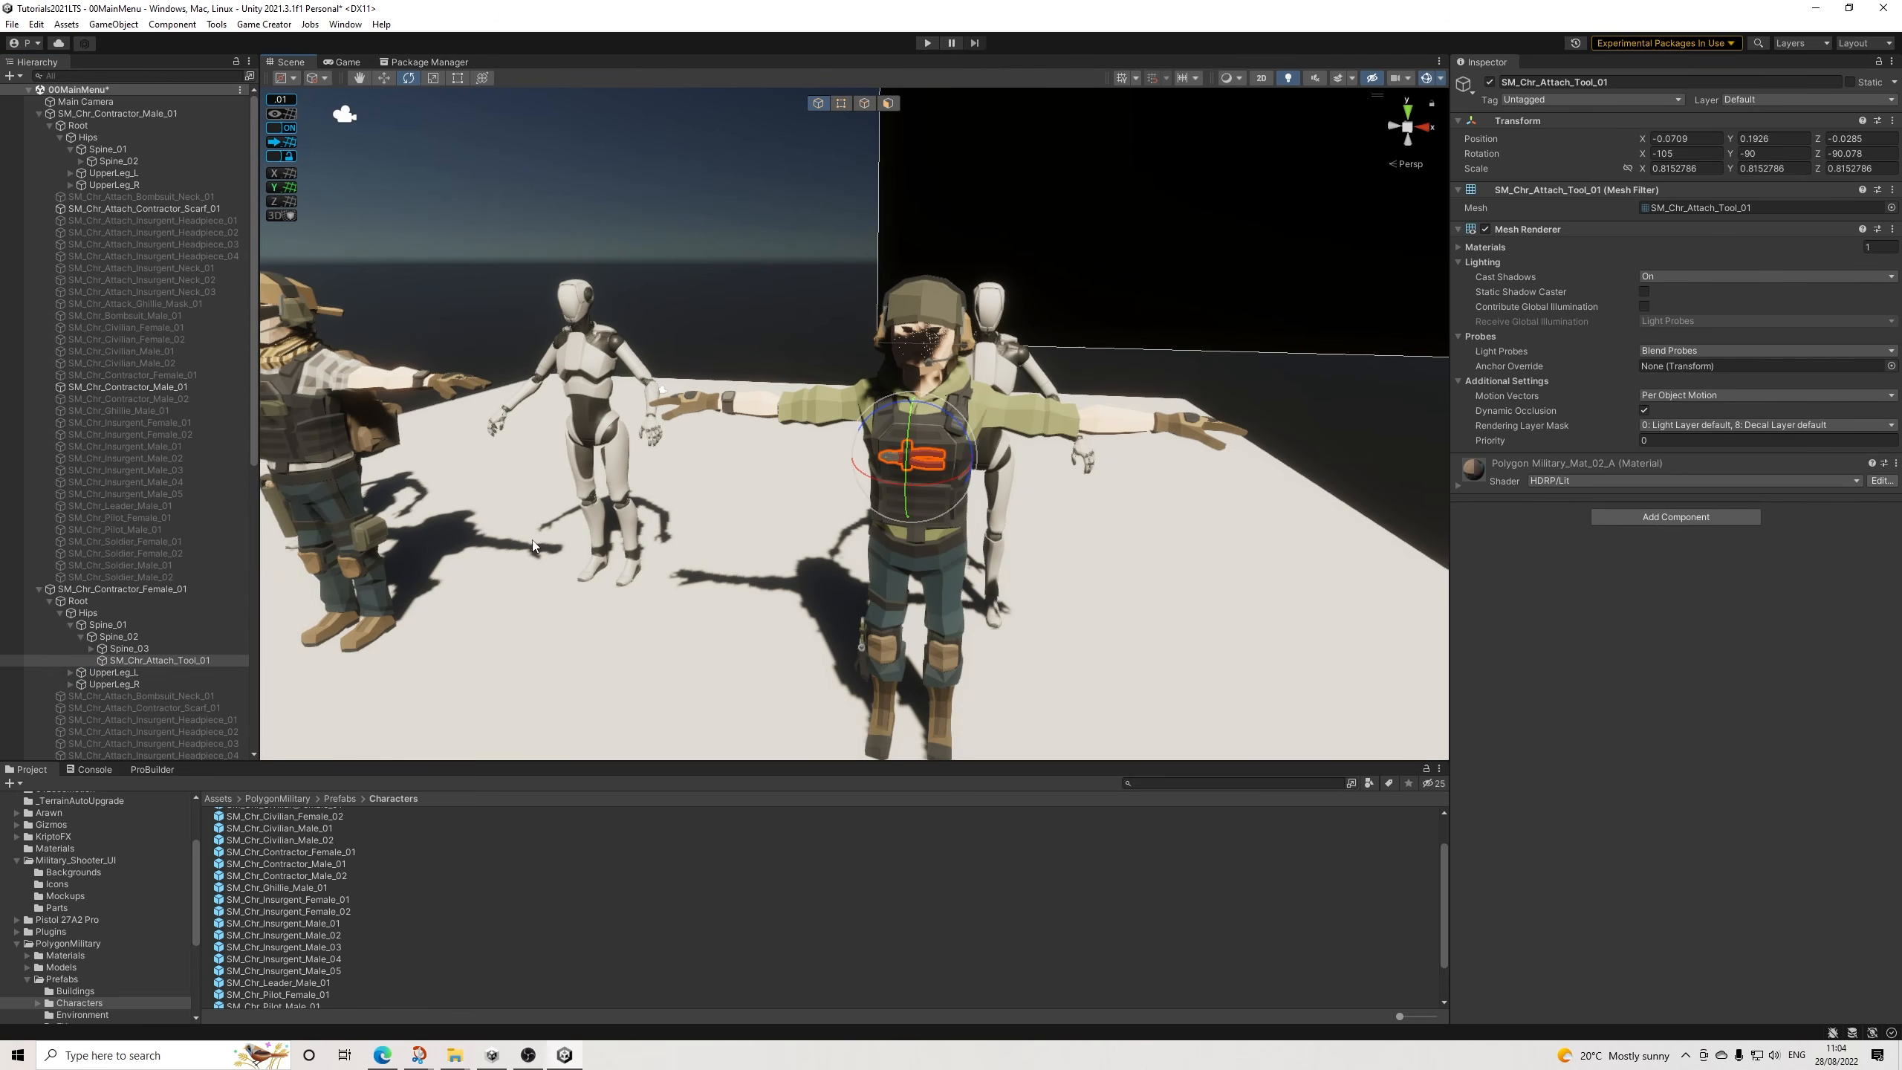
middle_click_drag(279, 611, 714, 533)
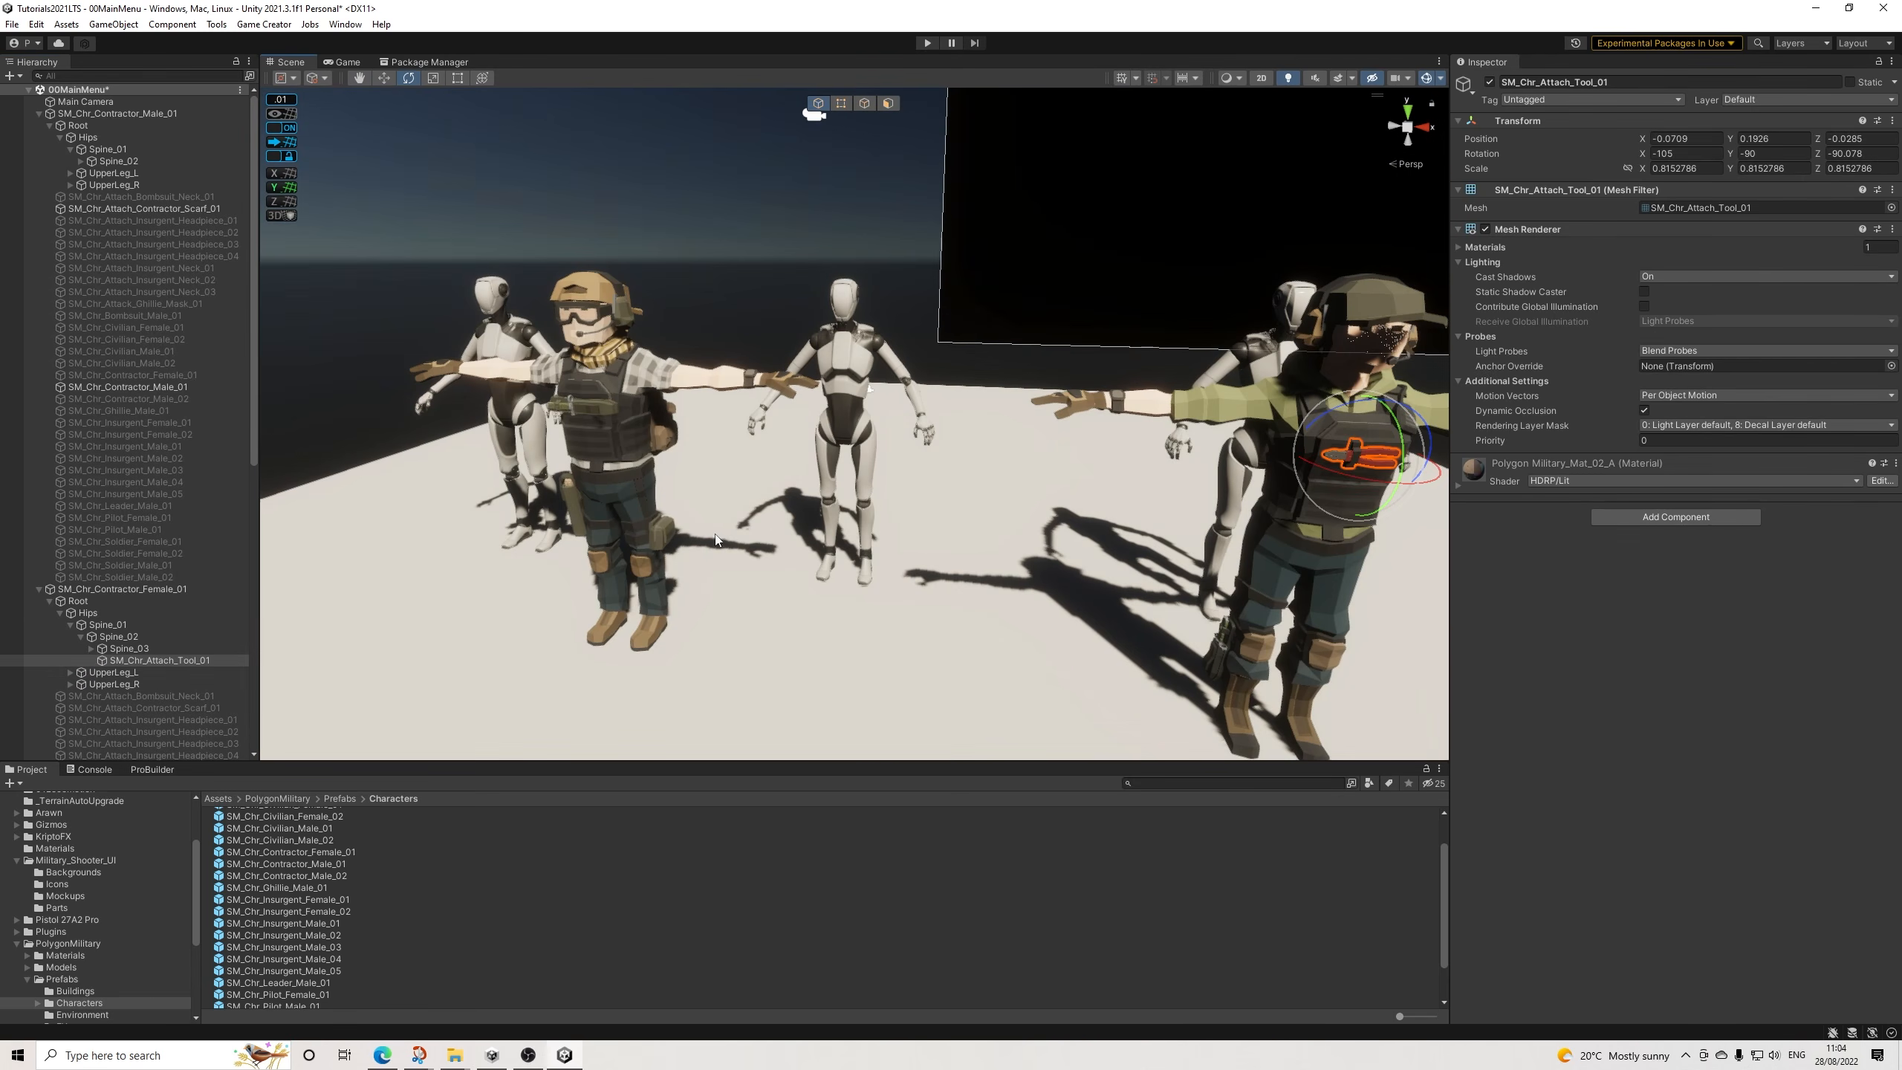
left_click(555, 405)
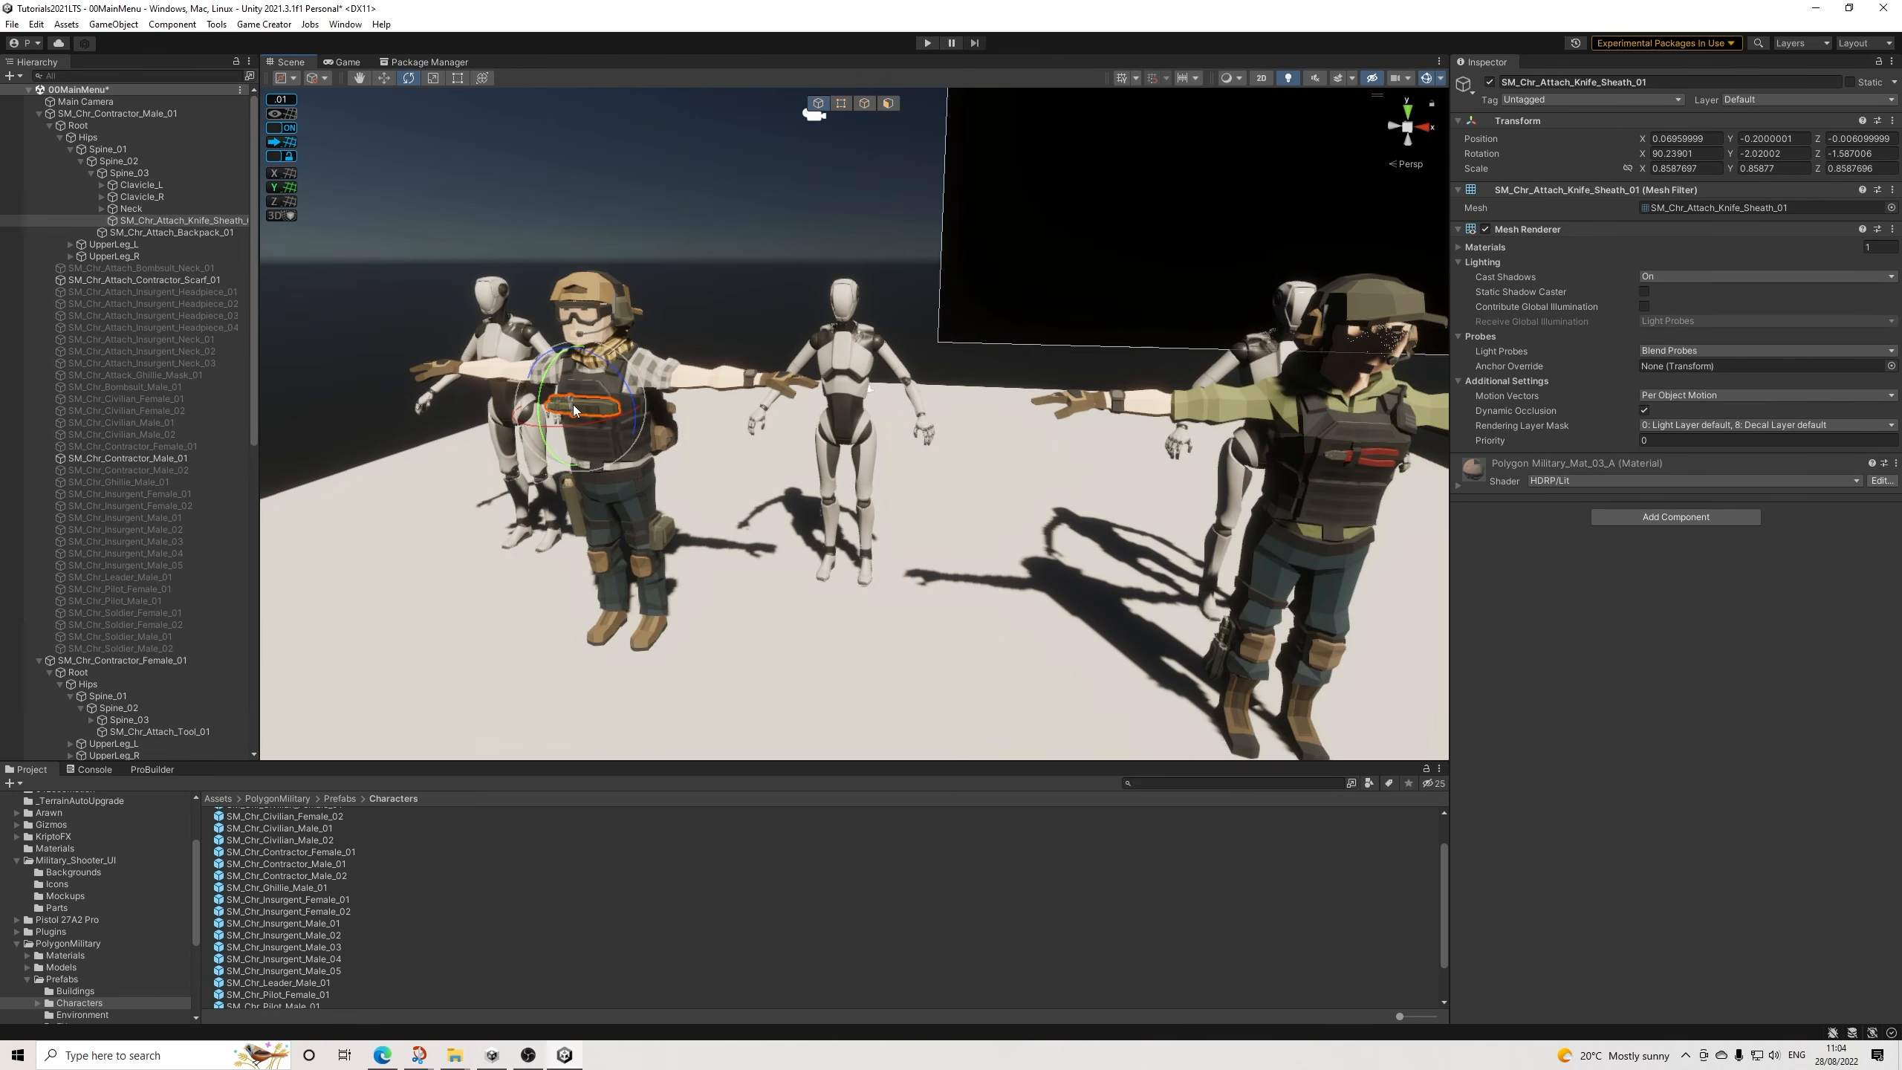
right_click(140, 220)
left_click(185, 246)
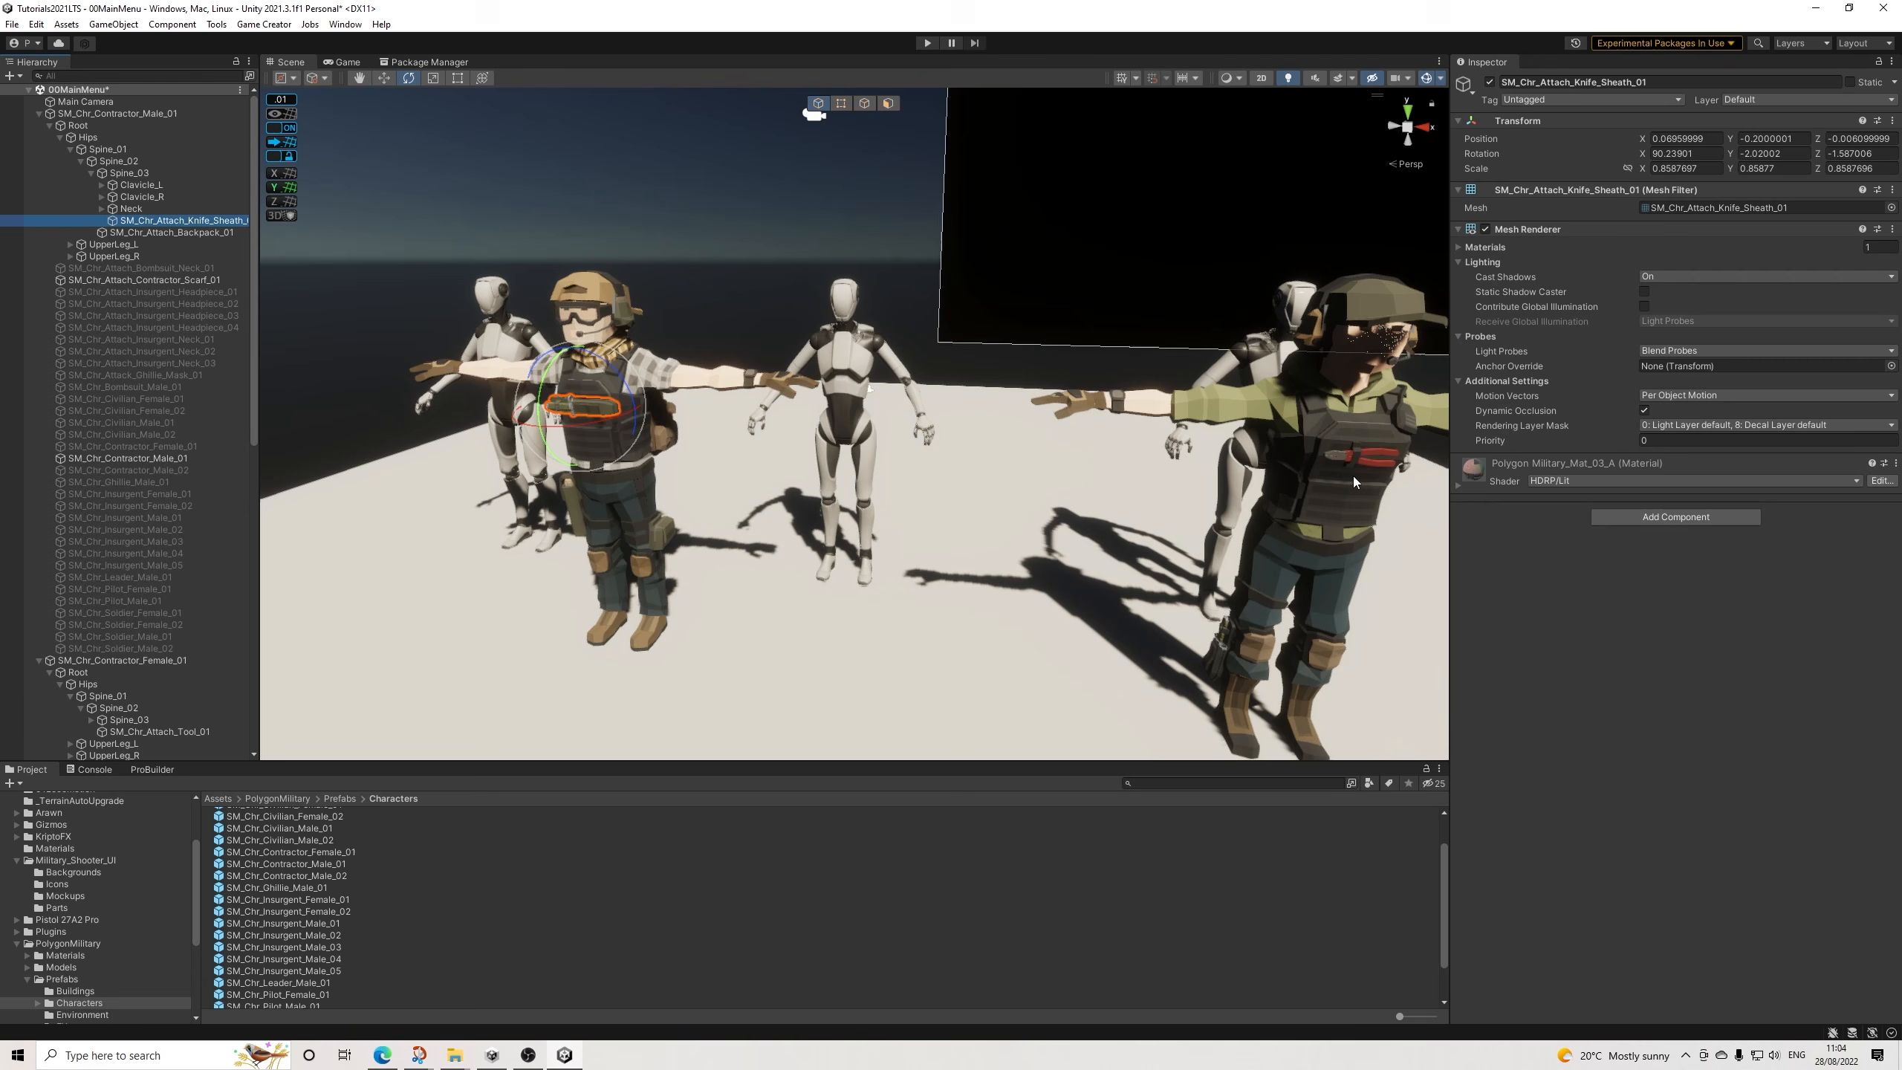
Check the gear under Spine_03 of the female contractor and delete SM_Chr_Attach_Tool_01 from her Spine_02.
middle_click_drag(1252, 470, 992, 481)
scroll(170, 659, "down", 3)
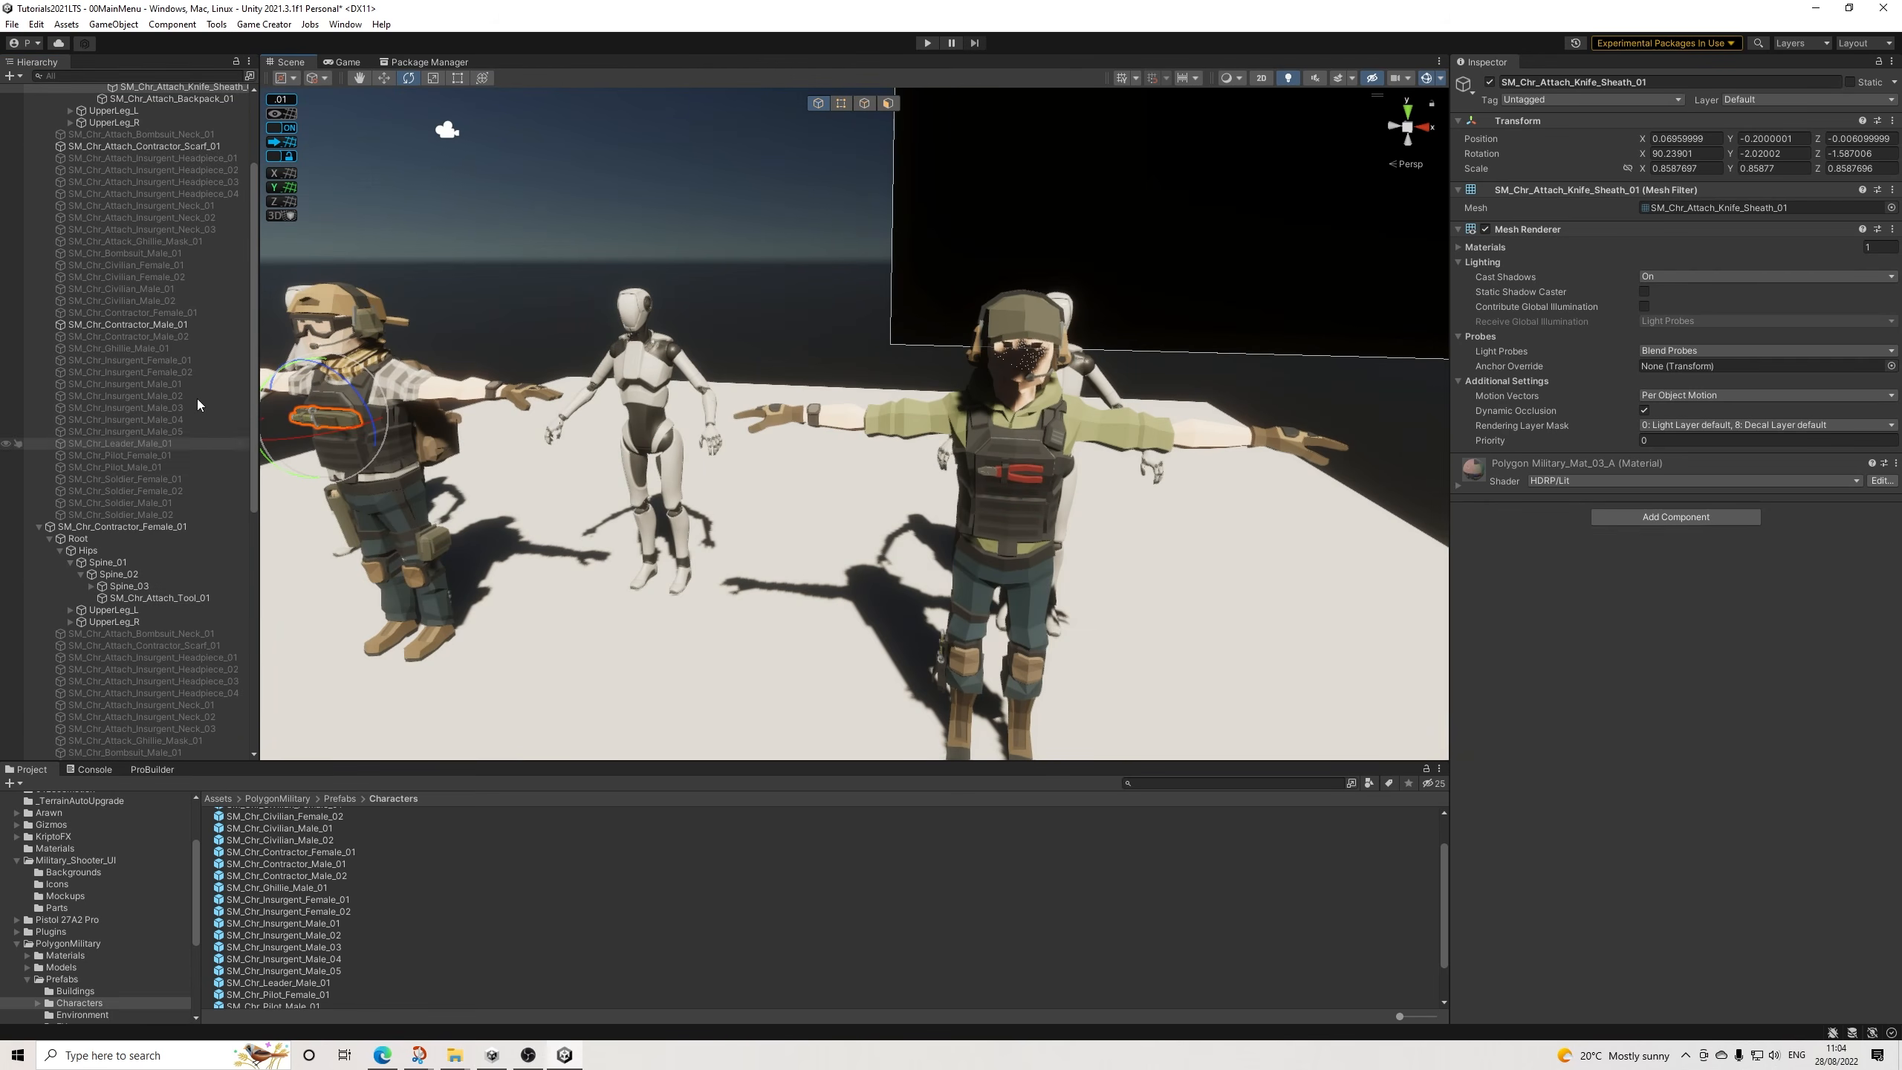
scroll(122, 258, "up", 3)
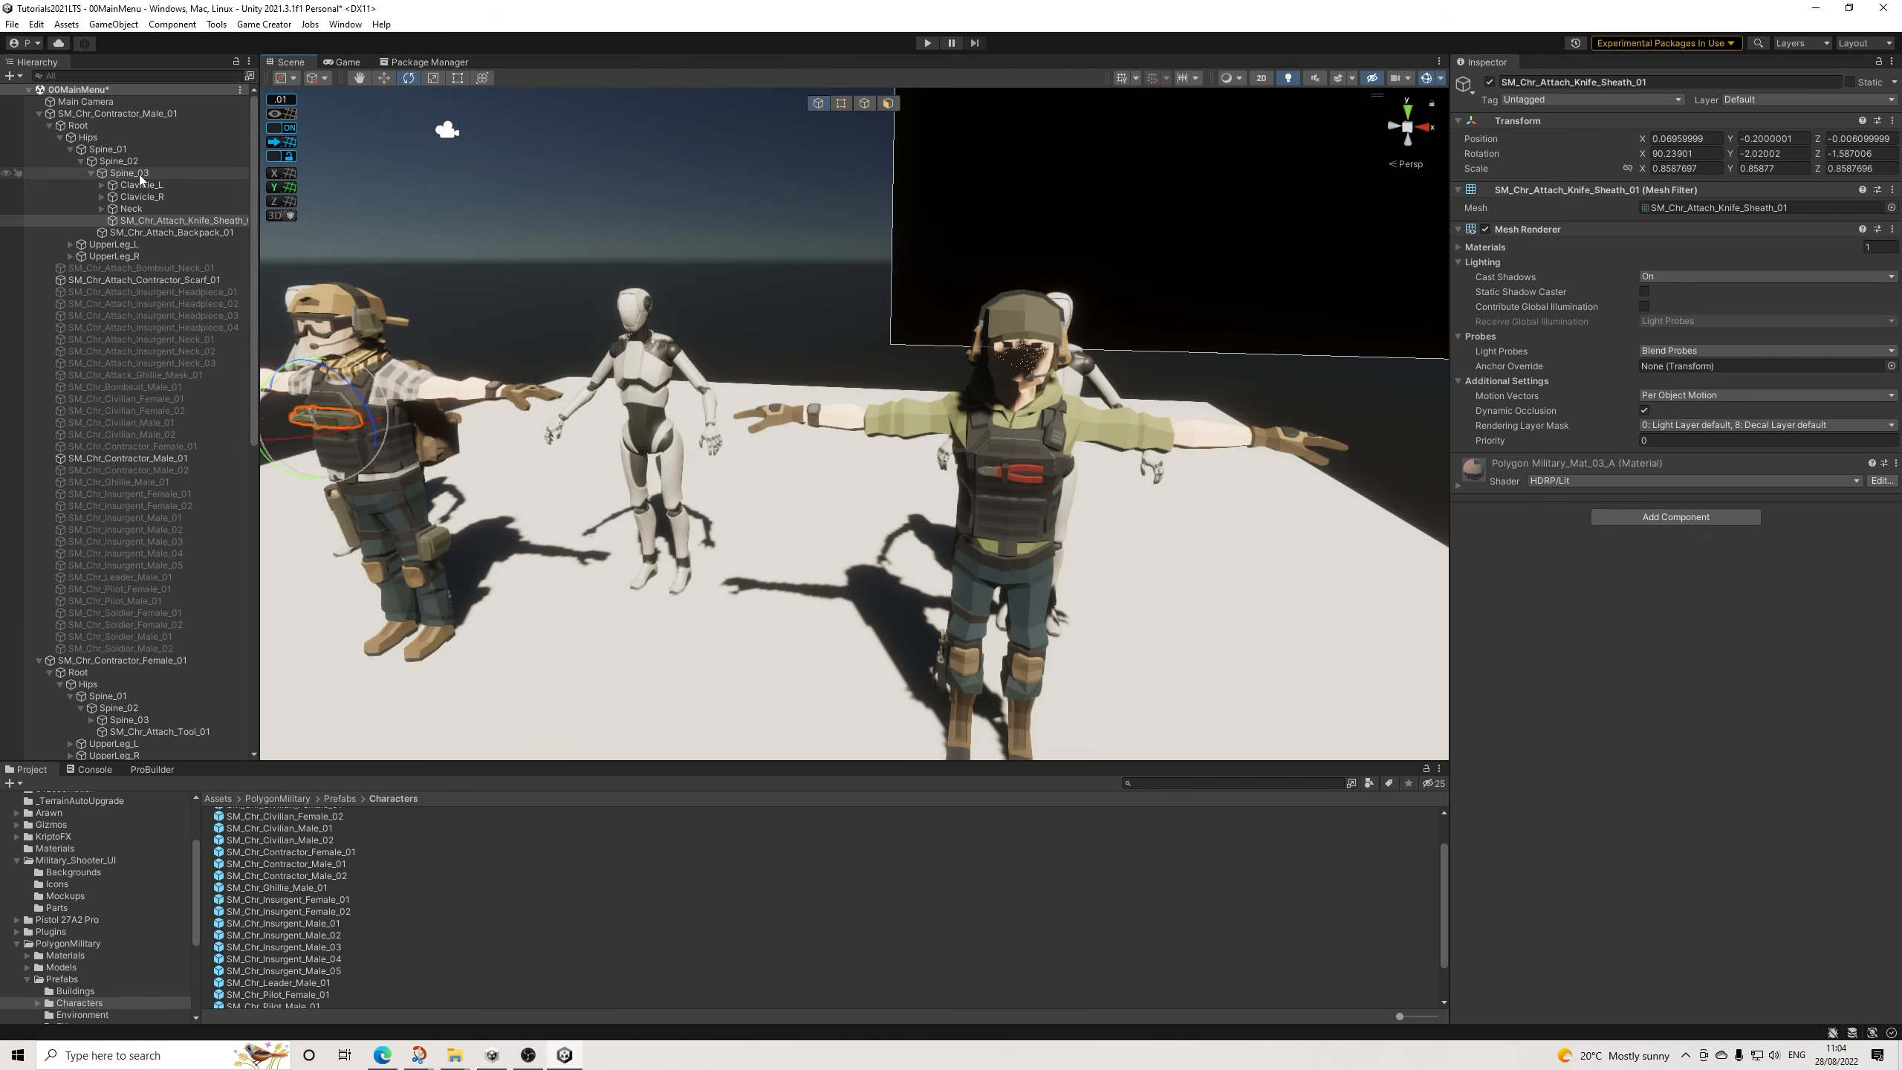
scroll(139, 652, "down", 8)
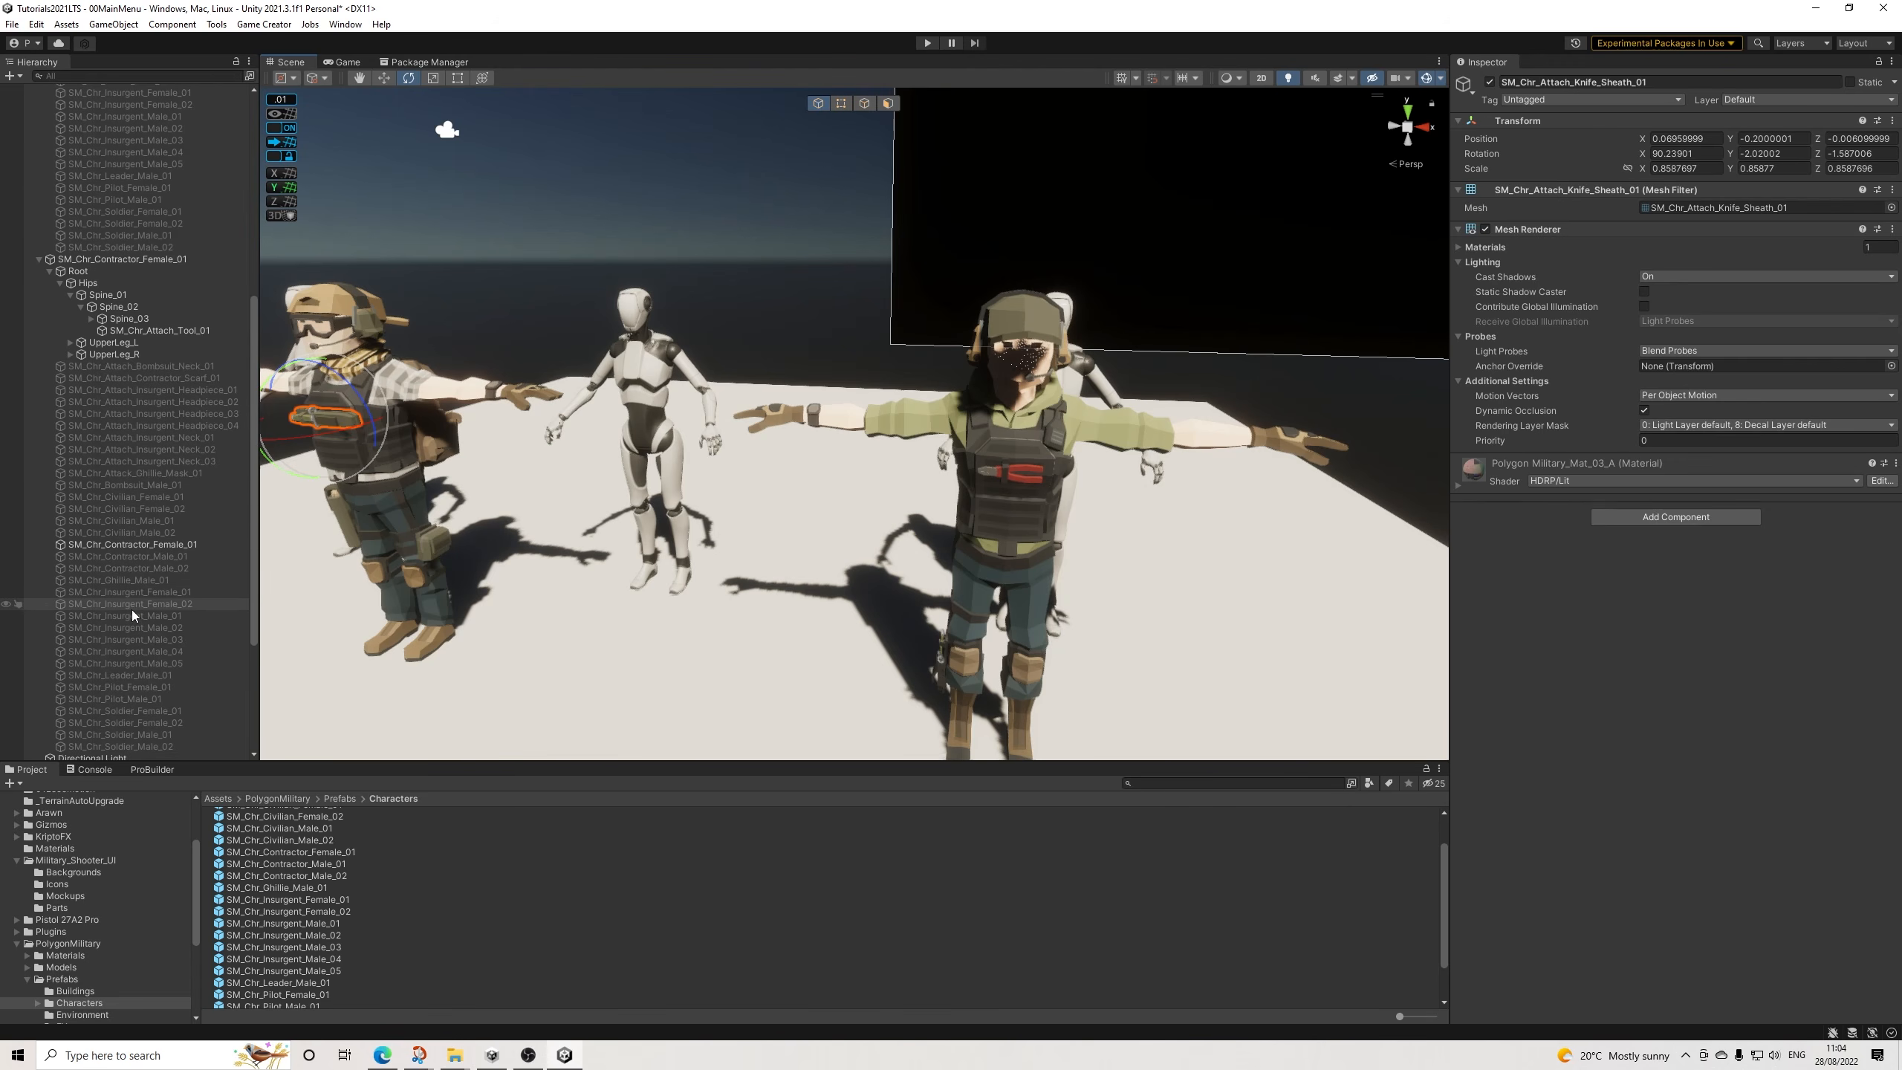
left_click(90, 364)
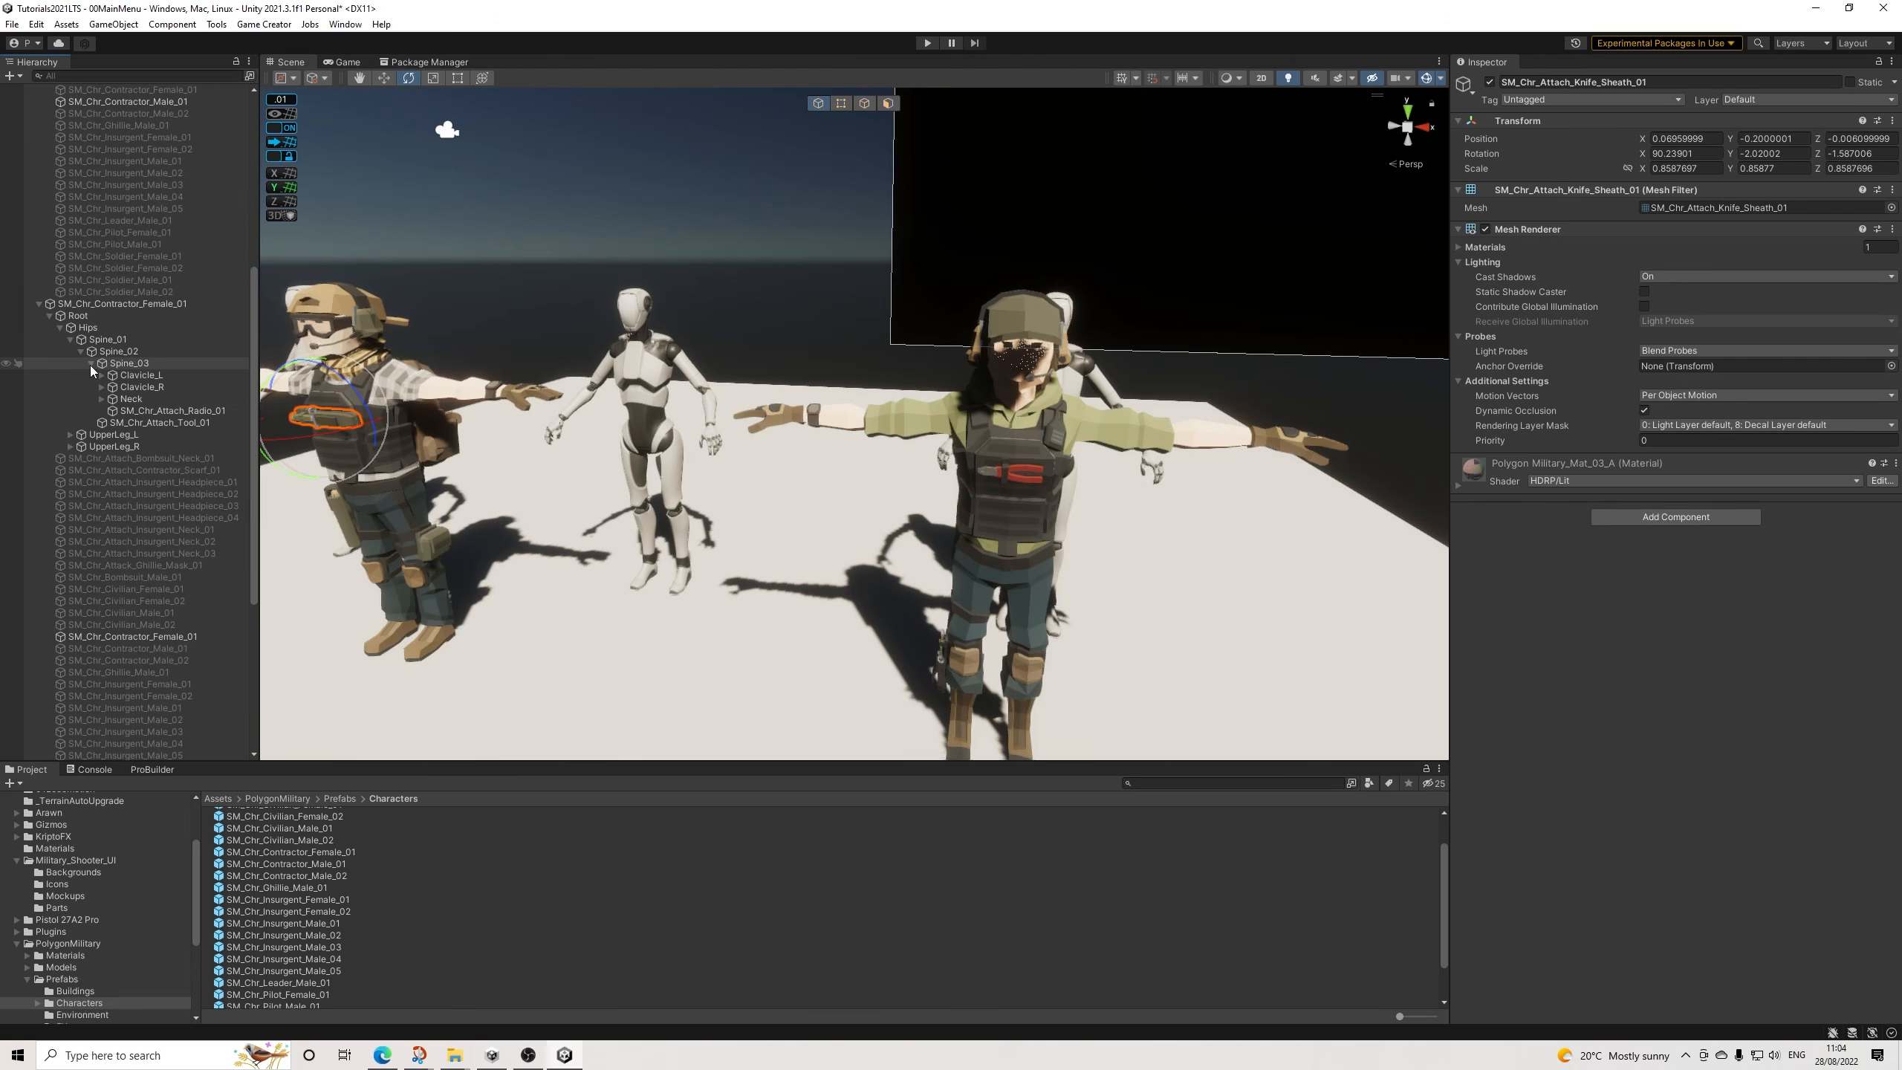
left_click(148, 413)
mouse_move(893, 448)
left_mouse_down("alt")
mouse_move(842, 456)
mouse_move(889, 457)
left_mouse_up("alt")
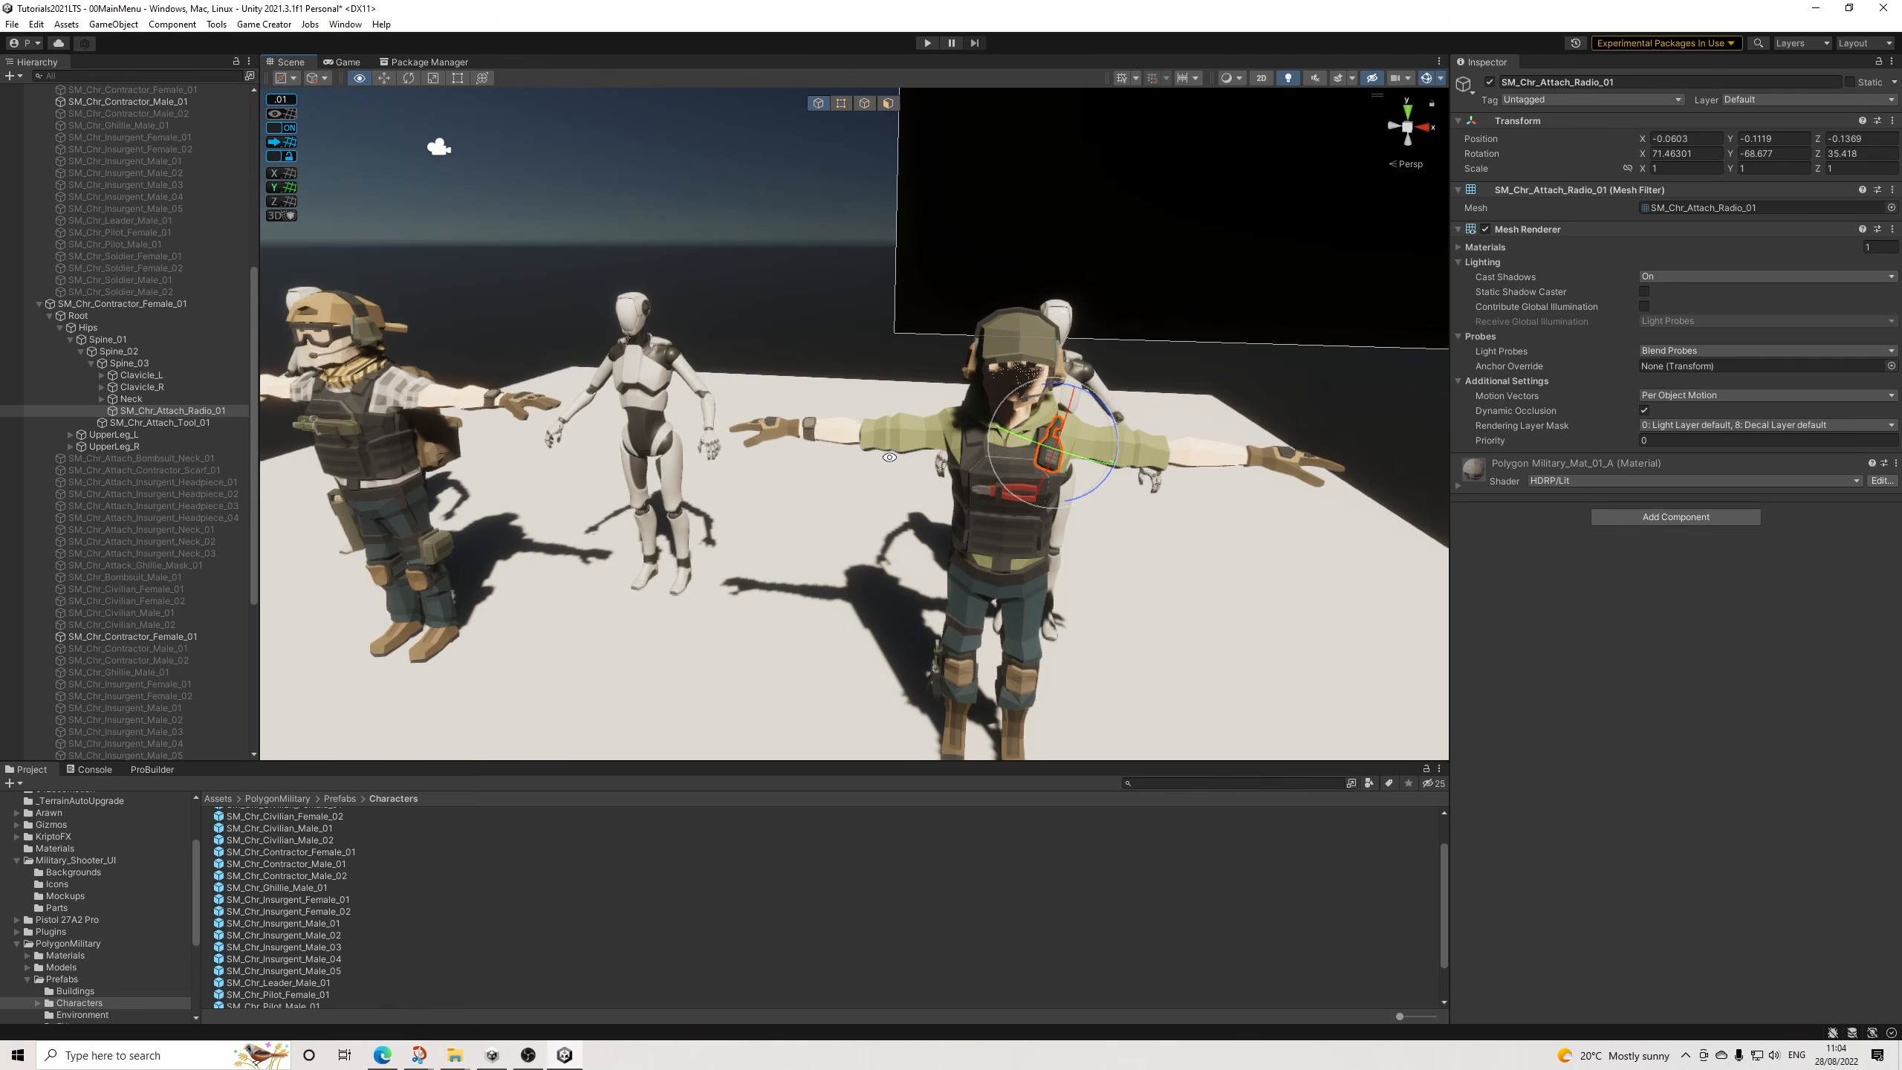
left_click(189, 423)
key("Delete")
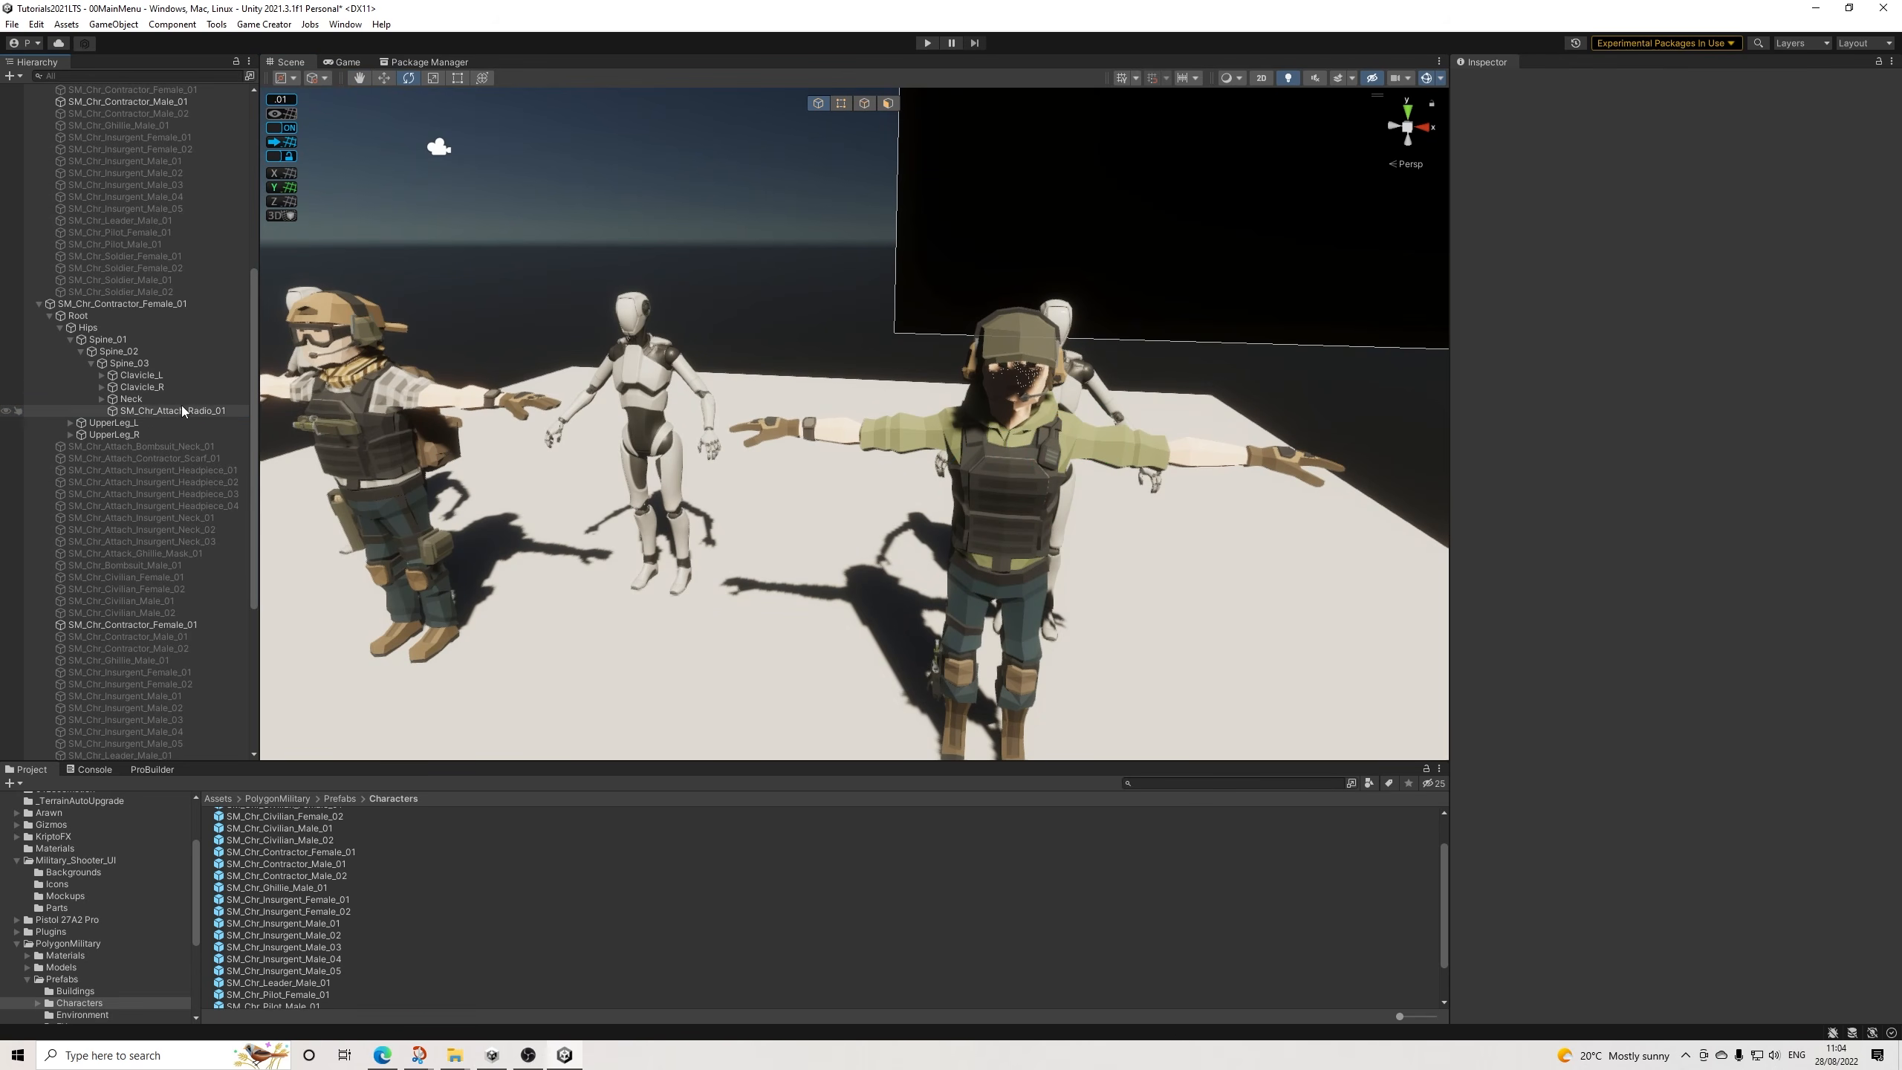
Paste the copied knife sheath as a child of the female contractor's Spine_03 and frame it in the scene.
right_click(140, 367)
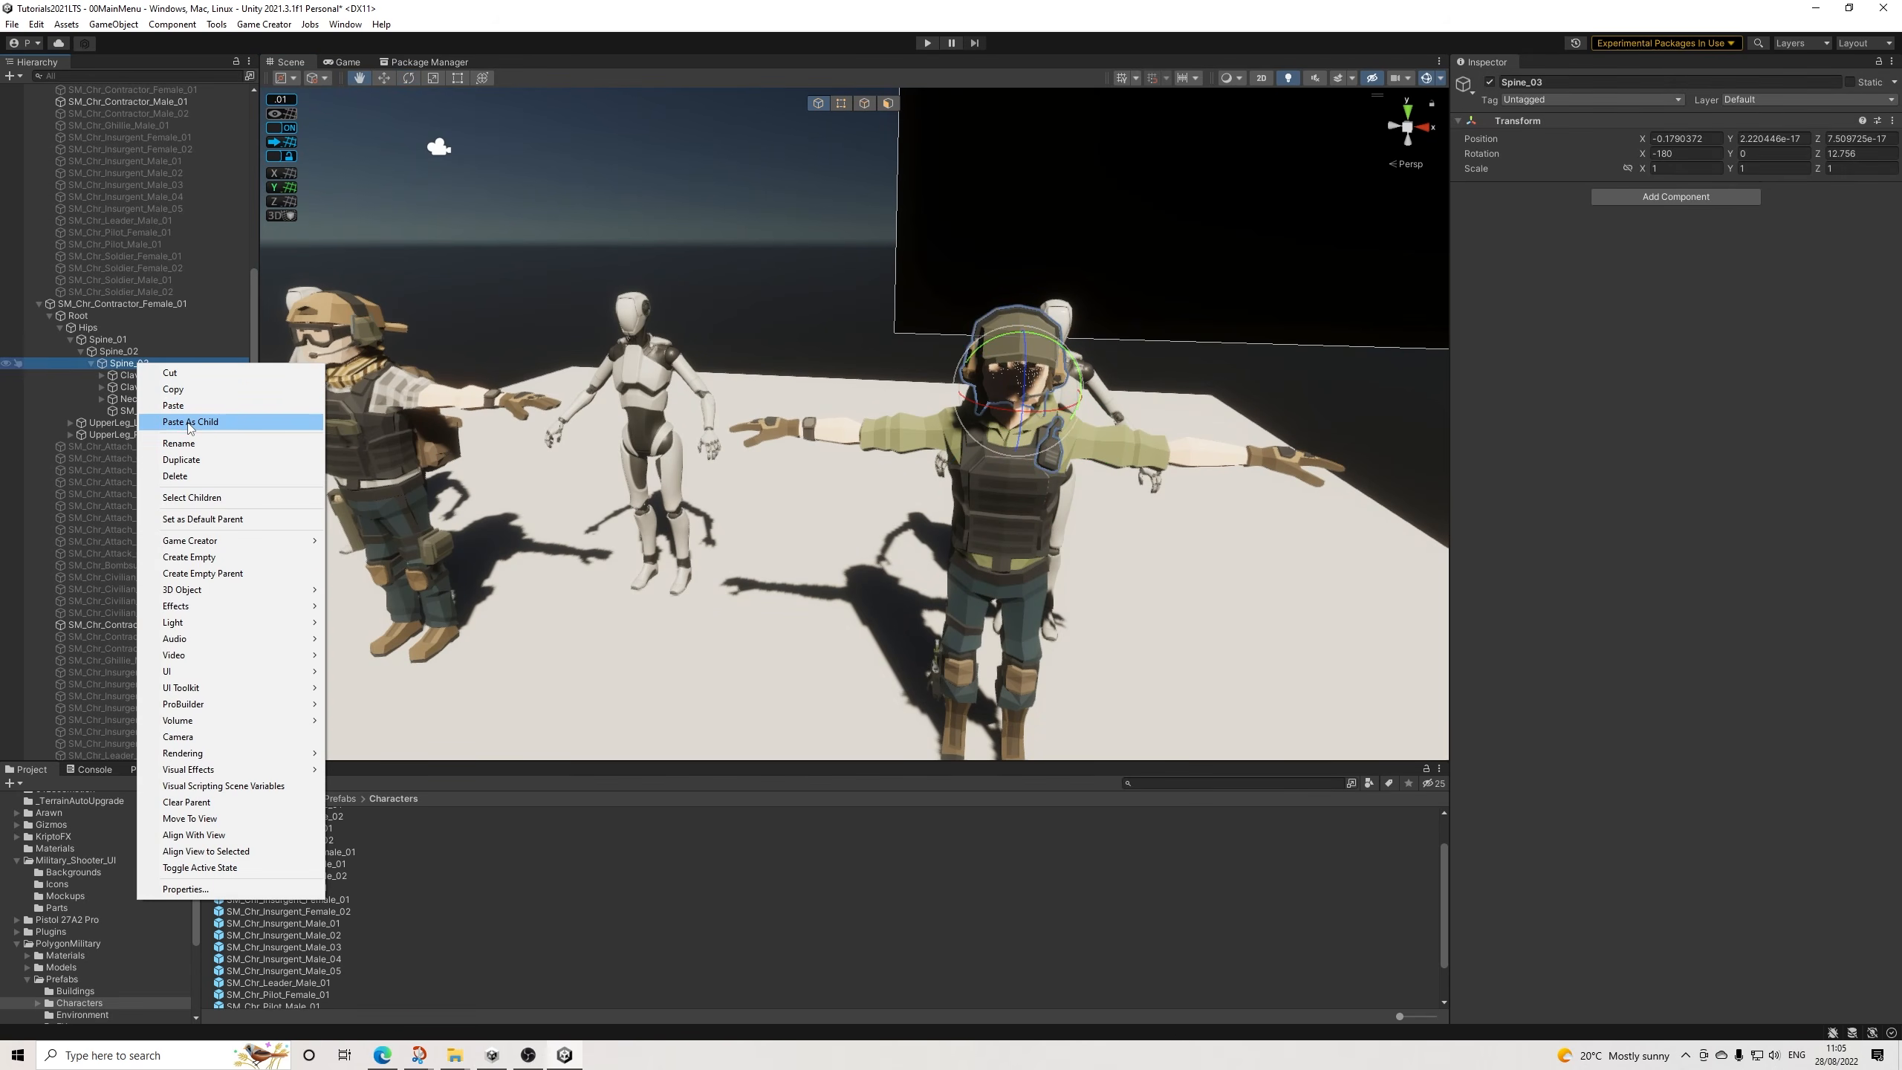
left_click(173, 424)
left_click_drag(1011, 479, 810, 409, "alt")
key("f")
left_click_drag(893, 475, 940, 485, "alt")
Turn off move snapping and reposition the pasted knife sheath on the female's vest at about X 0.0732, Y -0.2177, Z -0.0081.
left_click(383, 78)
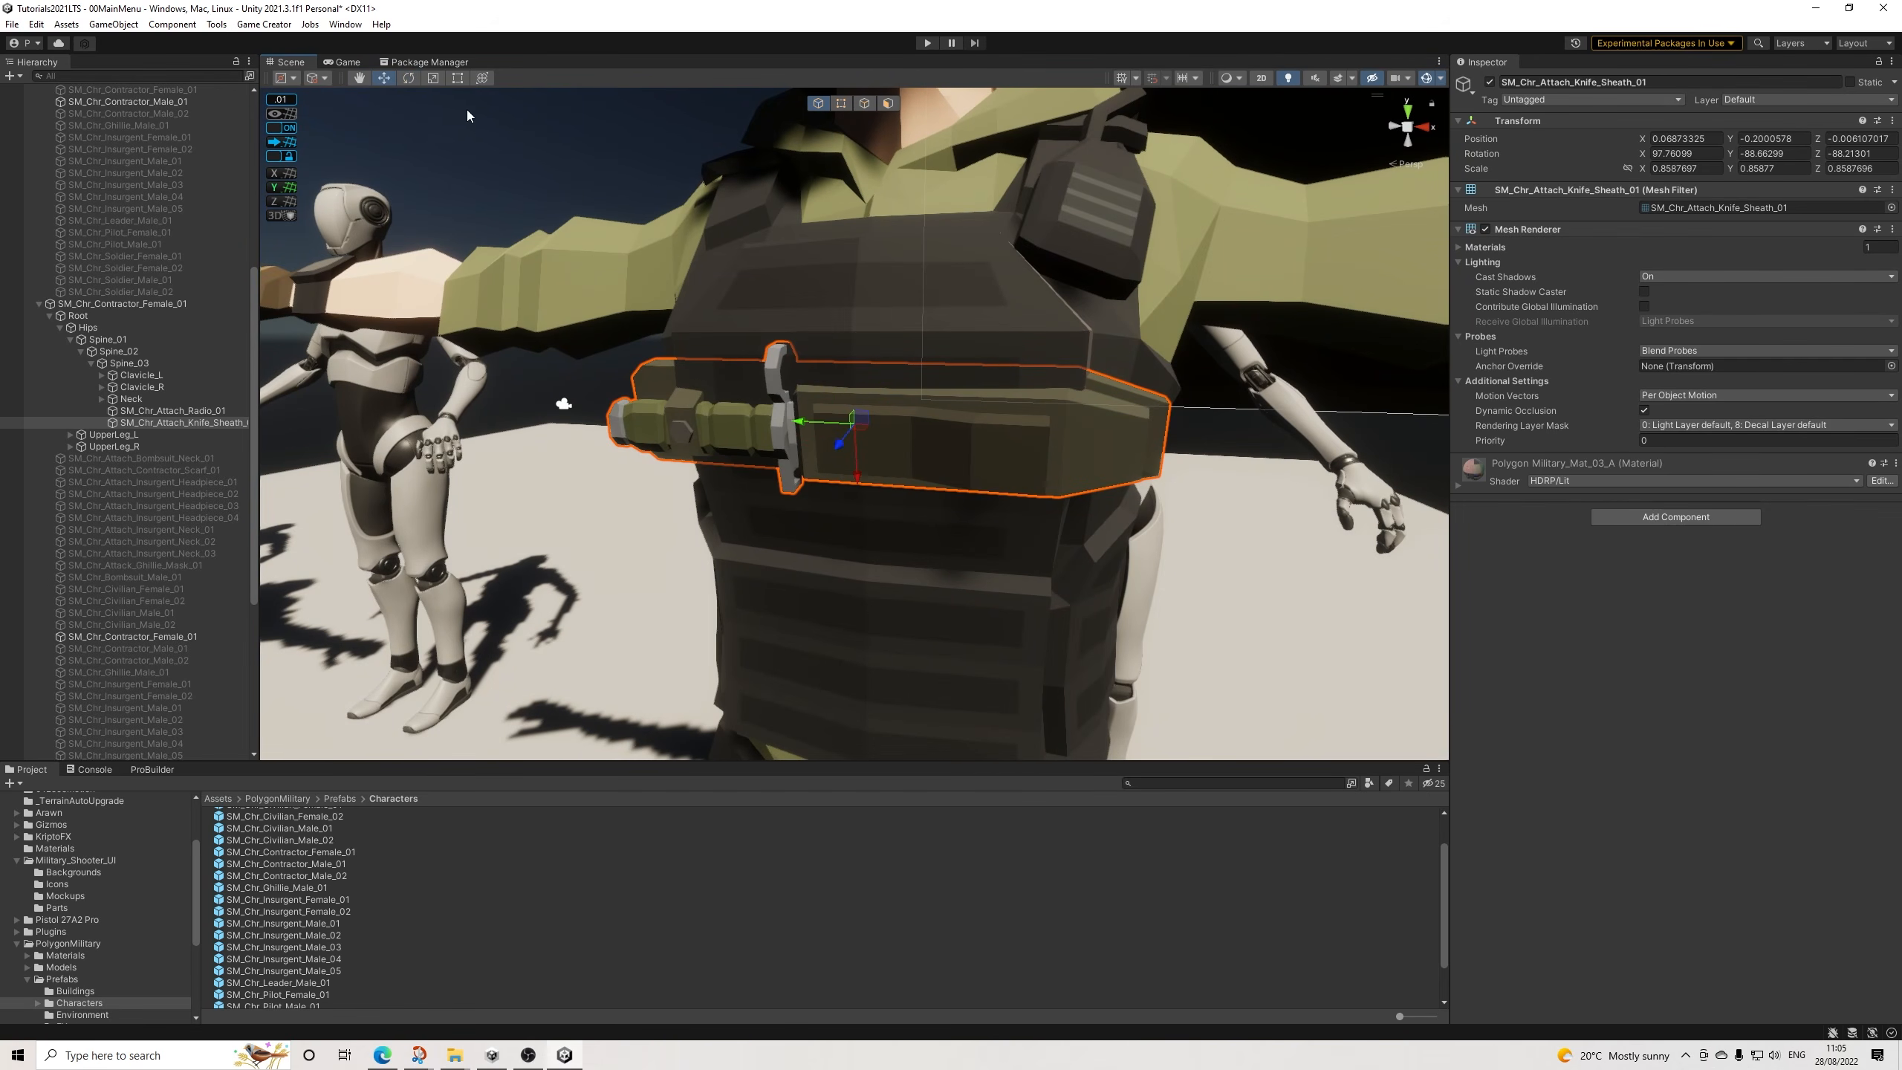
left_click_drag(839, 420, 941, 410, "alt")
left_click_drag(826, 457, 820, 458)
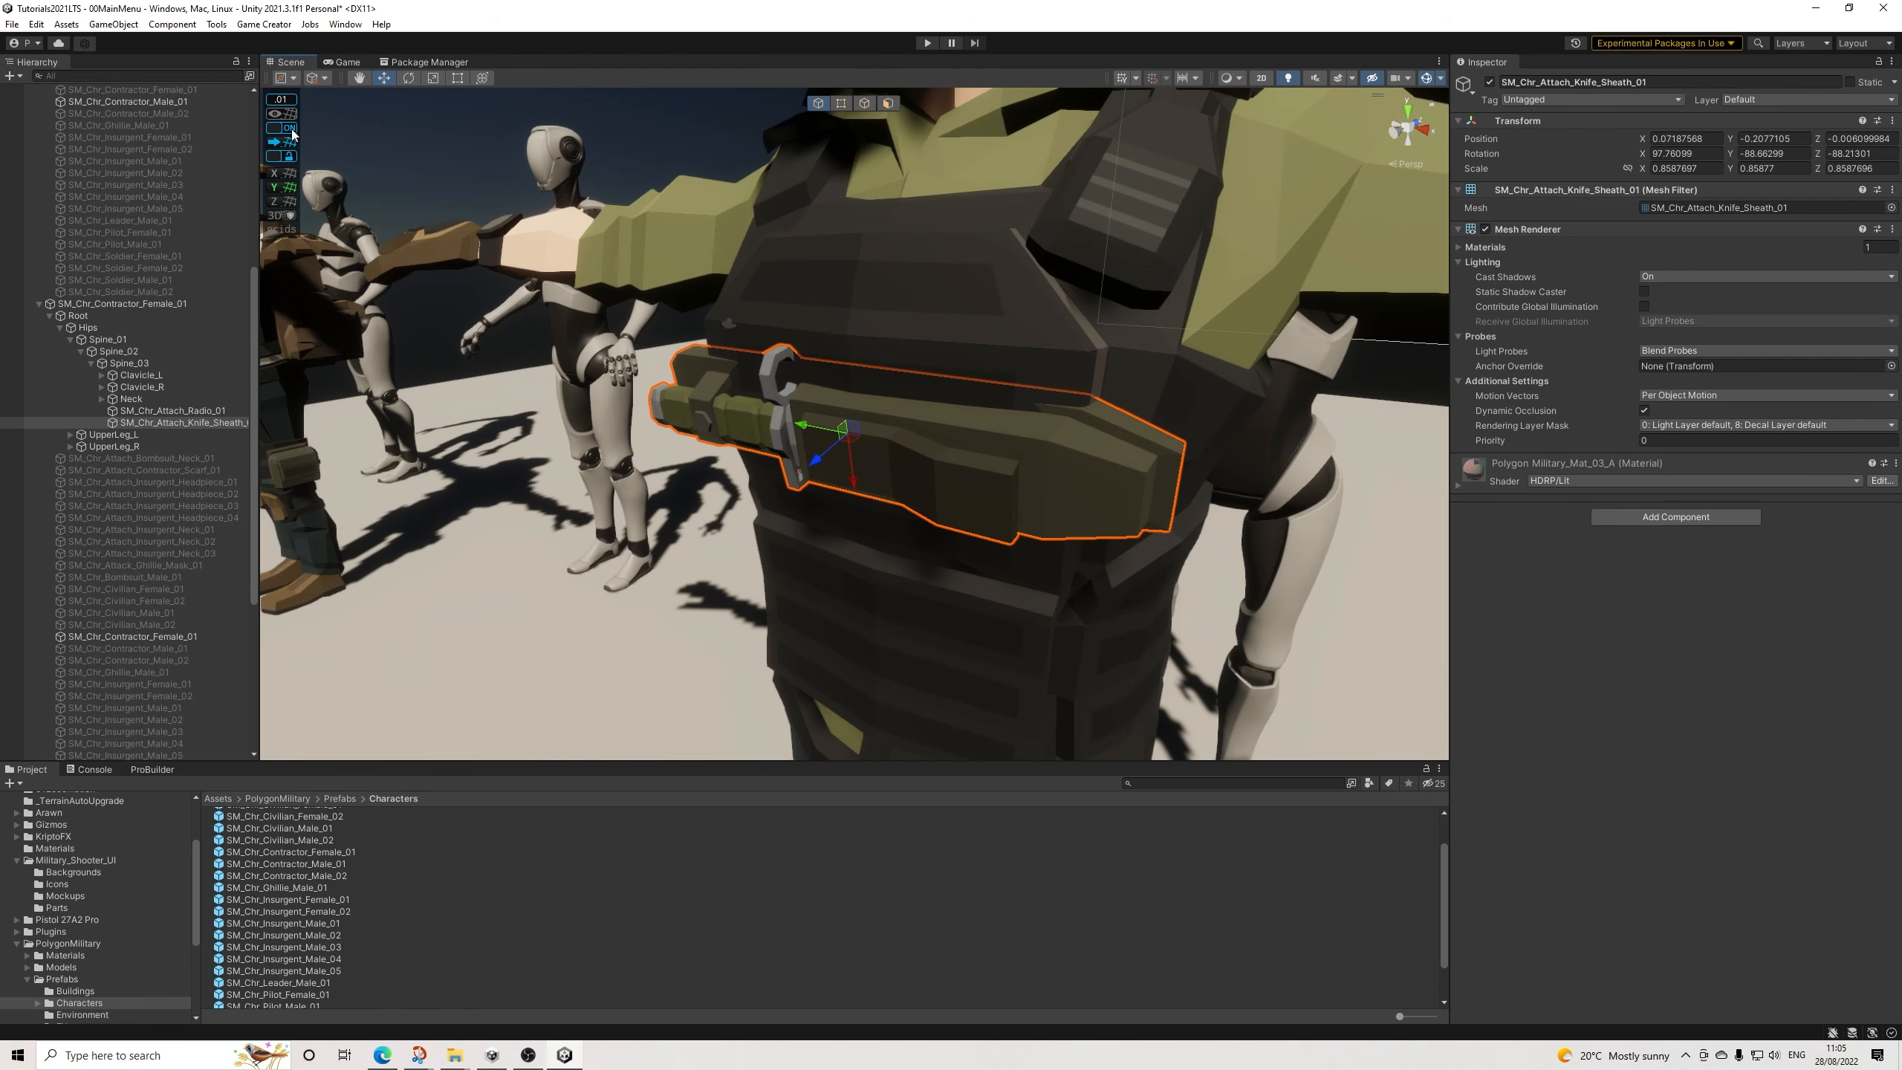
mouse_move(823, 469)
left_mouse_down()
mouse_move(806, 475)
mouse_move(1087, 256)
mouse_move(1325, 332)
mouse_move(1016, 436)
left_mouse_up()
scroll(1057, 497, "down", 10)
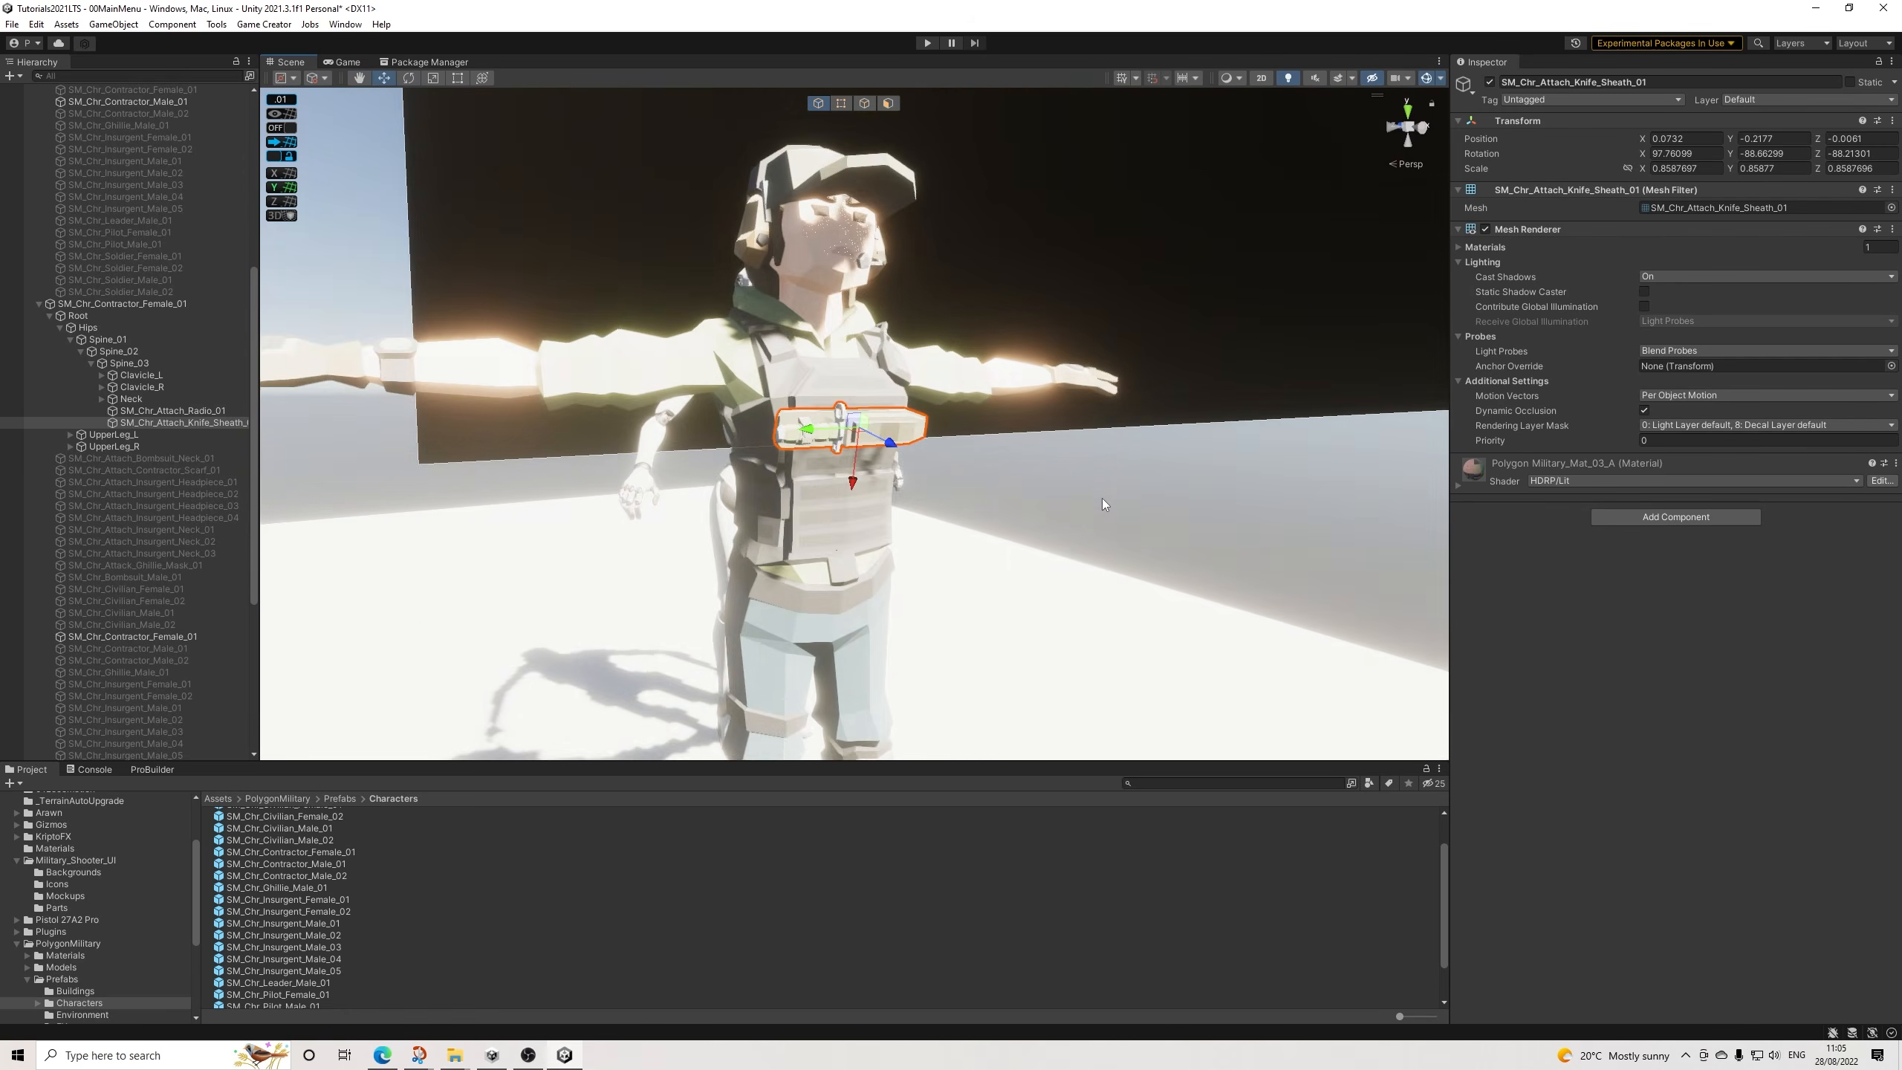
left_click_drag(1115, 497, 929, 587, "alt")
scroll(1085, 590, "up", 5)
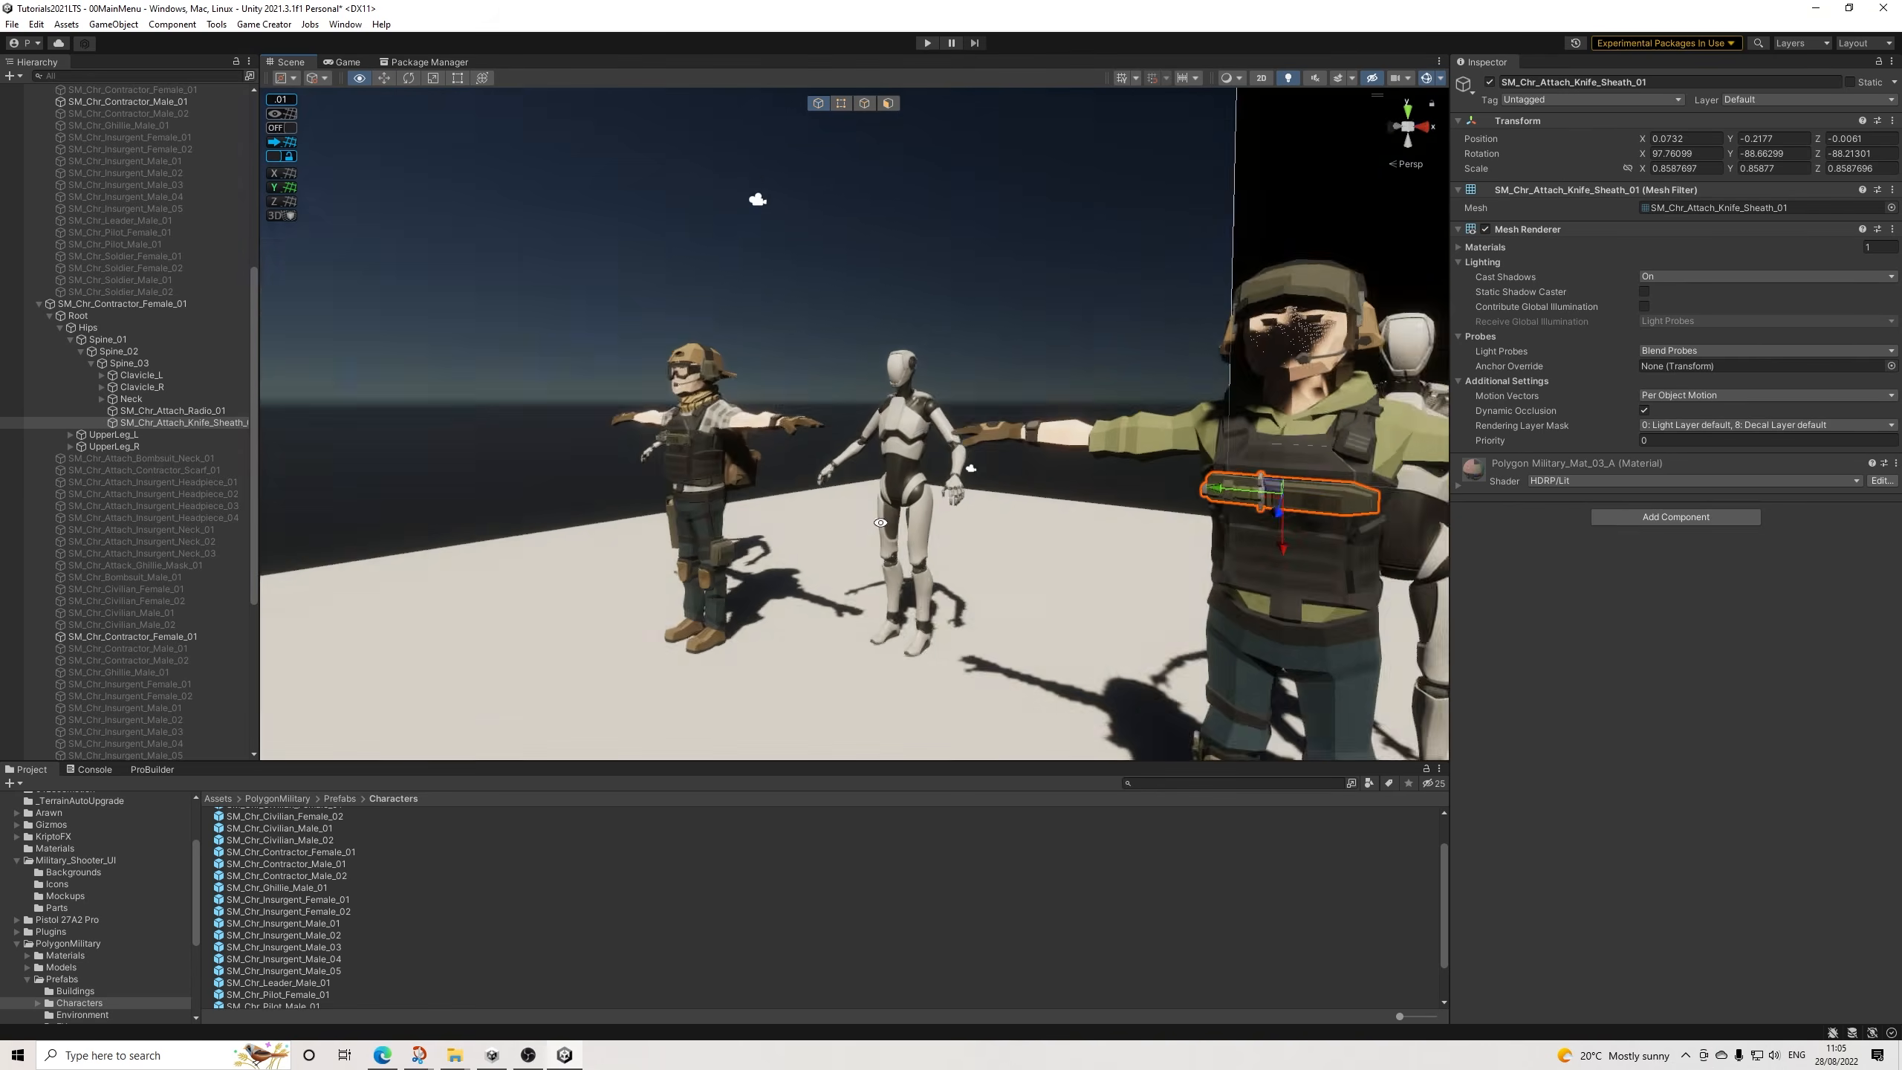
mouse_move(1123, 589)
left_mouse_down("alt")
mouse_move(1086, 519)
mouse_move(1312, 565)
mouse_move(1375, 620)
mouse_move(1470, 628)
mouse_move(1160, 592)
left_mouse_up("alt")
scroll(1046, 554, "up", 5)
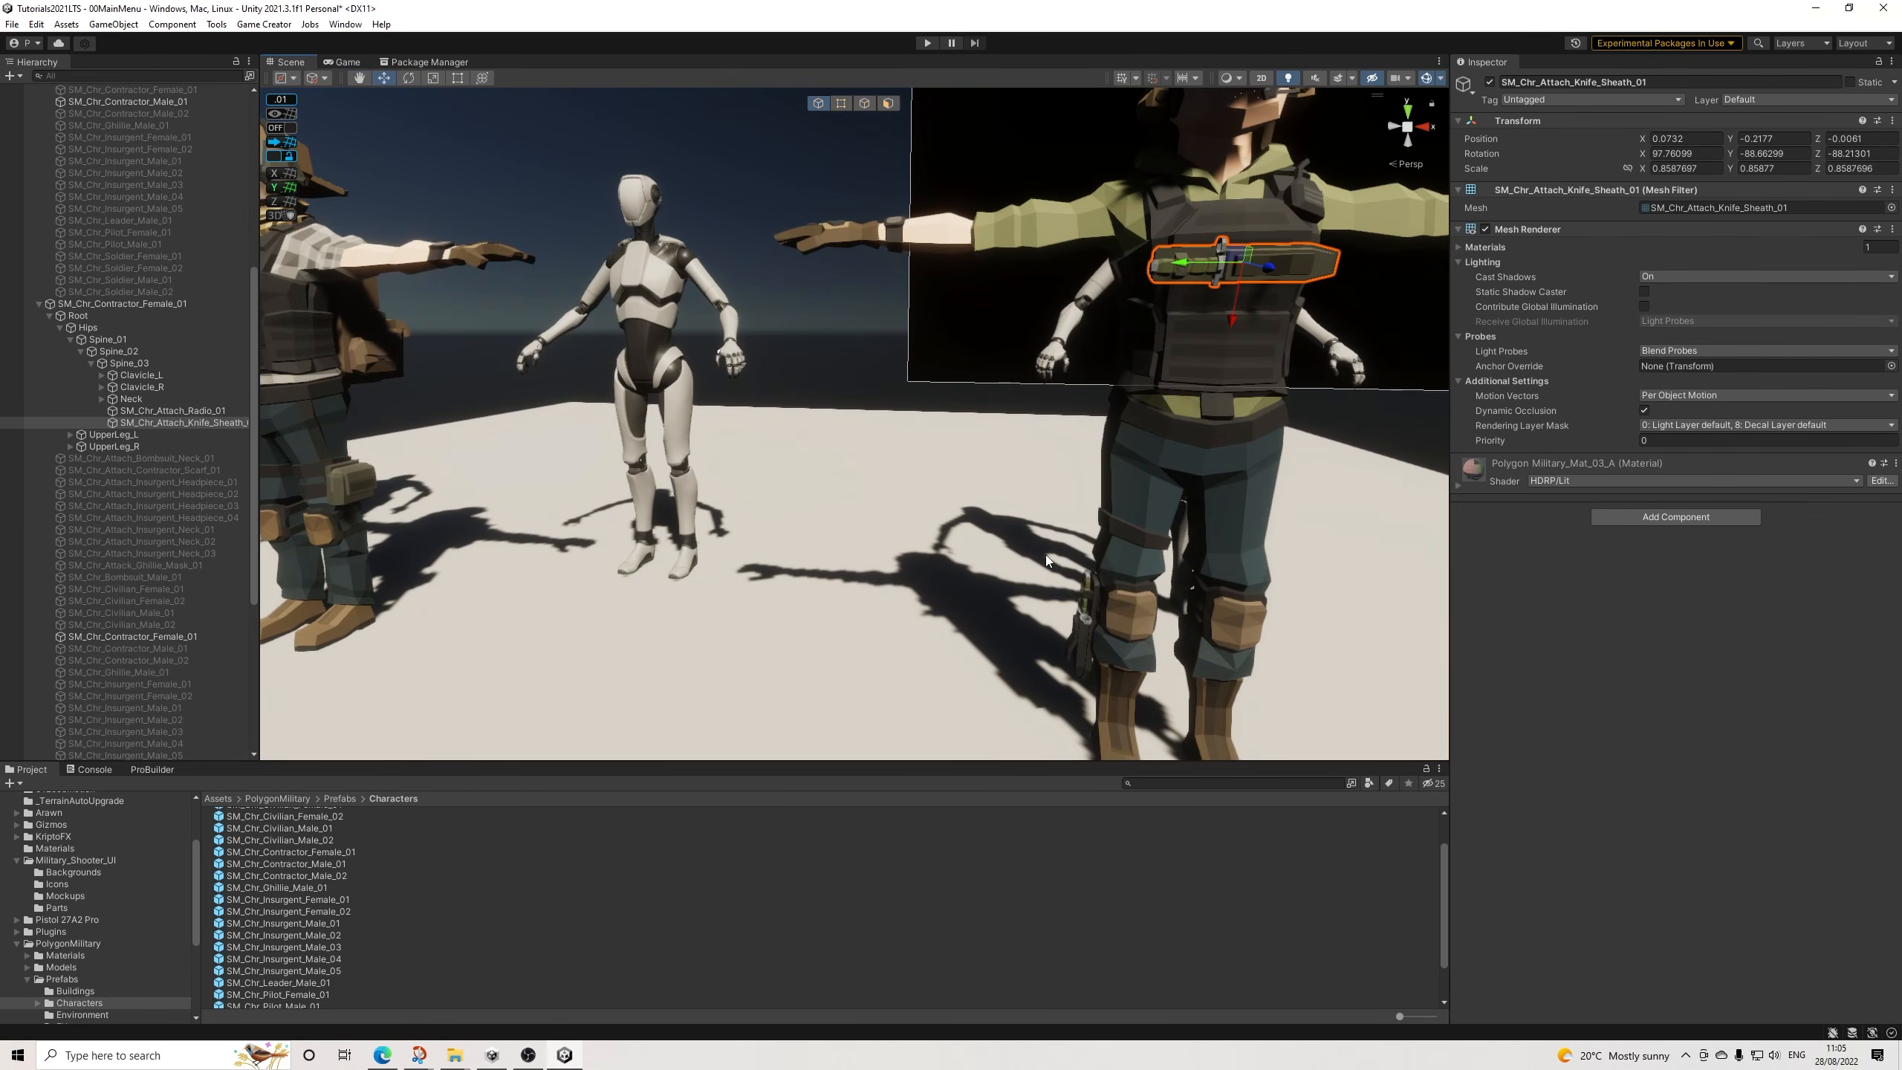
left_click_drag(1054, 619, 949, 550, "alt")
scroll(931, 615, "down", 6)
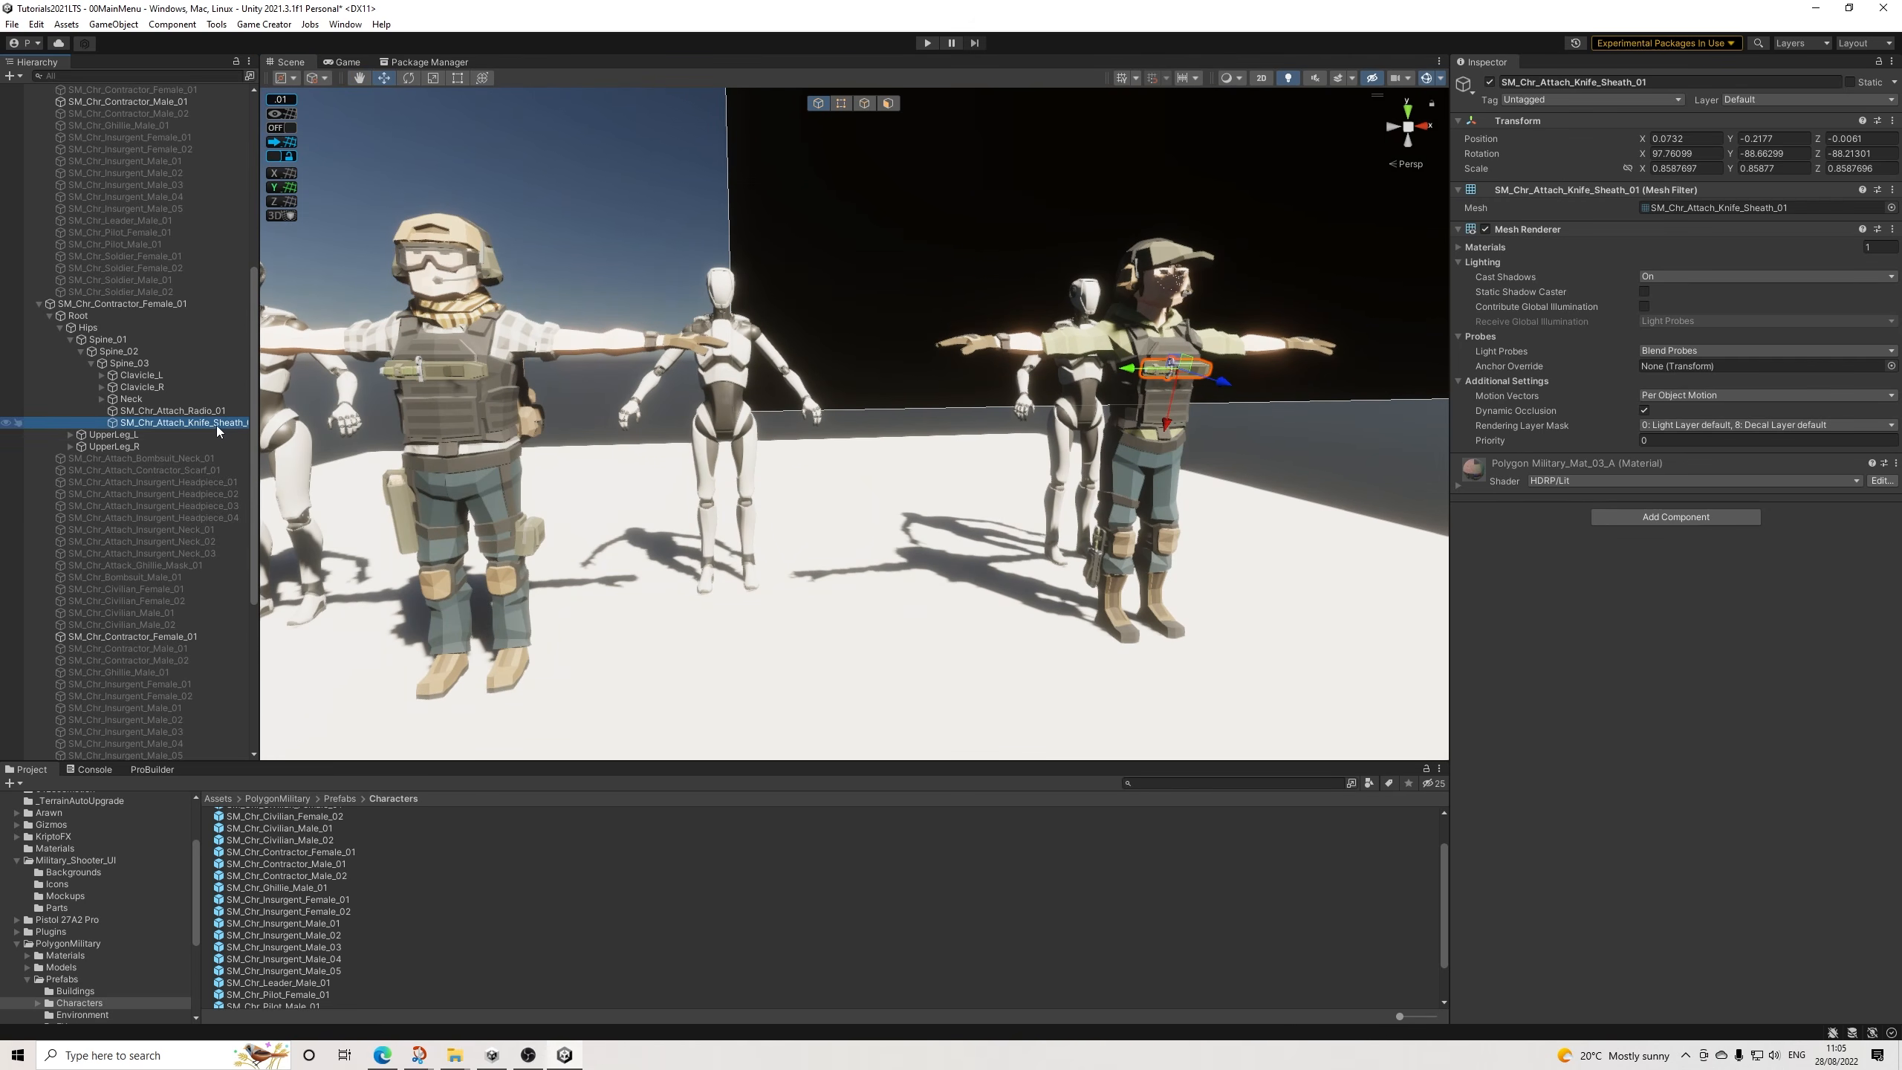
Delete the pasted knife sheath and SM_Chr_Attach_Radio_01 from Spine_03 of the female contractor.
key("Delete")
scroll(1112, 571, "up", 3)
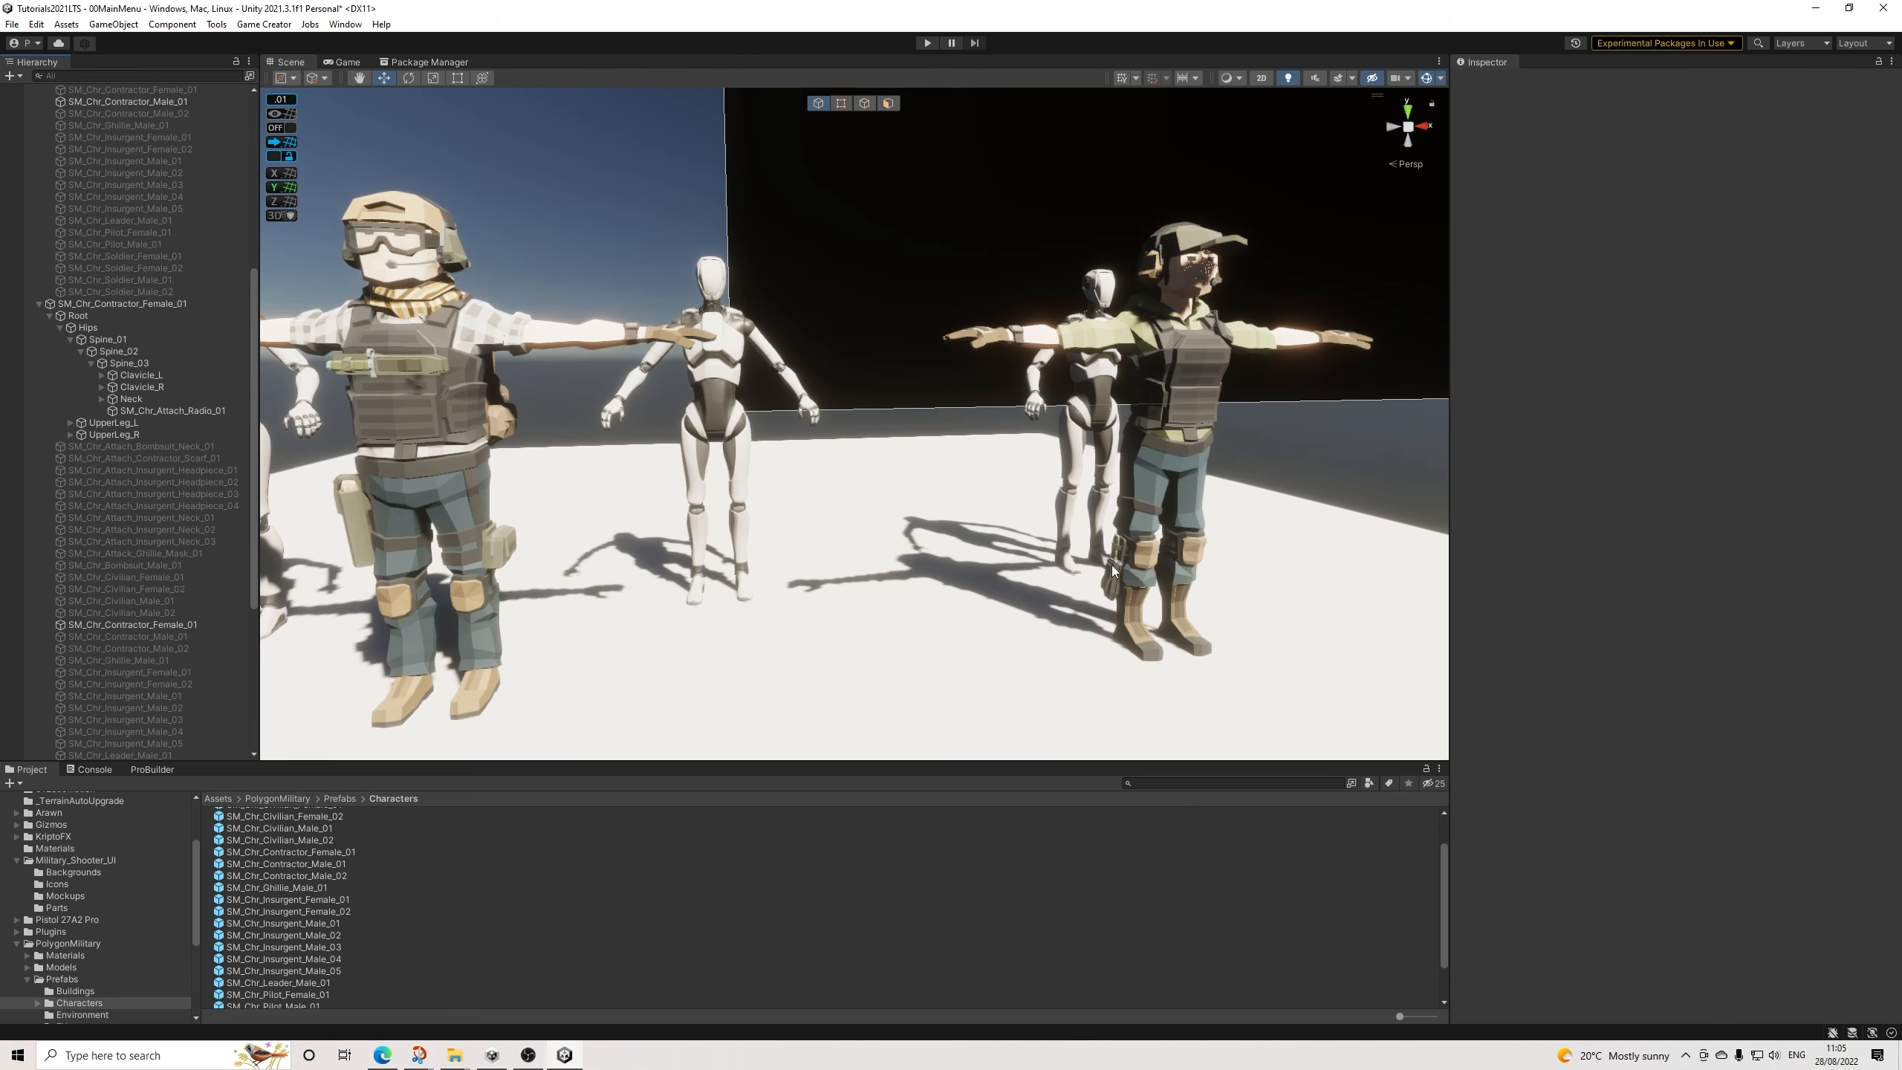
left_click_drag(1183, 426, 1041, 457, "alt")
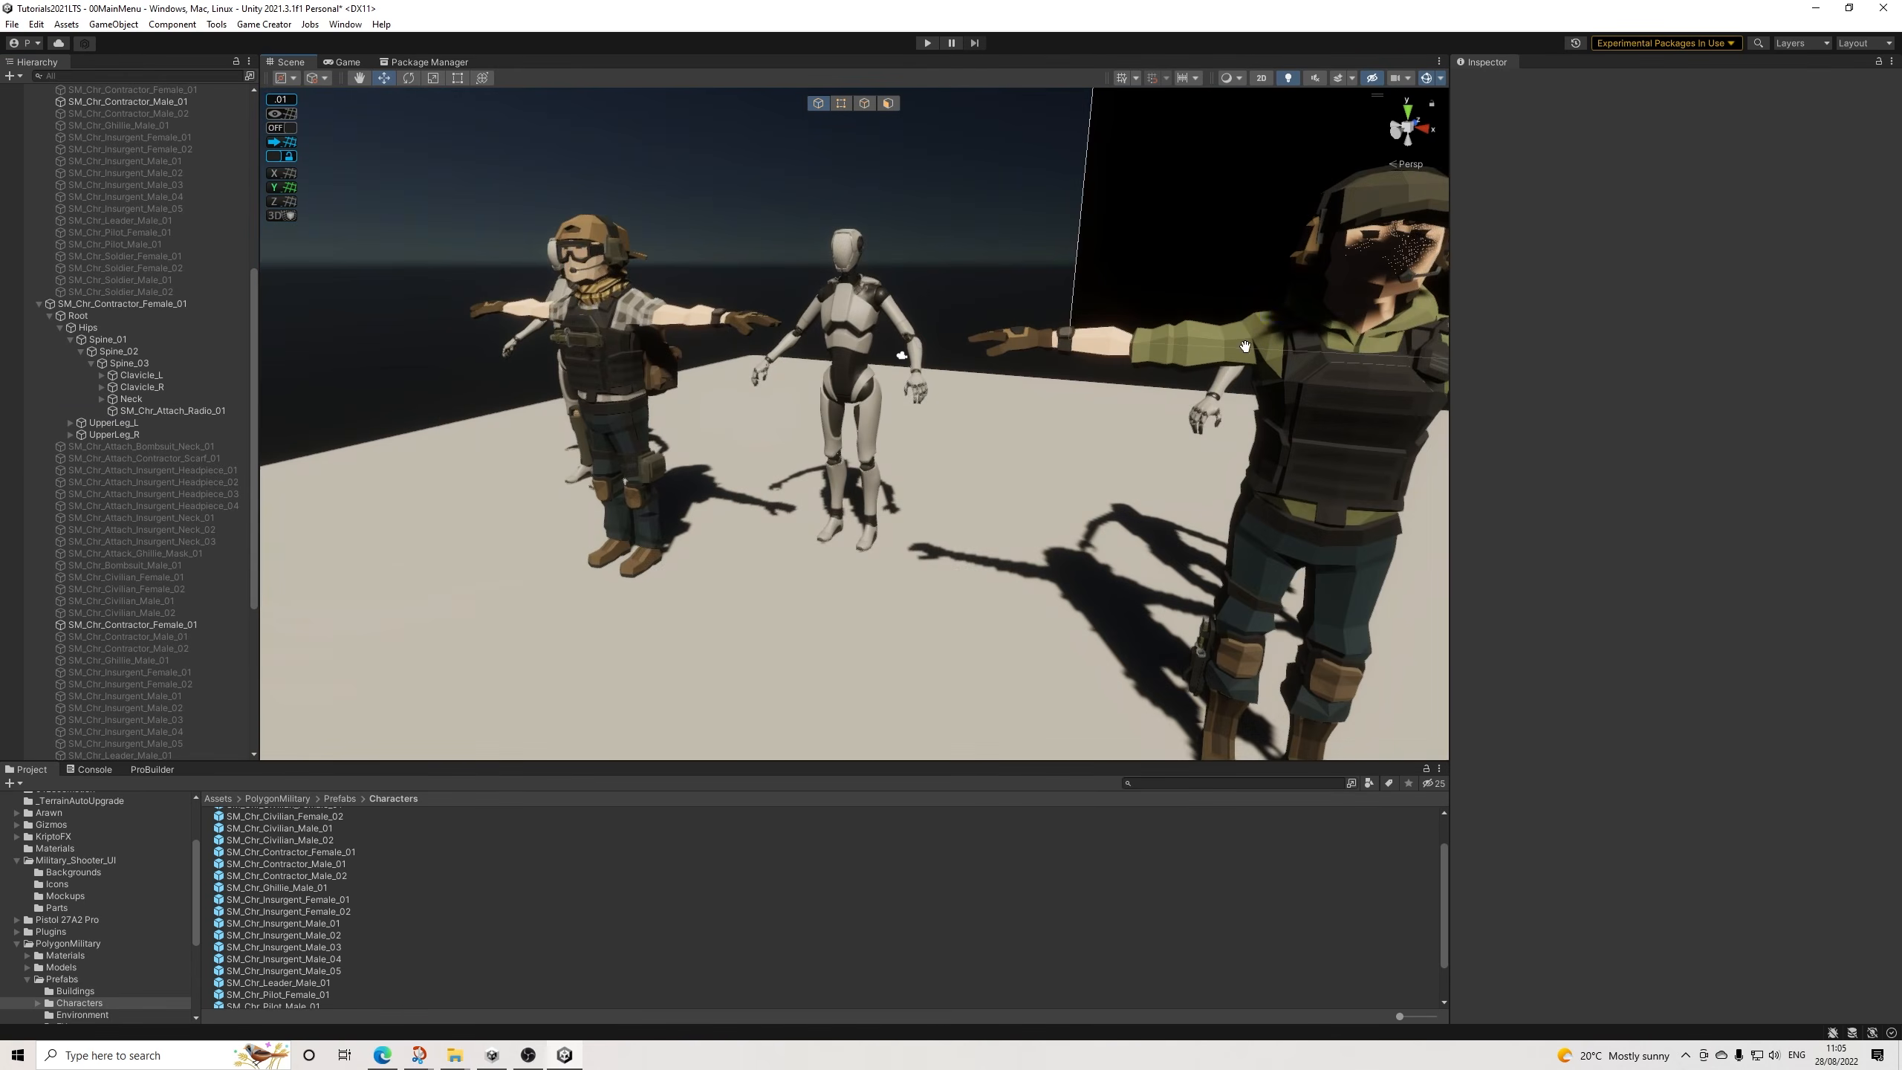
middle_click_drag(1198, 330, 835, 406)
left_click(783, 449)
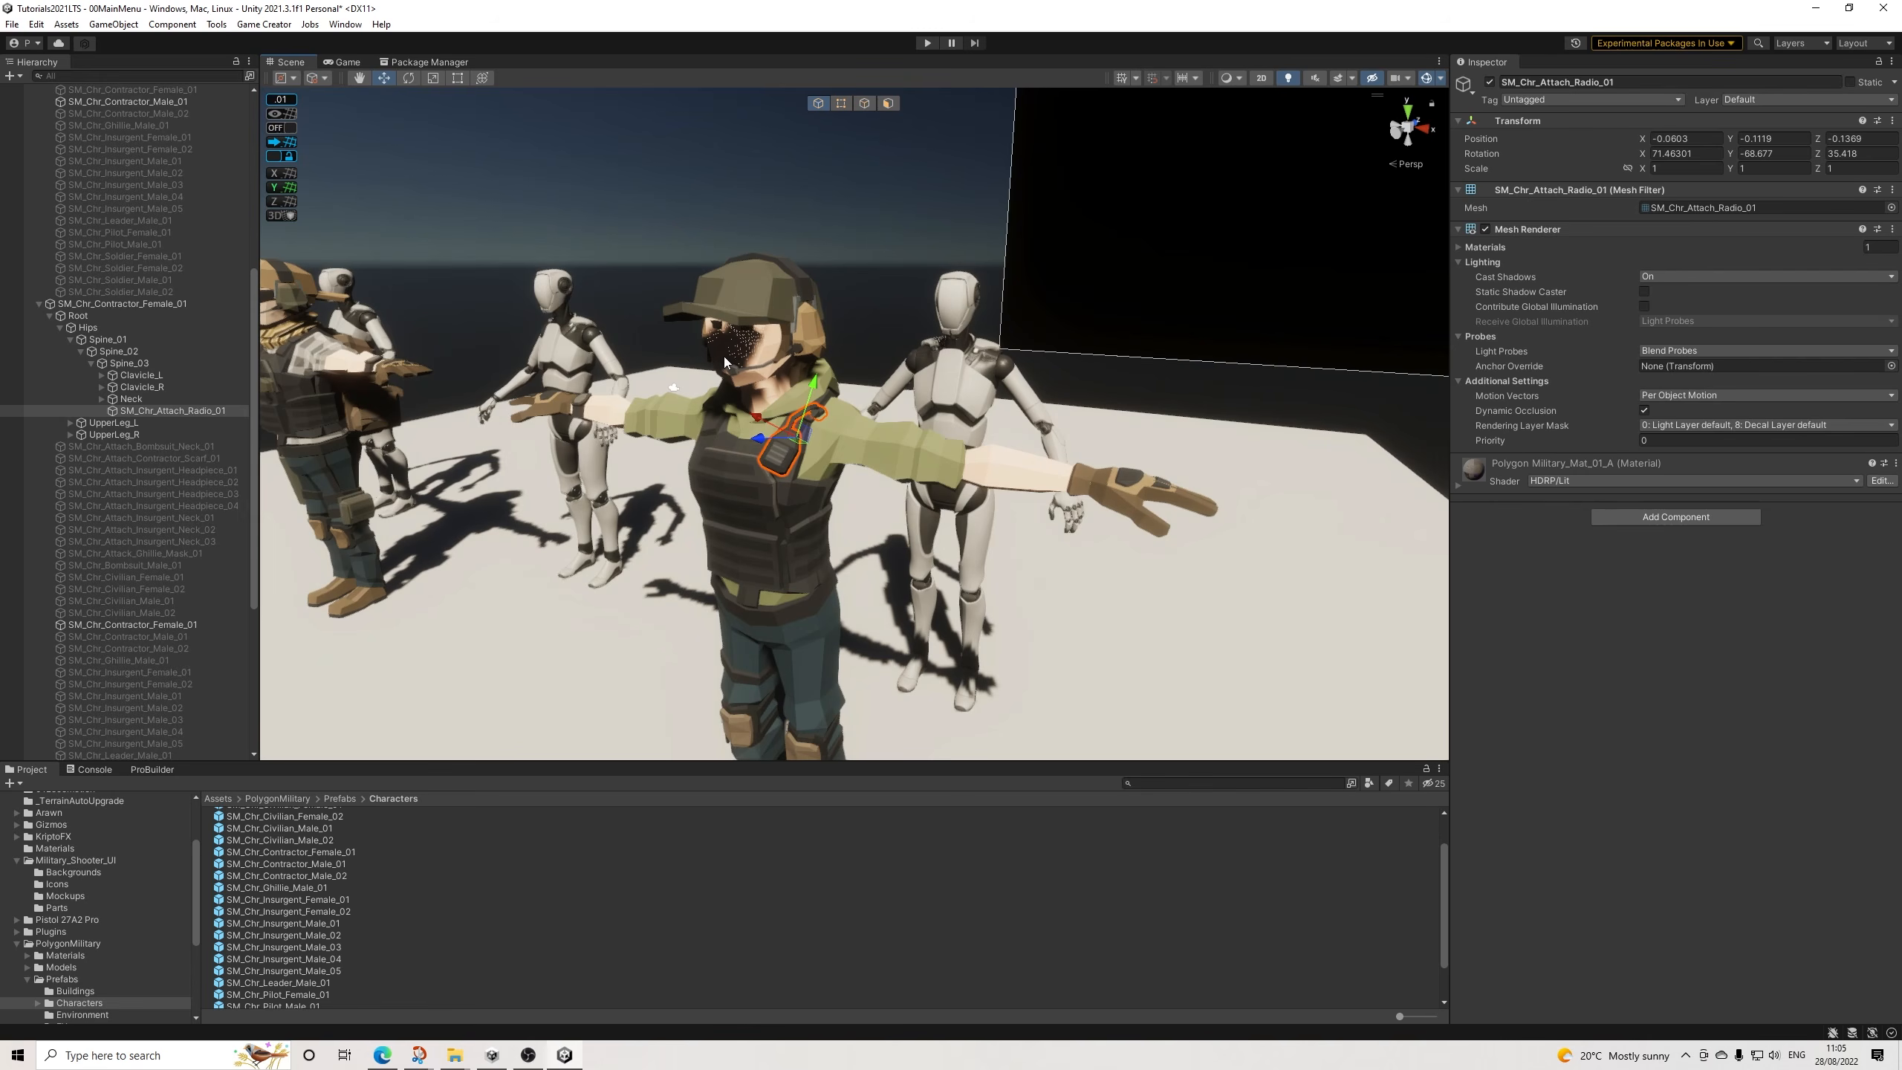
key("Delete")
Delete SM_Chr_Attach_Knife_Sheath_01 from the chest of the male contractor.
left_click_drag(621, 488, 1059, 468, "alt")
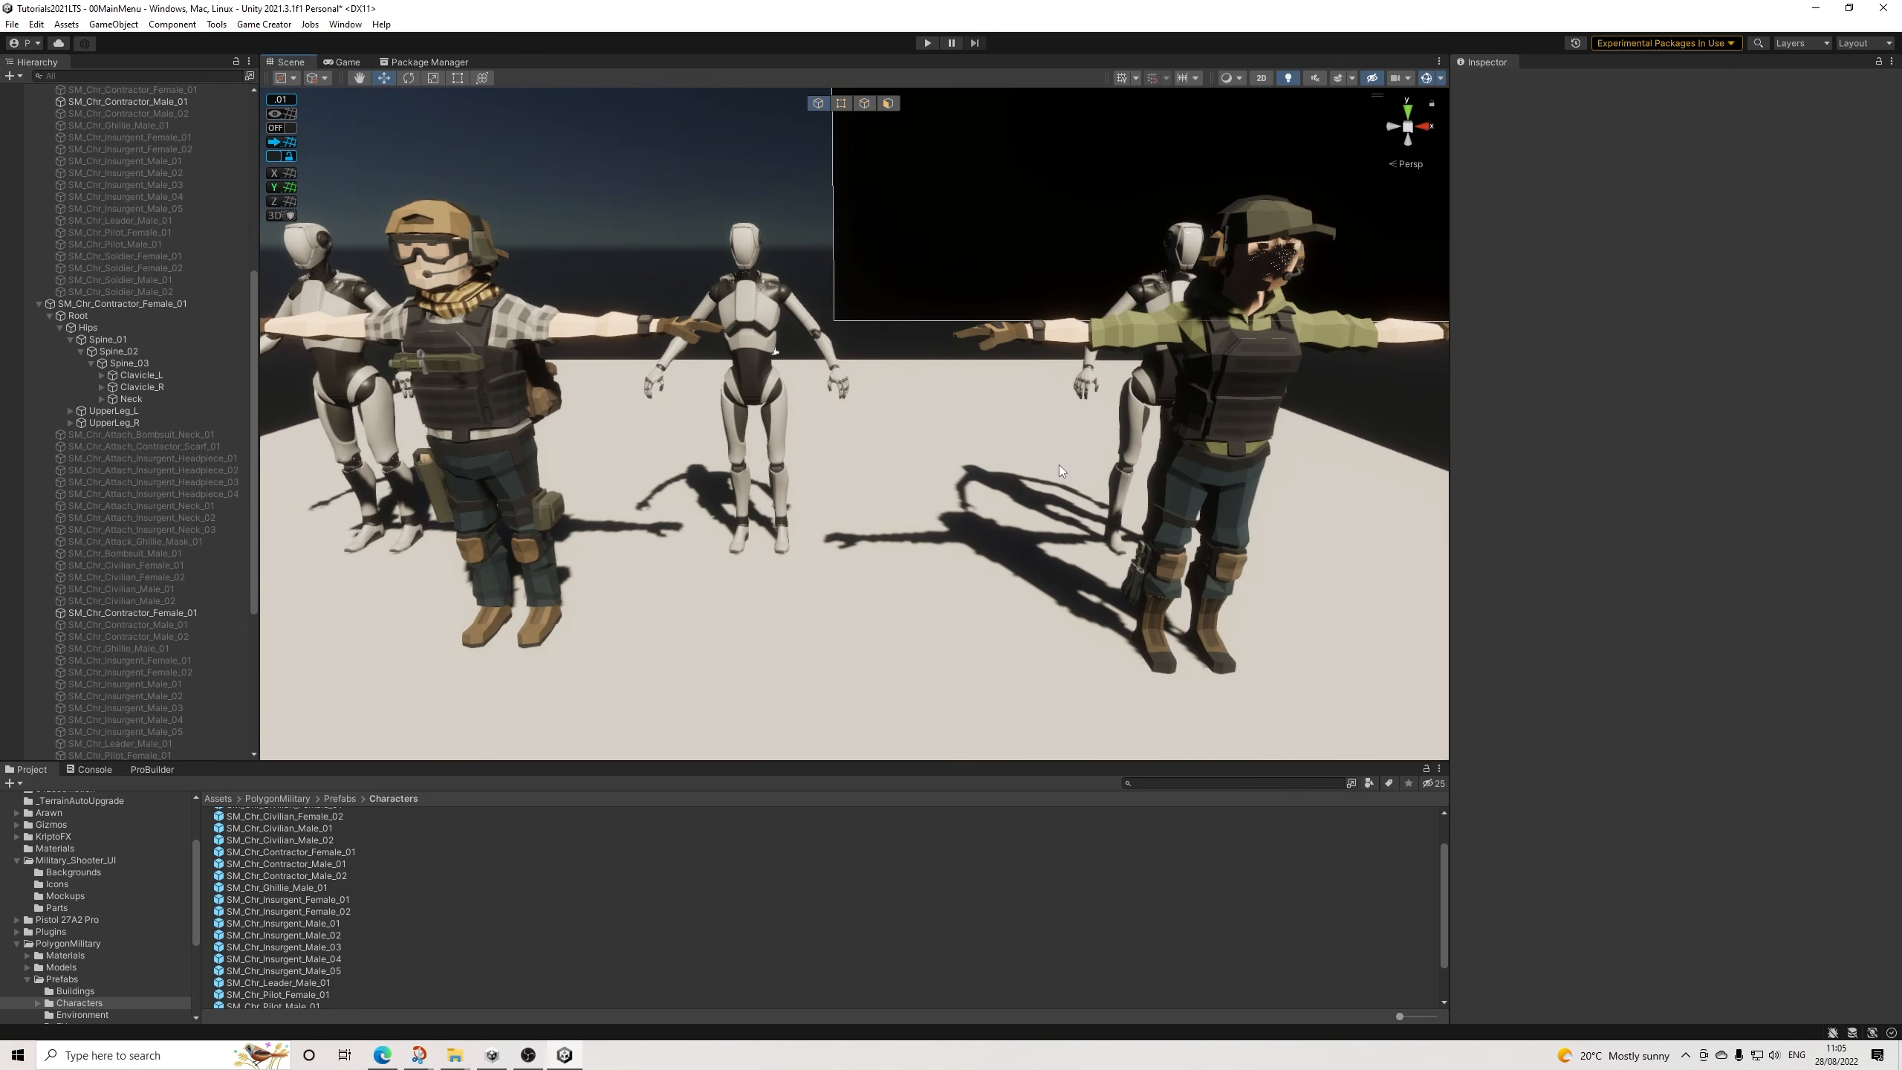
left_click(447, 370)
key("Delete")
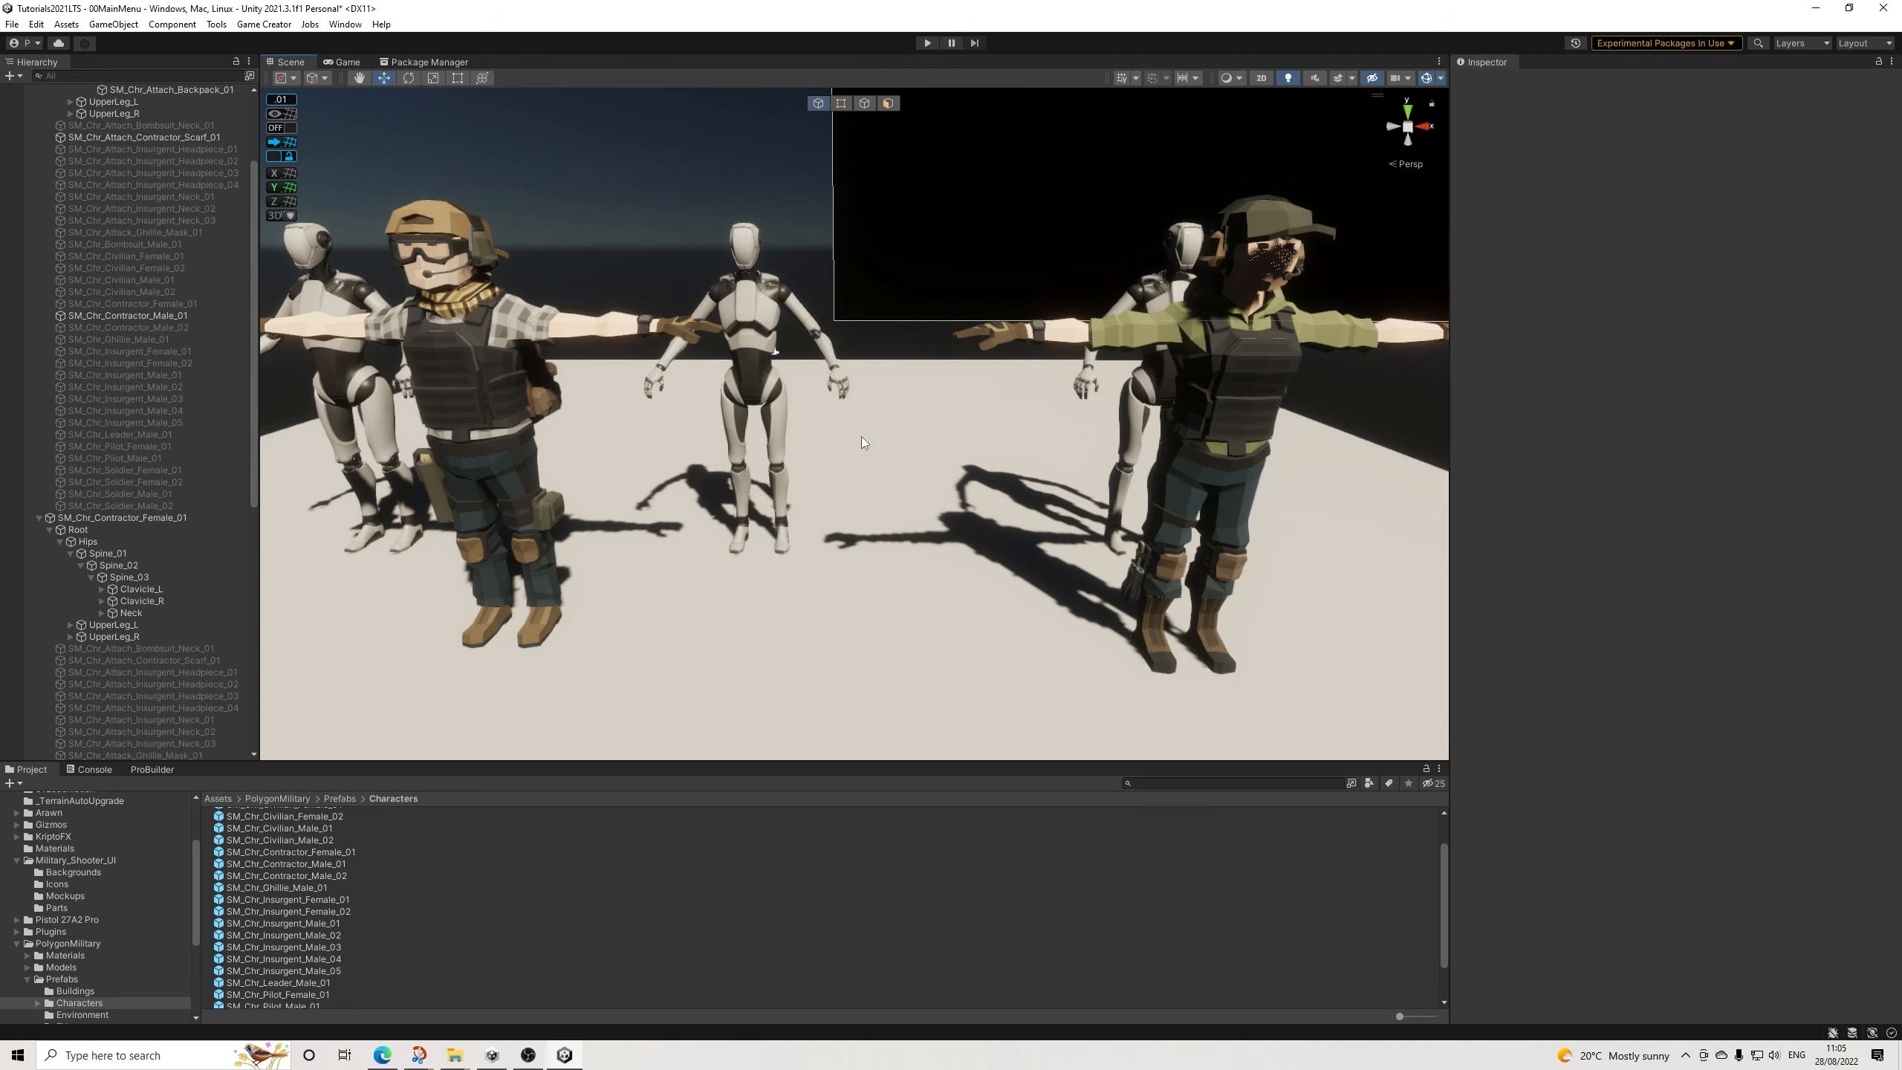
Copy SM_Chr_Attach_Knife_Sheath_01 from LowerLeg_R of the female contractor.
left_click(1140, 570)
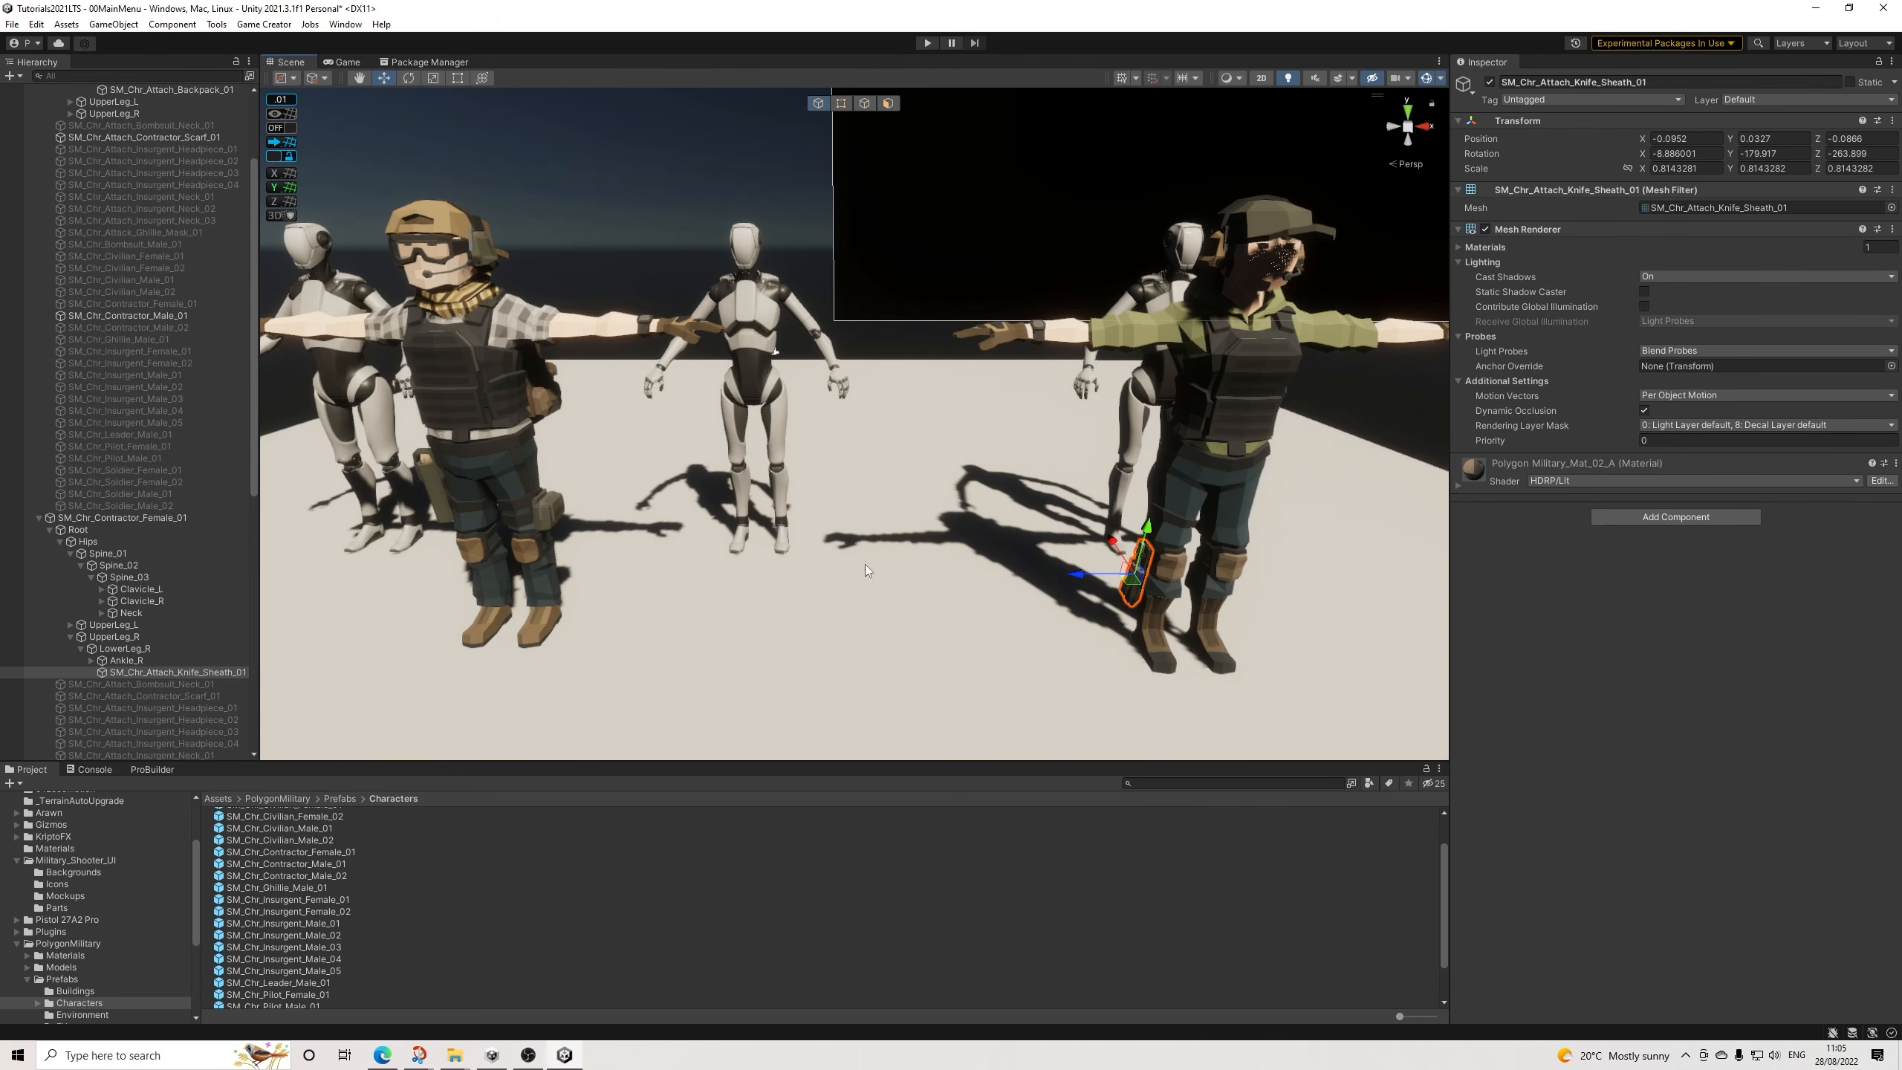
right_click(194, 675)
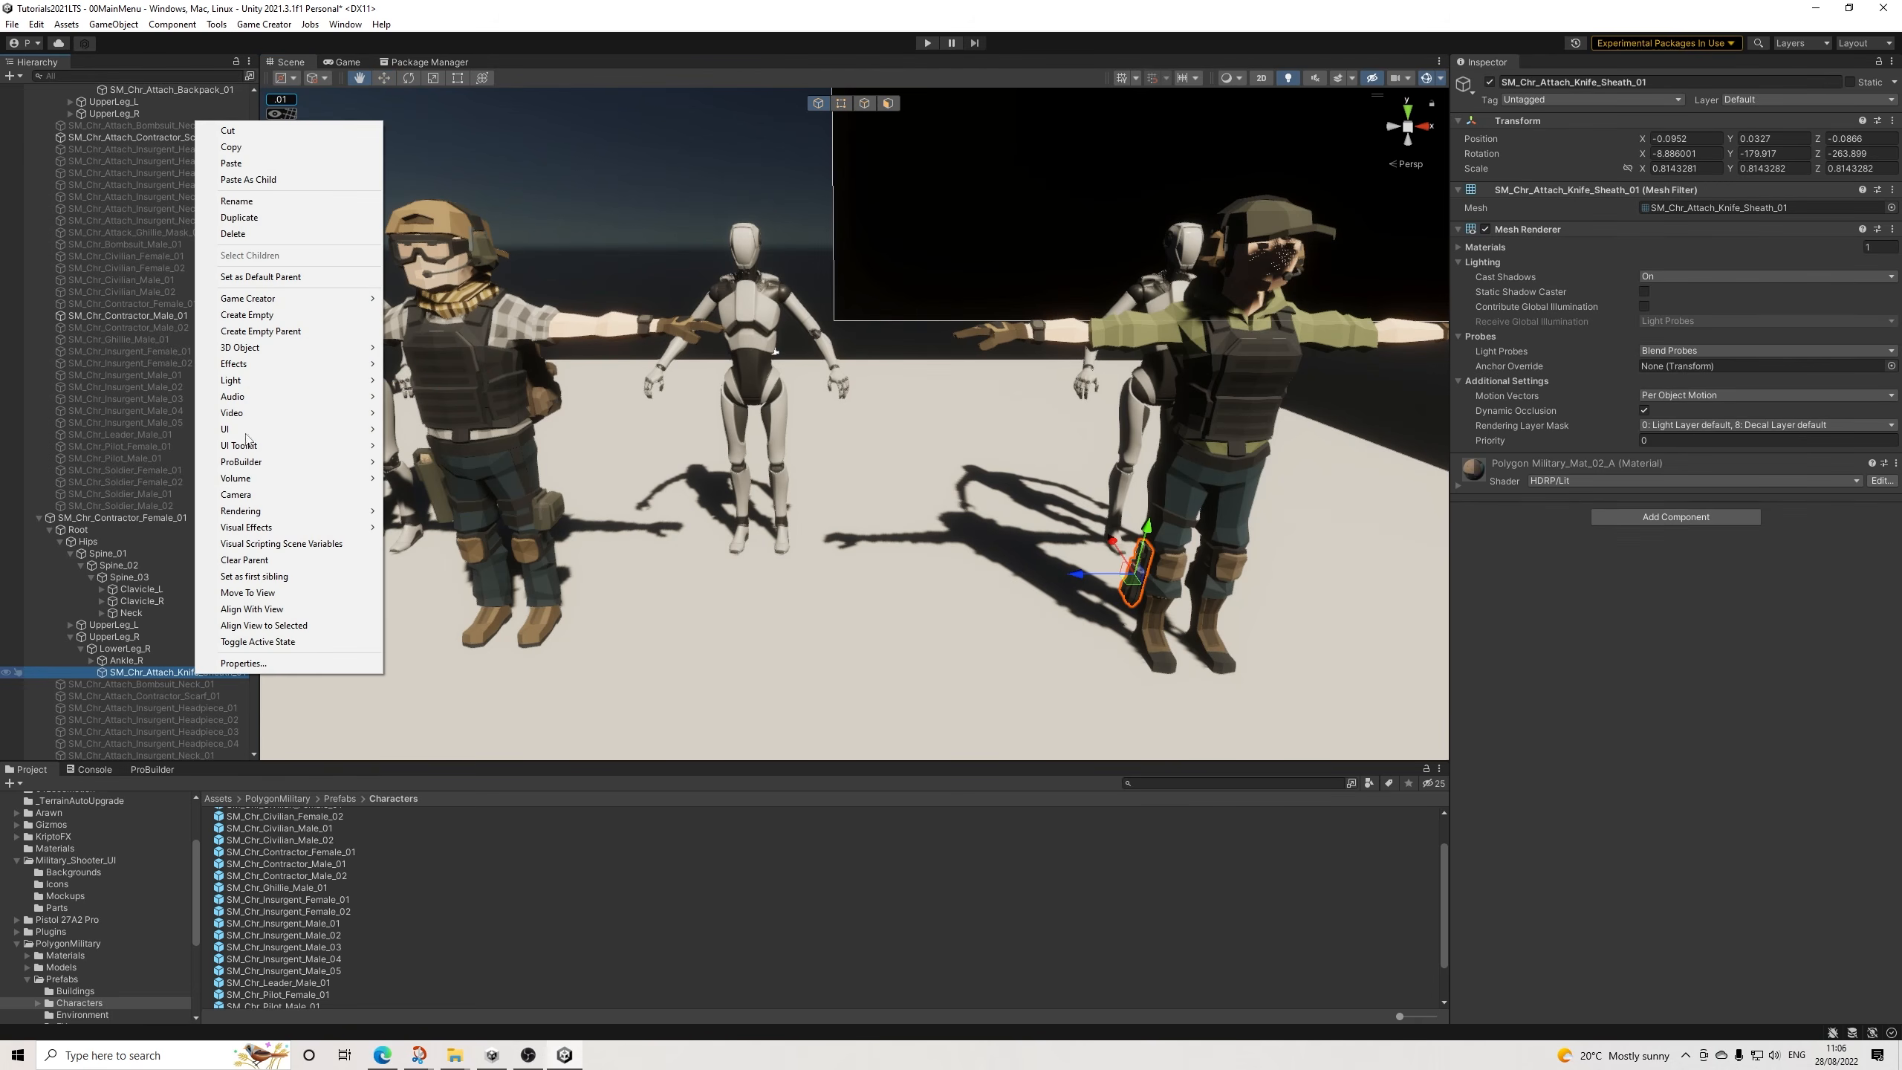
left_click(230, 147)
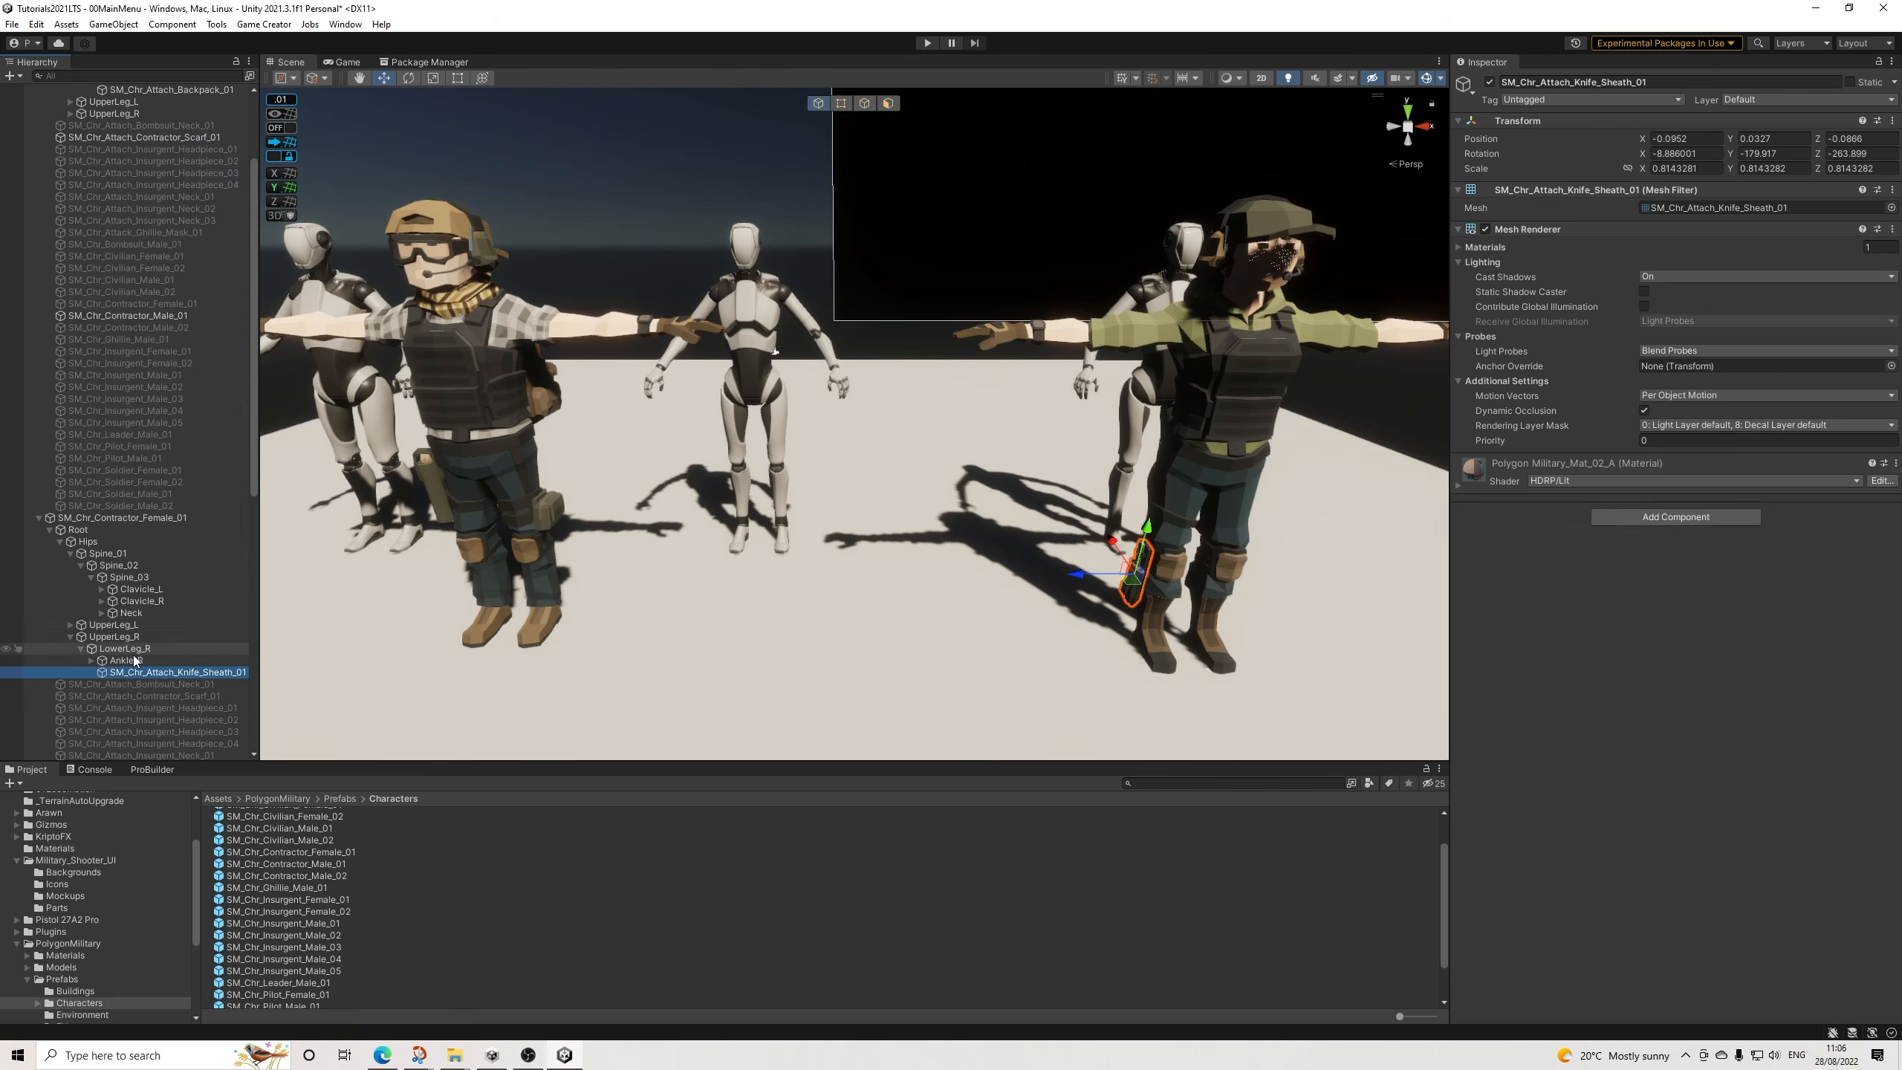
Paste the leg knife sheath as a child of the male contractor's LowerLeg_R and check its placement.
scroll(140, 303, "up", 3)
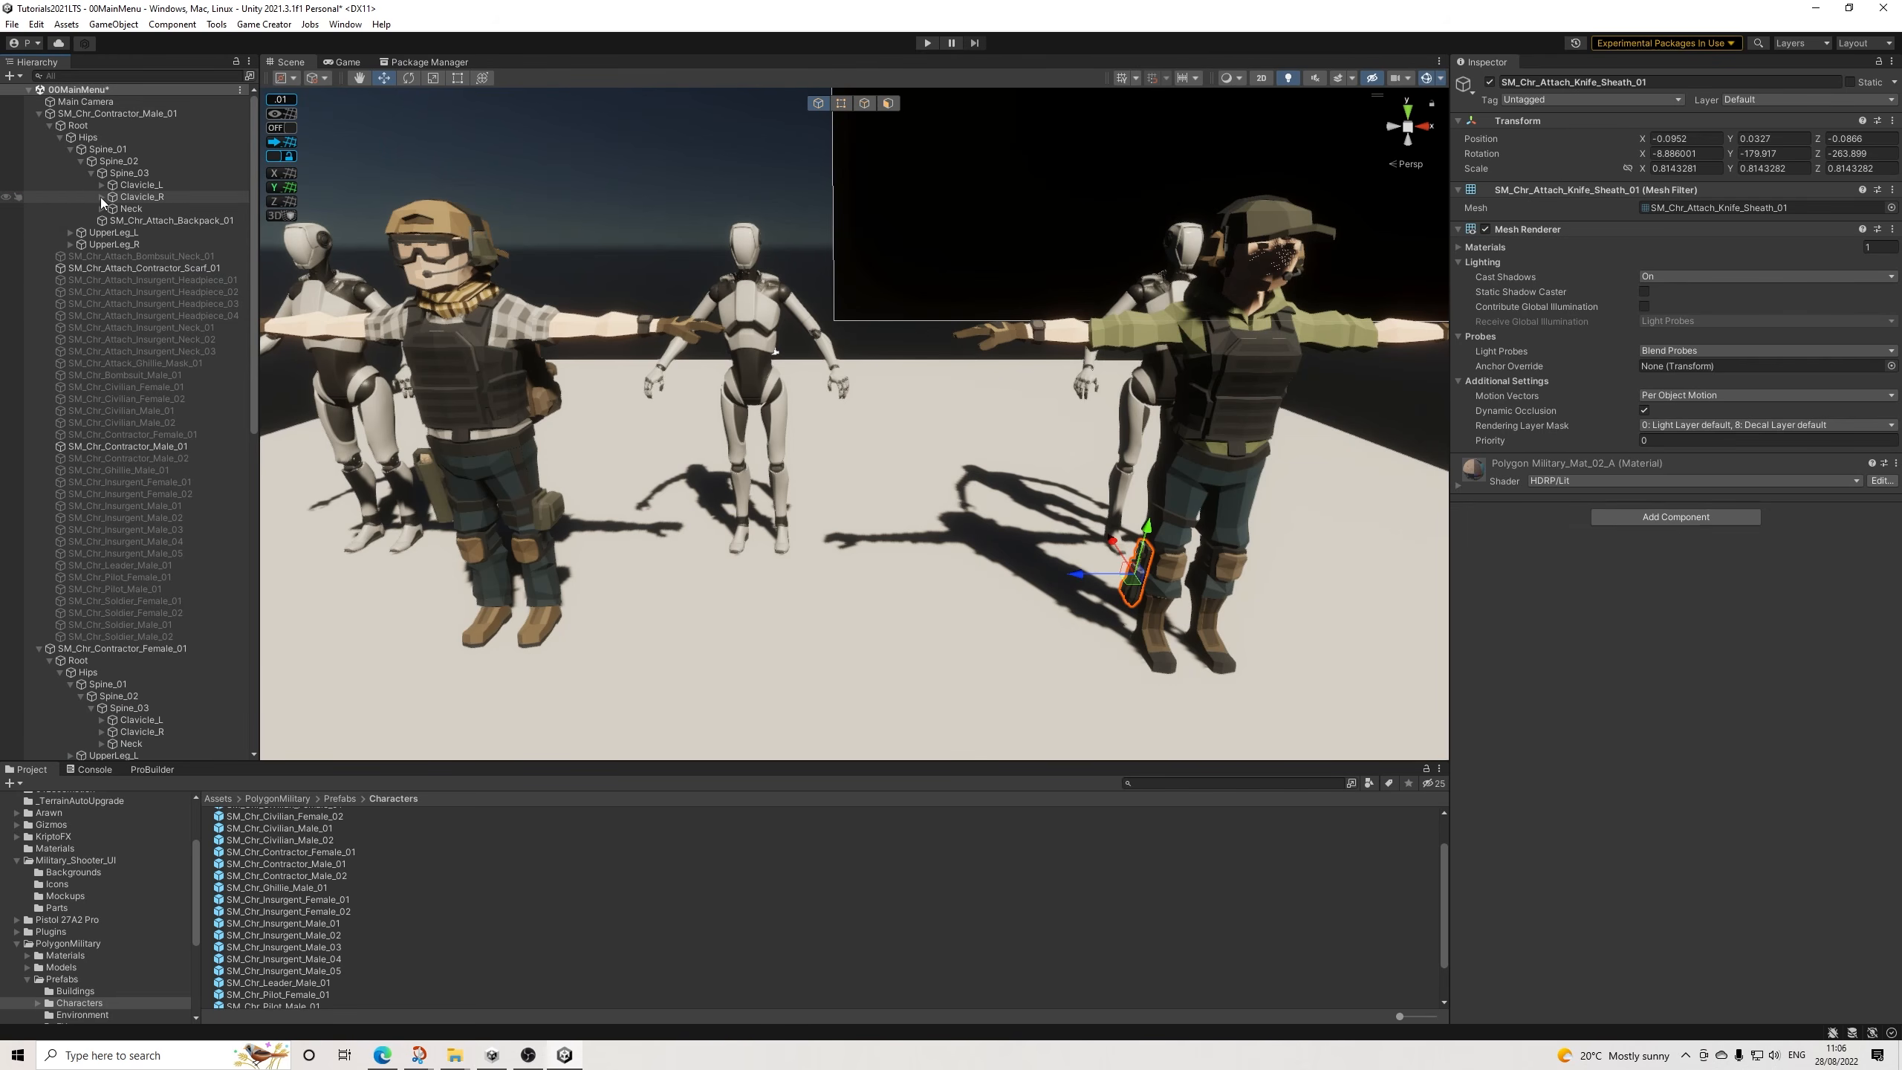
left_click(70, 244)
scroll(84, 383, "down", 2)
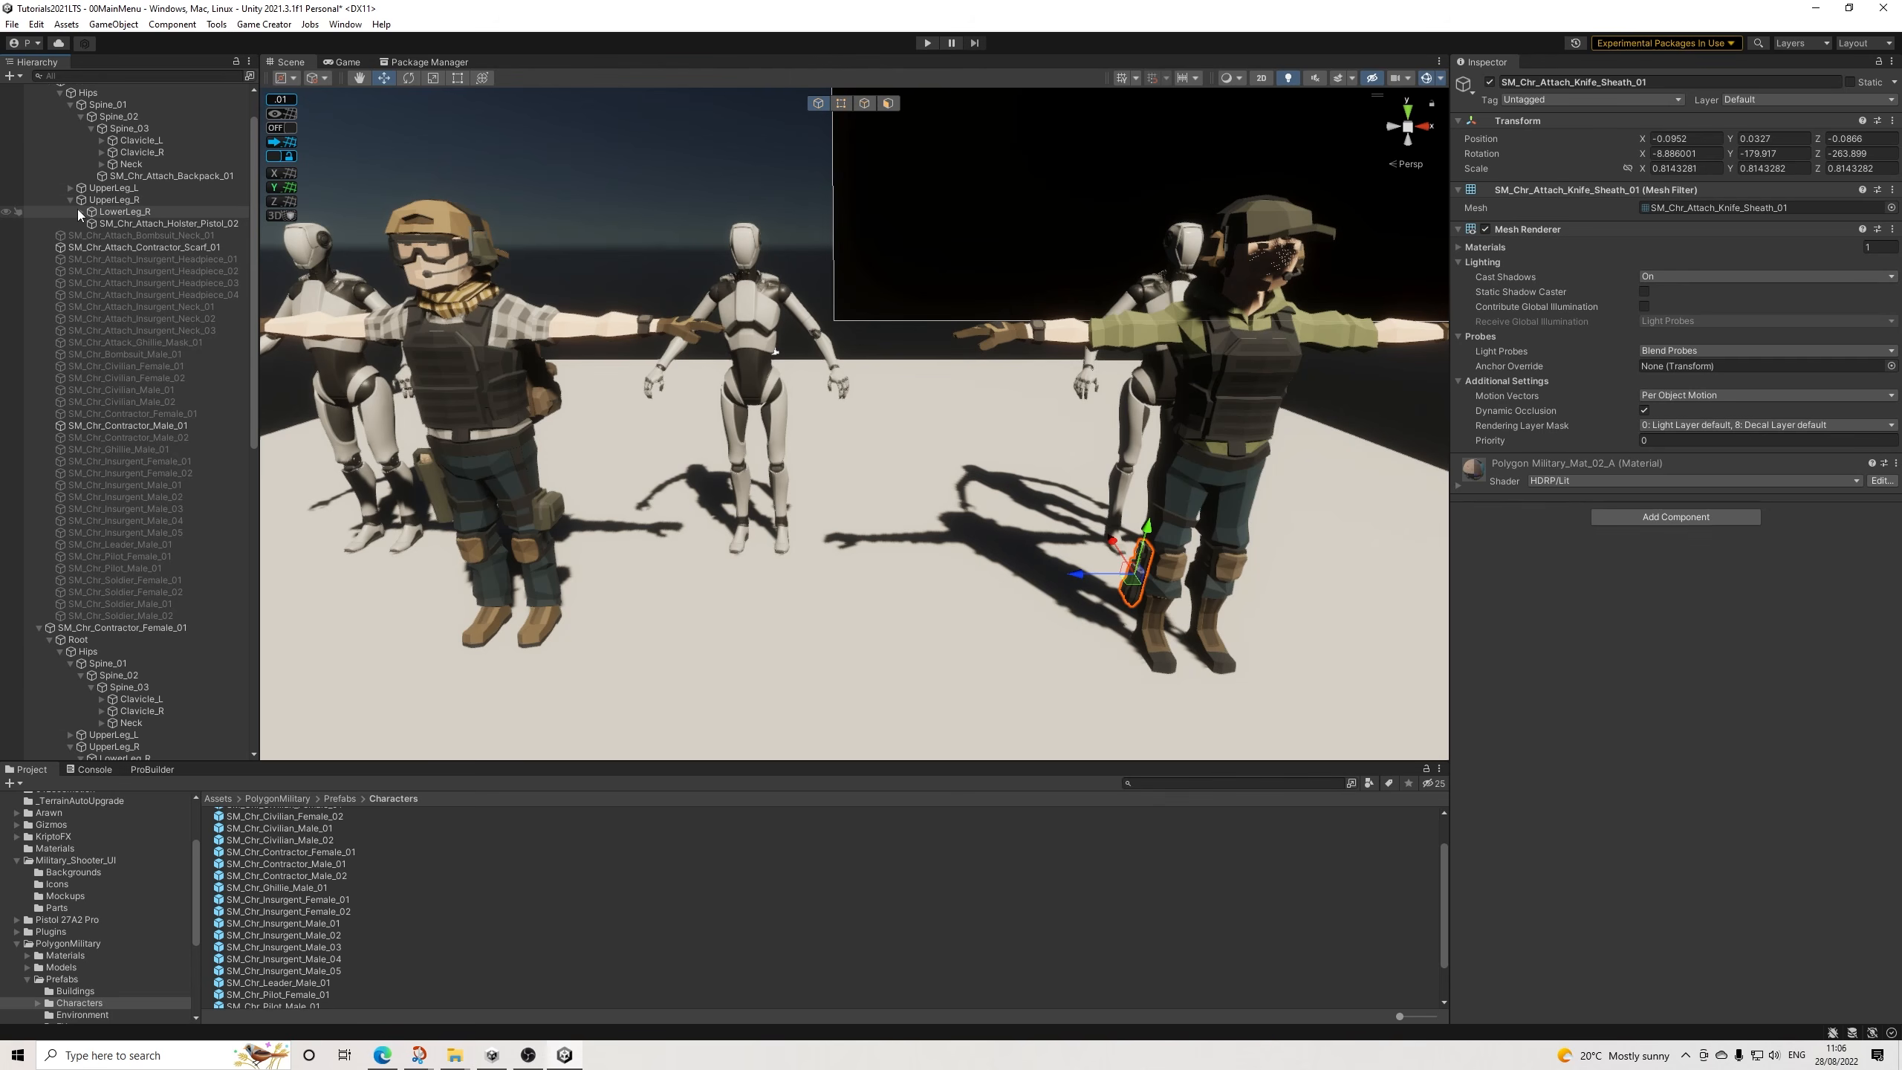
left_click(82, 212)
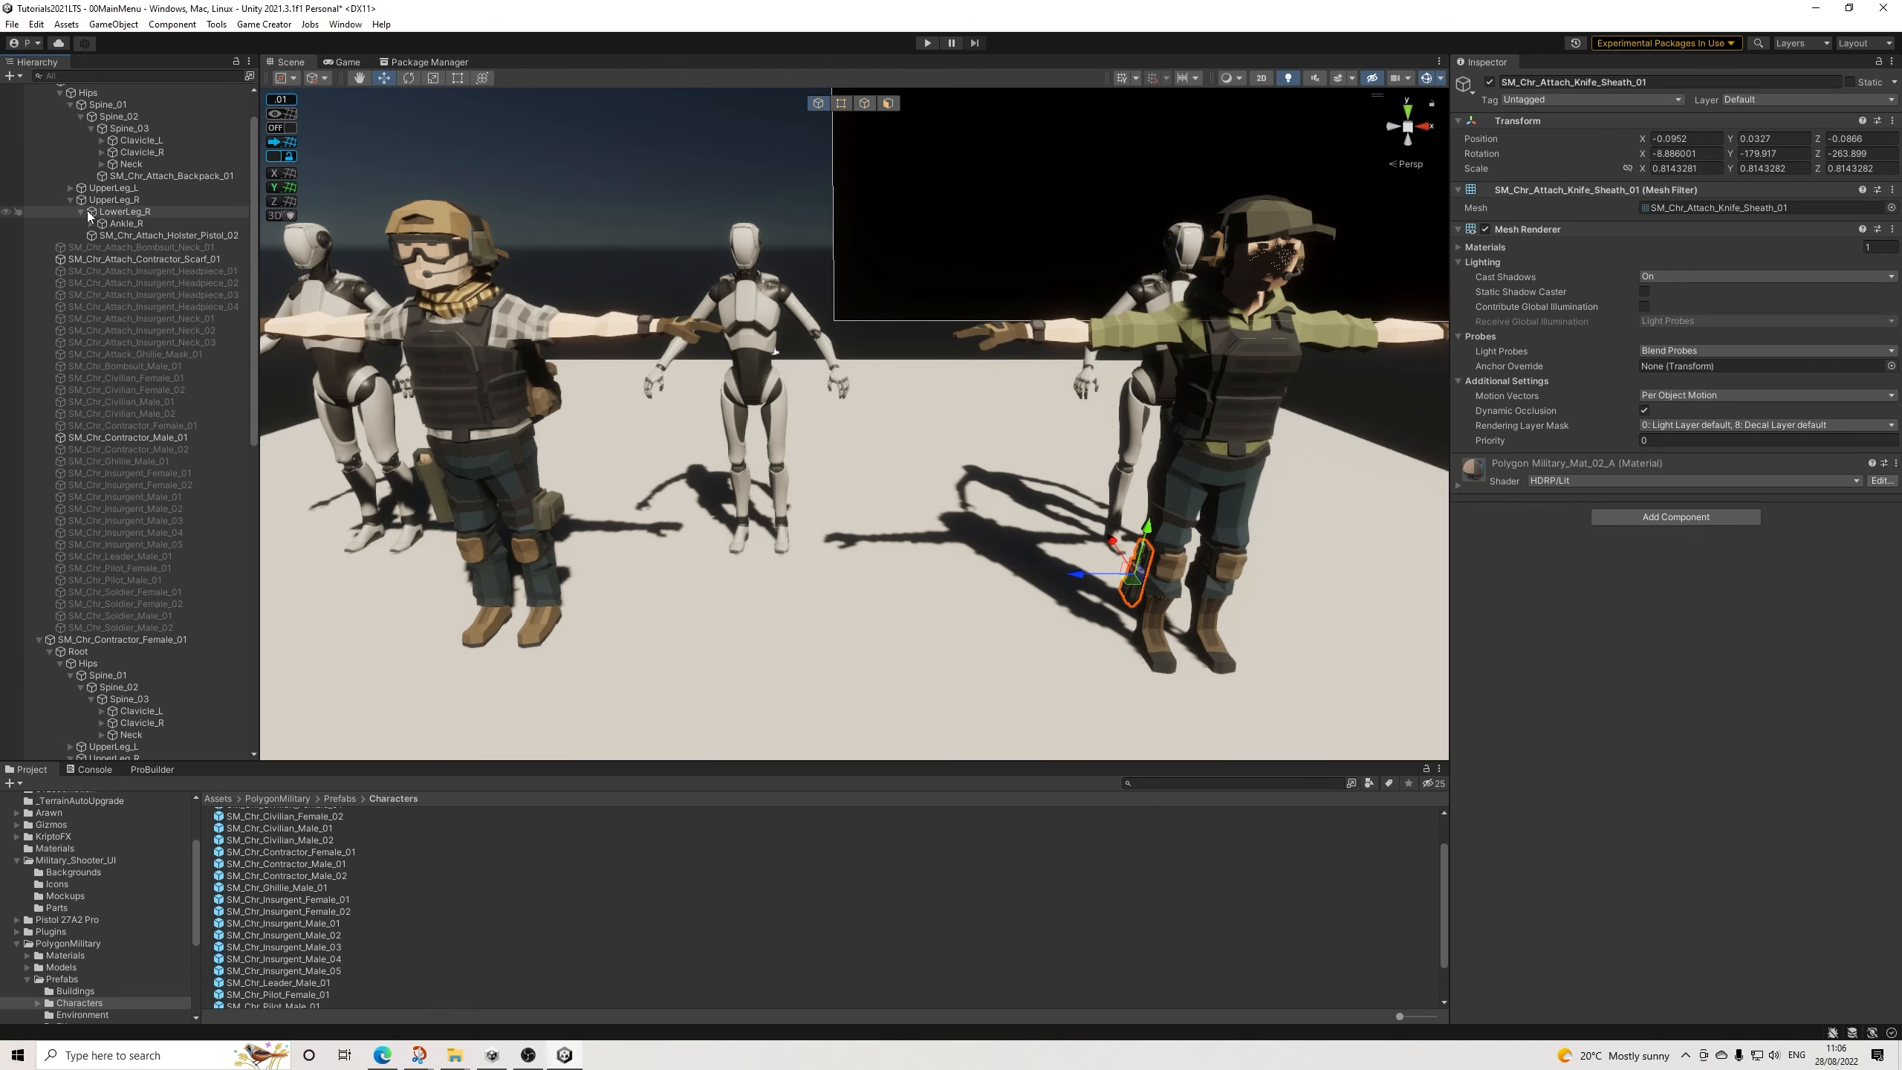
right_click(127, 215)
left_click(182, 264)
key("f")
left_click_drag(636, 479, 673, 423, "alt")
scroll(673, 423, "down", 10)
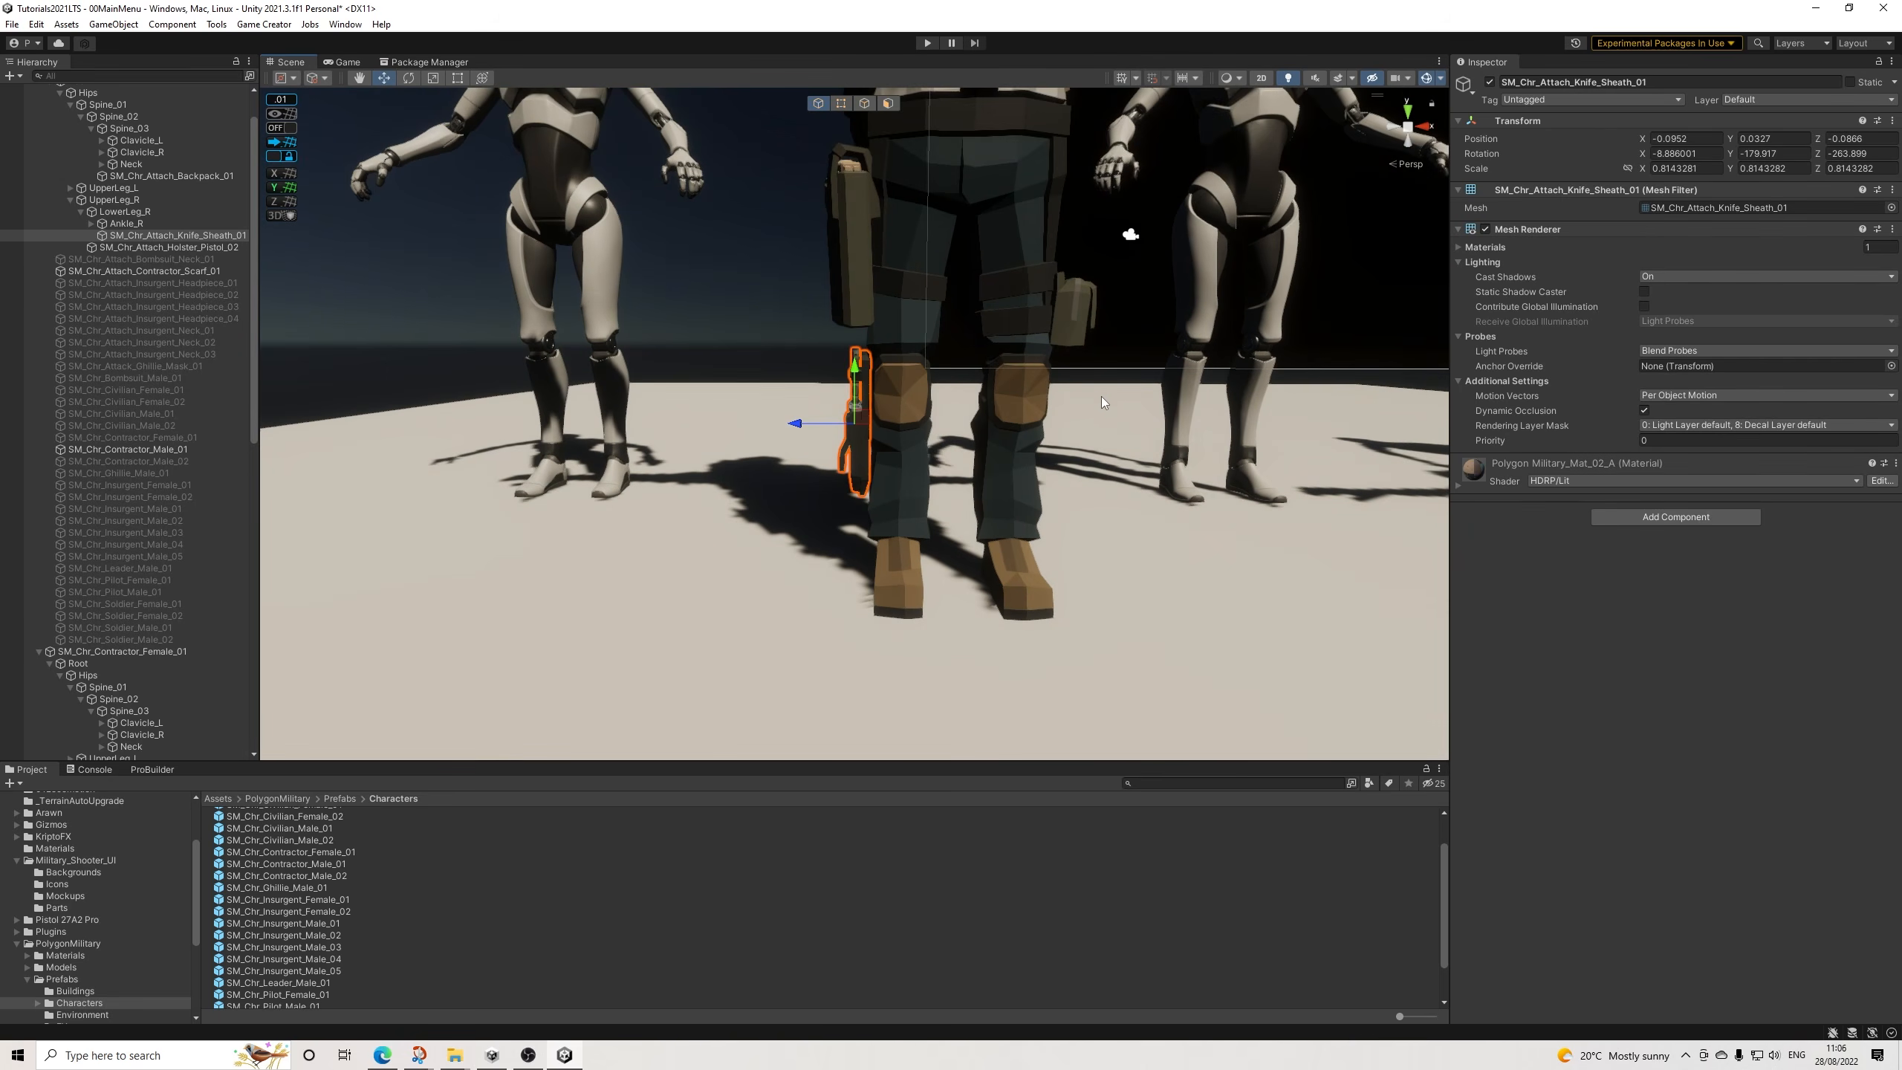
Copy SM_Chr_Attach_Holster_Pistol_02 from UpperLeg_R of the male contractor.
left_click_drag(1103, 399, 651, 480, "alt")
left_click(508, 456)
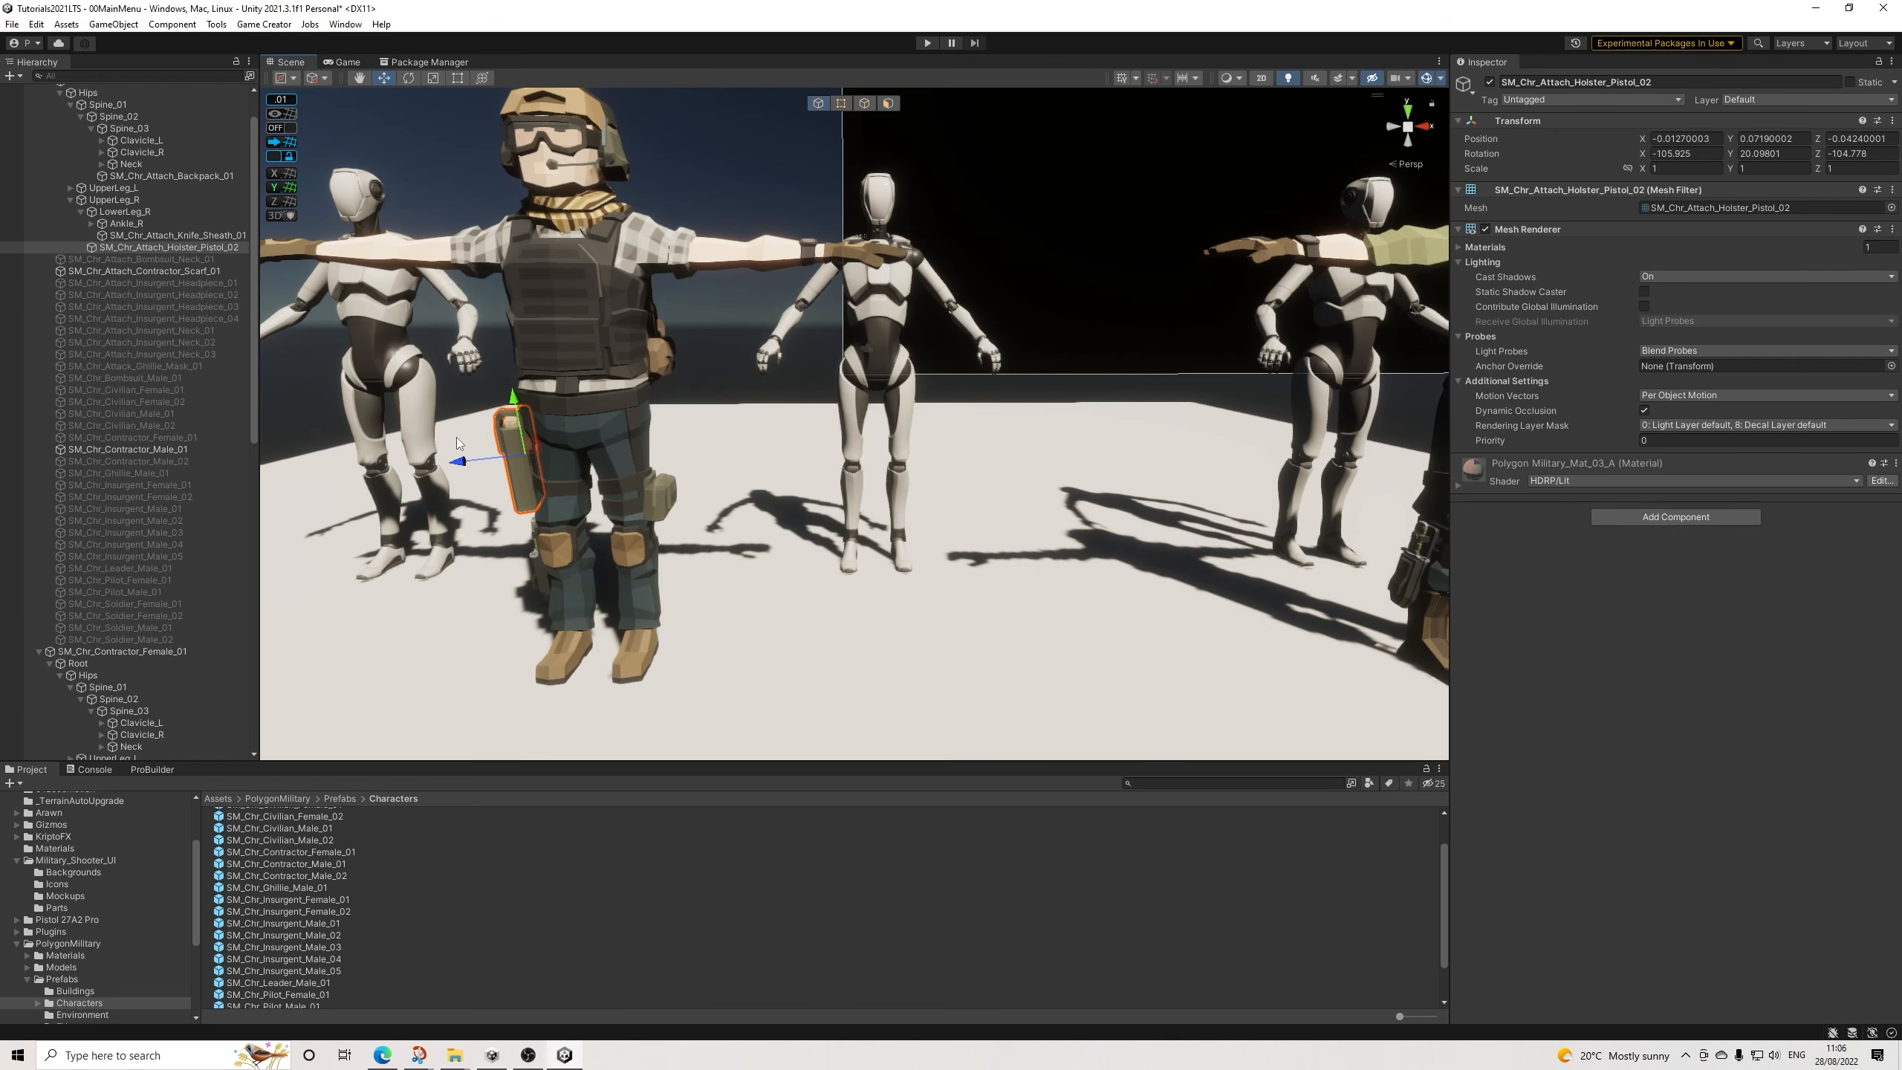
right_click(192, 248)
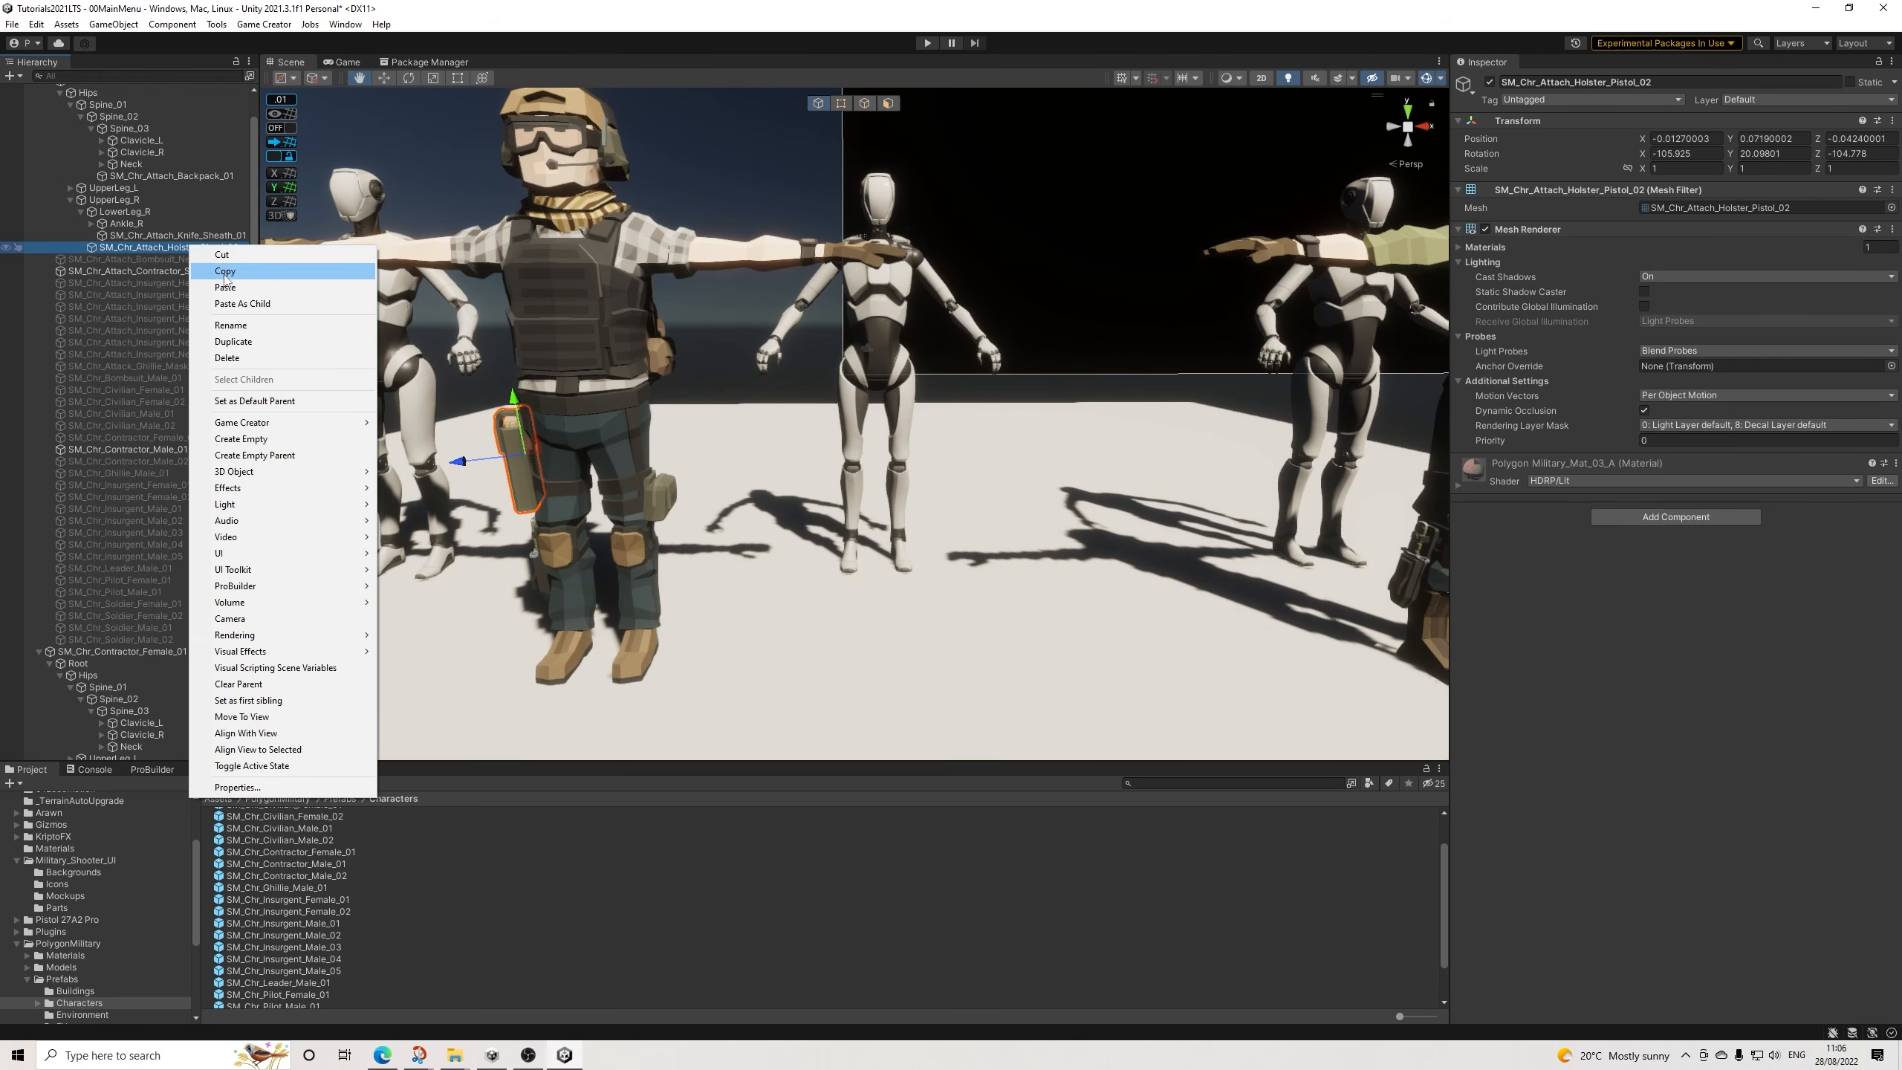
left_click(225, 271)
scroll(83, 217, "down", 1)
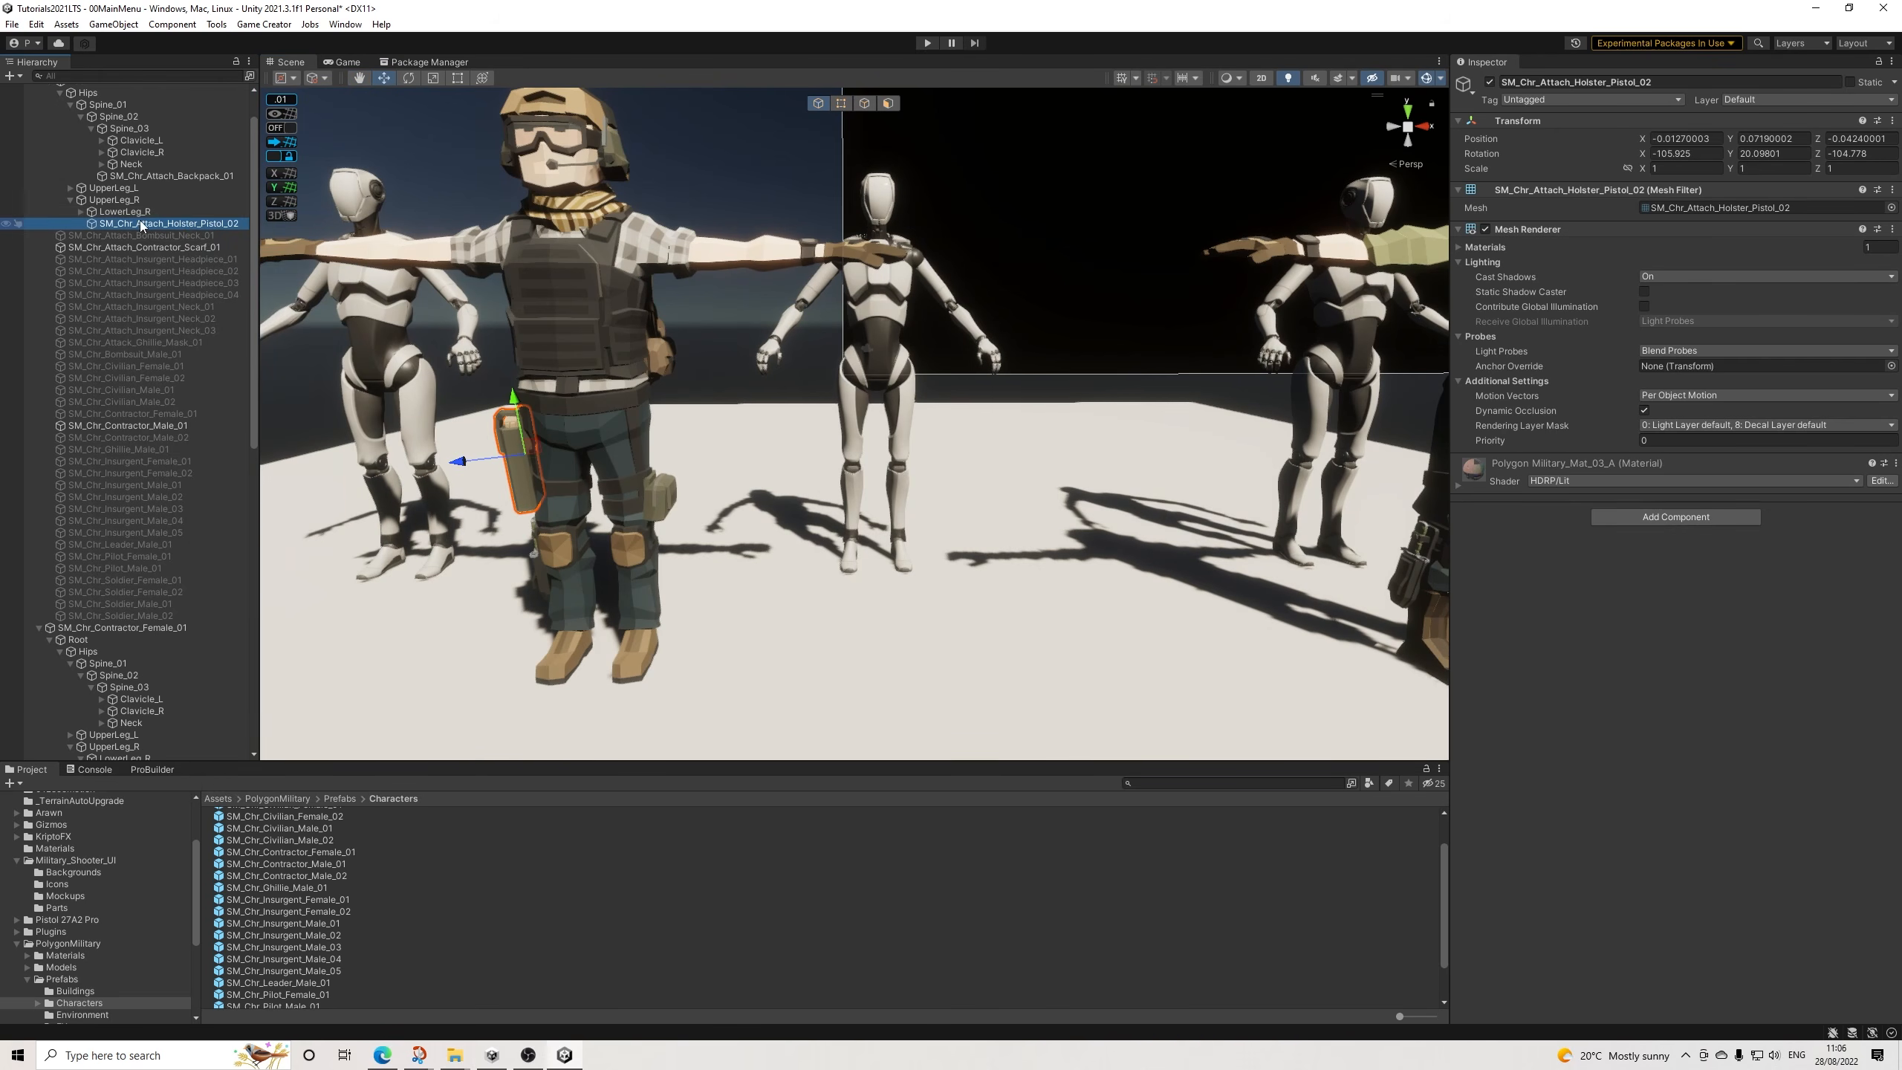
scroll(1040, 465, "down", 1)
Paste the pistol holster as a child of the female contractor's UpperLeg_R and check its placement.
middle_click_drag(1039, 466, 764, 469)
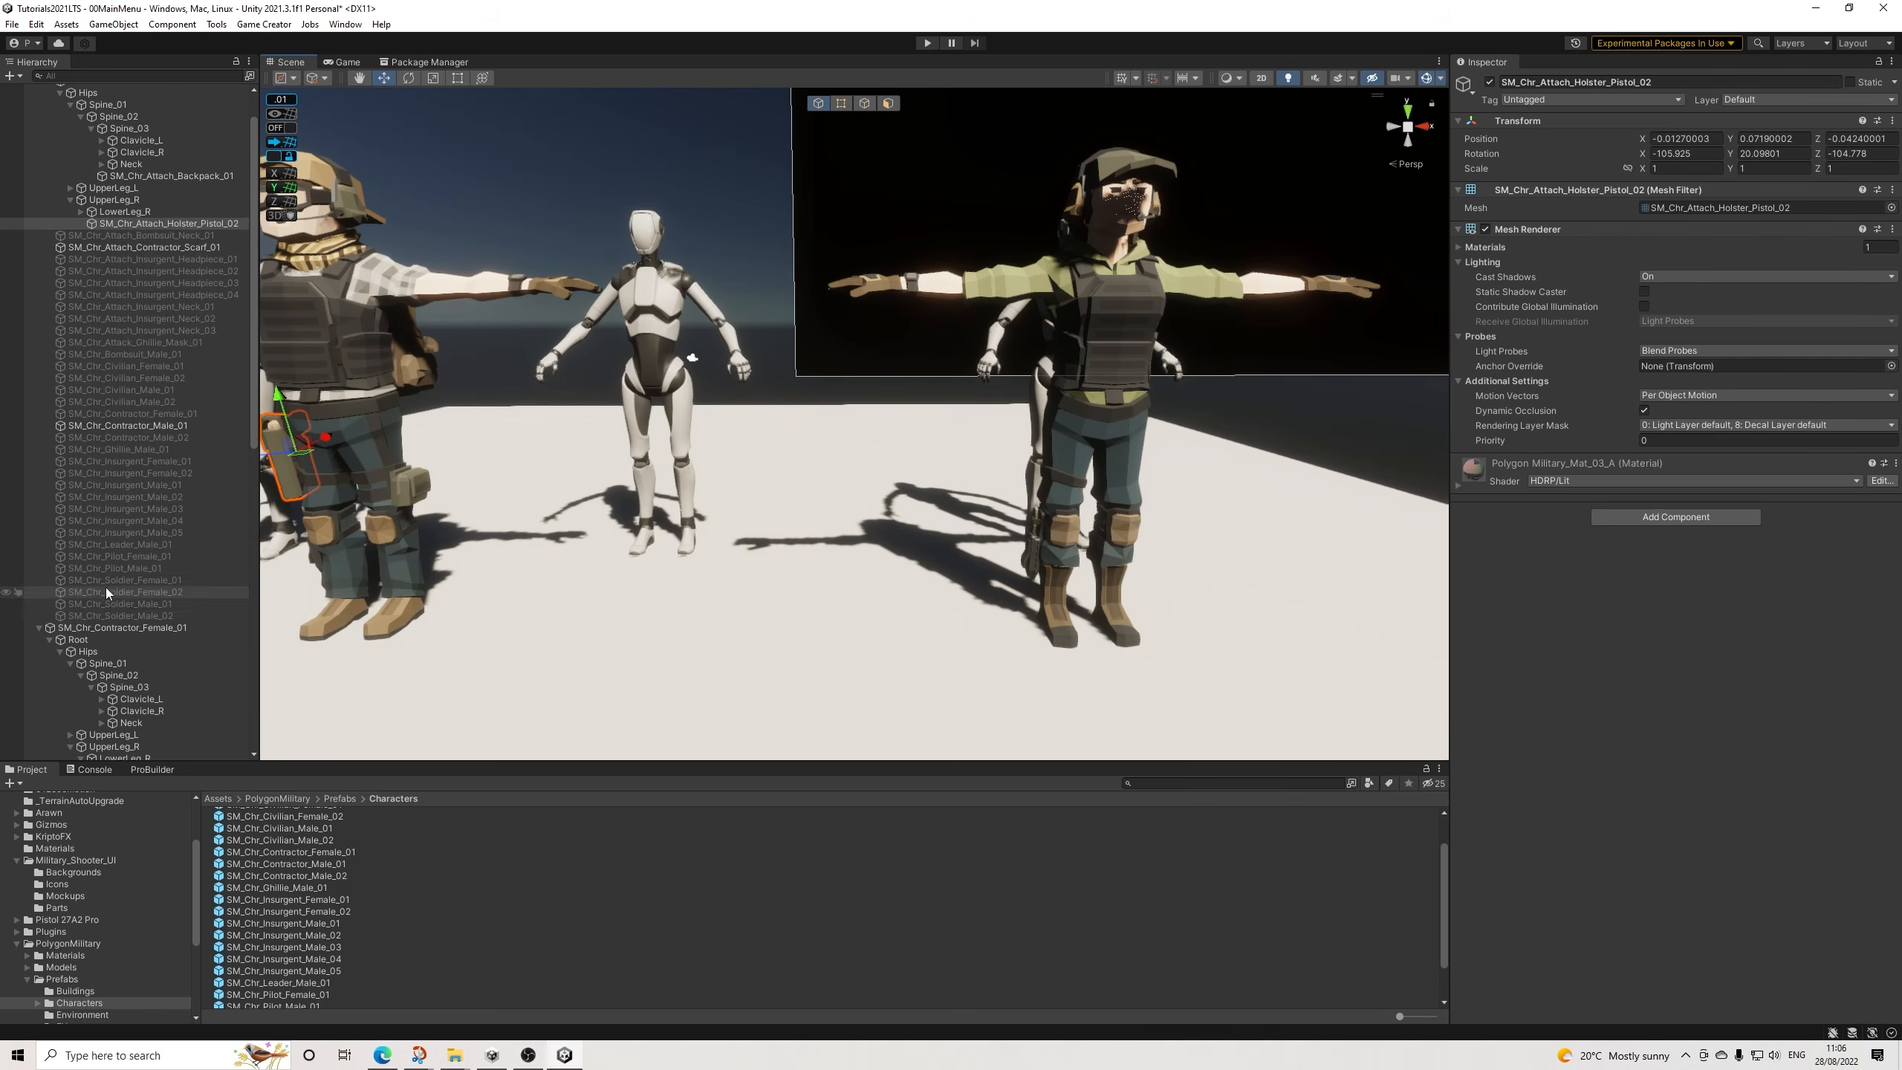
scroll(158, 670, "down", 5)
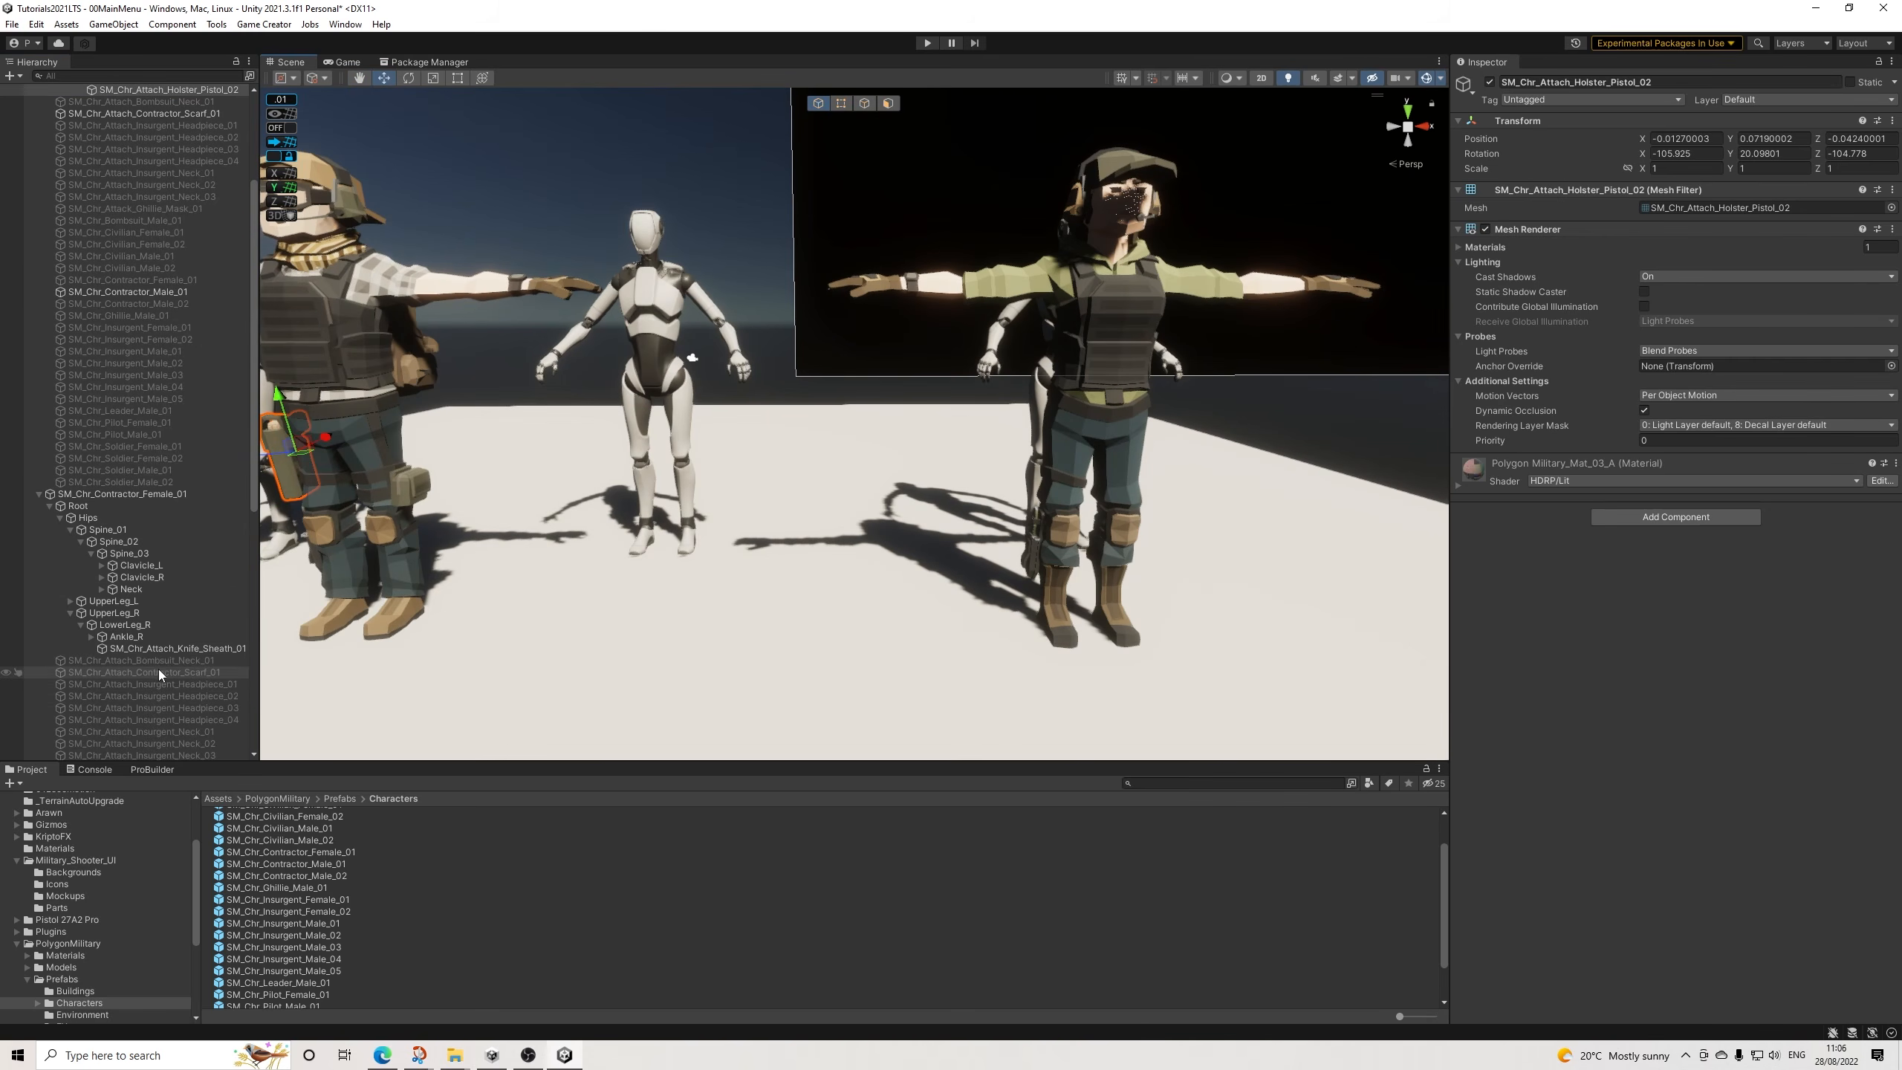
right_click(128, 615)
left_click(166, 120)
left_click_drag(988, 427, 854, 453, "alt")
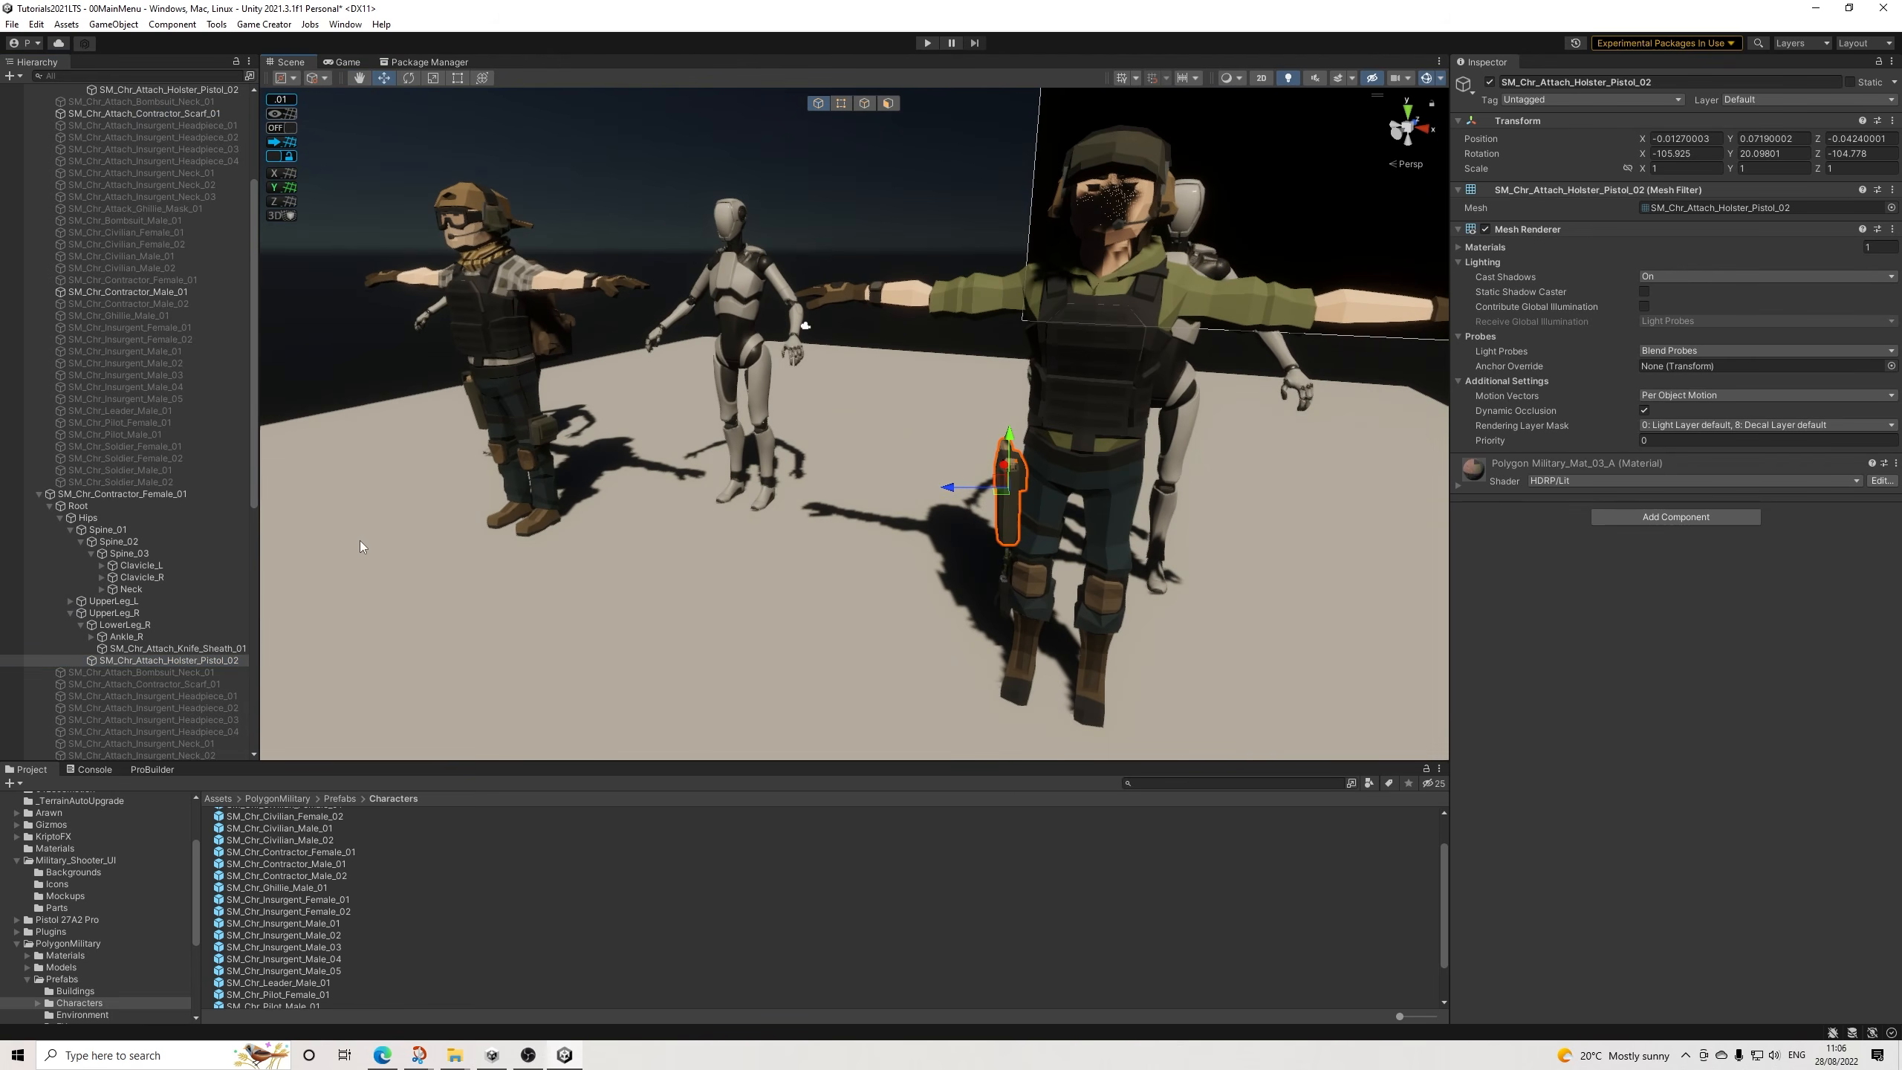
Examine the pistol holster's fit on the female contractor's leg from several angles and compare with the male contractor.
left_click(80, 625)
middle_click_drag(943, 498, 845, 494)
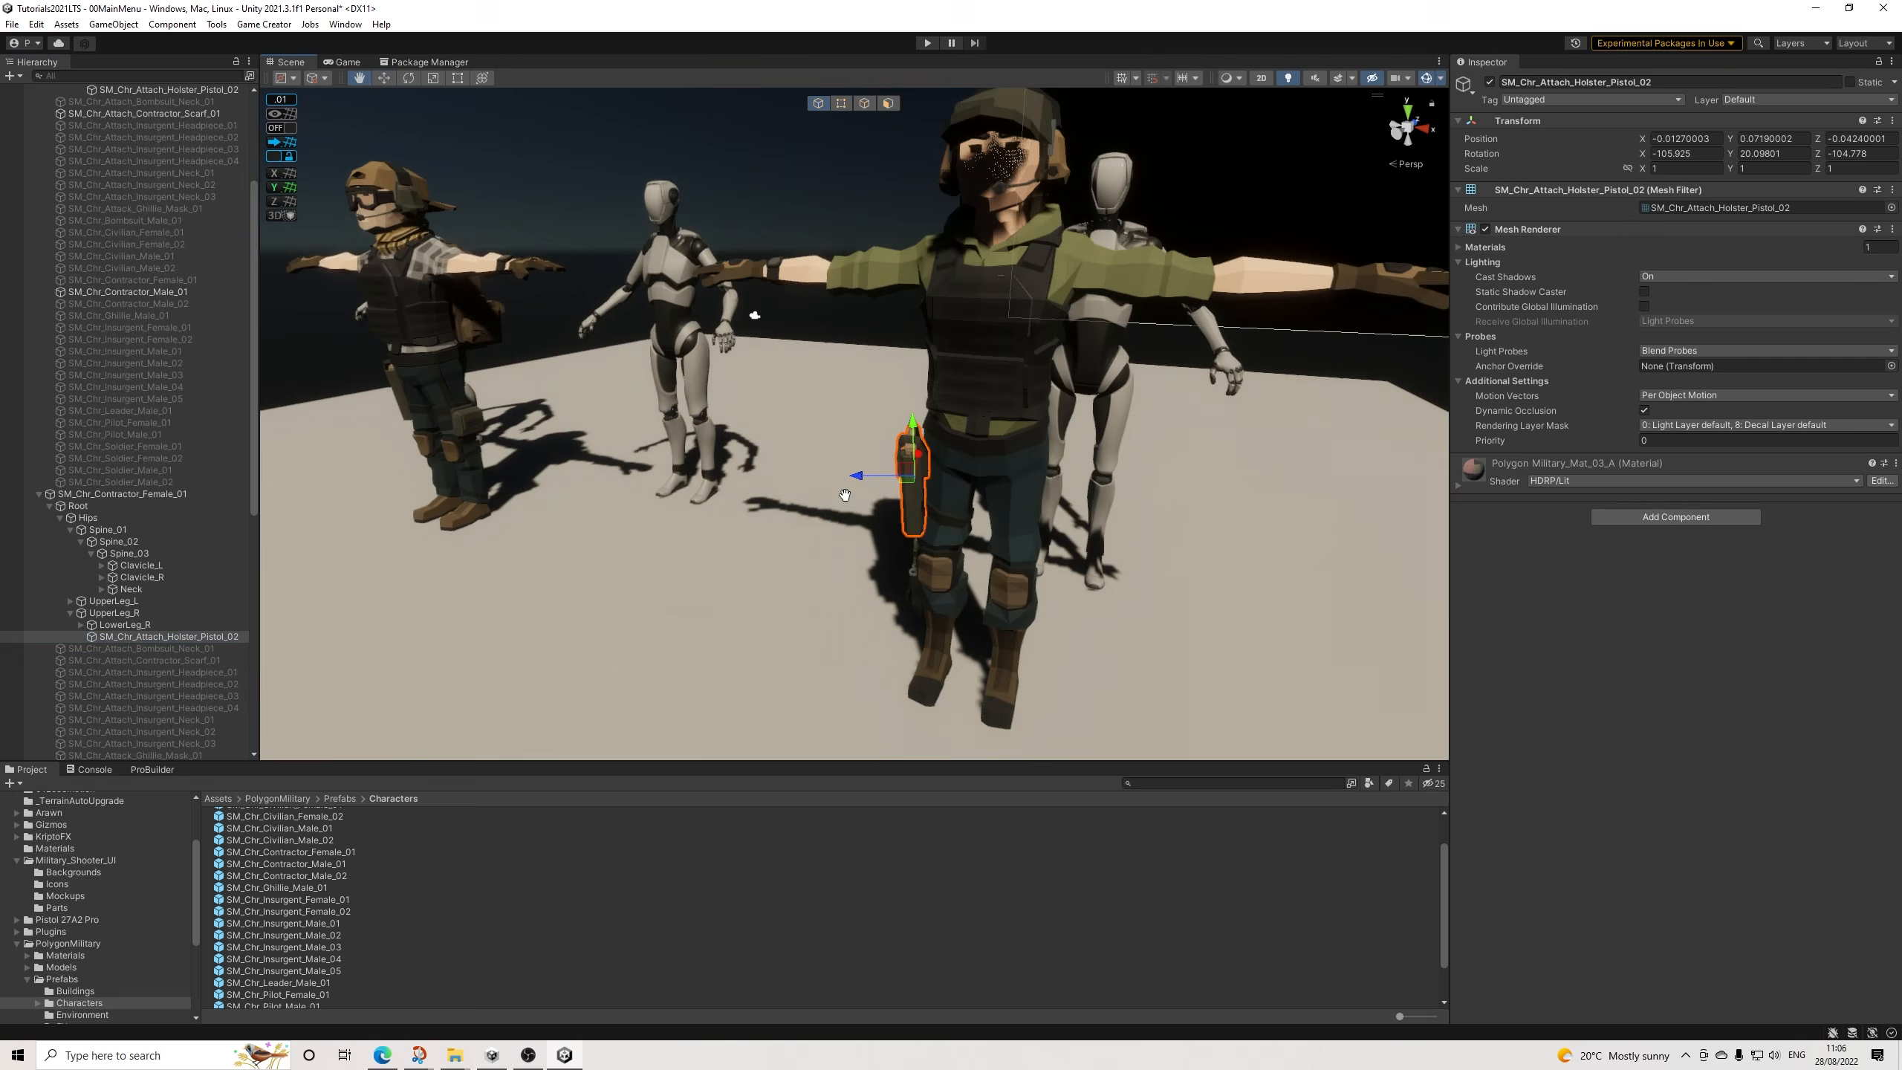
scroll(845, 495, "up", 10)
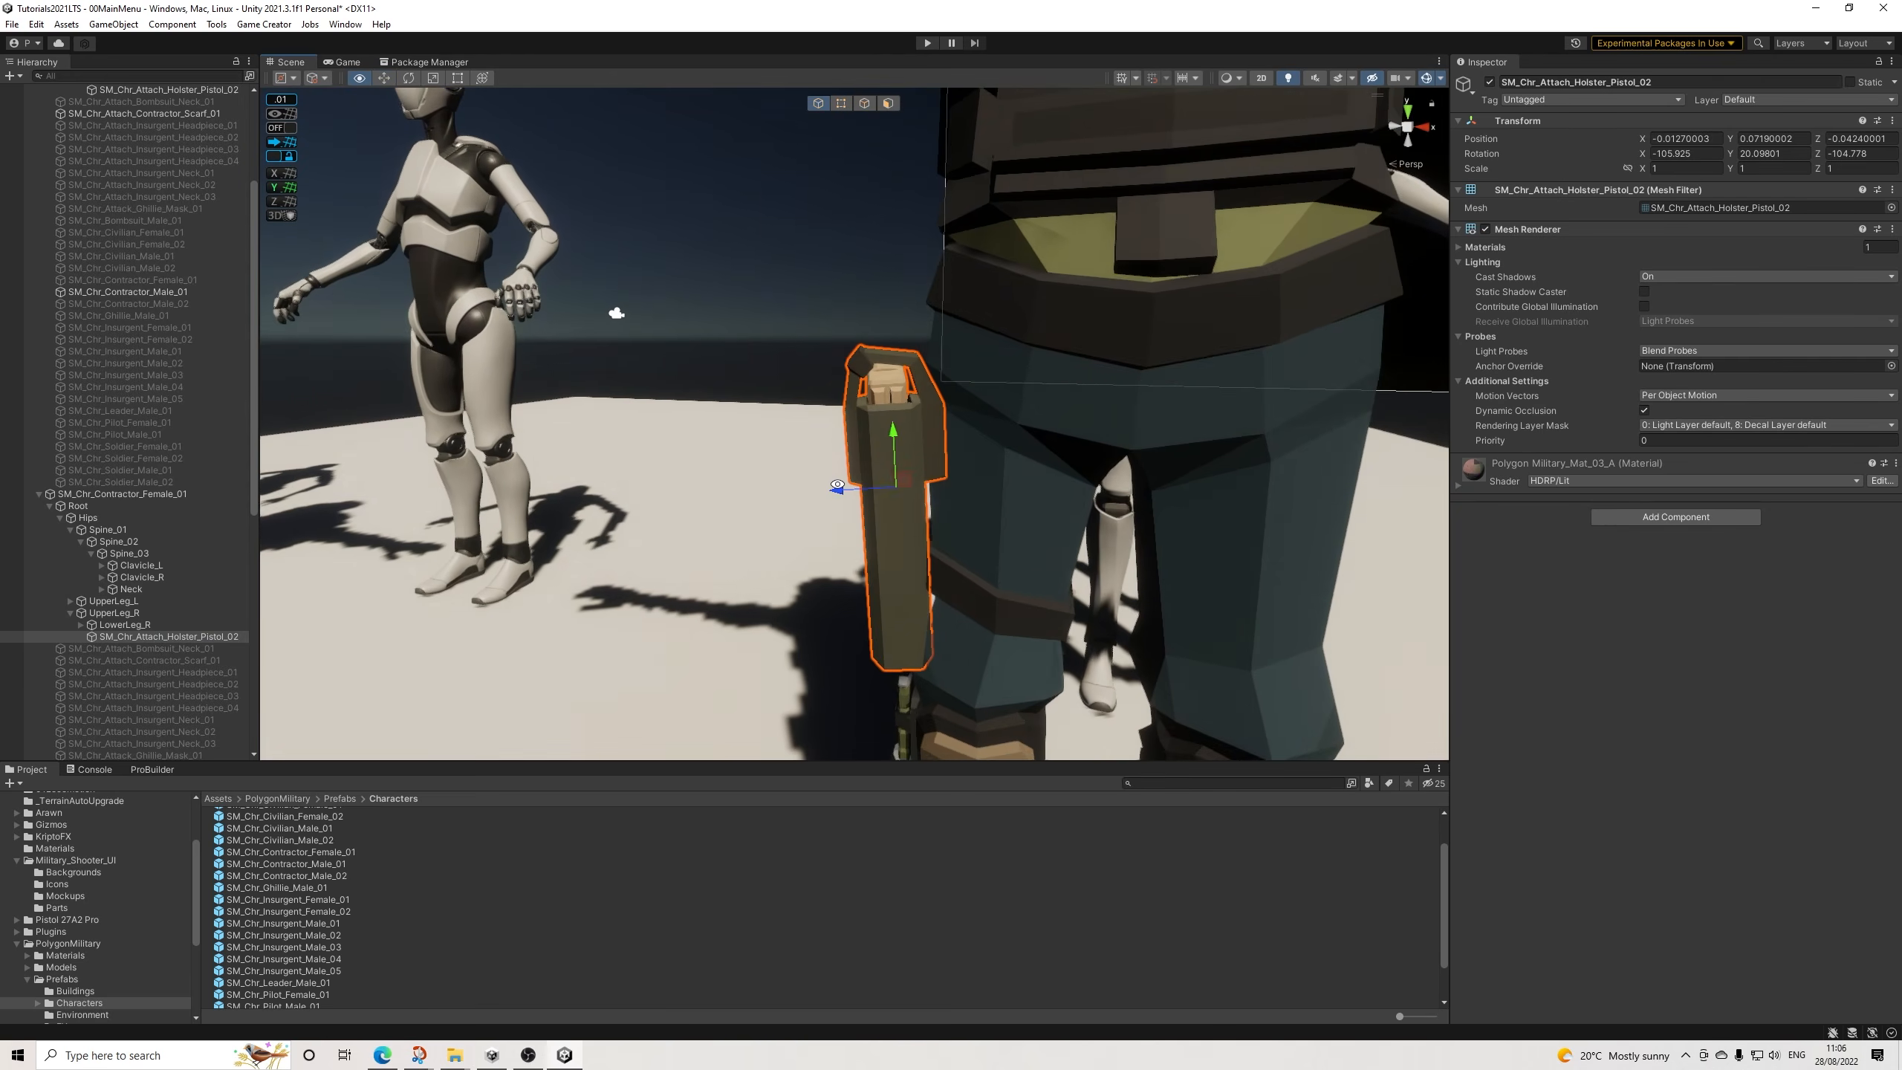
left_click_drag(837, 484, 1071, 543, "alt")
scroll(1101, 477, "down", 6)
left_click_drag(1100, 477, 620, 533, "alt")
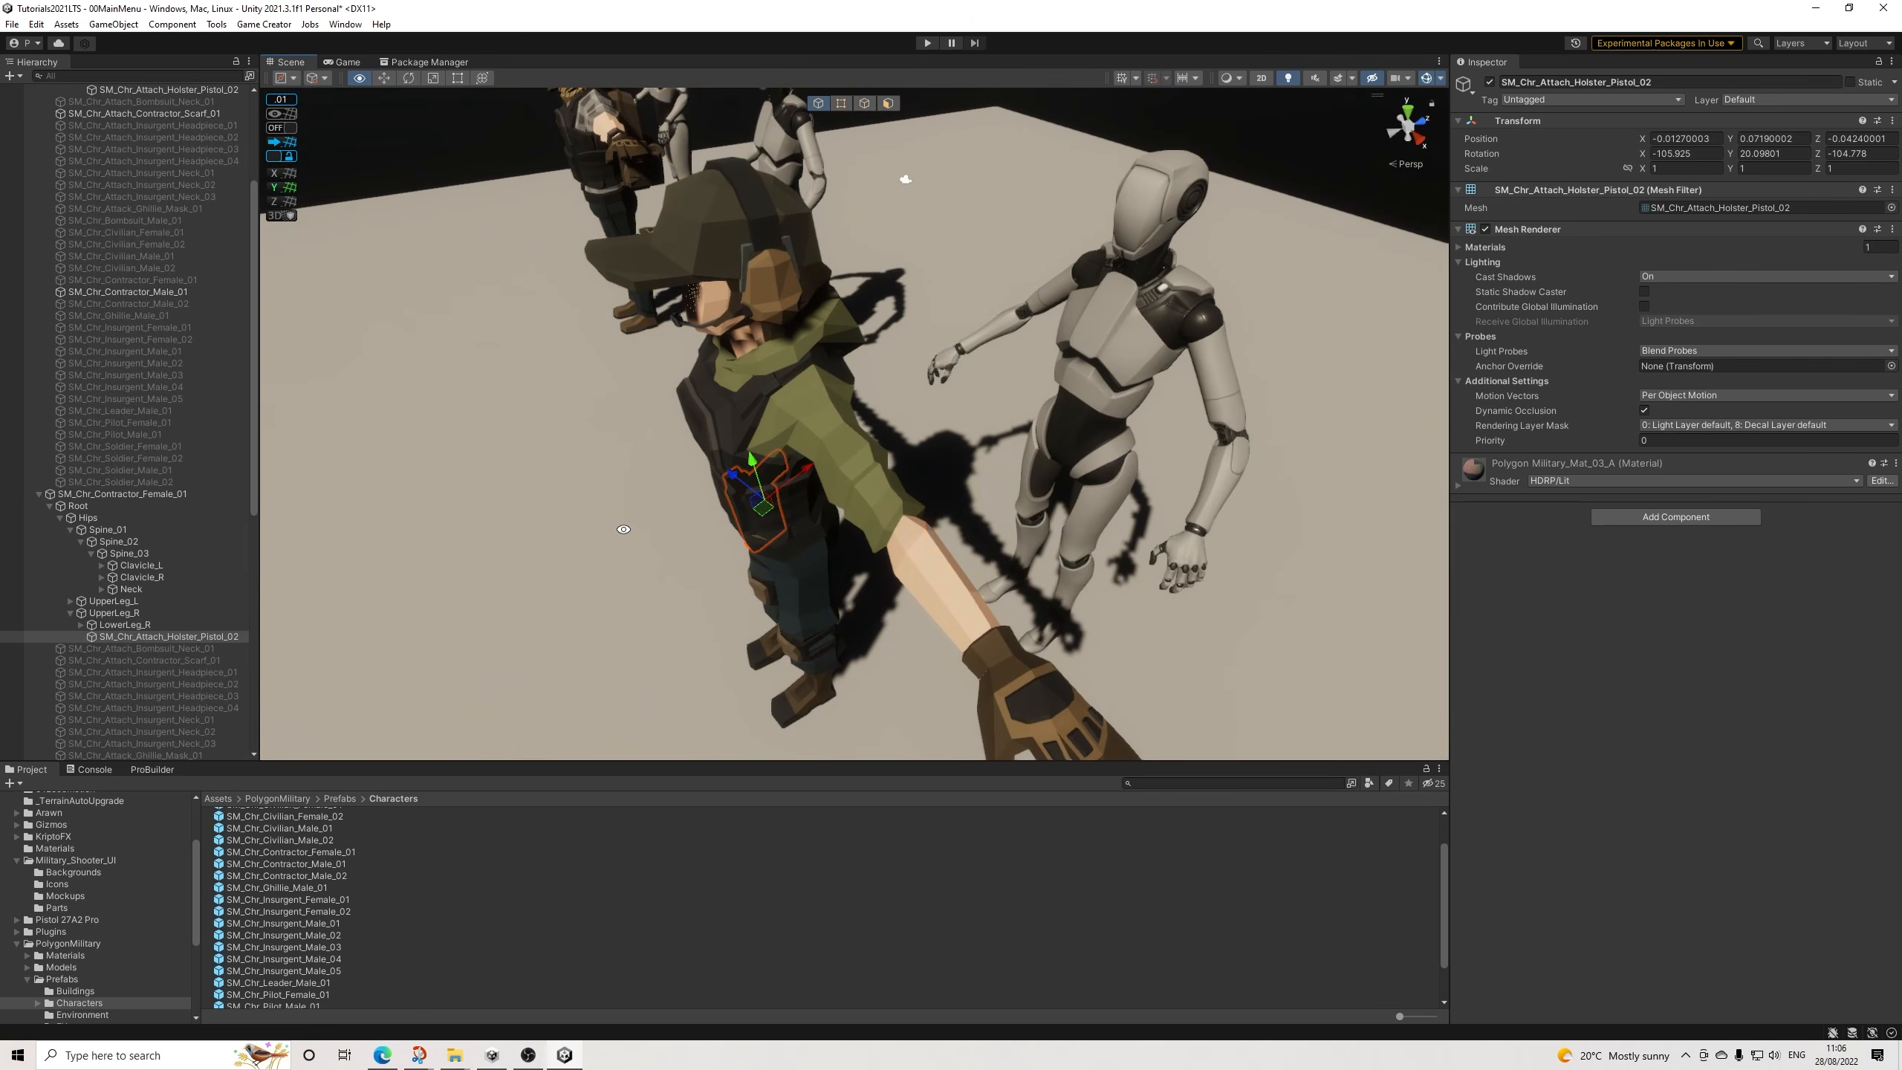
scroll(571, 488, "down", 5)
middle_click_drag(572, 488, 870, 550)
left_click_drag(870, 550, 1131, 378, "alt")
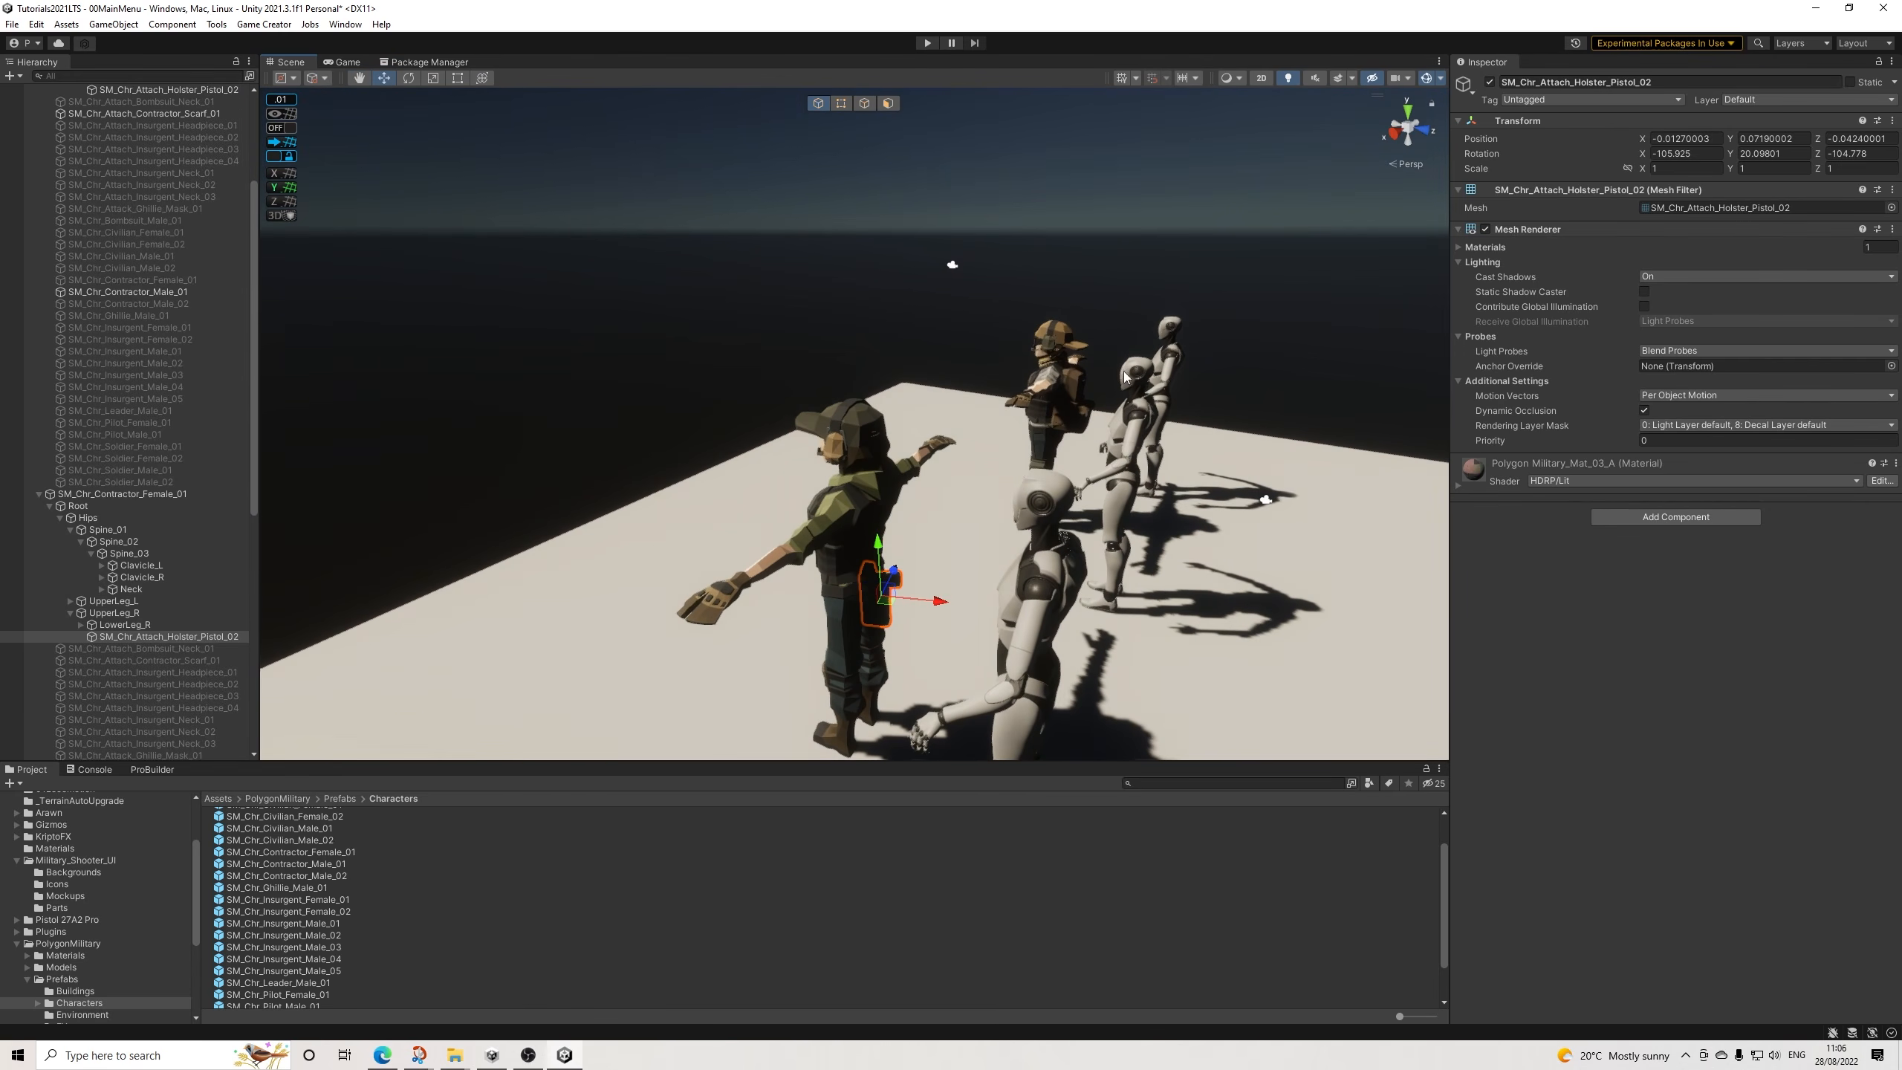
Copy SM_Chr_Attach_Backpack_01 from the male contractor.
left_click(1078, 405)
scroll(157, 240, "up", 3)
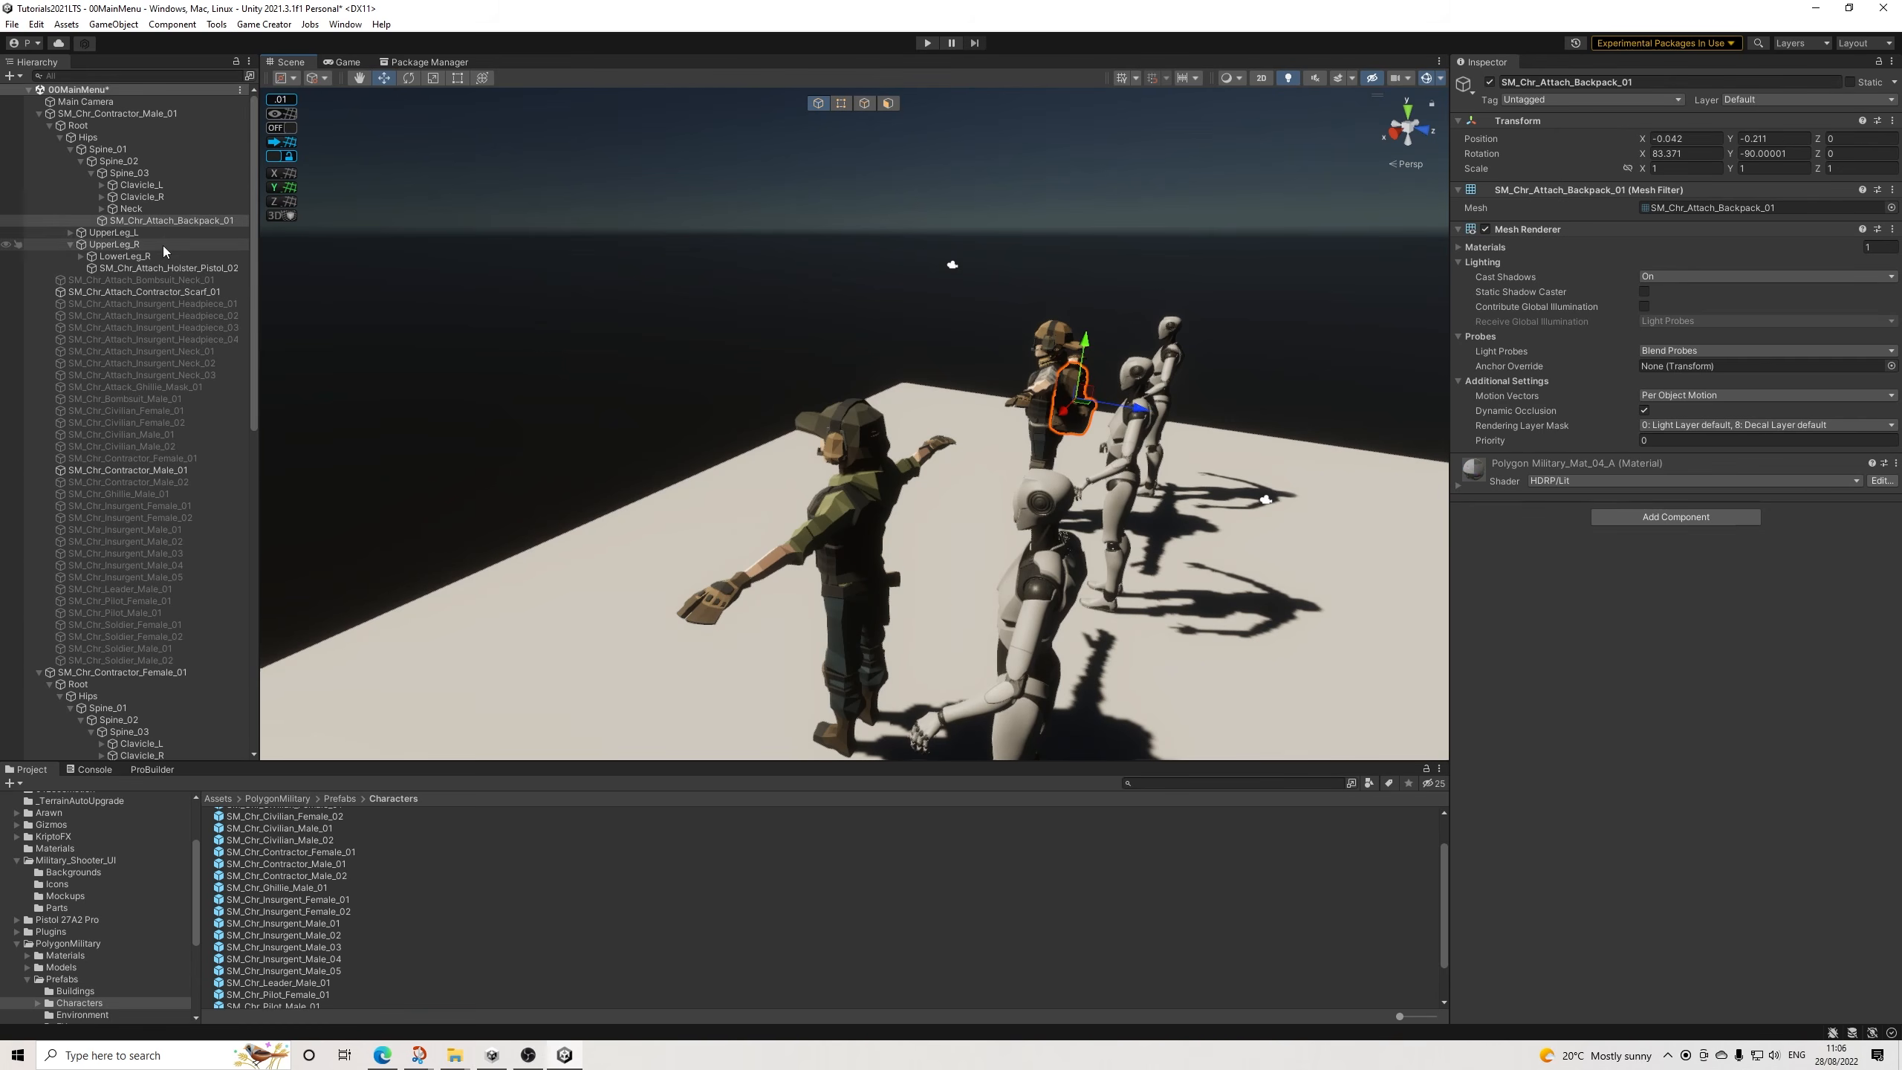
right_click(145, 224)
left_click(177, 248)
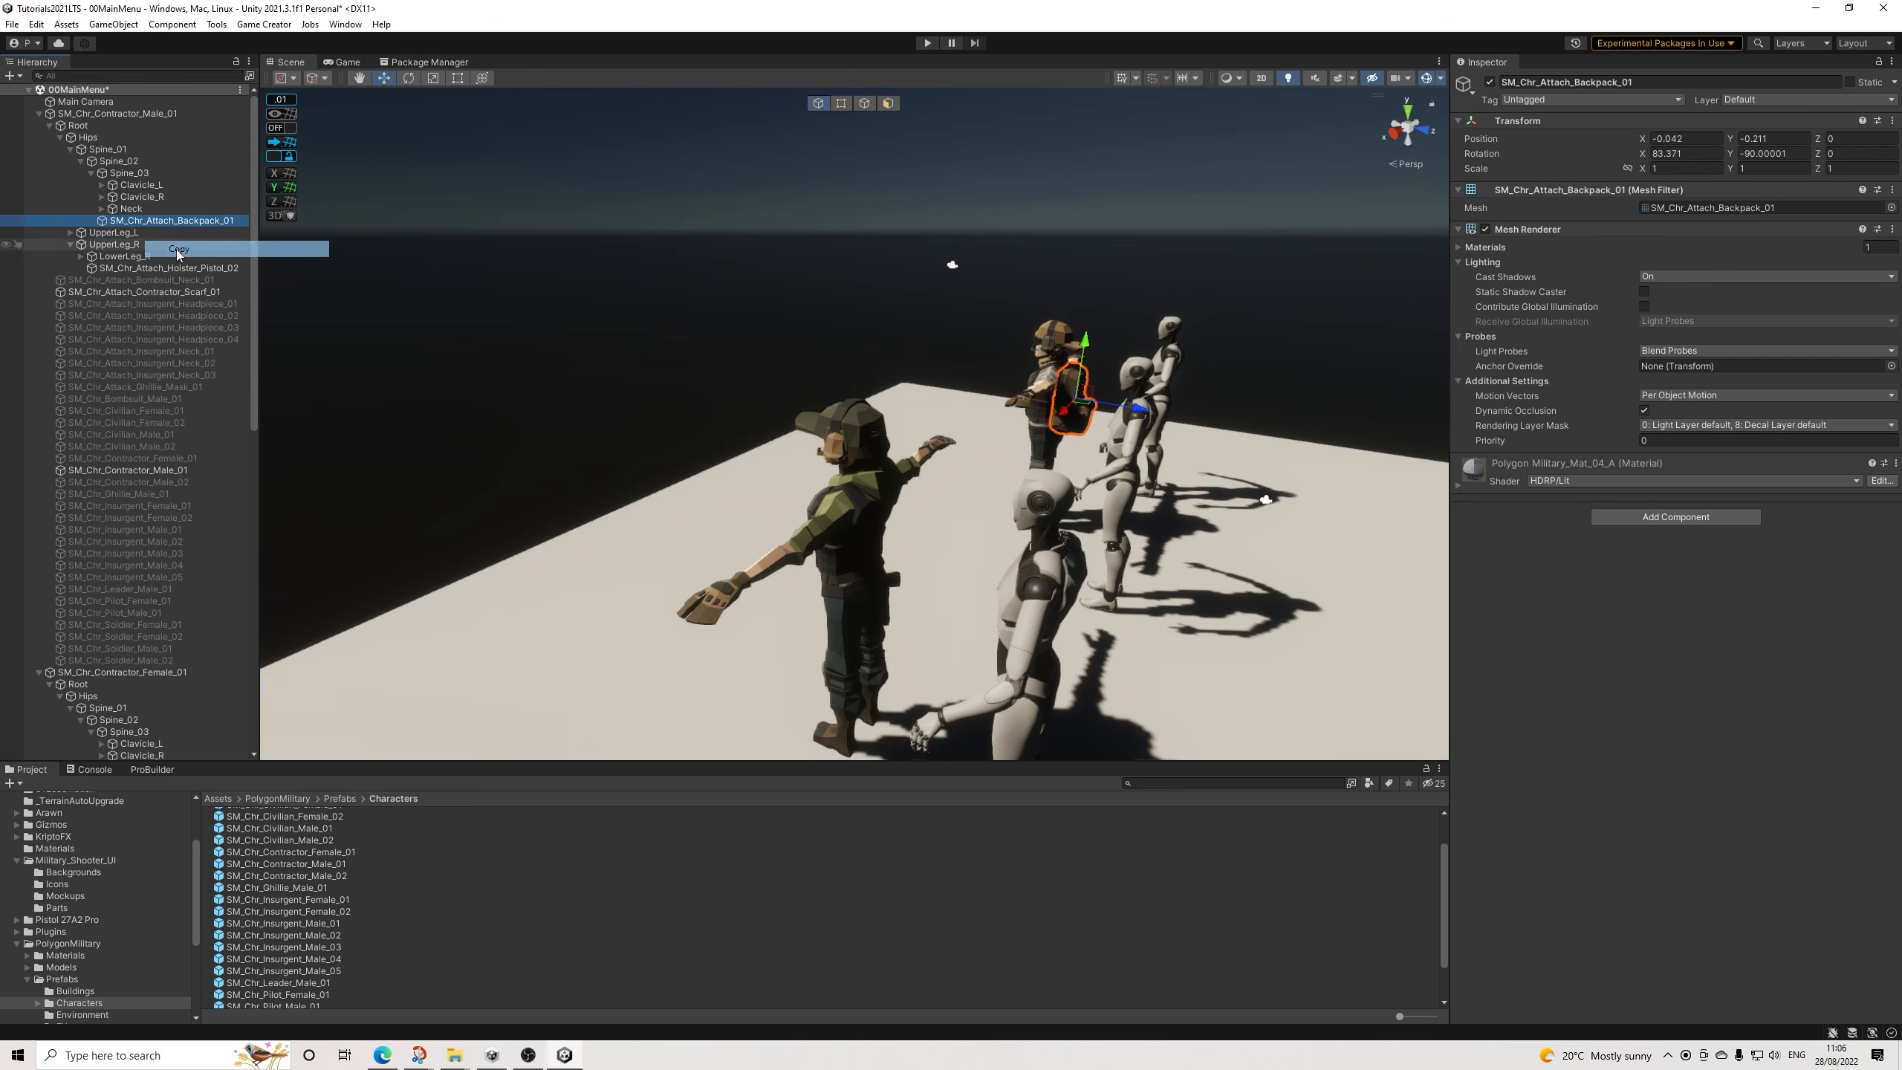
Paste the backpack as a child of the female contractor's Spine_02 and frame it from the side.
left_click(90, 173)
left_click_drag(318, 255, 966, 453, "alt")
scroll(127, 503, "down", 3)
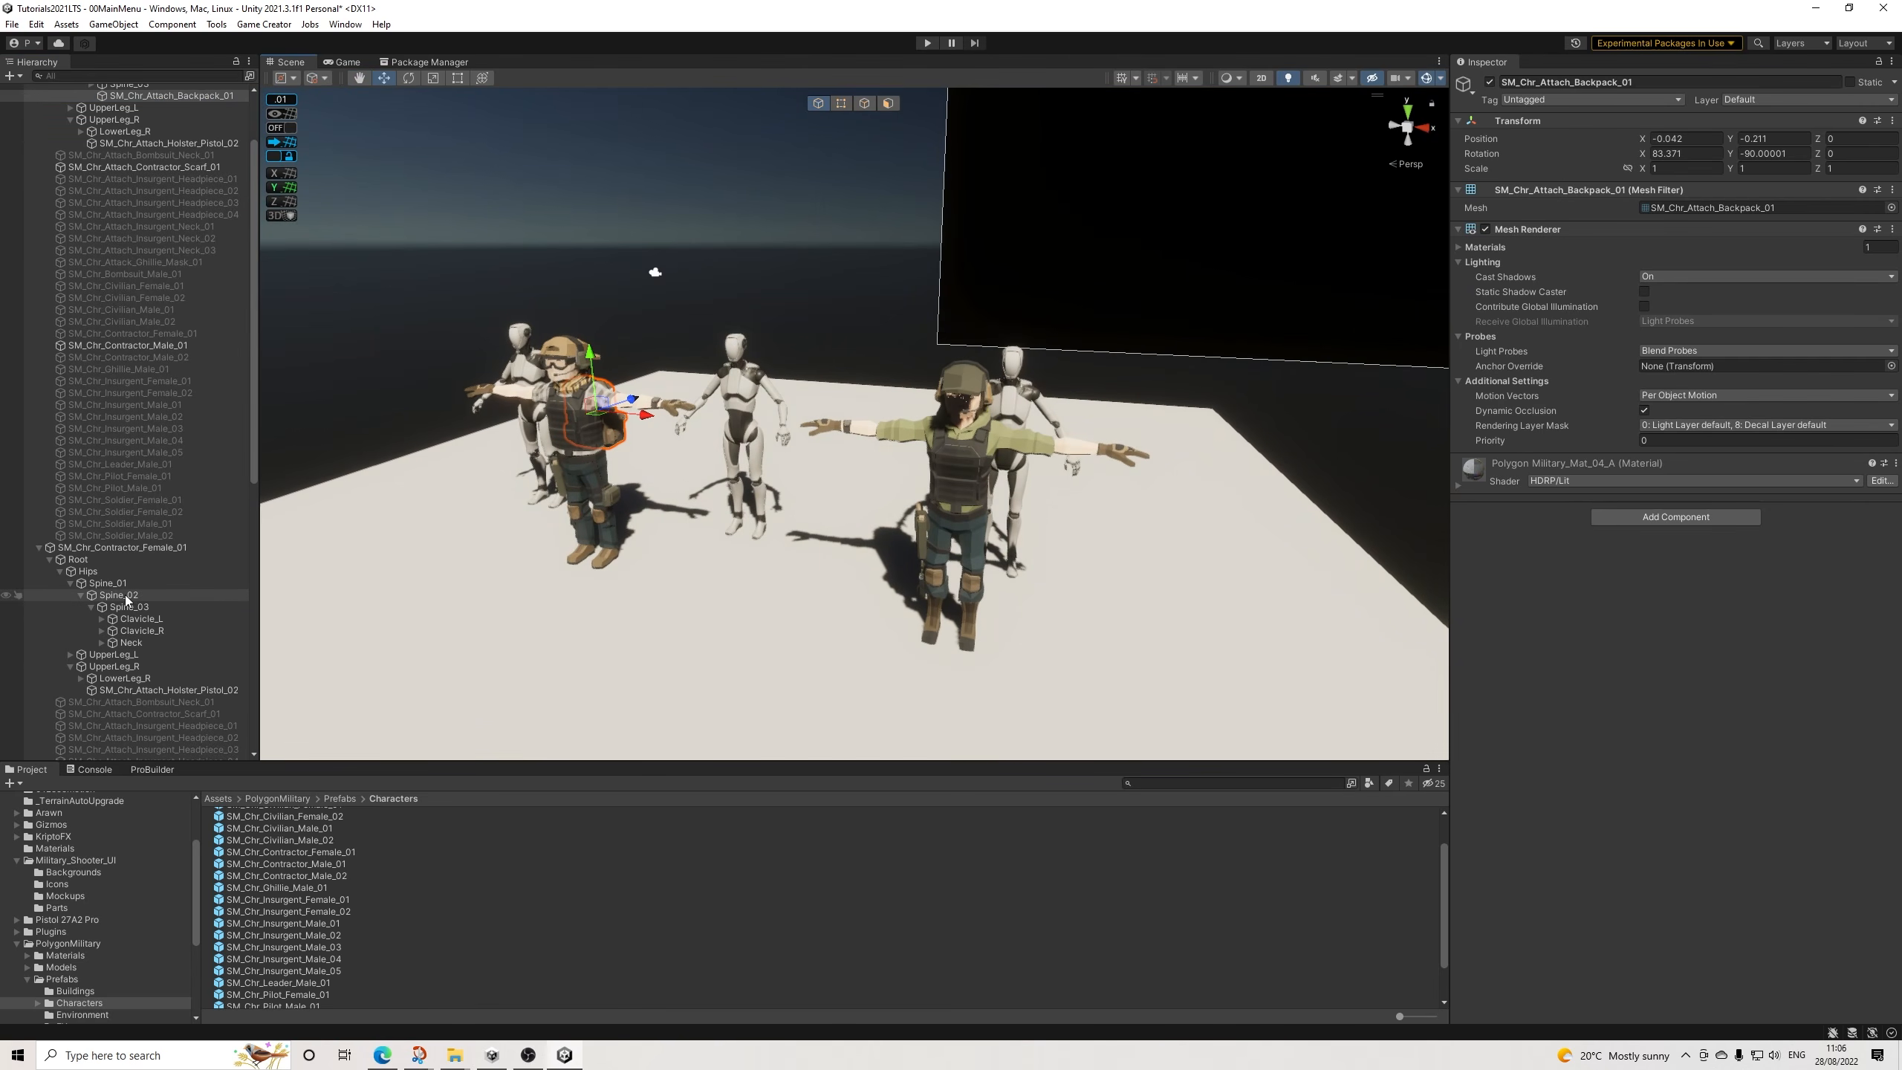
right_click(121, 596)
left_click(158, 116)
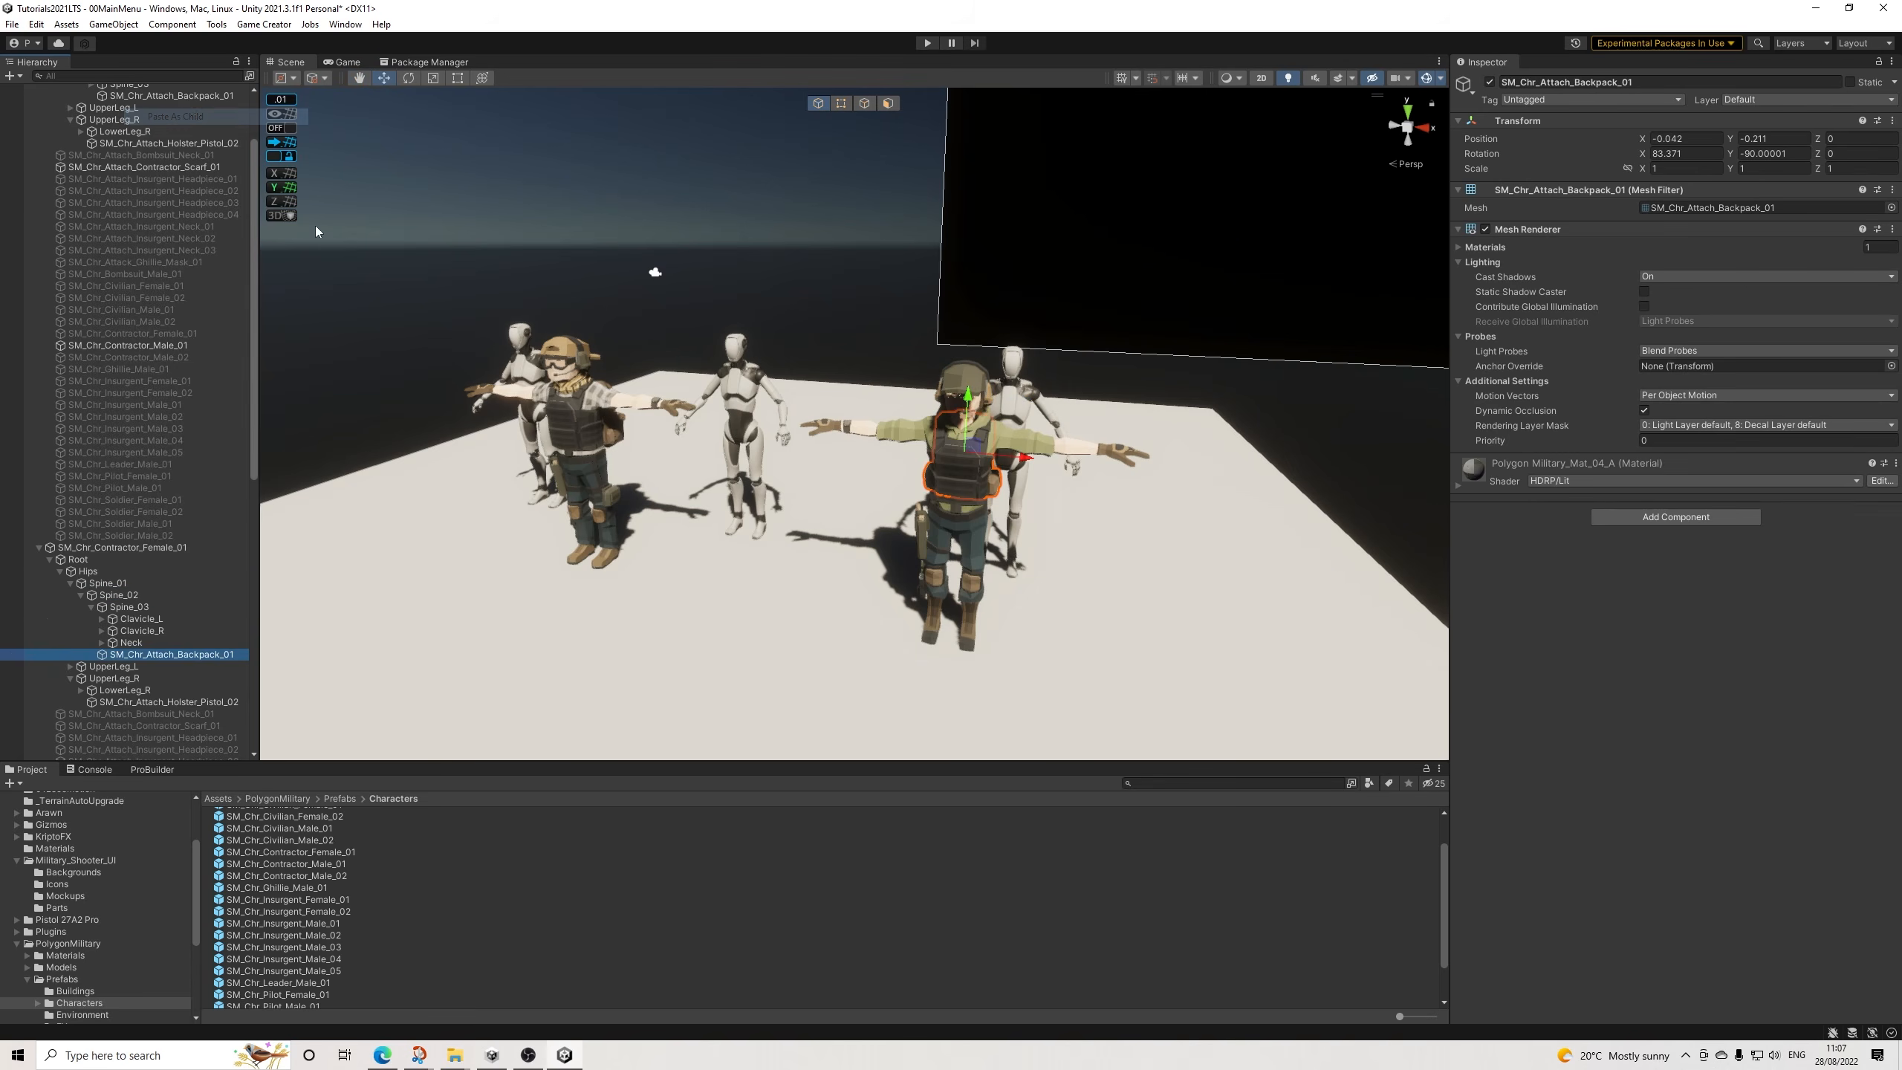
left_click_drag(839, 439, 544, 424, "alt")
key("f")
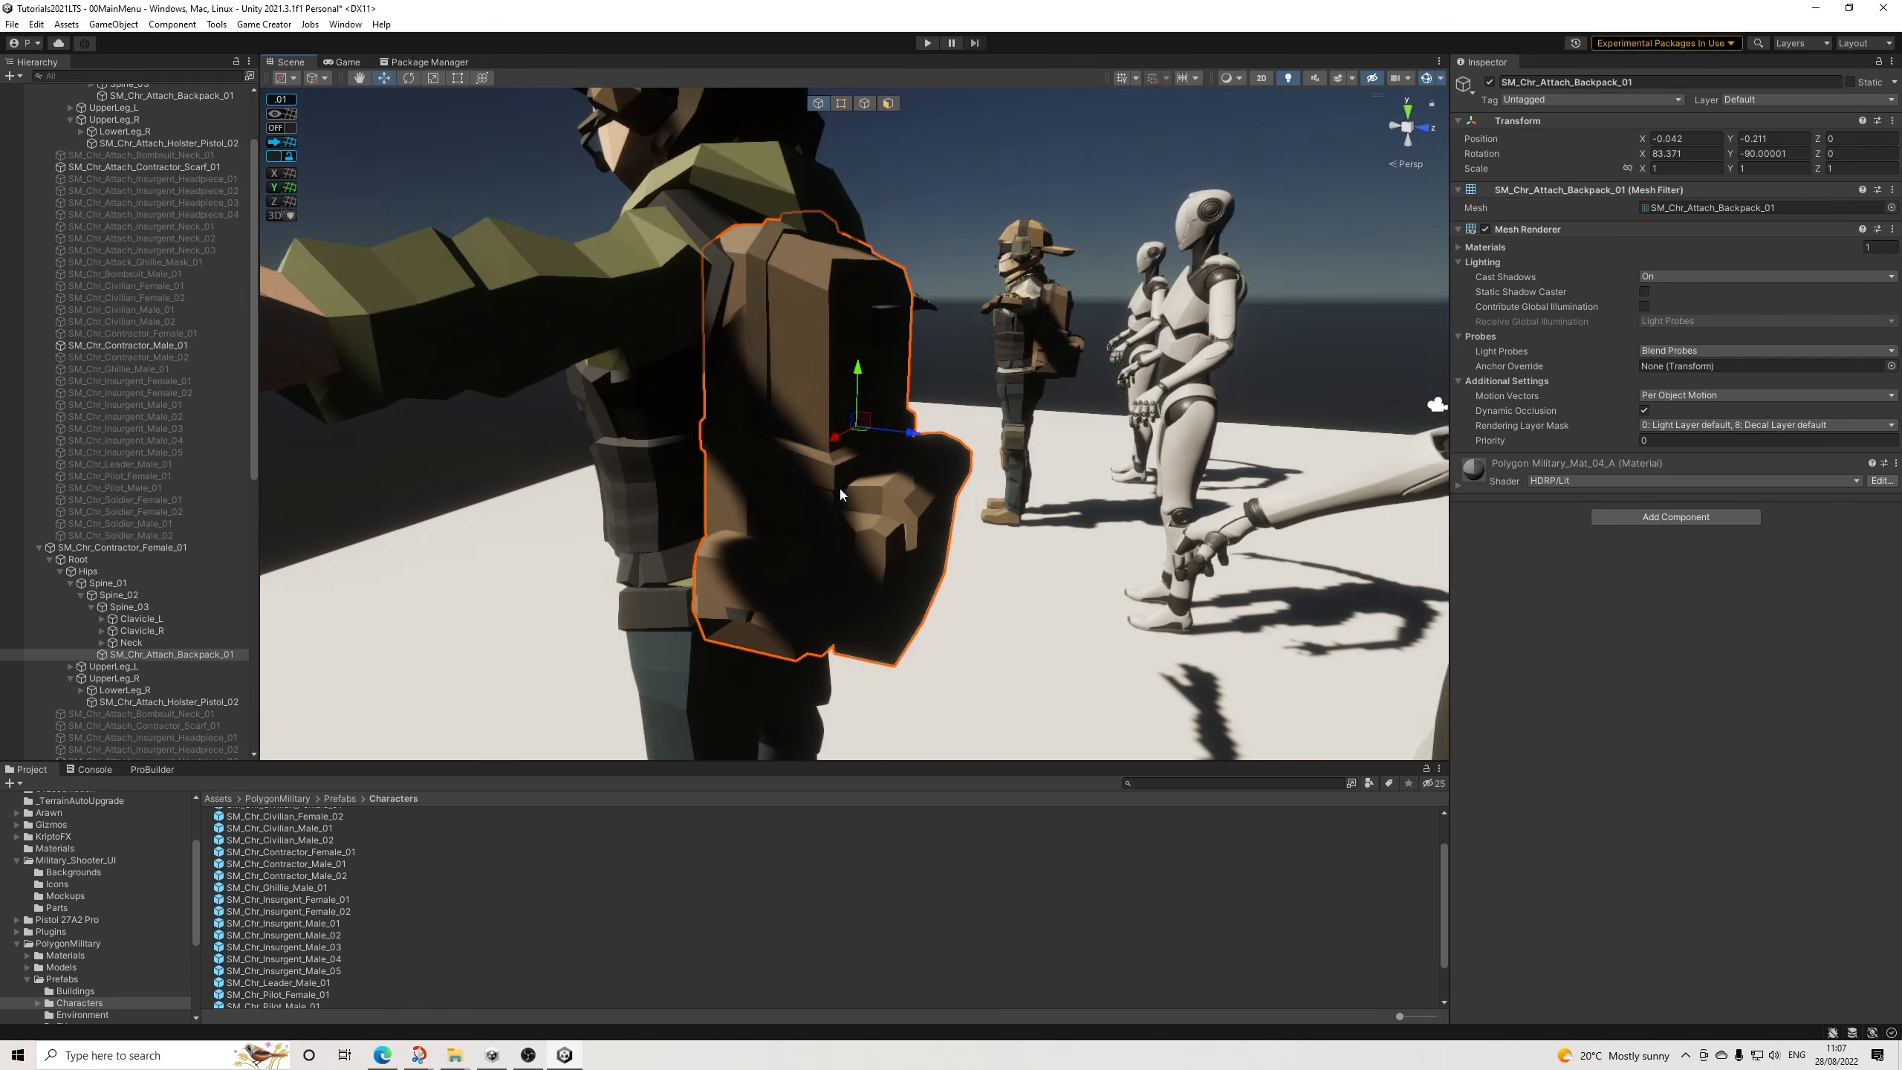
Adjust the female contractor's backpack position to X -0.043, Y -0.223 and check its fit from the front.
left_click_drag(813, 448, 914, 553, "alt")
middle_click_drag(914, 553, 1005, 557)
left_click_drag(1005, 556, 1015, 534, "alt")
middle_click_drag(1015, 535, 1188, 662)
left_click_drag(1044, 546, 1024, 542, "alt")
scroll(1023, 542, "up", 8)
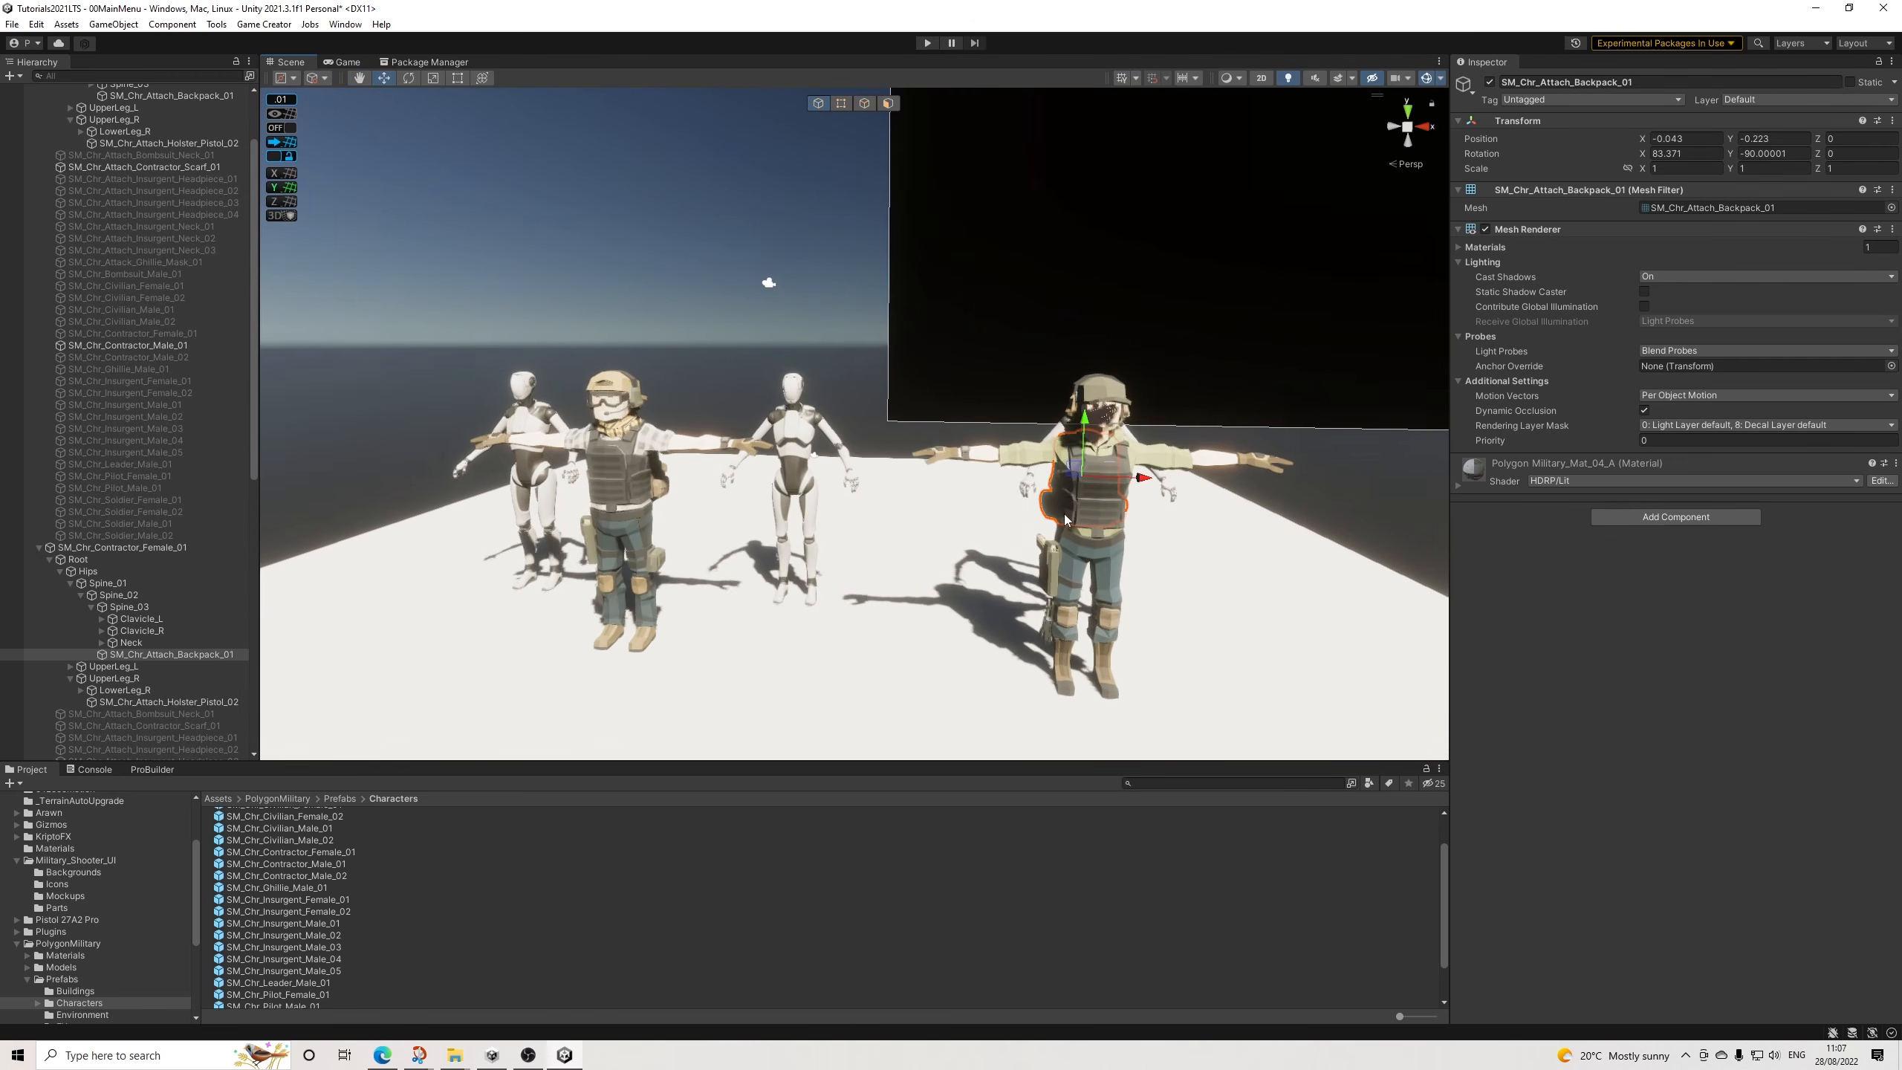
left_click_drag(1093, 427, 1059, 459, "alt")
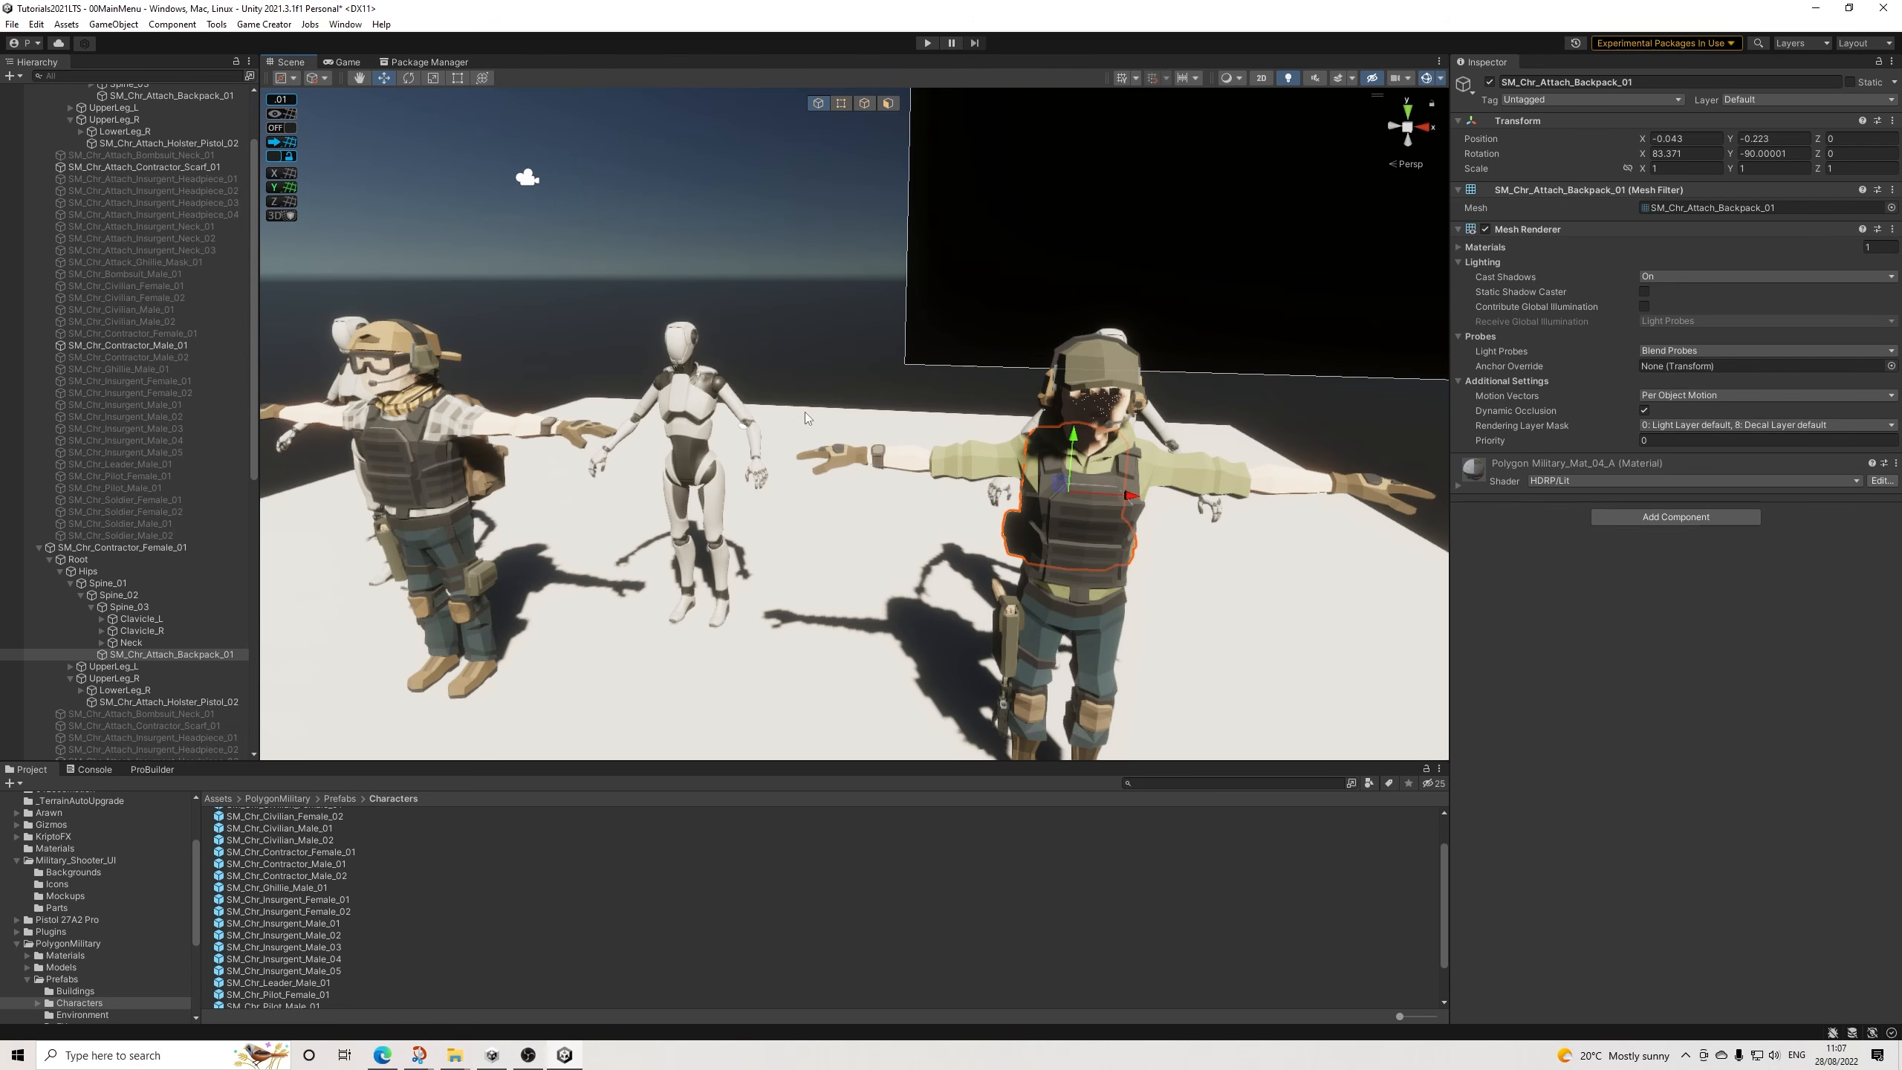
Delete the cap, earmuffs and goggles from the male contractor's head, keeping the hair.
left_click(422, 355)
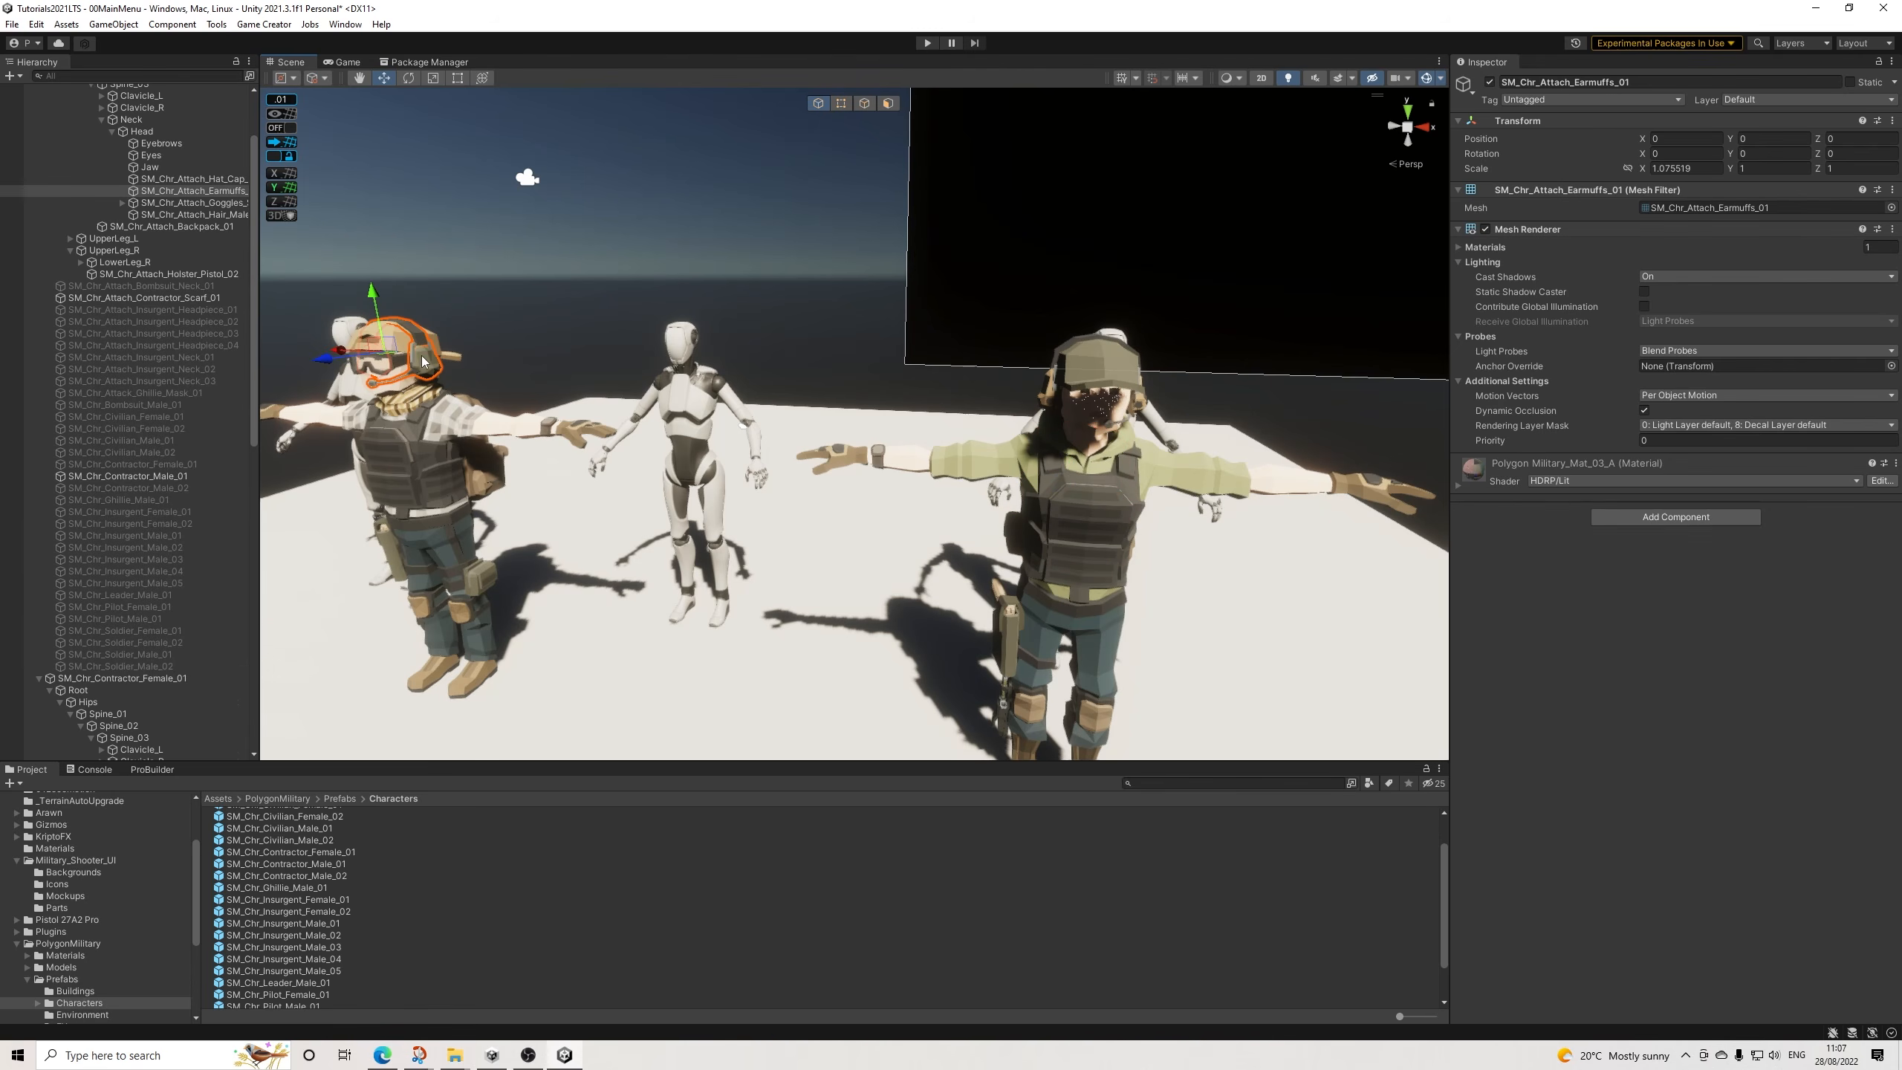
scroll(204, 205, "up", 1)
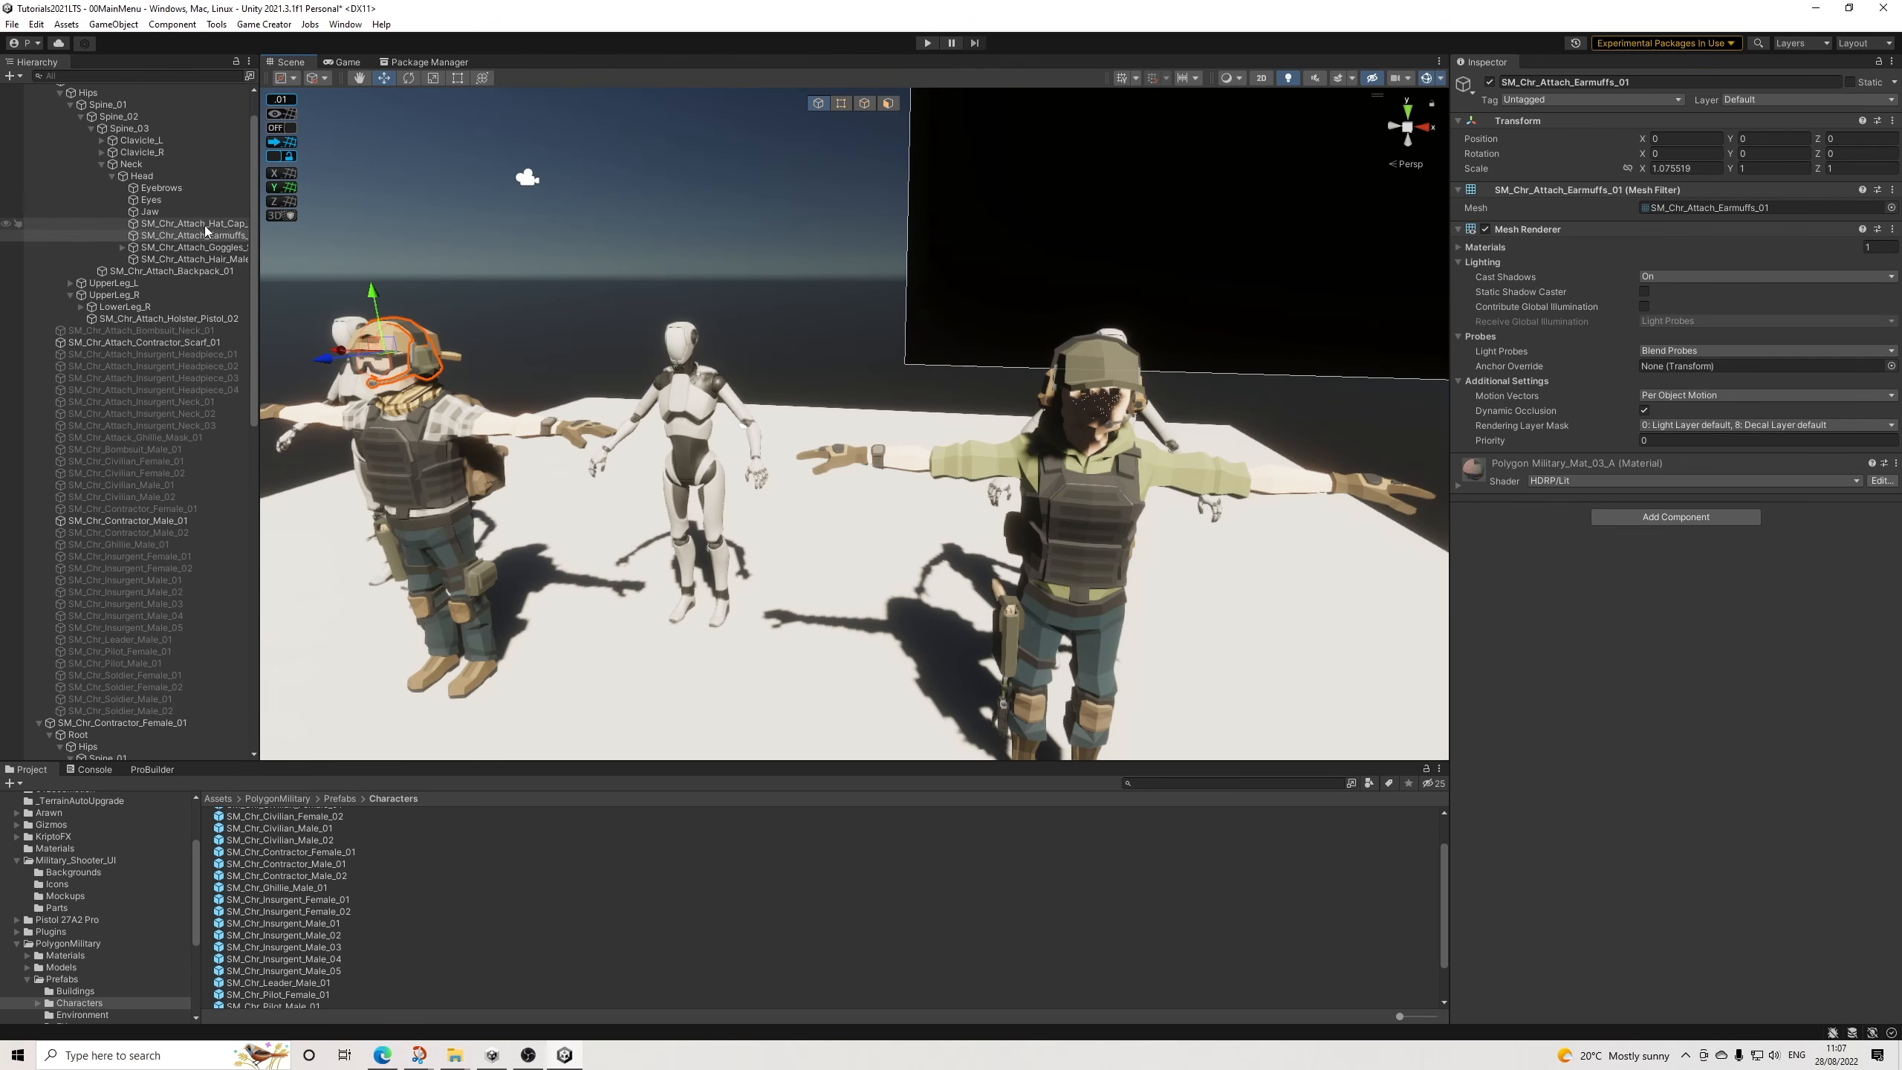
left_click(208, 225, "ctrl")
left_click(217, 248, "ctrl")
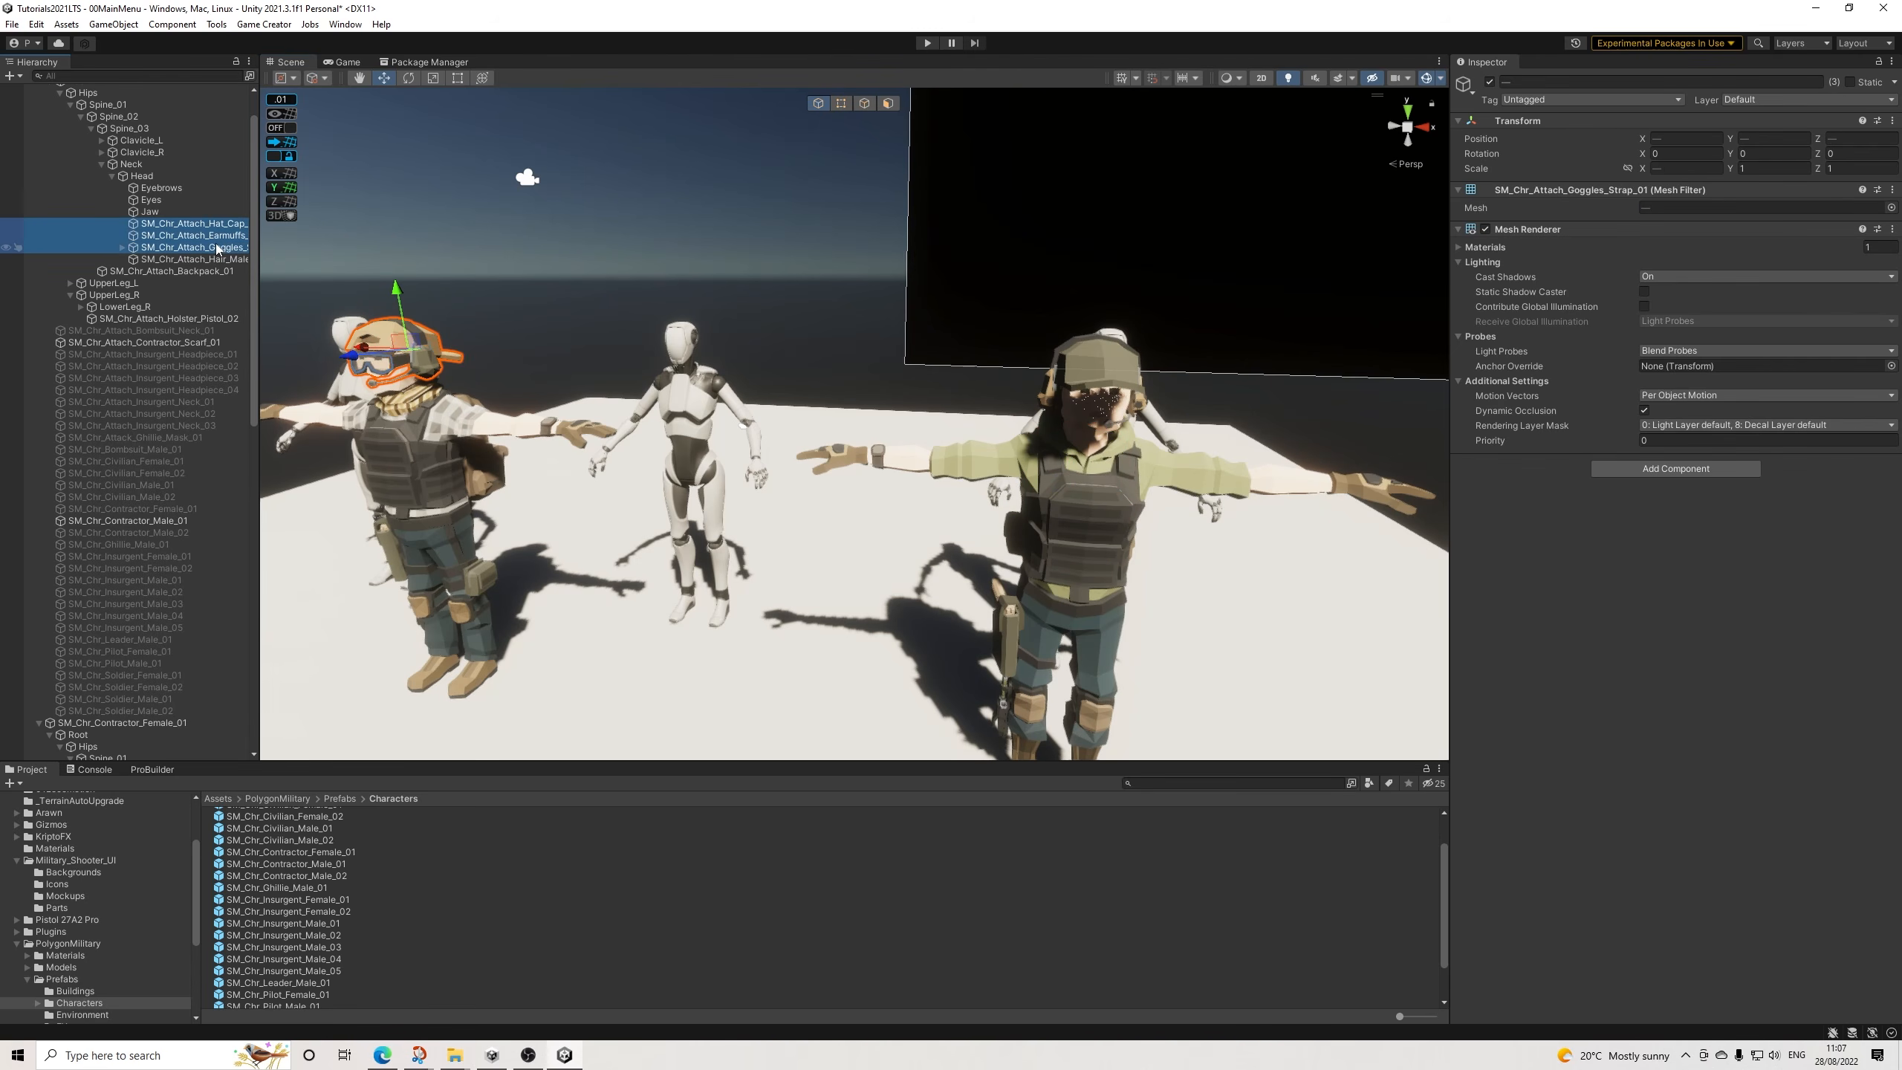
key("Delete")
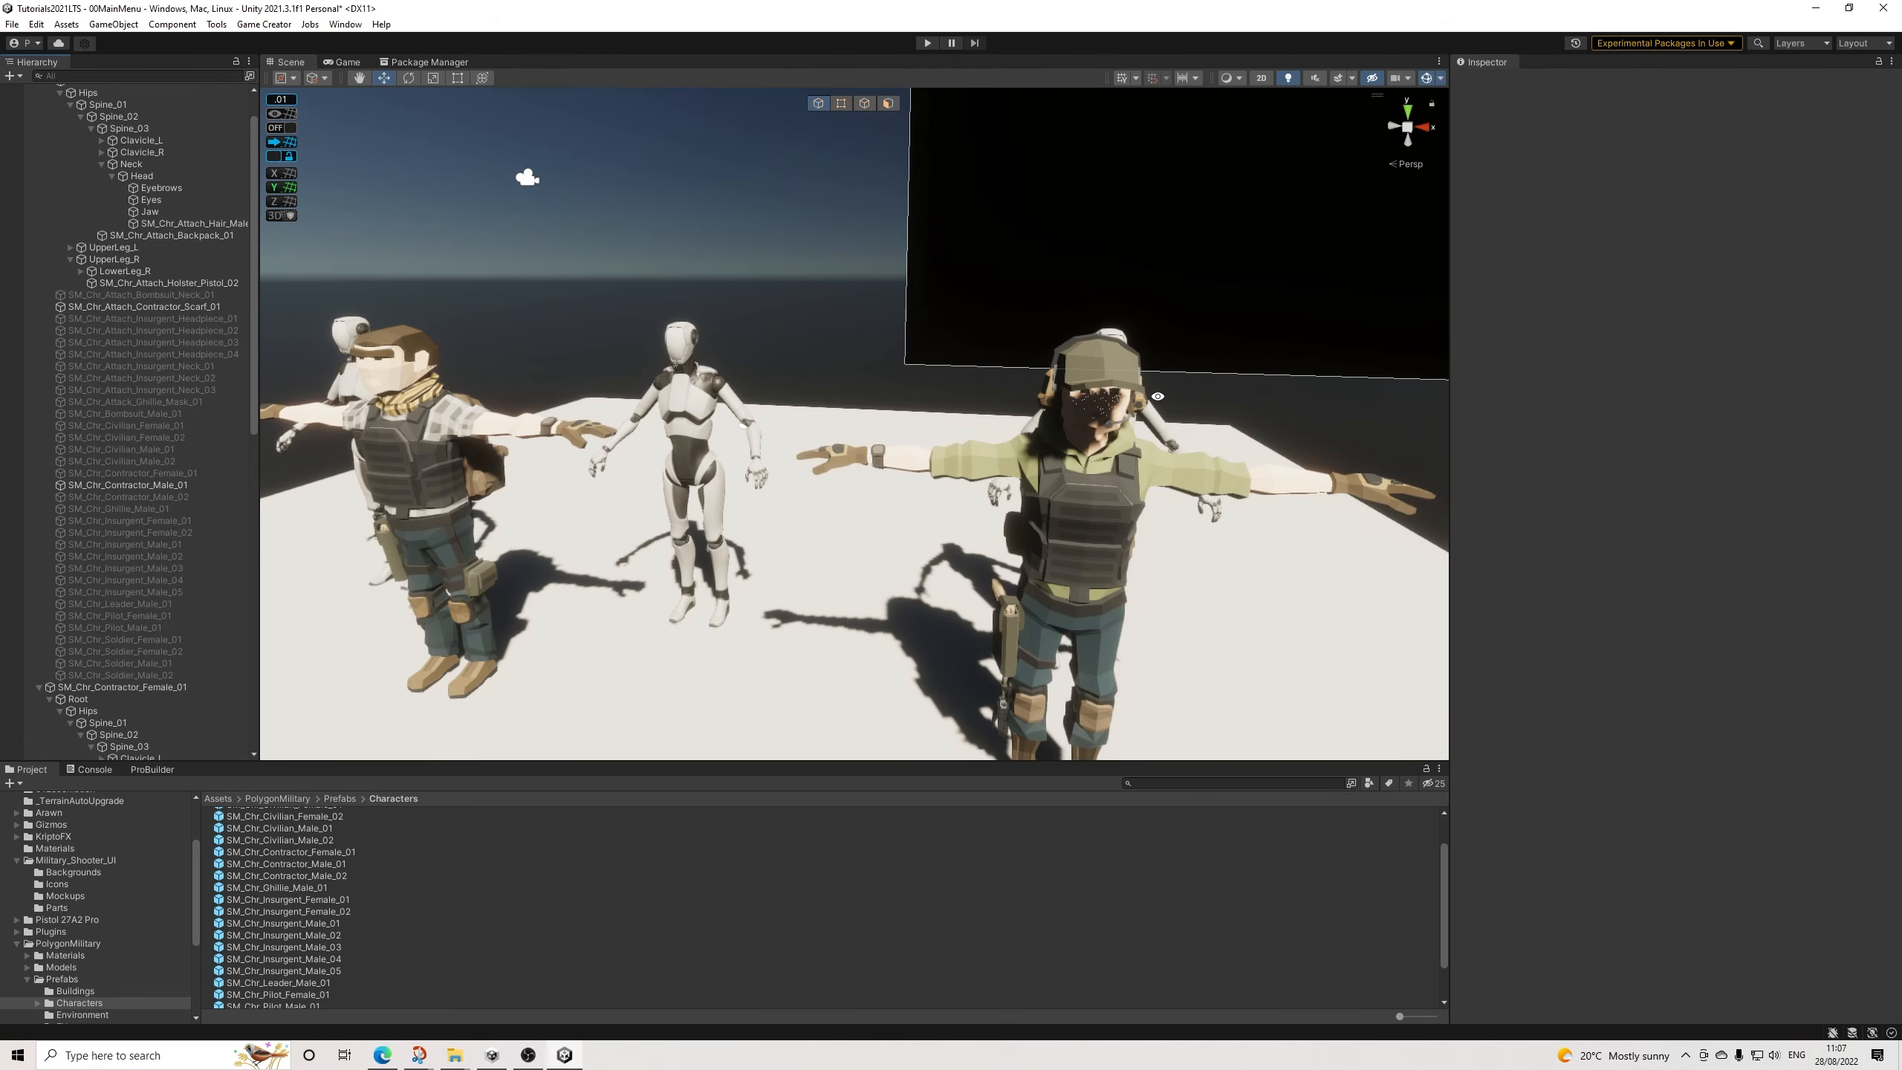
Delete the cap and earmuffs from the female contractor's head and compare both characters' bare heads.
left_click_drag(1164, 395, 983, 380, "alt")
left_click(1008, 377)
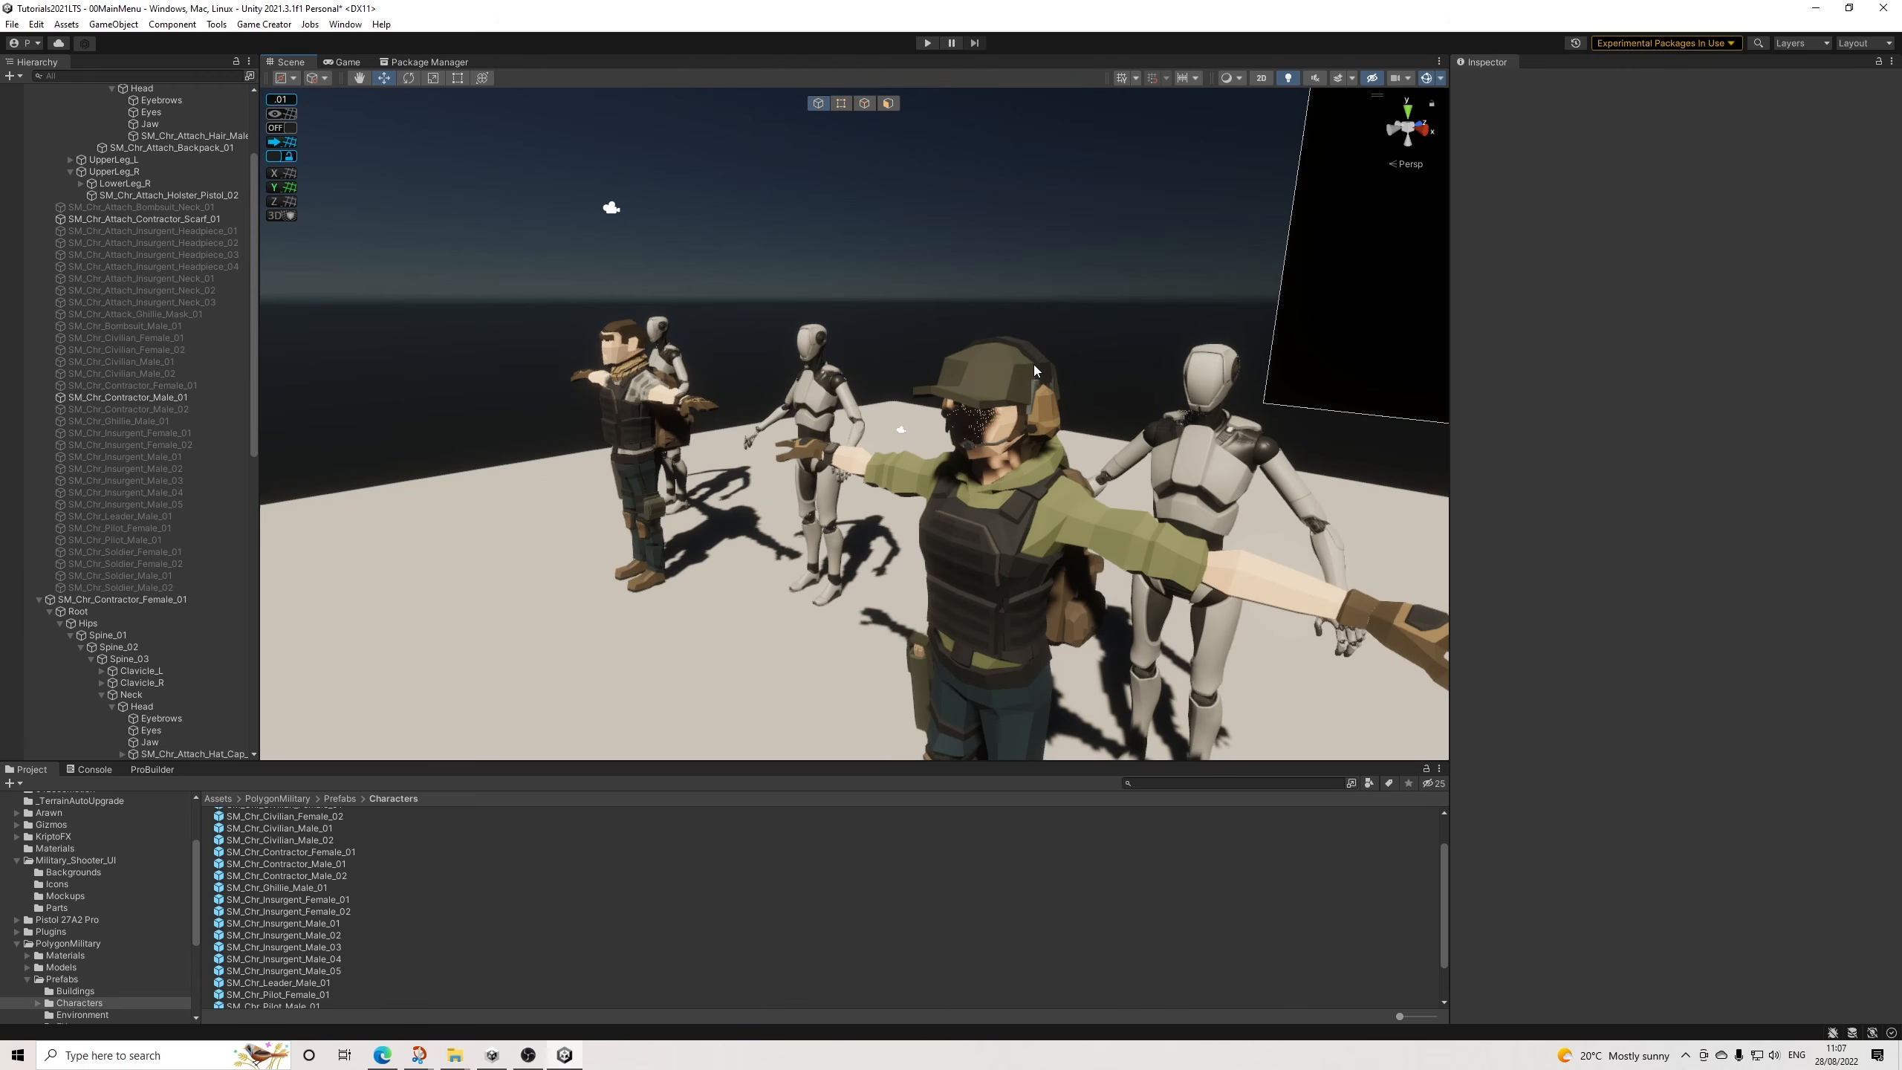
key("Delete")
left_click(1040, 374)
key("Delete")
left_click_drag(885, 403, 1037, 426, "alt")
middle_click_drag(944, 427, 1056, 448)
mouse_move(1109, 441)
left_mouse_down("alt")
mouse_move(1046, 419)
mouse_move(1087, 421)
left_mouse_up("alt")
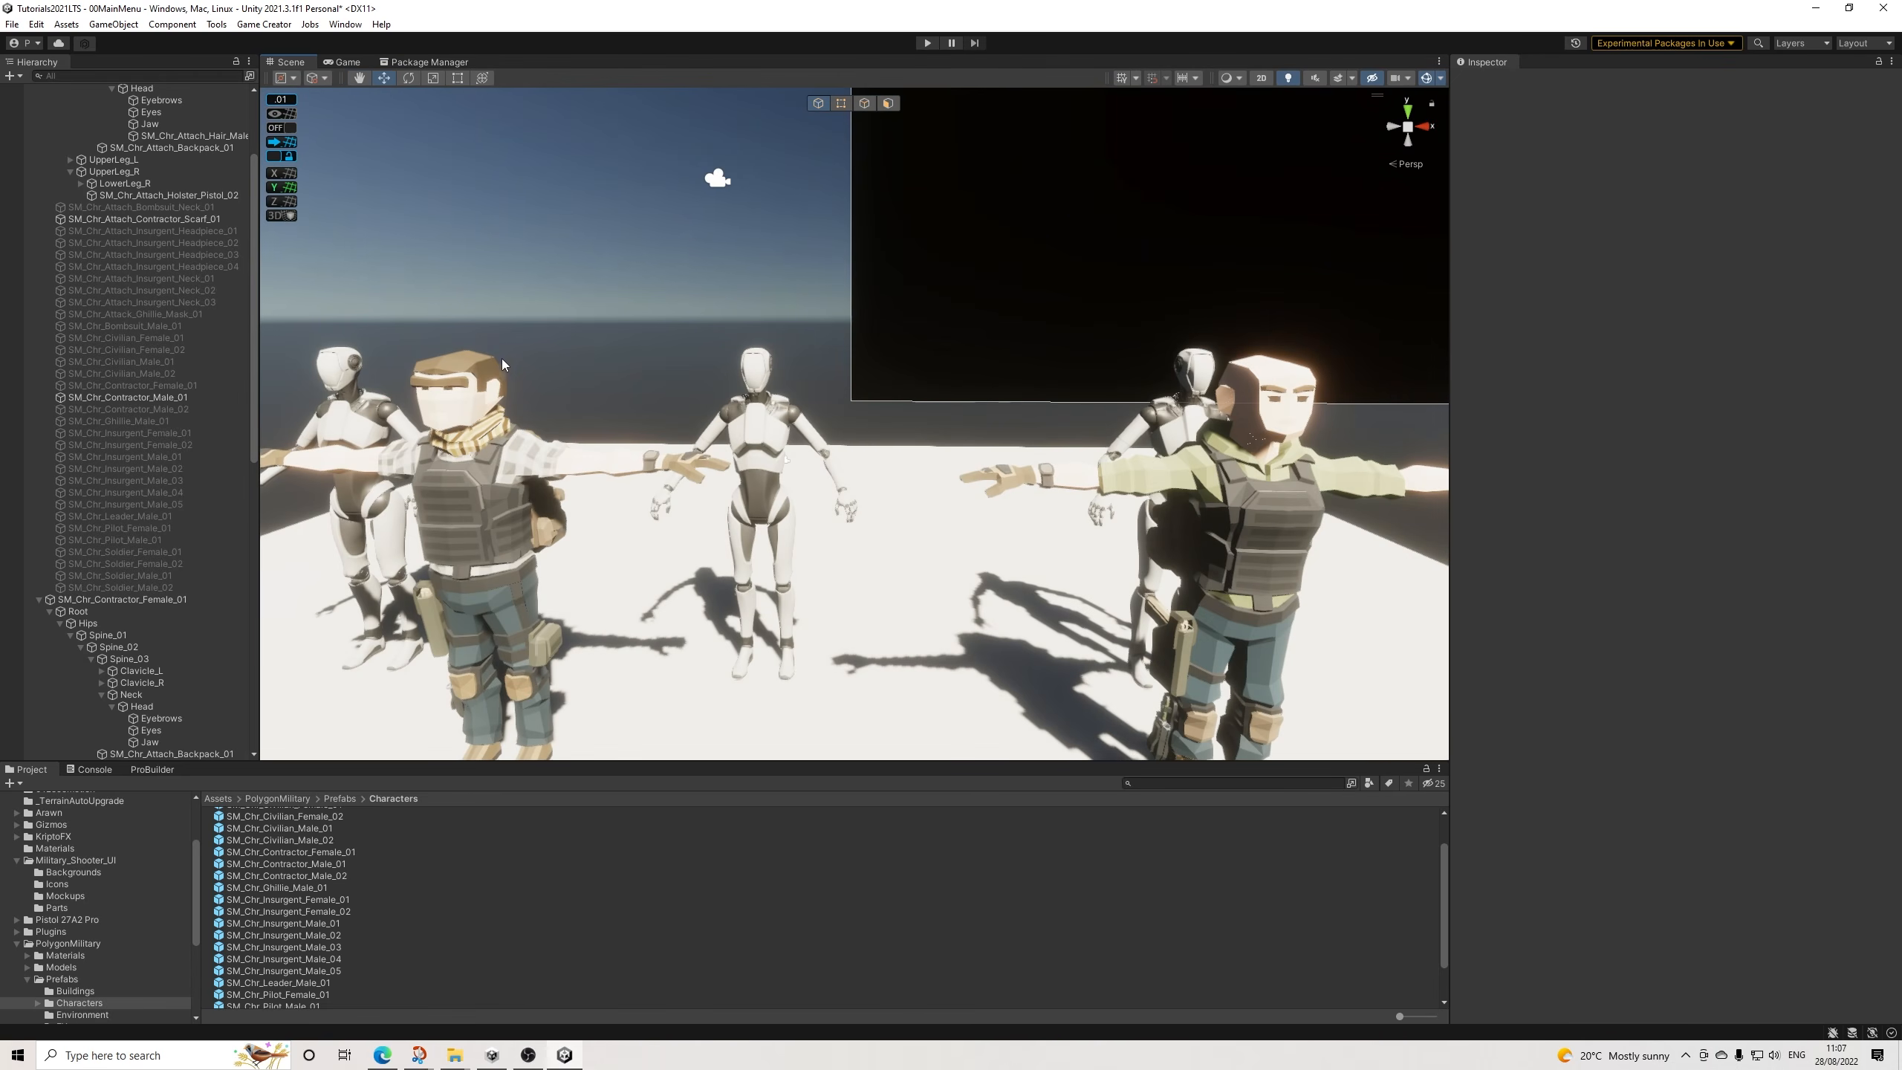
Inspect the male contractor's hair object and where it sits under the Head bone.
left_click(472, 369)
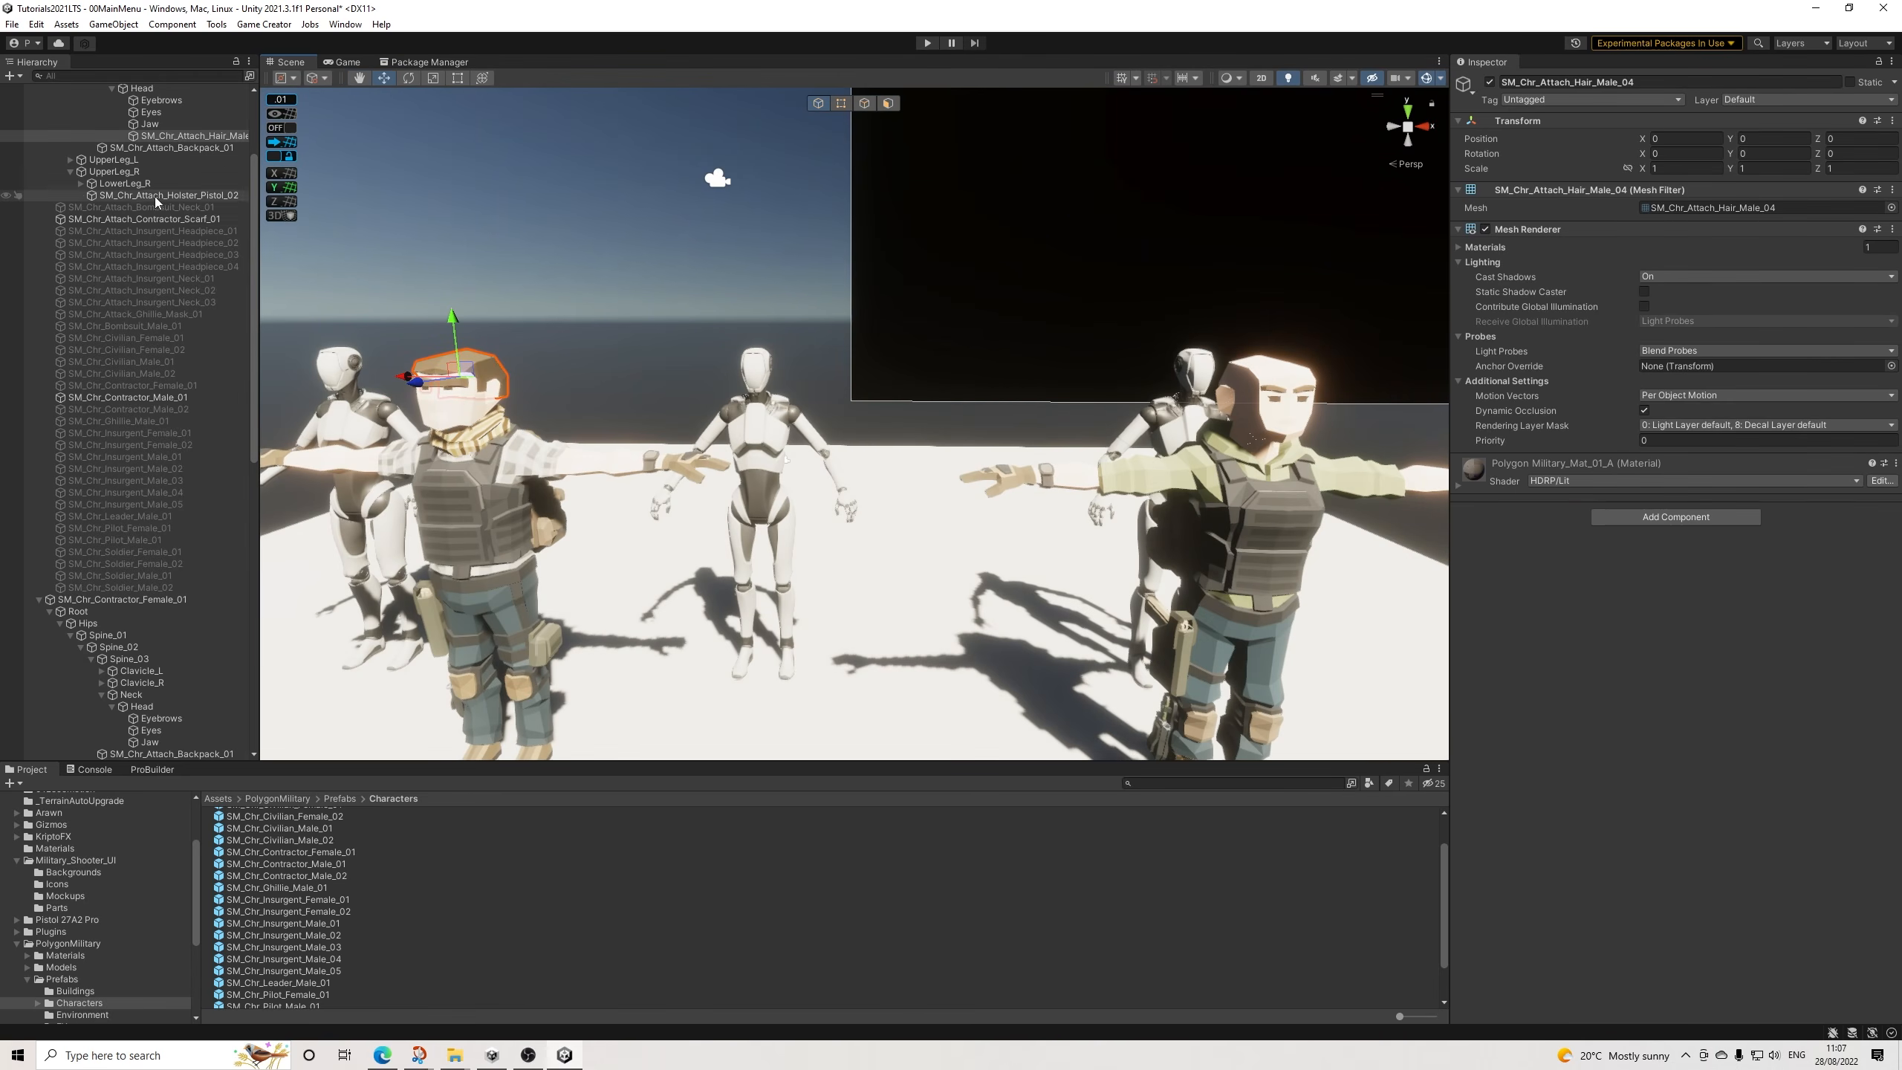
scroll(156, 182, "up", 1)
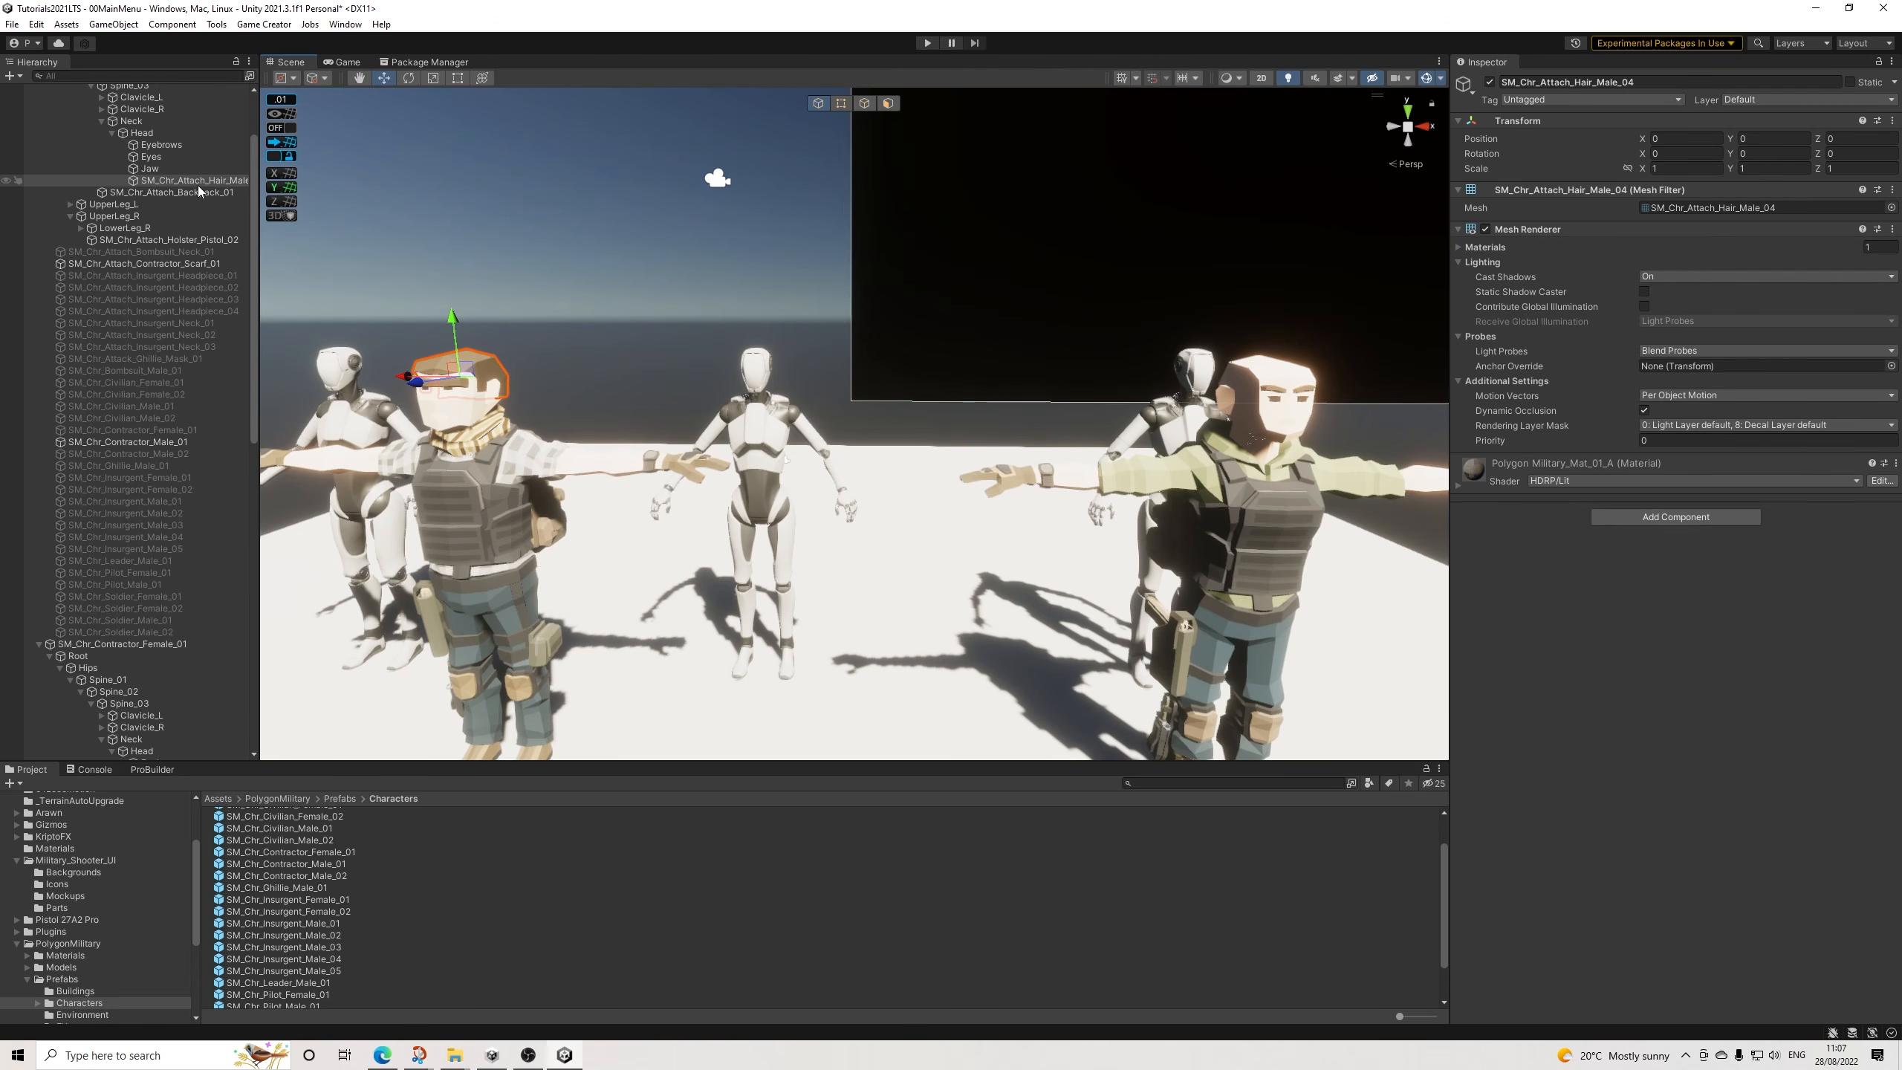
middle_click_drag(979, 433, 703, 435)
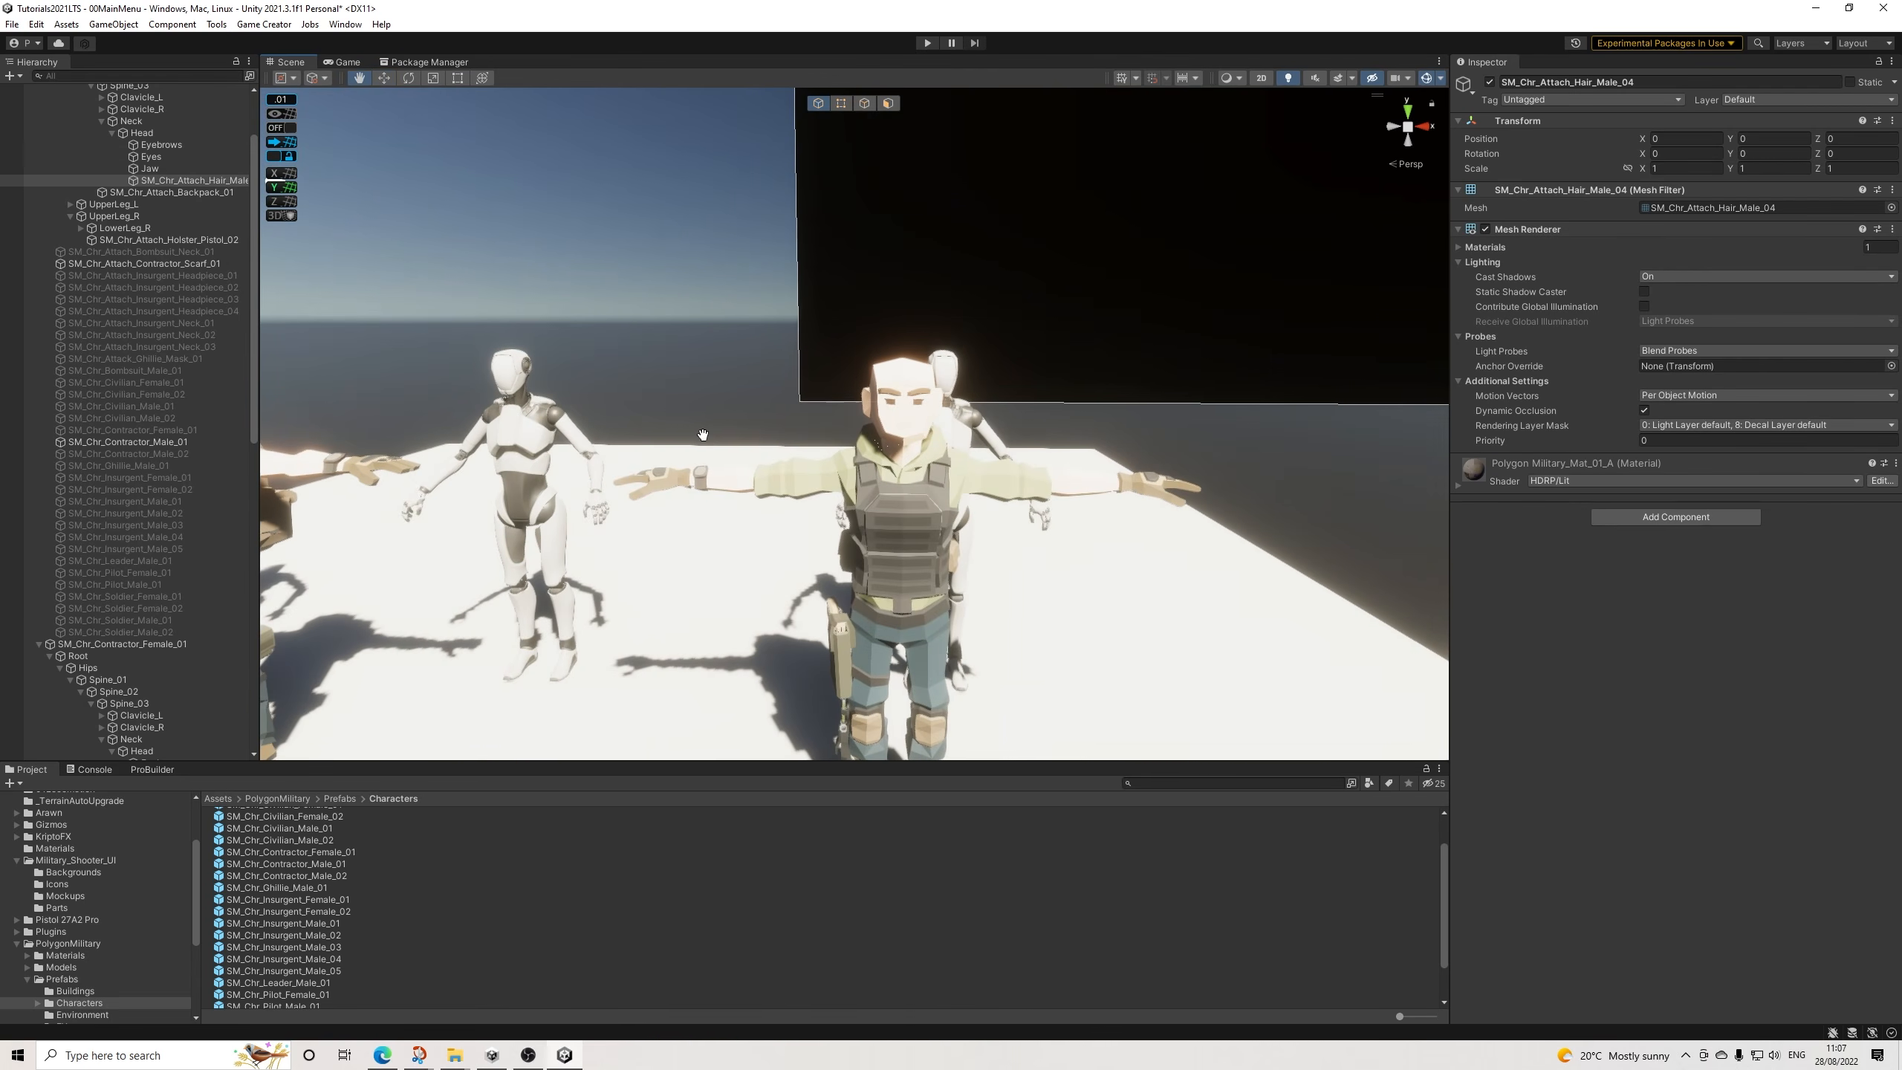
Locate the female contractor's Head bone and open the Characters/Attachments prefab folder at the hair prefabs.
left_click(907, 379)
scroll(157, 481, "down", 6)
scroll(182, 505, "up", 5)
left_click(125, 291)
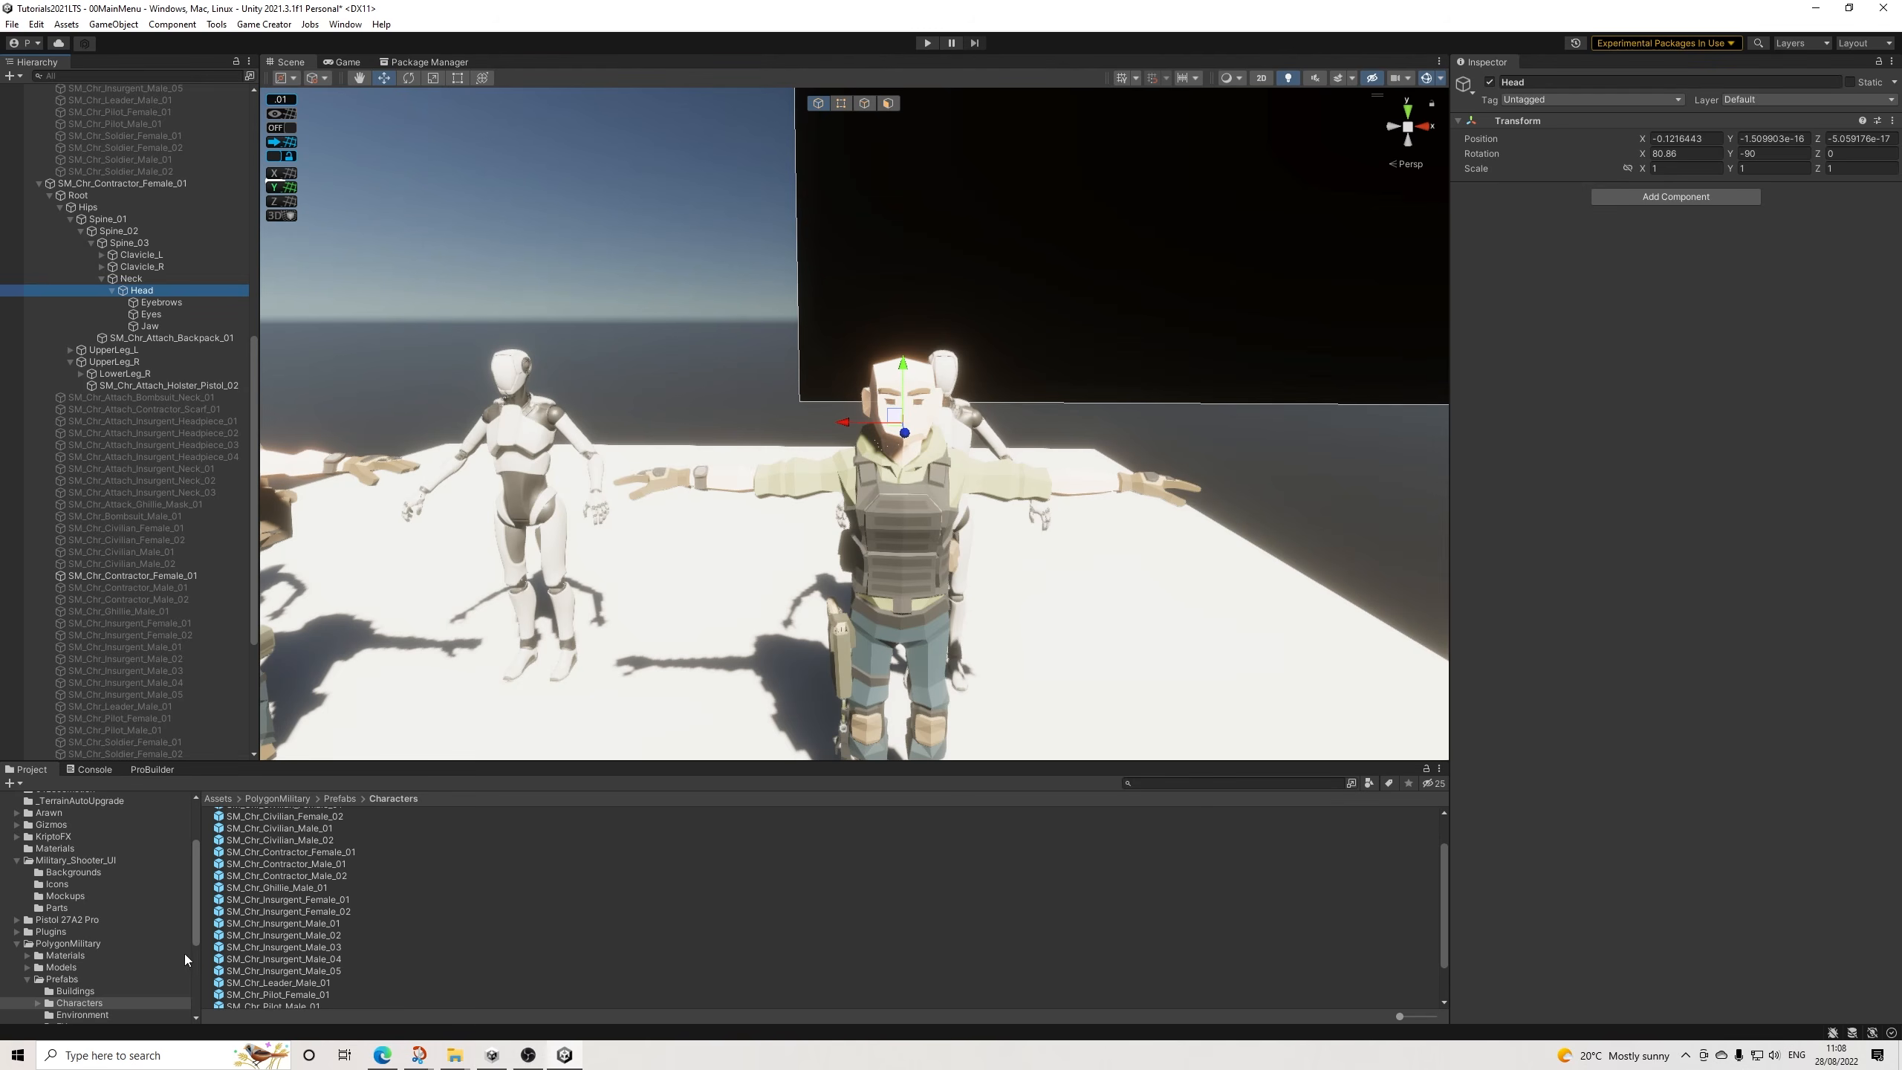
scroll(98, 981, "down", 2)
scroll(285, 862, "up", 2)
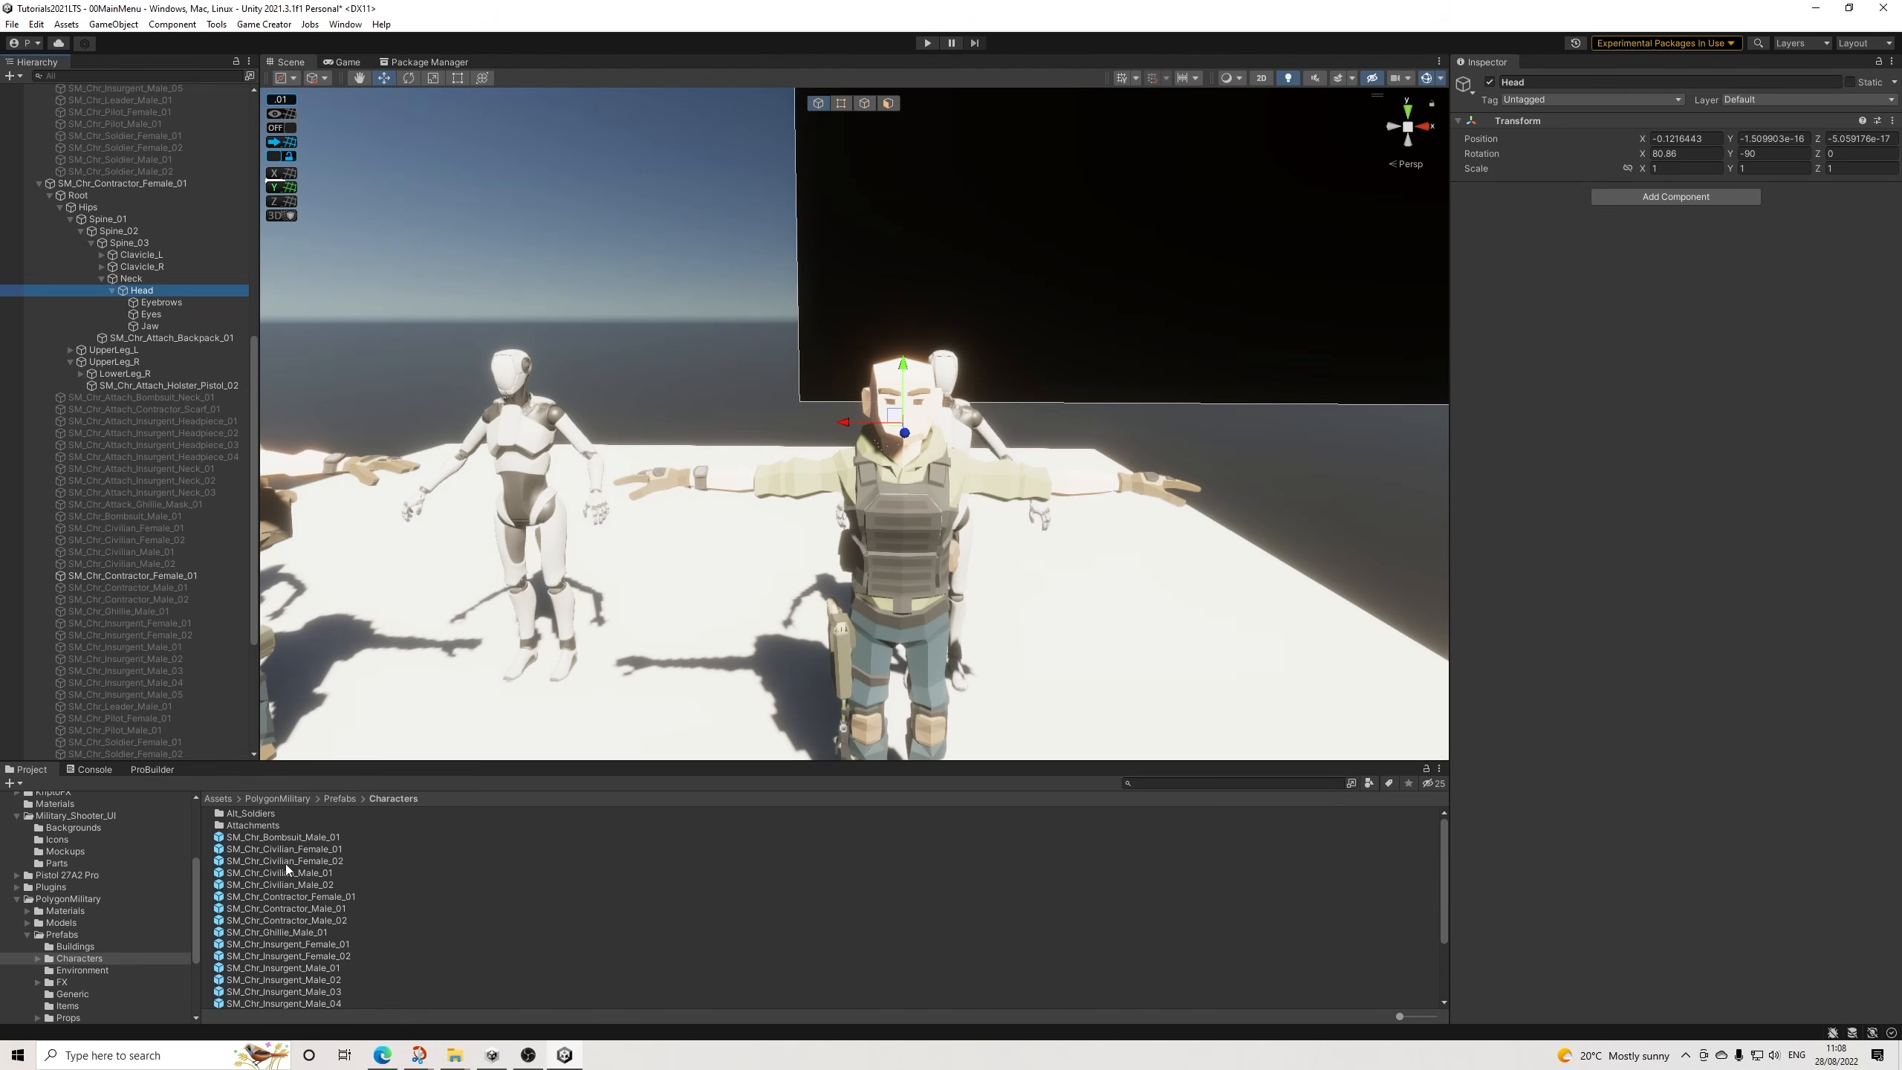
double_click(258, 826)
scroll(303, 872, "down", 3)
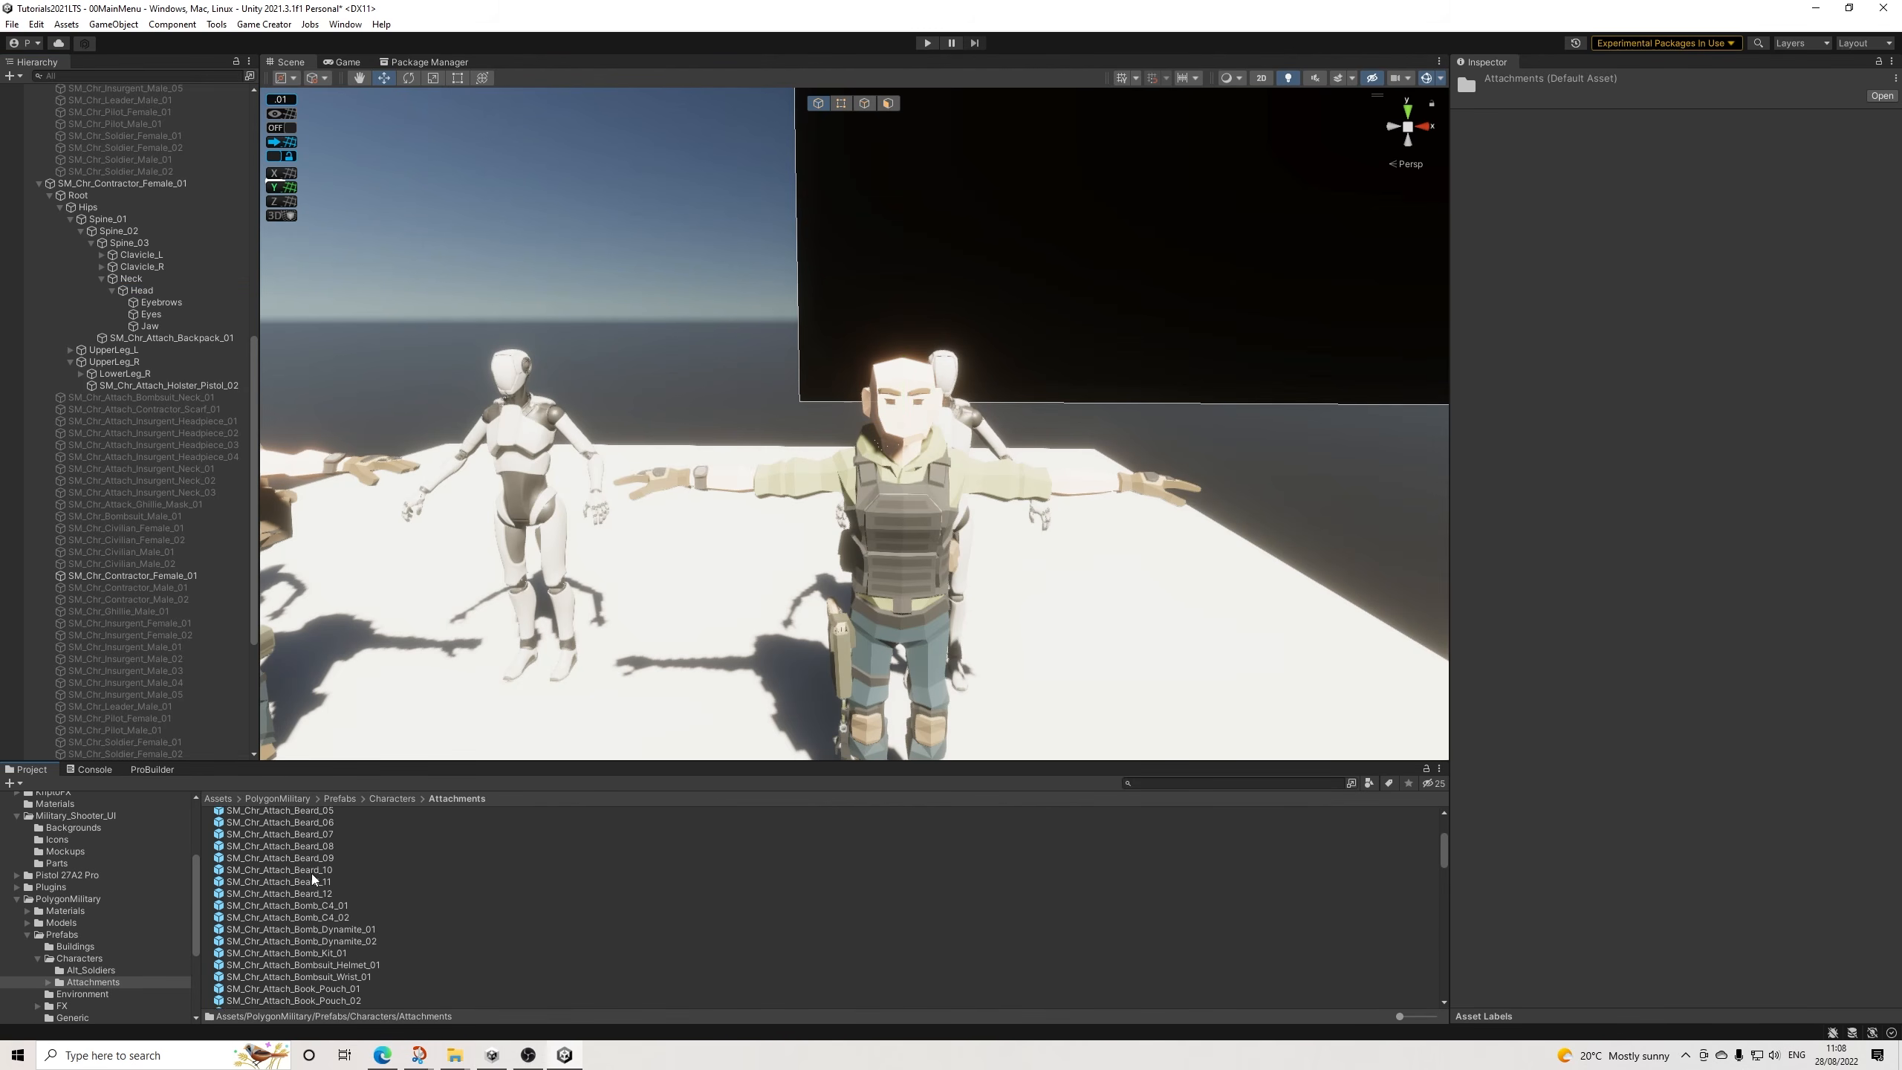
scroll(314, 874, "down", 3)
scroll(327, 877, "down", 5)
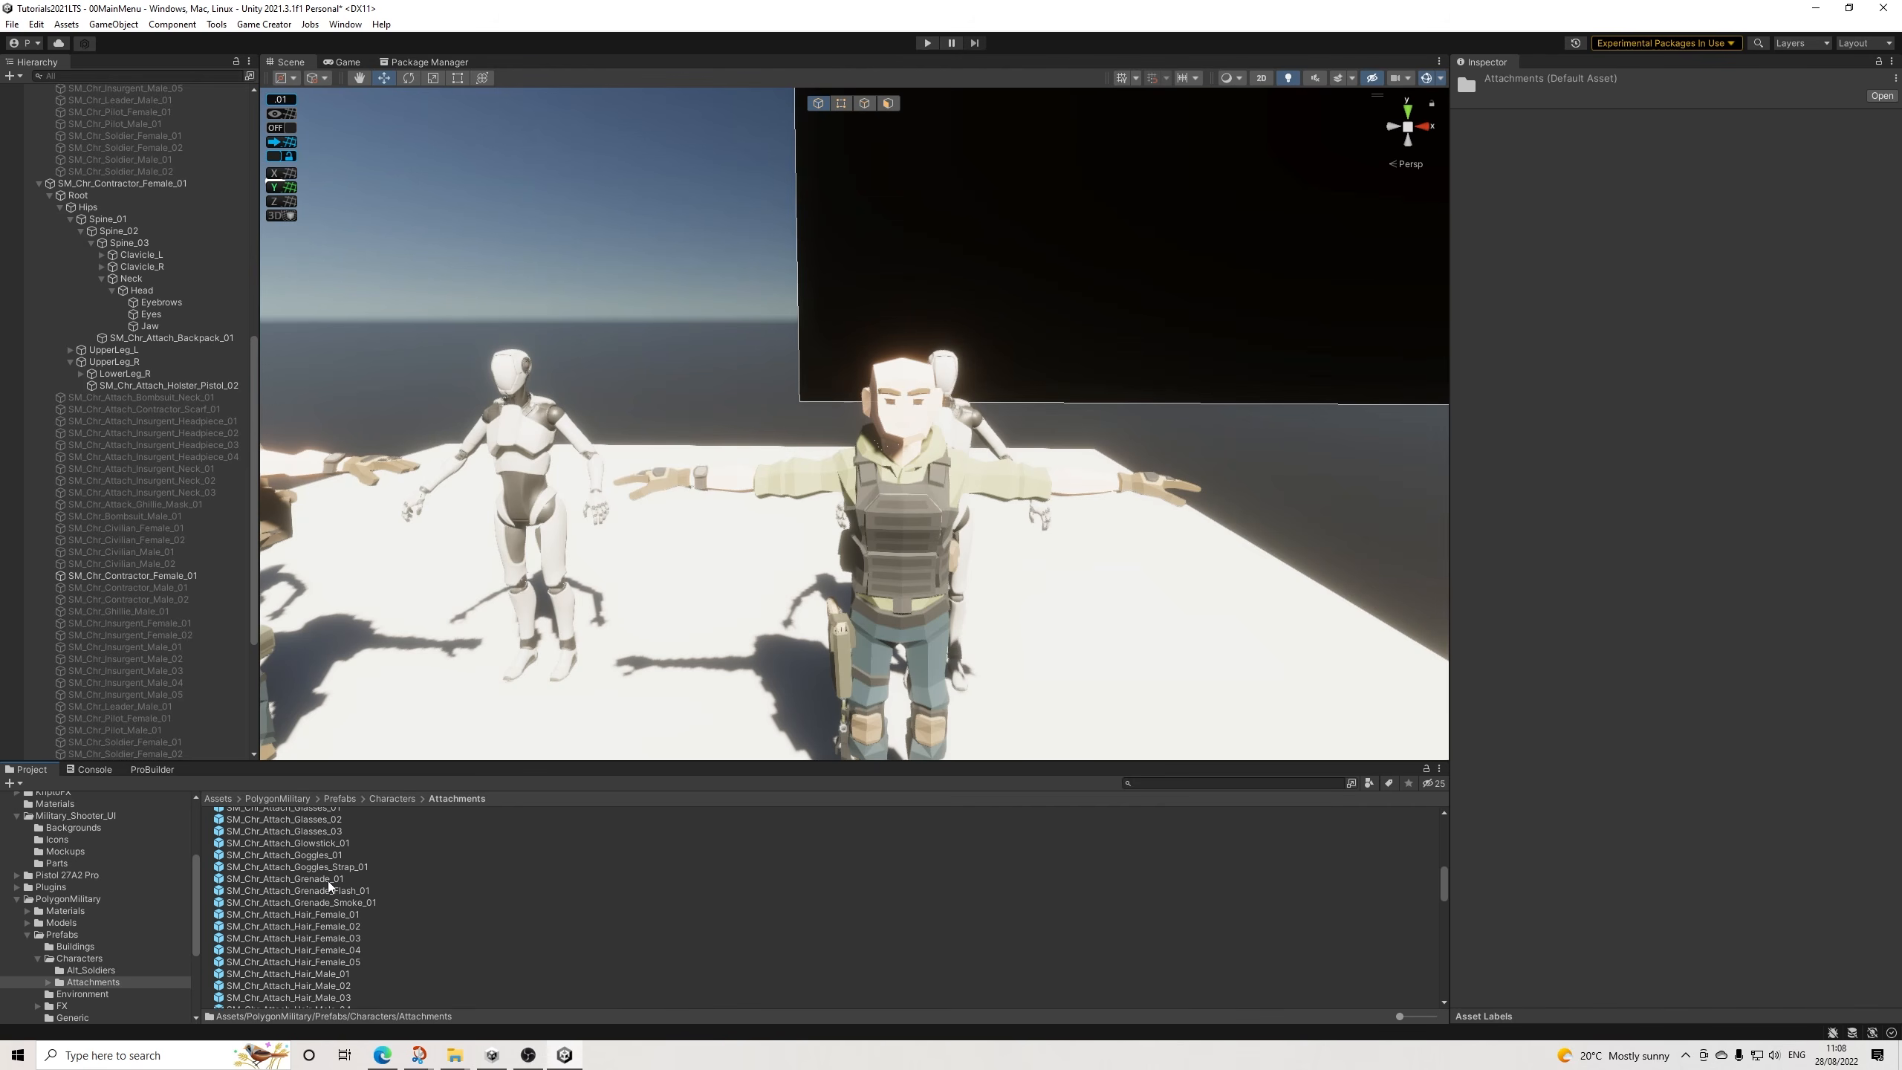
left_click_drag(341, 874, 147, 293)
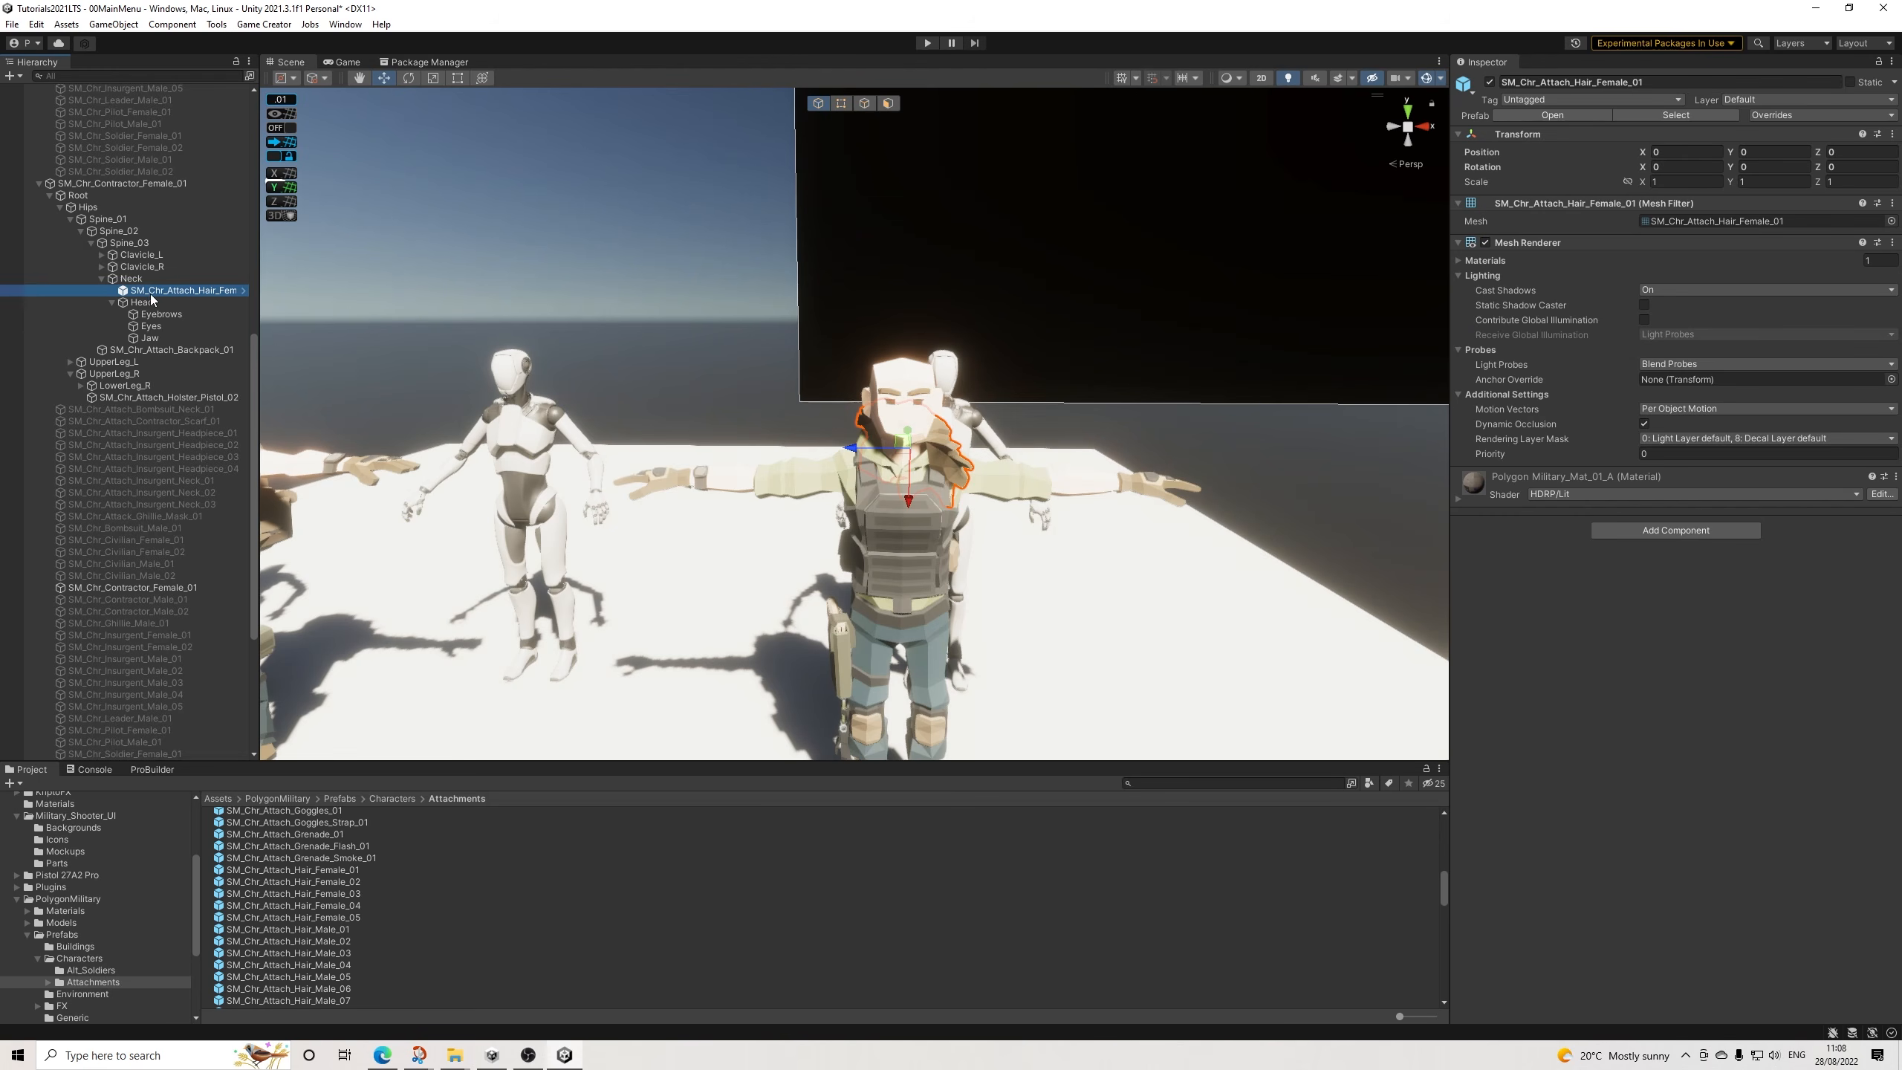
left_click_drag(161, 291, 160, 291)
key("Delete")
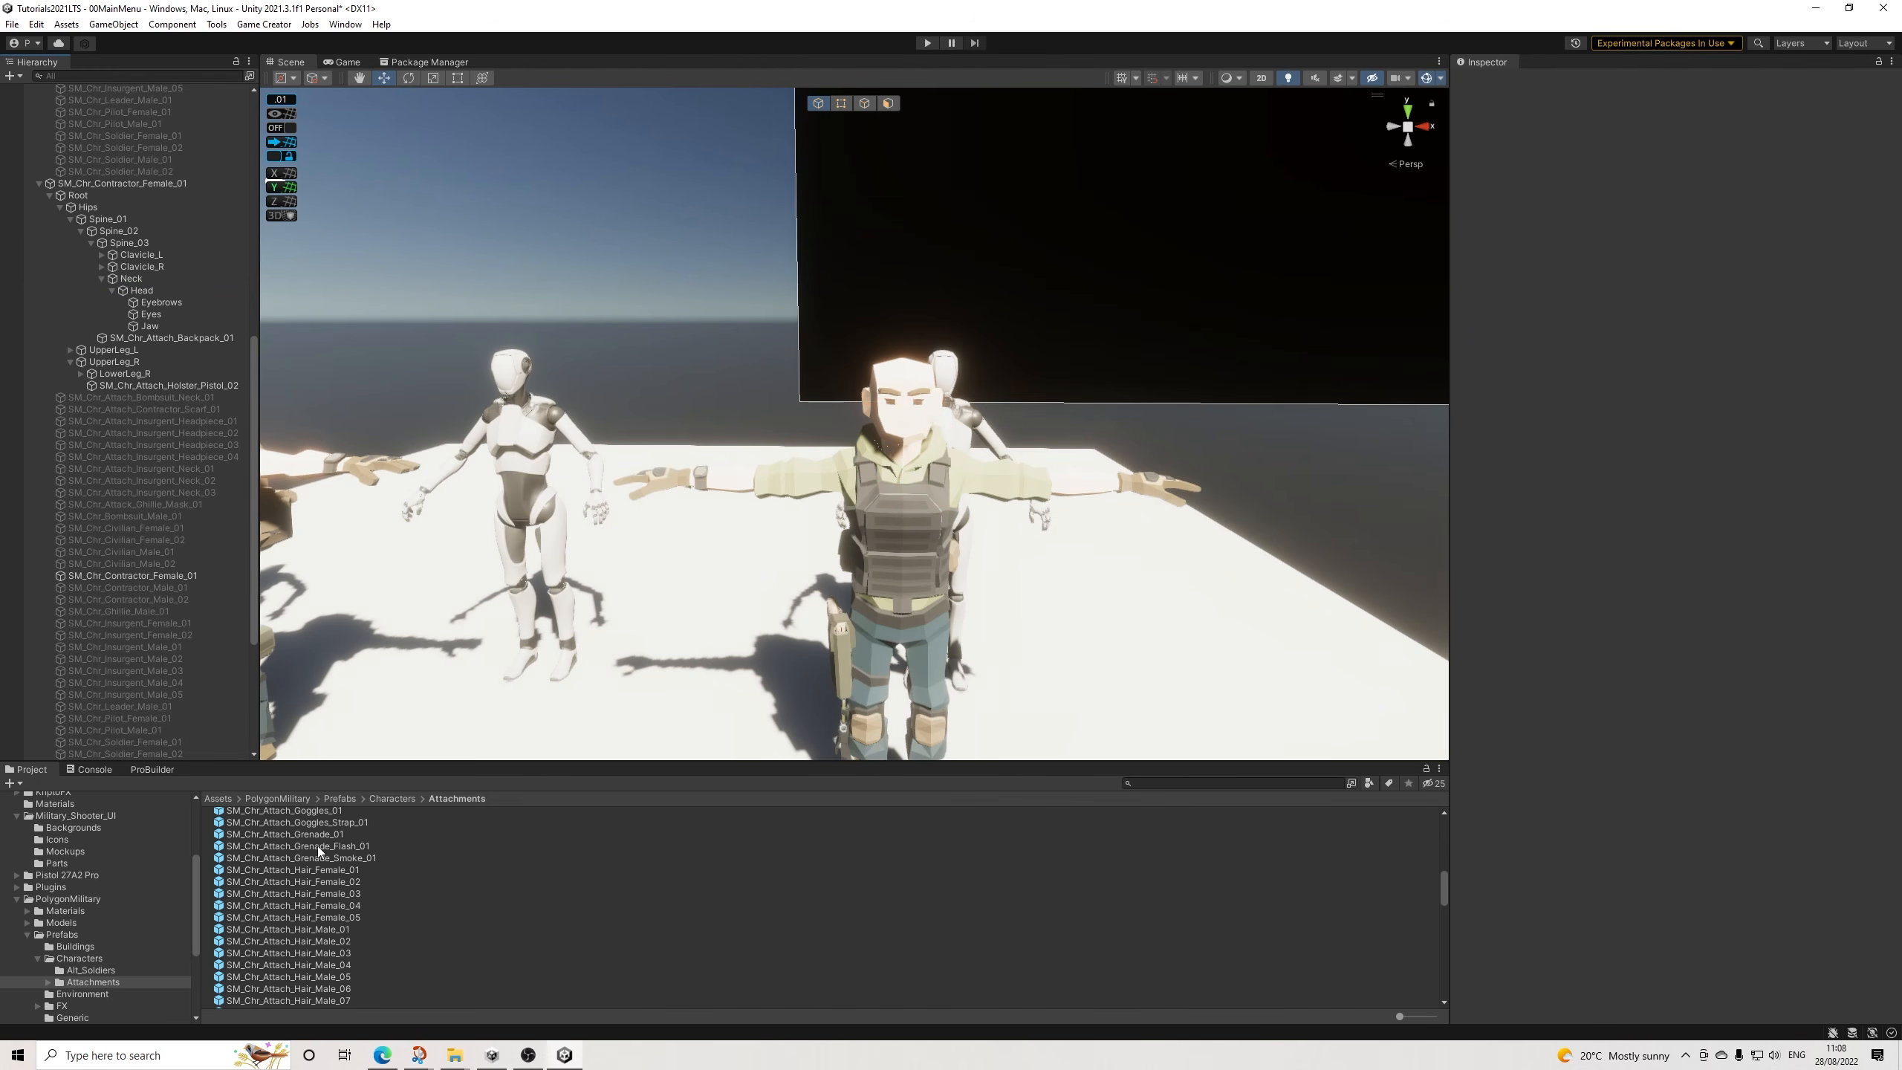
left_click_drag(322, 929, 142, 292)
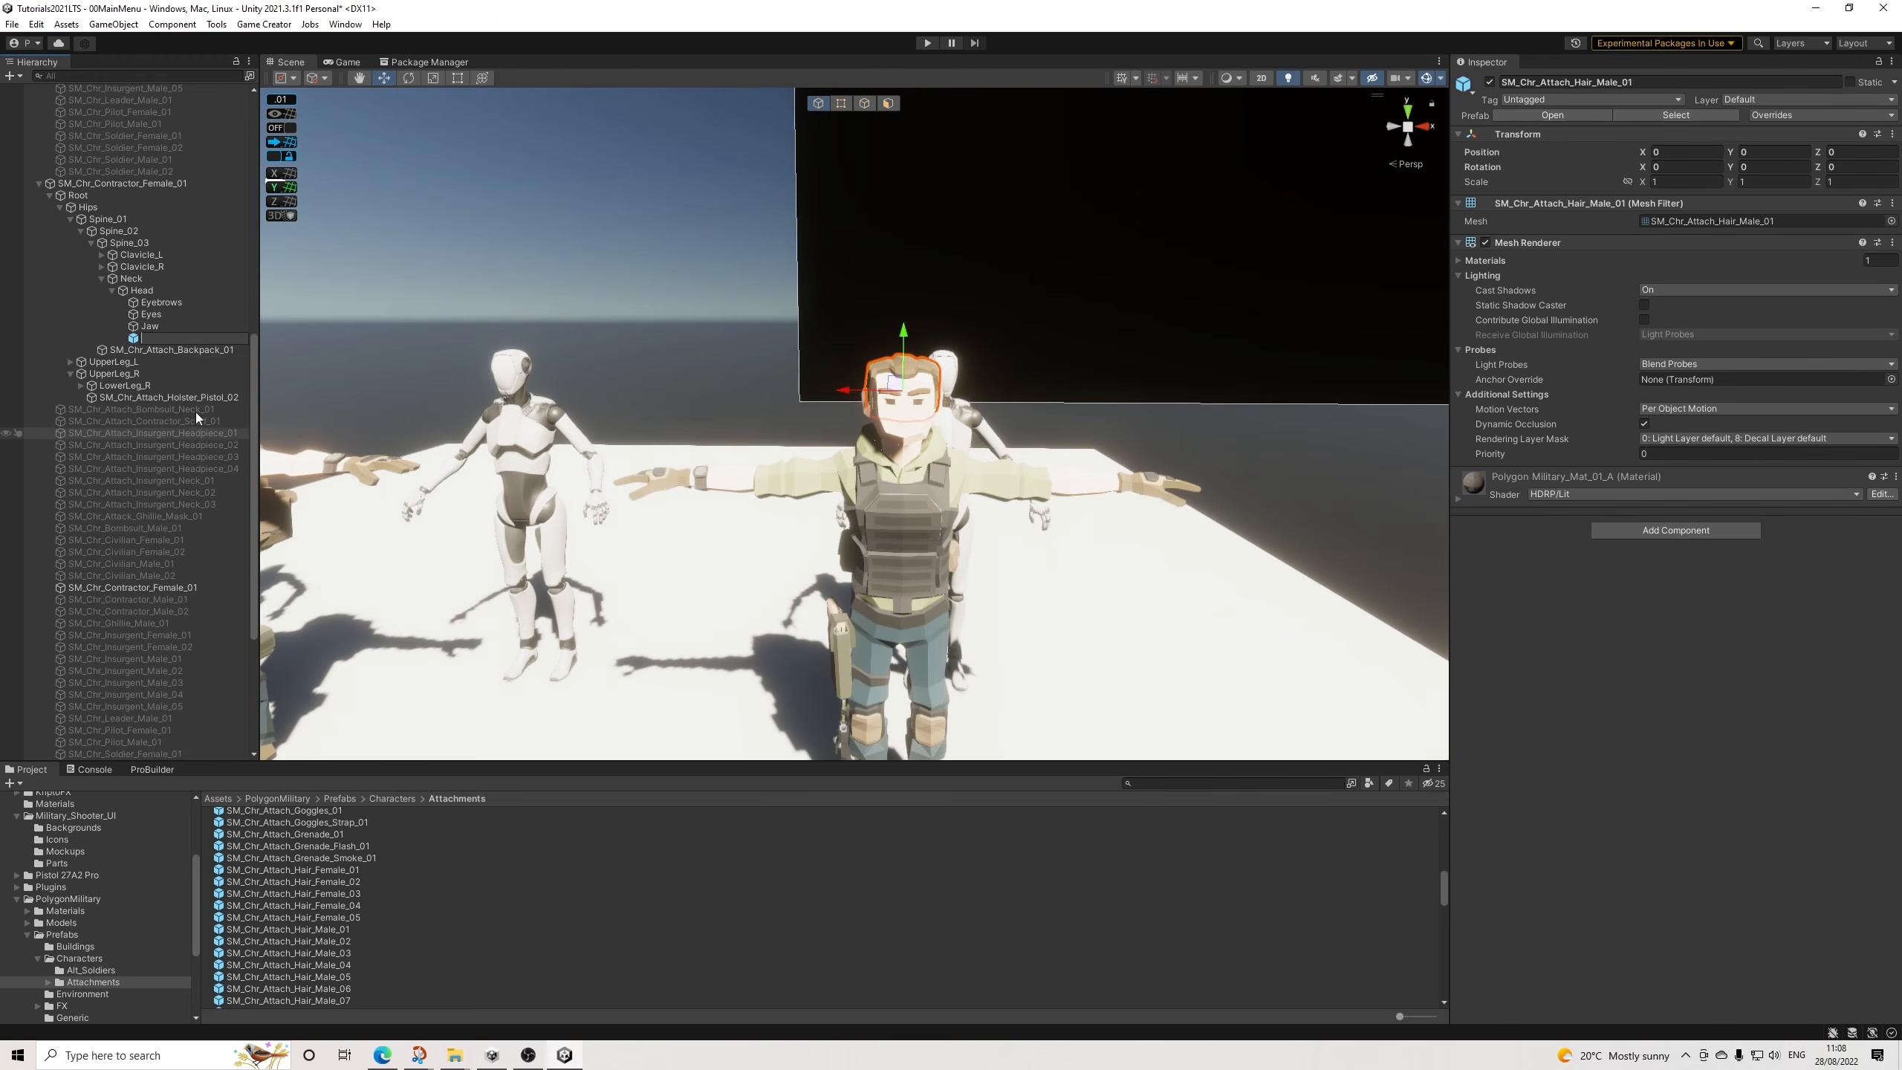
left_click(190, 327)
left_click(192, 337)
key("Delete")
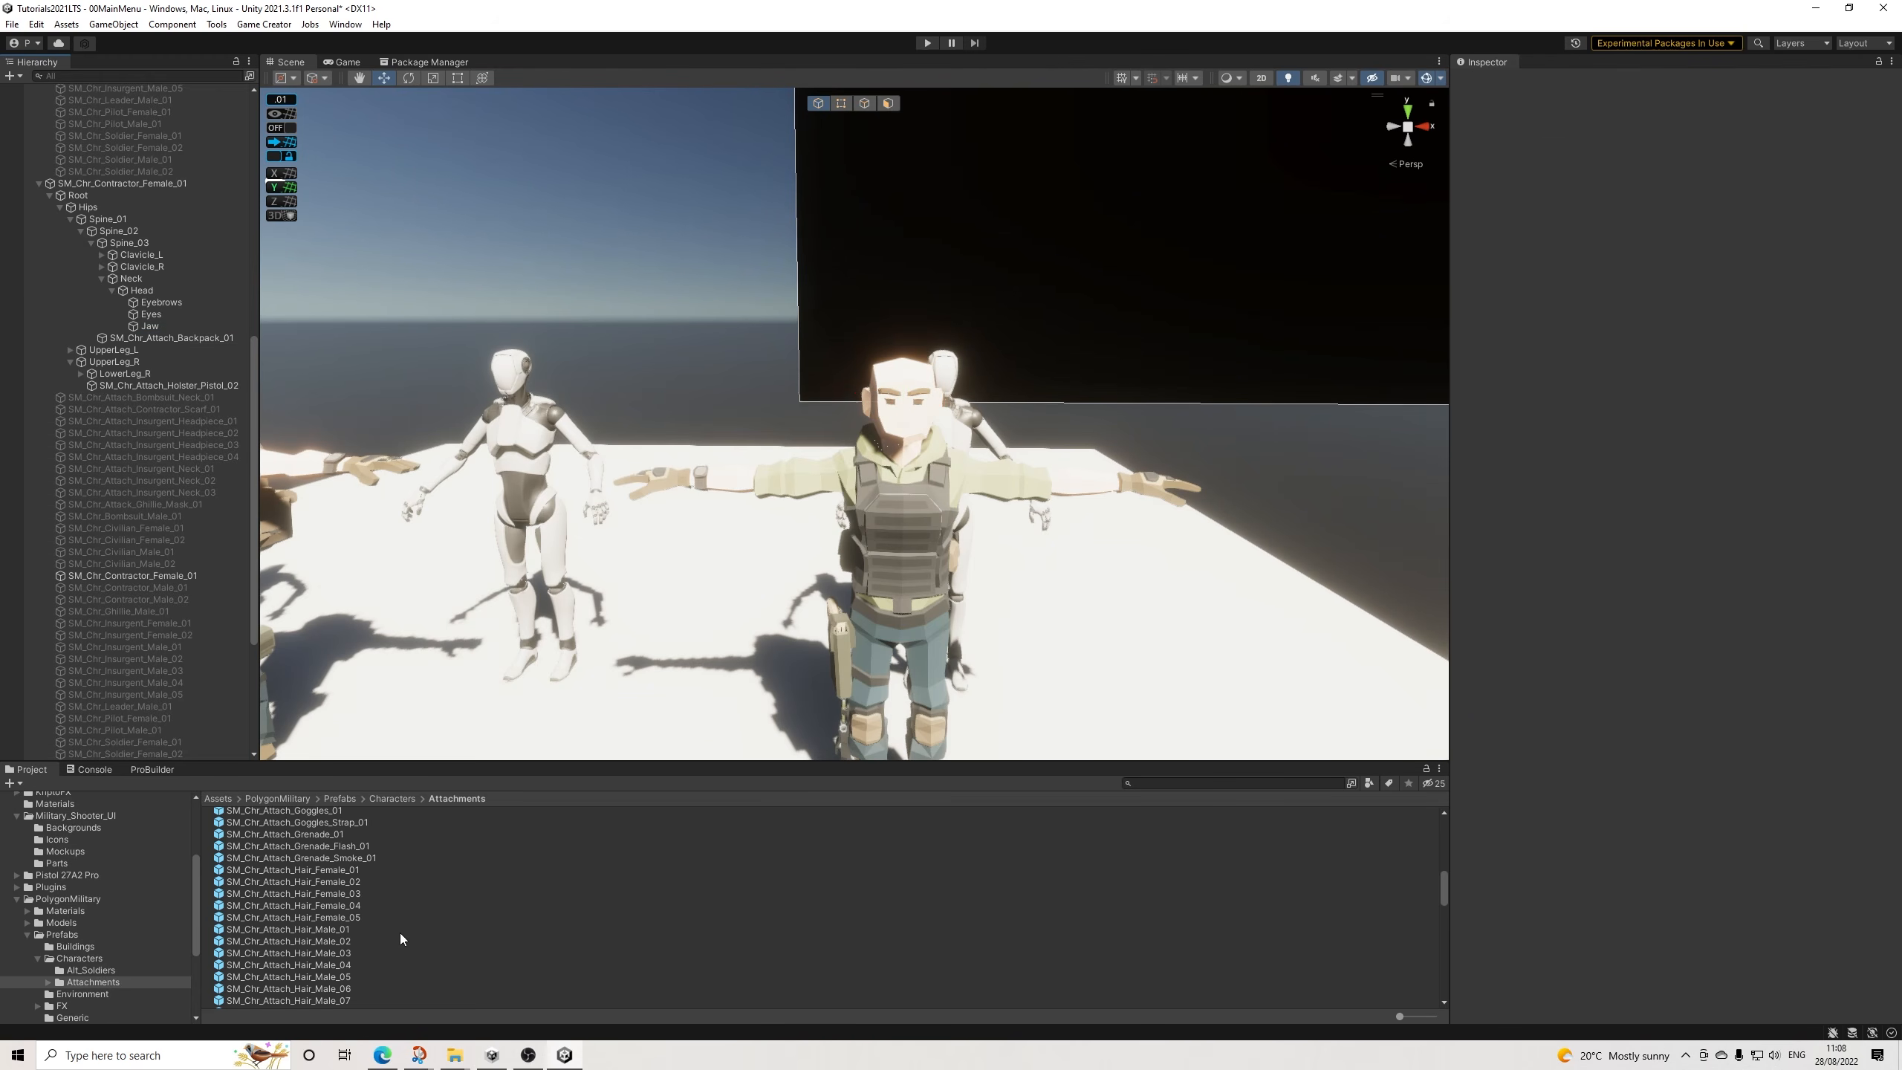
Add the SM_Chr_Attach_Hair_Female_01 prefab as a child of the female contractor's Head and check how it fits.
left_click_drag(342, 886, 148, 301)
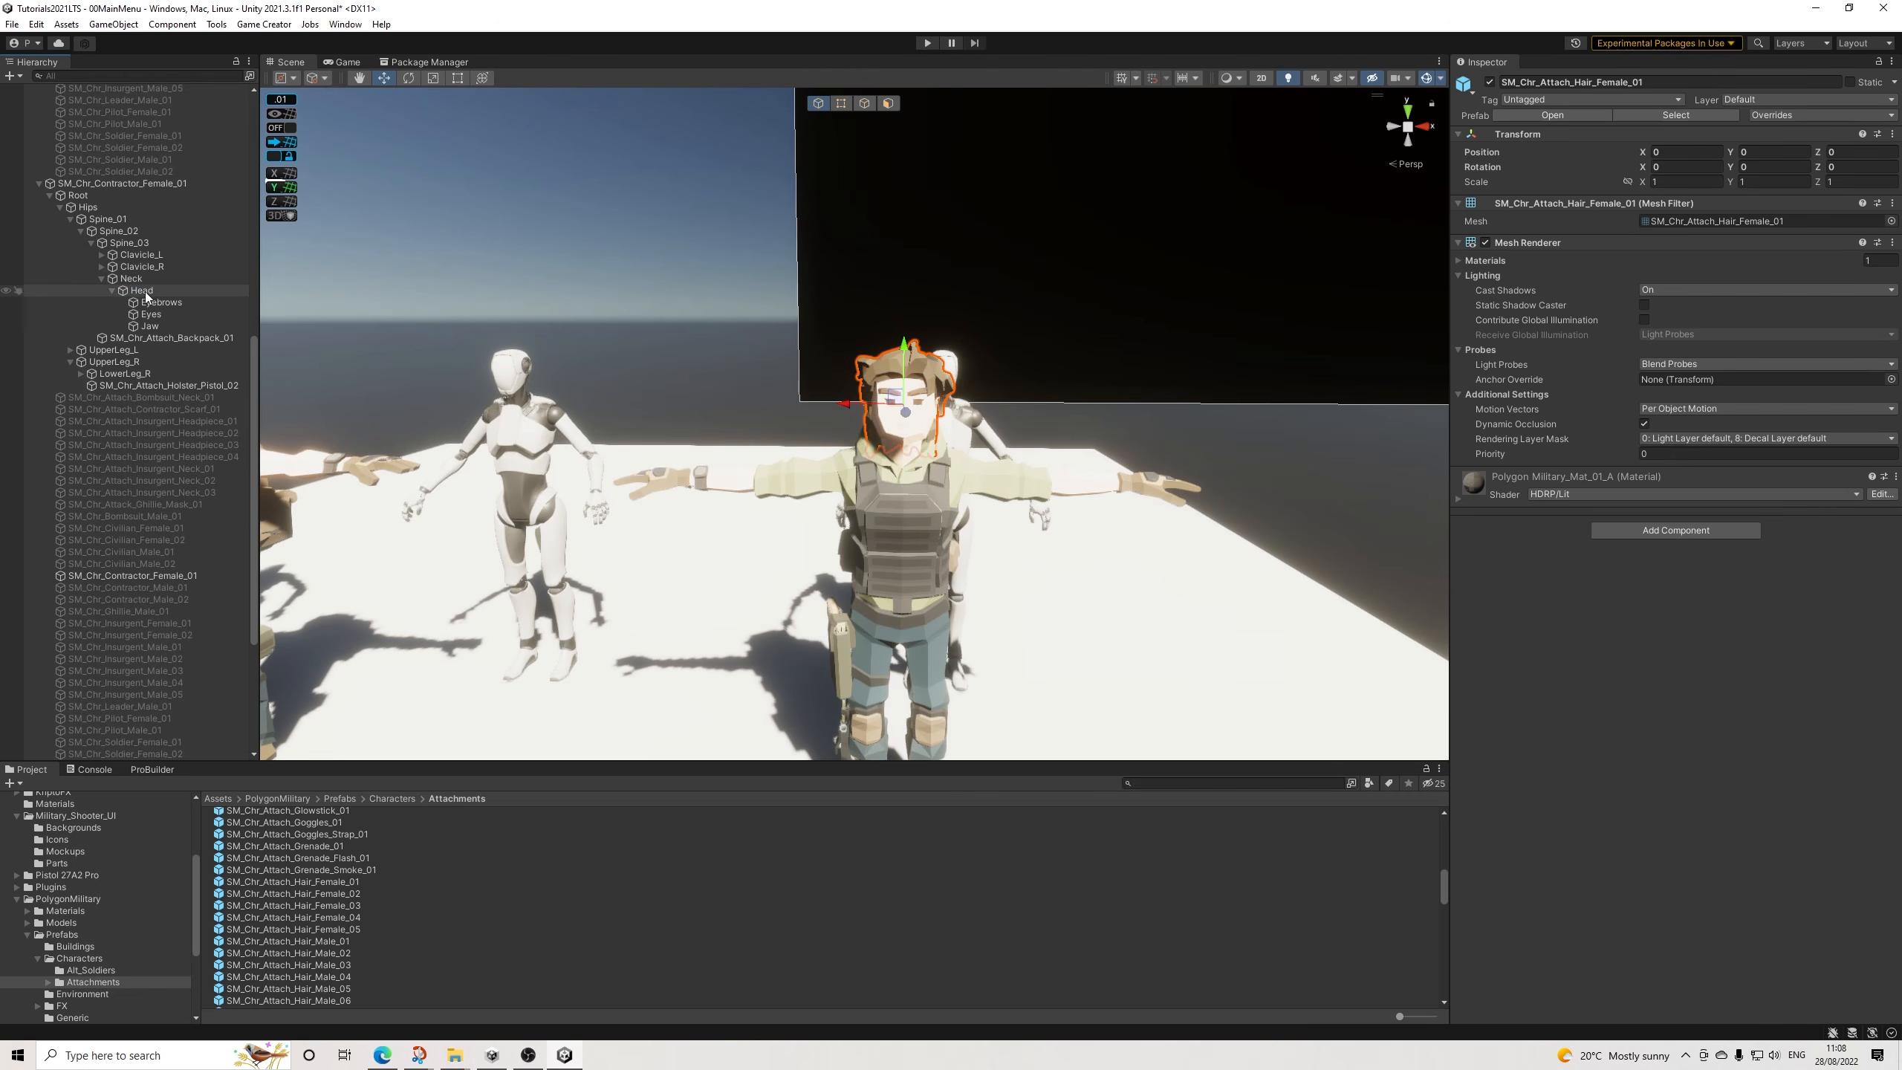
left_click_drag(971, 423, 902, 534, "alt")
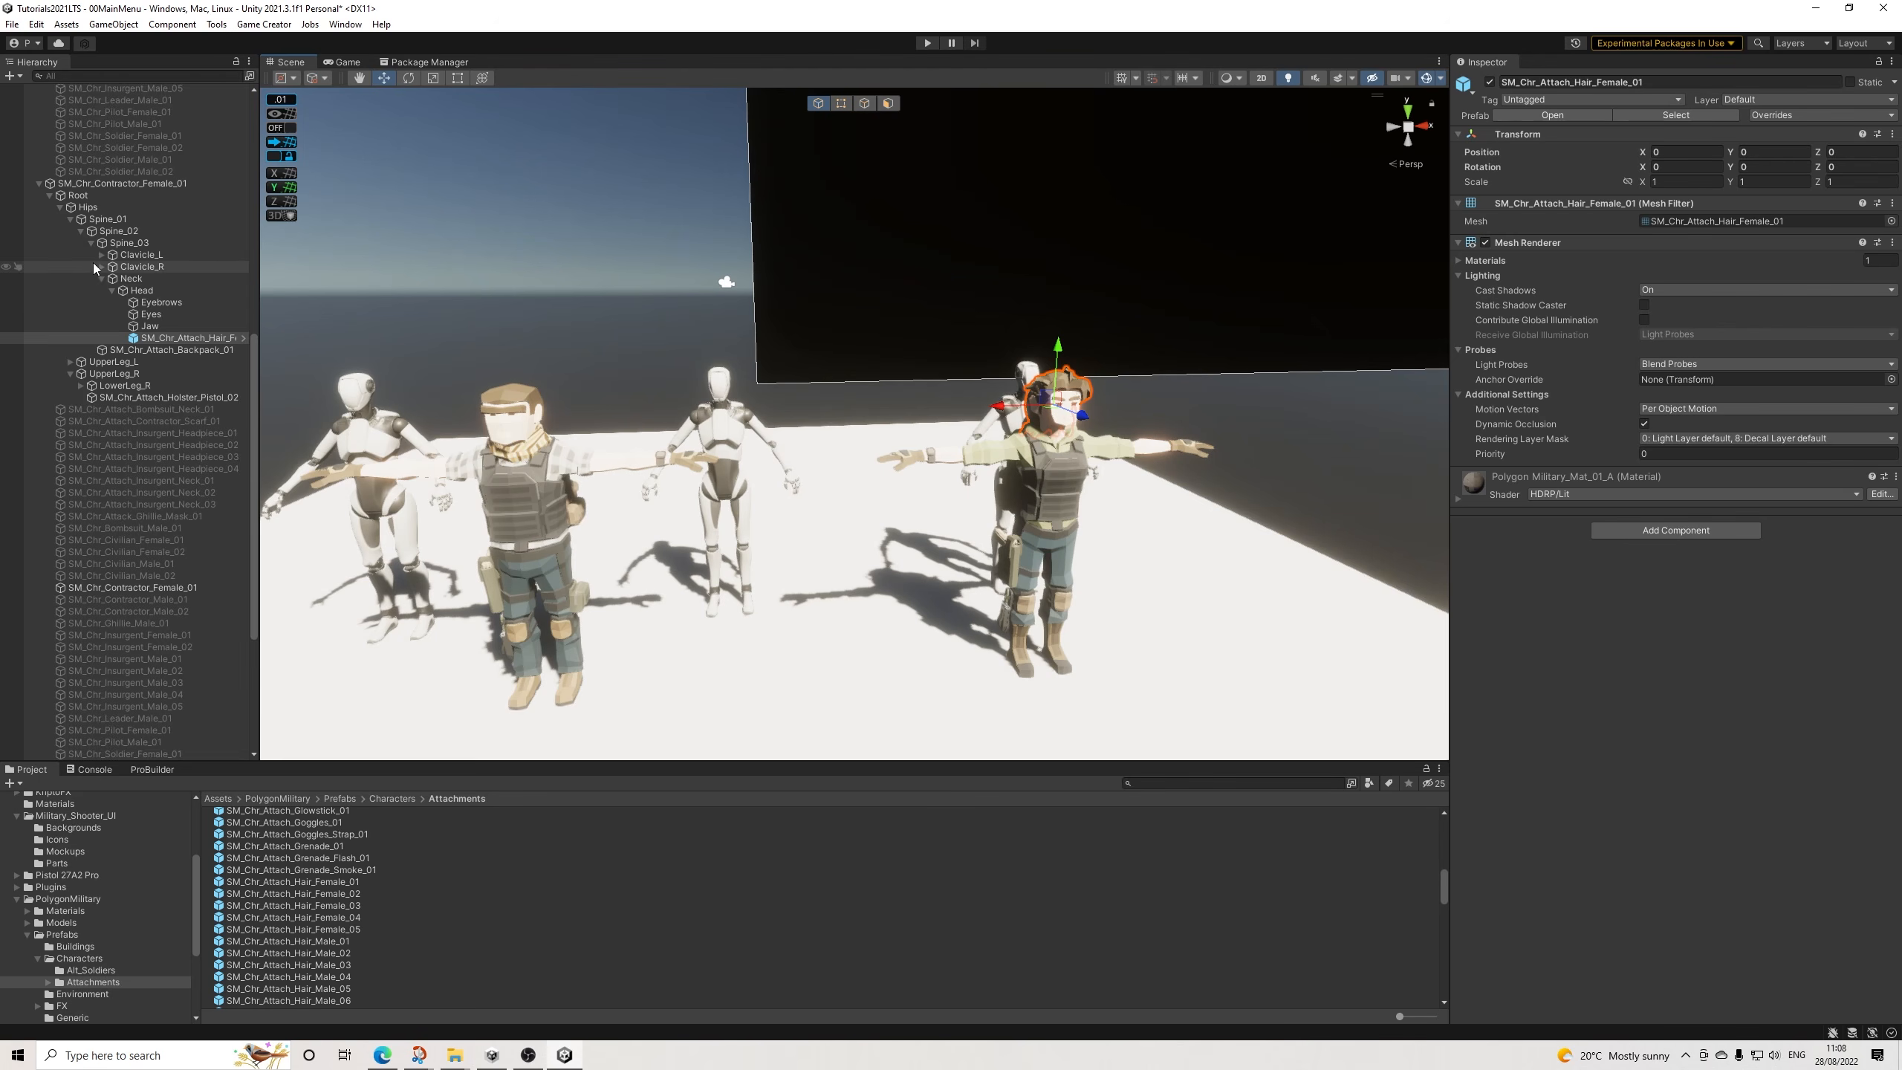
scroll(224, 270, "up", 3)
right_click(182, 426)
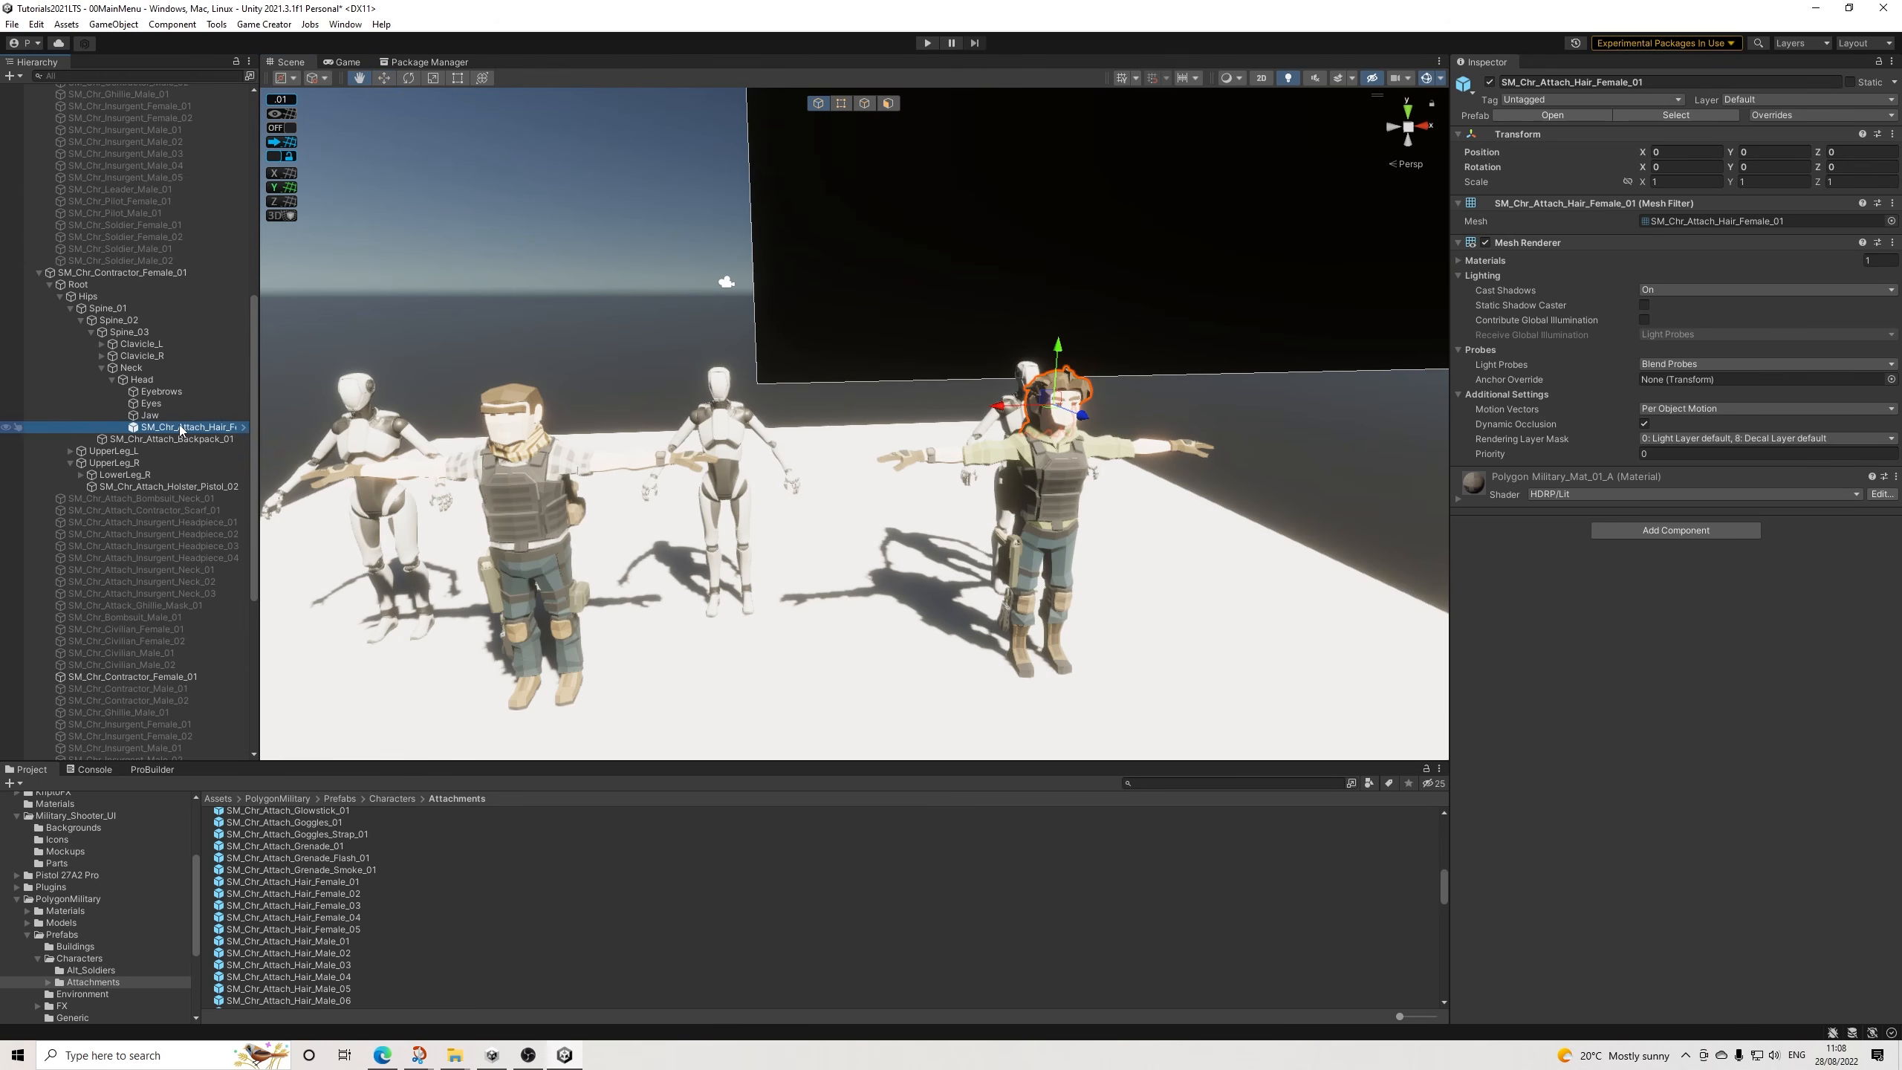
mouse_move(298, 607)
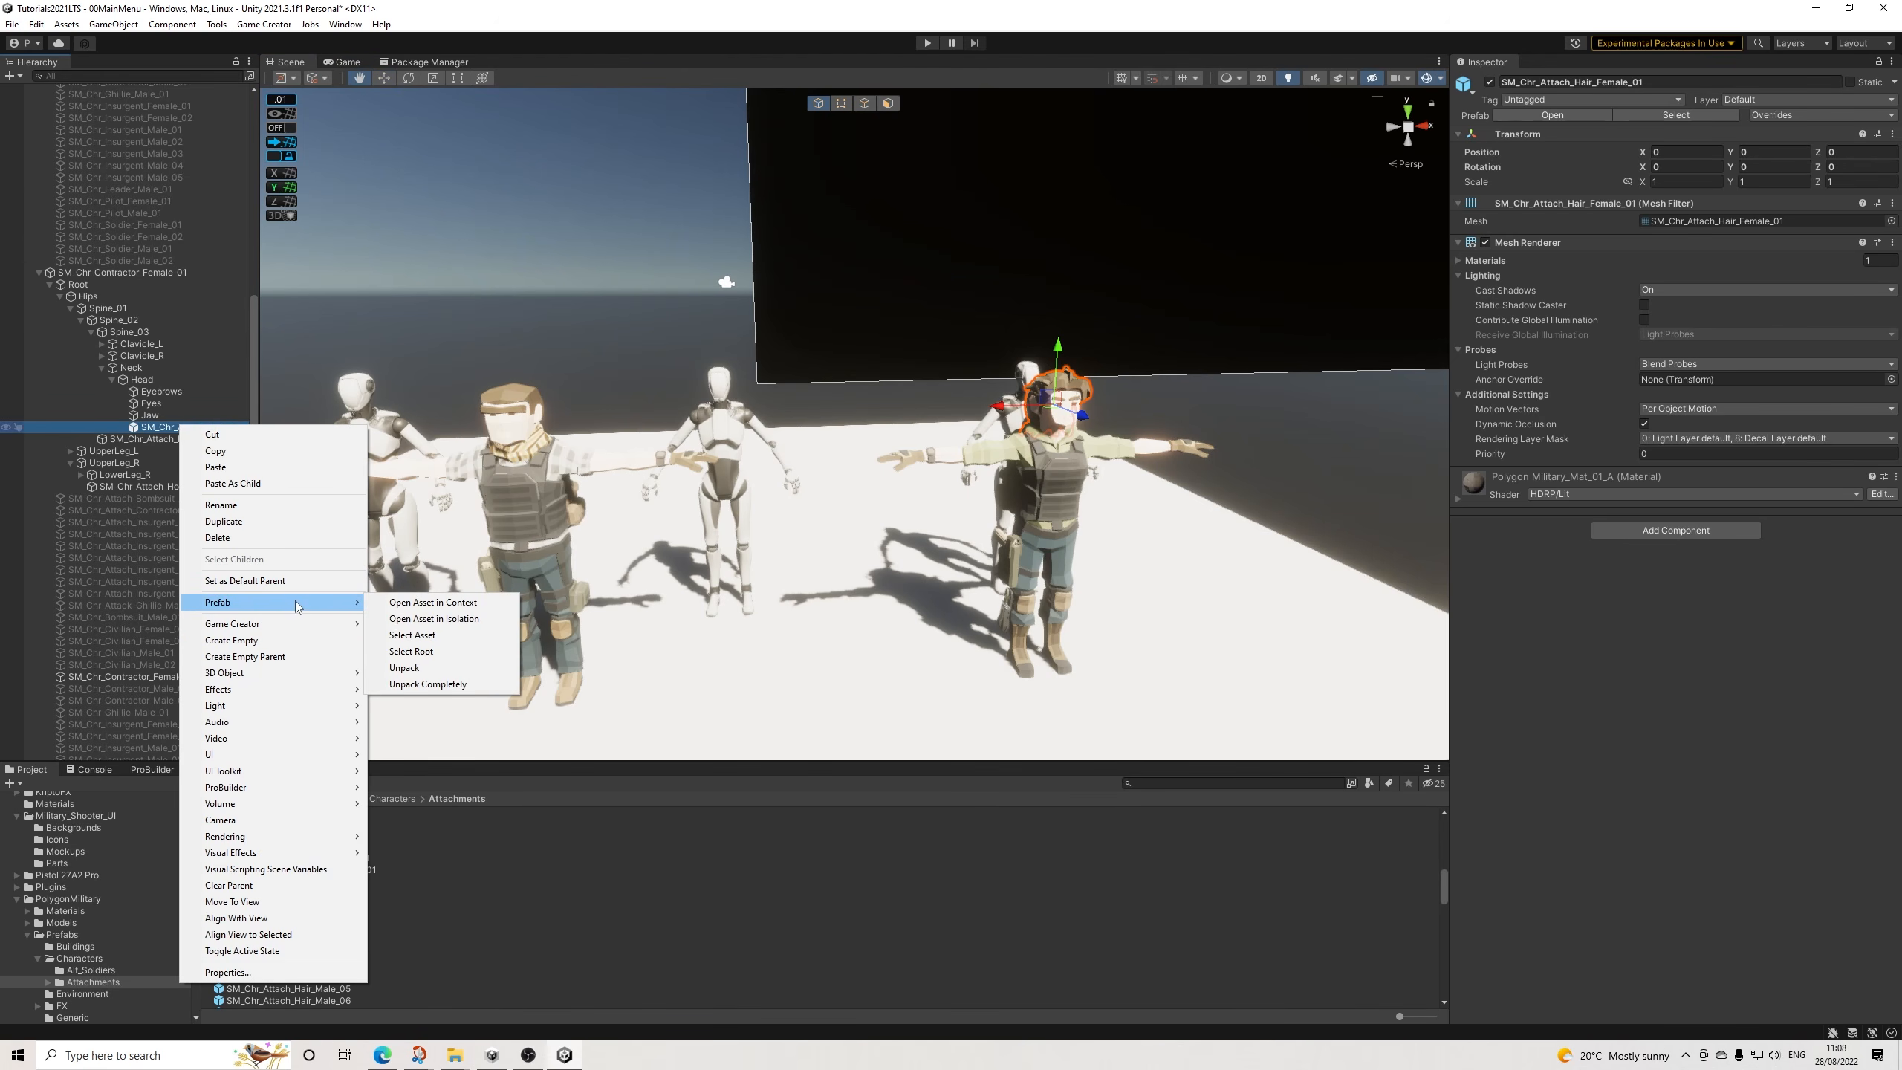
left_click(620, 60)
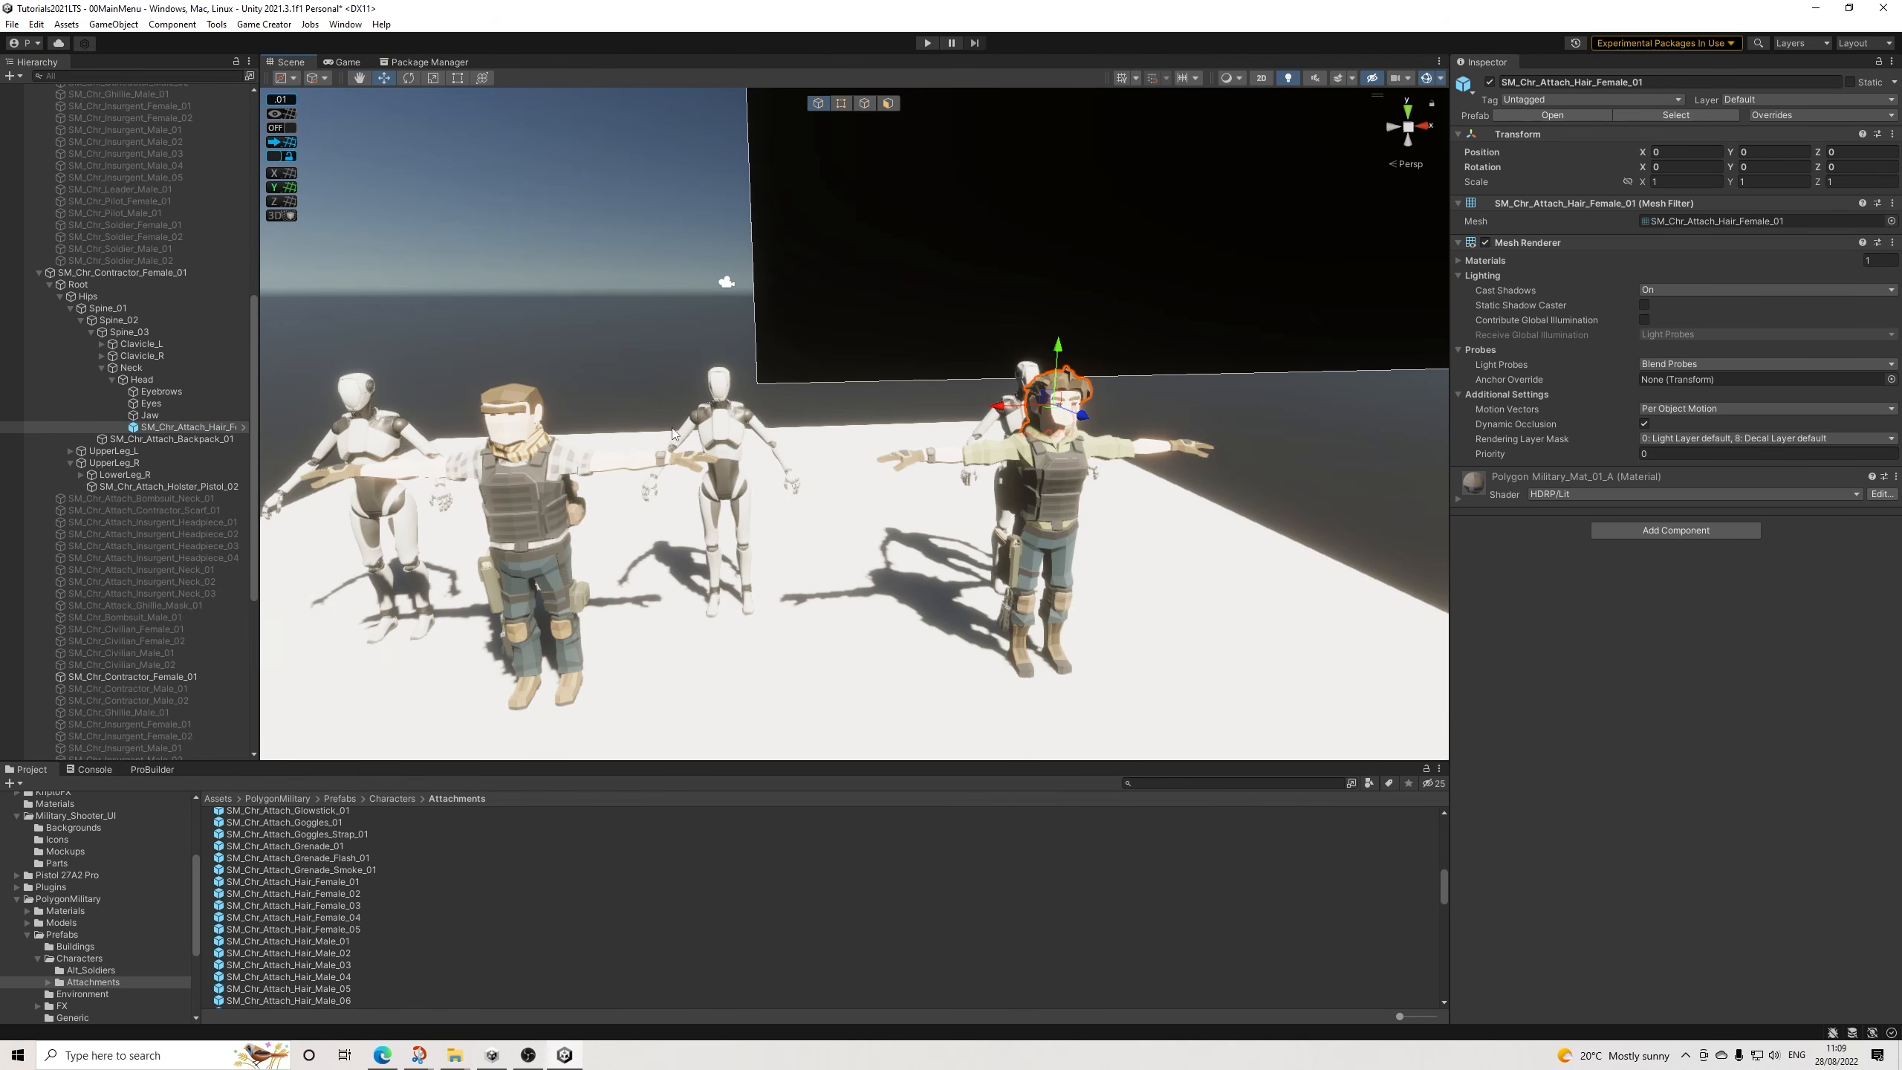
middle_click_drag(705, 436, 753, 468)
left_click_drag(754, 467, 742, 468, "alt")
scroll(119, 332, "up", 12)
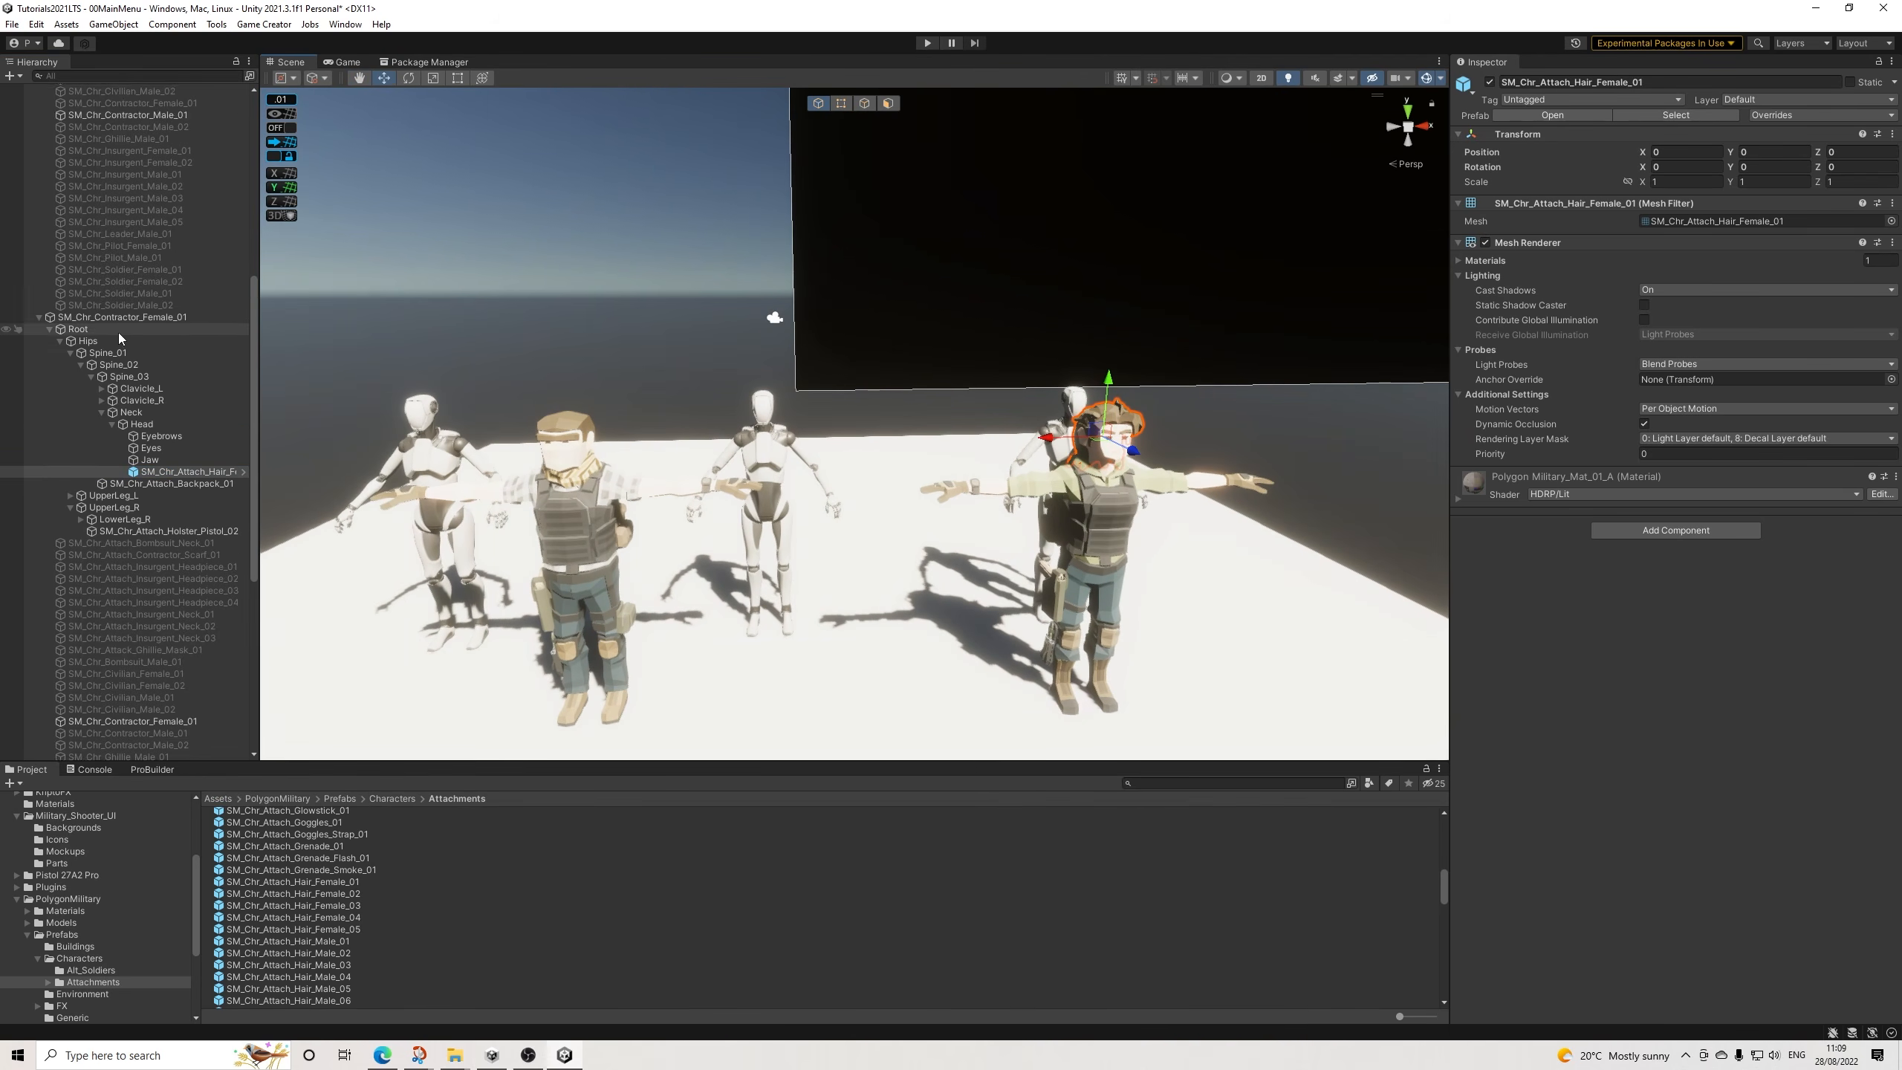
scroll(125, 331, "up", 1)
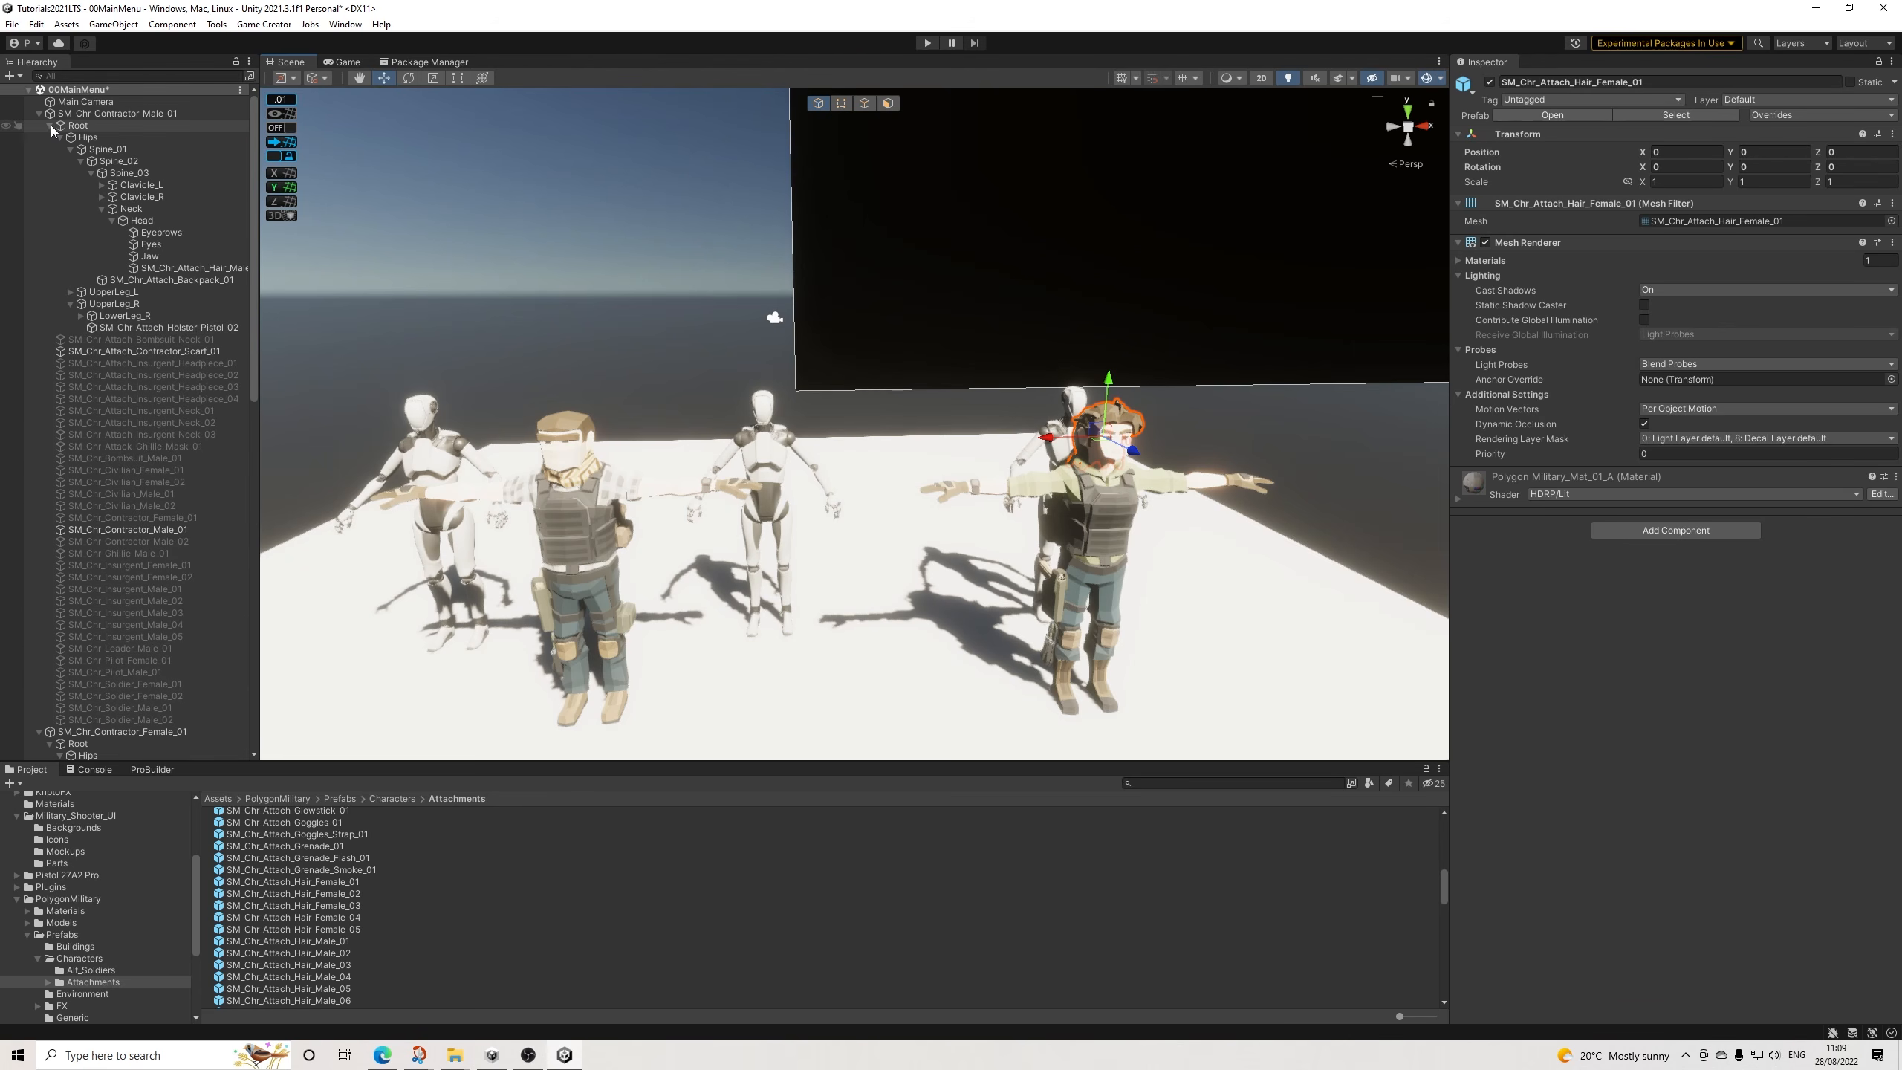
Add a global variable named HairStyle in the Game Creator preferences.
left_click(49, 125)
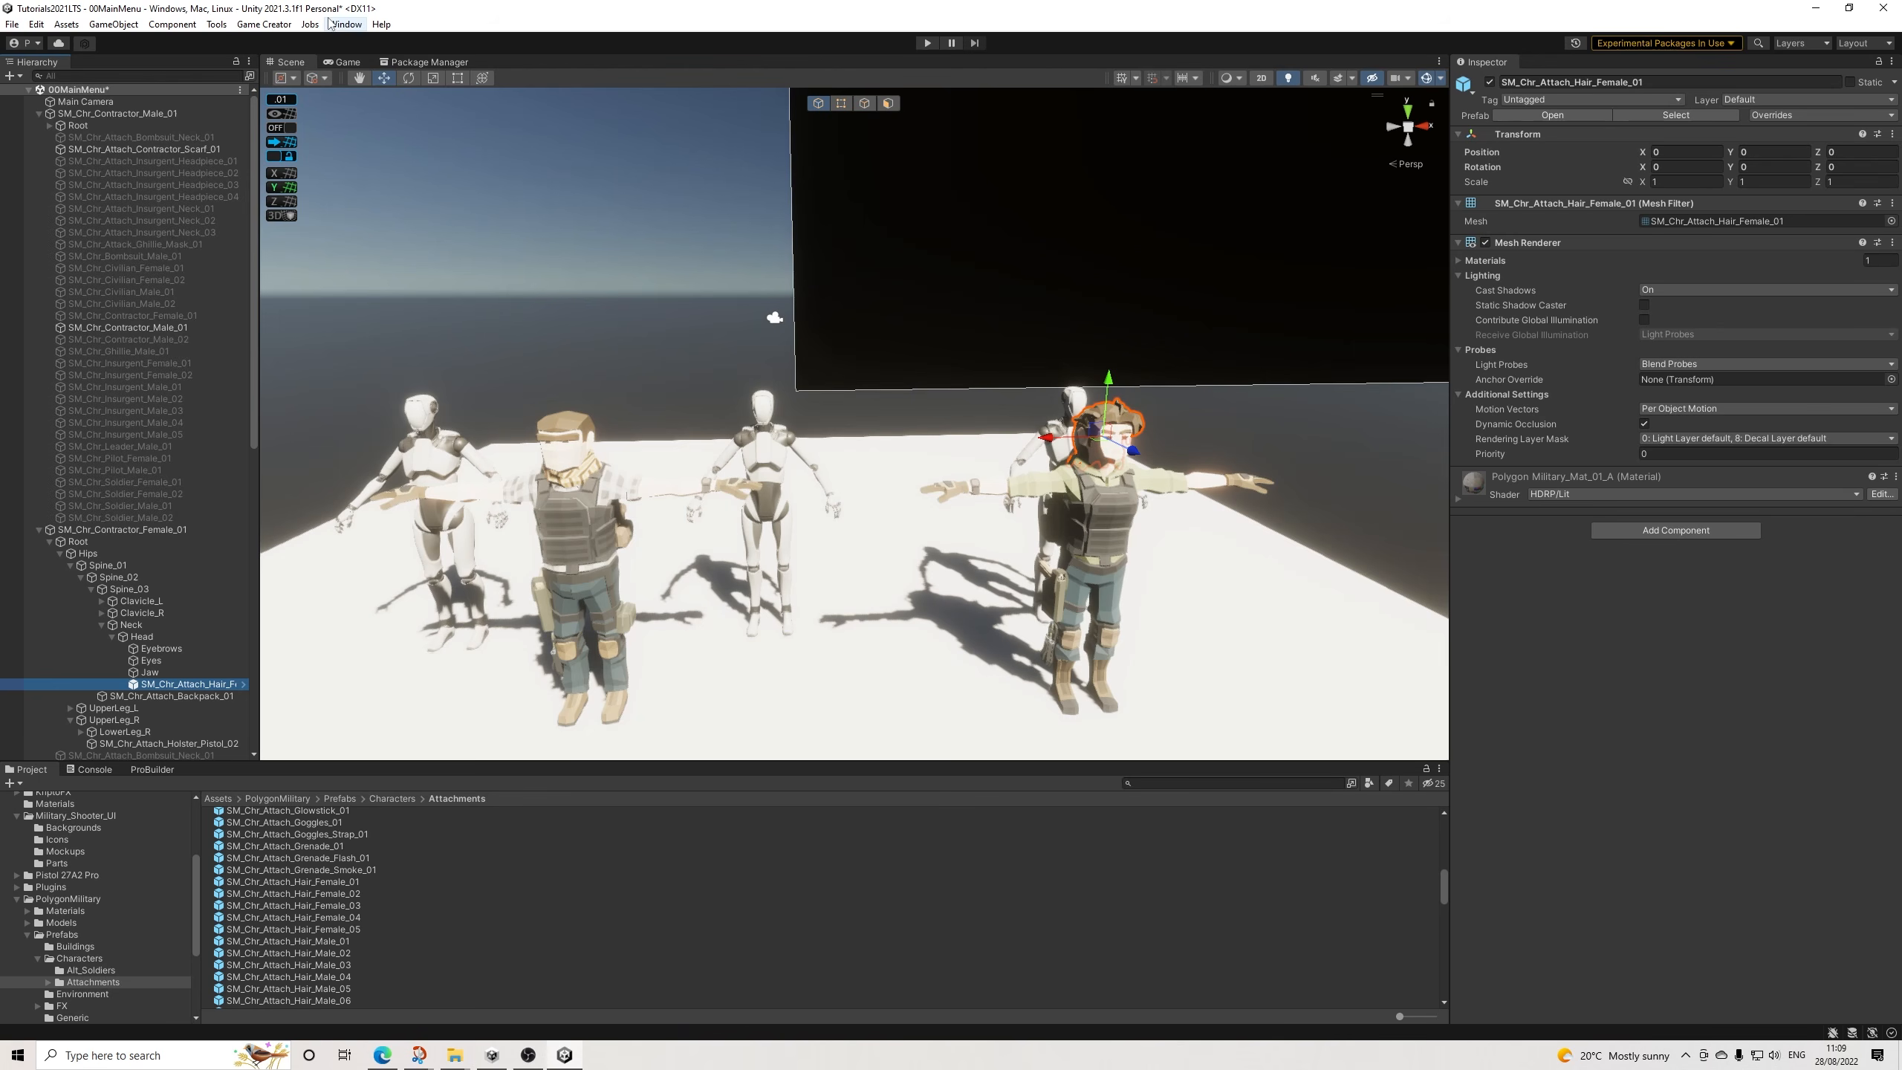
left_click(264, 23)
left_click(297, 112)
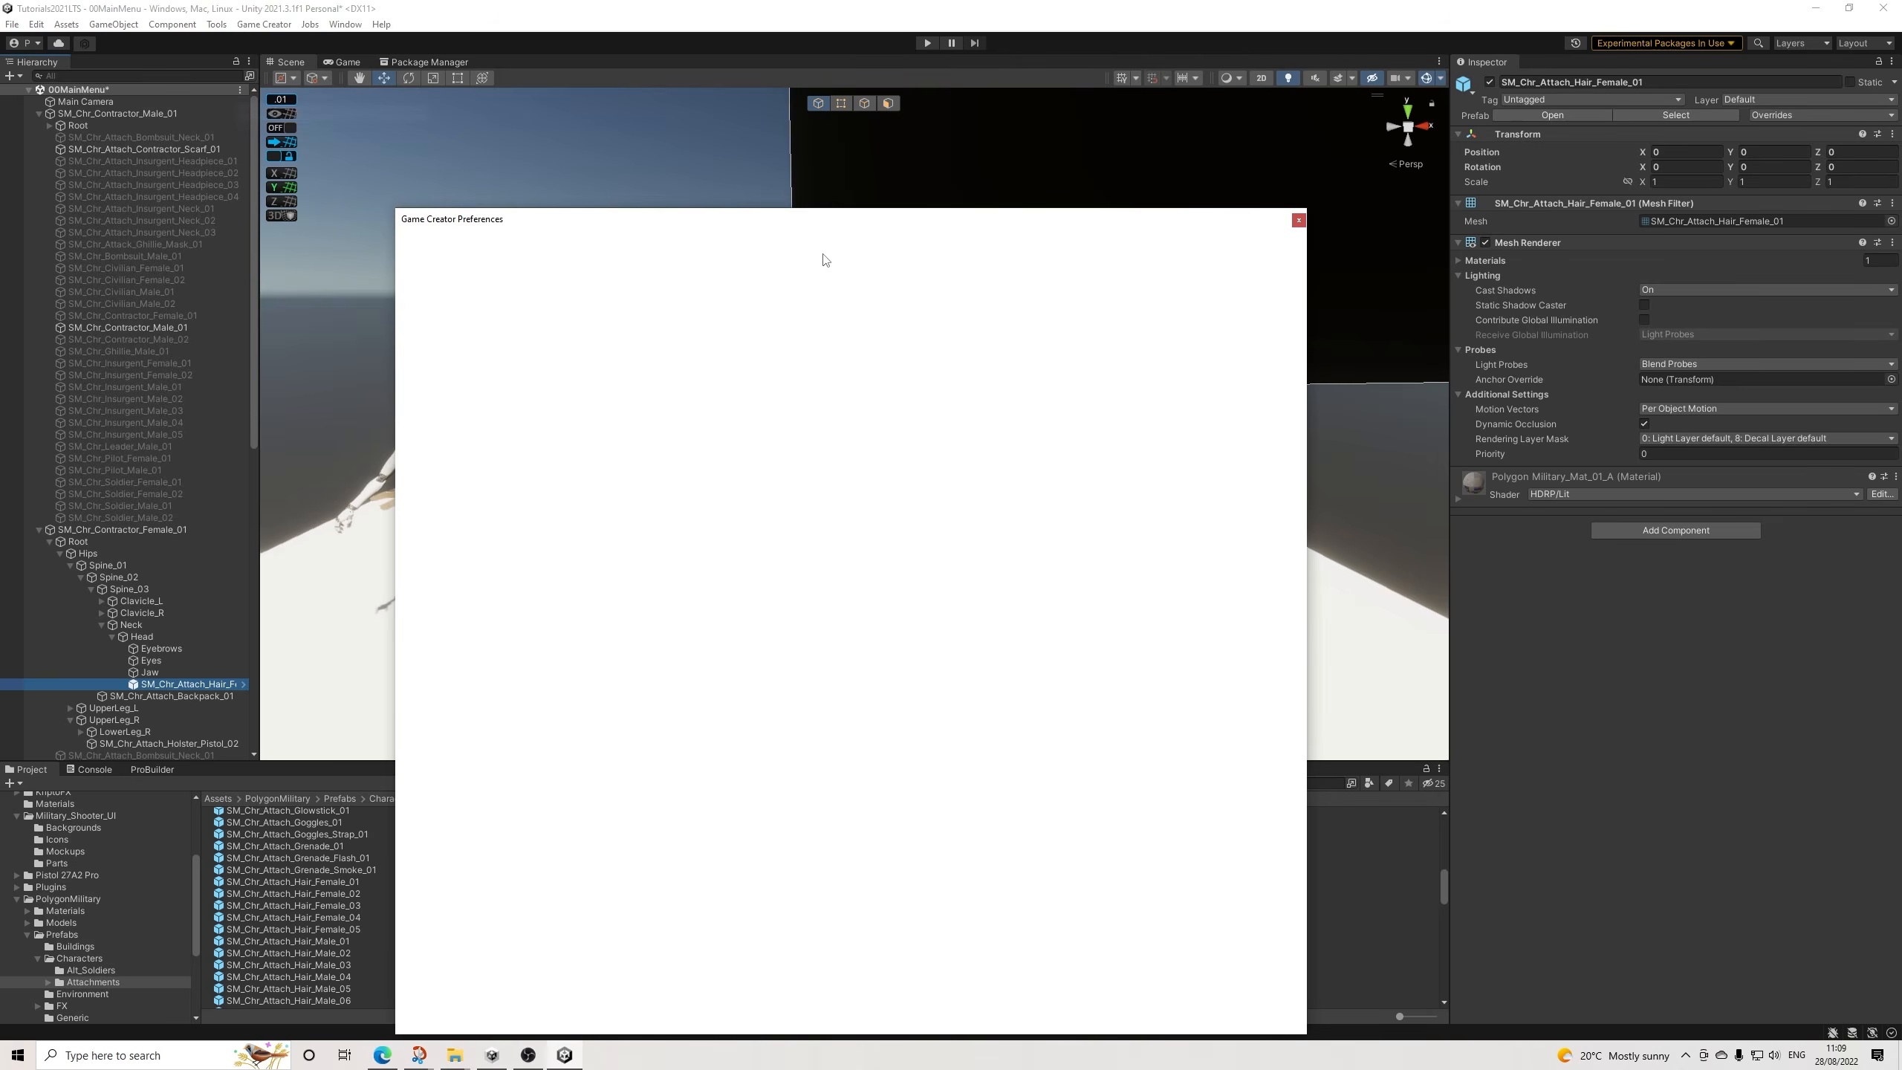
left_click_drag(687, 217, 645, 123)
left_click(558, 299)
left_click(520, 218)
left_click(1243, 203)
left_click(629, 270)
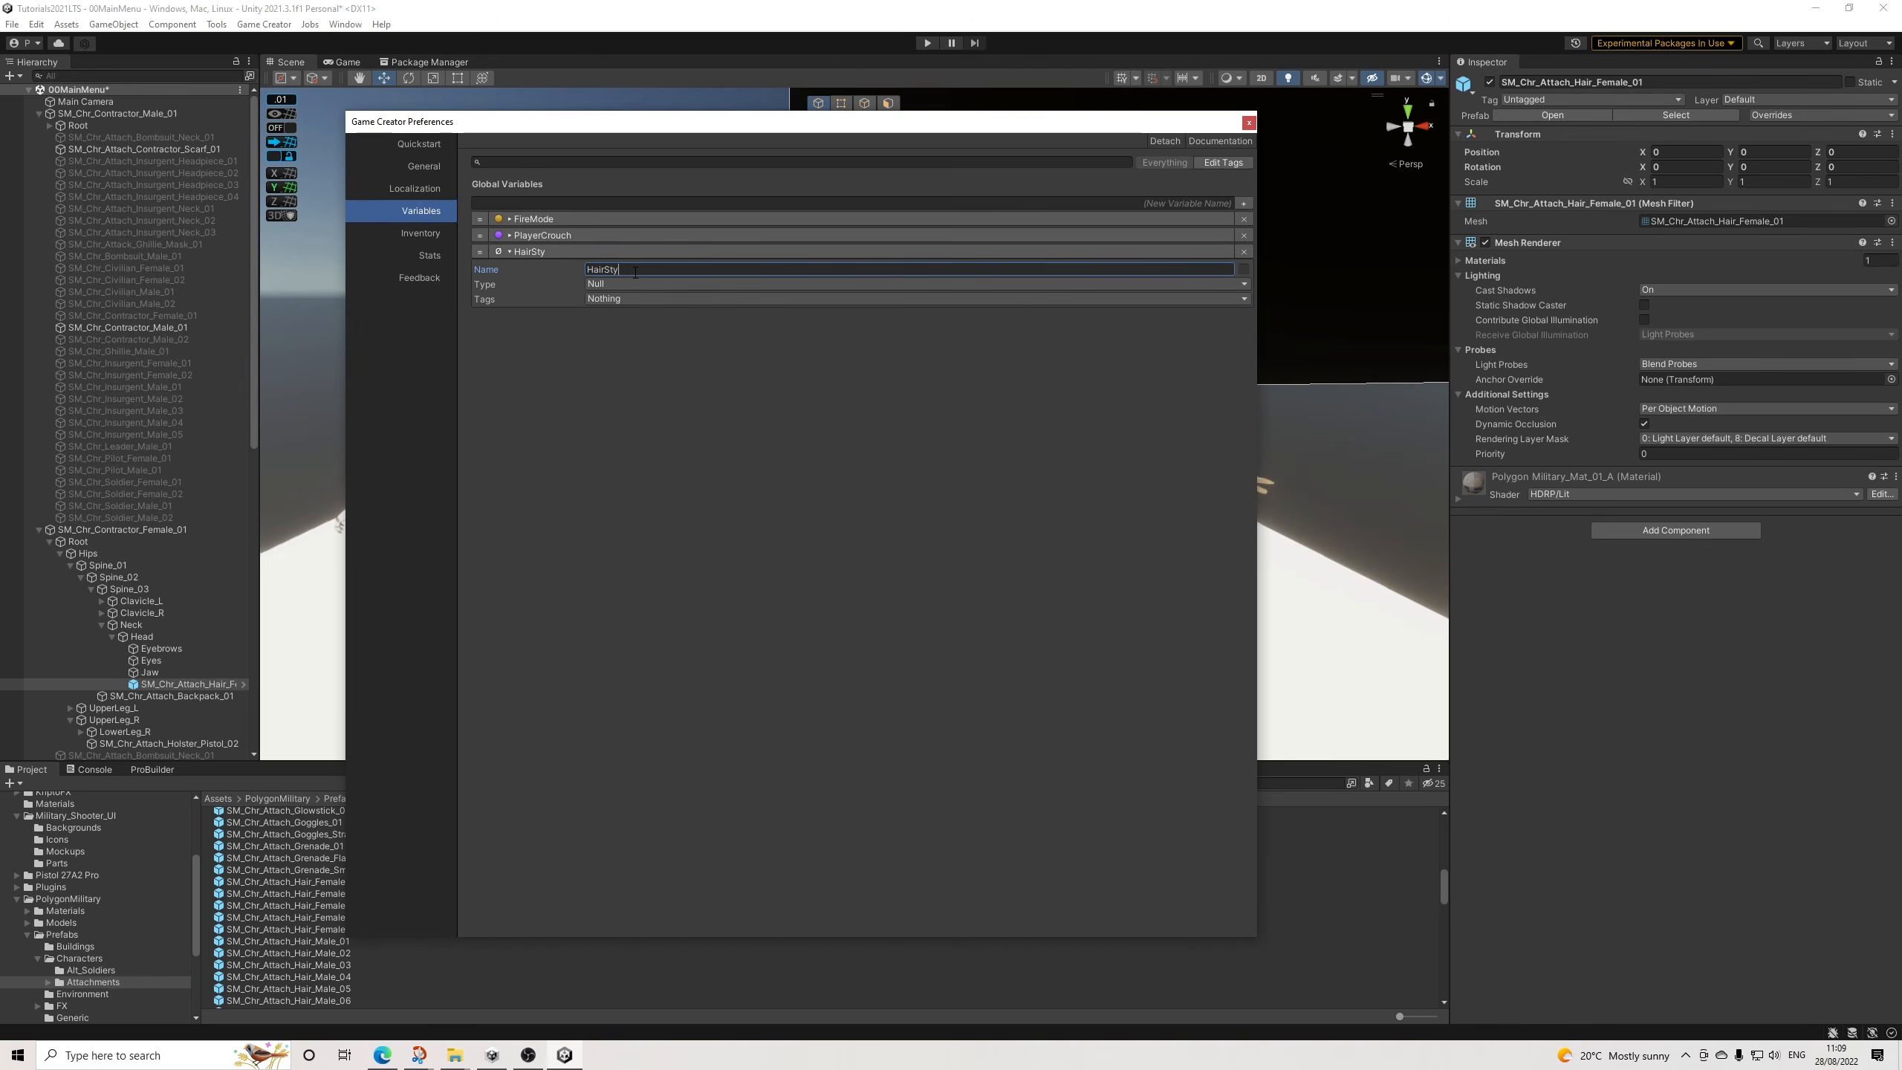
left_click(655, 268)
left_click(656, 268)
Define the first variable tag as CharacterCust in teal and assign it to the HairStyle variable.
left_click(1233, 167)
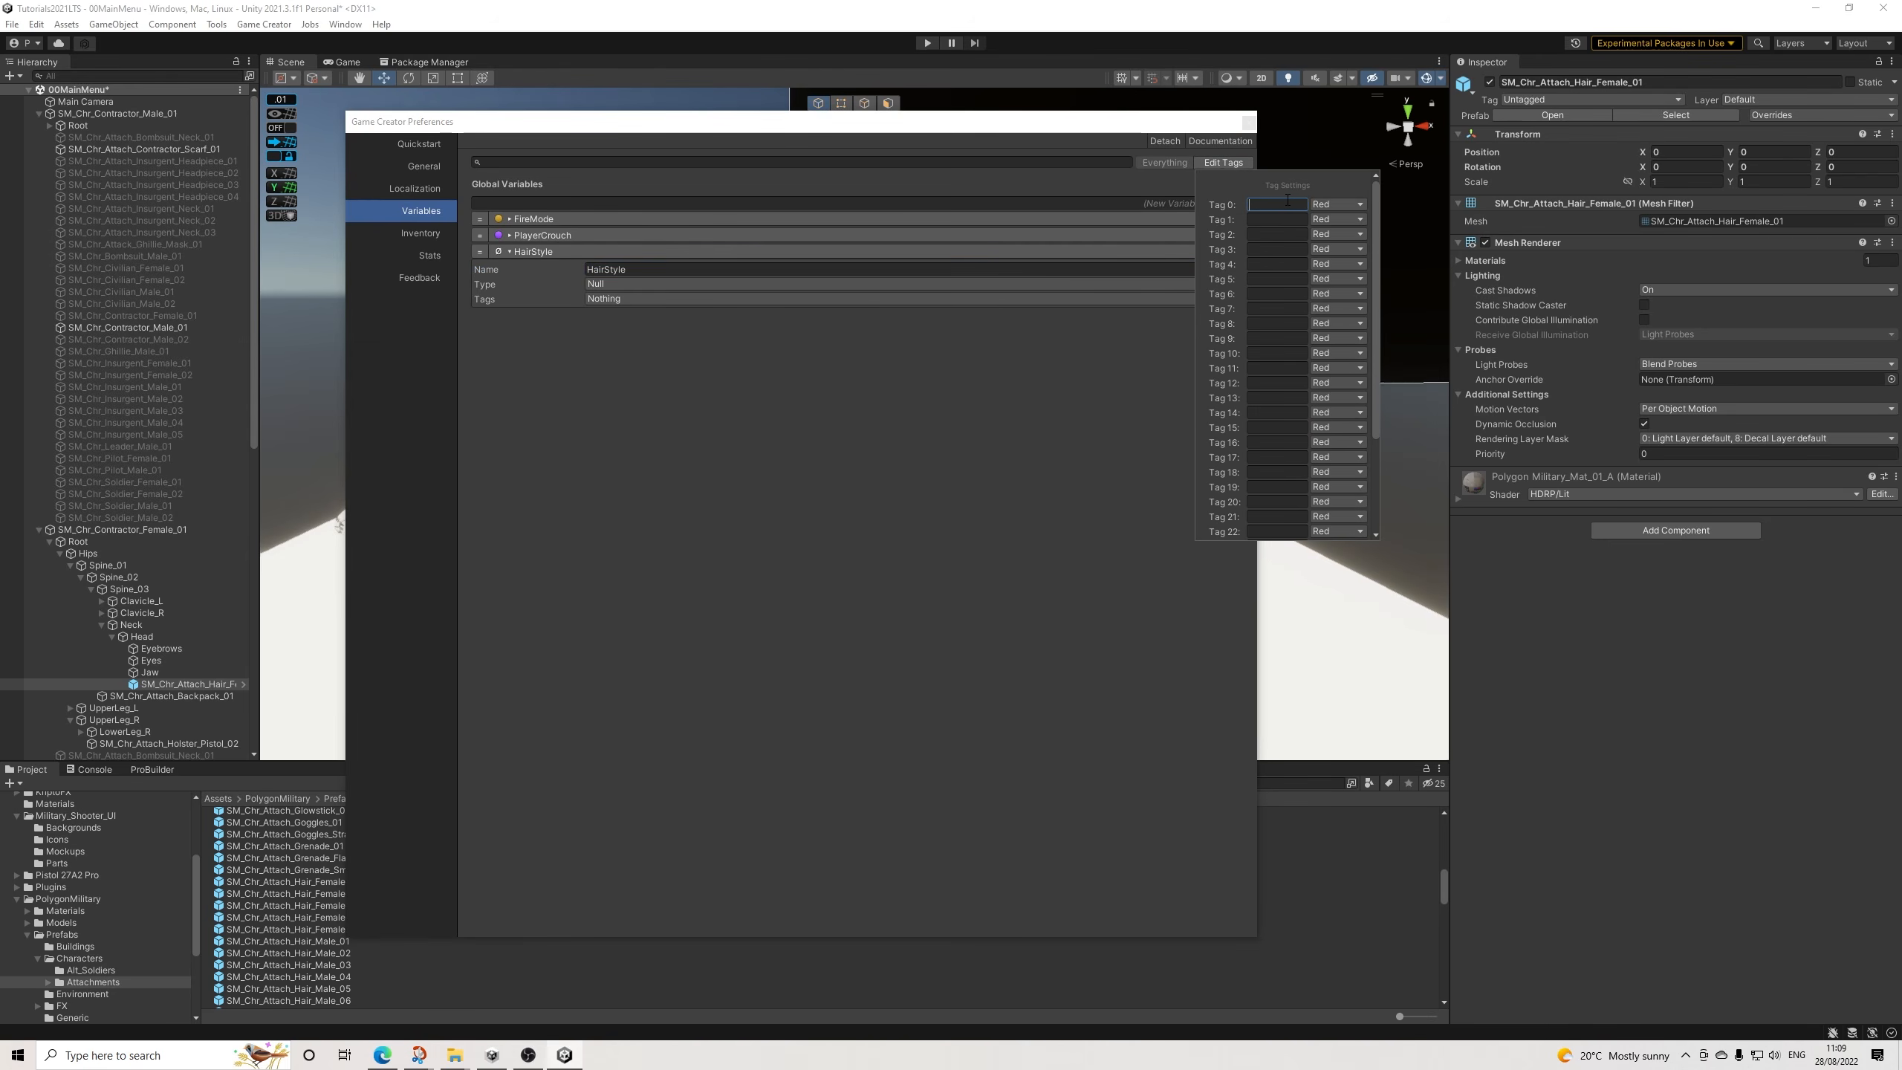
left_click(1289, 204)
type("CharacterCus")
left_click(1337, 204)
left_click(1342, 337)
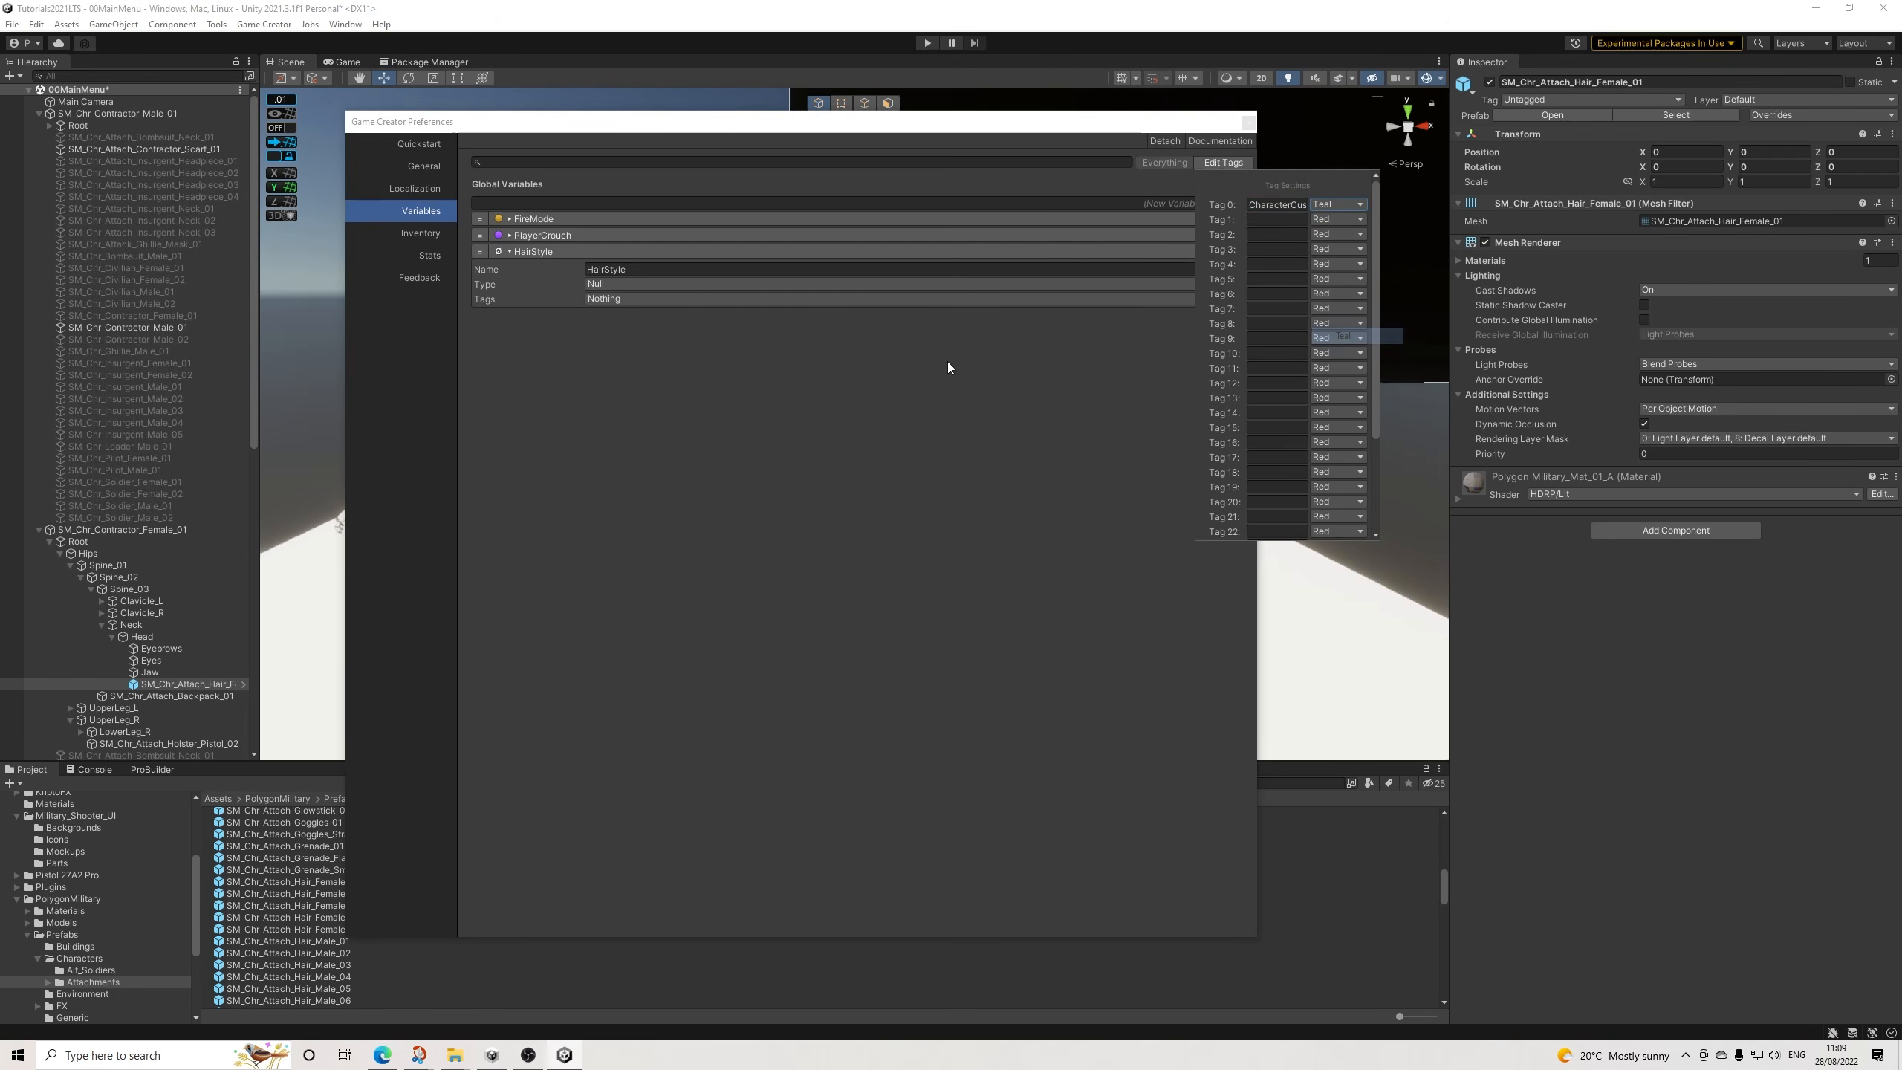
left_click(948, 367)
left_click(629, 298)
left_click(648, 350)
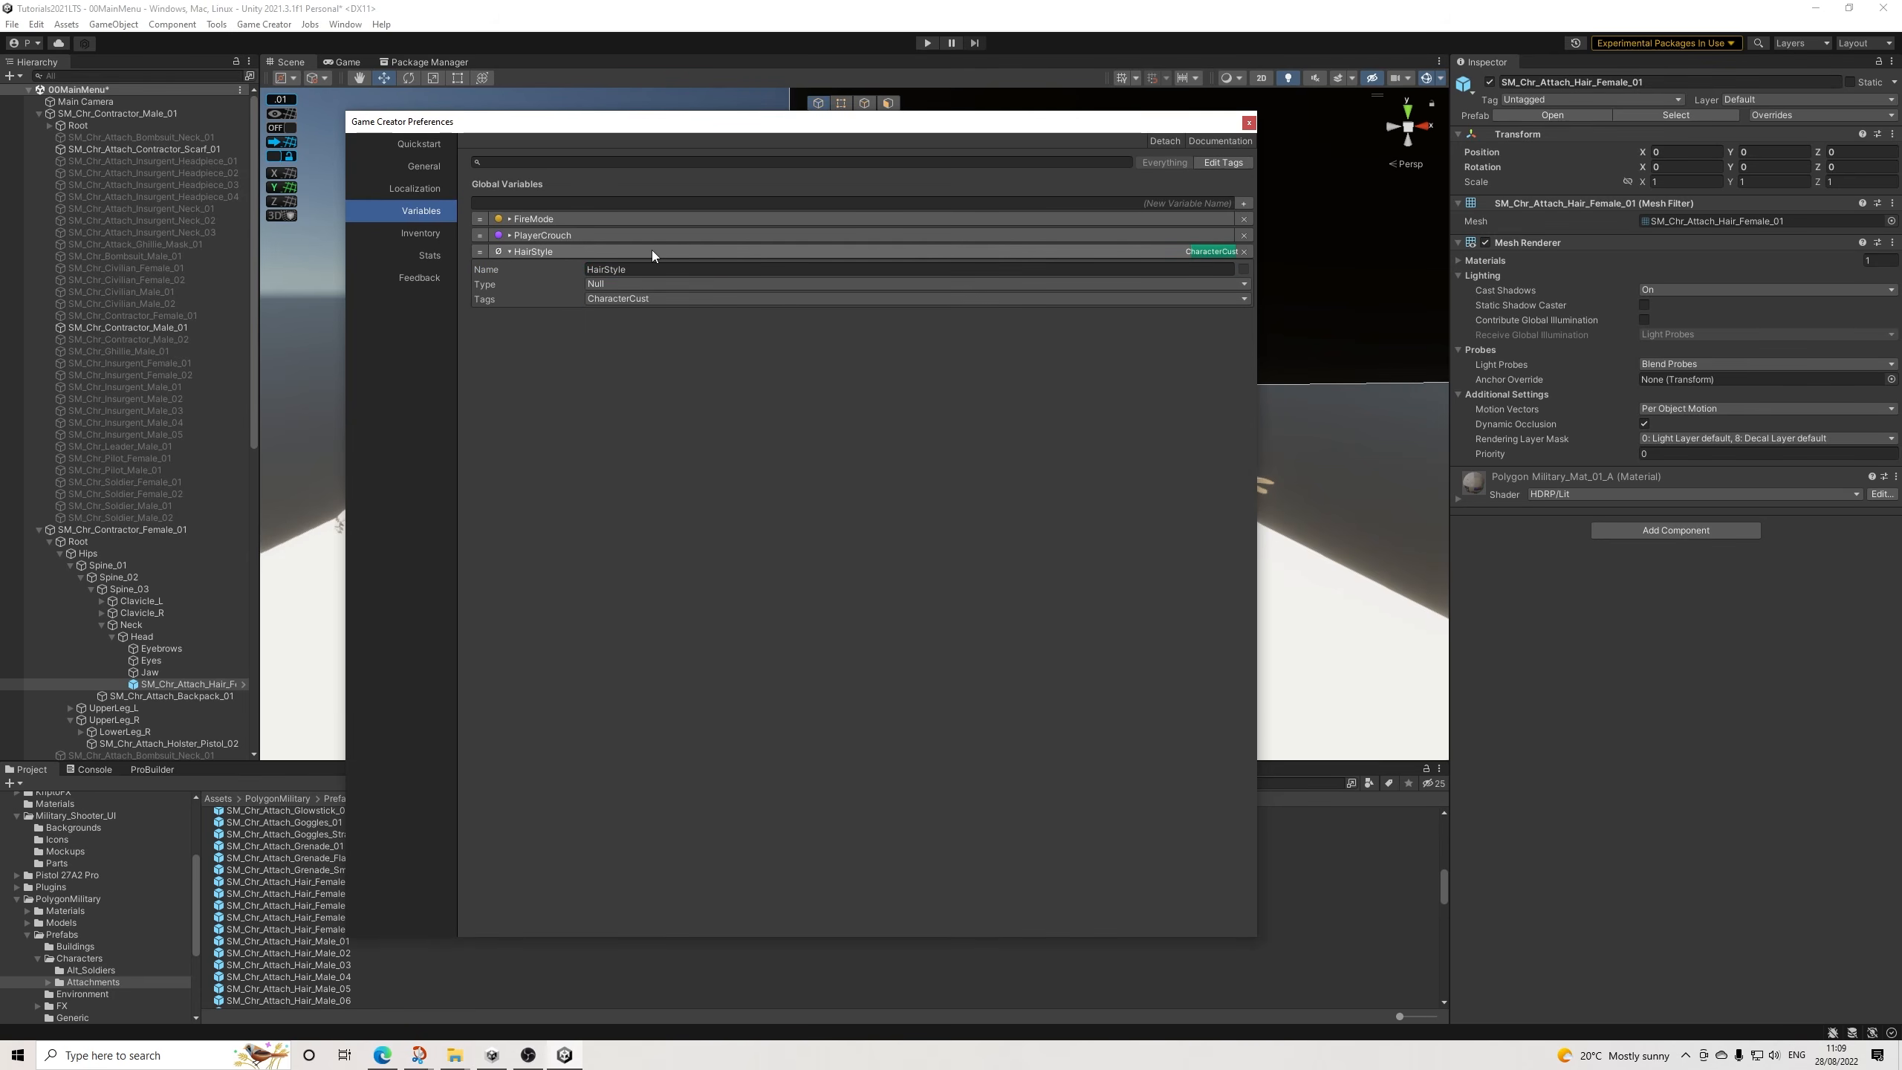
Shorten the teal variable tag's name to CharCust.
left_click(1227, 162)
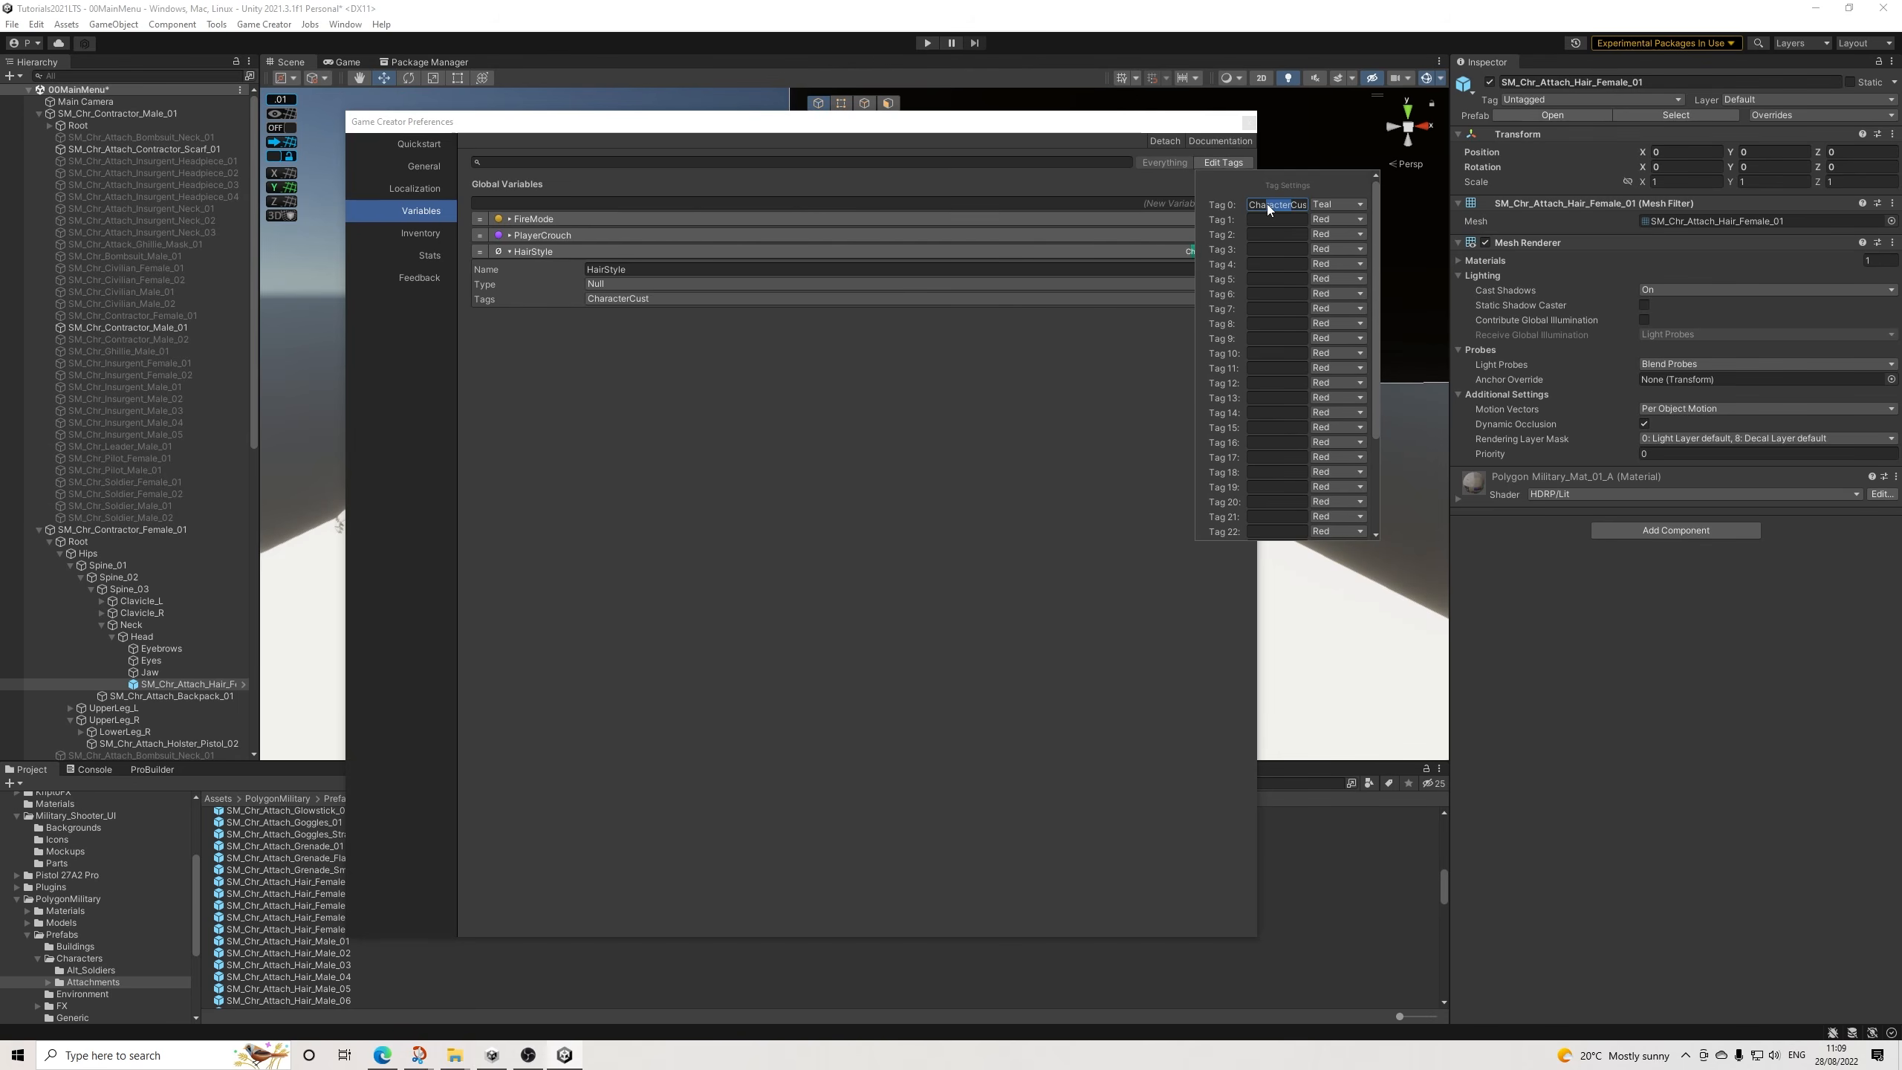
key("BackSpace")
left_click(989, 437)
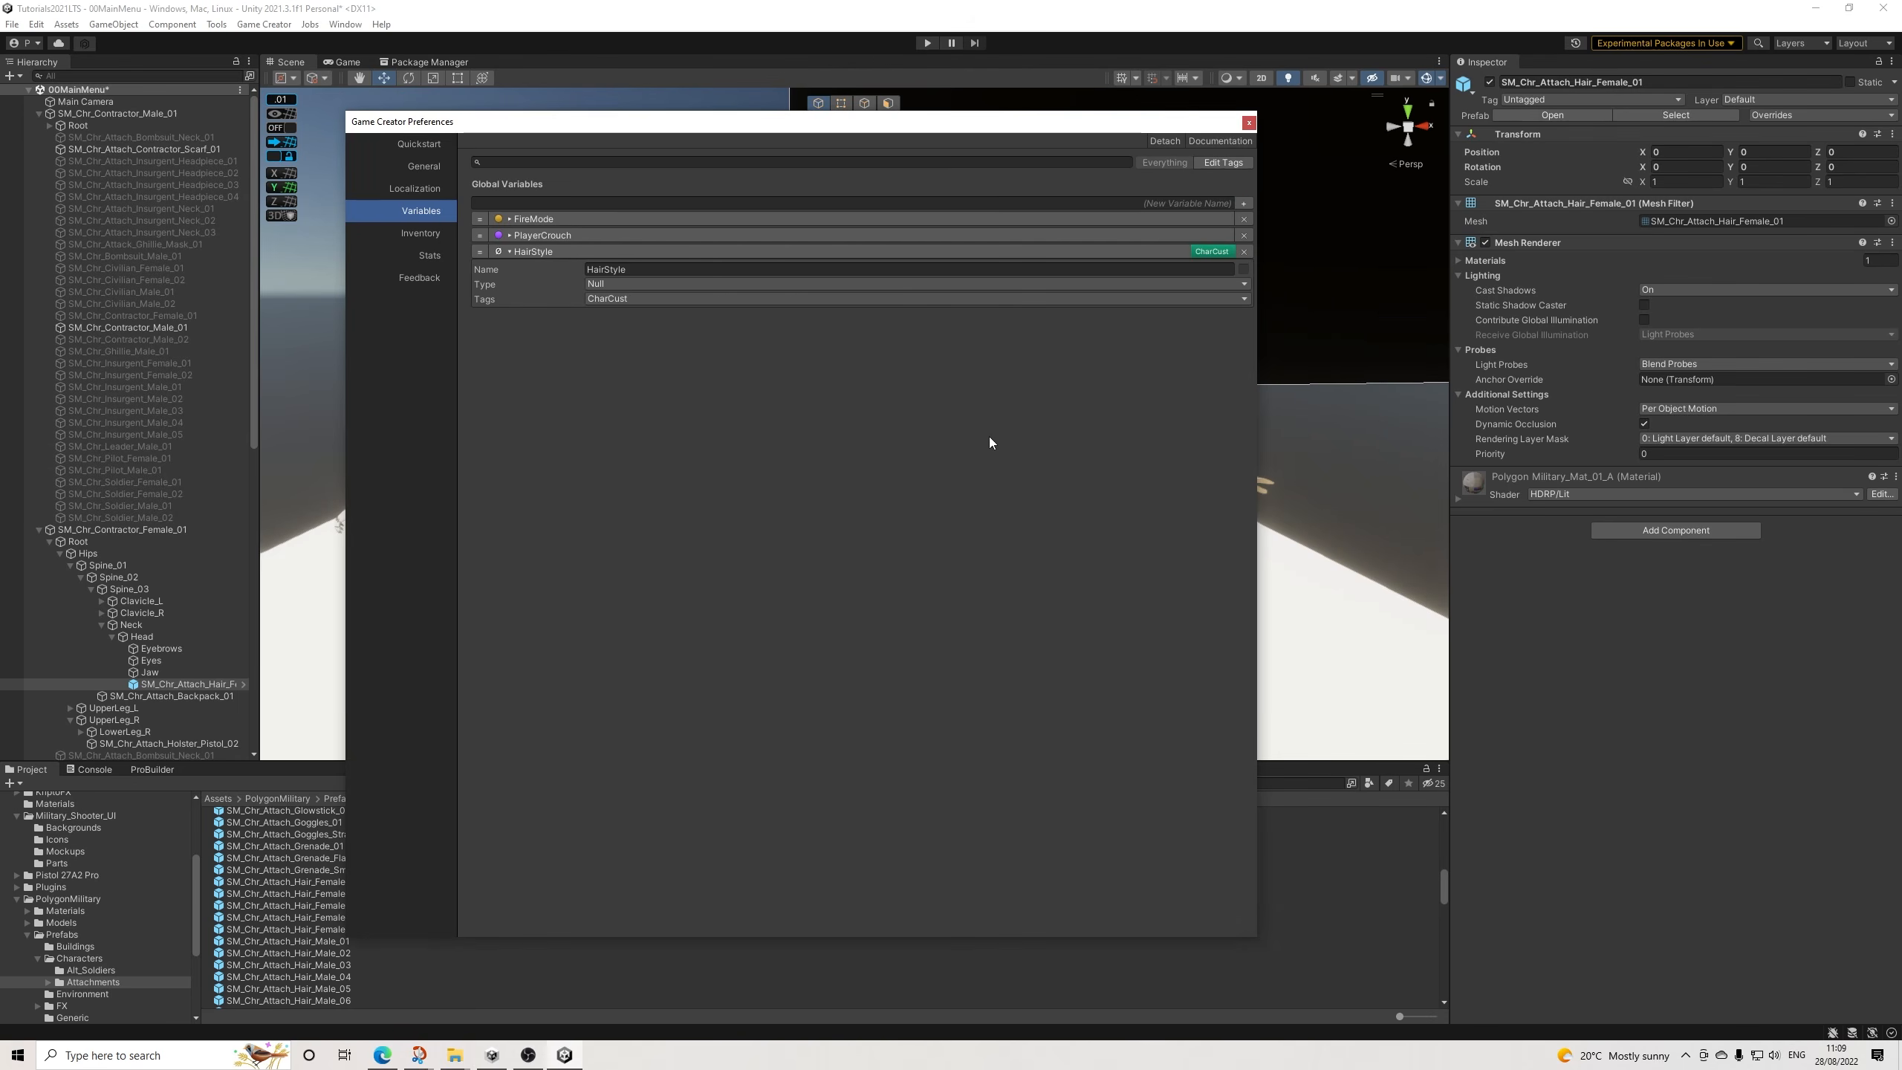
Make HairStyle a GameObject variable with SM_Chr_Attach_Hair_Female_01 as its value and close the preferences.
left_click(591, 284)
left_click(663, 380)
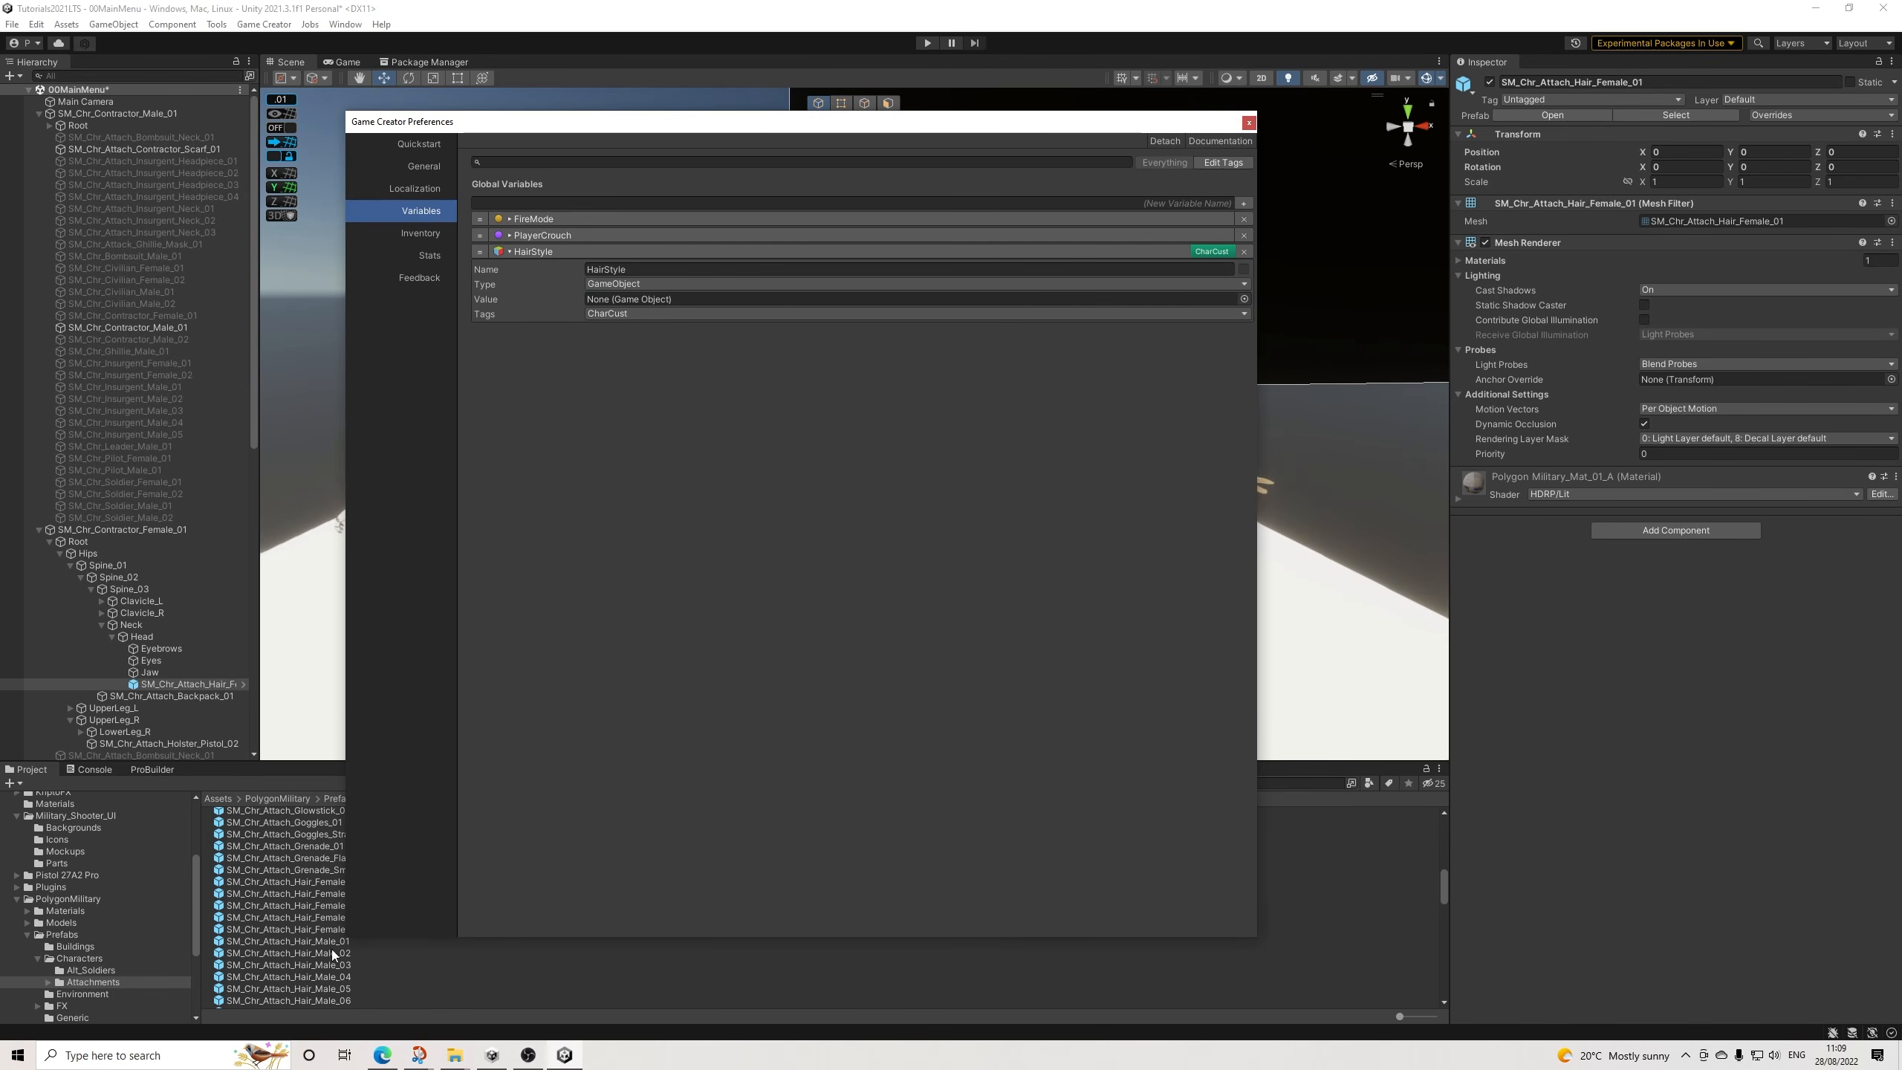
left_click_drag(321, 883, 612, 300)
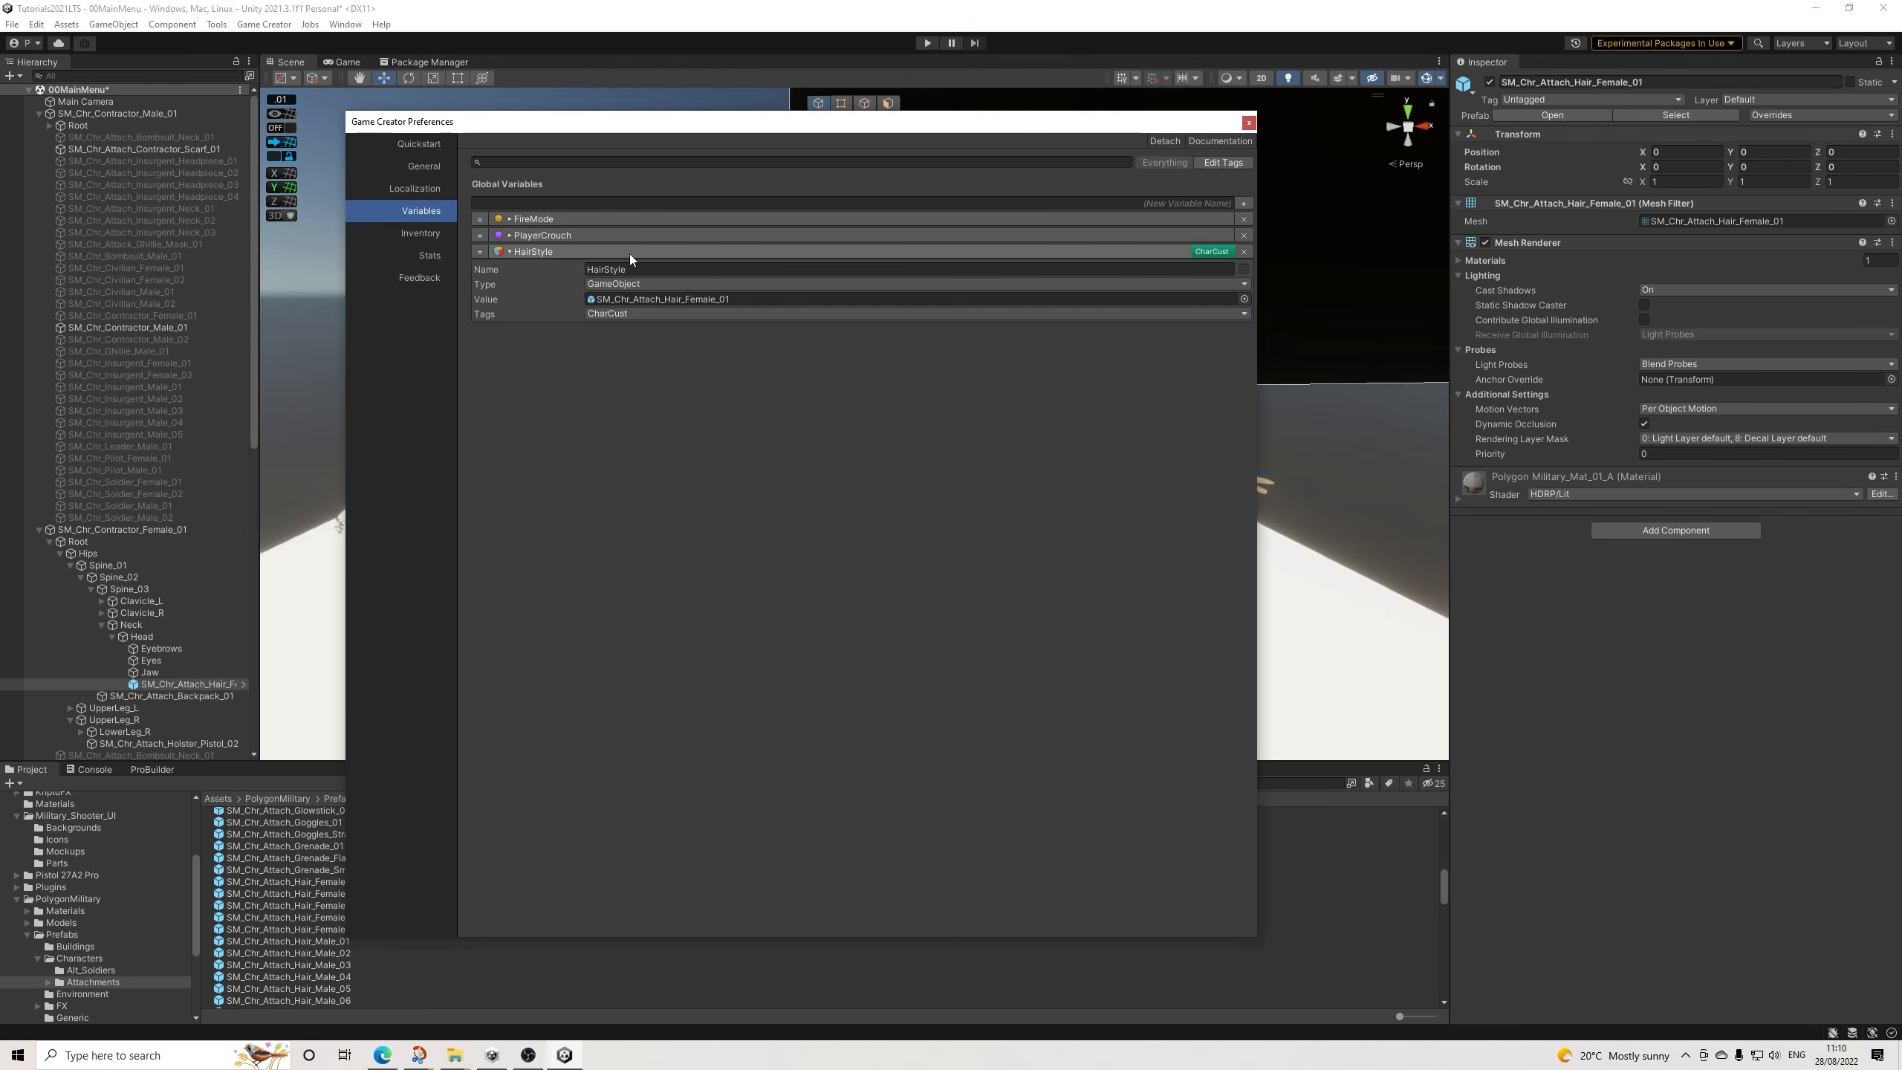
left_click(969, 250)
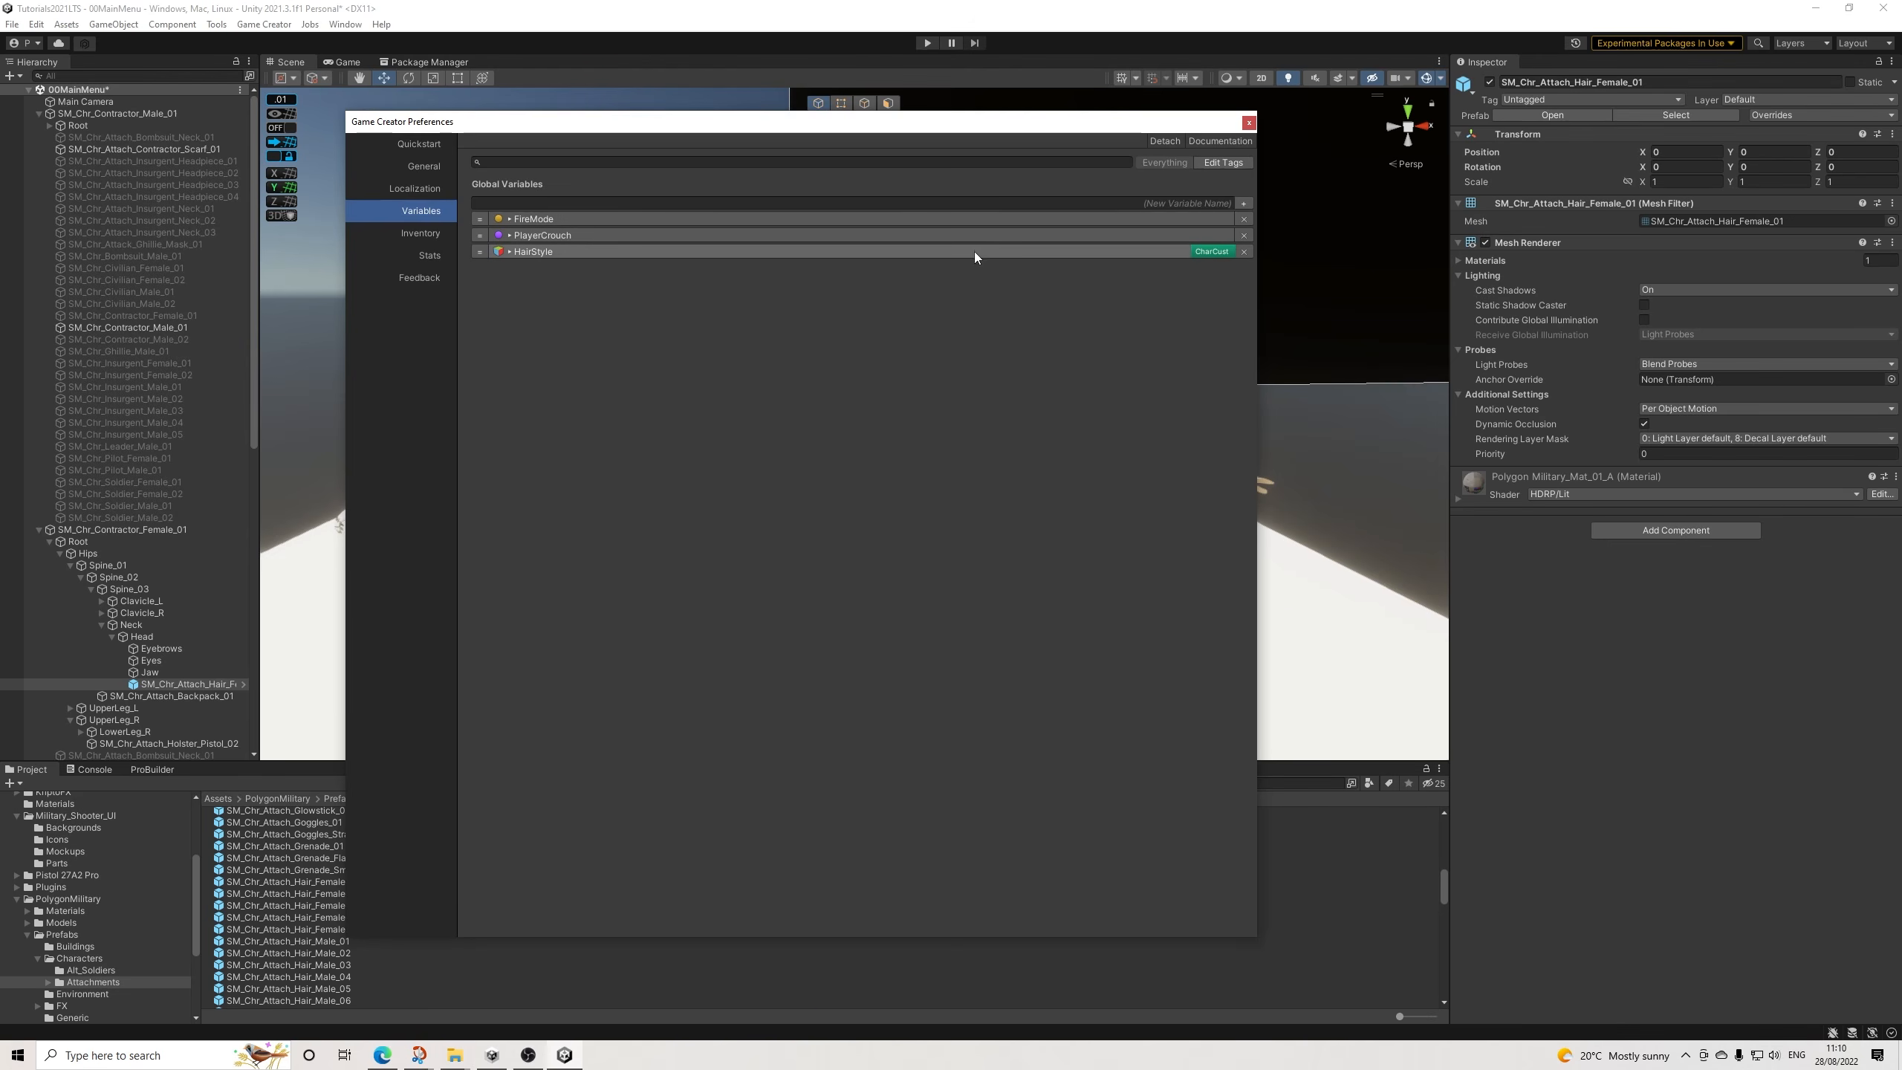
left_click(1247, 123)
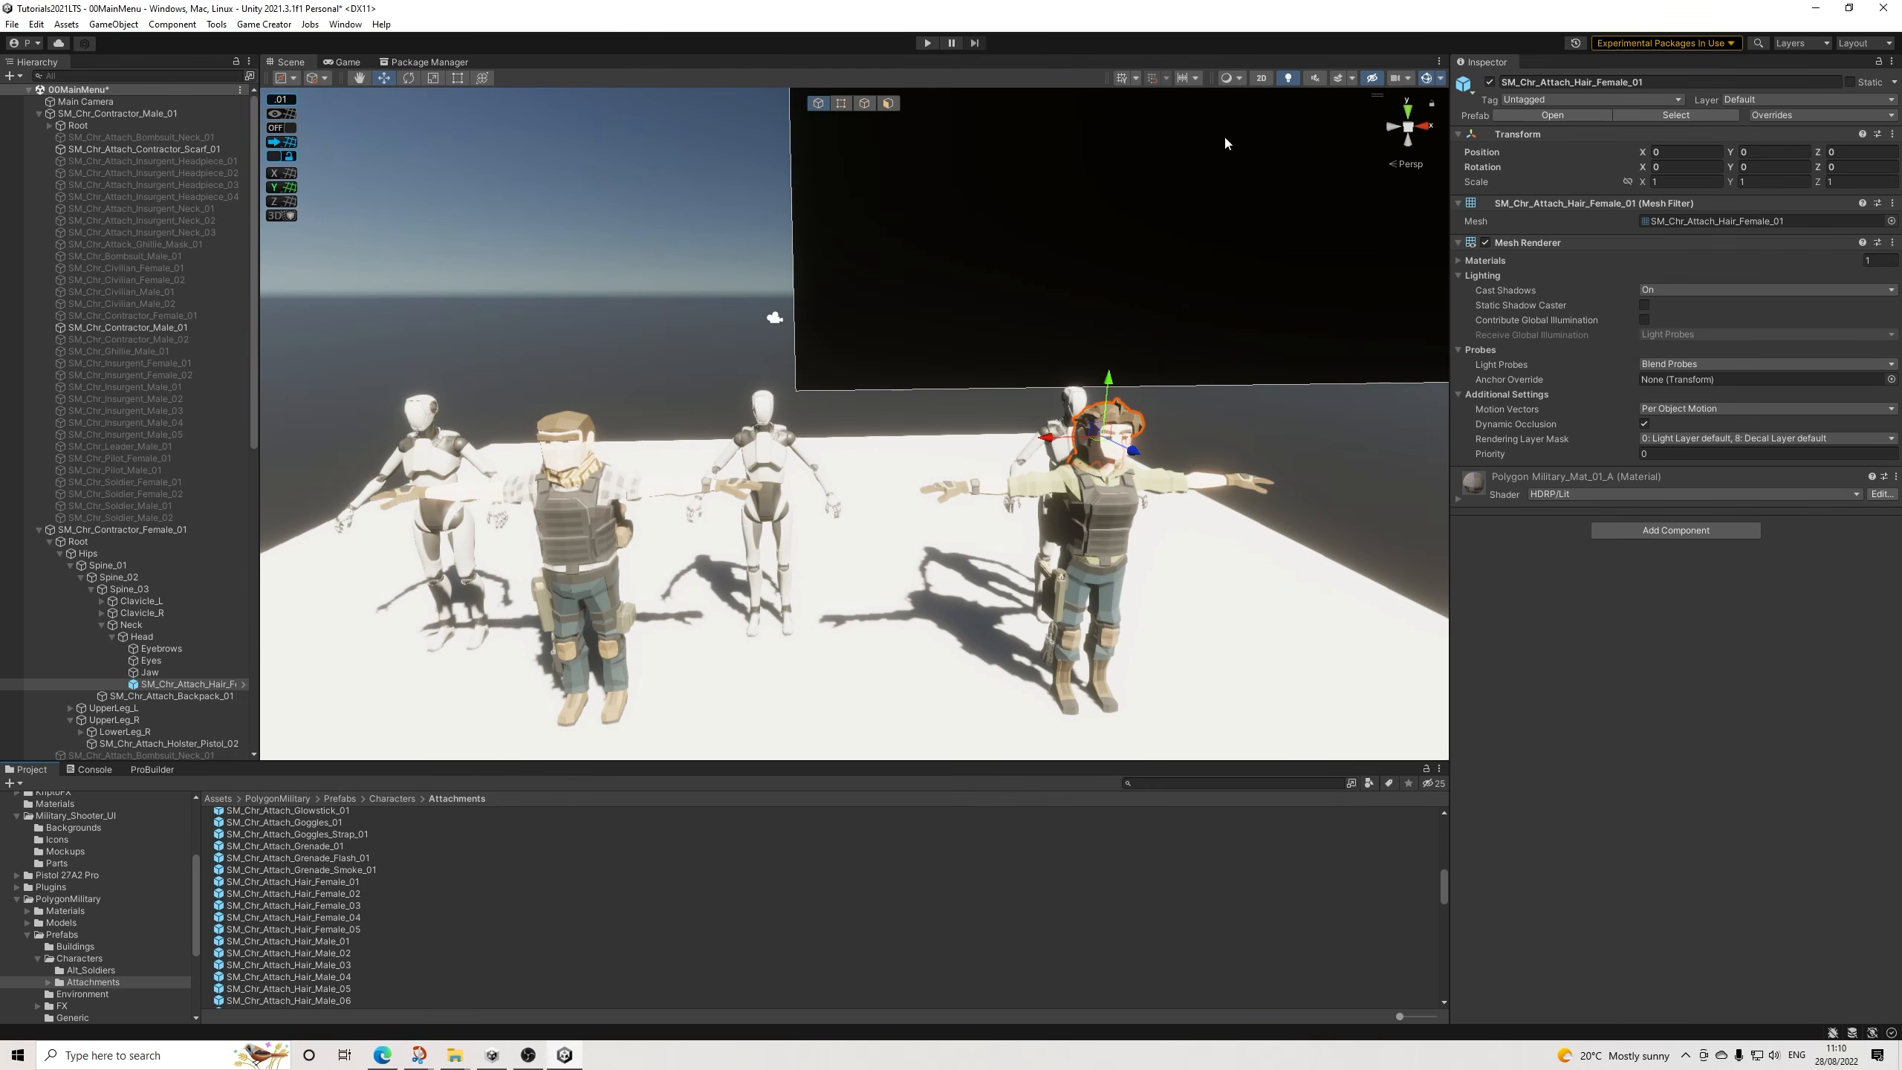
Create a folder named 02Prefabs directly under Assets.
scroll(107, 941, "up", 4)
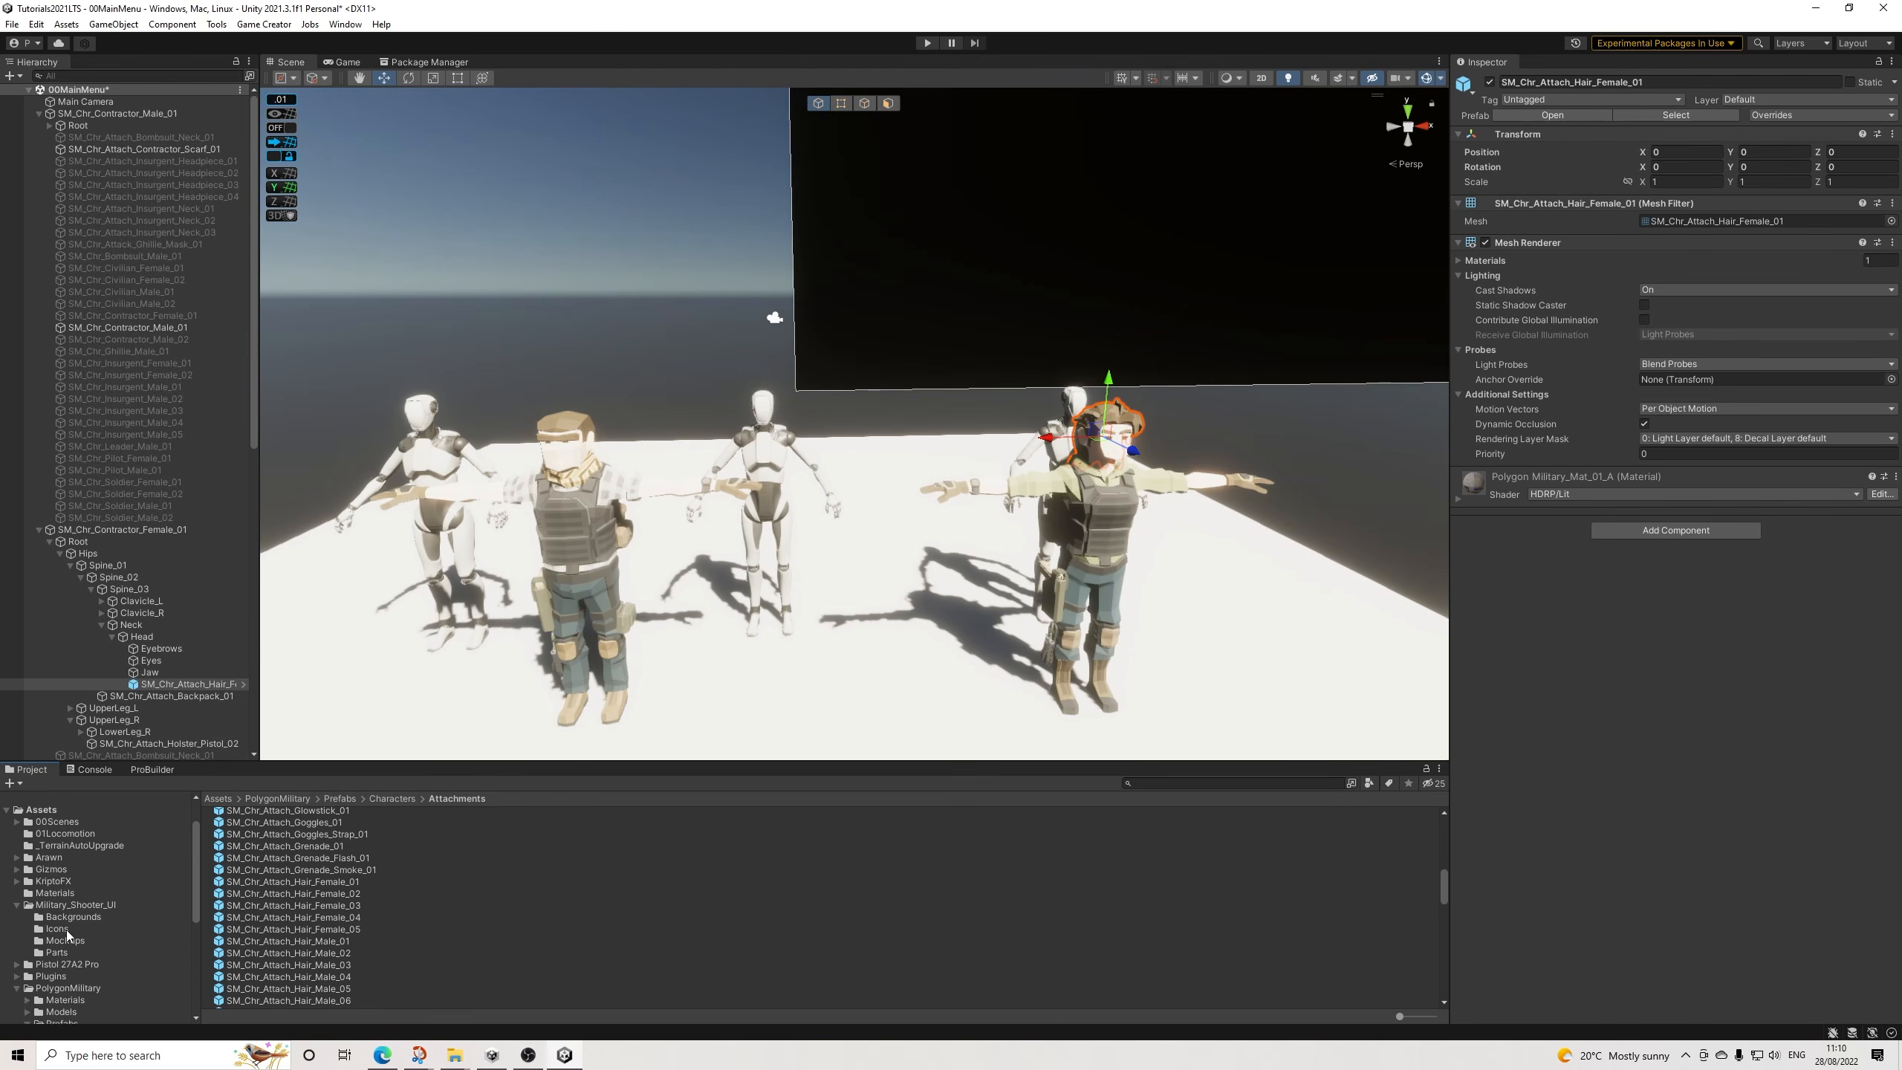
right_click(37, 854)
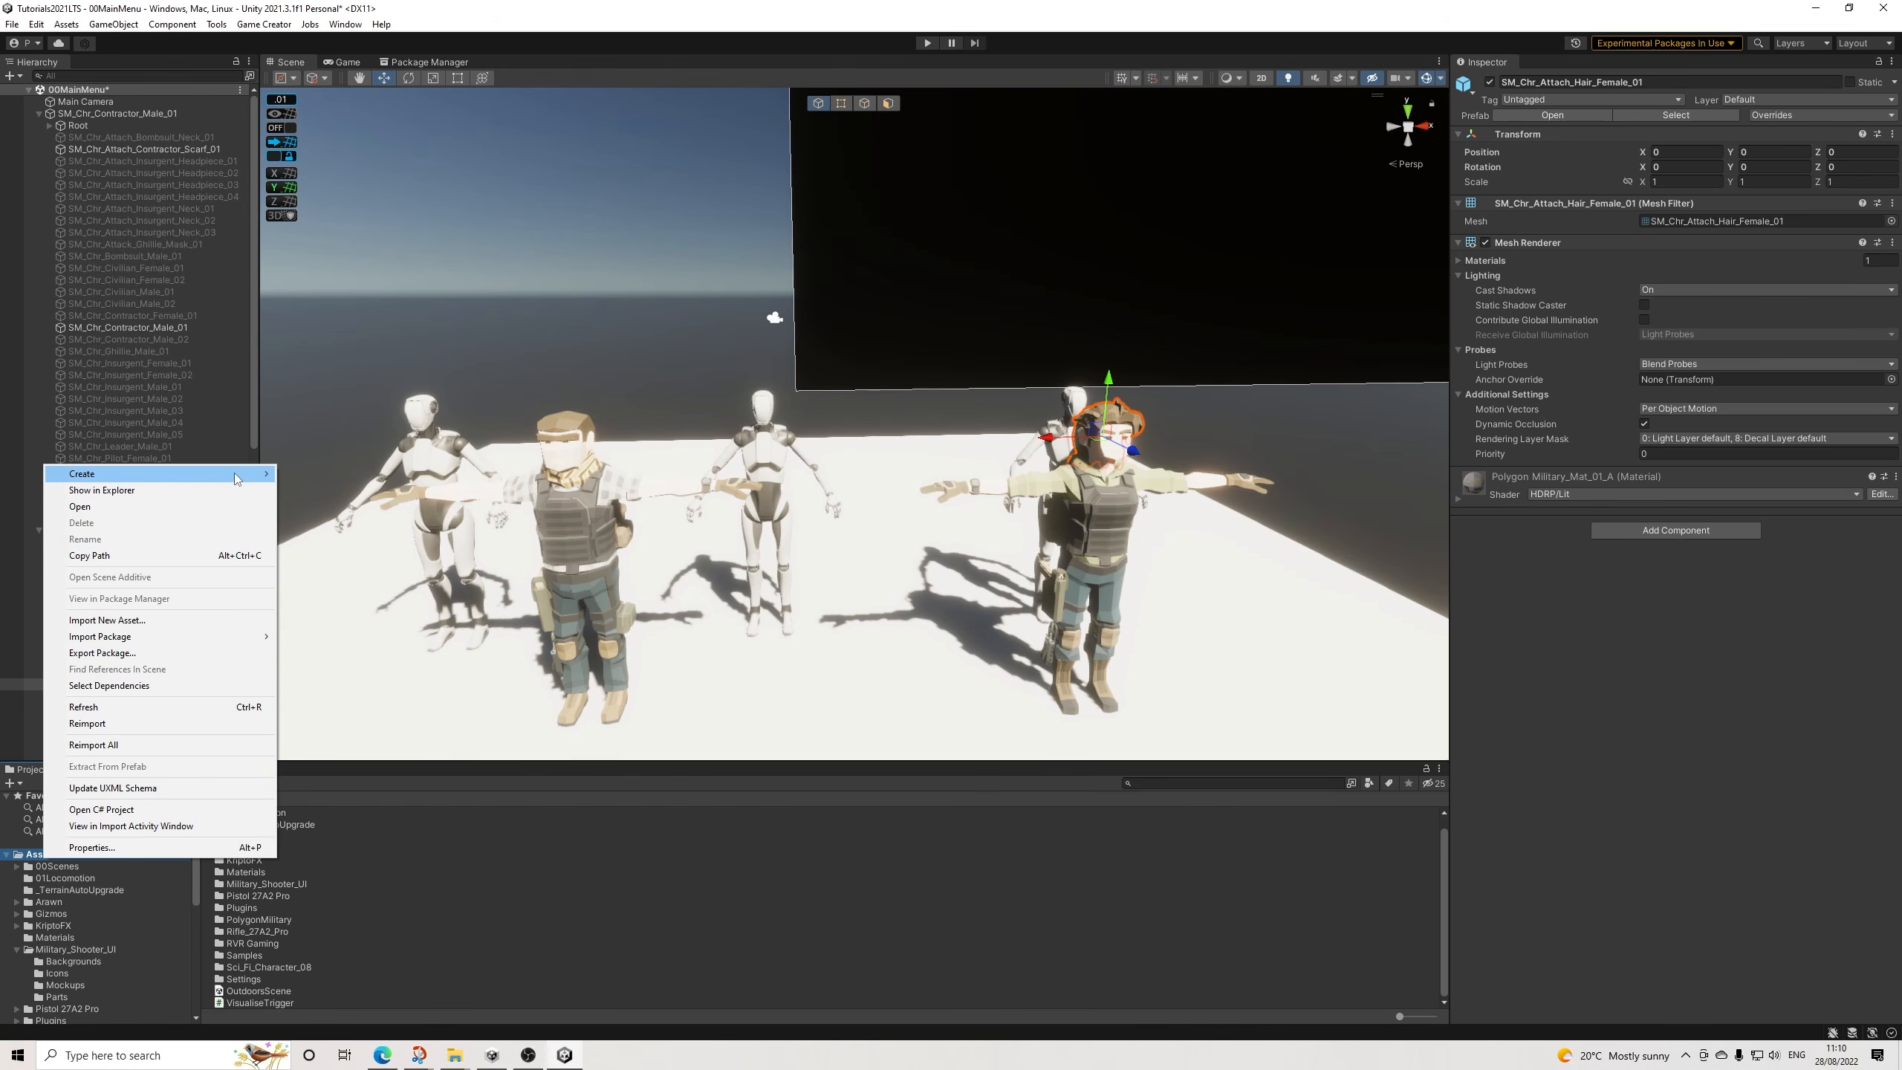
mouse_move(187, 473)
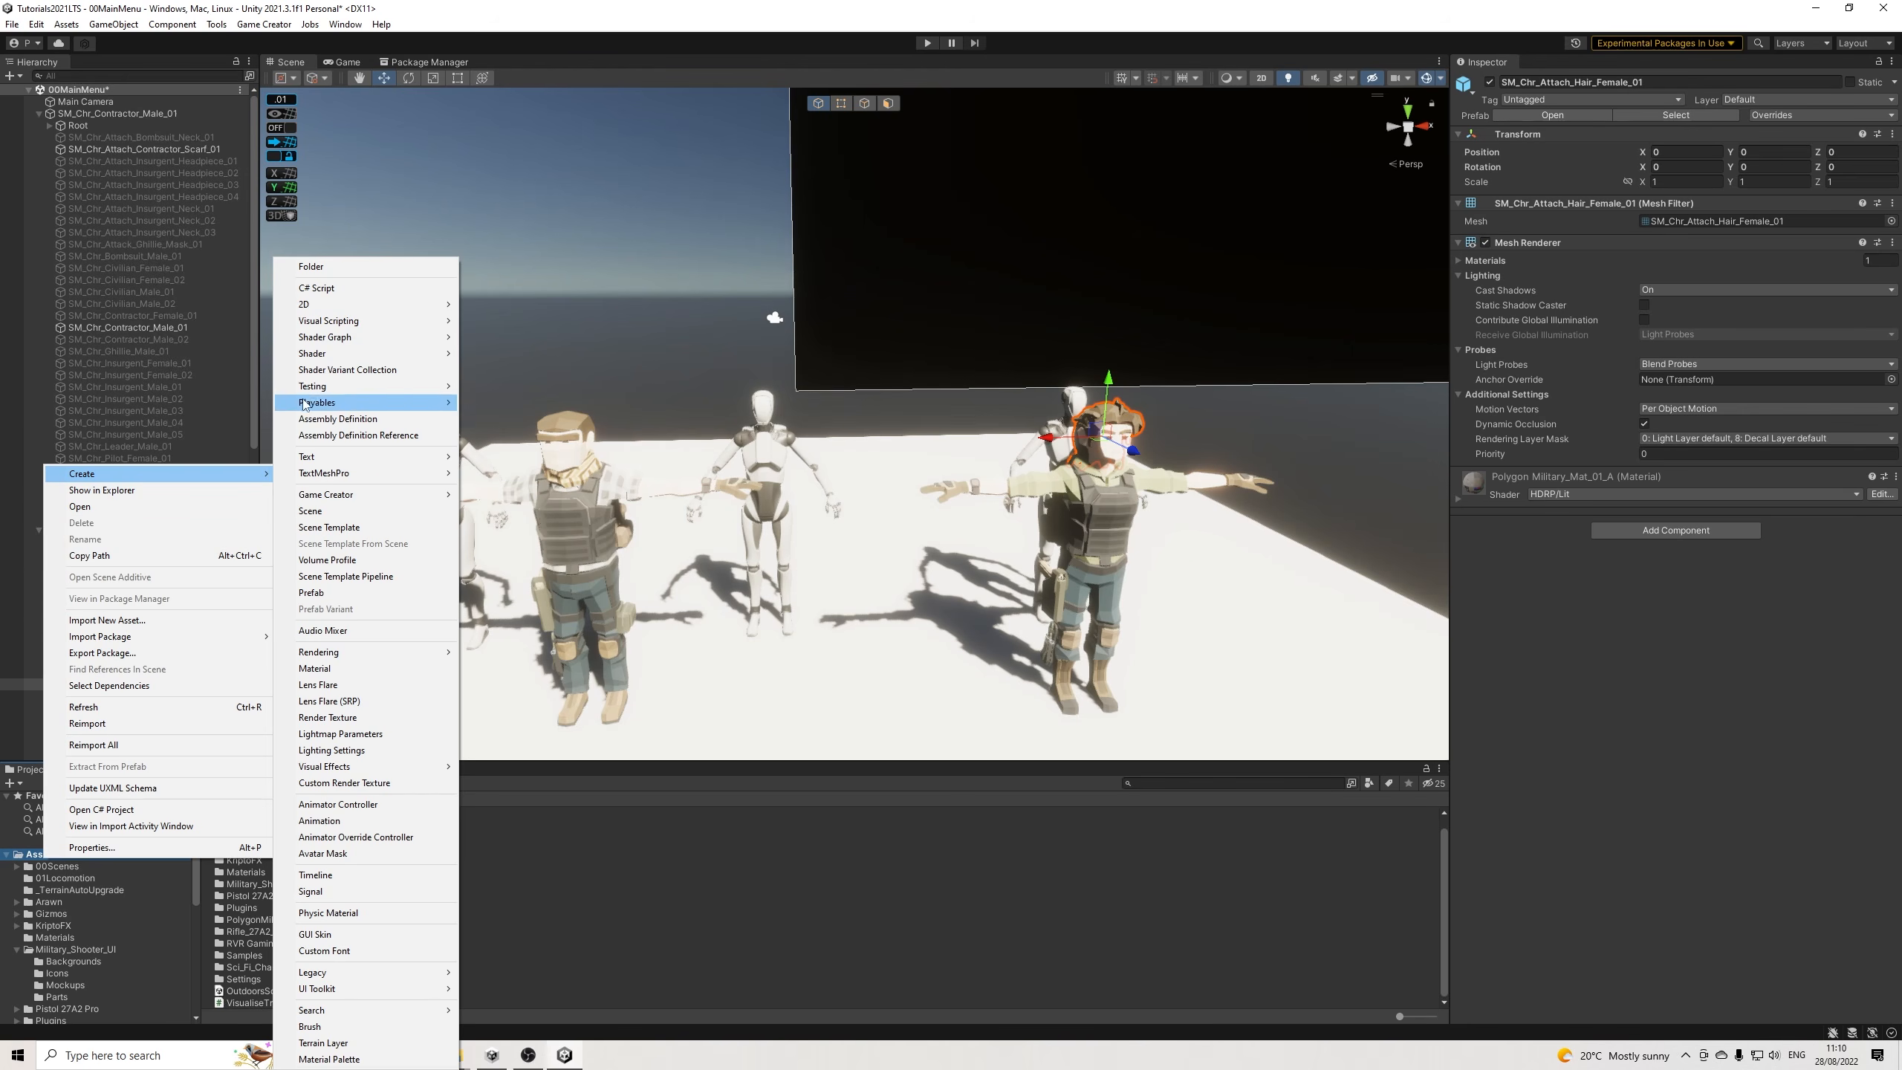
left_click(335, 266)
type("0")
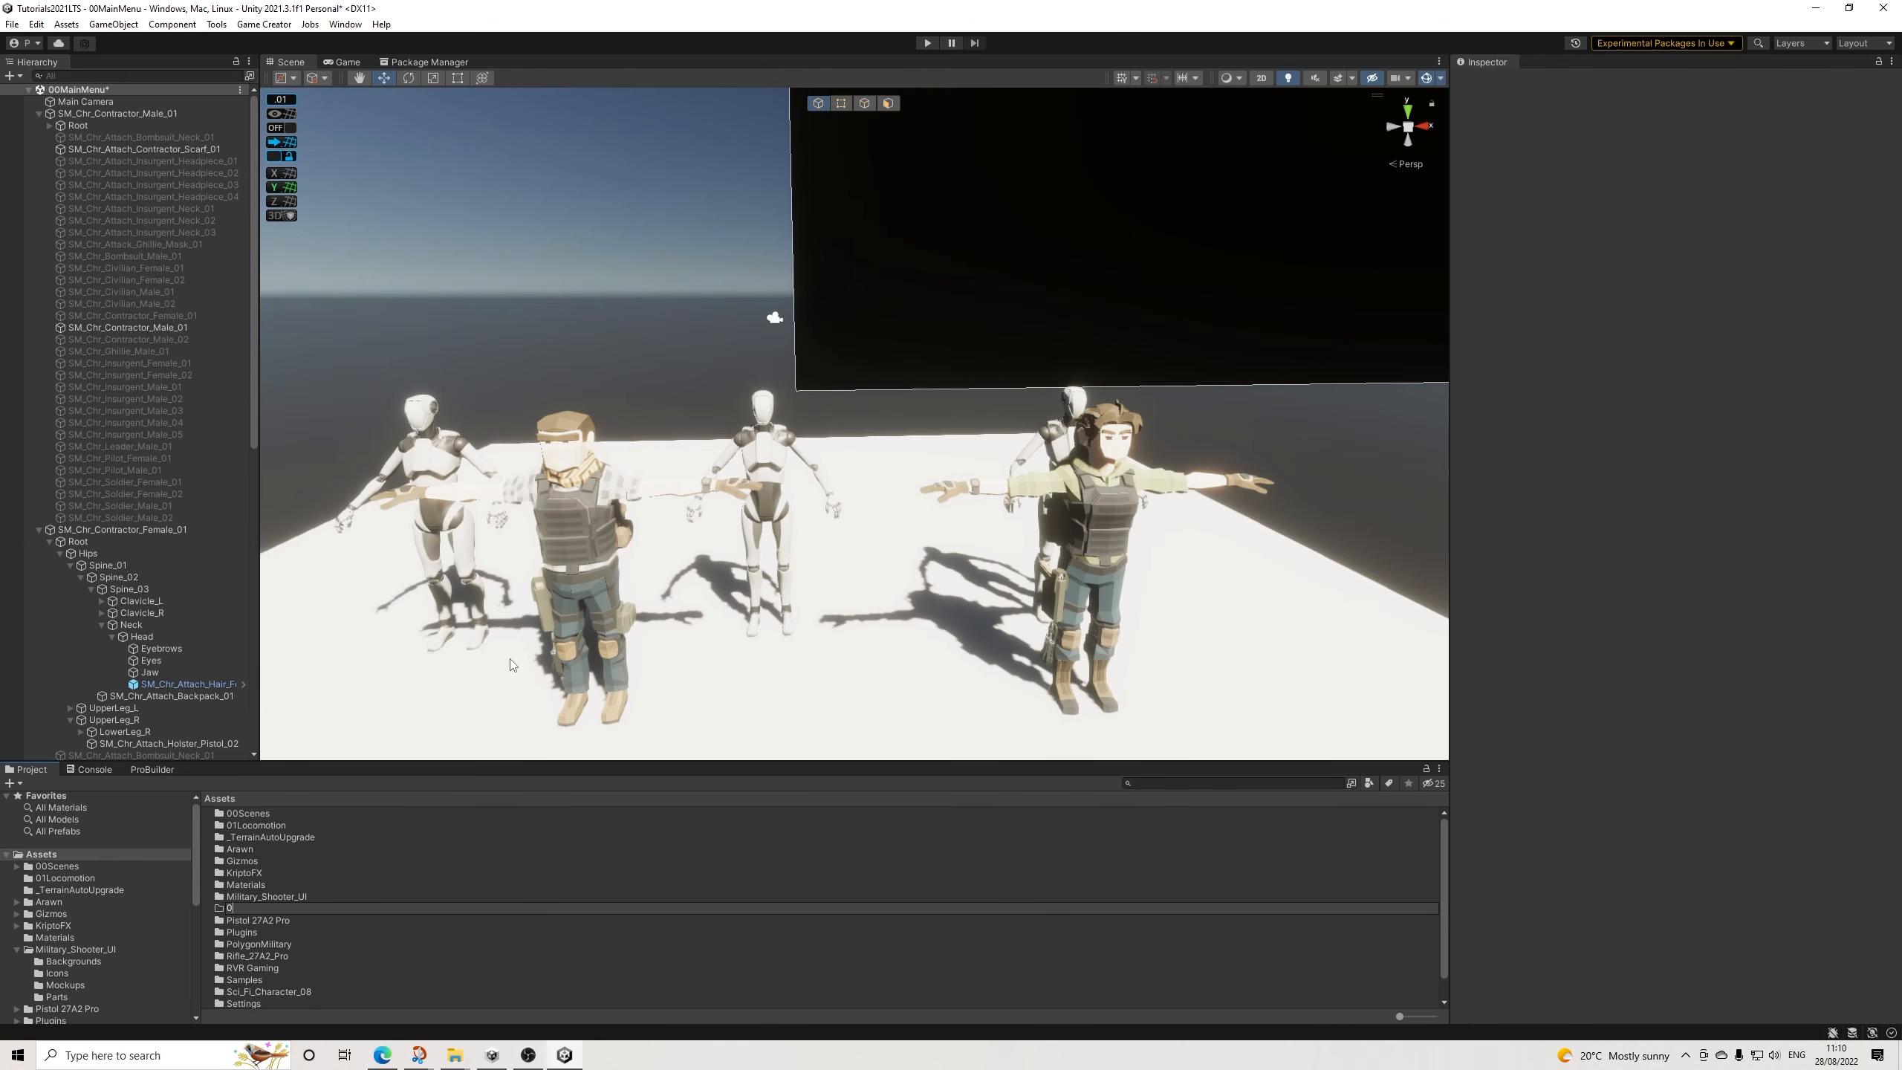
type("2Prefabs")
key("Return")
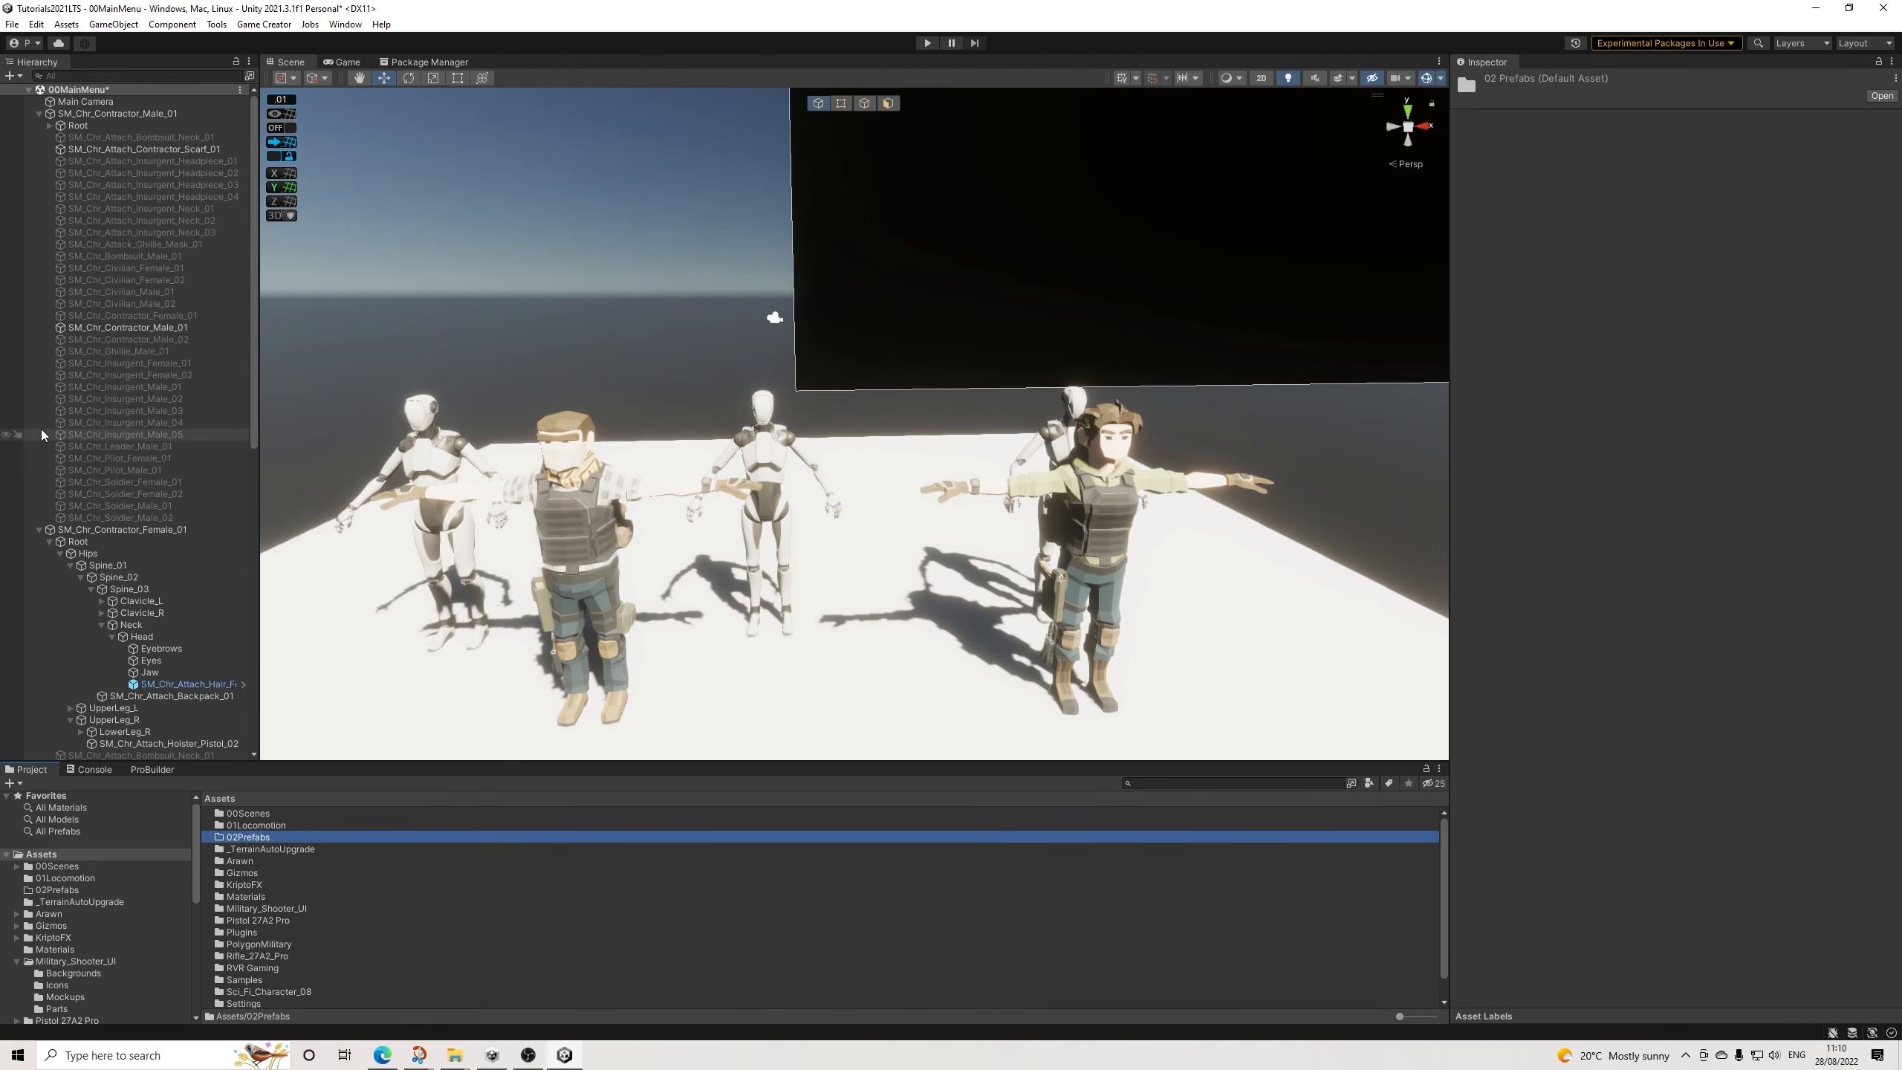
Rename the male contractor to MalePreview and save it as a prefab in the 02Prefabs folder.
left_click(151, 114)
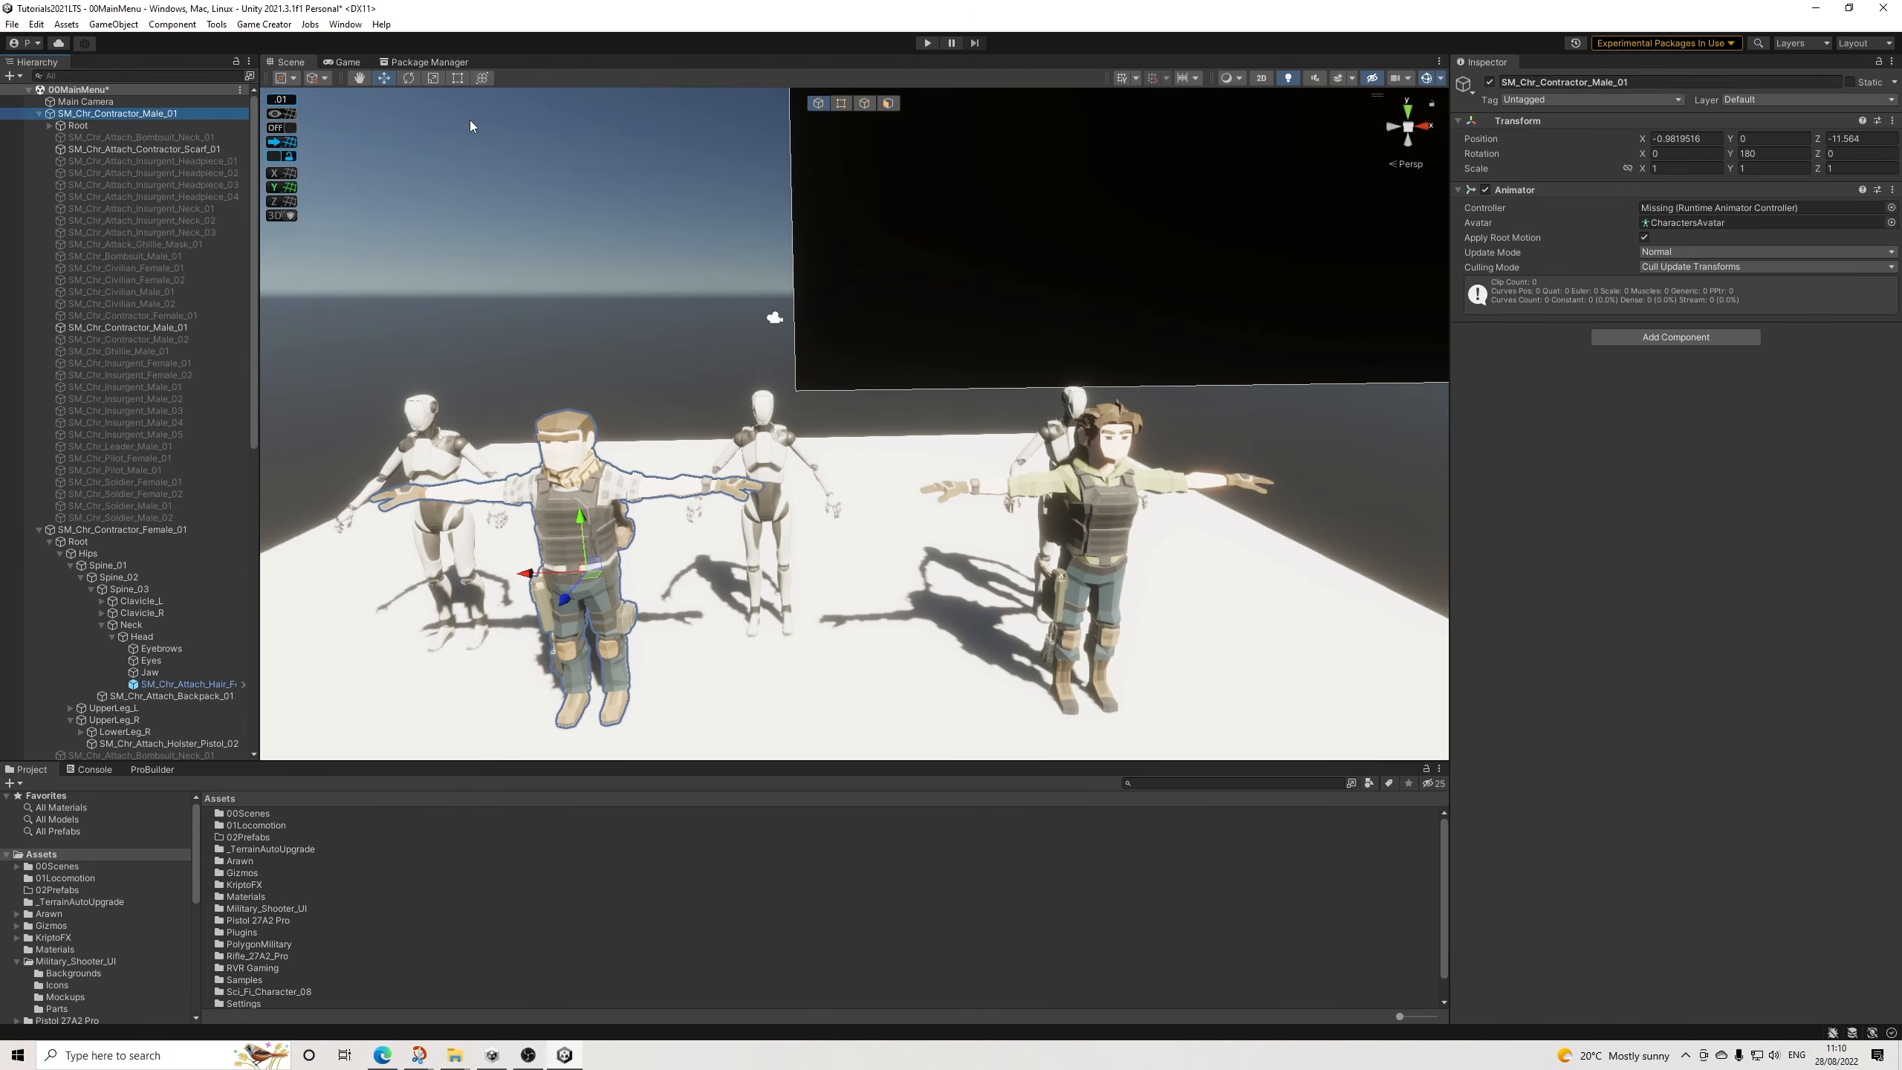
left_click(1663, 81)
type("Male")
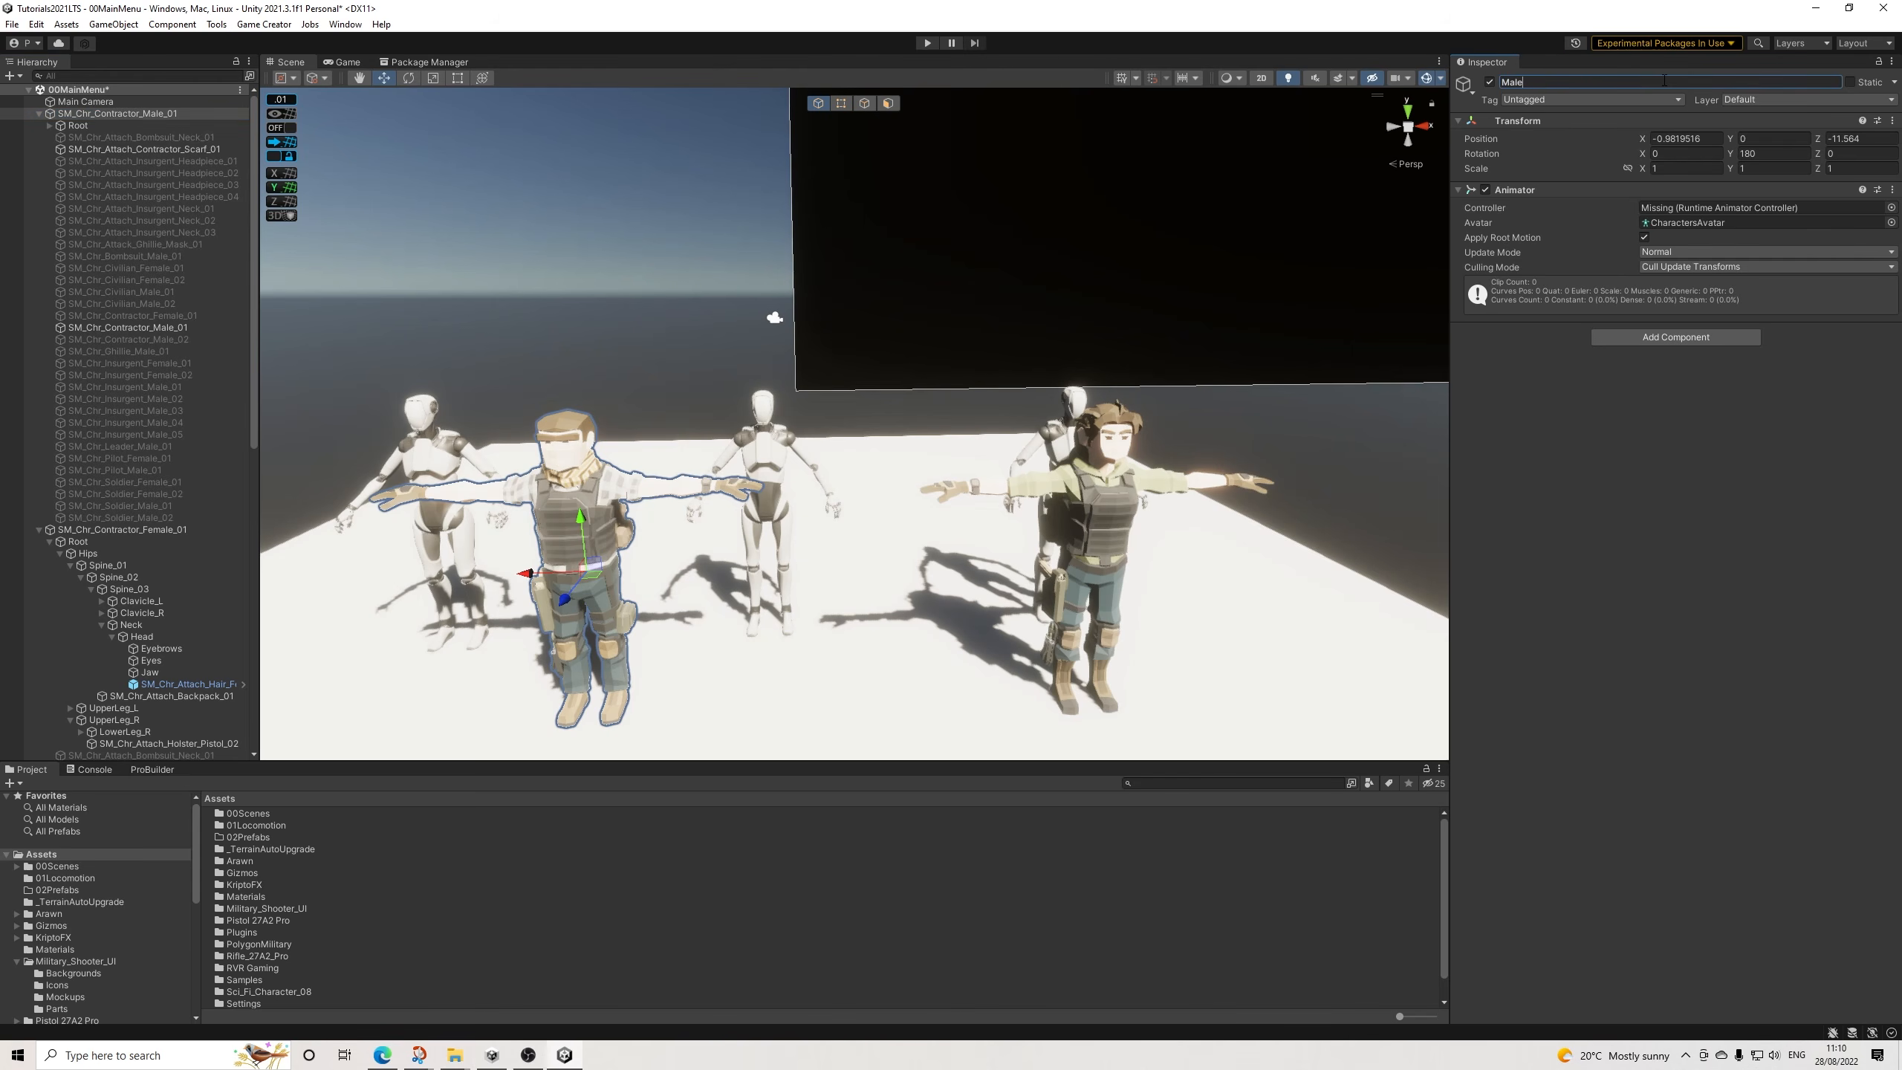
key("Return")
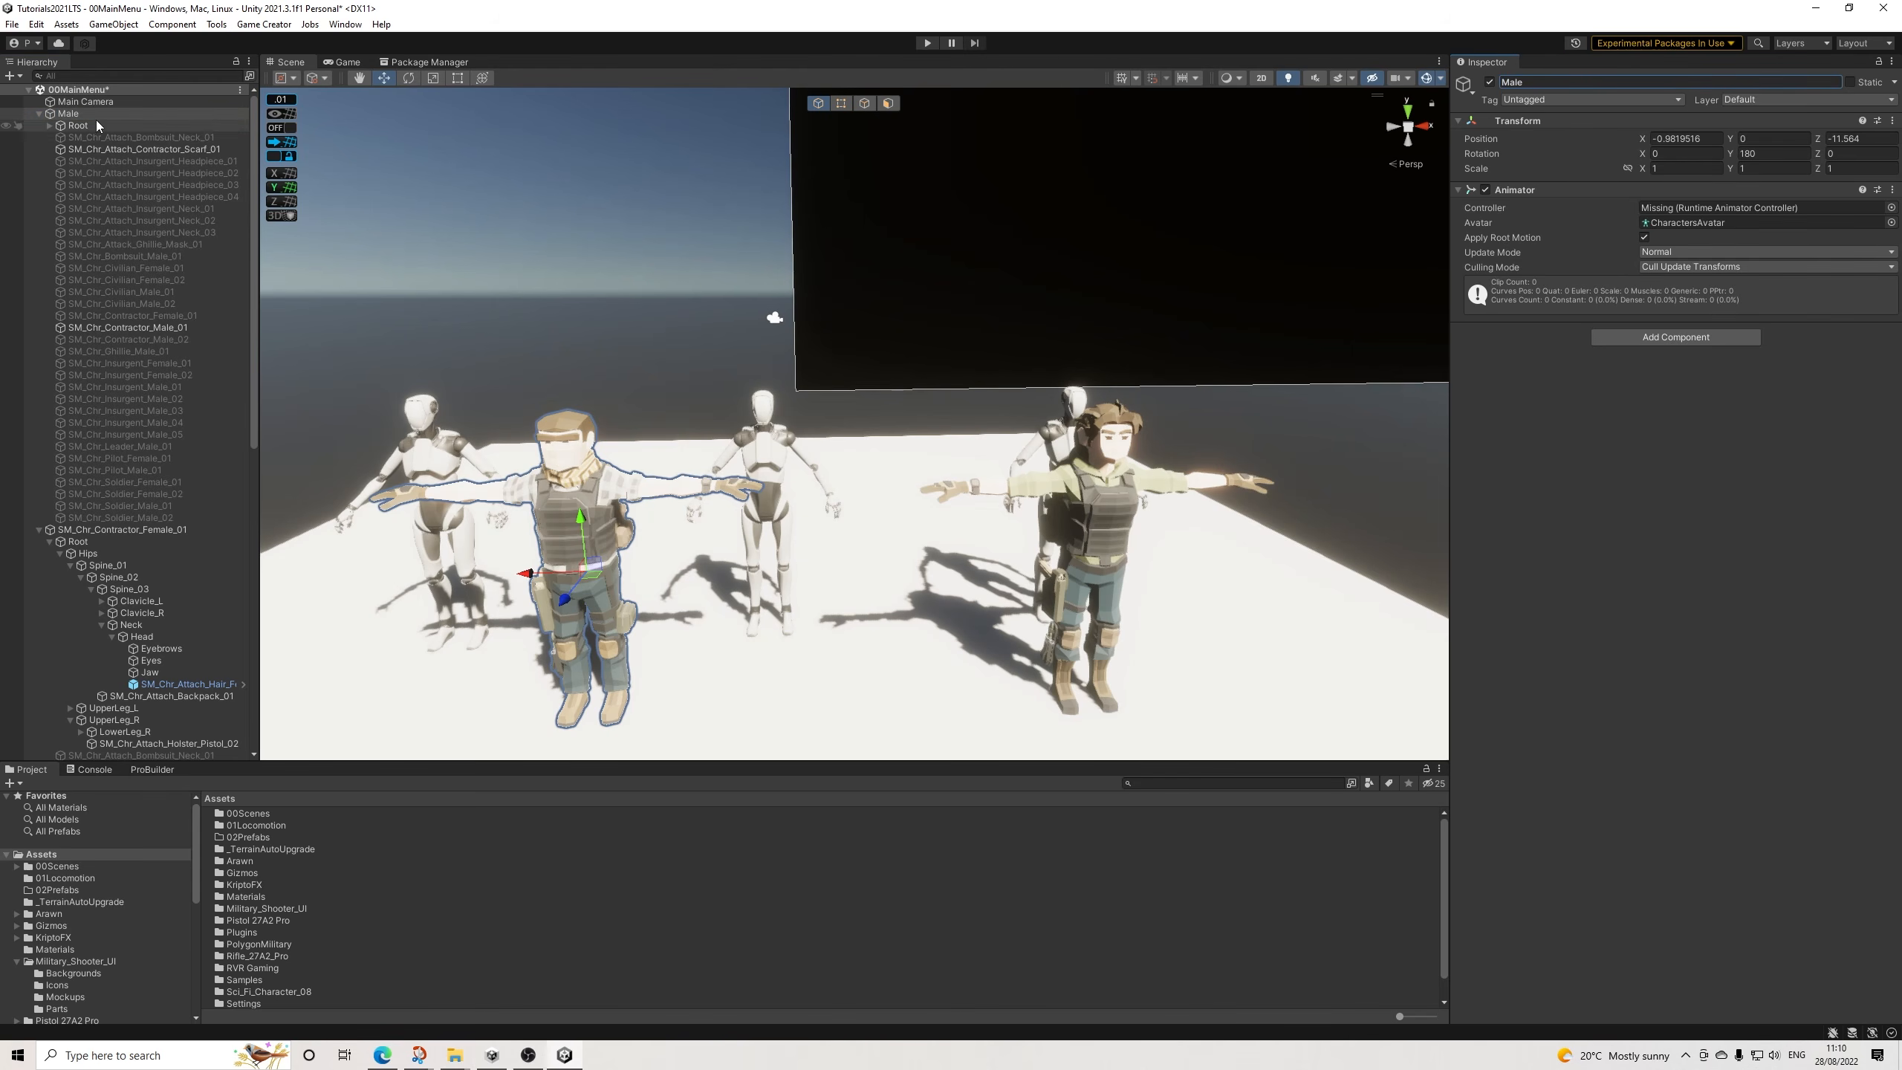
left_click_drag(72, 119, 342, 773)
left_click(1564, 81)
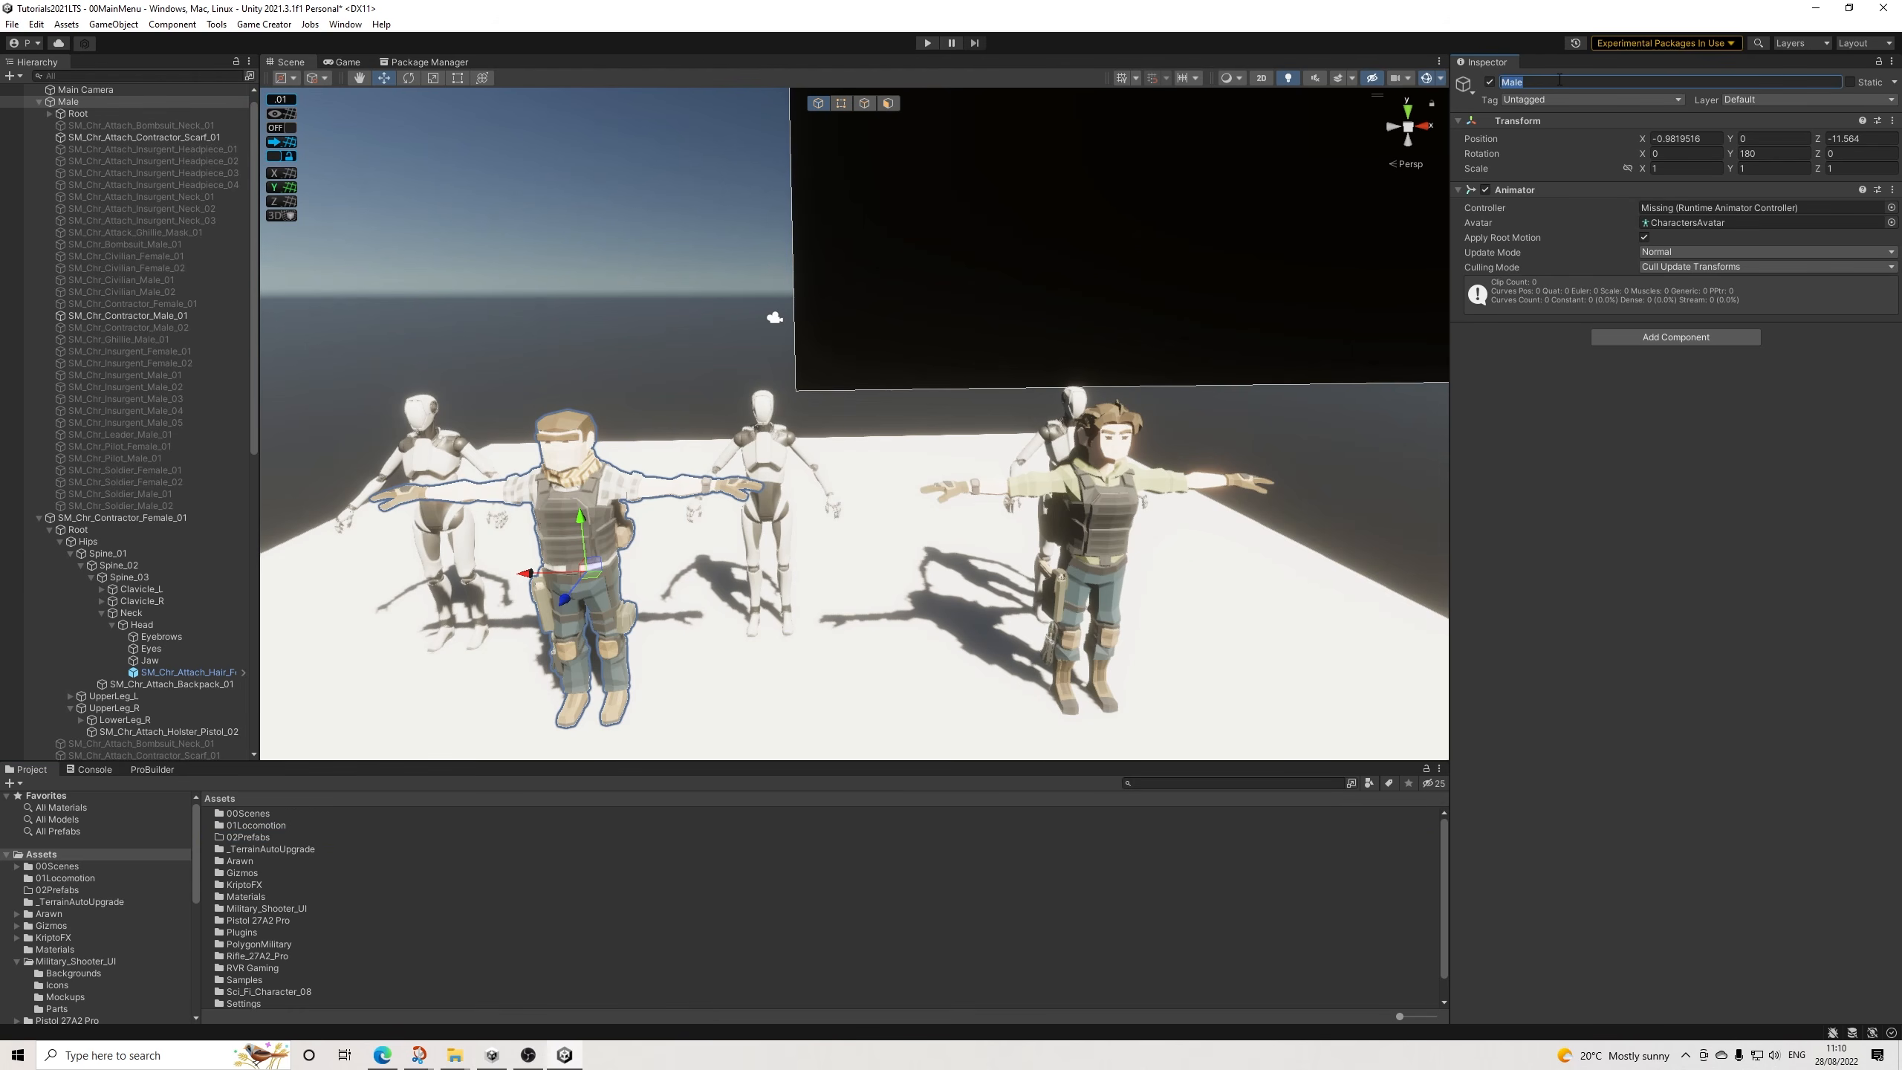
type("Preview")
key("Return")
left_click_drag(312, 796, 259, 839)
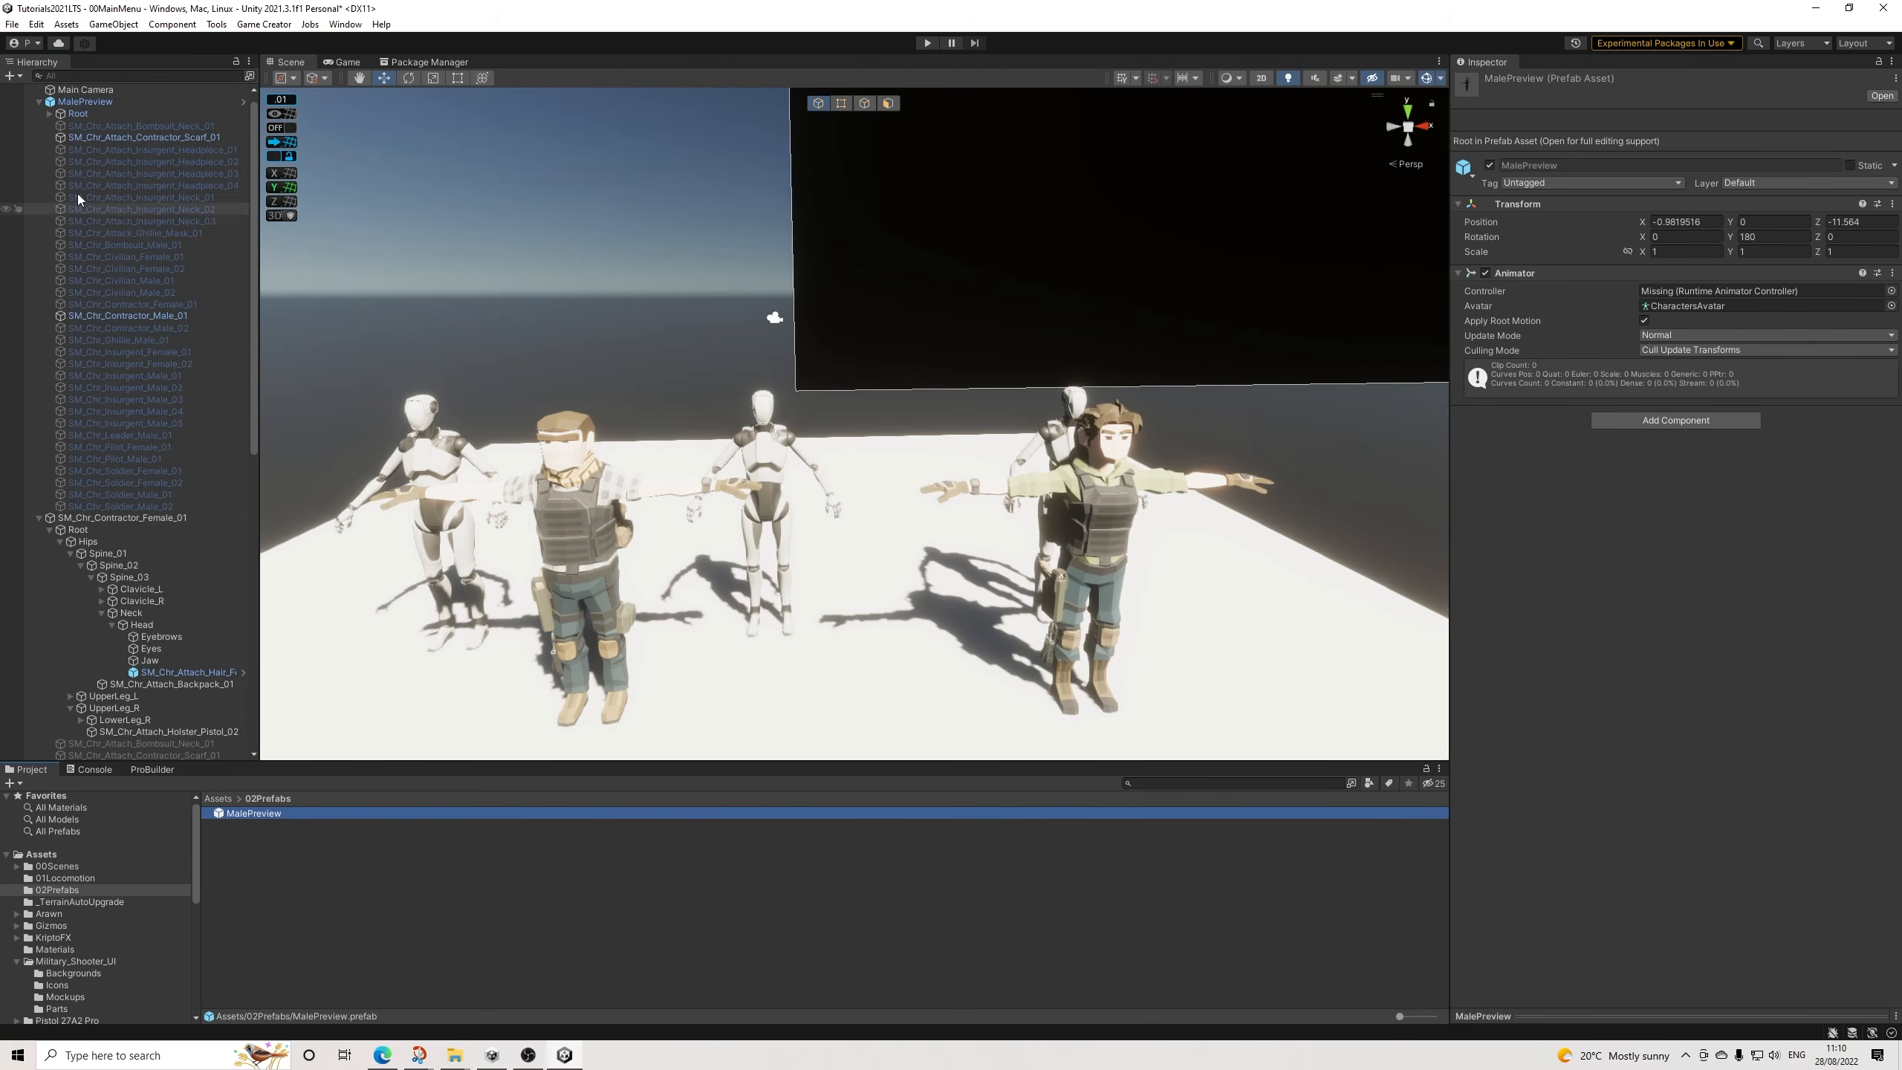
Rename the female contractor to FemalePreview and save it as a prefab in the 02Prefabs folder.
left_click(38, 101)
left_click(106, 115)
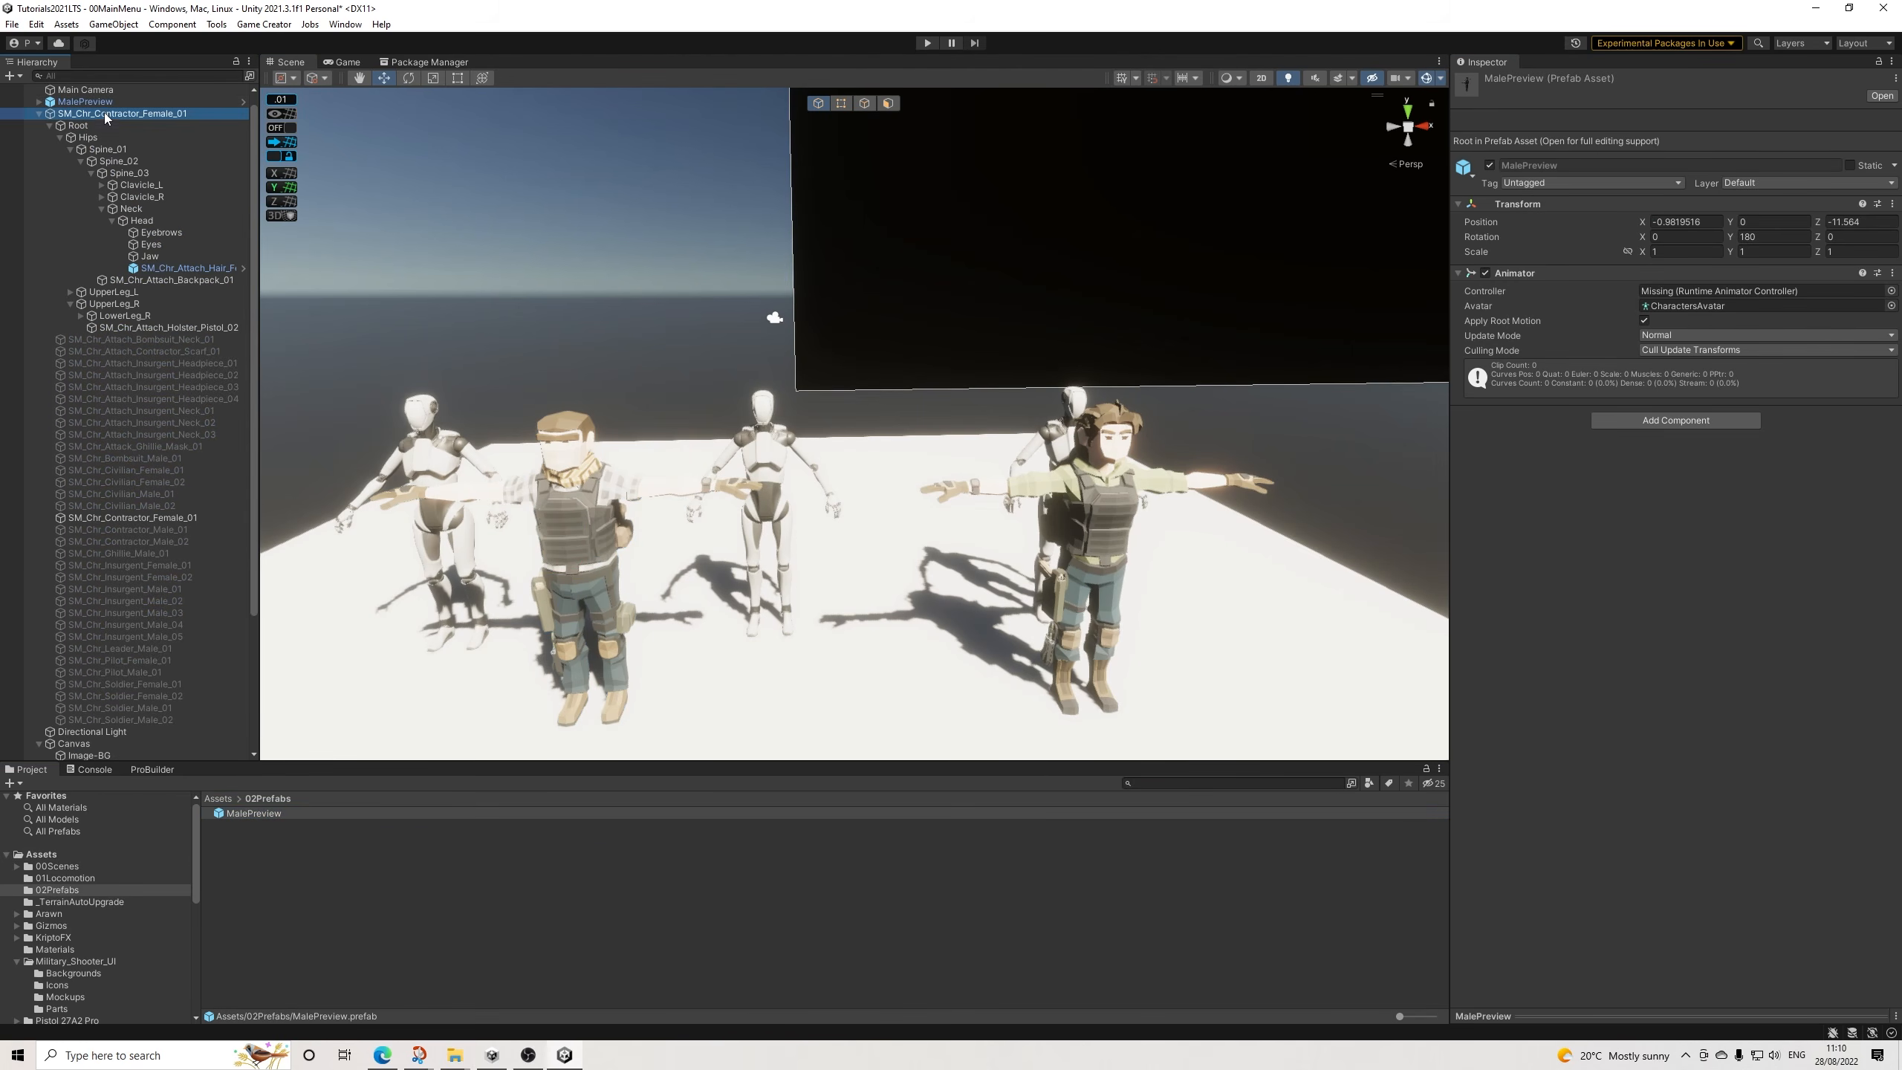
left_click(1646, 81)
type("Fem")
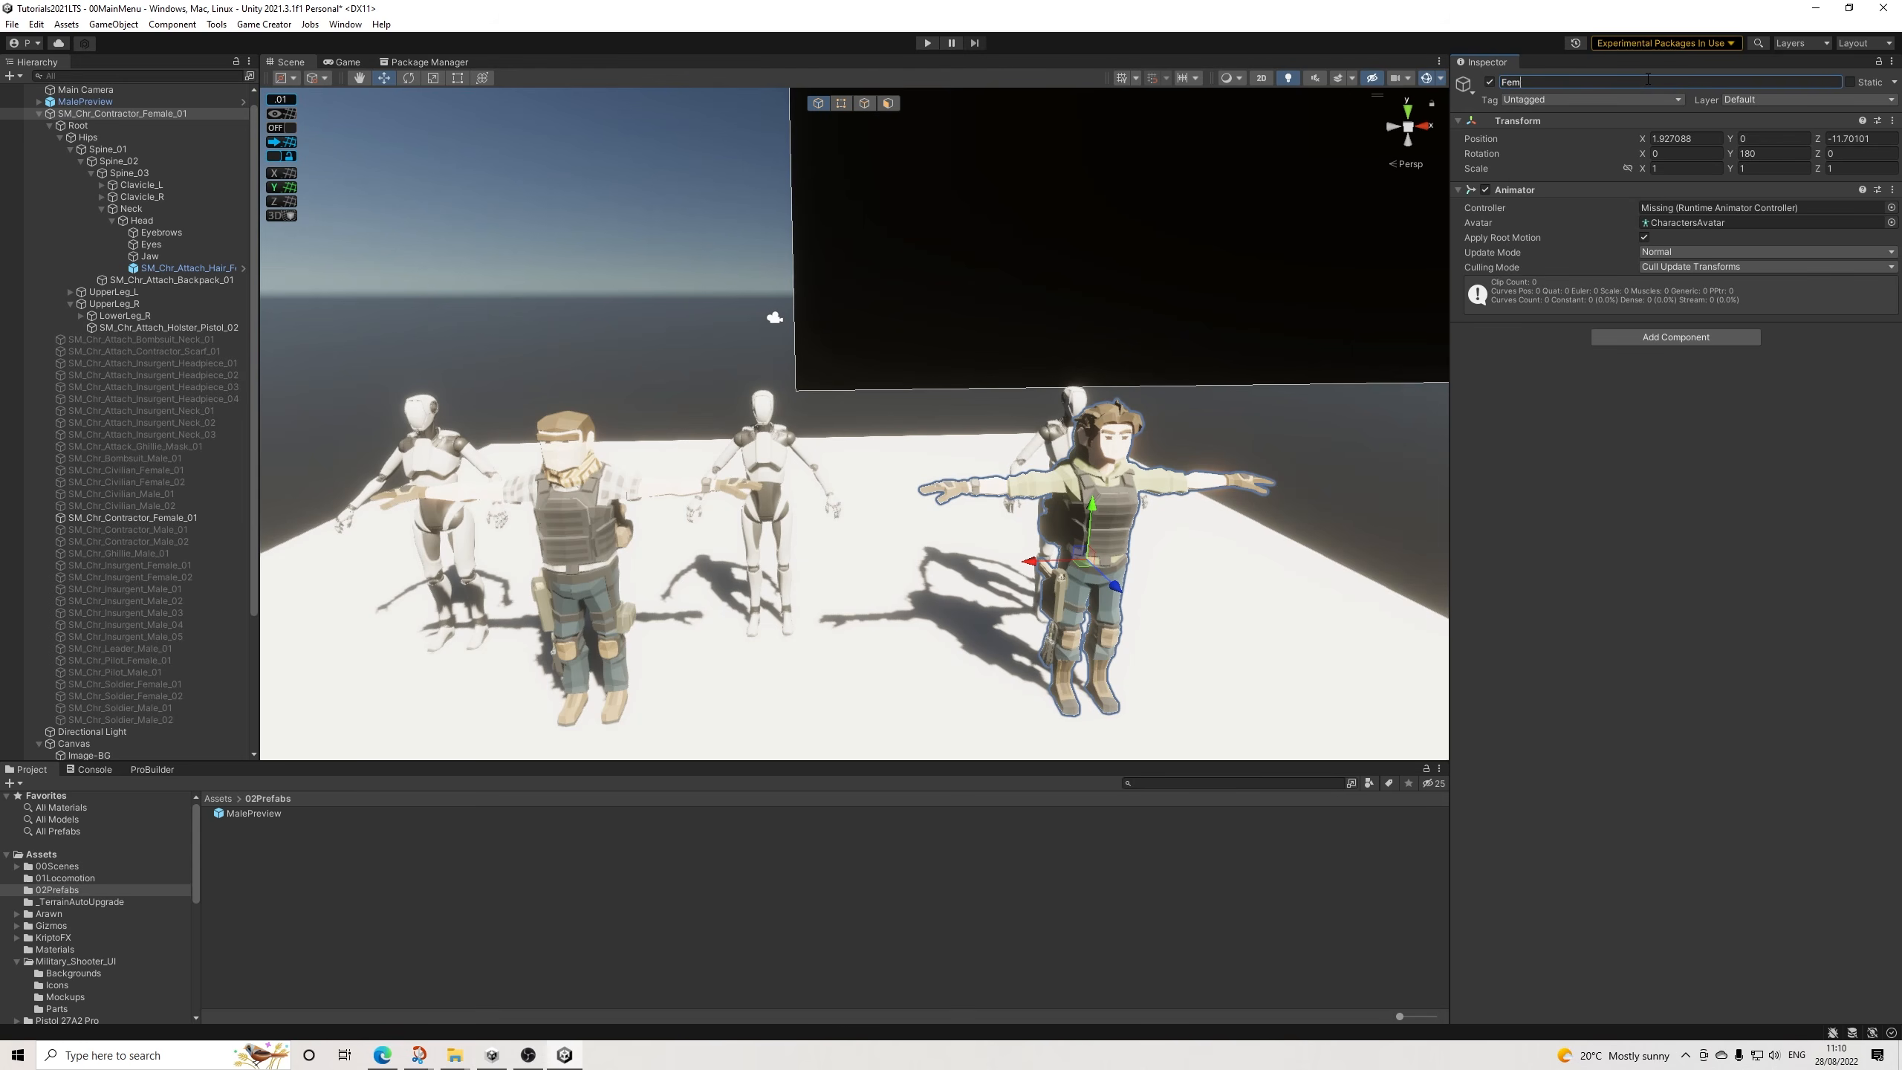
type("alePrefview")
key("Return")
left_click_drag(90, 113, 354, 835)
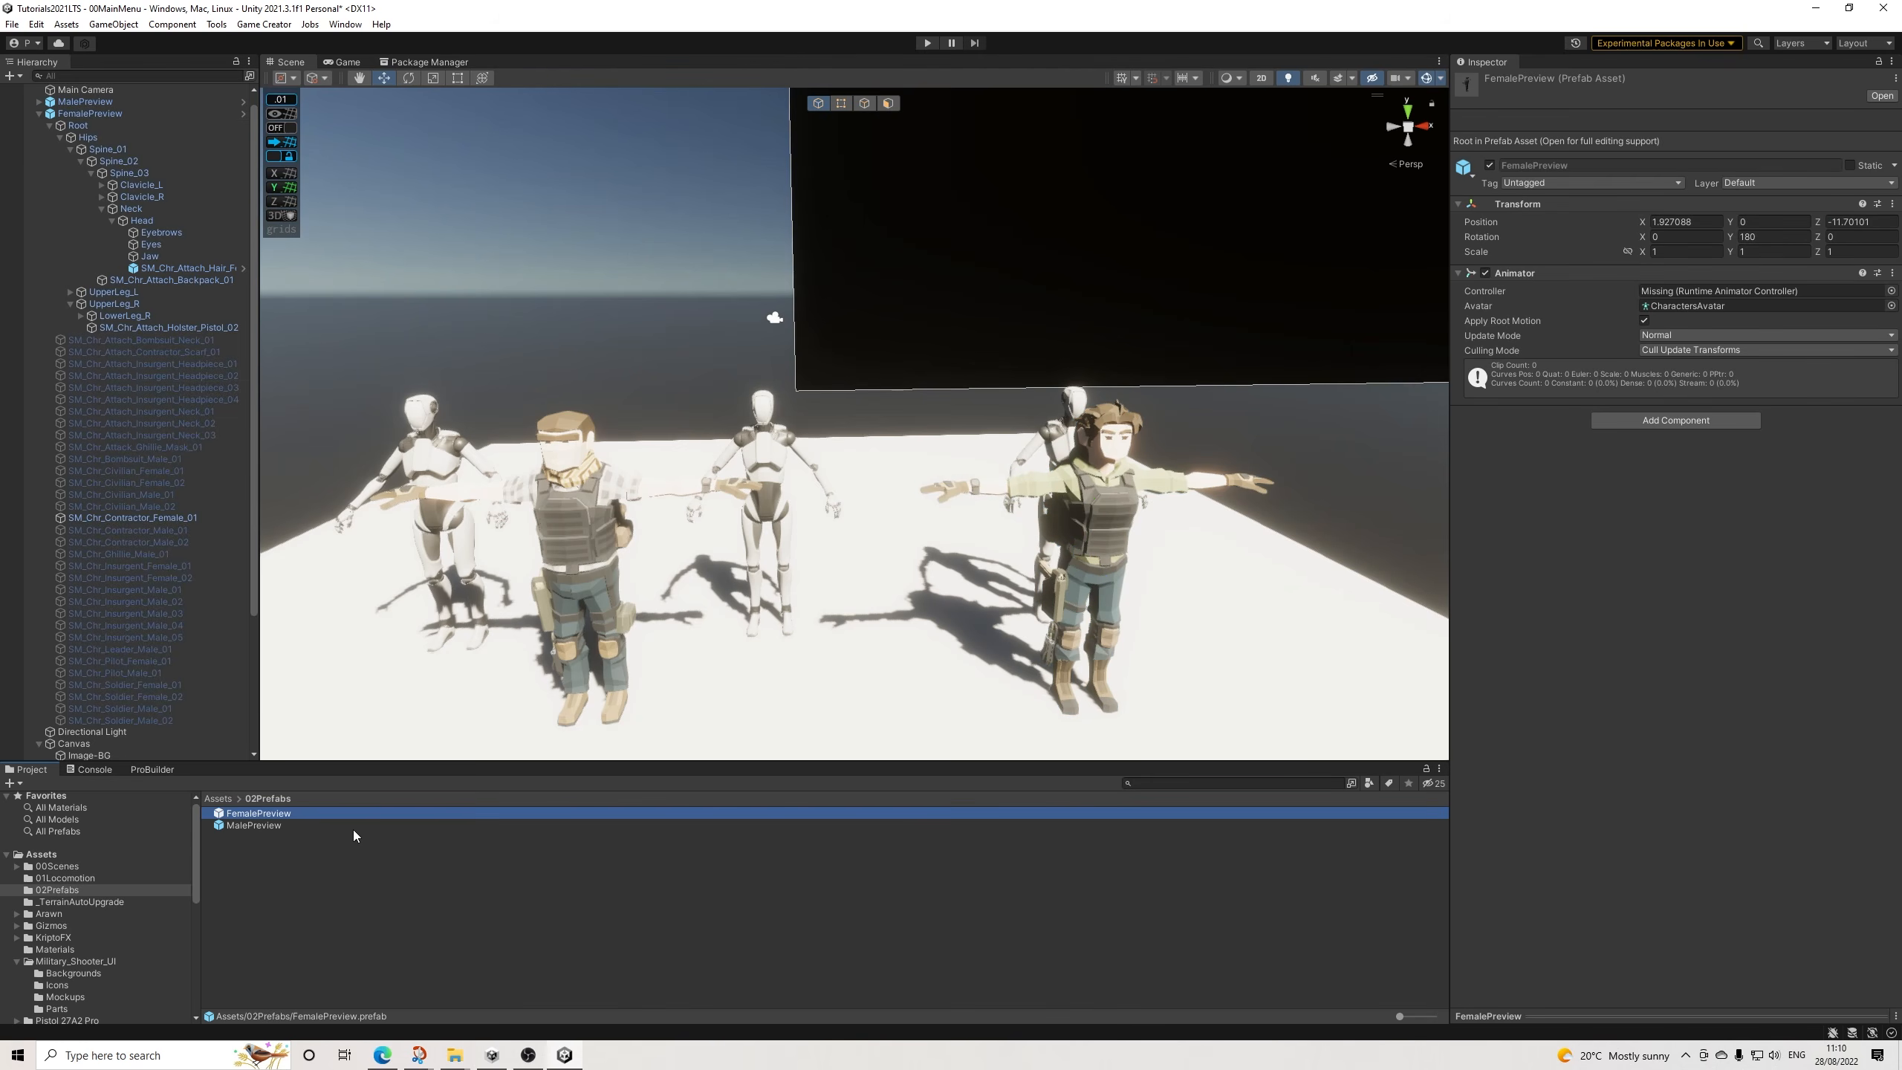
Unpack the MalePreview and FemalePreview prefab instances in the scene together.
left_click(90, 113)
left_click(98, 102, "ctrl")
right_click(98, 103)
mouse_move(174, 272)
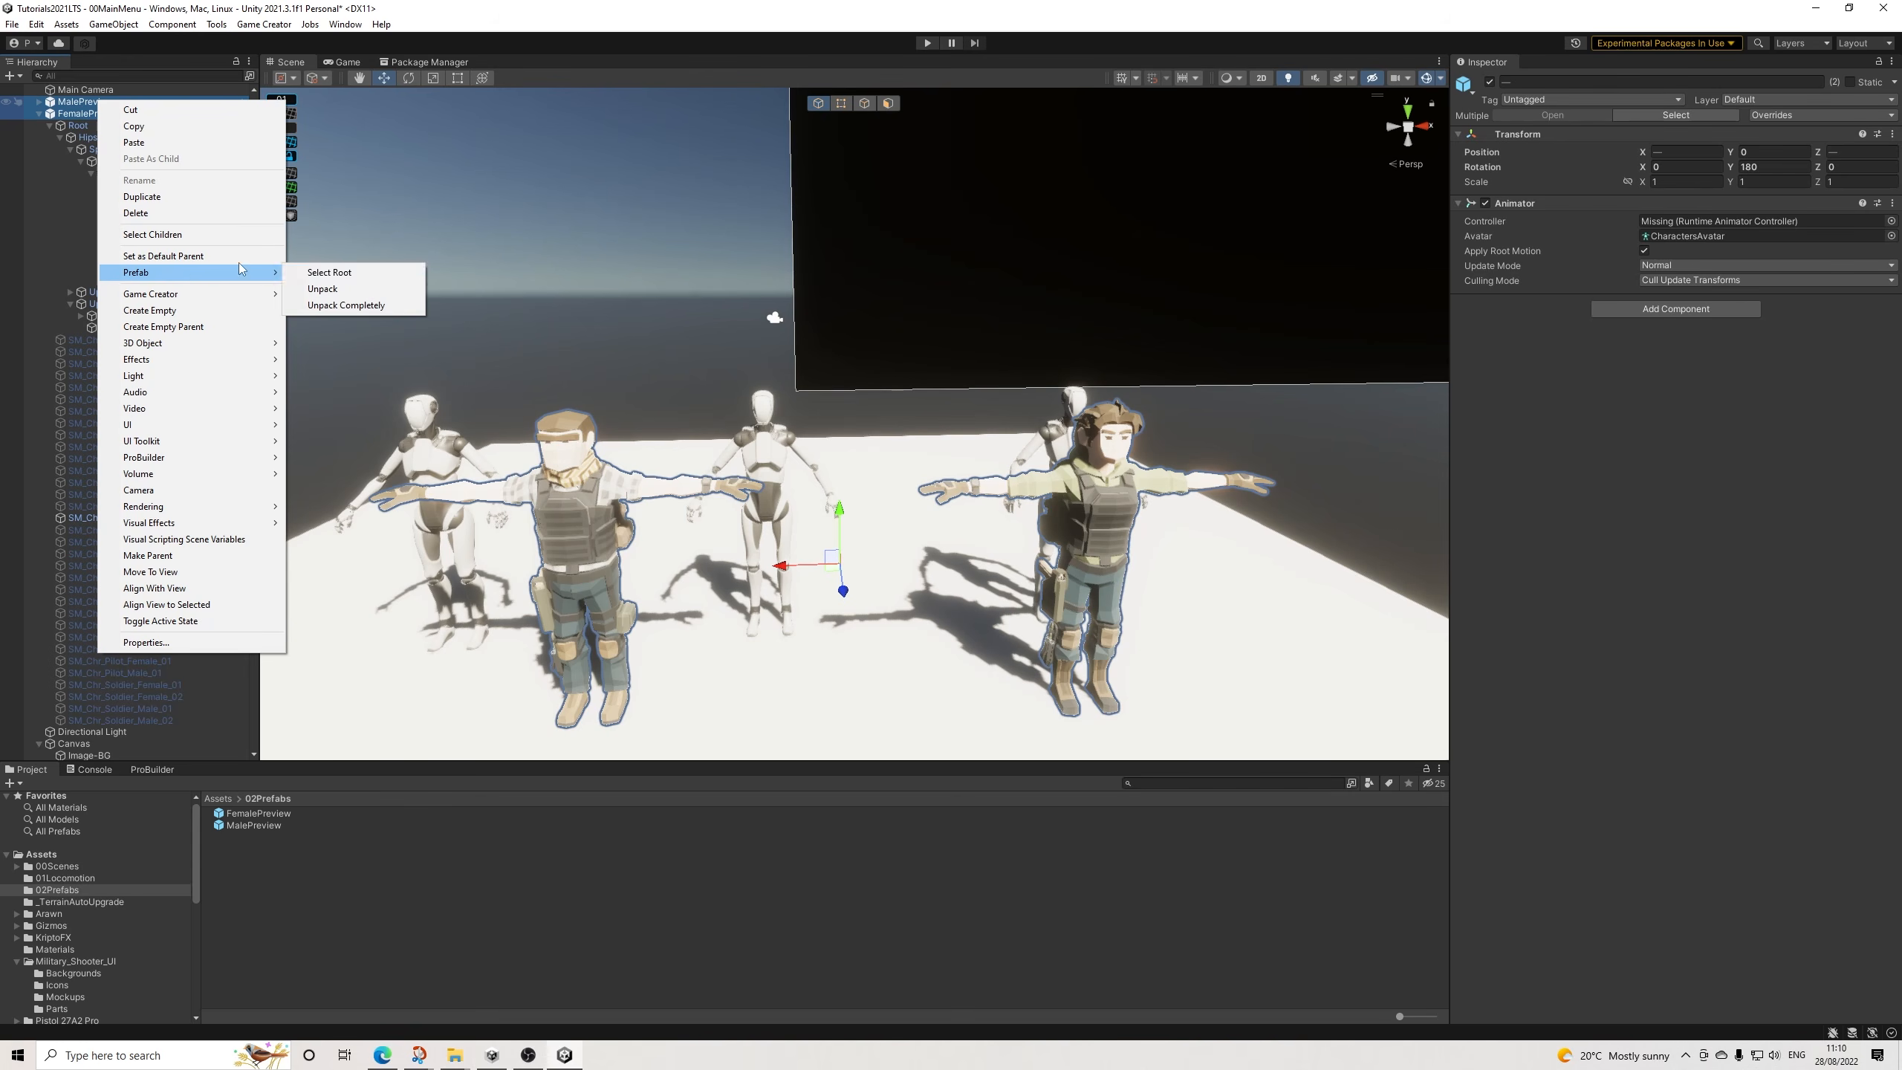
left_click(347, 290)
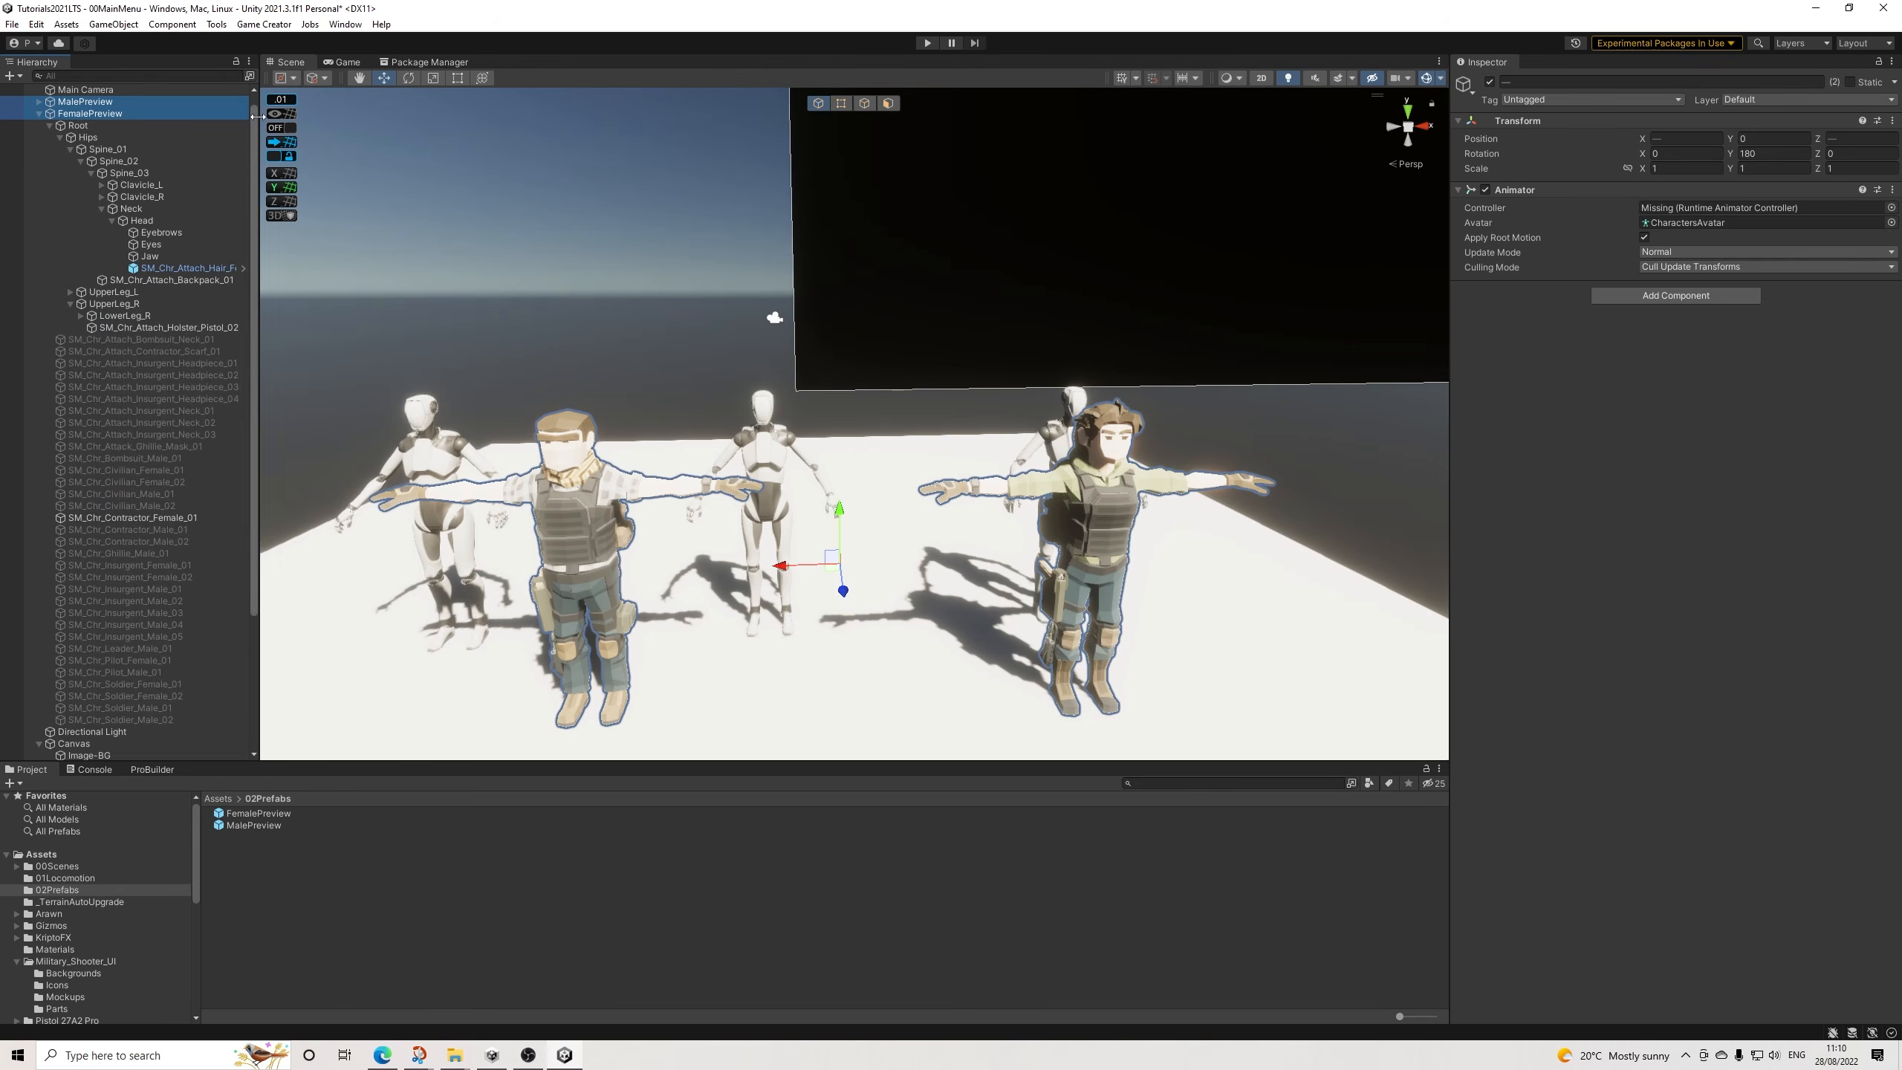
Rename the two unpacked scene characters to Male and Female.
left_click(98, 101)
left_click(1589, 82)
type("Male")
key("Return")
left_click(82, 113)
left_click(1573, 81)
type("Female")
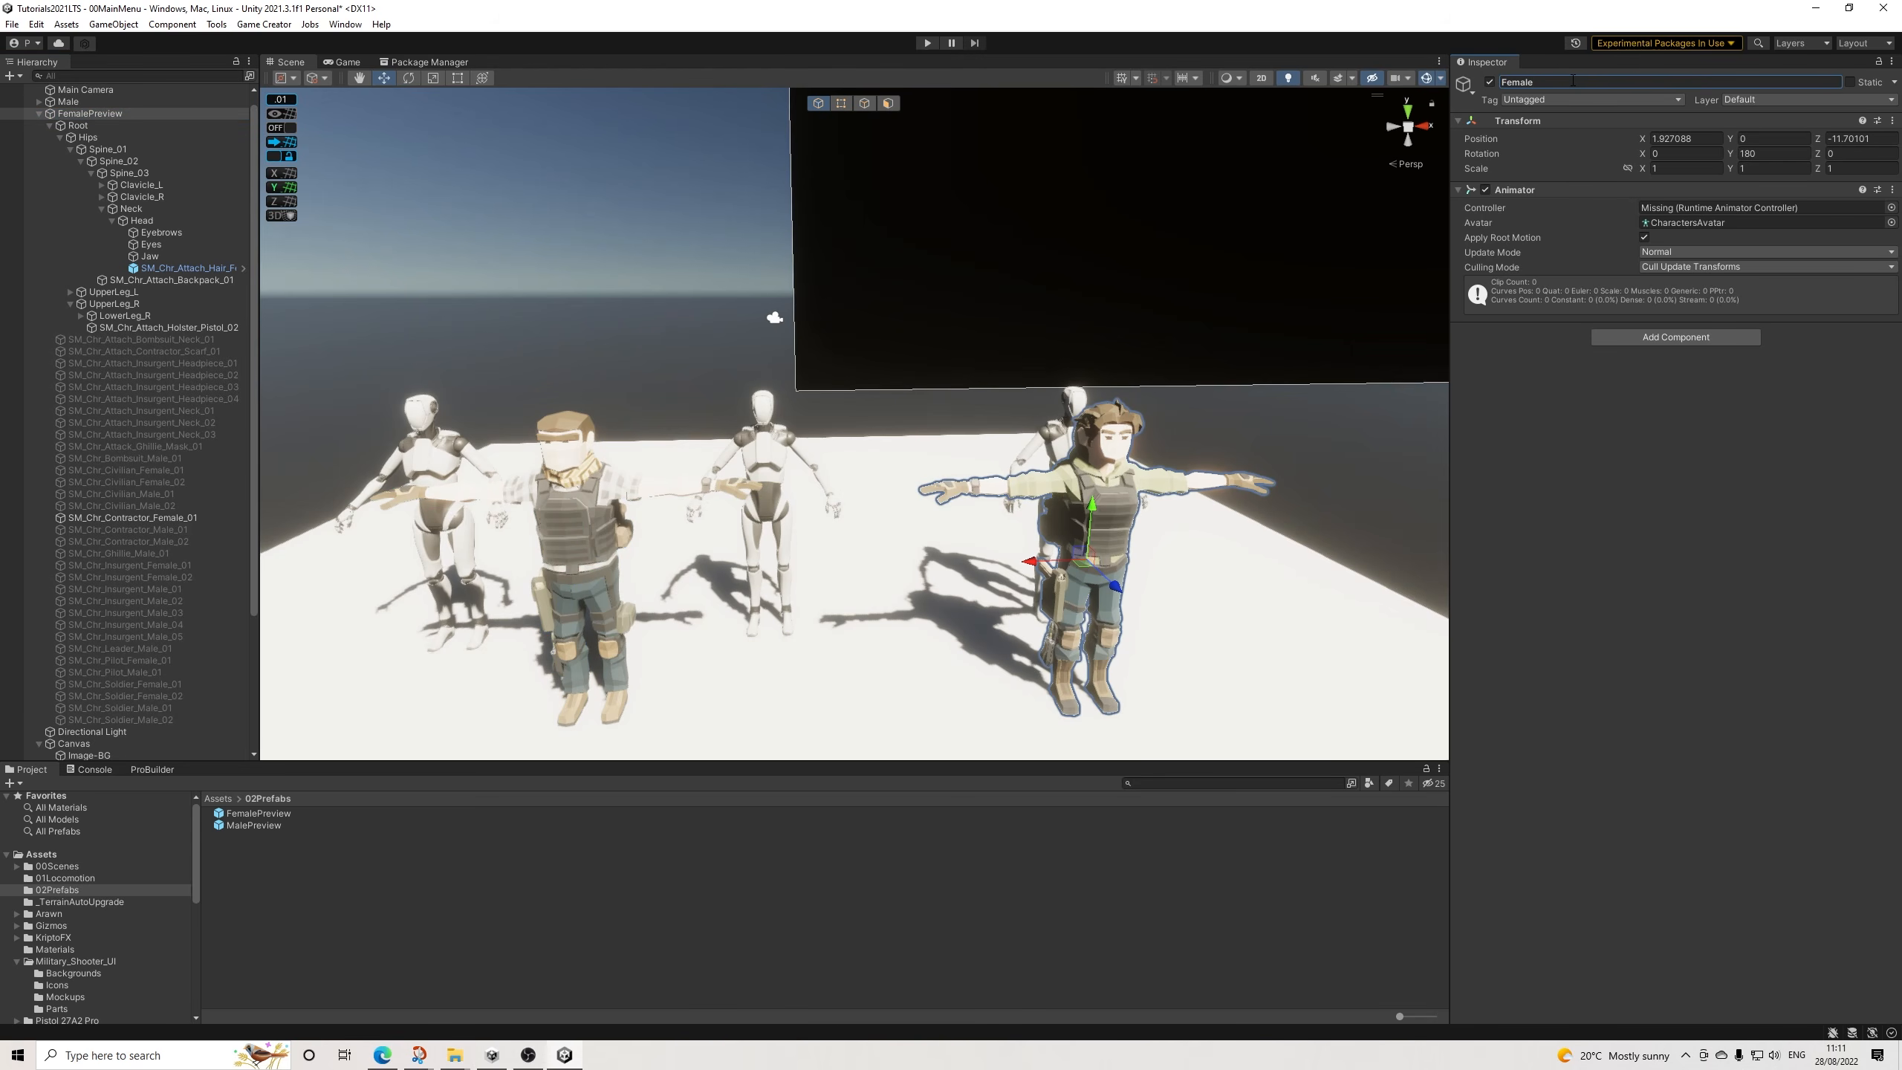
key("Return")
Delete the hair attachments from the Female and Male characters' Head bones and collapse the male's Root hierarchy.
left_click(184, 269)
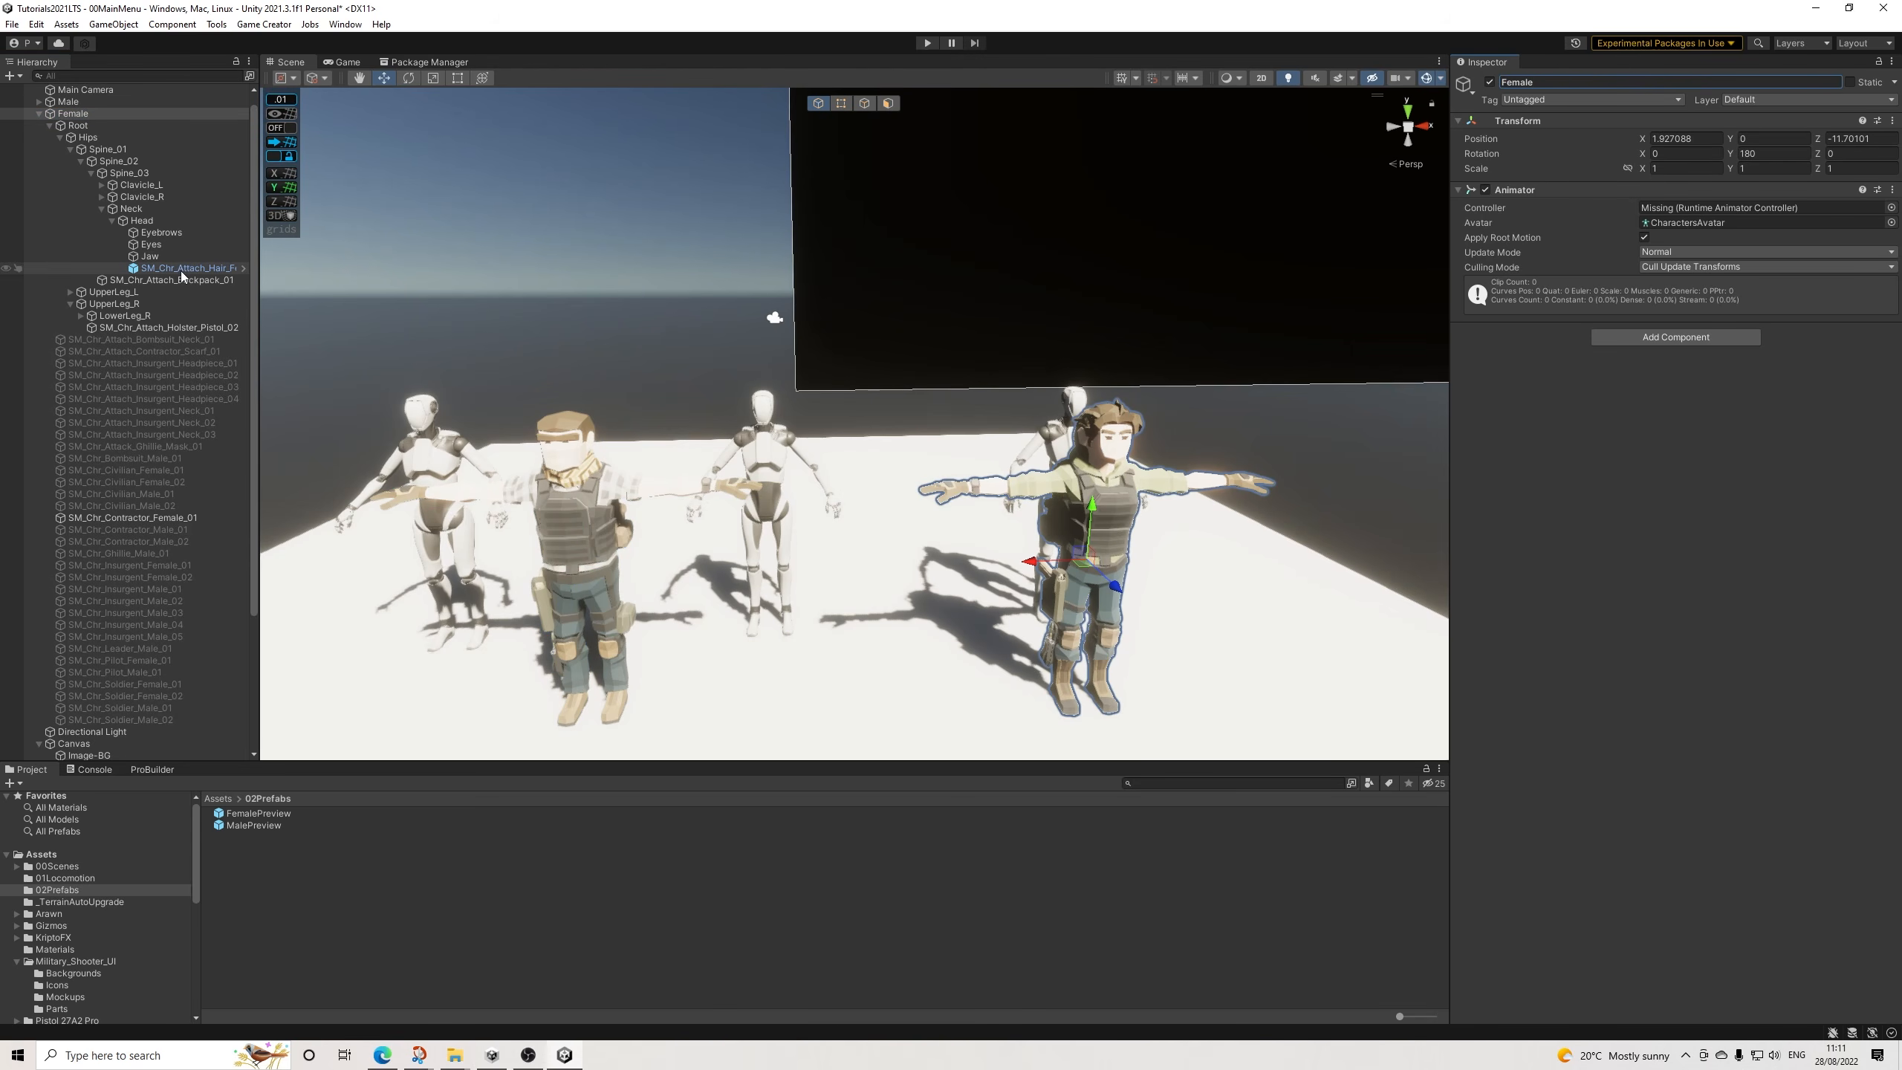
key("Delete")
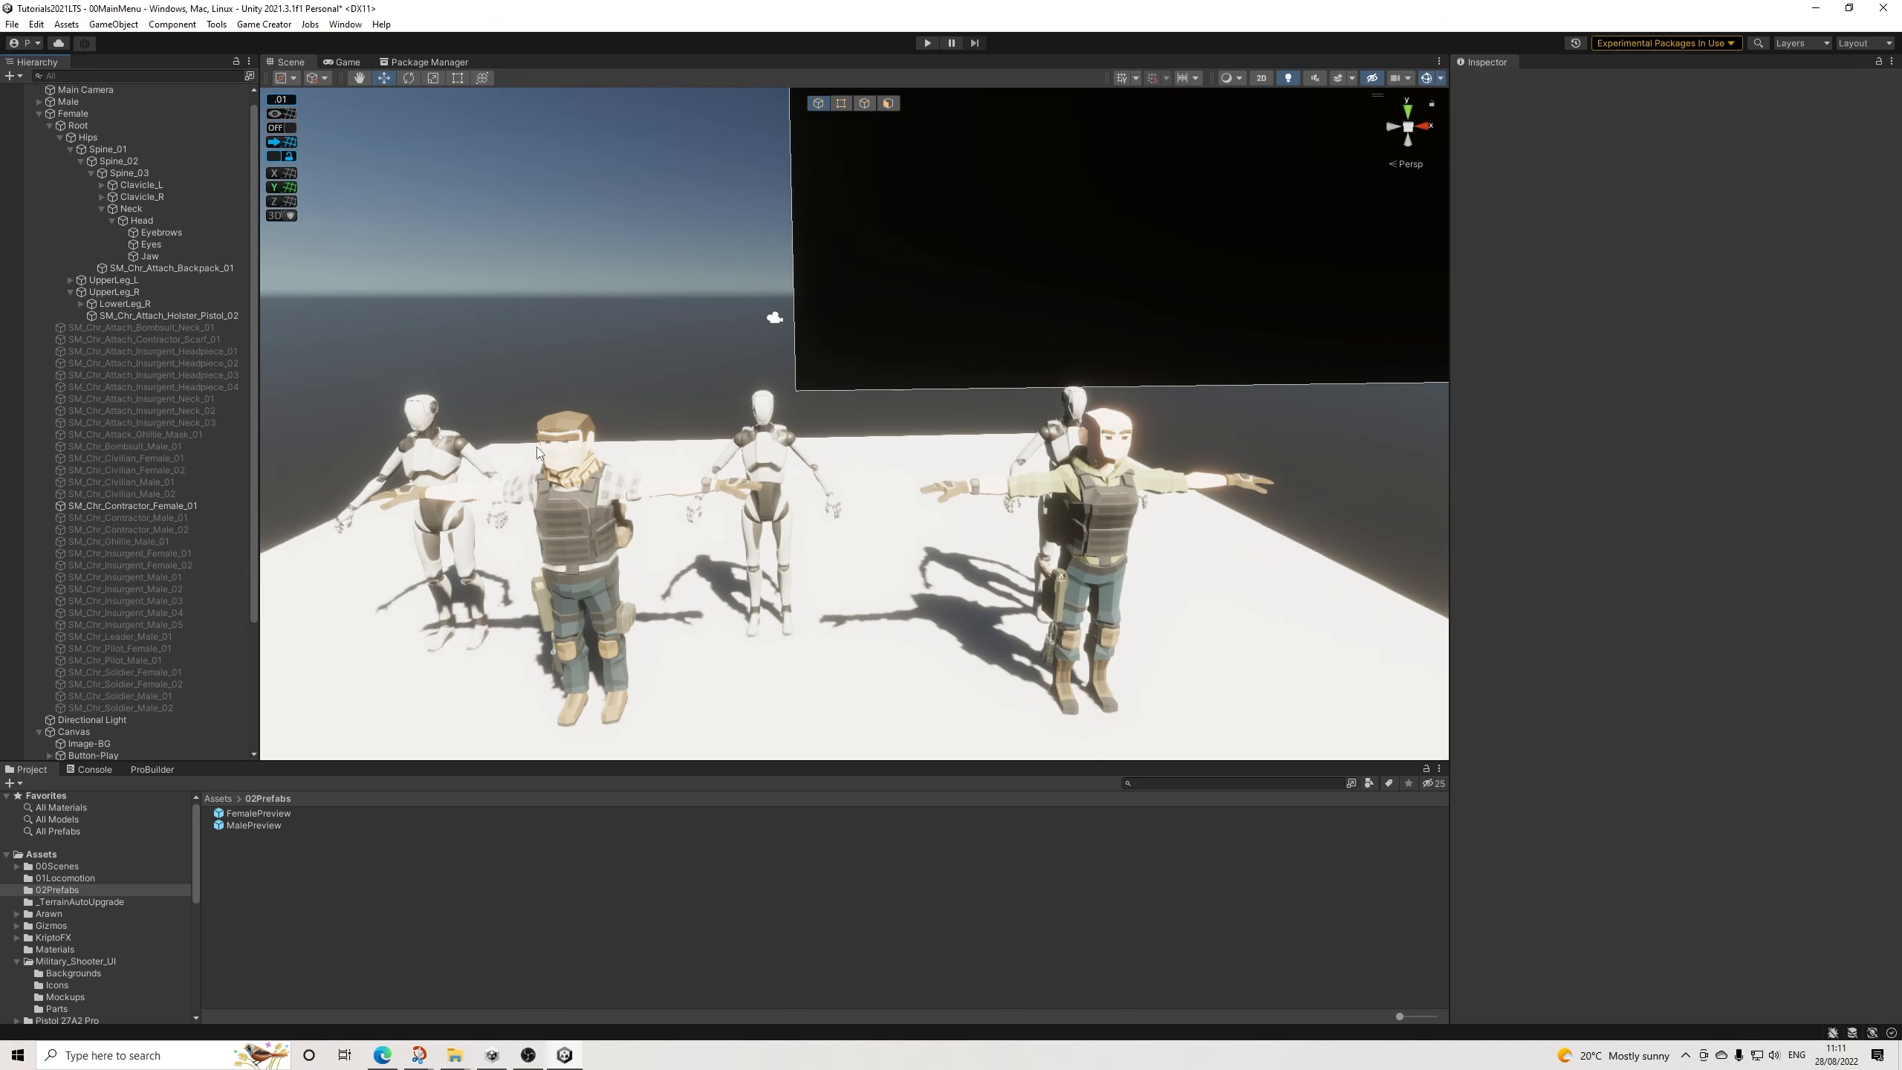
left_click(572, 425)
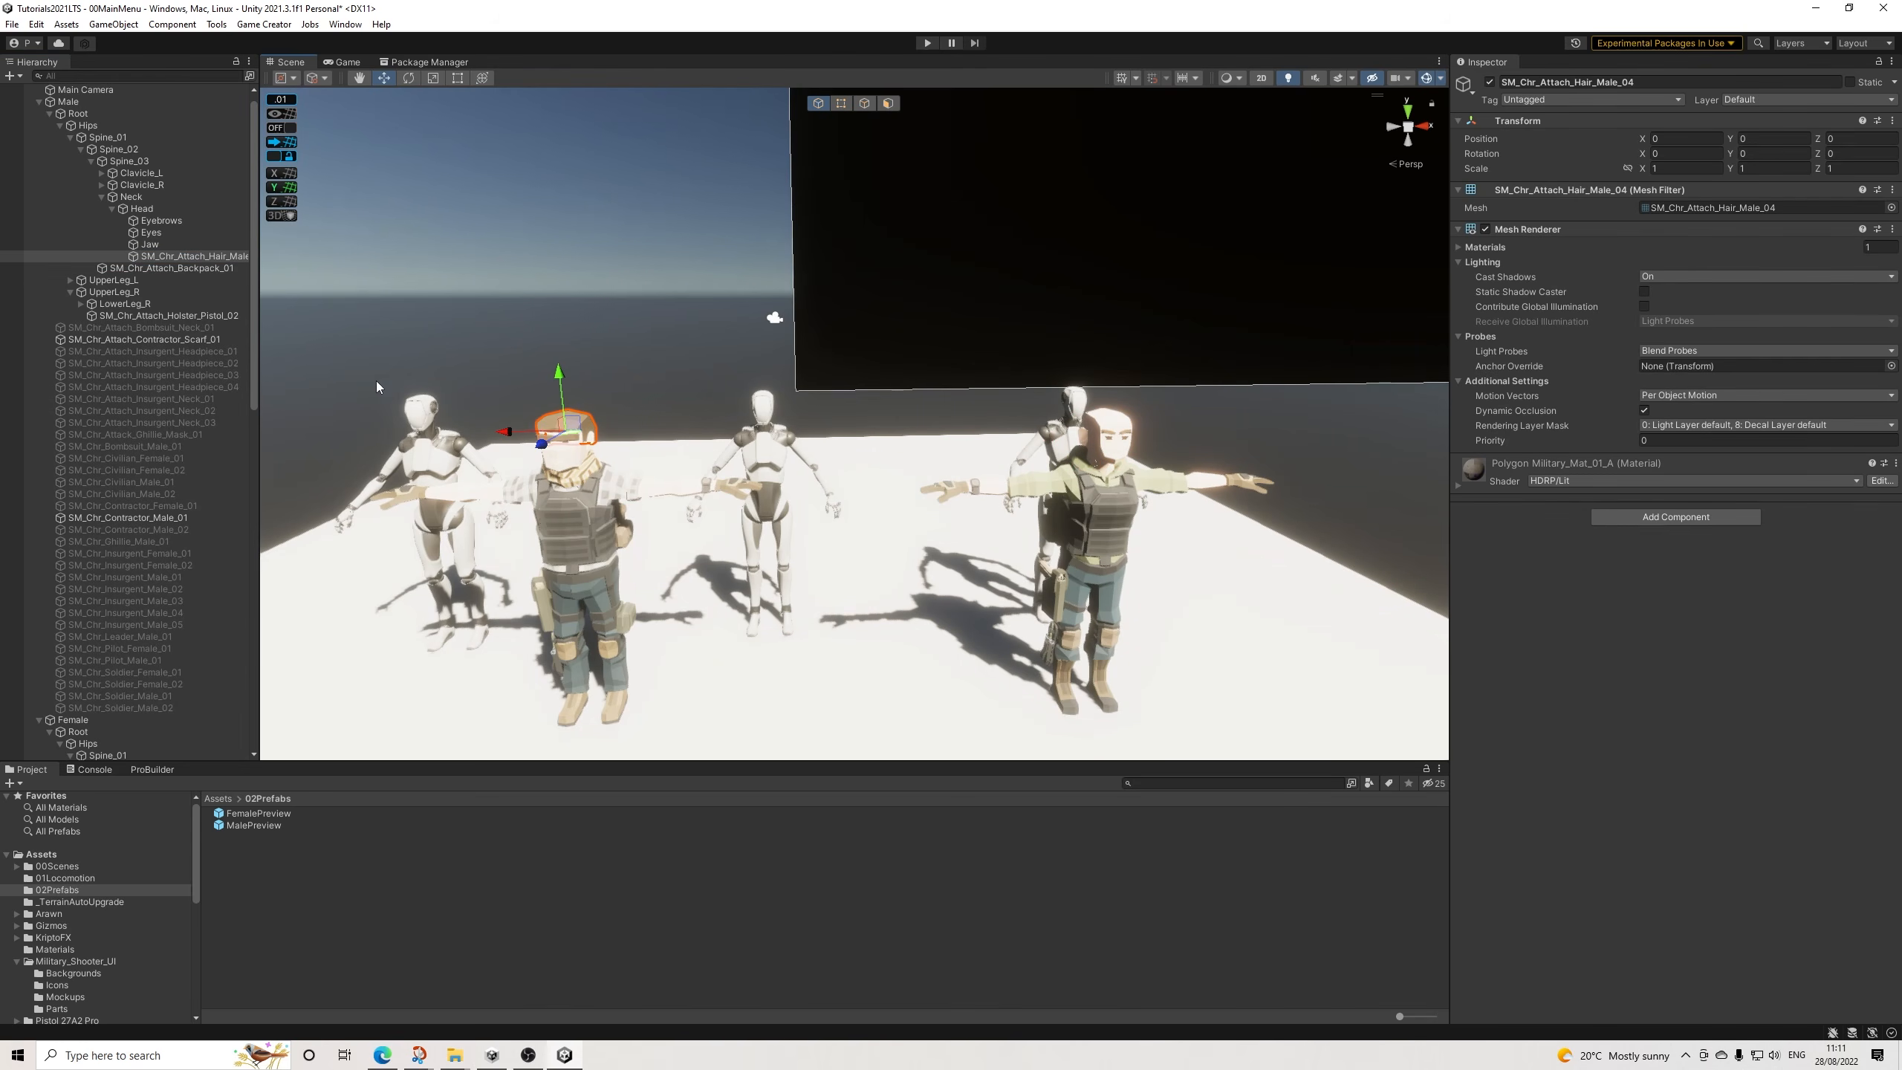
key("Delete")
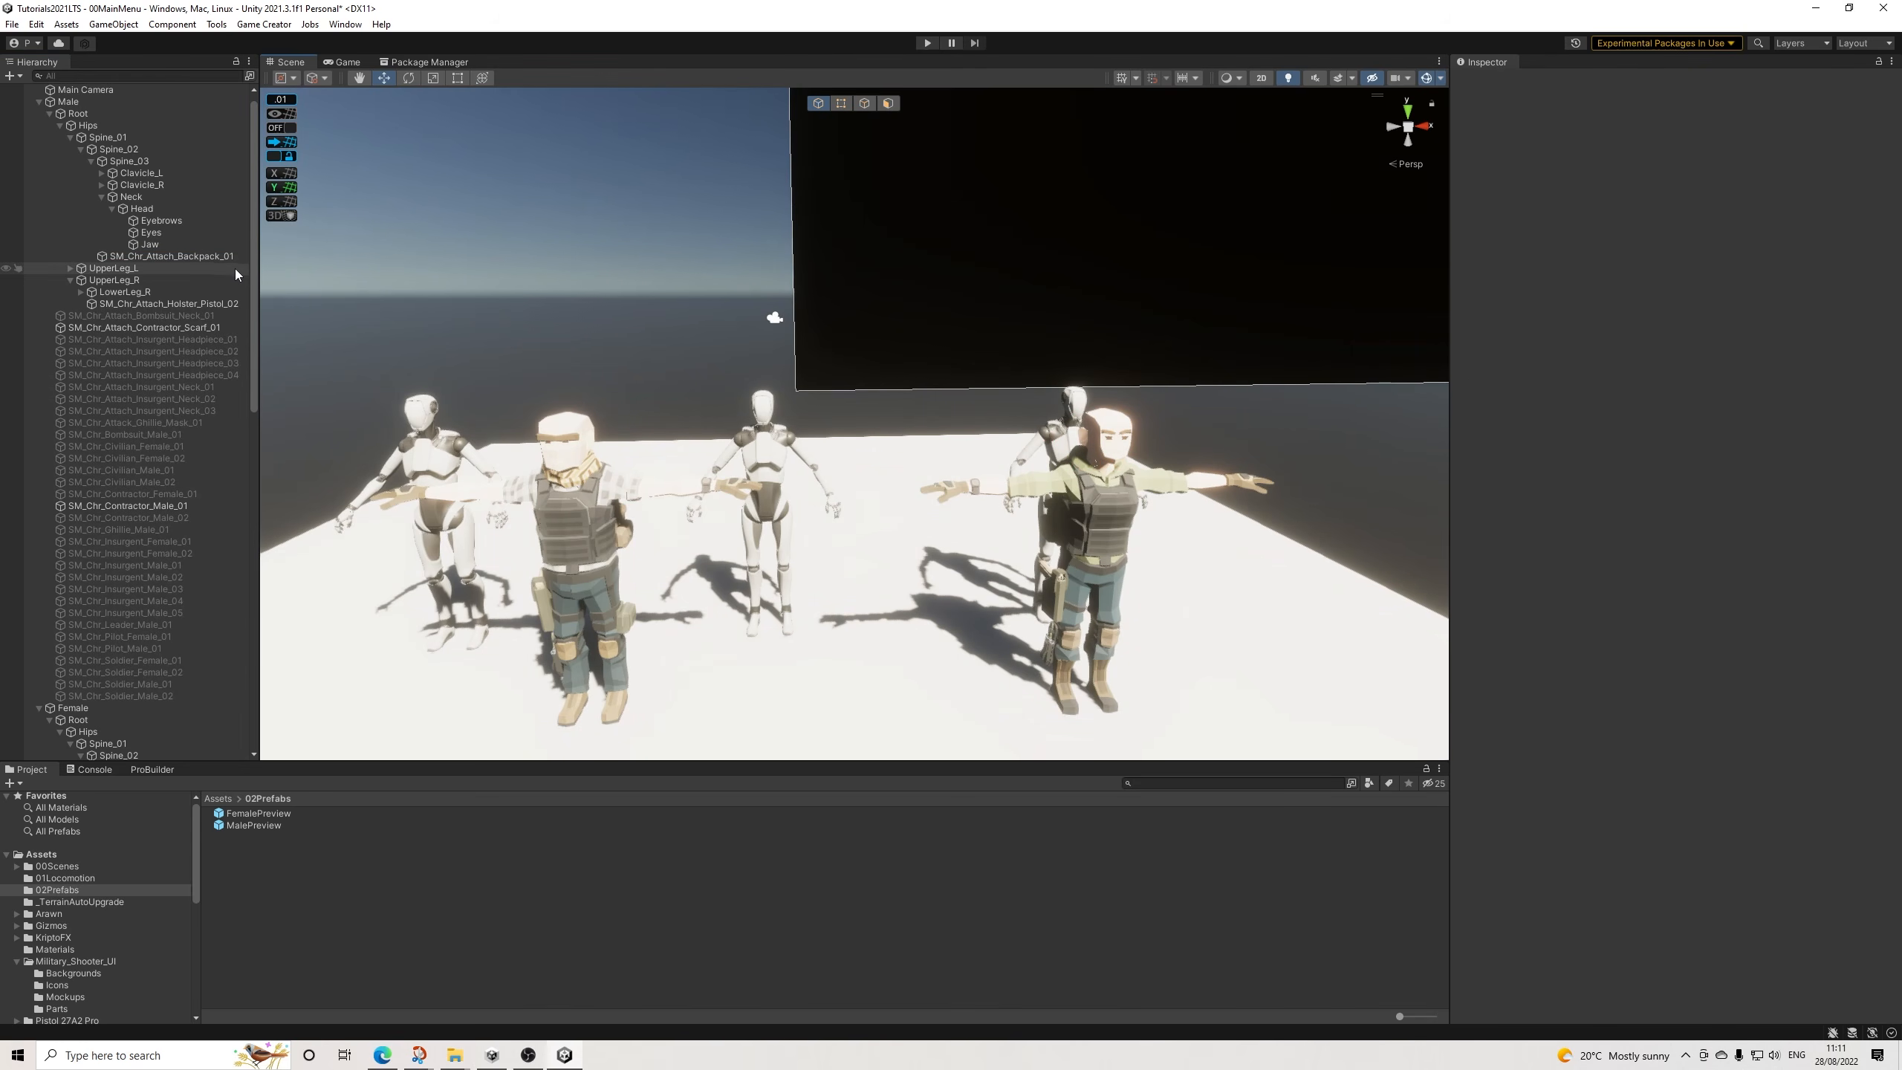
key("ctrl+z")
mouse_move(260, 280)
left_mouse_down()
mouse_move(335, 286)
mouse_move(265, 282)
left_mouse_up()
left_click(222, 257)
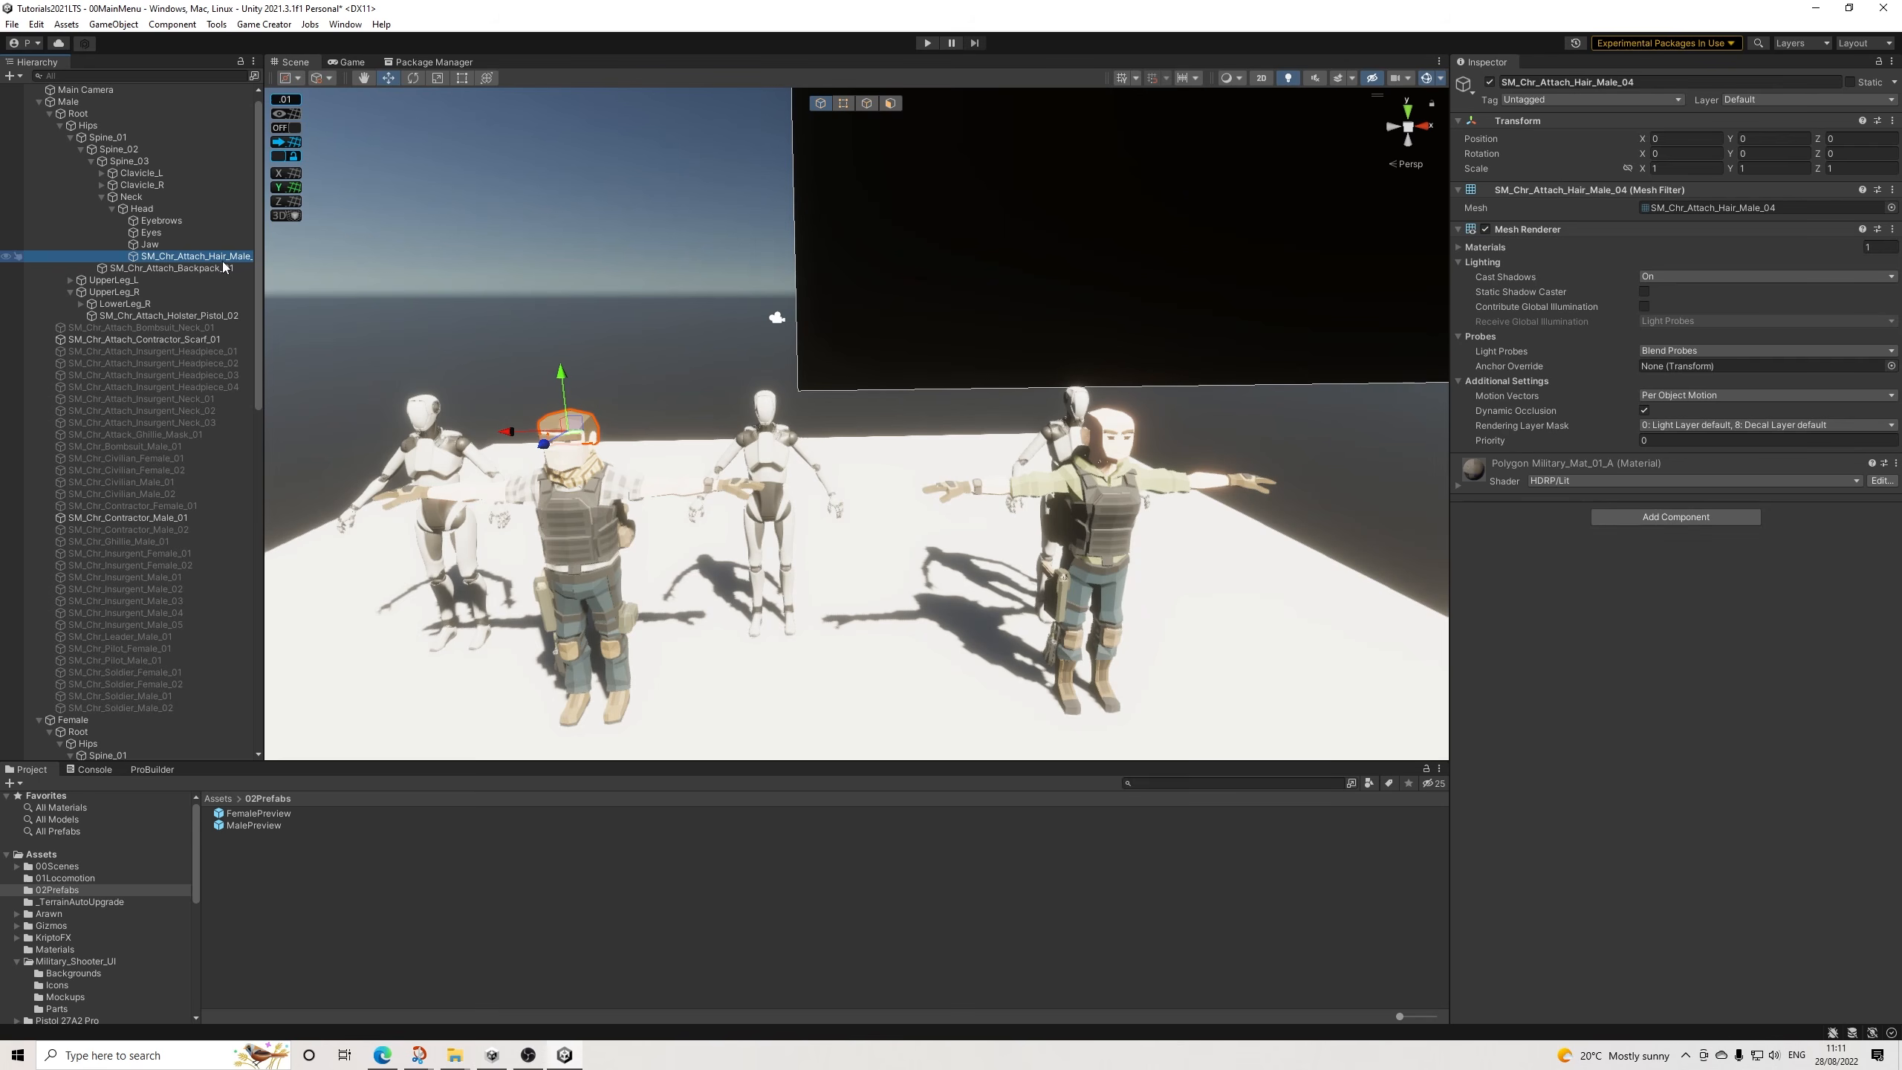
key("Delete")
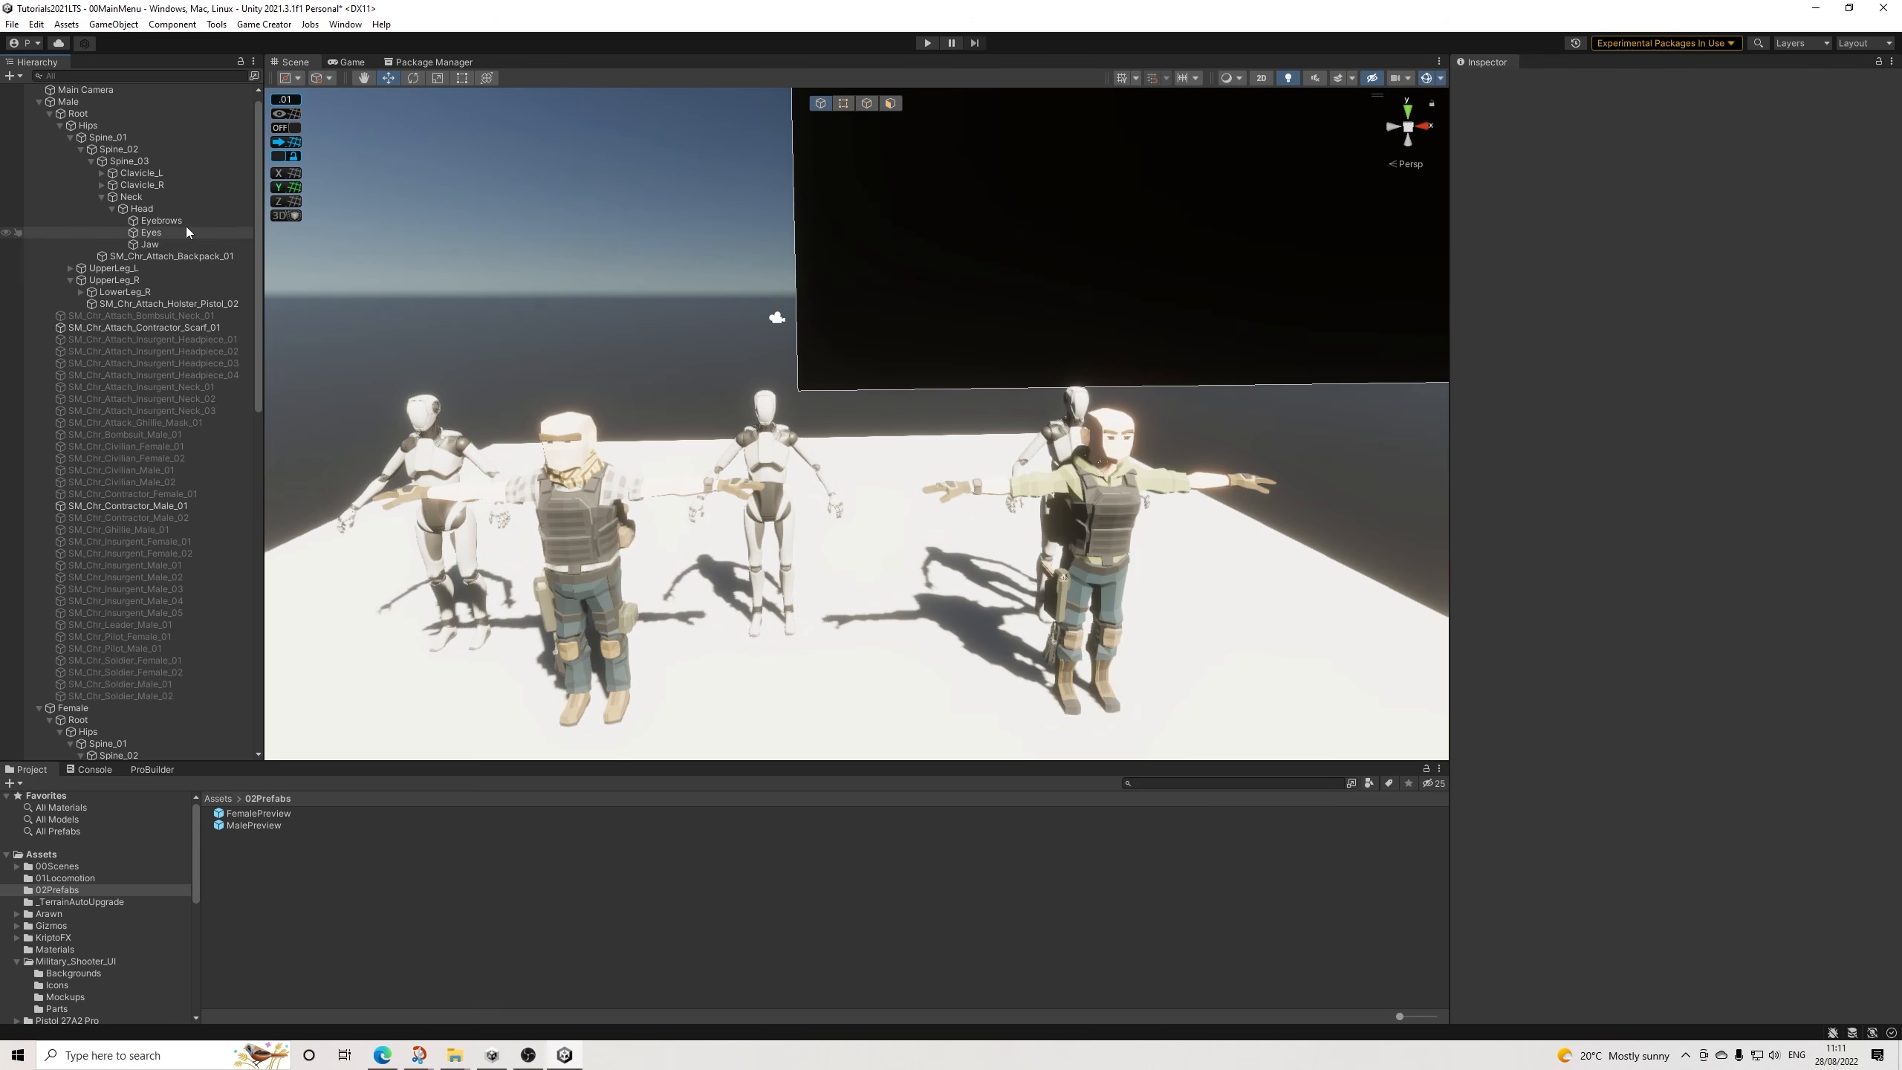
scroll(76, 187, "up", 1)
left_click(49, 125)
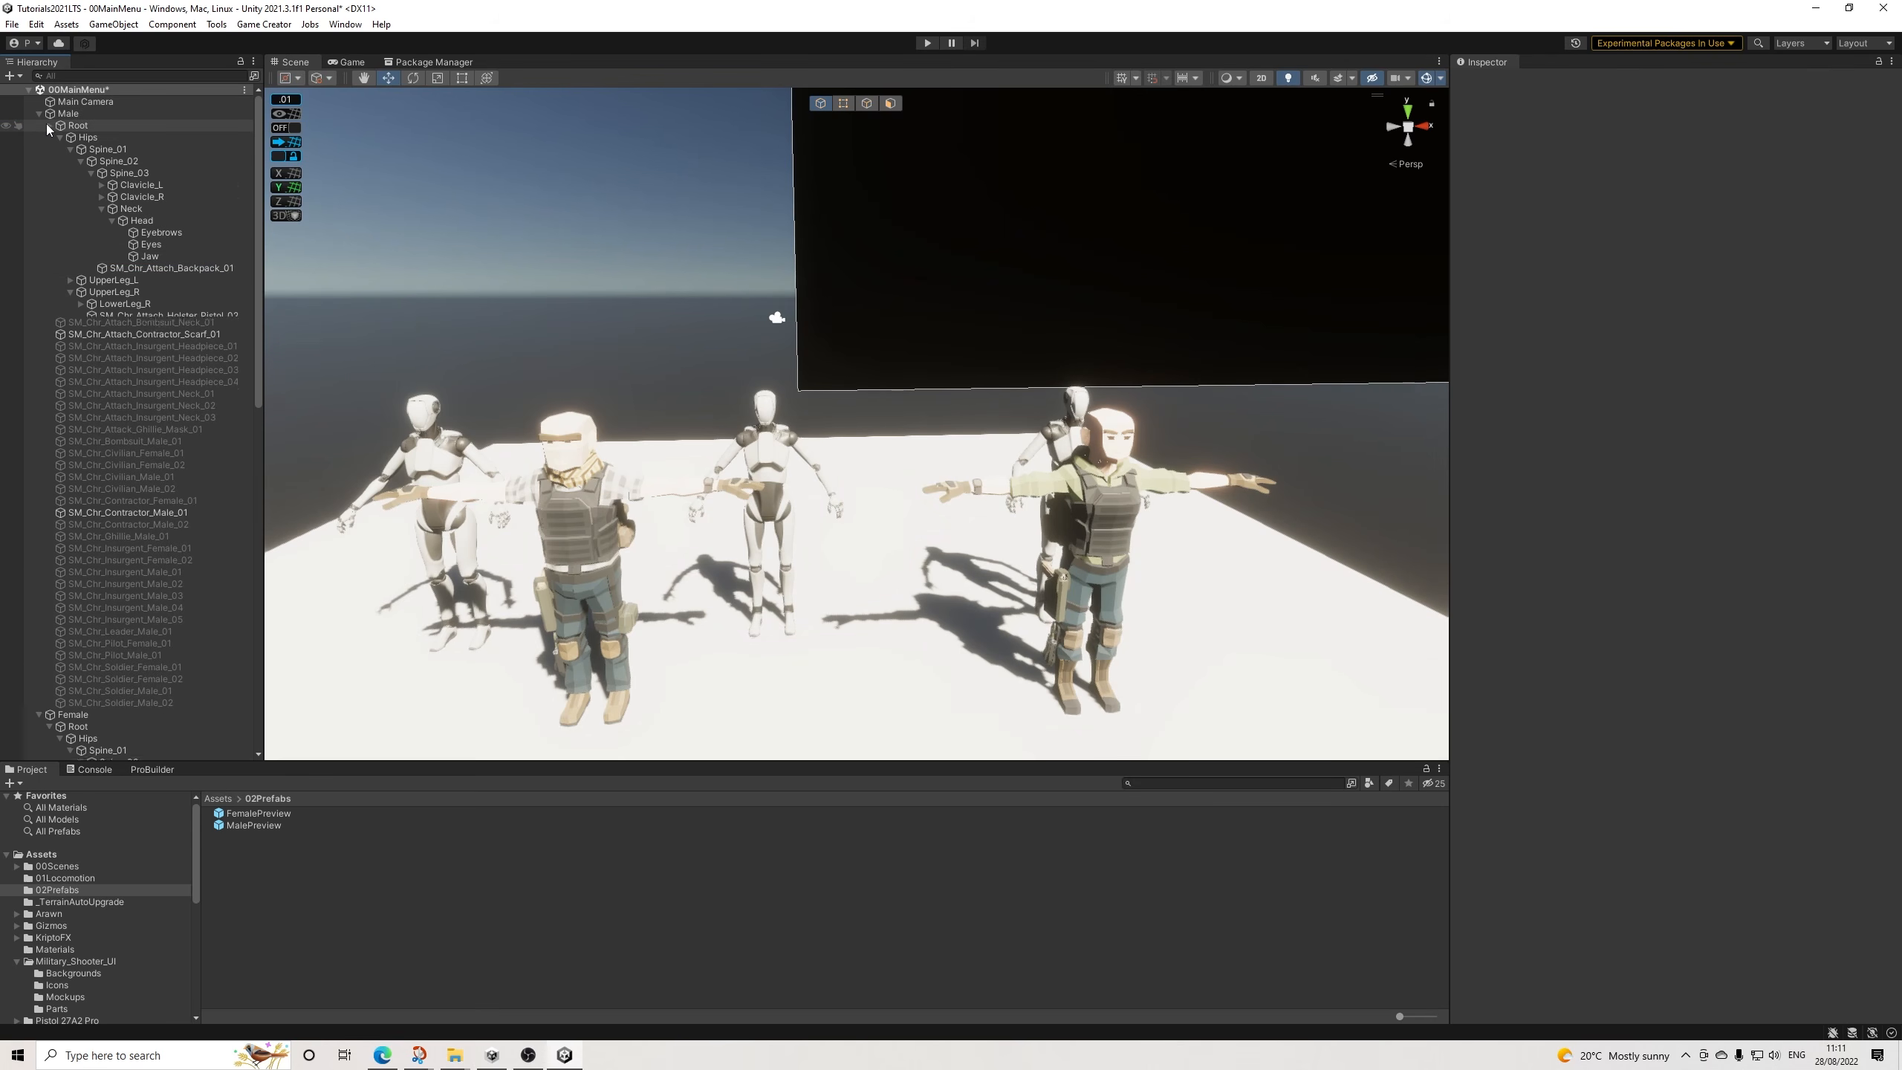
Save the hairless Male and Female scene characters as prefabs in the 02Prefabs folder.
left_click(38, 114)
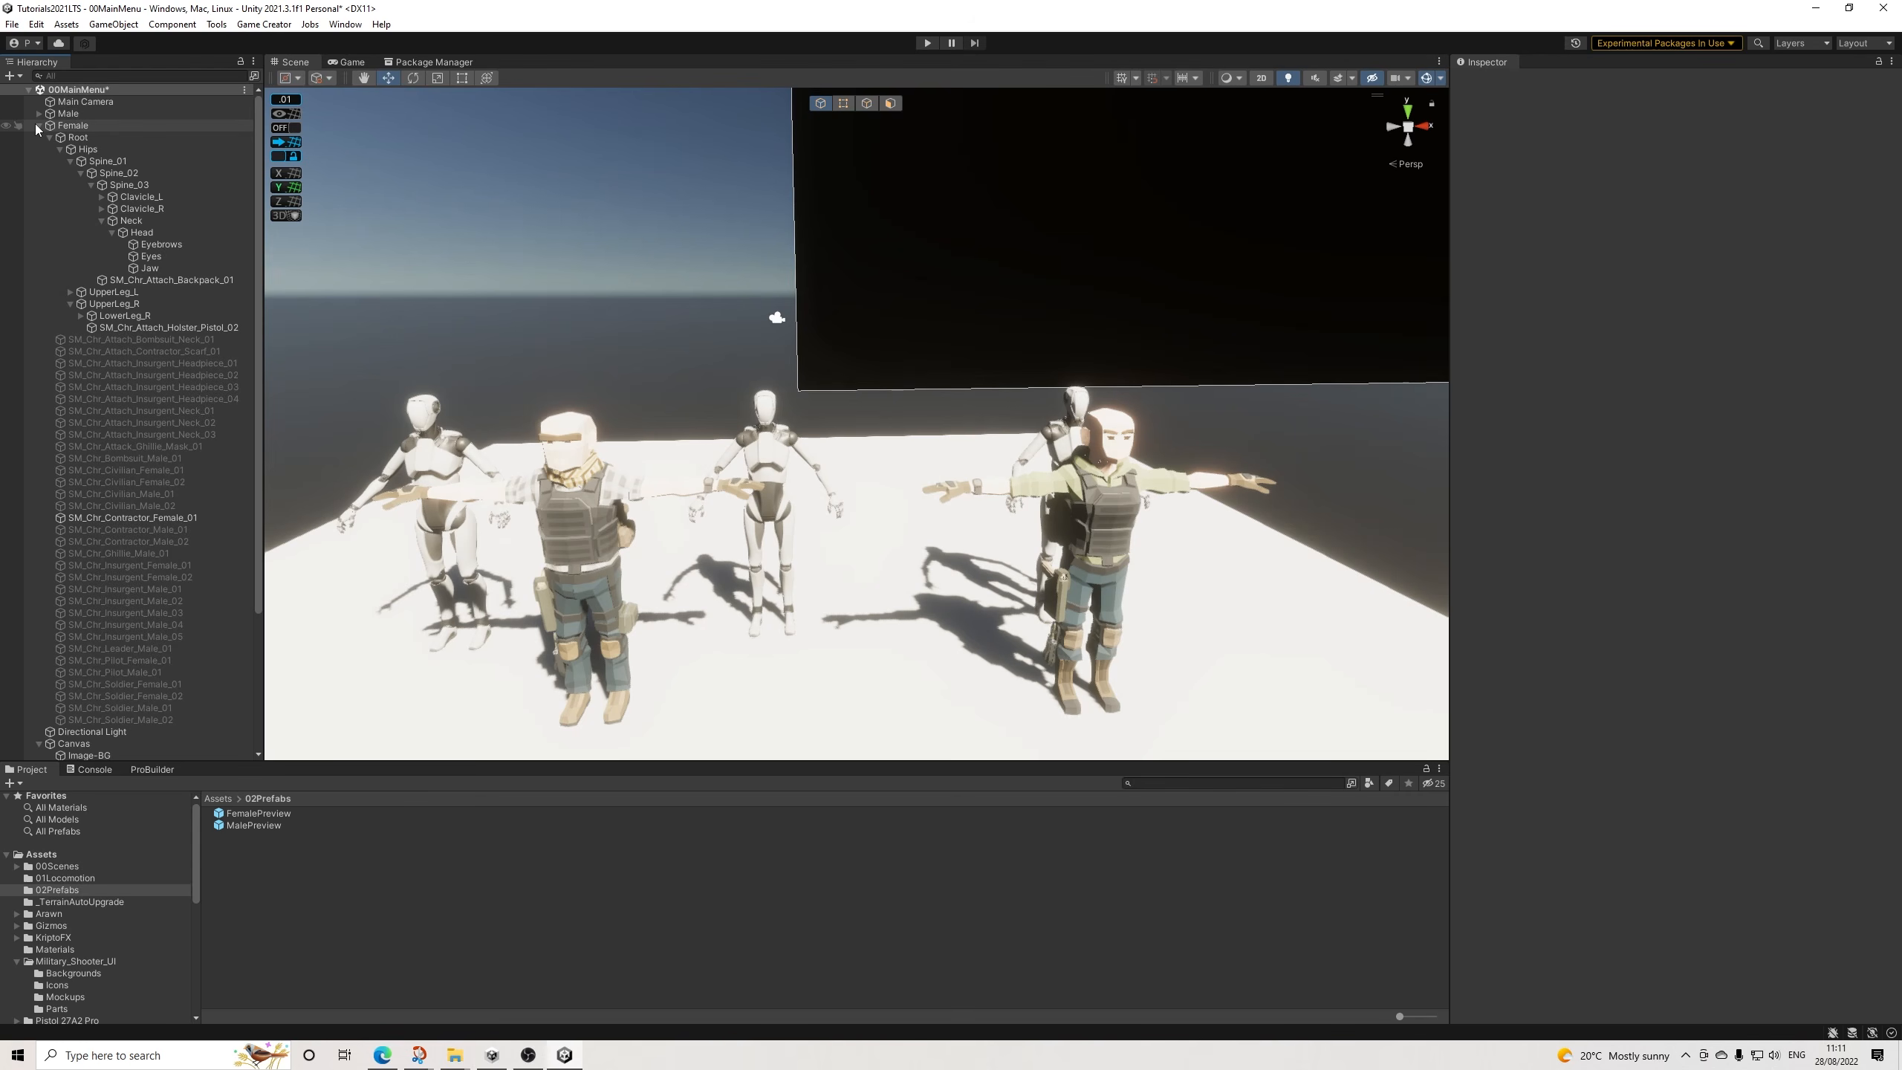
left_click(39, 124)
left_click(68, 125)
left_click(69, 114)
left_click_drag(69, 114, 255, 854)
double_click(72, 125)
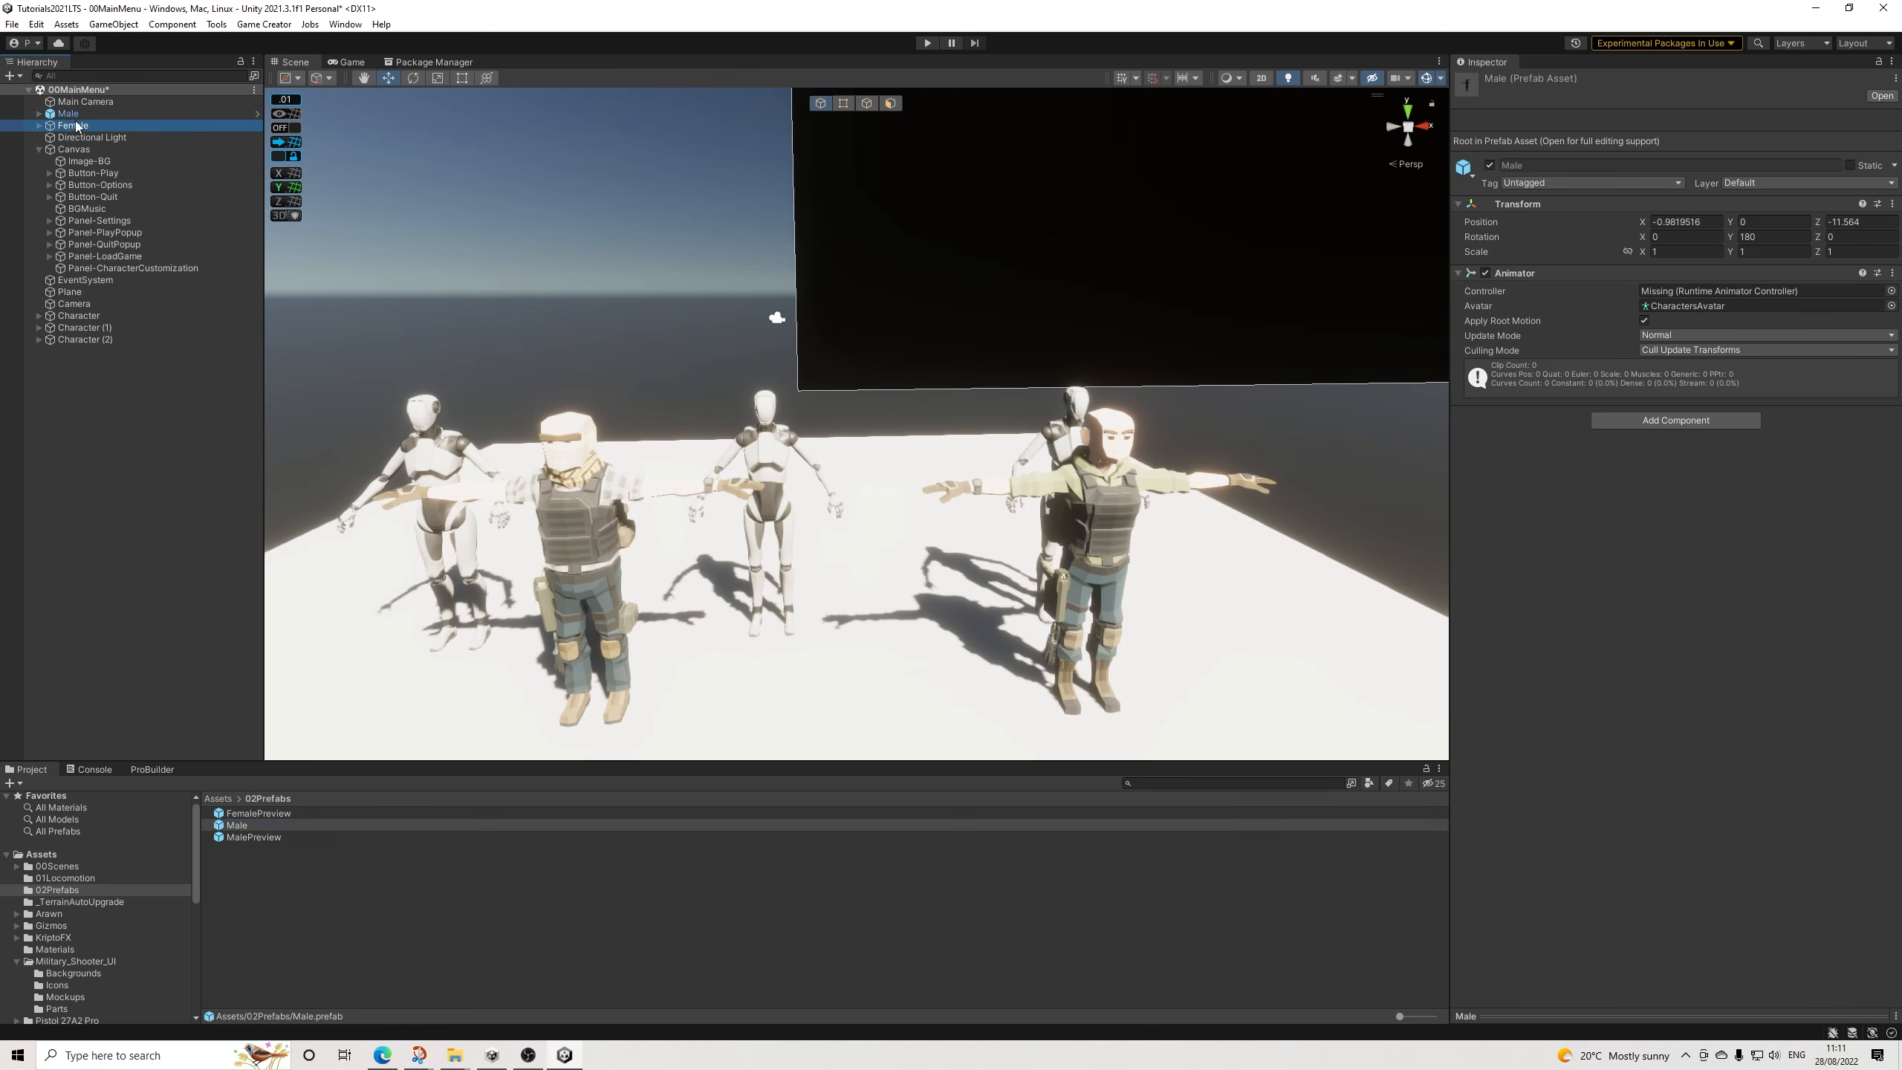
left_click_drag(83, 126, 295, 884)
Delete the Male and Female prefab instances from the scene.
left_click(68, 114)
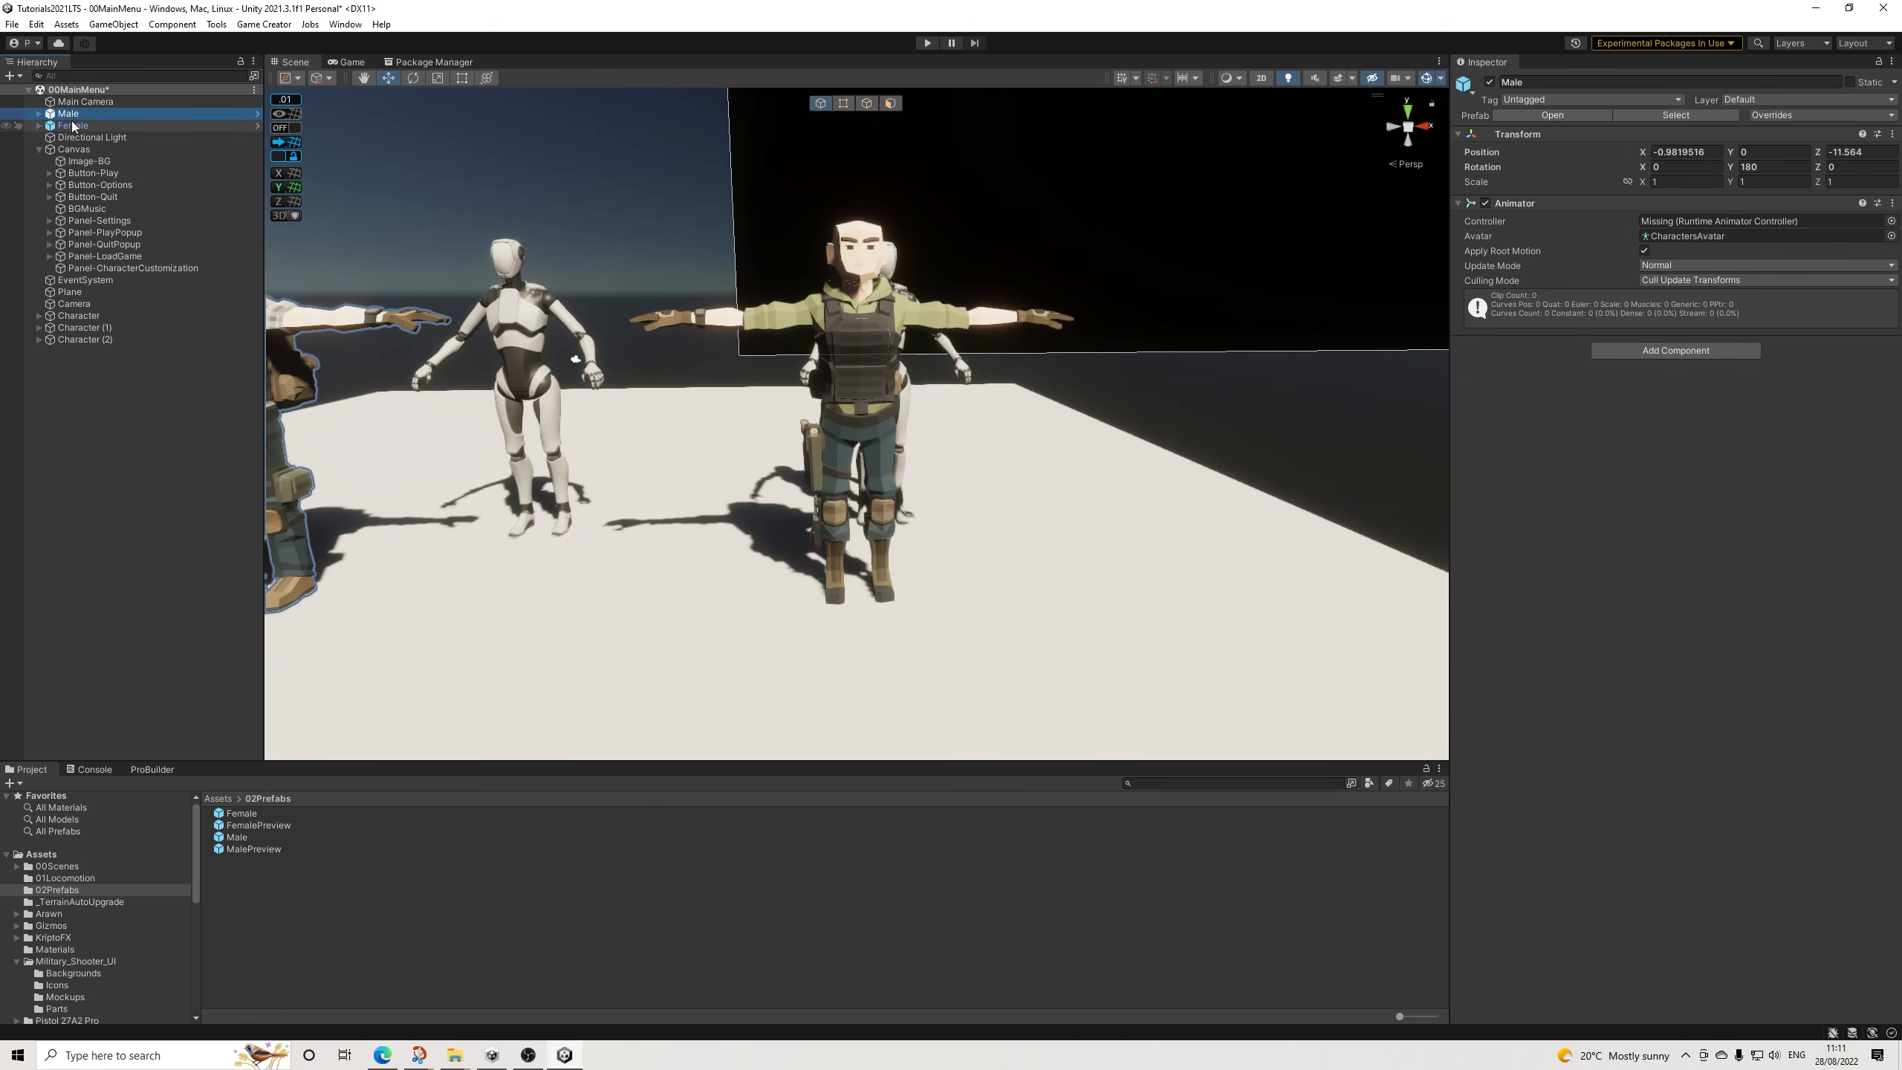
key("Delete")
left_click(71, 113)
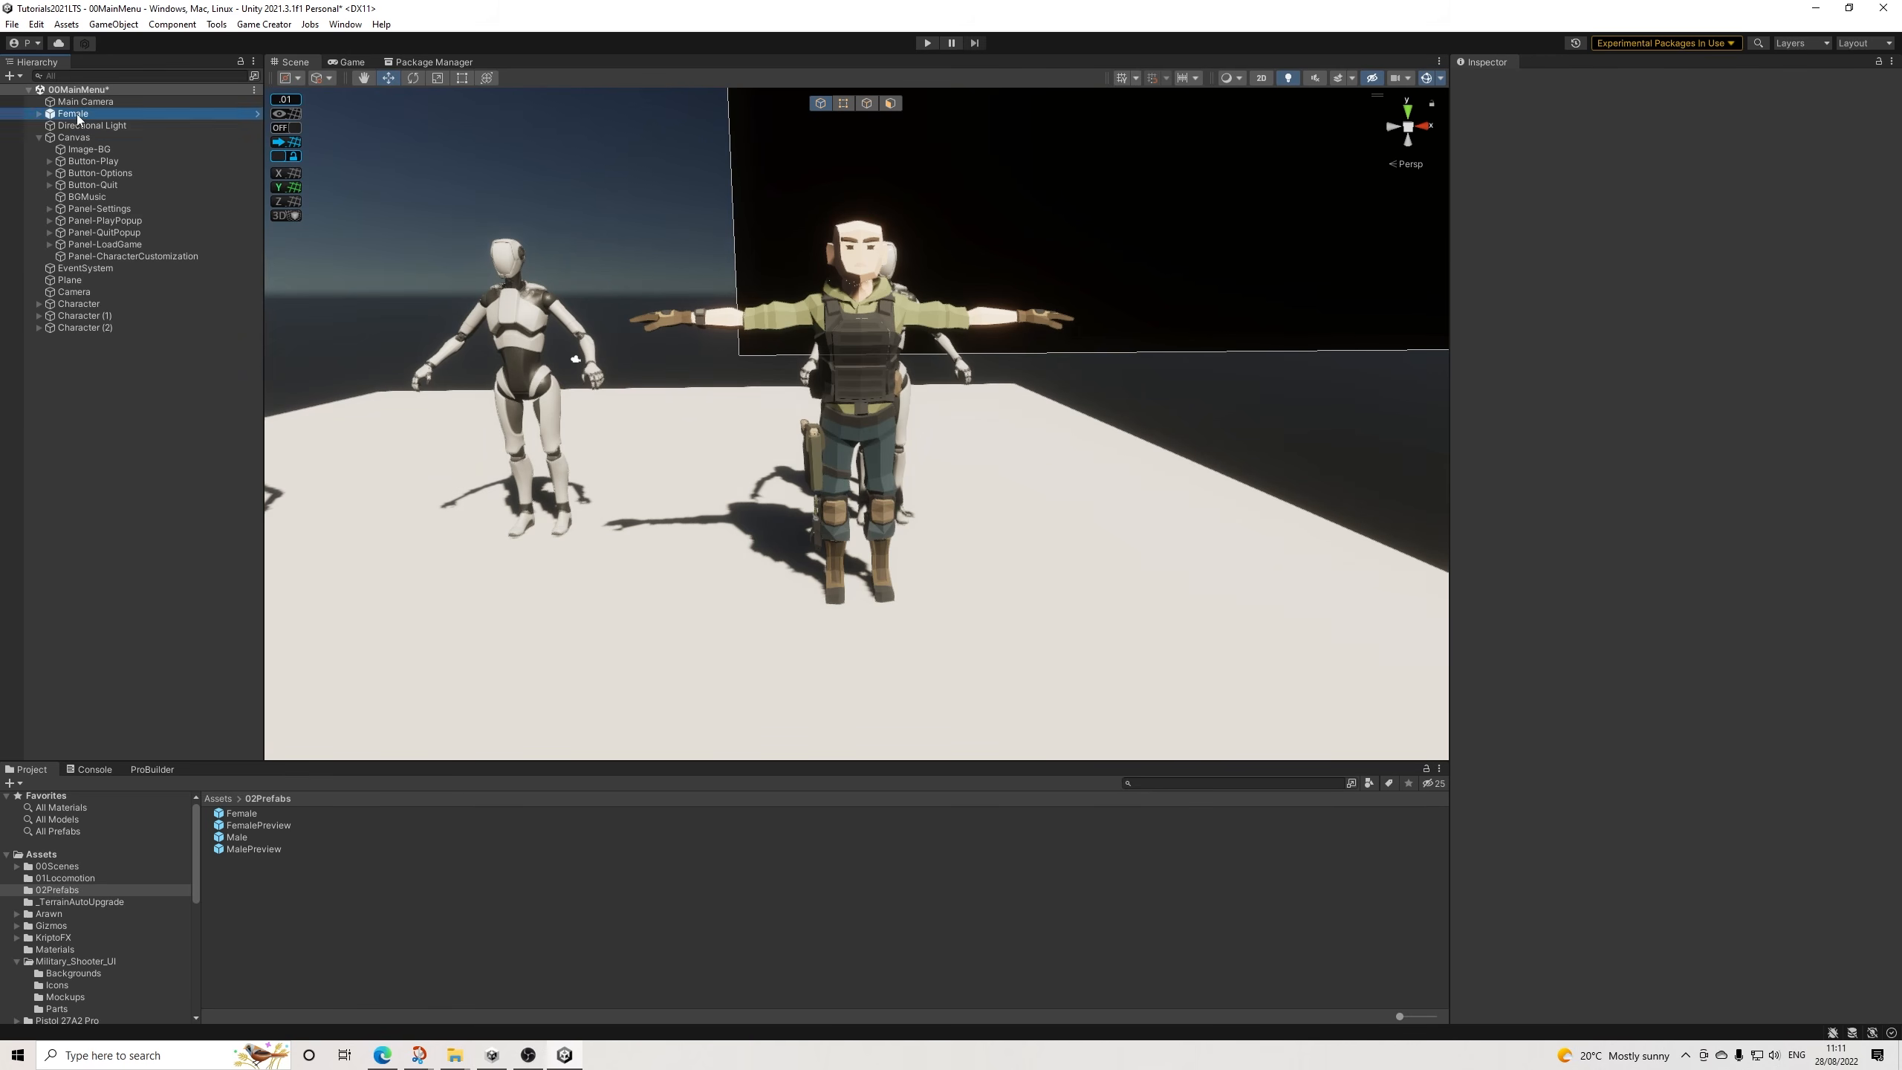
key("Delete")
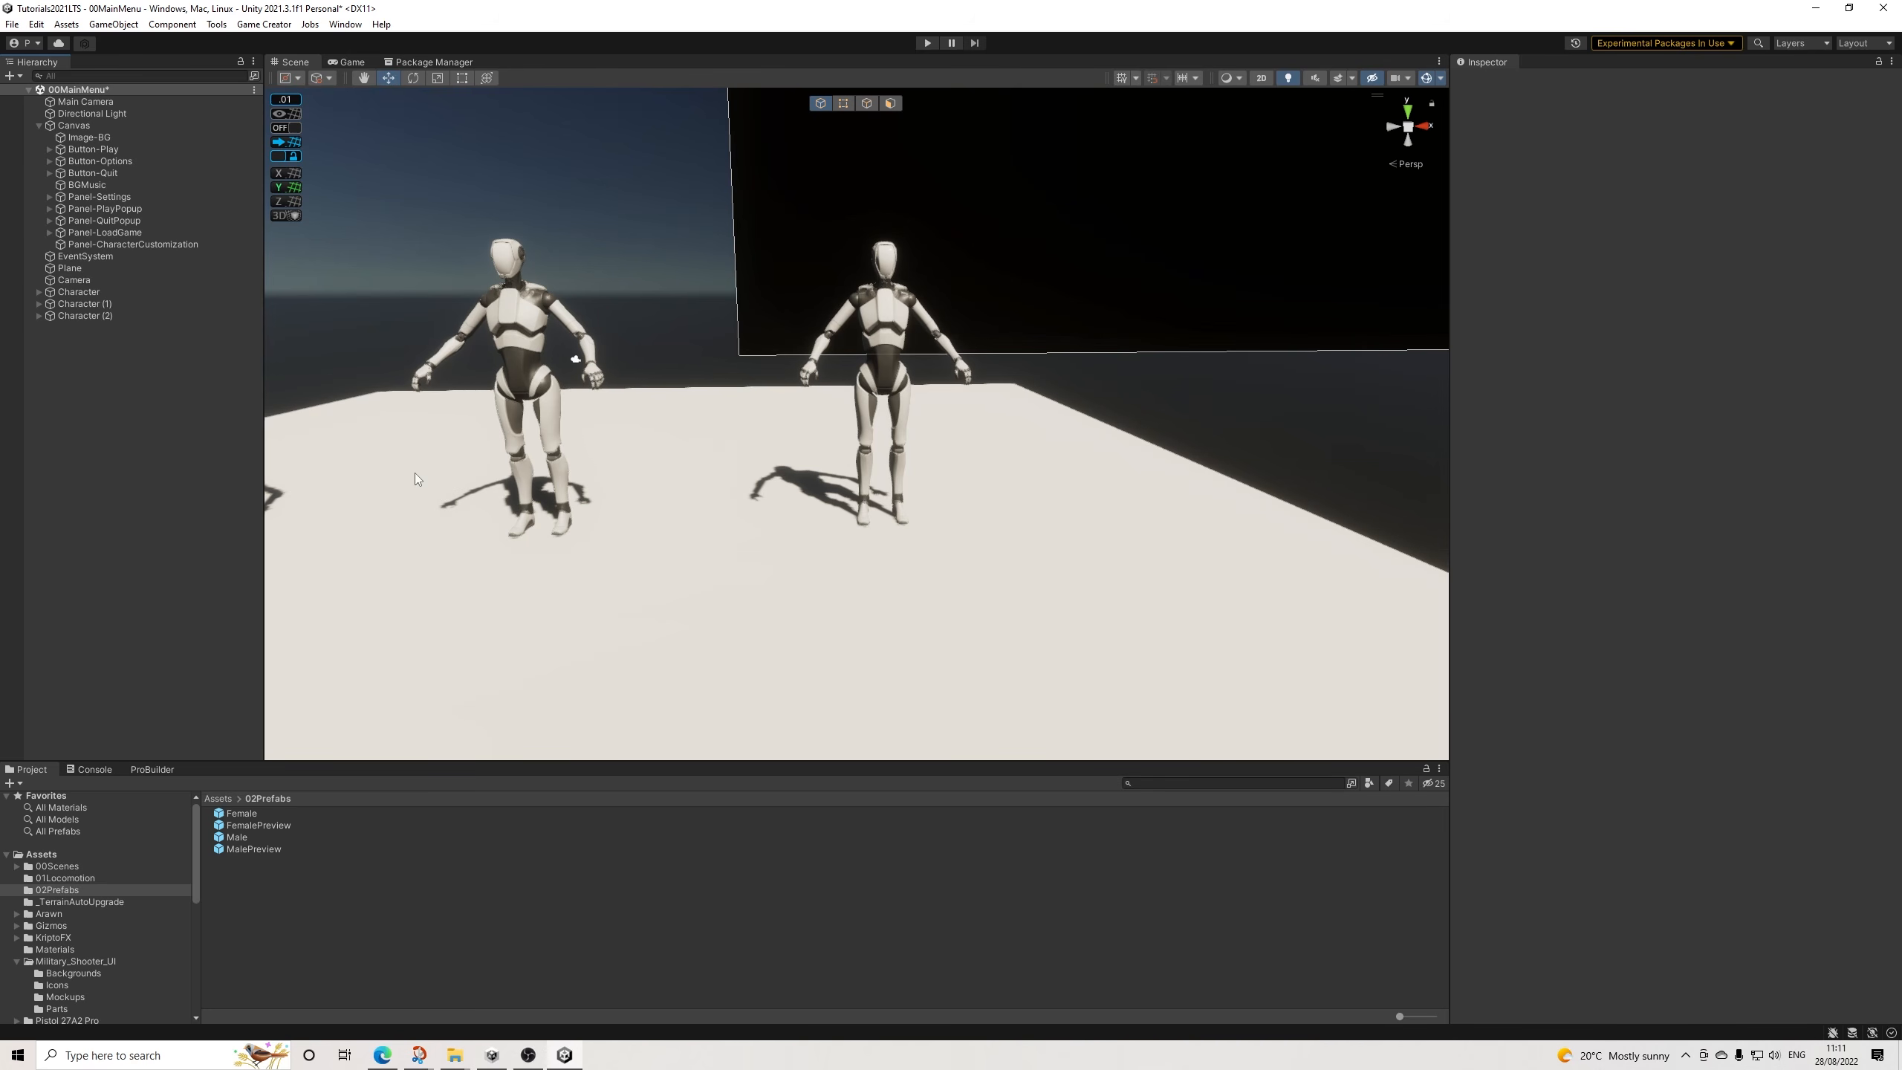
Create a Game Creator global variable PlayerModel of type GameObject, tagged CharCust, with the Male prefab as its value.
left_click(266, 26)
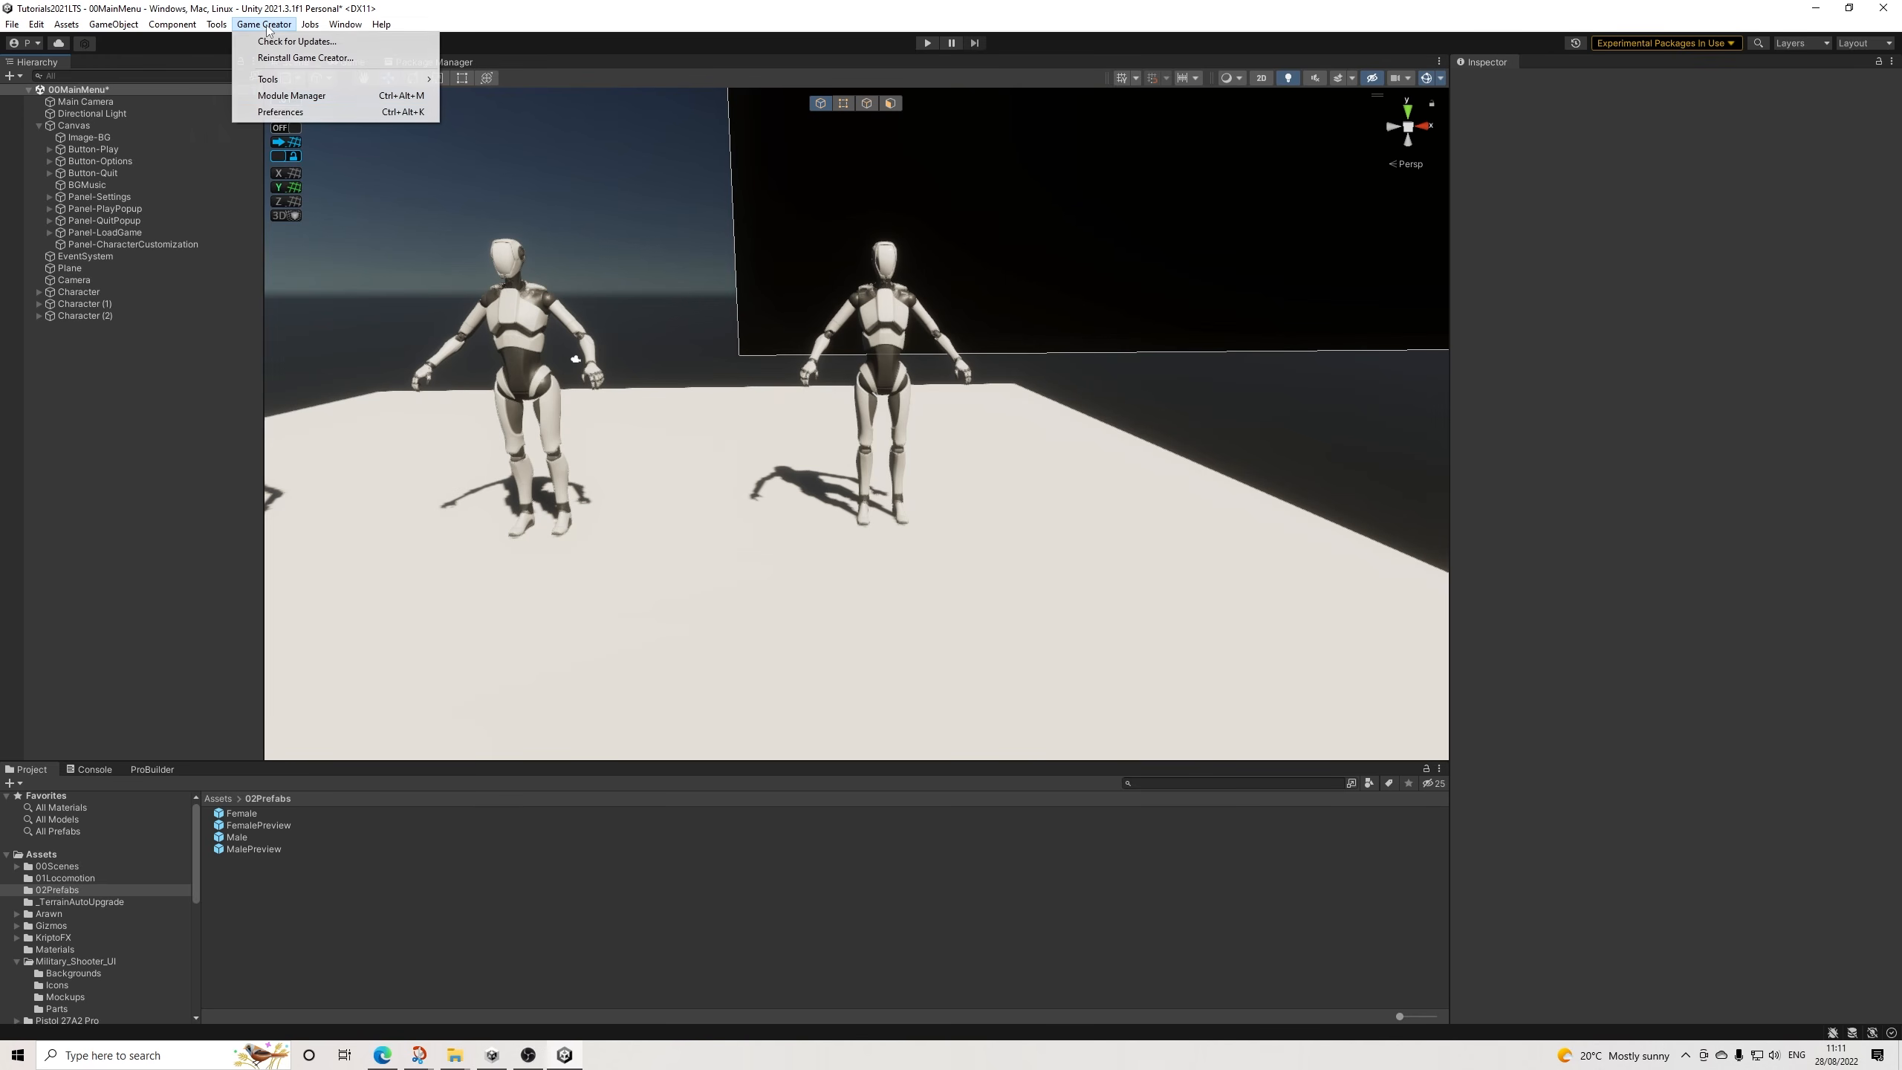
left_click(280, 112)
left_click(1243, 203)
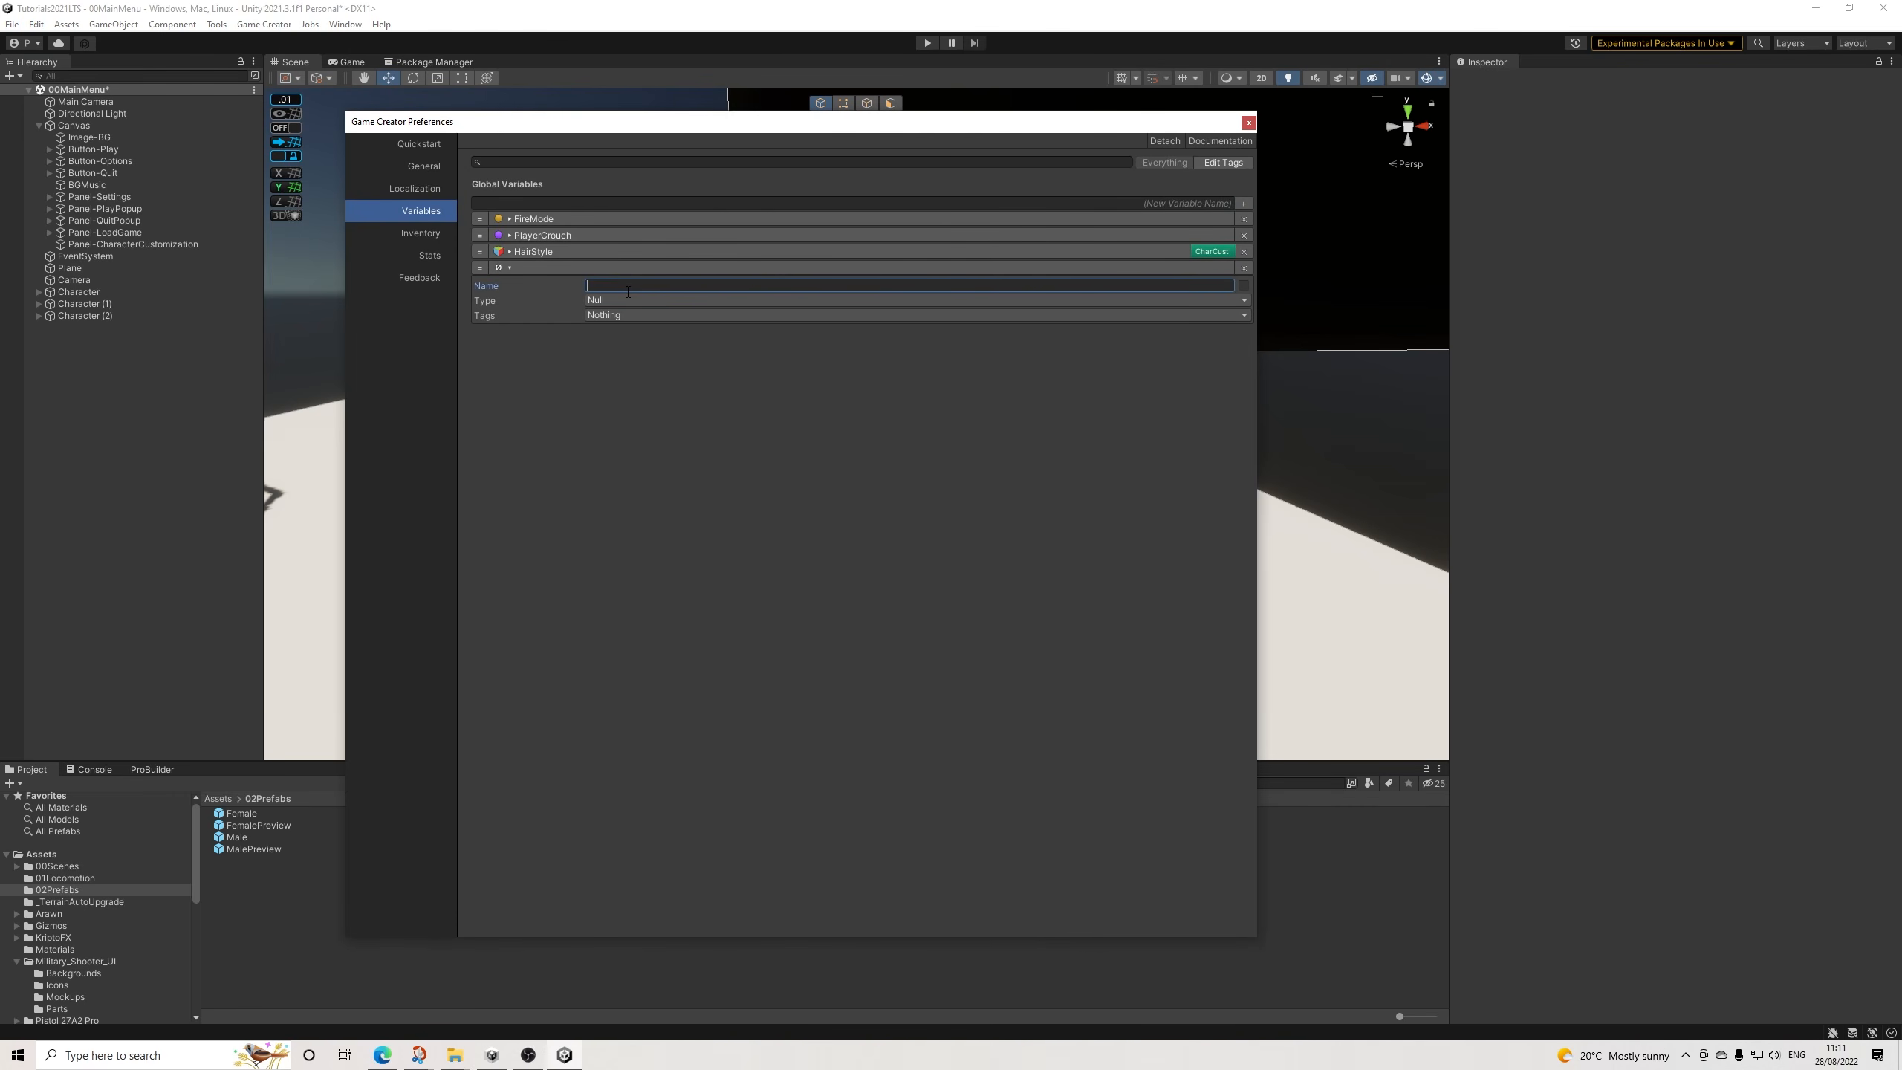
type("PlayerModel")
left_click(623, 301)
left_click(630, 402)
left_click(618, 332)
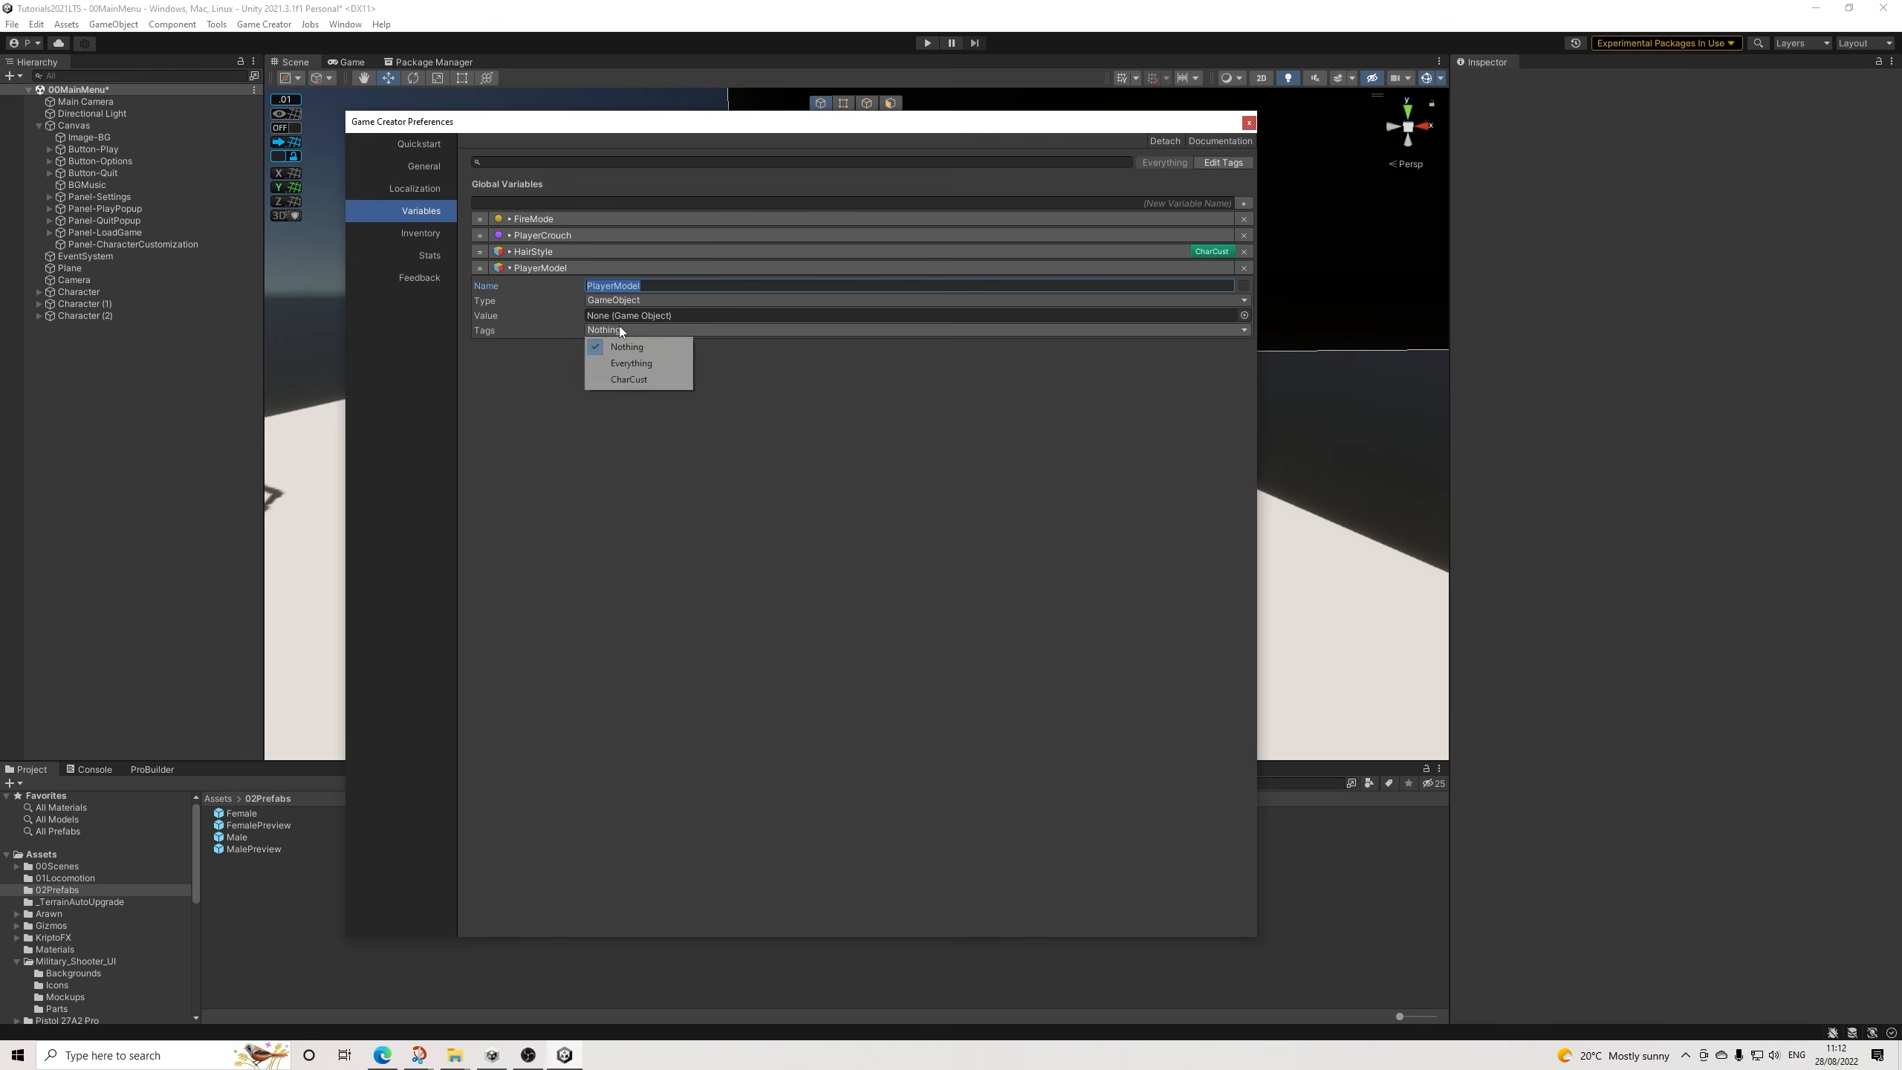
left_click(619, 381)
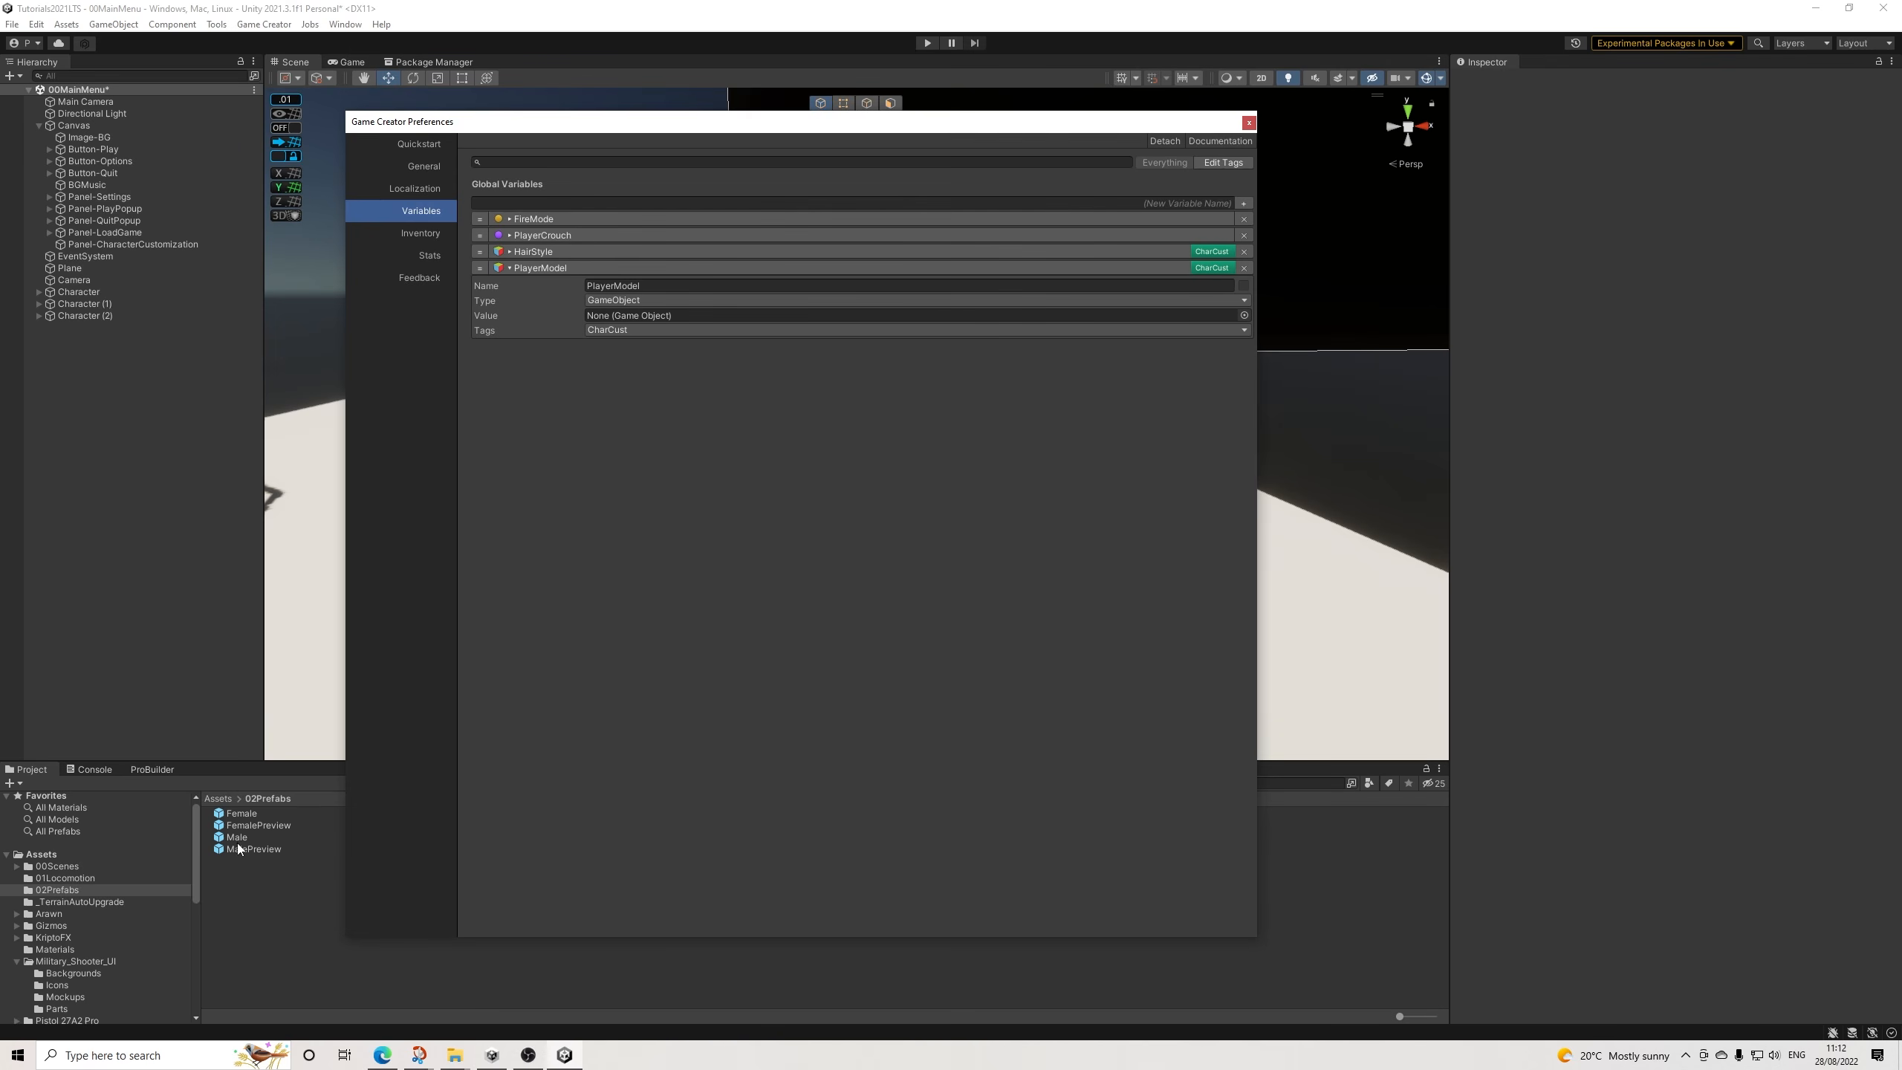
left_click_drag(239, 838, 660, 322)
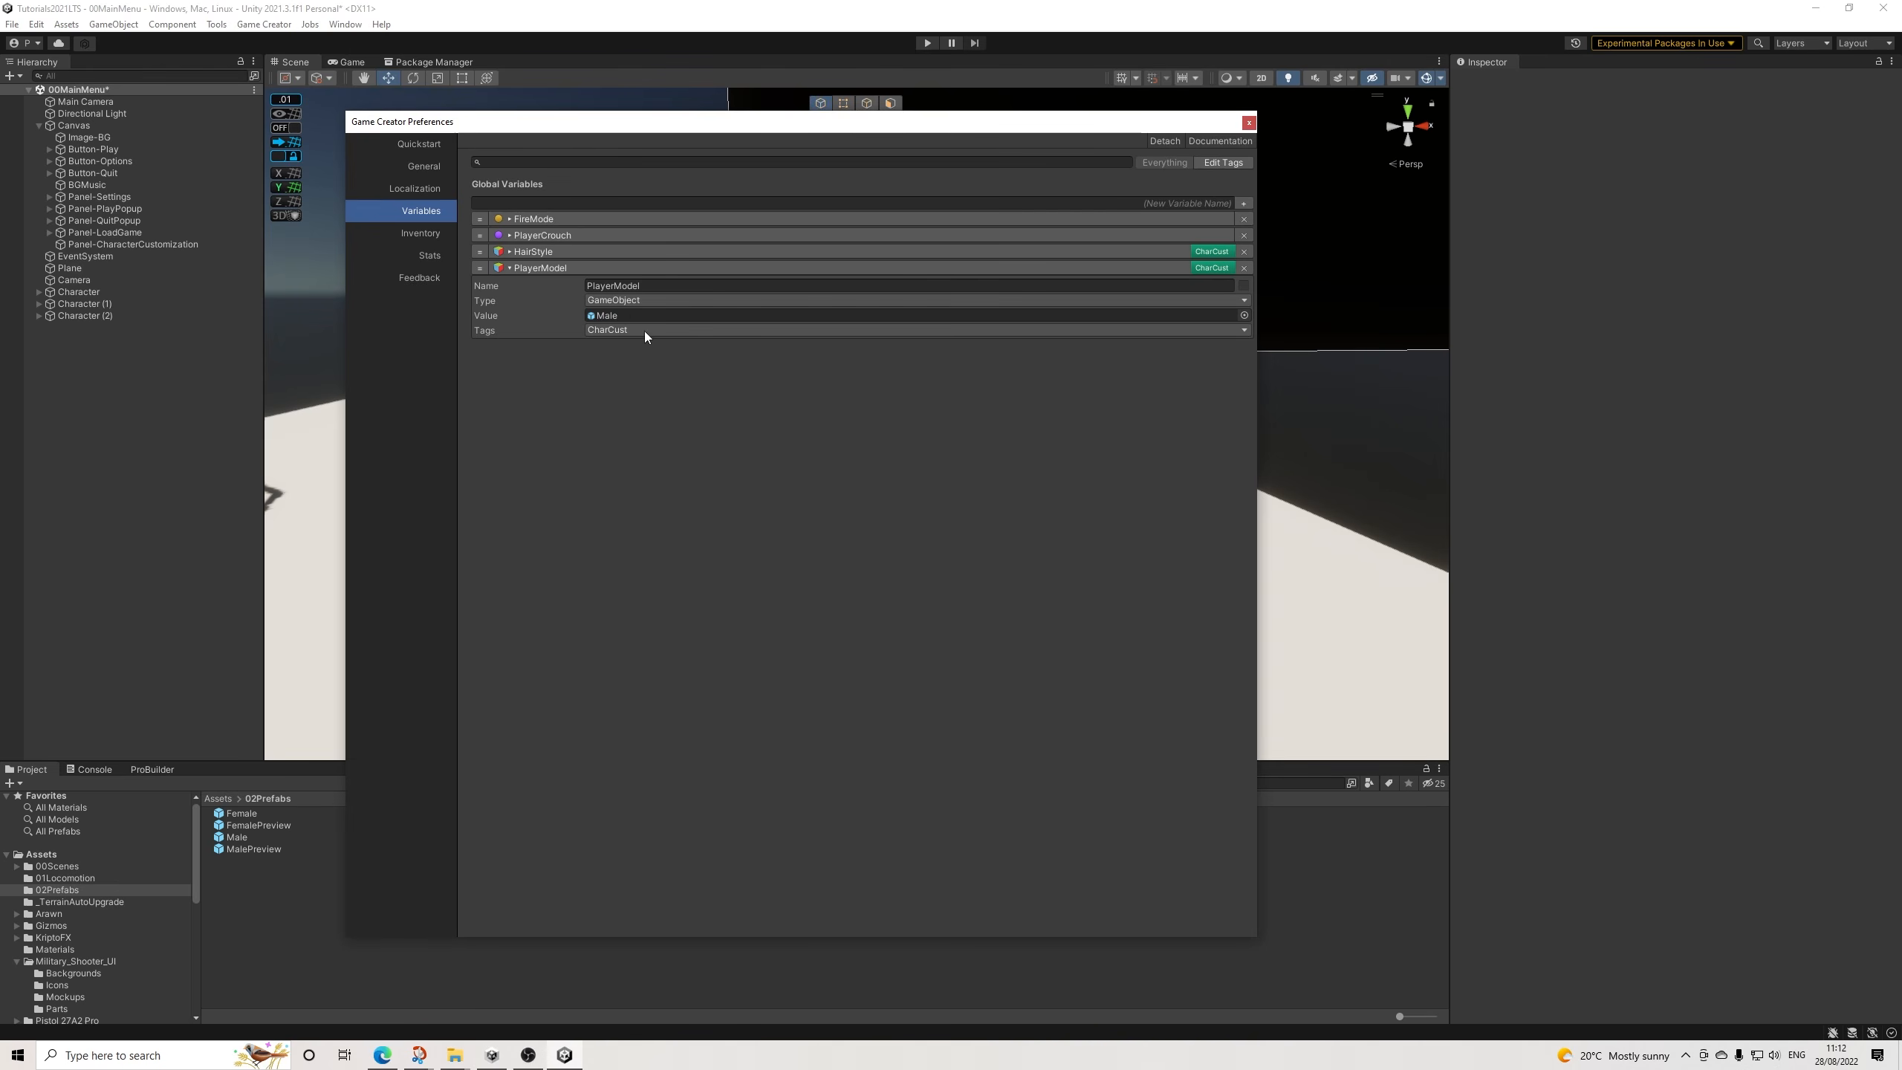
left_click(1248, 122)
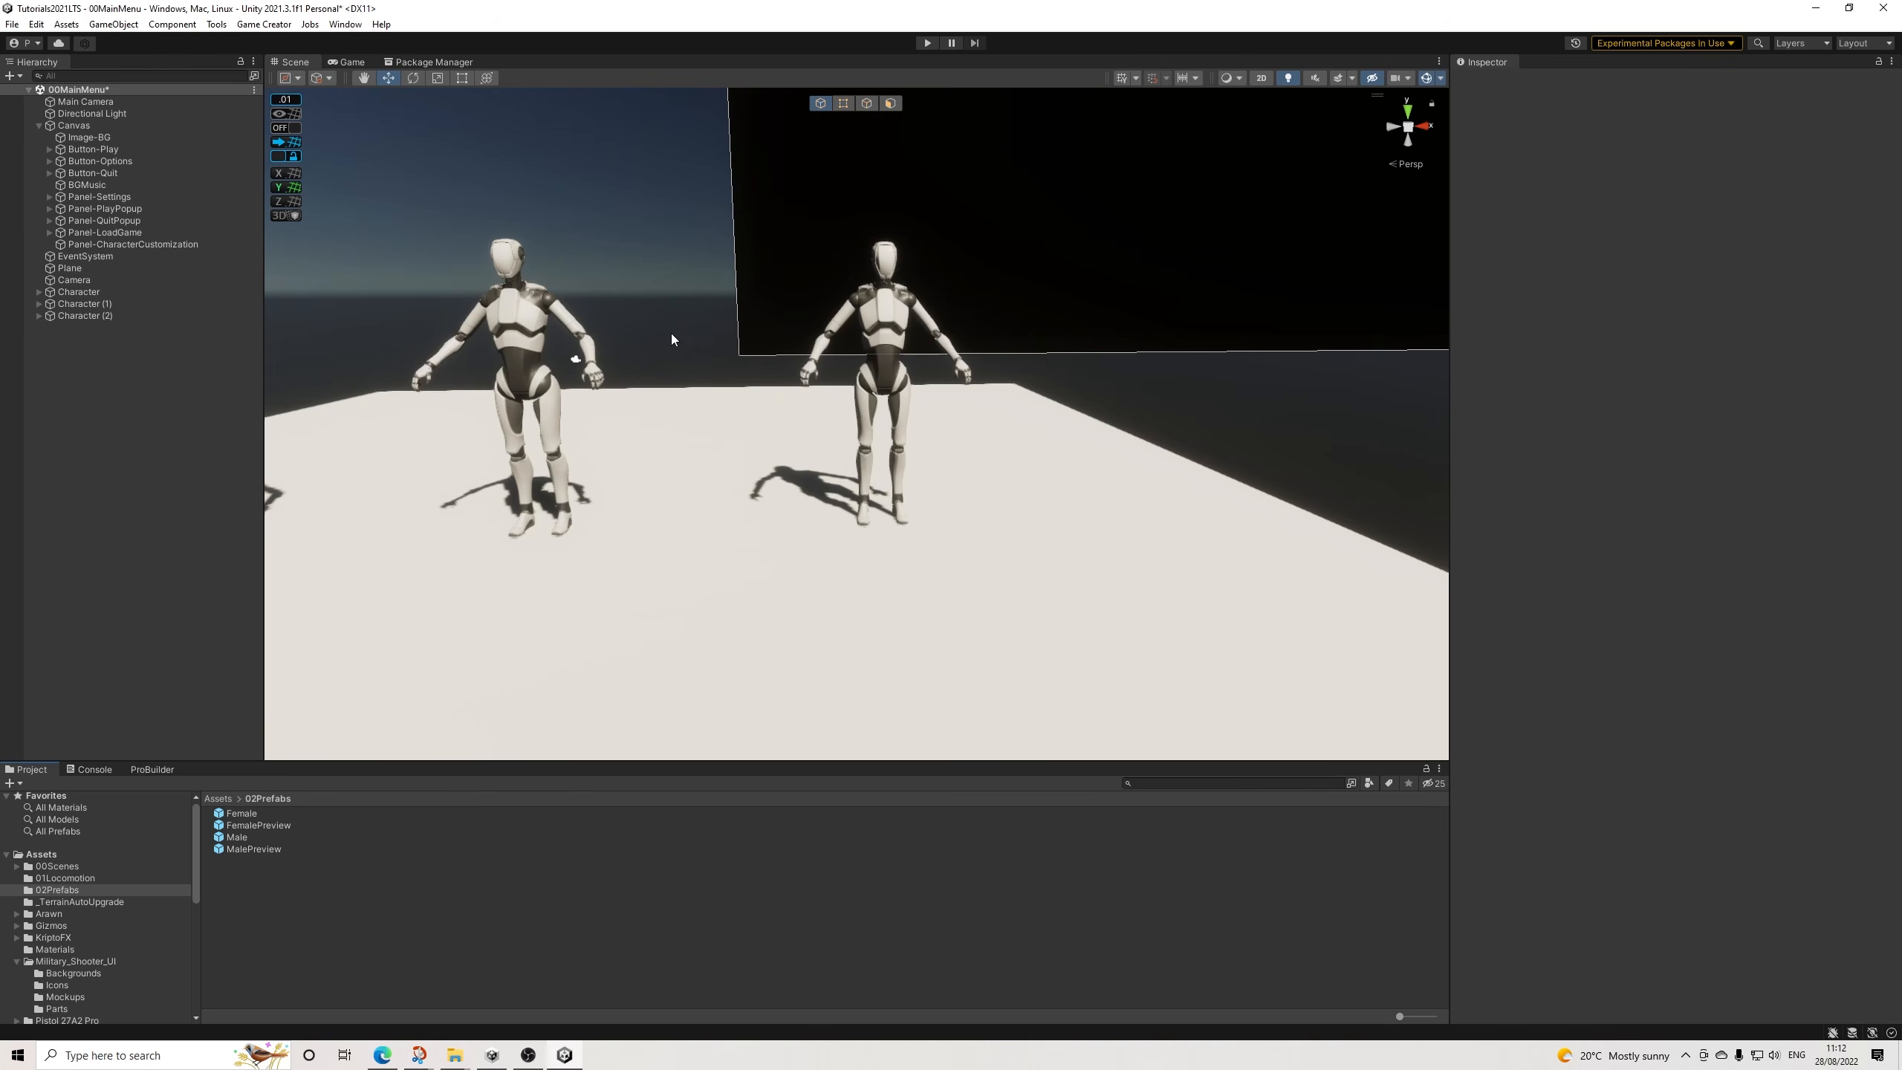
Save the 00MainMenu scene.
middle_click_drag(627, 480, 758, 556)
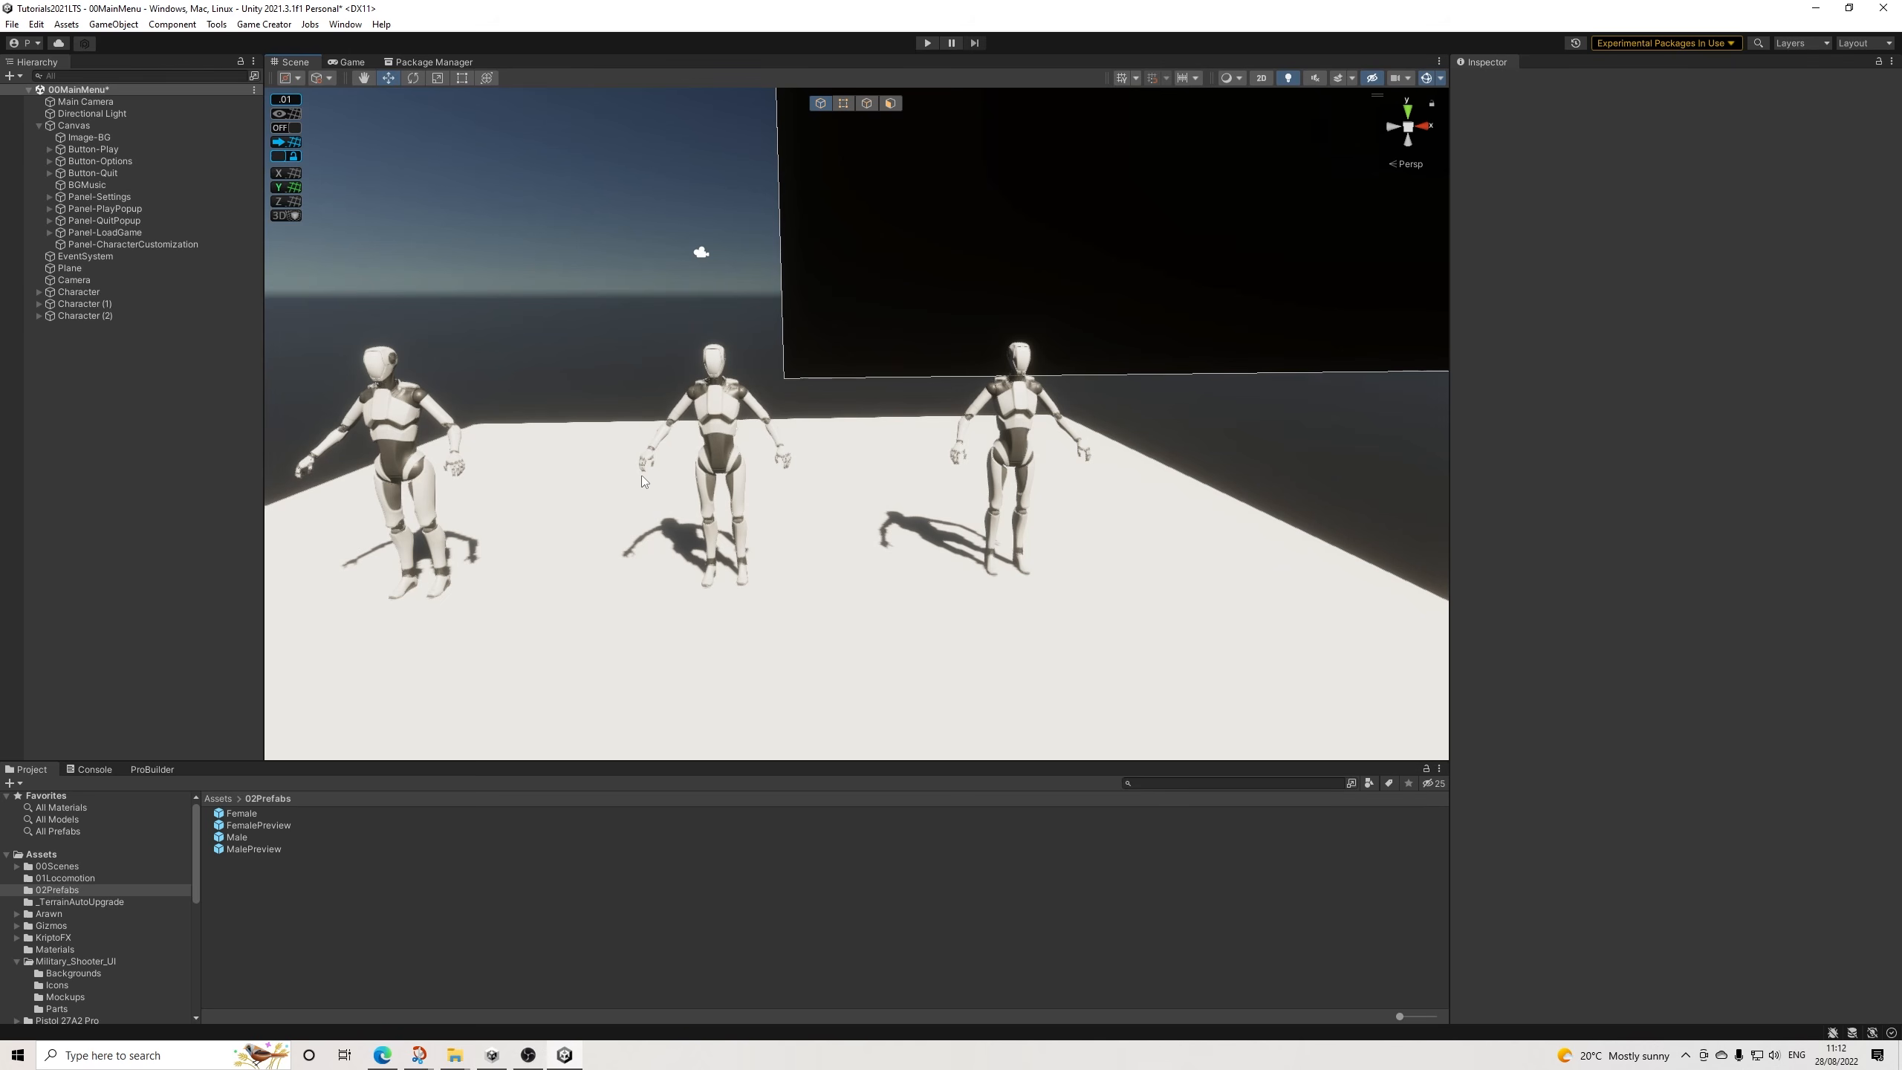
left_click(12, 24)
left_click(60, 98)
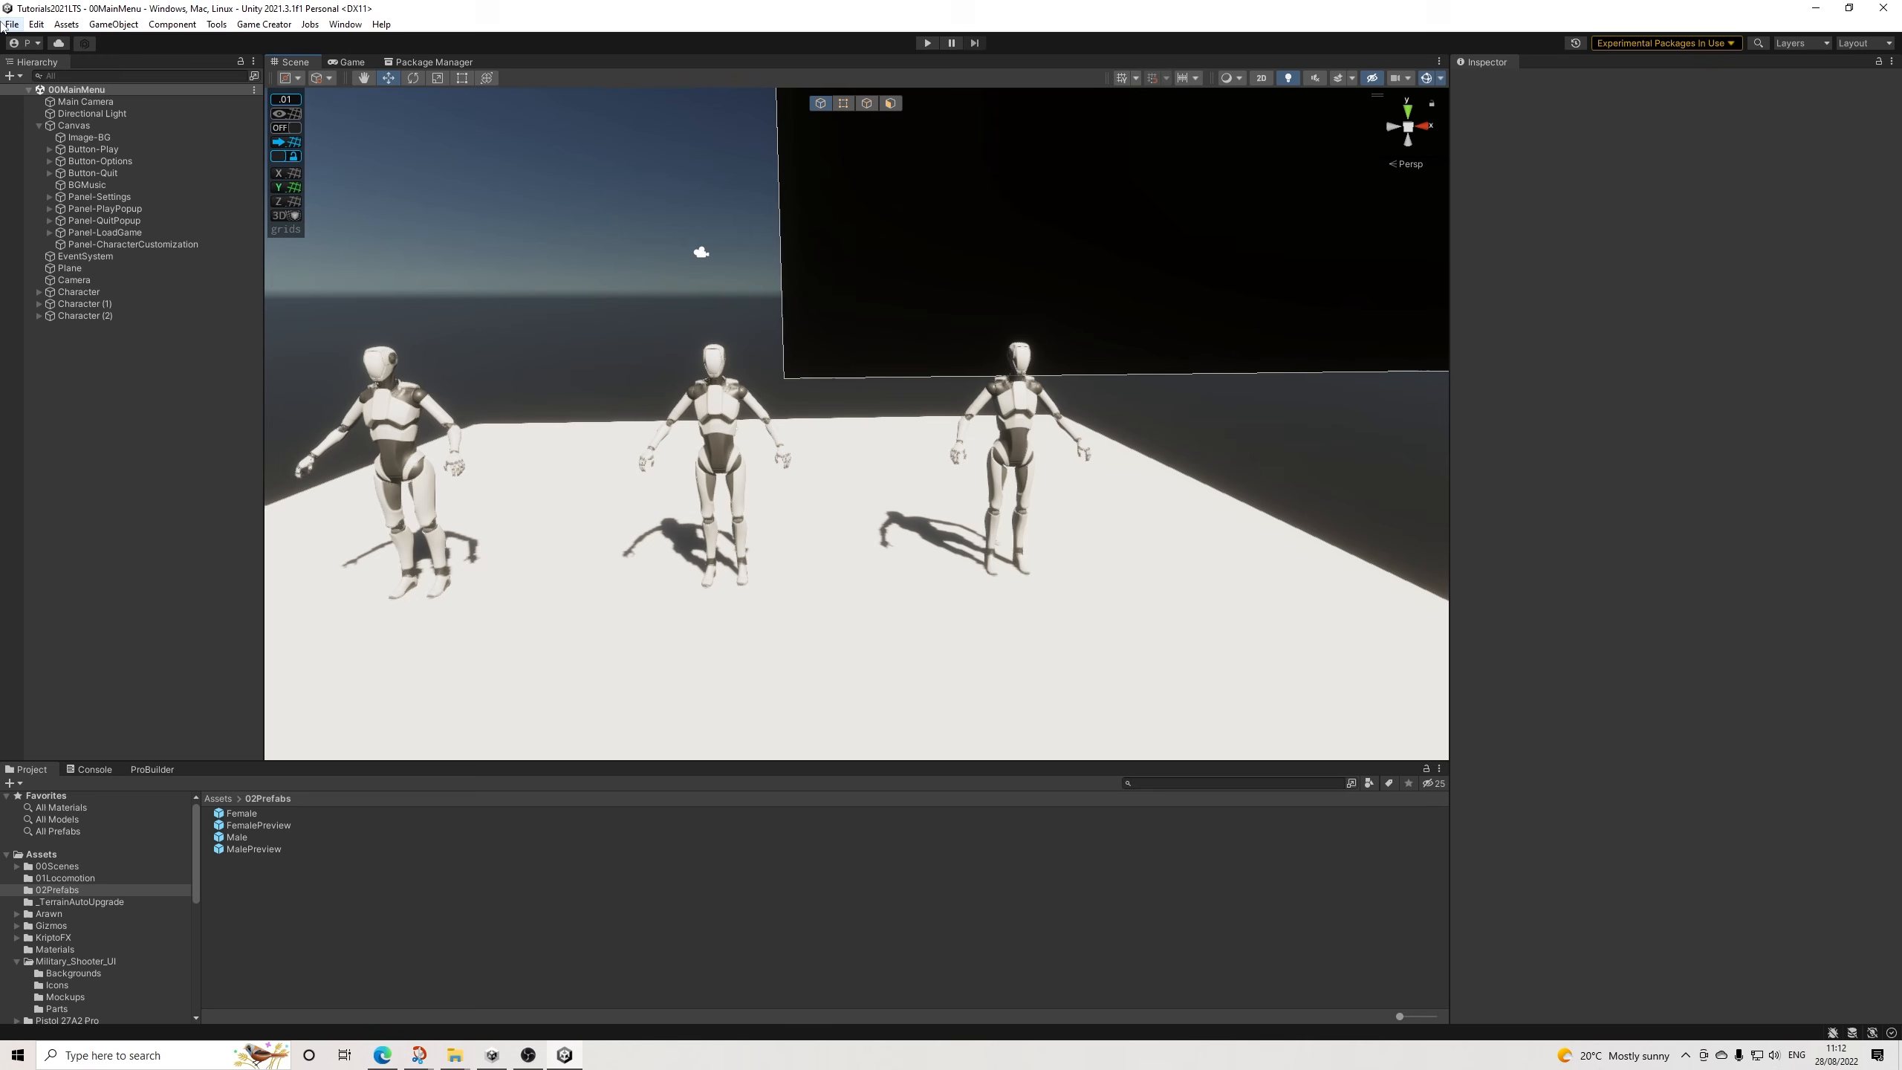
Review the PlayerModel and HairStyle entries in the Game Creator global variables.
left_click(263, 23)
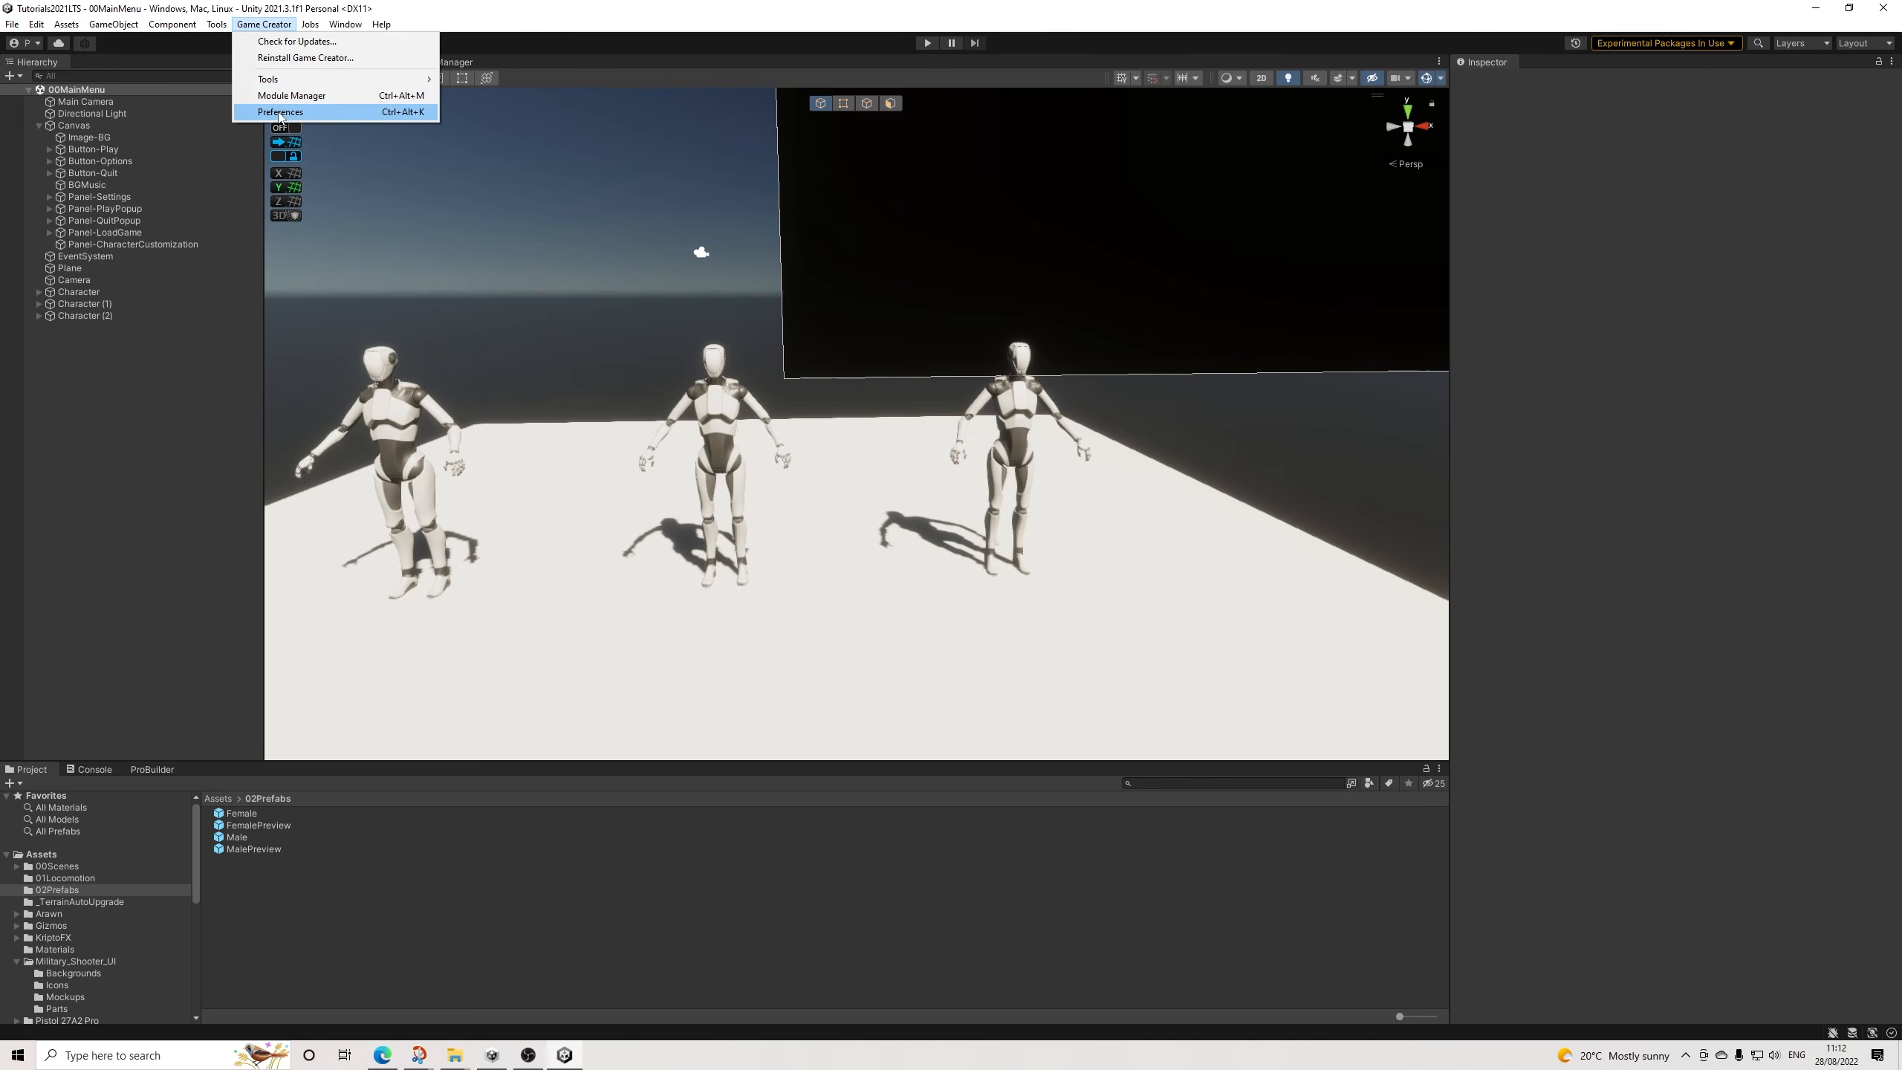
left_click(282, 112)
left_click(536, 267)
left_click(536, 253)
left_click(536, 252)
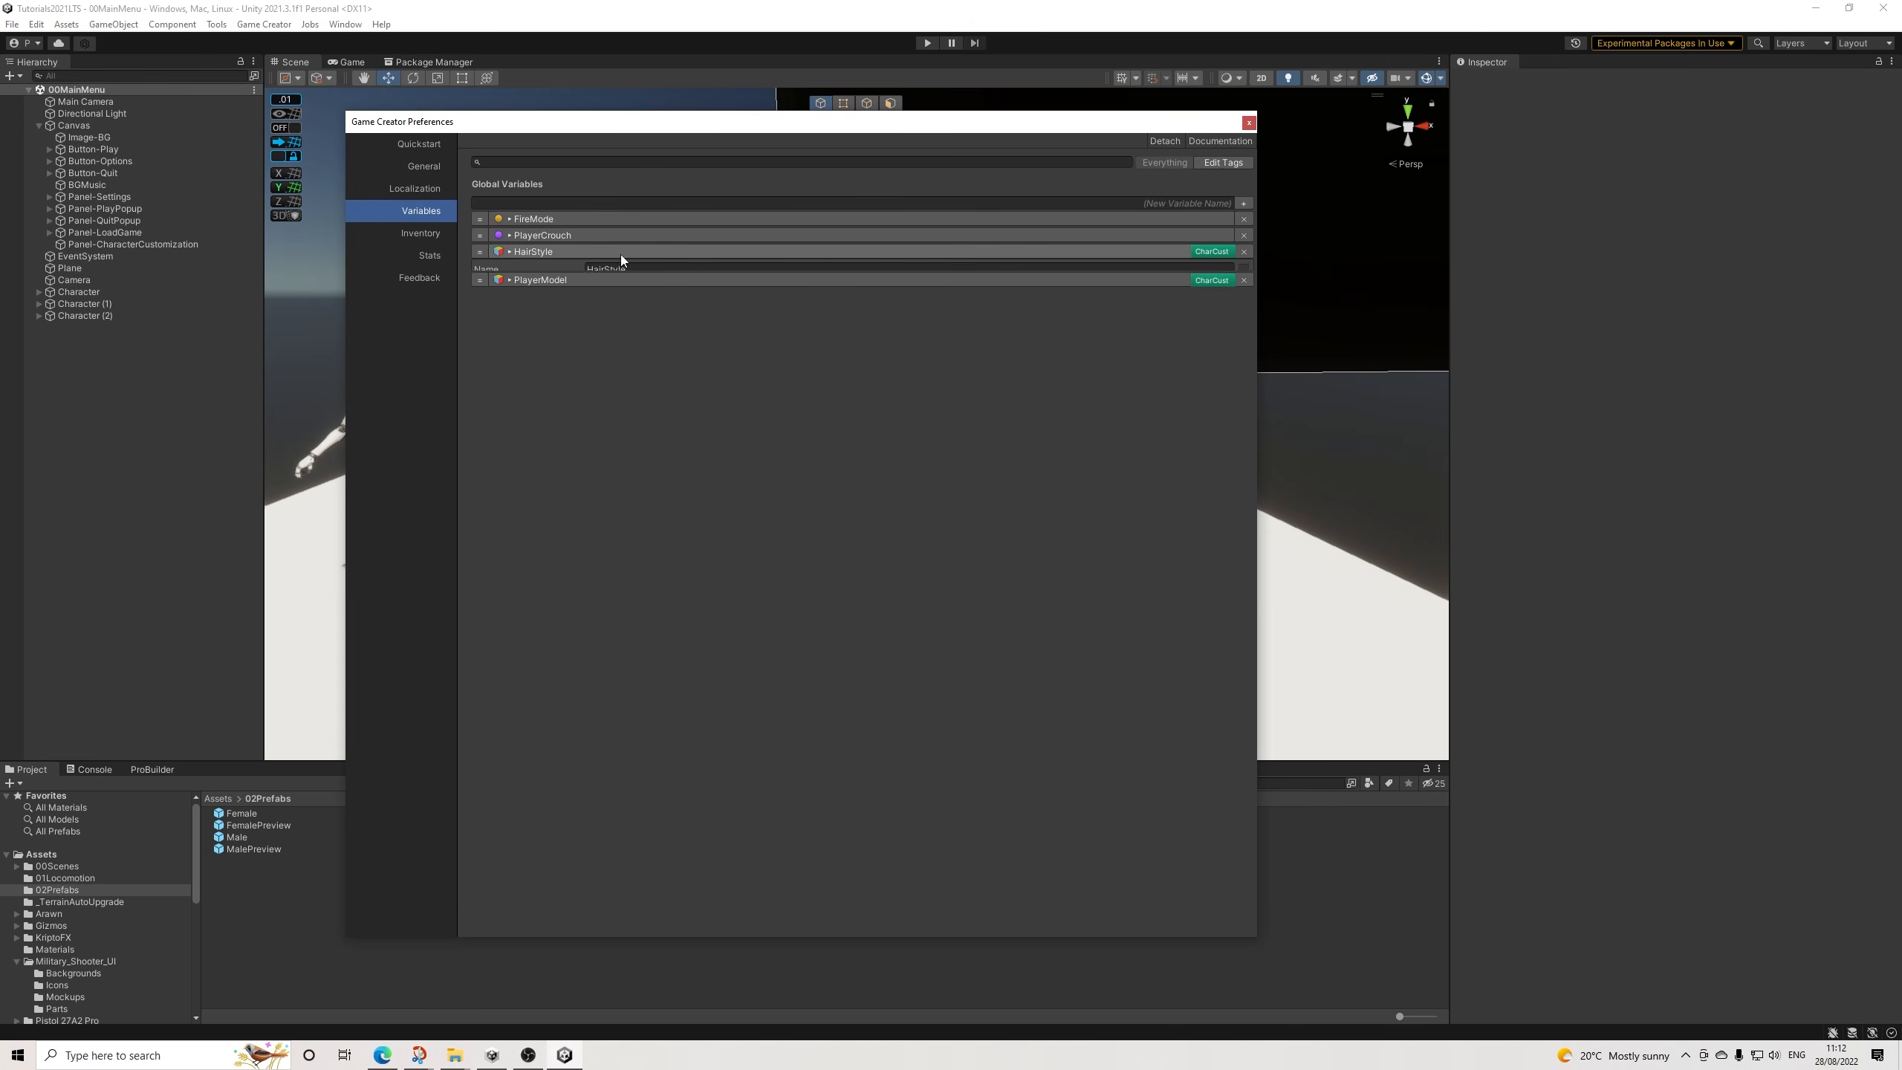
left_click(1248, 123)
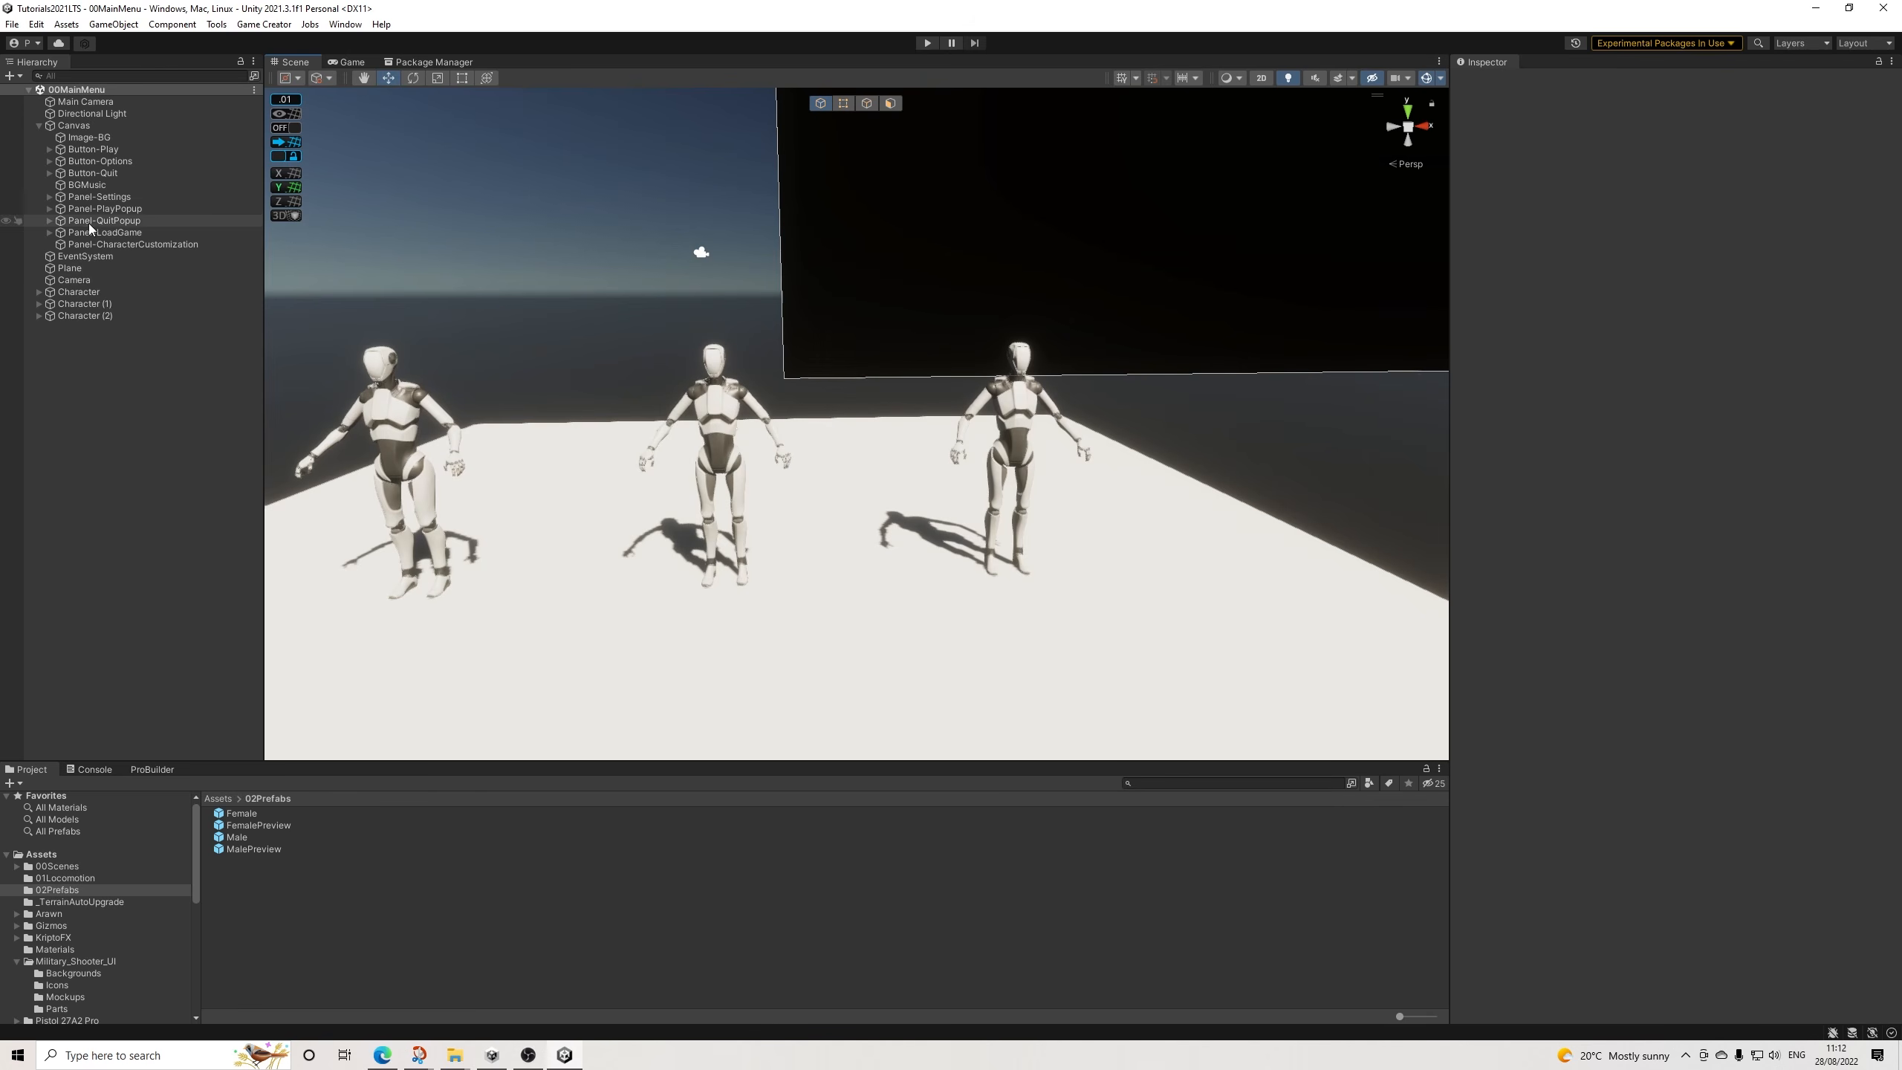
Rename Character to Character-Male and Character (1) to Character-Female.
left_click(75, 292)
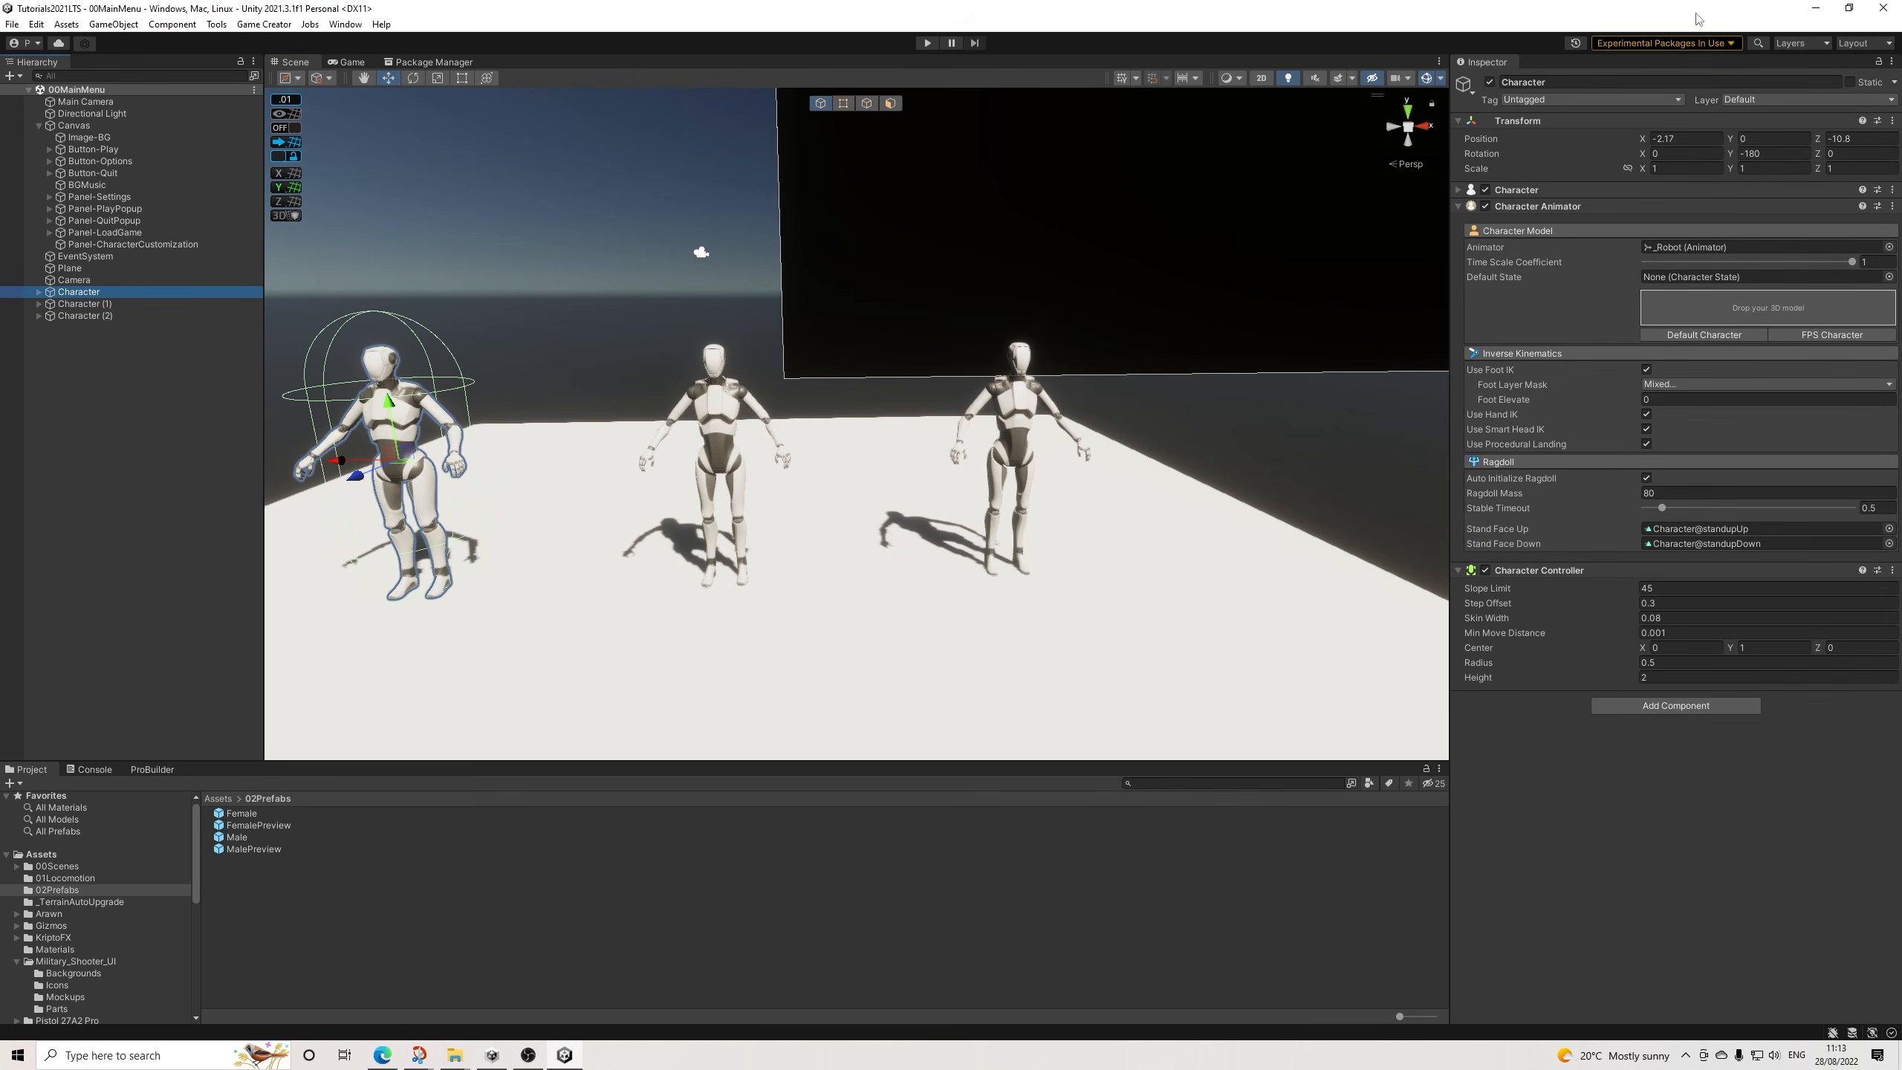
left_click(1566, 82)
type("-Male")
key("Return")
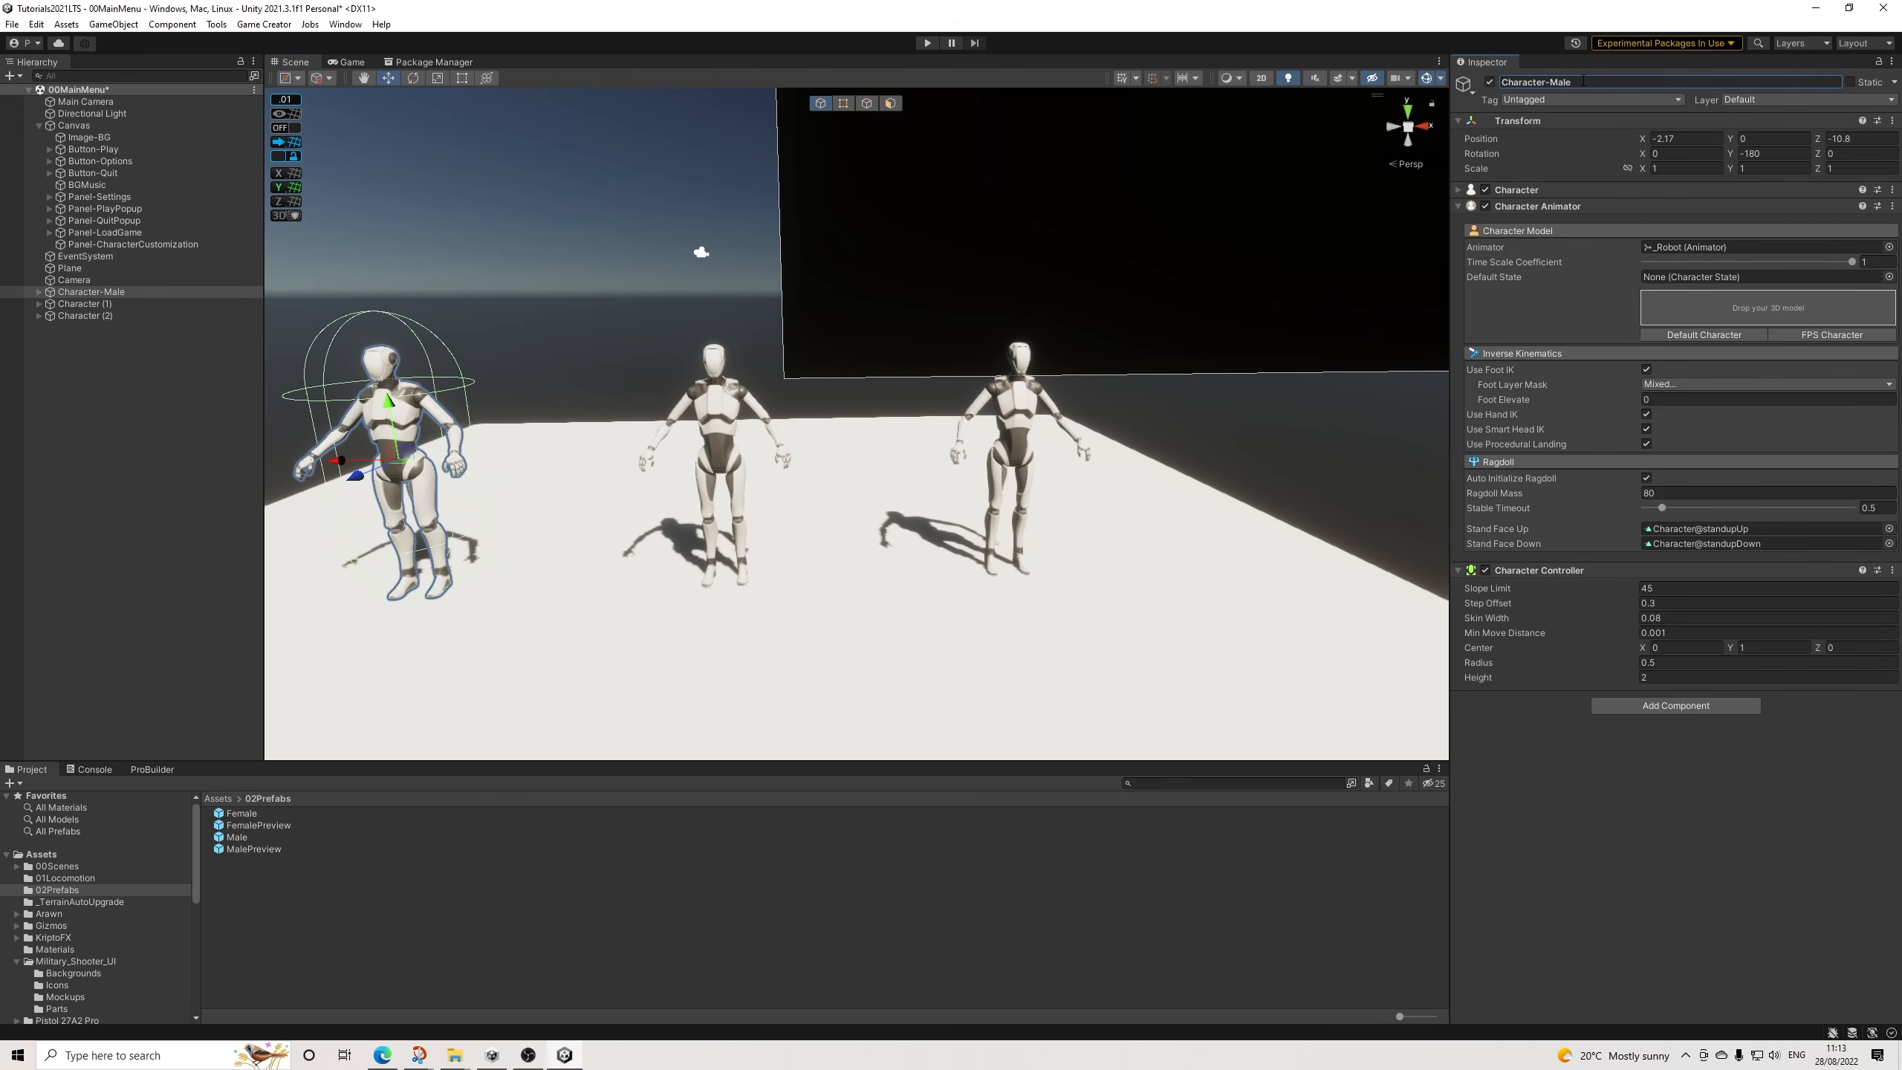
left_click(123, 305)
left_click(1556, 81)
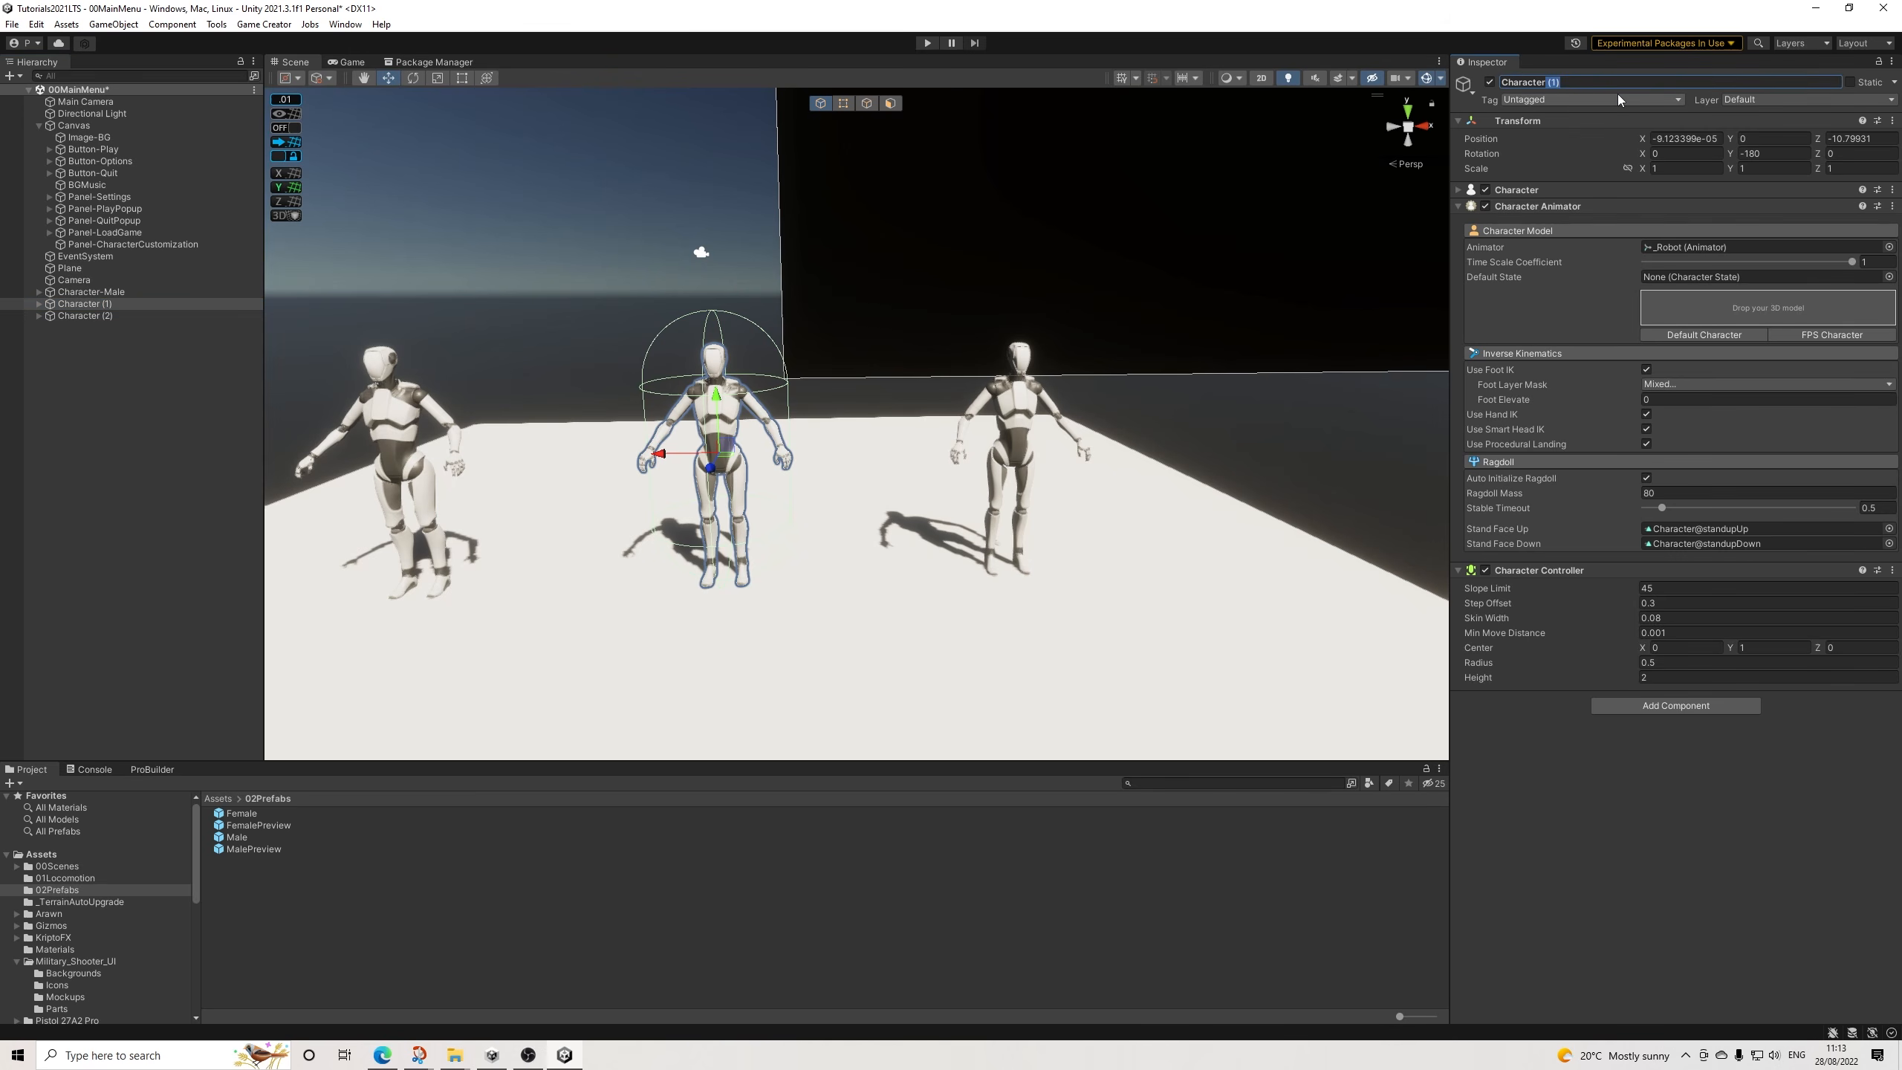
type("-Female")
key("Return")
Rename Character (2) to Character-Player.
left_click(85, 316)
left_click(1542, 82)
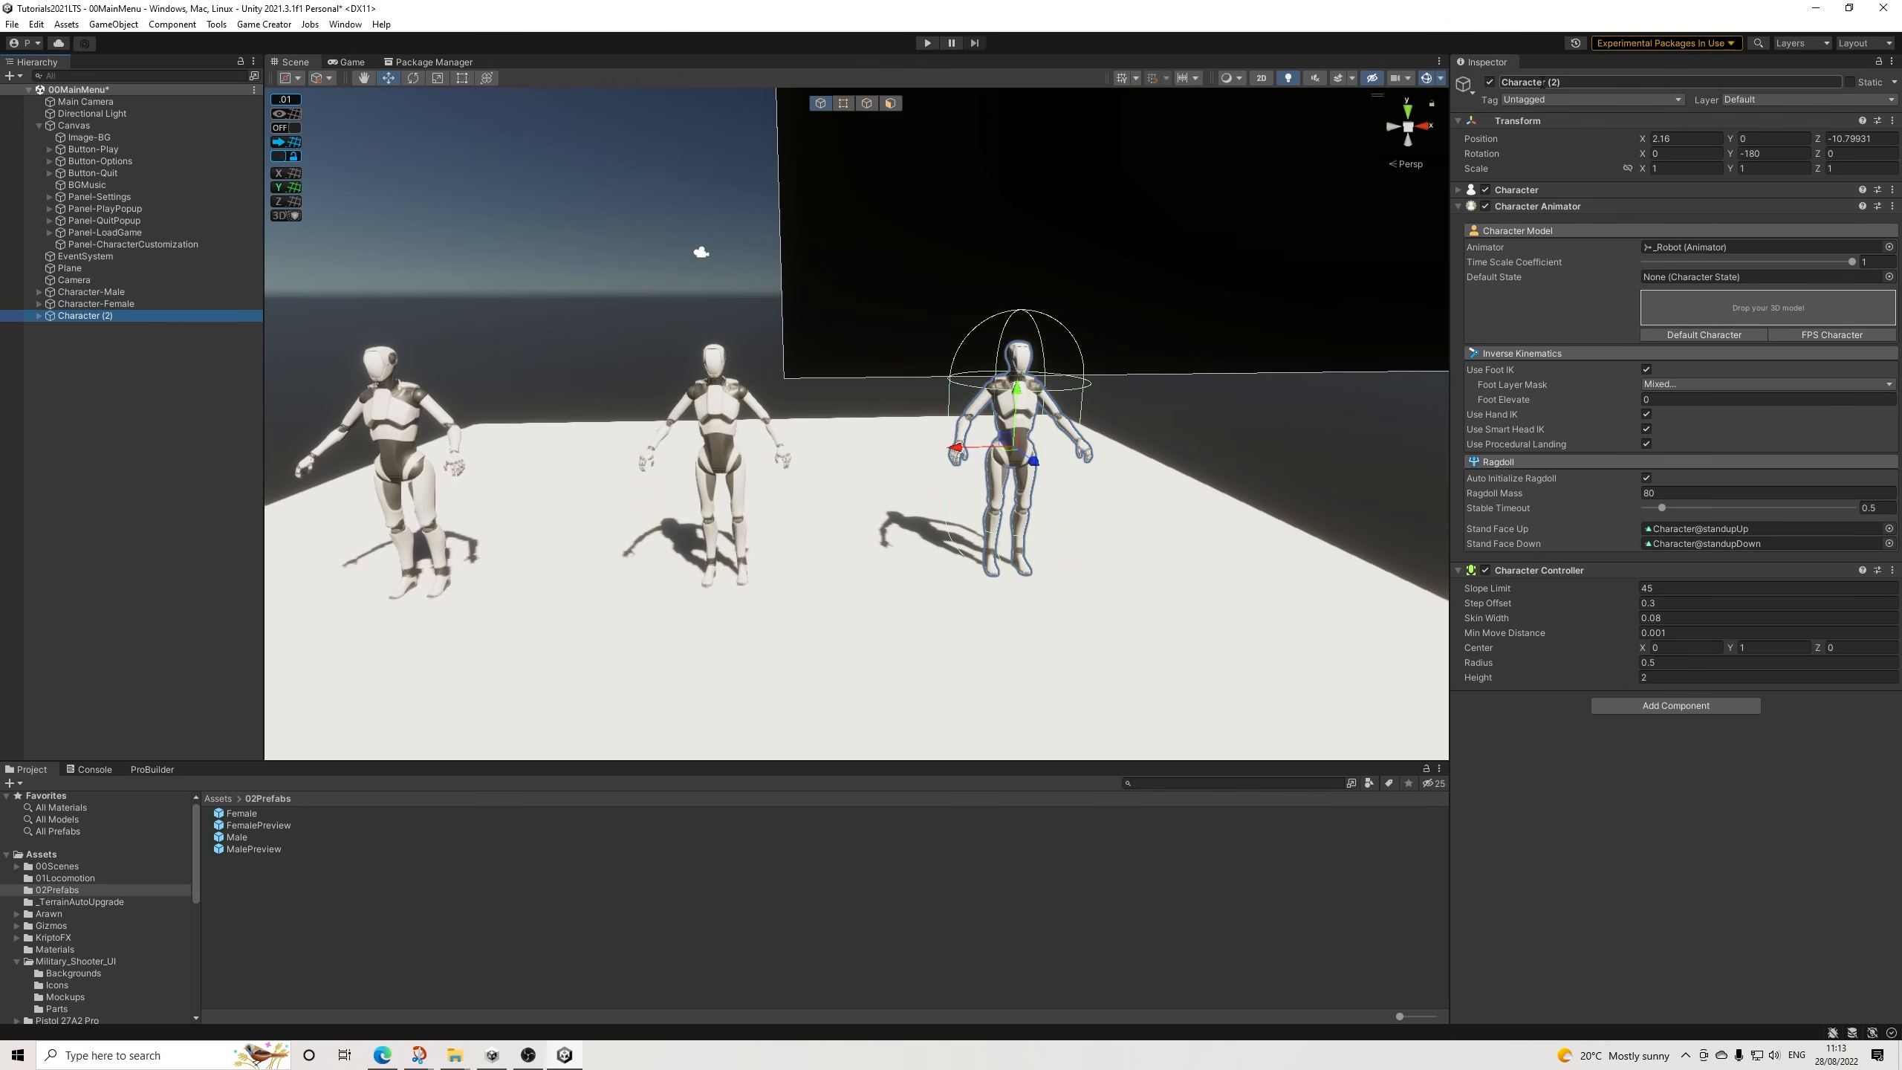
left_click_drag(1546, 82, 1736, 95)
type("-Player")
key("Return")
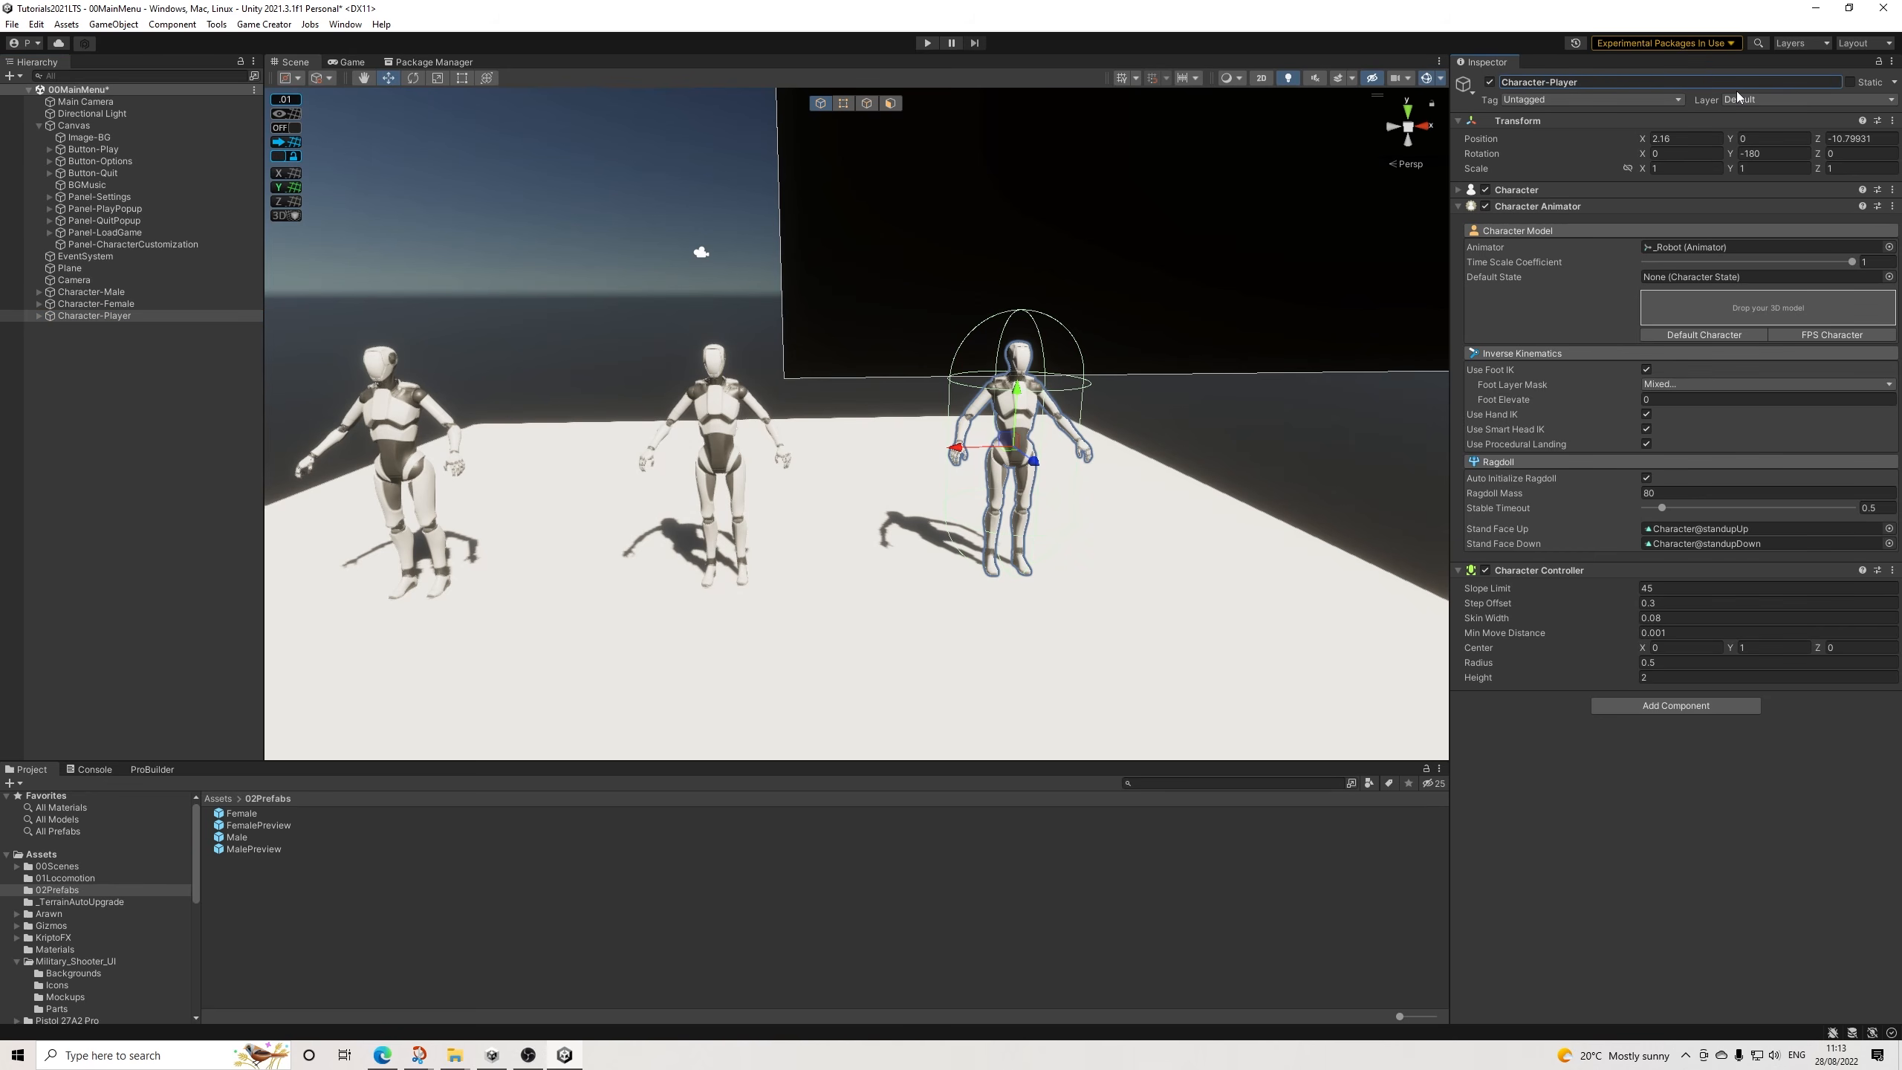
left_click(82, 279)
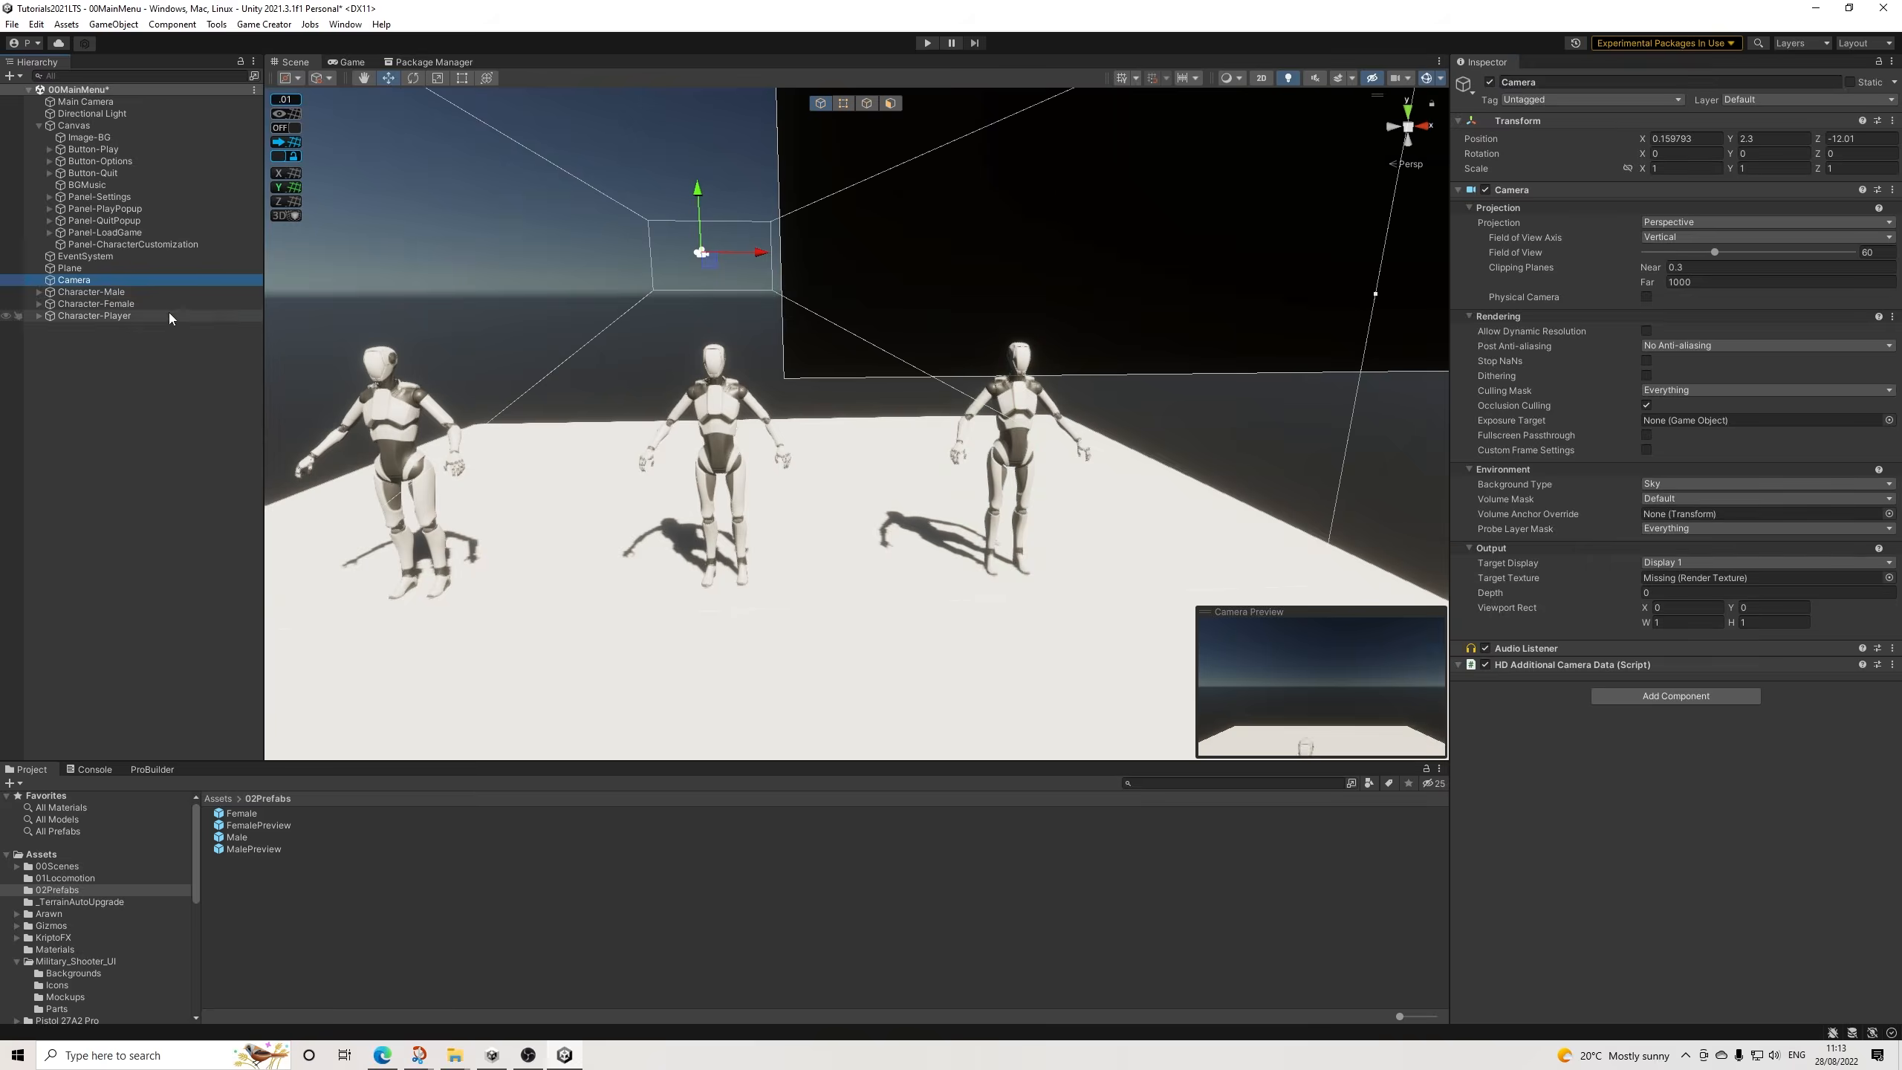
Assign the MalePreview prefab as Character-Male's 3D model and the FemalePreview prefab as Character-Female's.
left_click(113, 291)
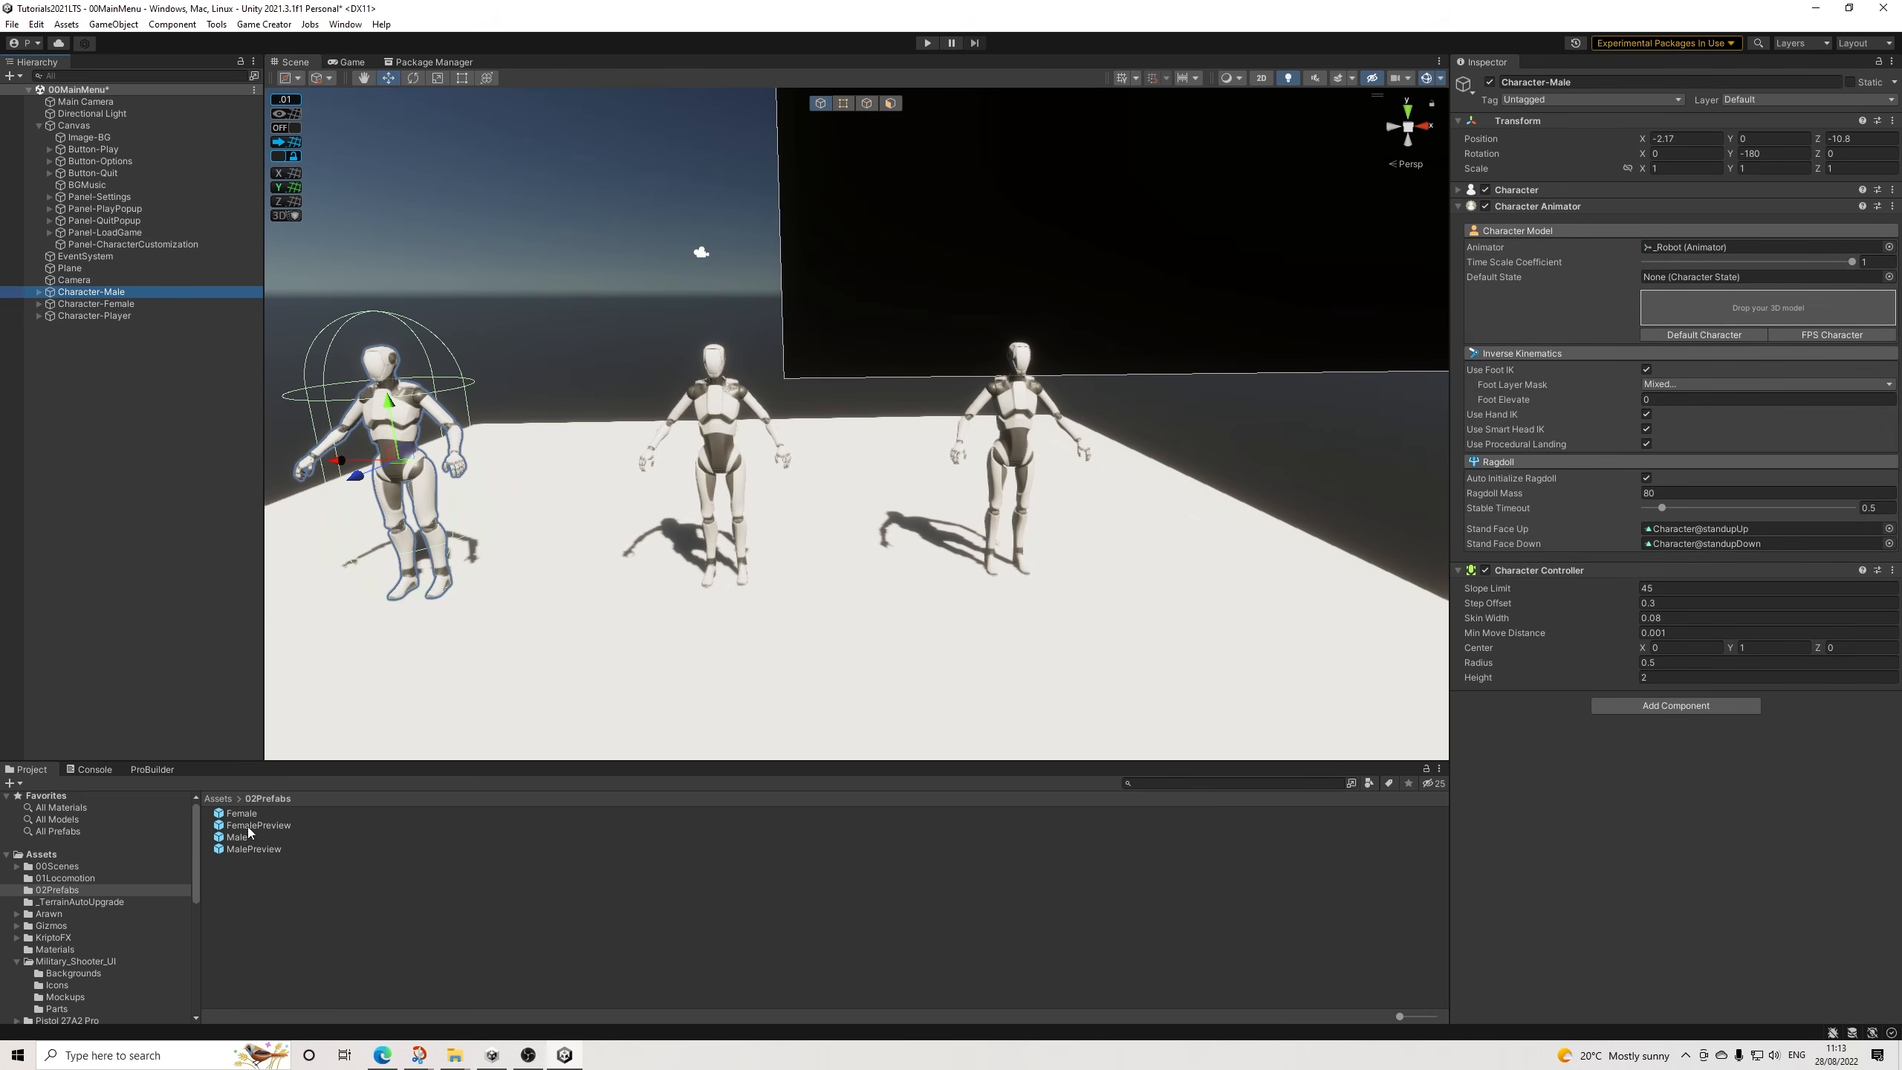
left_click(255, 849)
left_click_drag(255, 849, 1709, 309)
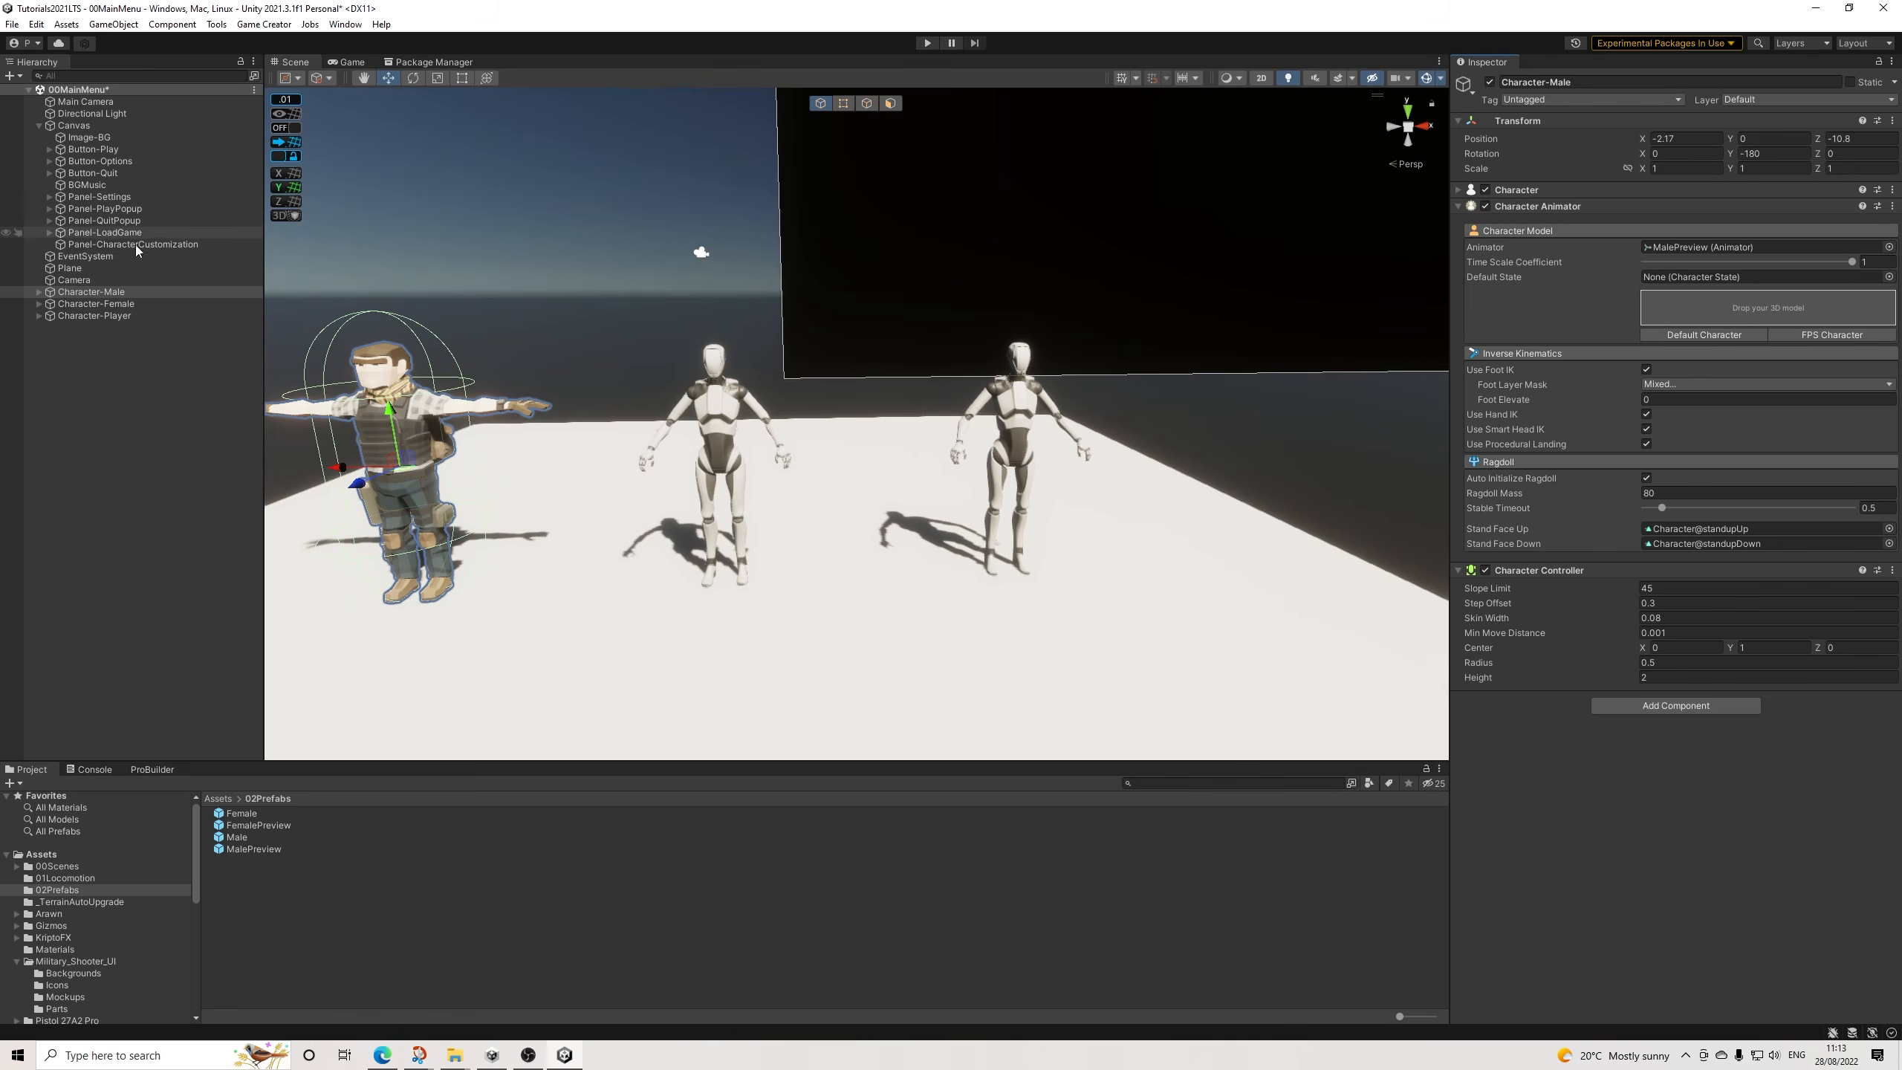
left_click(96, 303)
left_click_drag(271, 826, 1722, 311)
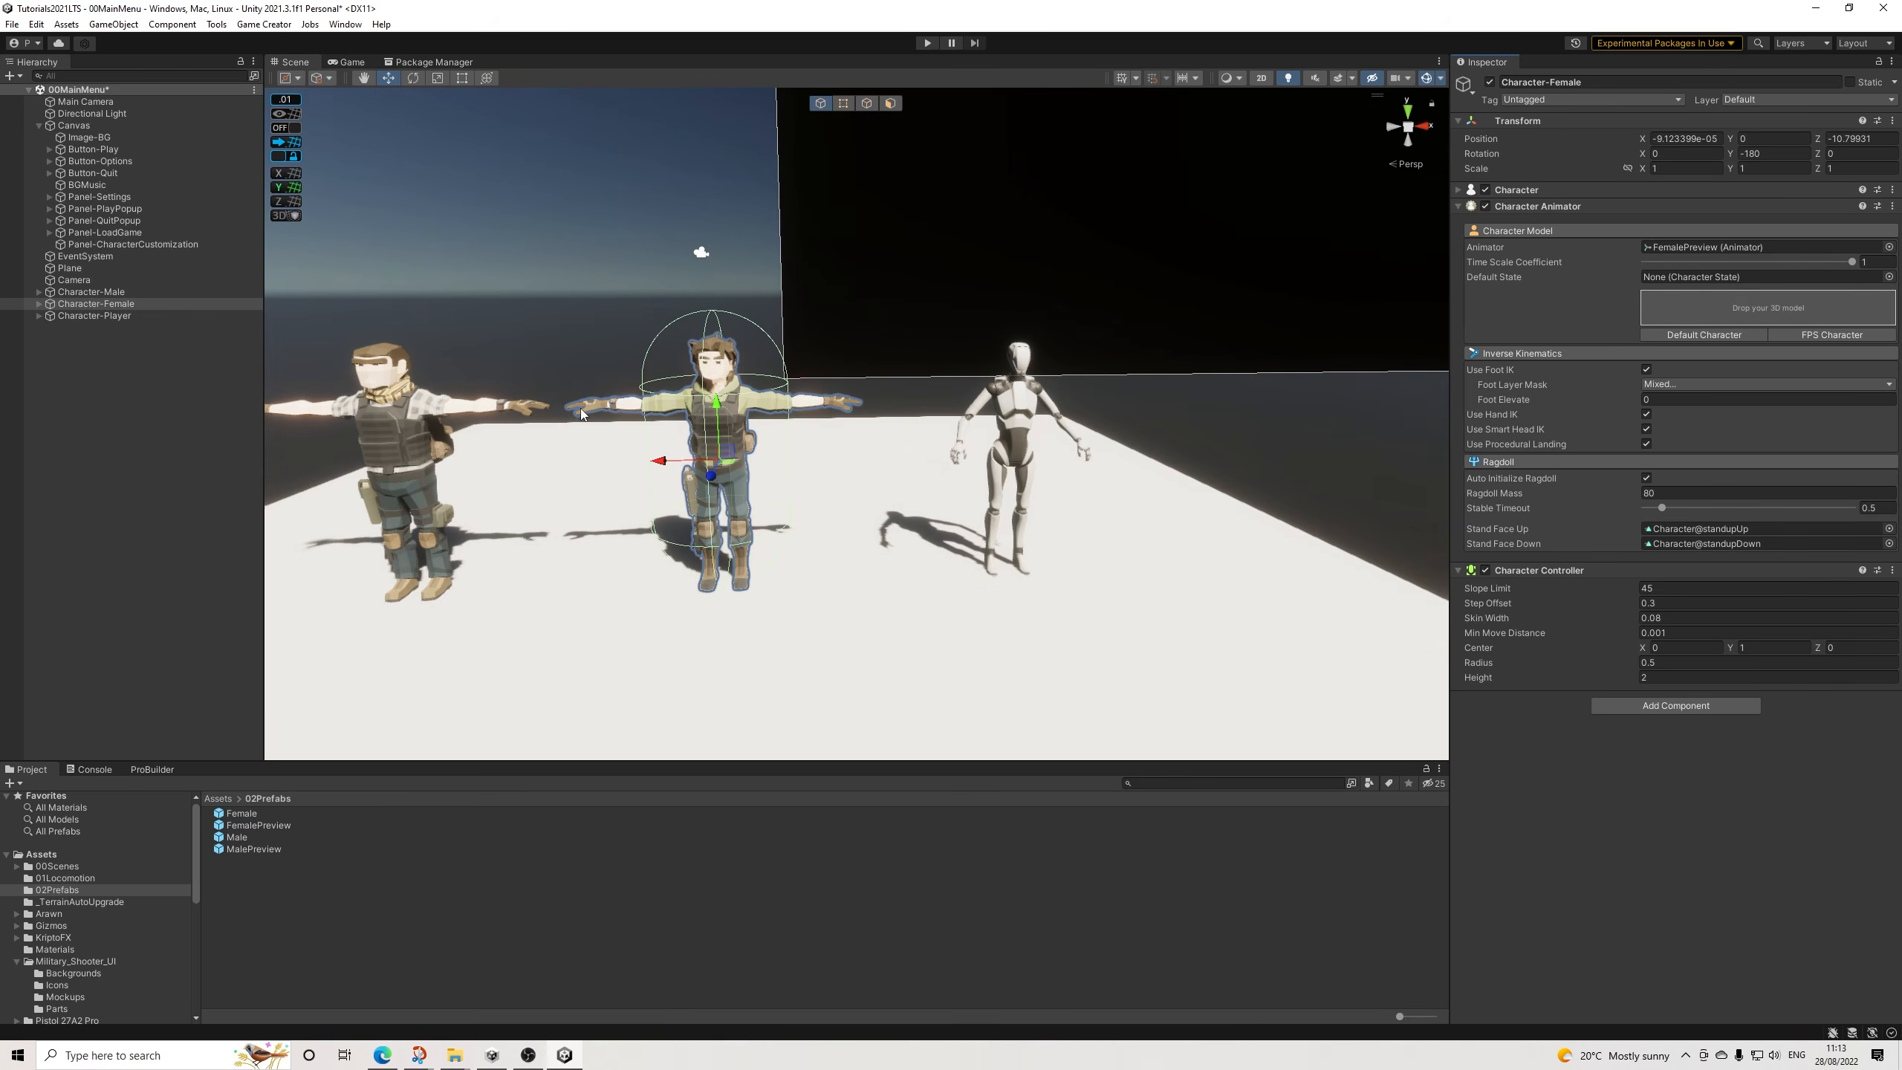
key("f")
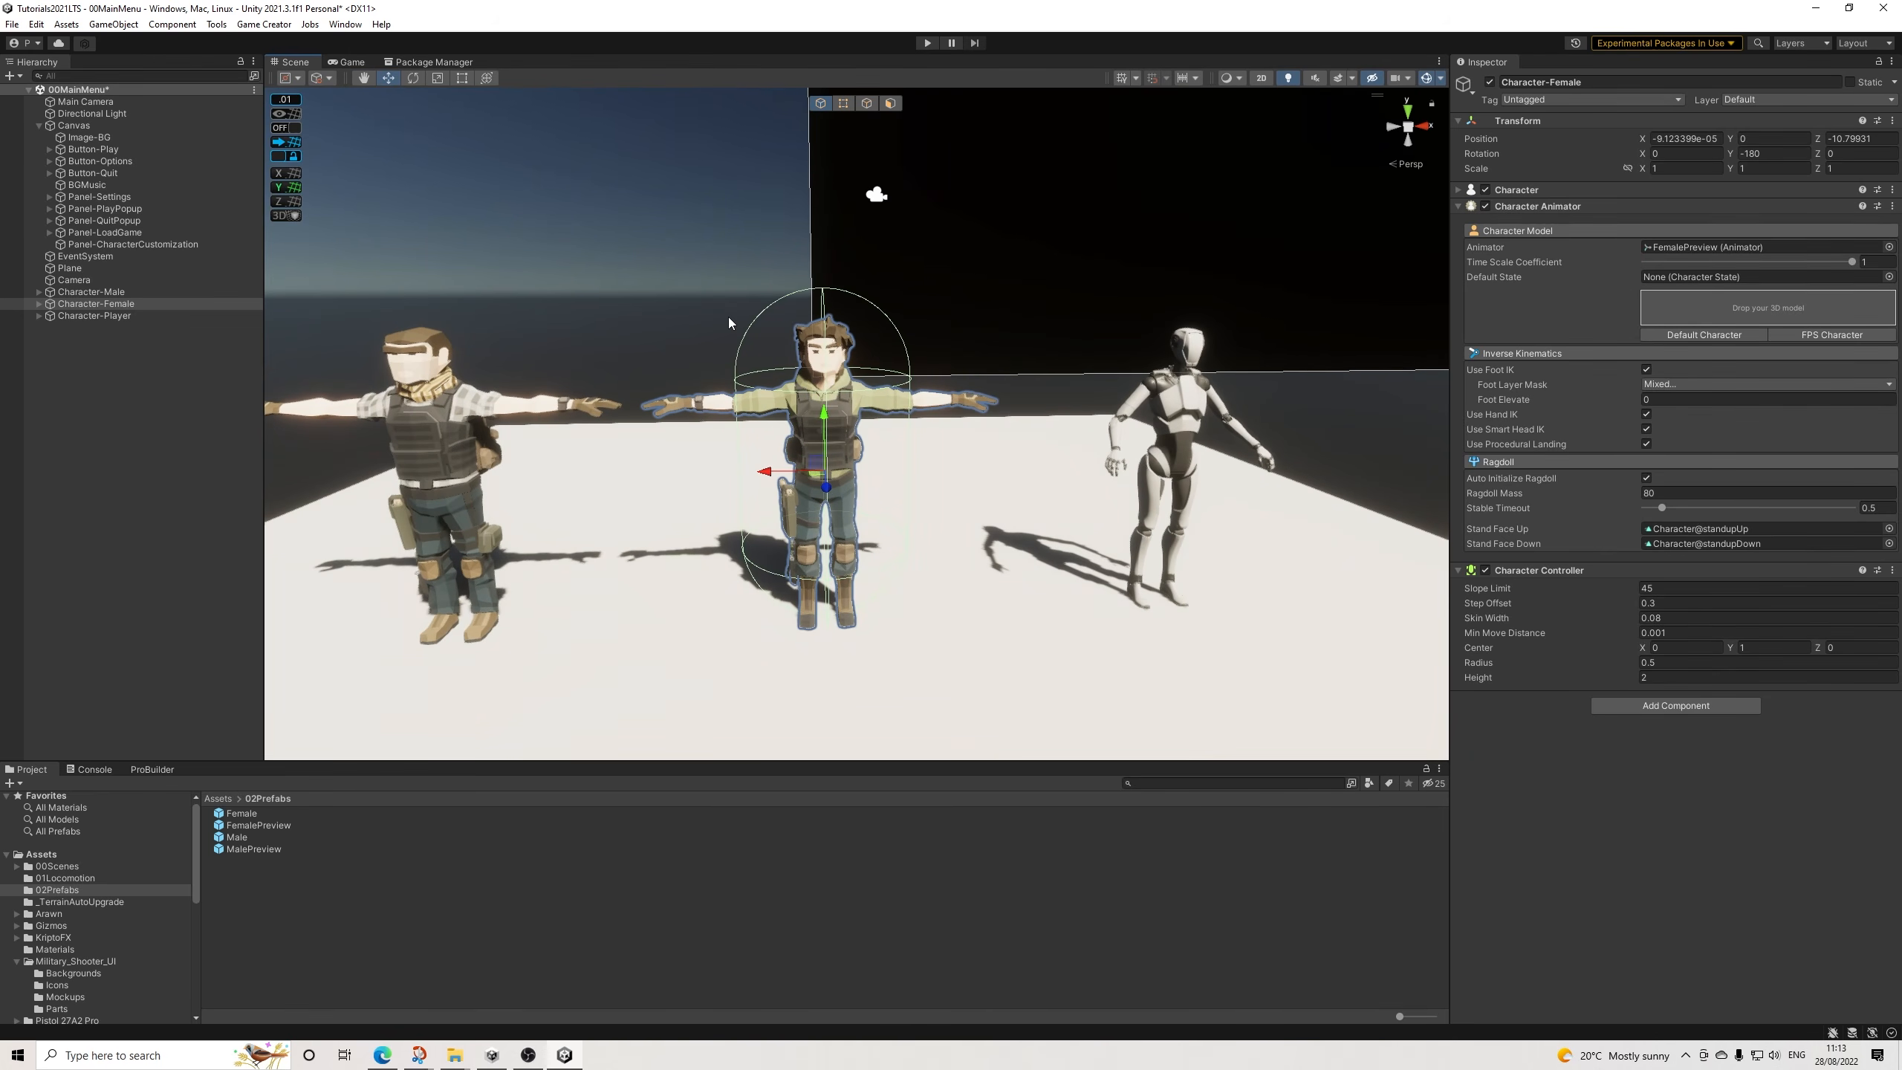
left_click_drag(887, 420, 935, 434, "alt")
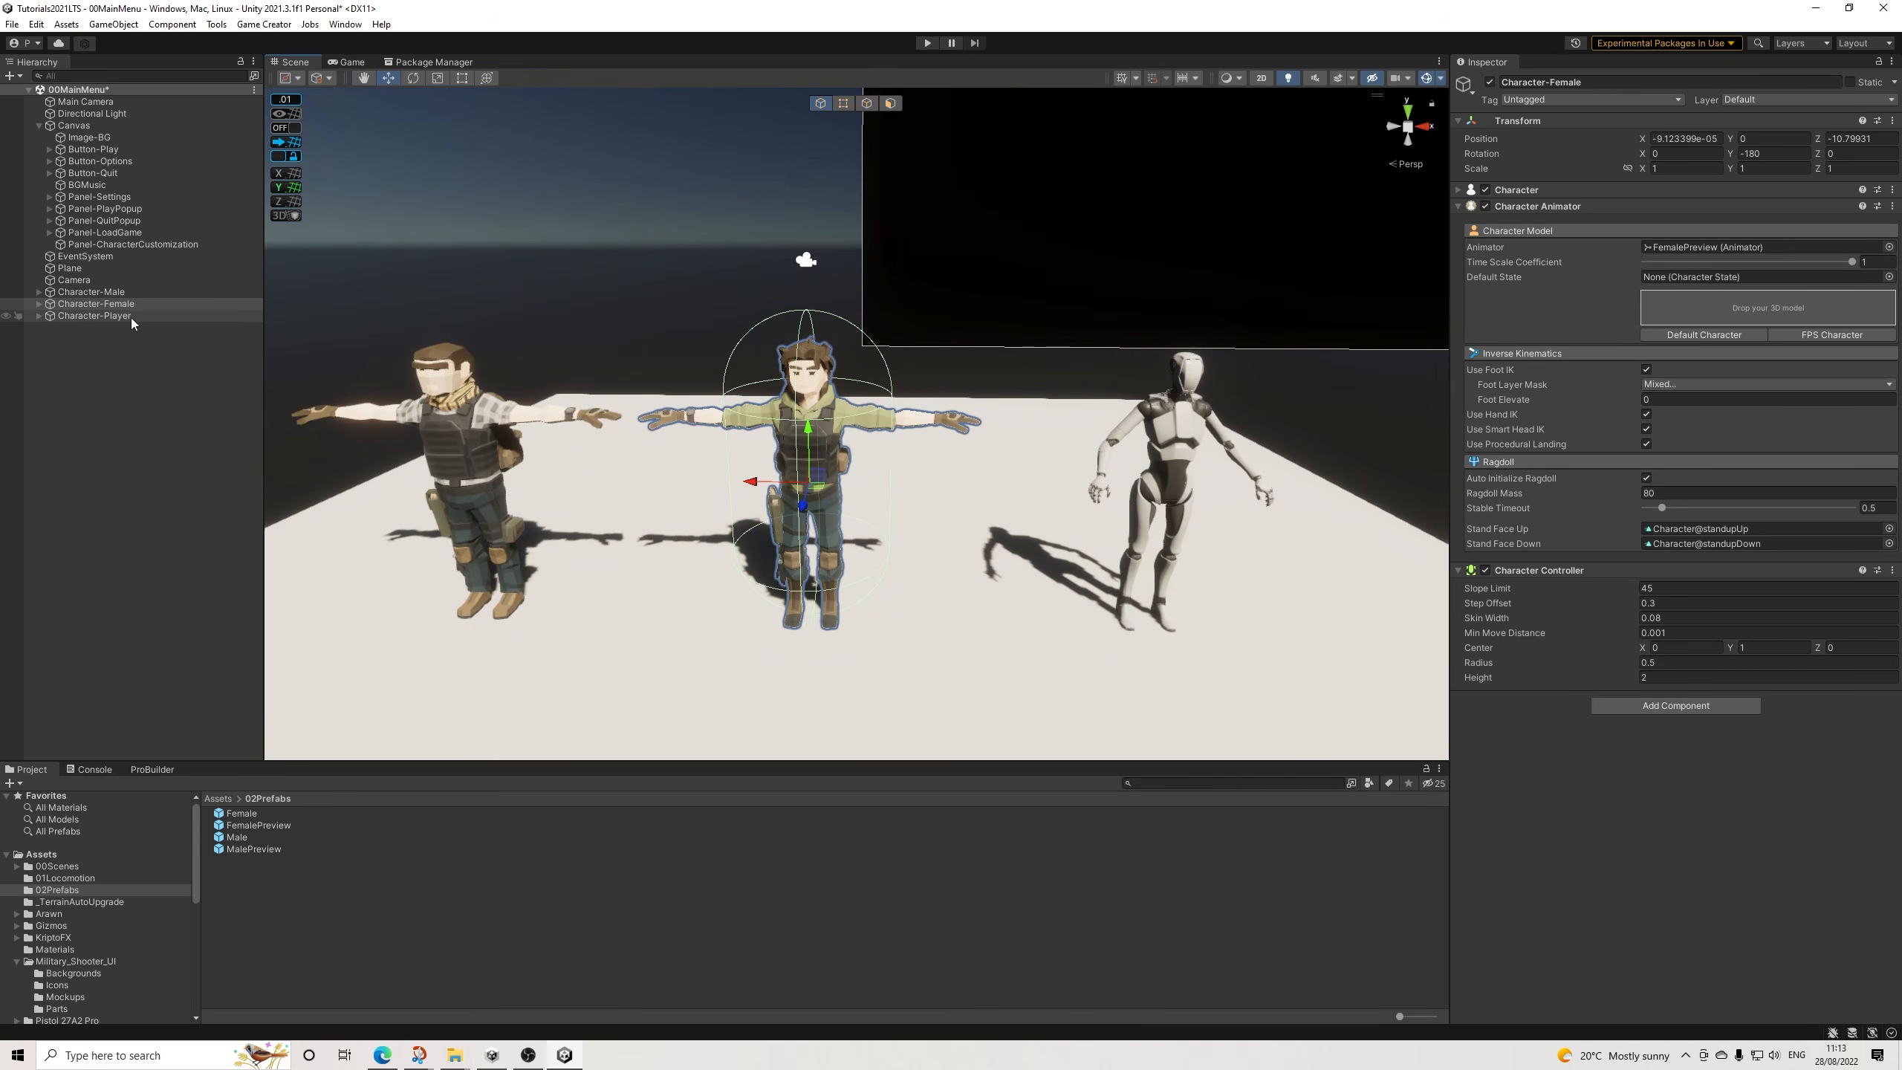
left_click(130, 342)
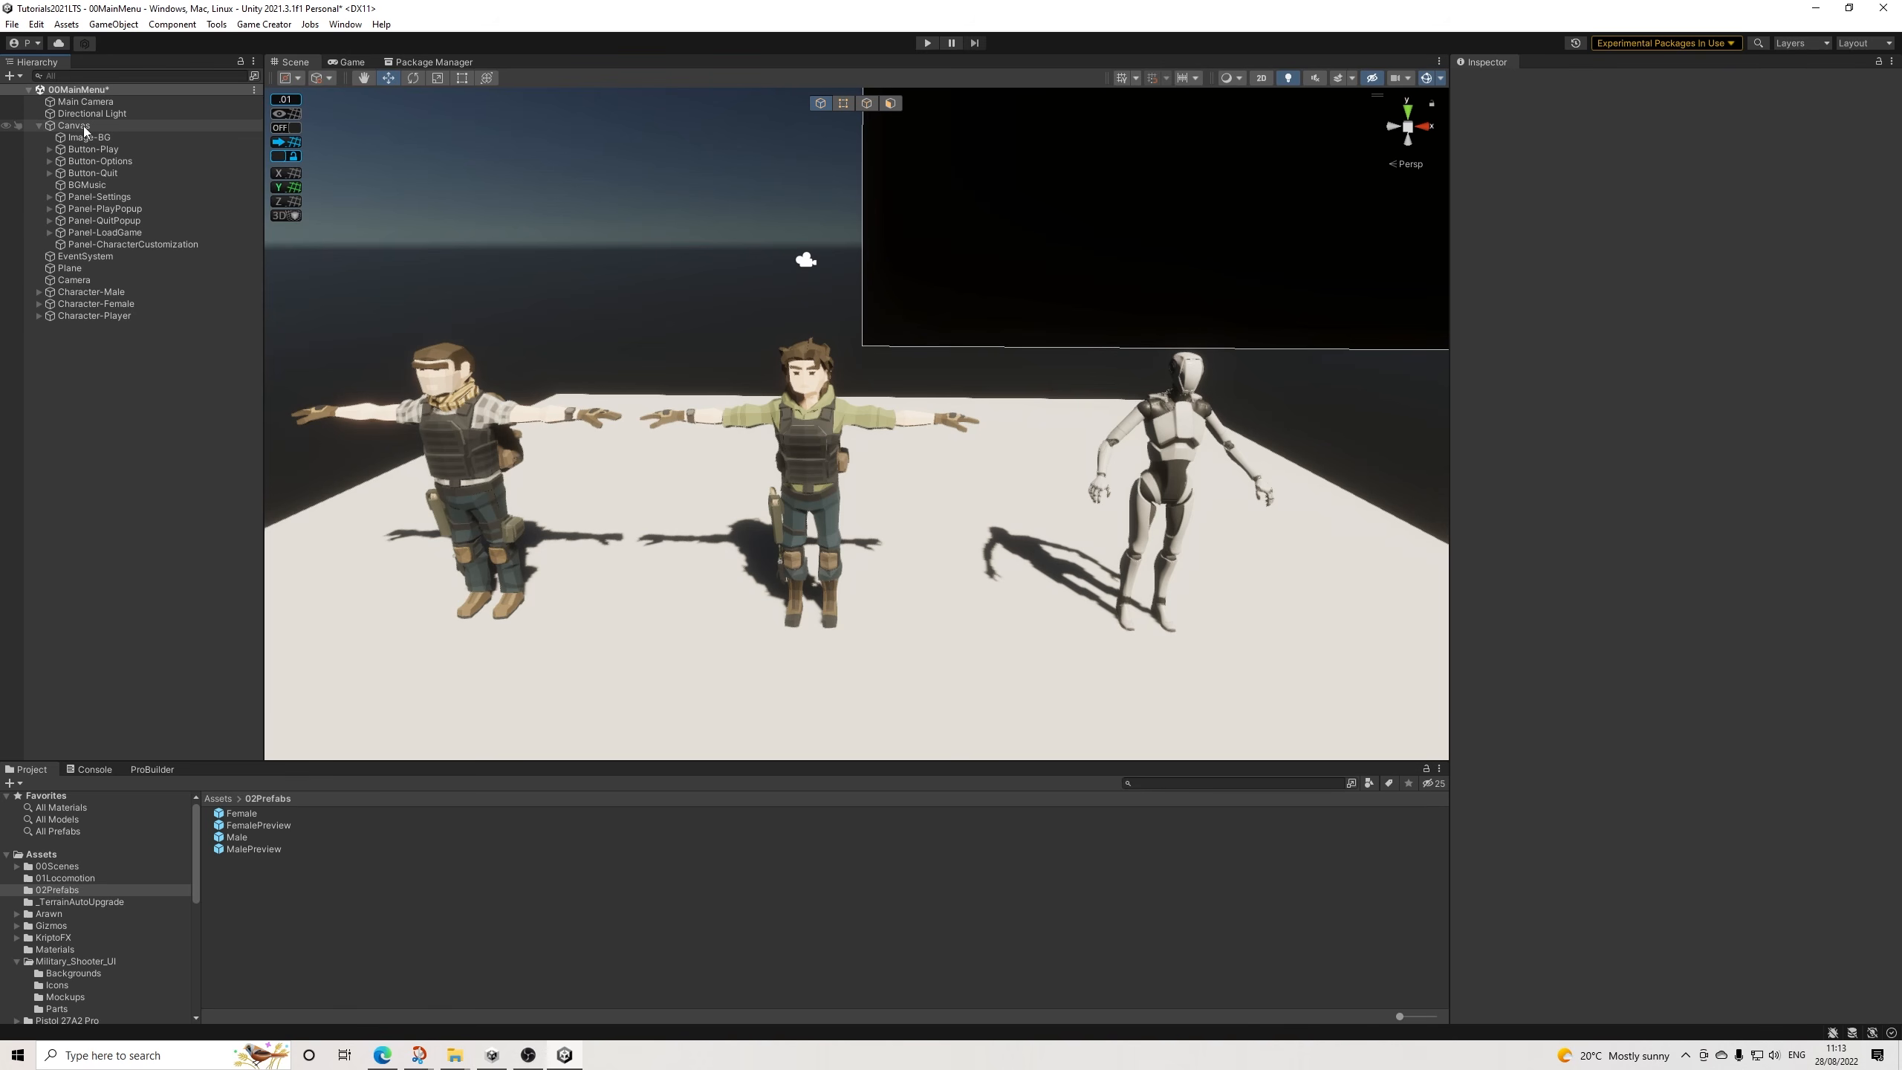
Add a Trigger component to Character-Male.
left_click(93, 291)
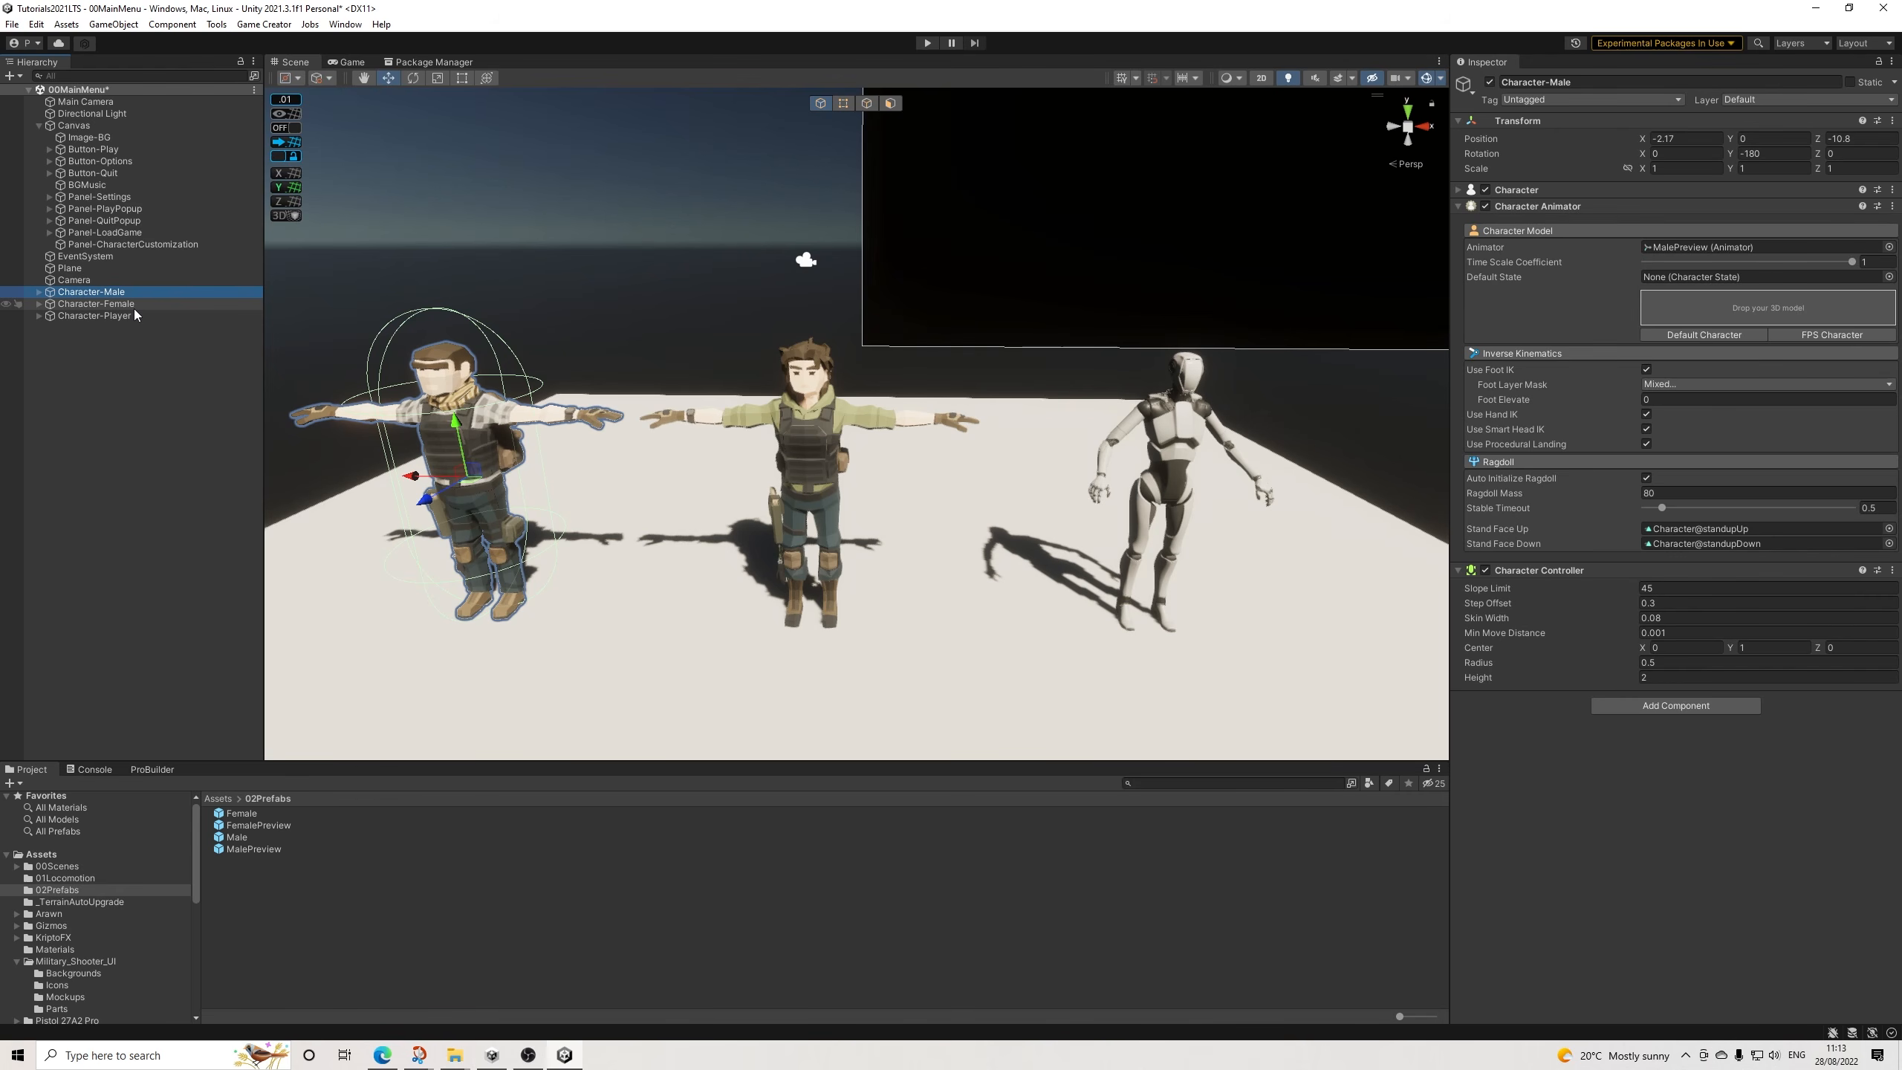
left_click(1673, 708)
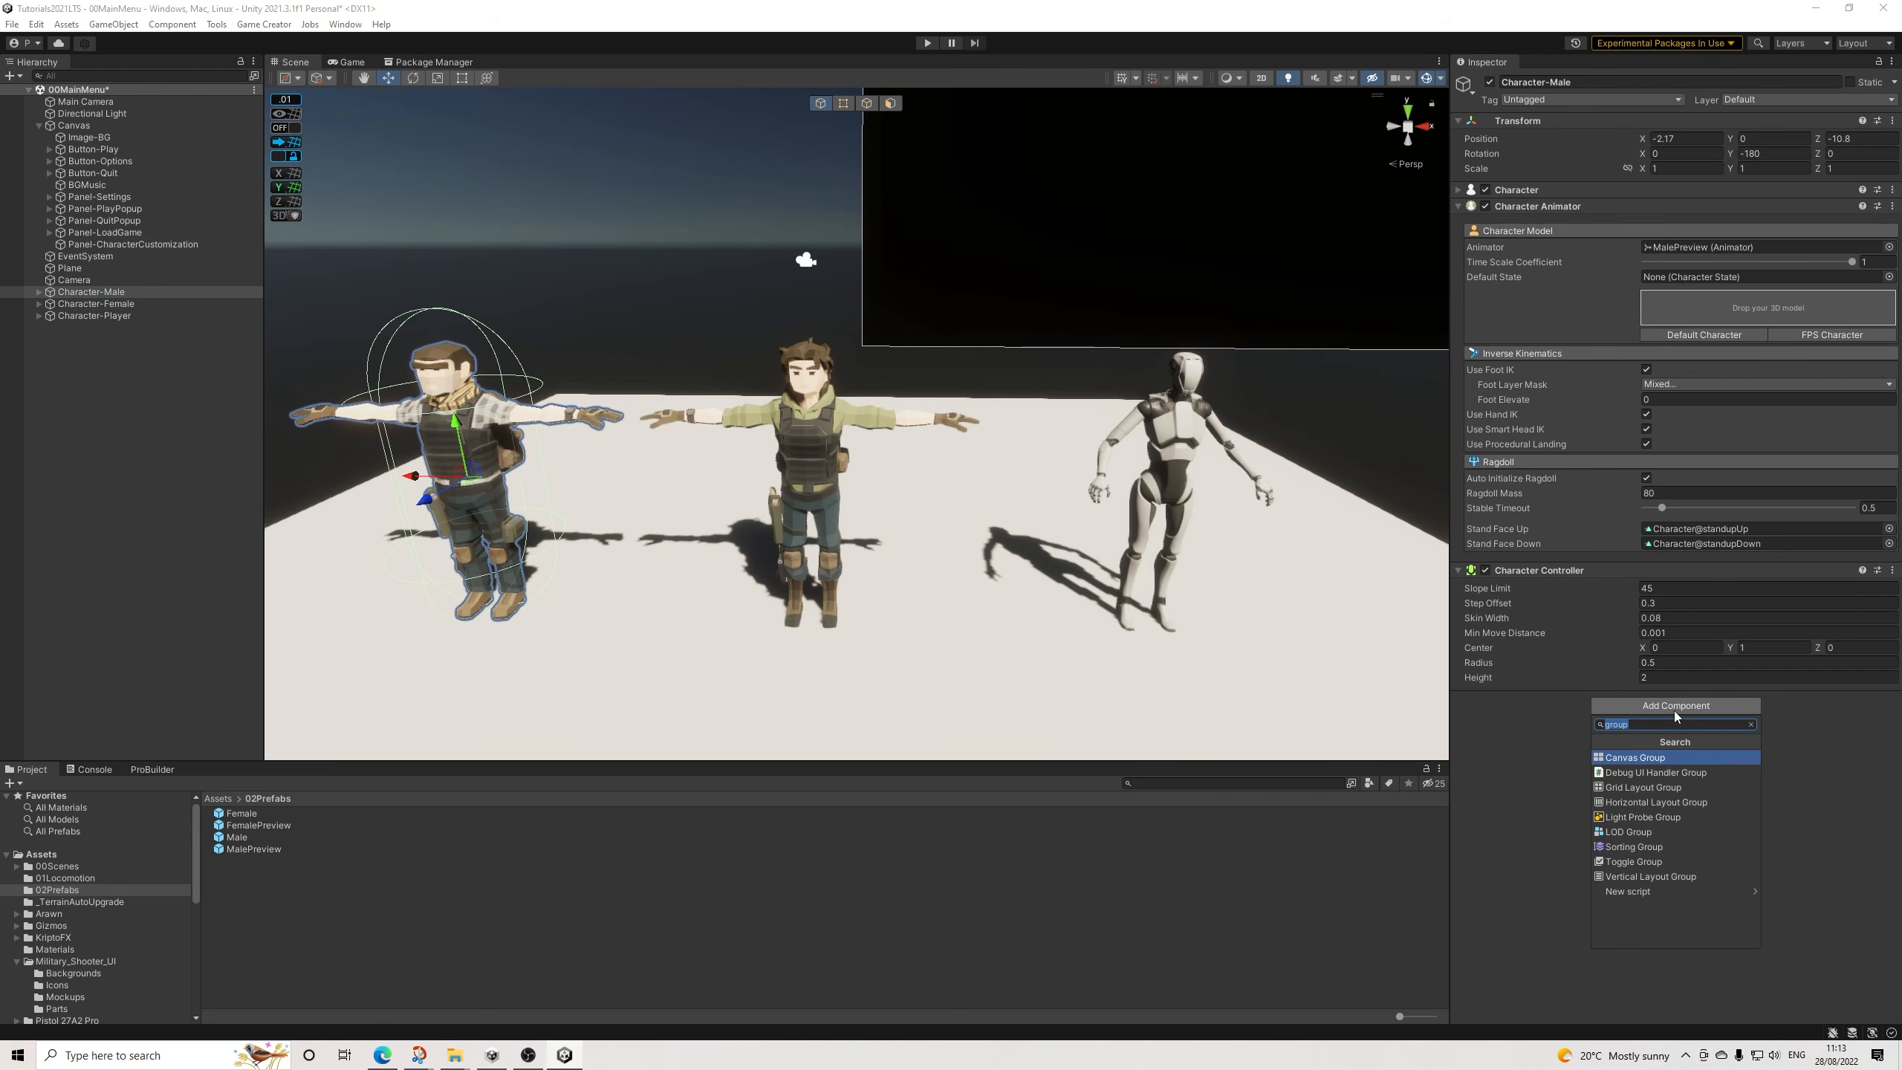
type("trigger")
key("Return")
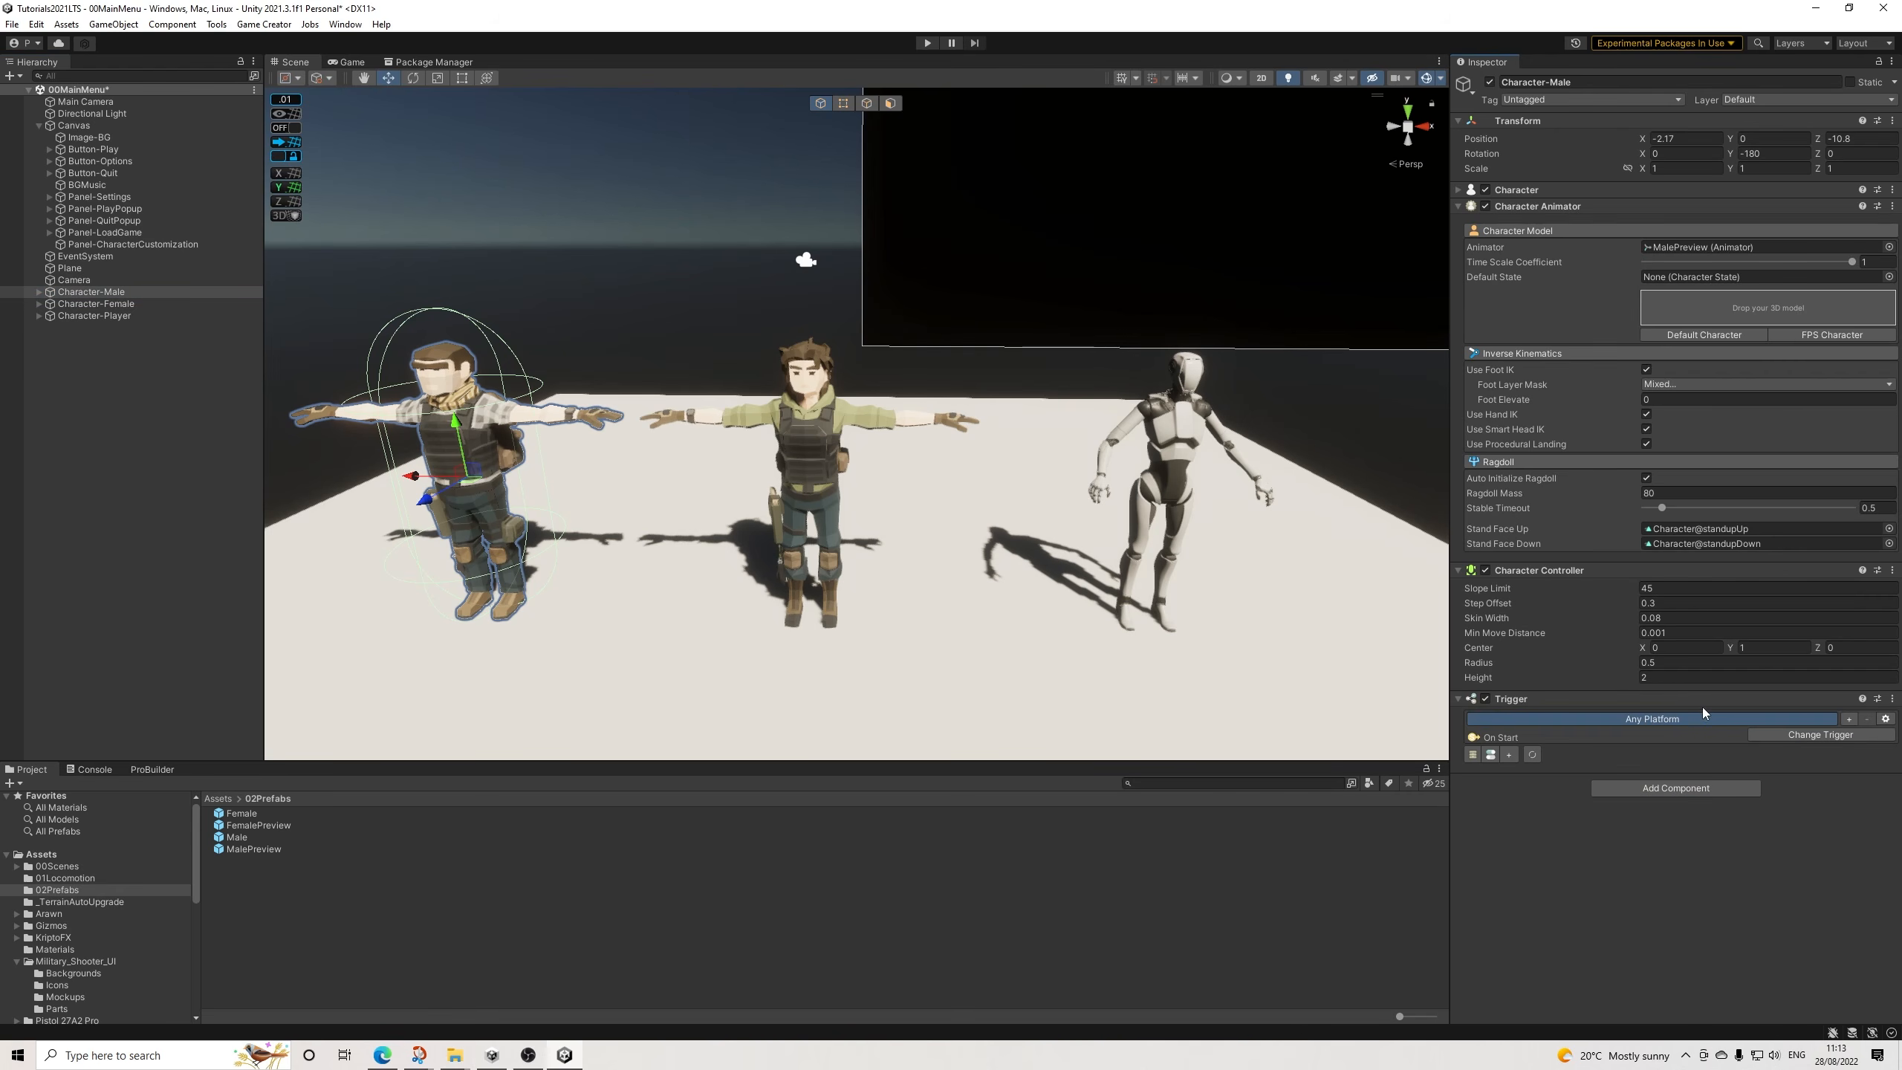
left_click(1819, 736)
type("enab")
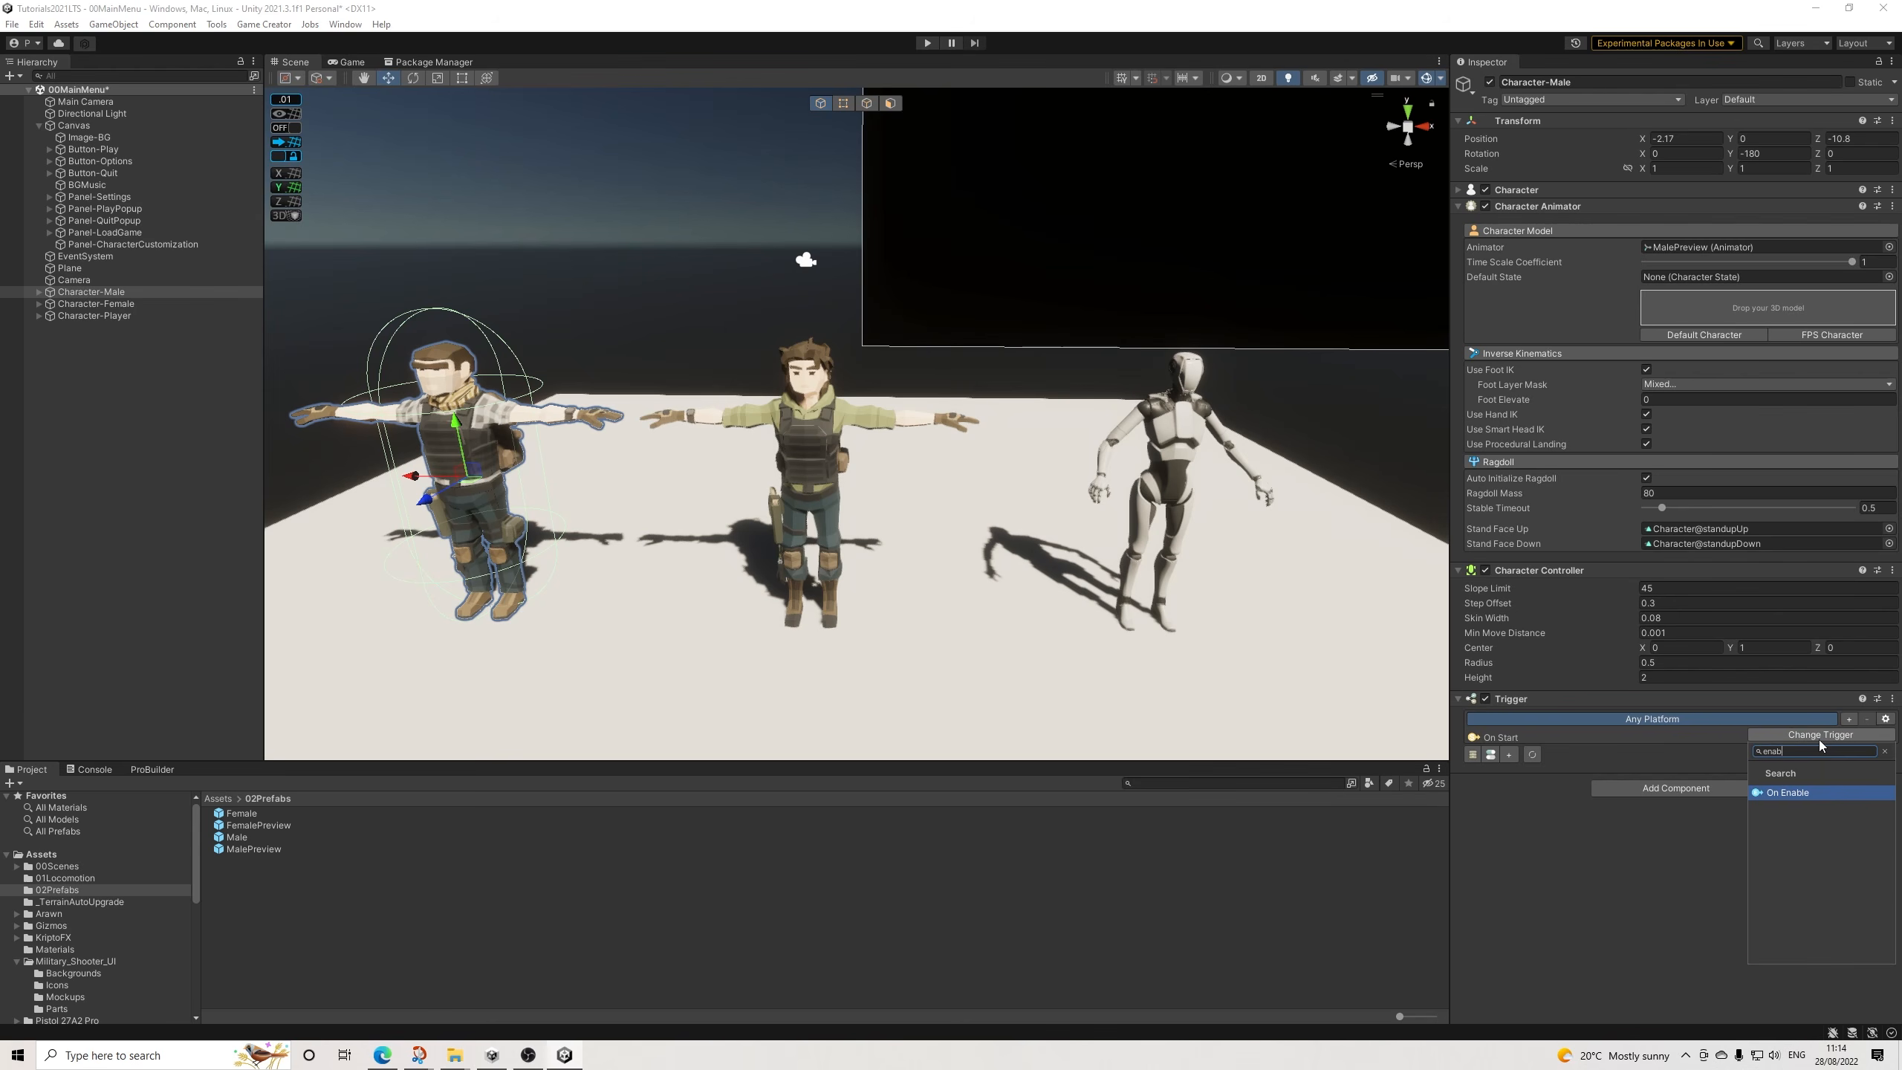
key("BackSpace")
key("BackSpace")
key("BackSpace")
key("BackSpace")
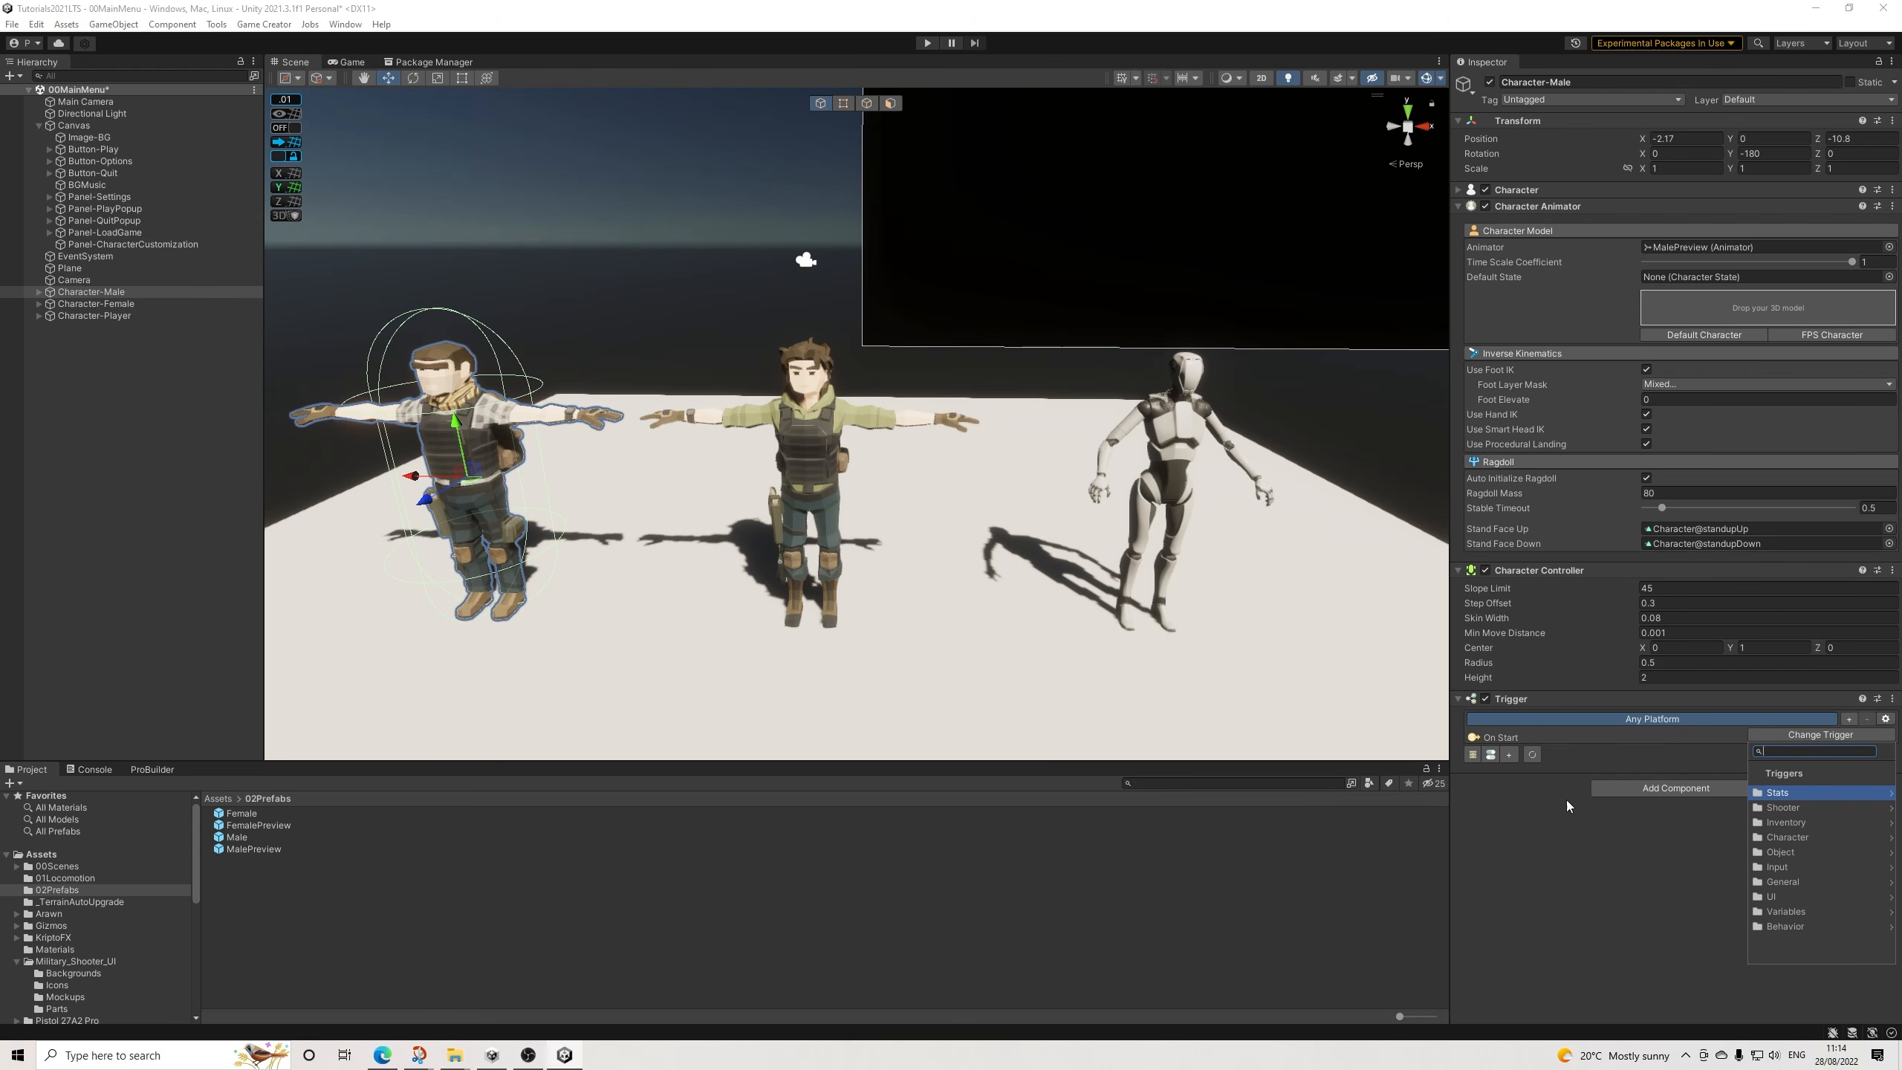
left_click(1575, 790)
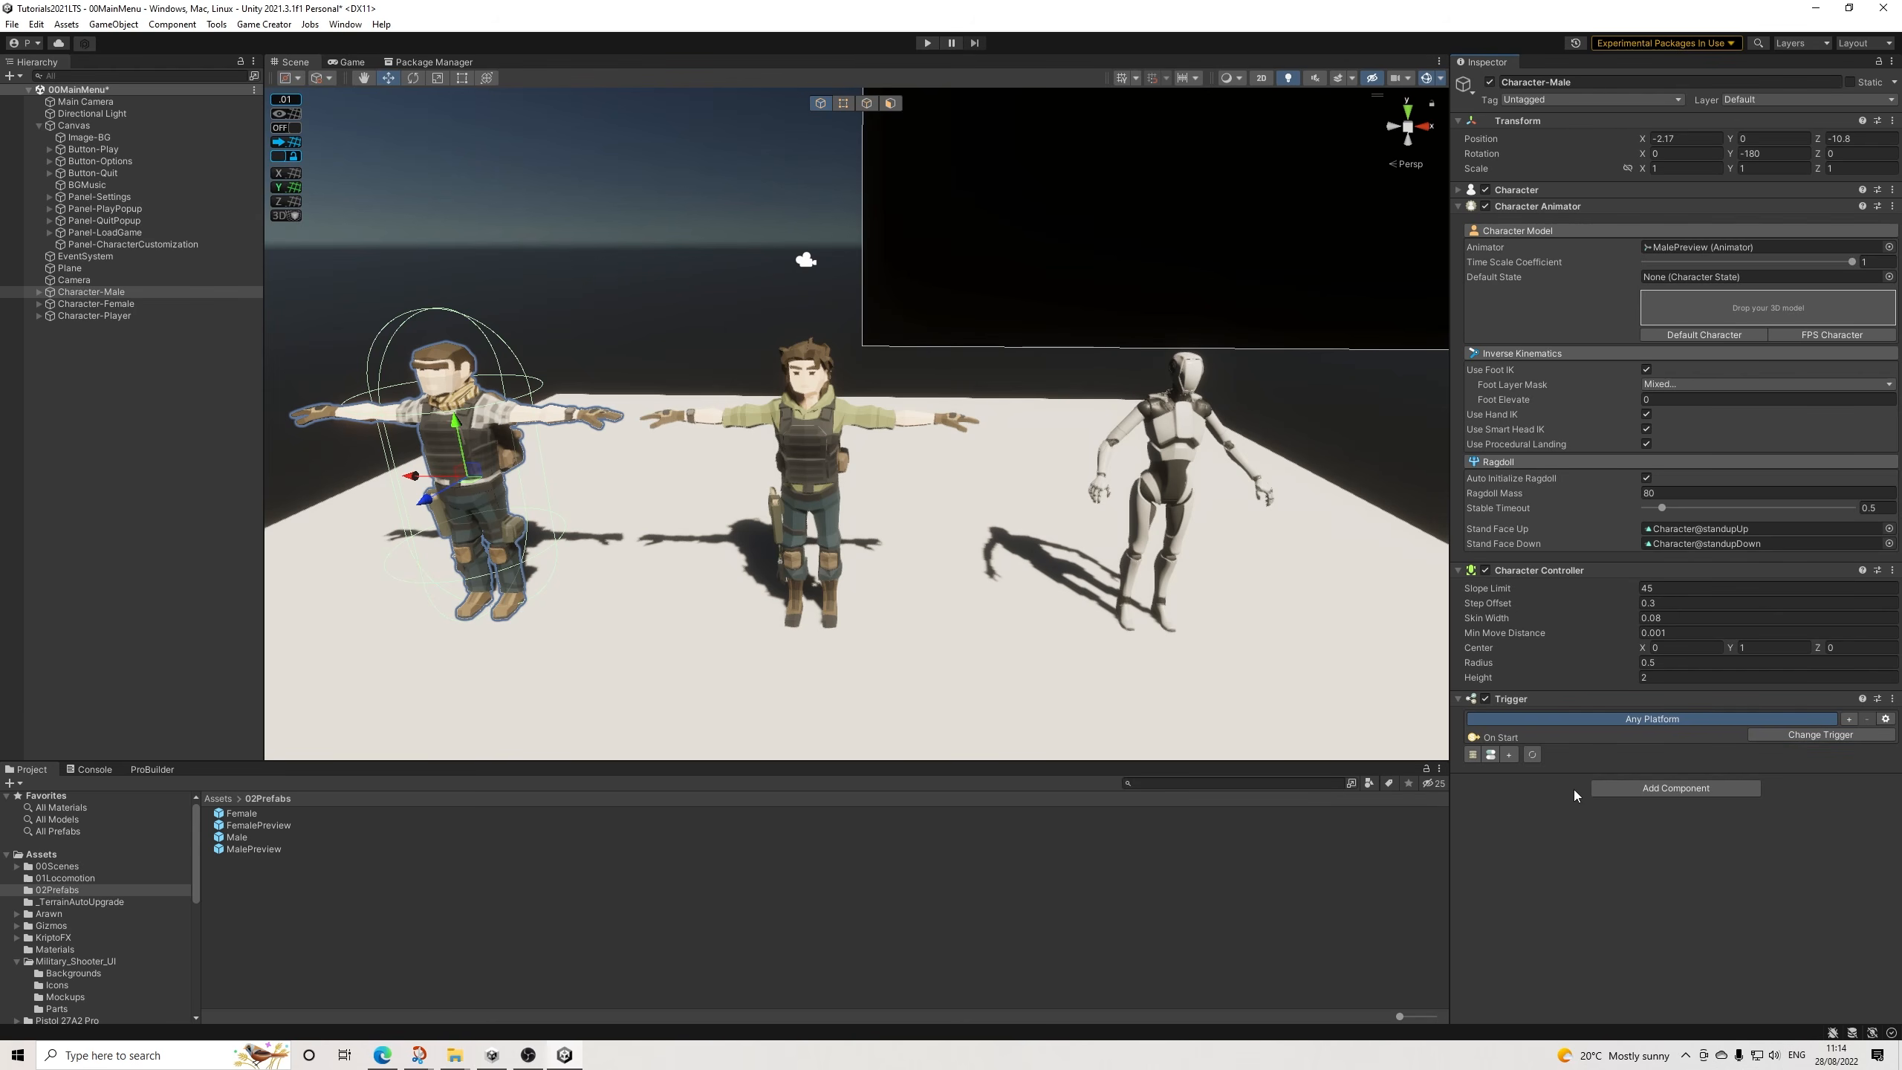
Add an Actions component to Character-Male and assign it to a new slot in the On Start trigger.
left_click(1513, 755)
left_click(1634, 805)
type("a")
left_click(1622, 849)
left_click_drag(1530, 795, 1554, 773)
Add a Character State action to Character-Male's Actions and set its State to Animation Clip.
left_click(1536, 816)
type("state")
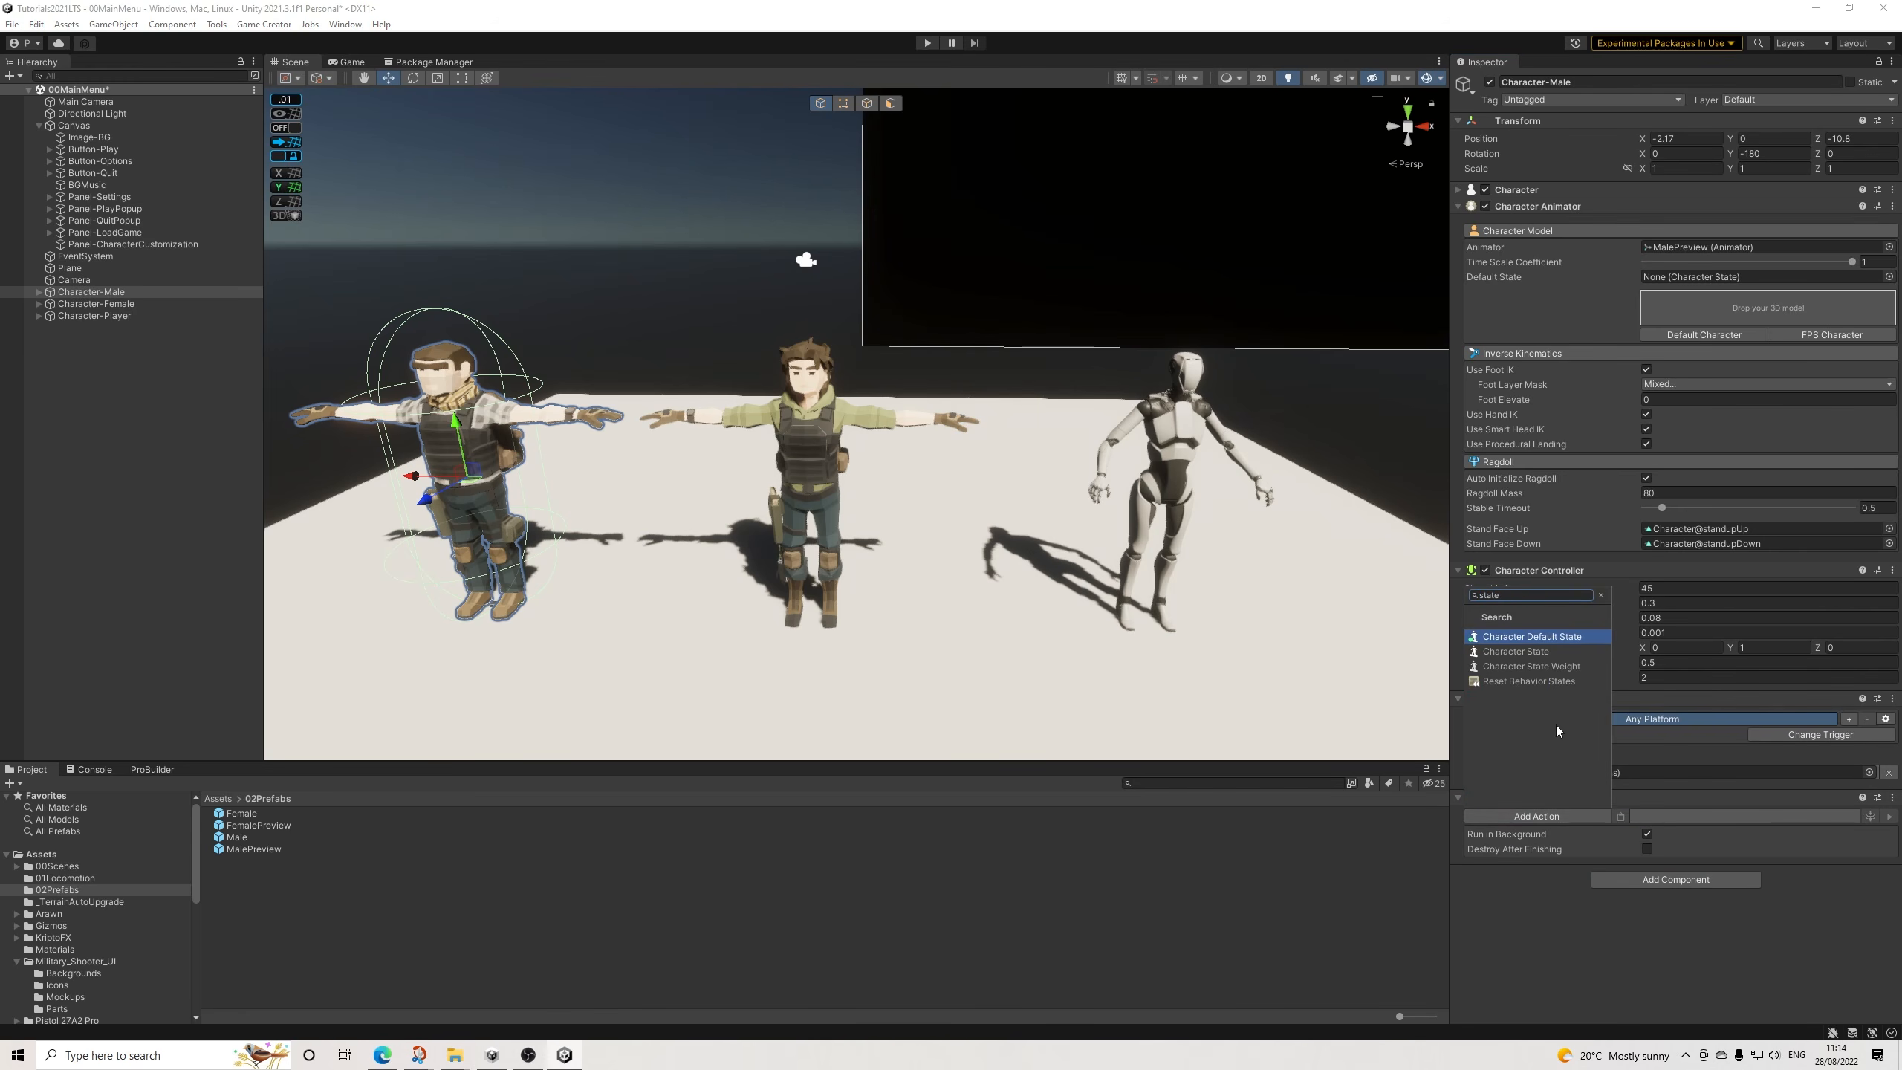
left_click(1533, 650)
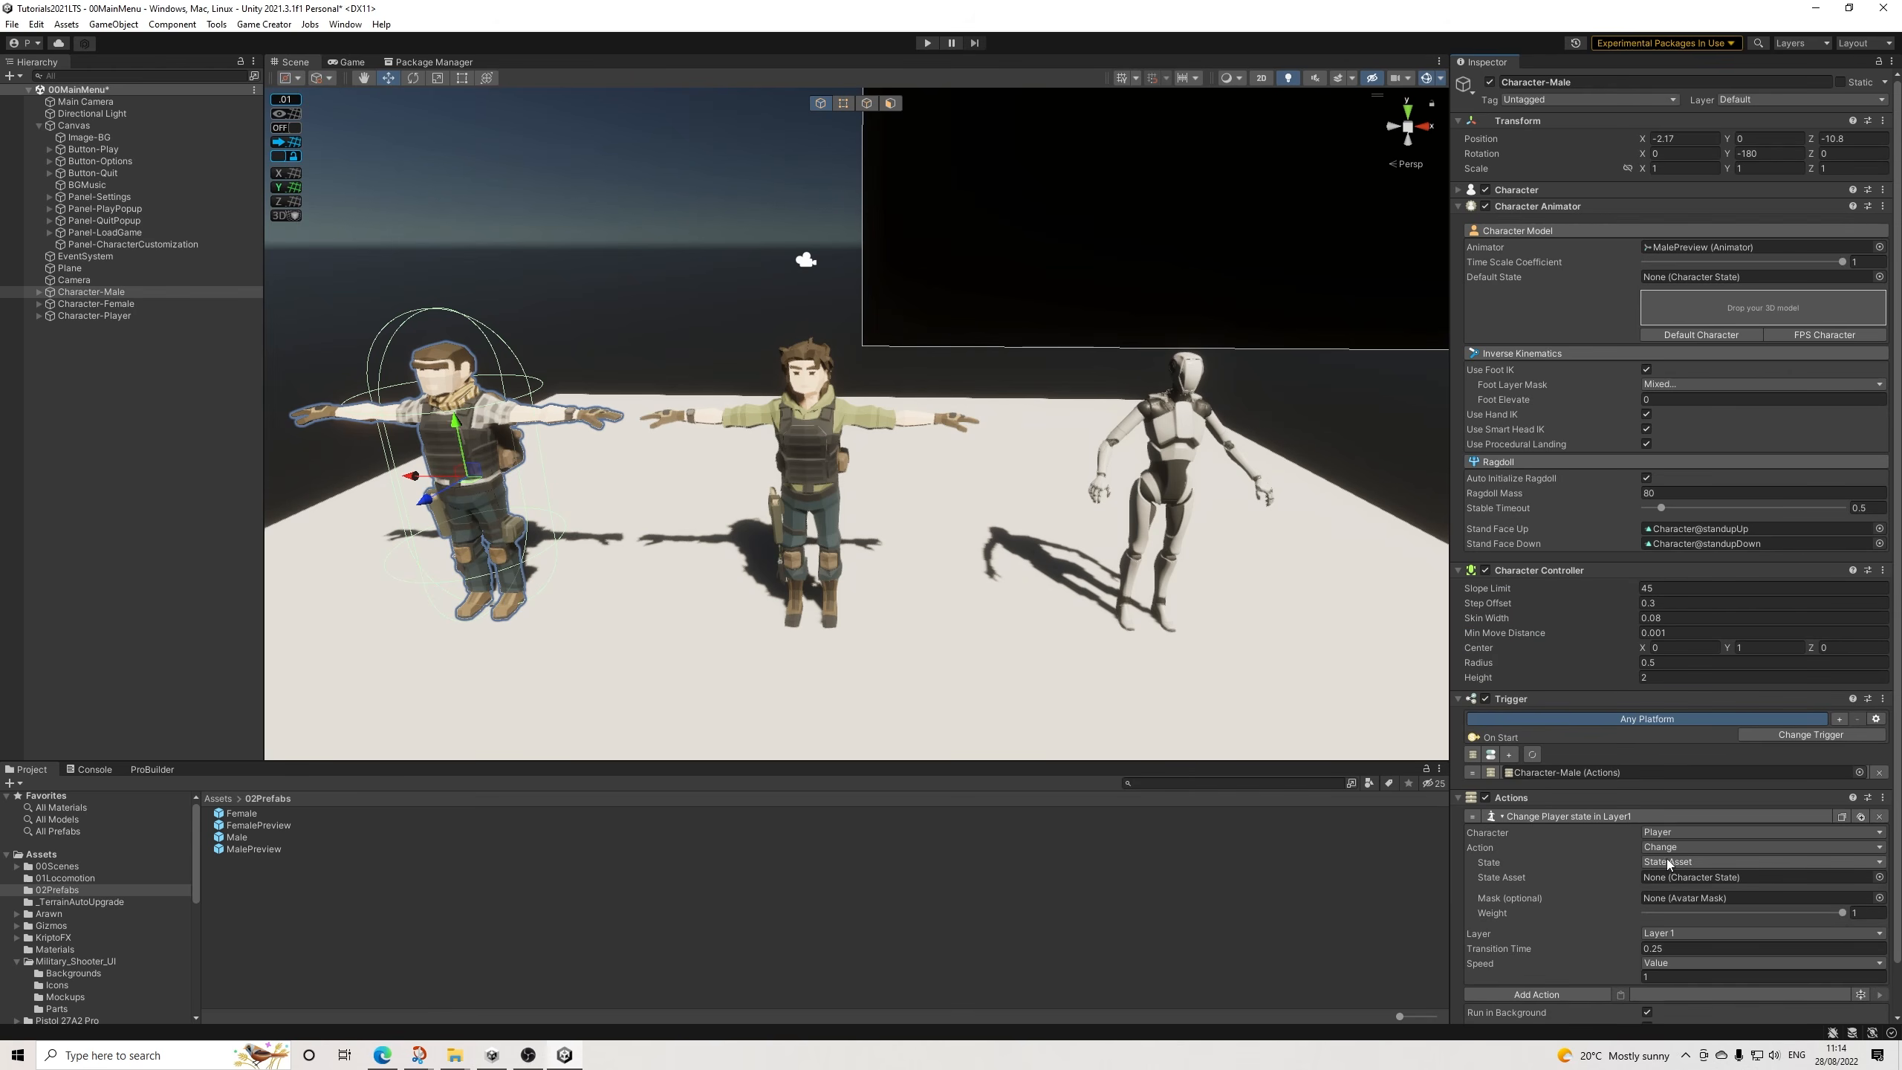
left_click(1647, 848)
left_click(1670, 863)
left_click(1663, 862)
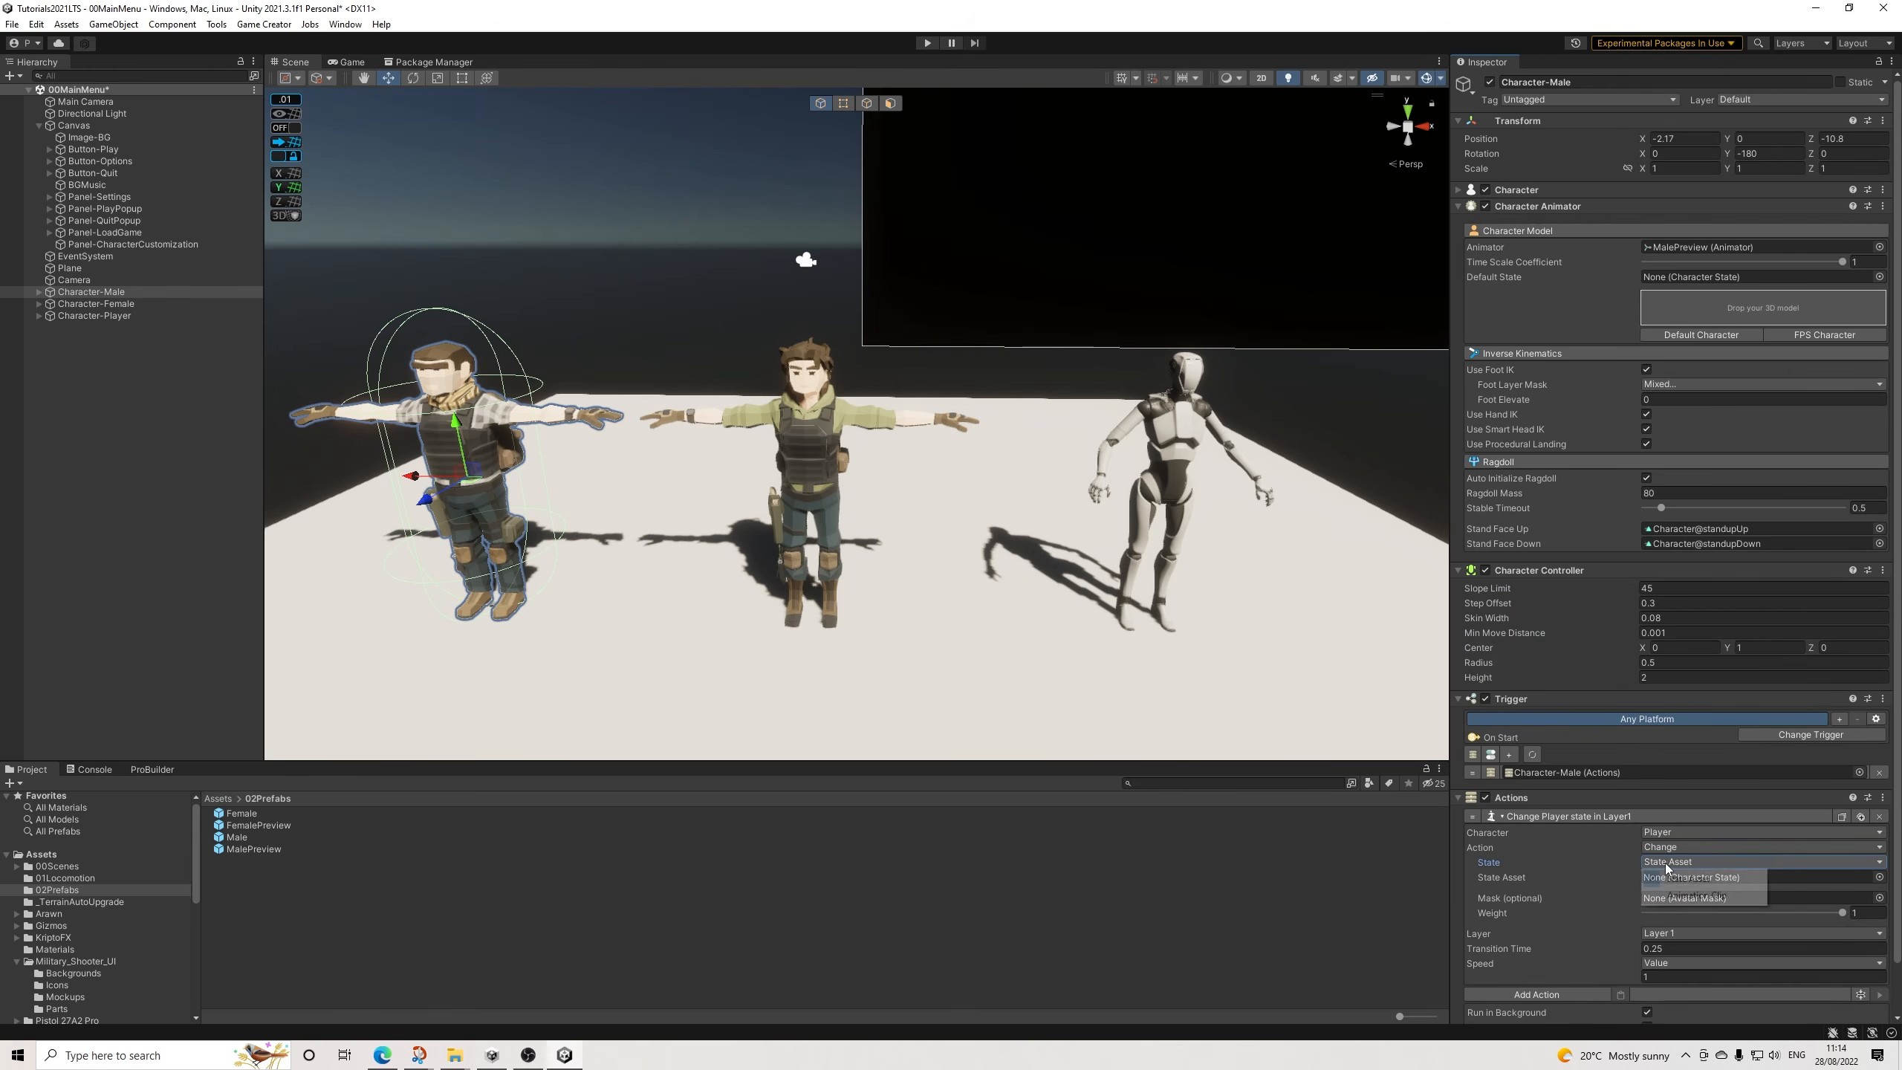
left_click(1679, 893)
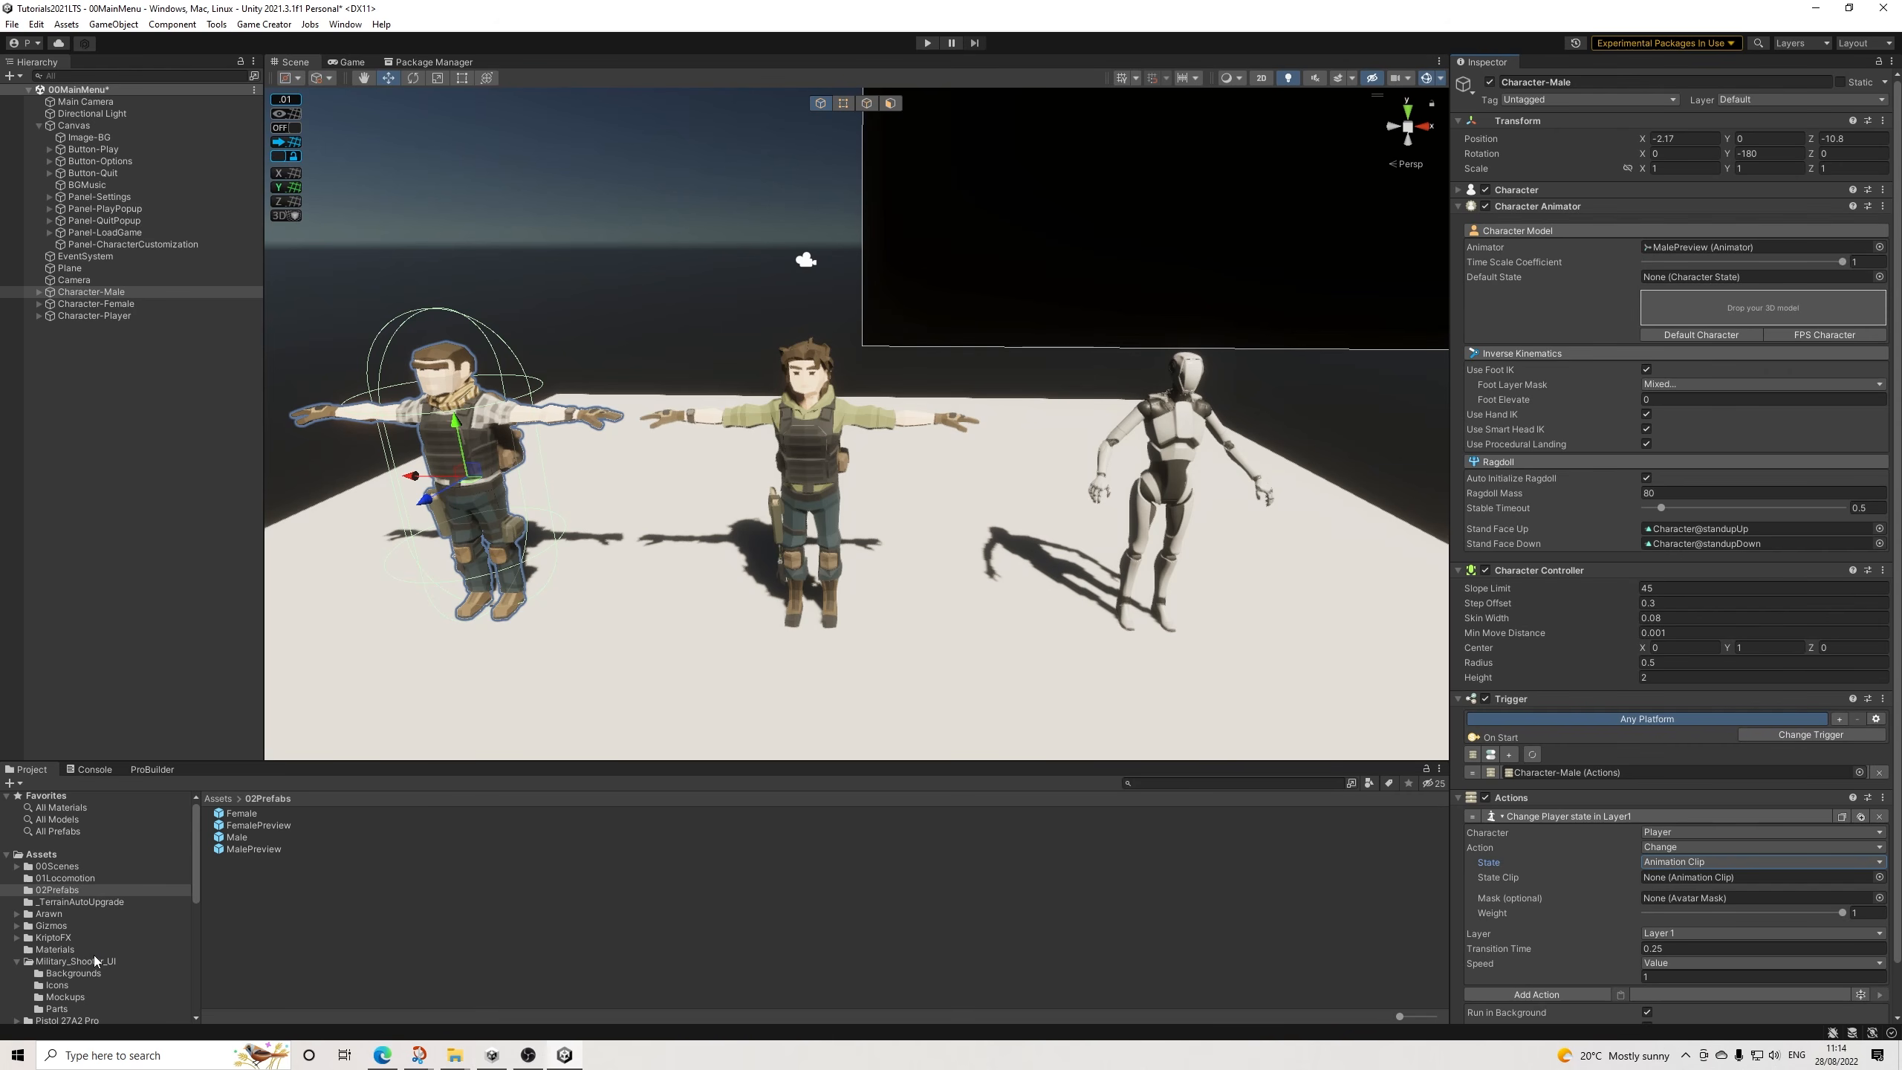
Look through the Holster_and_Fire animations in the Pistol 27A2 Pro assets.
scroll(93, 955, "down", 3)
scroll(89, 939, "down", 3)
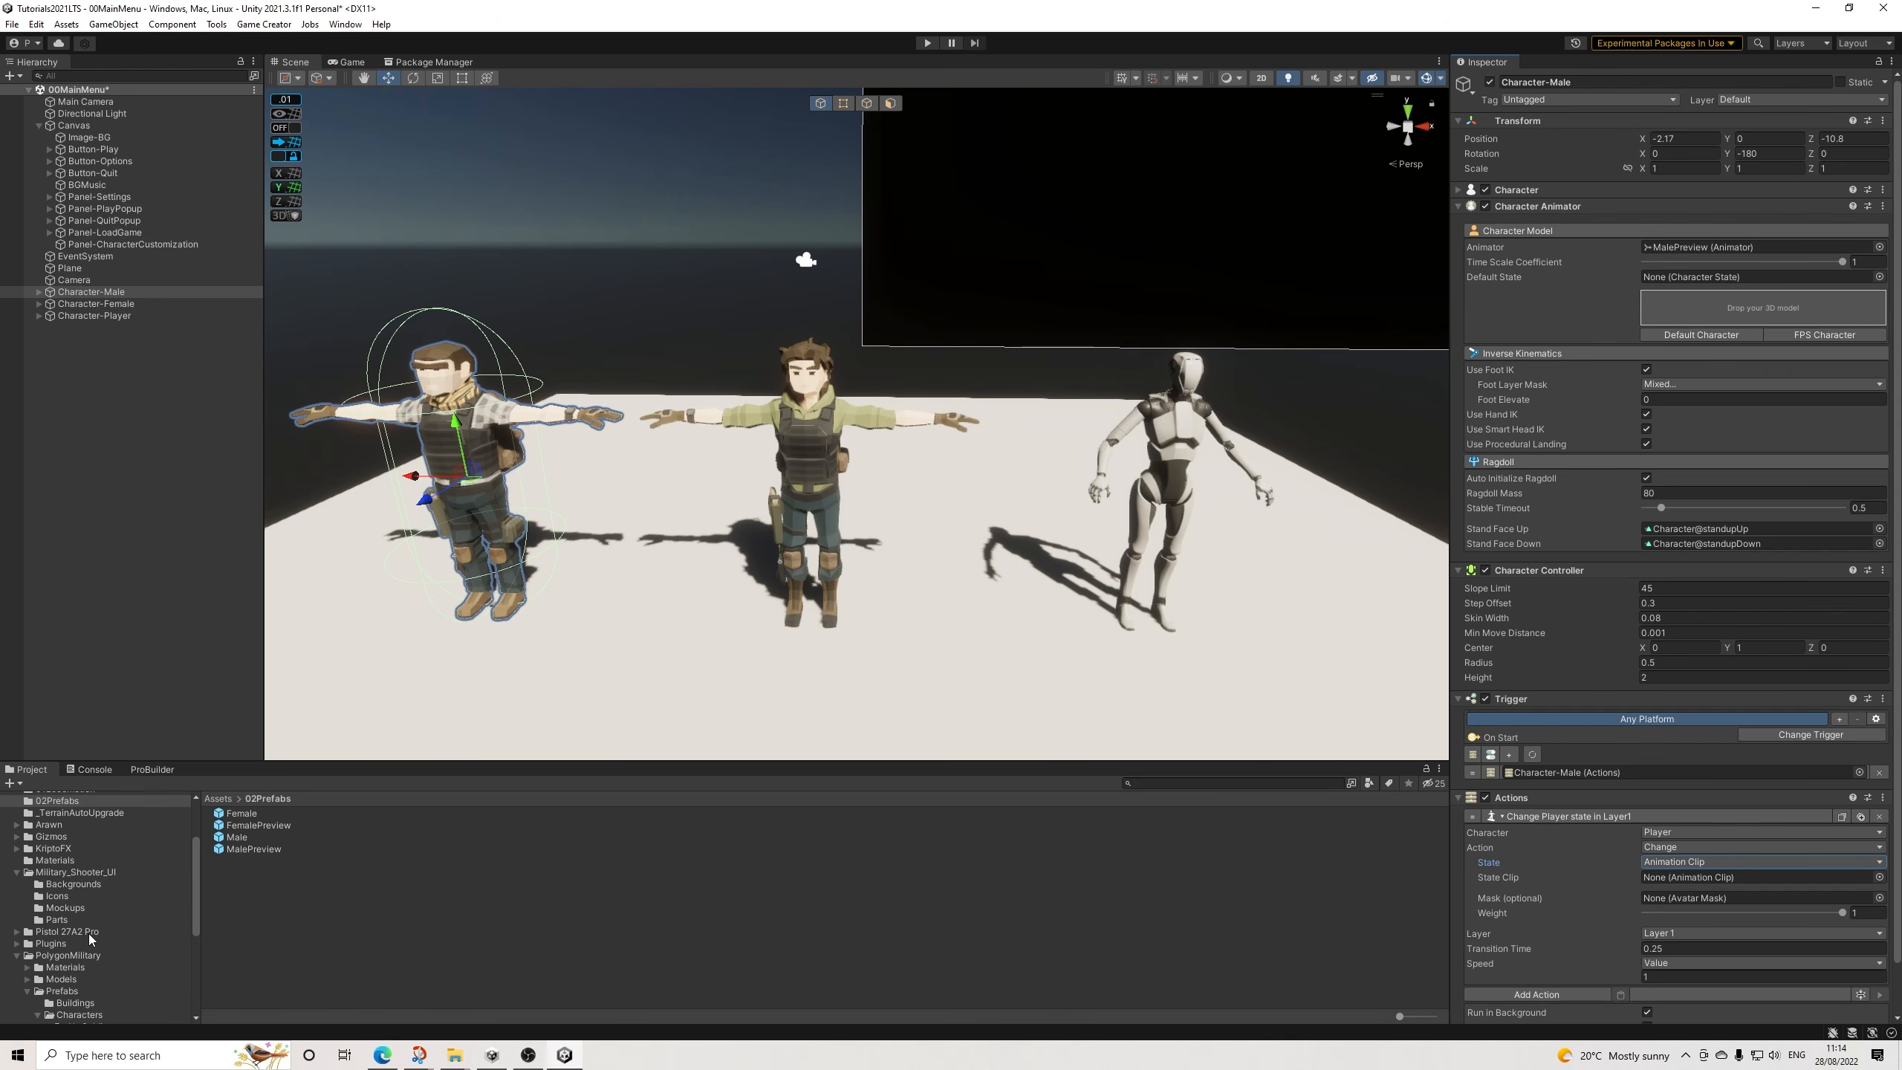
scroll(59, 952, "down", 3)
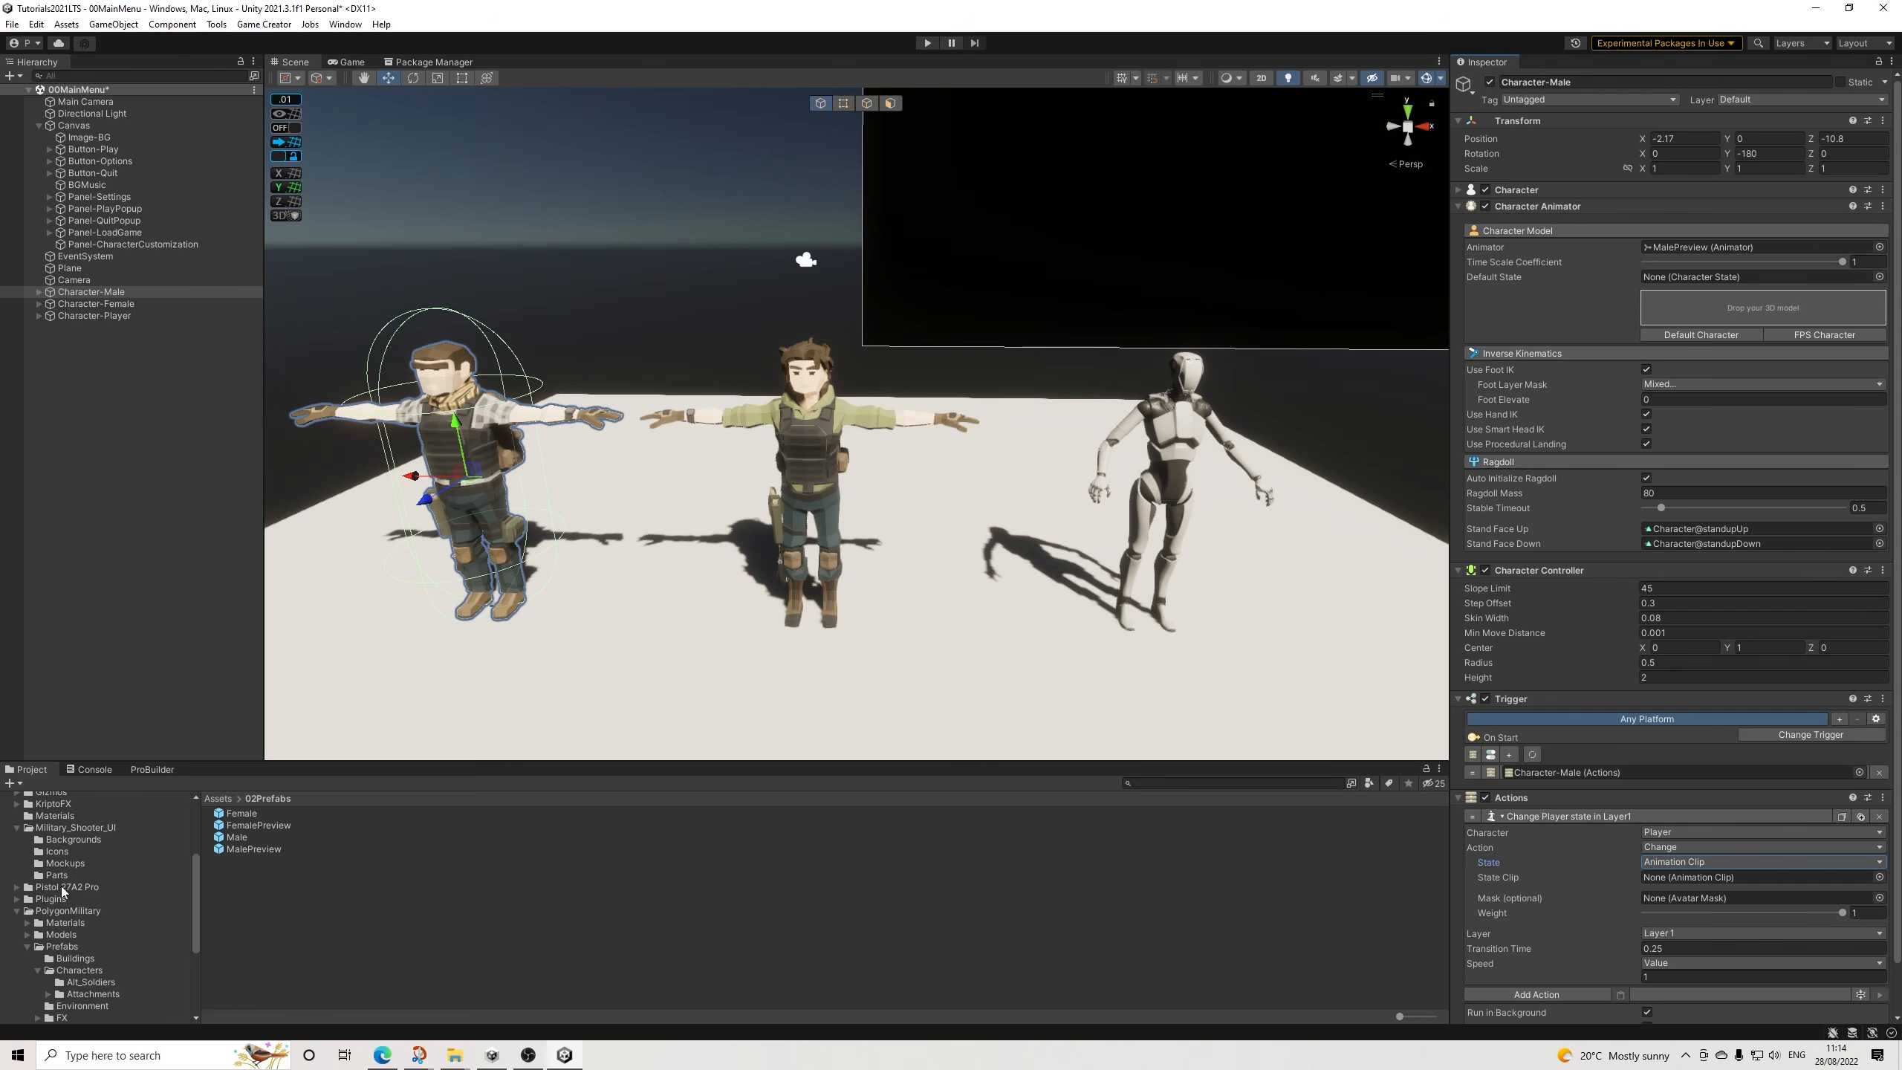
left_click(20, 889)
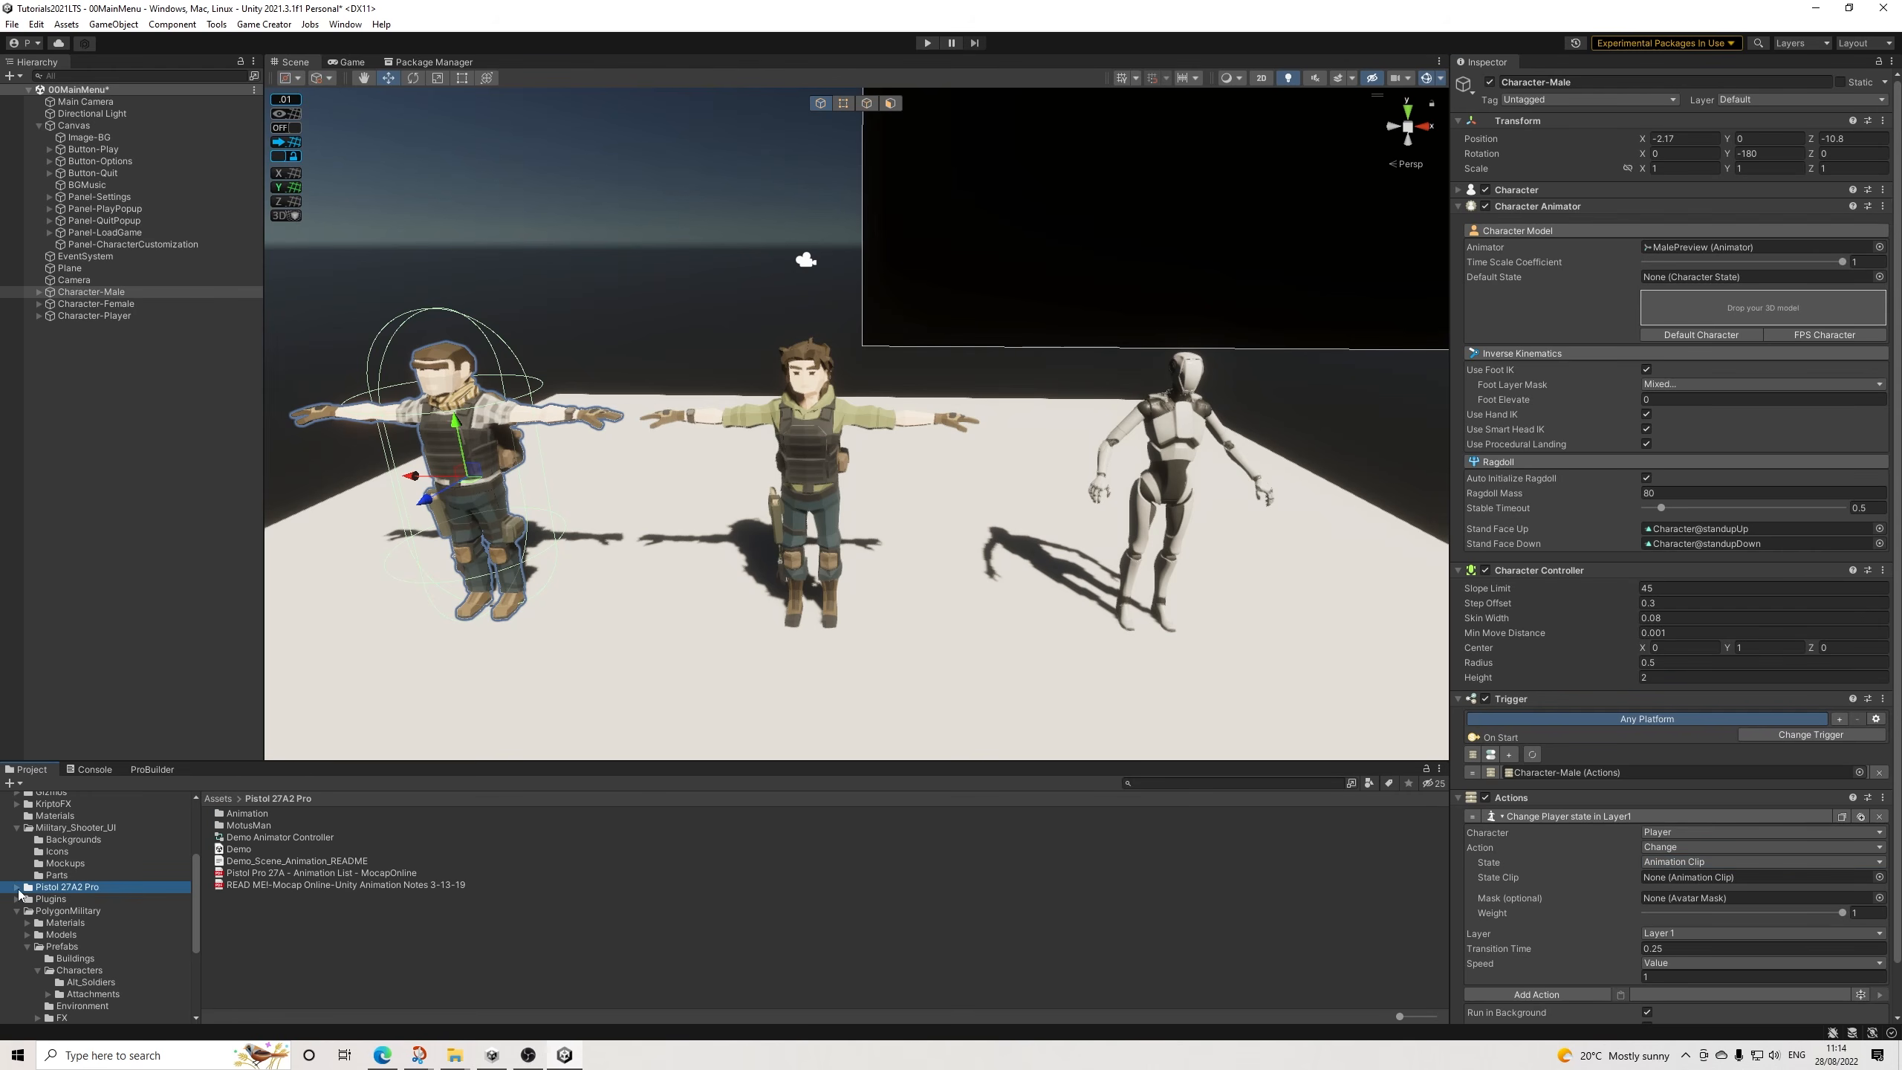
double_click(240, 815)
double_click(238, 824)
left_click(259, 837)
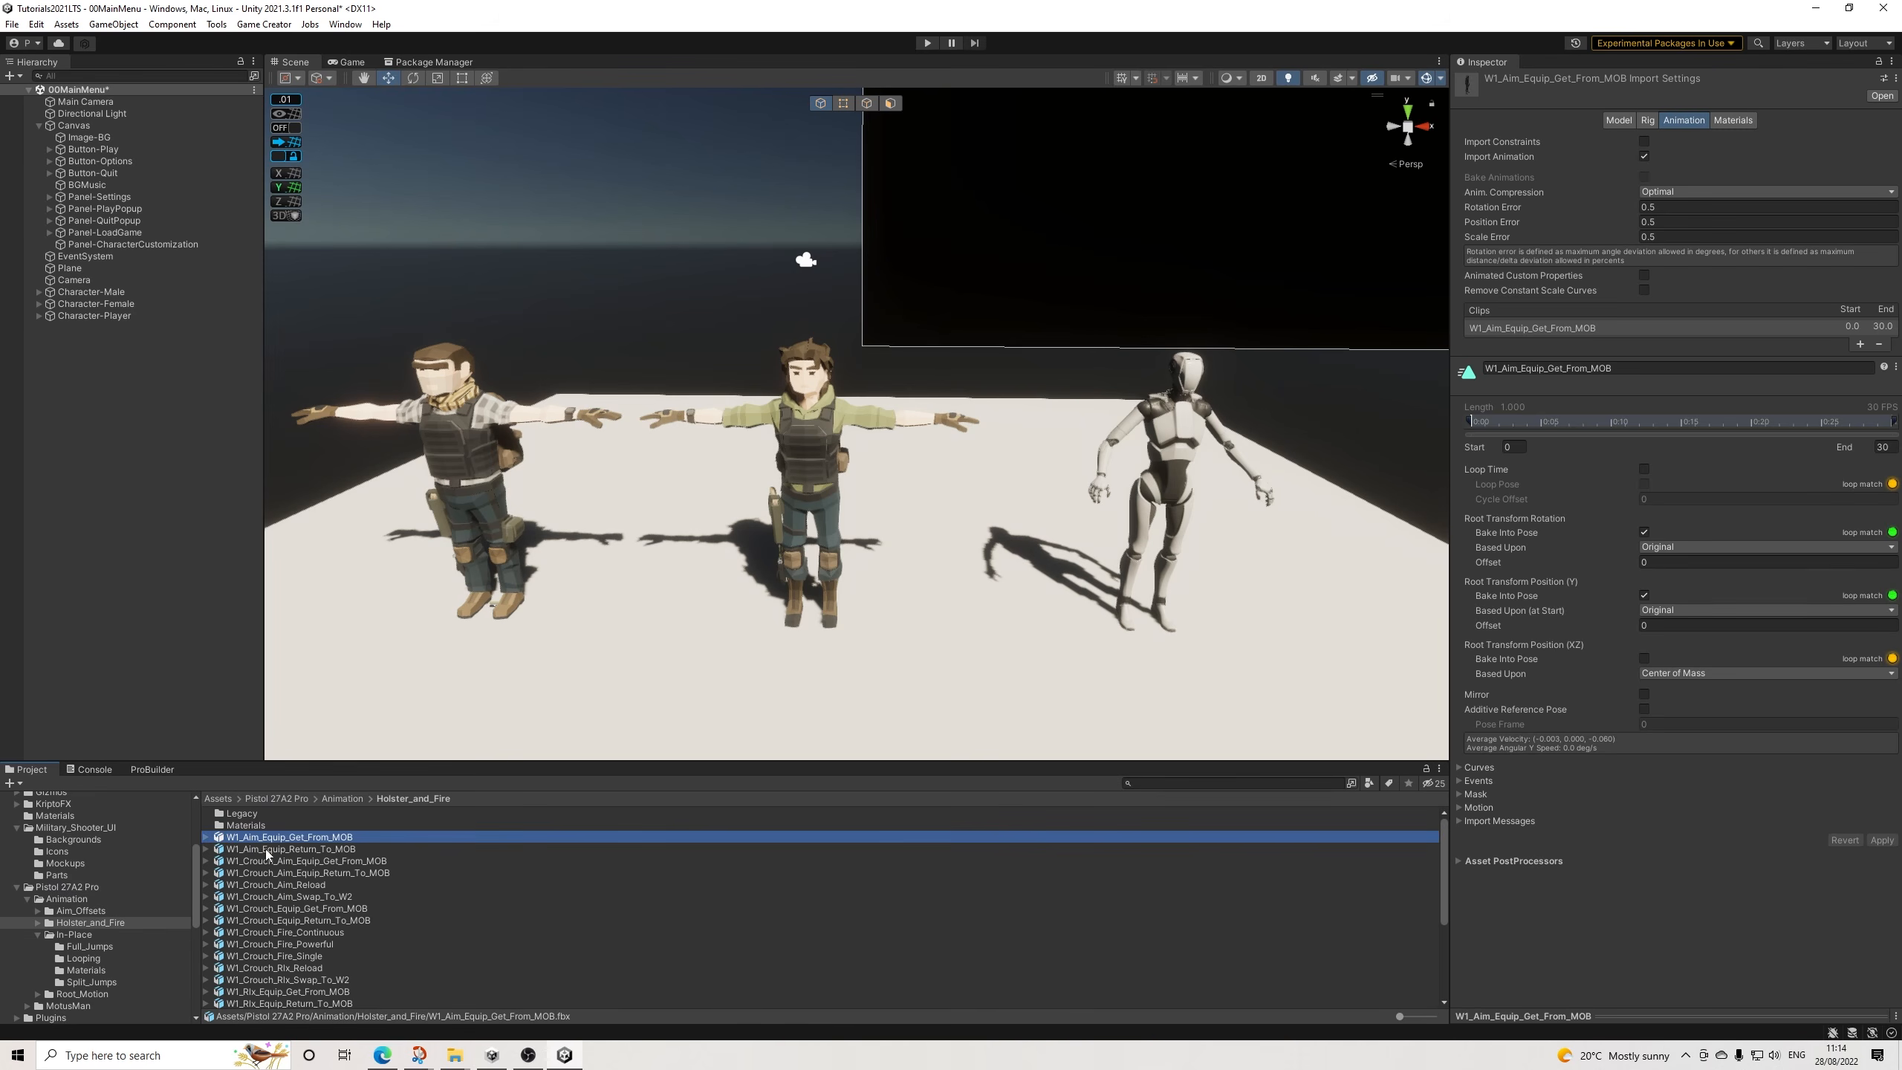
Browse the In-Place Looping animations and preview W1_Crouch_Aim_Idle_IPC and W1_Stand_Aim_Idle_IPC.
left_click(71, 933)
left_click(82, 959)
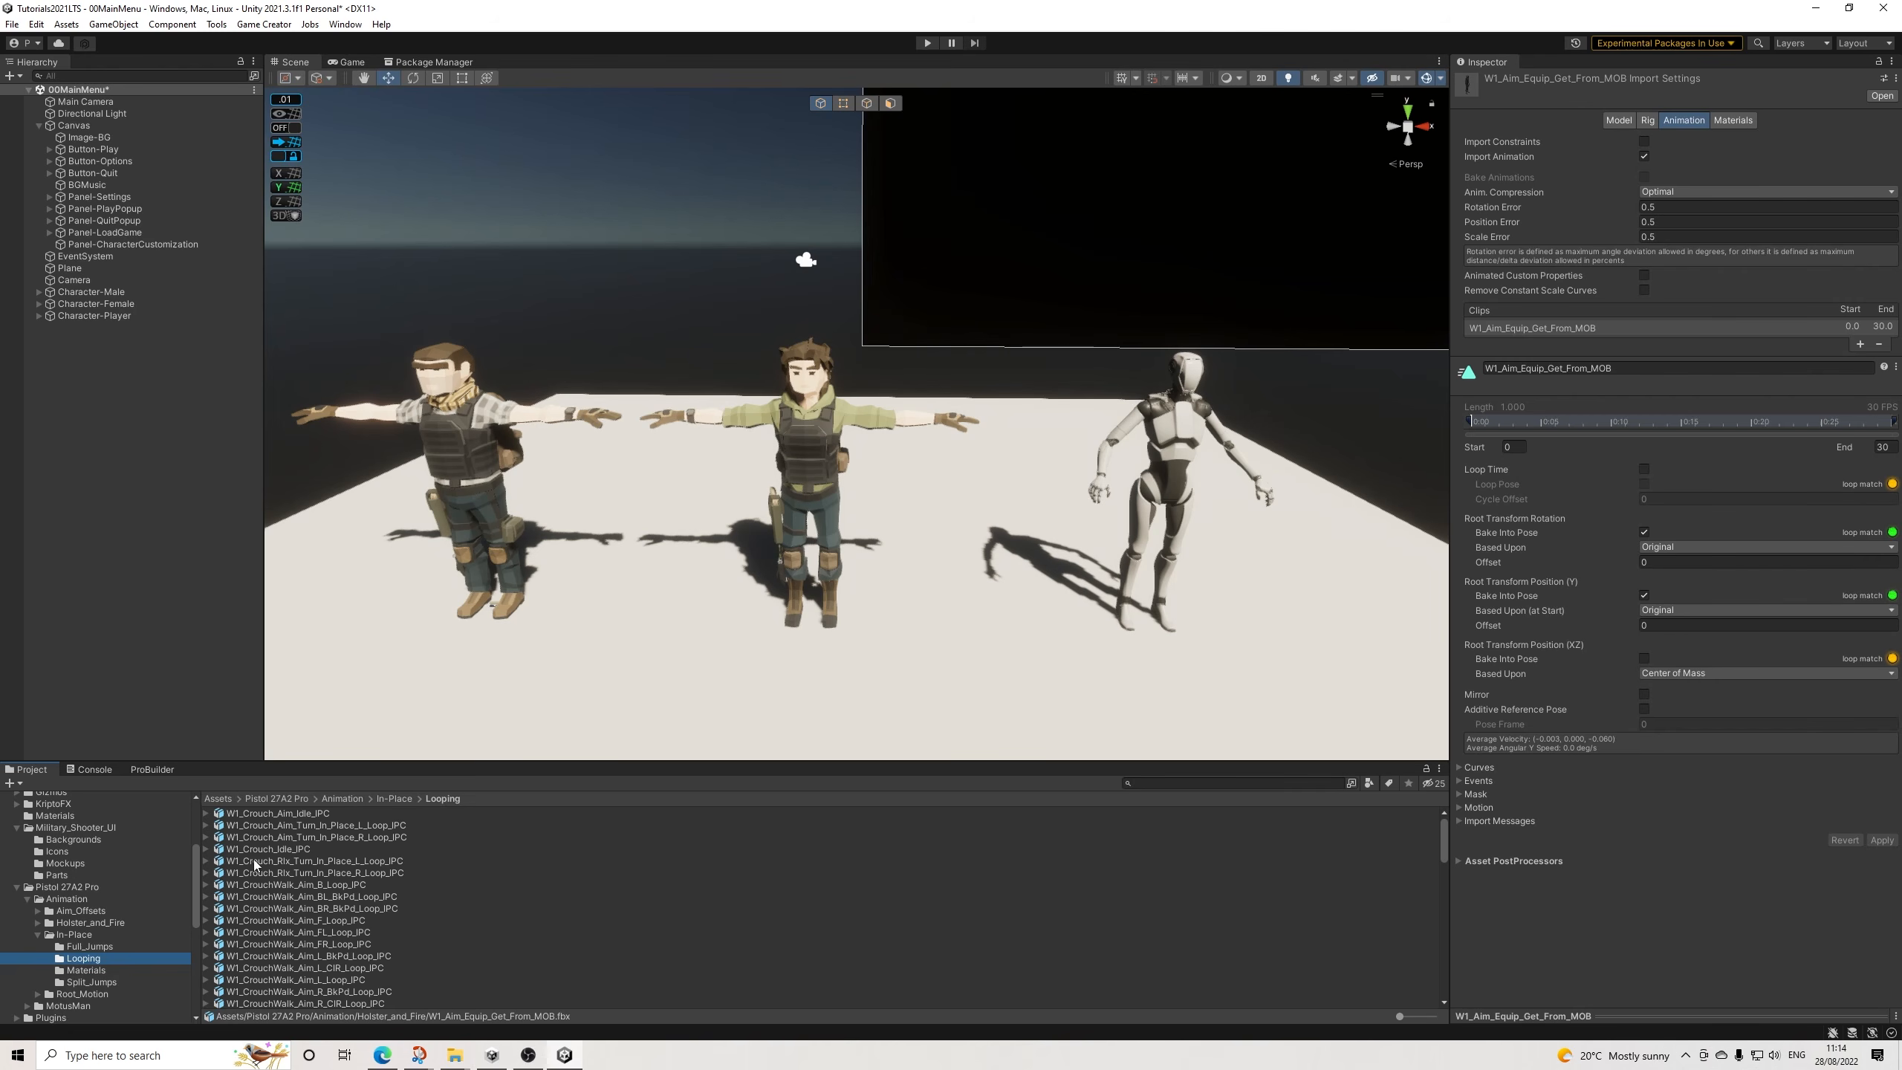
left_click(304, 814)
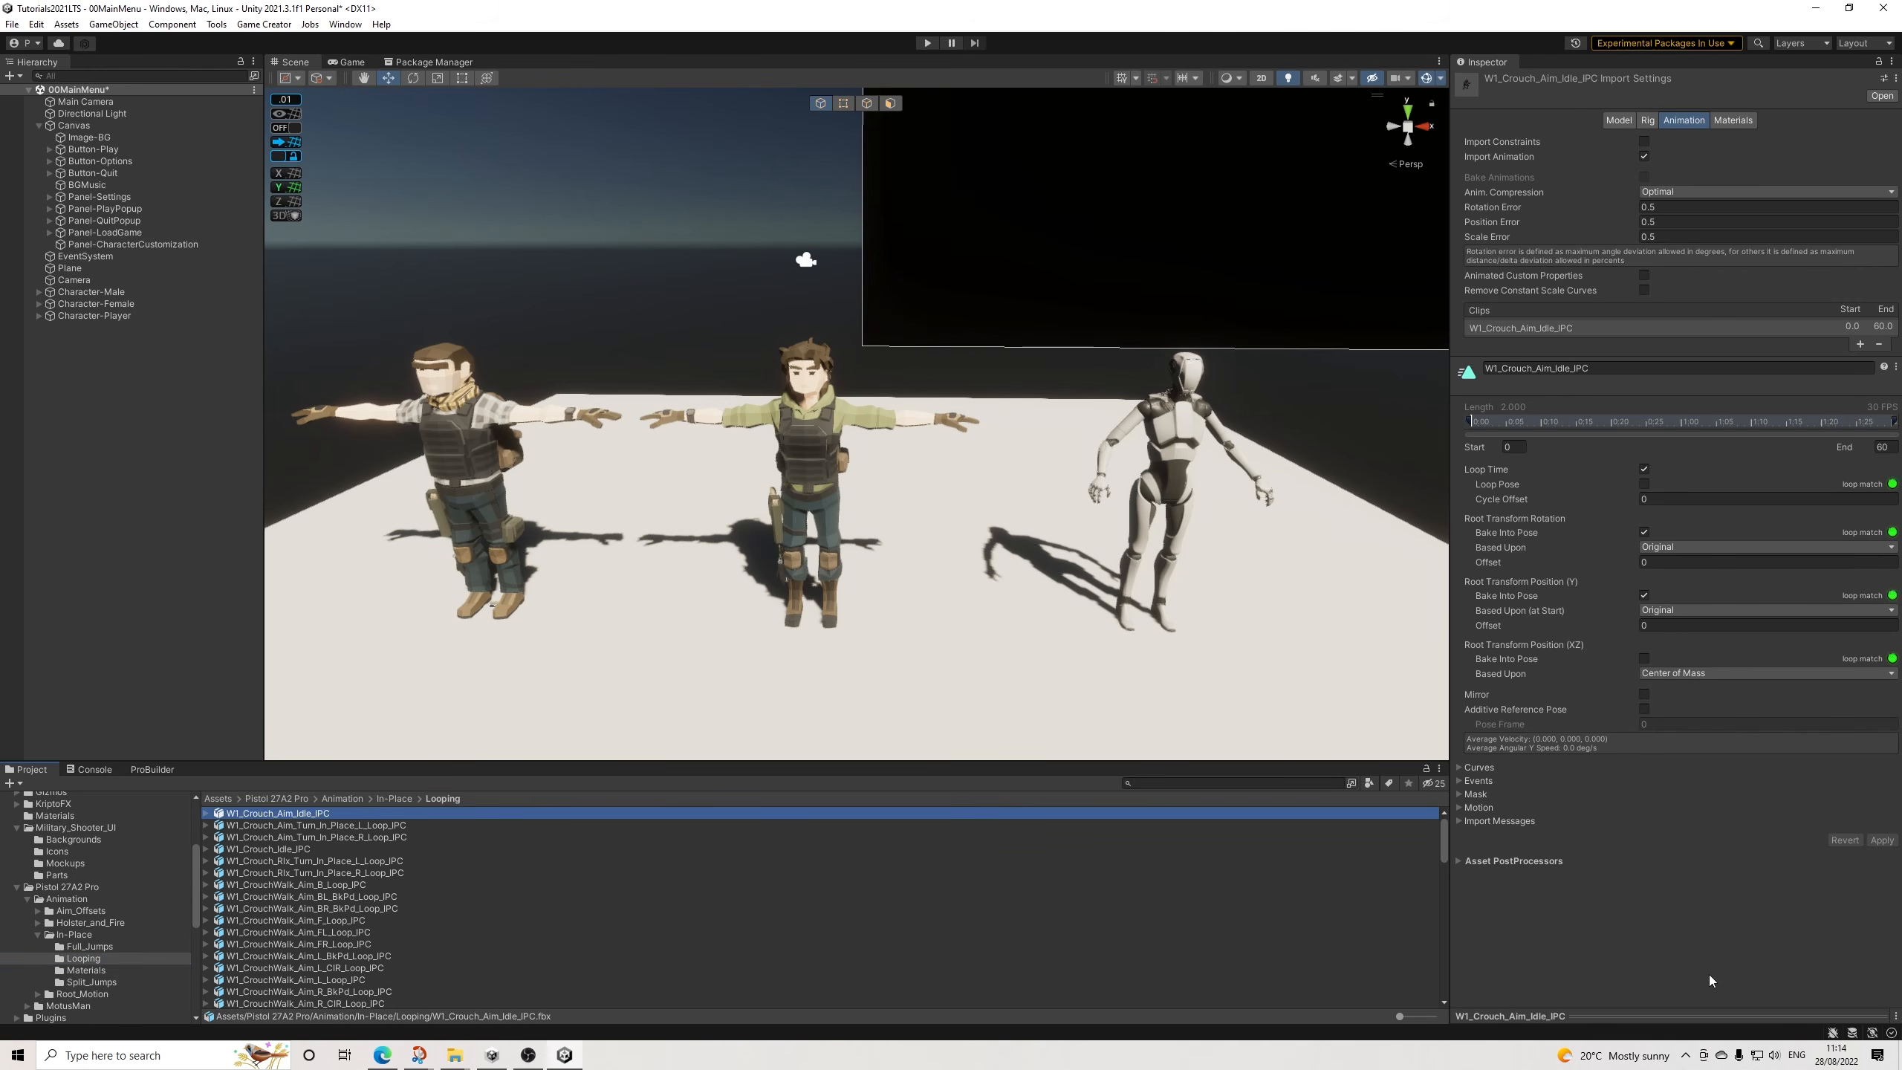
left_click(1621, 1011)
scroll(321, 914, "down", 10)
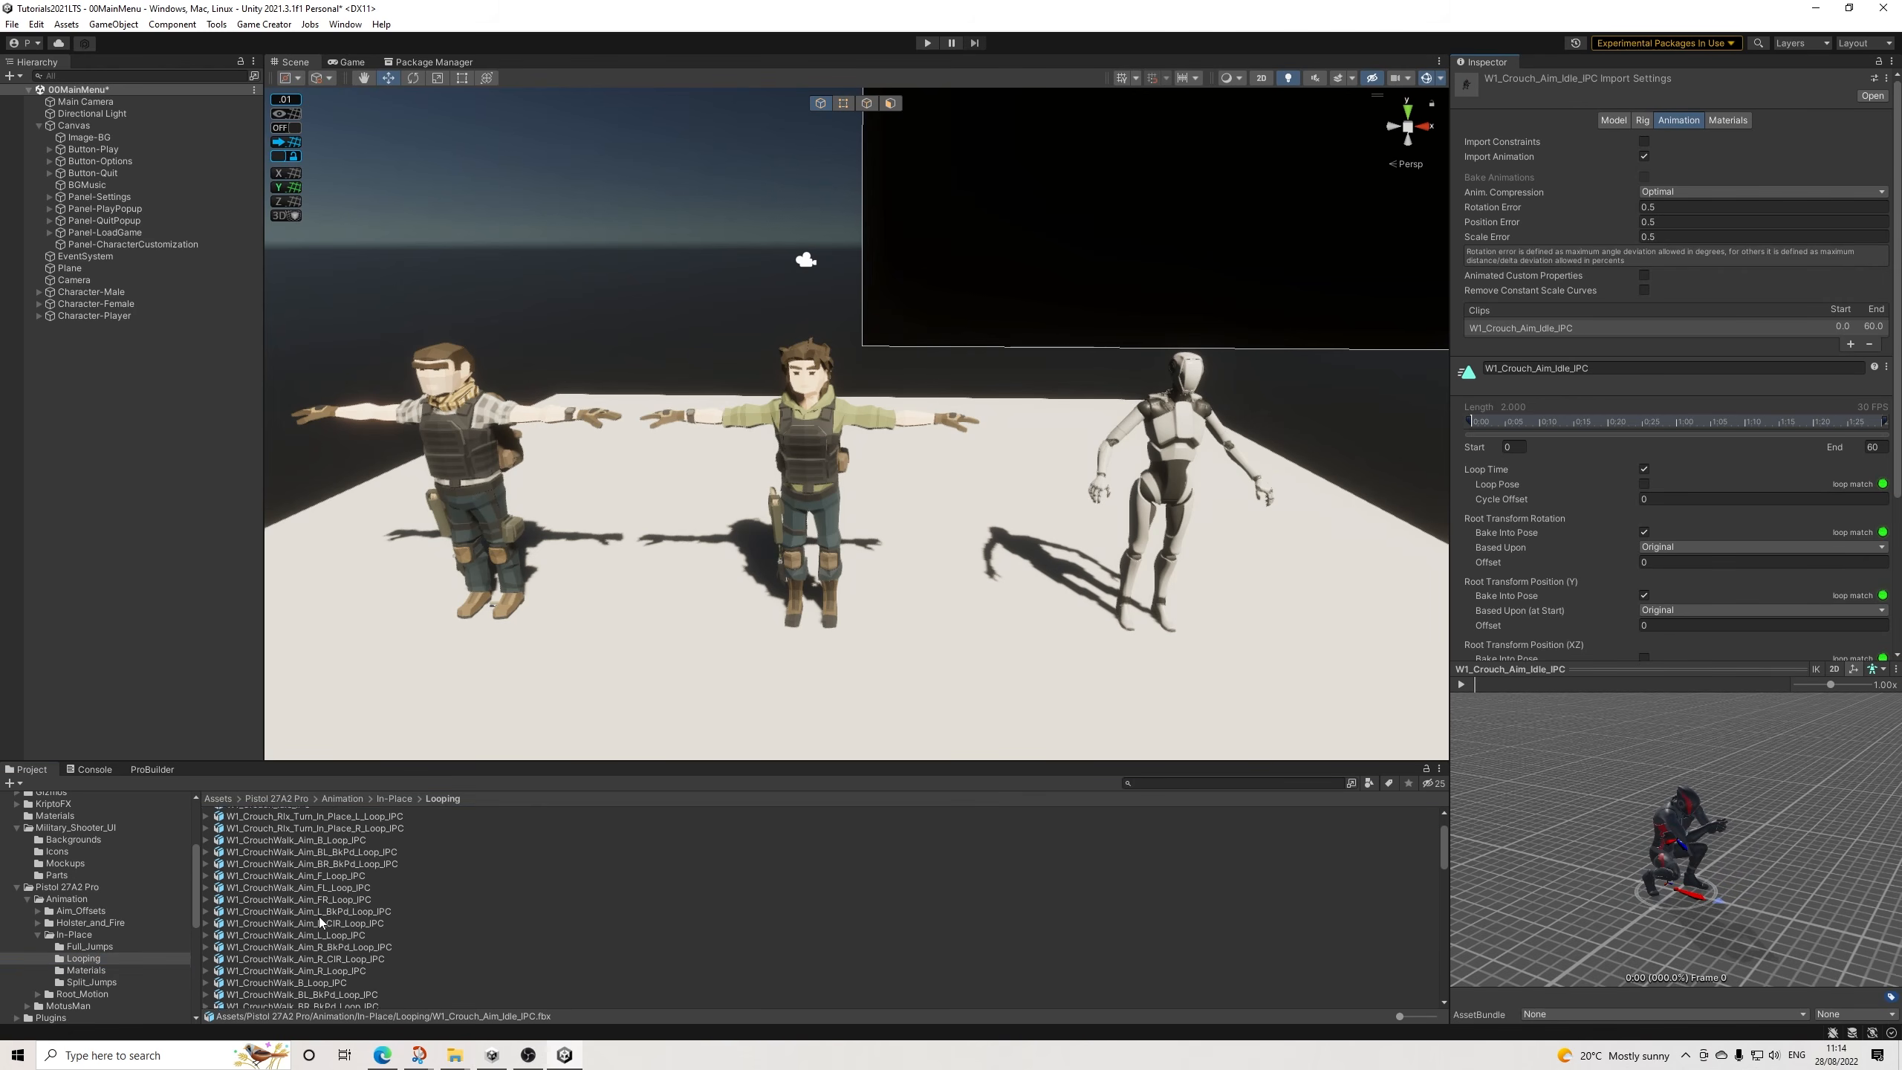
scroll(307, 929, "down", 2)
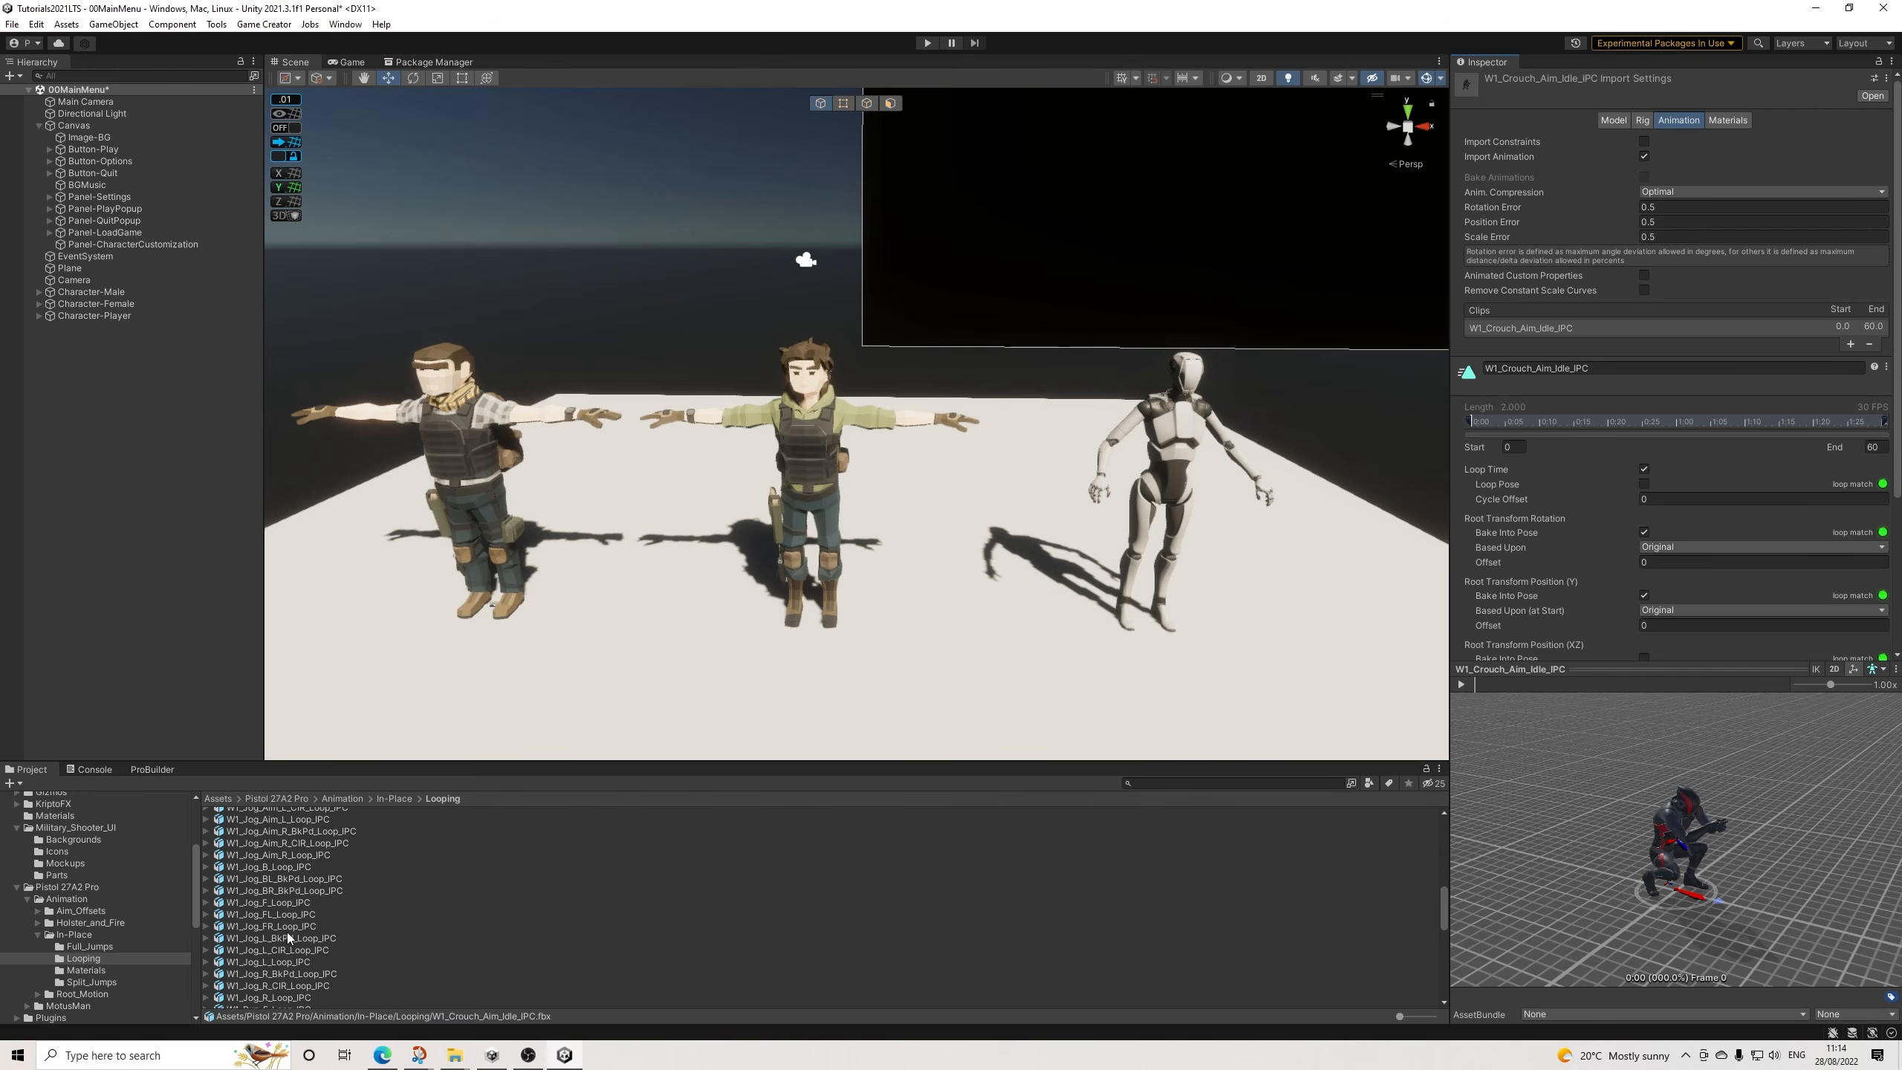
scroll(292, 912, "down", 3)
scroll(300, 962, "down", 1)
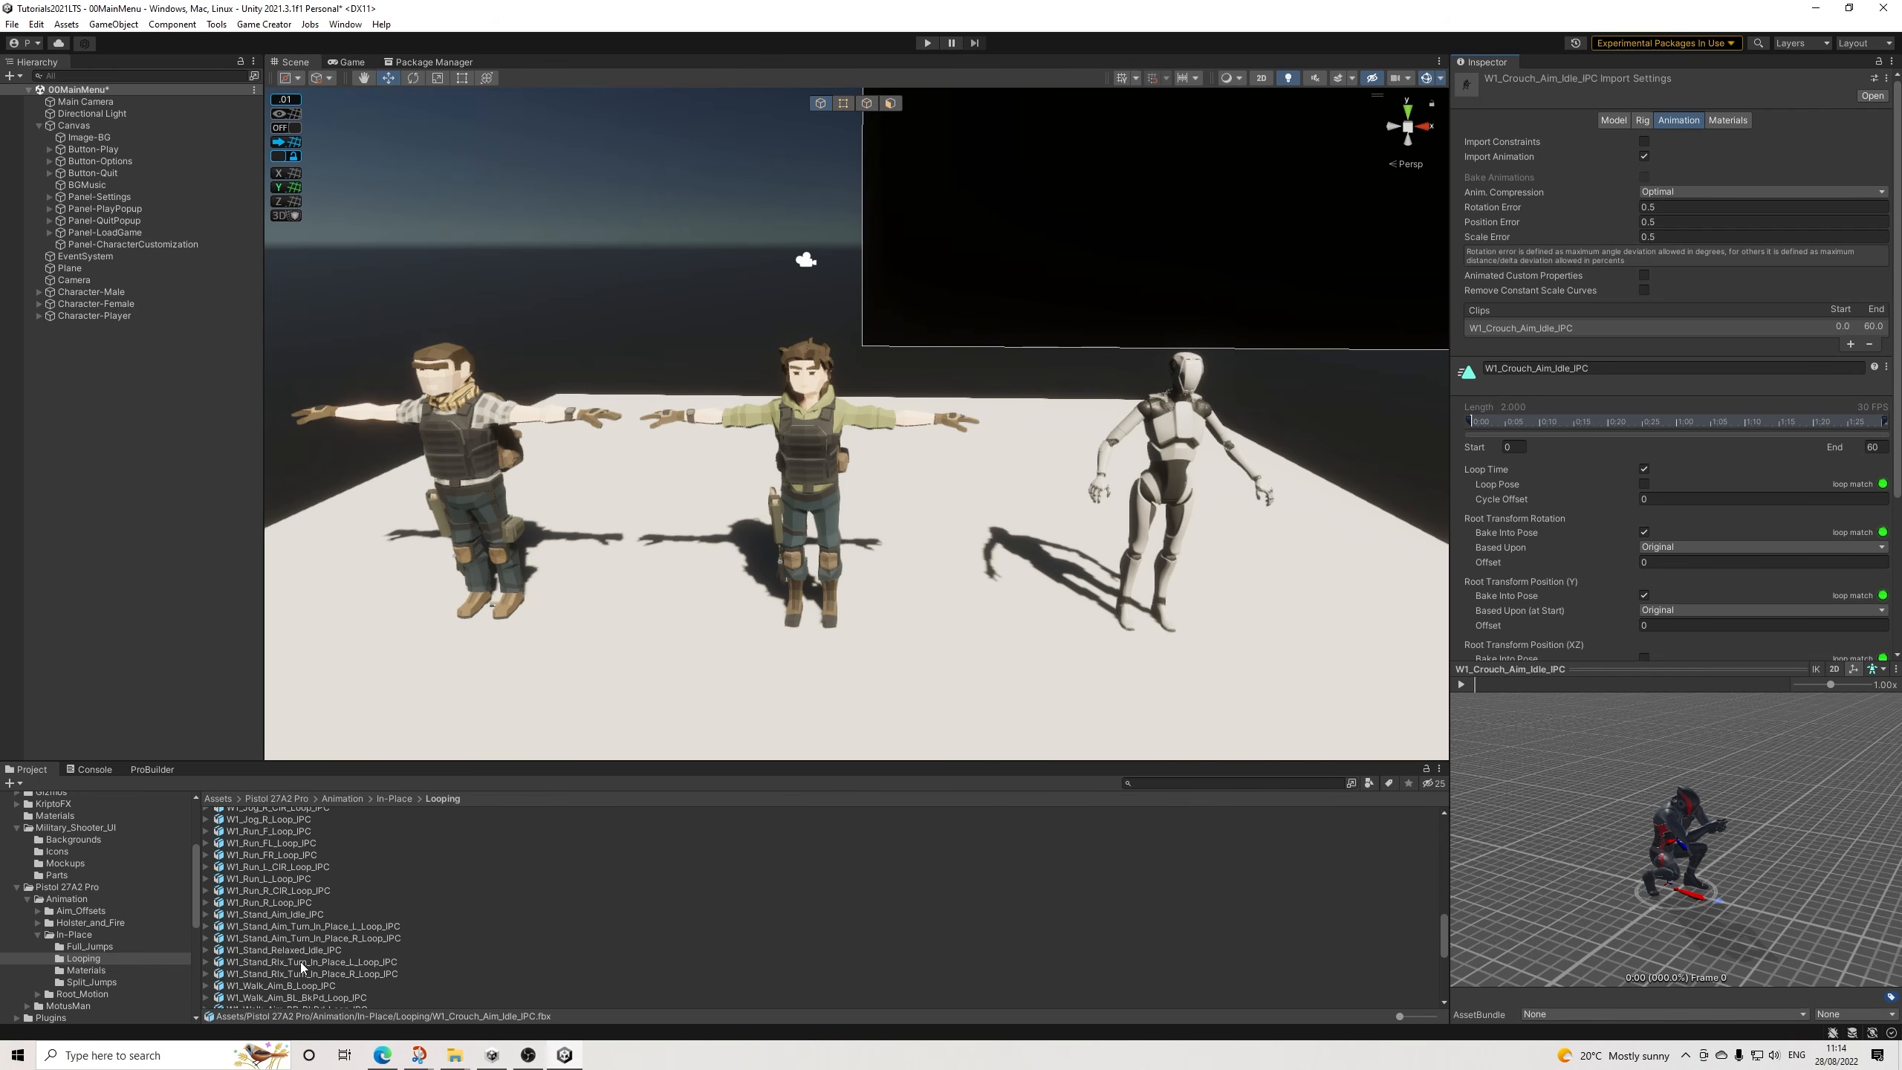
left_click(300, 915)
scroll(307, 914, "down", 6)
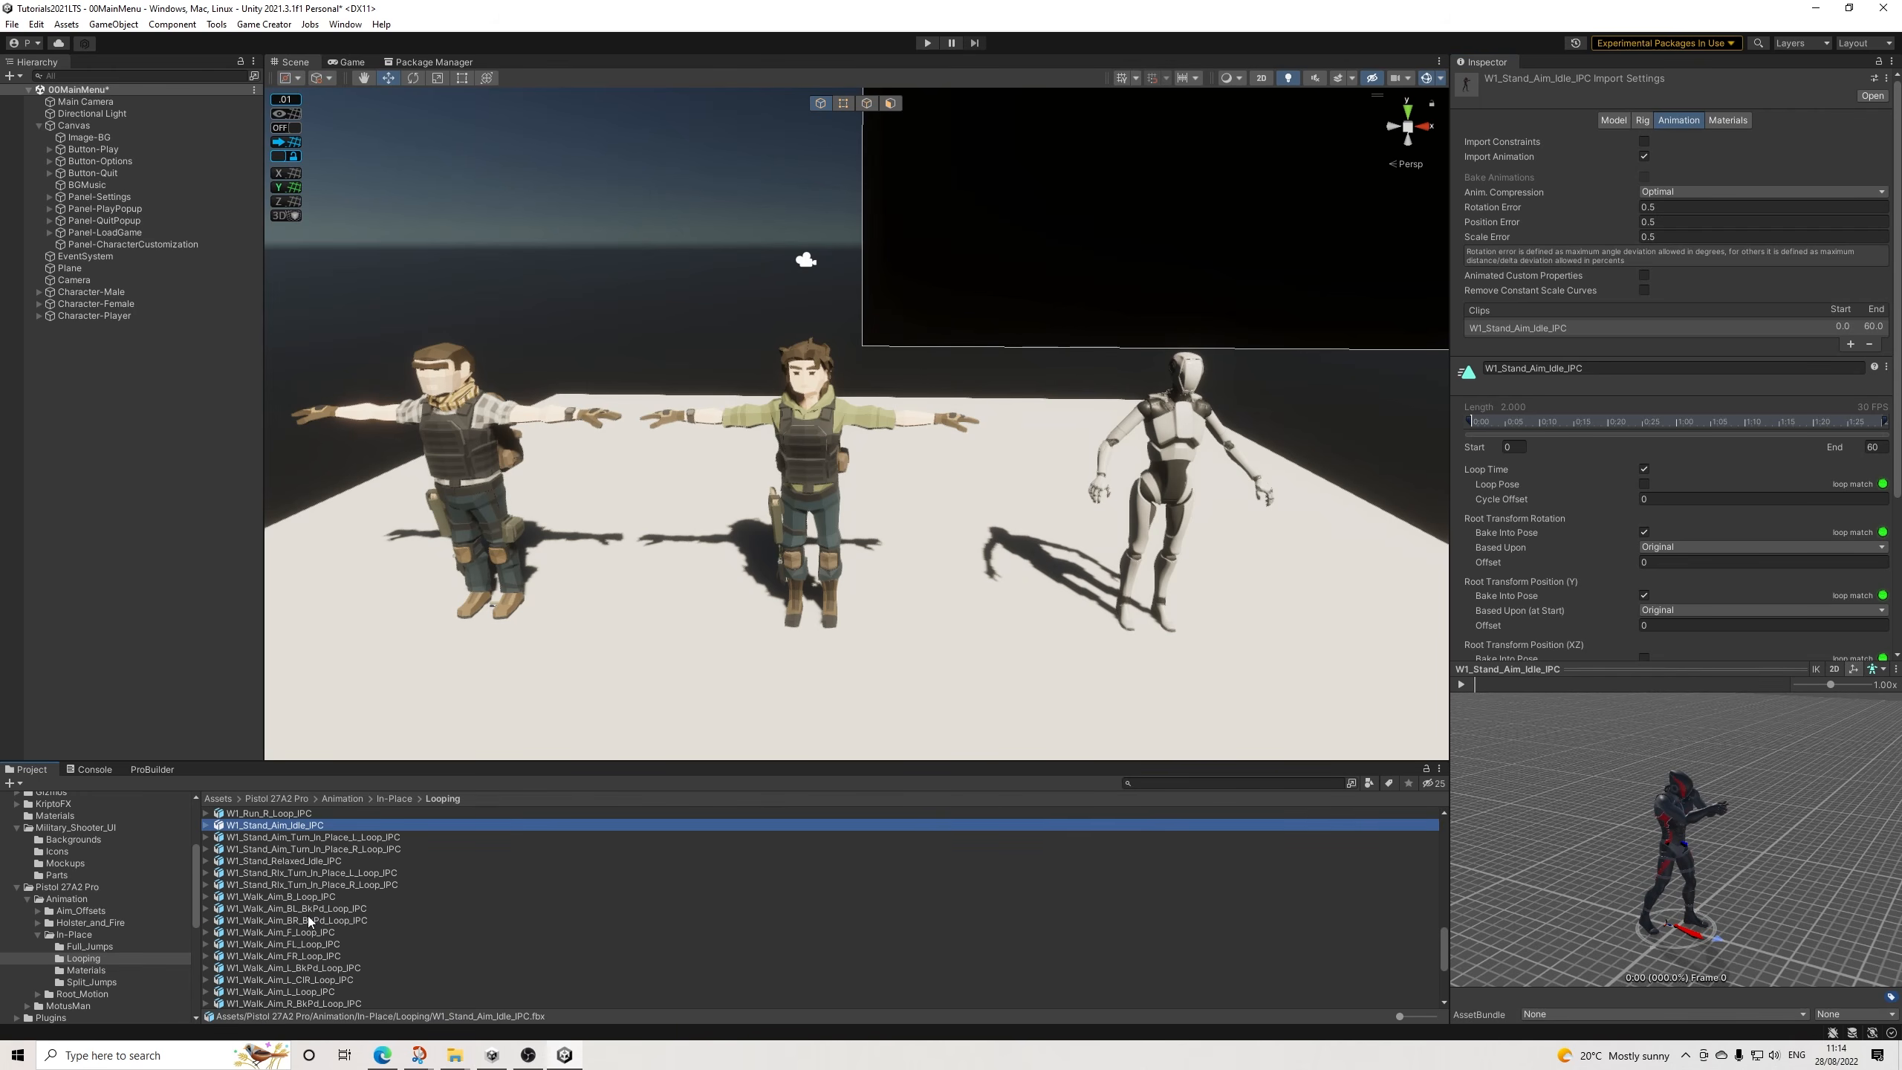
scroll(309, 915, "up", 1)
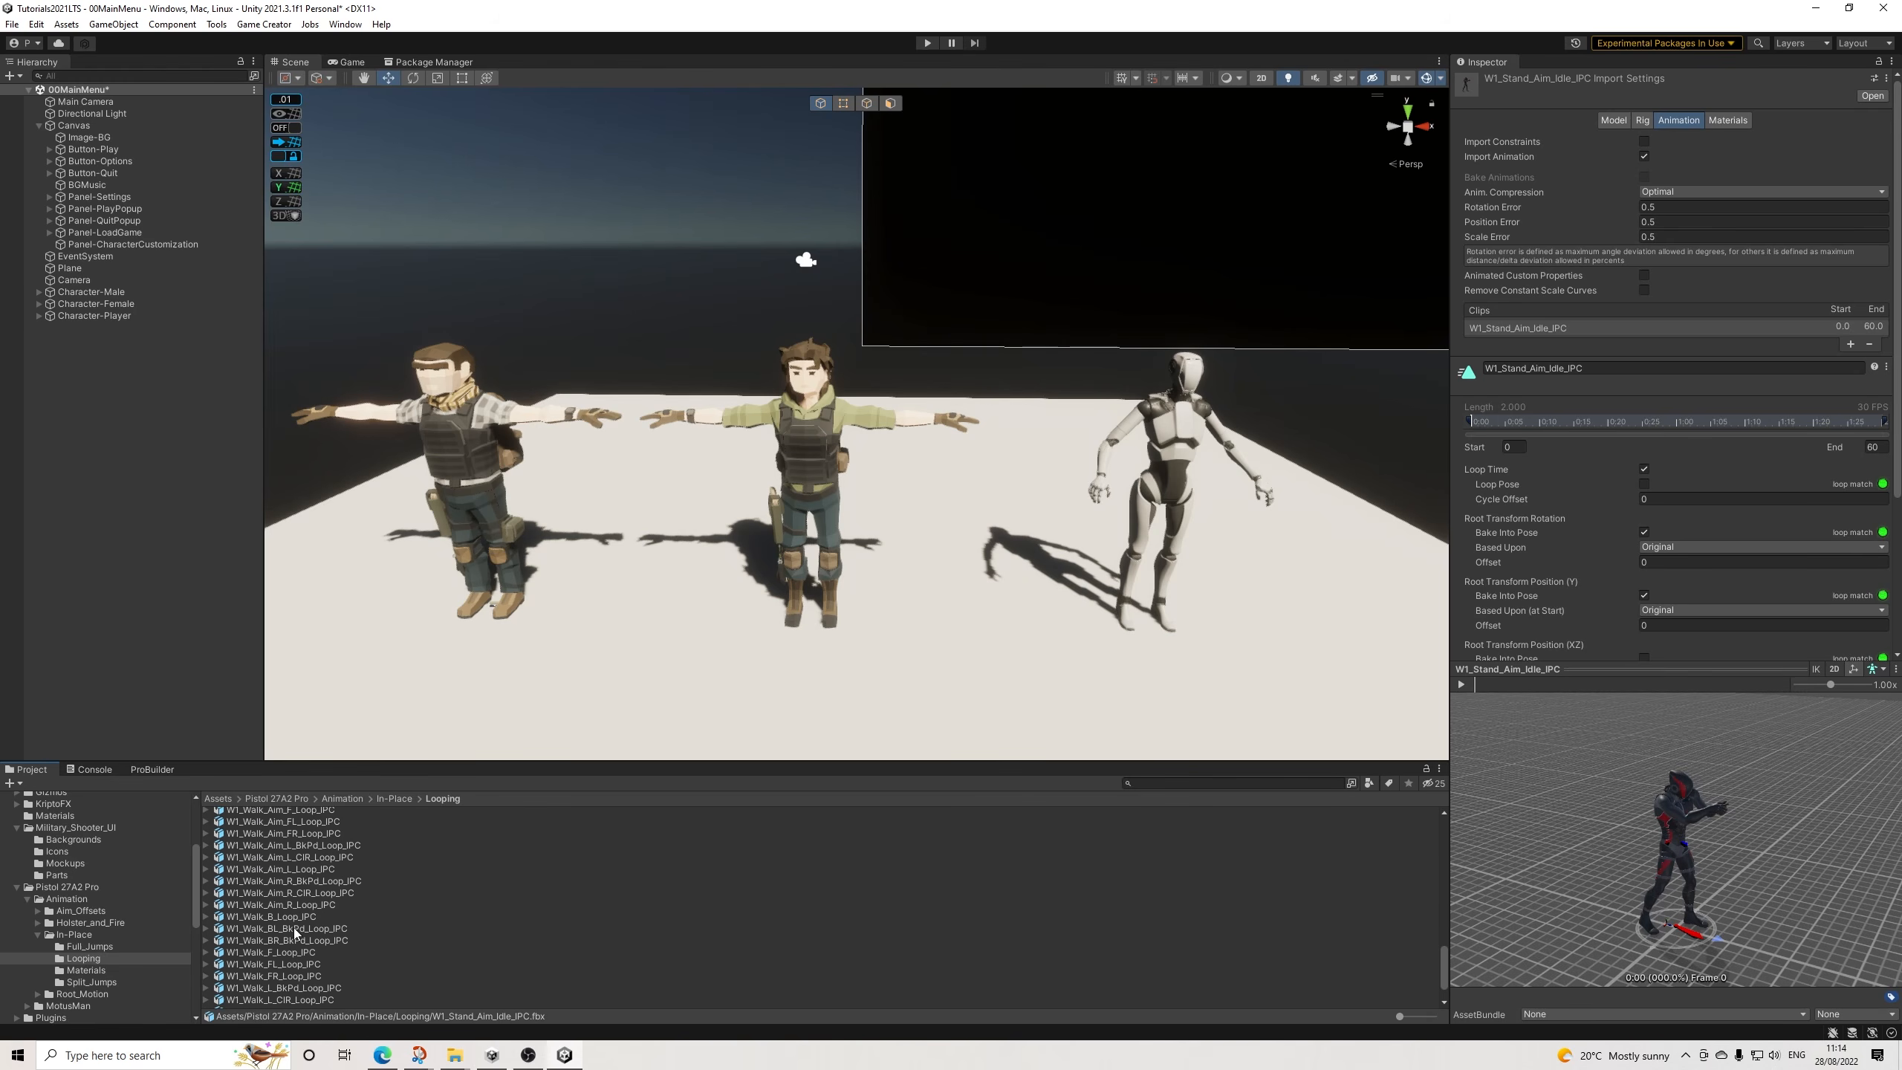
Search the project assets for idle and assign Character@idle as the State Clip of Character-Male's state action.
left_click(1170, 787)
type("idle")
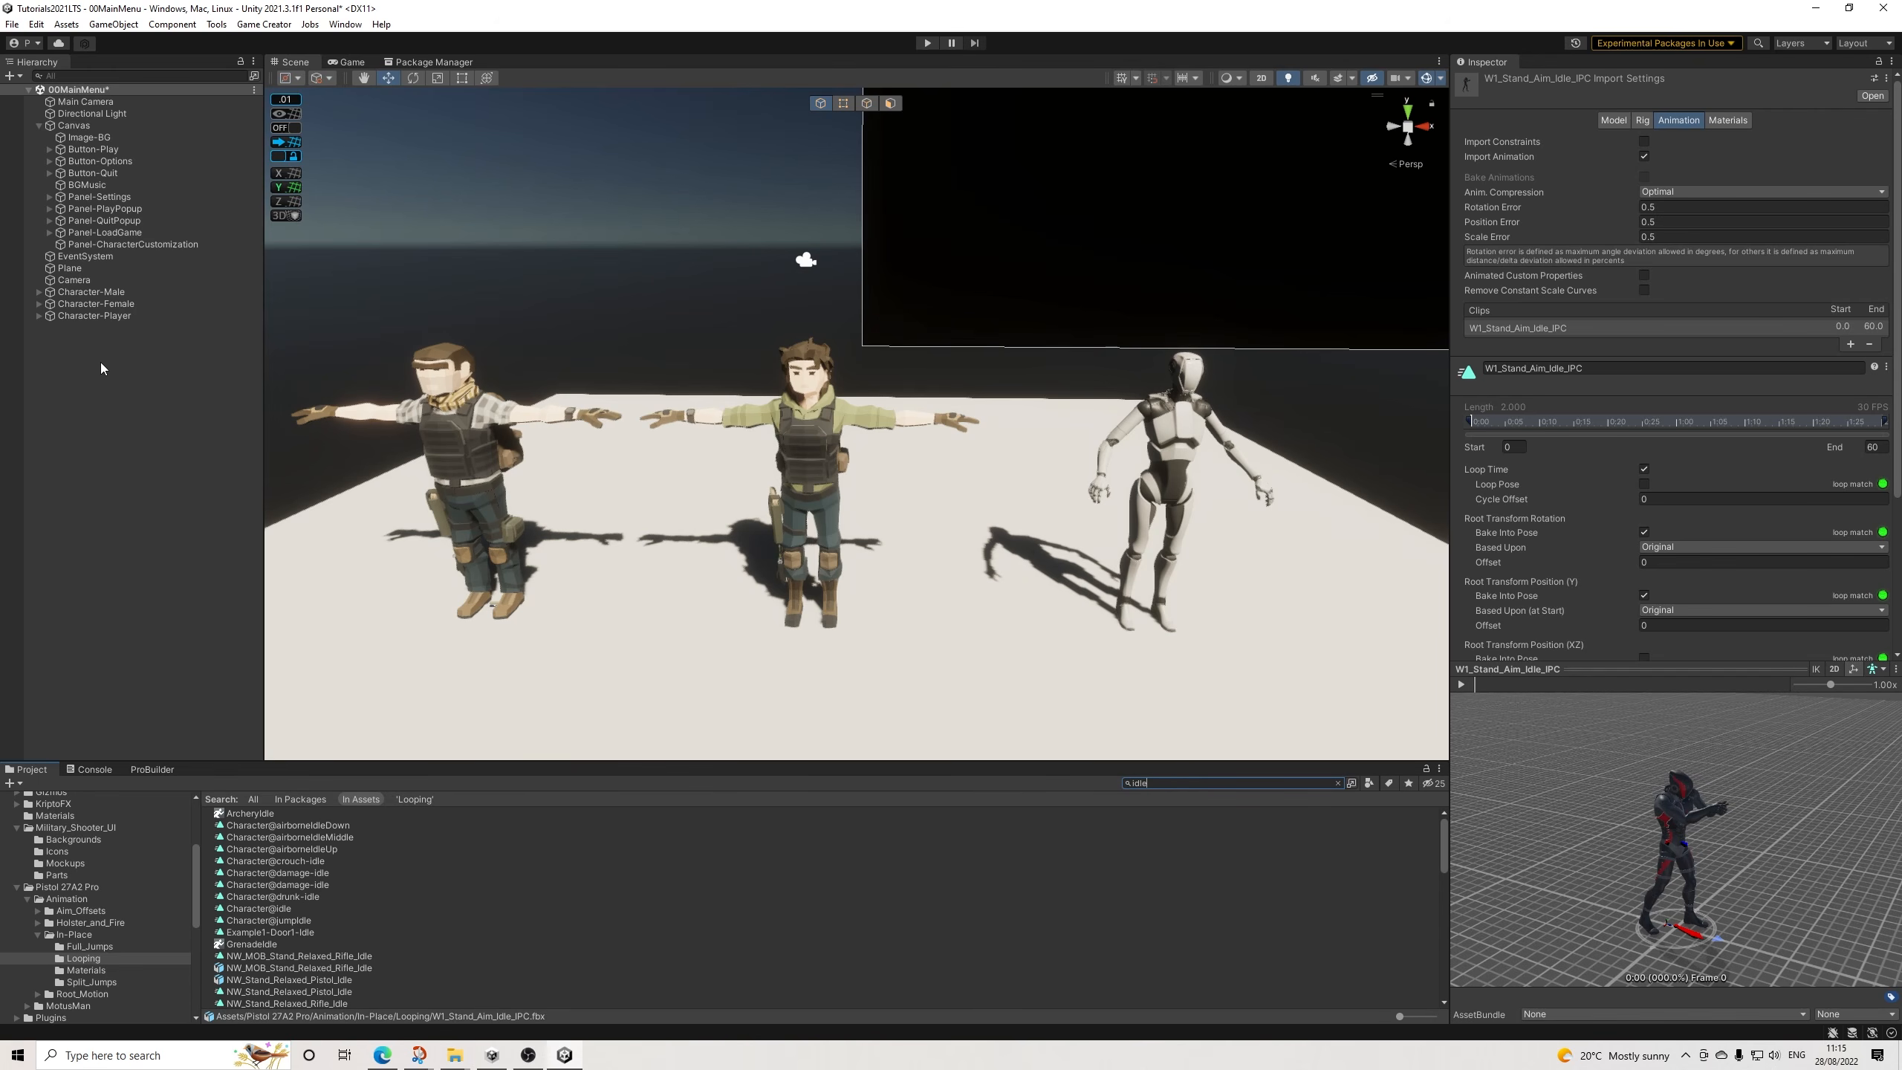
left_click(104, 291)
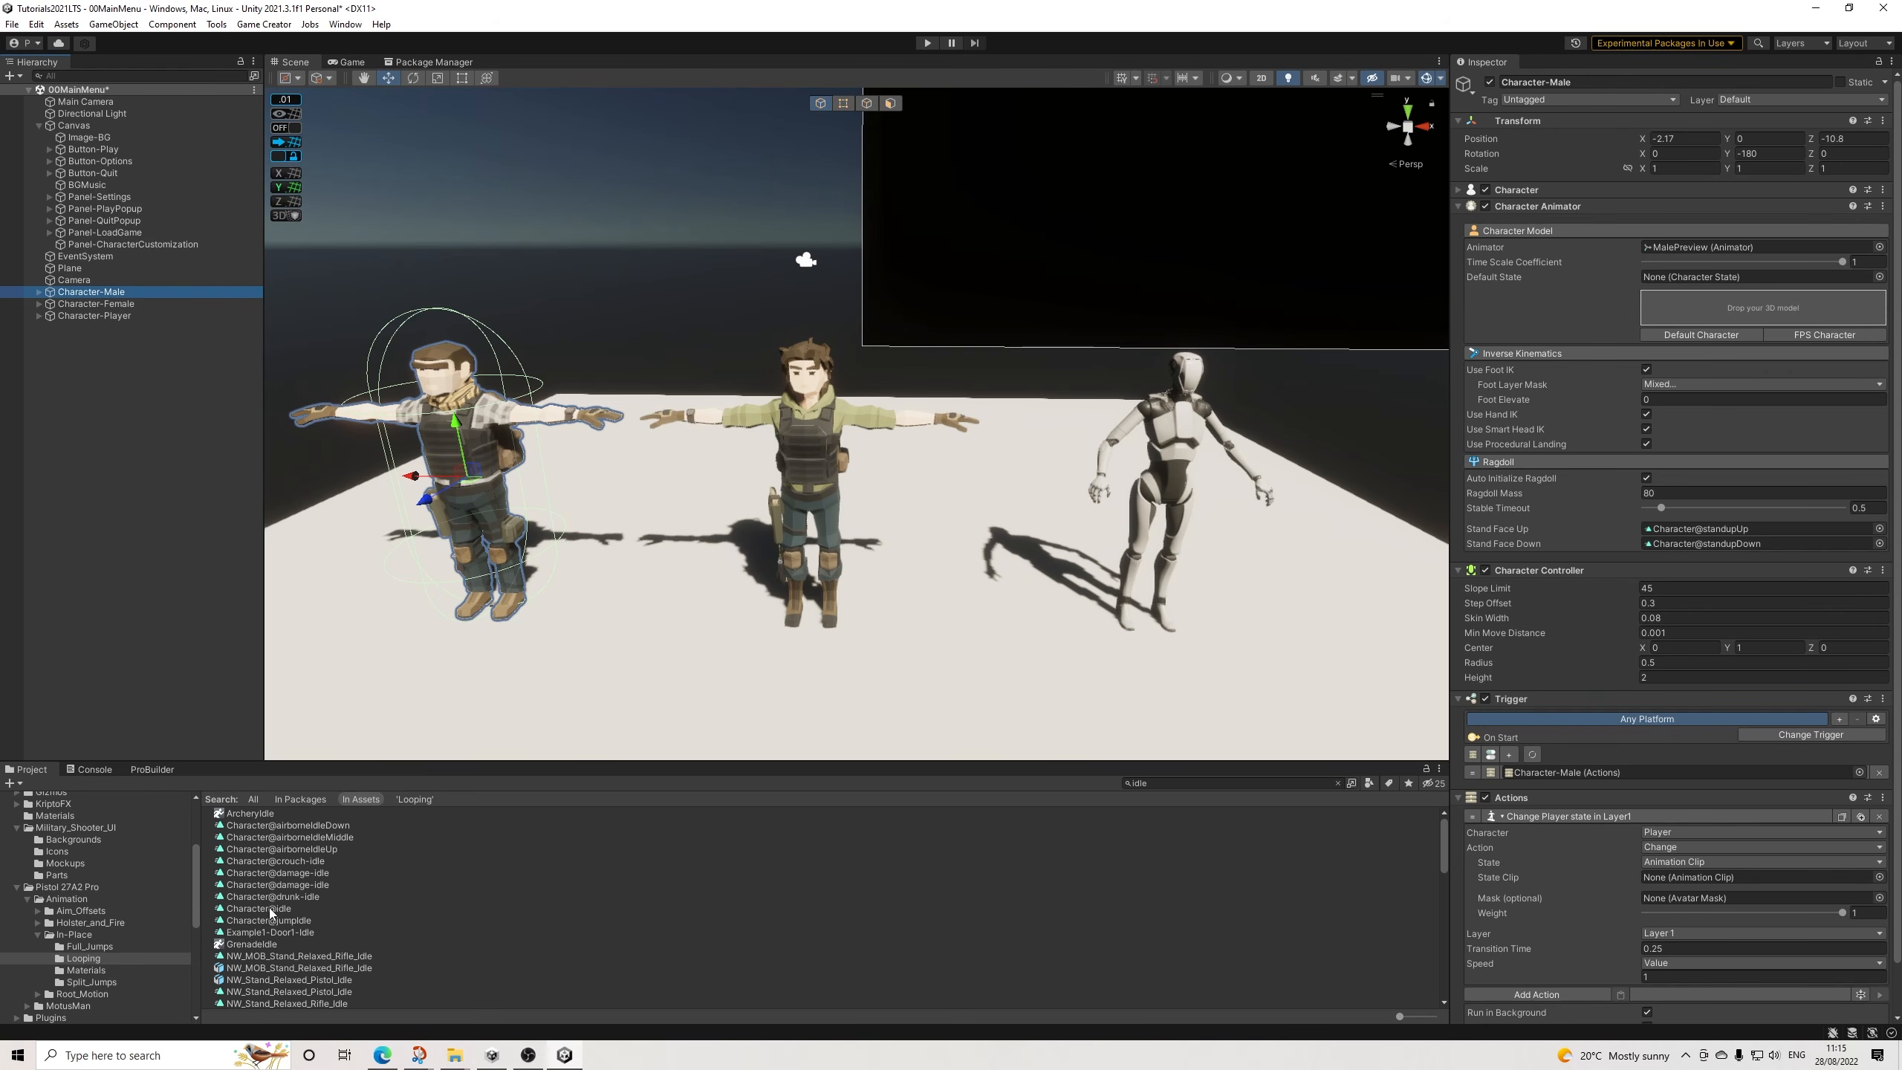
left_click_drag(269, 906, 1675, 878)
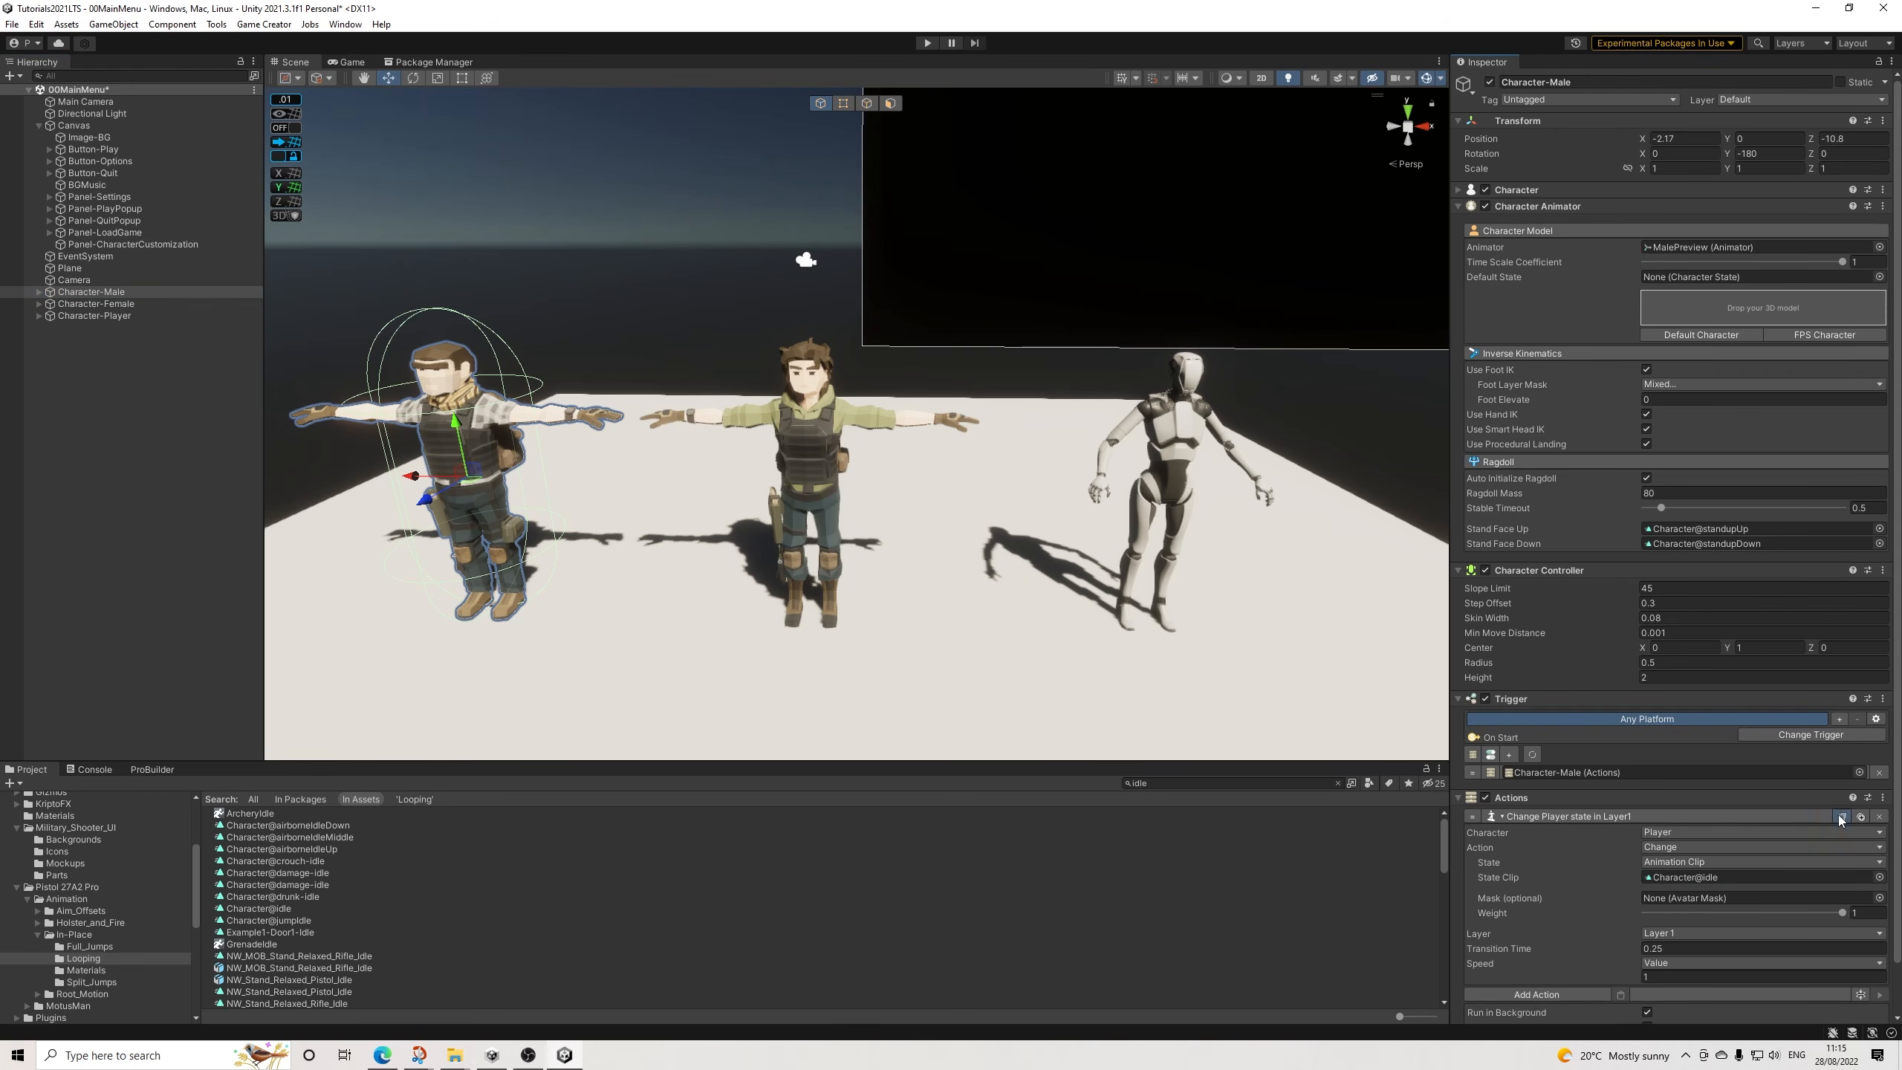
Add a Trigger component and an Actions component to Character-Female.
left_click(124, 292)
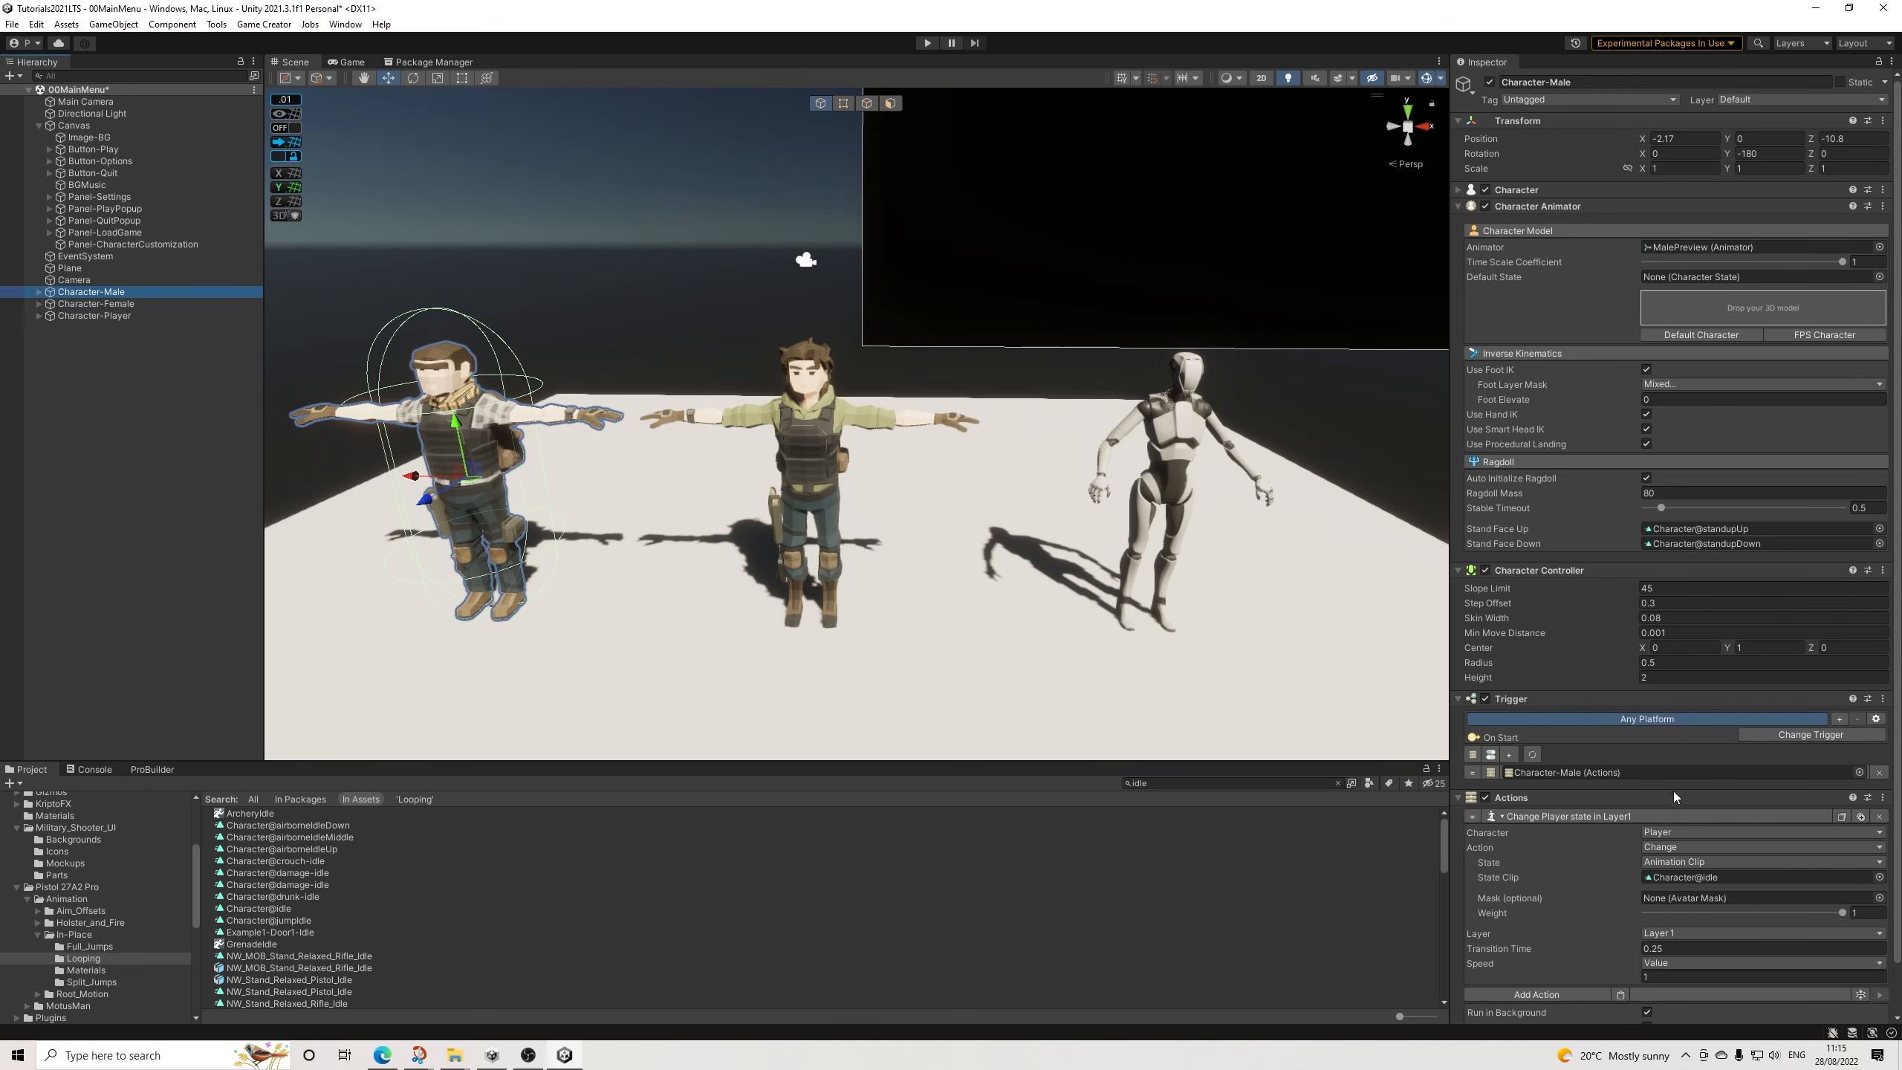
left_click(124, 303)
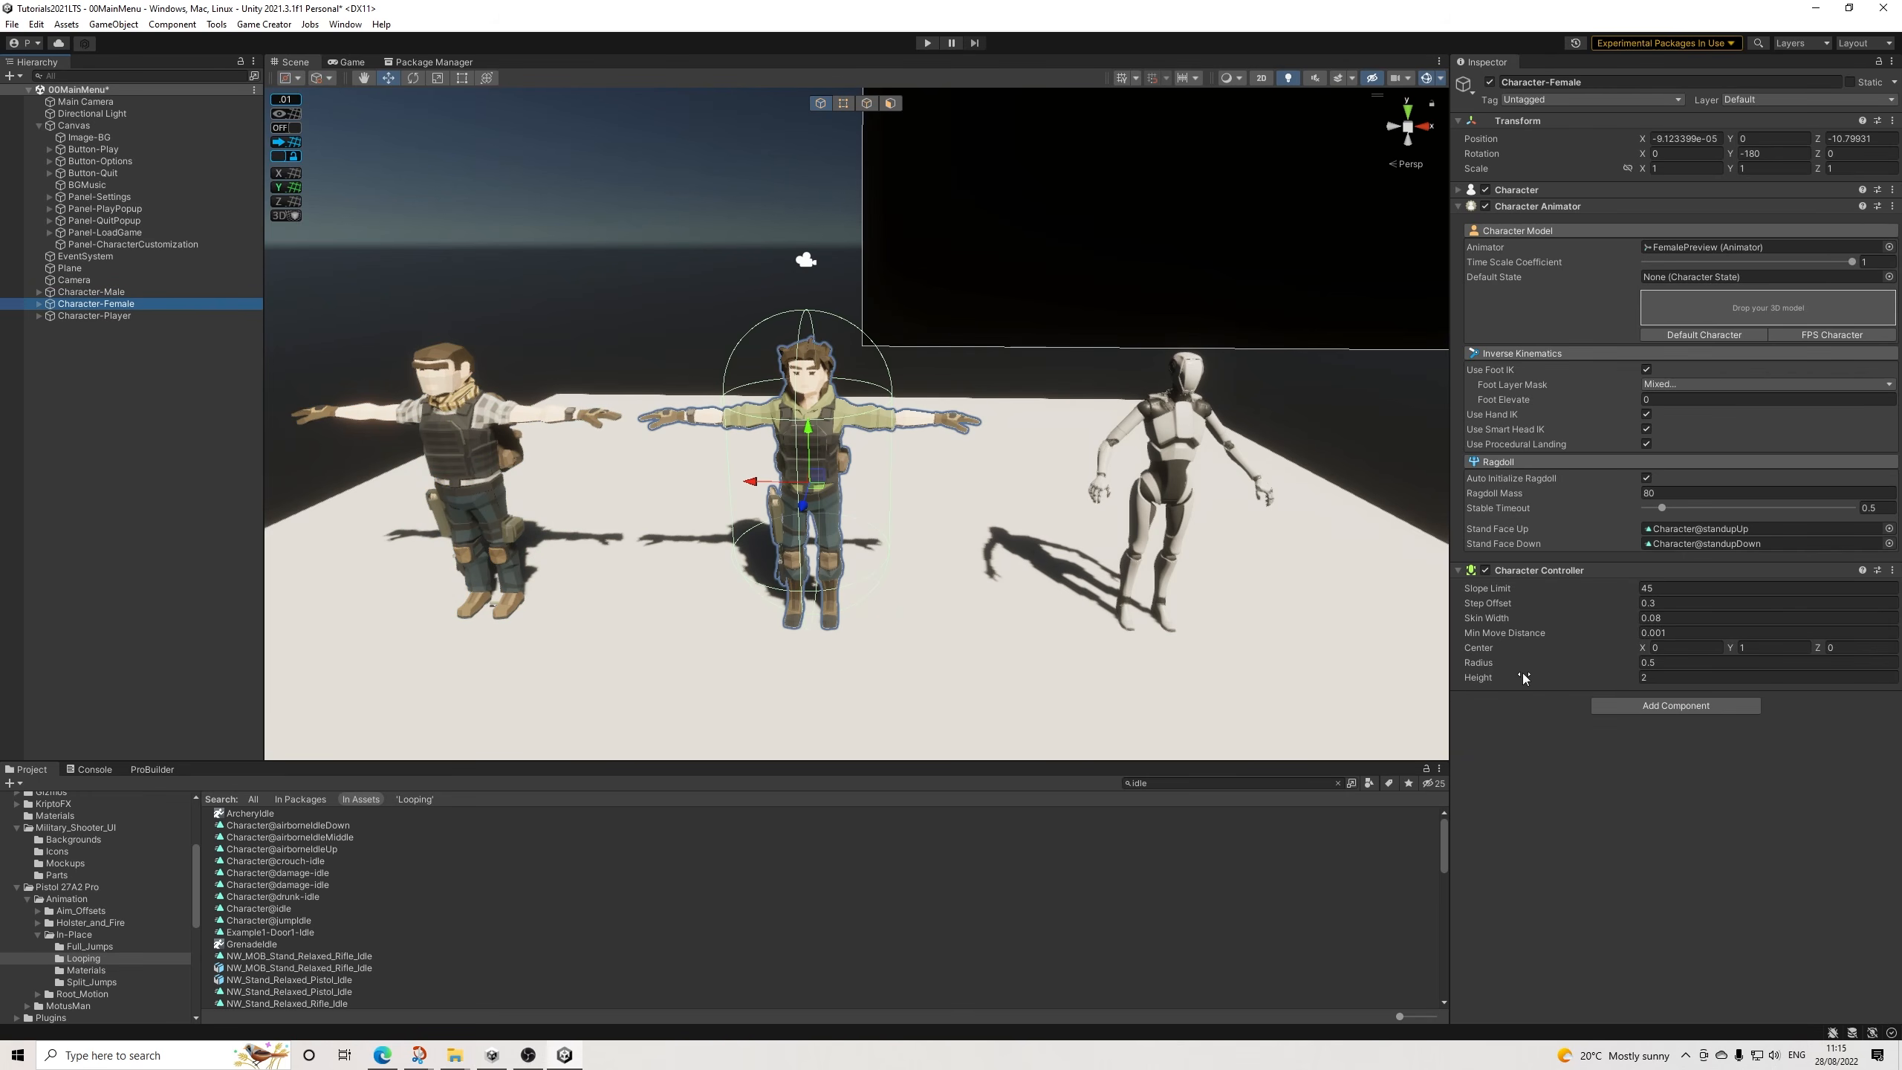
left_click(1632, 706)
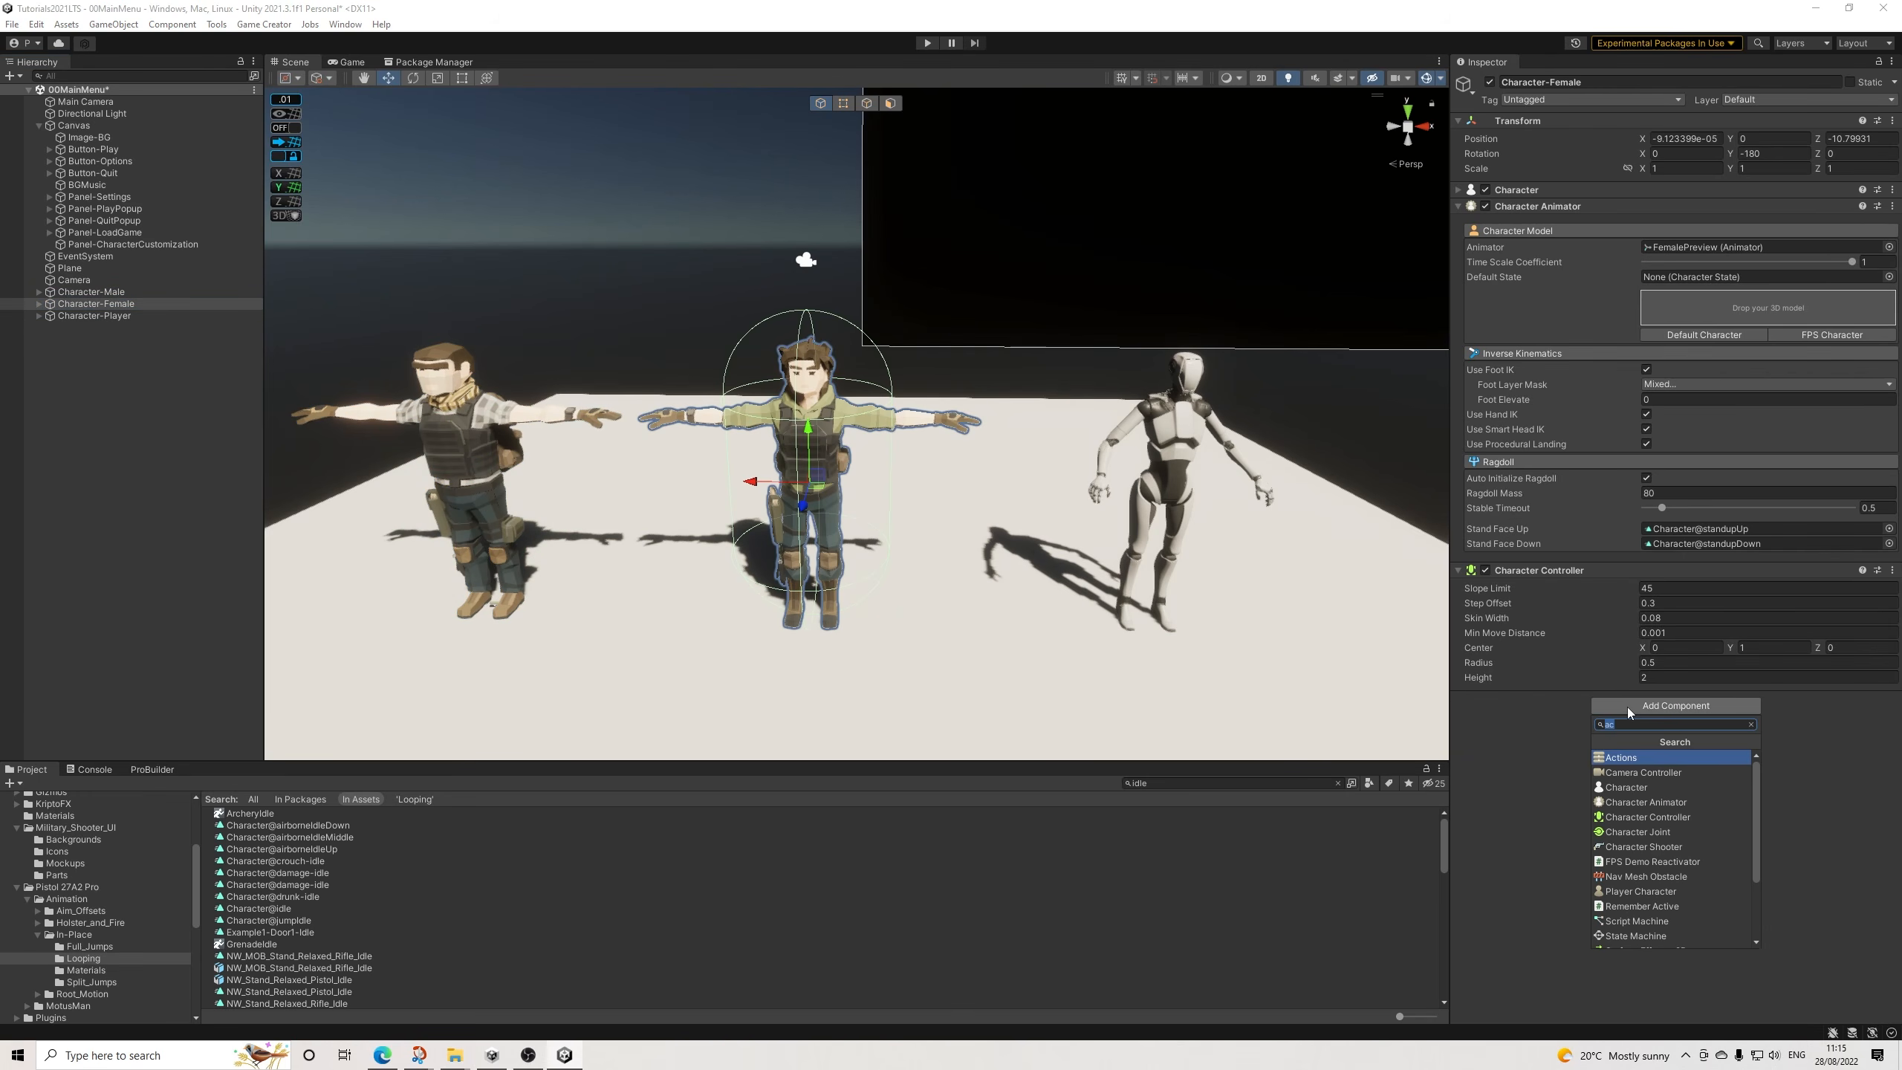
type("trigger")
key("Return")
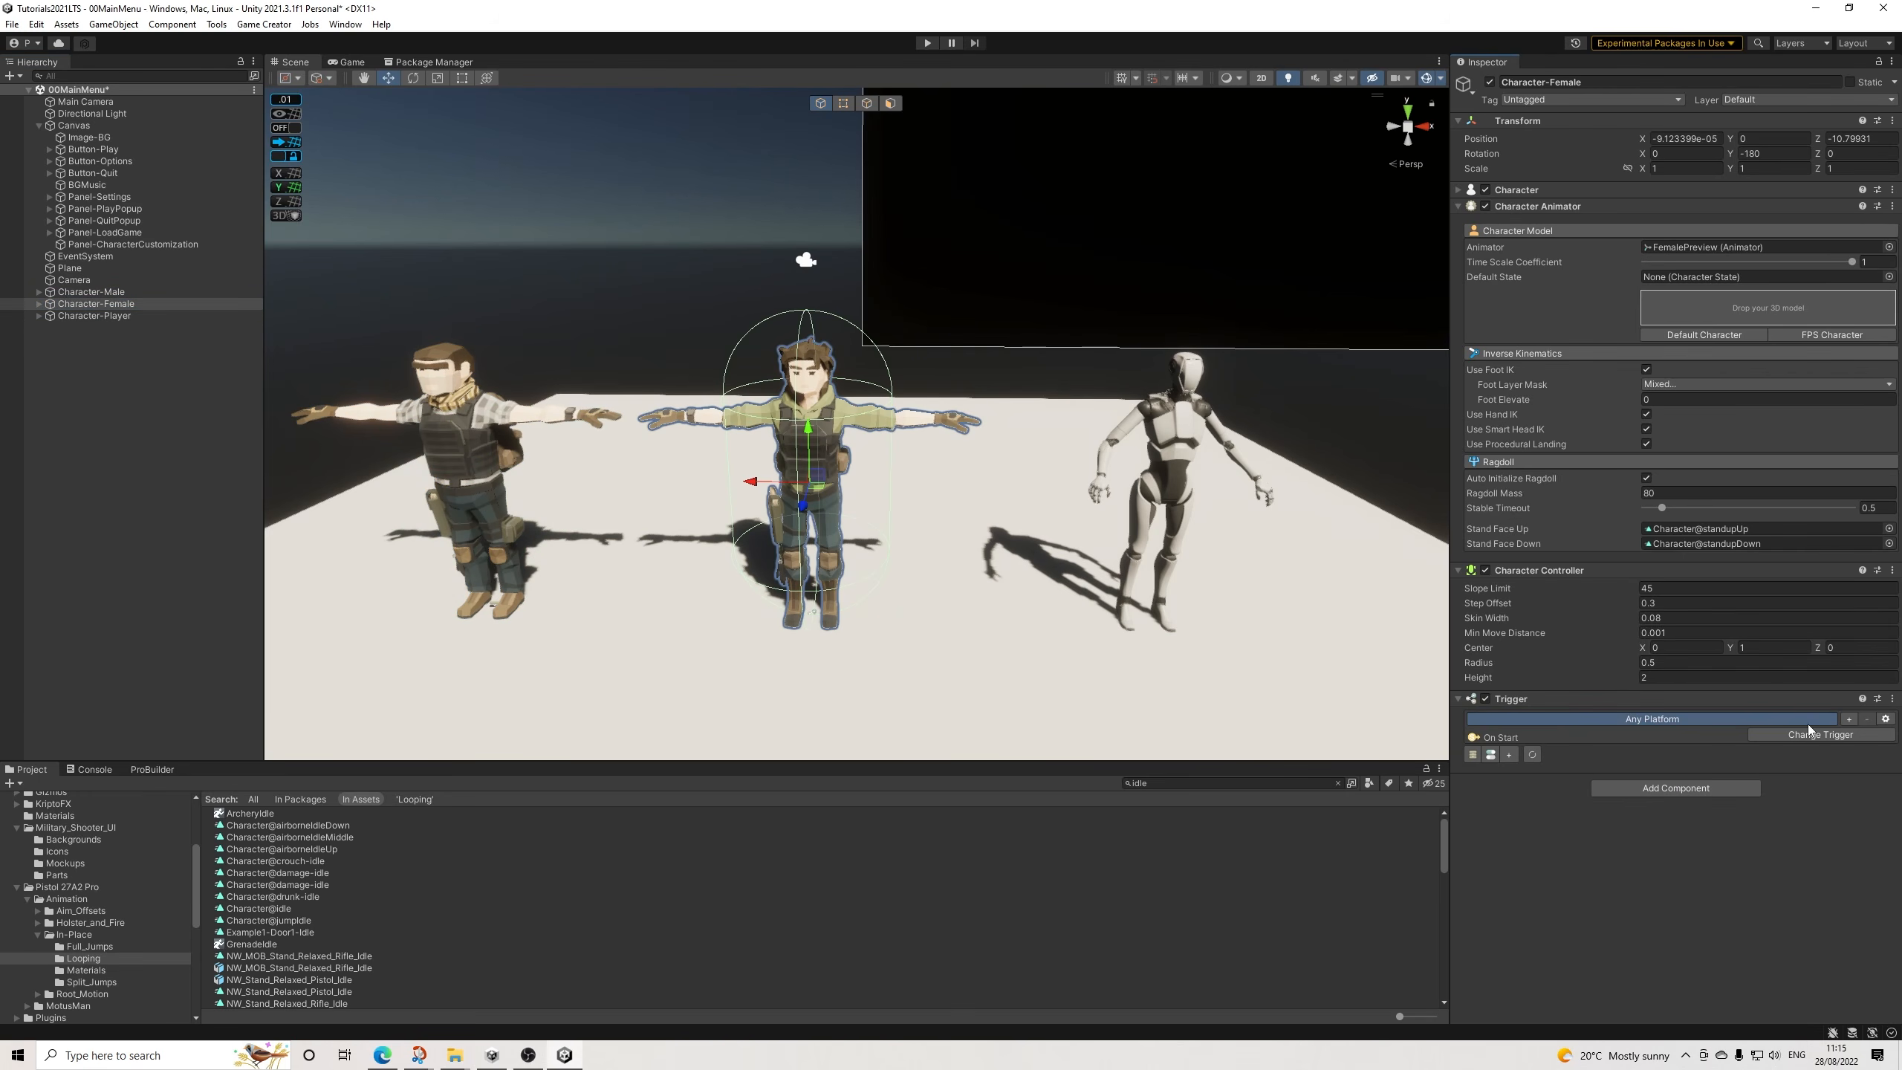
left_click(1675, 787)
type("actions")
key("Return")
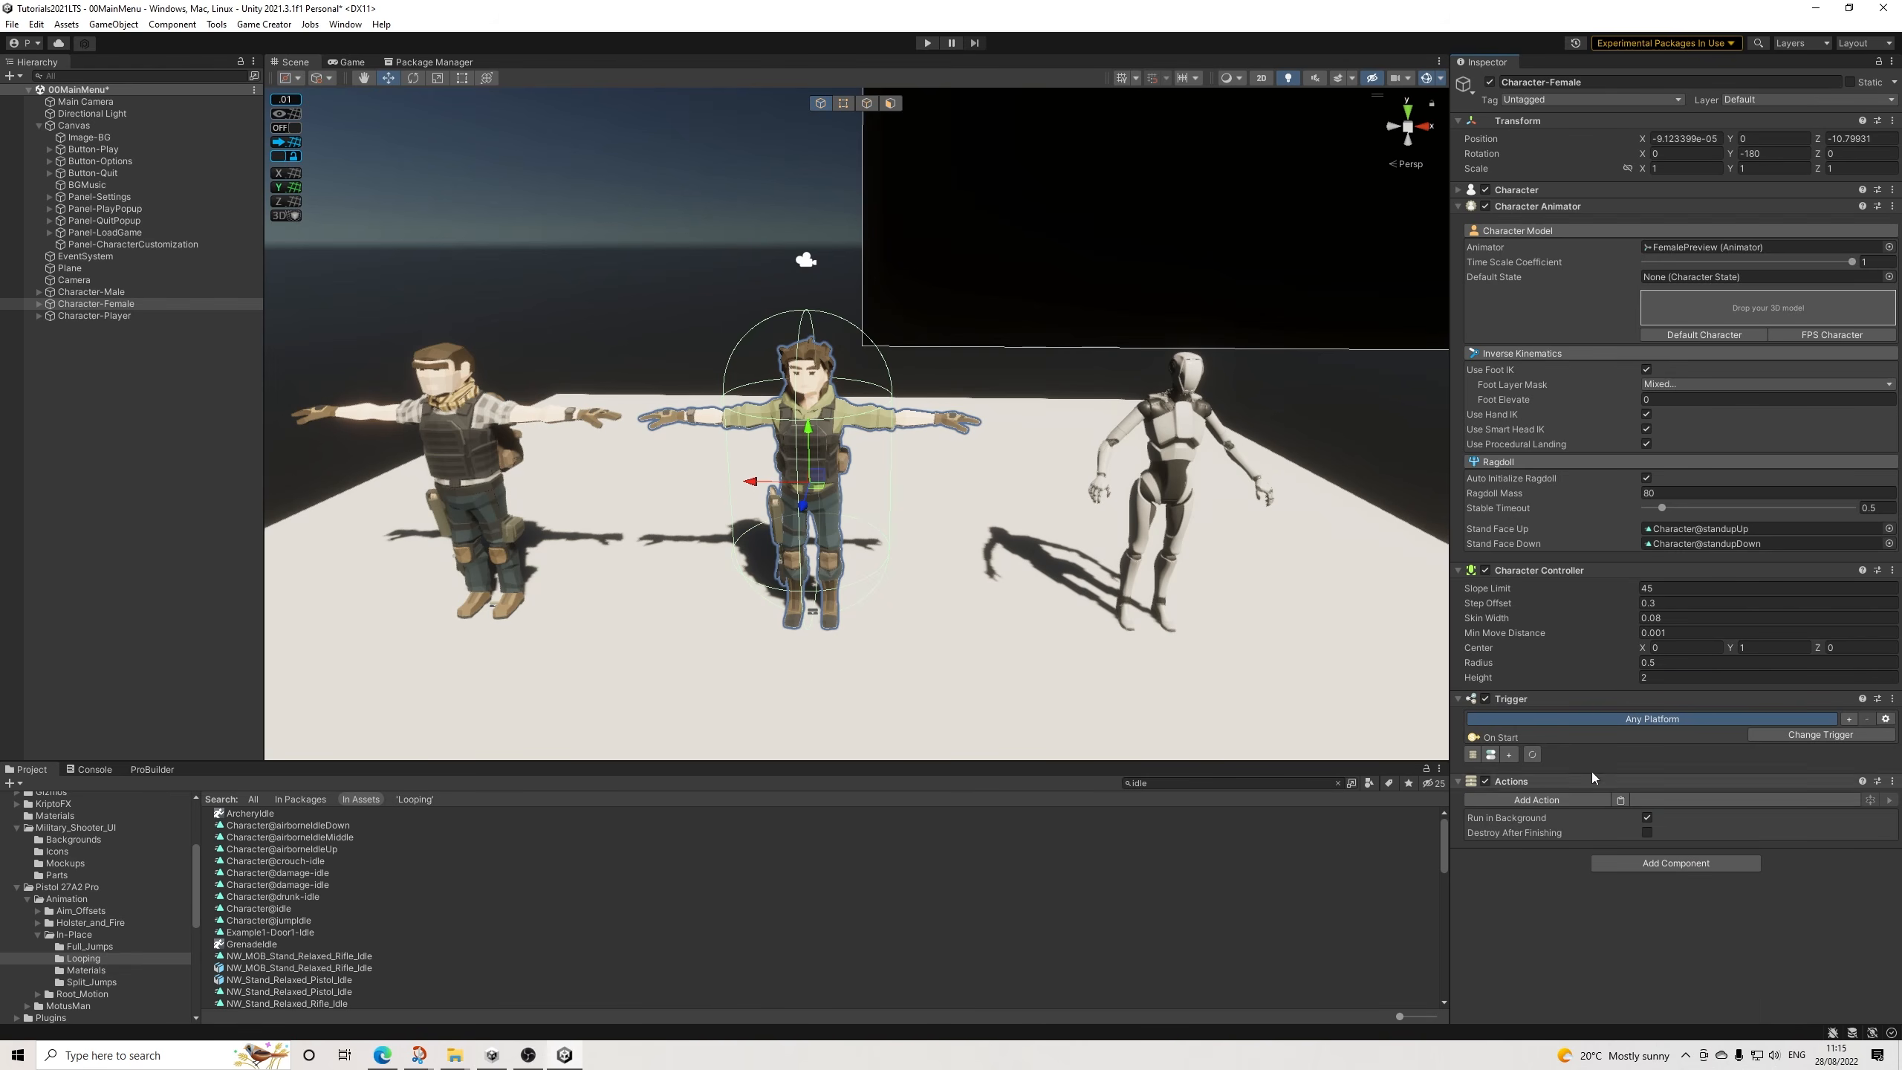
Assign Character-Female's Actions to a new On Start trigger slot and paste in the state action copied from Character-Male.
left_click(1512, 755)
left_click_drag(1523, 795, 1563, 776)
left_click(1623, 819)
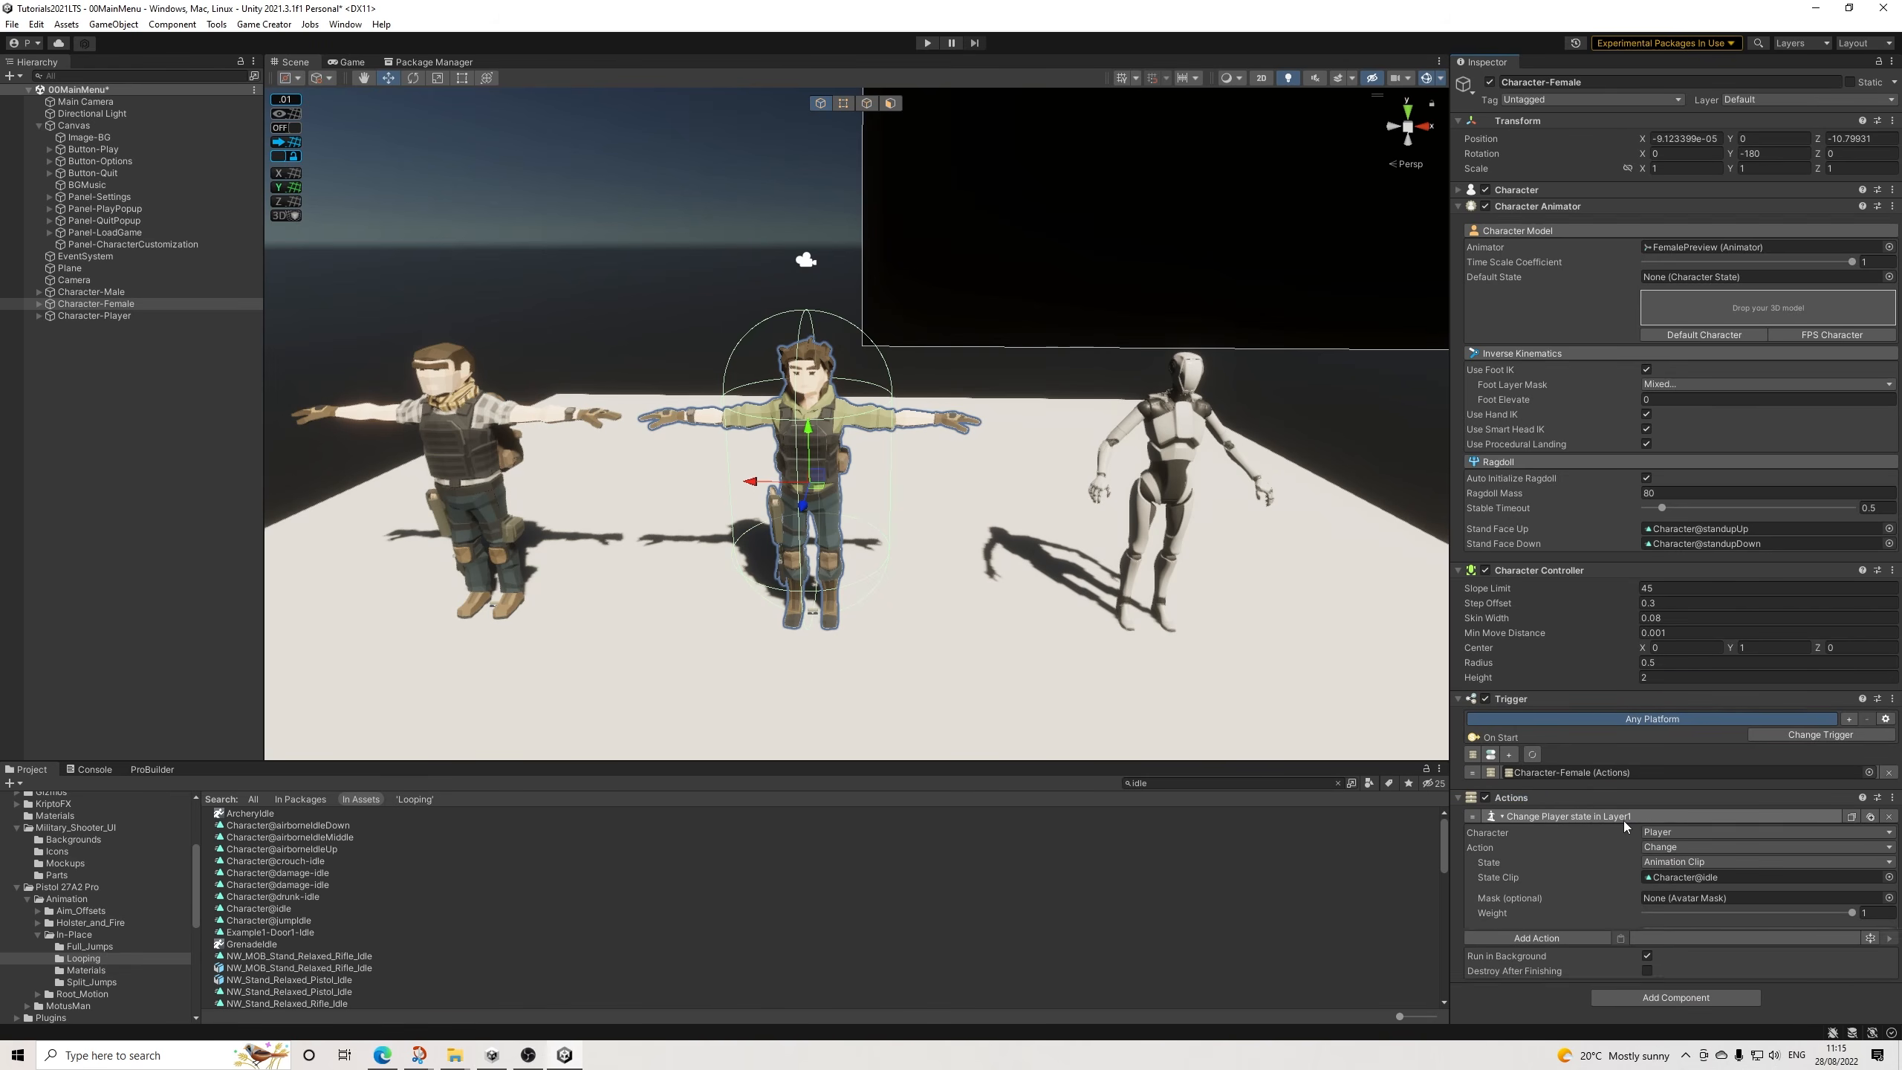
Set the state action's Character to Invoker on both Character-Female and Character-Male.
left_click(1692, 831)
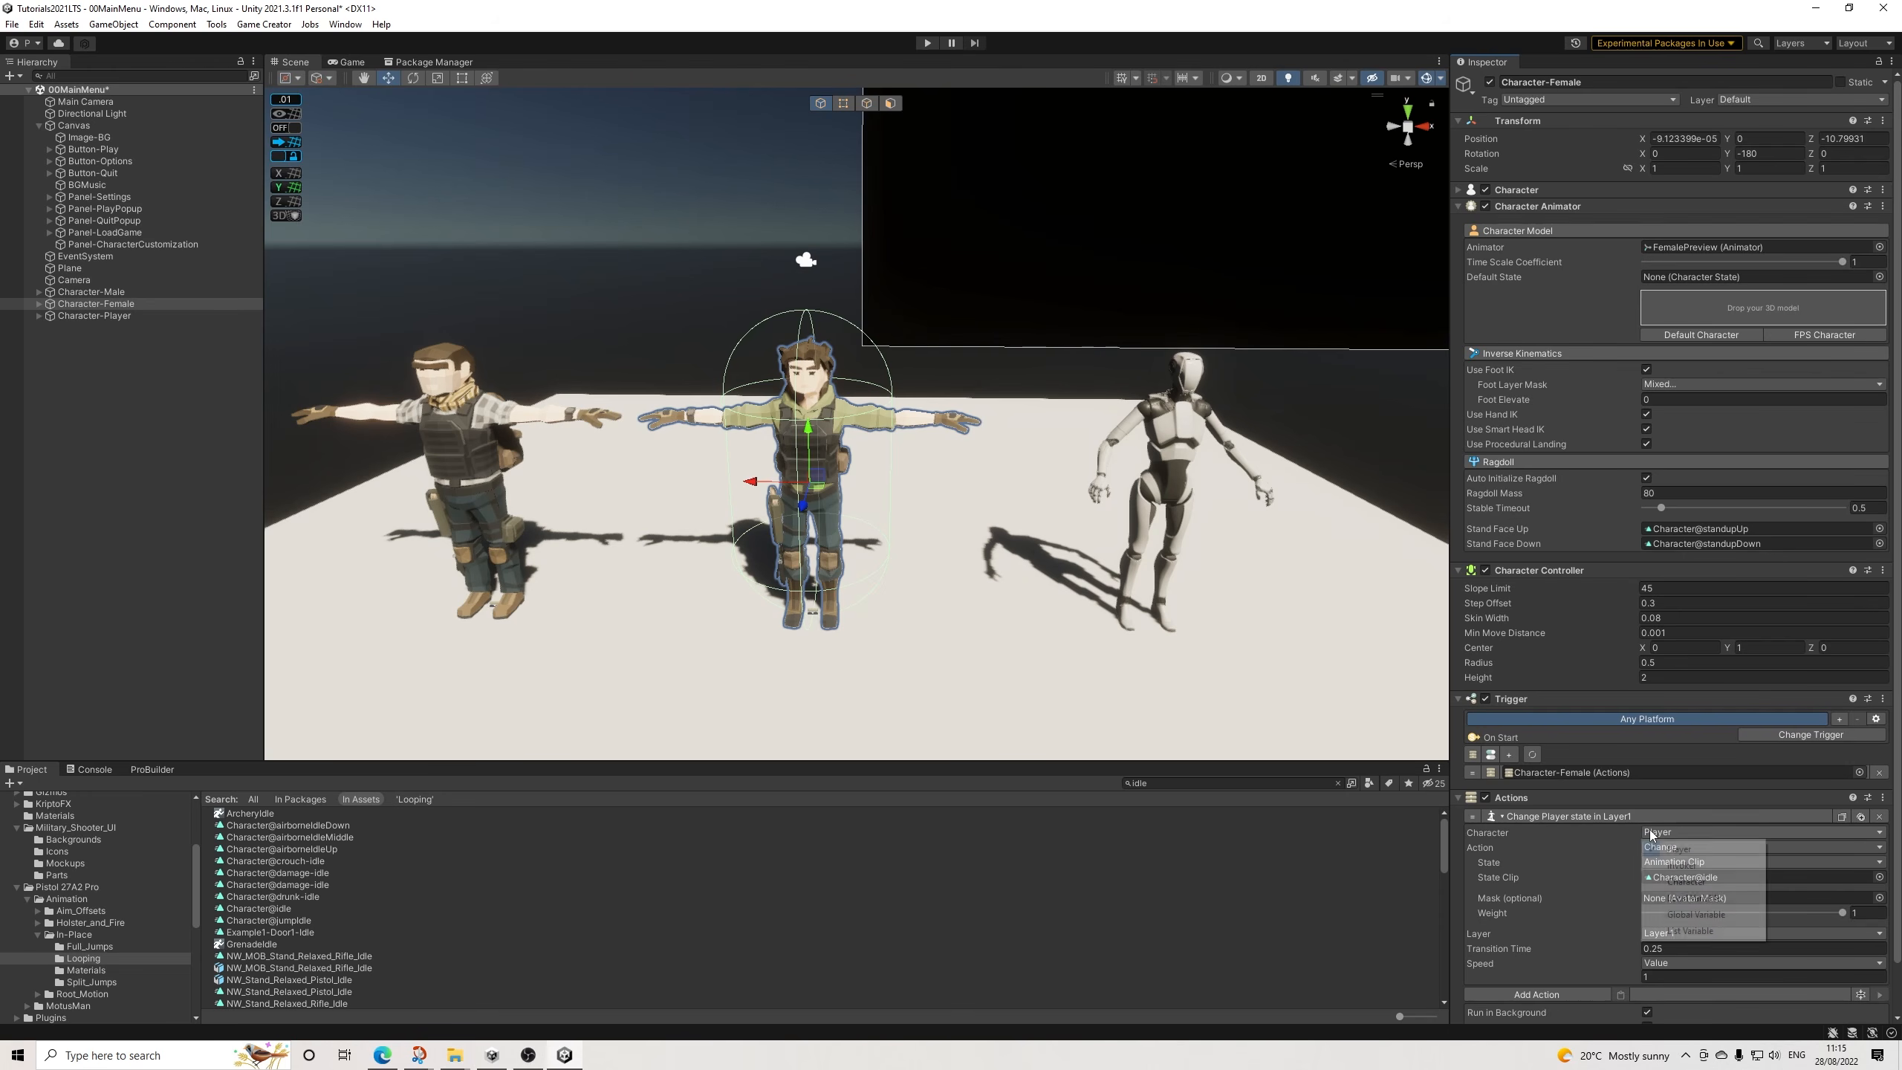
left_click(1685, 868)
left_click(82, 291)
left_click(1692, 831)
left_click(1685, 868)
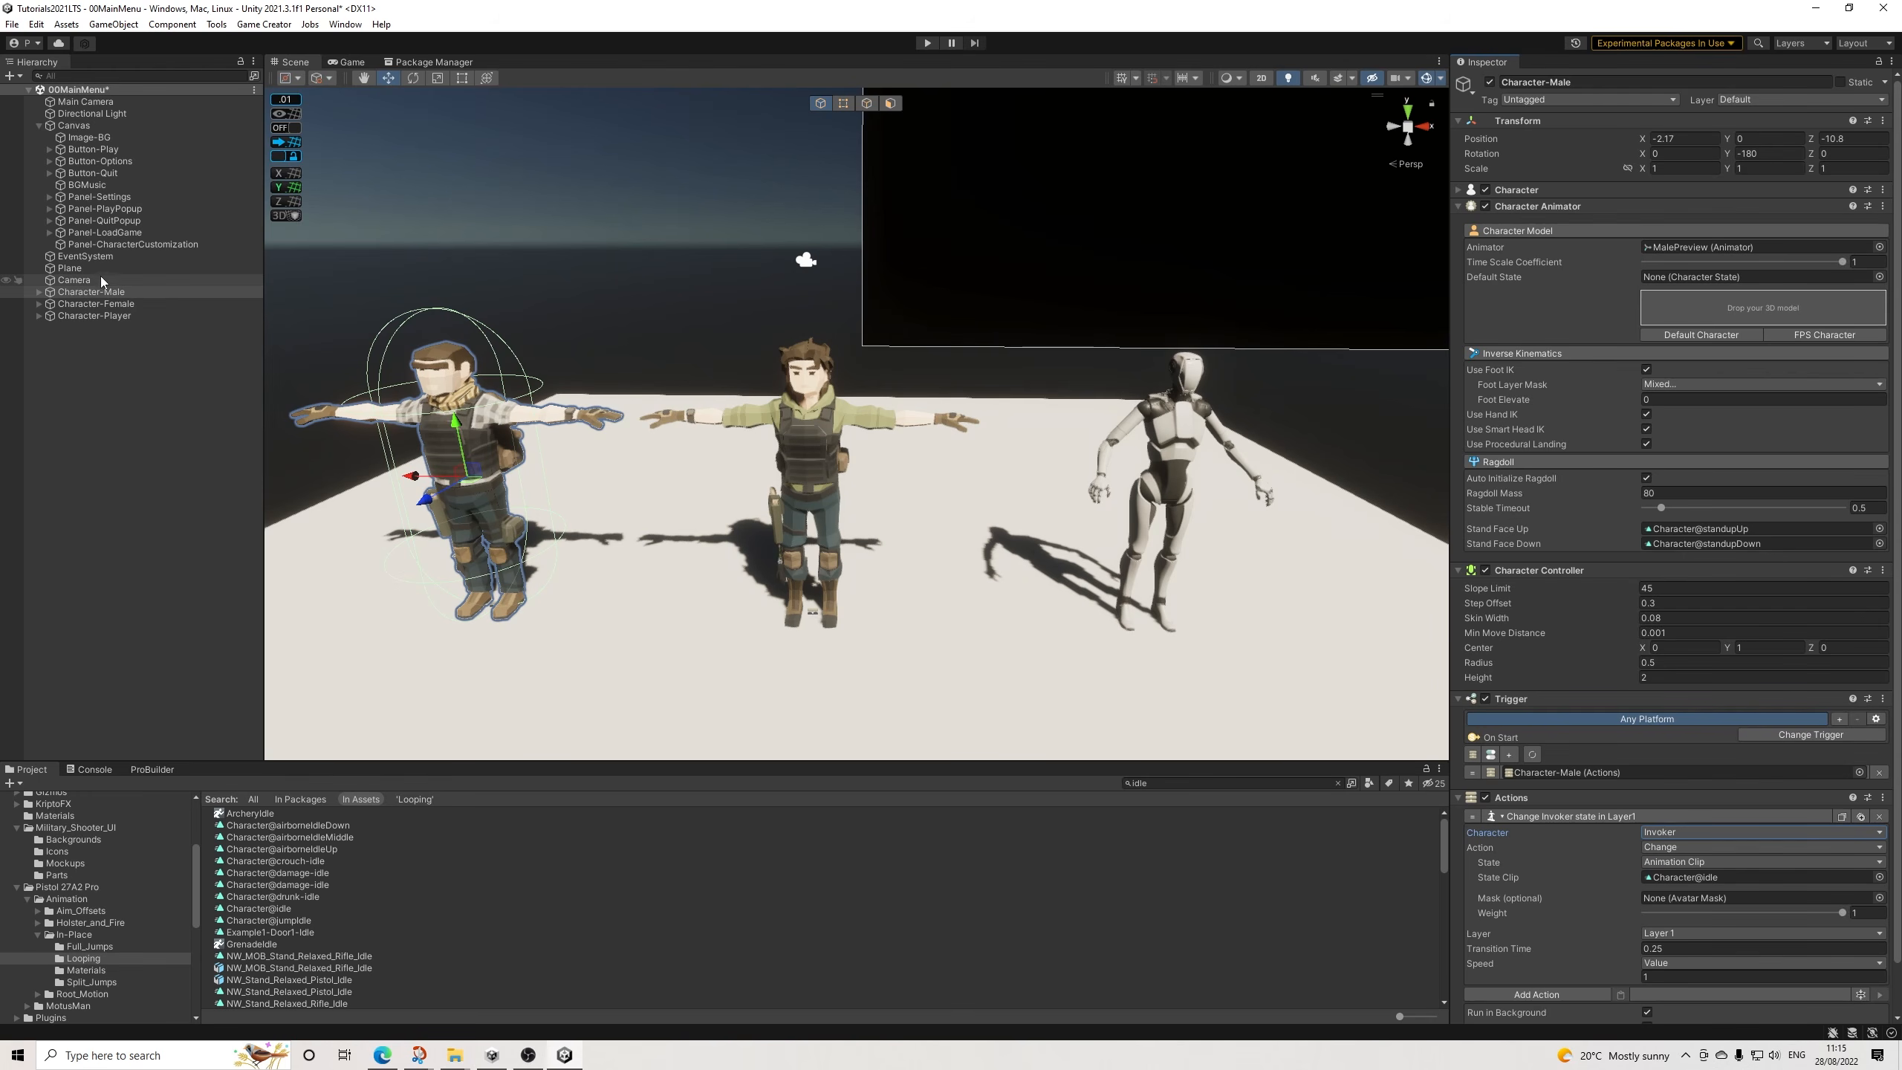
Compare the components and state actions on Character-Male and Character-Female, and check the characters in the scene.
left_click(117, 302)
left_click(122, 294)
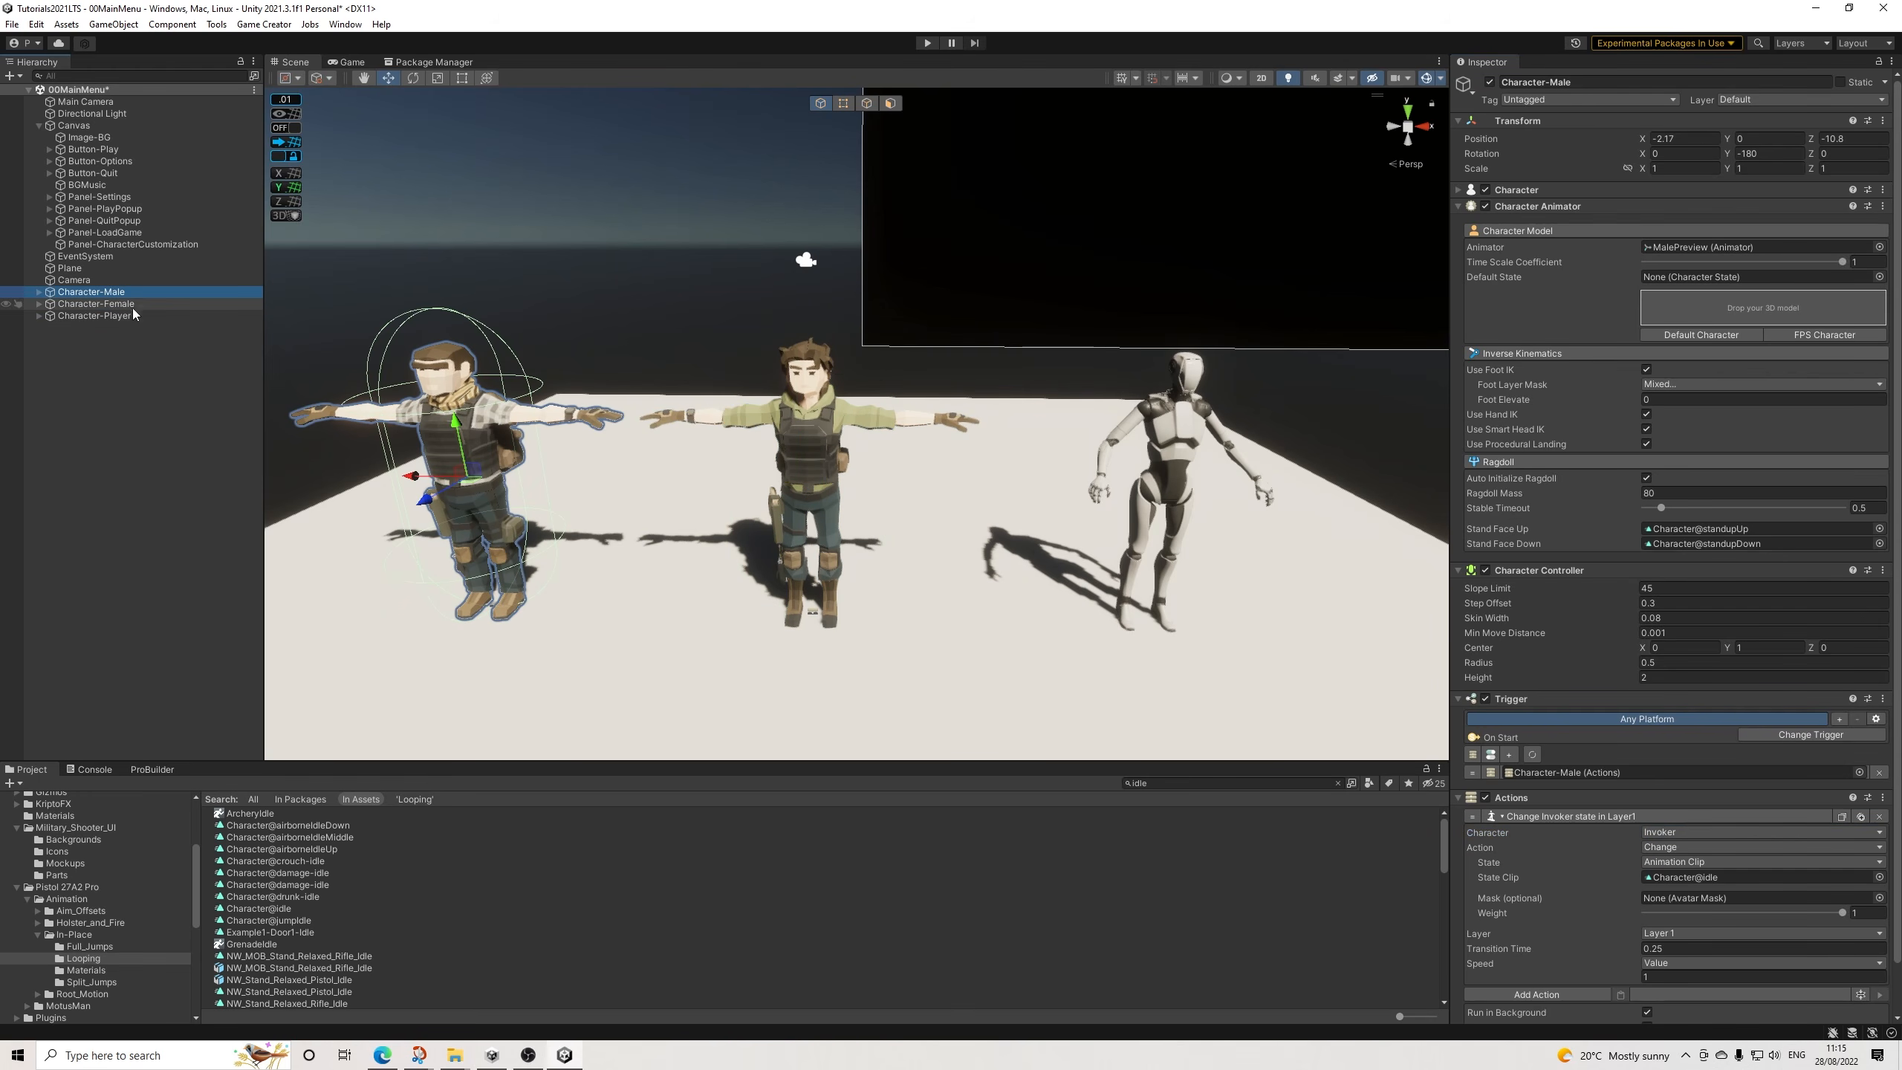
left_click(120, 304)
left_click(104, 280)
left_click(110, 302)
left_click(110, 291)
left_click(110, 303)
left_click(848, 350)
scroll(848, 351, "down", 5)
middle_click_drag(918, 380, 852, 433)
Create a new Camera as a child of Character-Male.
left_click(110, 292)
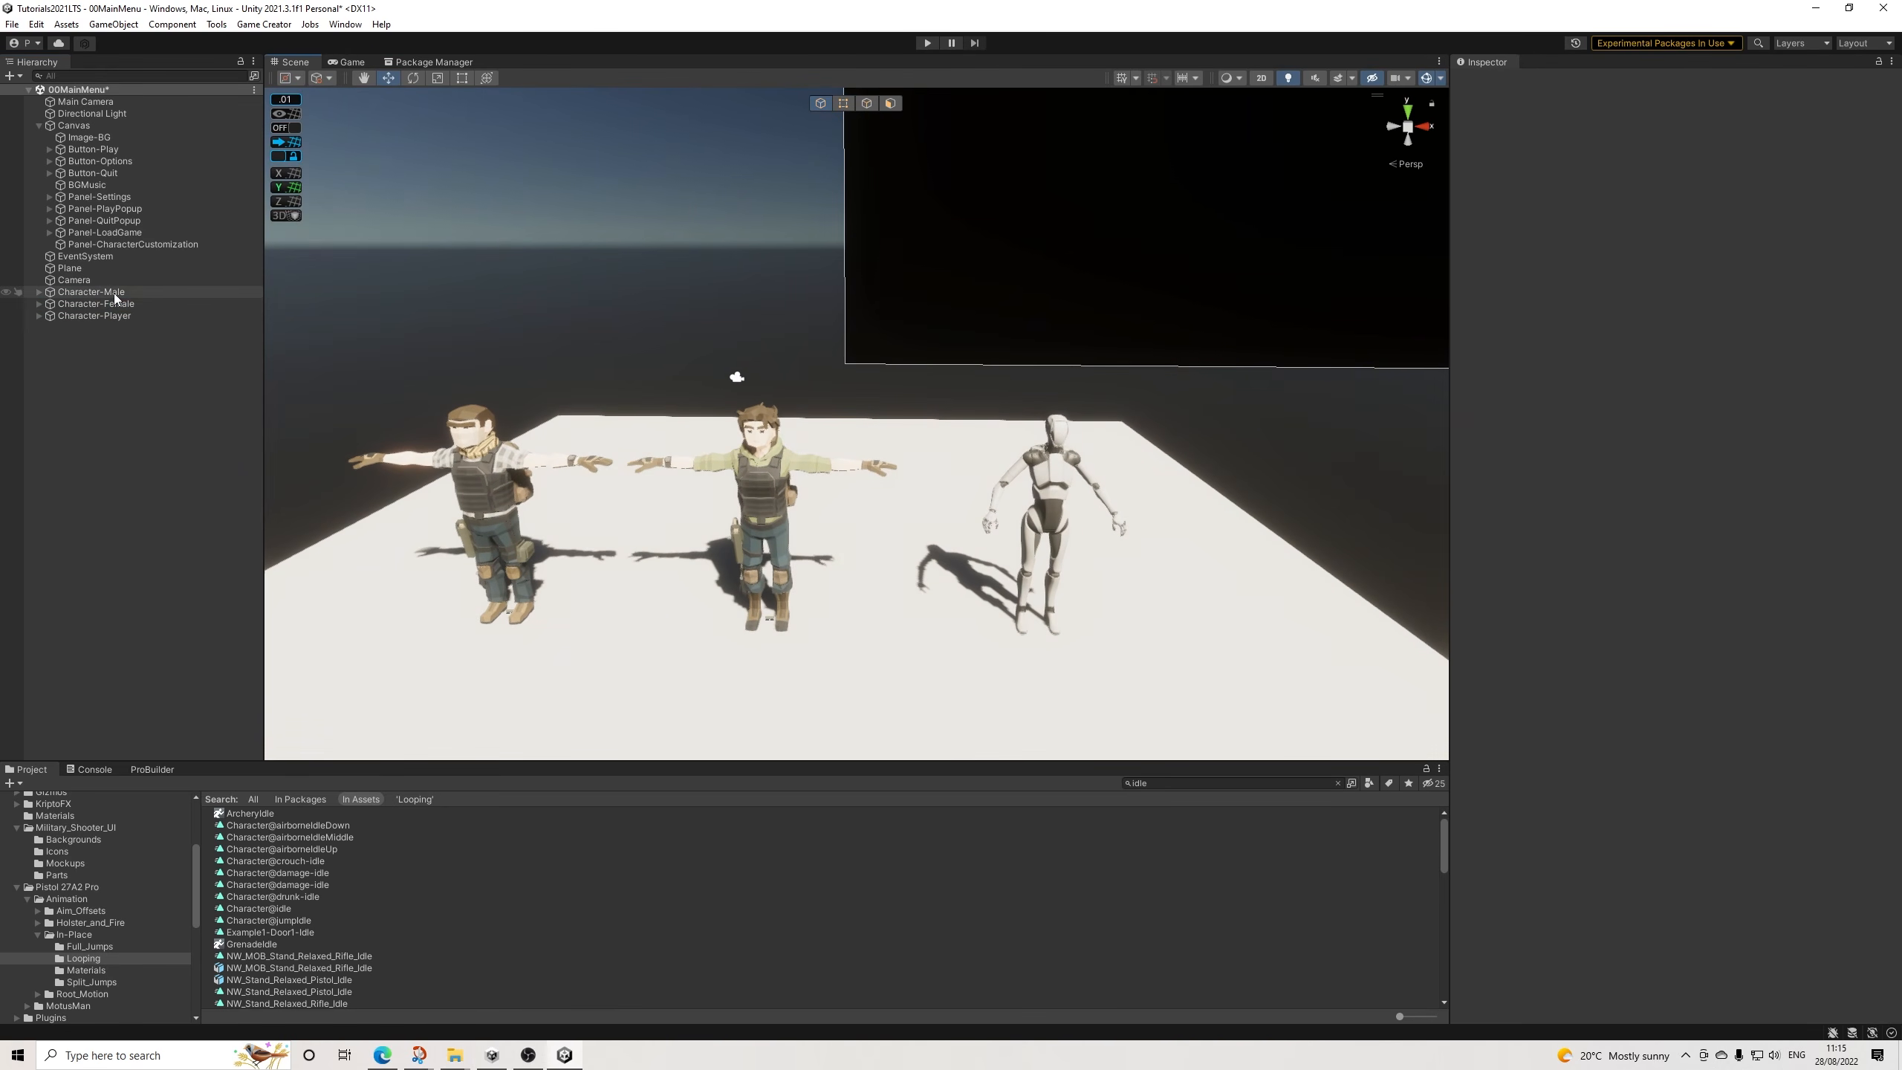
right_click(113, 293)
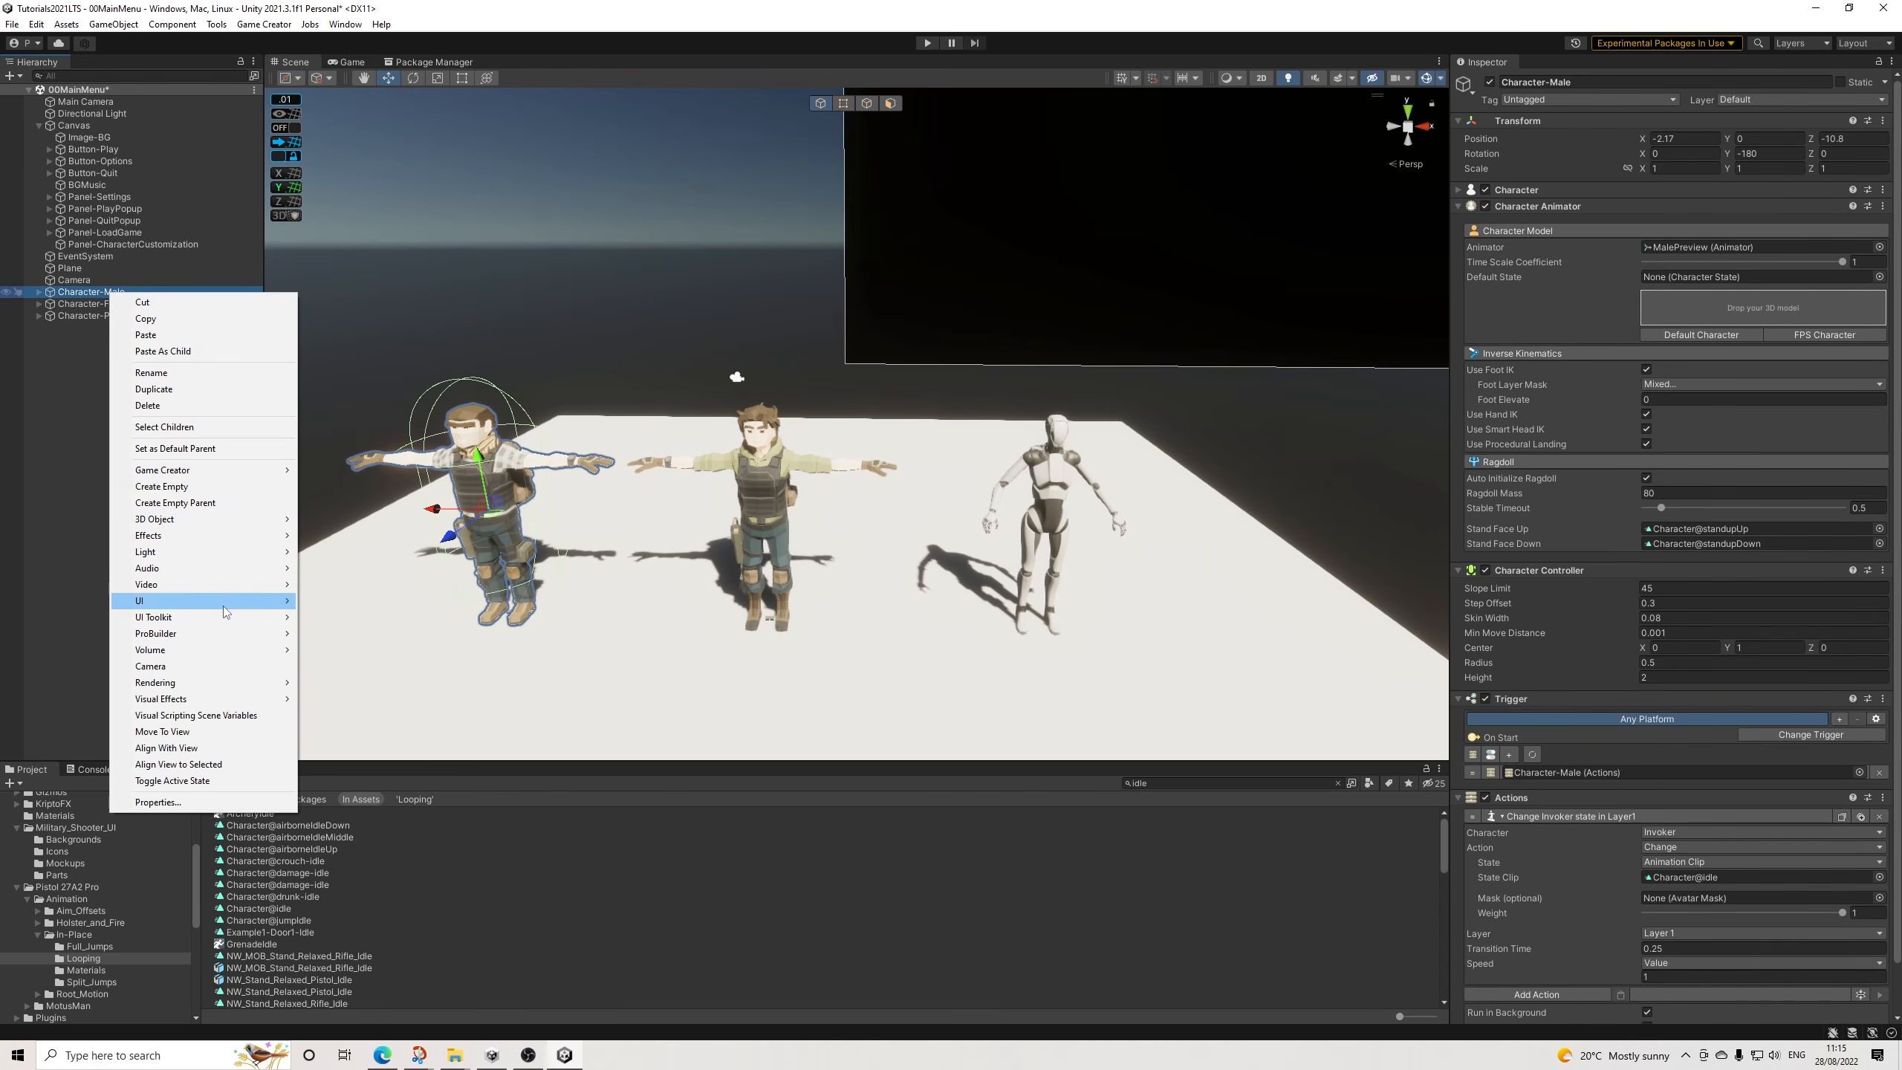
mouse_move(228, 601)
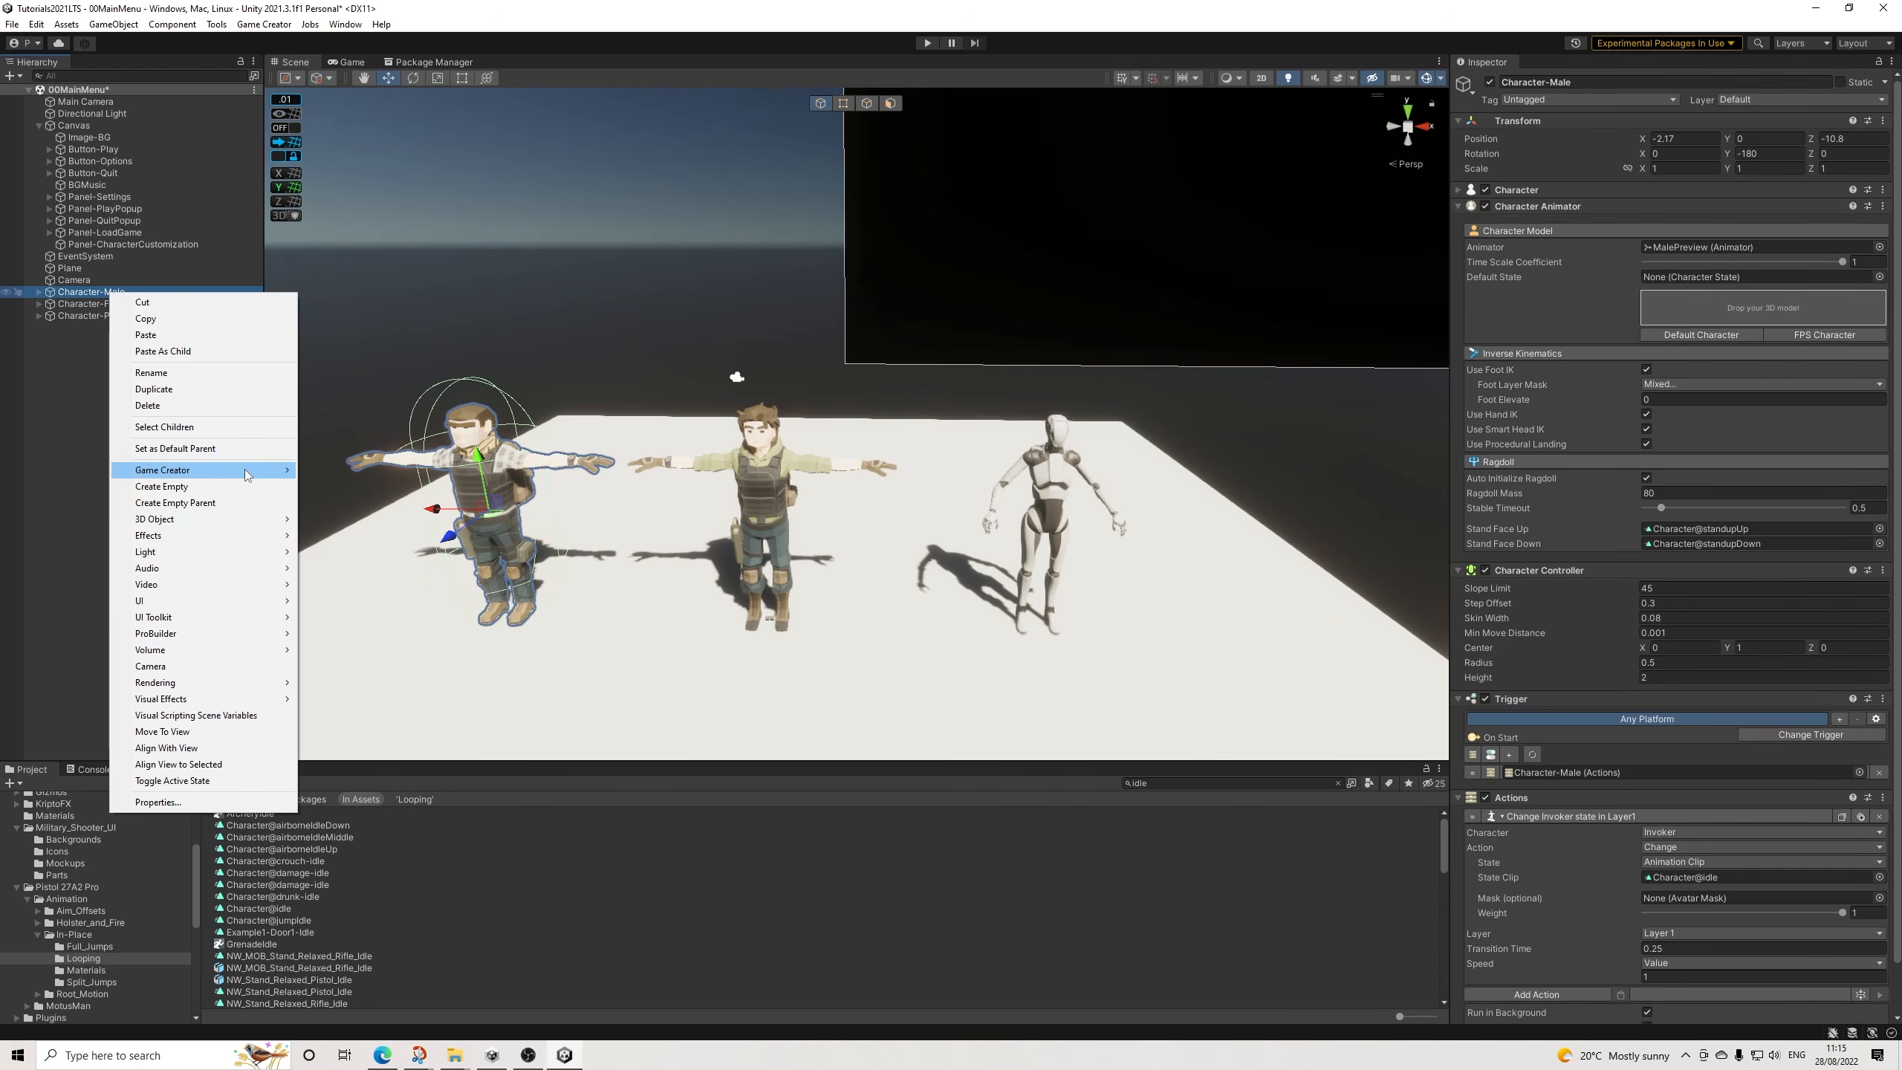
mouse_move(248, 469)
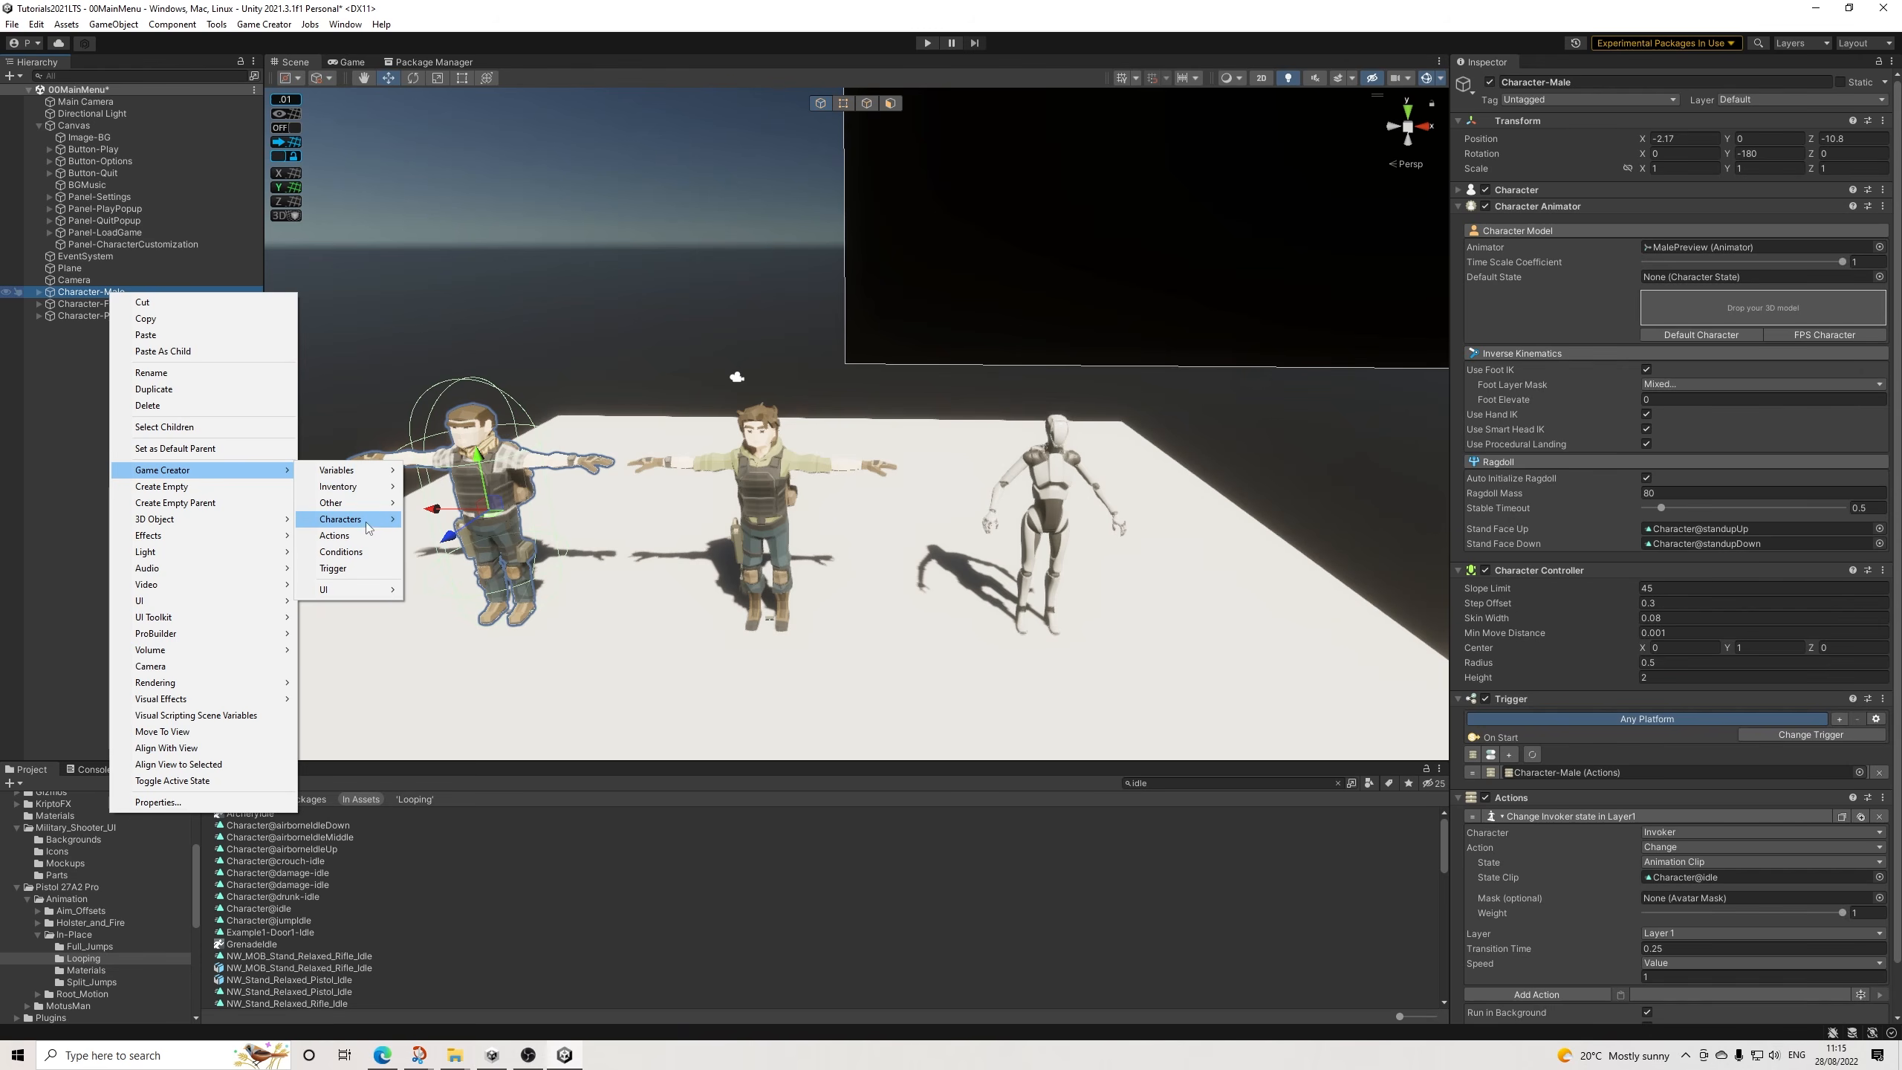
mouse_move(366, 524)
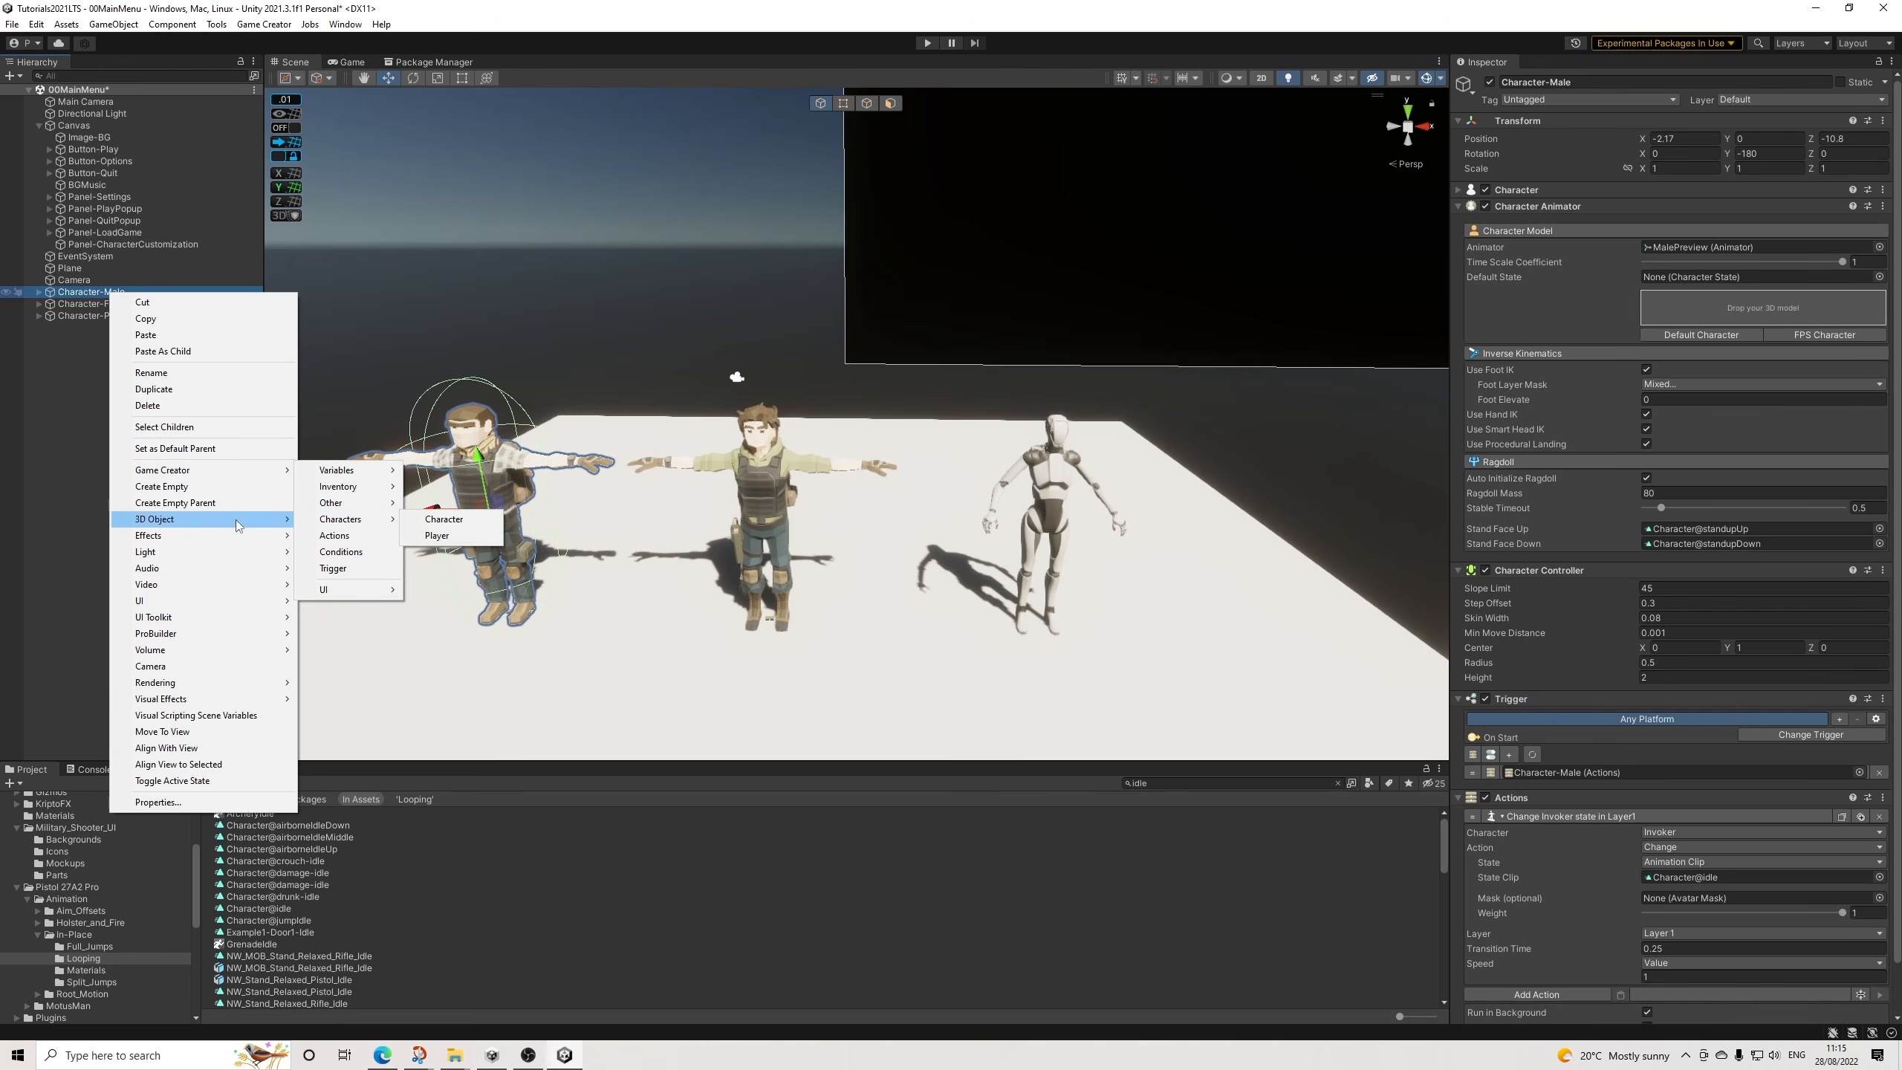
left_click(150, 666)
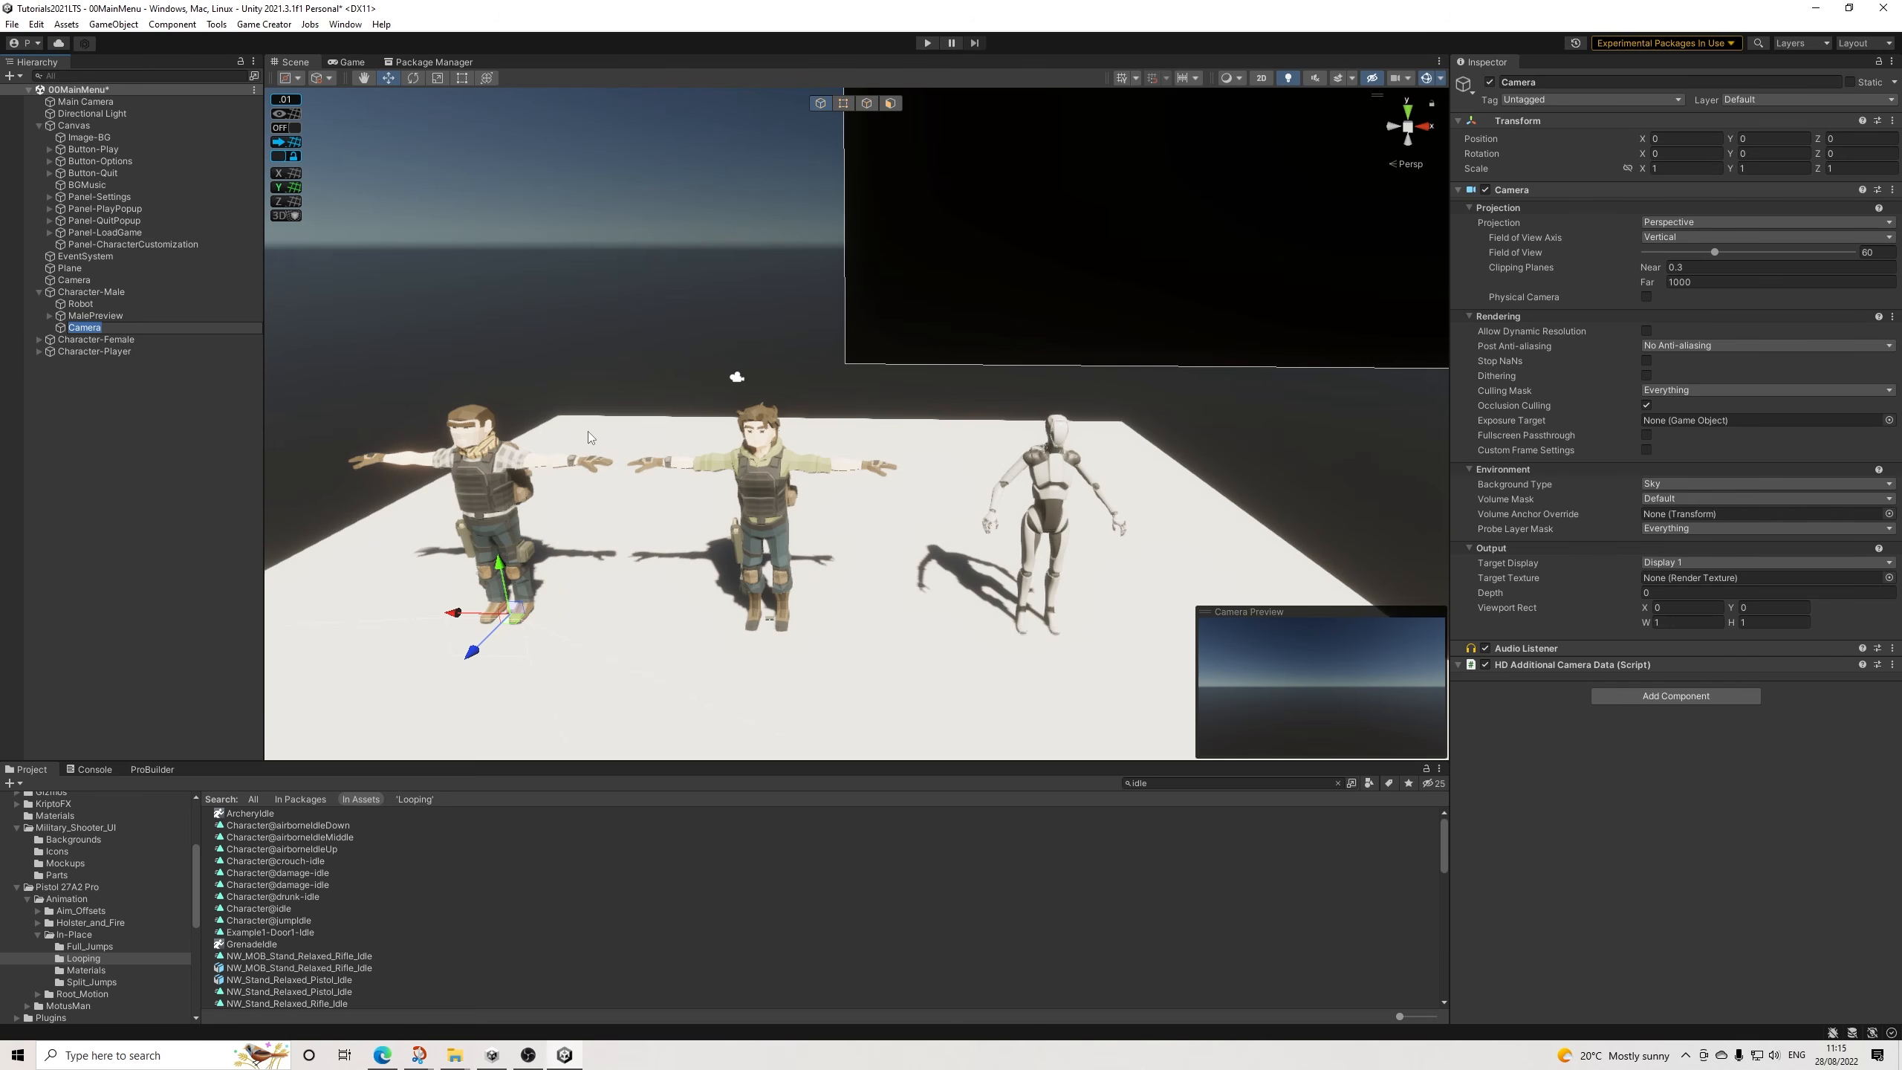
Rotate Character-Male's camera to 180 on Y and move it in front of the character, at about Y 1.36 and Z 1.7.
scroll(589, 432, "down", 1)
left_click_drag(506, 631, 446, 547)
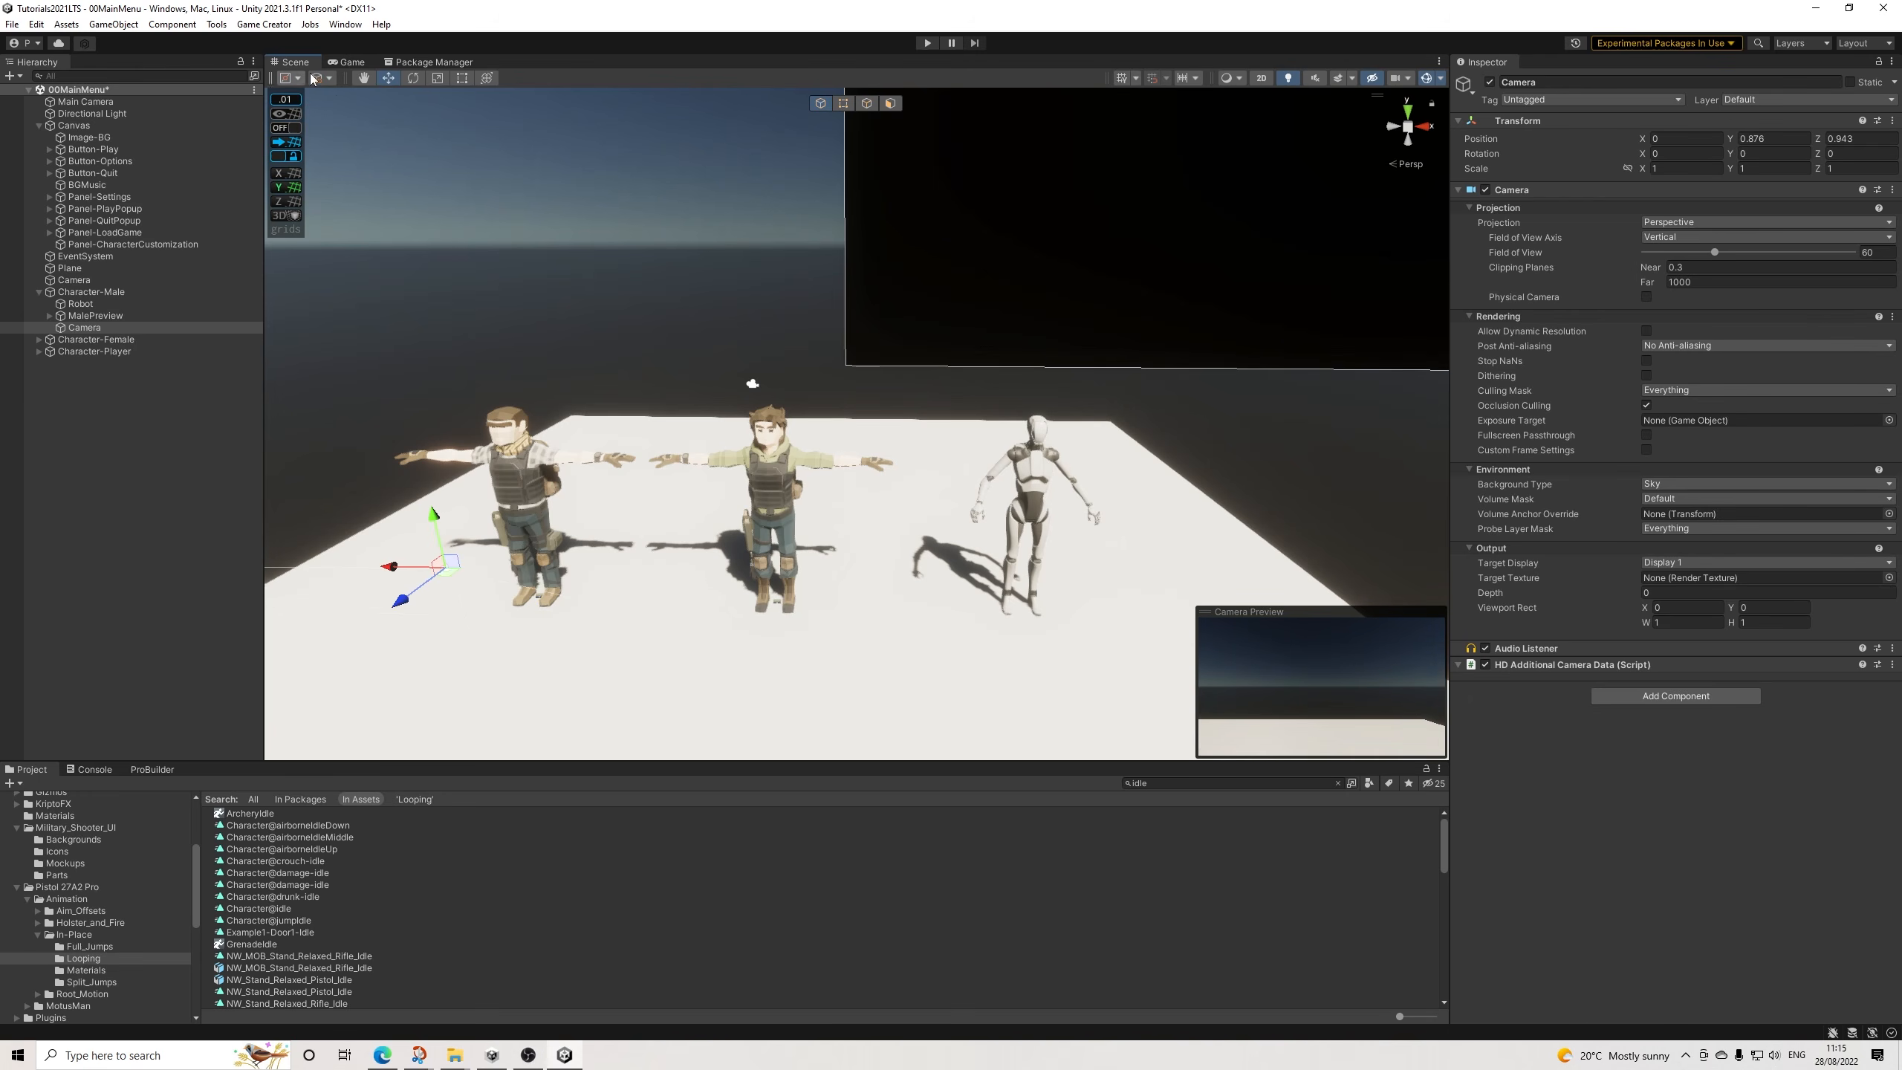
left_click(1780, 152)
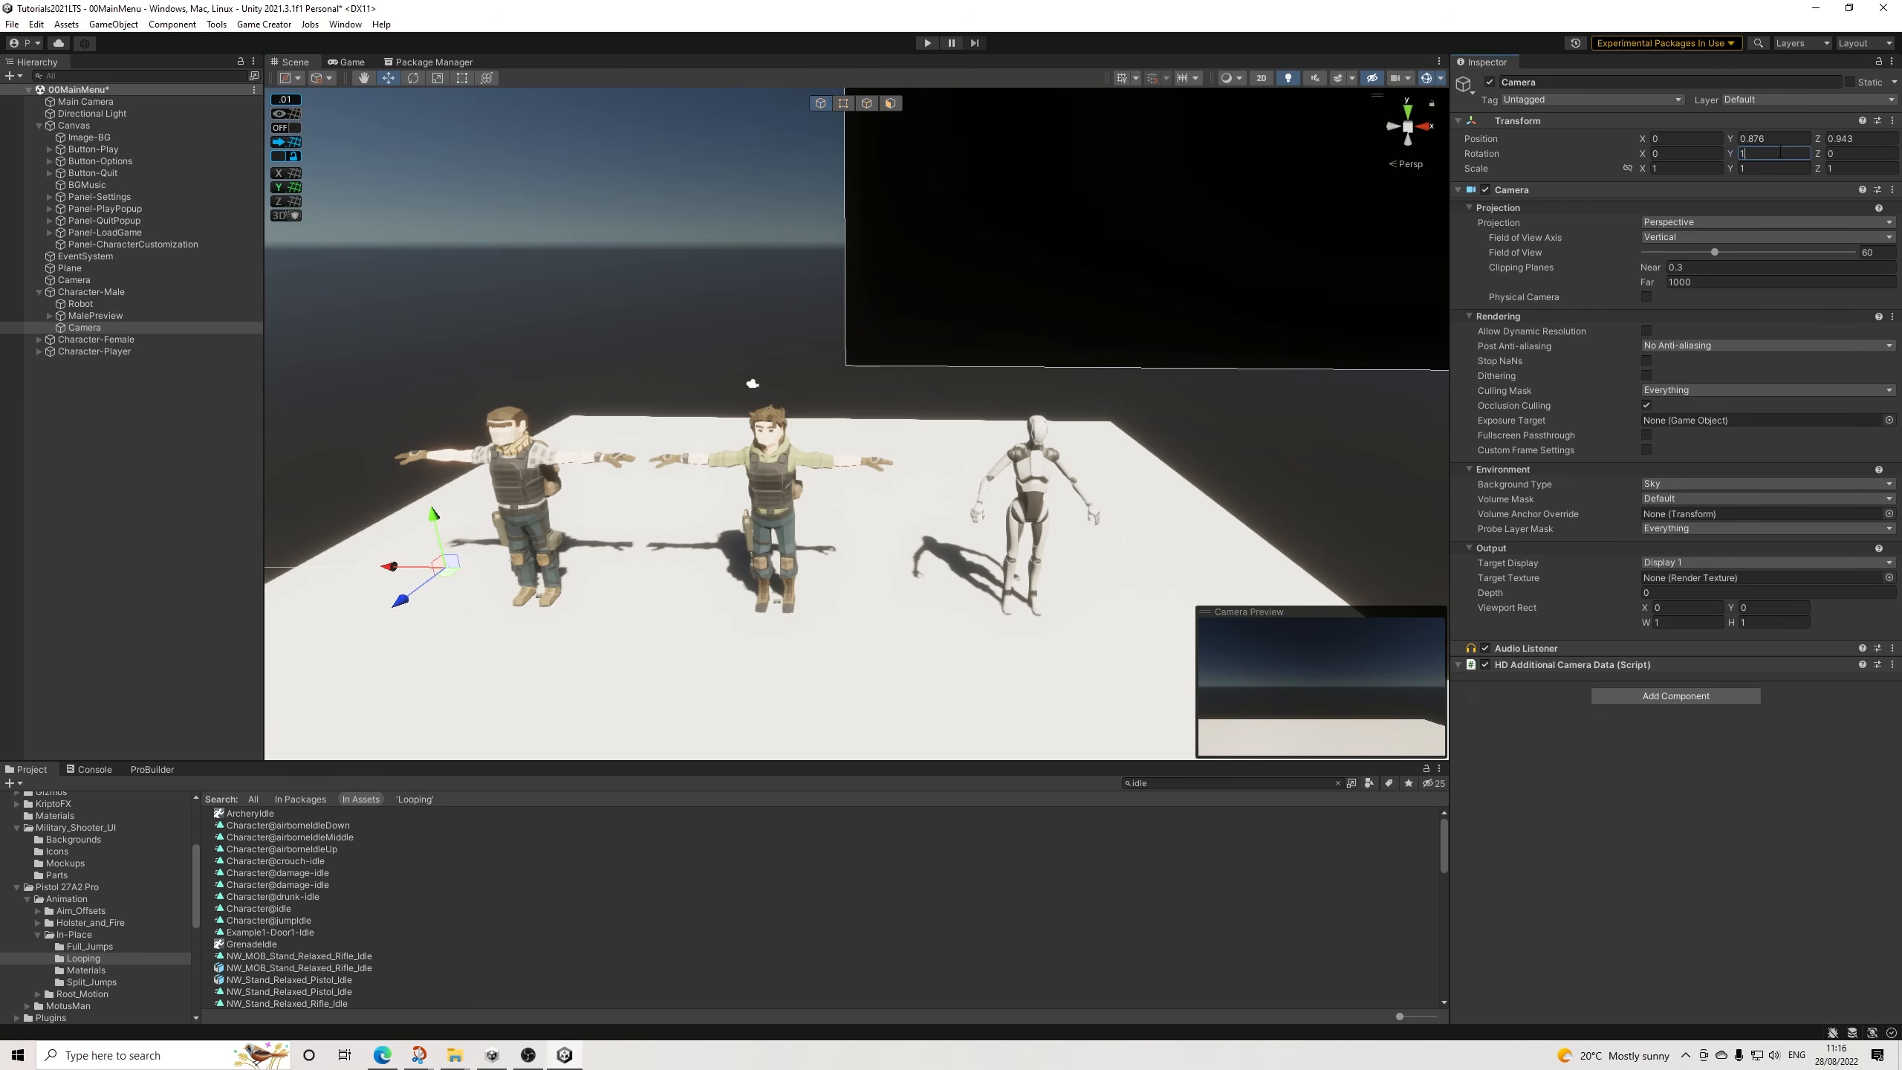
type("180")
left_click_drag(502, 541, 332, 522)
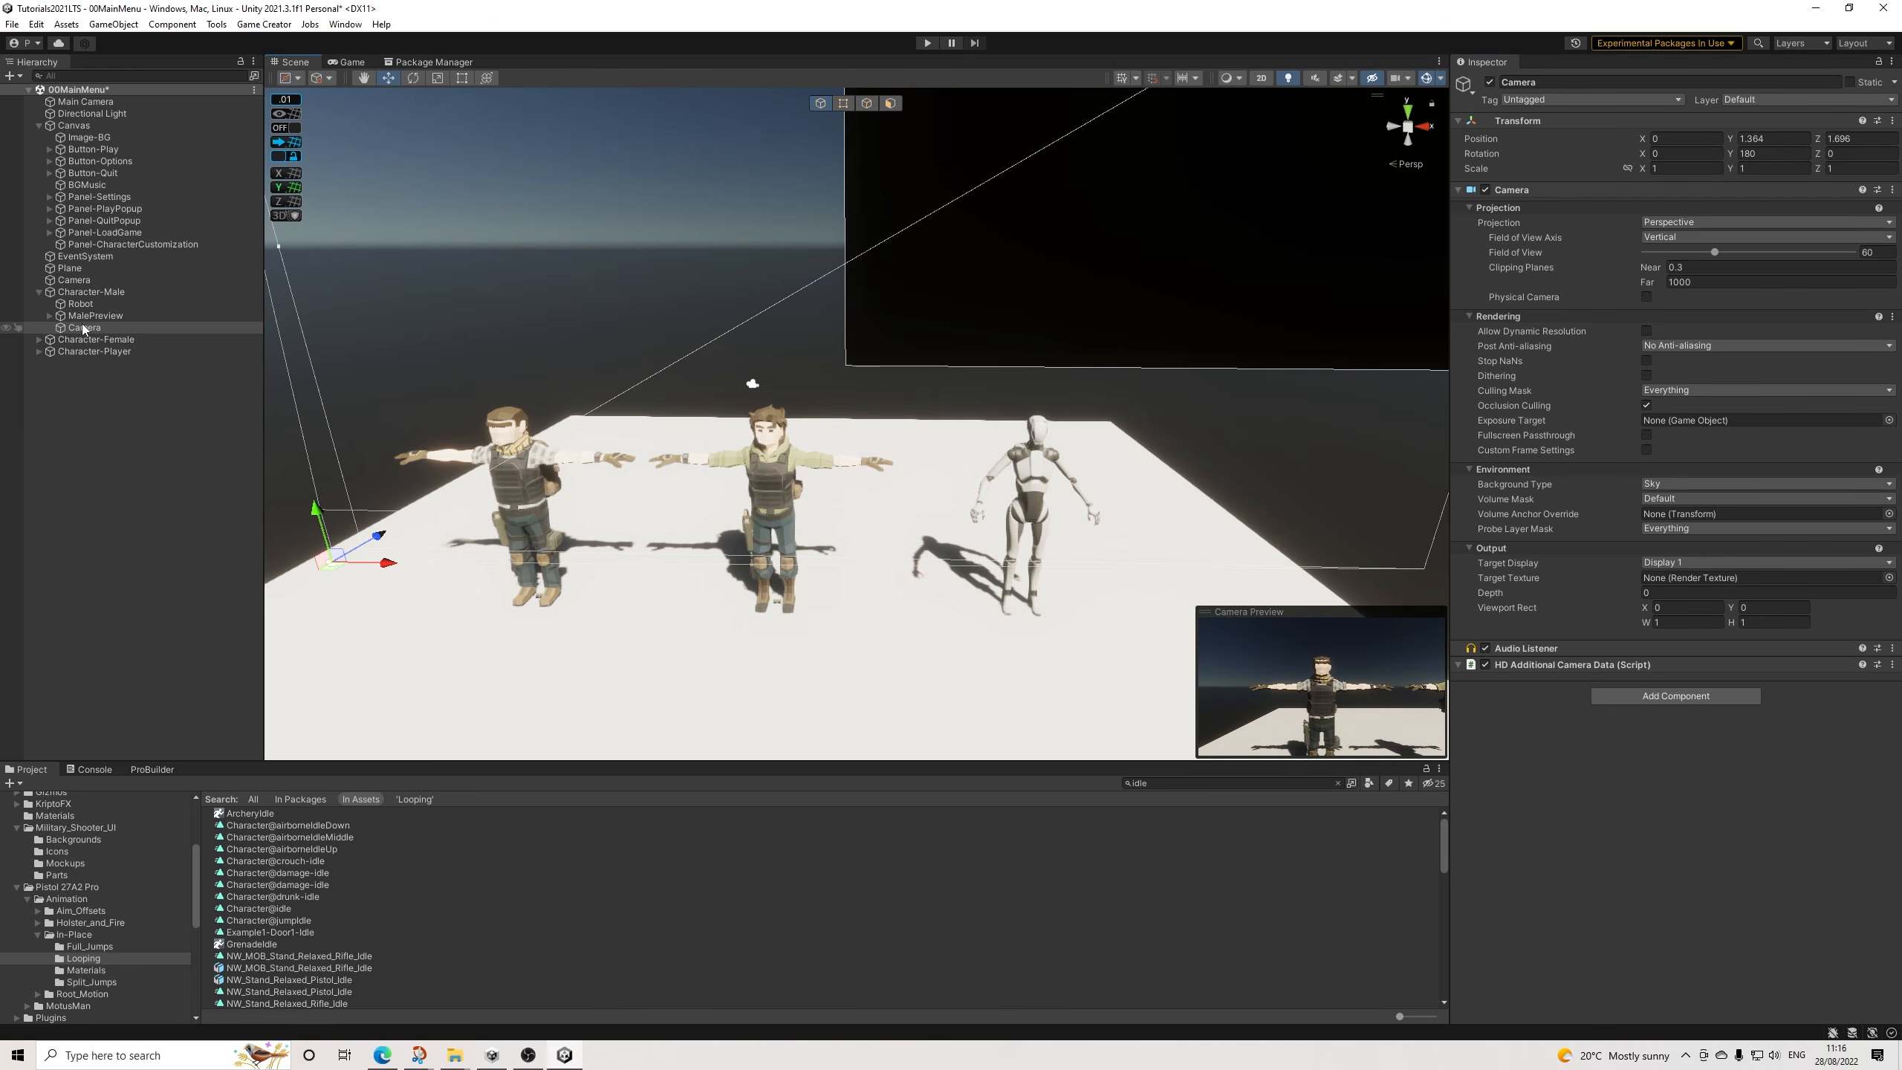
Lower Character-Male's camera and move it farther from the character, to about Y 1.05 and Z 2.04.
middle_click_drag(583, 458, 586, 457)
key("e")
scroll(741, 420, "down", 5)
scroll(734, 431, "up", 10)
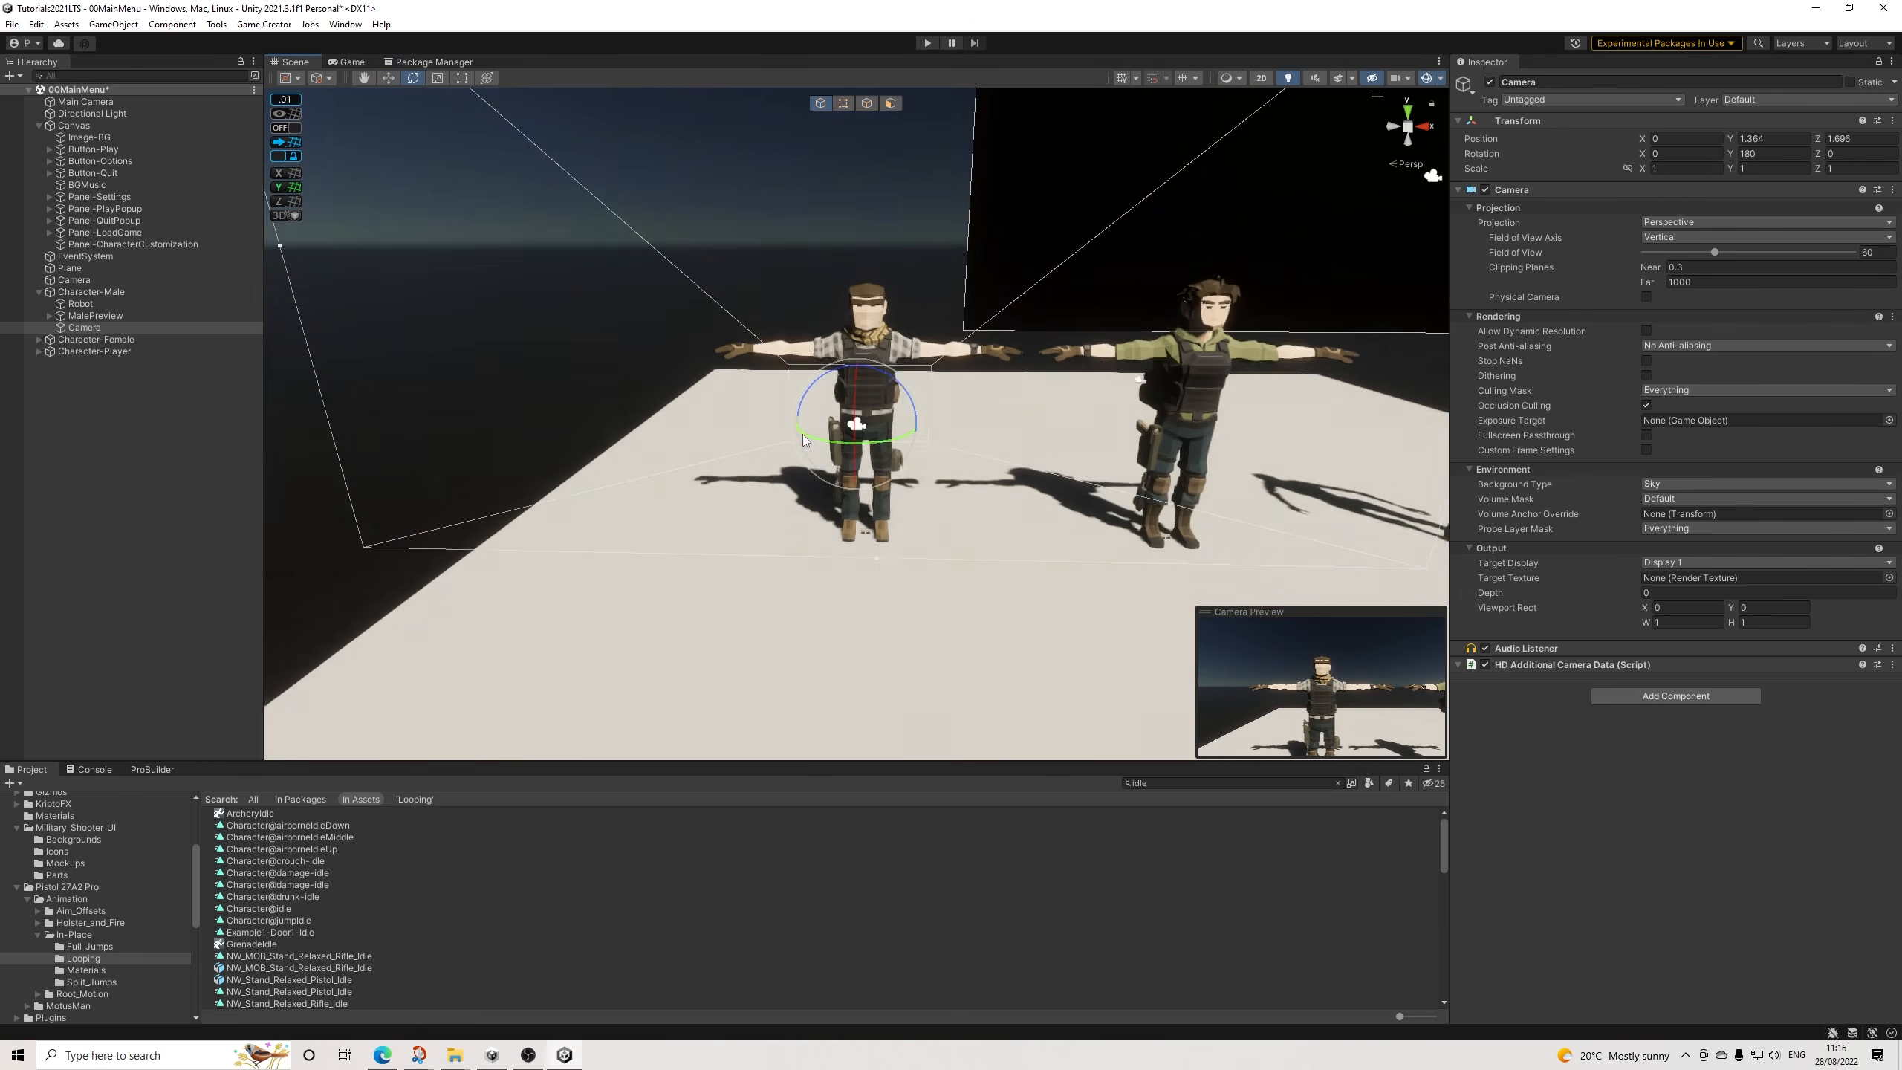
left_click_drag(734, 432, 580, 425, "alt")
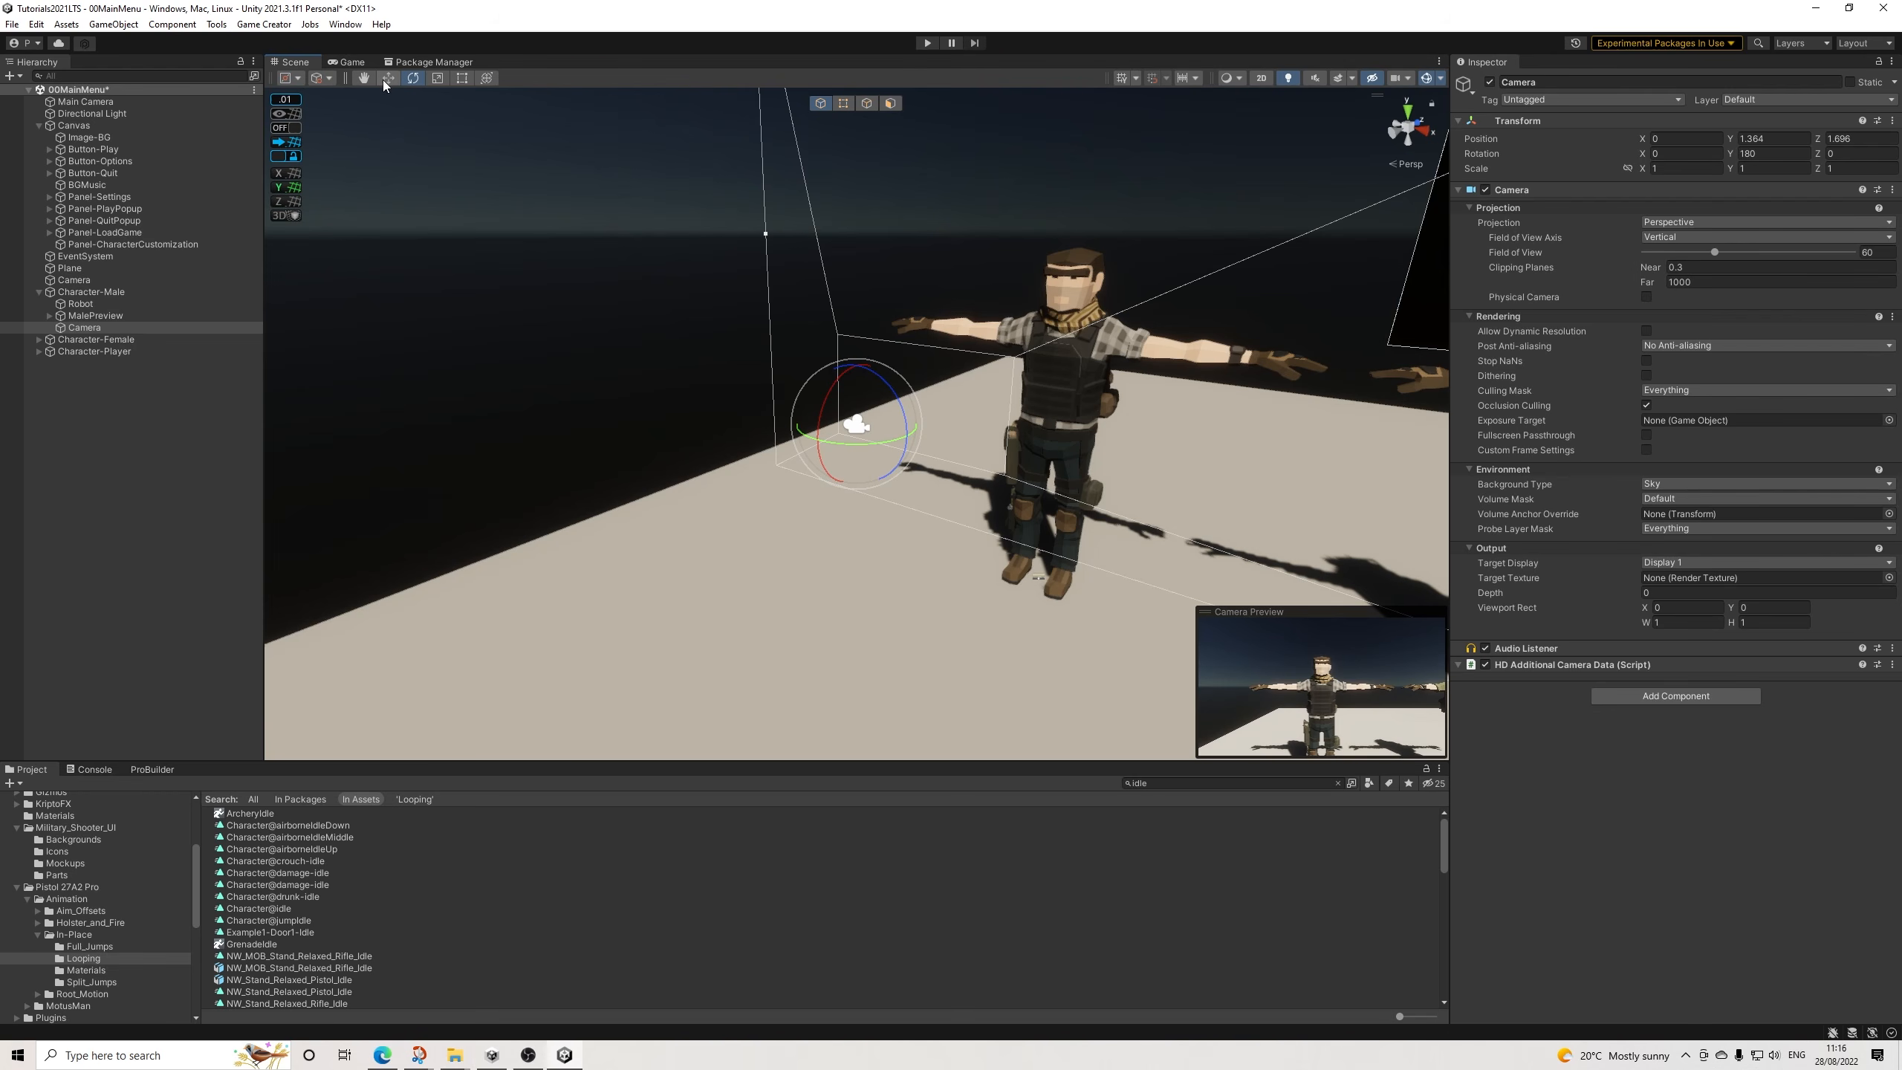
left_click(348, 62)
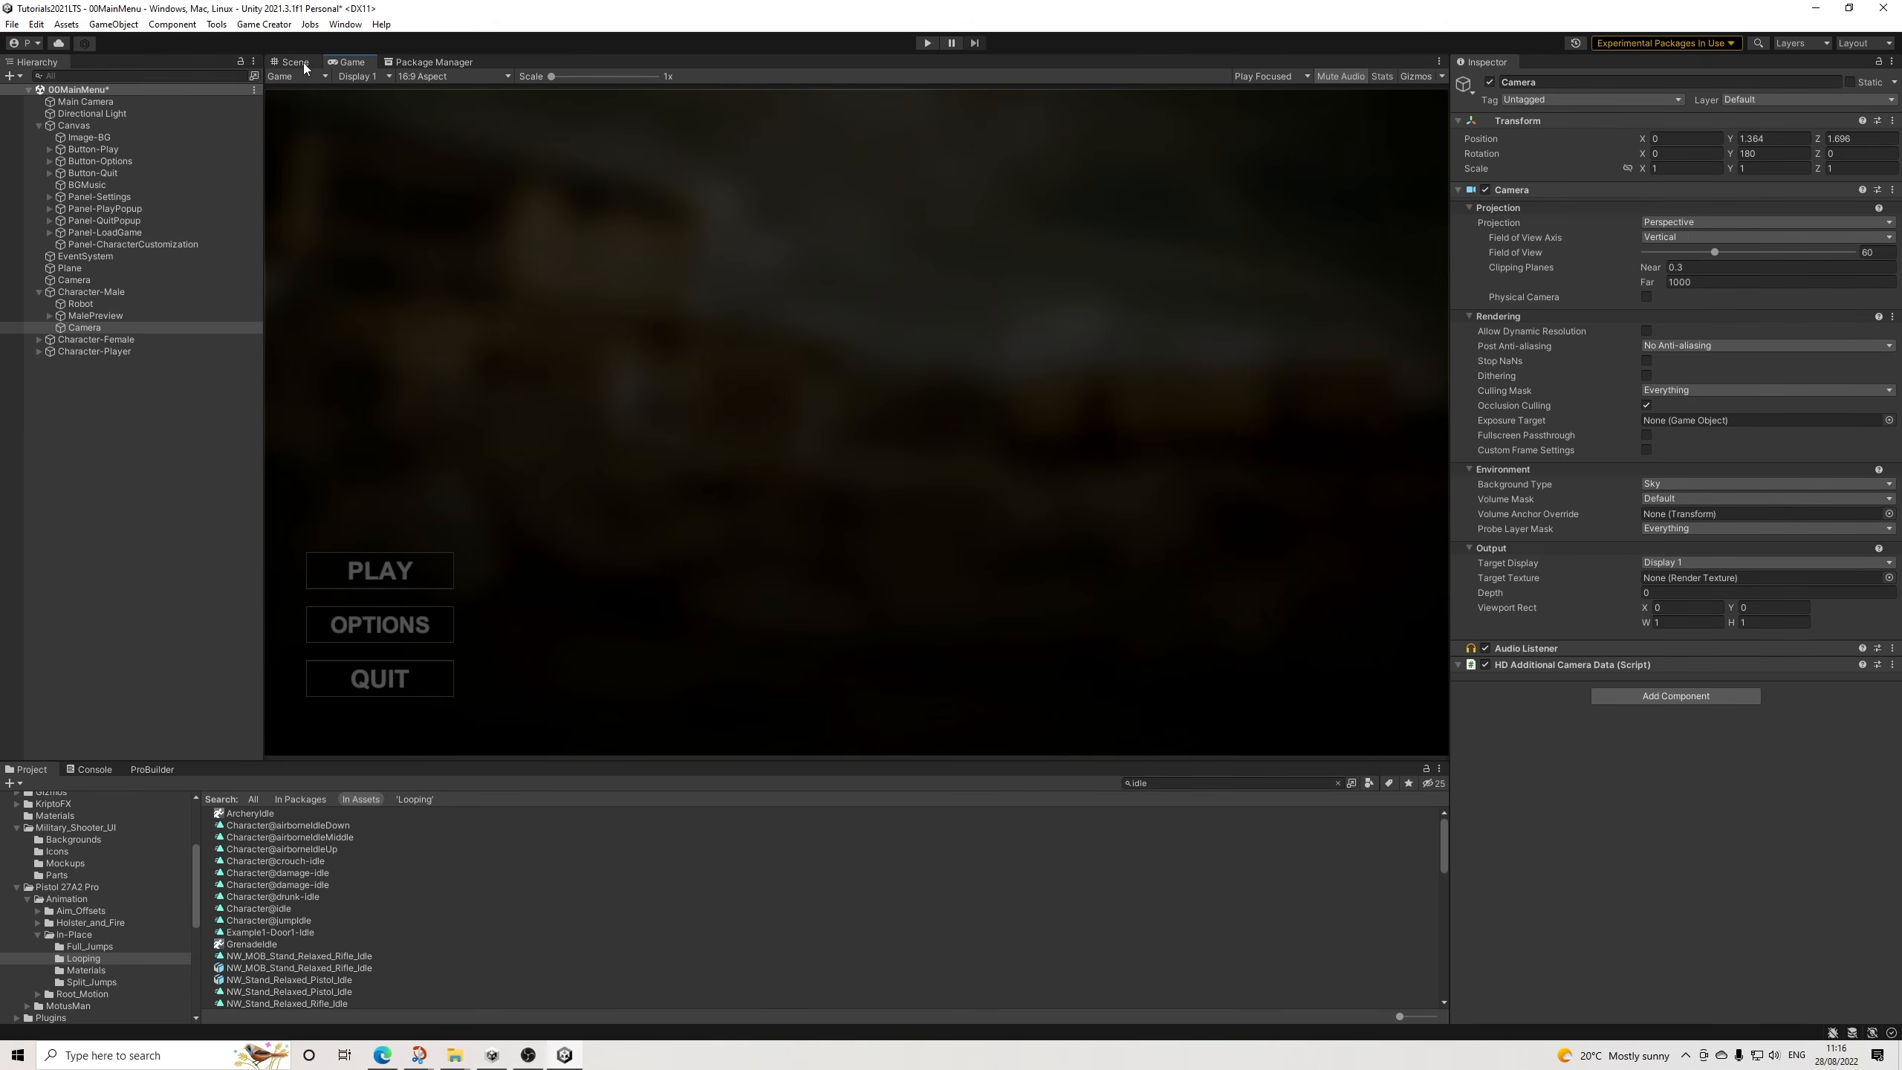
left_click(303, 64)
left_click(388, 78)
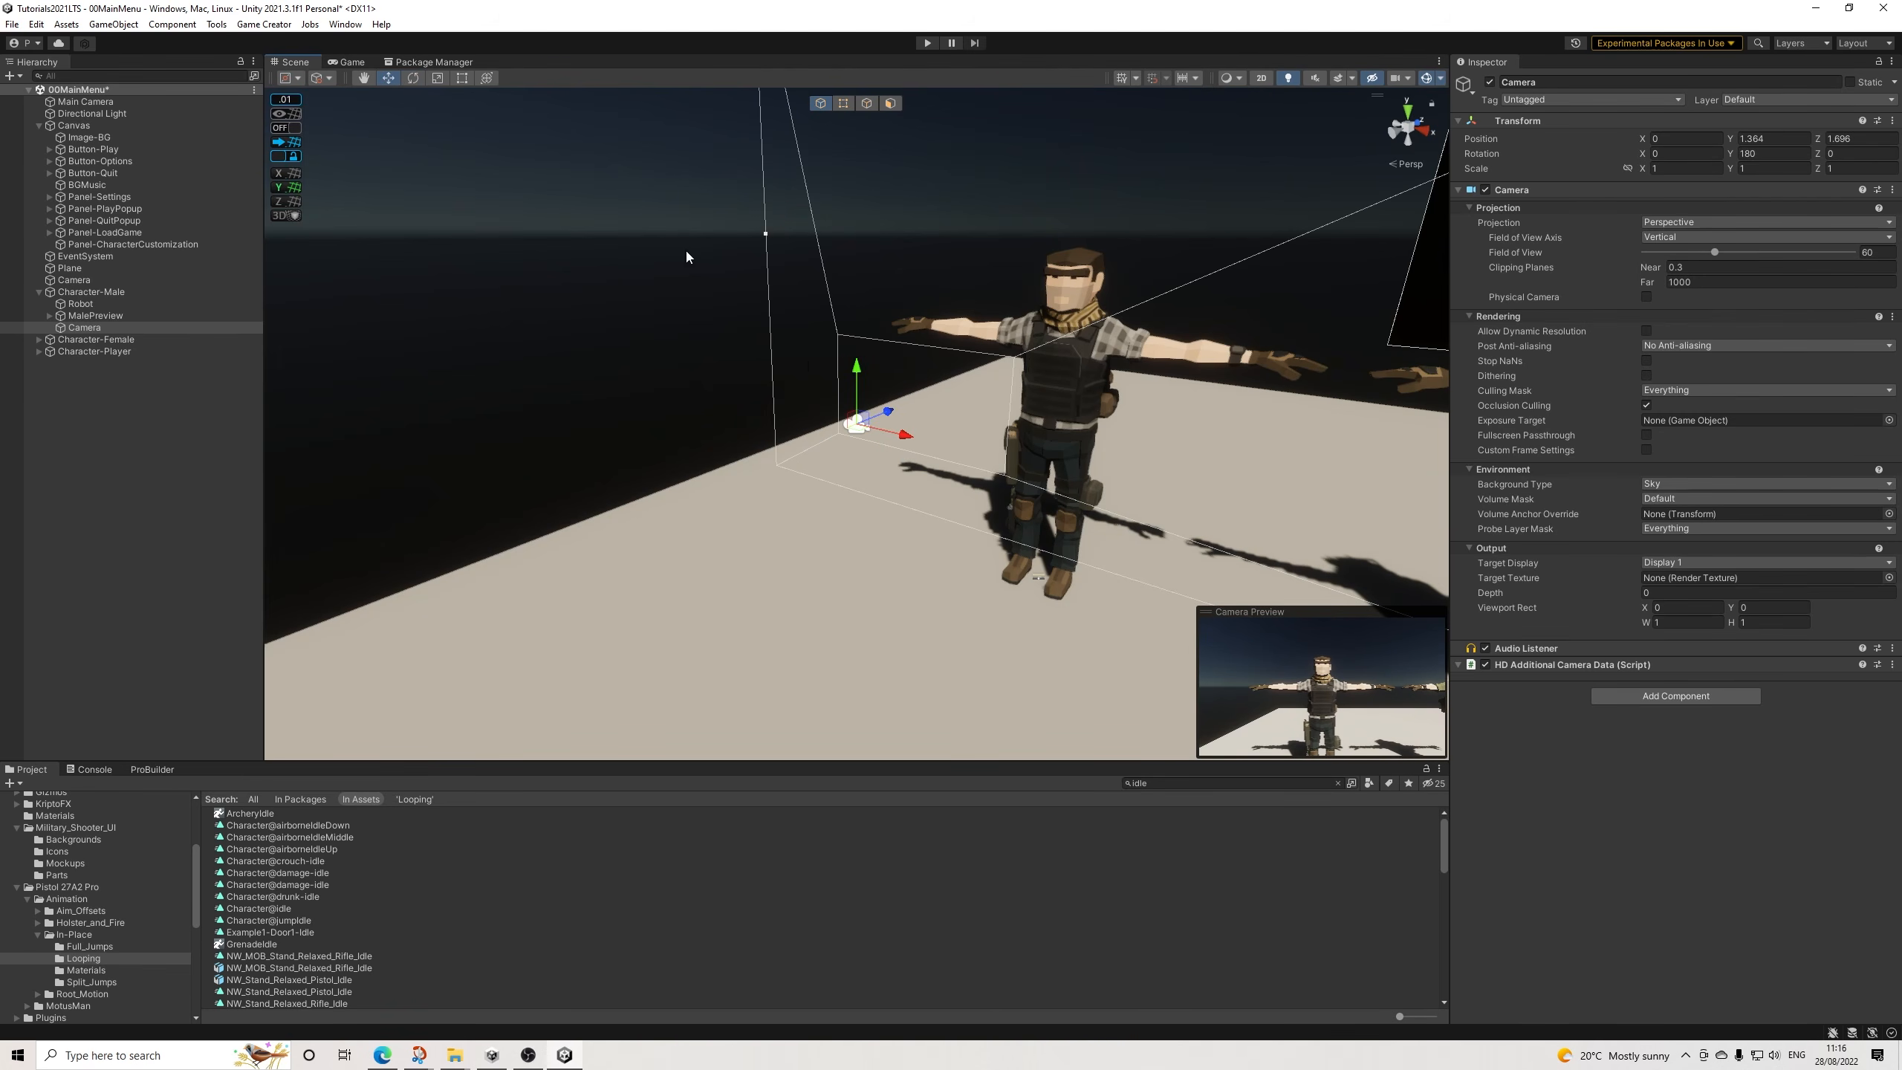
left_click_drag(891, 408, 795, 533)
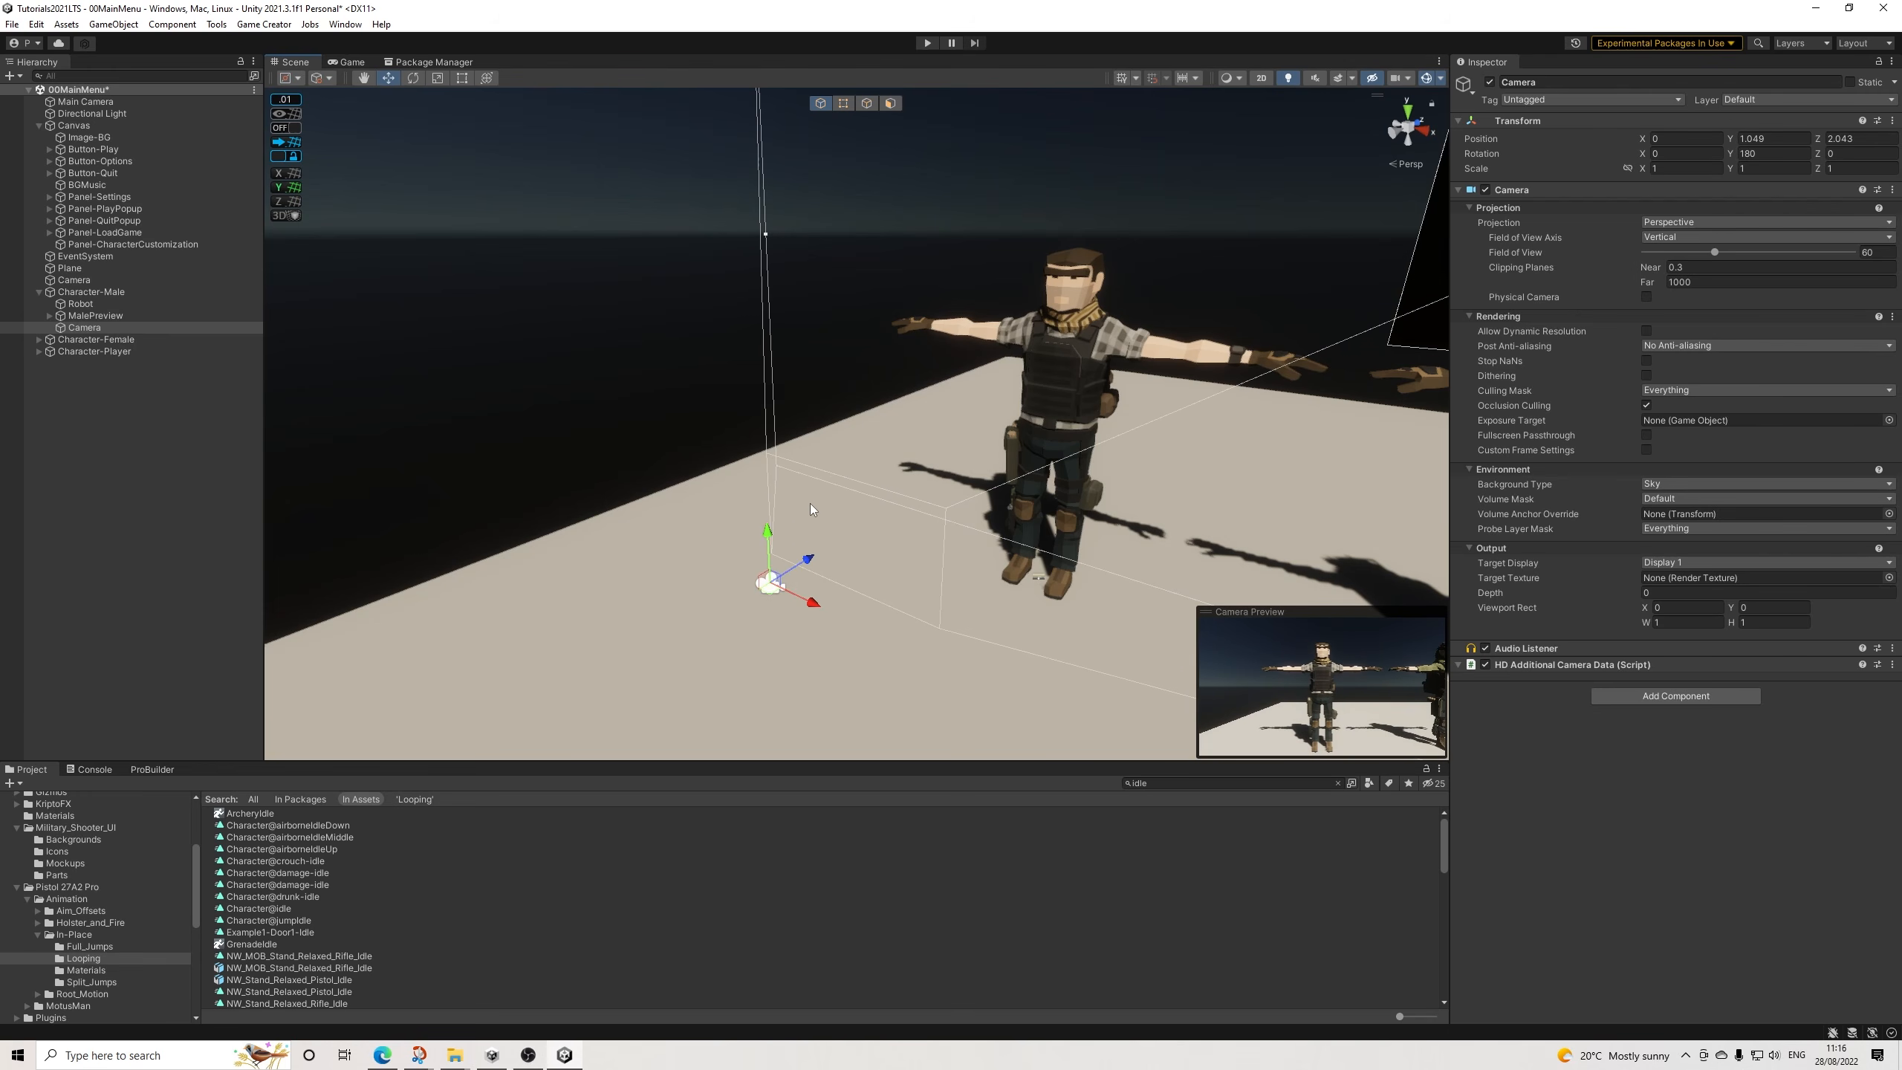
Tilt Character-Male's camera down about 5.2 degrees on X and reposition it at about Y 1.23 and Z 2.07.
left_click(411, 79)
left_click_drag(734, 552, 791, 458)
left_click(388, 79)
left_click(791, 459)
left_click(769, 512)
left_click_drag(812, 497, 775, 470)
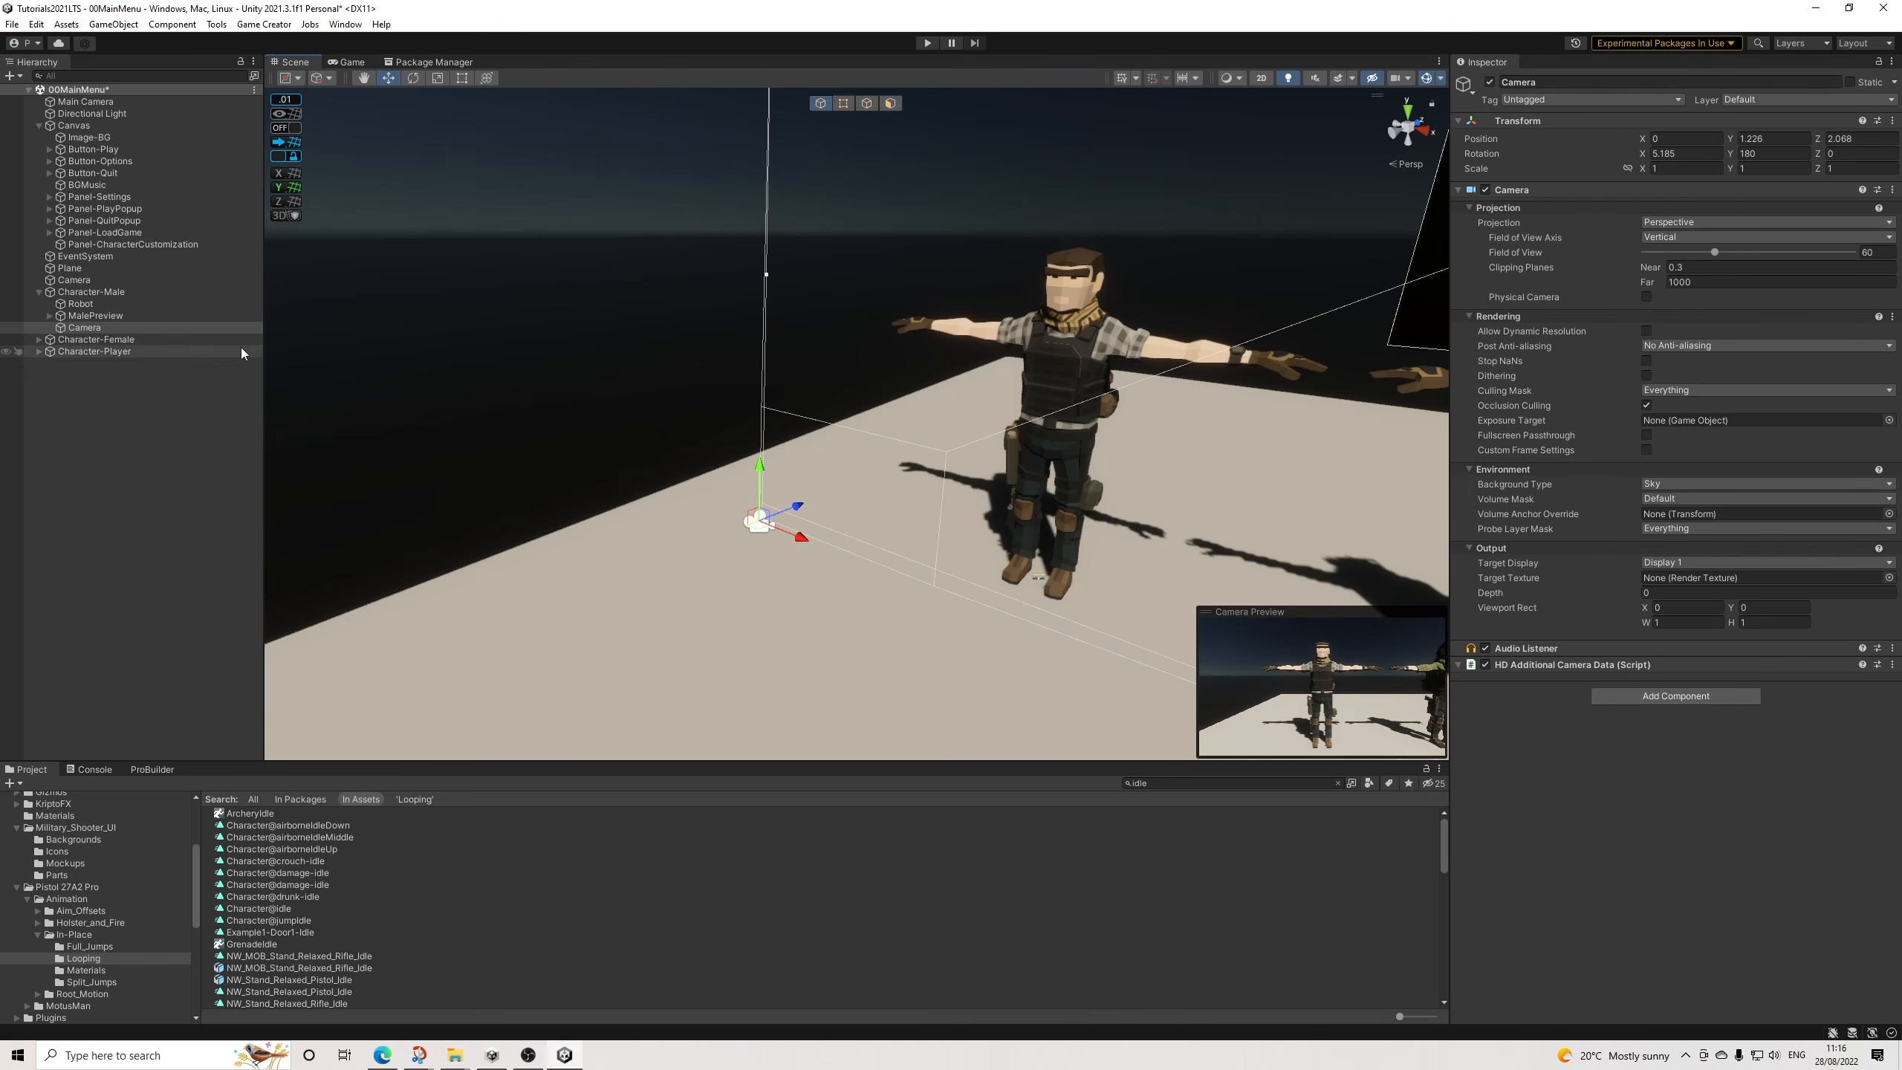
Copy Character-Male's Camera and paste it as a child of Character-Female.
right_click(77, 330)
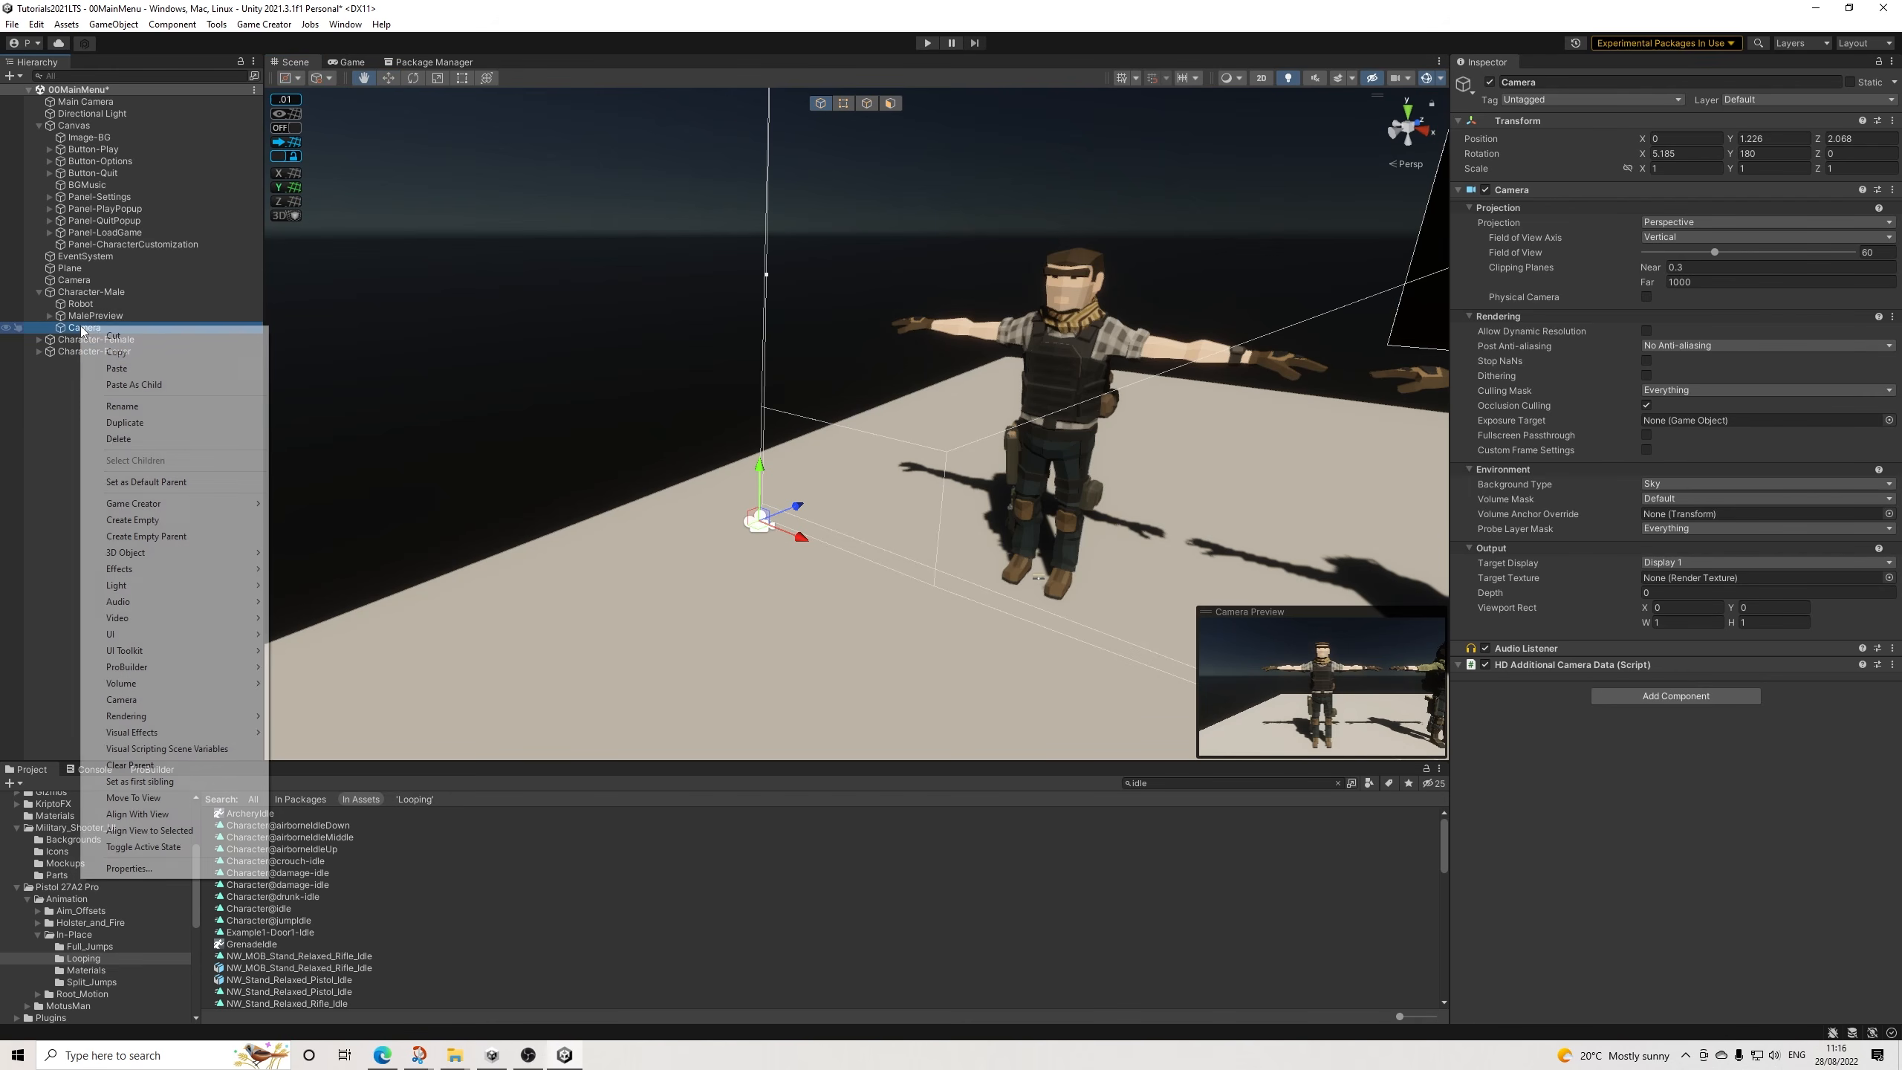
left_click(127, 349)
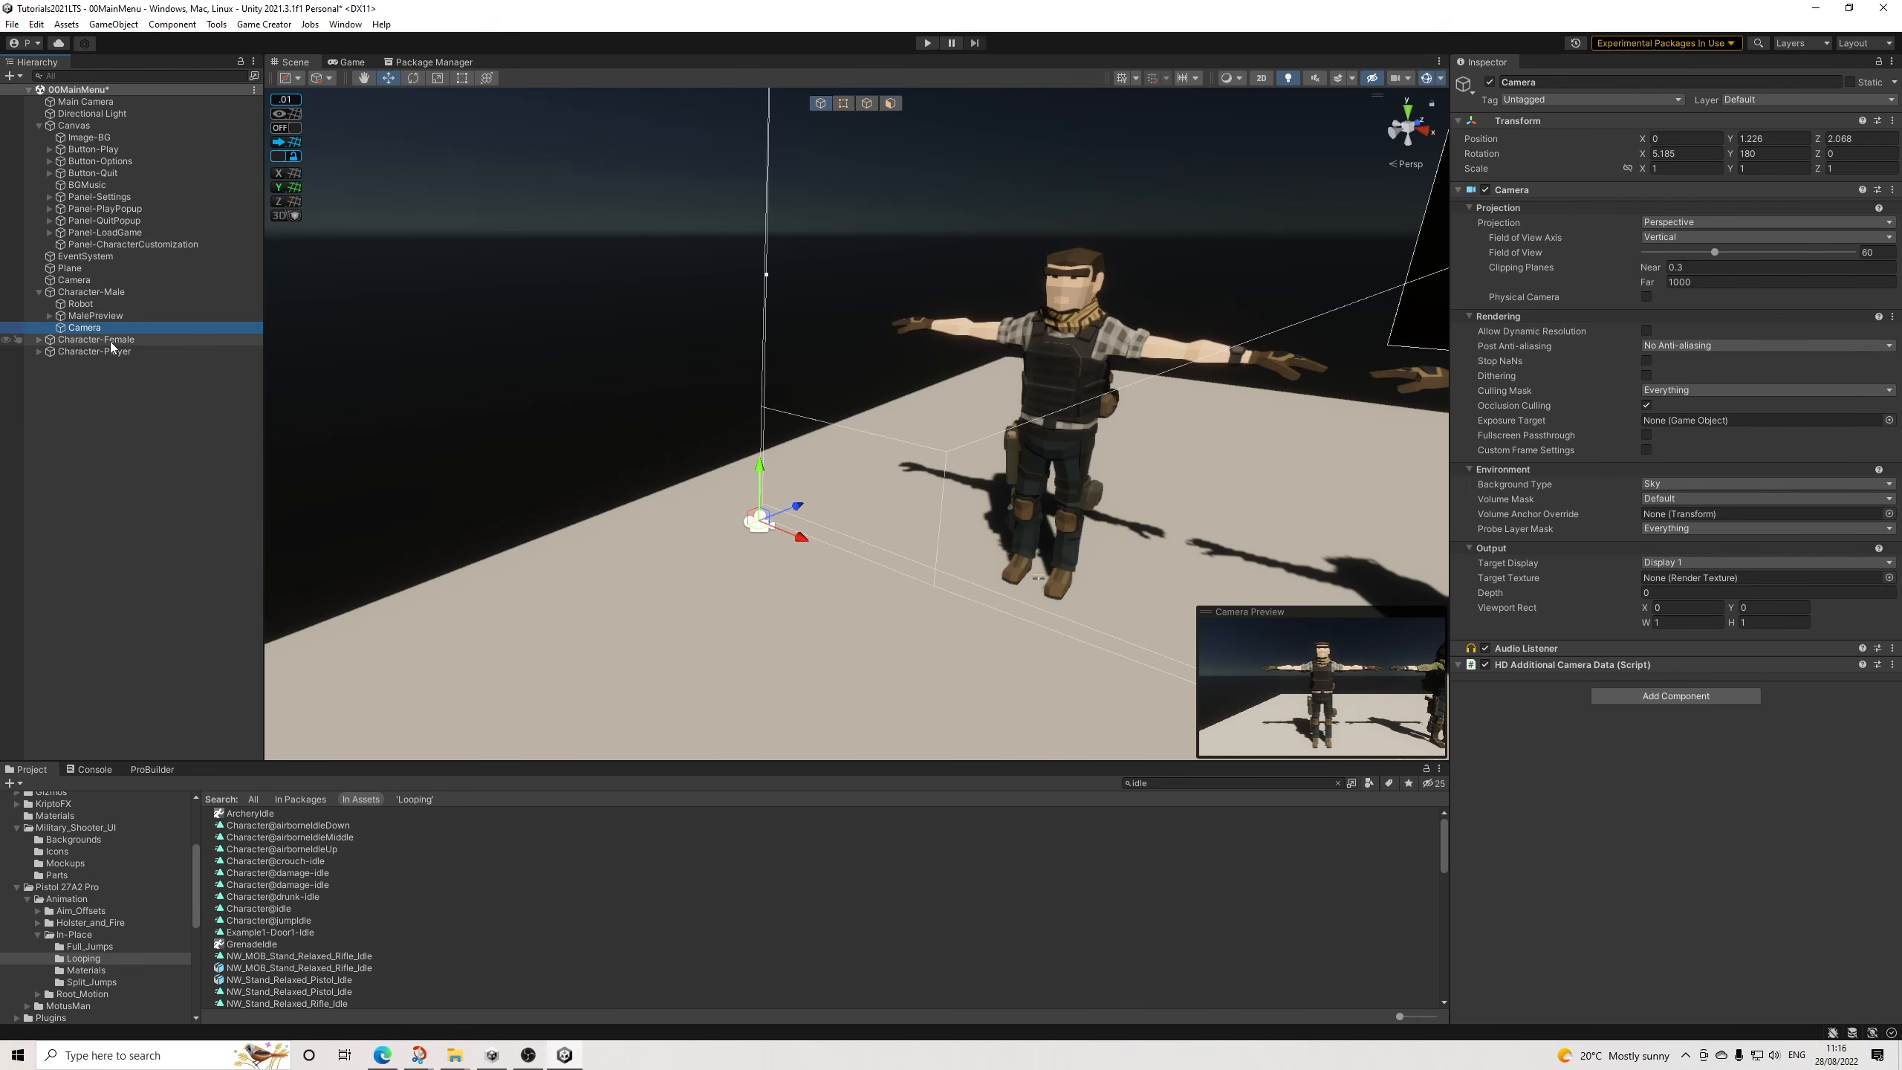
left_click(113, 341)
right_click(116, 337)
left_click(150, 375)
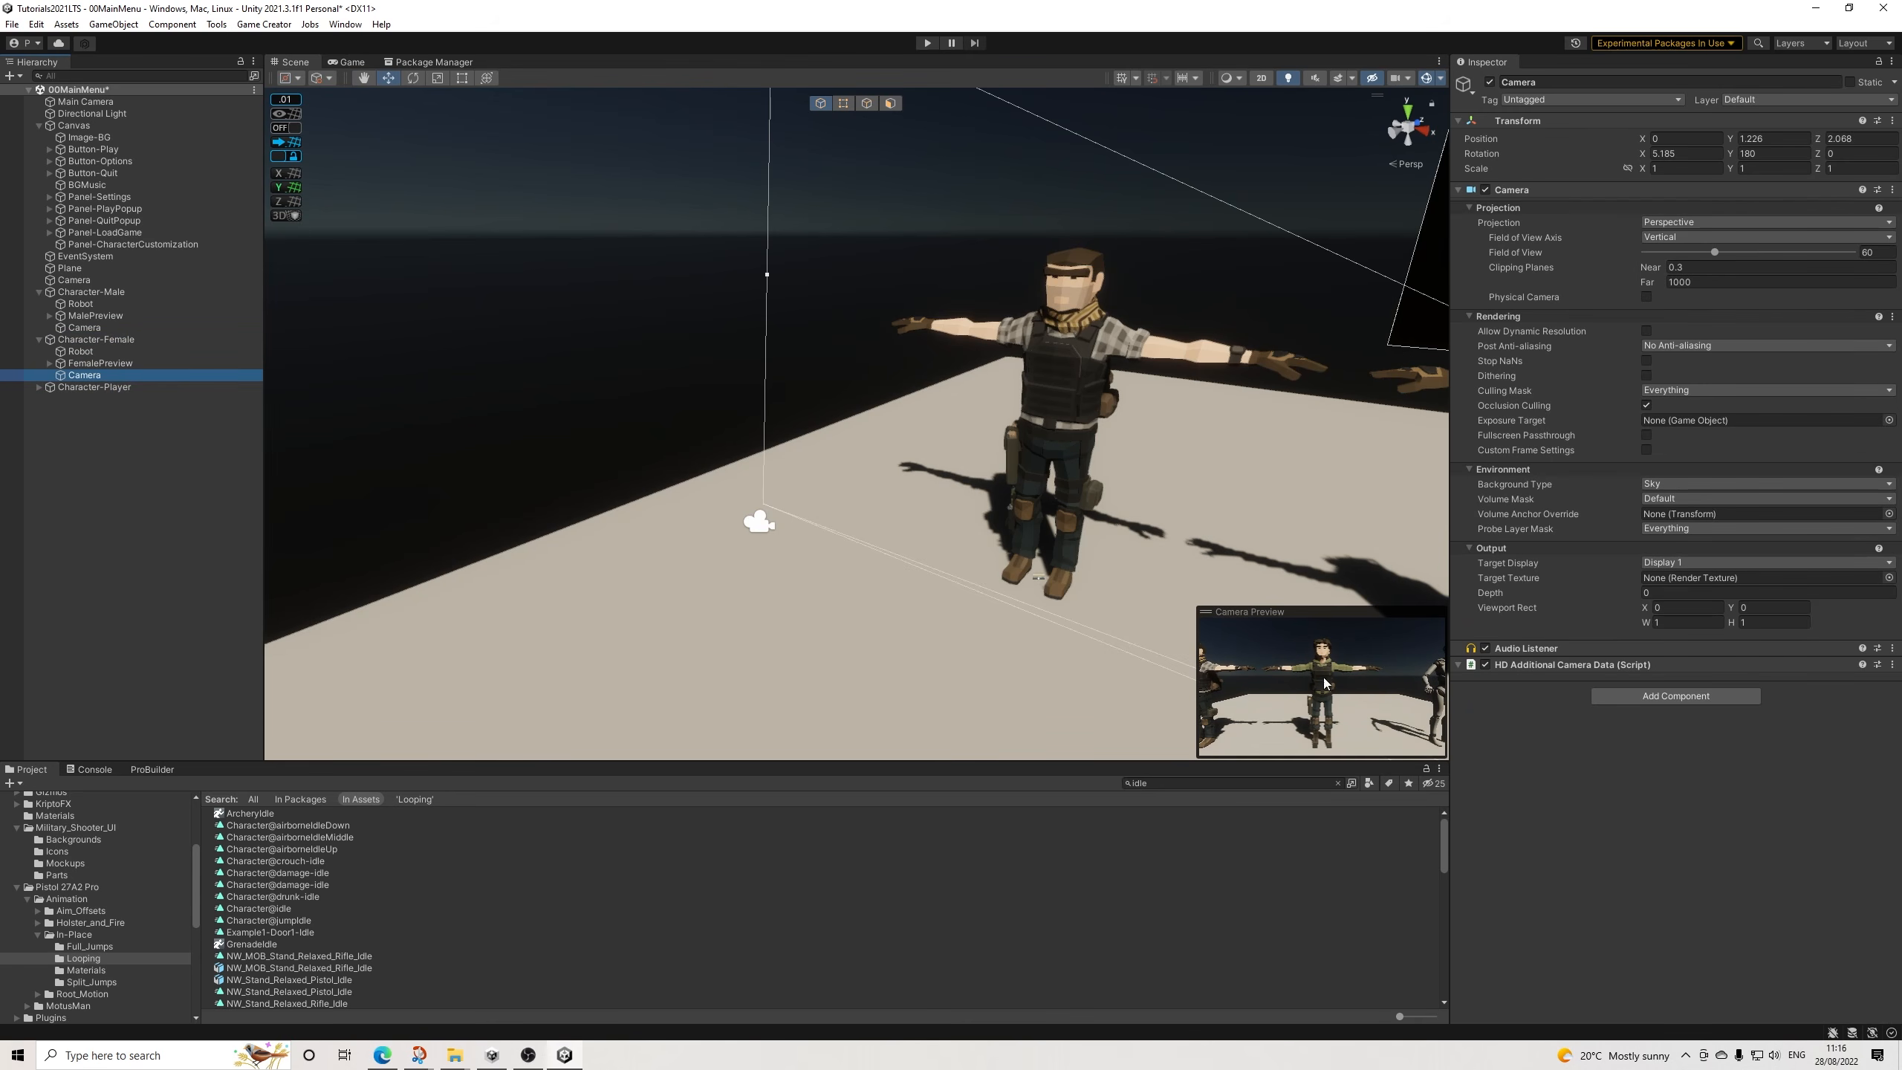
Move both character cameras to the root of the hierarchy and rename them Camera-Male and Camera-Female.
left_click(82, 329, "ctrl")
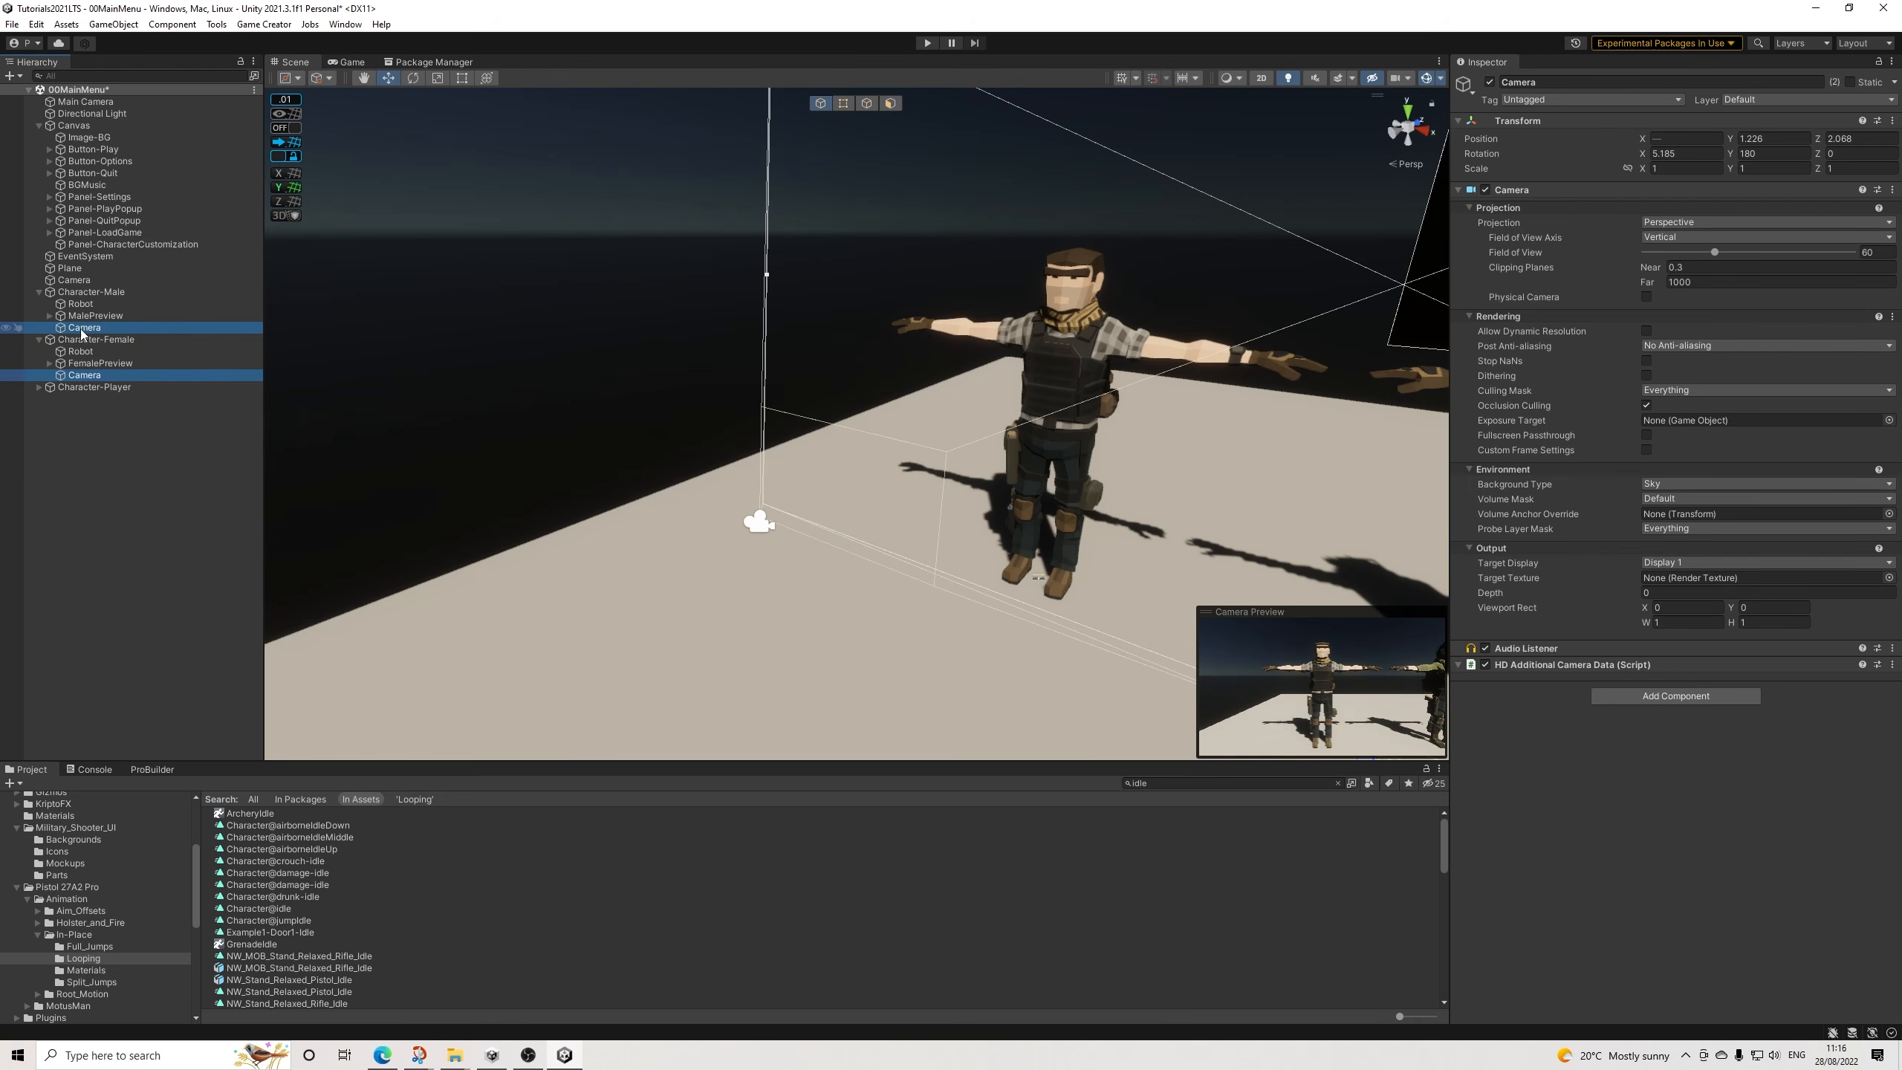
left_click_drag(81, 329, 66, 392)
left_click(82, 378)
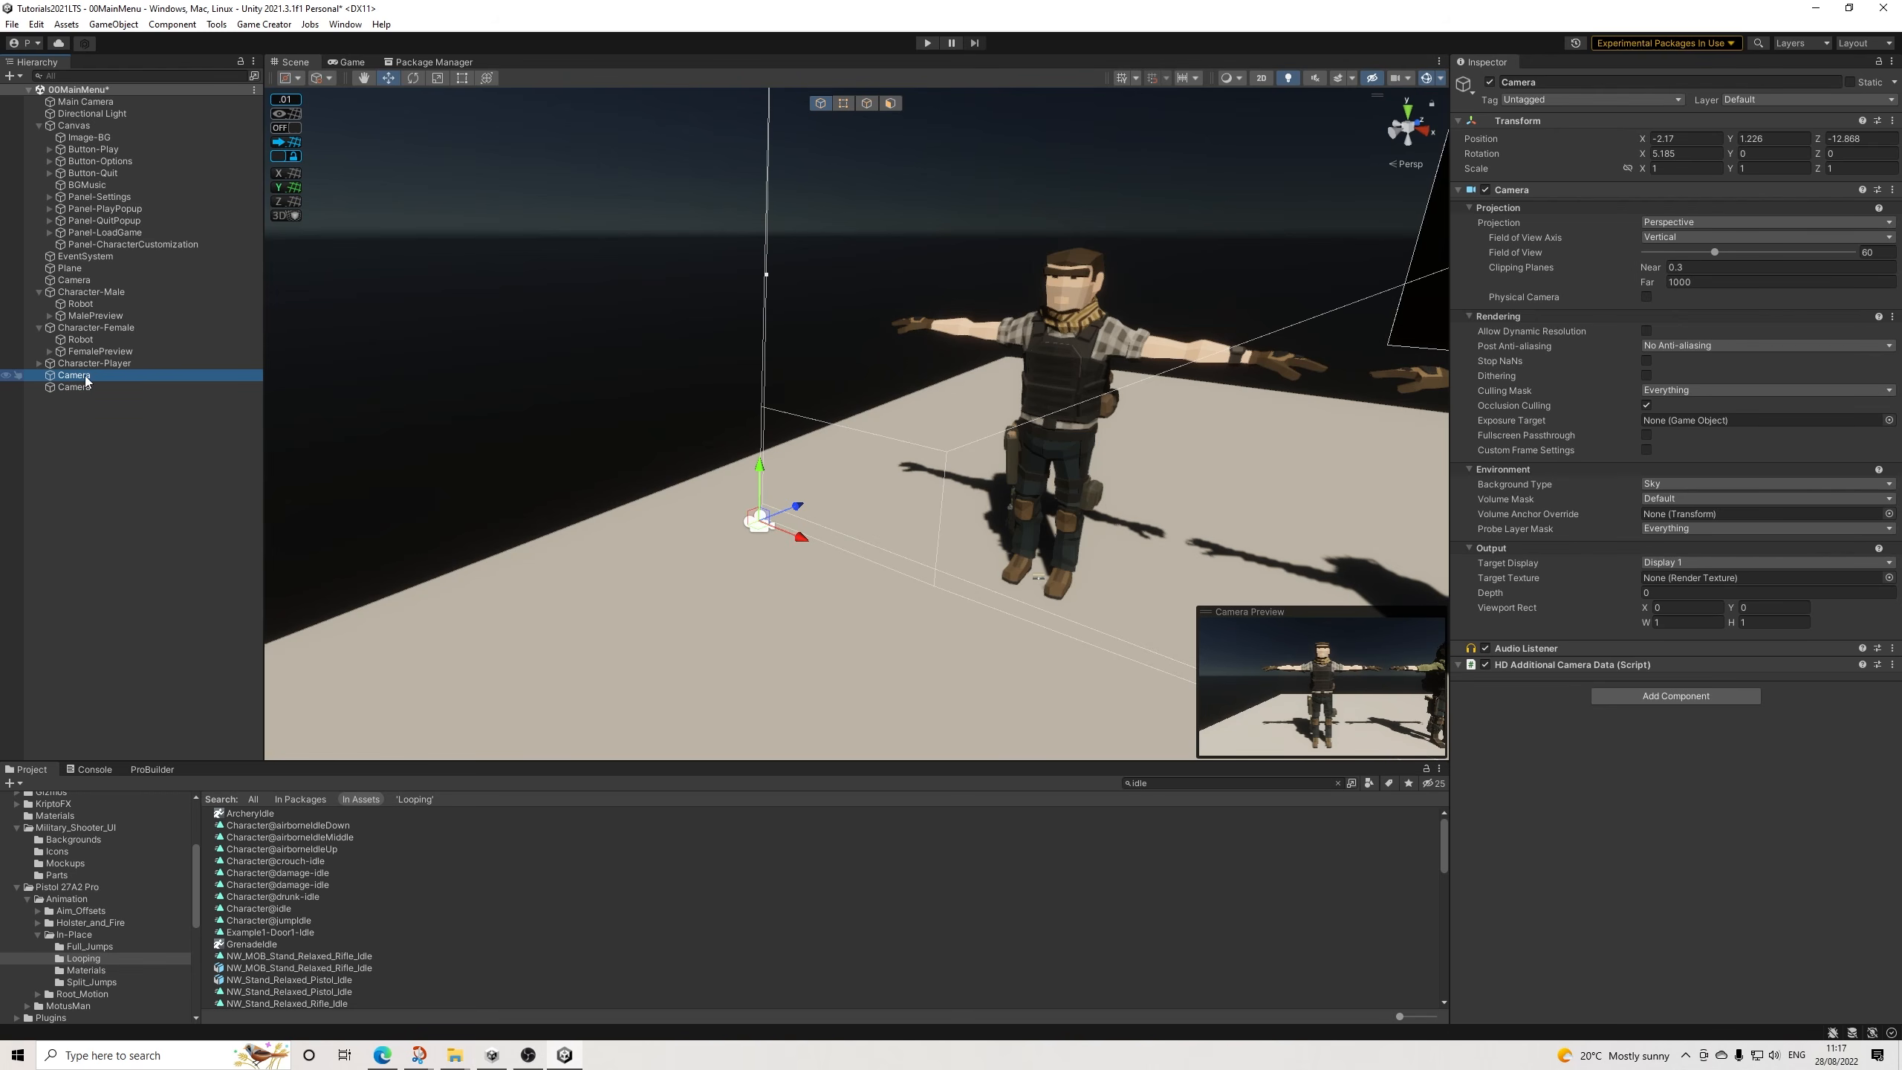
left_click(1575, 82)
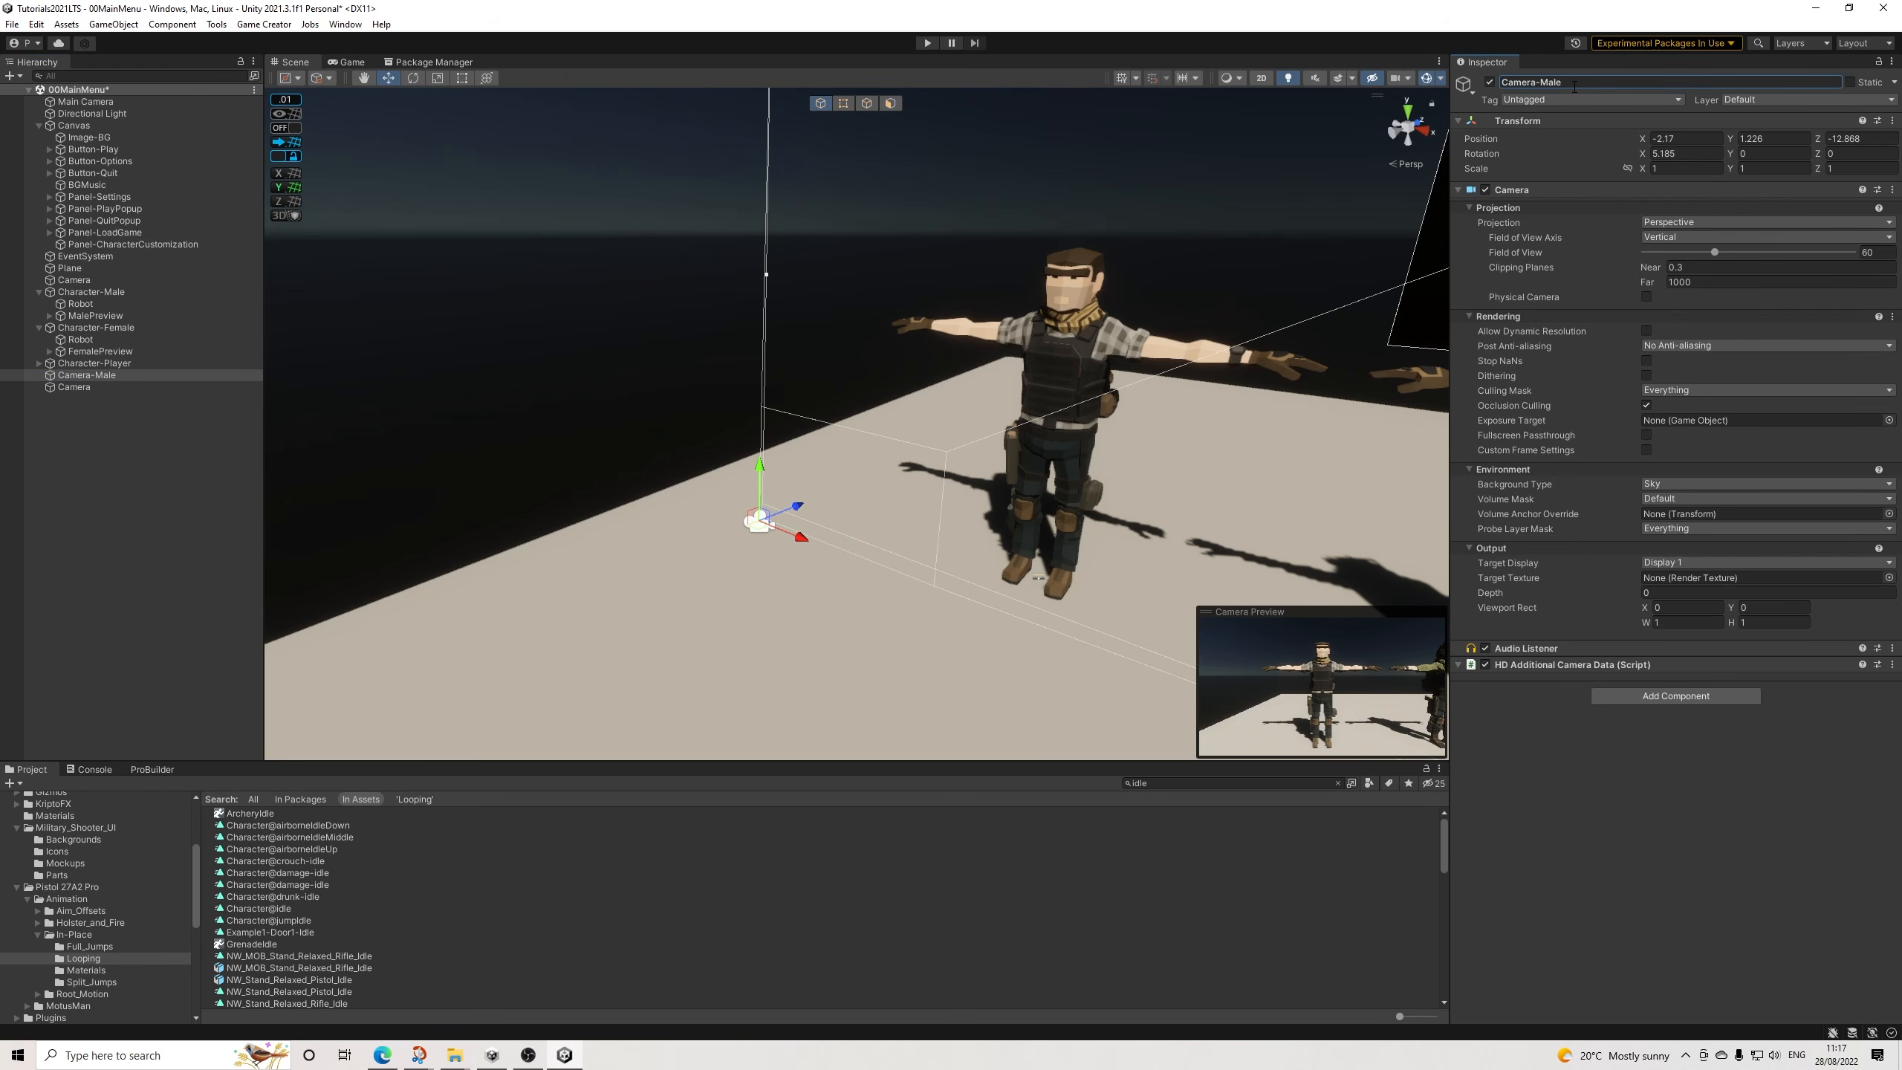
left_click(84, 385)
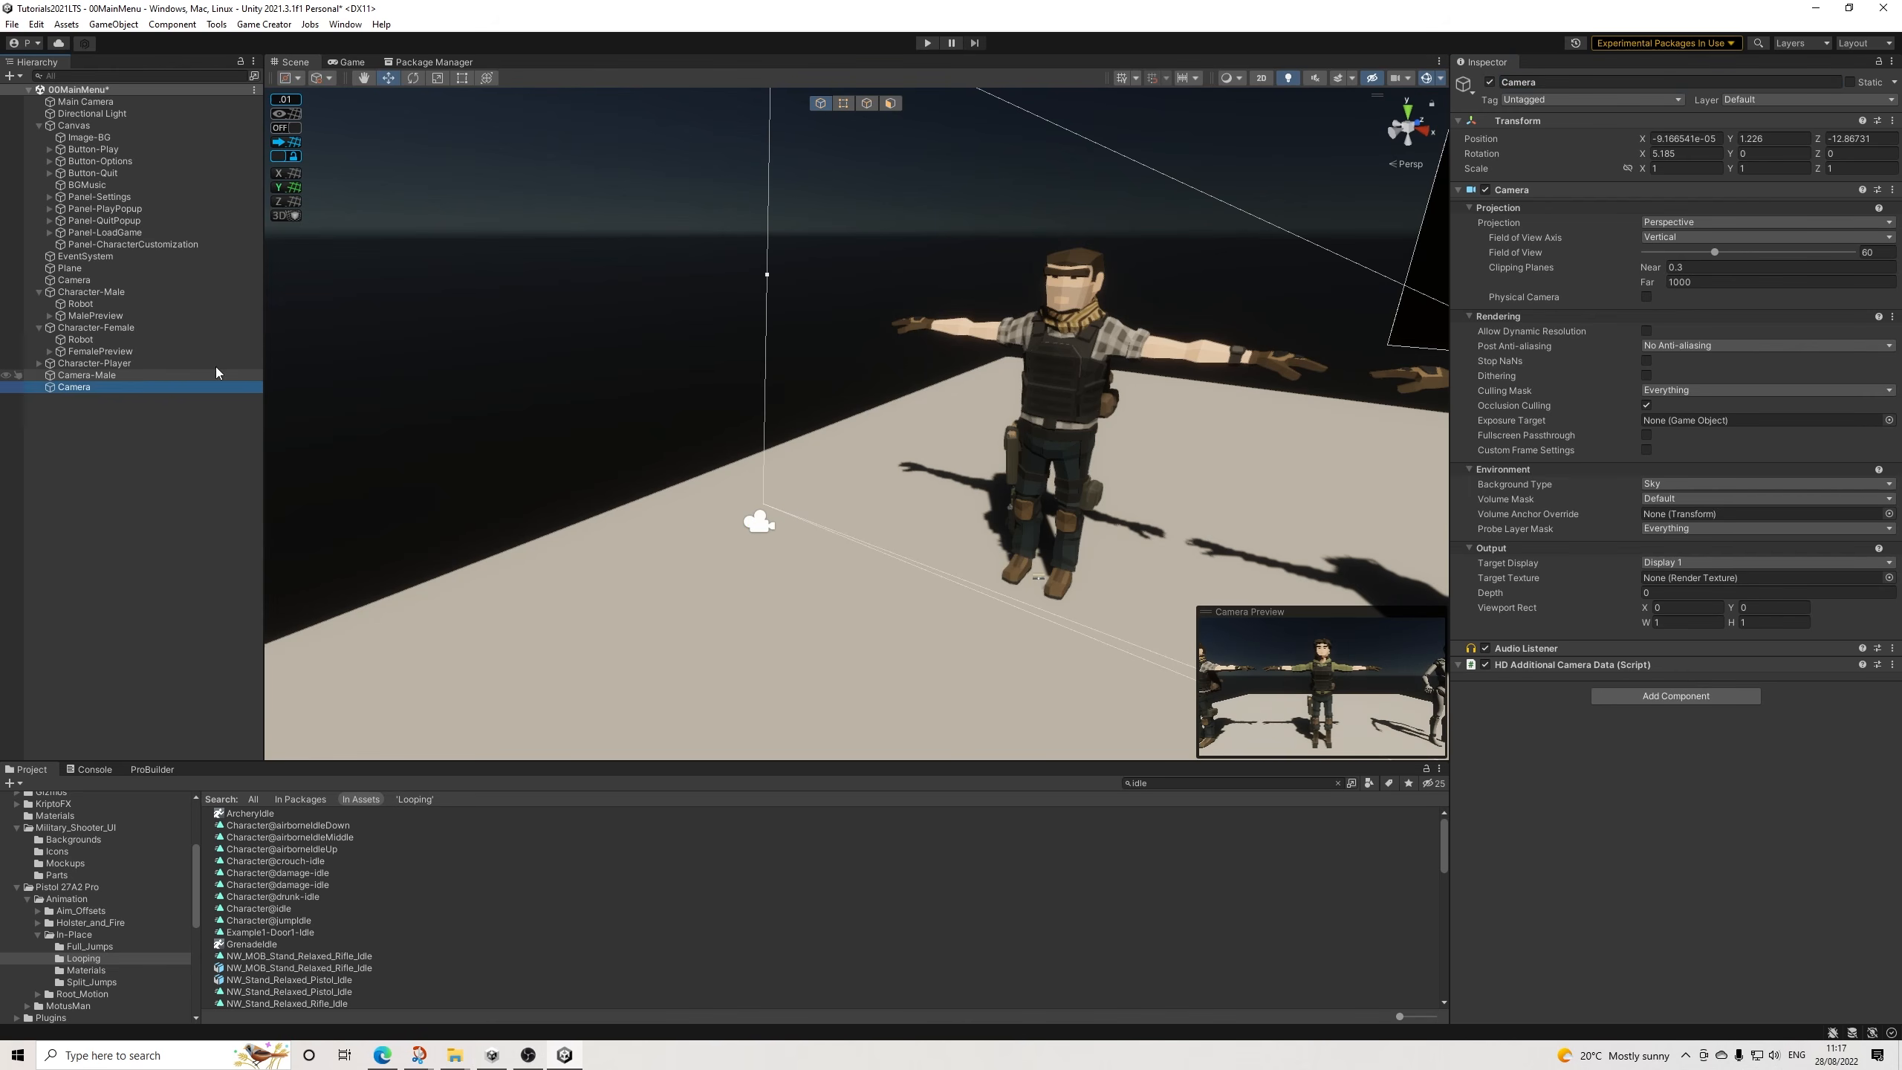
left_click(1588, 83)
left_click(1590, 82)
key("Return")
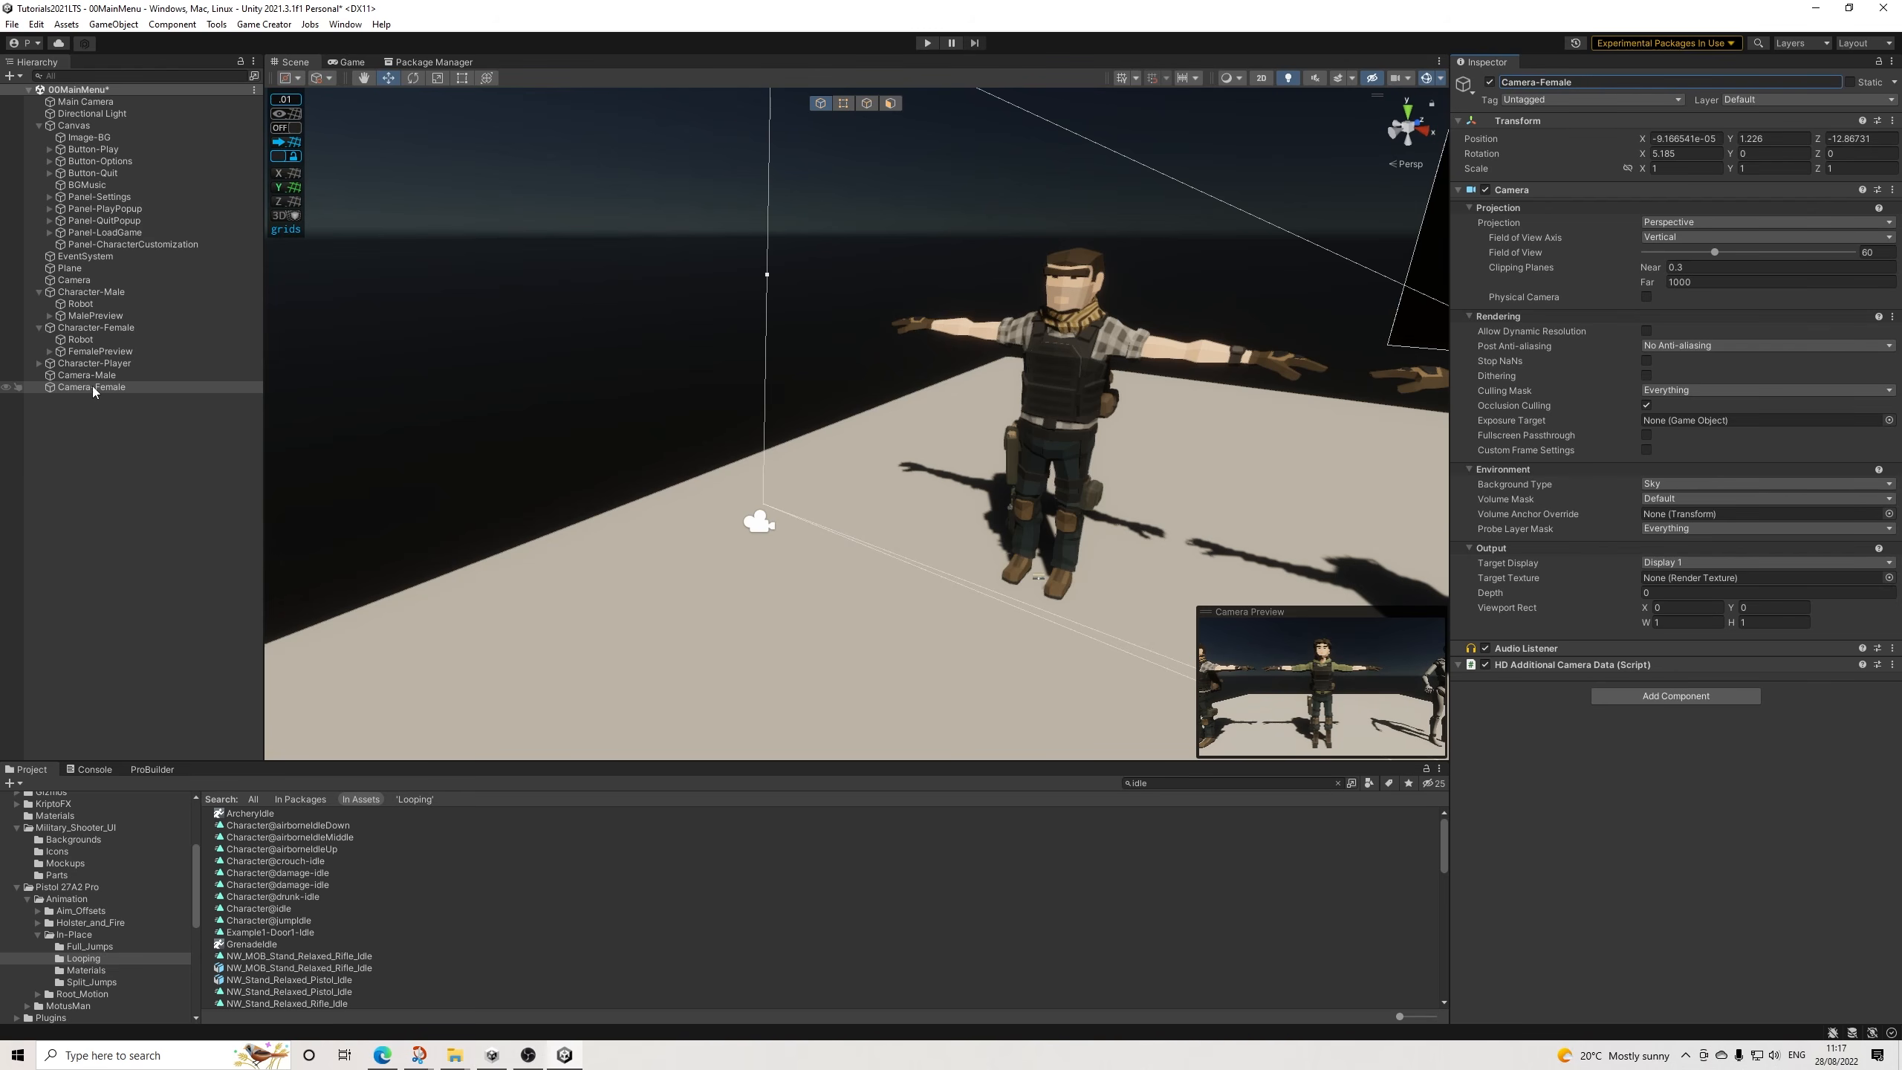
Duplicate Camera-Female, parent the duplicate to Character-Female, and paste a copy of it as a child of Character-Player.
left_click(95, 386)
key("ctrl+d")
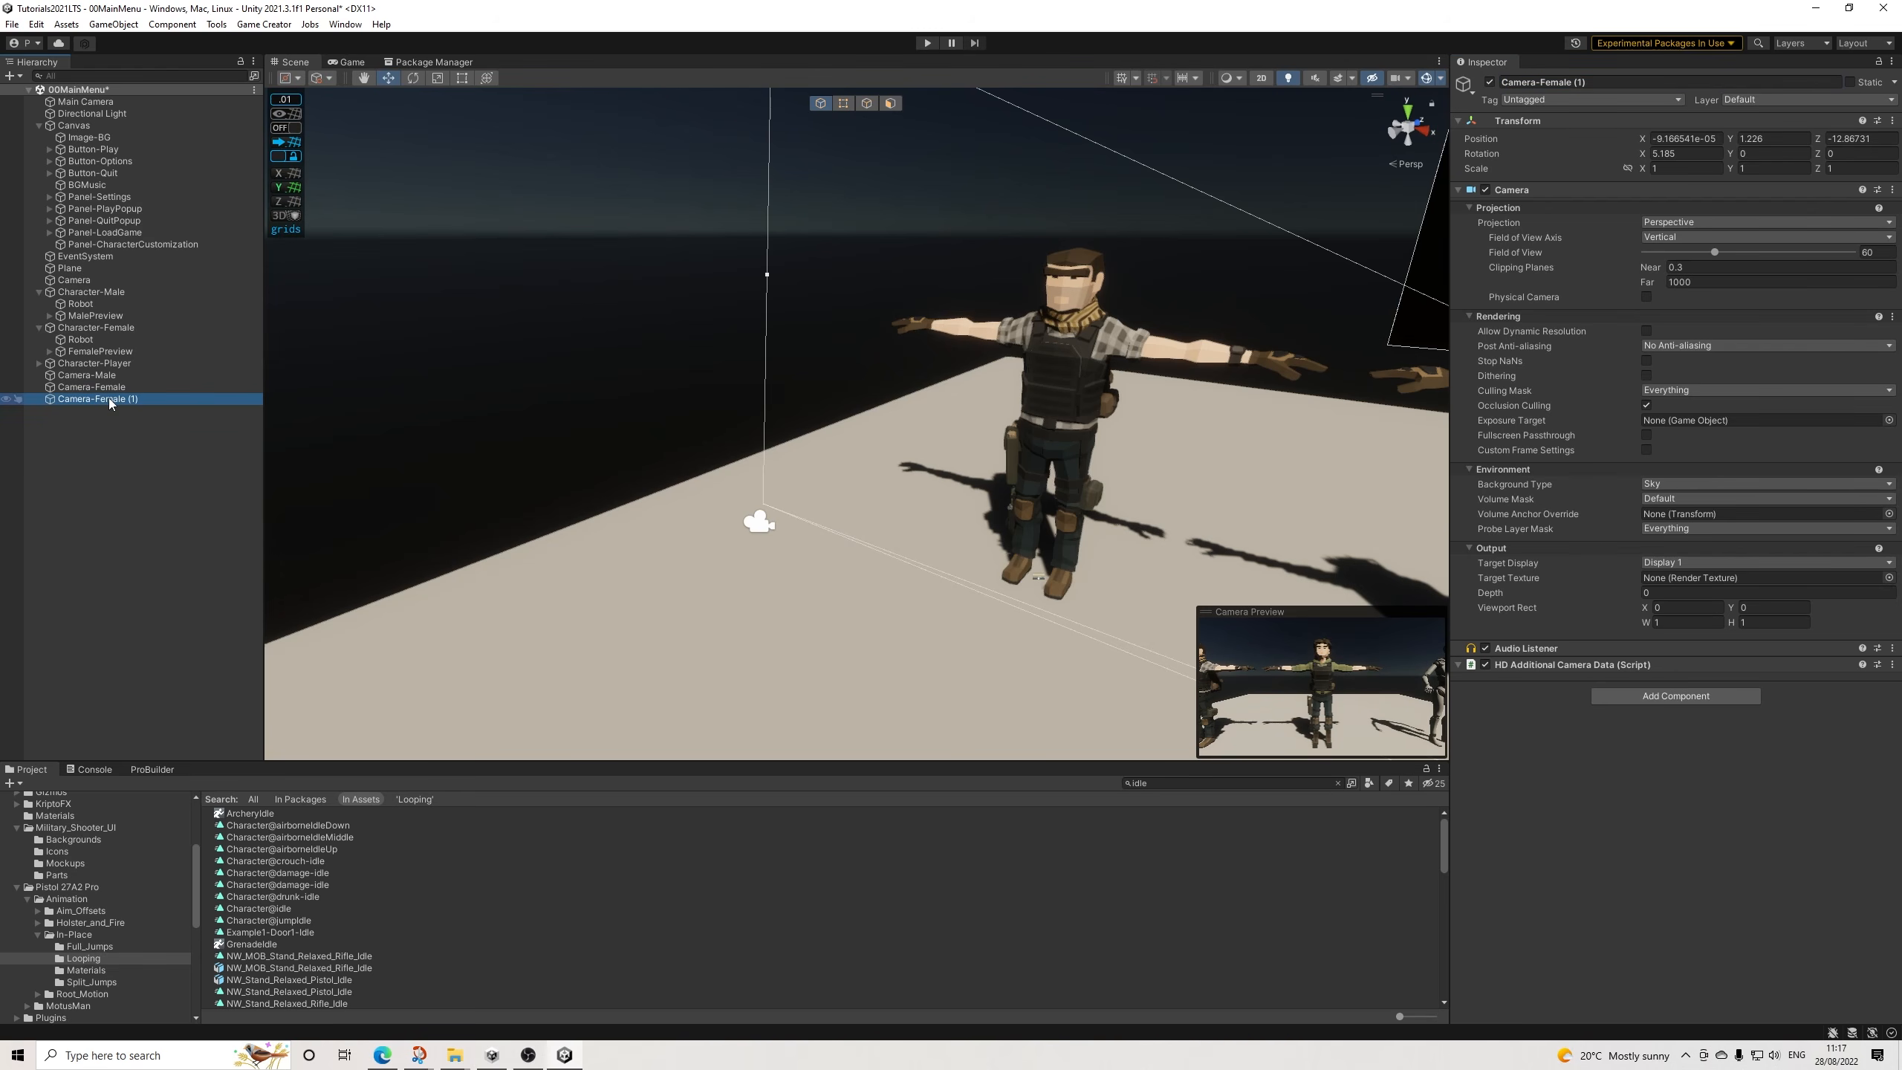
left_click_drag(109, 398, 119, 328)
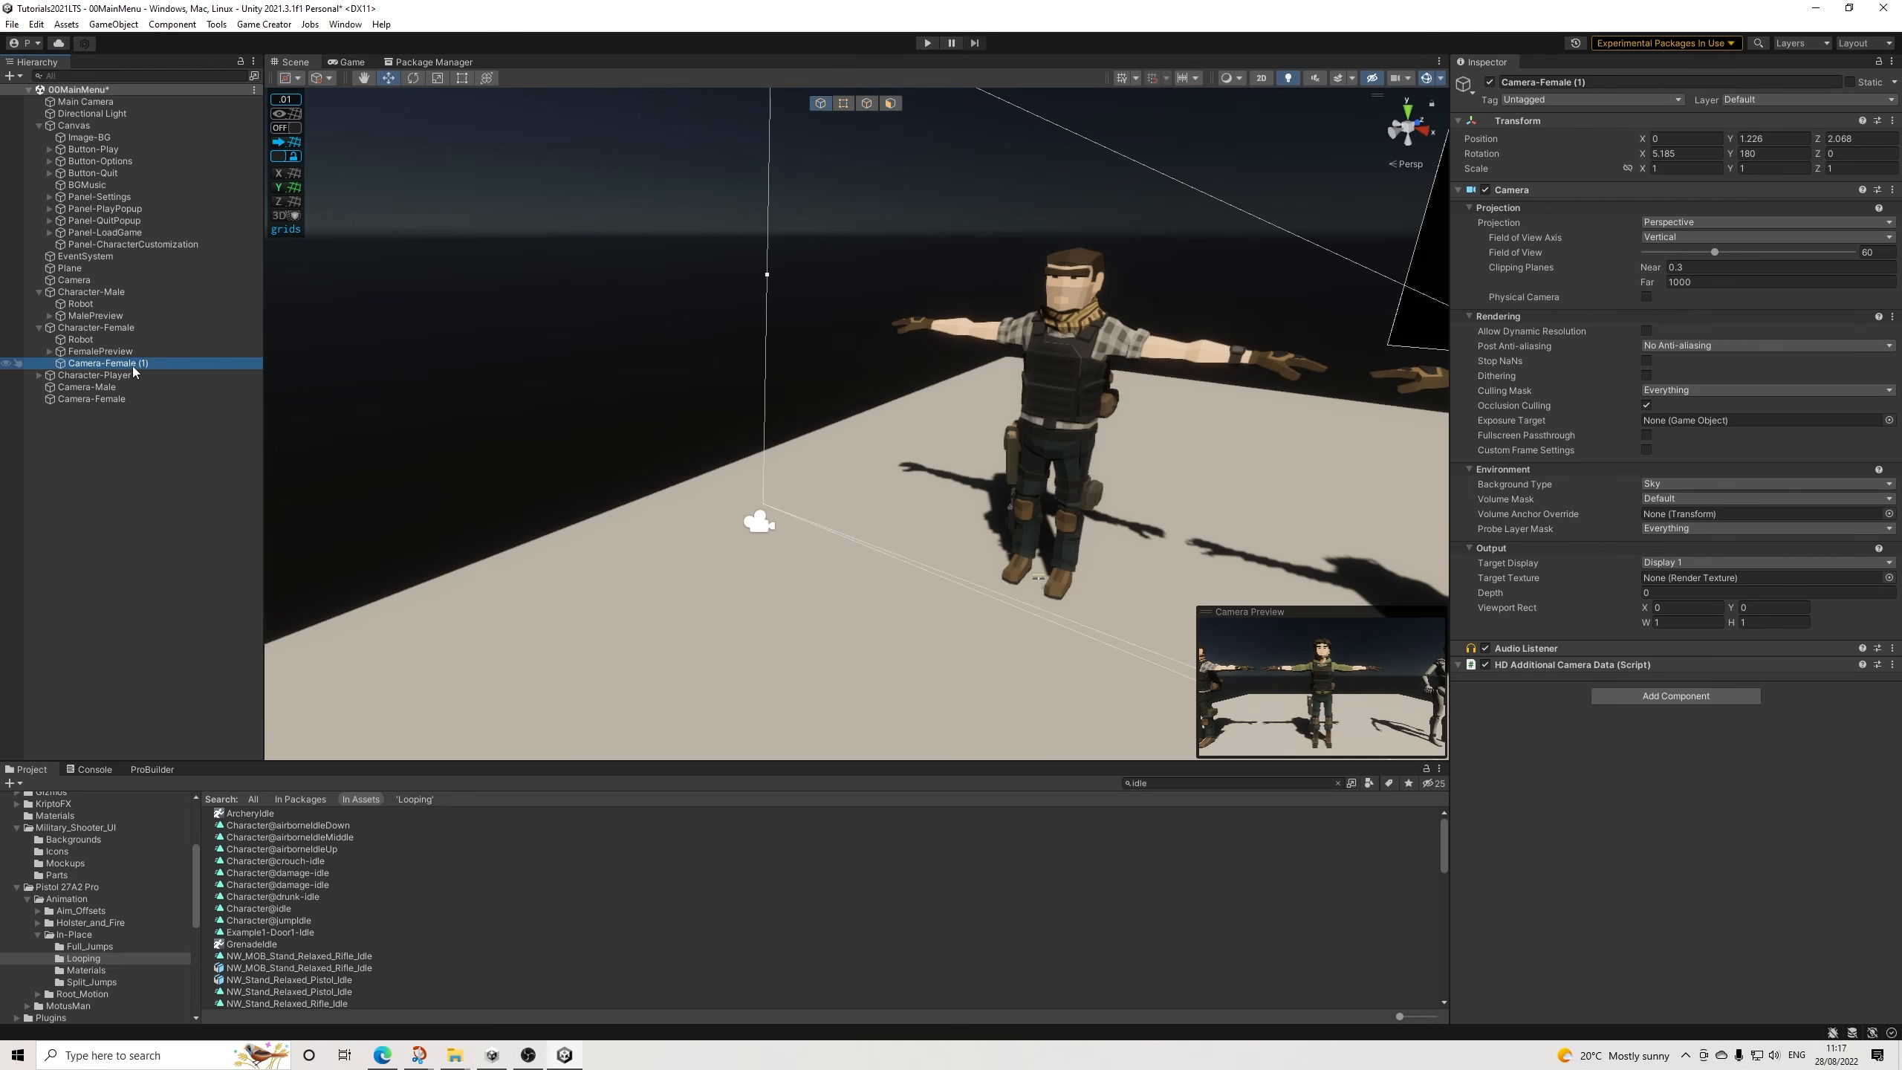
right_click(137, 364)
left_click(112, 382)
right_click(112, 381)
left_click(159, 431)
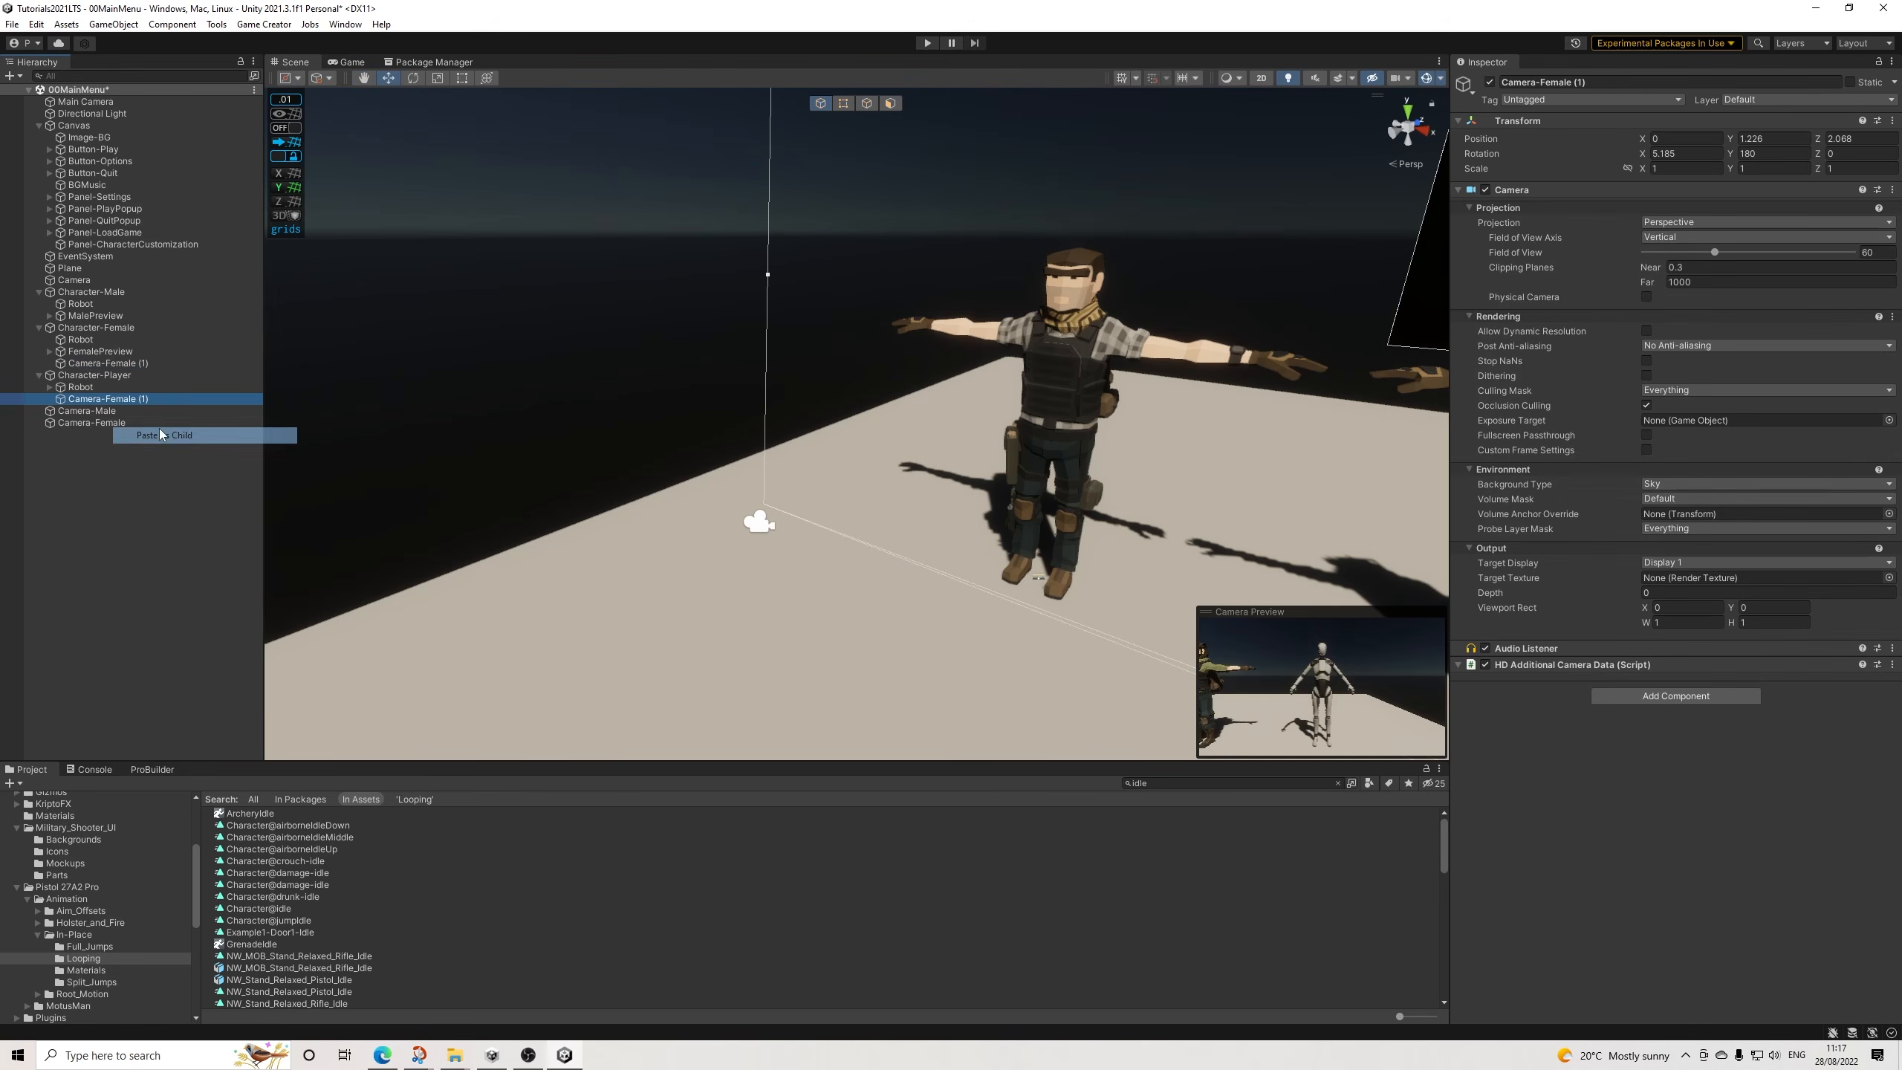
Delete the duplicate camera under Character-Female, then move Character-Player's camera to the hierarchy root and rename it Camera-Player.
left_click(131, 362)
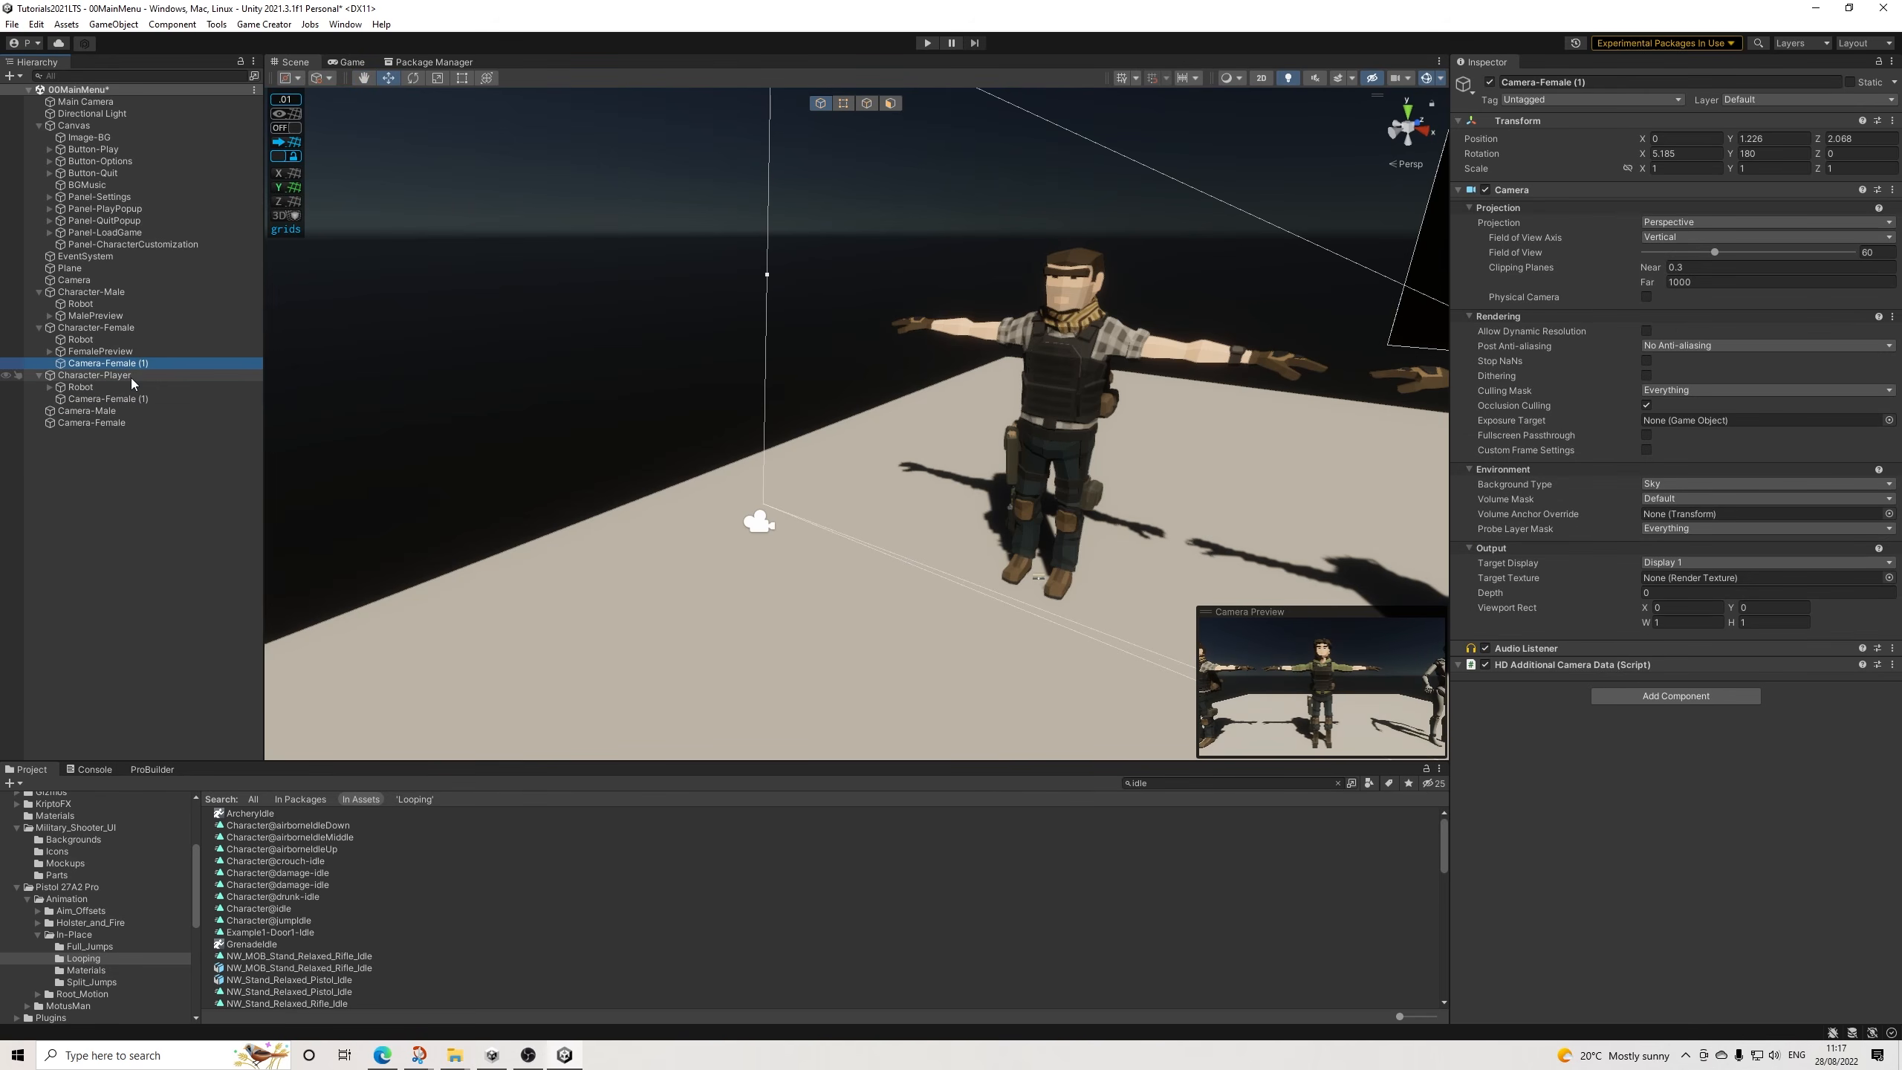
key("Delete")
left_click(120, 389)
left_click_drag(121, 389, 119, 417)
left_click(1539, 81)
left_click_drag(1562, 88, 1589, 84)
type("Player")
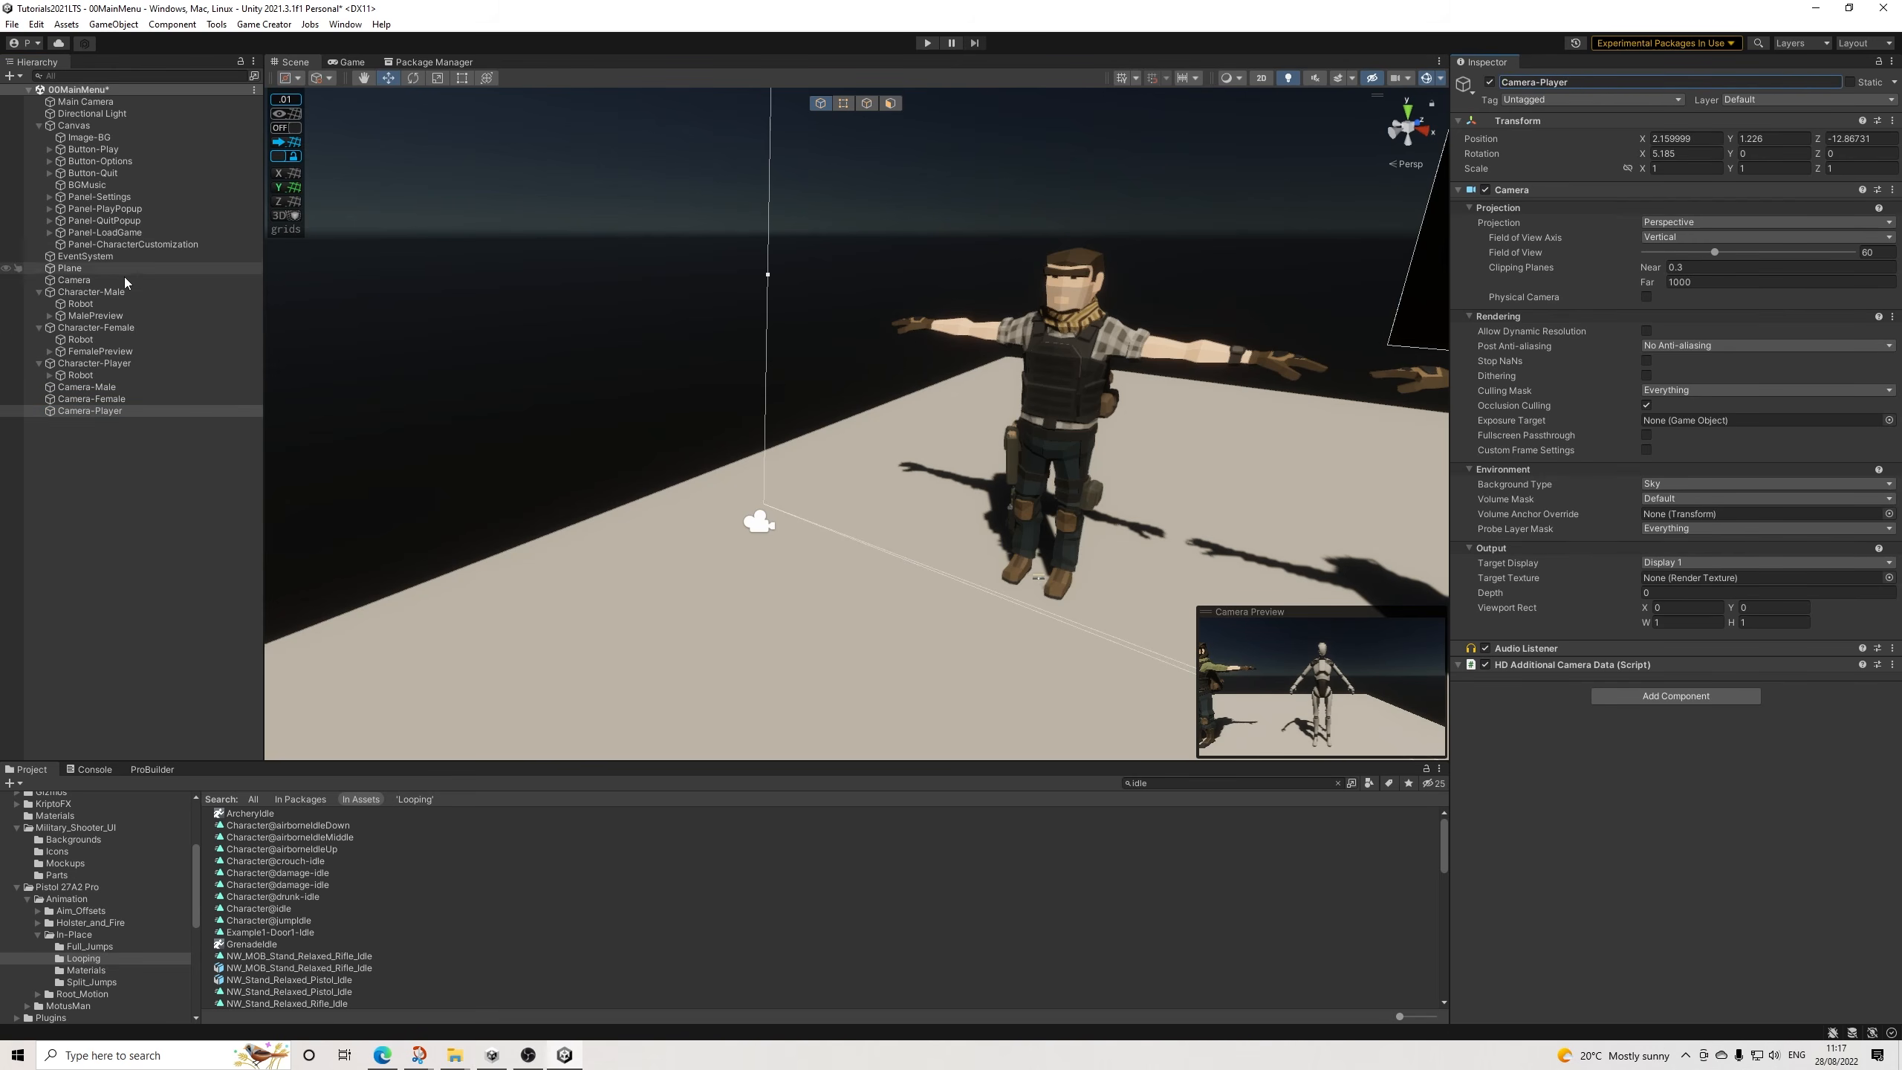
Set the Y rotation of Character-Male, Character-Female and Character-Player to -165 and check the three camera previews.
left_click(94, 364)
left_click(104, 329, "ctrl")
left_click(91, 292, "ctrl")
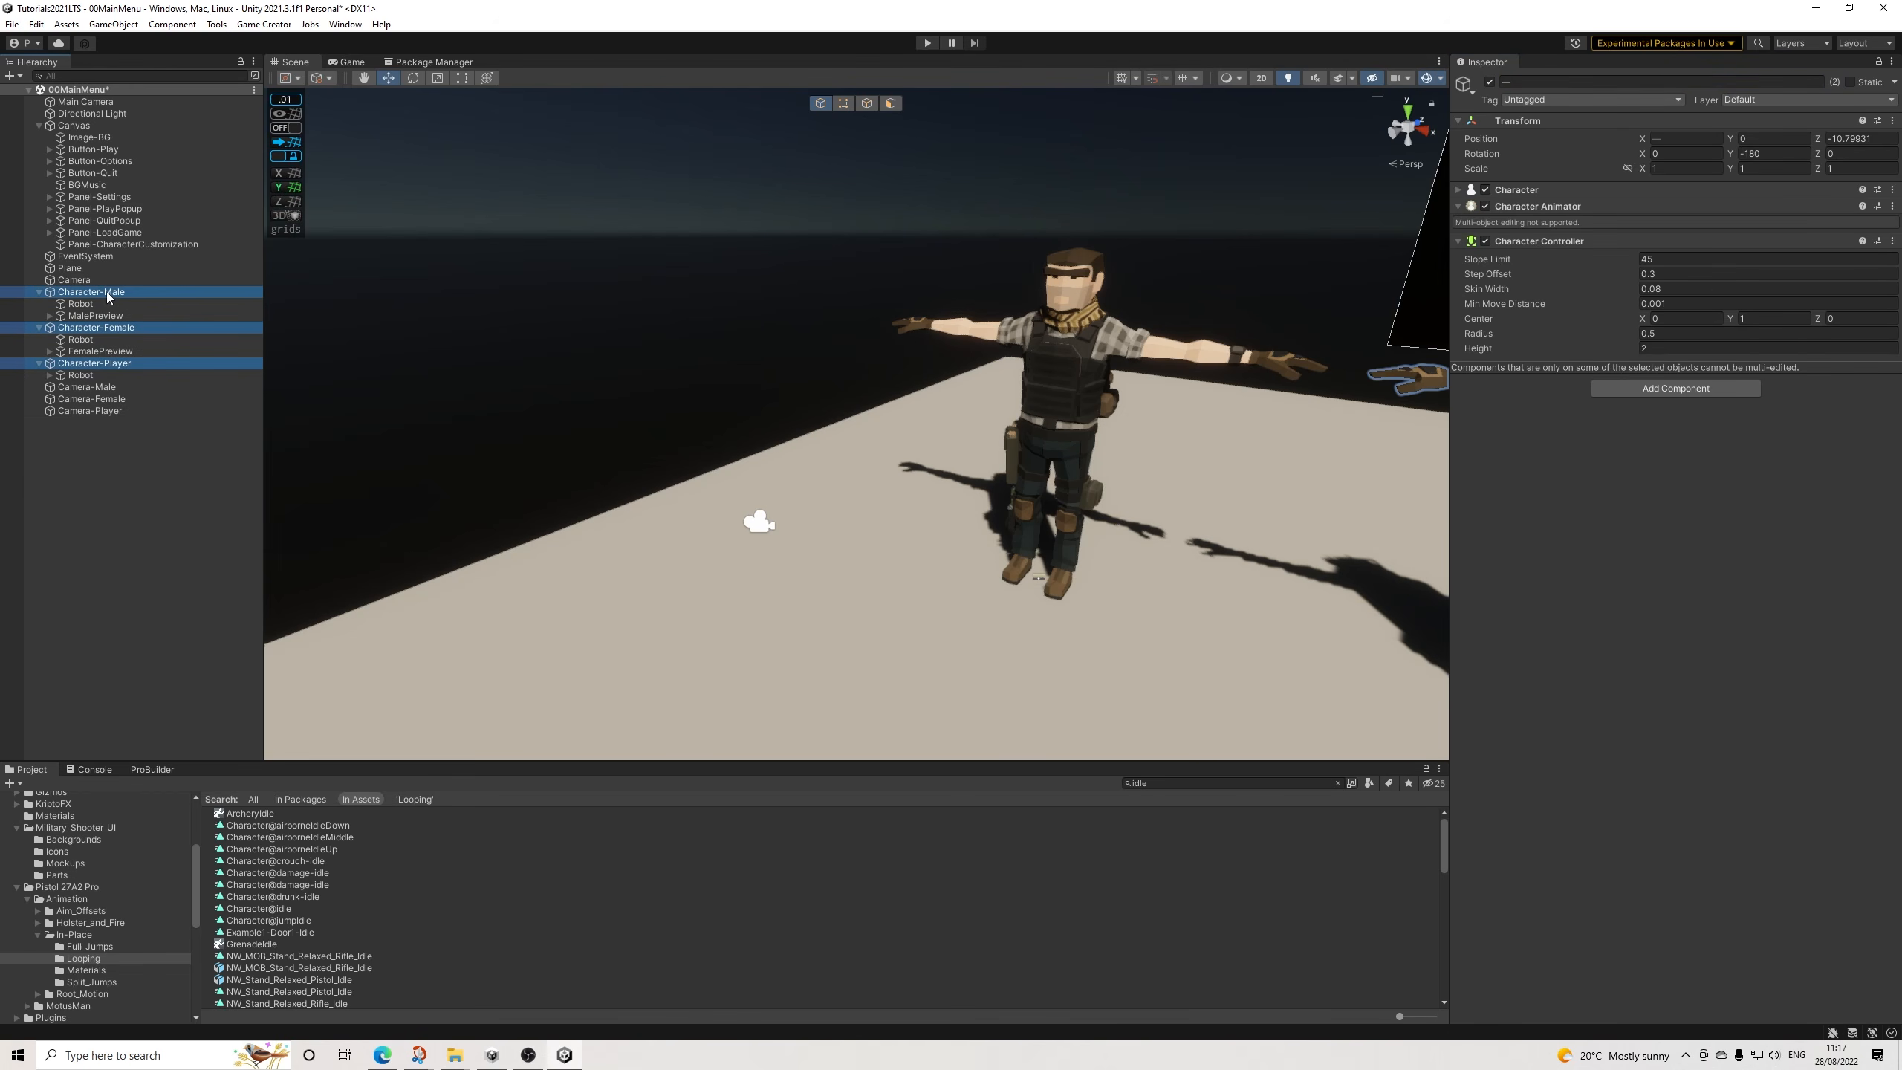
left_click(1744, 154)
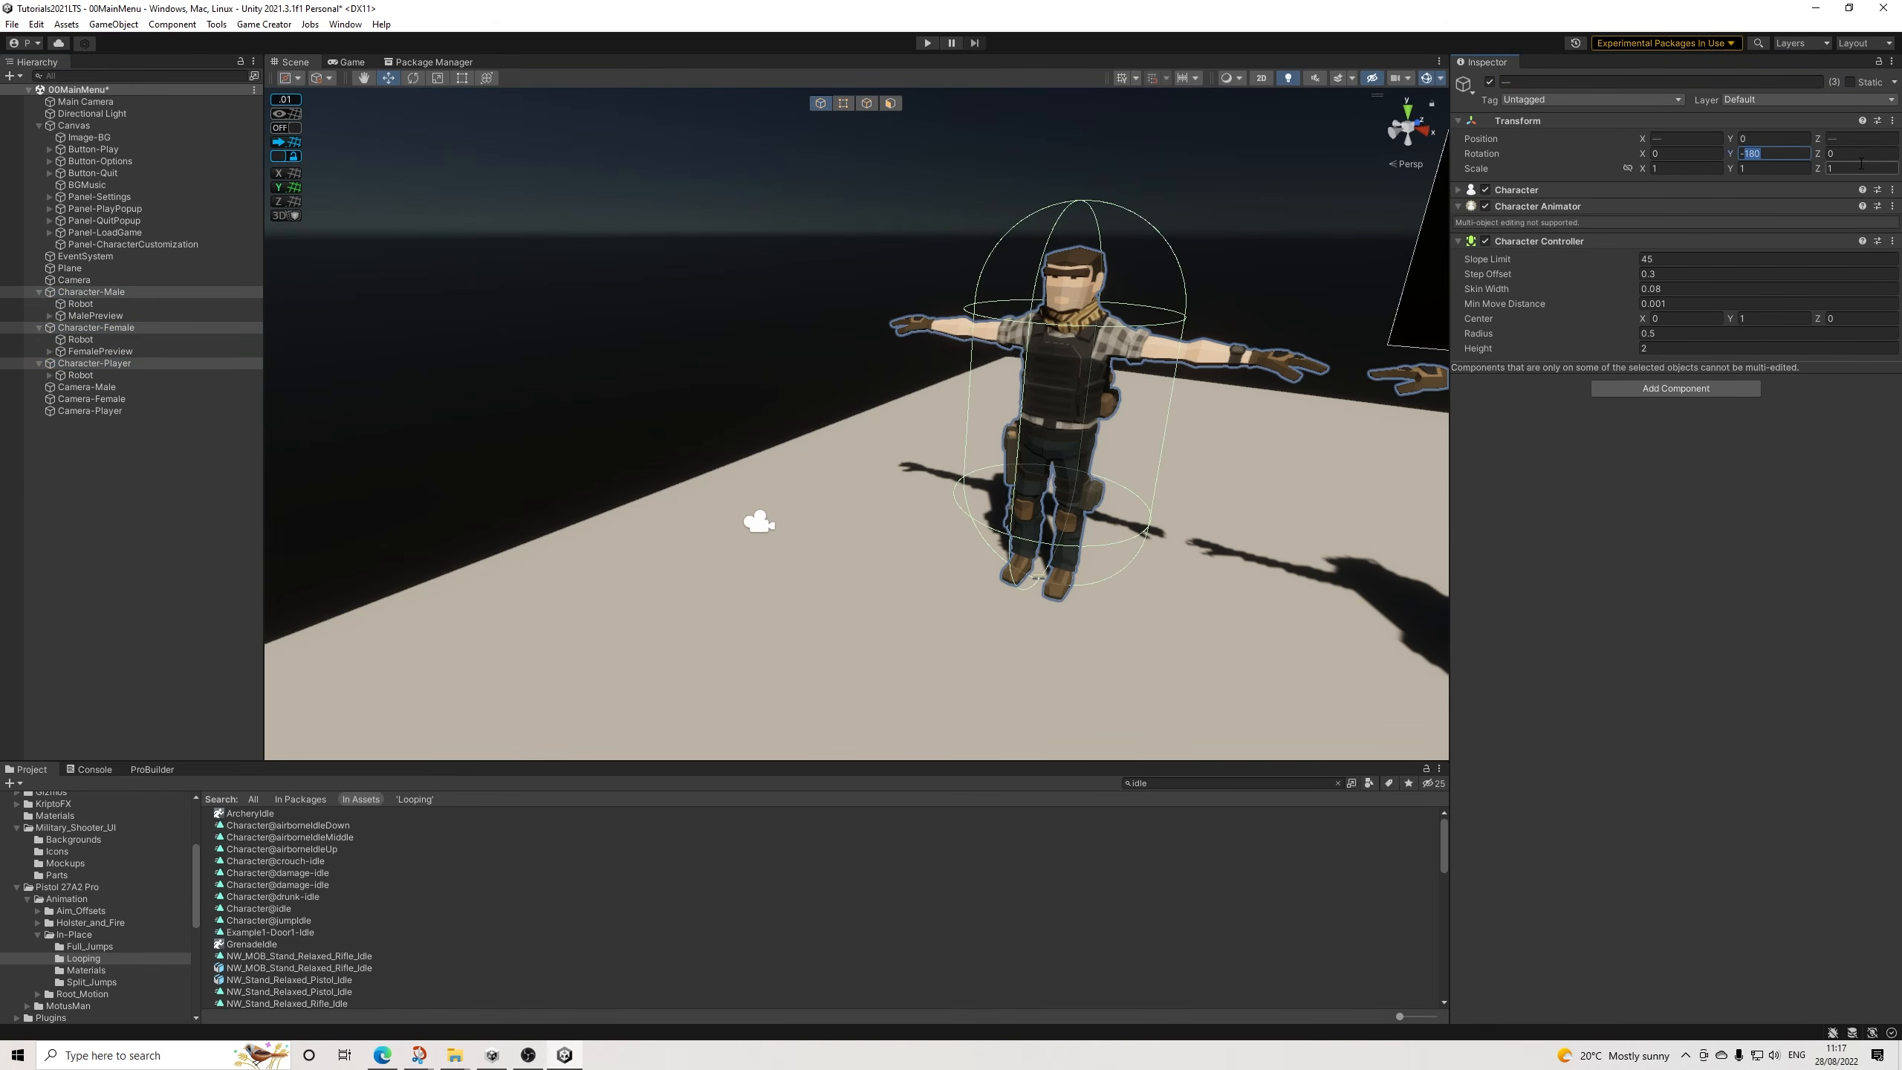
type("-165")
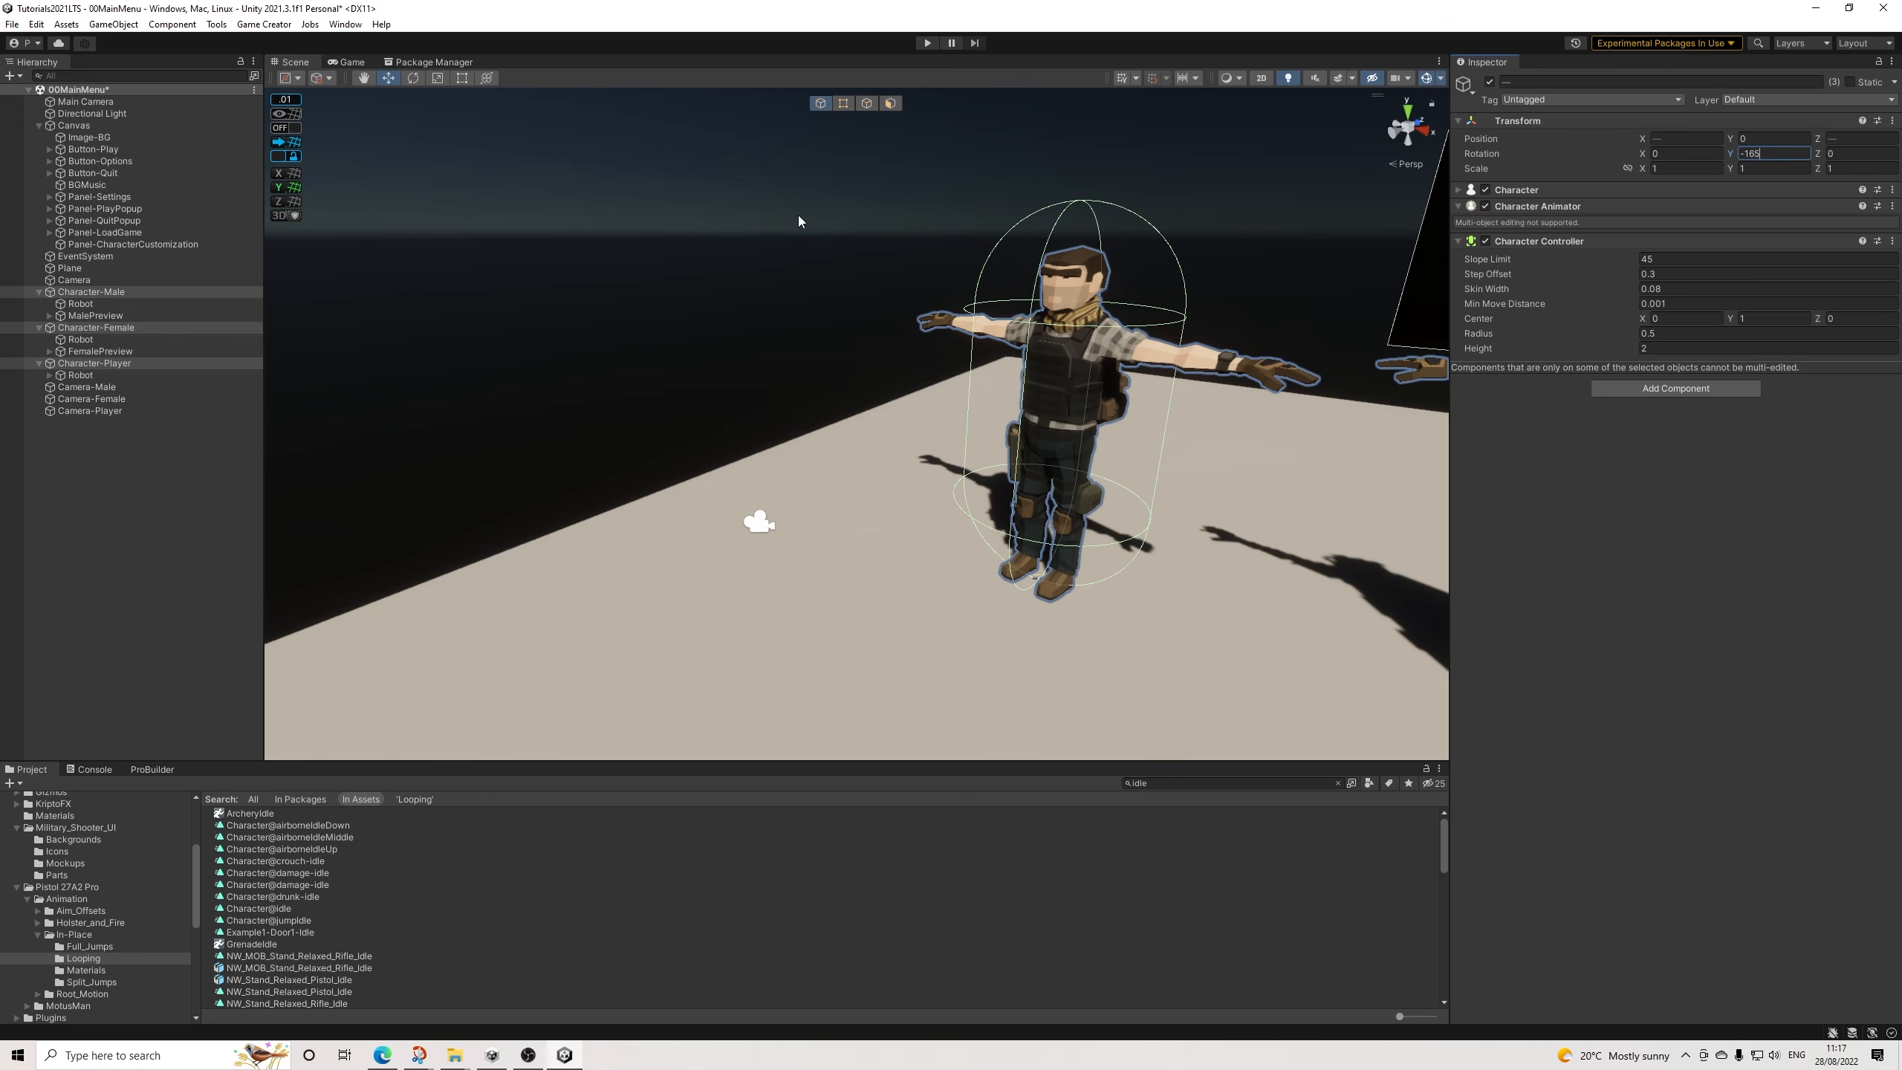
left_click(122, 387)
left_click(122, 397)
left_click(108, 410)
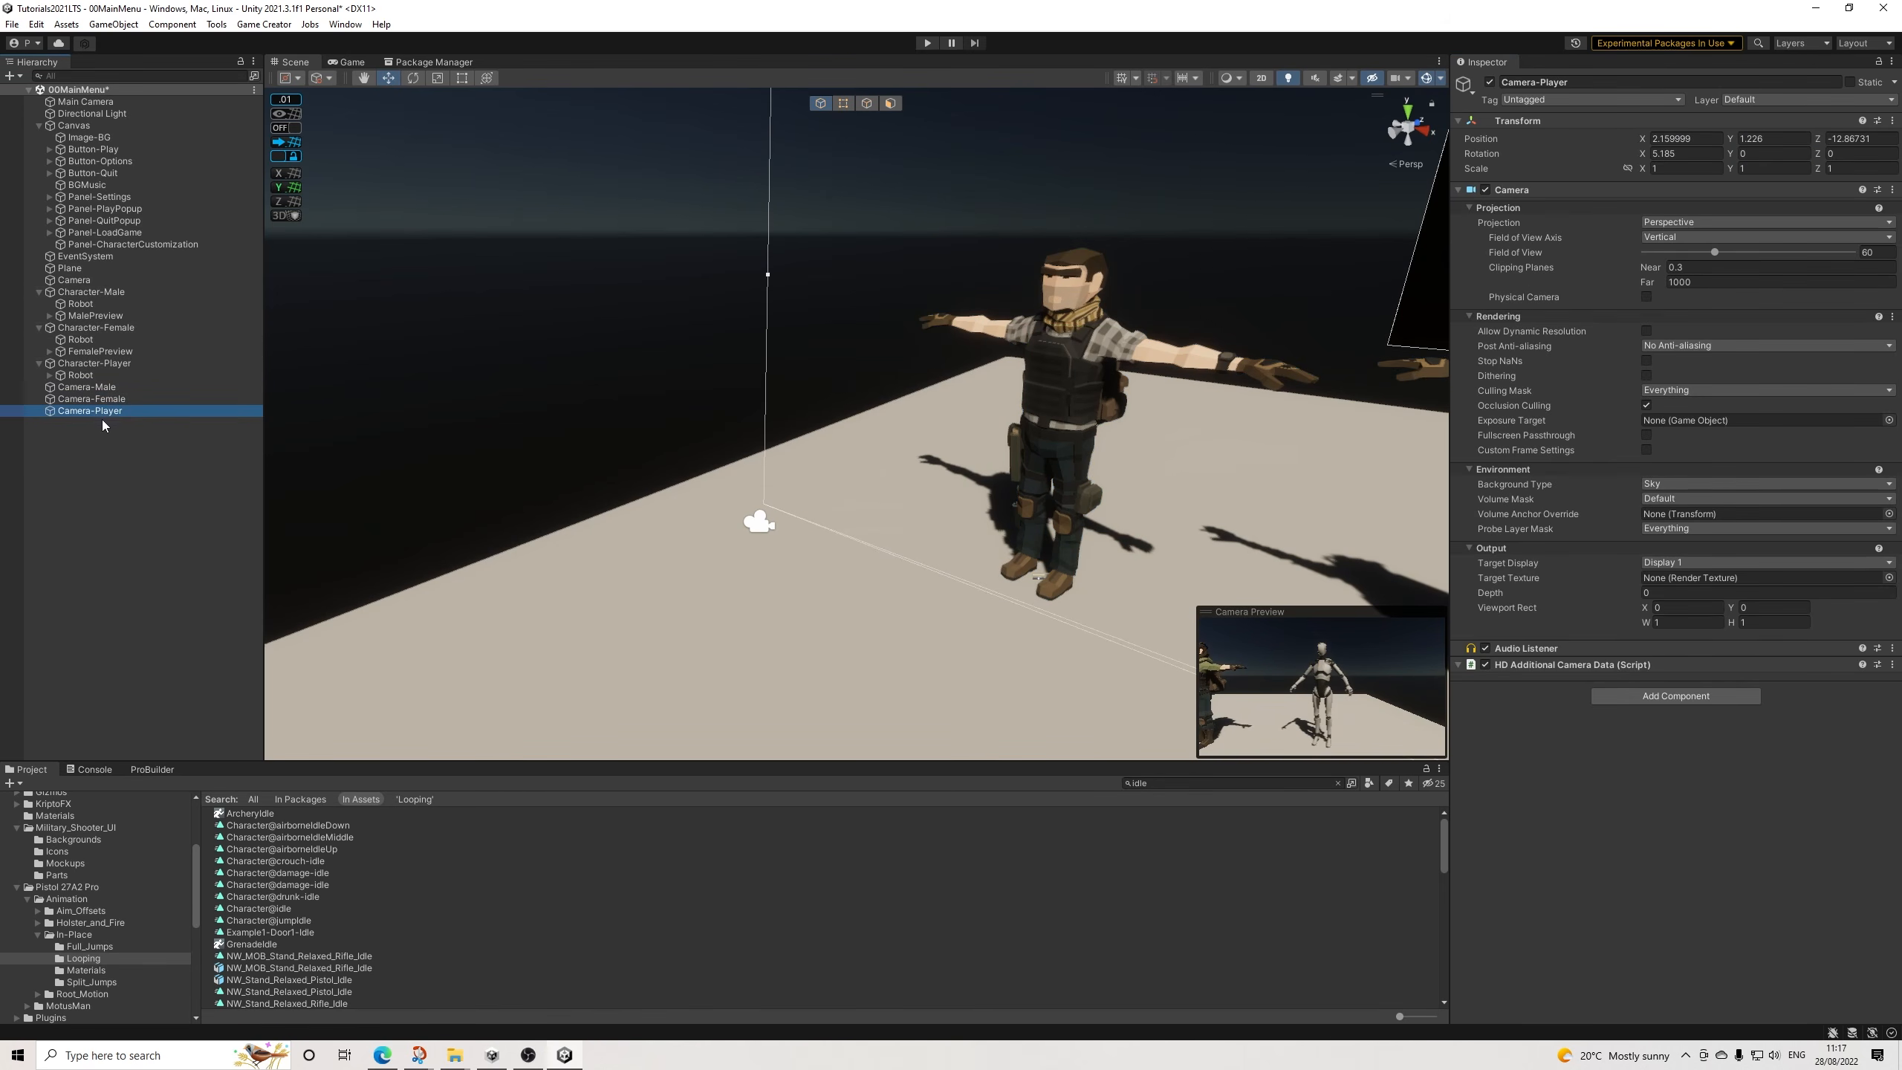
Assign the floor Plane to the Terrain layer.
scroll(801, 414, "down", 9)
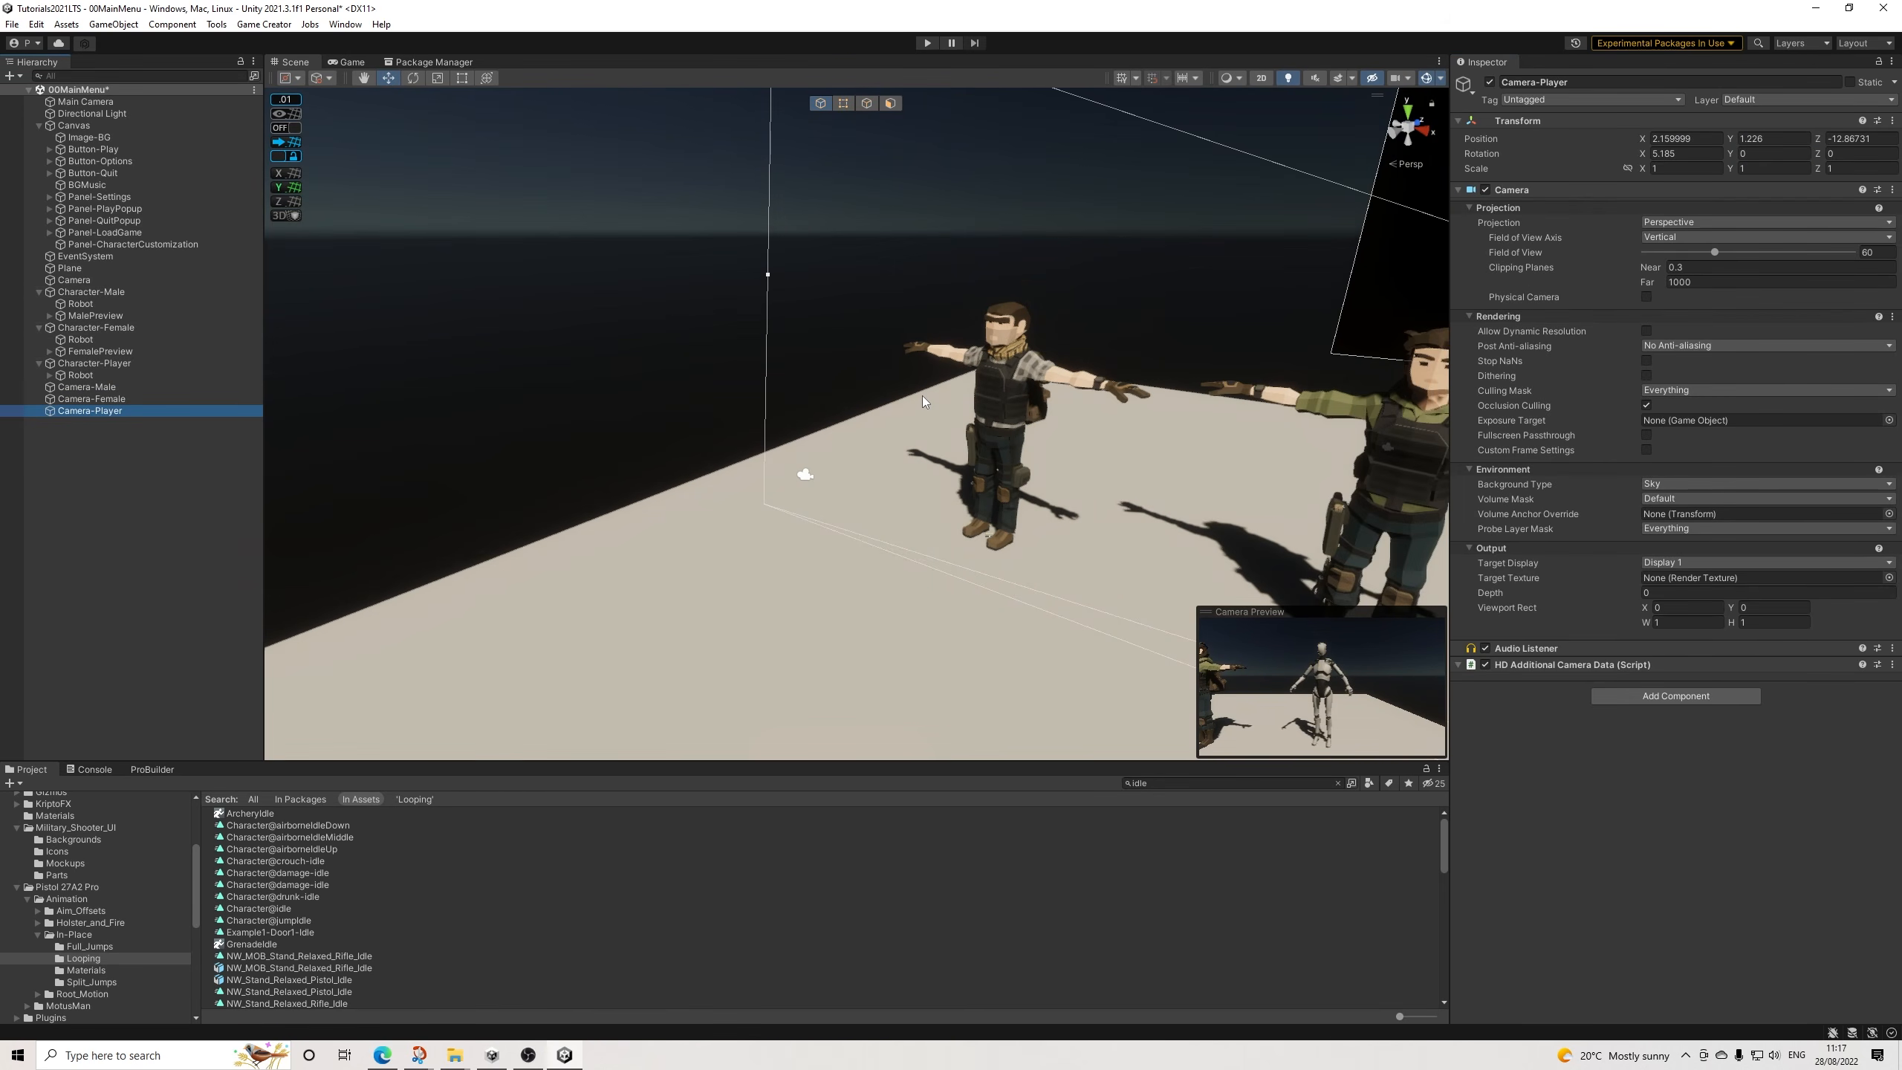
scroll(1022, 404, "down", 5)
left_click_drag(1022, 405, 1170, 454, "alt")
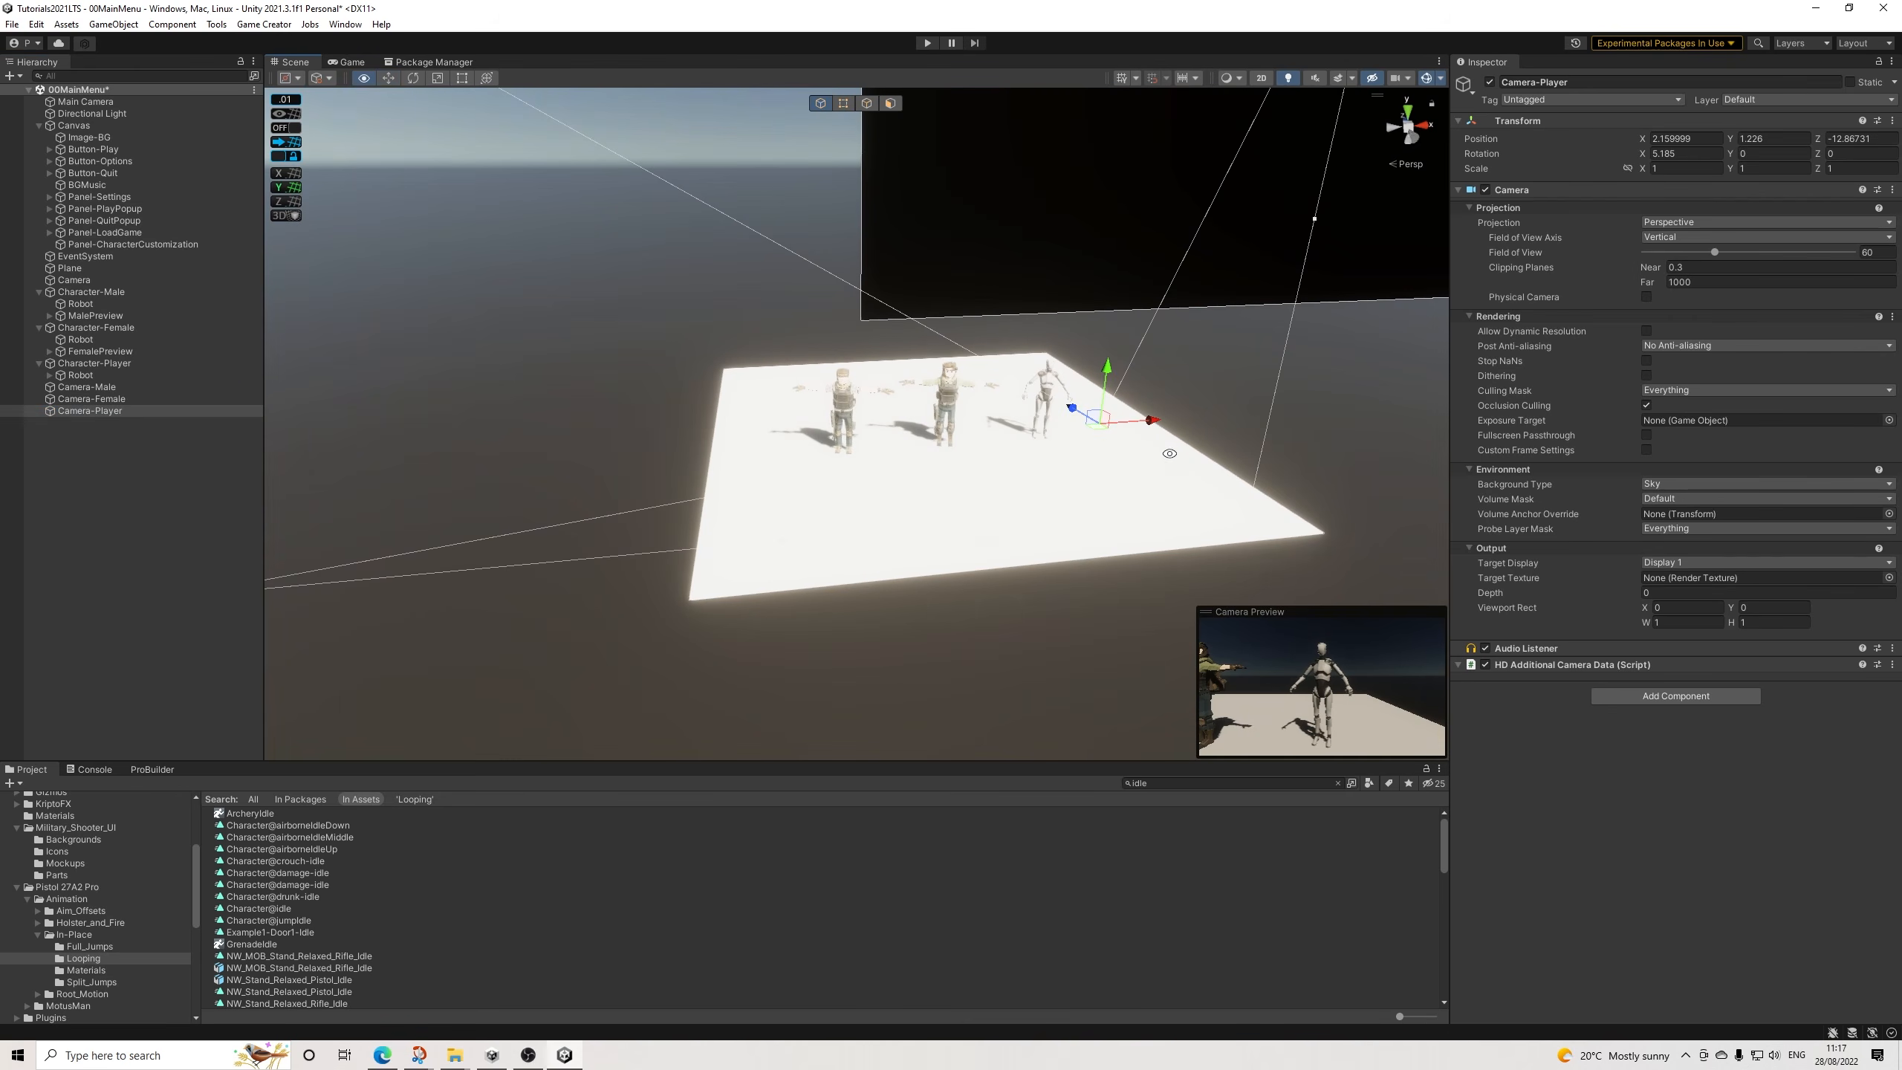
left_click(988, 518)
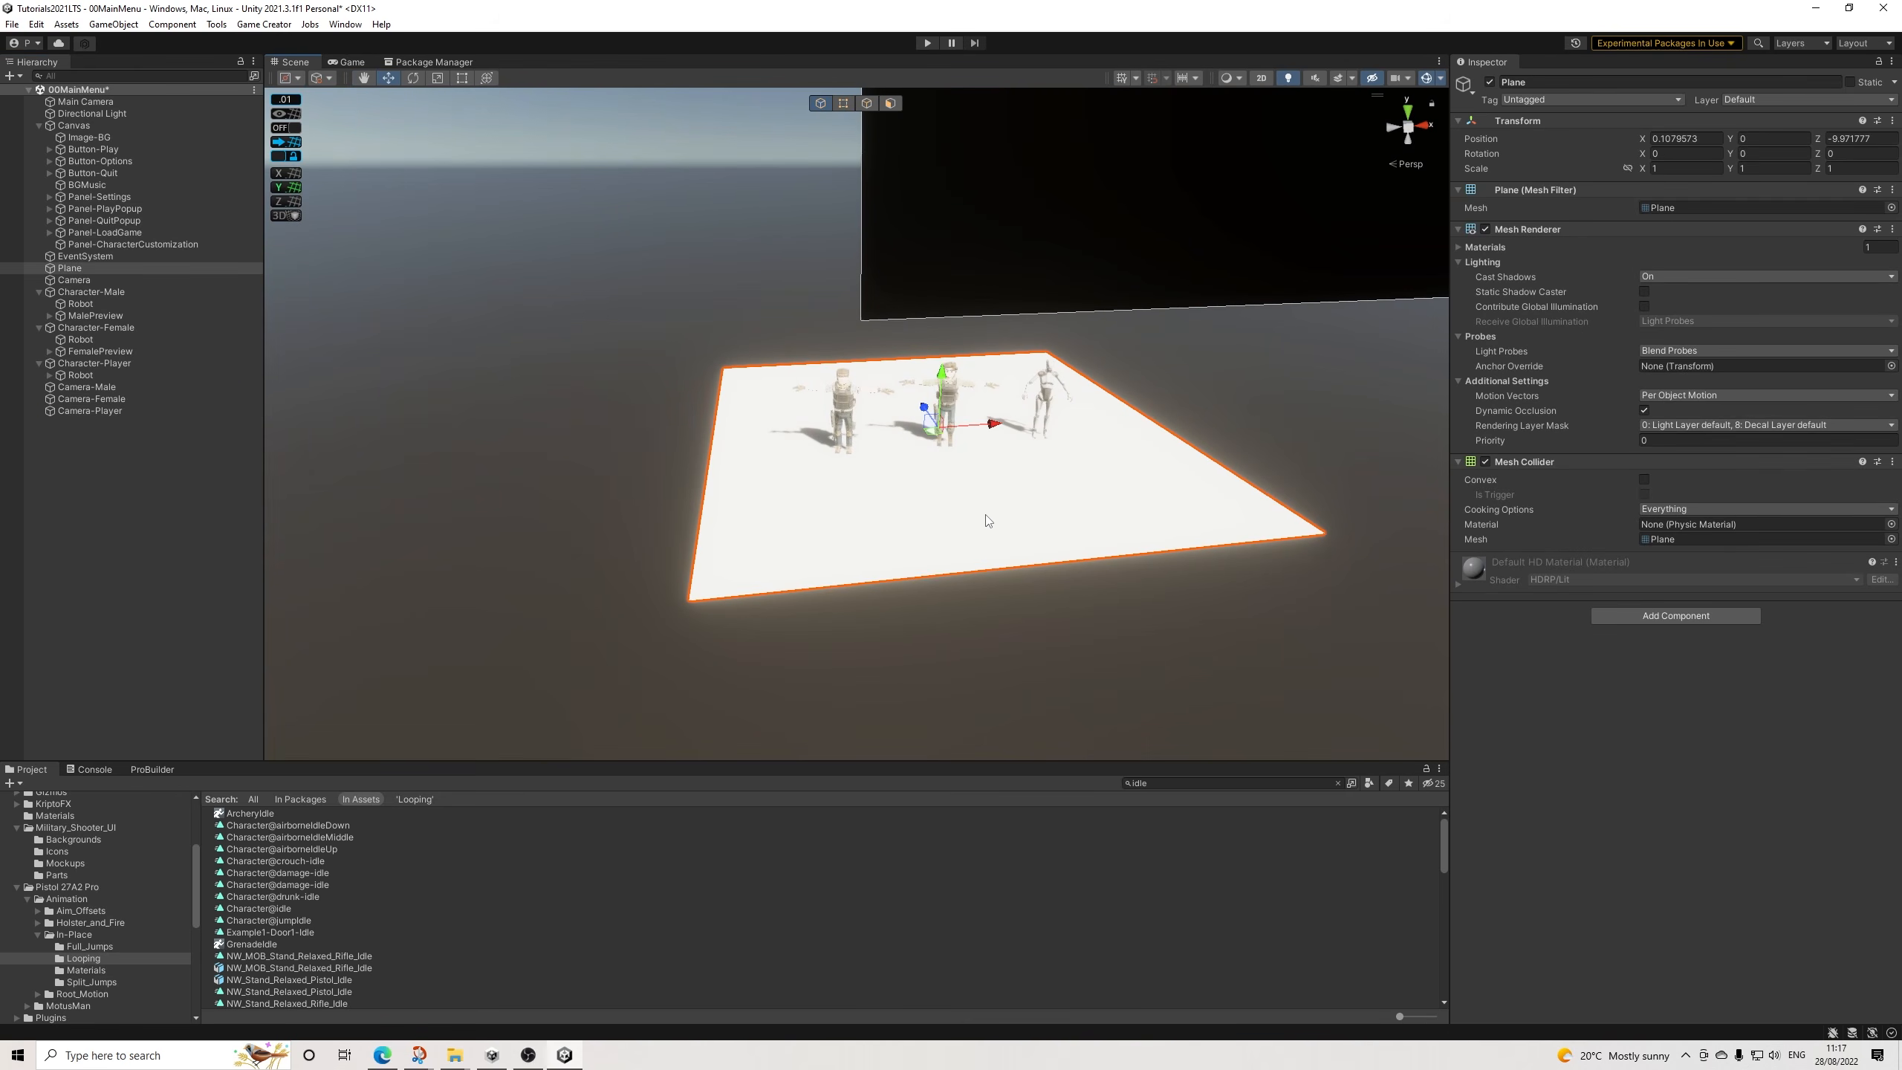
left_click(1760, 98)
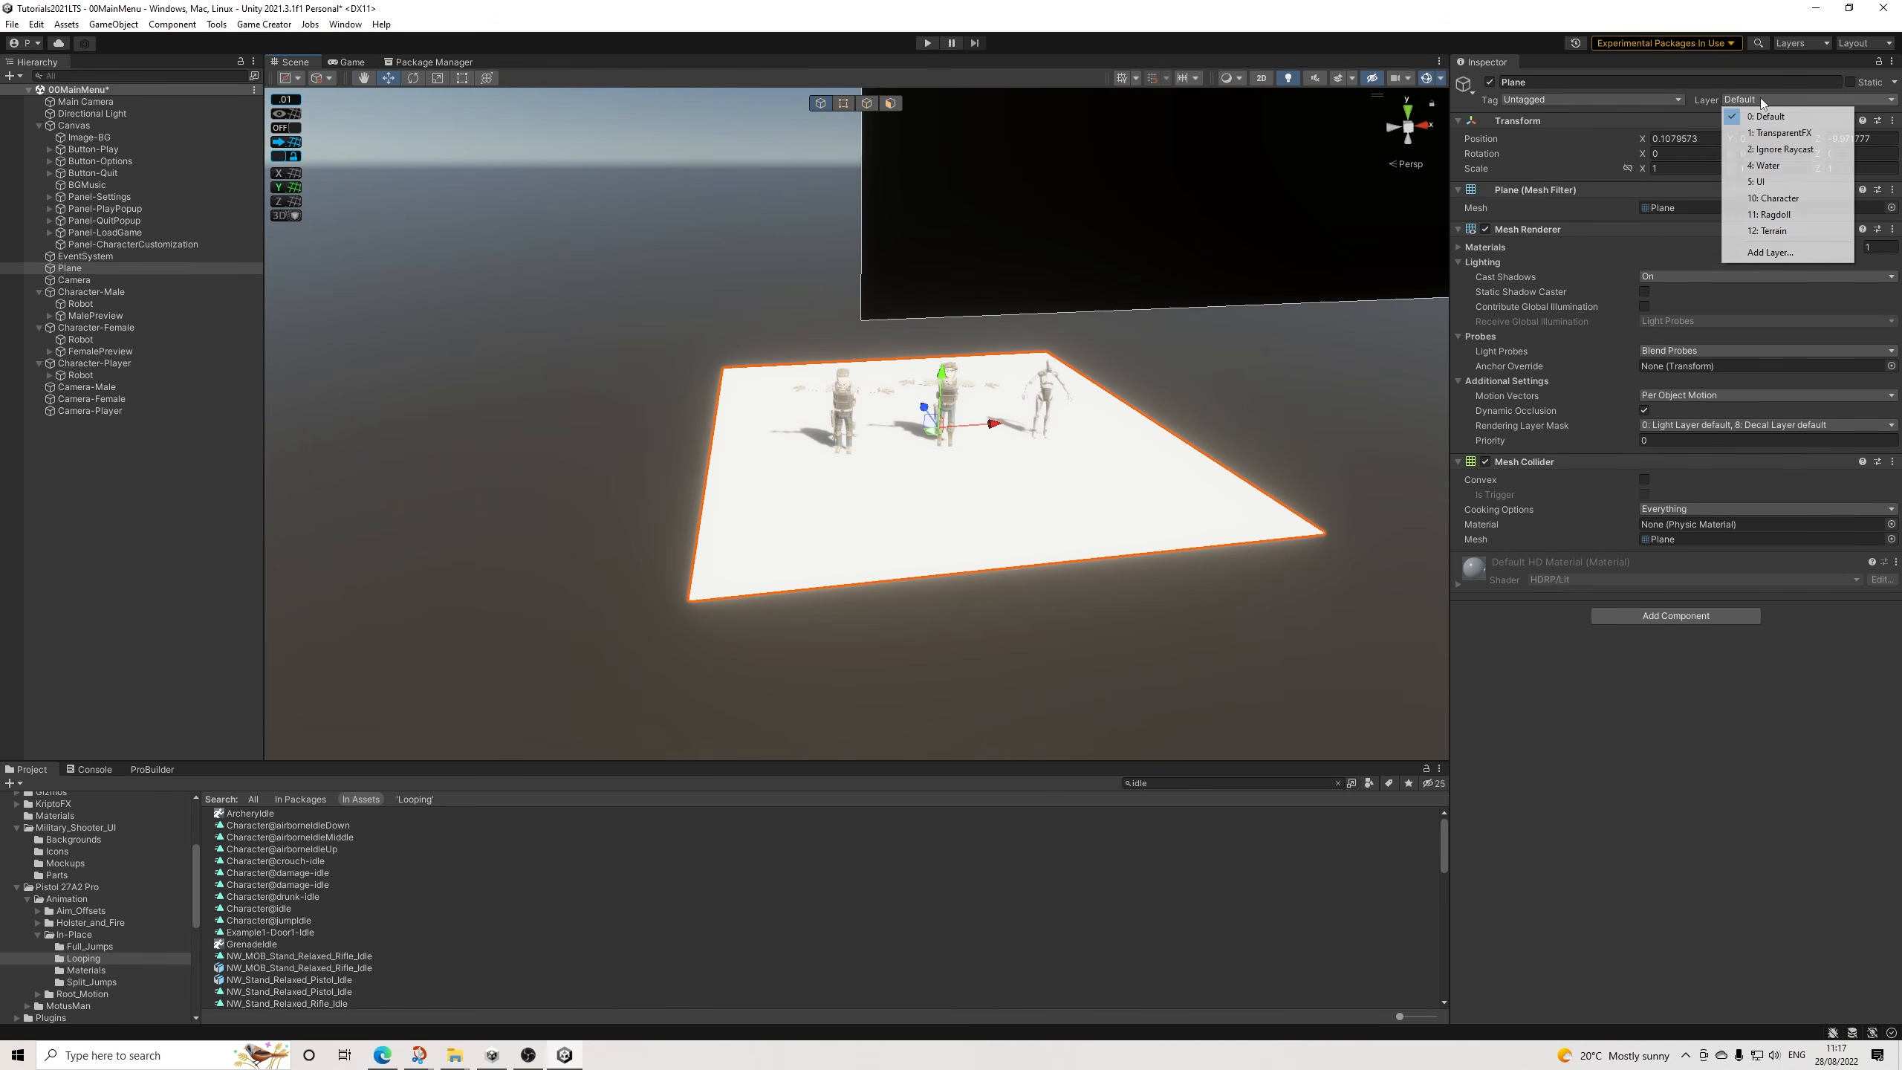
left_click(1782, 231)
Widen the floor Plane by setting its X scale to 2.
left_click_drag(968, 347, 956, 360, "alt")
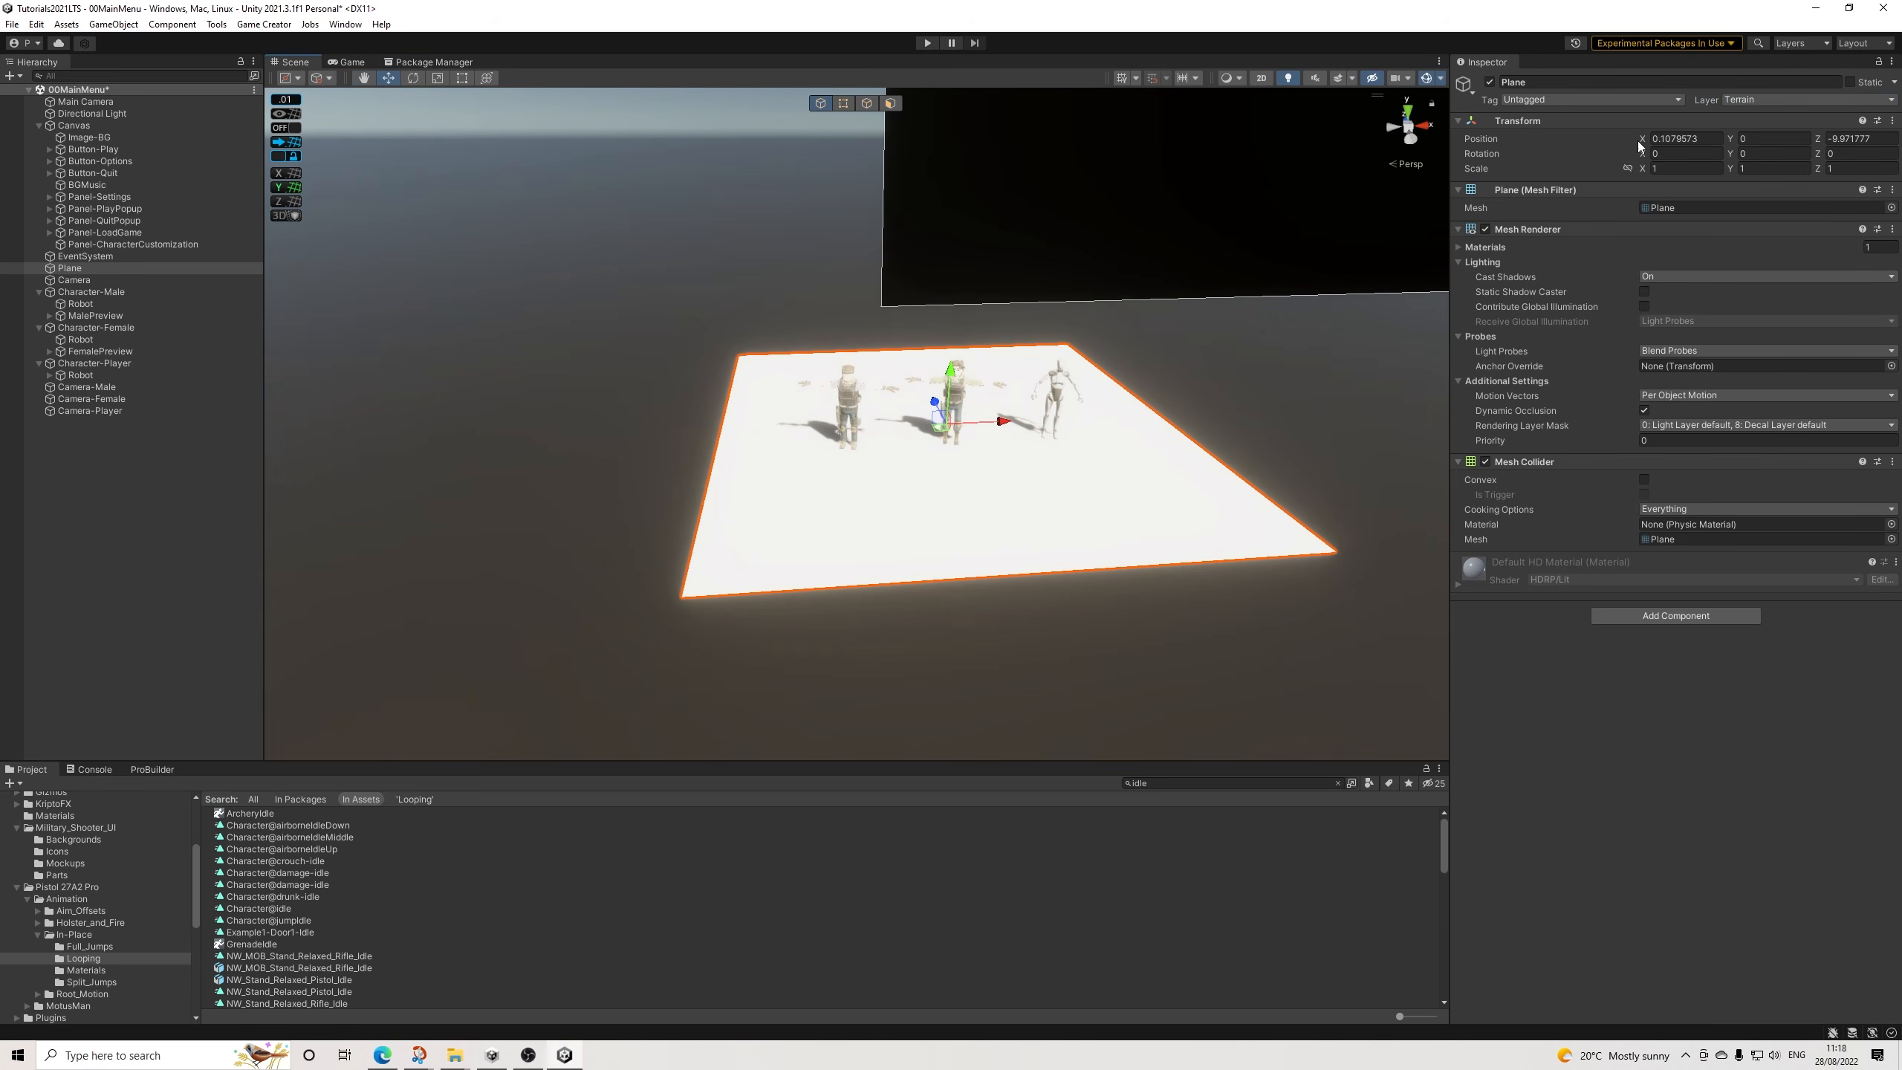
left_click(1679, 170)
type("2")
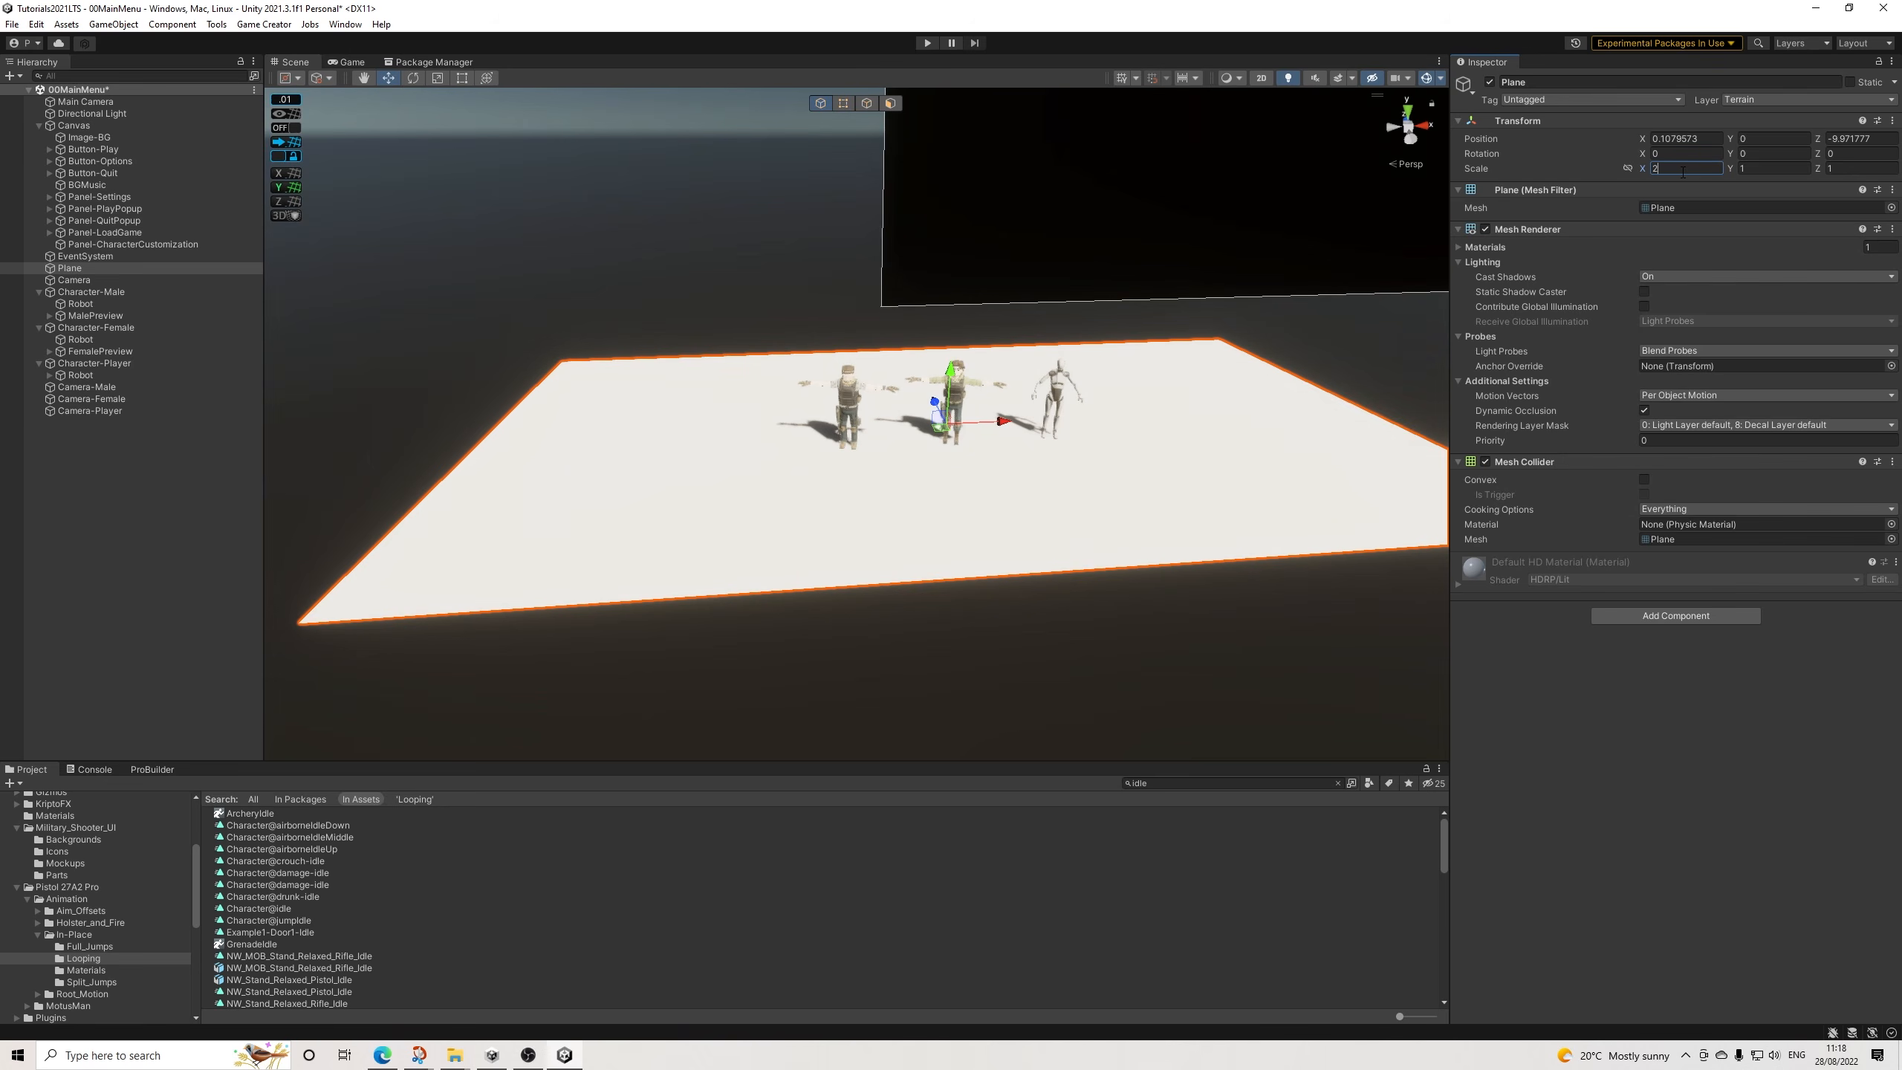
left_click_drag(922, 404, 855, 388, "alt")
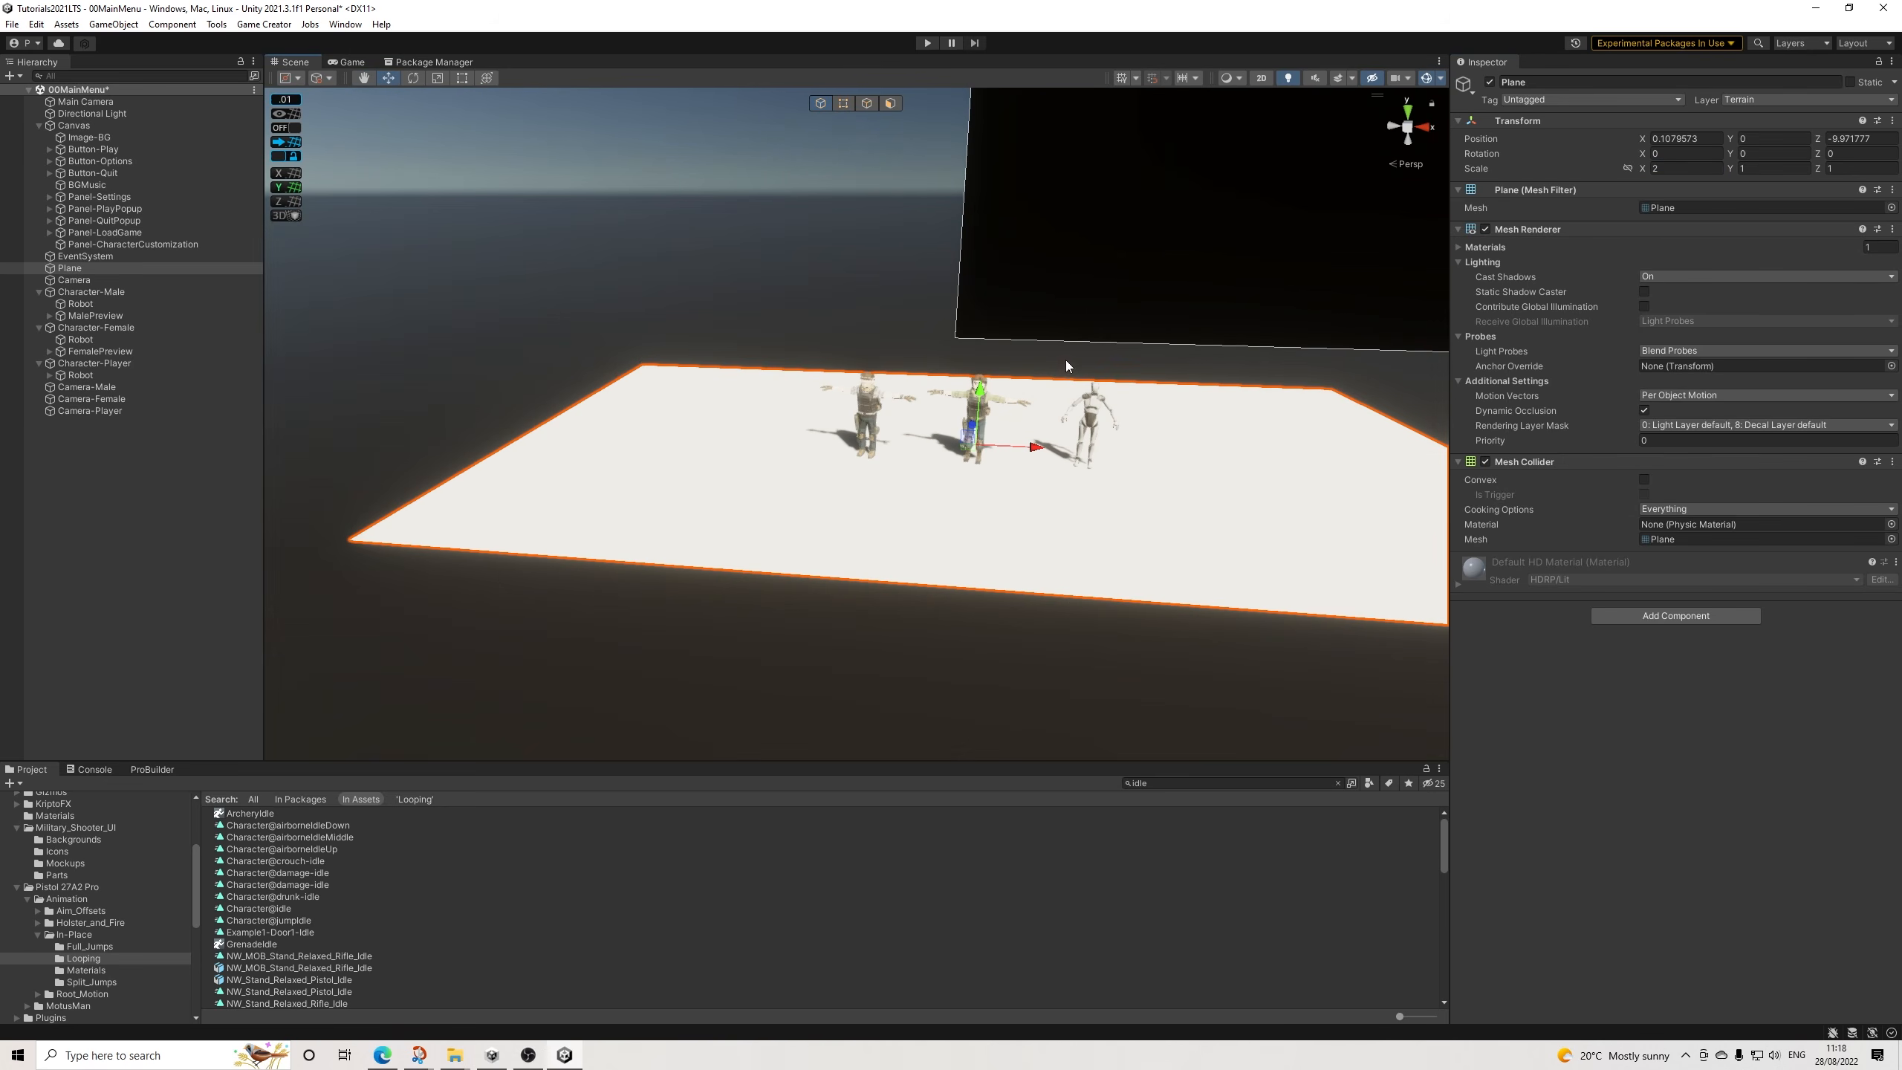
middle_click_drag(1065, 361, 963, 381)
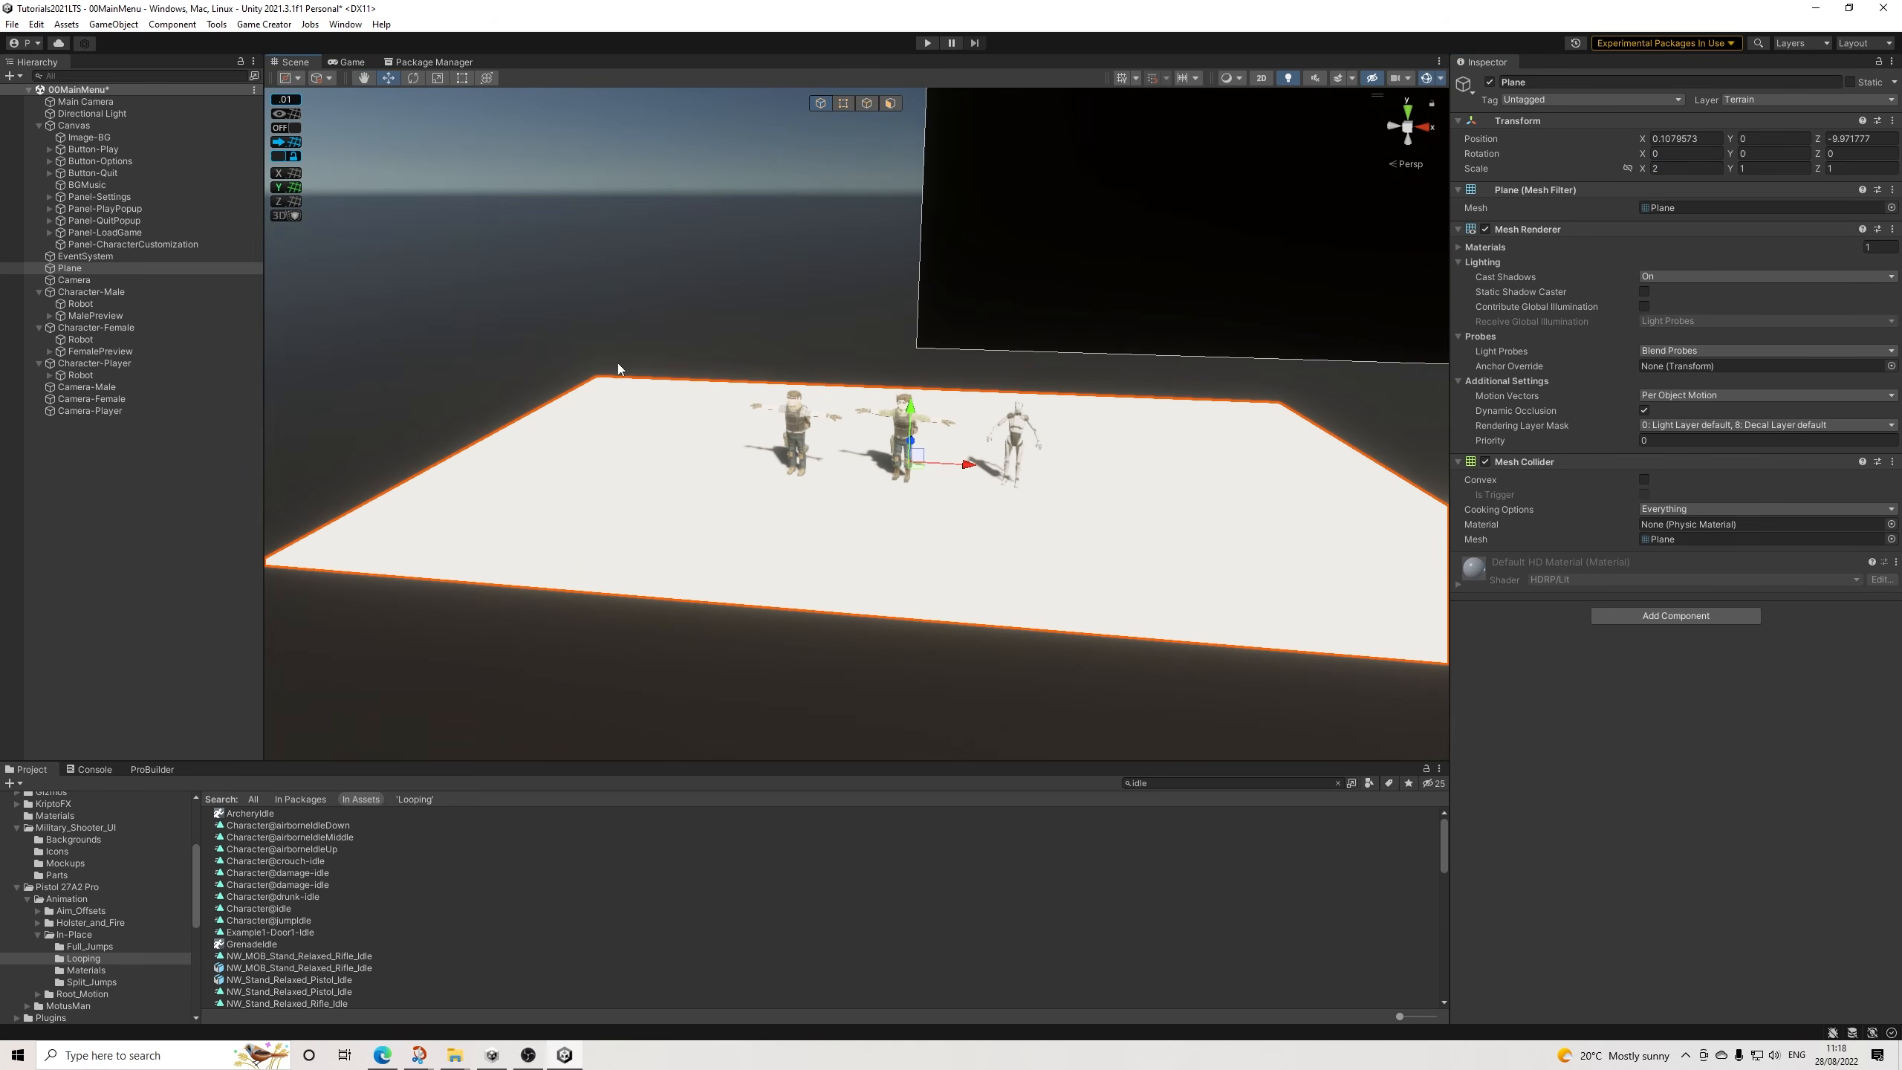
Collapse the child objects of Character-Male, Character-Female and Character-Player in the hierarchy.
left_click(39, 283)
left_click(39, 291)
left_click(39, 302)
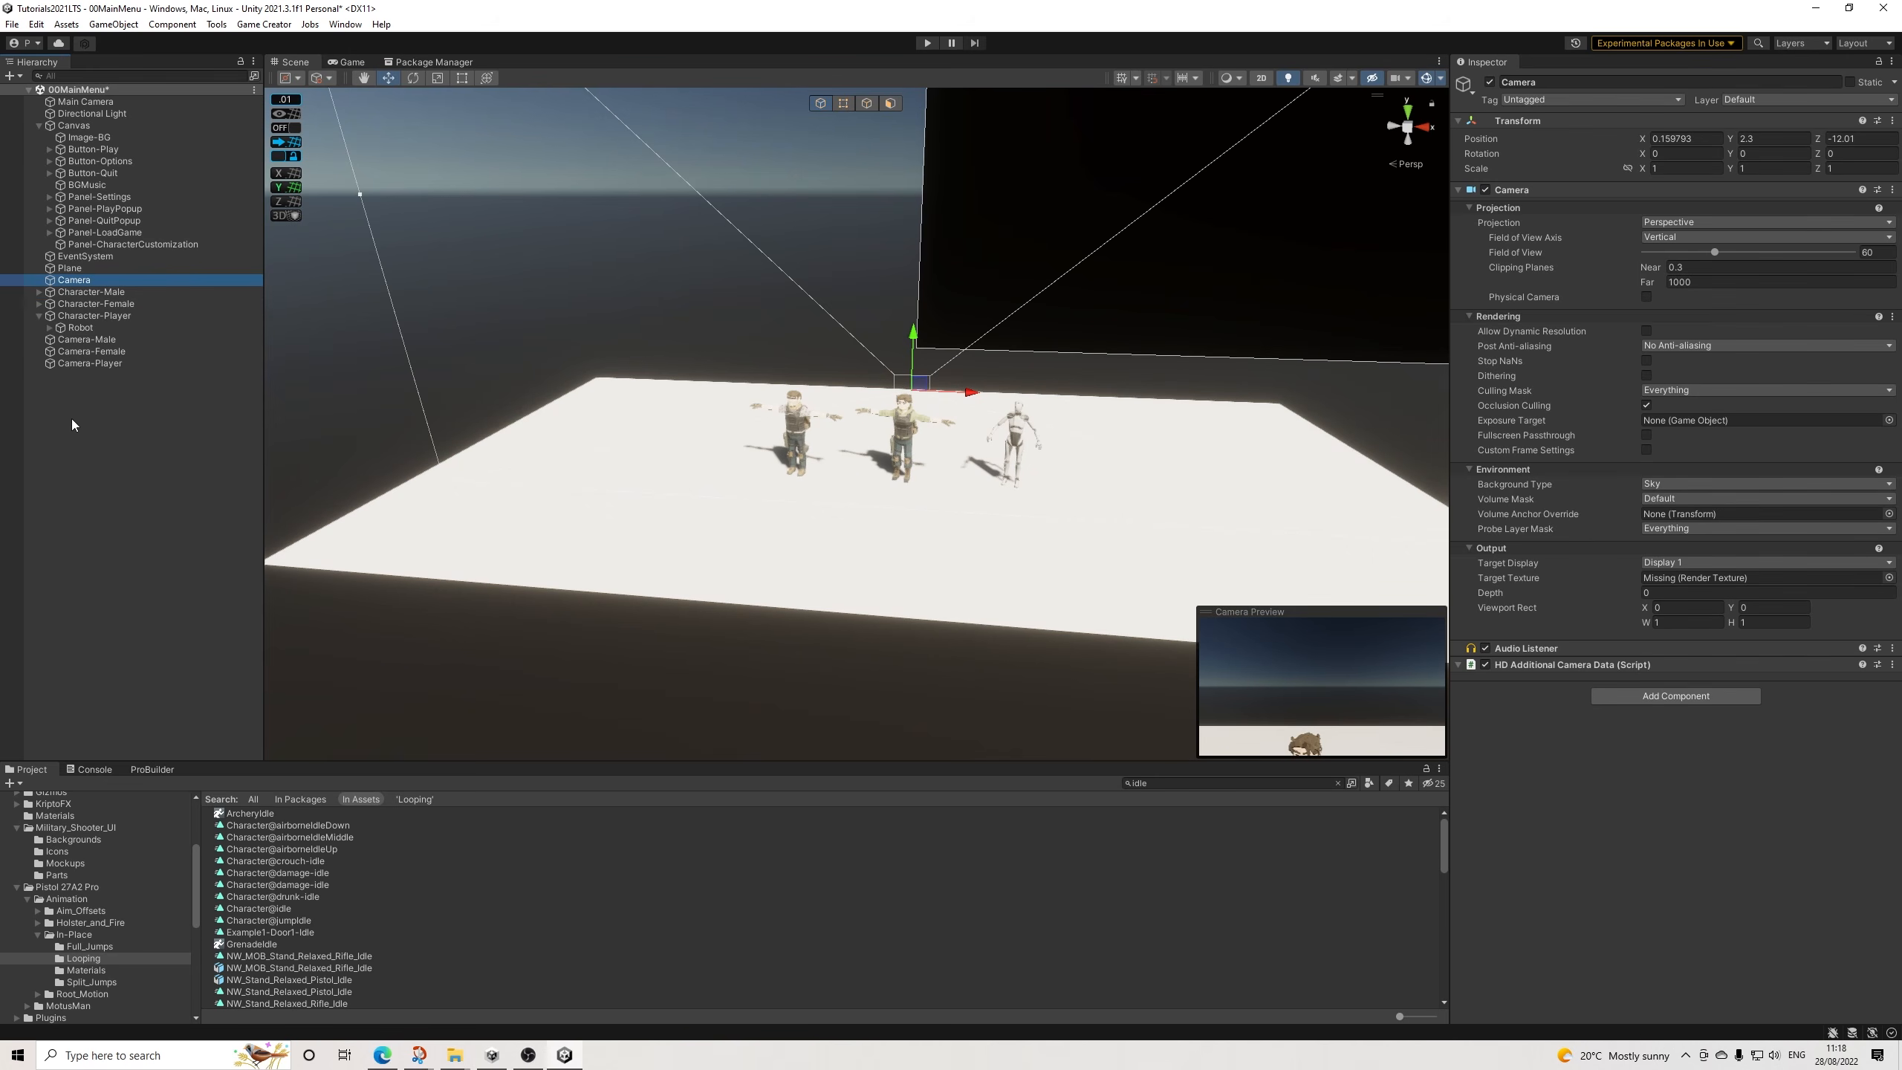
left_click(42, 316)
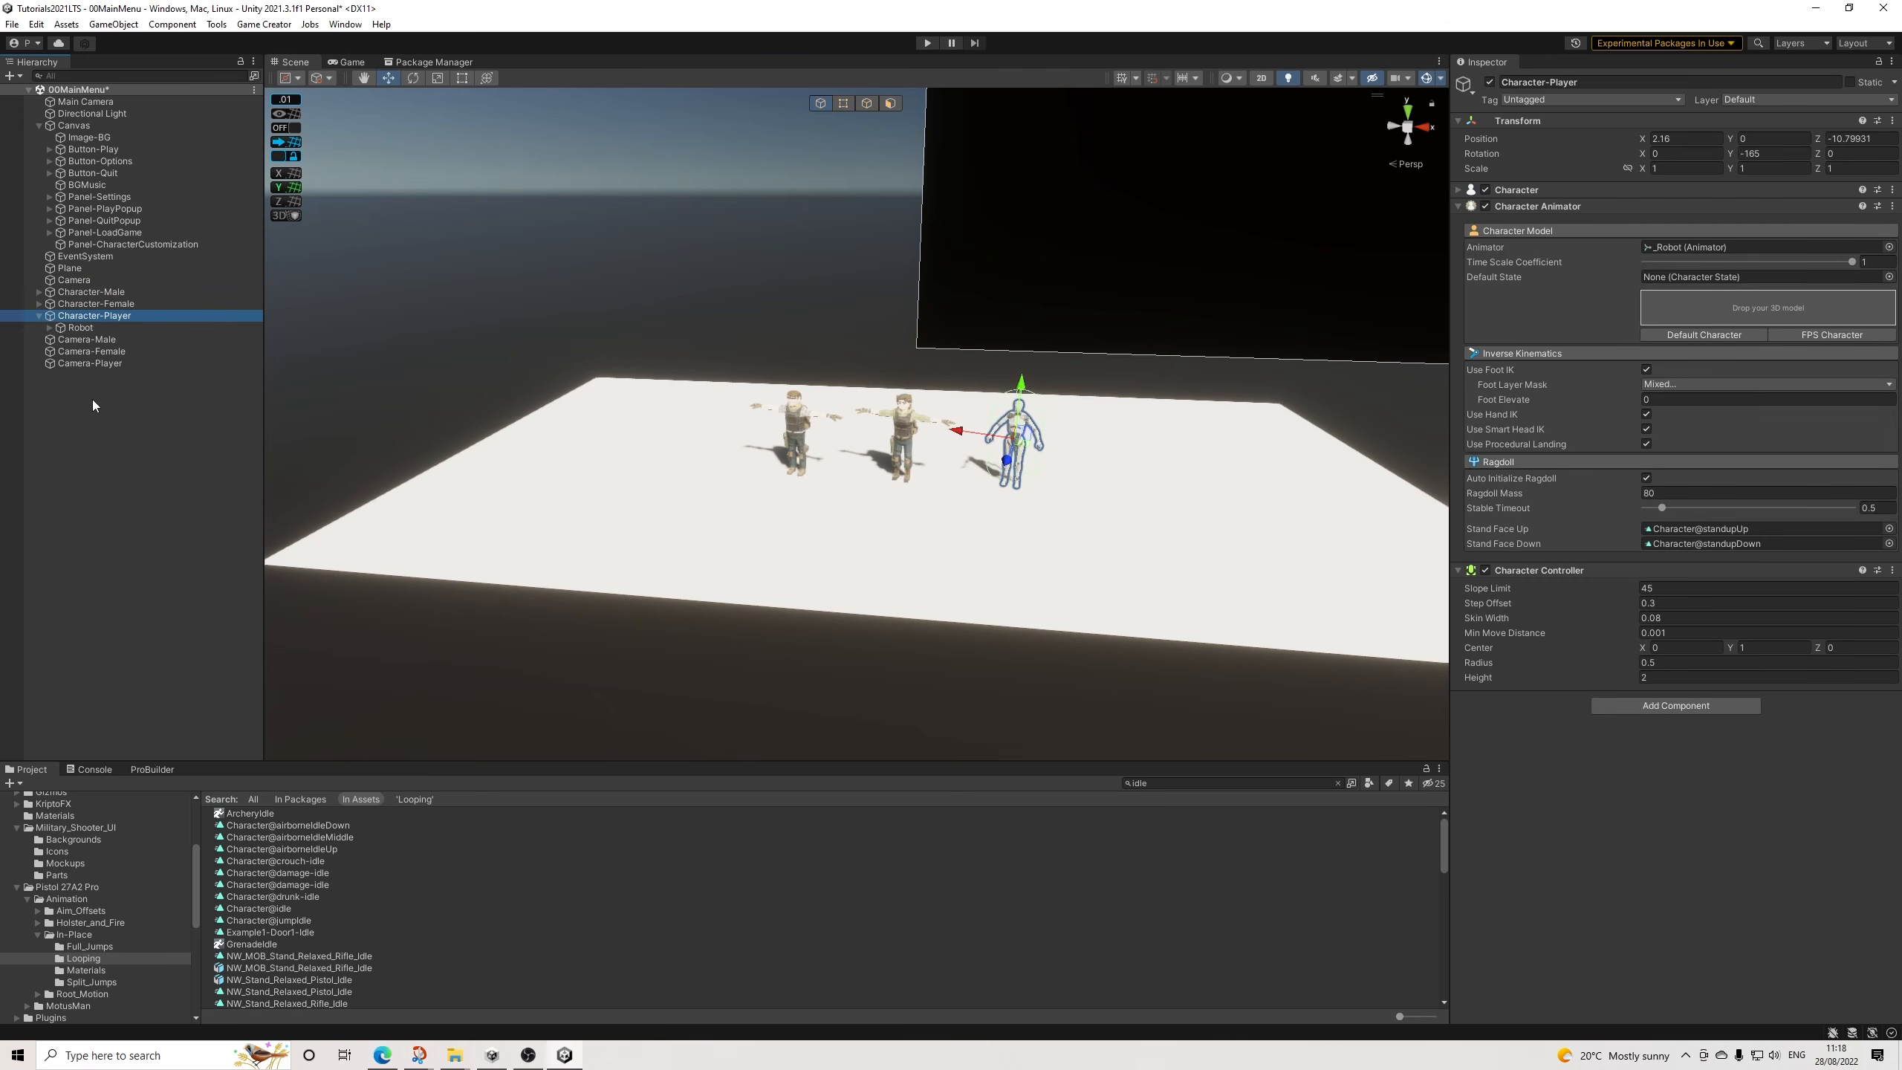
left_click(37, 316)
left_click(62, 375)
Move Character-Male with Camera-Male and Character-Player with Camera-Player outward along X, spacing both pairs further from Character-Female.
left_click(104, 290)
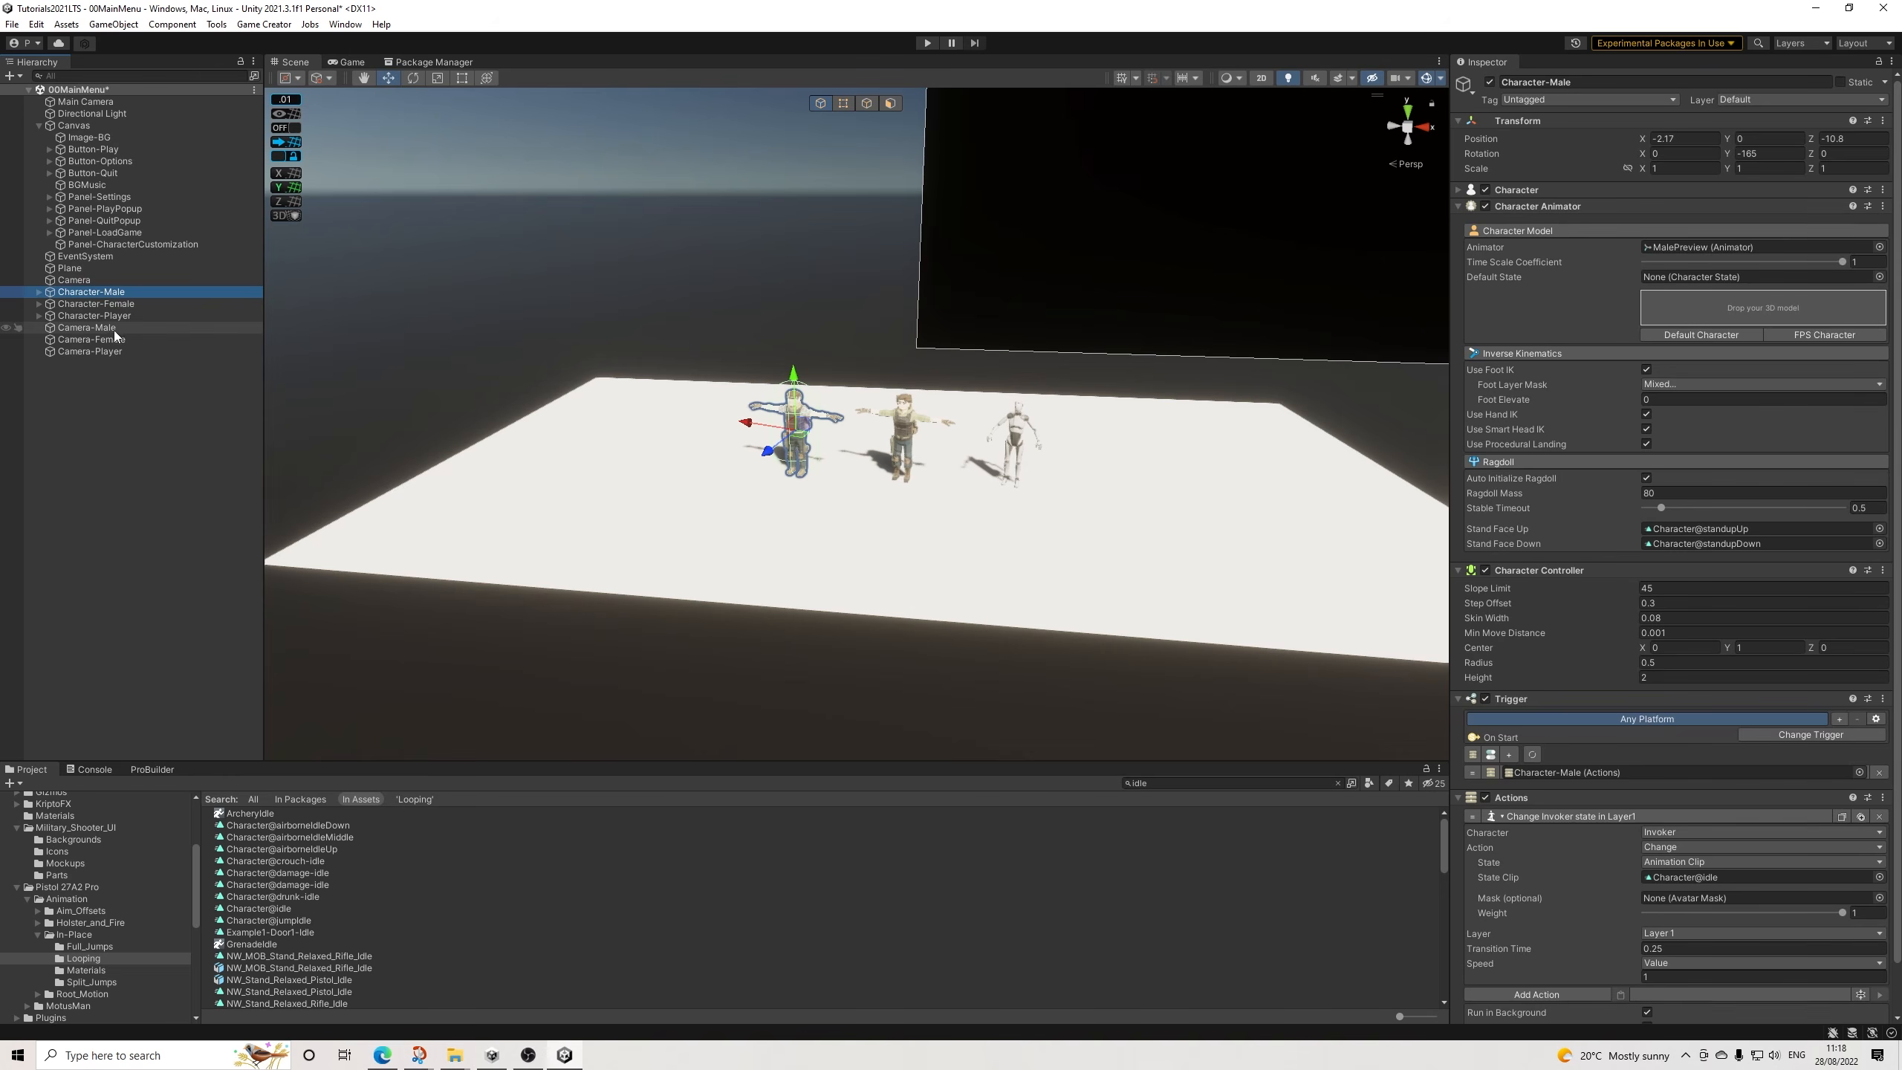
left_click(105, 329, "ctrl")
left_click_drag(831, 465, 749, 460)
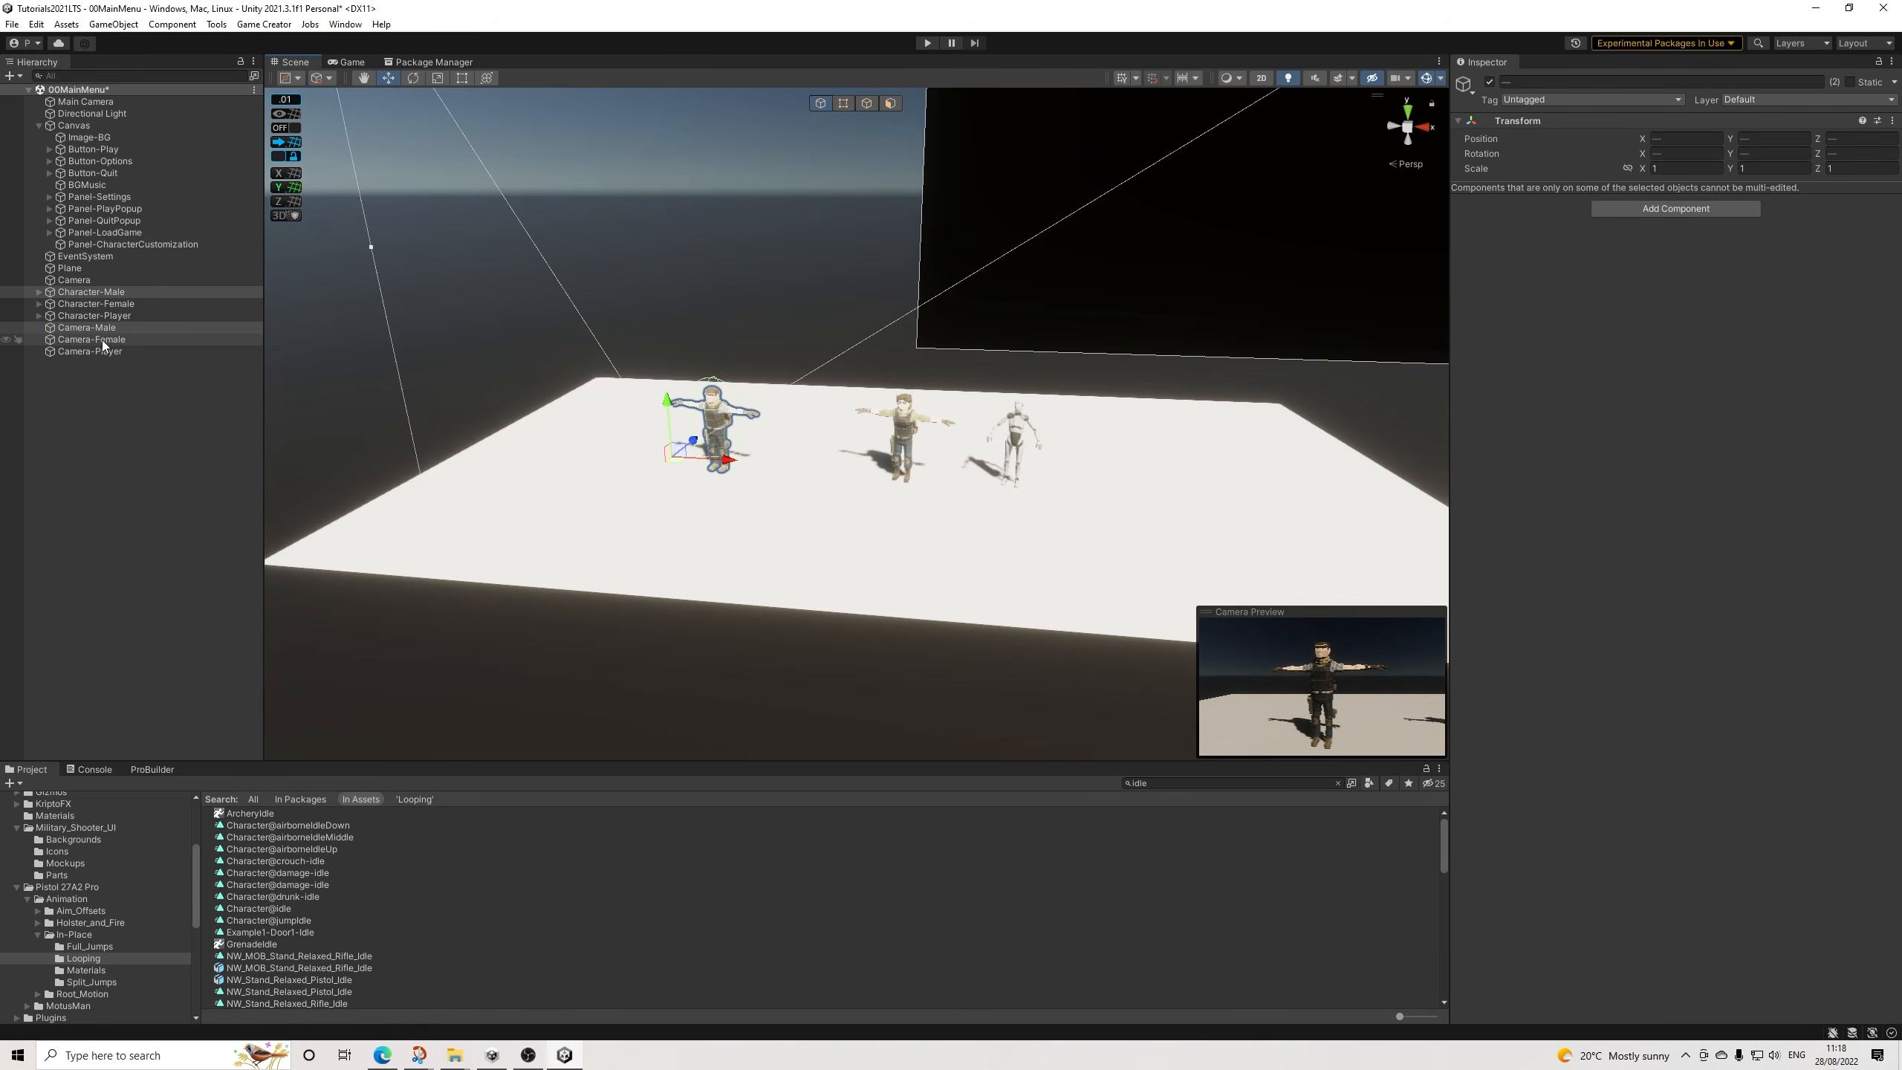
left_click(107, 316)
left_click(120, 351, "ctrl")
left_click_drag(1099, 482, 1203, 485)
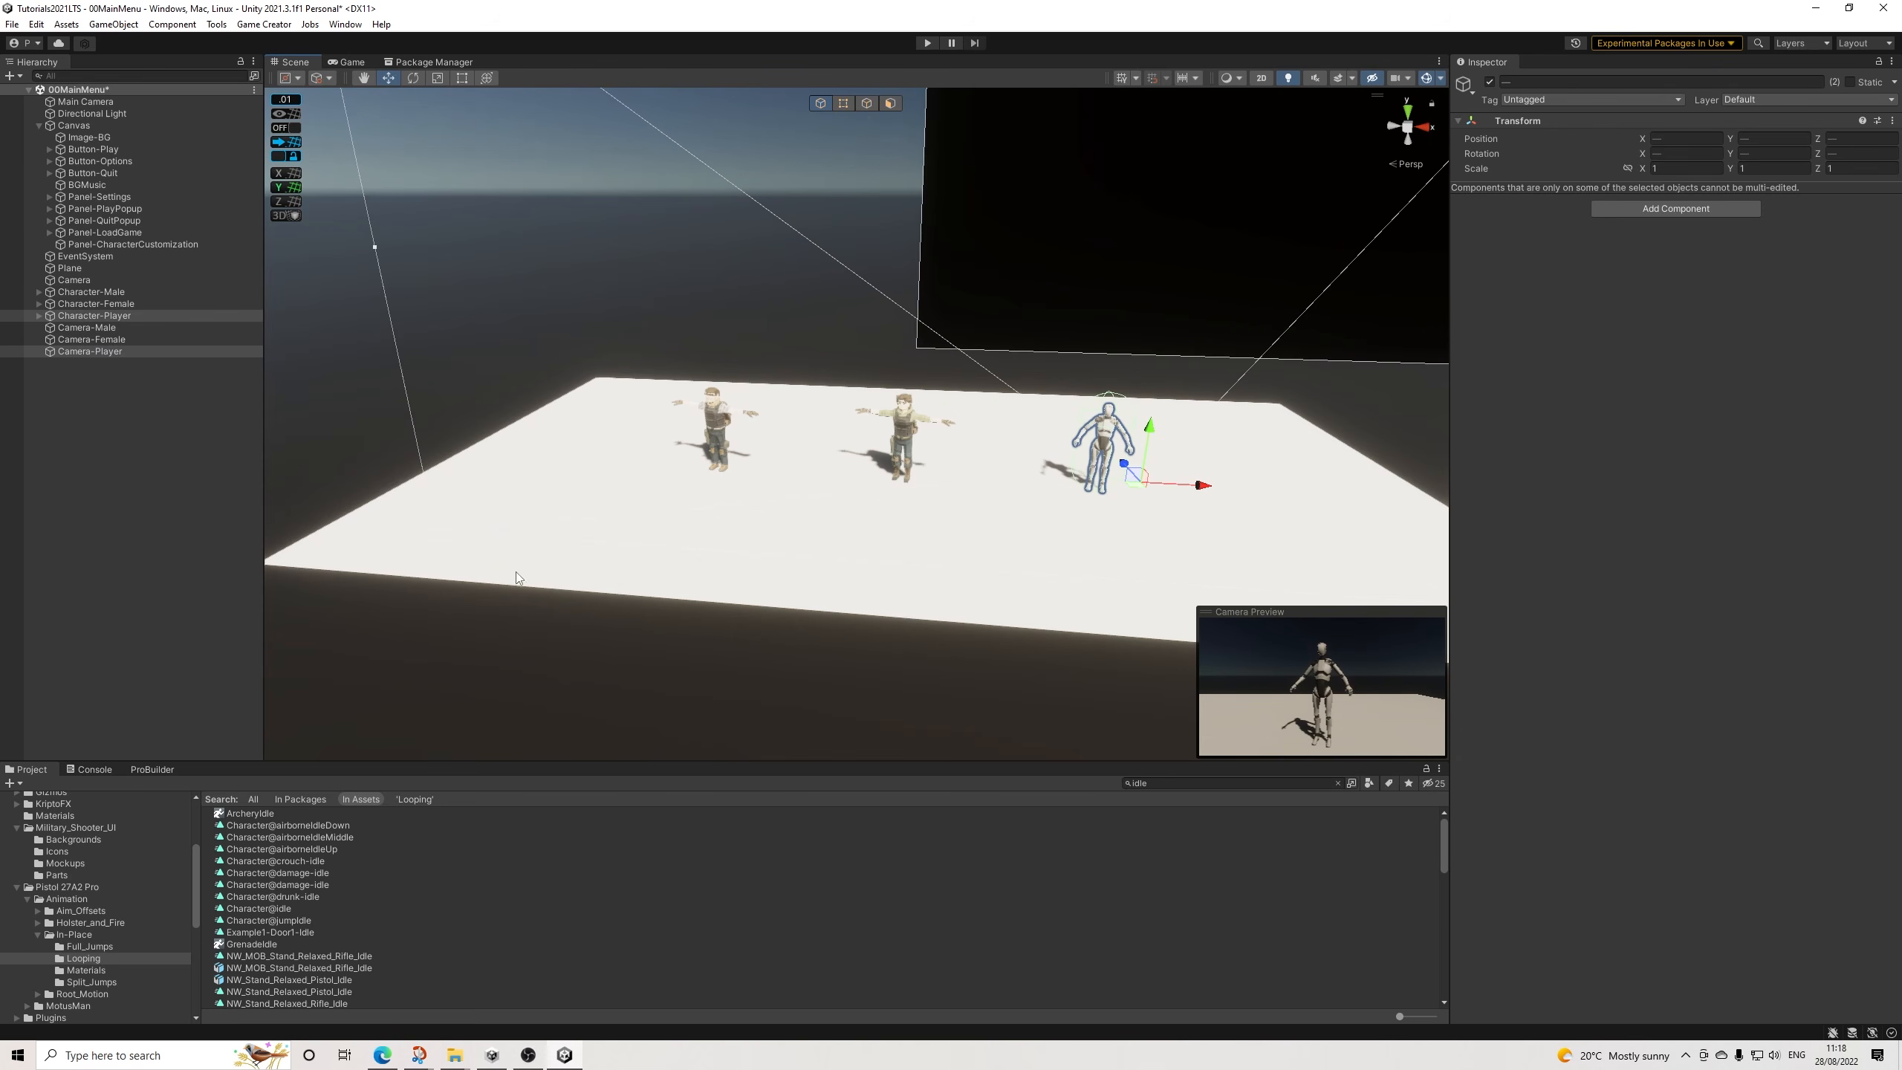
left_click(53, 501)
Collapse the Canvas children, then add a Global Volume to the scene and create a new volume profile for it.
scroll(1040, 419, "up", 7)
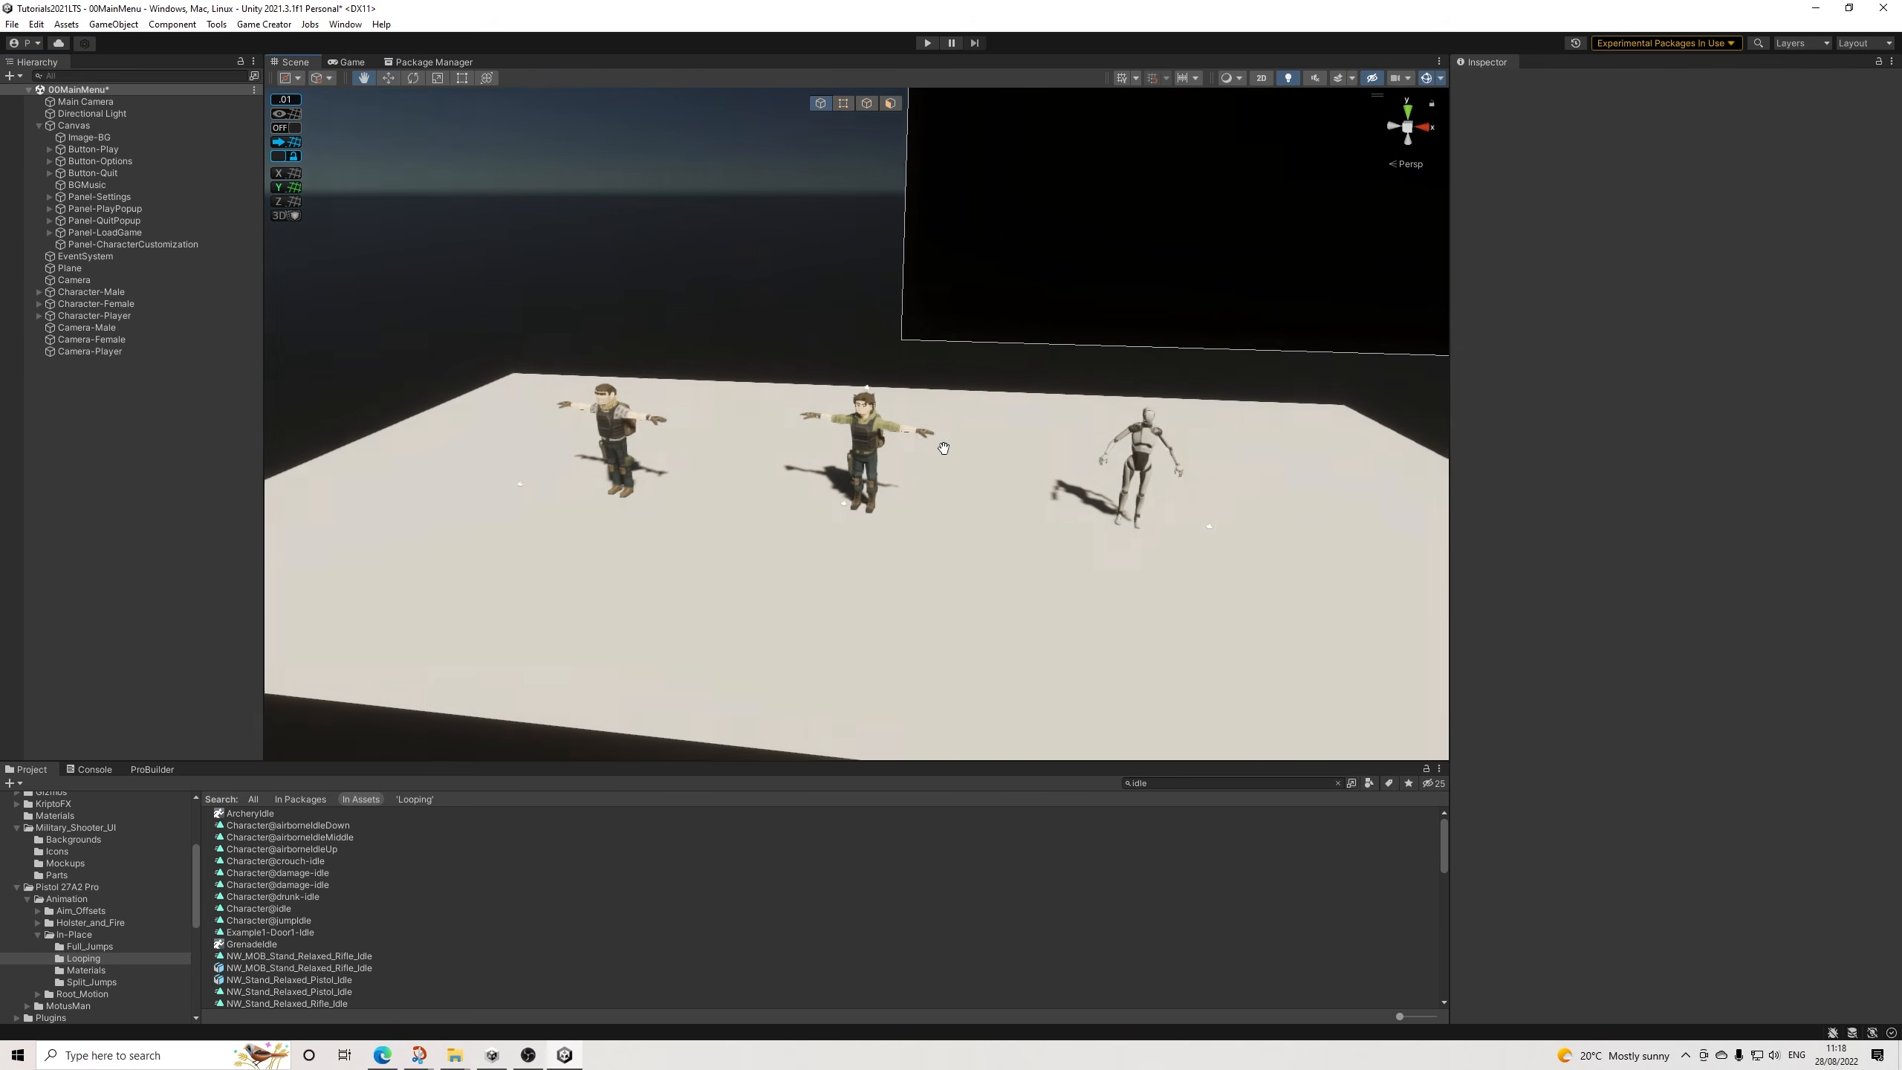
scroll(930, 454, "up", 3)
left_click_drag(848, 496, 871, 463, "alt")
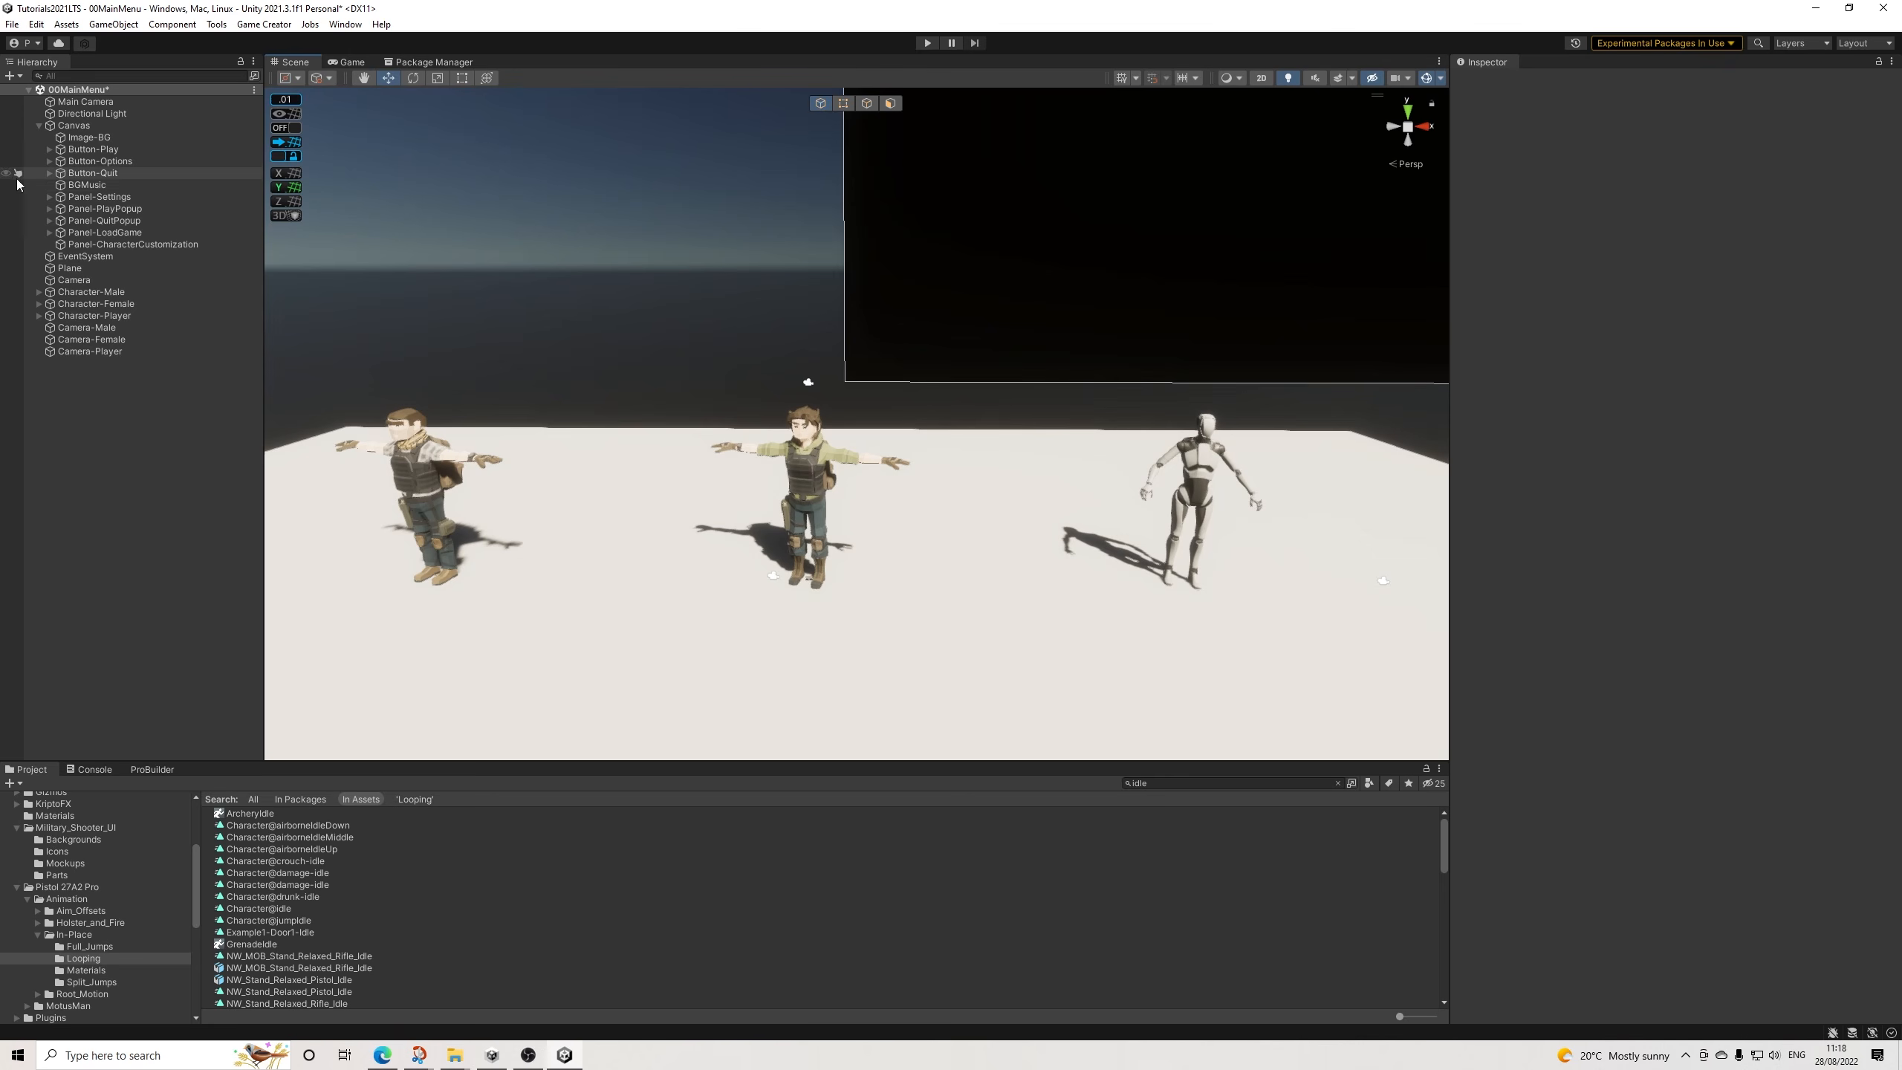
left_click(39, 125)
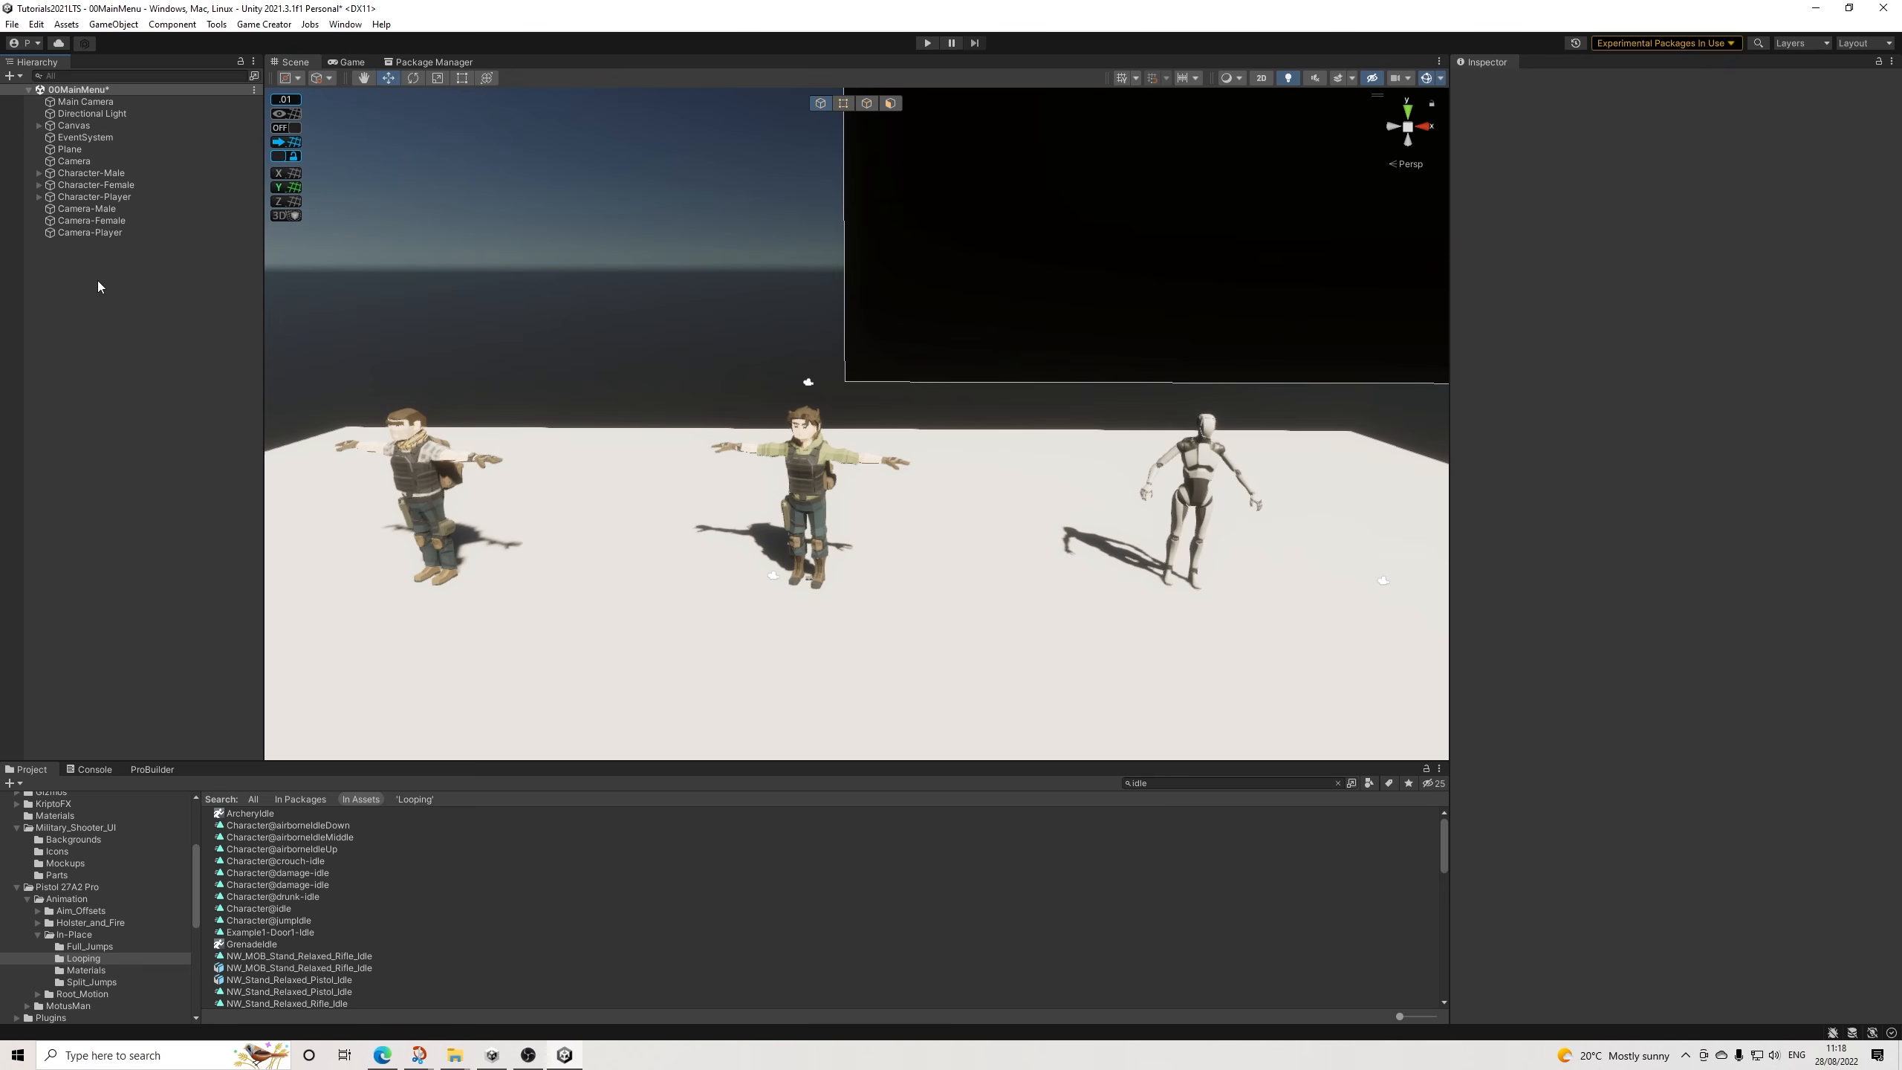
right_click(98, 286)
mouse_move(196, 462)
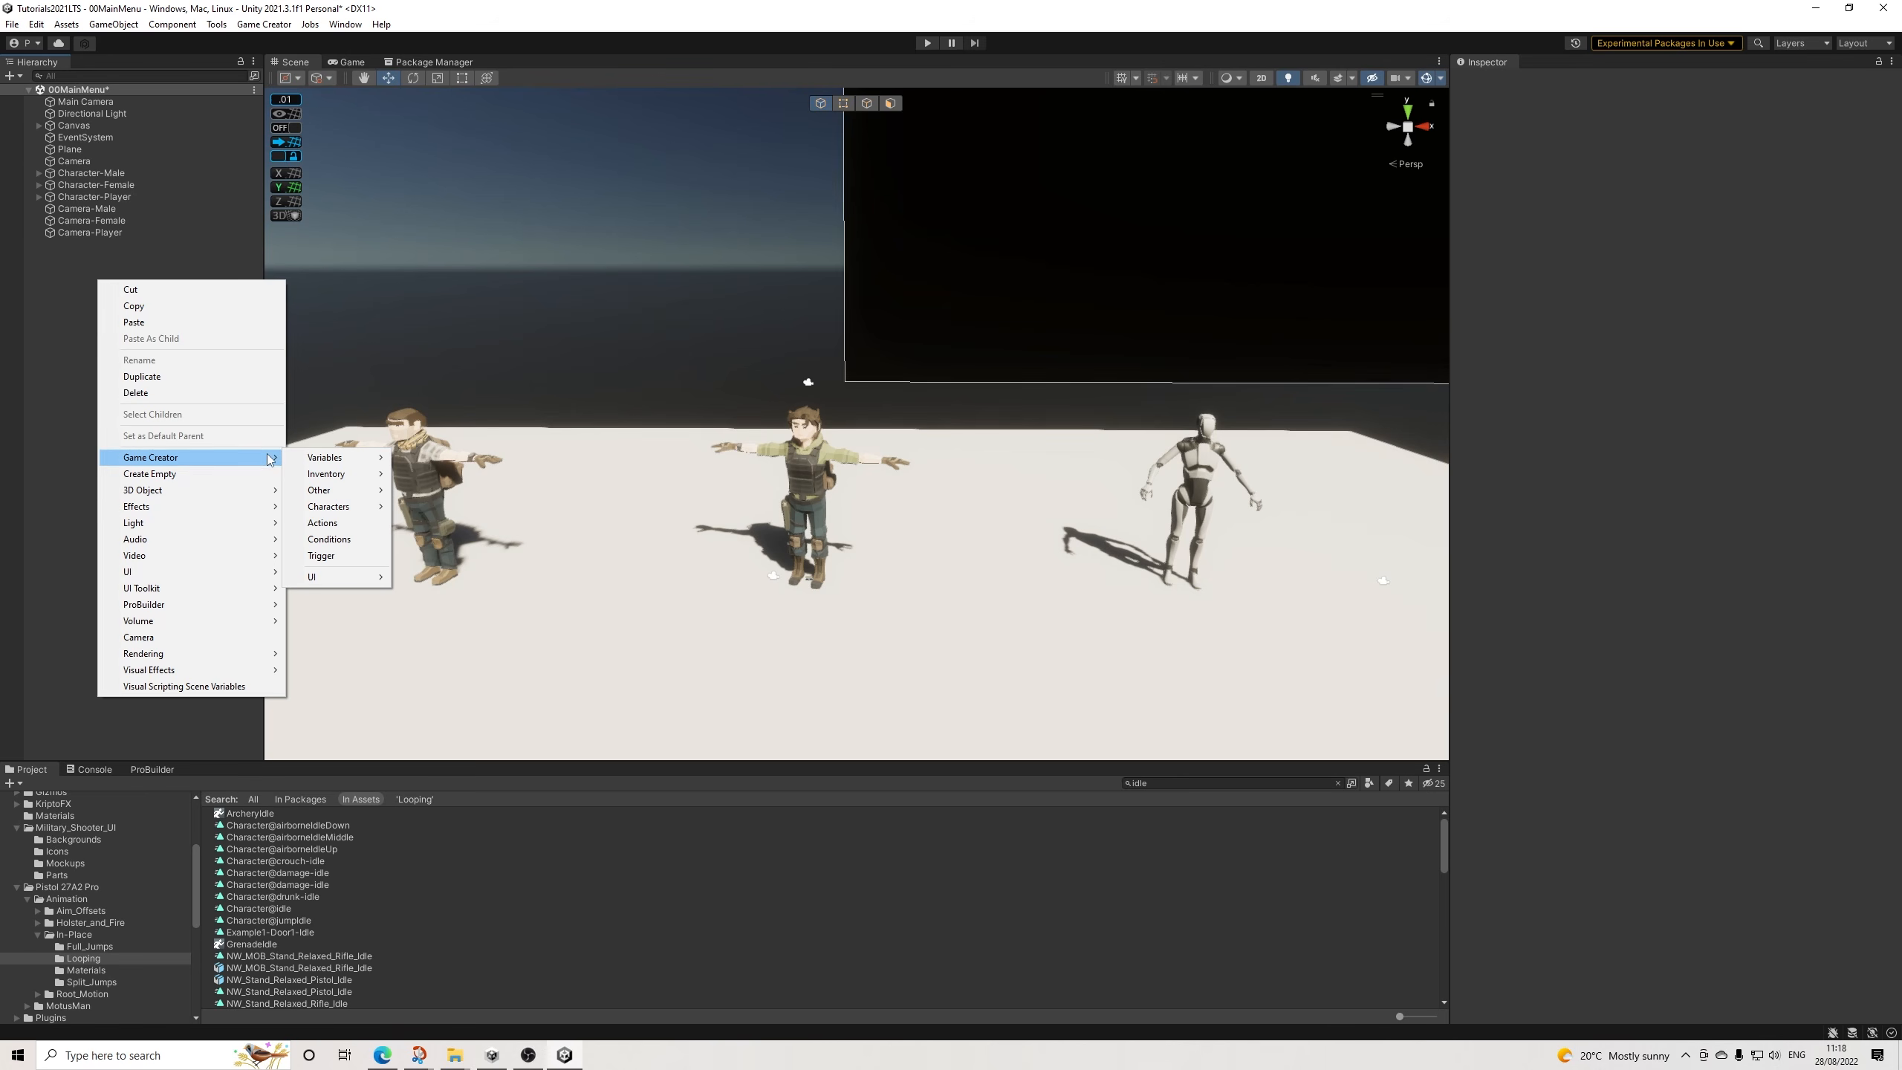
mouse_move(218, 624)
left_click(339, 627)
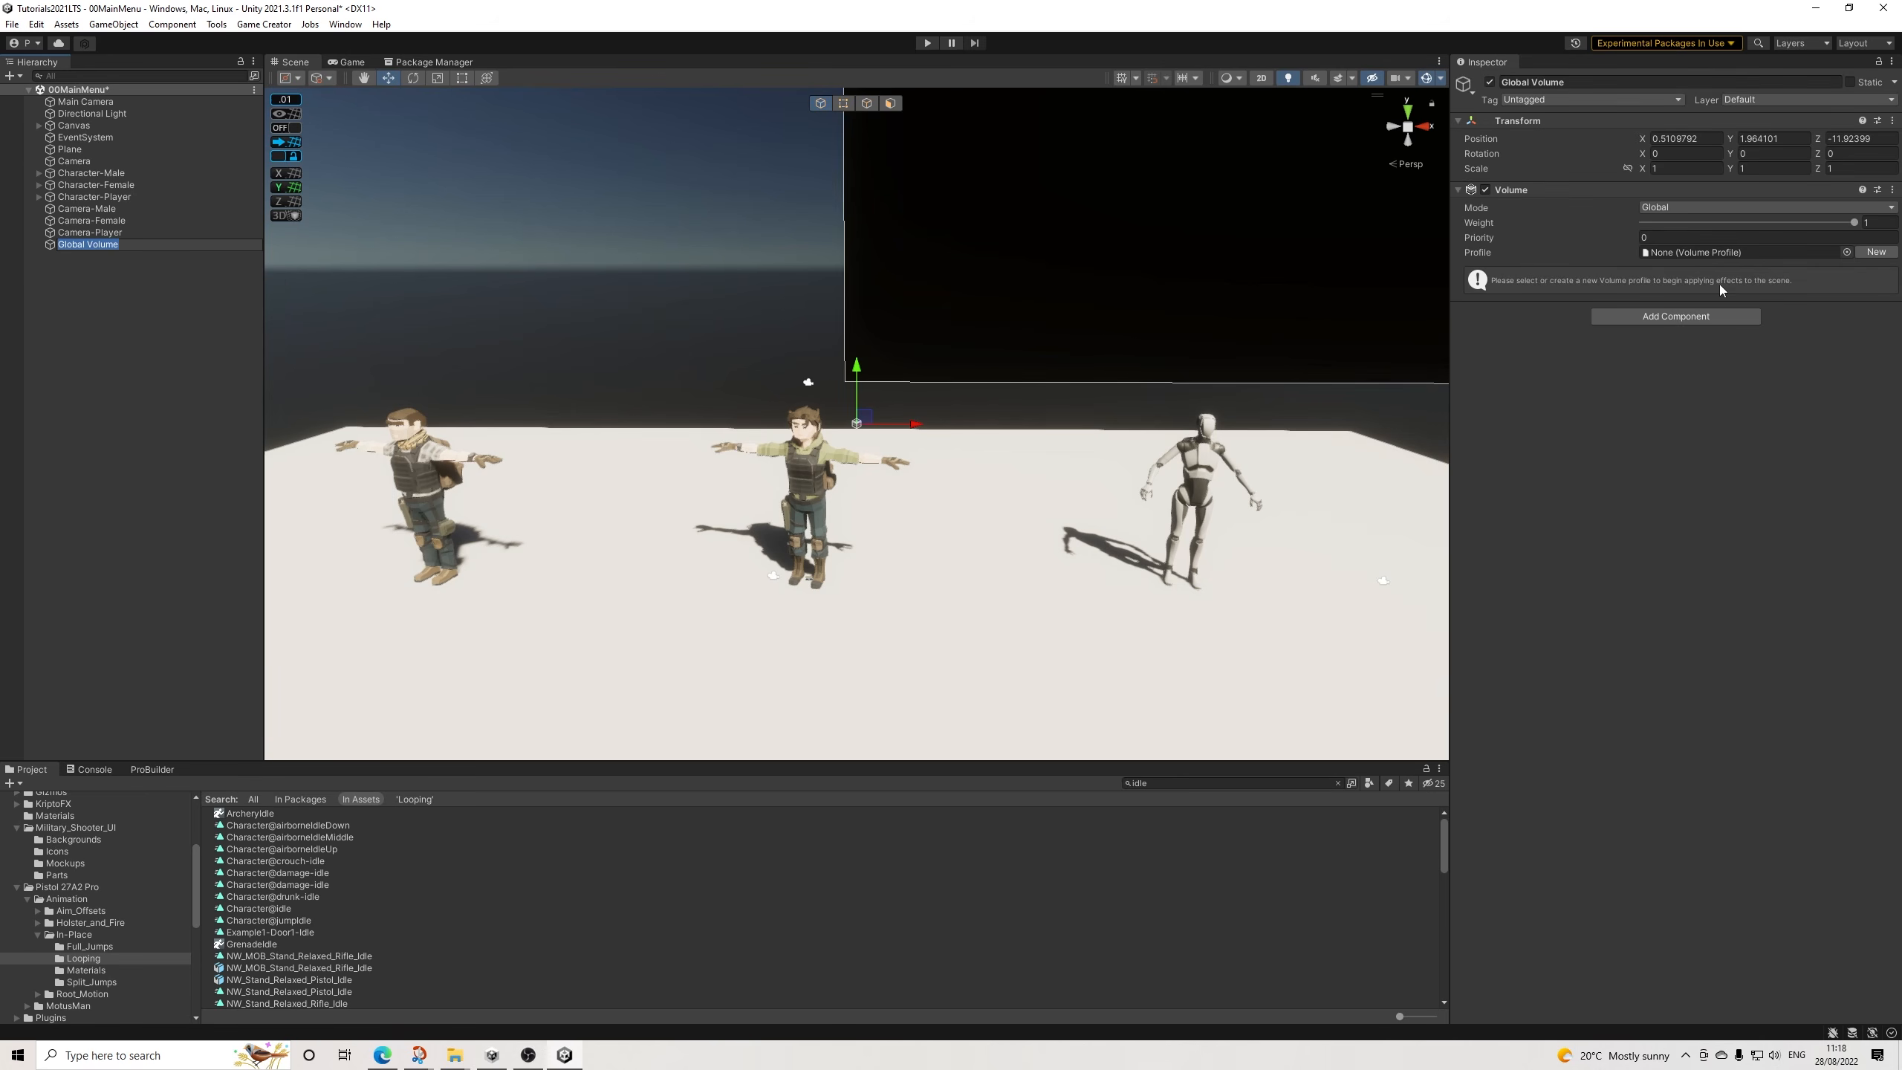
left_click(1866, 255)
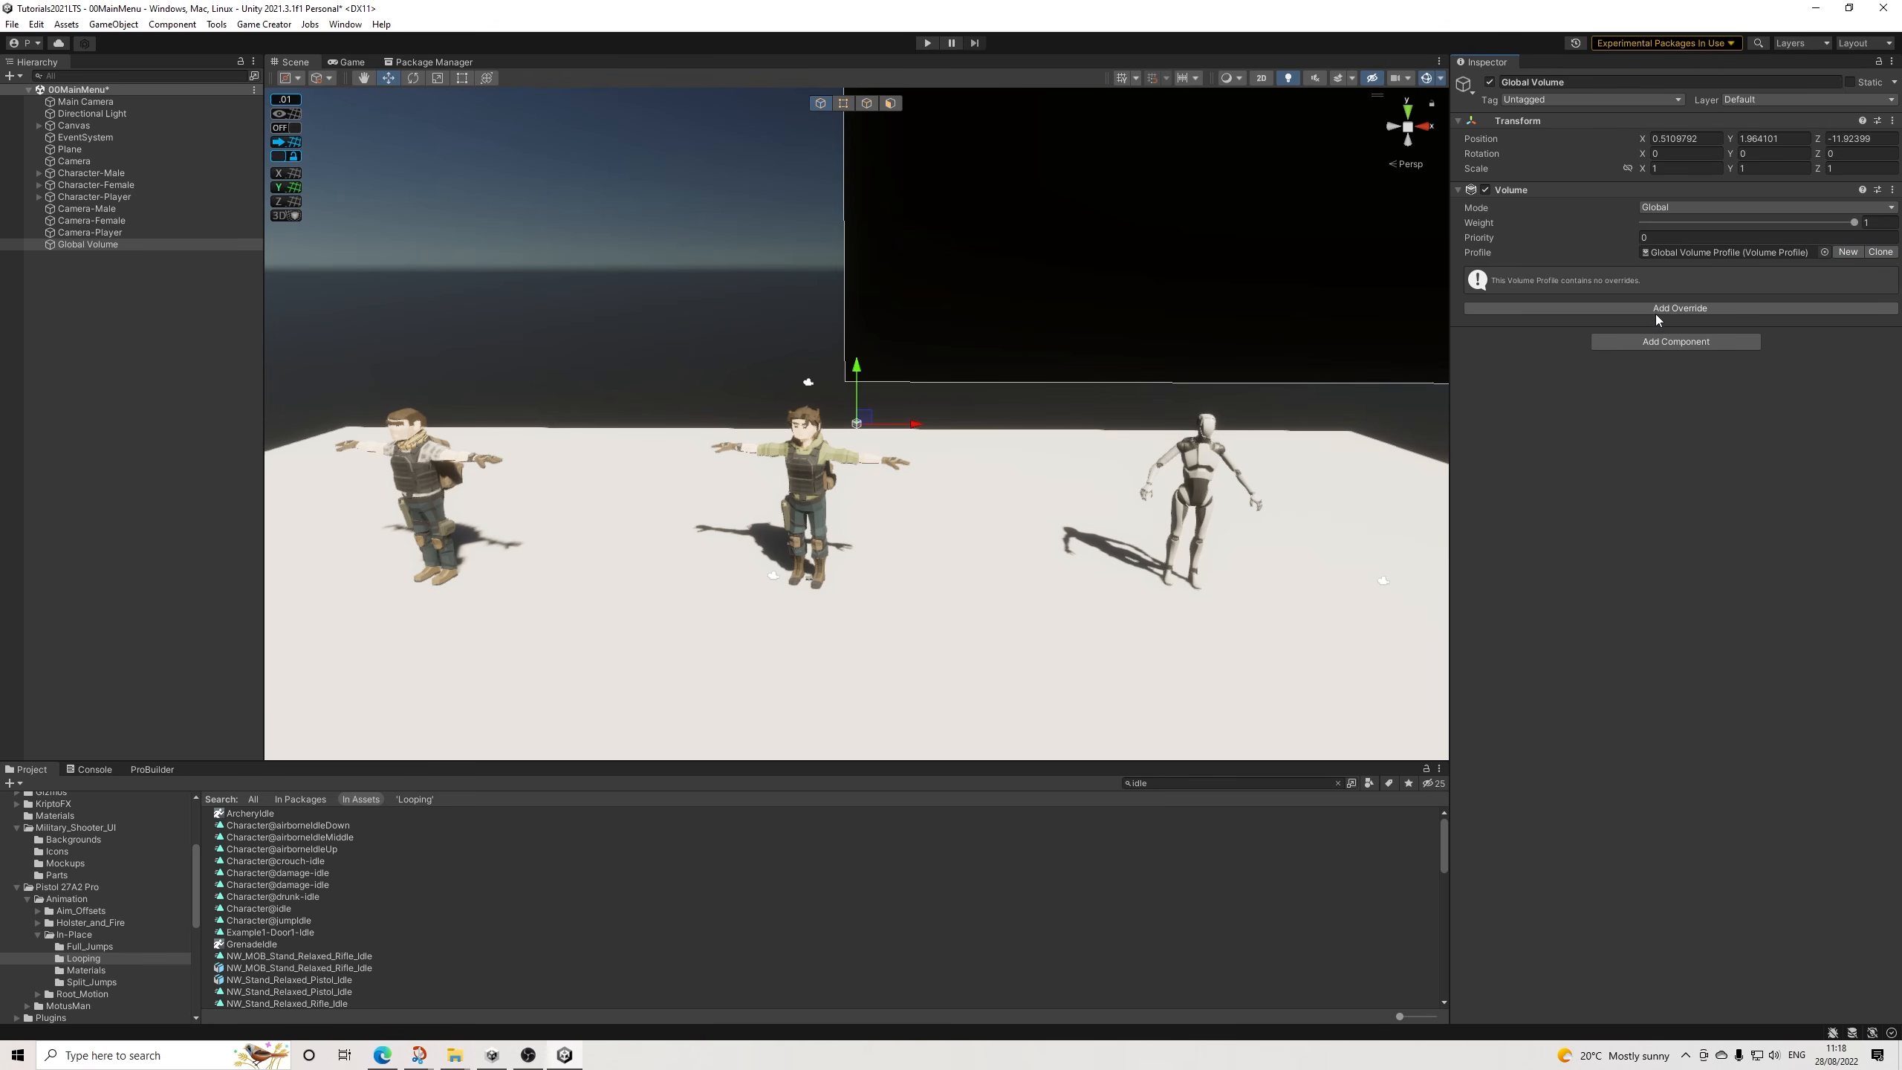
Add an Exposure override to the Global Volume, enable Mode, Fixed Exposure and Compensation, and set Fixed Exposure to about 12.98.
left_click(1655, 309)
left_click(1639, 366)
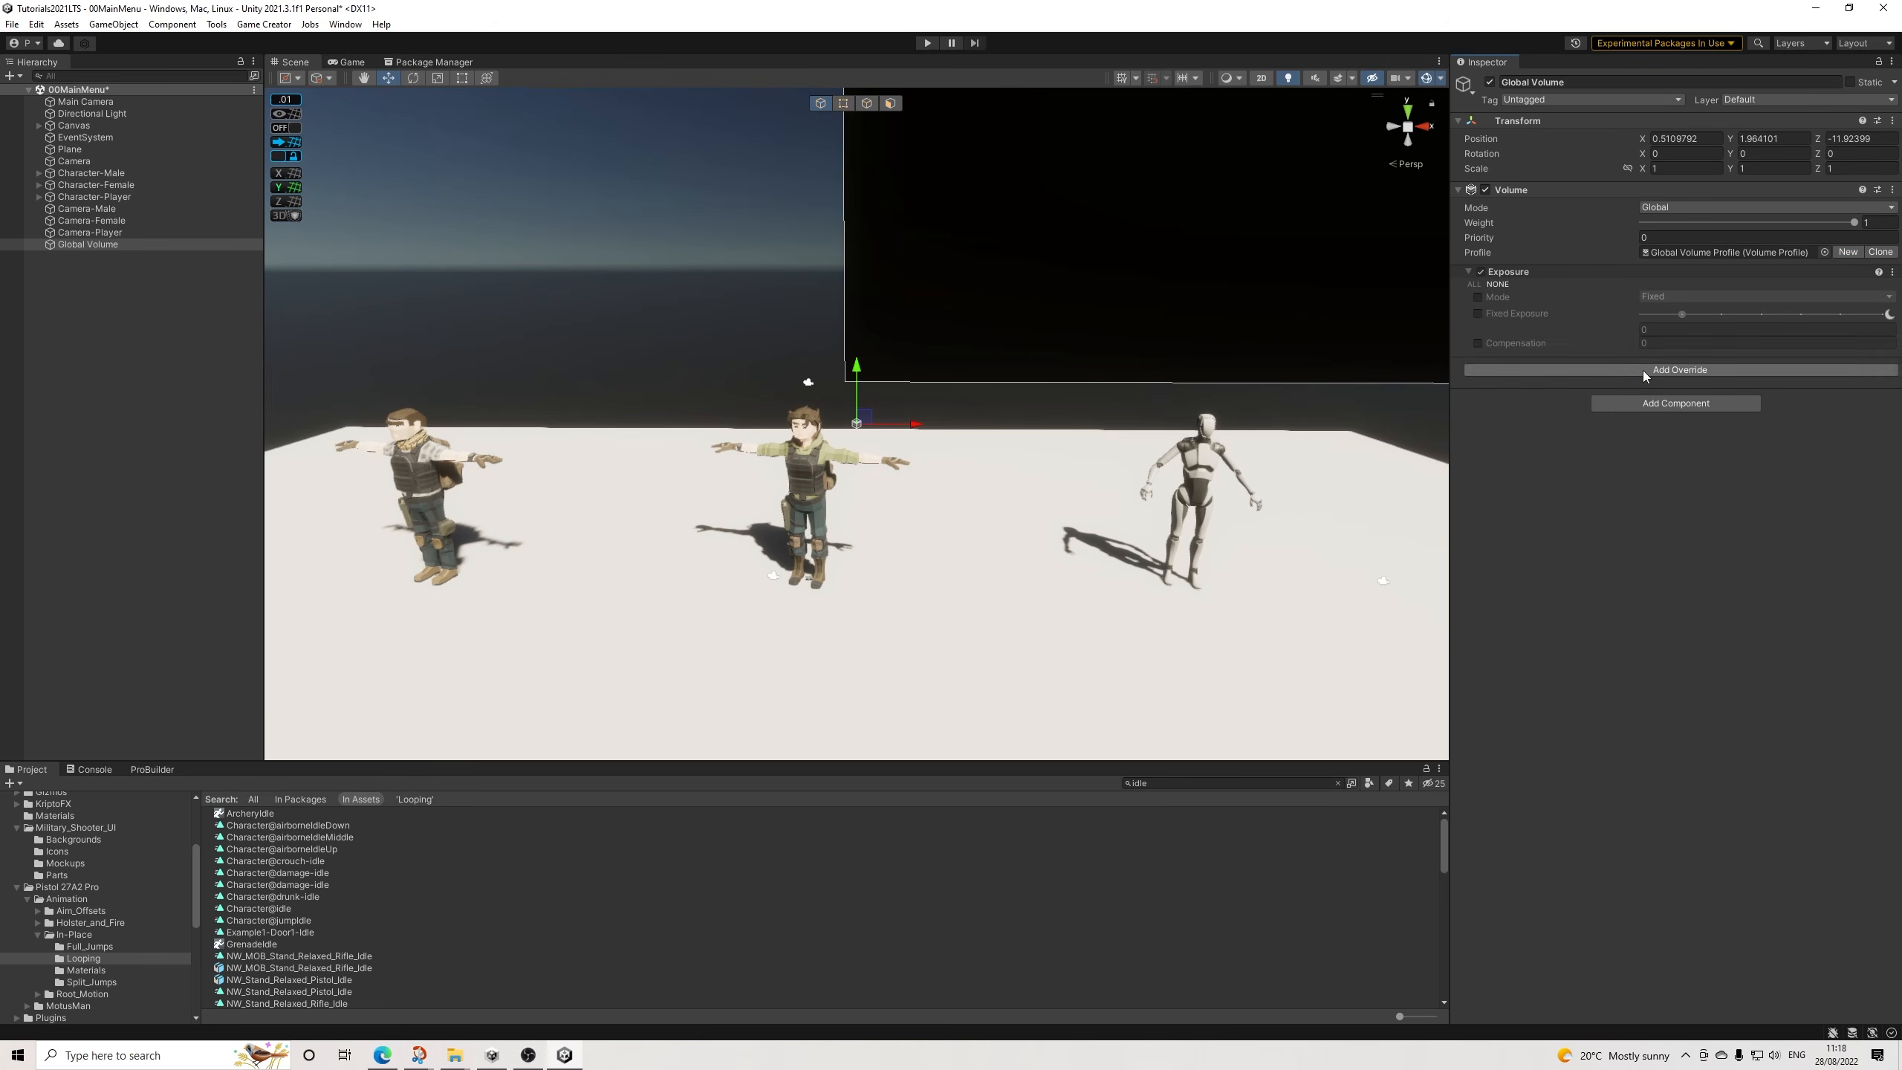
left_click(1479, 298)
left_click(1478, 314)
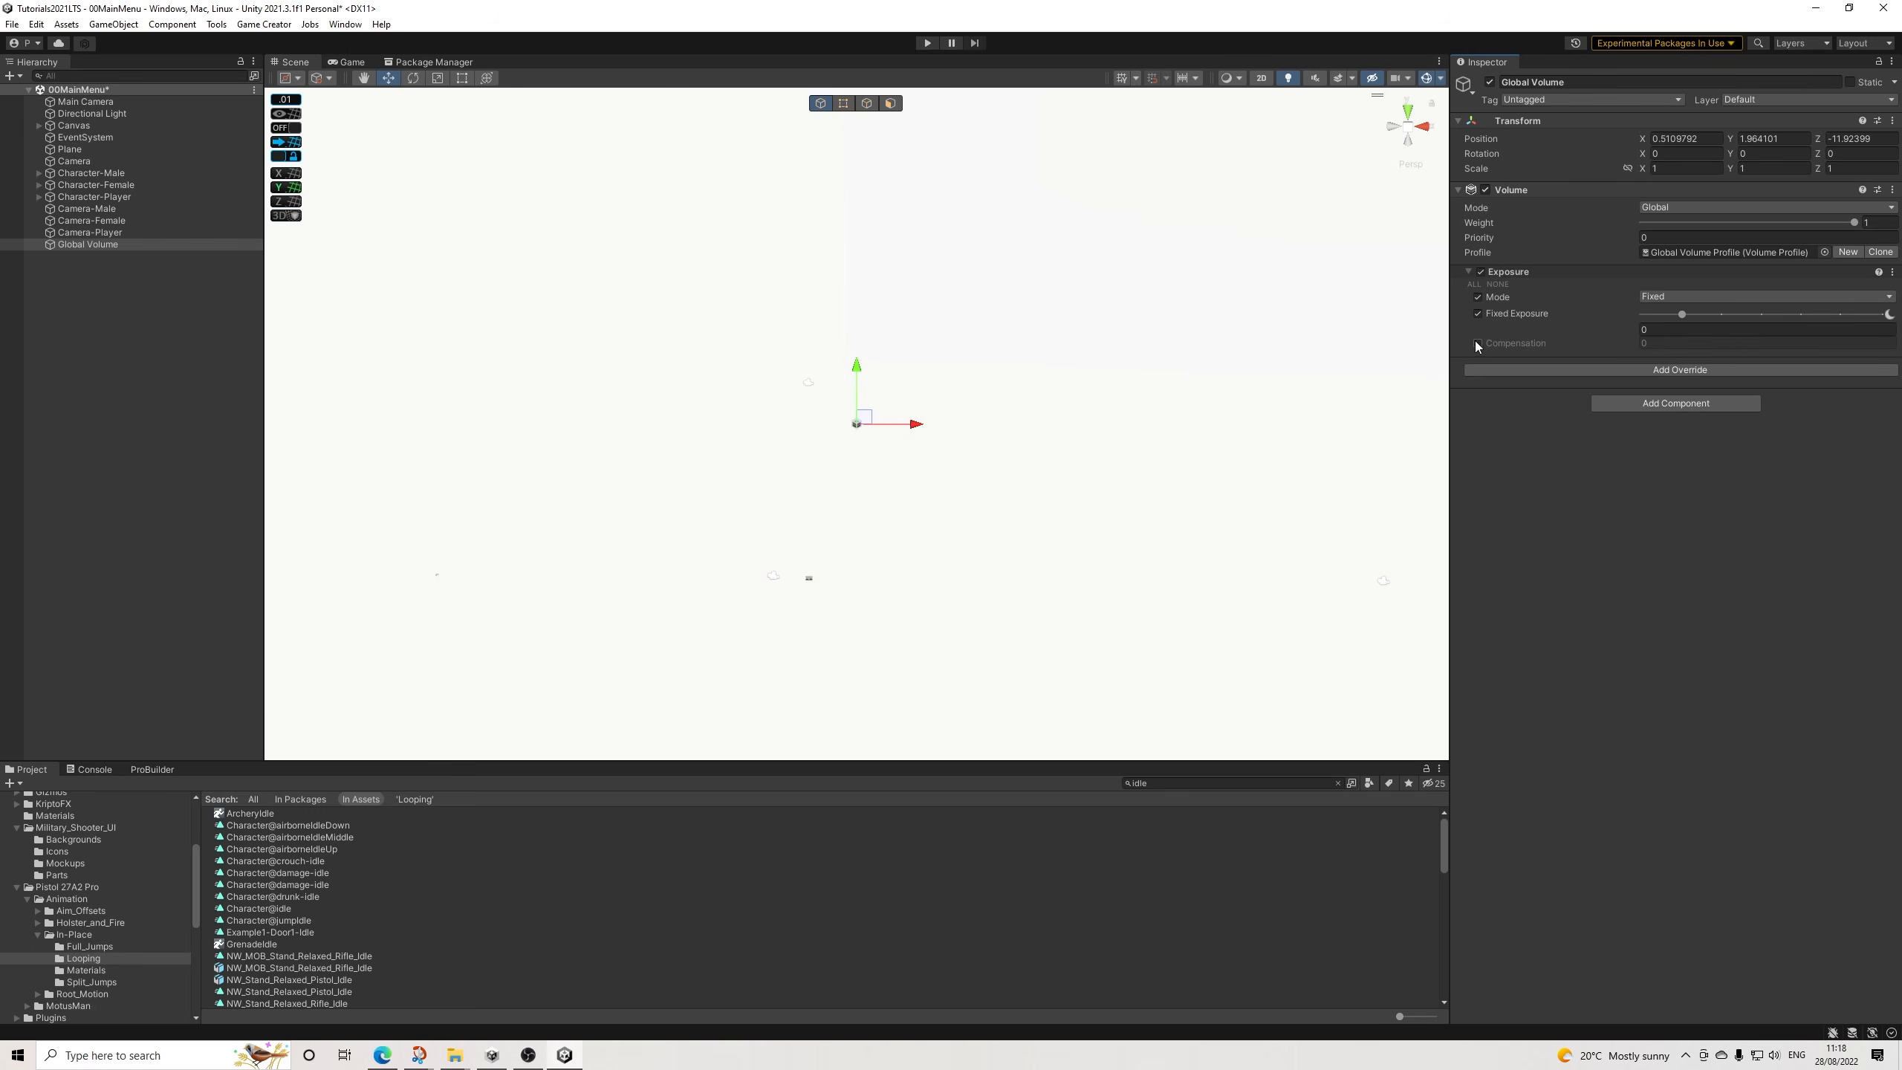
left_click(1477, 344)
left_click_drag(1682, 314, 1854, 335)
Examine how the preview characters and the floor look in the scene under the fixed exposure.
scroll(659, 453, "up", 4)
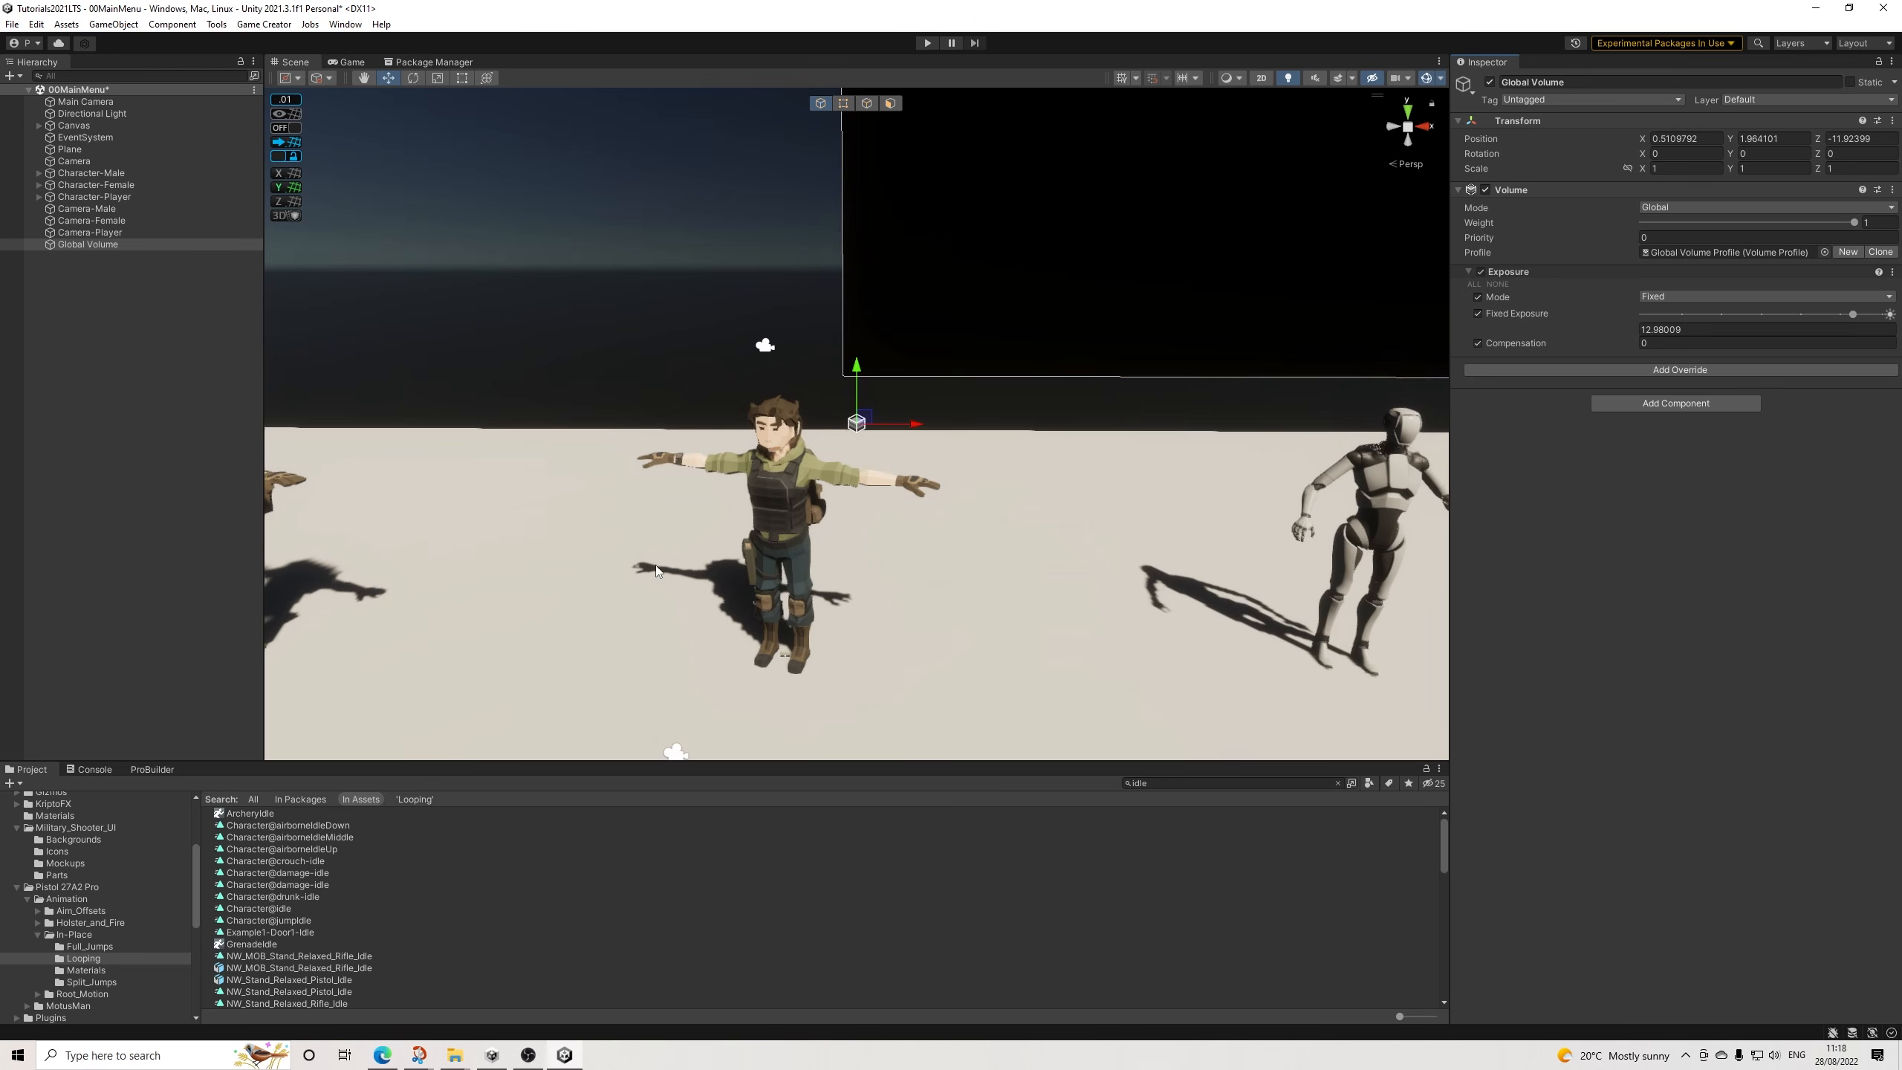
scroll(655, 571, "up", 5)
scroll(837, 431, "down", 5)
middle_click_drag(1059, 479, 843, 498)
scroll(696, 479, "down", 5)
middle_click_drag(601, 465, 681, 472)
left_click(75, 263)
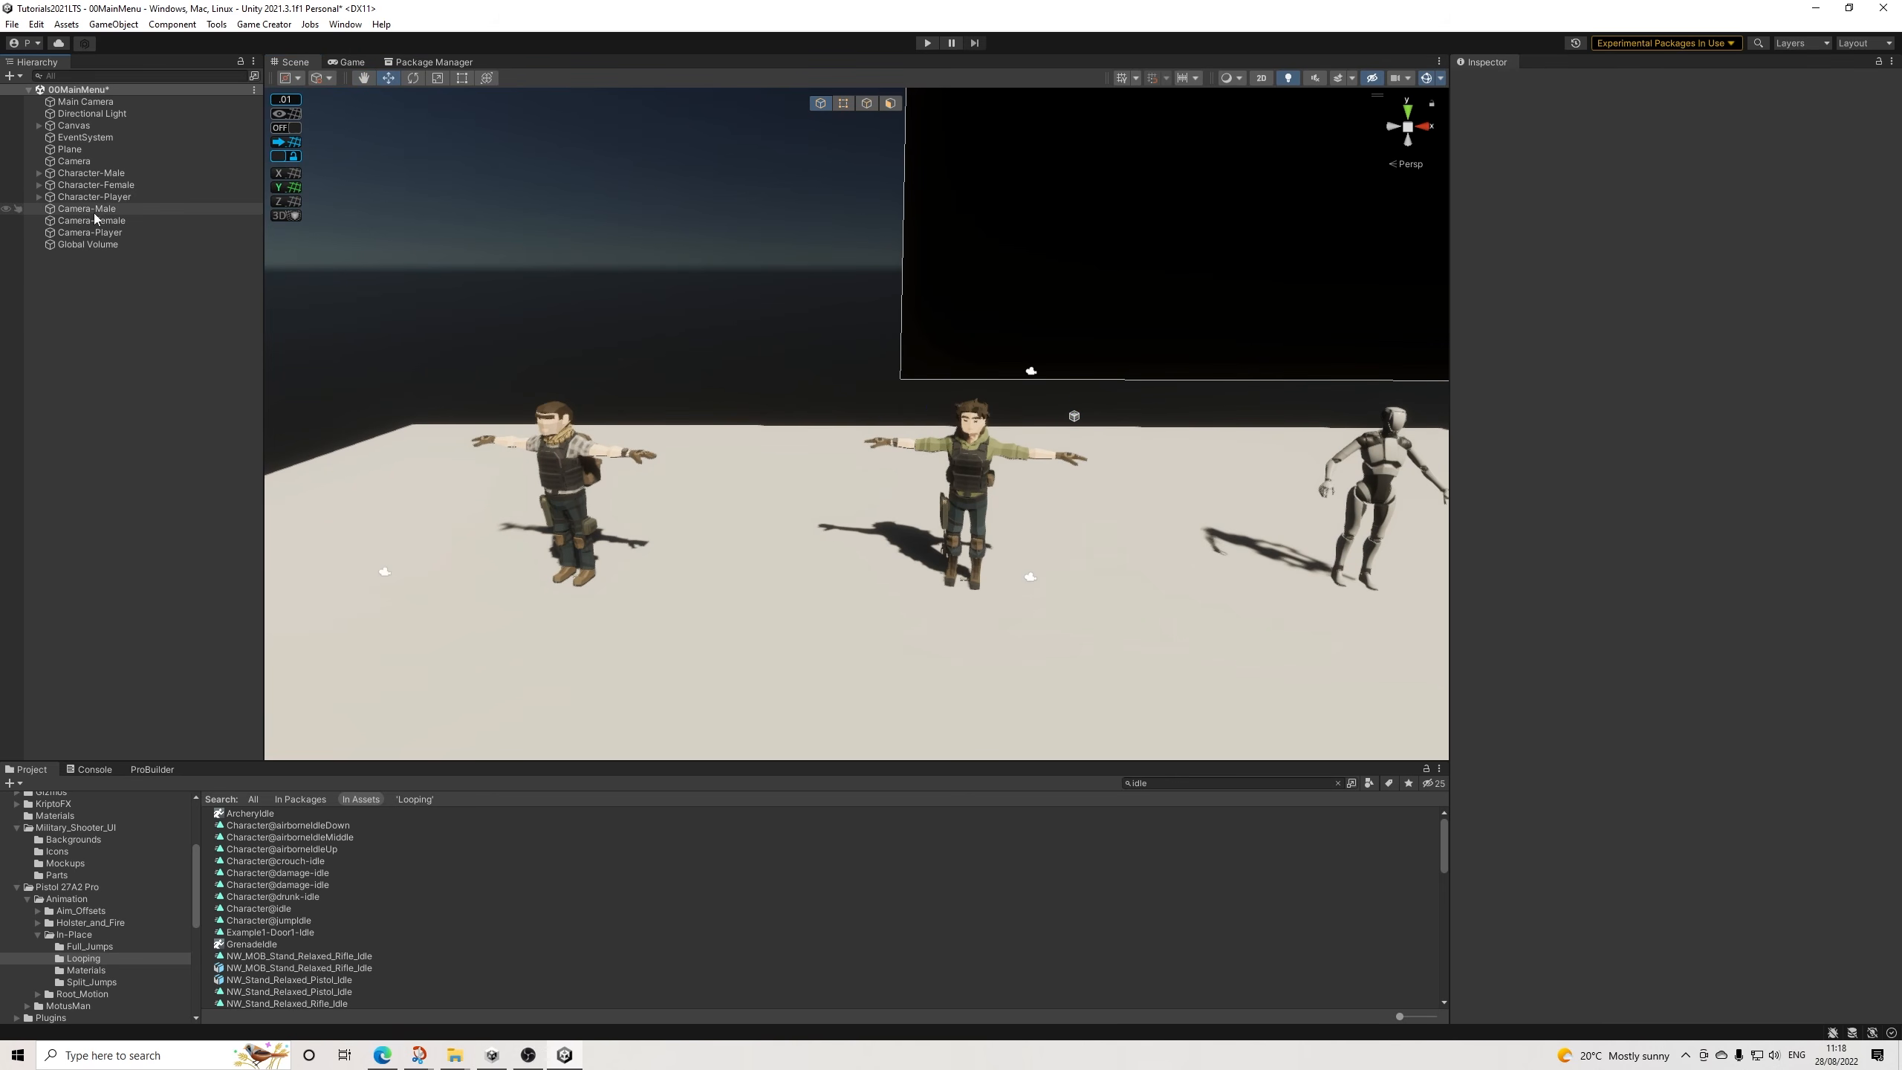
Open the 02Prefabs folder in the project assets.
scroll(46, 845, "up", 3)
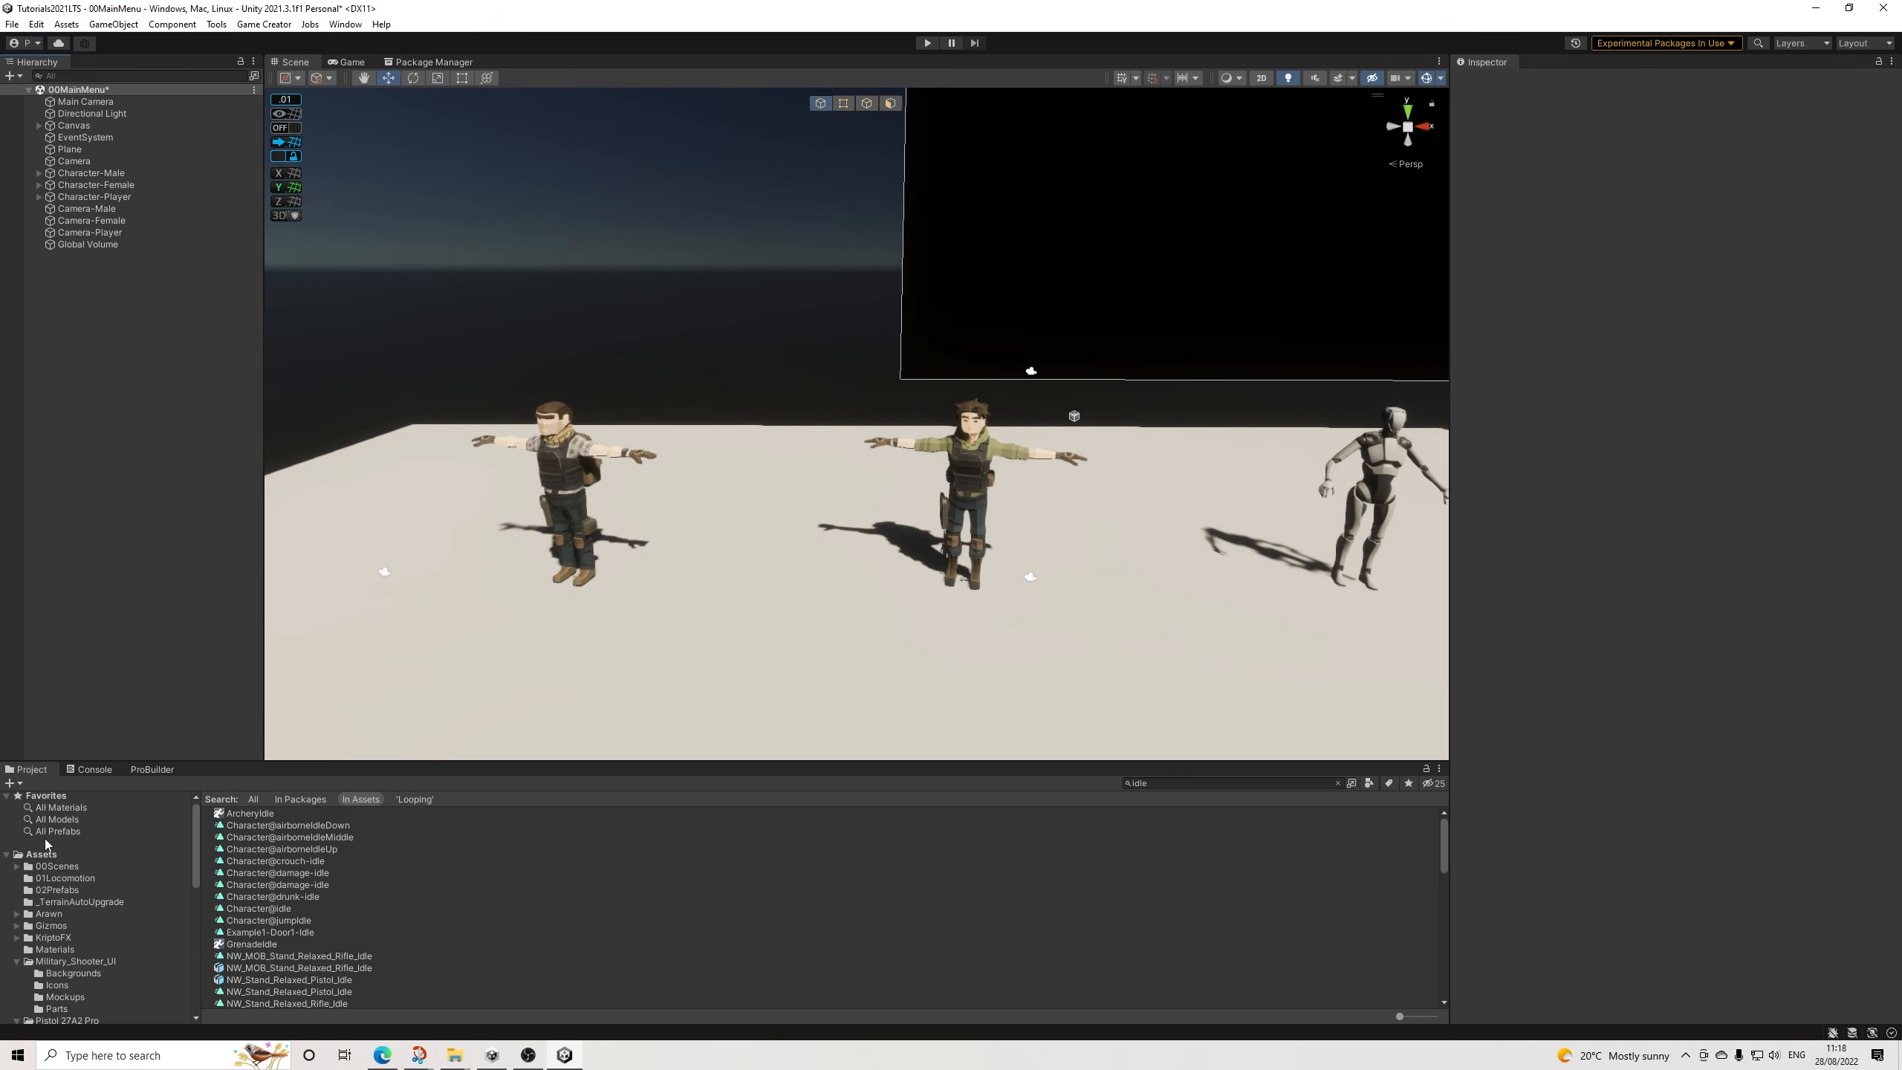
left_click(54, 891)
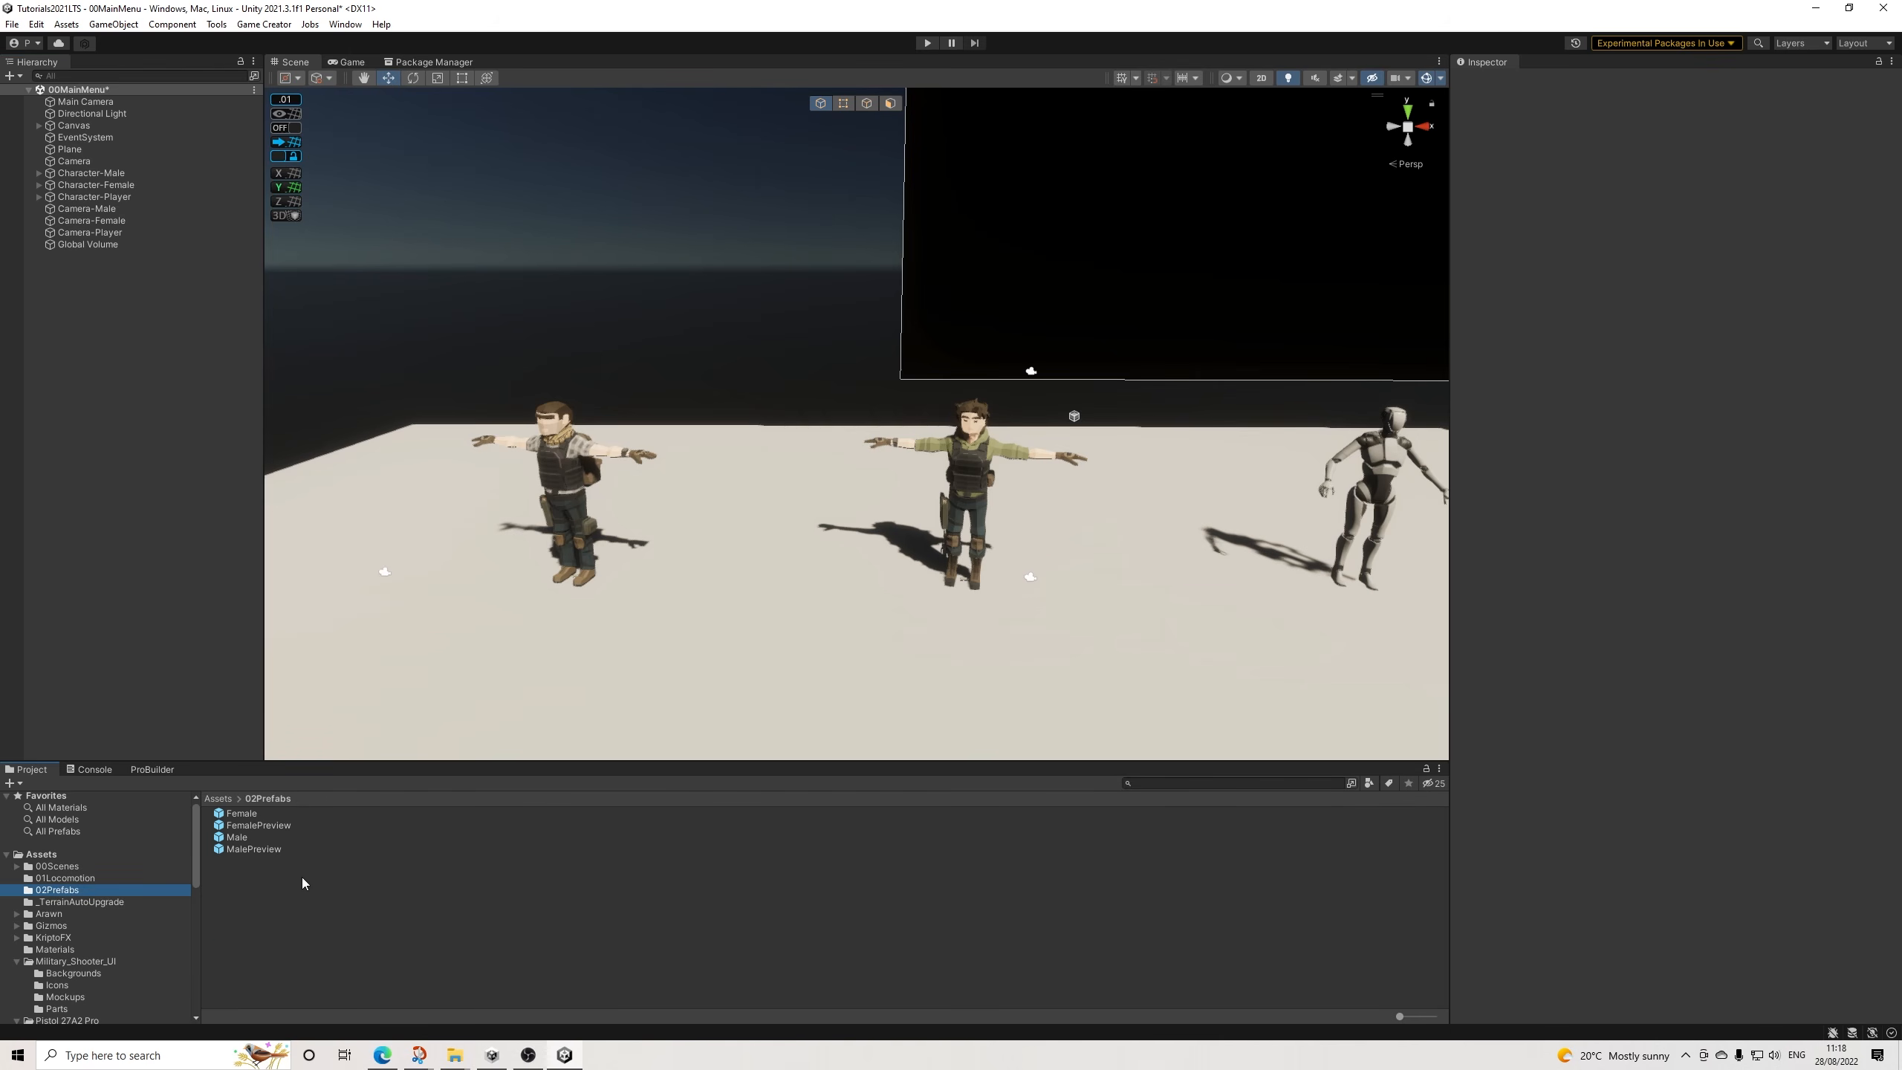